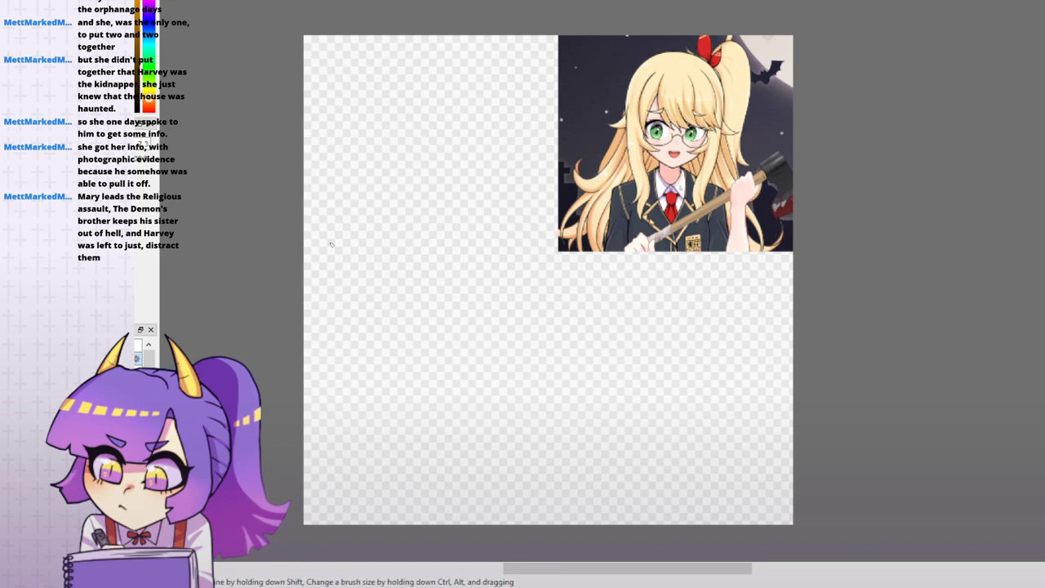
# - Draw a rounded, closed black head outline with a slight eye-socket dent and a smoothed jaw corner
pyautogui.moveTo(379, 201); pyautogui.dragTo(467, 426)
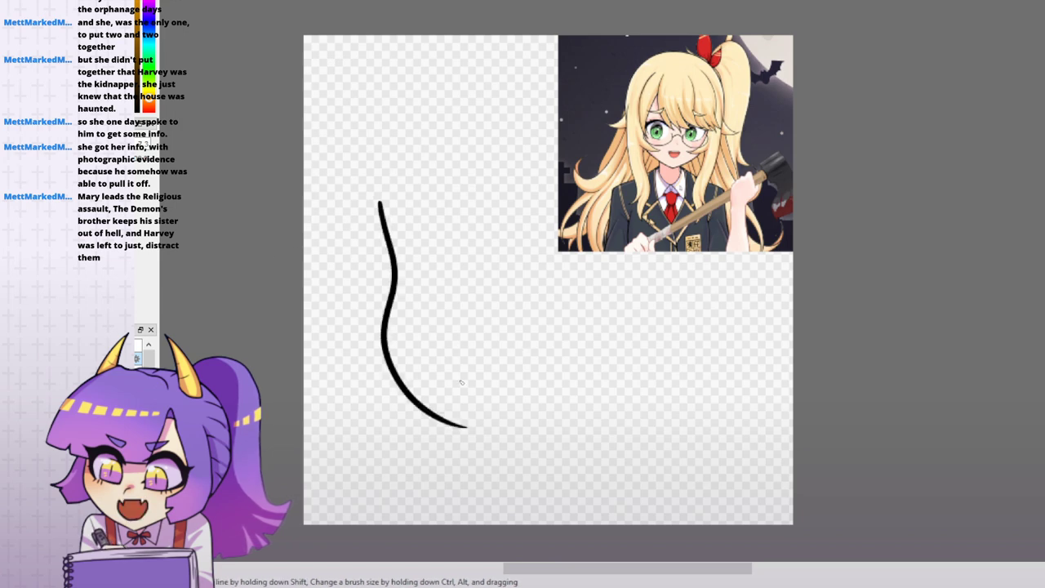
pyautogui.hotkey('ctrl', 'z')
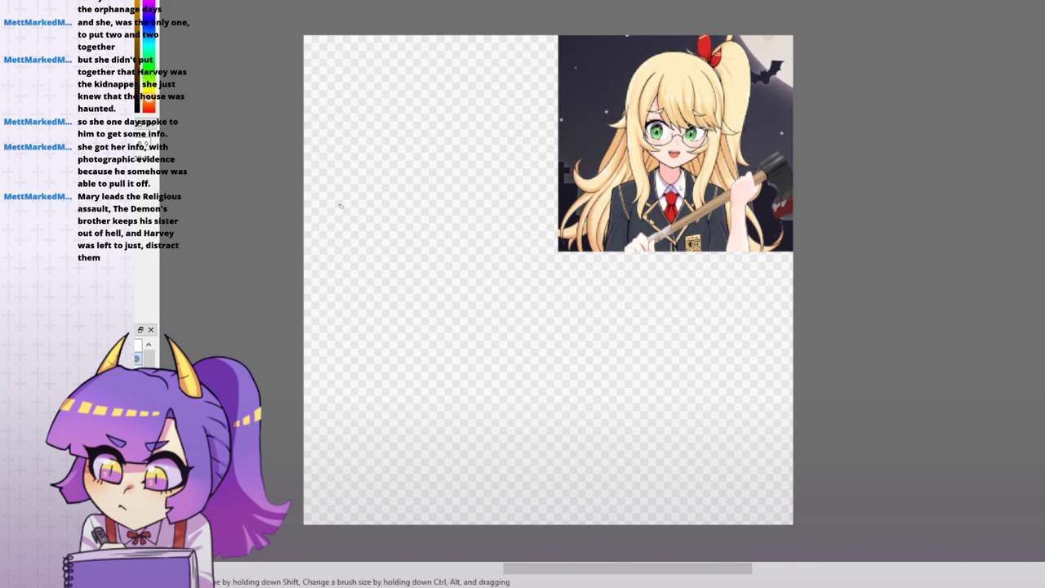
pyautogui.moveTo(367, 185)
pyautogui.mouseDown()
pyautogui.moveTo(388, 386)
pyautogui.moveTo(490, 427)
pyautogui.moveTo(586, 426)
pyautogui.mouseUp()
pyautogui.hotkey('ctrl', 'z')
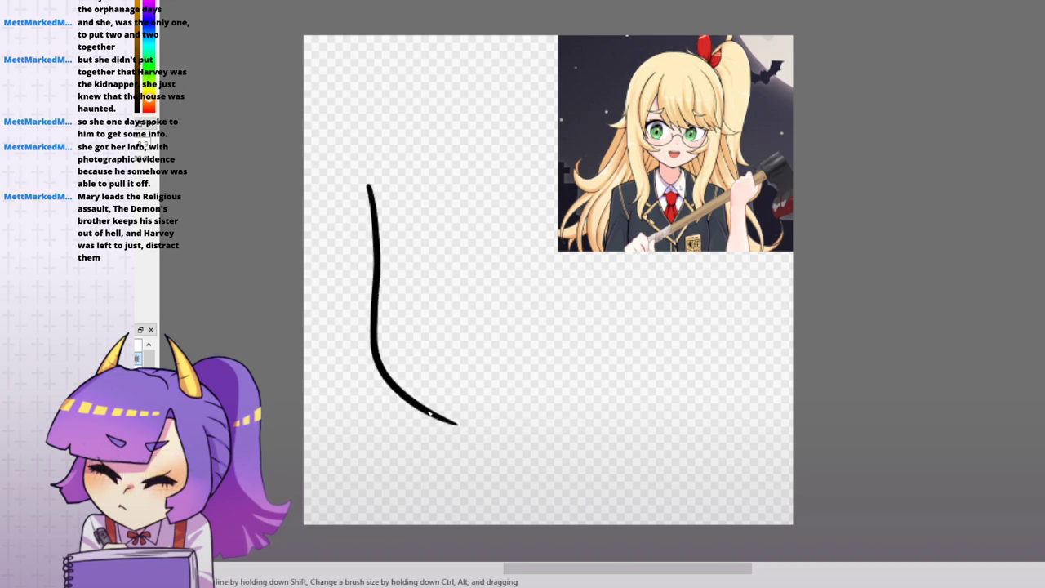
pyautogui.moveTo(430, 413)
pyautogui.mouseDown()
pyautogui.moveTo(469, 427)
pyautogui.moveTo(681, 397)
pyautogui.mouseUp()
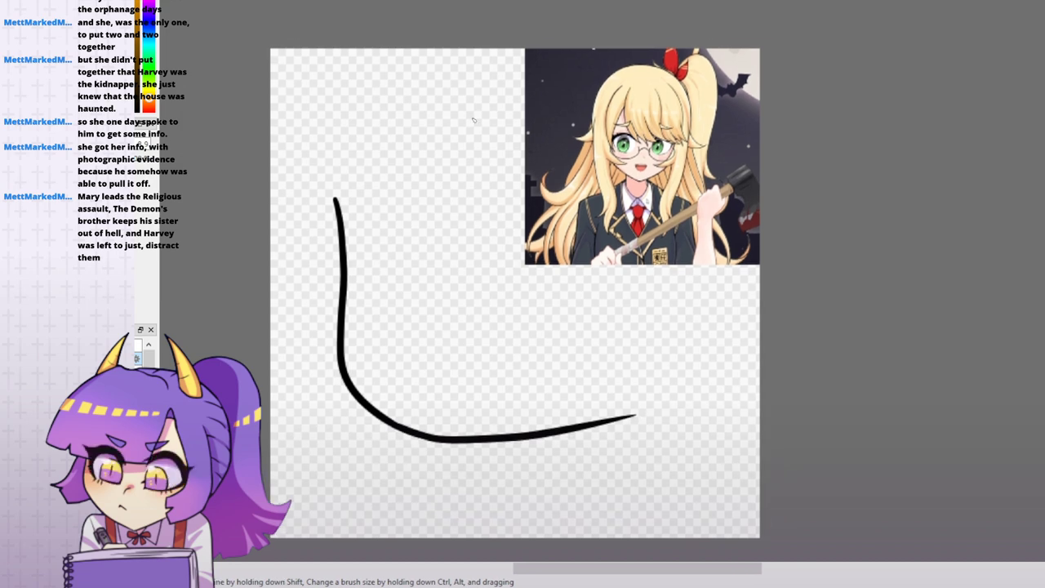
pyautogui.moveTo(335, 199)
pyautogui.mouseDown()
pyautogui.moveTo(334, 171)
pyautogui.moveTo(527, 64)
pyautogui.moveTo(608, 70)
pyautogui.moveTo(704, 190)
pyautogui.moveTo(699, 260)
pyautogui.moveTo(614, 420)
pyautogui.mouseUp()
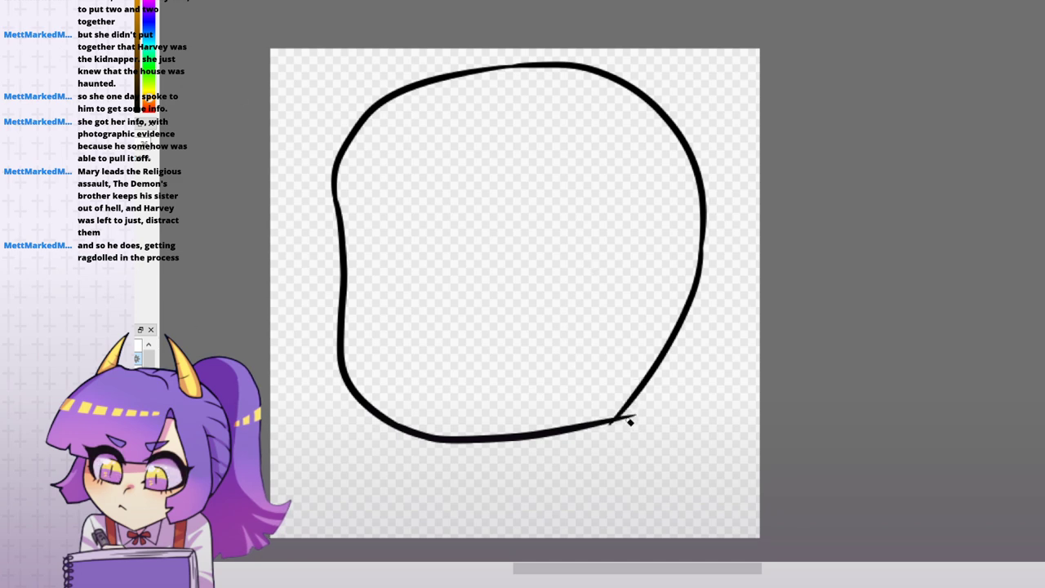
pyautogui.moveTo(631, 422); pyautogui.dragTo(607, 438)
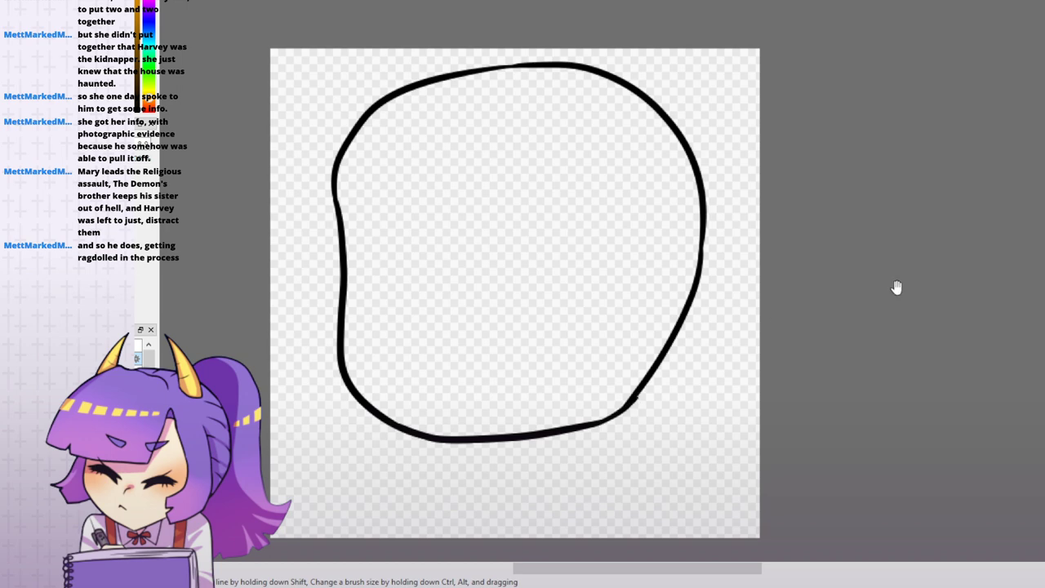
# - Draw two closed eyes as thick black curved lids across the lower half of the face
pyautogui.moveTo(896, 287); pyautogui.dragTo(924, 287)
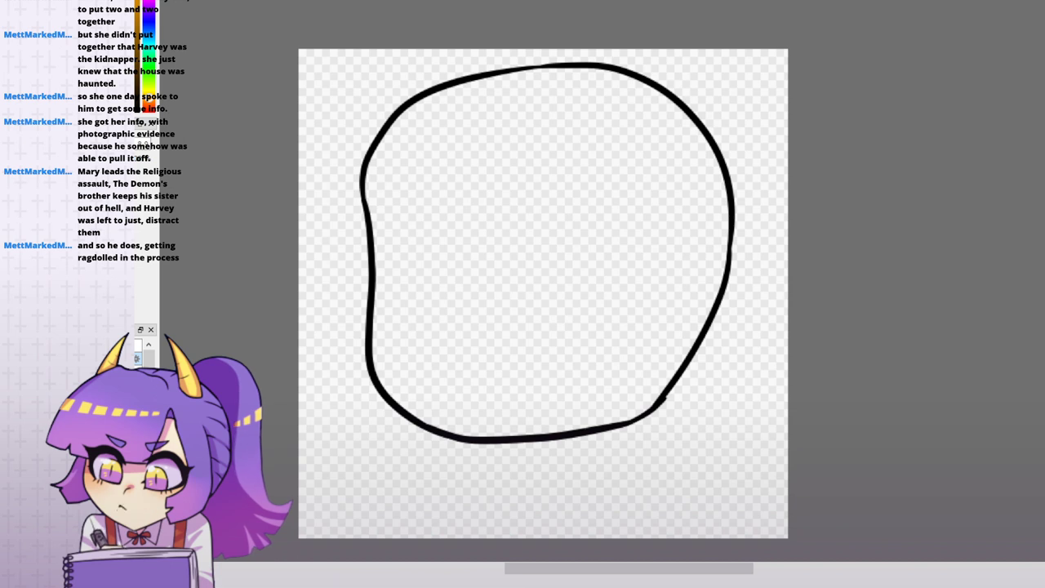
pyautogui.moveTo(759, 237); pyautogui.dragTo(759, 238)
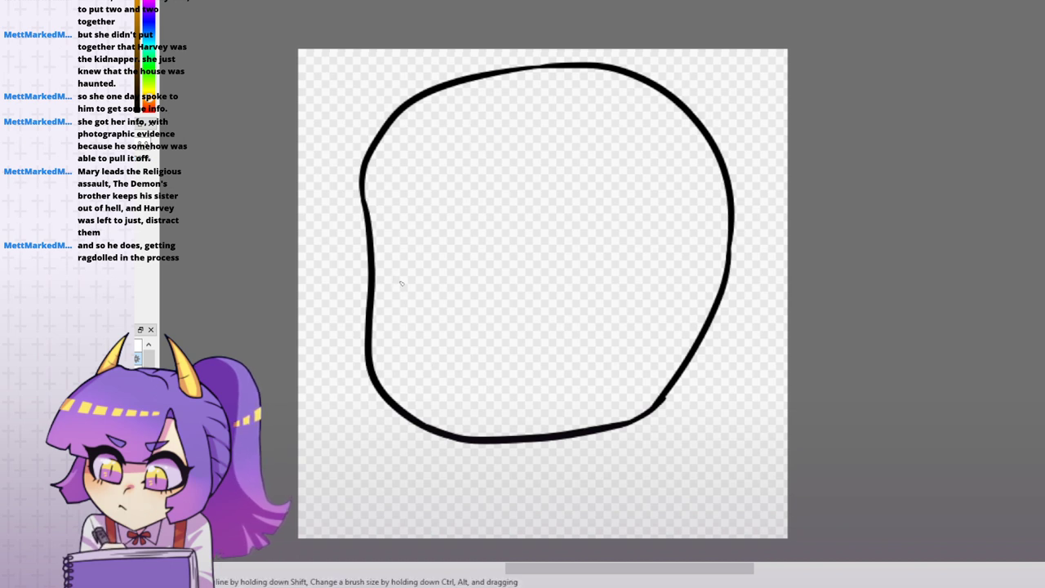
pyautogui.moveTo(386, 276); pyautogui.dragTo(457, 304)
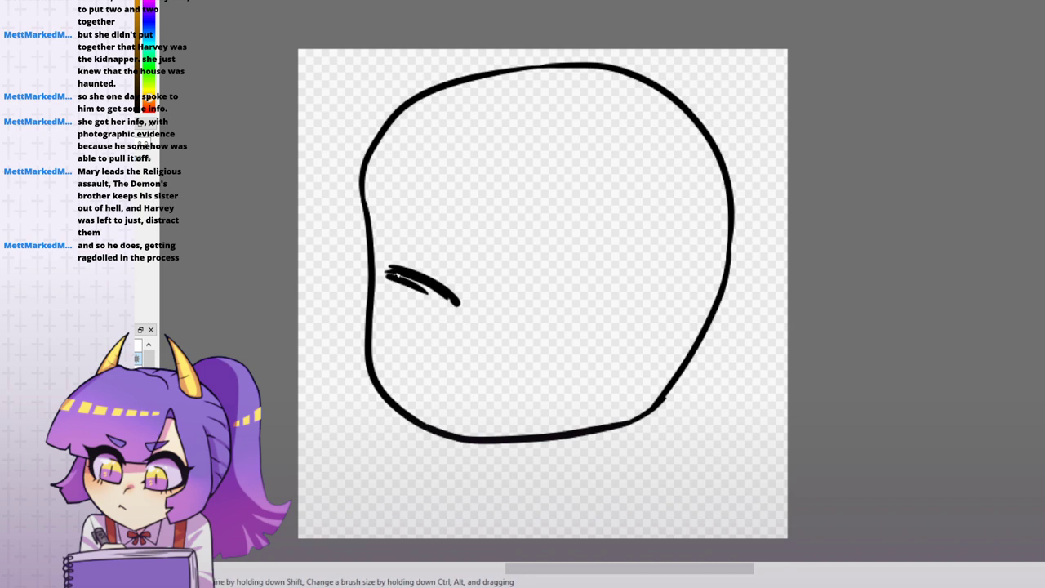
pyautogui.moveTo(394, 273); pyautogui.dragTo(447, 300)
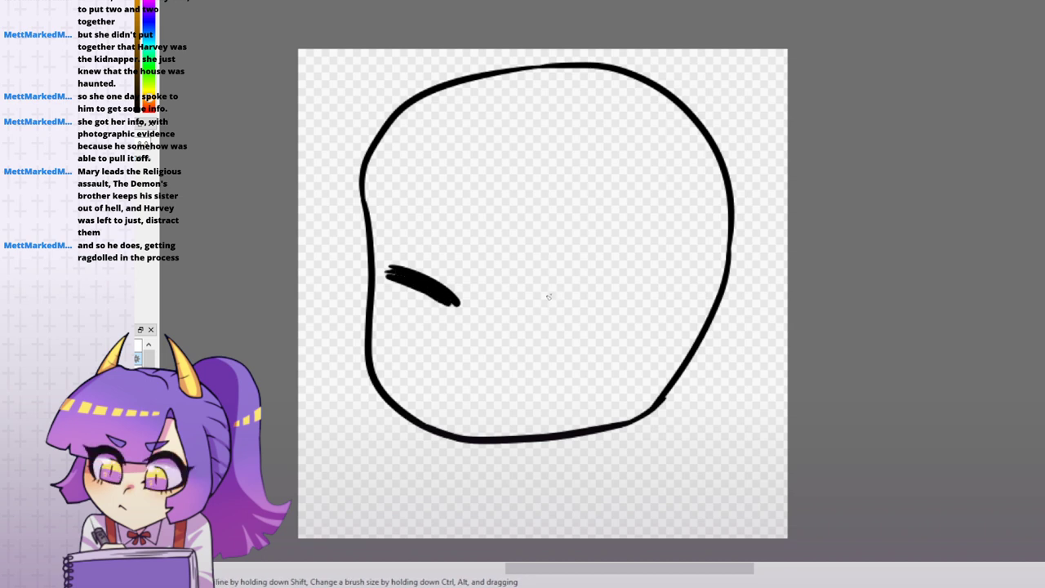
pyautogui.moveTo(532, 304)
pyautogui.mouseDown()
pyautogui.moveTo(615, 284)
pyautogui.moveTo(577, 287)
pyautogui.moveTo(625, 289)
pyautogui.moveTo(550, 302)
pyautogui.moveTo(579, 289)
pyautogui.moveTo(536, 309)
pyautogui.moveTo(626, 287)
pyautogui.mouseUp()
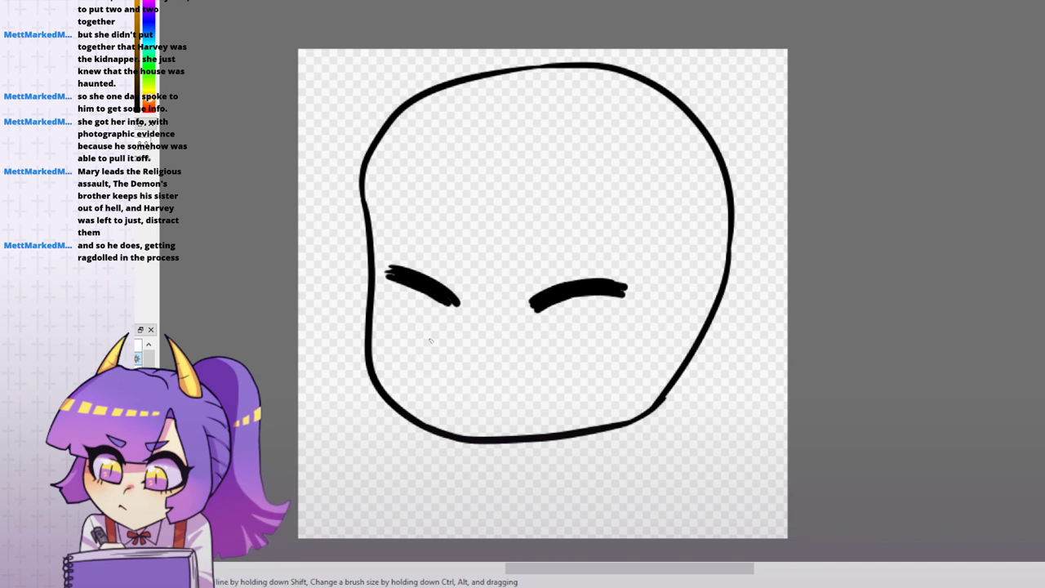
# - Add a small dot nose between the eyes and short eyelashes to the outer ends of both lids
pyautogui.click(469, 326)
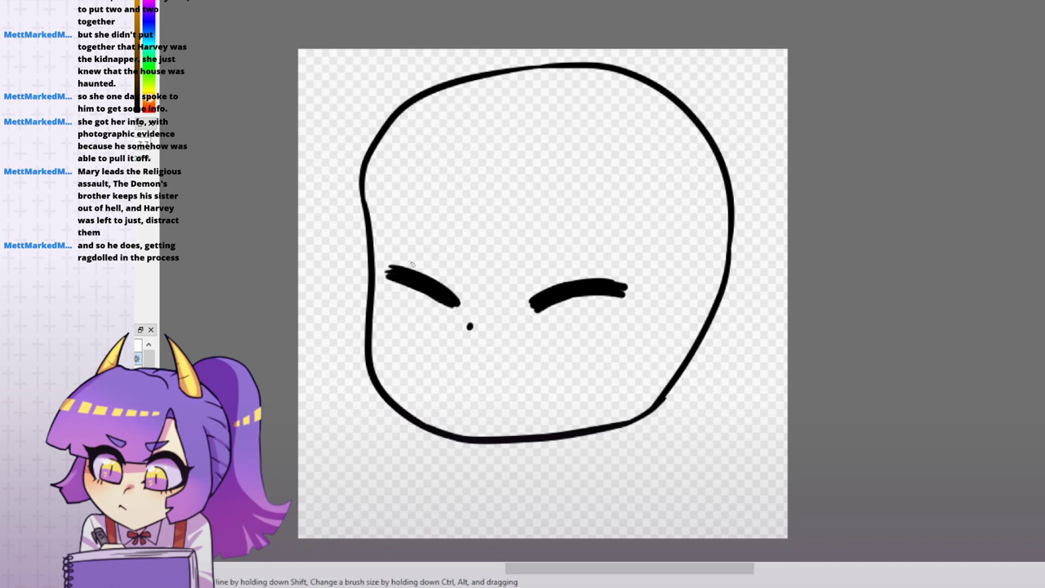
pyautogui.moveTo(424, 276); pyautogui.dragTo(421, 255)
pyautogui.hotkey('ctrl', 'z')
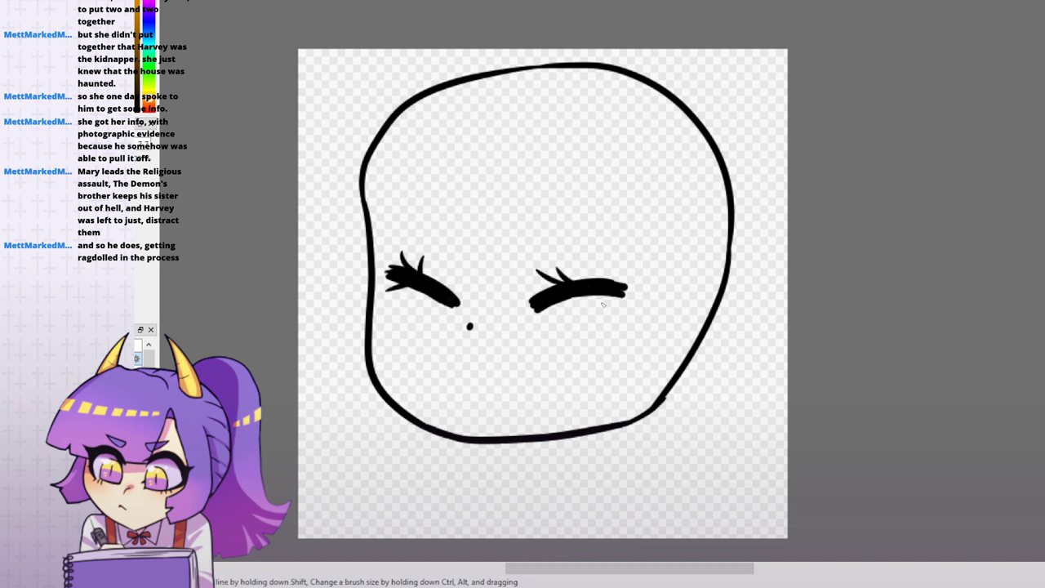
pyautogui.moveTo(711, 342)
pyautogui.mouseDown()
pyautogui.moveTo(691, 303)
pyautogui.moveTo(684, 315)
pyautogui.mouseUp()
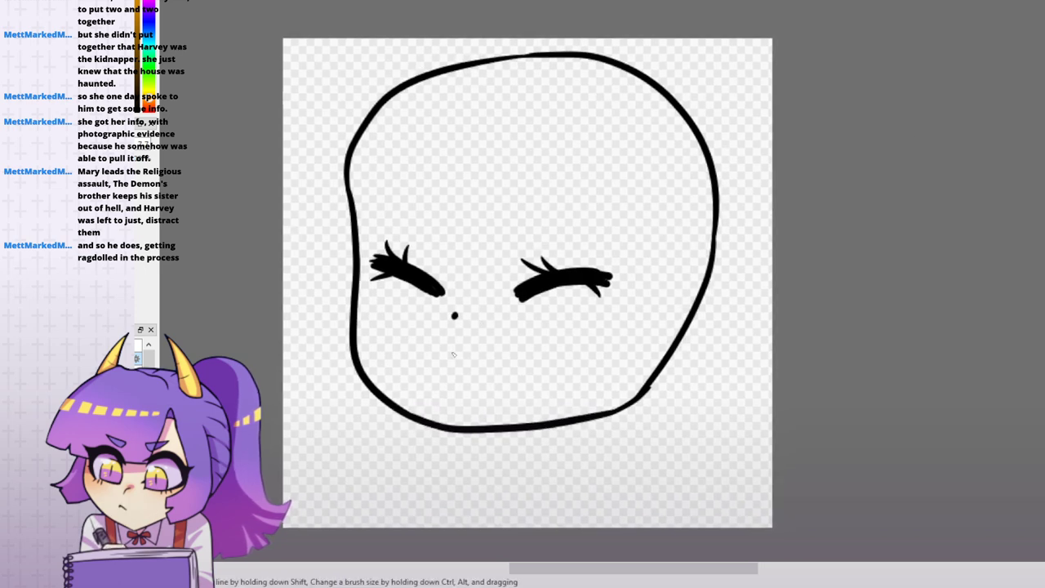
# - Draw a wide-open smiling mouth with a curved upper teeth line below the nose dot
pyautogui.moveTo(487, 356); pyautogui.dragTo(520, 344)
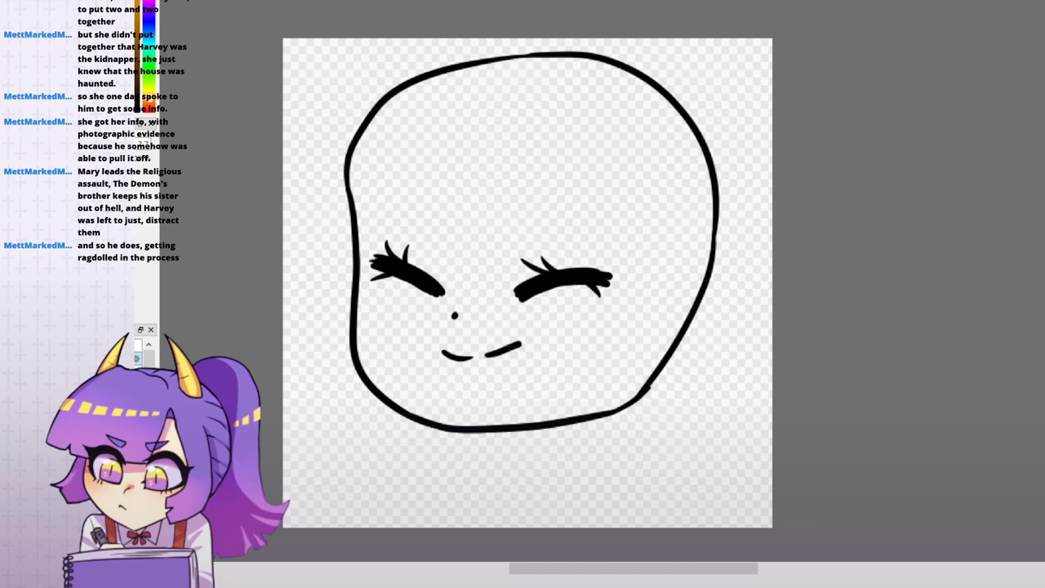
pyautogui.hotkey('ctrl', 'z')
pyautogui.hotkey('ctrl', 'z')
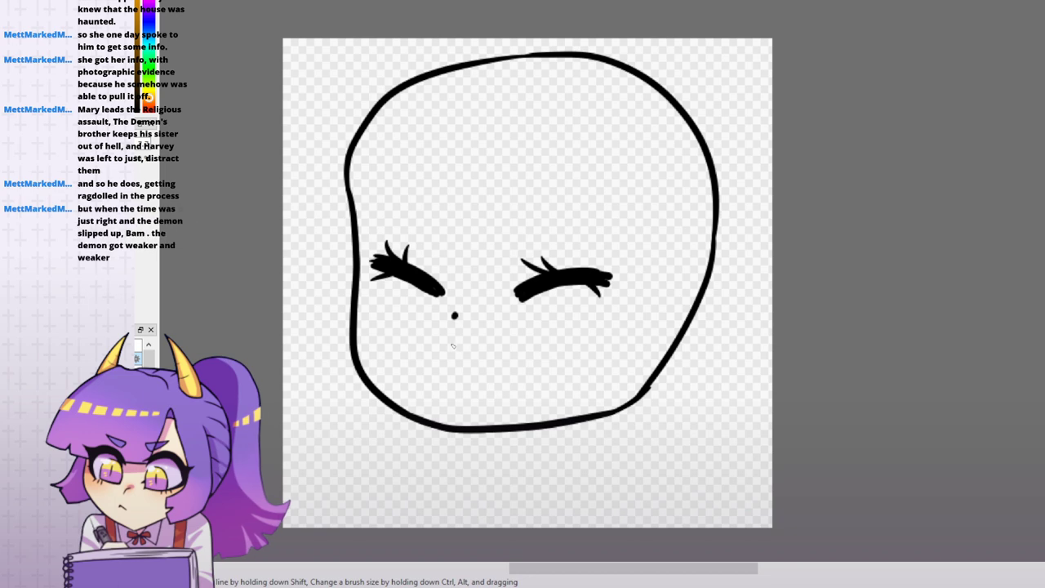
pyautogui.moveTo(449, 348)
pyautogui.mouseDown()
pyautogui.moveTo(498, 340)
pyautogui.moveTo(444, 364)
pyautogui.moveTo(471, 393)
pyautogui.moveTo(487, 395)
pyautogui.moveTo(513, 368)
pyautogui.mouseUp()
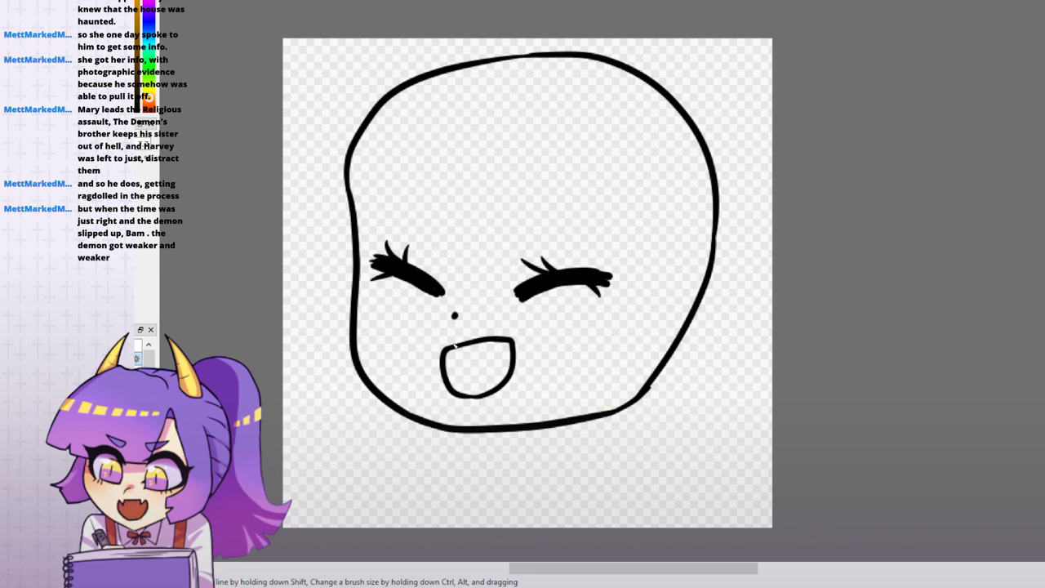
pyautogui.moveTo(448, 352)
pyautogui.mouseDown()
pyautogui.moveTo(505, 359)
pyautogui.moveTo(514, 348)
pyautogui.mouseUp()
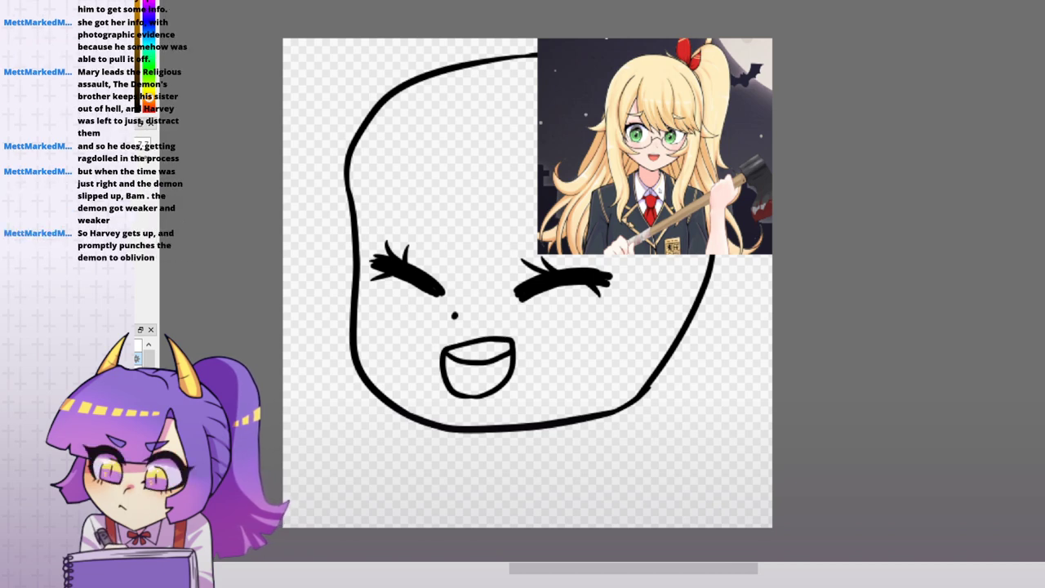
# - Draw a side-swept, jagged fringe over the eyes, joined to the top of the head, and hide the reference image
pyautogui.moveTo(608, 190); pyautogui.dragTo(607, 206)
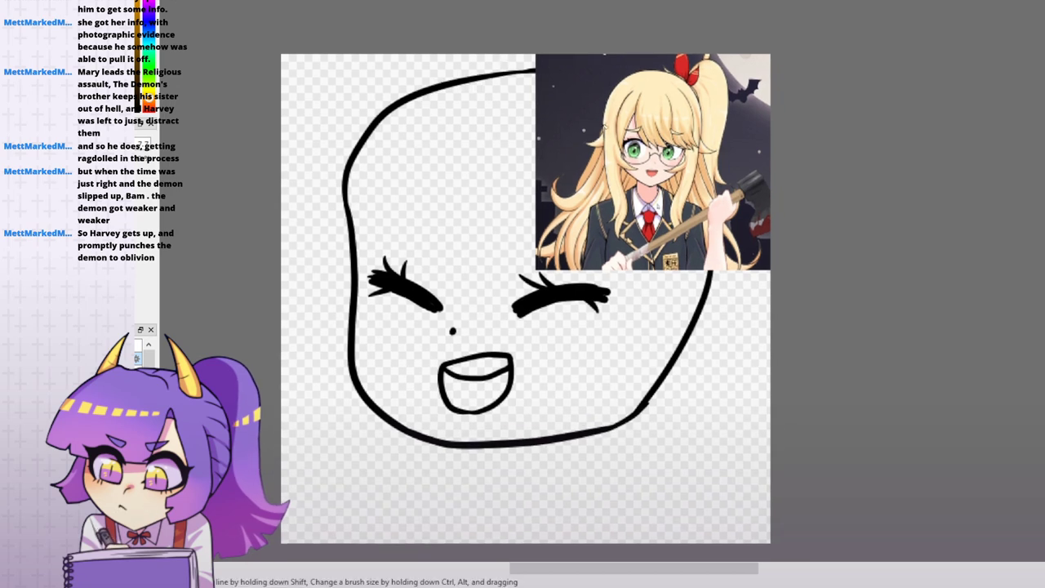
pyautogui.moveTo(396, 119)
pyautogui.mouseDown()
pyautogui.moveTo(391, 147)
pyautogui.moveTo(485, 286)
pyautogui.moveTo(507, 294)
pyautogui.moveTo(499, 273)
pyautogui.moveTo(692, 309)
pyautogui.moveTo(767, 279)
pyautogui.mouseUp()
pyautogui.hotkey('ctrl', 'z')
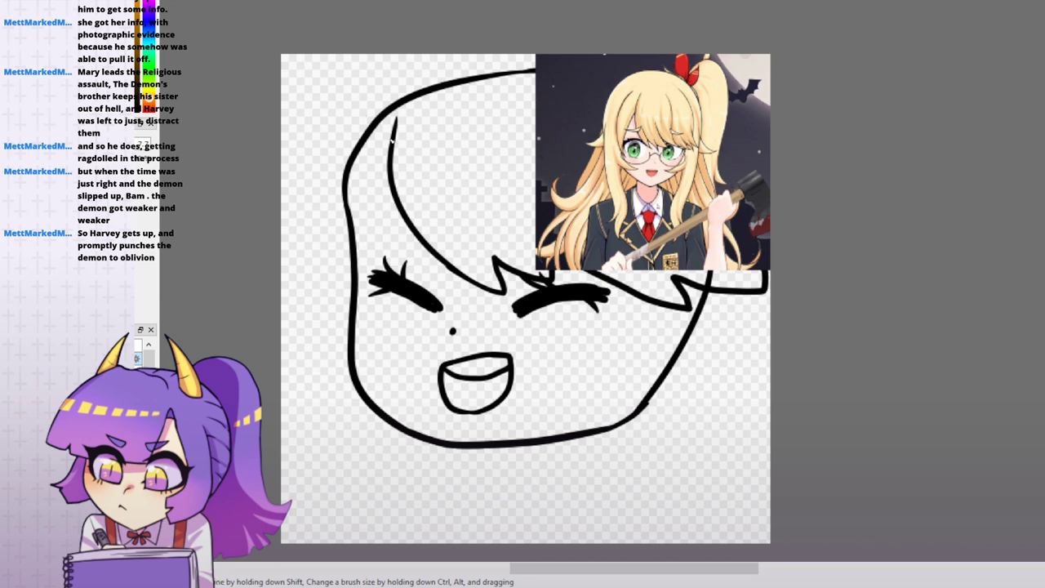
pyautogui.moveTo(397, 133)
pyautogui.mouseDown()
pyautogui.moveTo(430, 98)
pyautogui.moveTo(499, 77)
pyautogui.mouseUp()
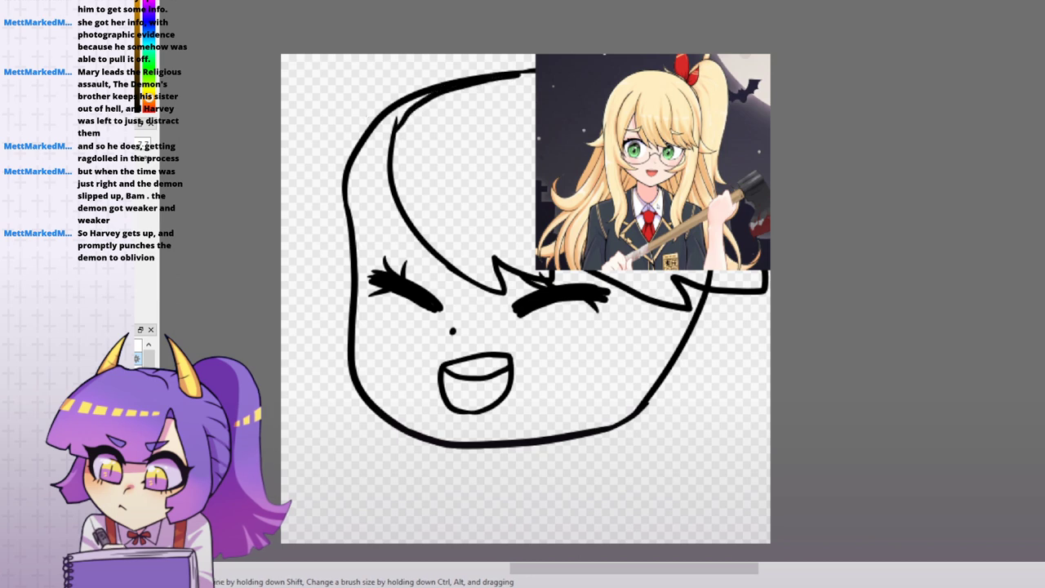
pyautogui.click(1021, 122)
pyautogui.moveTo(602, 303); pyautogui.dragTo(603, 280)
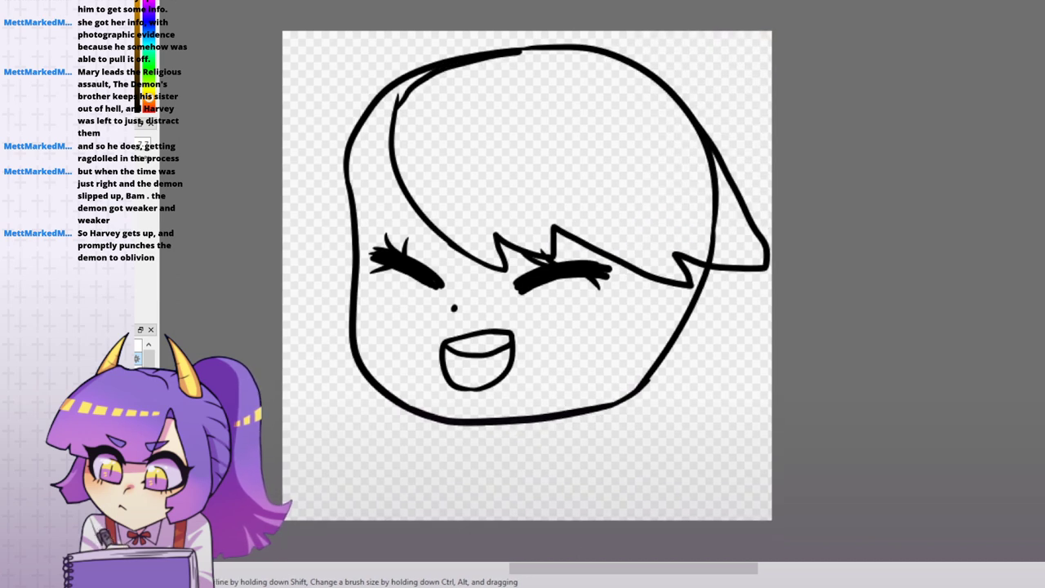
# - Add a short stroke along the mouth's upper edge and shift the whole drawing lower and slightly left on the canvas
pyautogui.moveTo(448, 351); pyautogui.dragTo(519, 335)
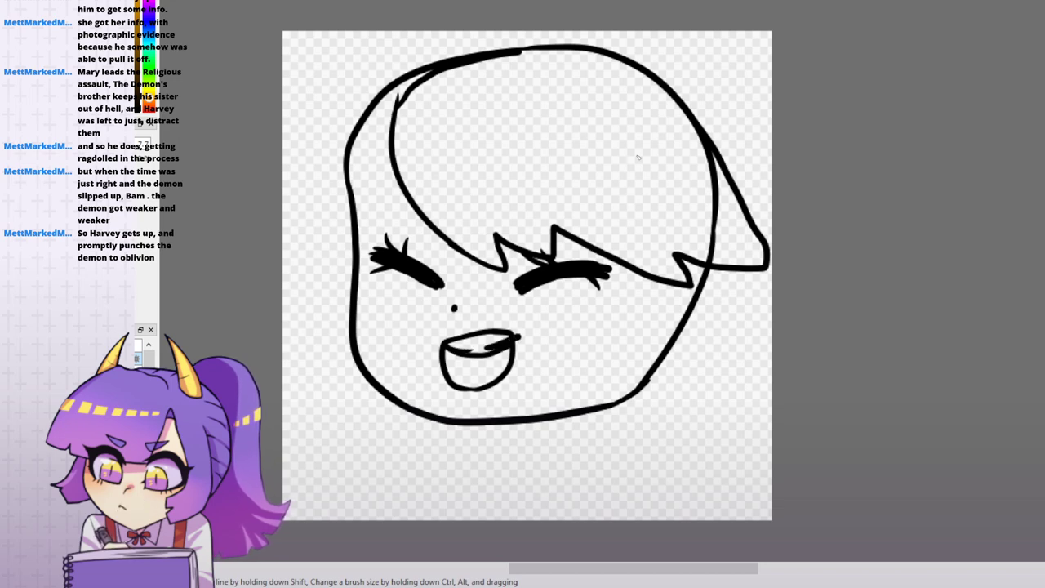
pyautogui.scroll(2, 596, 191)
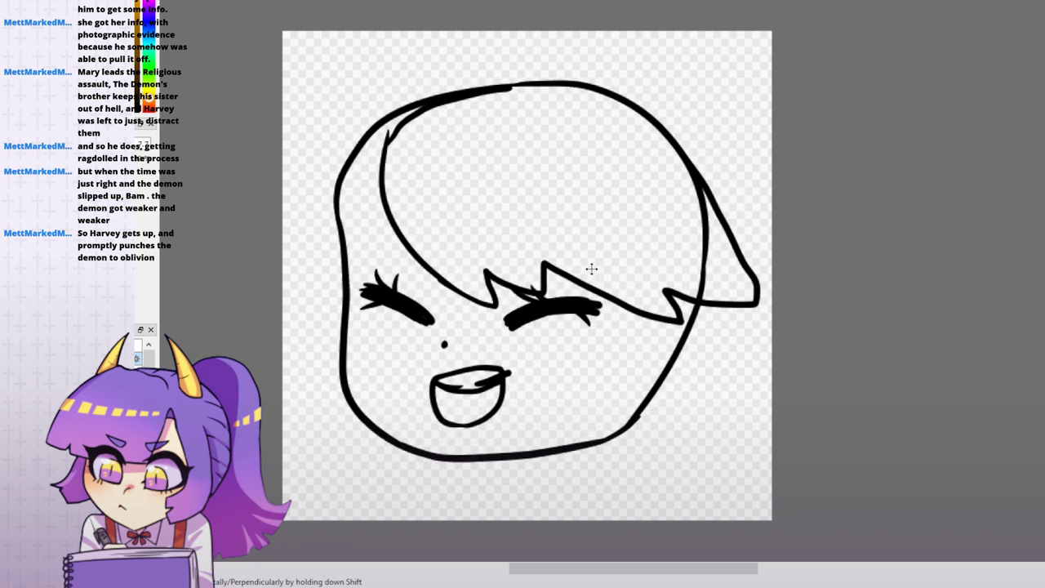
pyautogui.moveTo(591, 269); pyautogui.dragTo(582, 274)
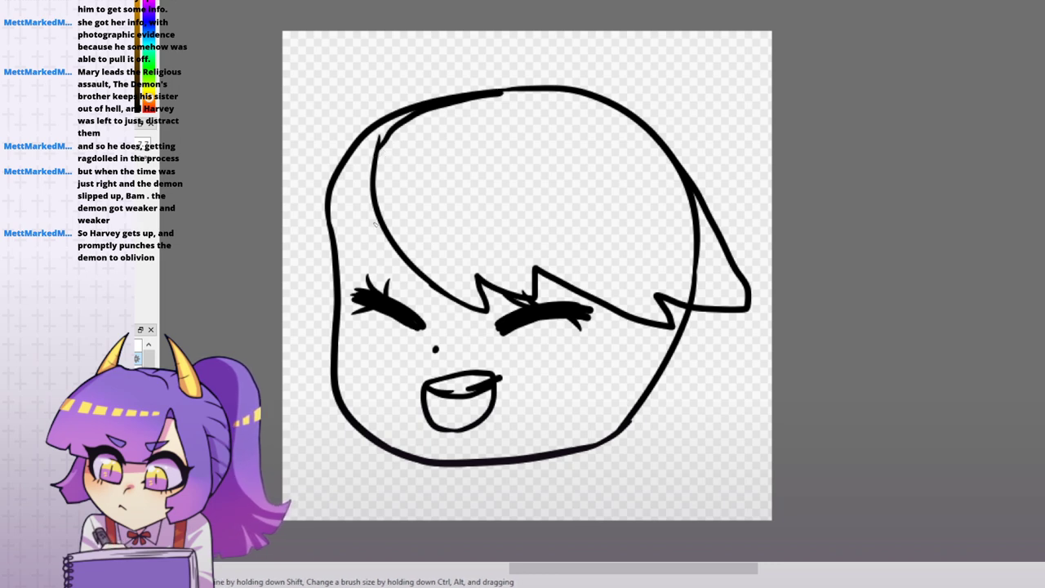
# - Draw a raised hair crown above the head outline and erase the overlapping old fringe lines
pyautogui.moveTo(372, 192)
pyautogui.mouseDown()
pyautogui.moveTo(375, 156)
pyautogui.moveTo(414, 98)
pyautogui.moveTo(531, 72)
pyautogui.mouseUp()
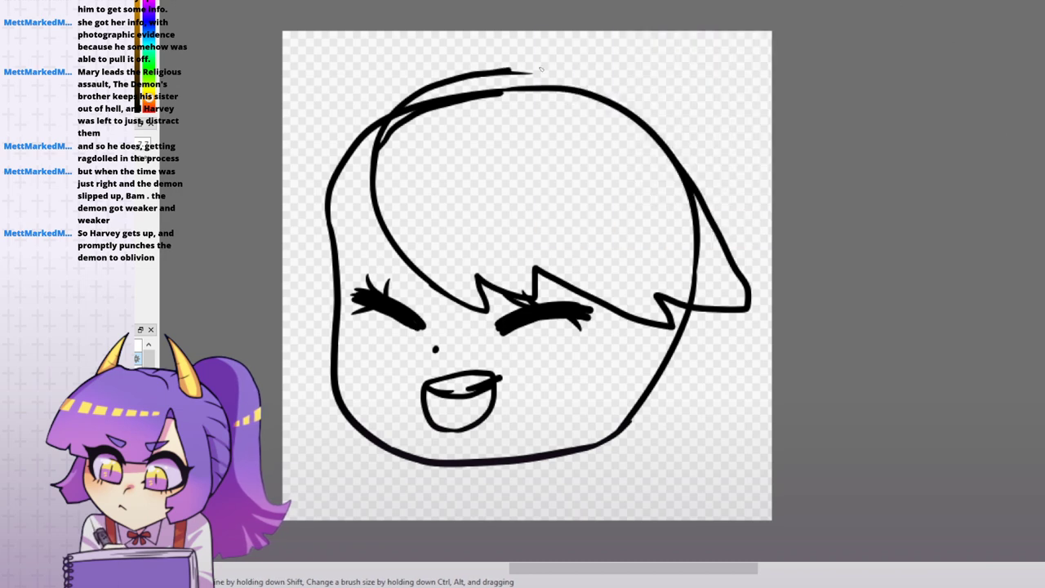
pyautogui.moveTo(512, 70)
pyautogui.mouseDown()
pyautogui.moveTo(664, 99)
pyautogui.moveTo(642, 172)
pyautogui.moveTo(689, 122)
pyautogui.moveTo(722, 266)
pyautogui.mouseUp()
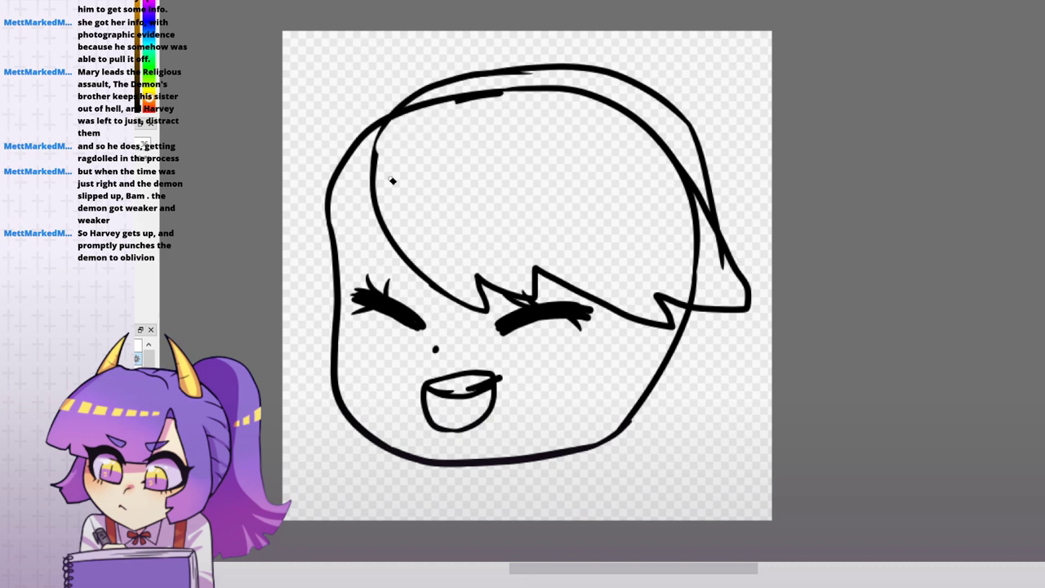
pyautogui.moveTo(667, 164)
pyautogui.mouseDown()
pyautogui.moveTo(692, 179)
pyautogui.moveTo(699, 264)
pyautogui.mouseUp()
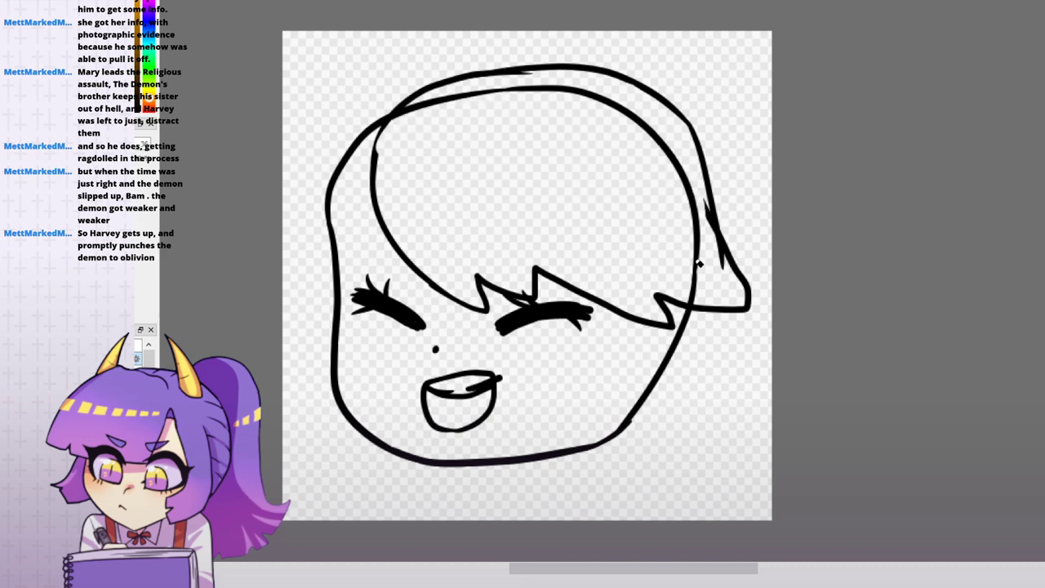
pyautogui.moveTo(703, 190); pyautogui.dragTo(727, 278)
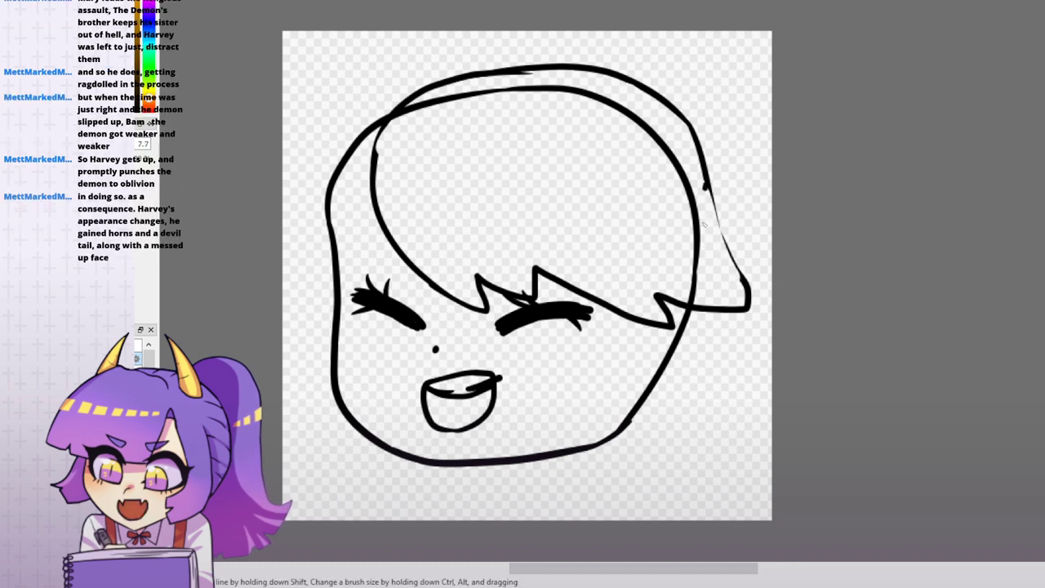
# - Redraw the hair's right side as one clean line from the crown down to the flared fringe tip
pyautogui.hotkey('ctrl', 'z')
pyautogui.hotkey('ctrl', 'z')
pyautogui.moveTo(707, 184); pyautogui.dragTo(743, 280)
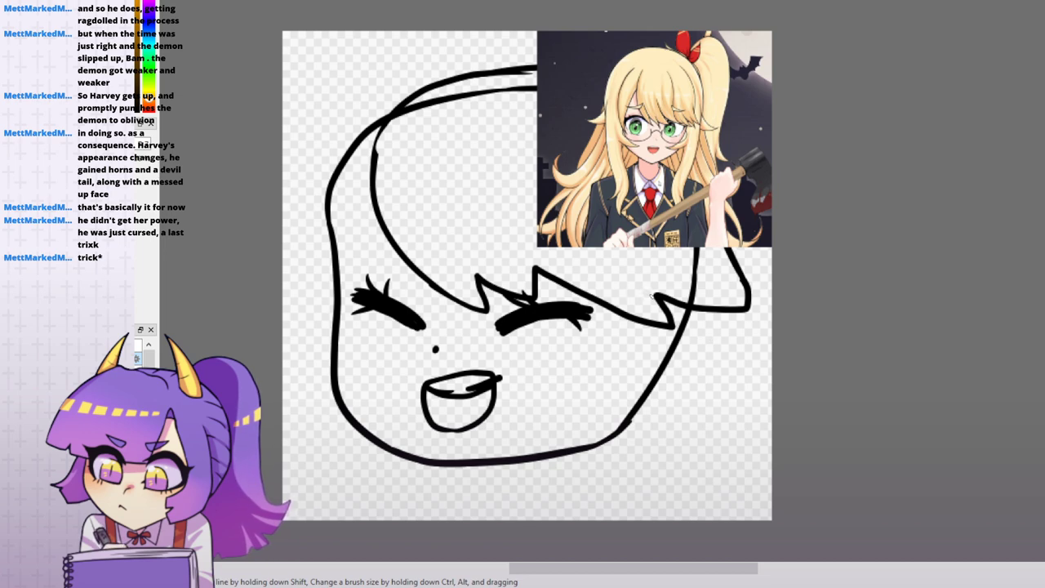
# - Remove the open mouth from the face after comparing the drawing with and without it
pyautogui.moveTo(651, 292); pyautogui.dragTo(641, 299)
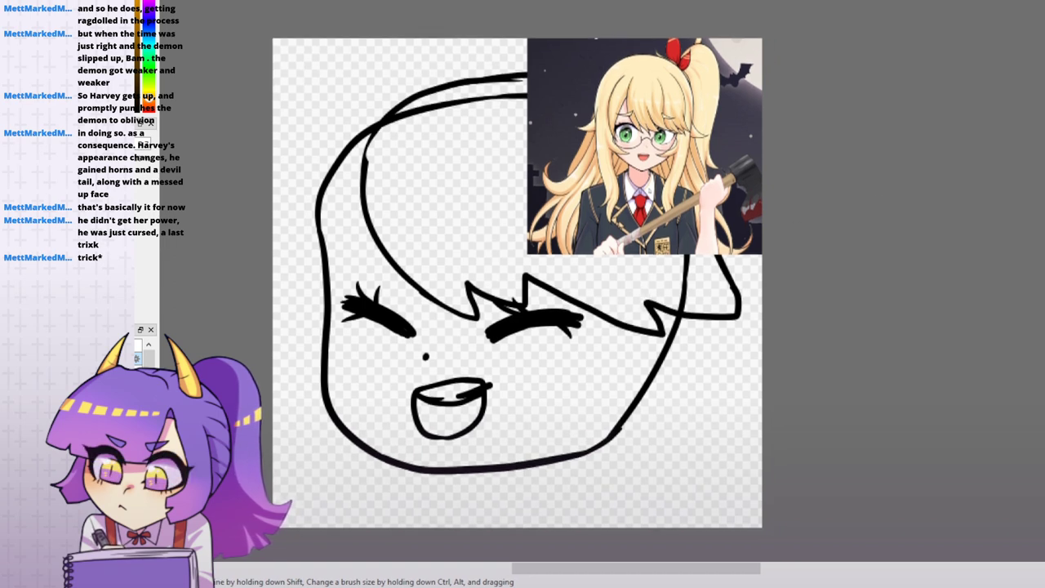
pyautogui.hotkey('ctrl', 'z')
pyautogui.hotkey('ctrl', 'z')
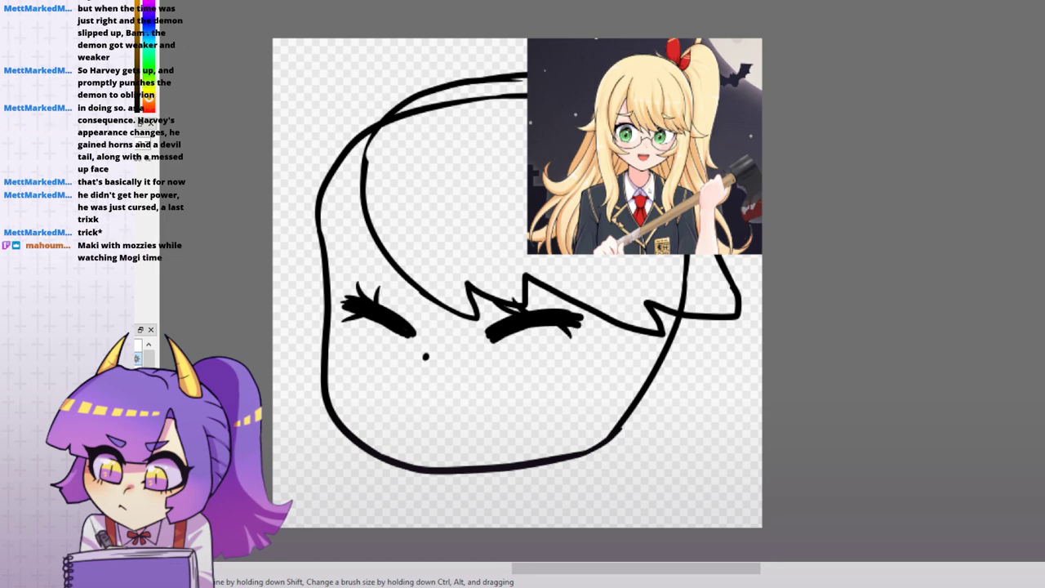
pyautogui.hotkey('ctrl', 'y')
pyautogui.moveTo(417, 399); pyautogui.dragTo(491, 383)
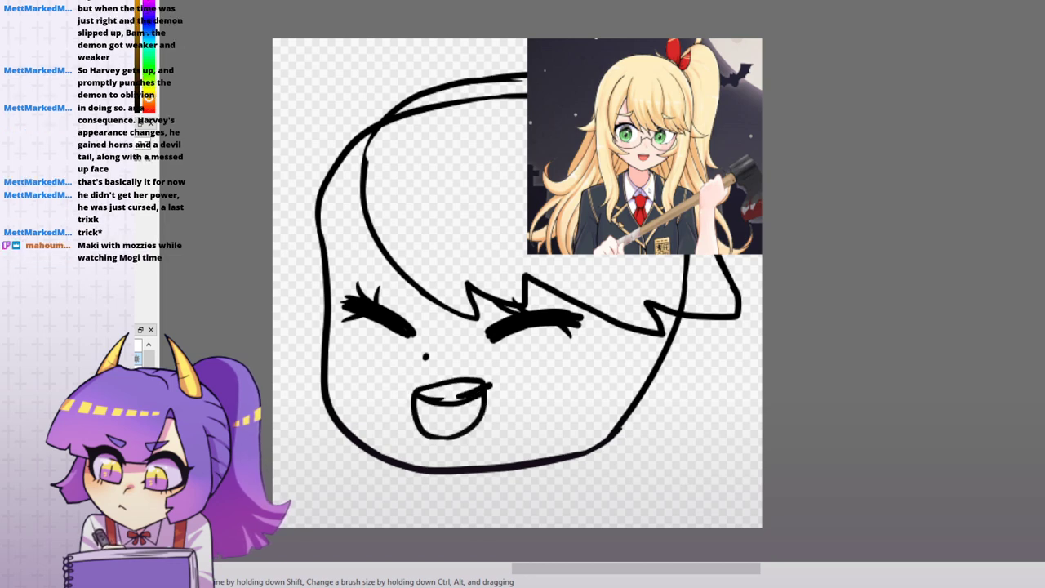
pyautogui.hotkey('ctrl', 'z')
pyautogui.hotkey('ctrl', 'z')
pyautogui.scroll(-2, 963, 321)
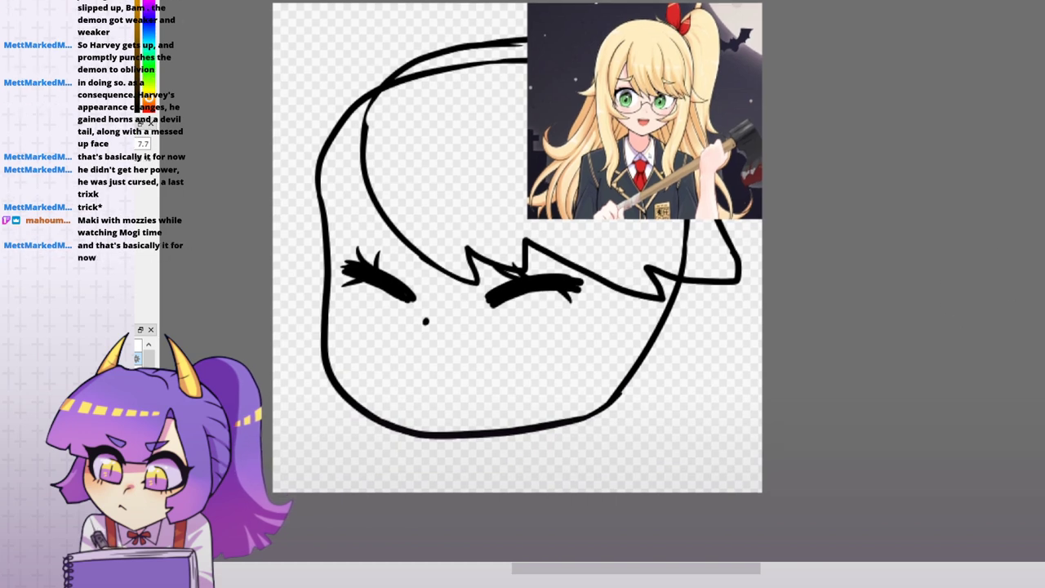
pyautogui.moveTo(879, 426); pyautogui.dragTo(858, 433)
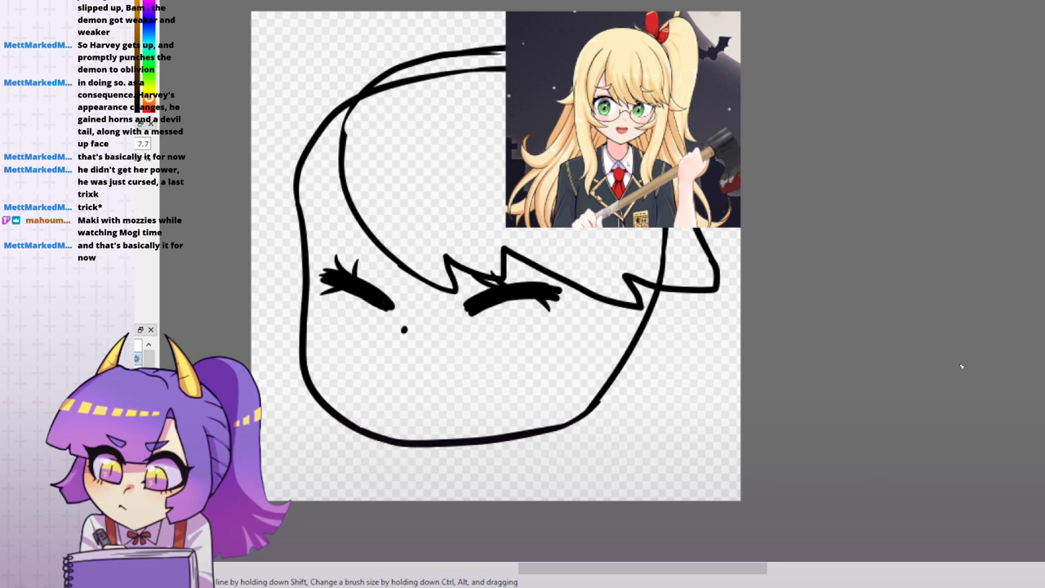
# - Sketch the neck outline below the face and add a pointed shirt collar with a rounded tie knot beneath it
pyautogui.moveTo(622, 399); pyautogui.dragTo(642, 382)
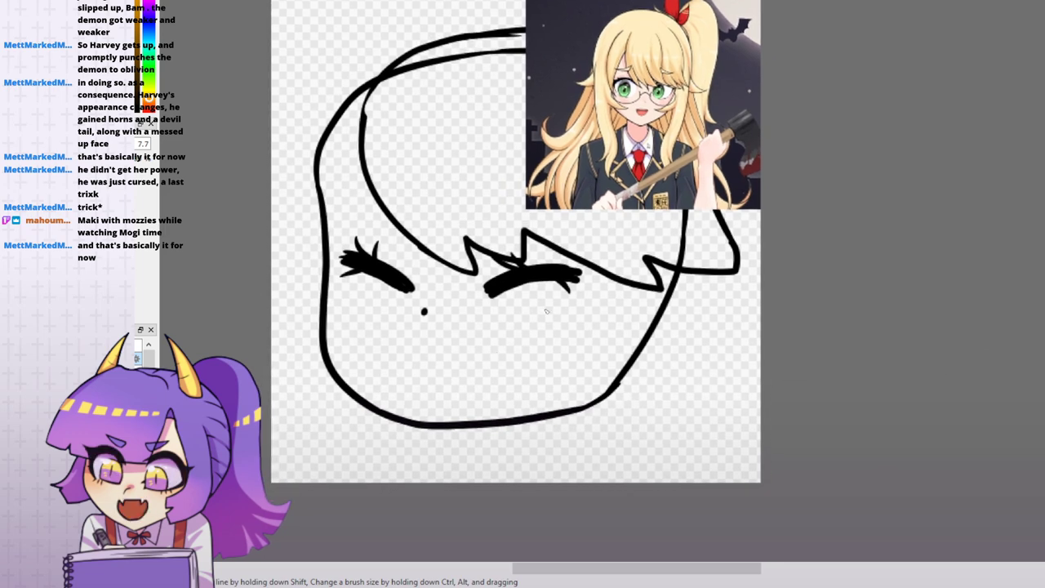
pyautogui.moveTo(467, 393)
pyautogui.mouseDown()
pyautogui.moveTo(478, 414)
pyautogui.moveTo(514, 352)
pyautogui.moveTo(559, 386)
pyautogui.moveTo(569, 443)
pyautogui.moveTo(616, 395)
pyautogui.mouseUp()
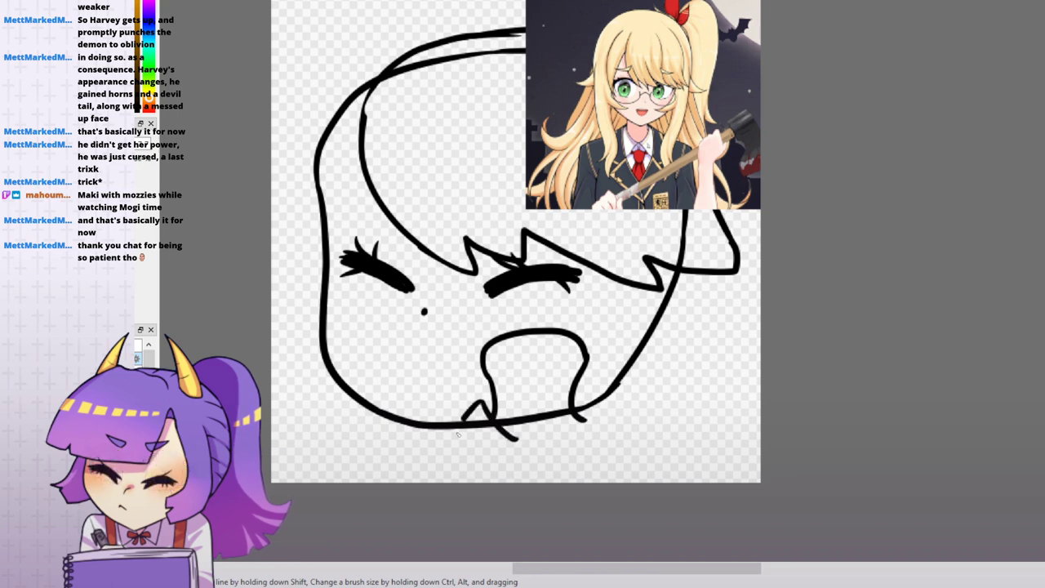
pyautogui.moveTo(483, 402)
pyautogui.mouseDown()
pyautogui.moveTo(474, 454)
pyautogui.moveTo(519, 441)
pyautogui.moveTo(585, 470)
pyautogui.mouseUp()
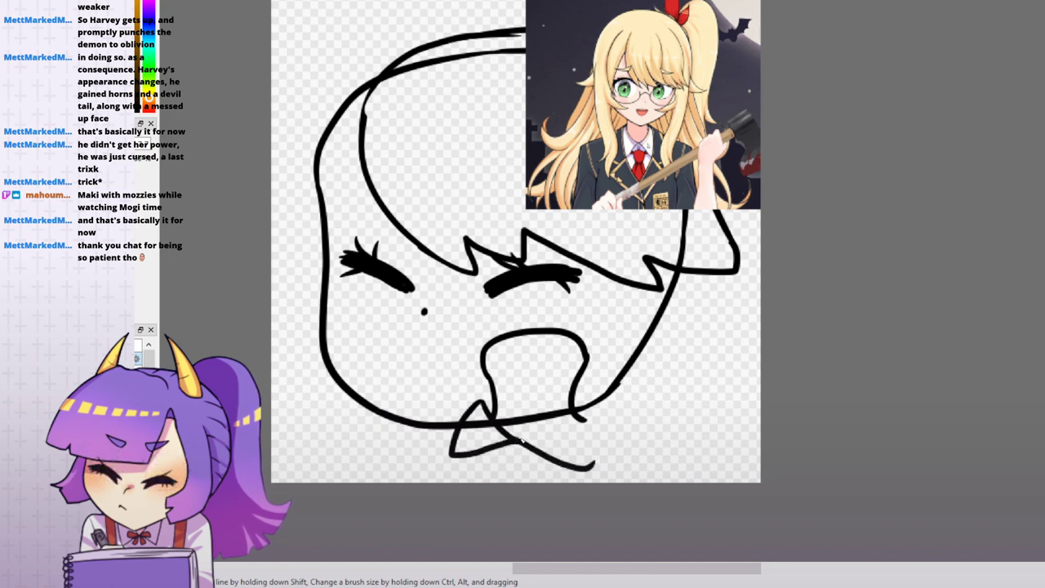
pyautogui.moveTo(522, 441)
pyautogui.mouseDown()
pyautogui.moveTo(594, 419)
pyautogui.moveTo(600, 451)
pyautogui.mouseUp()
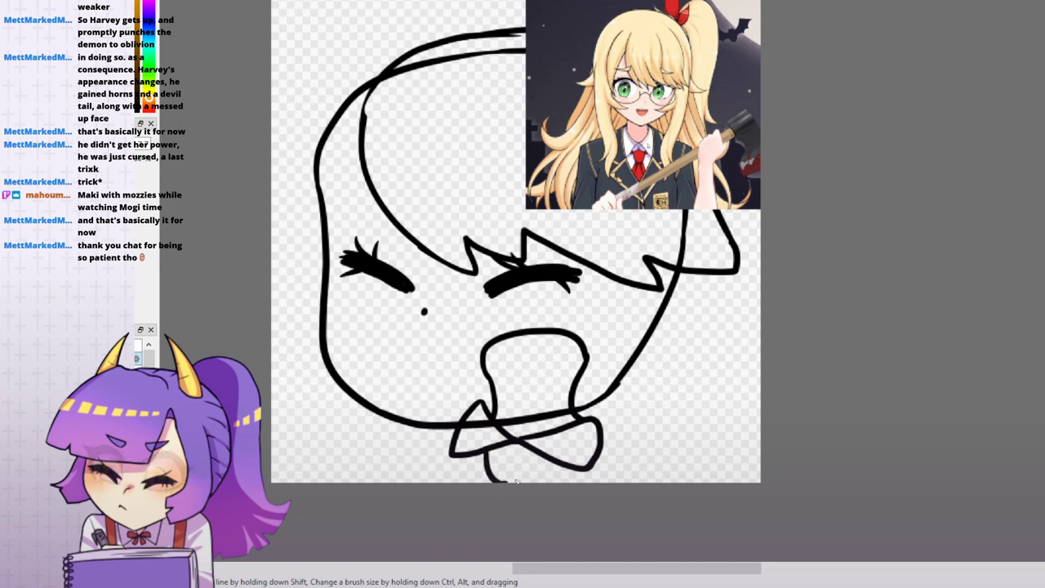
pyautogui.moveTo(490, 445); pyautogui.dragTo(532, 450)
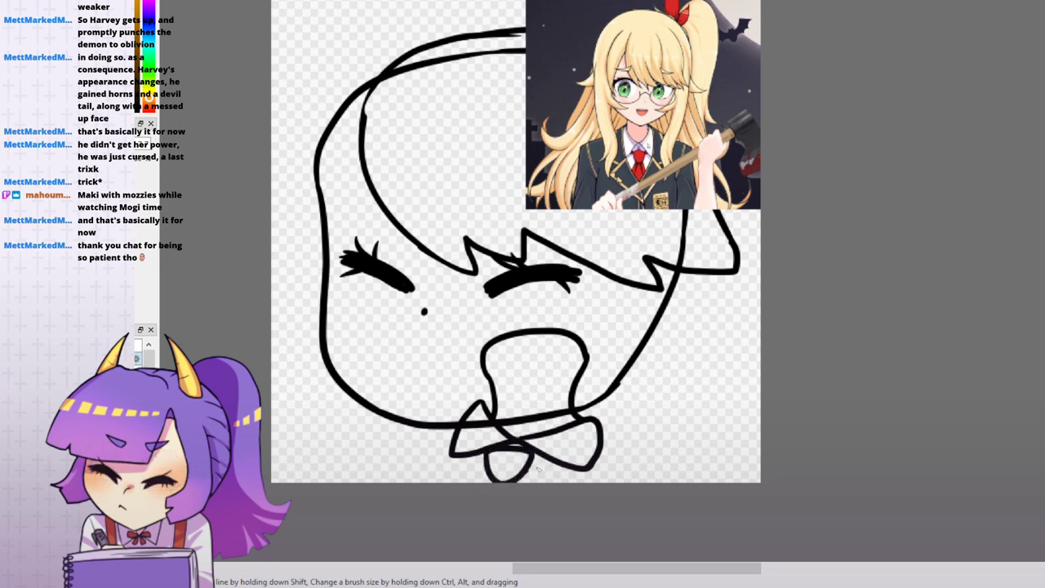
# - Draw both shoulders down to the canvas's lower edge and add the jacket's sleeve and front lines
pyautogui.moveTo(600, 424); pyautogui.dragTo(708, 482)
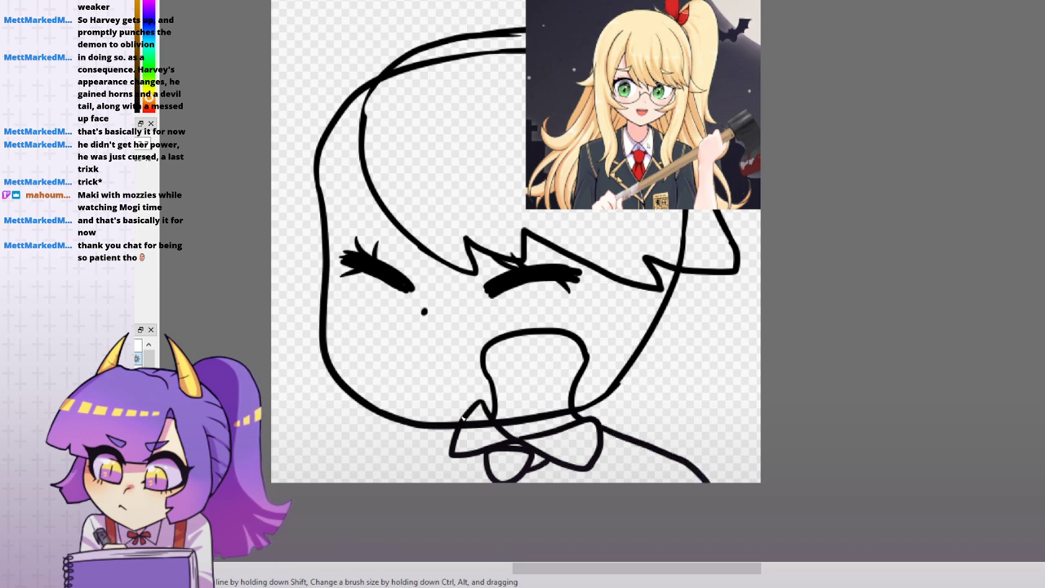
pyautogui.moveTo(470, 417)
pyautogui.mouseDown()
pyautogui.moveTo(378, 438)
pyautogui.moveTo(351, 502)
pyautogui.moveTo(402, 483)
pyautogui.mouseUp()
pyautogui.moveTo(650, 448); pyautogui.dragTo(640, 482)
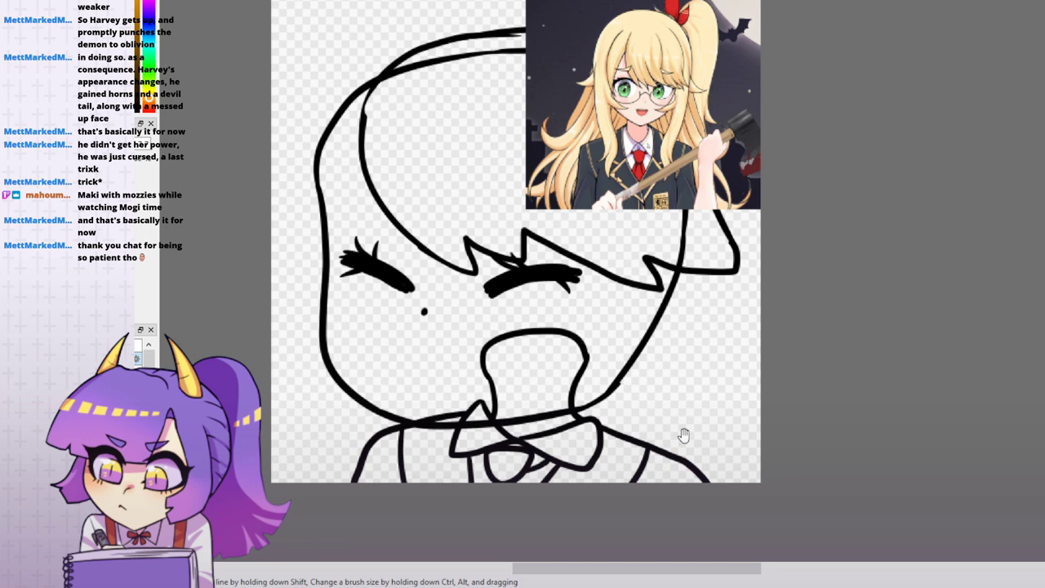
pyautogui.moveTo(684, 435); pyautogui.dragTo(664, 434)
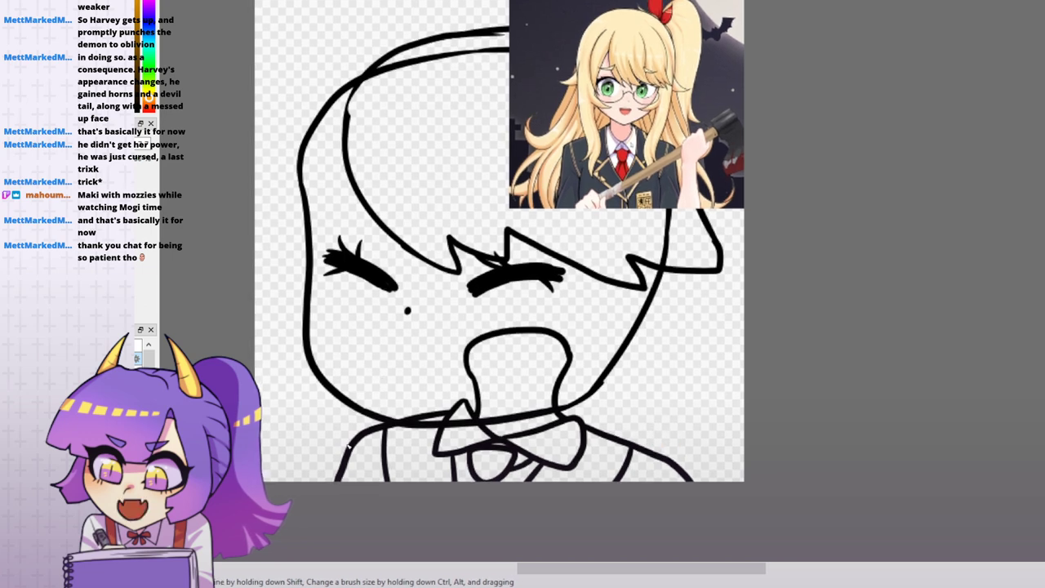
pyautogui.moveTo(361, 442); pyautogui.dragTo(367, 481)
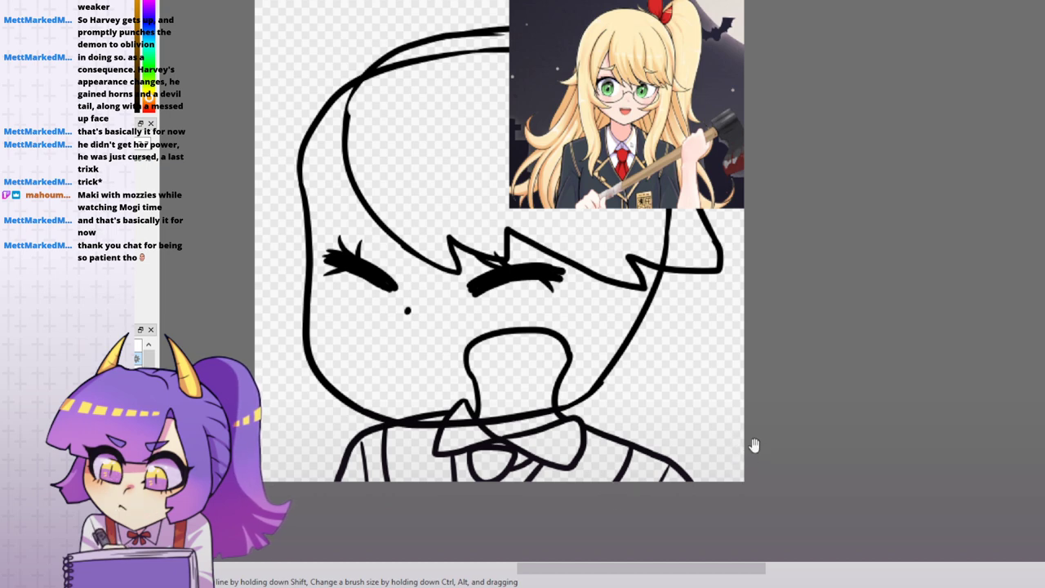
# - Draw the inner line of the right side lock, curving from the fringe to a pointed flick over the neck and down past the collar
pyautogui.moveTo(753, 443); pyautogui.dragTo(776, 456)
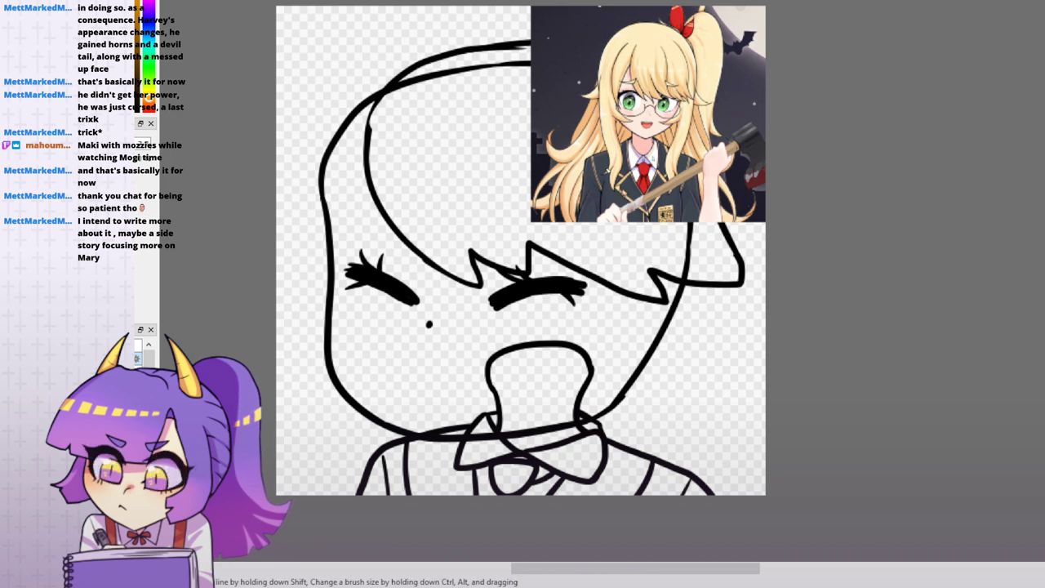
pyautogui.moveTo(621, 254); pyautogui.dragTo(527, 382)
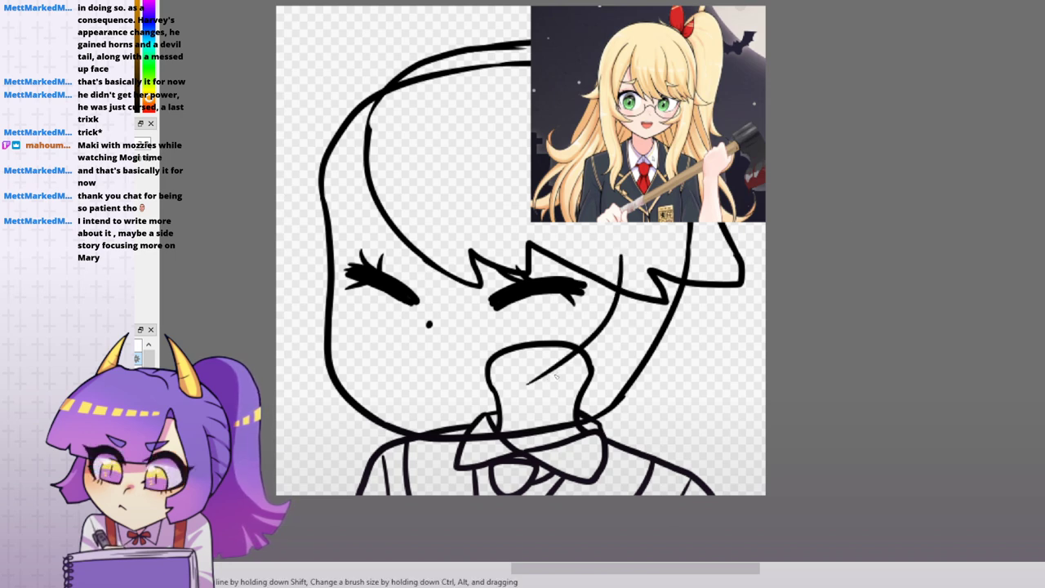
pyautogui.hotkey('ctrl', 'z')
pyautogui.moveTo(622, 262)
pyautogui.mouseDown()
pyautogui.moveTo(493, 380)
pyautogui.moveTo(567, 385)
pyautogui.moveTo(563, 477)
pyautogui.mouseUp()
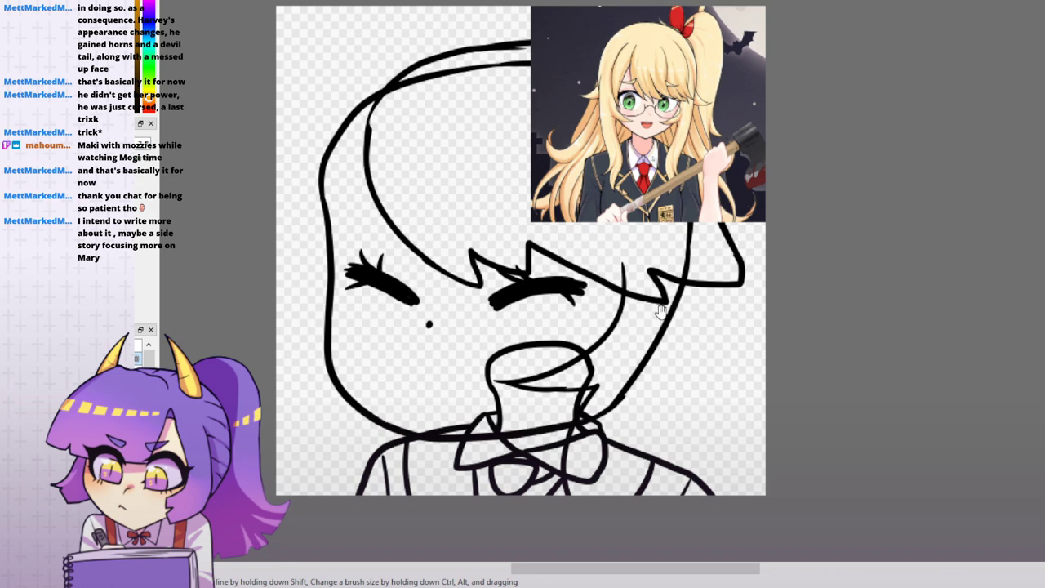
# - Draw the outer line of the right side lock, flaring to a point below the fringe tip and running down over the shoulder
pyautogui.moveTo(661, 312); pyautogui.dragTo(652, 324)
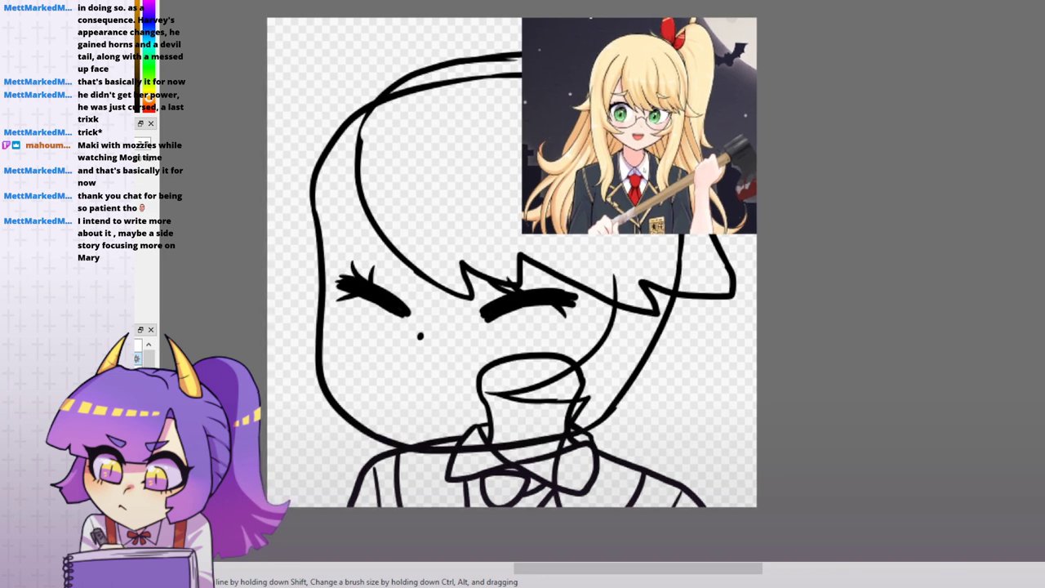
pyautogui.moveTo(696, 222)
pyautogui.mouseDown()
pyautogui.moveTo(708, 347)
pyautogui.moveTo(756, 349)
pyautogui.mouseUp()
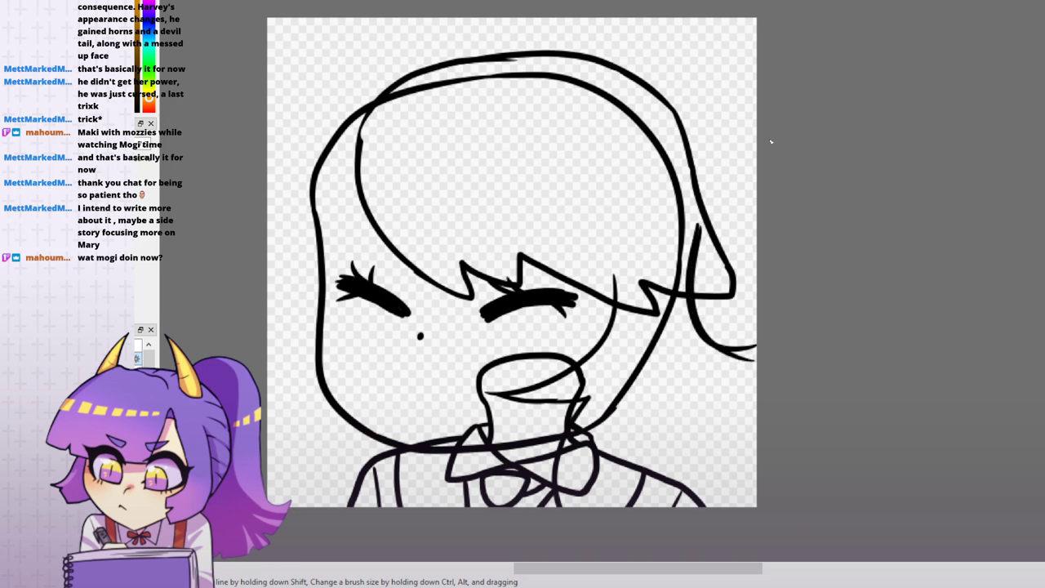
pyautogui.hotkey('ctrl', 'z')
pyautogui.moveTo(696, 228)
pyautogui.mouseDown()
pyautogui.moveTo(758, 330)
pyautogui.moveTo(660, 374)
pyautogui.moveTo(627, 505)
pyautogui.mouseUp()
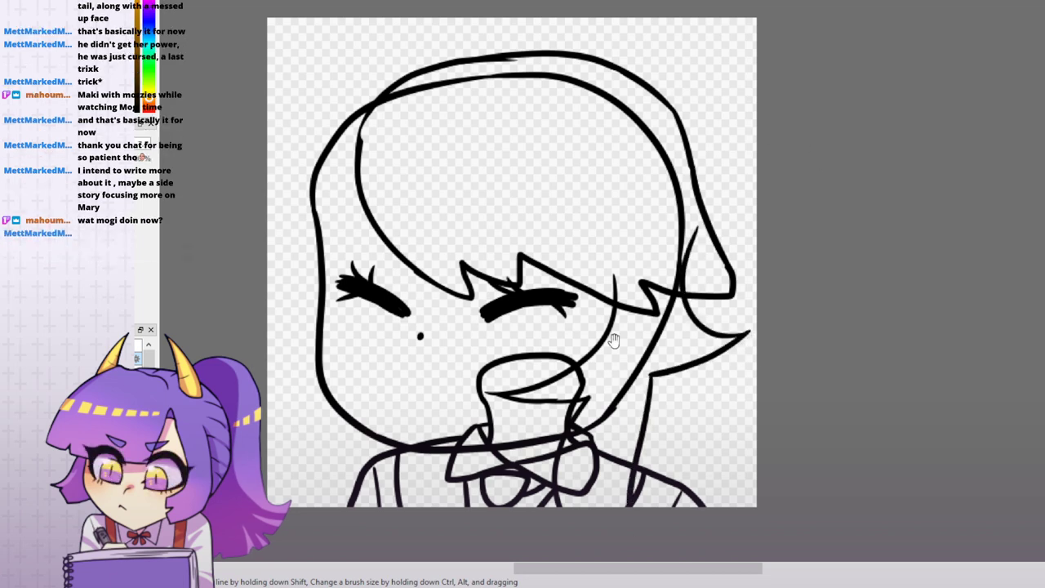
# - Close the top of the right side lock with an angular line joining its inner and outer edges above the fringe
pyautogui.moveTo(651, 339); pyautogui.dragTo(667, 321)
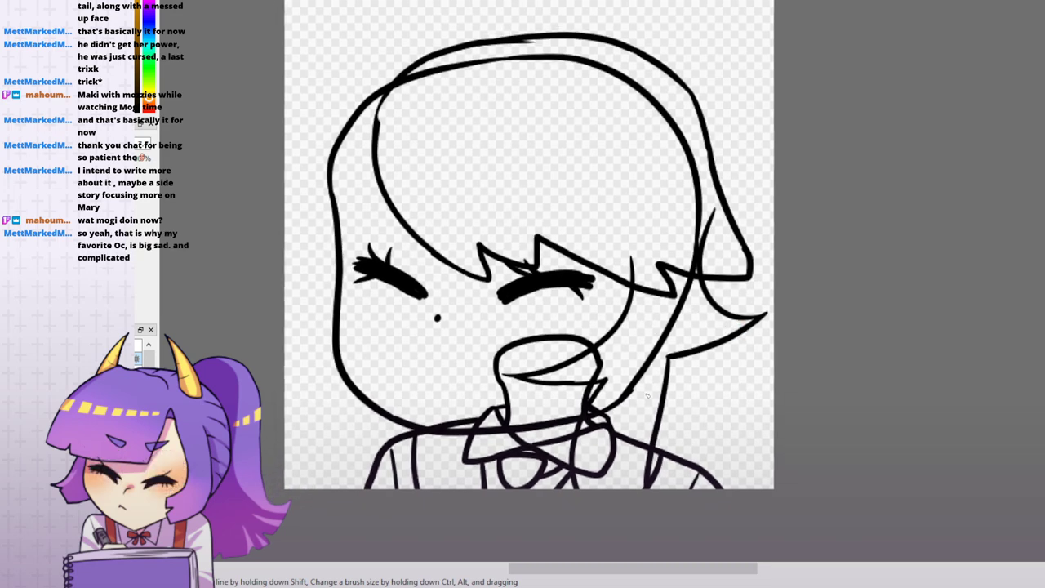
pyautogui.moveTo(686, 425); pyautogui.dragTo(704, 420)
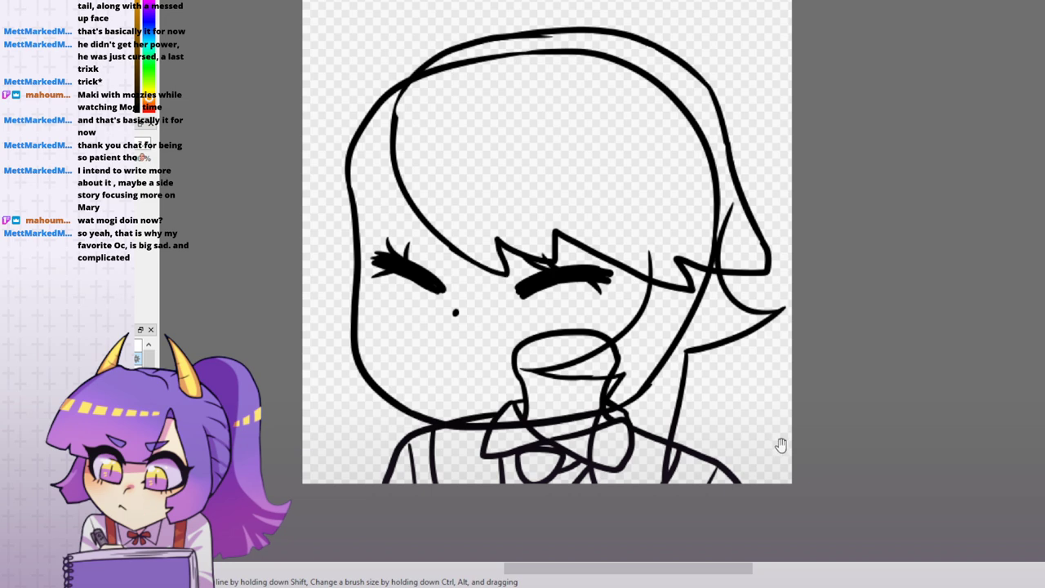
pyautogui.moveTo(781, 445); pyautogui.dragTo(770, 466)
pyautogui.moveTo(638, 276)
pyautogui.mouseDown()
pyautogui.moveTo(650, 198)
pyautogui.moveTo(681, 193)
pyautogui.moveTo(720, 228)
pyautogui.mouseUp()
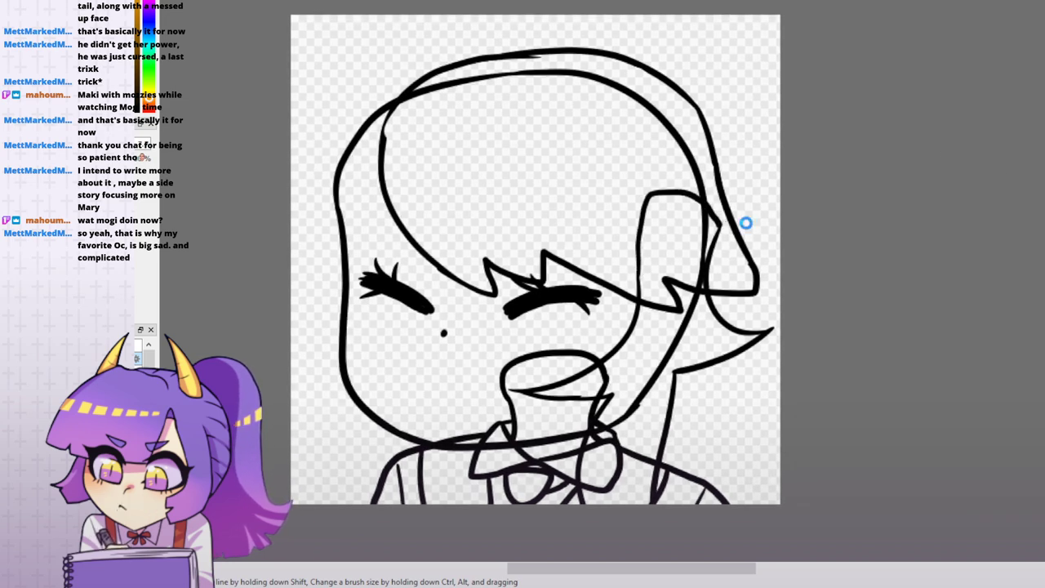
pyautogui.moveTo(563, 129); pyautogui.dragTo(569, 105)
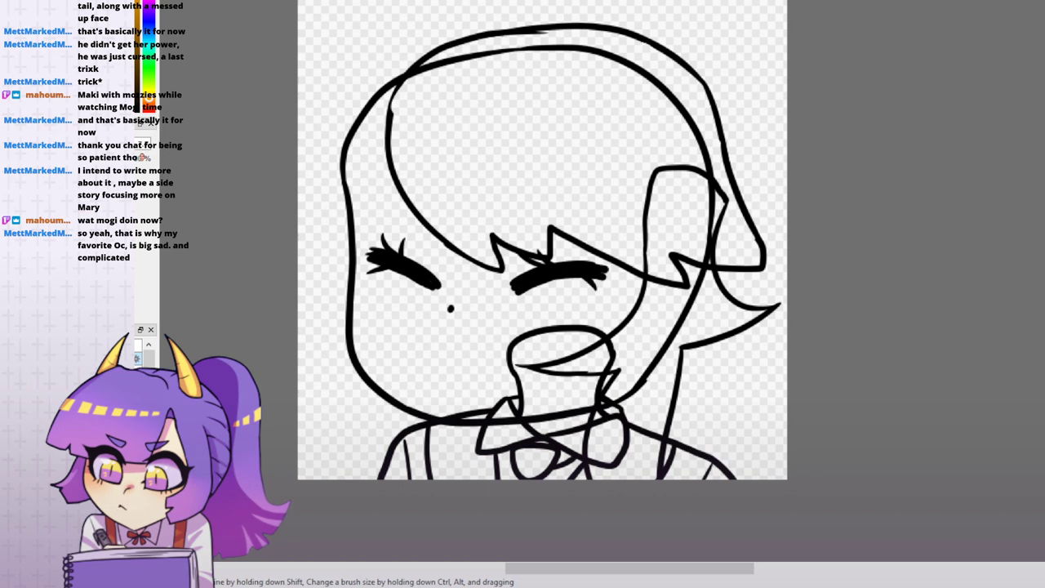
pyautogui.hotkey('ctrl', 'z')
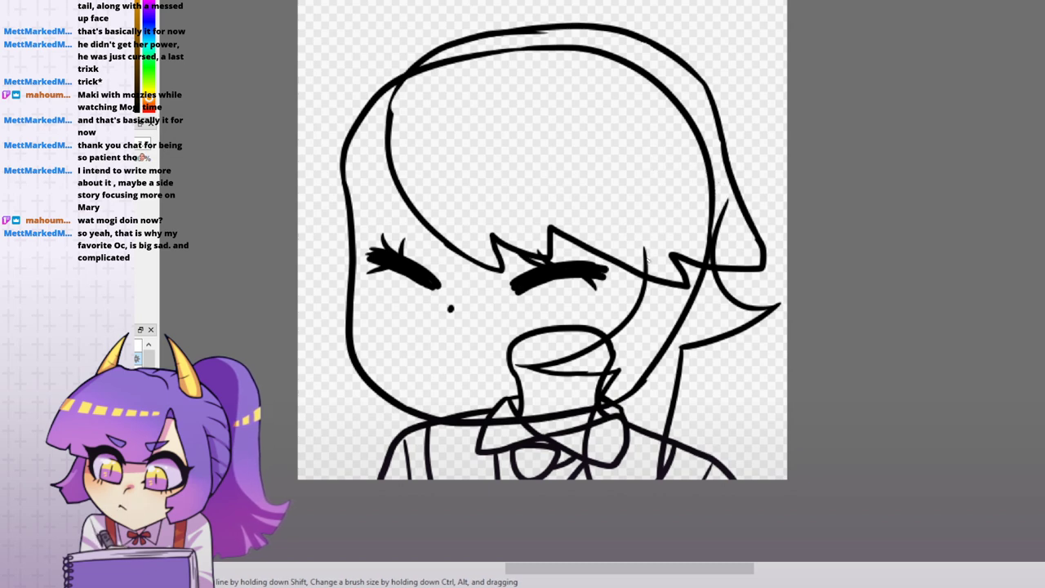
pyautogui.moveTo(646, 256)
pyautogui.mouseDown()
pyautogui.moveTo(640, 152)
pyautogui.moveTo(723, 144)
pyautogui.moveTo(697, 142)
pyautogui.moveTo(722, 151)
pyautogui.moveTo(719, 225)
pyautogui.mouseUp()
# - Draw the outer line of the left side lock from the fringe to a pointed flick beside the cheek and down over the shoulder
pyautogui.moveTo(469, 99); pyautogui.dragTo(469, 65)
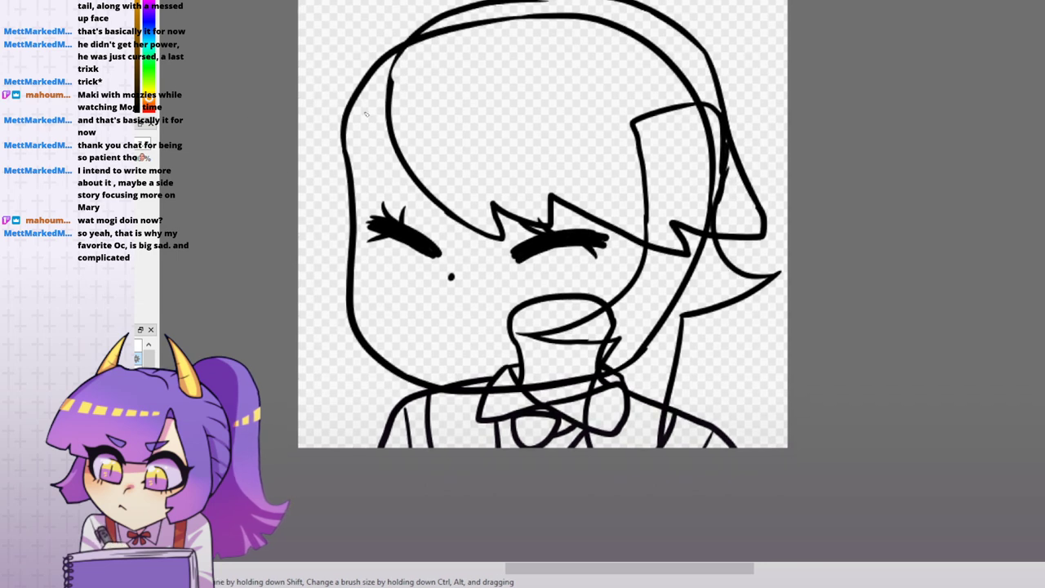
pyautogui.moveTo(421, 177); pyautogui.dragTo(406, 204)
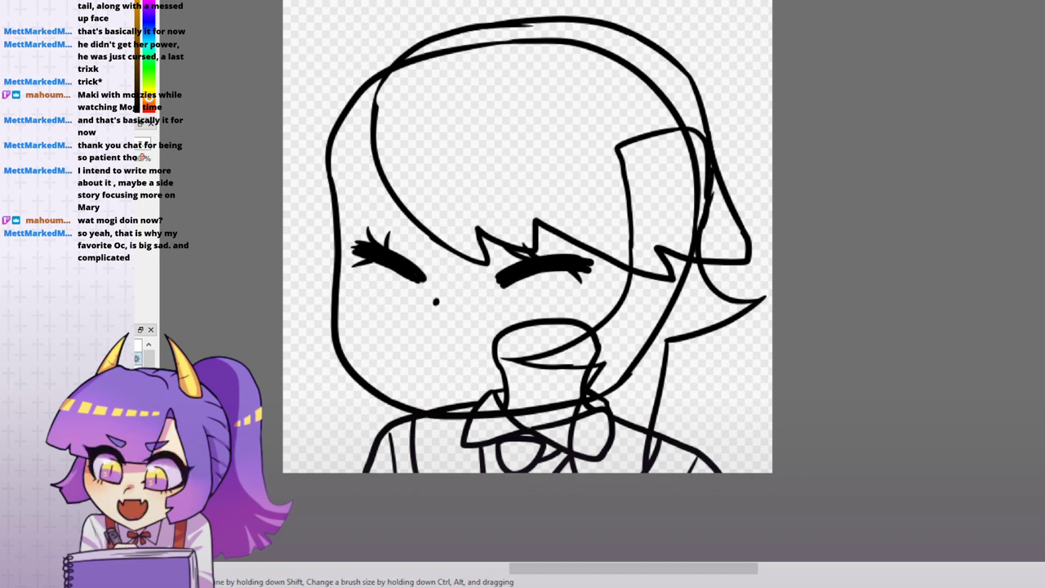
pyautogui.moveTo(264, 156); pyautogui.dragTo(268, 172)
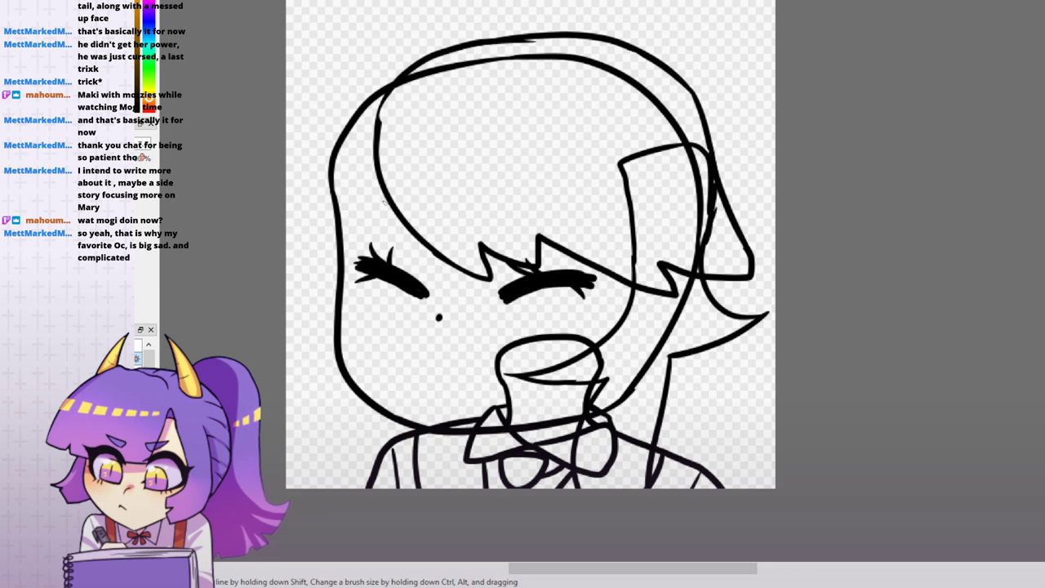
pyautogui.moveTo(377, 163); pyautogui.dragTo(306, 285)
pyautogui.hotkey('ctrl', 'z')
pyautogui.moveTo(382, 129)
pyautogui.mouseDown()
pyautogui.moveTo(335, 260)
pyautogui.moveTo(295, 299)
pyautogui.moveTo(368, 288)
pyautogui.mouseUp()
pyautogui.moveTo(371, 287)
pyautogui.mouseDown()
pyautogui.moveTo(357, 318)
pyautogui.moveTo(367, 475)
pyautogui.mouseUp()
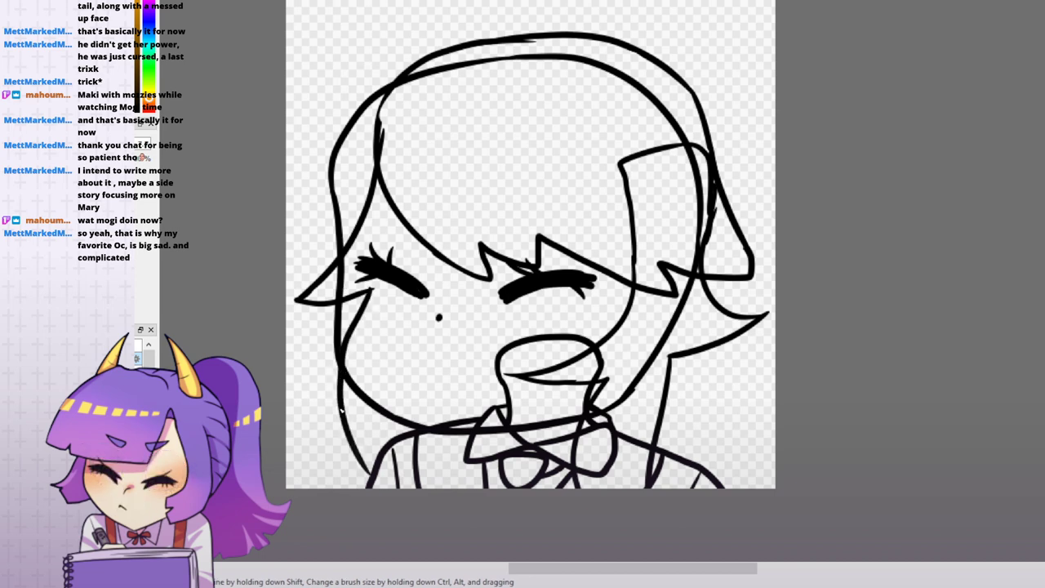
pyautogui.hotkey('ctrl', 'z')
pyautogui.moveTo(373, 290); pyautogui.dragTo(351, 488)
# - Draw the left side lock's inner line with a flick across the face and a rounded top, and erase the stray stroke beside it
pyautogui.moveTo(434, 322); pyautogui.dragTo(424, 488)
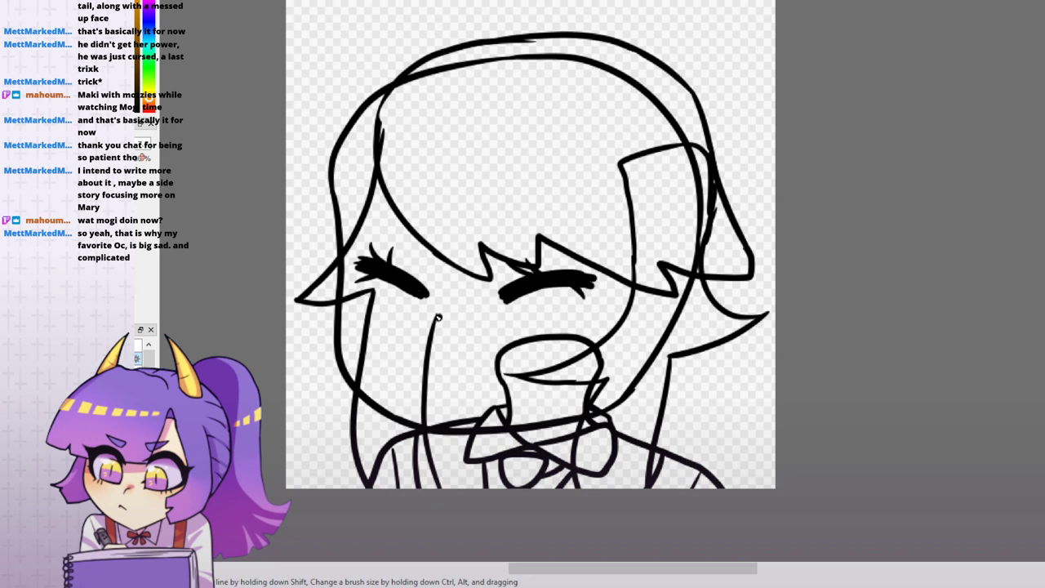
pyautogui.moveTo(438, 318); pyautogui.dragTo(517, 323)
pyautogui.moveTo(438, 233); pyautogui.dragTo(517, 322)
pyautogui.moveTo(381, 135)
pyautogui.mouseDown()
pyautogui.moveTo(412, 103)
pyautogui.moveTo(464, 314)
pyautogui.mouseUp()
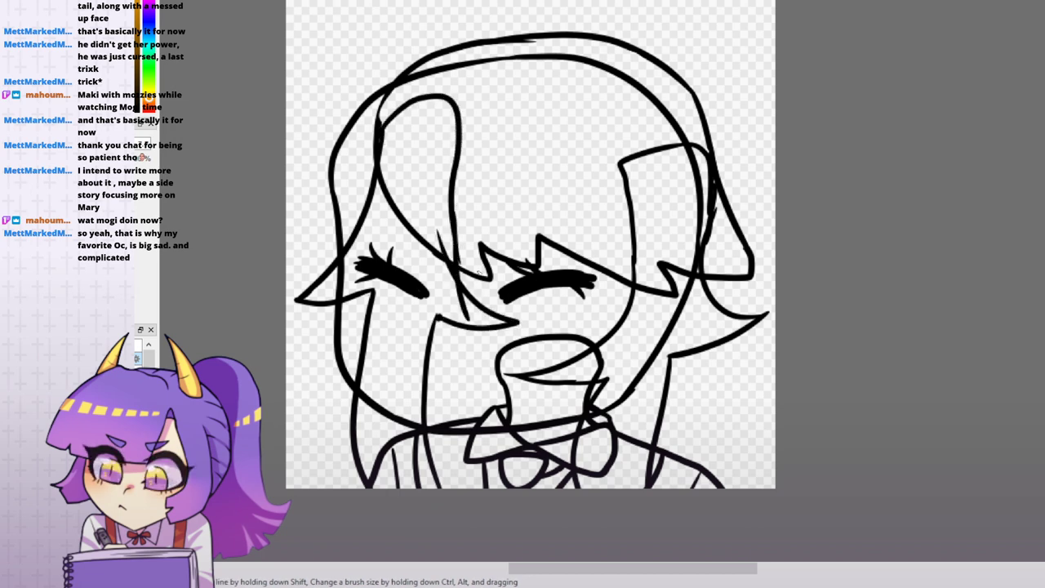
pyautogui.press('e')
pyautogui.moveTo(436, 246); pyautogui.dragTo(453, 289)
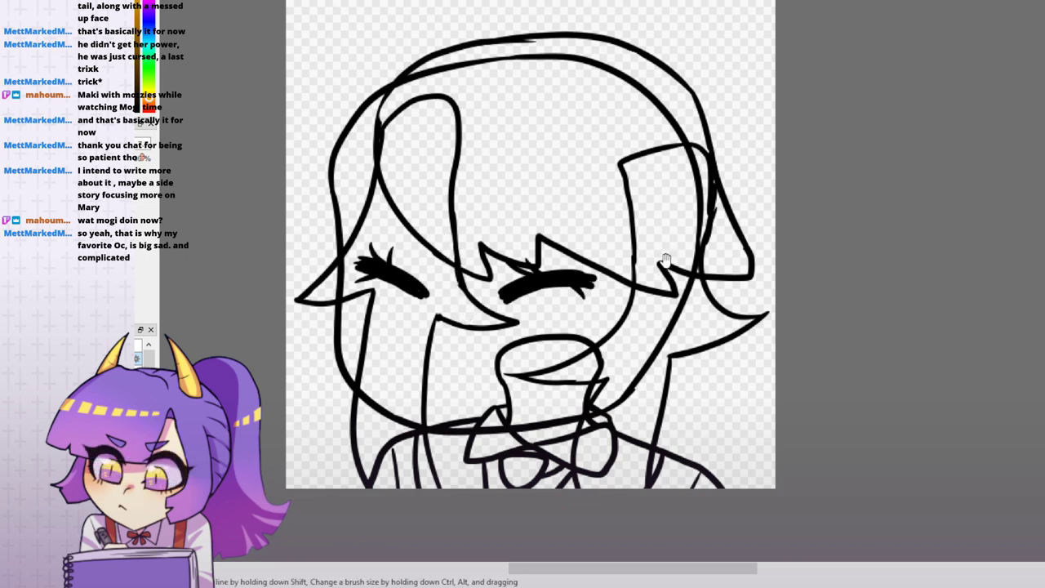
pyautogui.moveTo(664, 261); pyautogui.dragTo(679, 274)
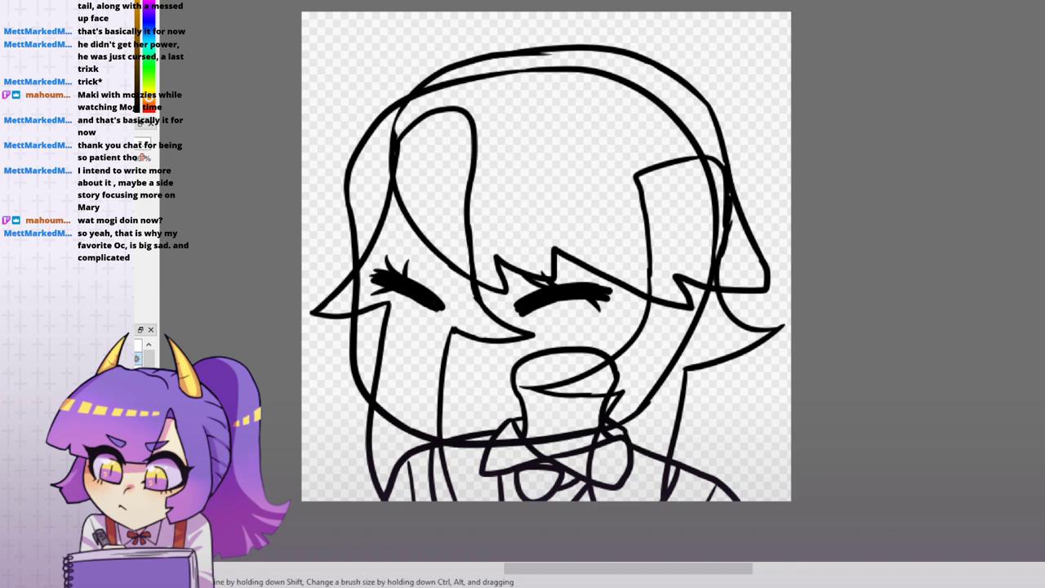
pyautogui.moveTo(461, 79)
pyautogui.mouseDown()
pyautogui.moveTo(261, 367)
pyautogui.moveTo(334, 569)
pyautogui.moveTo(479, 542)
pyautogui.moveTo(485, 438)
pyautogui.moveTo(519, 370)
pyautogui.moveTo(601, 325)
pyautogui.moveTo(580, 111)
pyautogui.mouseUp()
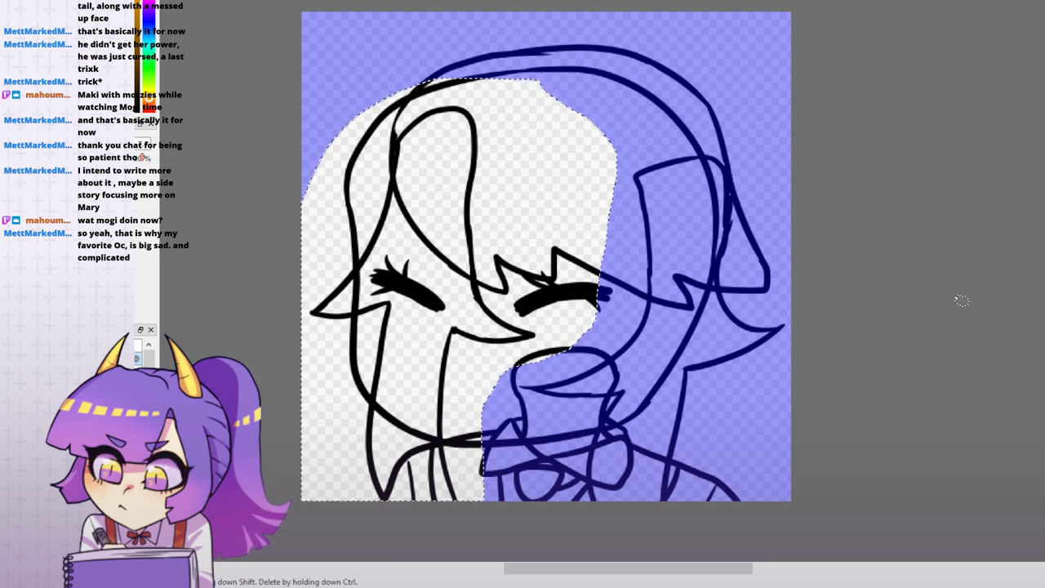
pyautogui.press('e')
pyautogui.moveTo(465, 115)
pyautogui.mouseDown()
pyautogui.moveTo(311, 147)
pyautogui.moveTo(220, 211)
pyautogui.moveTo(589, 143)
pyautogui.moveTo(476, 196)
pyautogui.moveTo(265, 331)
pyautogui.moveTo(500, 298)
pyautogui.moveTo(612, 295)
pyautogui.moveTo(583, 439)
pyautogui.mouseUp()
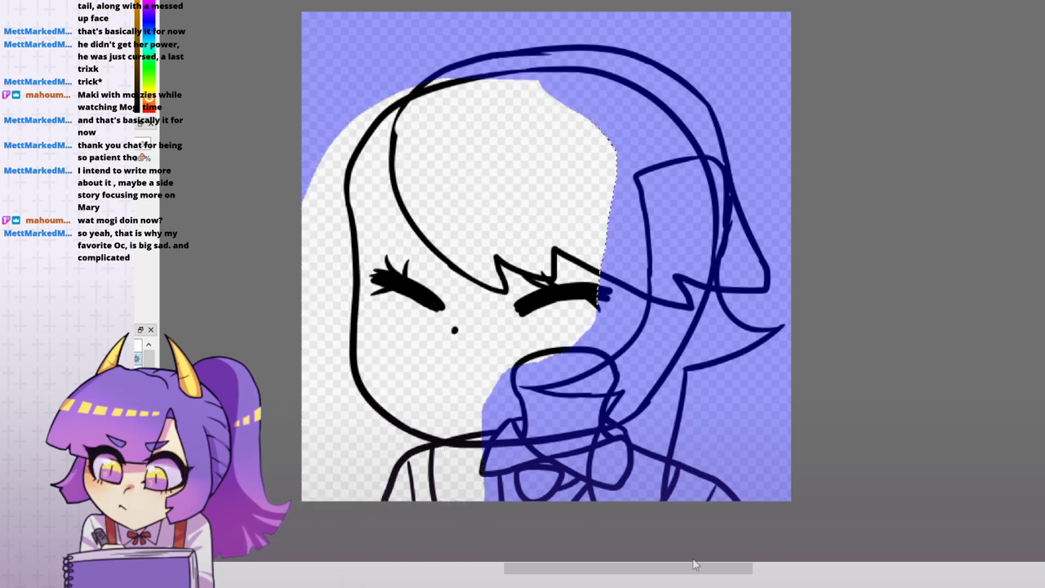
pyautogui.hotkey('ctrl', 'z')
pyautogui.hotkey('ctrl', 'z')
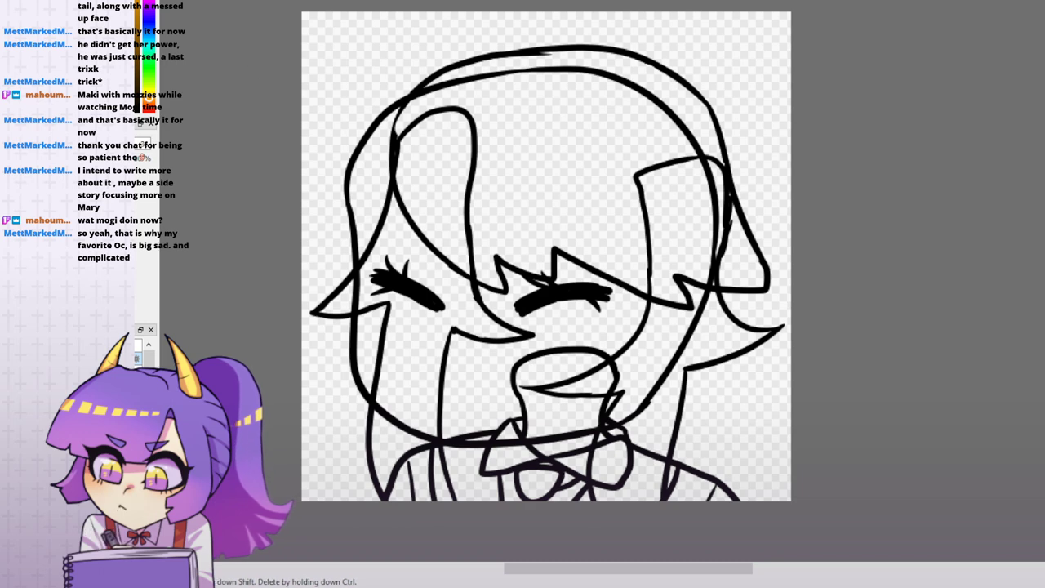
# - Extend the hair crown around the head's left side down to the side lock and erase the overlapping old fringe lines
pyautogui.moveTo(439, 72)
pyautogui.mouseDown()
pyautogui.moveTo(347, 116)
pyautogui.moveTo(357, 278)
pyautogui.mouseUp()
pyautogui.moveTo(366, 240); pyautogui.dragTo(400, 189)
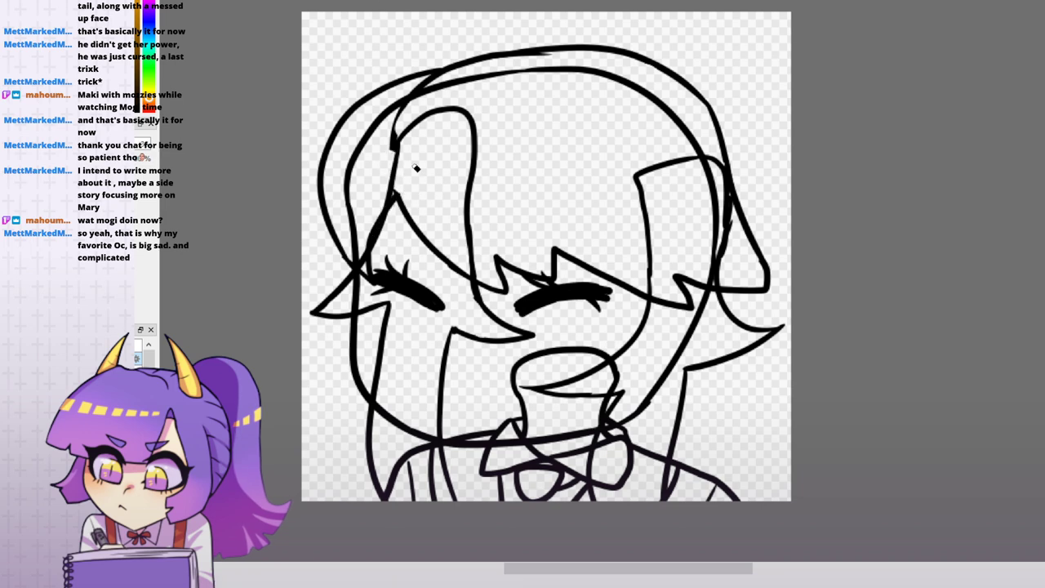
pyautogui.moveTo(394, 151); pyautogui.dragTo(403, 139)
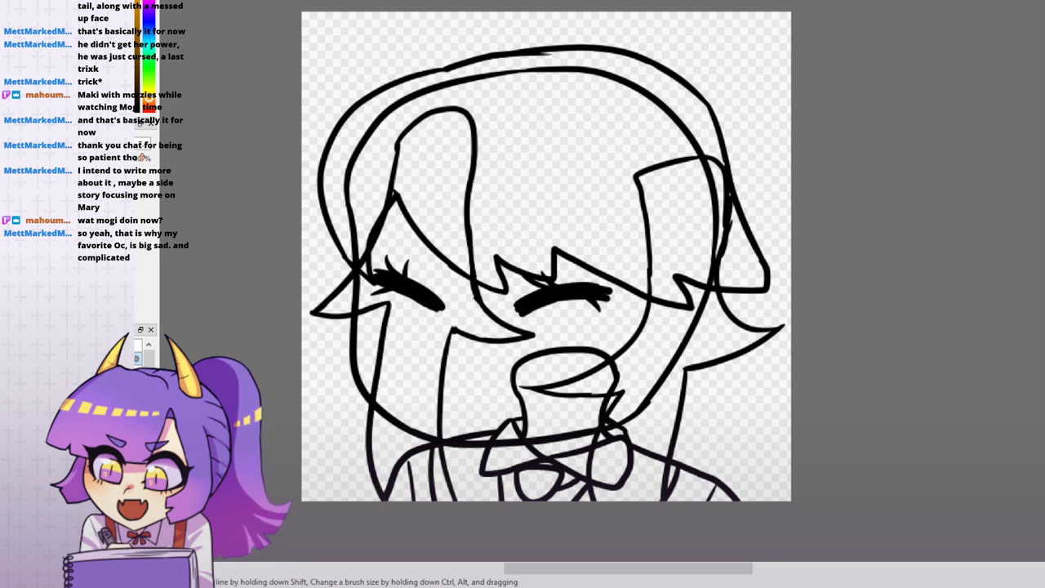
# - Draw a small rounded open mouth on the lower face beside the neck outline, with a curved line inside its upper edge
pyautogui.moveTo(445, 368); pyautogui.dragTo(514, 359)
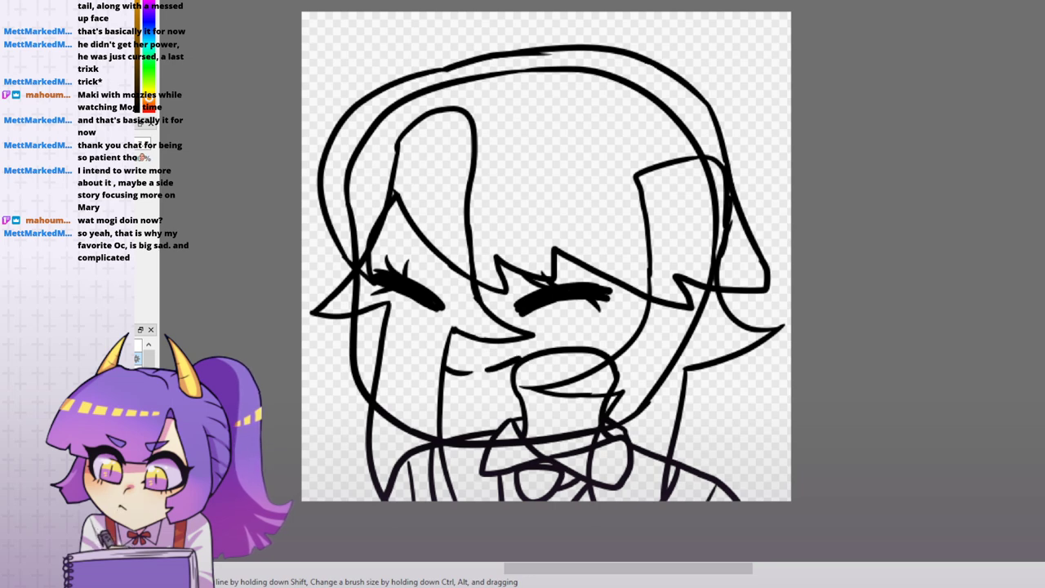
pyautogui.hotkey('ctrl', 'z')
pyautogui.moveTo(446, 364); pyautogui.dragTo(511, 354)
pyautogui.moveTo(445, 365); pyautogui.dragTo(512, 360)
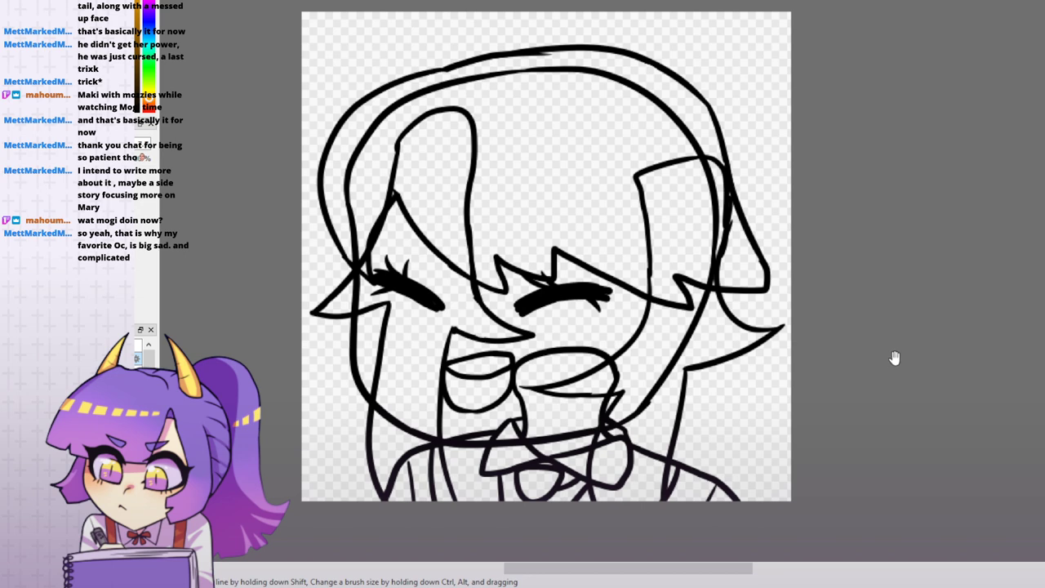
# - Draw a two-loop ribbon bow with pointed ends and move it onto the upper right of the head
pyautogui.moveTo(899, 356); pyautogui.dragTo(870, 387)
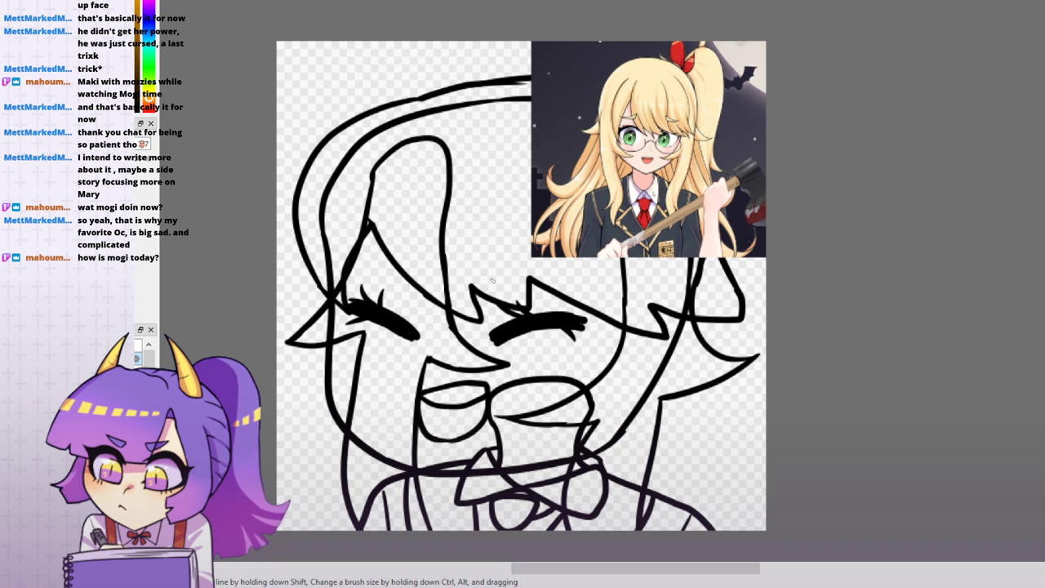
pyautogui.moveTo(492, 280)
pyautogui.mouseDown()
pyautogui.moveTo(434, 224)
pyautogui.moveTo(431, 115)
pyautogui.moveTo(481, 136)
pyautogui.moveTo(495, 266)
pyautogui.moveTo(572, 175)
pyautogui.moveTo(604, 224)
pyautogui.moveTo(494, 273)
pyautogui.mouseUp()
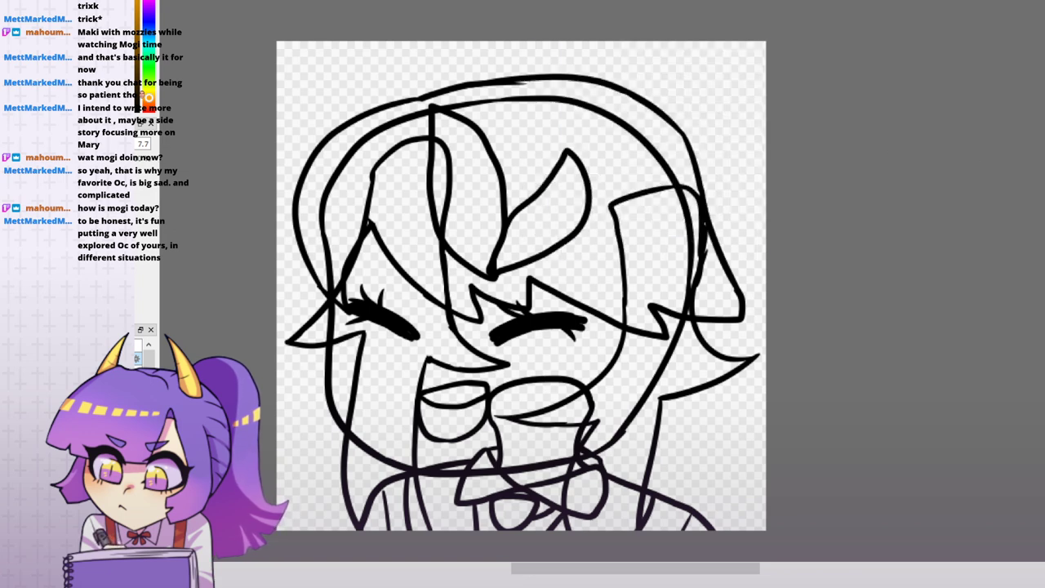
pyautogui.moveTo(513, 244)
pyautogui.mouseDown()
pyautogui.moveTo(644, 183)
pyautogui.moveTo(634, 195)
pyautogui.mouseUp()
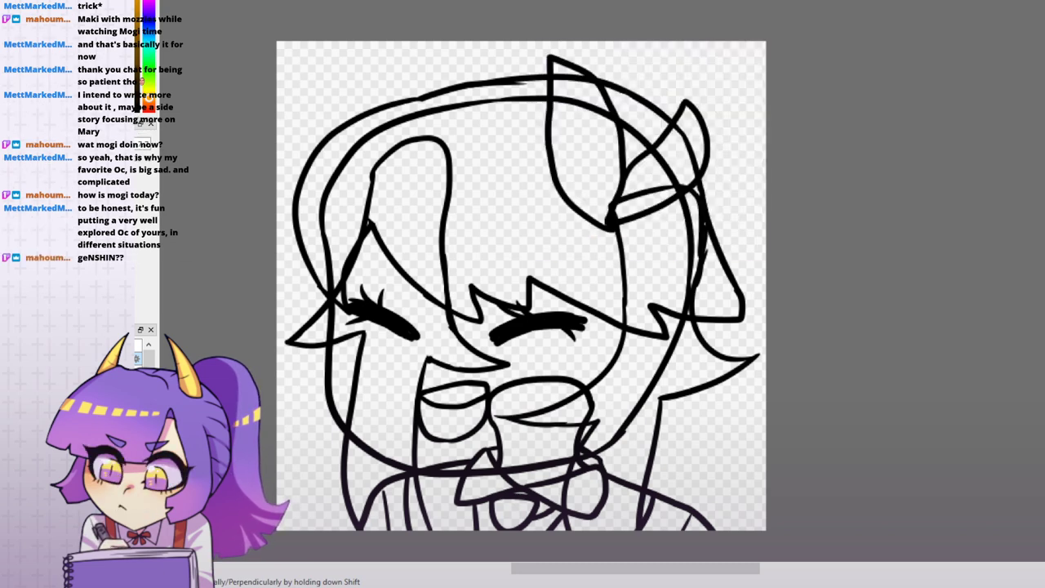
# - Draw half-rim glasses under the closed eyes: a rounded left lens, a curved bridge and a matching right lens
pyautogui.hotkey('ctrl', 'Tab')
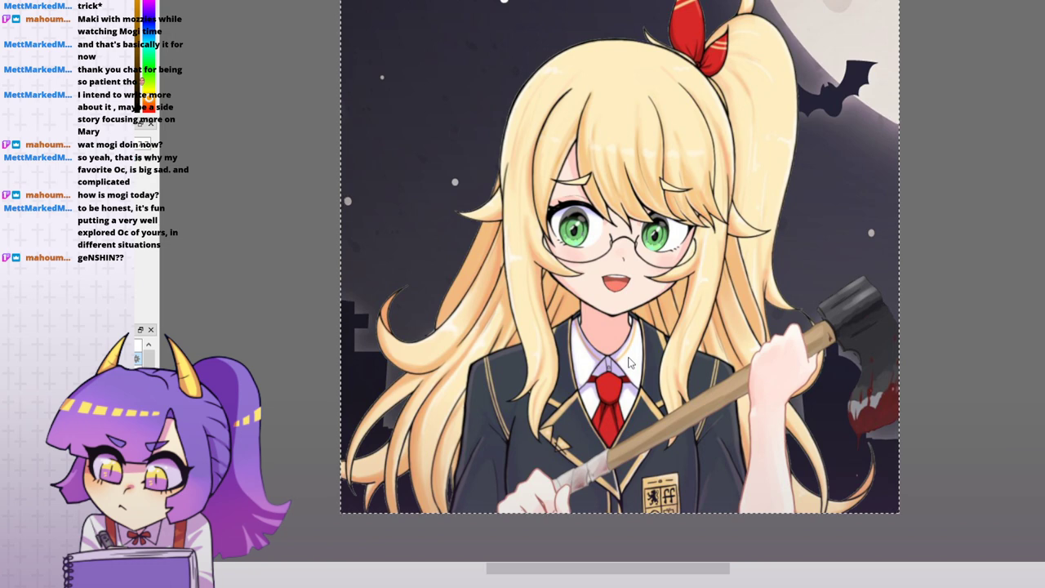
pyautogui.hotkey('ctrl', 'Tab')
pyautogui.moveTo(816, 289); pyautogui.dragTo(906, 251)
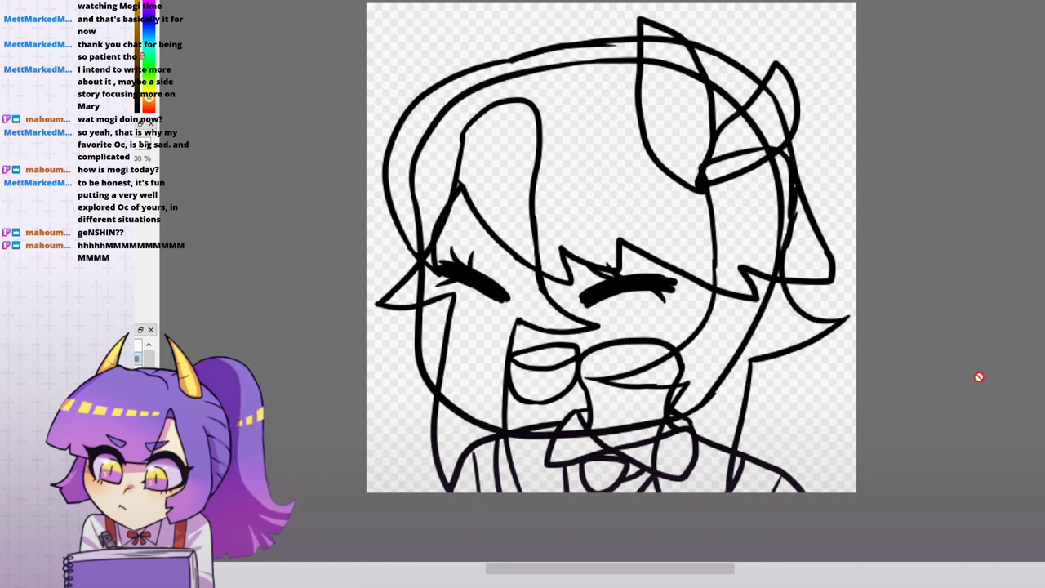
pyautogui.moveTo(897, 266); pyautogui.dragTo(909, 271)
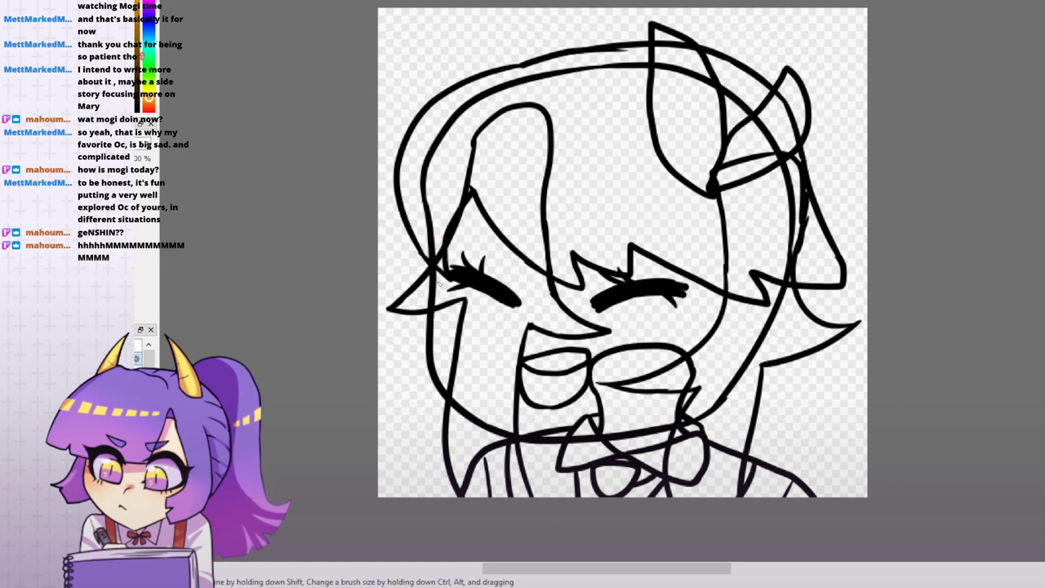
pyautogui.moveTo(436, 327)
pyautogui.mouseDown()
pyautogui.moveTo(480, 335)
pyautogui.moveTo(539, 323)
pyautogui.moveTo(542, 271)
pyautogui.mouseUp()
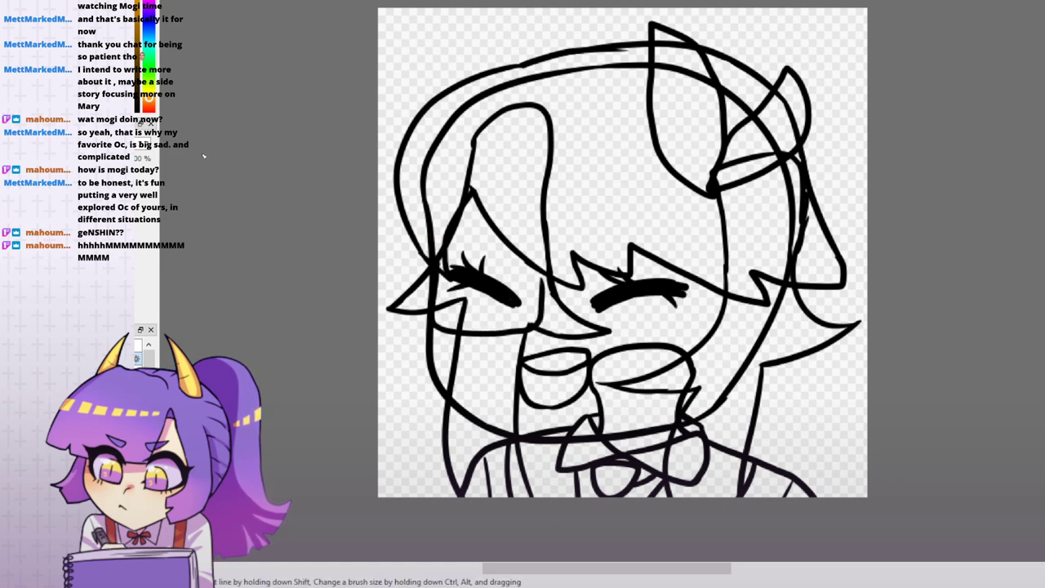
pyautogui.moveTo(485, 307); pyautogui.dragTo(471, 303)
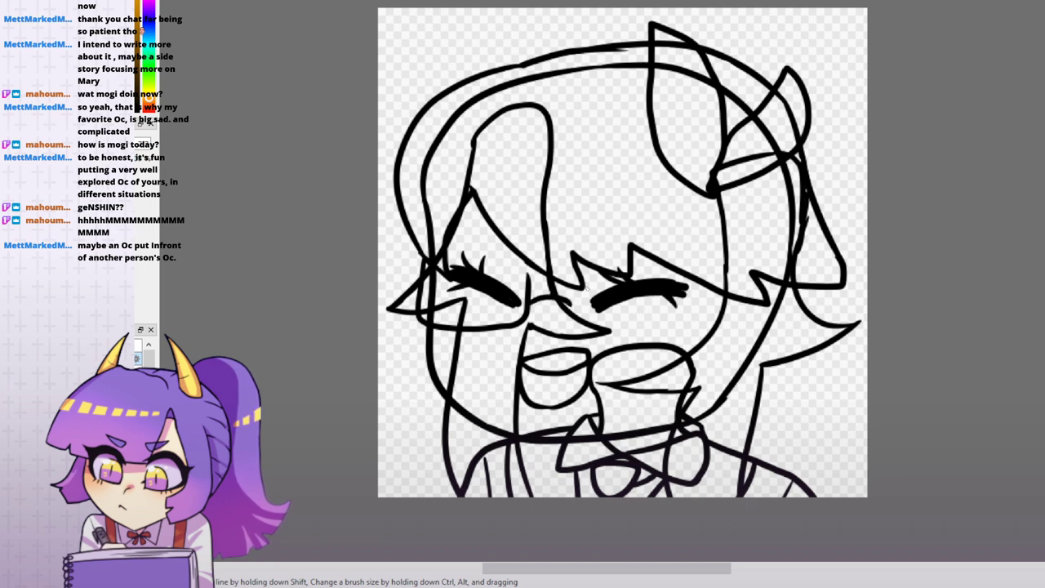
pyautogui.moveTo(574, 295)
pyautogui.mouseDown()
pyautogui.moveTo(598, 329)
pyautogui.moveTo(638, 331)
pyautogui.moveTo(687, 325)
pyautogui.moveTo(707, 288)
pyautogui.mouseUp()
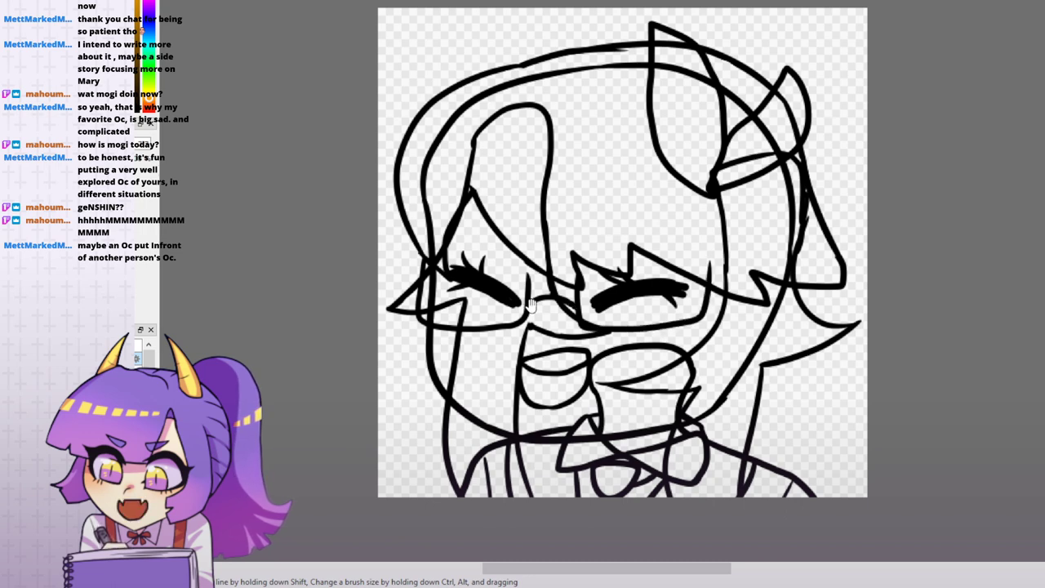
# - Select the outer end of the glasses' right lens and move it inward to narrow the lens, comparing before and after
pyautogui.moveTo(516, 312); pyautogui.dragTo(487, 327)
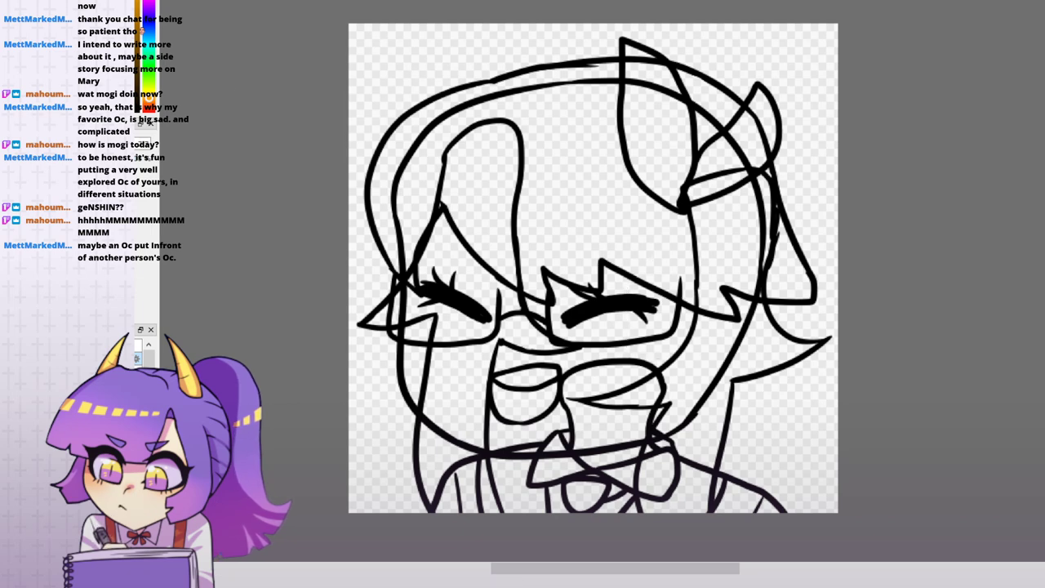
pyautogui.moveTo(667, 252)
pyautogui.mouseDown()
pyautogui.moveTo(641, 322)
pyautogui.moveTo(717, 321)
pyautogui.moveTo(681, 254)
pyautogui.mouseUp()
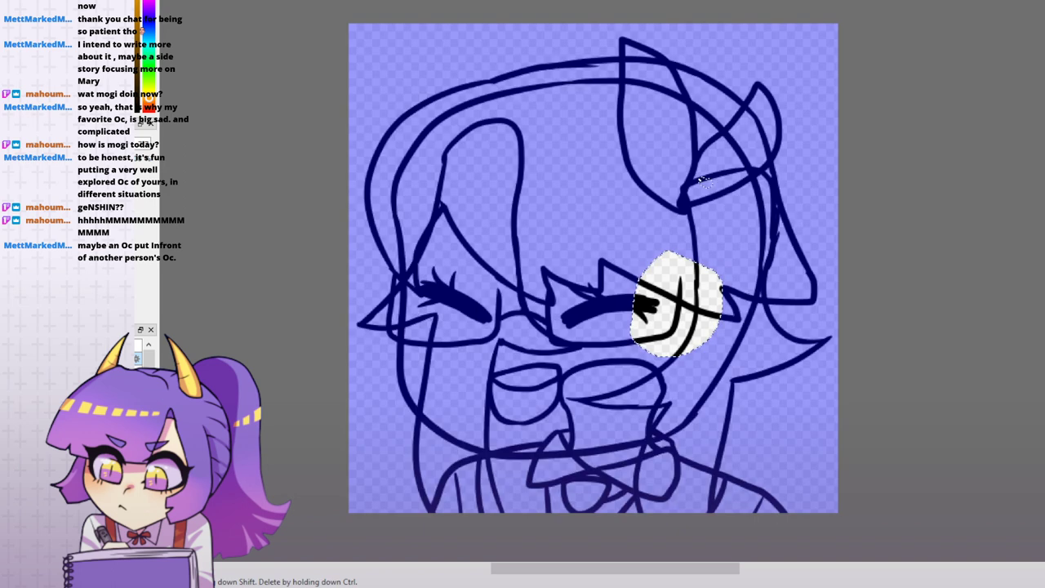
pyautogui.hotkey('ctrl', 't')
pyautogui.moveTo(686, 297); pyautogui.dragTo(650, 293)
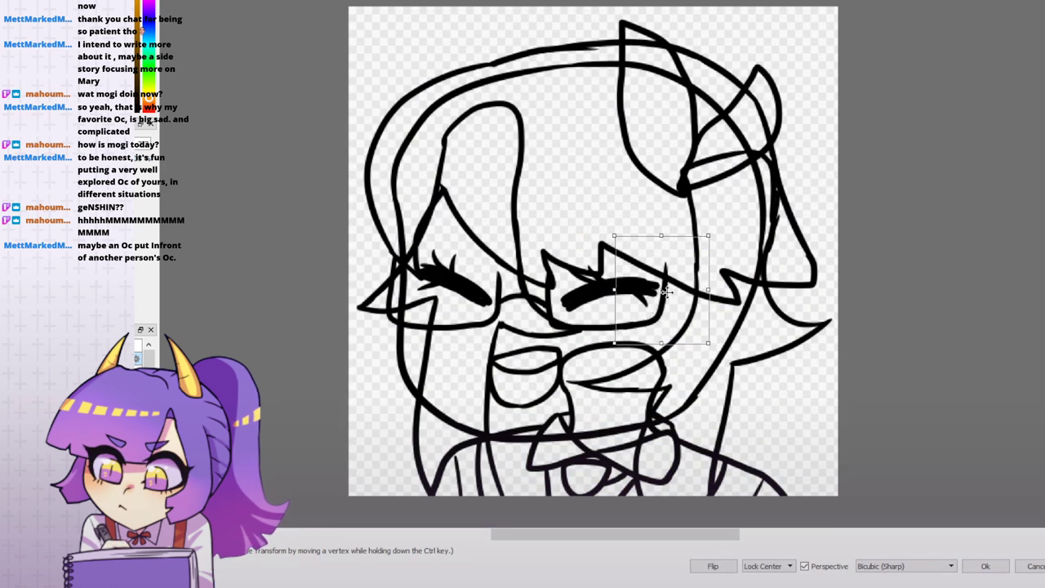
pyautogui.click(985, 566)
pyautogui.hotkey('ctrl', 'd')
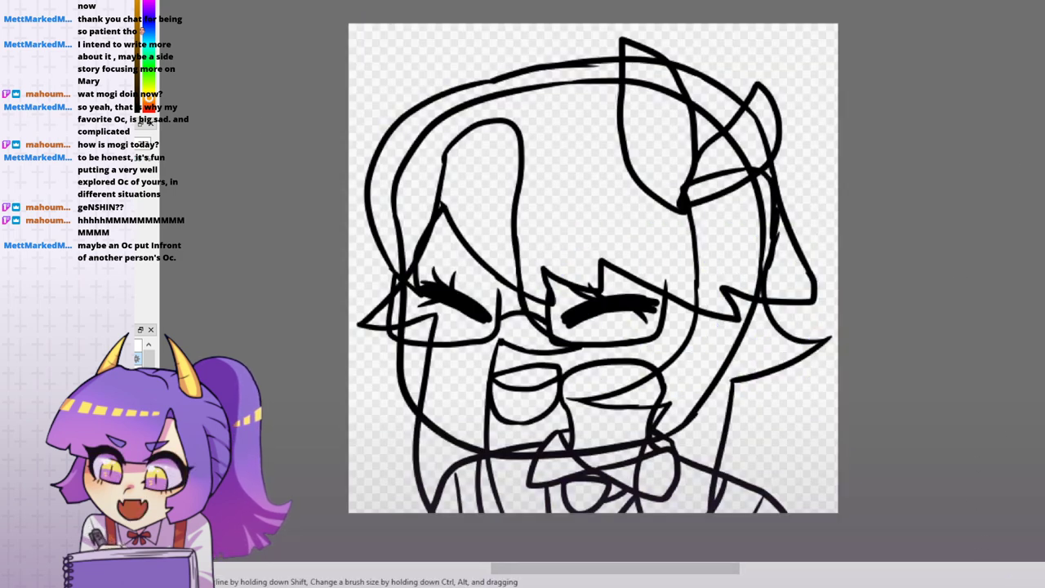
pyautogui.hotkey('ctrl', 'z')
pyautogui.hotkey('ctrl', 'y')
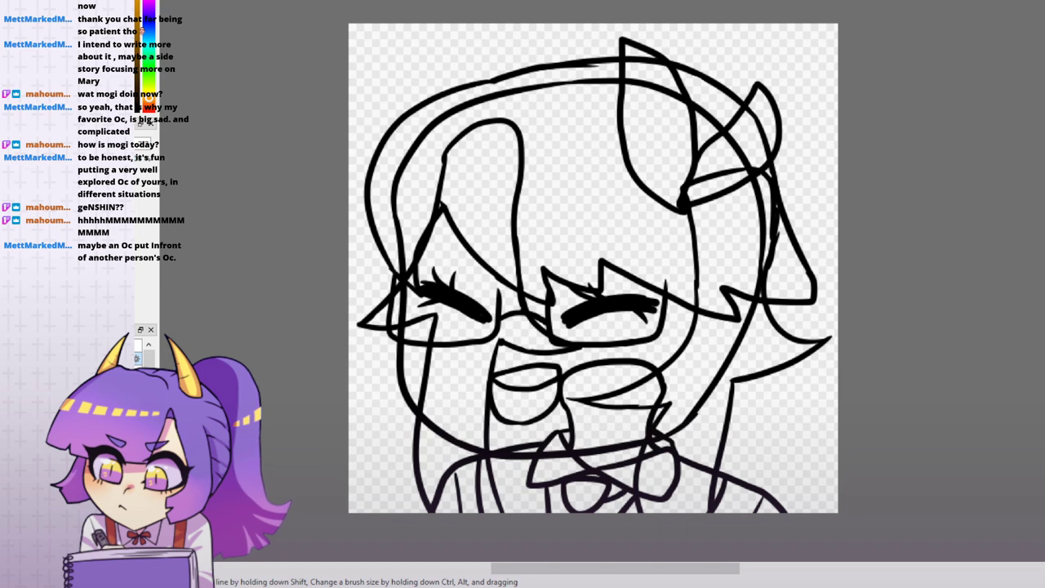
pyautogui.hotkey('ctrl', 'z')
pyautogui.hotkey('ctrl', 'y')
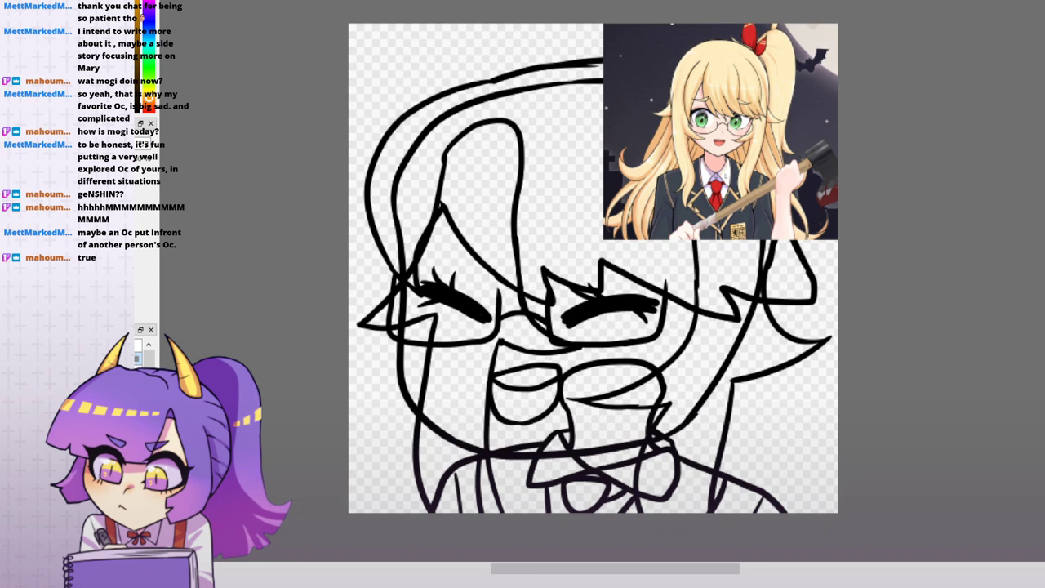
# - Draw the side ponytail's rounded top behind the bow, its outer edge past the right side lock and its inner edge
pyautogui.moveTo(851, 171); pyautogui.dragTo(756, 196)
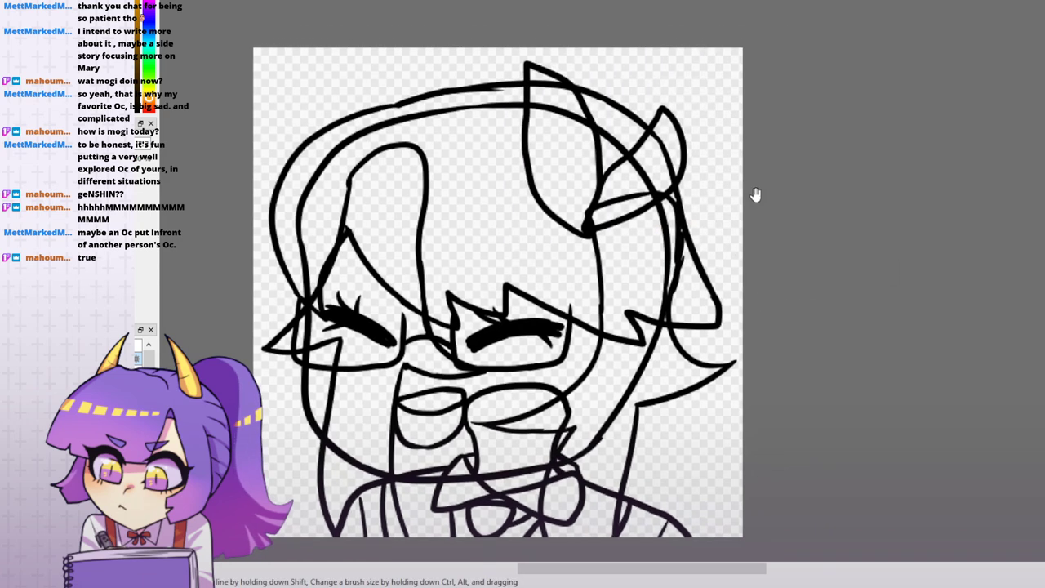
pyautogui.moveTo(545, 98)
pyautogui.mouseDown()
pyautogui.moveTo(602, 83)
pyautogui.moveTo(654, 100)
pyautogui.moveTo(681, 175)
pyautogui.moveTo(681, 310)
pyautogui.mouseUp()
pyautogui.hotkey('ctrl', 'z')
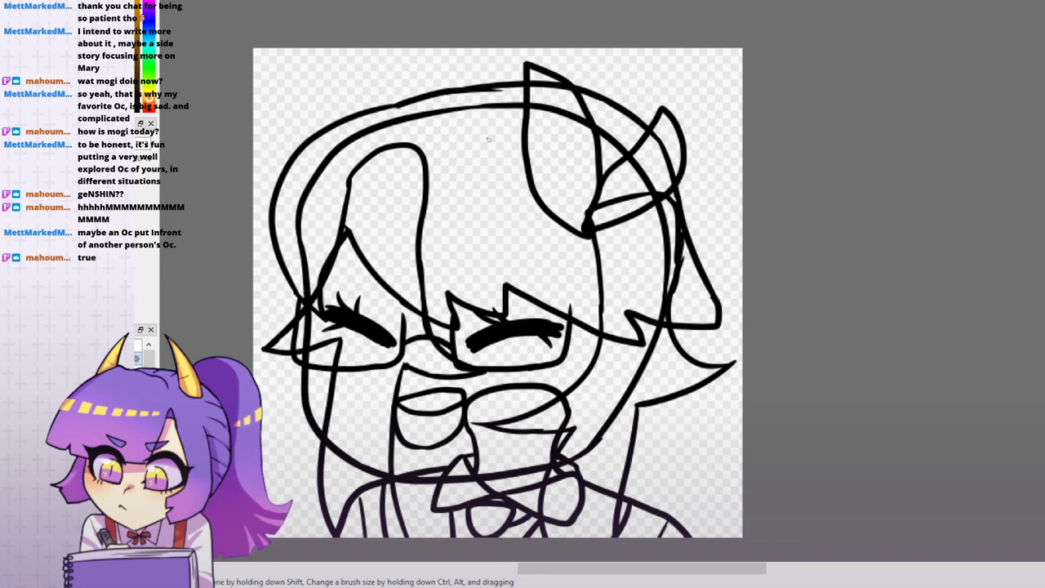
pyautogui.moveTo(553, 175)
pyautogui.mouseDown()
pyautogui.moveTo(614, 75)
pyautogui.moveTo(667, 88)
pyautogui.moveTo(694, 157)
pyautogui.moveTo(688, 284)
pyautogui.moveTo(712, 445)
pyautogui.mouseUp()
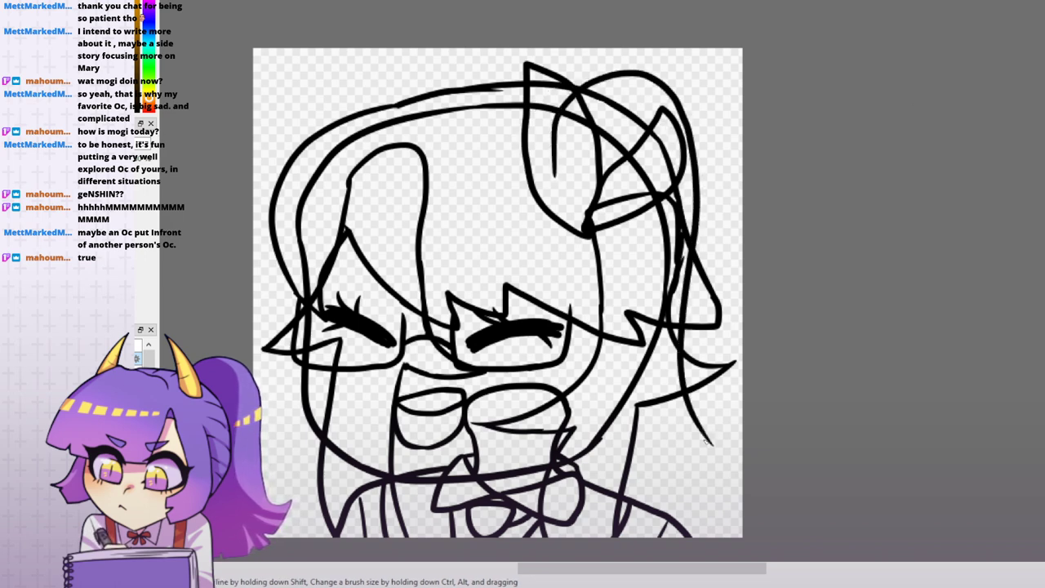
pyautogui.scroll(-3, 551, 82)
pyautogui.moveTo(555, 82)
pyautogui.mouseDown()
pyautogui.moveTo(576, 297)
pyautogui.moveTo(683, 414)
pyautogui.moveTo(588, 437)
pyautogui.moveTo(651, 469)
pyautogui.mouseUp()
# - Draw the ponytail's pointed lower strands sweeping outward over the shoulder toward the canvas's lower right corner
pyautogui.moveTo(595, 368); pyautogui.dragTo(646, 471)
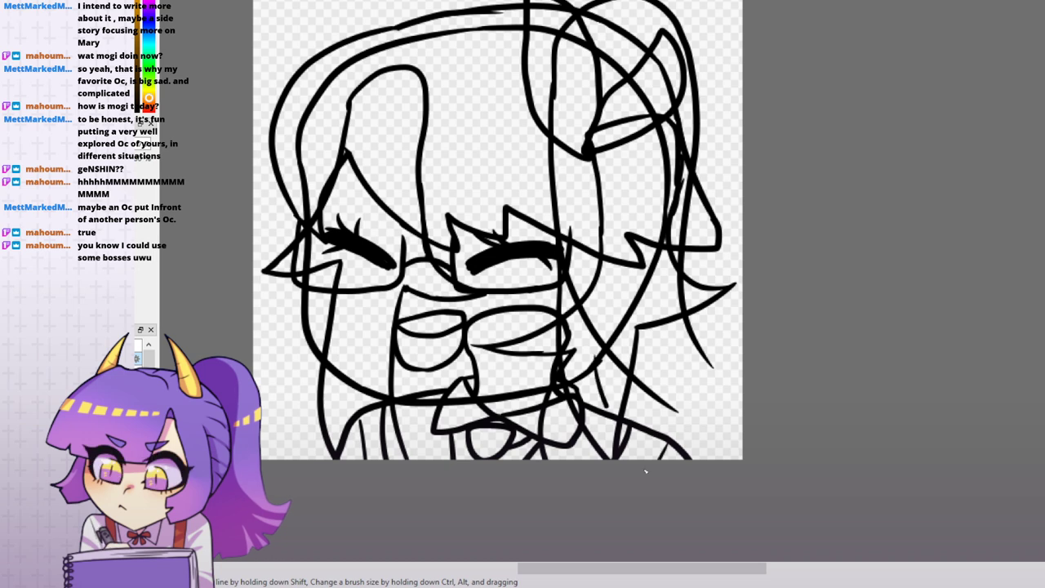
pyautogui.moveTo(597, 361); pyautogui.dragTo(741, 484)
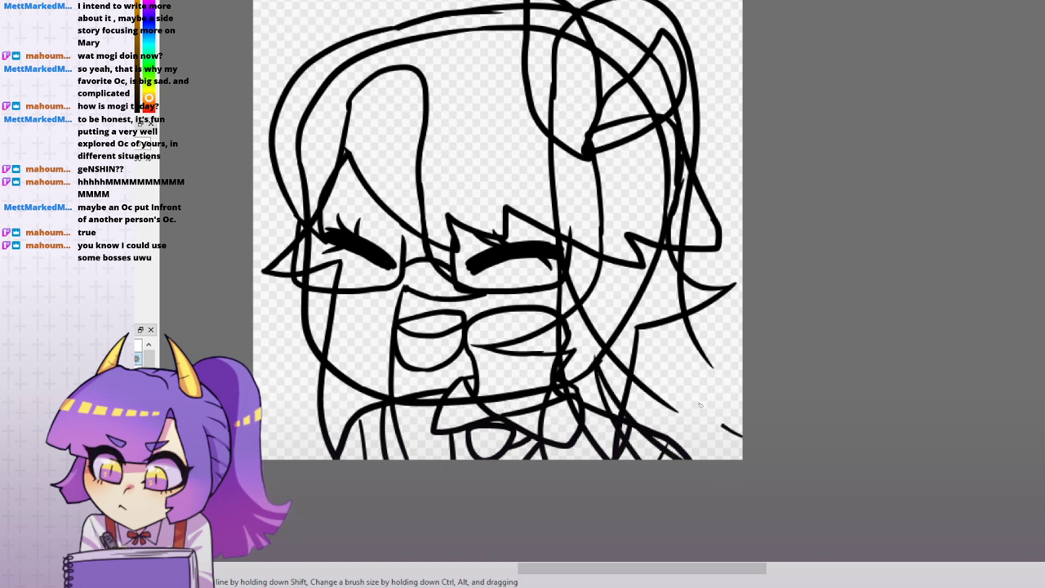
pyautogui.moveTo(668, 359); pyautogui.dragTo(725, 426)
pyautogui.moveTo(664, 351); pyautogui.dragTo(708, 388)
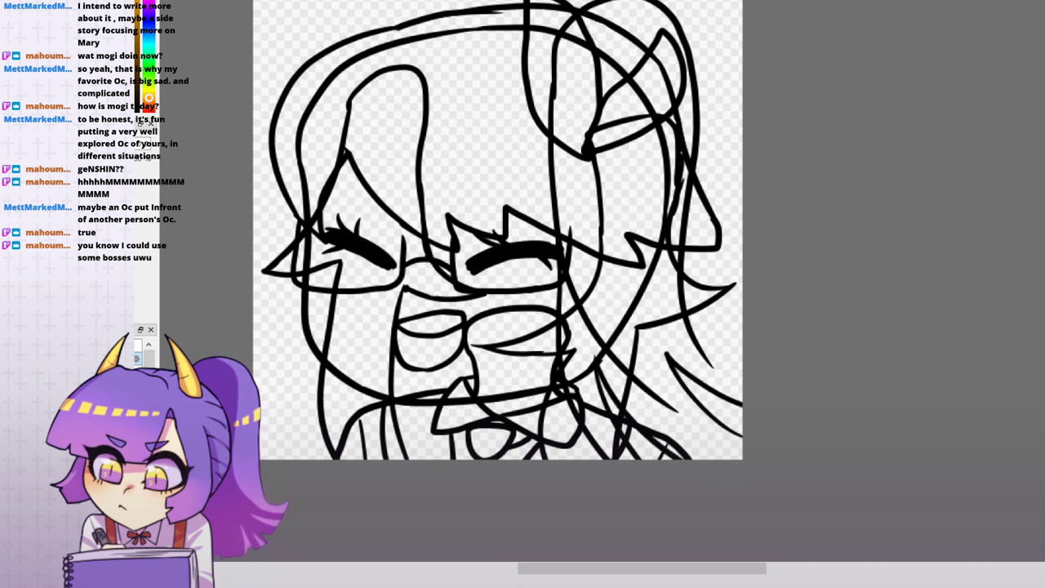
# - Shift the ponytail slightly up and left, and extend its outer strand line to the right canvas edge
pyautogui.moveTo(646, 150)
pyautogui.mouseDown()
pyautogui.moveTo(628, 228)
pyautogui.moveTo(615, 210)
pyautogui.mouseUp()
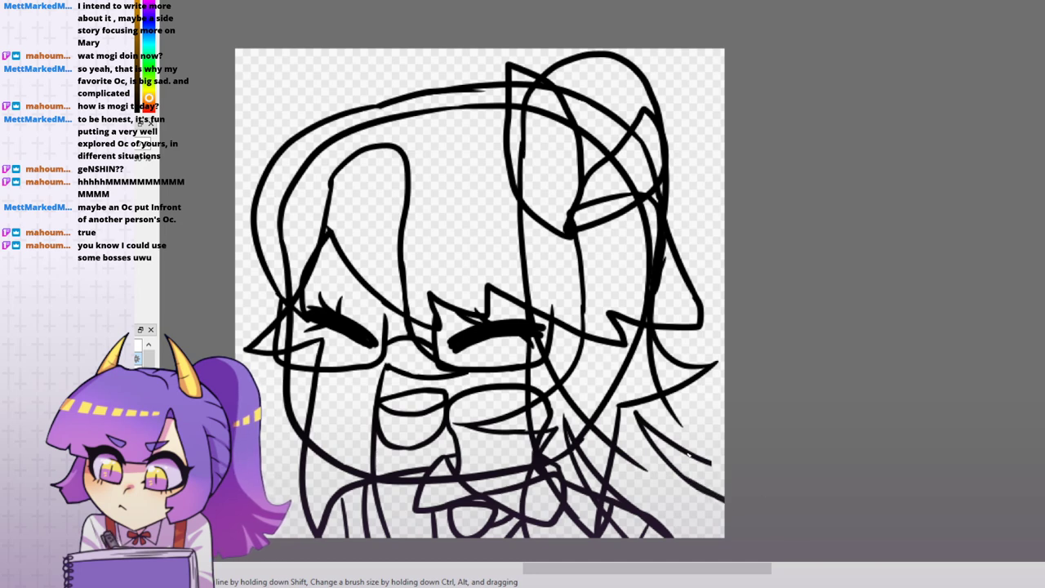
pyautogui.moveTo(659, 395); pyautogui.dragTo(791, 468)
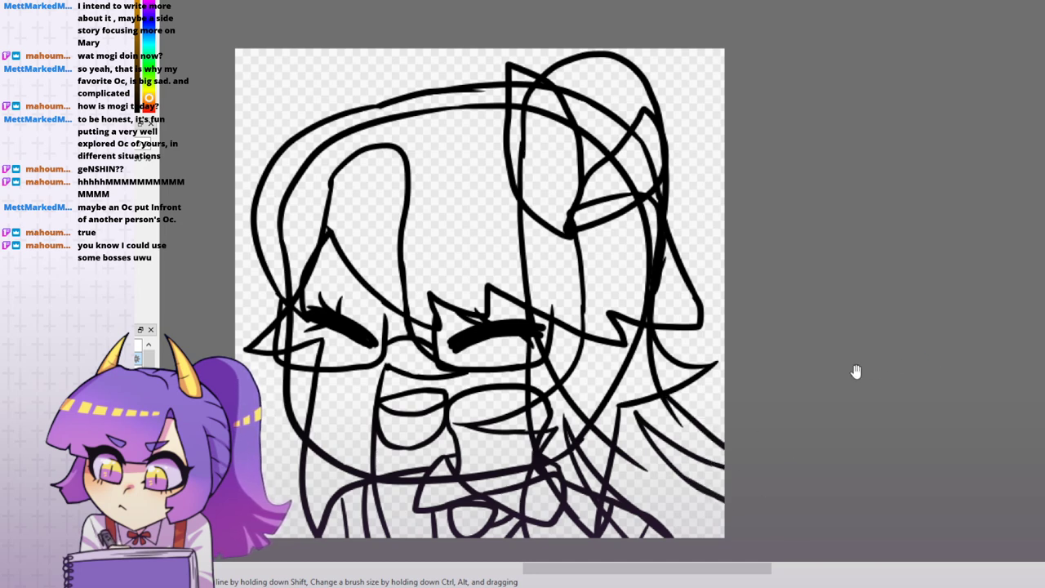
pyautogui.moveTo(842, 364); pyautogui.dragTo(882, 362)
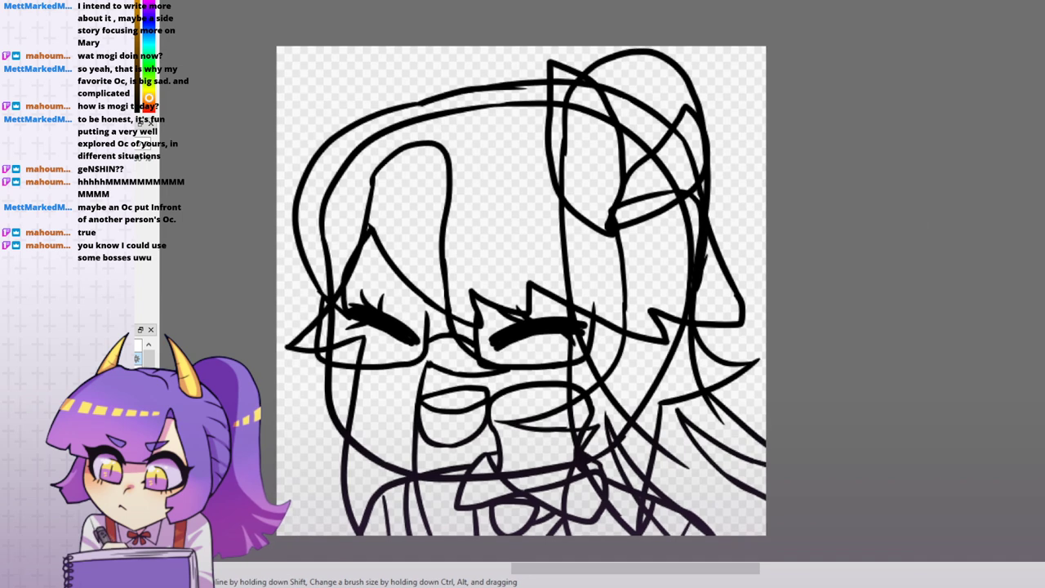
pyautogui.hotkey('ctrl', 'Tab')
pyautogui.hotkey('ctrl', 'Tab')
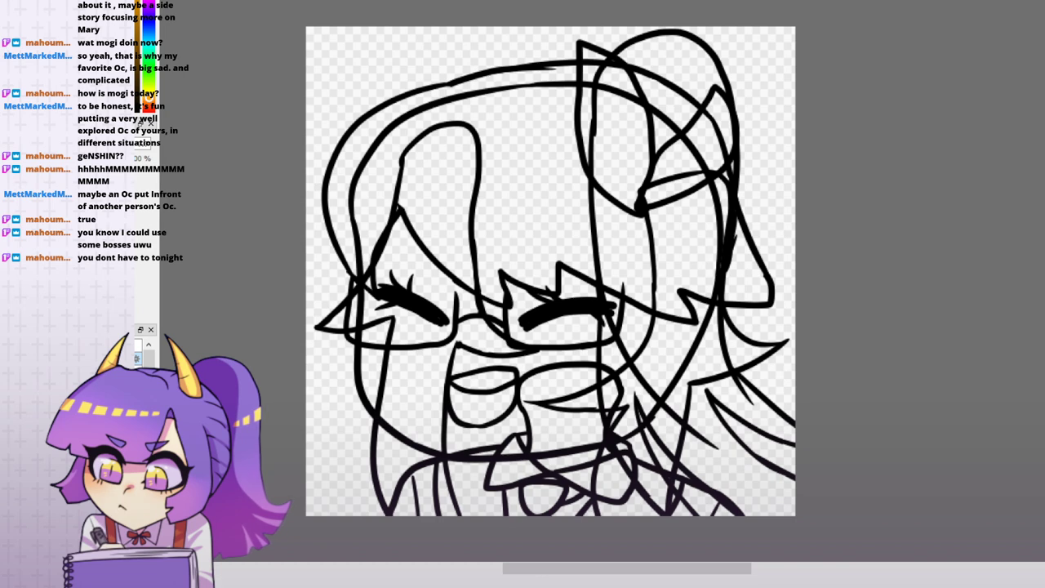
pyautogui.moveTo(482, 175); pyautogui.dragTo(465, 175)
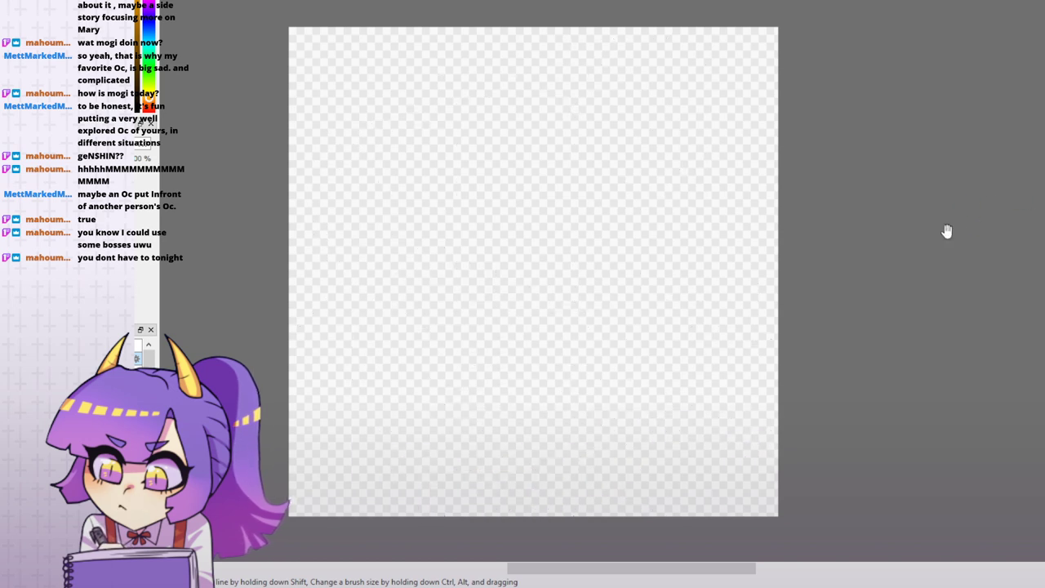
# - Draw a round music-note head on the blank canvas and place a copy of it to its right
pyautogui.moveTo(946, 231); pyautogui.dragTo(924, 250)
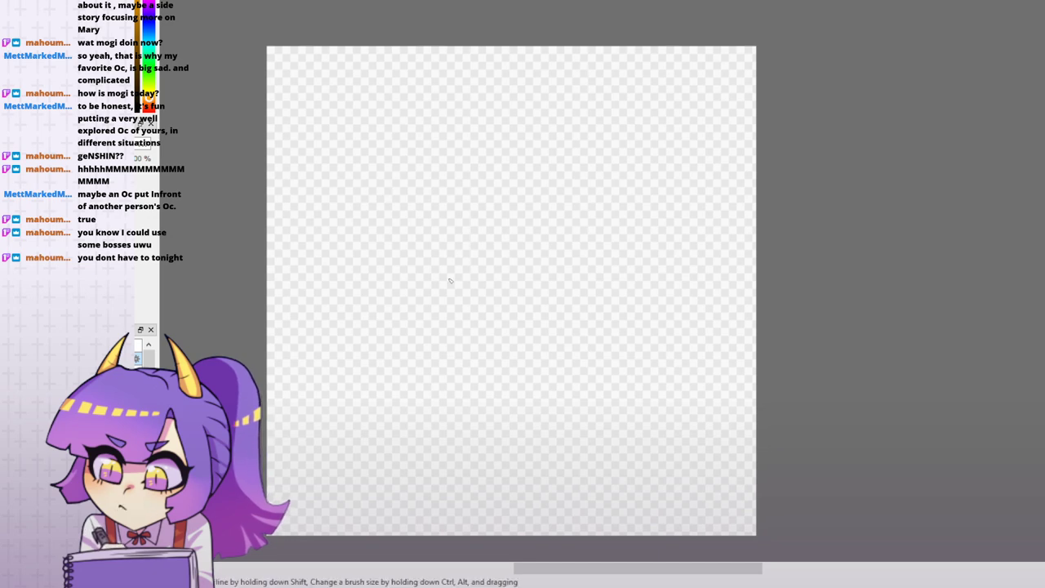
pyautogui.moveTo(457, 251)
pyautogui.mouseDown()
pyautogui.moveTo(426, 338)
pyautogui.moveTo(469, 250)
pyautogui.mouseUp()
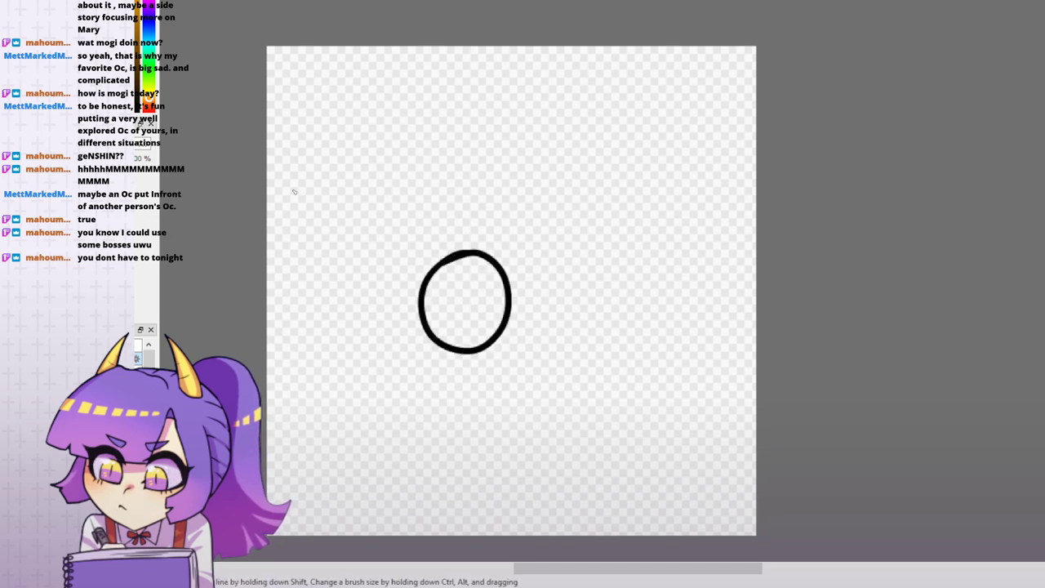
pyautogui.press('m')
pyautogui.moveTo(467, 205)
pyautogui.mouseDown()
pyautogui.moveTo(553, 257)
pyautogui.moveTo(563, 252)
pyautogui.mouseUp()
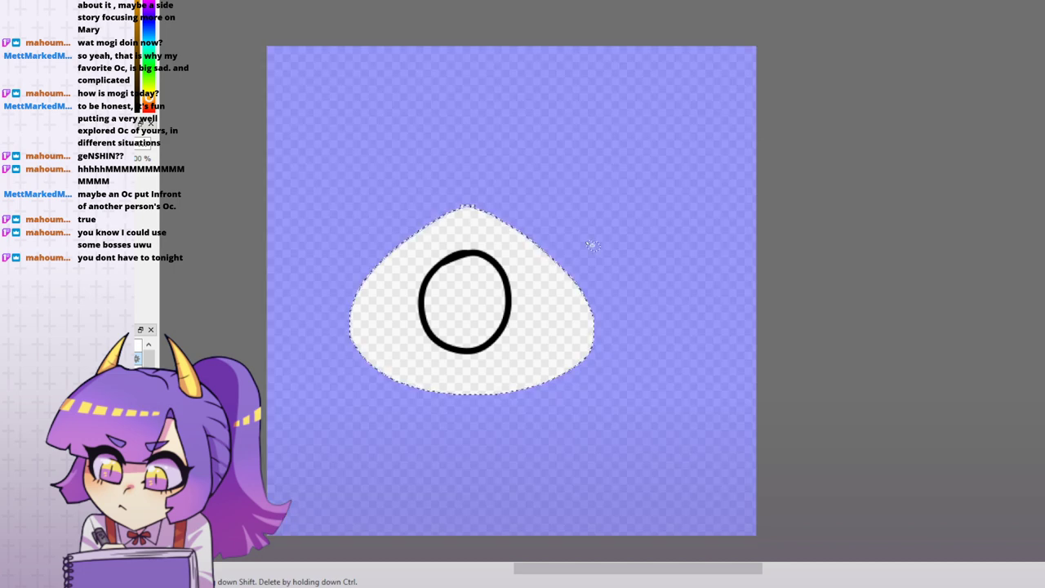
pyautogui.hotkey('ctrl', 'c')
pyautogui.hotkey('ctrl', 'v')
pyautogui.hotkey('ctrl', 't')
pyautogui.moveTo(472, 282); pyautogui.dragTo(657, 285)
pyautogui.click(986, 565)
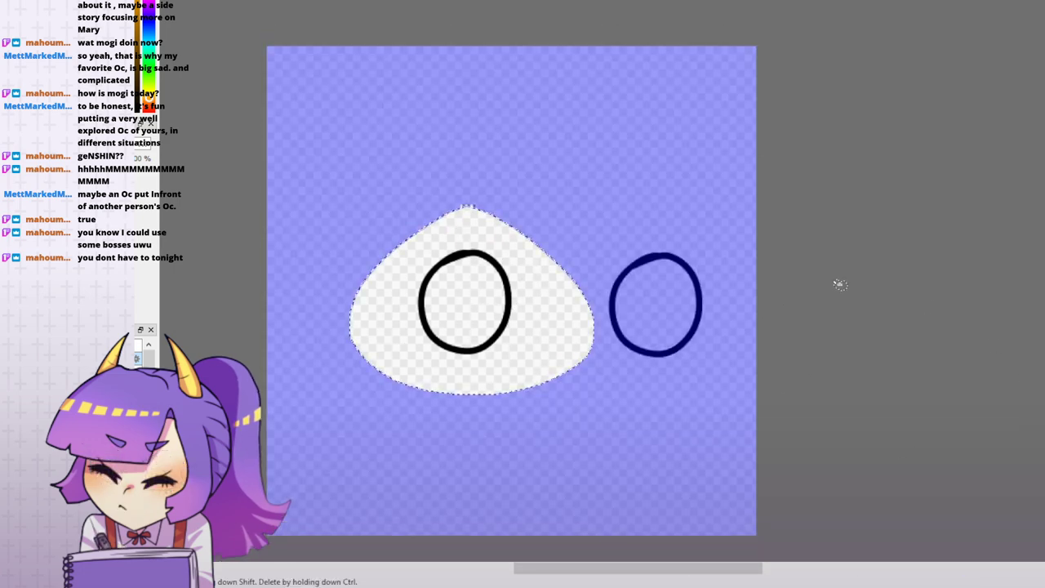
pyautogui.hotkey('ctrl', 'd')
# - Draw straight vertical stems up from both note heads and join their upper ends with a straight beam
pyautogui.press('b')
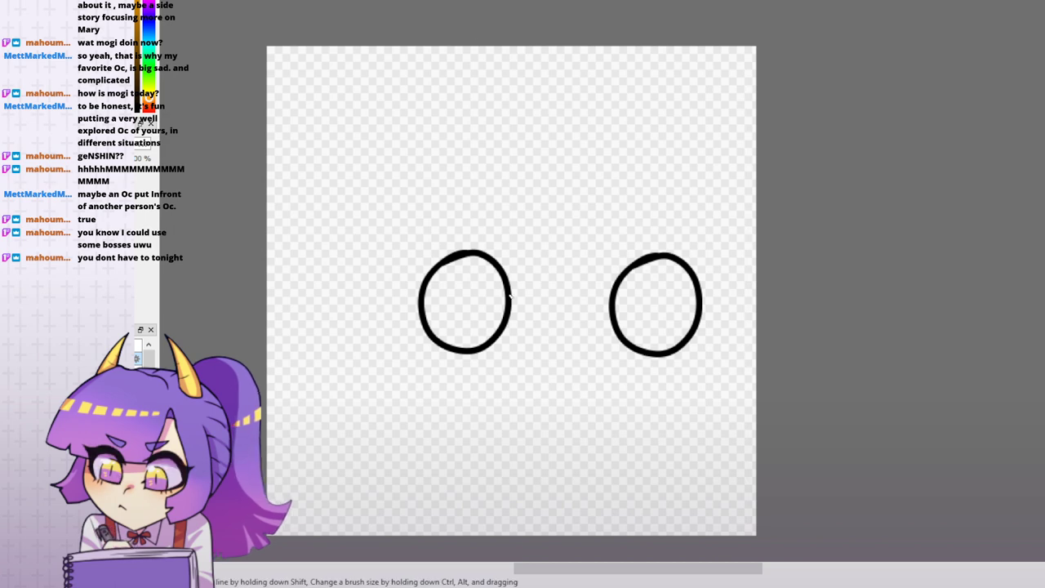
pyautogui.keyDown('shift'); pyautogui.click(509, 110); pyautogui.keyUp('shift')
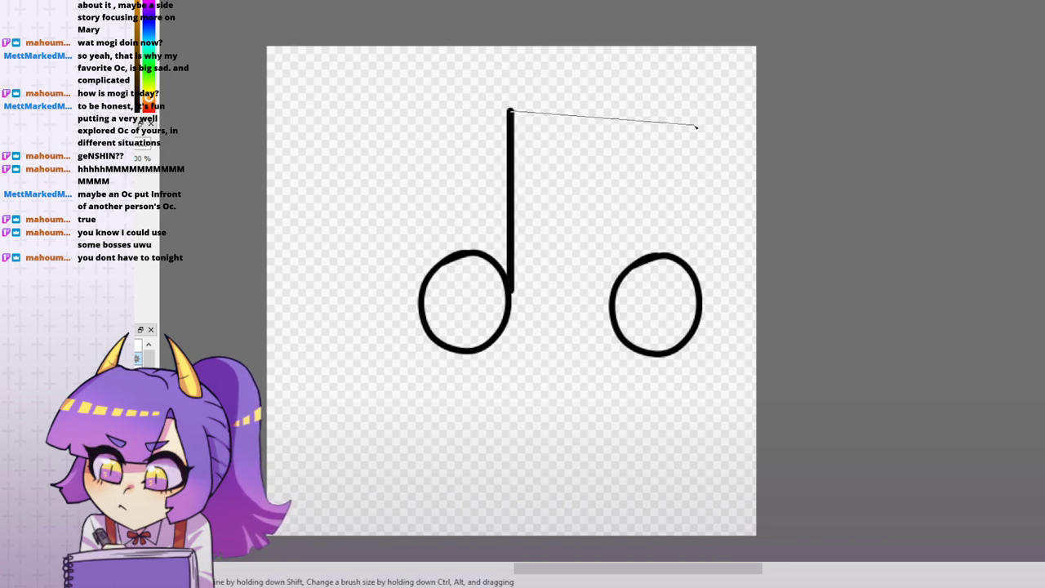
pyautogui.click(701, 301)
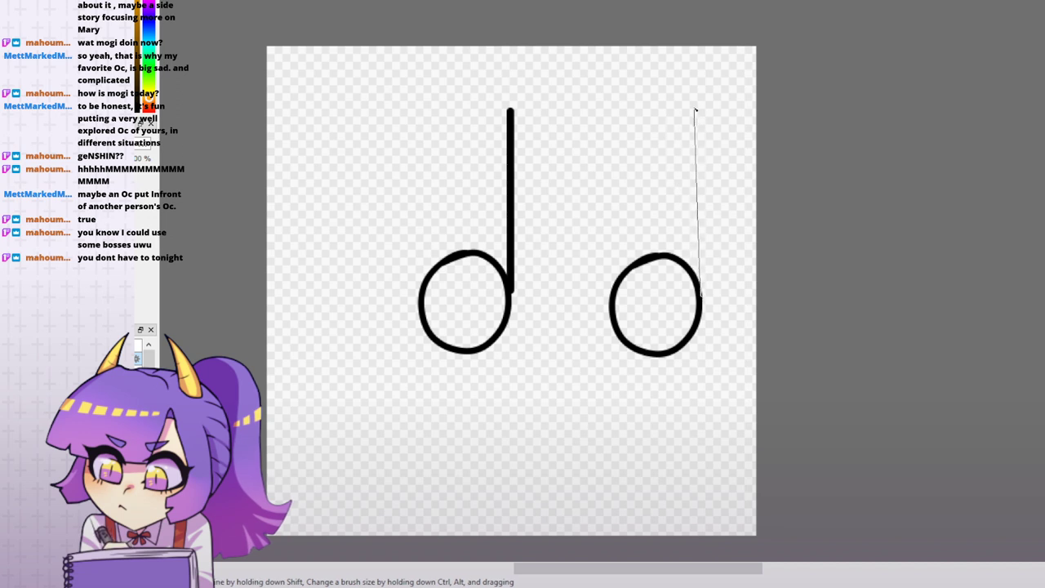
pyautogui.keyDown('shift'); pyautogui.click(694, 108); pyautogui.keyUp('shift')
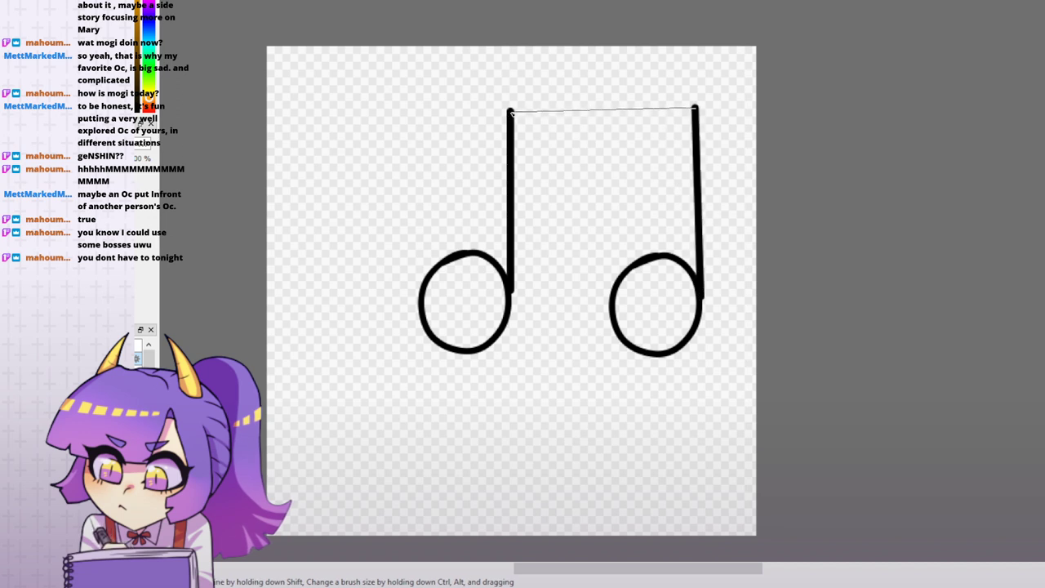
pyautogui.keyDown('shift'); pyautogui.click(508, 108); pyautogui.keyUp('shift')
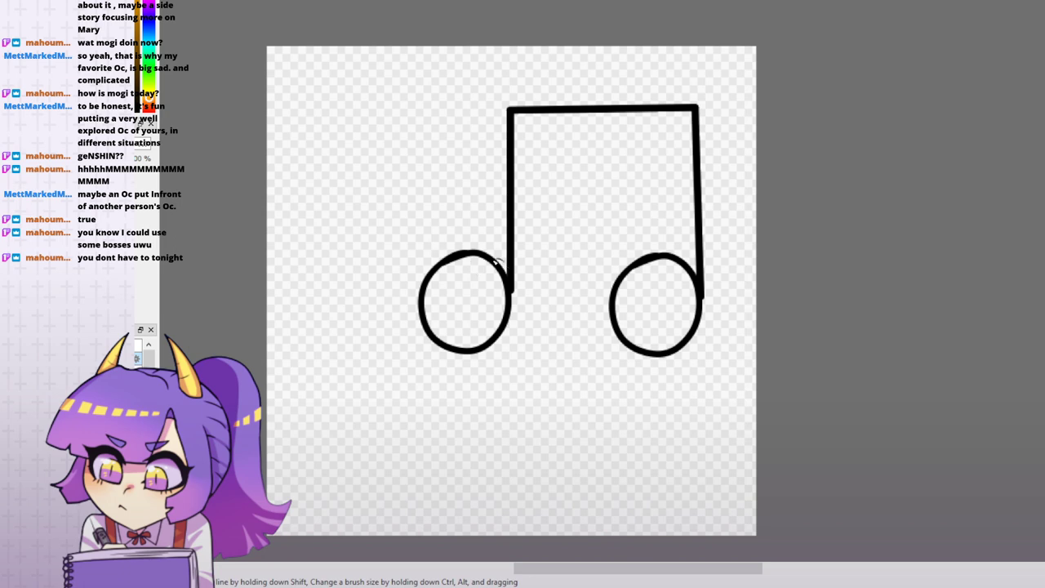
# - Draw a second set of straight stem and beam lines offset from the first, giving the beamed note a thick outline
pyautogui.click(490, 259)
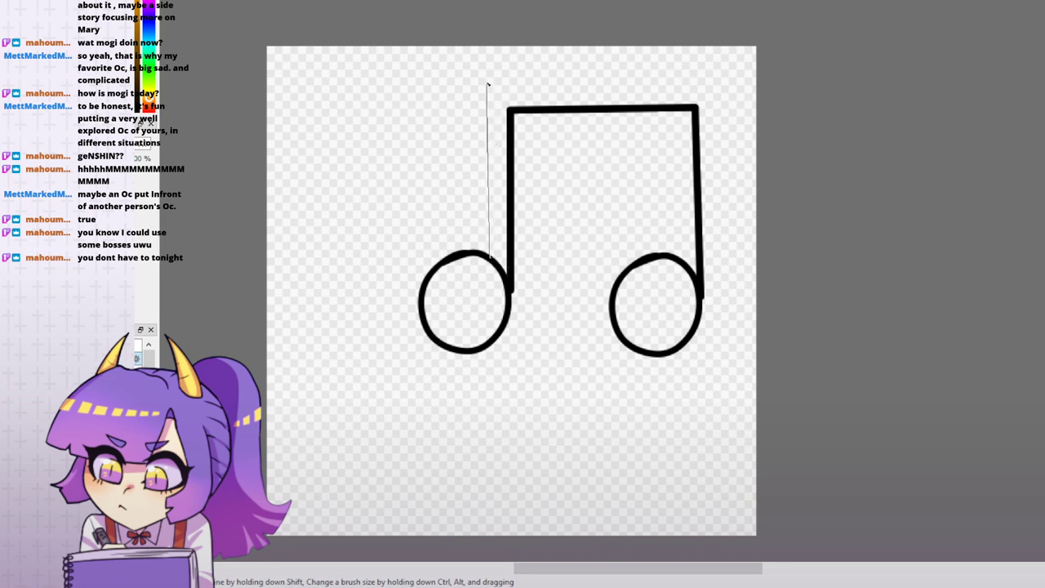
pyautogui.keyDown('shift'); pyautogui.click(488, 58); pyautogui.keyUp('shift')
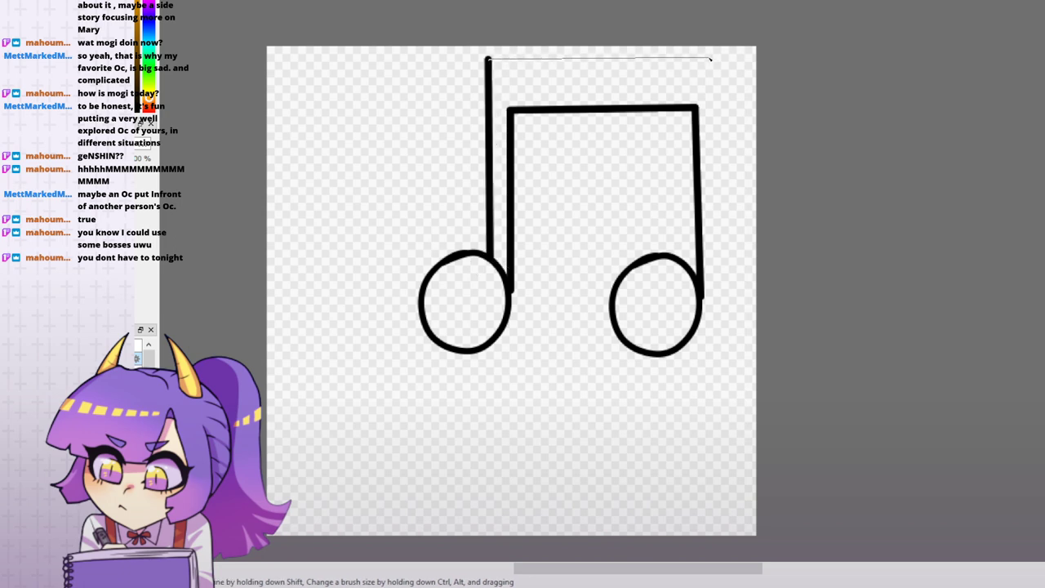
pyautogui.keyDown('shift'); pyautogui.click(700, 57); pyautogui.keyUp('shift')
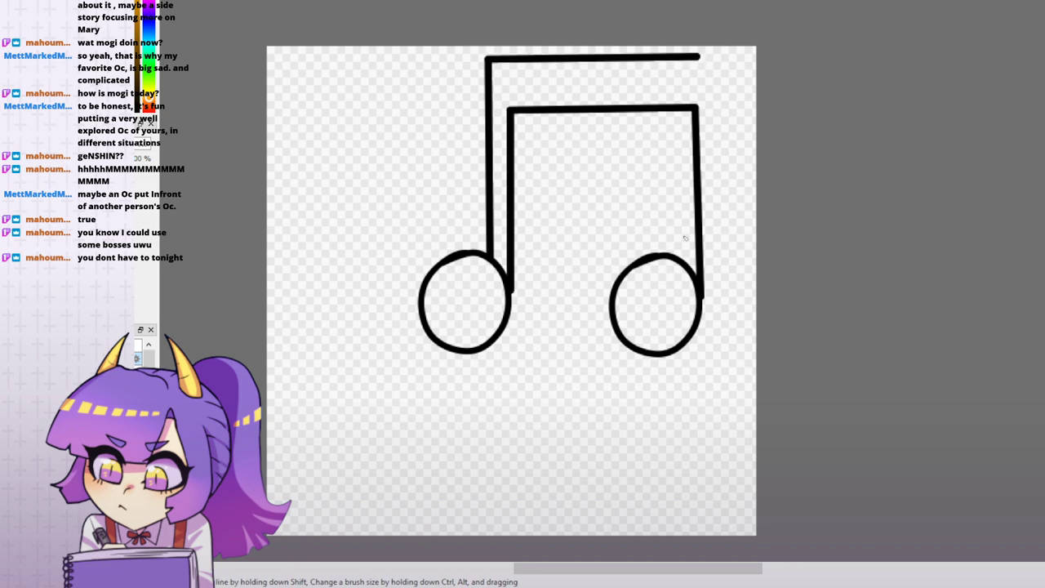
pyautogui.click(682, 262)
pyautogui.keyDown('shift'); pyautogui.click(678, 58); pyautogui.keyUp('shift')
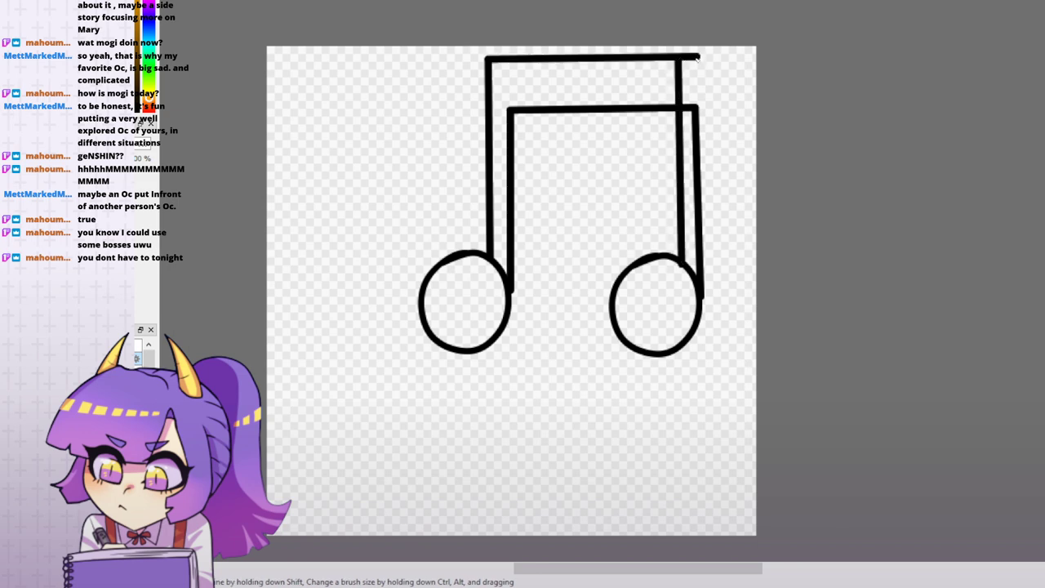
pyautogui.keyDown('shift'); pyautogui.click(694, 147); pyautogui.keyUp('shift')
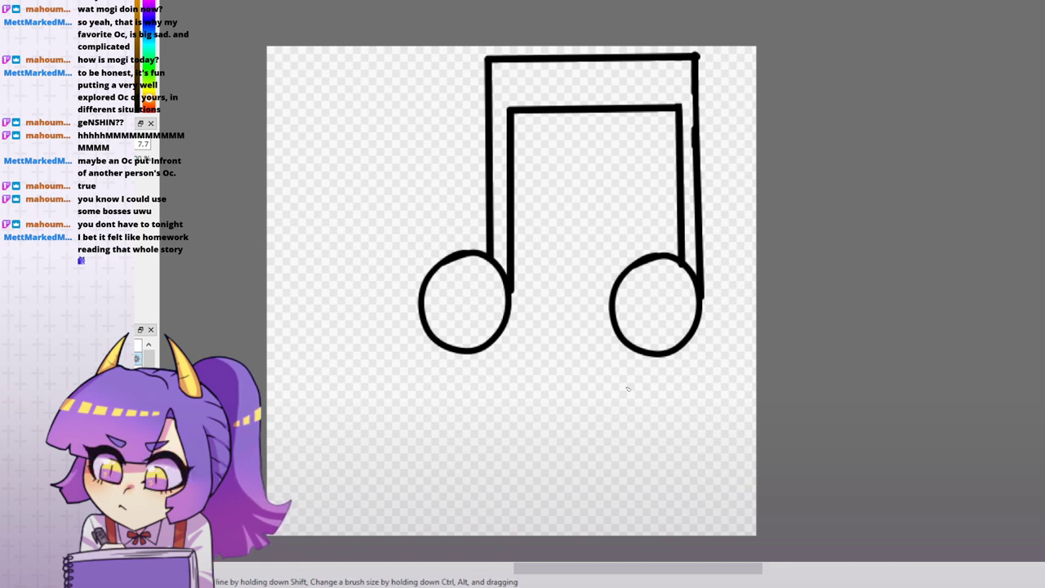
# - Erase the overlapping lines where the stems meet both note heads and smooth the remaining joins
pyautogui.press('e')
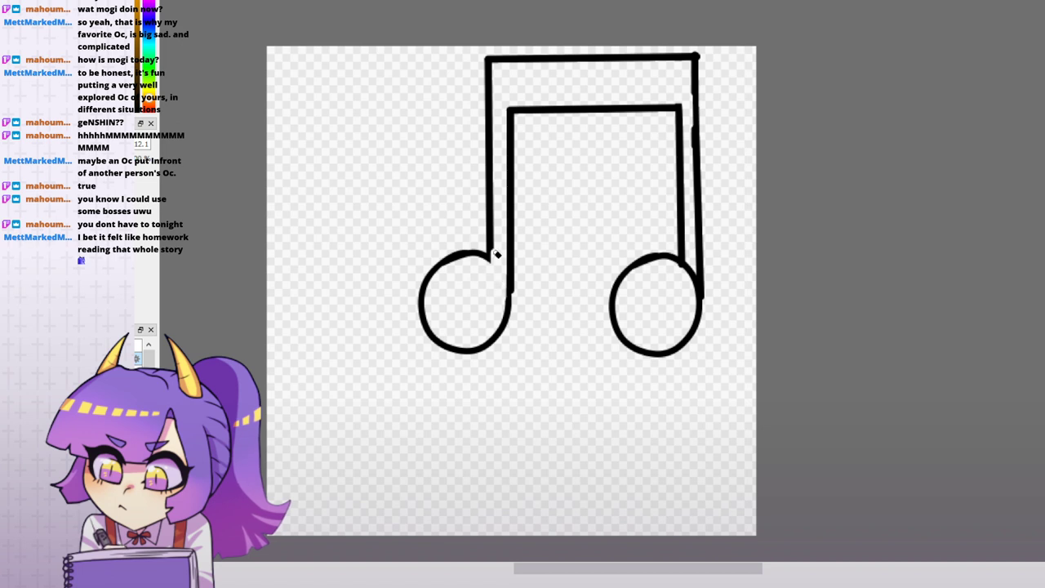
pyautogui.moveTo(693, 265); pyautogui.dragTo(696, 297)
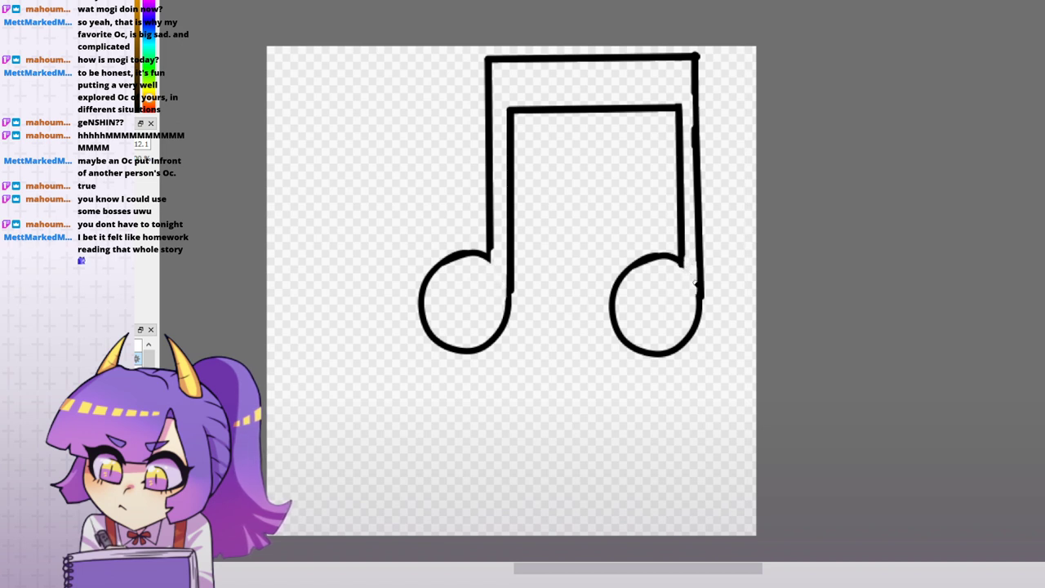
pyautogui.press('p')
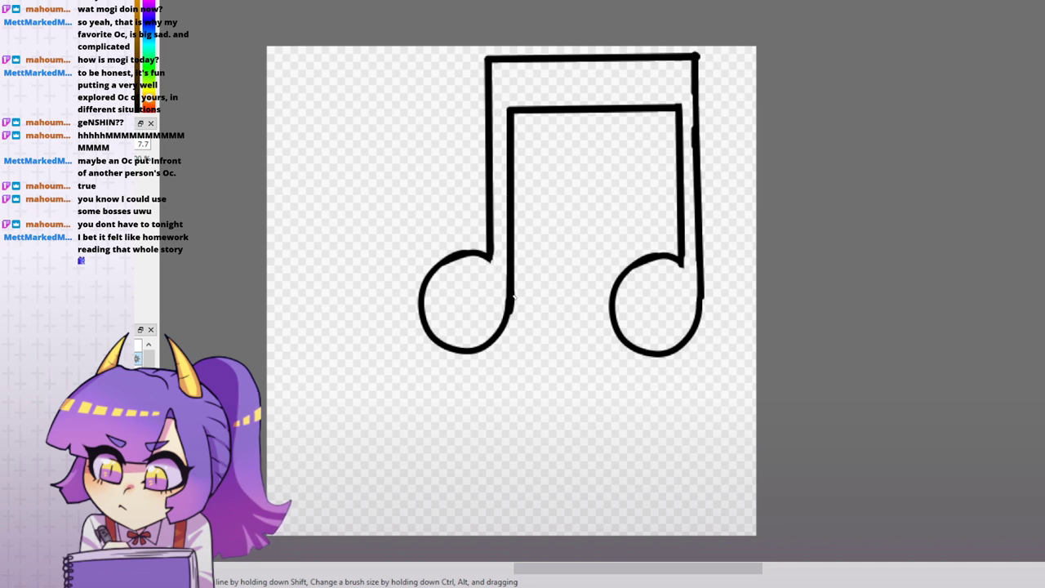
# - Scale the music note down and move it toward the canvas's upper middle, then apply the transform
pyautogui.press('space')
pyautogui.moveTo(737, 119)
pyautogui.mouseDown()
pyautogui.moveTo(708, 124)
pyautogui.moveTo(736, 129)
pyautogui.mouseUp()
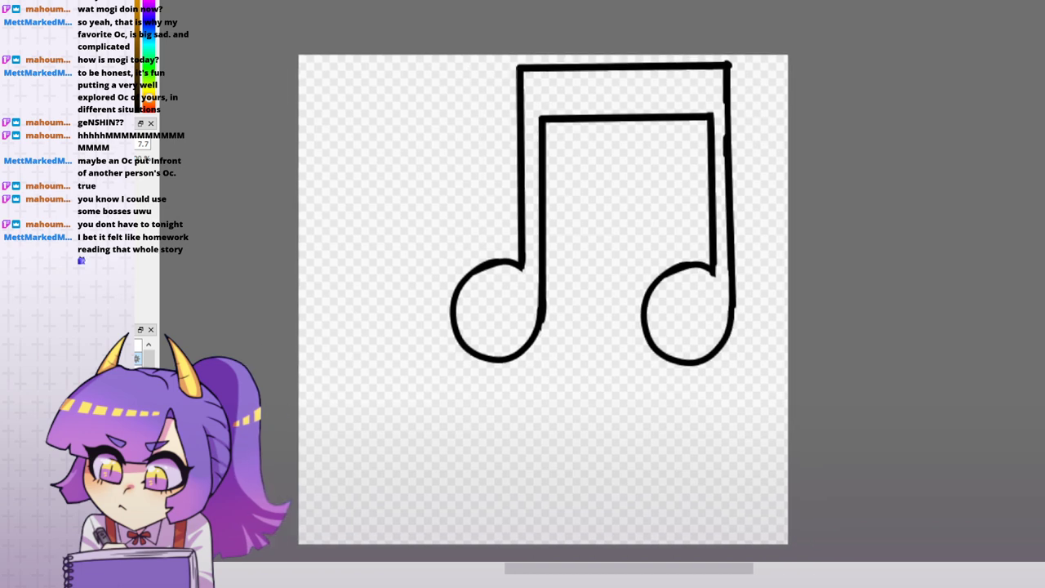
pyautogui.moveTo(623, 204)
pyautogui.mouseDown()
pyautogui.moveTo(561, 254)
pyautogui.moveTo(629, 186)
pyautogui.mouseUp()
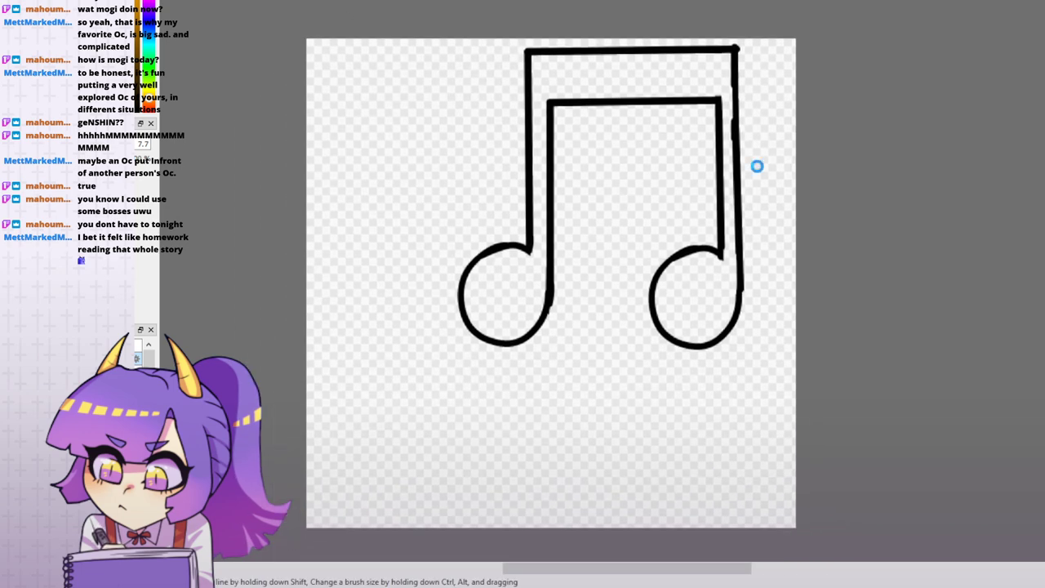
pyautogui.hotkey('ctrl', 't')
pyautogui.moveTo(748, 26); pyautogui.dragTo(703, 59)
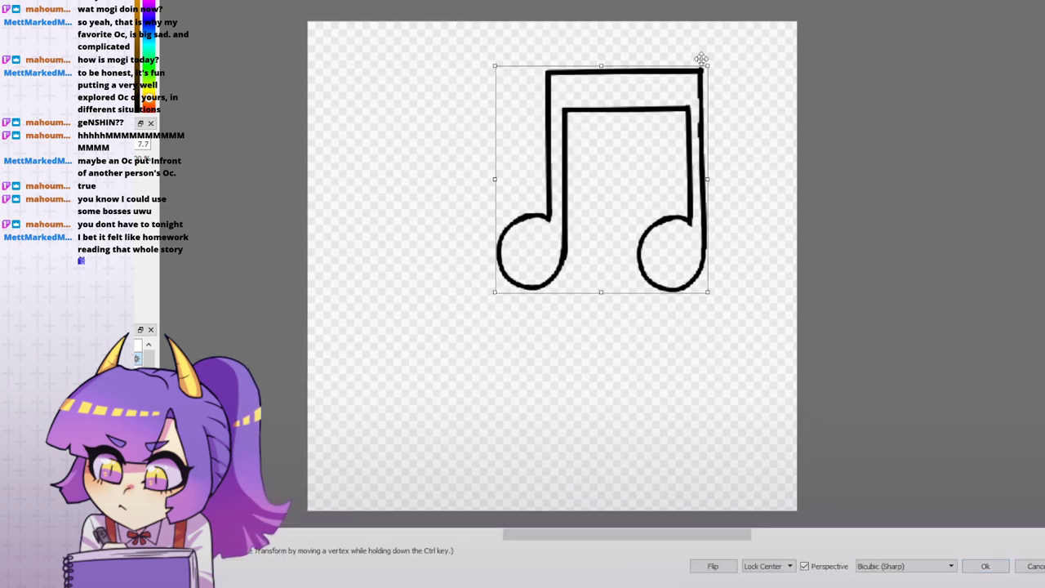
pyautogui.moveTo(632, 126)
pyautogui.mouseDown()
pyautogui.moveTo(576, 126)
pyautogui.moveTo(563, 105)
pyautogui.mouseUp()
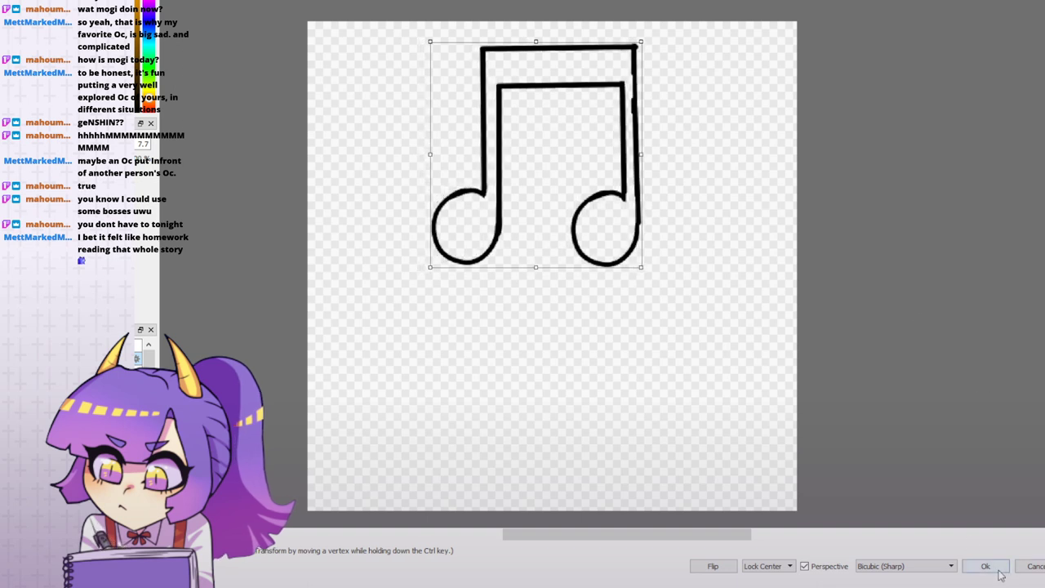
pyautogui.click(985, 566)
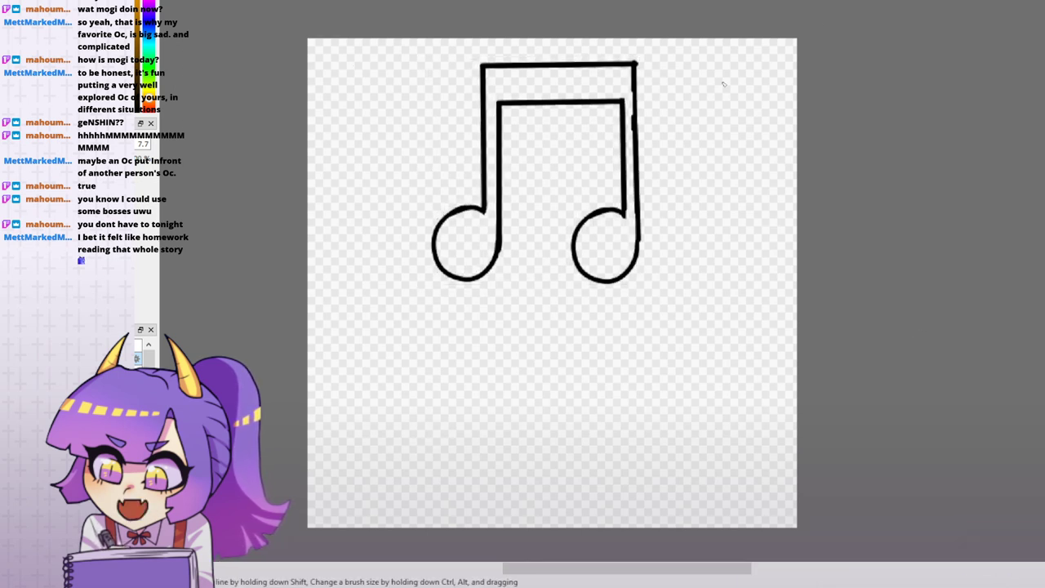
pyautogui.moveTo(446, 152); pyautogui.dragTo(377, 113)
pyautogui.moveTo(663, 163); pyautogui.dragTo(720, 130)
pyautogui.hotkey('ctrl', 'z')
pyautogui.hotkey('ctrl', 'z')
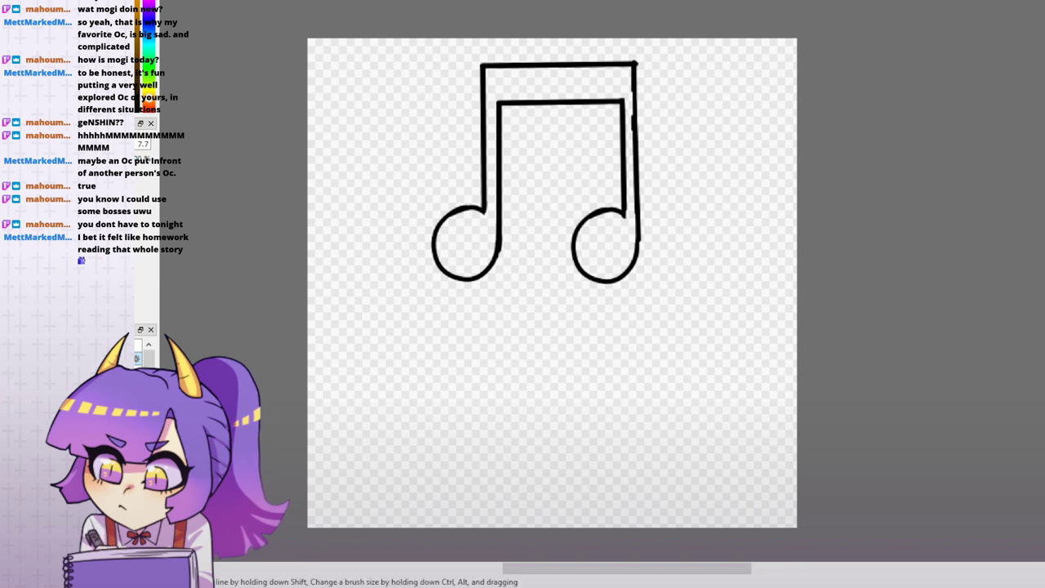
# - Clear the whole music note drawing from the canvas
pyautogui.press('Delete')
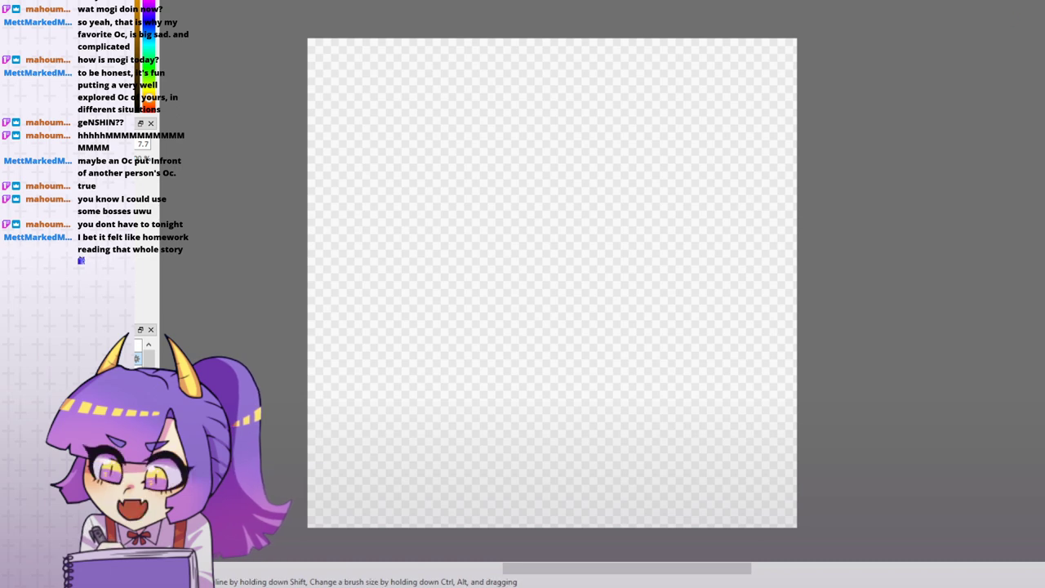
pyautogui.hotkey('ctrl', '-')
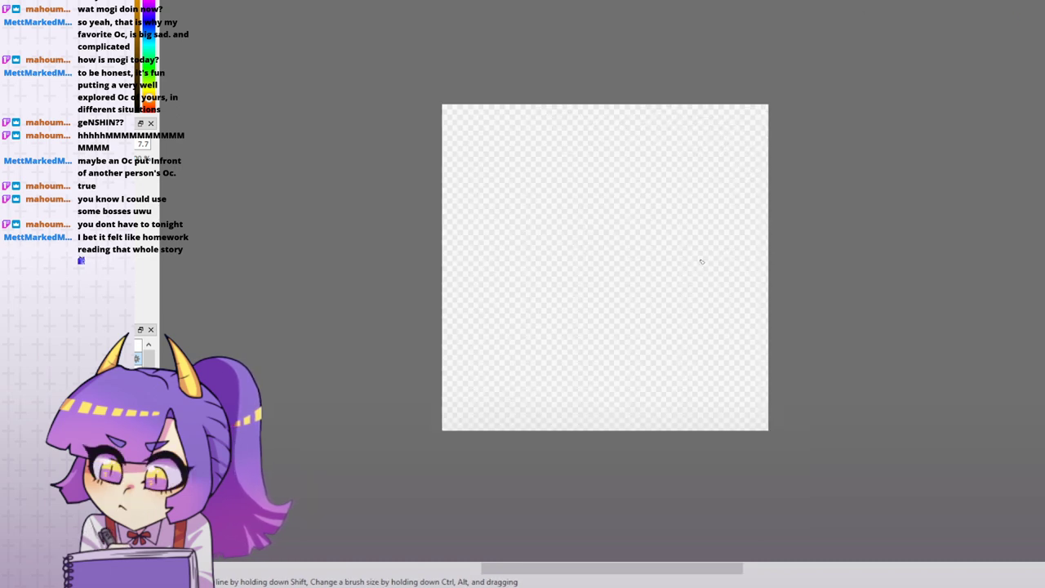
pyautogui.scroll(1, 701, 261)
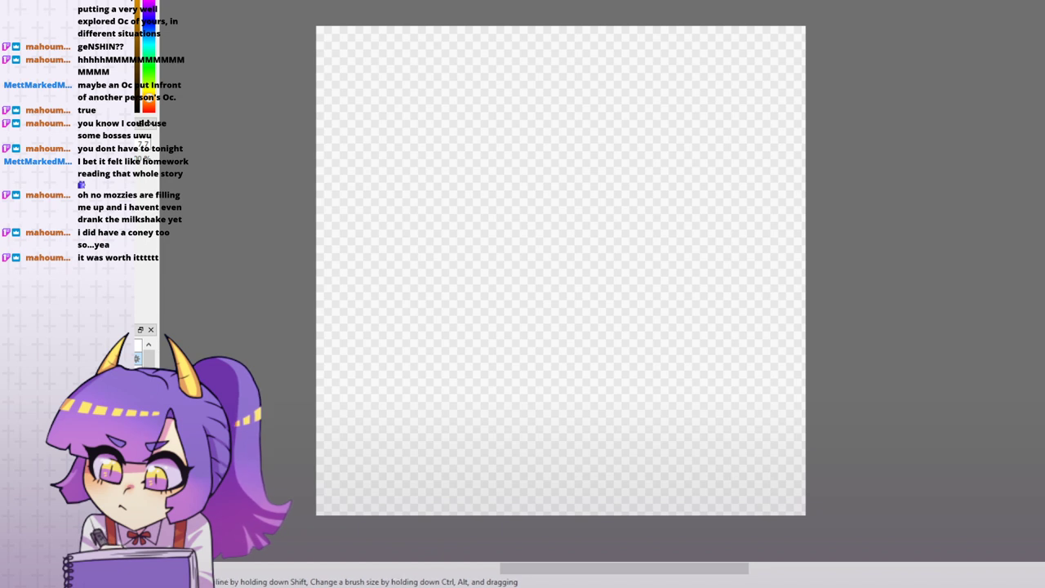
pyautogui.moveTo(662, 258); pyautogui.dragTo(646, 253)
pyautogui.moveTo(729, 270); pyautogui.dragTo(682, 273)
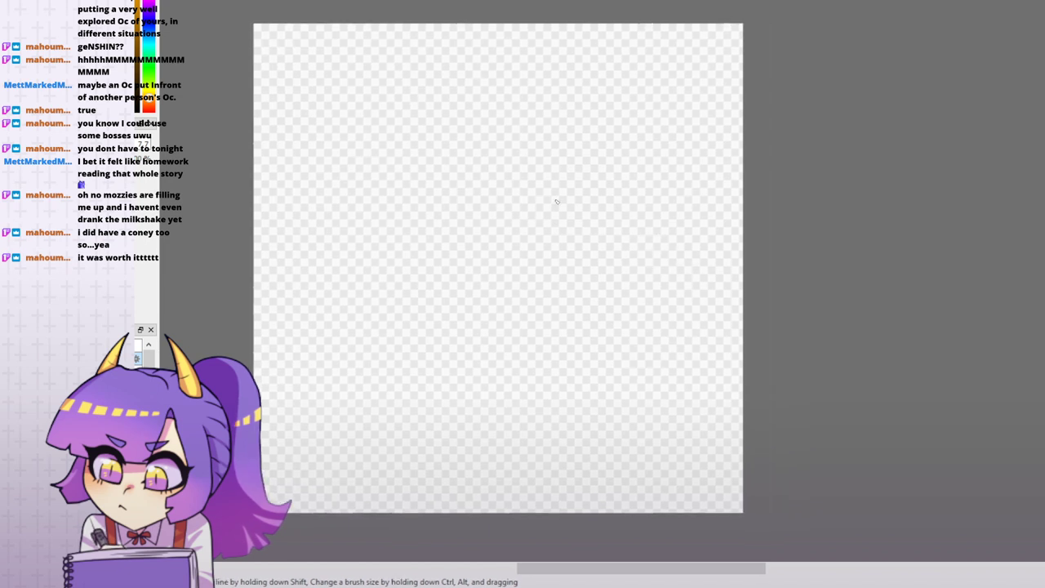
pyautogui.moveTo(540, 159)
pyautogui.mouseDown()
pyautogui.moveTo(443, 310)
pyautogui.moveTo(641, 357)
pyautogui.moveTo(532, 158)
pyautogui.moveTo(453, 214)
pyautogui.moveTo(428, 364)
pyautogui.moveTo(558, 399)
pyautogui.moveTo(675, 316)
pyautogui.moveTo(655, 205)
pyautogui.moveTo(486, 171)
pyautogui.mouseUp()
pyautogui.hotkey('ctrl', 'z')
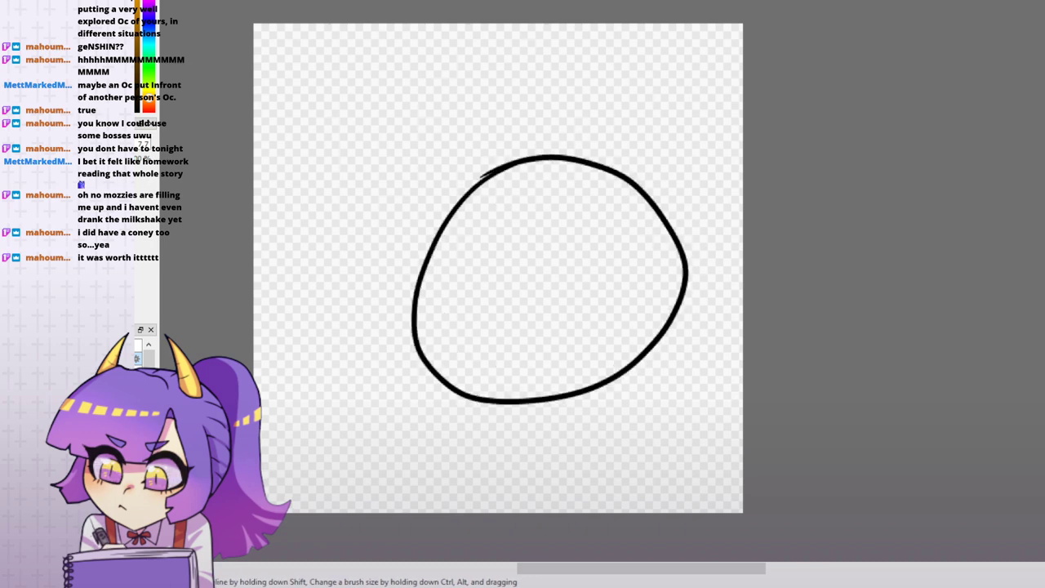
pyautogui.hotkey('ctrl', 'z')
pyautogui.moveTo(535, 161)
pyautogui.mouseDown()
pyautogui.moveTo(400, 291)
pyautogui.moveTo(682, 198)
pyautogui.moveTo(483, 161)
pyautogui.mouseUp()
pyautogui.hotkey('ctrl', 'z')
pyautogui.moveTo(538, 128)
pyautogui.mouseDown()
pyautogui.moveTo(343, 351)
pyautogui.moveTo(453, 137)
pyautogui.moveTo(677, 301)
pyautogui.moveTo(392, 135)
pyautogui.mouseUp()
pyautogui.hotkey('ctrl', 'z')
pyautogui.hotkey('ctrl', 'z')
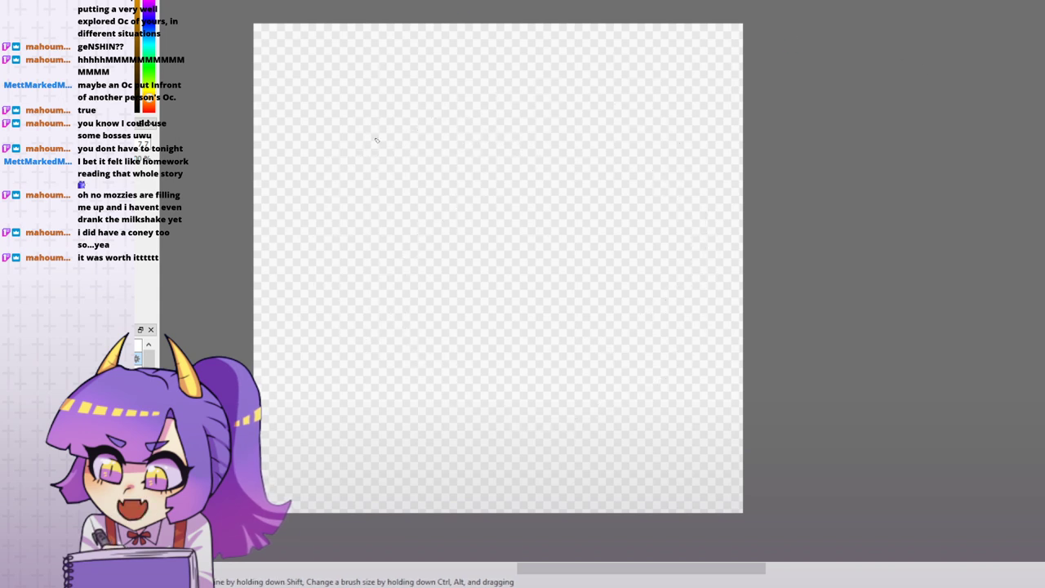
pyautogui.moveTo(473, 116)
pyautogui.mouseDown()
pyautogui.moveTo(379, 356)
pyautogui.moveTo(683, 205)
pyautogui.moveTo(431, 128)
pyautogui.moveTo(393, 396)
pyautogui.moveTo(484, 112)
pyautogui.mouseUp()
pyautogui.hotkey('ctrl', 'z')
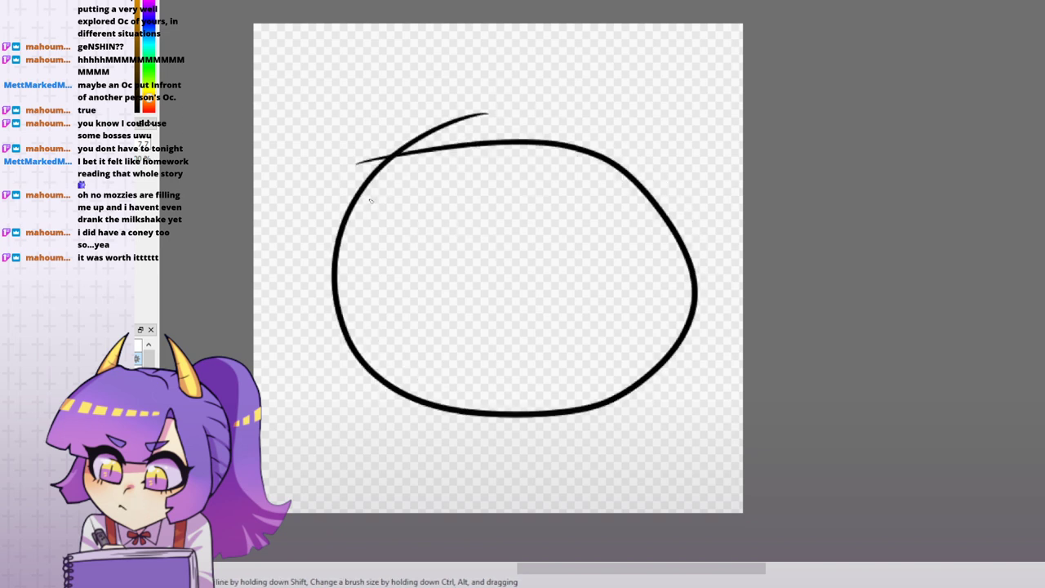
pyautogui.hotkey('ctrl', 'z')
pyautogui.moveTo(334, 226)
pyautogui.mouseDown()
pyautogui.moveTo(474, 128)
pyautogui.moveTo(298, 236)
pyautogui.mouseUp()
pyautogui.hotkey('ctrl', 'z')
# - Draw a large, wide oval head outline across the canvas and erase the stray overlap at its top
pyautogui.moveTo(485, 117)
pyautogui.mouseDown()
pyautogui.moveTo(711, 298)
pyautogui.moveTo(288, 205)
pyautogui.moveTo(403, 149)
pyautogui.moveTo(738, 223)
pyautogui.moveTo(433, 120)
pyautogui.moveTo(677, 254)
pyautogui.mouseUp()
pyautogui.hotkey('ctrl', 'z')
pyautogui.hotkey('ctrl', 'z')
pyautogui.hotkey('ctrl', 'z')
pyautogui.moveTo(535, 134)
pyautogui.mouseDown()
pyautogui.moveTo(571, 420)
pyautogui.moveTo(504, 122)
pyautogui.moveTo(357, 187)
pyautogui.moveTo(344, 128)
pyautogui.mouseUp()
pyautogui.hotkey('ctrl', 'z')
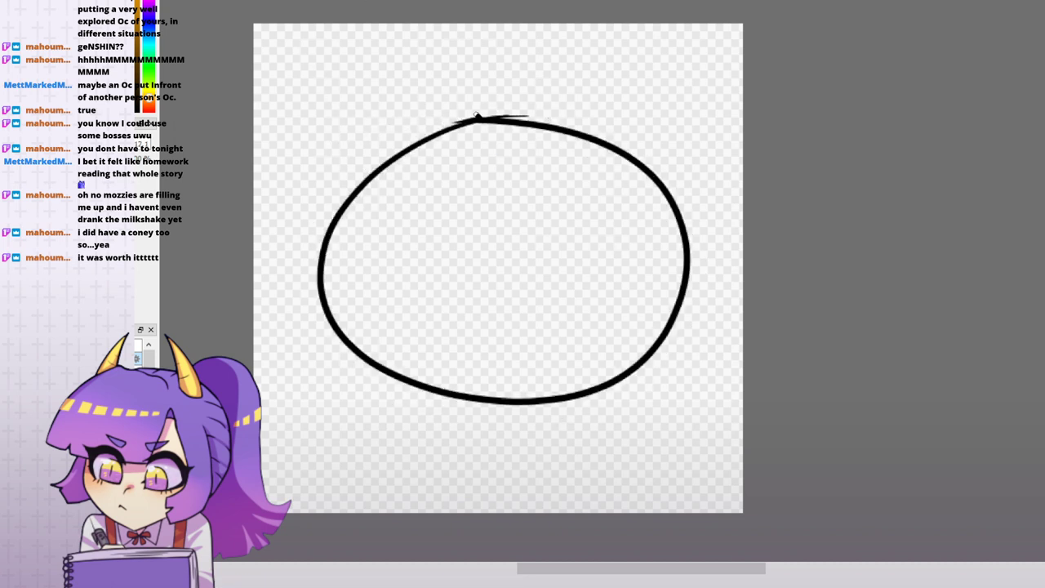
pyautogui.hotkey('ctrl', 'z')
pyautogui.moveTo(586, 166); pyautogui.dragTo(530, 184)
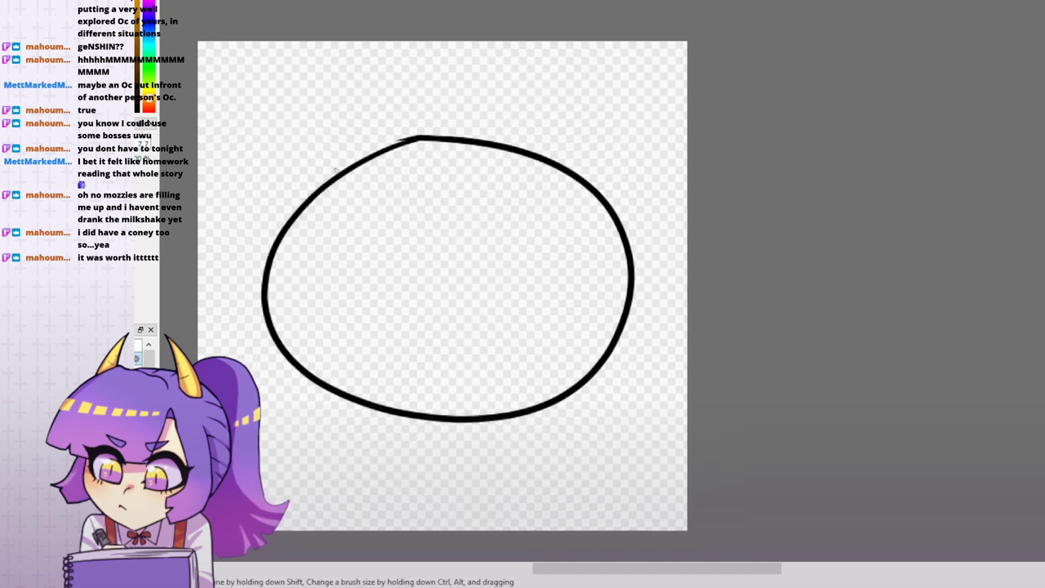
# - Draw two pointed triangular cat ears with straight lines on the upper left and upper right of the head
pyautogui.moveTo(299, 210); pyautogui.dragTo(282, 90)
pyautogui.hotkey('ctrl', 'z')
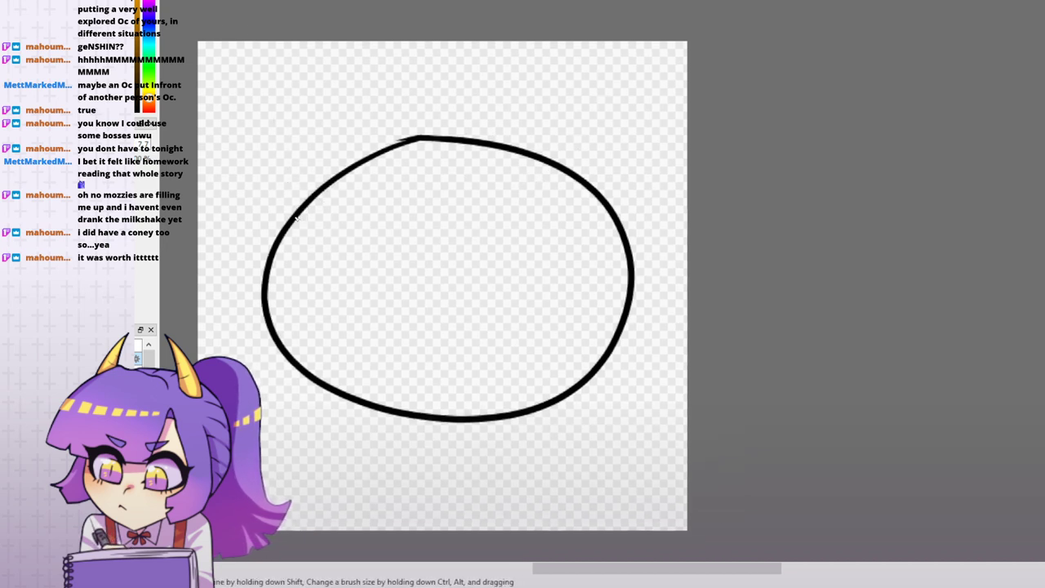
pyautogui.click(293, 210)
pyautogui.keyDown('shift'); pyautogui.click(287, 68); pyautogui.keyUp('shift')
pyautogui.keyDown('shift'); pyautogui.click(400, 143); pyautogui.keyUp('shift')
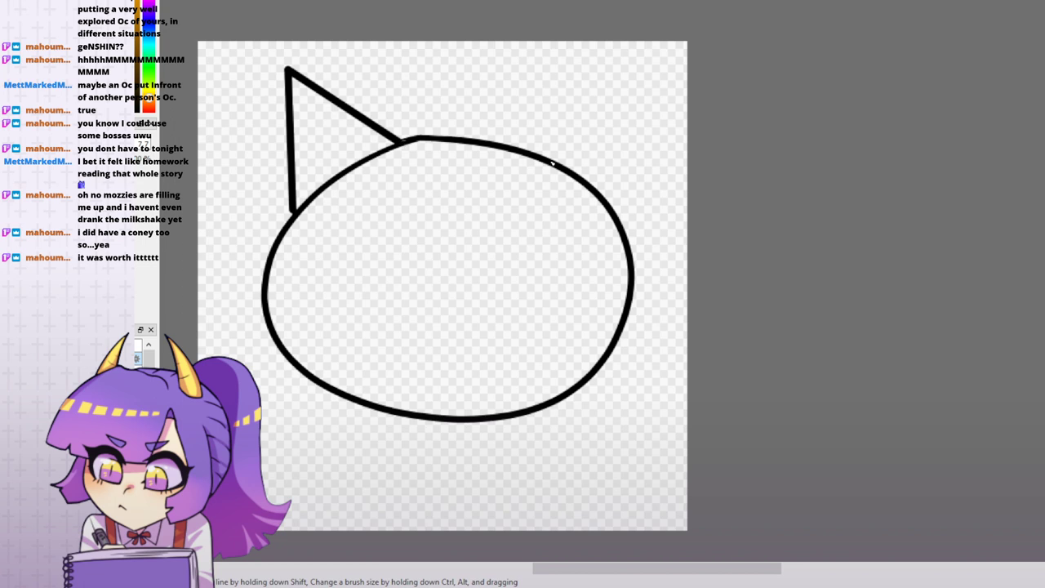
pyautogui.click(536, 155)
pyautogui.keyDown('shift'); pyautogui.click(634, 71); pyautogui.keyUp('shift')
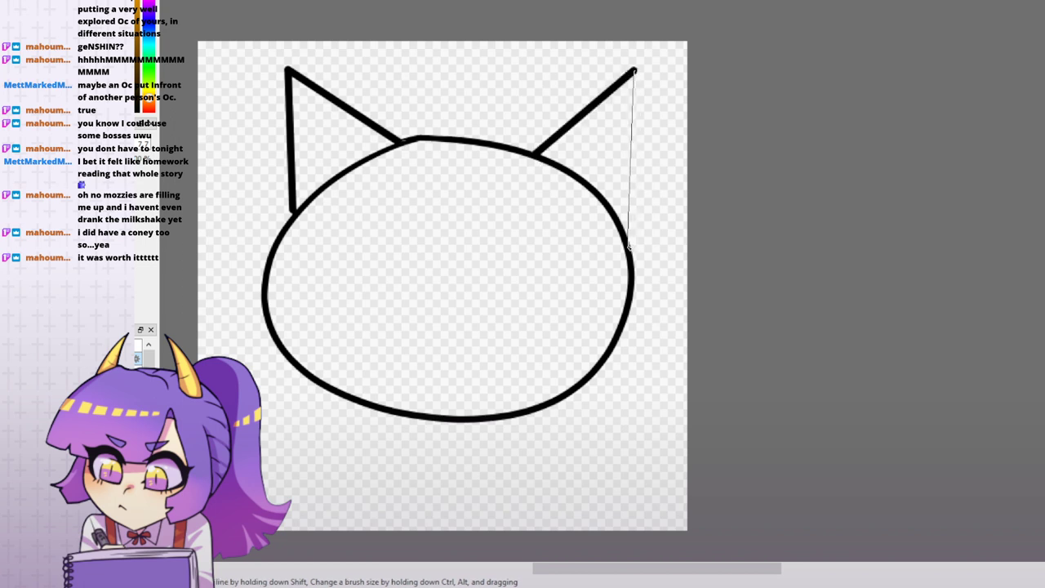
pyautogui.keyDown('shift'); pyautogui.click(628, 245); pyautogui.keyUp('shift')
# - Erase the parts of the head outline that run across the bases of both ears
pyautogui.moveTo(600, 134); pyautogui.dragTo(588, 107)
pyautogui.press('e')
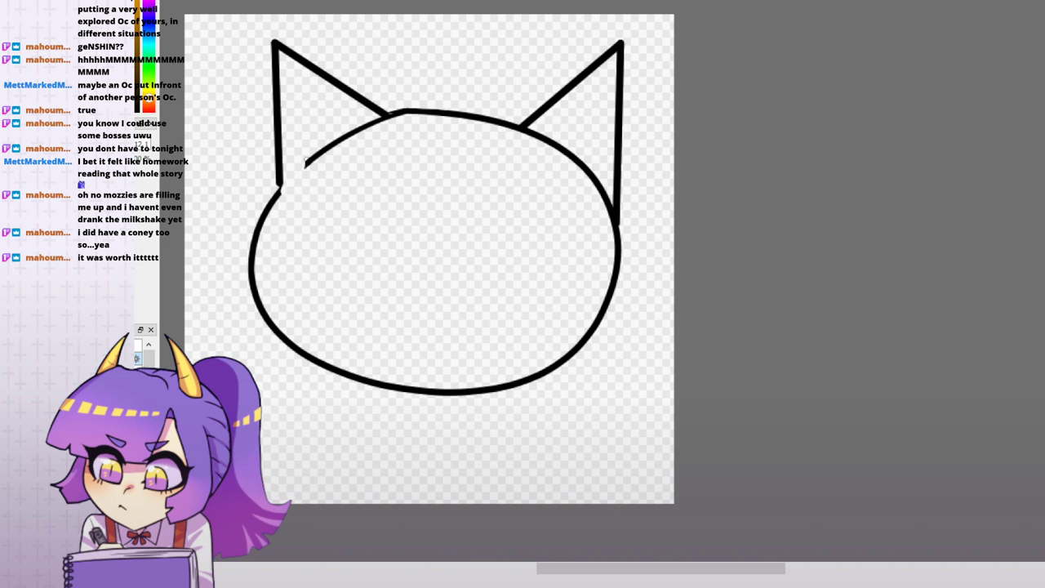
pyautogui.moveTo(347, 132); pyautogui.dragTo(372, 144)
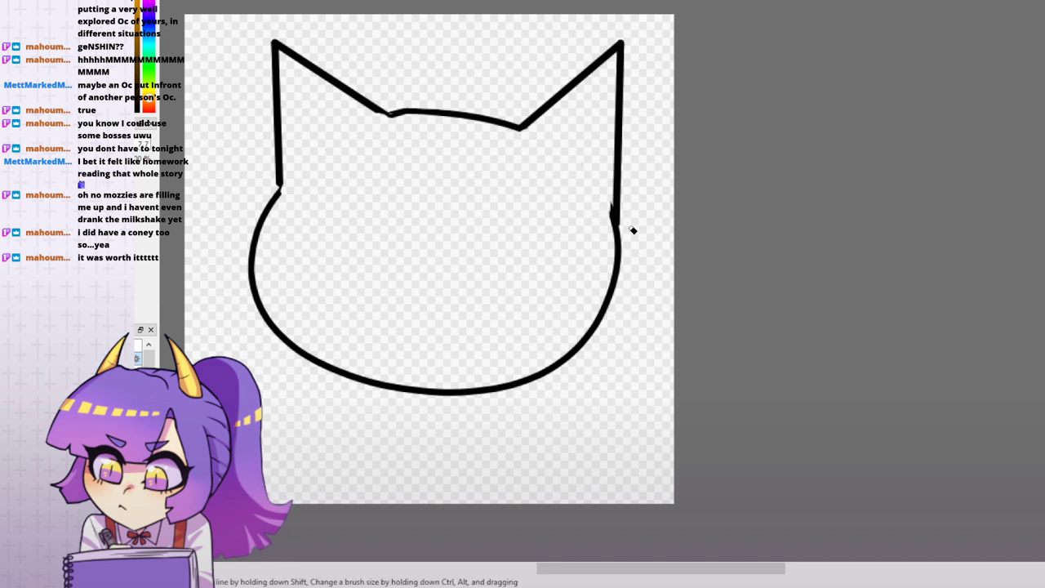
# - Draw two large, slanted almond-like eyes inside the cat head and clean up the stray line ends
pyautogui.moveTo(392, 161); pyautogui.dragTo(401, 166)
pyautogui.press('p')
pyautogui.moveTo(301, 225)
pyautogui.mouseDown()
pyautogui.moveTo(397, 197)
pyautogui.moveTo(366, 172)
pyautogui.moveTo(387, 213)
pyautogui.moveTo(382, 290)
pyautogui.moveTo(334, 268)
pyautogui.moveTo(297, 227)
pyautogui.mouseUp()
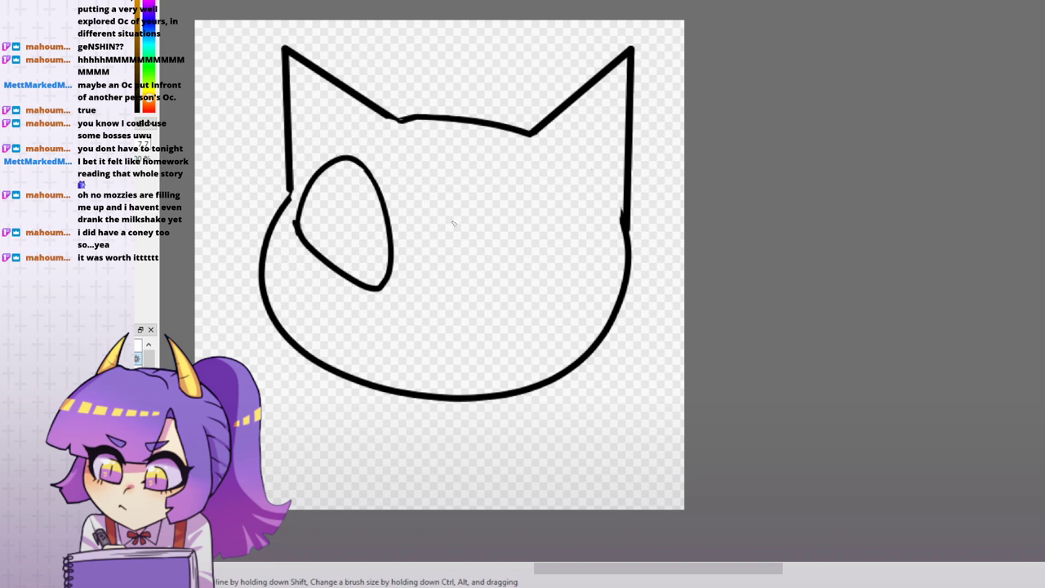
pyautogui.moveTo(469, 285)
pyautogui.mouseDown()
pyautogui.moveTo(531, 173)
pyautogui.moveTo(504, 191)
pyautogui.moveTo(563, 176)
pyautogui.moveTo(595, 230)
pyautogui.moveTo(516, 300)
pyautogui.moveTo(468, 281)
pyautogui.moveTo(477, 293)
pyautogui.moveTo(533, 289)
pyautogui.moveTo(593, 259)
pyautogui.mouseUp()
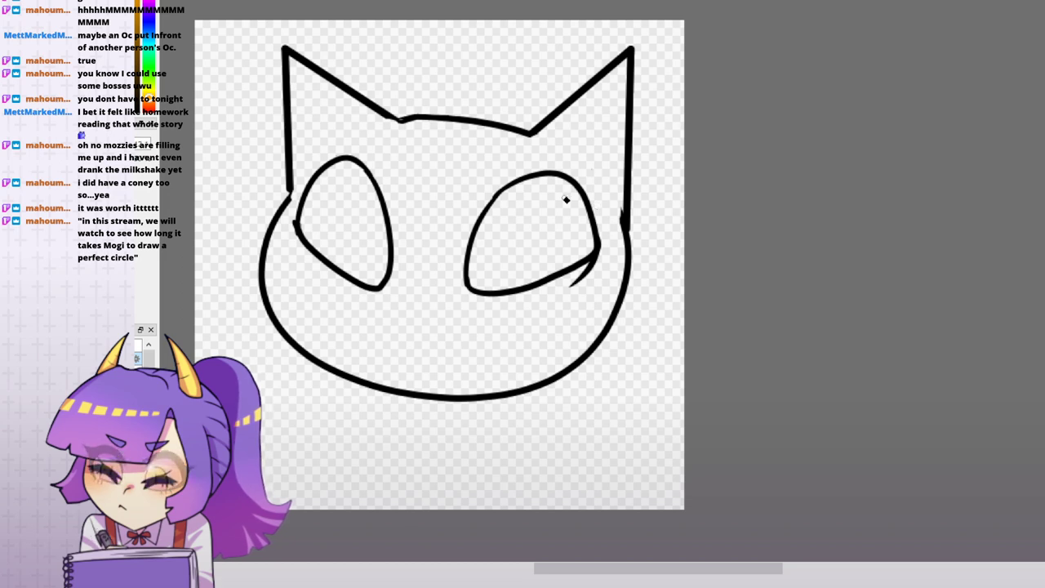
pyautogui.moveTo(592, 285); pyautogui.dragTo(604, 260)
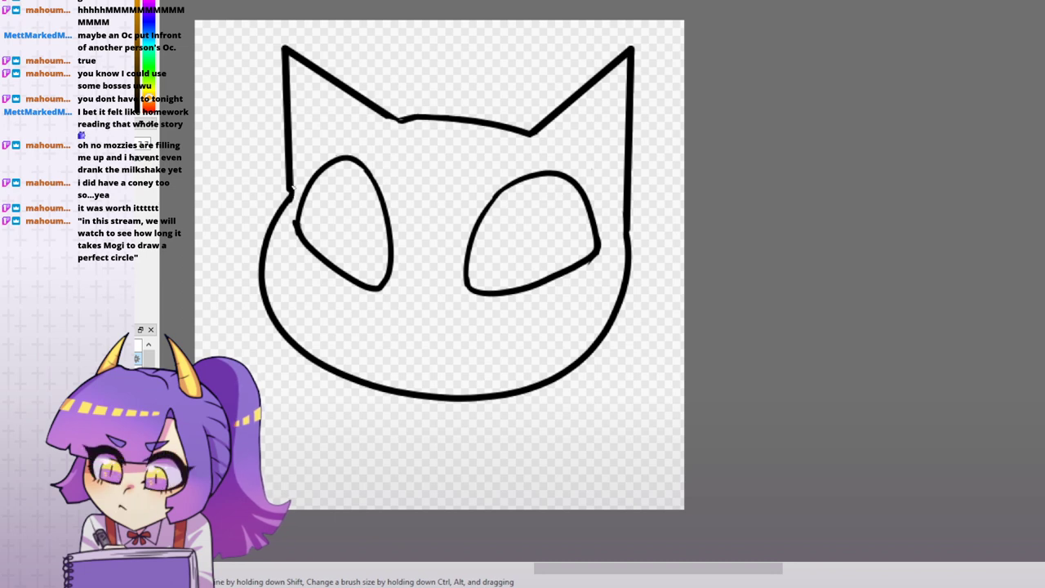
pyautogui.hotkey('ctrl', 't')
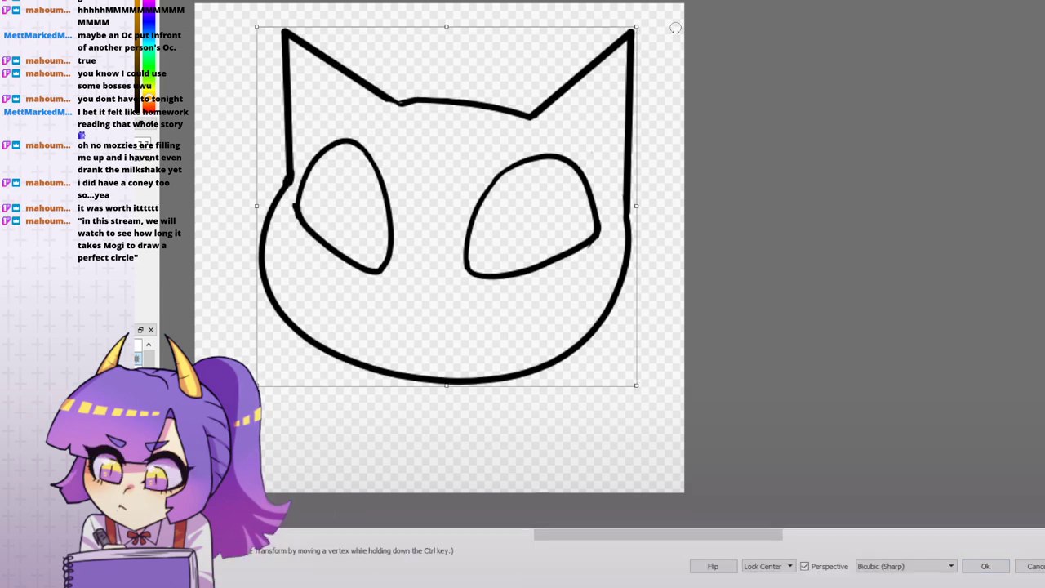
pyautogui.moveTo(658, 18)
pyautogui.mouseDown()
pyautogui.moveTo(627, 3)
pyautogui.moveTo(532, 15)
pyautogui.moveTo(512, 76)
pyautogui.moveTo(466, 77)
pyautogui.moveTo(481, 74)
pyautogui.mouseUp()
pyautogui.moveTo(507, 170); pyautogui.dragTo(474, 52)
pyautogui.moveTo(394, 391); pyautogui.dragTo(389, 430)
pyautogui.moveTo(427, 224)
pyautogui.mouseDown()
pyautogui.moveTo(431, 245)
pyautogui.moveTo(423, 239)
pyautogui.mouseUp()
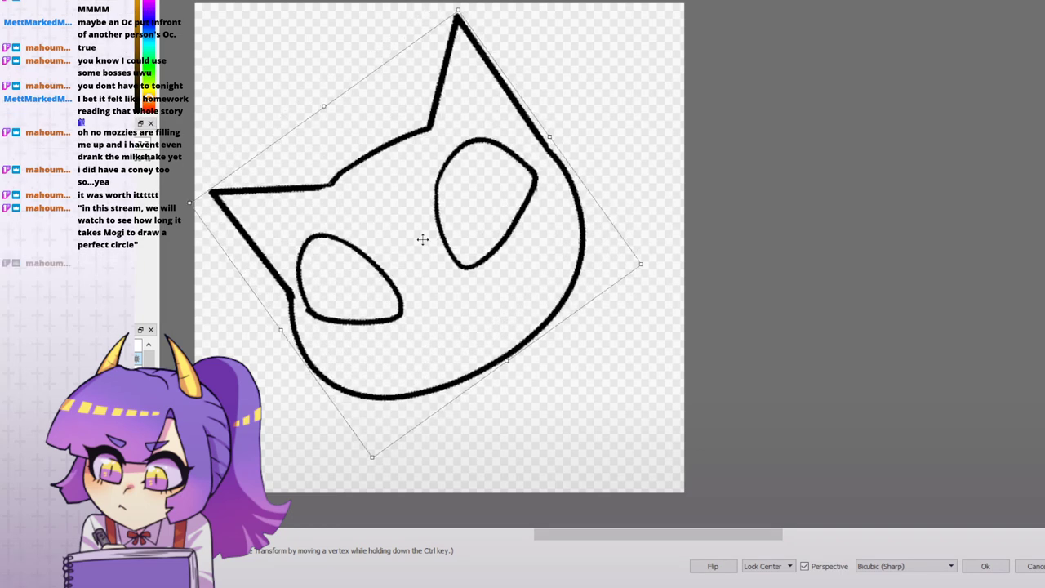
pyautogui.moveTo(659, 236); pyautogui.dragTo(638, 235)
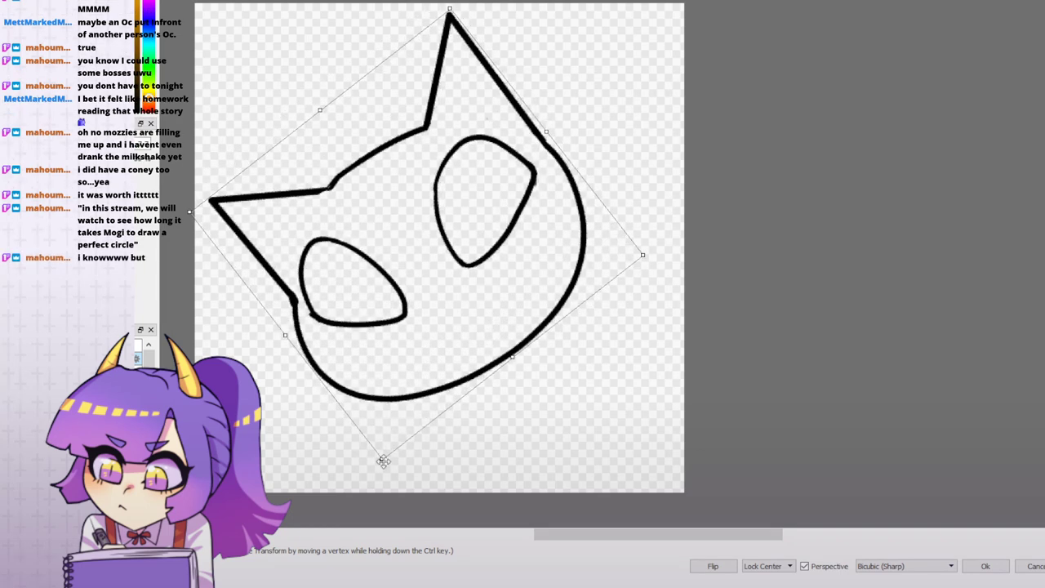
pyautogui.moveTo(384, 461); pyautogui.dragTo(382, 470)
pyautogui.moveTo(440, 310); pyautogui.dragTo(447, 319)
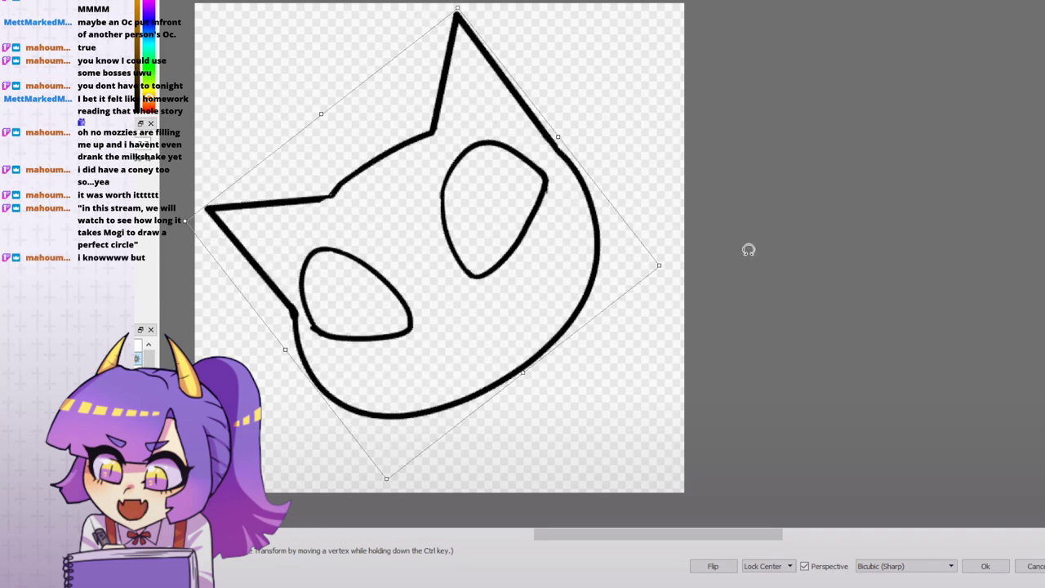
pyautogui.moveTo(748, 250); pyautogui.dragTo(703, 236)
pyautogui.press('Escape')
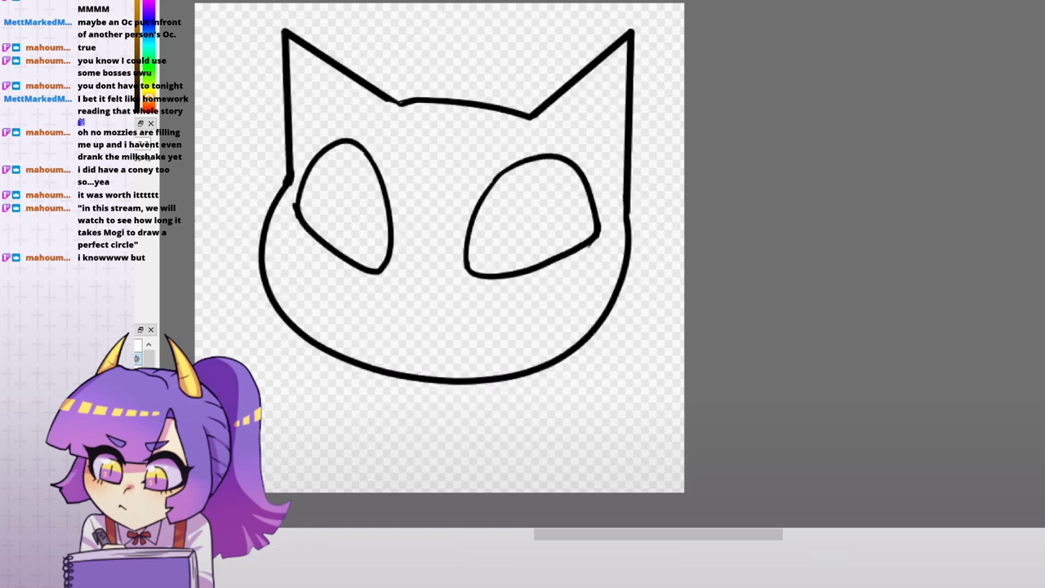
# - Transform the cat head so it tilts counterclockwise by roughly 40 degrees and fills most of the canvas
pyautogui.hotkey('ctrl', 't')
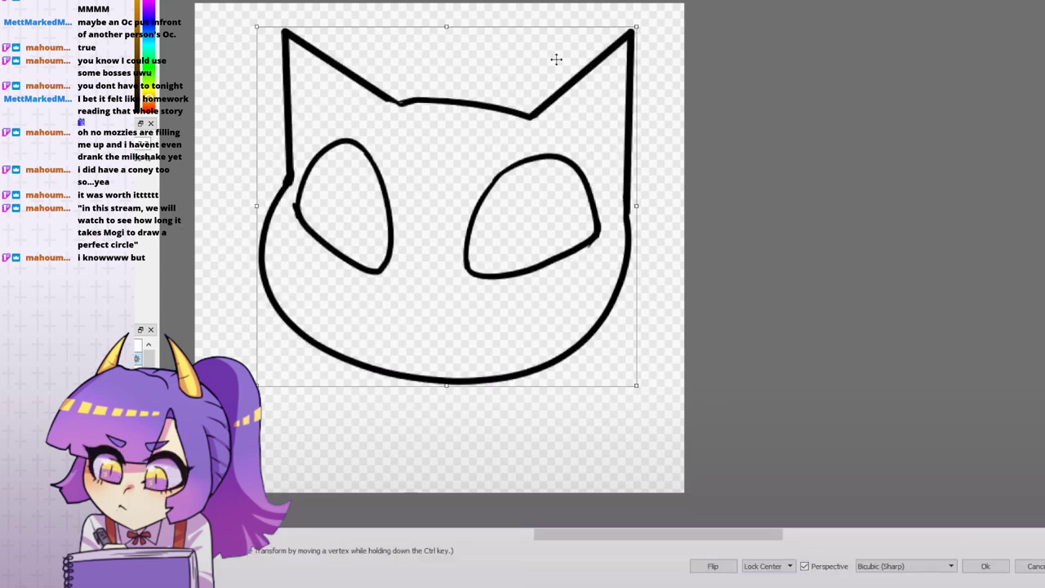
pyautogui.moveTo(646, 18); pyautogui.dragTo(508, 147)
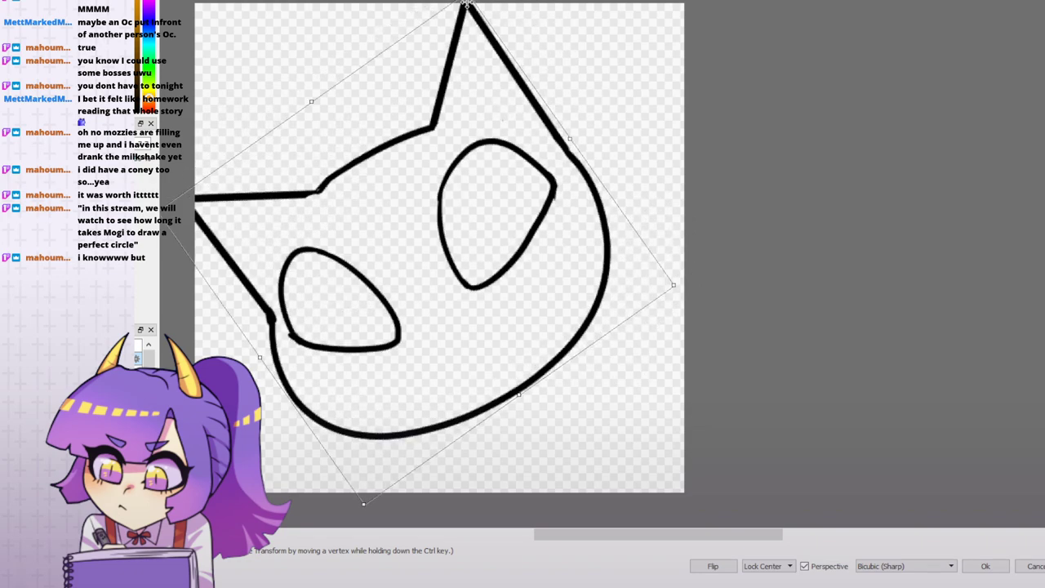
pyautogui.moveTo(466, 2); pyautogui.dragTo(465, 21)
pyautogui.moveTo(609, 215); pyautogui.dragTo(603, 200)
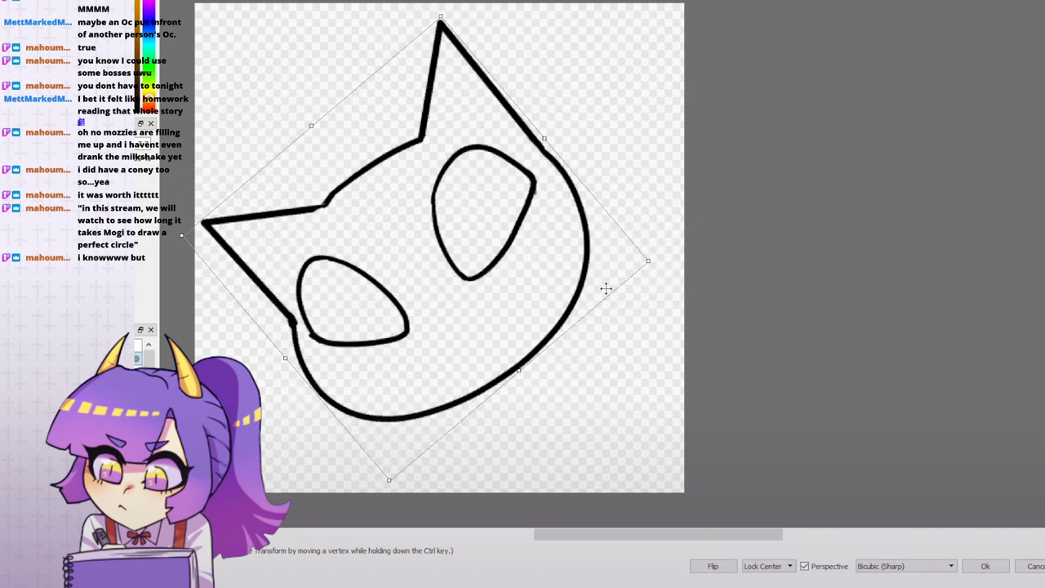
pyautogui.moveTo(476, 293); pyautogui.dragTo(493, 287)
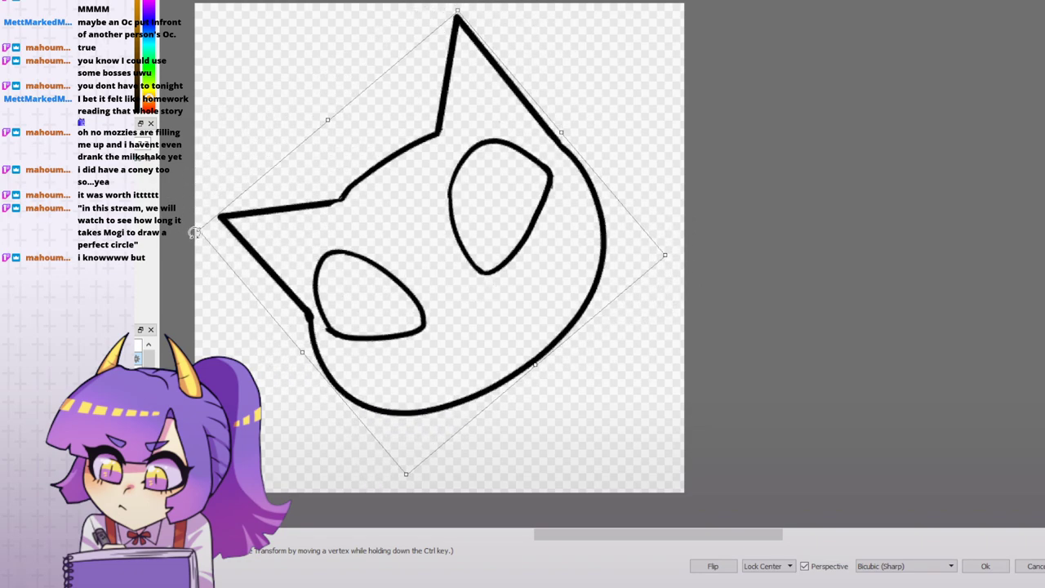
pyautogui.moveTo(199, 229); pyautogui.dragTo(178, 231)
pyautogui.moveTo(555, 231); pyautogui.dragTo(560, 244)
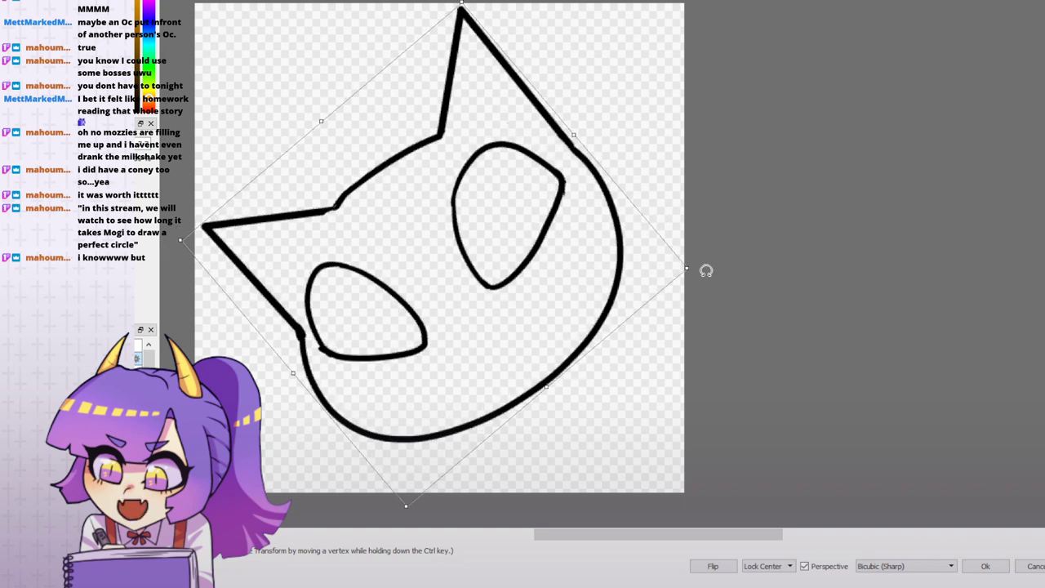
pyautogui.moveTo(706, 270); pyautogui.dragTo(709, 255)
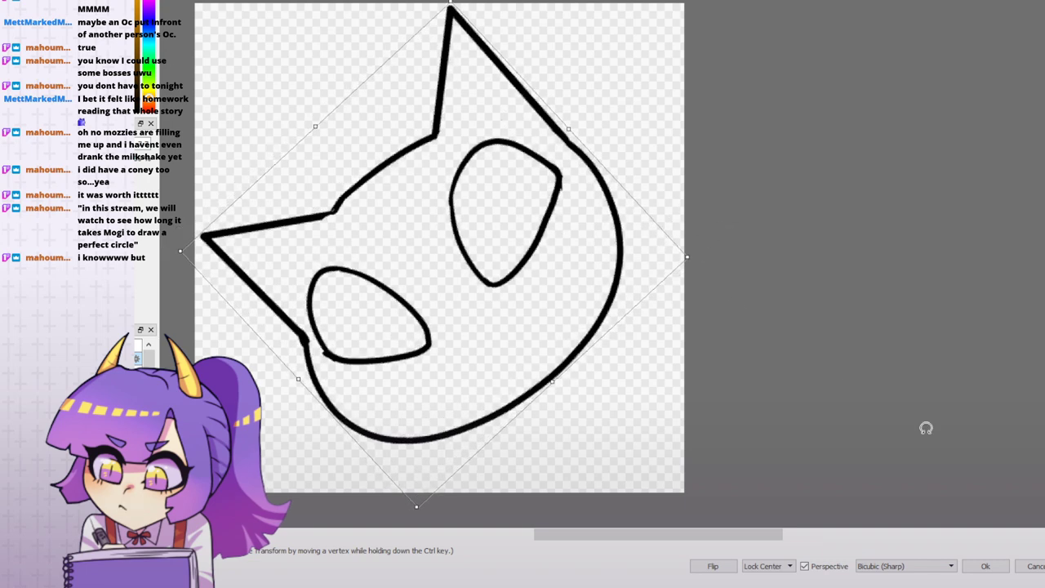
pyautogui.click(973, 569)
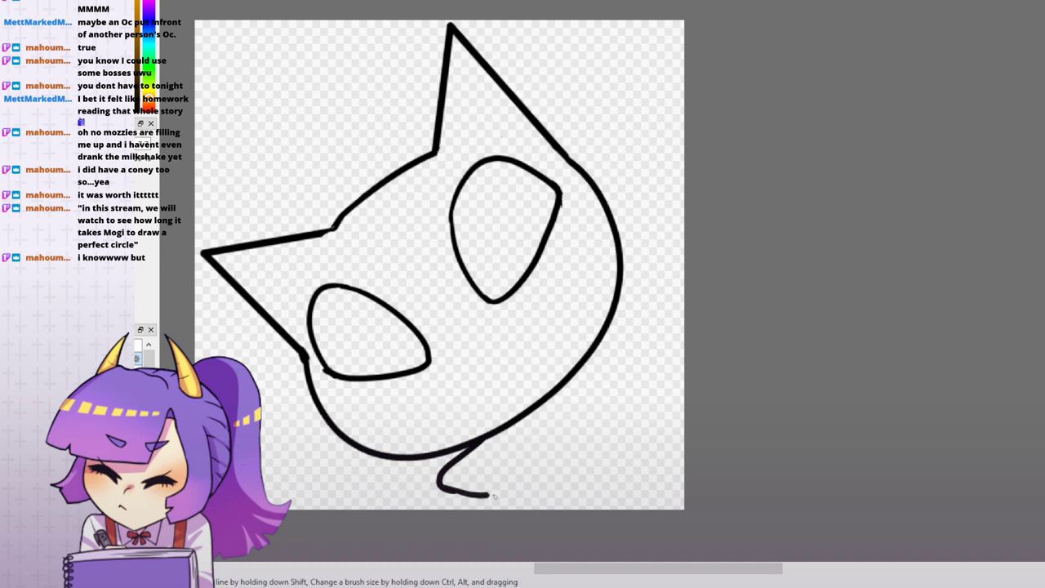
# - Draw curved shoulder lines from both sides of the cat's chin out to the canvas edges
pyautogui.moveTo(566, 507); pyautogui.dragTo(594, 511)
pyautogui.moveTo(588, 359); pyautogui.dragTo(605, 352)
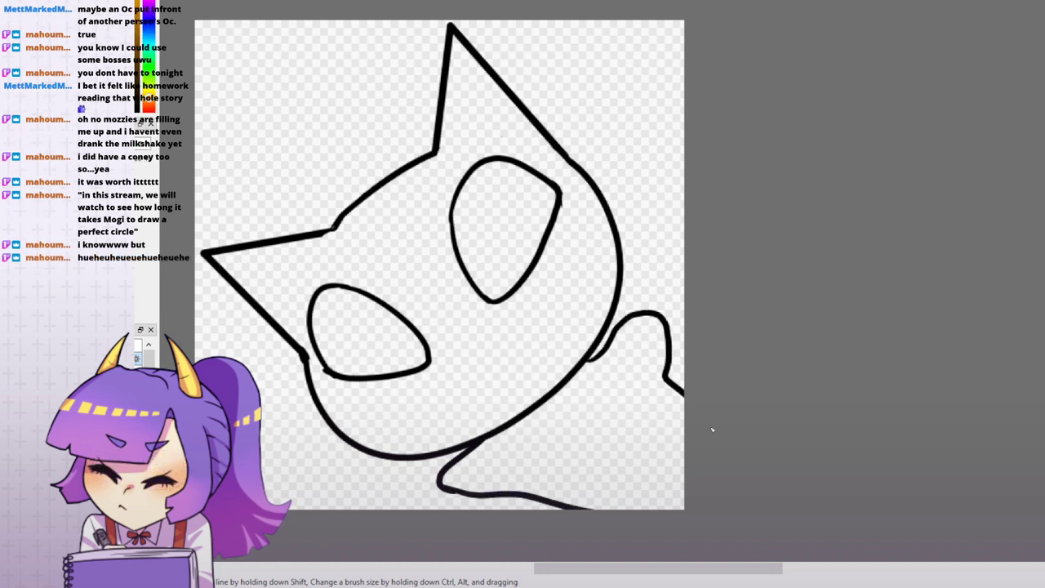
pyautogui.hotkey('ctrl', 'z')
pyautogui.moveTo(601, 344); pyautogui.dragTo(644, 299)
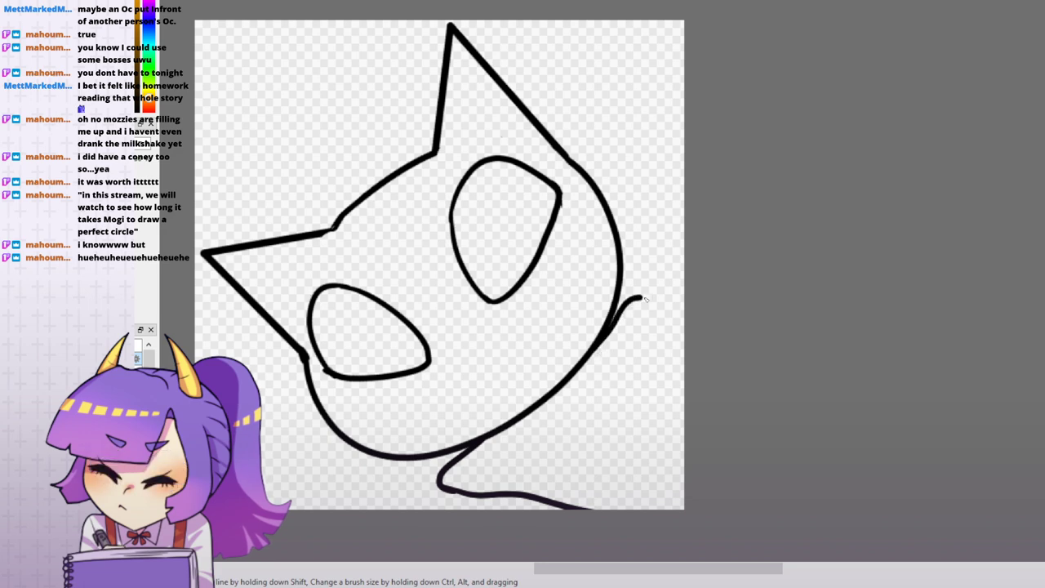
pyautogui.hotkey('ctrl', 'z')
pyautogui.hotkey('ctrl', 'z')
pyautogui.moveTo(657, 306)
pyautogui.mouseDown()
pyautogui.moveTo(681, 347)
pyautogui.moveTo(704, 436)
pyautogui.mouseUp()
pyautogui.moveTo(807, 333); pyautogui.dragTo(826, 339)
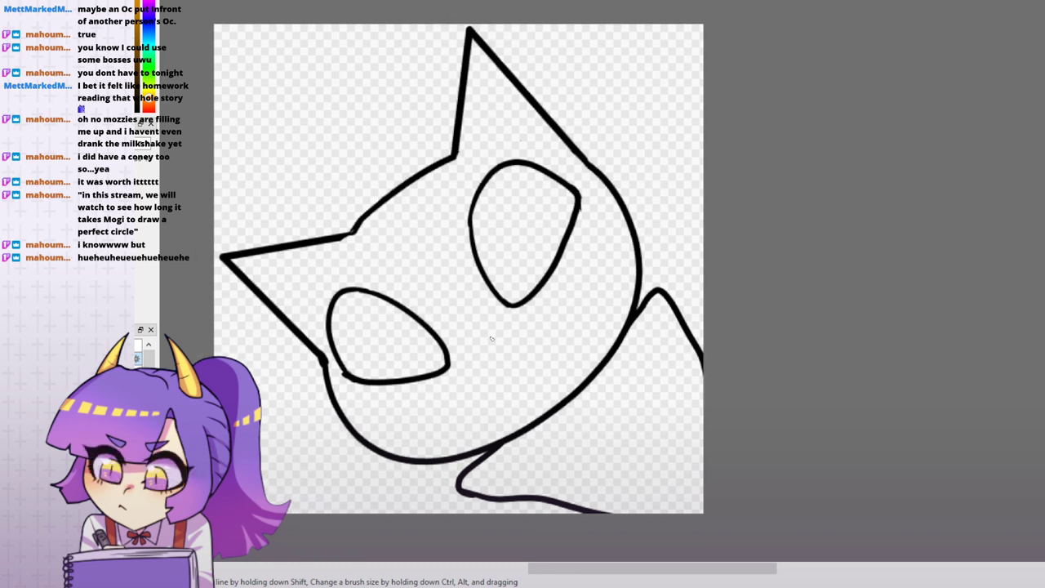
# - Draw a small open cat mouth with a wavy upper lip between and below the eyes
pyautogui.moveTo(469, 346)
pyautogui.mouseDown()
pyautogui.moveTo(505, 332)
pyautogui.moveTo(482, 344)
pyautogui.moveTo(501, 333)
pyautogui.moveTo(519, 381)
pyautogui.moveTo(533, 377)
pyautogui.moveTo(524, 350)
pyautogui.moveTo(503, 334)
pyautogui.mouseUp()
pyautogui.hotkey('ctrl', 'z')
pyautogui.hotkey('ctrl', 'z')
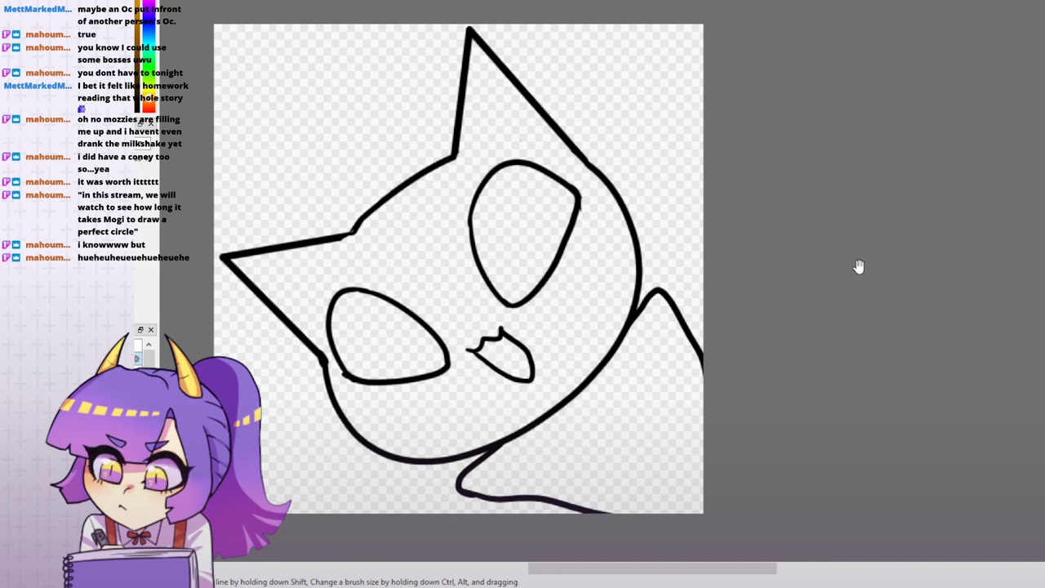
pyautogui.moveTo(858, 266); pyautogui.dragTo(876, 288)
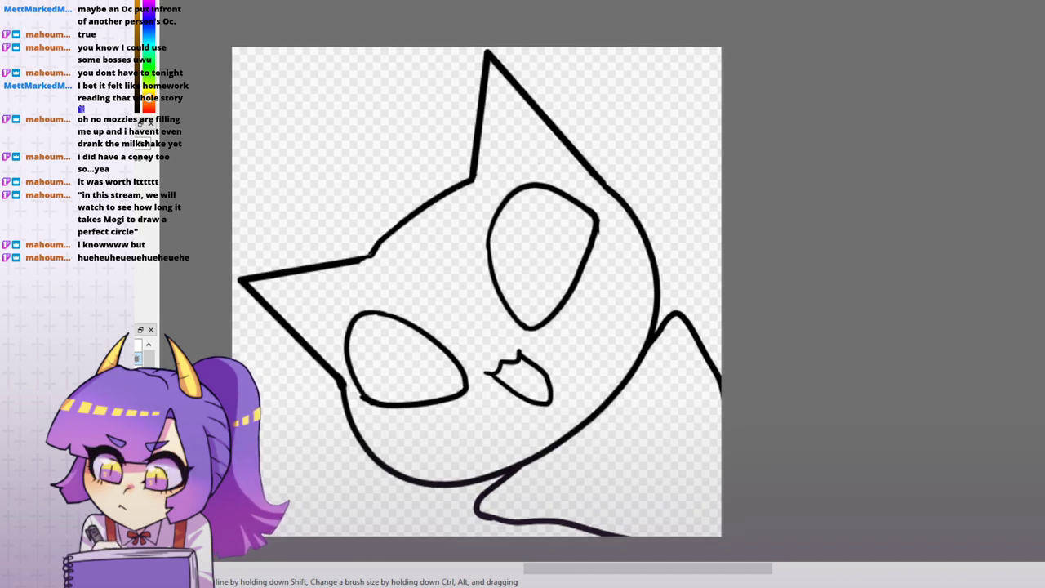
pyautogui.press('Delete')
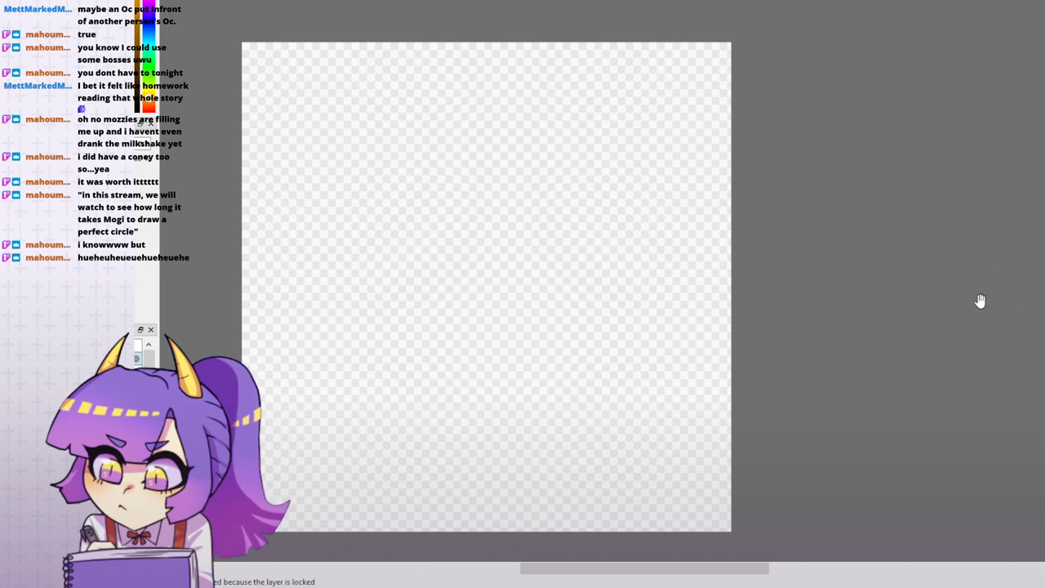
pyautogui.moveTo(981, 301); pyautogui.dragTo(1010, 303)
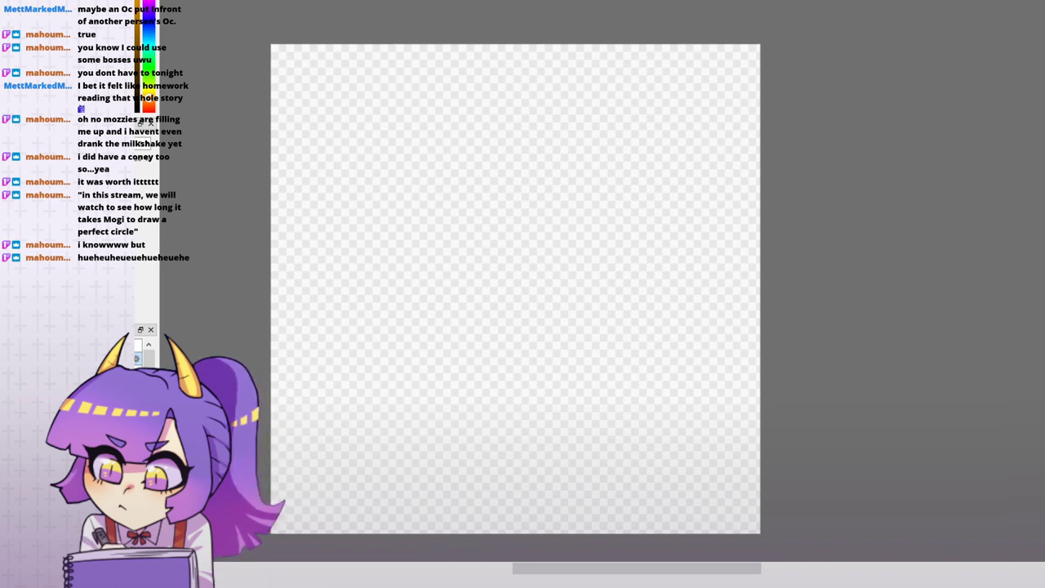
pyautogui.moveTo(921, 301); pyautogui.dragTo(931, 282)
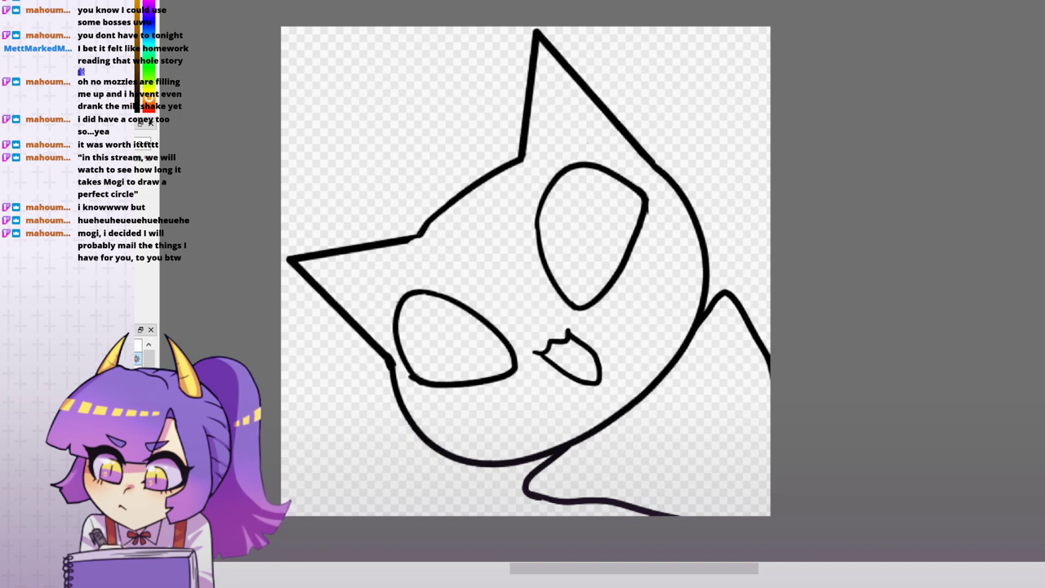
# - Mirror the whole cat drawing horizontally
pyautogui.hotkey('ctrl', 't')
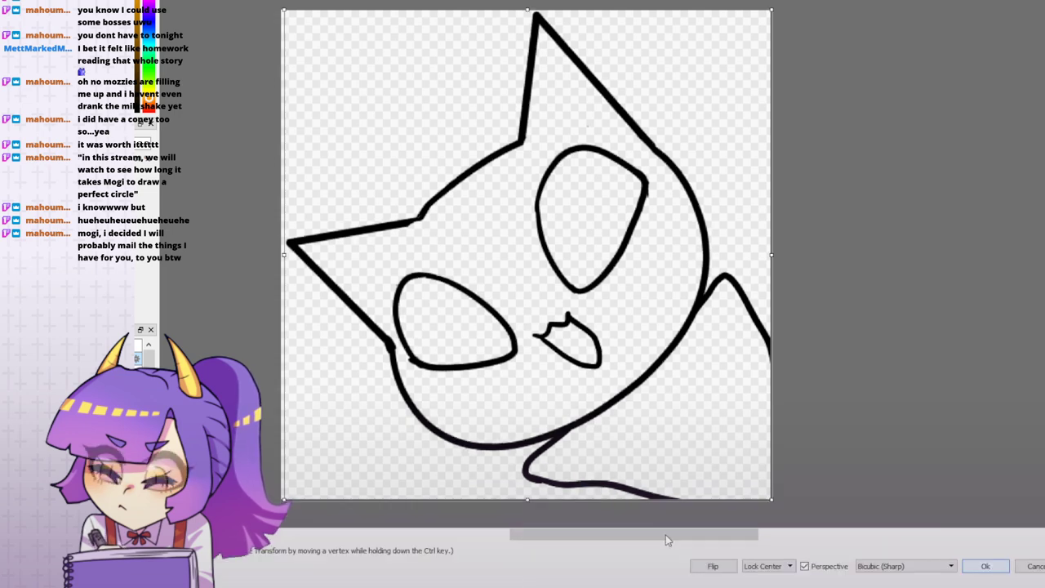
pyautogui.click(713, 566)
pyautogui.click(984, 569)
pyautogui.hotkey('ctrl', 'z')
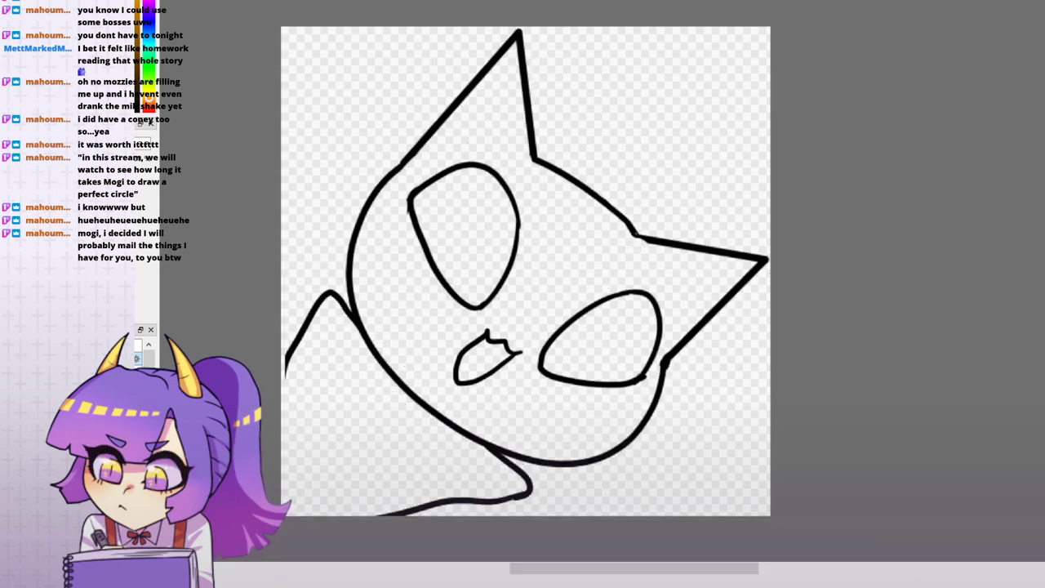
# - Rotate the canvas view until the cat's face is roughly upright and erase the open mouth completely
pyautogui.hotkey('ctrl', '+')
pyautogui.moveTo(853, 164); pyautogui.dragTo(947, 128)
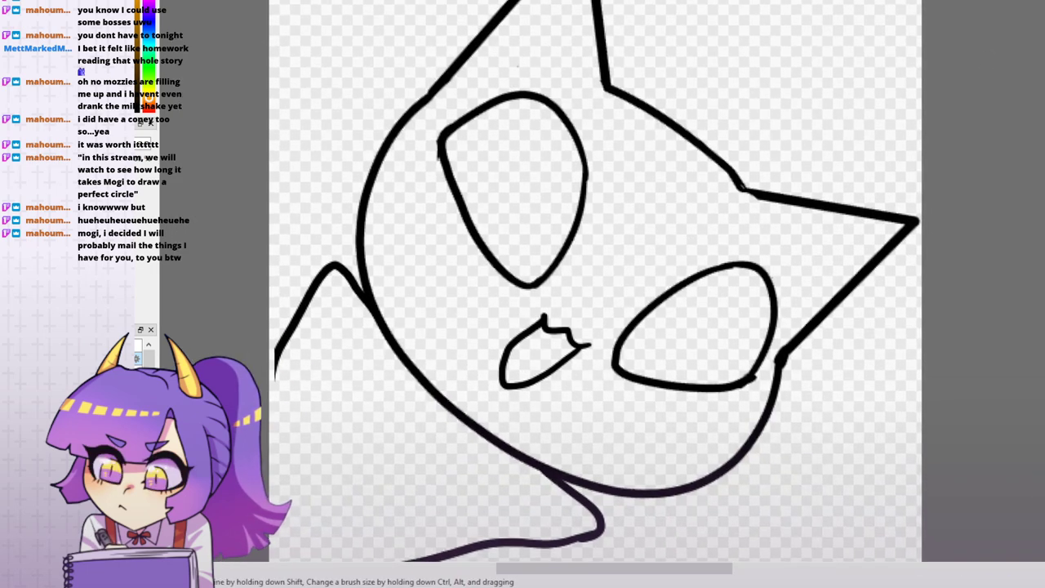
pyautogui.press('Right')
pyautogui.press('Right')
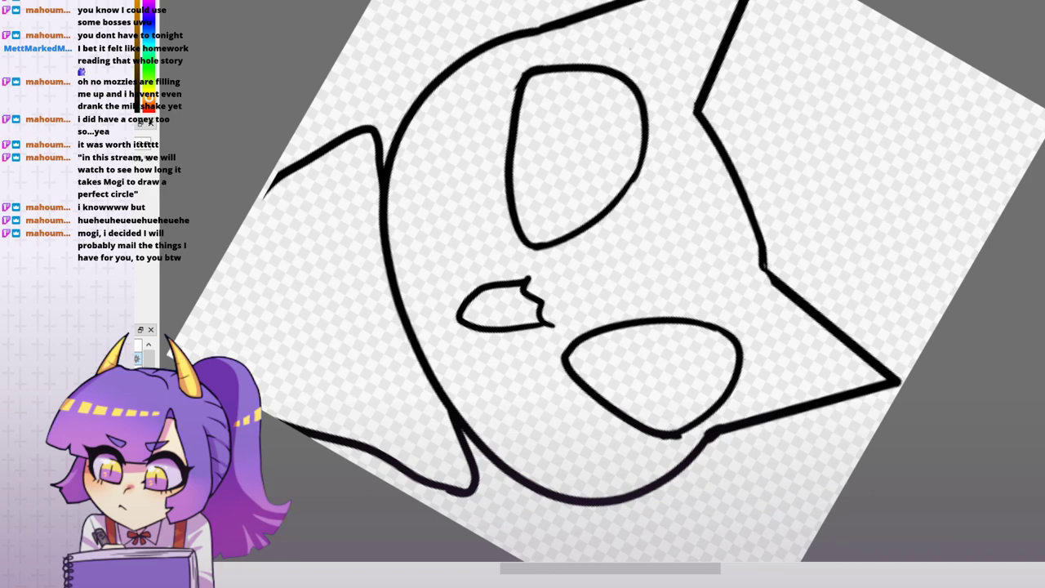
pyautogui.press('Left')
pyautogui.press('Left')
pyautogui.press('Left')
pyautogui.press('Left')
pyautogui.moveTo(790, 249); pyautogui.dragTo(790, 216)
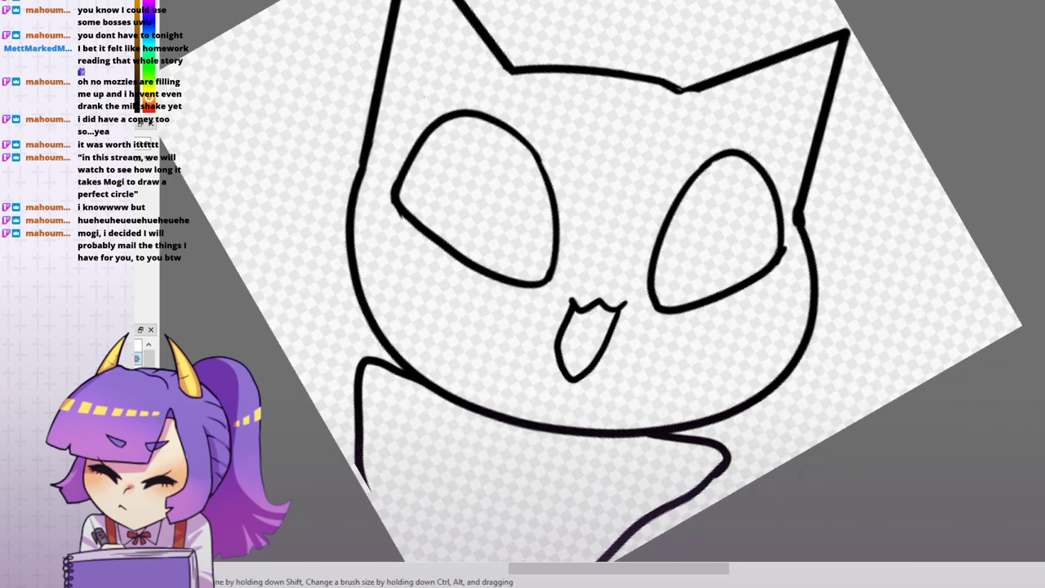
pyautogui.hotkey('ctrl', '+')
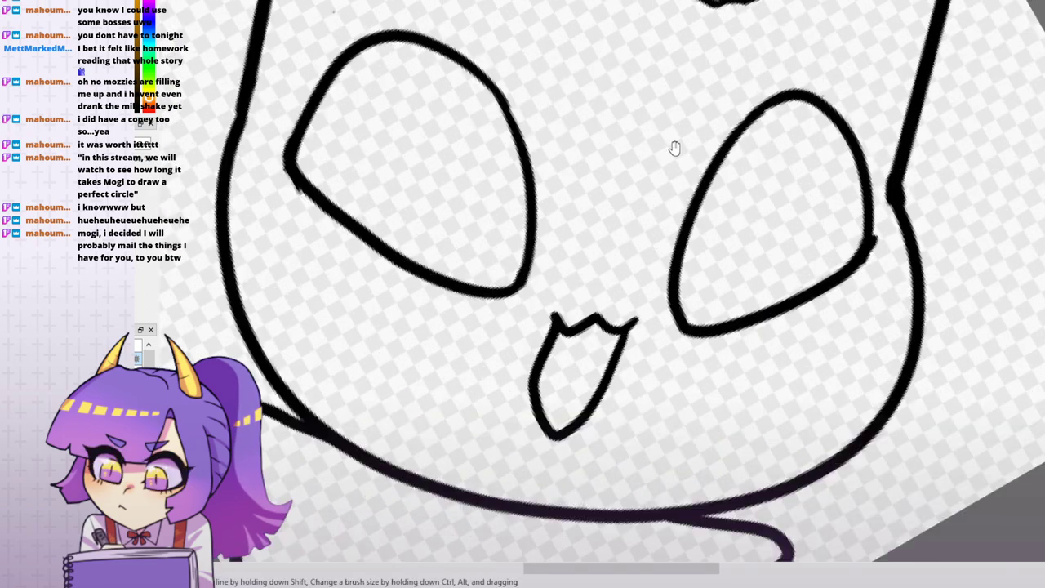
pyautogui.moveTo(644, 139); pyautogui.dragTo(664, 150)
pyautogui.moveTo(693, 189); pyautogui.dragTo(693, 152)
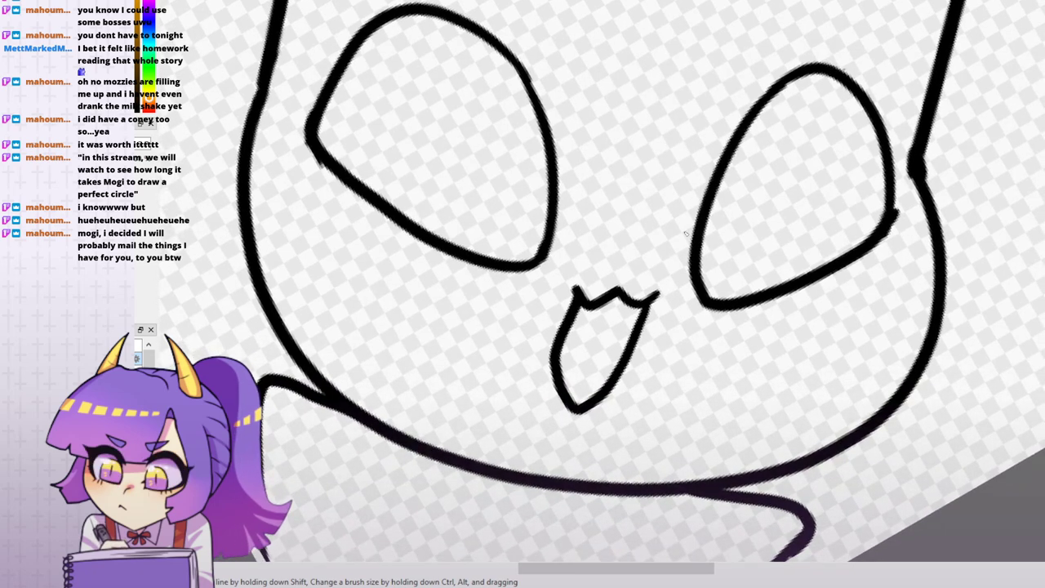
pyautogui.moveTo(575, 290)
pyautogui.mouseDown()
pyautogui.moveTo(571, 384)
pyautogui.moveTo(590, 401)
pyautogui.moveTo(655, 299)
pyautogui.mouseUp()
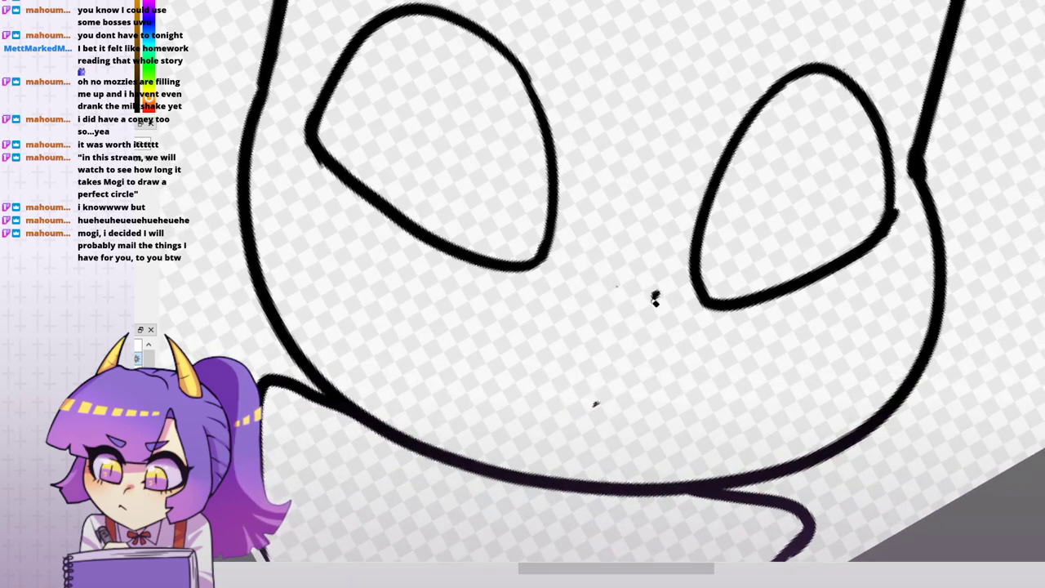
pyautogui.moveTo(597, 337); pyautogui.dragTo(590, 372)
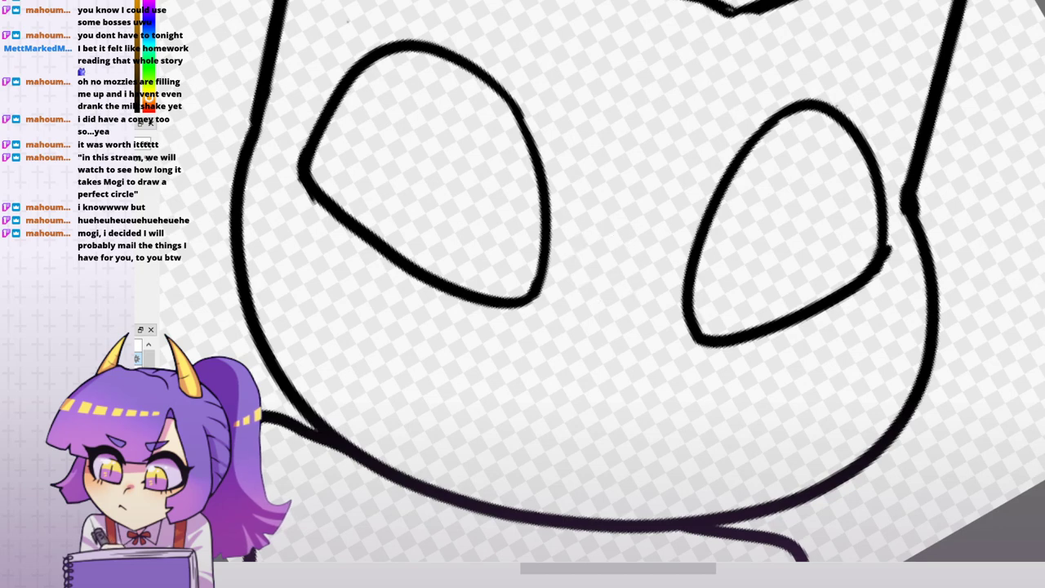
# - Erase the outline of the cat's left eye
pyautogui.scroll(-2, 607, 257)
pyautogui.moveTo(721, 189); pyautogui.dragTo(702, 147)
pyautogui.moveTo(548, 87); pyautogui.dragTo(499, 163)
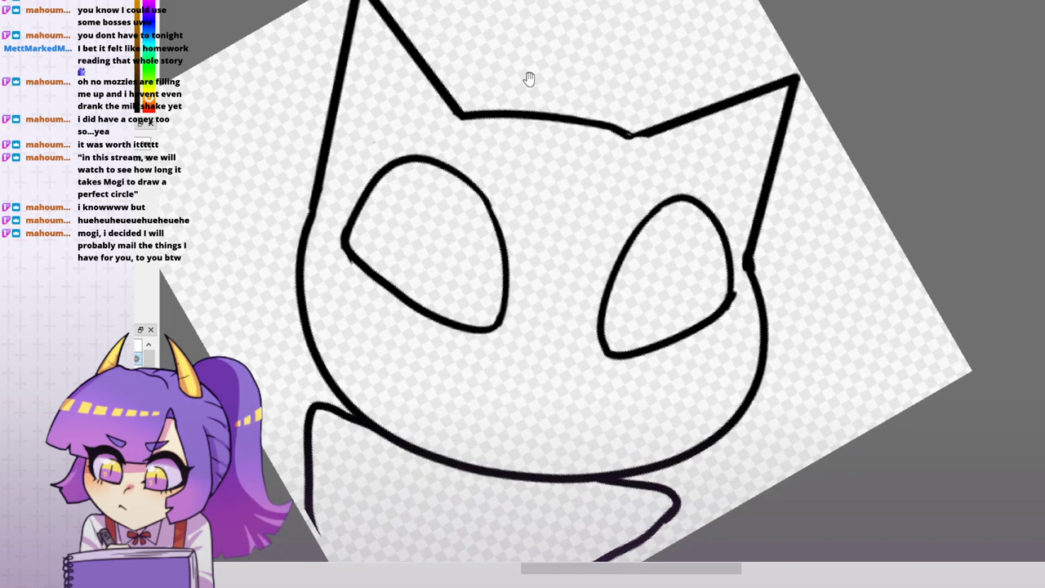
pyautogui.moveTo(414, 159)
pyautogui.mouseDown()
pyautogui.moveTo(350, 252)
pyautogui.moveTo(436, 316)
pyautogui.moveTo(502, 308)
pyautogui.moveTo(385, 147)
pyautogui.mouseUp()
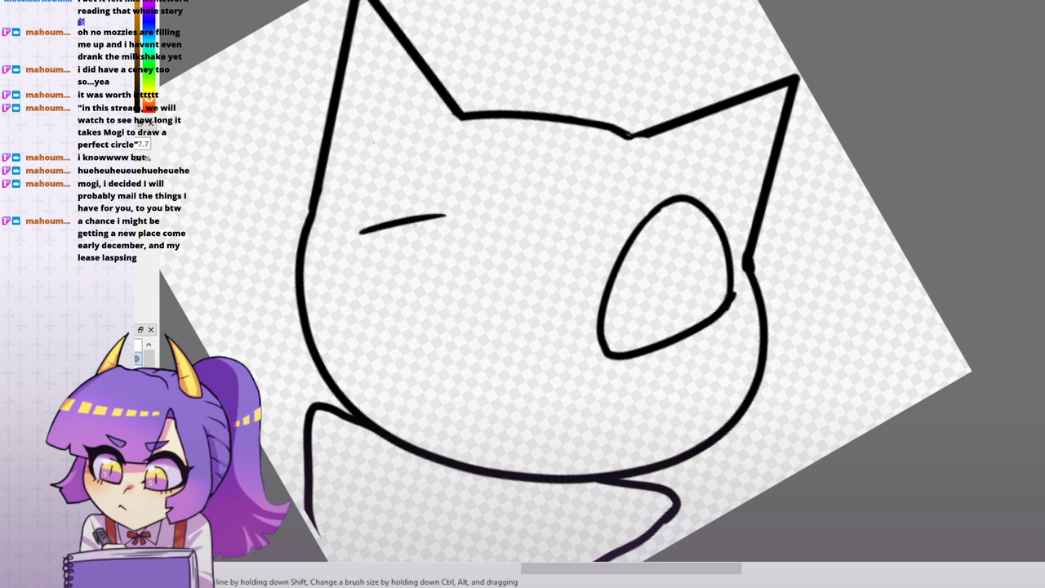
pyautogui.moveTo(437, 221); pyautogui.dragTo(360, 233)
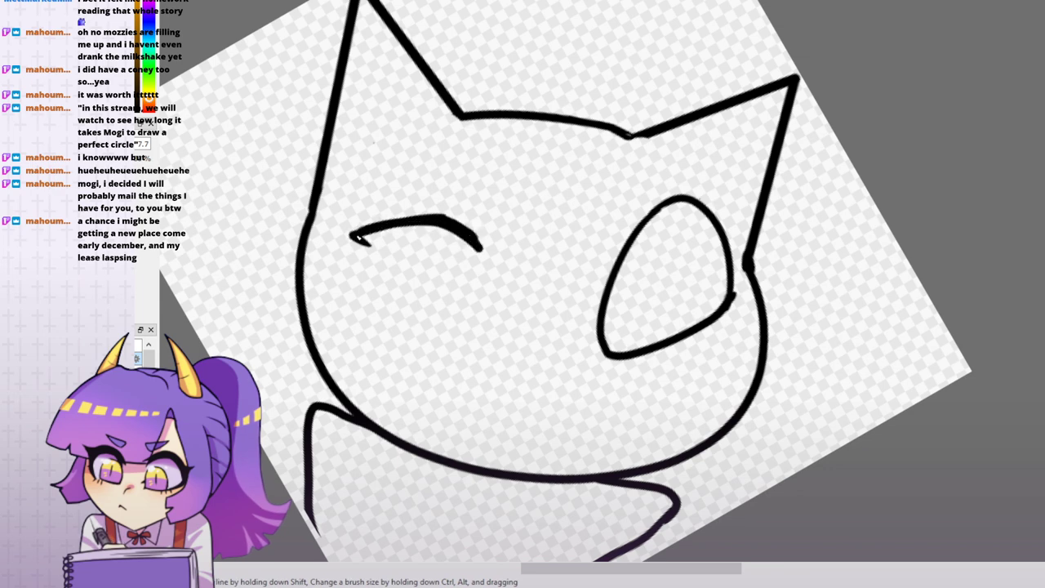
pyautogui.hotkey('ctrl', 'z')
pyautogui.hotkey('ctrl', 'z')
pyautogui.hotkey('ctrl', 'z')
pyautogui.hotkey('ctrl', 'z')
pyautogui.hotkey('ctrl', 'z')
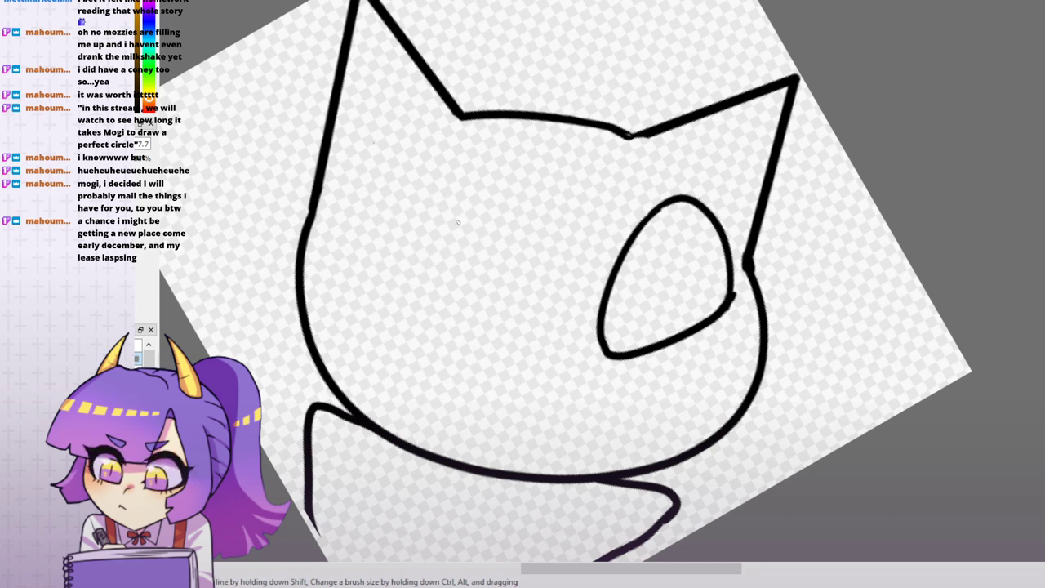
pyautogui.moveTo(480, 242)
pyautogui.mouseDown()
pyautogui.moveTo(311, 234)
pyautogui.moveTo(351, 278)
pyautogui.mouseUp()
pyautogui.moveTo(378, 216)
pyautogui.mouseDown()
pyautogui.moveTo(356, 244)
pyautogui.moveTo(377, 279)
pyautogui.mouseUp()
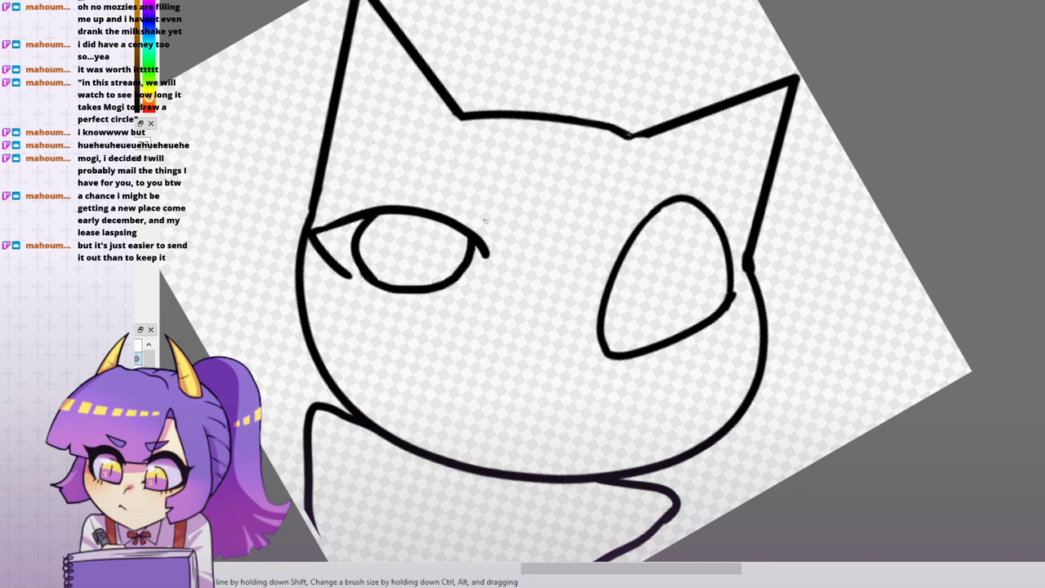
pyautogui.hotkey('ctrl', 'z')
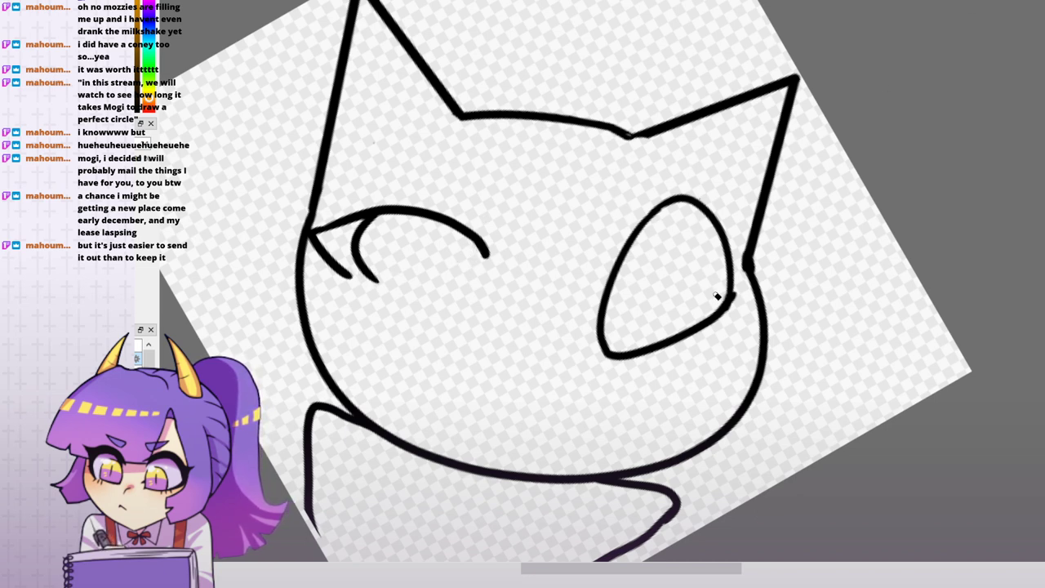
pyautogui.moveTo(650, 222)
pyautogui.mouseDown()
pyautogui.moveTo(606, 305)
pyautogui.moveTo(715, 343)
pyautogui.moveTo(725, 244)
pyautogui.moveTo(665, 196)
pyautogui.mouseUp()
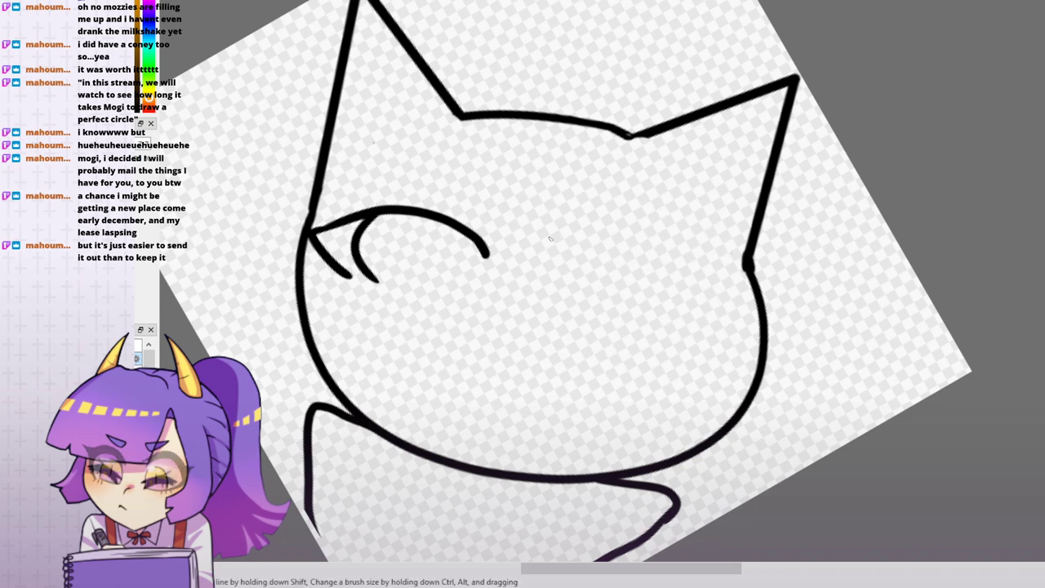
pyautogui.hotkey('ctrl', 'z')
pyautogui.scroll(-1, 688, 164)
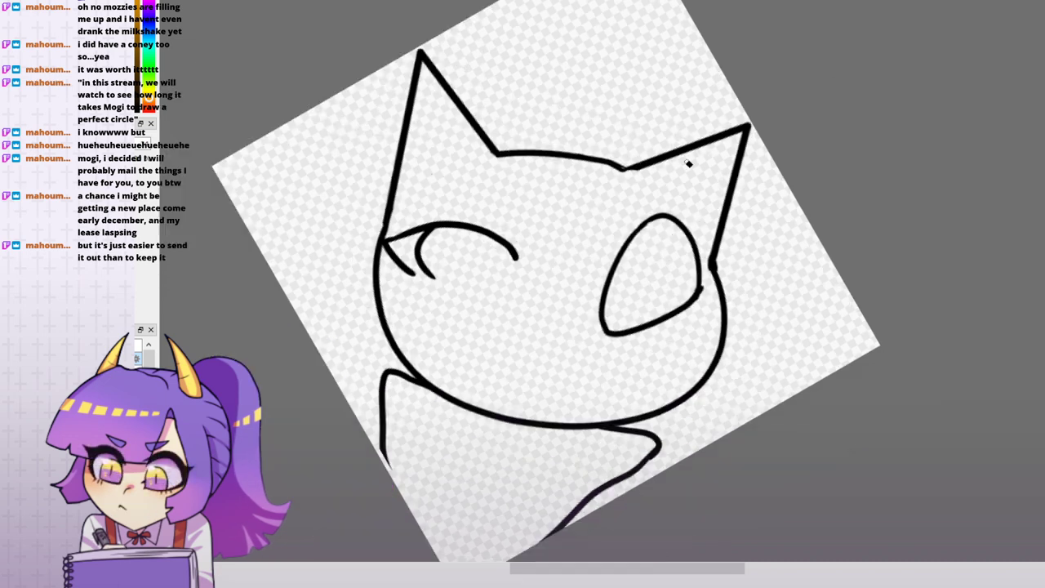
pyautogui.moveTo(516, 258)
pyautogui.mouseDown()
pyautogui.moveTo(470, 228)
pyautogui.moveTo(446, 264)
pyautogui.mouseUp()
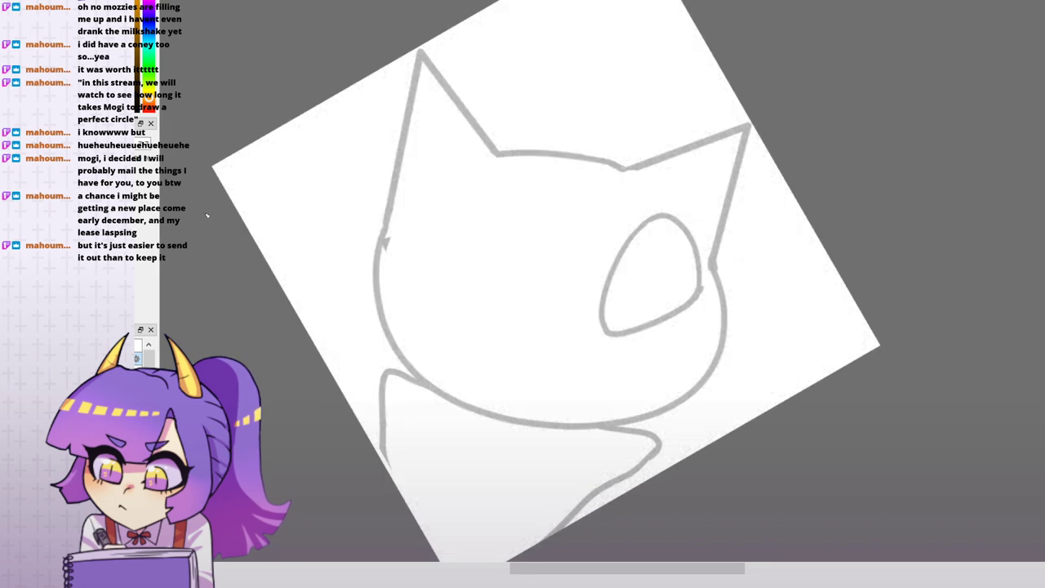
# - Draw a face contour over the faded cat sketch, curving along the left cheek to a pointed chin and up the right jaw
pyautogui.scroll(1, 568, 348)
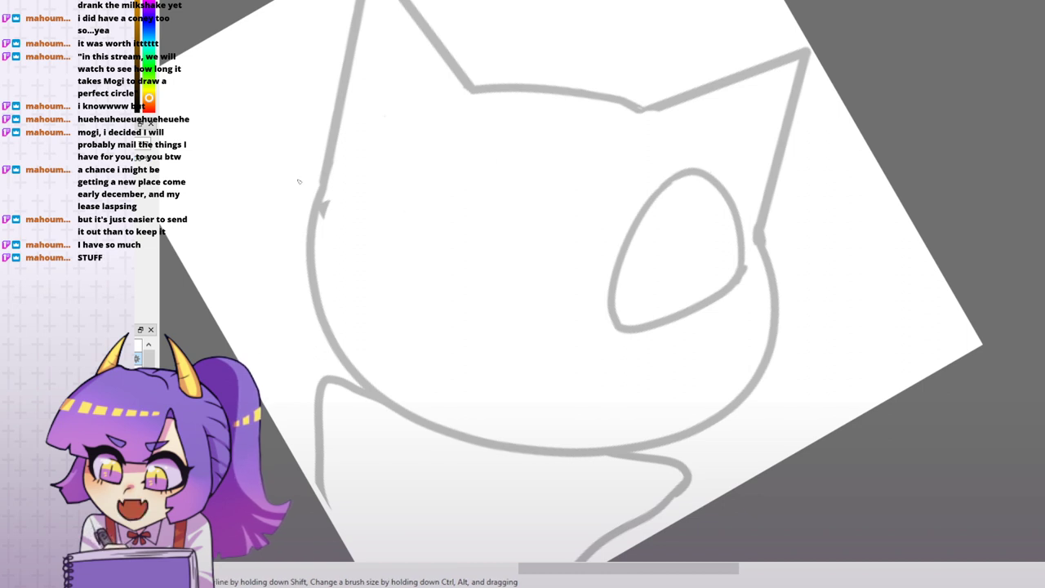
pyautogui.moveTo(345, 145); pyautogui.dragTo(344, 275)
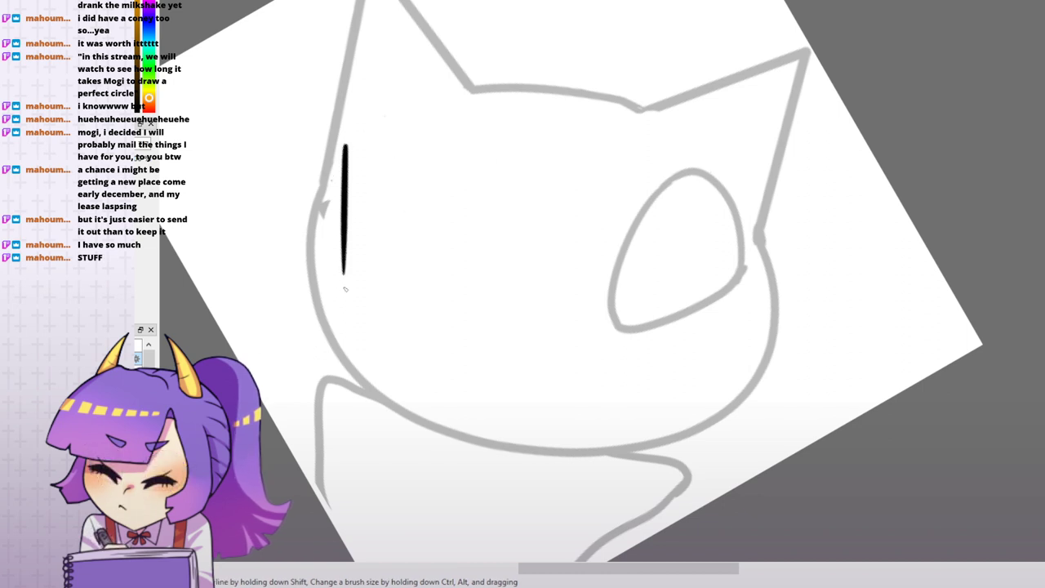
pyautogui.moveTo(348, 204)
pyautogui.mouseDown()
pyautogui.moveTo(345, 262)
pyautogui.moveTo(347, 375)
pyautogui.mouseUp()
pyautogui.hotkey('ctrl', 'z')
pyautogui.hotkey('ctrl', 'z')
pyautogui.moveTo(354, 128)
pyautogui.mouseDown()
pyautogui.moveTo(315, 263)
pyautogui.moveTo(378, 411)
pyautogui.mouseUp()
pyautogui.moveTo(434, 459); pyautogui.dragTo(459, 474)
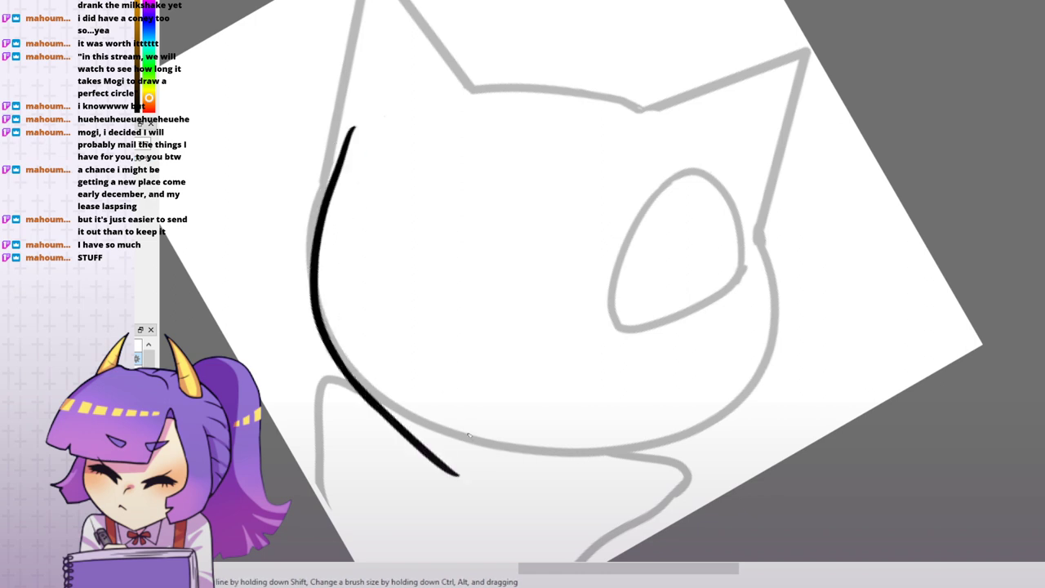
pyautogui.moveTo(532, 452); pyautogui.dragTo(596, 433)
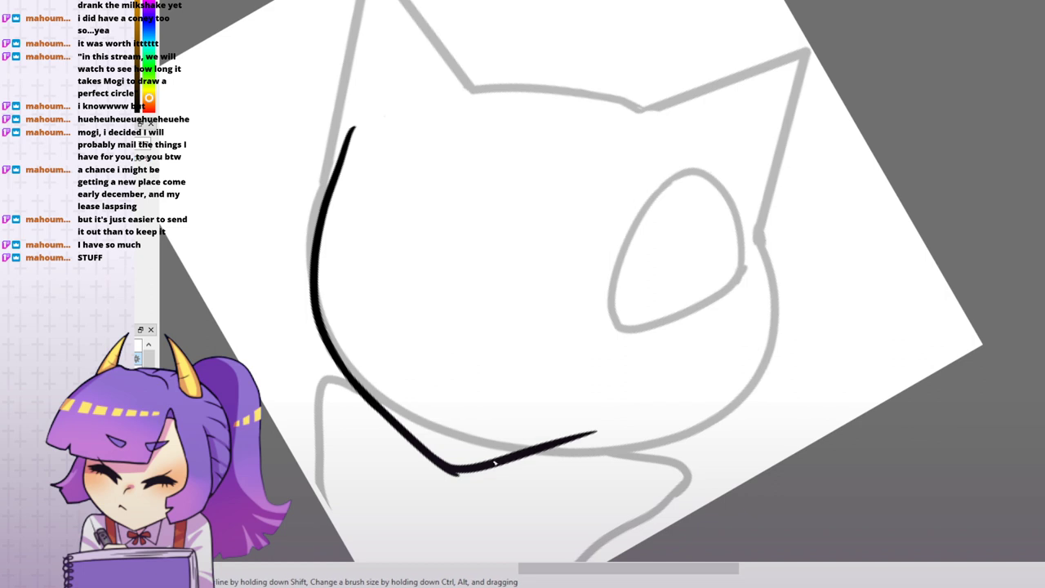
pyautogui.hotkey('ctrl', 'z')
pyautogui.hotkey('ctrl', 'z')
pyautogui.moveTo(453, 471)
pyautogui.mouseDown()
pyautogui.moveTo(525, 466)
pyautogui.moveTo(687, 406)
pyautogui.mouseUp()
pyautogui.moveTo(634, 428); pyautogui.dragTo(728, 341)
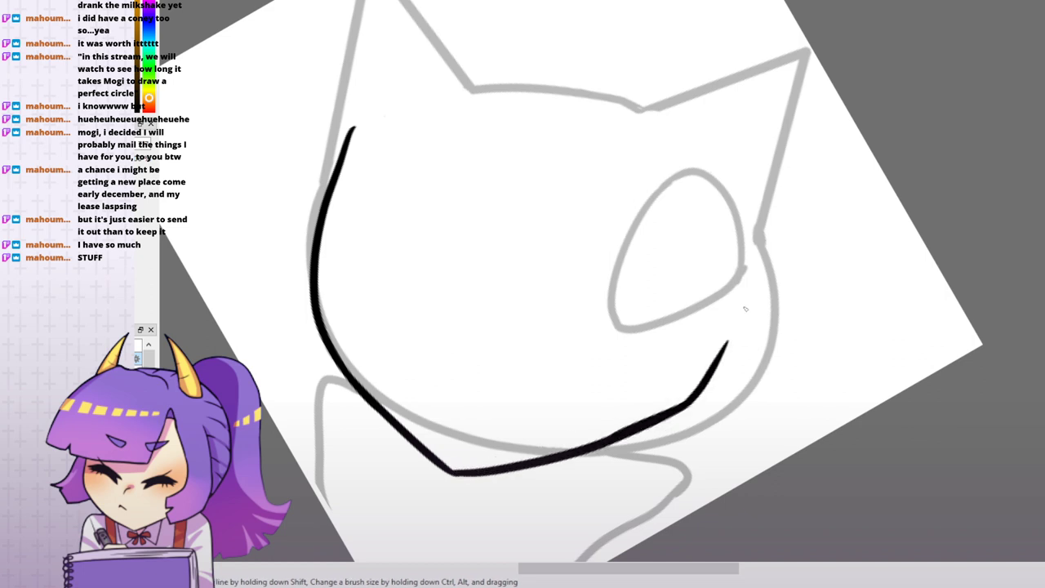
# - Draw slanted anime-style upper lids and short outer lower lid lines for both eyes
pyautogui.moveTo(615, 219); pyautogui.dragTo(608, 256)
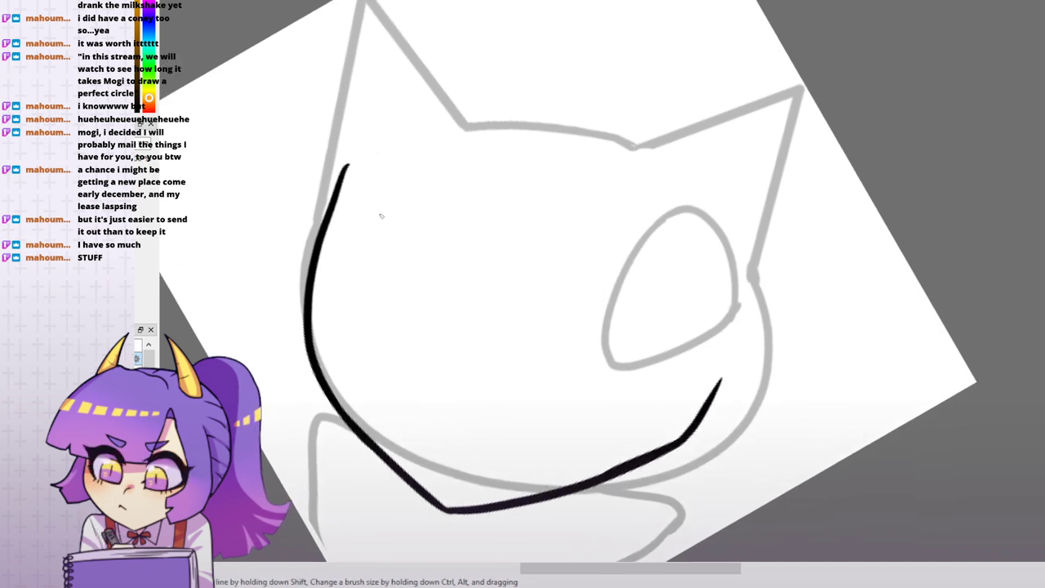
pyautogui.moveTo(333, 211)
pyautogui.mouseDown()
pyautogui.moveTo(423, 219)
pyautogui.moveTo(450, 258)
pyautogui.mouseUp()
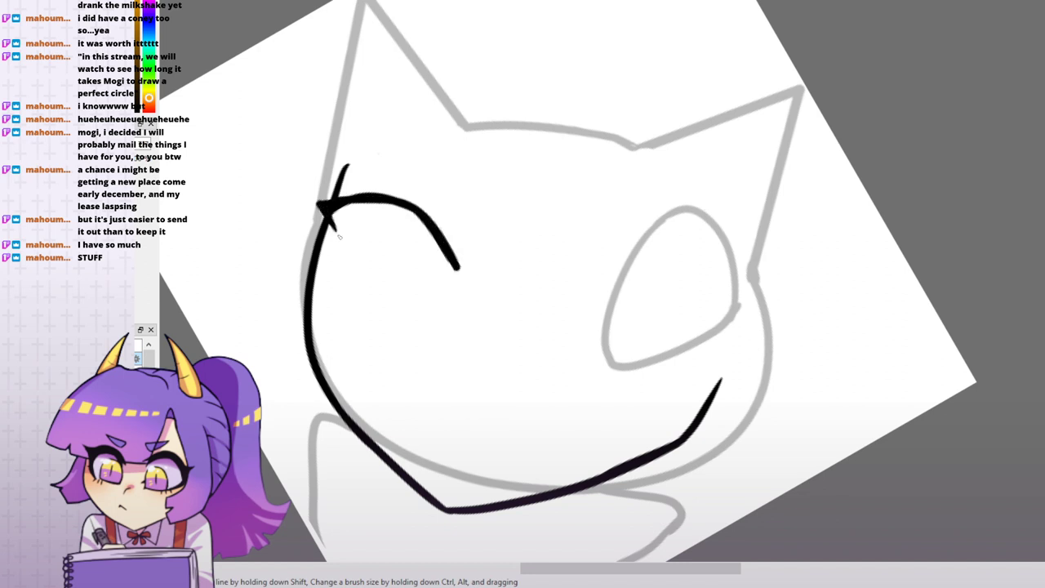
pyautogui.moveTo(329, 209); pyautogui.dragTo(375, 274)
pyautogui.moveTo(548, 286)
pyautogui.mouseDown()
pyautogui.moveTo(637, 253)
pyautogui.moveTo(583, 269)
pyautogui.moveTo(698, 281)
pyautogui.moveTo(644, 262)
pyautogui.moveTo(727, 306)
pyautogui.moveTo(688, 327)
pyautogui.moveTo(656, 333)
pyautogui.mouseUp()
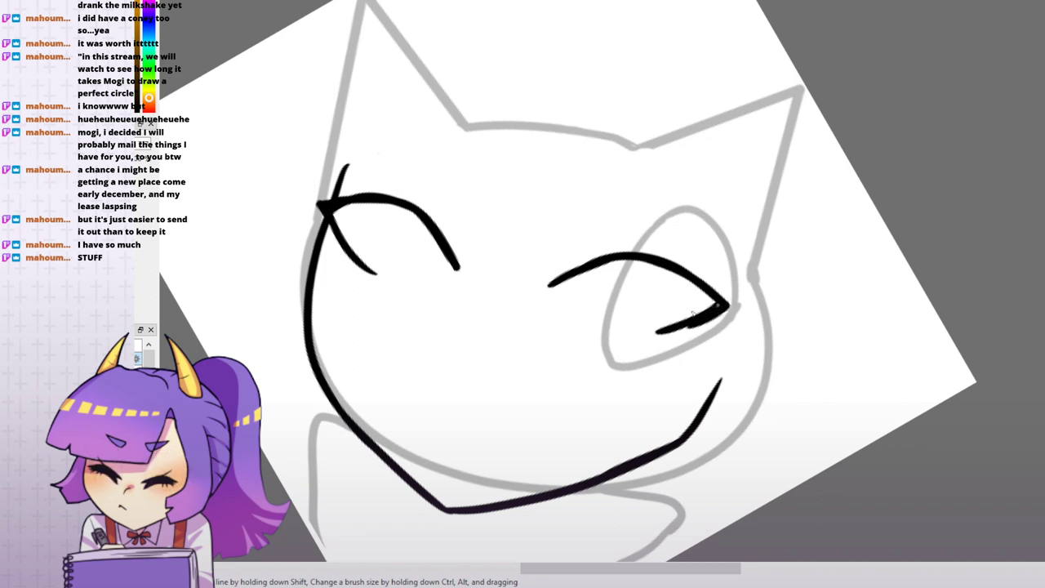
# - Draw curved iris outlines inside both eyes and a short inner lower lid line on the left eye
pyautogui.moveTo(562, 229); pyautogui.dragTo(550, 221)
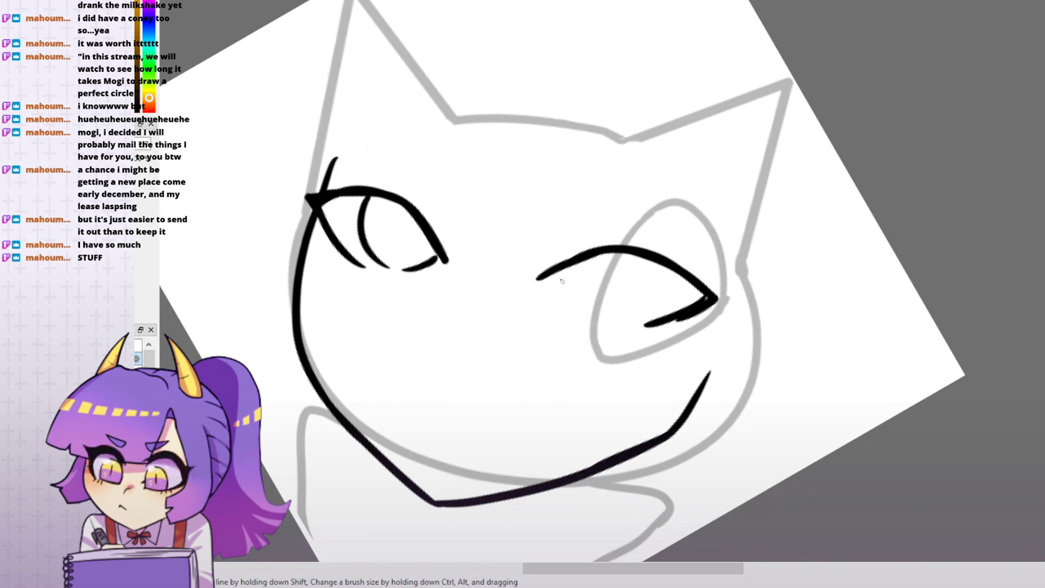
pyautogui.moveTo(573, 271); pyautogui.dragTo(620, 311)
pyautogui.hotkey('ctrl', 'z')
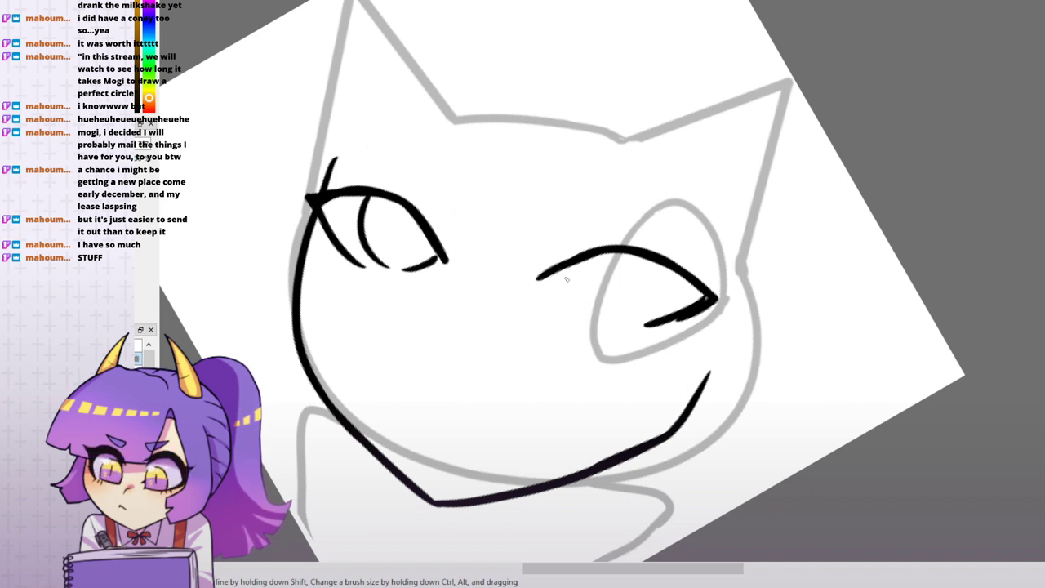
pyautogui.moveTo(565, 270); pyautogui.dragTo(603, 314)
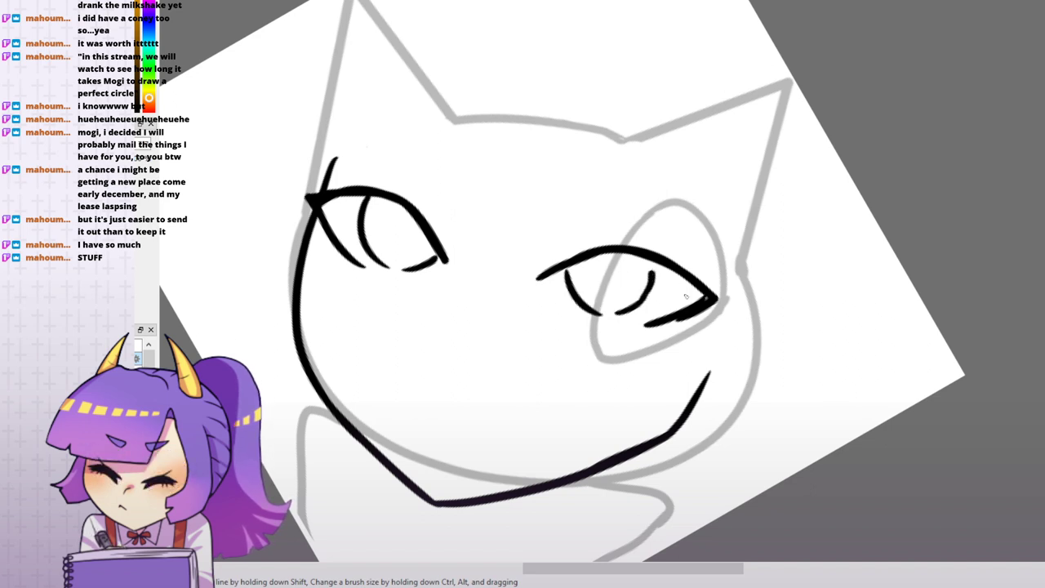
pyautogui.moveTo(707, 317); pyautogui.dragTo(727, 290)
# - Add a small dot nose, hide the faded cat sketch, and draw a small open mouth with a wavy upper lip
pyautogui.moveTo(599, 310); pyautogui.dragTo(594, 296)
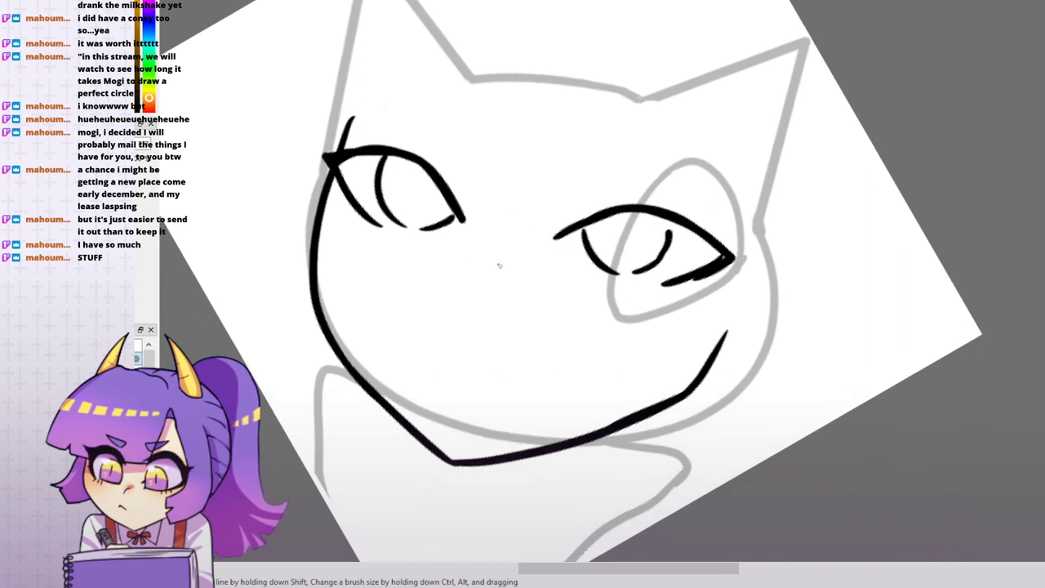
pyautogui.moveTo(501, 266); pyautogui.dragTo(497, 277)
pyautogui.moveTo(801, 196); pyautogui.dragTo(792, 231)
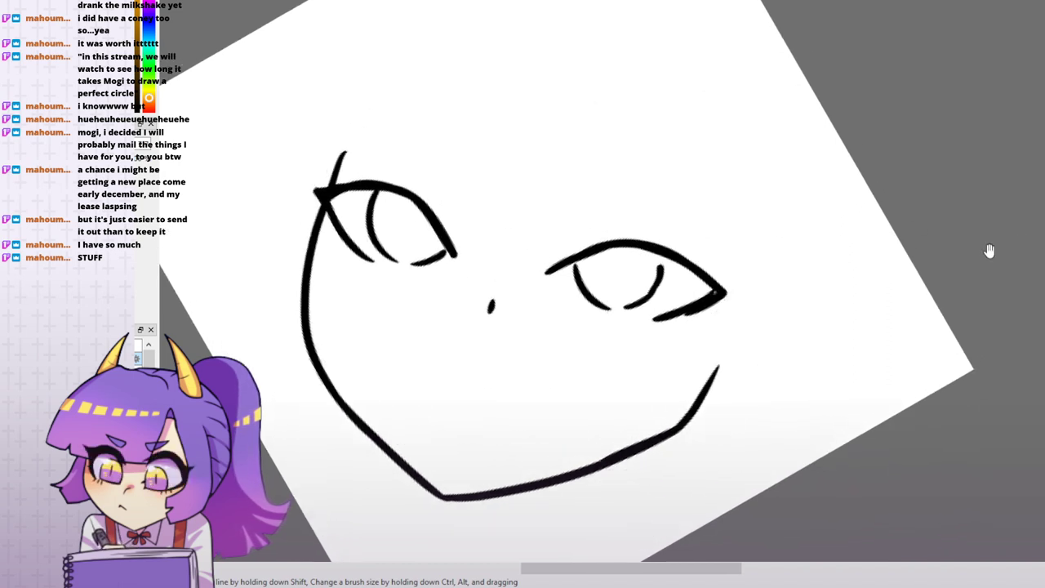
pyautogui.moveTo(989, 251)
pyautogui.mouseDown()
pyautogui.moveTo(912, 352)
pyautogui.moveTo(900, 142)
pyautogui.mouseUp()
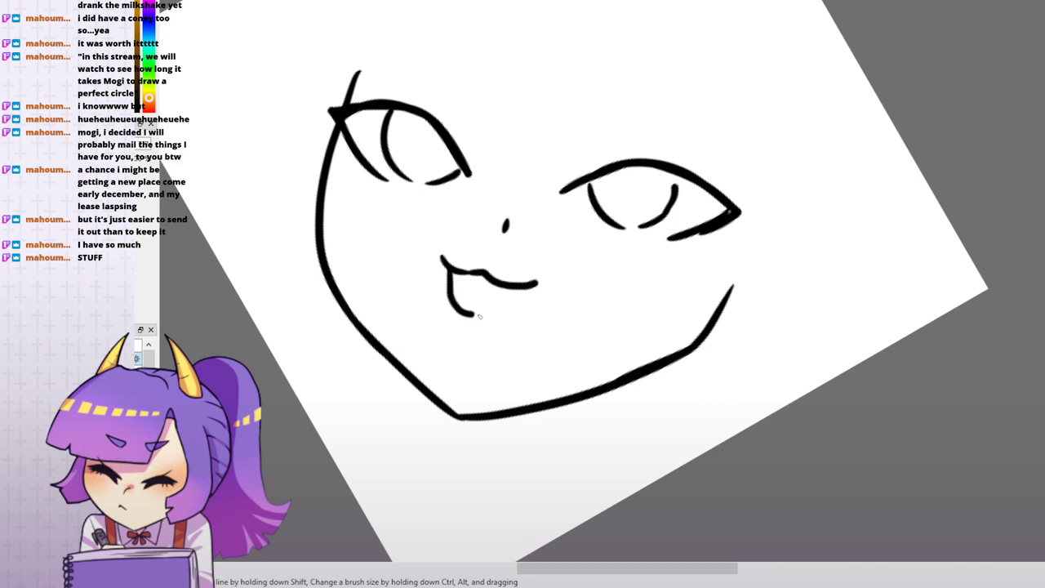
pyautogui.hotkey('ctrl', 'z')
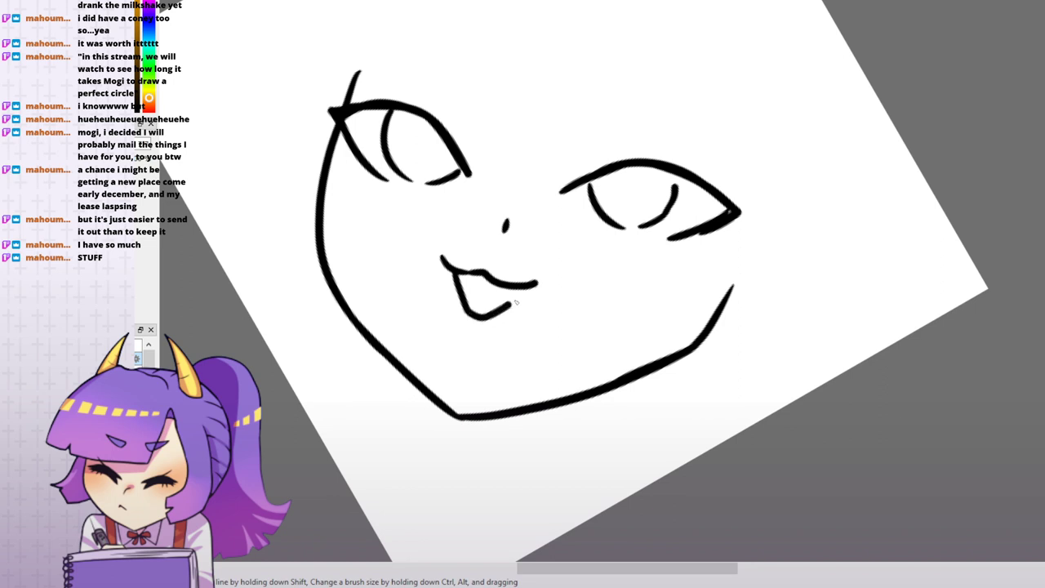
# - Draw vertical slit pupils in both eyes and extend the right cheek line upward
pyautogui.moveTo(617, 235); pyautogui.dragTo(577, 293)
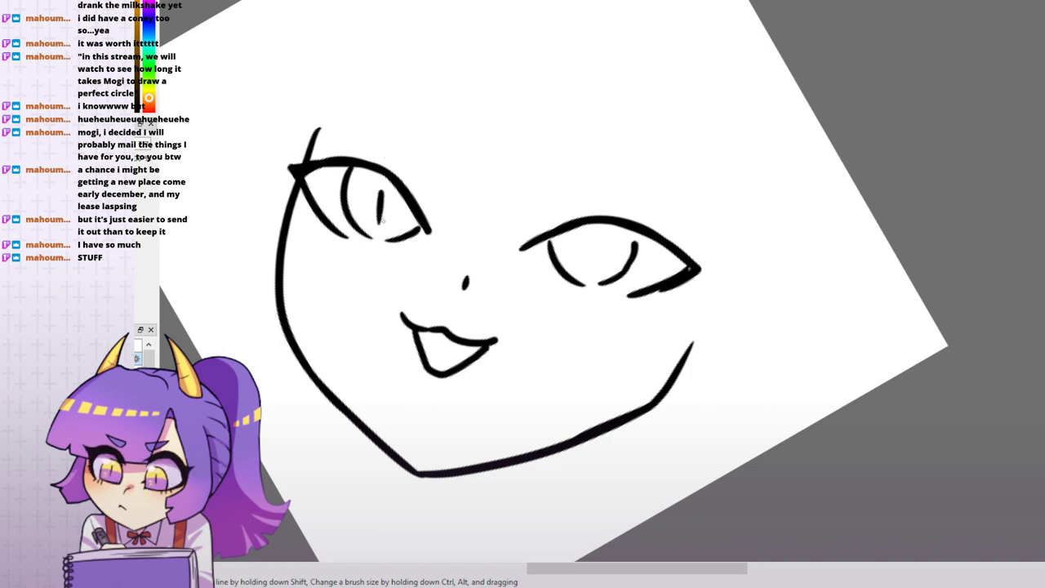
pyautogui.moveTo(384, 189); pyautogui.dragTo(381, 214)
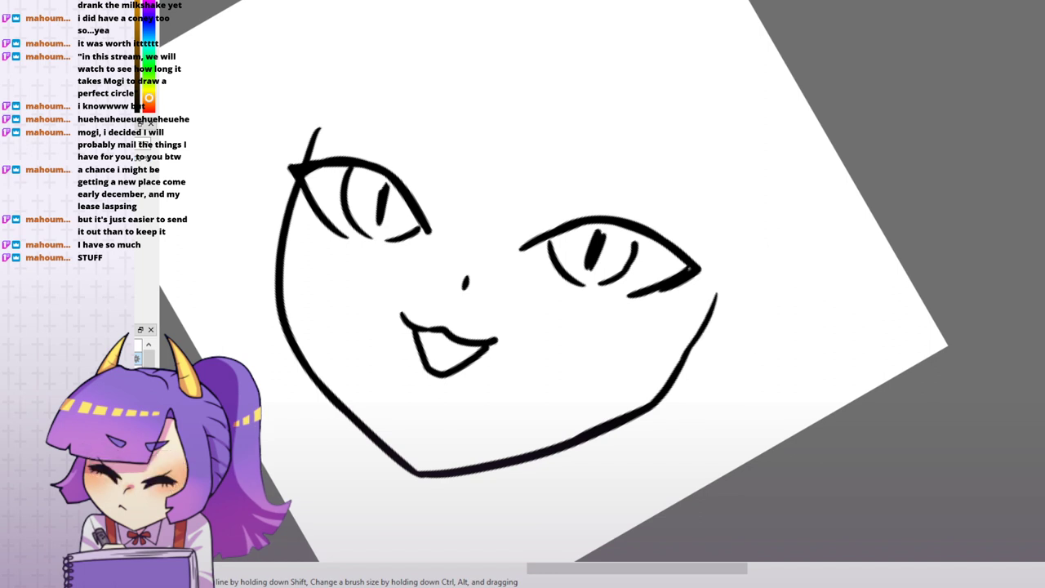
# - Draw a V-shaped forelock between the eyes and a short arched eyebrow above each eye
pyautogui.hotkey('ctrl', '-')
pyautogui.moveTo(937, 86); pyautogui.dragTo(934, 100)
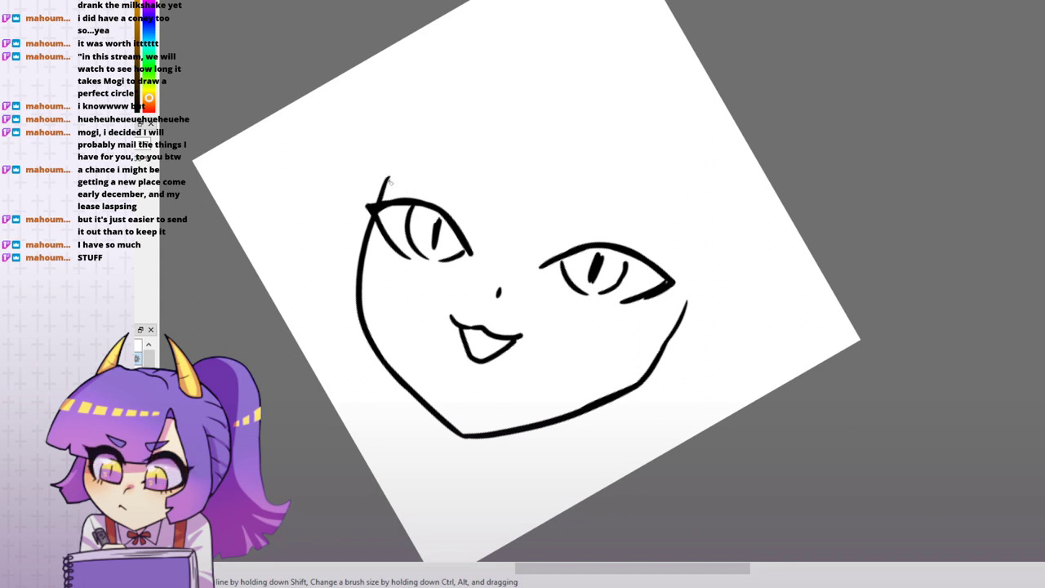
pyautogui.moveTo(476, 117)
pyautogui.mouseDown()
pyautogui.moveTo(501, 253)
pyautogui.moveTo(563, 251)
pyautogui.moveTo(632, 186)
pyautogui.mouseUp()
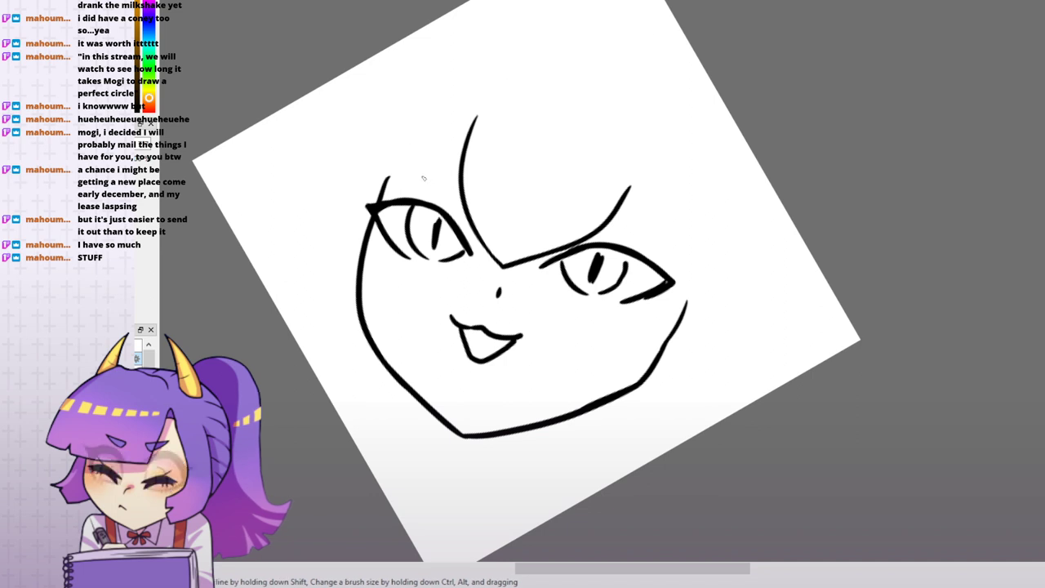
pyautogui.moveTo(421, 175); pyautogui.dragTo(467, 204)
pyautogui.moveTo(583, 223); pyautogui.dragTo(609, 221)
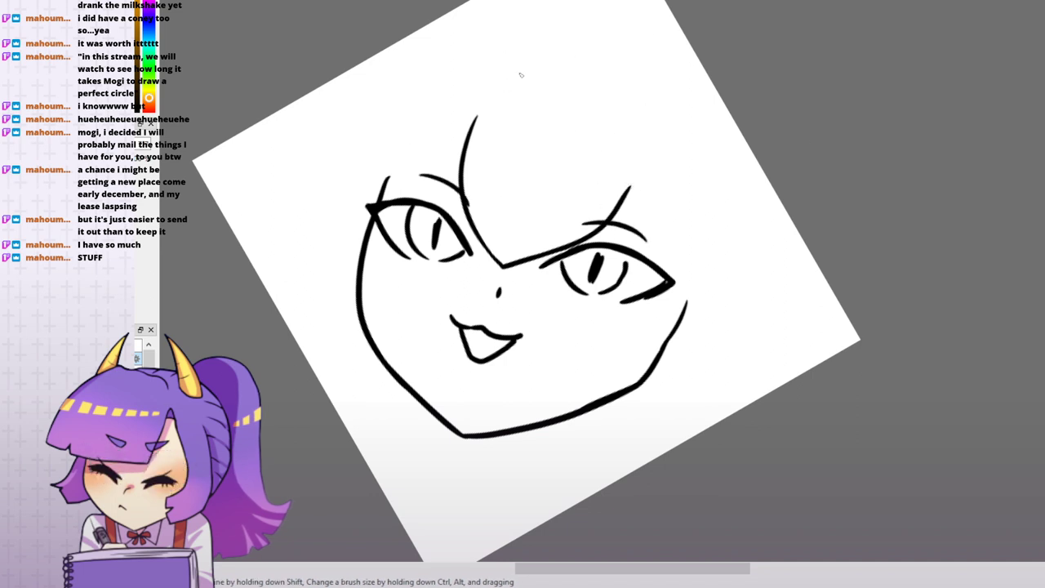
# - Add a curved hair strand above the forehead and bang lines running from the forelock to both outer eye corners
pyautogui.moveTo(532, 55); pyautogui.dragTo(539, 198)
pyautogui.moveTo(555, 94); pyautogui.dragTo(534, 194)
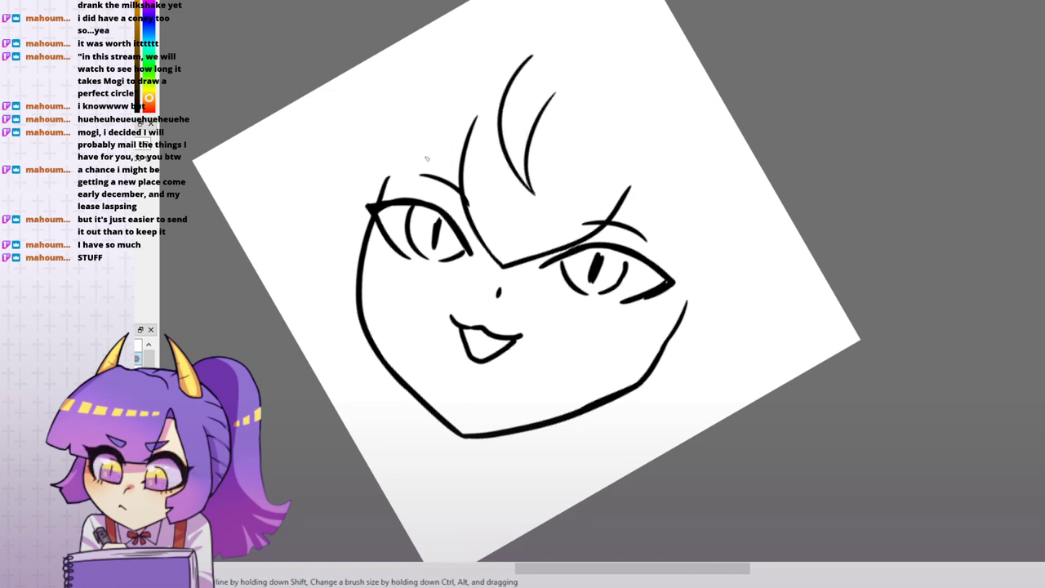
pyautogui.moveTo(376, 192); pyautogui.dragTo(470, 134)
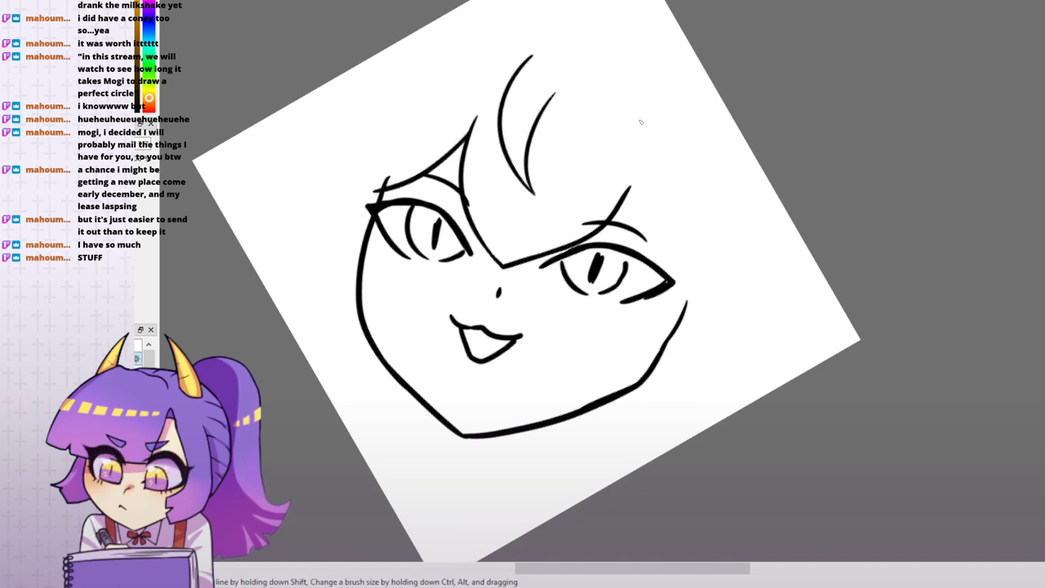
pyautogui.moveTo(636, 174)
pyautogui.mouseDown()
pyautogui.moveTo(687, 304)
pyautogui.moveTo(723, 293)
pyautogui.mouseUp()
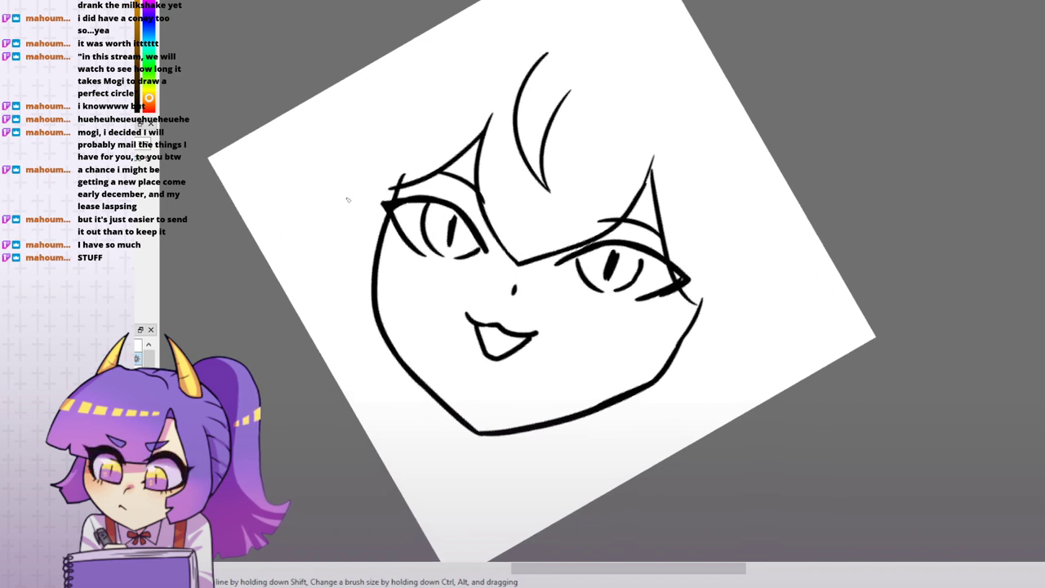
# - Draw a pointed left side lock, spiky locks over the right cheek, and a jagged hair outline beside the left temple
pyautogui.moveTo(351, 201); pyautogui.dragTo(371, 300)
pyautogui.moveTo(395, 292); pyautogui.dragTo(416, 311)
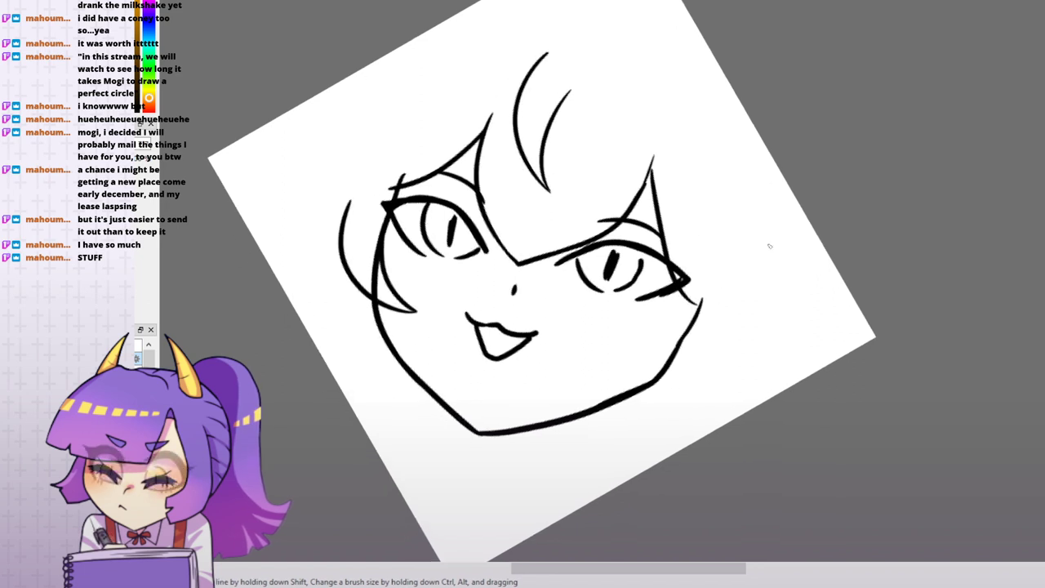
pyautogui.moveTo(695, 304)
pyautogui.mouseDown()
pyautogui.moveTo(646, 351)
pyautogui.moveTo(585, 378)
pyautogui.moveTo(644, 385)
pyautogui.moveTo(674, 375)
pyautogui.moveTo(612, 343)
pyautogui.mouseUp()
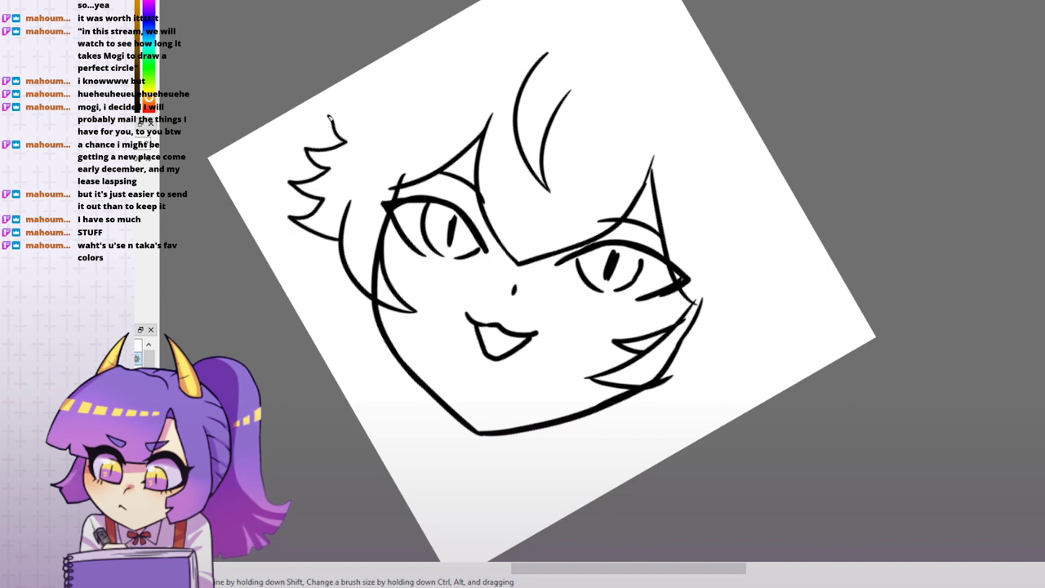
pyautogui.moveTo(330, 117); pyautogui.dragTo(293, 201)
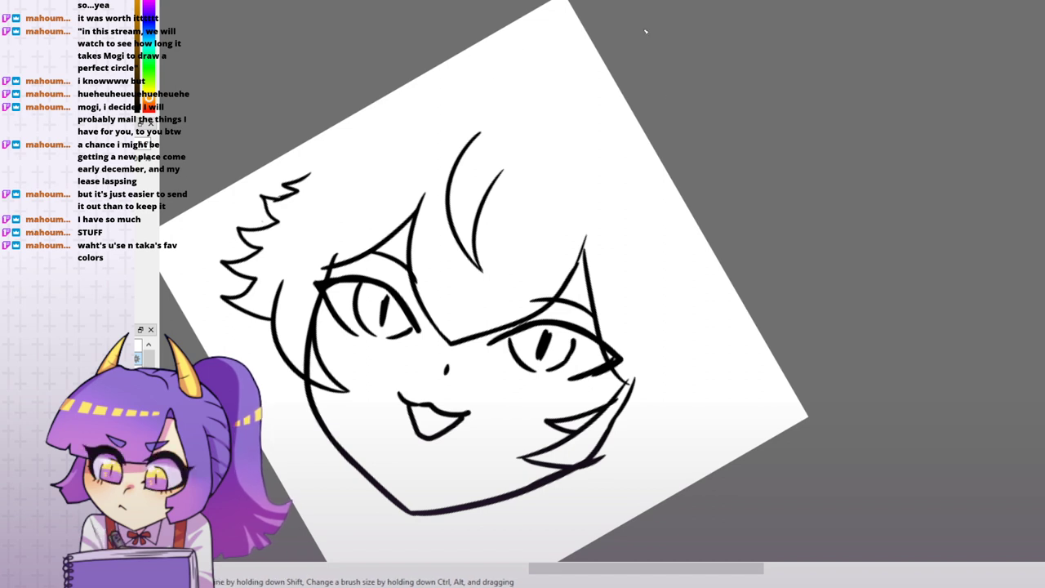
# - Transform the whole face drawing to a slightly smaller size, reposition it on the canvas, and apply it
pyautogui.moveTo(587, 169); pyautogui.dragTo(579, 105)
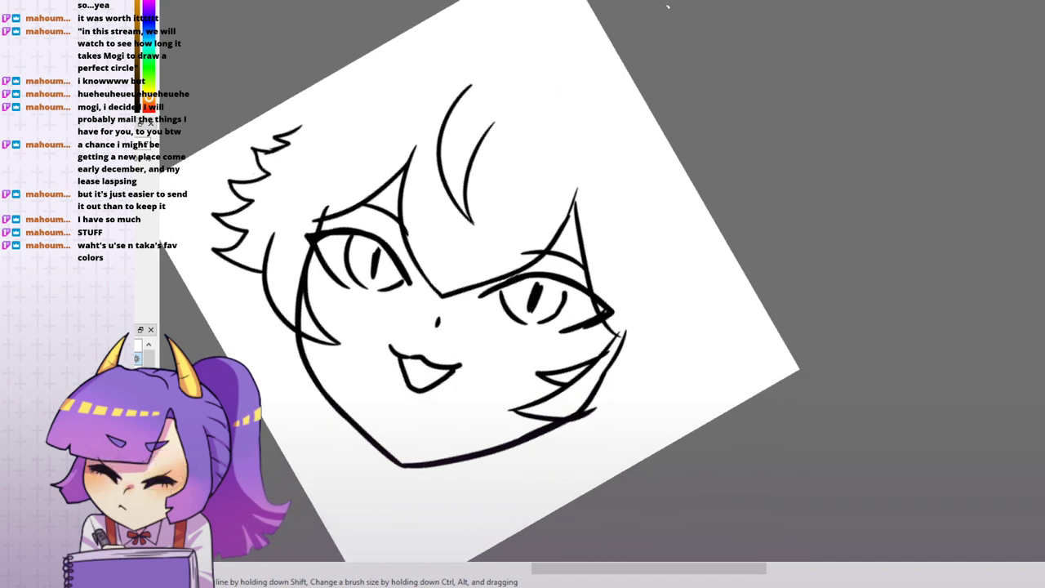
pyautogui.hotkey('ctrl', 't')
pyautogui.moveTo(473, 6); pyautogui.dragTo(471, 26)
pyautogui.moveTo(784, 314); pyautogui.dragTo(814, 303)
pyautogui.moveTo(502, 325); pyautogui.dragTo(519, 332)
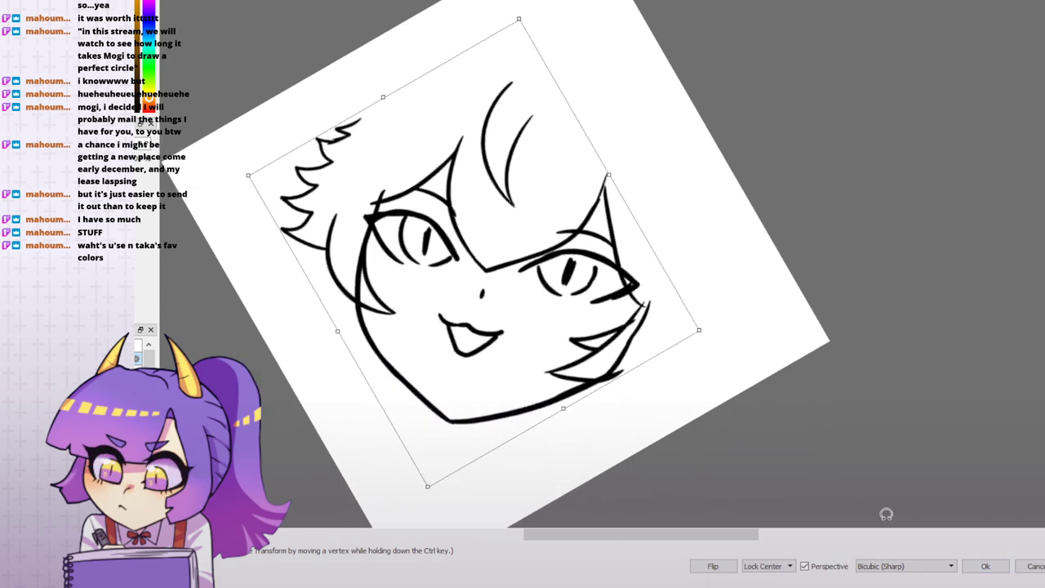
pyautogui.click(985, 565)
# - Draw a rounded shoulder outline on each side of the jaw and a short crease line inside the left shoulder
pyautogui.moveTo(556, 105); pyautogui.dragTo(577, 69)
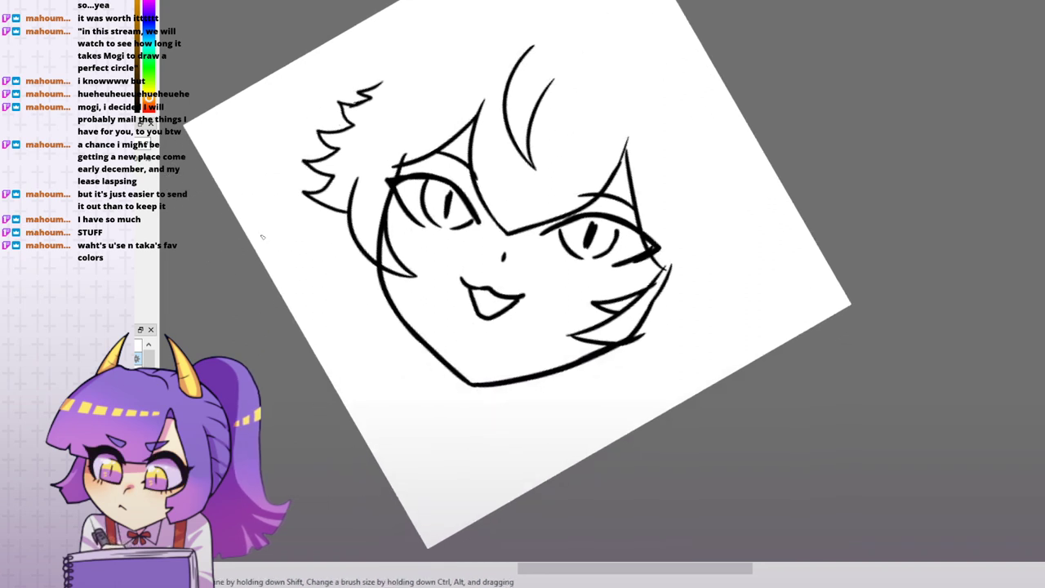
pyautogui.moveTo(245, 233)
pyautogui.mouseDown()
pyautogui.moveTo(319, 221)
pyautogui.moveTo(380, 282)
pyautogui.mouseUp()
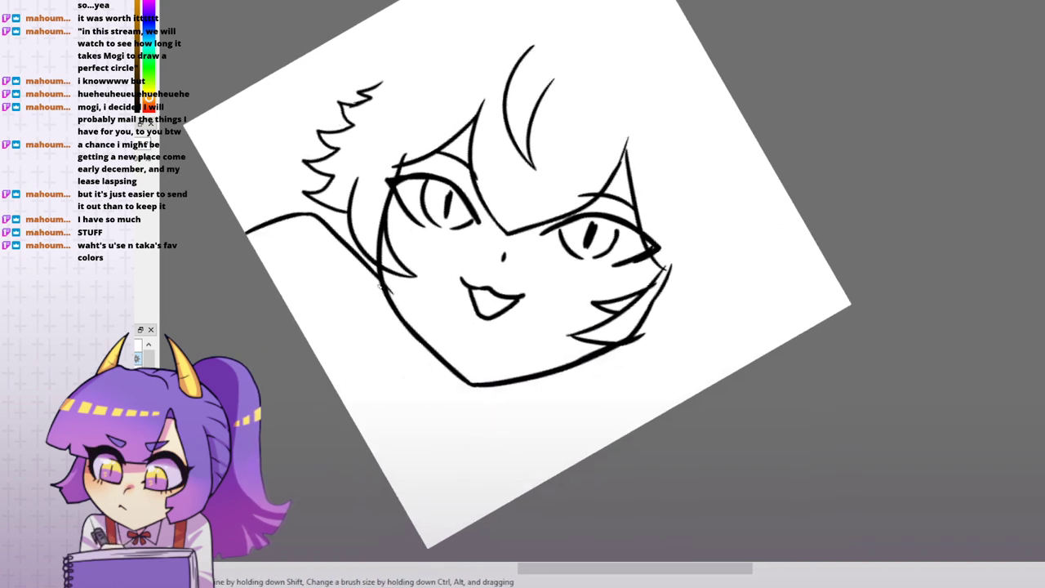
pyautogui.hotkey('ctrl', 'z')
pyautogui.hotkey('ctrl', 'z')
pyautogui.moveTo(396, 317); pyautogui.dragTo(316, 233)
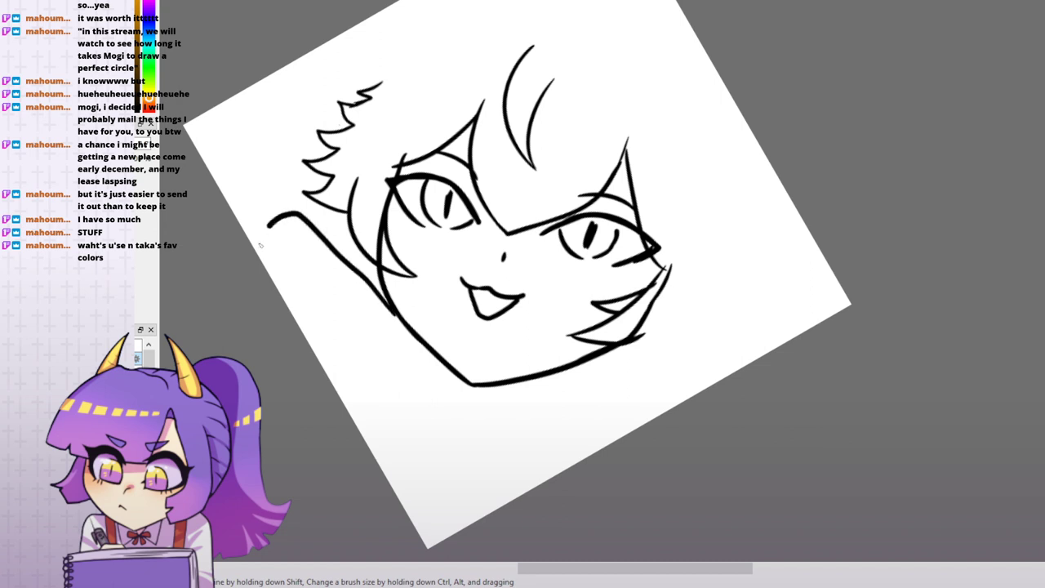
pyautogui.moveTo(257, 248); pyautogui.dragTo(271, 222)
pyautogui.moveTo(604, 352)
pyautogui.mouseDown()
pyautogui.moveTo(714, 323)
pyautogui.moveTo(754, 322)
pyautogui.mouseUp()
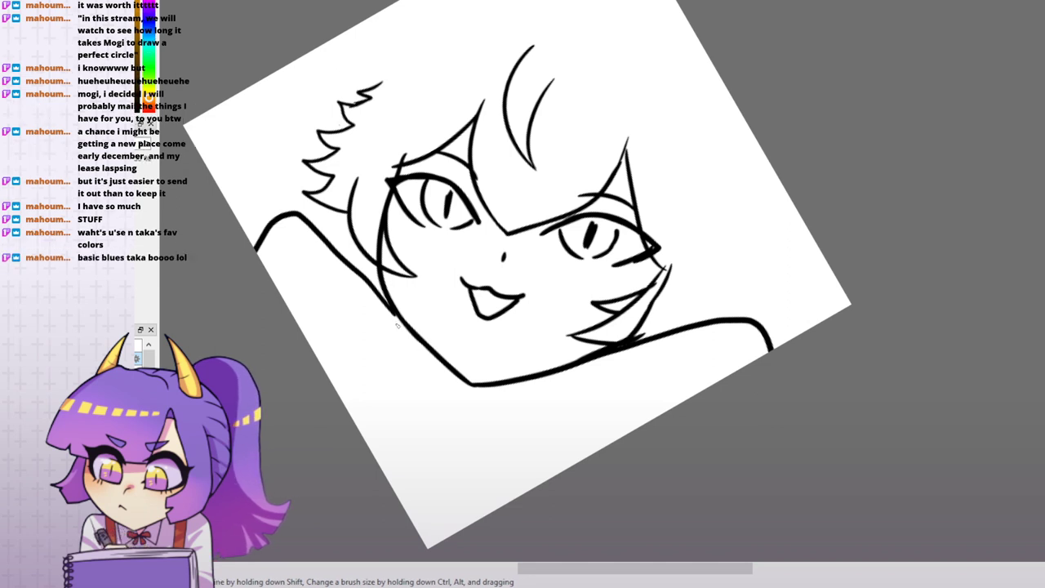
pyautogui.moveTo(288, 255)
pyautogui.mouseDown()
pyautogui.moveTo(285, 302)
pyautogui.moveTo(311, 346)
pyautogui.mouseUp()
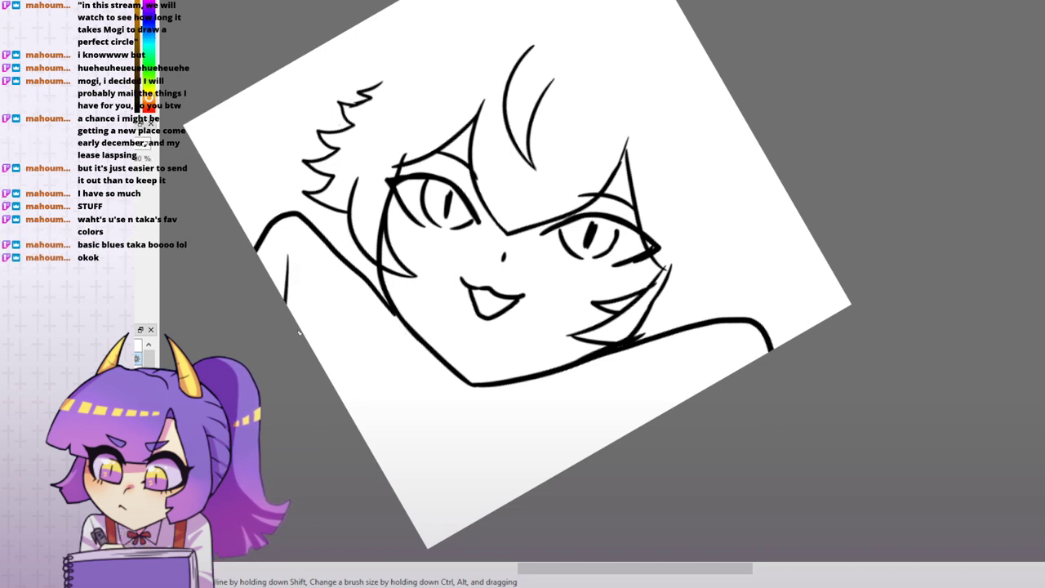
# - Replace the neck line with two parallel strap lines running from each side of the jaw down to the canvas edge
pyautogui.moveTo(499, 307); pyautogui.dragTo(490, 302)
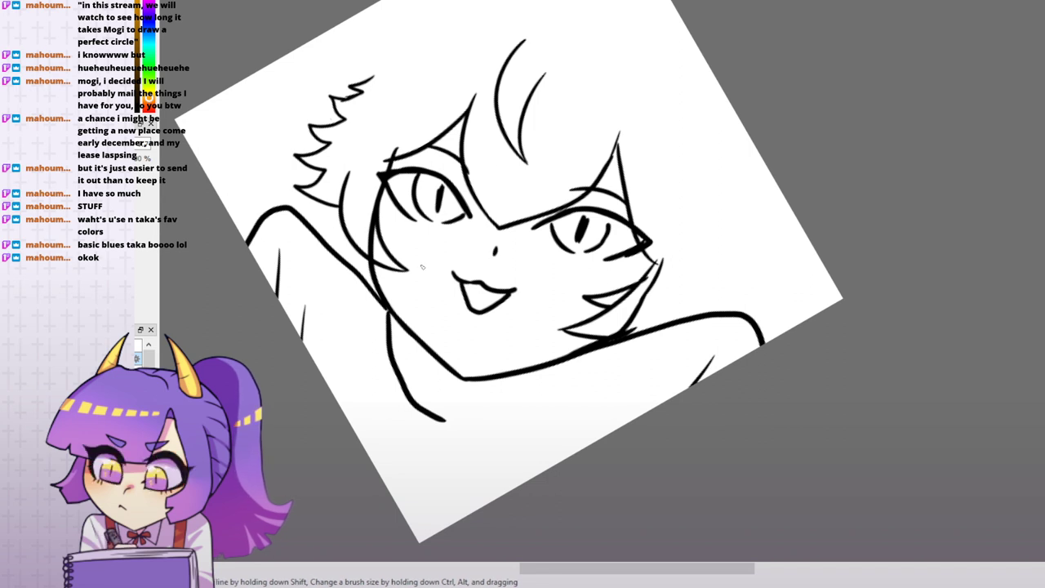
pyautogui.hotkey('ctrl', 'z')
pyautogui.moveTo(377, 300); pyautogui.dragTo(339, 402)
pyautogui.moveTo(410, 334); pyautogui.dragTo(357, 436)
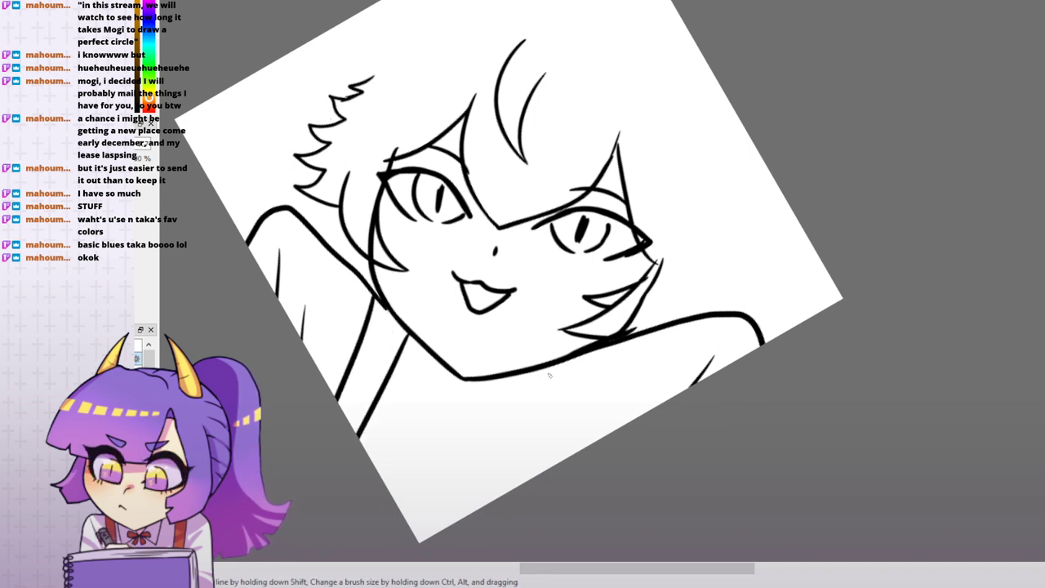
pyautogui.moveTo(554, 364); pyautogui.dragTo(514, 487)
pyautogui.moveTo(614, 359); pyautogui.dragTo(558, 461)
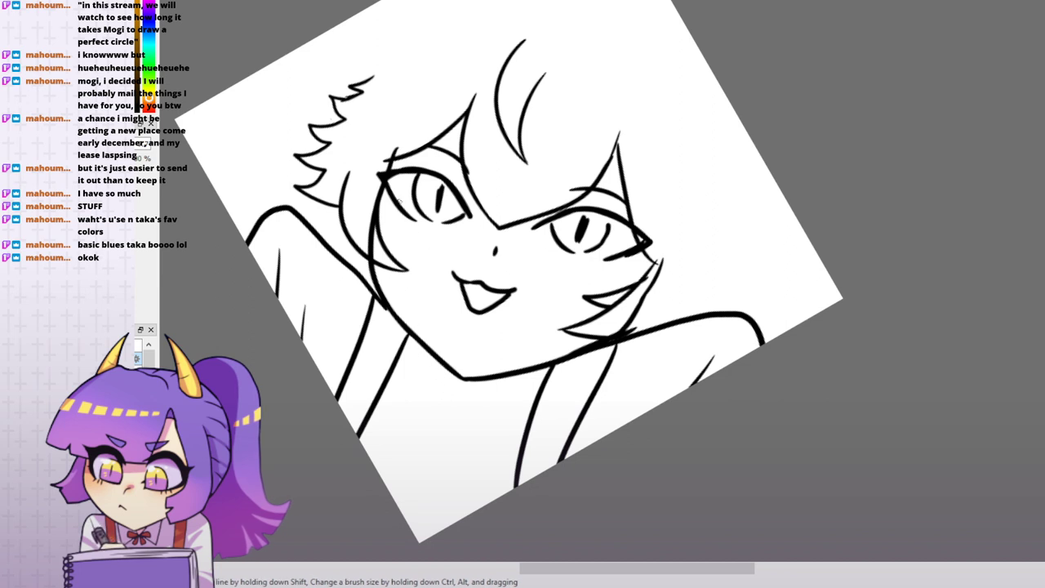
# - Draw a pointed collar below the chin with a front seam and an inner collar line
pyautogui.moveTo(421, 350)
pyautogui.mouseDown()
pyautogui.moveTo(453, 418)
pyautogui.moveTo(539, 390)
pyautogui.mouseUp()
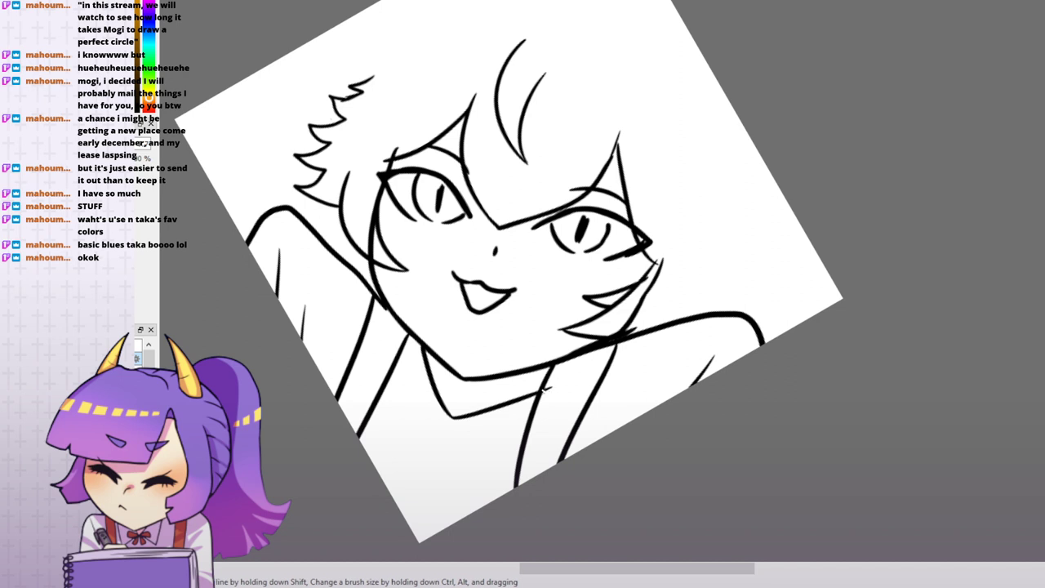
pyautogui.hotkey('ctrl', 'z')
pyautogui.moveTo(453, 418); pyautogui.dragTo(540, 391)
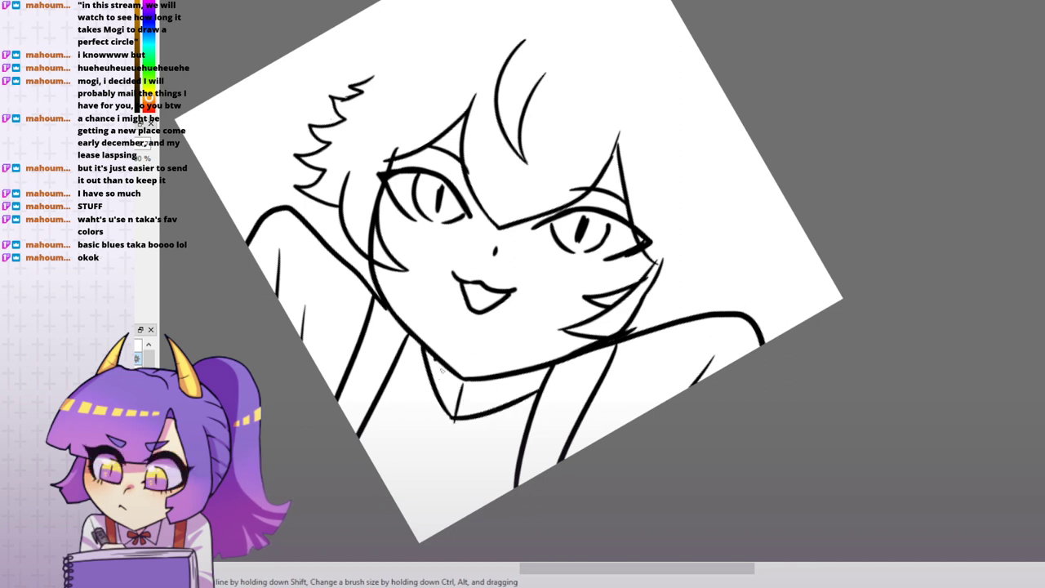
pyautogui.moveTo(487, 399); pyautogui.dragTo(521, 392)
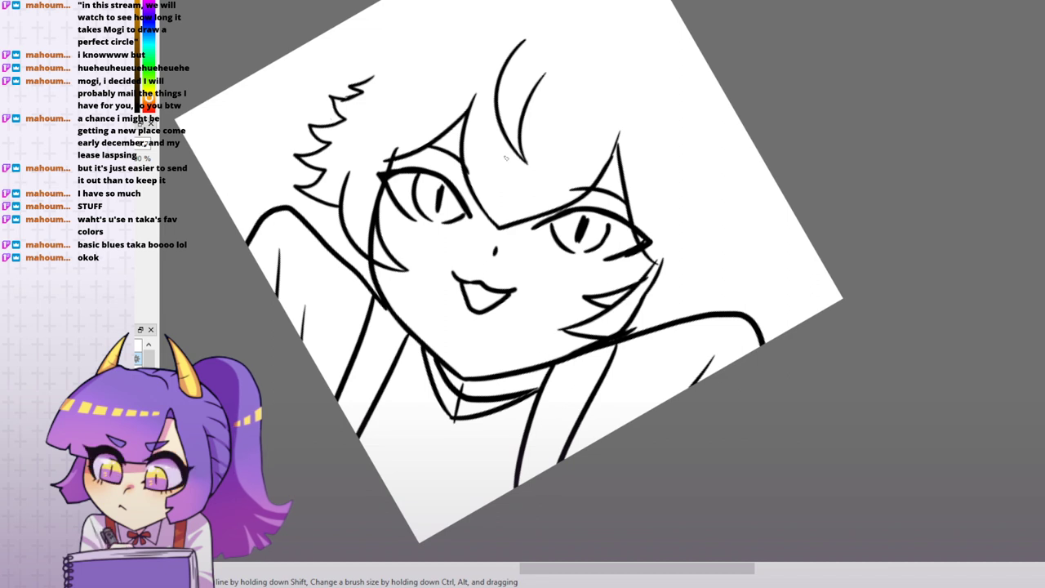
# - Draw two diagonal chest lines and a short fold line below the collar, and add a button dot on the collar
pyautogui.moveTo(457, 420); pyautogui.dragTo(369, 457)
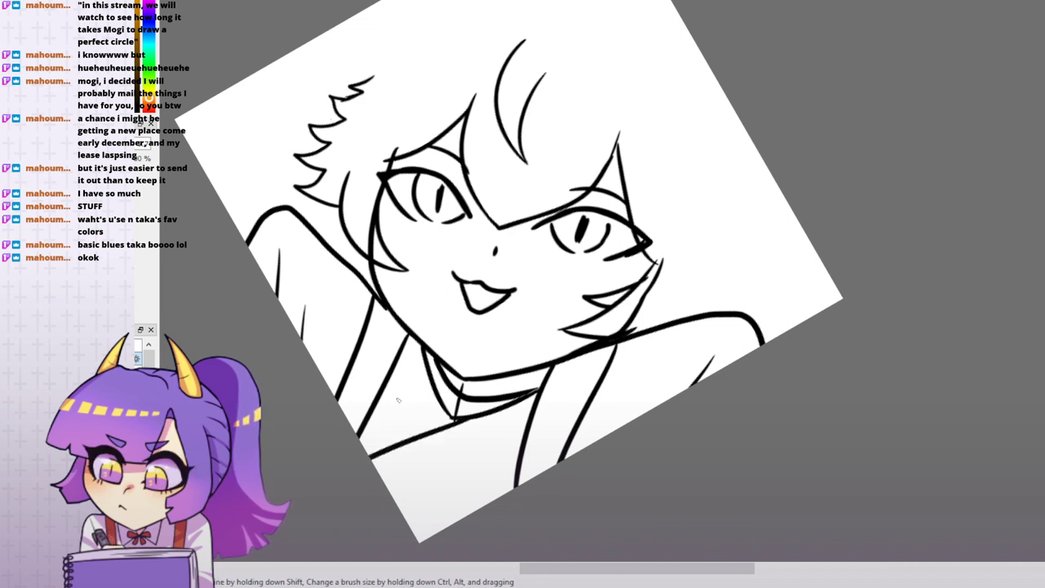
pyautogui.moveTo(392, 495); pyautogui.dragTo(479, 470)
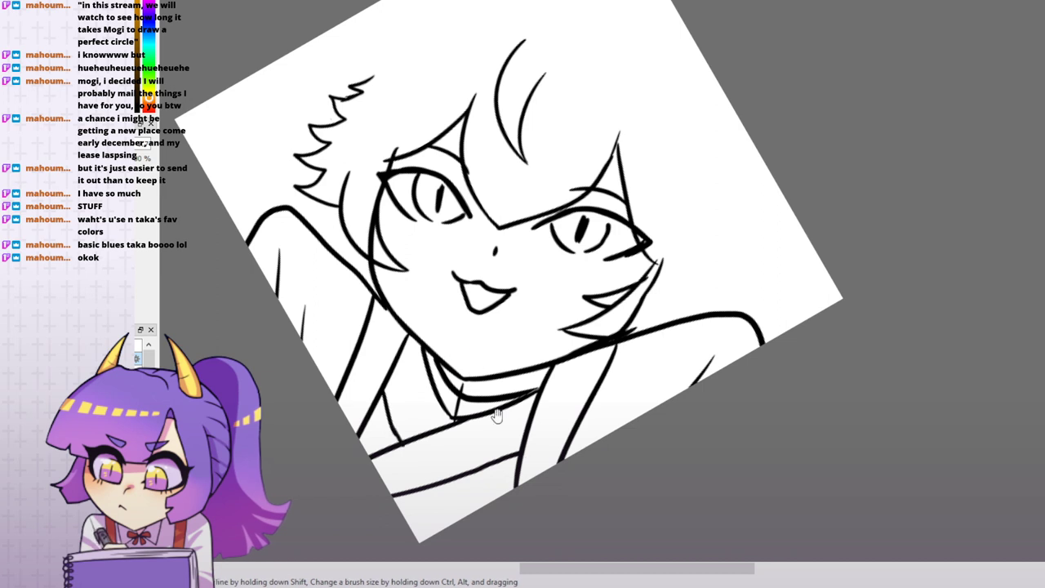
pyautogui.moveTo(503, 451); pyautogui.dragTo(443, 462)
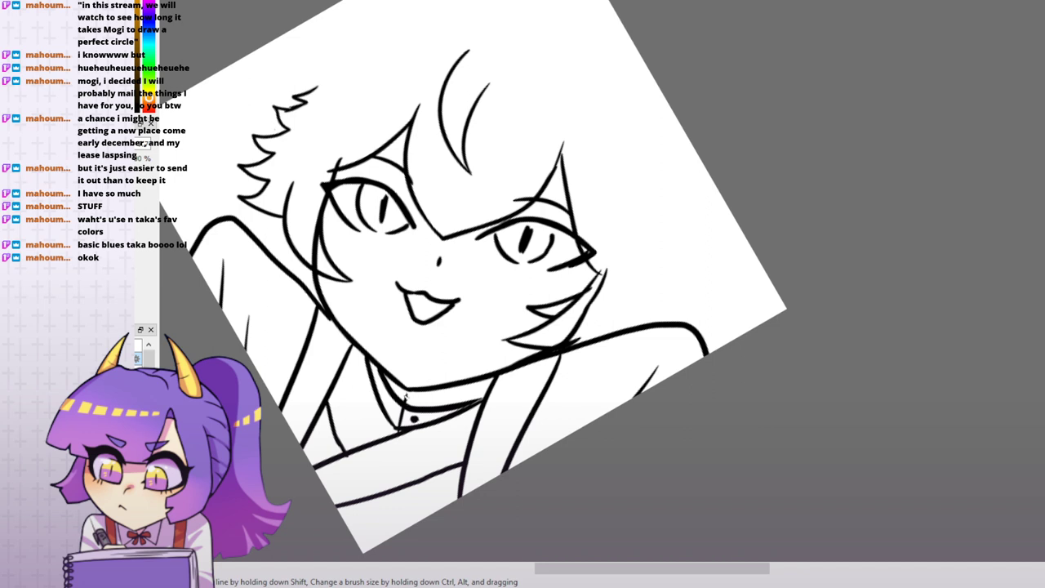
pyautogui.moveTo(495, 392); pyautogui.dragTo(495, 355)
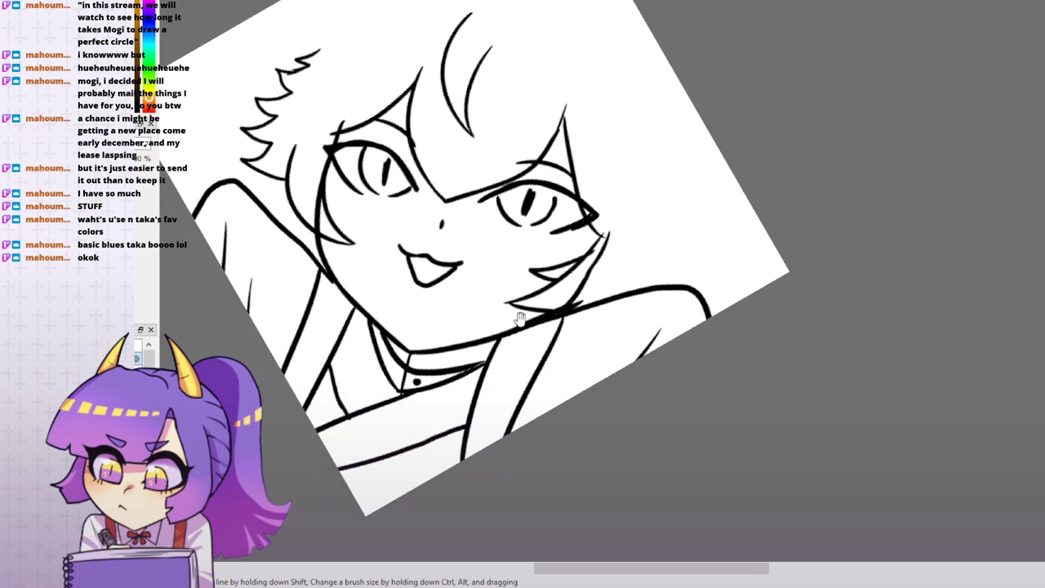
# - Add a spike to the lower left hair outline, and draw a curved strand and jagged hair outline beside the right cheek
pyautogui.moveTo(770, 251); pyautogui.dragTo(849, 318)
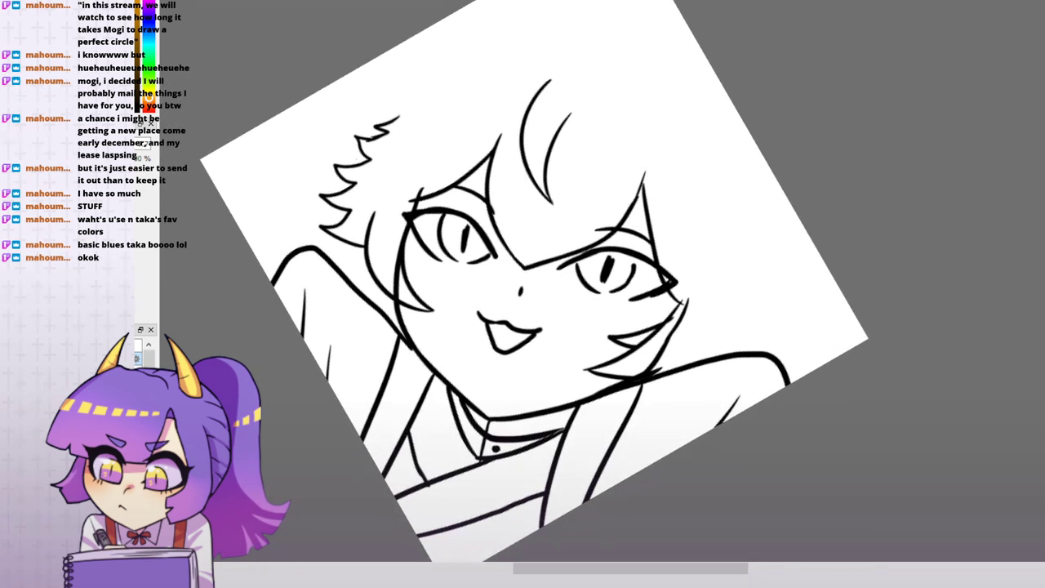
pyautogui.hotkey('ctrl', '+')
pyautogui.moveTo(844, 111)
pyautogui.mouseDown()
pyautogui.moveTo(827, 149)
pyautogui.moveTo(839, 136)
pyautogui.mouseUp()
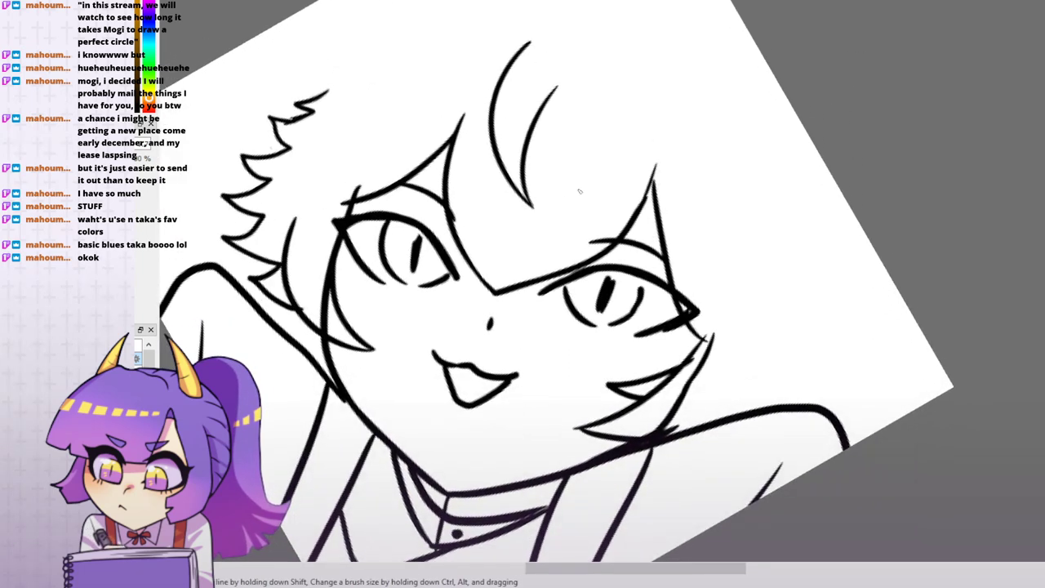
pyautogui.moveTo(744, 338); pyautogui.dragTo(707, 409)
pyautogui.moveTo(741, 387); pyautogui.dragTo(756, 400)
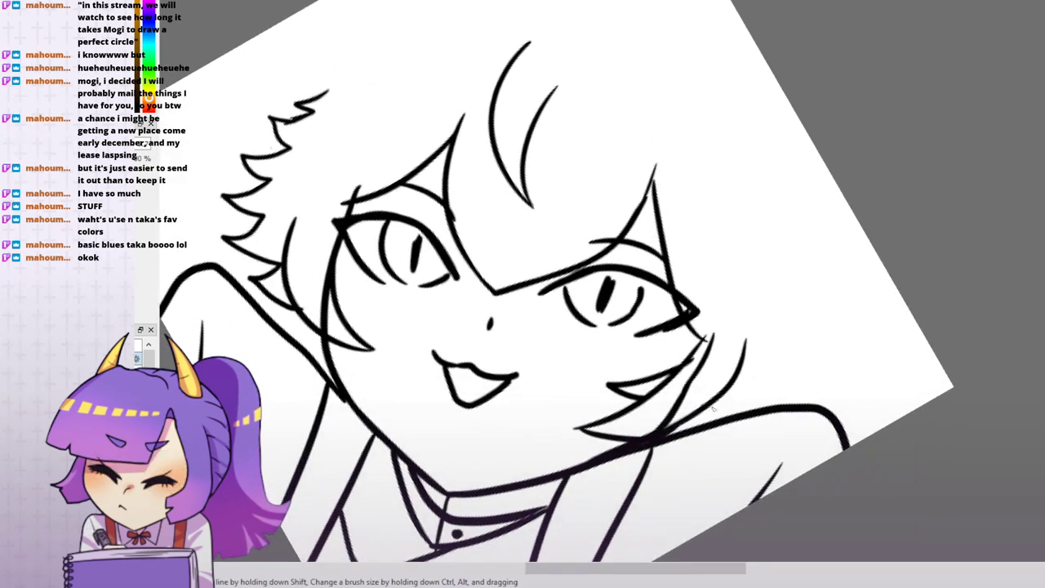
pyautogui.moveTo(798, 321)
pyautogui.mouseDown()
pyautogui.moveTo(821, 292)
pyautogui.moveTo(783, 260)
pyautogui.mouseUp()
pyautogui.moveTo(769, 198); pyautogui.dragTo(811, 274)
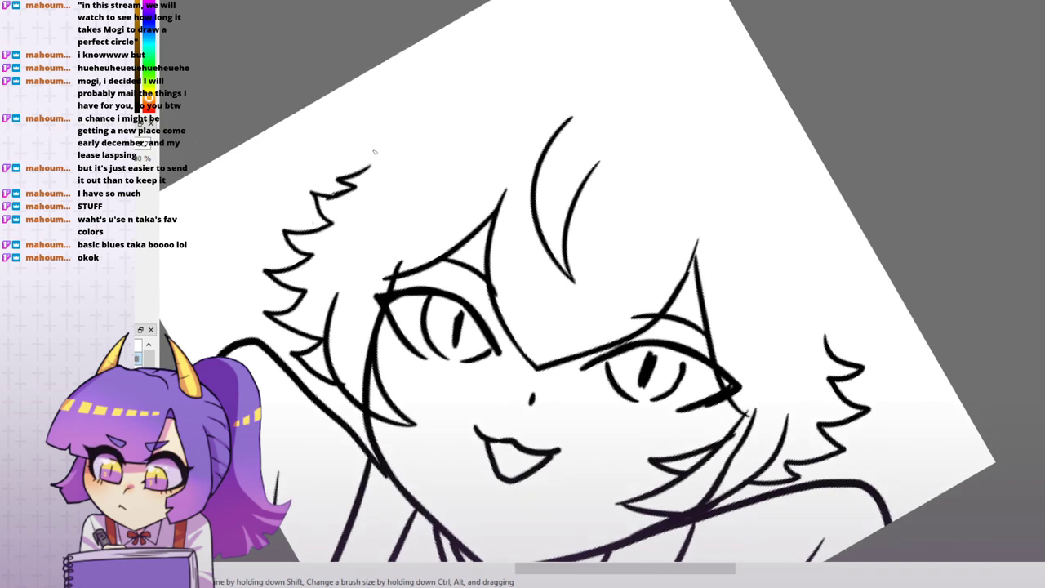
# - Draw the head outline from the left temple into a pointed cat ear and across the crown to a jagged tuft
pyautogui.moveTo(374, 152); pyautogui.dragTo(460, 38)
pyautogui.moveTo(368, 168)
pyautogui.mouseDown()
pyautogui.moveTo(392, 124)
pyautogui.moveTo(514, 17)
pyautogui.moveTo(566, 62)
pyautogui.mouseUp()
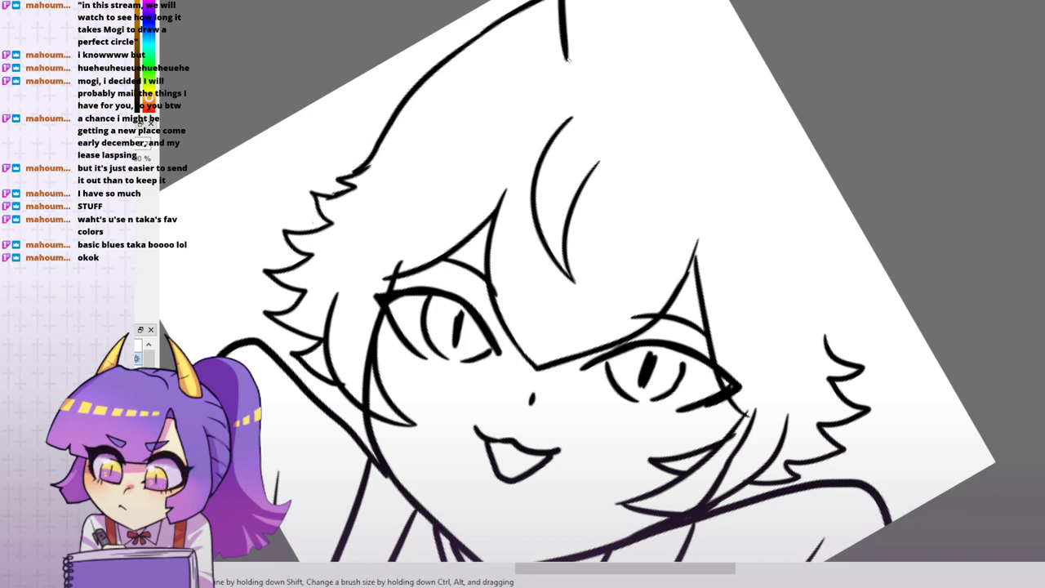
pyautogui.moveTo(645, 92); pyautogui.dragTo(552, 128)
pyautogui.moveTo(480, 92)
pyautogui.mouseDown()
pyautogui.moveTo(588, 94)
pyautogui.moveTo(552, 94)
pyautogui.moveTo(630, 106)
pyautogui.moveTo(622, 113)
pyautogui.moveTo(696, 147)
pyautogui.moveTo(508, 67)
pyautogui.mouseUp()
pyautogui.moveTo(668, 115); pyautogui.dragTo(788, 24)
pyautogui.moveTo(828, 82)
pyautogui.mouseDown()
pyautogui.moveTo(767, 156)
pyautogui.moveTo(791, 101)
pyautogui.mouseUp()
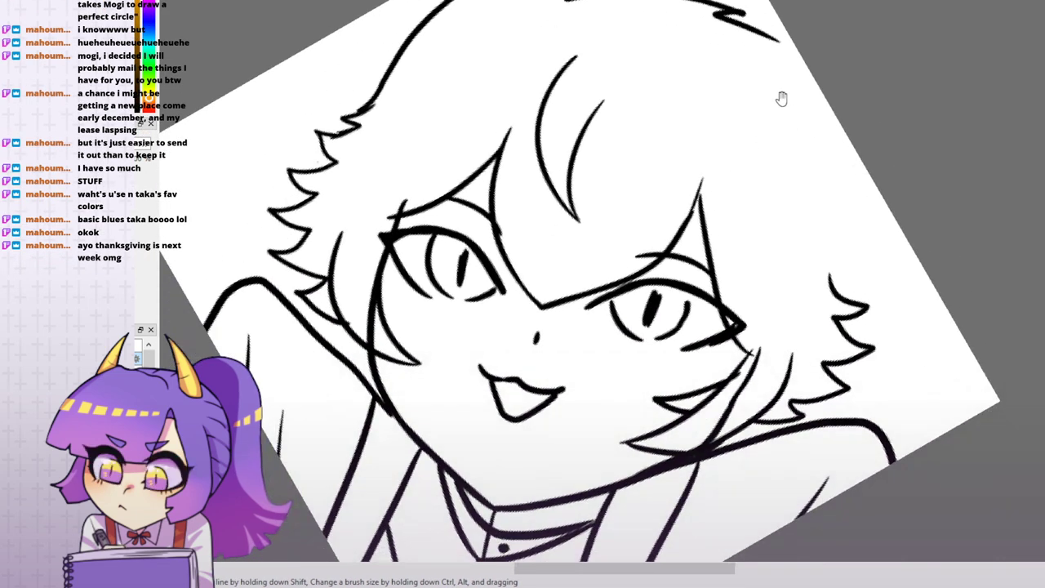
# - Draw the inner edge and jagged fur inside the pointed cat ear
pyautogui.moveTo(850, 233); pyautogui.dragTo(785, 336)
pyautogui.scroll(-2, 812, 49)
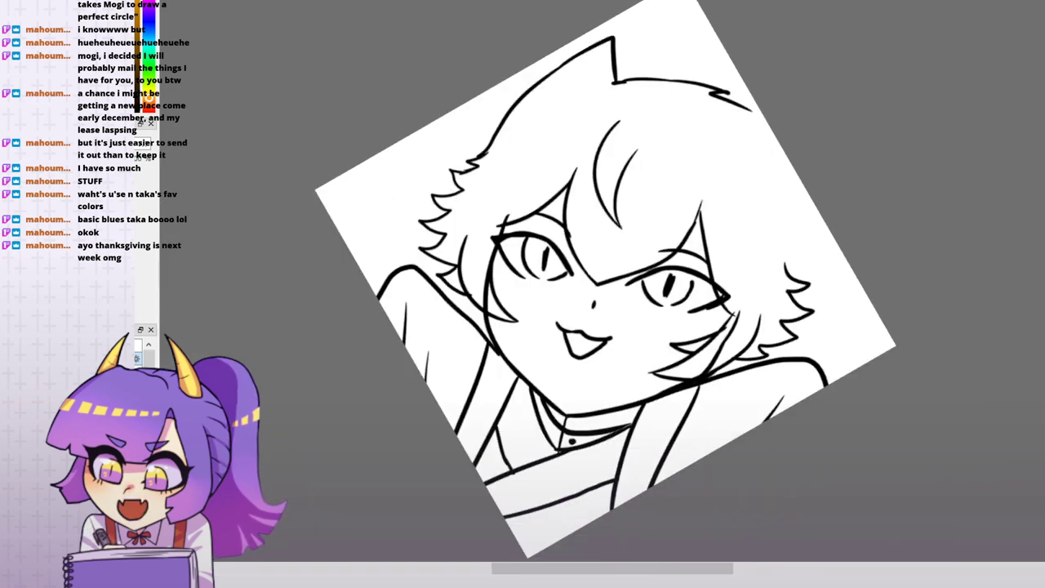
pyautogui.moveTo(856, 111); pyautogui.dragTo(807, 120)
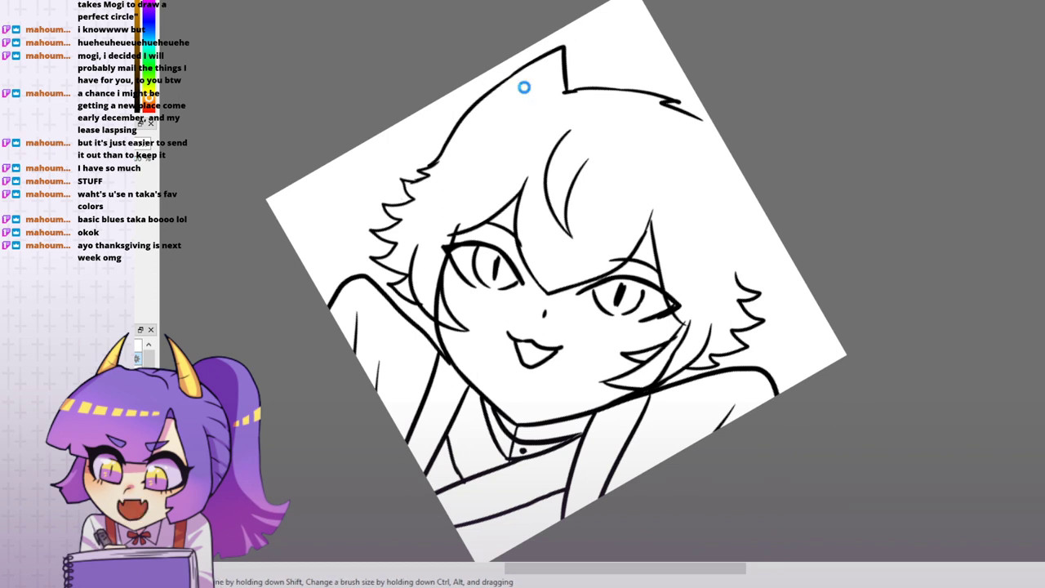
pyautogui.moveTo(560, 47)
pyautogui.mouseDown()
pyautogui.moveTo(513, 106)
pyautogui.moveTo(525, 103)
pyautogui.moveTo(521, 93)
pyautogui.moveTo(494, 103)
pyautogui.mouseUp()
pyautogui.moveTo(778, 109); pyautogui.dragTo(754, 126)
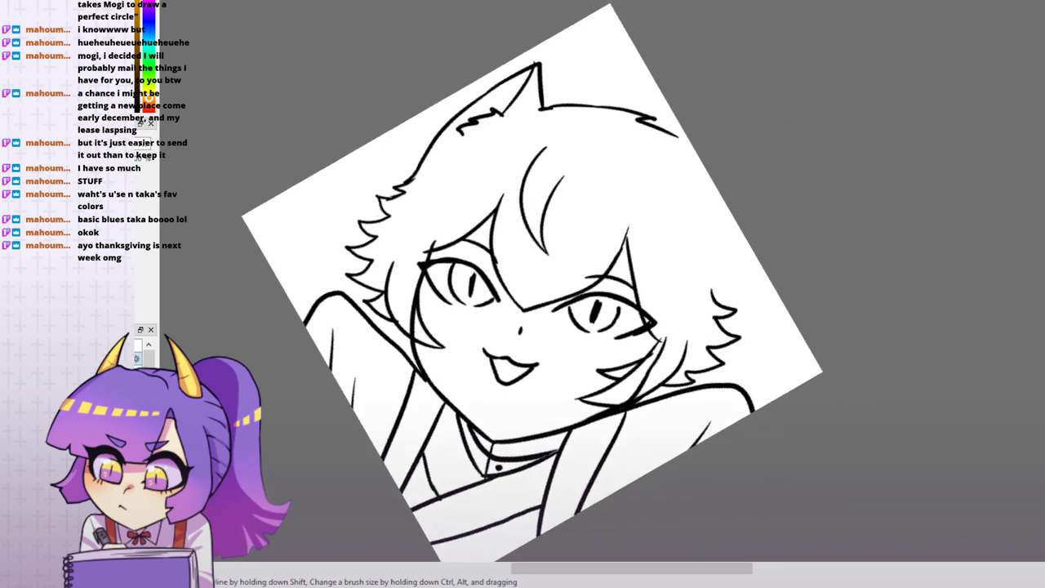
# - Transform the whole character drawing by rotating it slightly counter-clockwise and shrinking it on the upright canvas, and apply it
pyautogui.hotkey('ctrl', '@')
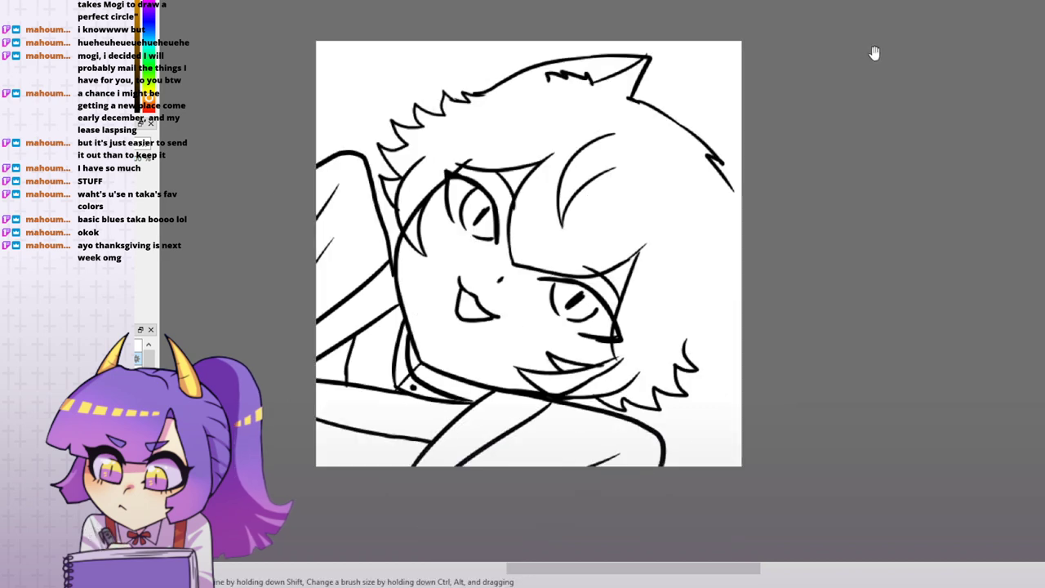
pyautogui.moveTo(874, 54); pyautogui.dragTo(883, 62)
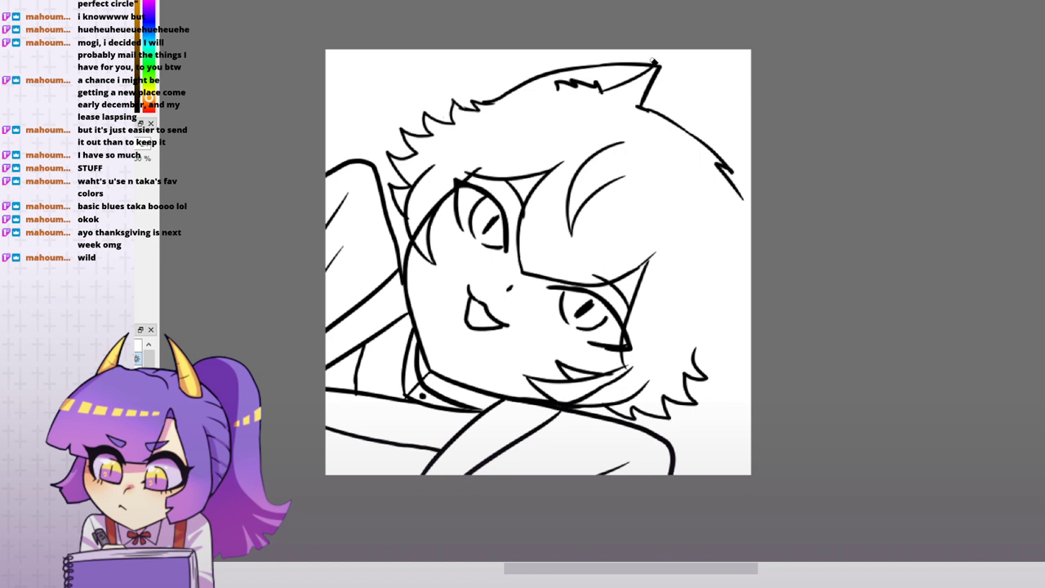
pyautogui.scroll(-1, 812, 49)
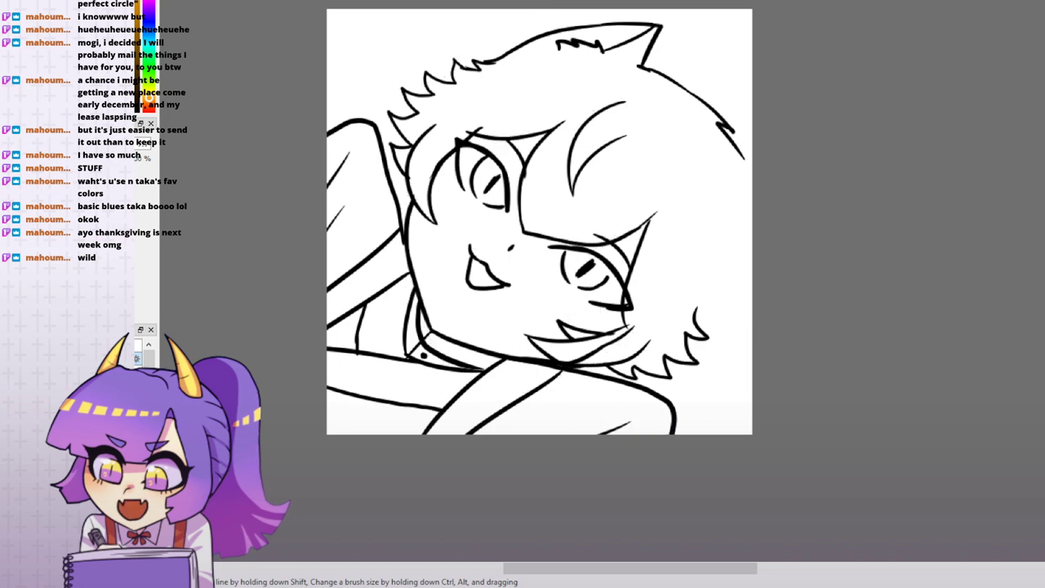
pyautogui.moveTo(965, 282); pyautogui.dragTo(956, 293)
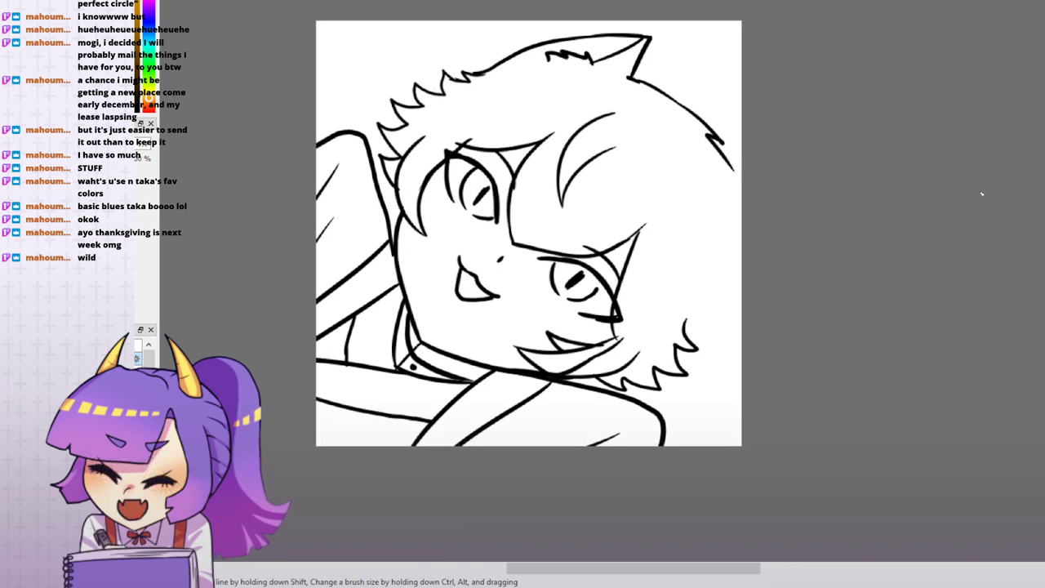
pyautogui.hotkey('ctrl', 't')
pyautogui.moveTo(740, 7)
pyautogui.mouseDown()
pyautogui.moveTo(713, 38)
pyautogui.moveTo(720, 8)
pyautogui.moveTo(702, 12)
pyautogui.mouseUp()
pyautogui.moveTo(645, 103); pyautogui.dragTo(642, 101)
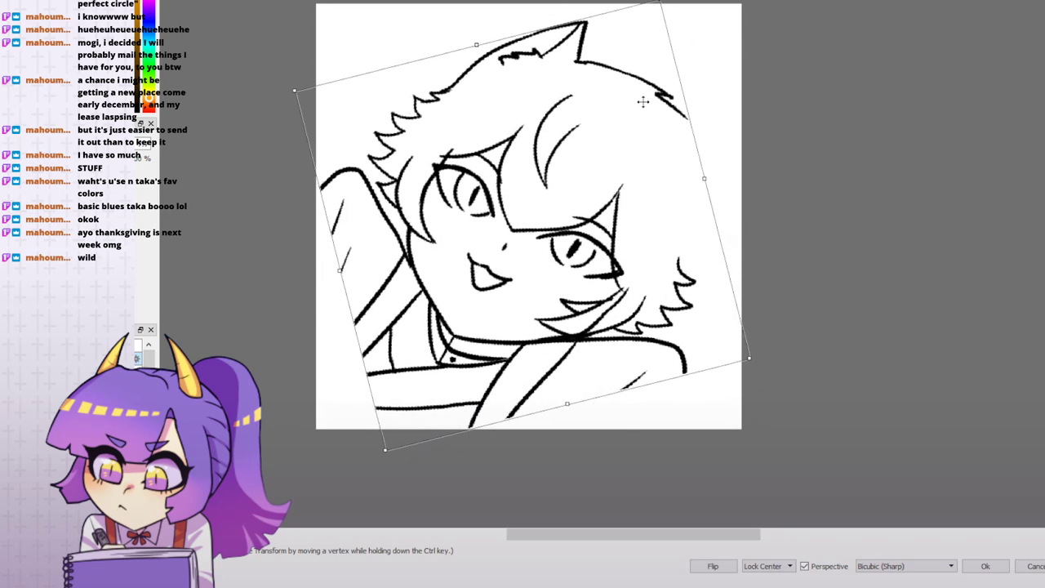
pyautogui.click(984, 566)
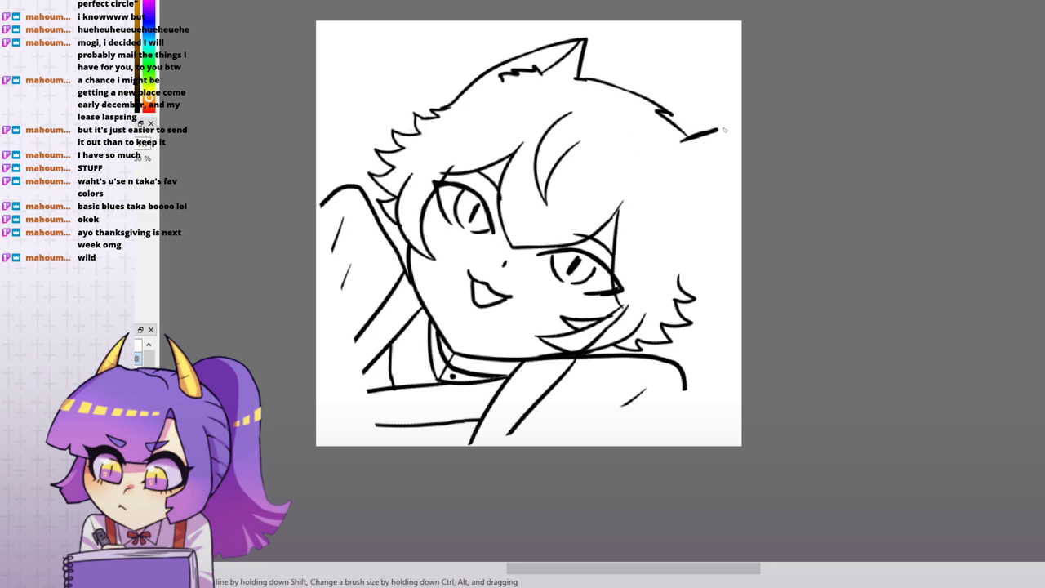
# - Draw the second cat ear on the right side of the head with inner fur, and add hair tufts beneath it
pyautogui.moveTo(722, 129); pyautogui.dragTo(726, 176)
pyautogui.hotkey('ctrl', 'z')
pyautogui.moveTo(723, 125); pyautogui.dragTo(726, 201)
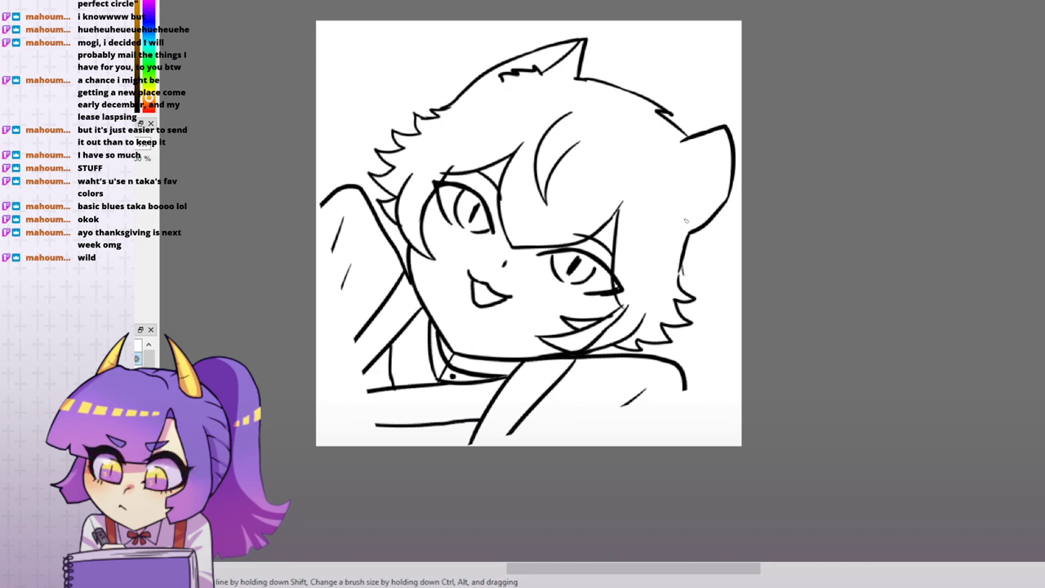
pyautogui.moveTo(655, 199)
pyautogui.mouseDown()
pyautogui.moveTo(673, 244)
pyautogui.moveTo(721, 219)
pyautogui.moveTo(717, 268)
pyautogui.moveTo(678, 284)
pyautogui.mouseUp()
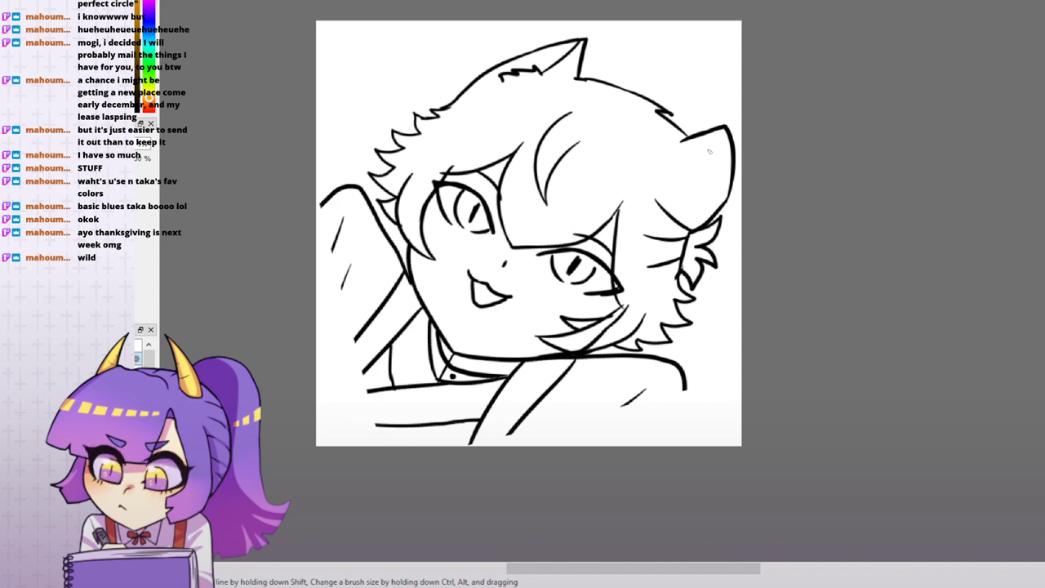
pyautogui.moveTo(724, 129)
pyautogui.mouseDown()
pyautogui.moveTo(684, 182)
pyautogui.moveTo(701, 182)
pyautogui.moveTo(697, 193)
pyautogui.moveTo(684, 195)
pyautogui.mouseUp()
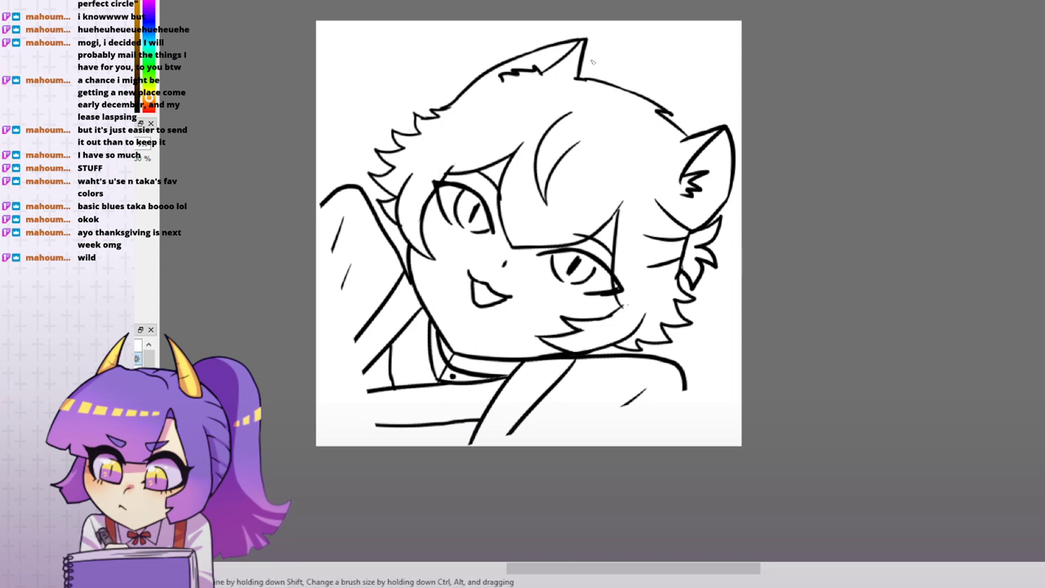
# - Draw curved hair strands sweeping from the tip of the forehead strand toward the right ear
pyautogui.moveTo(613, 139); pyautogui.dragTo(562, 189)
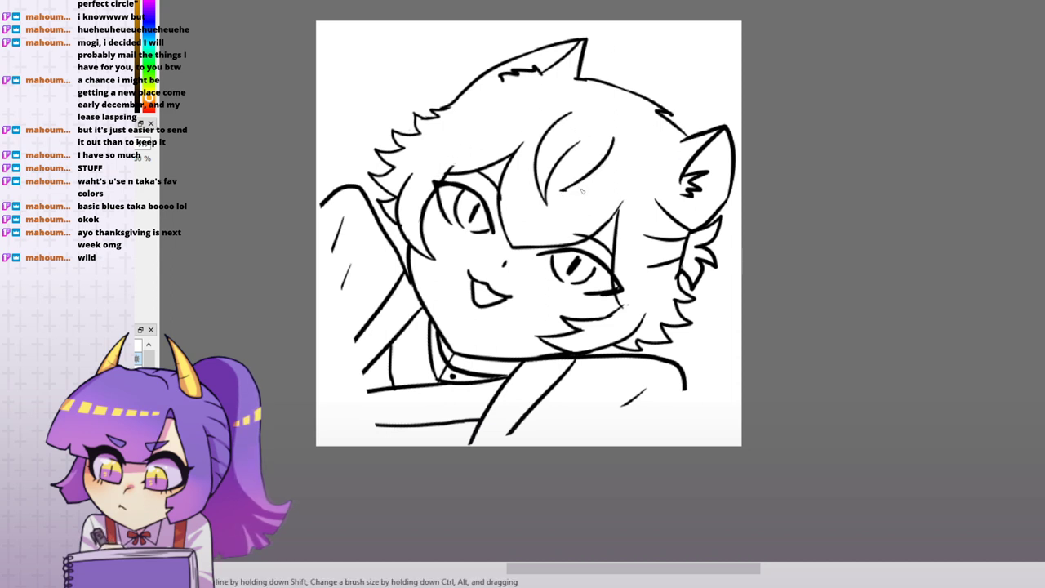
pyautogui.hotkey('ctrl', 'z')
pyautogui.moveTo(601, 155); pyautogui.dragTo(546, 191)
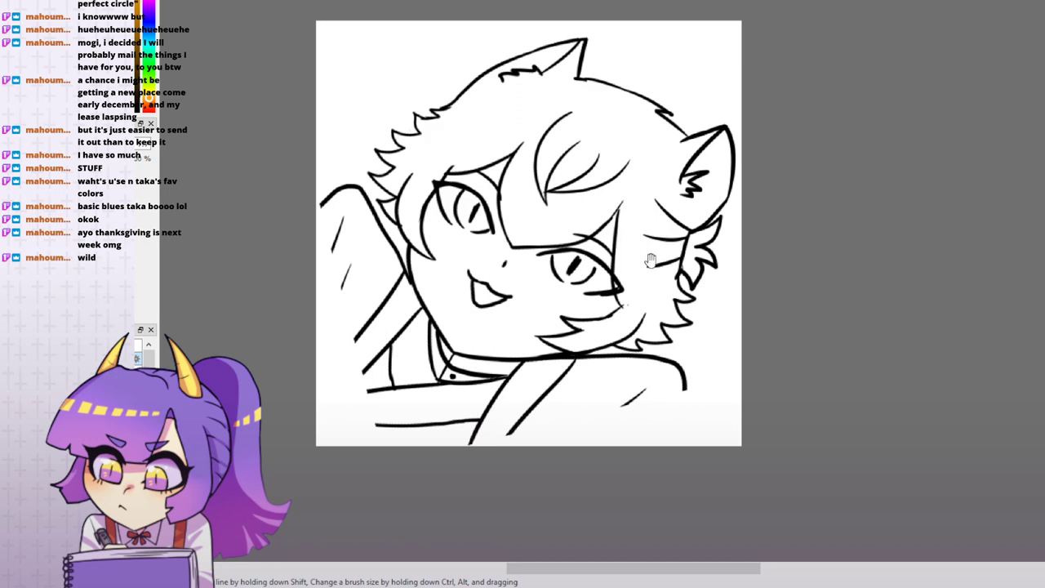
pyautogui.press('pageup')
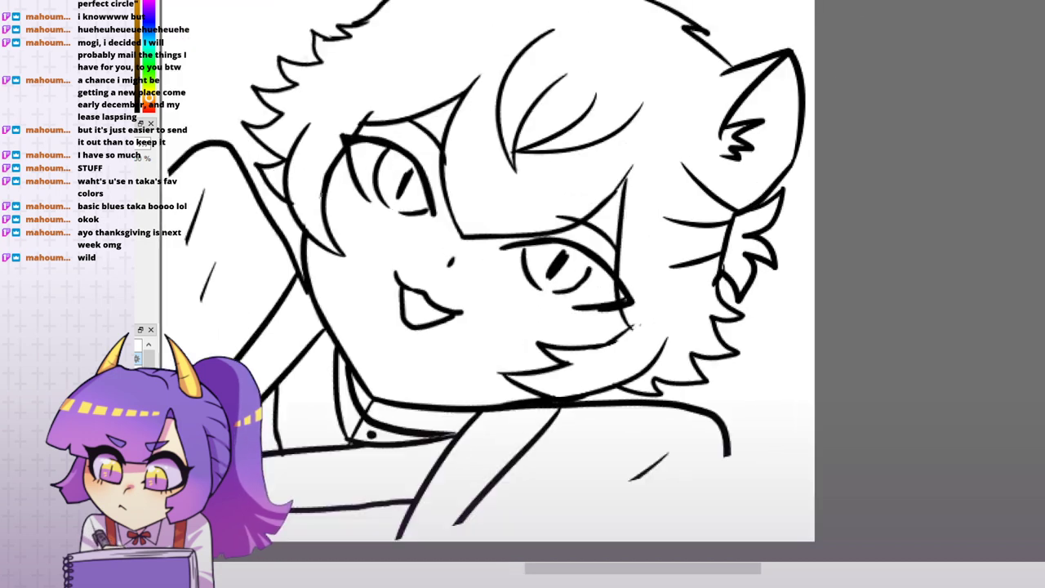
pyautogui.moveTo(544, 144); pyautogui.dragTo(539, 170)
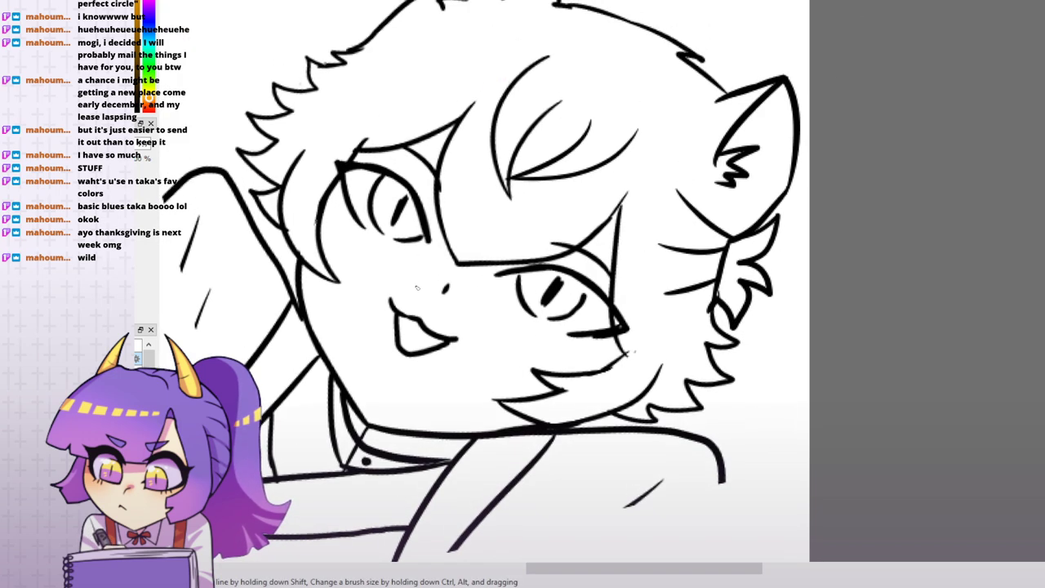
pyautogui.moveTo(451, 358); pyautogui.dragTo(451, 330)
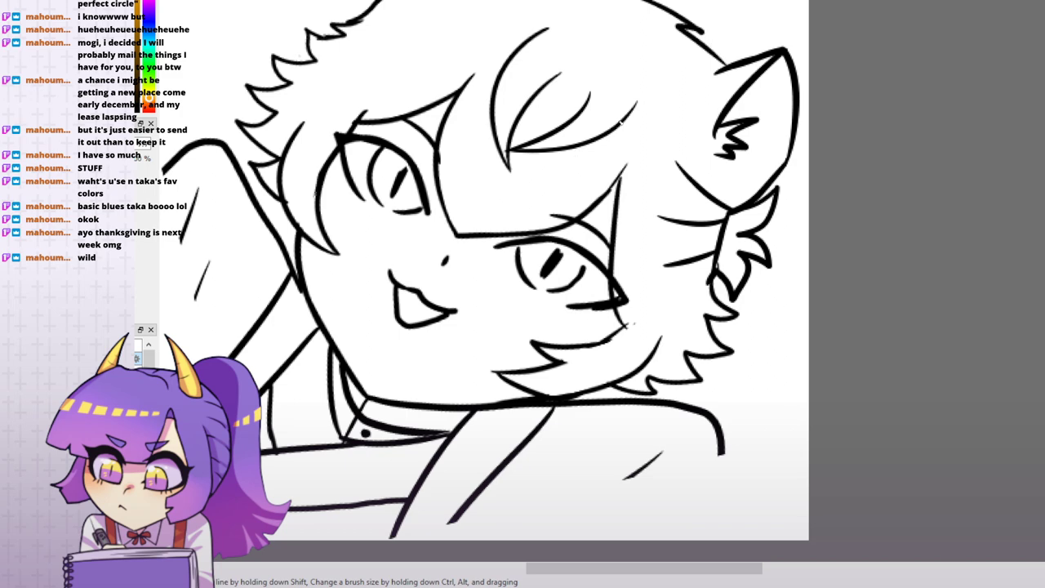
pyautogui.moveTo(594, 182); pyautogui.dragTo(626, 221)
pyautogui.hotkey('ctrl', '+')
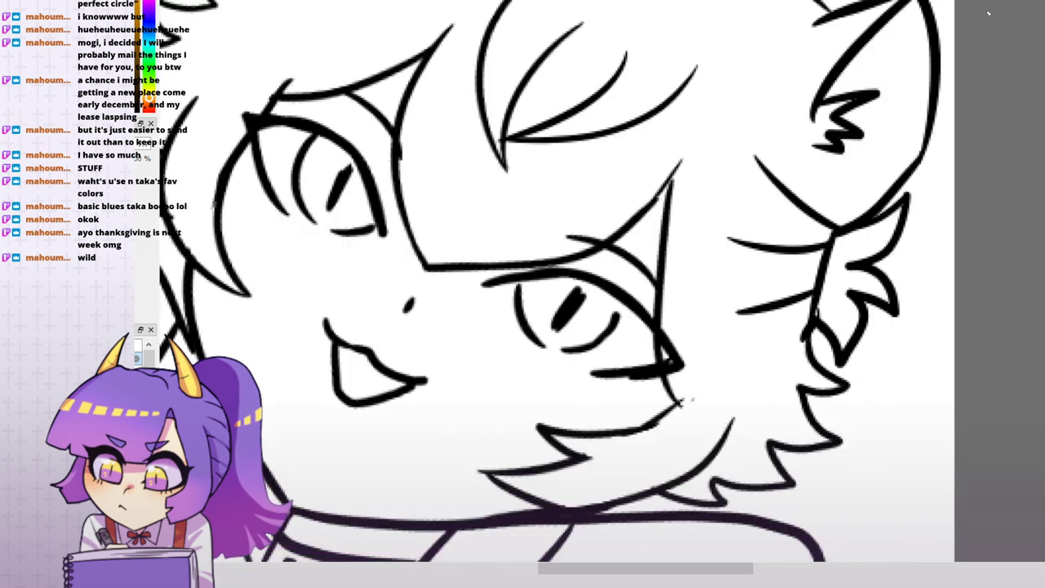
pyautogui.moveTo(793, 115); pyautogui.dragTo(844, 78)
pyautogui.scroll(-5, 838, 109)
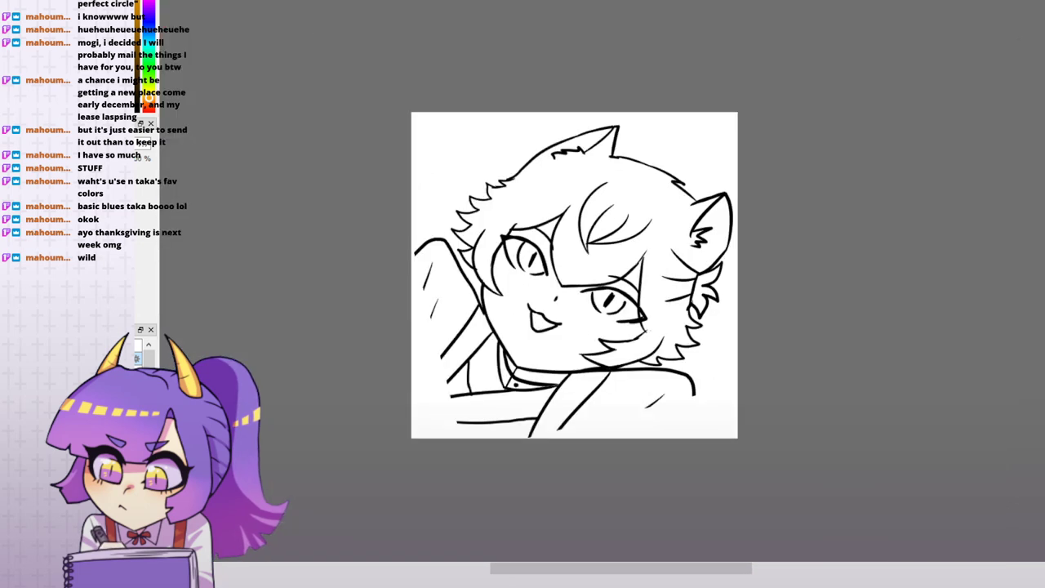
# - Switch the visible drawing to the tilted cat sketch and fill its head and body with light warm gray
pyautogui.moveTo(947, 140); pyautogui.dragTo(955, 124)
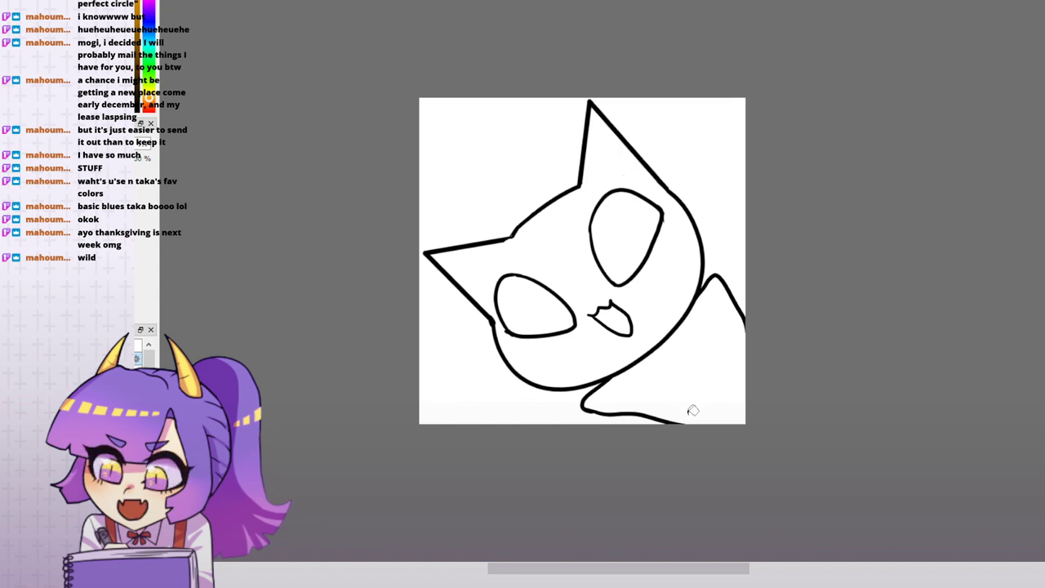
pyautogui.scroll(2, 688, 370)
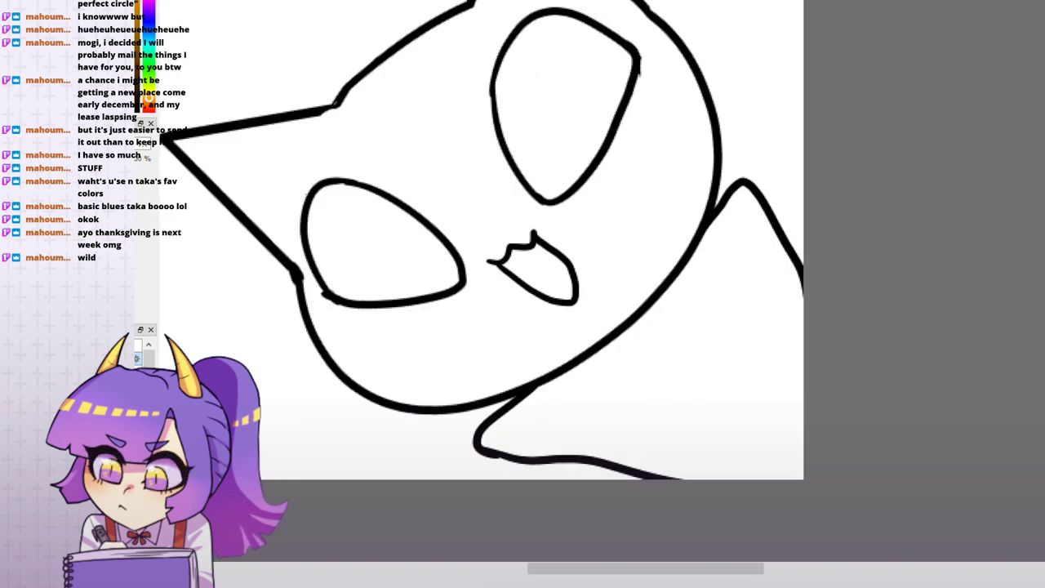
pyautogui.click(471, 202)
pyautogui.hotkey('ctrl', 'z')
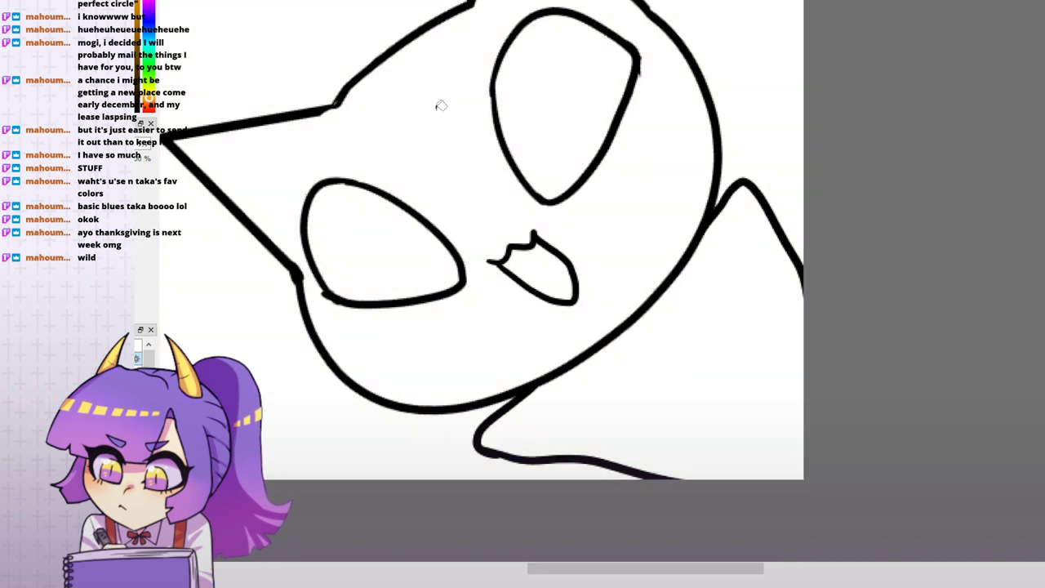
pyautogui.click(444, 131)
pyautogui.click(656, 339)
pyautogui.moveTo(662, 273); pyautogui.dragTo(726, 339)
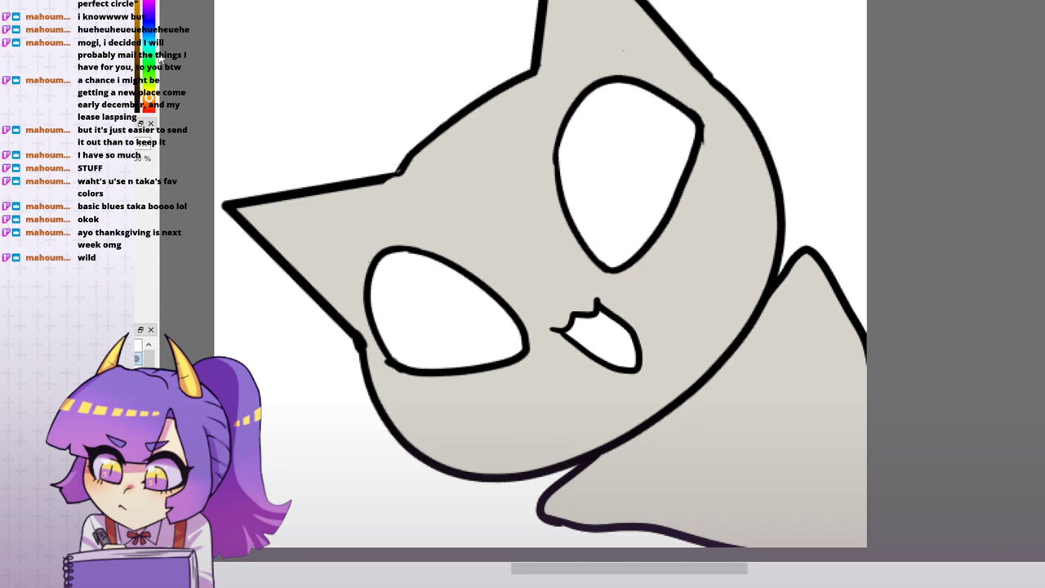
# - Fill the tilted cat's two eyes and its mouth with bright green
pyautogui.click(151, 75)
pyautogui.click(485, 307)
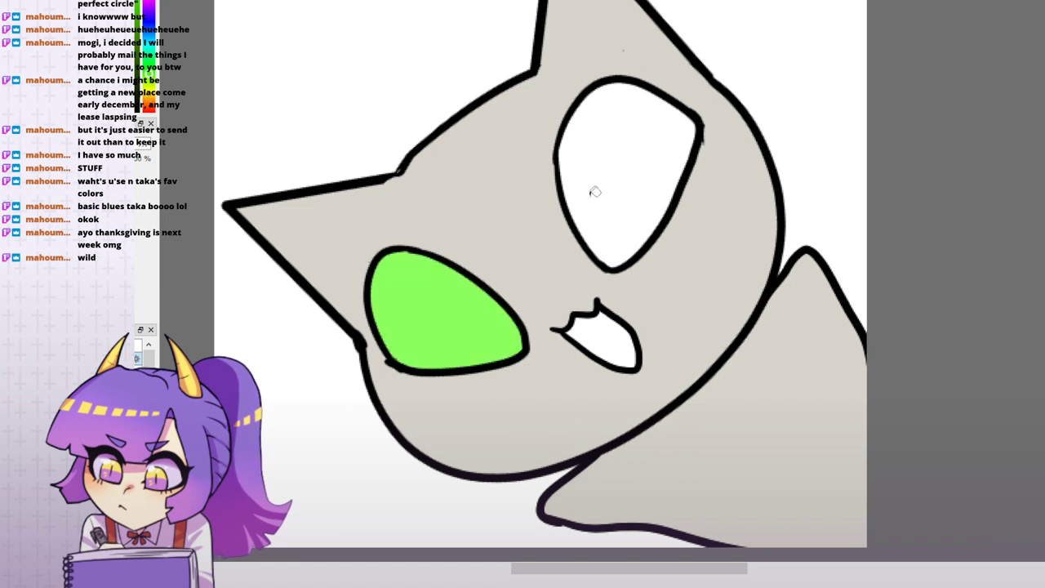
pyautogui.click(595, 192)
pyautogui.click(614, 341)
pyautogui.hotkey('ctrl', '-')
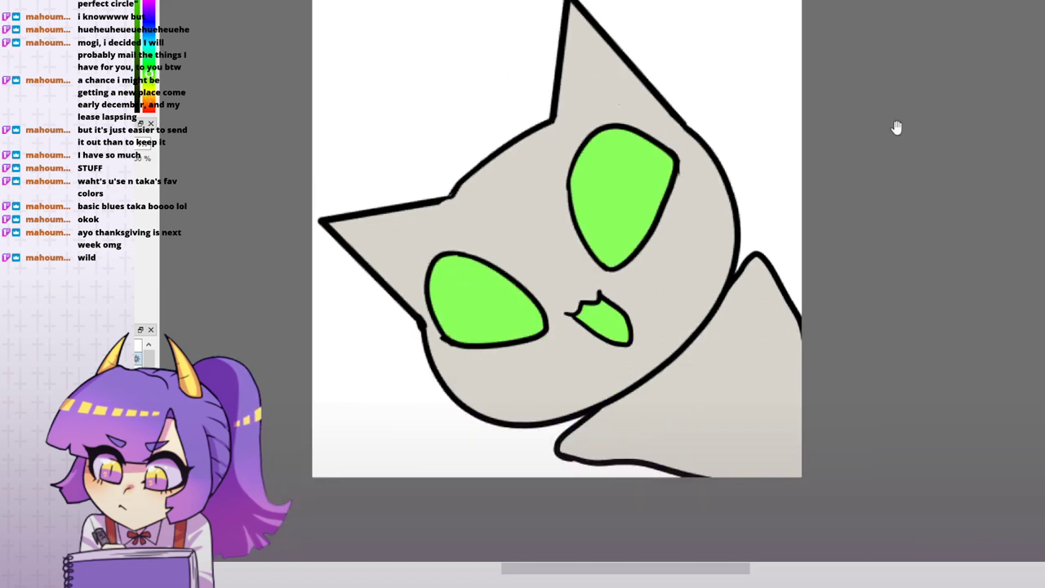
pyautogui.moveTo(896, 128); pyautogui.dragTo(896, 160)
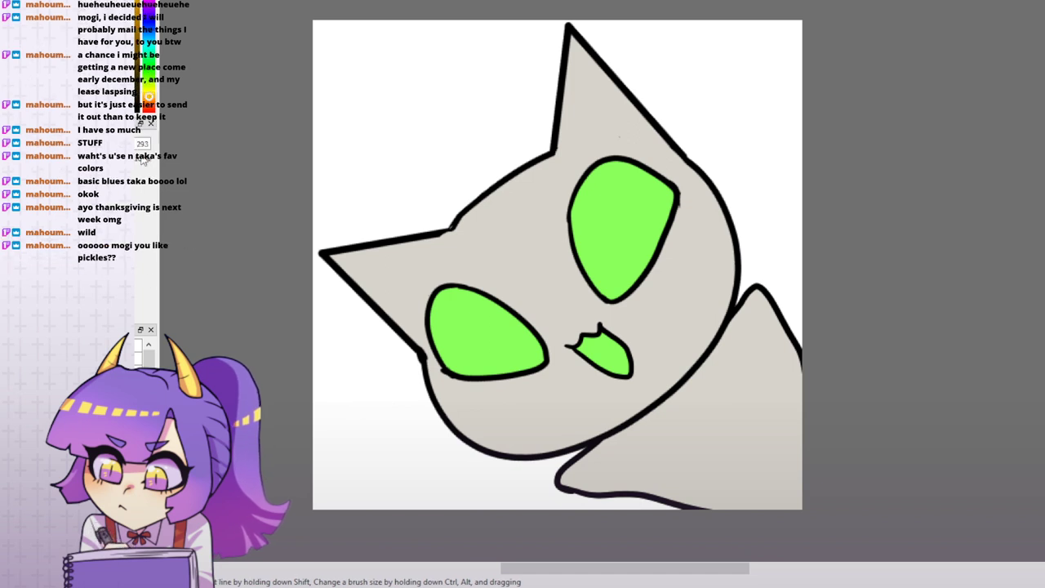
# - Shade the cat's lower face, body and ear tips in soft darker brown with a soft brush sized 116
pyautogui.press('[')
pyautogui.press('[')
pyautogui.press('[')
pyautogui.keyDown('ctrl'); pyautogui.keyDown('alt'); pyautogui.moveTo(605, 267); pyautogui.dragTo(583, 267); pyautogui.keyUp('alt'); pyautogui.keyUp('ctrl')
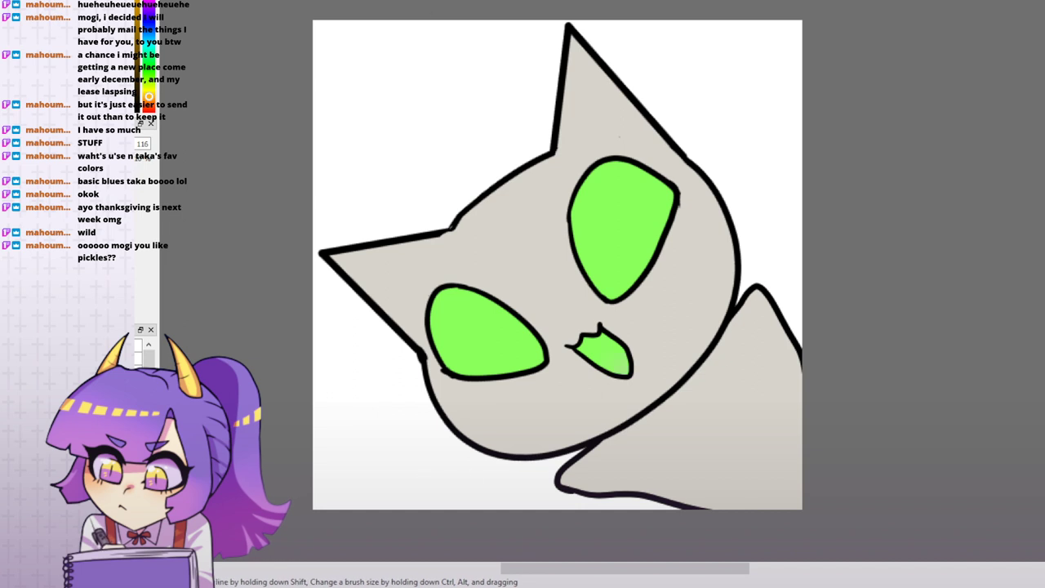
pyautogui.hotkey('ctrl', 'y')
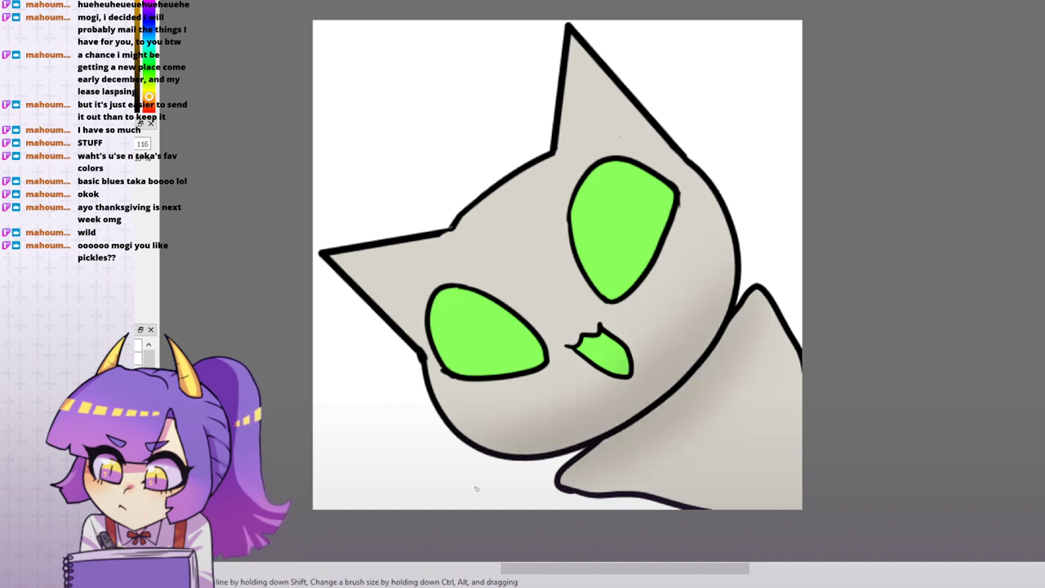
pyautogui.moveTo(425, 475)
pyautogui.mouseDown()
pyautogui.moveTo(588, 408)
pyautogui.moveTo(776, 185)
pyautogui.moveTo(708, 334)
pyautogui.mouseUp()
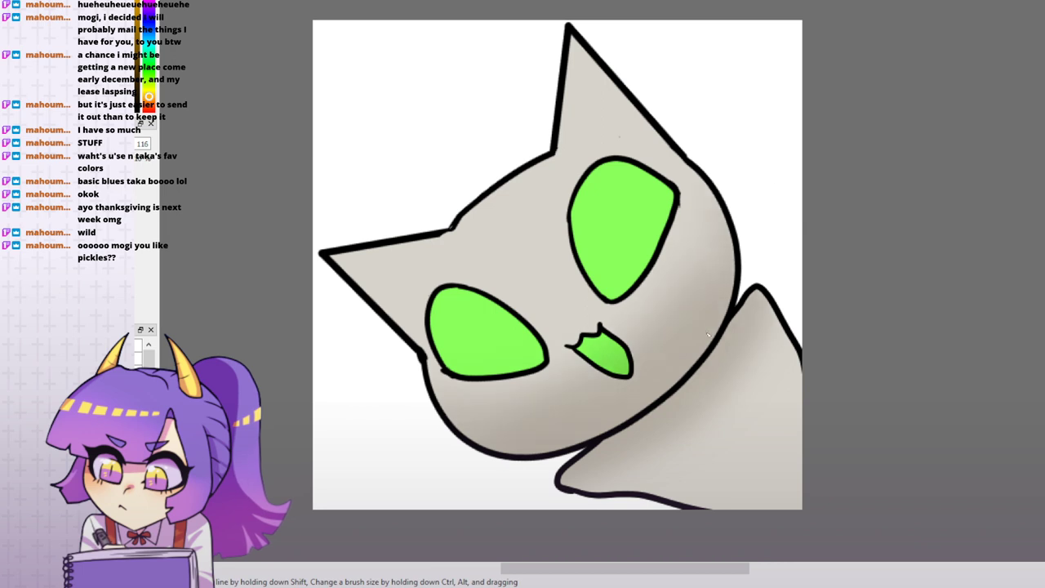
pyautogui.moveTo(705, 405)
pyautogui.mouseDown()
pyautogui.moveTo(740, 385)
pyautogui.moveTo(734, 442)
pyautogui.mouseUp()
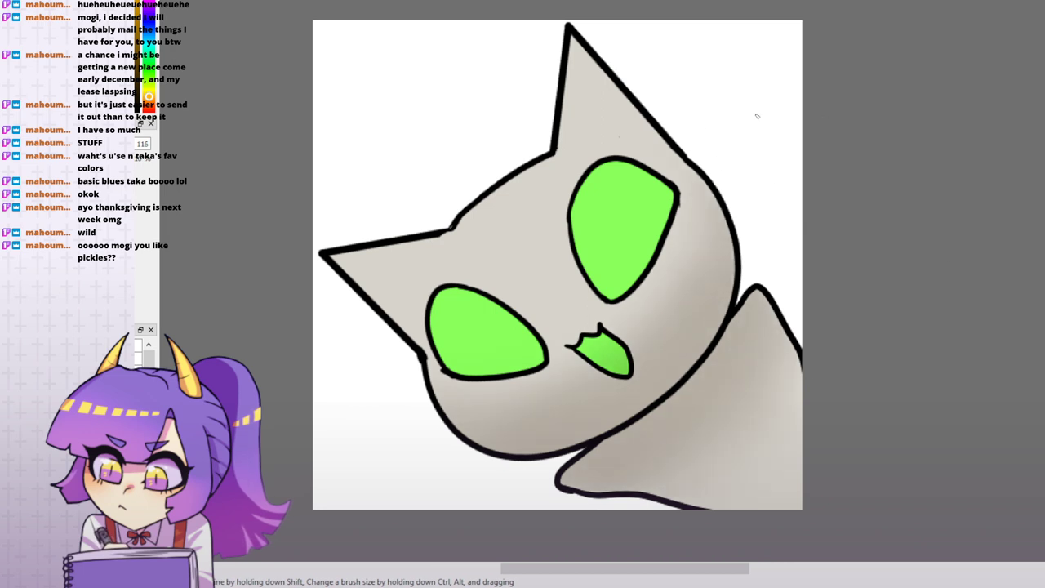
pyautogui.moveTo(364, 245)
pyautogui.mouseDown()
pyautogui.moveTo(317, 284)
pyautogui.moveTo(347, 263)
pyautogui.mouseUp()
pyautogui.moveTo(563, 55)
pyautogui.mouseDown()
pyautogui.moveTo(438, 84)
pyautogui.moveTo(538, 130)
pyautogui.mouseUp()
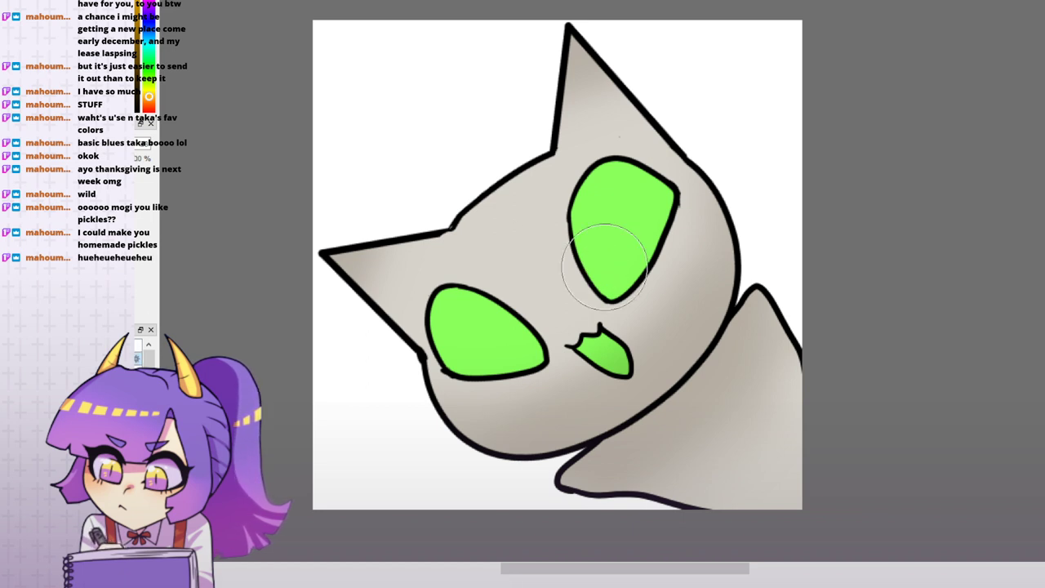
# - Recolor the cat's line art brown, and darken the lines around the eyes, mouth and chin
pyautogui.moveTo(322, 222)
pyautogui.mouseDown()
pyautogui.moveTo(360, 246)
pyautogui.moveTo(498, 176)
pyautogui.moveTo(589, 76)
pyautogui.mouseUp()
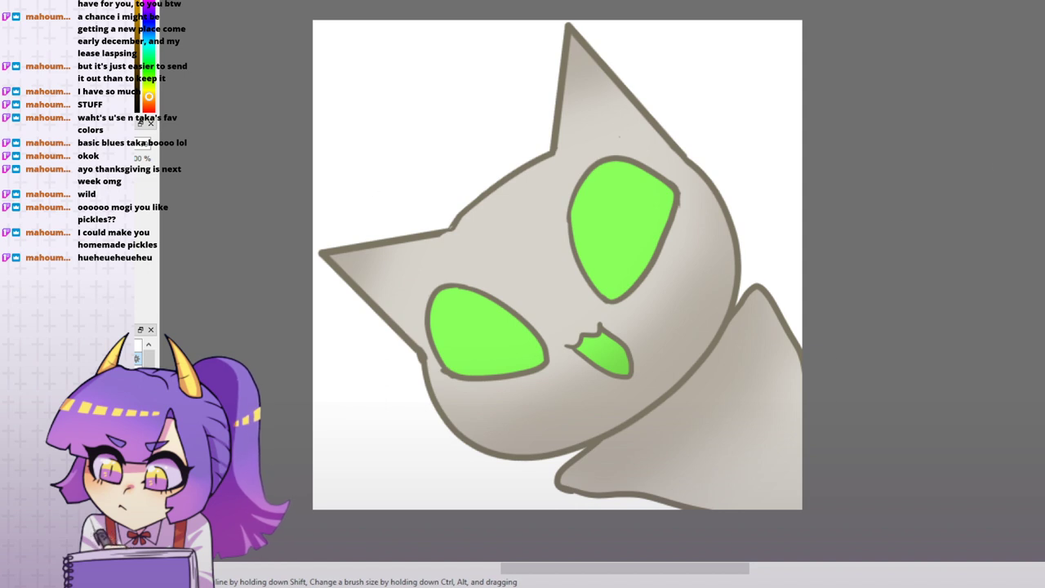
pyautogui.press('b')
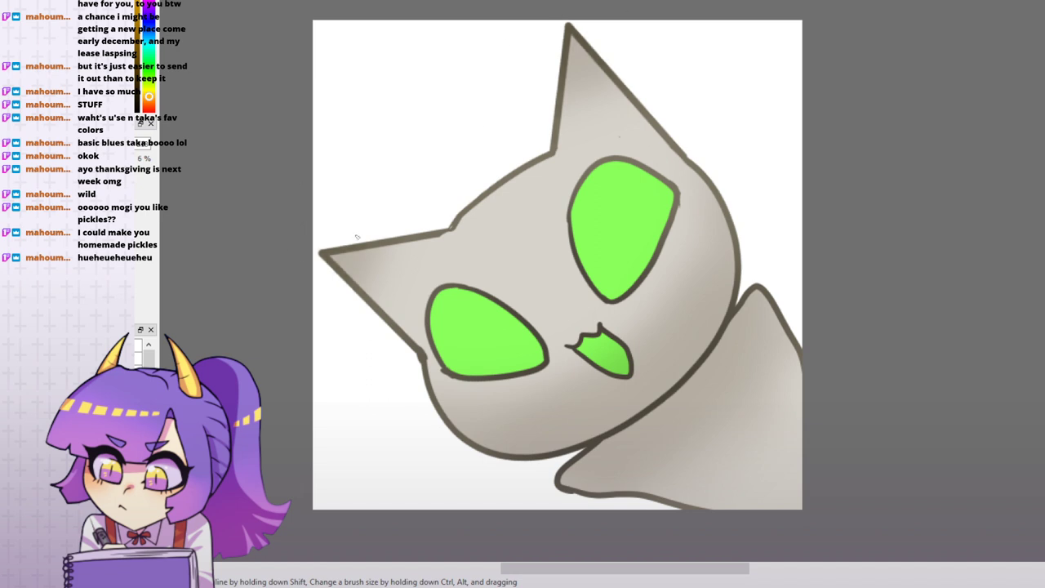
pyautogui.moveTo(984, 158); pyautogui.dragTo(952, 166)
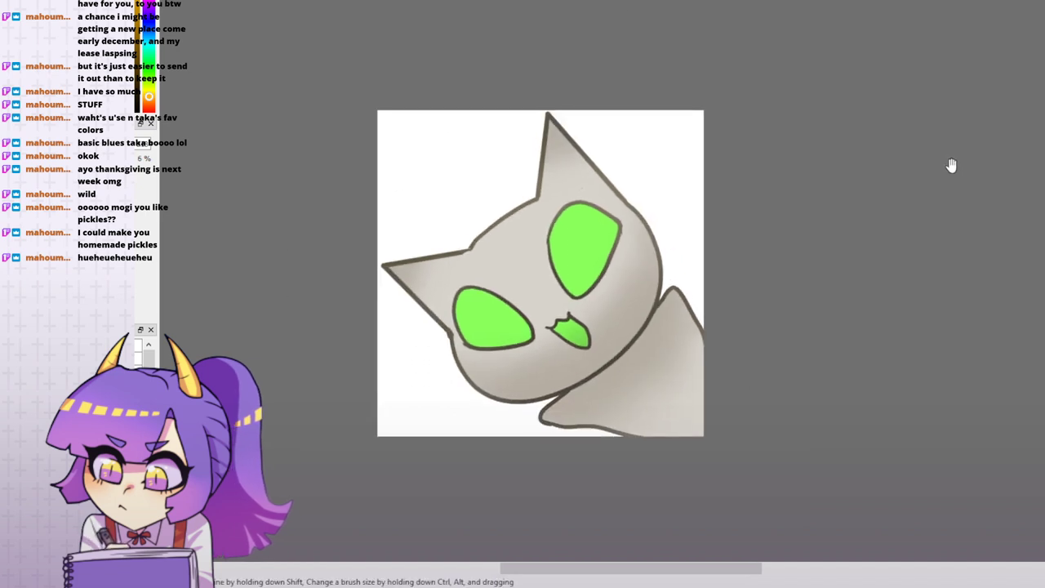
pyautogui.hotkey('ctrl', 'Up')
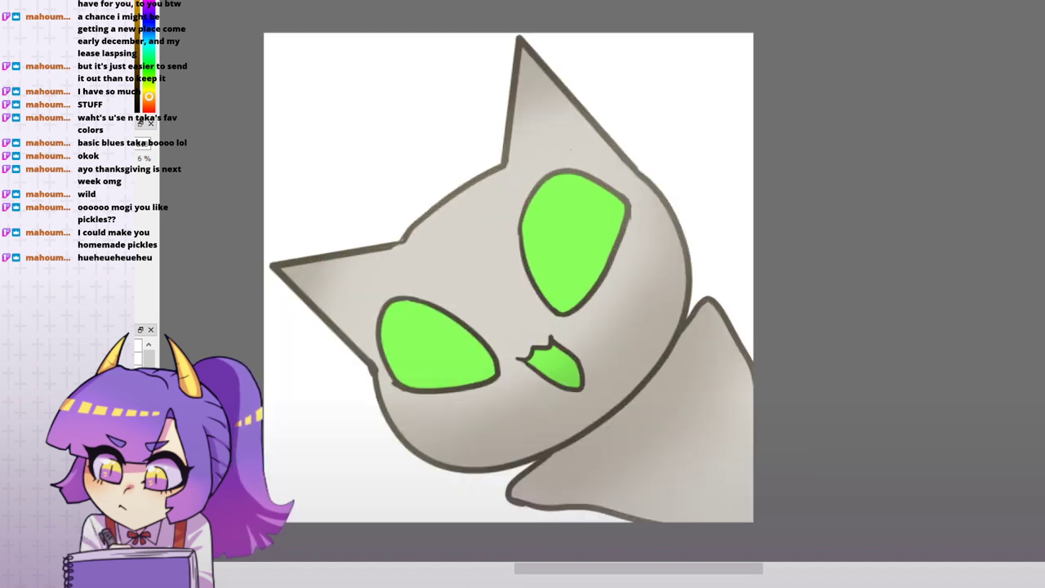
pyautogui.moveTo(1004, 243); pyautogui.dragTo(1040, 219)
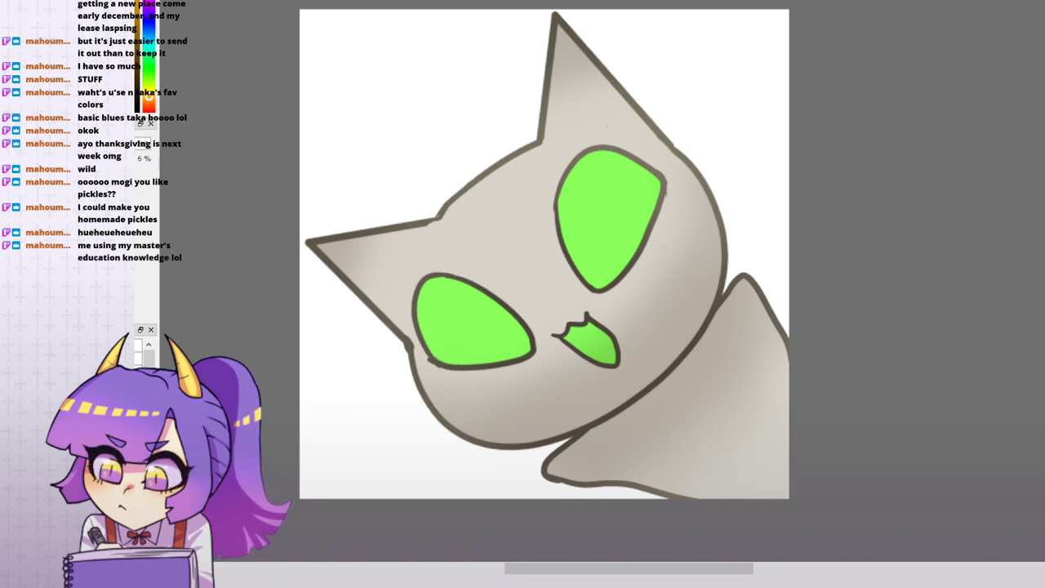
# - Hide the tilted cat and its colors, show the cat-eared character's line art, and fill the hair and ears with light warm gray
pyautogui.hotkey('ctrl', 'z')
pyautogui.hotkey('ctrl', 'z')
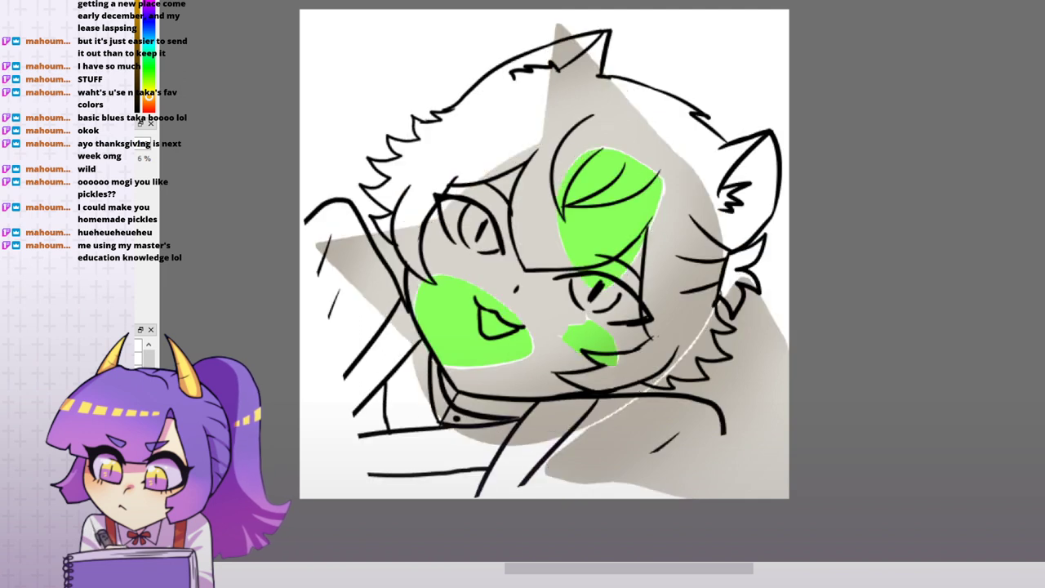
pyautogui.hotkey('ctrl', 'z')
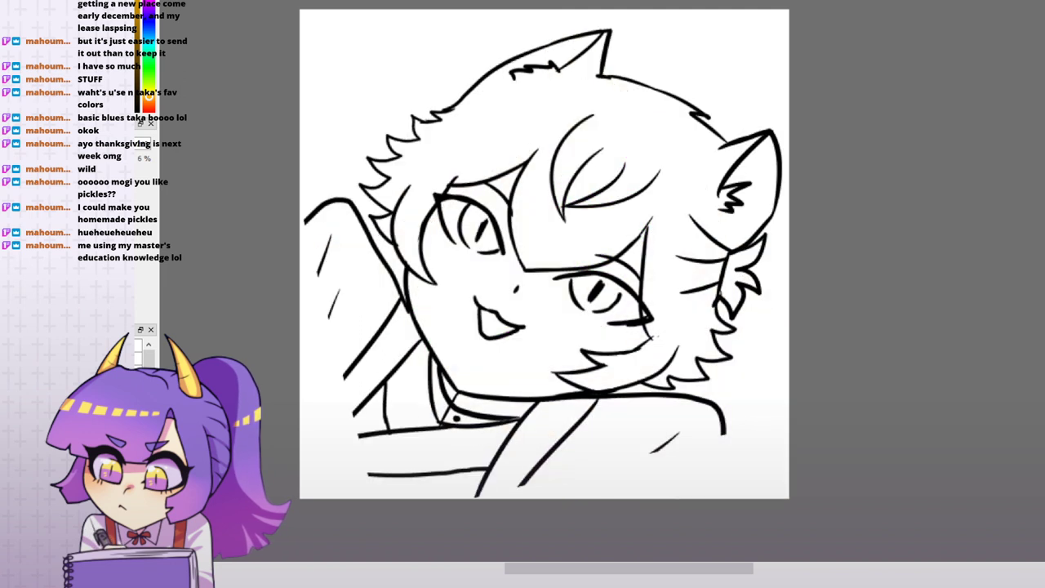
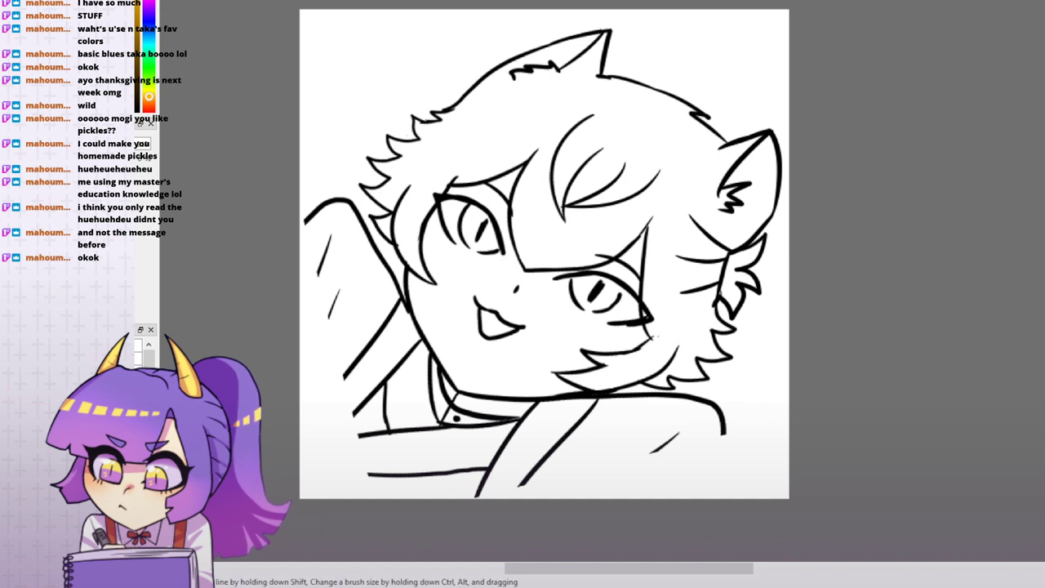
pyautogui.hotkey('ctrl', 'z')
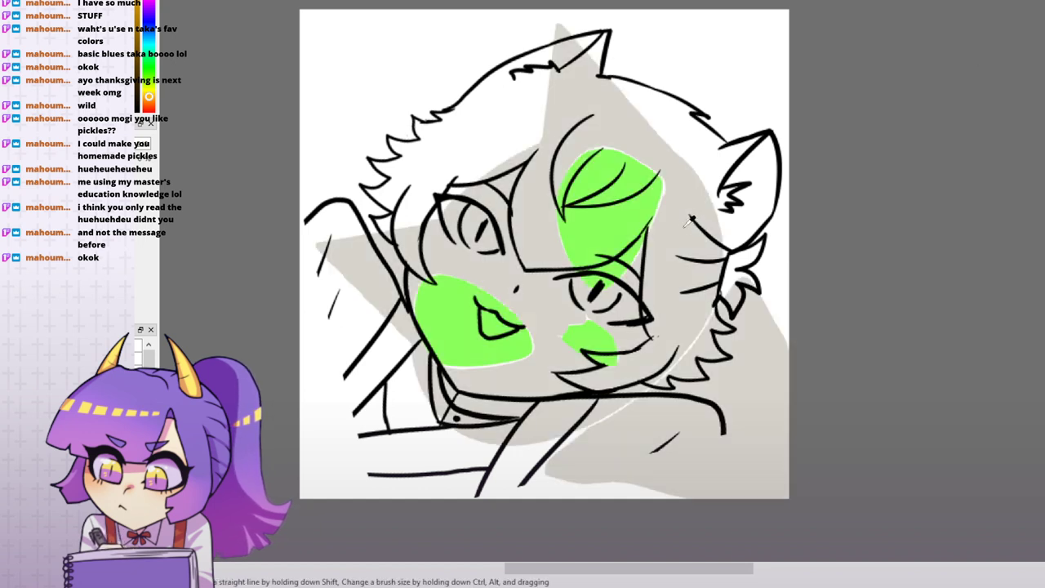
pyautogui.hotkey('ctrl', 'y')
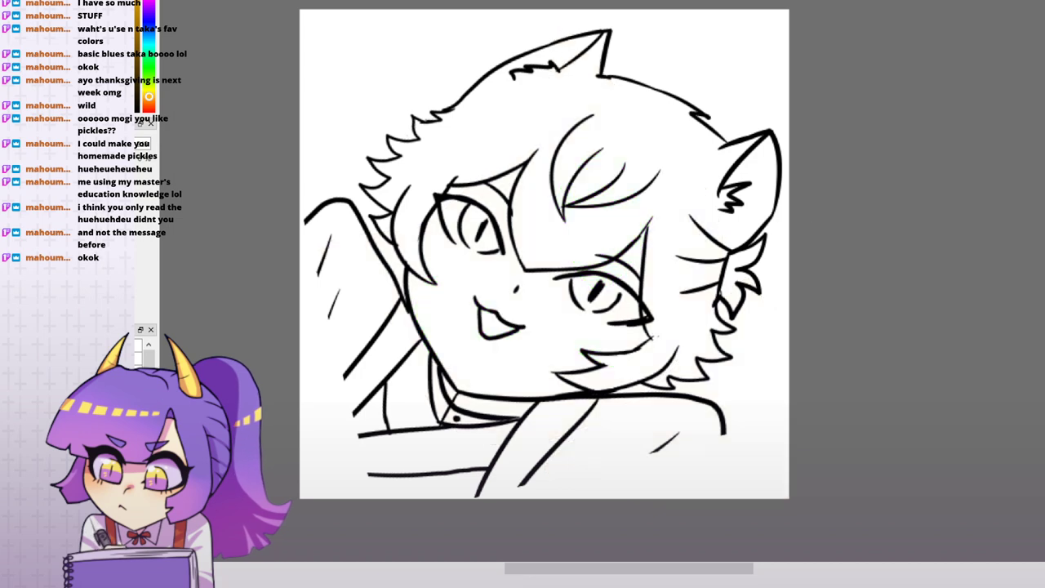
pyautogui.click(616, 203)
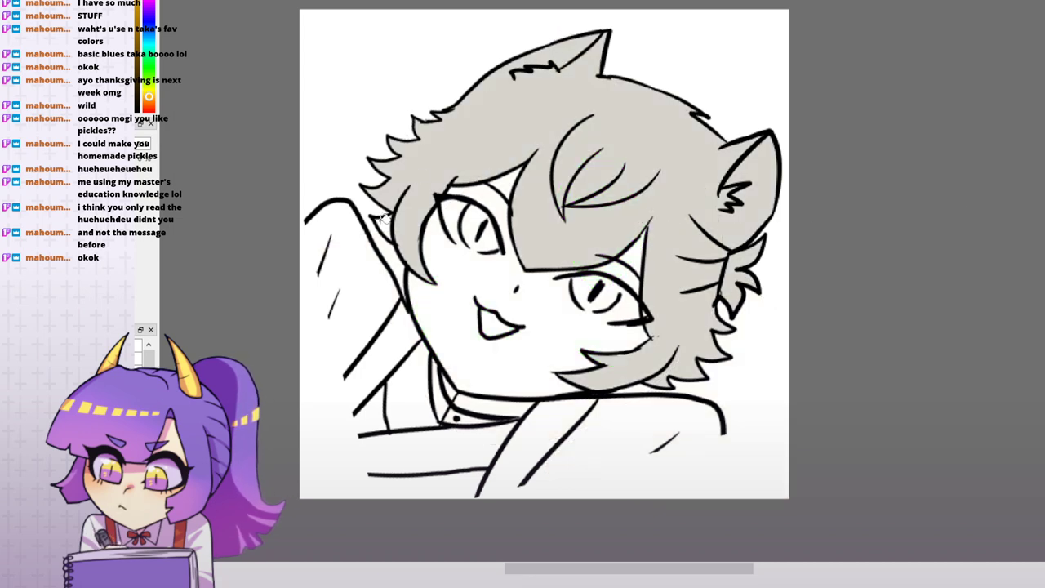
# - Color both of the character's irises bright green around the slit pupils
pyautogui.moveTo(588, 209); pyautogui.dragTo(585, 207)
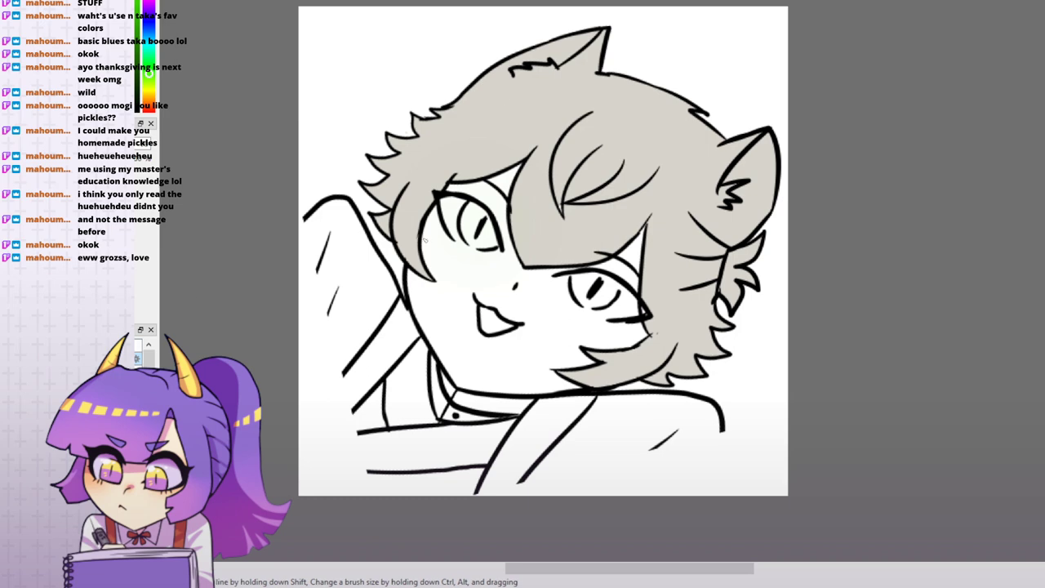
pyautogui.moveTo(478, 214)
pyautogui.mouseDown()
pyautogui.moveTo(466, 209)
pyautogui.moveTo(473, 235)
pyautogui.moveTo(493, 240)
pyautogui.moveTo(484, 214)
pyautogui.mouseUp()
pyautogui.hotkey('ctrl', 'z')
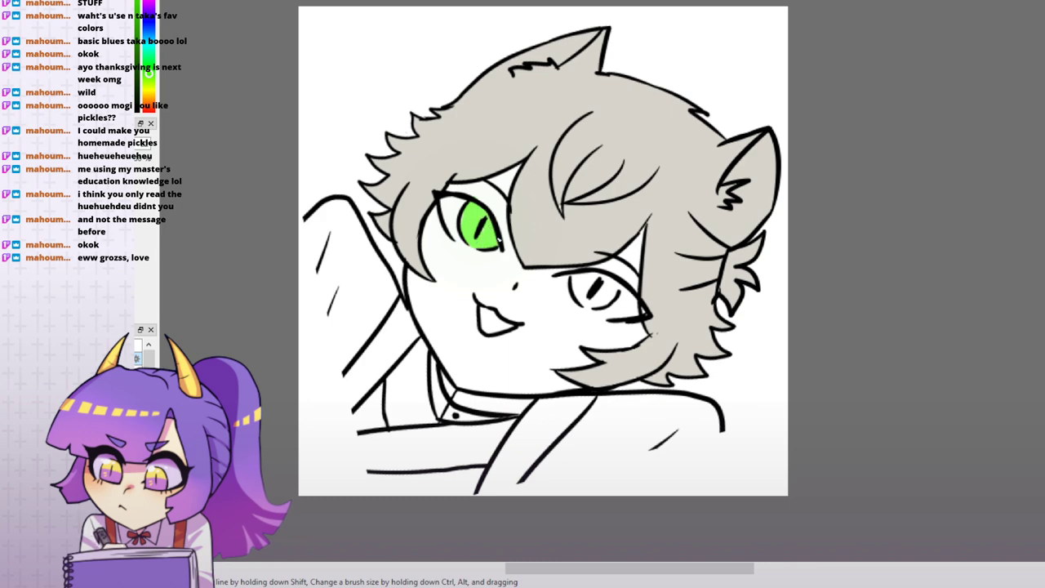
pyautogui.moveTo(587, 280)
pyautogui.mouseDown()
pyautogui.moveTo(575, 286)
pyautogui.moveTo(589, 302)
pyautogui.moveTo(611, 299)
pyautogui.moveTo(615, 284)
pyautogui.moveTo(591, 278)
pyautogui.mouseUp()
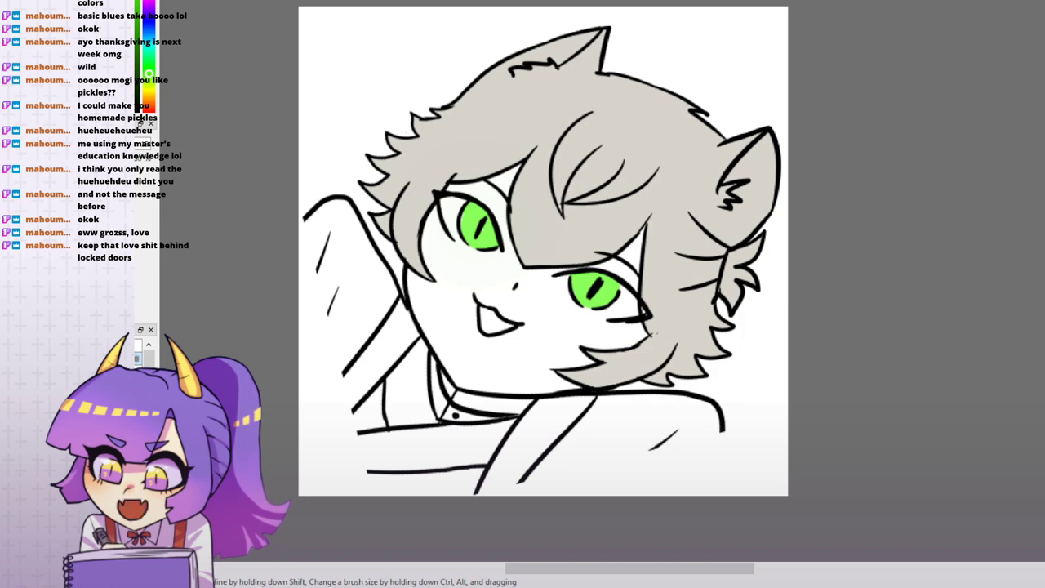
# - Outline the inner edges of both shoulder sections in reddish brown, closing their open sides, and fill them with the same color
pyautogui.click(148, 106)
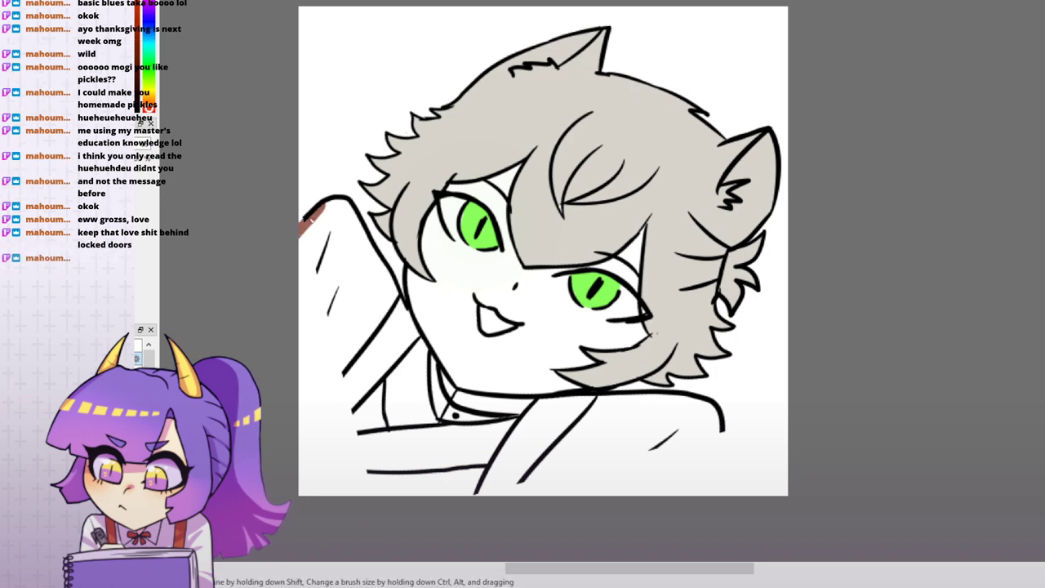
pyautogui.moveTo(300, 232)
pyautogui.mouseDown()
pyautogui.moveTo(330, 202)
pyautogui.moveTo(353, 214)
pyautogui.moveTo(400, 298)
pyautogui.moveTo(300, 412)
pyautogui.moveTo(303, 239)
pyautogui.mouseUp()
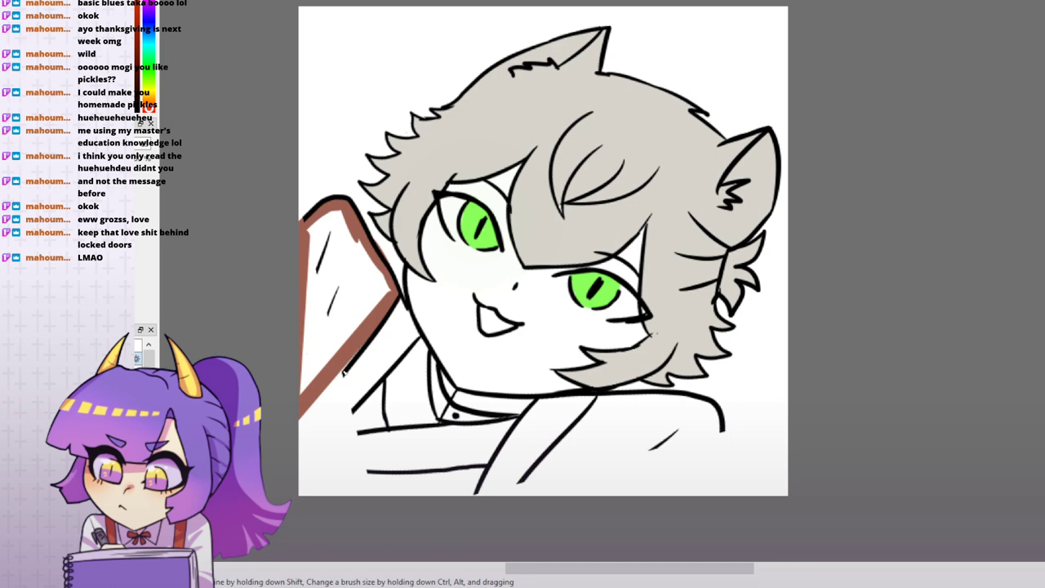
pyautogui.moveTo(344, 372); pyautogui.dragTo(299, 421)
pyautogui.moveTo(516, 428)
pyautogui.mouseDown()
pyautogui.moveTo(508, 529)
pyautogui.moveTo(601, 419)
pyautogui.moveTo(573, 457)
pyautogui.moveTo(539, 468)
pyautogui.moveTo(590, 432)
pyautogui.moveTo(561, 449)
pyautogui.moveTo(603, 402)
pyautogui.moveTo(598, 409)
pyautogui.moveTo(674, 400)
pyautogui.mouseUp()
pyautogui.hotkey('ctrl', 'z')
pyautogui.moveTo(605, 399)
pyautogui.mouseDown()
pyautogui.moveTo(715, 409)
pyautogui.moveTo(718, 494)
pyautogui.mouseUp()
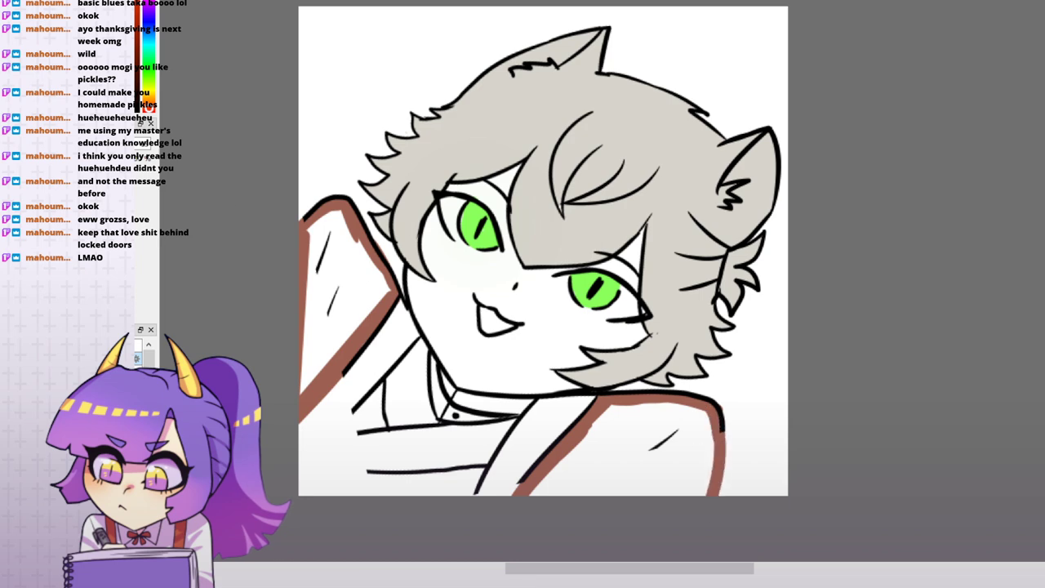
pyautogui.click(364, 288)
pyautogui.click(567, 416)
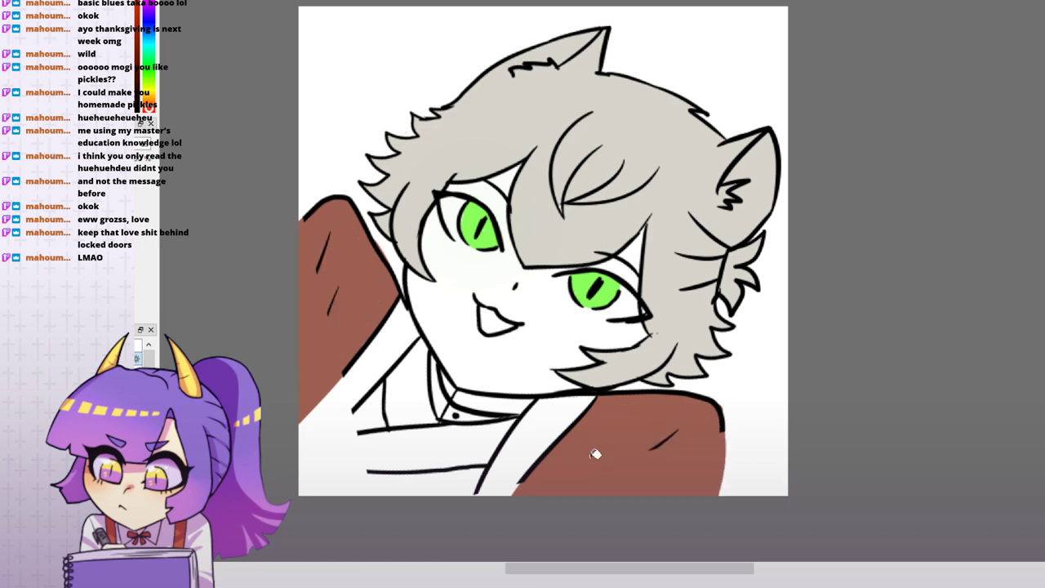
# - Fill the character's open mouth with reddish brown and touch up the color inside it
pyautogui.click(488, 316)
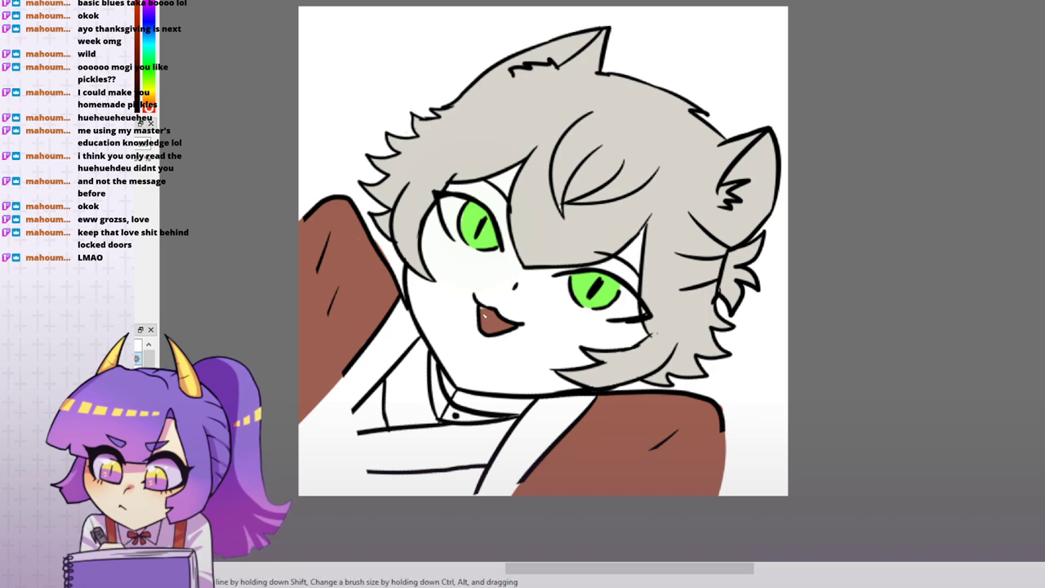
pyautogui.keyDown('alt'); pyautogui.click(500, 285); pyautogui.keyUp('alt')
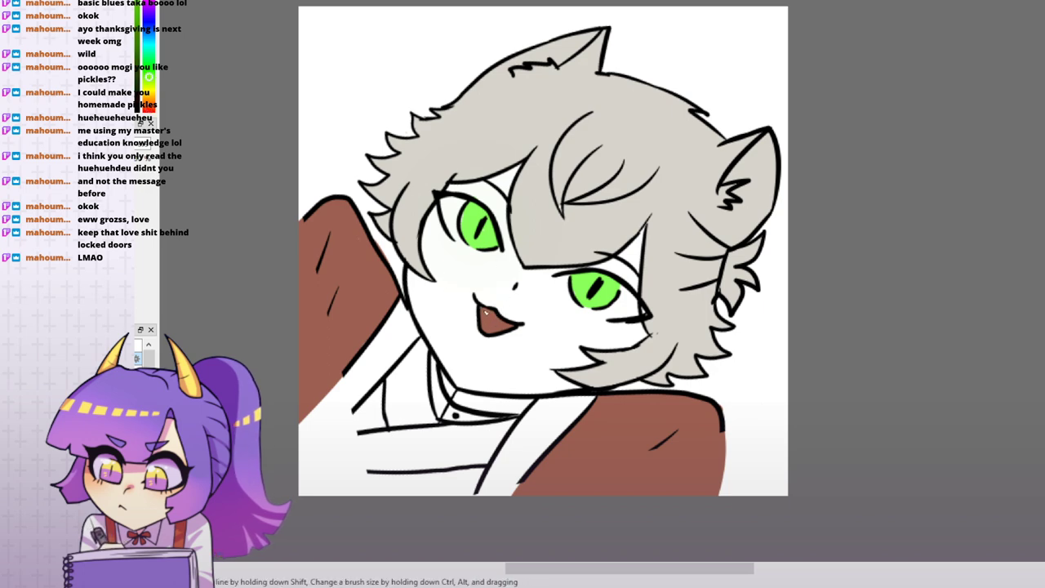
pyautogui.moveTo(485, 310); pyautogui.dragTo(506, 321)
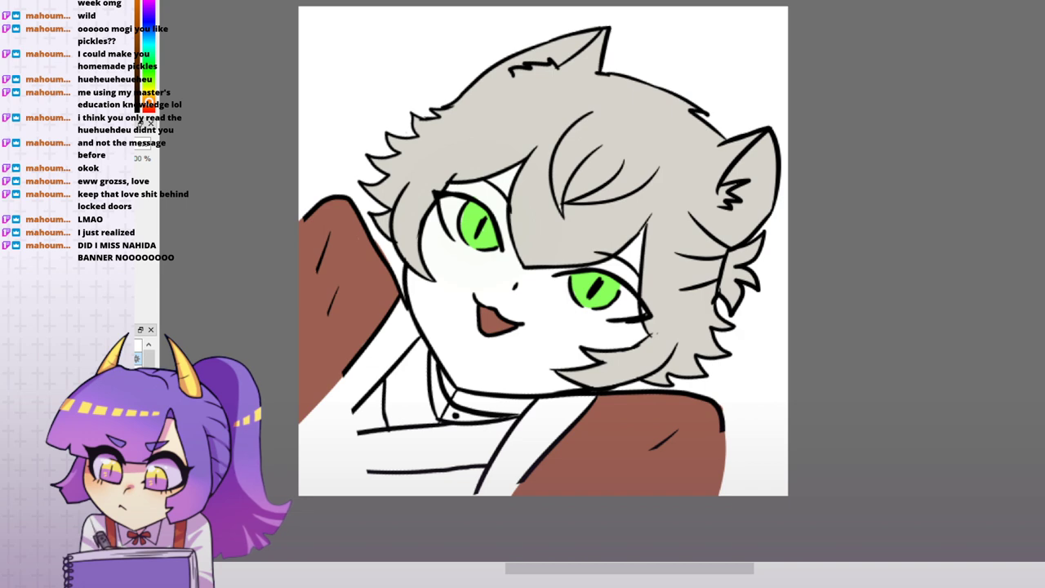
pyautogui.click(564, 303)
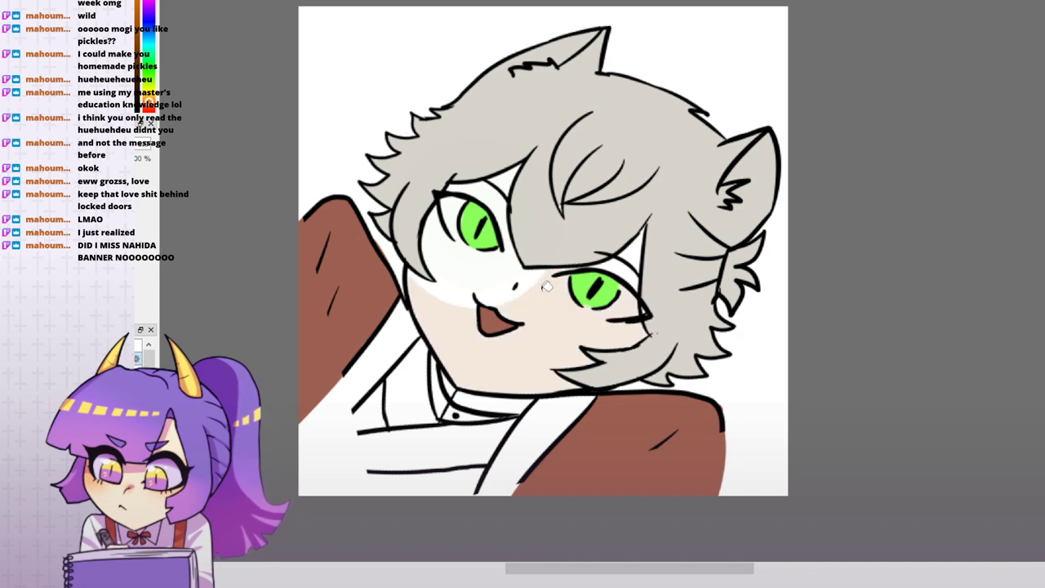
pyautogui.hotkey('ctrl', 'z')
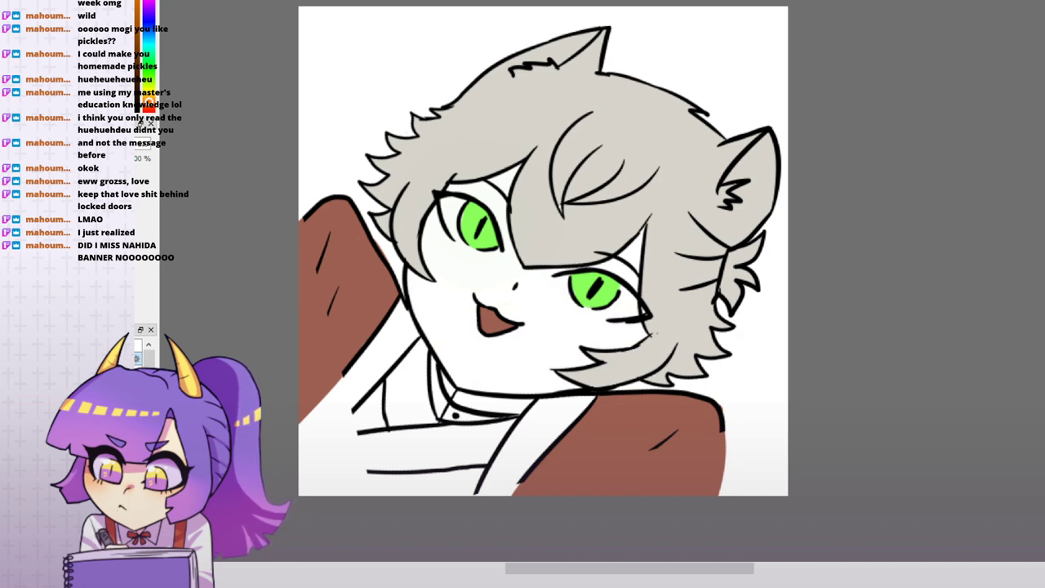
pyautogui.moveTo(727, 328); pyautogui.dragTo(732, 250)
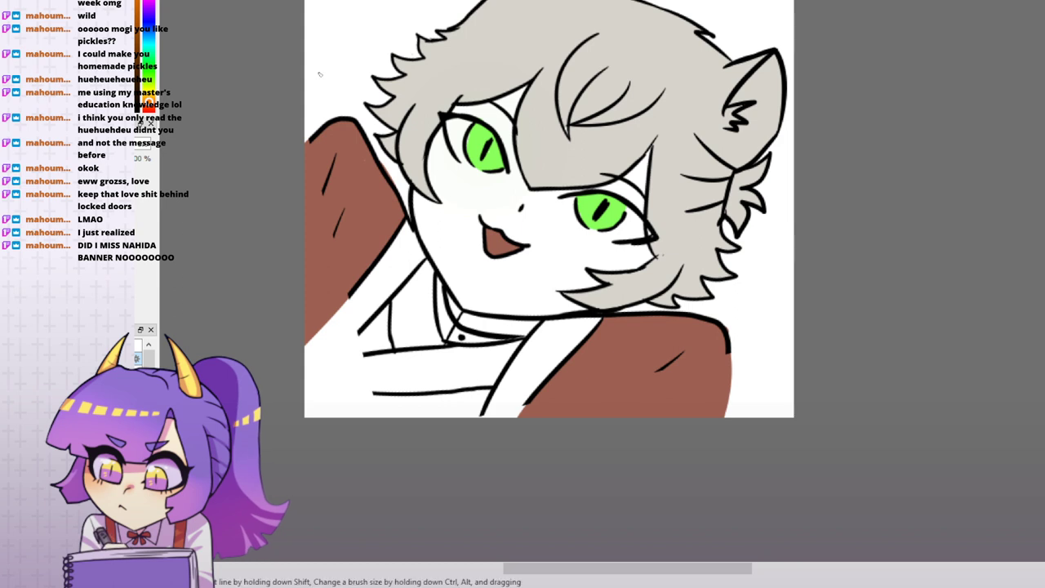
pyautogui.moveTo(659, 256); pyautogui.dragTo(590, 329)
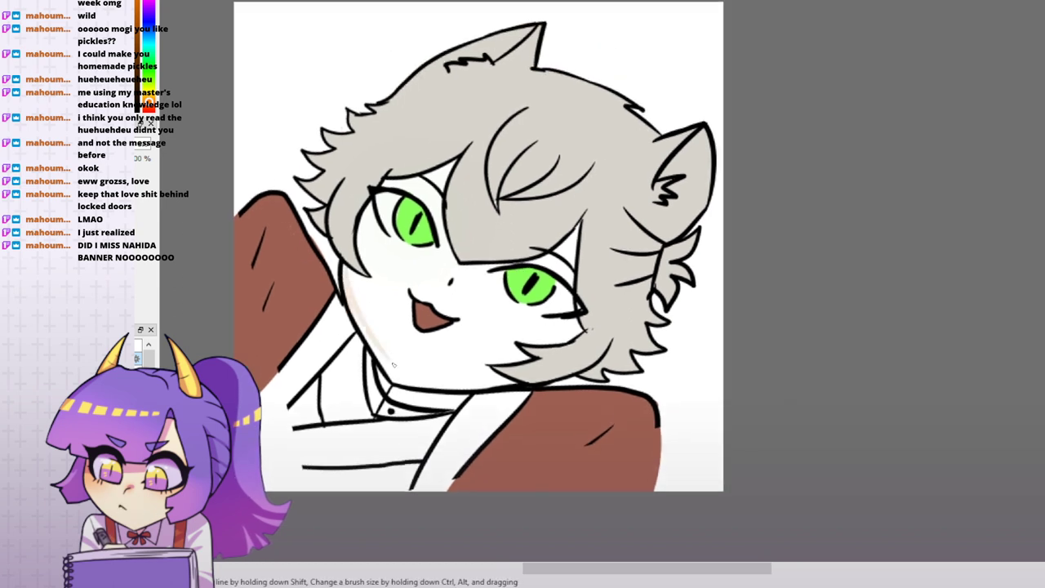
pyautogui.moveTo(355, 316)
pyautogui.mouseDown()
pyautogui.moveTo(395, 381)
pyautogui.moveTo(391, 369)
pyautogui.moveTo(398, 382)
pyautogui.moveTo(477, 394)
pyautogui.moveTo(459, 389)
pyautogui.moveTo(487, 385)
pyautogui.mouseUp()
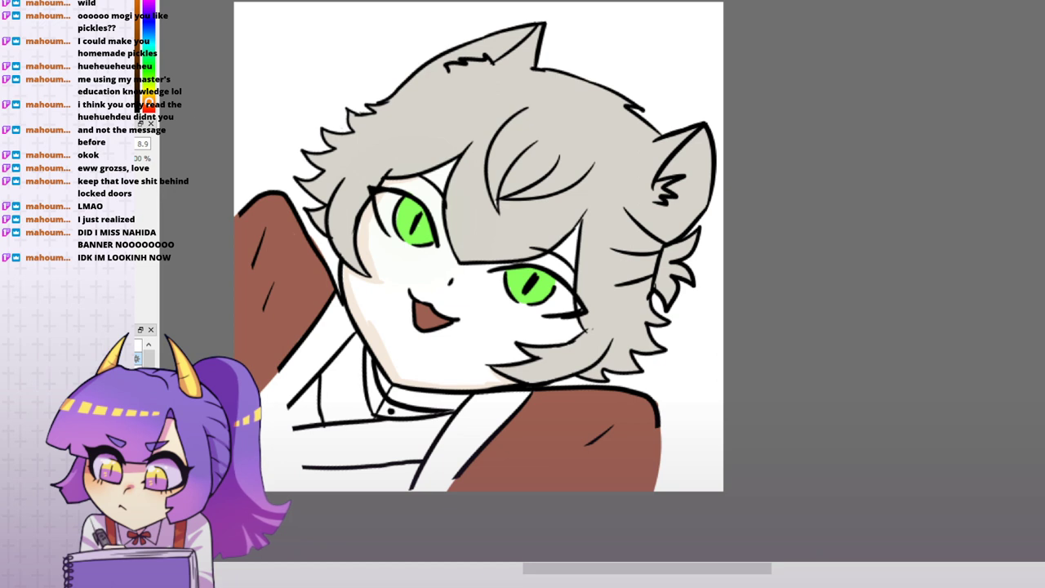
pyautogui.click(500, 294)
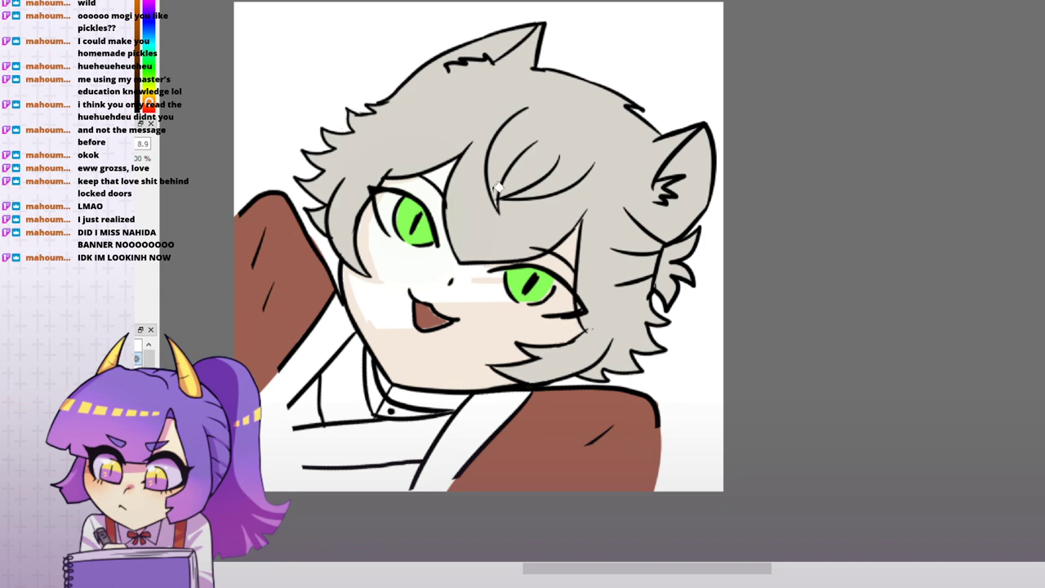
pyautogui.hotkey('ctrl', 'z')
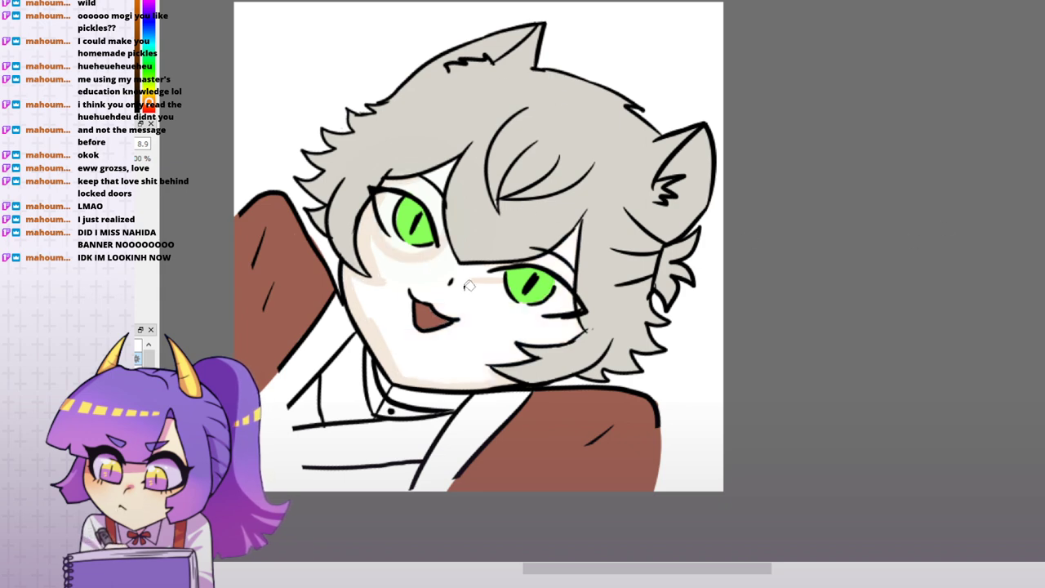
pyautogui.click(434, 266)
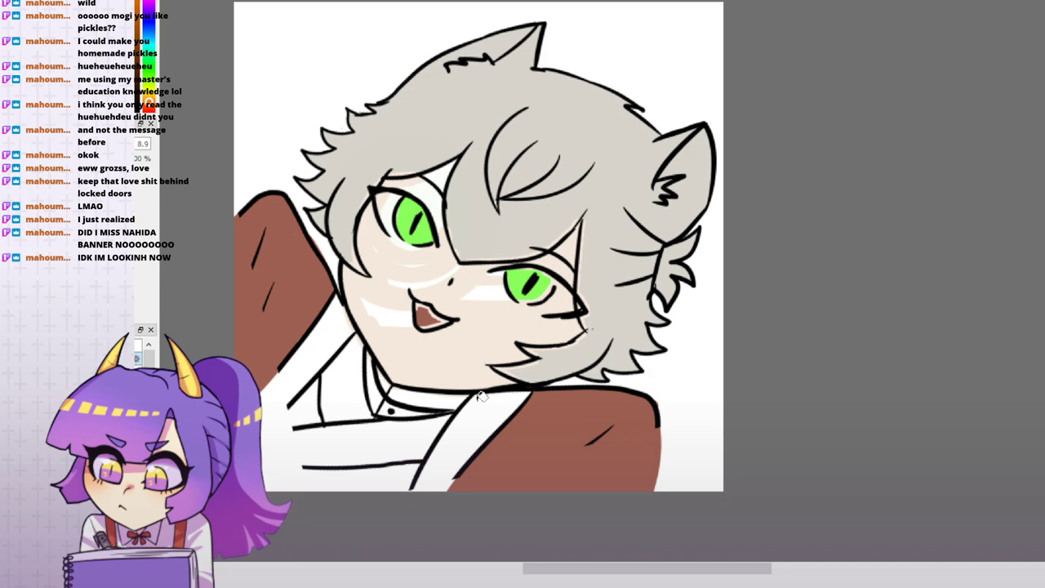
pyautogui.hotkey('ctrl', 'z')
pyautogui.hotkey('ctrl', 'z')
pyautogui.hotkey('ctrl', 'z')
pyautogui.hotkey('ctrl', 'z')
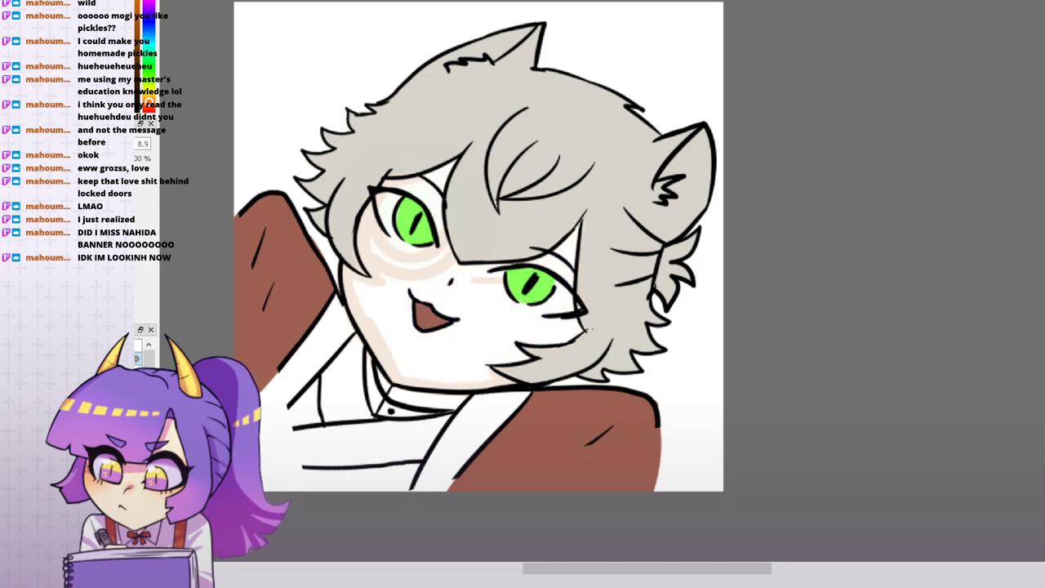
pyautogui.hotkey('ctrl', 'z')
pyautogui.hotkey('ctrl', 'z')
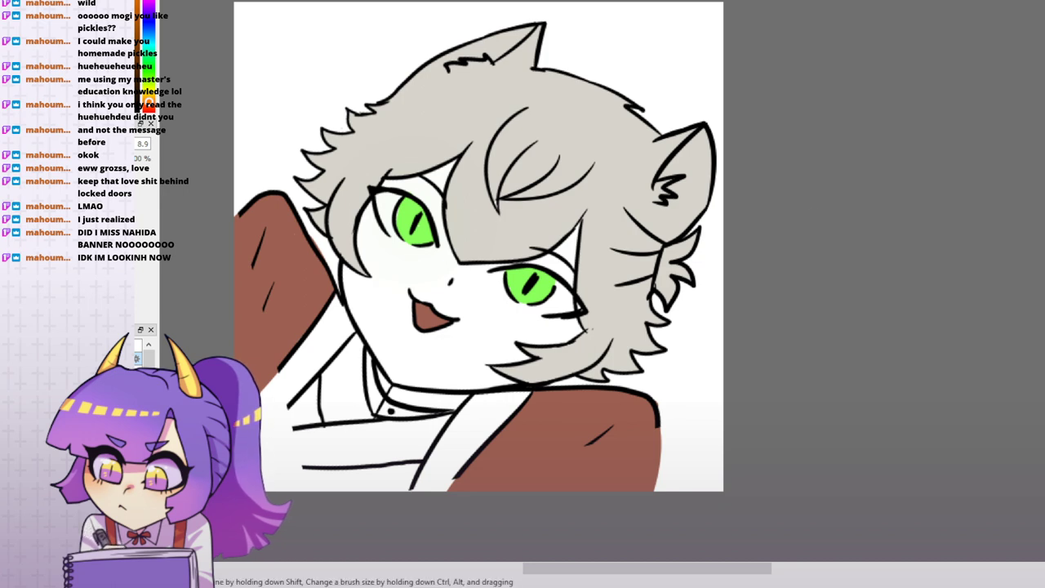
# - Outline the inner edges of the face in pale beige skin color and fill the whole face with it
pyautogui.press('e')
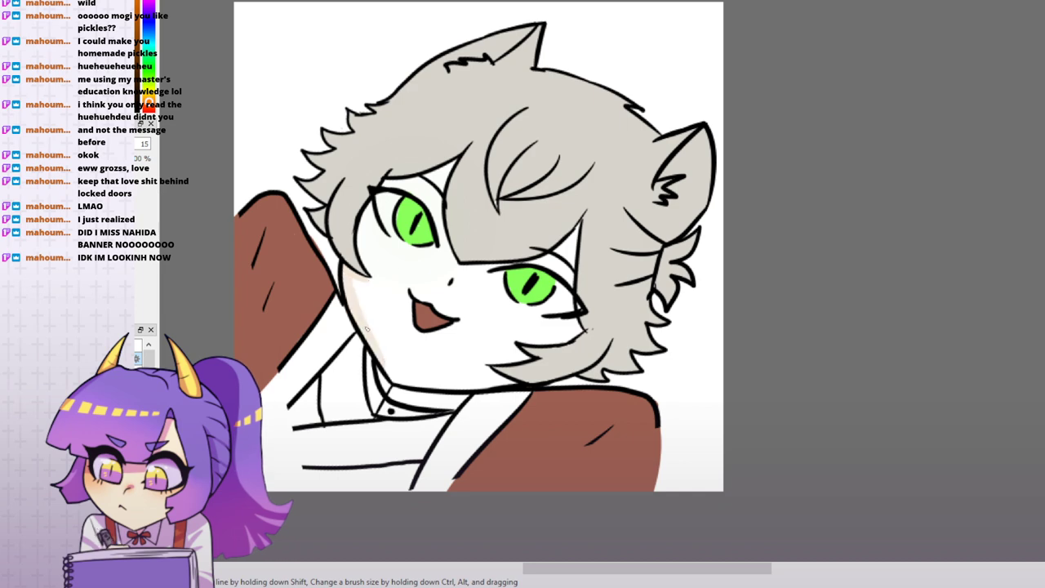
pyautogui.moveTo(440, 389); pyautogui.dragTo(495, 380)
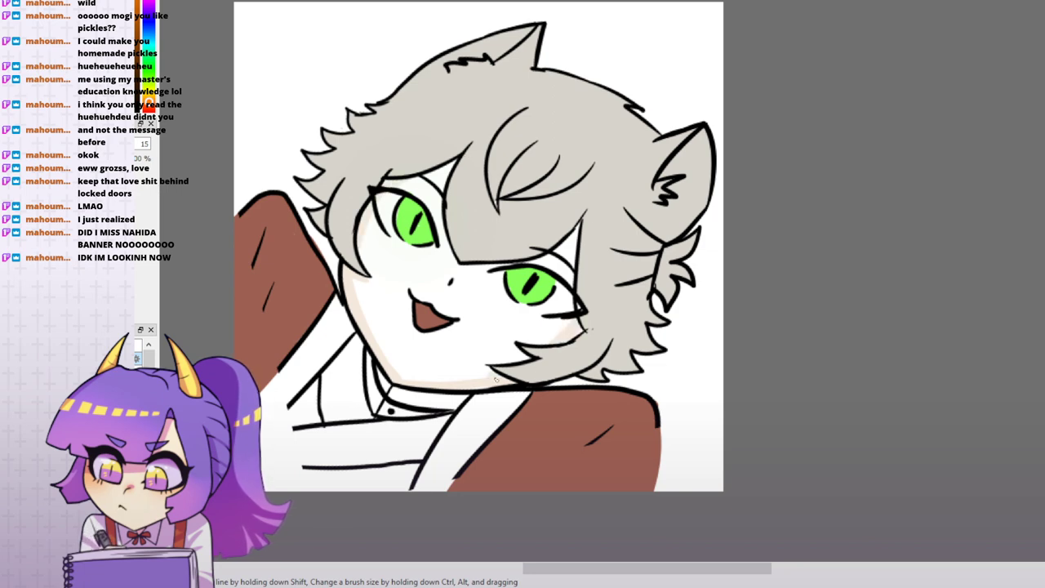
pyautogui.click(478, 284)
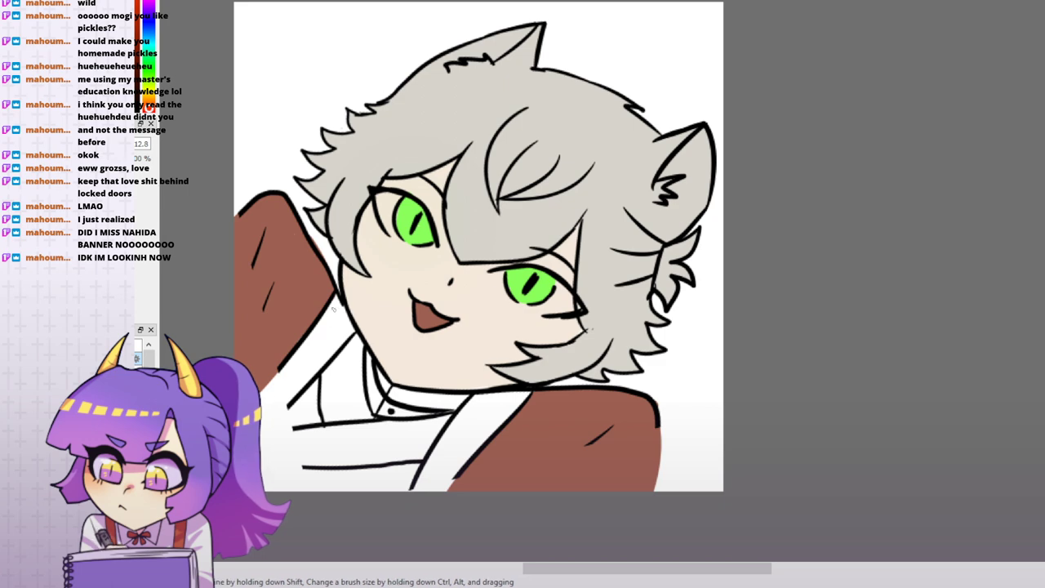
# - Paint both lapel strips beside the reddish-brown shoulder sections in light salmon pink
pyautogui.moveTo(334, 302); pyautogui.dragTo(265, 396)
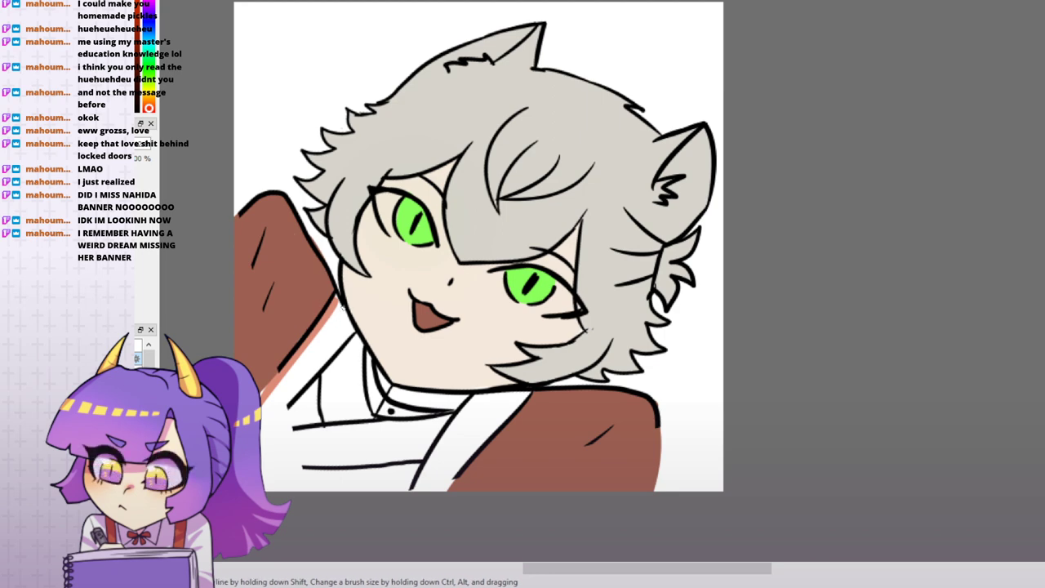
pyautogui.moveTo(333, 303); pyautogui.dragTo(278, 393)
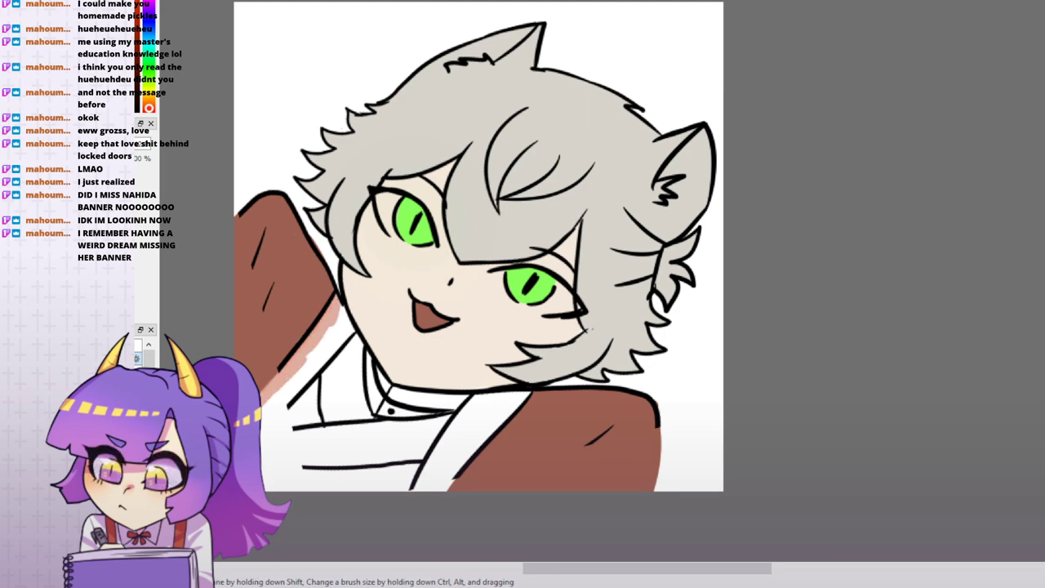
pyautogui.moveTo(325, 361); pyautogui.dragTo(265, 428)
pyautogui.moveTo(315, 364)
pyautogui.mouseDown()
pyautogui.moveTo(346, 335)
pyautogui.moveTo(341, 310)
pyautogui.moveTo(338, 327)
pyautogui.mouseUp()
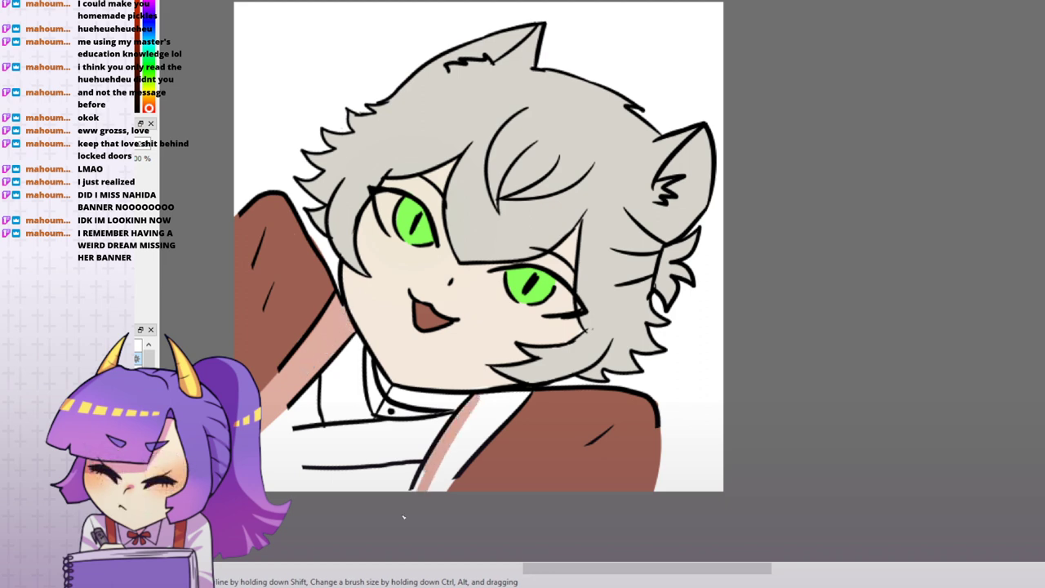
pyautogui.moveTo(454, 478); pyautogui.dragTo(475, 429)
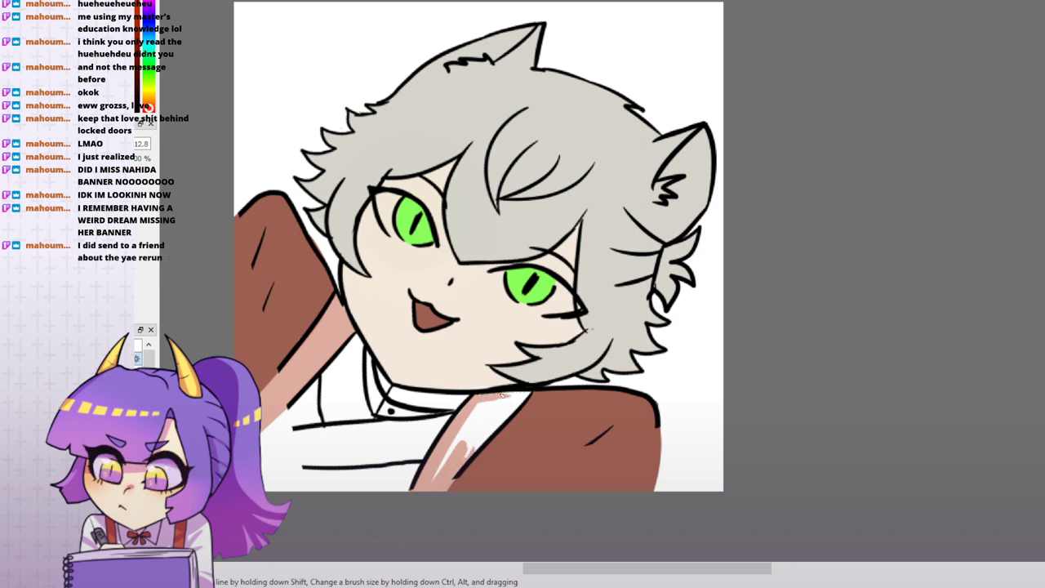
pyautogui.moveTo(527, 395)
pyautogui.mouseDown()
pyautogui.moveTo(465, 463)
pyautogui.moveTo(514, 396)
pyautogui.moveTo(489, 406)
pyautogui.mouseUp()
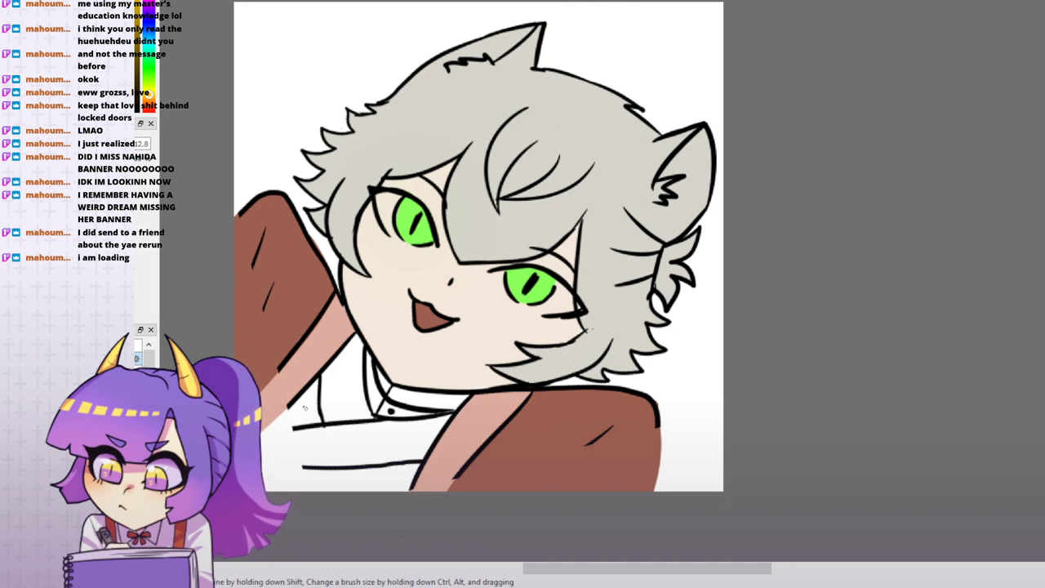
# - Fill the collar and shirt with light gray, and color the side gap and the lowest chest strip dark charcoal
pyautogui.click(357, 387)
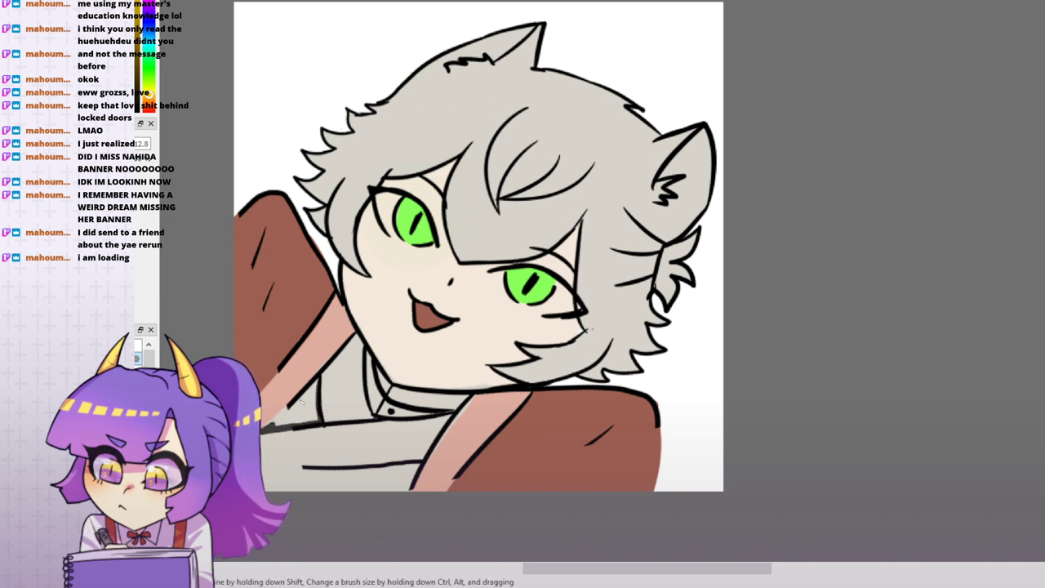
pyautogui.moveTo(270, 422)
pyautogui.mouseDown()
pyautogui.moveTo(298, 399)
pyautogui.moveTo(266, 428)
pyautogui.moveTo(312, 425)
pyautogui.moveTo(319, 381)
pyautogui.moveTo(297, 420)
pyautogui.mouseUp()
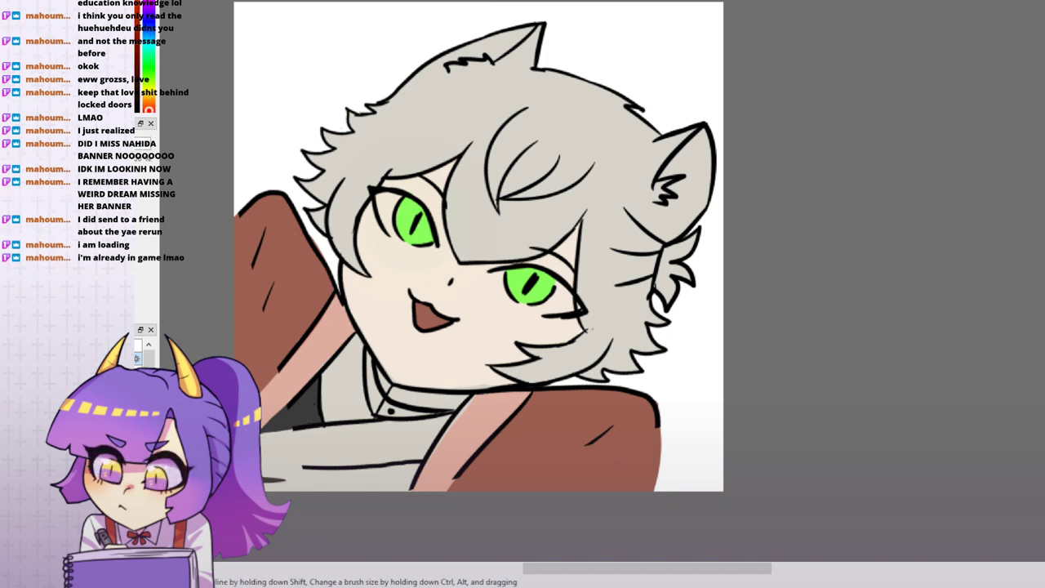
pyautogui.moveTo(261, 469); pyautogui.dragTo(418, 468)
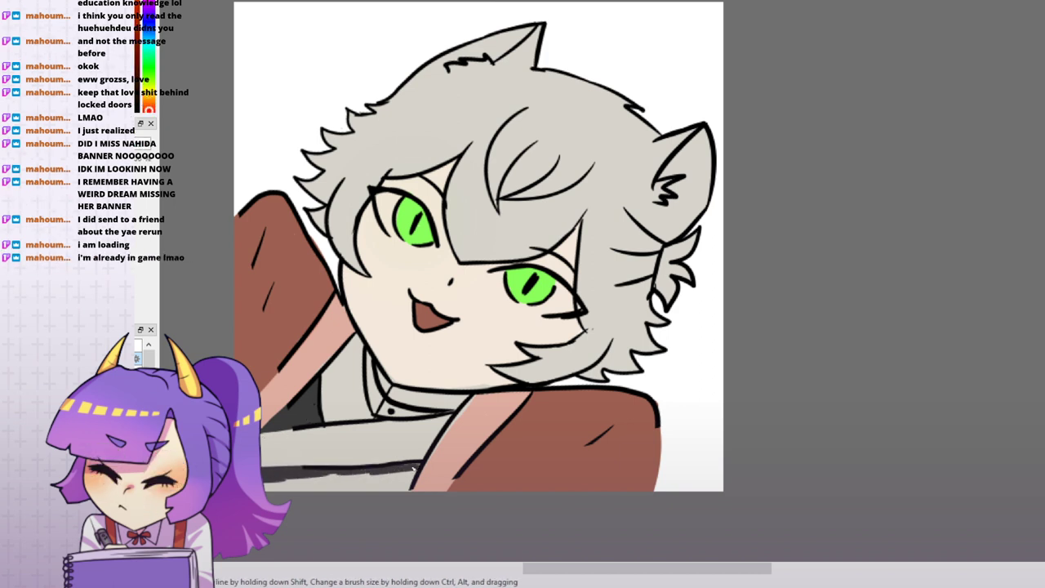
pyautogui.press('g')
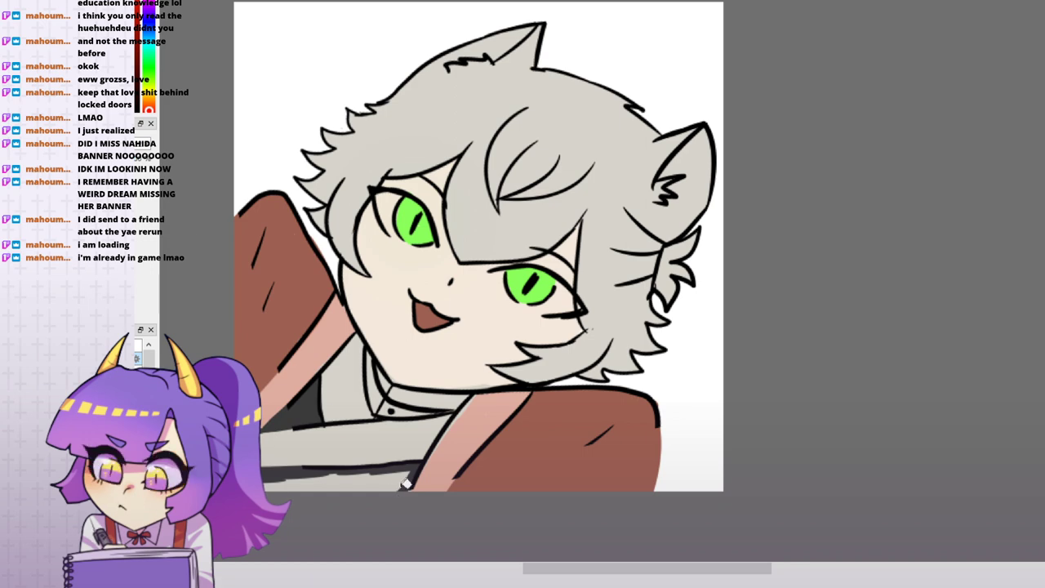
pyautogui.click(377, 483)
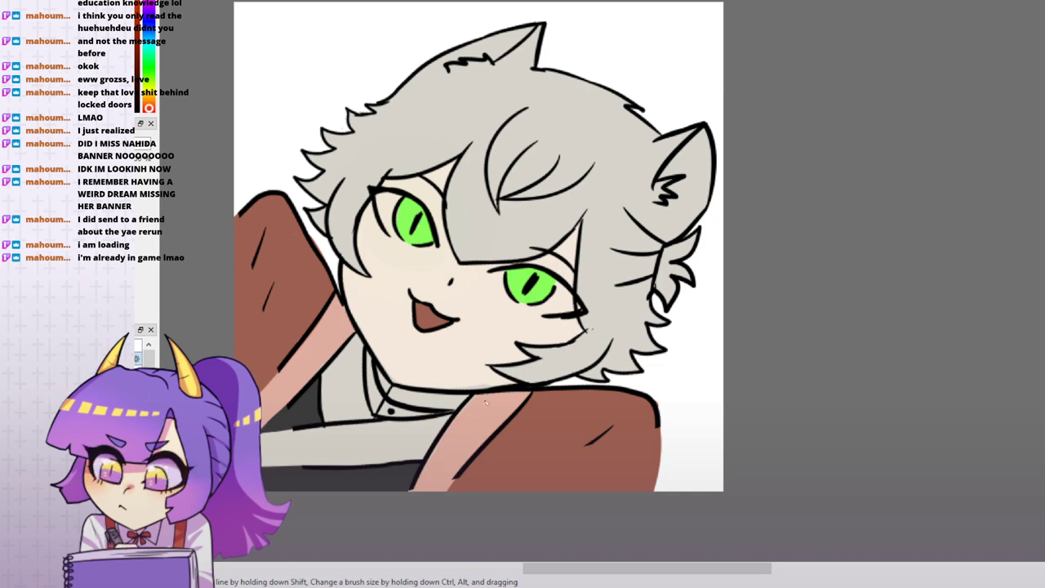
# - Select only the gray hair and ear area, leaving out the face, clothes and background
pyautogui.scroll(1, 508, 438)
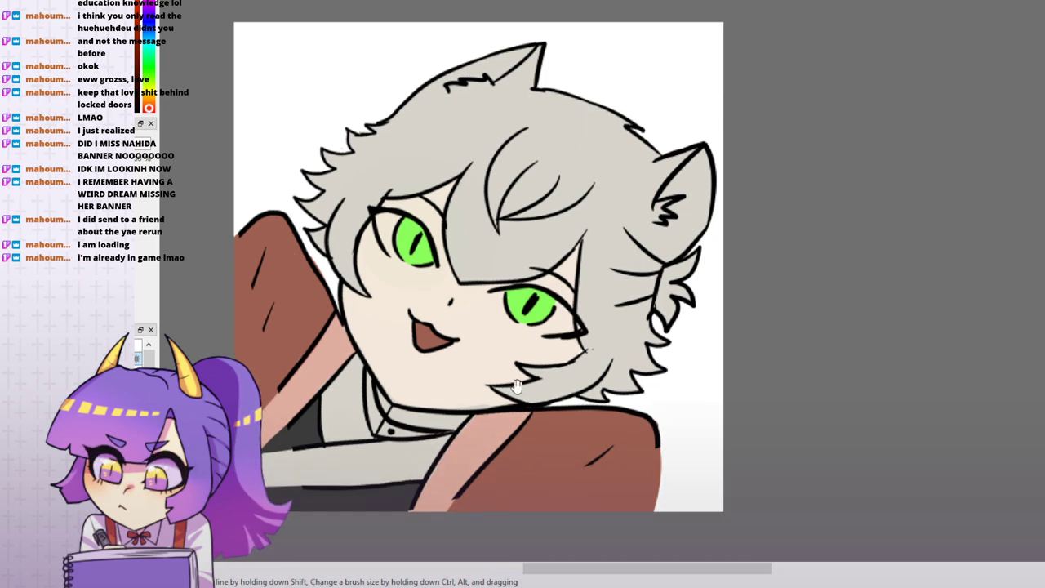
pyautogui.click(462, 152)
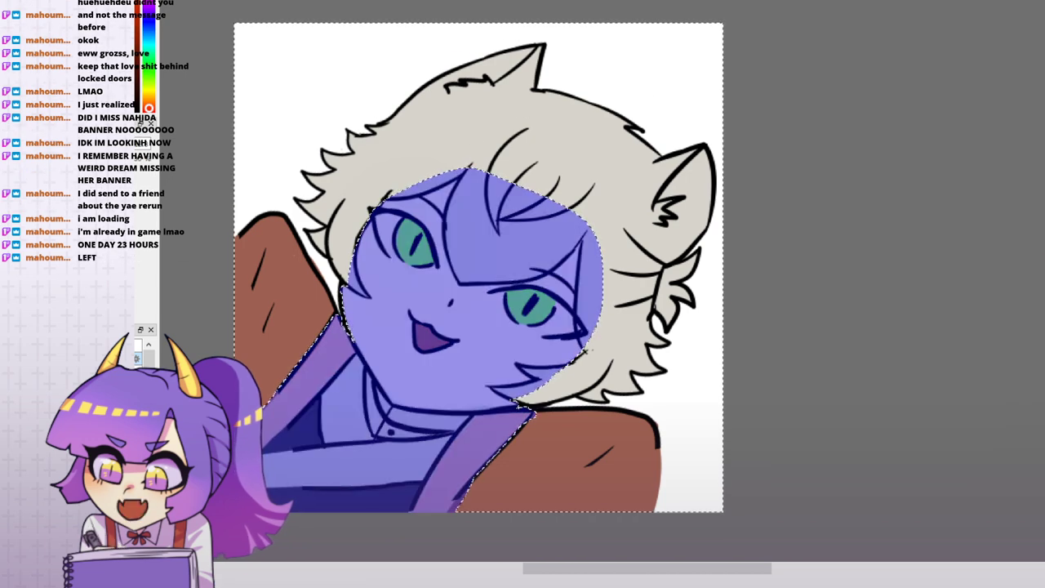
pyautogui.hotkey('ctrl', 'd')
pyautogui.hotkey('ctrl', 'z')
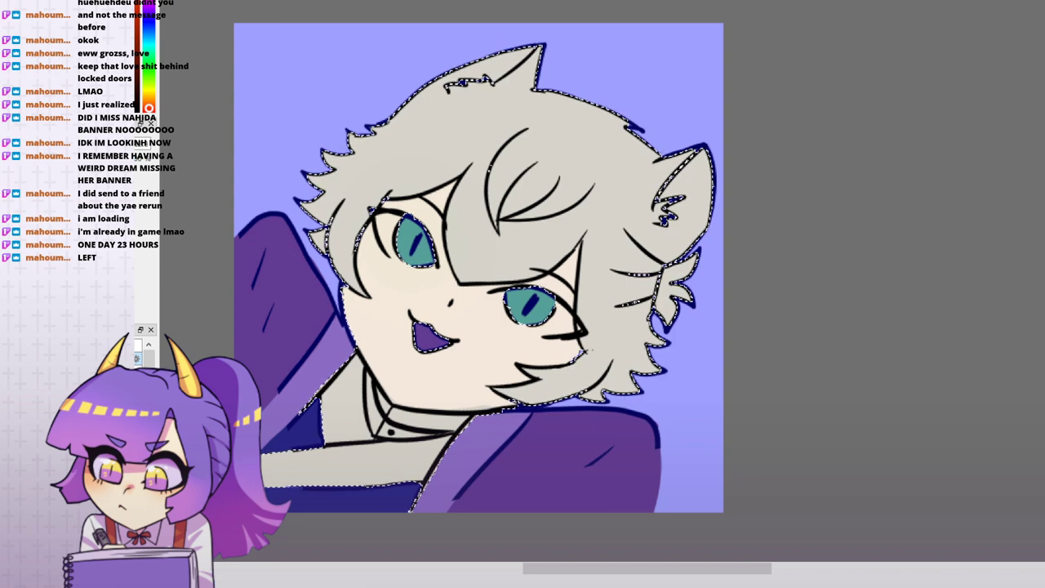
pyautogui.click(603, 162)
pyautogui.click(604, 162)
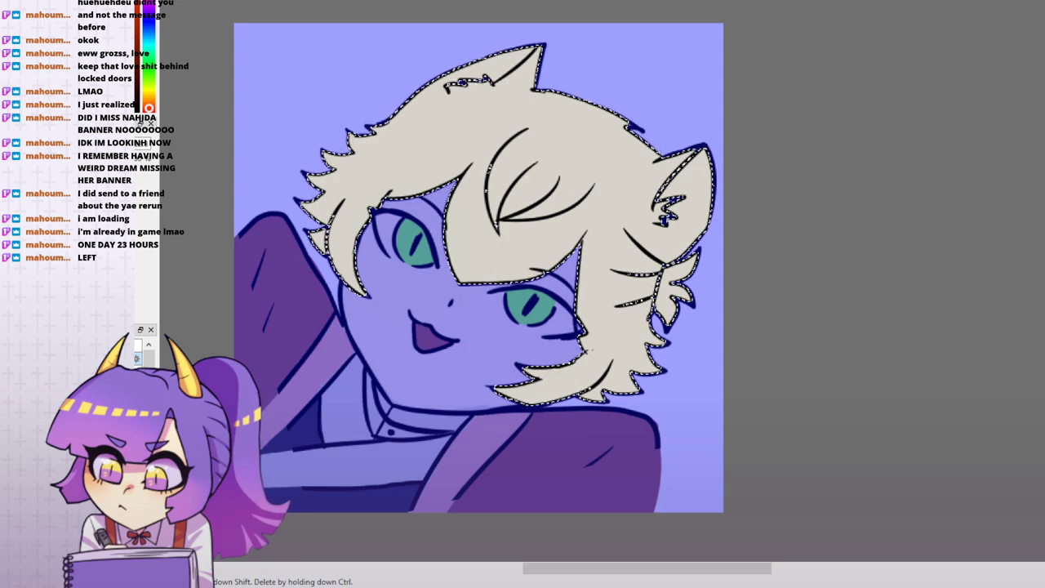
pyautogui.hotkey('ctrl', 'd')
pyautogui.hotkey('ctrl', 'z')
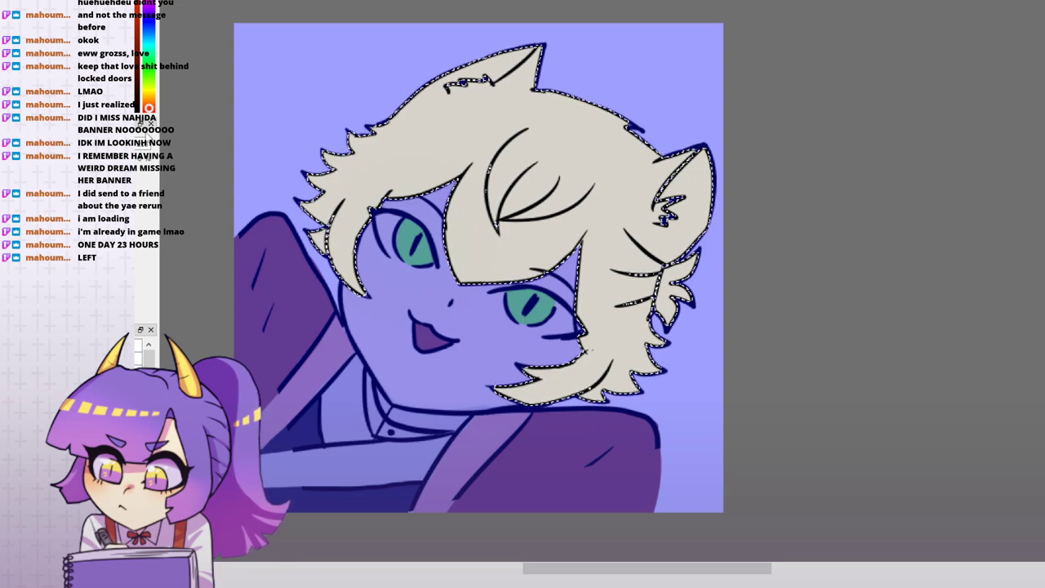
# - Shade the spiky hair tips on both sides with soft dark brown inside the selection, and clear the selection
pyautogui.moveTo(605, 268)
pyautogui.mouseDown()
pyautogui.moveTo(621, 268)
pyautogui.moveTo(589, 268)
pyautogui.mouseUp()
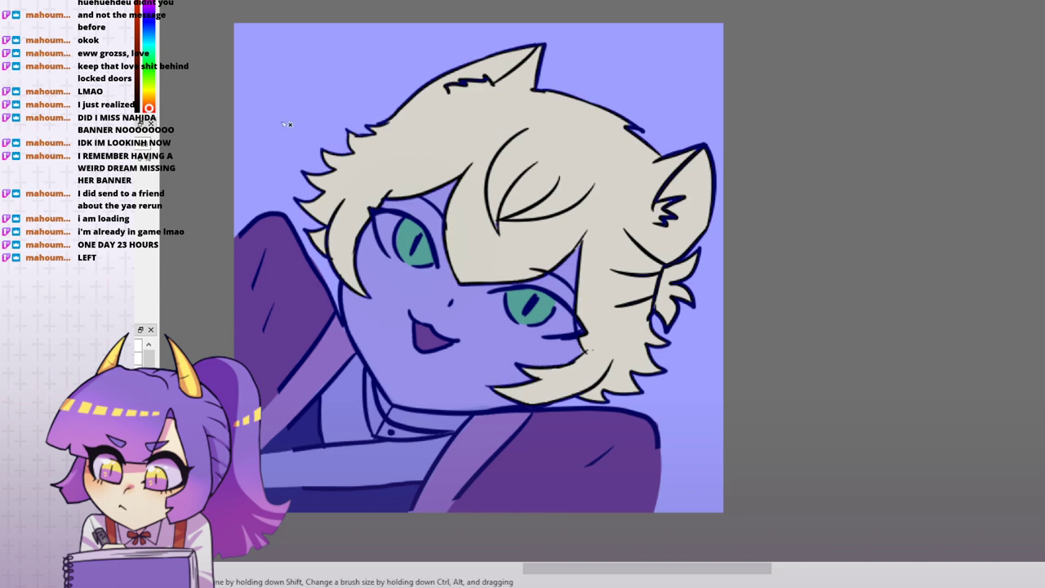
pyautogui.moveTo(289, 123)
pyautogui.mouseDown()
pyautogui.moveTo(297, 256)
pyautogui.moveTo(300, 180)
pyautogui.moveTo(286, 210)
pyautogui.moveTo(340, 129)
pyautogui.mouseUp()
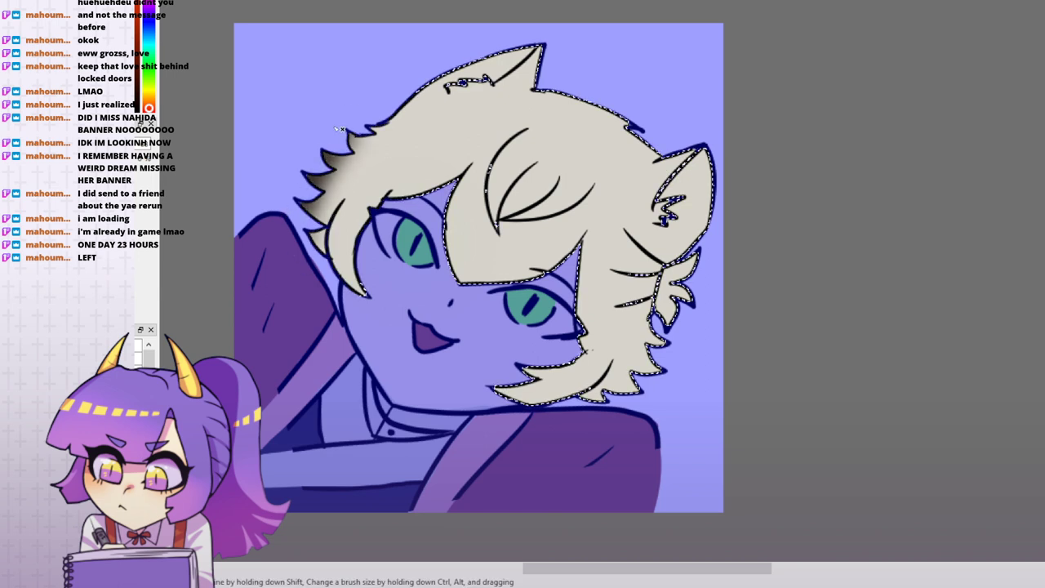
pyautogui.moveTo(692, 224)
pyautogui.mouseDown()
pyautogui.moveTo(672, 394)
pyautogui.moveTo(683, 282)
pyautogui.moveTo(677, 318)
pyautogui.moveTo(637, 368)
pyautogui.moveTo(653, 398)
pyautogui.mouseUp()
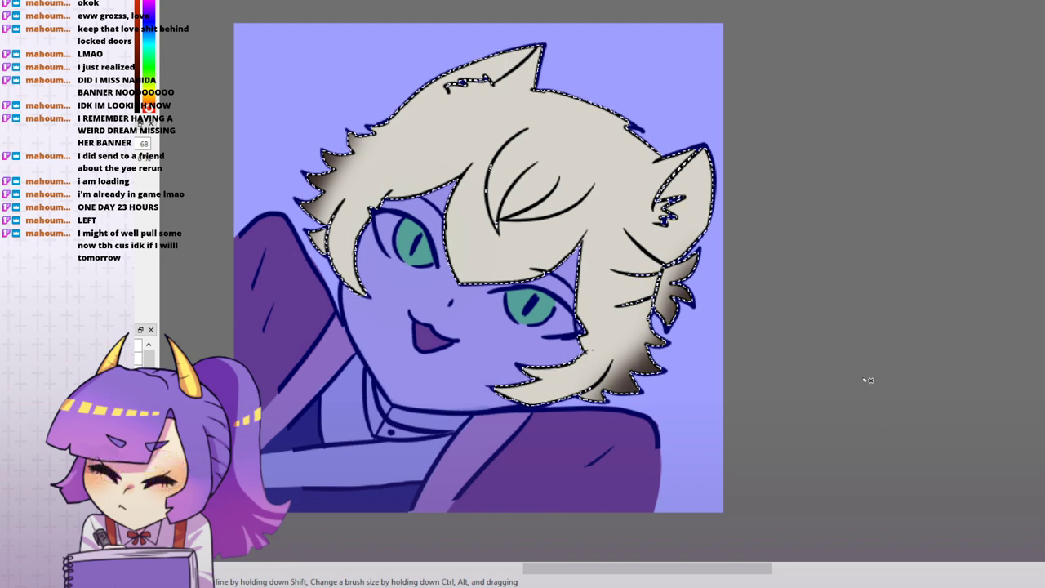
pyautogui.hotkey('ctrl', 'd')
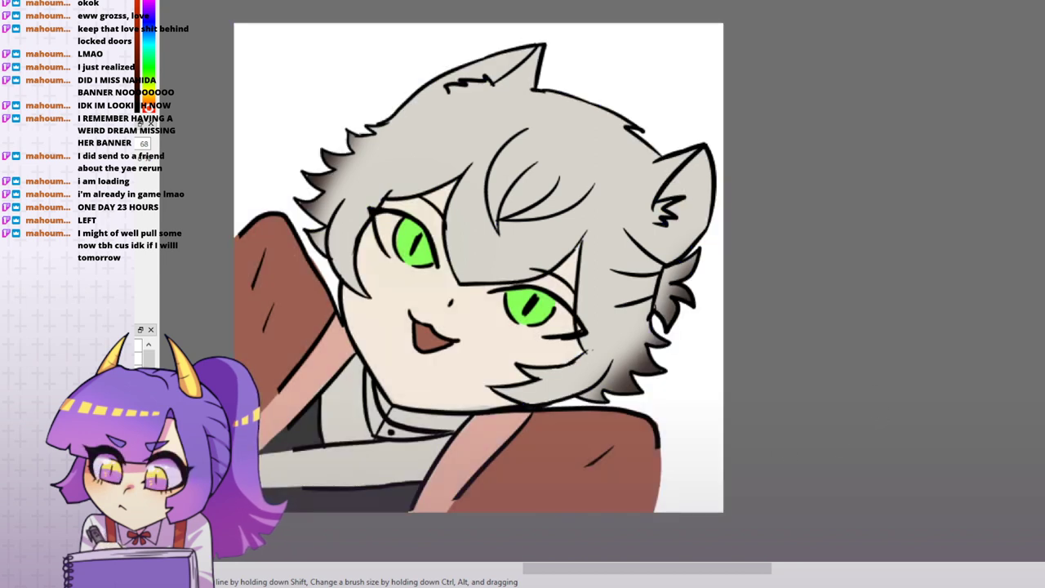
# - Draw a long pointed hair lock hanging beside the jaw over the pink lapel, and fill it light gray
pyautogui.press('p')
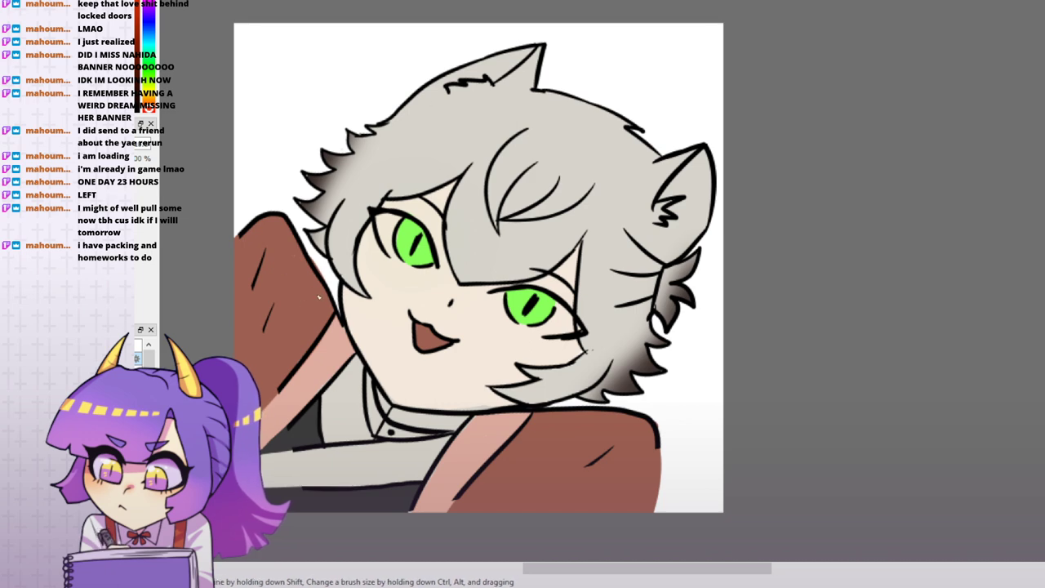
pyautogui.moveTo(327, 296); pyautogui.dragTo(270, 385)
pyautogui.hotkey('ctrl', 'z')
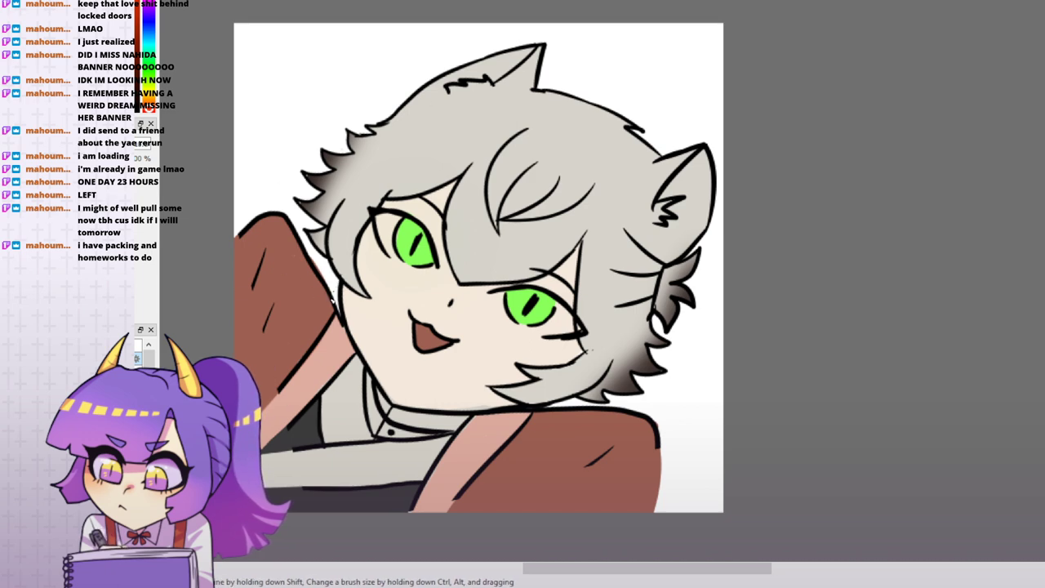
pyautogui.moveTo(333, 305)
pyautogui.mouseDown()
pyautogui.moveTo(314, 328)
pyautogui.moveTo(294, 431)
pyautogui.moveTo(284, 432)
pyautogui.moveTo(301, 388)
pyautogui.moveTo(302, 403)
pyautogui.moveTo(343, 328)
pyautogui.mouseUp()
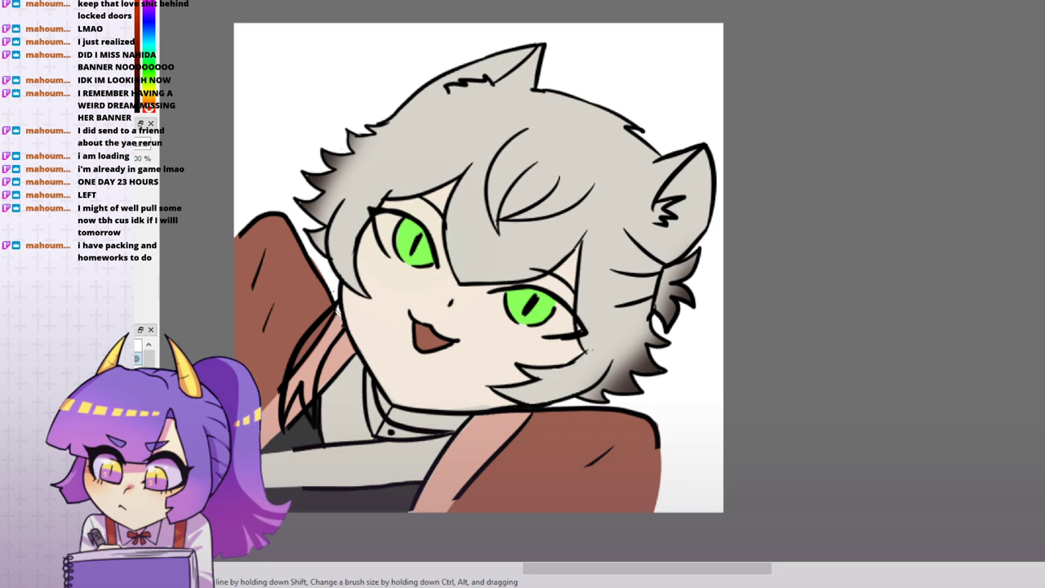
pyautogui.moveTo(307, 353); pyautogui.dragTo(291, 380)
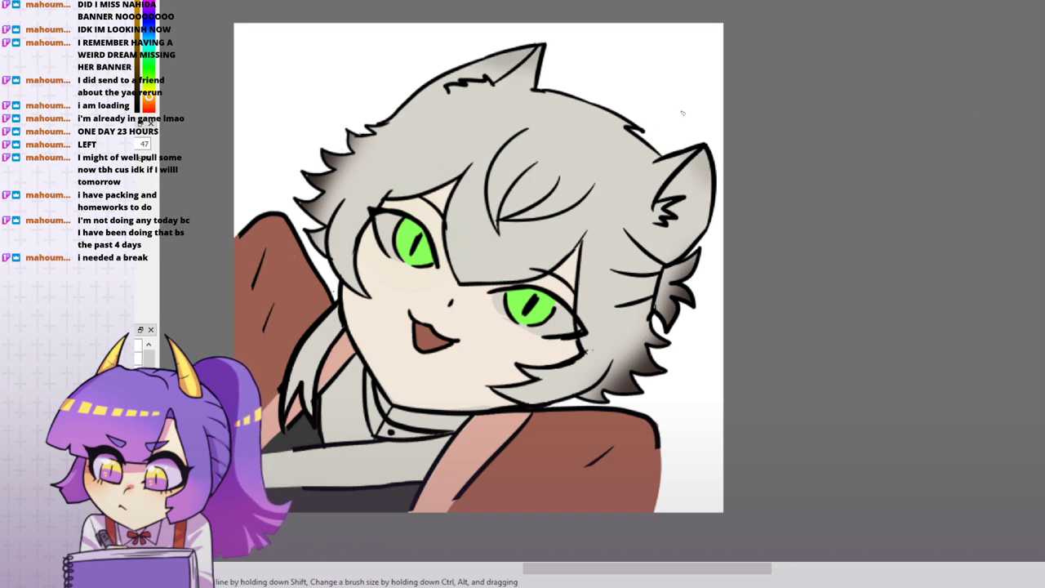
# - Softly darken the shirt and the reddish-brown shoulder sections with the brush enlarged to 172
pyautogui.press(']')
pyautogui.press(']')
pyautogui.press(']')
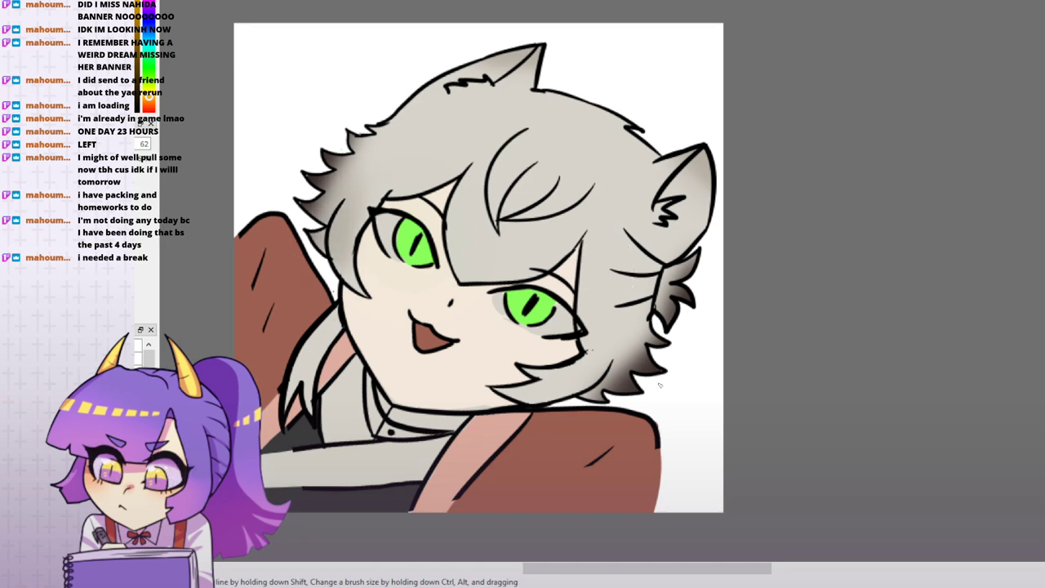
pyautogui.scroll(-1, 235, 493)
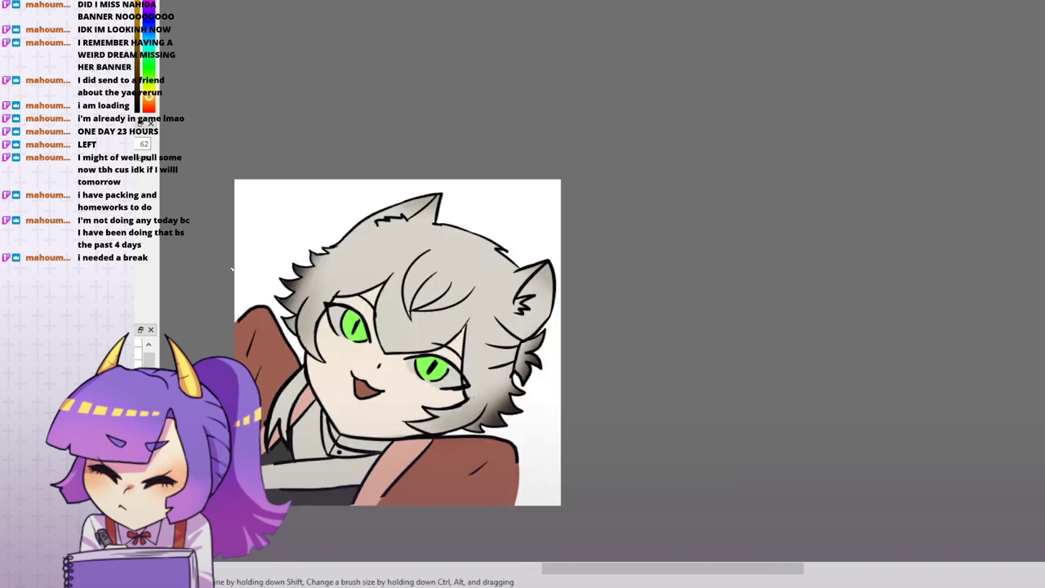
pyautogui.keyDown('ctrl'); pyautogui.keyDown('alt'); pyautogui.moveTo(605, 267); pyautogui.dragTo(668, 267); pyautogui.keyUp('alt'); pyautogui.keyUp('ctrl')
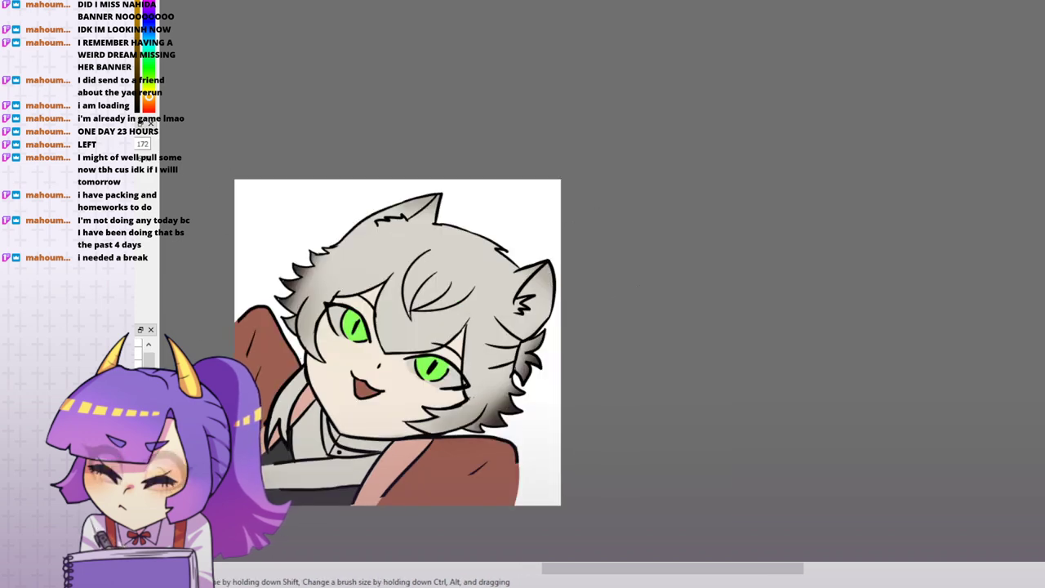
pyautogui.moveTo(353, 481); pyautogui.dragTo(374, 500)
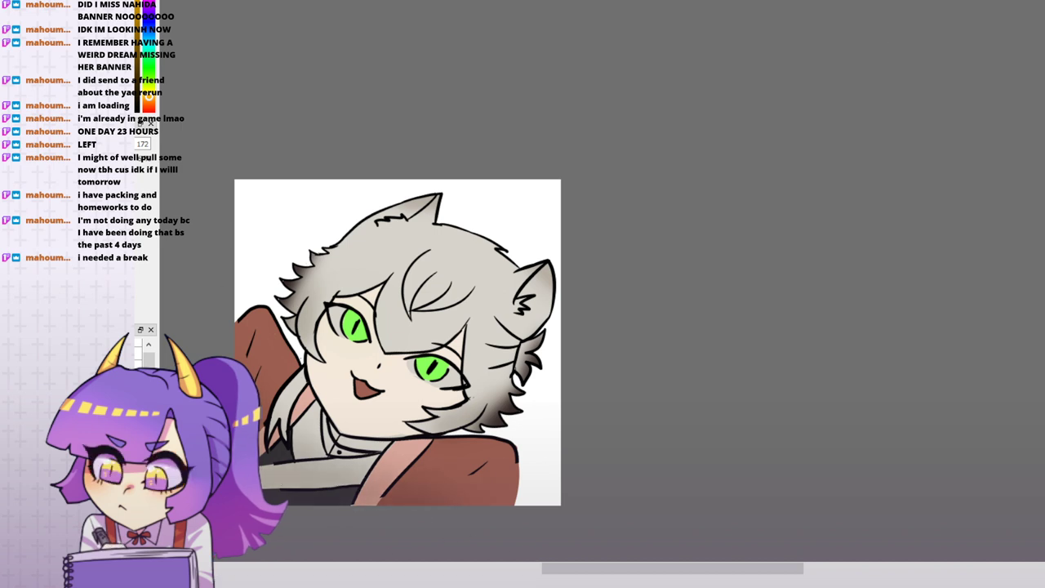
# - Paint a reddish-brown shadow of brush size 17 along the tilted cat's lower cheek and chin, and clip it to the layer below
pyautogui.scroll(1, 471, 268)
pyautogui.moveTo(717, 197)
pyautogui.mouseDown()
pyautogui.moveTo(751, 163)
pyautogui.moveTo(779, 163)
pyautogui.mouseUp()
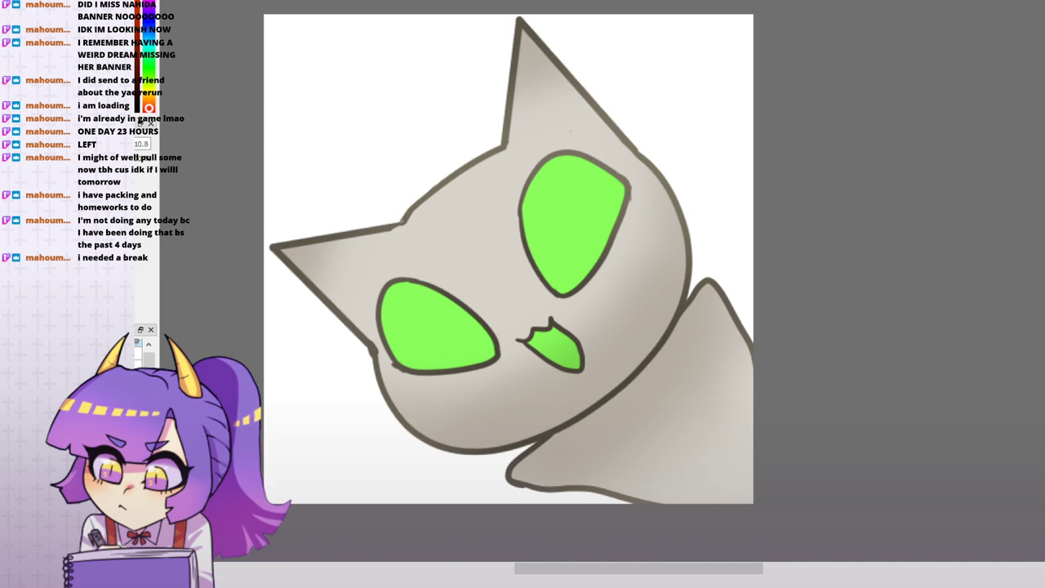
pyautogui.moveTo(372, 378)
pyautogui.mouseDown()
pyautogui.moveTo(410, 414)
pyautogui.moveTo(522, 454)
pyautogui.mouseUp()
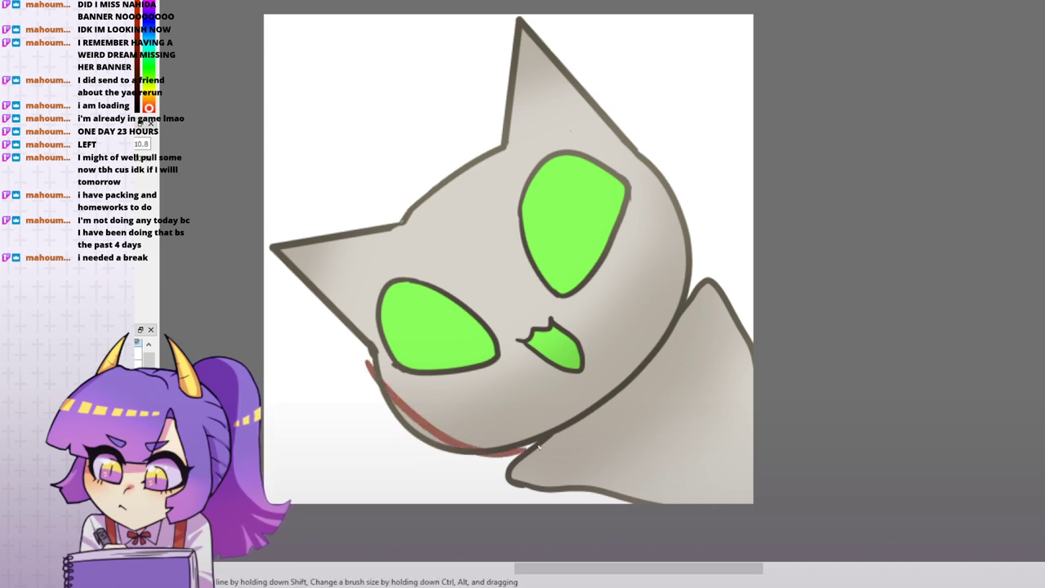
pyautogui.hotkey('ctrl', 'z')
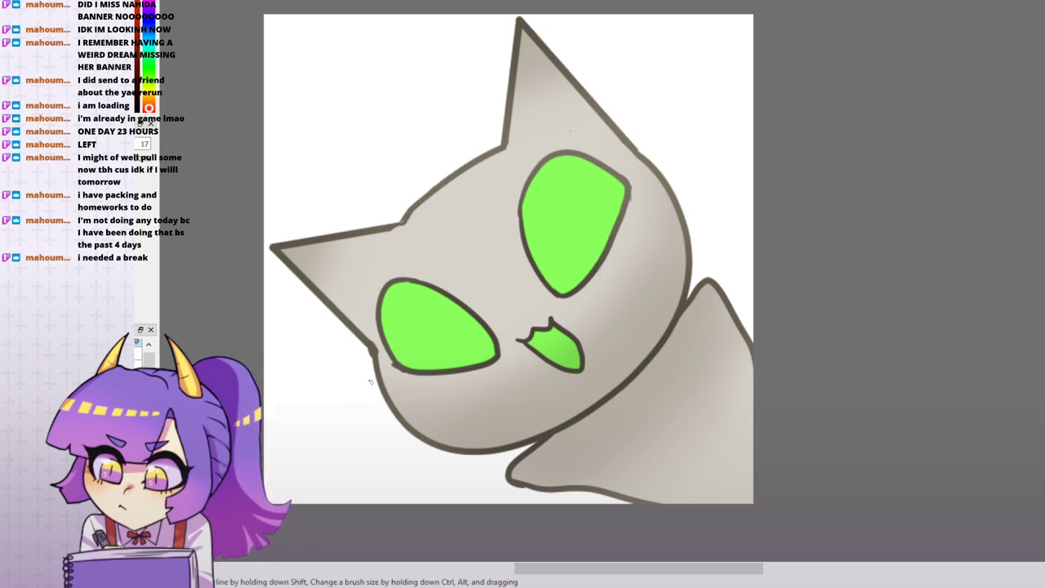
pyautogui.moveTo(378, 364)
pyautogui.mouseDown()
pyautogui.moveTo(421, 421)
pyautogui.moveTo(512, 445)
pyautogui.mouseUp()
pyautogui.hotkey('ctrl', 'z')
pyautogui.moveTo(373, 357)
pyautogui.mouseDown()
pyautogui.moveTo(454, 451)
pyautogui.moveTo(522, 455)
pyautogui.mouseUp()
pyautogui.moveTo(378, 398)
pyautogui.mouseDown()
pyautogui.moveTo(482, 442)
pyautogui.moveTo(530, 441)
pyautogui.mouseUp()
pyautogui.moveTo(374, 372)
pyautogui.mouseDown()
pyautogui.moveTo(522, 441)
pyautogui.moveTo(564, 435)
pyautogui.mouseUp()
pyautogui.hotkey('ctrl', 'alt', 'g')
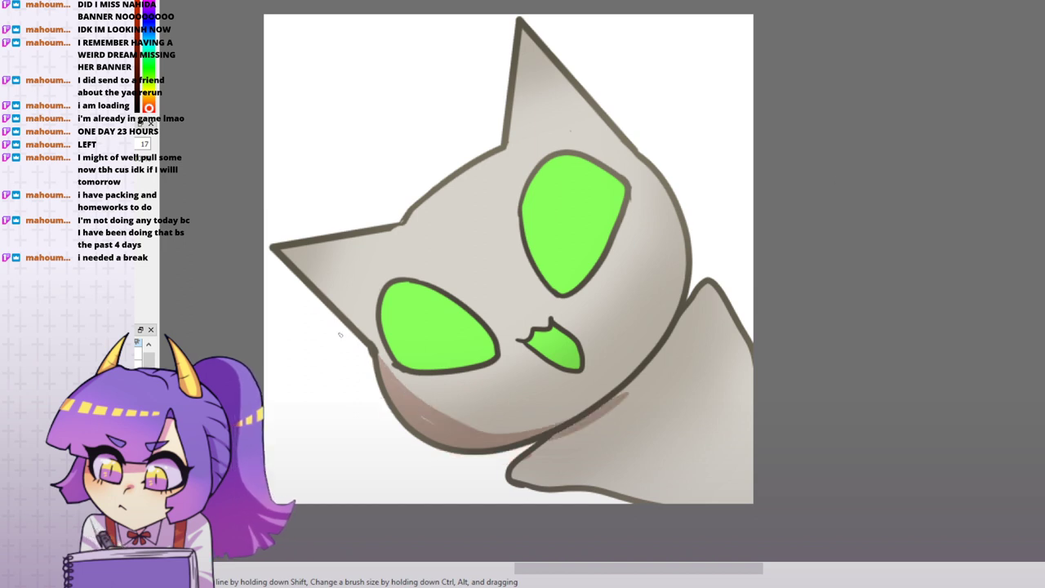
# - Shade the outer edges of both cat ears, and the body beneath the head and along the back, in transparent brown
pyautogui.moveTo(282, 251); pyautogui.dragTo(378, 349)
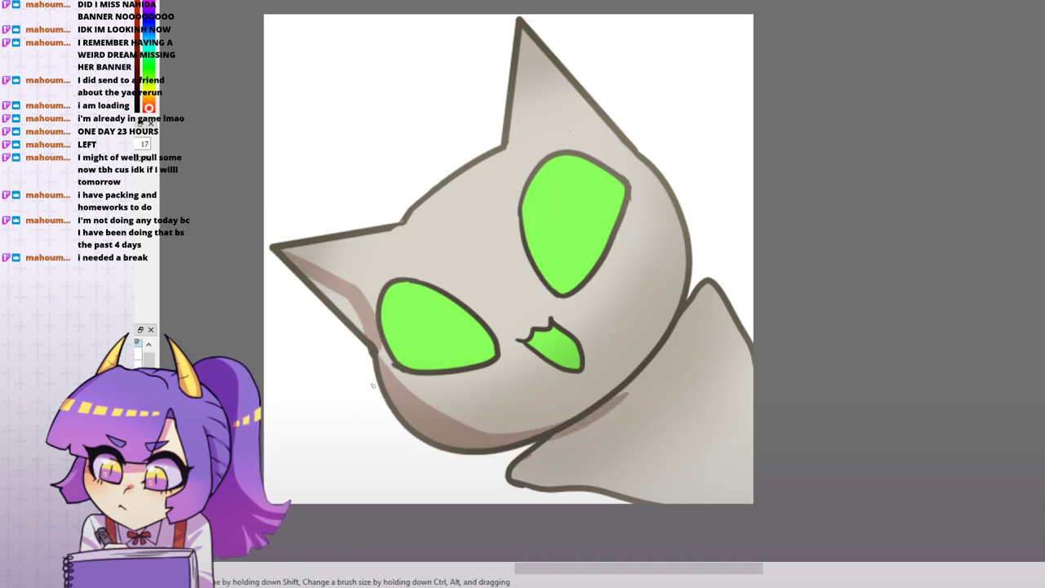
pyautogui.moveTo(309, 278); pyautogui.dragTo(351, 329)
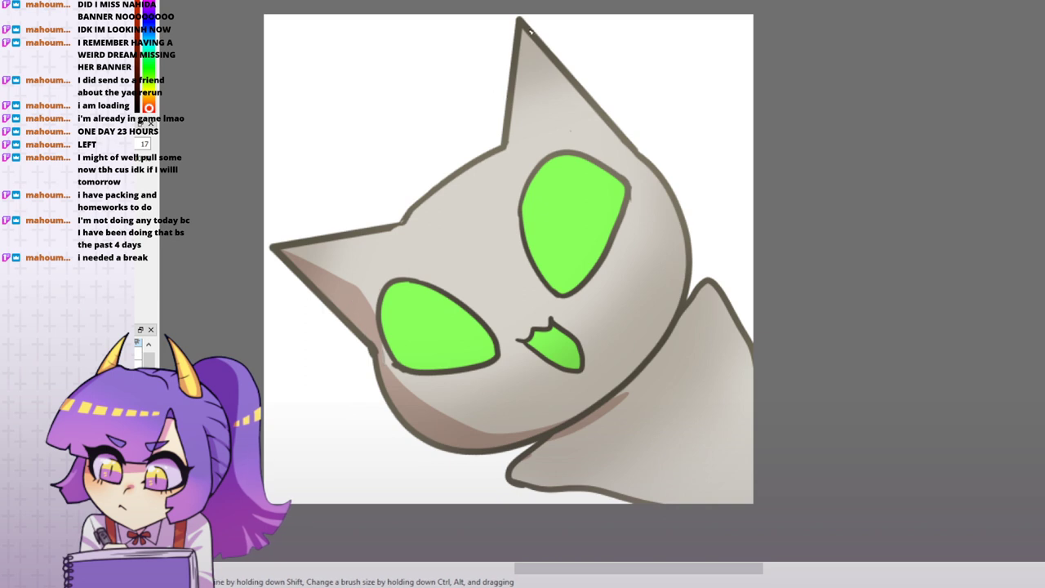
pyautogui.moveTo(526, 39); pyautogui.dragTo(576, 120)
pyautogui.moveTo(549, 62); pyautogui.dragTo(629, 149)
pyautogui.moveTo(566, 96); pyautogui.dragTo(604, 128)
pyautogui.hotkey('ctrl', 'z')
pyautogui.moveTo(534, 49)
pyautogui.mouseDown()
pyautogui.moveTo(591, 124)
pyautogui.moveTo(618, 137)
pyautogui.mouseUp()
pyautogui.moveTo(563, 77); pyautogui.dragTo(600, 121)
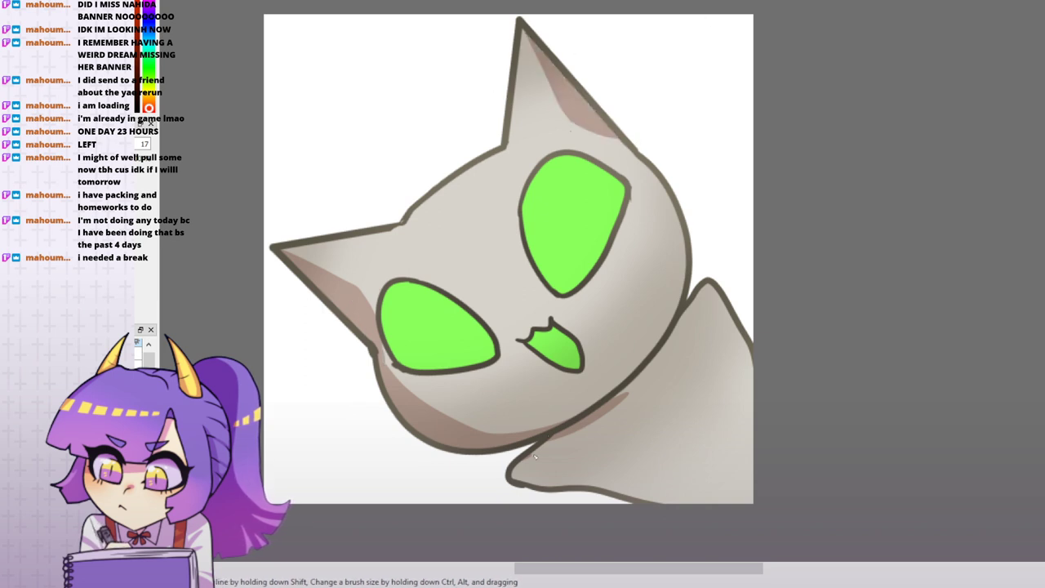
pyautogui.moveTo(532, 451)
pyautogui.mouseDown()
pyautogui.moveTo(566, 438)
pyautogui.moveTo(662, 352)
pyautogui.moveTo(653, 391)
pyautogui.mouseUp()
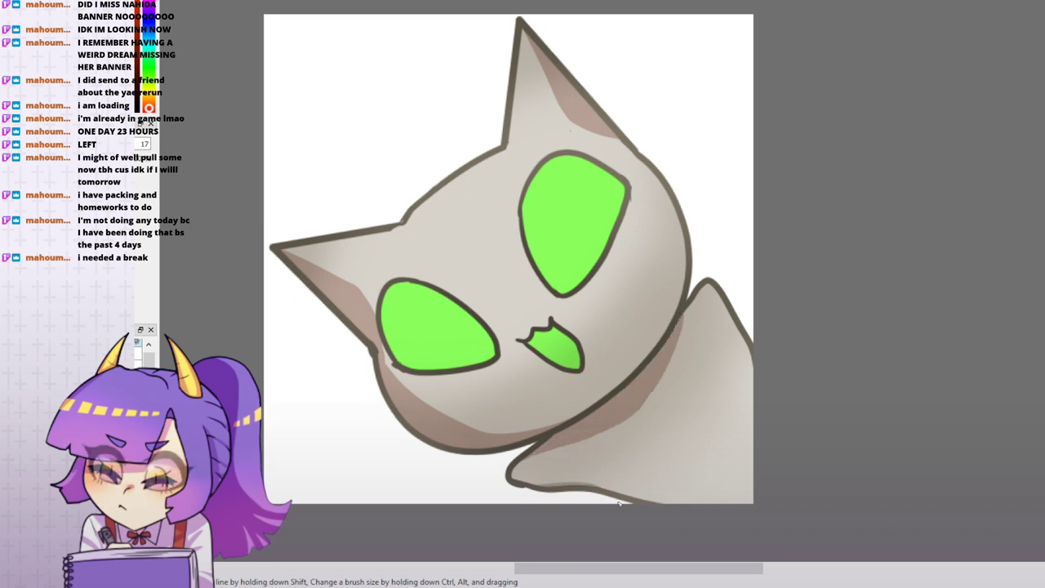
pyautogui.moveTo(713, 292); pyautogui.dragTo(748, 343)
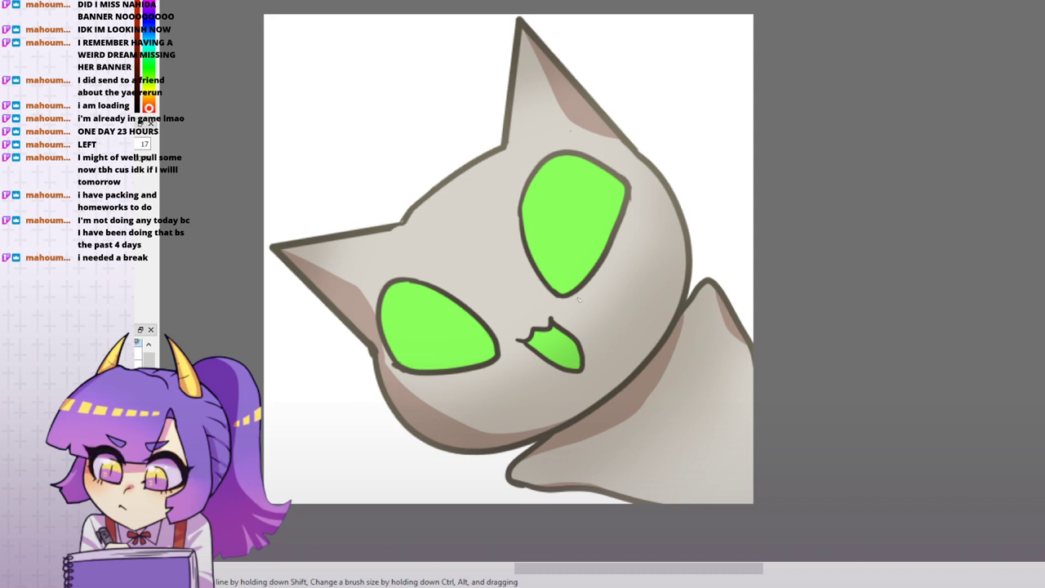
# - Add darker green shadows inside the outer rims of the cat's eyes and across the upper part of the mouth
pyautogui.moveTo(408, 364); pyautogui.dragTo(384, 323)
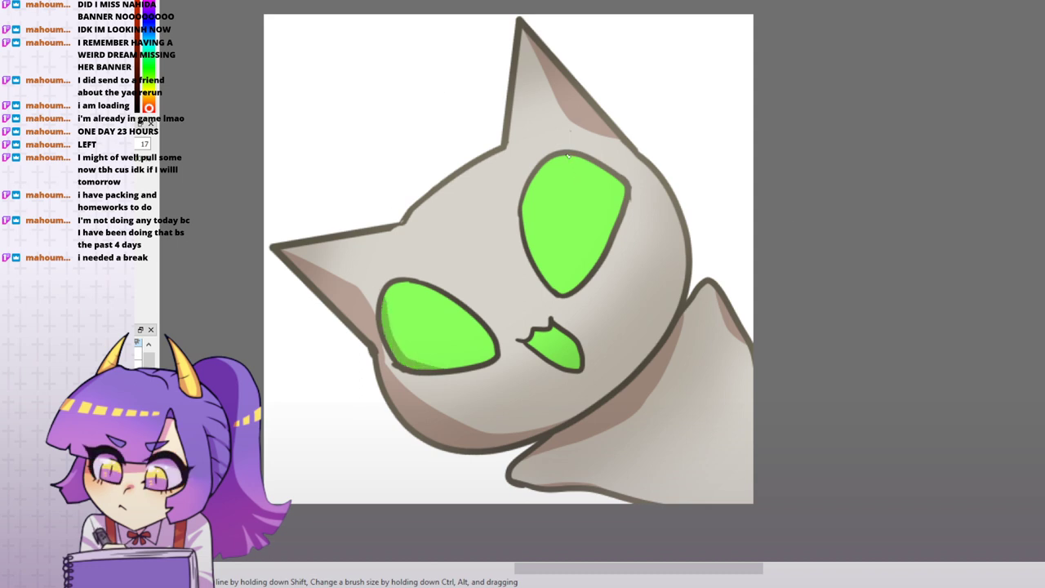
pyautogui.moveTo(568, 155)
pyautogui.mouseDown()
pyautogui.moveTo(618, 199)
pyautogui.moveTo(595, 164)
pyautogui.moveTo(618, 197)
pyautogui.moveTo(561, 155)
pyautogui.moveTo(631, 193)
pyautogui.moveTo(583, 165)
pyautogui.moveTo(624, 199)
pyautogui.mouseUp()
pyautogui.hotkey('ctrl', 'z')
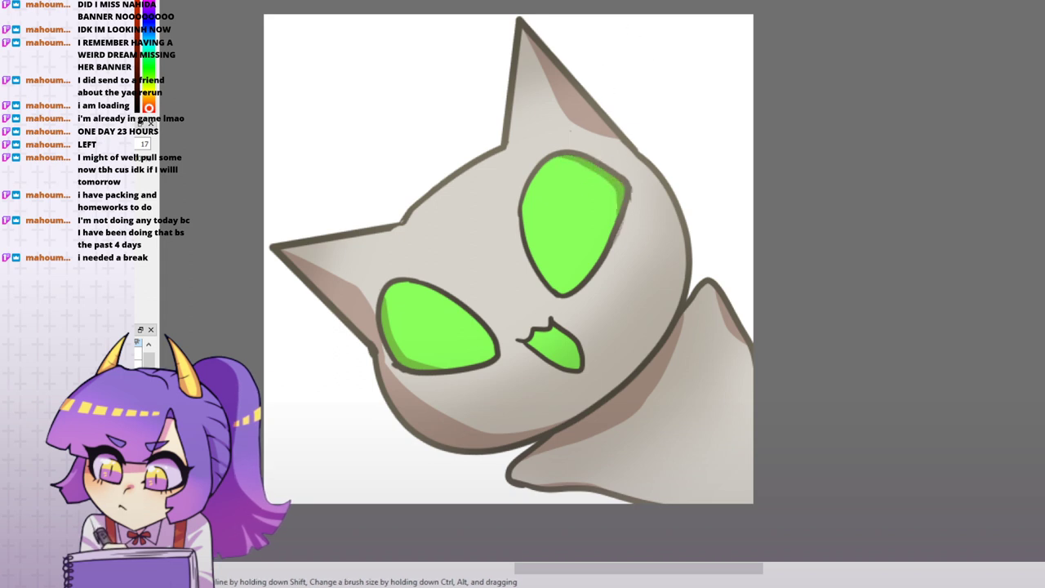
pyautogui.click(88, 144)
pyautogui.moveTo(561, 347)
pyautogui.mouseDown()
pyautogui.moveTo(553, 359)
pyautogui.moveTo(553, 335)
pyautogui.moveTo(543, 336)
pyautogui.mouseUp()
# - Paint thin brown shadows on the fur around the outer edges of both cat eyes, and at the base of the lower ear
pyautogui.moveTo(403, 373)
pyautogui.mouseDown()
pyautogui.moveTo(461, 372)
pyautogui.moveTo(418, 375)
pyautogui.moveTo(442, 379)
pyautogui.moveTo(490, 360)
pyautogui.mouseUp()
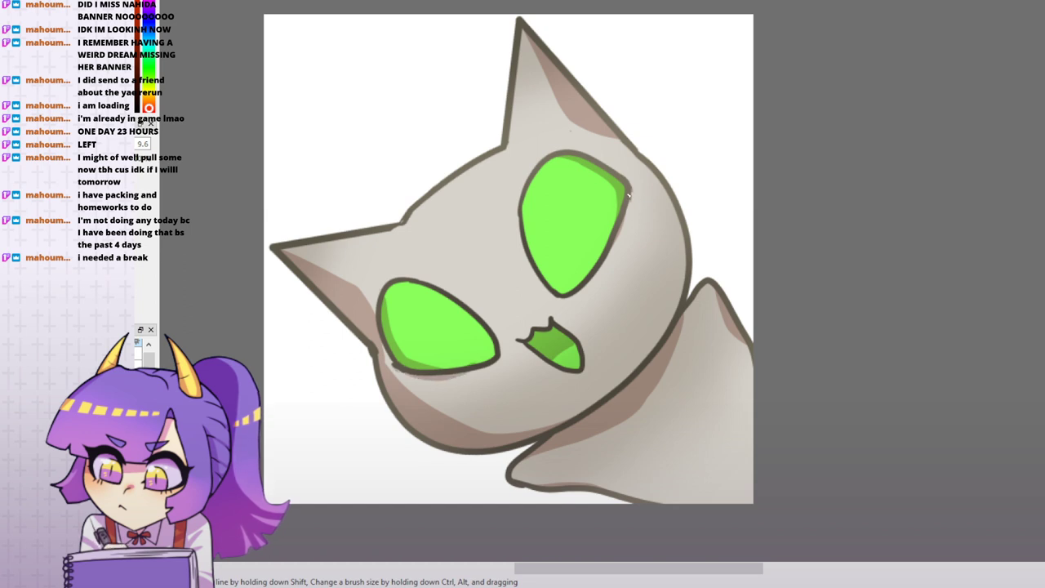
pyautogui.moveTo(626, 200); pyautogui.dragTo(604, 271)
pyautogui.moveTo(631, 186); pyautogui.dragTo(600, 281)
pyautogui.hotkey('ctrl', 'z')
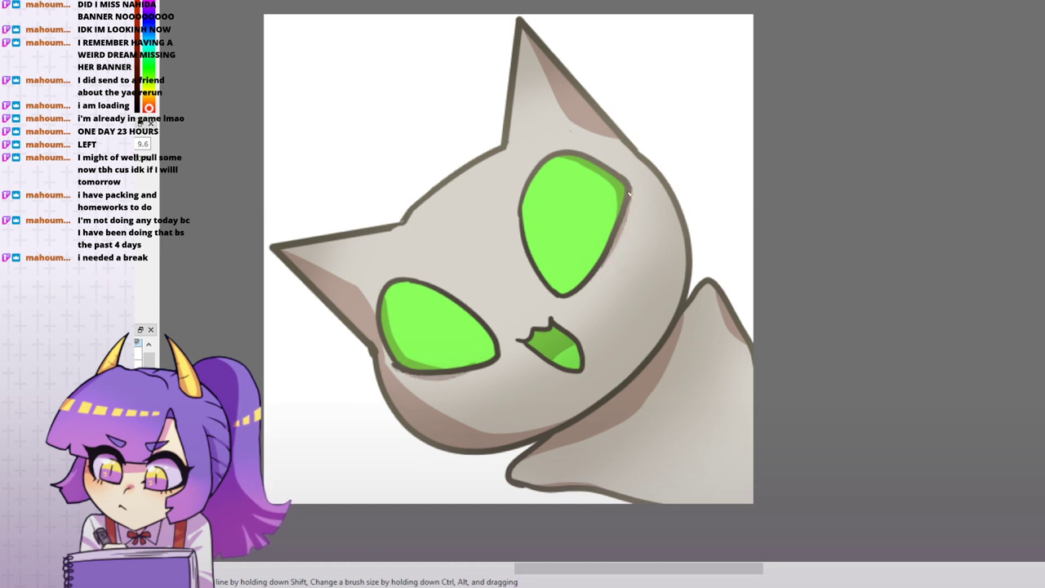
pyautogui.moveTo(630, 196); pyautogui.dragTo(613, 258)
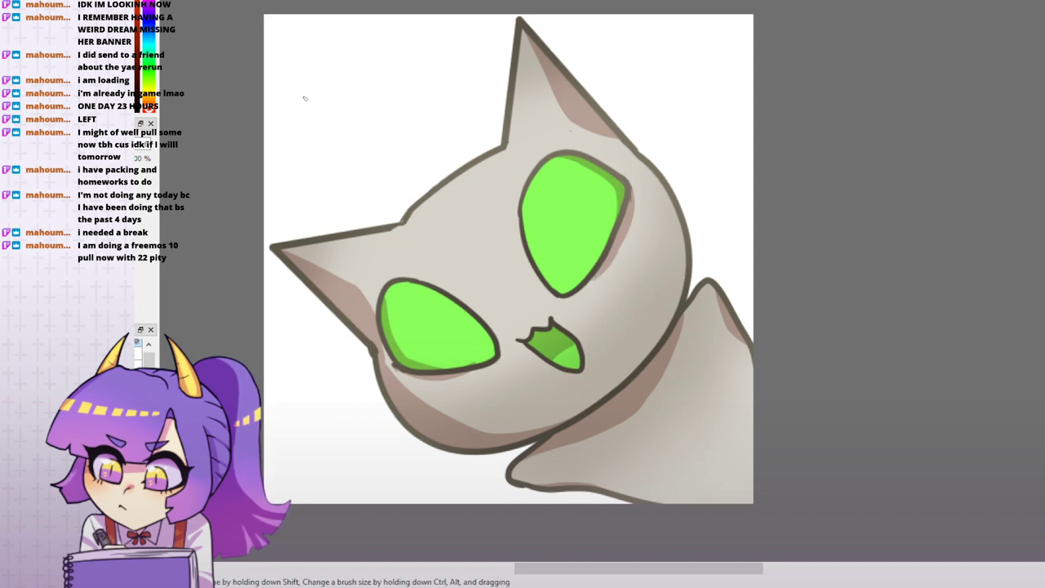
pyautogui.moveTo(387, 232)
pyautogui.mouseDown()
pyautogui.moveTo(415, 226)
pyautogui.moveTo(427, 200)
pyautogui.mouseUp()
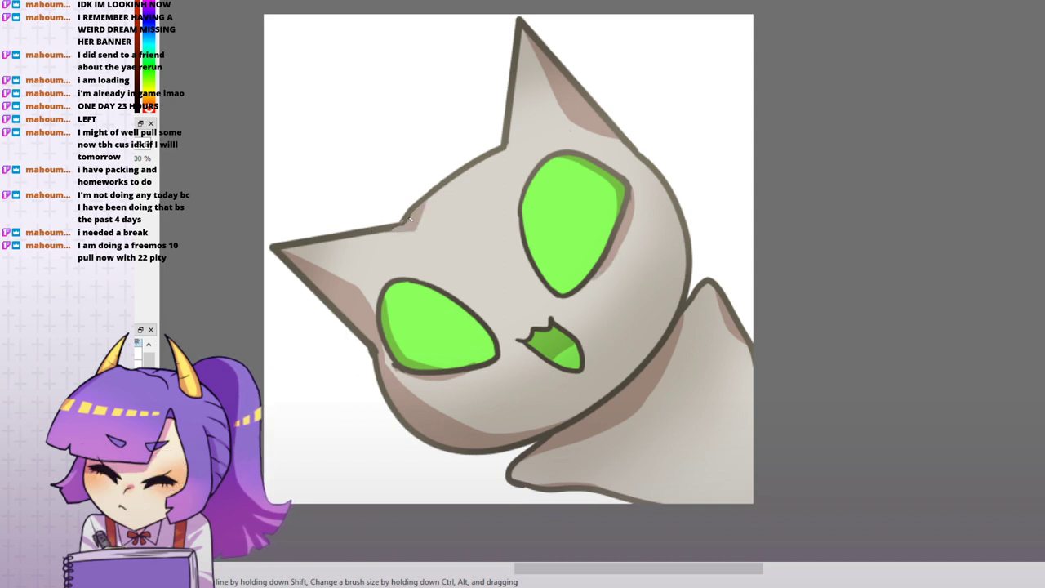
# - Hide the tilted cat drawing and show the cat-eared anime character
pyautogui.hotkey('ctrl', '-')
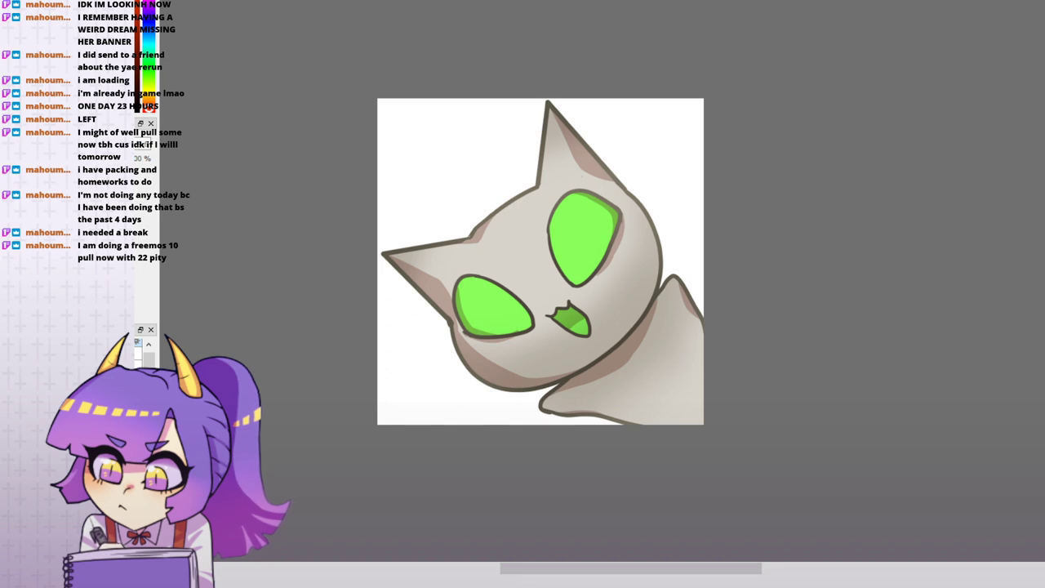
pyautogui.hotkey('ctrl', 'z')
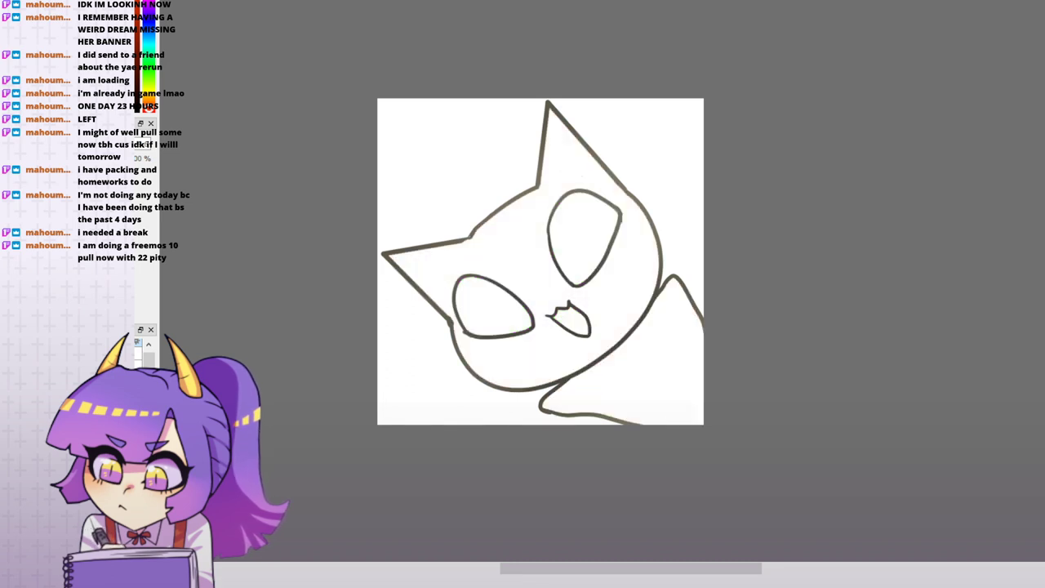
pyautogui.hotkey('ctrl', 'z')
pyautogui.hotkey('ctrl', 'z')
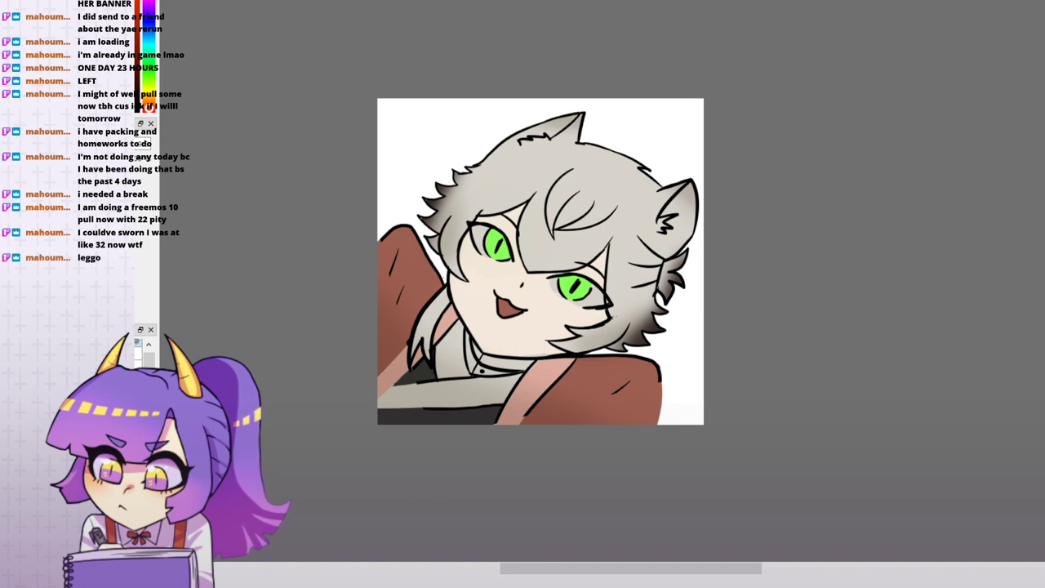
# - Shade the upper part of both of the character's eyes, covering the irises and eye whites with a transparent brown shadow
pyautogui.hotkey('ctrl', 'Up')
pyautogui.hotkey('ctrl', 'Up')
pyautogui.moveTo(697, 247); pyautogui.dragTo(733, 204)
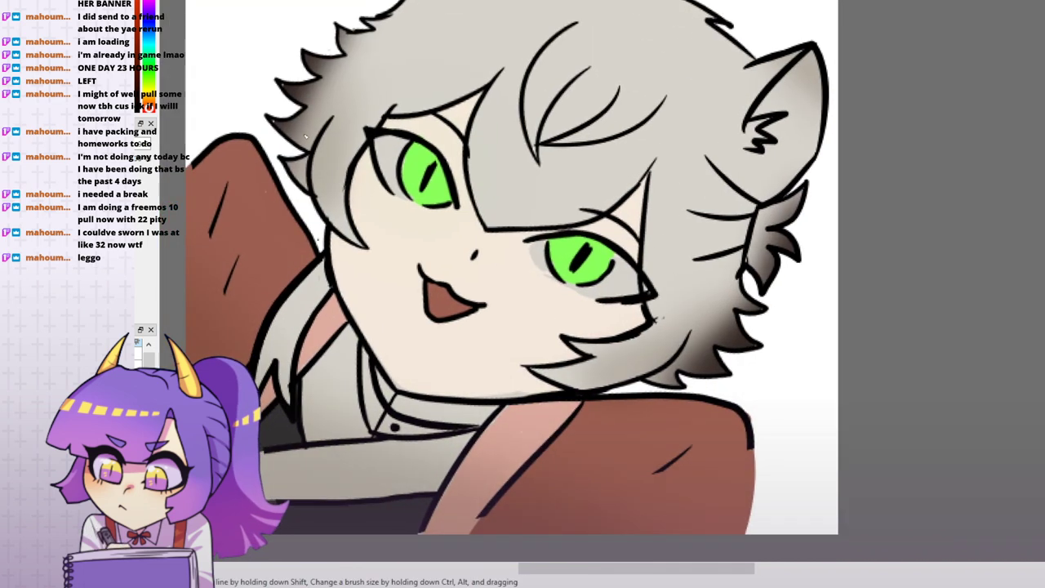
pyautogui.moveTo(376, 138)
pyautogui.mouseDown()
pyautogui.moveTo(419, 168)
pyautogui.moveTo(393, 146)
pyautogui.moveTo(445, 193)
pyautogui.mouseUp()
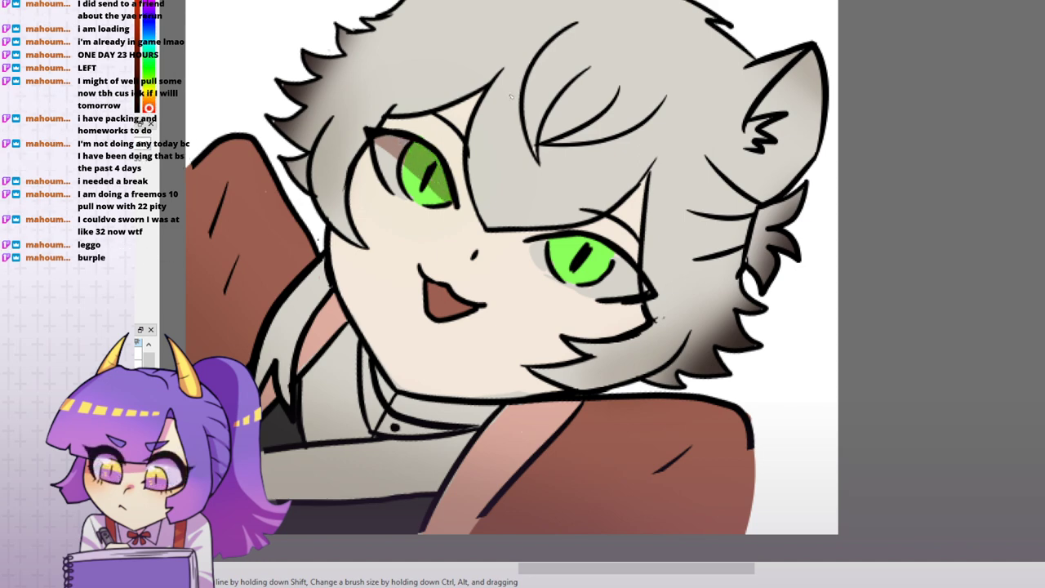
pyautogui.moveTo(534, 243)
pyautogui.mouseDown()
pyautogui.moveTo(608, 270)
pyautogui.moveTo(619, 263)
pyautogui.moveTo(570, 250)
pyautogui.mouseUp()
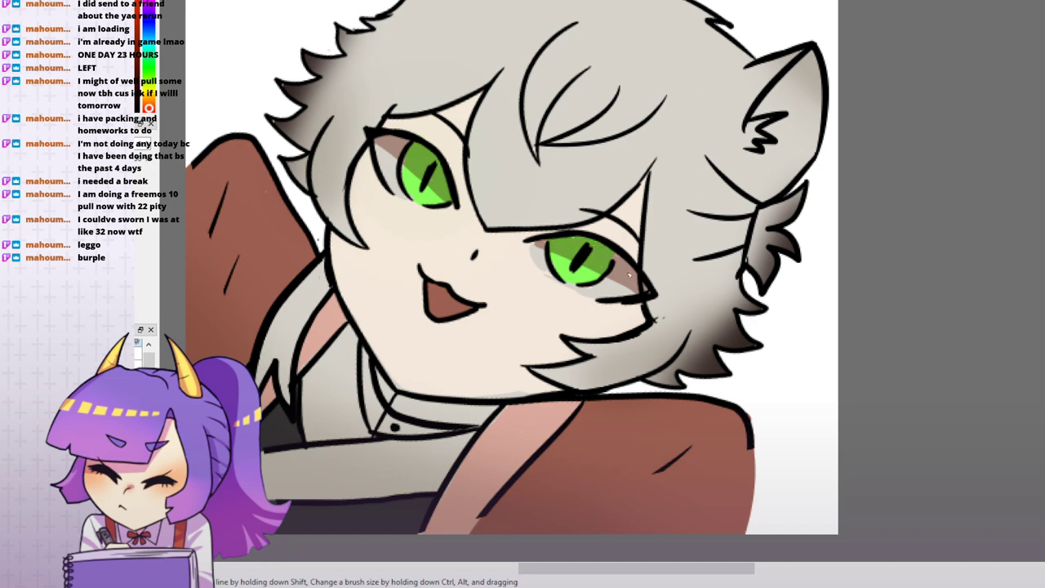
pyautogui.moveTo(628, 233); pyautogui.dragTo(659, 257)
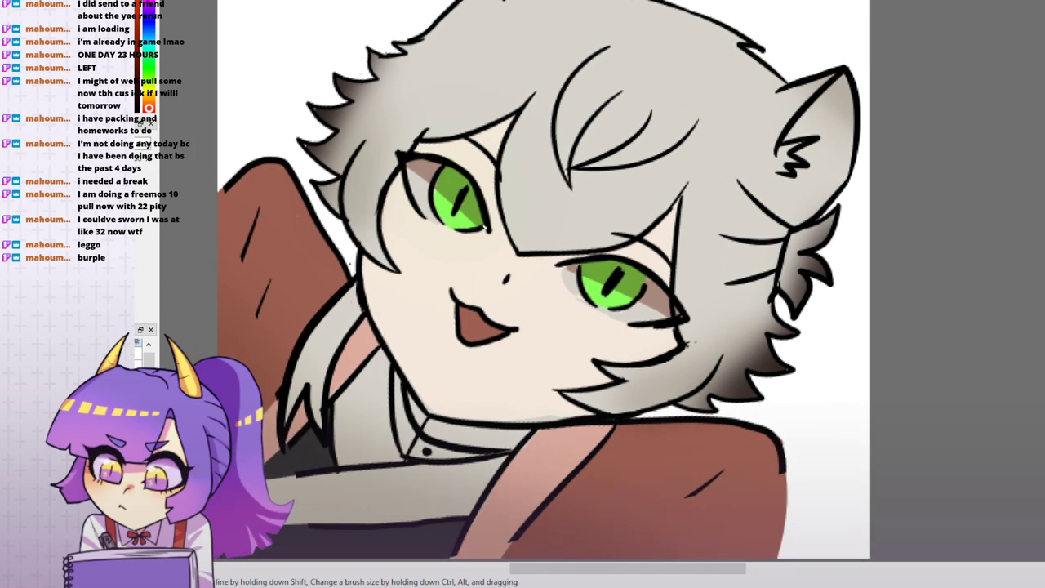
# - Add a brown shadow patch on the nose bridge, and shade the skin beneath the fringe above both eyes
pyautogui.moveTo(507, 259)
pyautogui.mouseDown()
pyautogui.moveTo(513, 271)
pyautogui.moveTo(500, 260)
pyautogui.moveTo(511, 252)
pyautogui.moveTo(517, 261)
pyautogui.mouseUp()
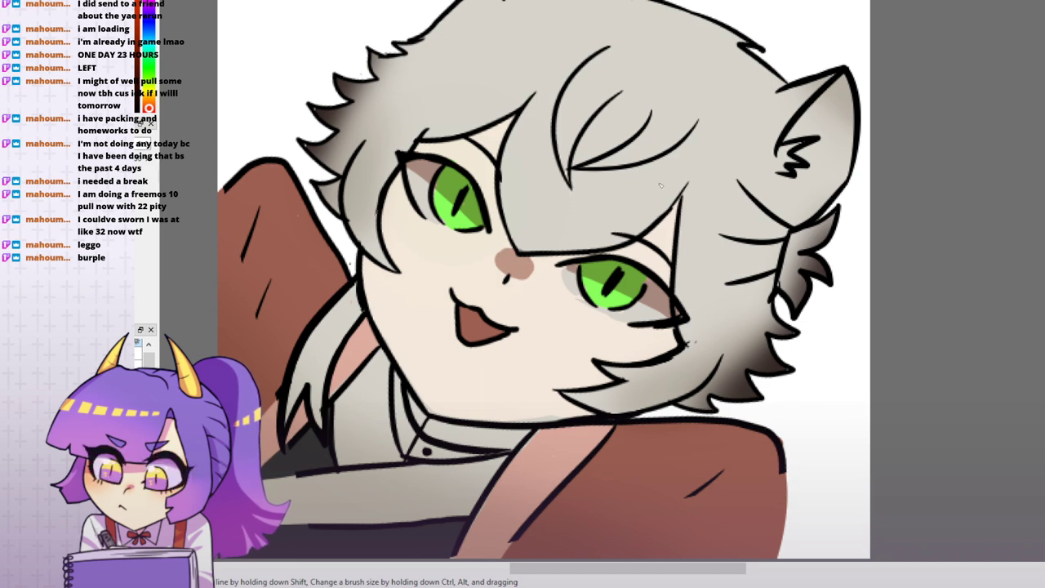
pyautogui.moveTo(654, 169); pyautogui.dragTo(589, 253)
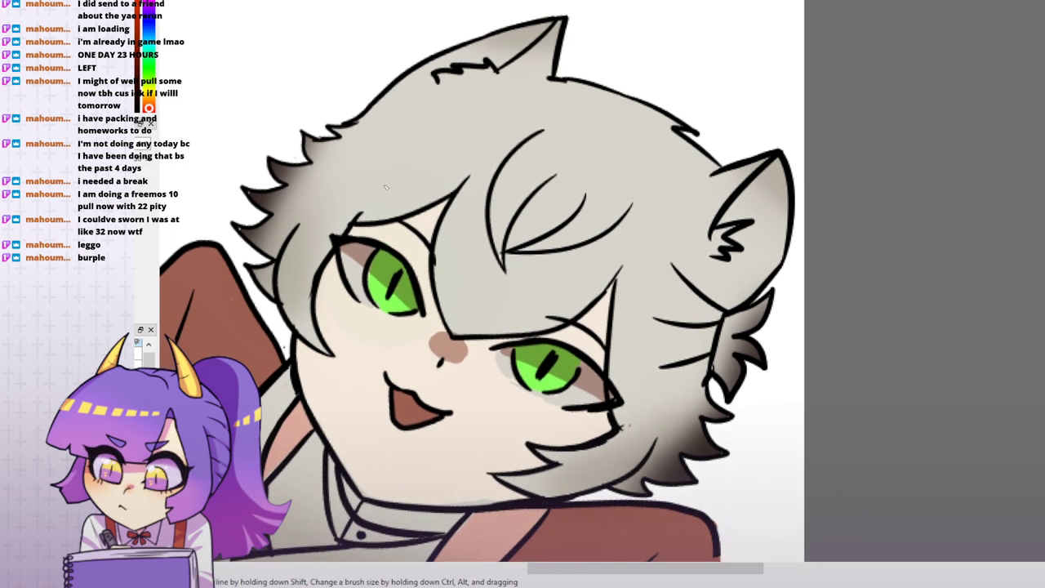
pyautogui.moveTo(359, 230); pyautogui.dragTo(445, 209)
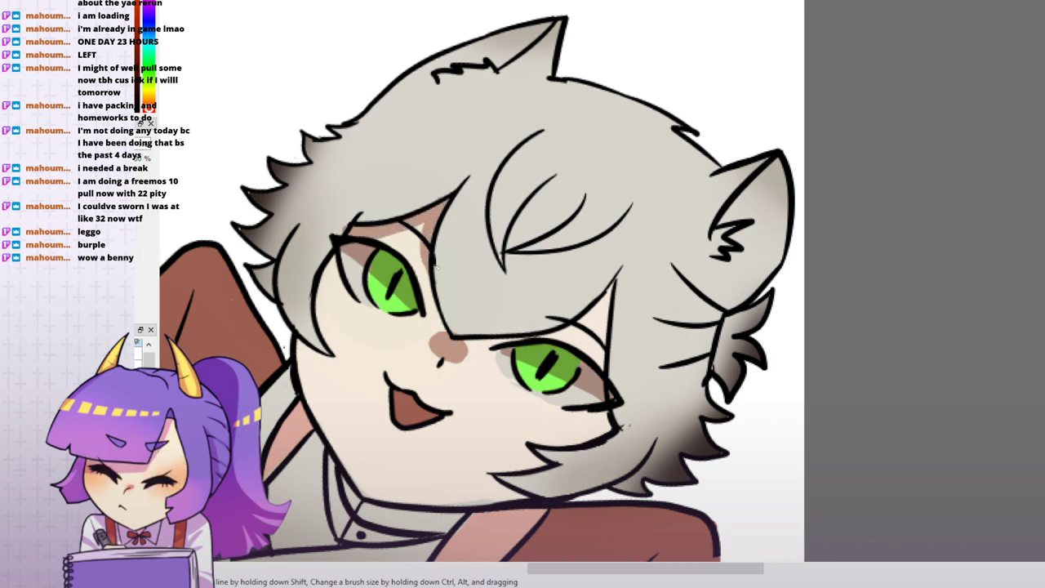
pyautogui.moveTo(502, 304); pyautogui.dragTo(481, 260)
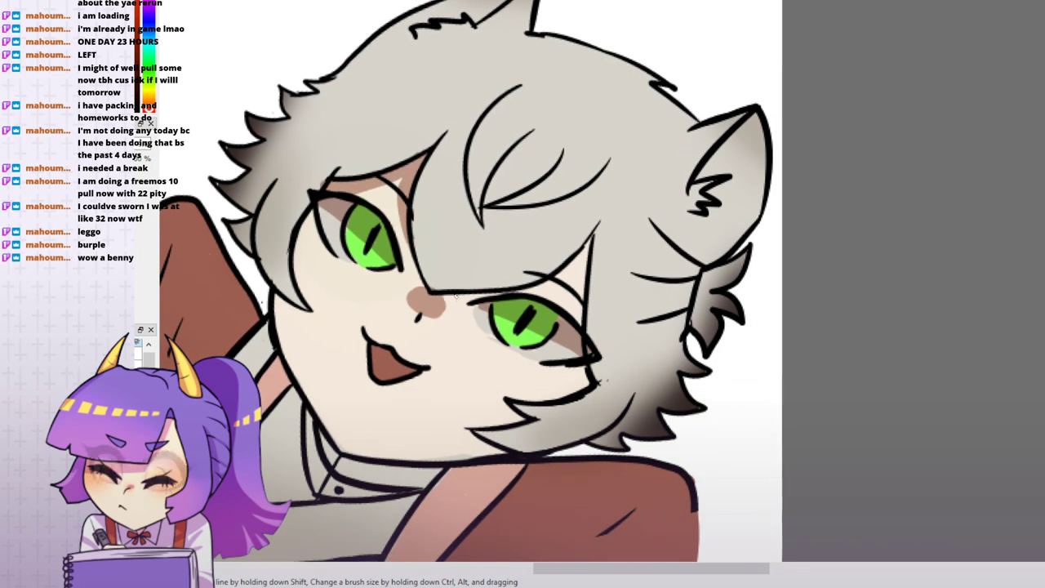
pyautogui.moveTo(582, 261)
pyautogui.mouseDown()
pyautogui.moveTo(549, 283)
pyautogui.moveTo(590, 236)
pyautogui.moveTo(581, 330)
pyautogui.mouseUp()
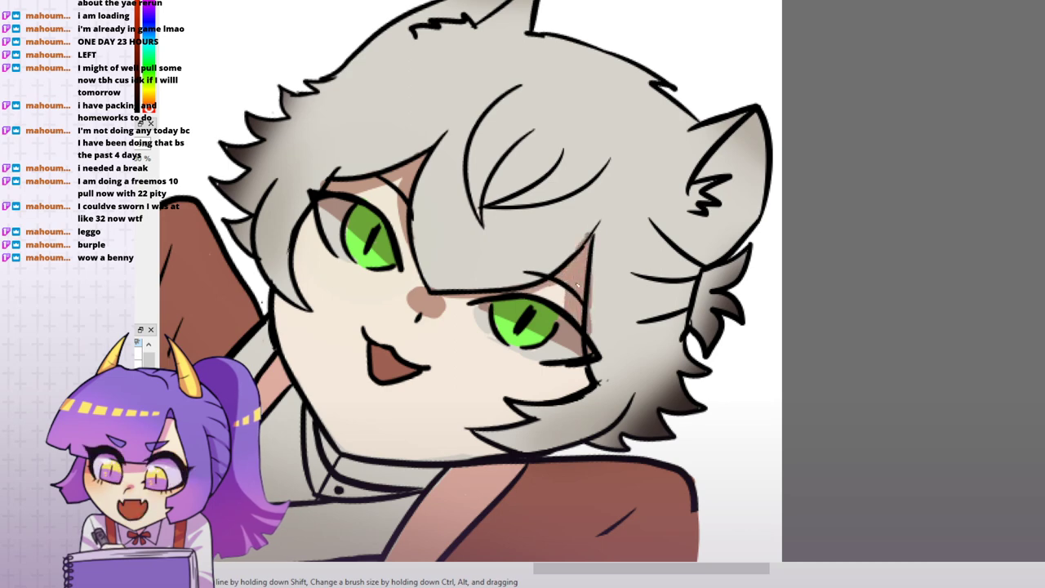
# - Shade the skin along the outer side of the face and the chin, and on the cheek beside the pointed side hair
pyautogui.moveTo(568, 264); pyautogui.dragTo(602, 212)
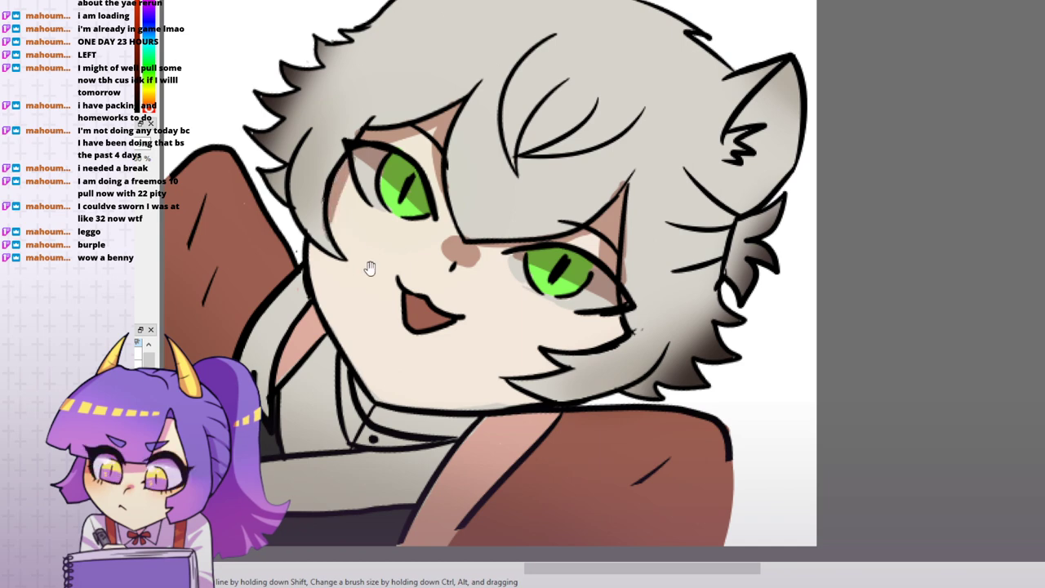
pyautogui.moveTo(368, 269); pyautogui.dragTo(295, 273)
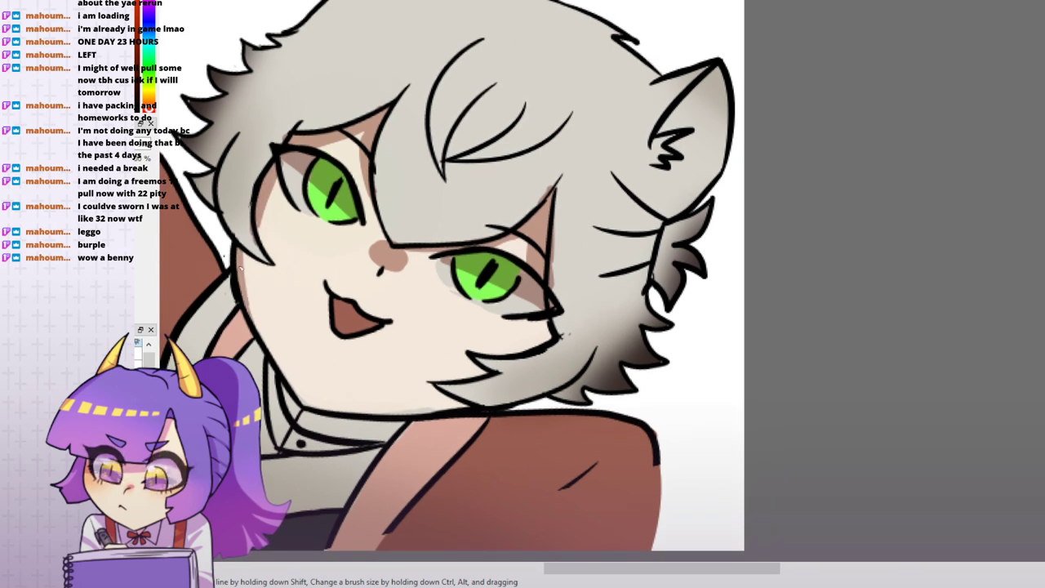
pyautogui.moveTo(599, 103); pyautogui.dragTo(621, 32)
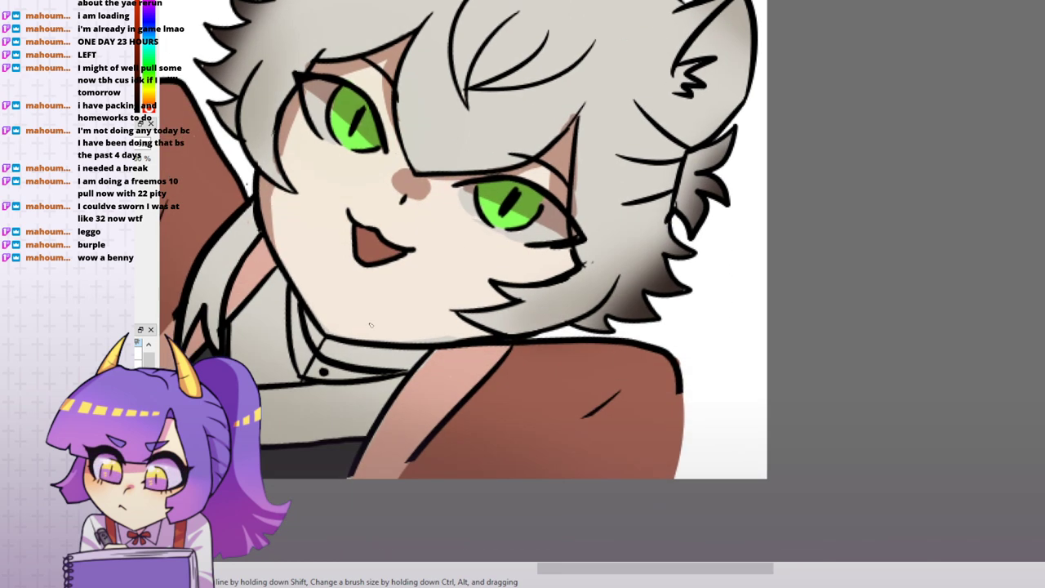
pyautogui.moveTo(340, 338); pyautogui.dragTo(447, 343)
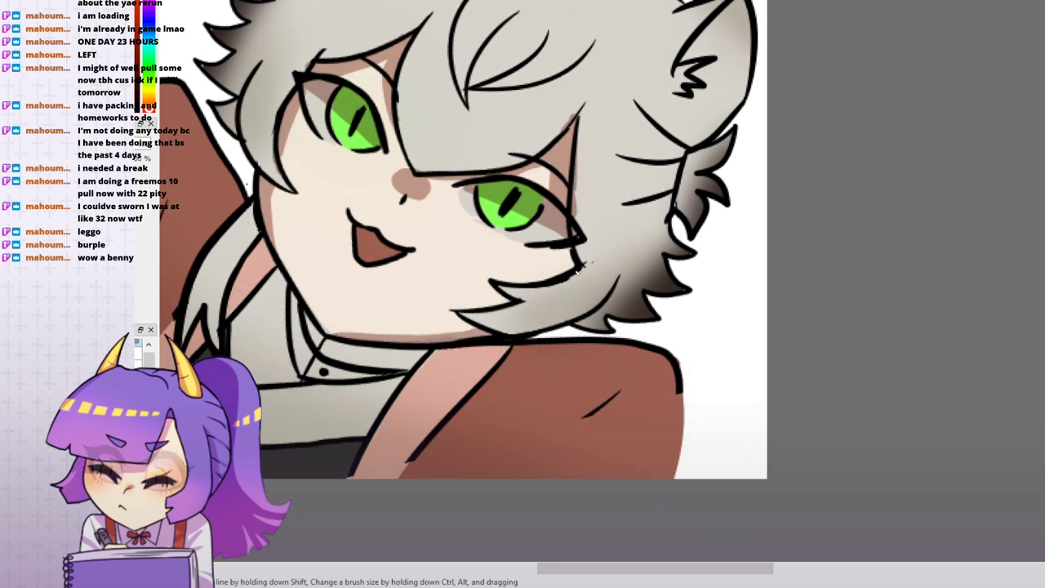
pyautogui.moveTo(616, 217); pyautogui.dragTo(606, 319)
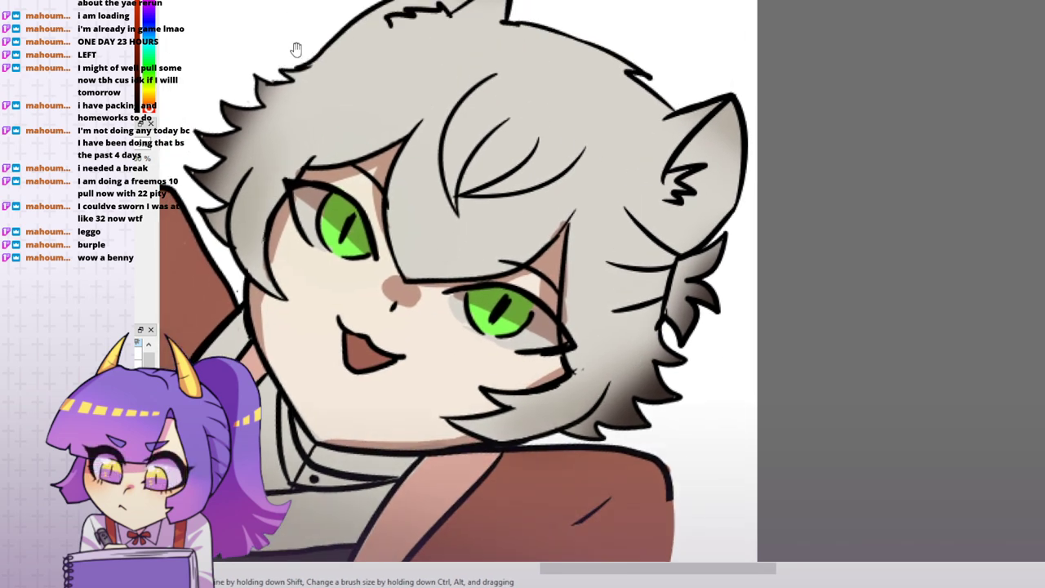
# - Paint a brown shadow on the hair along the lower edges of the fringe between and above the eyes
pyautogui.moveTo(293, 49); pyautogui.dragTo(319, 126)
pyautogui.moveTo(452, 198); pyautogui.dragTo(425, 330)
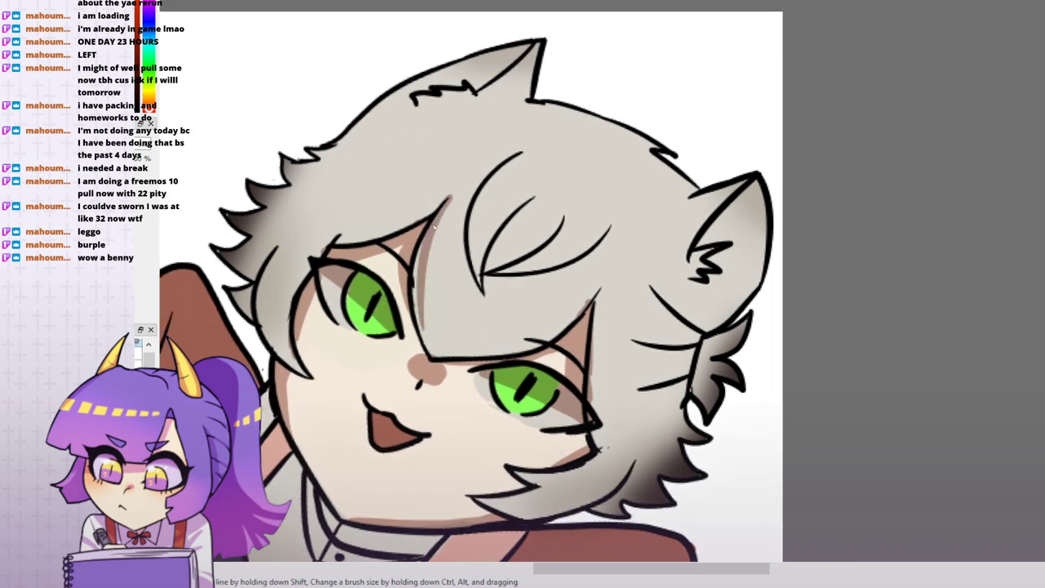
pyautogui.moveTo(431, 228)
pyautogui.mouseDown()
pyautogui.moveTo(423, 330)
pyautogui.moveTo(527, 344)
pyautogui.mouseUp()
pyautogui.moveTo(462, 349)
pyautogui.mouseDown()
pyautogui.moveTo(571, 323)
pyautogui.moveTo(501, 354)
pyautogui.mouseUp()
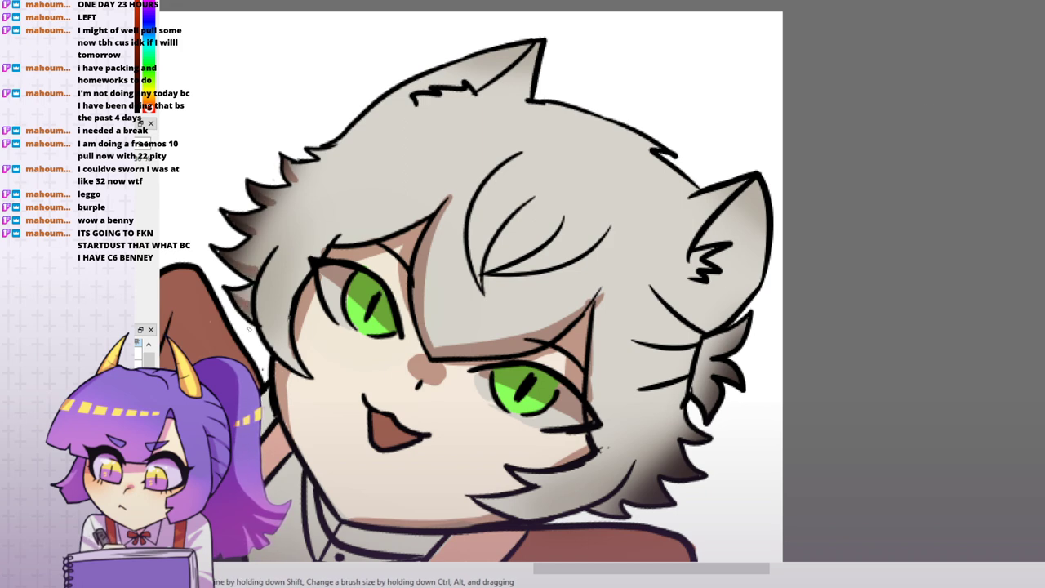
# - Shade the shirt and collar beneath the jaw, and the upper parts of both pink lapels
pyautogui.moveTo(292, 377)
pyautogui.mouseDown()
pyautogui.moveTo(280, 297)
pyautogui.moveTo(325, 199)
pyautogui.mouseUp()
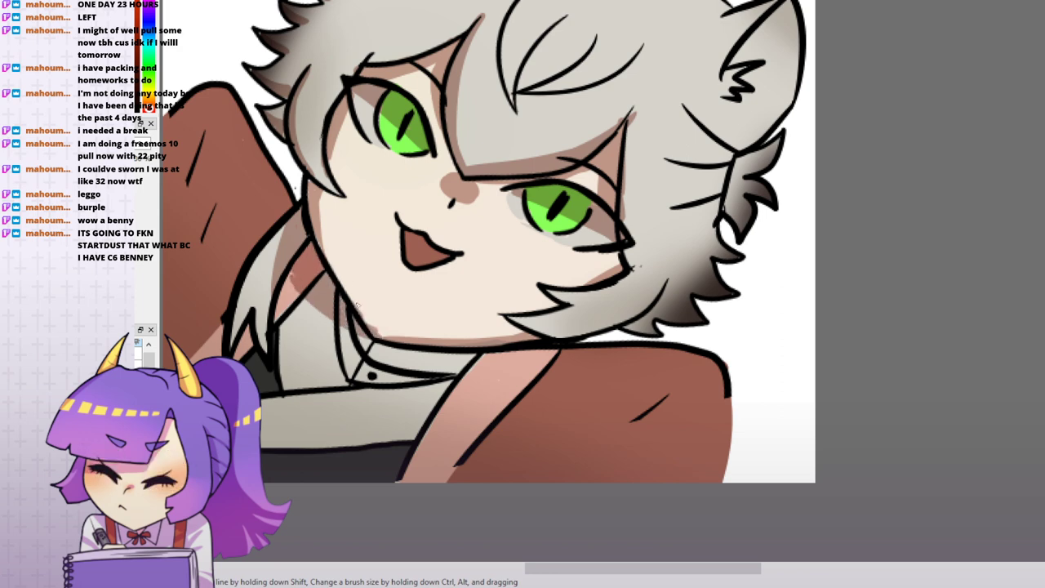
pyautogui.moveTo(369, 315); pyautogui.dragTo(384, 332)
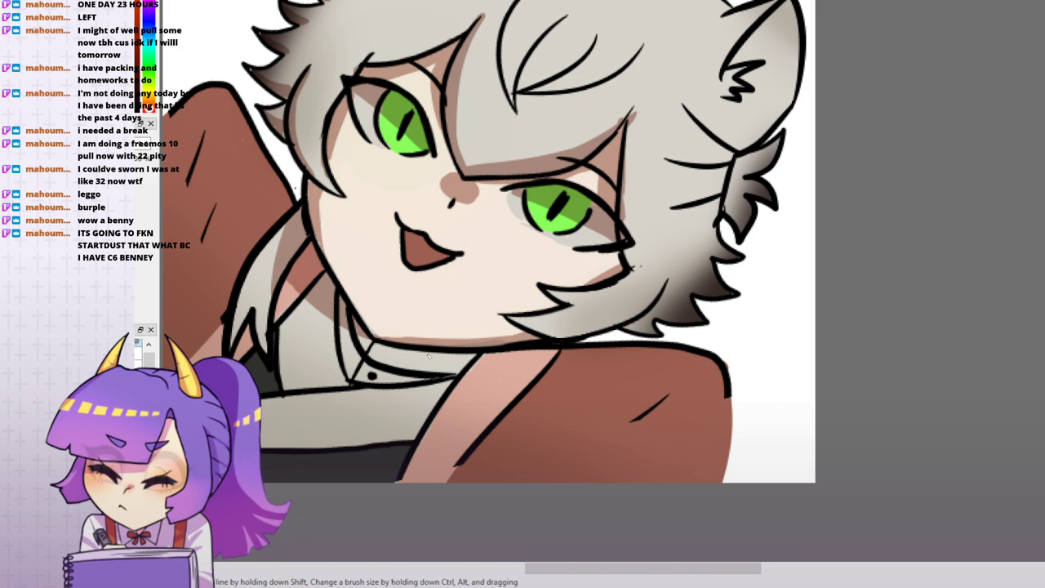
pyautogui.moveTo(448, 357); pyautogui.dragTo(541, 353)
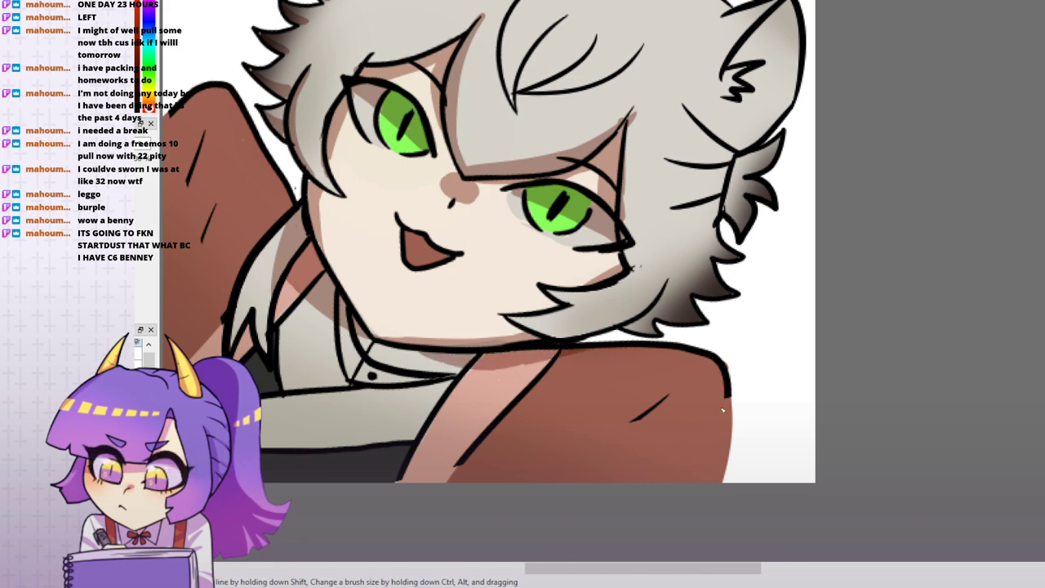
# - Paint darker fold shadows on both reddish-brown sleeves, at the outer edge and beside the short crease lines
pyautogui.moveTo(661, 478); pyautogui.dragTo(735, 410)
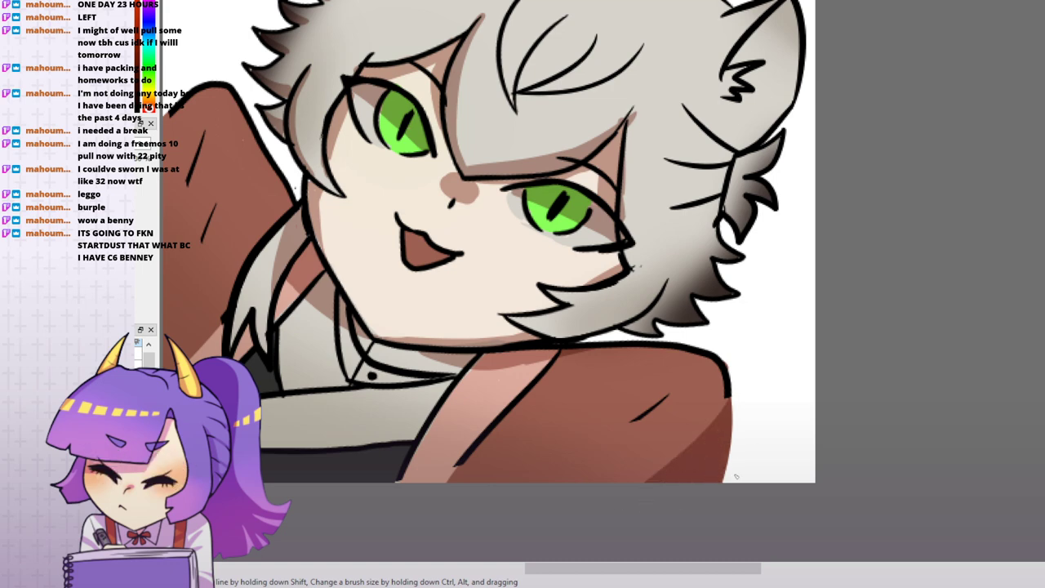
pyautogui.moveTo(578, 470)
pyautogui.mouseDown()
pyautogui.moveTo(658, 412)
pyautogui.moveTo(588, 475)
pyautogui.moveTo(641, 413)
pyautogui.moveTo(840, 420)
pyautogui.mouseUp()
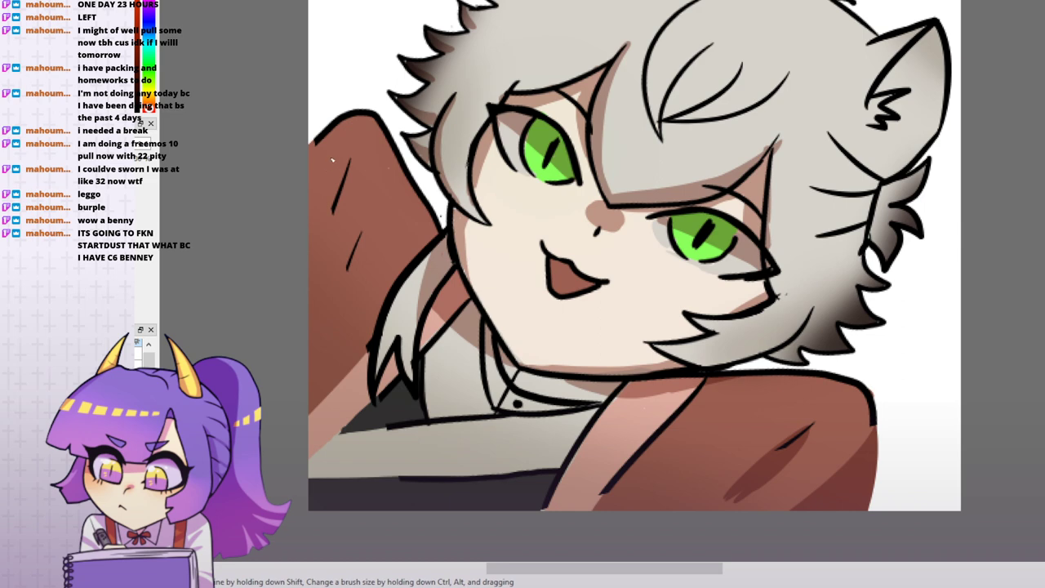
pyautogui.moveTo(330, 176); pyautogui.dragTo(310, 219)
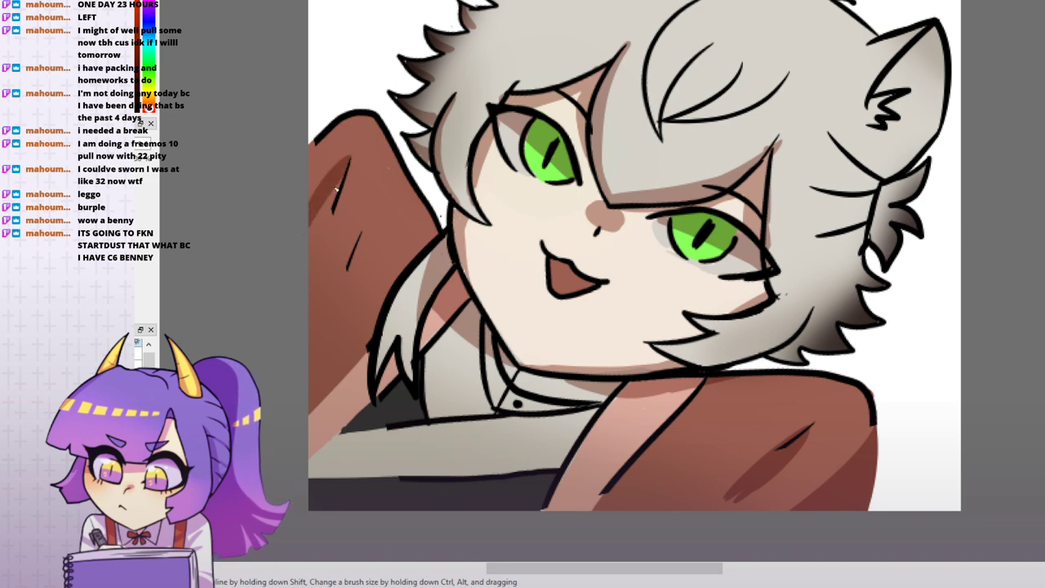
pyautogui.moveTo(341, 181)
pyautogui.mouseDown()
pyautogui.moveTo(324, 253)
pyautogui.moveTo(338, 266)
pyautogui.moveTo(316, 212)
pyautogui.moveTo(314, 222)
pyautogui.moveTo(339, 271)
pyautogui.moveTo(359, 235)
pyautogui.moveTo(348, 309)
pyautogui.moveTo(443, 147)
pyautogui.mouseUp()
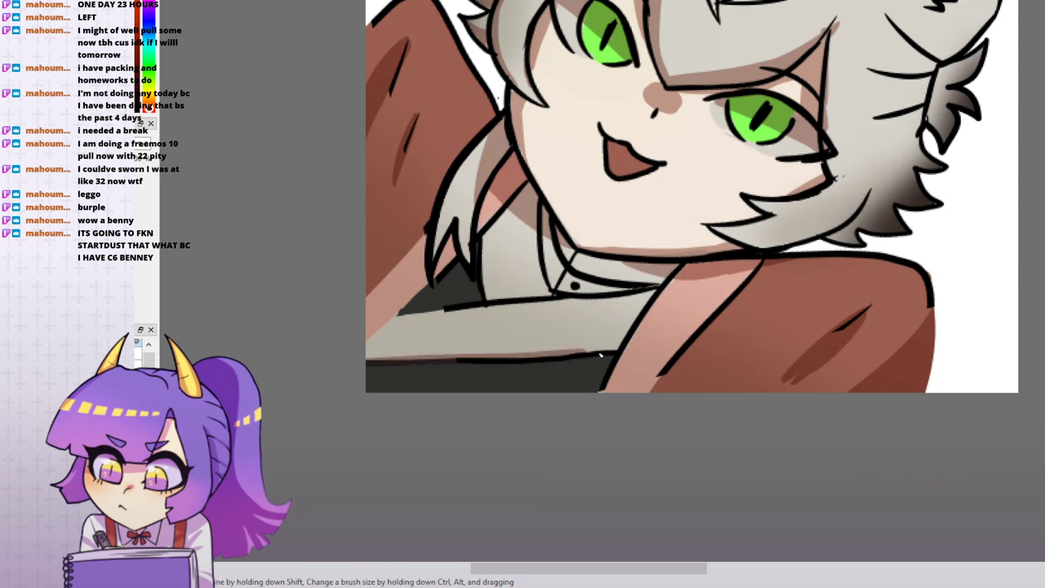
# - Shade the gray cloth band's lower edge and folds, and the gray and black fabric beside the pink lapels
pyautogui.moveTo(584, 353); pyautogui.dragTo(617, 347)
pyautogui.moveTo(459, 345); pyautogui.dragTo(387, 339)
pyautogui.moveTo(514, 214); pyautogui.dragTo(359, 359)
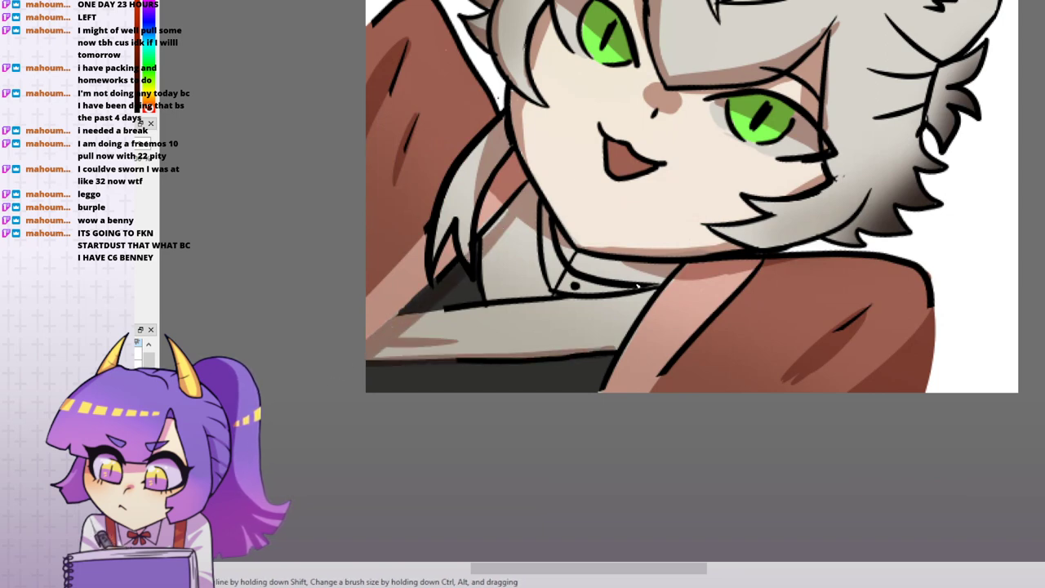
pyautogui.moveTo(643, 292)
pyautogui.mouseDown()
pyautogui.moveTo(569, 414)
pyautogui.moveTo(585, 390)
pyautogui.mouseUp()
pyautogui.moveTo(640, 302); pyautogui.dragTo(612, 346)
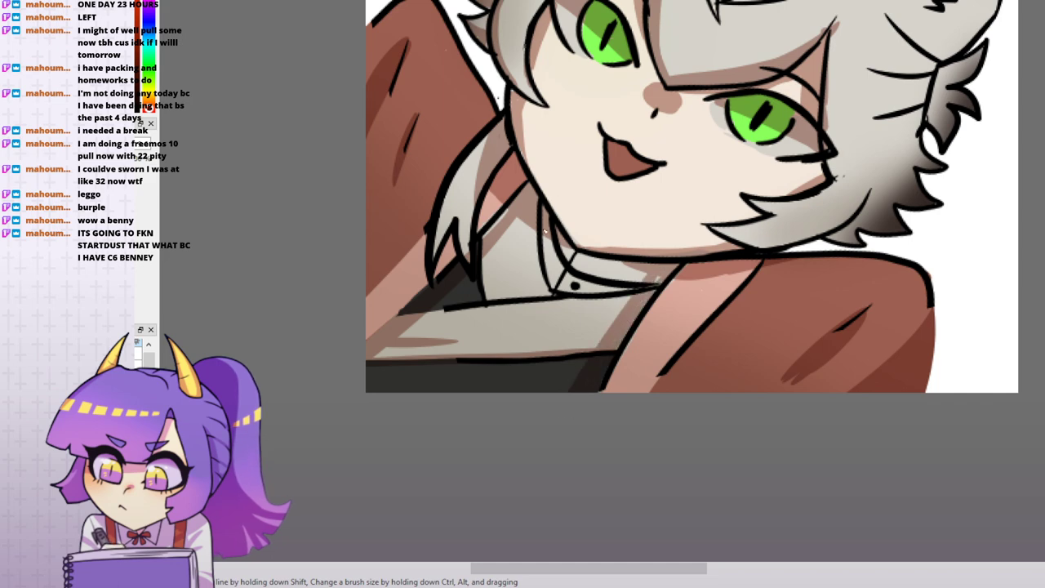
# - Fill the shirt collar beneath the chin with brown shadow, and darken the upper part of the open mouth
pyautogui.moveTo(639, 268); pyautogui.dragTo(563, 240)
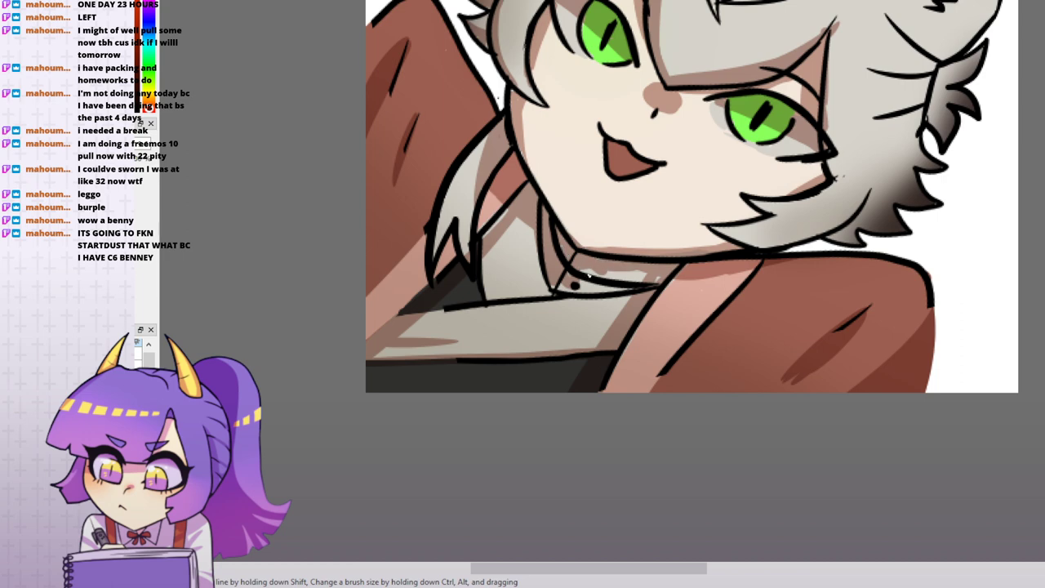
pyautogui.moveTo(589, 275); pyautogui.dragTo(549, 214)
pyautogui.moveTo(608, 279); pyautogui.dragTo(593, 258)
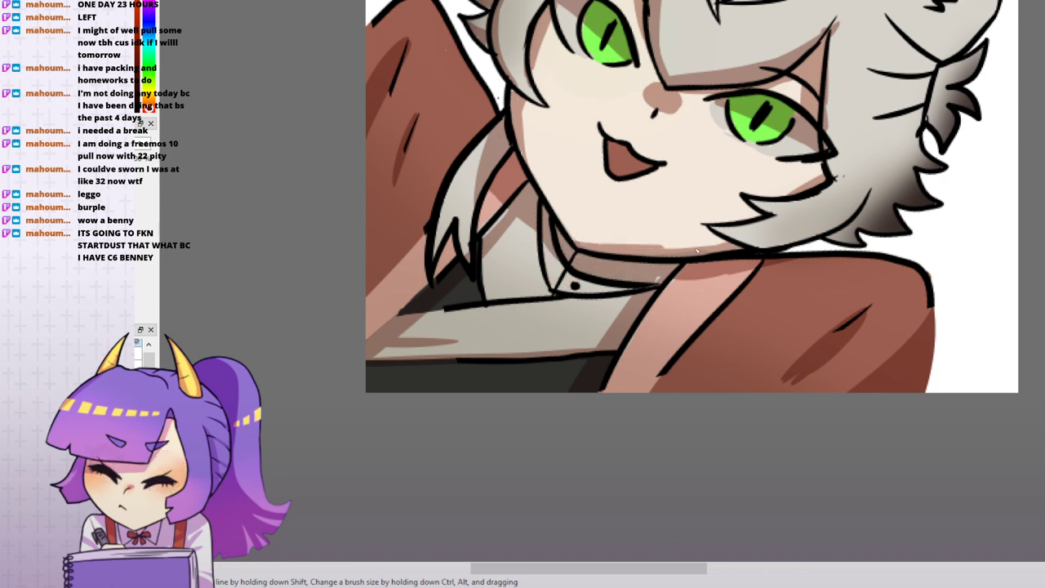
pyautogui.moveTo(723, 247); pyautogui.dragTo(661, 251)
pyautogui.moveTo(805, 161); pyautogui.dragTo(672, 331)
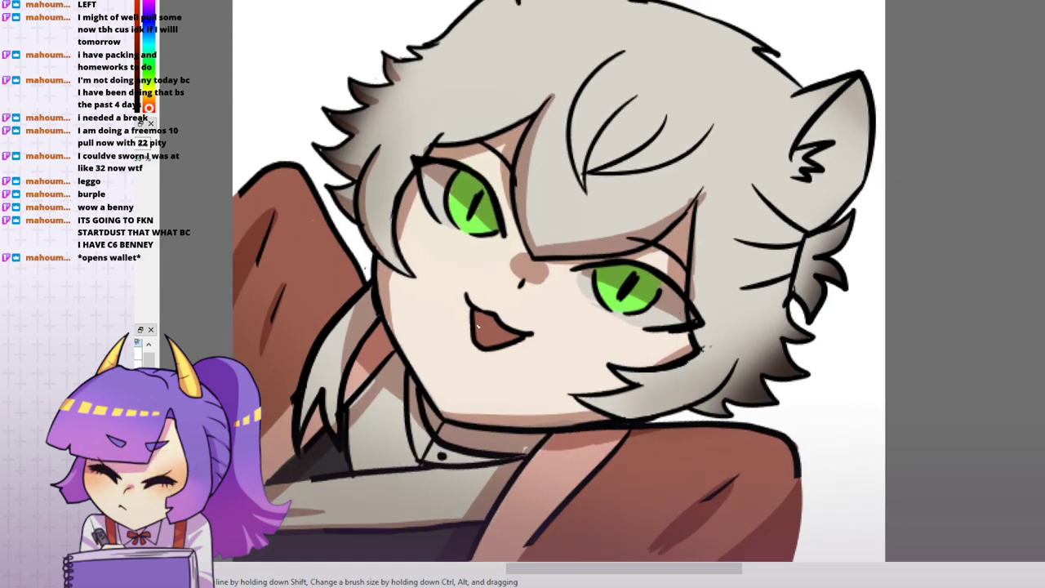
pyautogui.moveTo(497, 327)
pyautogui.mouseDown()
pyautogui.moveTo(482, 314)
pyautogui.moveTo(520, 338)
pyautogui.mouseUp()
# - Shade the hair's outer edge below the upper ear, the inside of the lower ear, and the tuft beneath it
pyautogui.moveTo(664, 260); pyautogui.dragTo(670, 295)
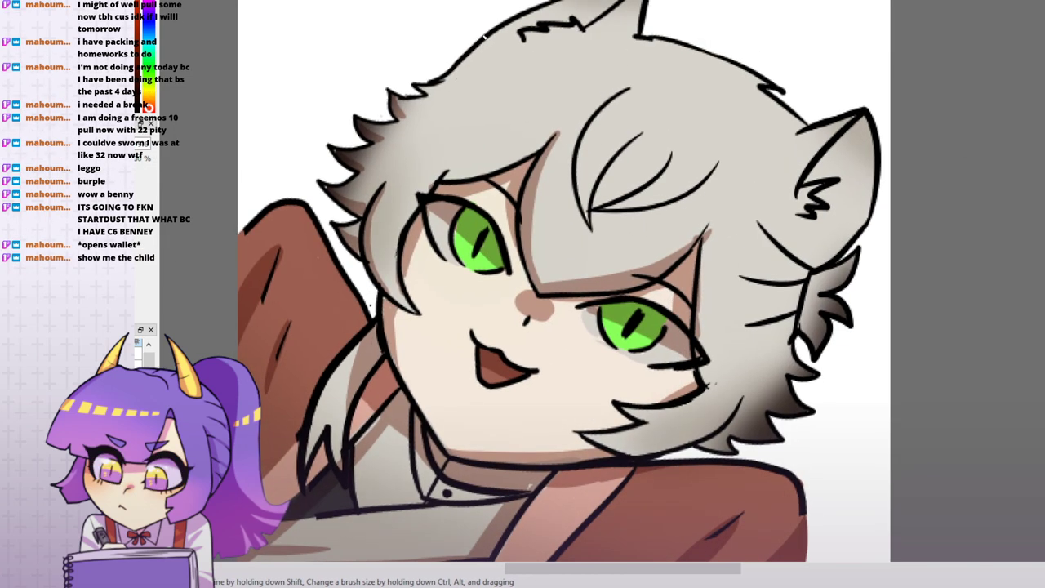
pyautogui.moveTo(681, 120); pyautogui.dragTo(558, 142)
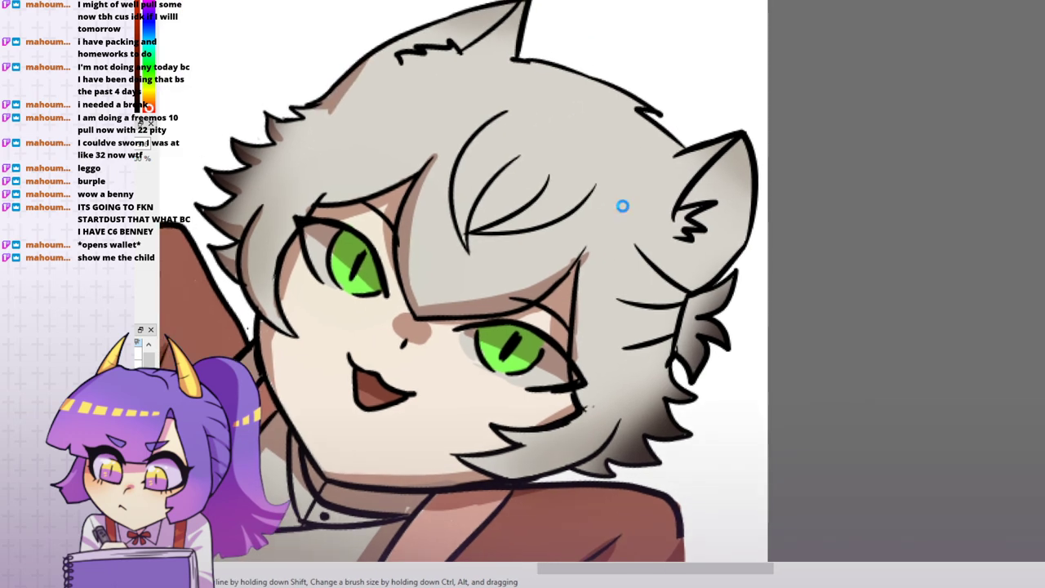
pyautogui.moveTo(679, 348); pyautogui.dragTo(693, 375)
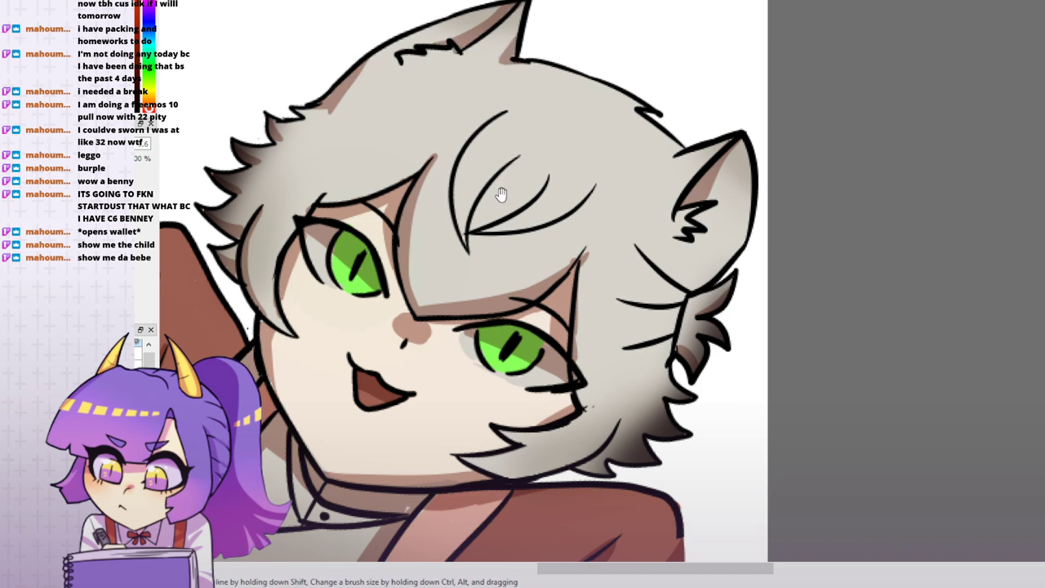
# - Paint thin brown strand shadows on the central curl, the fringe, the side hair and the ear bases
pyautogui.moveTo(466, 239); pyautogui.dragTo(513, 163)
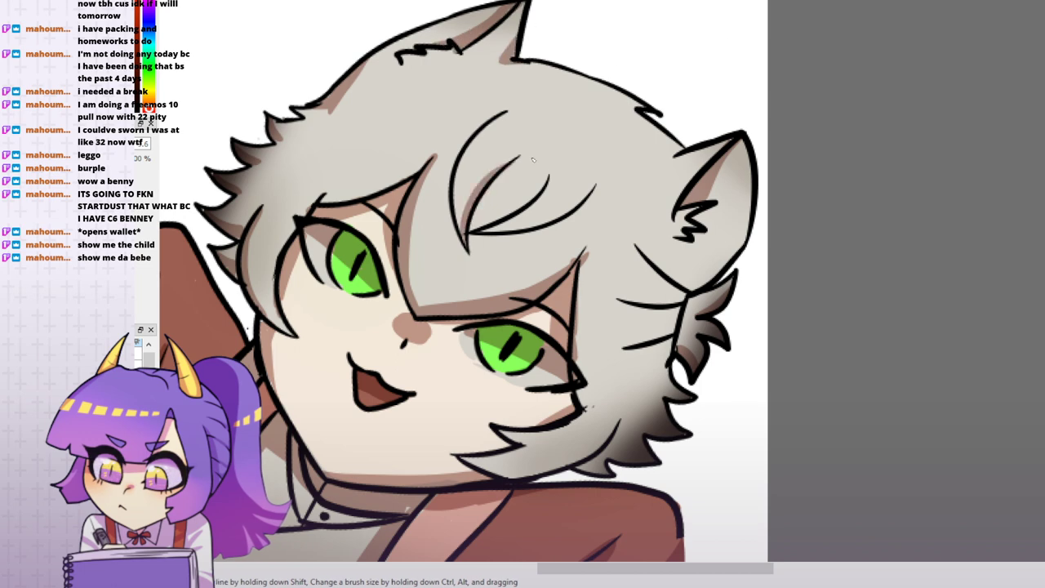
pyautogui.moveTo(478, 231); pyautogui.dragTo(534, 207)
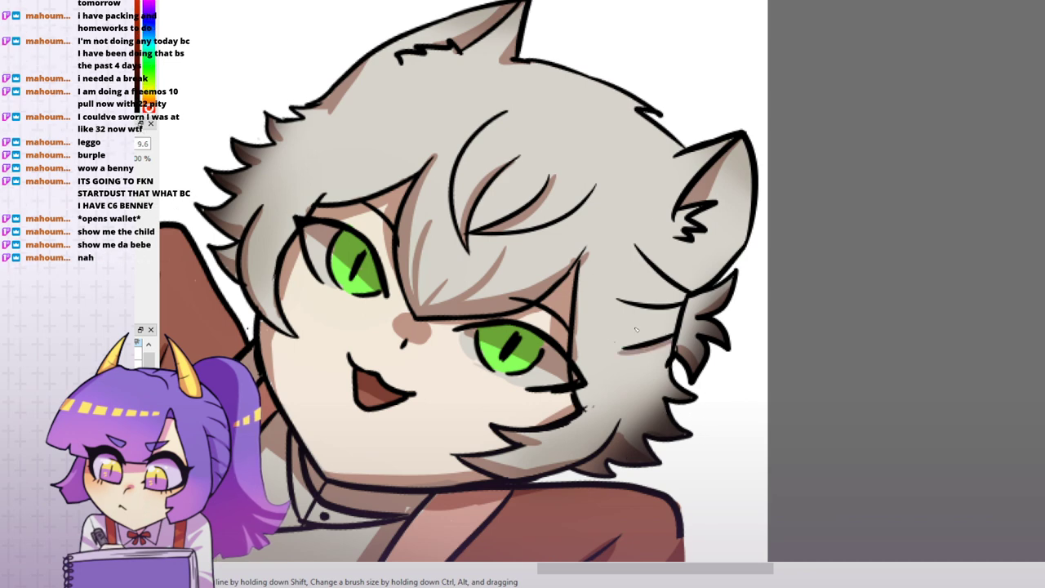
pyautogui.moveTo(679, 310)
pyautogui.mouseDown()
pyautogui.moveTo(642, 276)
pyautogui.moveTo(644, 255)
pyautogui.moveTo(692, 289)
pyautogui.mouseUp()
pyautogui.moveTo(302, 160)
pyautogui.mouseDown()
pyautogui.moveTo(317, 207)
pyautogui.moveTo(328, 206)
pyautogui.mouseUp()
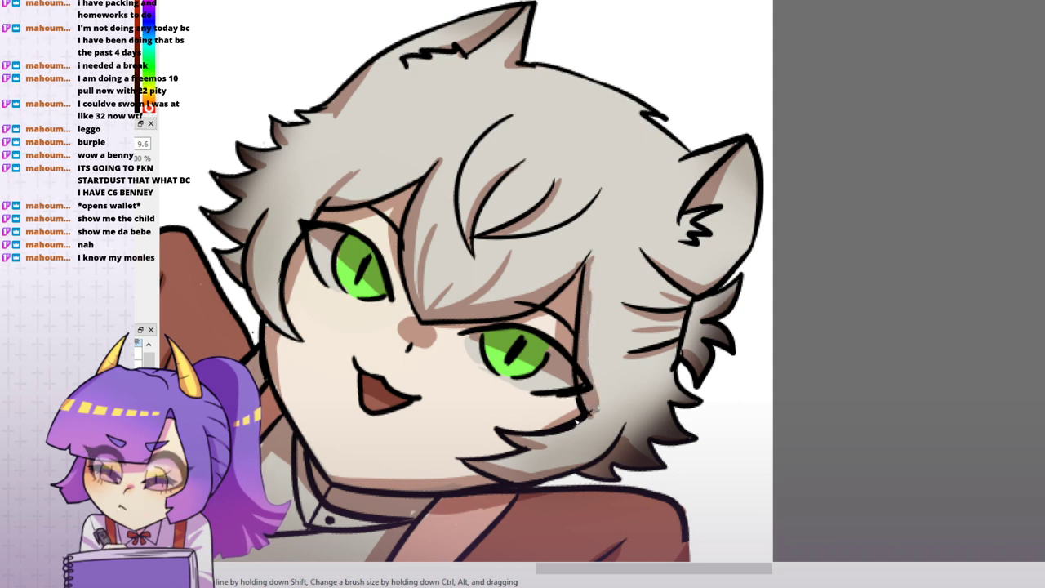
pyautogui.moveTo(602, 285); pyautogui.dragTo(615, 341)
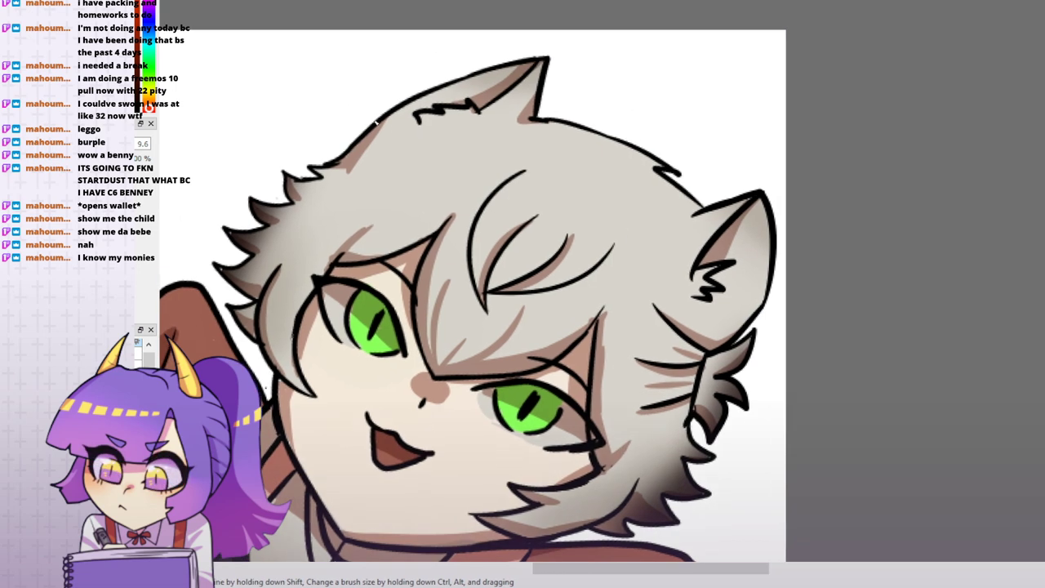
pyautogui.hotkey('ctrl', '-')
pyautogui.hotkey('ctrl', '-')
pyautogui.moveTo(809, 132); pyautogui.dragTo(797, 97)
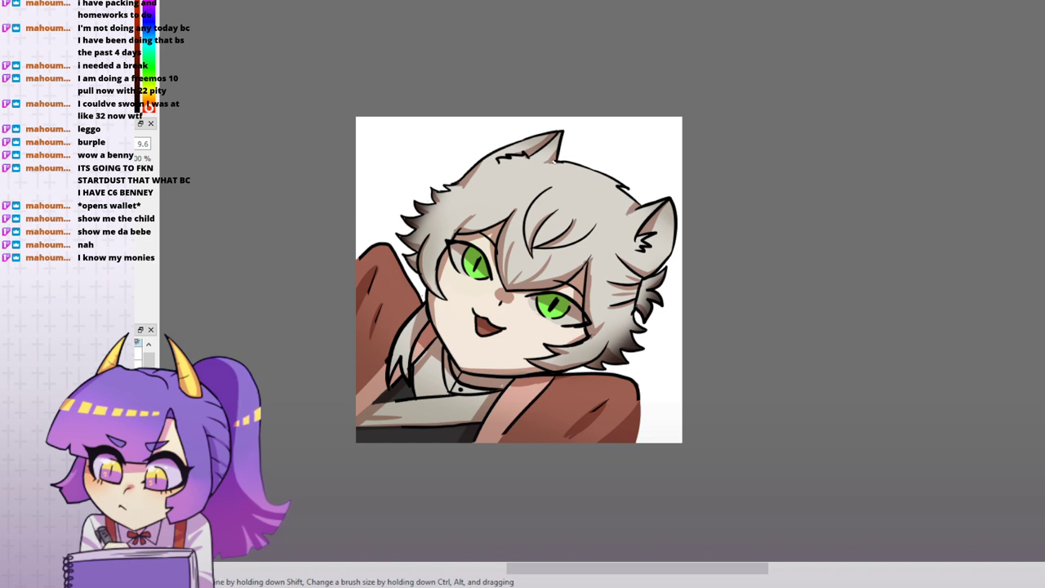
pyautogui.moveTo(809, 238); pyautogui.dragTo(805, 249)
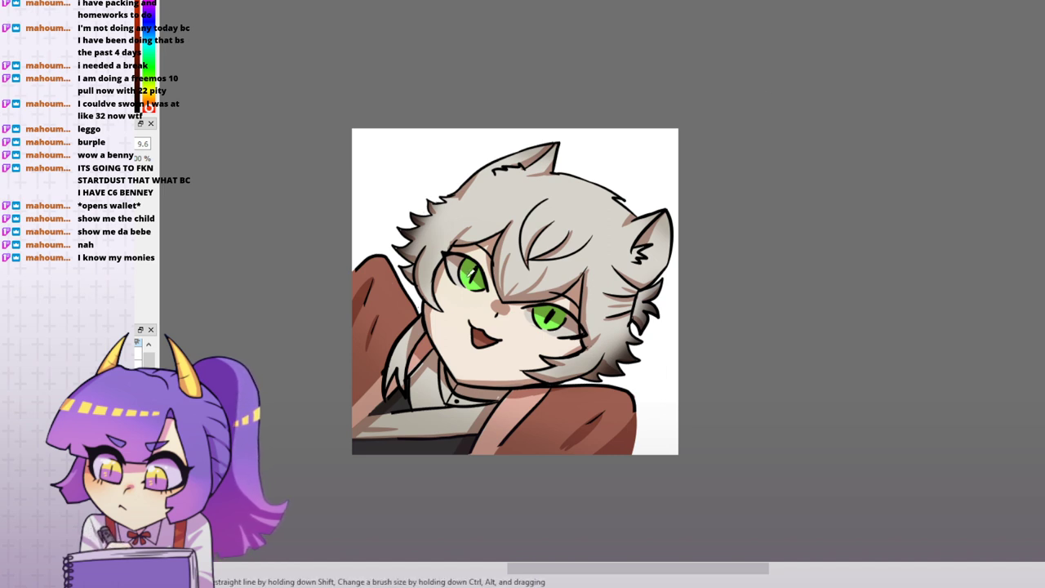
pyautogui.moveTo(492, 189); pyautogui.dragTo(485, 182)
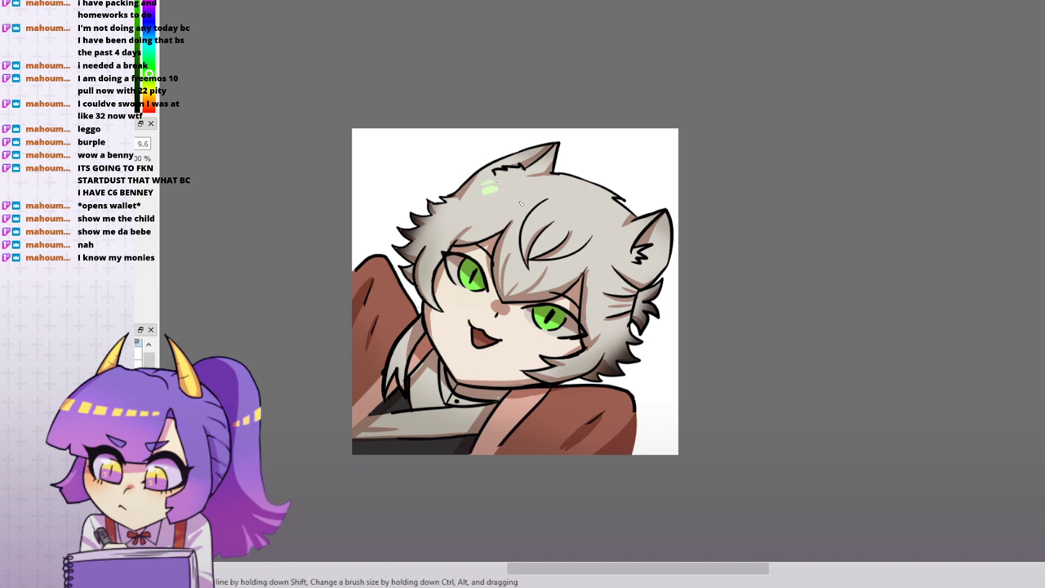
pyautogui.moveTo(536, 223)
pyautogui.mouseDown()
pyautogui.moveTo(545, 217)
pyautogui.moveTo(559, 230)
pyautogui.mouseUp()
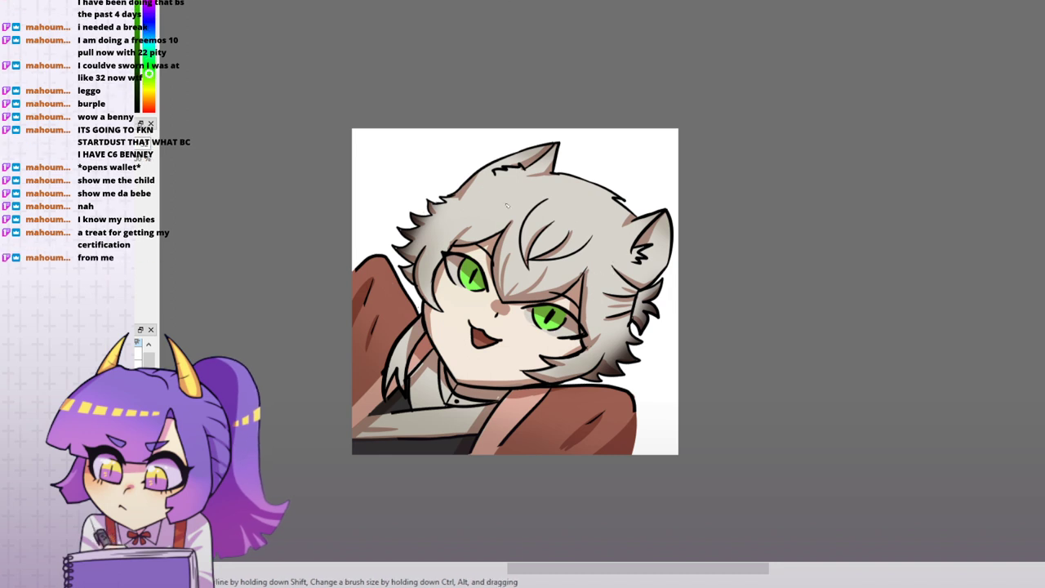
pyautogui.moveTo(462, 184); pyautogui.dragTo(612, 253)
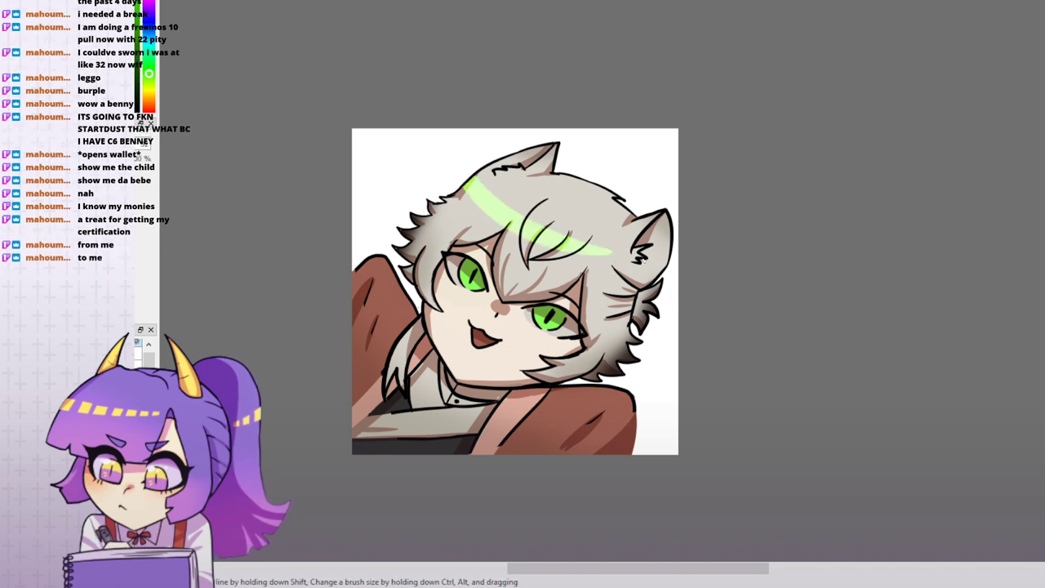
pyautogui.hotkey('ctrl', 'z')
# - Paint a dashed light green highlight band across the hair, plus highlights on the upper ear's edge, the irises and both cheeks
pyautogui.moveTo(493, 188); pyautogui.dragTo(629, 258)
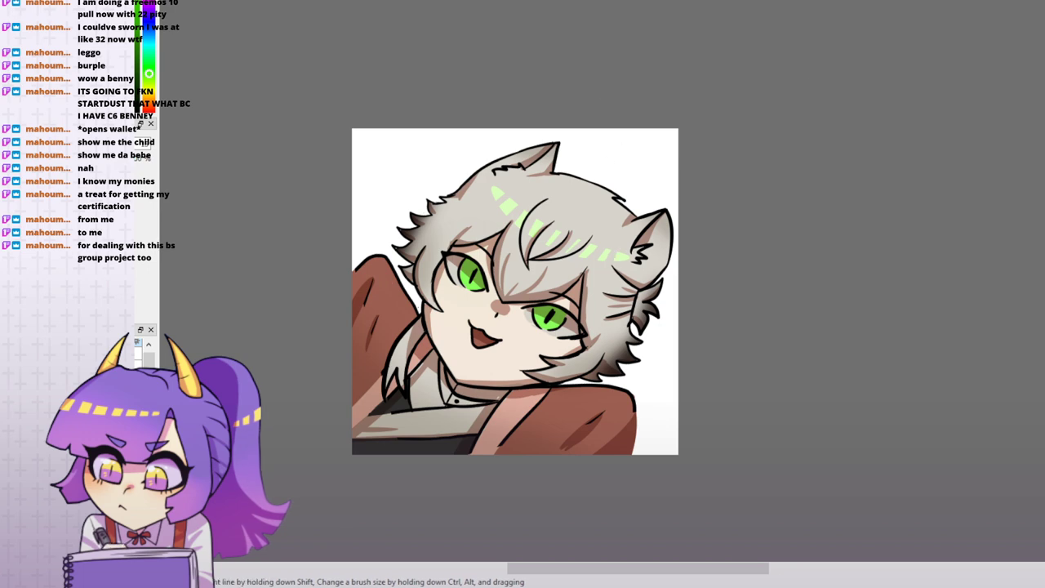
pyautogui.scroll(1, 605, 267)
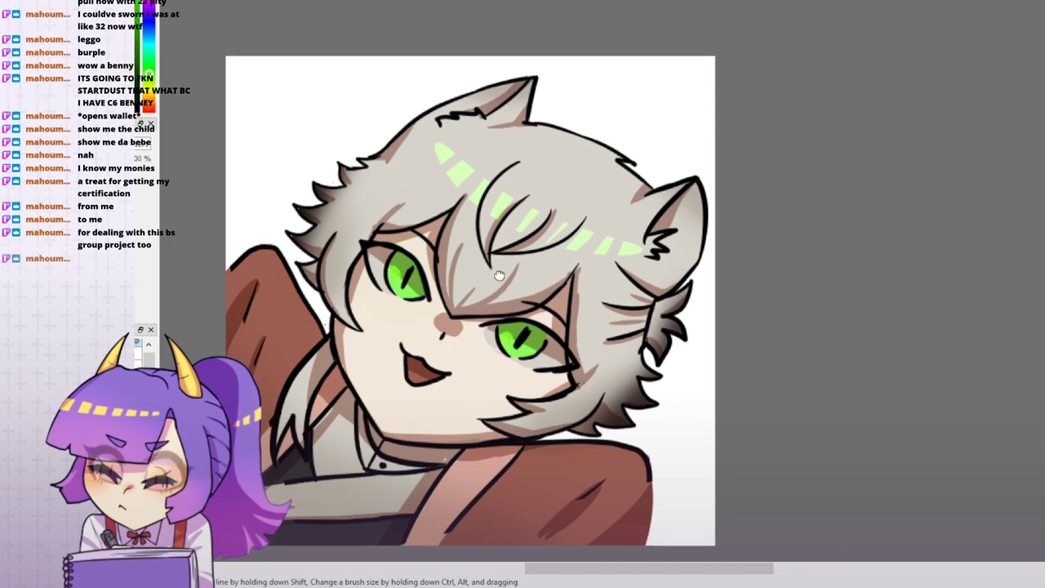
pyautogui.scroll(-1, 384, 279)
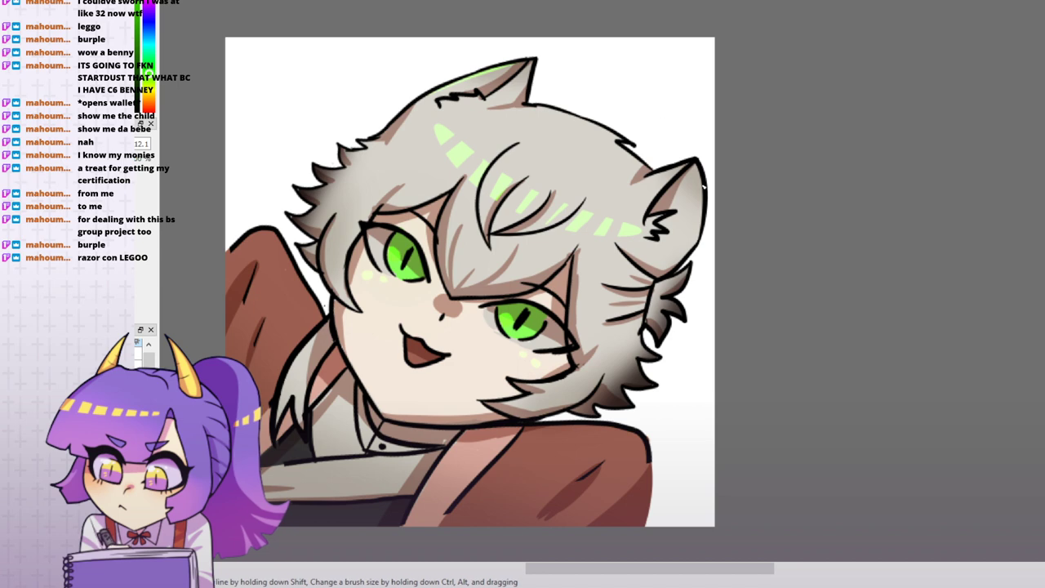
# - Paint a light green rim highlight along the outer edge of the character's right-hand ear
pyautogui.moveTo(695, 163); pyautogui.dragTo(690, 249)
pyautogui.hotkey('ctrl', 'z')
pyautogui.moveTo(694, 163); pyautogui.dragTo(695, 243)
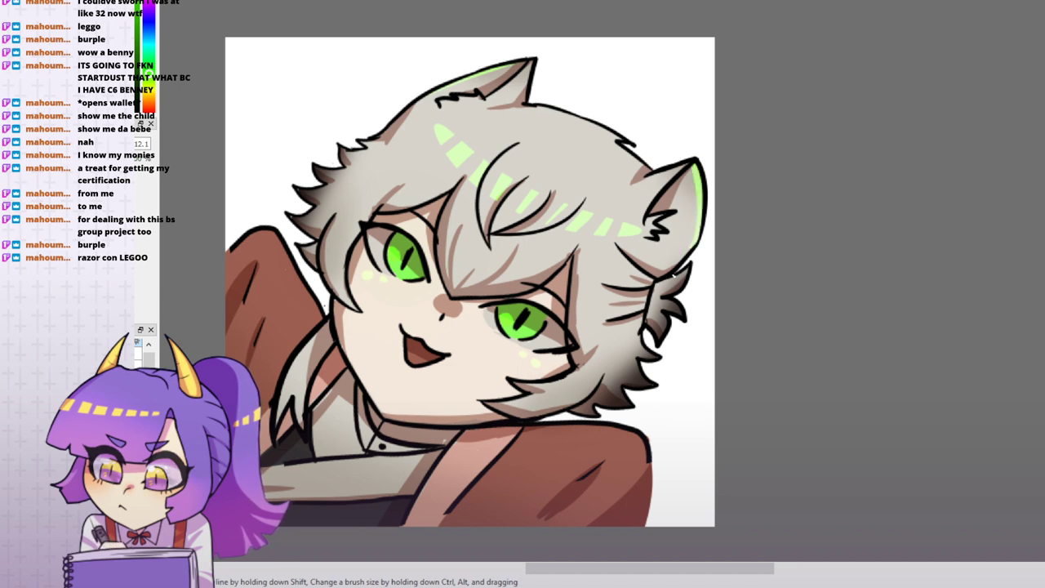
pyautogui.moveTo(292, 216)
pyautogui.mouseDown()
pyautogui.moveTo(314, 212)
pyautogui.moveTo(326, 186)
pyautogui.mouseUp()
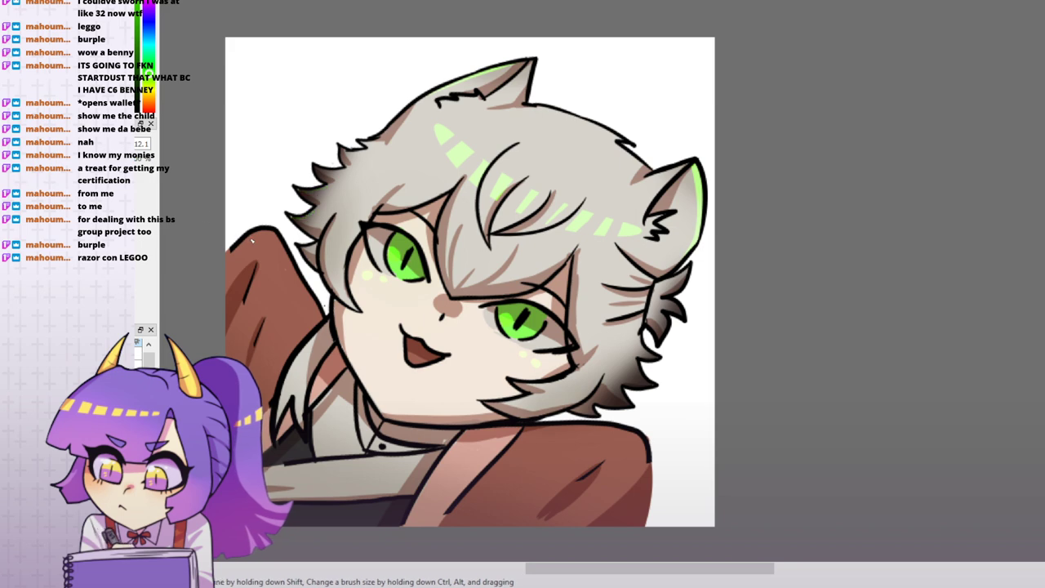
# - Paint green rim highlights on both coat shoulders, the hanging hair lock and the hair beside the face
pyautogui.moveTo(276, 321); pyautogui.dragTo(312, 226)
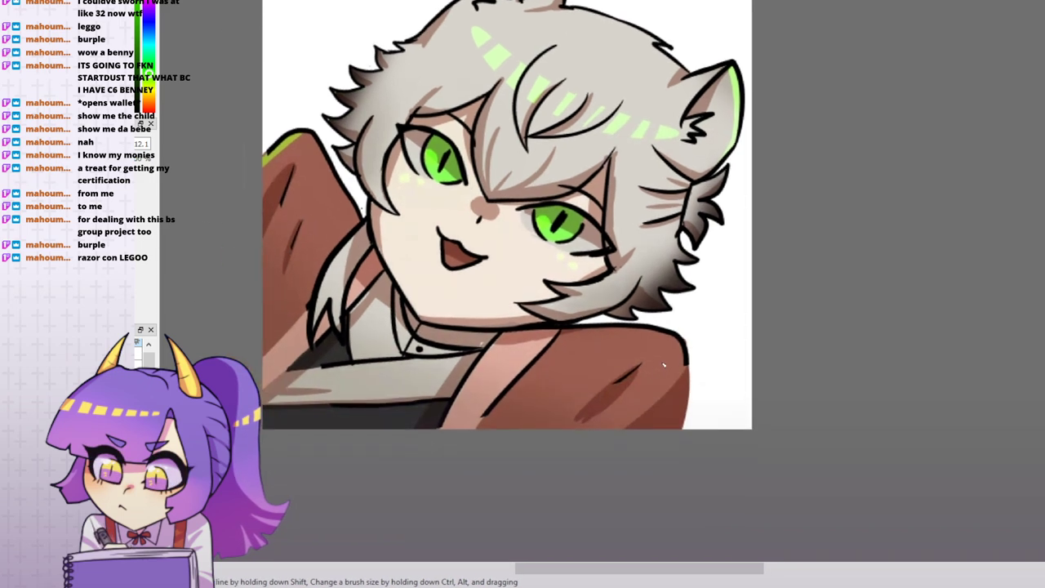
pyautogui.moveTo(645, 386); pyautogui.dragTo(659, 420)
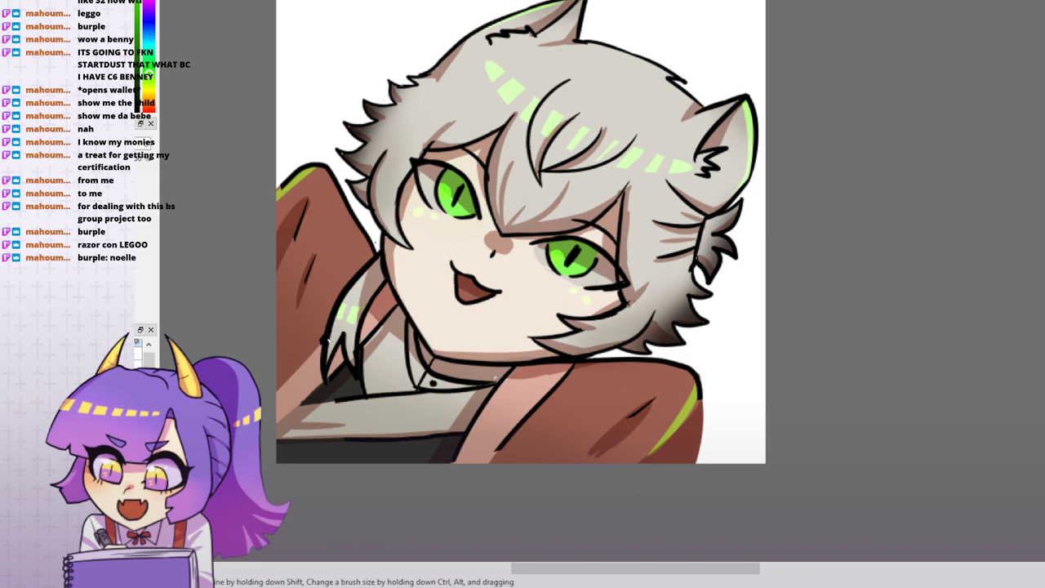
pyautogui.moveTo(343, 304)
pyautogui.mouseDown()
pyautogui.moveTo(364, 276)
pyautogui.moveTo(358, 295)
pyautogui.mouseUp()
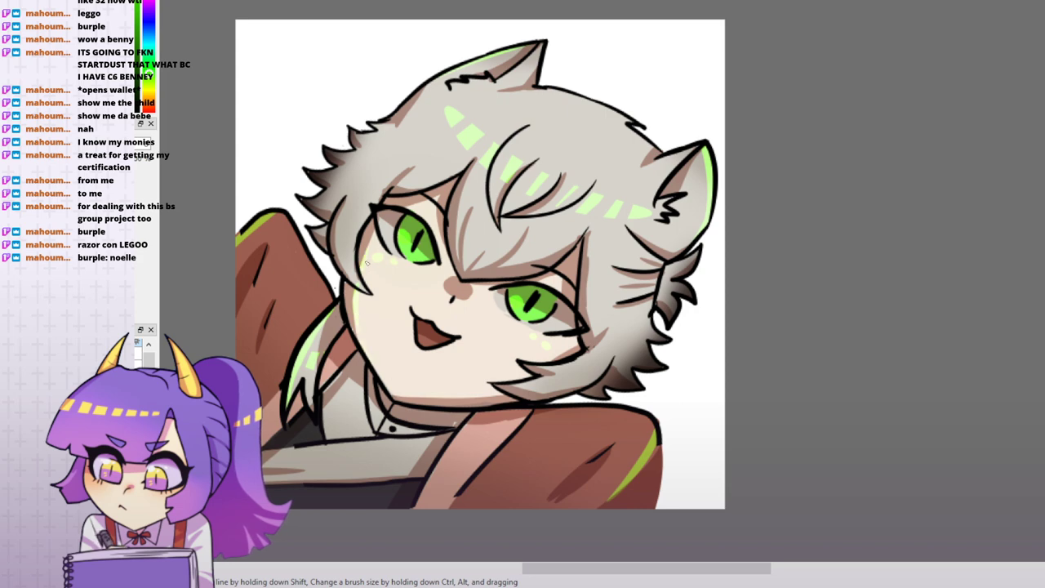
pyautogui.moveTo(351, 217); pyautogui.dragTo(348, 225)
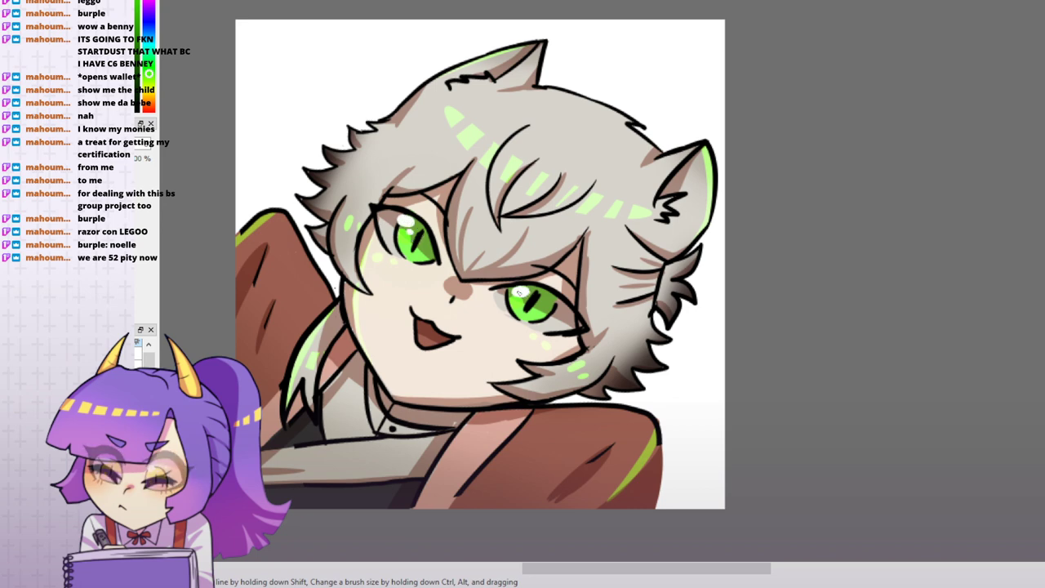
# - Add small white reflection dots to the character's green eyes beside the pupils
pyautogui.click(532, 299)
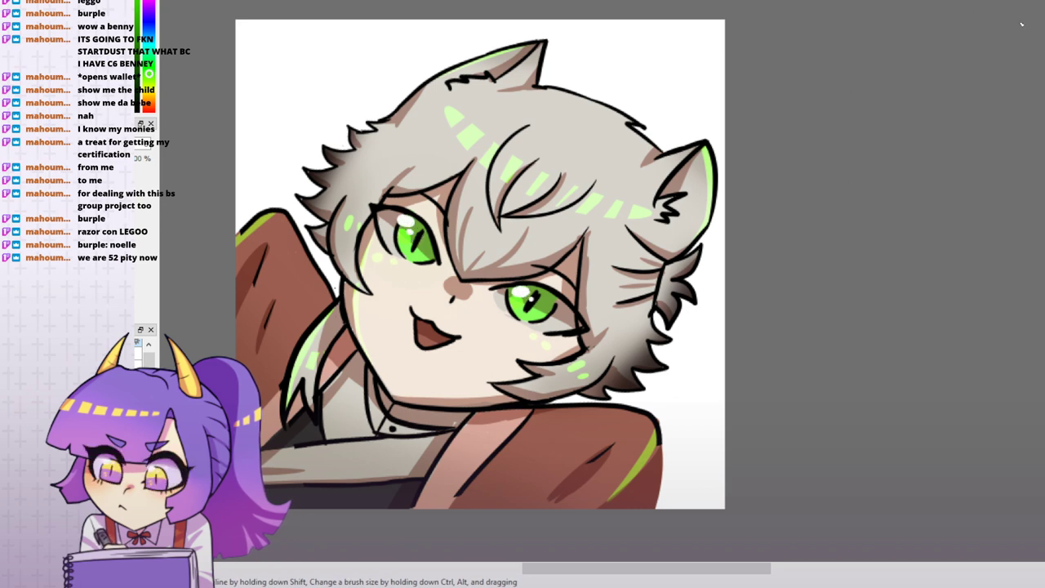
pyautogui.scroll(2, 498, 332)
pyautogui.moveTo(695, 136); pyautogui.dragTo(723, 114)
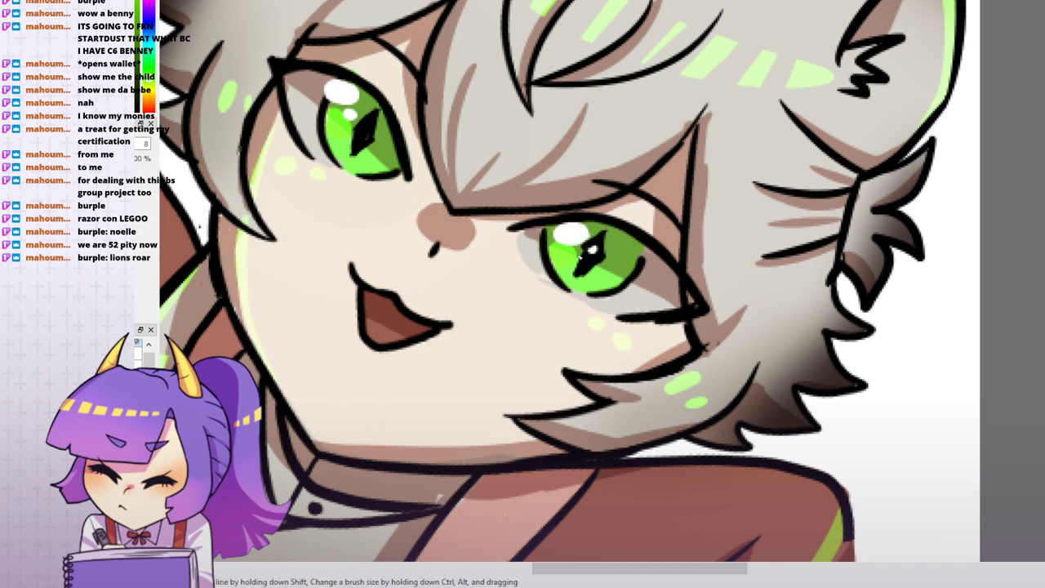
pyautogui.hotkey('ctrl', '-')
pyautogui.hotkey('ctrl', '-')
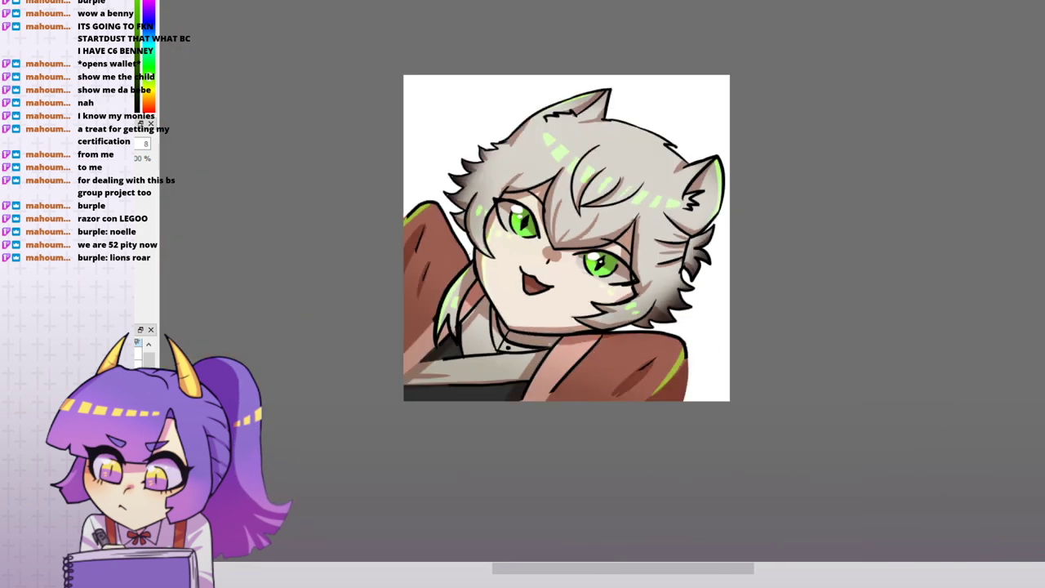
# - Airbrush a soft white patch onto the grey cat's body below its head
pyautogui.moveTo(938, 32)
pyautogui.mouseDown()
pyautogui.moveTo(919, 106)
pyautogui.moveTo(907, 109)
pyautogui.mouseUp()
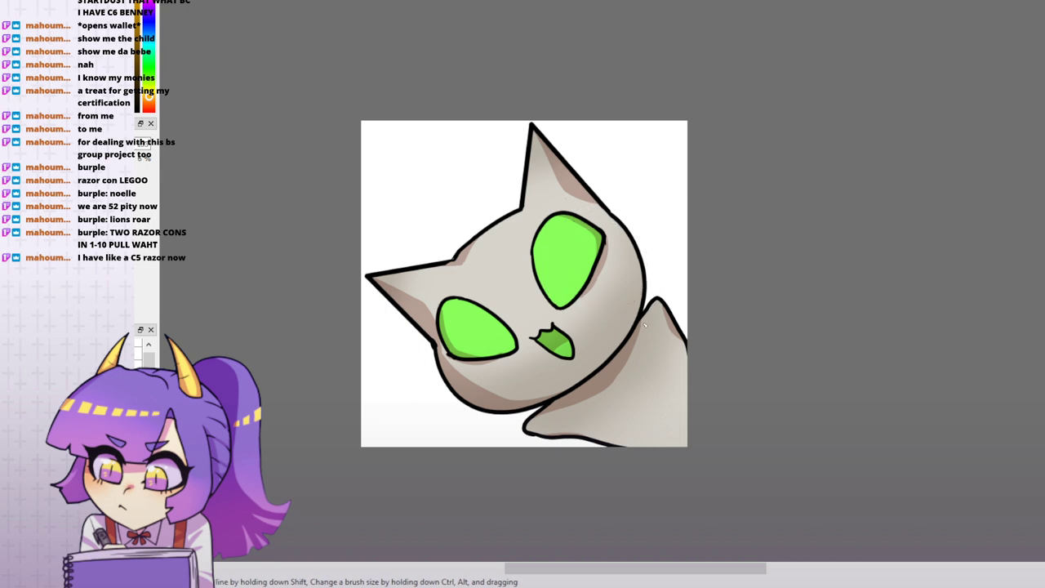
pyautogui.moveTo(646, 378)
pyautogui.mouseDown()
pyautogui.moveTo(636, 401)
pyautogui.moveTo(658, 430)
pyautogui.moveTo(683, 401)
pyautogui.moveTo(645, 401)
pyautogui.mouseUp()
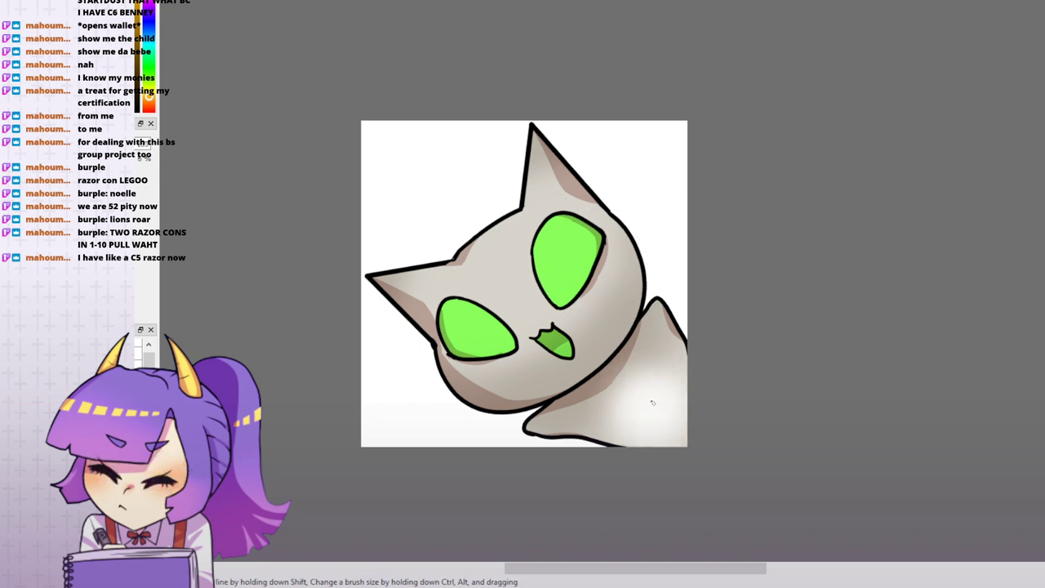
pyautogui.hotkey('ctrl', 'z')
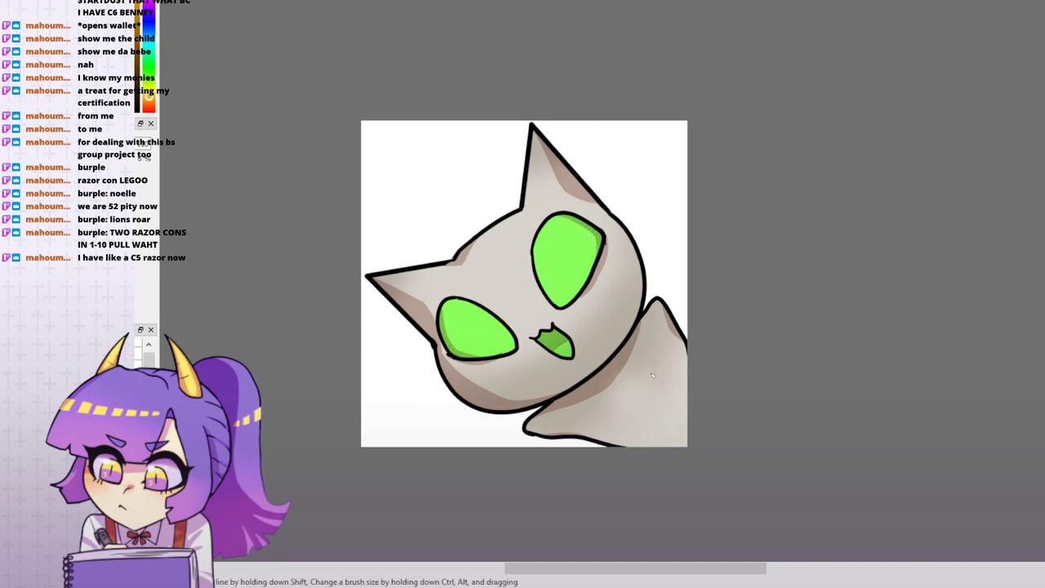
pyautogui.moveTo(653, 375); pyautogui.dragTo(648, 399)
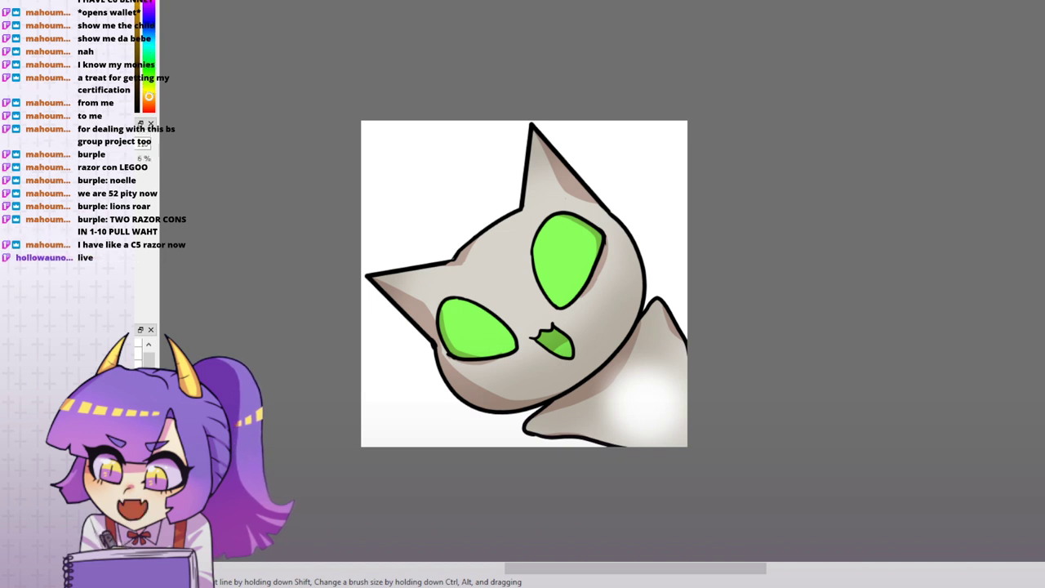
# - Place round white reflections in the upper part of both of the cat's green eyes, with a smaller fainter dot in the lower-left eye
pyautogui.hotkey('ctrl', '+')
pyautogui.hotkey('ctrl', '+')
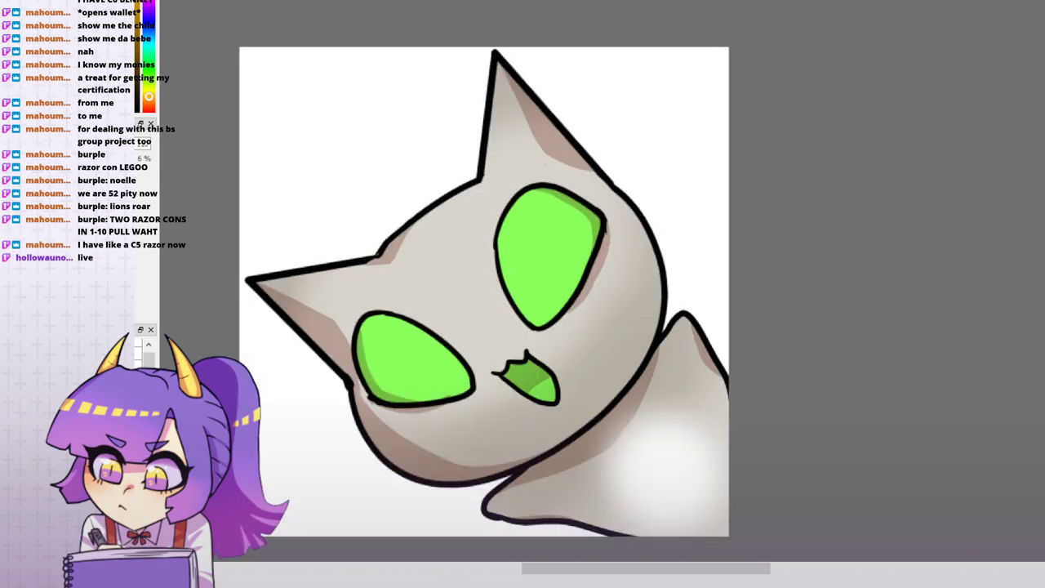
pyautogui.moveTo(858, 324); pyautogui.dragTo(889, 196)
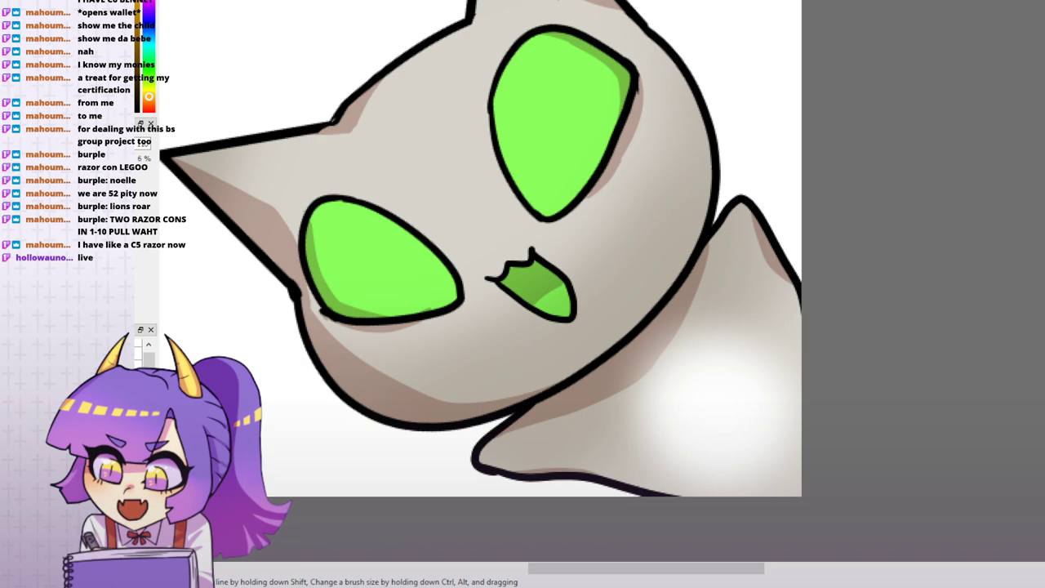
pyautogui.hotkey('ctrl', 'z')
pyautogui.moveTo(928, 354); pyautogui.dragTo(956, 402)
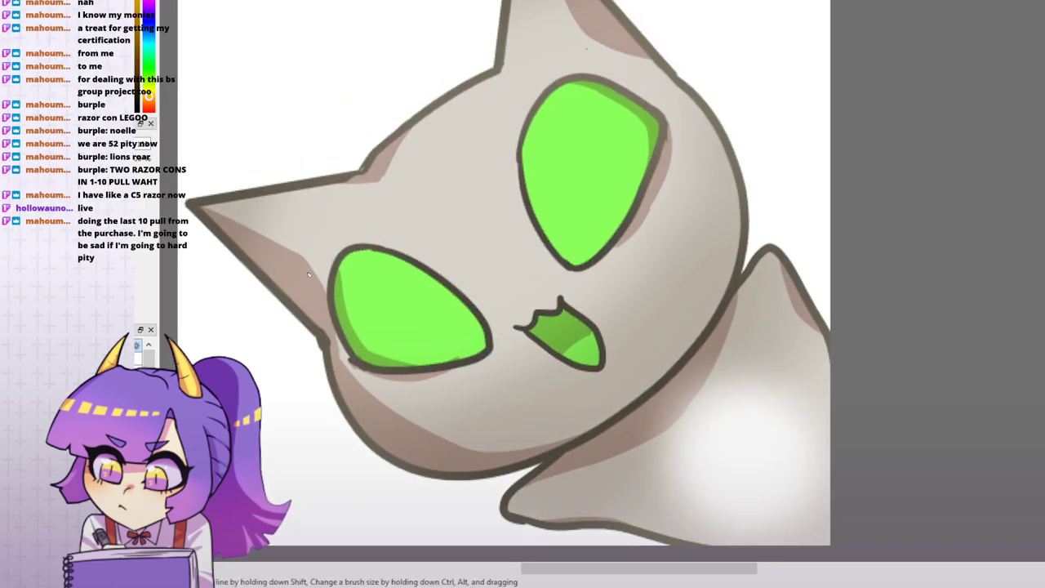
pyautogui.moveTo(280, 244); pyautogui.dragTo(303, 237)
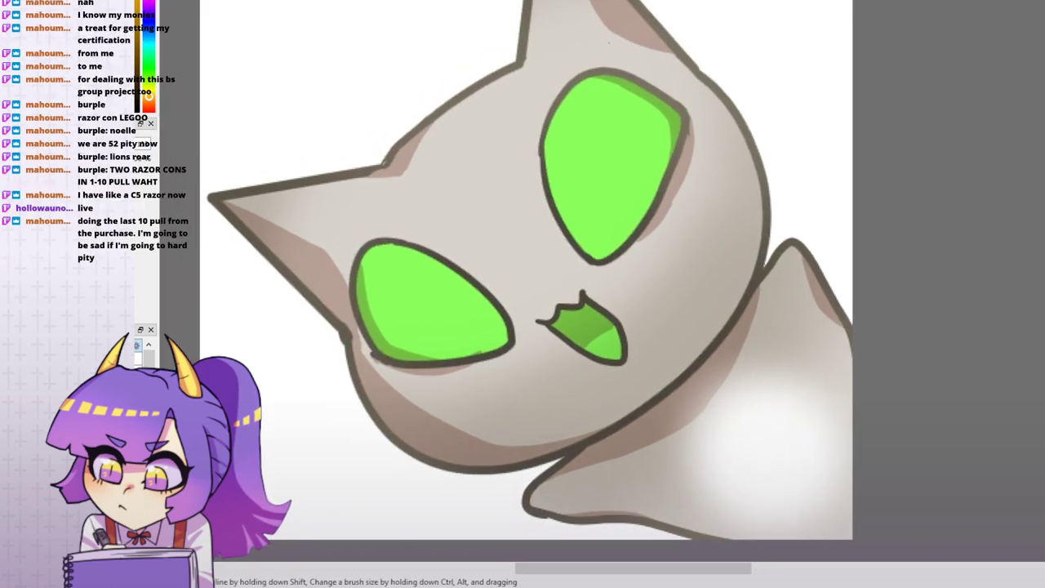
pyautogui.click(389, 273)
pyautogui.click(425, 285)
pyautogui.click(595, 98)
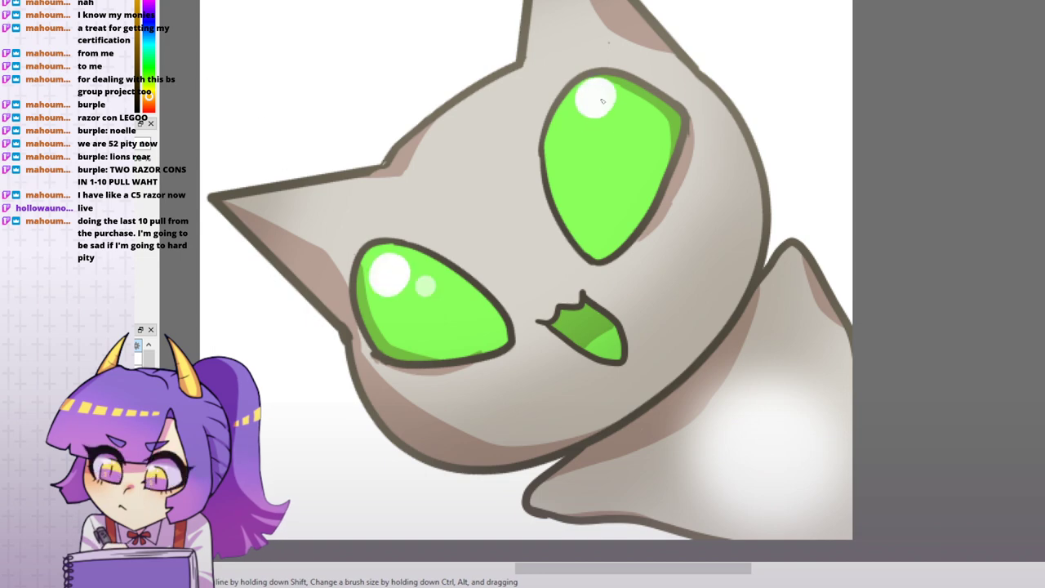
pyautogui.hotkey('ctrl', '-')
pyautogui.hotkey('ctrl', '-')
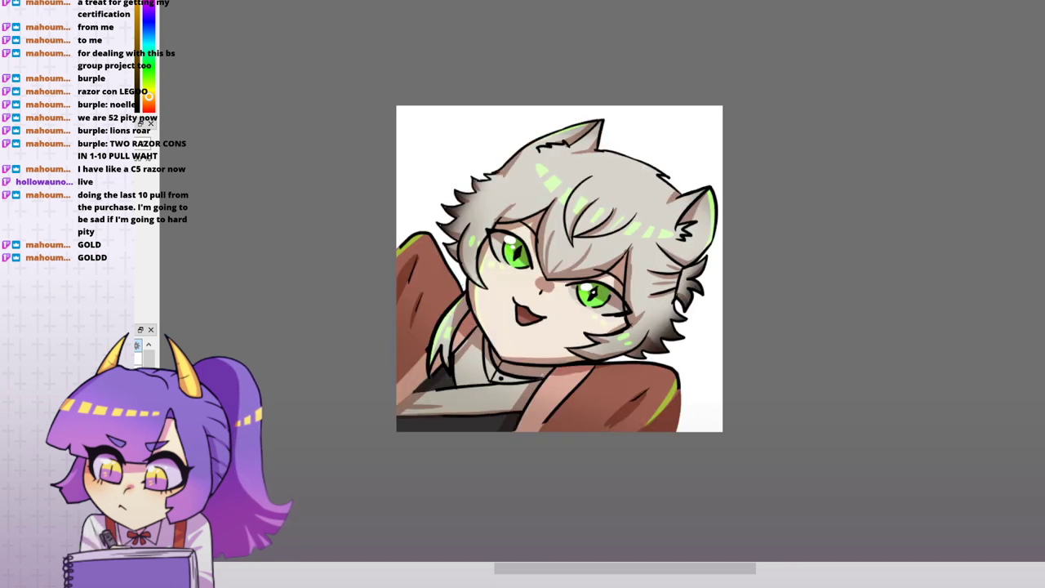
# - Select the grey hair area of the cat-eared character, covering the fringe, crown, ear and cheek tuft
pyautogui.hotkey('ctrl', '+')
pyautogui.hotkey('ctrl', '+')
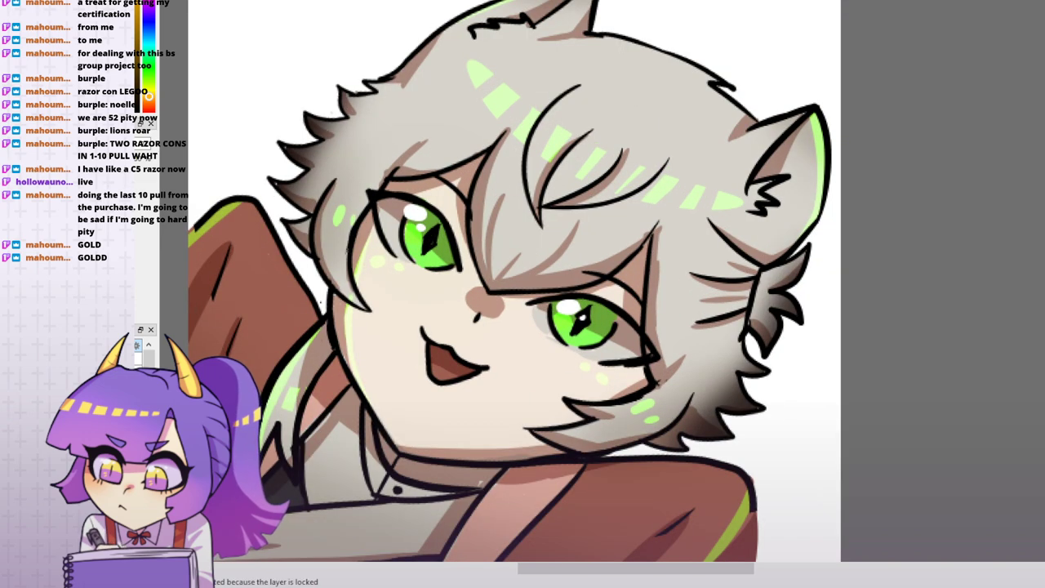
pyautogui.click(519, 245)
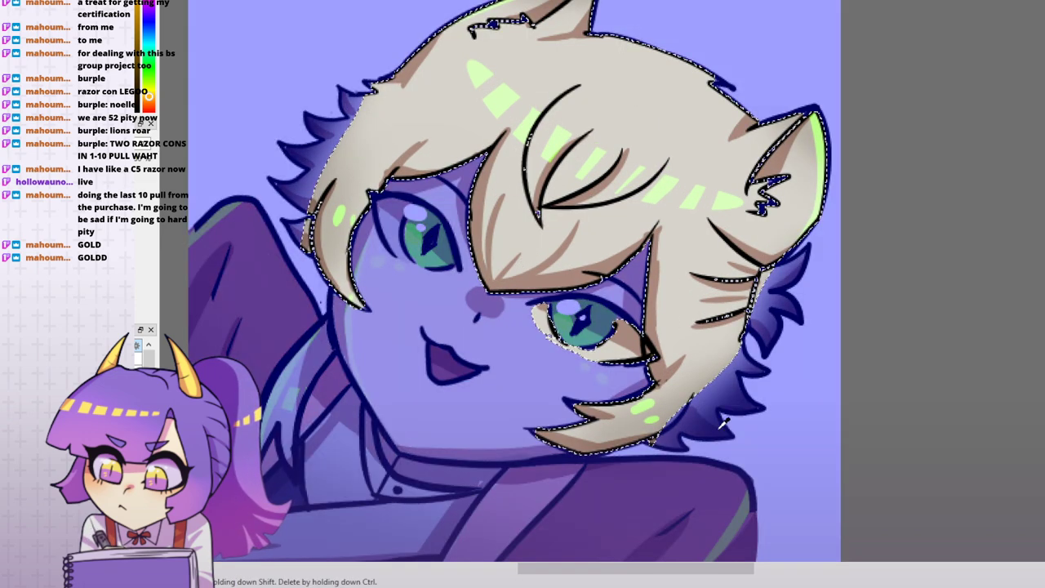
pyautogui.rightClick(498, 203)
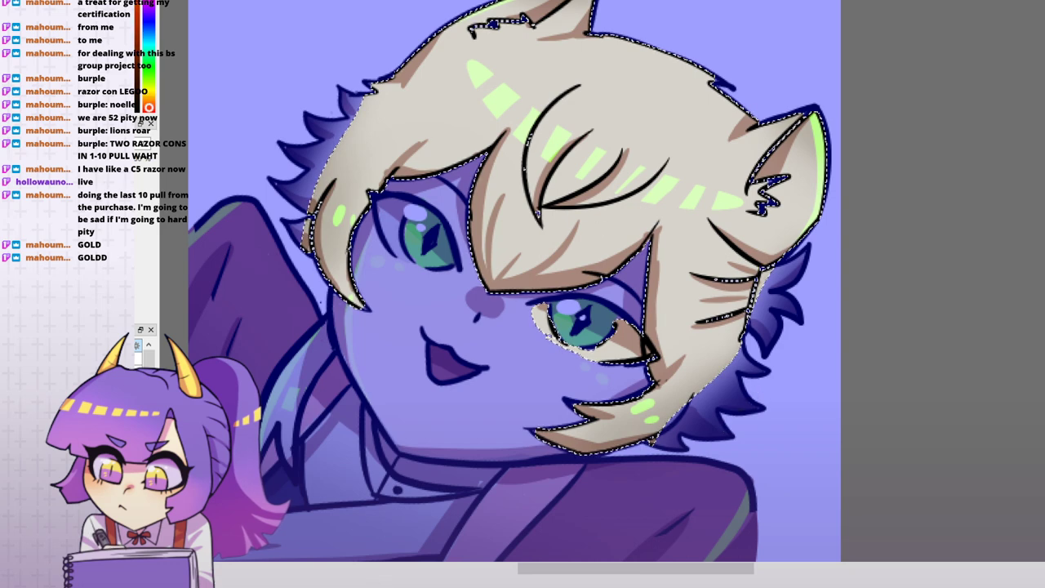
pyautogui.hotkey('ctrl', 'z')
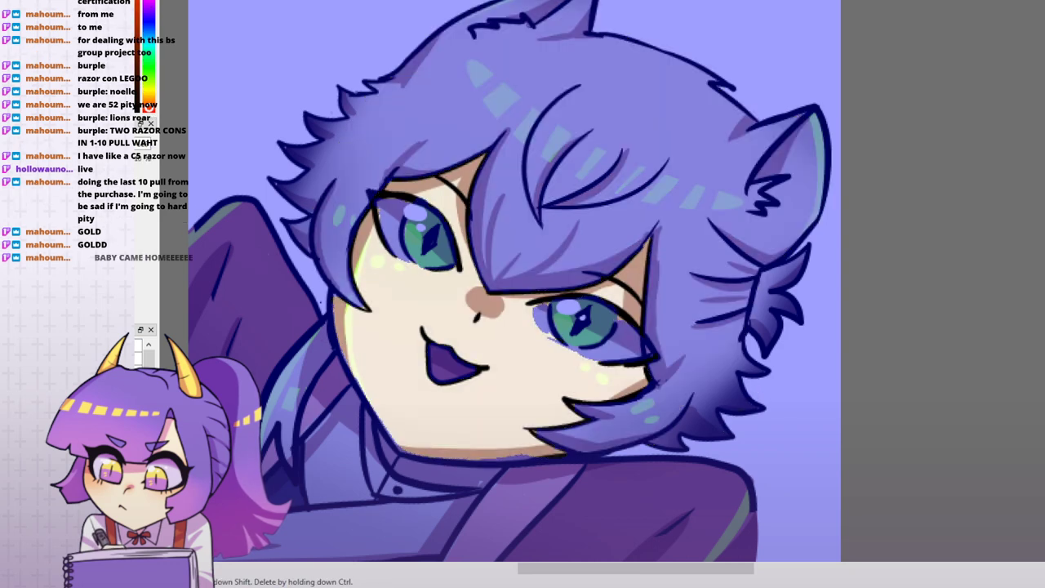
pyautogui.hotkey('ctrl', 'y')
pyautogui.press('b')
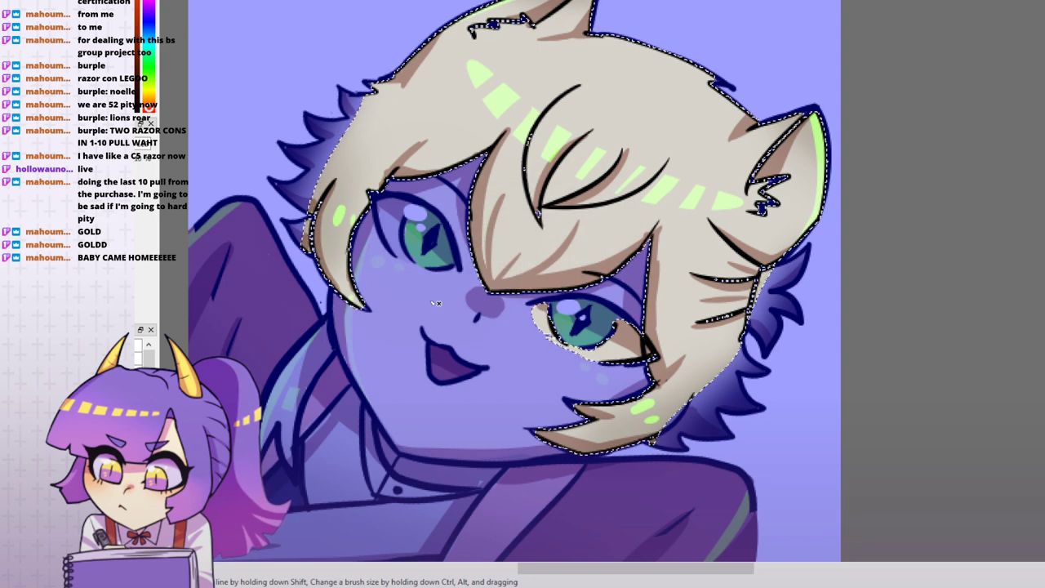
# - Shade the tips of the fringe, side lock and cheek tuft with a soft dark brown gradient, and clear the selection
pyautogui.click(343, 308)
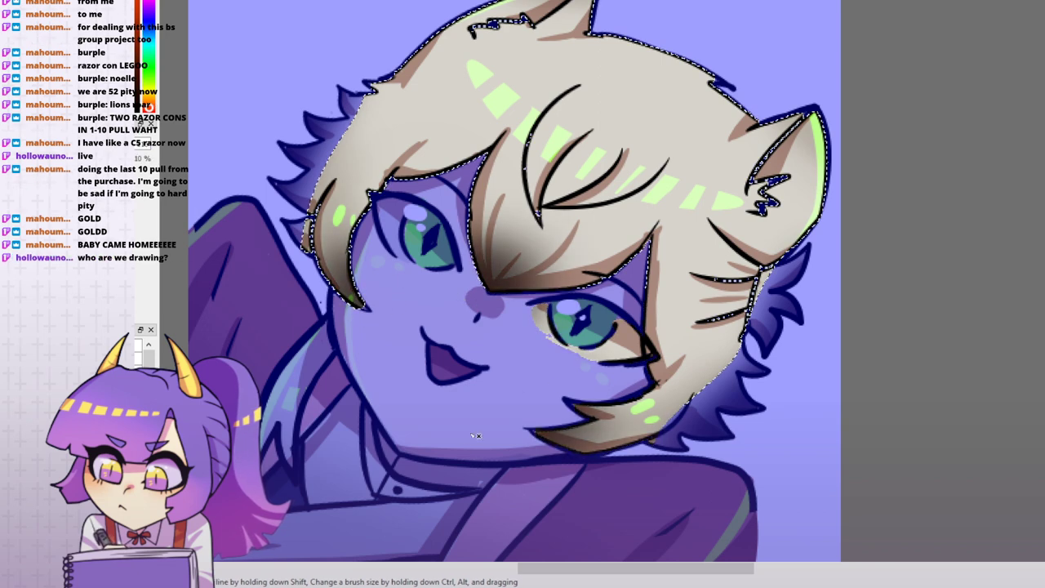
pyautogui.click(595, 347)
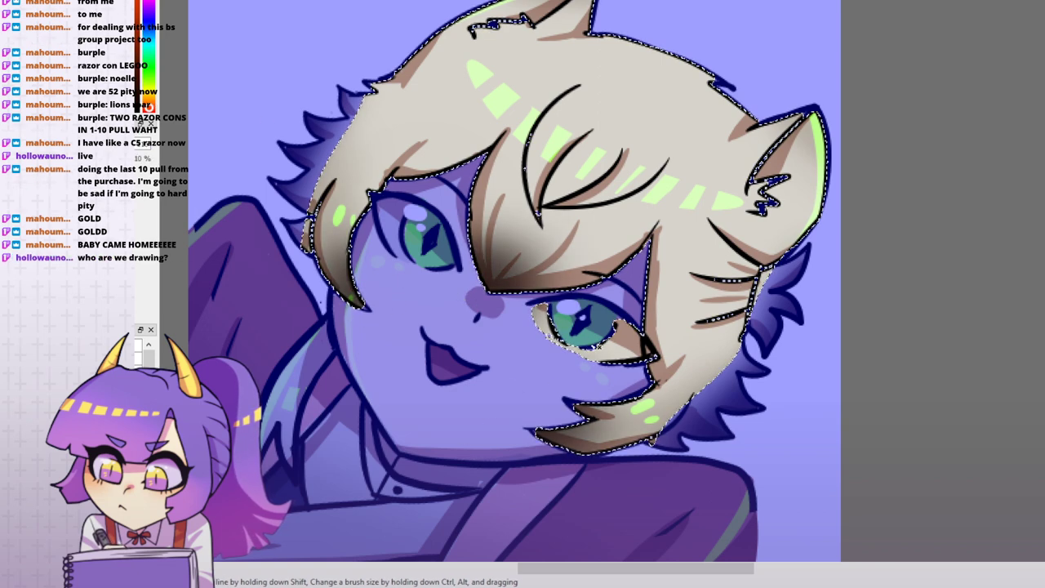
pyautogui.rightClick(695, 289)
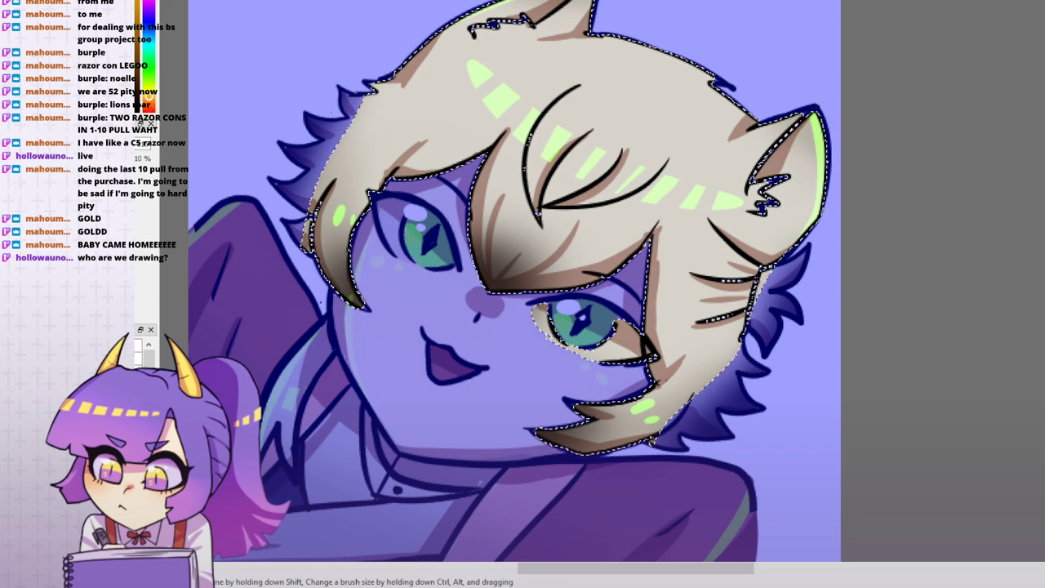
pyautogui.press('e')
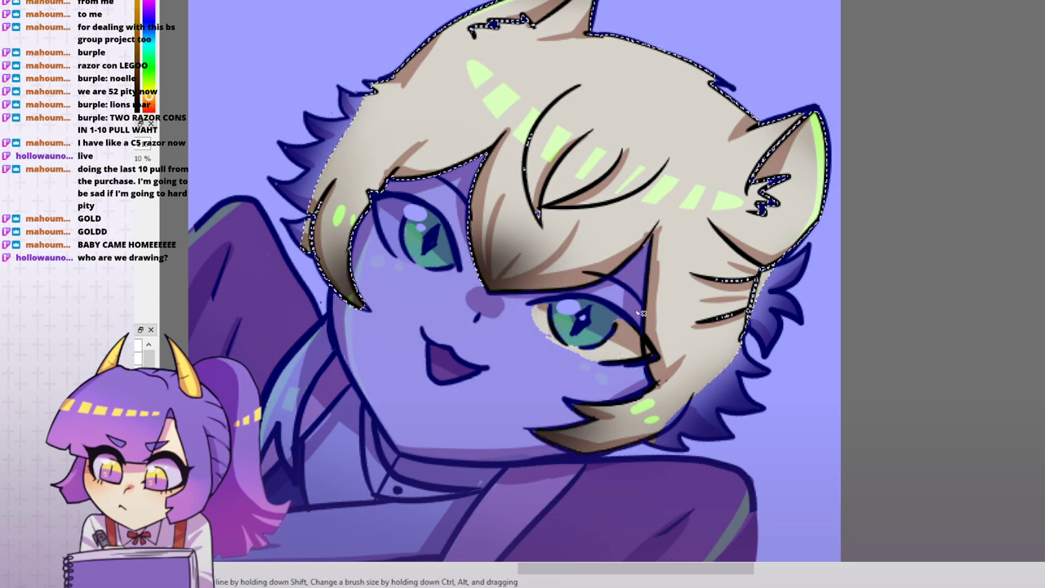
pyautogui.hotkey('ctrl', 'd')
pyautogui.scroll(-5, 540, 344)
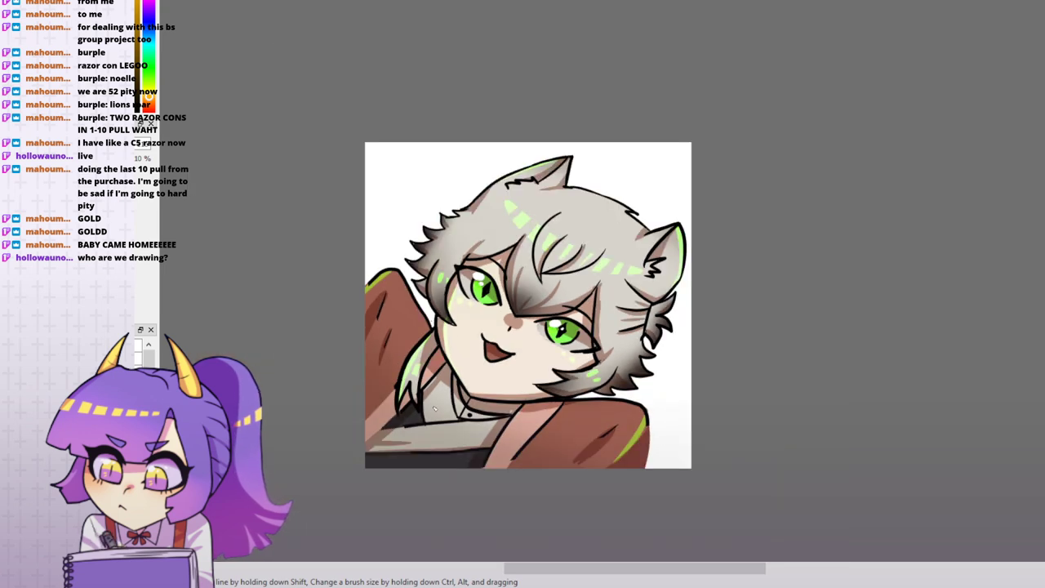
pyautogui.scroll(2, 435, 408)
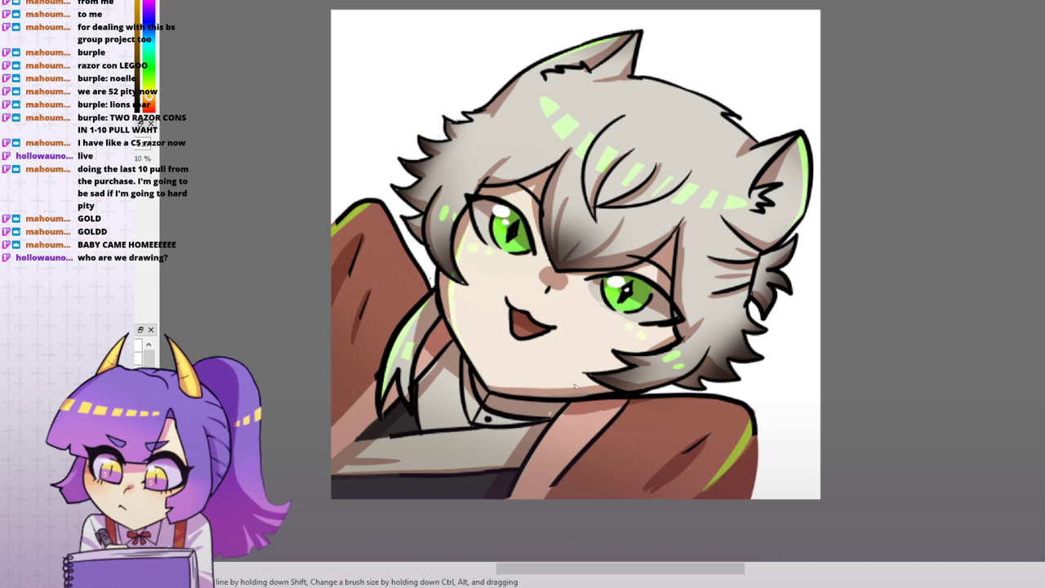
pyautogui.hotkey('ctrl', 'z')
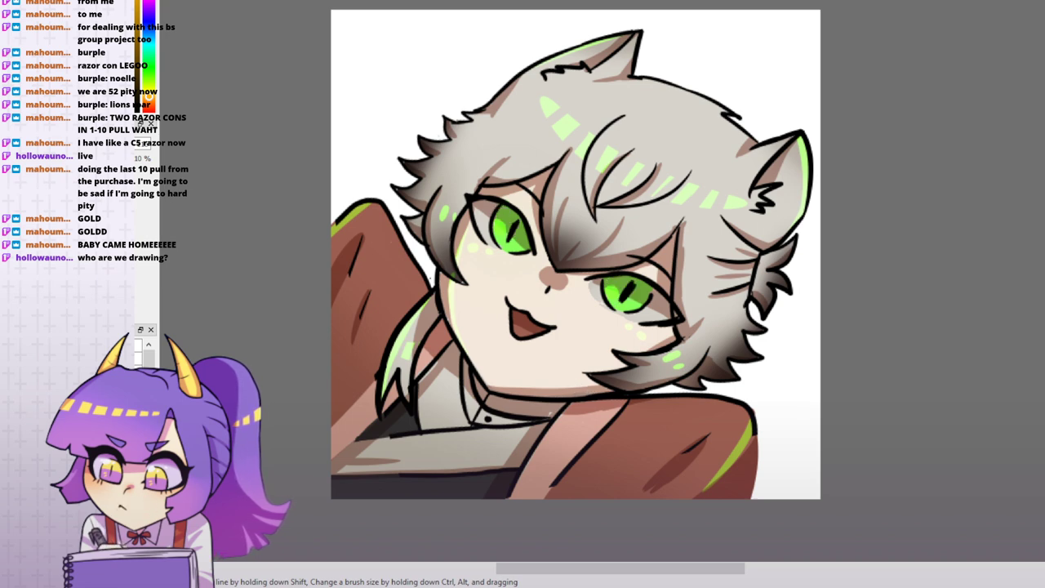
pyautogui.hotkey('ctrl', 'y')
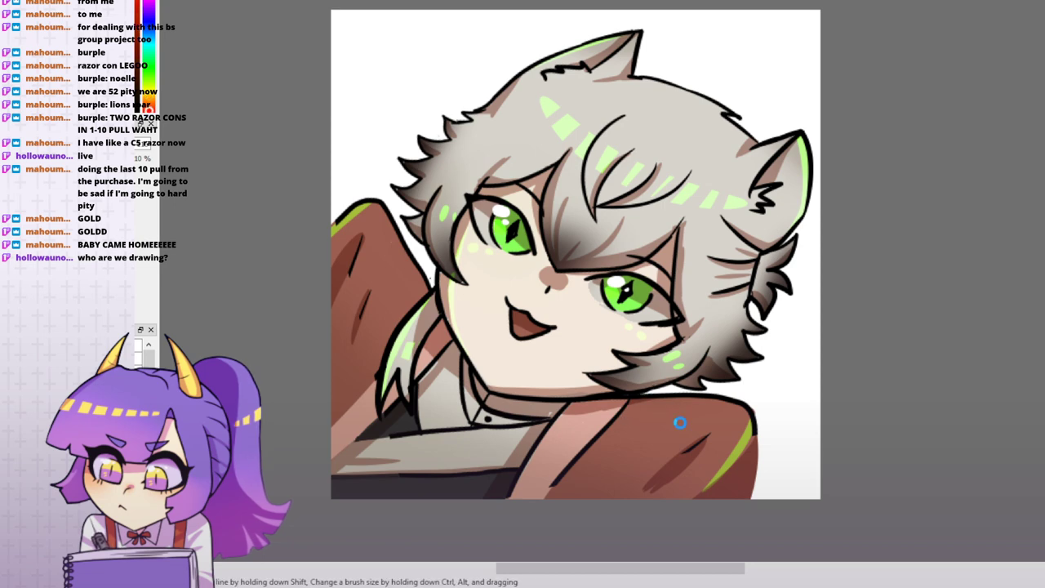
# - Draw an ornament with a round gold bead and a reddish tassel hanging below the cheek over the coat
pyautogui.scroll(-1, 676, 422)
pyautogui.scroll(1, 678, 422)
pyautogui.scroll(1, 682, 423)
pyautogui.moveTo(697, 409); pyautogui.dragTo(697, 373)
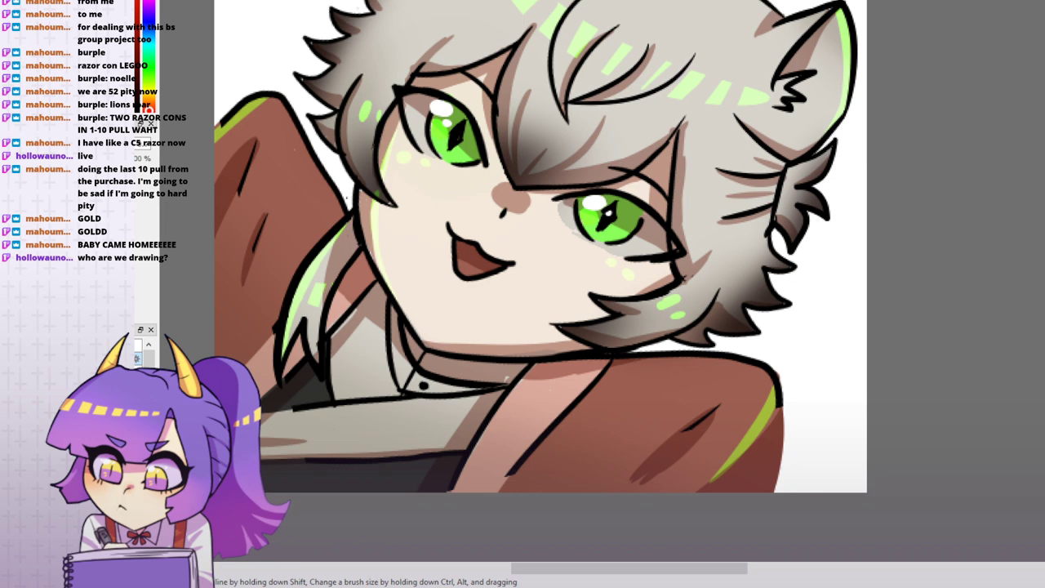
pyautogui.moveTo(669, 392)
pyautogui.mouseDown()
pyautogui.moveTo(648, 397)
pyautogui.moveTo(697, 397)
pyautogui.moveTo(677, 368)
pyautogui.mouseUp()
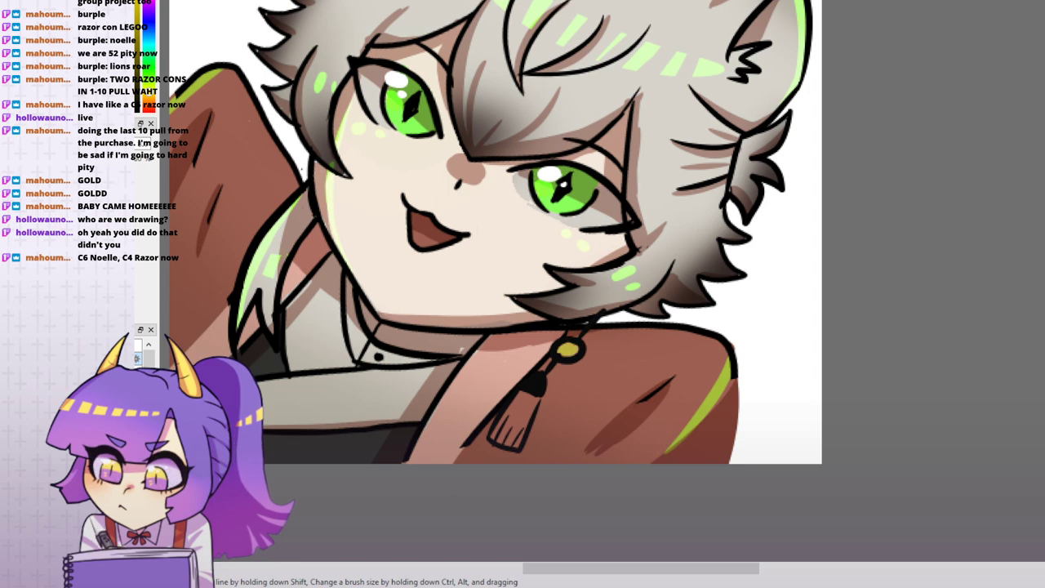
pyautogui.hotkey('ctrl', 'z')
pyautogui.hotkey('ctrl', 'y')
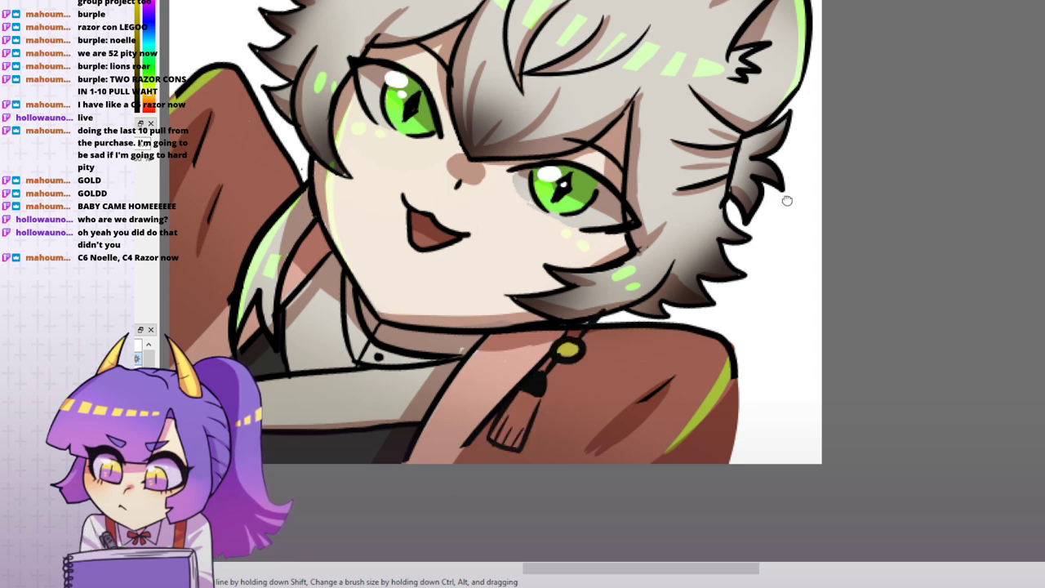
# - Try selecting the cat-eared character's silhouette and inverting the selection to the surrounding background, and clear the selection
pyautogui.moveTo(786, 201); pyautogui.dragTo(908, 290)
pyautogui.moveTo(887, 140); pyautogui.dragTo(846, 171)
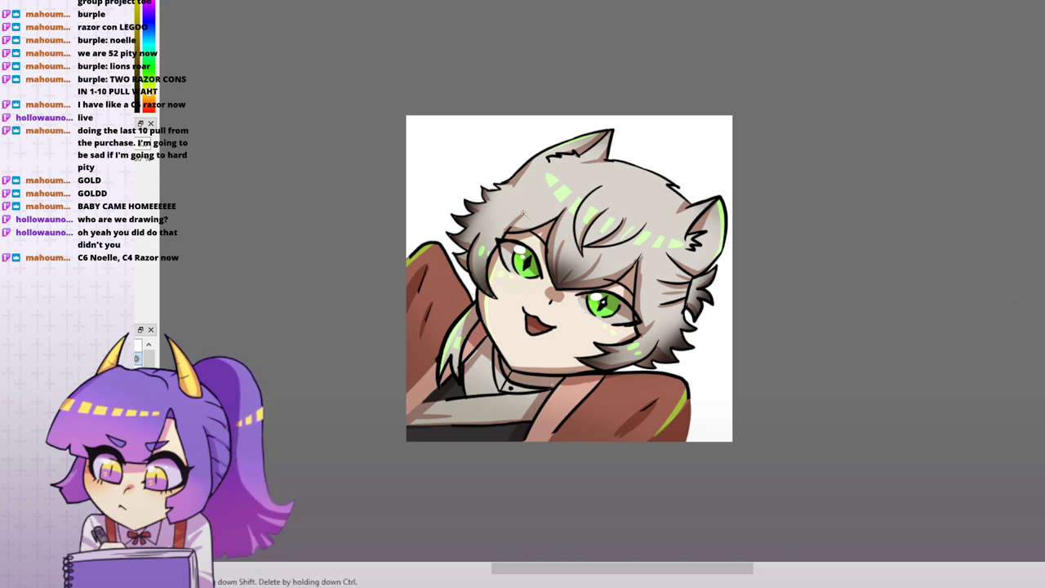
pyautogui.hotkey('ctrl', 'a')
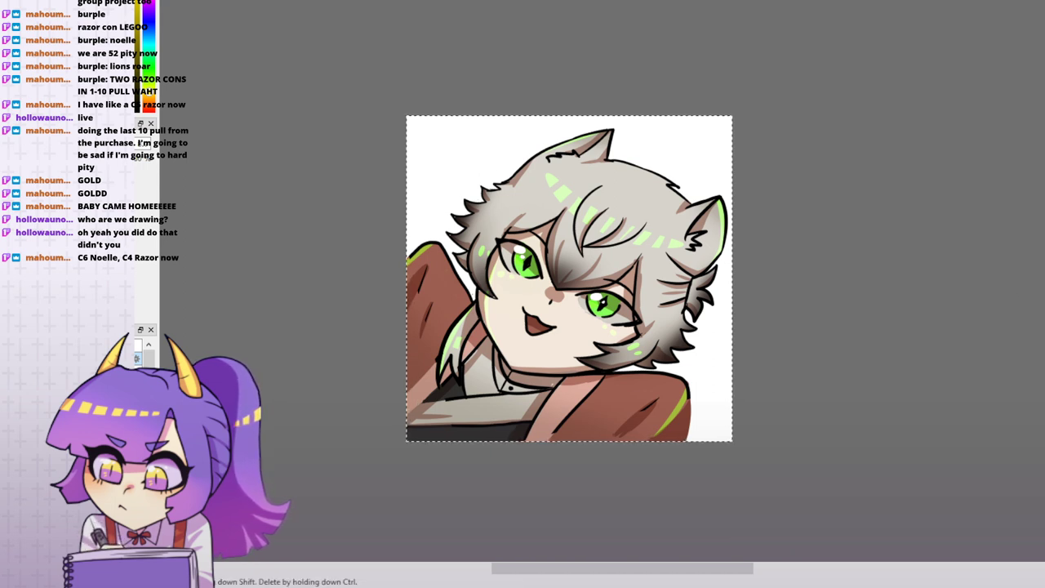
pyautogui.hotkey('ctrl', 'c')
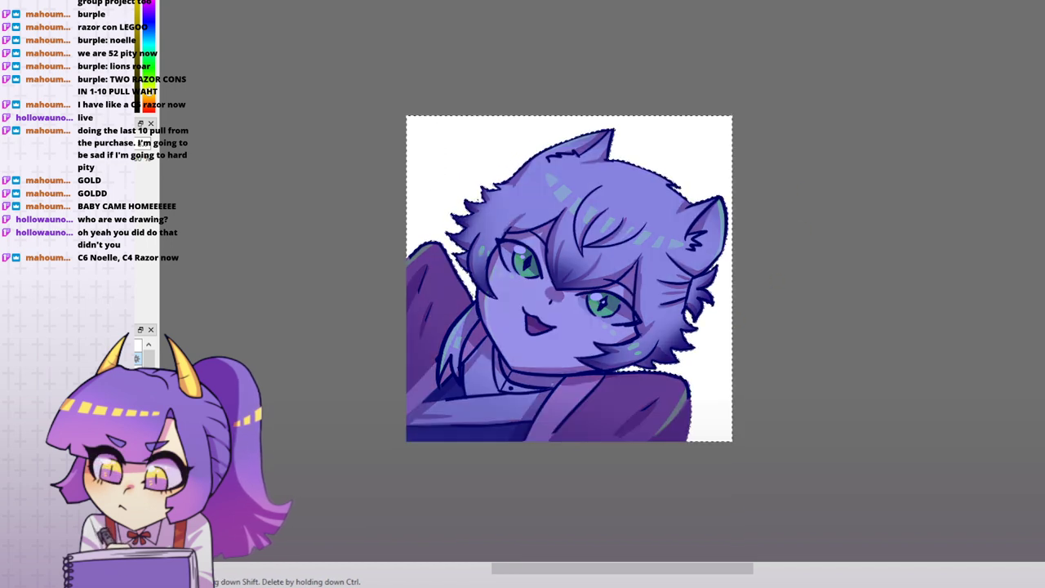
pyautogui.hotkey('ctrl', 'd')
pyautogui.hotkey('ctrl', 'z')
pyautogui.hotkey('ctrl', 'z')
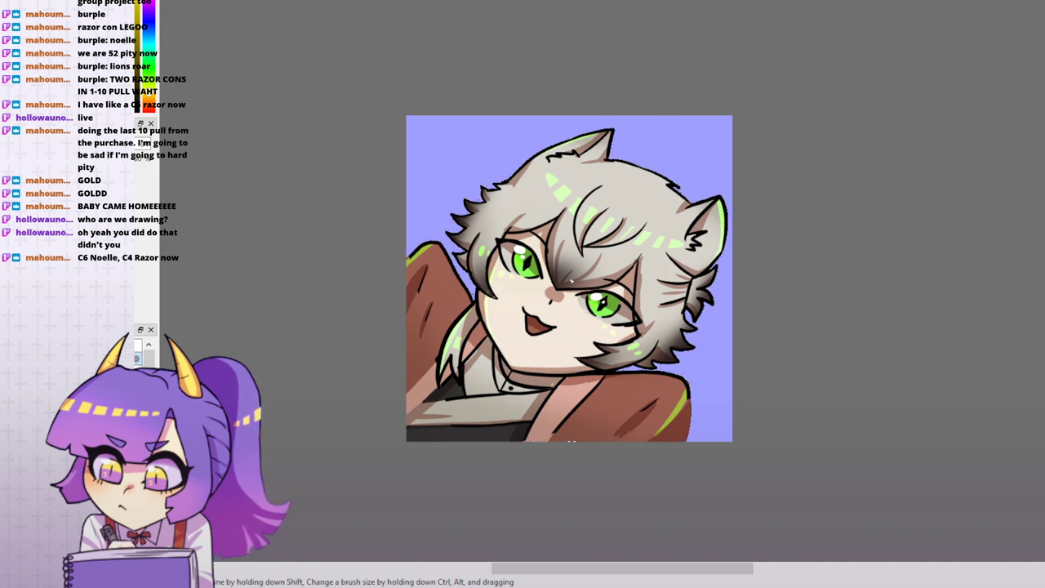
pyautogui.hotkey('ctrl', 'd')
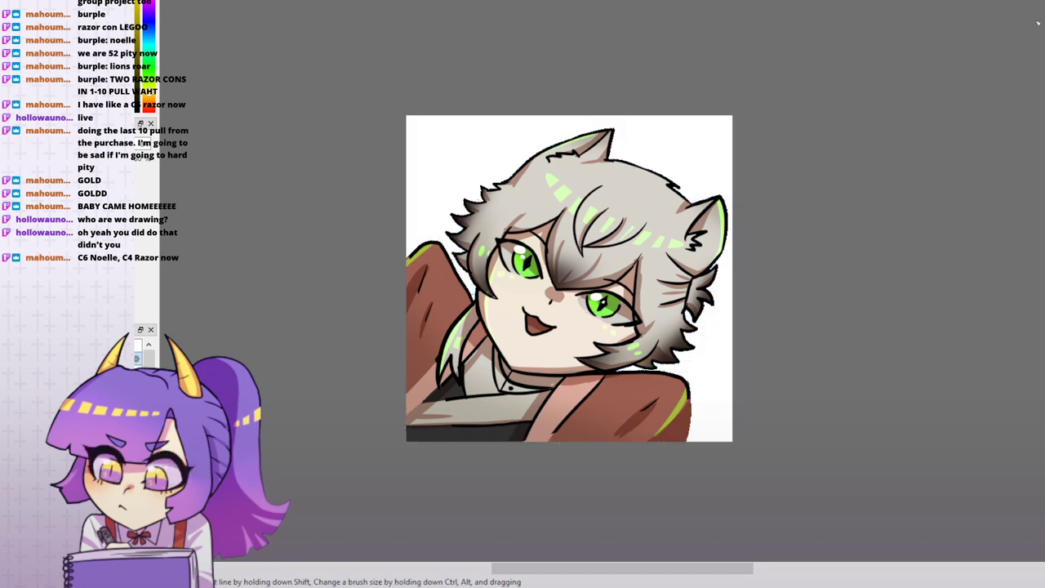
pyautogui.hotkey('ctrl', 'z')
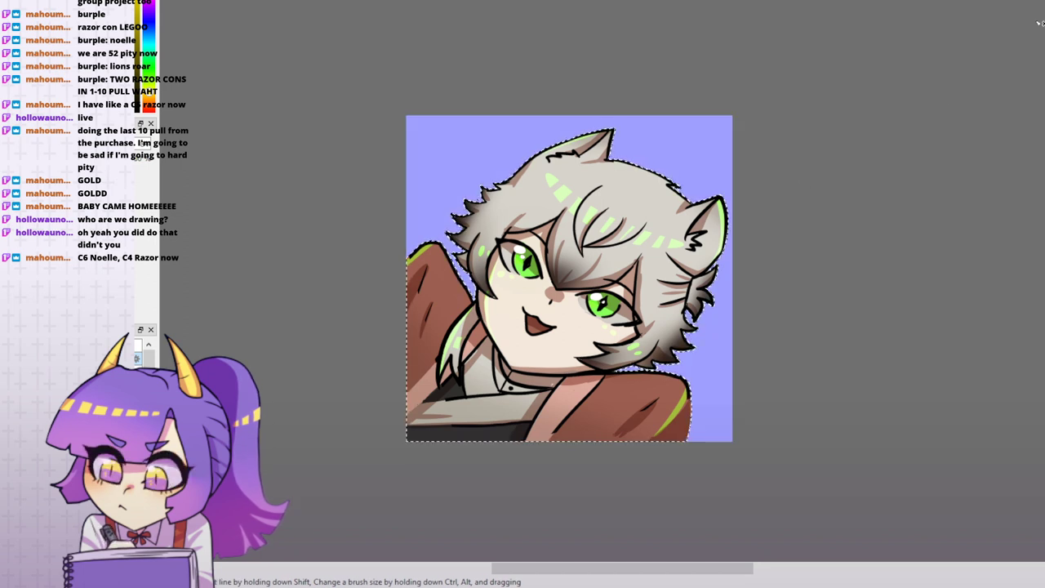
pyautogui.hotkey('ctrl', 'shift', 'i')
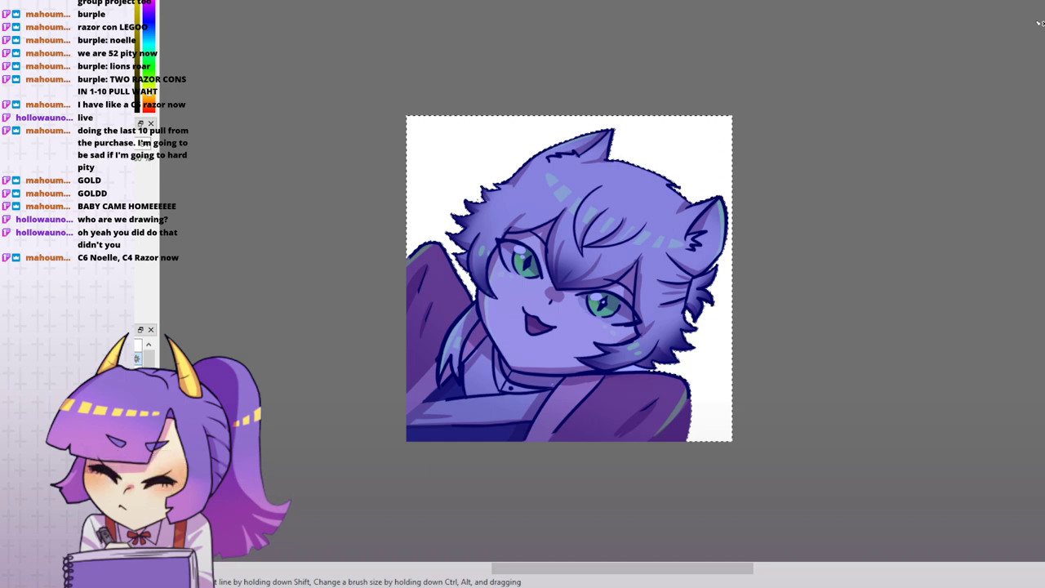
pyautogui.hotkey('ctrl', 'z')
# - Paint over the stray light speck on the shaded collar and touch up the brown hair shadow beside the outer corner of the eye
pyautogui.scroll(6, 517, 305)
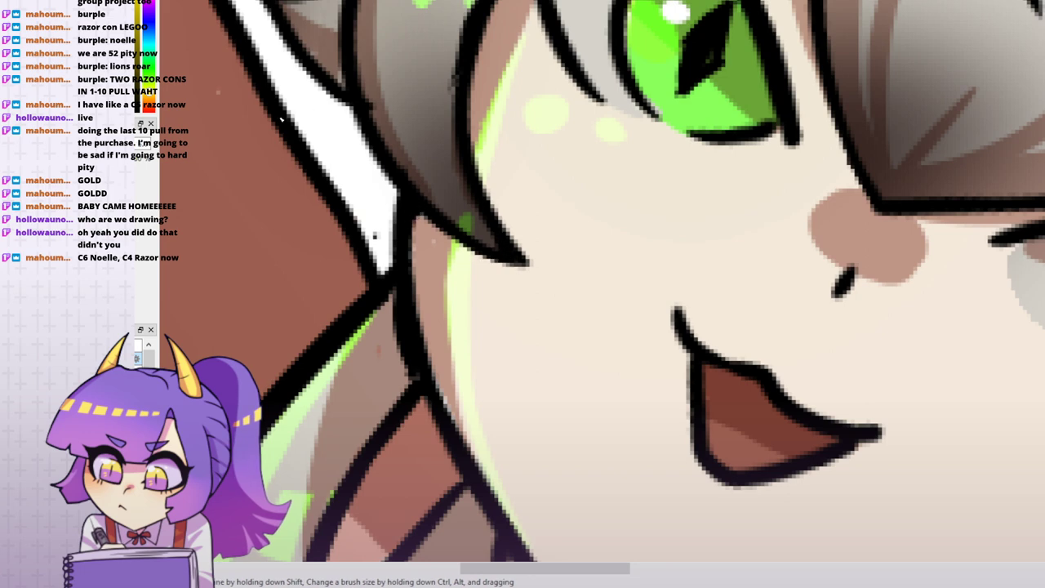
pyautogui.moveTo(415, 343); pyautogui.dragTo(383, 84)
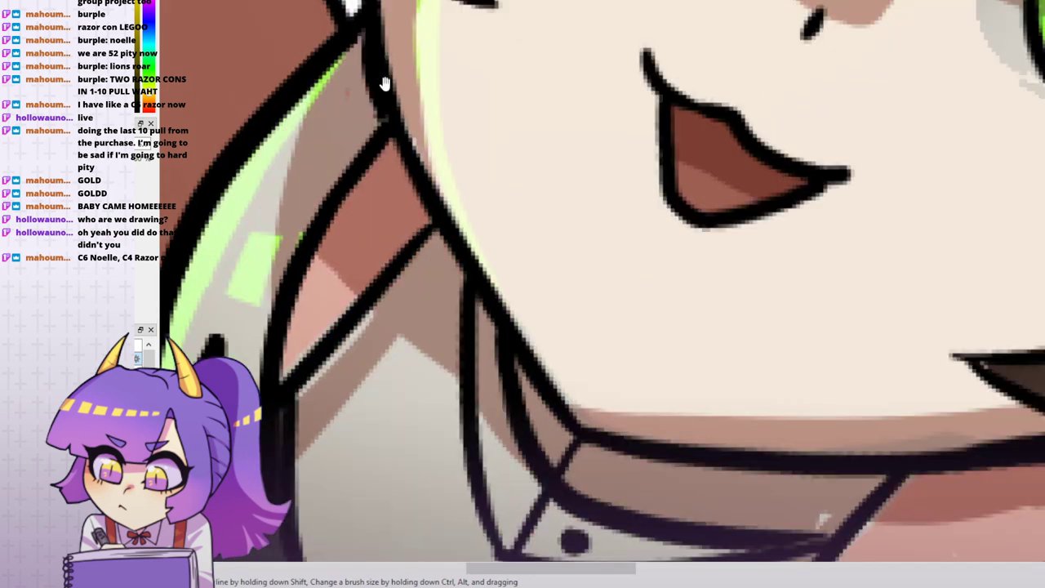
pyautogui.moveTo(456, 152); pyautogui.dragTo(338, 183)
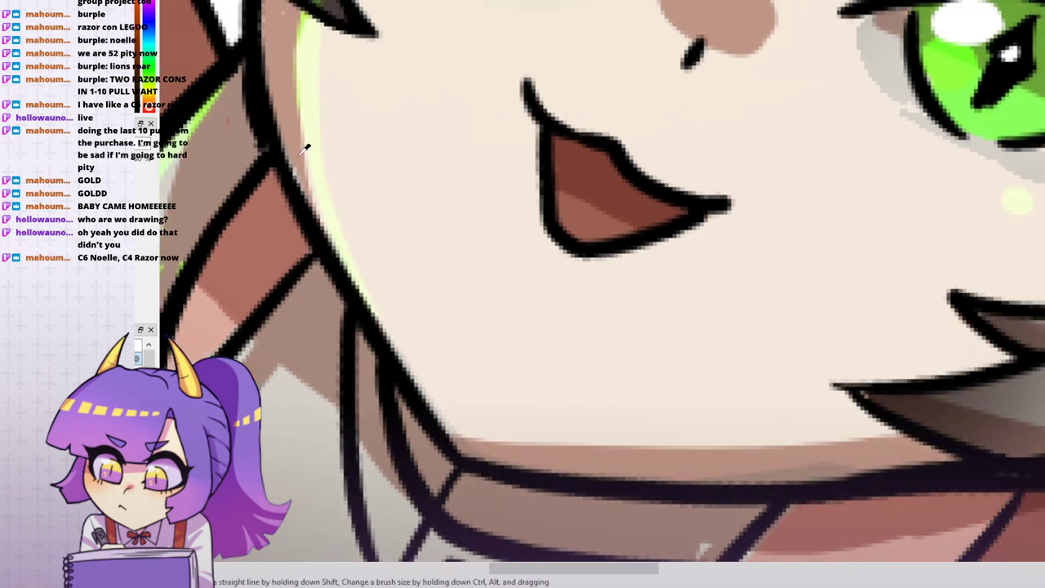
pyautogui.moveTo(373, 217); pyautogui.dragTo(249, 95)
pyautogui.moveTo(418, 226); pyautogui.dragTo(593, 422)
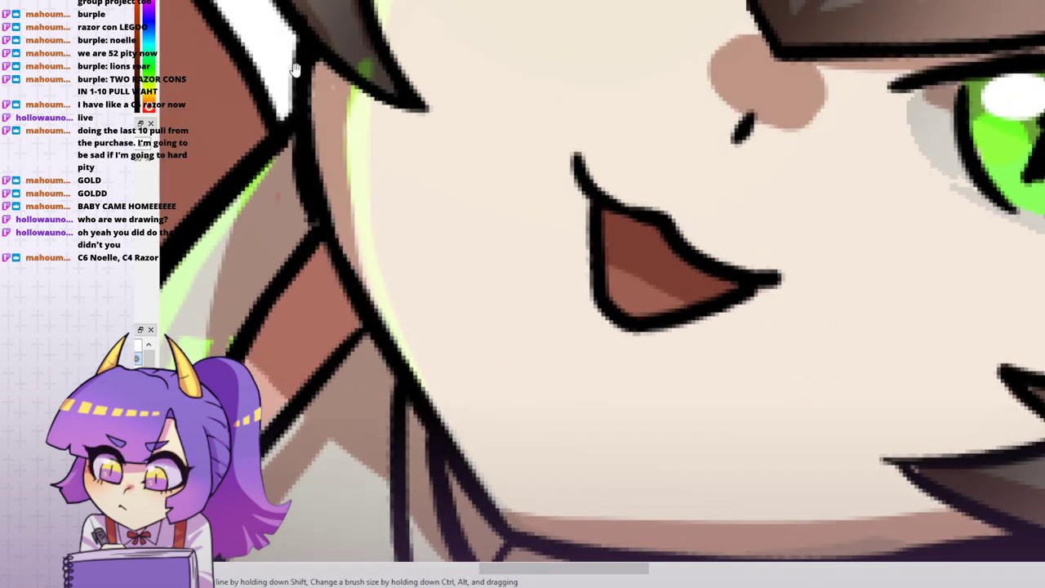
pyautogui.moveTo(540, 401); pyautogui.dragTo(382, 93)
pyautogui.moveTo(602, 308); pyautogui.dragTo(526, 313)
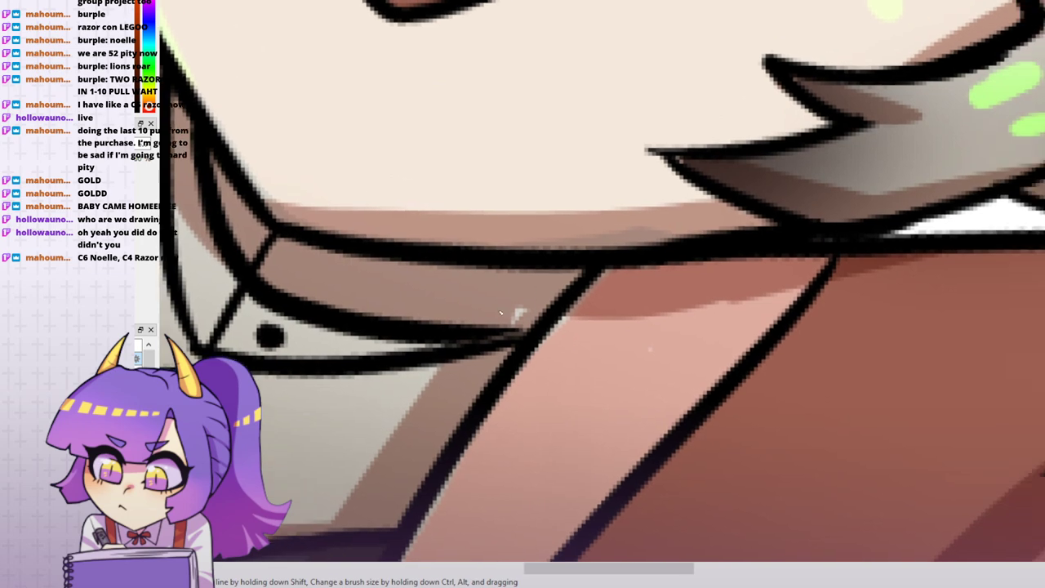
pyautogui.moveTo(613, 267); pyautogui.dragTo(500, 319)
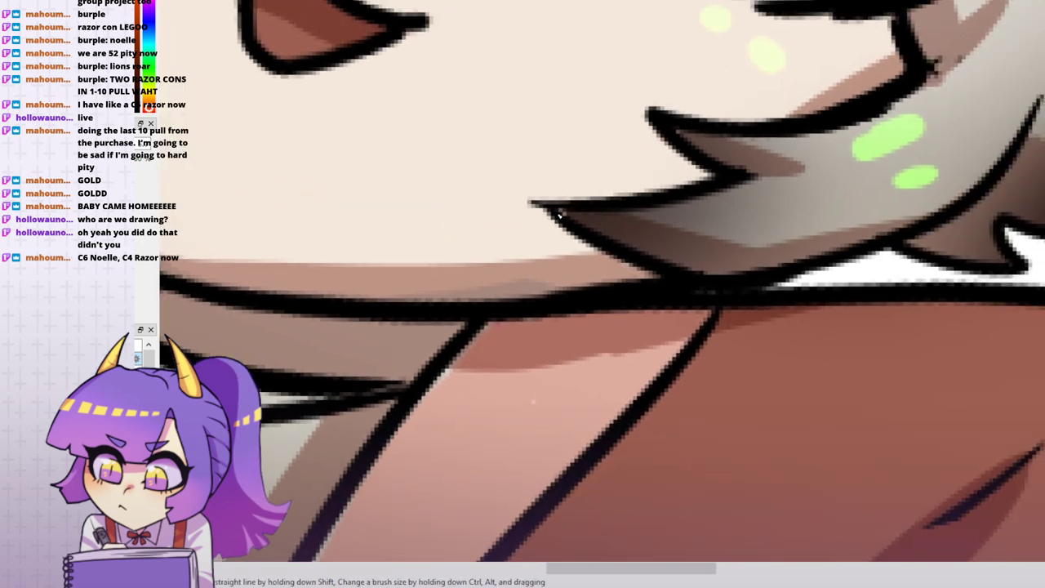
pyautogui.moveTo(722, 116); pyautogui.dragTo(493, 318)
pyautogui.keyDown('alt'); pyautogui.click(679, 243); pyautogui.keyUp('alt')
pyautogui.moveTo(663, 259); pyautogui.dragTo(684, 249)
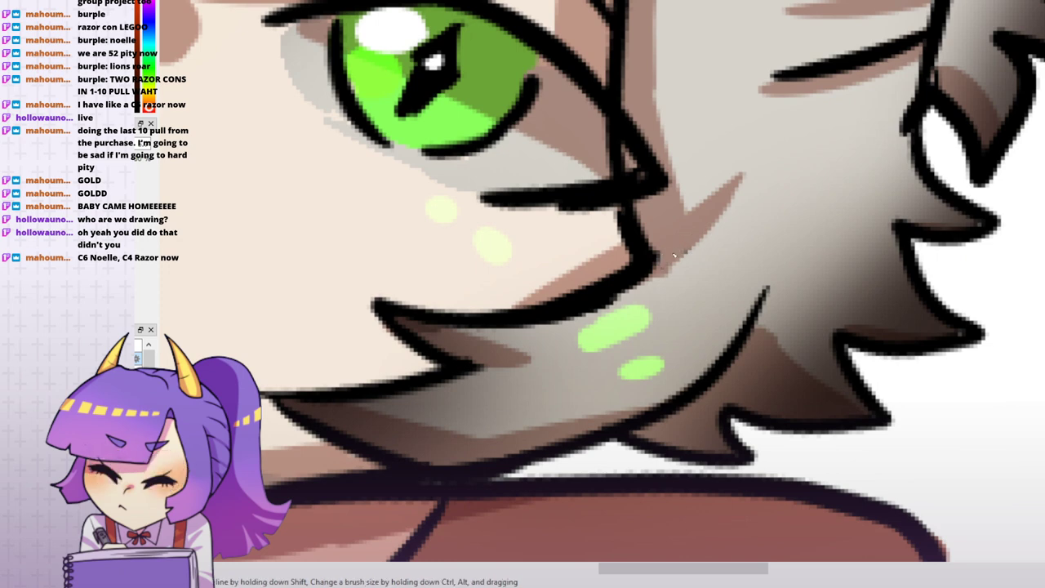
# - Add thin pale rim highlights along the lower inner edges of the cat-eared character's two green irises
pyautogui.moveTo(753, 178); pyautogui.dragTo(838, 283)
pyautogui.scroll(-2, 623, 257)
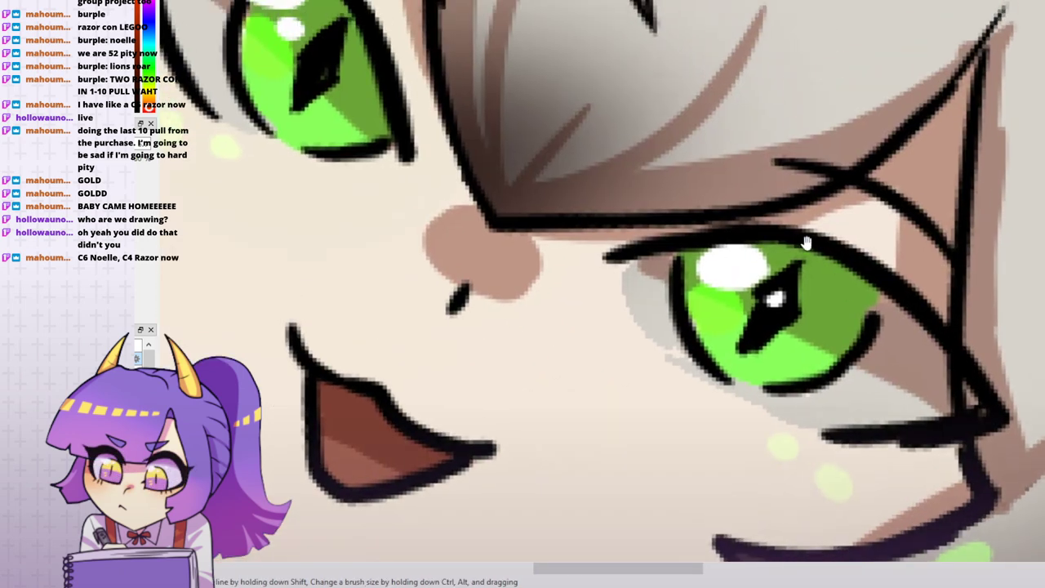
pyautogui.scroll(3, 806, 243)
pyautogui.moveTo(796, 365); pyautogui.dragTo(751, 348)
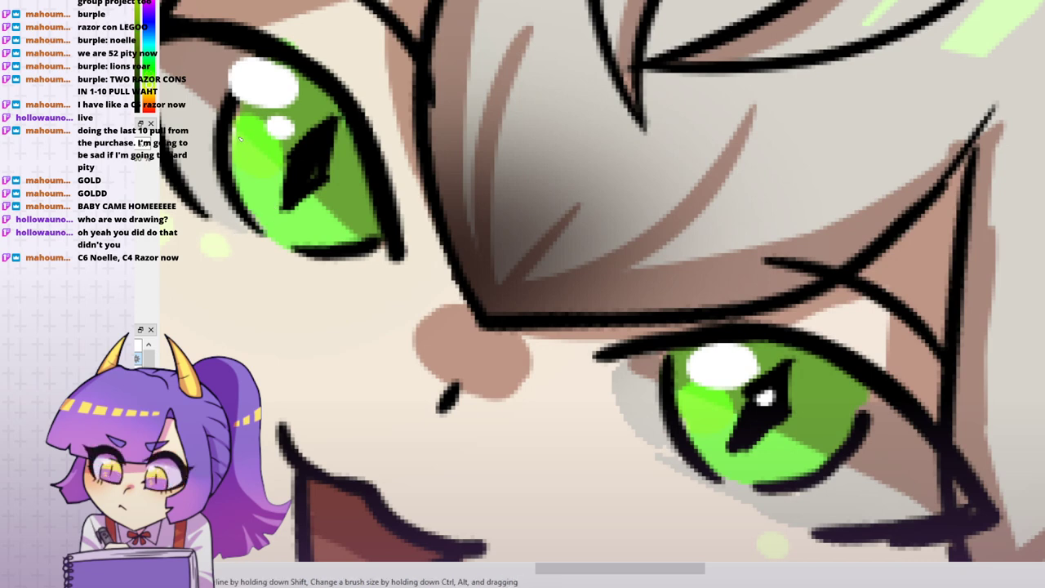
pyautogui.moveTo(235, 132); pyautogui.dragTo(262, 203)
pyautogui.hotkey('ctrl', 'z')
pyautogui.moveTo(242, 119)
pyautogui.mouseDown()
pyautogui.moveTo(245, 200)
pyautogui.moveTo(295, 240)
pyautogui.moveTo(348, 241)
pyautogui.mouseUp()
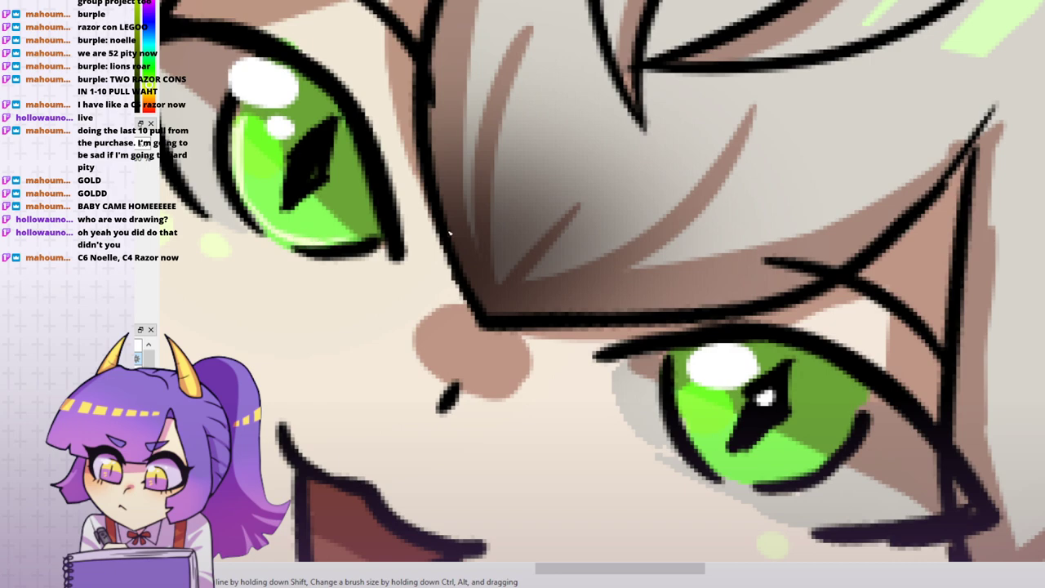
pyautogui.moveTo(686, 262); pyautogui.dragTo(473, 140)
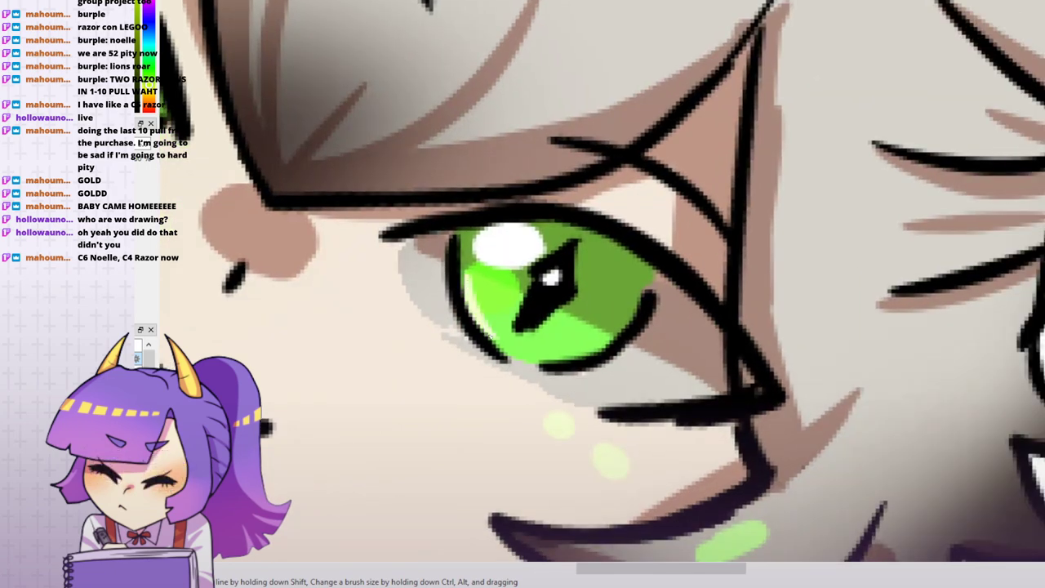
pyautogui.moveTo(490, 335)
pyautogui.mouseDown()
pyautogui.moveTo(605, 361)
pyautogui.moveTo(535, 358)
pyautogui.moveTo(593, 349)
pyautogui.mouseUp()
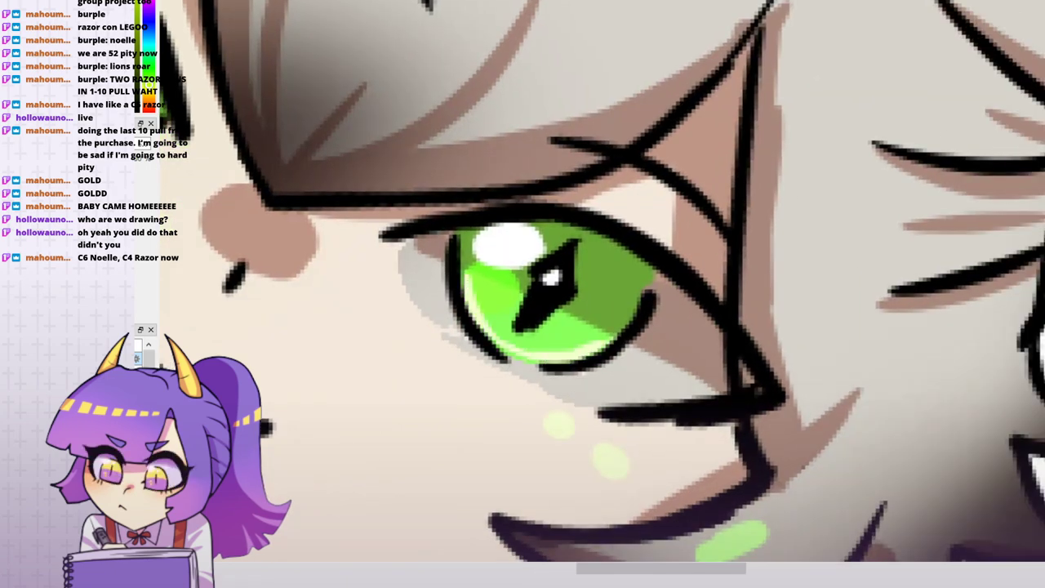
# - Check the whole picture with the tassel and grey cat shown, and compare the cat-eared character with the cat drawing alone
pyautogui.scroll(-6, 593, 350)
pyautogui.moveTo(947, 121); pyautogui.dragTo(956, 124)
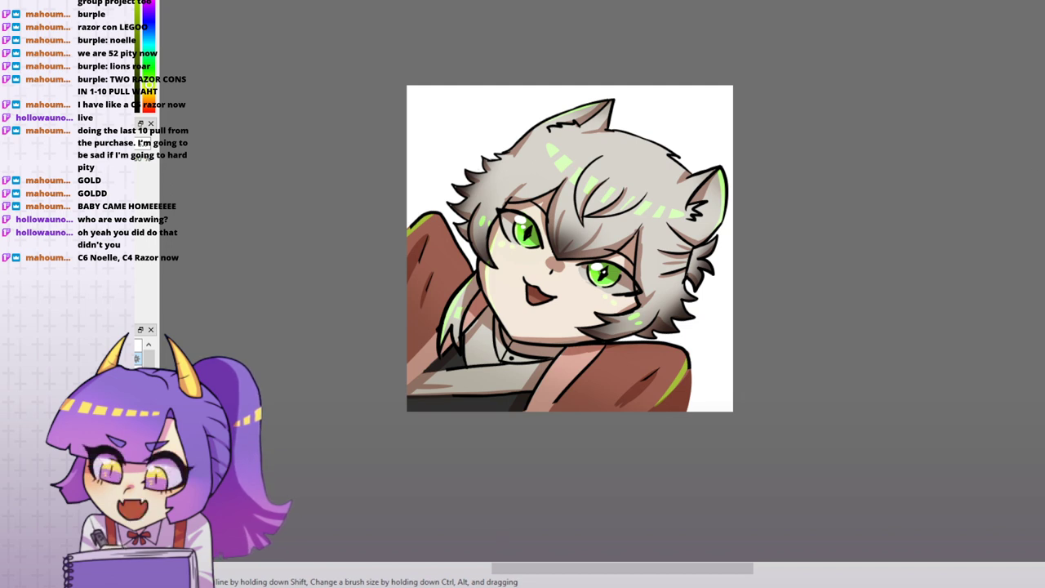
pyautogui.hotkey('ctrl', 'z')
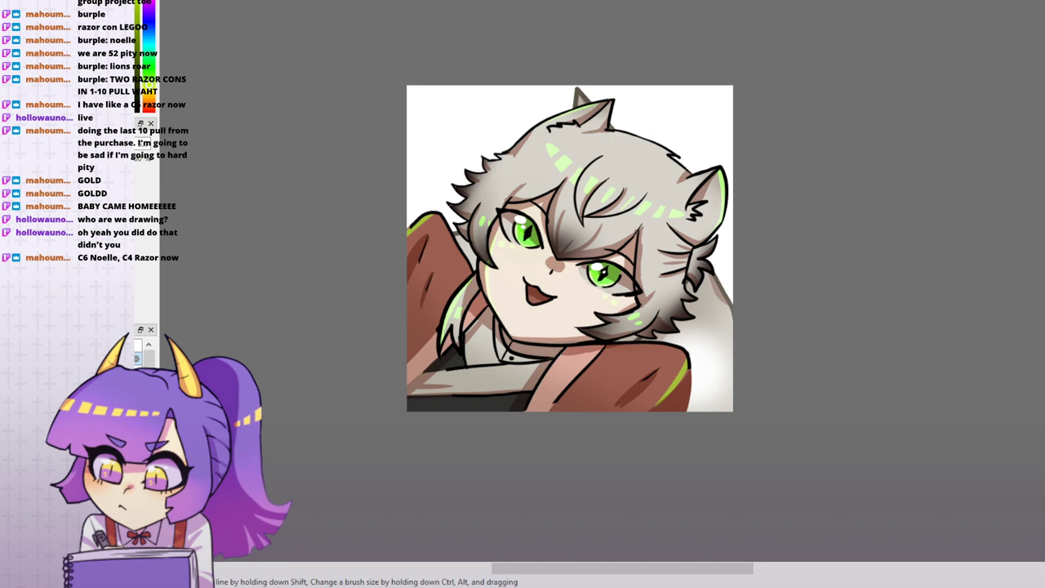
pyautogui.hotkey('ctrl', 'z')
pyautogui.hotkey('ctrl', 'z')
pyautogui.hotkey('ctrl', 'z')
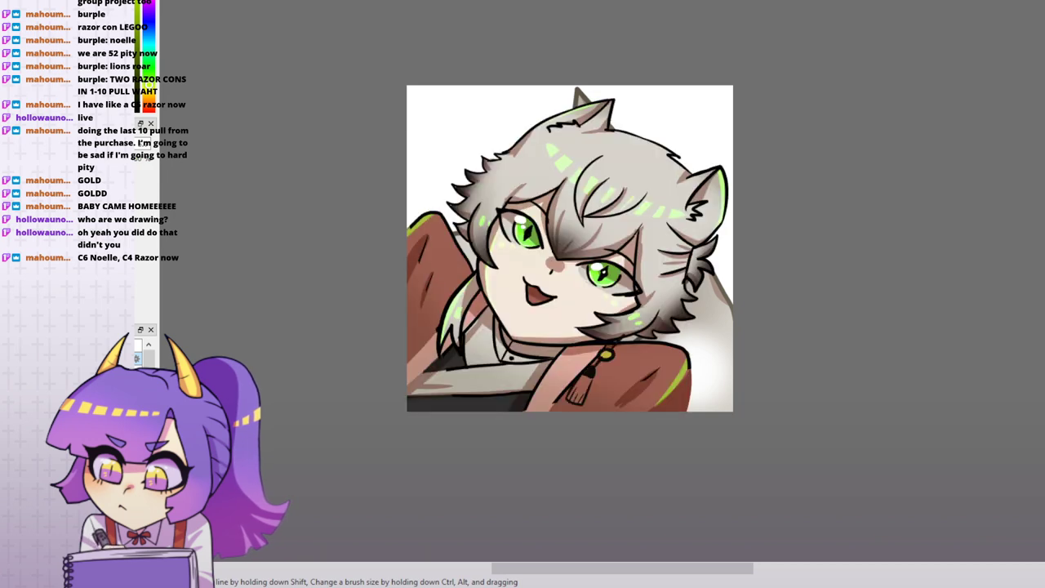
pyautogui.hotkey('ctrl', 'z')
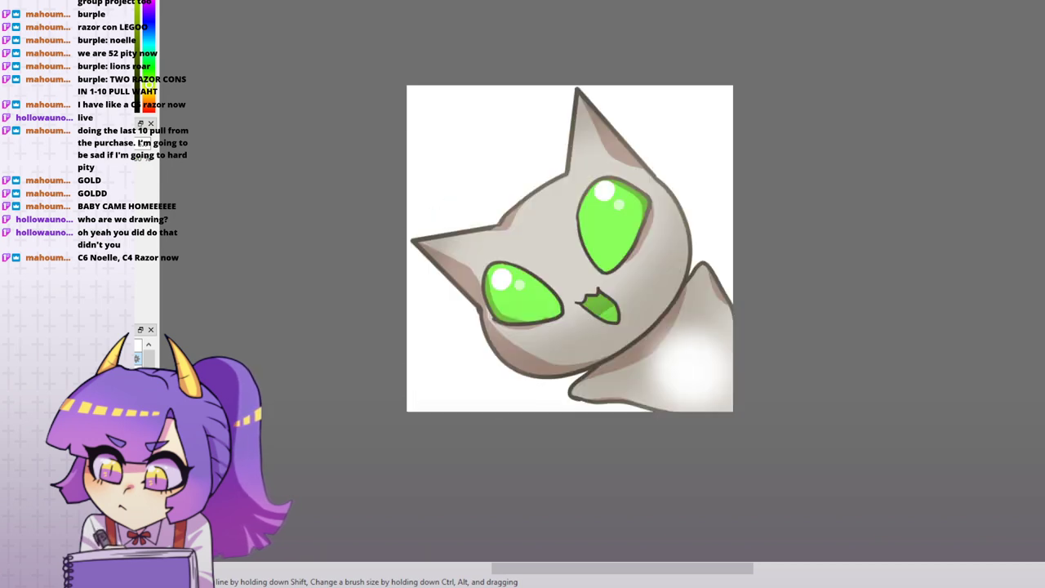
pyautogui.hotkey('ctrl', 'y')
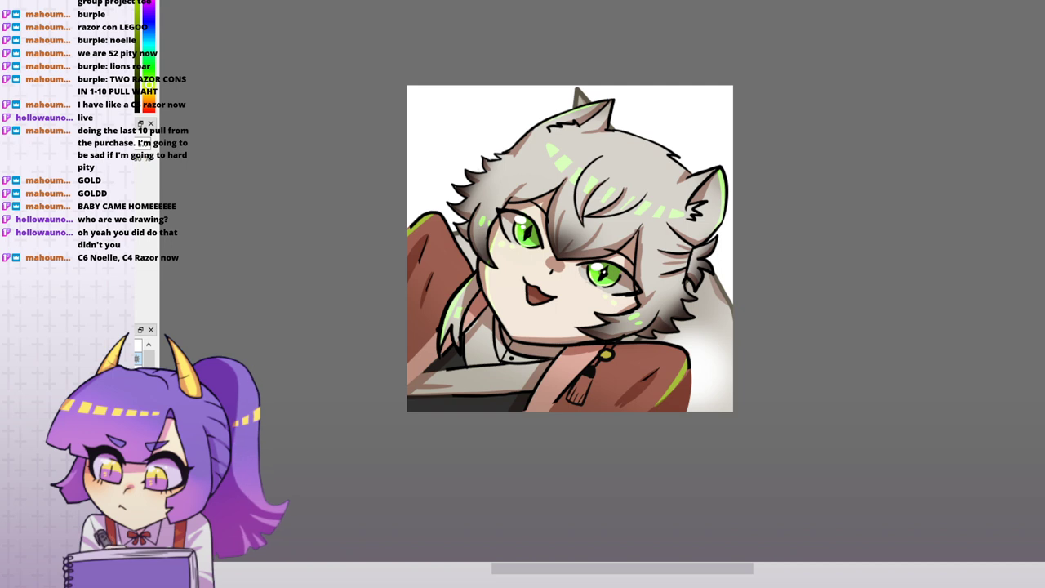
pyautogui.hotkey('ctrl', 'z')
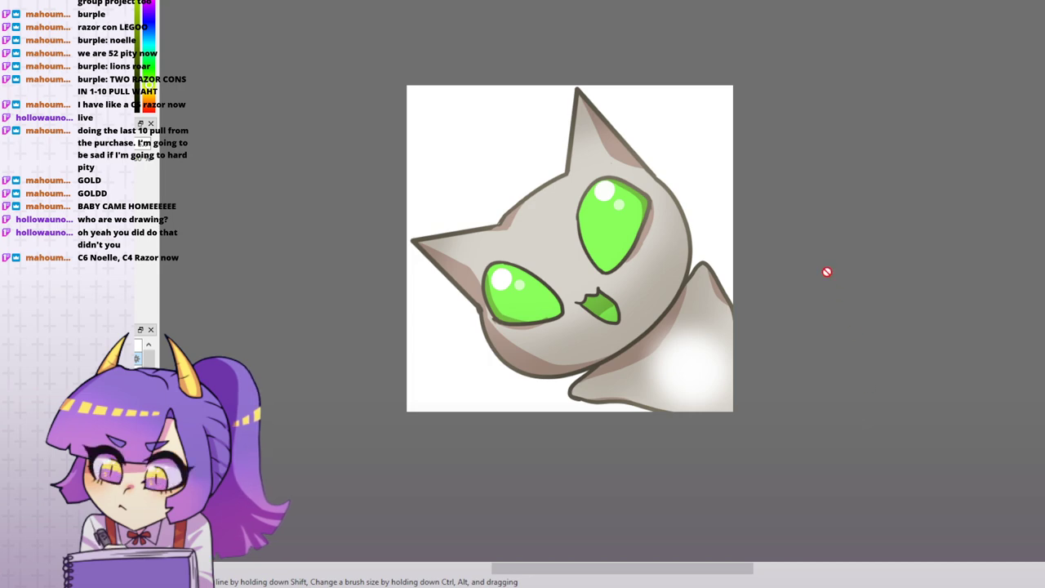
# - Switch to the blank transparent canvas and bring in the black line art of a neck and collared shirt
pyautogui.hotkey('ctrl', 'Tab')
pyautogui.hotkey('ctrl', 'Tab')
pyautogui.hotkey('ctrl', 'Tab')
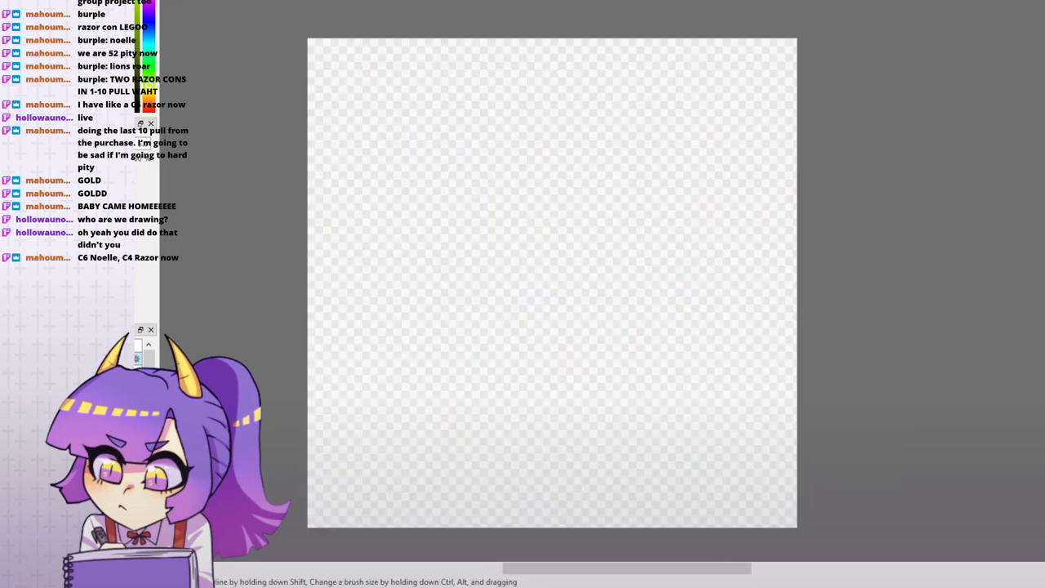
pyautogui.hotkey('ctrl', 'Tab')
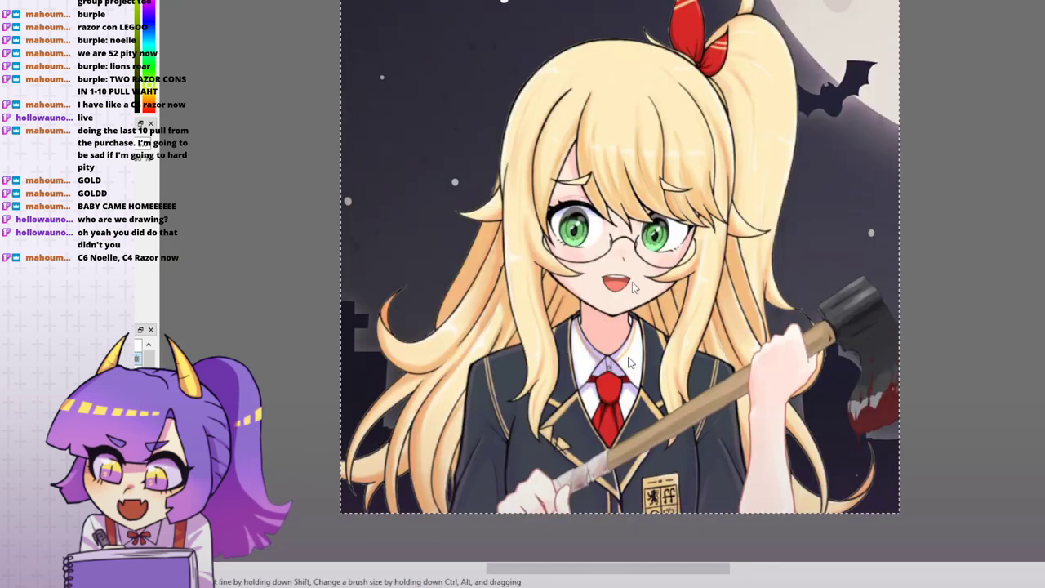
pyautogui.hotkey('ctrl', 'Tab')
pyautogui.hotkey('ctrl', 'Tab')
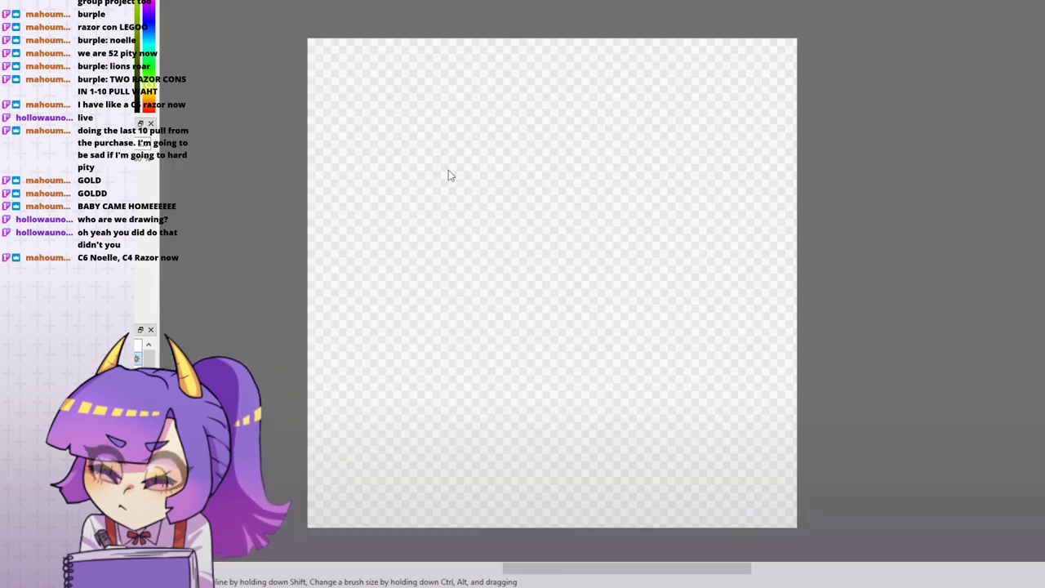
pyautogui.hotkey('ctrl', 'Tab')
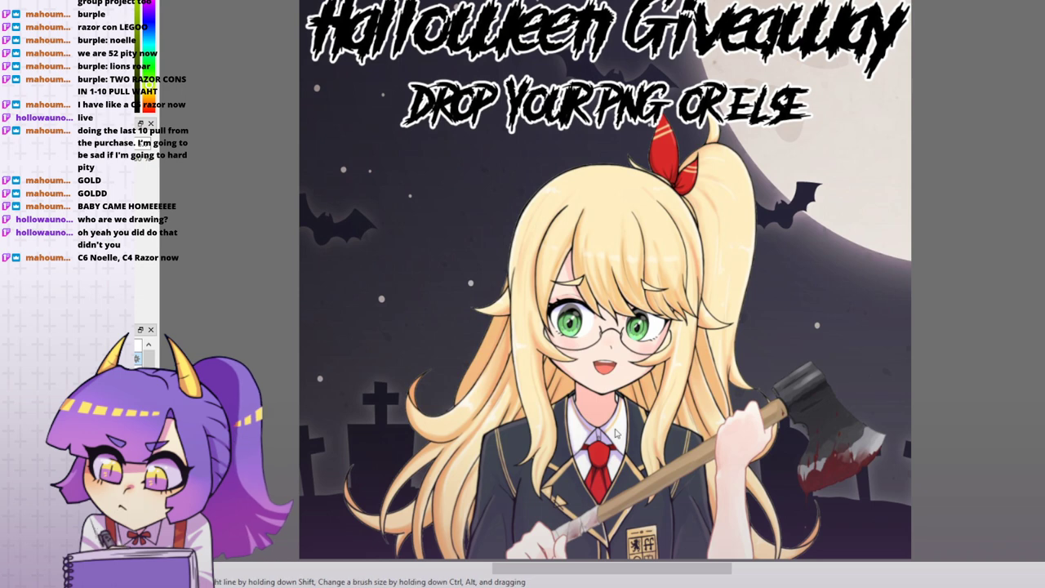
pyautogui.hotkey('ctrl', 'Tab')
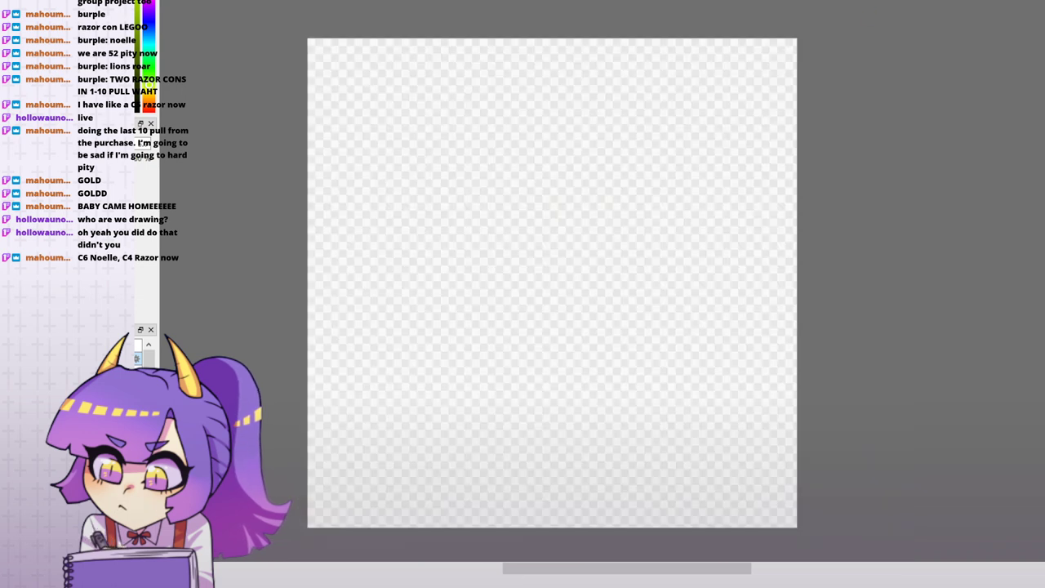
pyautogui.hotkey('ctrl', 'v')
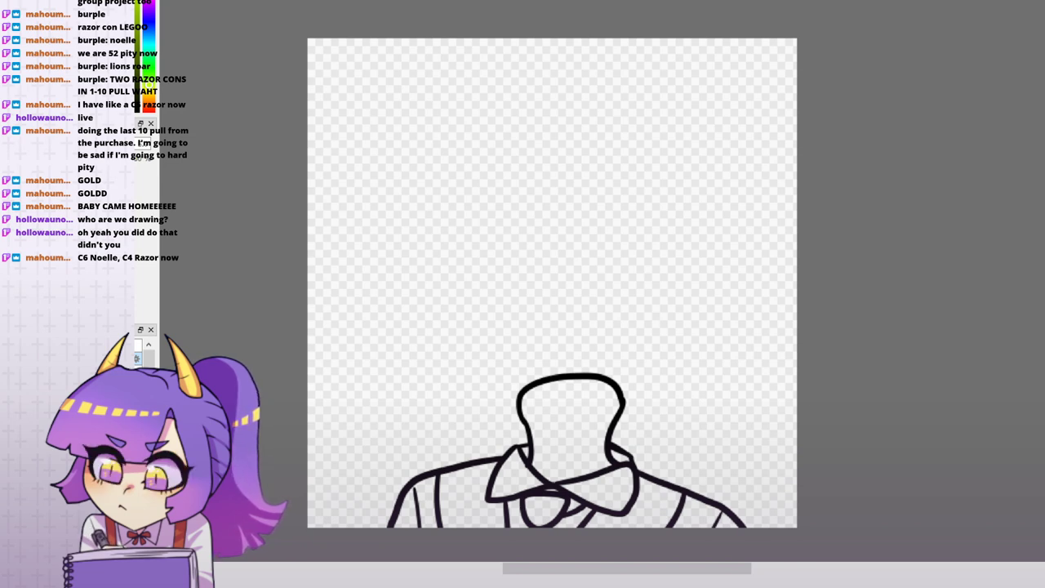
pyautogui.moveTo(702, 444); pyautogui.dragTo(705, 408)
# - Fill the neck shape above the shirt collar with pale peach, referring to the blonde character in the Halloween giveaway illustration
pyautogui.hotkey('ctrl', 'Tab')
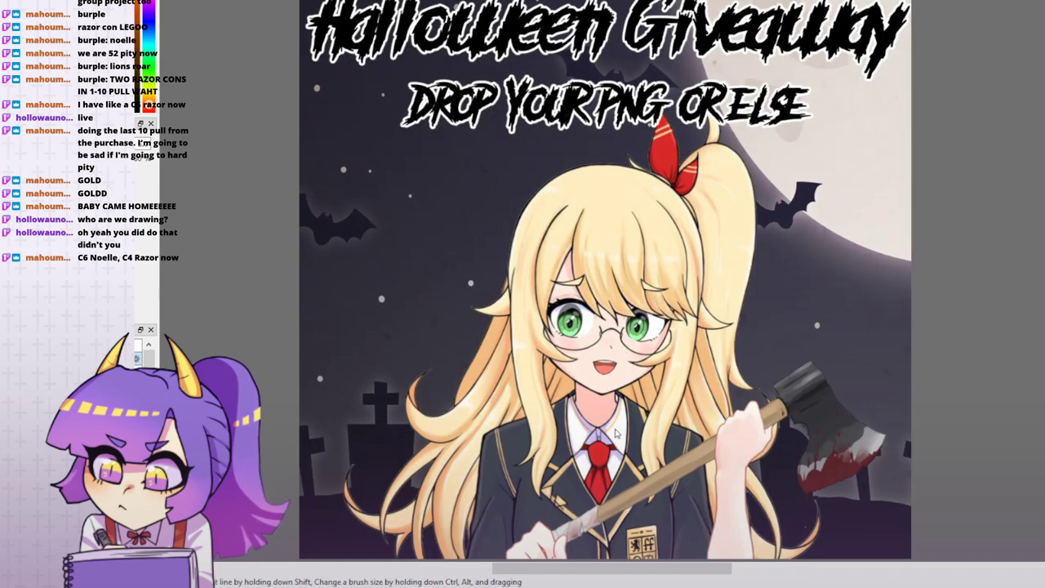
pyautogui.hotkey('ctrl', 'Tab')
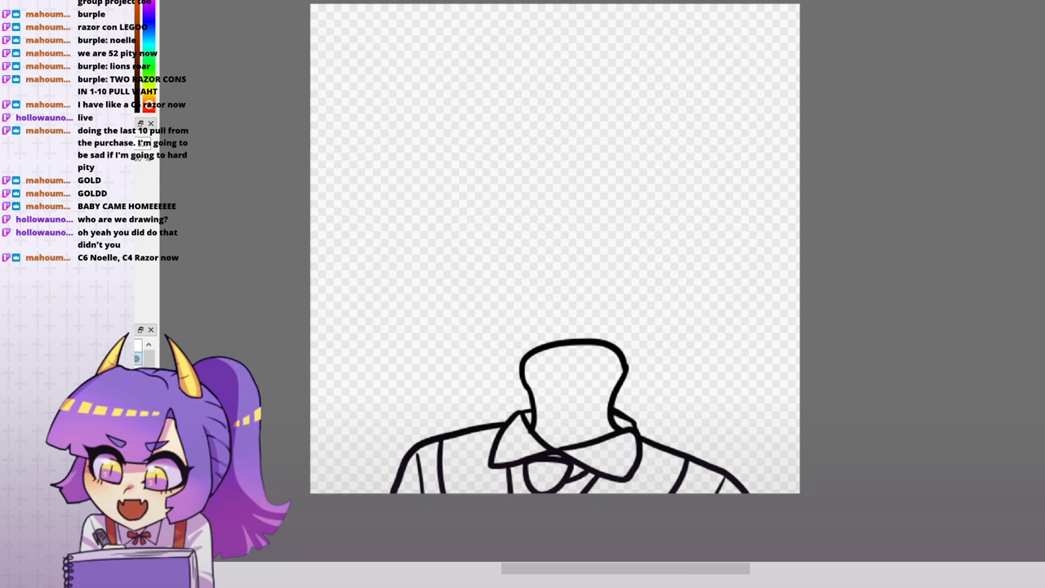
pyautogui.click(566, 402)
pyautogui.hotkey('ctrl', 'z')
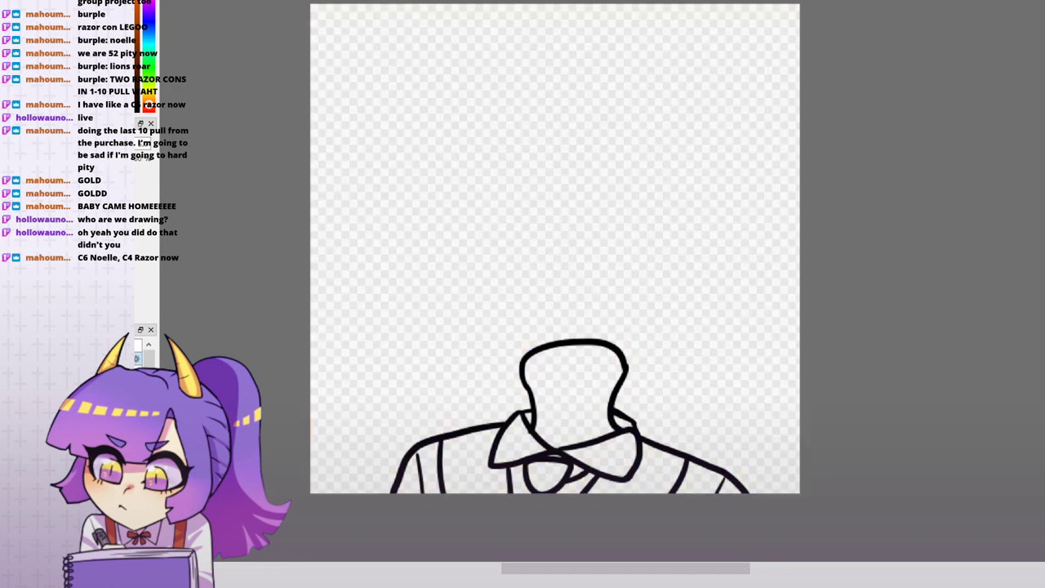
pyautogui.click(571, 420)
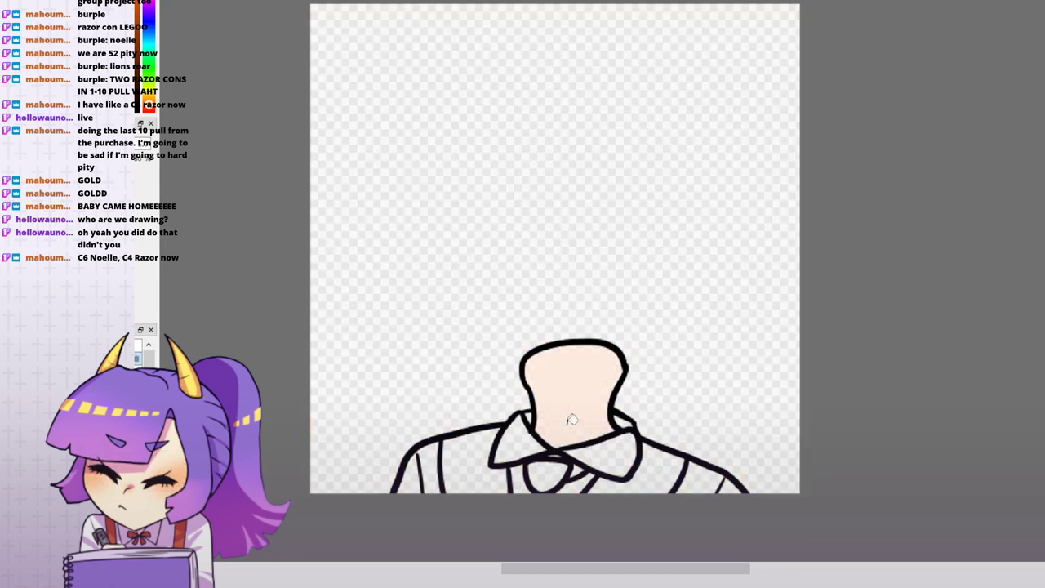
# - Fill both flaps of the shirt collar with white, checking the blonde character's uniform in the Halloween giveaway illustration
pyautogui.hotkey('ctrl', '-')
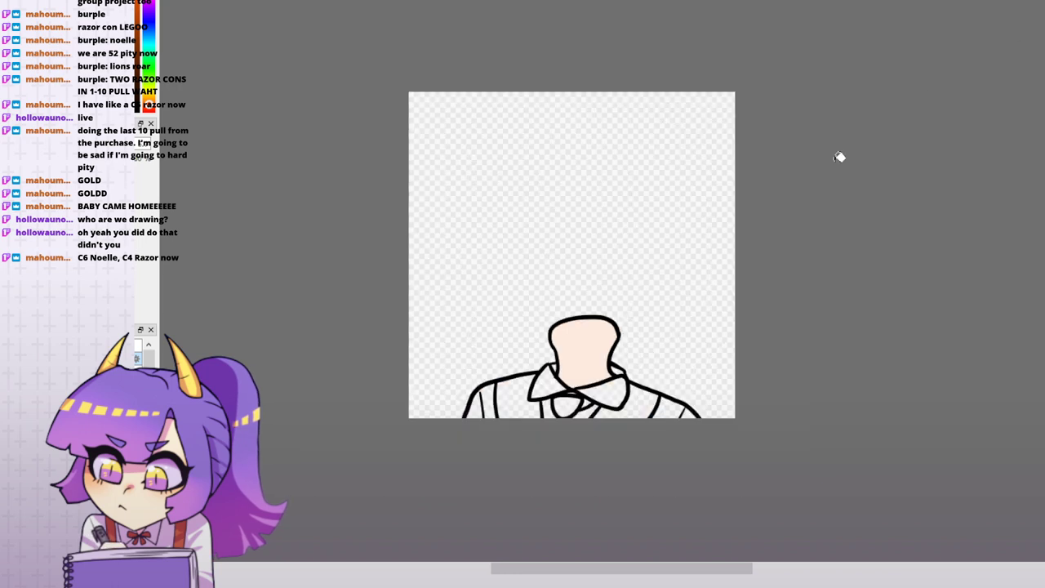
pyautogui.moveTo(839, 156); pyautogui.dragTo(880, 63)
pyautogui.scroll(2, 605, 267)
pyautogui.moveTo(952, 55); pyautogui.dragTo(932, 87)
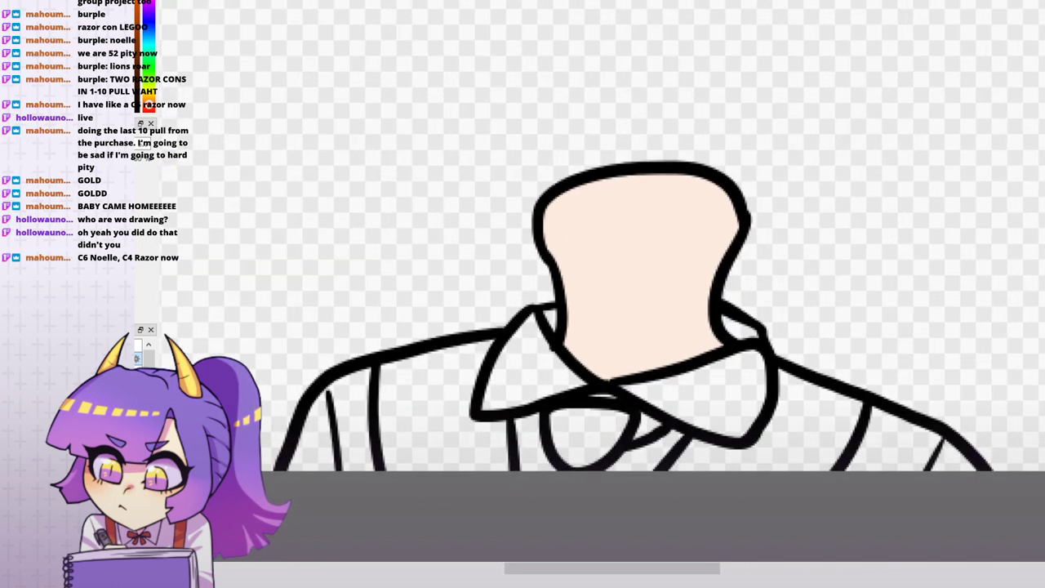
pyautogui.hotkey('ctrl', 'Tab')
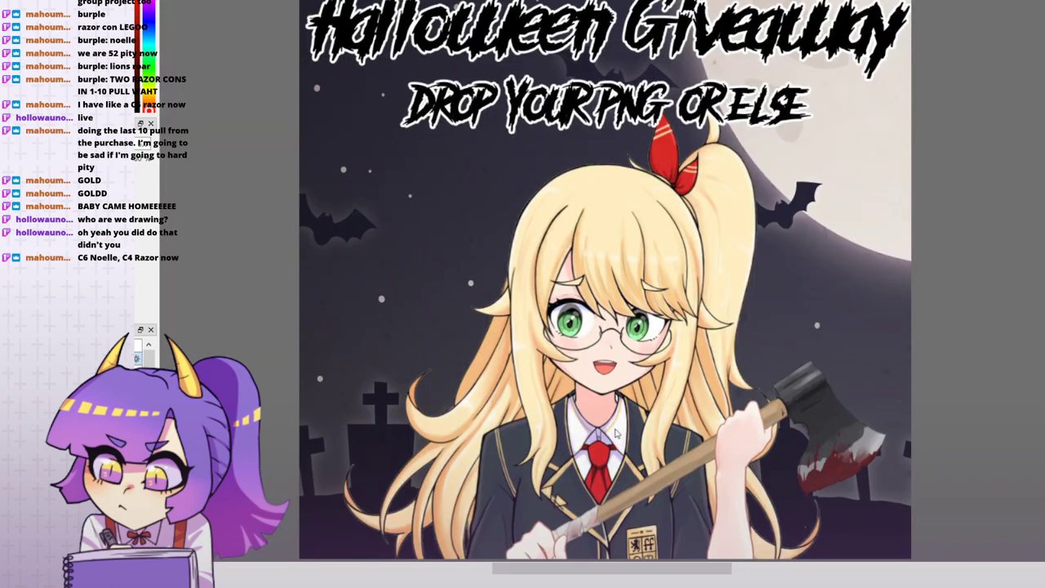
pyautogui.hotkey('ctrl', 'Tab')
pyautogui.click(551, 320)
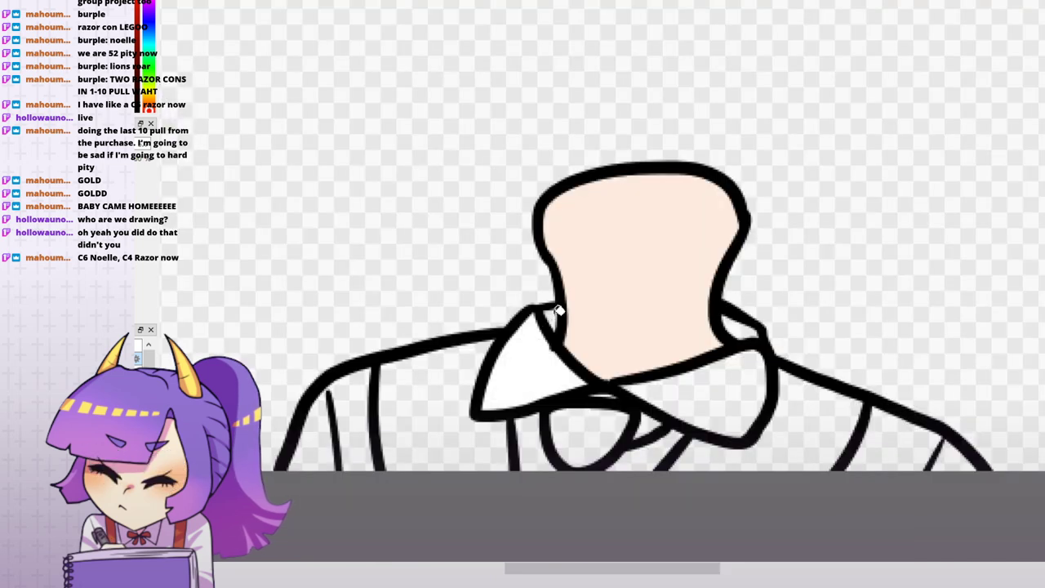
pyautogui.click(724, 369)
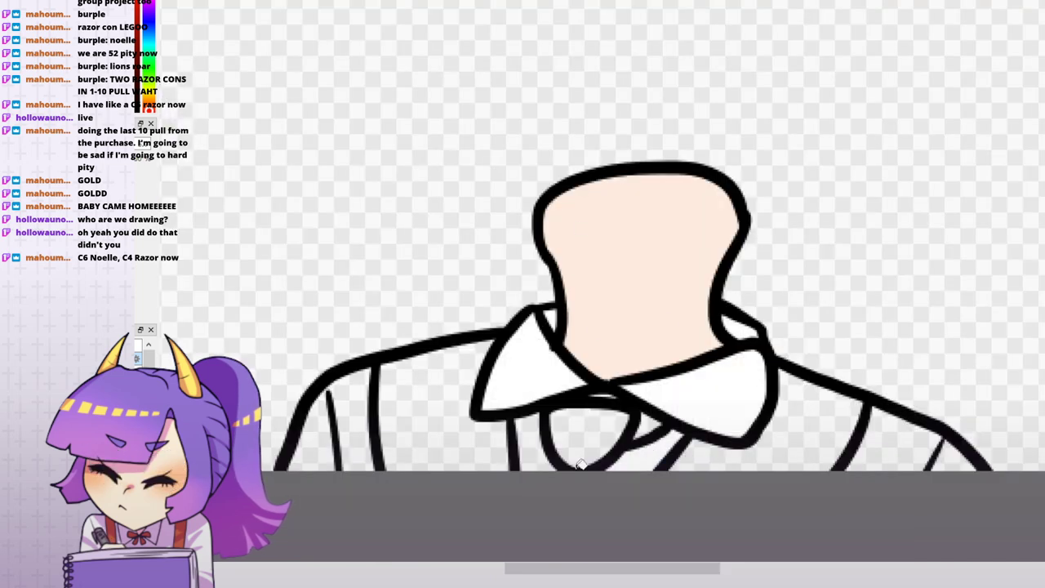
# - Fill both visible parts of the tie below the collar with the red of the blonde character's tie in the giveaway illustration
pyautogui.hotkey('ctrl', 'Tab')
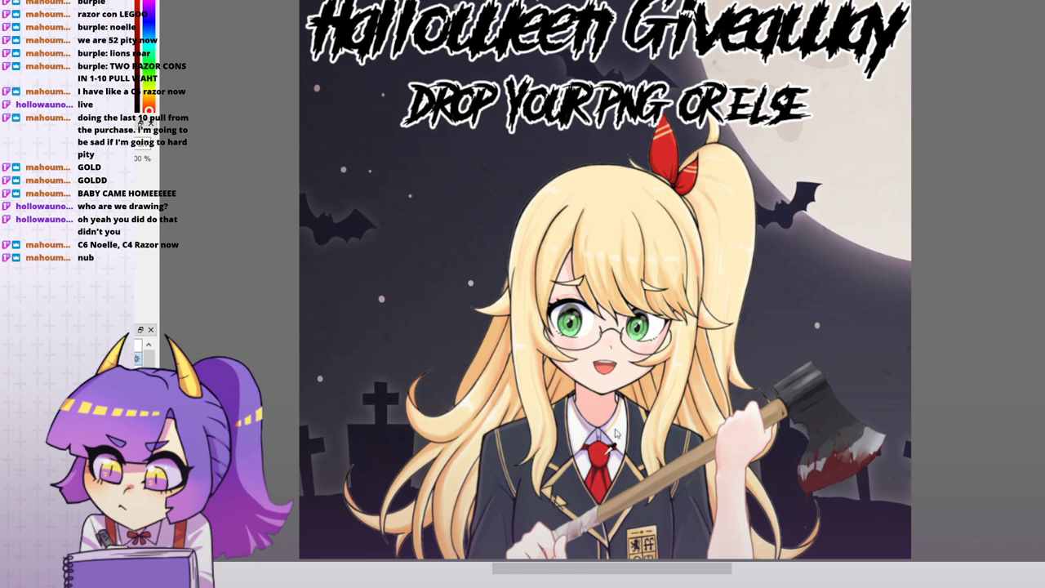
pyautogui.hotkey('ctrl', 'Tab')
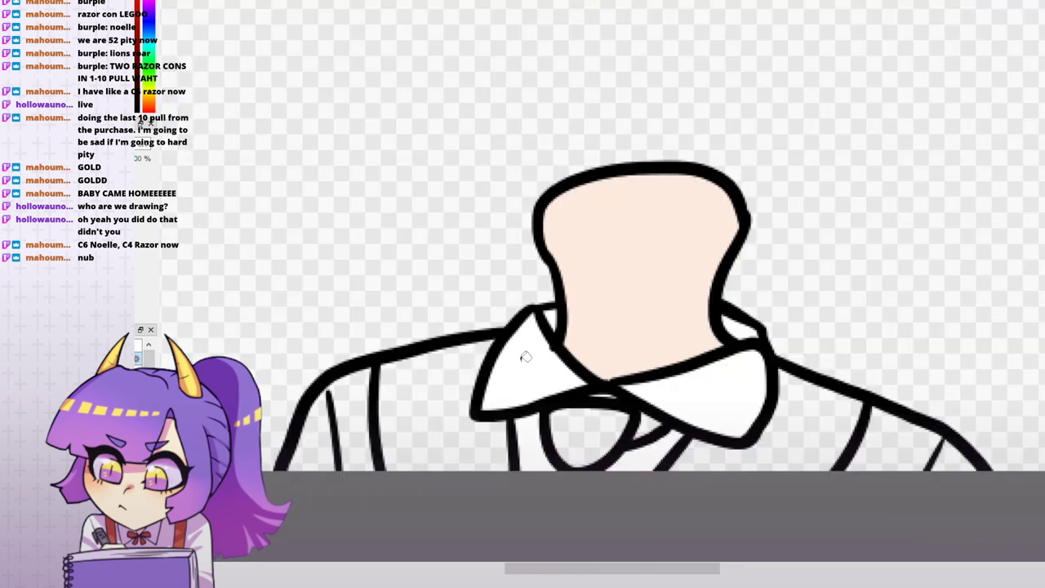
pyautogui.click(584, 397)
pyautogui.hotkey('ctrl', 'z')
pyautogui.click(620, 420)
pyautogui.click(651, 420)
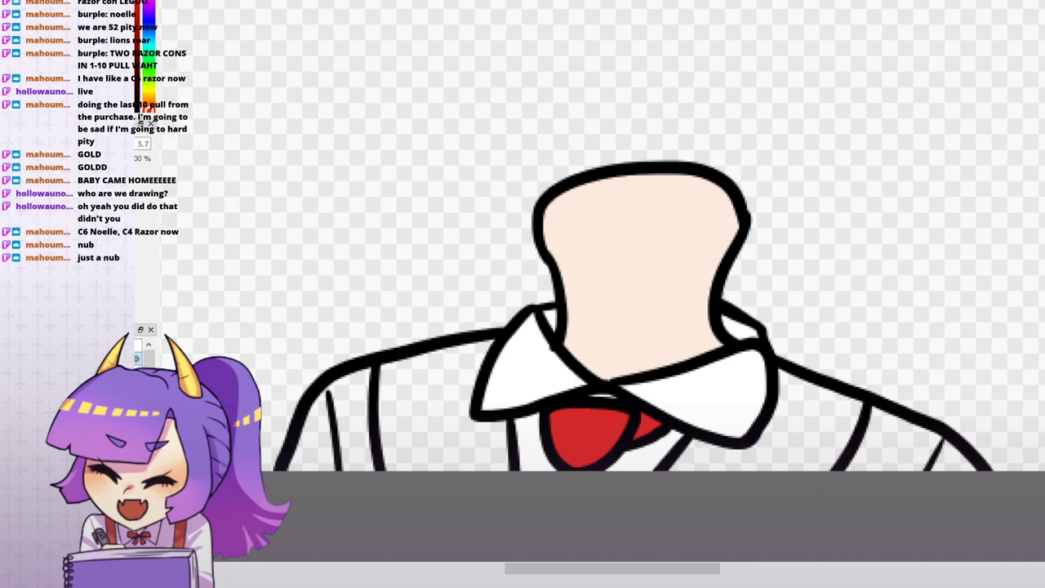
# - Fill all jacket sections on both shoulders with the dark blue-grey of the uniform in the giveaway illustration
pyautogui.hotkey('ctrl', 'Tab')
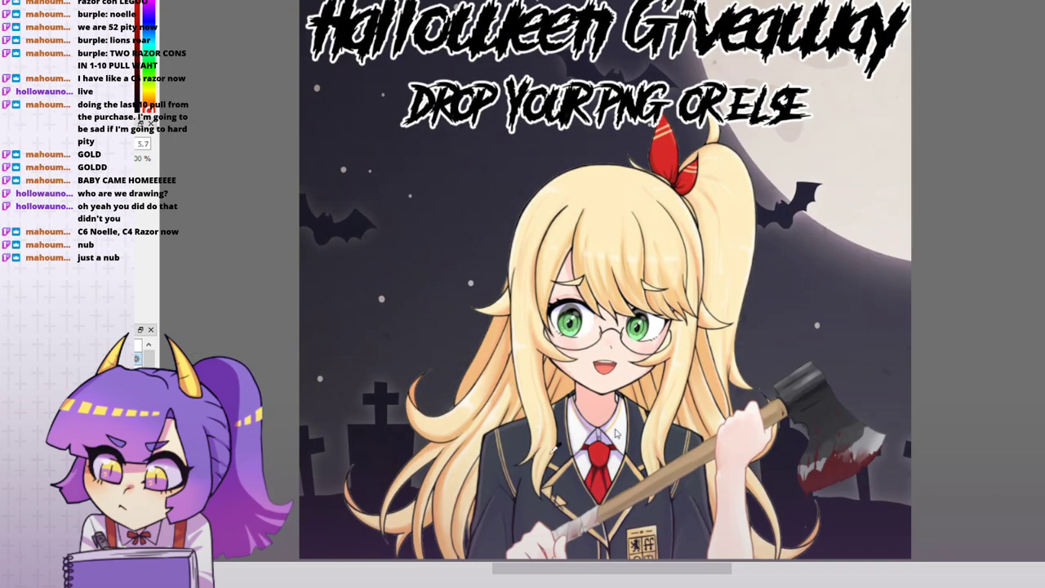
pyautogui.hotkey('ctrl', 'Tab')
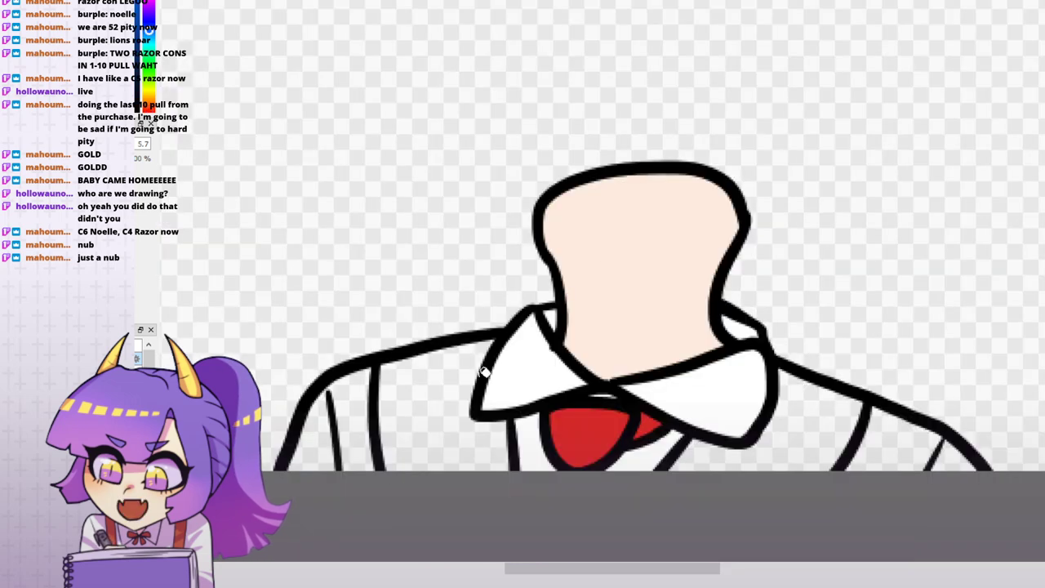
pyautogui.moveTo(304, 442)
pyautogui.mouseDown()
pyautogui.moveTo(346, 420)
pyautogui.moveTo(437, 407)
pyautogui.moveTo(538, 431)
pyautogui.mouseUp()
pyautogui.moveTo(828, 431)
pyautogui.mouseDown()
pyautogui.moveTo(945, 439)
pyautogui.moveTo(971, 451)
pyautogui.mouseUp()
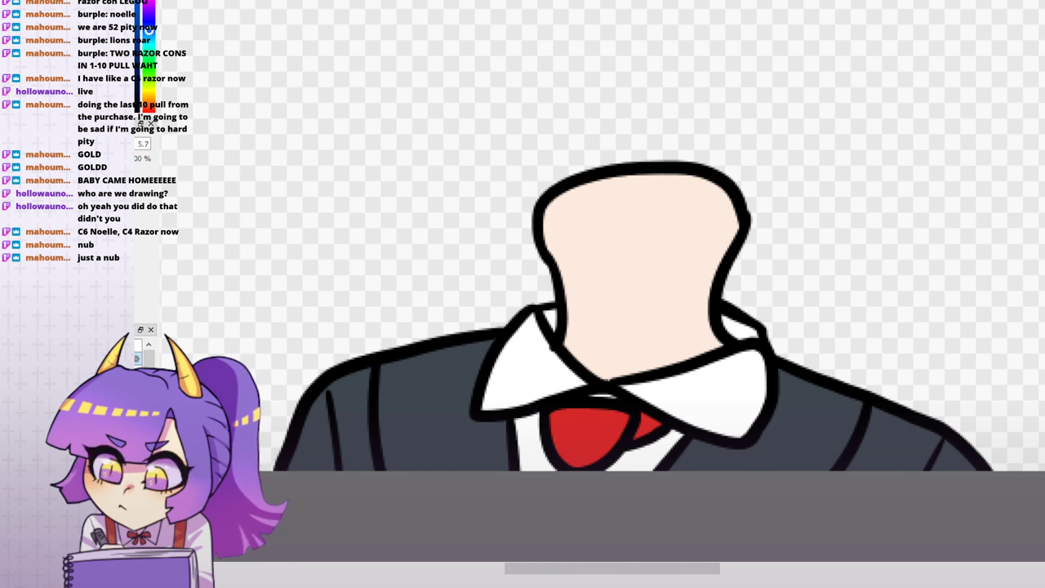
# - Isolate the line art of the long hair lock on the figure's left side and fill it with pale blonde sampled from the giveaway character's hair
pyautogui.hotkey('ctrl', '-')
pyautogui.hotkey('ctrl', '-')
pyautogui.moveTo(909, 112); pyautogui.dragTo(885, 214)
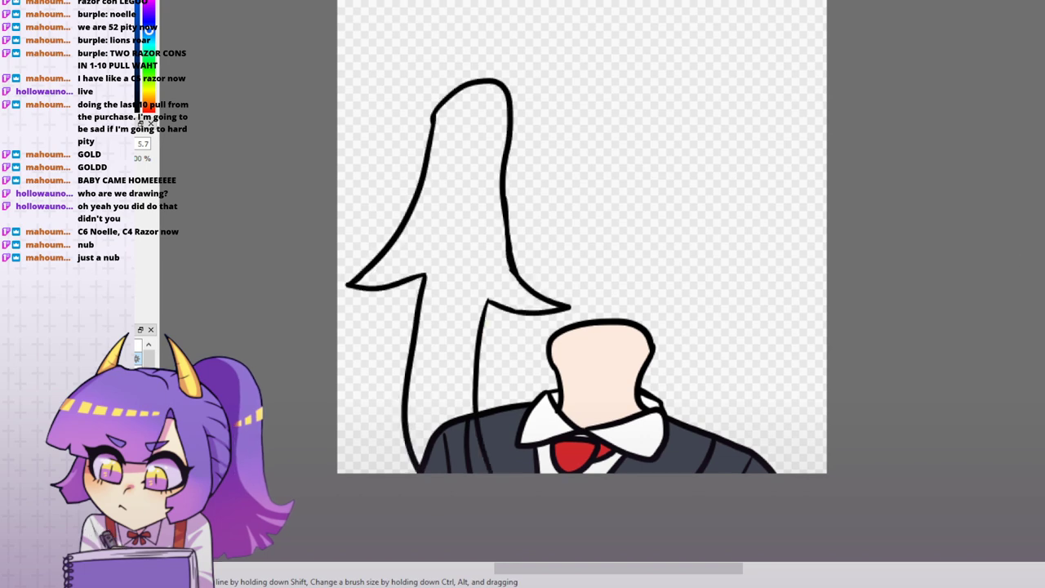
pyautogui.hotkey('ctrl', 'Tab')
pyautogui.keyDown('alt'); pyautogui.click(614, 185); pyautogui.keyUp('alt')
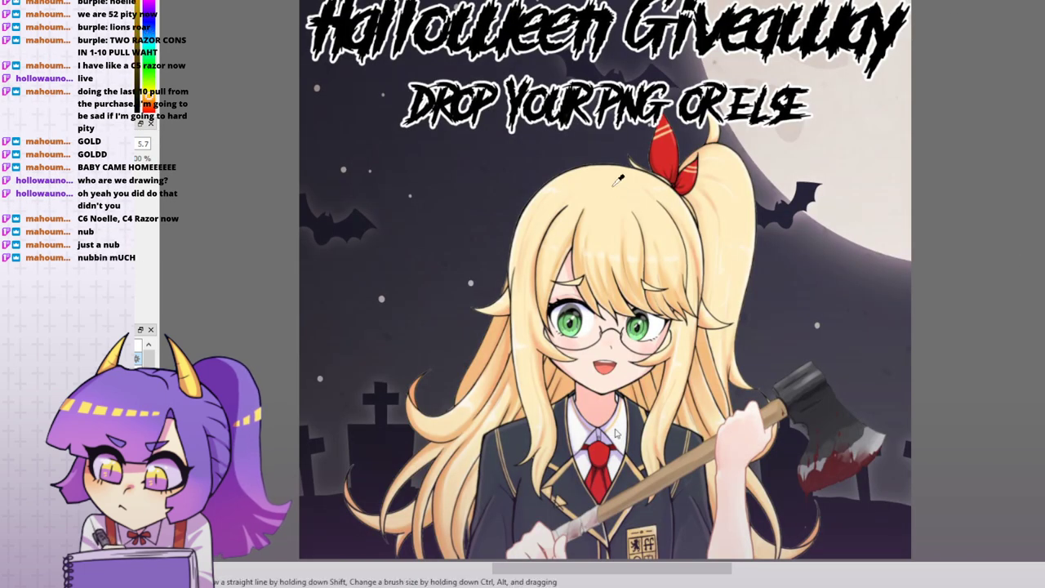
pyautogui.hotkey('ctrl', 'Tab')
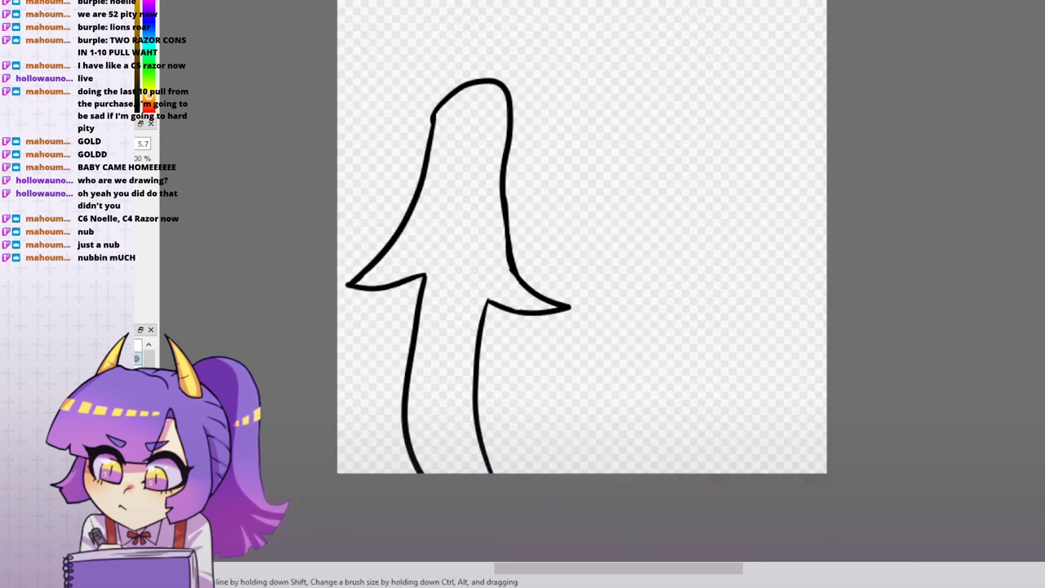
pyautogui.click(463, 206)
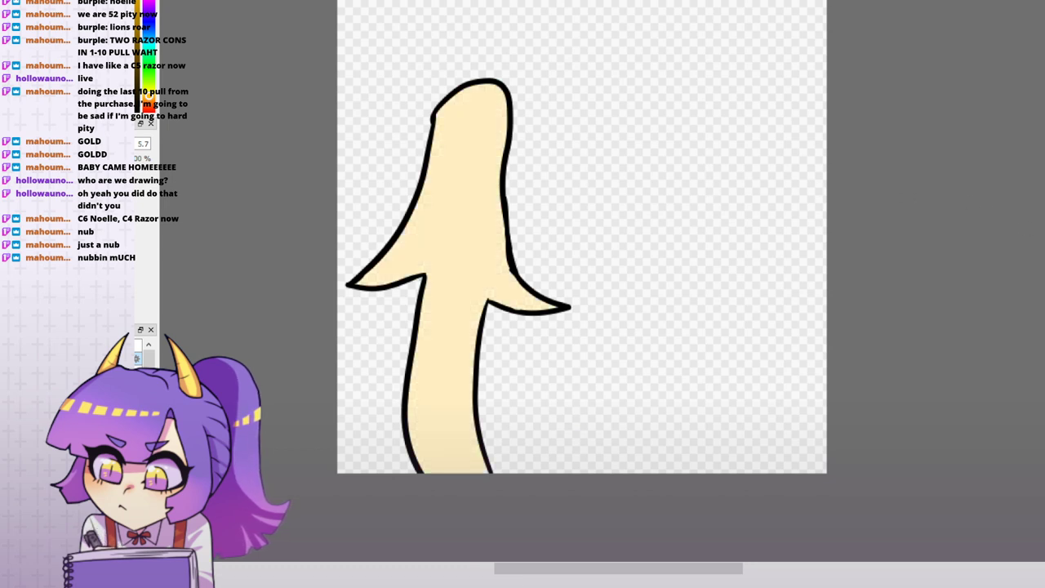
# - Show only the large rounded head outline and fill it with pale peach skin color, referring to the giveaway illustration
pyautogui.moveTo(674, 383); pyautogui.dragTo(684, 373)
pyautogui.press('Delete')
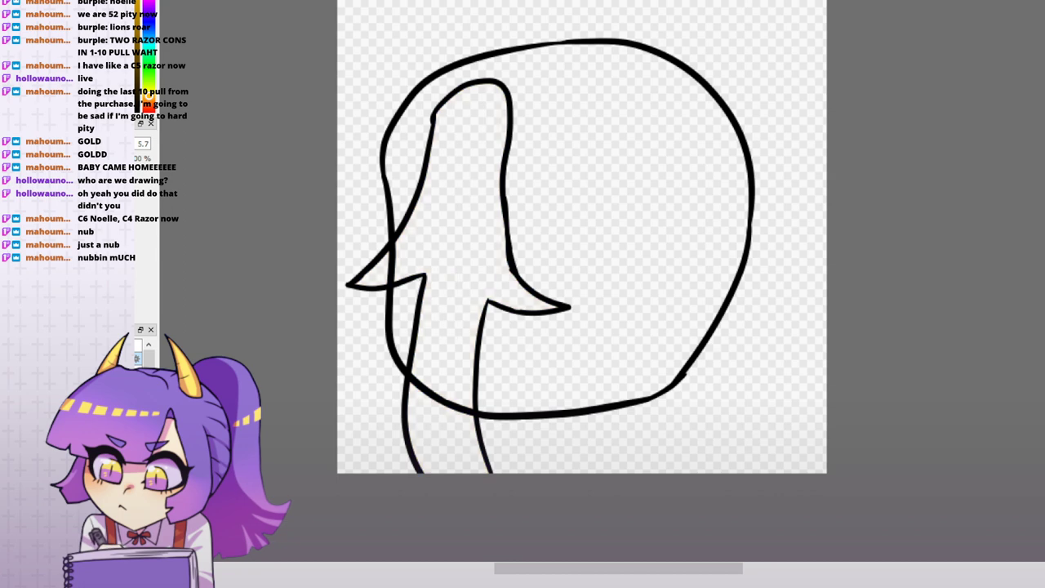
pyautogui.press('Delete')
pyautogui.hotkey('ctrl', 'Tab')
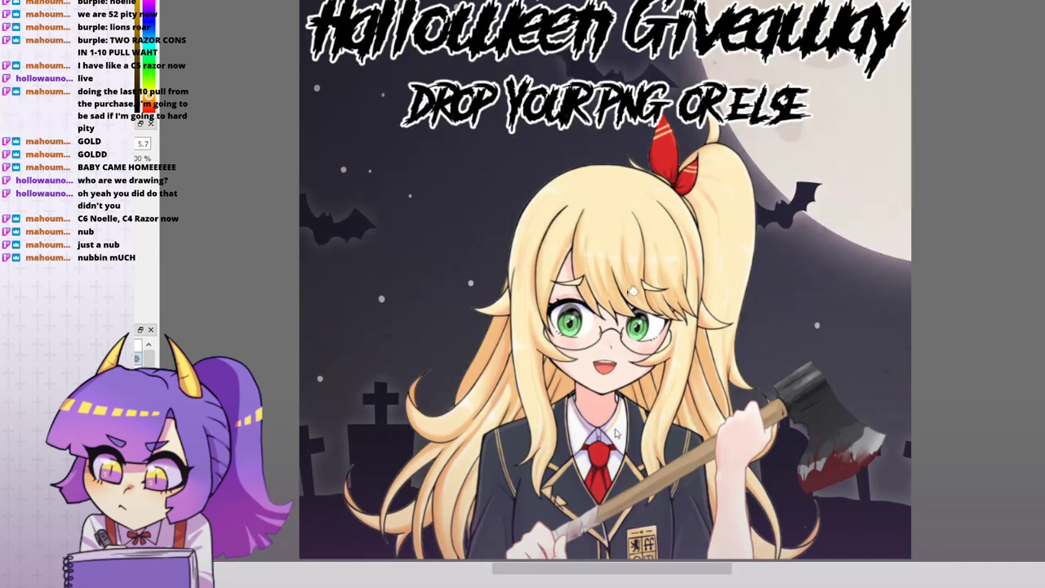
pyautogui.hotkey('ctrl', 'Tab')
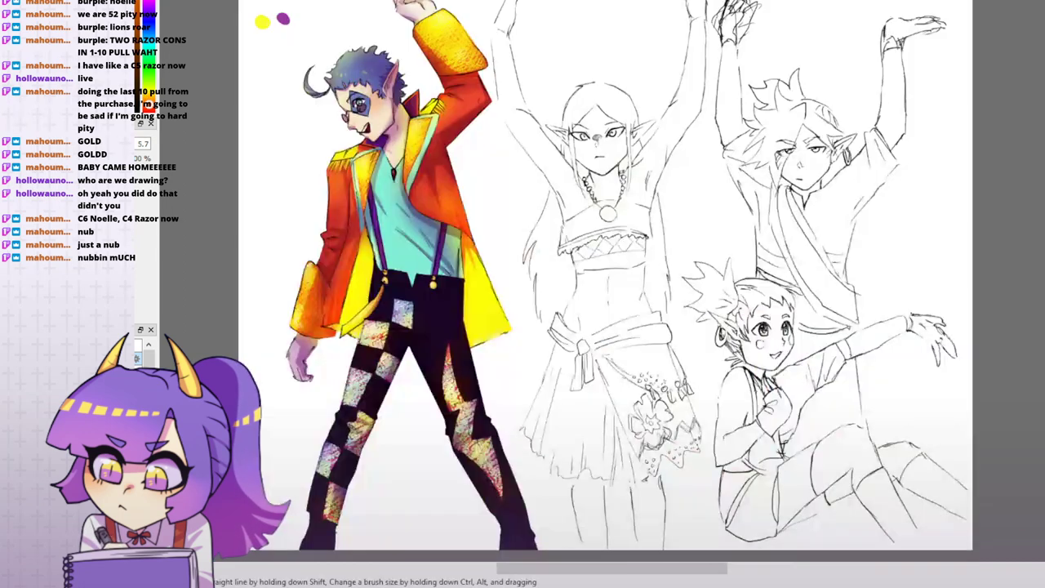
pyautogui.hotkey('ctrl', 'Tab')
pyautogui.hotkey('ctrl', 'Tab')
pyautogui.hotkey('ctrl', 'Tab')
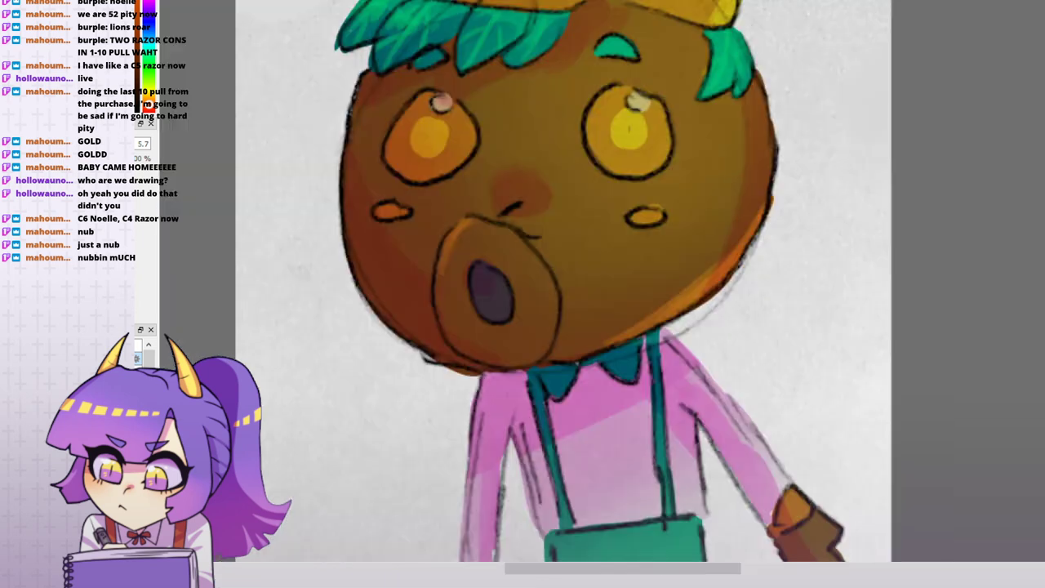
pyautogui.hotkey('ctrl', 'Tab')
pyautogui.click(611, 270)
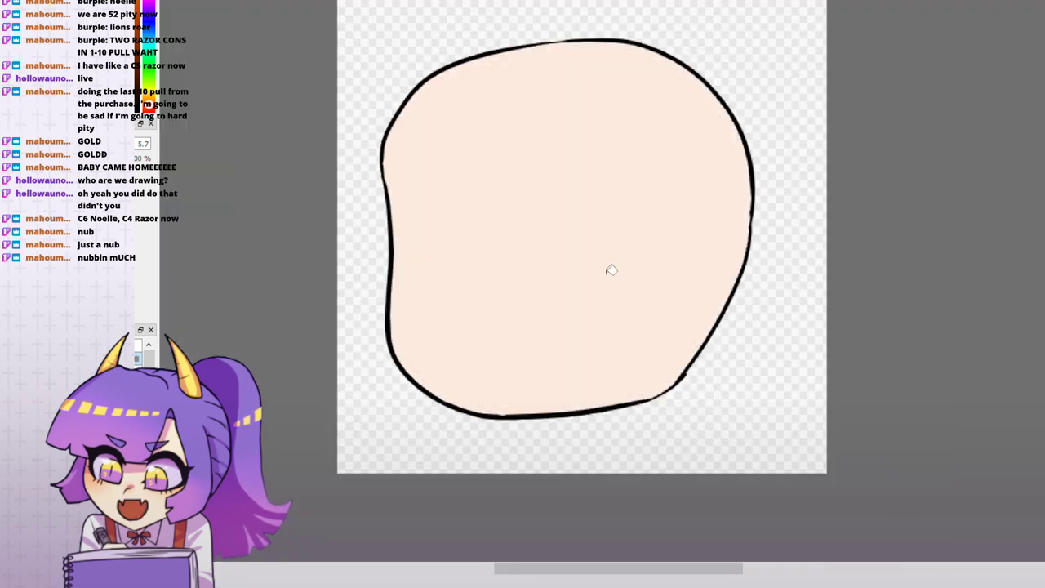
pyautogui.hotkey('ctrl', 'z')
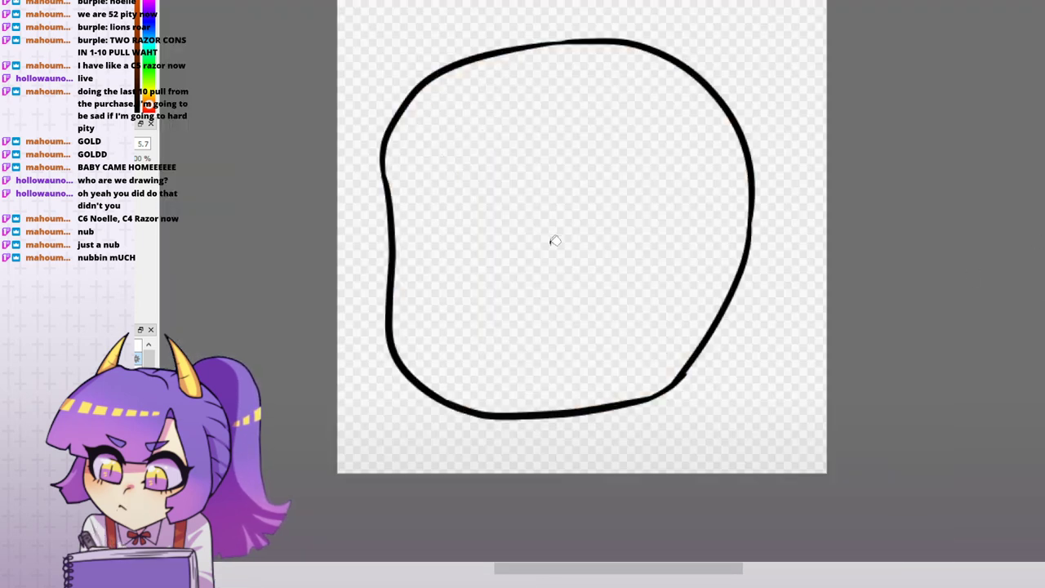
pyautogui.click(581, 230)
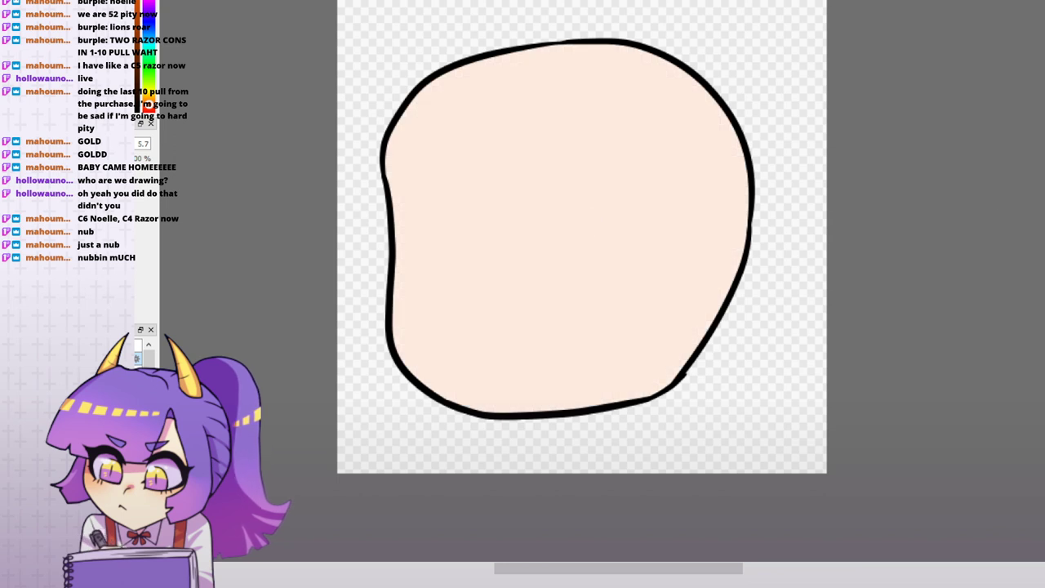
# - Isolate the small open mouth line art and fill its lower part with the coral pink of the giveaway character's mouth
pyautogui.press('Delete')
pyautogui.moveTo(479, 339); pyautogui.dragTo(508, 344)
pyautogui.moveTo(522, 342); pyautogui.dragTo(555, 329)
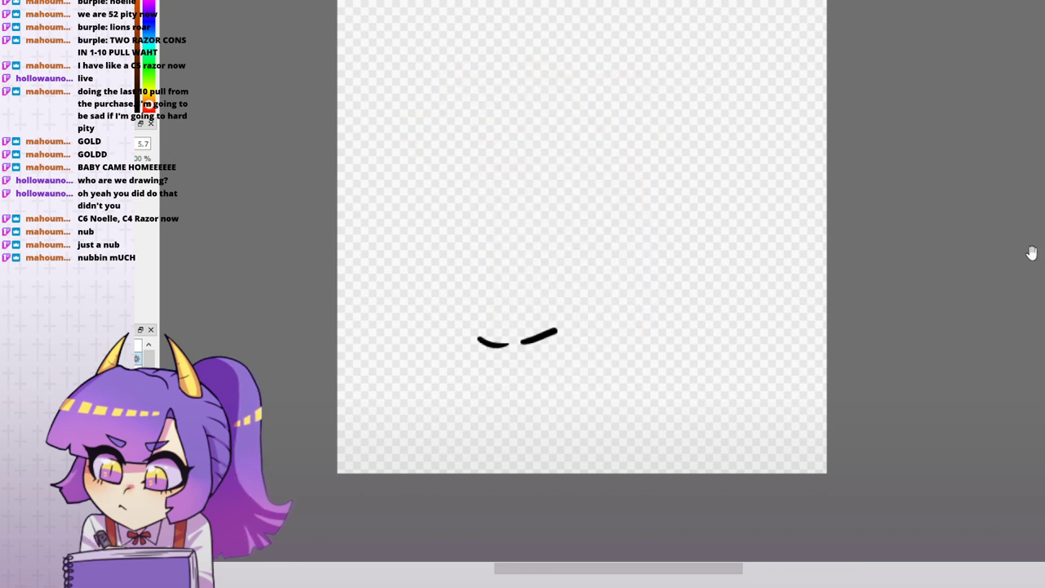
pyautogui.moveTo(1032, 252); pyautogui.dragTo(1037, 289)
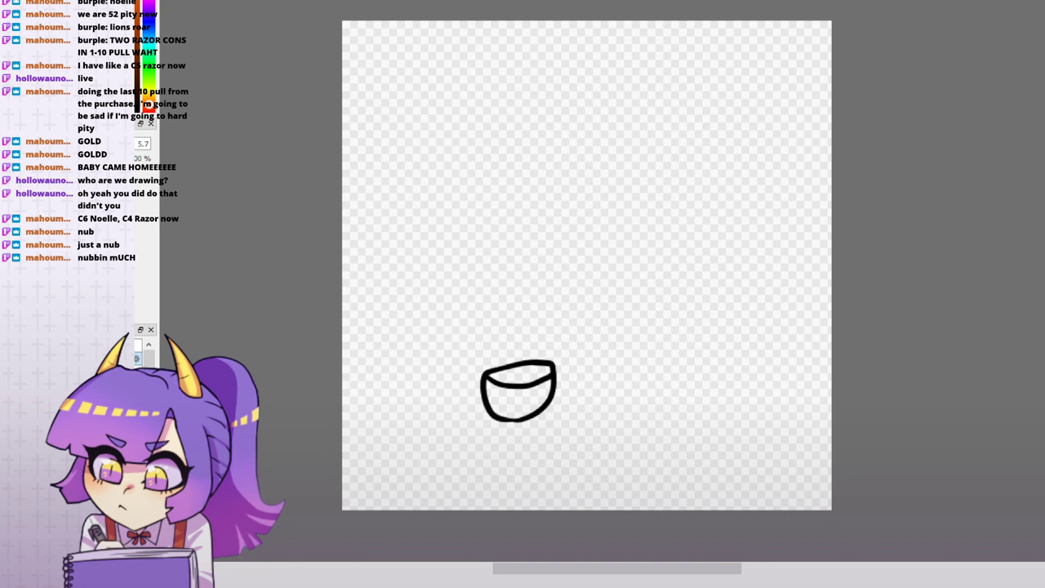
pyautogui.hotkey('ctrl', 'Tab')
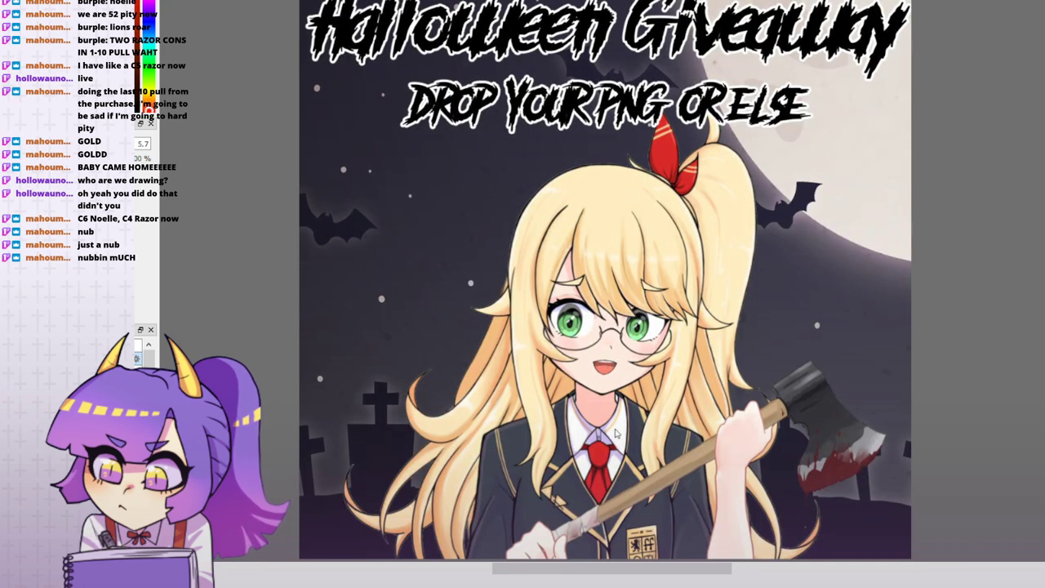
pyautogui.hotkey('ctrl', 'Tab')
pyautogui.click(529, 397)
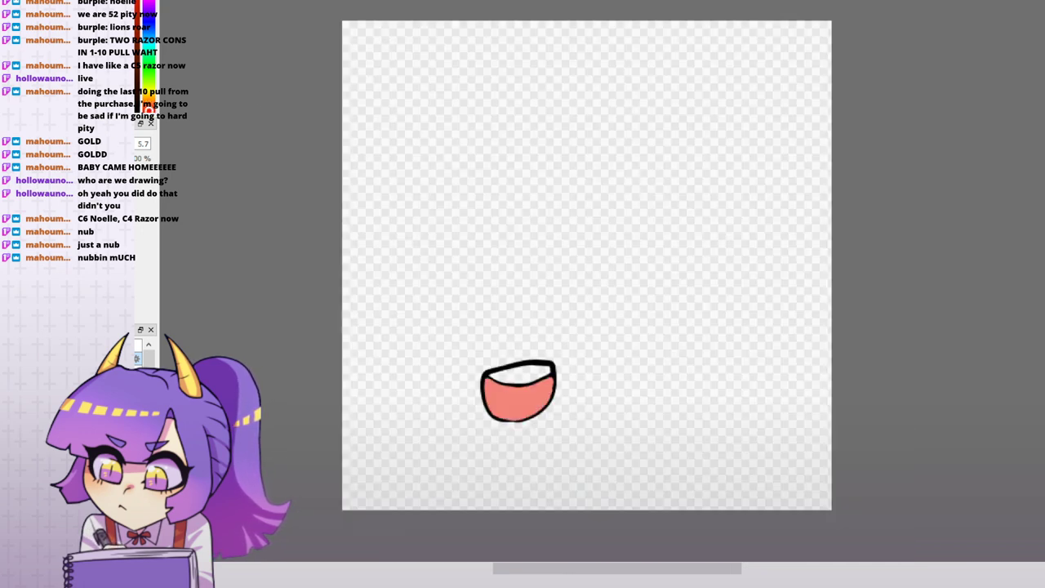
pyautogui.hotkey('ctrl', 'z')
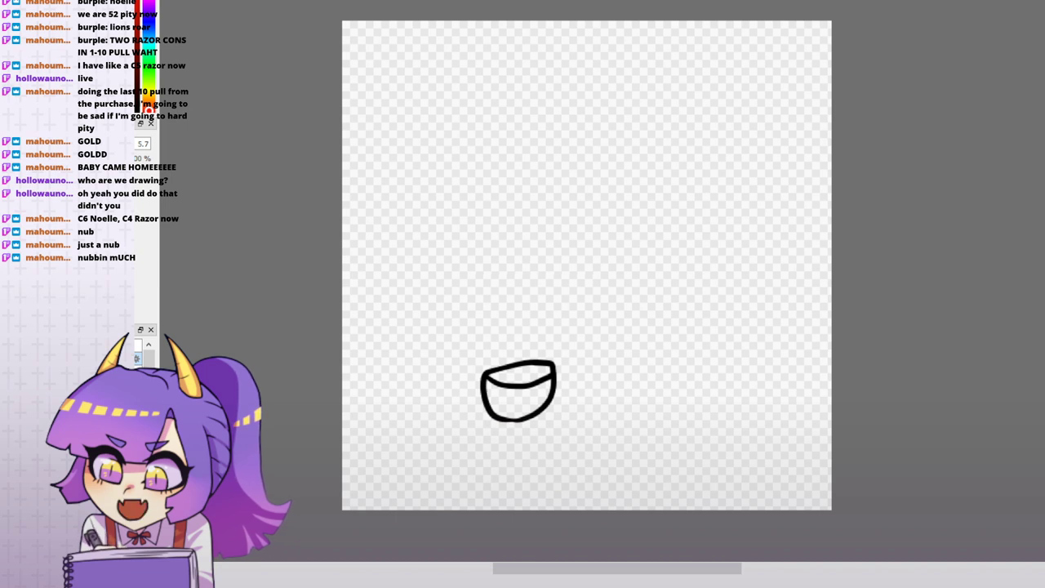
pyautogui.click(525, 395)
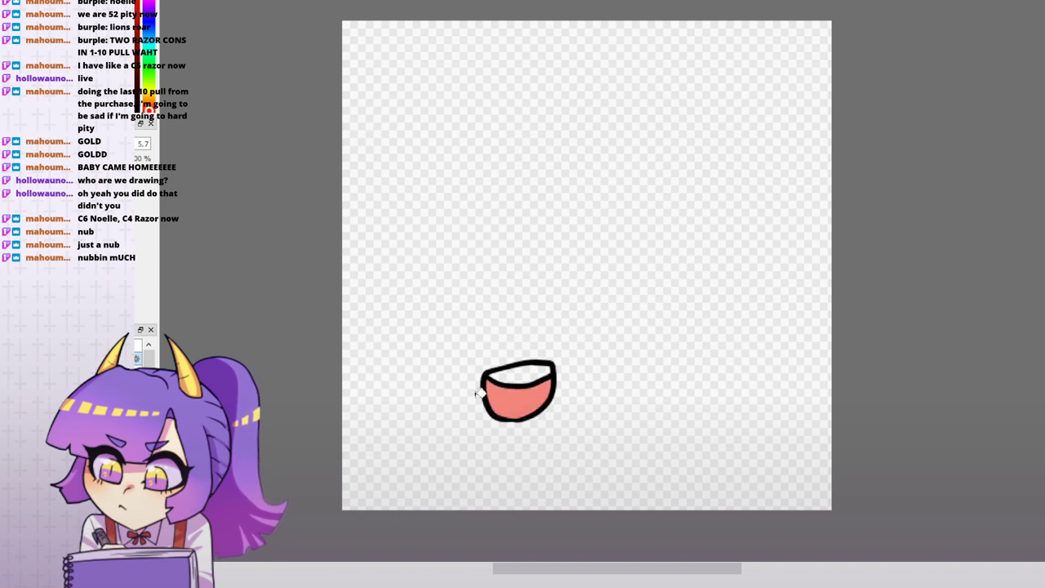
pyautogui.click(535, 368)
# - Isolate the jagged bangs line art and fill it with pale blonde sampled from the top of the giveaway character's hair
pyautogui.hotkey('ctrl', 'z')
pyautogui.hotkey('ctrl', 'z')
pyautogui.hotkey('ctrl', 'z')
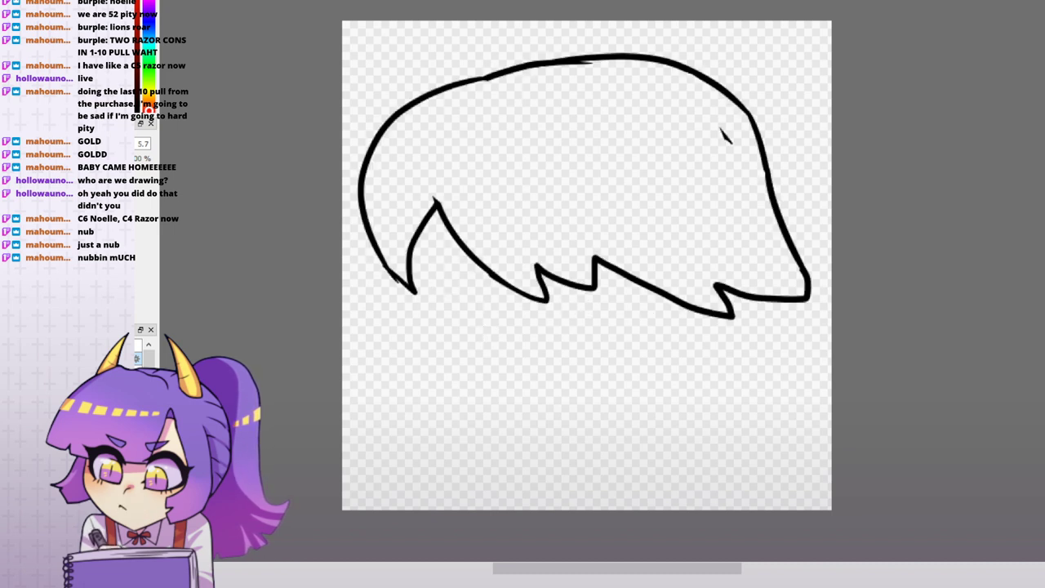
pyautogui.hotkey('ctrl', 'Tab')
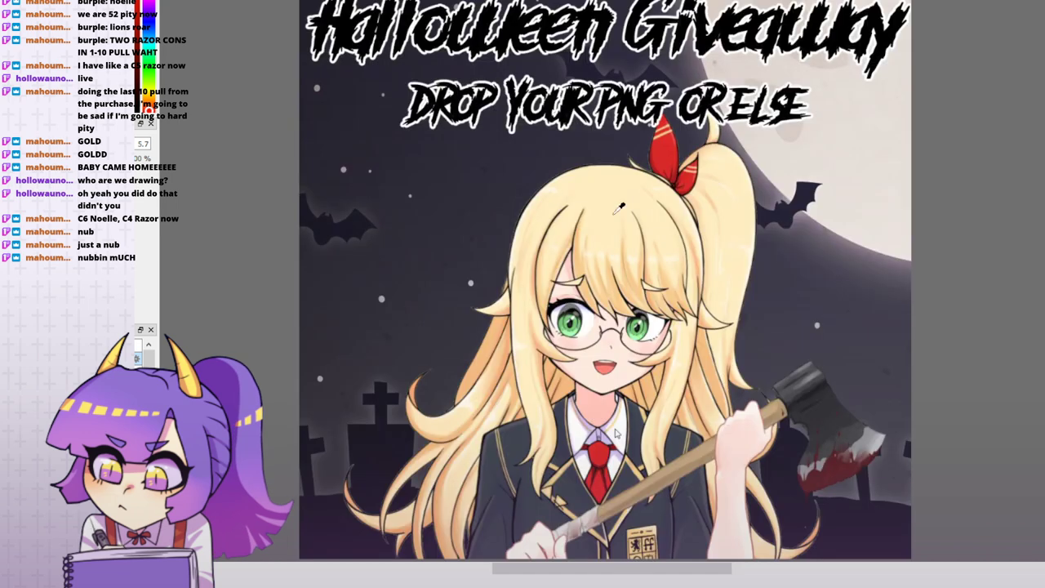
pyautogui.rightClick(617, 184)
pyautogui.hotkey('ctrl', 'Tab')
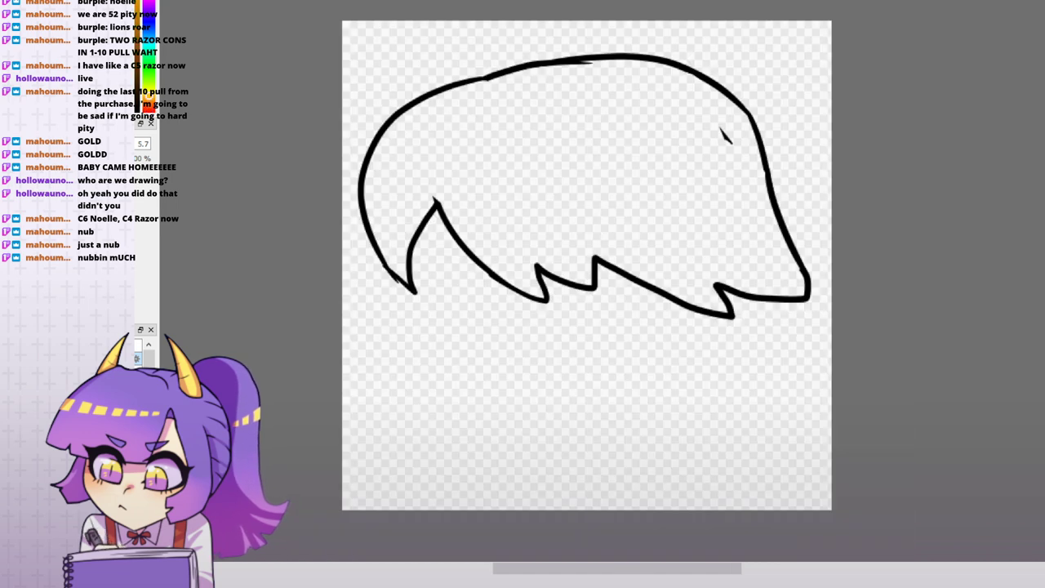
pyautogui.click(654, 186)
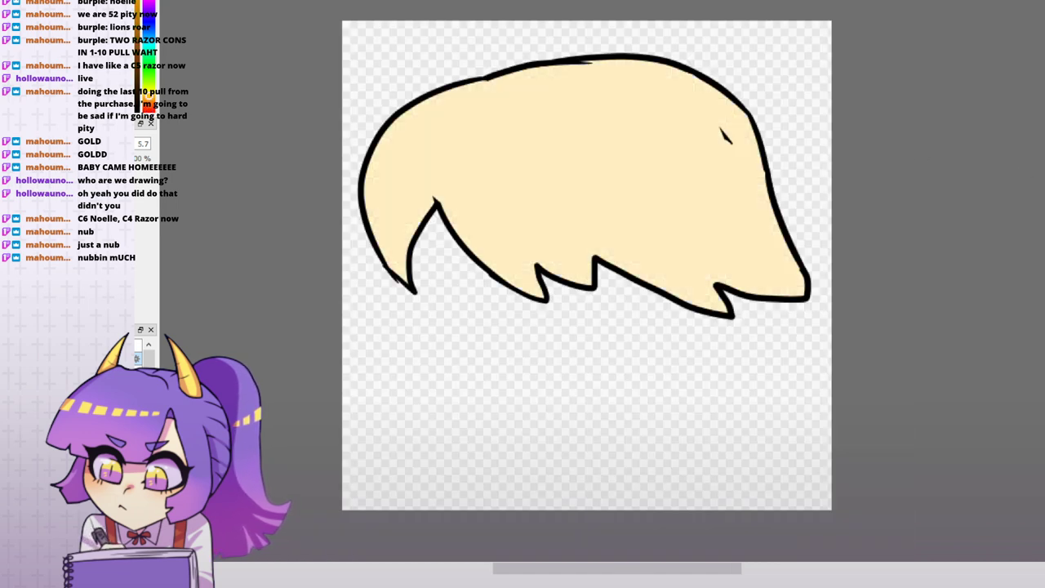
# - Fill the isolated hair lock on the figure's right side with the same pale blonde, and bring up the two-looped ribbon outline
pyautogui.hotkey('ctrl', 'z')
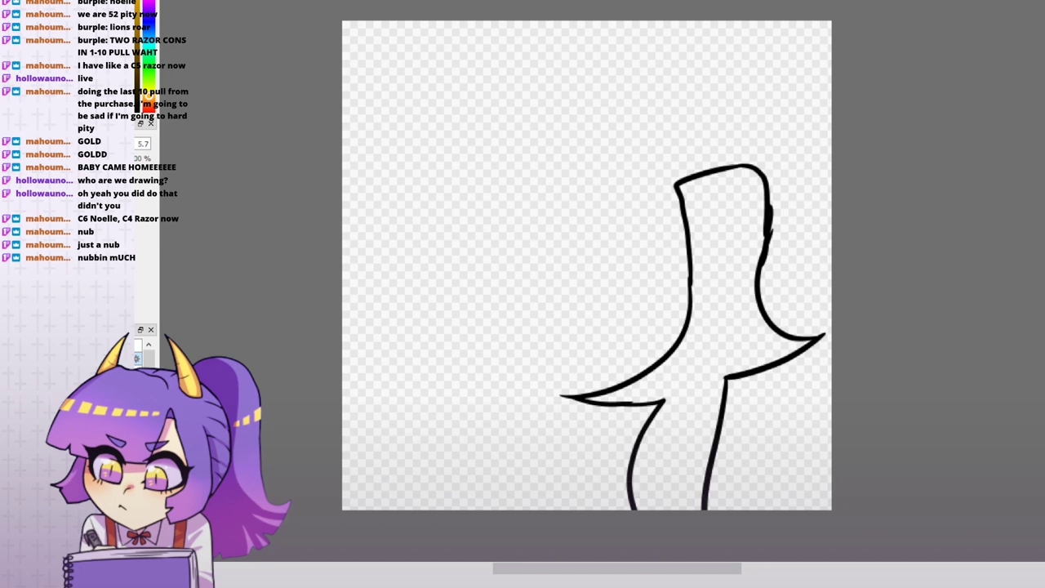
pyautogui.click(735, 322)
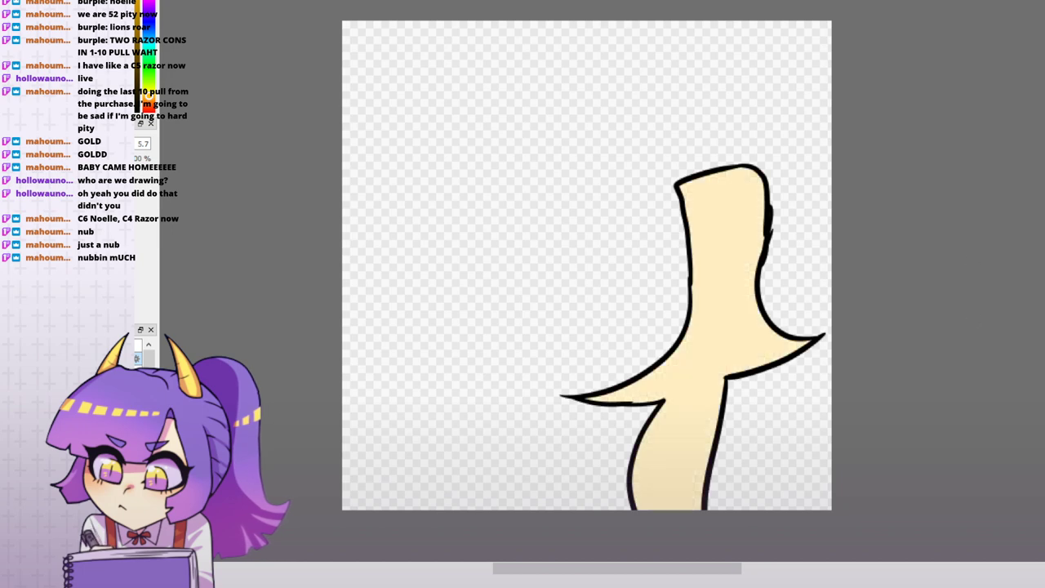
pyautogui.hotkey('ctrl', 'z')
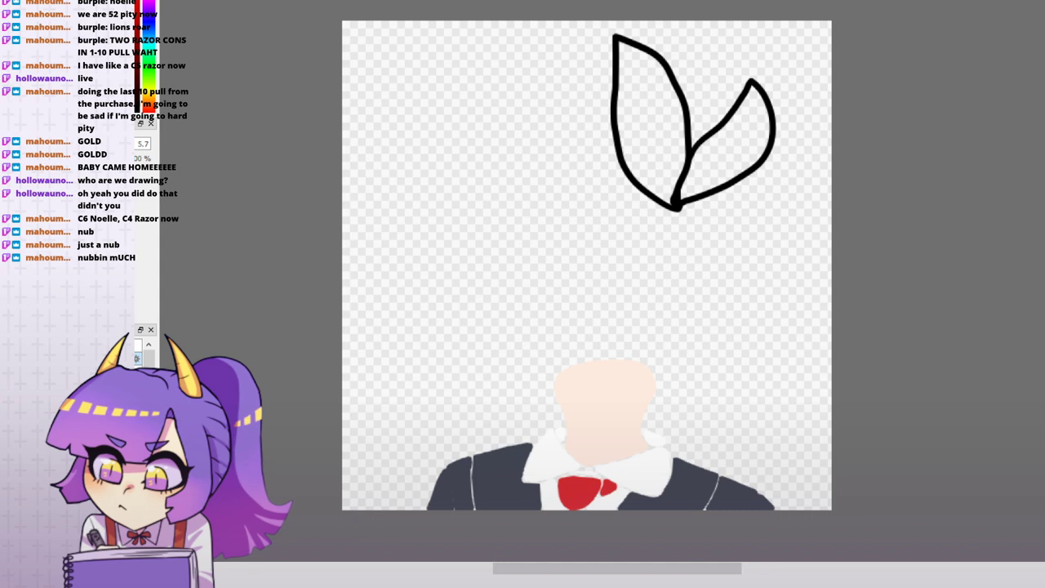
# - Fill both loops of the ribbon outline with bright red and compare them with the giveaway character's ribbon
pyautogui.click(666, 134)
pyautogui.click(716, 147)
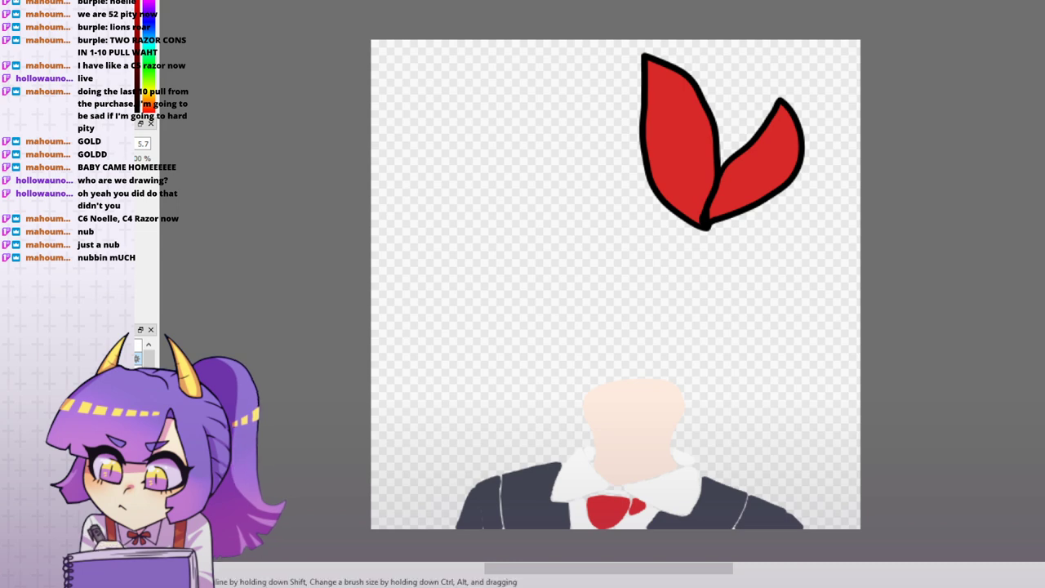
pyautogui.hotkey('ctrl', 'Tab')
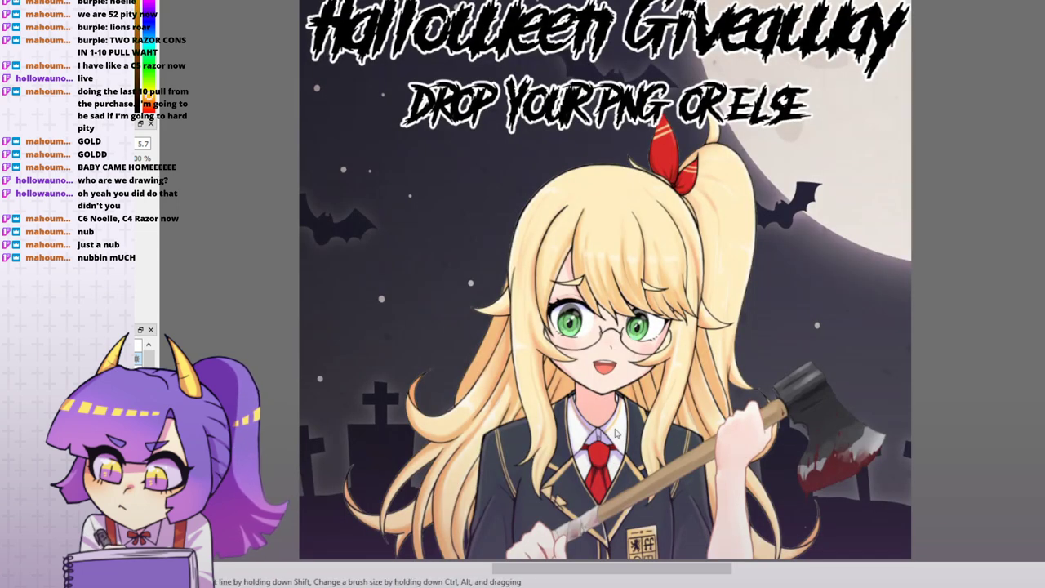
pyautogui.hotkey('ctrl', 'Tab')
# - Paint two pale cream stripes across each red ribbon loop, following the ribbon in the giveaway illustration
pyautogui.hotkey('ctrl', 'z')
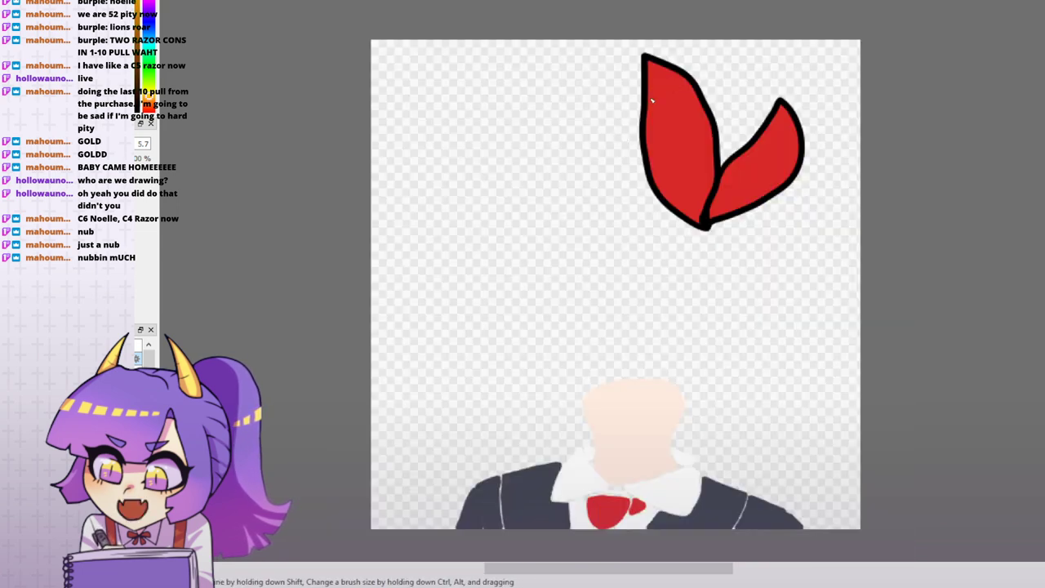
pyautogui.moveTo(649, 96)
pyautogui.mouseDown()
pyautogui.moveTo(713, 70)
pyautogui.moveTo(688, 80)
pyautogui.mouseUp()
pyautogui.moveTo(649, 97); pyautogui.dragTo(689, 83)
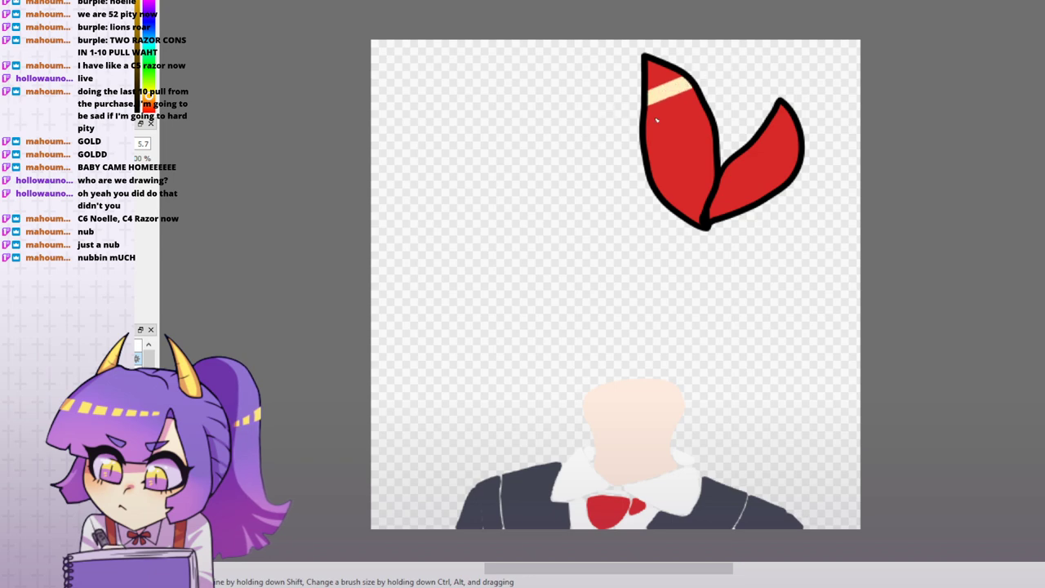
pyautogui.moveTo(647, 121); pyautogui.dragTo(698, 102)
pyautogui.moveTo(756, 139); pyautogui.dragTo(795, 168)
pyautogui.moveTo(793, 170); pyautogui.dragTo(751, 133)
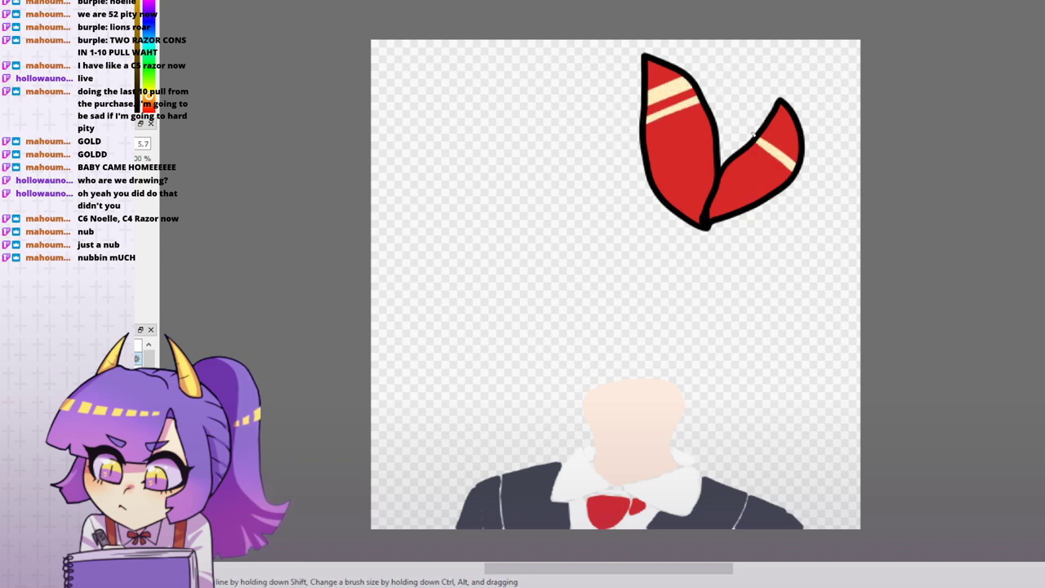
pyautogui.hotkey('ctrl', 'Tab')
pyautogui.hotkey('ctrl', 'Tab')
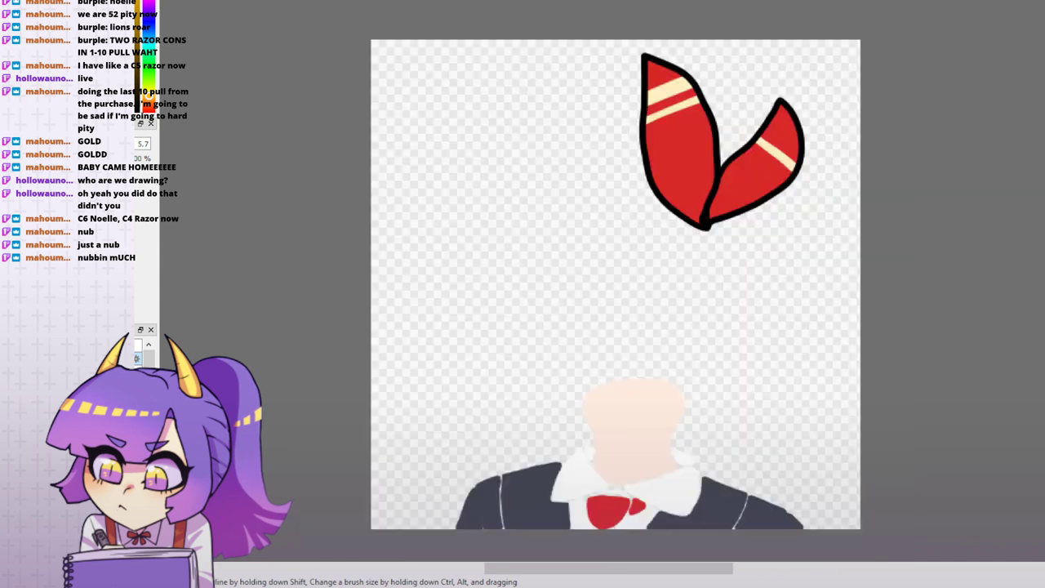
pyautogui.press('space')
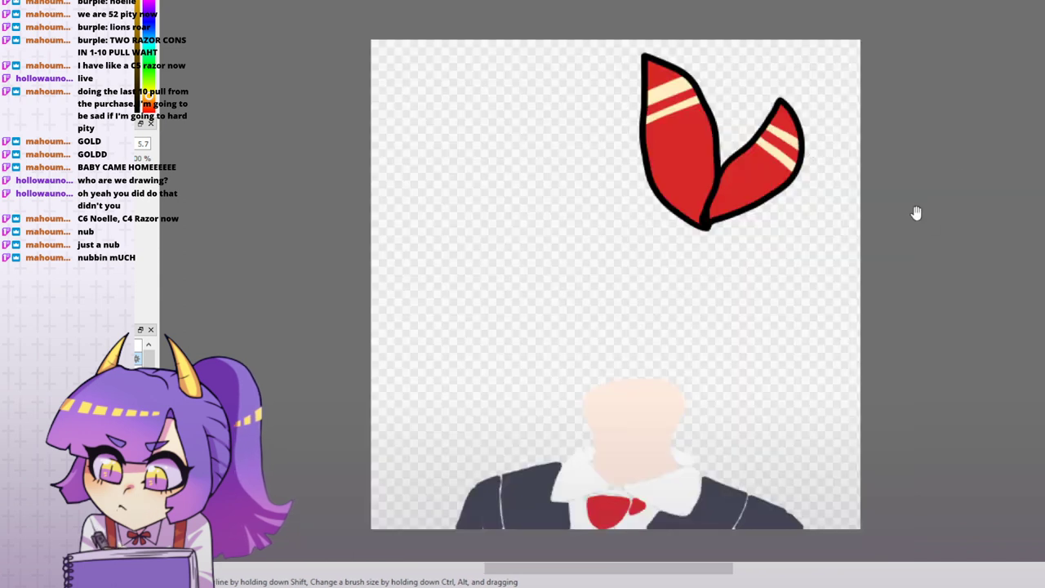
# - Isolate the long ponytail line art, hiding the ribbon and body, and fill it with pale blonde
pyautogui.moveTo(914, 213); pyautogui.dragTo(908, 195)
pyautogui.moveTo(808, 326); pyautogui.dragTo(787, 340)
pyautogui.hotkey('ctrl', 'z')
pyautogui.hotkey('ctrl', 'z')
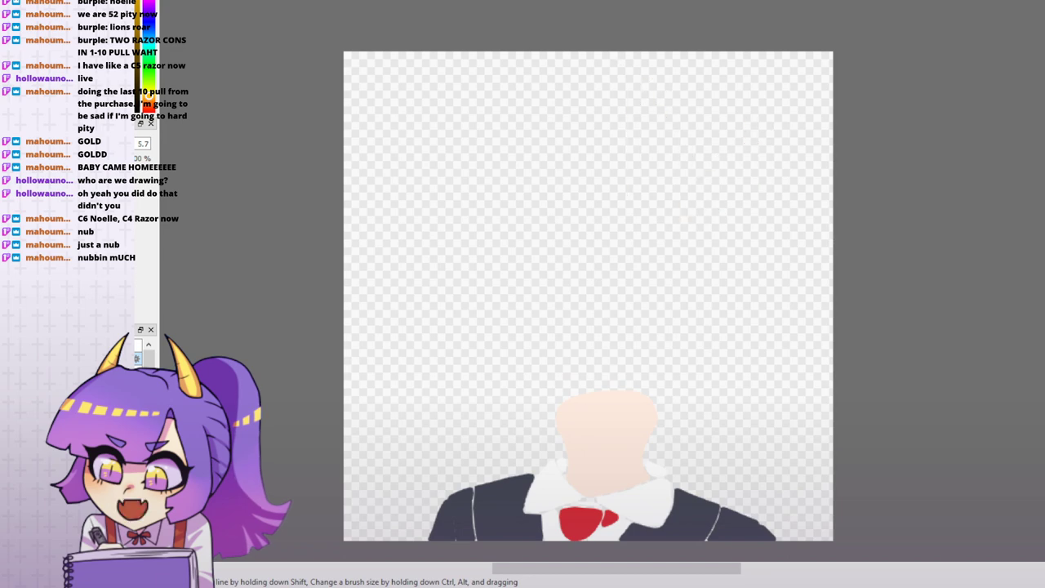
pyautogui.hotkey('ctrl', 'z')
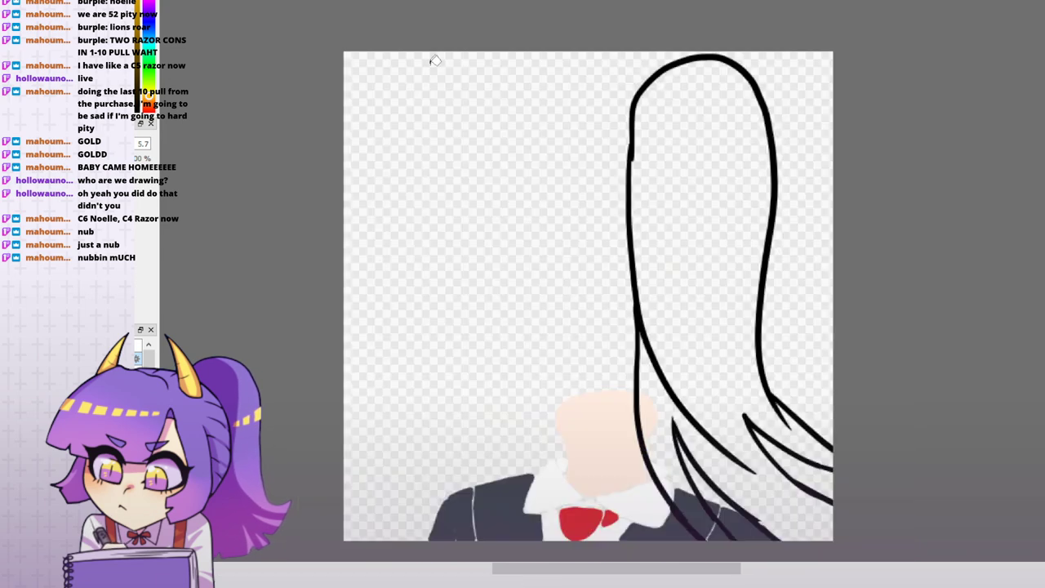
pyautogui.hotkey('ctrl', 'z')
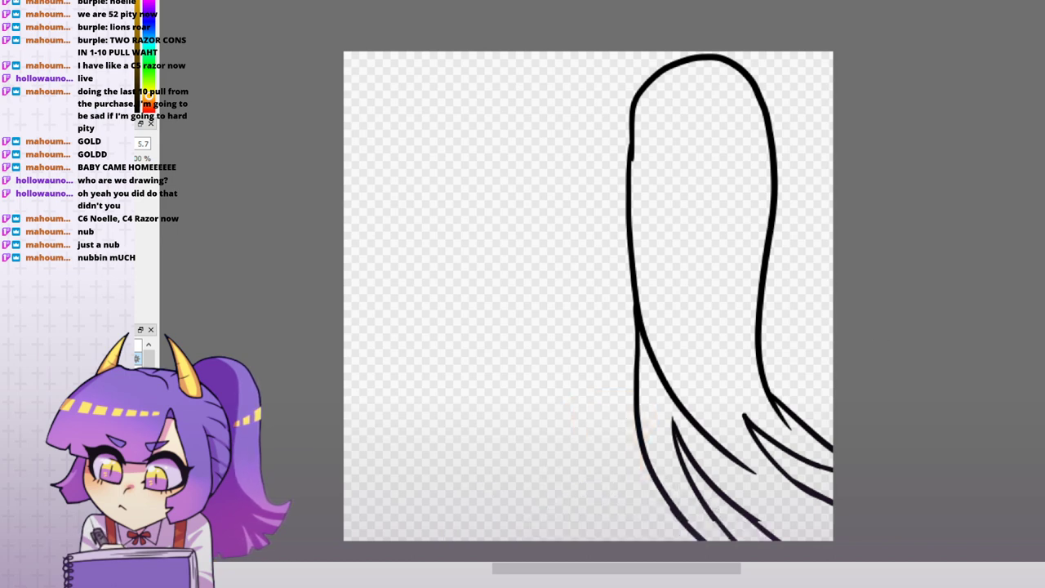
pyautogui.click(718, 398)
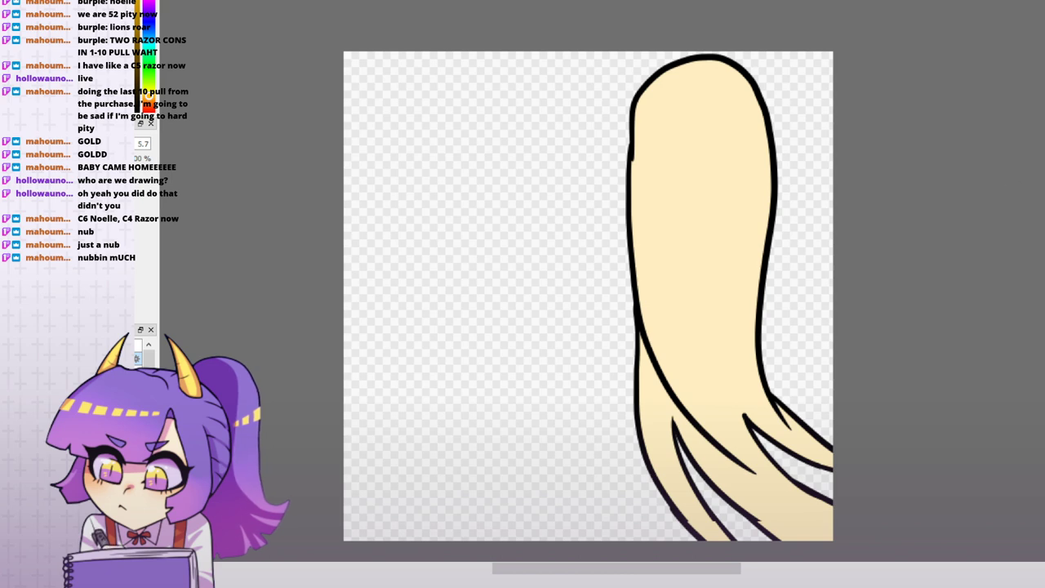
# - Isolate the beamed music note line art, fill the note with bright red, and hide its outline
pyautogui.hotkey('ctrl', 'z')
pyautogui.hotkey('ctrl', 'z')
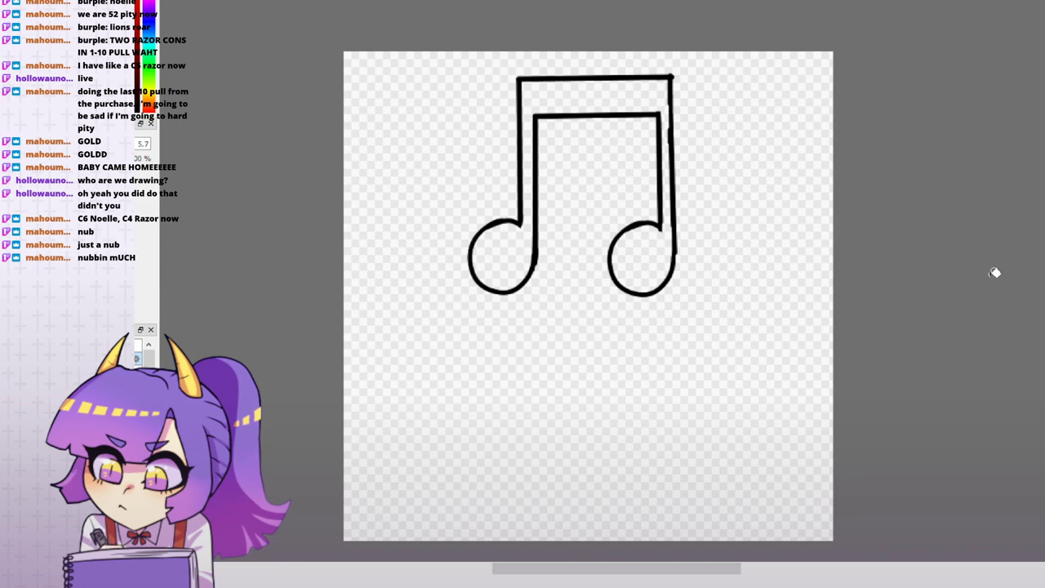
pyautogui.click(637, 93)
pyautogui.press('Delete')
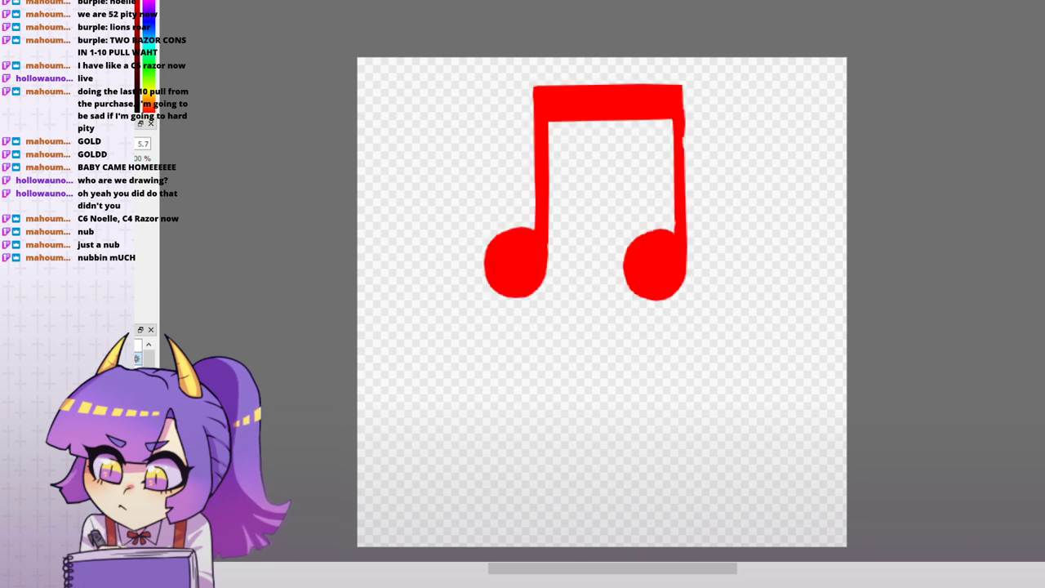
# - Show the body with its line art and recolor the short outer sleeve line on each jacket shoulder with the pale blonde of the hair
pyautogui.press('Delete')
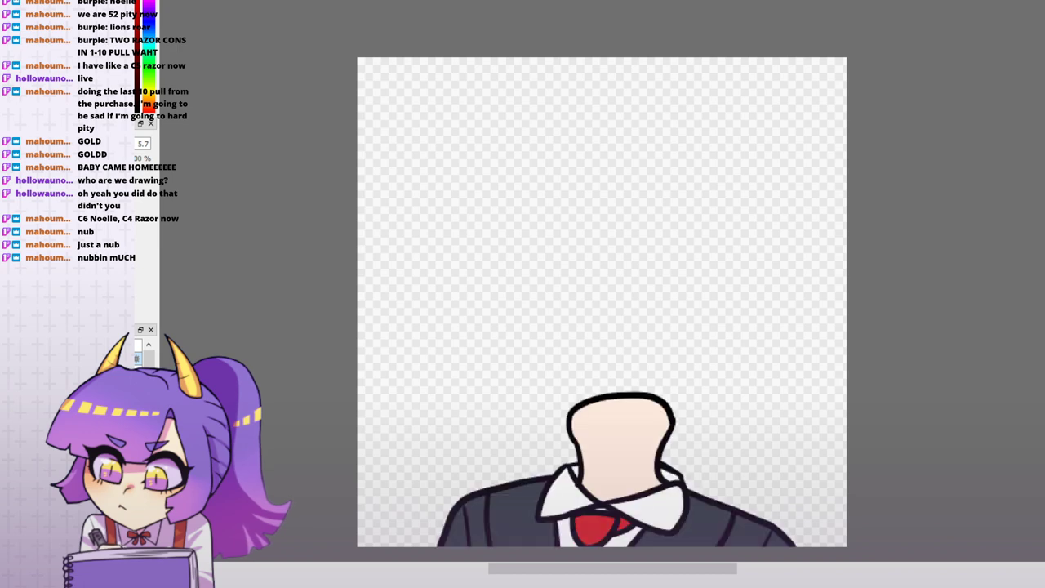
pyautogui.moveTo(857, 436); pyautogui.dragTo(835, 305)
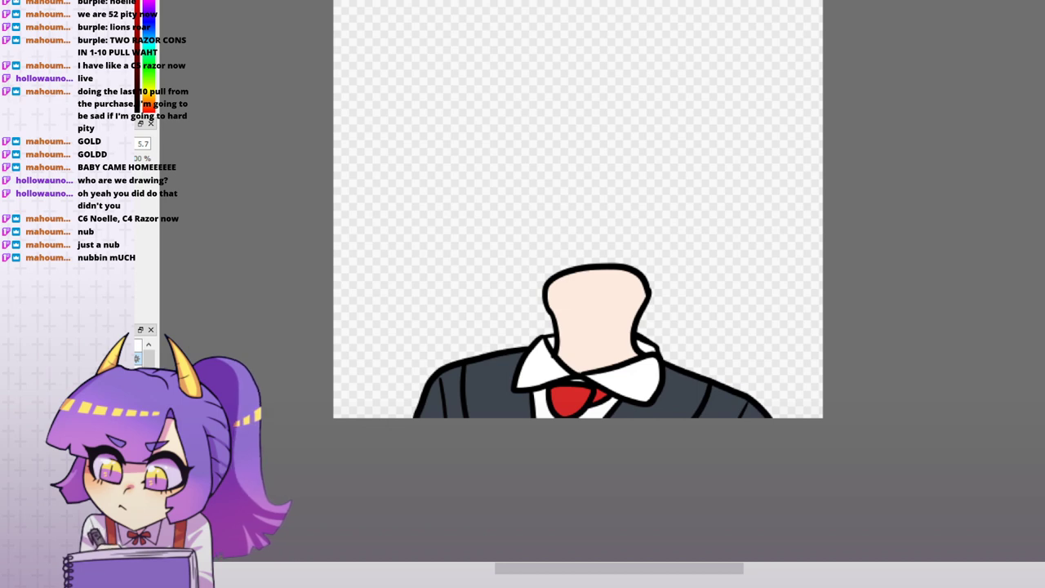
pyautogui.scroll(3, 686, 340)
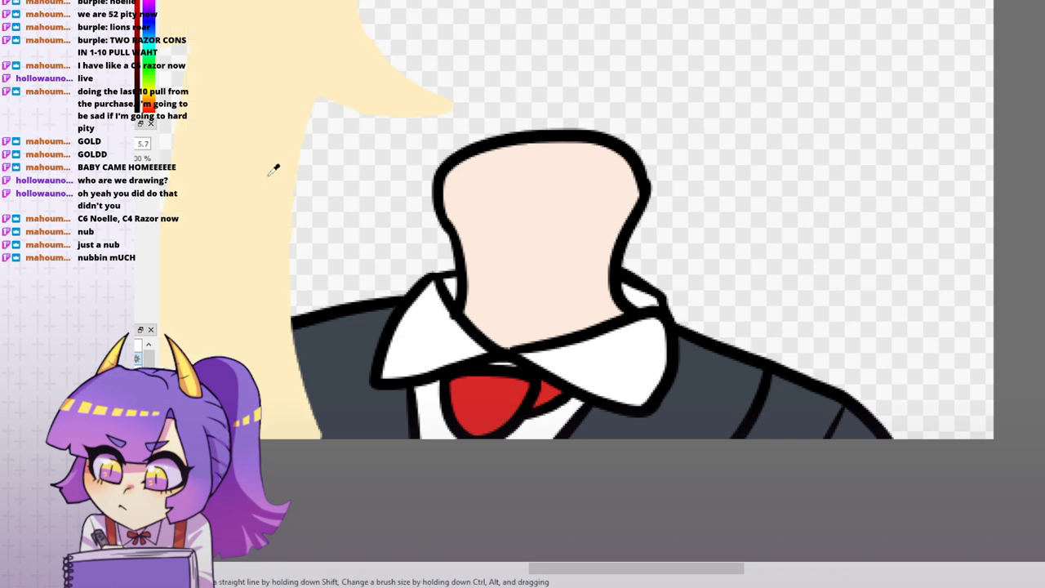
pyautogui.moveTo(933, 265); pyautogui.dragTo(977, 268)
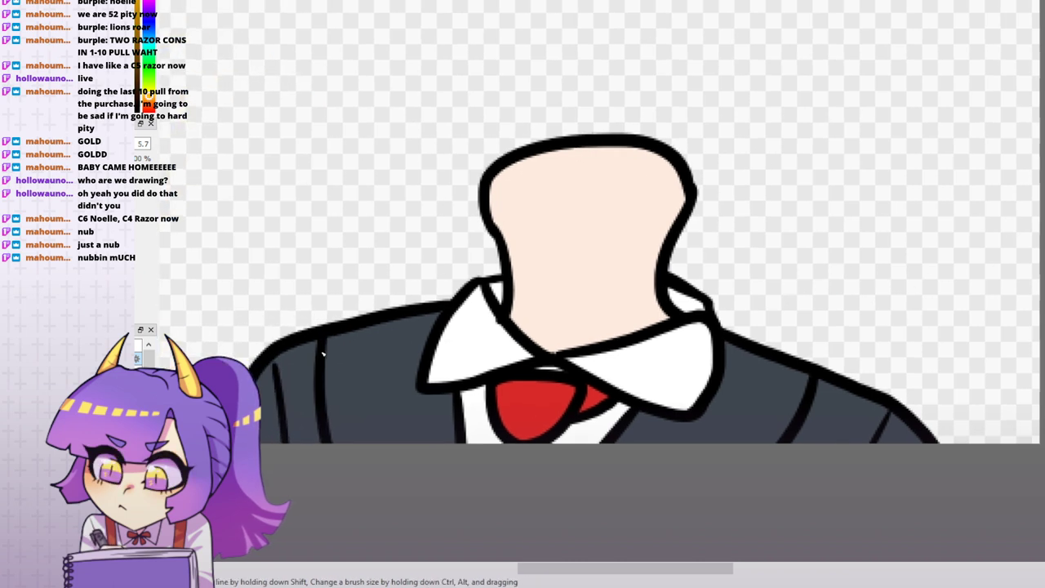
pyautogui.moveTo(285, 415); pyautogui.dragTo(280, 374)
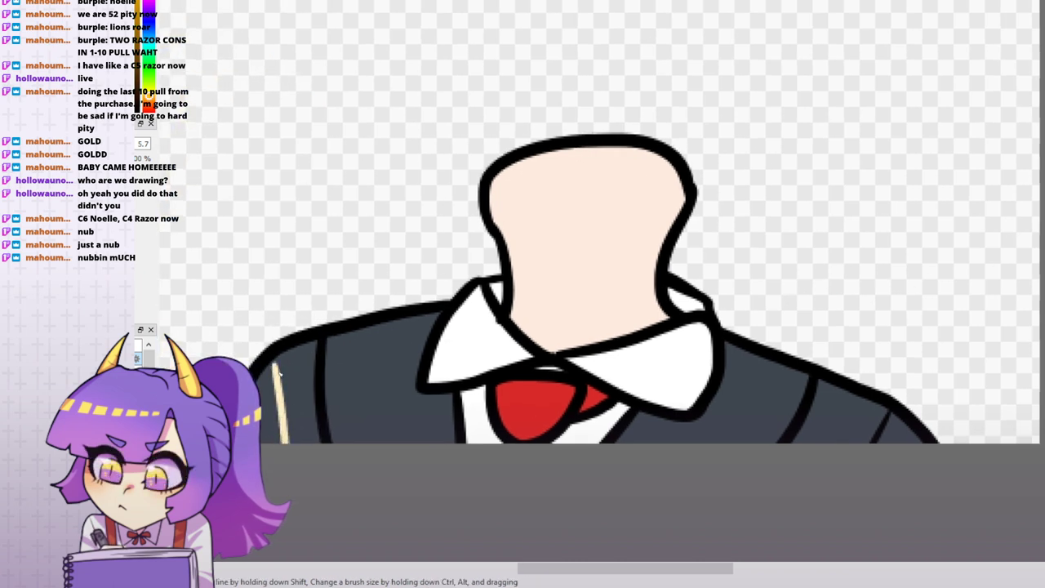
pyautogui.moveTo(887, 418); pyautogui.dragTo(872, 441)
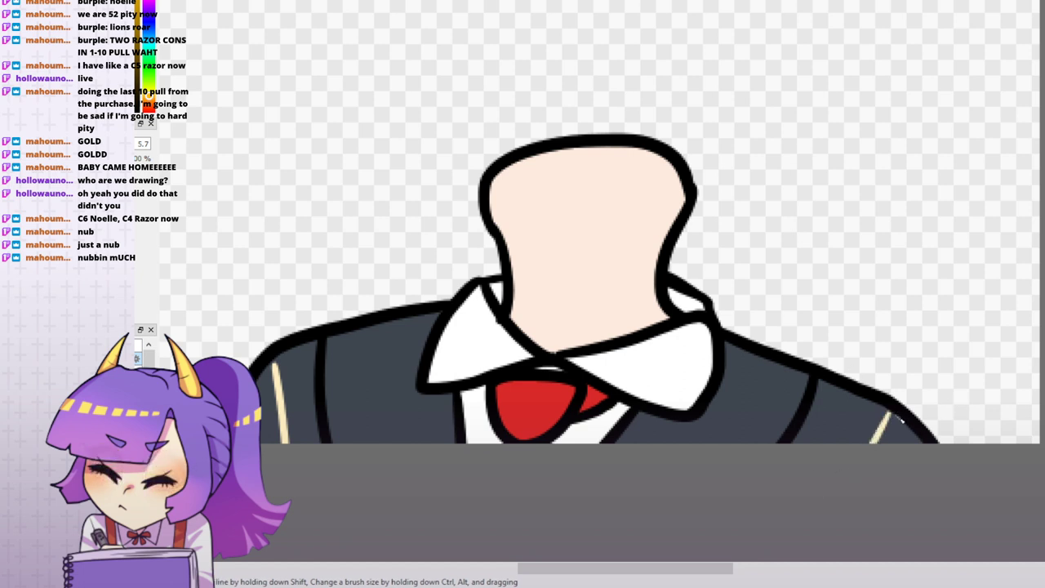
# - Choose a blue hue, set the brush size to 11, and paint a translucent shadow over the upper neck
pyautogui.moveTo(296, 140); pyautogui.dragTo(313, 161)
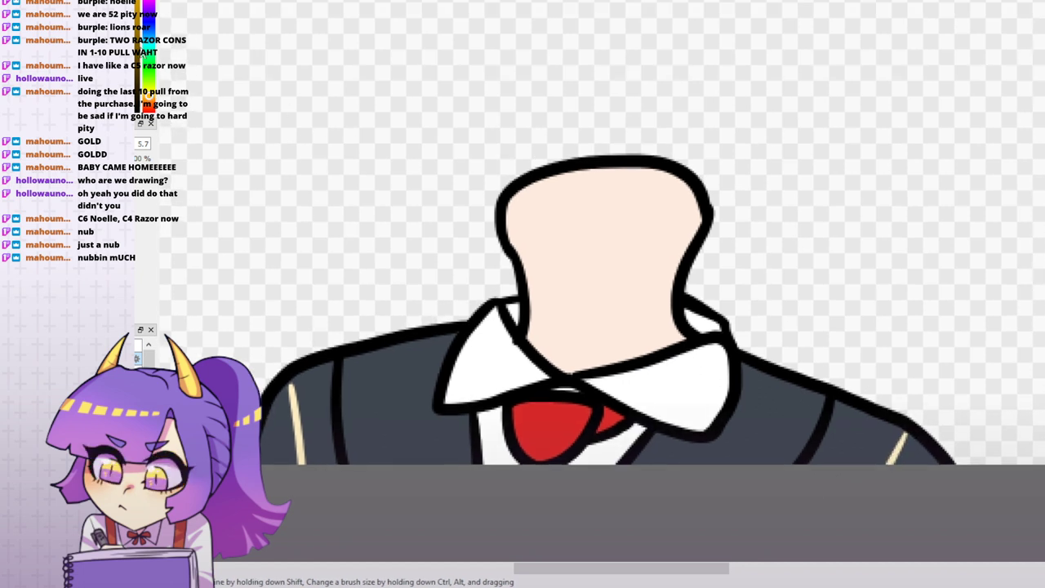
pyautogui.click(150, 27)
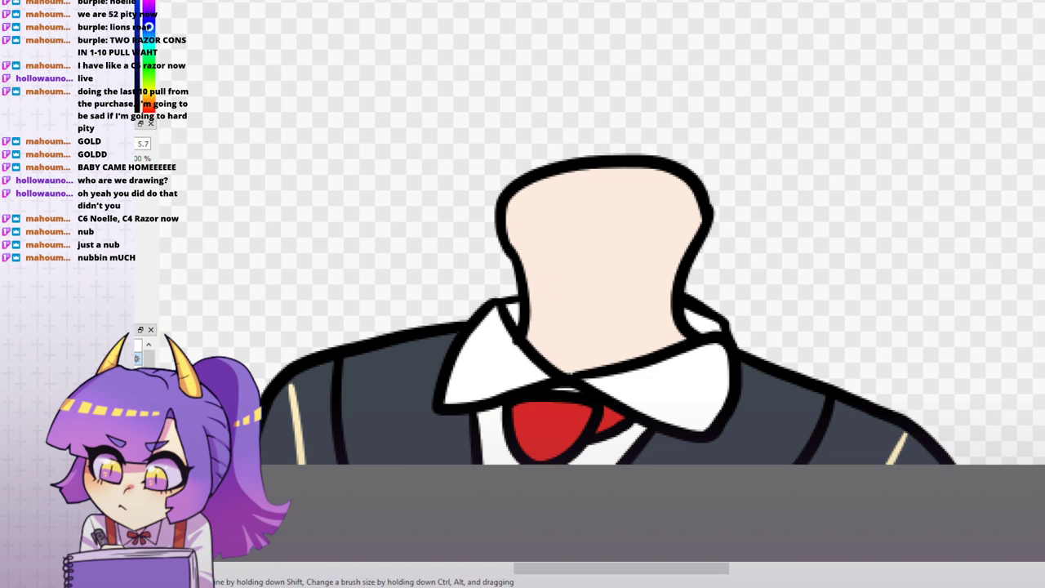
pyautogui.moveTo(605, 267); pyautogui.dragTo(616, 267)
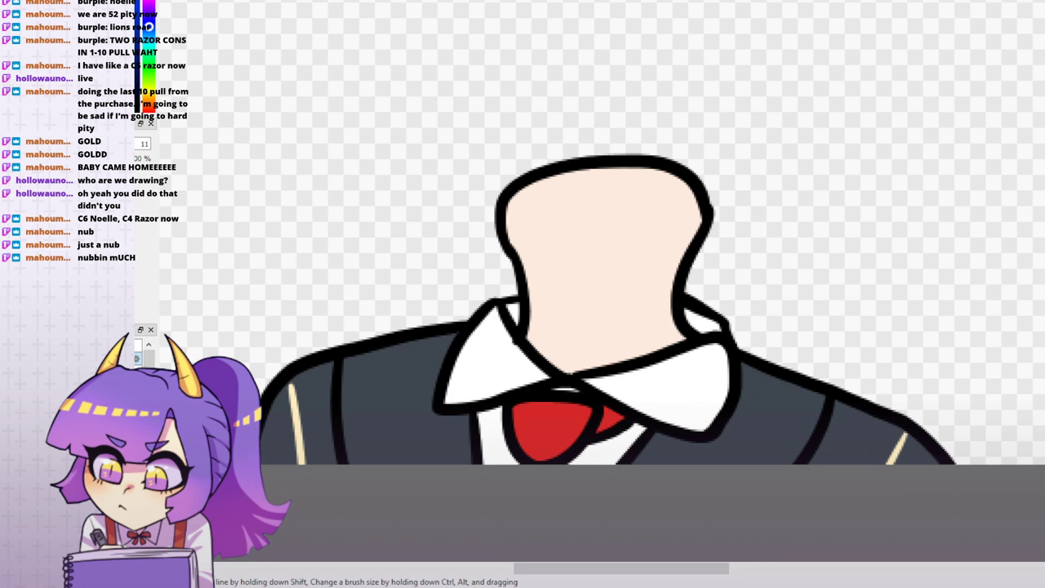
pyautogui.moveTo(571, 171)
pyautogui.mouseDown()
pyautogui.moveTo(441, 207)
pyautogui.moveTo(451, 212)
pyautogui.moveTo(321, 286)
pyautogui.moveTo(740, 245)
pyautogui.moveTo(810, 254)
pyautogui.moveTo(813, 268)
pyautogui.moveTo(696, 239)
pyautogui.mouseUp()
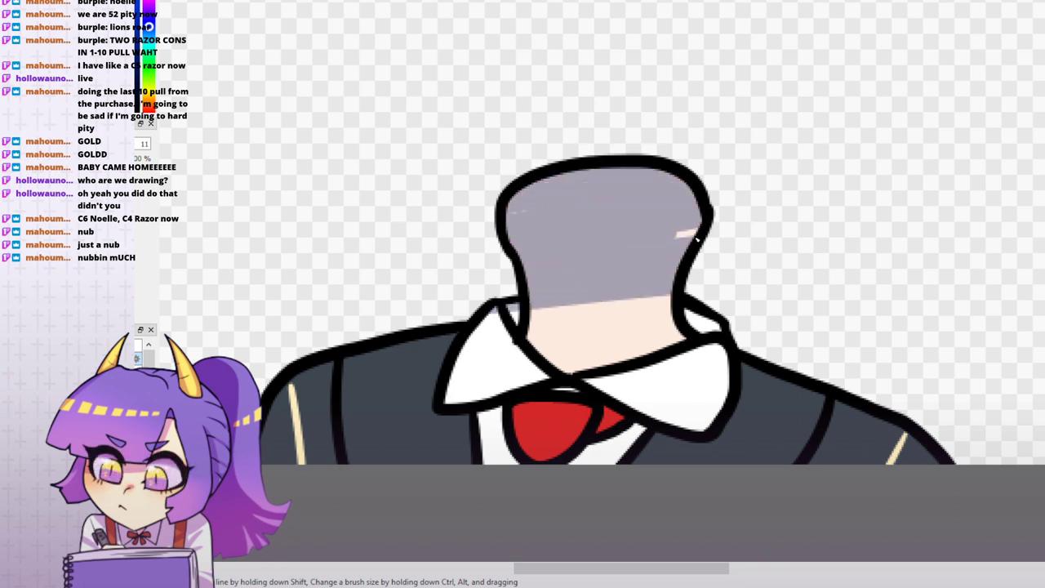
# - Set the brush size to 25 and extend the shadow down the neck and across the collar and one jacket shoulder
pyautogui.press('b')
pyautogui.press('p')
pyautogui.press('b')
pyautogui.keyDown('ctrl'); pyautogui.keyDown('alt'); pyautogui.moveTo(605, 267); pyautogui.dragTo(589, 267); pyautogui.keyUp('alt'); pyautogui.keyUp('ctrl')
pyautogui.moveTo(285, 377); pyautogui.dragTo(764, 277)
pyautogui.moveTo(690, 301); pyautogui.dragTo(658, 308)
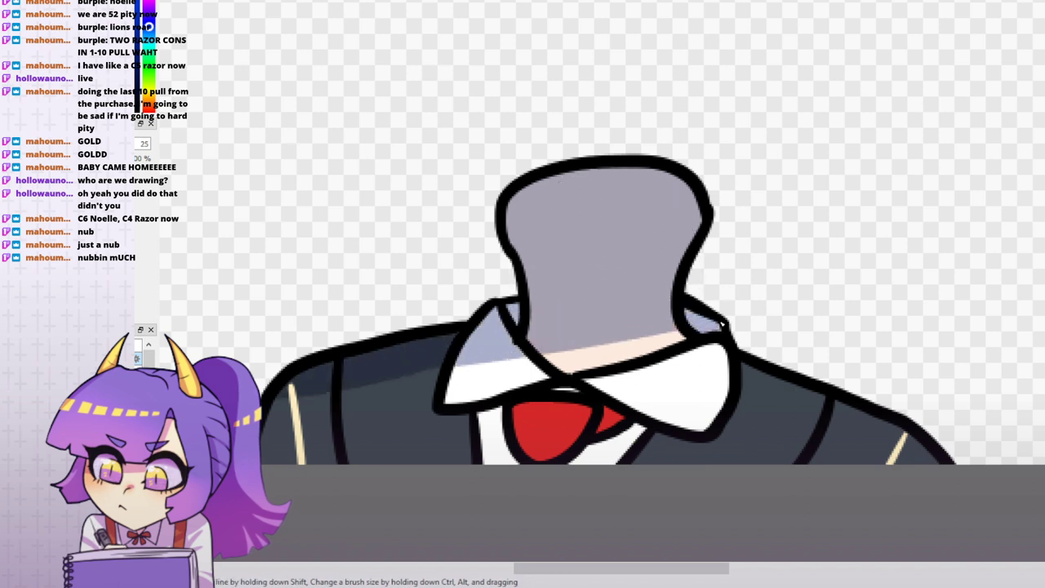
# - Shade the shirt, tie and jacket beneath the collar and along both shoulder seams with a brush size of 12.6
pyautogui.moveTo(473, 421)
pyautogui.mouseDown()
pyautogui.moveTo(539, 401)
pyautogui.moveTo(639, 421)
pyautogui.moveTo(677, 441)
pyautogui.mouseUp()
pyautogui.hotkey('ctrl', 'z')
pyautogui.keyDown('ctrl'); pyautogui.keyDown('alt'); pyautogui.moveTo(625, 263); pyautogui.dragTo(616, 264); pyautogui.keyUp('alt'); pyautogui.keyUp('ctrl')
pyautogui.hotkey('ctrl', 'z')
pyautogui.hotkey('ctrl', 'z')
pyautogui.moveTo(445, 416)
pyautogui.mouseDown()
pyautogui.moveTo(558, 391)
pyautogui.moveTo(639, 423)
pyautogui.moveTo(561, 397)
pyautogui.moveTo(622, 416)
pyautogui.moveTo(602, 419)
pyautogui.moveTo(693, 438)
pyautogui.moveTo(565, 390)
pyautogui.mouseUp()
pyautogui.moveTo(616, 443); pyautogui.dragTo(638, 417)
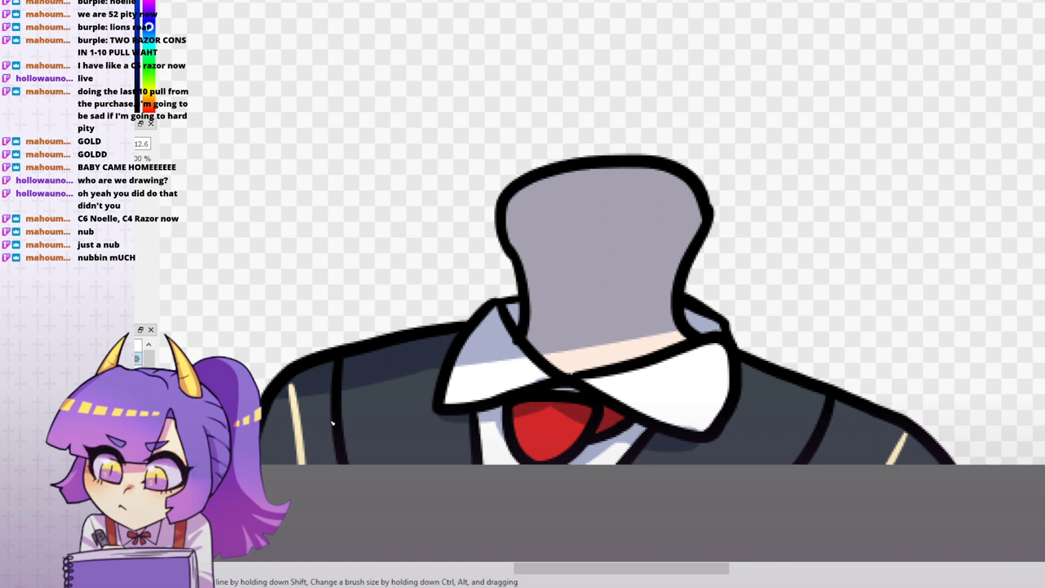
pyautogui.moveTo(332, 422); pyautogui.dragTo(356, 514)
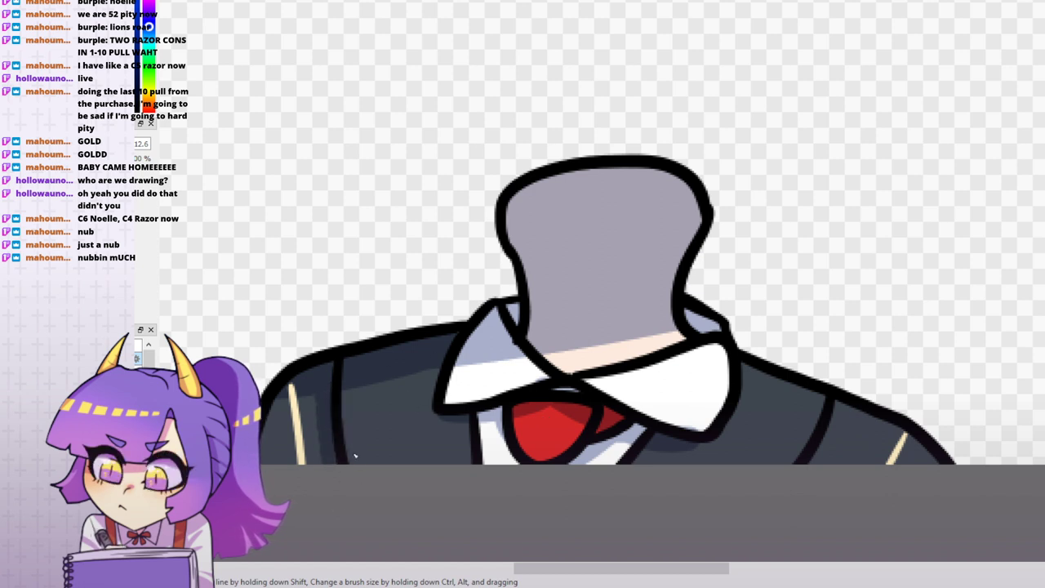
pyautogui.moveTo(844, 410)
pyautogui.mouseDown()
pyautogui.moveTo(796, 482)
pyautogui.moveTo(812, 481)
pyautogui.moveTo(846, 417)
pyautogui.moveTo(868, 438)
pyautogui.mouseUp()
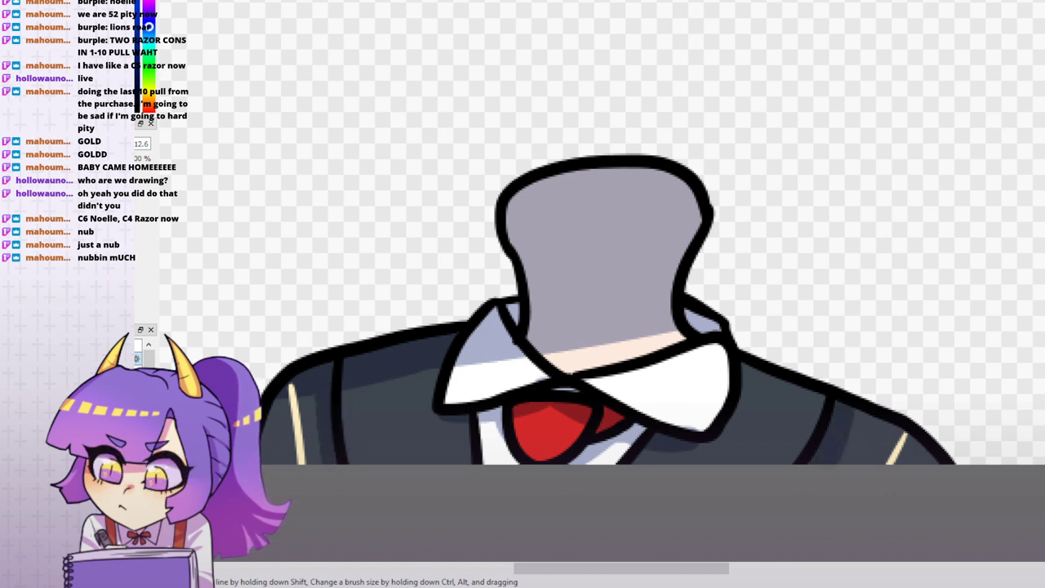
# - Shade the long side hair lock beside the neck with a size 19 brush, leaving a lit strip along its upper outer edge
pyautogui.scroll(-3, 792, 107)
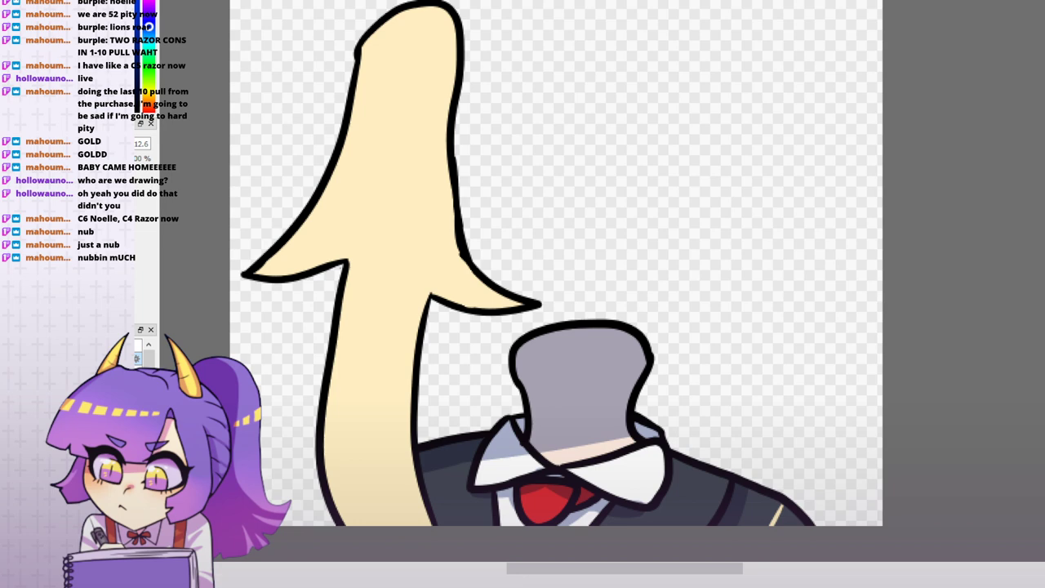
pyautogui.moveTo(821, 282); pyautogui.dragTo(851, 304)
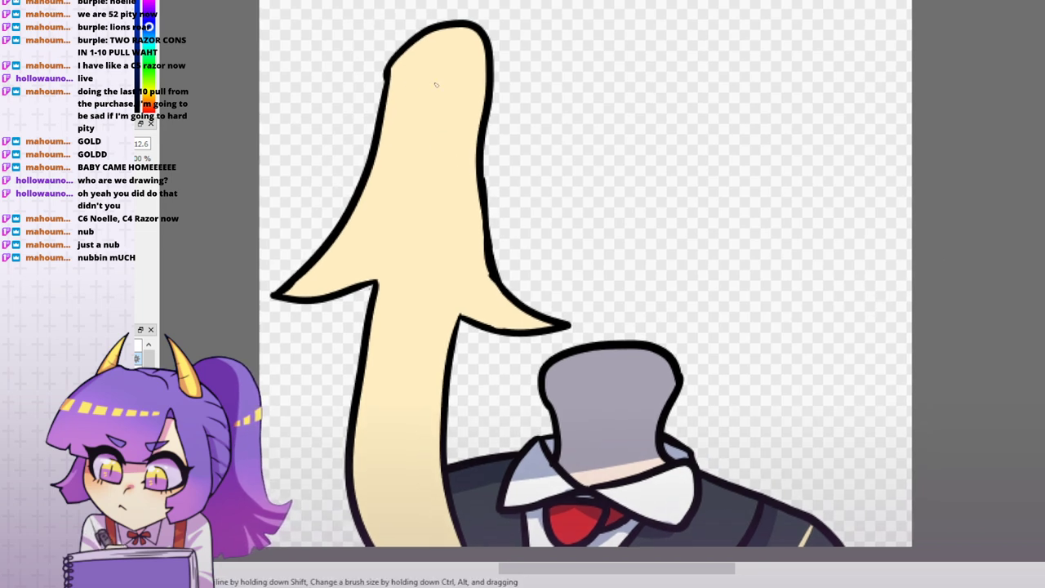
pyautogui.moveTo(467, 29); pyautogui.dragTo(322, 292)
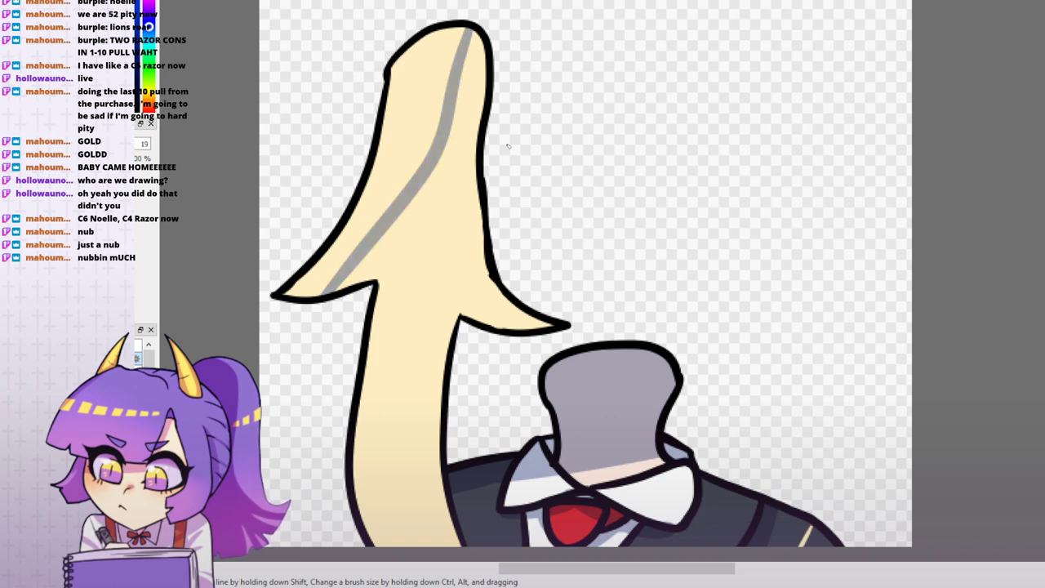
pyautogui.moveTo(364, 253)
pyautogui.mouseDown()
pyautogui.moveTo(464, 57)
pyautogui.moveTo(432, 196)
pyautogui.moveTo(474, 220)
pyautogui.moveTo(412, 237)
pyautogui.moveTo(395, 217)
pyautogui.moveTo(355, 278)
pyautogui.moveTo(373, 499)
pyautogui.mouseUp()
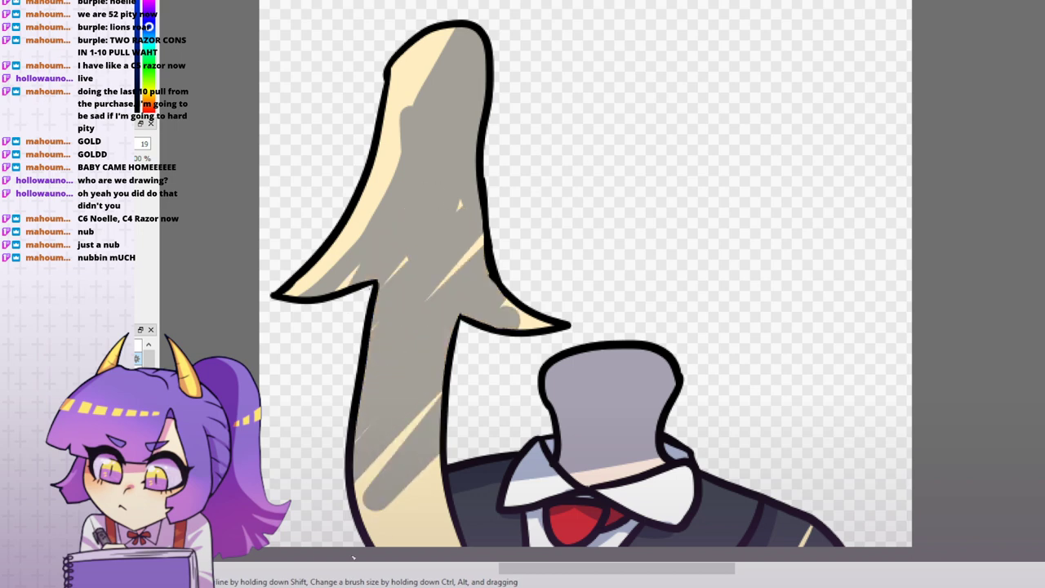
pyautogui.moveTo(354, 557)
pyautogui.mouseDown()
pyautogui.moveTo(416, 490)
pyautogui.moveTo(364, 522)
pyautogui.moveTo(384, 538)
pyautogui.moveTo(351, 433)
pyautogui.mouseUp()
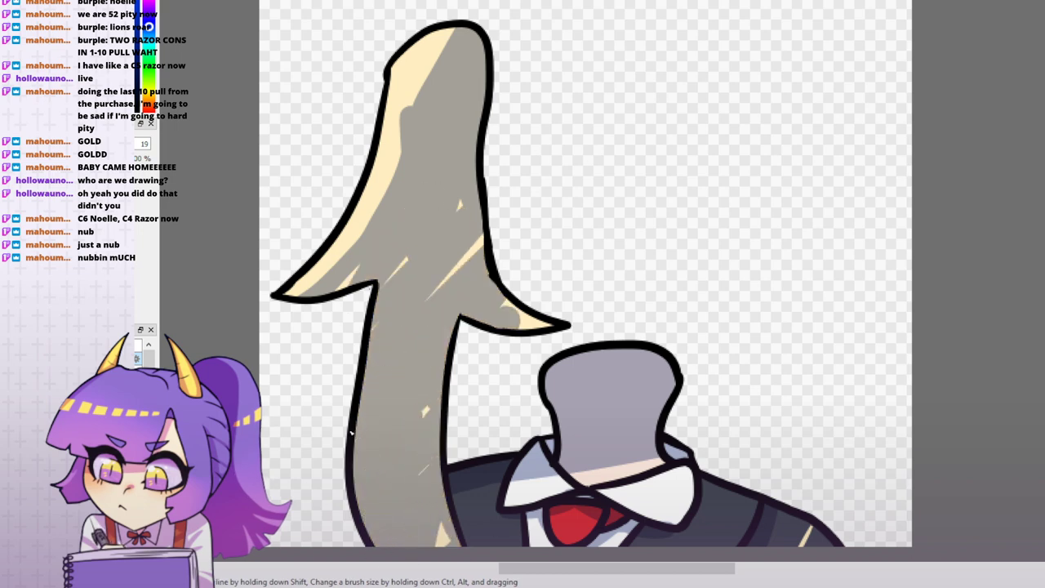
pyautogui.moveTo(459, 203)
pyautogui.mouseDown()
pyautogui.moveTo(482, 286)
pyautogui.moveTo(555, 327)
pyautogui.mouseUp()
# - Fill the gaps in the side hair lock's shadow at size 15 and carve tapered light streaks along its upper part at size 7.3
pyautogui.press('p')
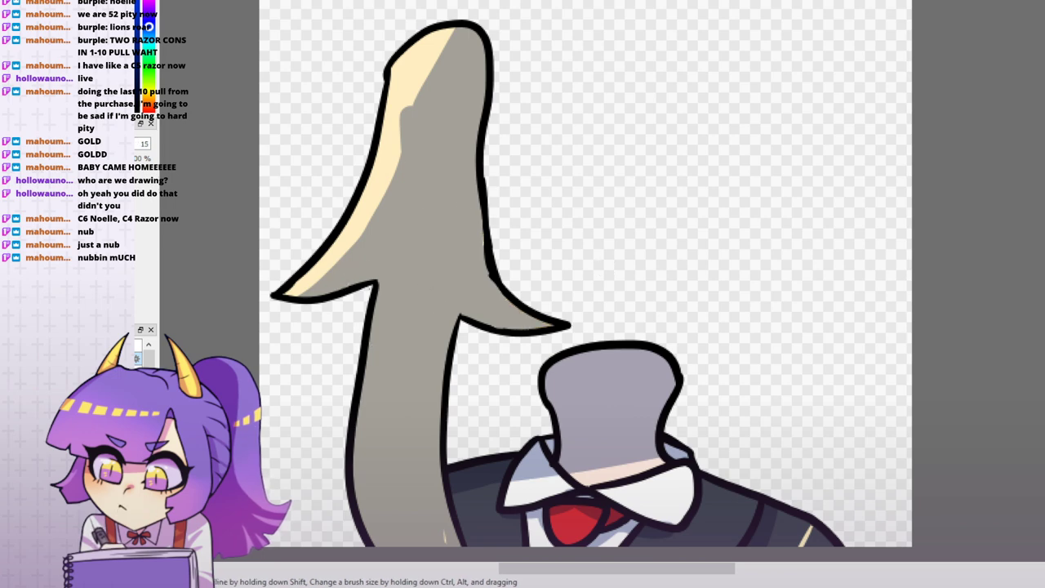
pyautogui.press('p')
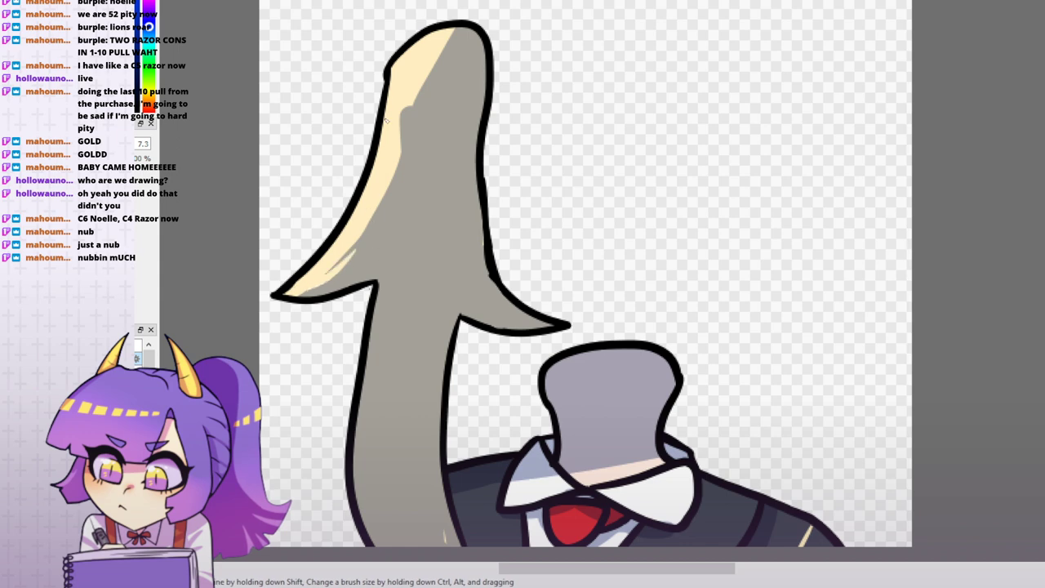
pyautogui.moveTo(425, 78); pyautogui.dragTo(399, 143)
pyautogui.moveTo(417, 103); pyautogui.dragTo(397, 167)
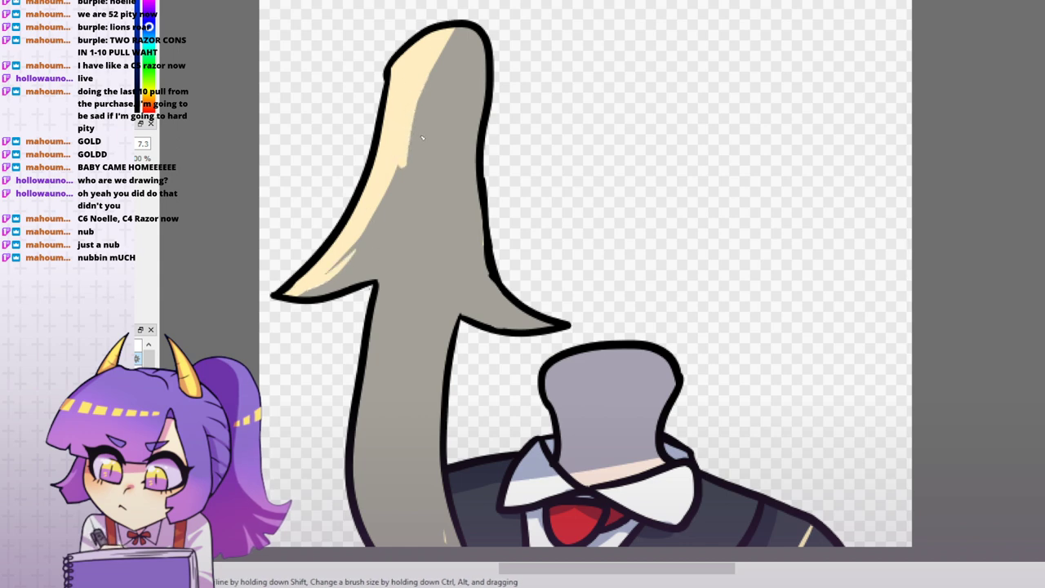
pyautogui.moveTo(421, 98); pyautogui.dragTo(395, 223)
pyautogui.moveTo(432, 73); pyautogui.dragTo(421, 127)
pyautogui.moveTo(467, 28); pyautogui.dragTo(430, 75)
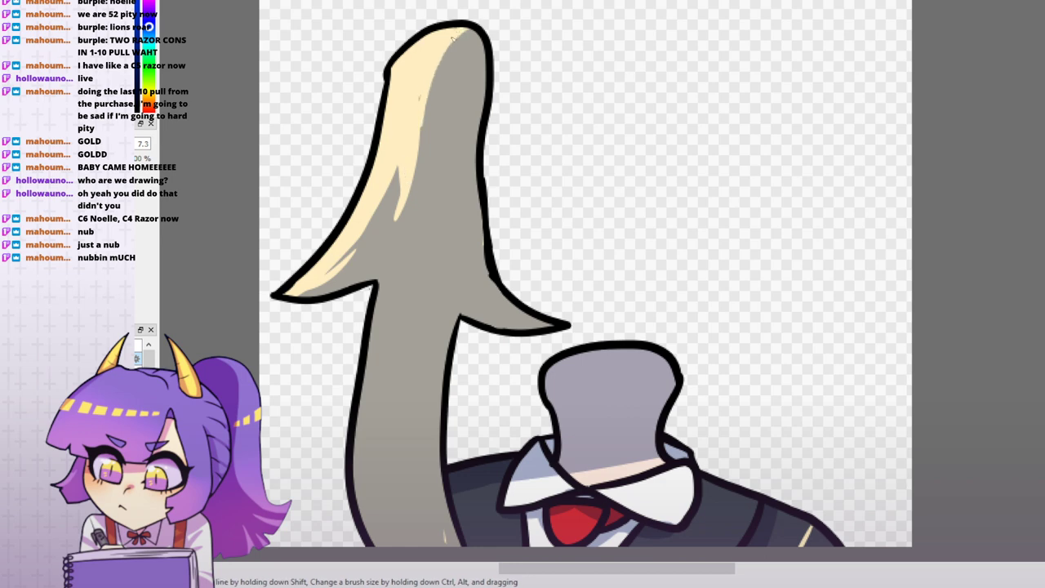
# - Clear the shadow along the outer edge of the hair lock's lower strand with a 14.9 brush size, leaving a wide lit strip
pyautogui.moveTo(376, 294)
pyautogui.mouseDown()
pyautogui.moveTo(377, 362)
pyautogui.moveTo(428, 543)
pyautogui.mouseUp()
pyautogui.hotkey('ctrl', 'z')
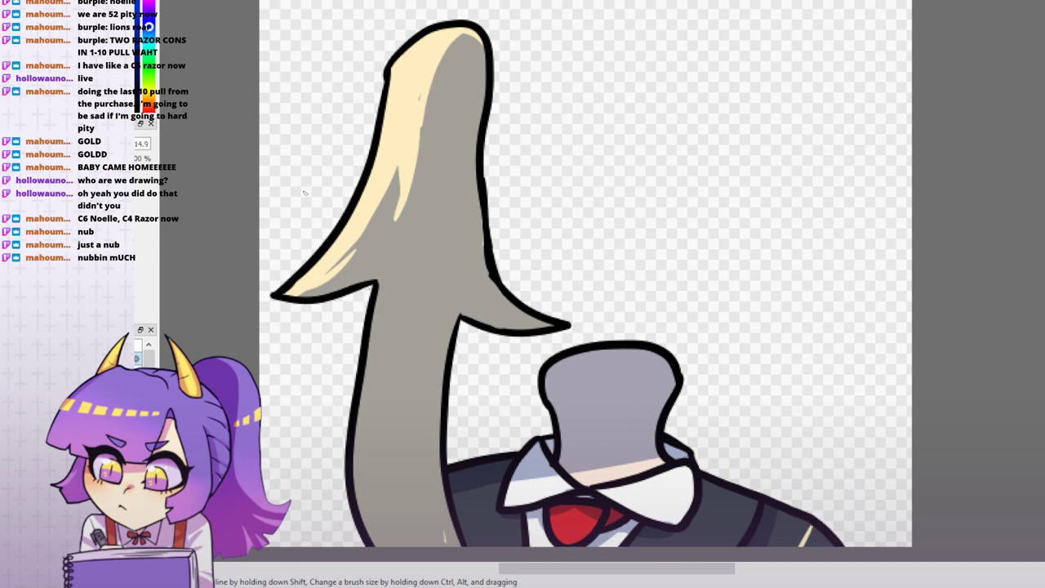
pyautogui.moveTo(394, 267)
pyautogui.mouseDown()
pyautogui.moveTo(373, 338)
pyautogui.moveTo(377, 545)
pyautogui.mouseUp()
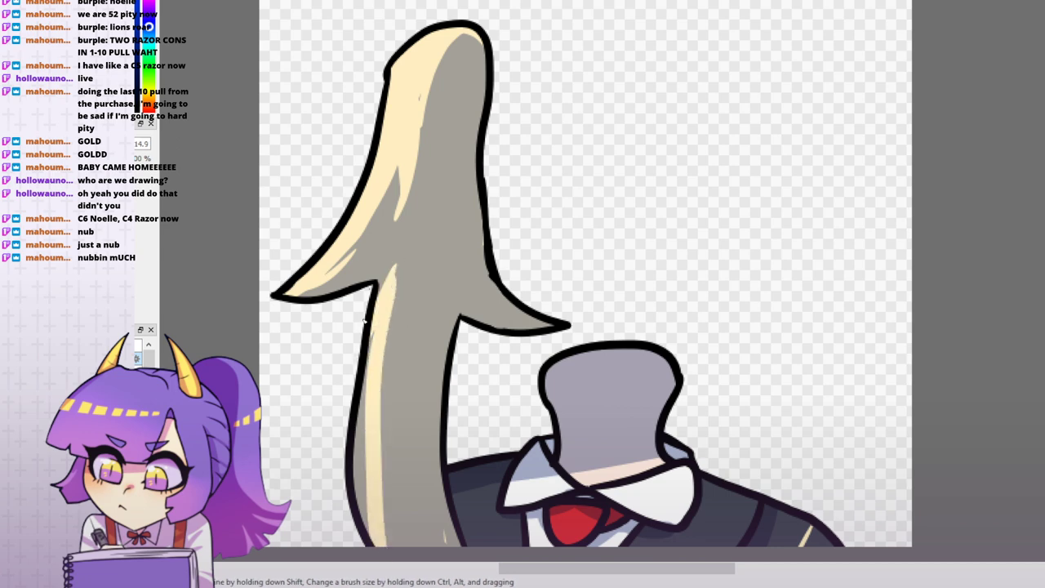
pyautogui.moveTo(365, 321); pyautogui.dragTo(390, 545)
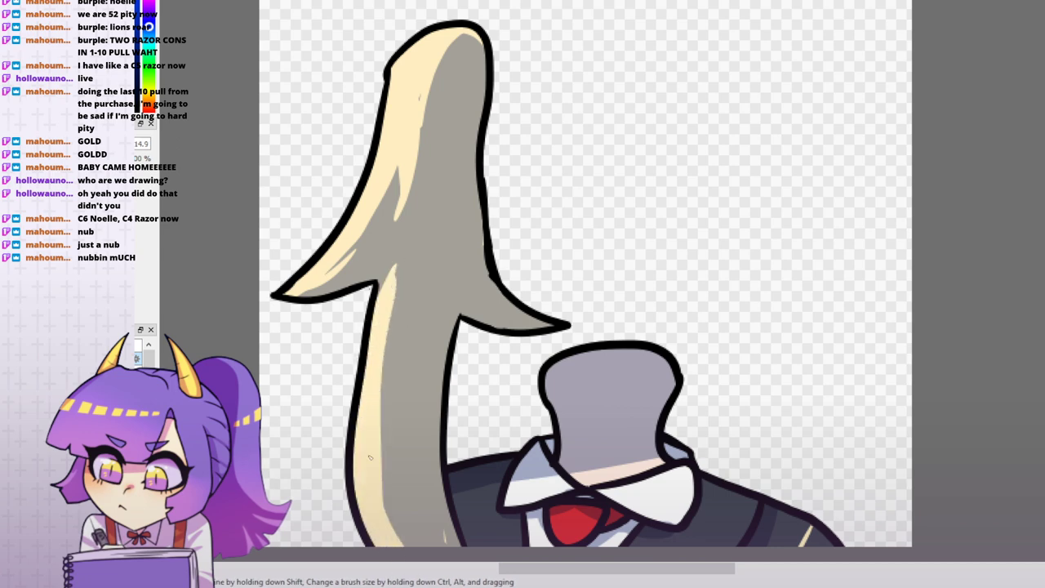
pyautogui.moveTo(377, 474); pyautogui.dragTo(410, 546)
pyautogui.moveTo(381, 460); pyautogui.dragTo(403, 524)
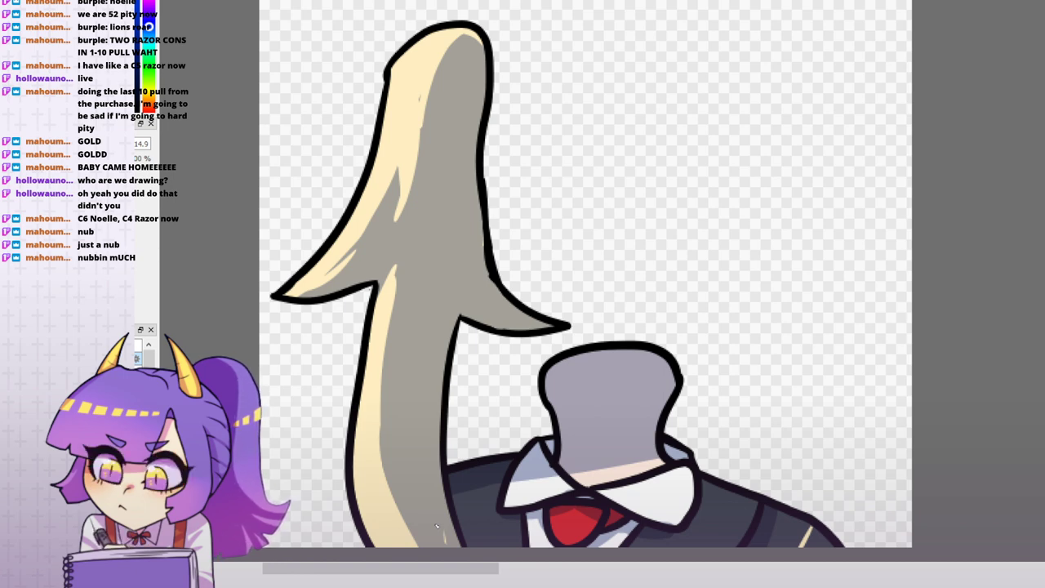
# - Carve a tapered light streak into the shadow of the hair lock's lower strand with a size 11 brush
pyautogui.press('e')
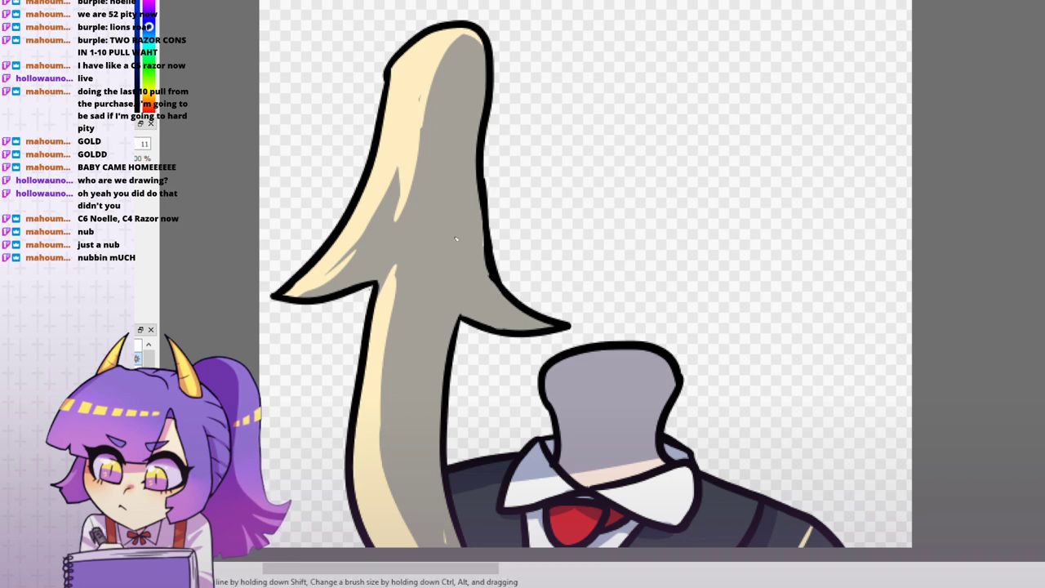
pyautogui.moveTo(398, 427); pyautogui.dragTo(390, 503)
pyautogui.hotkey('ctrl', 'z')
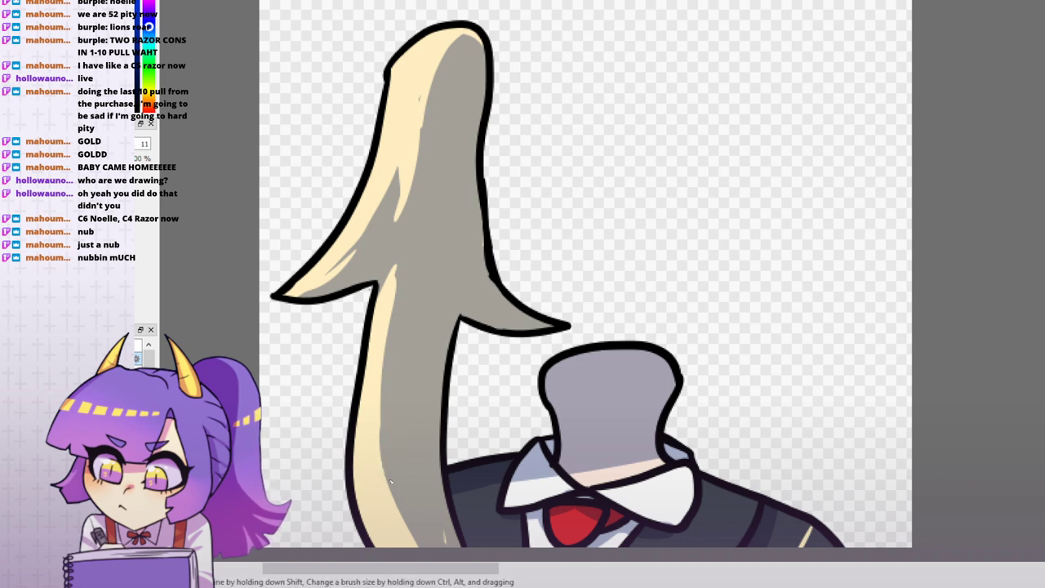
pyautogui.moveTo(401, 408); pyautogui.dragTo(410, 540)
pyautogui.moveTo(469, 323); pyautogui.dragTo(549, 325)
pyautogui.hotkey('ctrl', 'z')
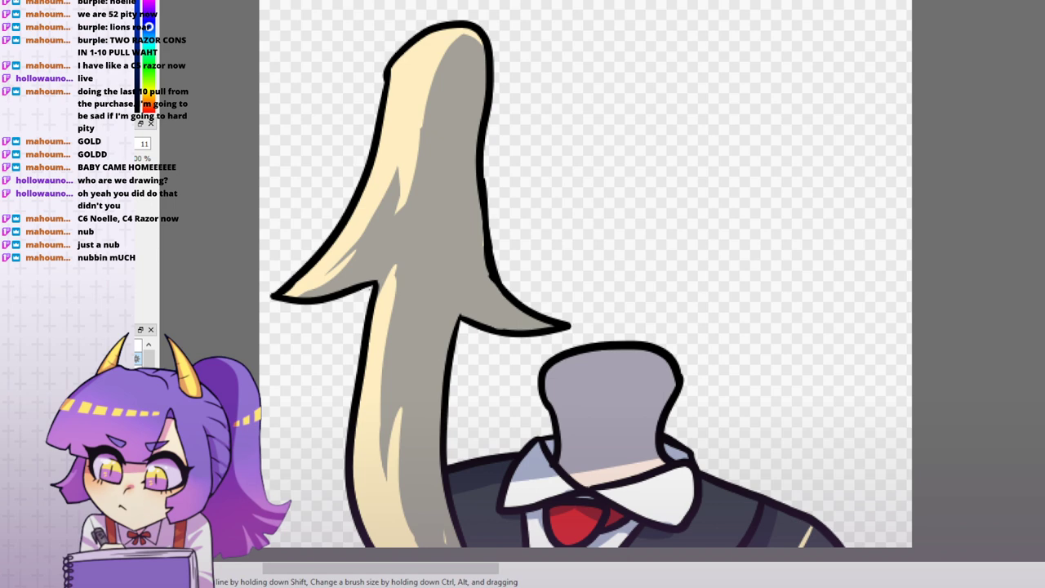
pyautogui.press('Delete')
pyautogui.hotkey('ctrl', 'y')
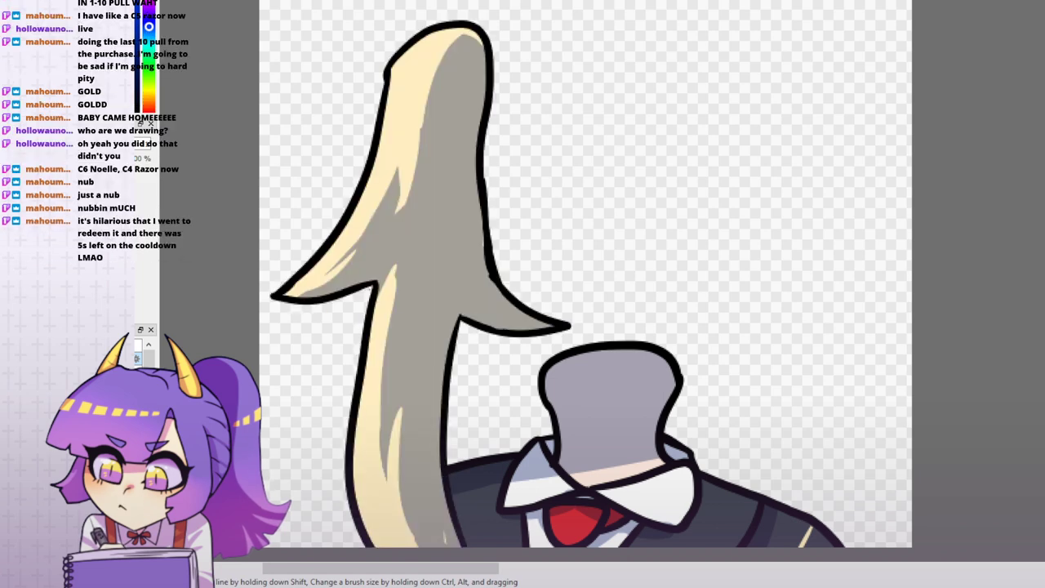
pyautogui.hotkey('ctrl', 'z')
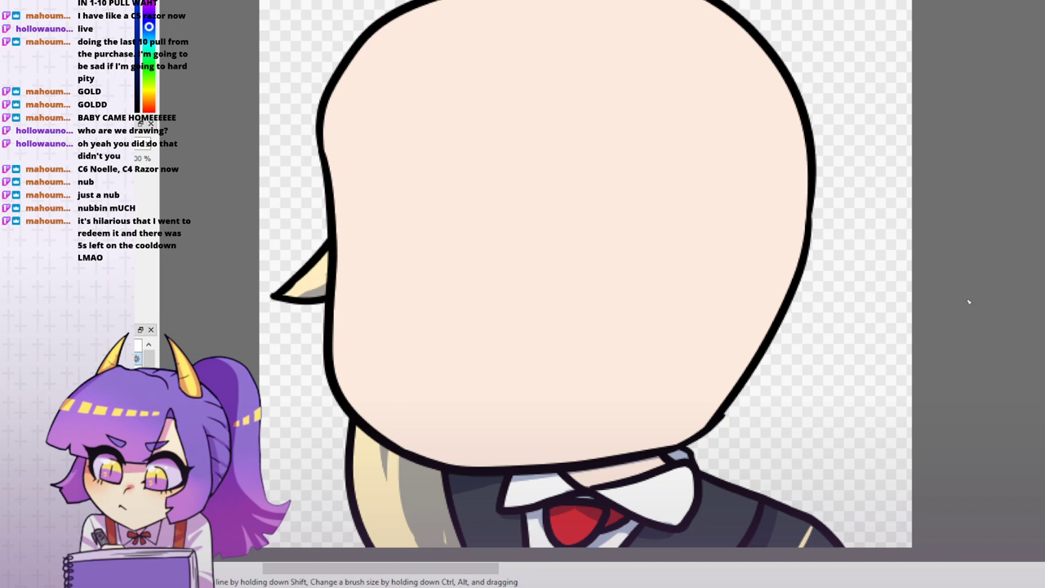
# - Bring up the closed eyes, nose and smiling mouth on the face
pyautogui.moveTo(446, 367); pyautogui.dragTo(488, 375)
pyautogui.moveTo(505, 373); pyautogui.dragTo(553, 357)
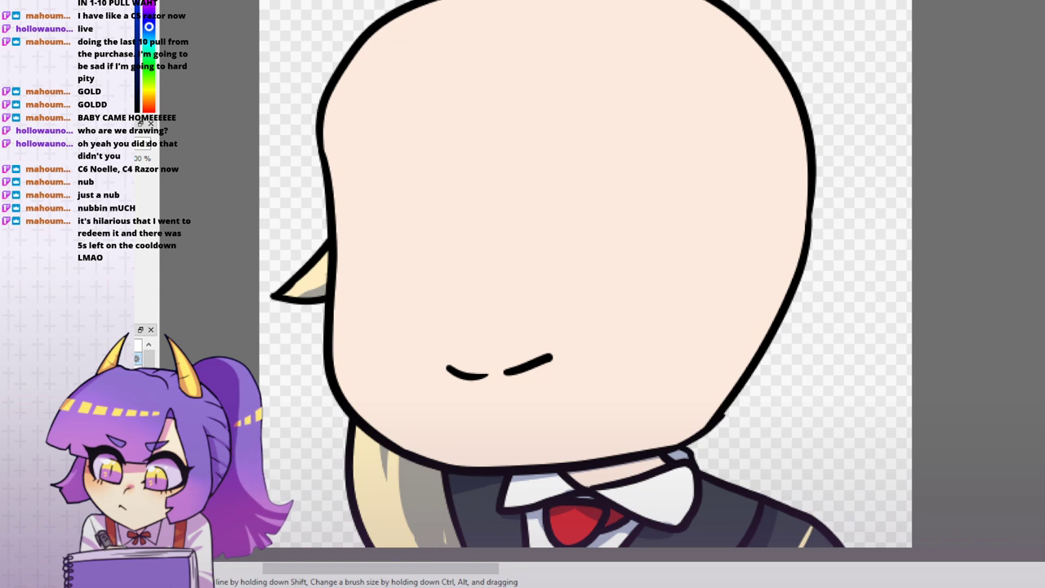
pyautogui.hotkey('ctrl', 'z')
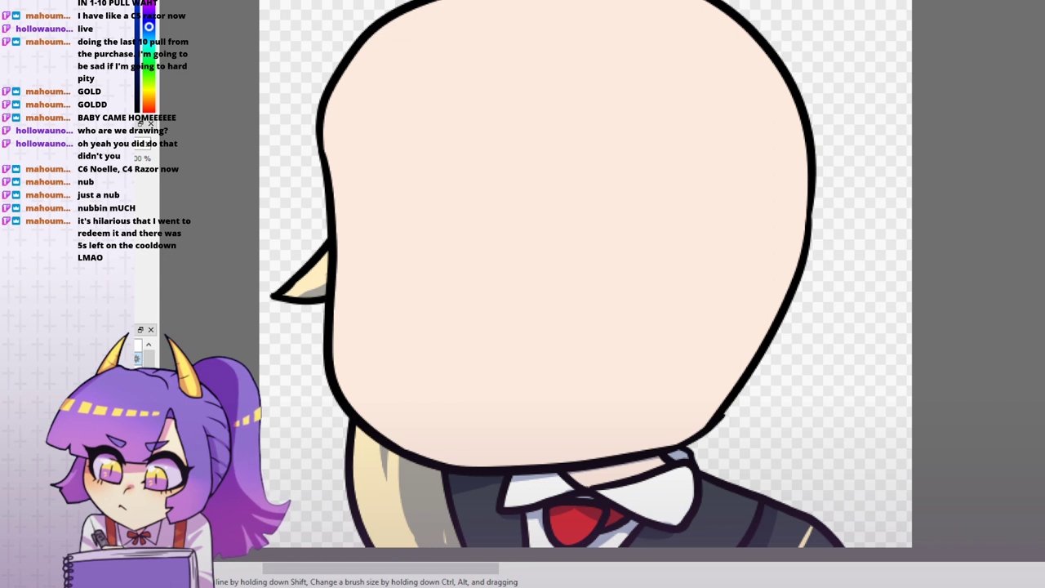
pyautogui.hotkey('ctrl', 'y')
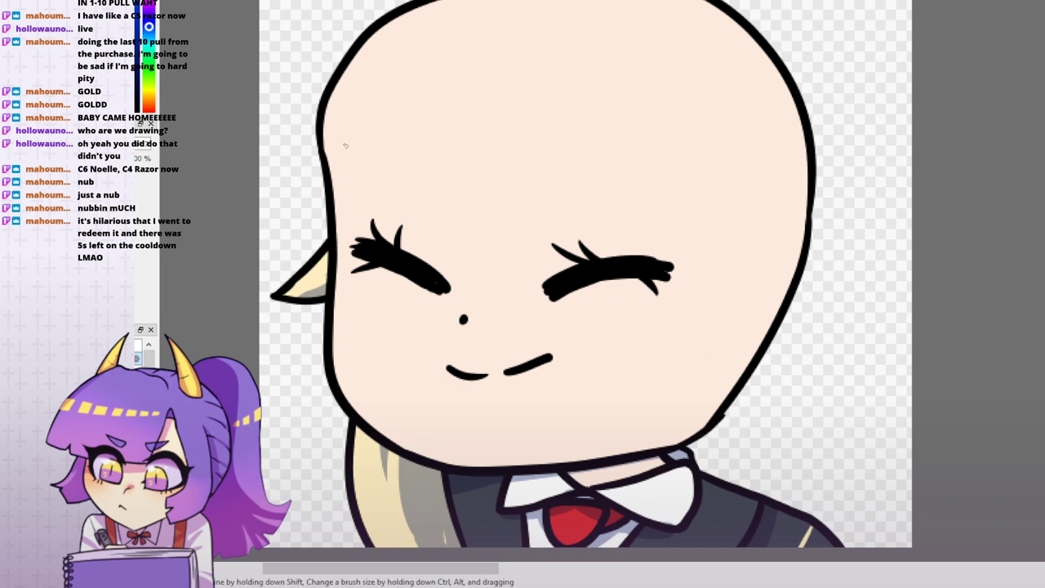
# - Shade the forehead and temple edge above the eye on the hair lock's side with the translucent bluish shadow
pyautogui.moveTo(366, 45); pyautogui.dragTo(341, 203)
pyautogui.moveTo(331, 93); pyautogui.dragTo(338, 210)
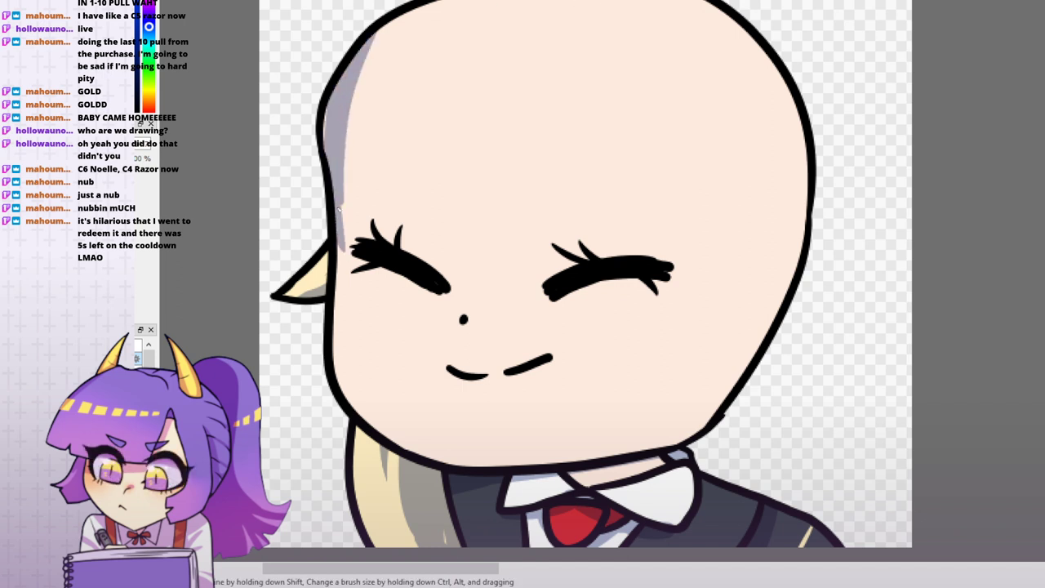
pyautogui.moveTo(345, 139); pyautogui.dragTo(374, 282)
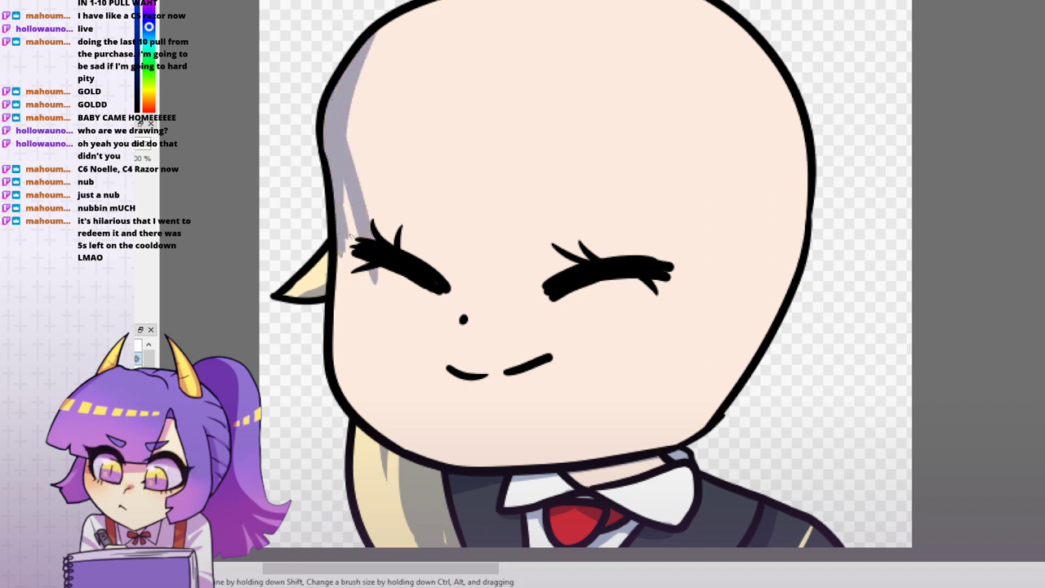
pyautogui.moveTo(346, 185); pyautogui.dragTo(356, 243)
# - Continue the bluish shadow from below the eye down the cheek edge to the jaw, filling the gaps against the outline
pyautogui.moveTo(372, 277)
pyautogui.mouseDown()
pyautogui.moveTo(359, 325)
pyautogui.moveTo(389, 427)
pyautogui.mouseUp()
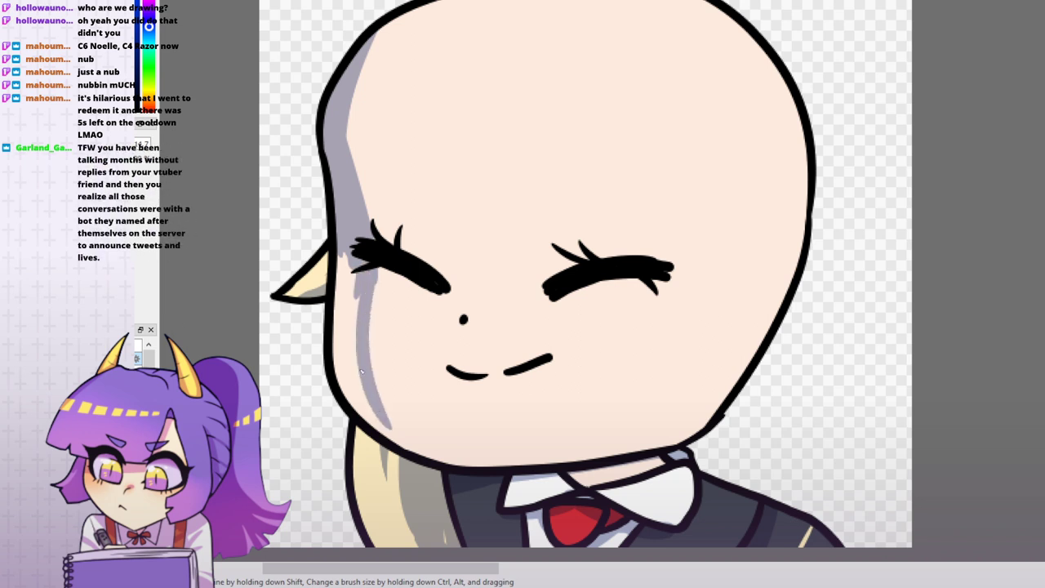
pyautogui.moveTo(372, 343); pyautogui.dragTo(408, 447)
pyautogui.moveTo(336, 295); pyautogui.dragTo(381, 433)
pyautogui.moveTo(334, 270); pyautogui.dragTo(343, 398)
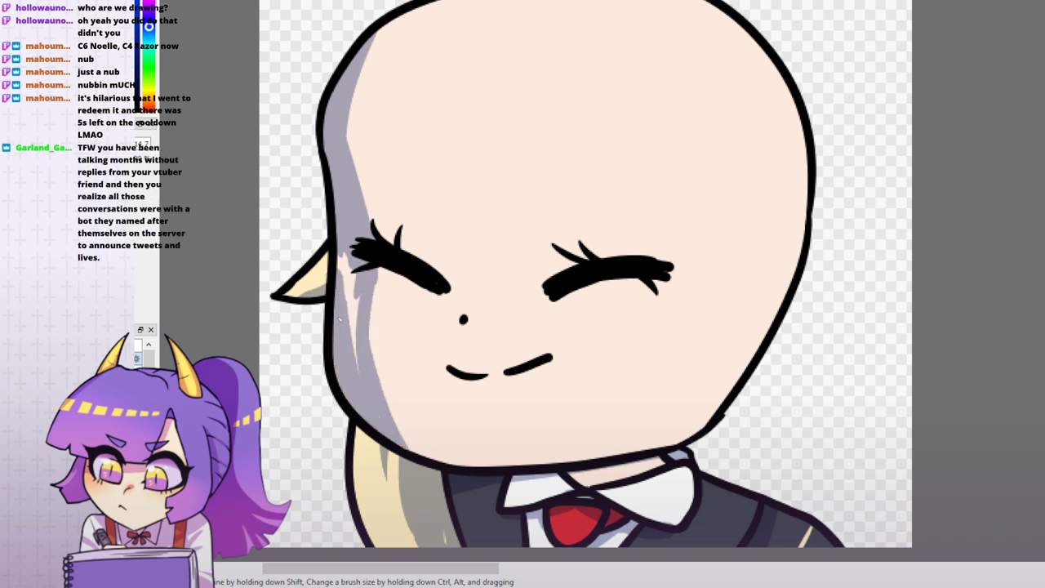
pyautogui.moveTo(357, 258); pyautogui.dragTo(340, 372)
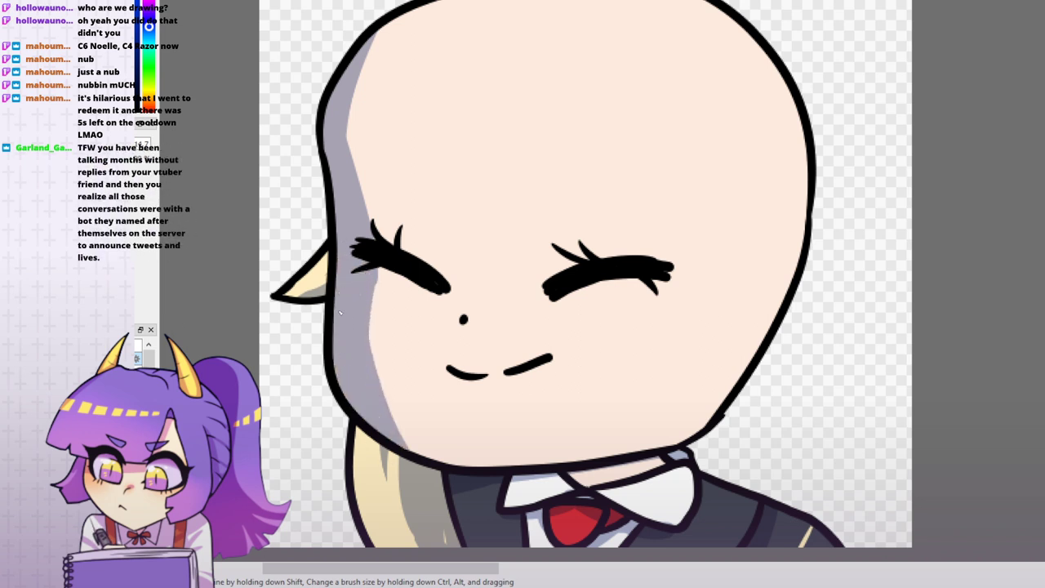
# - Extend the face shadow along the jaw, smooth its forehead edge, and shade the open mouth's interior beneath the teeth
pyautogui.moveTo(369, 348); pyautogui.dragTo(449, 464)
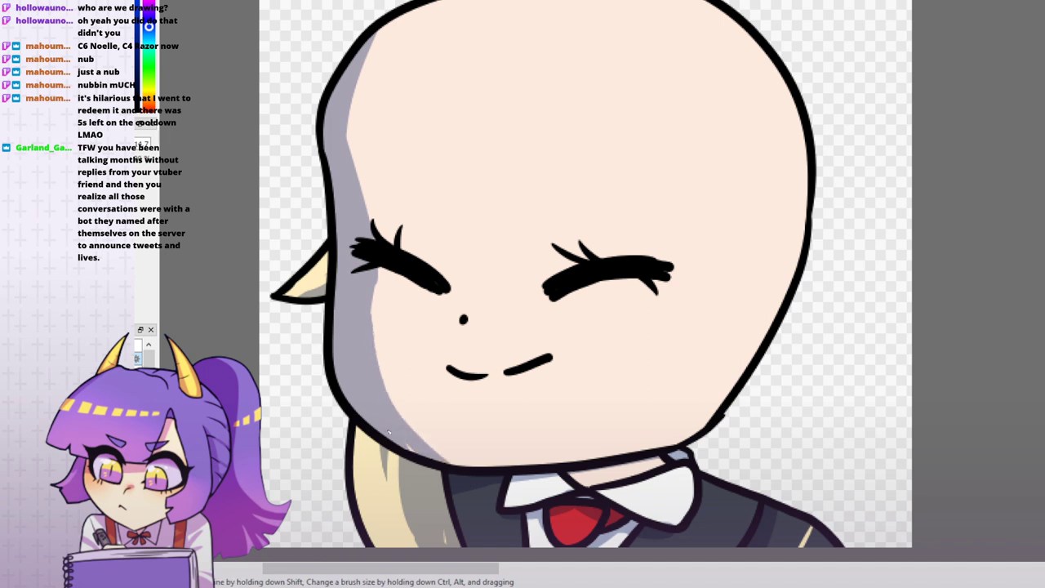
pyautogui.moveTo(398, 416); pyautogui.dragTo(474, 464)
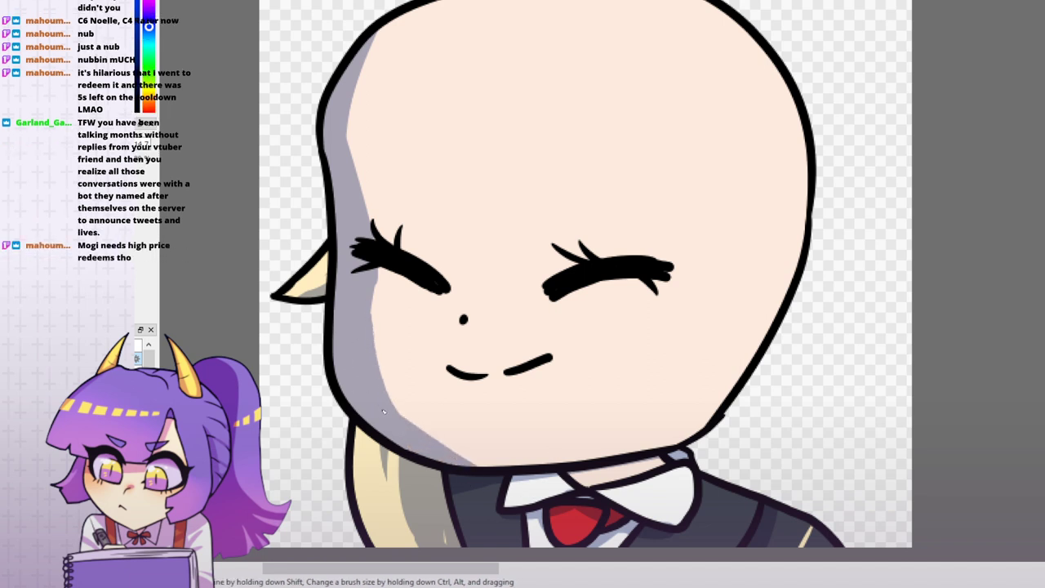
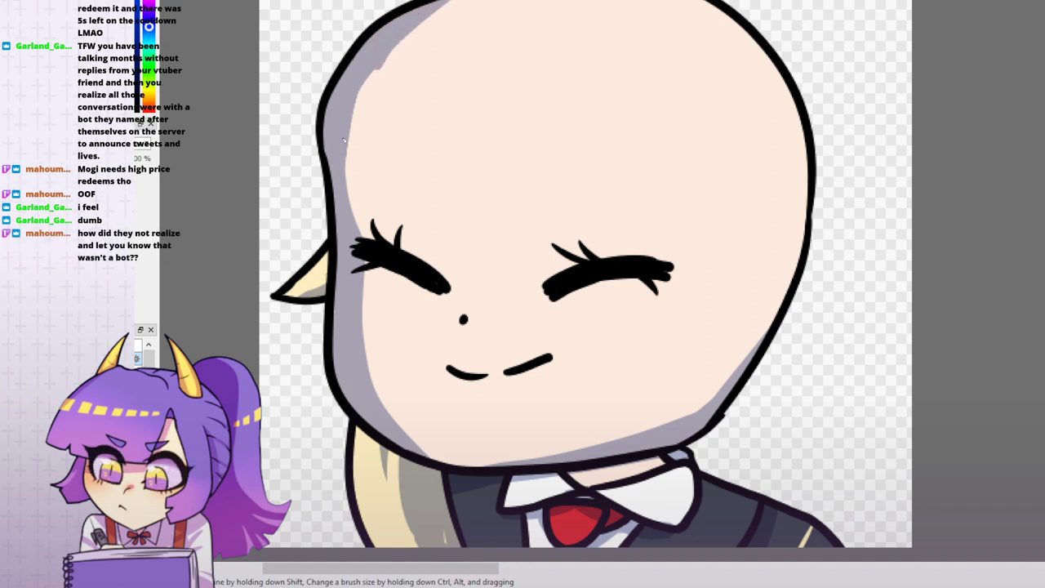
pyautogui.moveTo(363, 74); pyautogui.dragTo(348, 203)
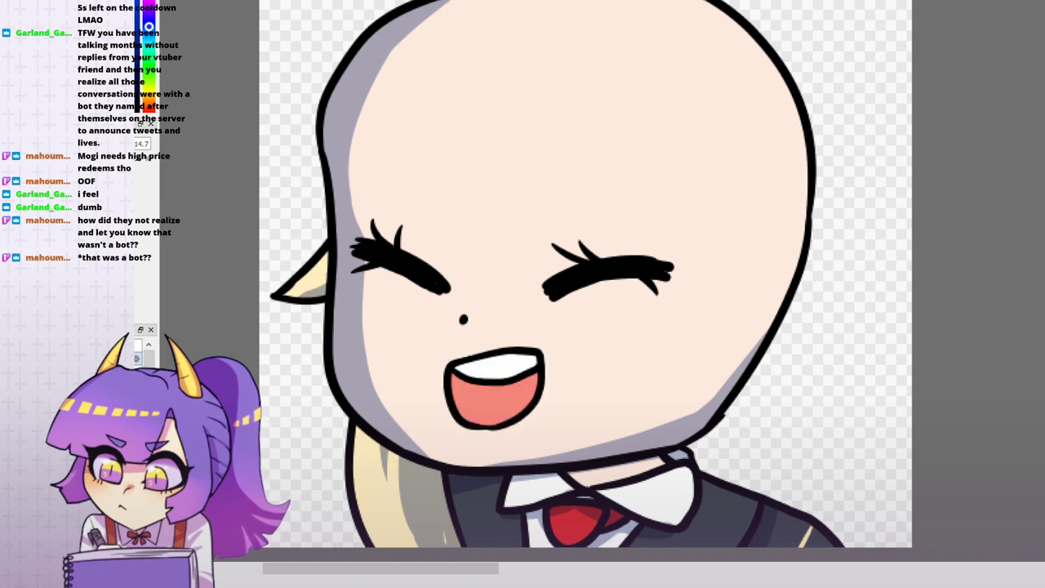
pyautogui.moveTo(455, 395)
pyautogui.mouseDown()
pyautogui.moveTo(525, 408)
pyautogui.moveTo(467, 397)
pyautogui.moveTo(522, 396)
pyautogui.mouseUp()
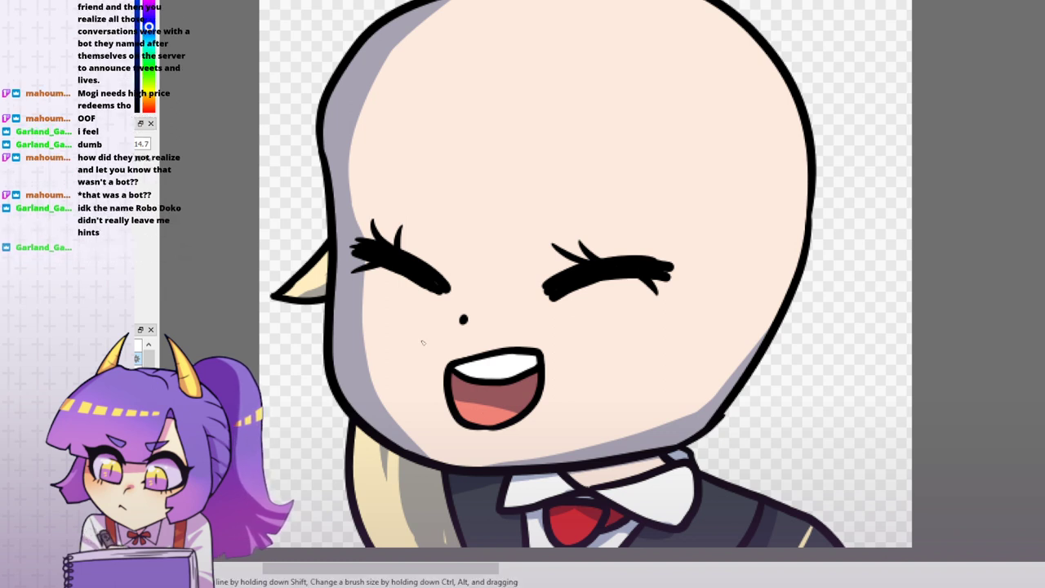
pyautogui.moveTo(395, 305)
pyautogui.mouseDown()
pyautogui.moveTo(356, 309)
pyautogui.moveTo(378, 305)
pyautogui.mouseUp()
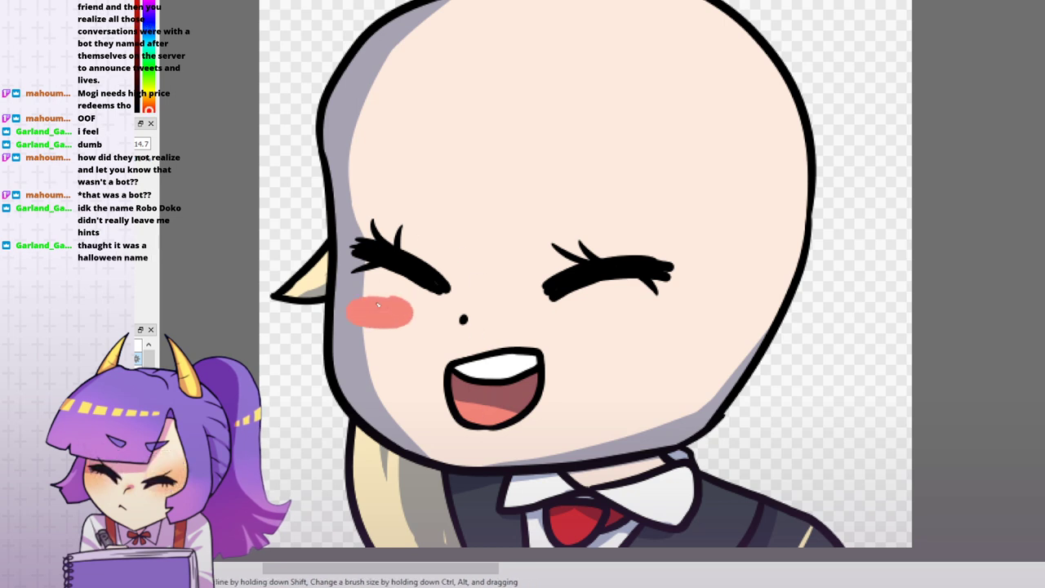
pyautogui.hotkey('ctrl', 'z')
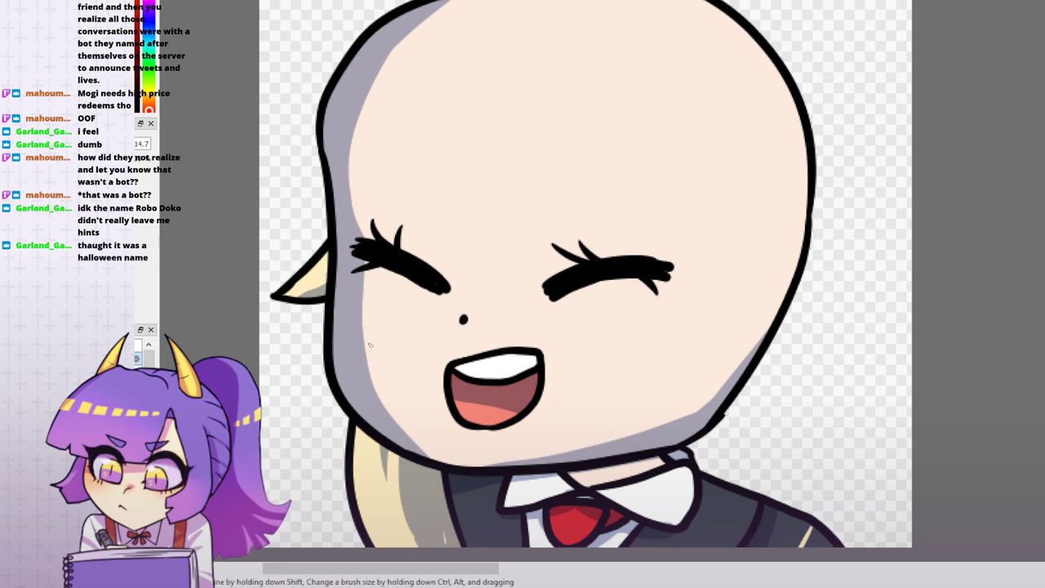
pyautogui.moveTo(371, 348); pyautogui.dragTo(395, 336)
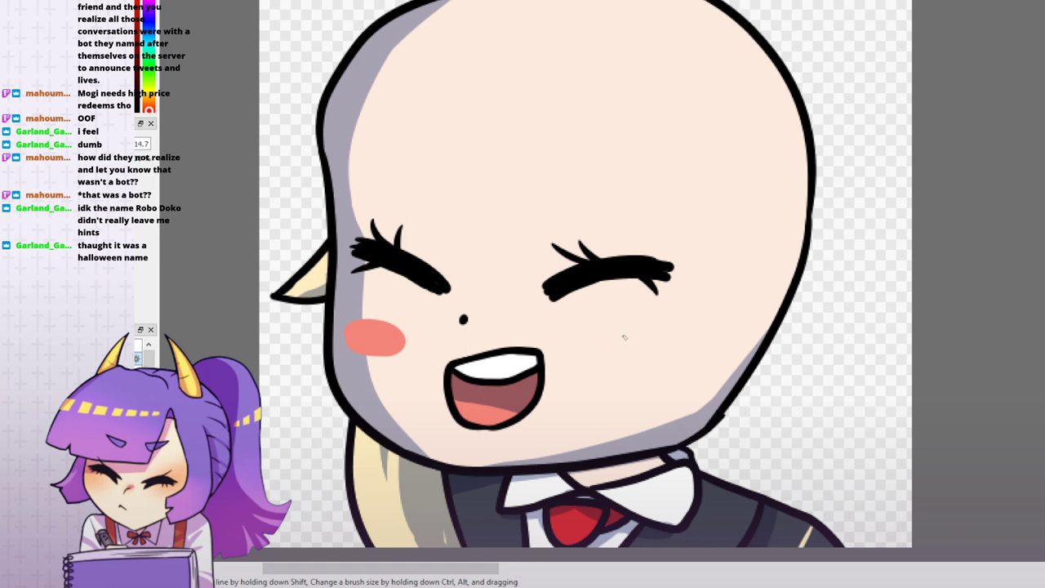
pyautogui.moveTo(592, 343); pyautogui.dragTo(624, 337)
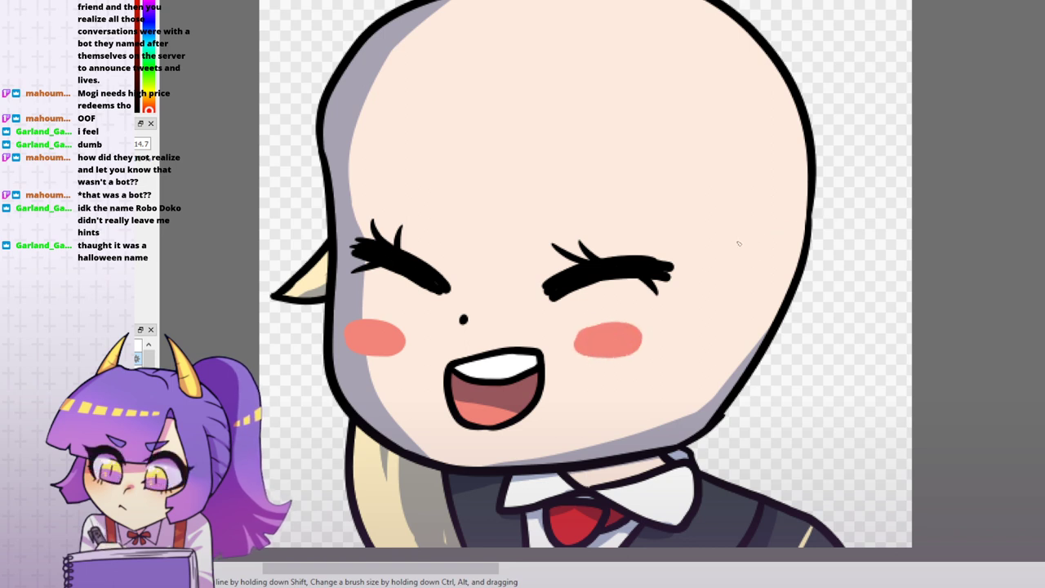
pyautogui.hotkey('ctrl', 'z')
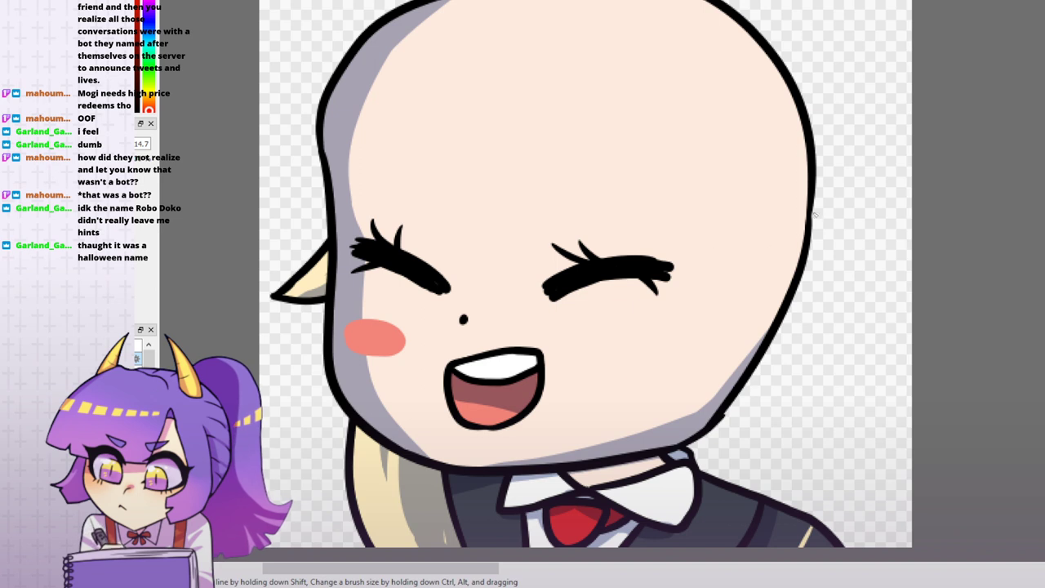
pyautogui.hotkey('ctrl', 'z')
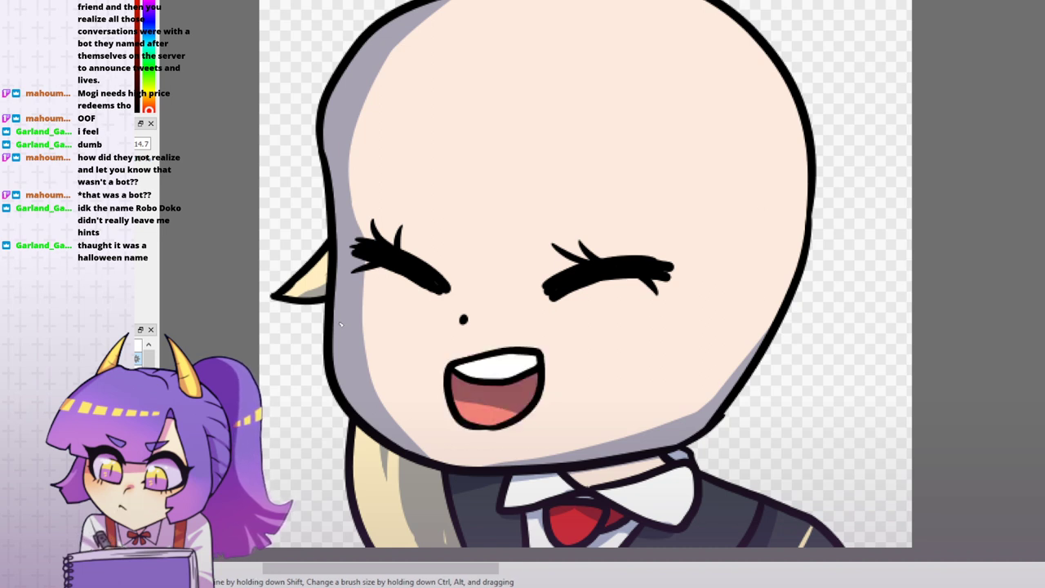
# - Paint flat salmon-pink oval blush marks beneath both eyes at brush size 14.7 and bring back the blonde front hair
pyautogui.moveTo(398, 316); pyautogui.dragTo(370, 315)
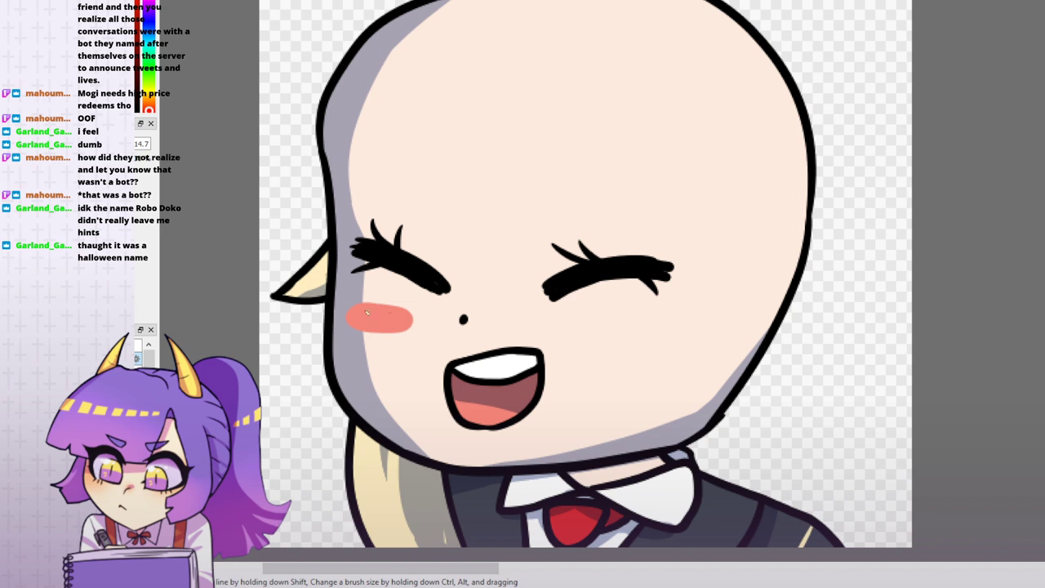
pyautogui.moveTo(593, 329)
pyautogui.mouseDown()
pyautogui.moveTo(567, 333)
pyautogui.moveTo(621, 327)
pyautogui.moveTo(593, 324)
pyautogui.mouseUp()
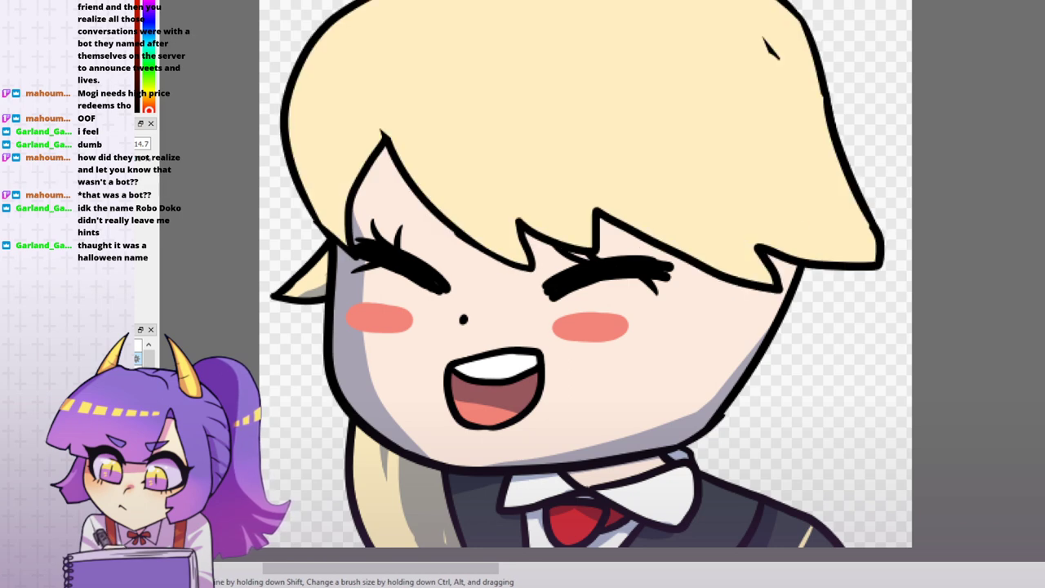
pyautogui.scroll(-1, 605, 270)
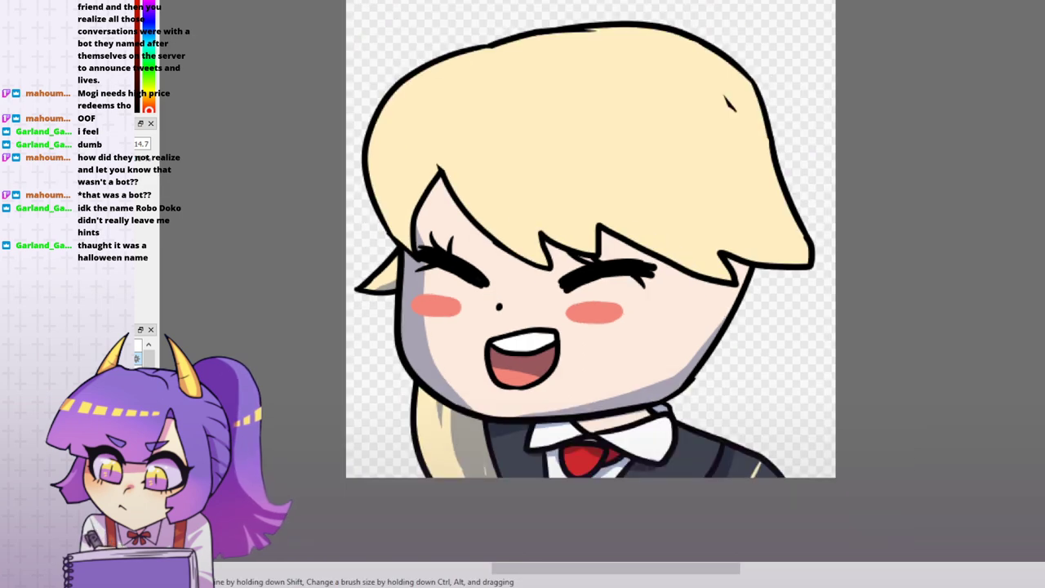
# - Step back the mouth shading to sample its solid bluish shadow color, and restore the translucent shading
pyautogui.hotkey('ctrl', 'z')
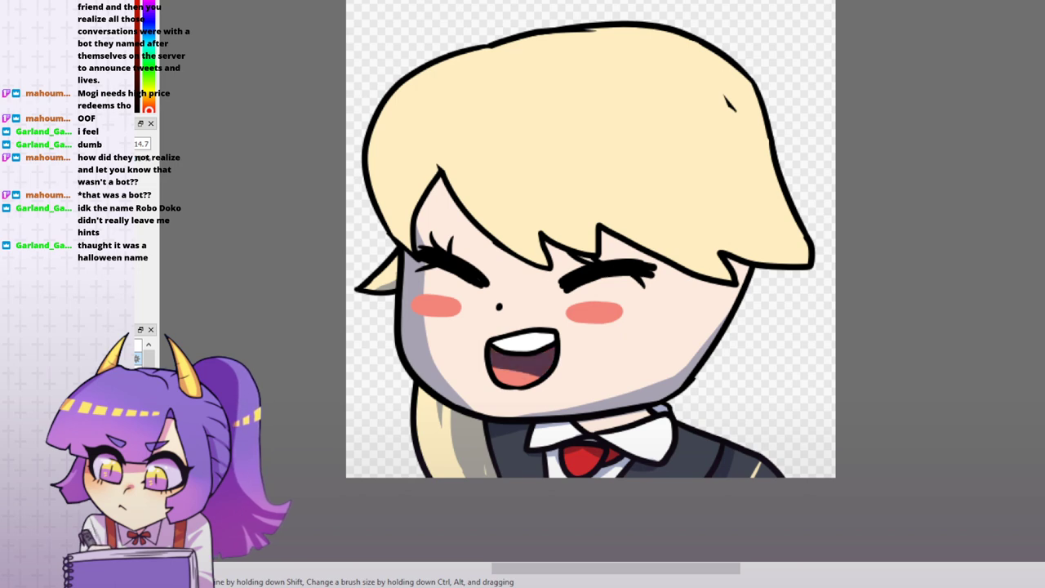
pyautogui.hotkey('ctrl', 'z')
pyautogui.keyDown('alt'); pyautogui.click(531, 363); pyautogui.keyUp('alt')
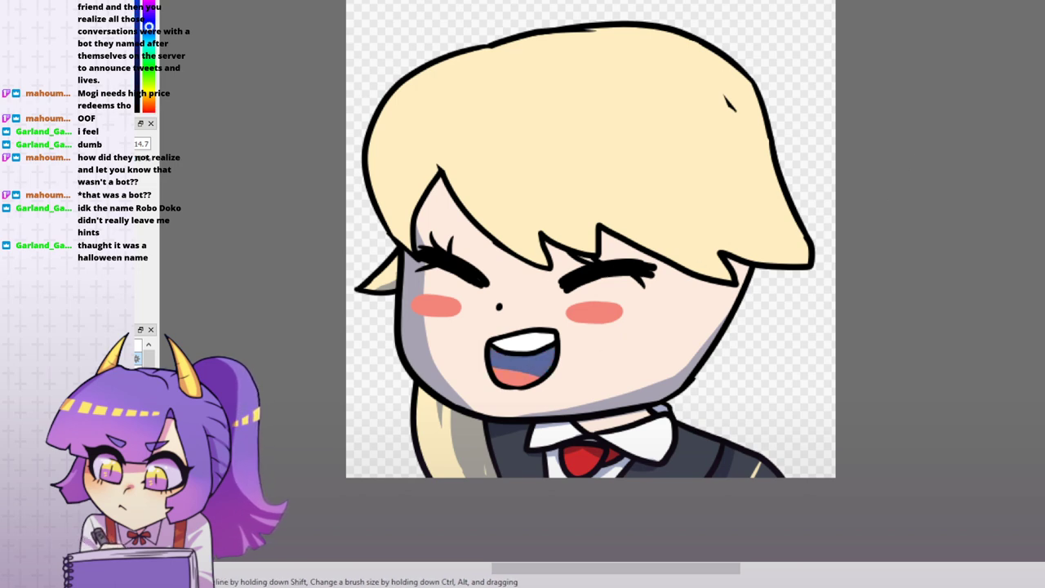
pyautogui.hotkey('ctrl', 'y')
pyautogui.hotkey('ctrl', 'y')
pyautogui.moveTo(979, 217); pyautogui.dragTo(974, 253)
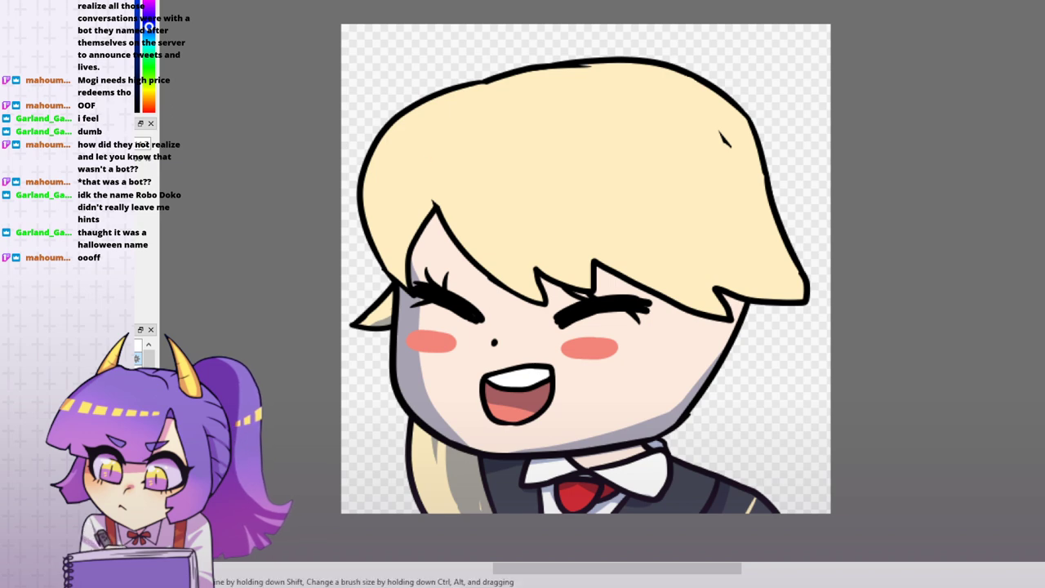
# - Shade the front hair's outer edge beside the temple with the translucent bluish shadow, from the crown's curve down to the ear
pyautogui.moveTo(393, 124)
pyautogui.mouseDown()
pyautogui.moveTo(376, 189)
pyautogui.moveTo(406, 266)
pyautogui.mouseUp()
pyautogui.hotkey('ctrl', 'z')
pyautogui.moveTo(367, 191)
pyautogui.mouseDown()
pyautogui.moveTo(377, 237)
pyautogui.moveTo(405, 284)
pyautogui.mouseUp()
pyautogui.moveTo(373, 167); pyautogui.dragTo(388, 275)
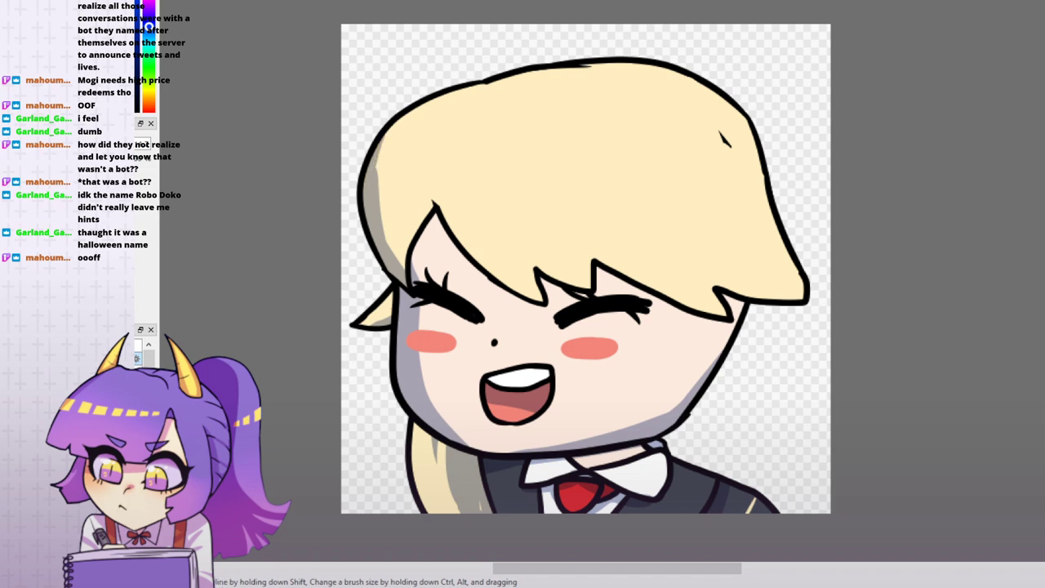
# - Paint pointed shadow tufts along the bangs' lower edge above both eyes, reaching up into the blonde hair
pyautogui.hotkey('ctrl', 'Tab')
pyautogui.hotkey('ctrl', 'Tab')
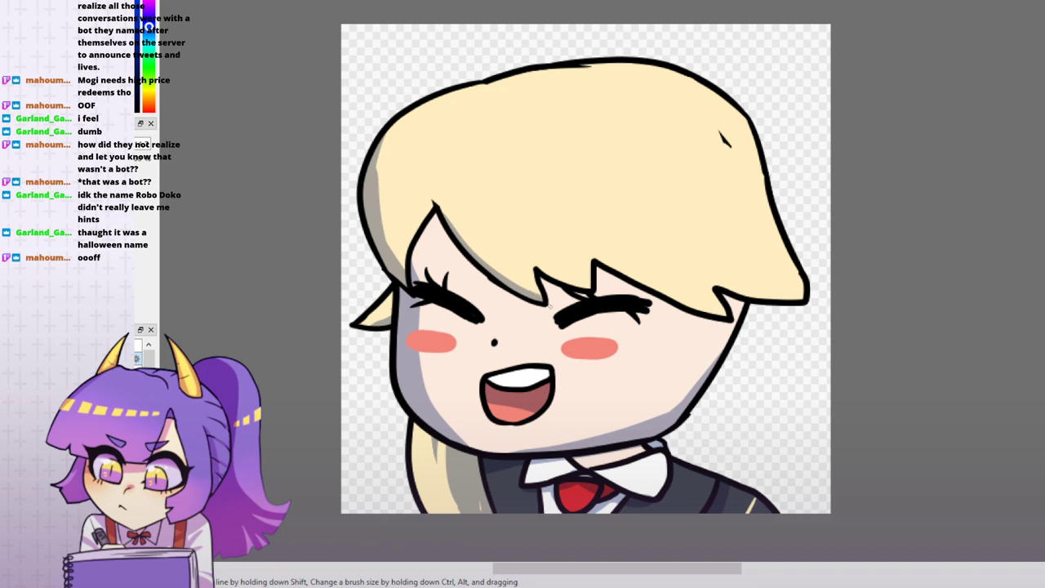
pyautogui.moveTo(540, 292); pyautogui.dragTo(486, 209)
pyautogui.moveTo(581, 286); pyautogui.dragTo(492, 218)
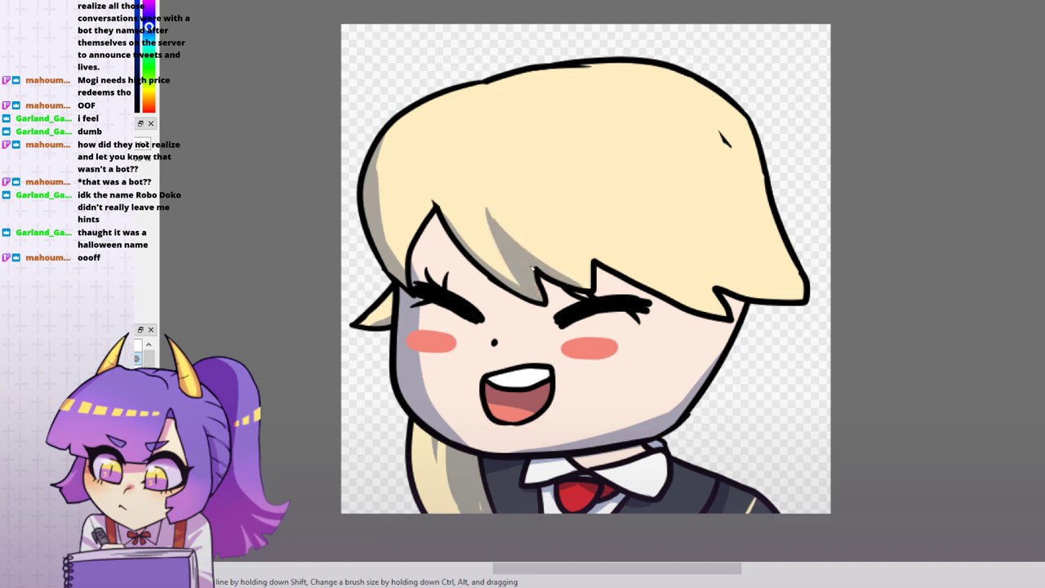
pyautogui.moveTo(587, 287)
pyautogui.mouseDown()
pyautogui.moveTo(537, 184)
pyautogui.moveTo(716, 314)
pyautogui.mouseUp()
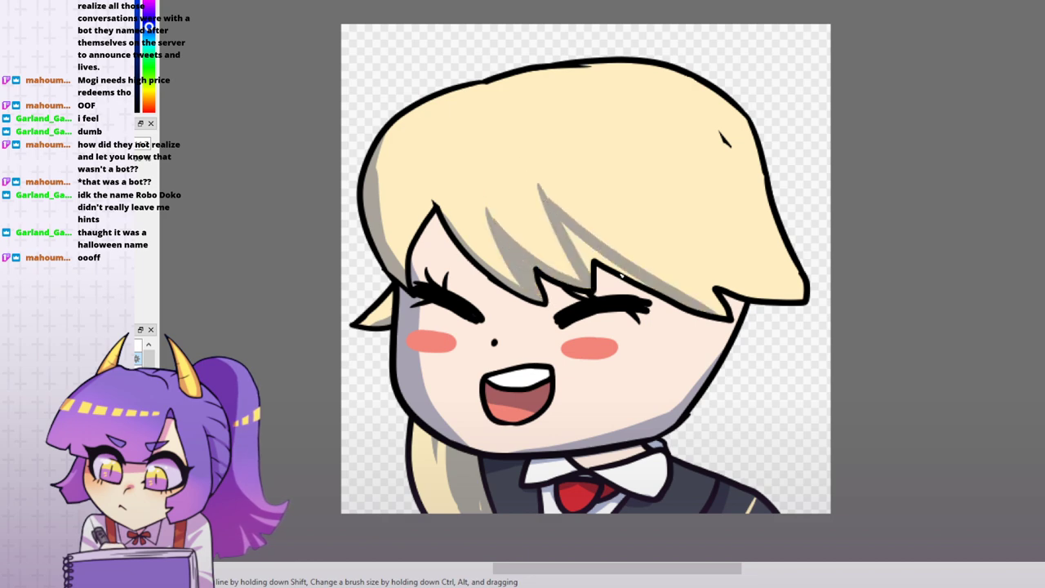
pyautogui.moveTo(563, 224); pyautogui.dragTo(623, 271)
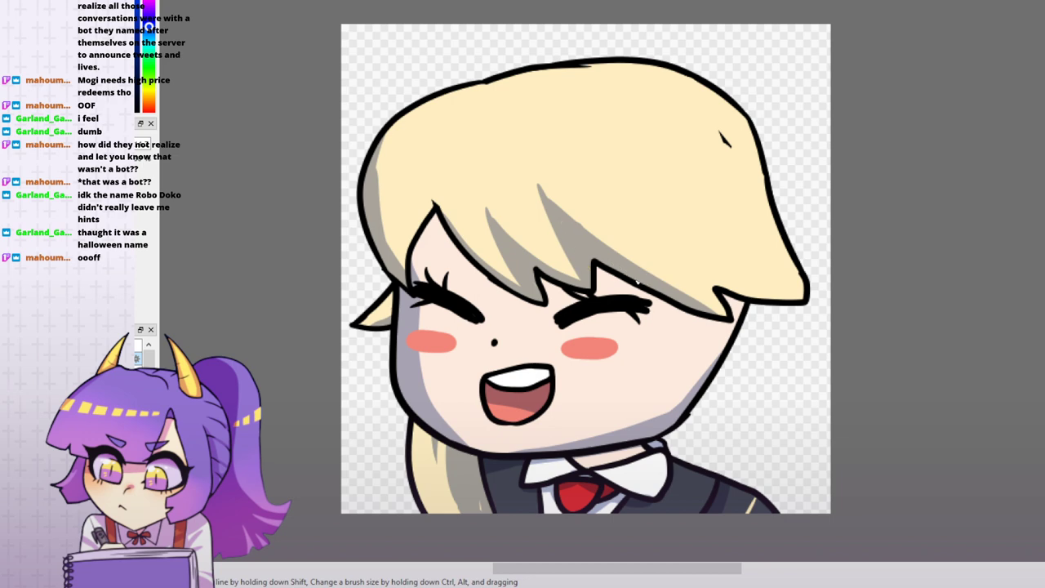
# - Shade the bangs' outer flick and far edge with pointed shadow wedges rising toward the side of the head
pyautogui.moveTo(719, 311)
pyautogui.mouseDown()
pyautogui.moveTo(656, 238)
pyautogui.moveTo(796, 296)
pyautogui.mouseUp()
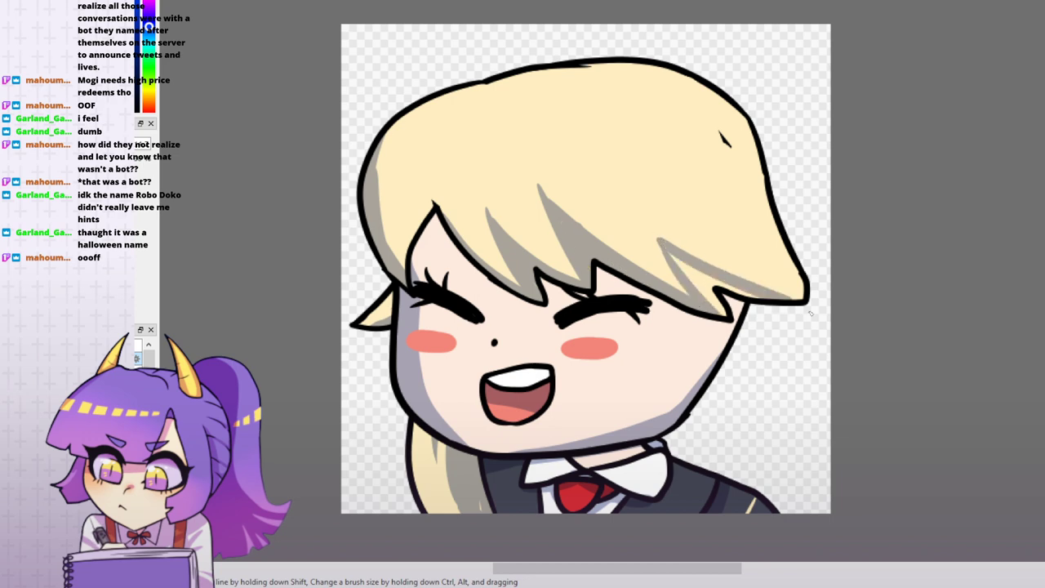
pyautogui.moveTo(670, 255)
pyautogui.mouseDown()
pyautogui.moveTo(797, 291)
pyautogui.moveTo(767, 218)
pyautogui.moveTo(767, 232)
pyautogui.moveTo(726, 204)
pyautogui.moveTo(743, 201)
pyautogui.moveTo(708, 189)
pyautogui.moveTo(767, 202)
pyautogui.moveTo(727, 198)
pyautogui.mouseUp()
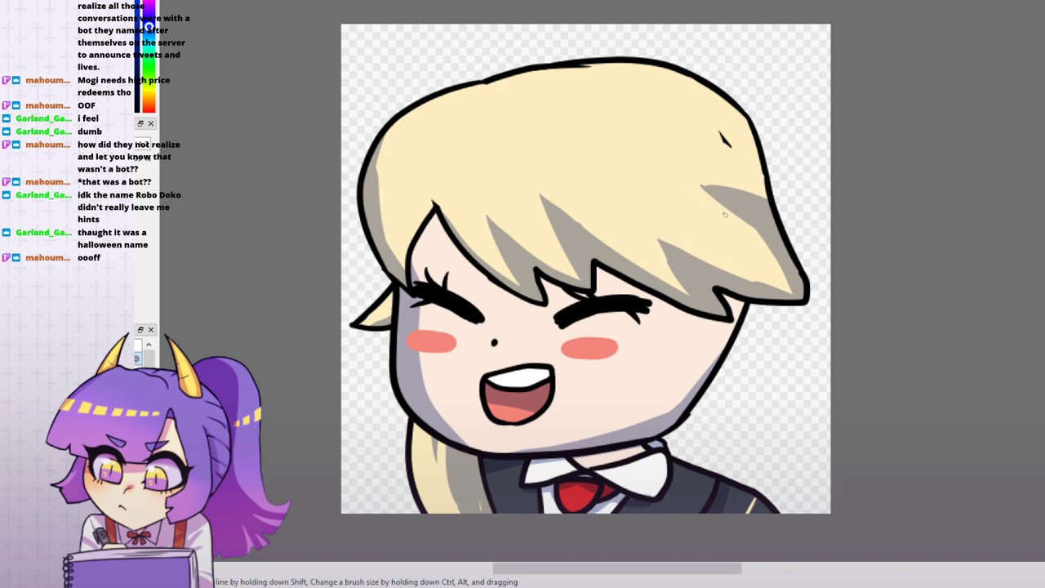
pyautogui.moveTo(724, 215); pyautogui.dragTo(699, 185)
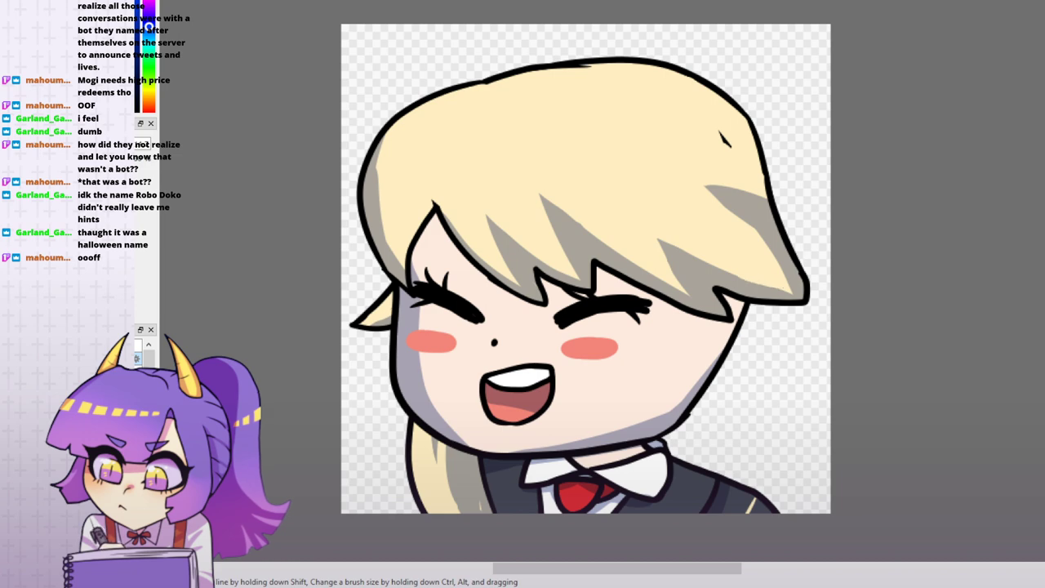
# - Bring back the long side lock behind the bangs and shade it beneath the bangs, along its edges and in its lower strands
pyautogui.hotkey('ctrl', 'z')
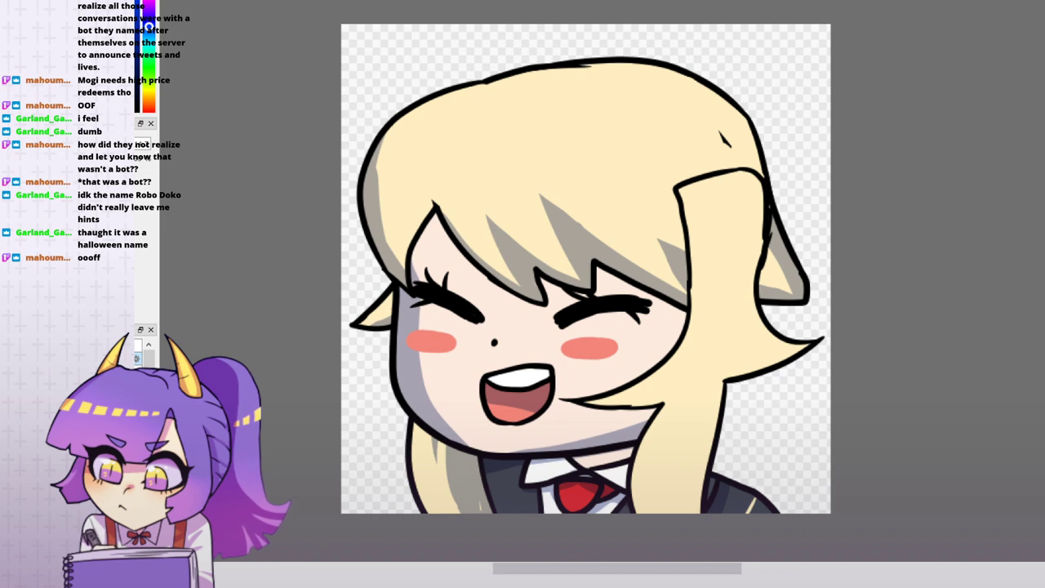
pyautogui.hotkey('ctrl', 'y')
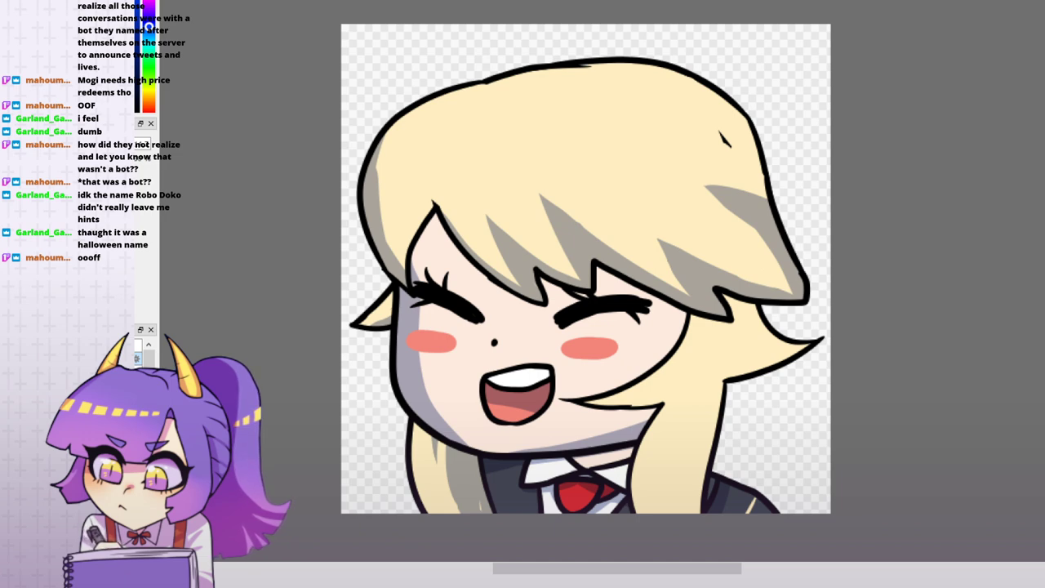
pyautogui.moveTo(872, 287); pyautogui.dragTo(865, 280)
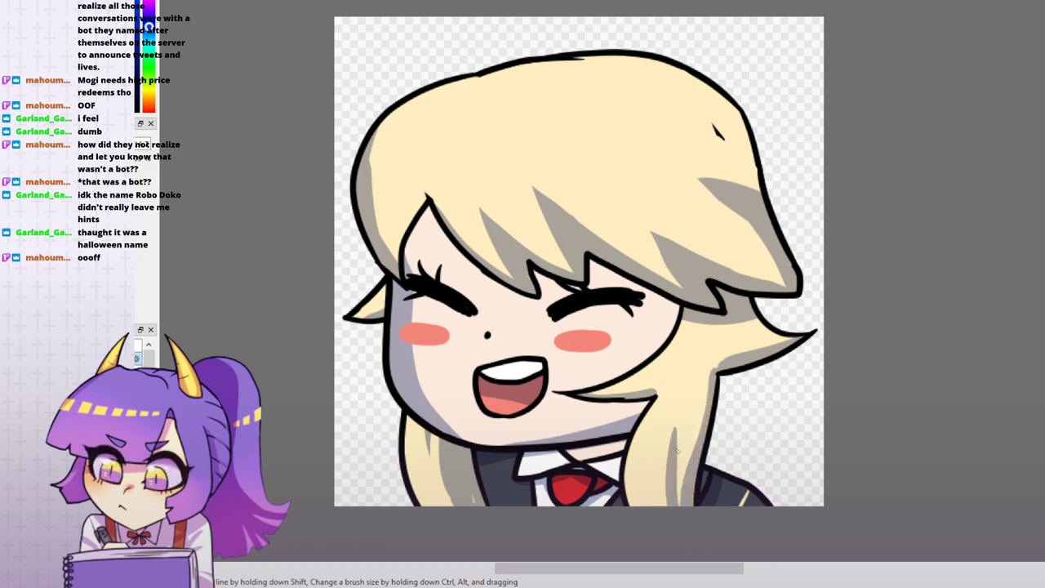
pyautogui.moveTo(678, 451); pyautogui.dragTo(679, 499)
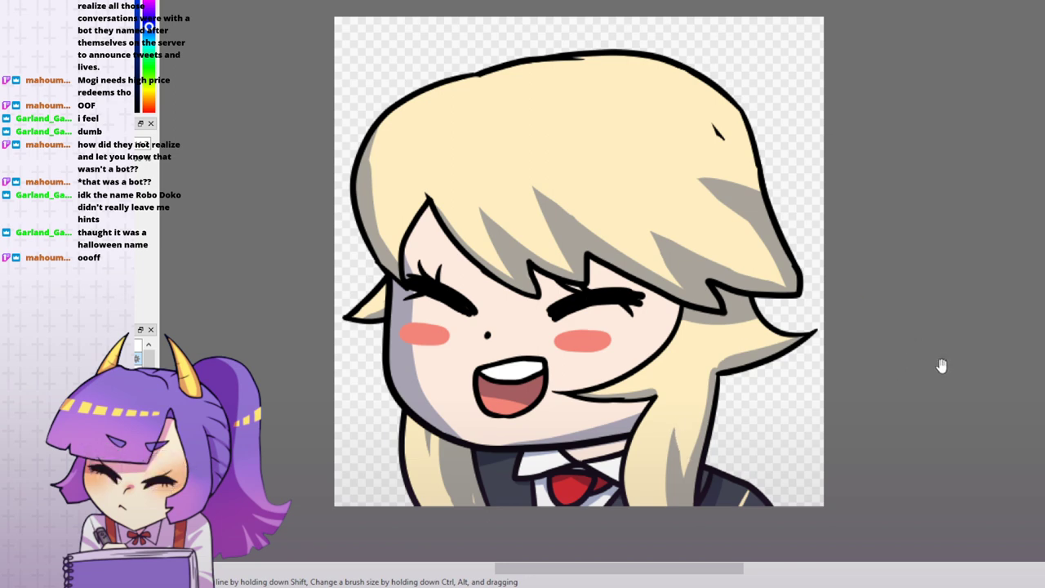
# - Bring back the glasses and red striped hair ribbon, and shade the ribbon's loops along the outer edge and around the knot
pyautogui.moveTo(940, 364); pyautogui.dragTo(914, 401)
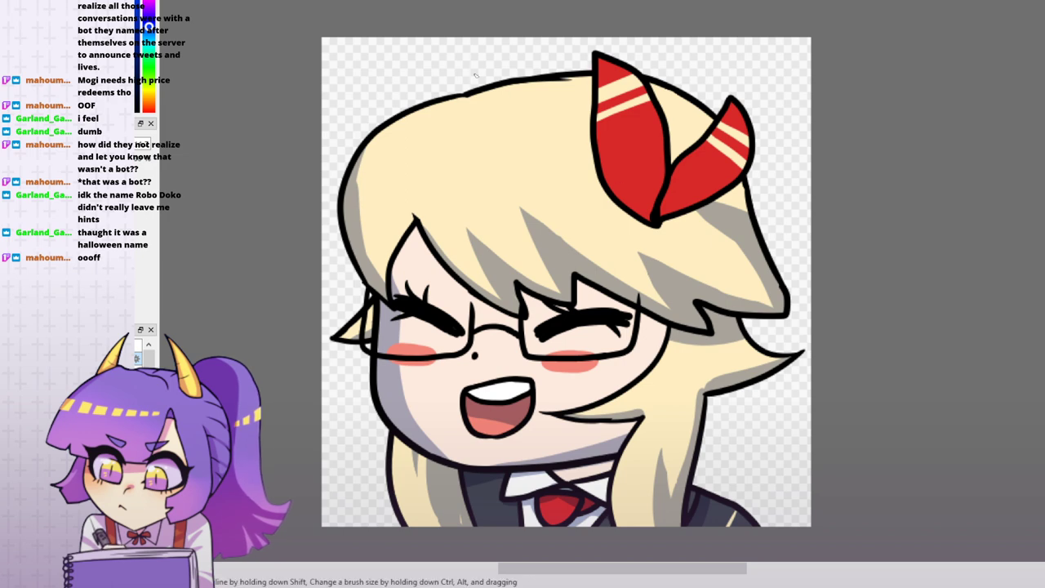
pyautogui.moveTo(596, 59); pyautogui.dragTo(614, 142)
pyautogui.moveTo(598, 80)
pyautogui.mouseDown()
pyautogui.moveTo(604, 149)
pyautogui.moveTo(632, 208)
pyautogui.mouseUp()
pyautogui.moveTo(604, 162)
pyautogui.mouseDown()
pyautogui.moveTo(602, 98)
pyautogui.moveTo(612, 138)
pyautogui.mouseUp()
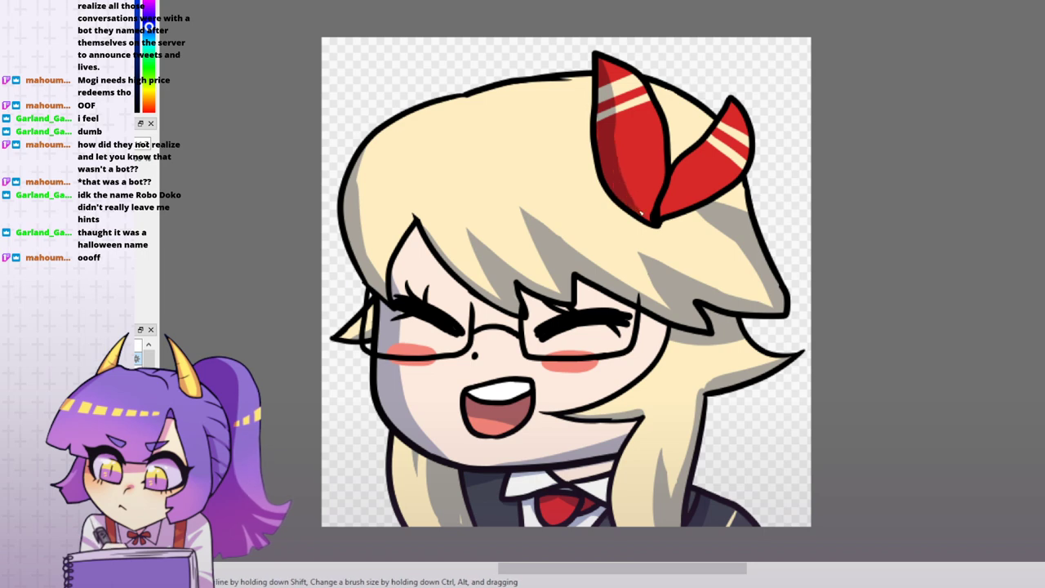
pyautogui.moveTo(650, 218); pyautogui.dragTo(637, 153)
pyautogui.moveTo(659, 211); pyautogui.dragTo(694, 198)
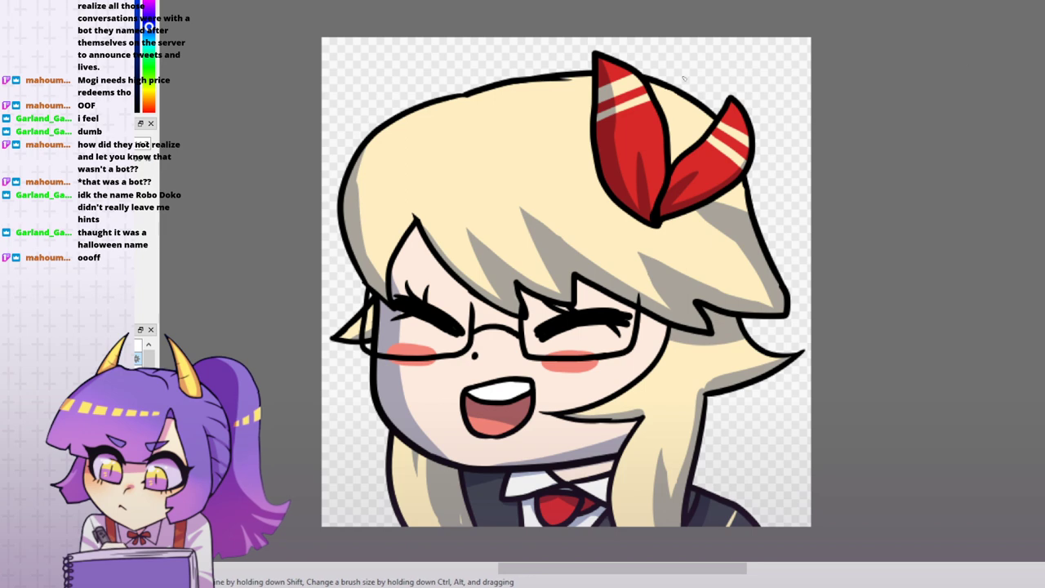
pyautogui.moveTo(733, 101)
pyautogui.mouseDown()
pyautogui.moveTo(748, 145)
pyautogui.moveTo(710, 194)
pyautogui.mouseUp()
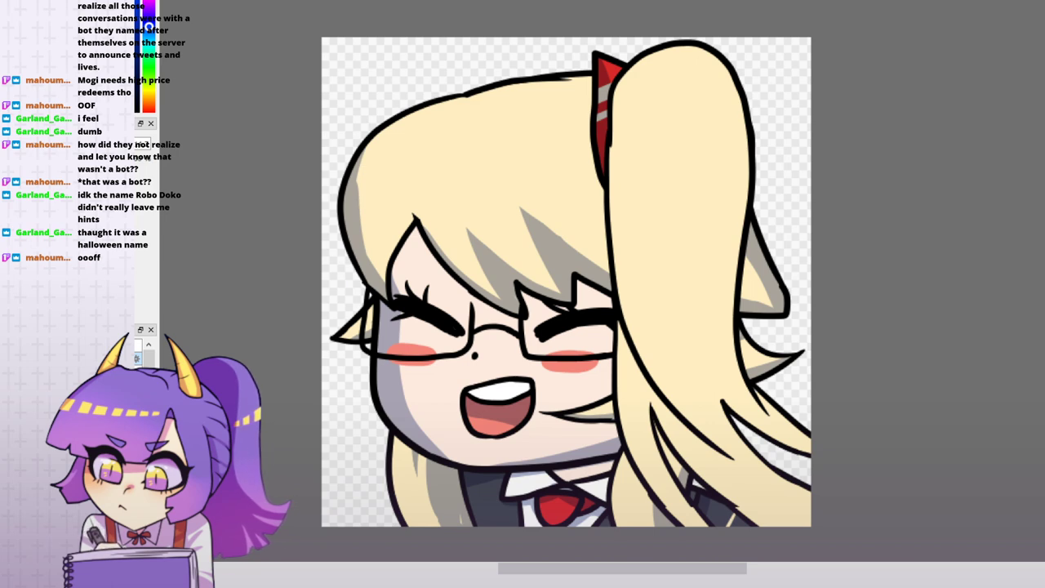
# - Bring back the ponytail, and paint curved shadow strands at its top and a long one flowing down its length
pyautogui.moveTo(840, 251); pyautogui.dragTo(821, 247)
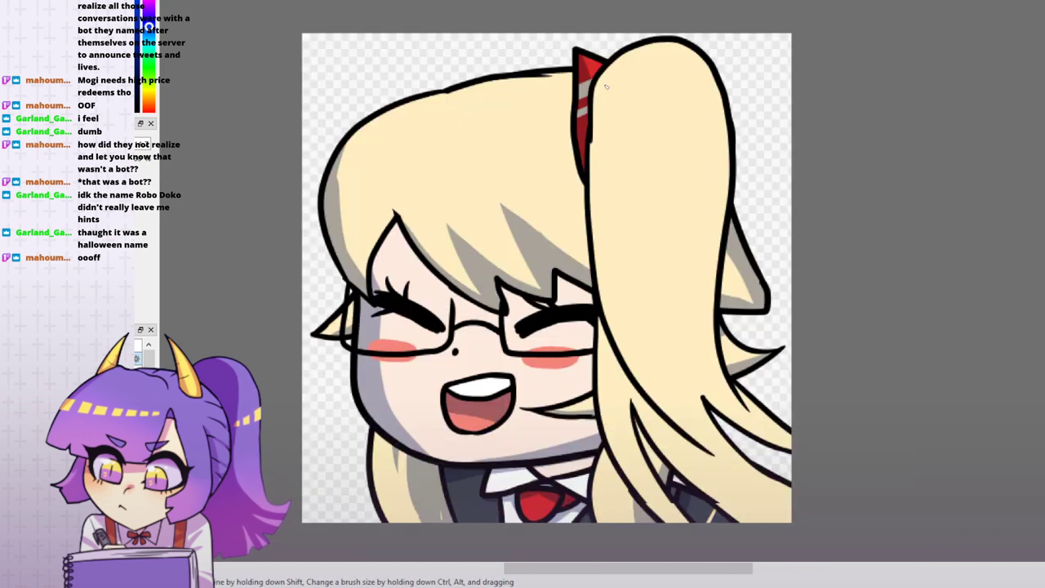
pyautogui.moveTo(641, 129); pyautogui.dragTo(607, 79)
pyautogui.moveTo(684, 124)
pyautogui.mouseDown()
pyautogui.moveTo(623, 55)
pyautogui.moveTo(630, 134)
pyautogui.moveTo(707, 424)
pyautogui.mouseUp()
pyautogui.moveTo(601, 319); pyautogui.dragTo(723, 444)
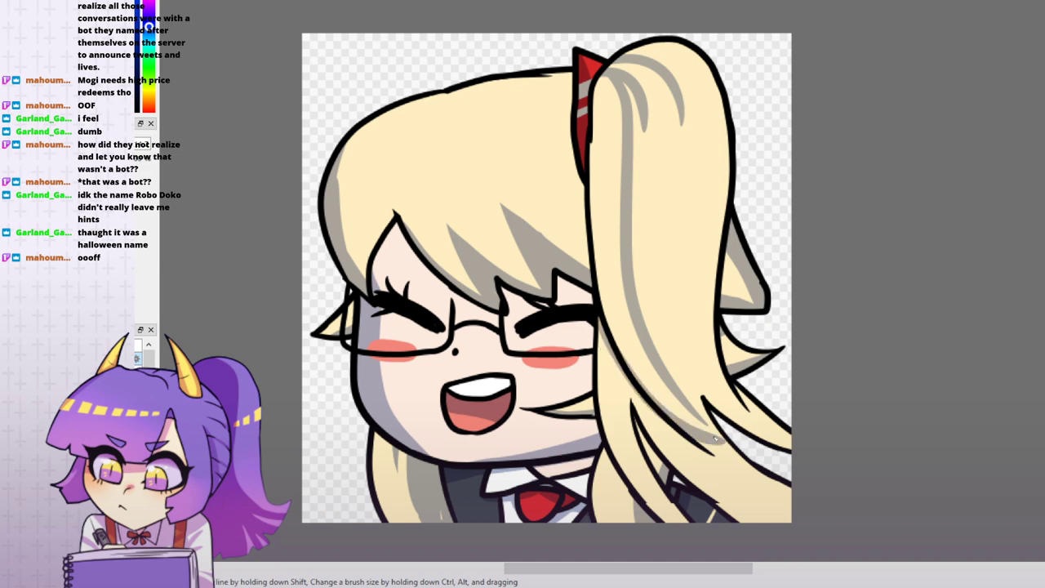
# - Shade the ponytail's lower half, filling the folds between overlapping strands and adding thin shadow streaks toward the flowing tips
pyautogui.moveTo(654, 366)
pyautogui.mouseDown()
pyautogui.moveTo(735, 450)
pyautogui.moveTo(706, 428)
pyautogui.mouseUp()
pyautogui.moveTo(663, 395); pyautogui.dragTo(604, 305)
pyautogui.moveTo(630, 385); pyautogui.dragTo(739, 514)
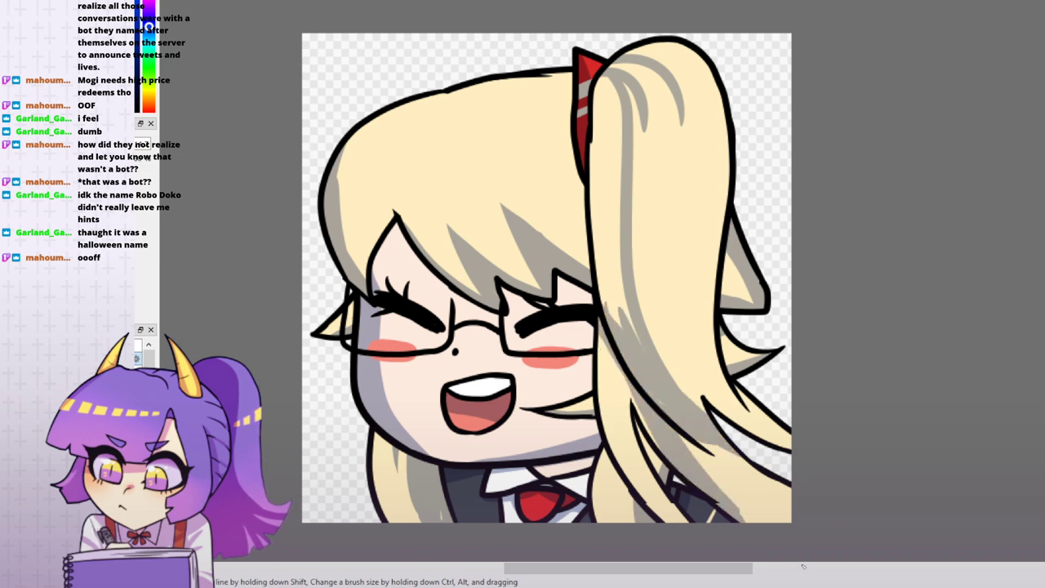
pyautogui.moveTo(626, 375); pyautogui.dragTo(658, 448)
pyautogui.moveTo(605, 346)
pyautogui.mouseDown()
pyautogui.moveTo(630, 424)
pyautogui.moveTo(604, 428)
pyautogui.mouseUp()
pyautogui.moveTo(609, 380); pyautogui.dragTo(617, 459)
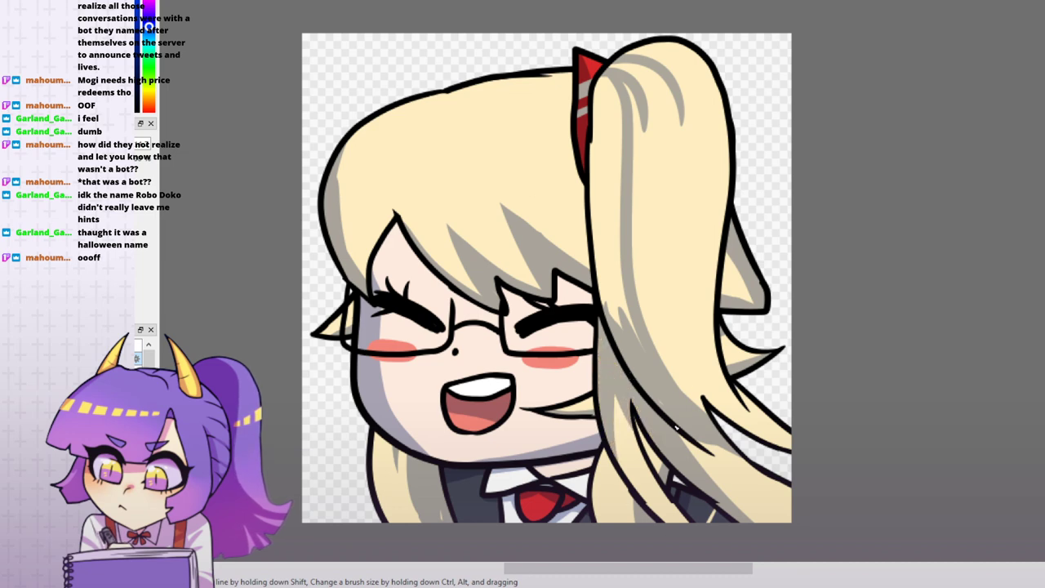
pyautogui.moveTo(716, 485); pyautogui.dragTo(777, 521)
pyautogui.moveTo(693, 445); pyautogui.dragTo(774, 492)
pyautogui.moveTo(723, 404); pyautogui.dragTo(790, 444)
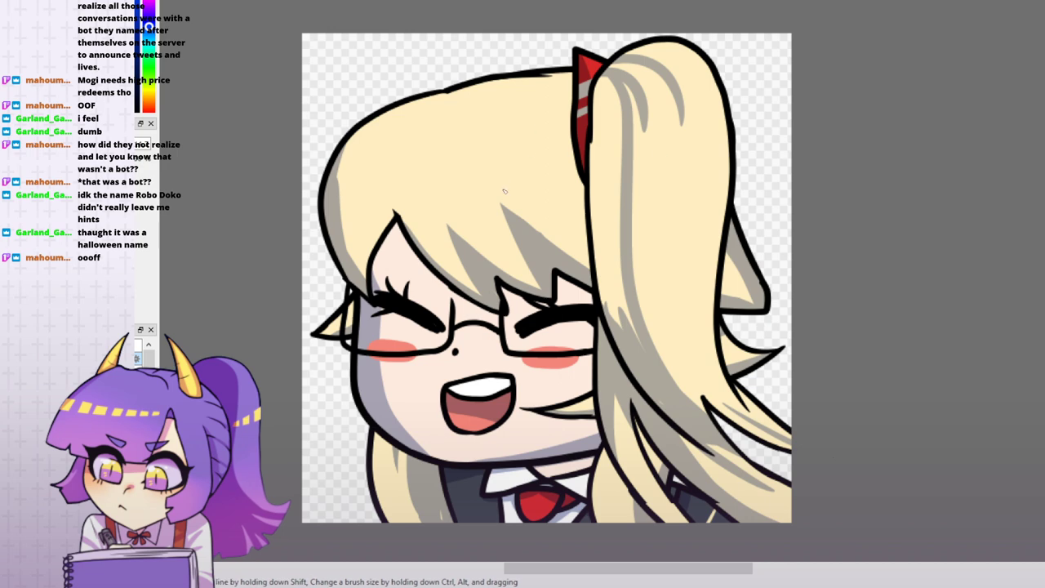
# - Fill the ponytail's inner side with solid shadow from its top down to the lower strands, closing the gaps against the outline
pyautogui.moveTo(625, 323)
pyautogui.mouseDown()
pyautogui.moveTo(609, 218)
pyautogui.moveTo(586, 222)
pyautogui.moveTo(596, 174)
pyautogui.mouseUp()
pyautogui.moveTo(607, 231)
pyautogui.mouseDown()
pyautogui.moveTo(599, 88)
pyautogui.moveTo(609, 118)
pyautogui.mouseUp()
pyautogui.moveTo(612, 81); pyautogui.dragTo(619, 210)
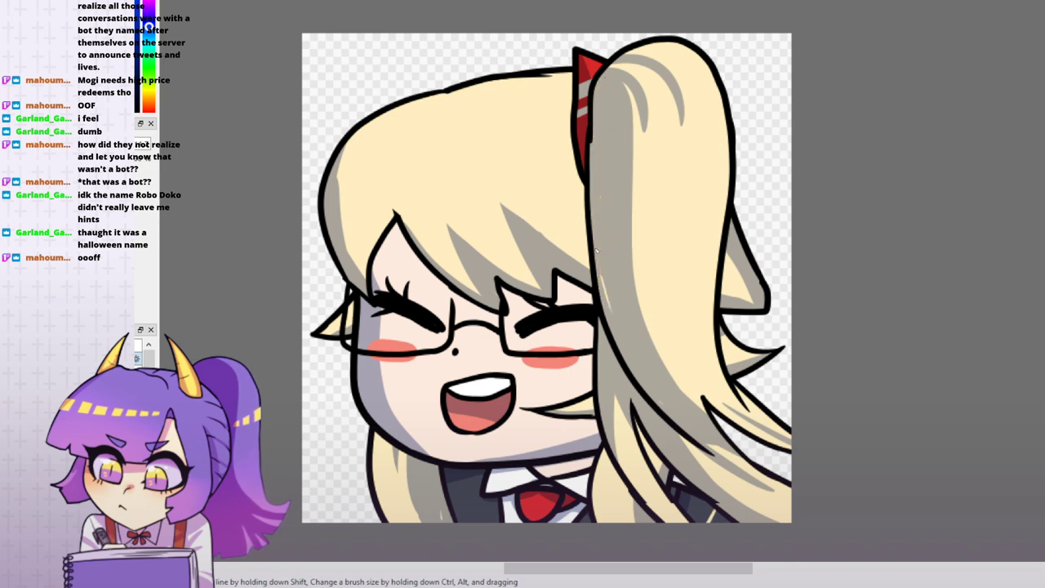
pyautogui.moveTo(597, 251); pyautogui.dragTo(607, 312)
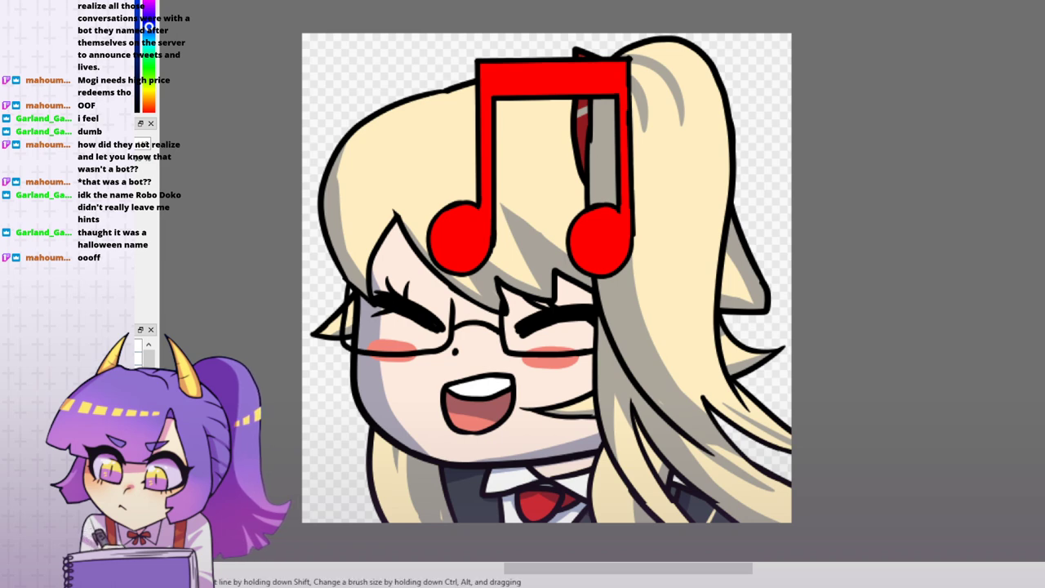
# - Bring back the red music note and shade its heads and lower stems with a soft gradient to deep red
pyautogui.moveTo(454, 275); pyautogui.dragTo(628, 276)
pyautogui.moveTo(488, 206); pyautogui.dragTo(266, 196)
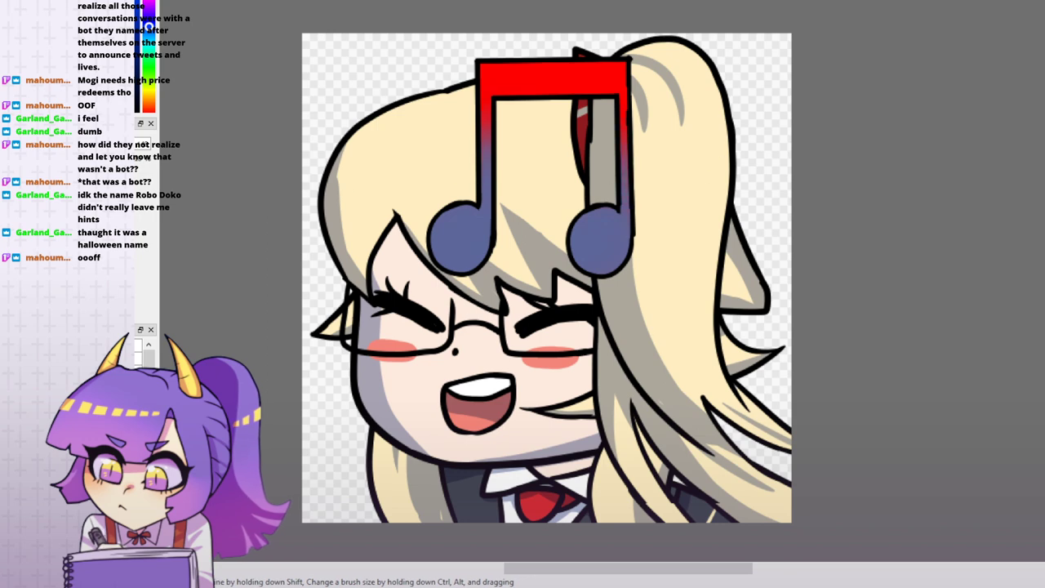
pyautogui.hotkey('ctrl', 'z')
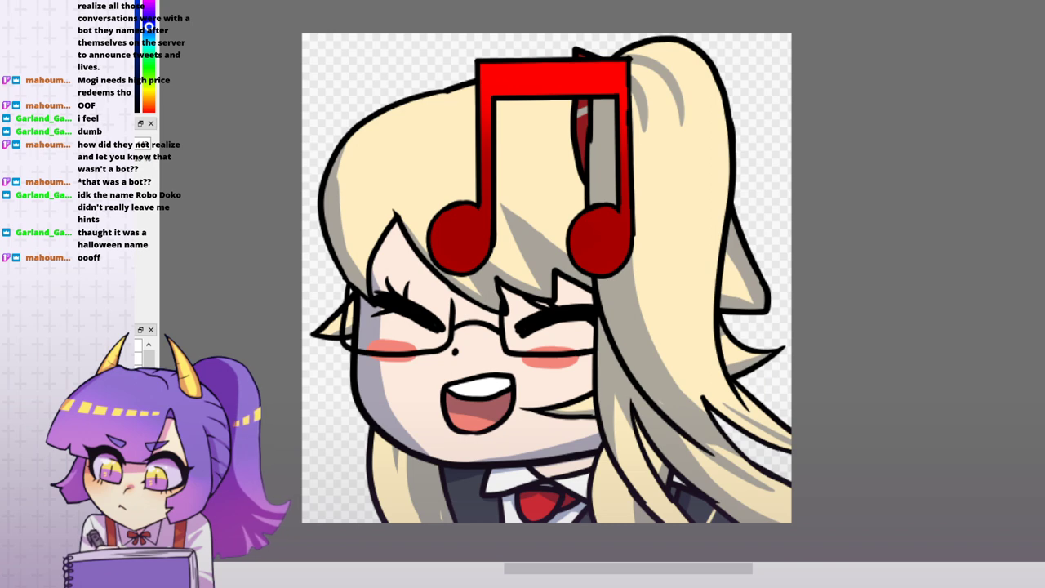
# - Fade the music note's beam into the stems with salmon pink sampled from the cheek blush, and add small highlights on both heads
pyautogui.moveTo(647, 155); pyautogui.dragTo(481, 135)
pyautogui.moveTo(633, 122); pyautogui.dragTo(486, 106)
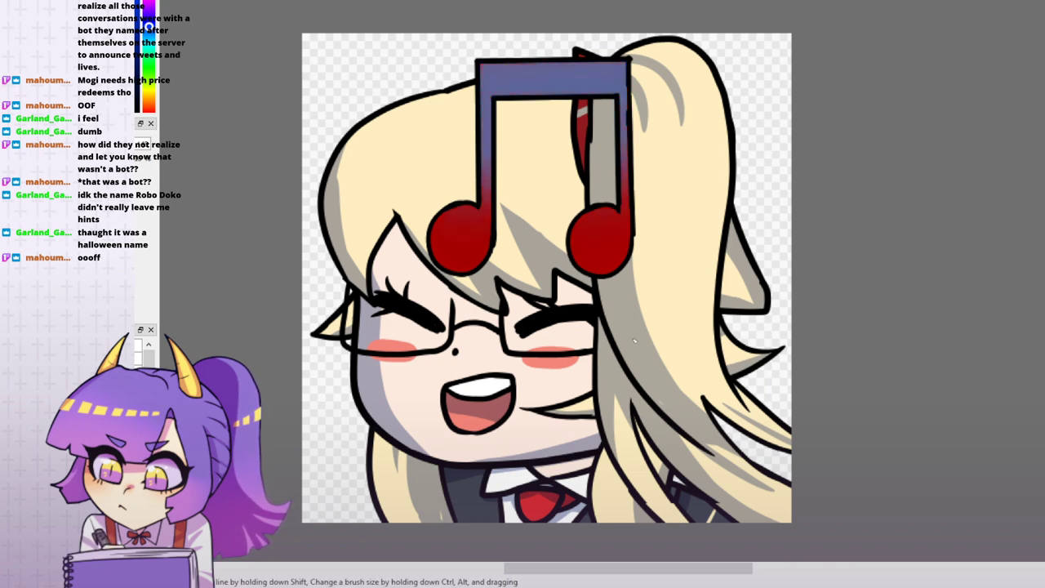
pyautogui.rightClick(394, 340)
pyautogui.moveTo(457, 190)
pyautogui.mouseDown()
pyautogui.moveTo(490, 167)
pyautogui.moveTo(652, 127)
pyautogui.moveTo(794, 73)
pyautogui.moveTo(523, 69)
pyautogui.mouseUp()
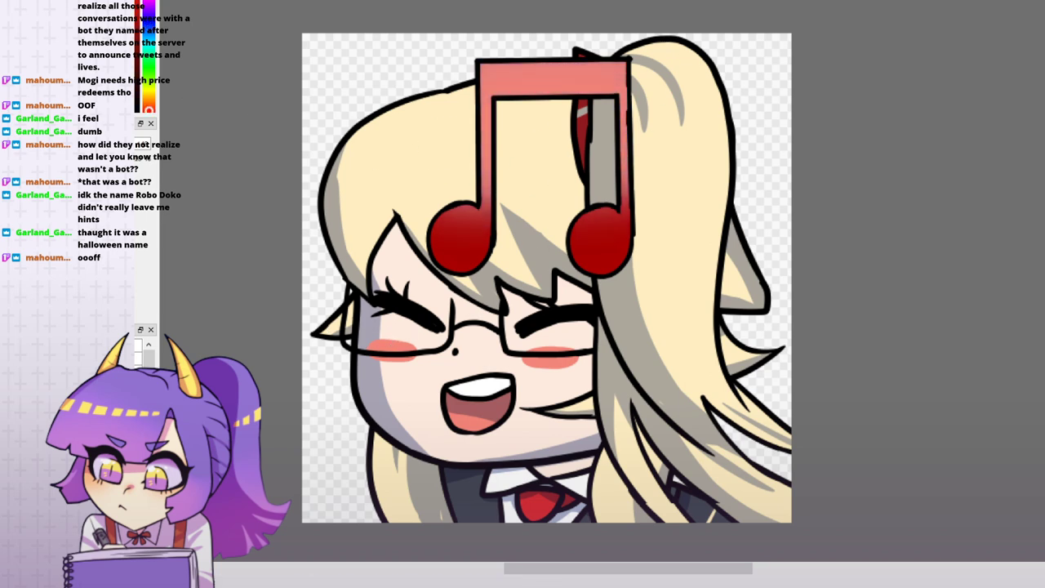
pyautogui.moveTo(425, 196)
pyautogui.mouseDown()
pyautogui.moveTo(879, 175)
pyautogui.moveTo(916, 221)
pyautogui.mouseUp()
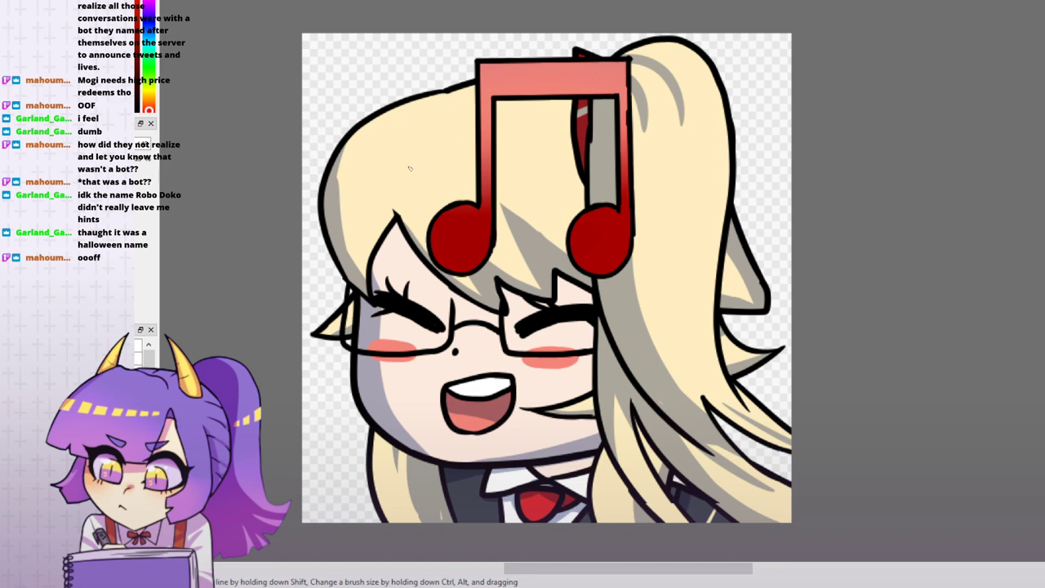
pyautogui.moveTo(410, 168)
pyautogui.mouseDown()
pyautogui.moveTo(669, 138)
pyautogui.moveTo(433, 135)
pyautogui.moveTo(727, 145)
pyautogui.mouseUp()
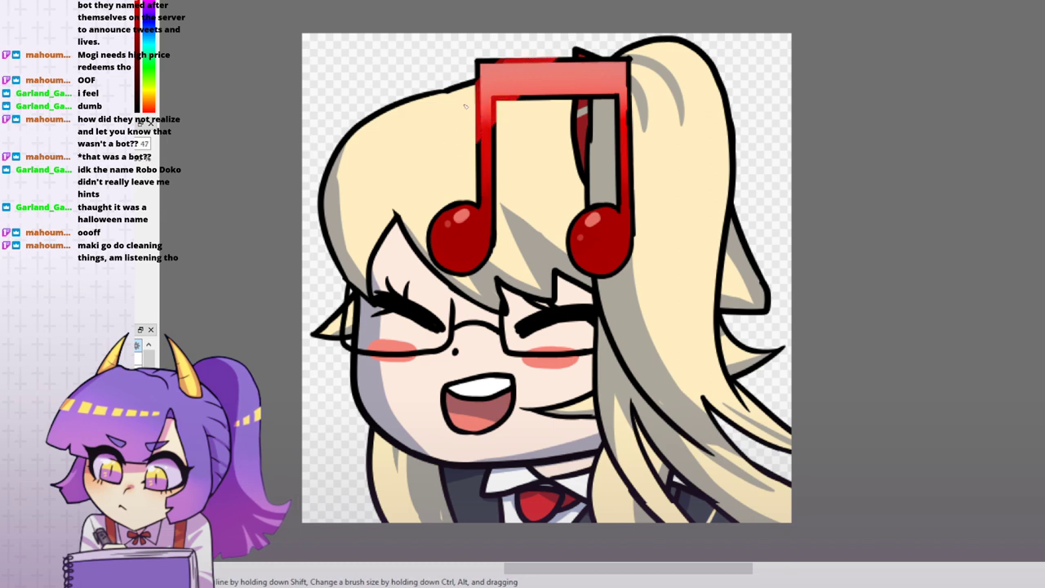
# - Tint the music note's outline bright red along the beam and around both round heads at brush size 47
pyautogui.moveTo(612, 60)
pyautogui.mouseDown()
pyautogui.moveTo(506, 75)
pyautogui.moveTo(574, 97)
pyautogui.mouseUp()
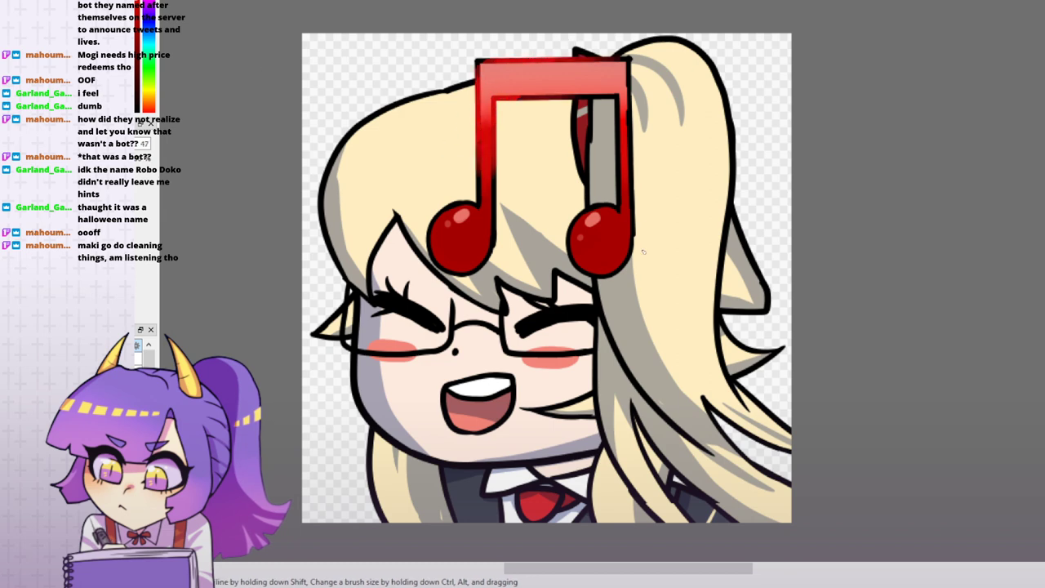
pyautogui.moveTo(620, 204)
pyautogui.mouseDown()
pyautogui.moveTo(572, 259)
pyautogui.moveTo(632, 244)
pyautogui.mouseUp()
pyautogui.hotkey('ctrl', 'z')
pyautogui.moveTo(569, 253)
pyautogui.mouseDown()
pyautogui.moveTo(584, 279)
pyautogui.moveTo(630, 255)
pyautogui.mouseUp()
pyautogui.moveTo(431, 233)
pyautogui.mouseDown()
pyautogui.moveTo(433, 265)
pyautogui.moveTo(451, 271)
pyautogui.mouseUp()
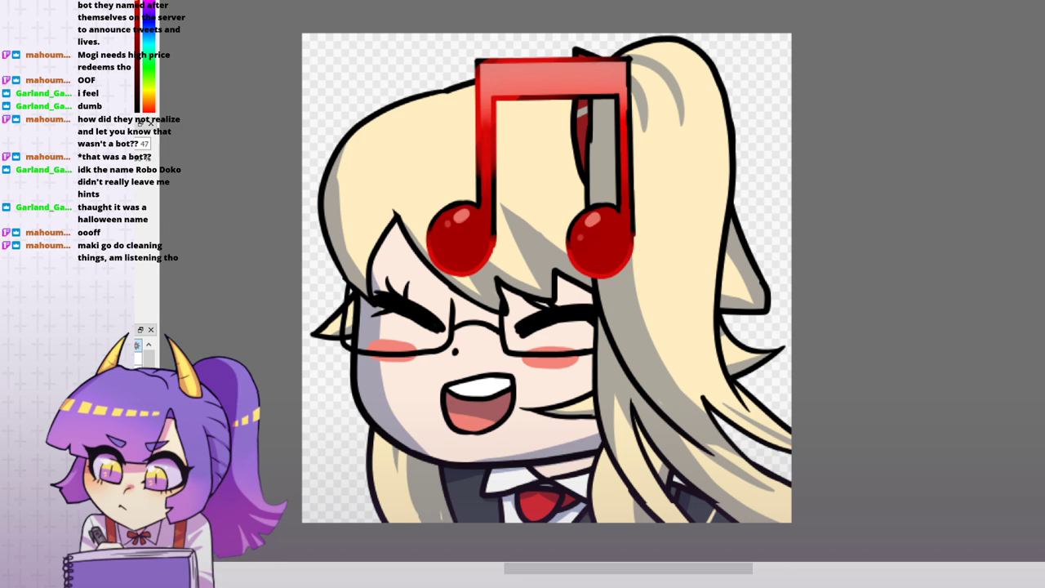
pyautogui.hotkey('ctrl', '-')
pyautogui.hotkey('ctrl', '-')
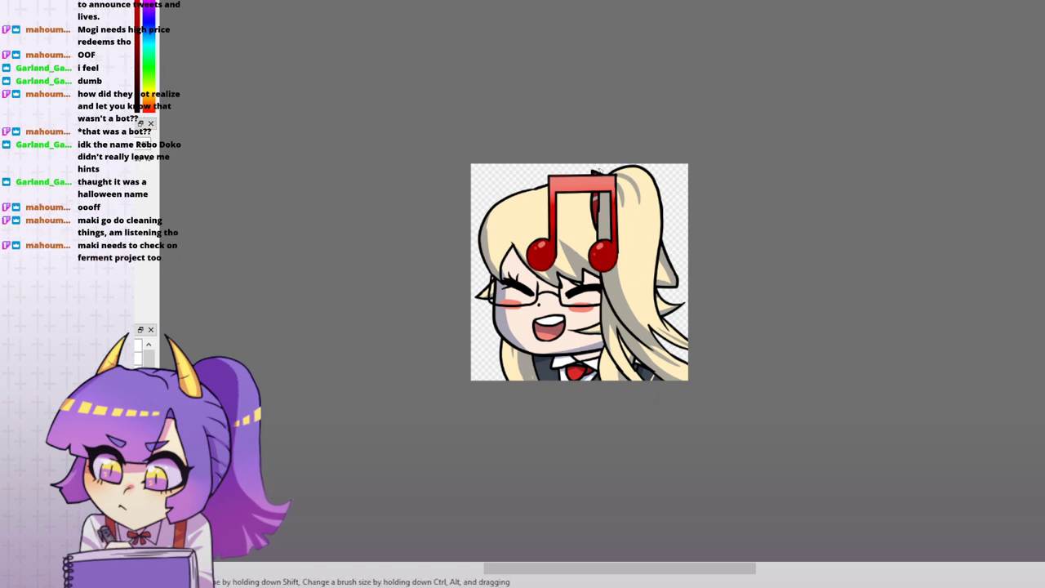
# - Try tinting the music note's black outline bright red and undo the strokes
pyautogui.moveTo(548, 183)
pyautogui.mouseDown()
pyautogui.moveTo(612, 180)
pyautogui.moveTo(503, 187)
pyautogui.moveTo(616, 216)
pyautogui.moveTo(616, 250)
pyautogui.mouseUp()
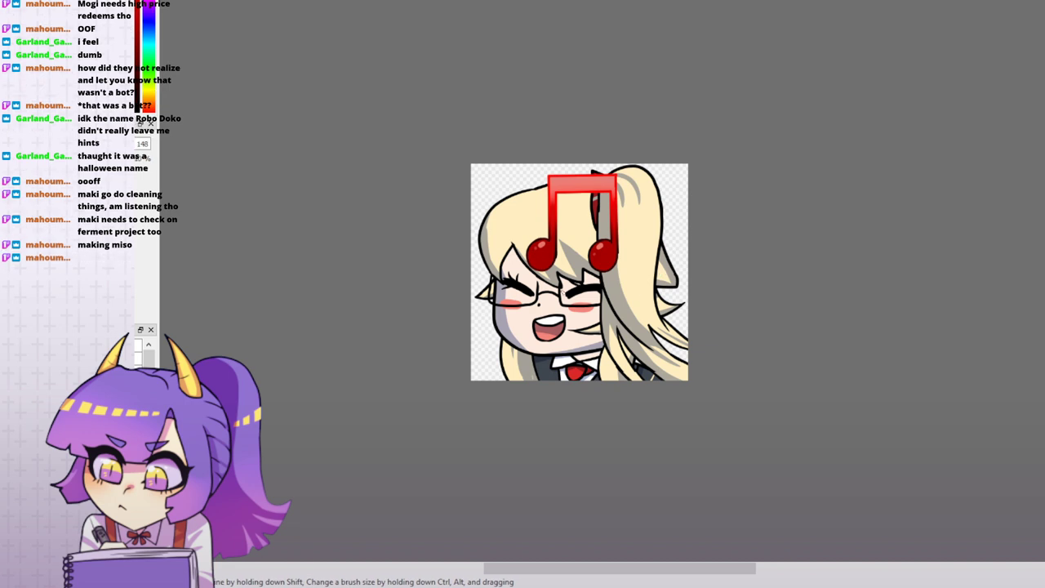
pyautogui.hotkey('ctrl', 'z')
pyautogui.hotkey('ctrl', 'z')
pyautogui.hotkey('ctrl', 'z')
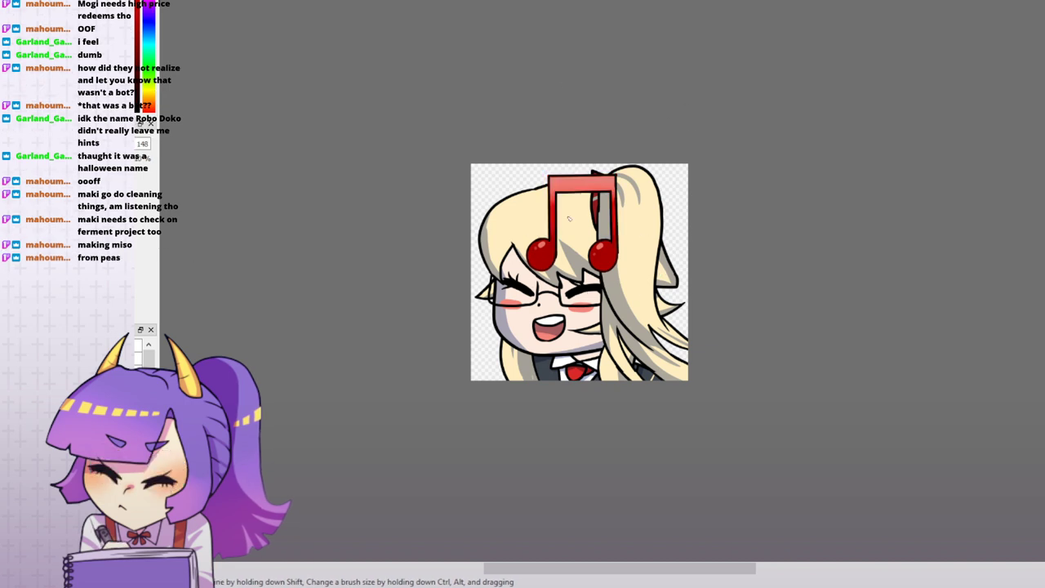
pyautogui.moveTo(553, 214)
pyautogui.mouseDown()
pyautogui.moveTo(546, 240)
pyautogui.moveTo(557, 270)
pyautogui.mouseUp()
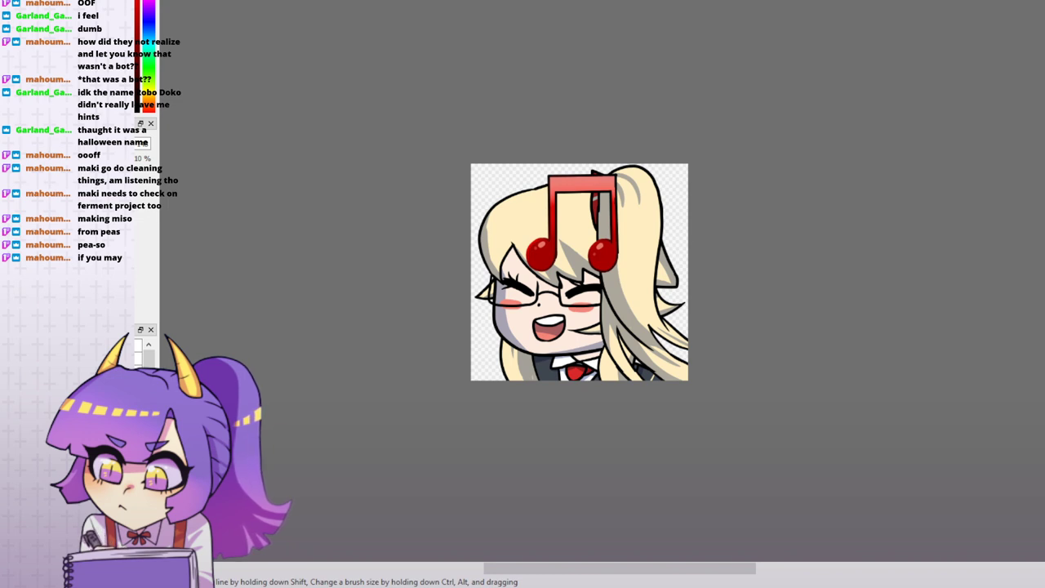
pyautogui.hotkey('ctrl', 'z')
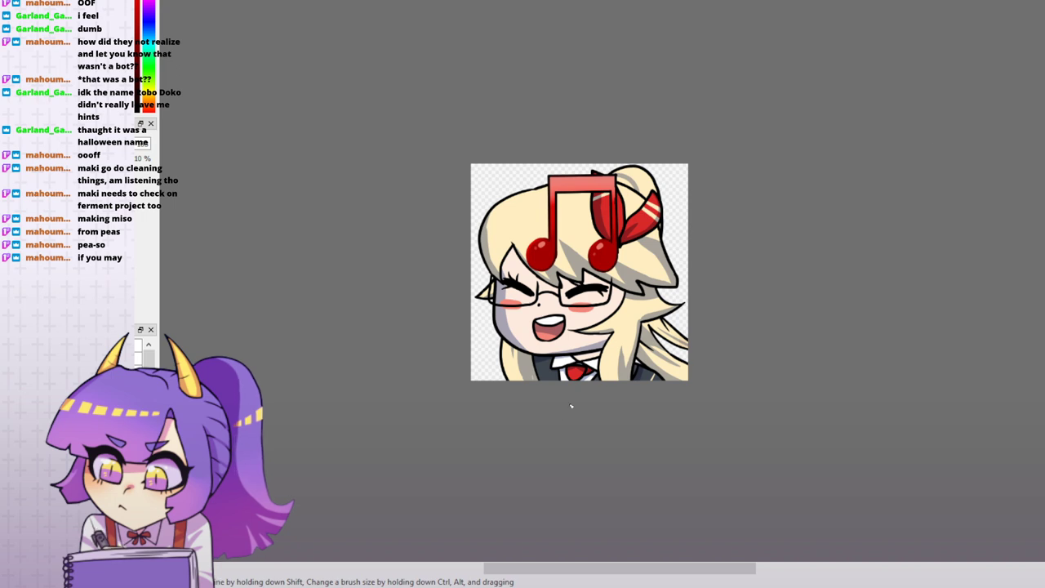
# - Try shading the lower ponytail strands with a soft gradient of deep red
pyautogui.moveTo(571, 406)
pyautogui.mouseDown()
pyautogui.moveTo(640, 404)
pyautogui.moveTo(766, 354)
pyautogui.moveTo(551, 399)
pyautogui.moveTo(745, 307)
pyautogui.moveTo(705, 273)
pyautogui.mouseUp()
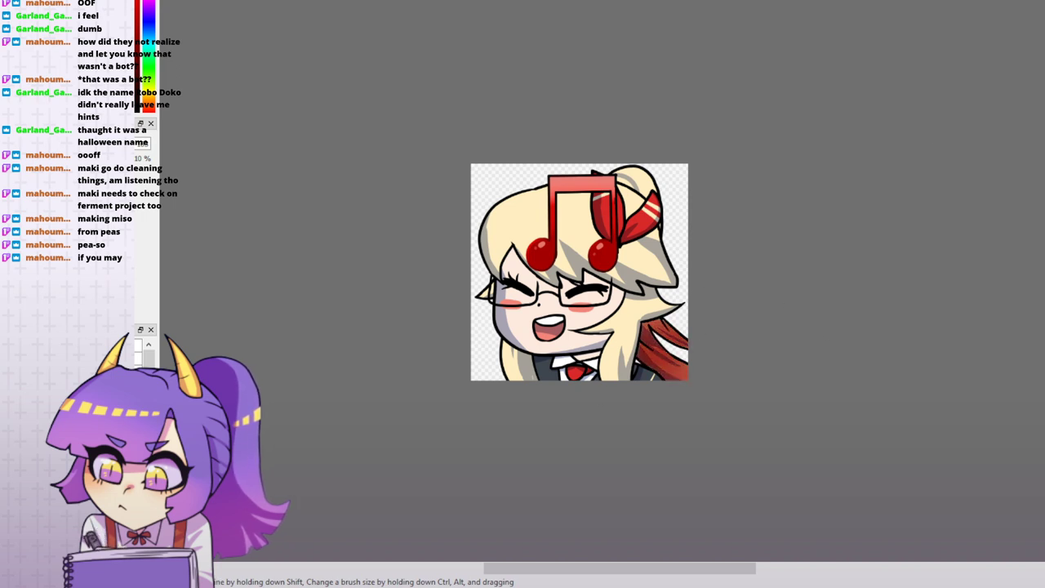
pyautogui.hotkey('ctrl', 'z')
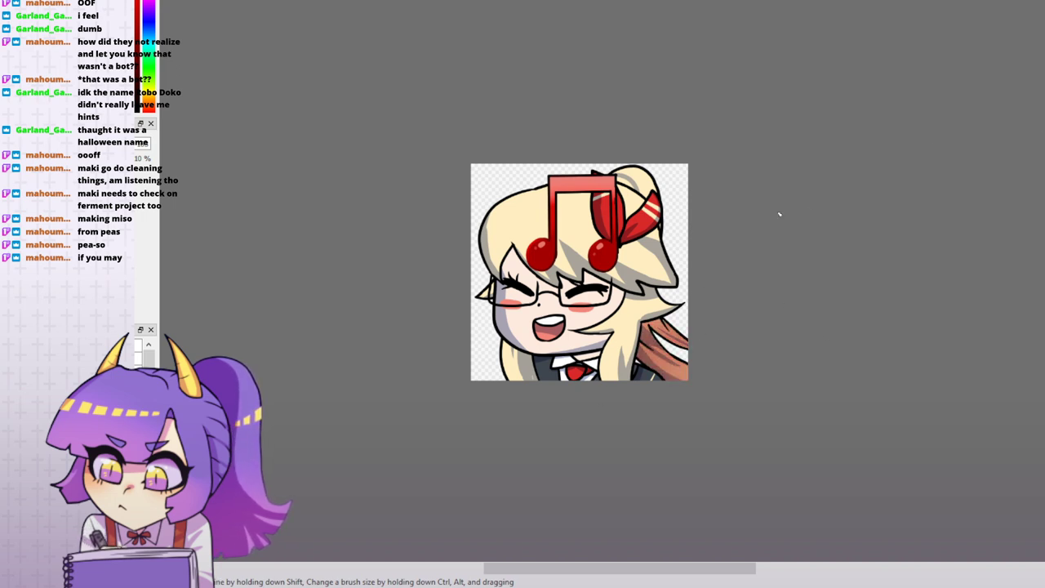
pyautogui.hotkey('ctrl', 'y')
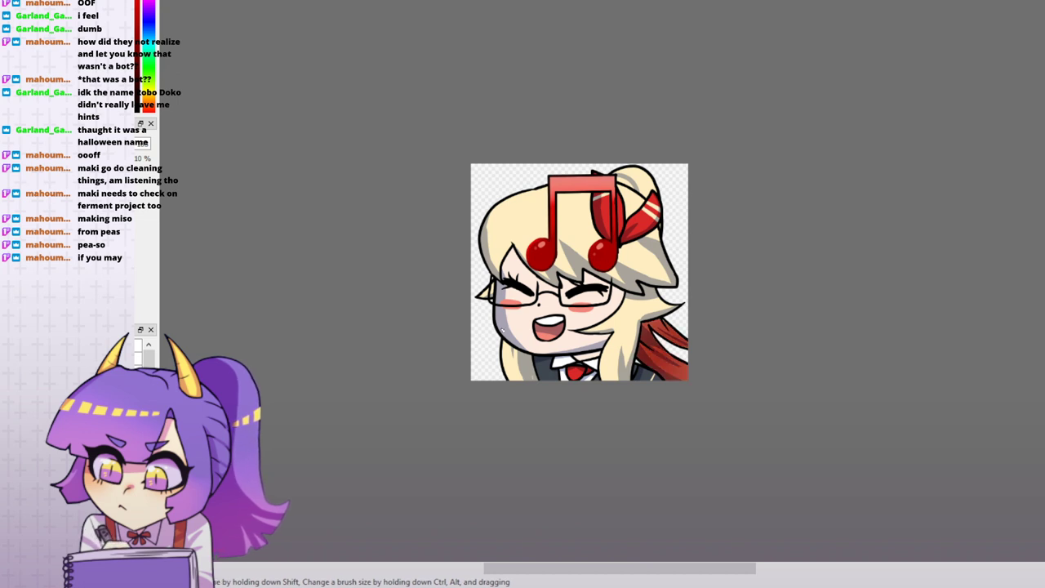
pyautogui.hotkey('ctrl', 'z')
pyautogui.hotkey('ctrl', 'z')
pyautogui.hotkey('ctrl', 'z')
pyautogui.hotkey('ctrl', 'z')
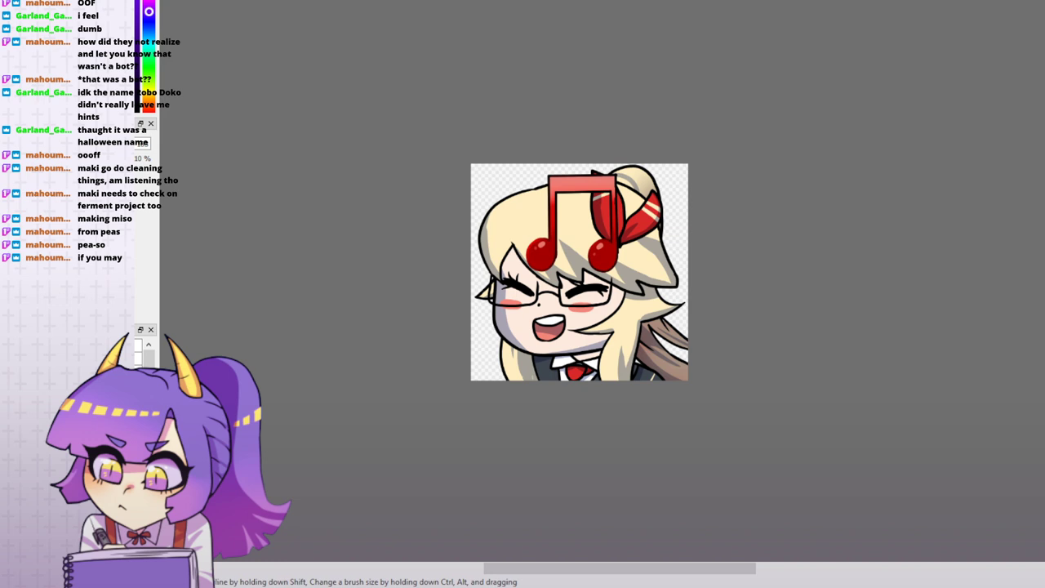
# - Try a soft violet tint on the lower ponytail strands and undo it together with the salmon tint
pyautogui.hotkey('ctrl', 'y')
pyautogui.hotkey('ctrl', 'z')
pyautogui.hotkey('ctrl', 'z')
pyautogui.hotkey('ctrl', 'z')
pyautogui.hotkey('ctrl', 'z')
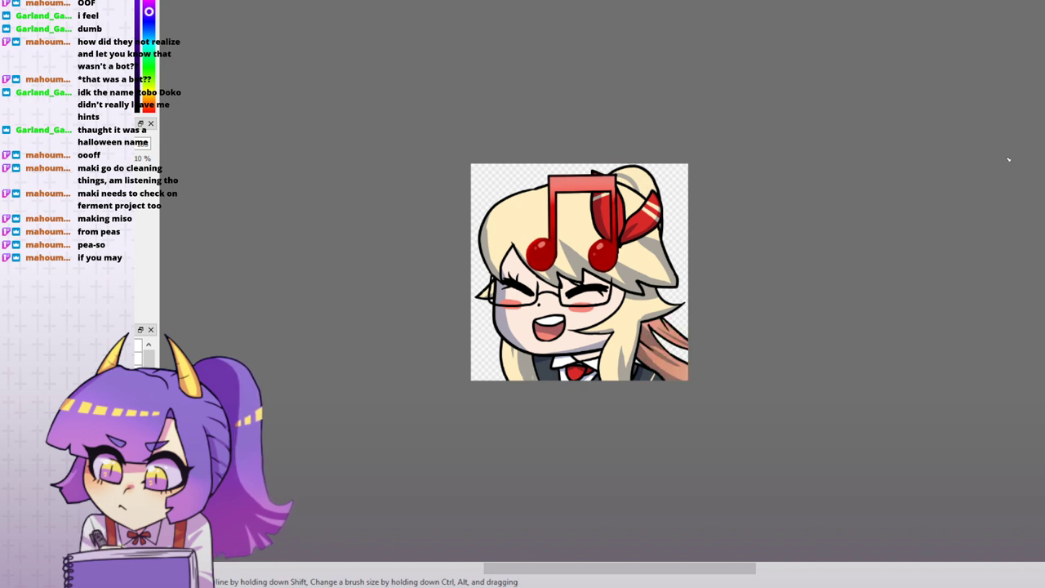
pyautogui.hotkey('ctrl', 'z')
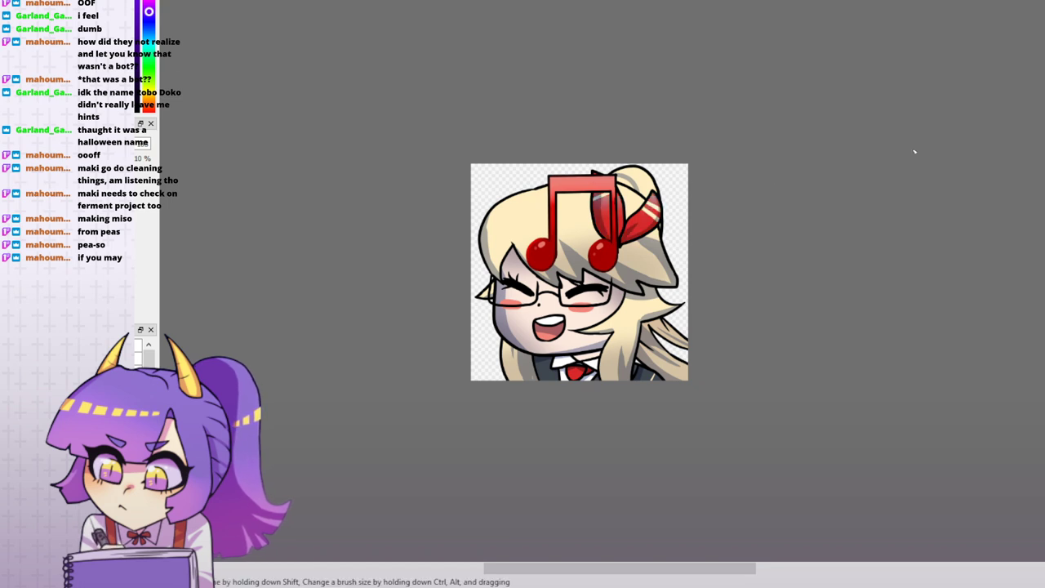
# - Shade the lower parts of the hair ribbon with a soft violet shadow, redoing the first attempt as a darker red tone
pyautogui.moveTo(641, 244)
pyautogui.mouseDown()
pyautogui.moveTo(604, 228)
pyautogui.moveTo(630, 238)
pyautogui.mouseUp()
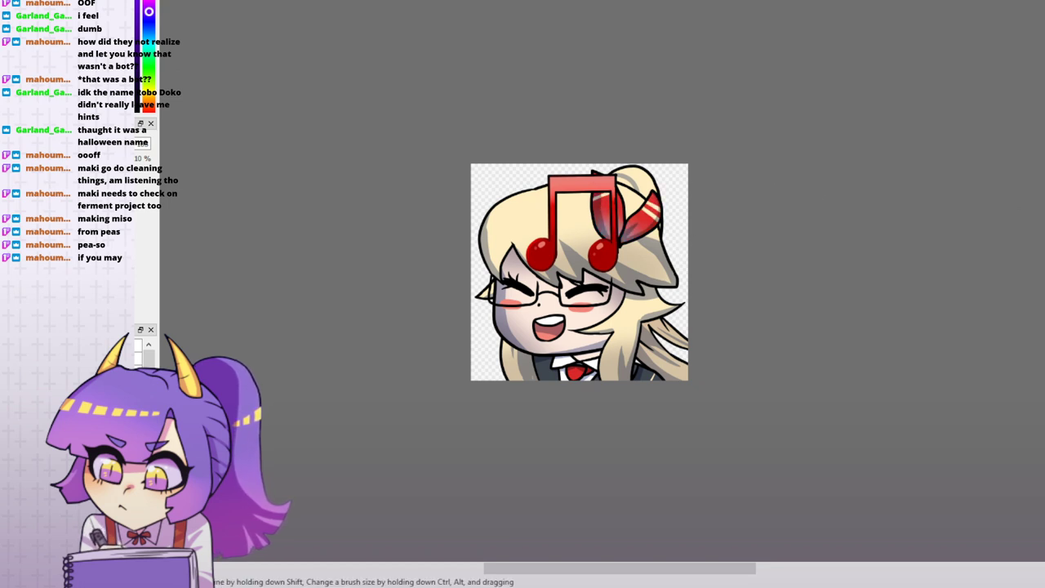
pyautogui.hotkey('ctrl', 'z')
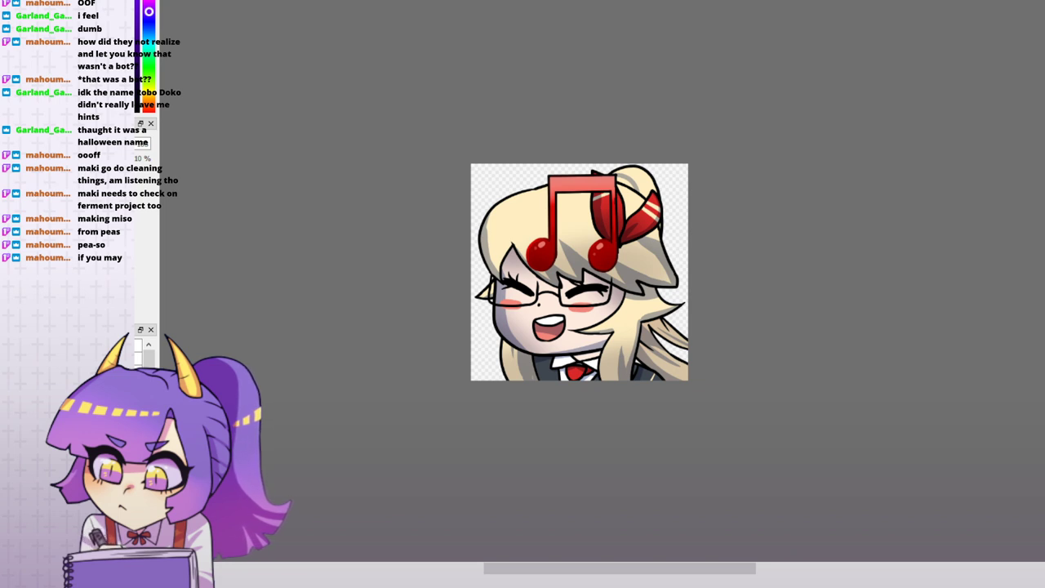
pyautogui.hotkey('ctrl', 'z')
pyautogui.hotkey('ctrl', 'y')
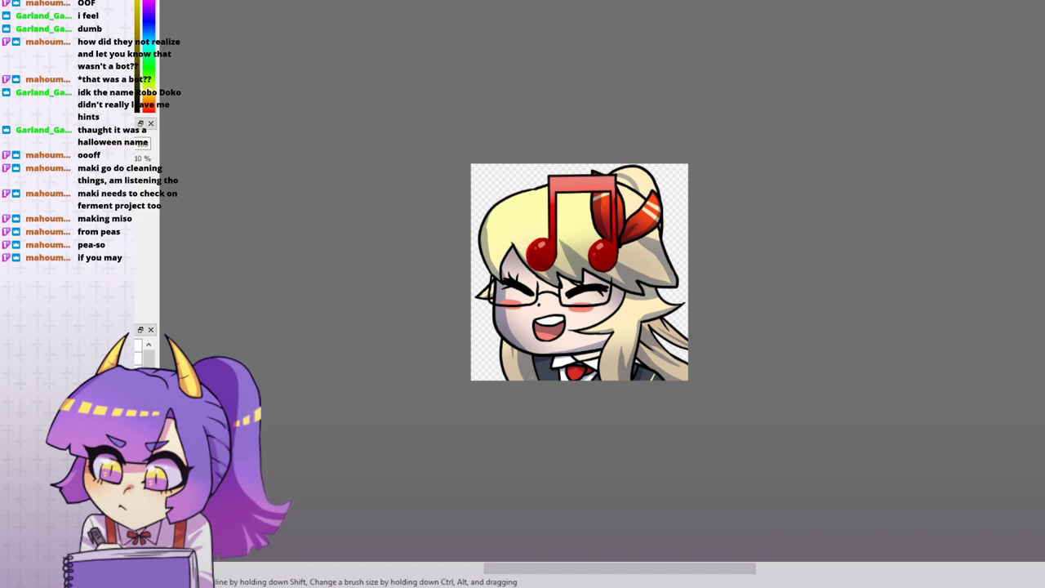
# - Glaze the music note's beam and head highlights with soft yellow, comparing the note with and without its shading
pyautogui.hotkey('ctrl', 'z')
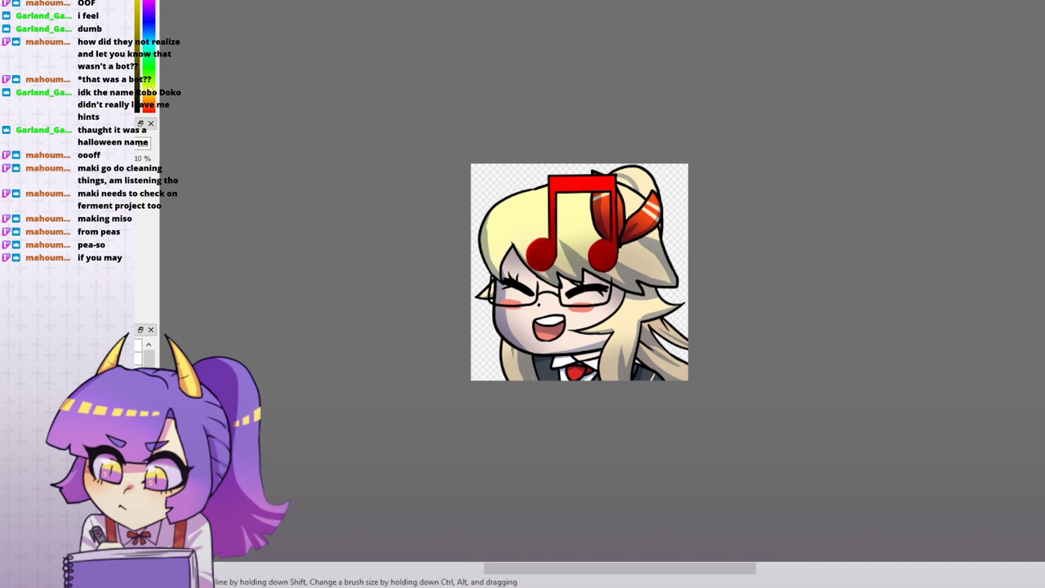
pyautogui.hotkey('ctrl', 'y')
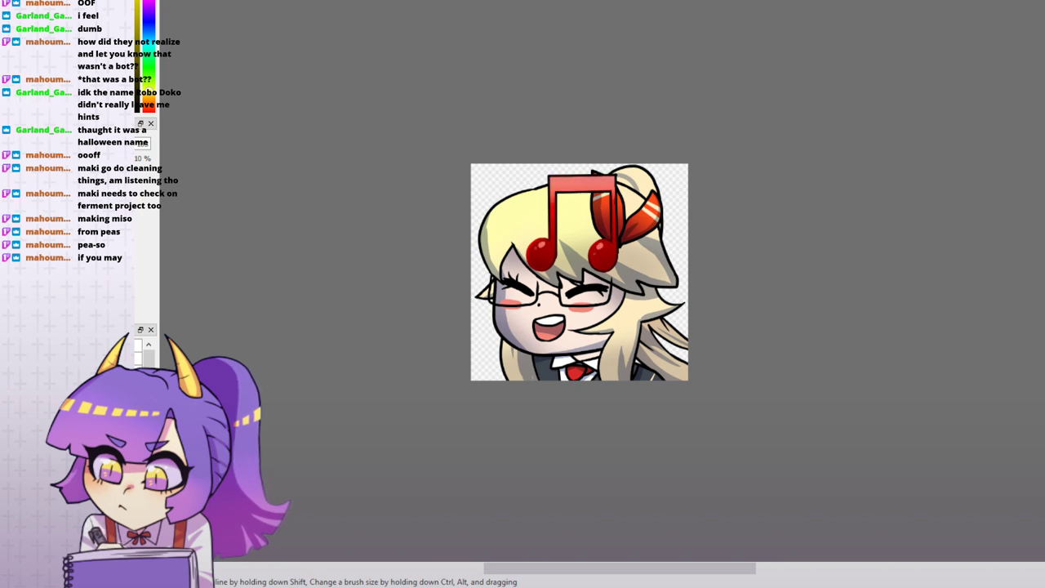
pyautogui.hotkey('ctrl', 'z')
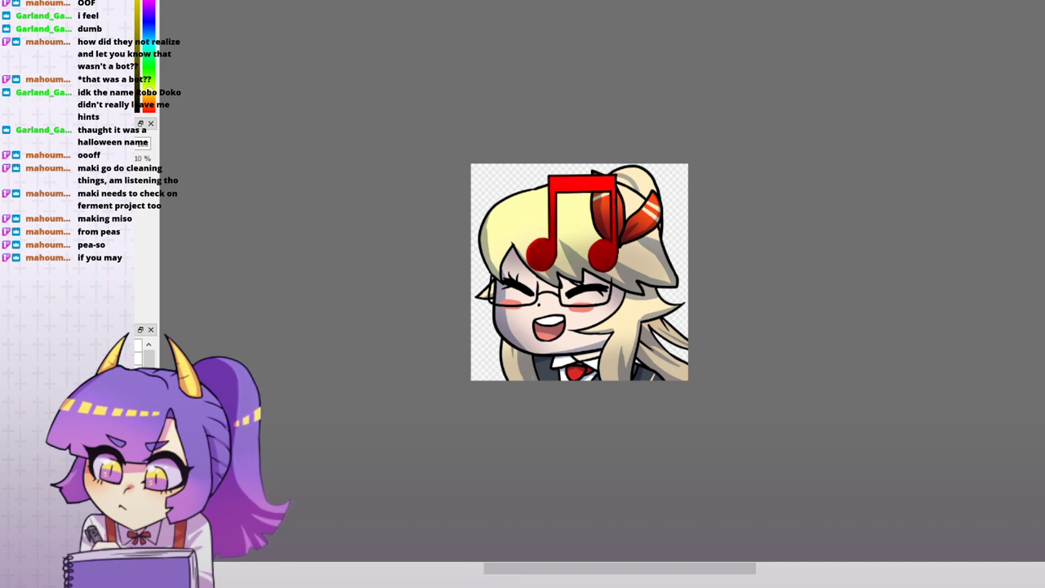
pyautogui.hotkey('ctrl', 'y')
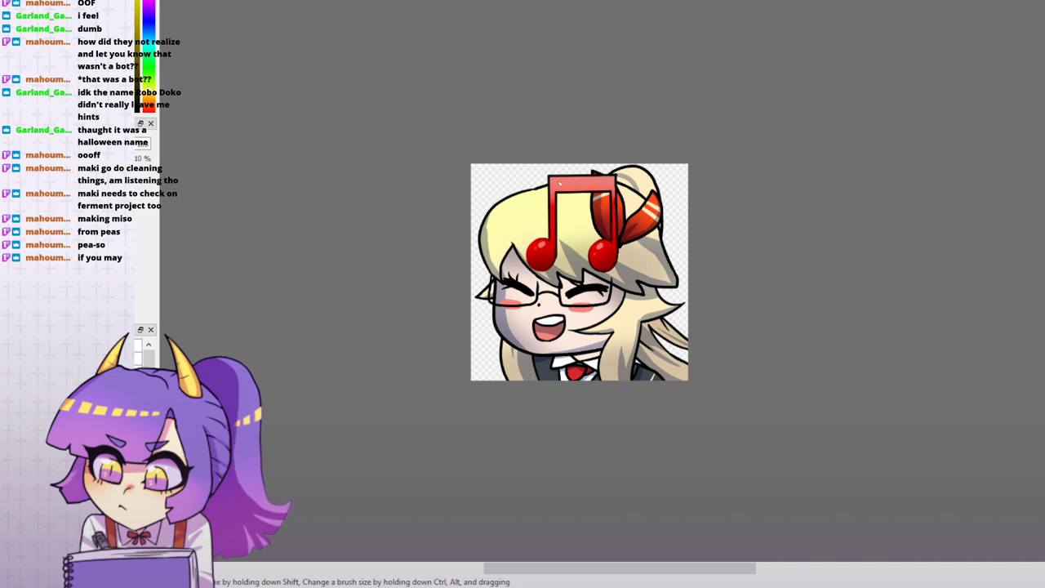
pyautogui.hotkey('ctrl', 'z')
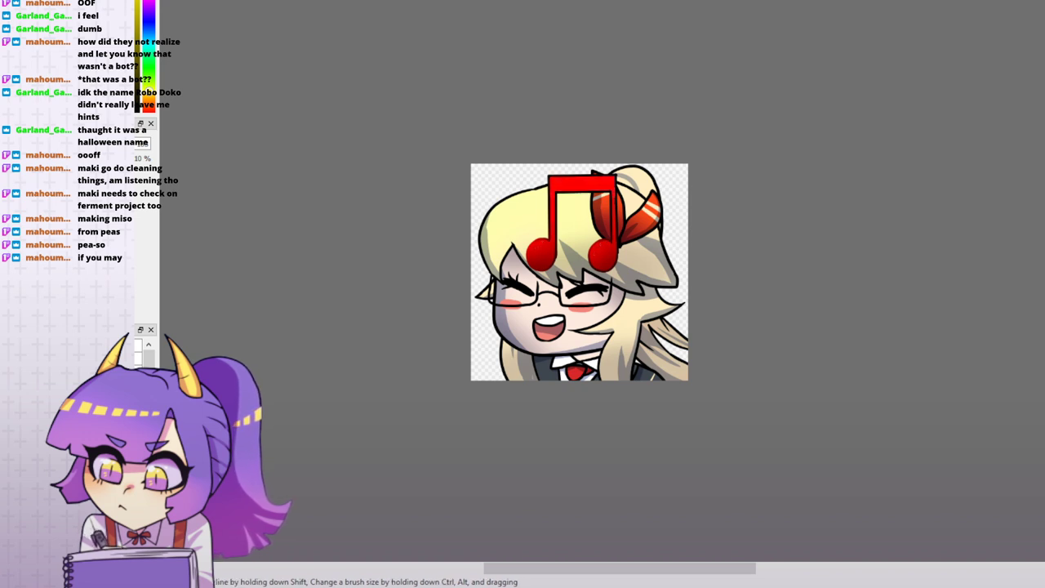
pyautogui.hotkey('ctrl', 'y')
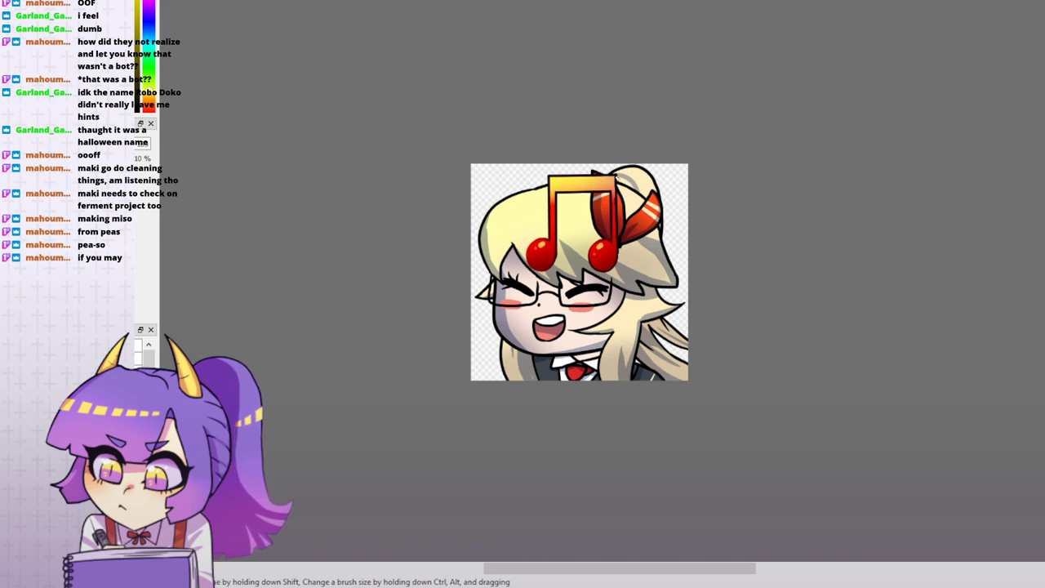
pyautogui.moveTo(612, 184); pyautogui.dragTo(566, 207)
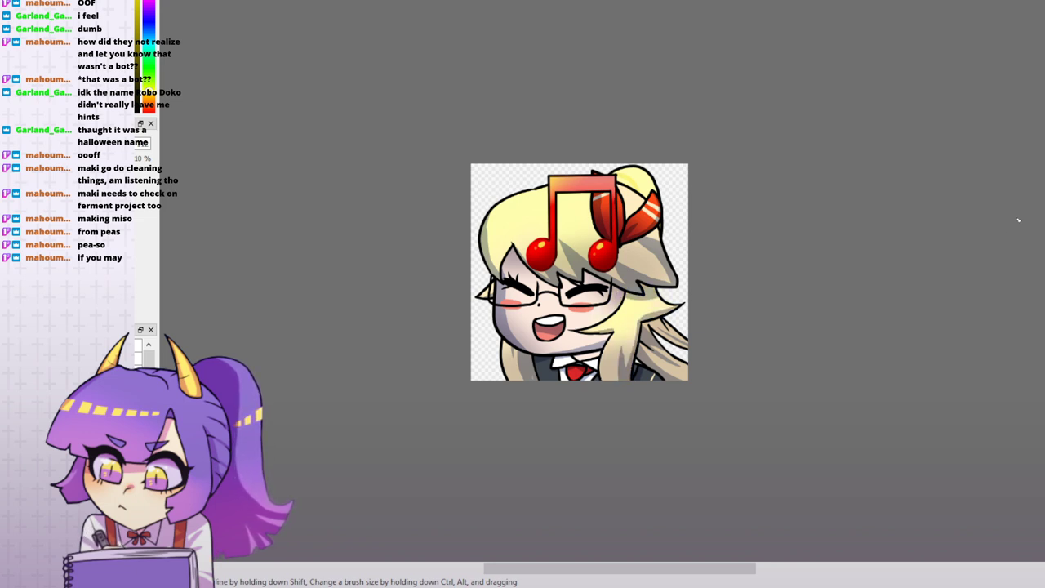
# - Check the front hair by hiding and restoring its color, and save the drawing
pyautogui.moveTo(940, 277); pyautogui.dragTo(981, 272)
pyautogui.hotkey('ctrl', '+')
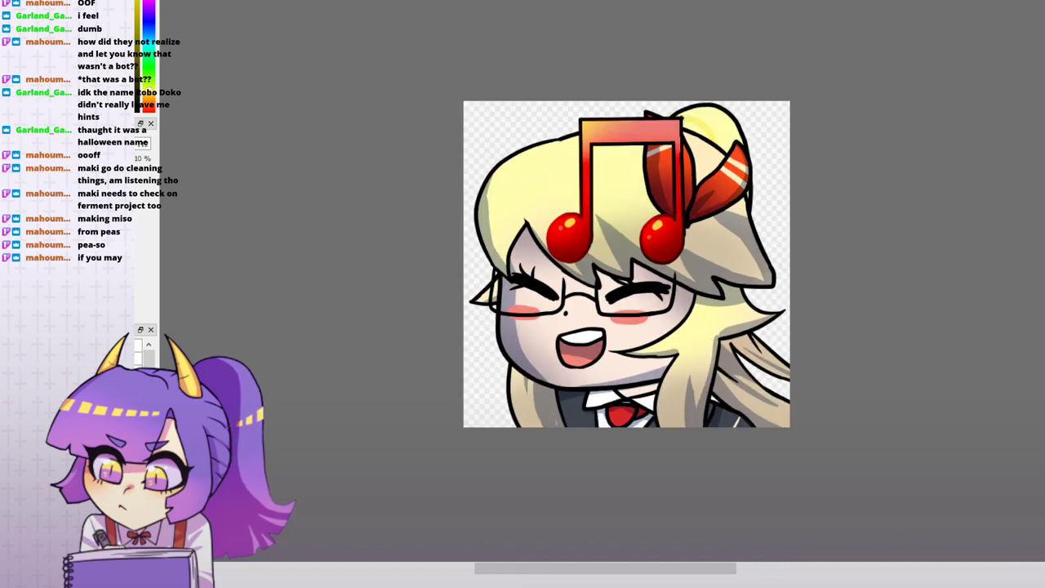
pyautogui.moveTo(920, 213); pyautogui.dragTo(892, 186)
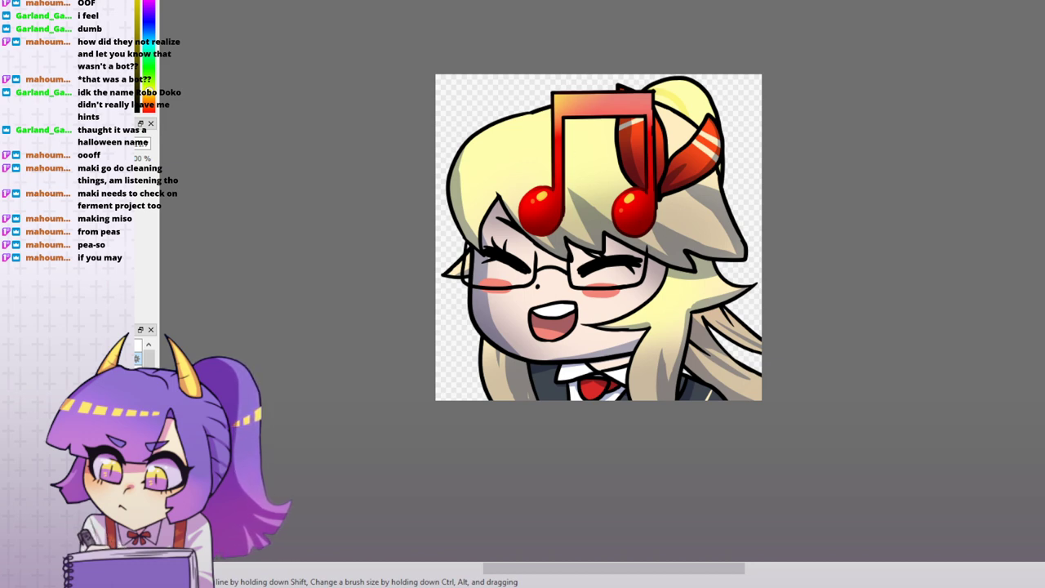
pyautogui.hotkey('ctrl', 'z')
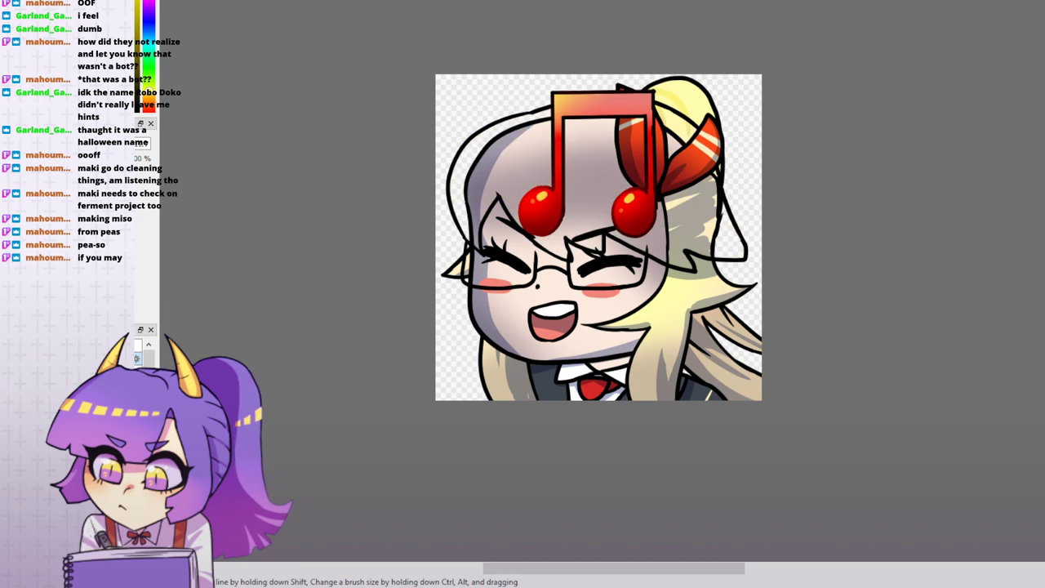
pyautogui.hotkey('ctrl', 'y')
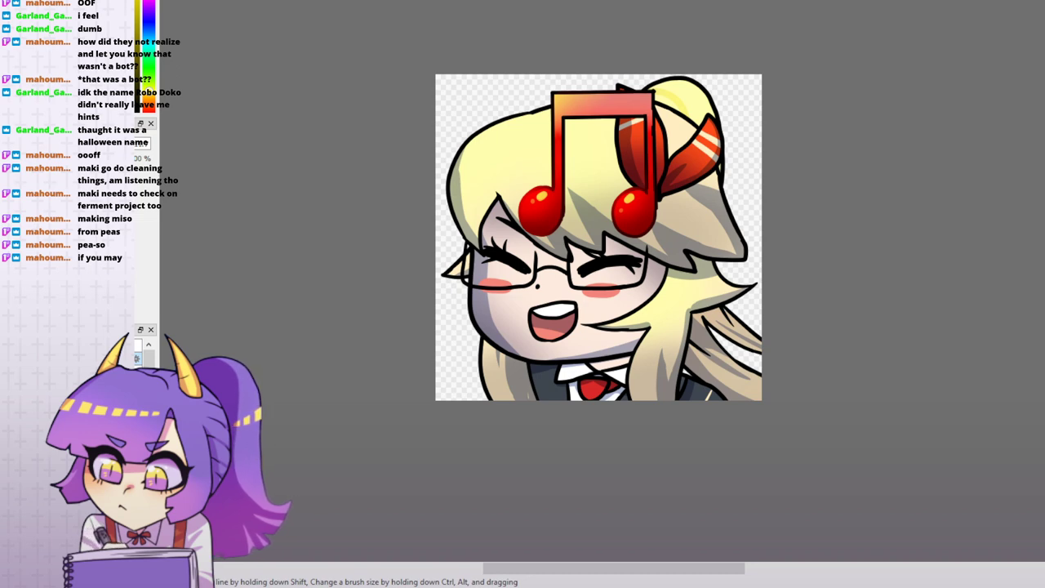
pyautogui.hotkey('ctrl', 's')
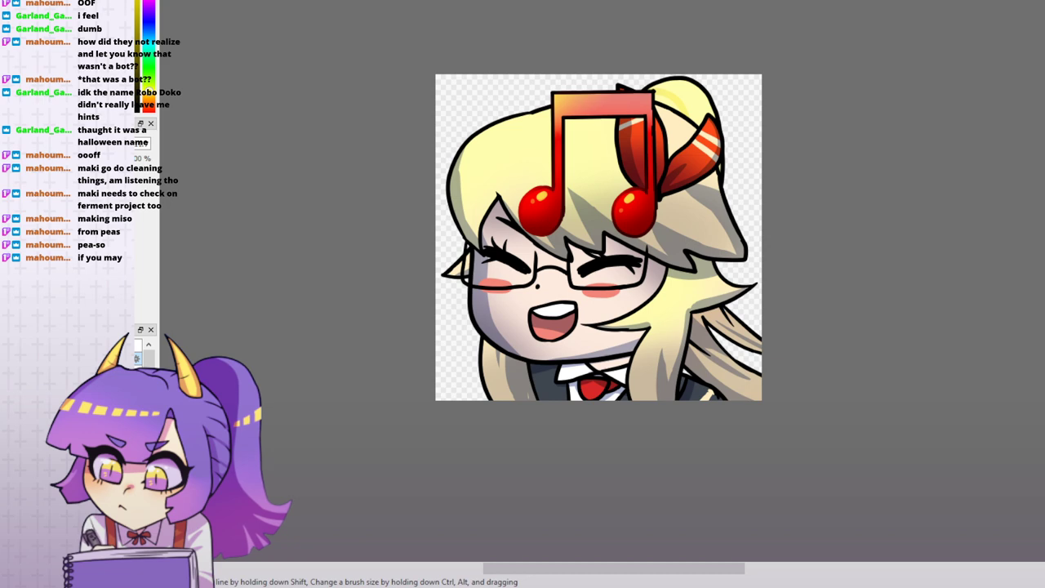
# - Examine the drawing with the facial features and the front hair hidden in turn, restoring each
pyautogui.hotkey('ctrl', 'z')
pyautogui.hotkey('ctrl', 'z')
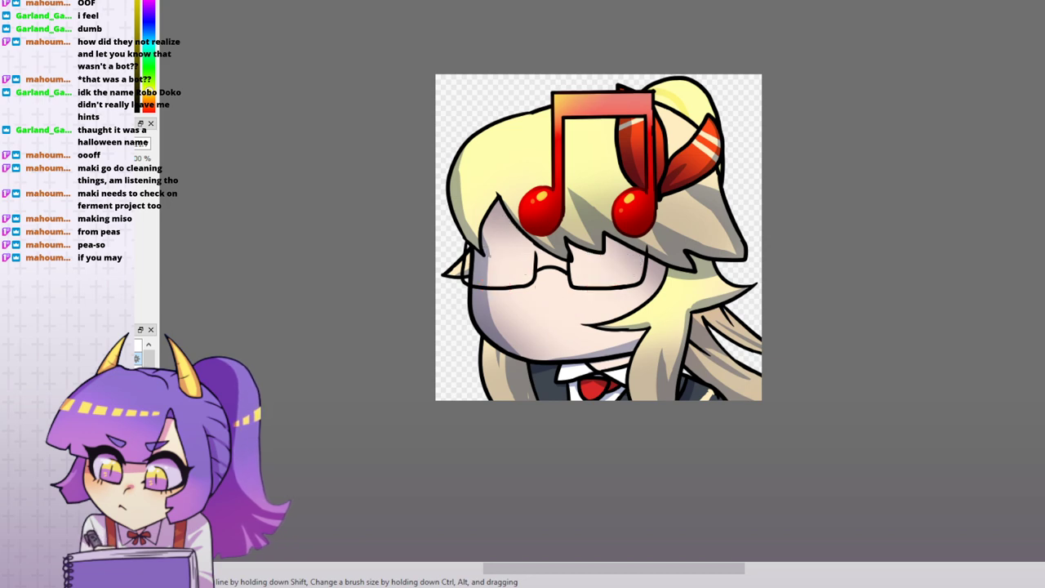
pyautogui.hotkey('ctrl', 'y')
pyautogui.hotkey('ctrl', 'y')
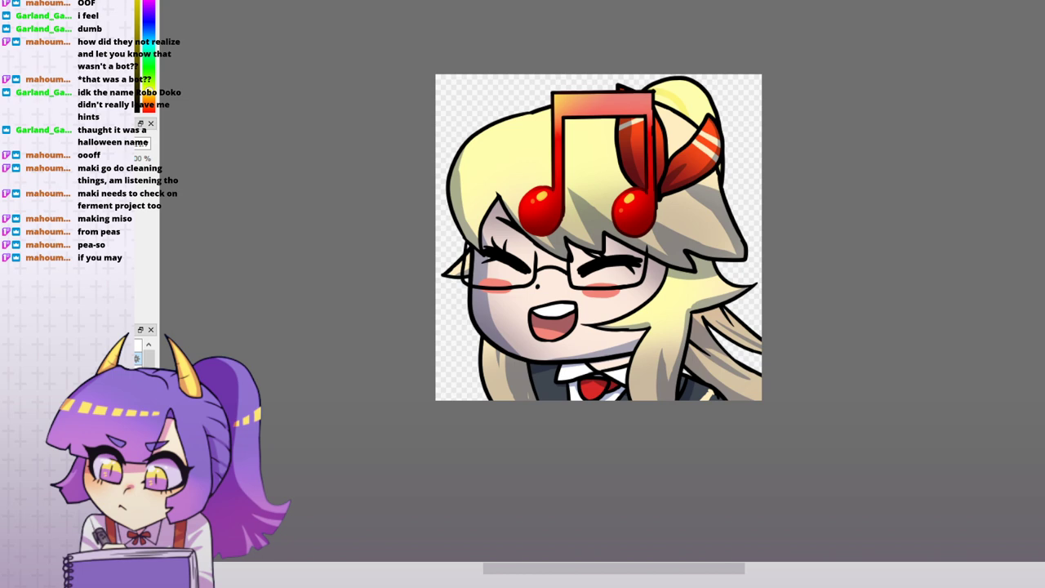
pyautogui.hotkey('ctrl', 'z')
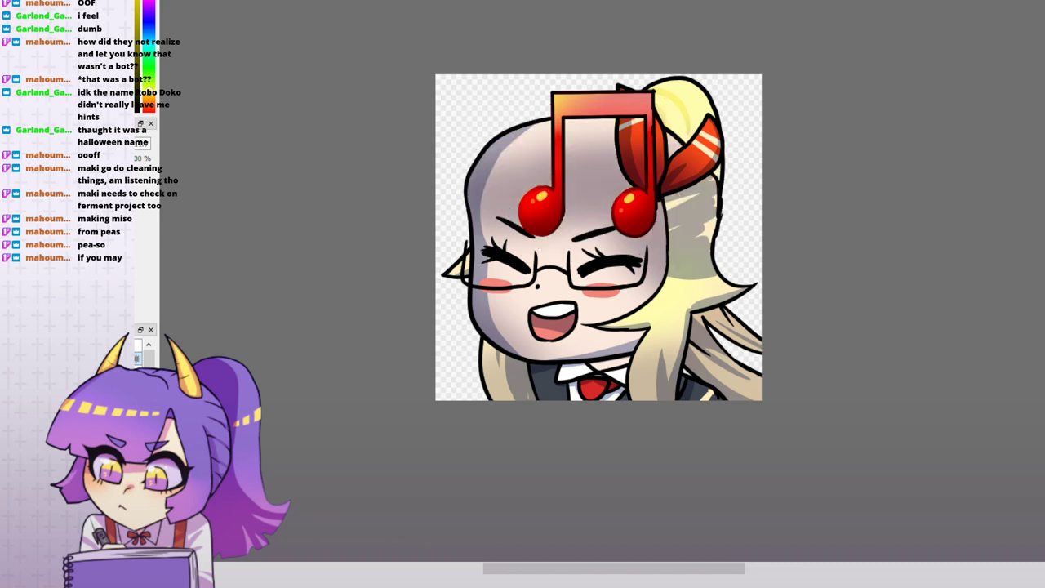
pyautogui.hotkey('ctrl', 'y')
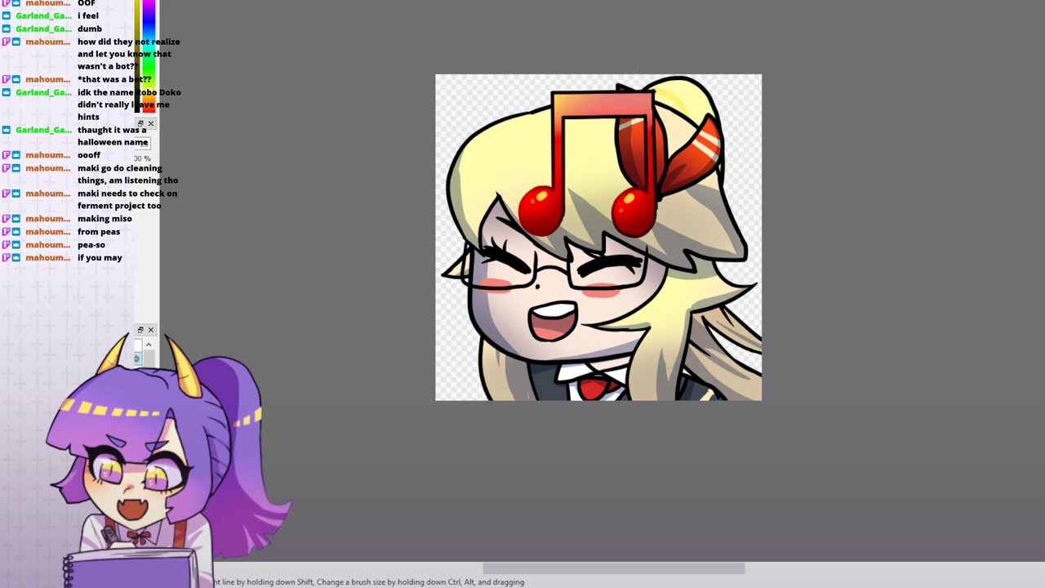
# - Paint a pale highlight band across the bangs, broken into slanted blocks with gaps between them
pyautogui.moveTo(475, 167)
pyautogui.mouseDown()
pyautogui.moveTo(531, 173)
pyautogui.moveTo(635, 160)
pyautogui.mouseUp()
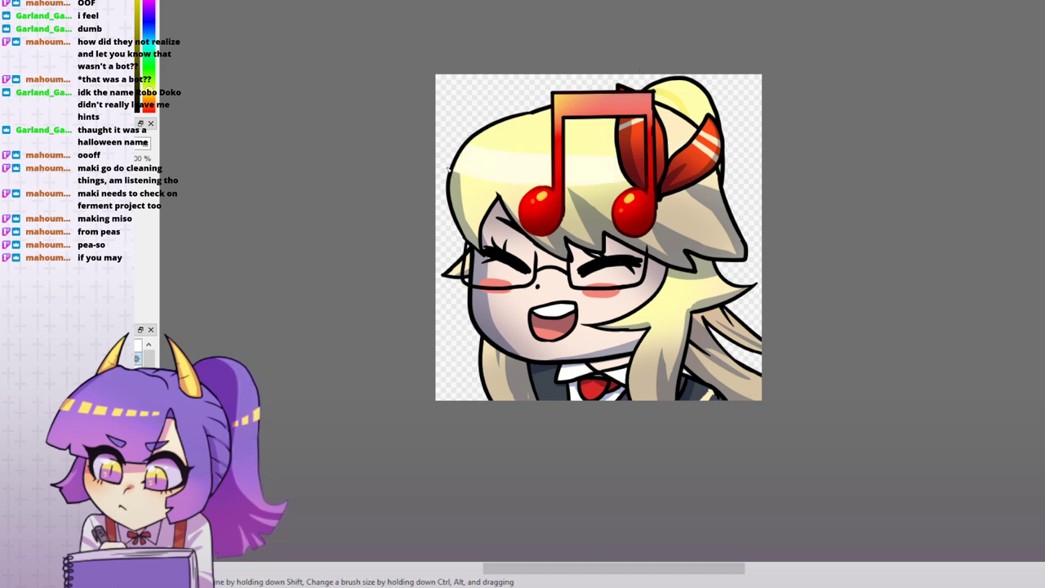
pyautogui.hotkey('ctrl', 'z')
pyautogui.moveTo(482, 169)
pyautogui.mouseDown()
pyautogui.moveTo(545, 178)
pyautogui.moveTo(625, 167)
pyautogui.mouseUp()
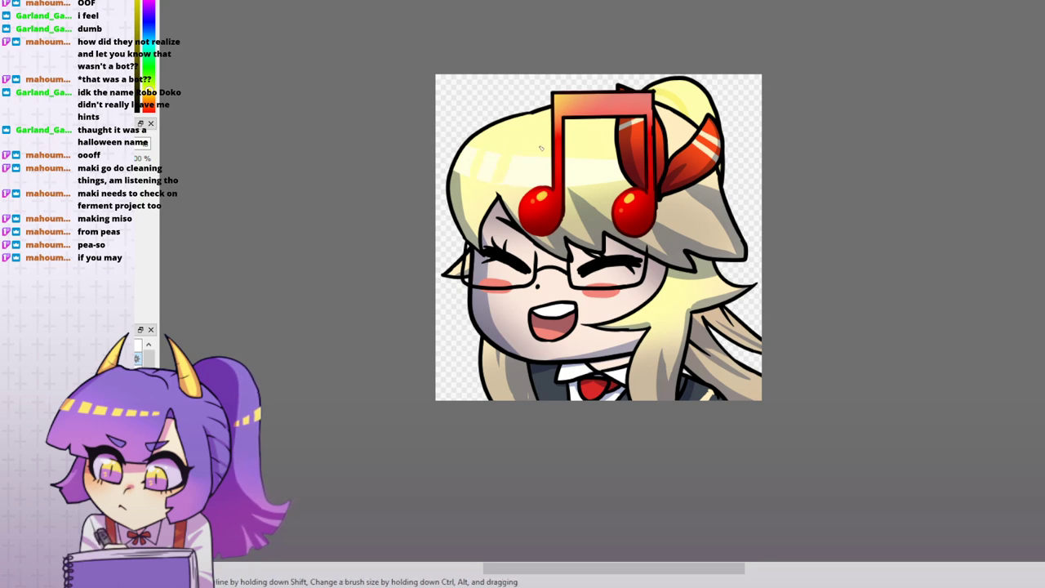
pyautogui.moveTo(534, 162); pyautogui.dragTo(522, 186)
pyautogui.moveTo(595, 162); pyautogui.dragTo(586, 183)
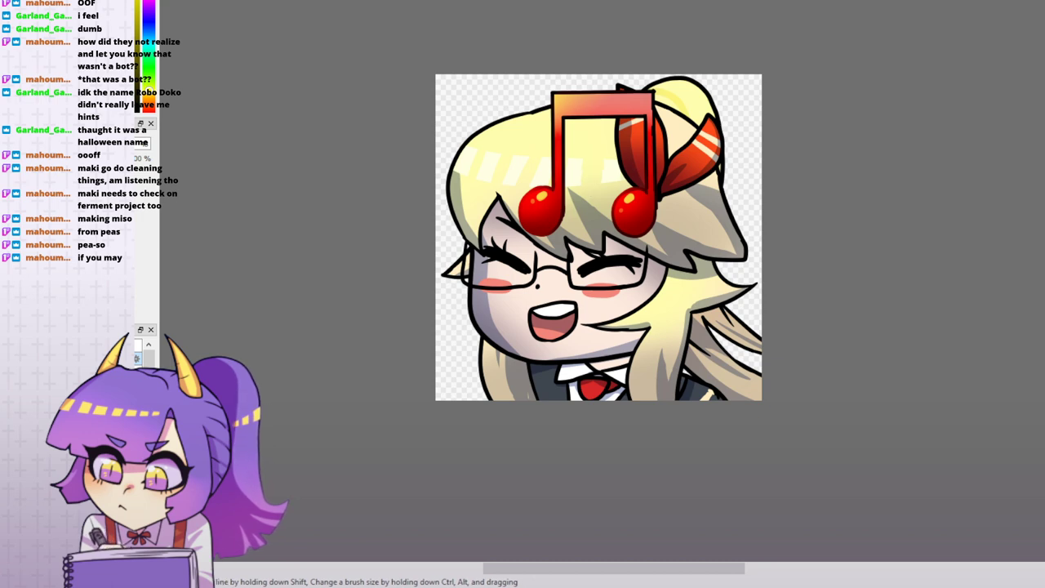
pyautogui.hotkey('ctrl', 'z')
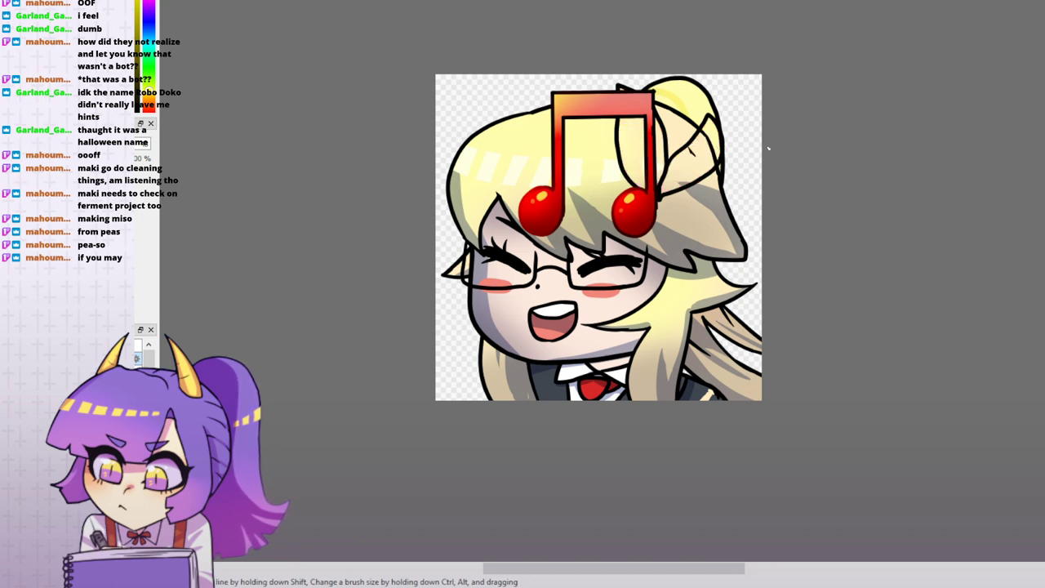
pyautogui.hotkey('ctrl', 'y')
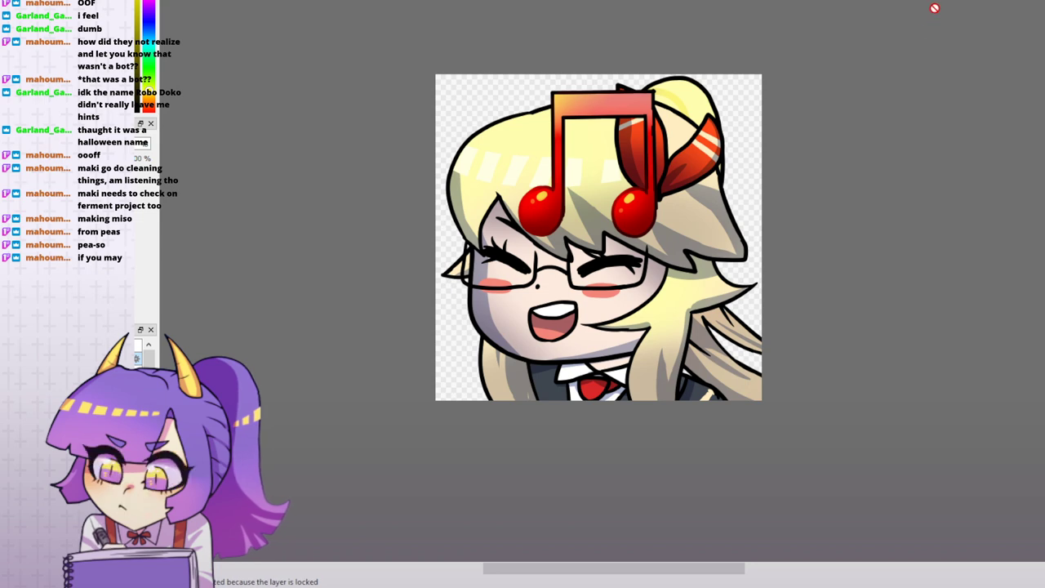
# - Switch to the open pencil sketch with the masked character and the figure in a diving helmet
pyautogui.hotkey('ctrl', 'Tab')
pyautogui.hotkey('ctrl', 'Tab')
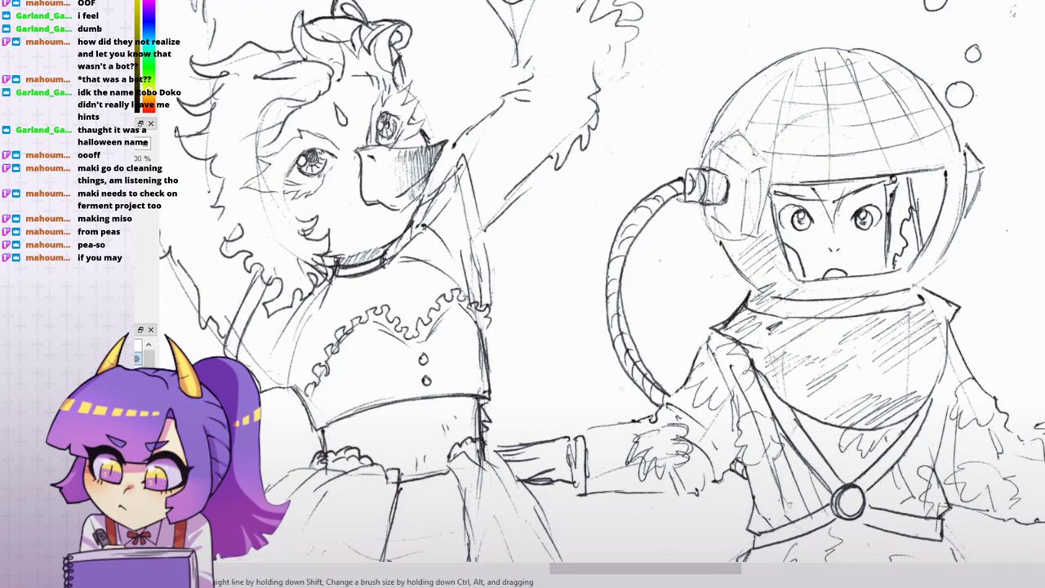
# - Look through the other open drawings, including the "Papa Americano!" sketch of the suited character
pyautogui.hotkey('ctrl', 'Tab')
pyautogui.hotkey('ctrl', 'Tab')
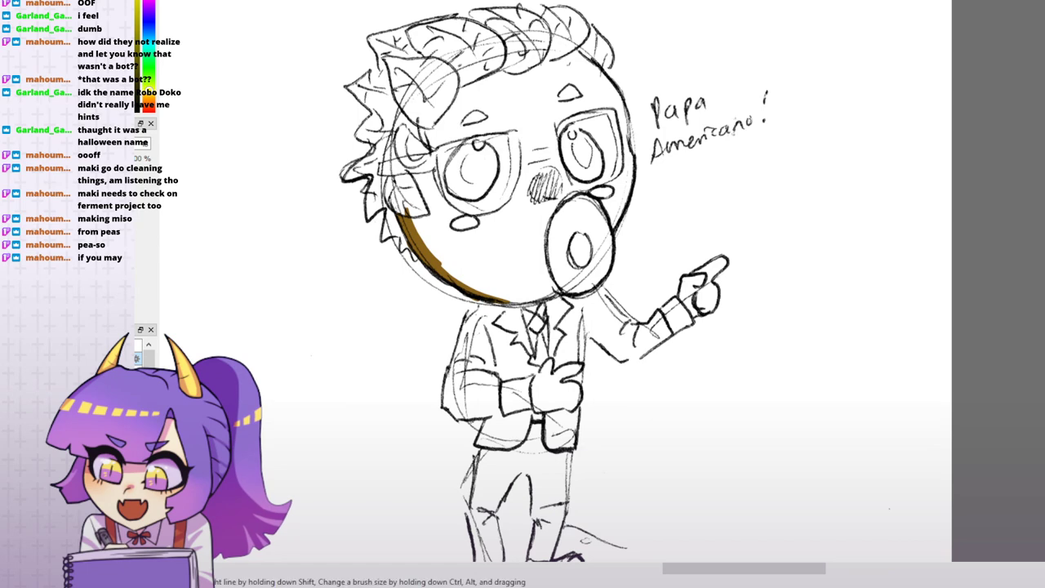
pyautogui.hotkey('ctrl', 'Tab')
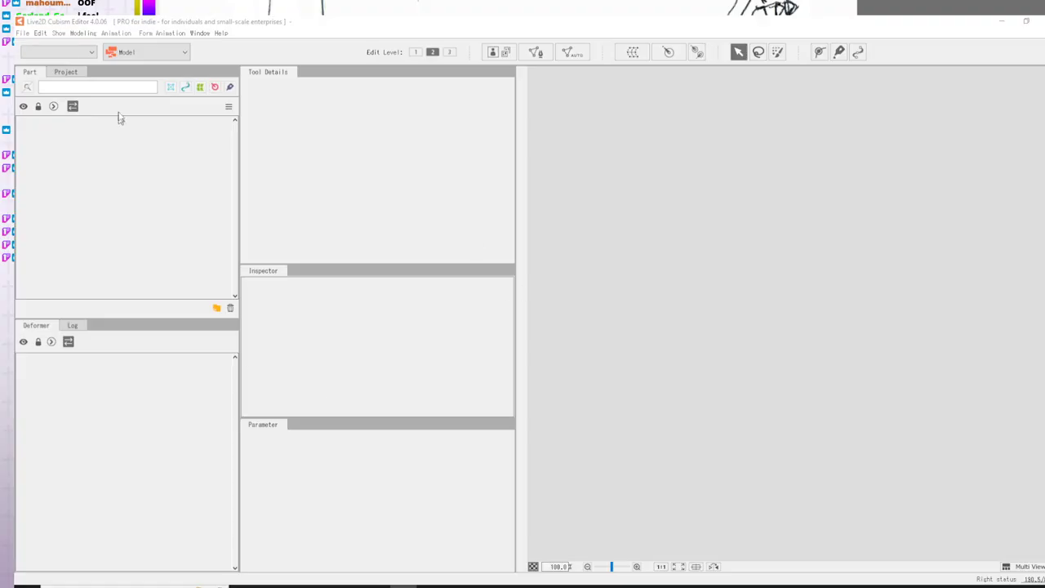
pyautogui.click(22, 33)
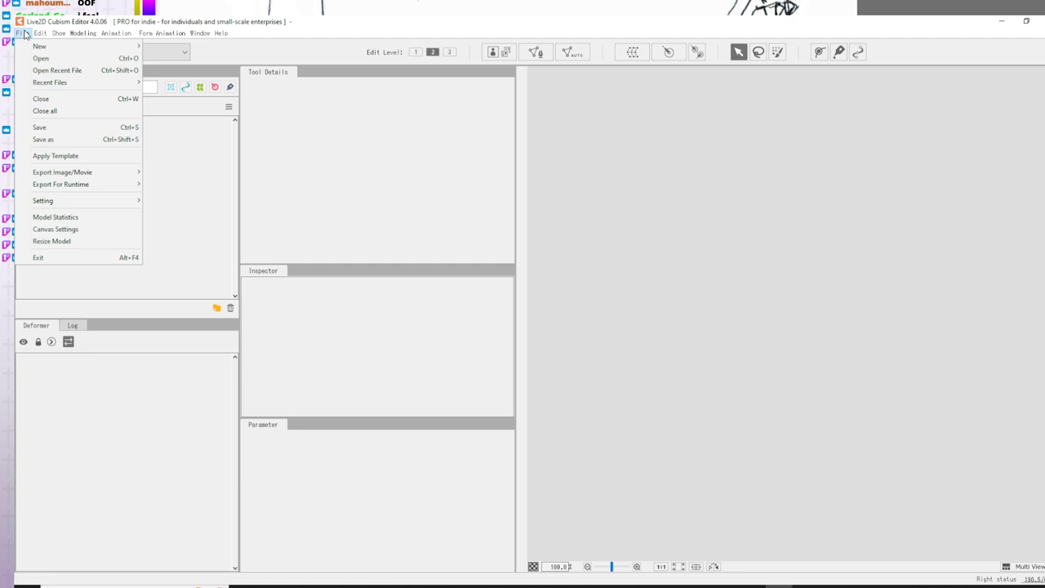
pyautogui.click(59, 60)
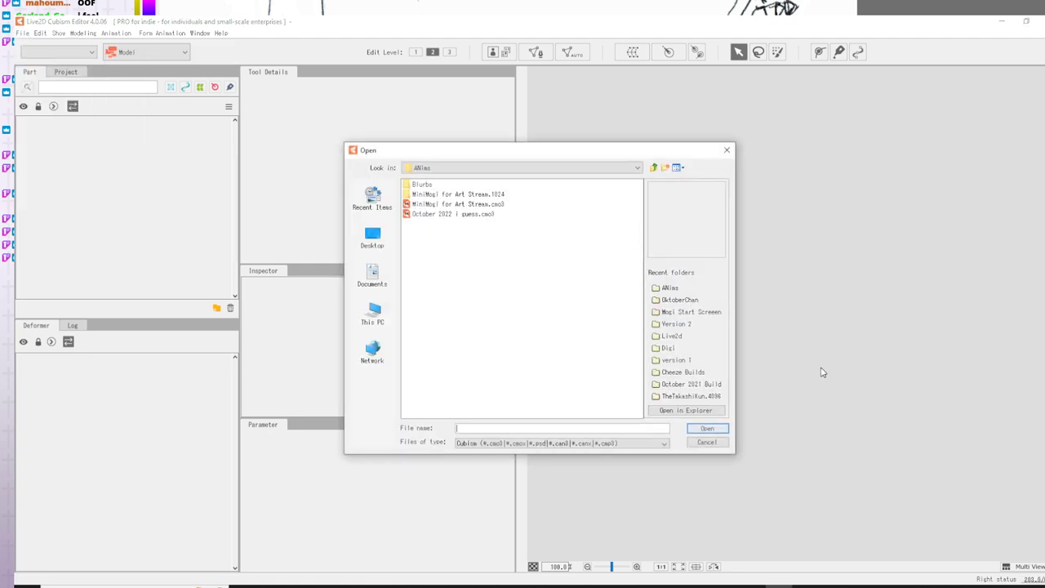
pyautogui.click(707, 441)
# - Create a new blank model document
pyautogui.click(22, 32)
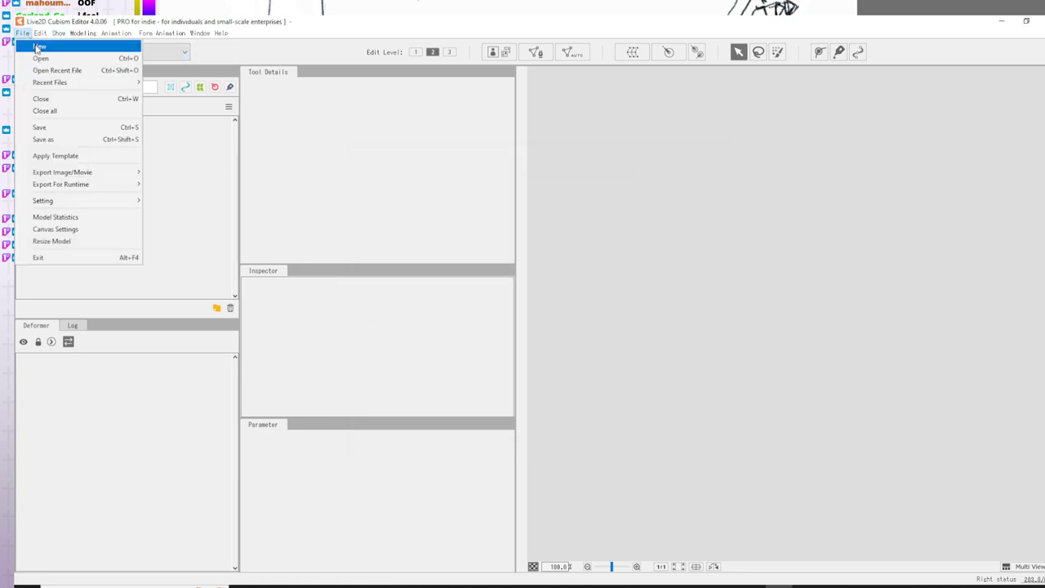
pyautogui.moveTo(39, 49)
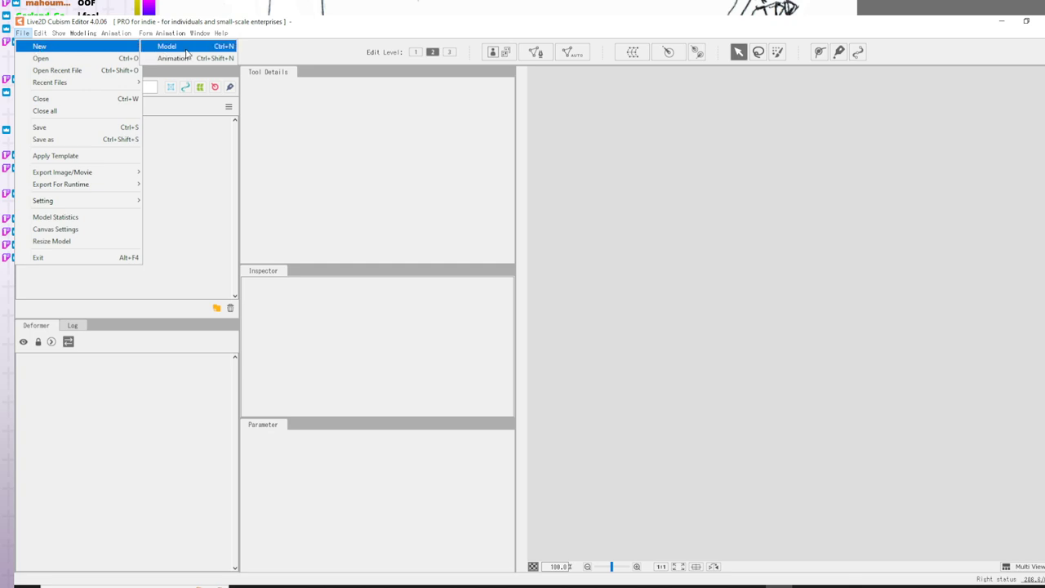
pyautogui.click(187, 51)
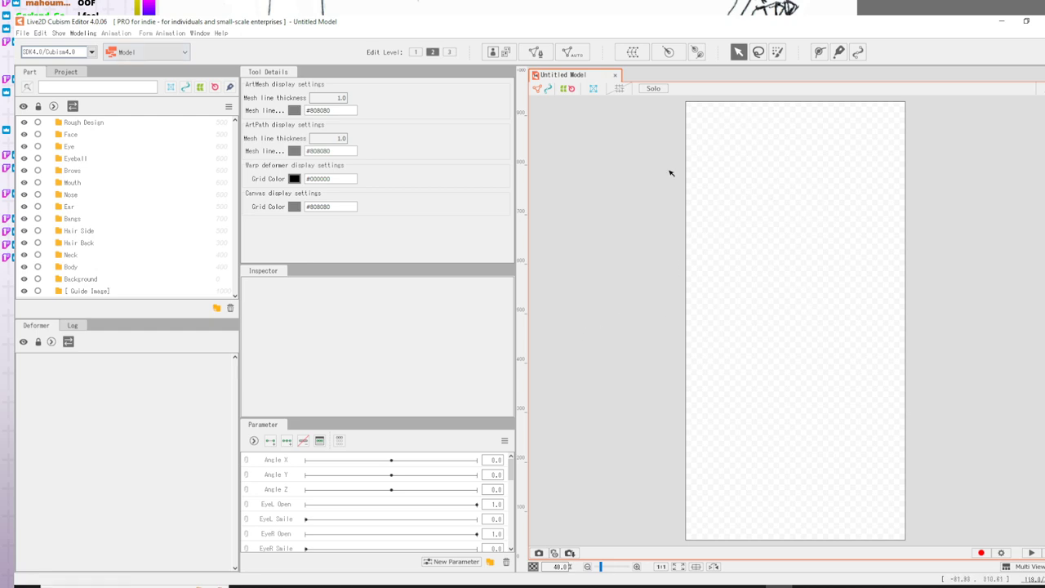
pyautogui.click(661, 566)
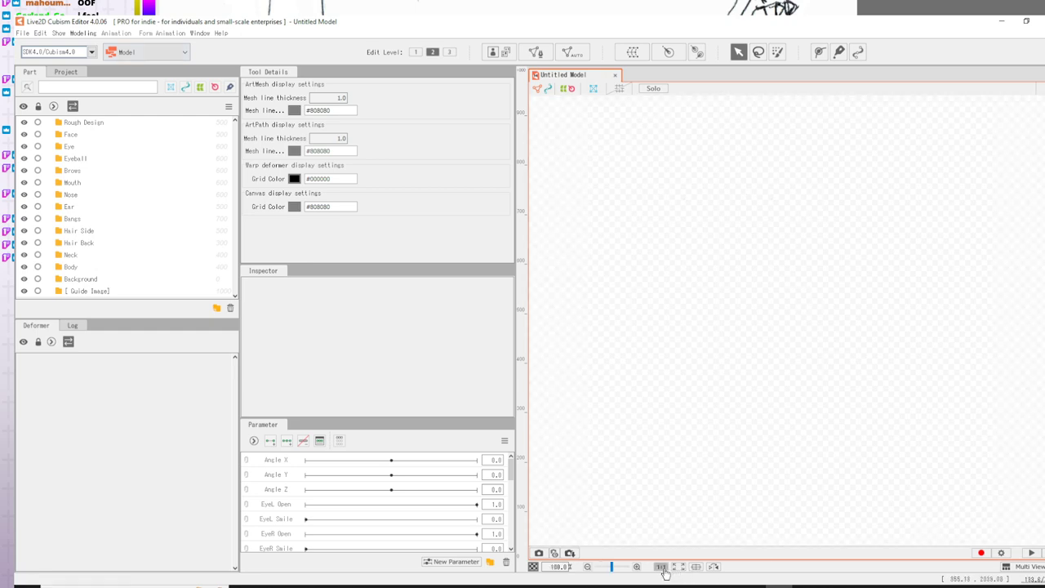
pyautogui.click(675, 566)
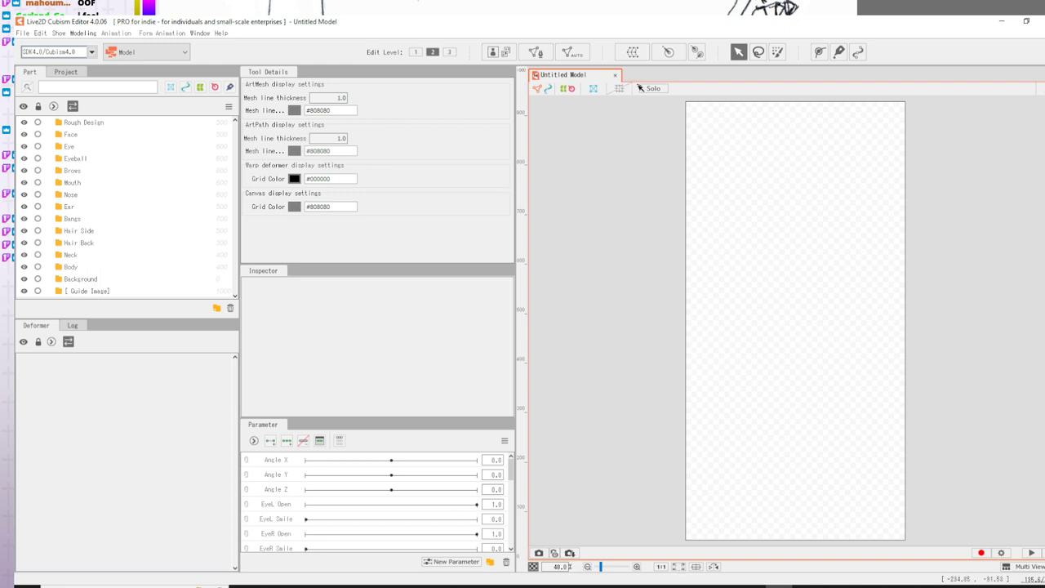
pyautogui.rightClick(716, 218)
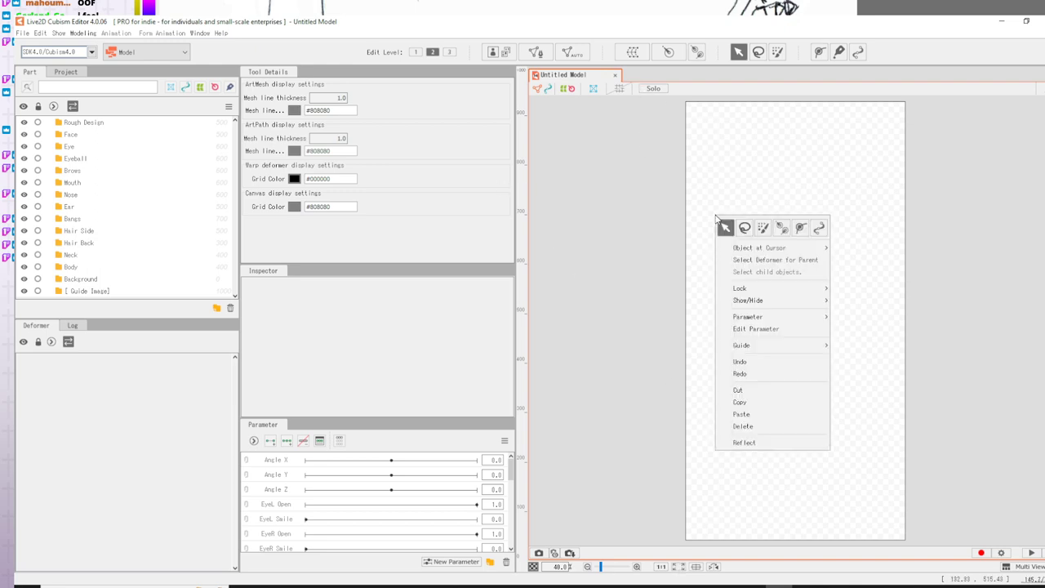
# - Make the model canvas square by setting its height equal to the 1000-pixel width, keeping the centre placement
pyautogui.click(40, 35)
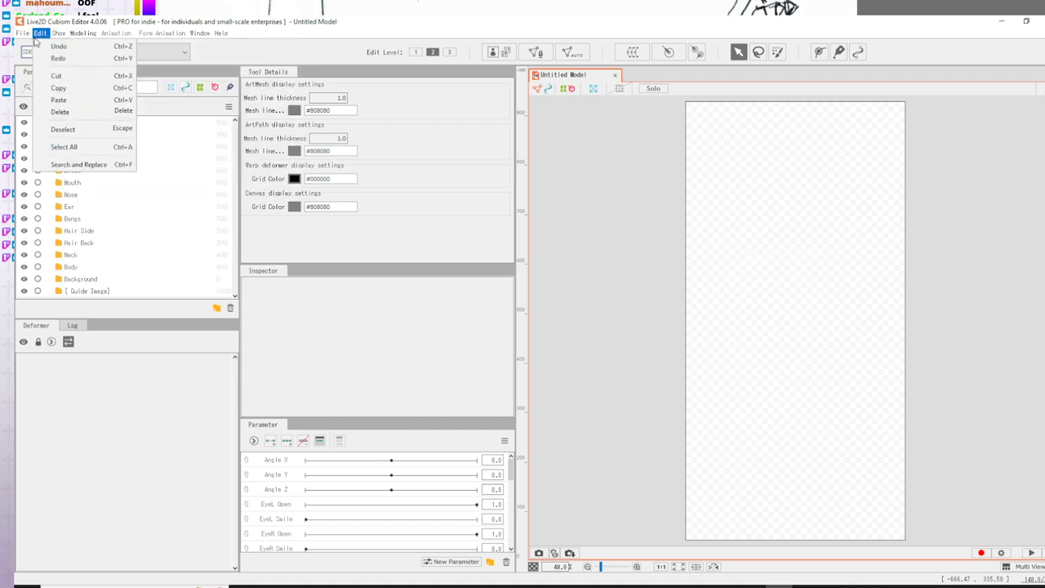
pyautogui.moveTo(18, 36)
pyautogui.moveTo(82, 201)
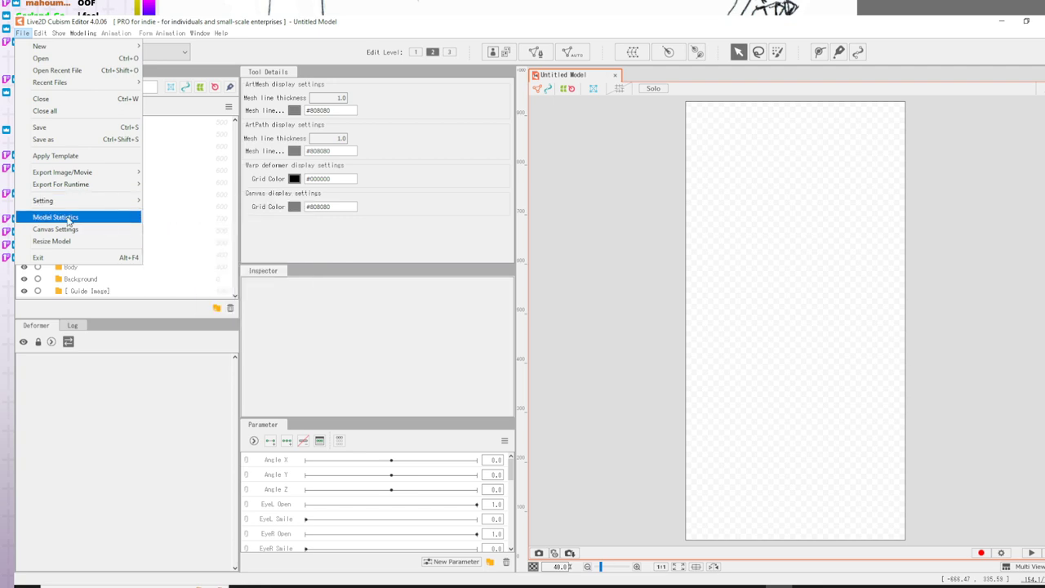
pyautogui.click(71, 233)
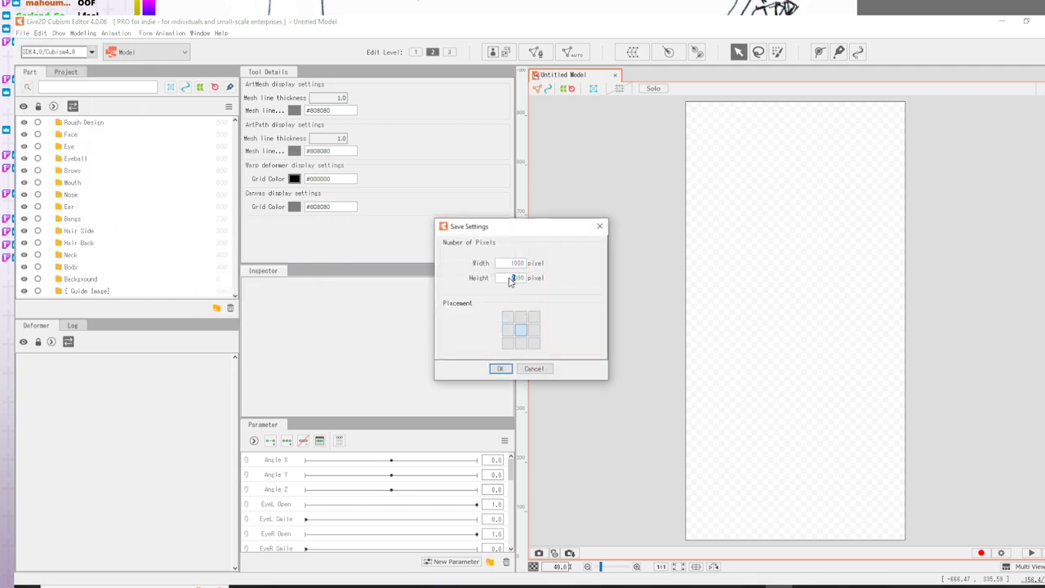
pyautogui.click(499, 368)
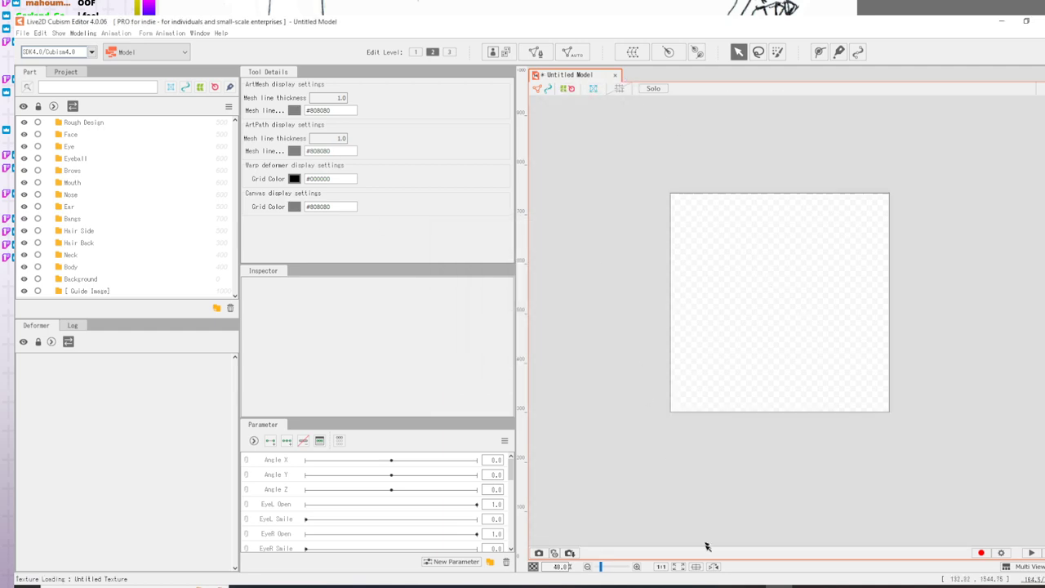
pyautogui.click(677, 565)
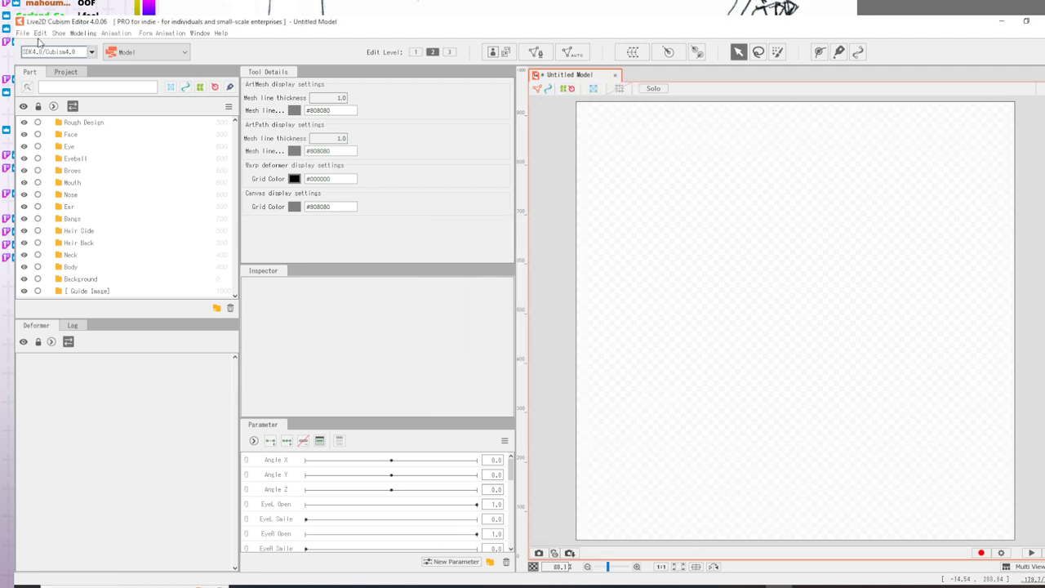
# - Delete all default part folders, from Rough Design through Guide Image, from the blank model
pyautogui.click(104, 122)
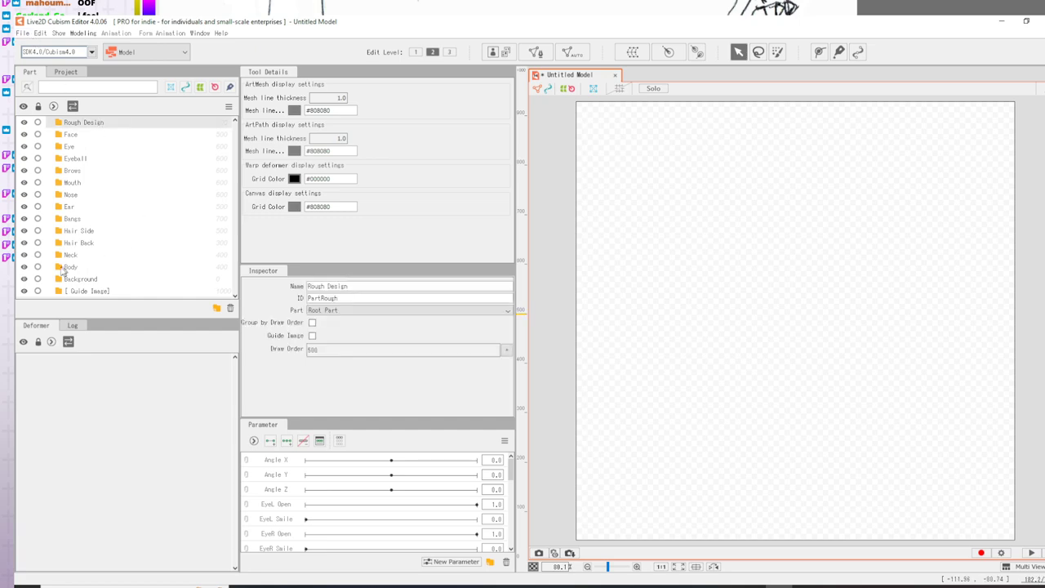
pyautogui.keyDown('shift'); pyautogui.click(86, 292); pyautogui.keyUp('shift')
pyautogui.click(230, 308)
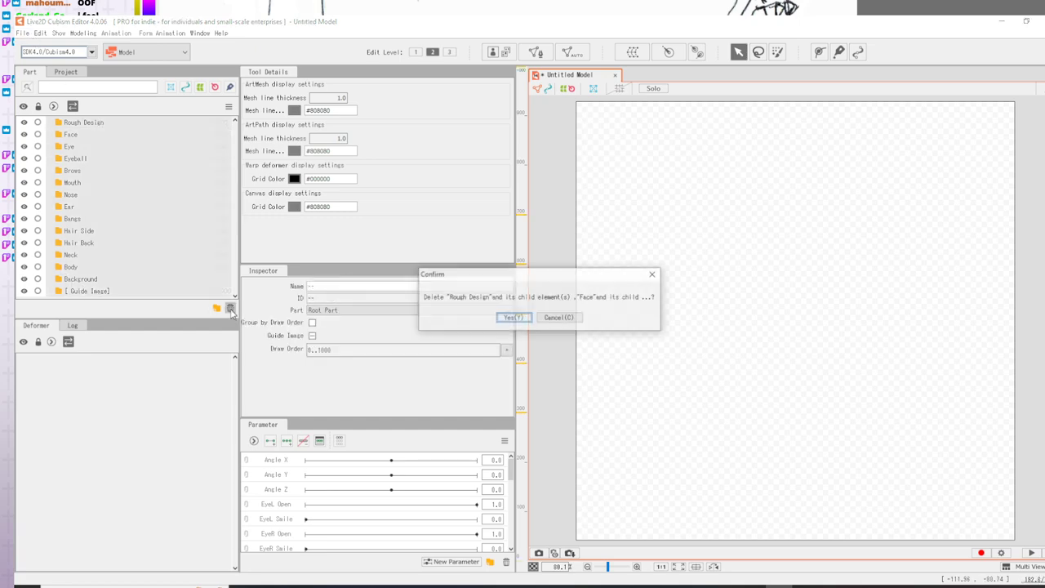
pyautogui.click(514, 317)
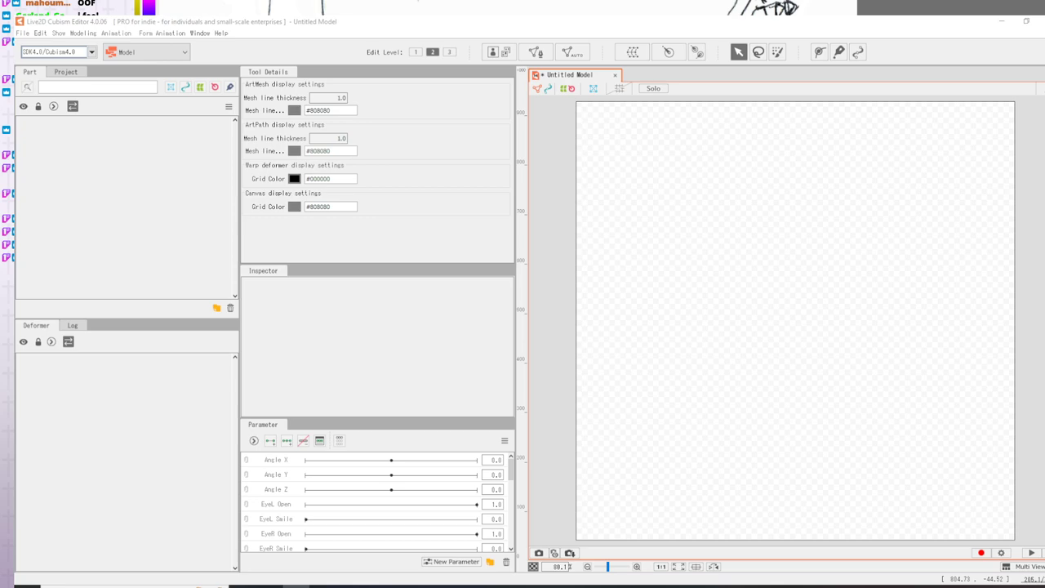
# - Import the "Indus prize animation base 2" PSD as a new model and delete its BG layer
pyautogui.moveTo(653, 245); pyautogui.dragTo(705, 254)
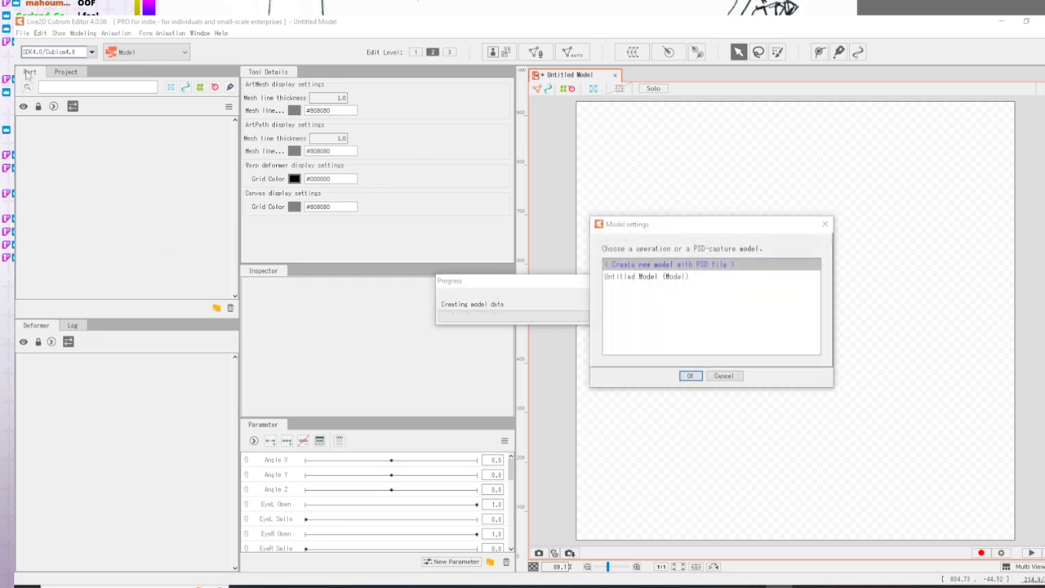
pyautogui.click(690, 375)
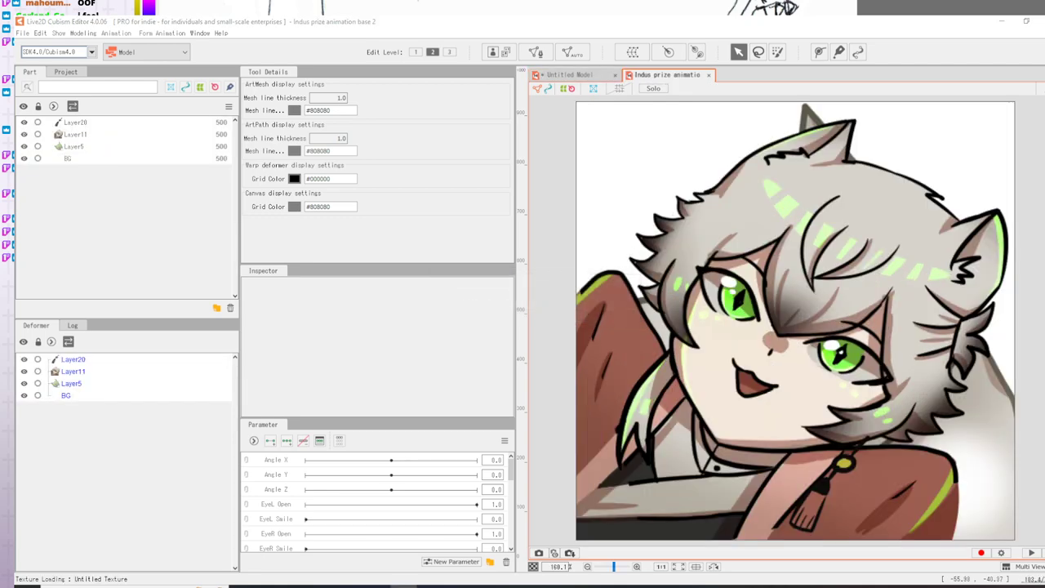
pyautogui.click(768, 337)
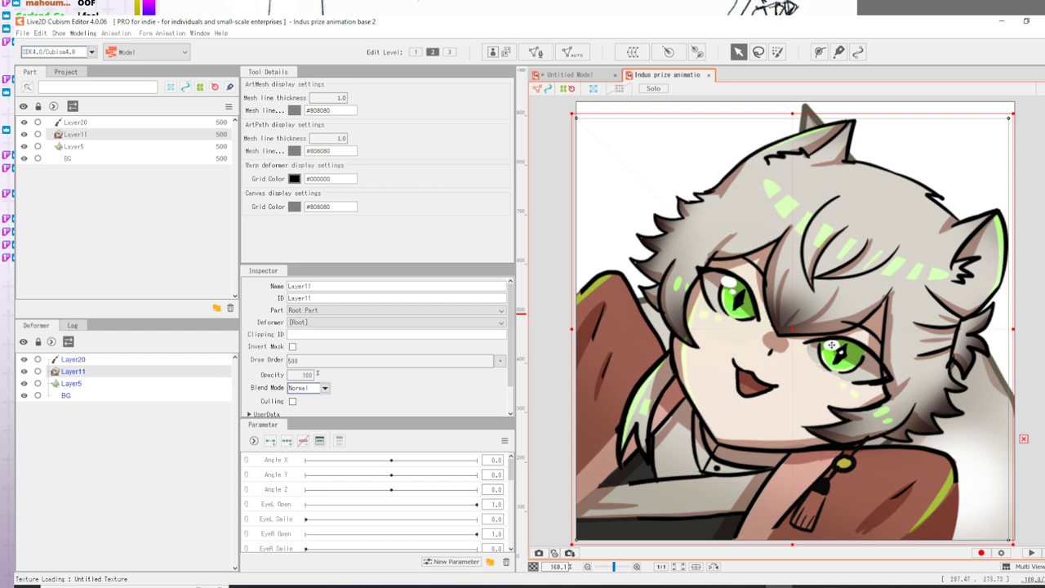
pyautogui.click(608, 109)
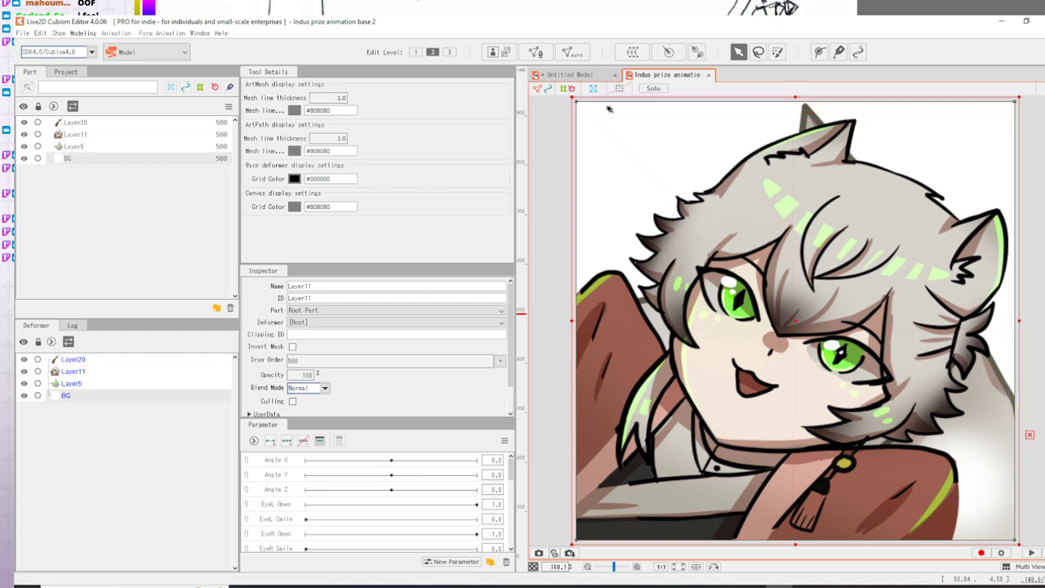
pyautogui.press('Delete')
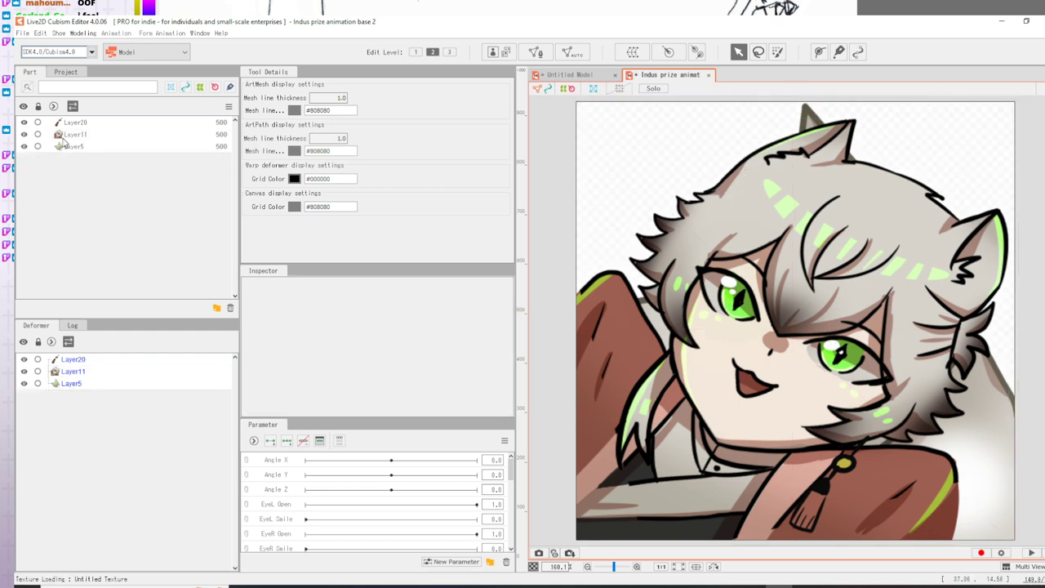
# - Hide Layer11 with the grey-haired character and Layer20 with the tassel, leaving only the cat layer shown
pyautogui.click(24, 136)
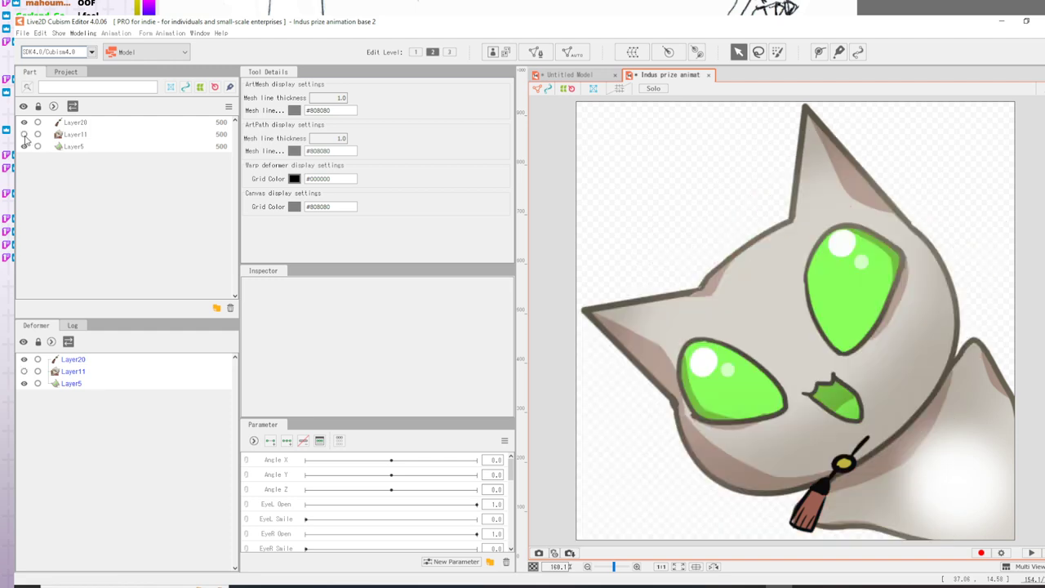
pyautogui.click(24, 122)
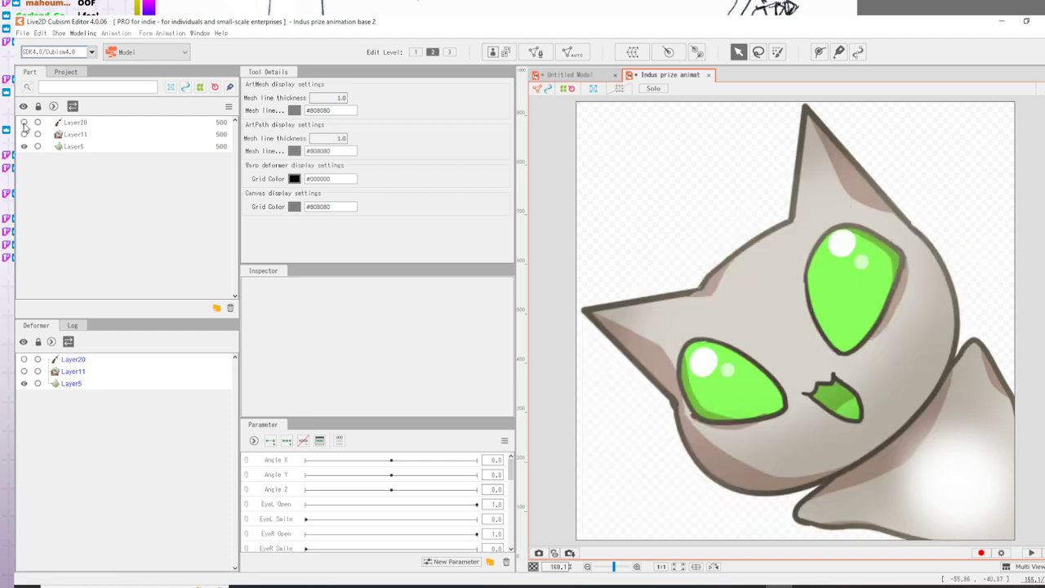
pyautogui.click(92, 136)
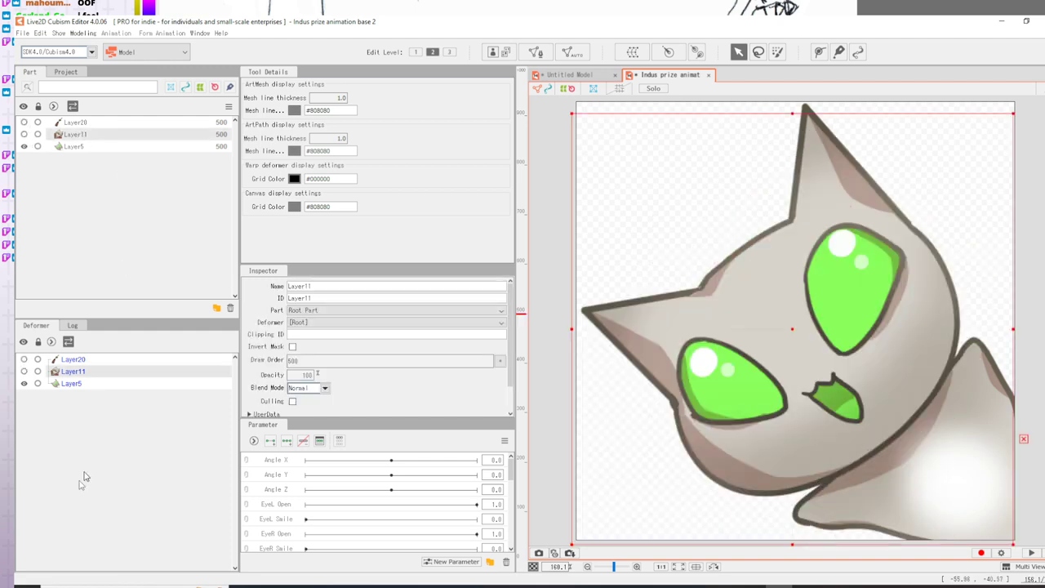
# - Generate an automatic mesh for the cat on Layer5 using the Deformation (Heavy) preset
pyautogui.click(71, 384)
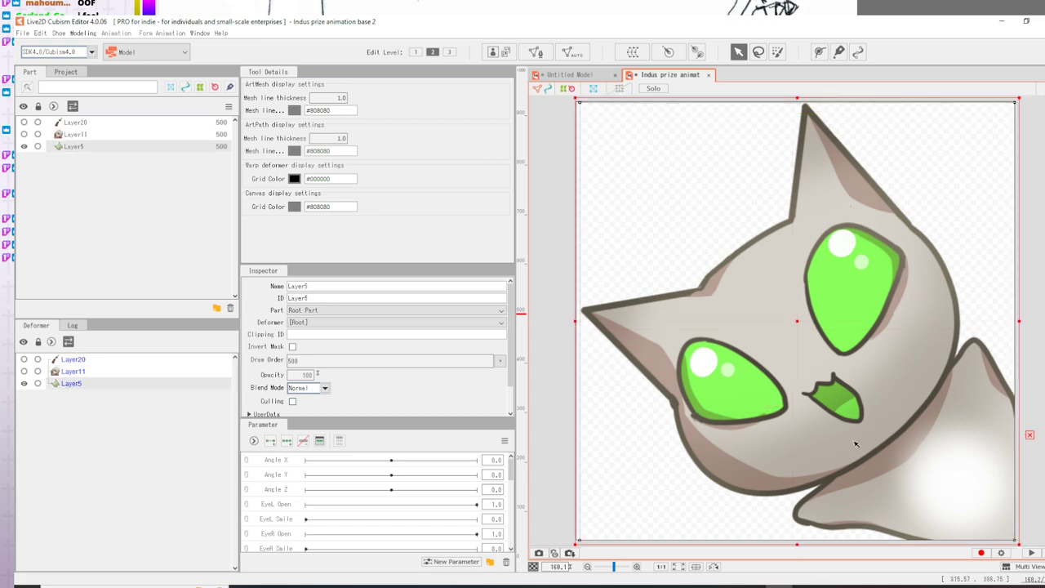
pyautogui.scroll(-5, 856, 444)
pyautogui.scroll(4, 979, 437)
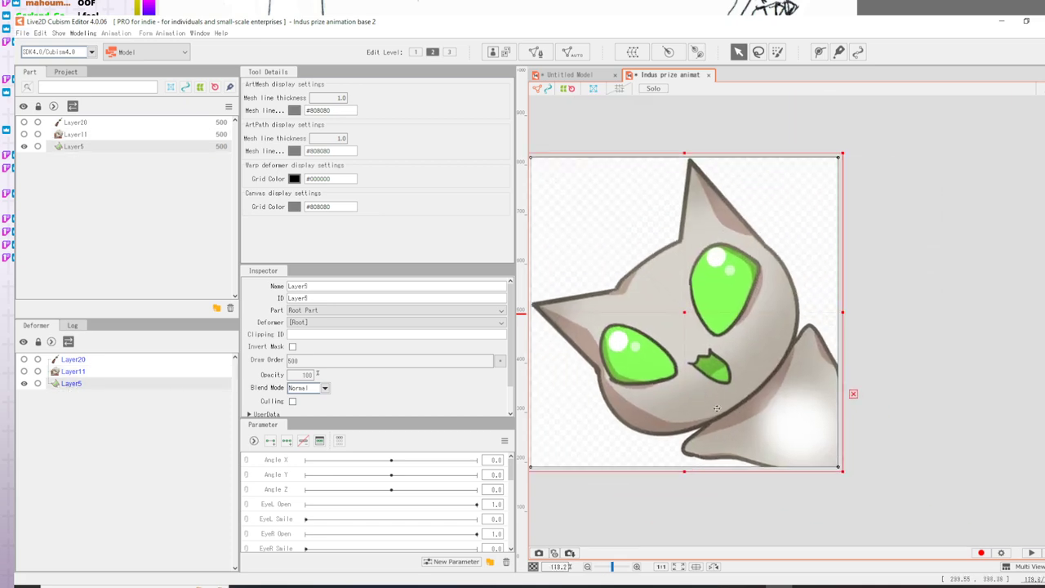
pyautogui.moveTo(714, 409); pyautogui.dragTo(731, 403)
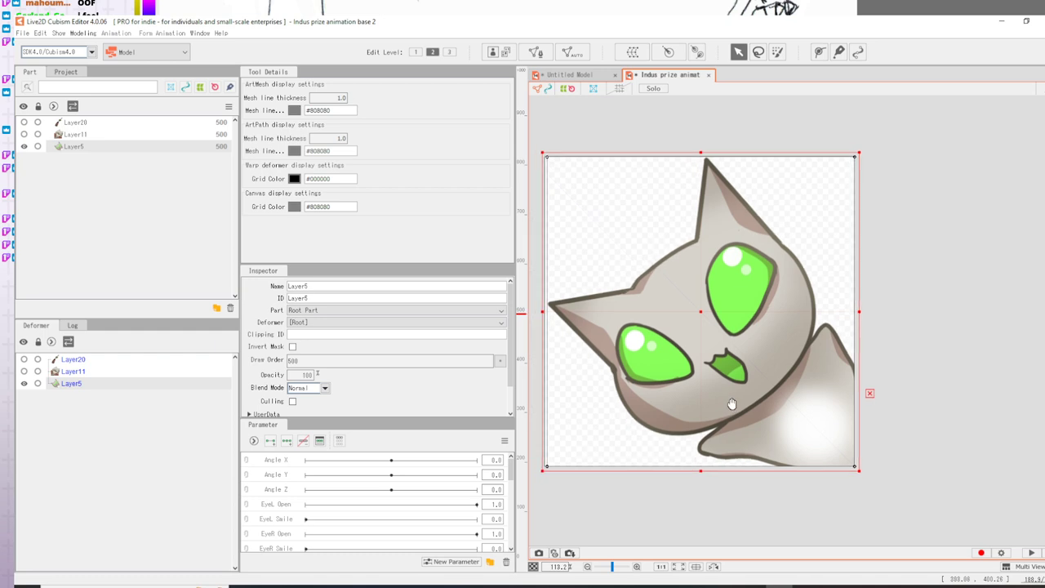
pyautogui.click(633, 53)
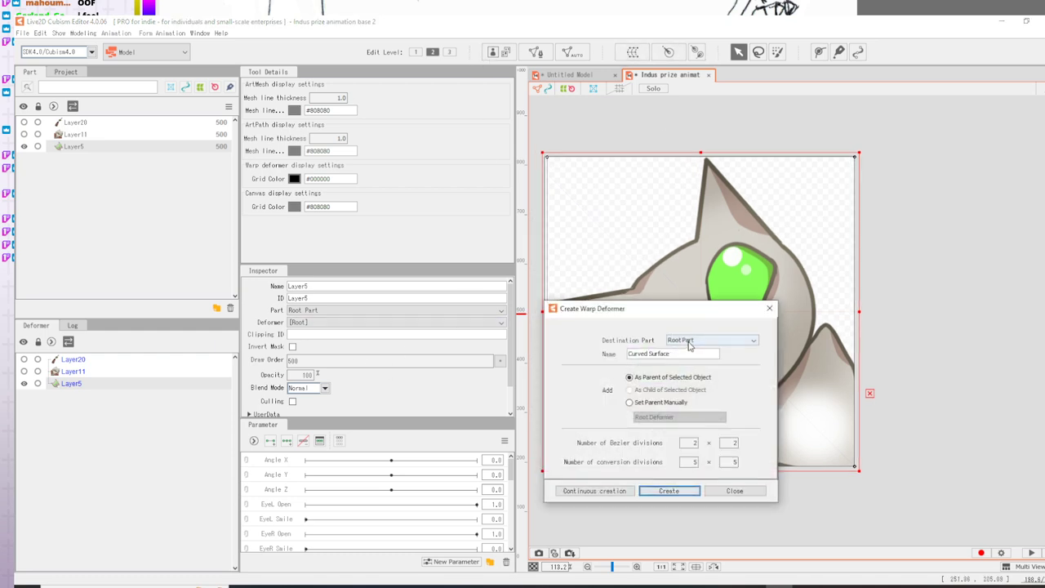
pyautogui.click(735, 490)
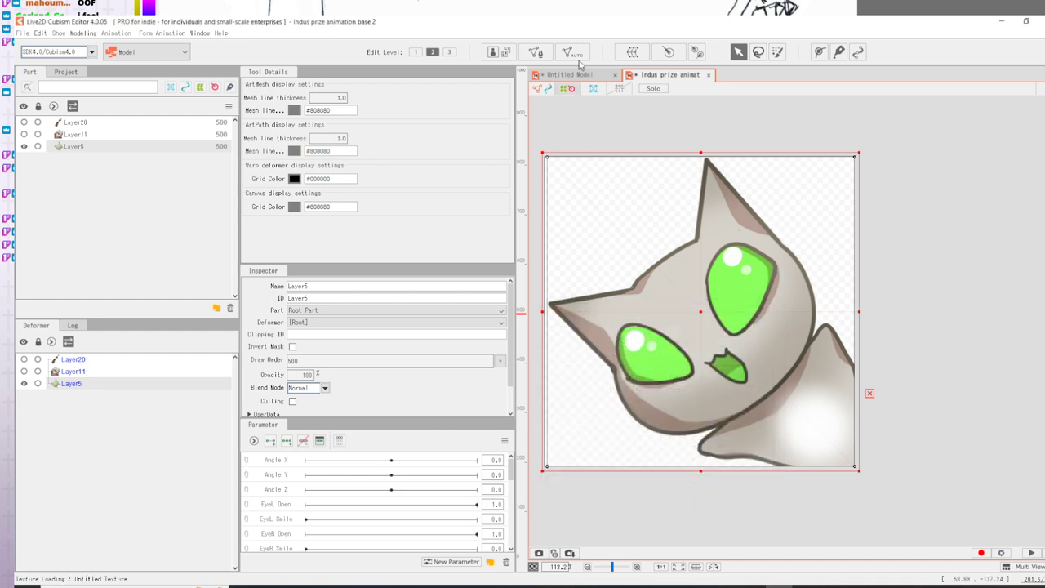
pyautogui.click(571, 52)
pyautogui.click(524, 255)
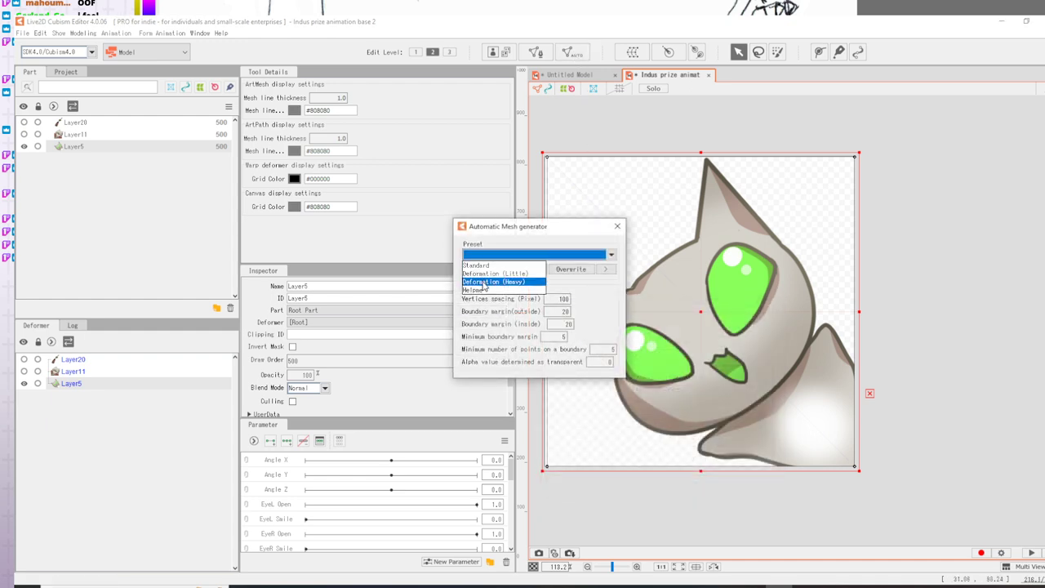
pyautogui.click(482, 282)
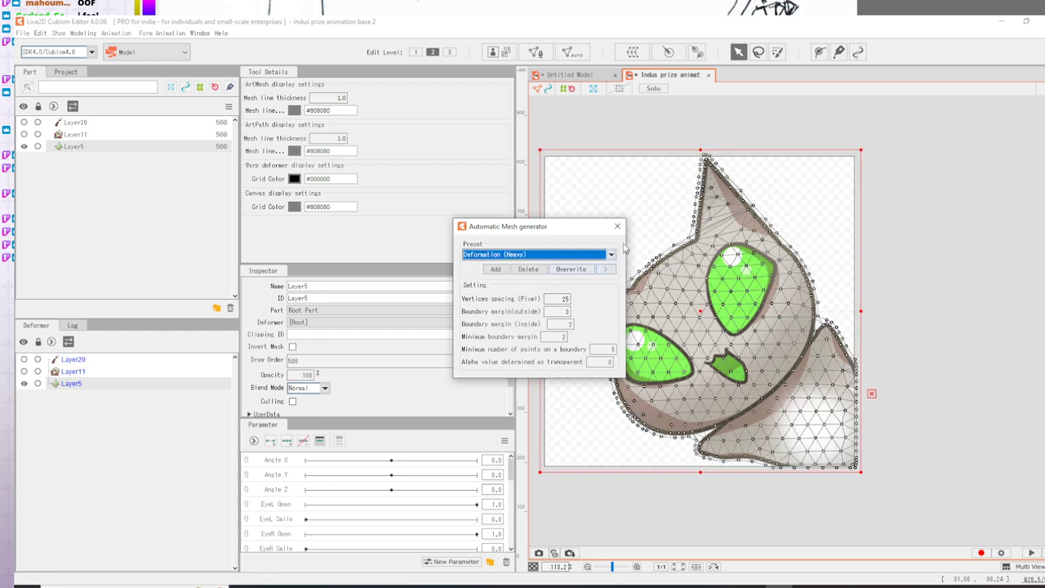
pyautogui.click(617, 226)
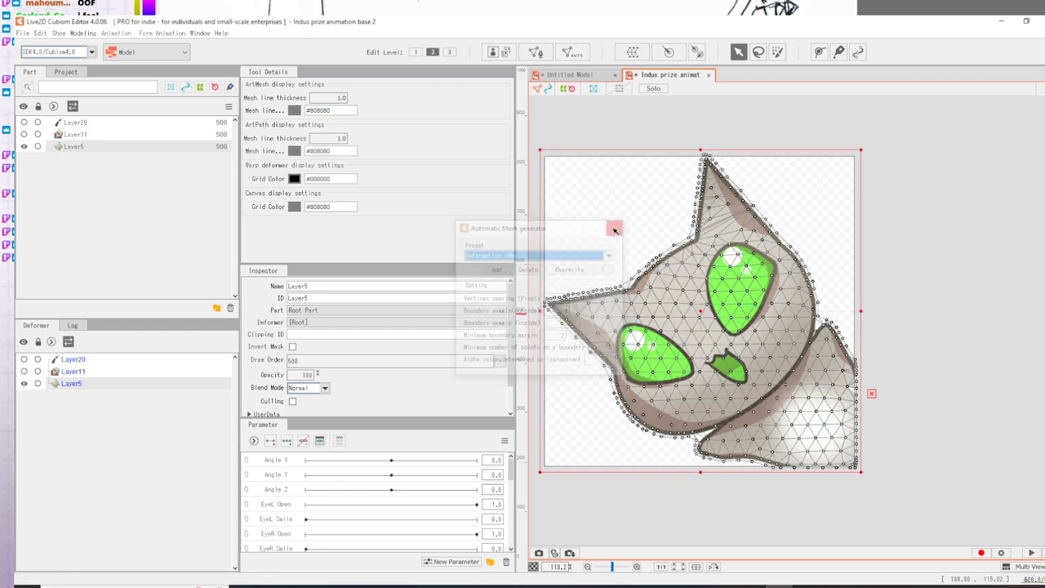
# - Show Layer11 with the grey-haired character and generate its automatic mesh using the Deformation (Heavy) preset
pyautogui.click(75, 372)
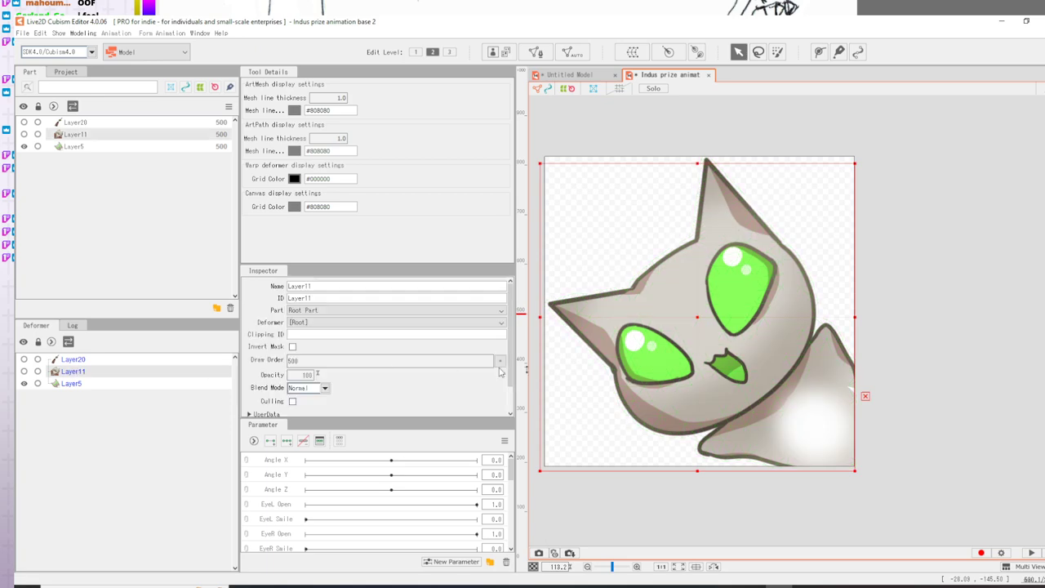
pyautogui.click(24, 371)
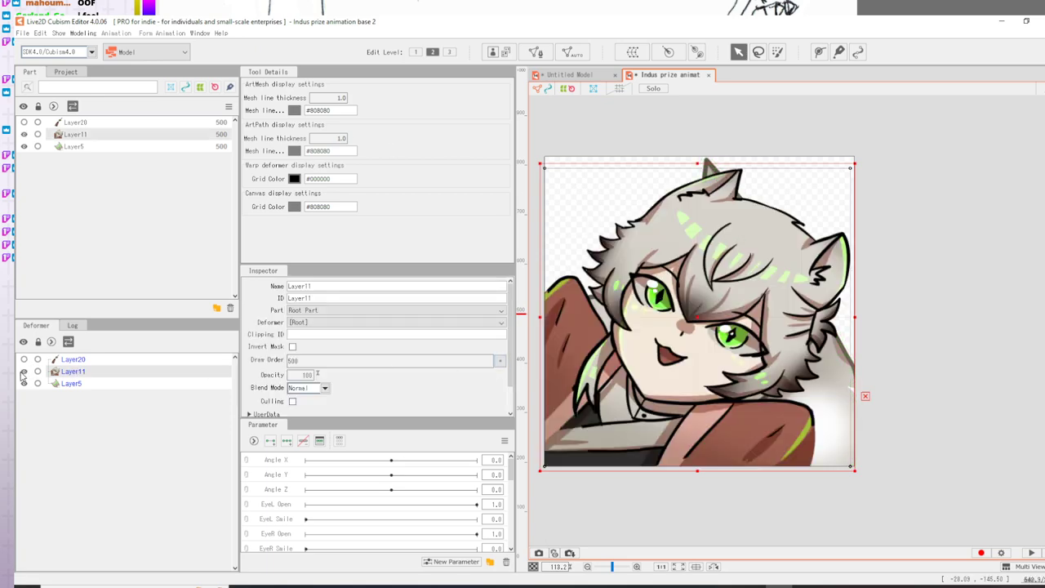
pyautogui.click(698, 207)
pyautogui.click(697, 213)
pyautogui.click(630, 54)
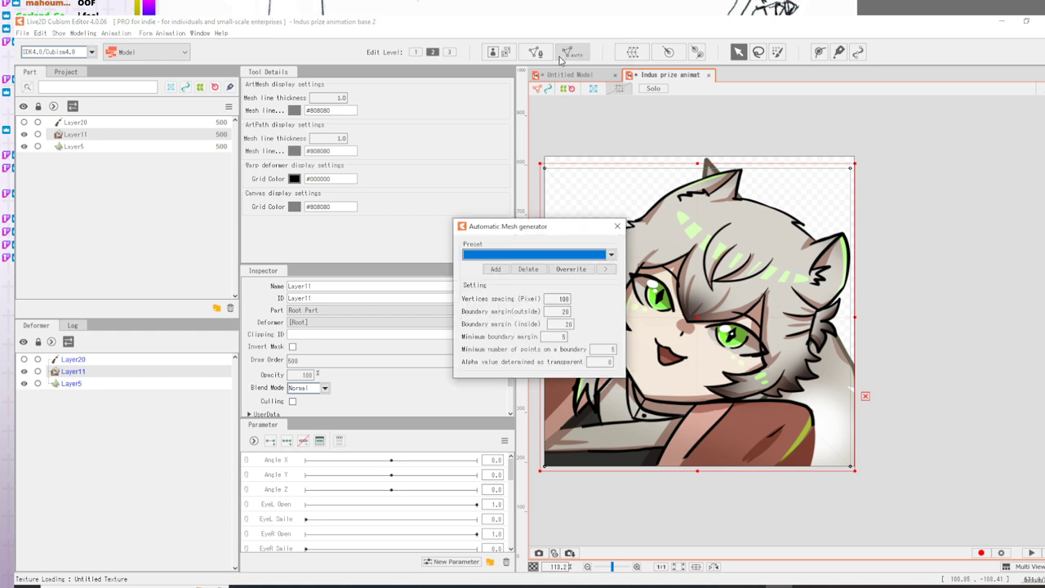
pyautogui.click(512, 254)
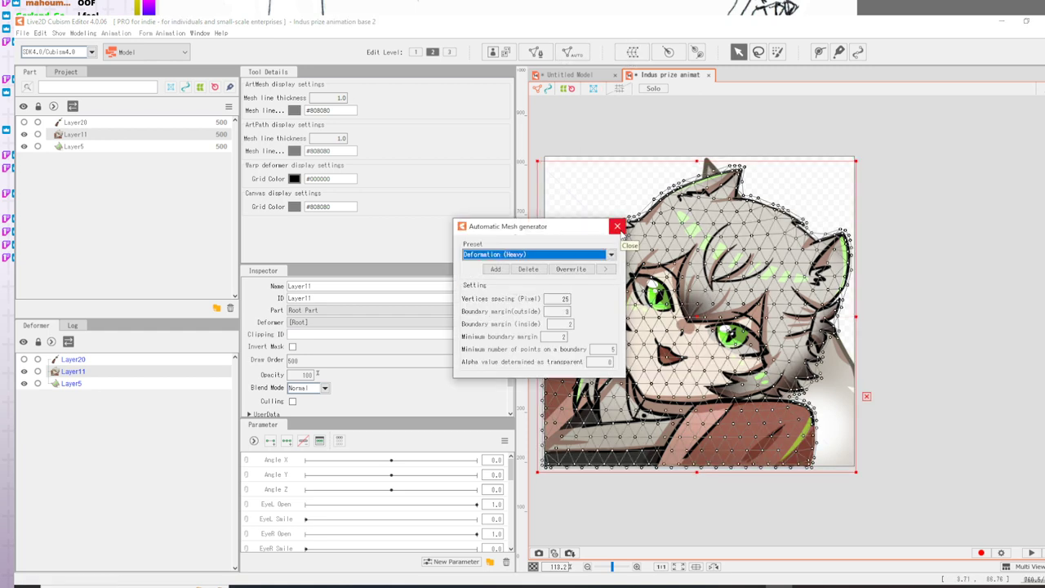
pyautogui.click(617, 227)
# - Show the tassel on Layer20 and generate its automatic mesh using the Standard preset
pyautogui.click(951, 291)
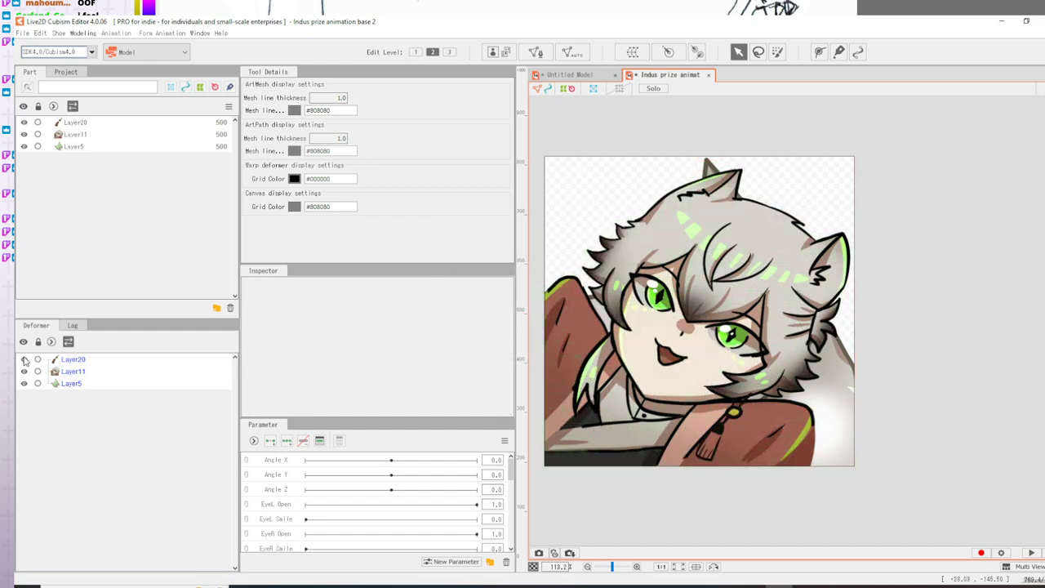
pyautogui.click(716, 450)
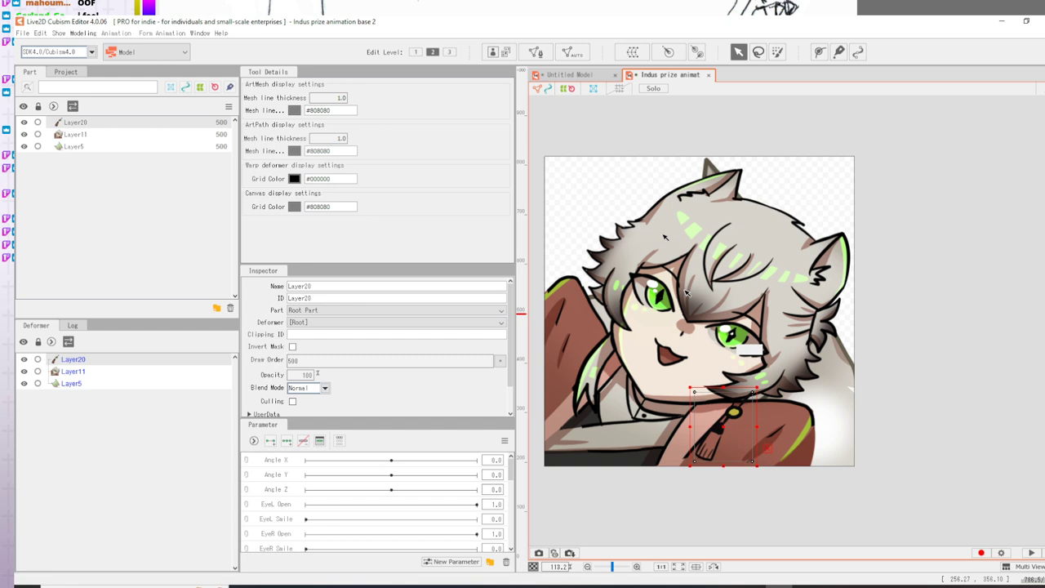
pyautogui.click(568, 51)
pyautogui.click(585, 254)
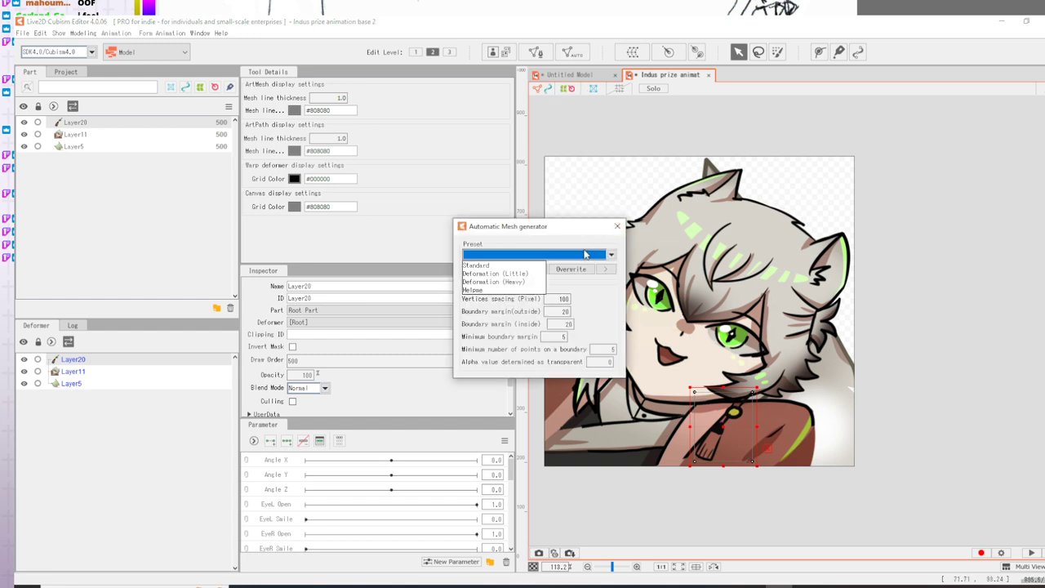
pyautogui.click(504, 264)
pyautogui.click(617, 227)
pyautogui.click(935, 352)
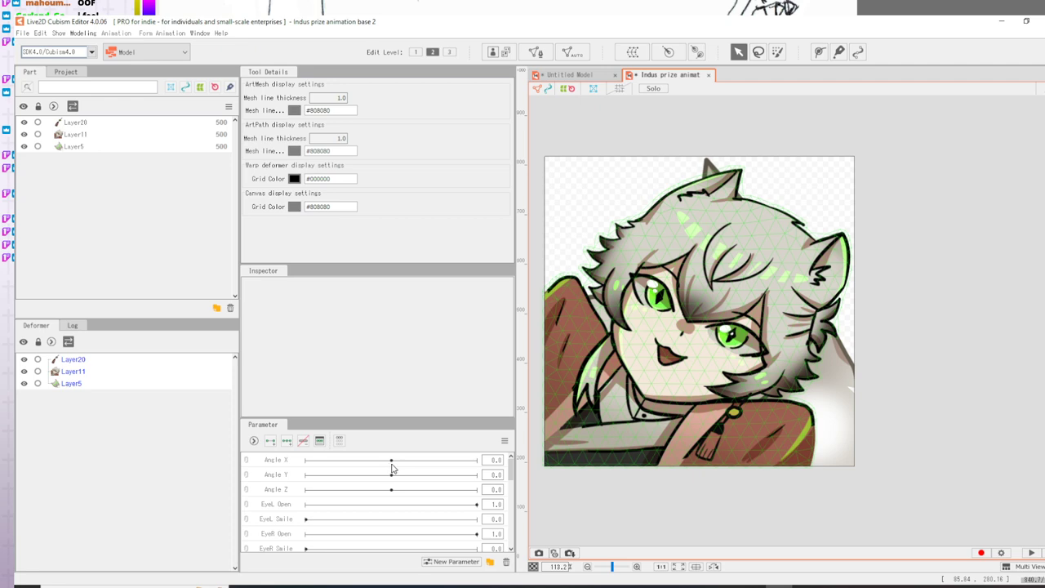
# - Create a warp deformer as parent of the character's Layer11, with 2 x 2 Bezier divisions and 5 x 5 conversion divisions
pyautogui.click(334, 465)
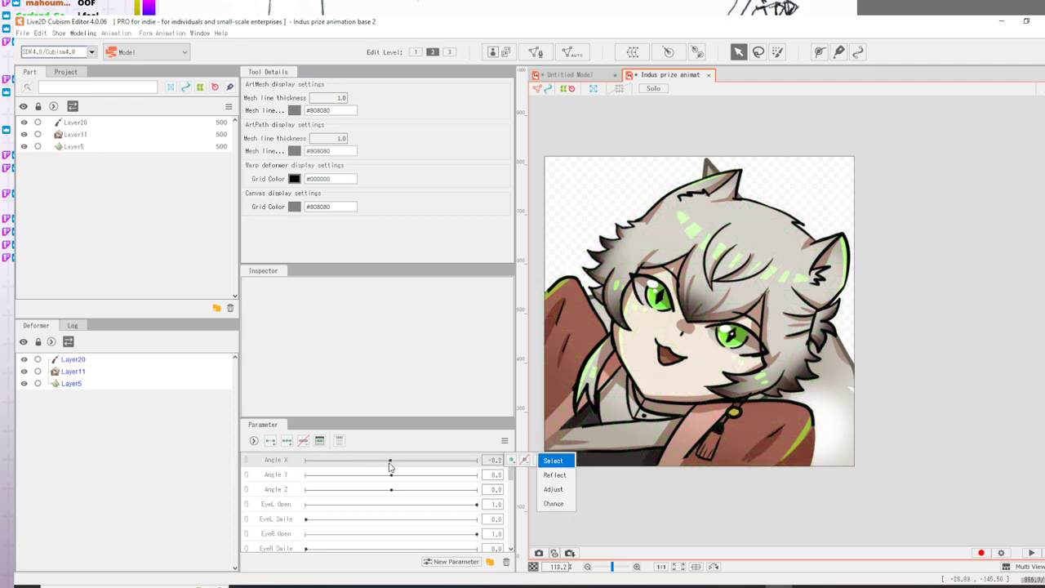
pyautogui.moveTo(390, 466); pyautogui.dragTo(386, 463)
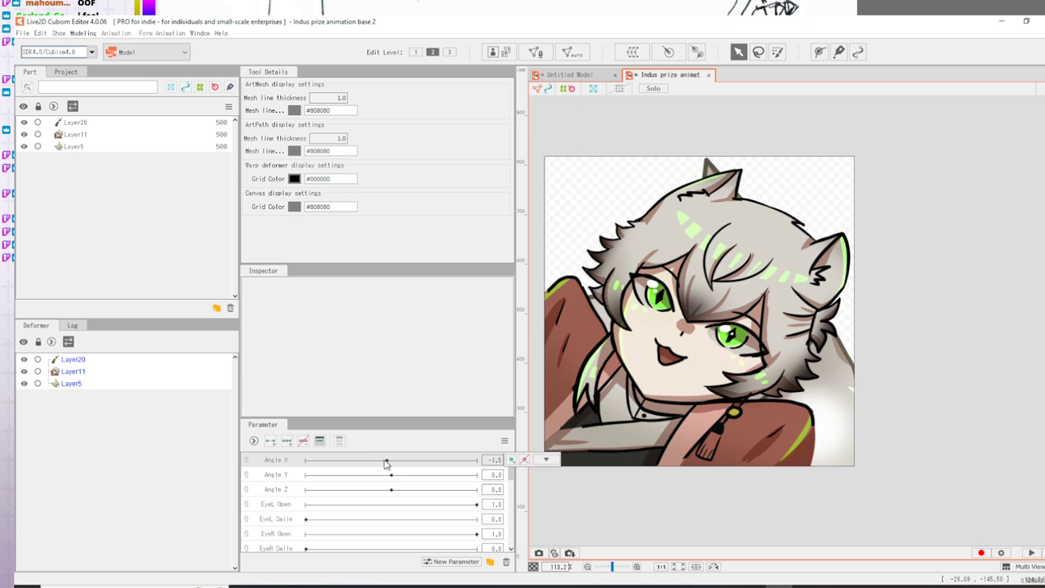
pyautogui.click(757, 315)
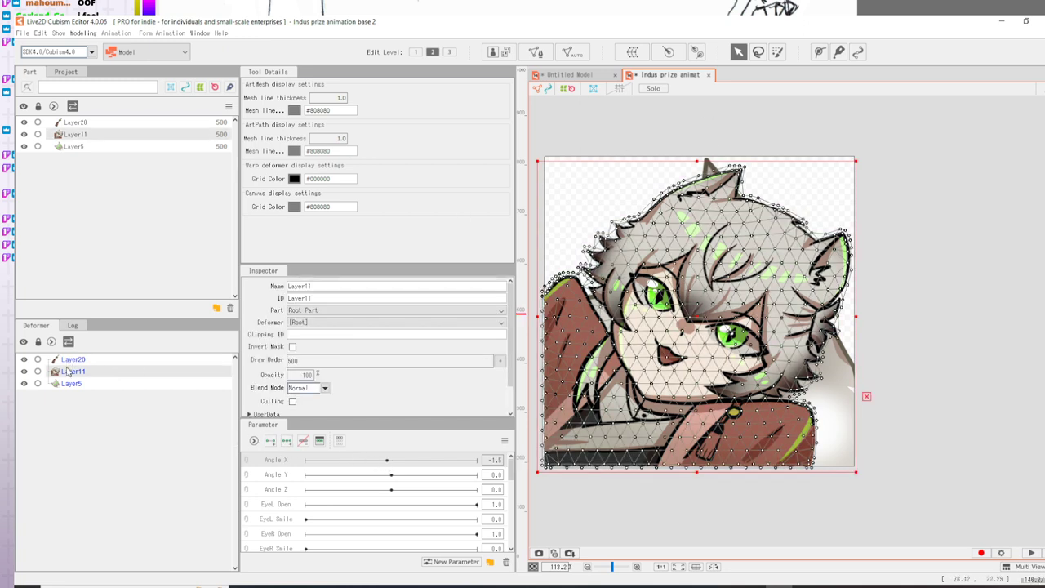
pyautogui.moveTo(961, 307); pyautogui.dragTo(979, 305)
pyautogui.scroll(1, 725, 307)
pyautogui.scroll(-3, 723, 307)
pyautogui.scroll(3, 723, 308)
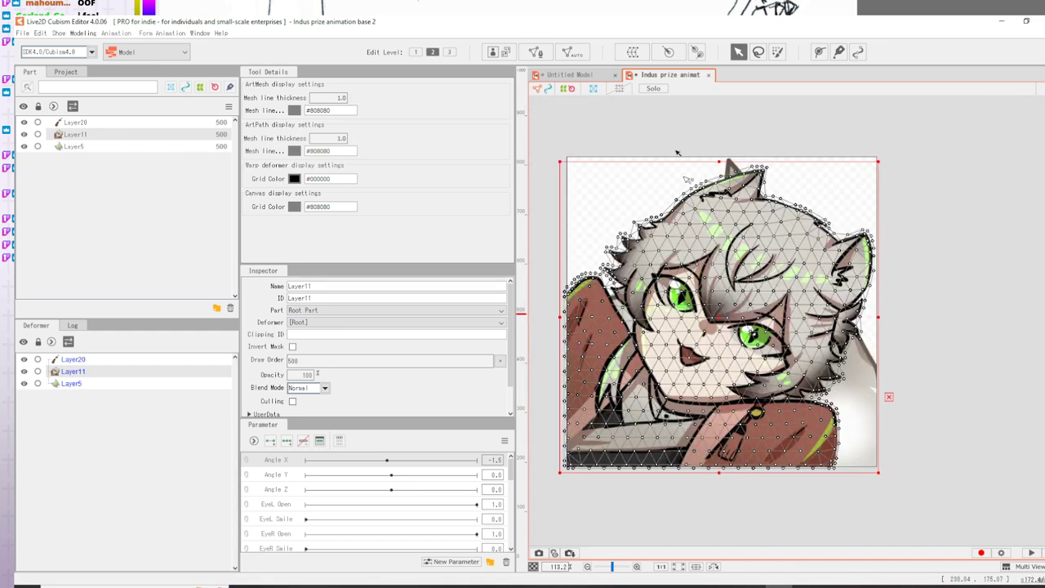
pyautogui.click(633, 51)
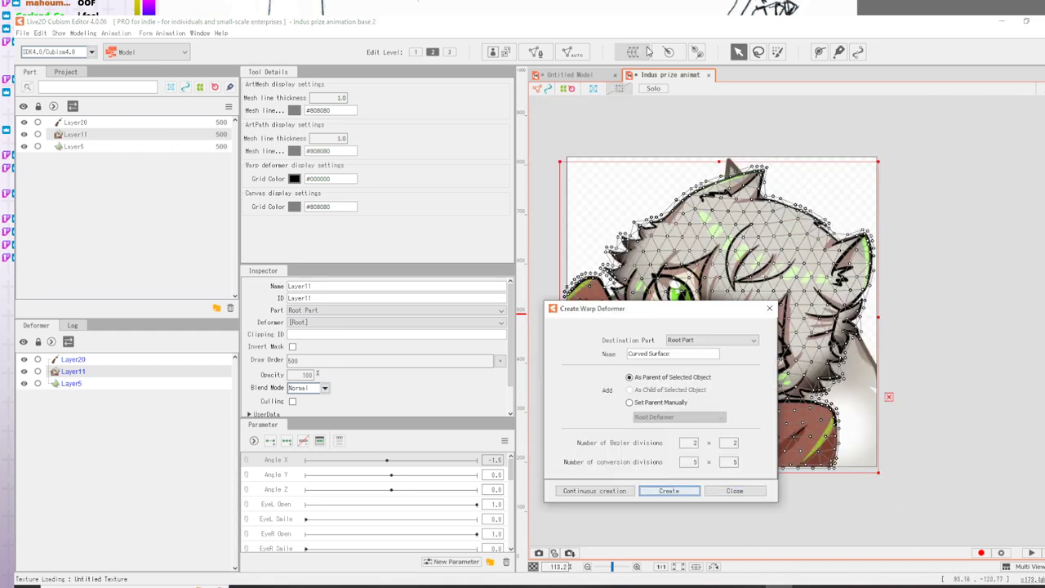
pyautogui.click(670, 491)
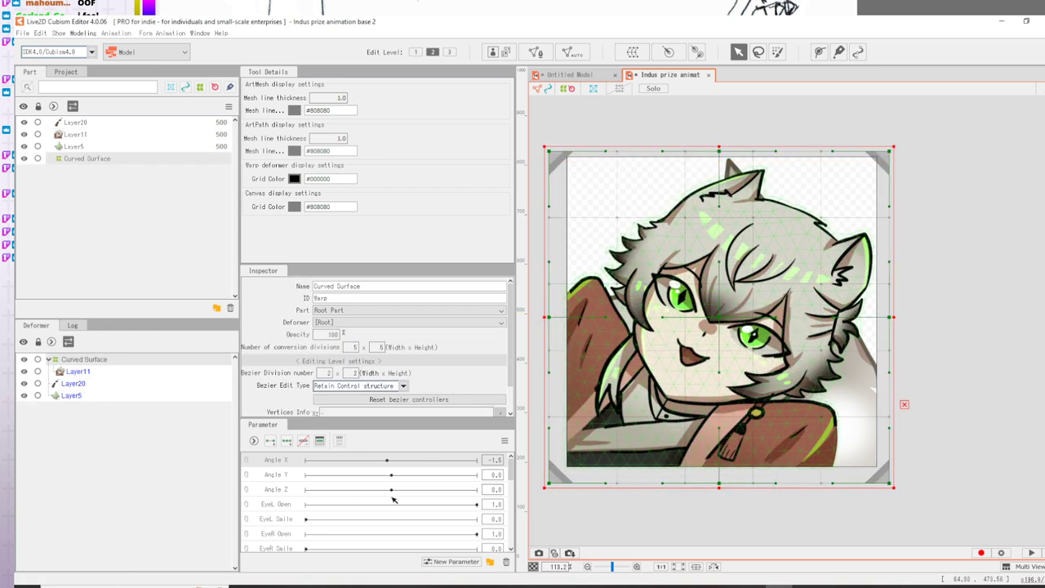
# - Reset Angle X to 0, add keyforms at -30, 0 and 30 for the character's warp deformer, and check them in the keyform editor
pyautogui.moveTo(390, 463); pyautogui.dragTo(392, 462)
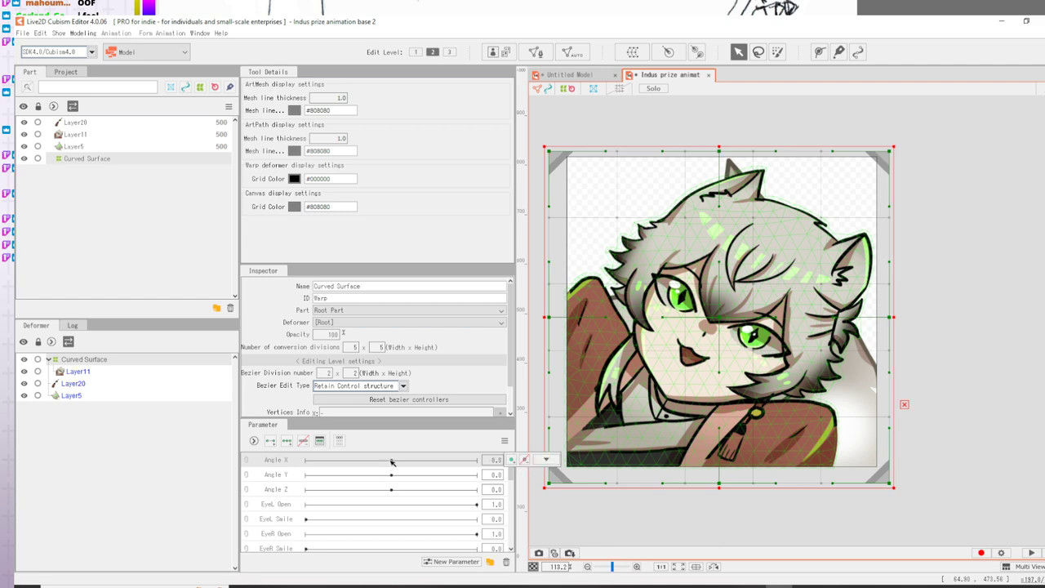
pyautogui.click(288, 441)
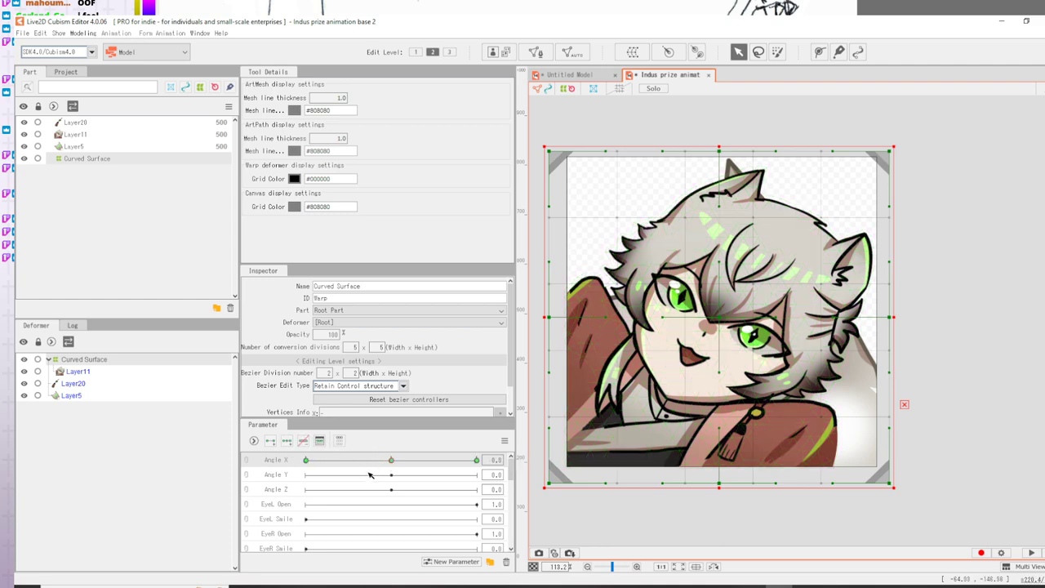
pyautogui.doubleClick(282, 460)
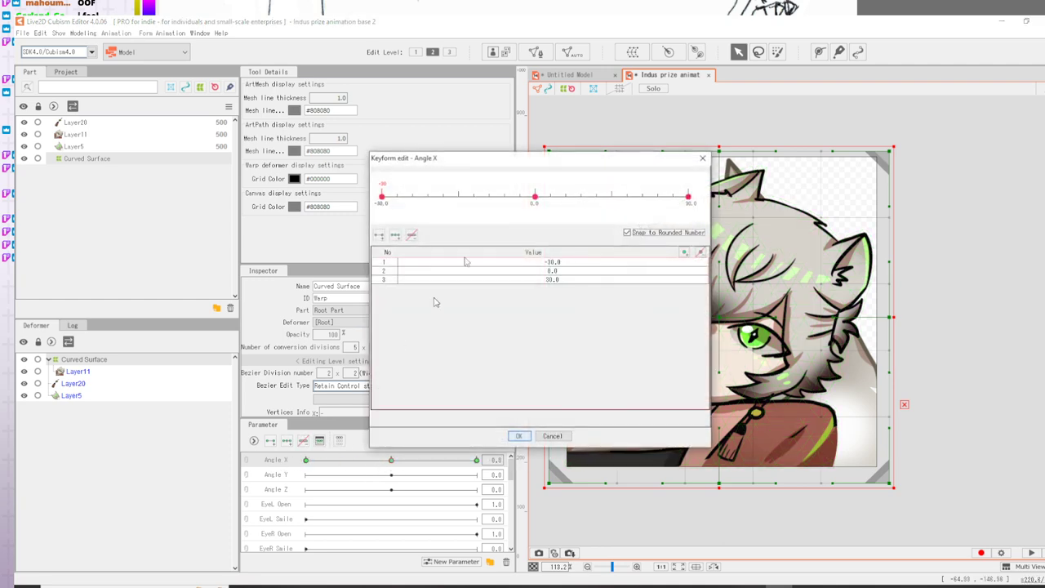
pyautogui.click(702, 158)
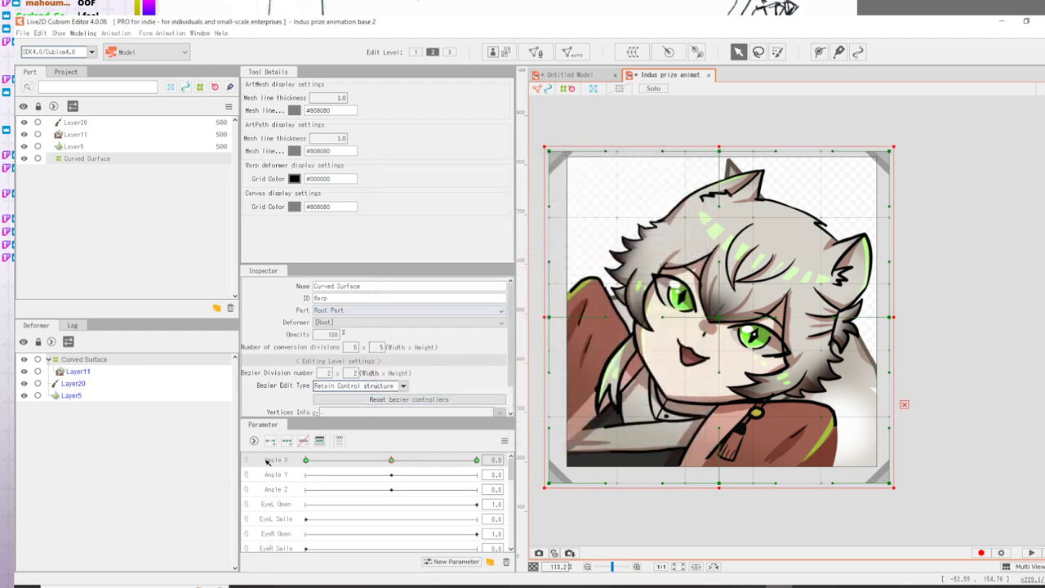
pyautogui.doubleClick(275, 461)
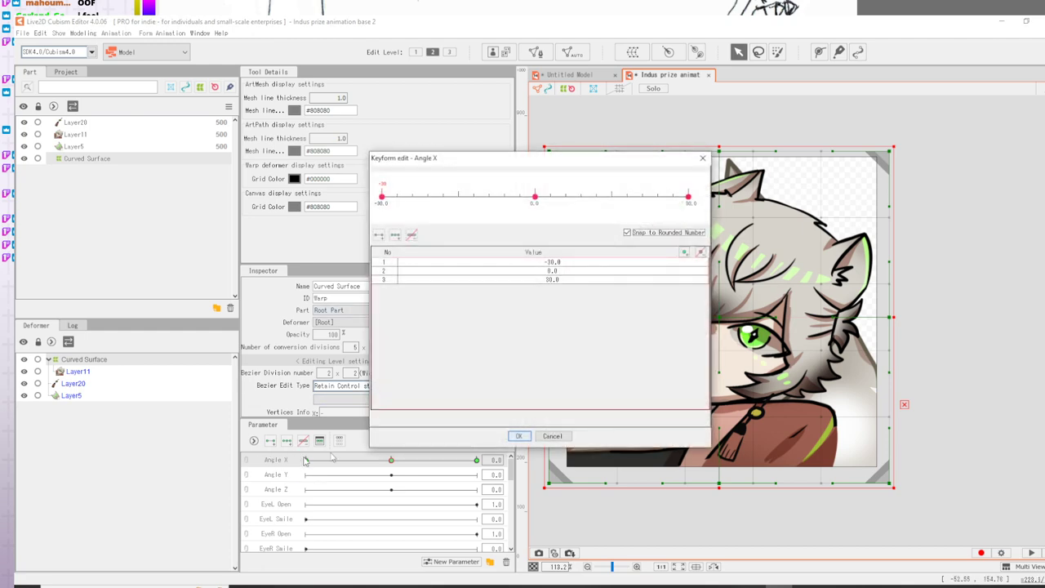
pyautogui.click(518, 432)
# - Rename the Angle X parameter as "Move In 1"
pyautogui.rightClick(276, 461)
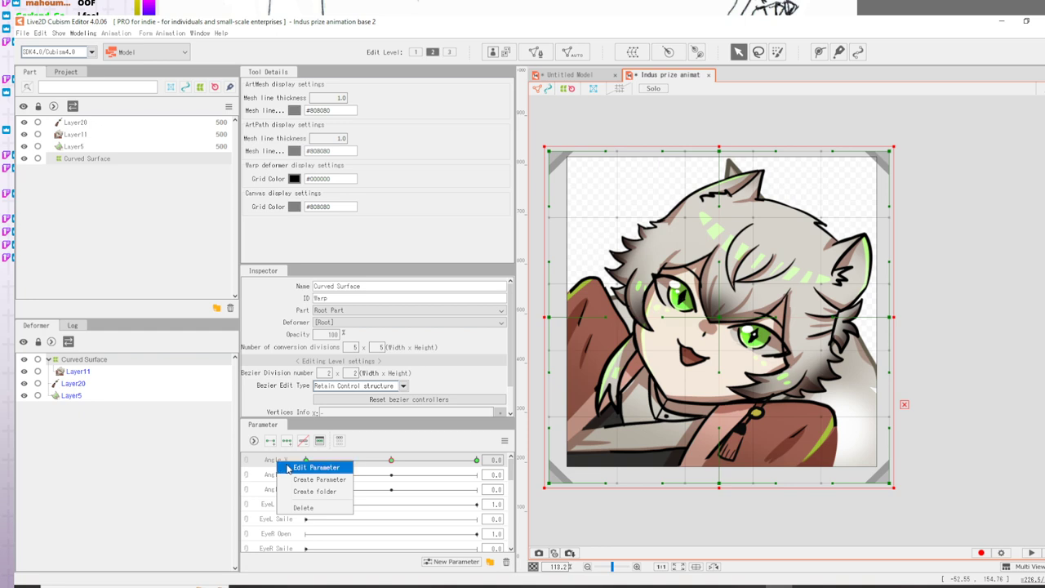
pyautogui.click(290, 469)
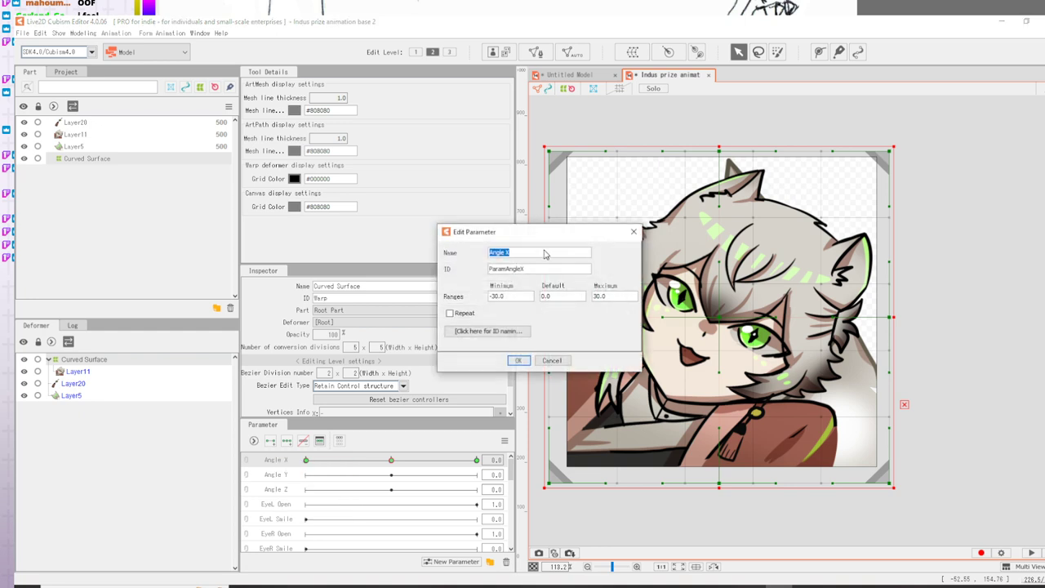
pyautogui.write('Move In 1')
pyautogui.press('Return')
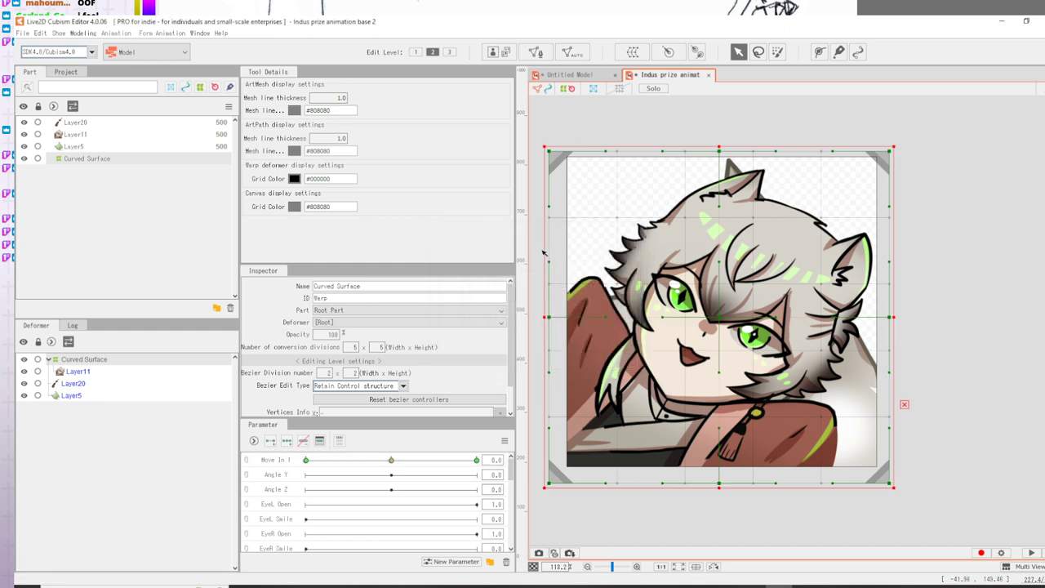
pyautogui.click(310, 462)
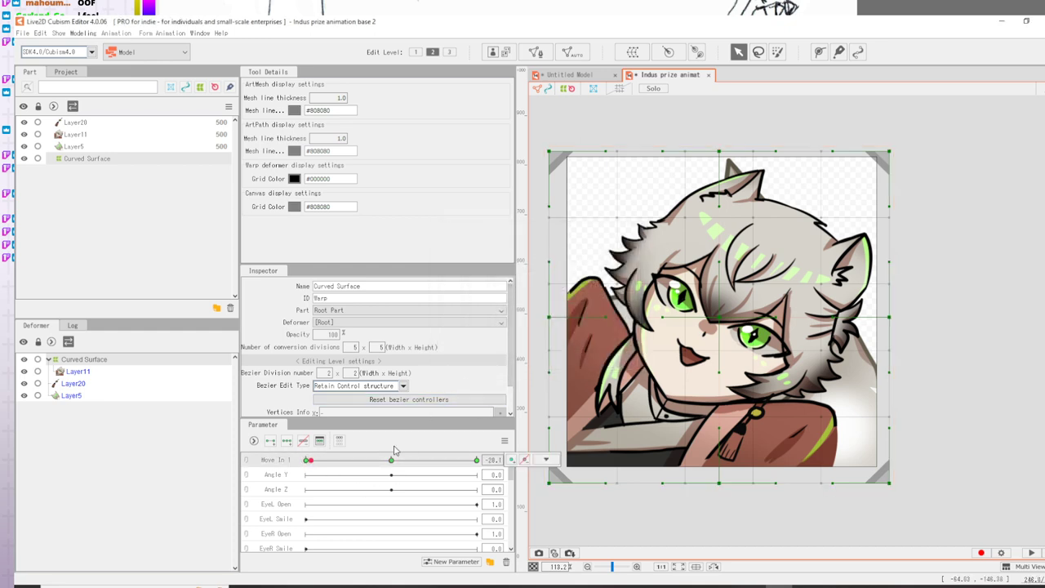
pyautogui.doubleClick(284, 462)
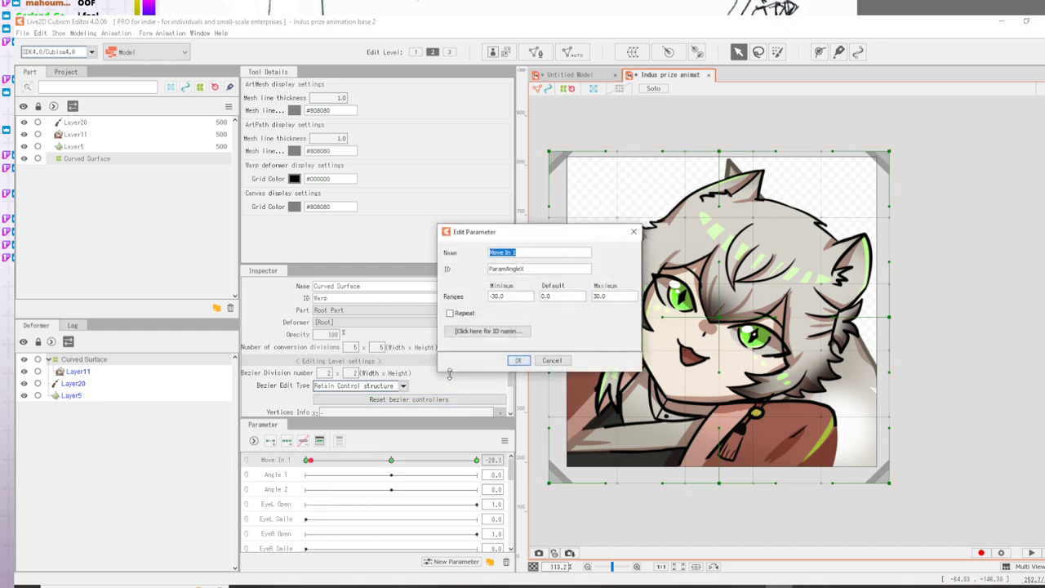
pyautogui.moveTo(513, 295); pyautogui.dragTo(540, 293)
pyautogui.press('Return')
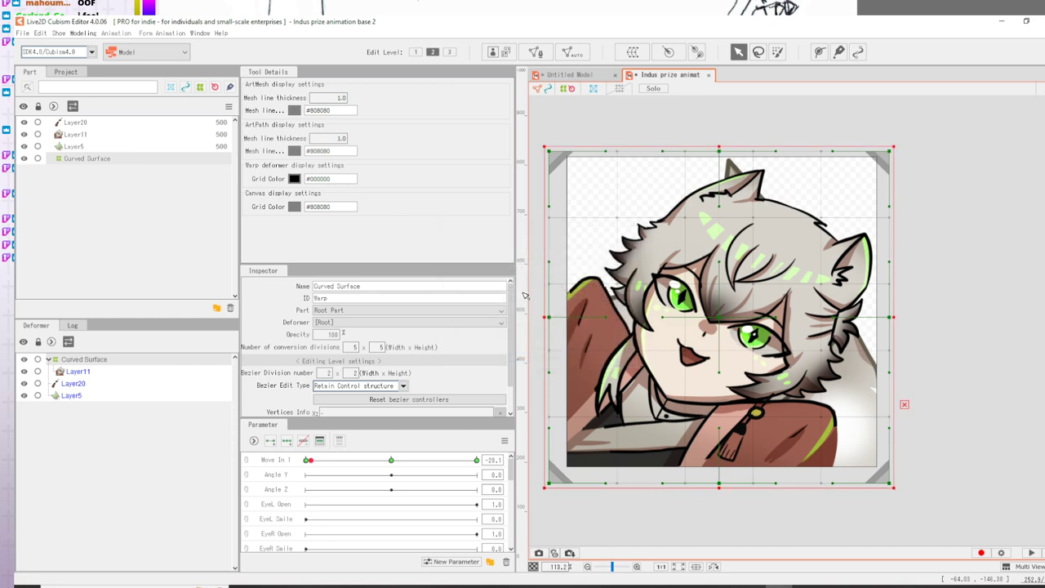
# - Set Move In 1 to -30 and move the character's warp deformer diagonally off the canvas past its lower-left corner
pyautogui.moveTo(311, 462); pyautogui.dragTo(305, 462)
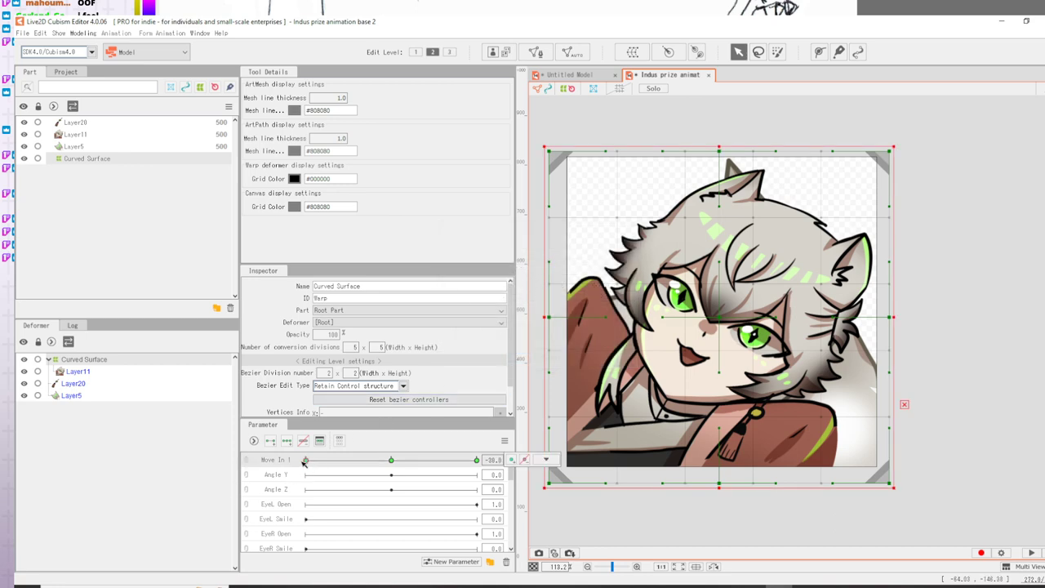
pyautogui.rightClick(306, 461)
pyautogui.click(947, 321)
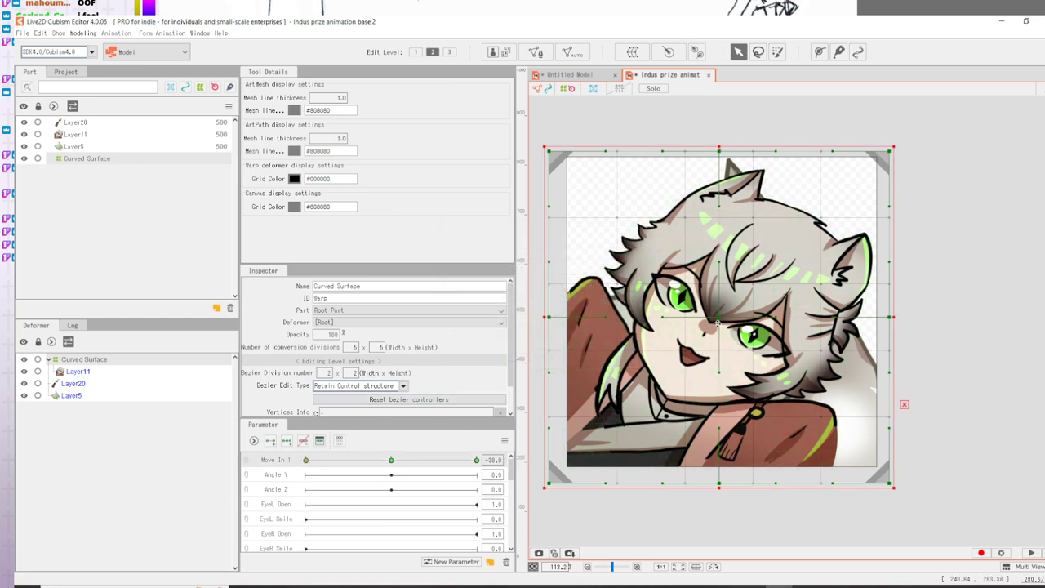
pyautogui.moveTo(717, 320); pyautogui.dragTo(469, 577)
pyautogui.click(1007, 372)
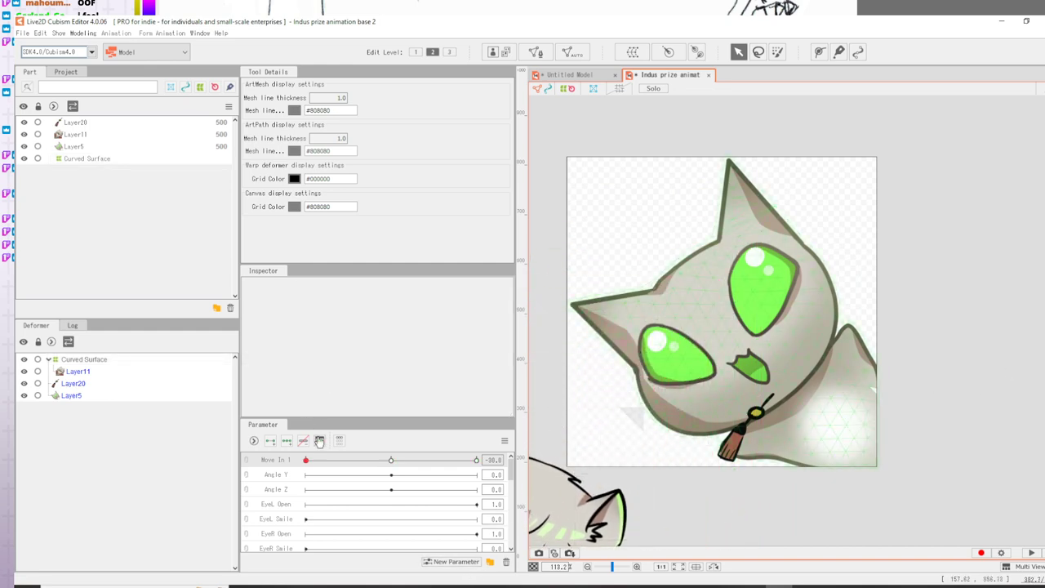
# - Set Move In 1 to 0 and move the character's warp deformer partway toward the lower-left corner of the canvas
pyautogui.click(391, 461)
pyautogui.moveTo(391, 461)
pyautogui.mouseDown()
pyautogui.moveTo(286, 462)
pyautogui.moveTo(393, 448)
pyautogui.moveTo(391, 459)
pyautogui.mouseUp()
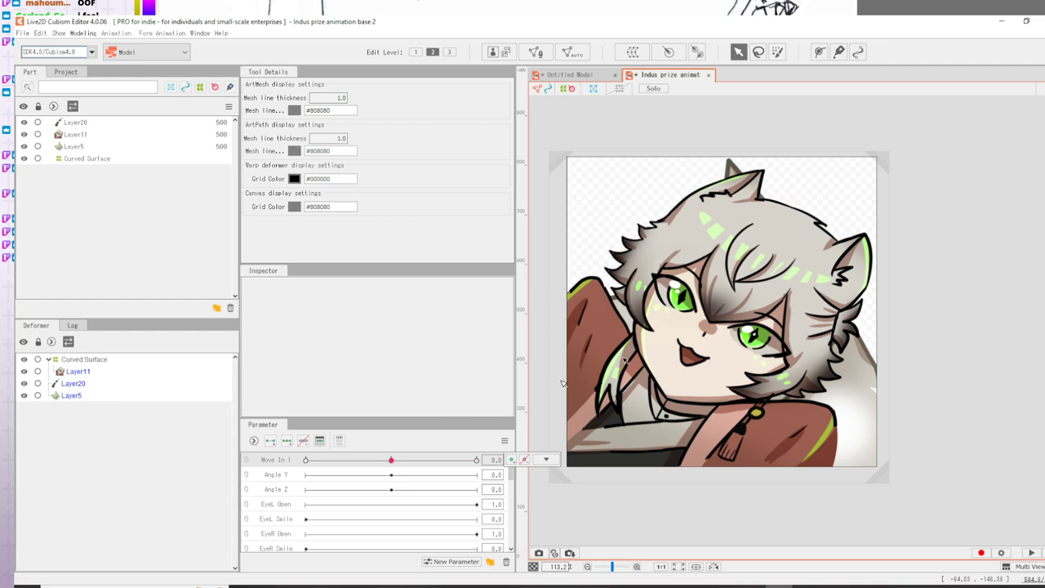
pyautogui.click(702, 336)
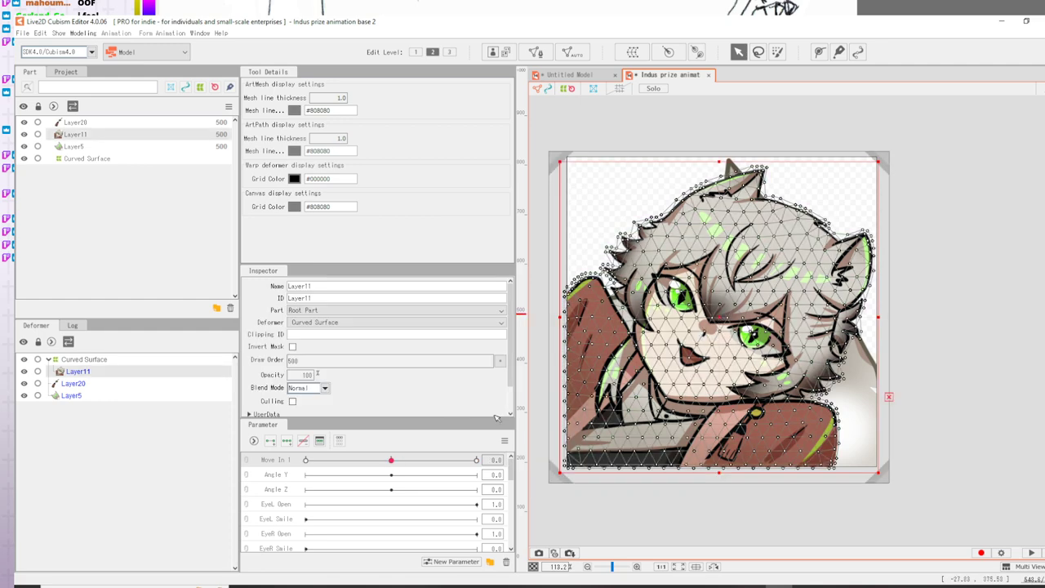
pyautogui.click(85, 359)
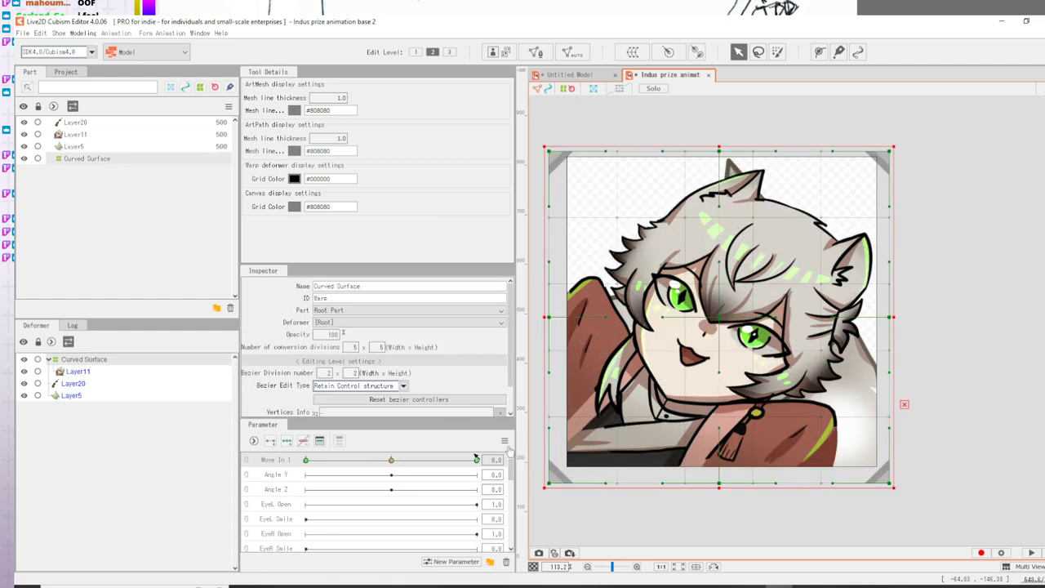
pyautogui.moveTo(719, 317); pyautogui.dragTo(641, 392)
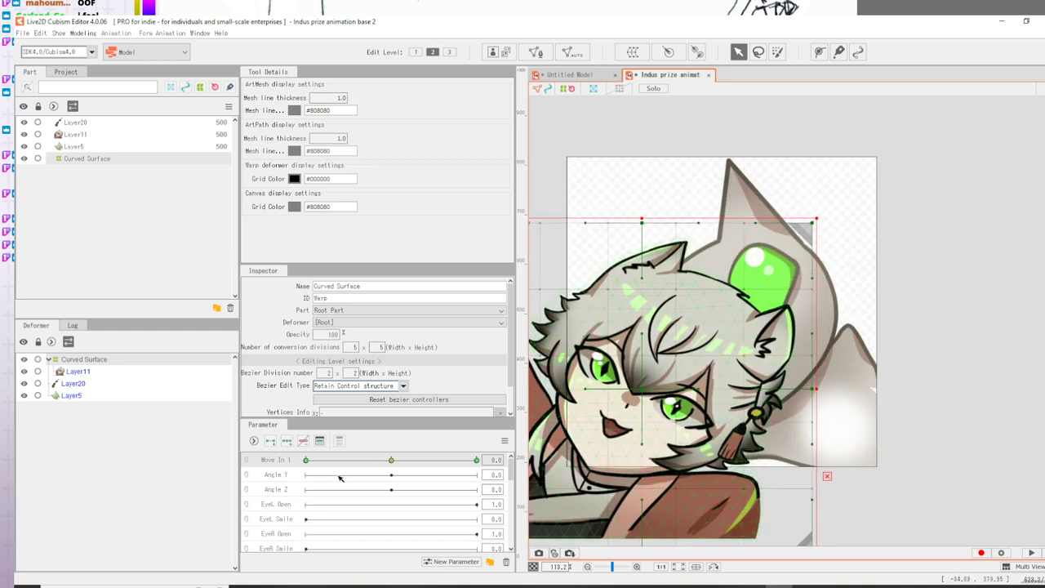
# - Preview the character's entrance by scrubbing Move In 1 between its extremes, ending at -30
pyautogui.moveTo(307, 460); pyautogui.dragTo(510, 444)
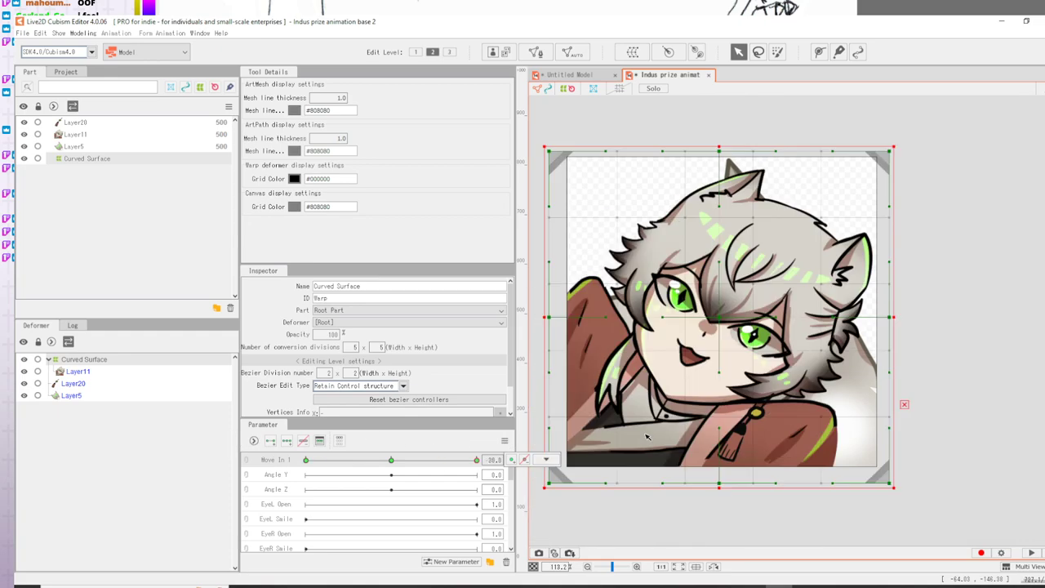
pyautogui.moveTo(646, 437); pyautogui.dragTo(313, 339)
pyautogui.moveTo(555, 347); pyautogui.dragTo(156, 467)
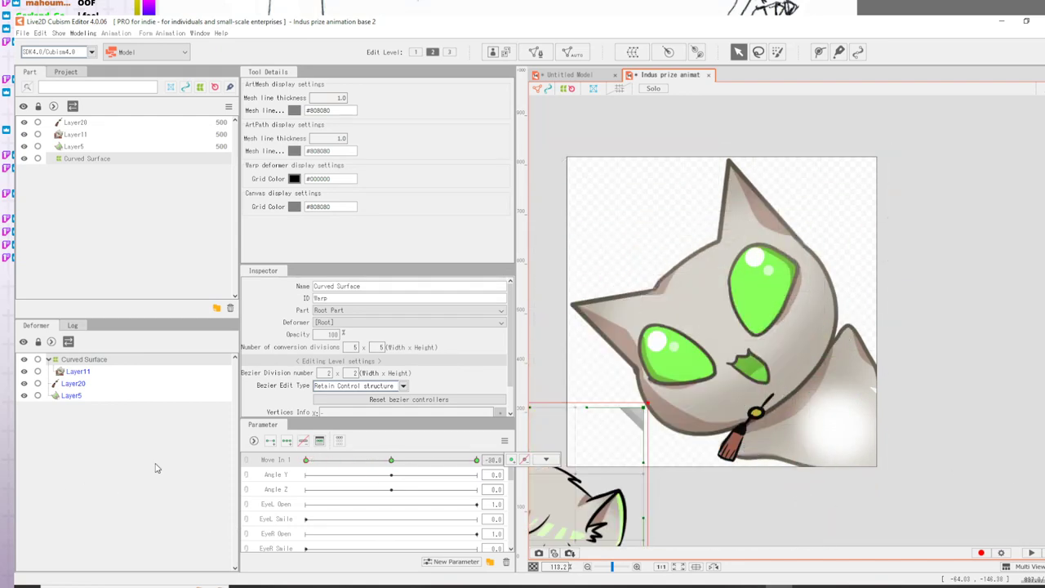
pyautogui.click(392, 476)
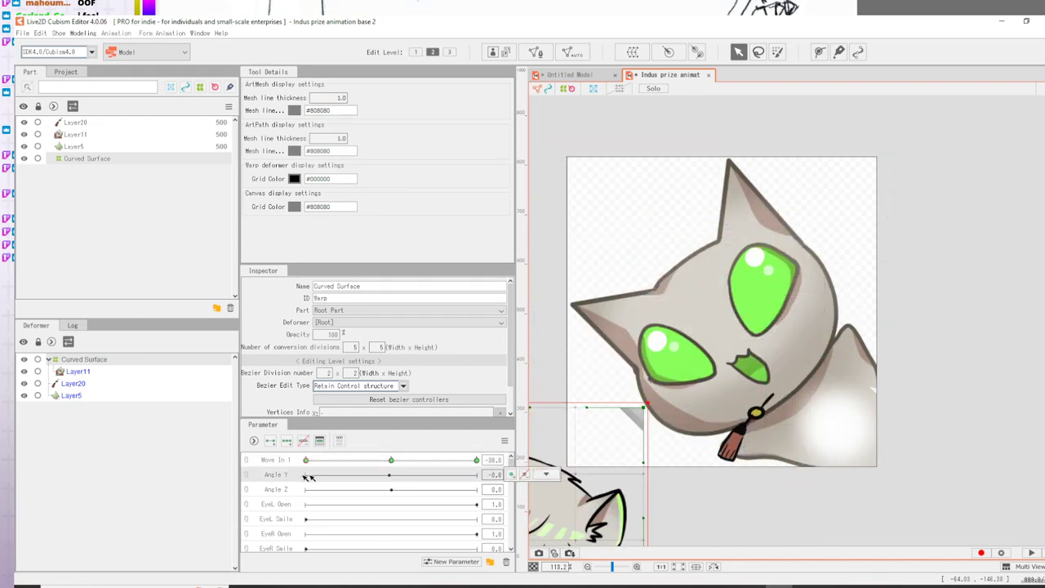
# - Add three keys on Angle Y for the character's warp deformer and rename the parameter as "Move In 2"
pyautogui.click(287, 440)
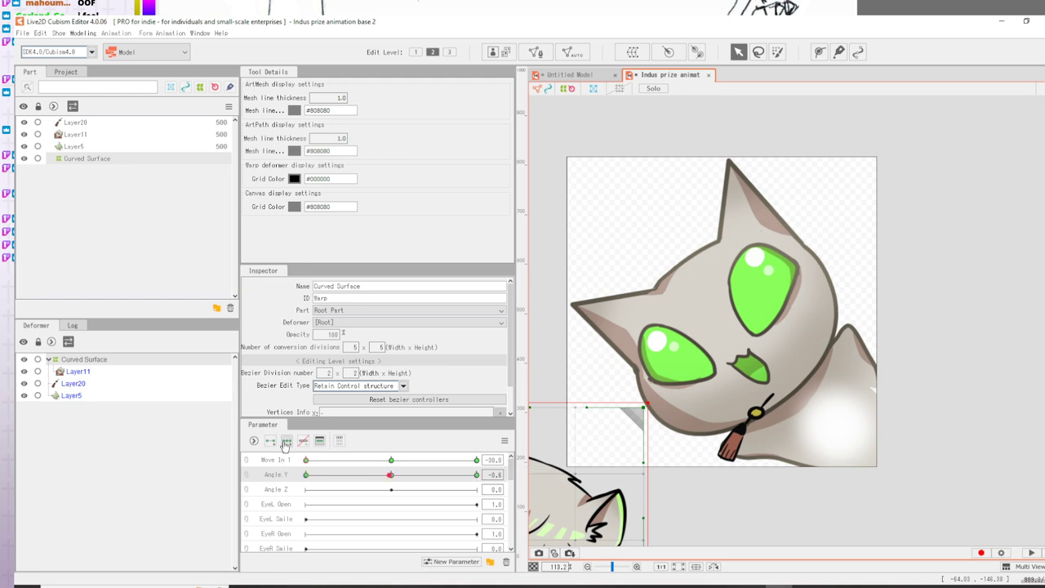
pyautogui.click(391, 475)
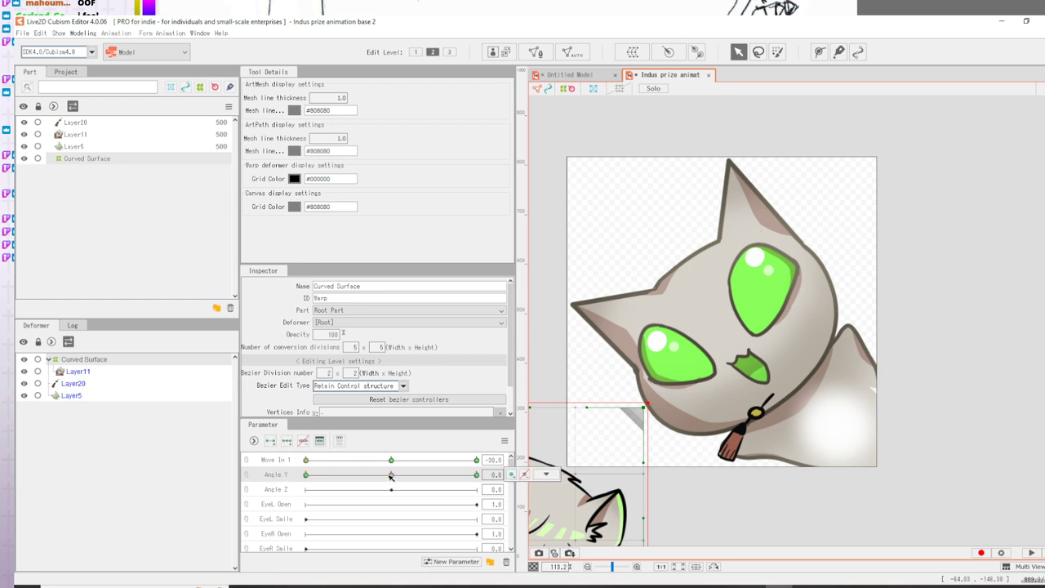
pyautogui.rightClick(279, 475)
pyautogui.click(296, 482)
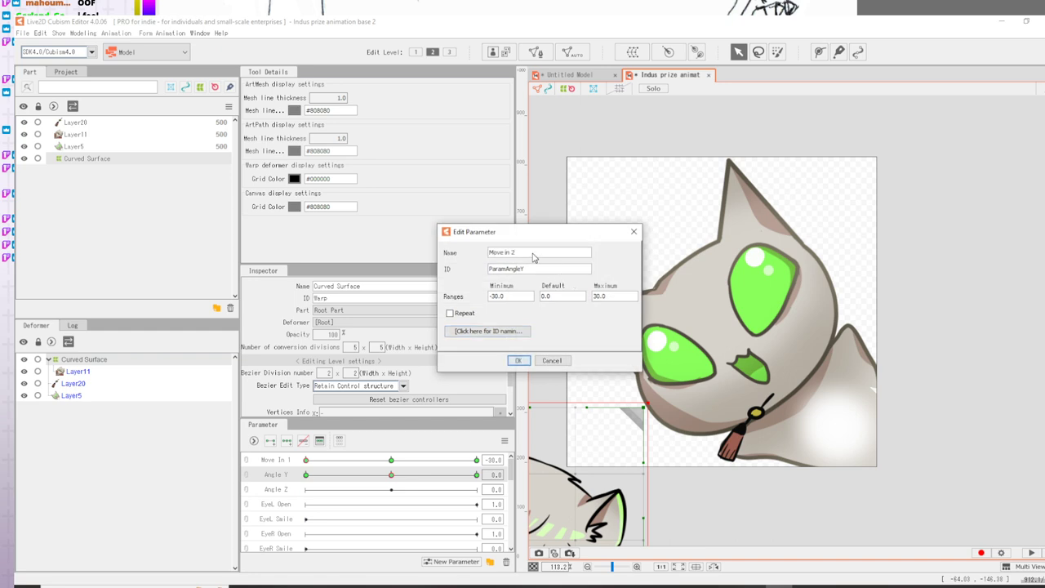
pyautogui.click(519, 361)
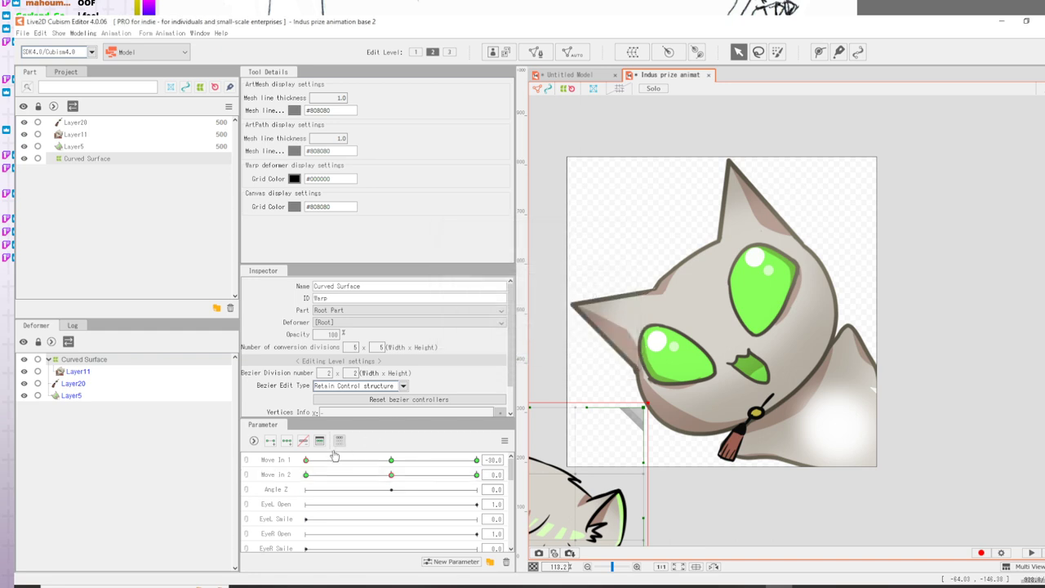
# - Replace the three keys on Move In 1 with two keys at -30 and 30
pyautogui.click(392, 460)
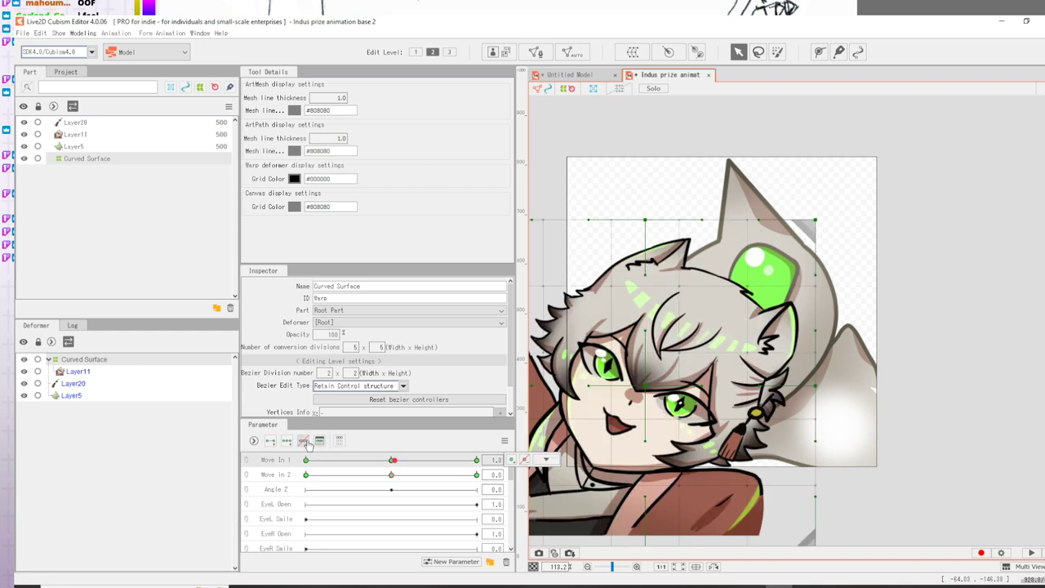
pyautogui.click(307, 461)
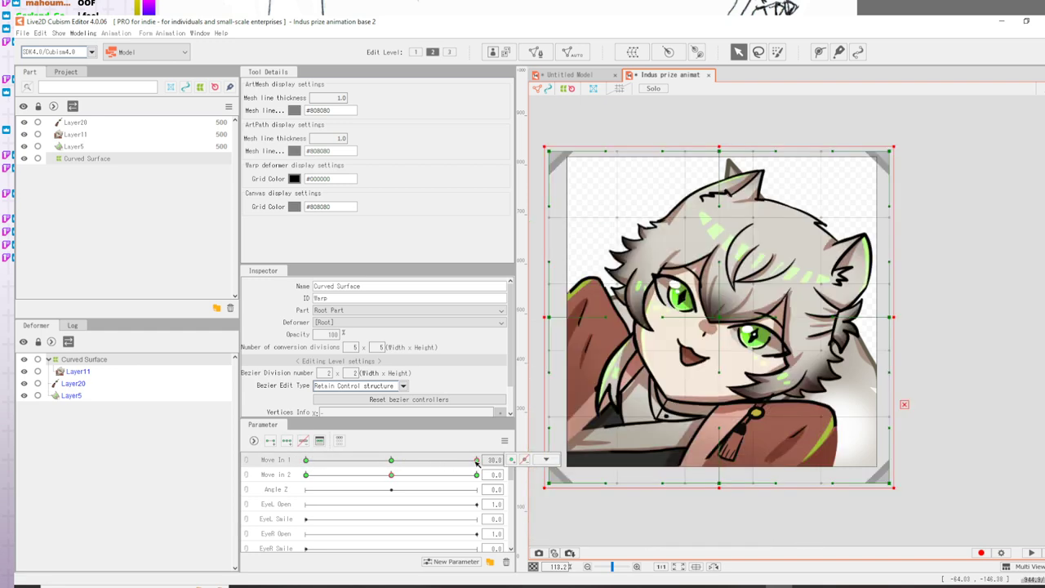
pyautogui.click(270, 441)
# - Set Move In 1 to -30, move the character's warp deformer beyond the canvas's lower-left corner, and scrub the parameter to check the entrance
pyautogui.click(306, 460)
pyautogui.moveTo(721, 317); pyautogui.dragTo(532, 510)
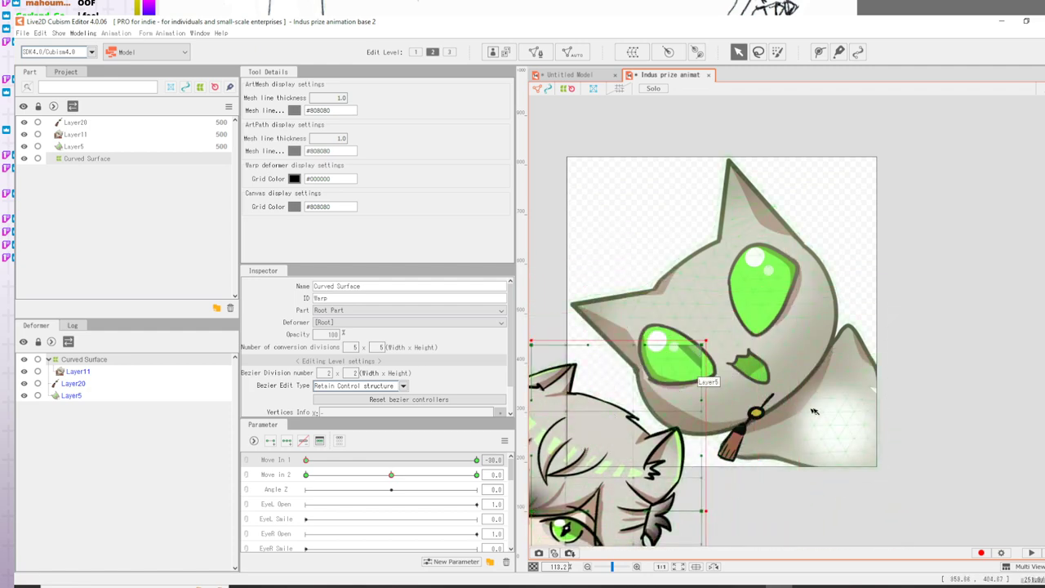
pyautogui.moveTo(824, 389); pyautogui.dragTo(878, 284)
pyautogui.scroll(2, 603, 392)
pyautogui.scroll(-5, 604, 392)
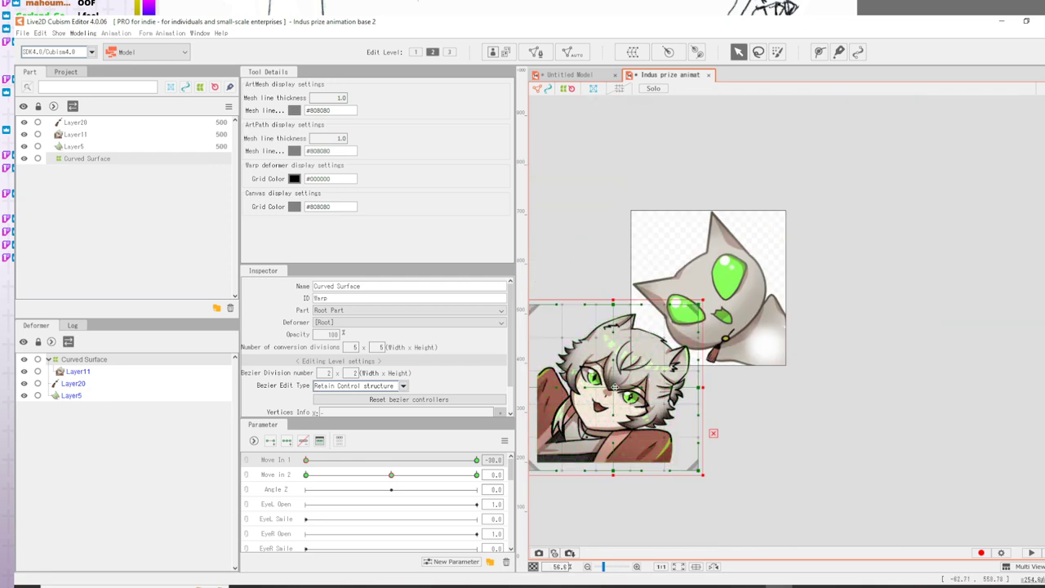
pyautogui.moveTo(602, 394); pyautogui.dragTo(583, 423)
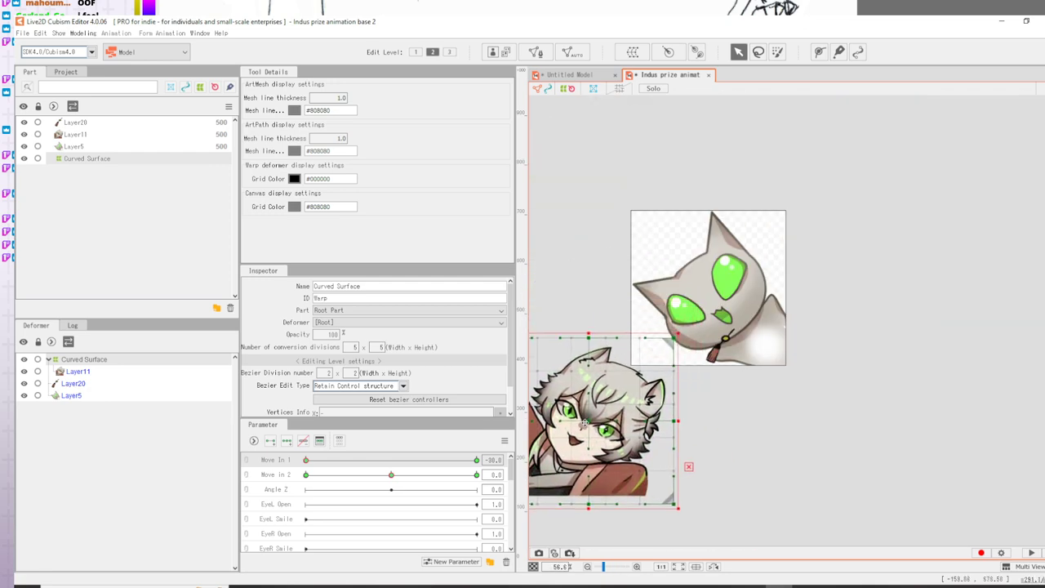
pyautogui.moveTo(306, 460); pyautogui.dragTo(72, 444)
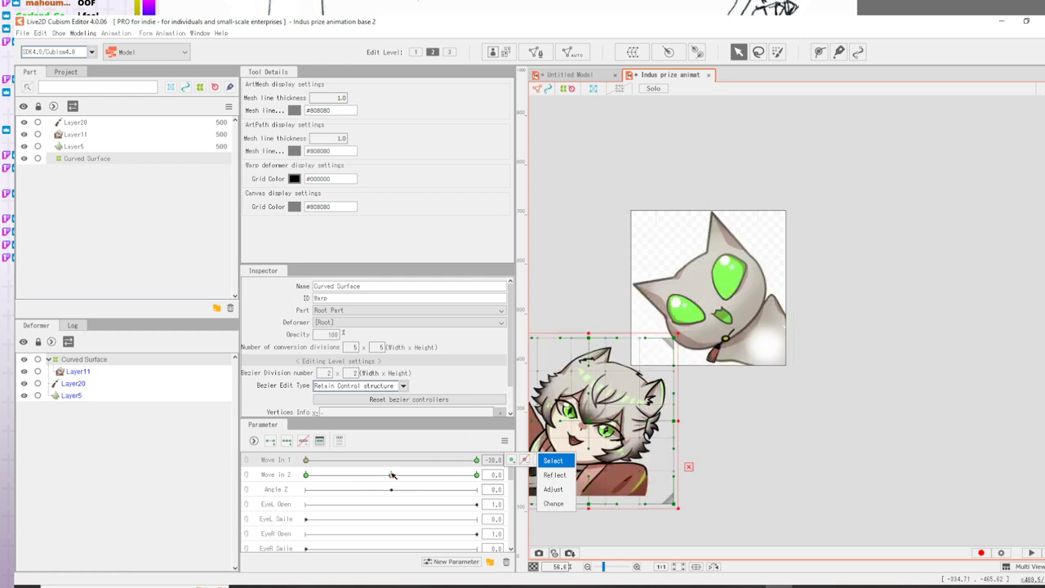
# - Delete the Move In 2 keys from the character's warp deformer
pyautogui.click(391, 475)
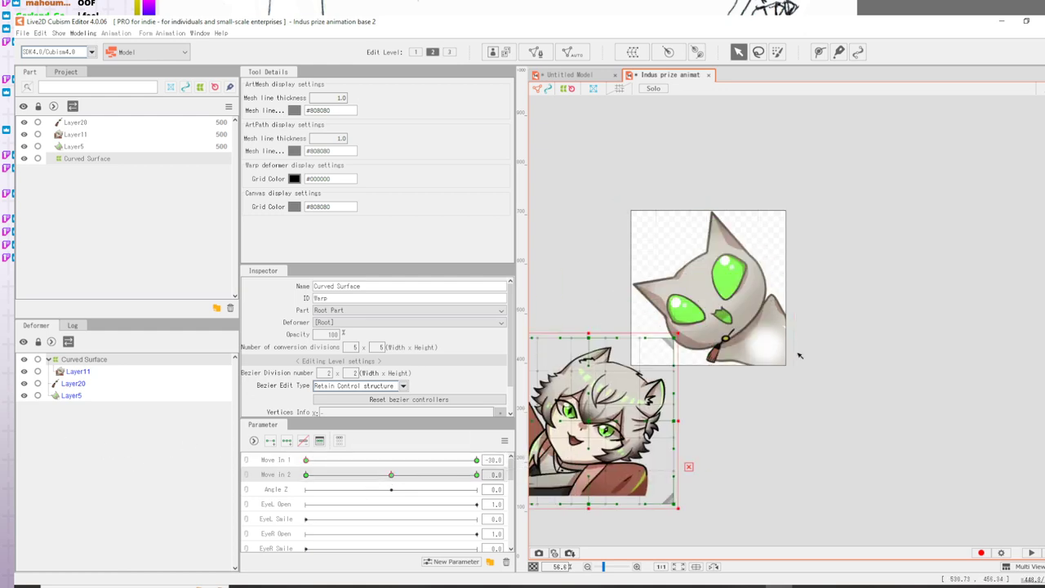
pyautogui.click(72, 395)
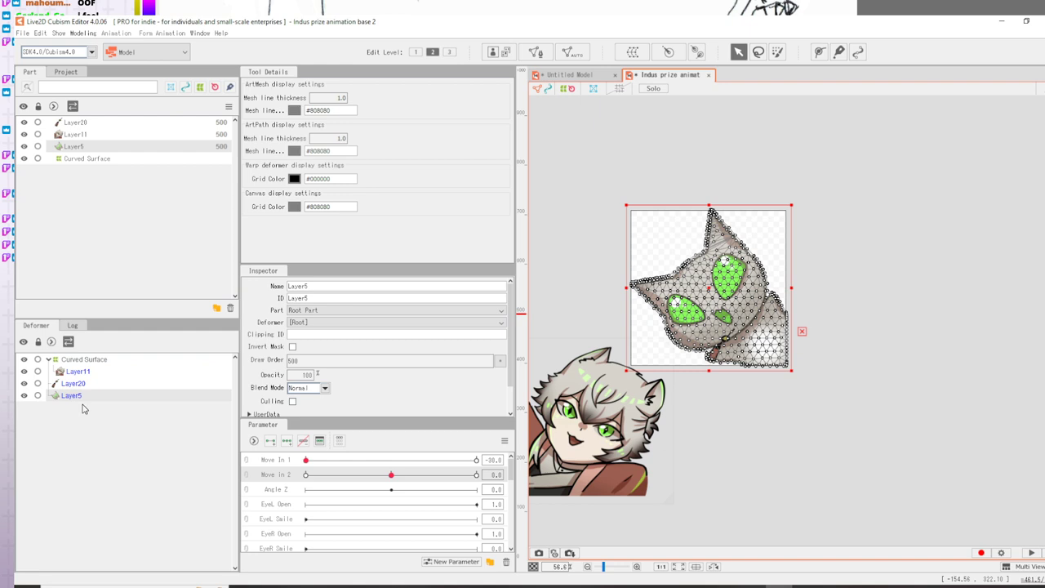
pyautogui.click(620, 455)
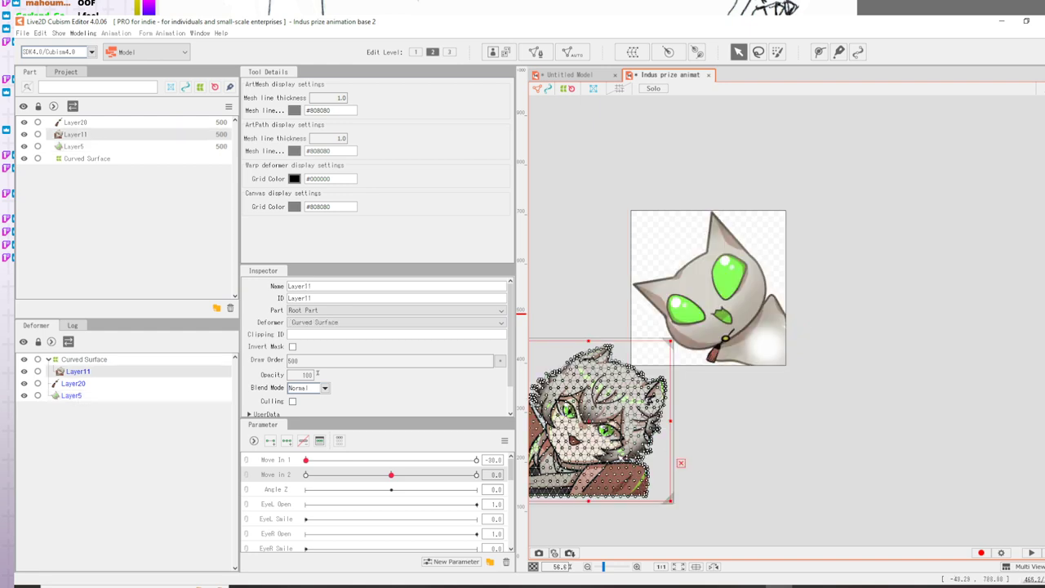
pyautogui.click(741, 438)
pyautogui.click(82, 360)
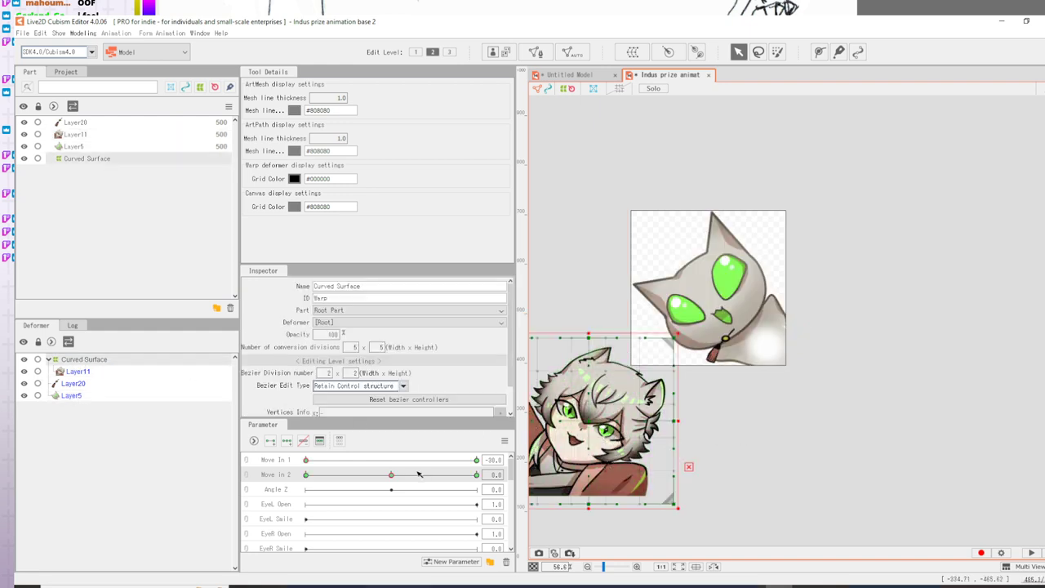
pyautogui.click(390, 475)
pyautogui.click(304, 441)
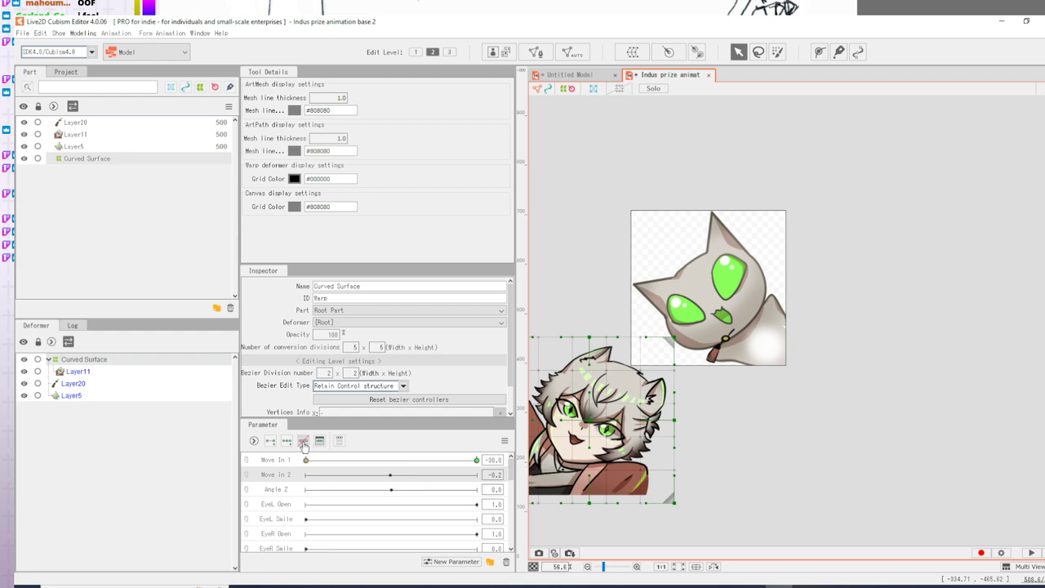
# - Create a warp deformer around the cat layer, Layer5
pyautogui.click(71, 395)
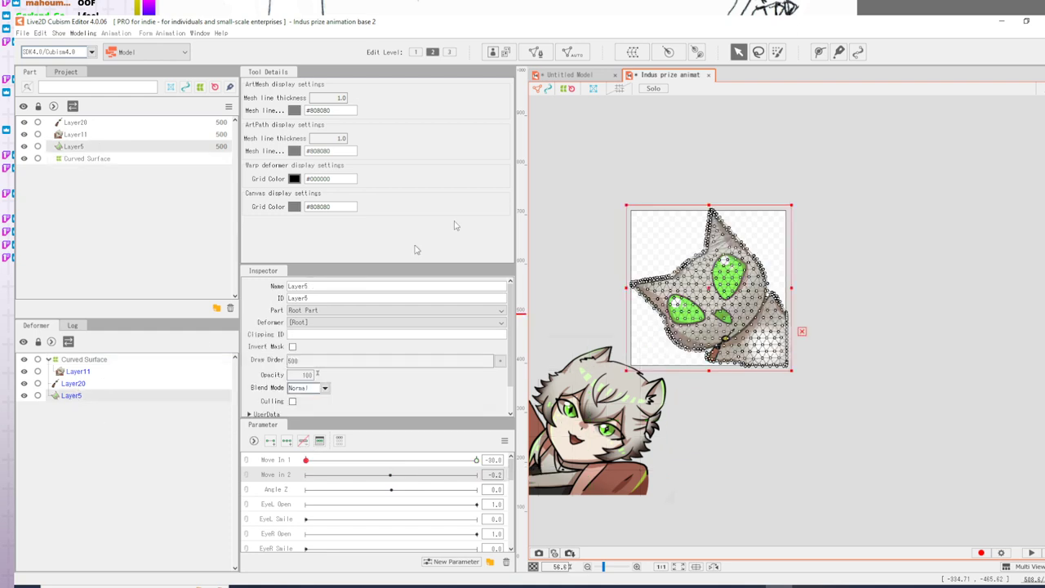
pyautogui.click(632, 52)
pyautogui.click(673, 492)
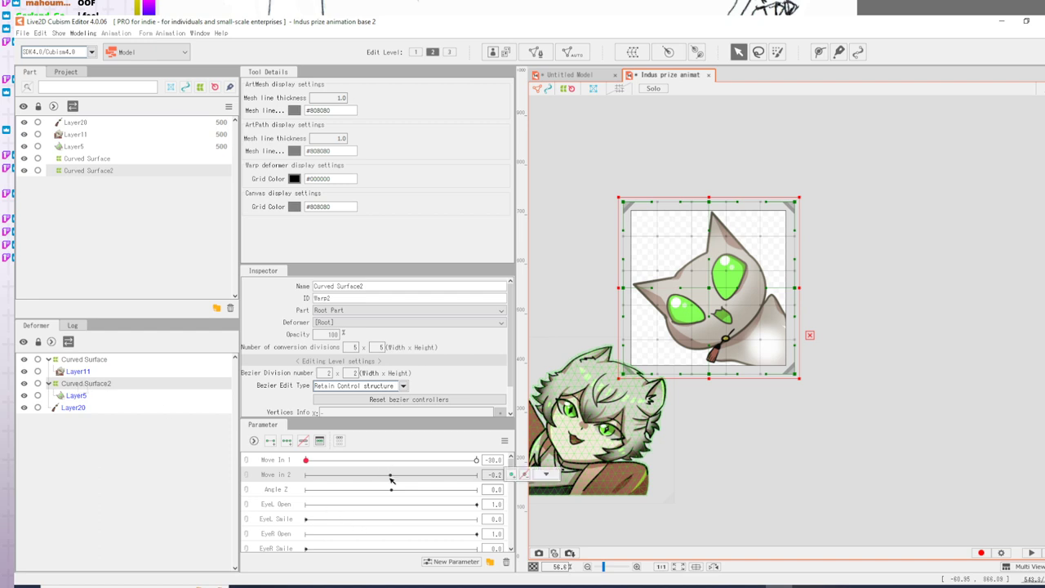
# - Key the cat's warp deformer on Move In 2 with two keys at -30 and 30
pyautogui.click(287, 440)
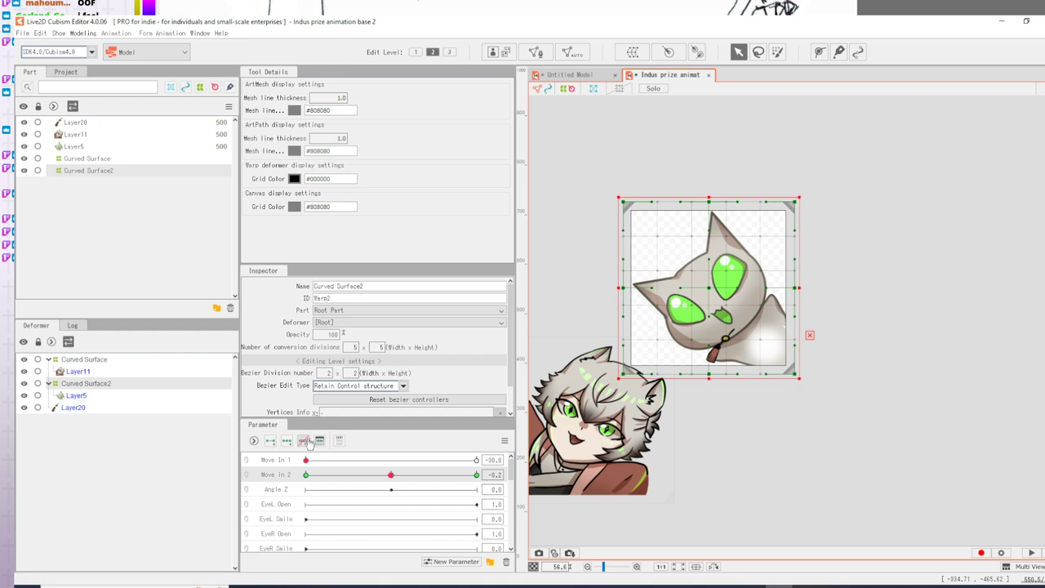
pyautogui.click(306, 476)
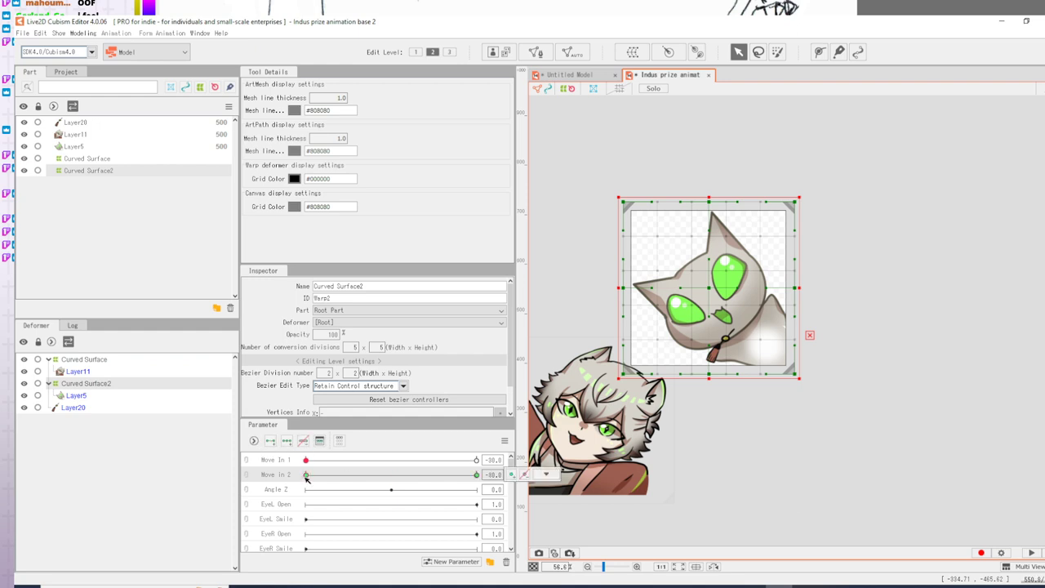
pyautogui.click(477, 475)
# - With Move In 2 at -30, move the cat's warp deformer diagonally beyond the canvas's lower-right corner and scrub the parameter to check it
pyautogui.moveTo(709, 290); pyautogui.dragTo(820, 406)
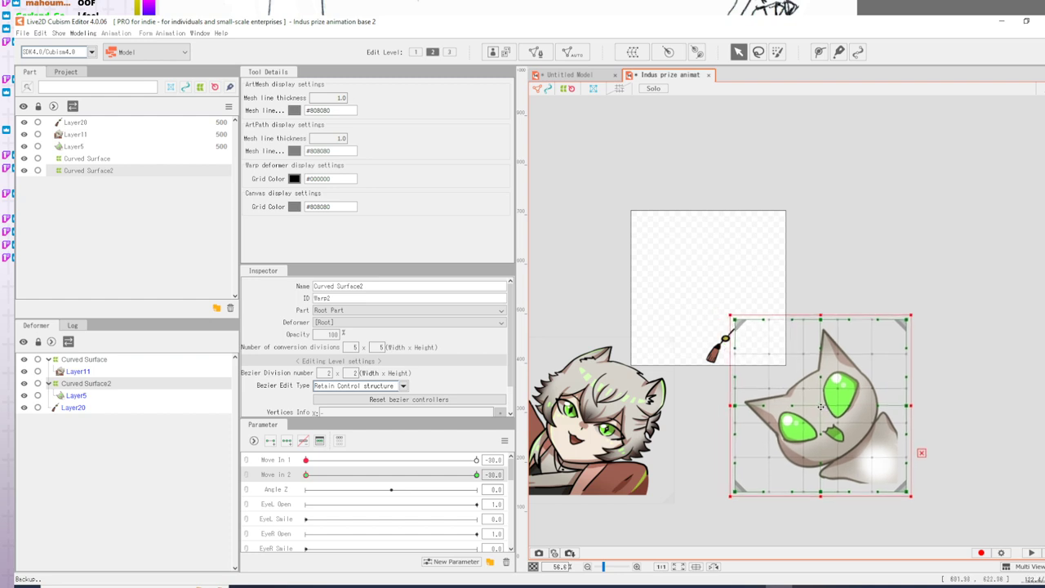
pyautogui.click(689, 508)
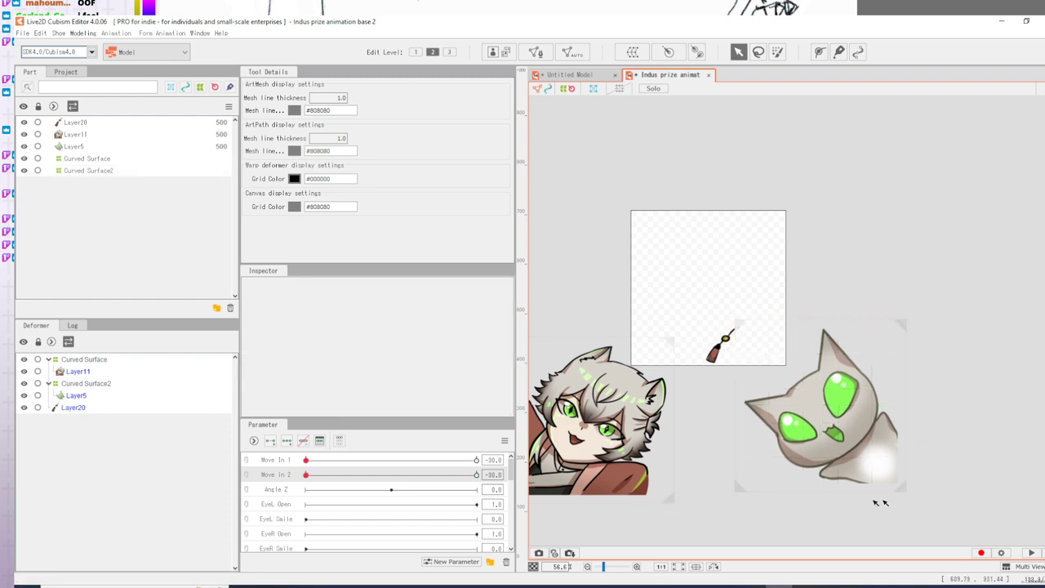
pyautogui.click(817, 424)
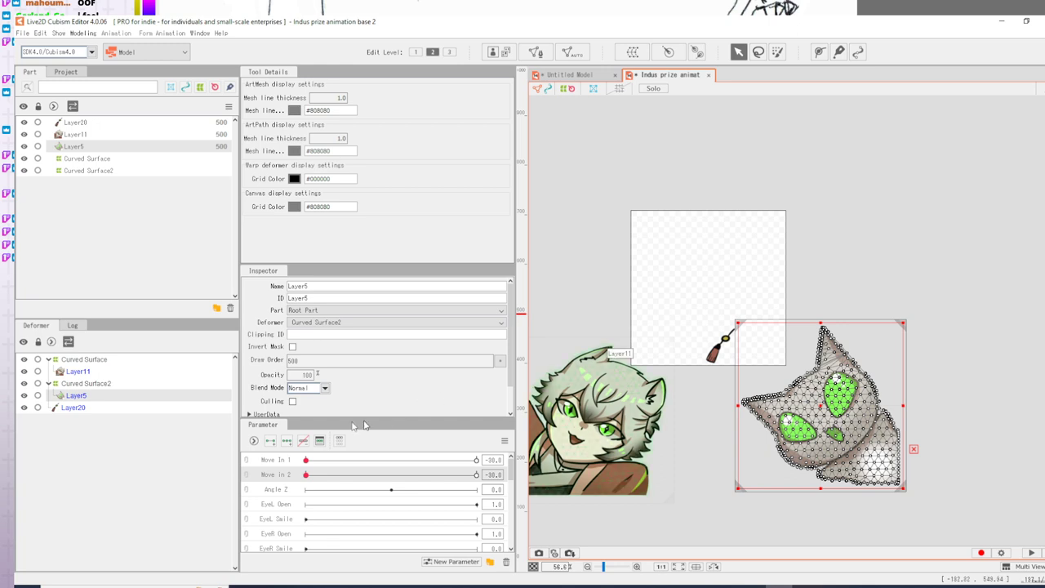
pyautogui.click(86, 384)
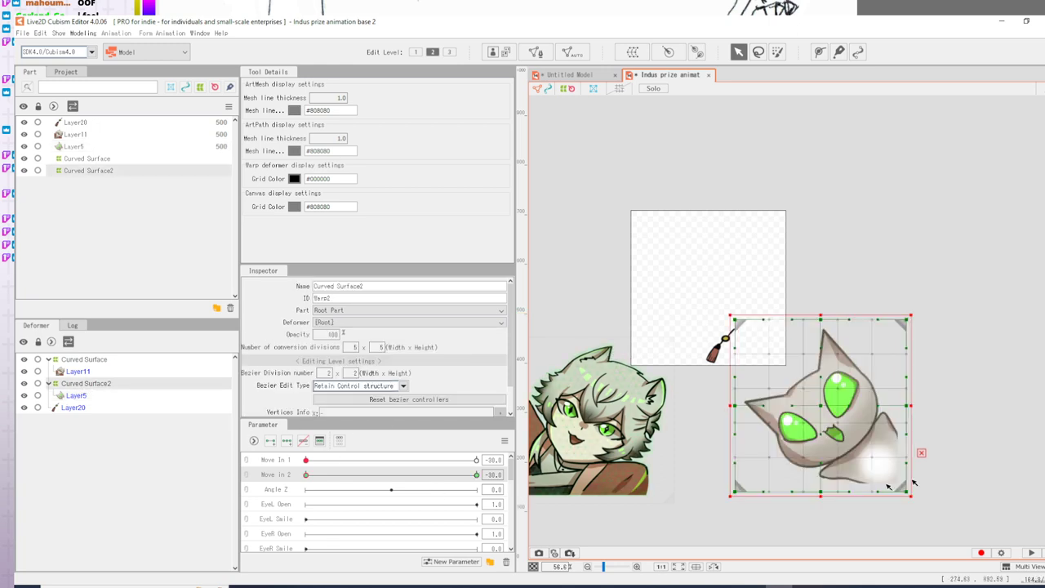
pyautogui.moveTo(821, 406); pyautogui.dragTo(831, 414)
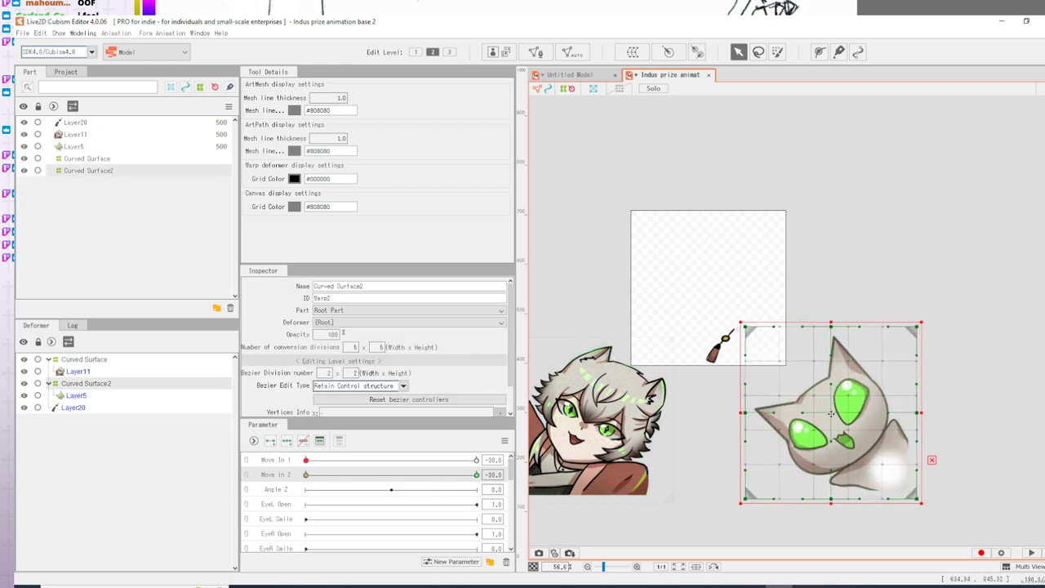
pyautogui.moveTo(422, 475); pyautogui.dragTo(260, 471)
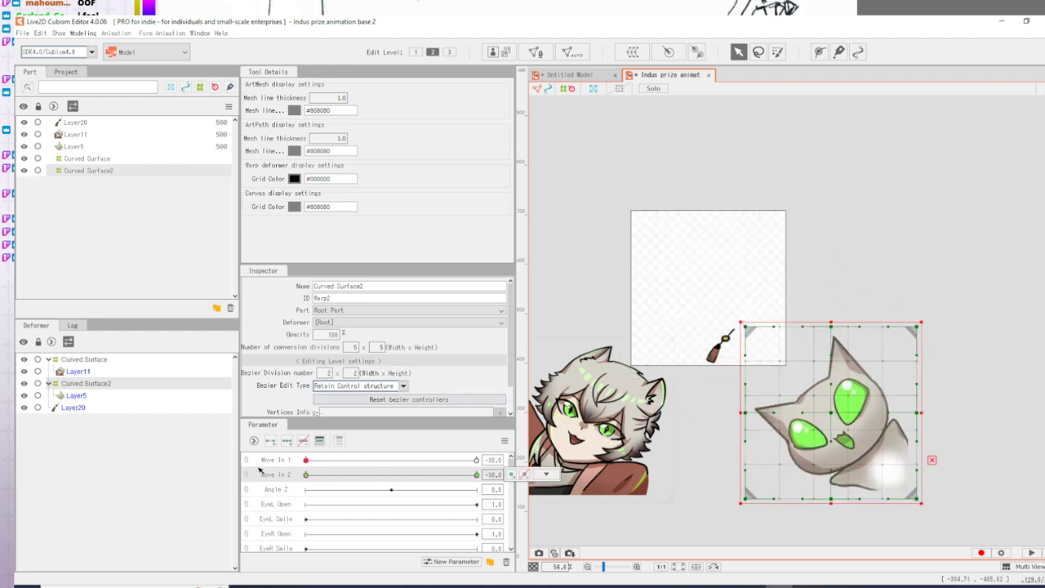
# - Try parenting the tassel layer, Layer20, to the character's warp deformer and scrub Move In 1 to 30 to test its movement
pyautogui.click(886, 240)
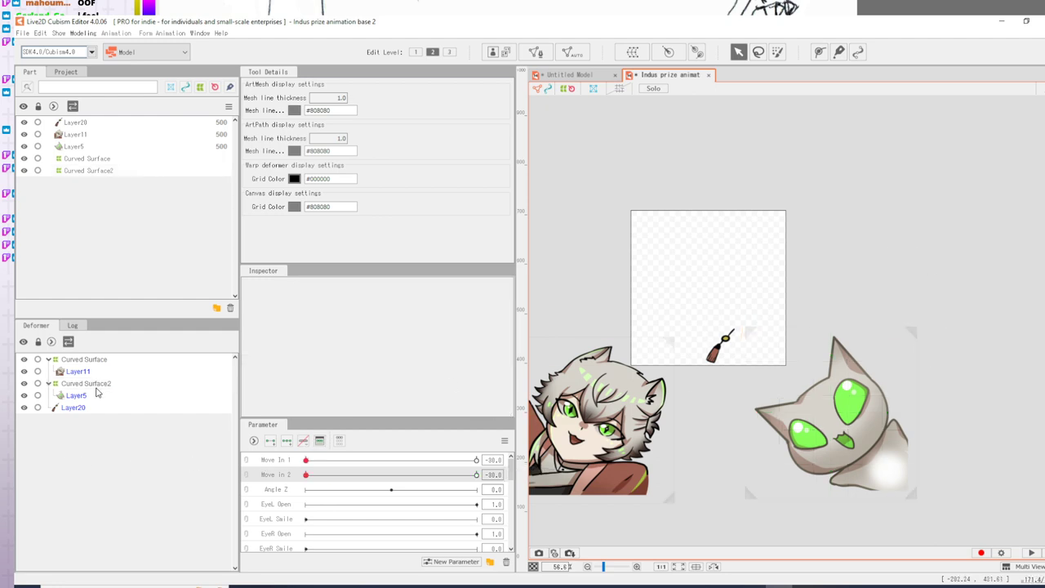
pyautogui.moveTo(67, 408); pyautogui.dragTo(79, 374)
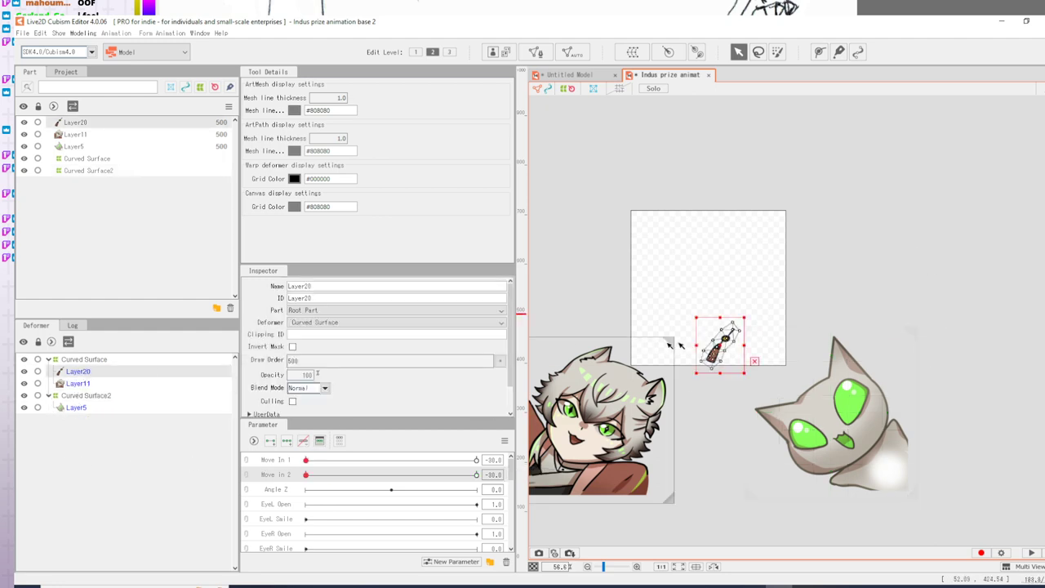
pyautogui.click(83, 362)
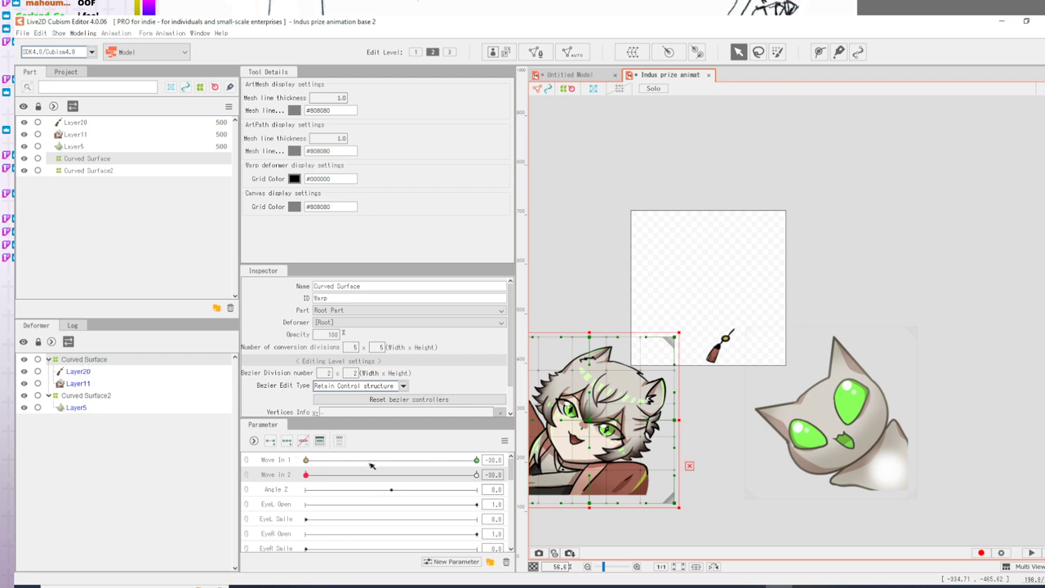
pyautogui.click(723, 353)
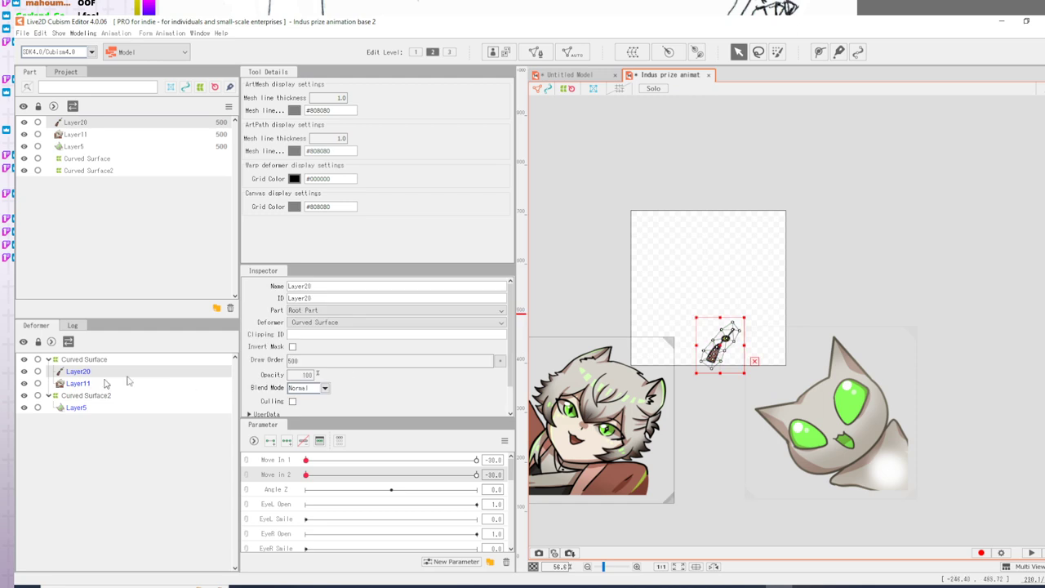
pyautogui.click(278, 462)
pyautogui.moveTo(278, 464); pyautogui.dragTo(608, 464)
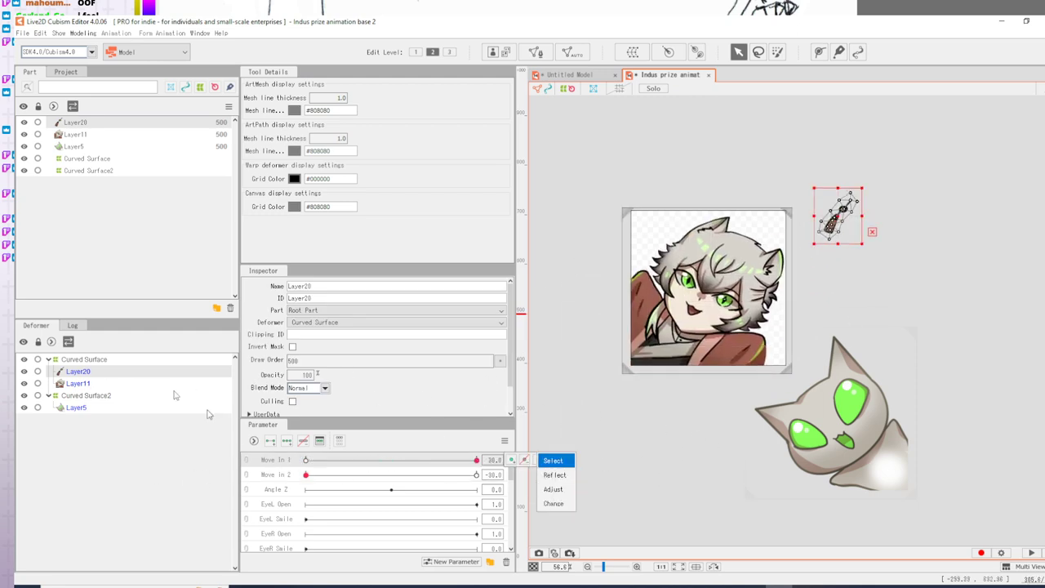
# - Take the tassel layer, Layer20, out of the character's warp deformer and select the character layer, Layer11
pyautogui.click(102, 361)
pyautogui.click(77, 361)
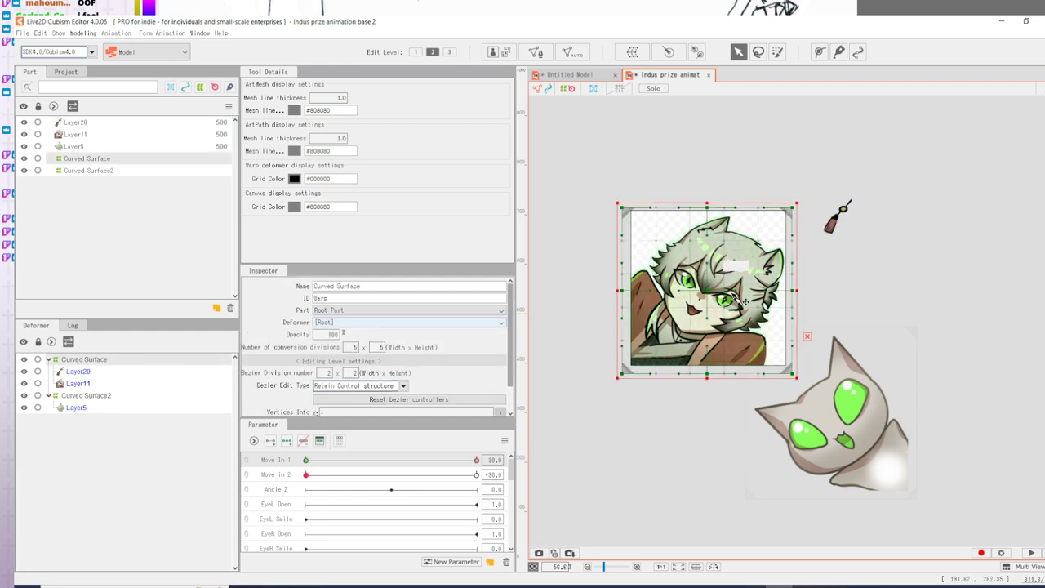
pyautogui.click(843, 217)
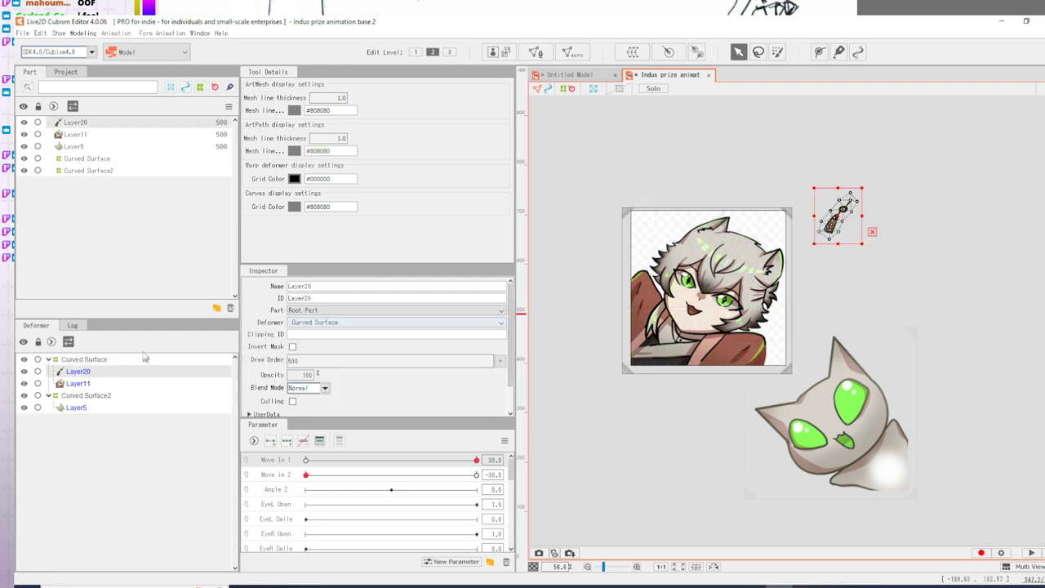
pyautogui.click(82, 362)
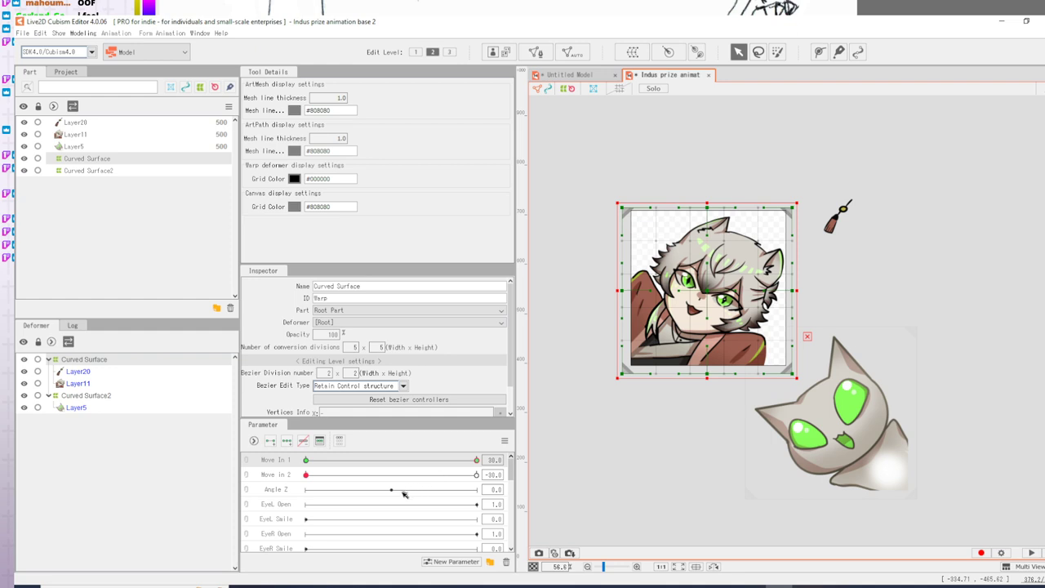
pyautogui.moveTo(76, 371)
pyautogui.mouseDown()
pyautogui.moveTo(74, 439)
pyautogui.moveTo(82, 358)
pyautogui.mouseUp()
pyautogui.click(83, 360)
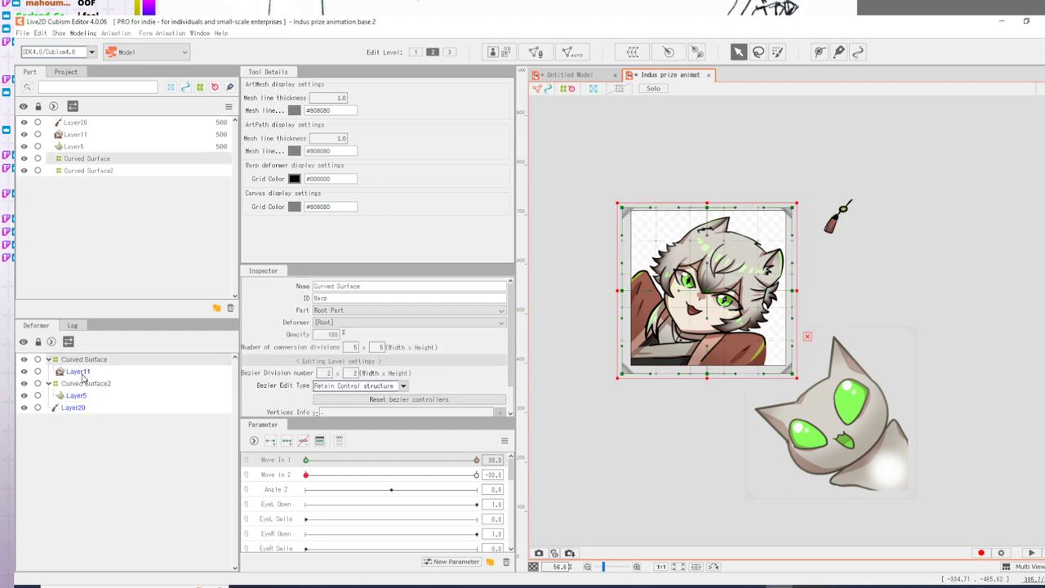
pyautogui.click(81, 373)
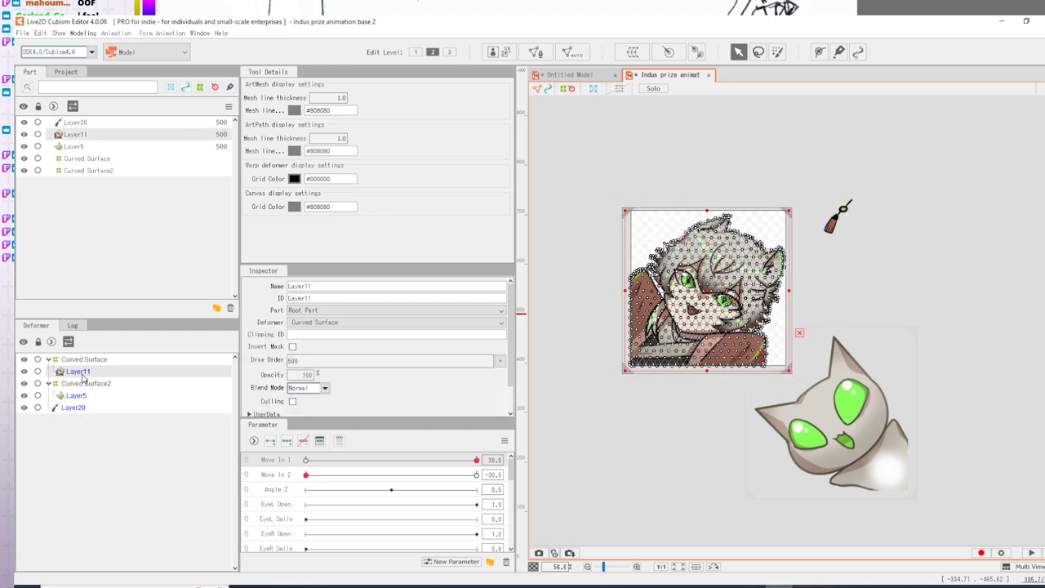
# - Move the tassel, Layer20, onto the character beside the ear-side cheek and parent it to the character's warp deformer
pyautogui.click(477, 460)
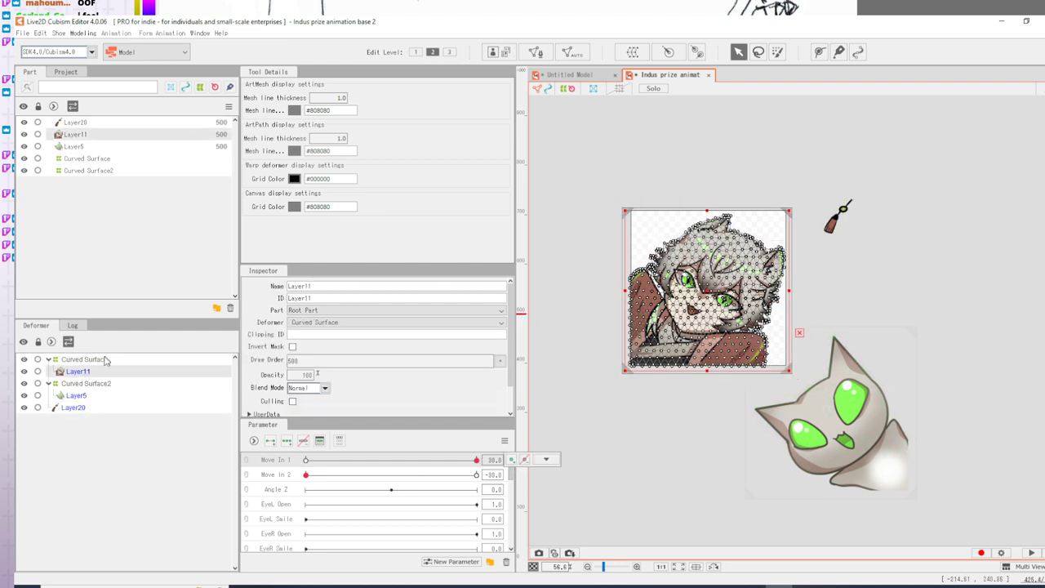
pyautogui.click(103, 359)
pyautogui.click(839, 217)
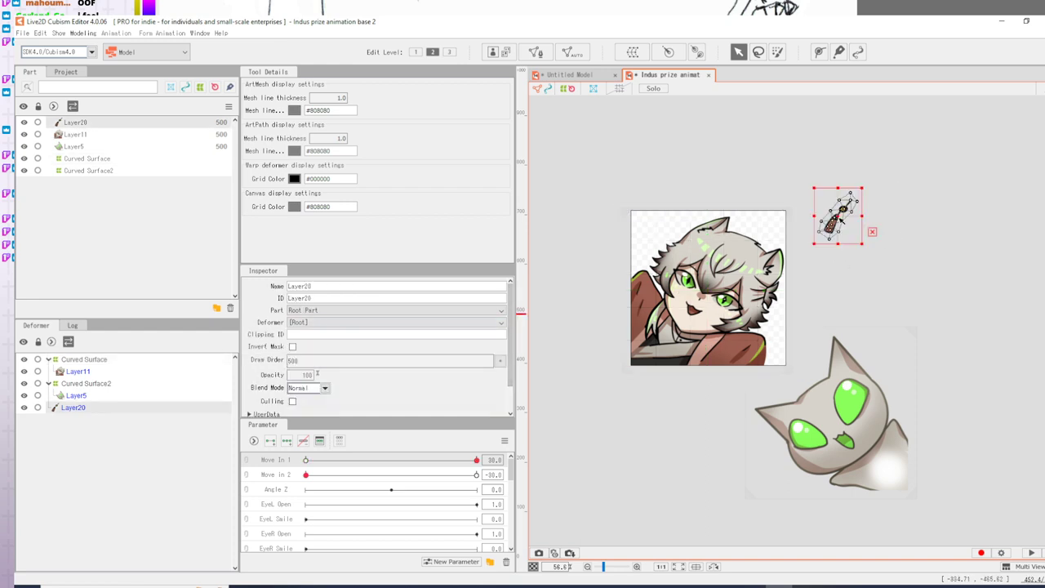
pyautogui.moveTo(839, 217)
pyautogui.mouseDown()
pyautogui.moveTo(718, 325)
pyautogui.moveTo(732, 329)
pyautogui.mouseUp()
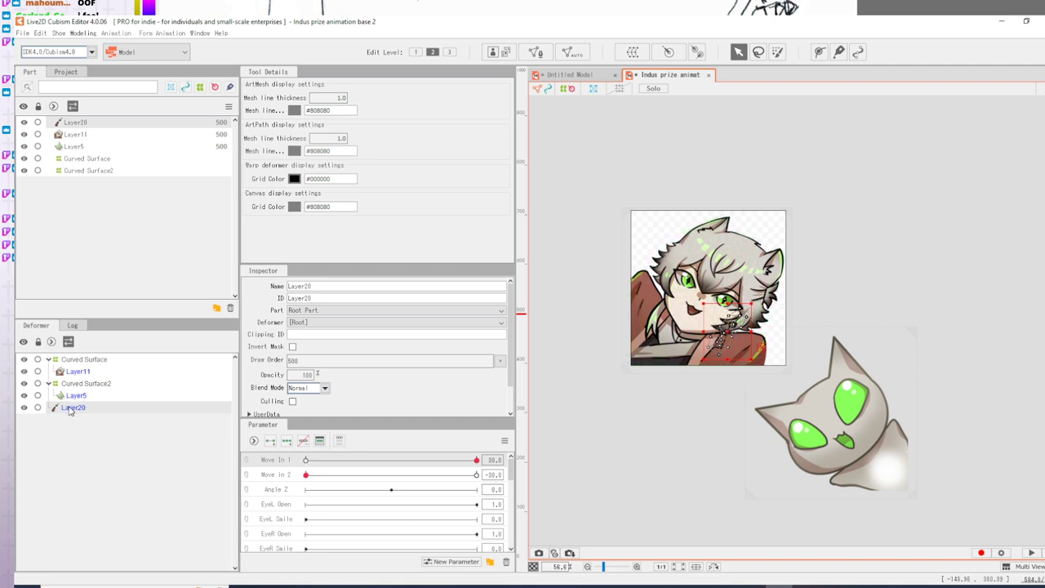
pyautogui.moveTo(70, 410); pyautogui.dragTo(82, 369)
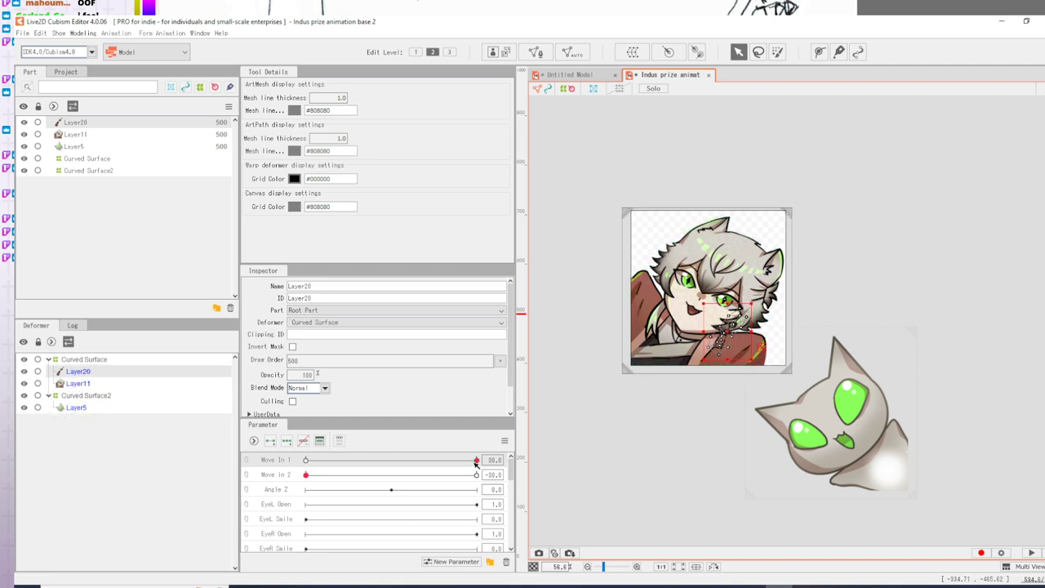
pyautogui.moveTo(475, 461)
pyautogui.mouseDown()
pyautogui.moveTo(306, 481)
pyautogui.moveTo(490, 462)
pyautogui.mouseUp()
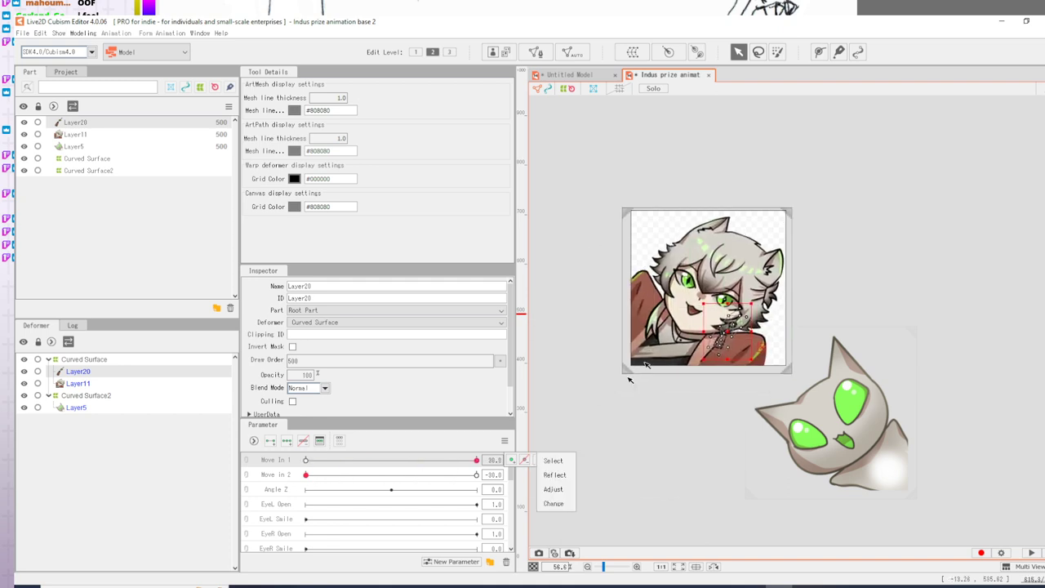
pyautogui.click(627, 378)
# - Try creating a rotation deformer as parent of Layer20 and repositioning its pivot on the tassel, and undo it
pyautogui.scroll(4, 747, 309)
pyautogui.moveTo(863, 264); pyautogui.dragTo(936, 274)
pyautogui.click(74, 372)
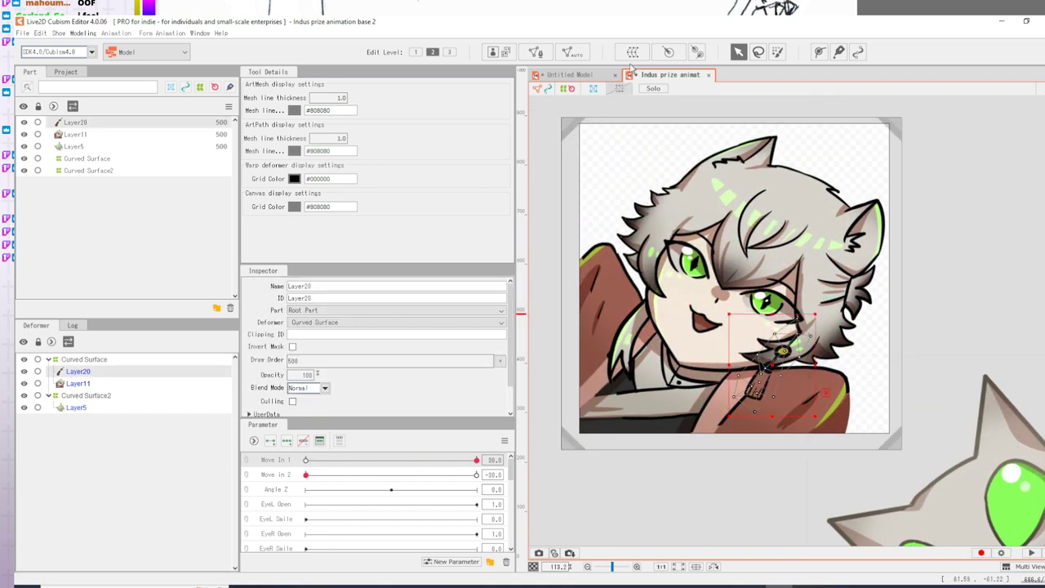
pyautogui.click(669, 52)
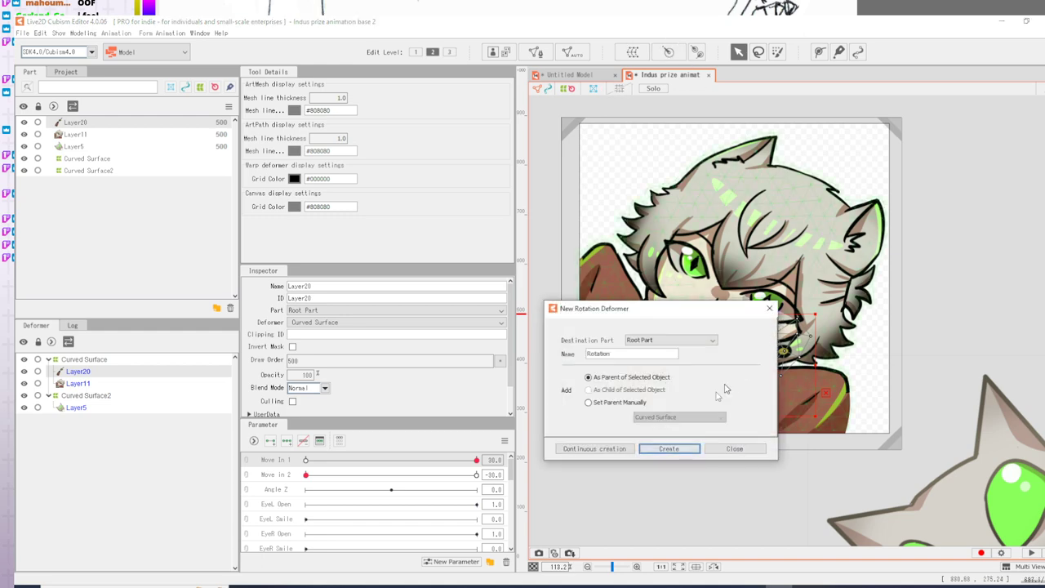
pyautogui.click(681, 455)
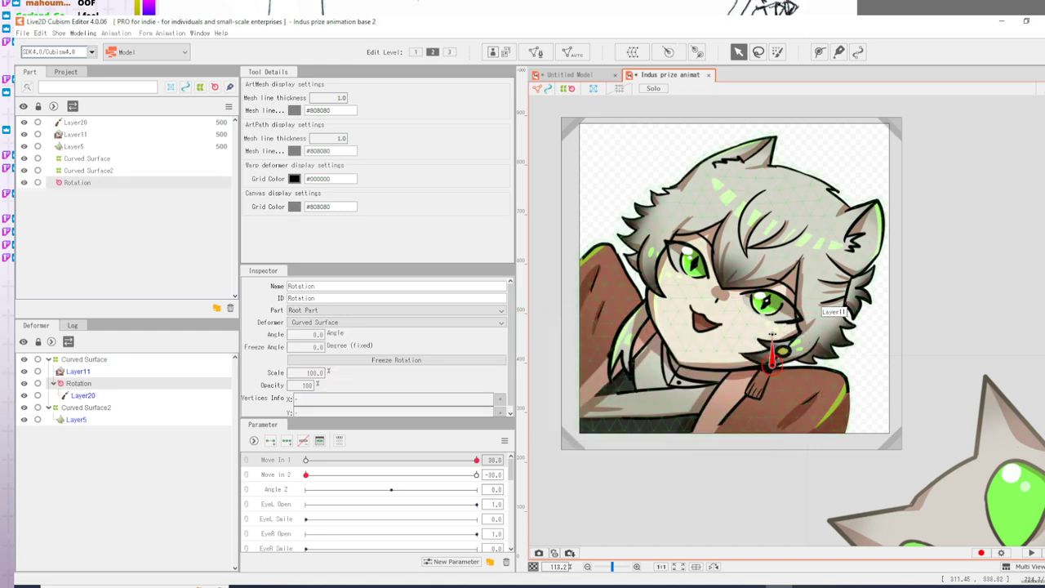
pyautogui.moveTo(734, 346); pyautogui.dragTo(773, 329)
pyautogui.moveTo(773, 367); pyautogui.dragTo(777, 360)
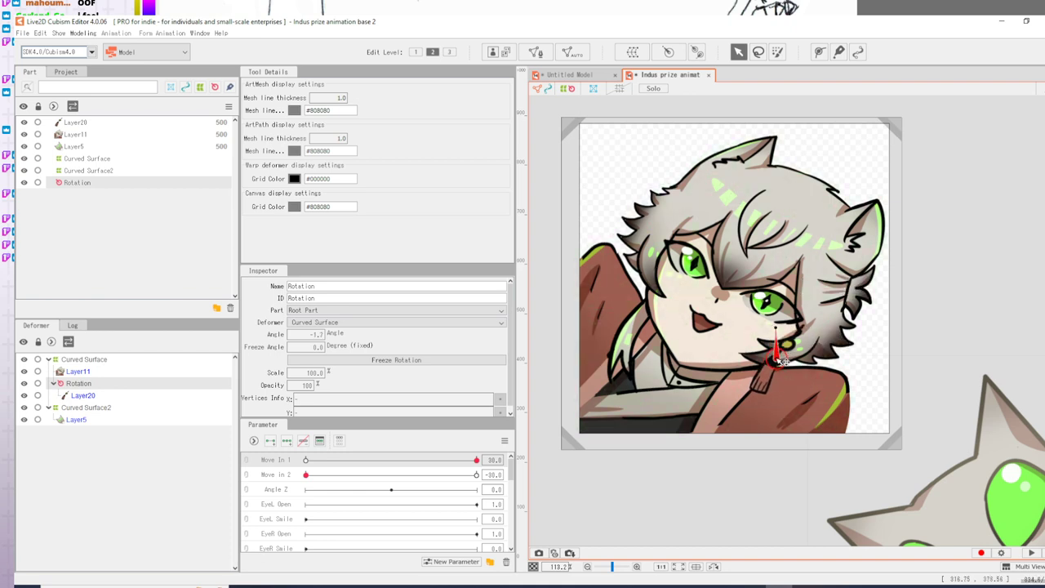
pyautogui.hotkey('ctrl', 'z')
pyautogui.hotkey('ctrl', 'z')
pyautogui.hotkey('ctrl', 'z')
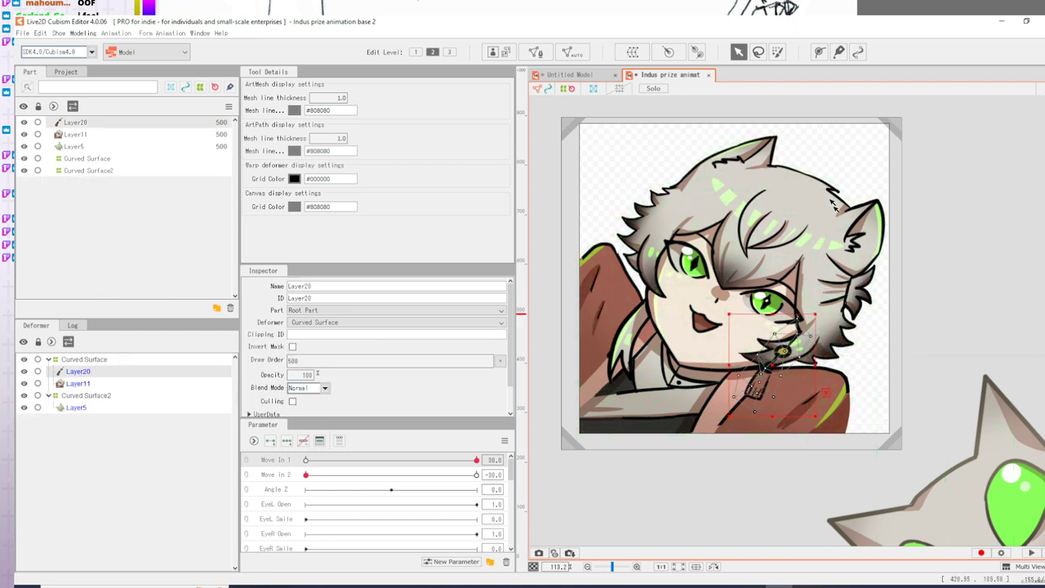
# - Draw a rotation deformer for Layer20 with its pivot at the tassel's upper end, pointing down towards the tassel's tip
pyautogui.click(696, 51)
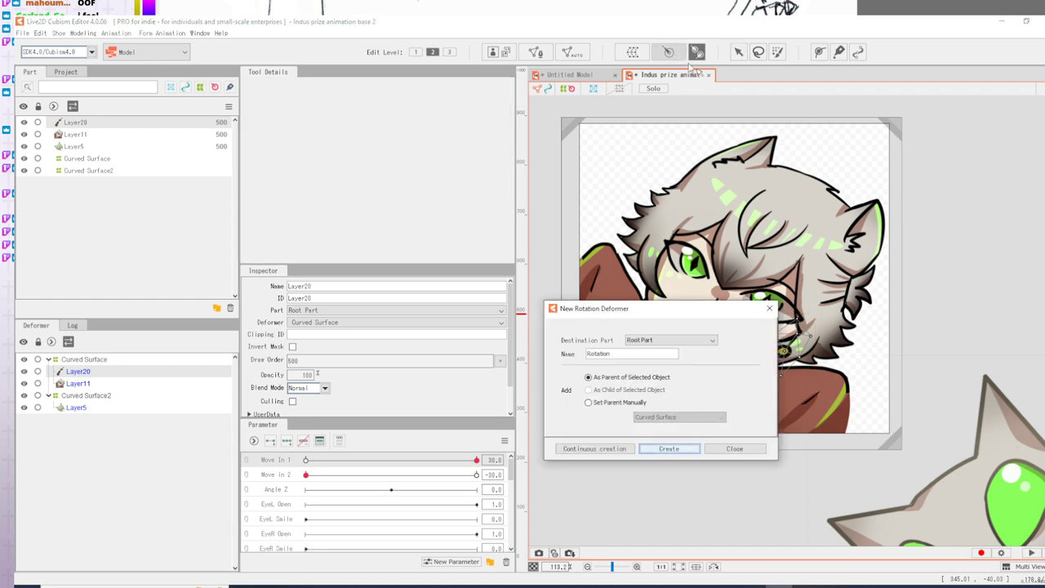
pyautogui.click(733, 448)
pyautogui.click(696, 51)
pyautogui.click(769, 308)
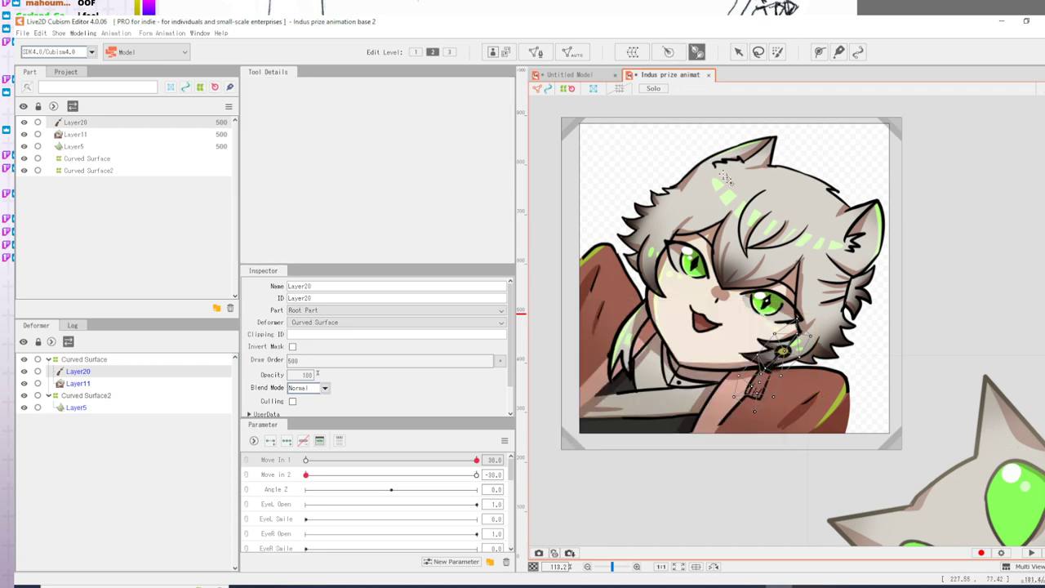
pyautogui.moveTo(786, 349); pyautogui.dragTo(765, 372)
pyautogui.hotkey('ctrl', 'z')
pyautogui.moveTo(800, 328); pyautogui.dragTo(757, 387)
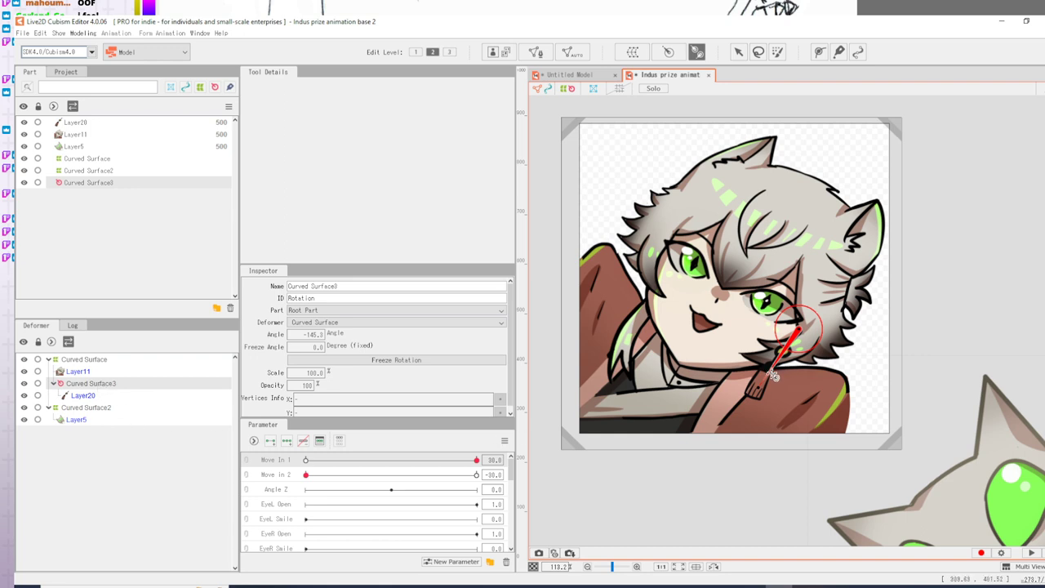
# - Try keying Layer20 itself on Angle Z with three keys, and remove those keys from the layer
pyautogui.click(83, 396)
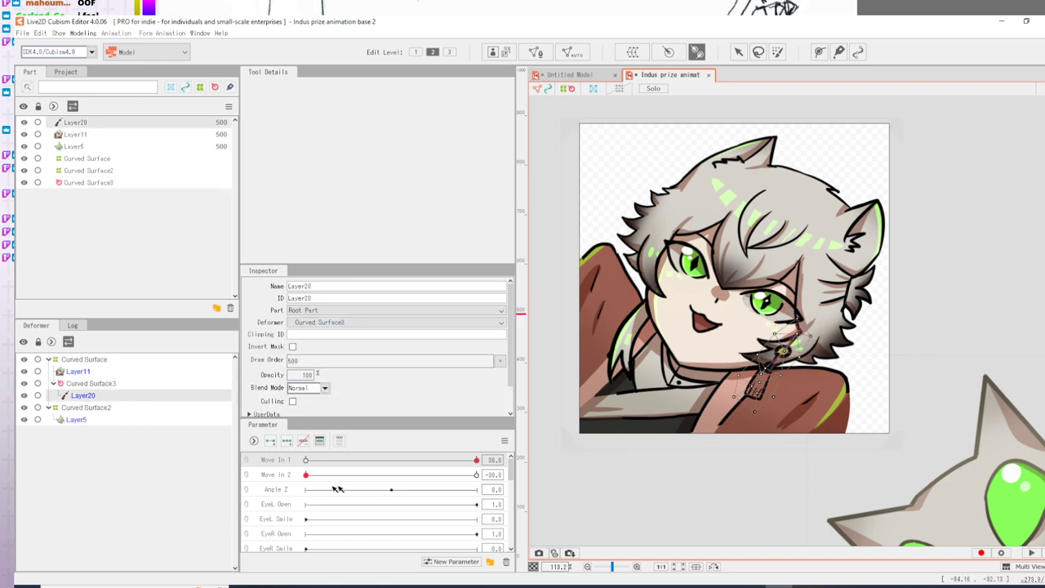
pyautogui.click(391, 490)
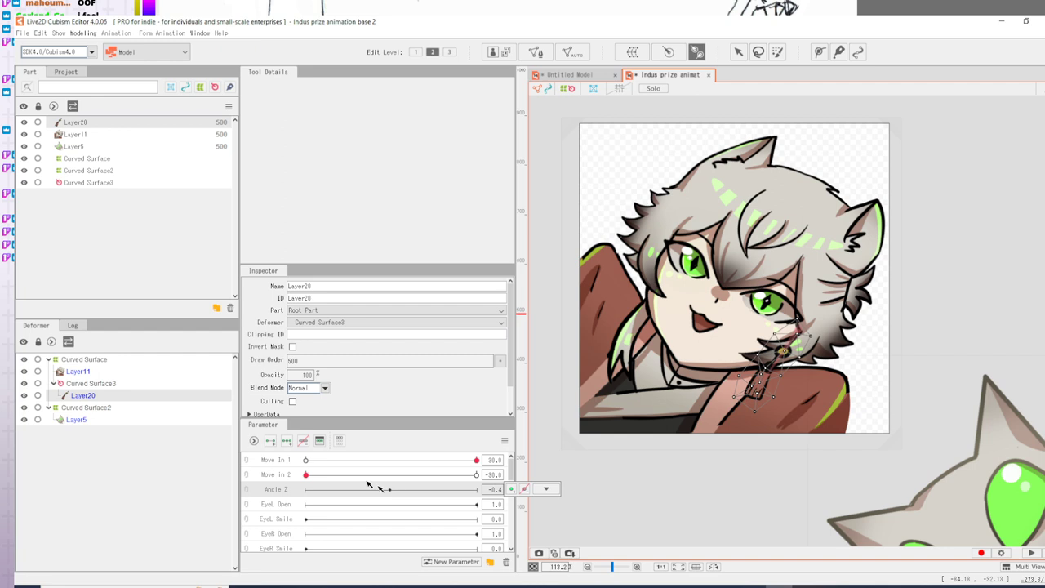
pyautogui.click(270, 442)
pyautogui.click(390, 490)
pyautogui.click(306, 489)
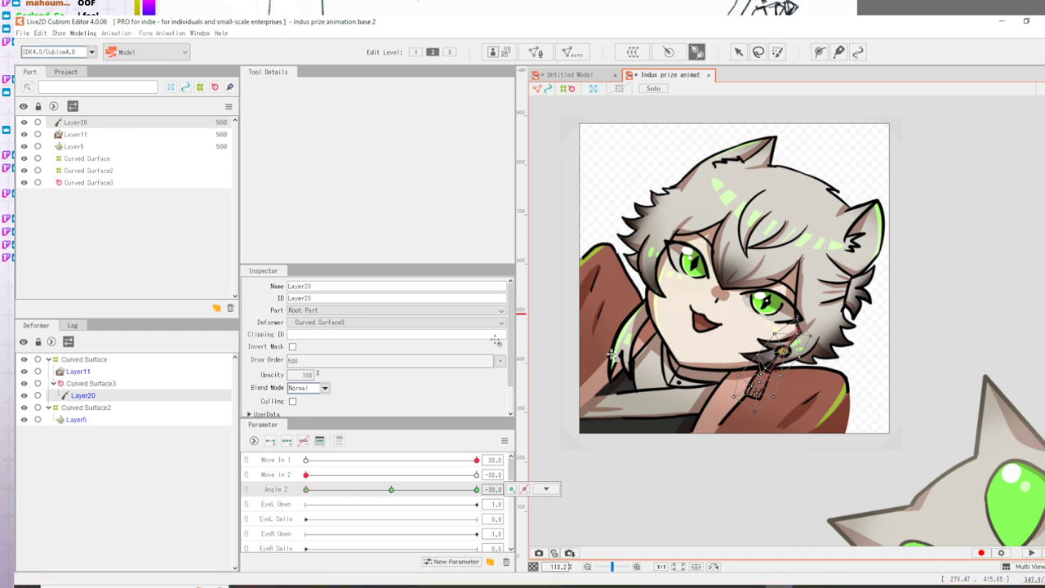
pyautogui.click(90, 383)
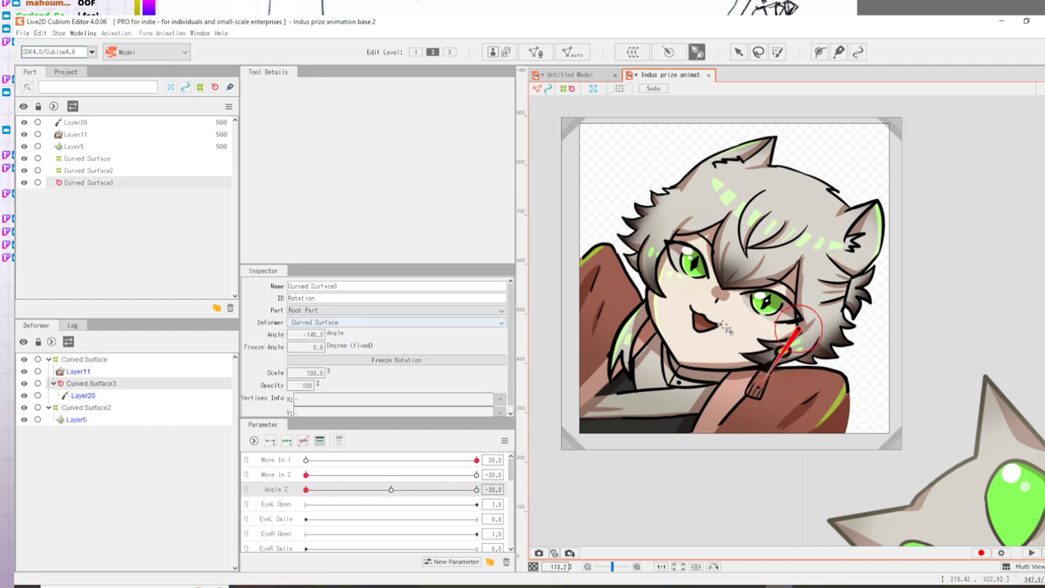
pyautogui.click(82, 395)
pyautogui.click(389, 488)
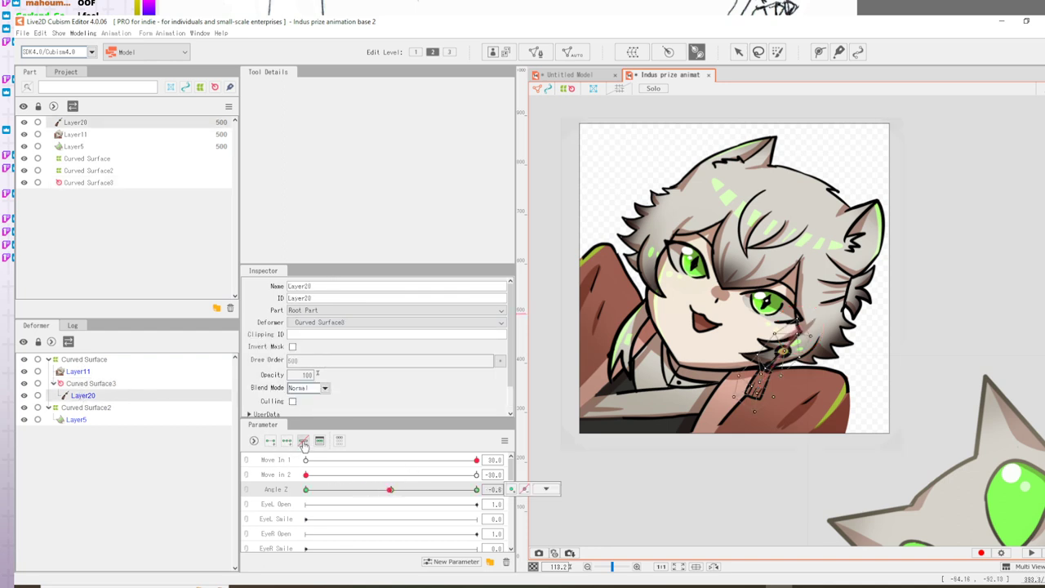
# - Try adding three Angle Z keys to the tassel's rotation deformer, and clear them again
pyautogui.click(111, 384)
pyautogui.click(390, 489)
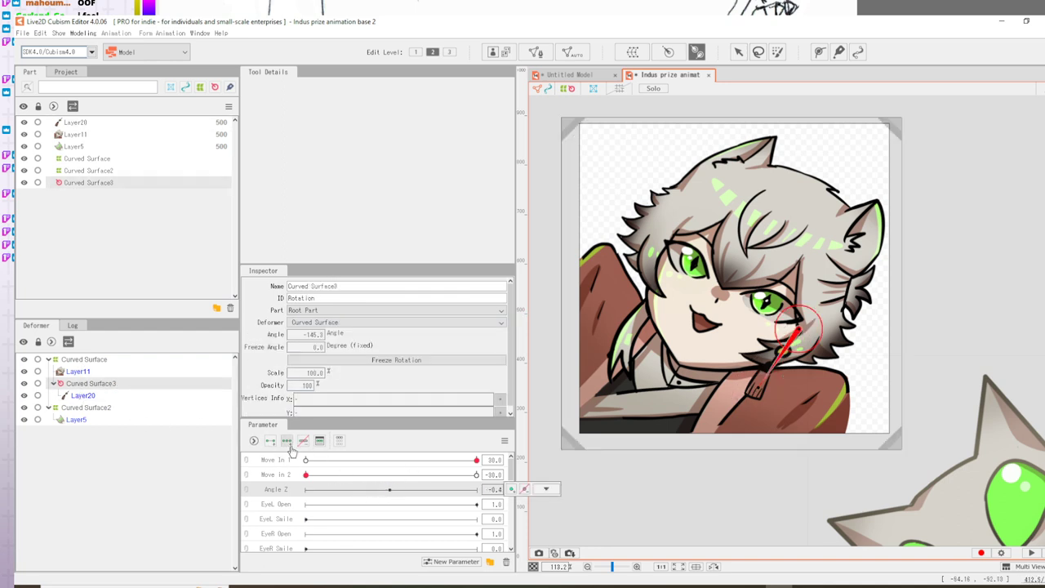
pyautogui.click(287, 443)
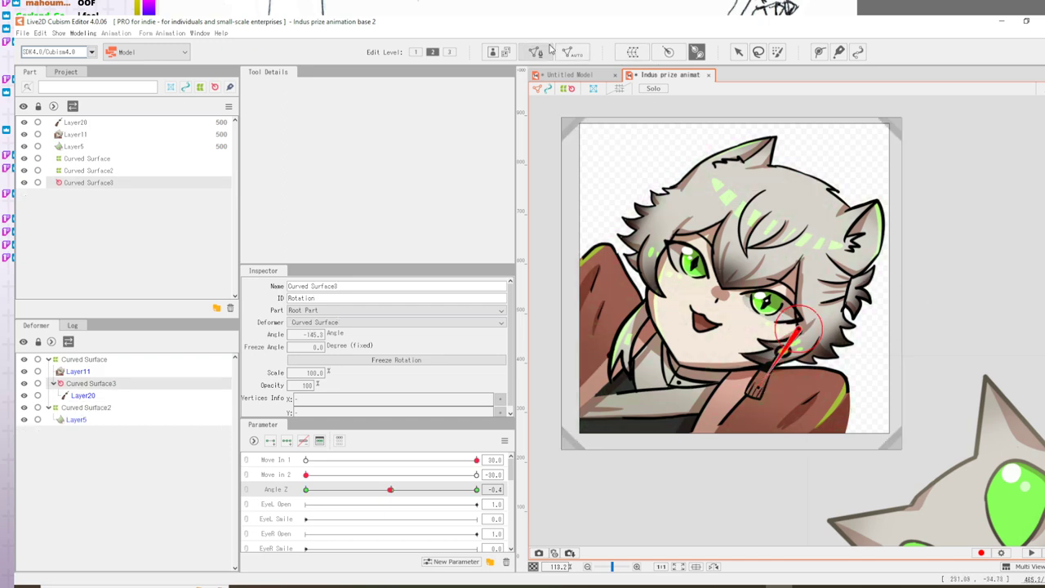
pyautogui.click(738, 51)
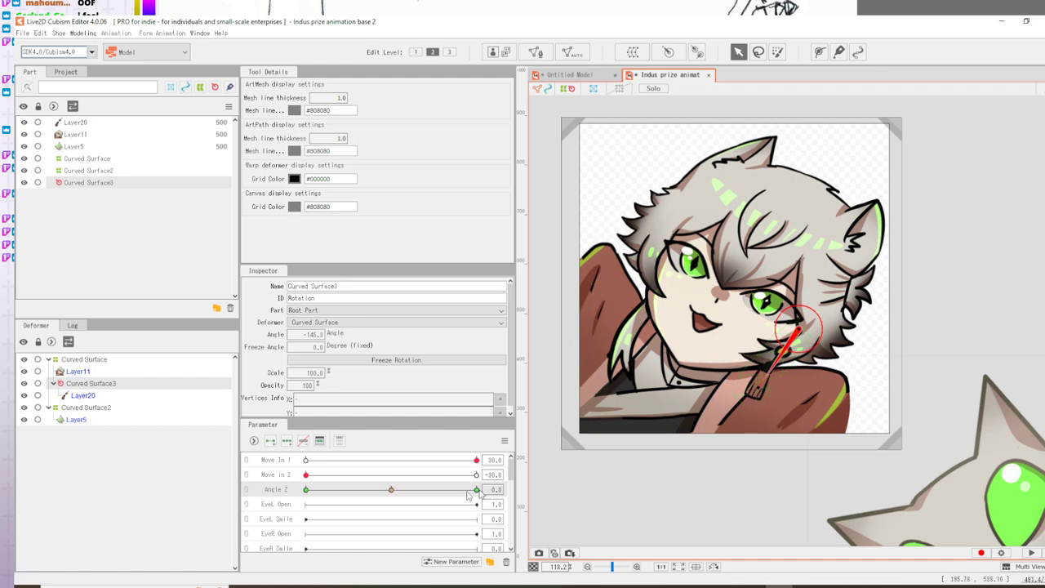
pyautogui.click(318, 489)
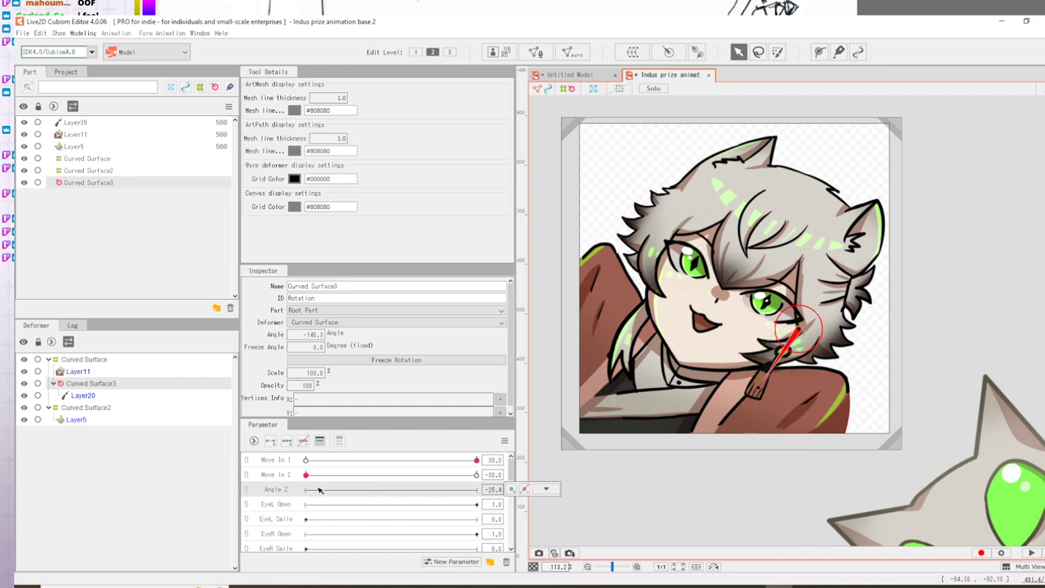
# - Key the tassel's rotation deformer on Angle Z at -30, 0 and 30, and rotate it to about -123.7 degrees at -30
pyautogui.click(89, 395)
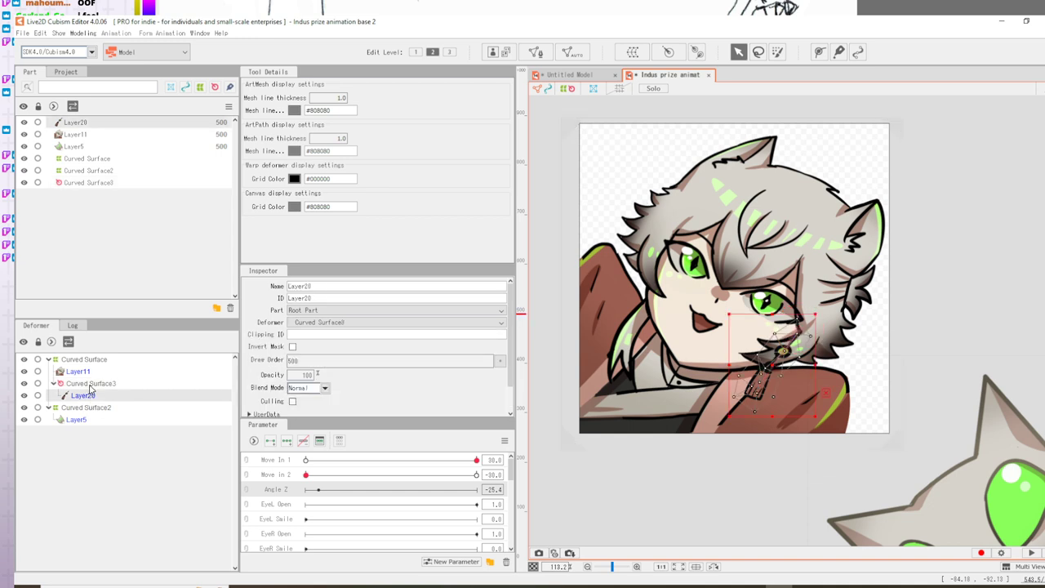
pyautogui.click(90, 383)
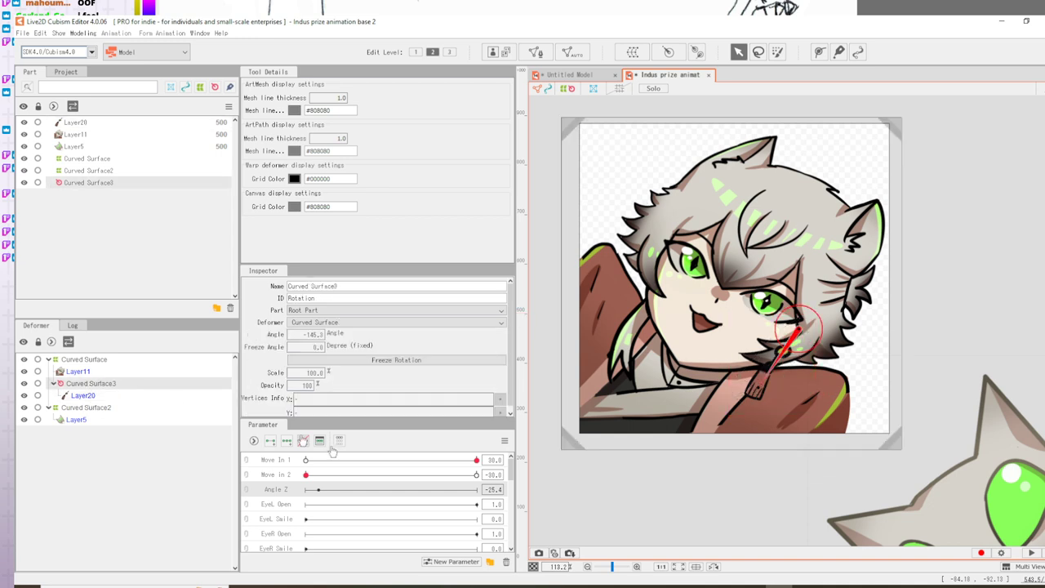
pyautogui.click(392, 490)
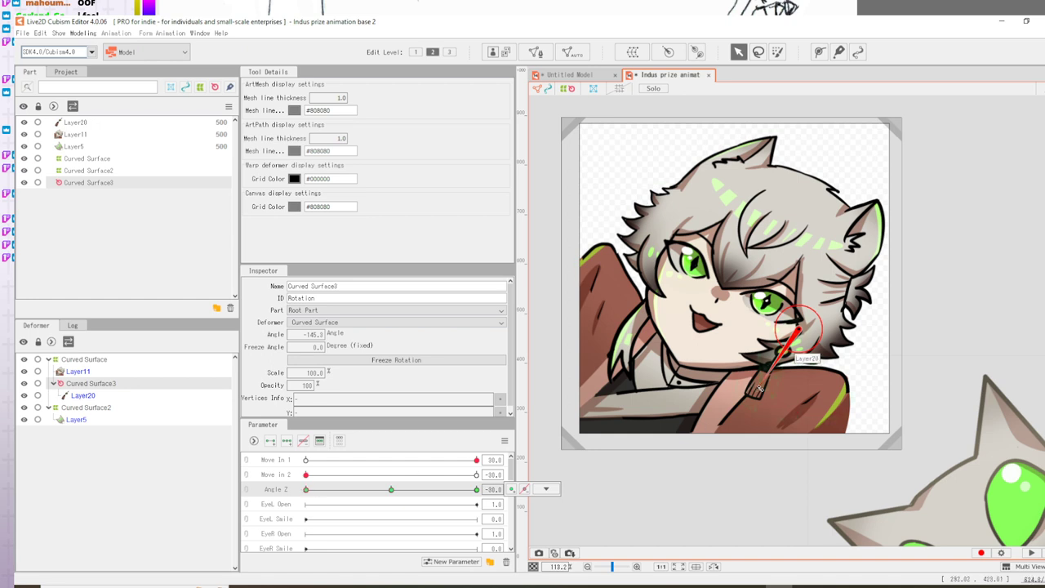
pyautogui.moveTo(758, 390); pyautogui.dragTo(744, 364)
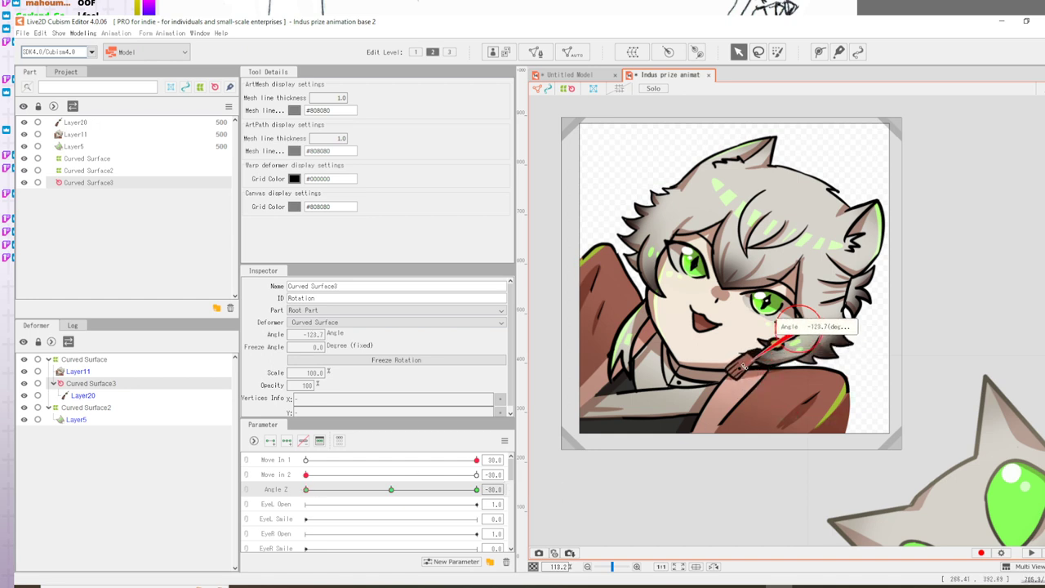
# - With Angle Z at 30, rotate the tassel's deformer the opposite way so the tassel hangs straight down, and deselect it
pyautogui.click(391, 490)
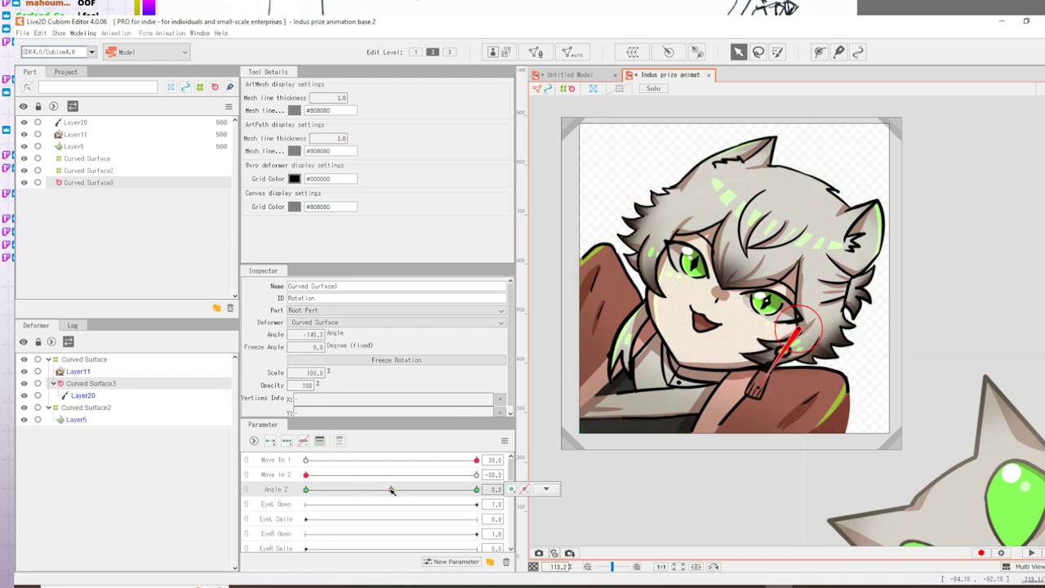
pyautogui.click(476, 489)
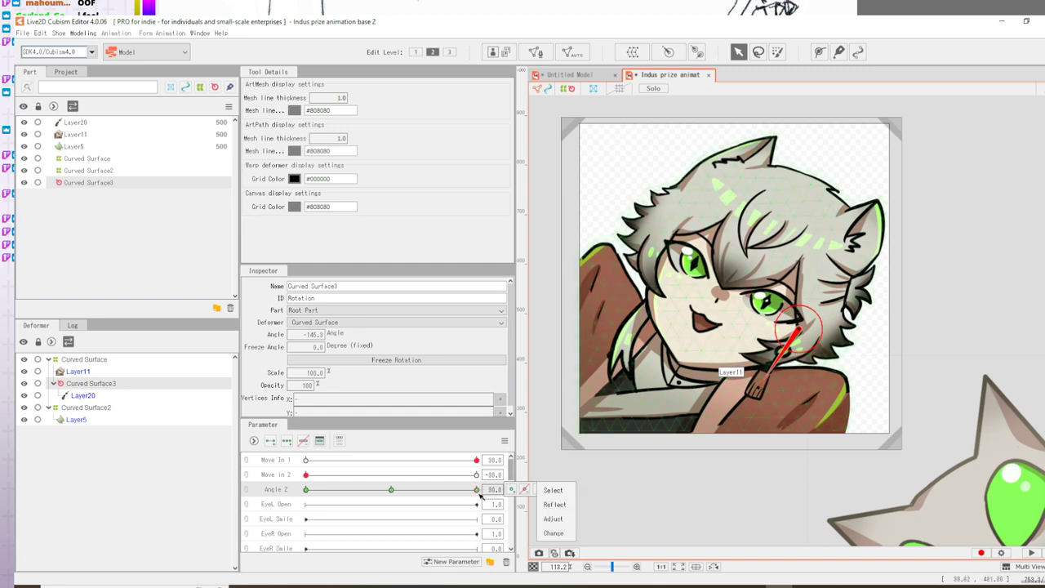
pyautogui.moveTo(755, 389); pyautogui.dragTo(787, 391)
pyautogui.click(728, 521)
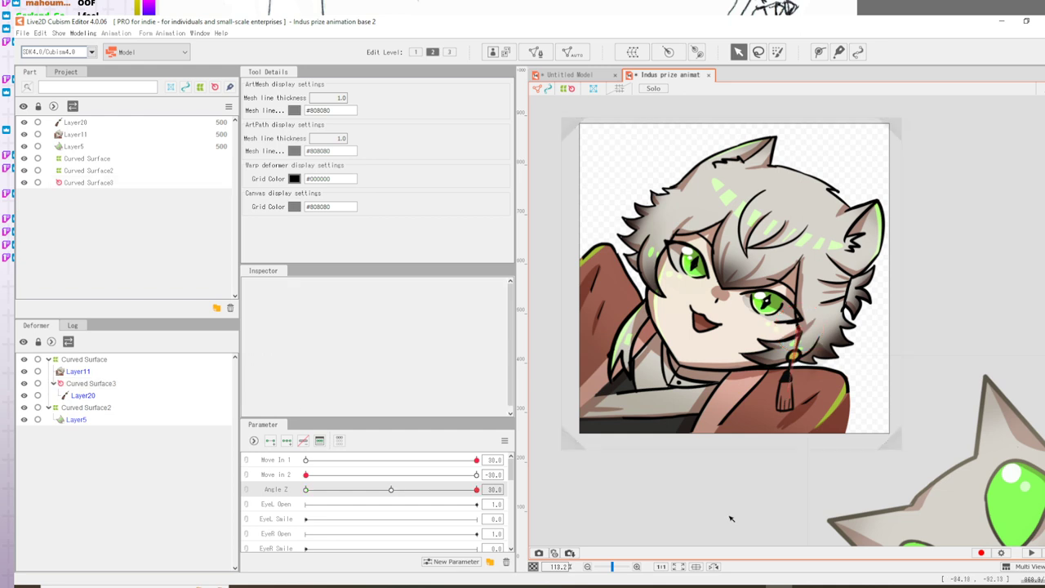
pyautogui.moveTo(866, 375)
pyautogui.mouseDown()
pyautogui.moveTo(881, 376)
pyautogui.moveTo(868, 391)
pyautogui.mouseUp()
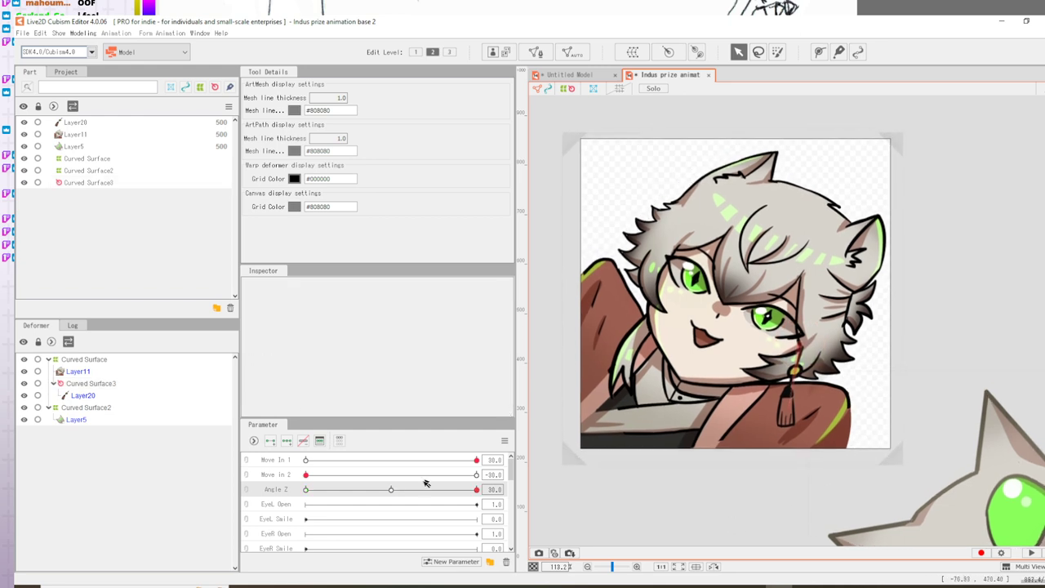
# - Add three keys on the EyeL Open parameter for the Curved Surface warp deformer
pyautogui.click(390, 504)
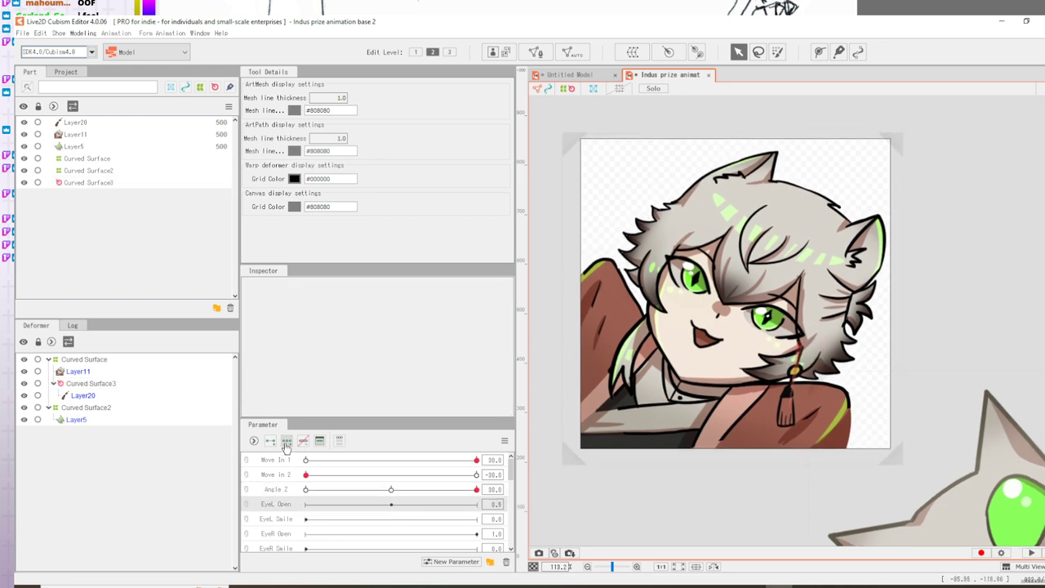
pyautogui.click(93, 360)
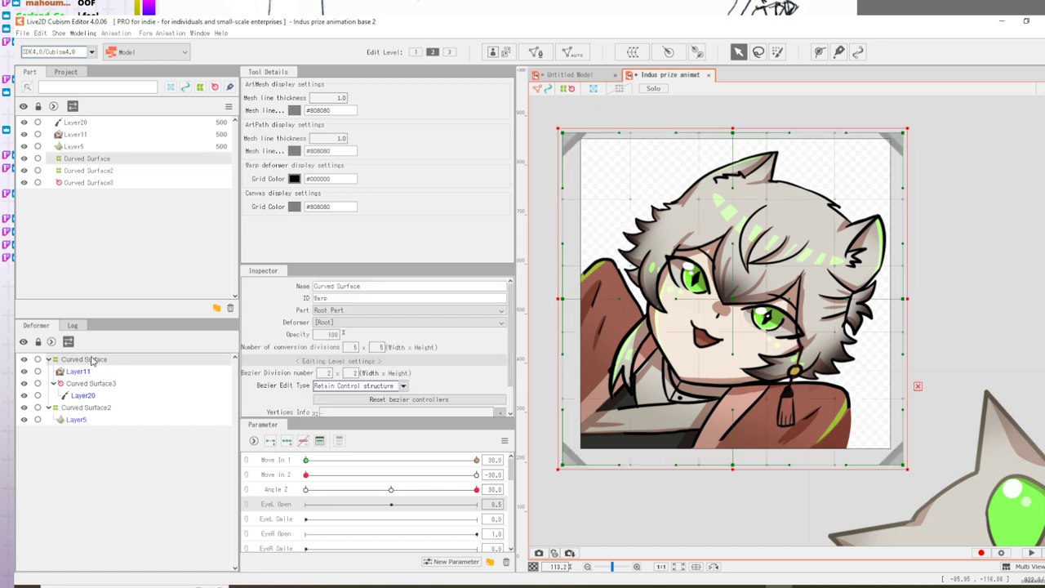
pyautogui.click(286, 441)
# - Rename the EyeL Open parameter to WiggleTime
pyautogui.rightClick(276, 505)
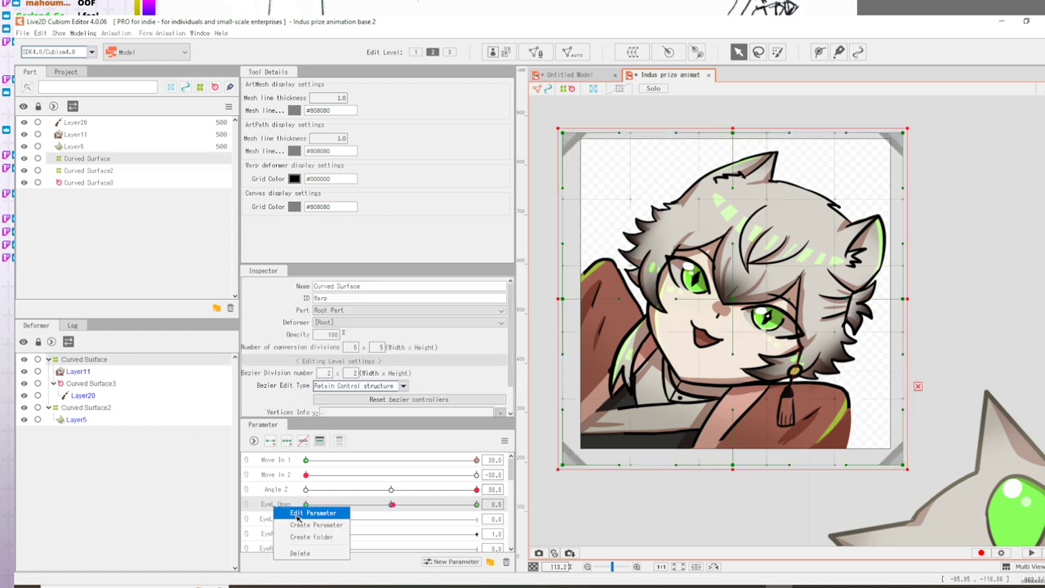
pyautogui.click(294, 512)
pyautogui.write('Wiggl')
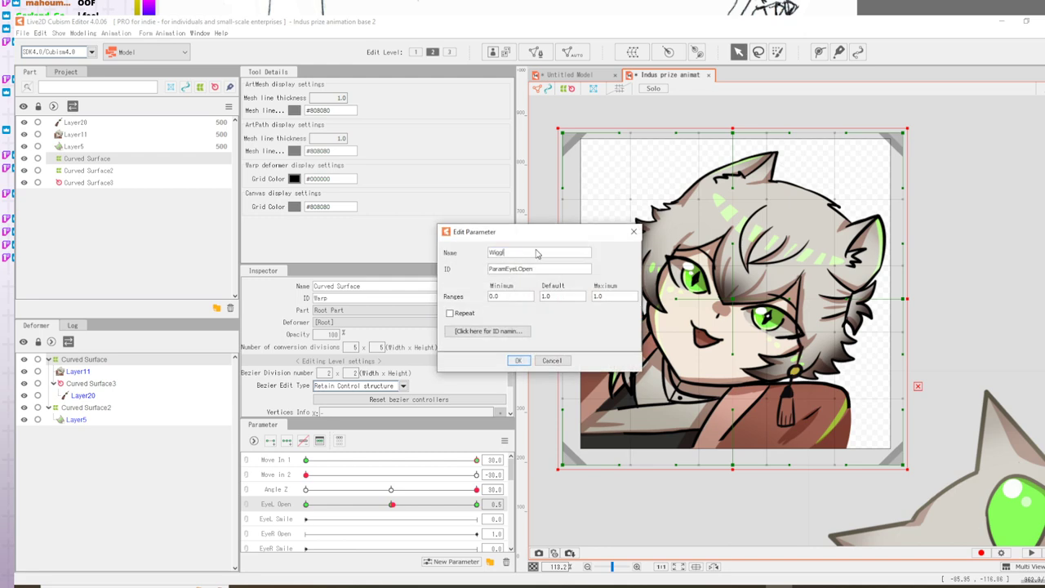
pyautogui.write('eTime')
pyautogui.press('Return')
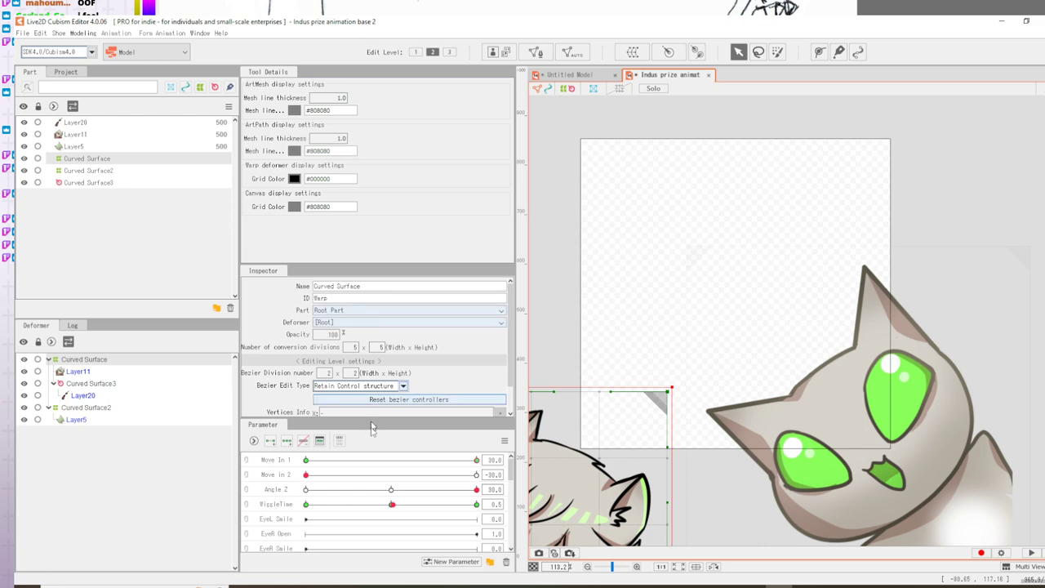
# - Check the poses along WiggleTime and Move In 1, leaving WiggleTime at 0 and Move In 1 at 30
pyautogui.moveTo(392, 505); pyautogui.dragTo(298, 506)
pyautogui.click(545, 504)
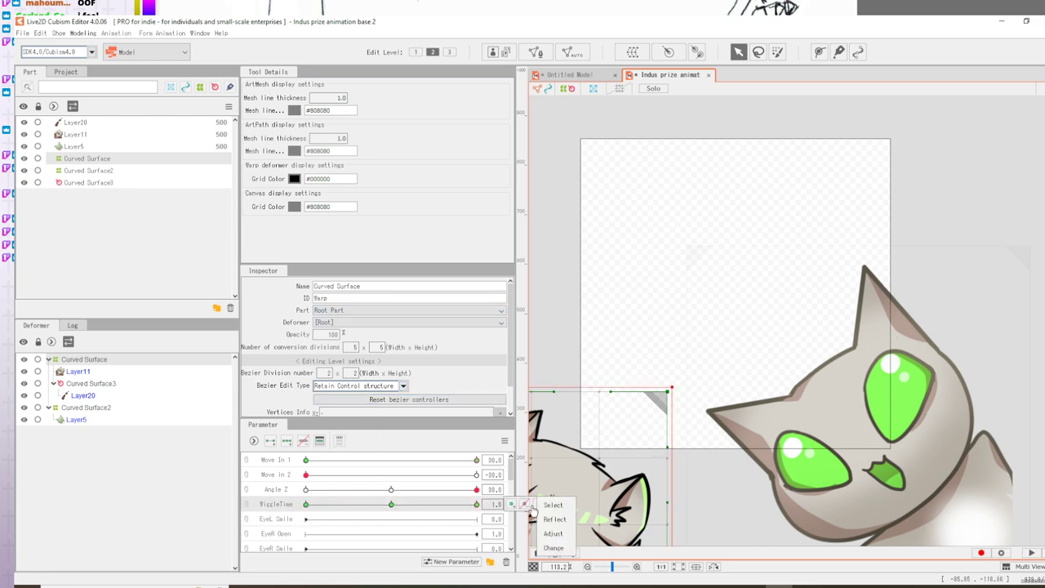
pyautogui.click(307, 462)
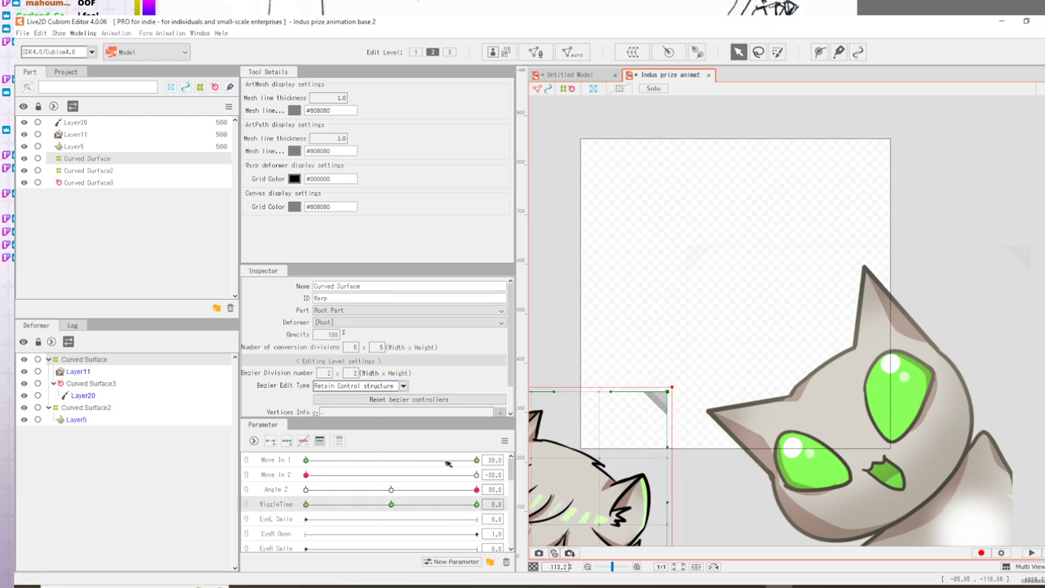
pyautogui.click(477, 460)
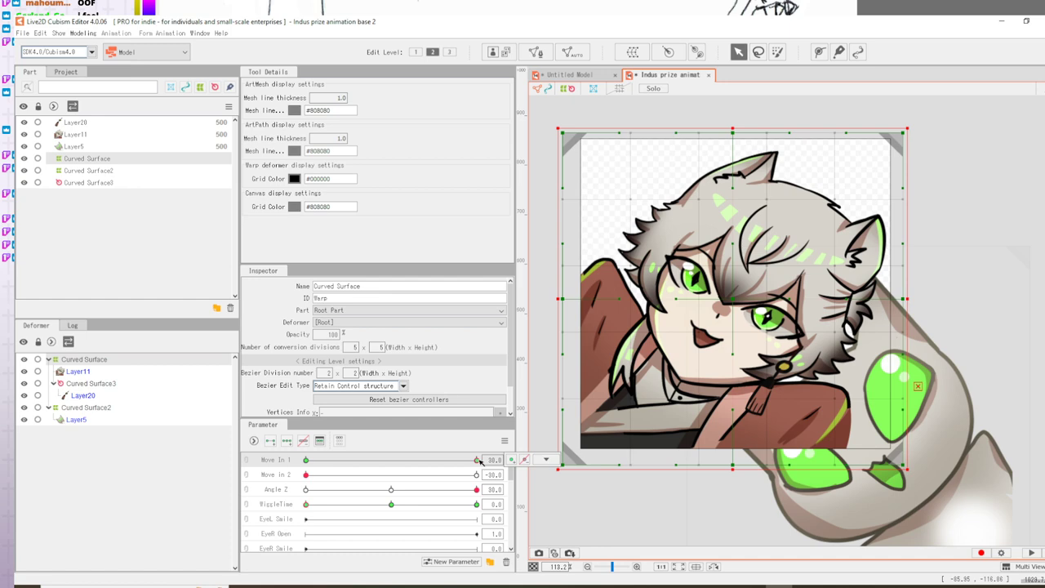
pyautogui.click(392, 504)
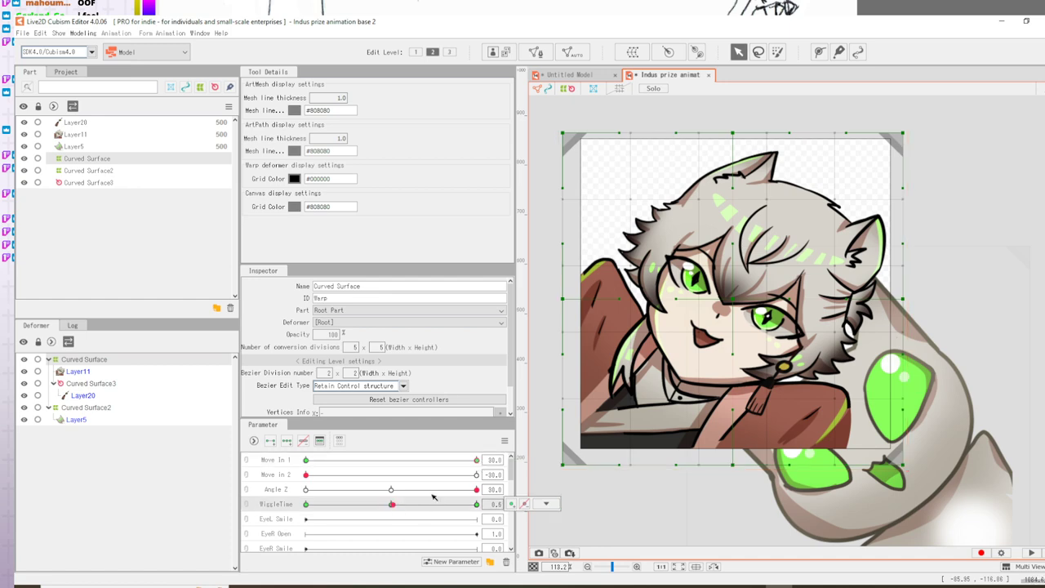
pyautogui.click(307, 504)
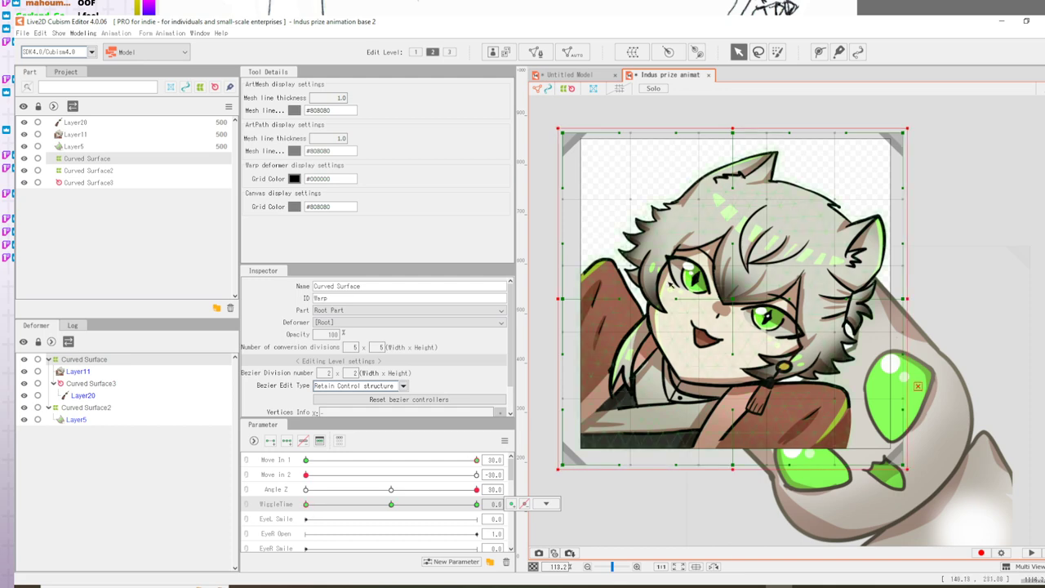
# - Add three keys on WiggleTime for the Layer11 art mesh and set the parameter to 0
pyautogui.click(602, 287)
pyautogui.click(586, 234)
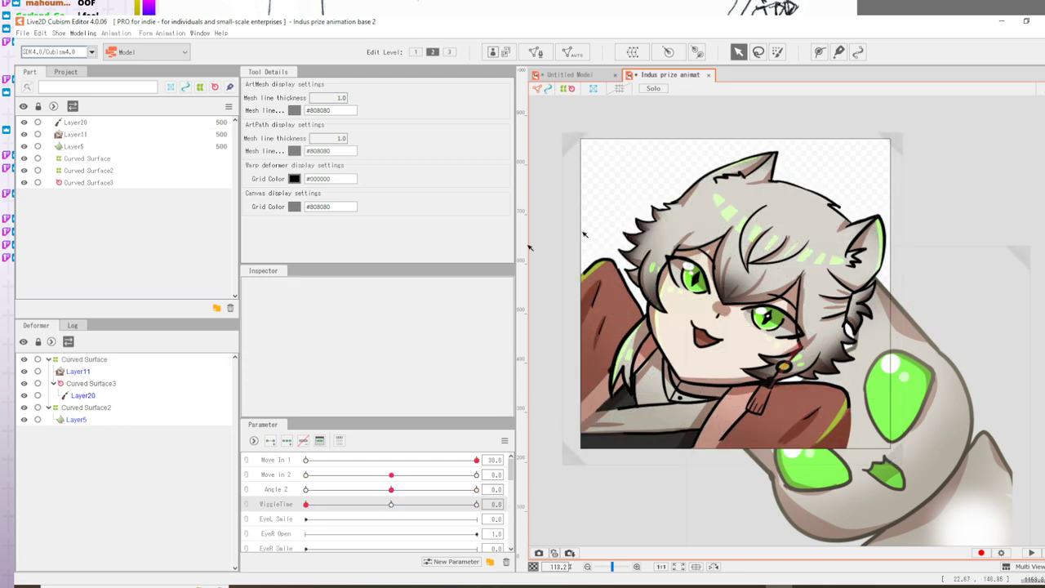
pyautogui.click(86, 372)
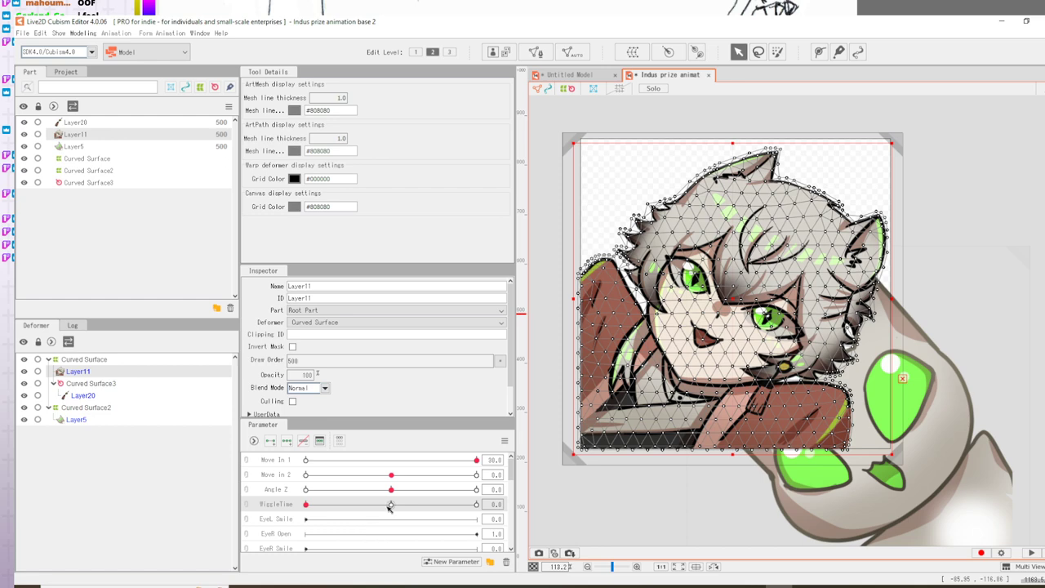
pyautogui.click(389, 506)
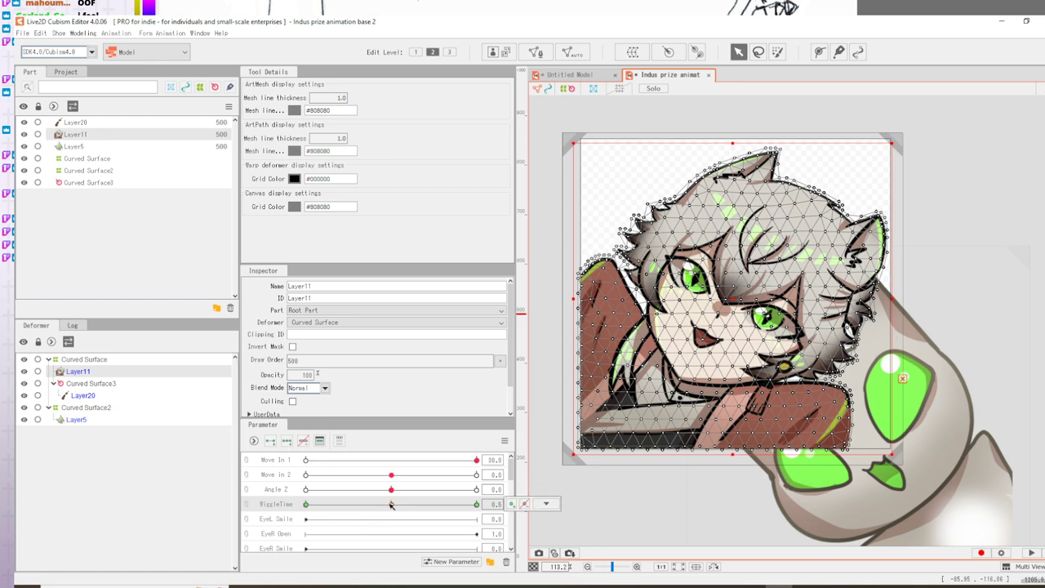
pyautogui.click(308, 505)
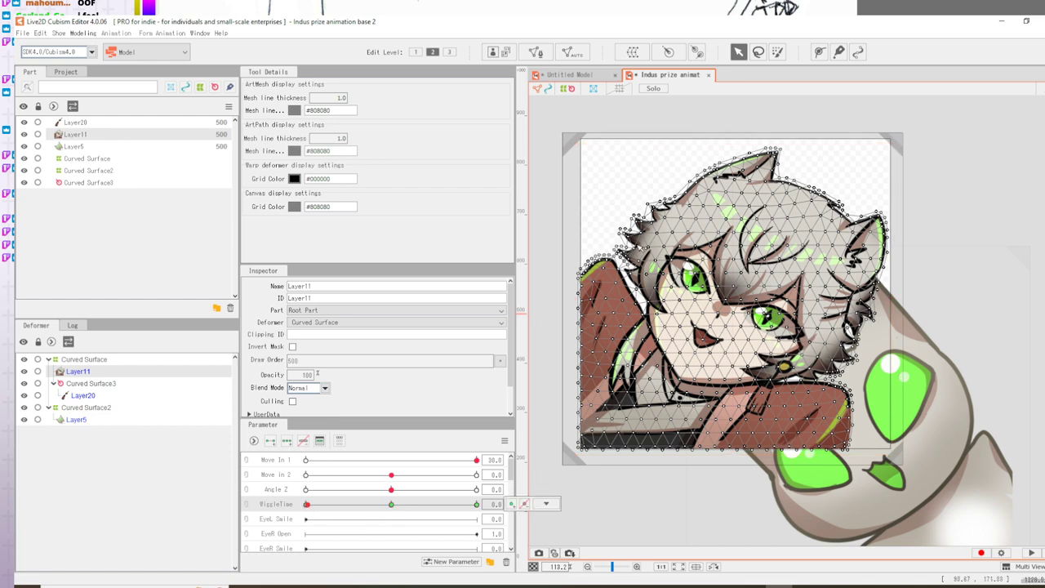
# - Select Layer11's mesh vertices at the tip of the raised sleeve and examine the mesh between sleeve and hair
pyautogui.moveTo(572, 242); pyautogui.dragTo(613, 309)
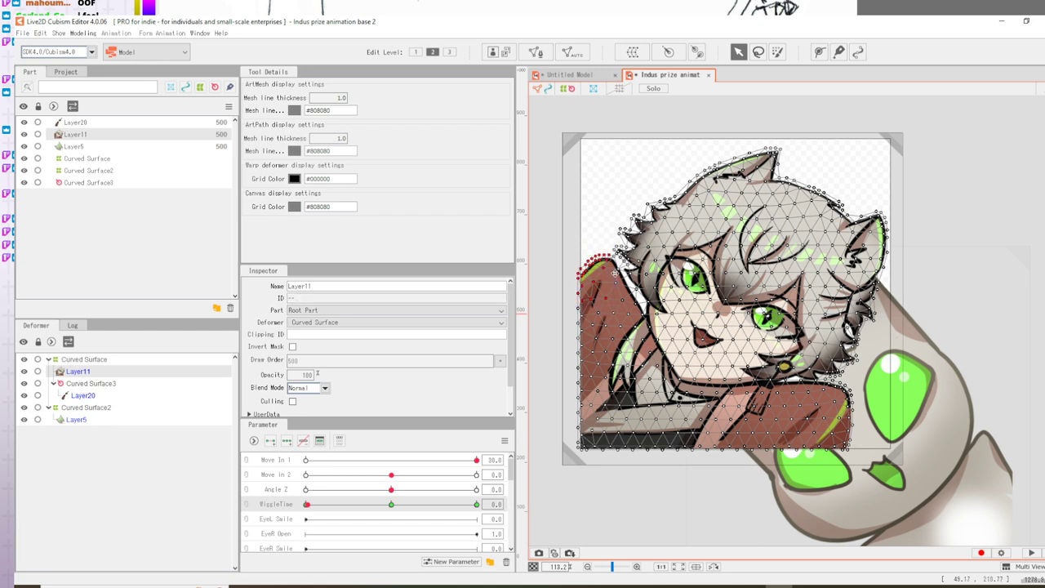
pyautogui.scroll(5, 614, 276)
pyautogui.press('super')
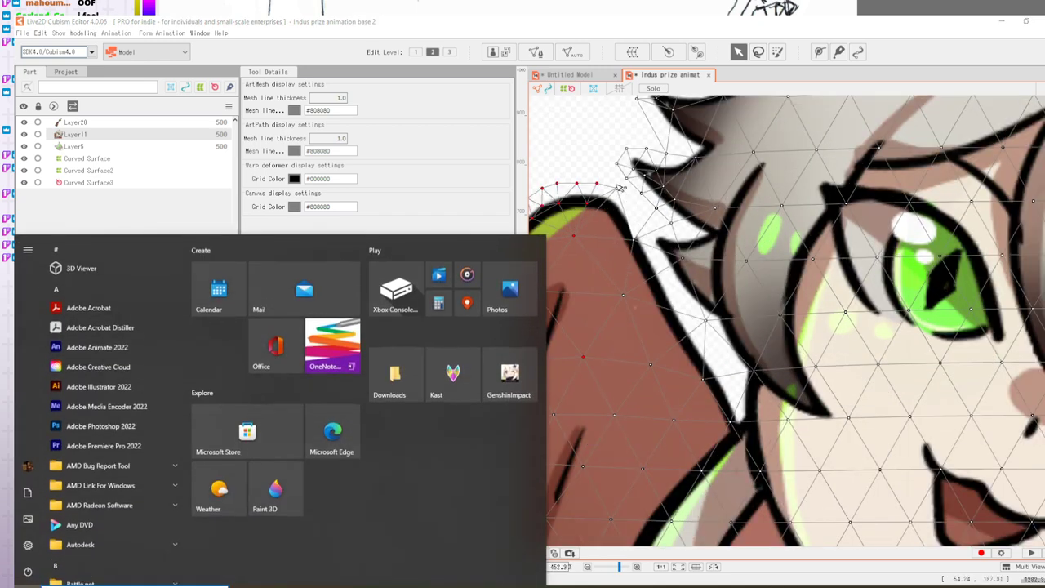
pyautogui.press('super')
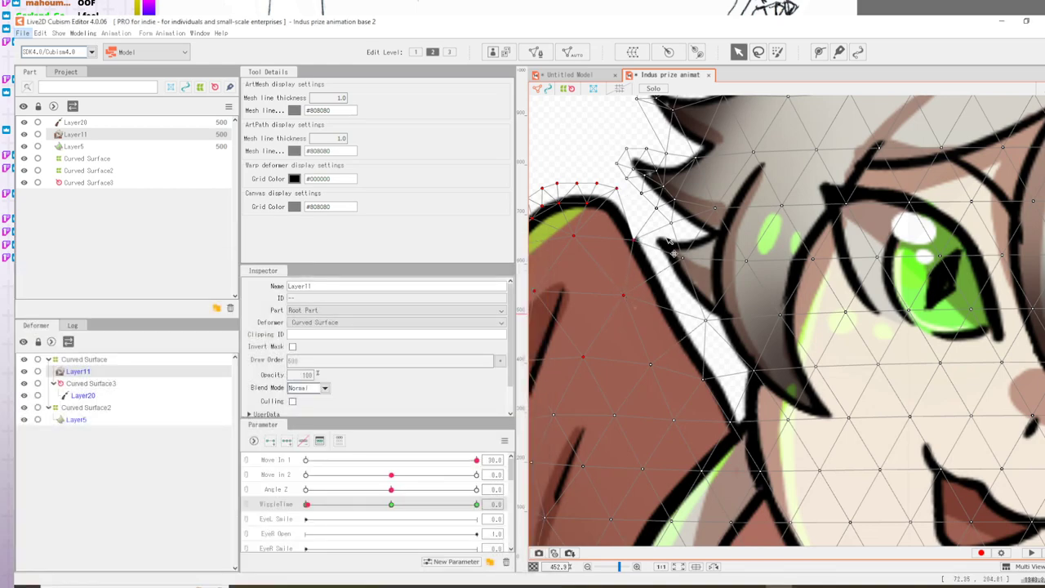
pyautogui.scroll(2, 683, 352)
pyautogui.scroll(-6, 682, 352)
pyautogui.scroll(3, 678, 349)
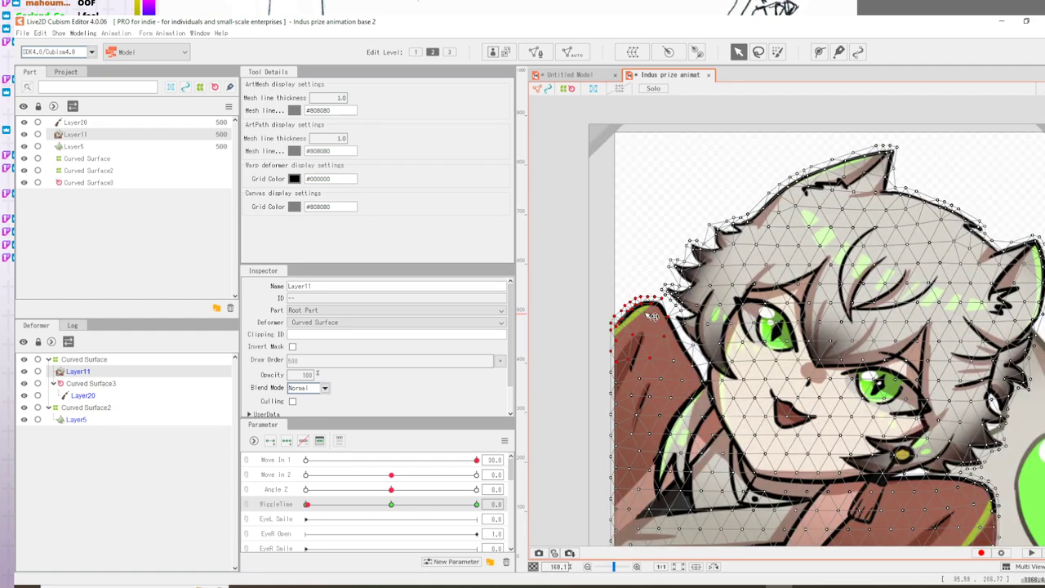
# - Edit Layer11's mesh, connecting the lower hair tuft's edge vertices and clearing misplaced vertices from the gap between hair and sleeve
pyautogui.click(653, 318)
pyautogui.doubleClick(737, 308)
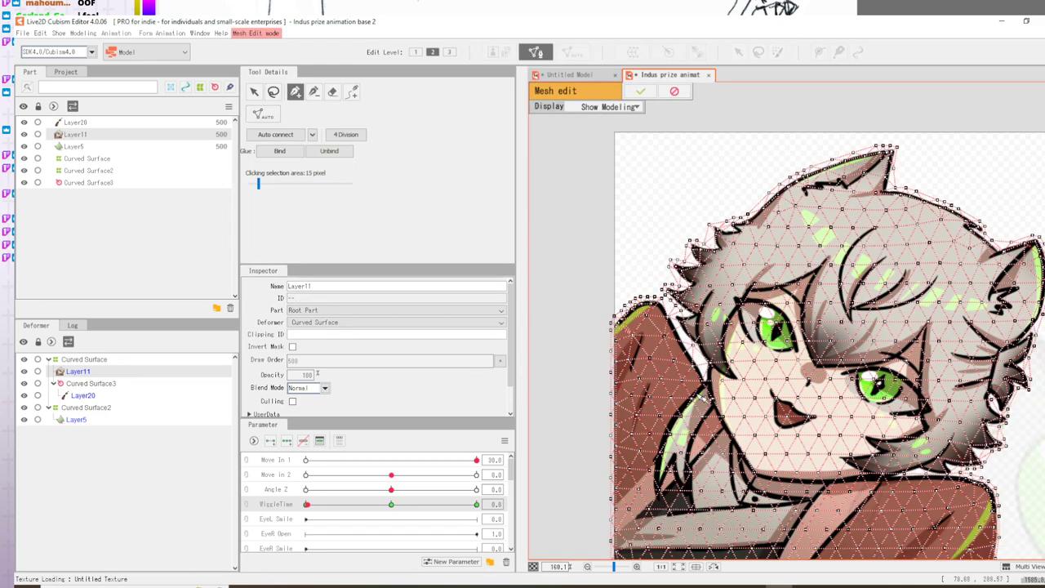
pyautogui.scroll(4, 653, 315)
pyautogui.scroll(4, 643, 313)
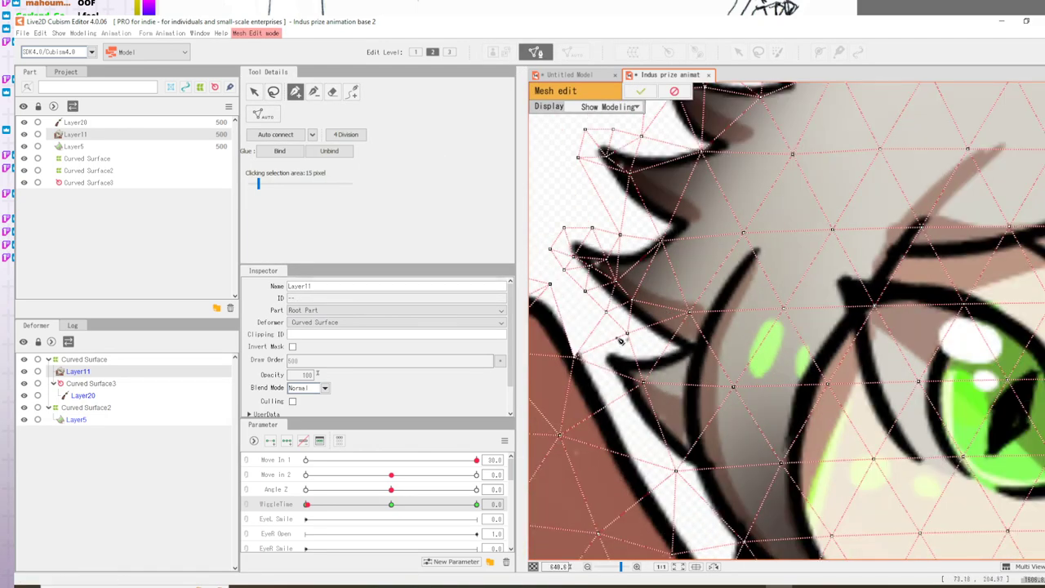
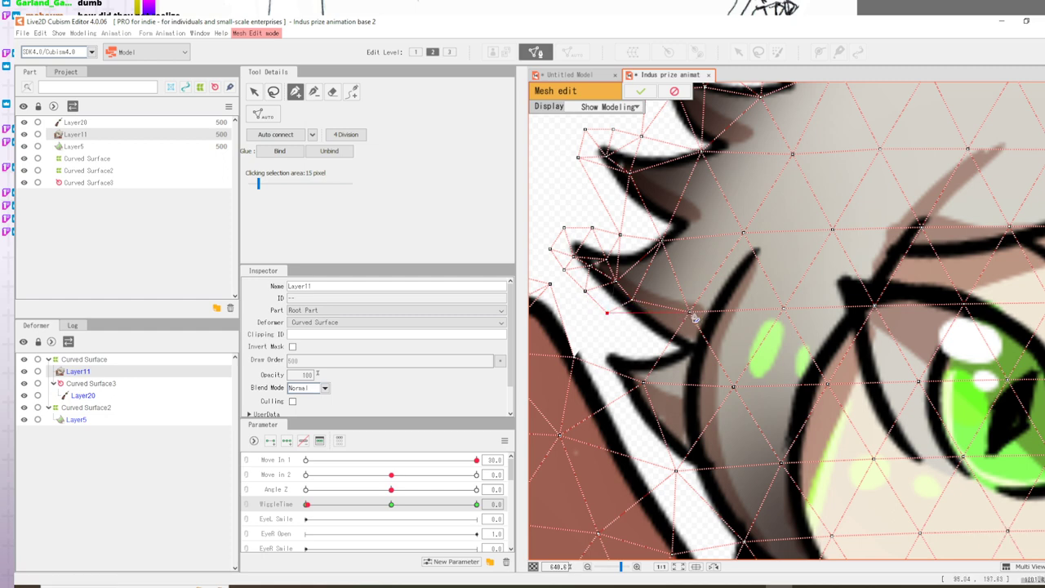
pyautogui.click(690, 313)
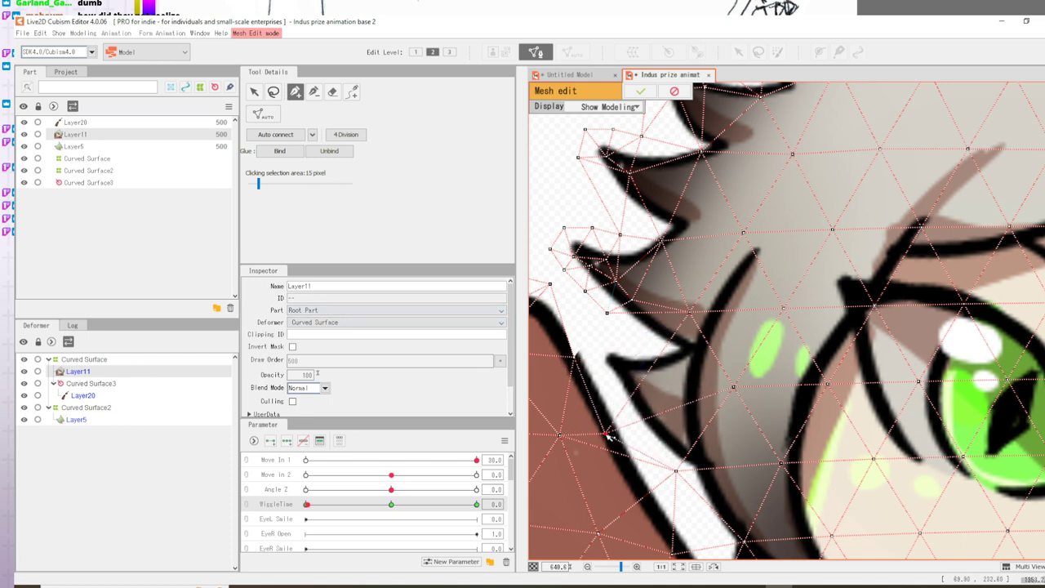
pyautogui.click(609, 439)
pyautogui.moveTo(610, 439)
pyautogui.mouseDown()
pyautogui.moveTo(637, 476)
pyautogui.moveTo(620, 442)
pyautogui.mouseUp()
pyautogui.moveTo(677, 471); pyautogui.dragTo(664, 513)
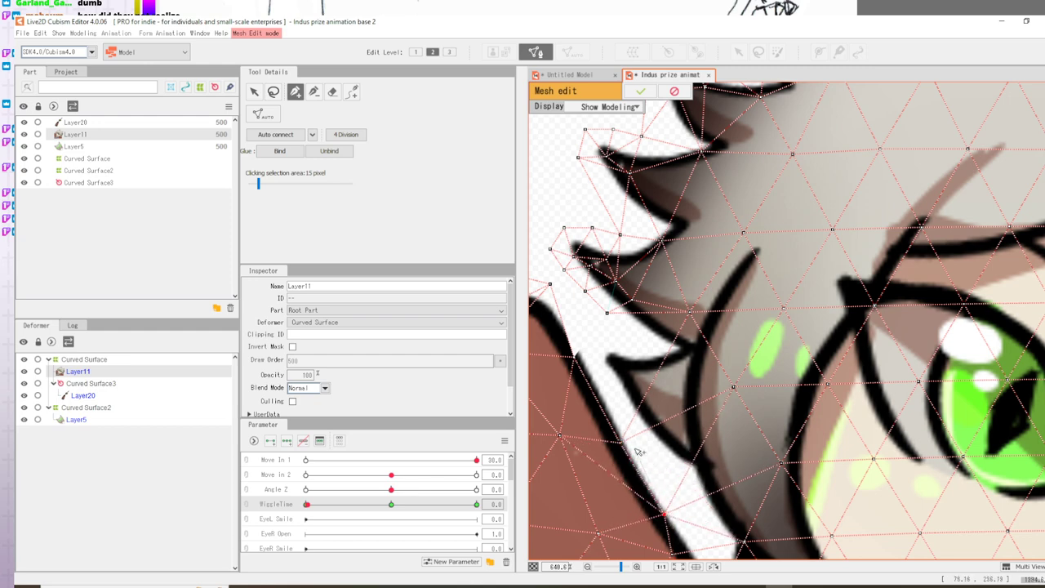
pyautogui.press('Delete')
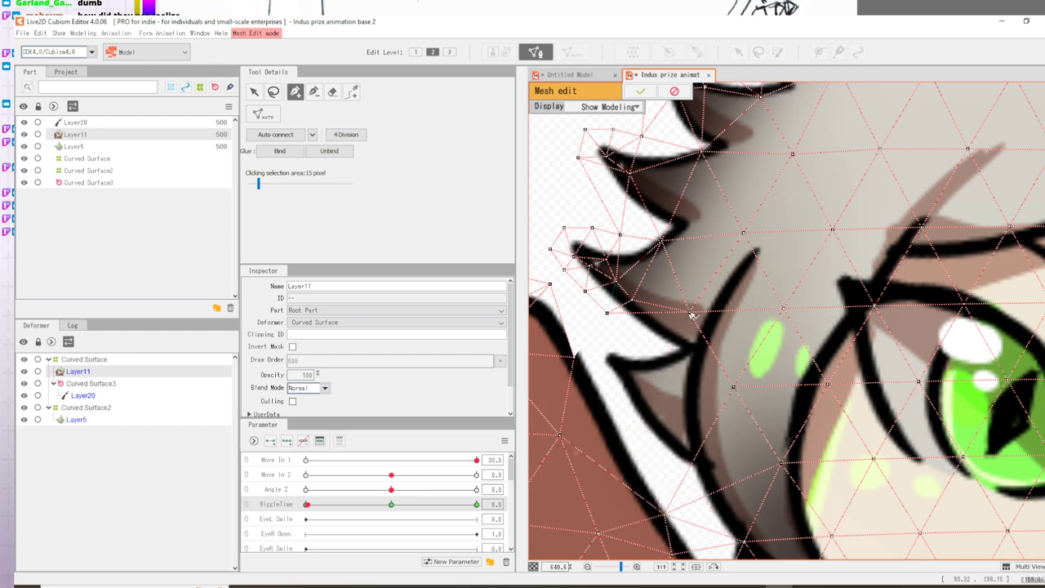
# - Add mesh vertices along the hair and sleeve edges to open the gap between them, remove the stray outside vertex and apply the mesh edit
pyautogui.click(664, 515)
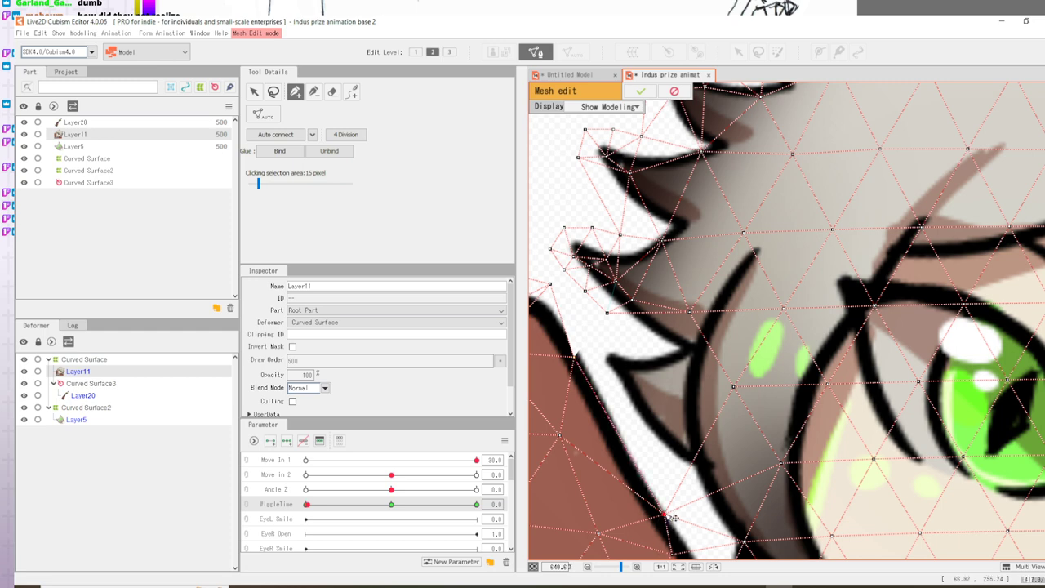
pyautogui.click(734, 388)
pyautogui.click(679, 355)
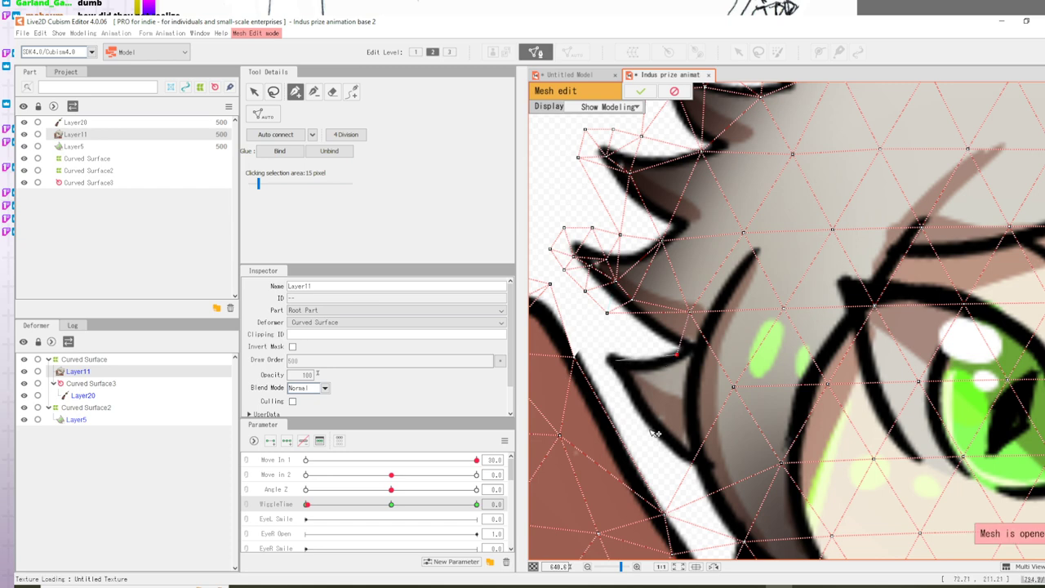
pyautogui.click(693, 458)
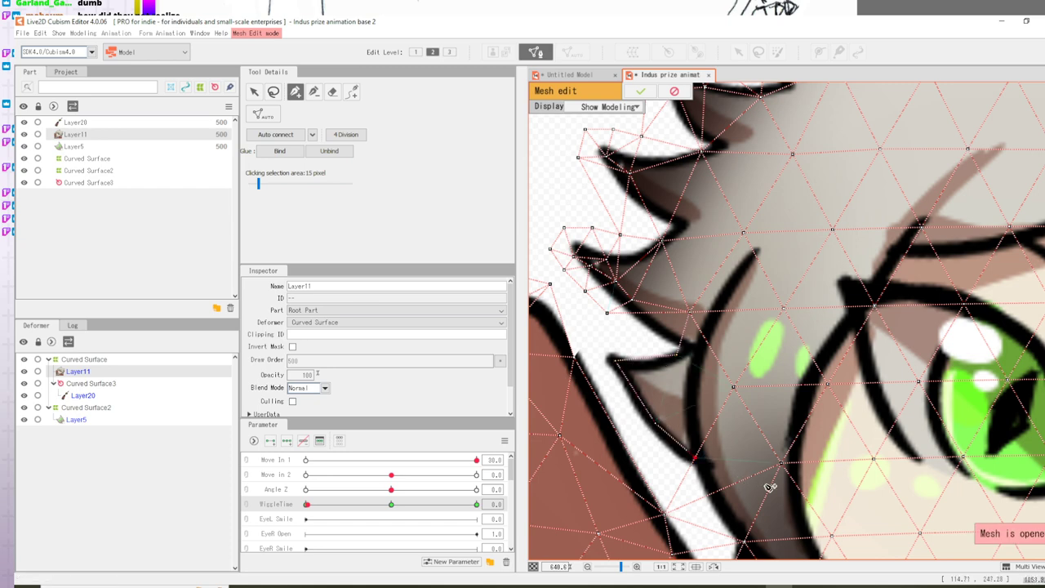
pyautogui.press('alt')
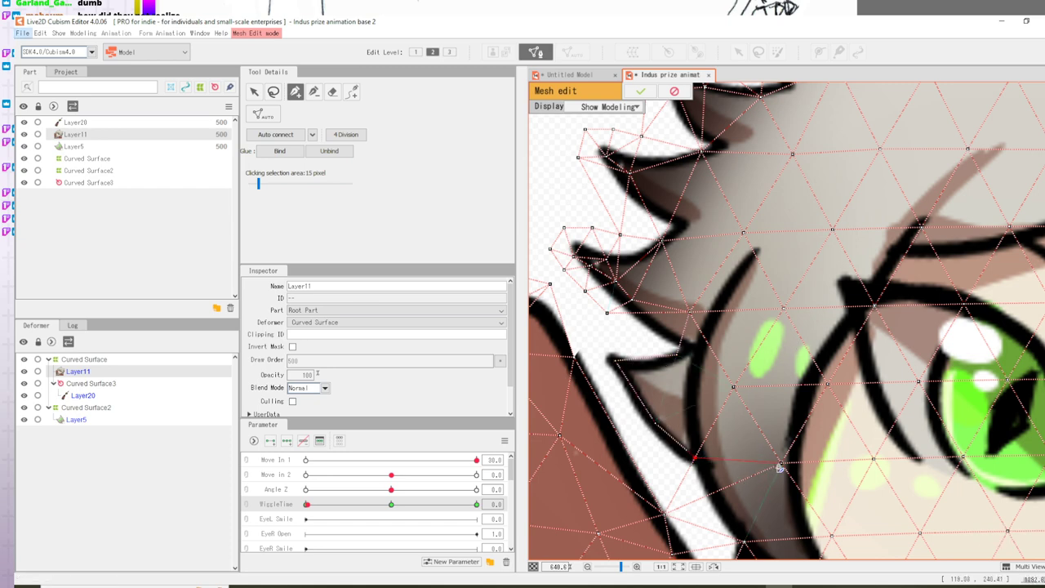
pyautogui.click(673, 546)
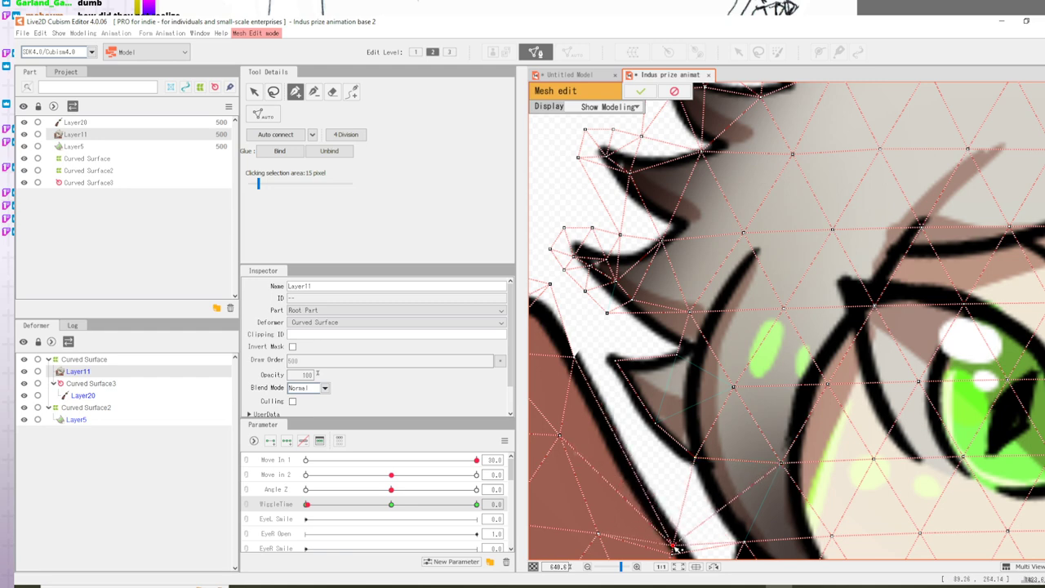
pyautogui.press('alt')
pyautogui.click(576, 183)
pyautogui.click(641, 94)
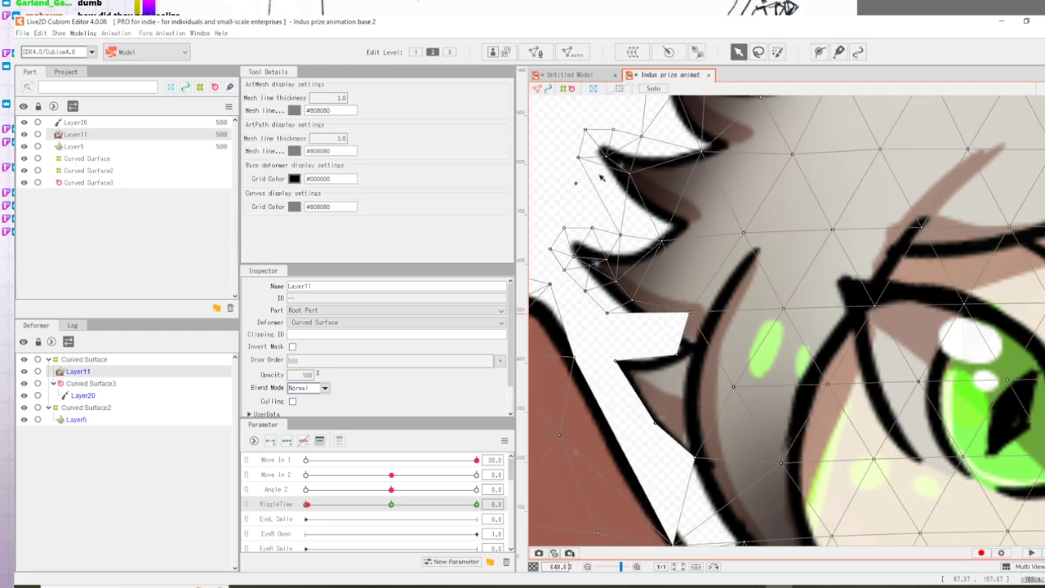
pyautogui.hotkey('ctrl', 'm')
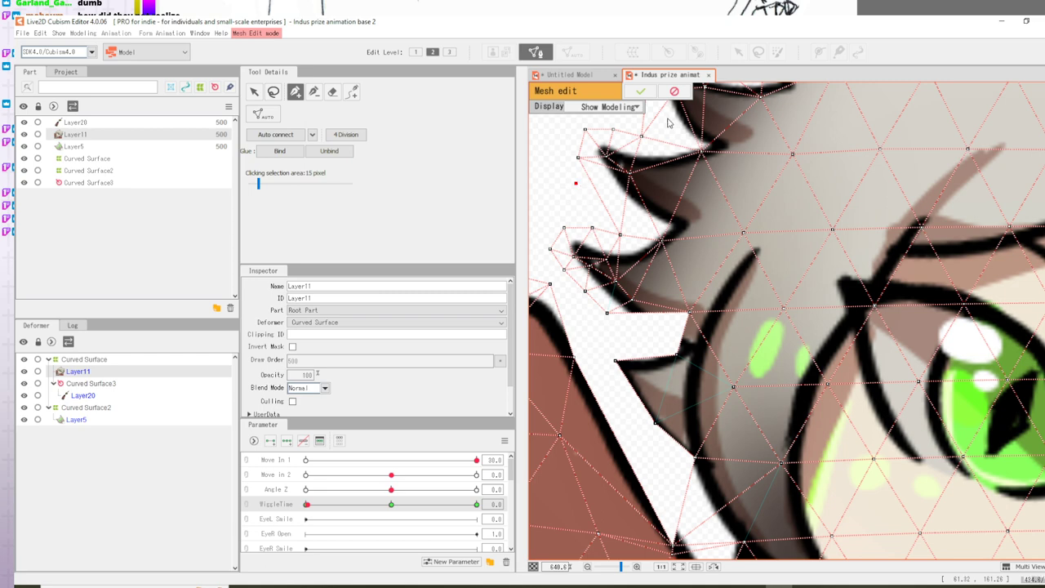
pyautogui.click(640, 90)
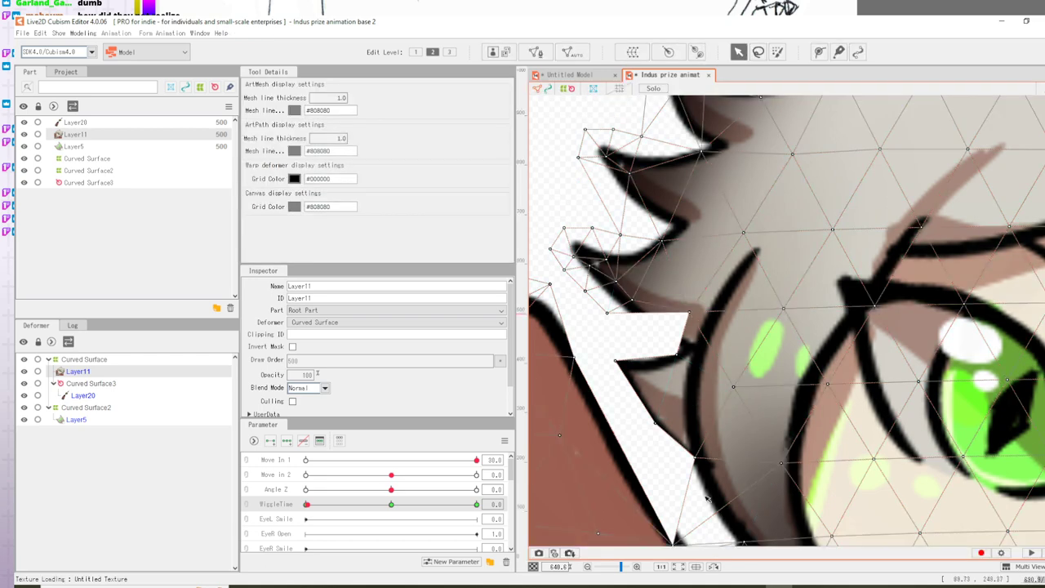
# - Set the Move In 2 parameter to -30 to bring back the character's tilted-in pose
pyautogui.scroll(-2, 678, 406)
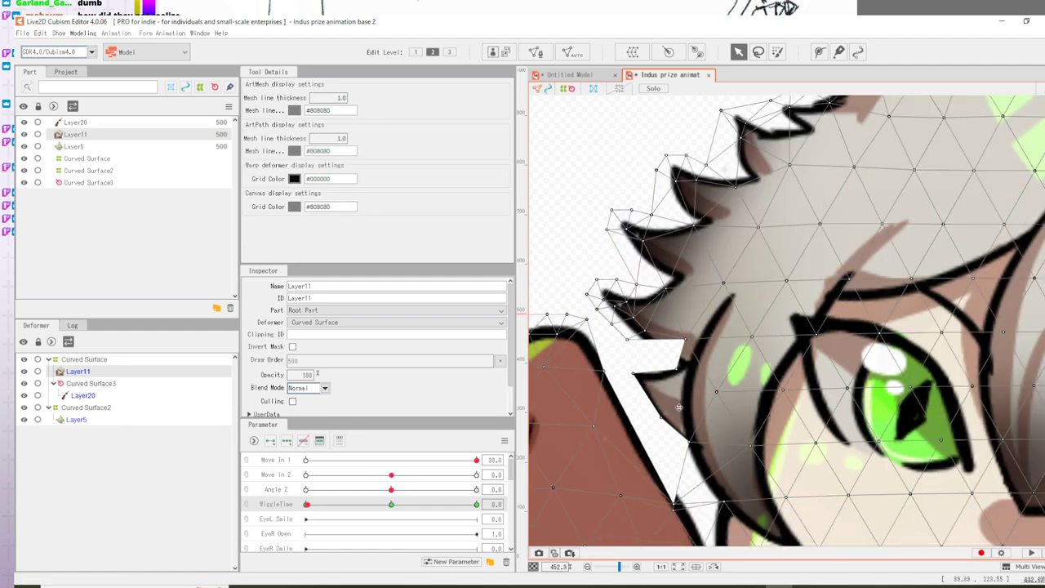
pyautogui.scroll(-6, 694, 403)
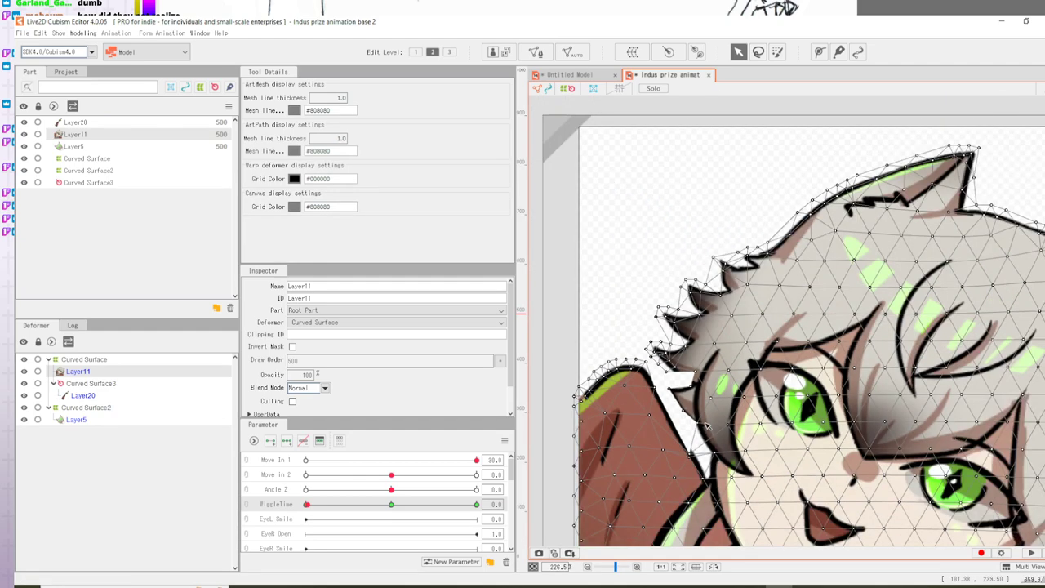
pyautogui.scroll(-6, 770, 426)
pyautogui.scroll(2, 767, 427)
pyautogui.moveTo(841, 460); pyautogui.dragTo(712, 307)
pyautogui.moveTo(334, 477); pyautogui.dragTo(305, 477)
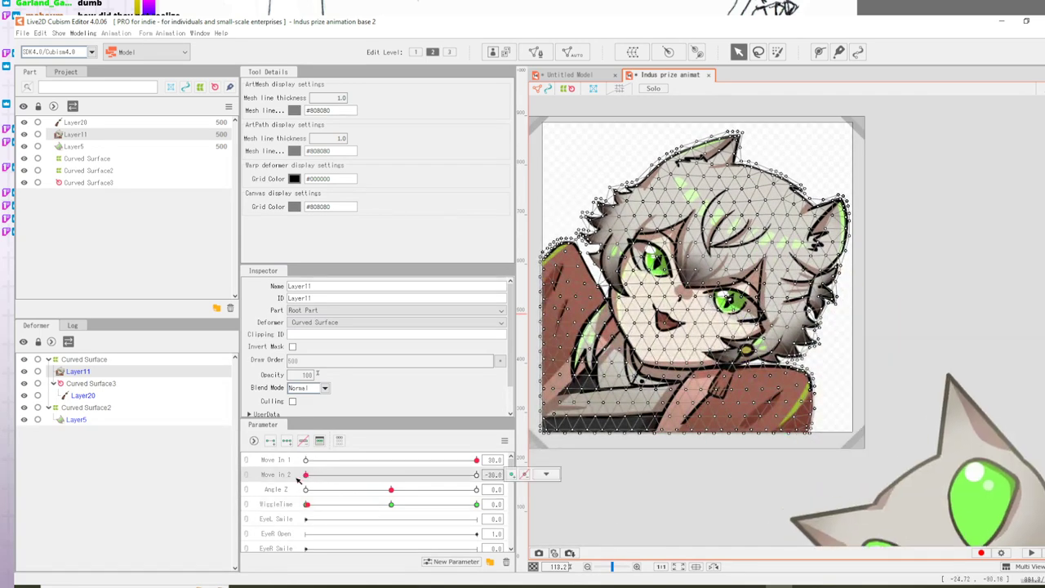
# - Open Layer11's mesh for editing and add connected vertices along the lower hair edge beside the earring, above the shoulder
pyautogui.click(814, 392)
pyautogui.scroll(8, 751, 351)
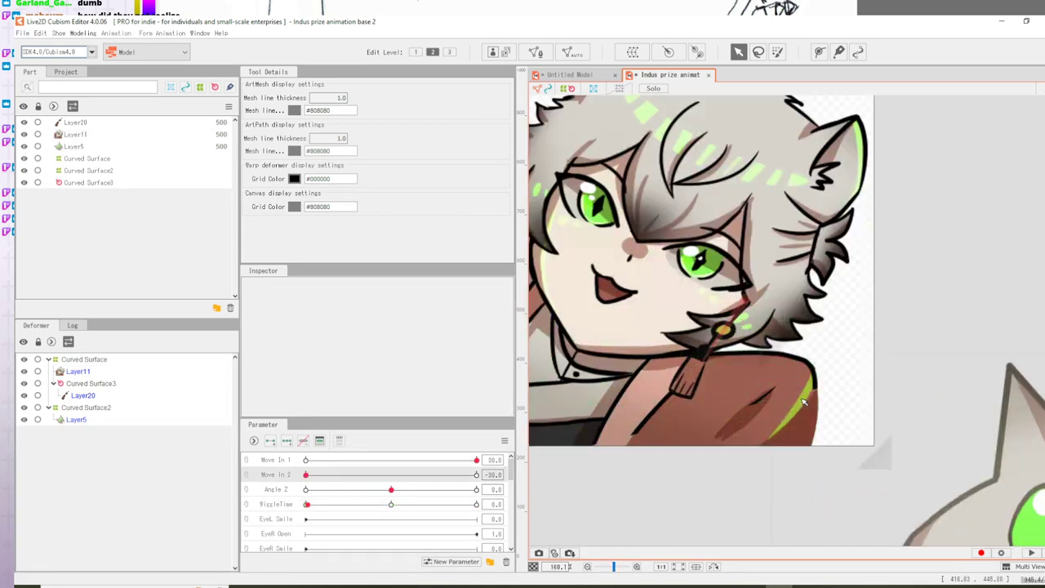
pyautogui.click(746, 353)
pyautogui.doubleClick(746, 354)
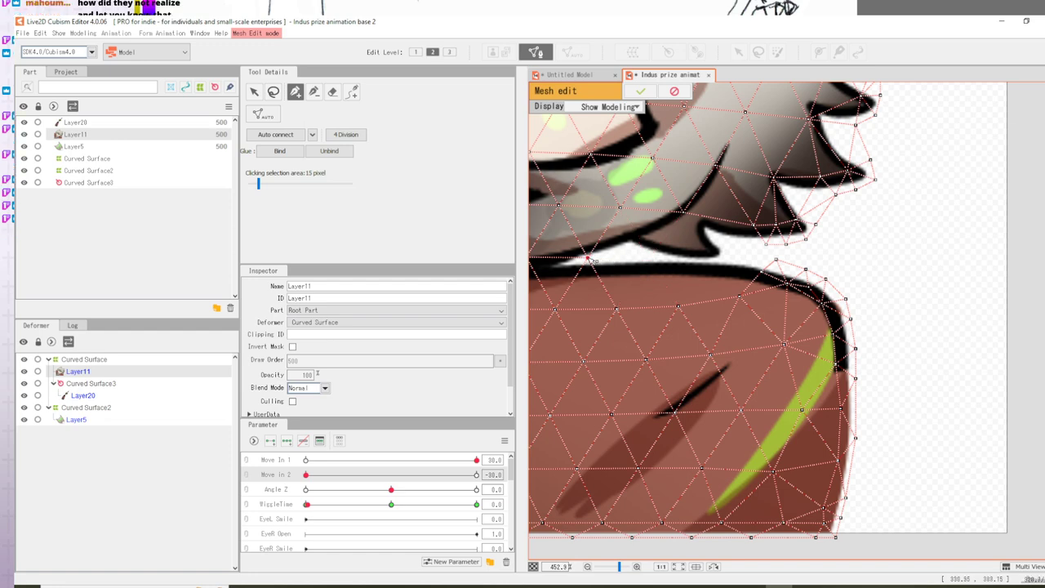
pyautogui.moveTo(658, 300); pyautogui.dragTo(740, 332)
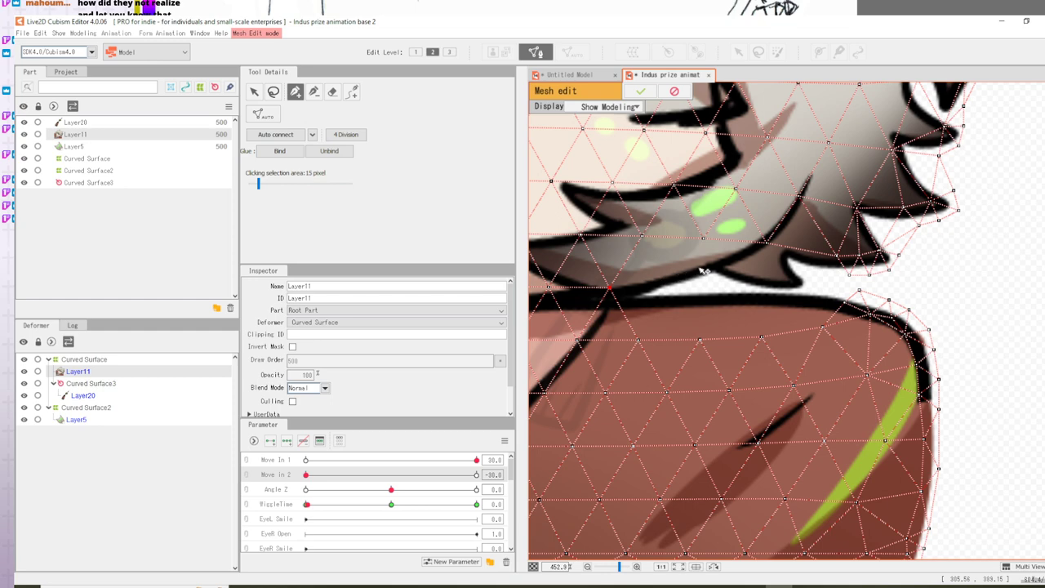
pyautogui.click(665, 280)
pyautogui.click(641, 235)
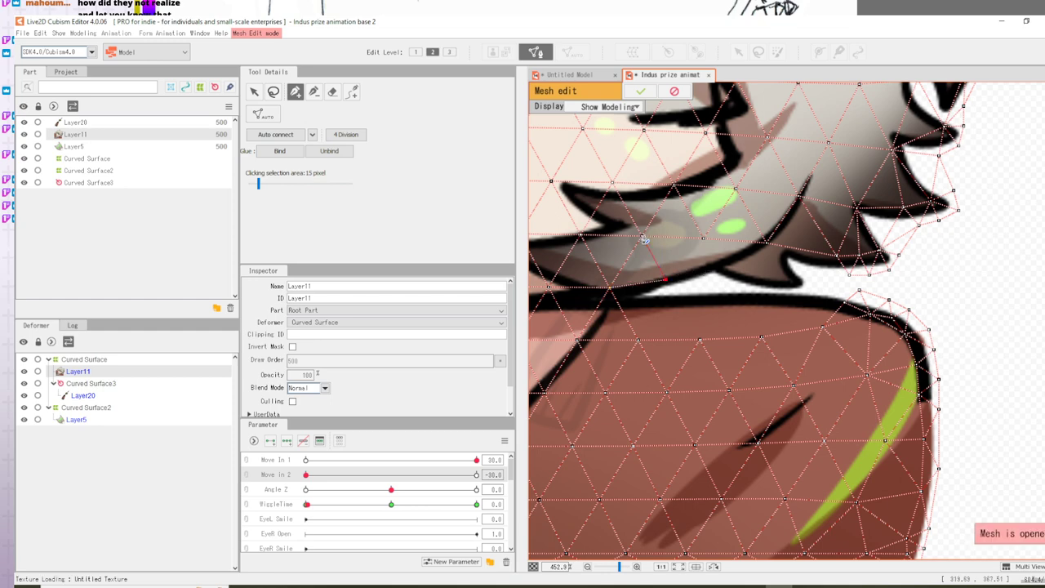
pyautogui.click(706, 270)
pyautogui.click(665, 280)
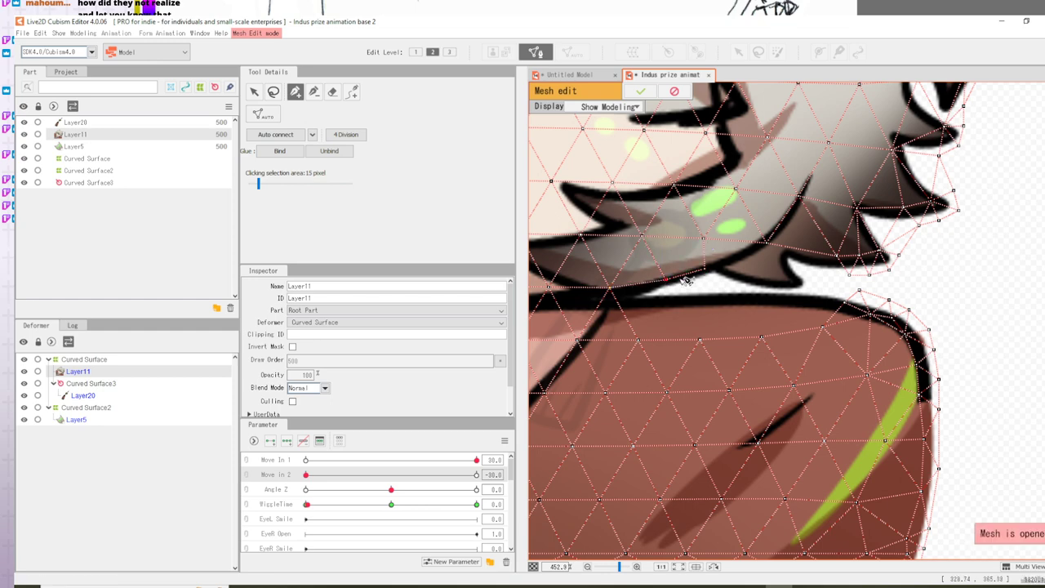
pyautogui.click(706, 271)
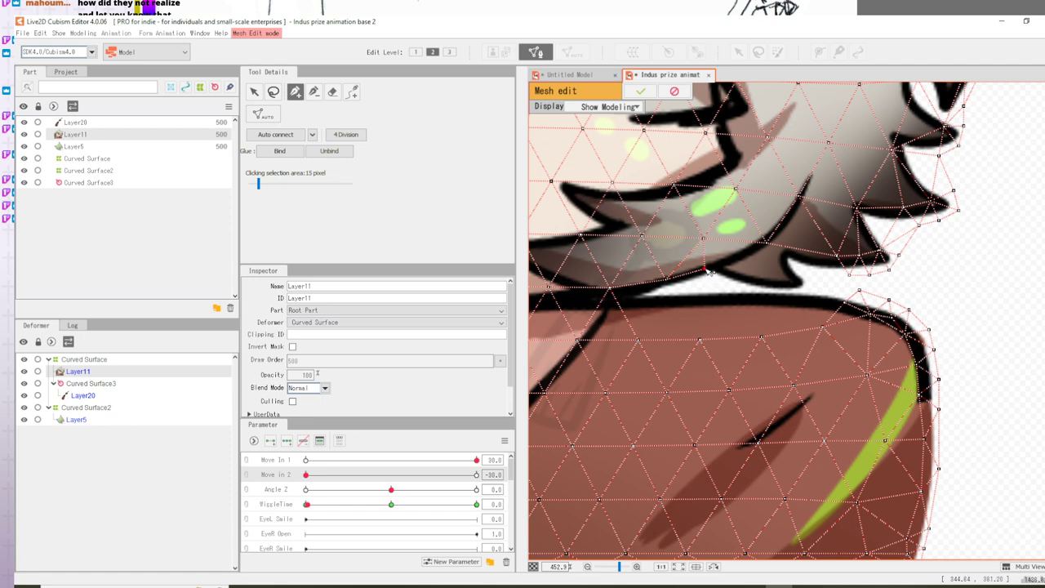
# - Outline the small hair spike above the shoulder with connected mesh vertices and apply the mesh edit to Layer11
pyautogui.click(799, 280)
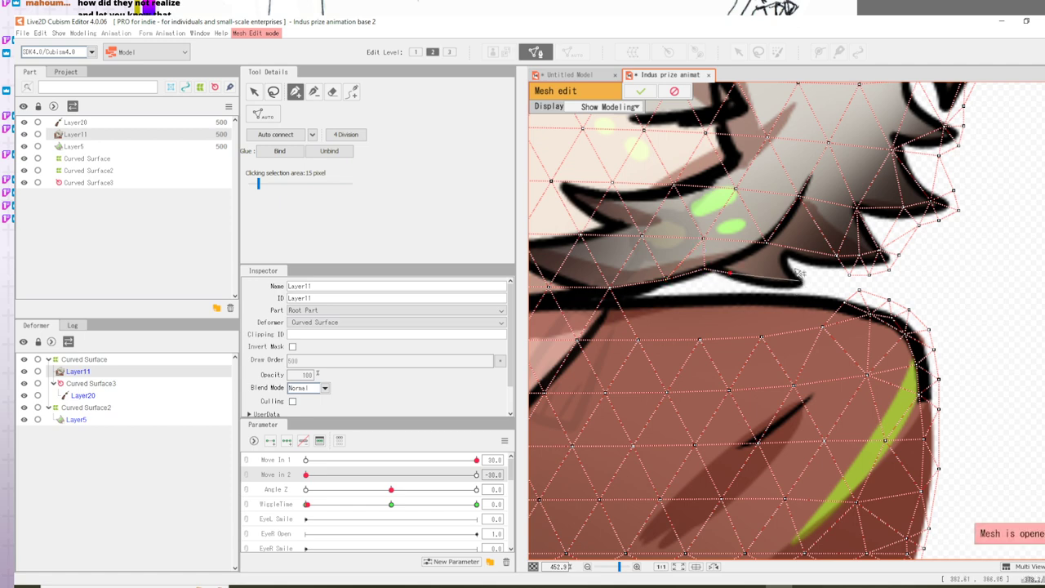
pyautogui.click(785, 248)
pyautogui.click(703, 238)
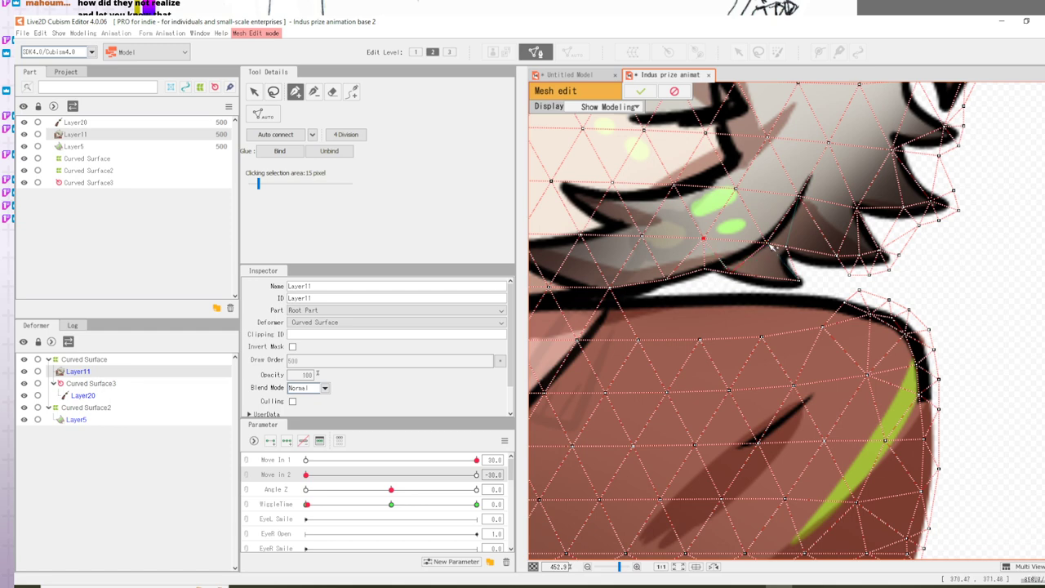
pyautogui.click(799, 282)
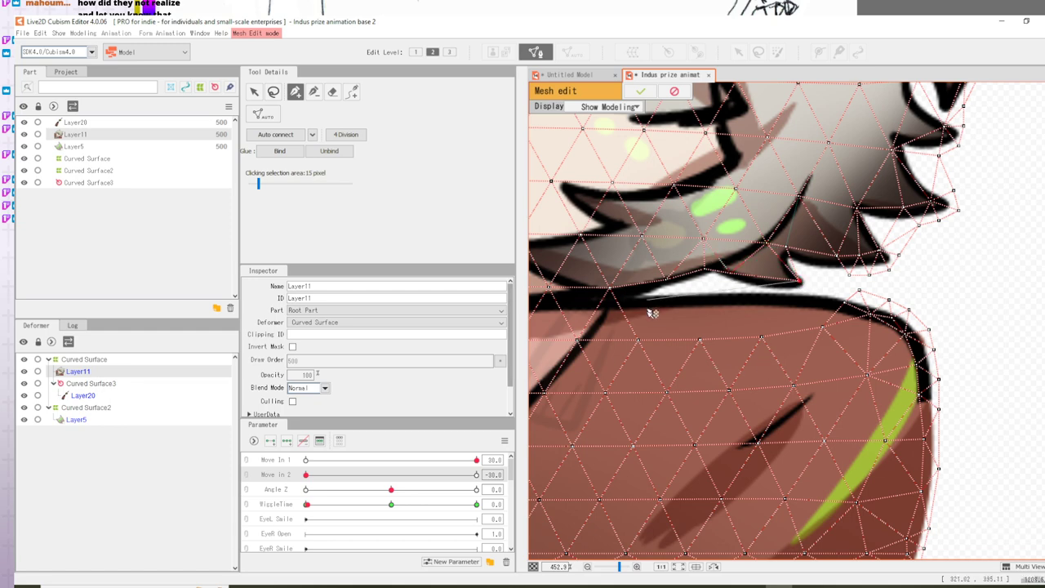
pyautogui.click(640, 91)
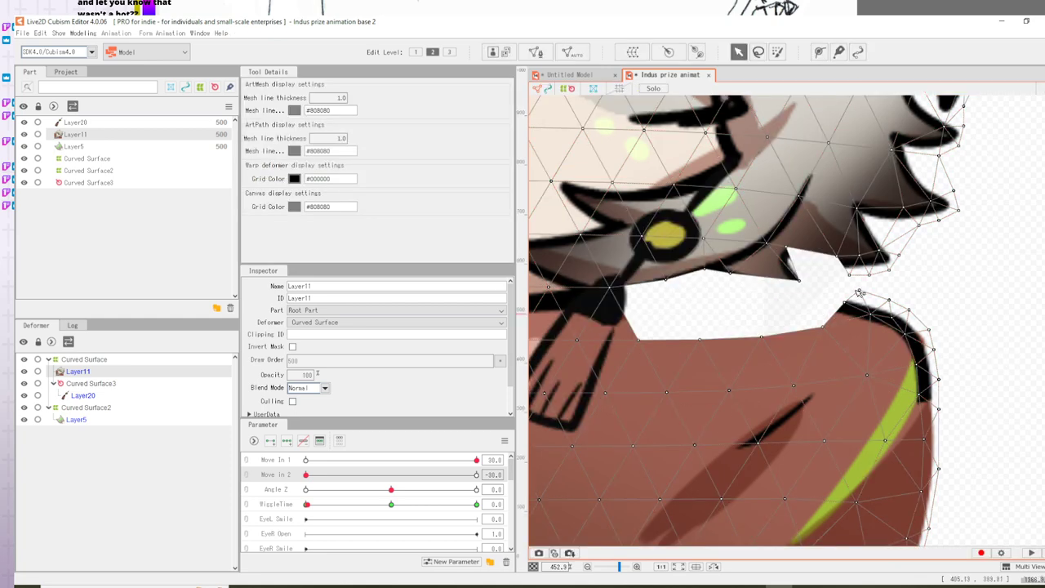
pyautogui.hotkey('ctrl', 'z')
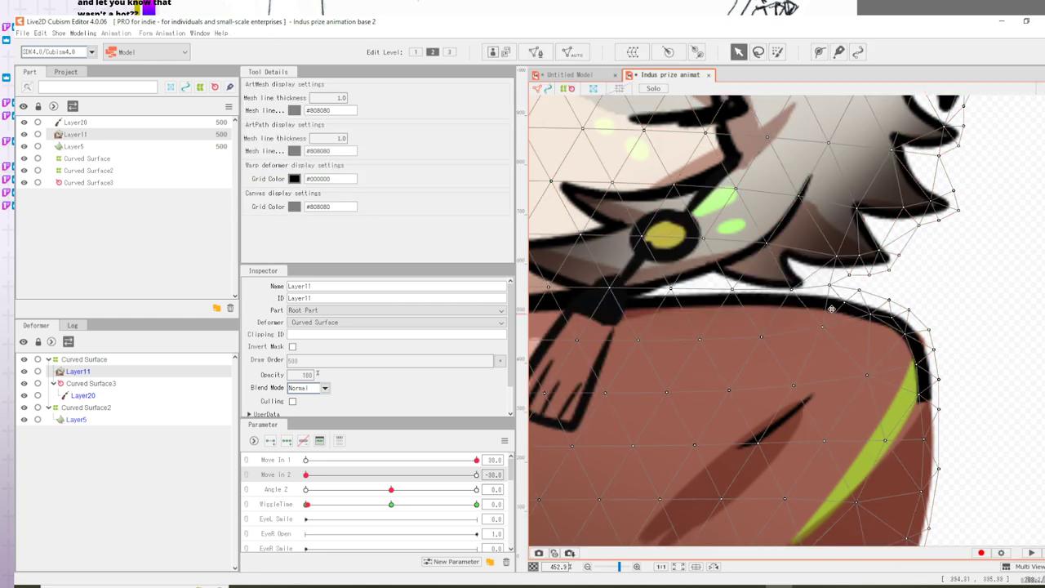
pyautogui.hotkey('ctrl', 'y')
# - Reopen Layer11's mesh edit, move the shoulder's upper row of vertices up onto the sleeve outline, and apply it
pyautogui.click(832, 309)
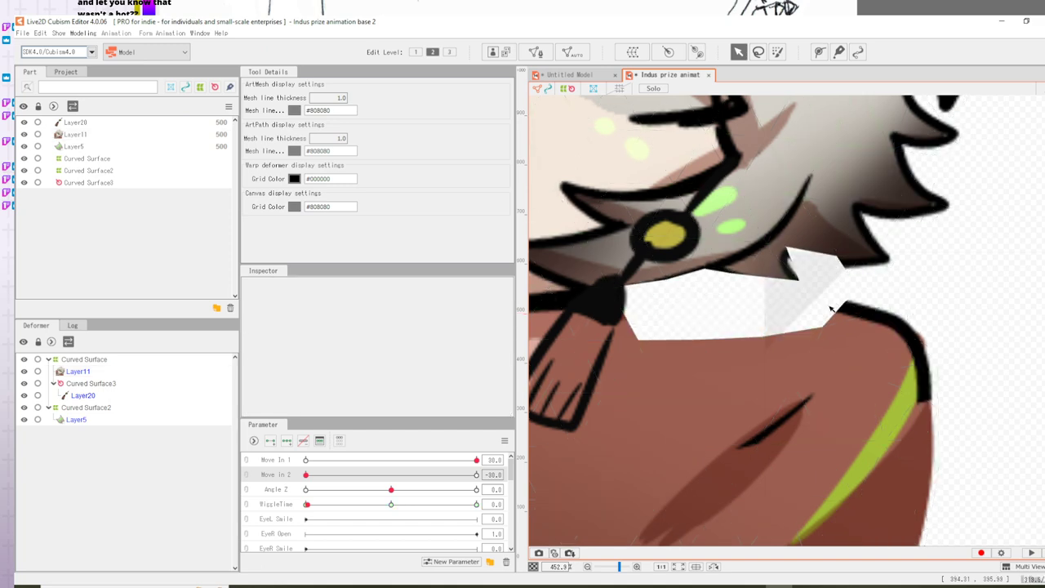
pyautogui.click(841, 320)
pyautogui.doubleClick(850, 305)
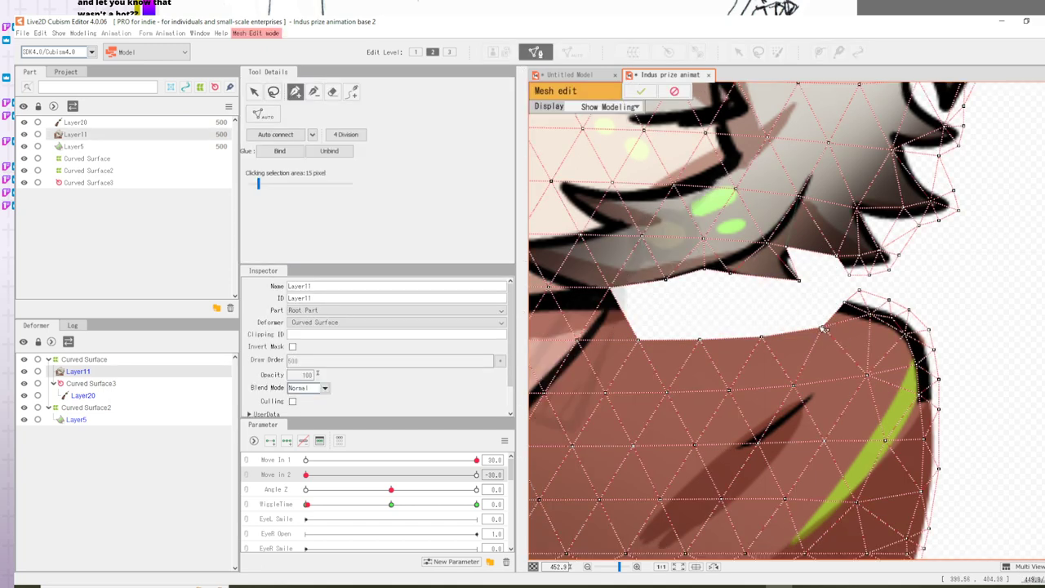
pyautogui.moveTo(822, 328); pyautogui.dragTo(803, 299)
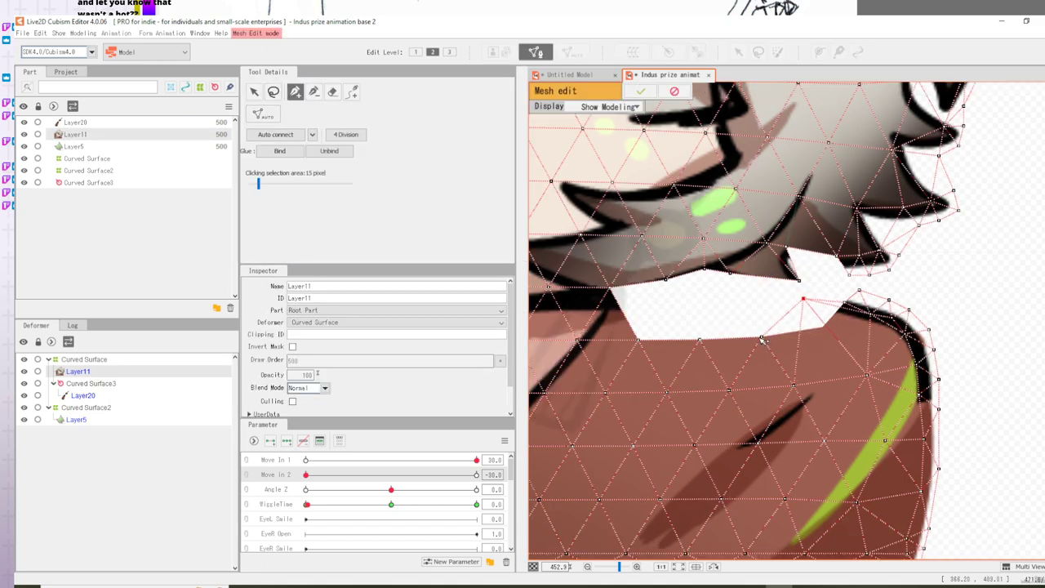
pyautogui.moveTo(761, 339); pyautogui.dragTo(741, 290)
pyautogui.moveTo(699, 338); pyautogui.dragTo(671, 298)
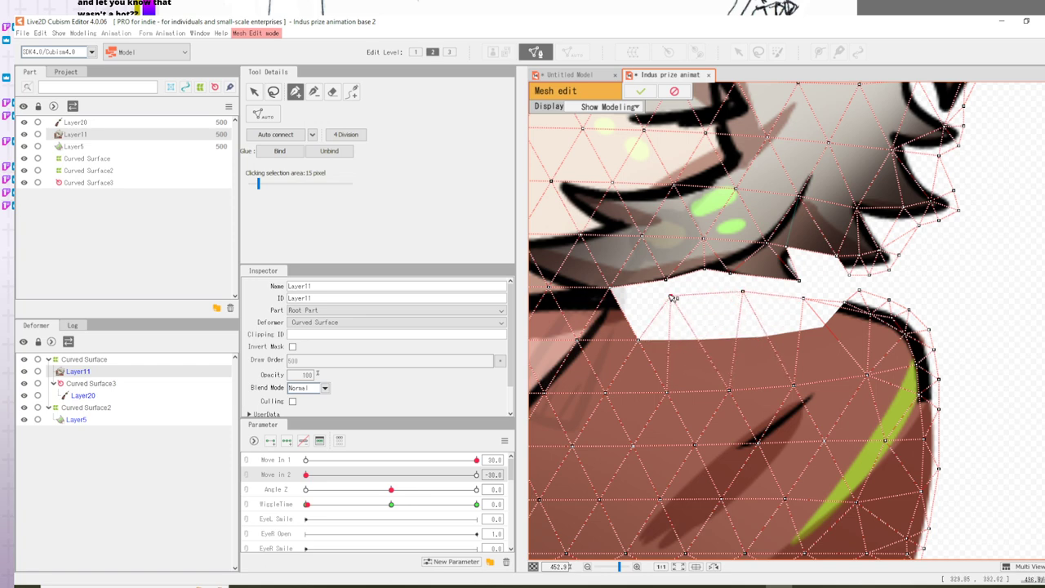
pyautogui.moveTo(640, 348); pyautogui.dragTo(629, 292)
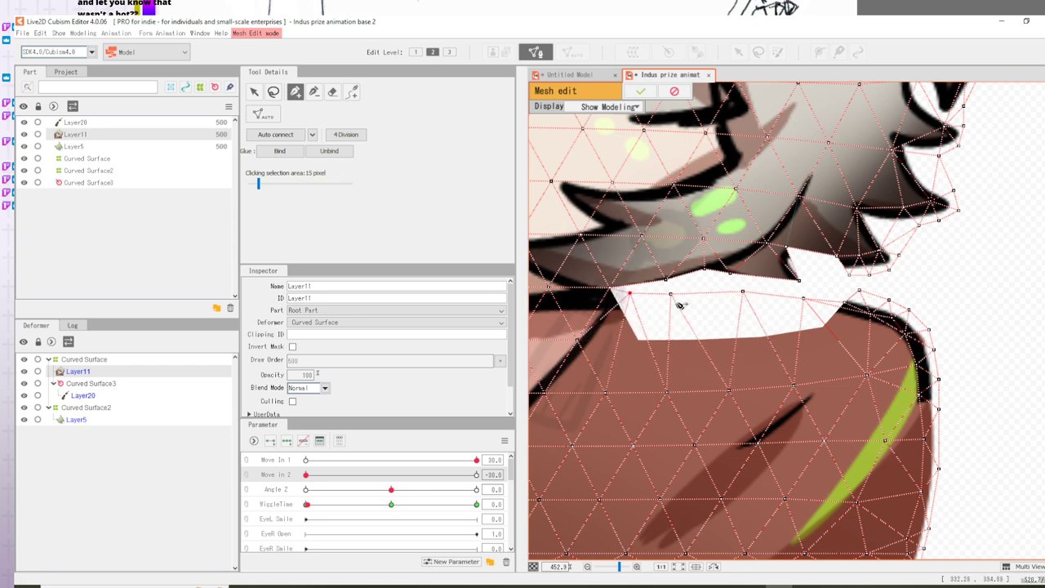
pyautogui.click(649, 91)
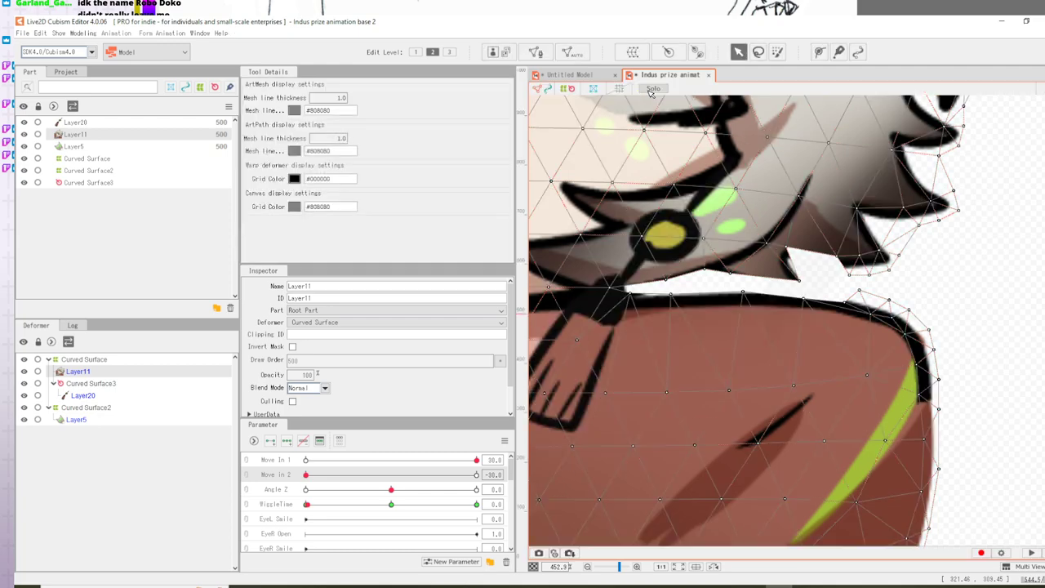
# - Try to box-select Layer11's mesh vertices on the shoulder below the hair
pyautogui.press('alt')
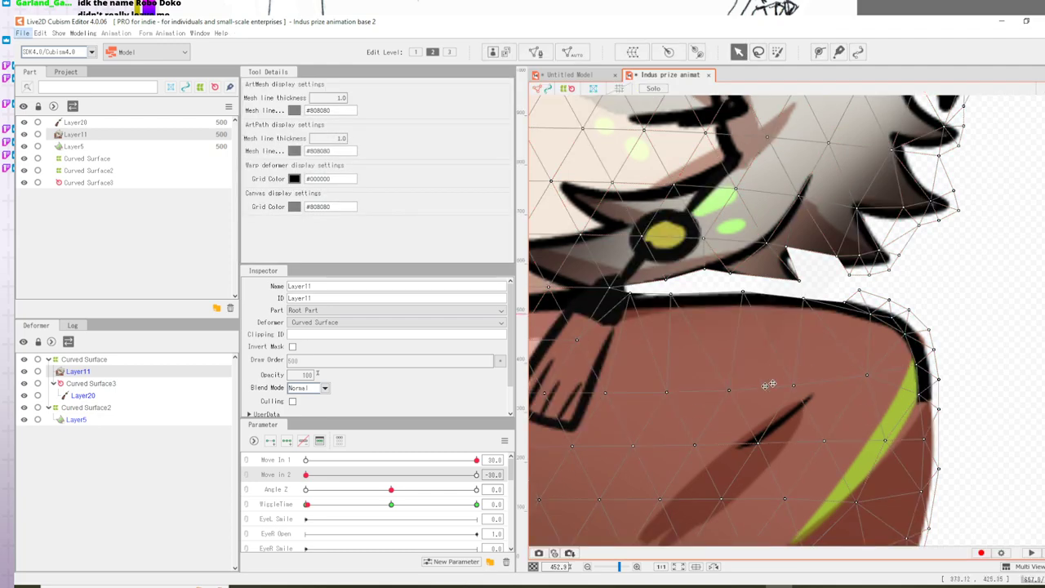
pyautogui.press('alt')
pyautogui.press('alt')
pyautogui.scroll(-3, 723, 395)
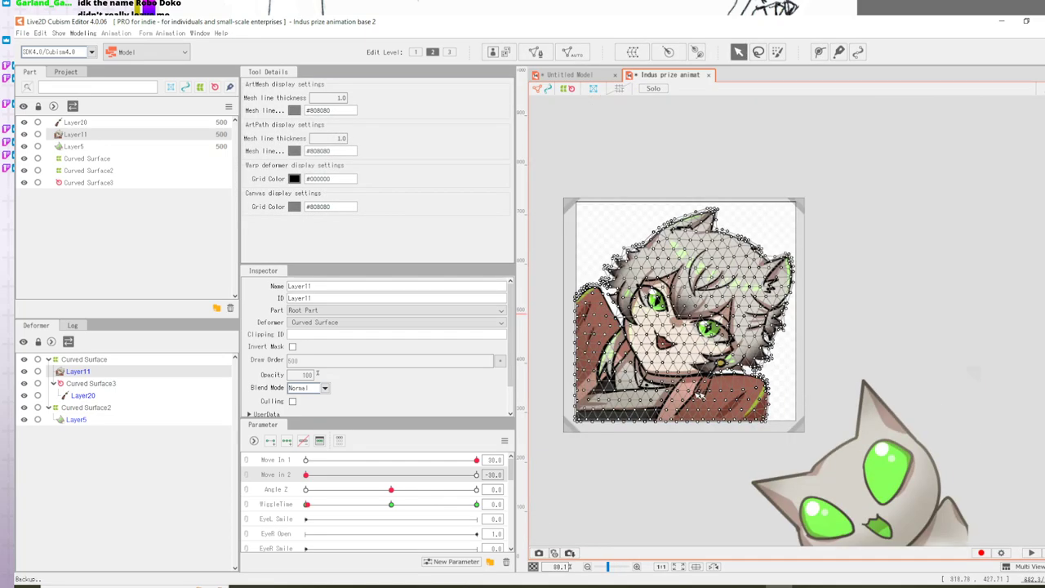
pyautogui.scroll(2, 700, 396)
pyautogui.click(1039, 290)
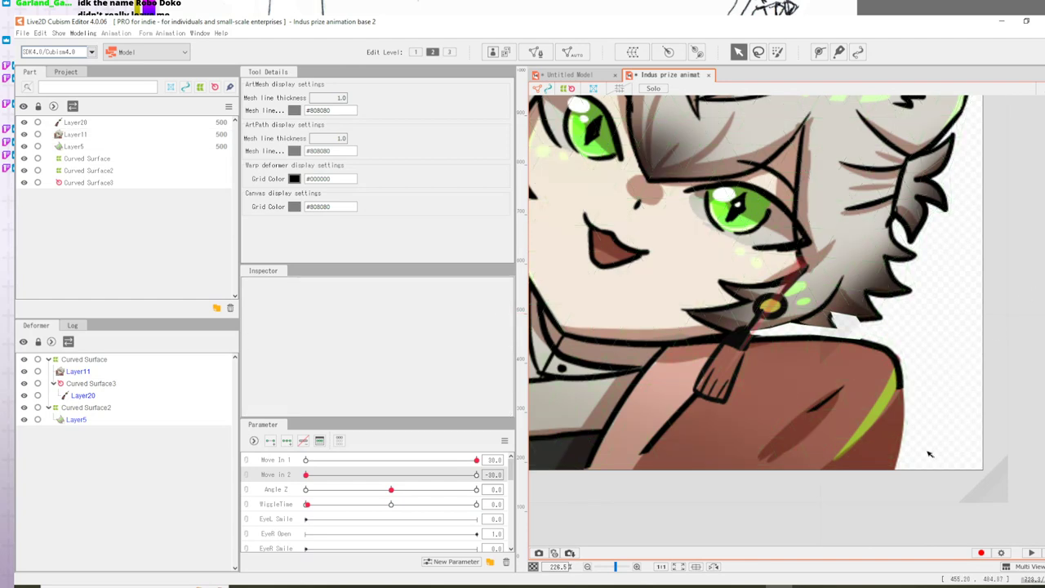
pyautogui.moveTo(929, 453); pyautogui.dragTo(817, 314)
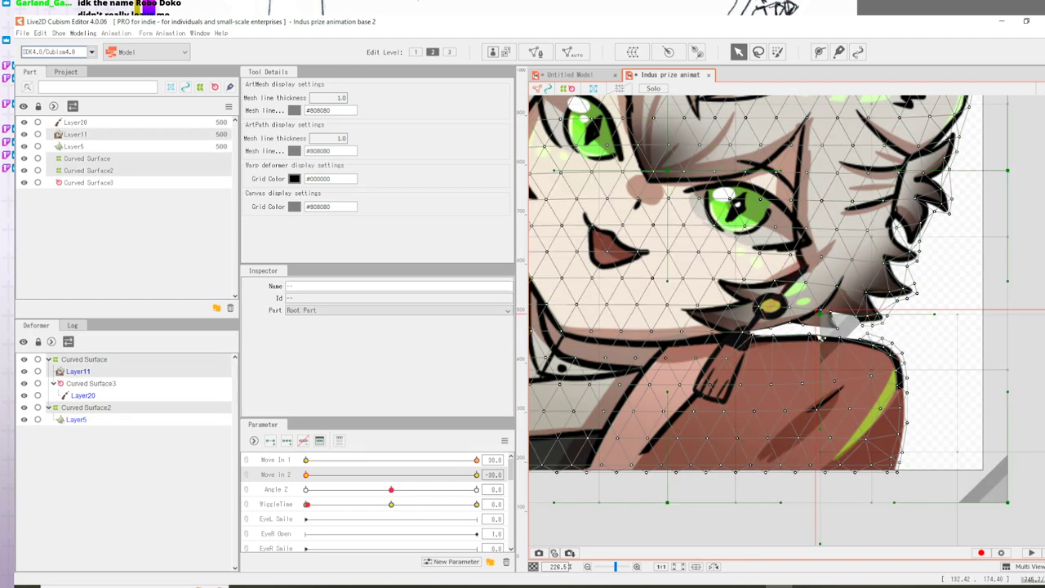
pyautogui.click(1018, 511)
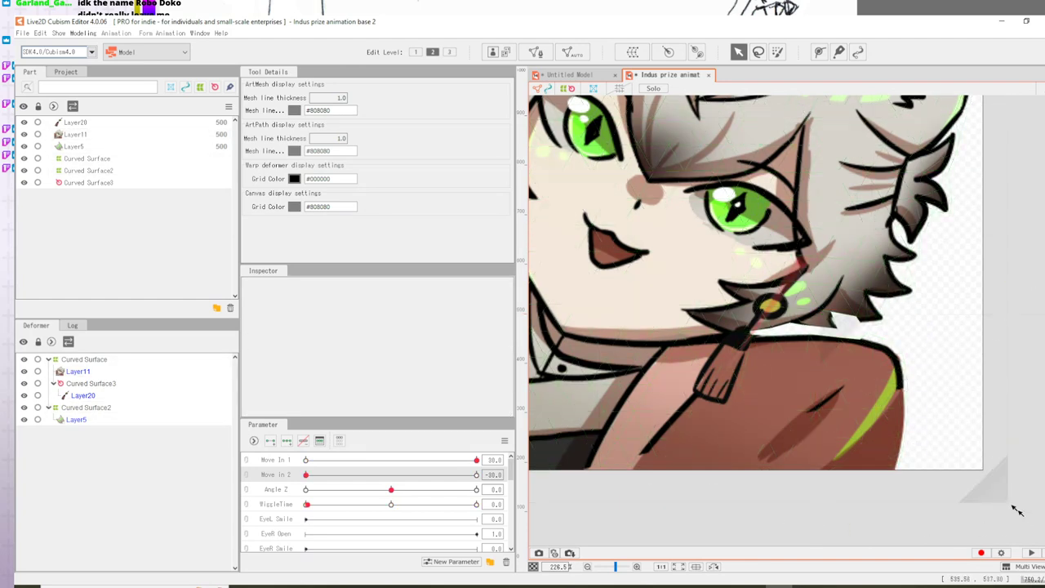
# - Lock and hide Layer5, the grey cat artwork beside the character
pyautogui.scroll(-5, 543, 343)
pyautogui.click(1012, 484)
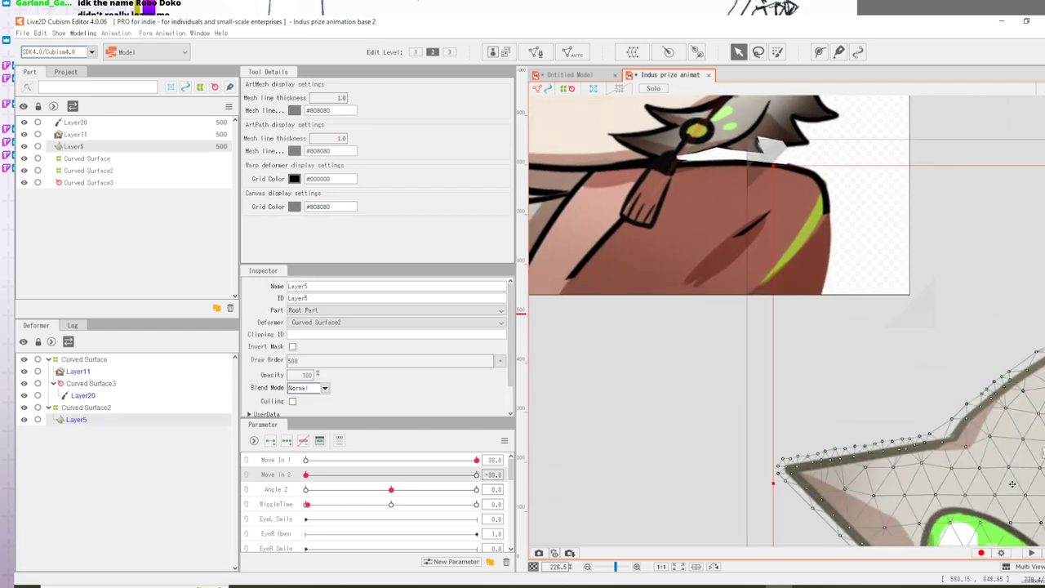
pyautogui.click(38, 419)
pyautogui.moveTo(667, 375); pyautogui.dragTo(655, 452)
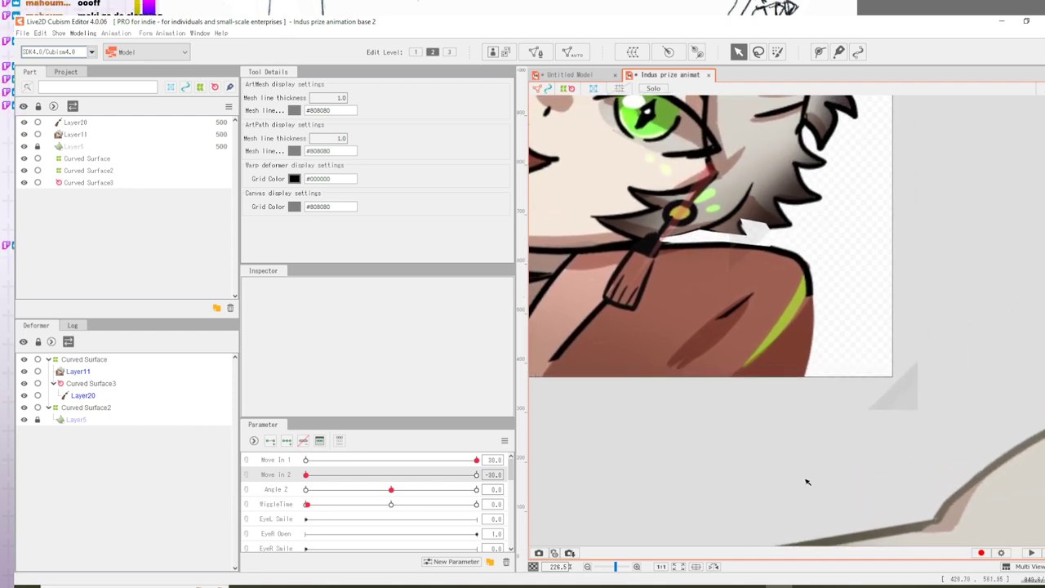
pyautogui.moveTo(851, 423); pyautogui.dragTo(715, 243)
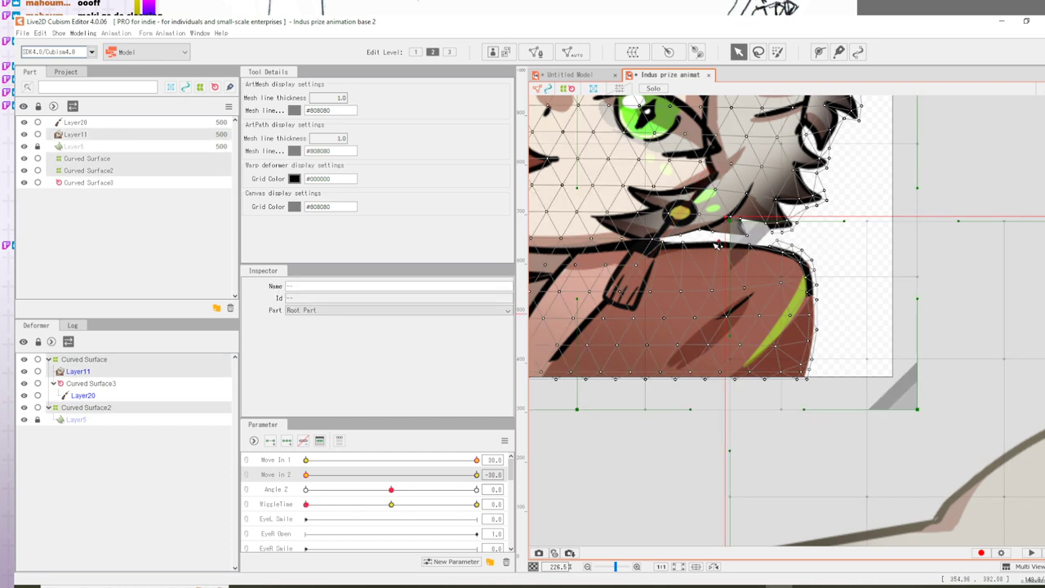
pyautogui.click(695, 471)
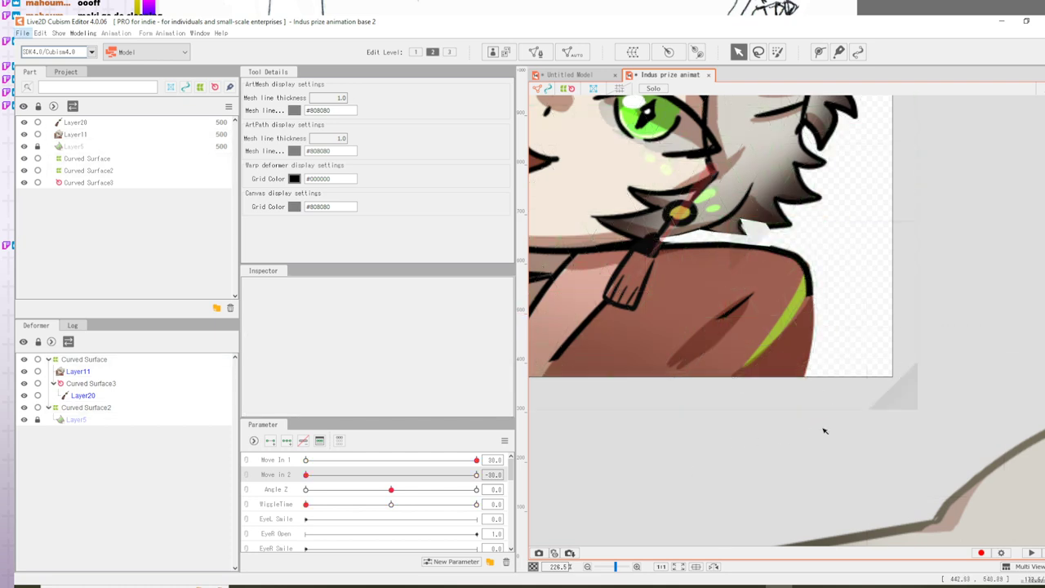
pyautogui.scroll(-5, 821, 427)
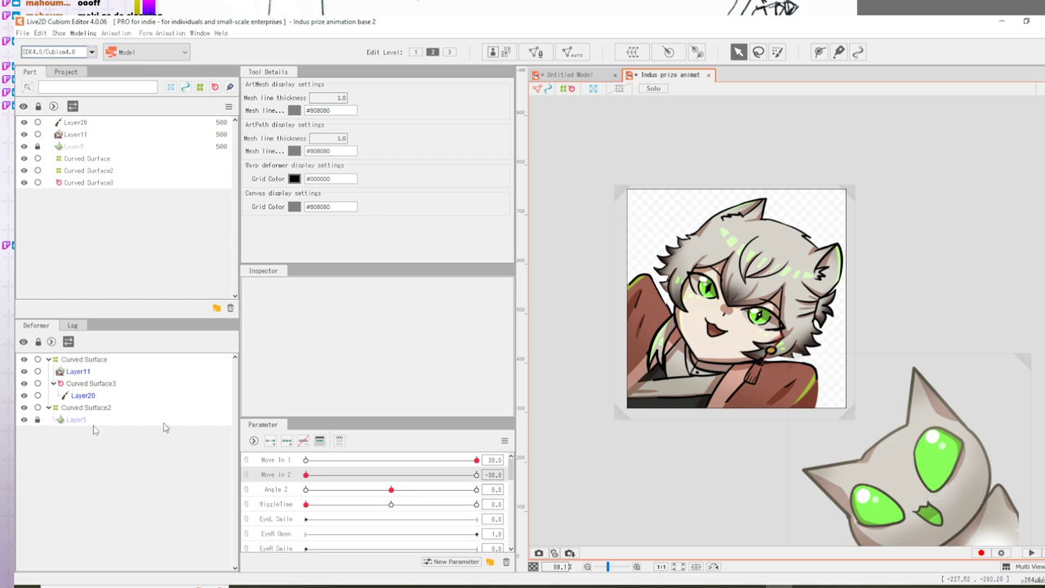
pyautogui.click(26, 419)
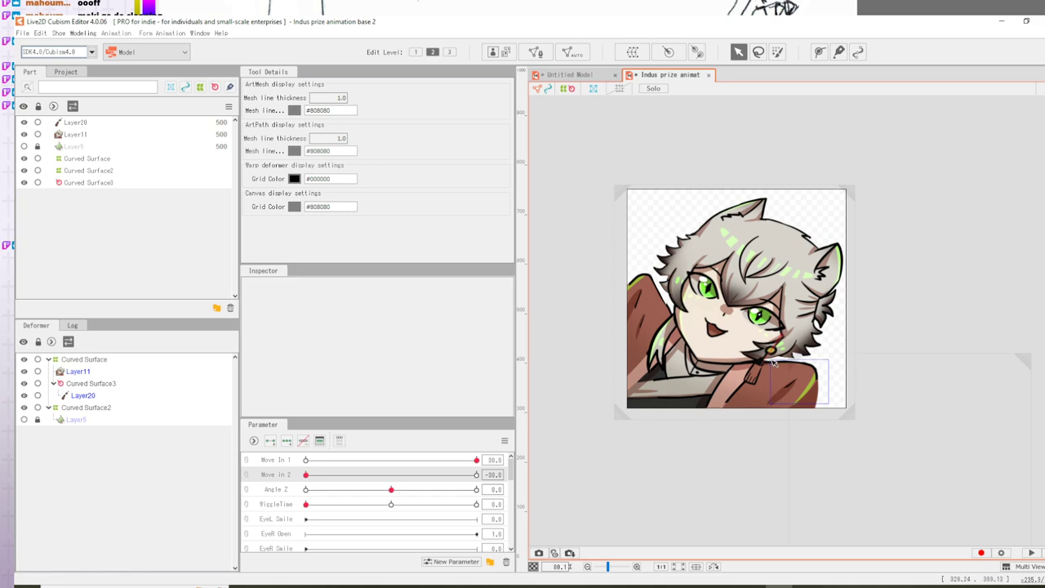
# - Select Layer11's mesh vertices around the rounded tip of the raised sleeve
pyautogui.hotkey('ctrl', 'a')
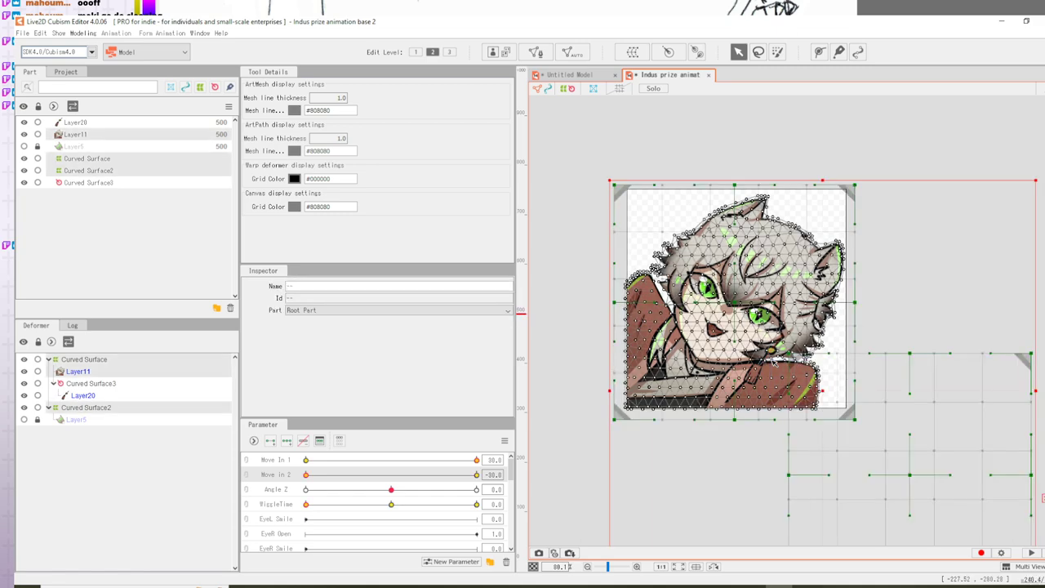
pyautogui.click(534, 437)
pyautogui.scroll(5, 582, 186)
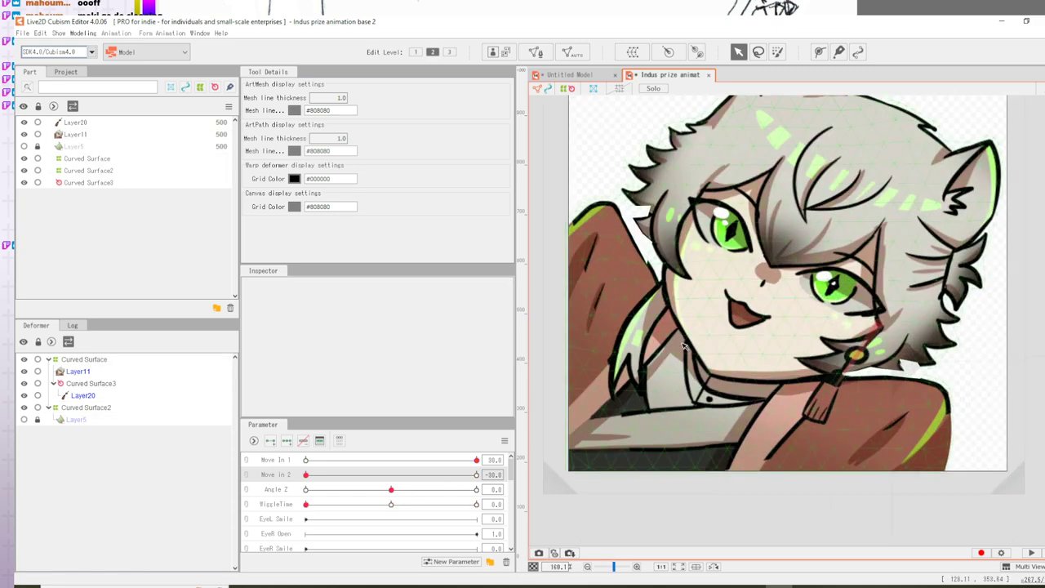
pyautogui.moveTo(582, 186); pyautogui.dragTo(706, 237)
pyautogui.moveTo(626, 193)
pyautogui.mouseDown()
pyautogui.moveTo(731, 306)
pyautogui.moveTo(738, 248)
pyautogui.moveTo(732, 255)
pyautogui.mouseUp()
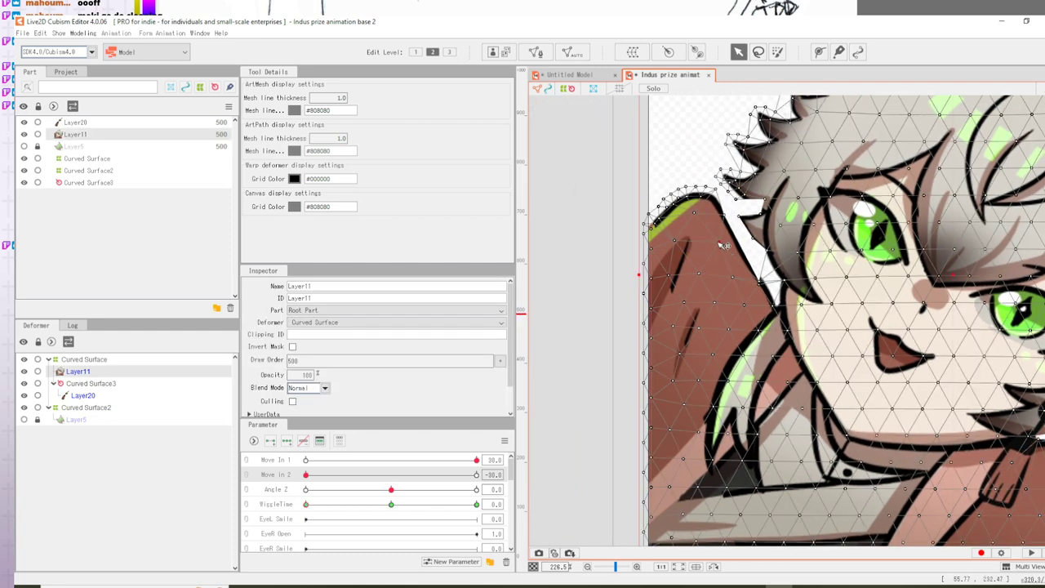
pyautogui.click(595, 231)
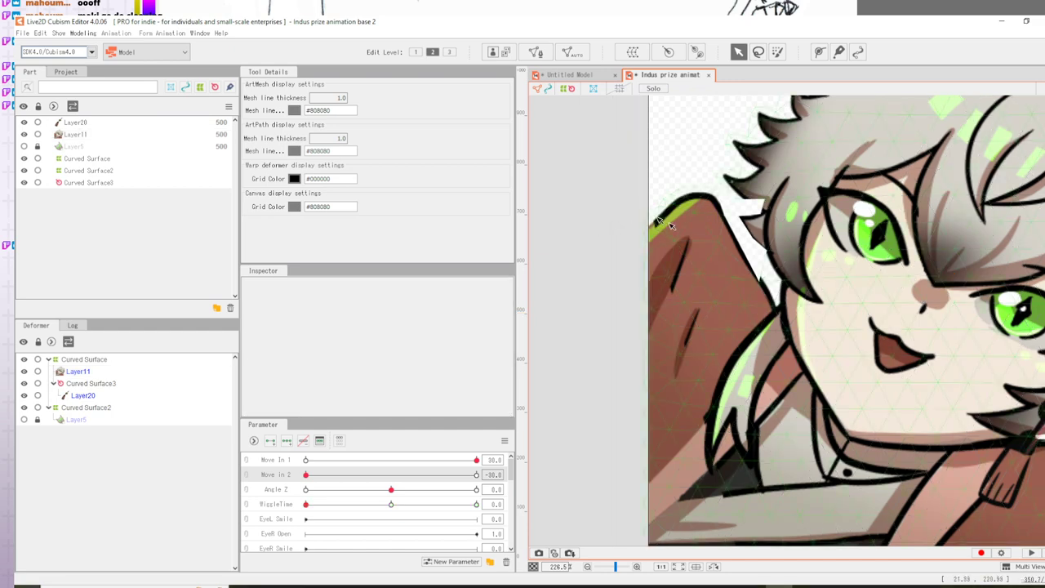
pyautogui.moveTo(668, 190); pyautogui.dragTo(733, 278)
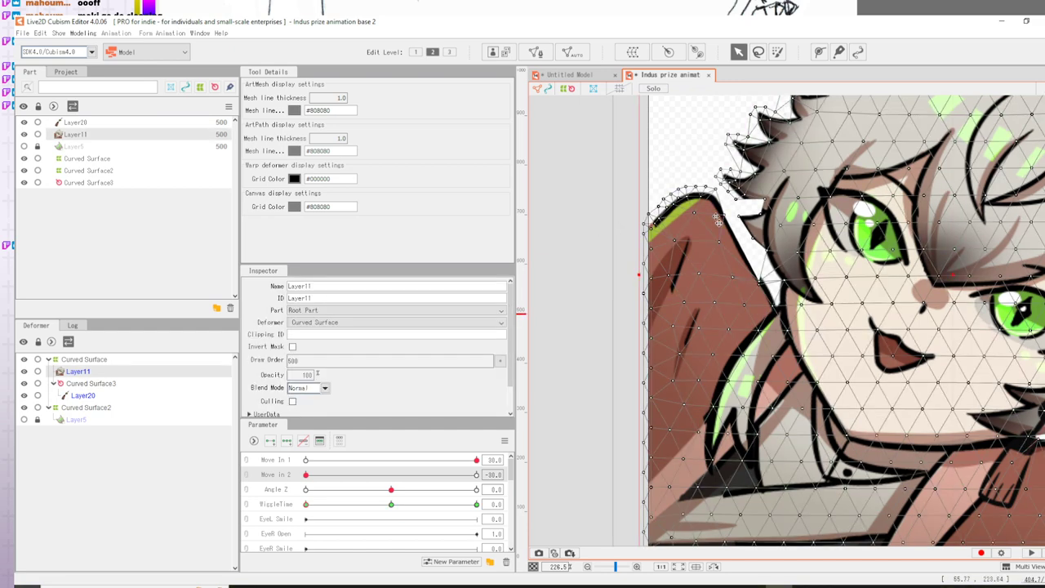
pyautogui.moveTo(658, 175); pyautogui.dragTo(698, 245)
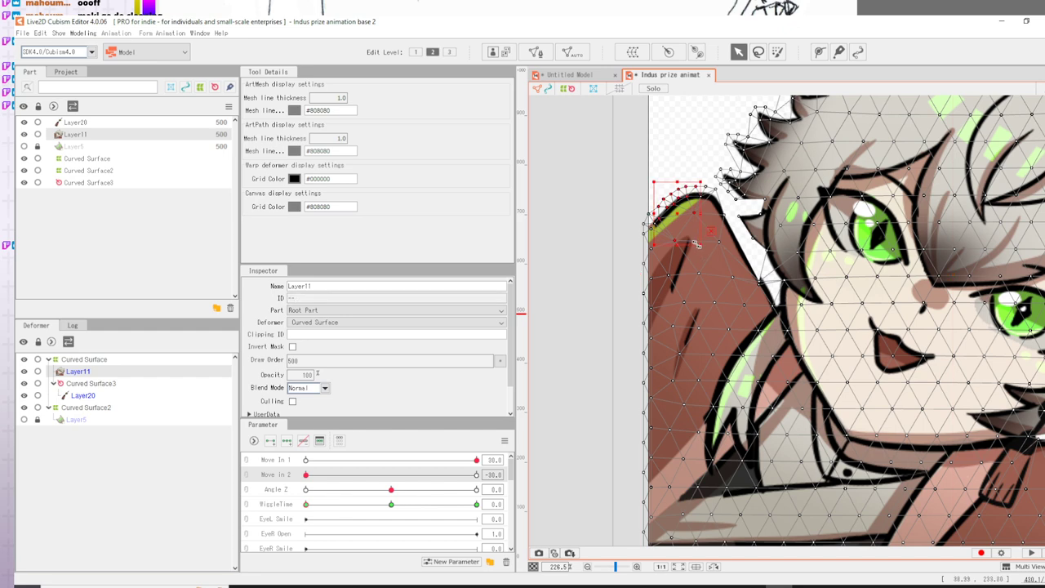
pyautogui.moveTo(622, 183); pyautogui.dragTo(723, 276)
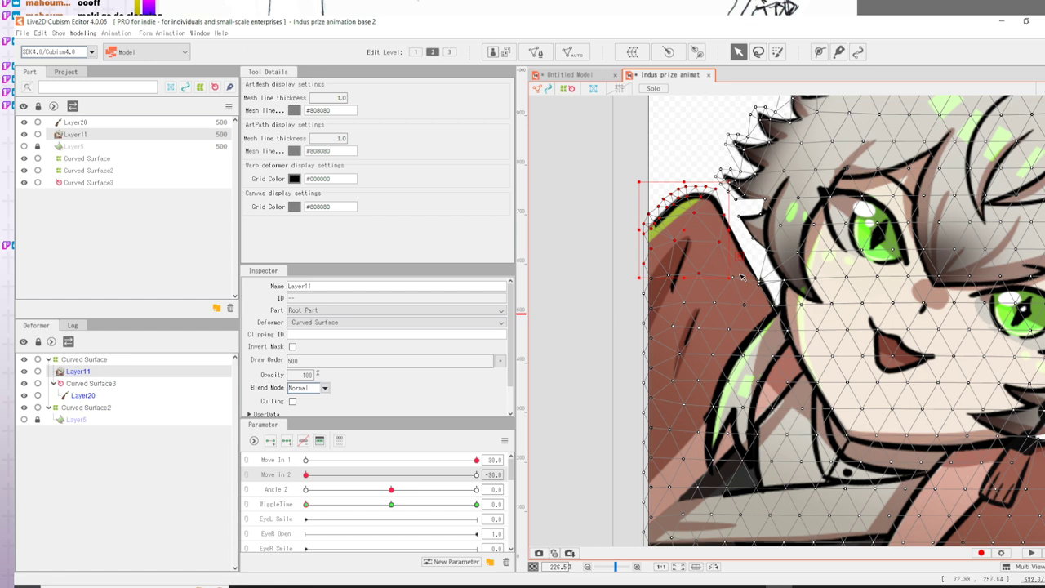
pyautogui.press('alt')
pyautogui.moveTo(701, 217); pyautogui.dragTo(682, 228)
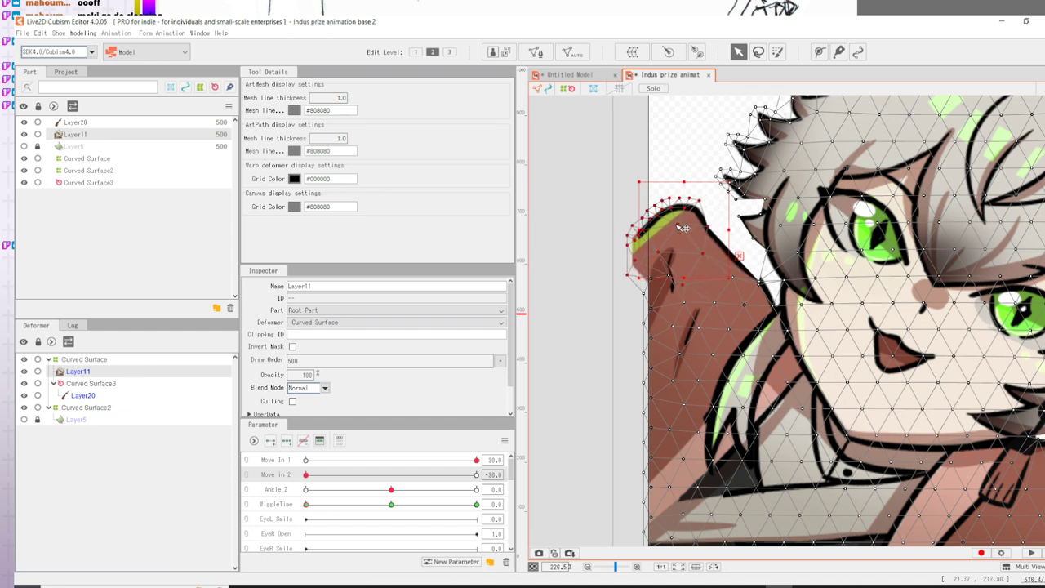
pyautogui.hotkey('ctrl', 'z')
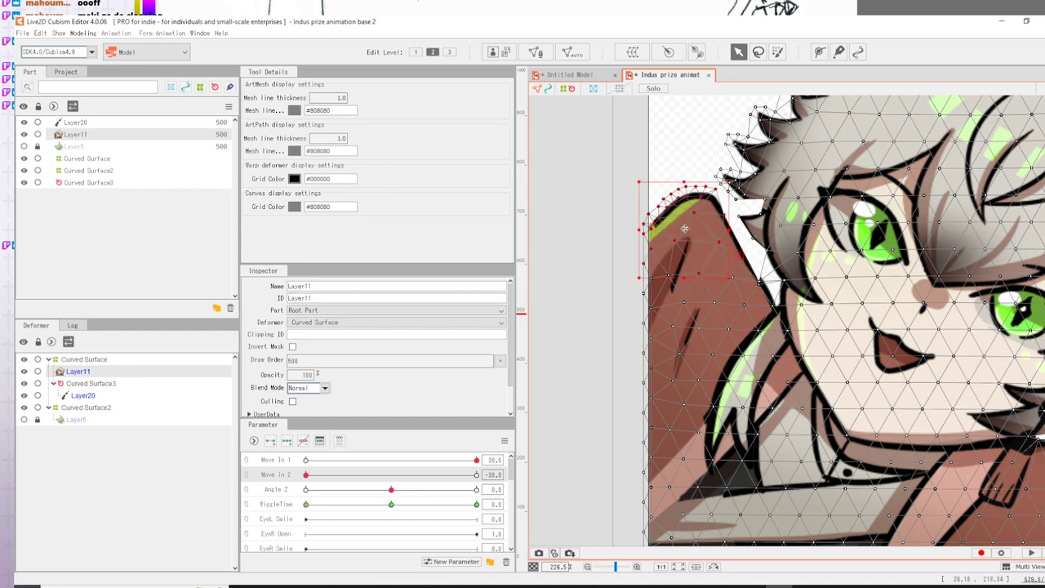
# - At WiggleTime 0.0, move the raised sleeve's tip vertices down and outward from the face and rotate them counter-clockwise
pyautogui.click(306, 506)
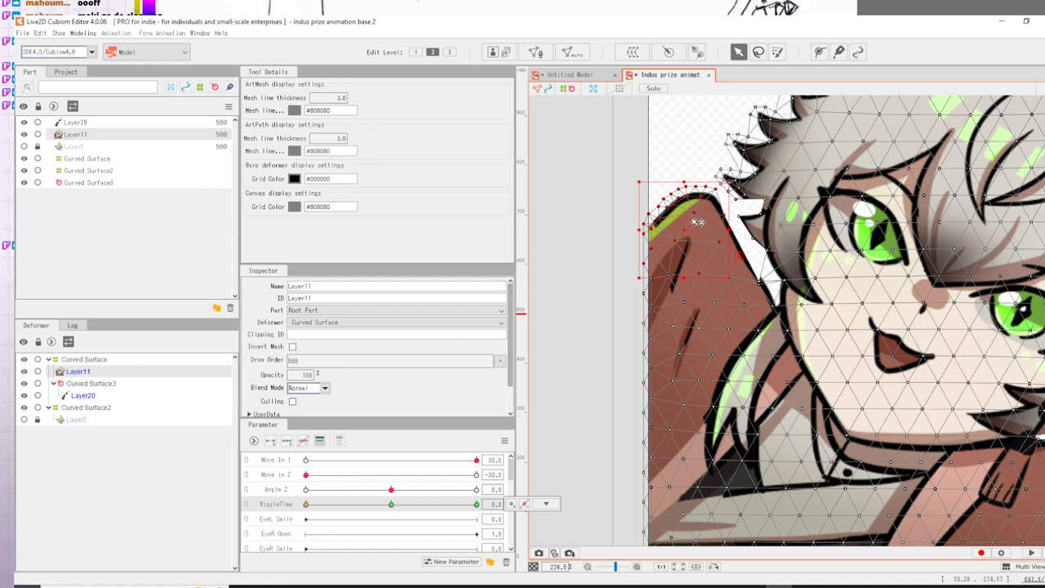
pyautogui.moveTo(692, 215); pyautogui.dragTo(676, 230)
pyautogui.moveTo(720, 198); pyautogui.dragTo(708, 180)
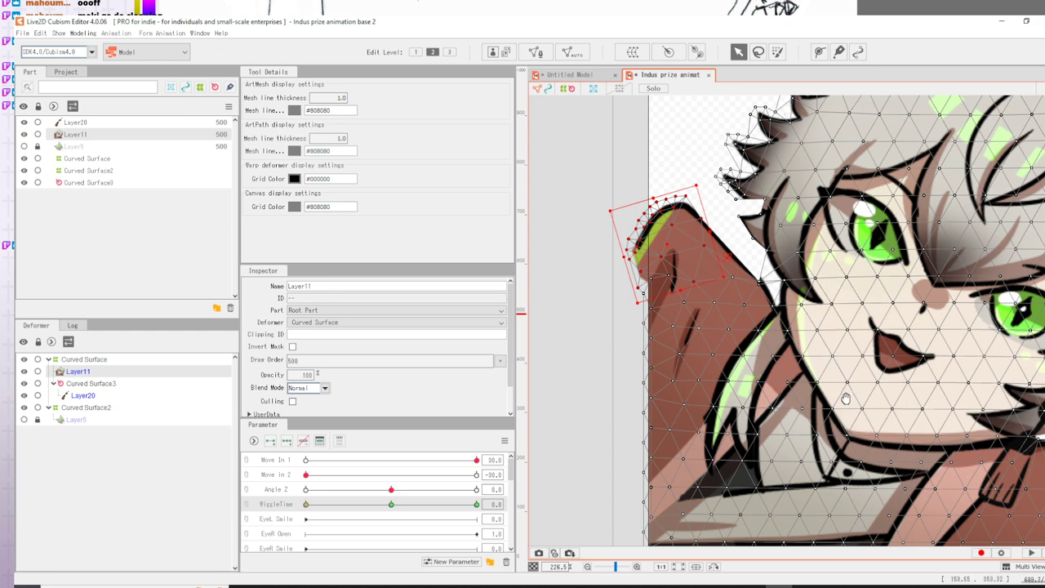
# - At WiggleTime 1.0, rotate the raised sleeve's tip vertices clockwise and shift them slightly inward toward the hair
pyautogui.click(393, 505)
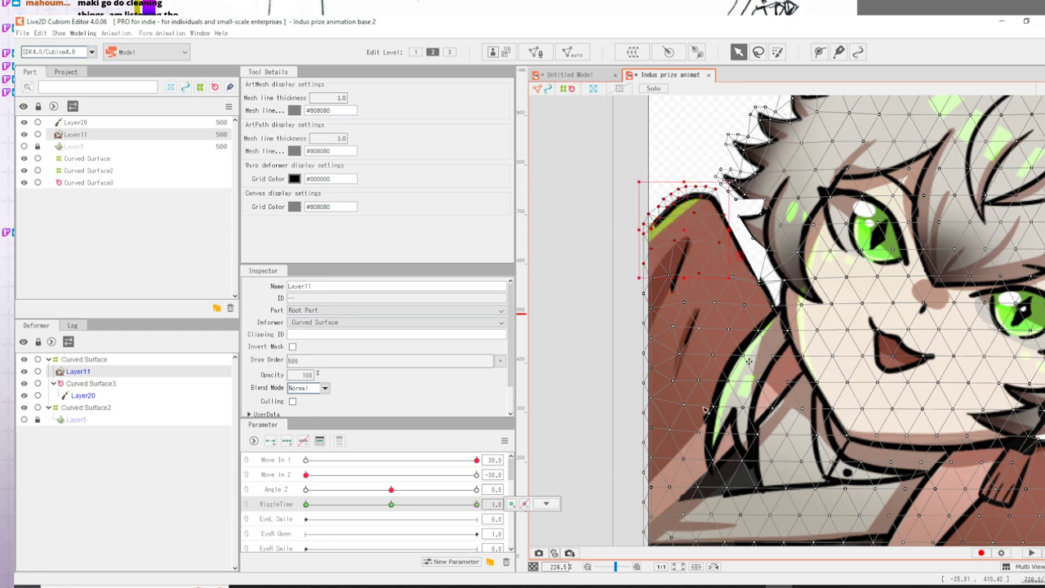
pyautogui.moveTo(694, 213); pyautogui.dragTo(728, 192)
pyautogui.moveTo(747, 254); pyautogui.dragTo(739, 263)
pyautogui.moveTo(654, 237)
pyautogui.mouseDown()
pyautogui.moveTo(646, 239)
pyautogui.moveTo(661, 240)
pyautogui.mouseUp()
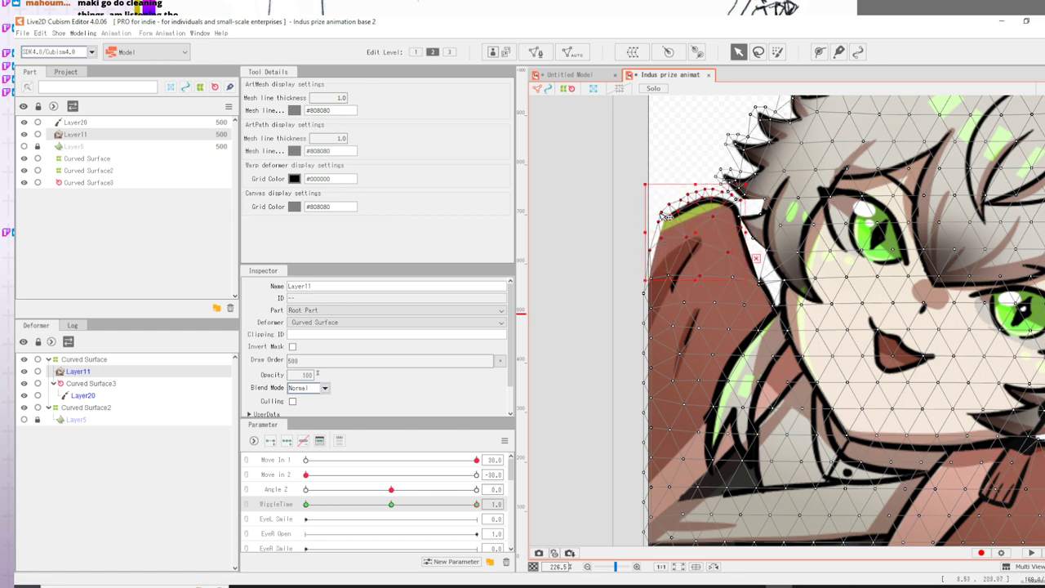
pyautogui.hotkey('ctrl', 'z')
pyautogui.hotkey('ctrl', 'z')
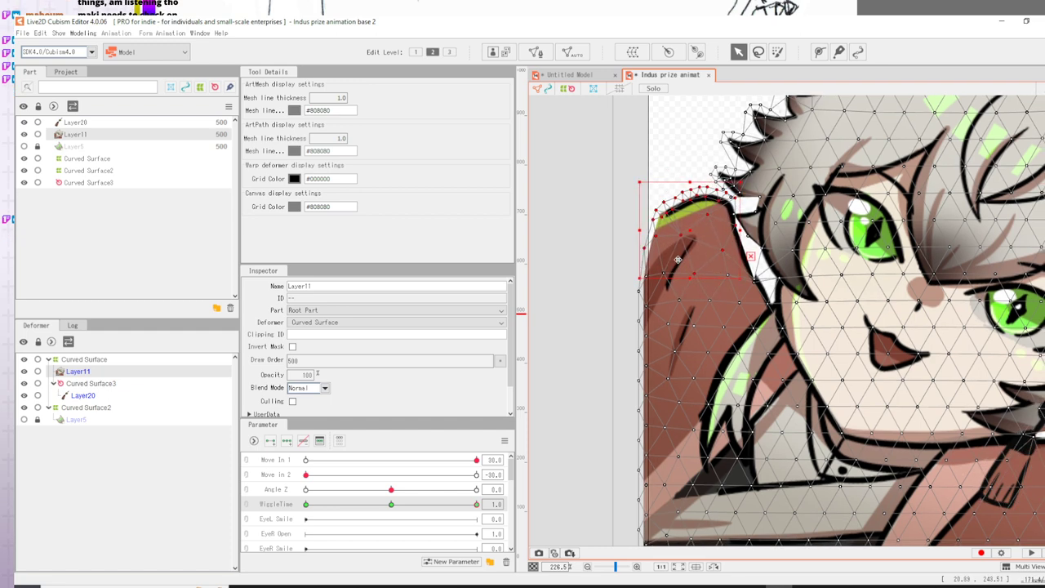
pyautogui.moveTo(677, 260); pyautogui.dragTo(694, 259)
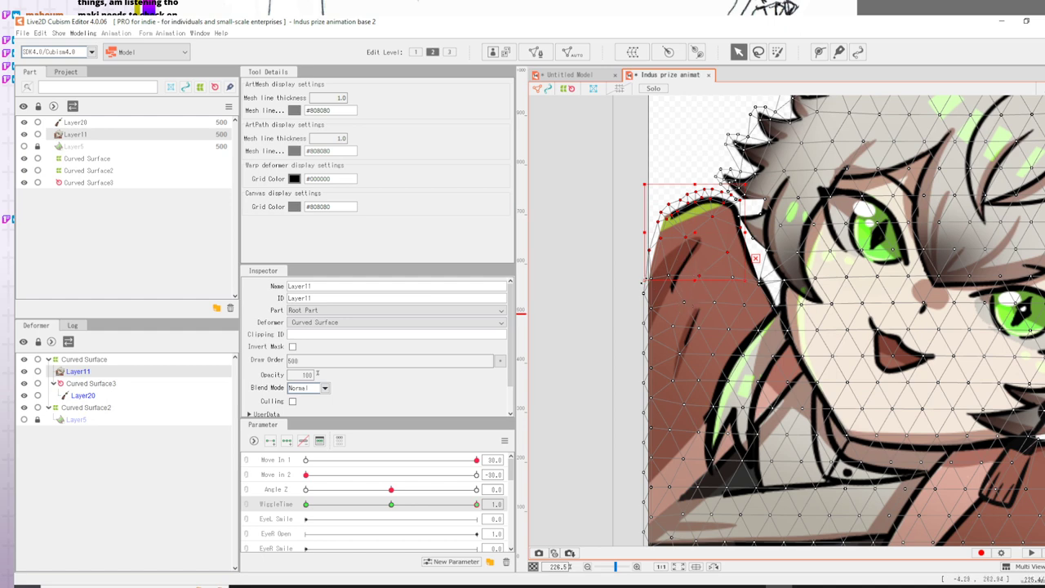
pyautogui.moveTo(638, 290); pyautogui.dragTo(631, 294)
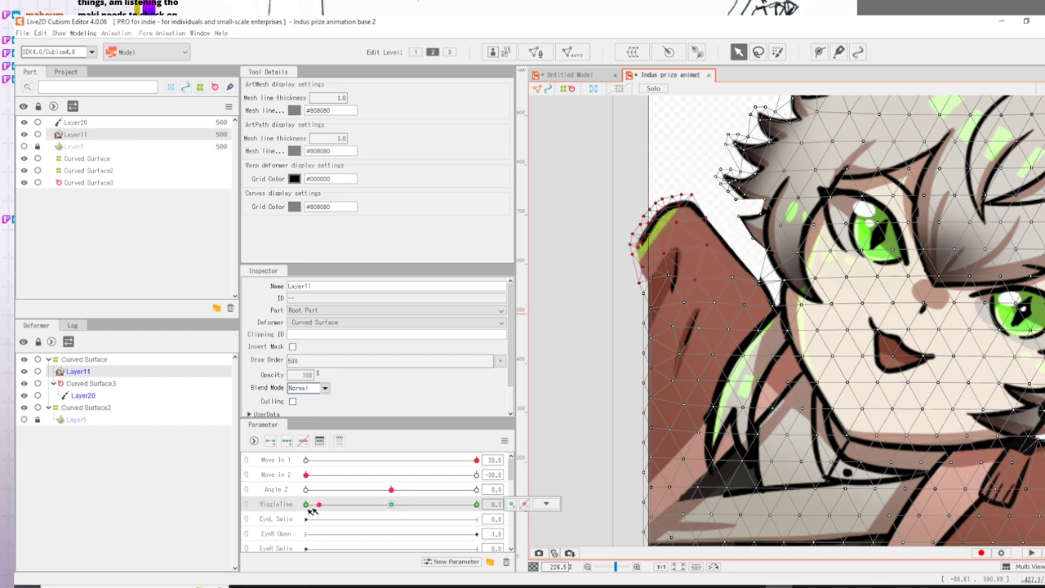
pyautogui.click(546, 505)
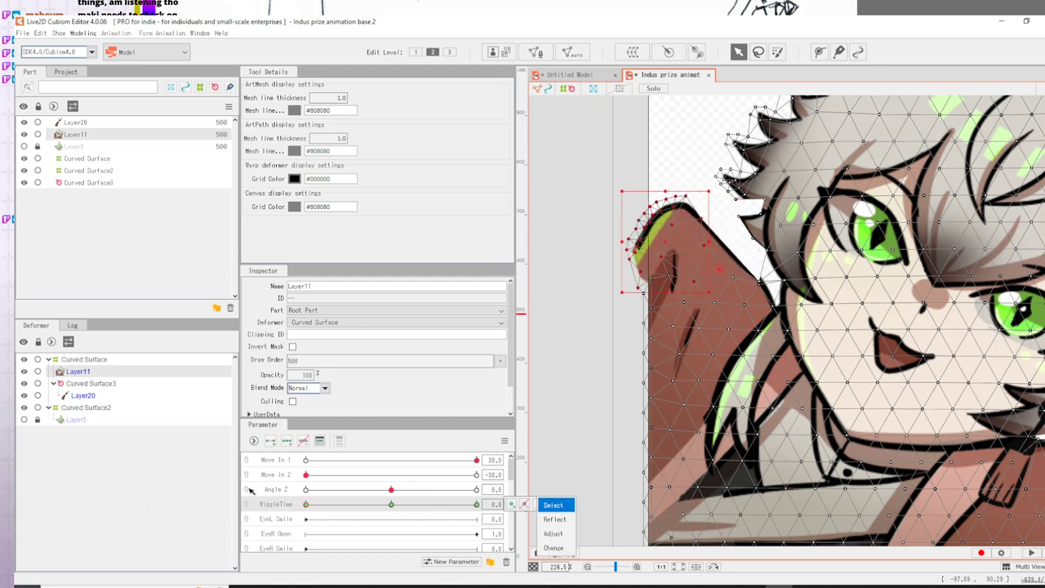
# - At WiggleTime 0.0, select the lower sleeve's outer vertices in Layer11, rotate them clockwise and nudge them slightly downward
pyautogui.click(391, 505)
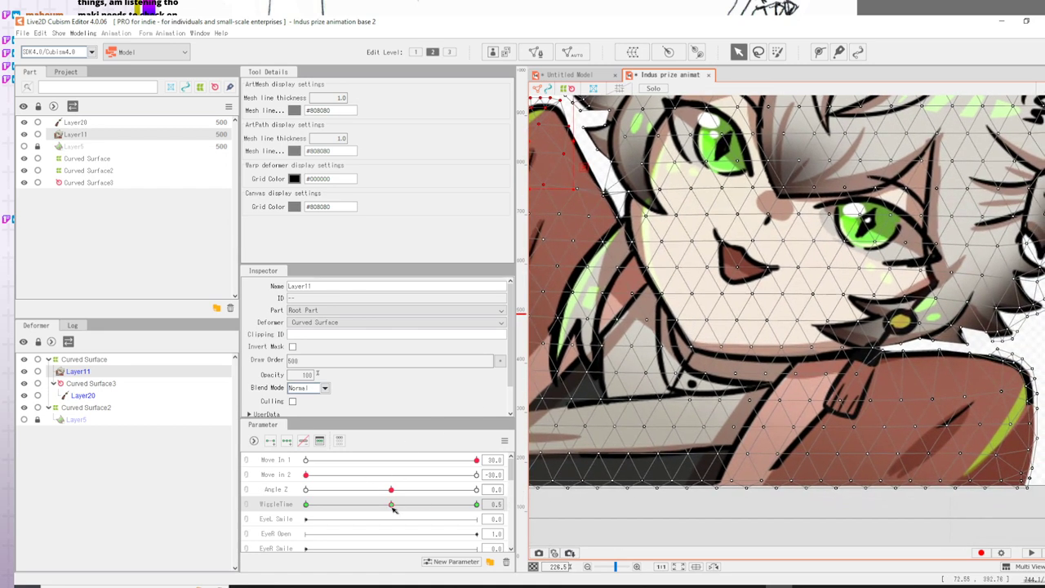
pyautogui.moveTo(392, 506); pyautogui.dragTo(287, 511)
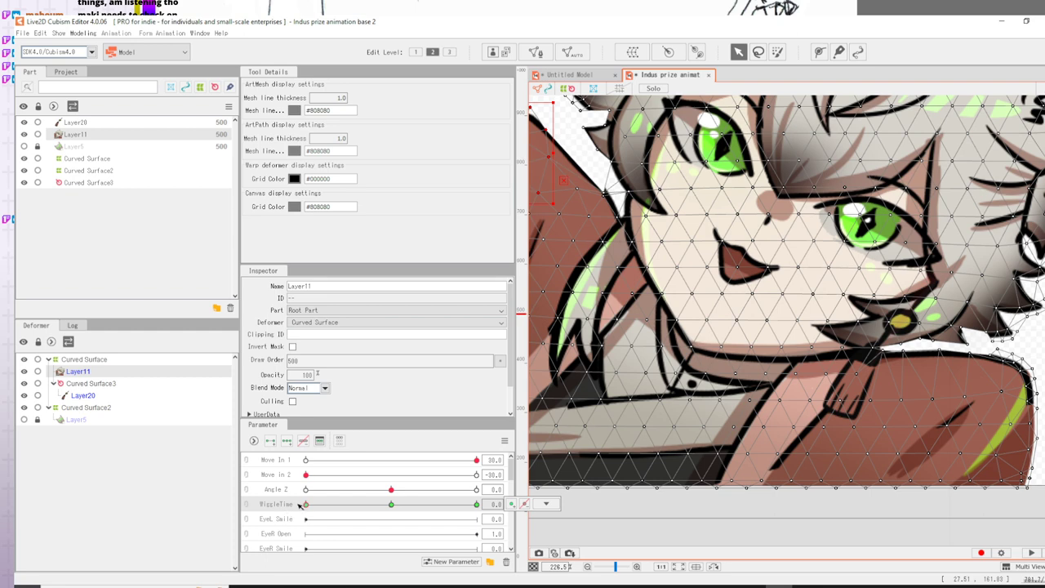
pyautogui.moveTo(928, 422); pyautogui.dragTo(611, 352)
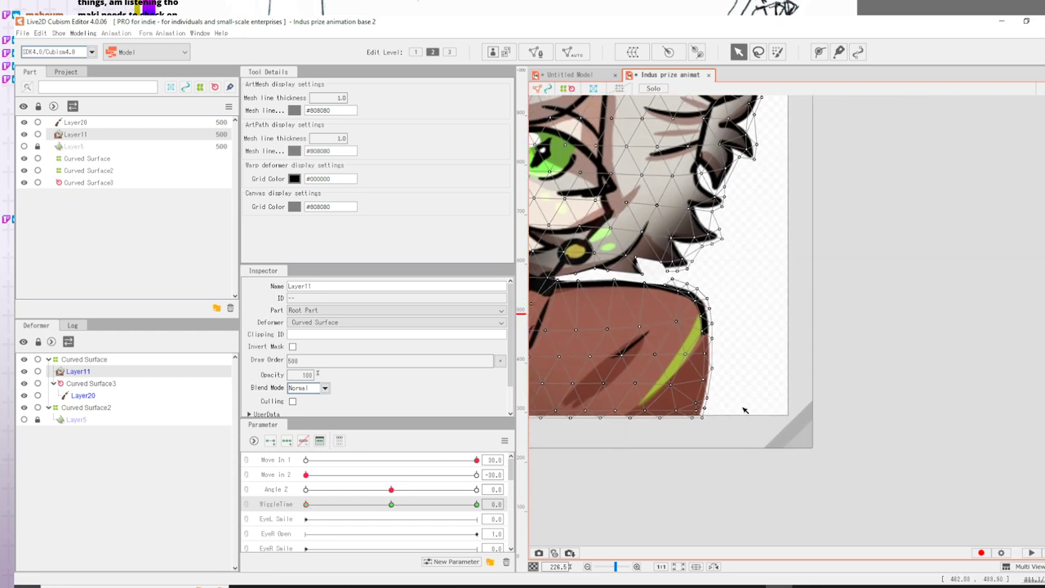
pyautogui.moveTo(741, 409); pyautogui.dragTo(606, 272)
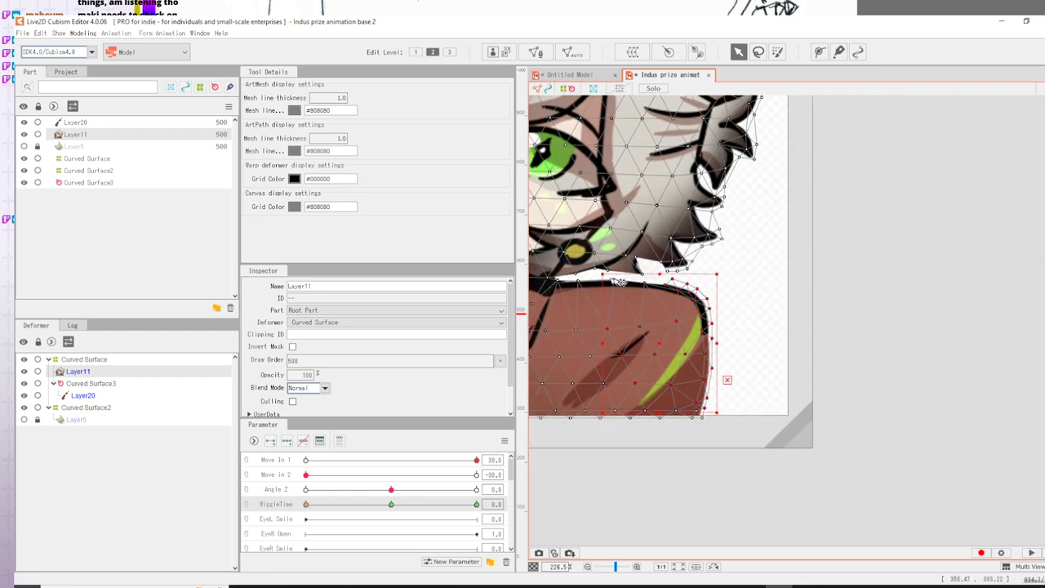
pyautogui.moveTo(700, 302); pyautogui.dragTo(729, 309)
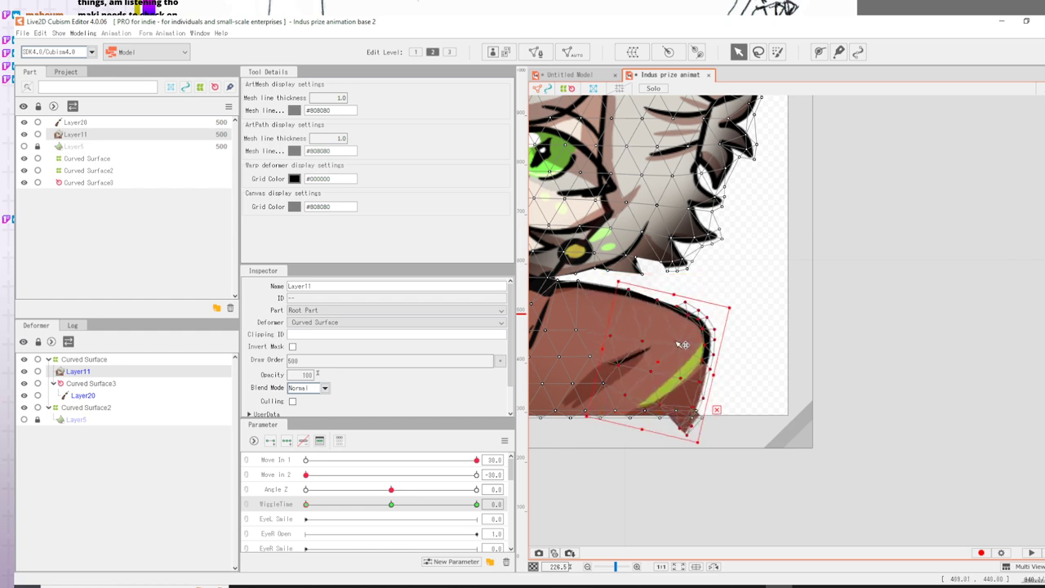
pyautogui.moveTo(678, 343); pyautogui.dragTo(675, 347)
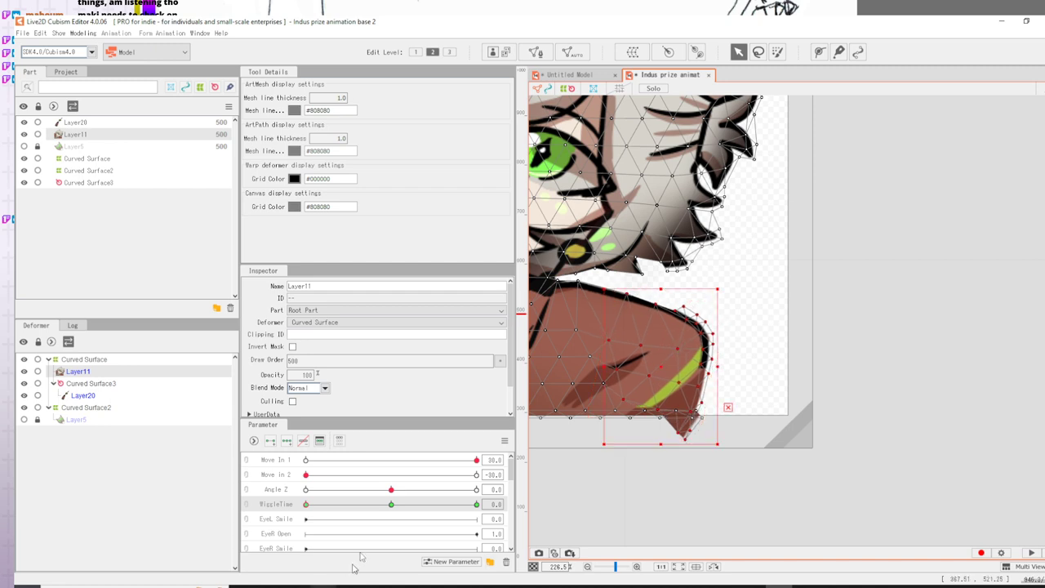
# - At WiggleTime 1.0, rotate the lower sleeve's outer vertices counter-clockwise, raise them toward the hair and narrow the selection slightly
pyautogui.click(391, 504)
pyautogui.hotkey('ctrl', 'z')
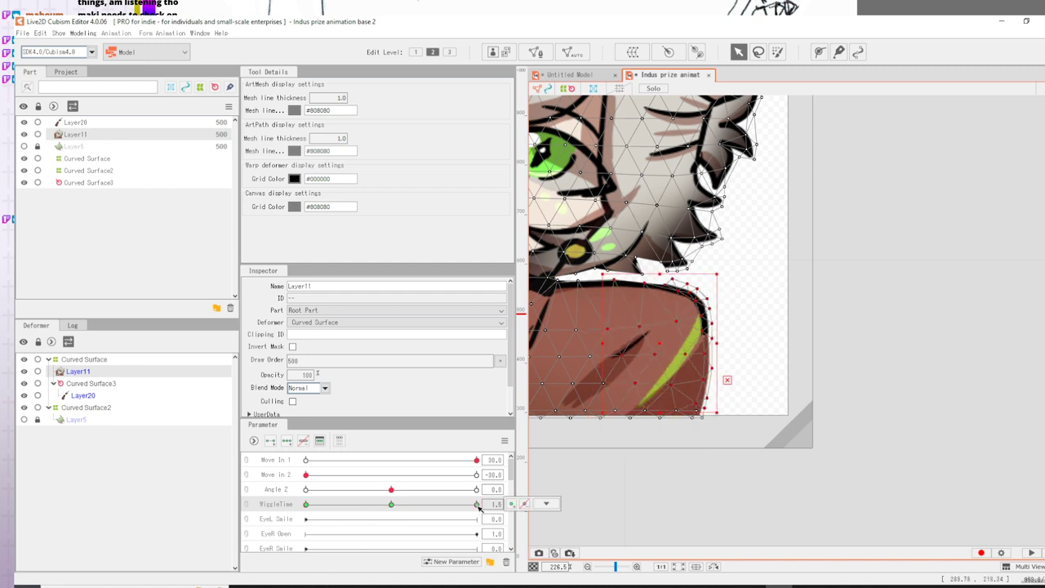
pyautogui.moveTo(679, 322); pyautogui.dragTo(681, 310)
pyautogui.click(726, 252)
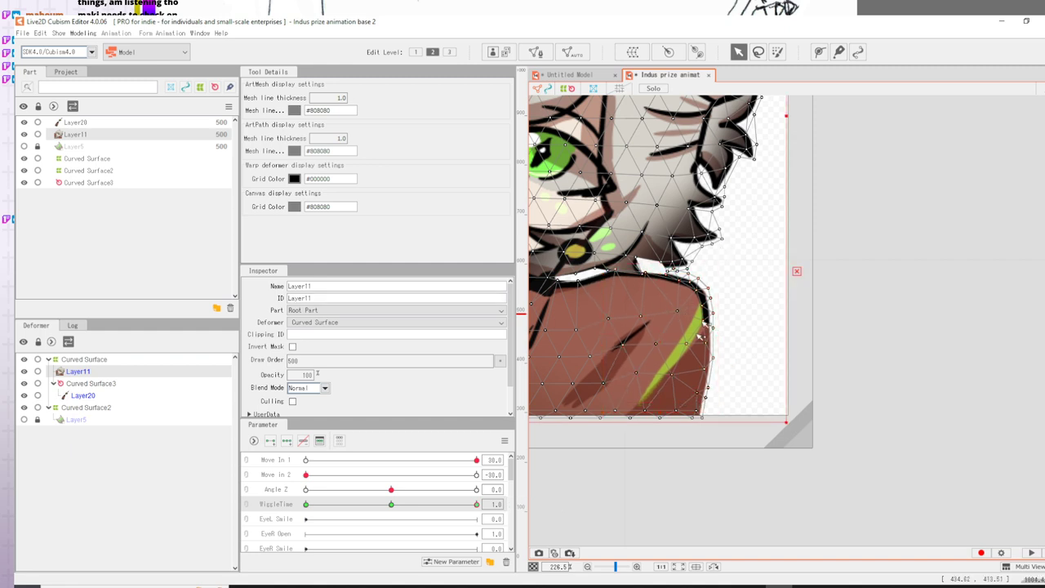
pyautogui.hotkey('ctrl', 'z')
pyautogui.hotkey('ctrl', 'z')
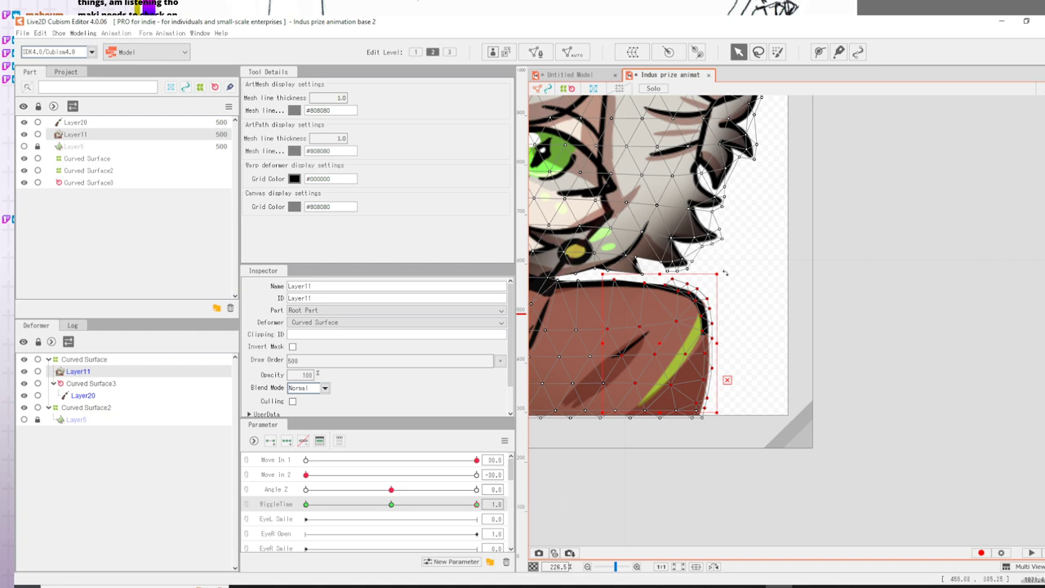
pyautogui.moveTo(726, 273); pyautogui.dragTo(720, 252)
pyautogui.moveTo(669, 317); pyautogui.dragTo(679, 302)
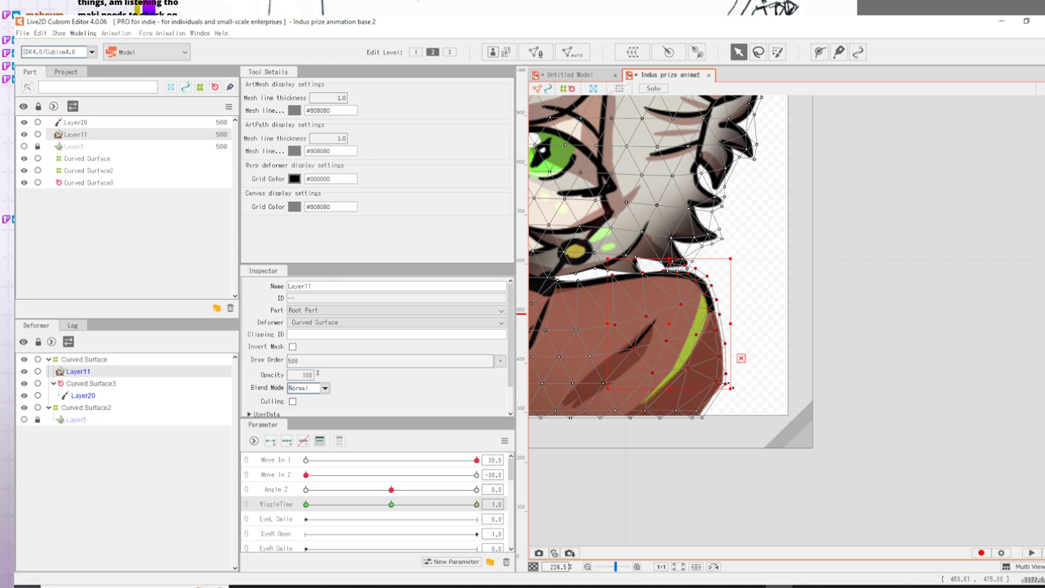
pyautogui.moveTo(727, 385); pyautogui.dragTo(723, 382)
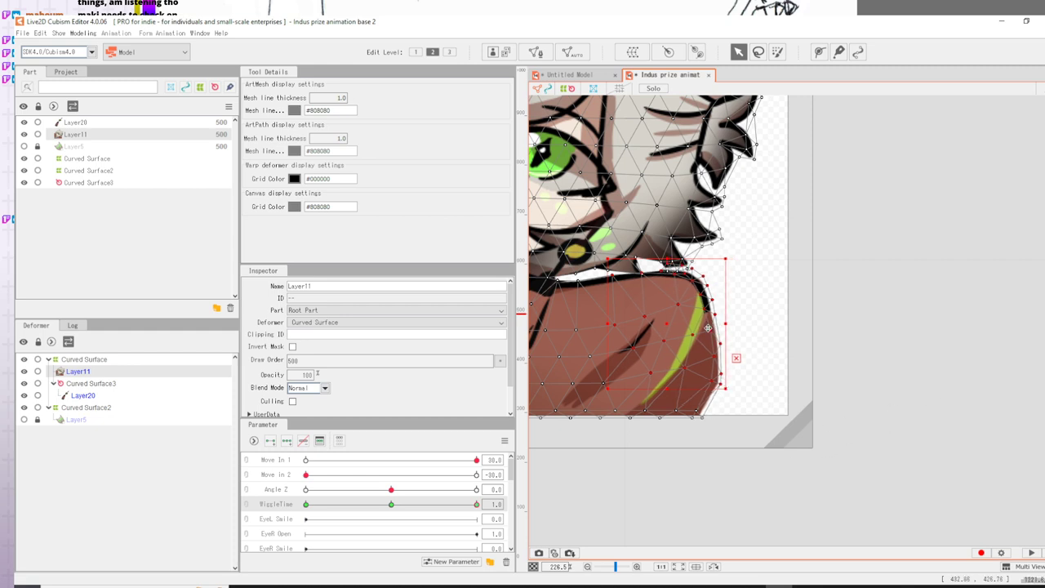
pyautogui.moveTo(707, 324); pyautogui.dragTo(689, 332)
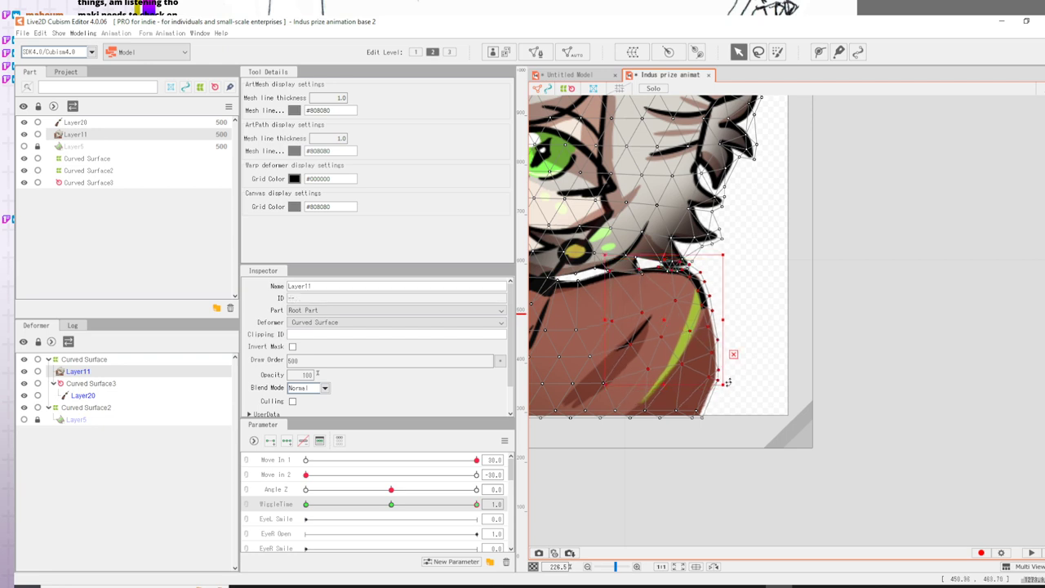
# - Deselect the mesh and scrub WiggleTime between its keys to check both sleeves' motion across the whole illustration
pyautogui.click(612, 448)
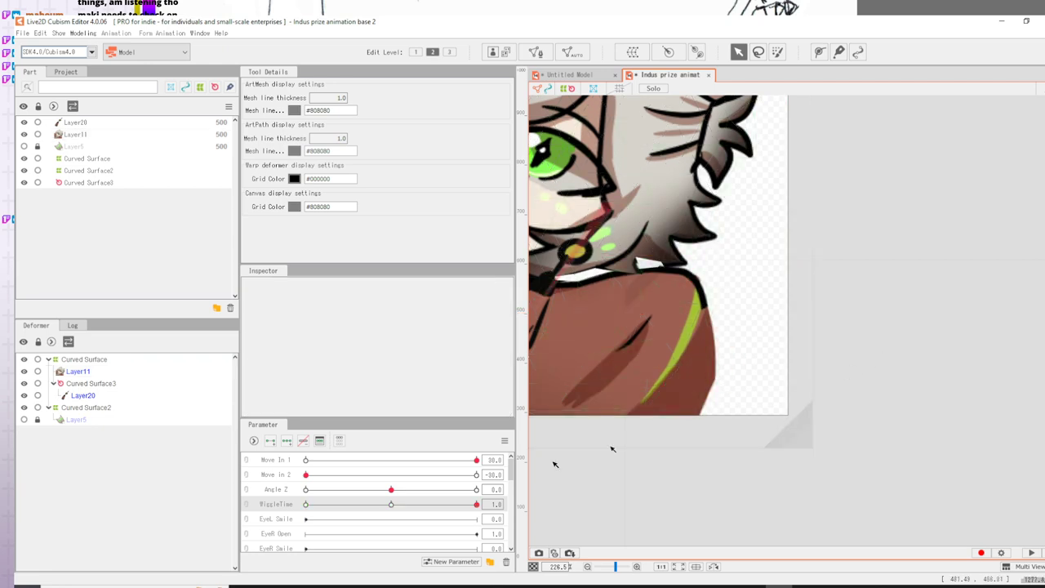
pyautogui.moveTo(431, 503); pyautogui.dragTo(392, 510)
pyautogui.scroll(8, 698, 337)
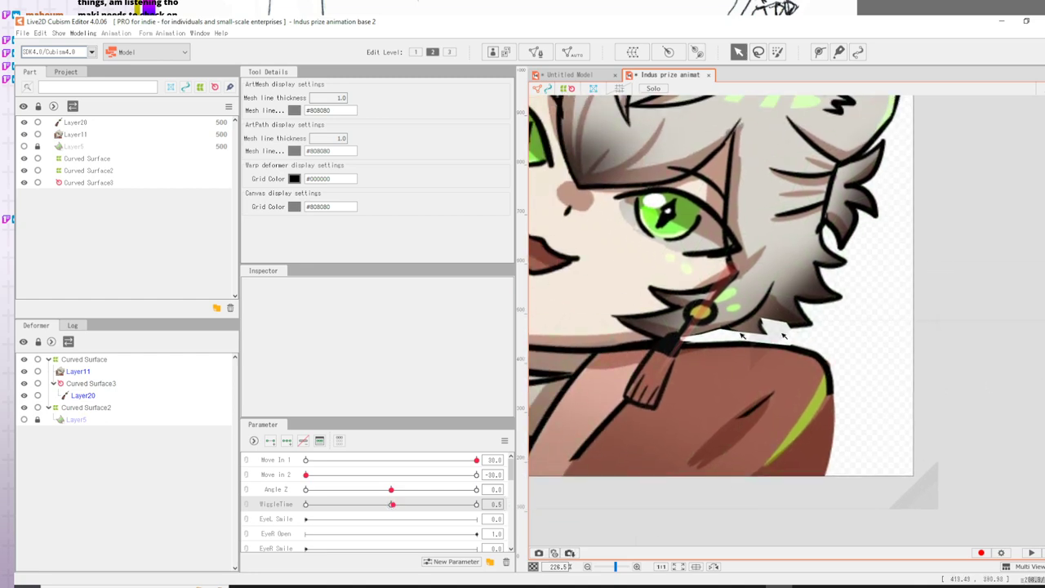
pyautogui.scroll(-10, 697, 335)
pyautogui.scroll(3, 788, 291)
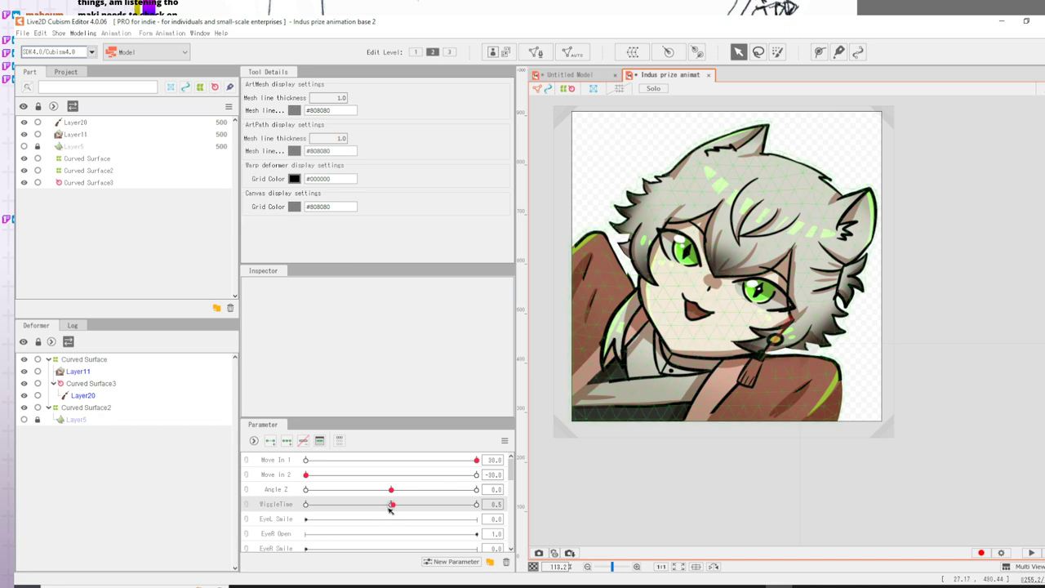
pyautogui.moveTo(390, 504); pyautogui.dragTo(391, 471)
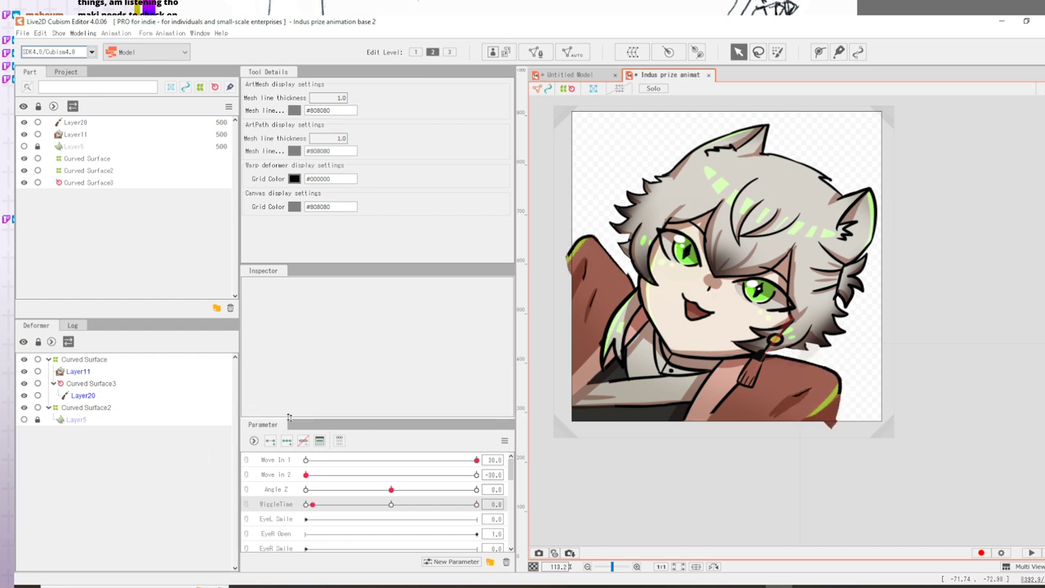
pyautogui.moveTo(498, 442); pyautogui.dragTo(390, 510)
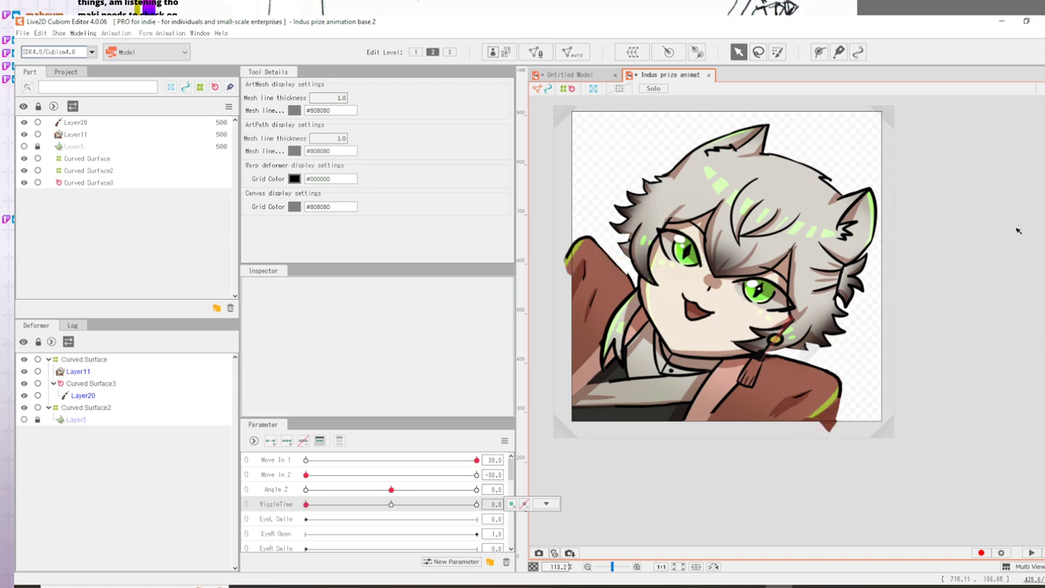
# - At WiggleTime 0.0, select Layer11's vertices around the upper ear's tip, rotate them counter-clockwise and move them slightly up
pyautogui.scroll(4, 896, 297)
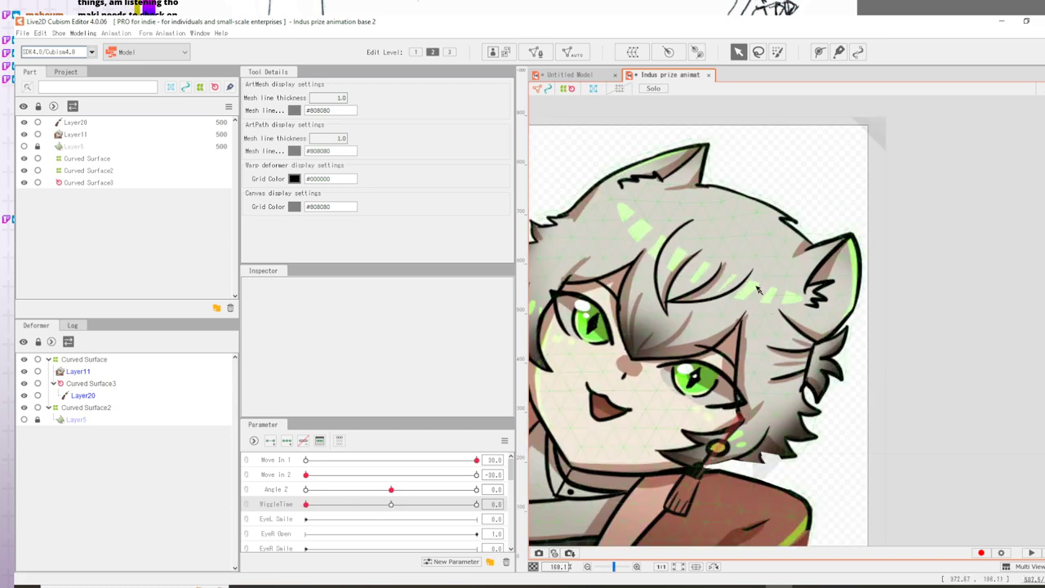
pyautogui.click(695, 173)
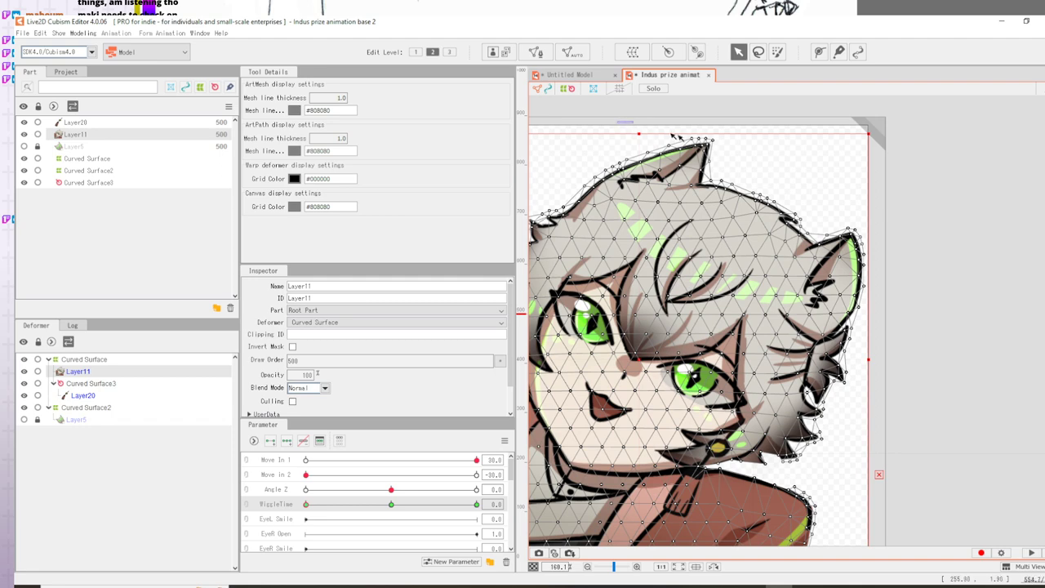
pyautogui.moveTo(617, 122); pyautogui.dragTo(739, 178)
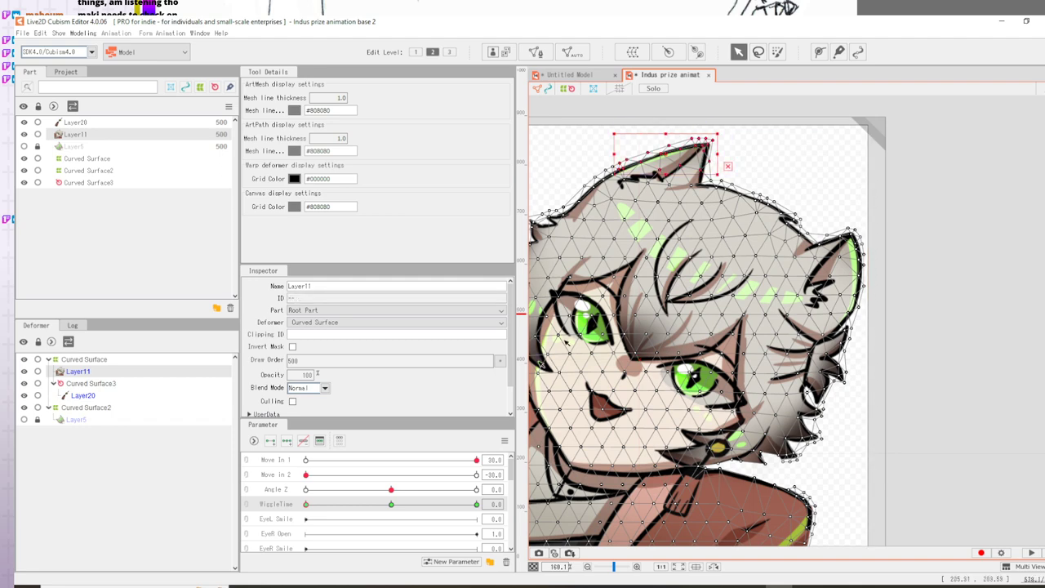
pyautogui.press('alt')
pyautogui.moveTo(718, 145); pyautogui.dragTo(713, 120)
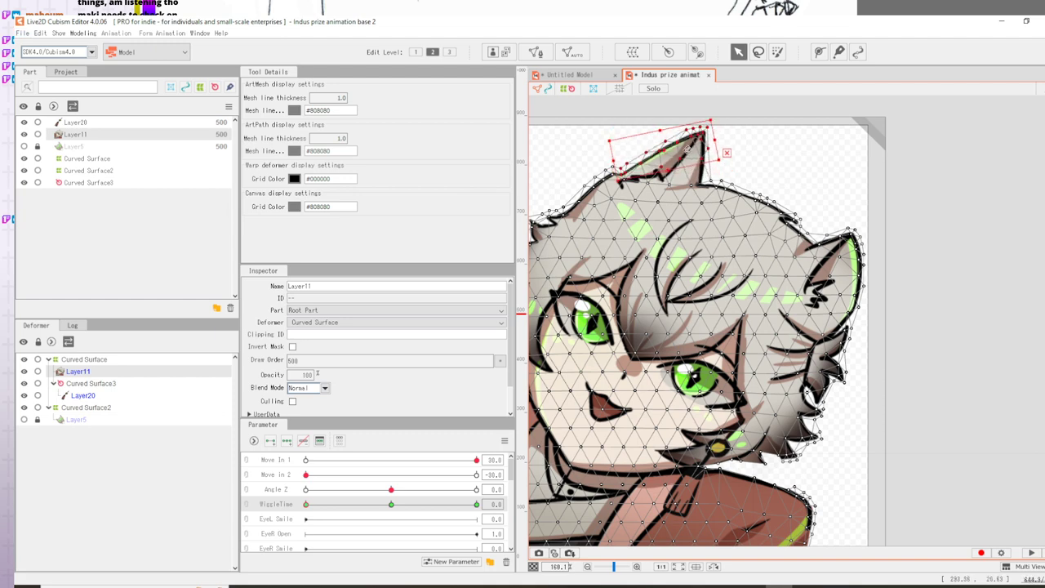
pyautogui.moveTo(680, 158); pyautogui.dragTo(676, 153)
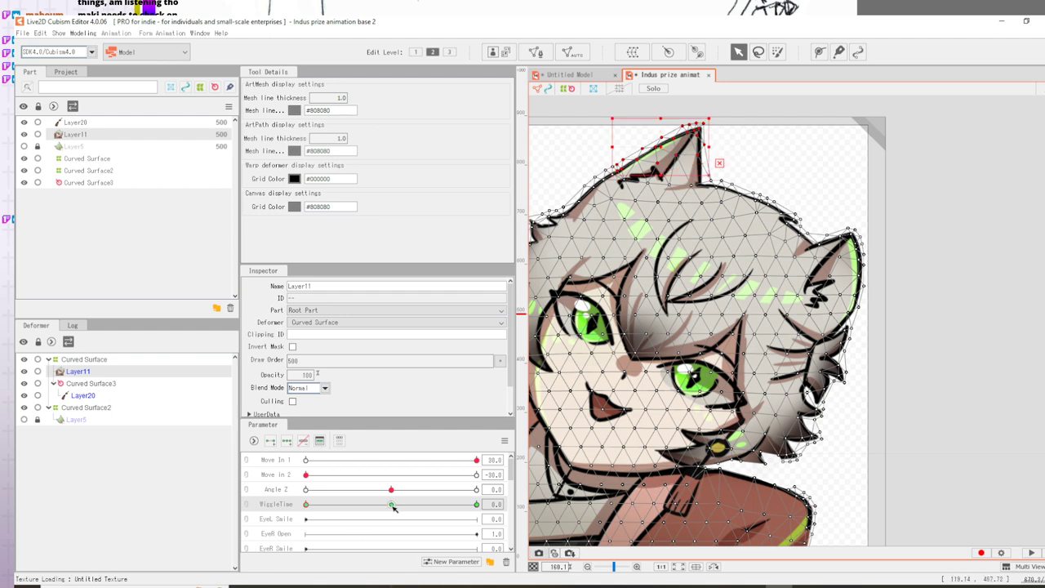
# - At WiggleTime 1.0, rotate Layer11's upper ear tip vertices clockwise, move them slightly down and deselect the mesh
pyautogui.moveTo(392, 505); pyautogui.dragTo(521, 529)
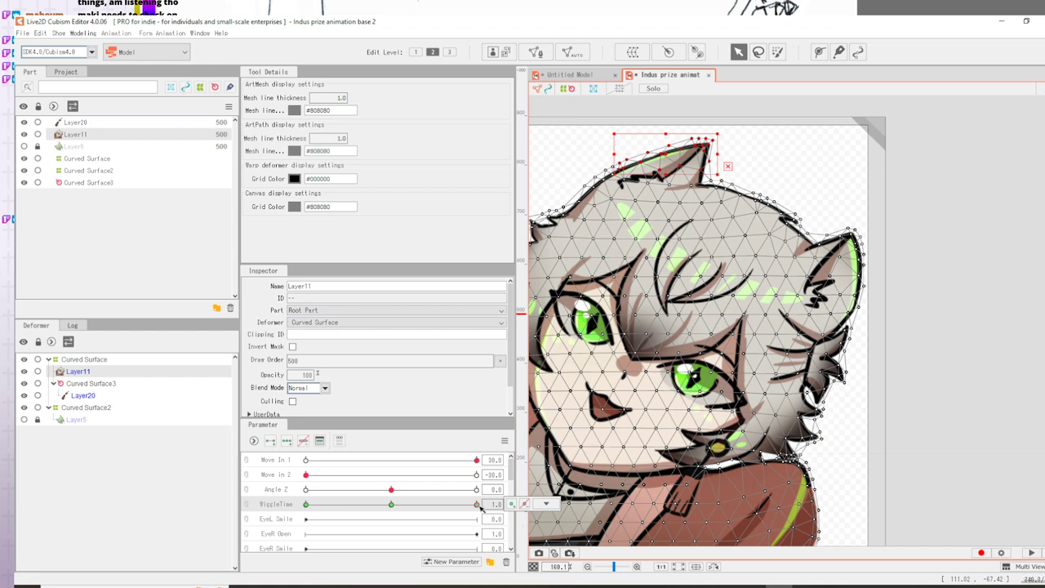
pyautogui.click(731, 130)
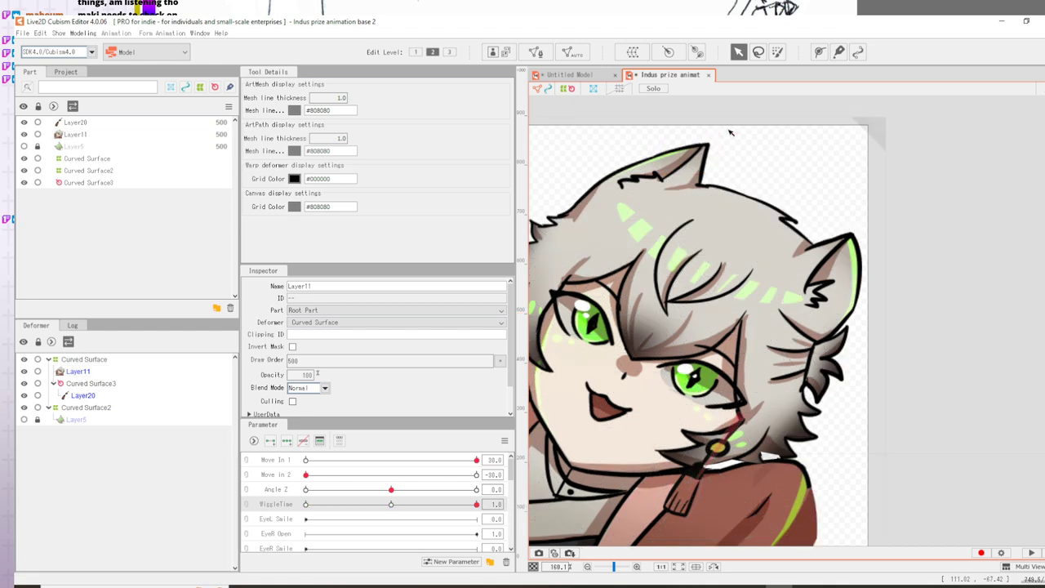
pyautogui.click(665, 218)
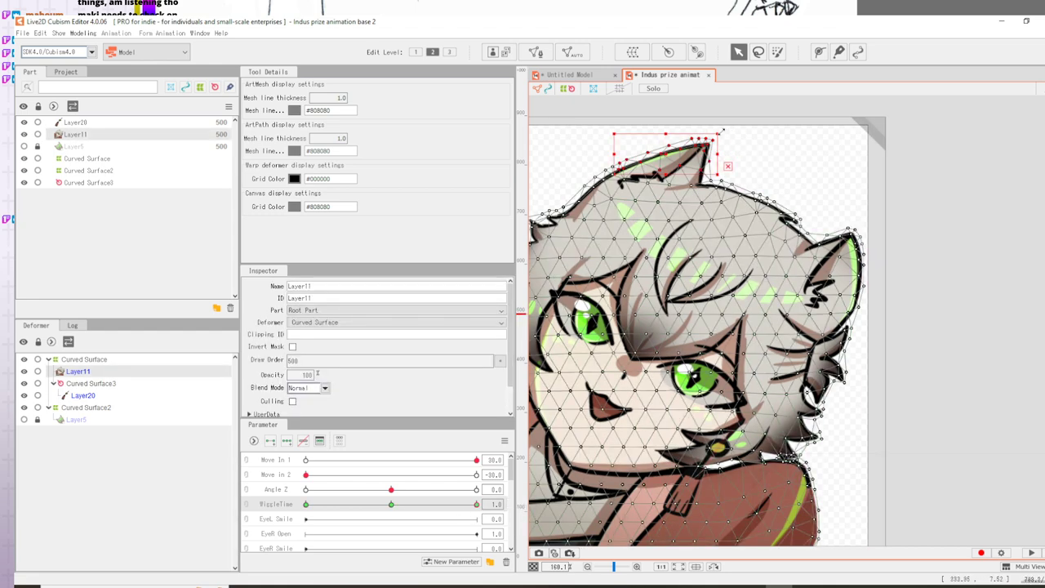
pyautogui.moveTo(721, 130); pyautogui.dragTo(728, 140)
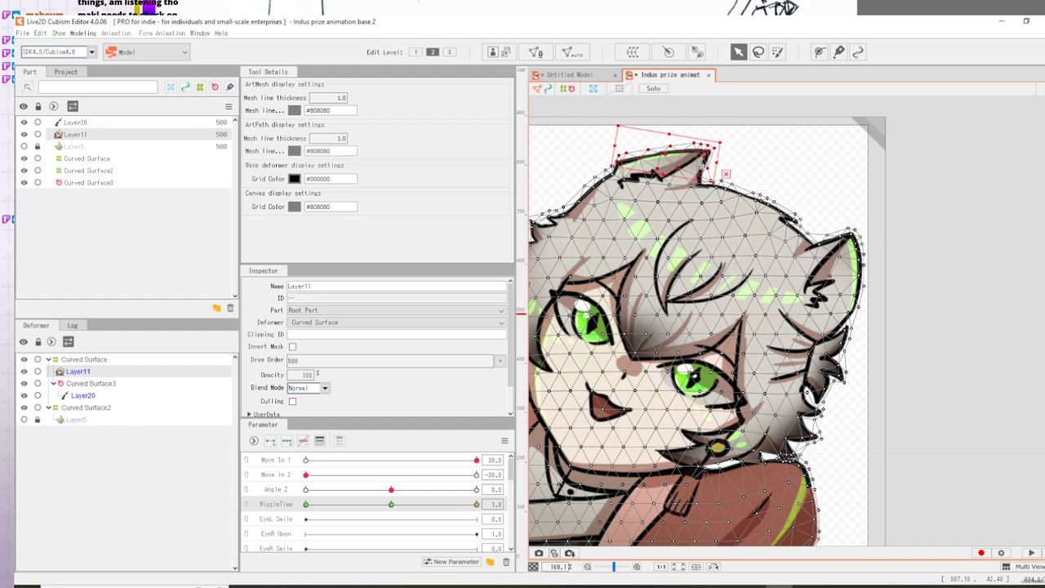
pyautogui.moveTo(680, 170); pyautogui.dragTo(720, 167)
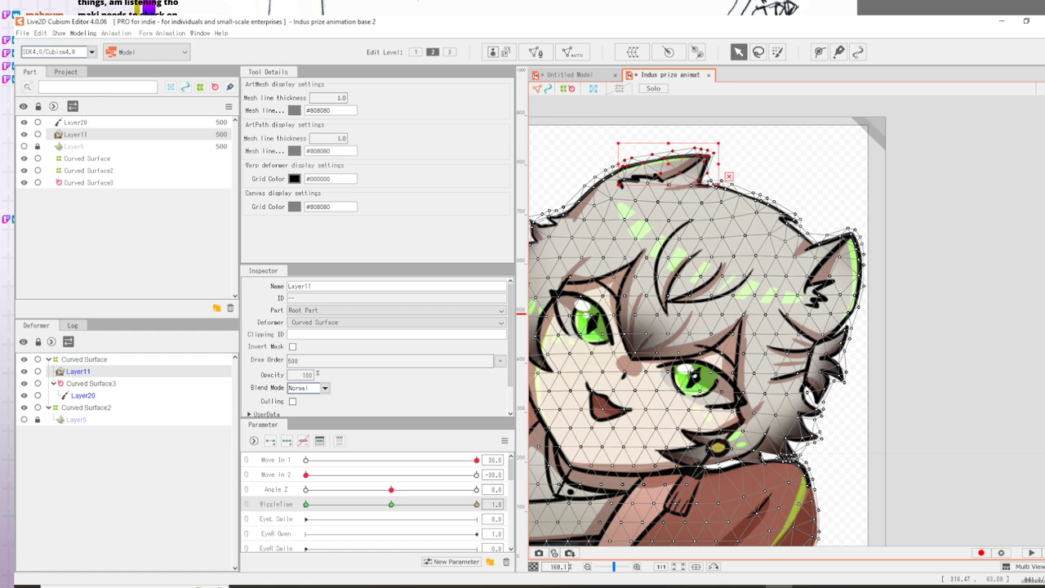
pyautogui.click(709, 181)
pyautogui.click(709, 181)
pyautogui.press('alt')
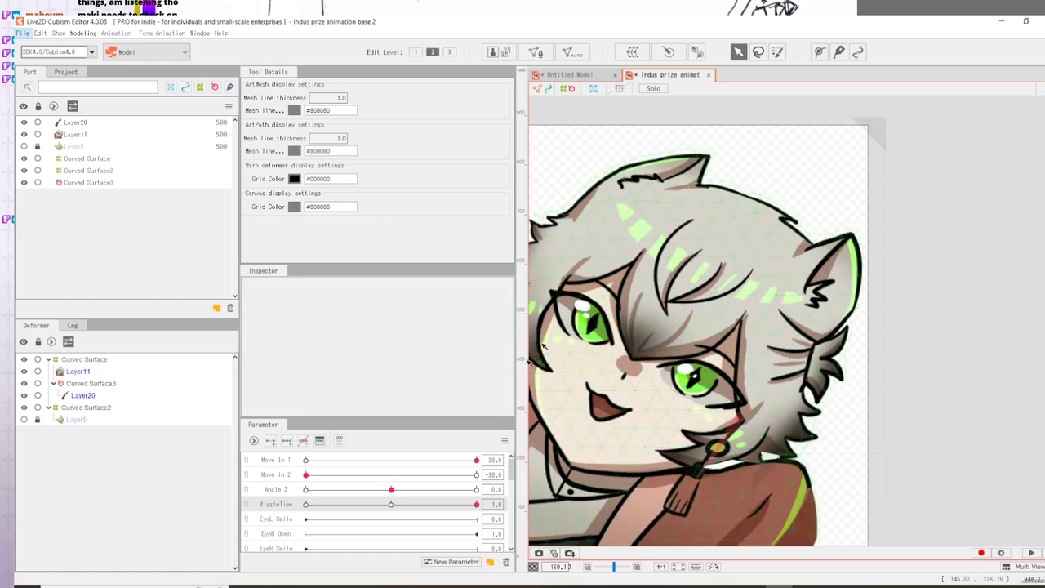
# - At WiggleTime 0.0, select Layer11's vertices around the lower ear, rotate them clockwise and reposition them so the tip leans outward
pyautogui.moveTo(392, 504); pyautogui.dragTo(243, 504)
pyautogui.click(391, 503)
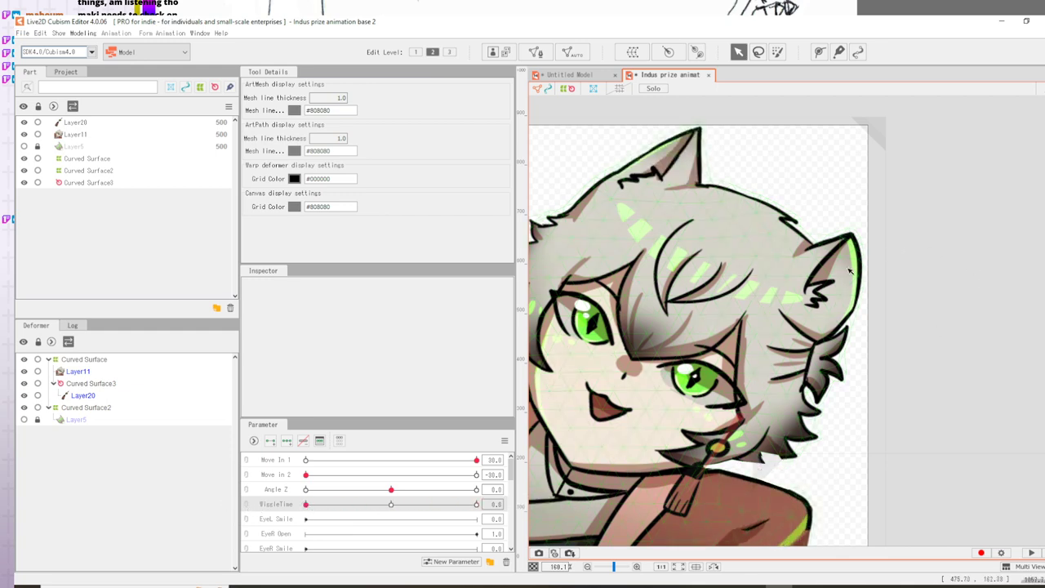
pyautogui.click(849, 225)
pyautogui.moveTo(829, 215); pyautogui.dragTo(867, 279)
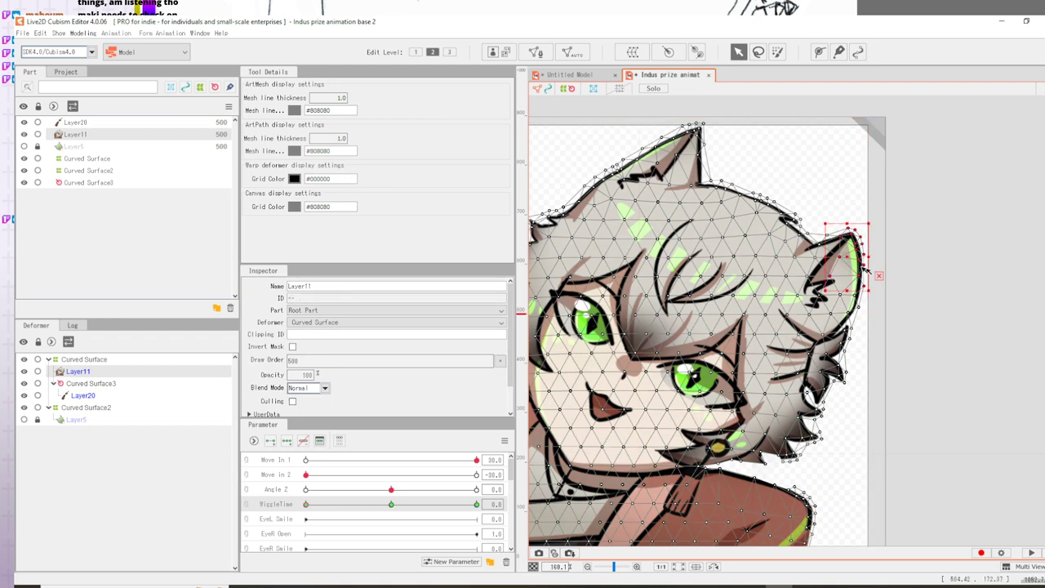
pyautogui.click(819, 222)
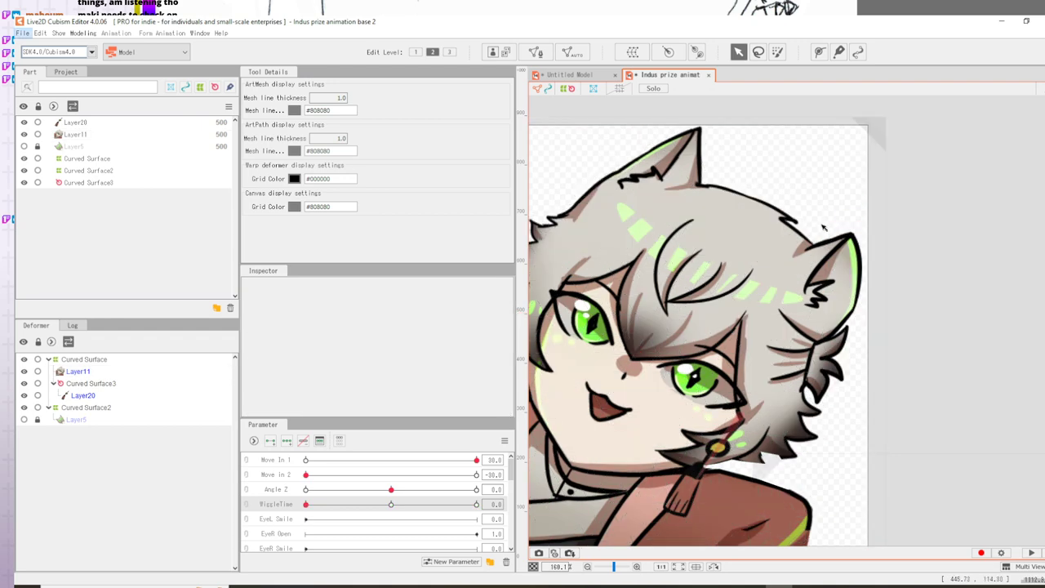
pyautogui.moveTo(819, 222); pyautogui.dragTo(881, 299)
pyautogui.click(832, 231)
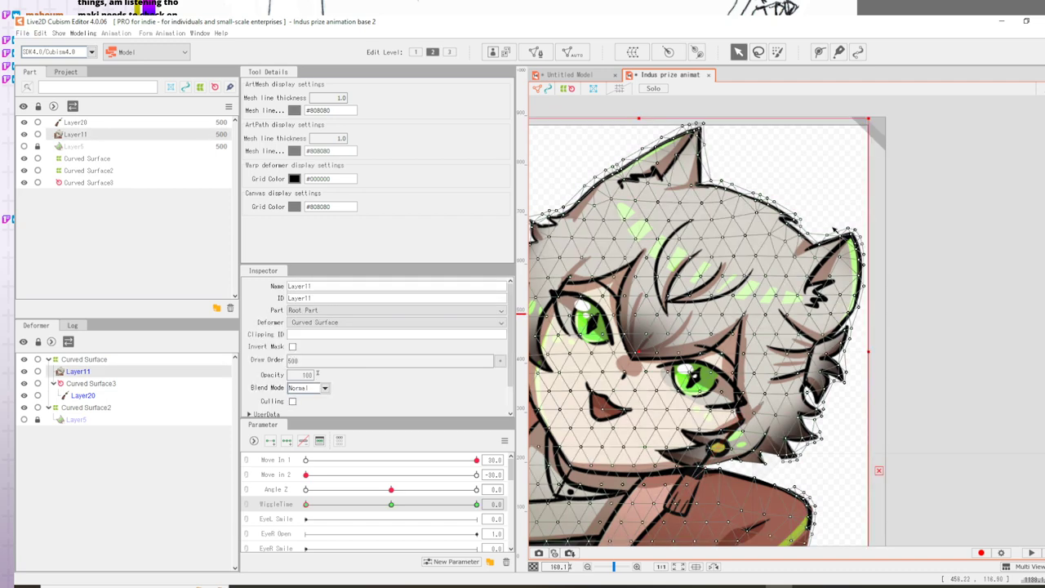
pyautogui.moveTo(825, 219); pyautogui.dragTo(875, 325)
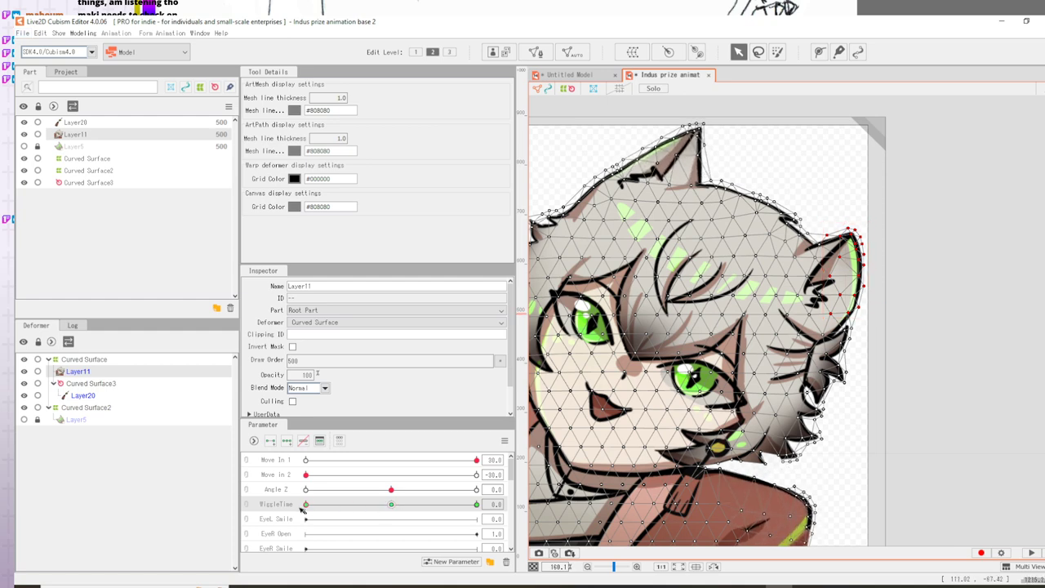
pyautogui.moveTo(875, 217); pyautogui.dragTo(852, 277)
pyautogui.moveTo(891, 231); pyautogui.dragTo(856, 264)
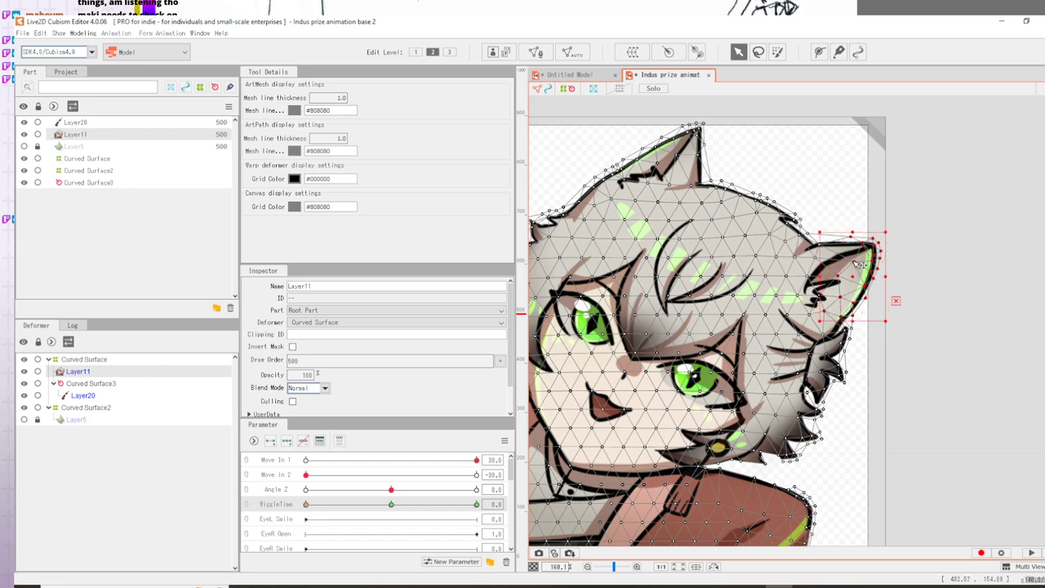
# - At WiggleTime 1.0, move the lower ear's vertices slightly up, rotate them counter-clockwise and deselect the mesh
pyautogui.click(390, 505)
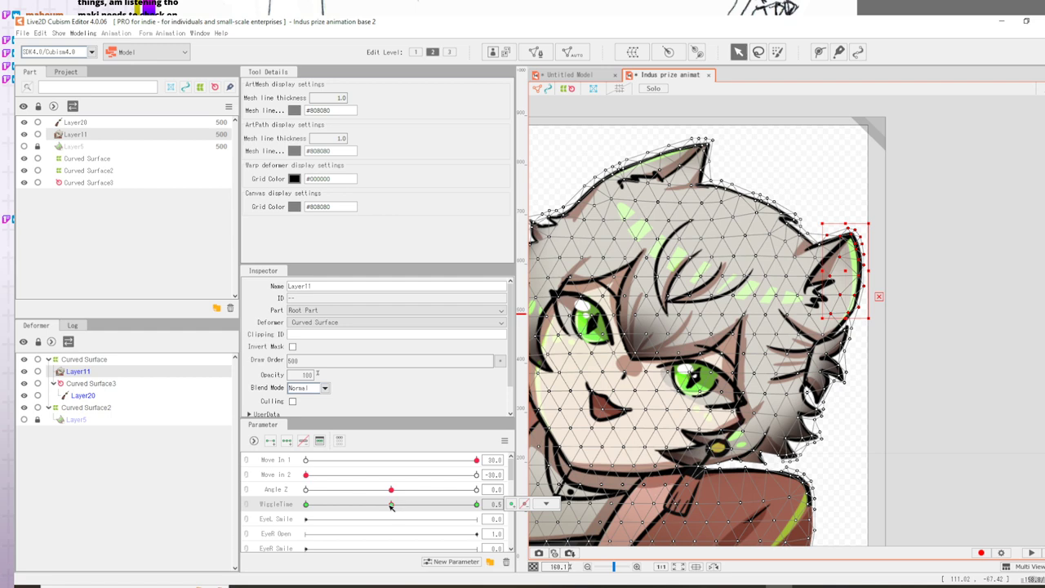
pyautogui.click(476, 505)
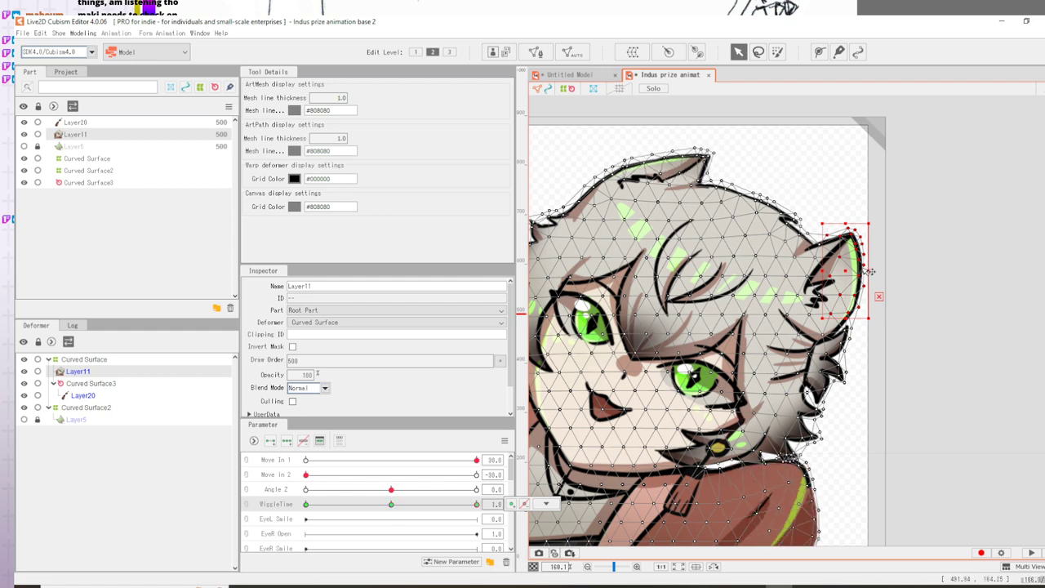
pyautogui.moveTo(870, 271); pyautogui.dragTo(870, 262)
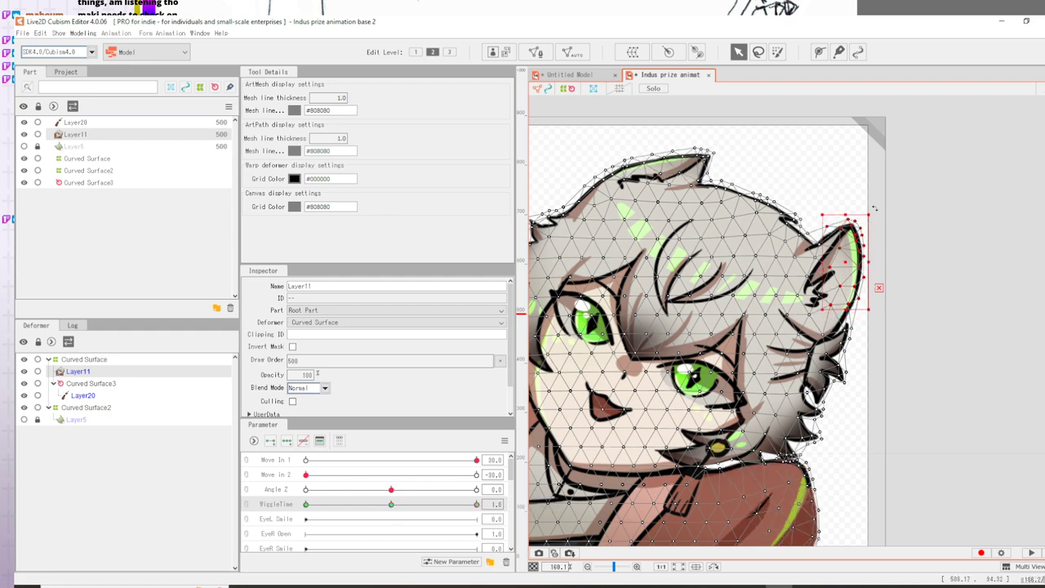
pyautogui.moveTo(871, 209); pyautogui.dragTo(860, 211)
pyautogui.hotkey('ctrl', 'a')
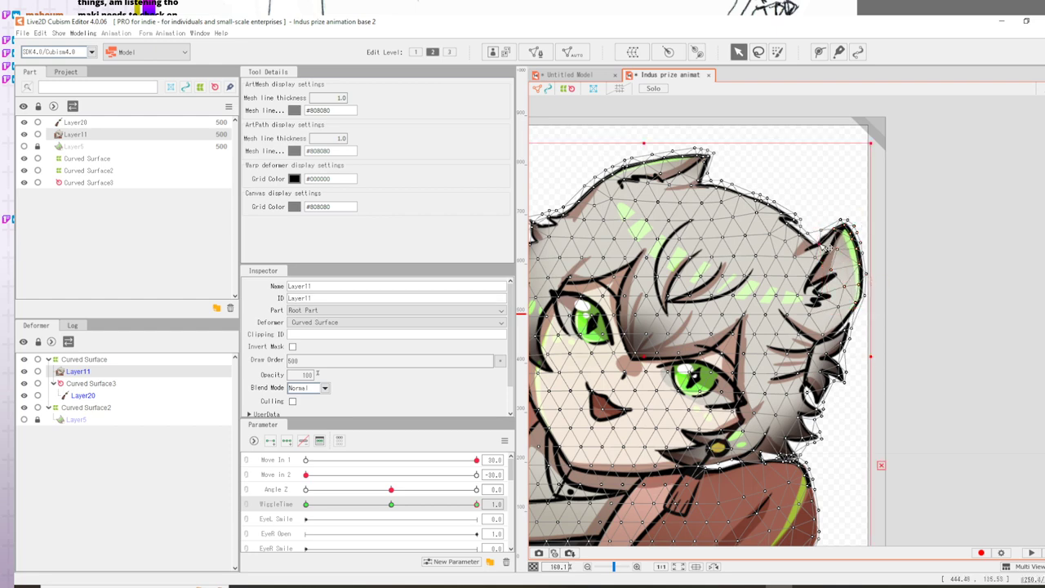
pyautogui.click(969, 252)
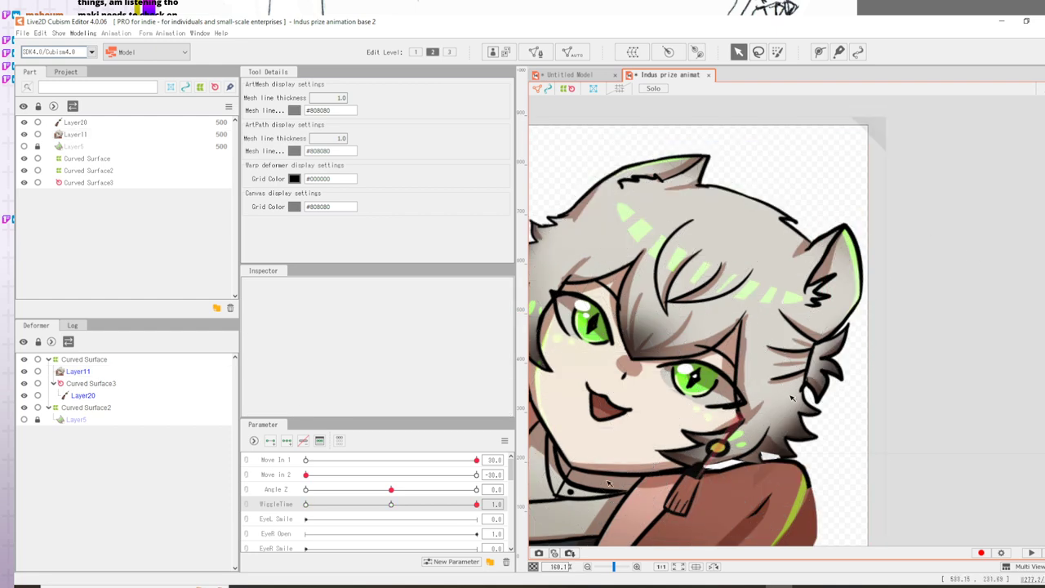
# - Scrub WiggleTime between its keys to check both ears' motion, ending at 0.5
pyautogui.moveTo(391, 504); pyautogui.dragTo(557, 501)
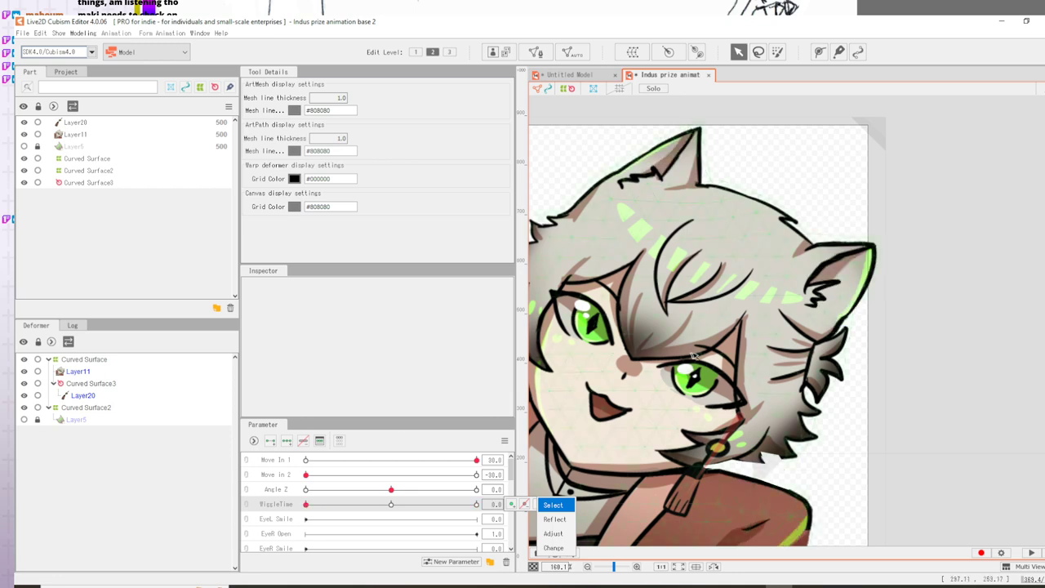
pyautogui.moveTo(912, 361); pyautogui.dragTo(1009, 320)
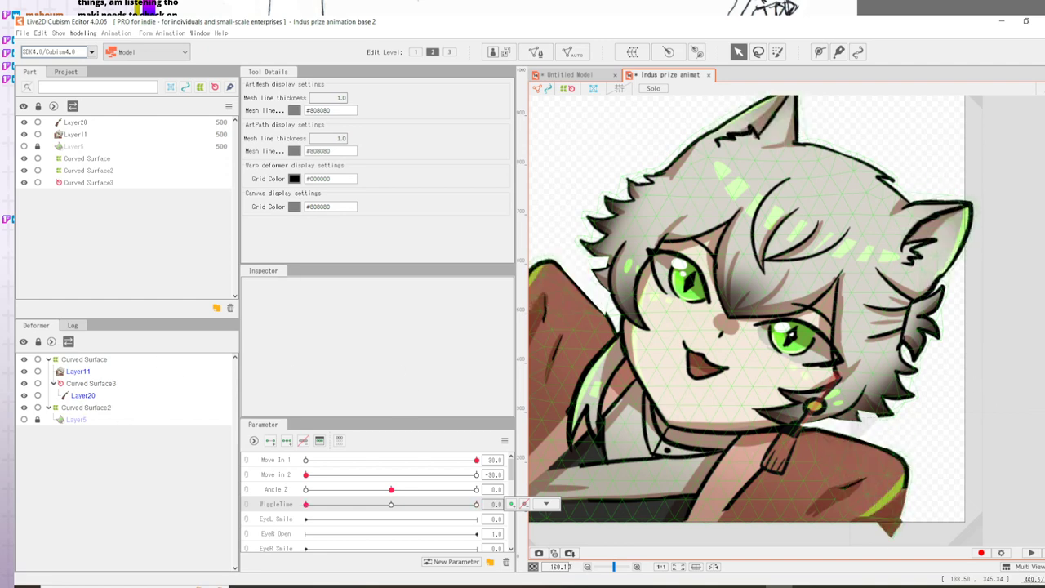
pyautogui.moveTo(235, 365); pyautogui.dragTo(394, 504)
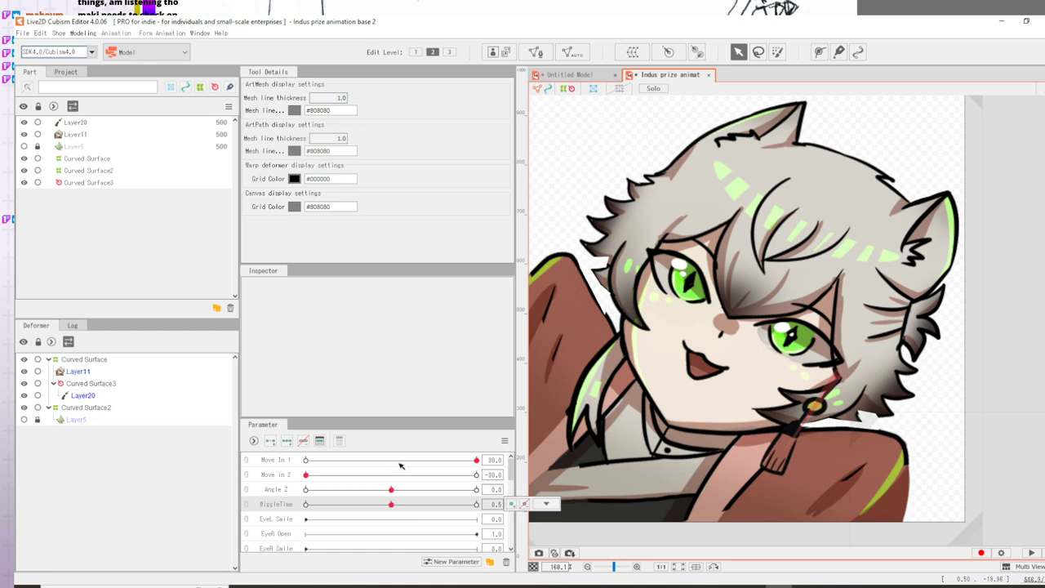
# - Set Move In 1 to -30.0 and Move In 2 to 30.0, and make the hidden Layer5 visible
pyautogui.click(306, 460)
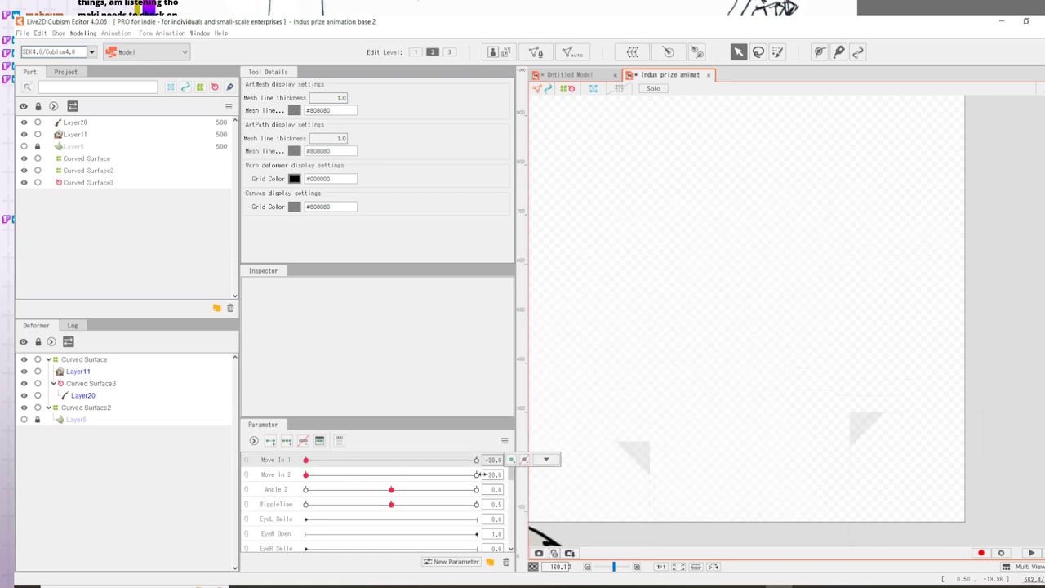
pyautogui.click(482, 474)
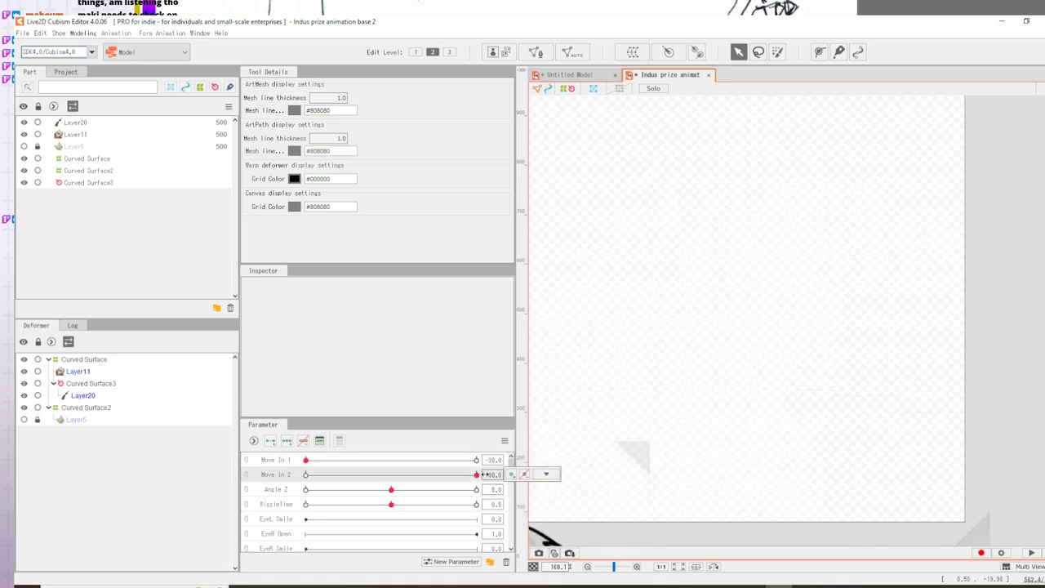
pyautogui.click(24, 420)
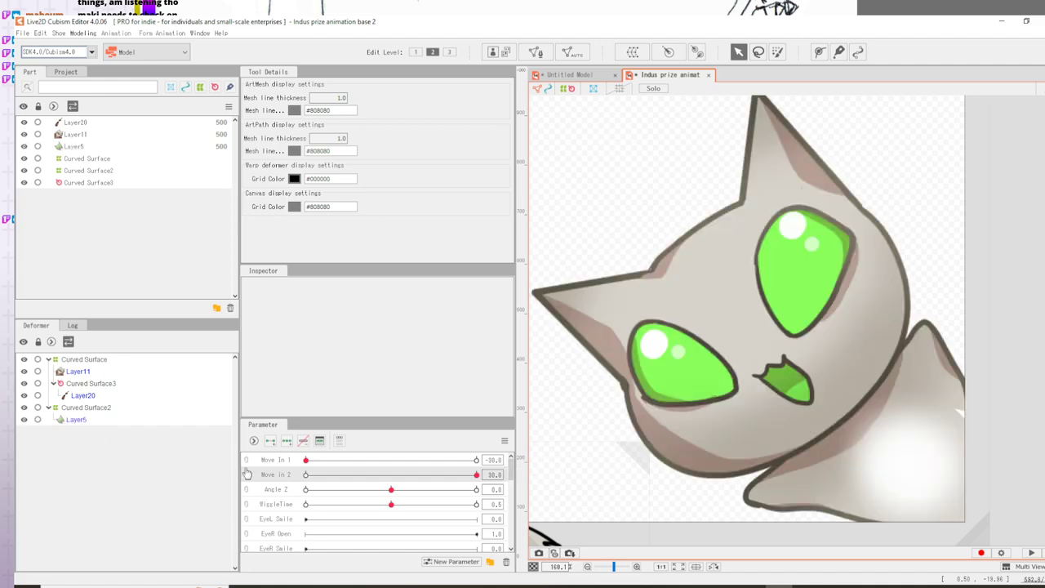
pyautogui.click(392, 490)
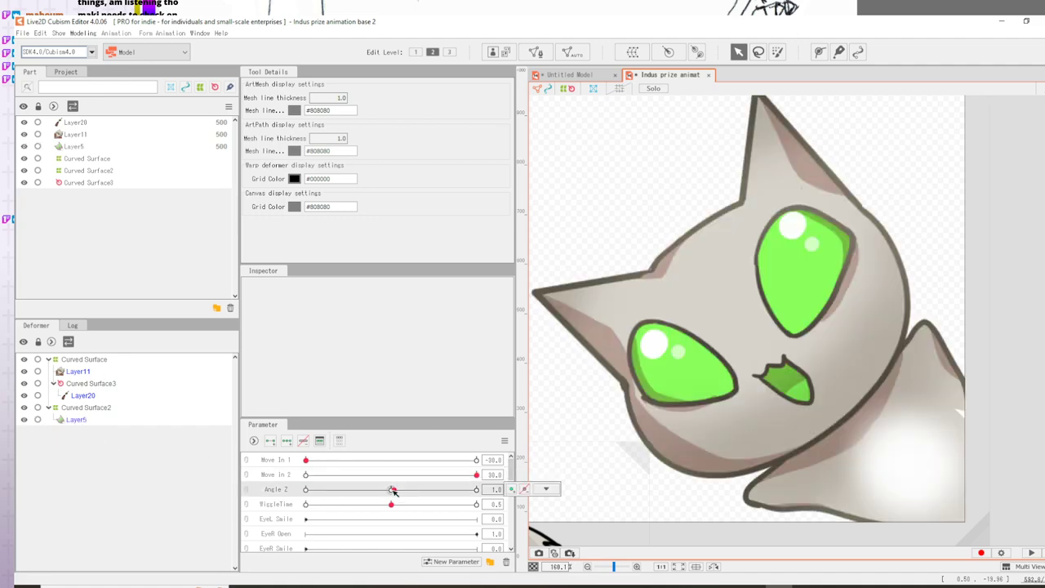
pyautogui.click(390, 489)
pyautogui.moveTo(764, 428)
pyautogui.mouseDown()
pyautogui.moveTo(954, 210)
pyautogui.moveTo(771, 409)
pyautogui.mouseUp()
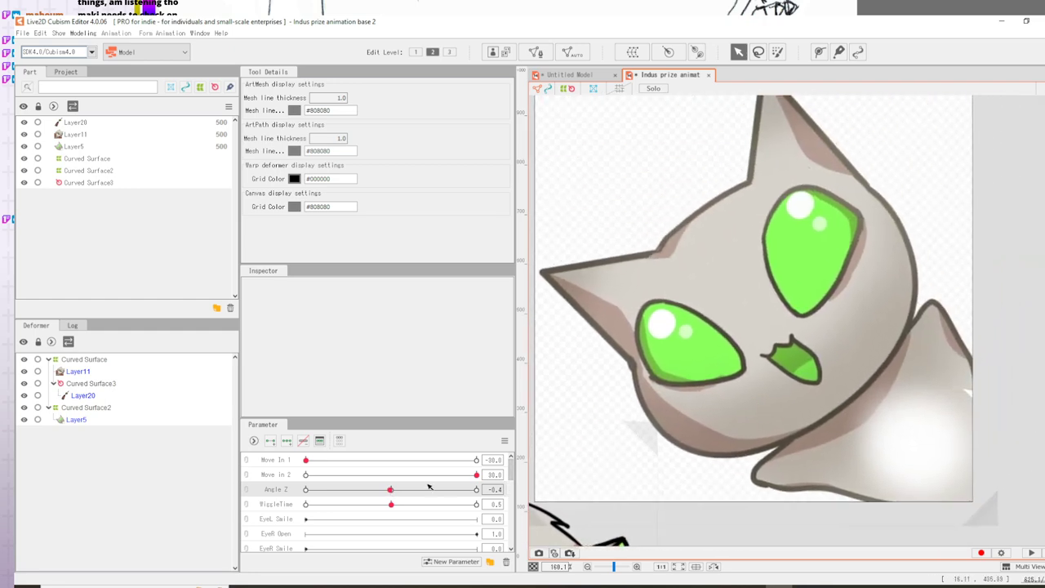
# - Select Layer5 and add three keys to it on the WiggleTime parameter
pyautogui.click(391, 505)
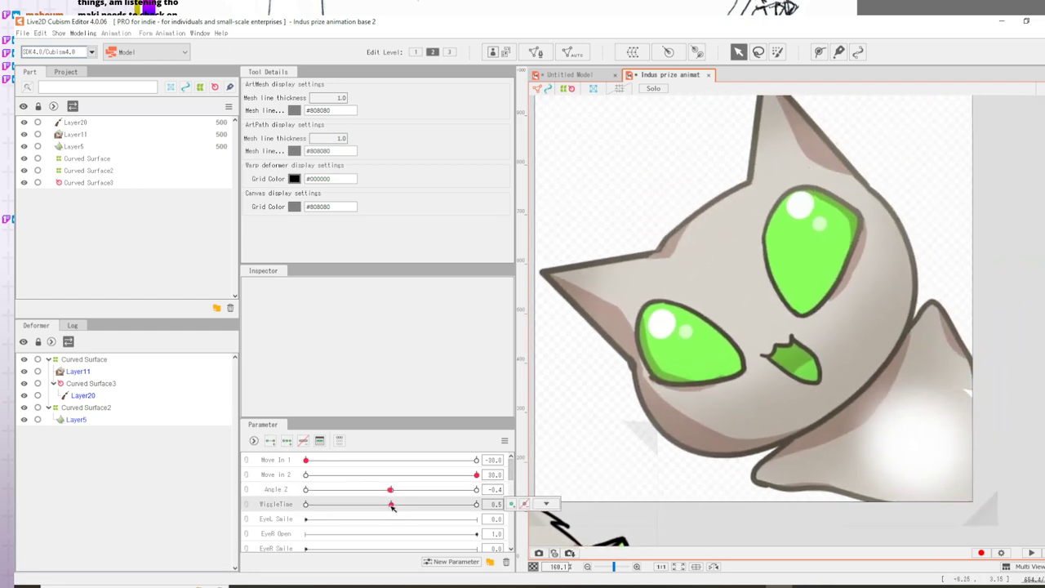
pyautogui.click(83, 409)
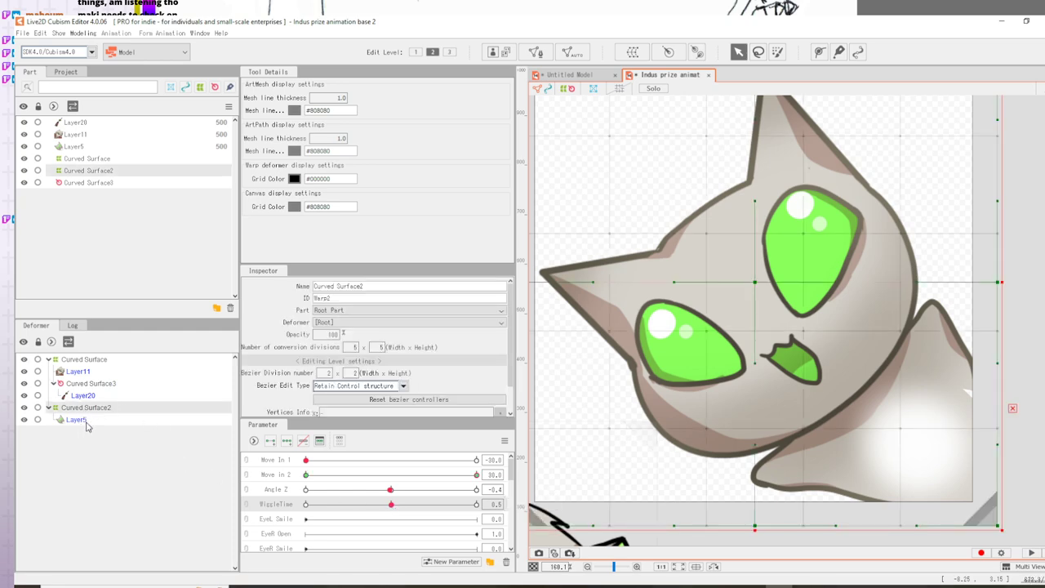
pyautogui.click(81, 375)
pyautogui.click(74, 420)
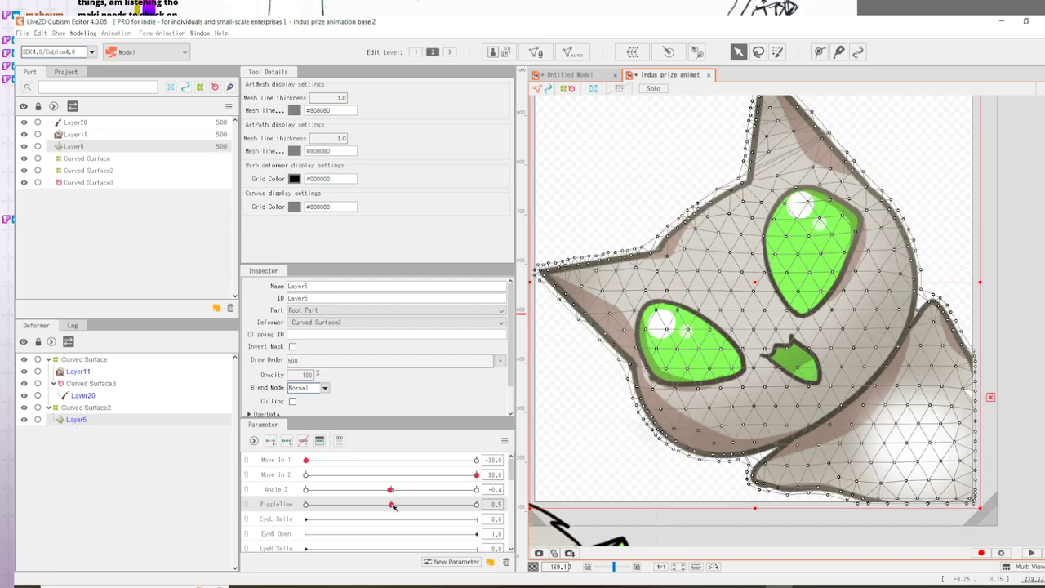
pyautogui.click(286, 442)
# - At WiggleTime 0.0, select the vertices of Layer5's lower pointed ear, move them outward and down, and rotate them counter-clockwise
pyautogui.moveTo(392, 506); pyautogui.dragTo(307, 506)
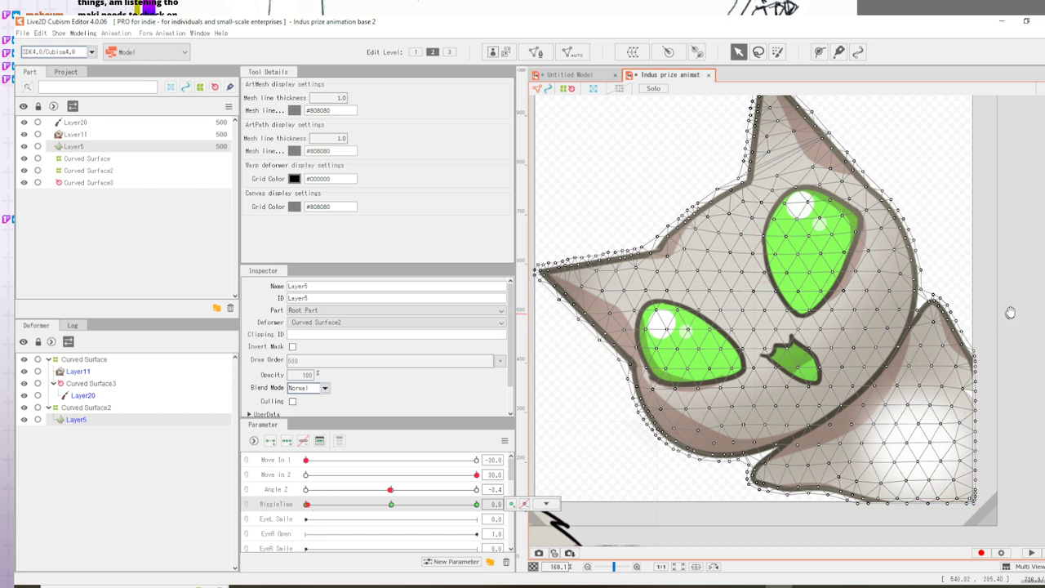
pyautogui.moveTo(1009, 312); pyautogui.dragTo(1023, 308)
pyautogui.click(572, 224)
pyautogui.moveTo(535, 234); pyautogui.dragTo(630, 327)
pyautogui.moveTo(540, 244); pyautogui.dragTo(645, 331)
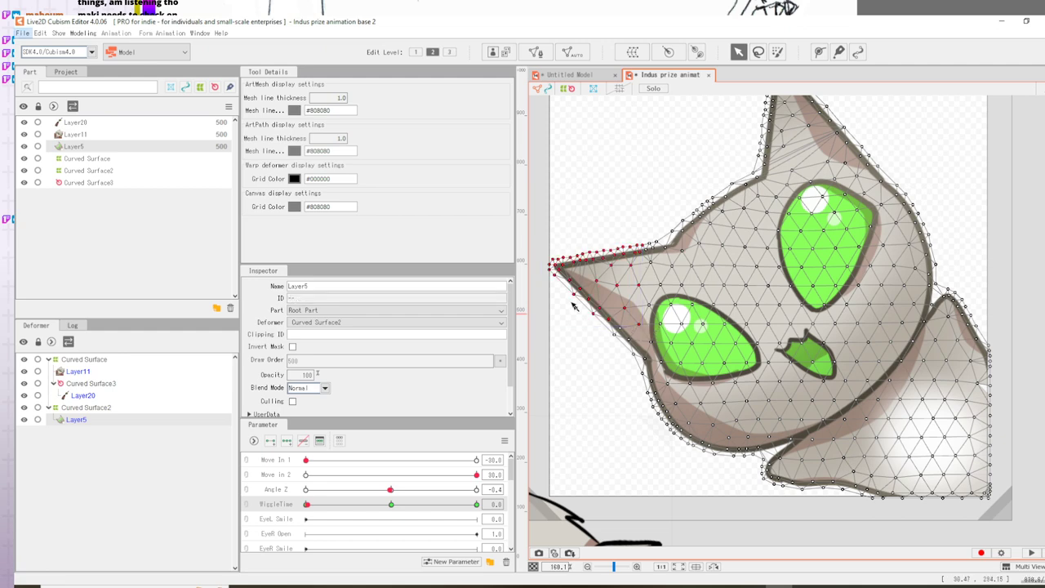
pyautogui.moveTo(553, 274); pyautogui.dragTo(549, 284)
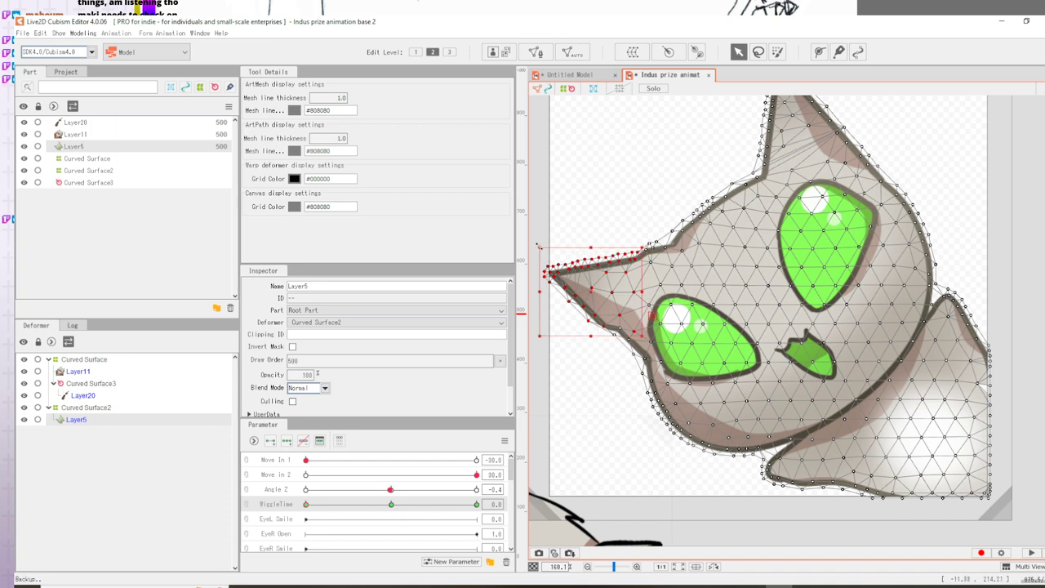
pyautogui.moveTo(537, 240); pyautogui.dragTo(528, 257)
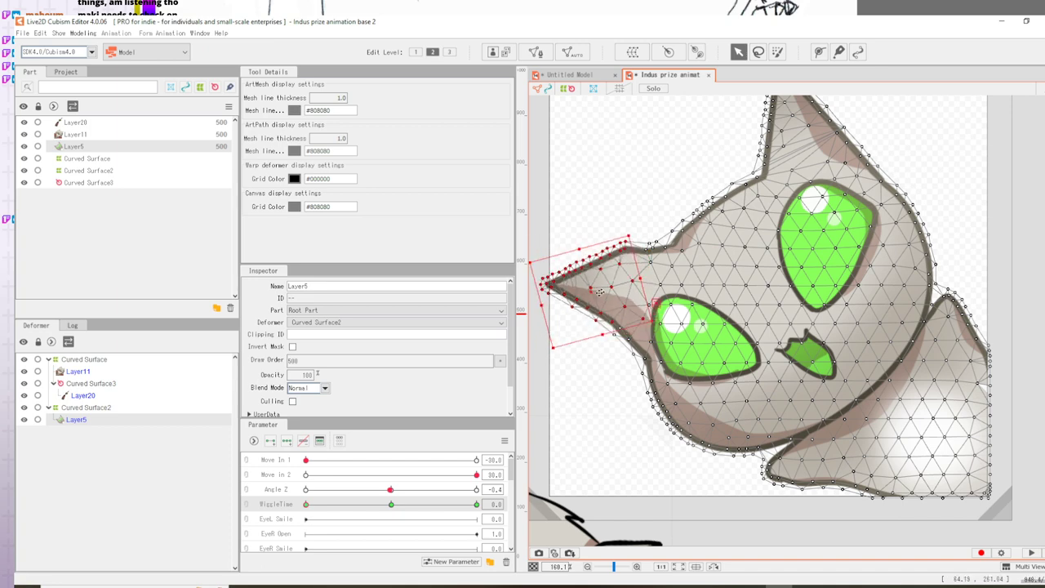
pyautogui.moveTo(593, 288); pyautogui.dragTo(593, 297)
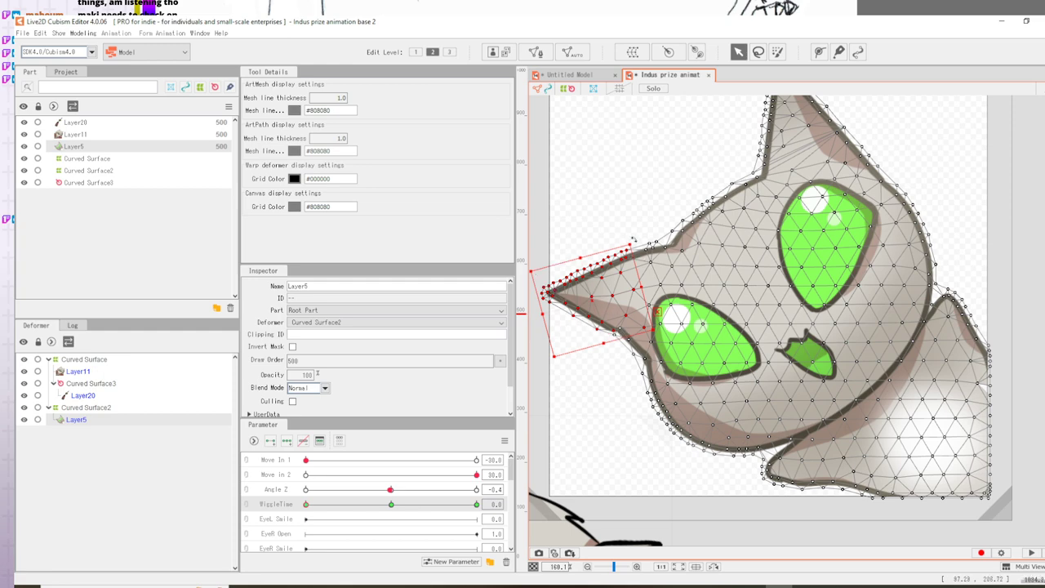
# - Rotate the lower ear's vertices slightly further counter-clockwise and clear the vertex selection in Layer5
pyautogui.moveTo(632, 240); pyautogui.dragTo(629, 238)
pyautogui.hotkey('ctrl', 'z')
pyautogui.hotkey('ctrl', 'z')
pyautogui.hotkey('ctrl', 'y')
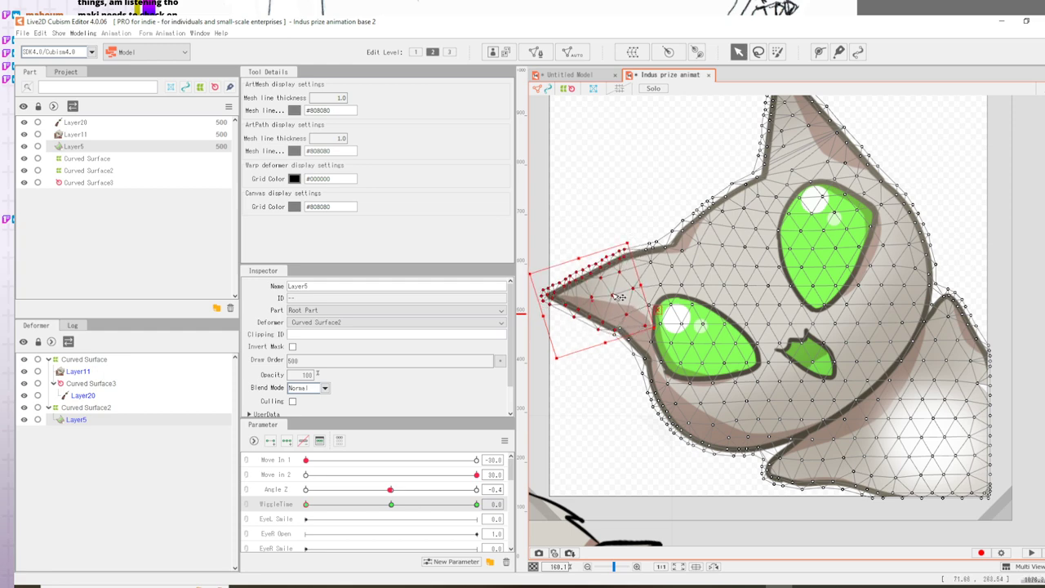
pyautogui.click(624, 350)
pyautogui.click(619, 336)
pyautogui.click(618, 335)
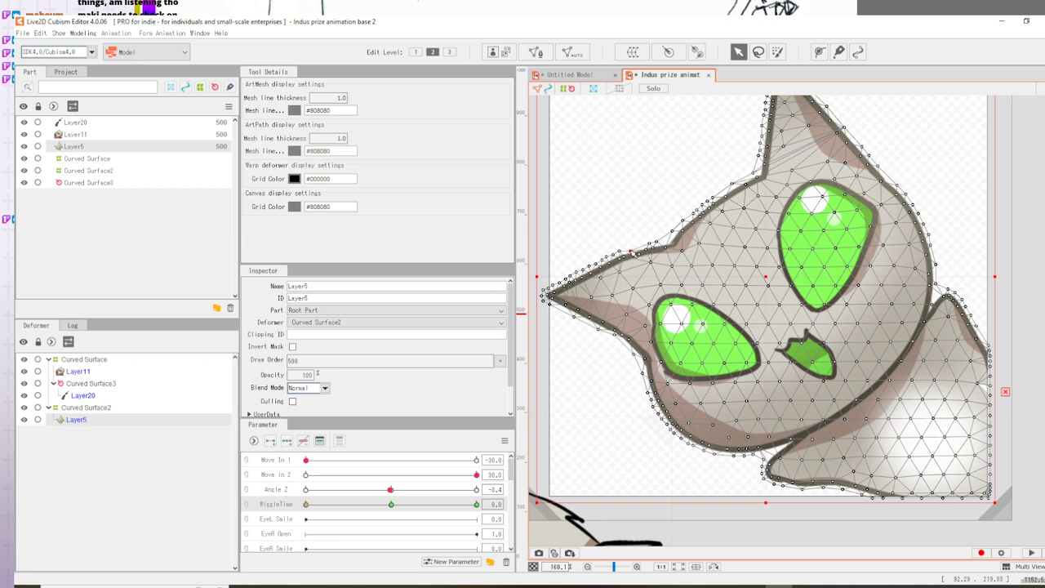
# - At WiggleTime 0.0, select the vertices of Layer5's upper ear, rotate them clockwise, move them to the right, and clear the selection
pyautogui.click(707, 173)
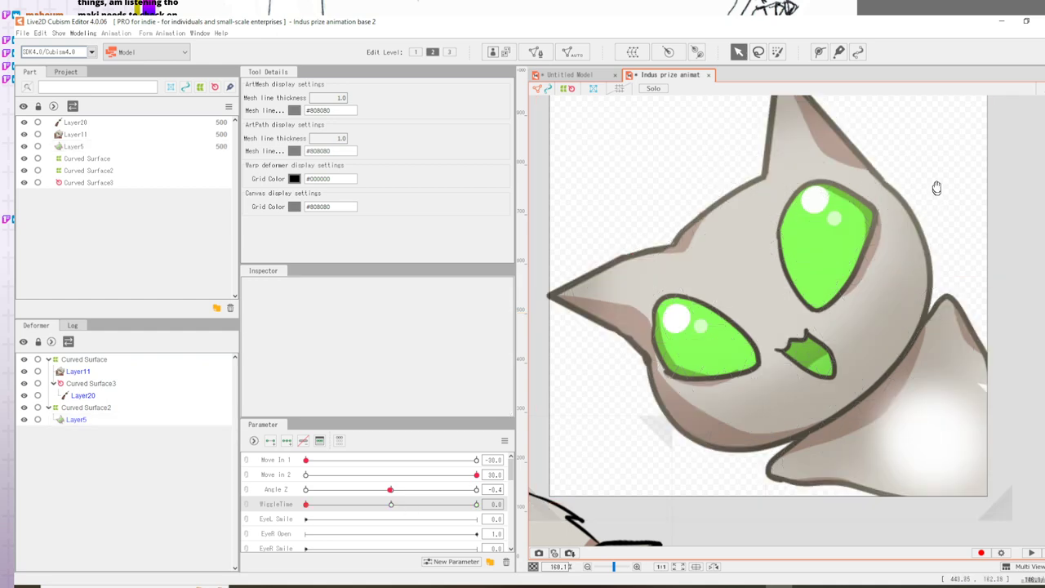
pyautogui.moveTo(933, 187); pyautogui.dragTo(887, 280)
pyautogui.click(730, 190)
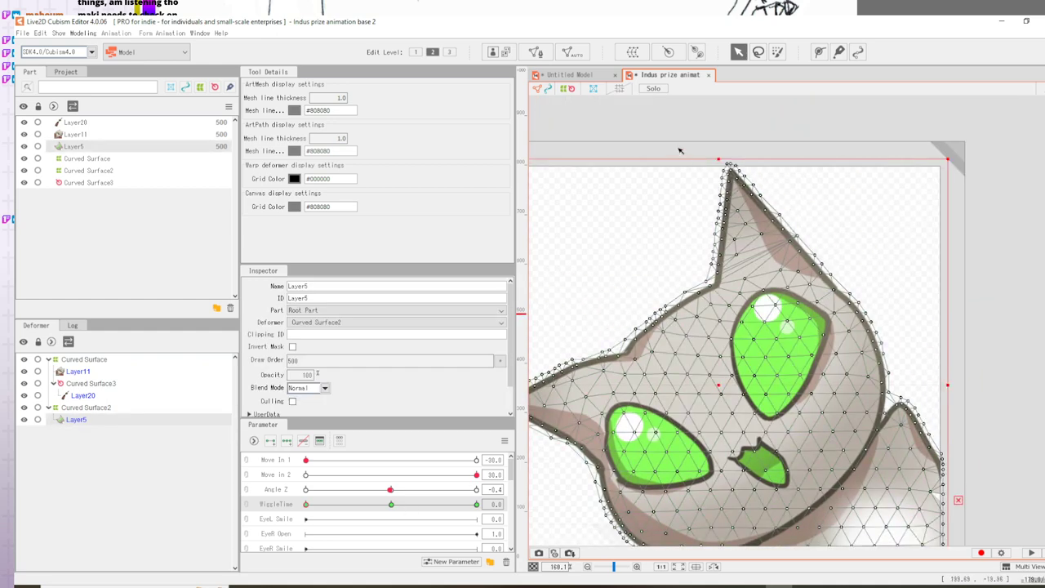
pyautogui.moveTo(684, 146); pyautogui.dragTo(820, 249)
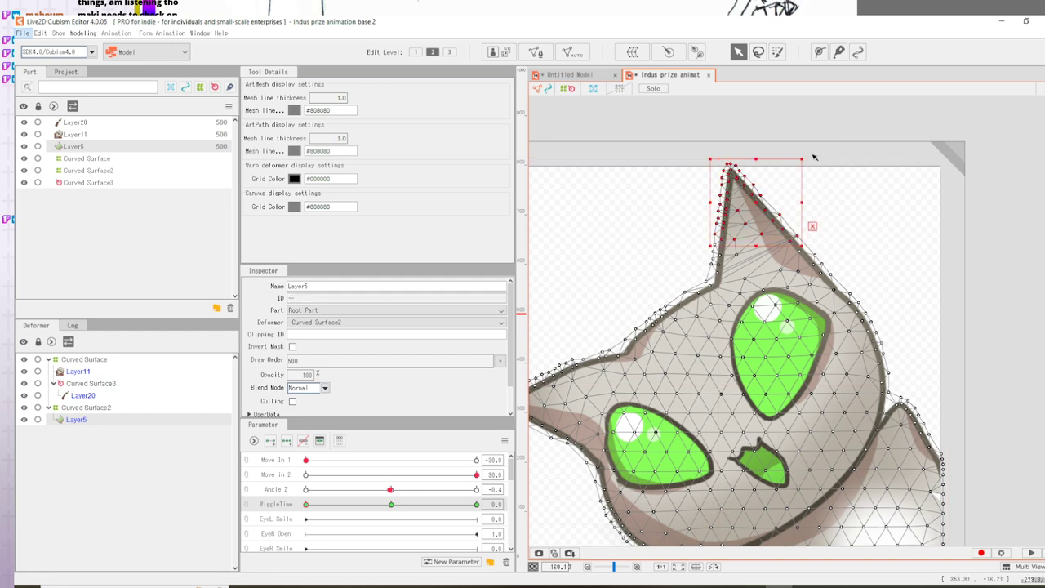
pyautogui.moveTo(813, 157); pyautogui.dragTo(792, 213)
pyautogui.moveTo(817, 144); pyautogui.dragTo(820, 149)
pyautogui.moveTo(762, 217); pyautogui.dragTo(766, 218)
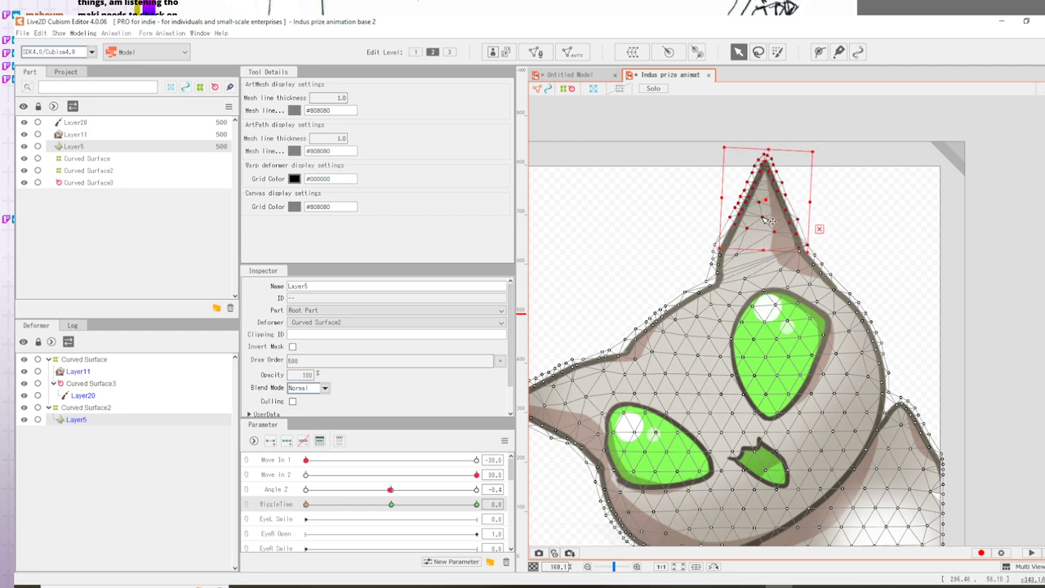
pyautogui.click(852, 221)
pyautogui.click(855, 222)
pyautogui.moveTo(888, 228); pyautogui.dragTo(911, 139)
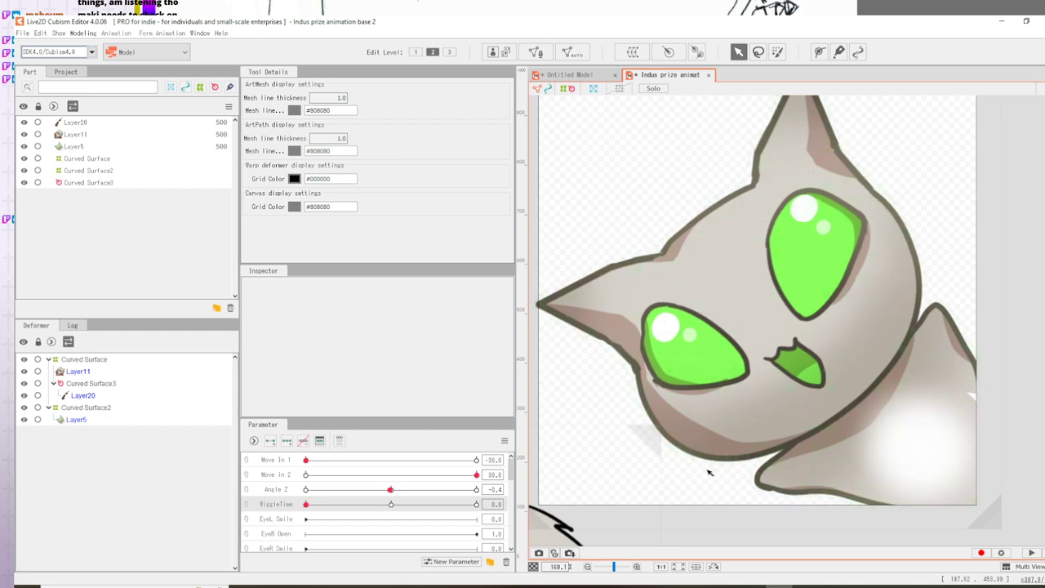
# - At WiggleTime 1.0, select the vertices of Layer5's lower ear, rotate them clockwise and move them upward, then clear the selection
pyautogui.moveTo(391, 505); pyautogui.dragTo(522, 506)
pyautogui.moveTo(589, 436); pyautogui.dragTo(655, 476)
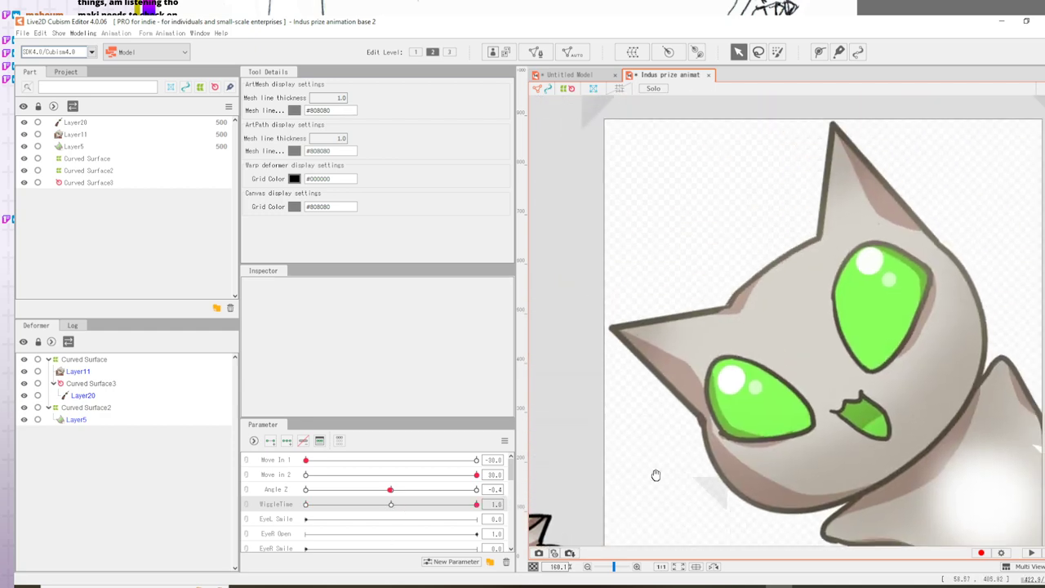
pyautogui.click(632, 333)
pyautogui.moveTo(581, 309); pyautogui.dragTo(700, 399)
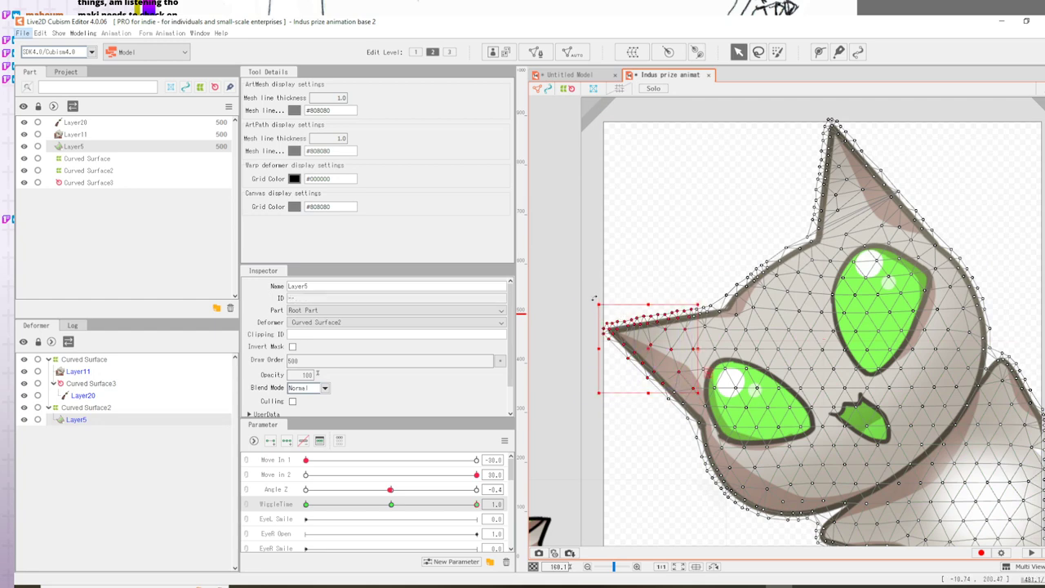
pyautogui.moveTo(594, 299); pyautogui.dragTo(608, 287)
pyautogui.moveTo(671, 355); pyautogui.dragTo(670, 340)
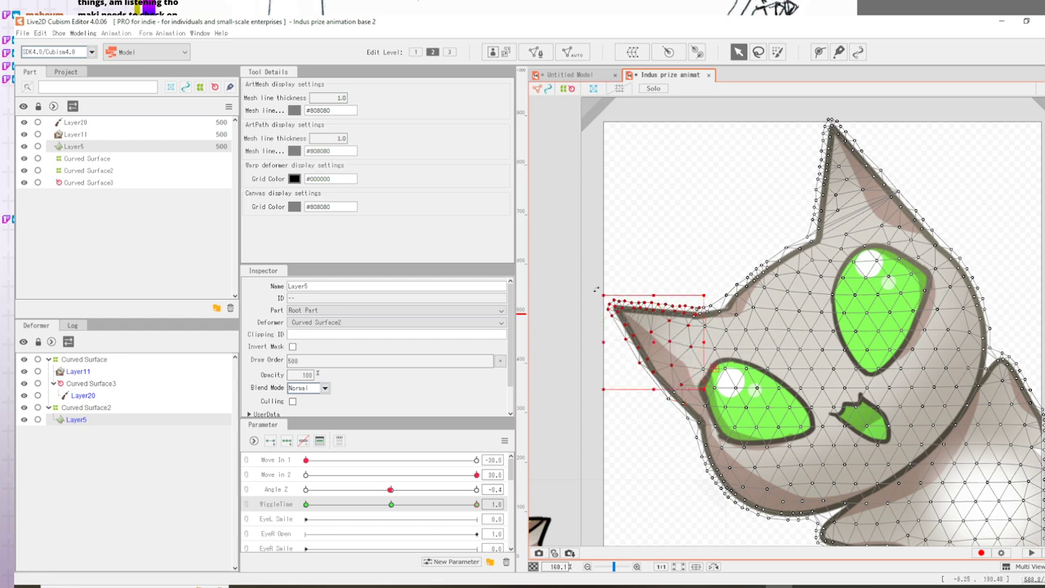
pyautogui.moveTo(596, 289); pyautogui.dragTo(609, 283)
pyautogui.moveTo(676, 345); pyautogui.dragTo(669, 336)
pyautogui.click(705, 259)
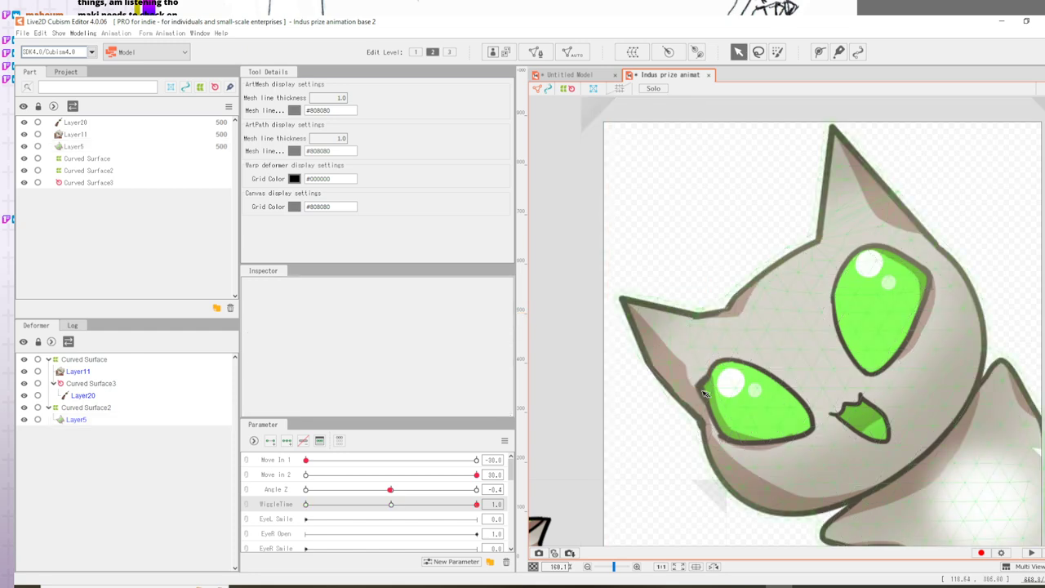
# - At WiggleTime 1.0, rotate the vertices of Layer5's upper ear counter-clockwise, shift them left and down, and clear the selection
pyautogui.click(695, 398)
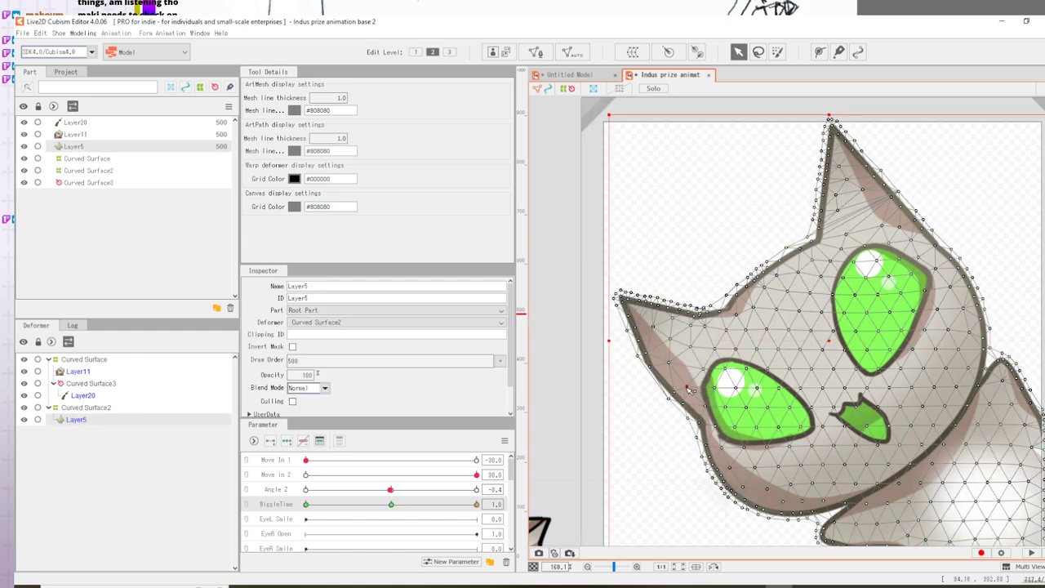
pyautogui.moveTo(751, 207); pyautogui.dragTo(711, 252)
pyautogui.click(713, 220)
pyautogui.click(739, 368)
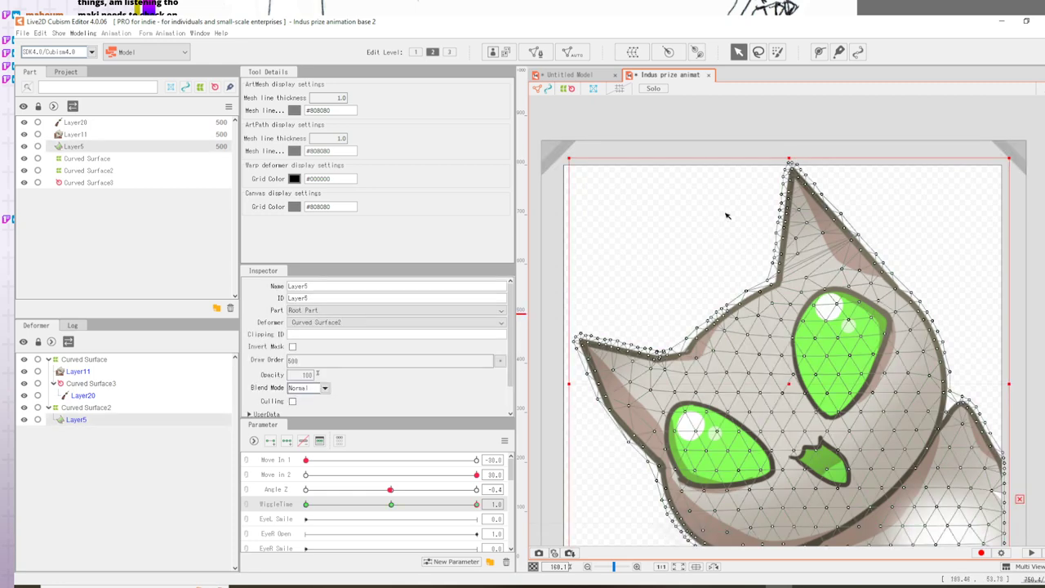
pyautogui.click(728, 217)
pyautogui.click(796, 218)
pyautogui.moveTo(739, 142); pyautogui.dragTo(888, 255)
pyautogui.moveTo(765, 155); pyautogui.dragTo(752, 168)
pyautogui.moveTo(816, 229); pyautogui.dragTo(799, 225)
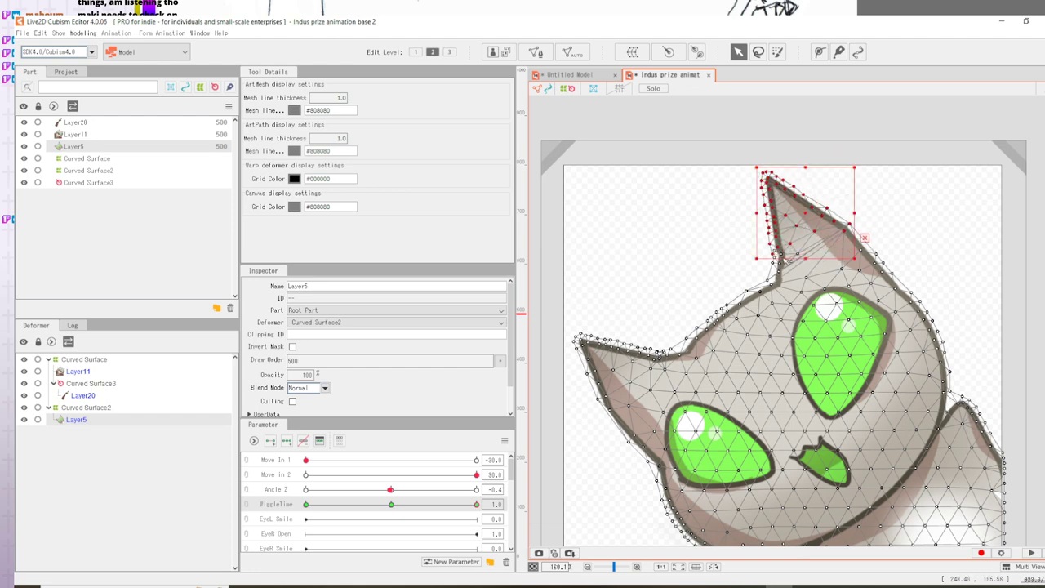
pyautogui.moveTo(750, 163); pyautogui.dragTo(745, 171)
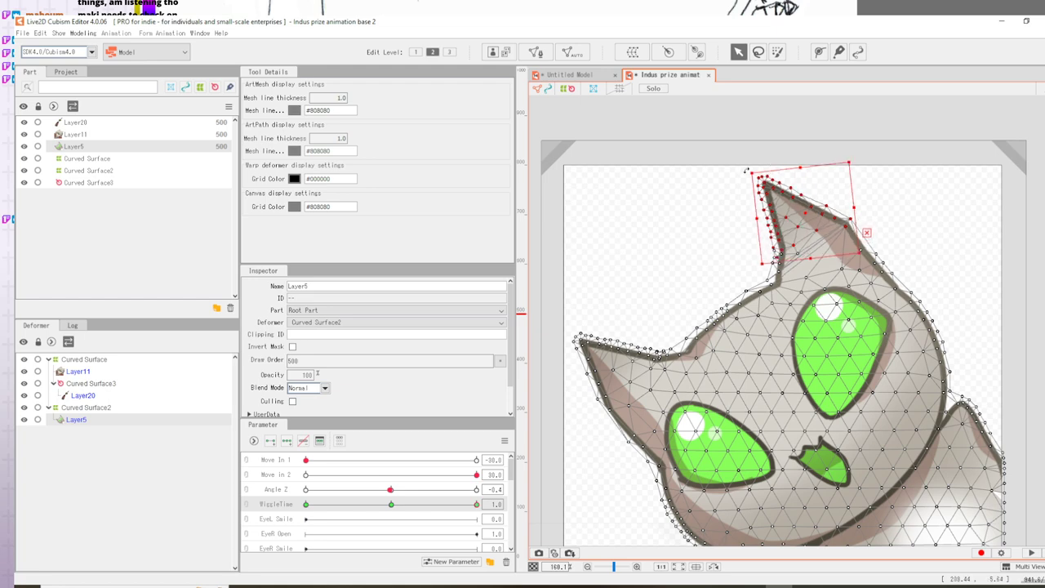
pyautogui.moveTo(808, 229); pyautogui.dragTo(805, 231)
pyautogui.click(870, 226)
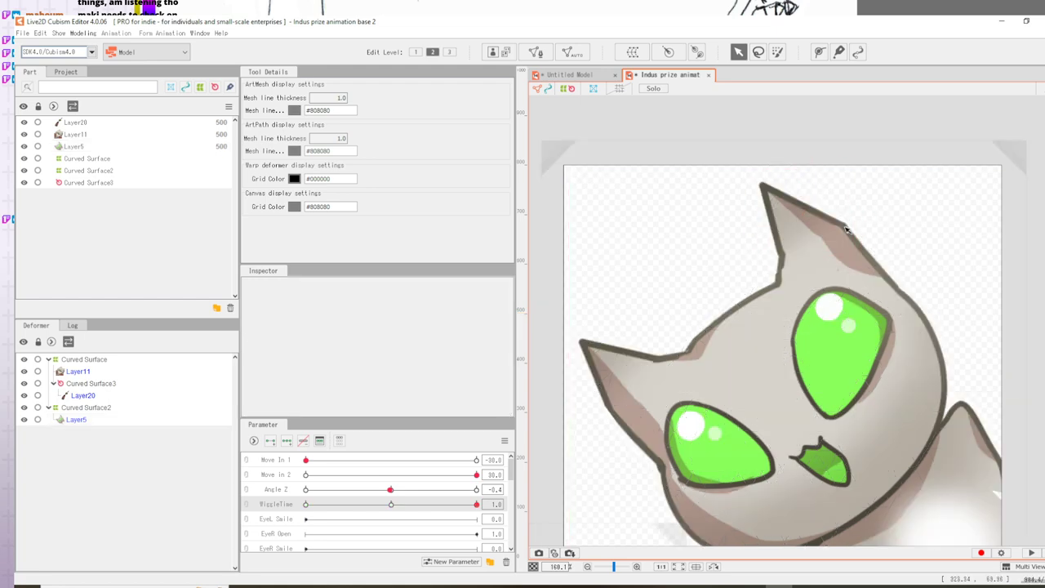
# - Scrub WiggleTime between 0.0 and 1.0 to examine the ear movement of Layer5 and Layer11, finishing at 1.0
pyautogui.click(850, 237)
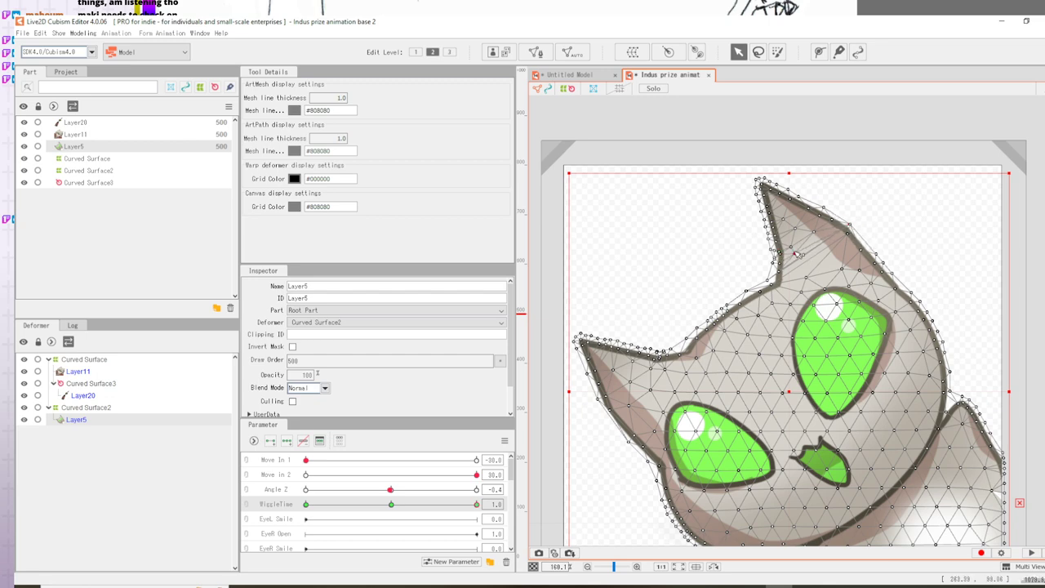
pyautogui.click(745, 242)
pyautogui.scroll(3, 806, 332)
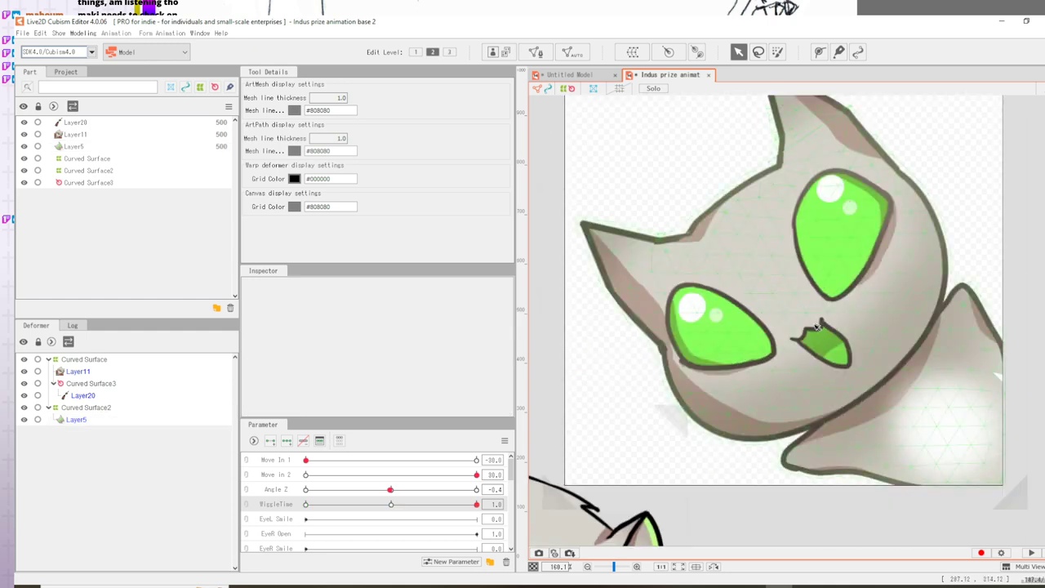
pyautogui.scroll(-5, 806, 331)
pyautogui.click(395, 504)
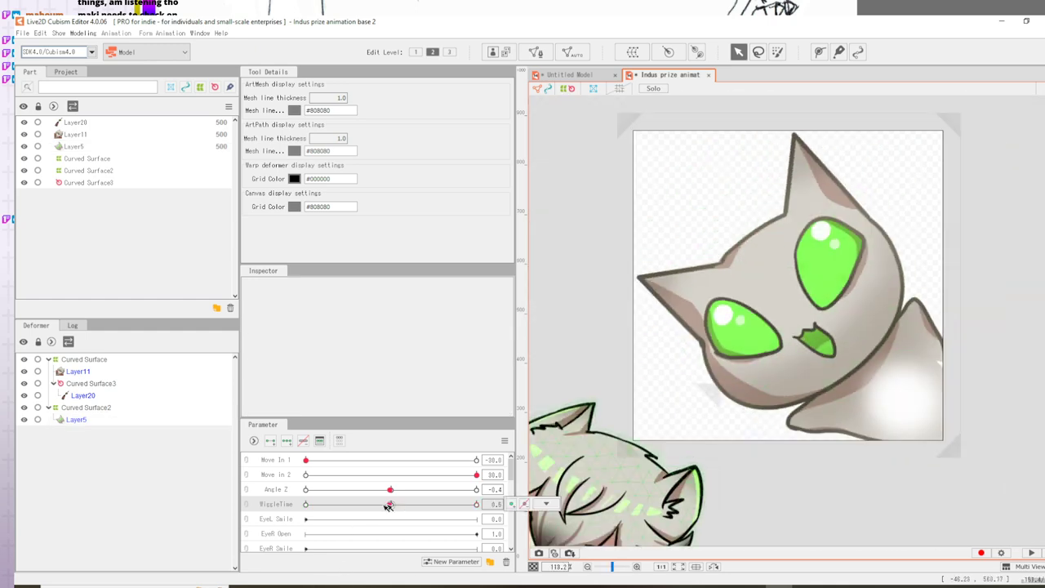
pyautogui.moveTo(399, 513); pyautogui.dragTo(199, 515)
pyautogui.click(307, 504)
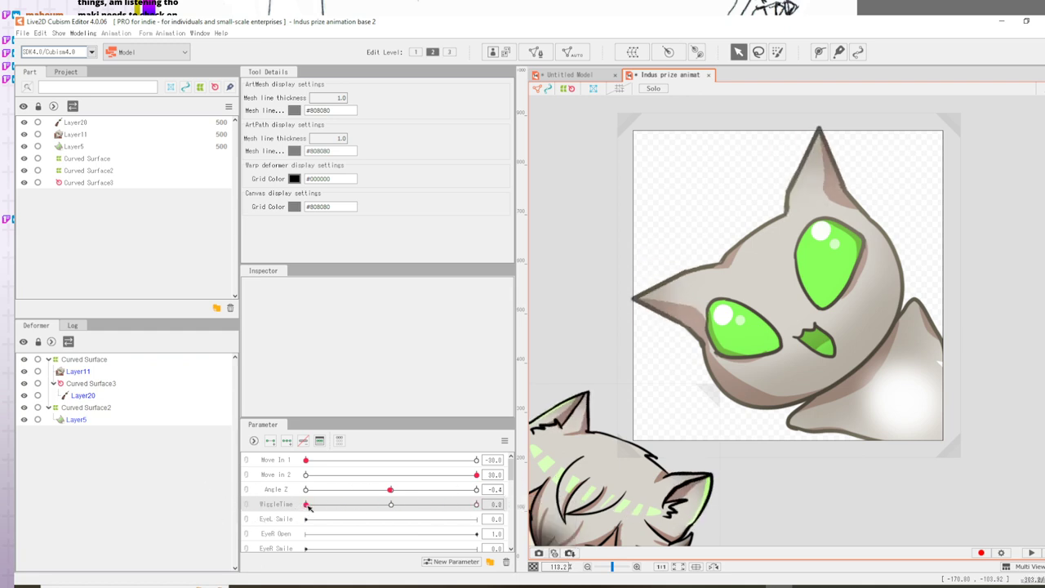
pyautogui.click(716, 324)
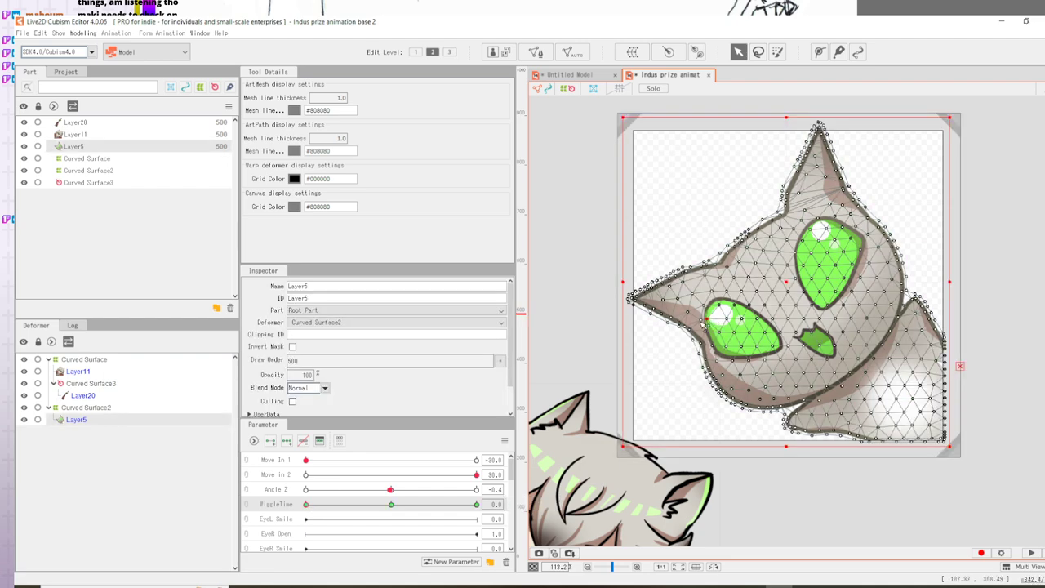
pyautogui.moveTo(391, 503); pyautogui.dragTo(305, 506)
pyautogui.click(716, 322)
pyautogui.click(874, 495)
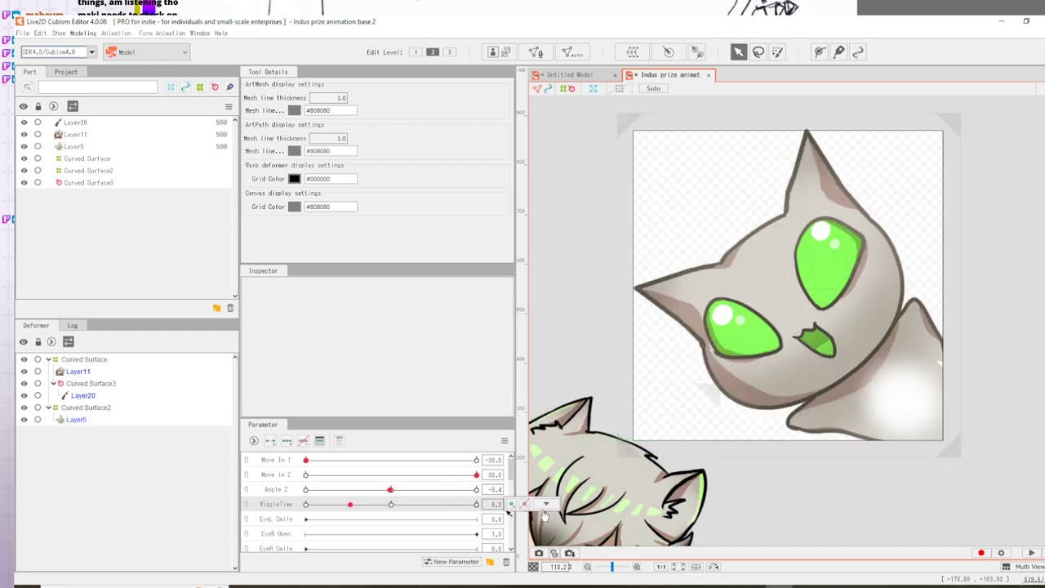
pyautogui.click(545, 503)
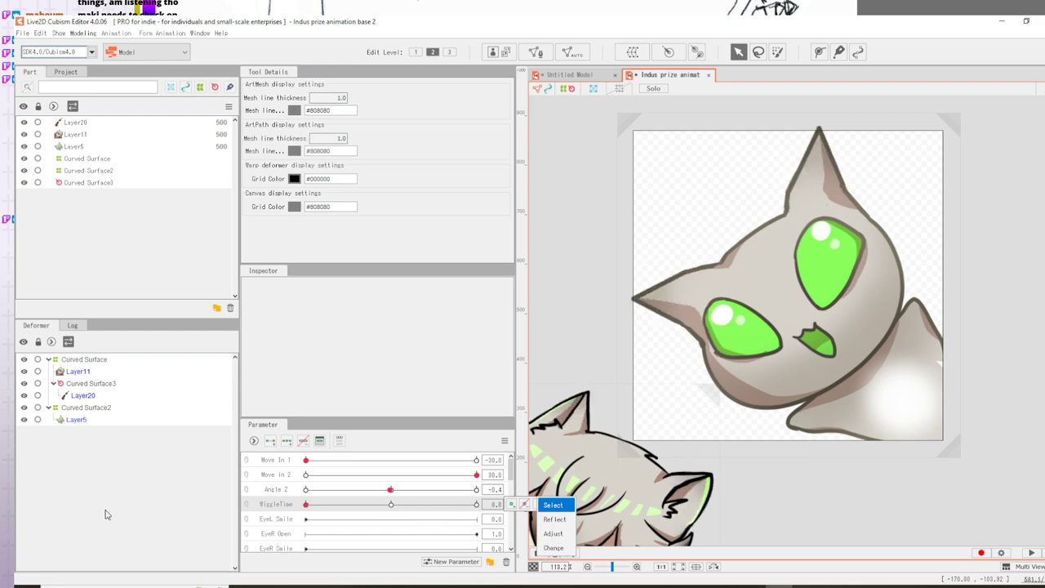
pyautogui.click(307, 504)
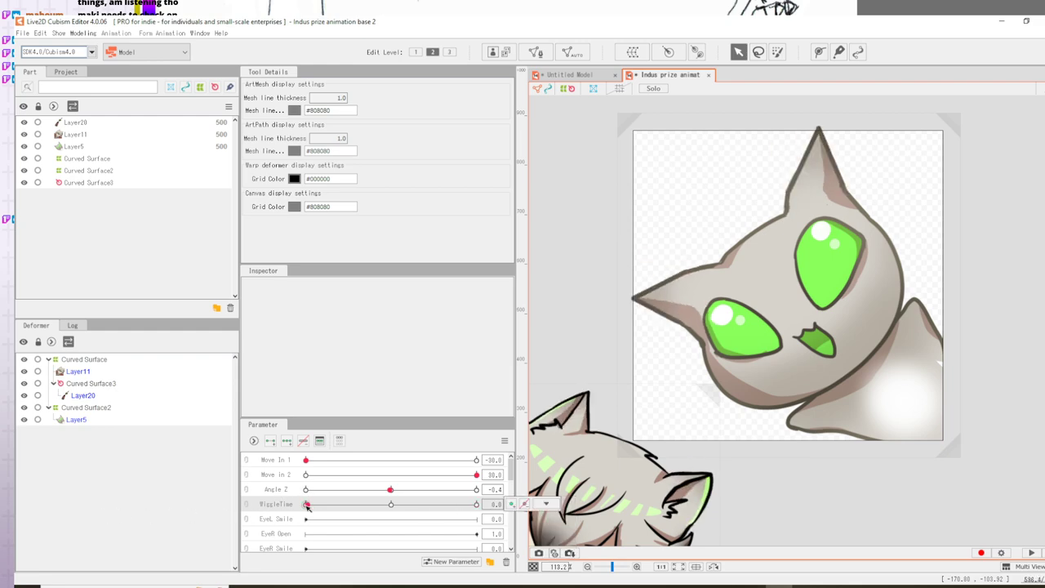
pyautogui.click(775, 310)
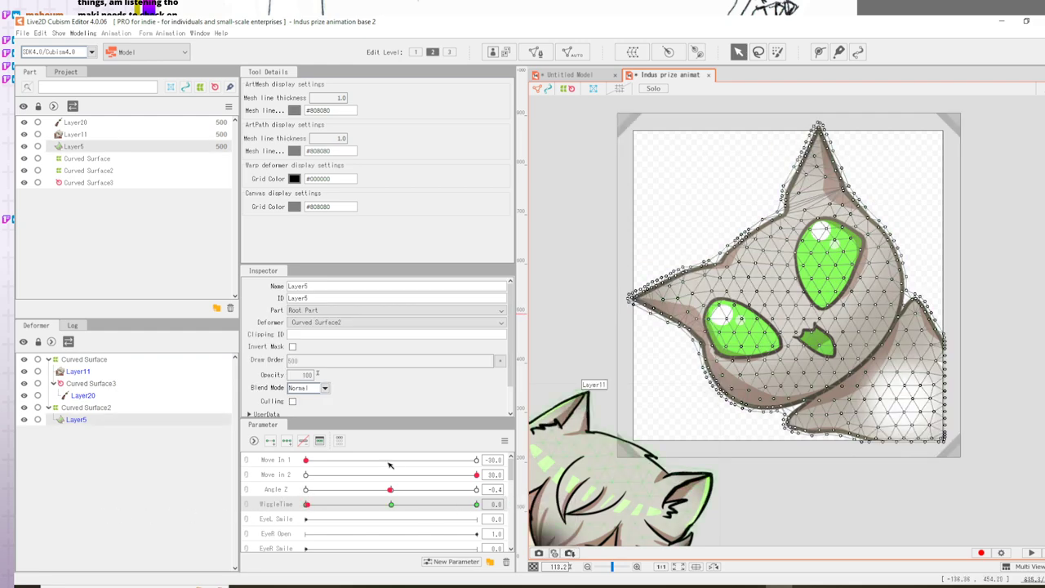
pyautogui.click(306, 504)
pyautogui.click(391, 505)
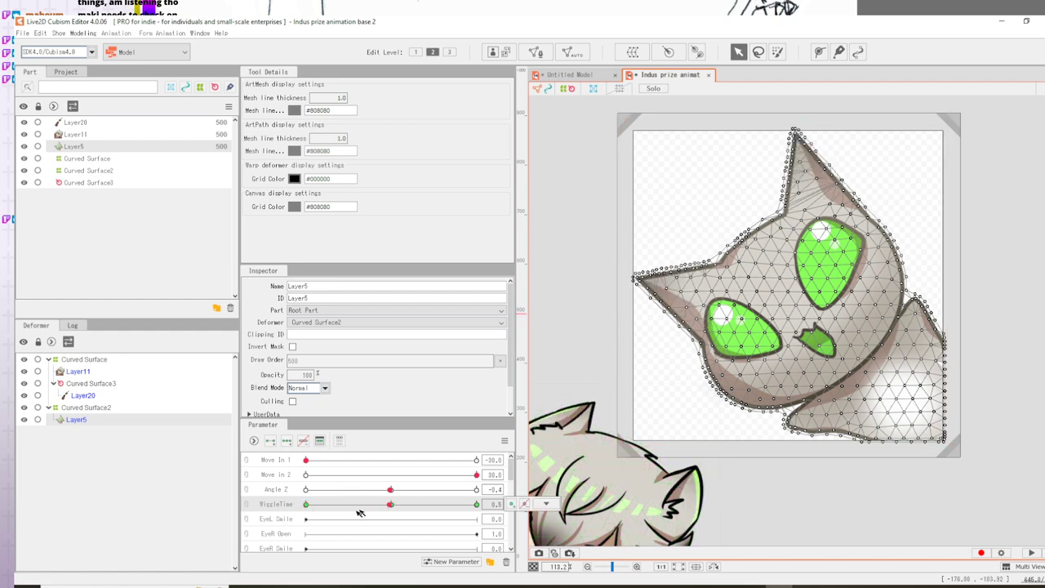
pyautogui.click(306, 505)
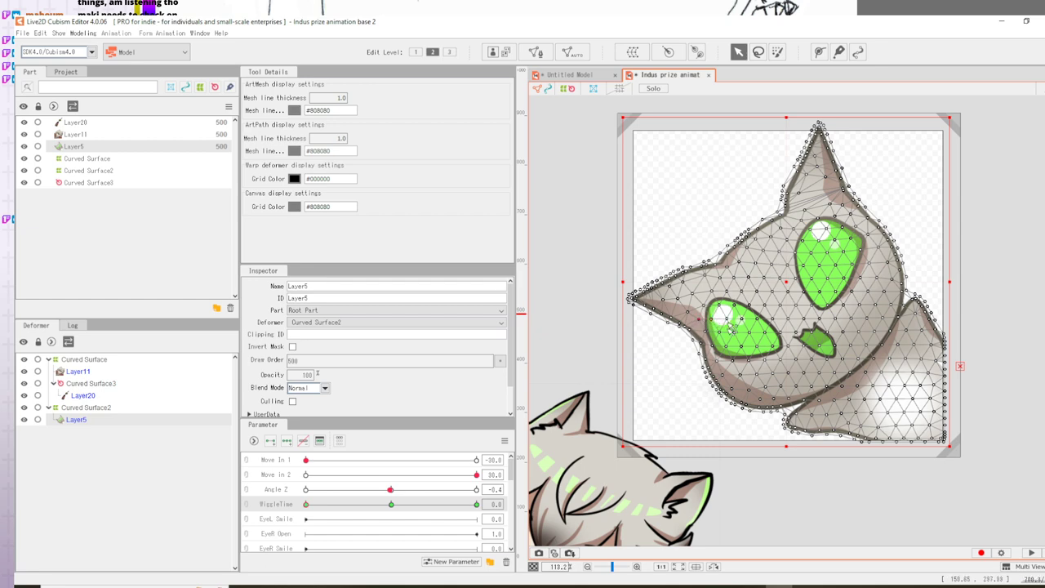
pyautogui.click(307, 505)
pyautogui.moveTo(307, 504)
pyautogui.mouseDown()
pyautogui.moveTo(476, 504)
pyautogui.moveTo(306, 503)
pyautogui.mouseUp()
pyautogui.moveTo(306, 504); pyautogui.dragTo(477, 504)
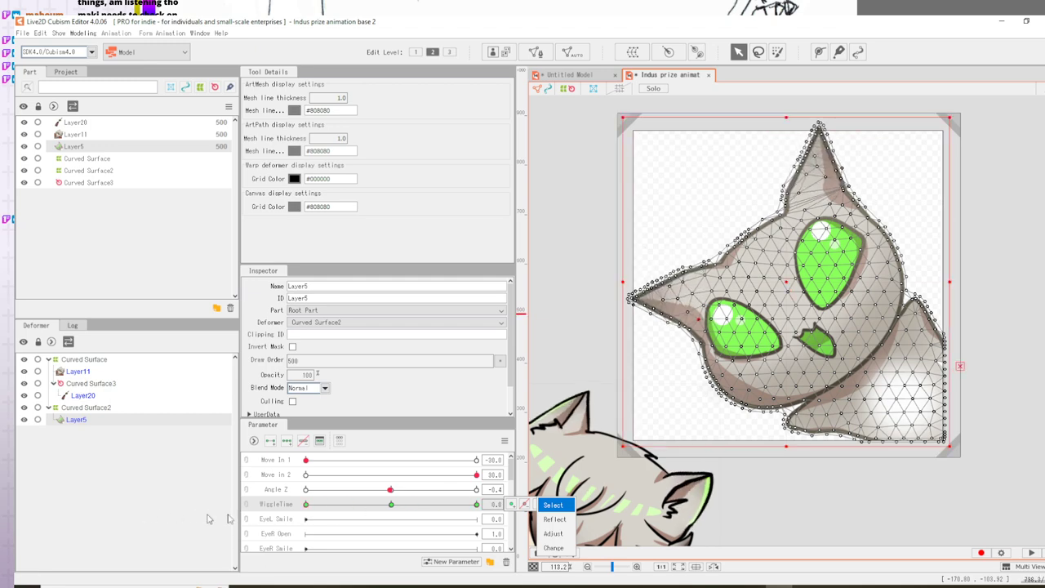
pyautogui.click(1000, 359)
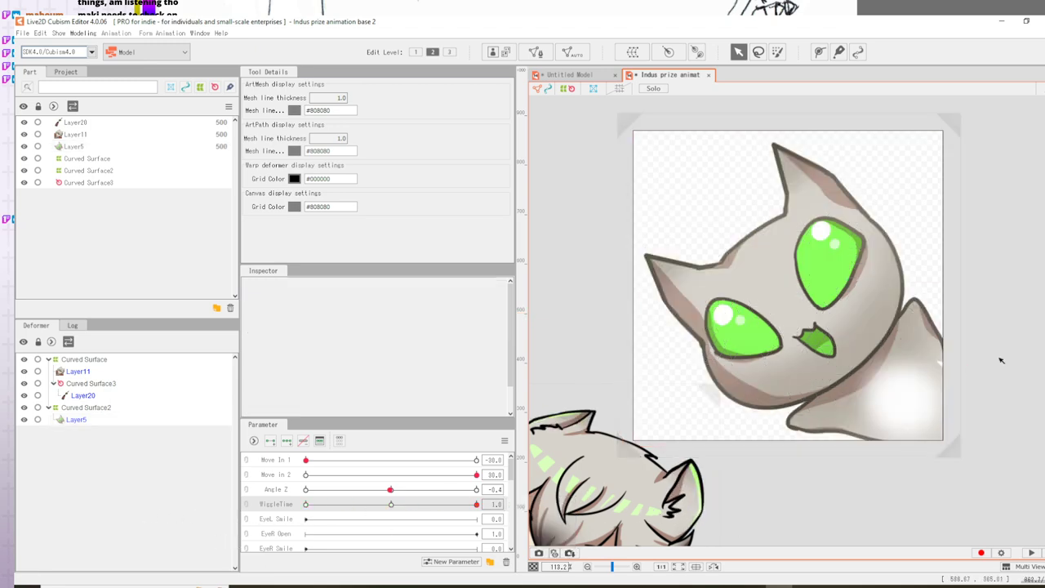
# - Open Layer5 for mesh editing and redraw the mesh outline along the underside of the chin into the notch beside the body
pyautogui.moveTo(971, 404); pyautogui.dragTo(870, 399)
pyautogui.scroll(2, 803, 390)
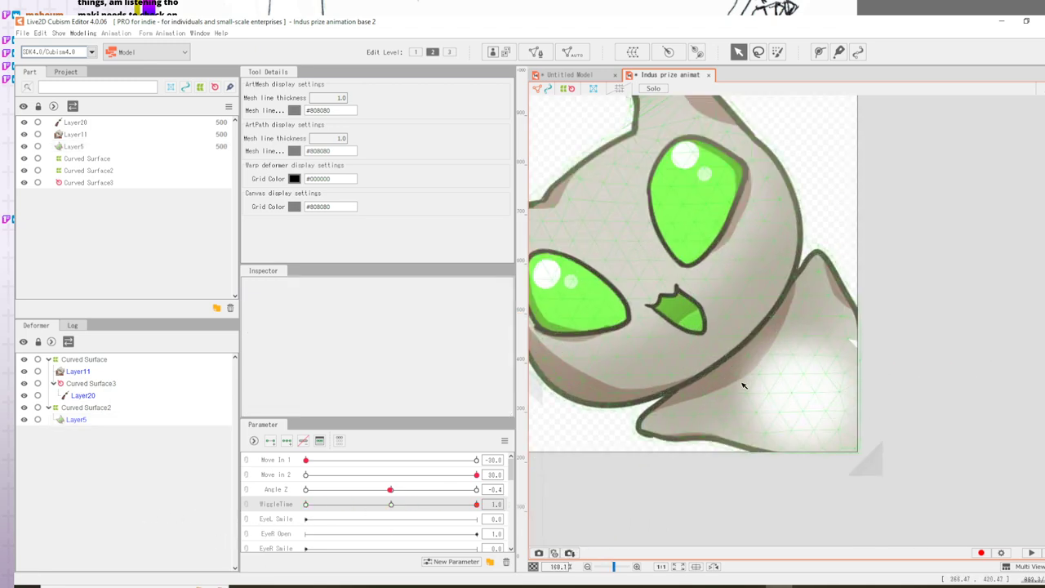
pyautogui.doubleClick(706, 377)
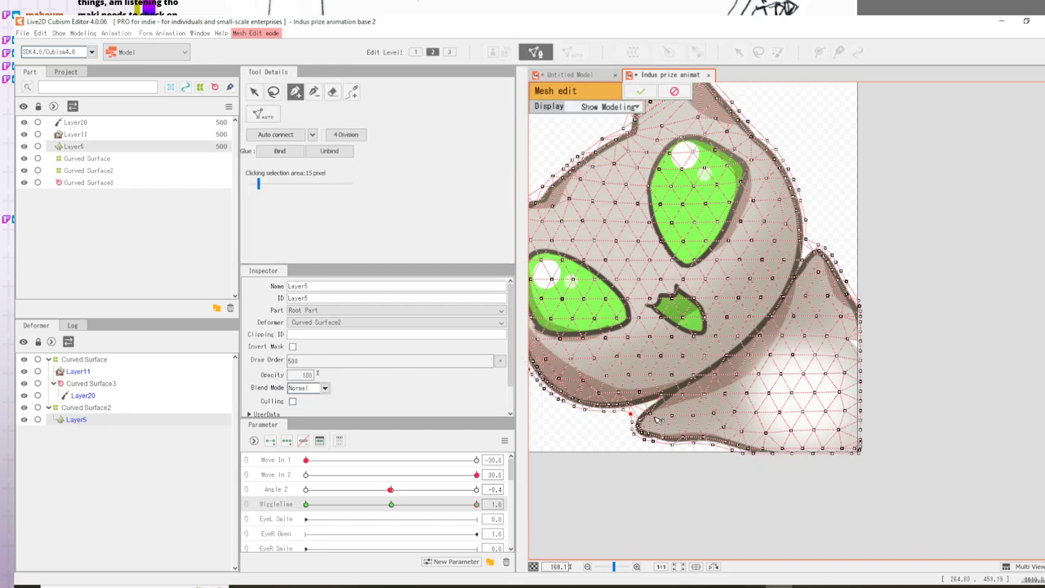
pyautogui.scroll(4, 655, 420)
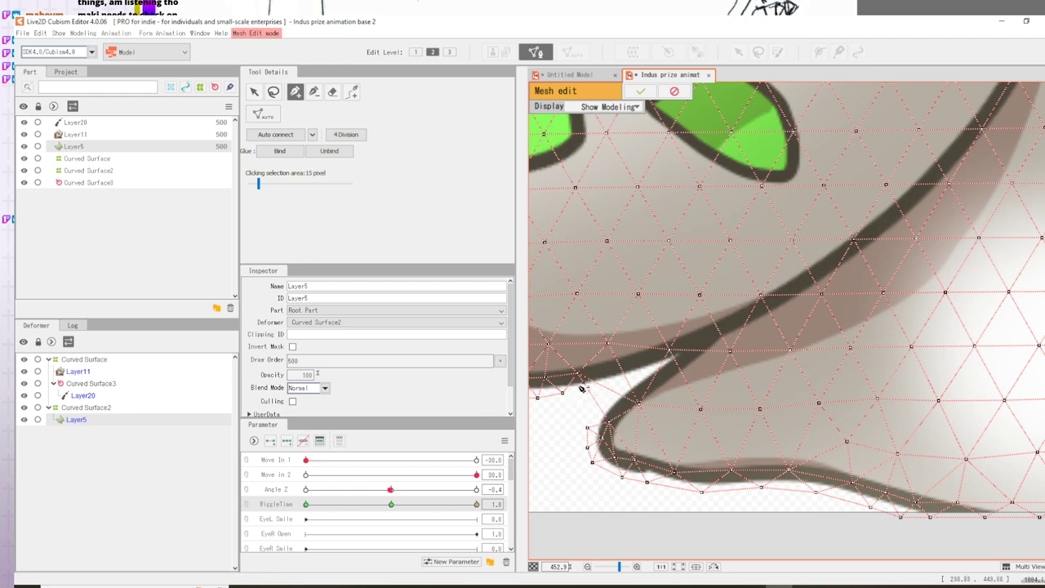
pyautogui.moveTo(608, 422); pyautogui.dragTo(597, 377)
pyautogui.click(608, 343)
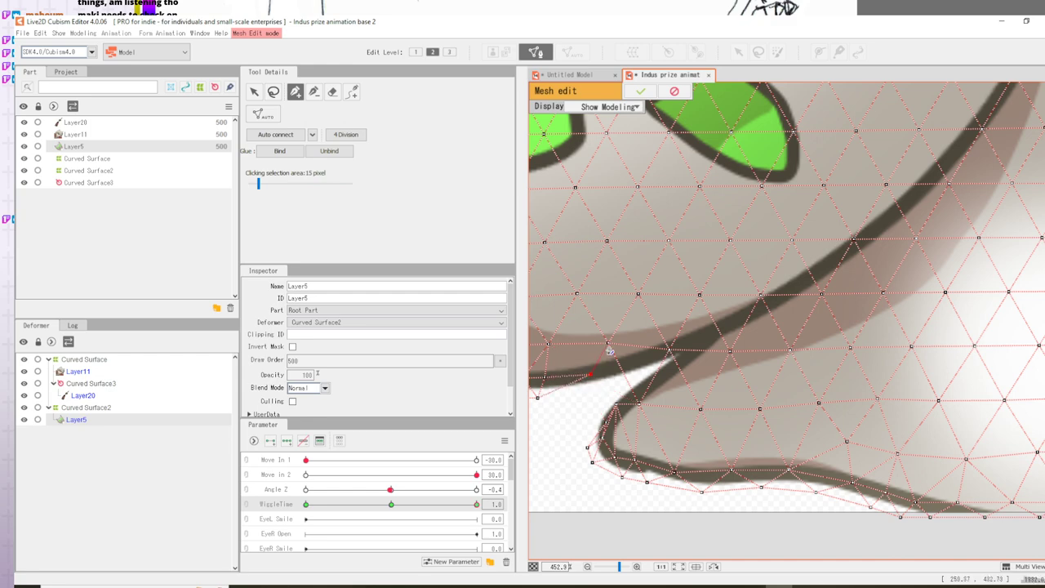
pyautogui.click(590, 375)
pyautogui.click(618, 362)
pyautogui.click(654, 383)
pyautogui.moveTo(655, 384); pyautogui.dragTo(672, 365)
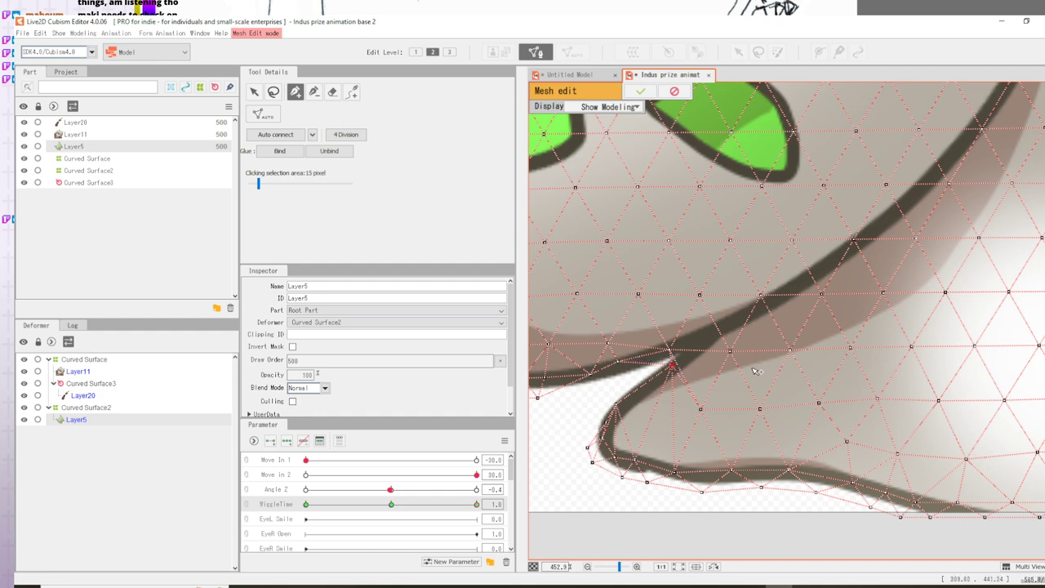
# - Add a mesh vertex along the body's upper outline and place the notch's inner vertex where the head and body lines meet
pyautogui.click(654, 384)
pyautogui.click(679, 371)
pyautogui.click(699, 409)
pyautogui.click(636, 460)
pyautogui.click(680, 370)
pyautogui.moveTo(680, 369); pyautogui.dragTo(692, 343)
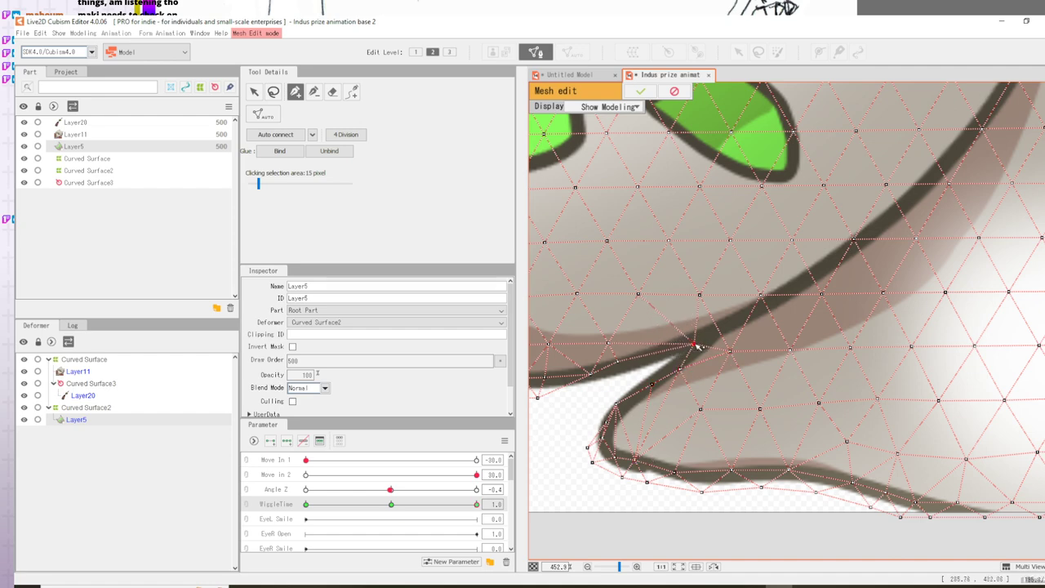
pyautogui.moveTo(657, 414); pyautogui.dragTo(739, 421)
pyautogui.moveTo(700, 368); pyautogui.dragTo(666, 391)
# - Delete Layer5's outer mesh vertex beside the head, add one on the head's edge, and pull the notch vertex down between head and shoulder
pyautogui.moveTo(900, 253); pyautogui.dragTo(618, 439)
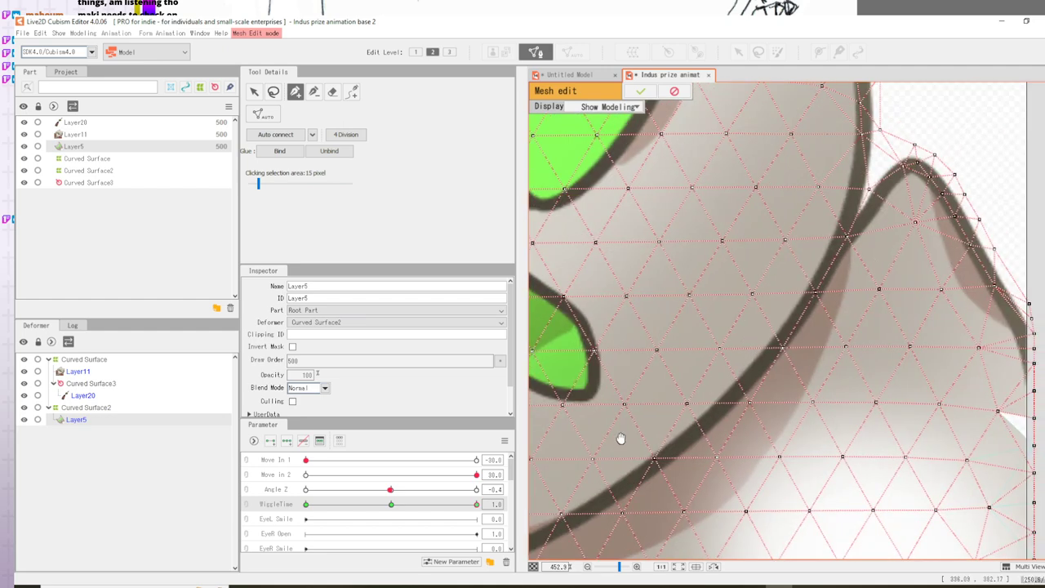
pyautogui.moveTo(831, 205); pyautogui.dragTo(682, 323)
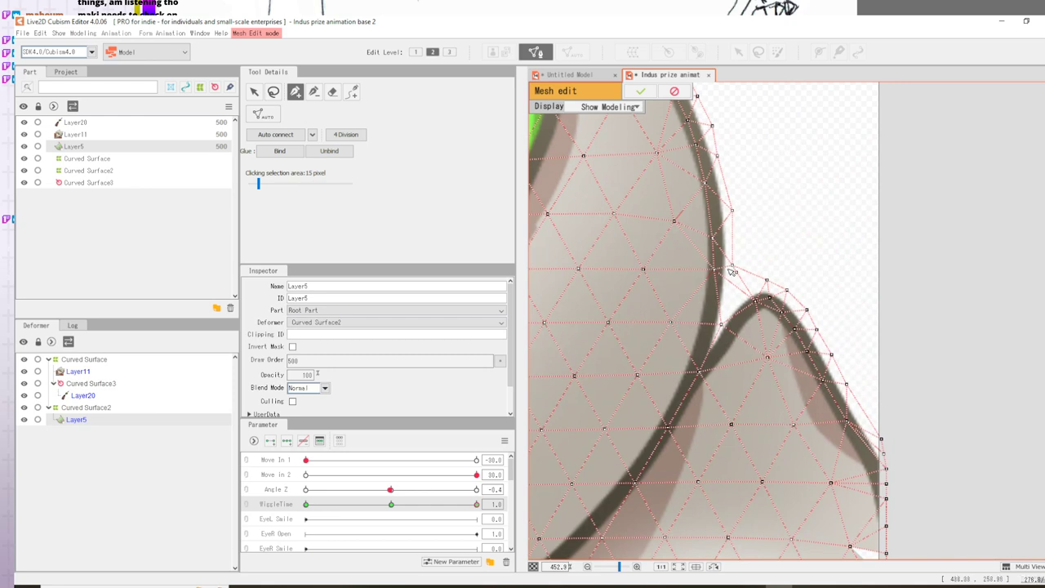
pyautogui.moveTo(734, 270); pyautogui.dragTo(734, 273)
pyautogui.press('Delete')
pyautogui.click(714, 276)
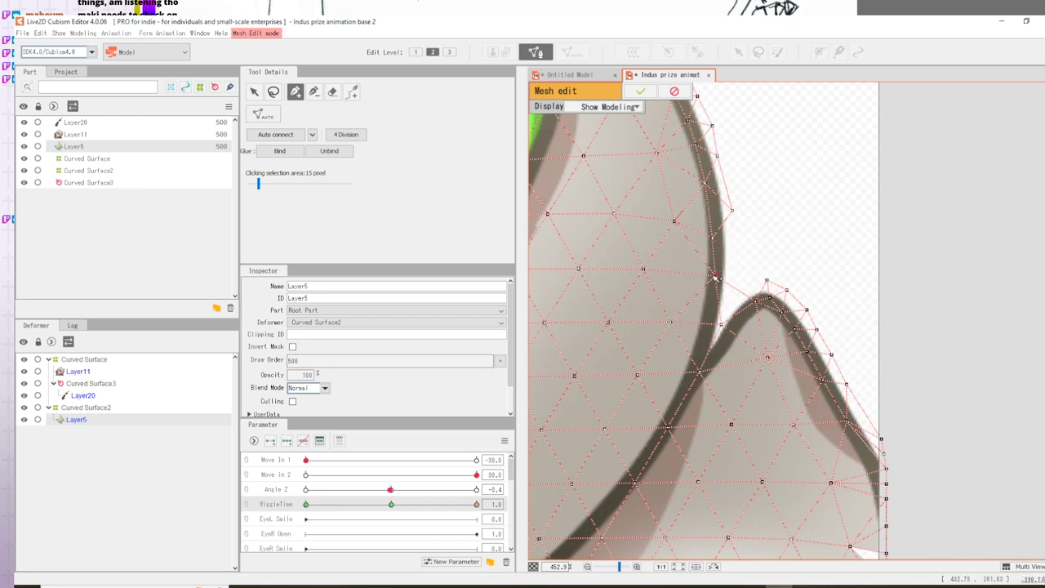
pyautogui.press('Delete')
pyautogui.click(717, 278)
pyautogui.moveTo(723, 326); pyautogui.dragTo(704, 361)
pyautogui.moveTo(768, 358); pyautogui.dragTo(766, 363)
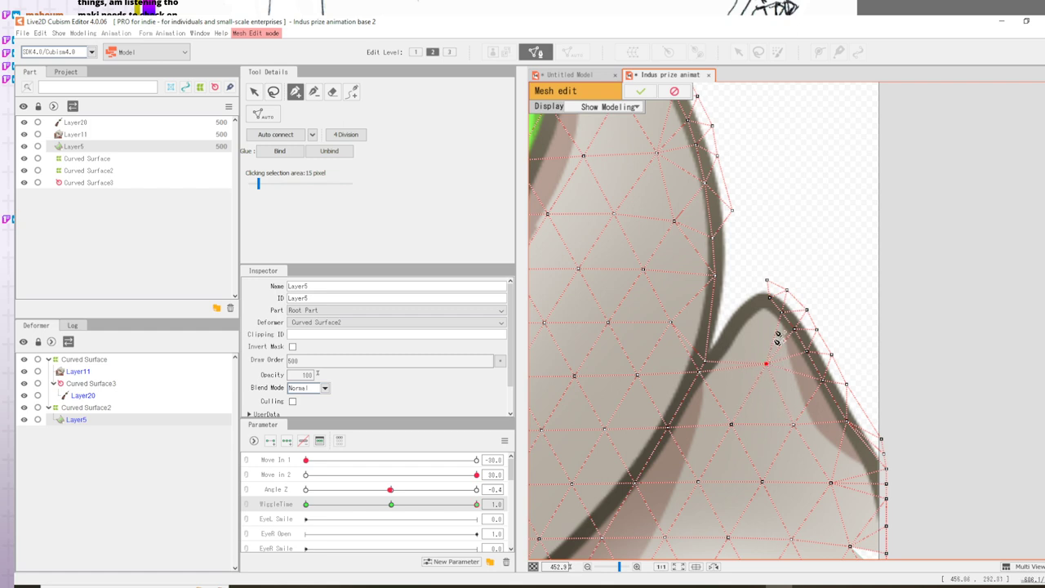
# - Add outline and inner mesh vertices around the shoulder peak, and place a vertex where the head and shoulder lines meet
pyautogui.click(767, 281)
pyautogui.click(746, 292)
pyautogui.click(767, 319)
pyautogui.click(735, 315)
pyautogui.click(740, 363)
pyautogui.click(737, 315)
pyautogui.click(721, 346)
pyautogui.click(766, 319)
pyautogui.moveTo(734, 315); pyautogui.dragTo(688, 392)
pyautogui.click(719, 346)
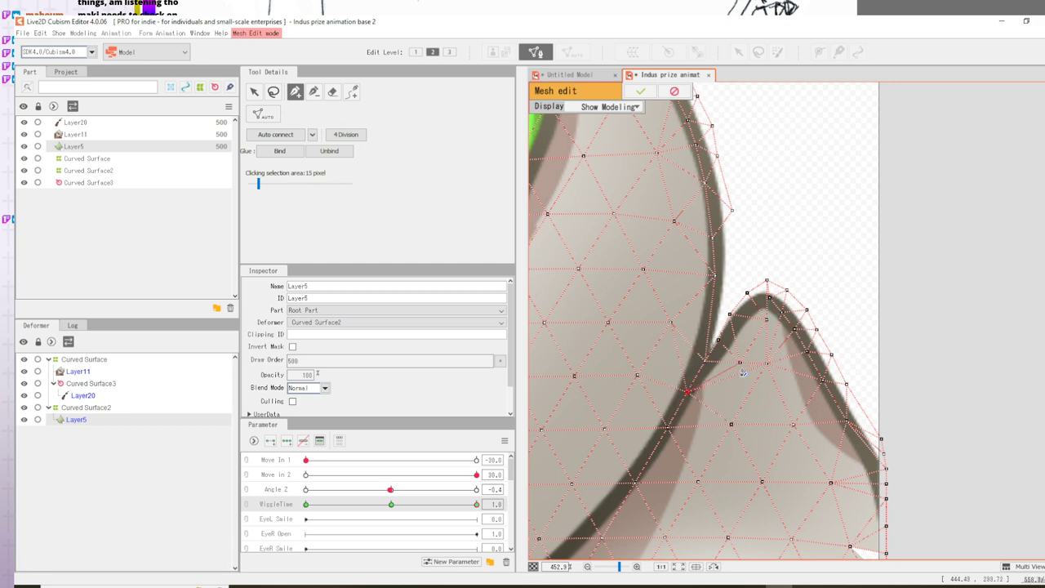
# - Nudge the mesh vertex near the body's outer edge and apply the mesh edits to Layer5
pyautogui.scroll(3, 901, 395)
pyautogui.scroll(-5, 878, 419)
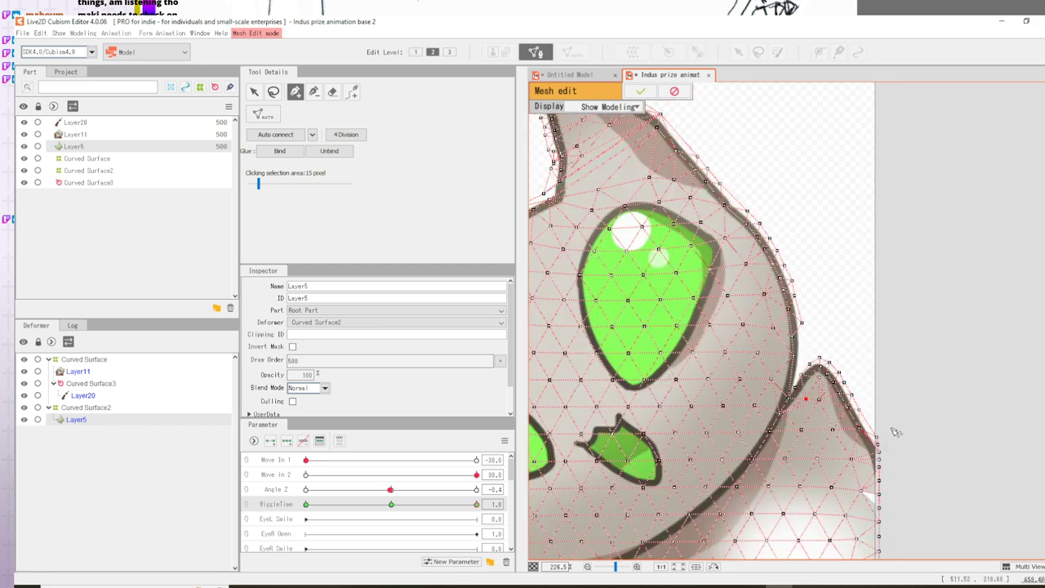
pyautogui.moveTo(893, 432); pyautogui.dragTo(832, 267)
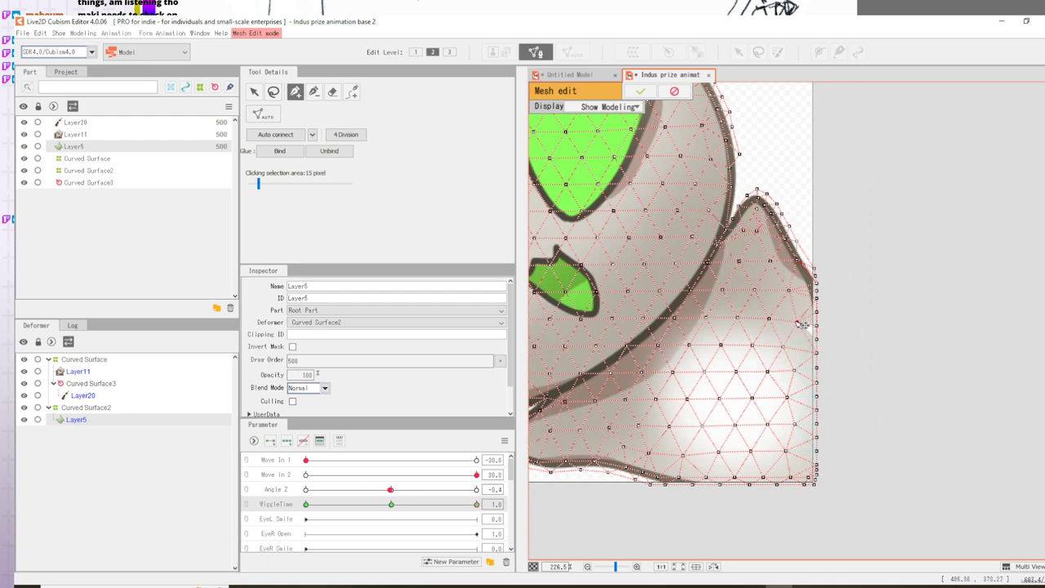
pyautogui.moveTo(798, 322); pyautogui.dragTo(794, 319)
pyautogui.moveTo(880, 302); pyautogui.dragTo(939, 320)
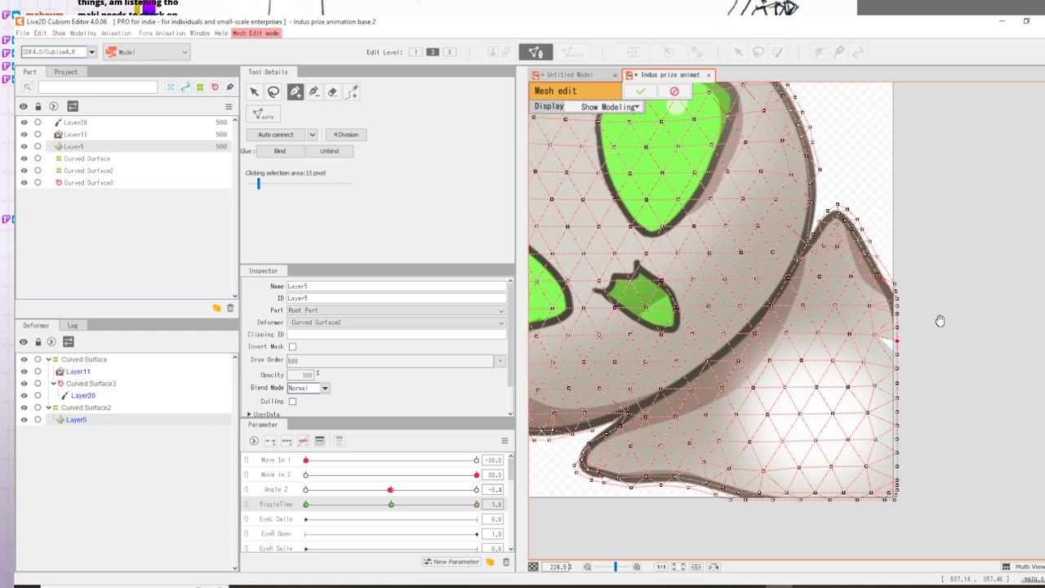
pyautogui.click(640, 91)
pyautogui.click(900, 345)
pyautogui.click(887, 351)
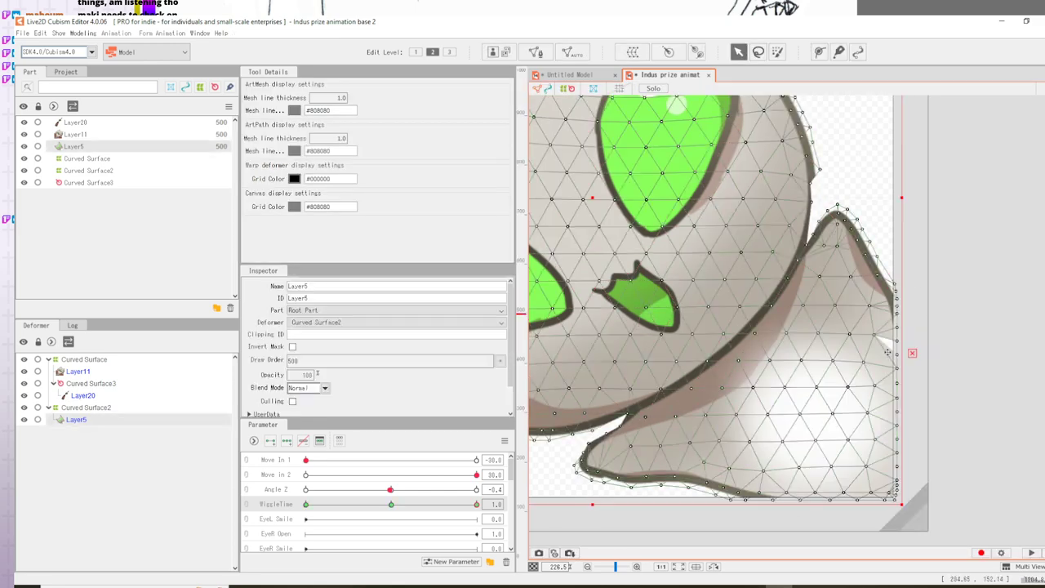
pyautogui.click(889, 347)
pyautogui.click(892, 353)
pyautogui.doubleClick(889, 353)
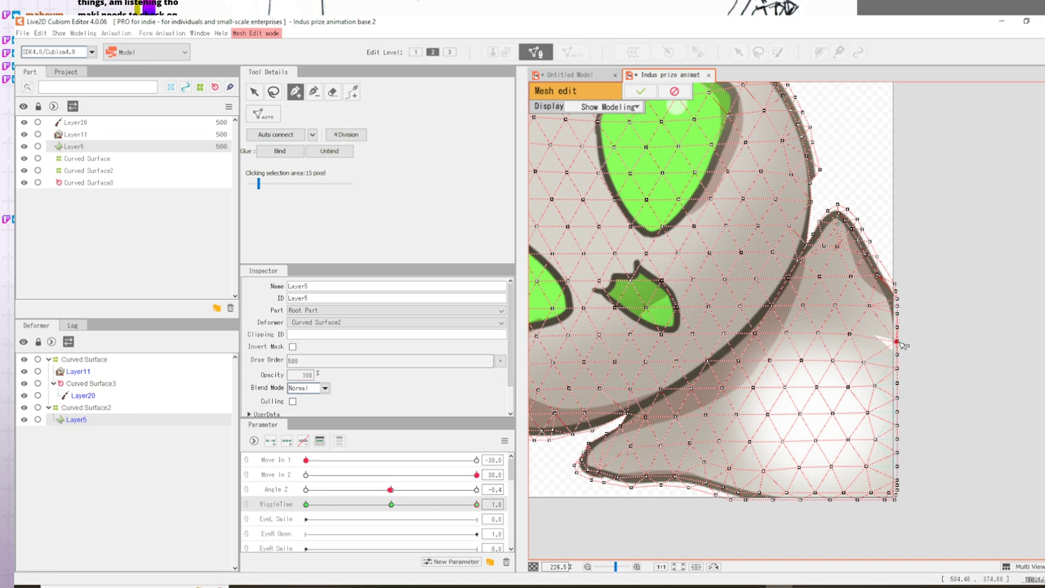
pyautogui.click(640, 90)
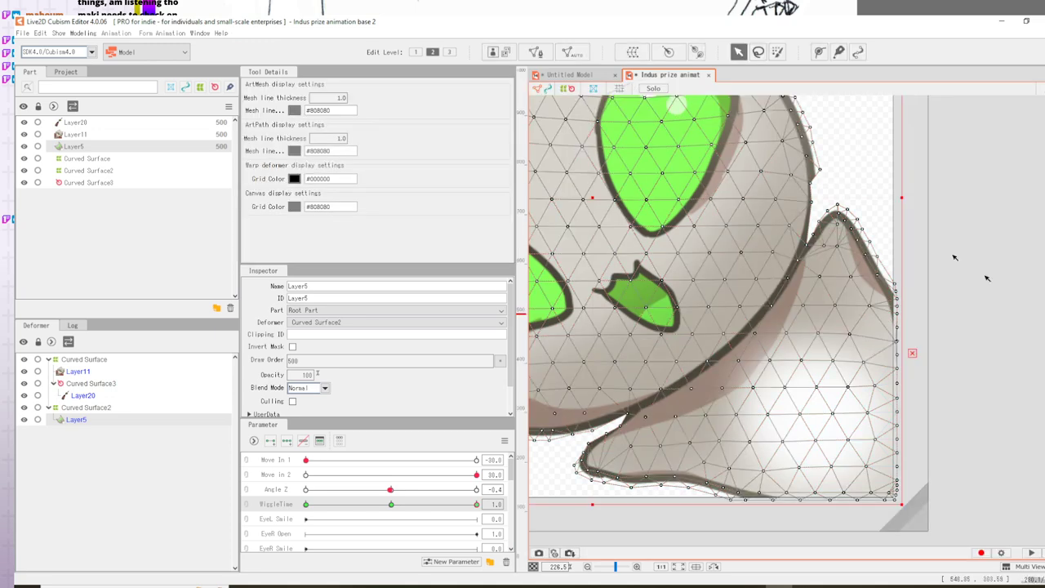
# - Compare Layer5 and Layer11 between WiggleTime 0.5 and 0.0, finishing at 0.0
pyautogui.click(986, 279)
pyautogui.scroll(4, 776, 343)
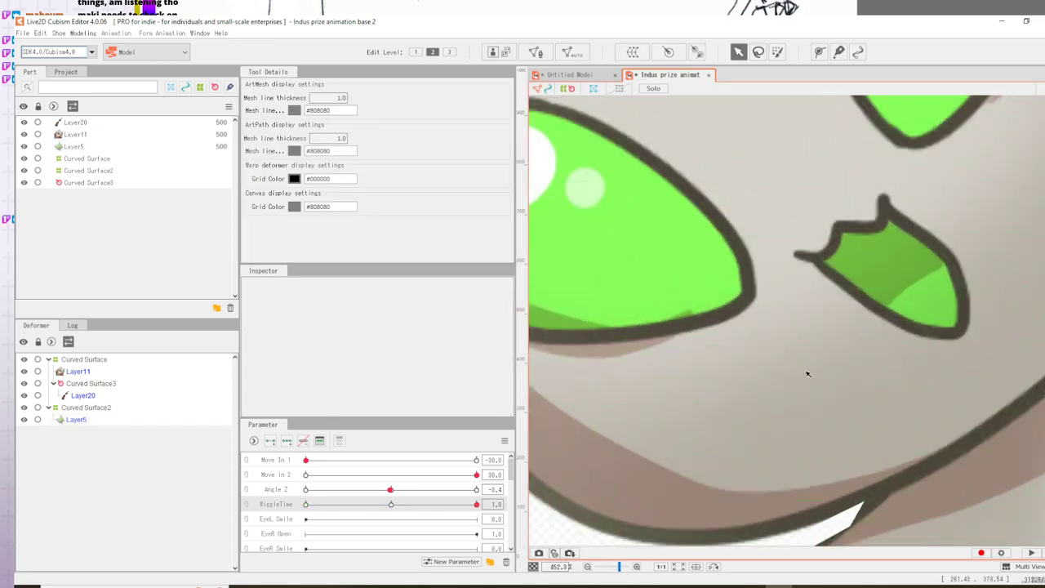
pyautogui.scroll(-8, 806, 374)
pyautogui.moveTo(806, 374); pyautogui.dragTo(772, 382)
pyautogui.click(871, 413)
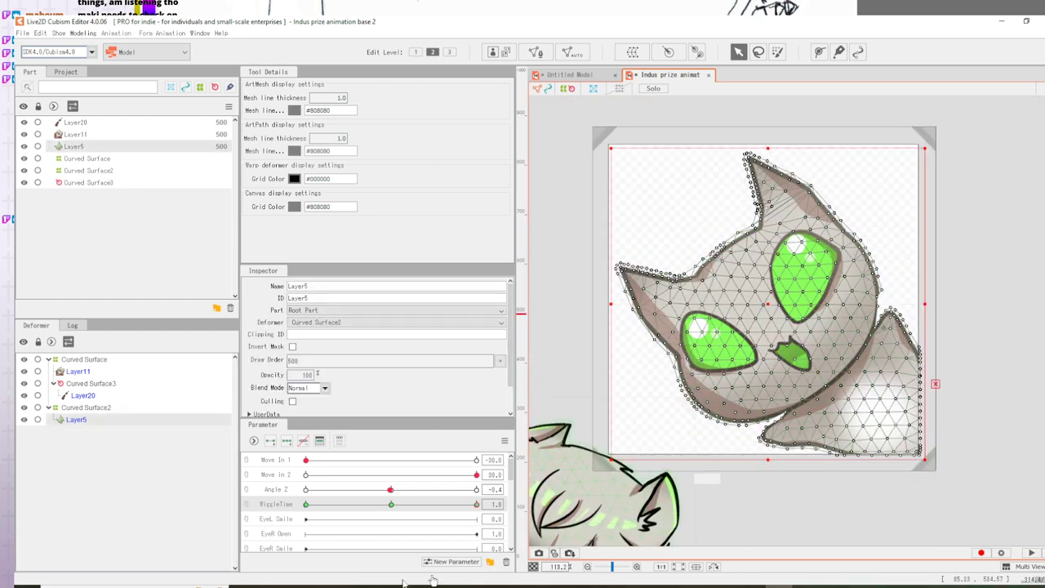
pyautogui.click(391, 504)
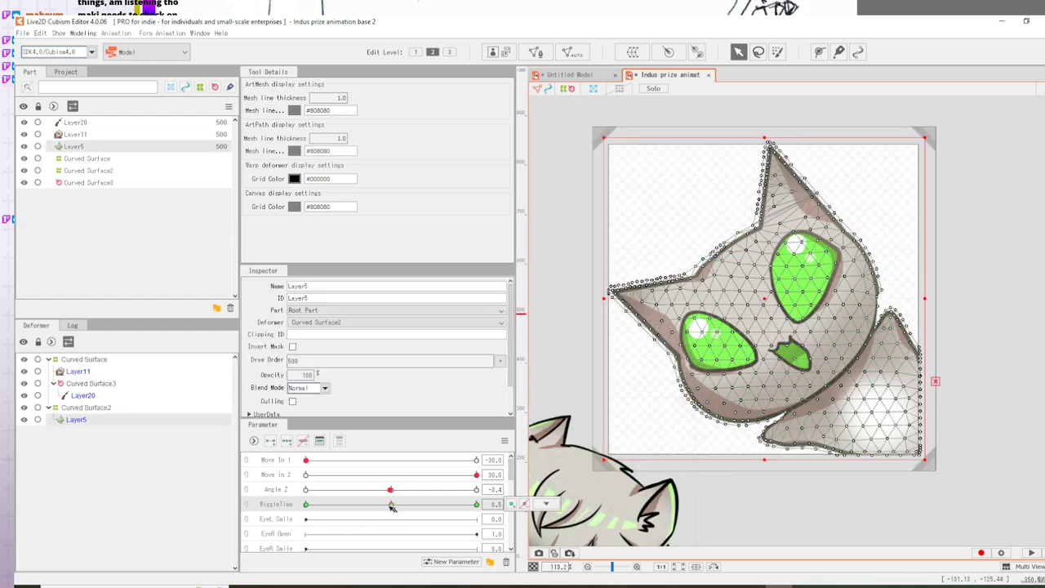
pyautogui.moveTo(871, 471); pyautogui.dragTo(1029, 362)
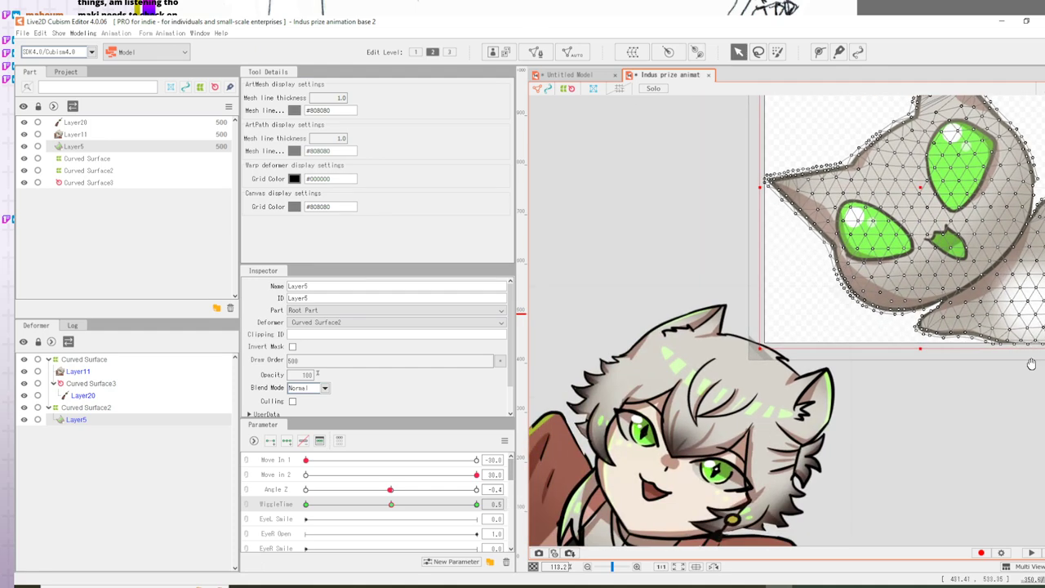
pyautogui.click(310, 505)
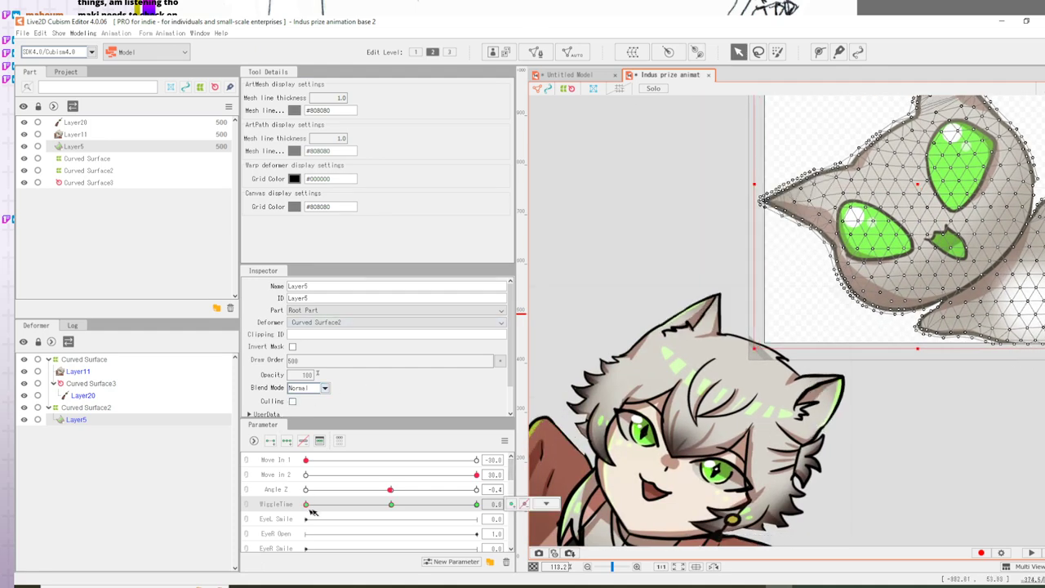
pyautogui.click(391, 504)
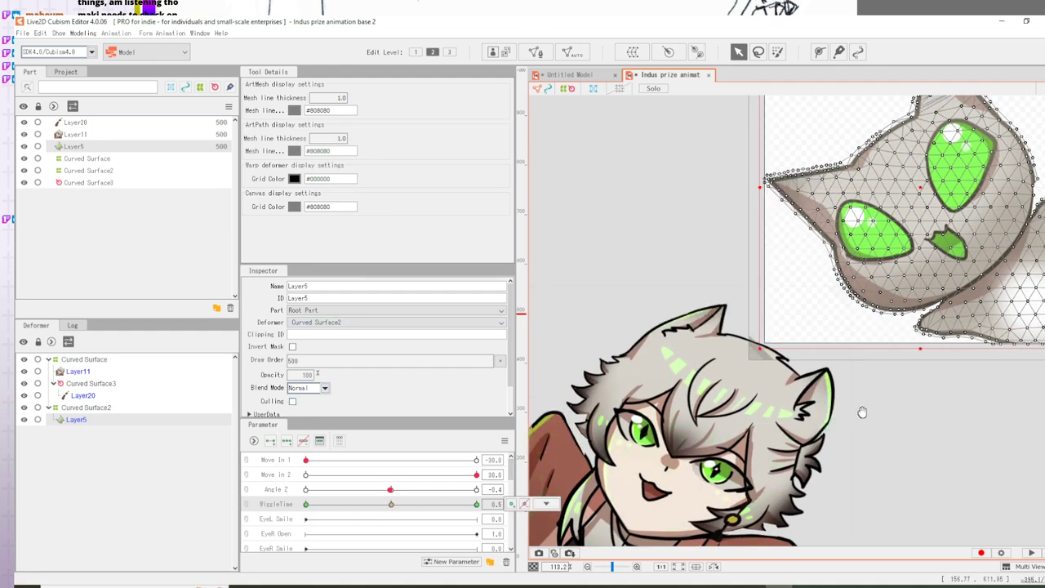
pyautogui.moveTo(860, 413); pyautogui.dragTo(653, 467)
pyautogui.click(308, 504)
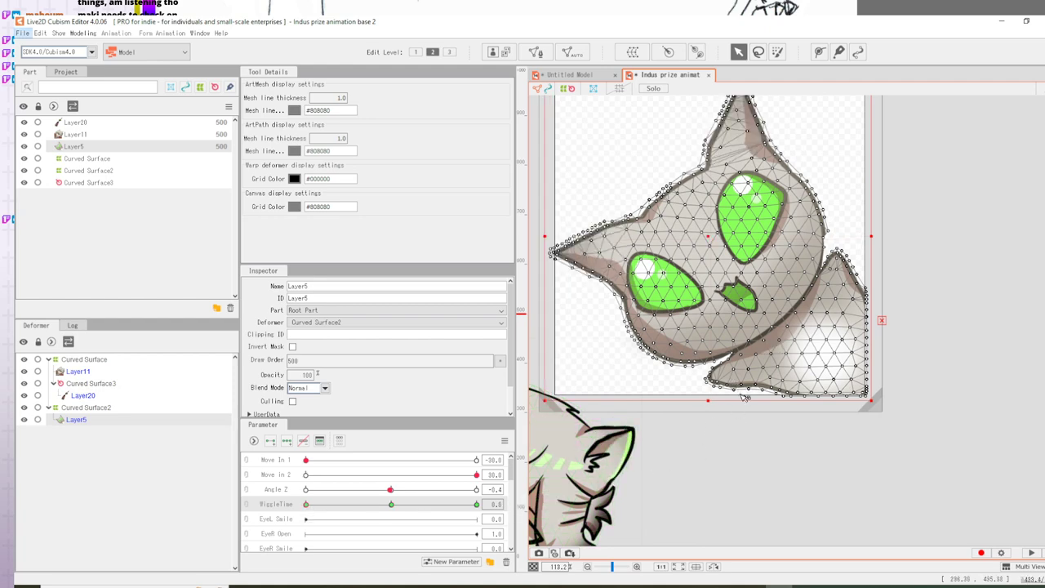
# - At WiggleTime 0.0, select Layer5's vertices around the body's pointed corner below the chin, including those along its upper edge
pyautogui.scroll(4, 740, 400)
pyautogui.moveTo(779, 412); pyautogui.dragTo(588, 277)
pyautogui.doubleClick(623, 286)
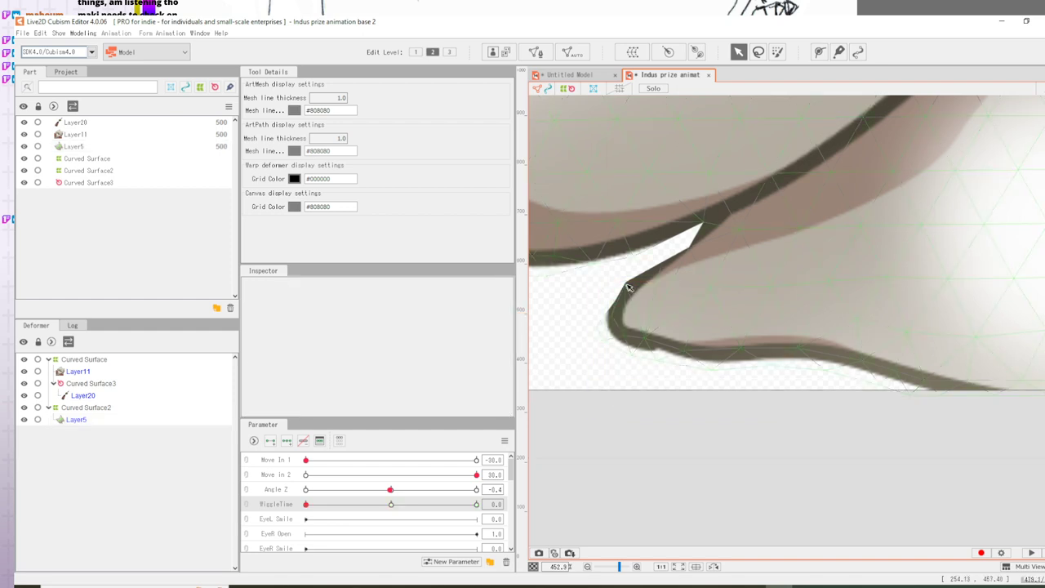
pyautogui.click(700, 308)
pyautogui.moveTo(601, 279); pyautogui.dragTo(782, 415)
pyautogui.click(660, 262)
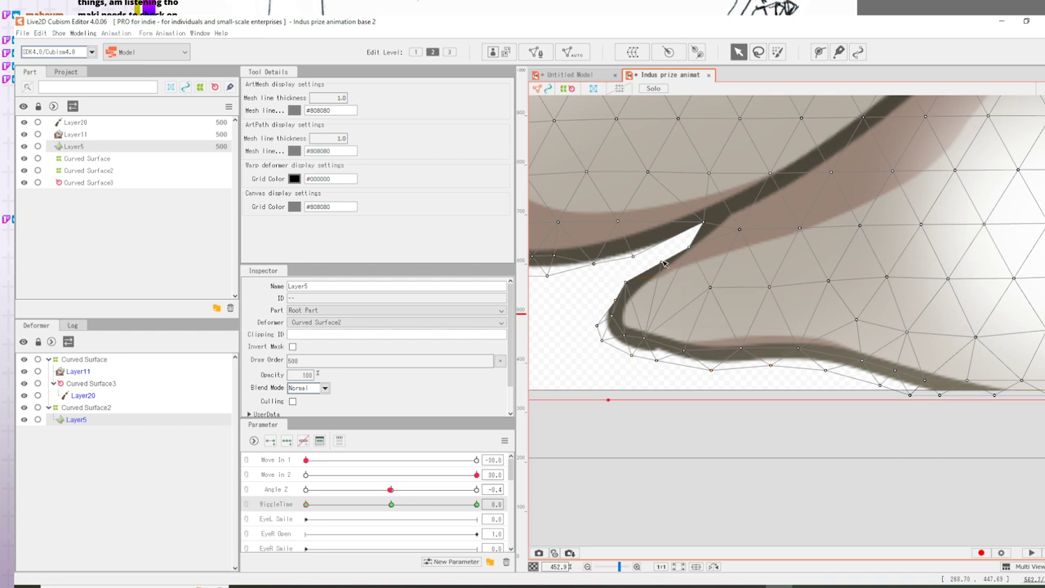
pyautogui.click(665, 263)
pyautogui.click(626, 286)
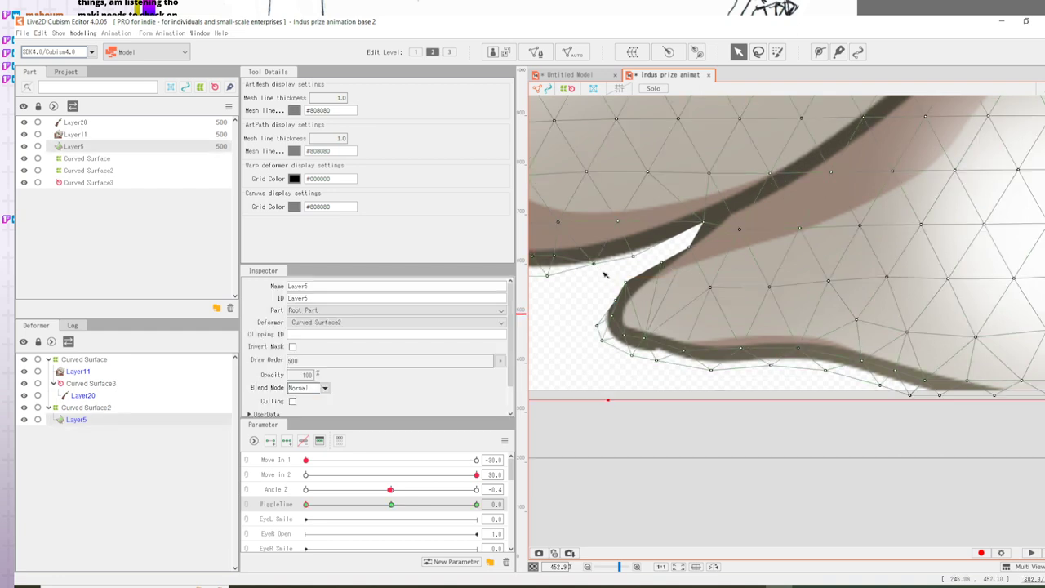
pyautogui.moveTo(602, 275); pyautogui.dragTo(758, 372)
pyautogui.keyDown('shift'); pyautogui.click(661, 263); pyautogui.keyUp('shift')
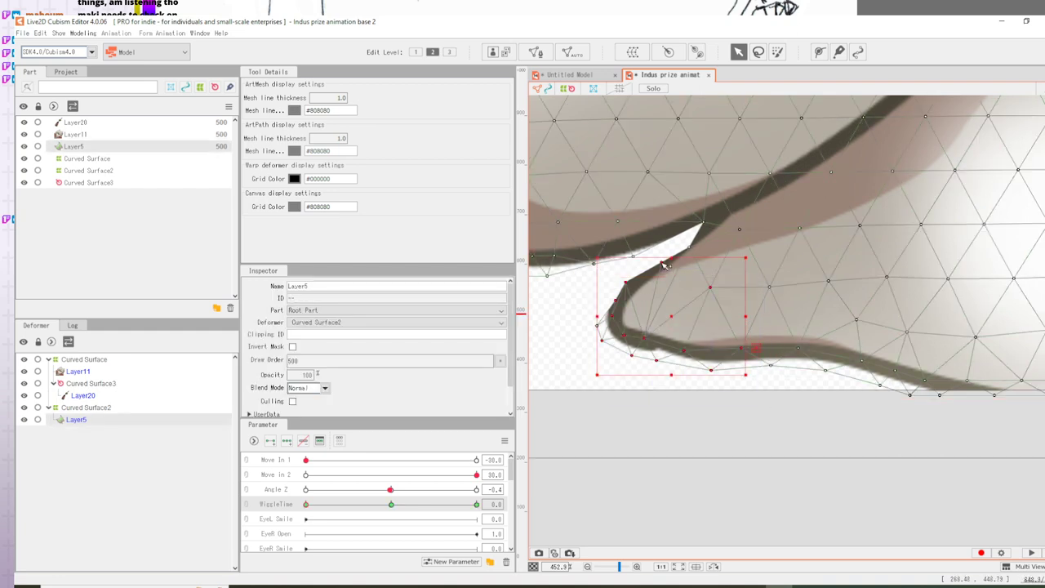
pyautogui.keyDown('shift'); pyautogui.click(691, 247); pyautogui.keyUp('shift')
# - Try to rotate the selected body corner counter-clockwise and shift it down
pyautogui.moveTo(592, 377); pyautogui.dragTo(620, 395)
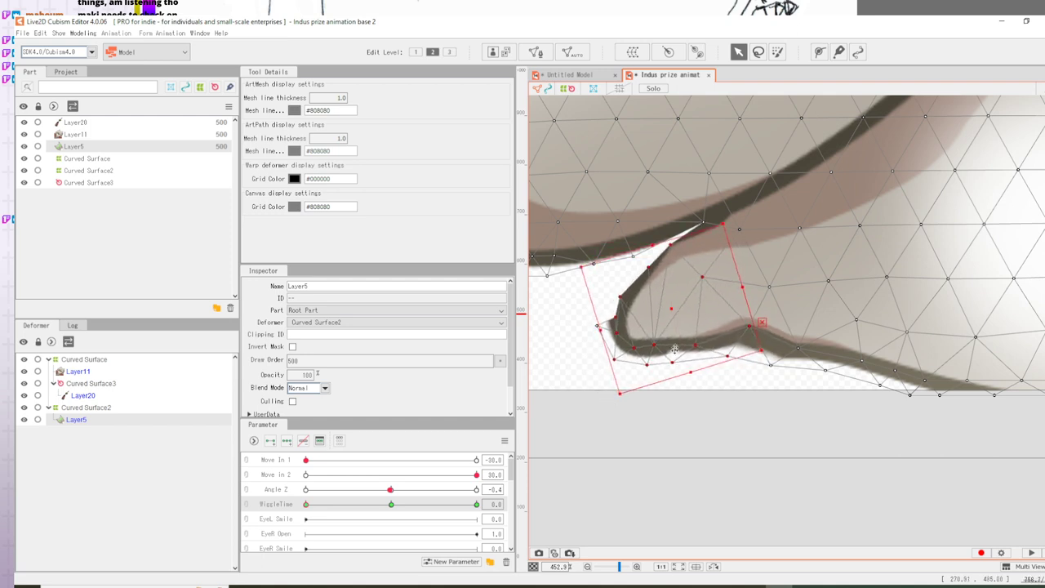
pyautogui.moveTo(671, 305); pyautogui.dragTo(675, 335)
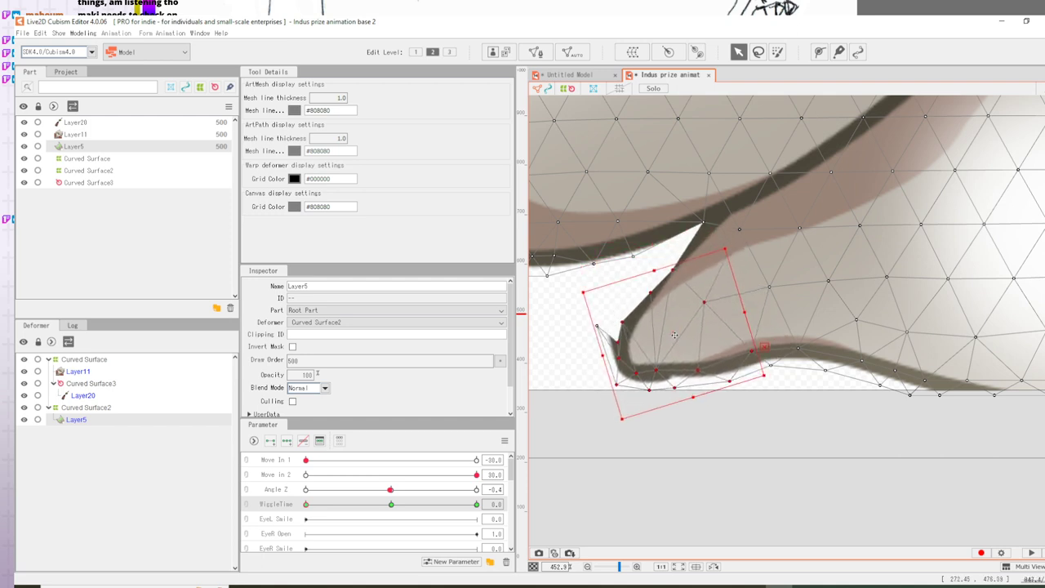
pyautogui.click(598, 329)
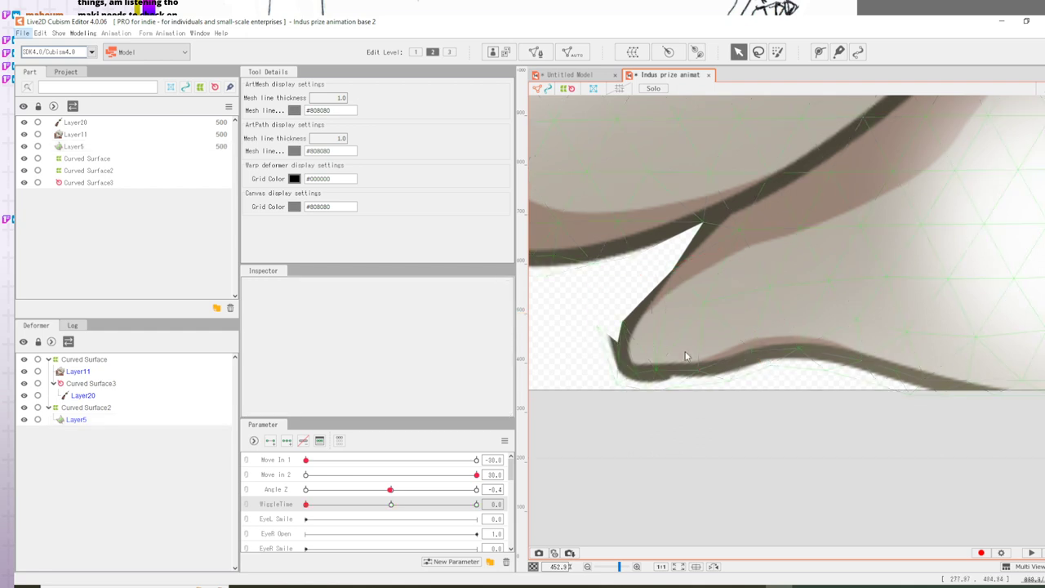
pyautogui.hotkey('ctrl', 'z')
pyautogui.hotkey('ctrl', 'z')
# - Add the missed outer vertex to the selection, rotate the body corner counter-clockwise, shift it down, and clear the selection
pyautogui.moveTo(632, 343); pyautogui.dragTo(623, 347)
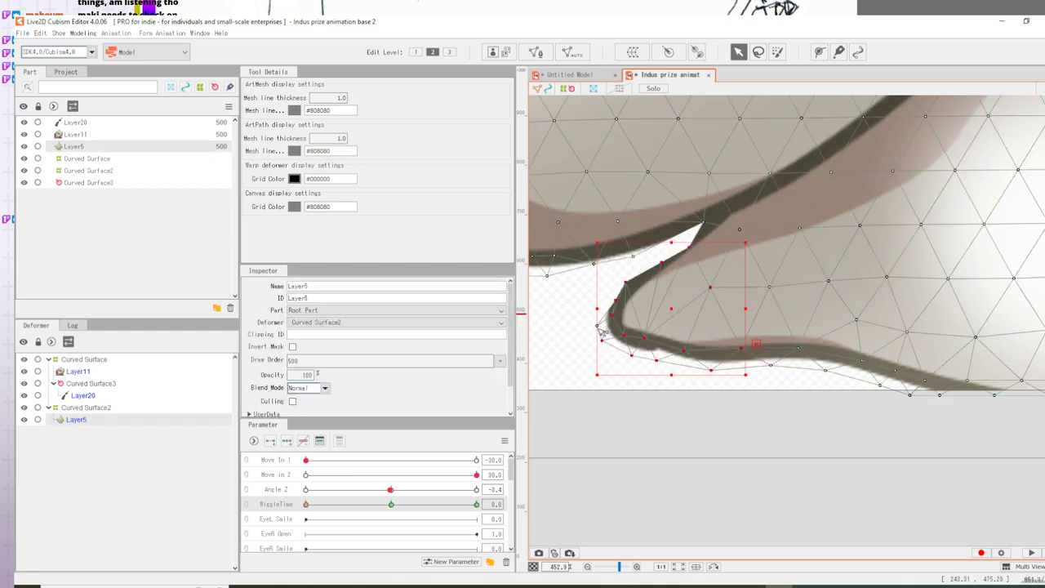
pyautogui.keyDown('shift'); pyautogui.click(598, 326); pyautogui.keyUp('shift')
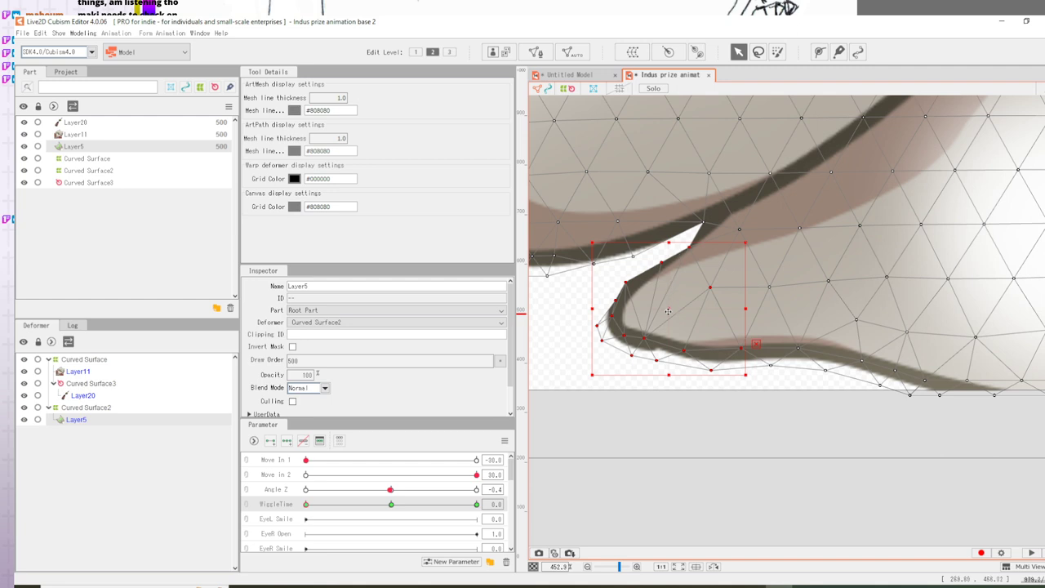
pyautogui.moveTo(667, 311); pyautogui.dragTo(671, 328)
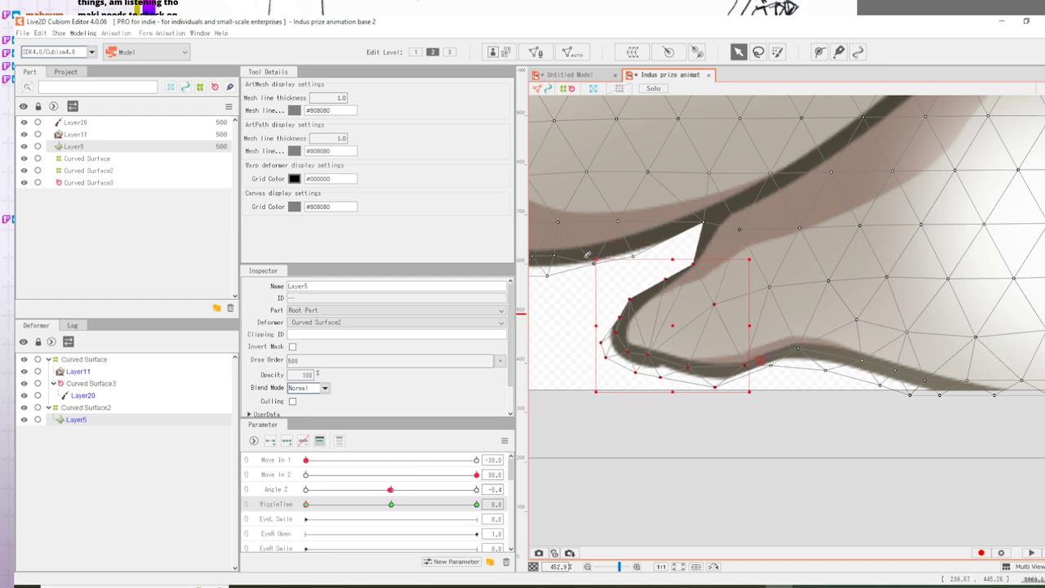
pyautogui.moveTo(587, 254)
pyautogui.mouseDown()
pyautogui.moveTo(571, 290)
pyautogui.moveTo(578, 300)
pyautogui.mouseUp()
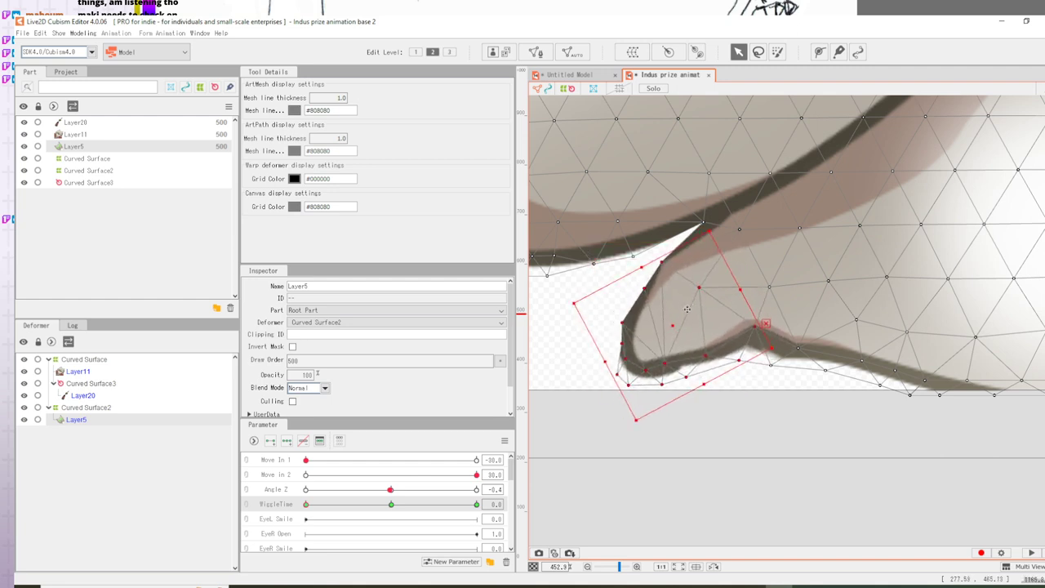
pyautogui.moveTo(673, 324); pyautogui.dragTo(678, 334)
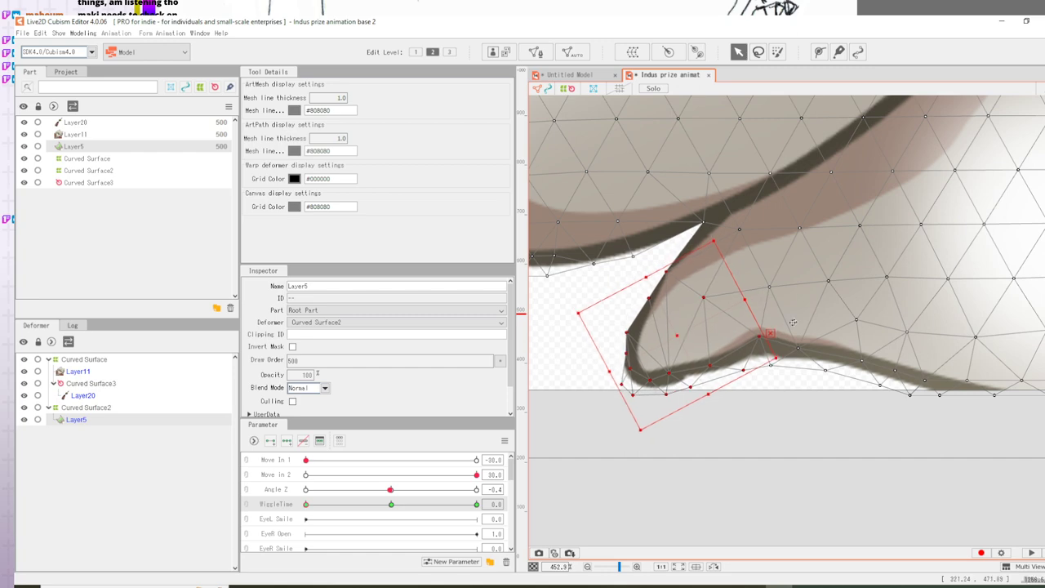
pyautogui.click(802, 396)
# - At WiggleTime 0.0, select Layer5's vertices around the shoulder peak beside the cheek, shift them right, and rotate them clockwise
pyautogui.scroll(-5, 845, 258)
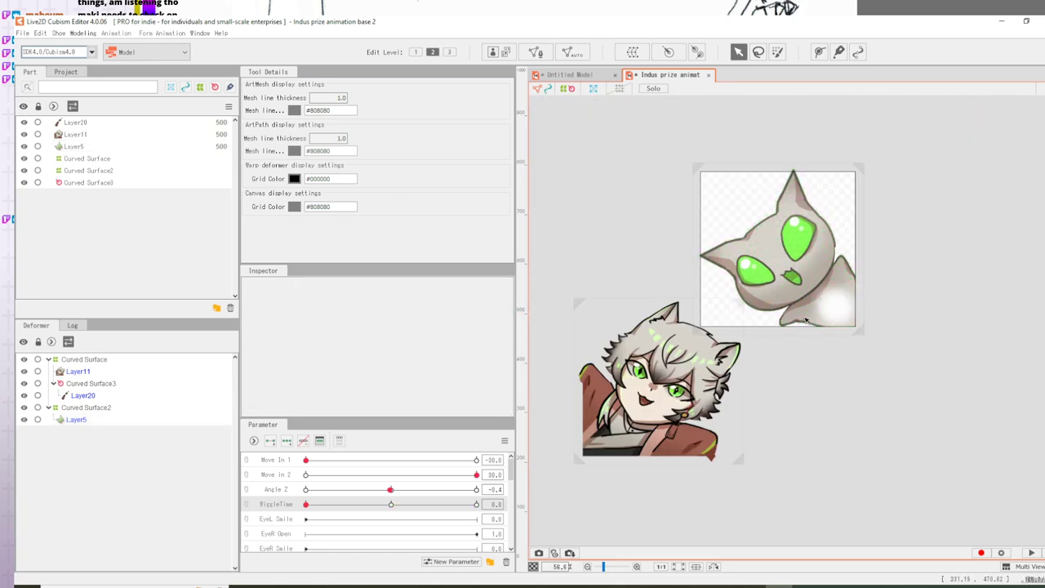
pyautogui.scroll(5, 845, 257)
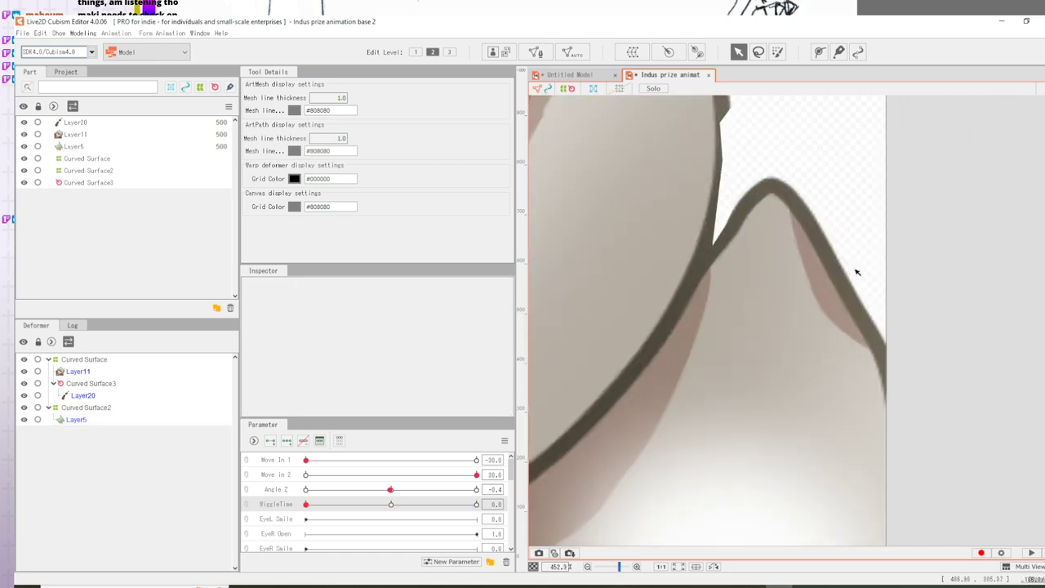
pyautogui.click(796, 237)
pyautogui.moveTo(729, 148); pyautogui.dragTo(863, 282)
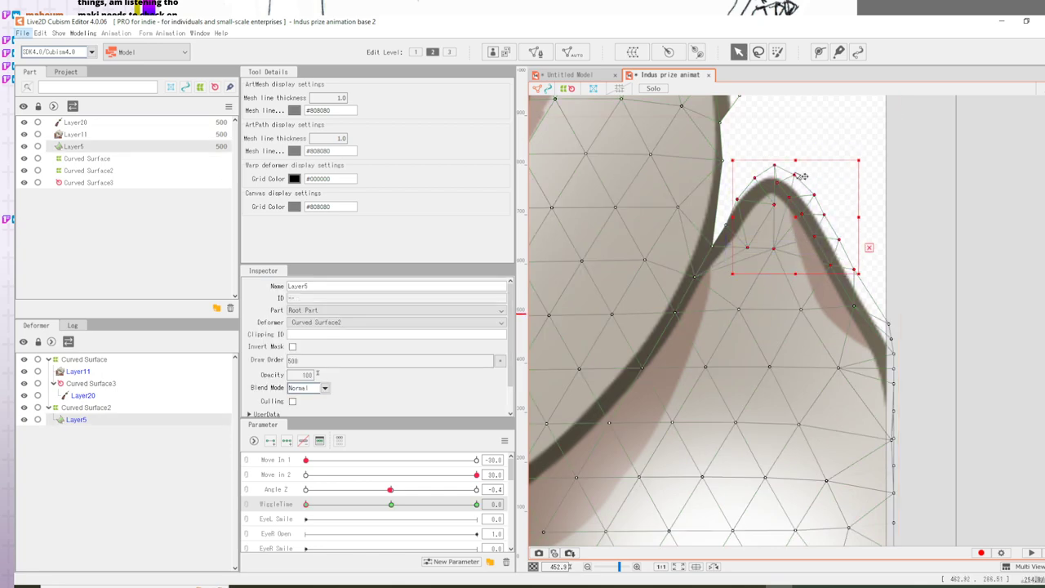
pyautogui.moveTo(804, 182); pyautogui.dragTo(848, 187)
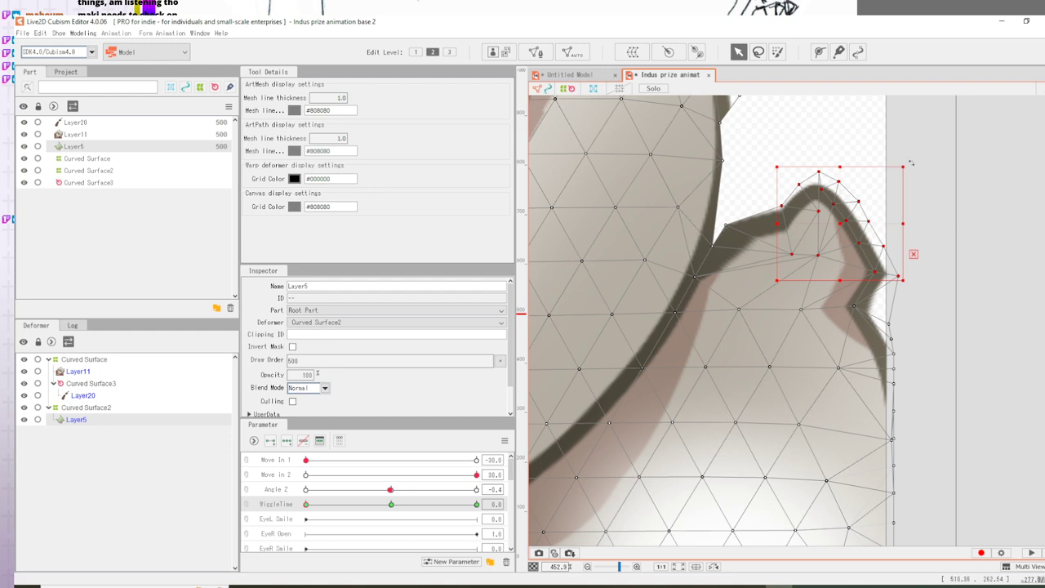
pyautogui.moveTo(911, 163); pyautogui.dragTo(940, 228)
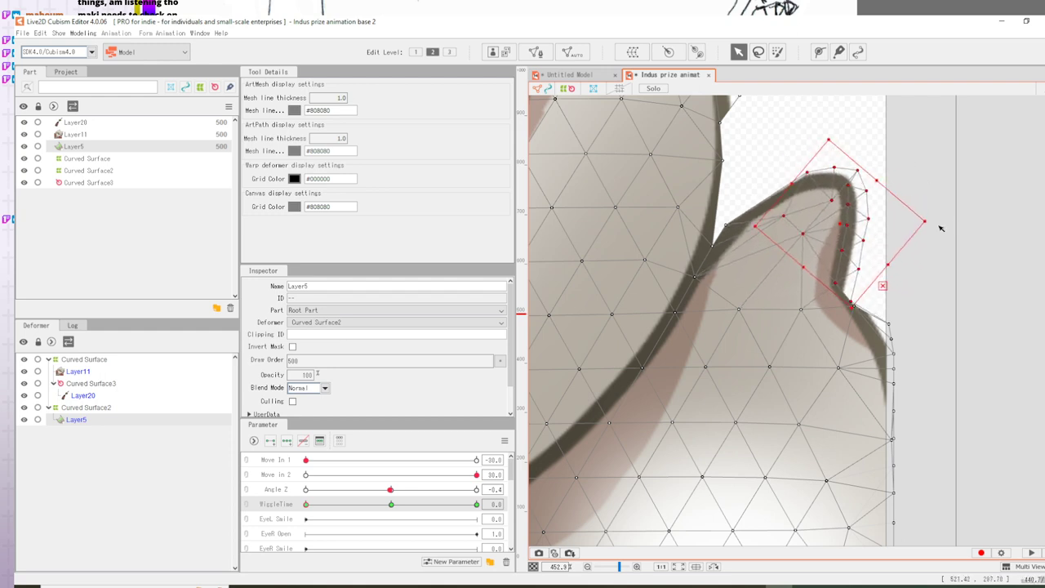
pyautogui.moveTo(848, 223); pyautogui.dragTo(856, 224)
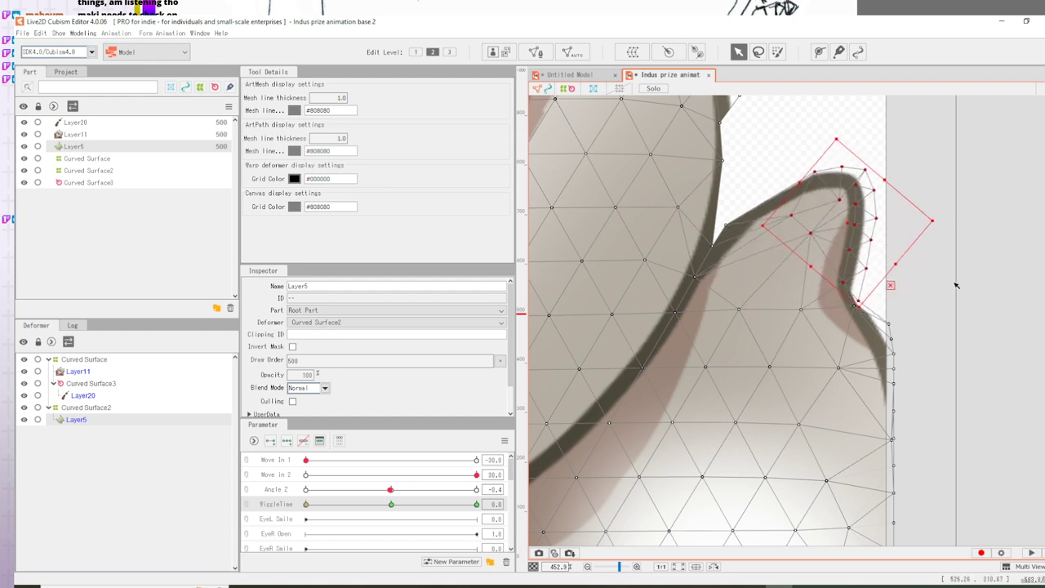
# - Reposition the individual Layer5 edge vertices where the shoulder meets the cheek to smooth the outline, and clear the selection
pyautogui.click(979, 286)
pyautogui.click(734, 230)
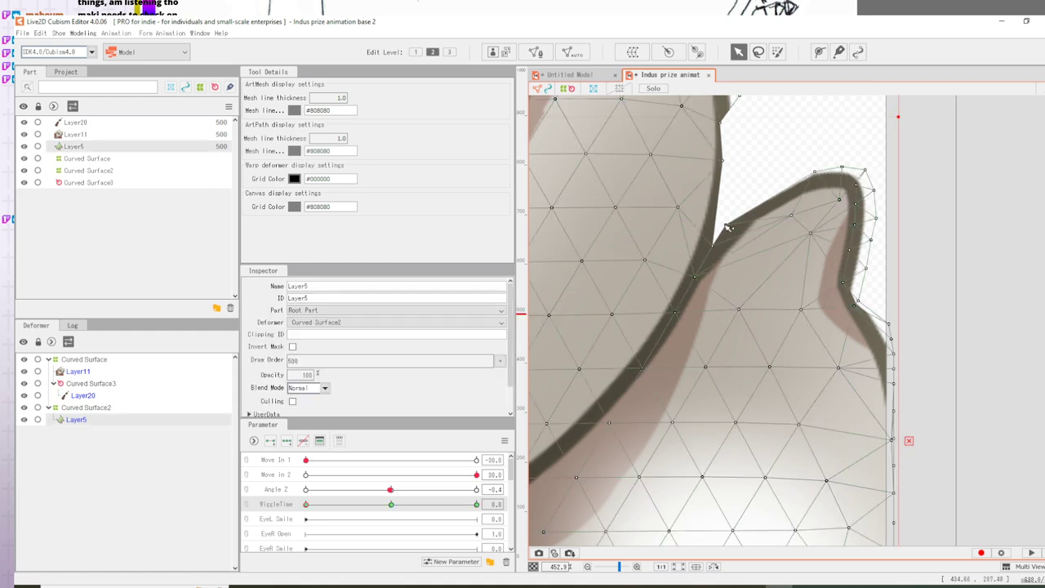
pyautogui.moveTo(724, 224)
pyautogui.mouseDown()
pyautogui.moveTo(752, 228)
pyautogui.moveTo(734, 234)
pyautogui.mouseUp()
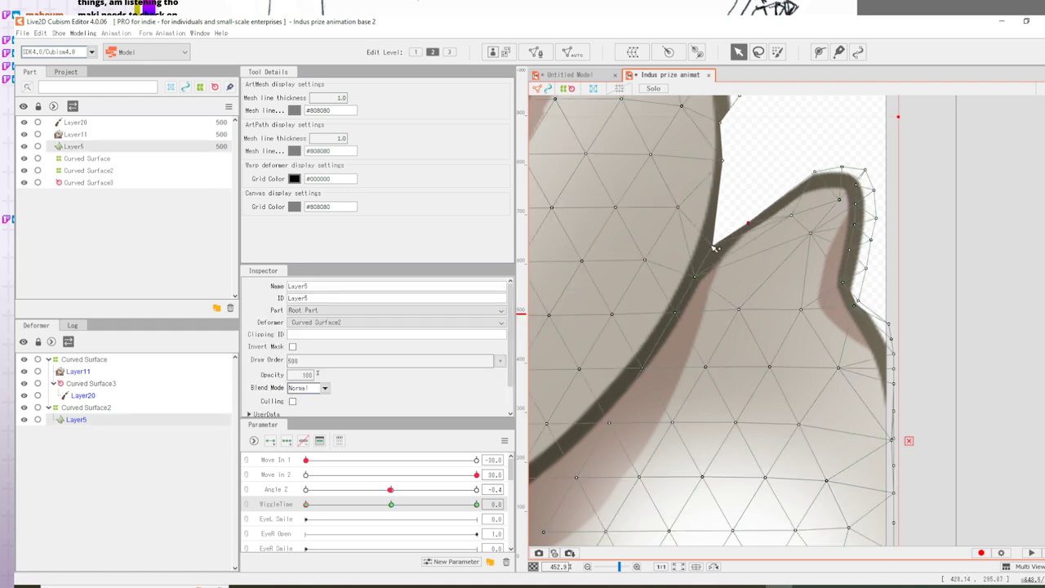
pyautogui.click(957, 147)
# - View the whole cat, compare the shoulders with WiggleTime 0.5, and set WiggleTime to 1.0
pyautogui.scroll(2, 814, 238)
pyautogui.scroll(-5, 816, 236)
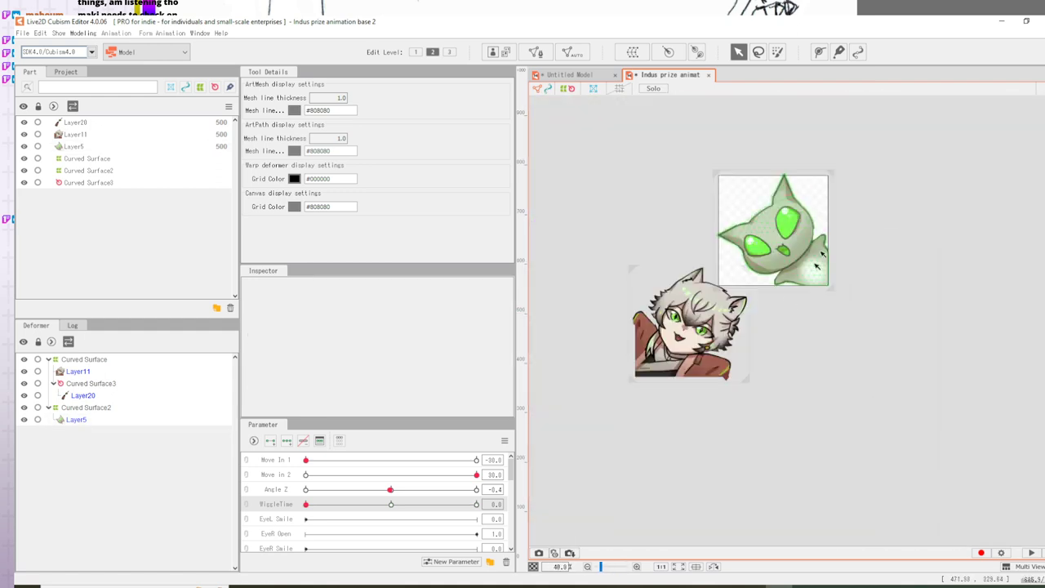
pyautogui.scroll(1, 821, 226)
pyautogui.scroll(3, 821, 226)
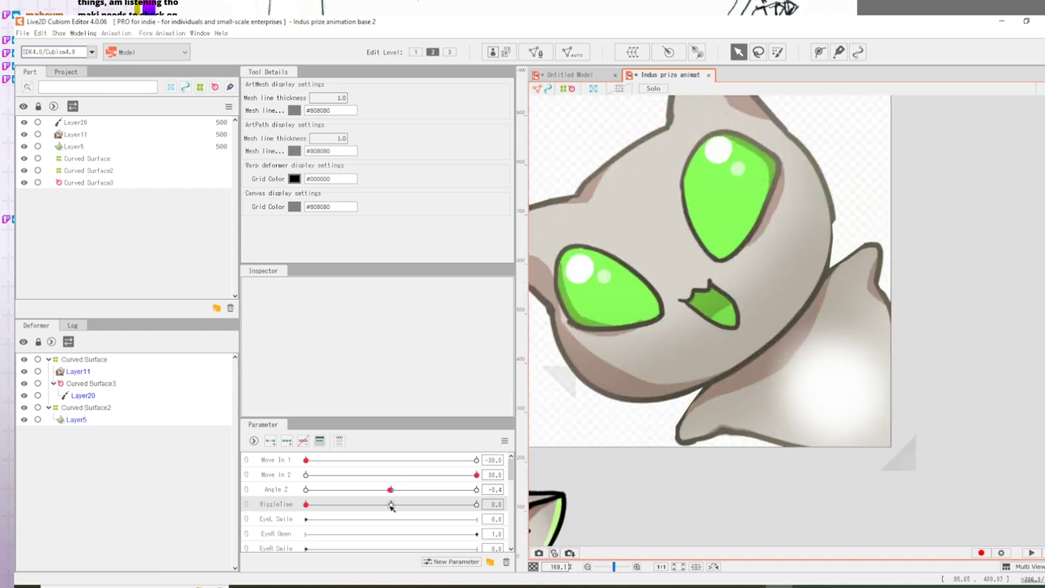
pyautogui.click(391, 505)
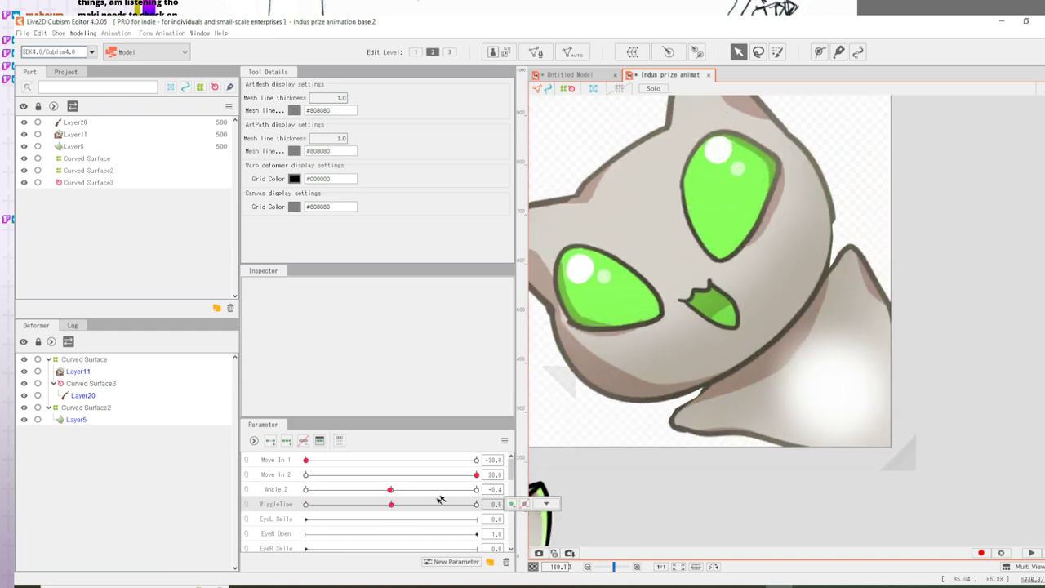
pyautogui.click(476, 505)
# - Select Layer5's vertices around the body's pointed corner below the chin, adding those along its upper edge
pyautogui.click(771, 391)
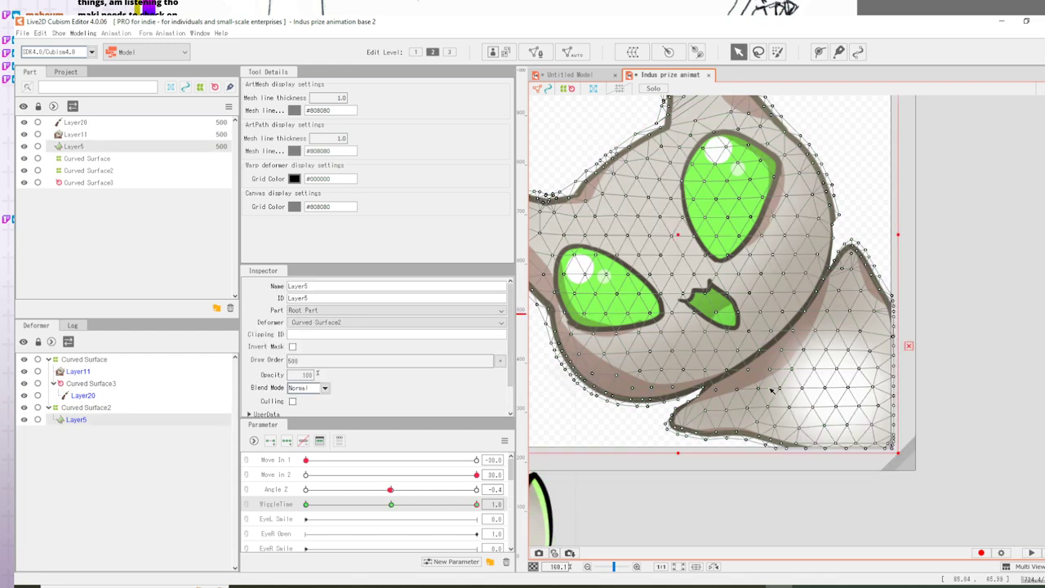
pyautogui.scroll(2, 732, 428)
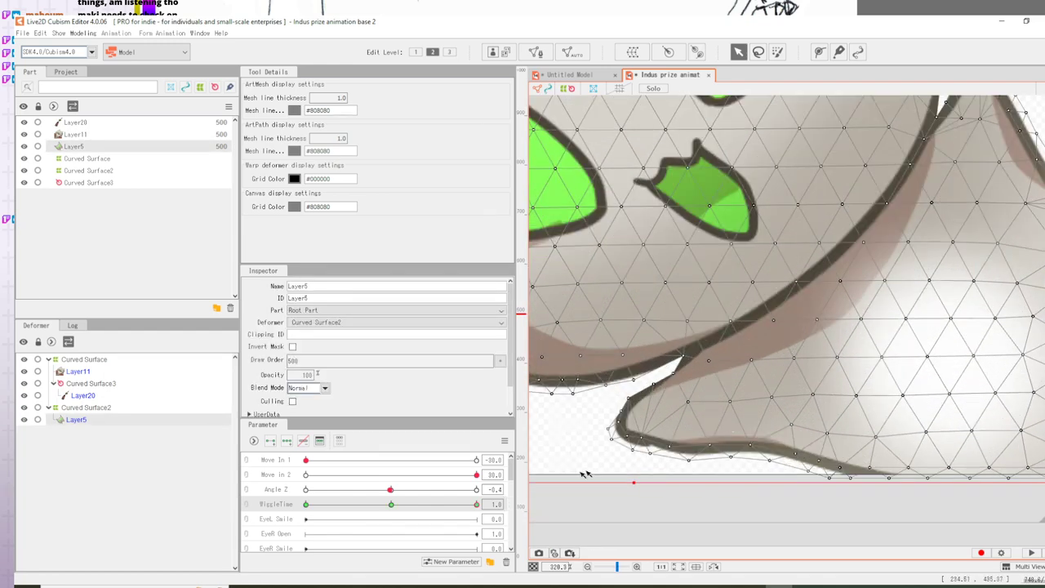
pyautogui.click(712, 487)
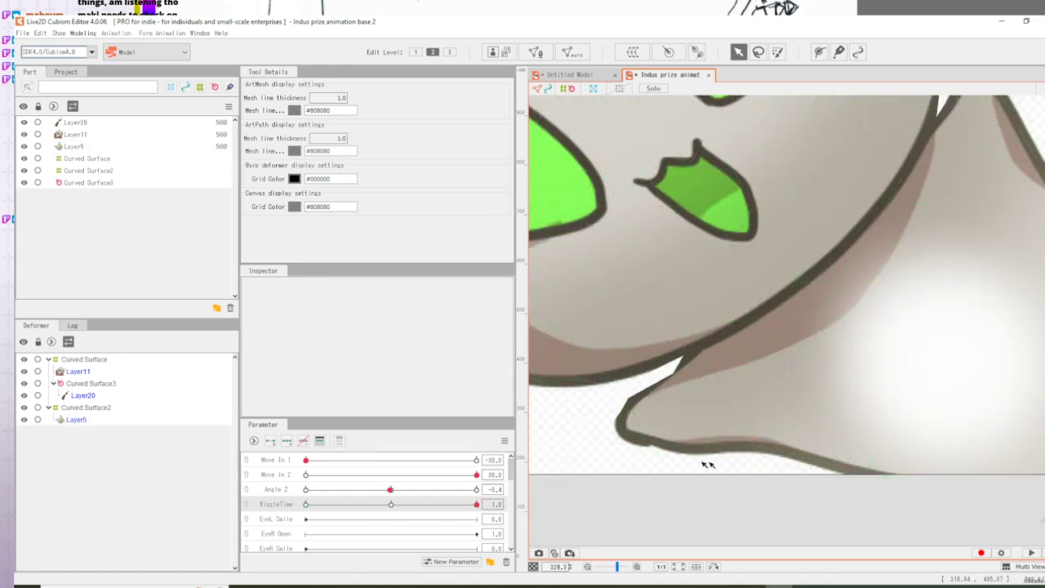
pyautogui.moveTo(741, 461); pyautogui.dragTo(759, 476)
pyautogui.hotkey('ctrl', 'z')
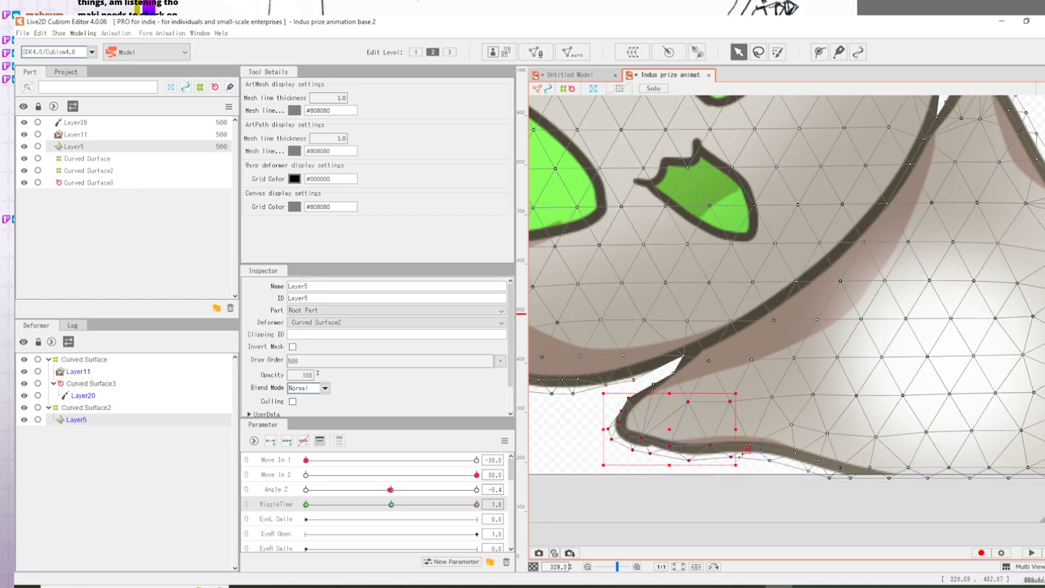
pyautogui.moveTo(654, 387); pyautogui.dragTo(663, 379)
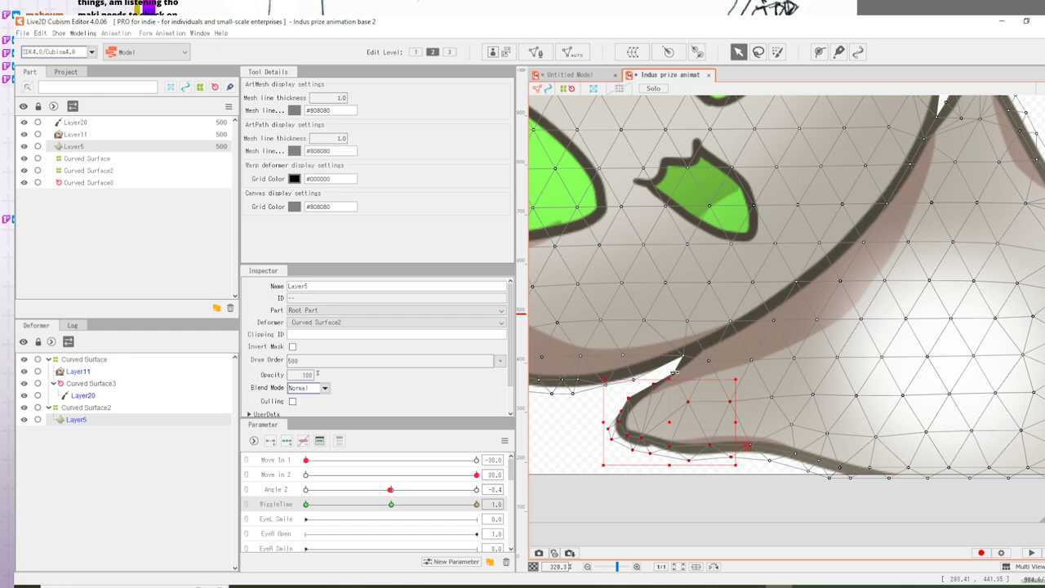
pyautogui.scroll(10, 677, 371)
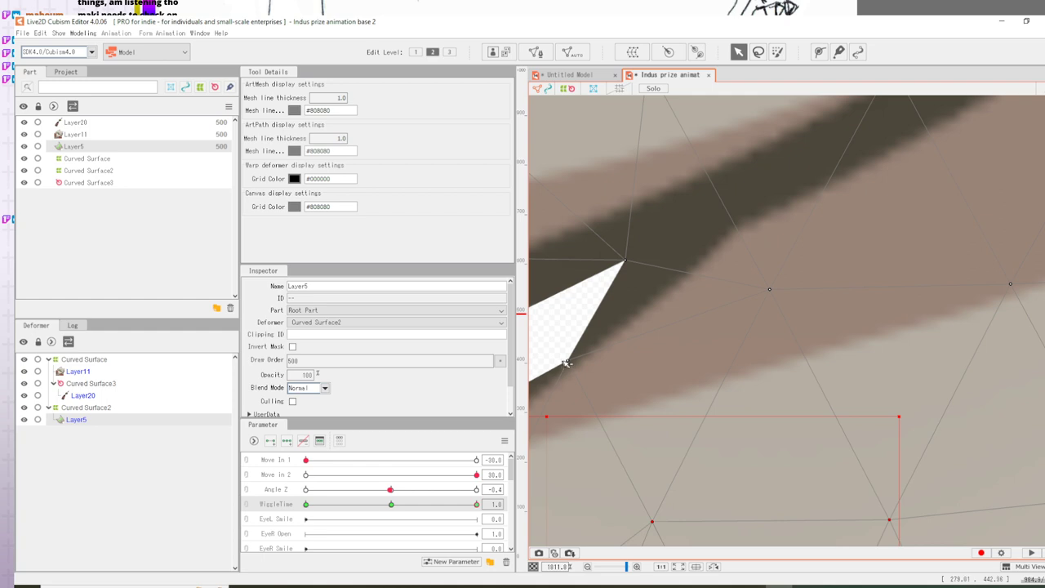
pyautogui.scroll(-10, 685, 370)
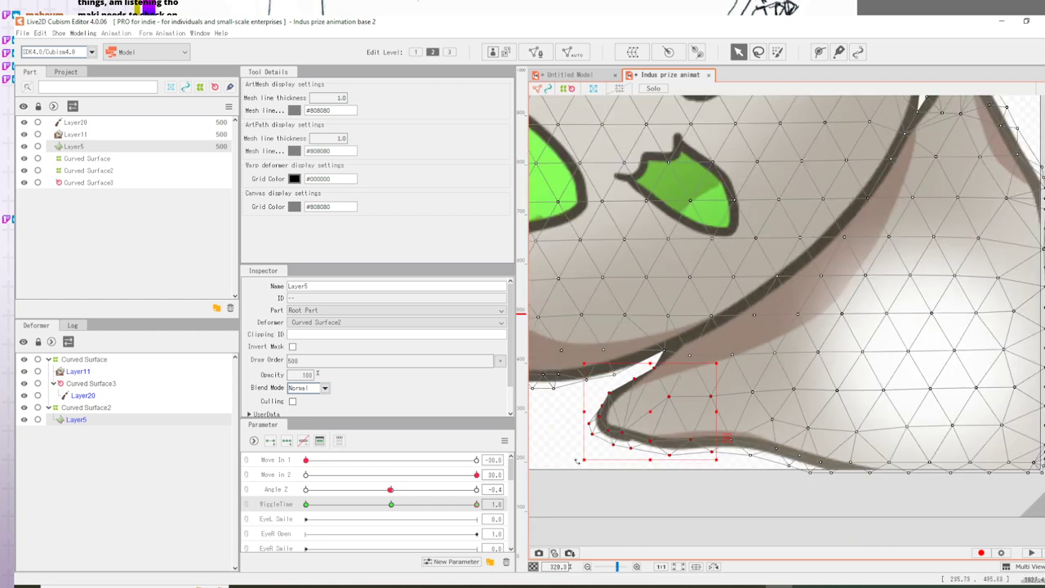
# - Rotate the selected body corner clockwise, shift it up and left against the chin, fine-tune its position and angle, and clear the selection
pyautogui.moveTo(577, 460); pyautogui.dragTo(550, 436)
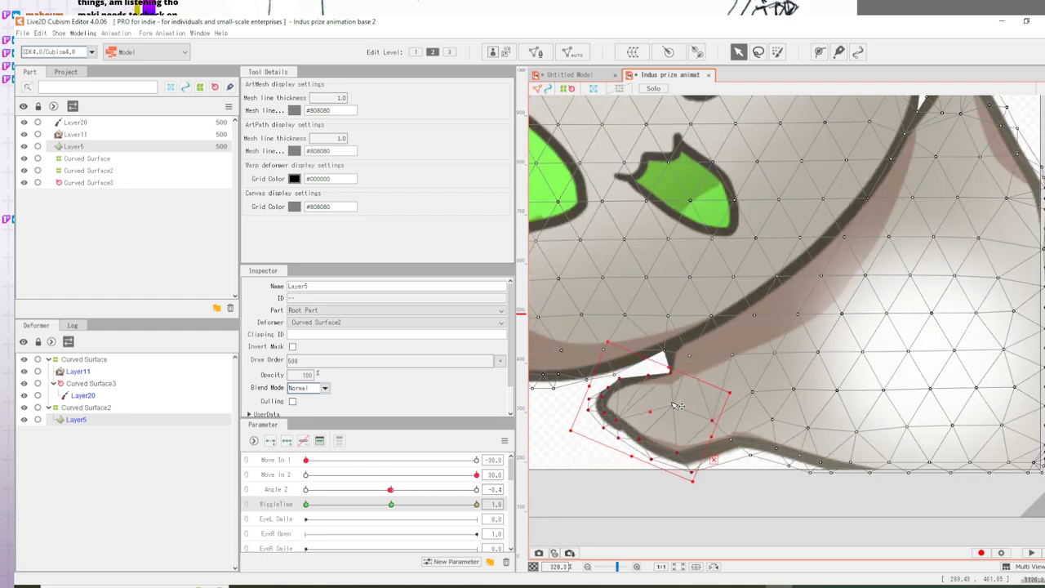
pyautogui.moveTo(677, 406); pyautogui.dragTo(657, 382)
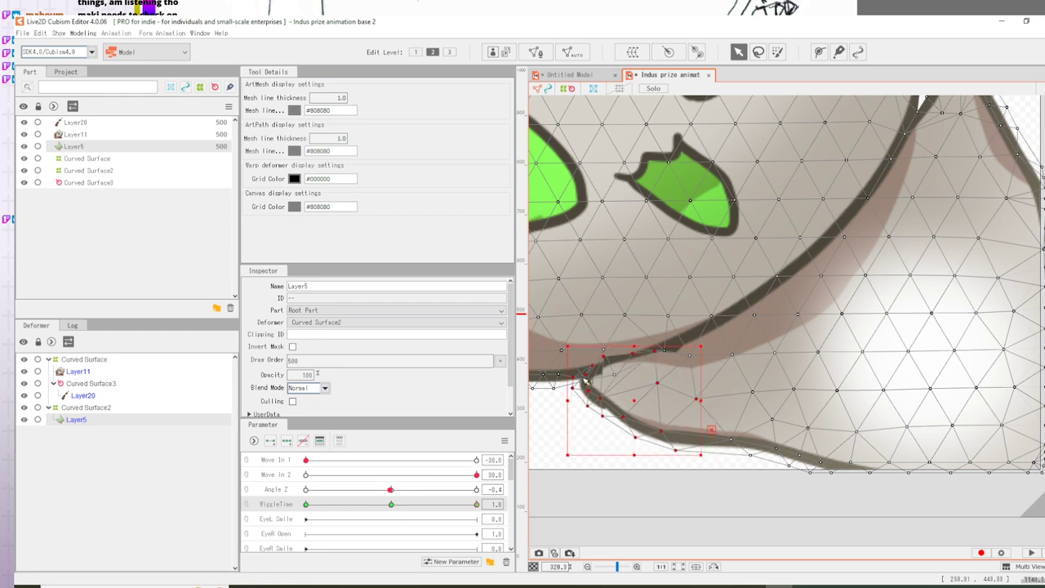
pyautogui.moveTo(663, 414); pyautogui.dragTo(658, 425)
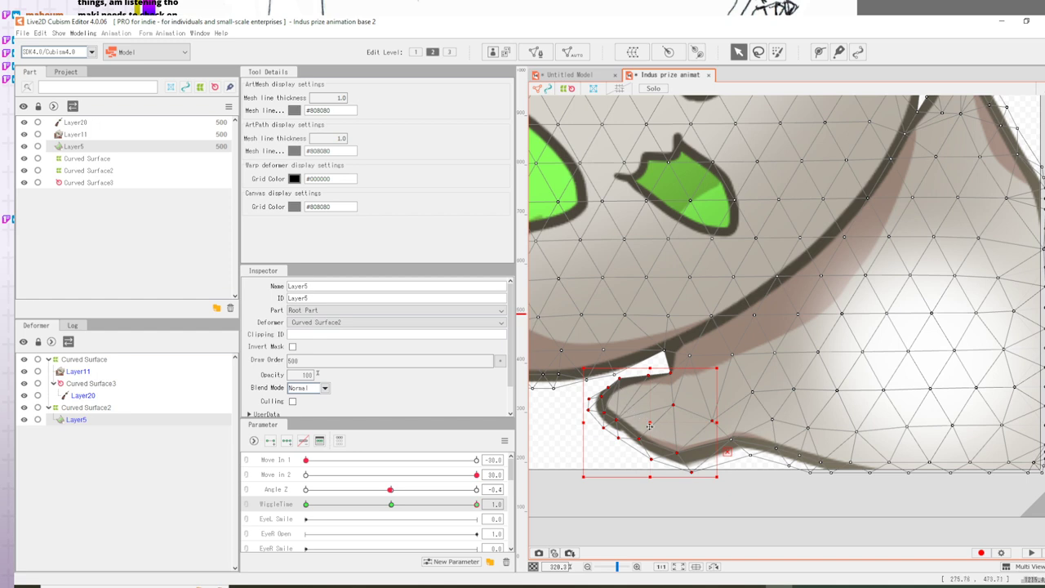
pyautogui.hotkey('ctrl', 'z')
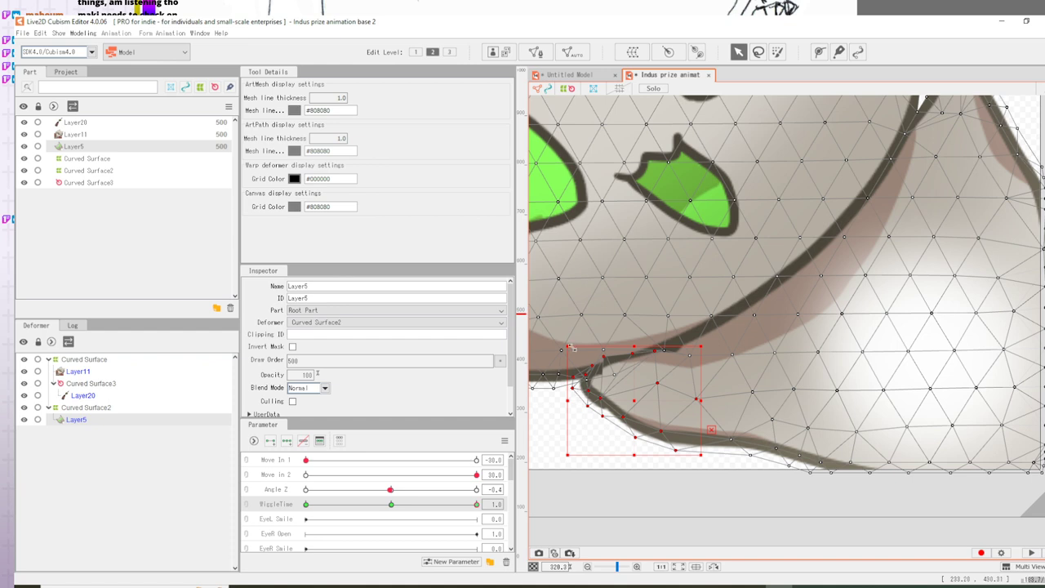
pyautogui.moveTo(637, 401); pyautogui.dragTo(633, 404)
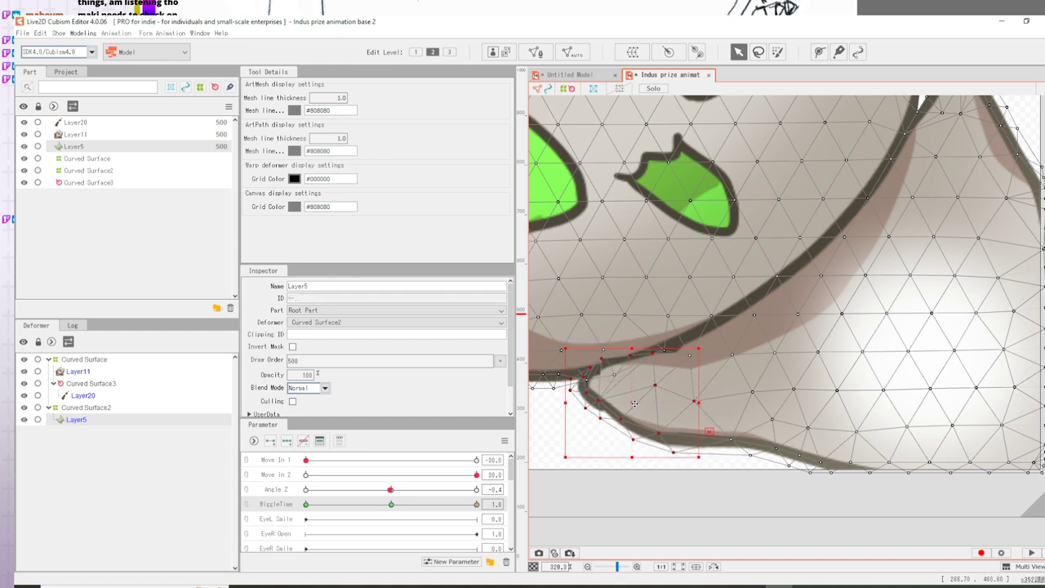
pyautogui.moveTo(705, 343); pyautogui.dragTo(699, 333)
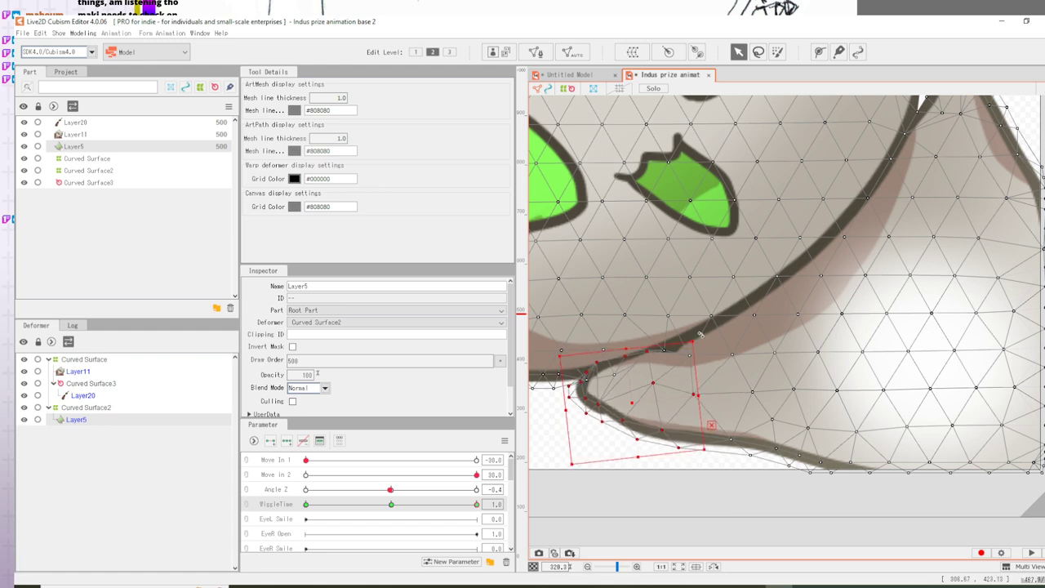
pyautogui.click(749, 495)
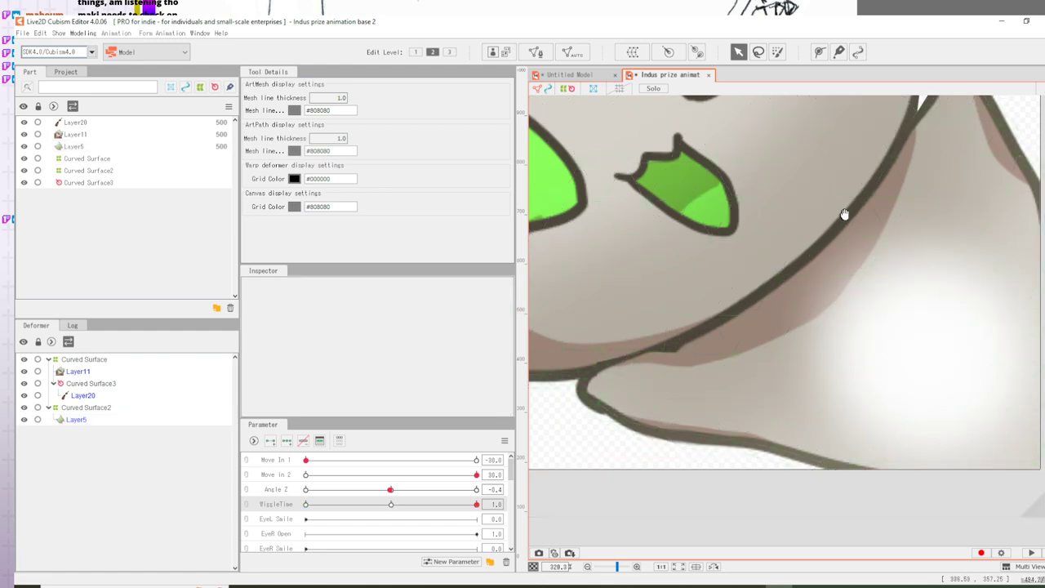
# - At WiggleTime 1.0, select Layer5's vertices around the shoulder peak beside the cheek, including its inner edge
pyautogui.moveTo(844, 214); pyautogui.dragTo(616, 496)
pyautogui.click(745, 400)
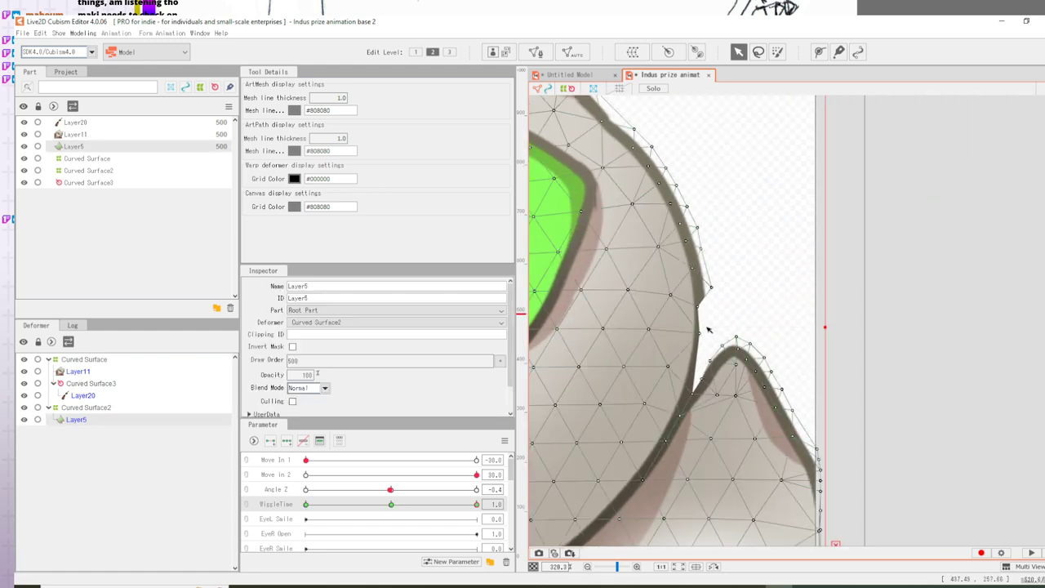
pyautogui.moveTo(706, 324); pyautogui.dragTo(804, 429)
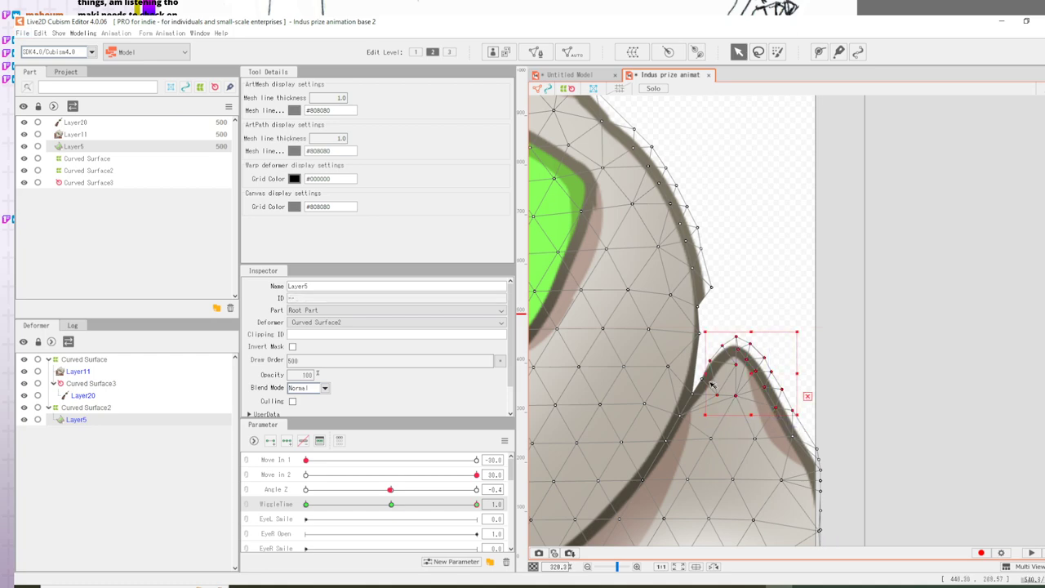
pyautogui.scroll(6, 702, 379)
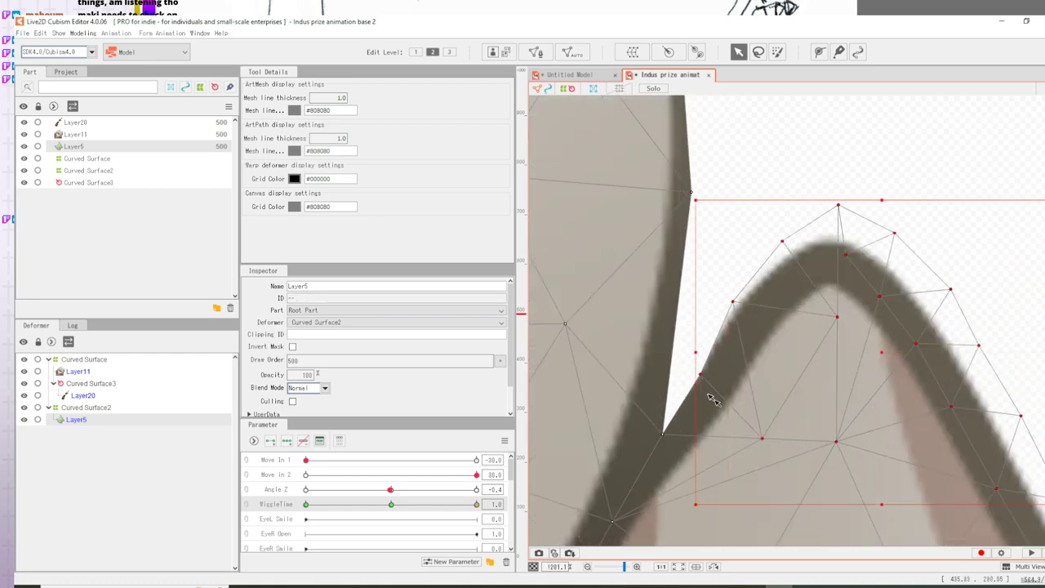
pyautogui.scroll(-8, 791, 408)
pyautogui.scroll(3, 805, 410)
# - Shift the selected shoulder peak left against the cheek, rotate it counter-clockwise, and clear the selection
pyautogui.moveTo(828, 321); pyautogui.dragTo(791, 321)
pyautogui.moveTo(755, 383); pyautogui.dragTo(729, 349)
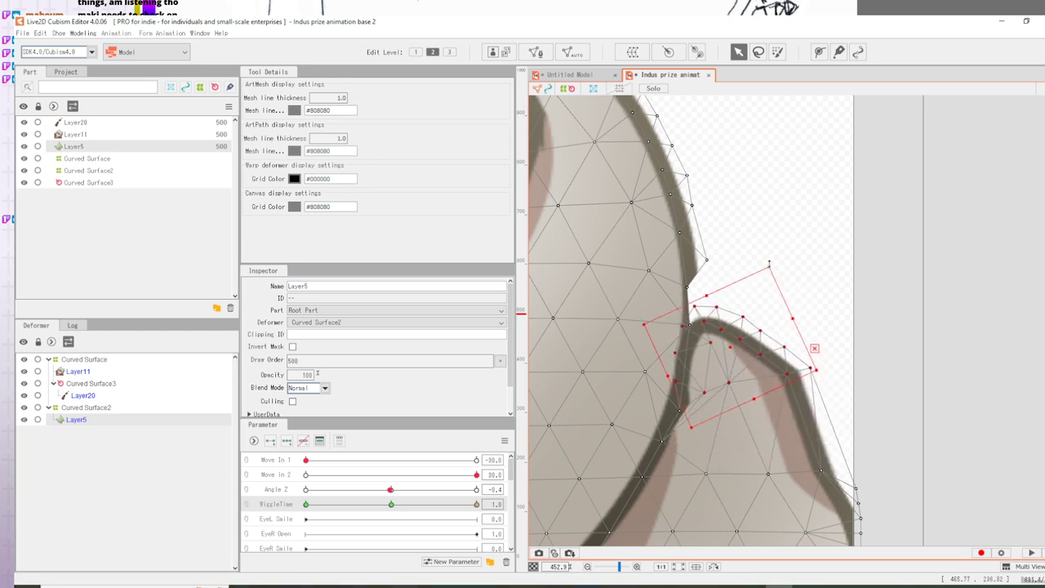
pyautogui.moveTo(775, 262); pyautogui.dragTo(774, 262)
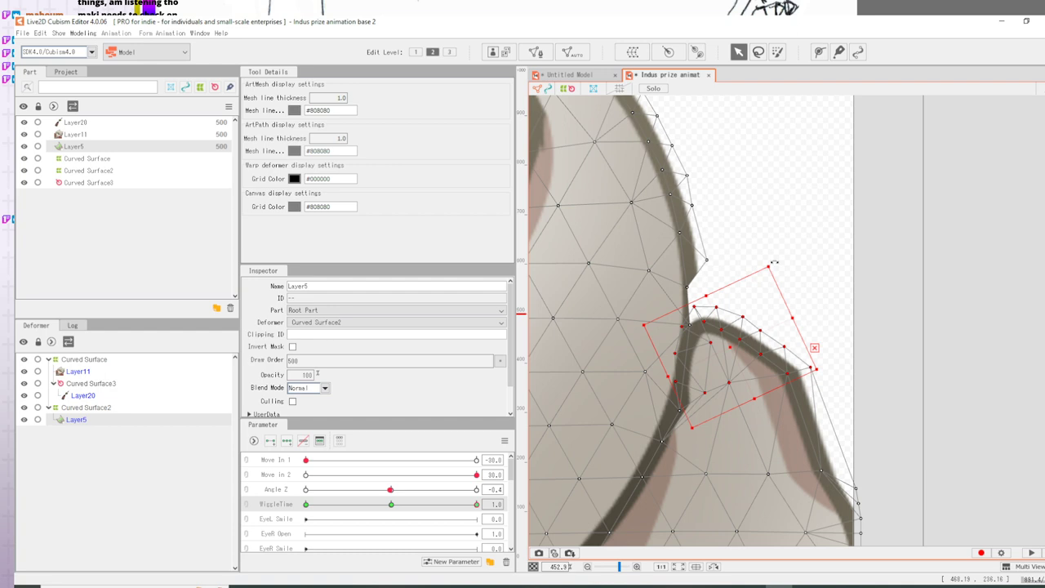
pyautogui.click(907, 366)
# - Reposition individual Layer5 vertices on the shoulder's outer slope and beside the cheek to smooth the bent outline
pyautogui.click(798, 376)
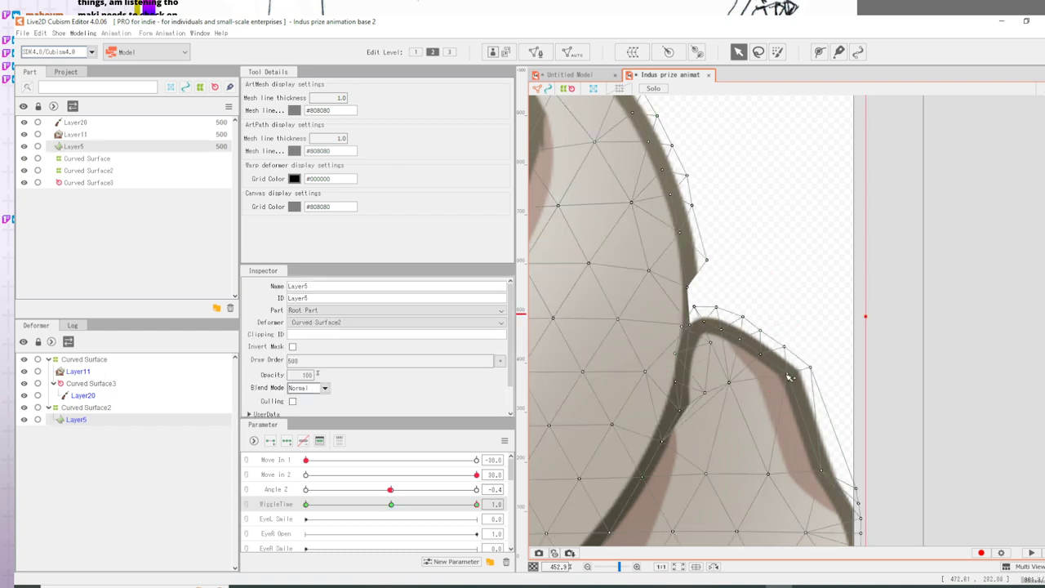
pyautogui.moveTo(789, 377)
pyautogui.mouseDown()
pyautogui.moveTo(781, 380)
pyautogui.moveTo(805, 373)
pyautogui.mouseUp()
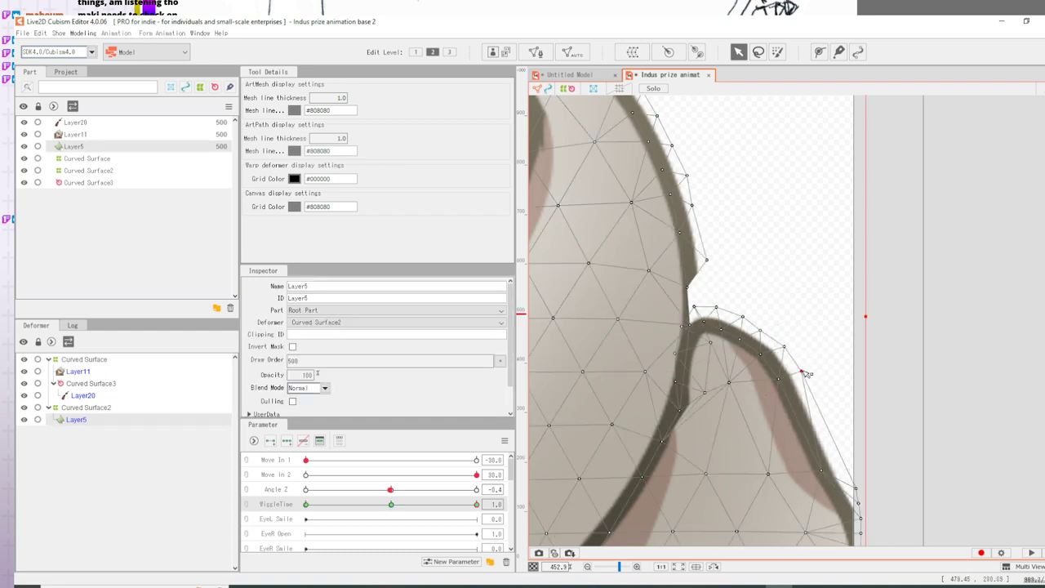
pyautogui.moveTo(705, 393); pyautogui.dragTo(678, 401)
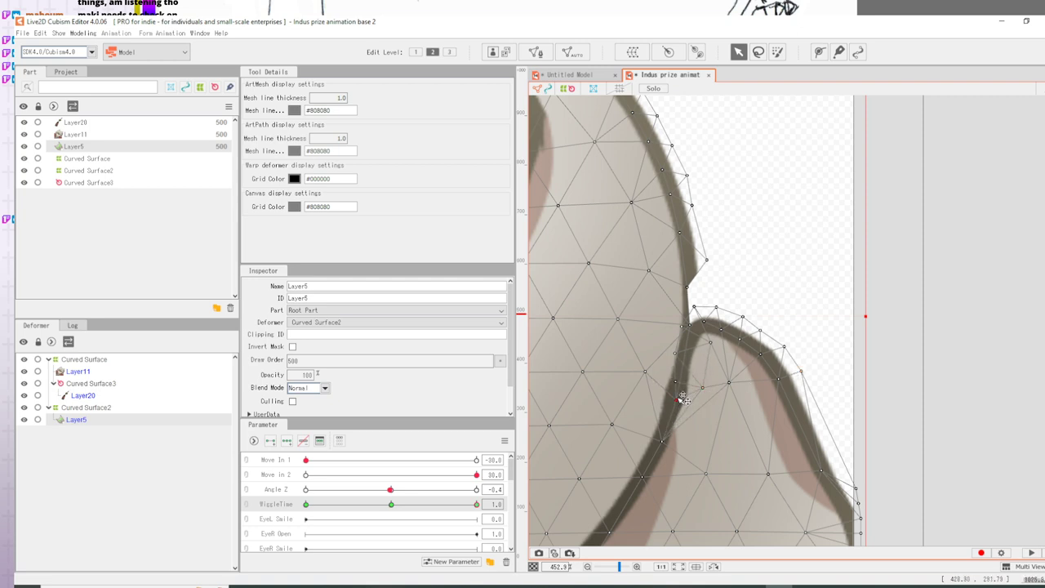
# - Inspect Layer5's mesh along the chin, clear the selection, and scrub WiggleTime to 0.0 to check the deformation
pyautogui.moveTo(735, 482); pyautogui.dragTo(980, 136)
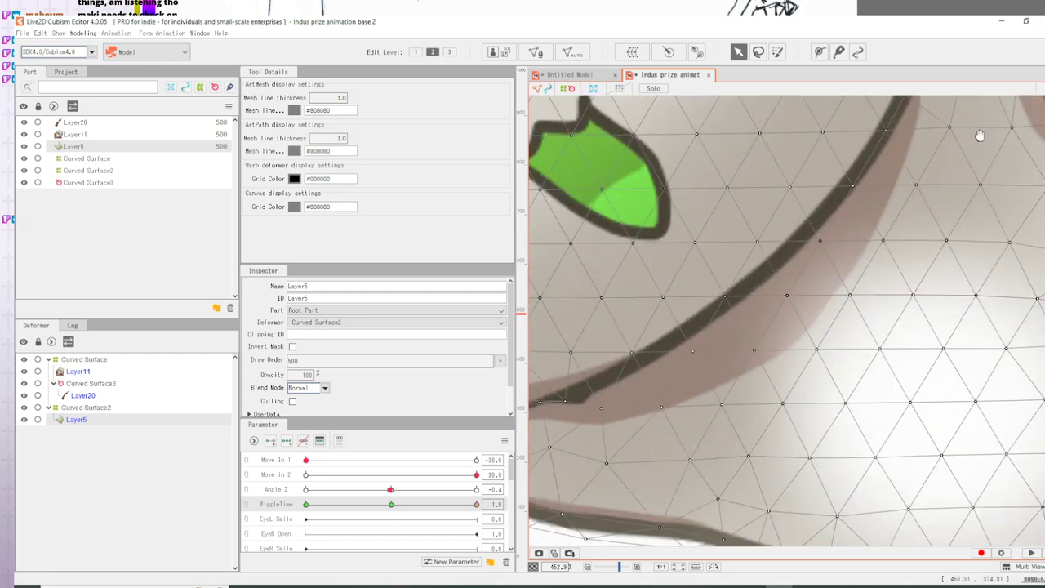
pyautogui.moveTo(642, 399); pyautogui.dragTo(742, 328)
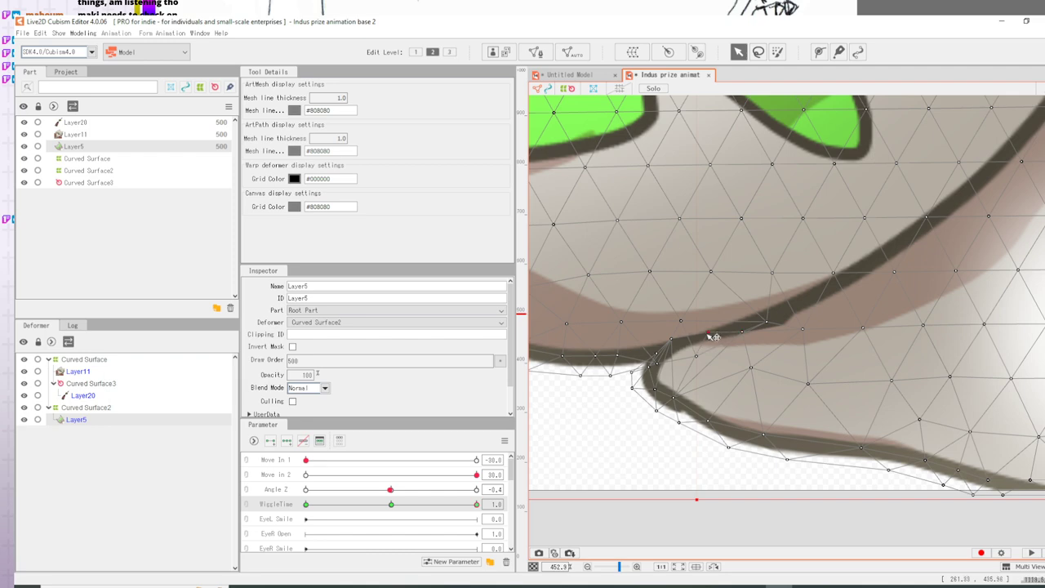
pyautogui.click(651, 472)
pyautogui.scroll(-4, 765, 379)
pyautogui.scroll(-2, 765, 380)
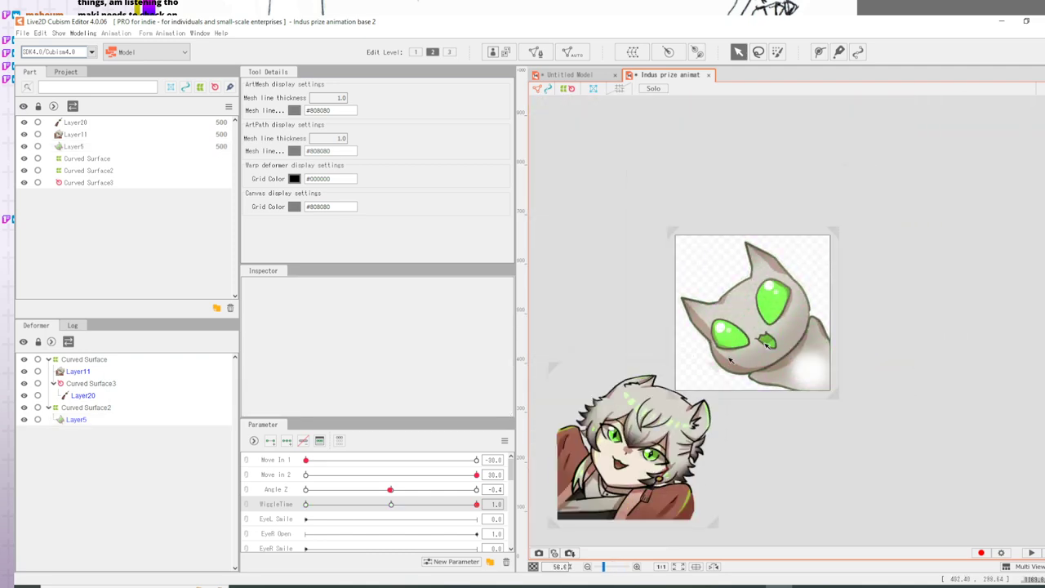
pyautogui.click(334, 503)
pyautogui.moveTo(325, 513); pyautogui.dragTo(251, 507)
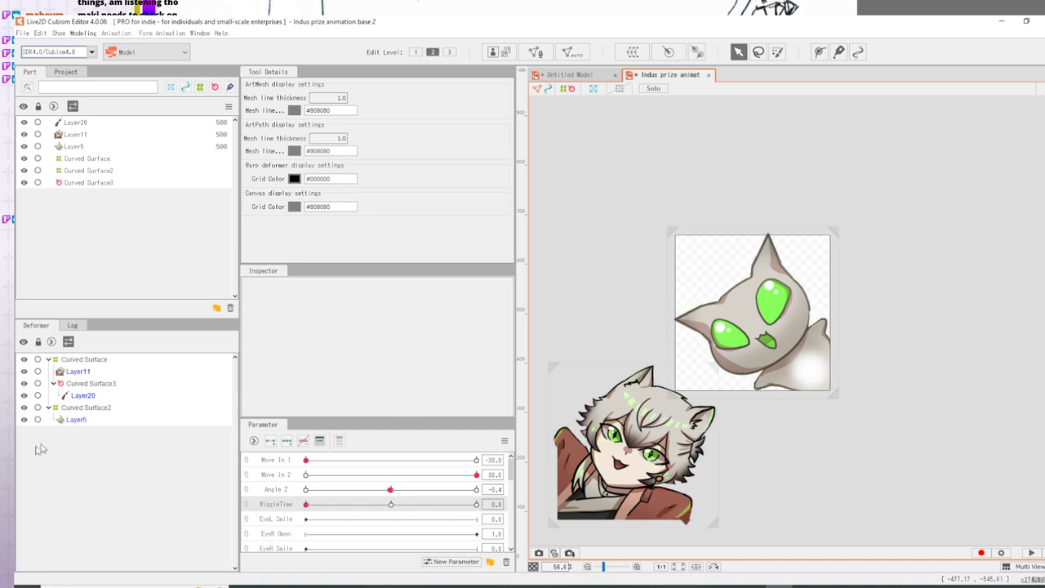
# - Set WiggleTime to its middle key at 0.5 and Move in 2 to -30.0
pyautogui.click(390, 504)
pyautogui.click(391, 505)
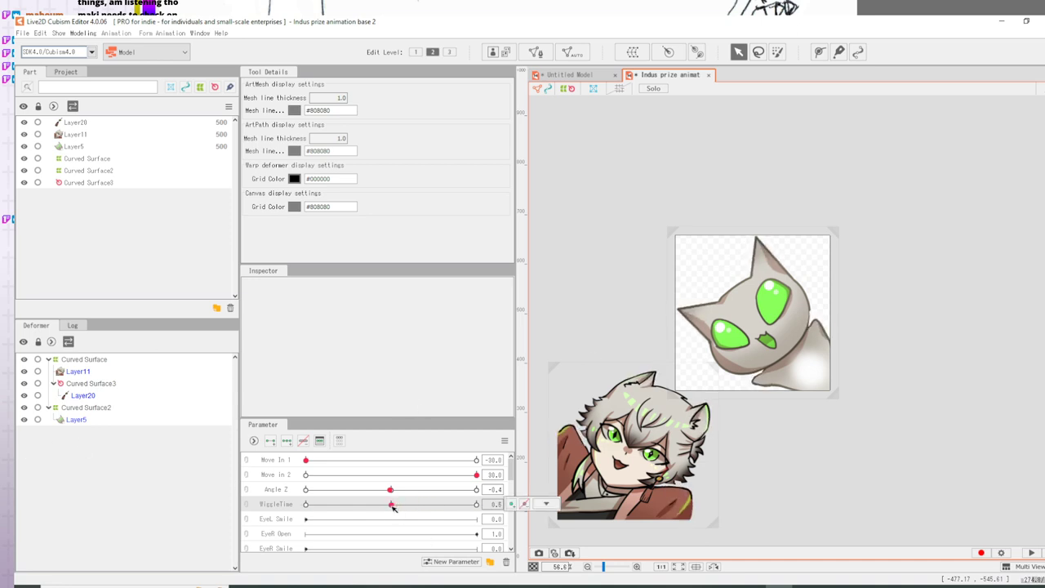
pyautogui.click(304, 476)
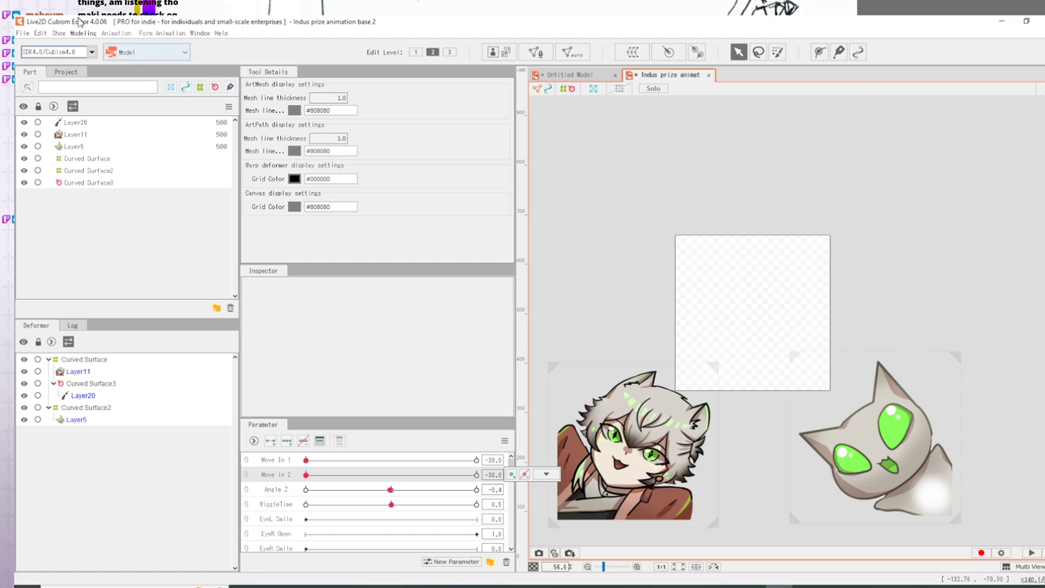
# - Save the model as Indus prize animation base 2.cmo3
pyautogui.click(22, 33)
pyautogui.click(41, 127)
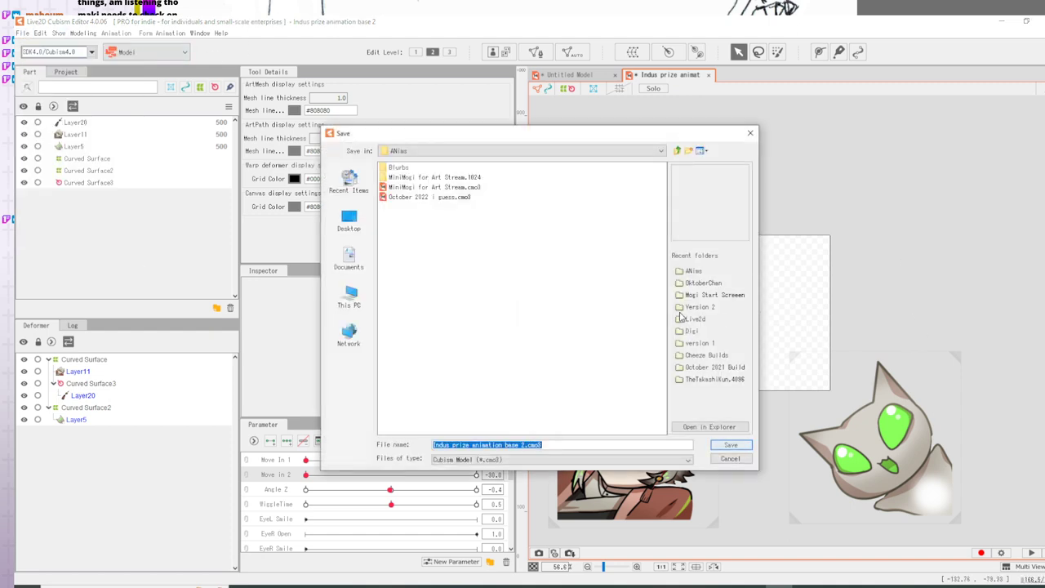
pyautogui.press('Return')
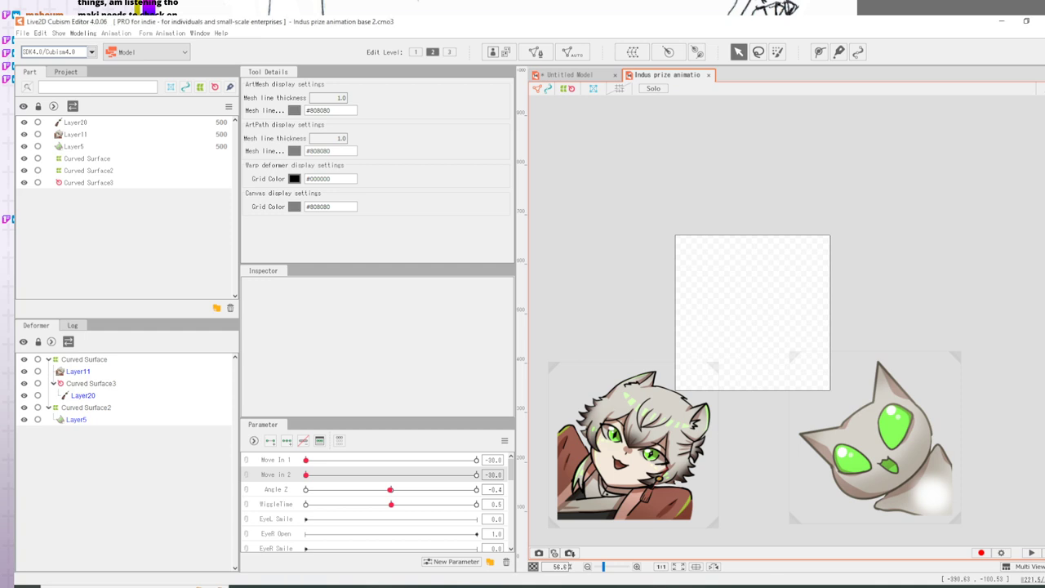
# - Create a new animation file with Movie as its target version
pyautogui.click(22, 33)
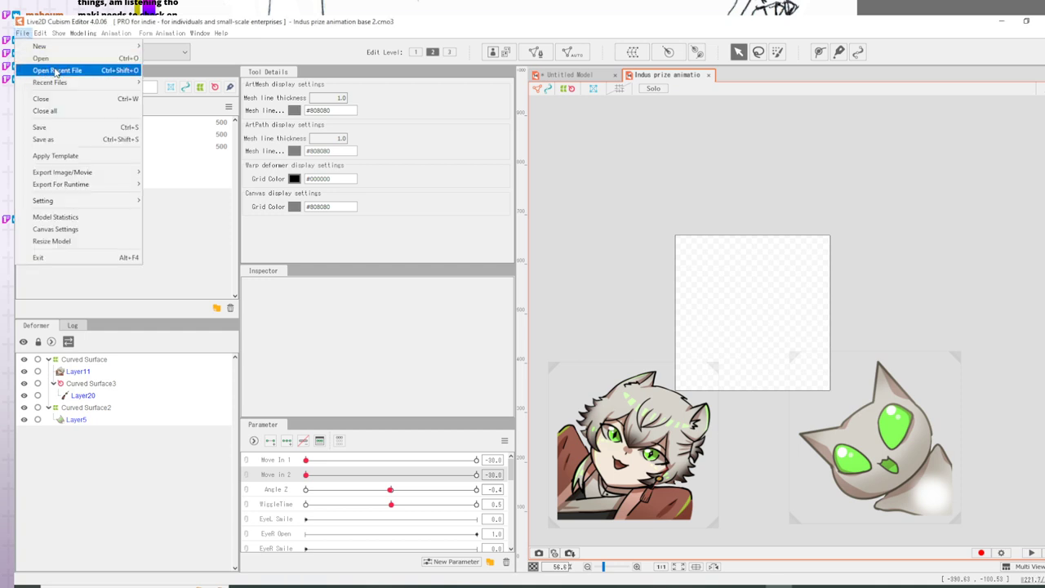
pyautogui.moveTo(41, 47)
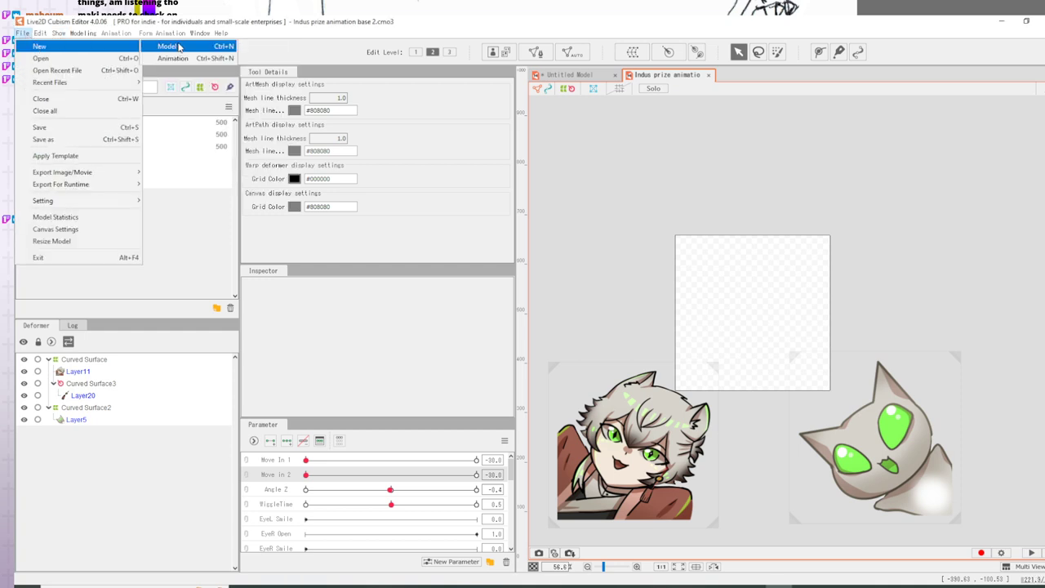
pyautogui.click(167, 54)
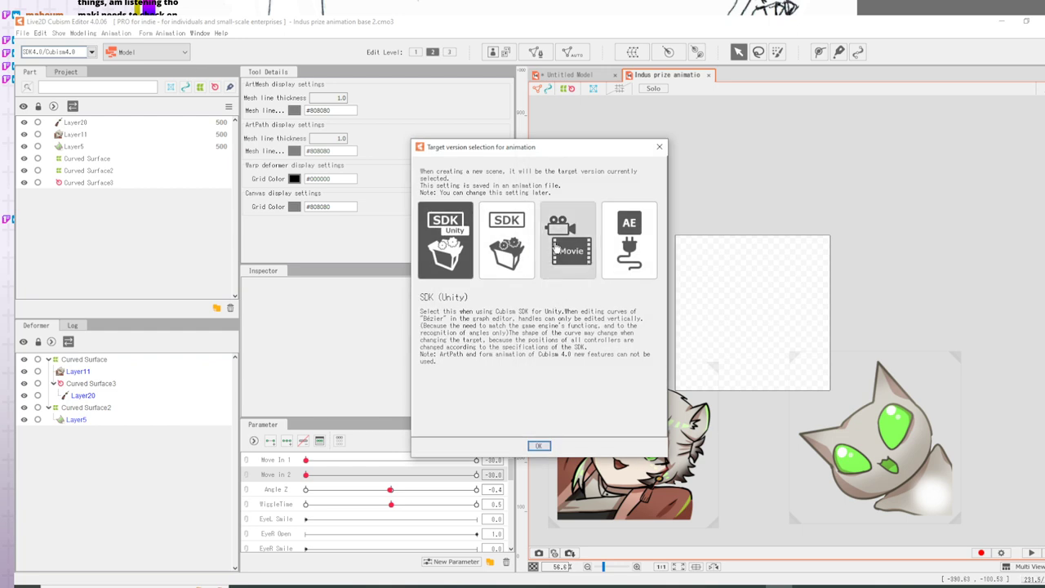
pyautogui.click(555, 247)
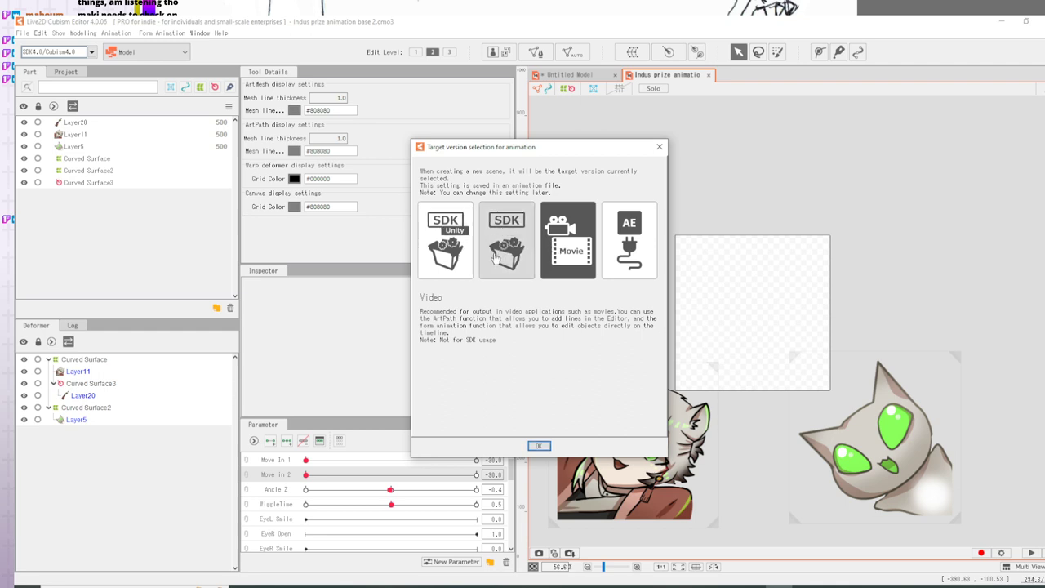
pyautogui.click(493, 256)
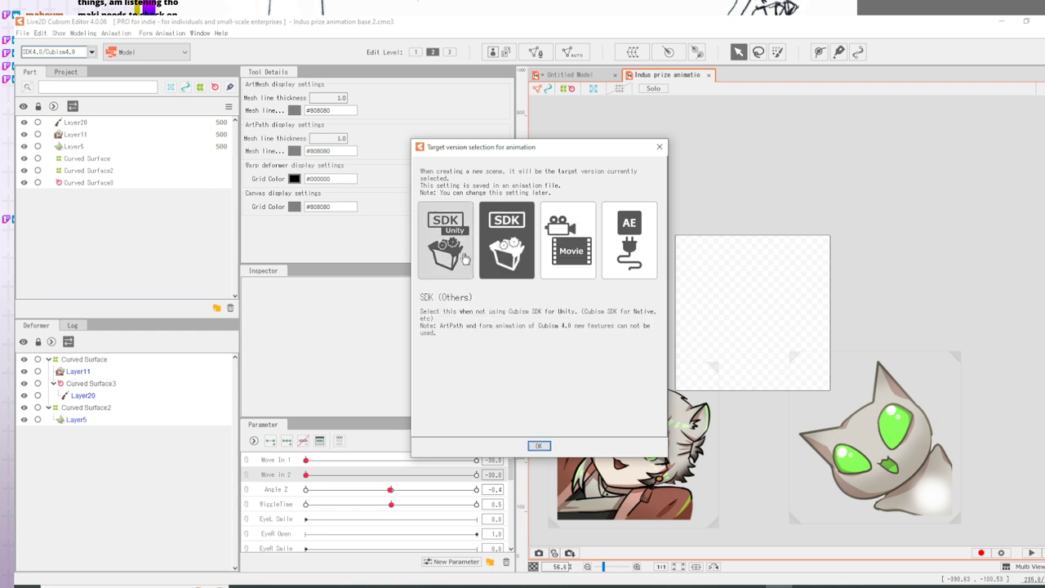
pyautogui.click(461, 257)
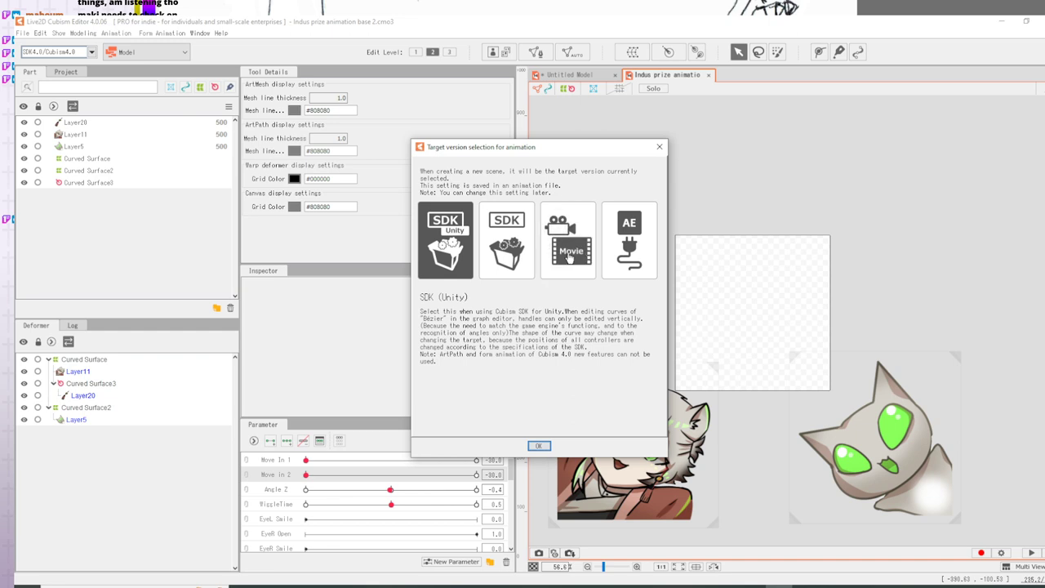
pyautogui.click(575, 253)
pyautogui.click(608, 255)
pyautogui.click(575, 253)
pyautogui.click(538, 444)
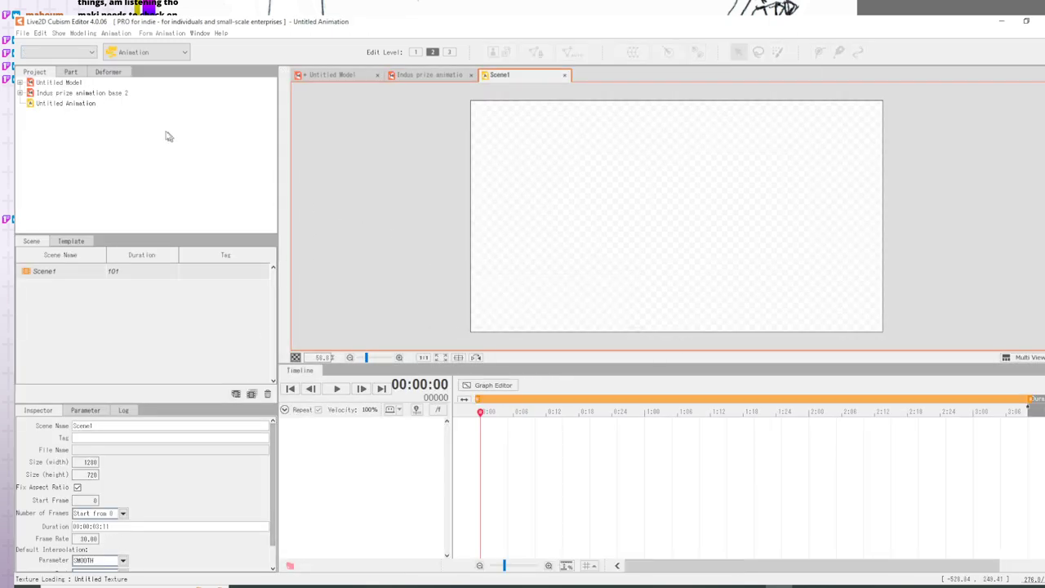
# - Add the Indus prize animation base 2 model to Scene1's timeline as a track
pyautogui.click(59, 92)
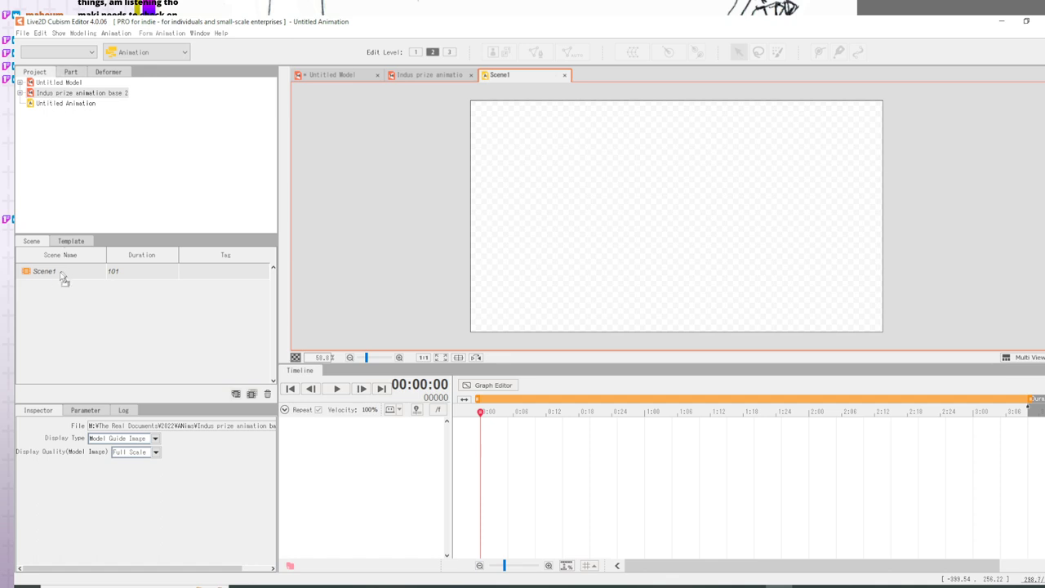
pyautogui.moveTo(57, 94); pyautogui.dragTo(346, 444)
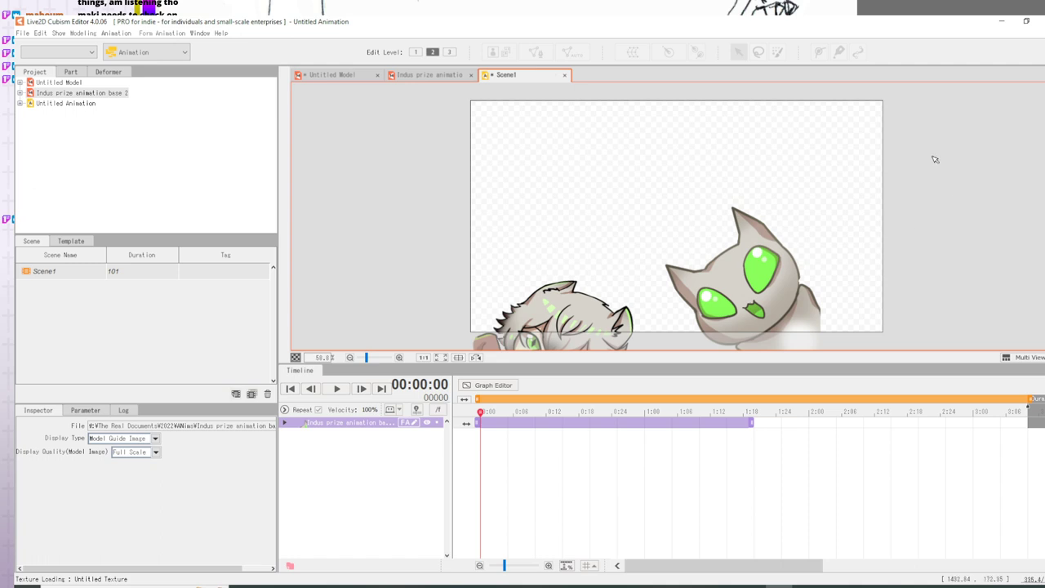
pyautogui.moveTo(367, 358); pyautogui.dragTo(363, 358)
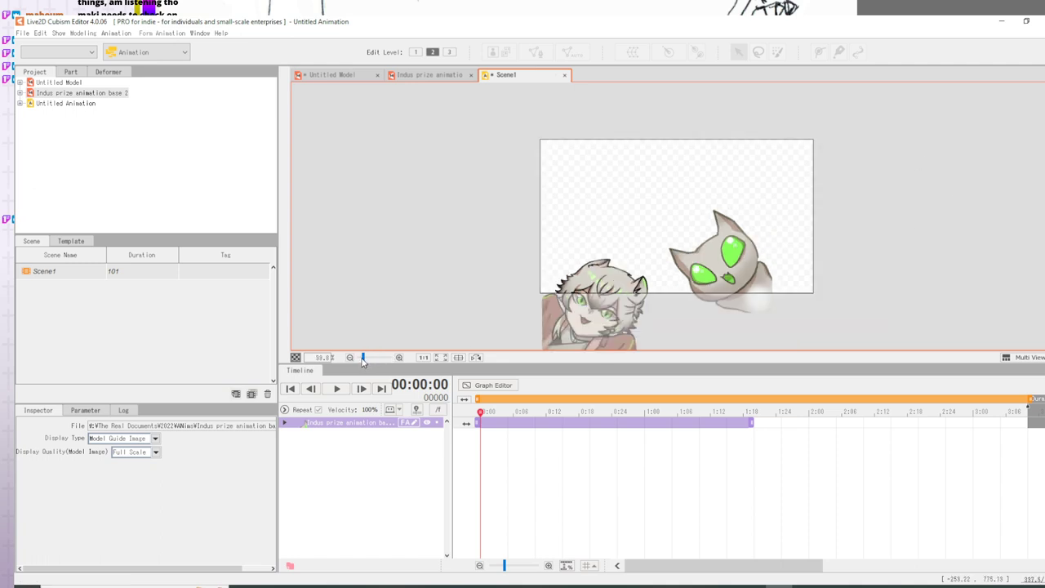
# - Try to open the canvas settings for the animation scene
pyautogui.click(59, 33)
pyautogui.moveTo(40, 37)
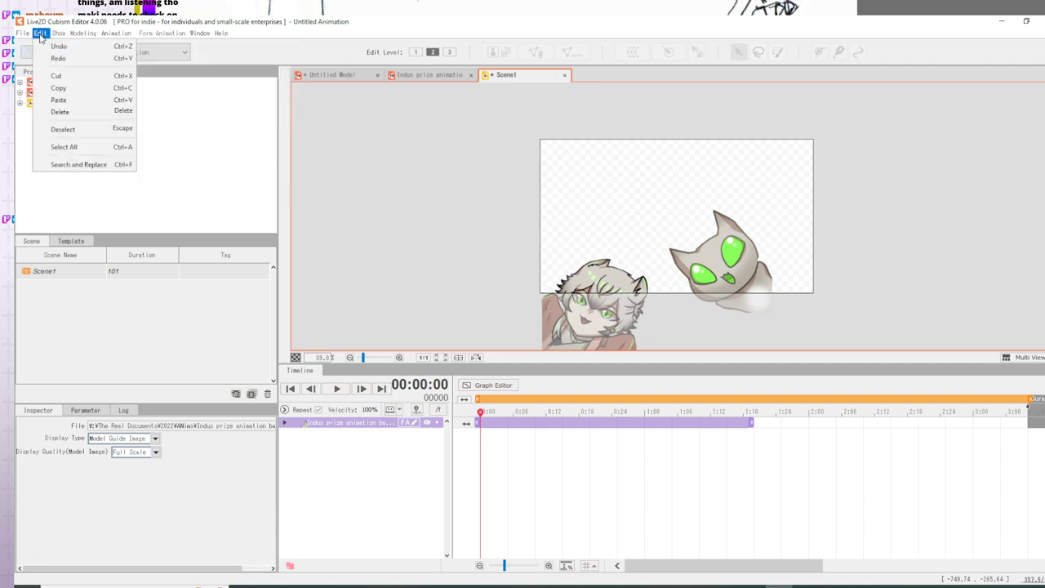
pyautogui.click(58, 230)
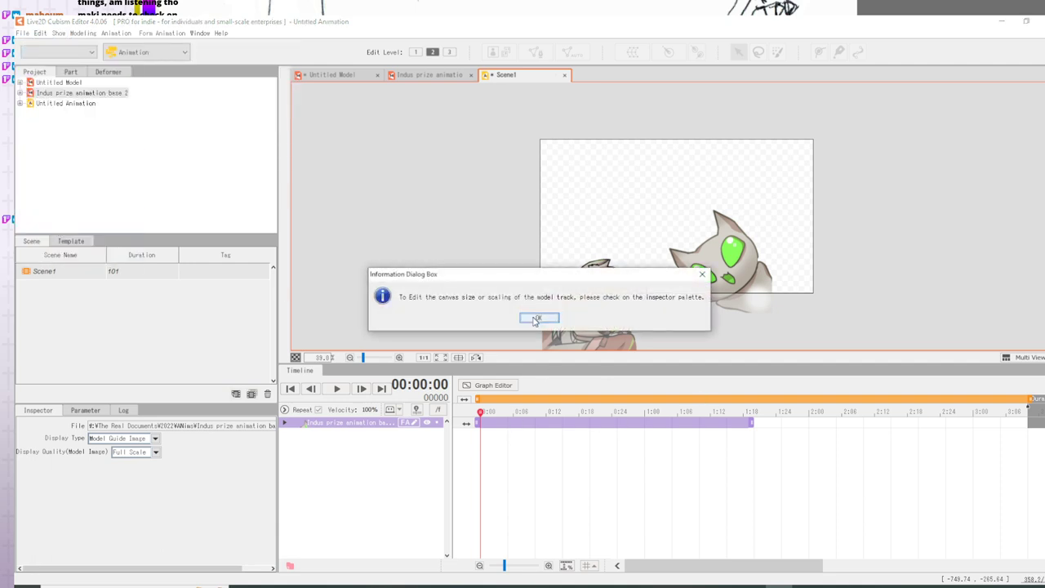
pyautogui.click(535, 320)
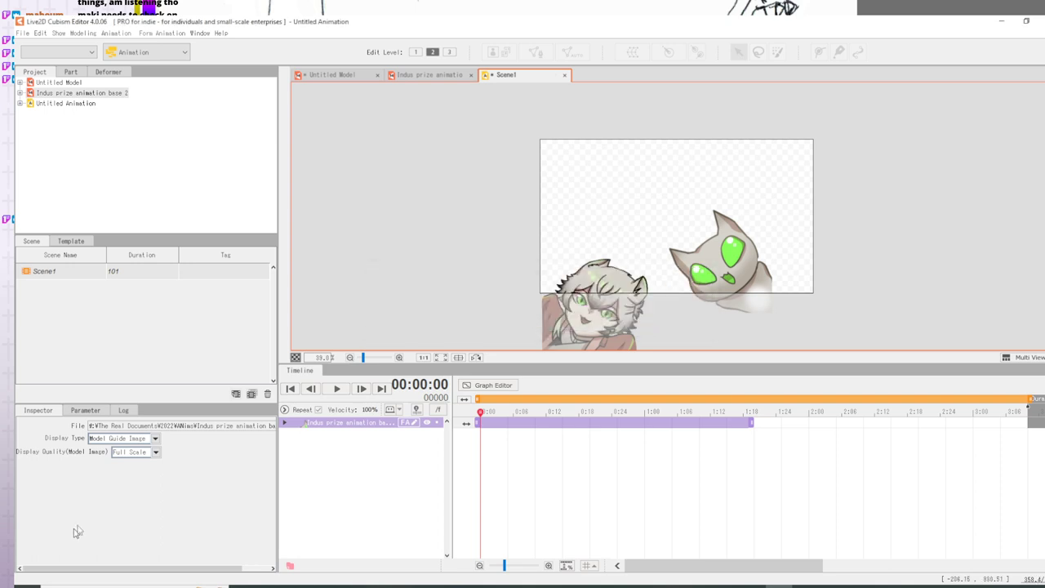
# - Look through the model's display options, parameters, log and workspace modes for the scene's canvas size setting
pyautogui.click(145, 457)
pyautogui.click(145, 460)
pyautogui.click(145, 438)
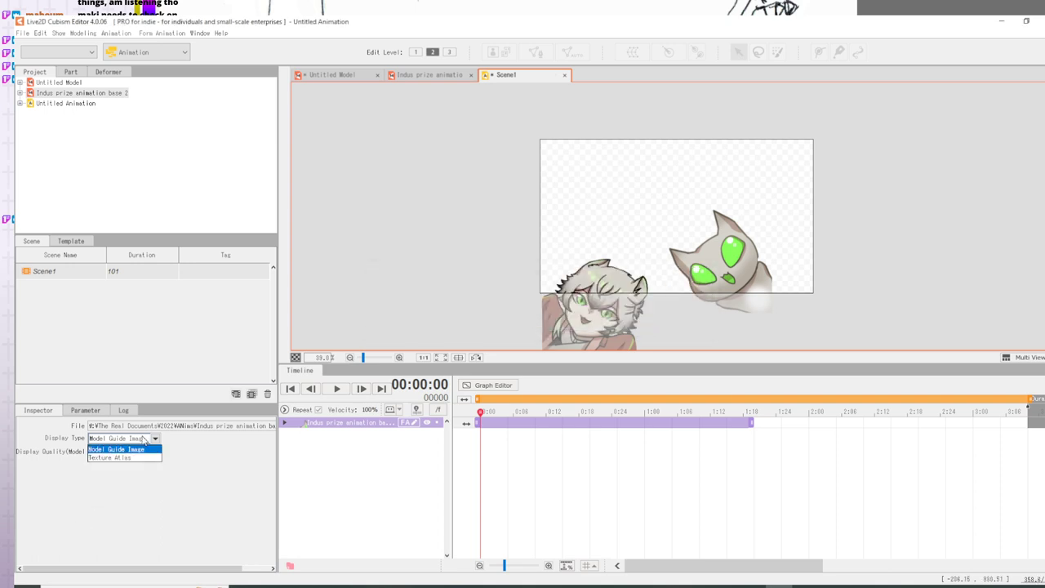
pyautogui.click(131, 448)
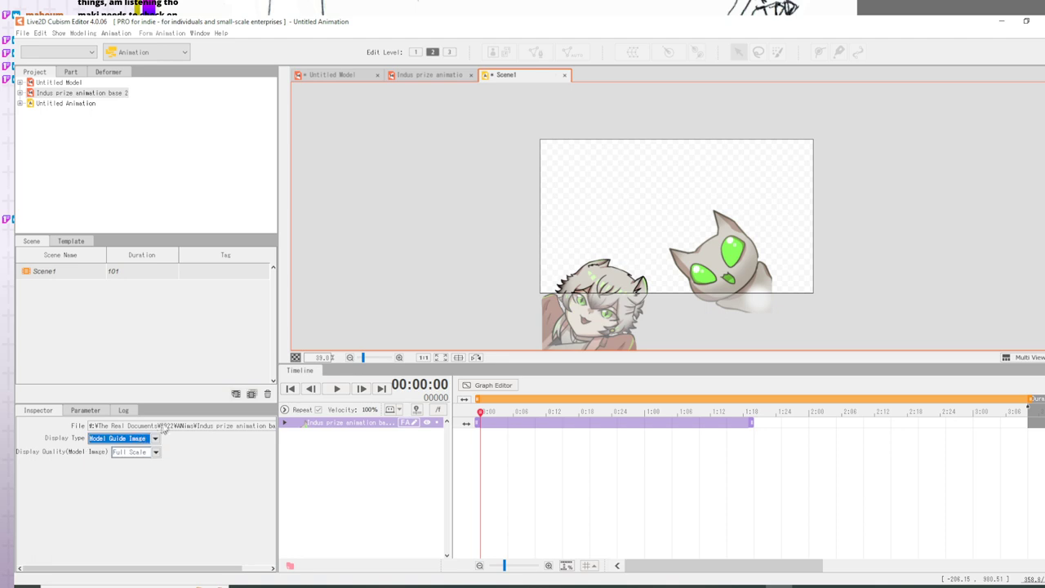
pyautogui.click(91, 410)
pyautogui.click(124, 410)
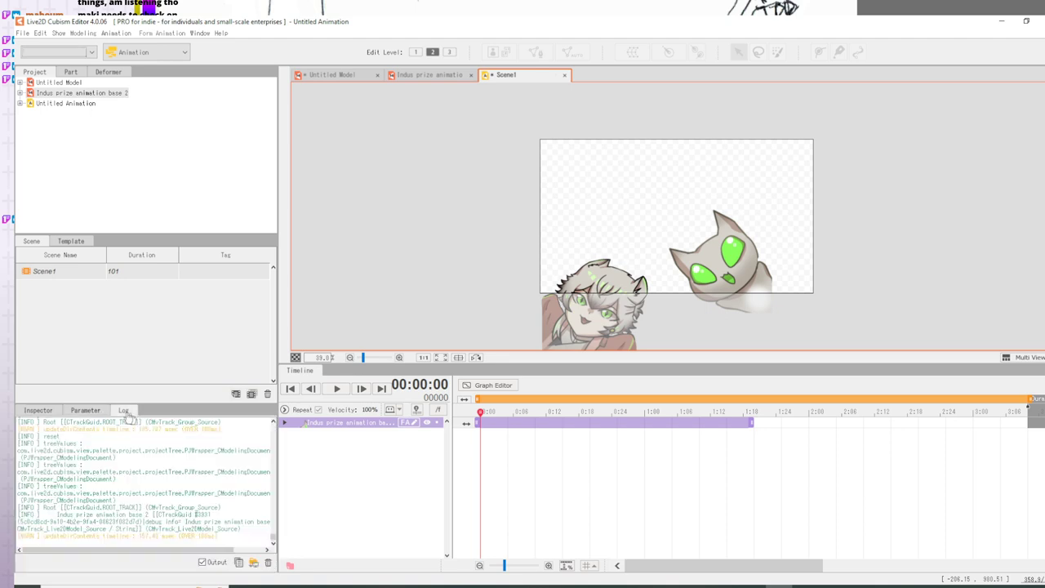
pyautogui.click(88, 410)
pyautogui.click(123, 411)
pyautogui.click(253, 564)
pyautogui.click(87, 203)
pyautogui.click(85, 53)
pyautogui.click(135, 54)
pyautogui.click(134, 54)
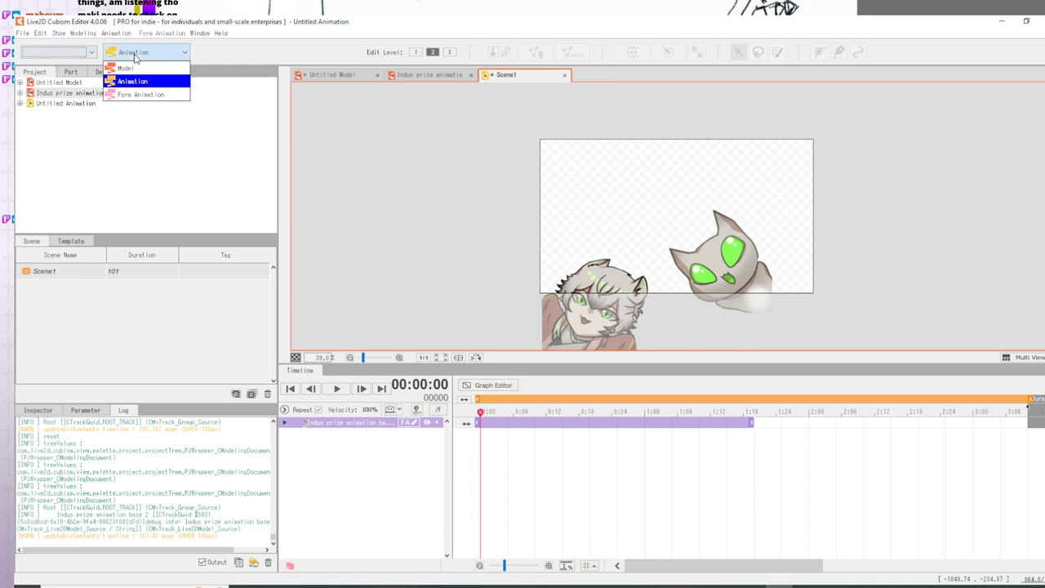
pyautogui.click(134, 56)
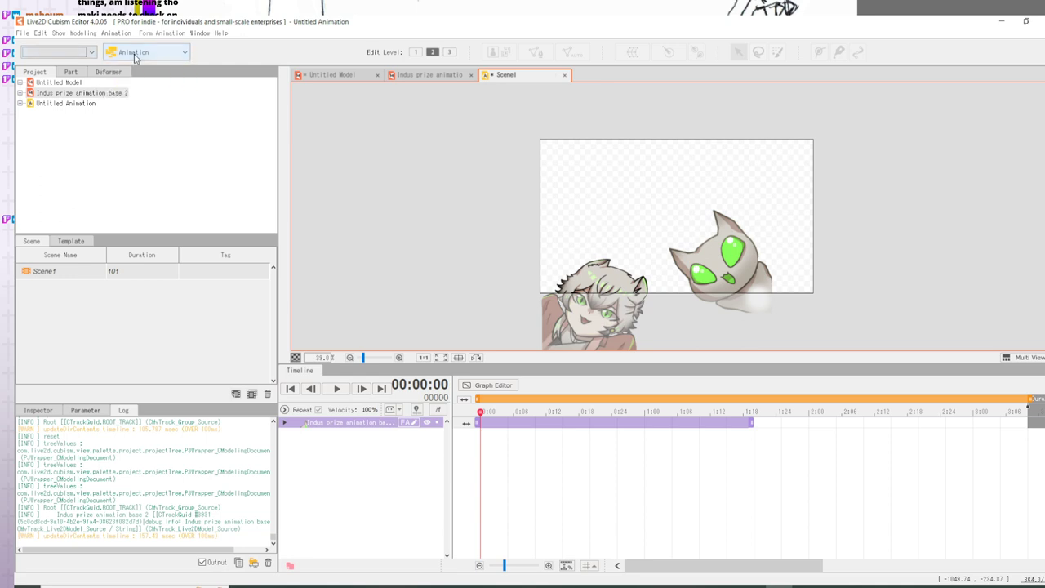
# - Create a new animation template with the name template
pyautogui.click(65, 240)
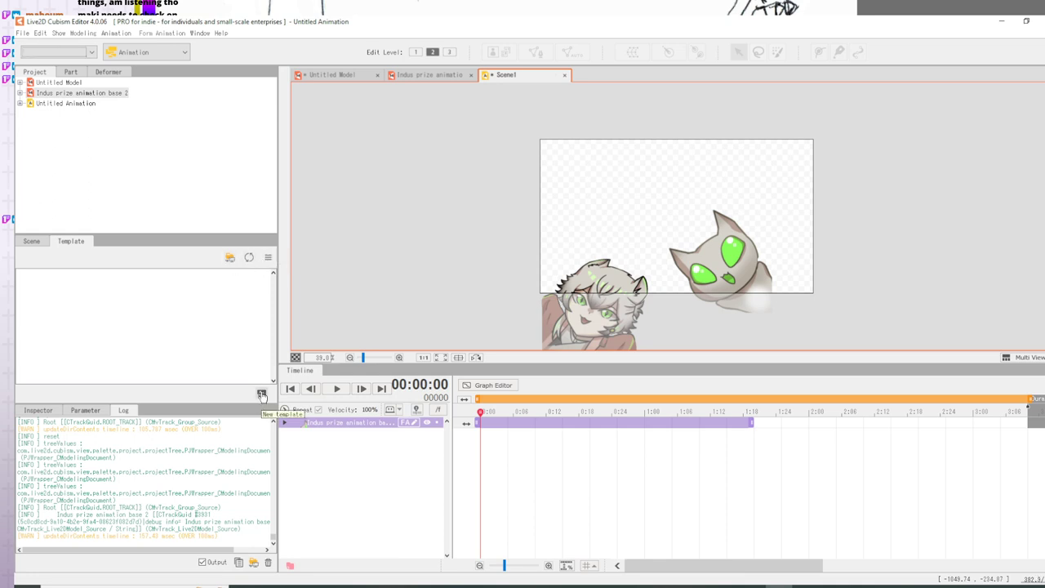
pyautogui.click(262, 393)
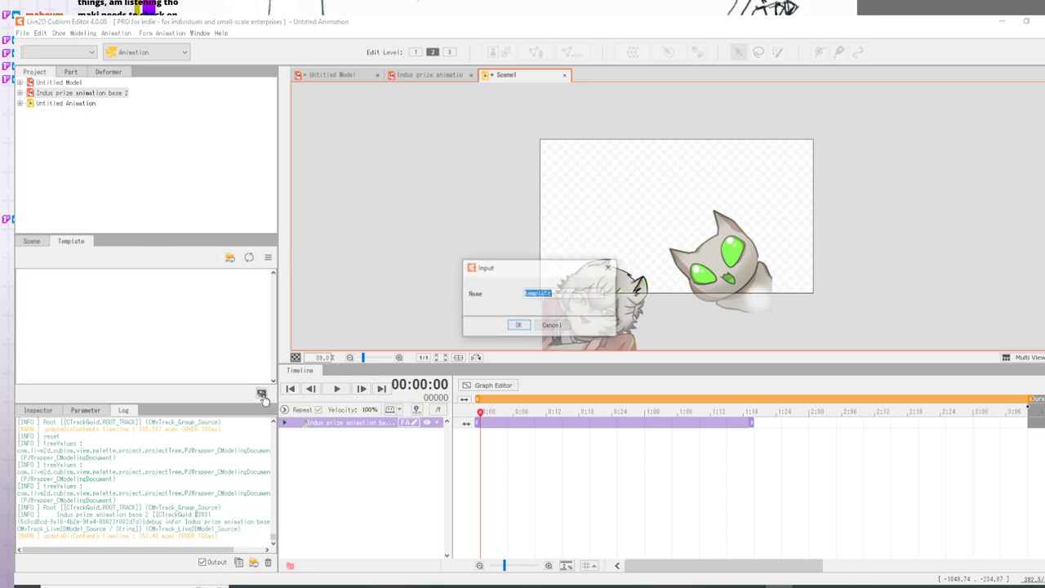
pyautogui.click(517, 324)
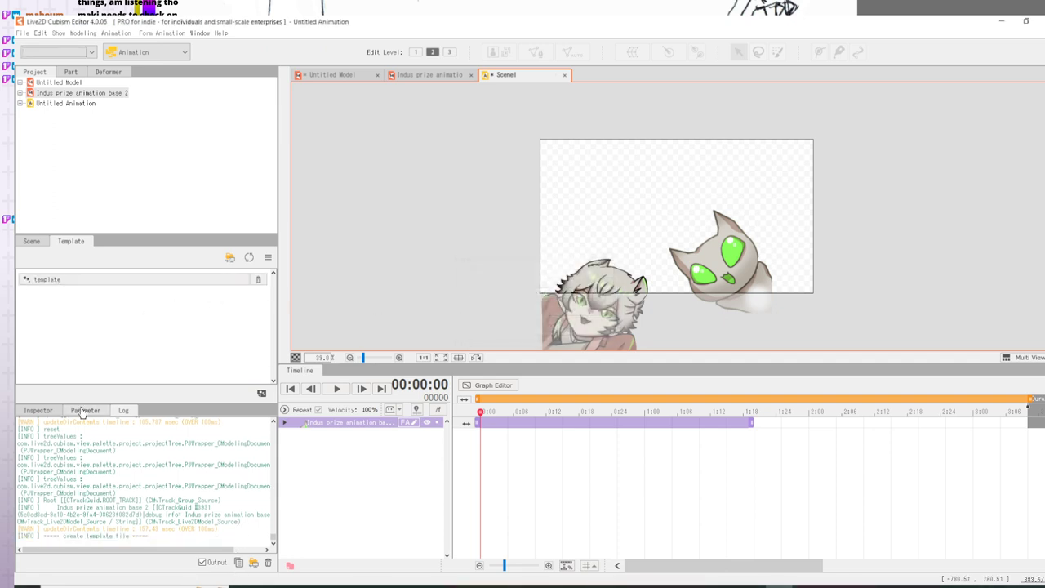
# - Try the model's 1/2 display quality and Texture Atlas display type, returning to Full Scale and Model Guide Image
pyautogui.click(45, 410)
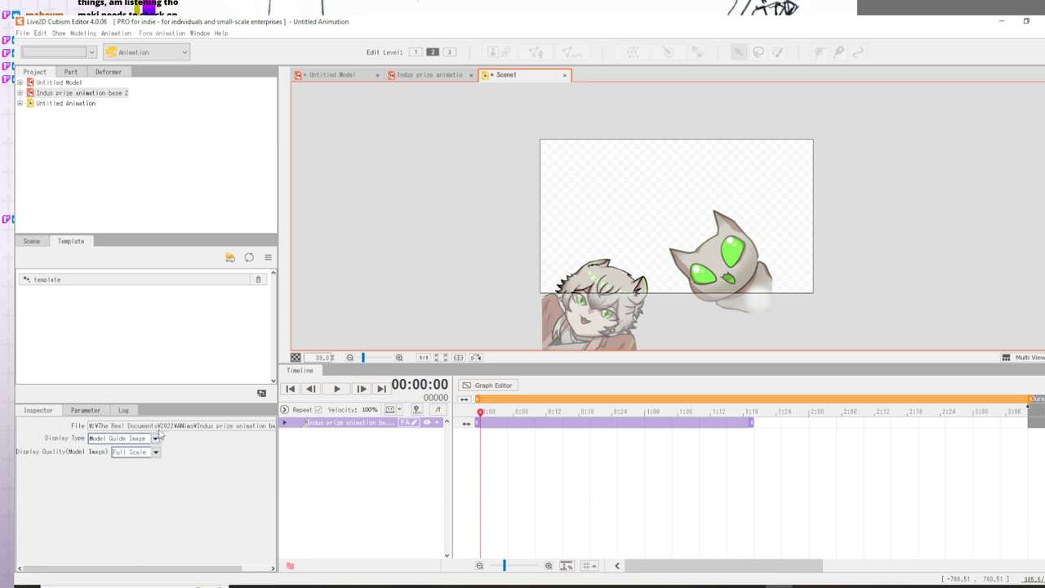
pyautogui.click(137, 458)
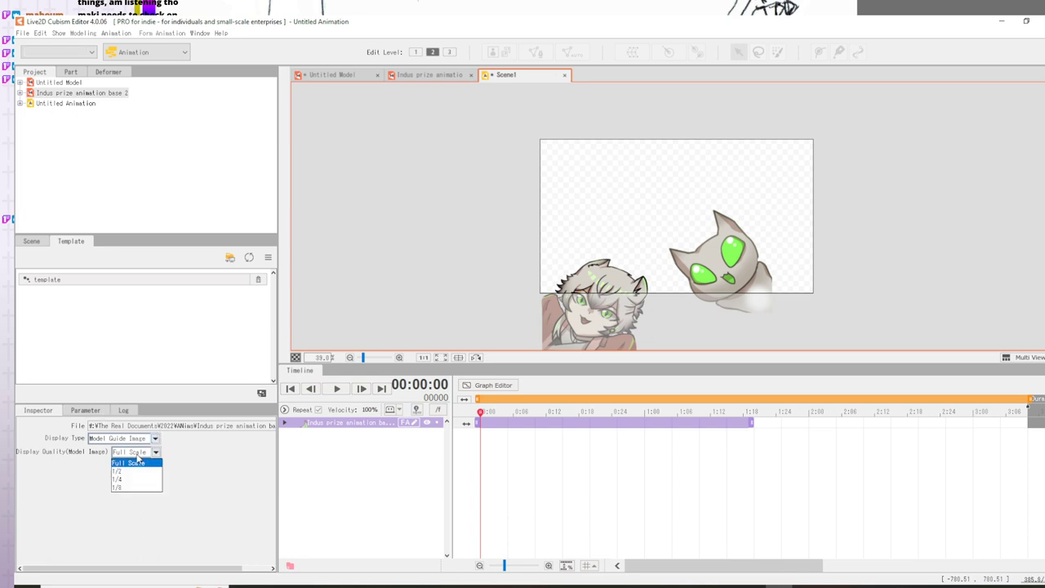
pyautogui.click(139, 471)
pyautogui.click(143, 453)
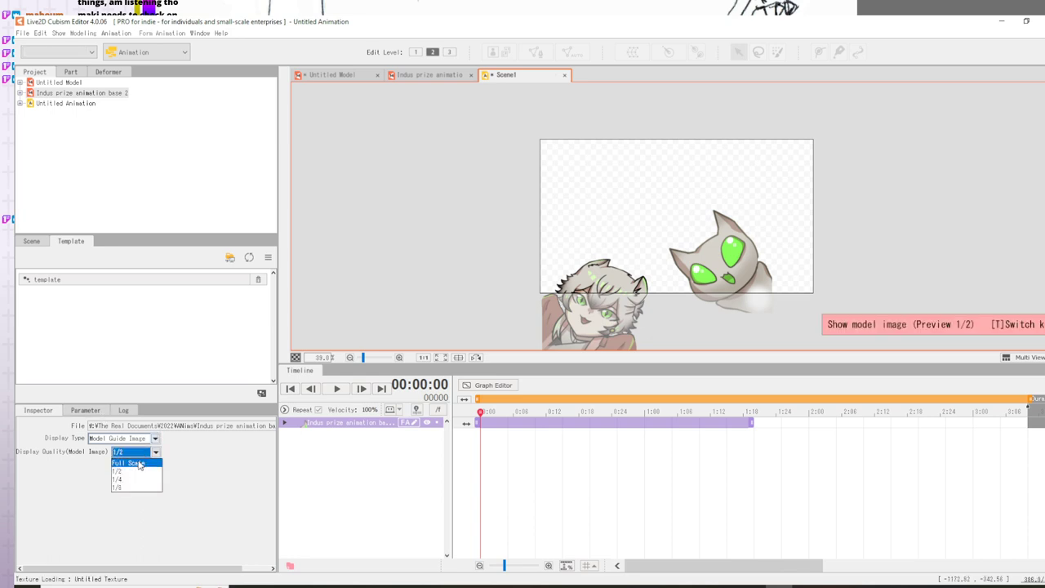
pyautogui.click(139, 464)
pyautogui.click(150, 440)
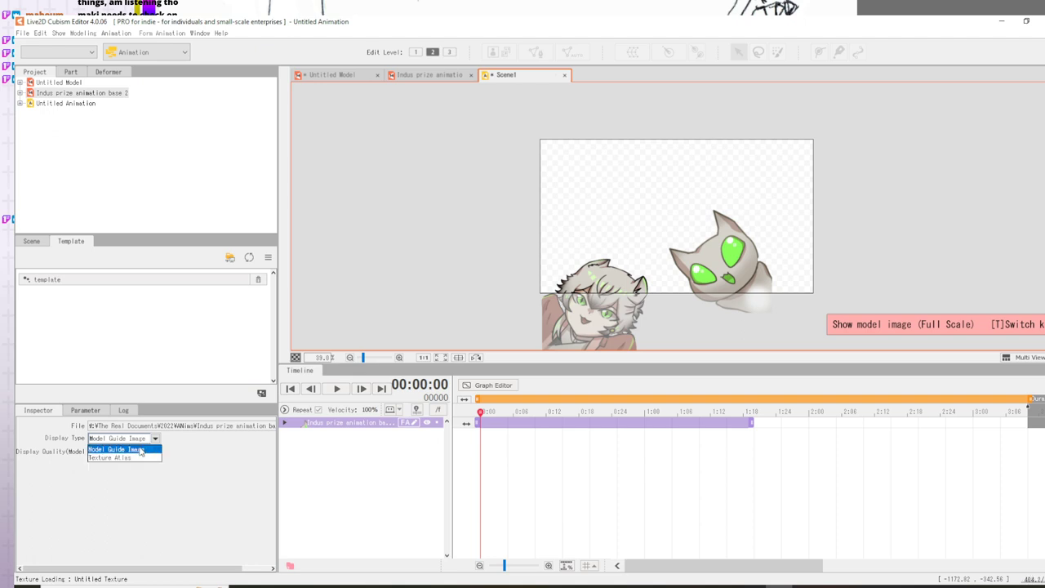
pyautogui.click(137, 458)
pyautogui.click(153, 440)
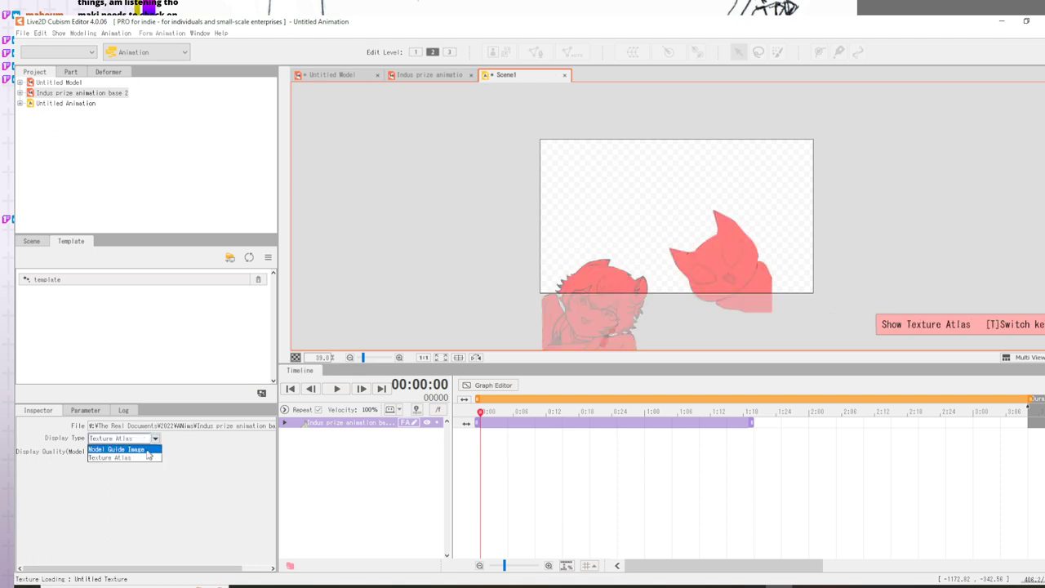
pyautogui.click(122, 447)
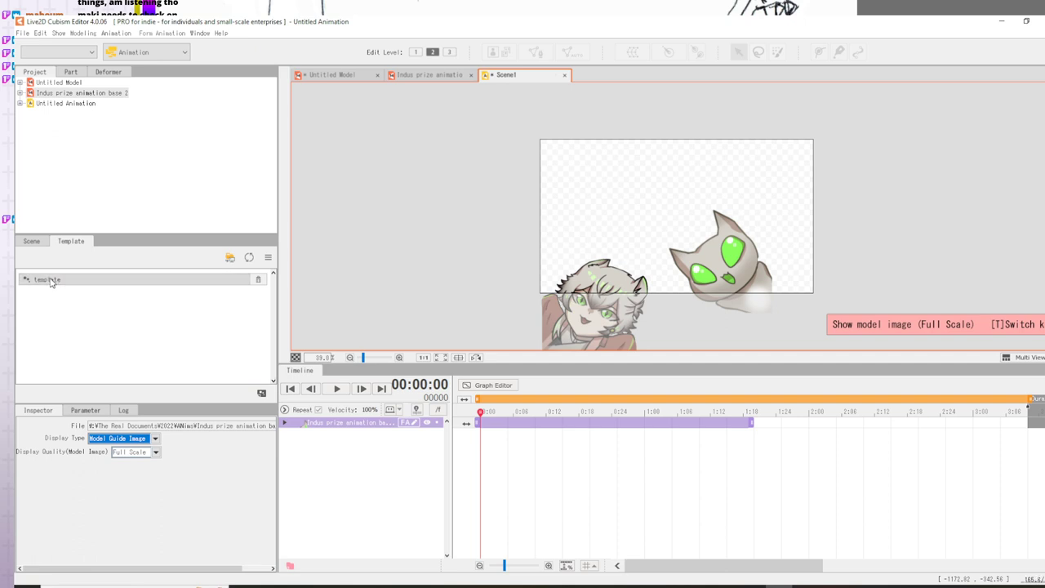
# - Look through the template options and the display, file, animation and window commands for the scene's canvas size setting
pyautogui.click(268, 257)
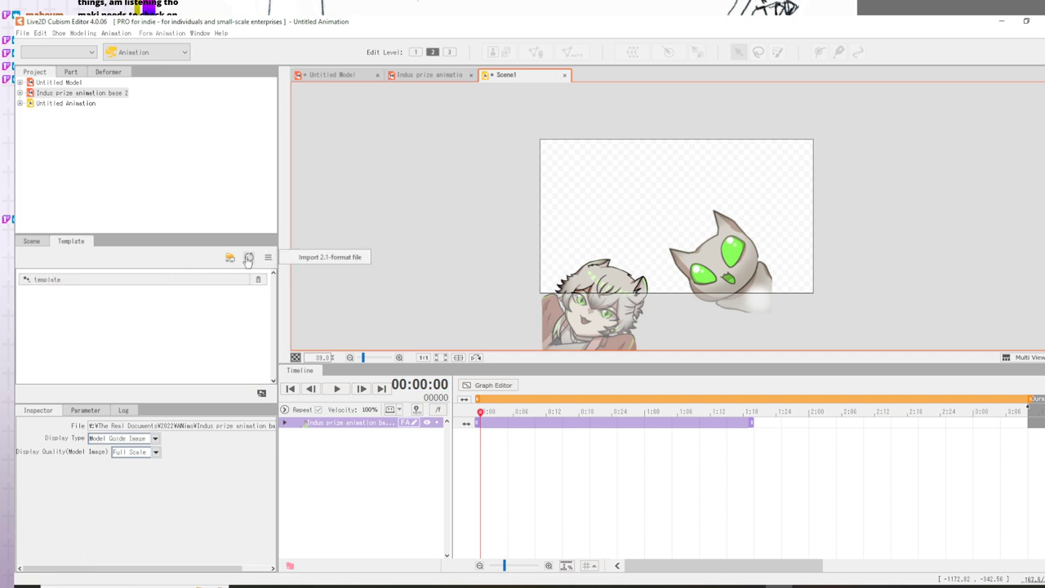
pyautogui.click(476, 216)
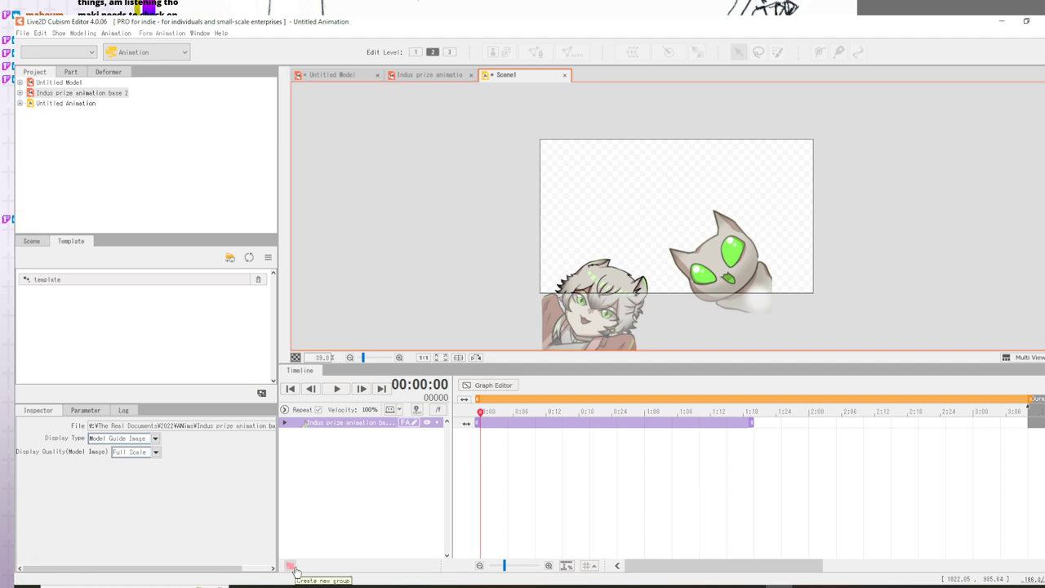
pyautogui.click(59, 34)
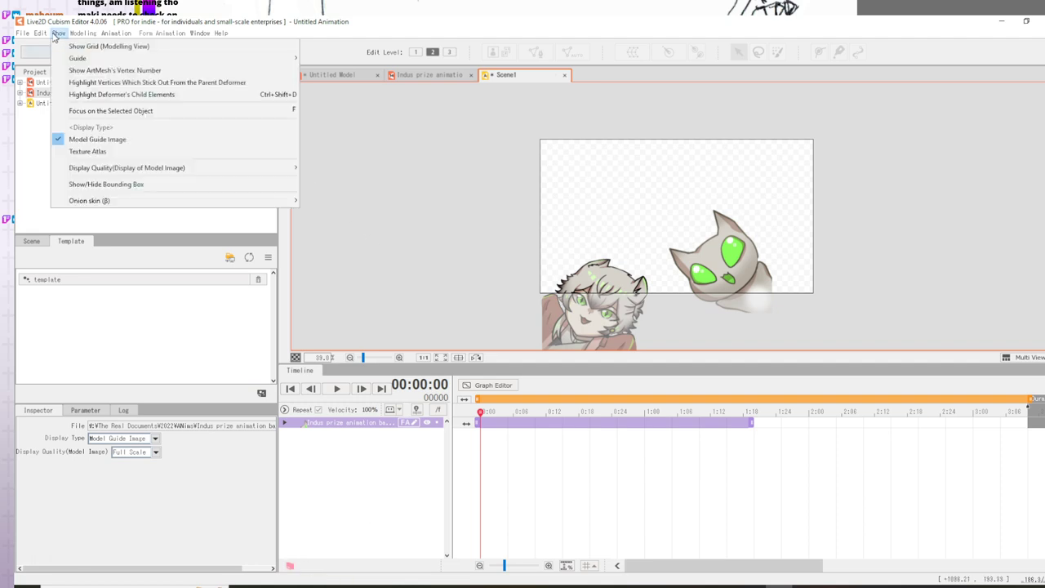
pyautogui.moveTo(42, 34)
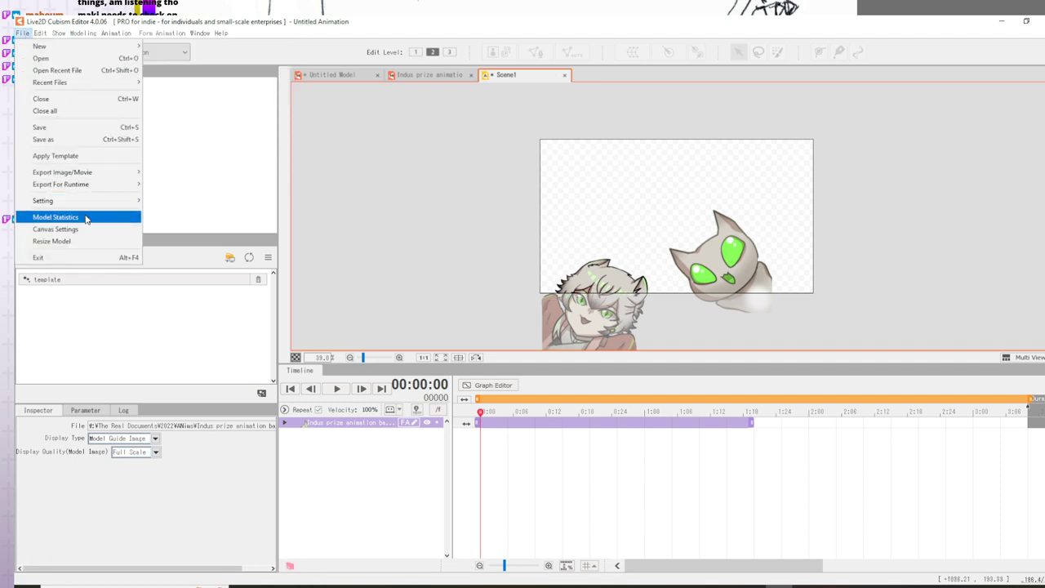
pyautogui.moveTo(72, 202)
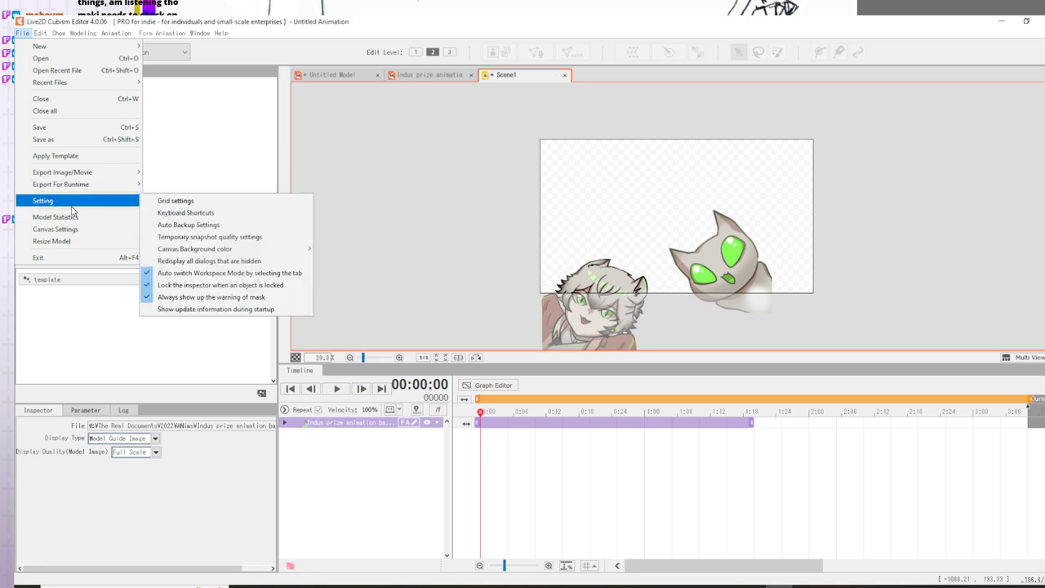
pyautogui.moveTo(64, 175)
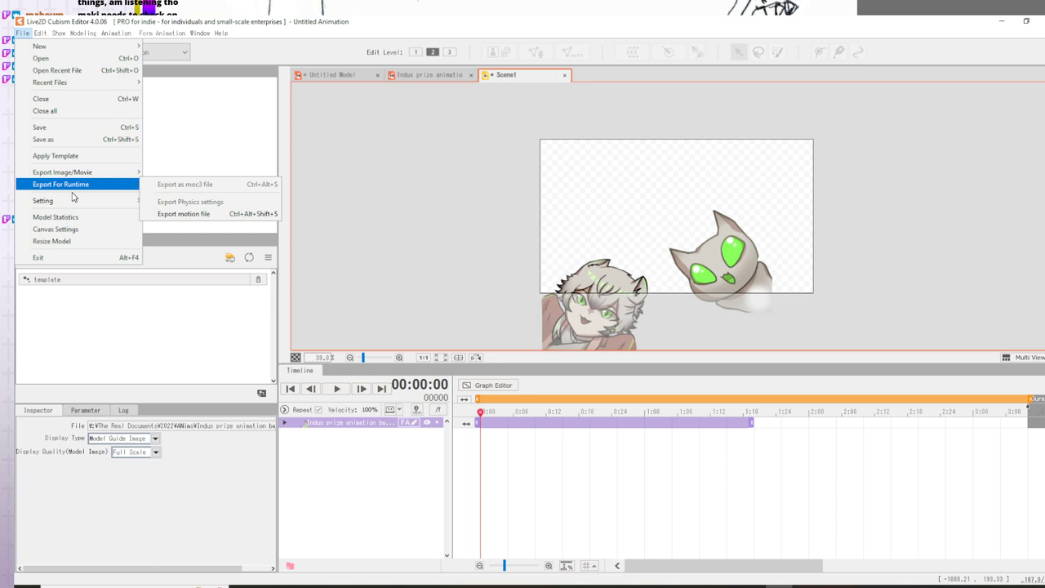
pyautogui.click(116, 33)
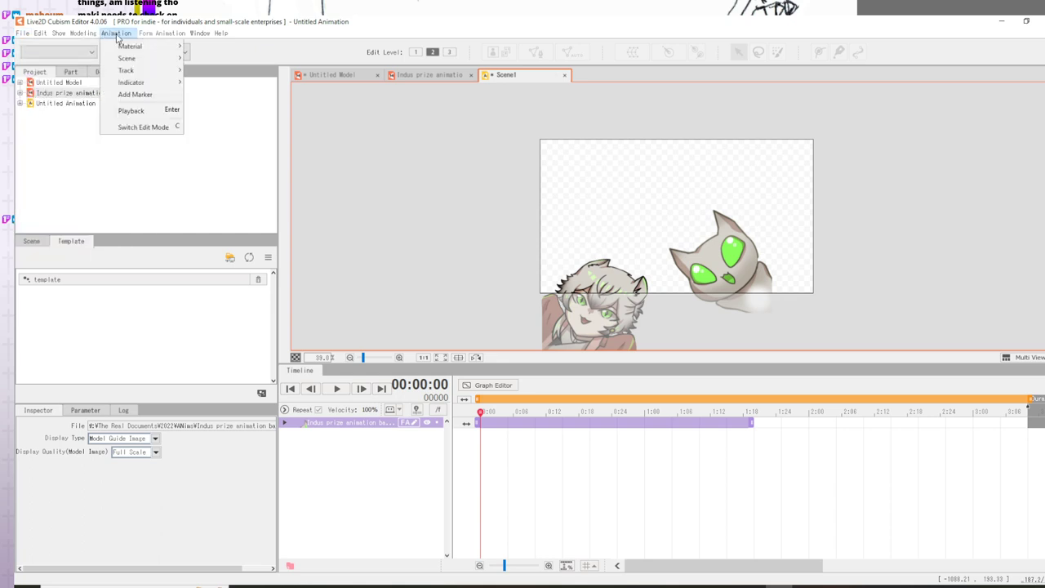
pyautogui.click(124, 36)
pyautogui.click(208, 33)
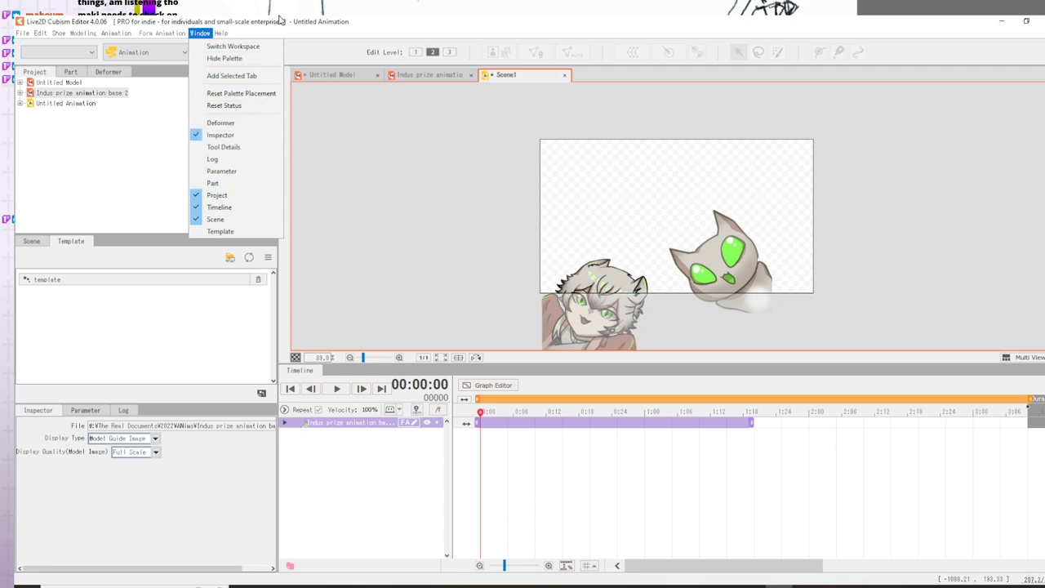
pyautogui.click(226, 232)
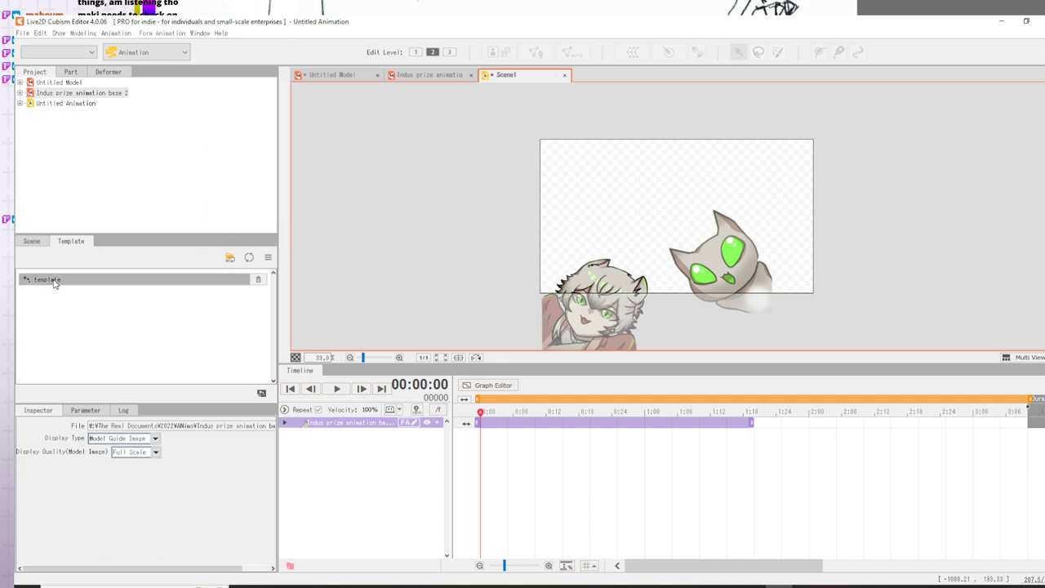
# - Check the scene list and the model's display options, parameters and log for a canvas size setting
pyautogui.click(38, 243)
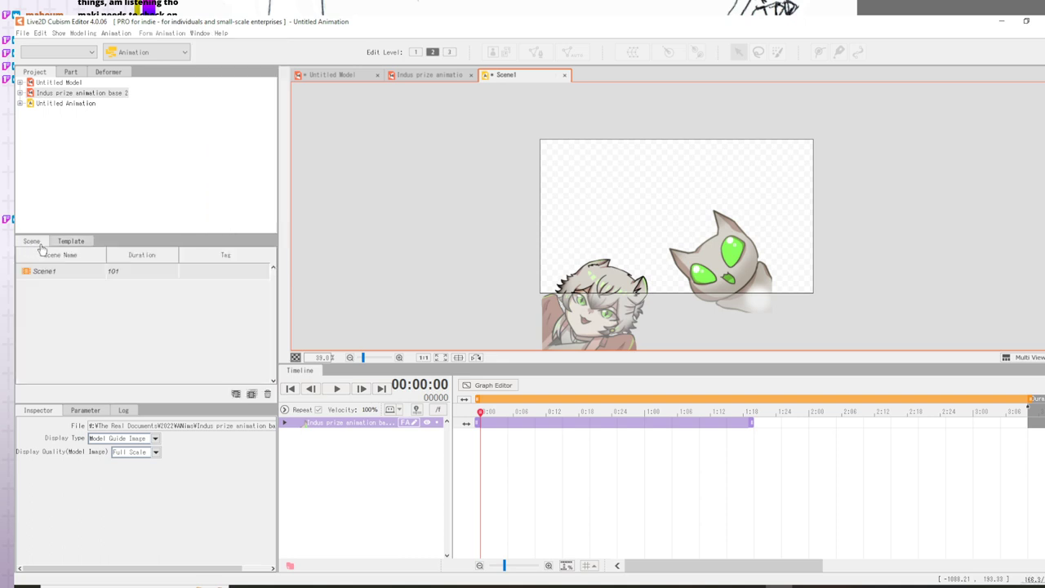
pyautogui.click(144, 453)
pyautogui.click(144, 453)
pyautogui.click(139, 438)
pyautogui.click(139, 438)
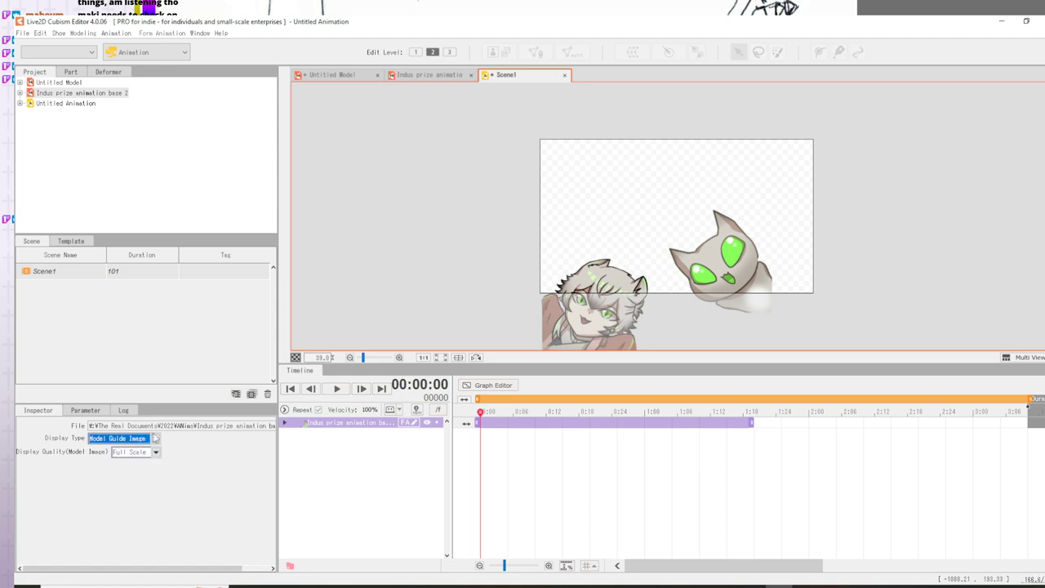
pyautogui.click(85, 410)
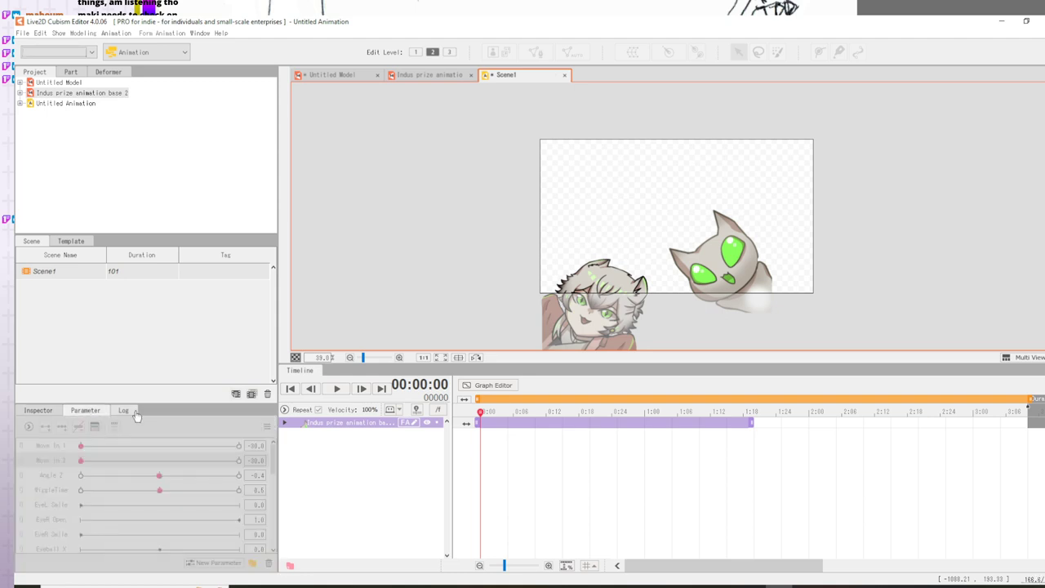
pyautogui.click(124, 411)
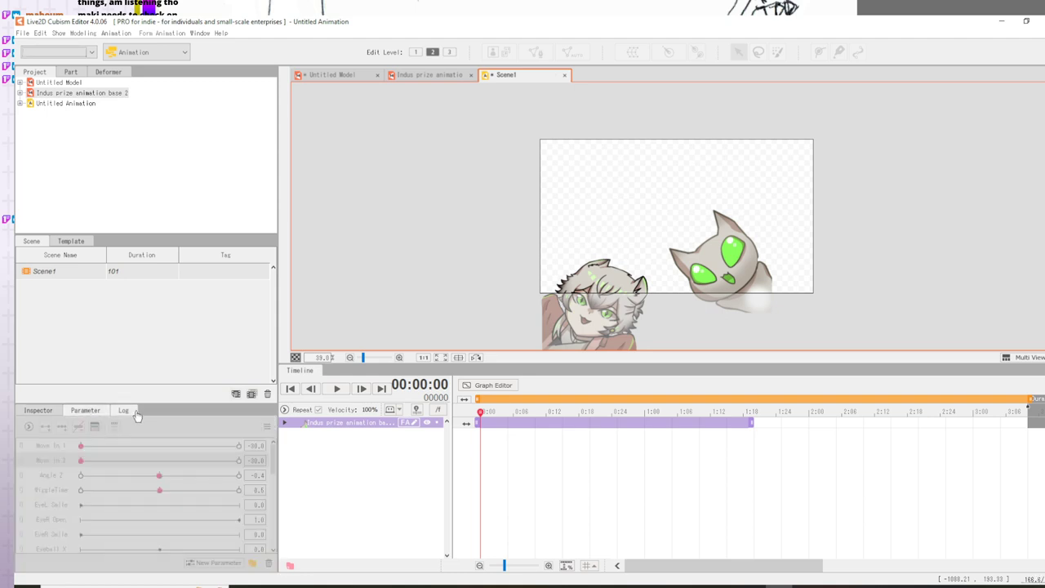
# - Expand the Indus prize model track and its Live2D Parameters in the timeline, and look through the listed parameters
pyautogui.click(284, 423)
pyautogui.click(329, 436)
pyautogui.click(285, 432)
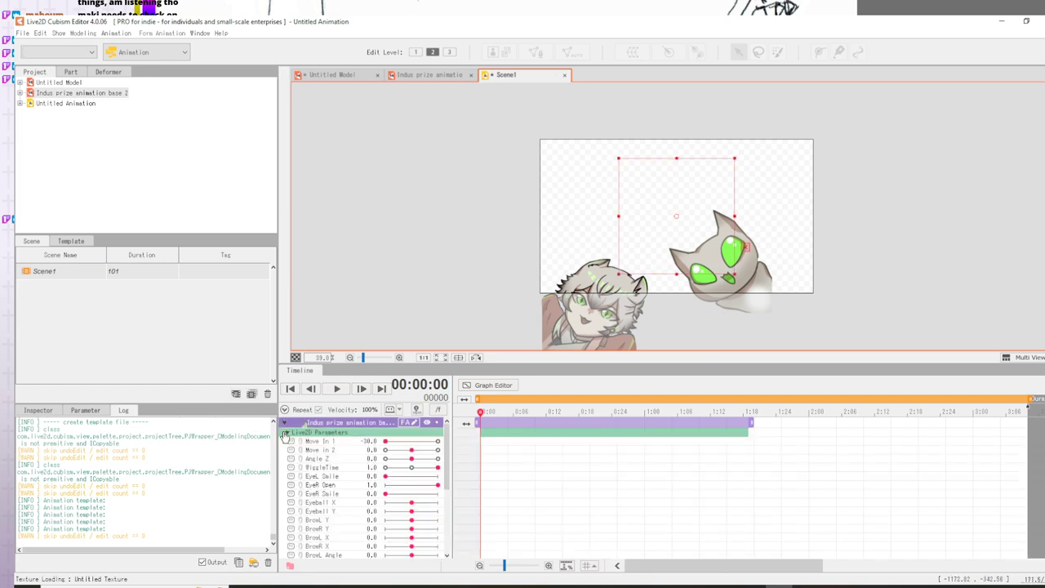
pyautogui.click(336, 442)
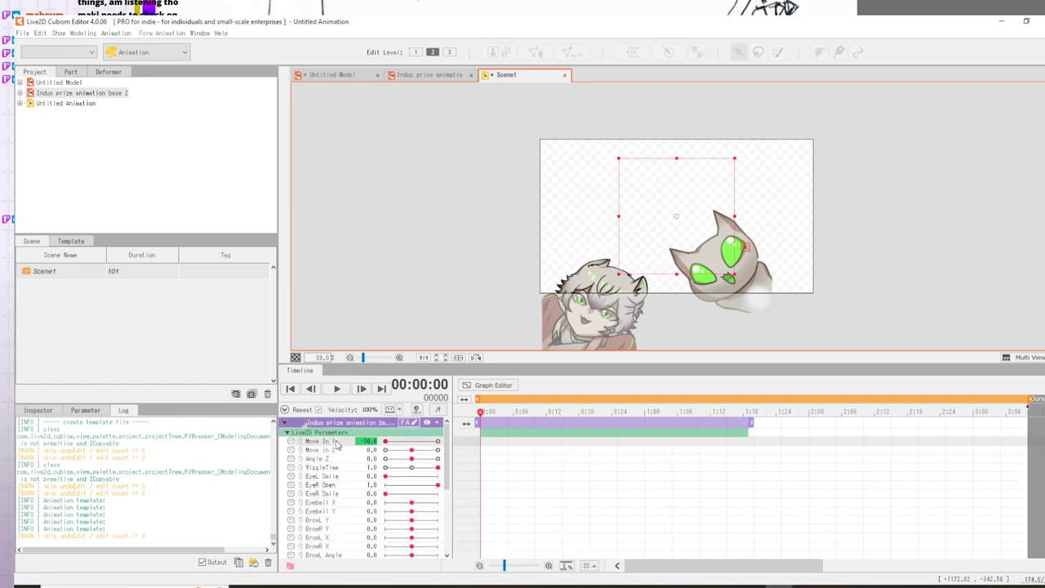
pyautogui.click(324, 468)
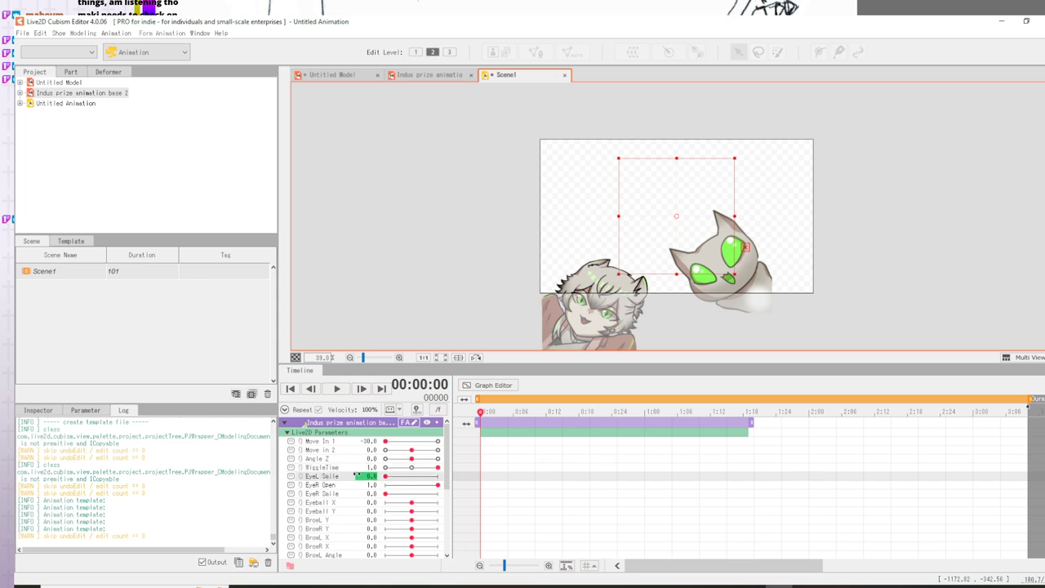
pyautogui.scroll(-5, 343, 478)
pyautogui.scroll(6, 334, 531)
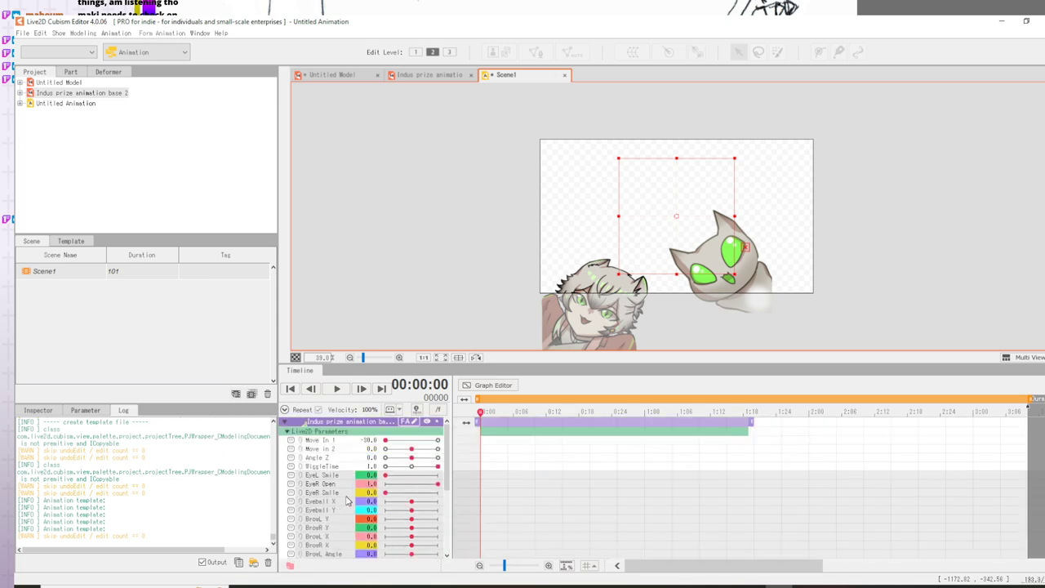
pyautogui.click(328, 477)
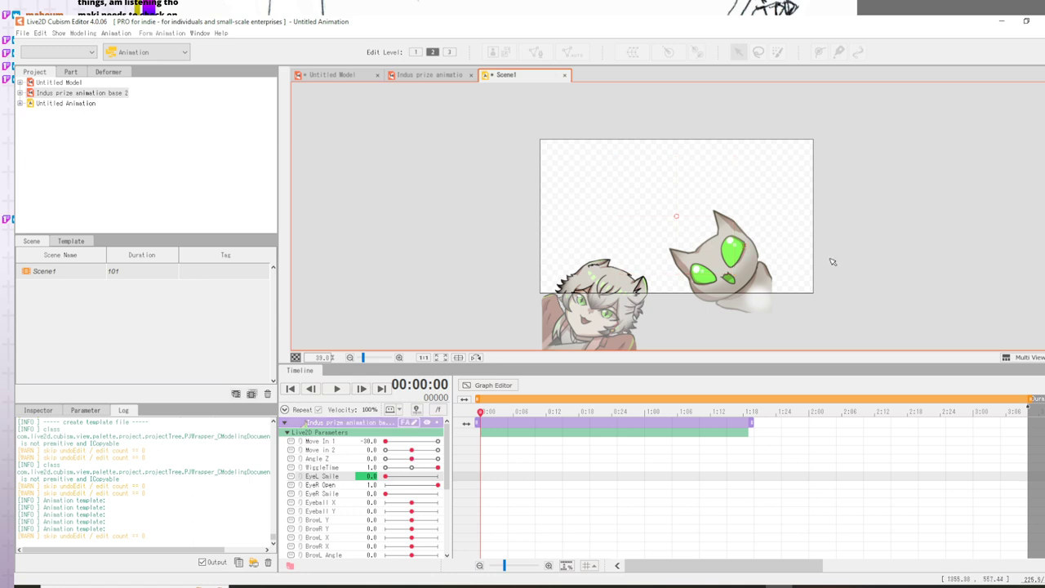
# - Set Move in 2 and Angle Z to -30.0 and WiggleTime to 0.5 at the first frame
pyautogui.moveTo(411, 449); pyautogui.dragTo(380, 461)
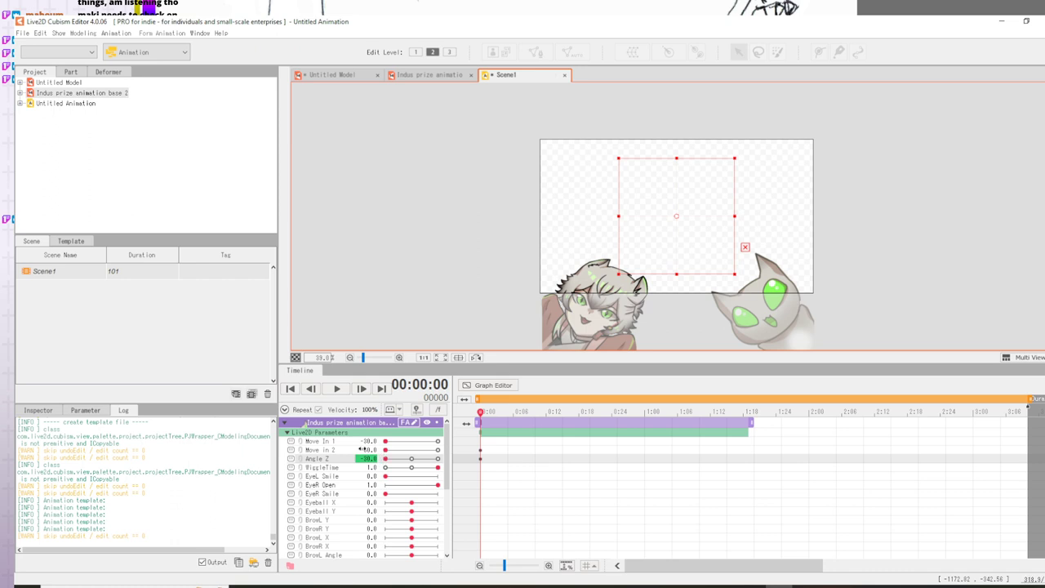
pyautogui.click(359, 450)
pyautogui.click(412, 469)
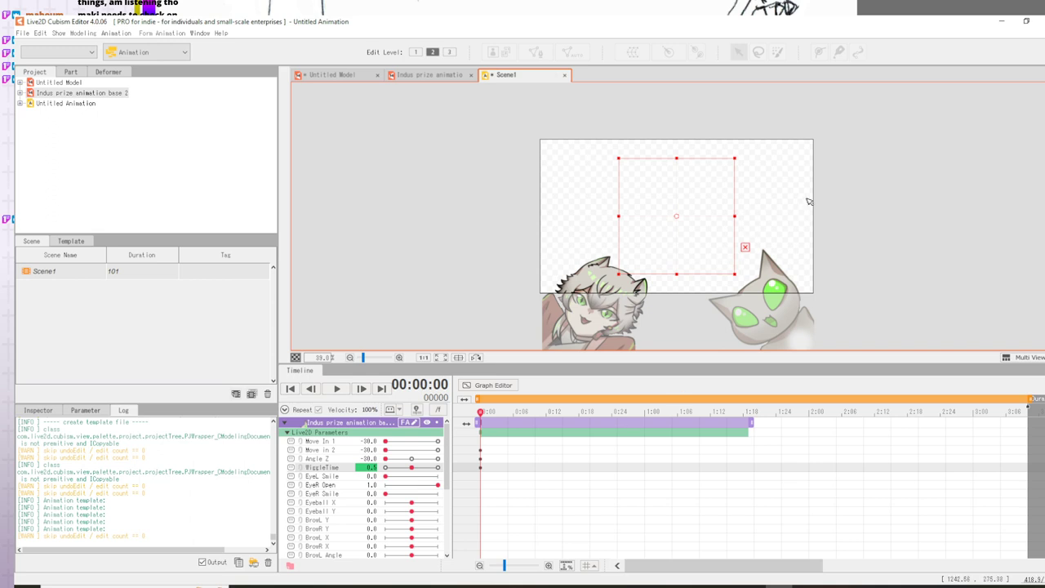
pyautogui.click(847, 237)
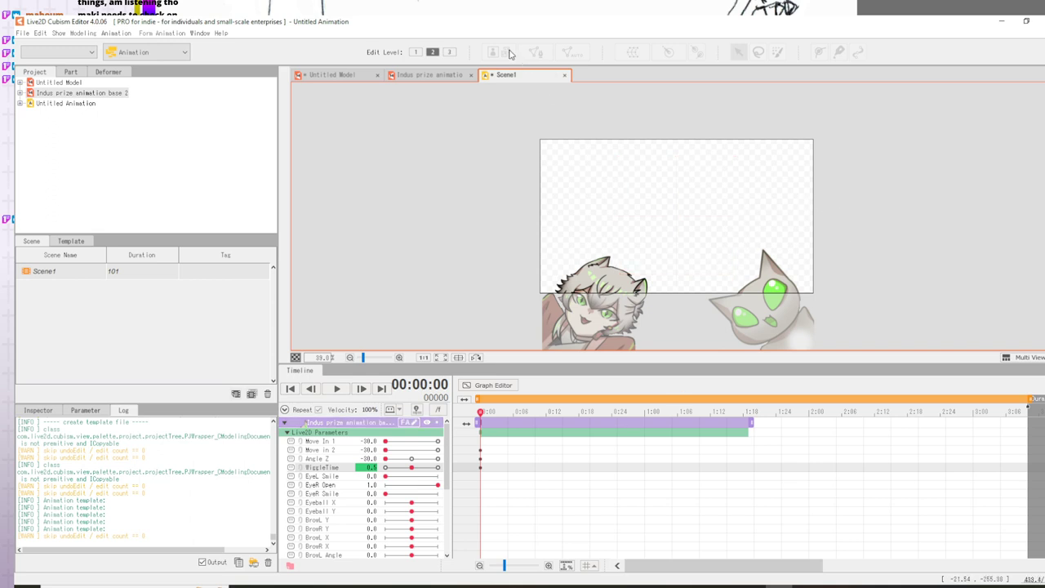
# - Try the Texture Atlas display type, return to Model Guide Image, and open the new scene dialog without creating a scene
pyautogui.click(38, 409)
pyautogui.click(119, 439)
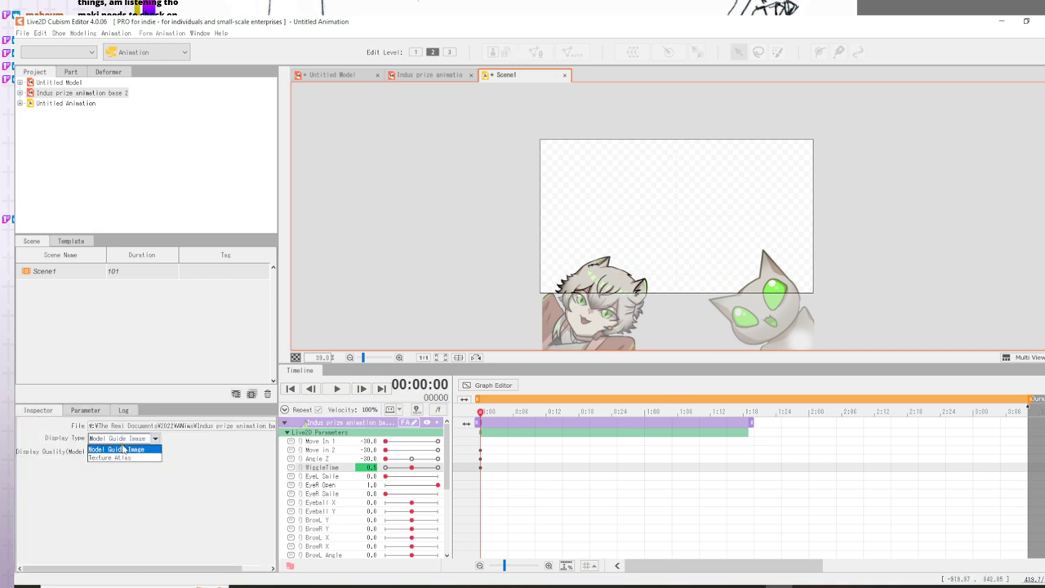
pyautogui.click(113, 457)
pyautogui.click(122, 438)
pyautogui.click(123, 442)
pyautogui.click(135, 451)
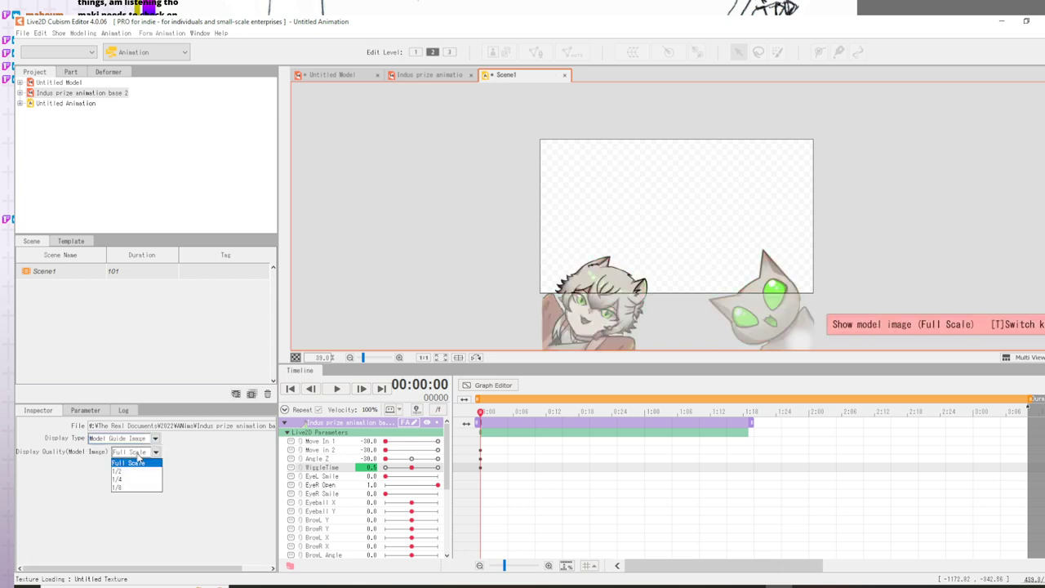
pyautogui.click(207, 454)
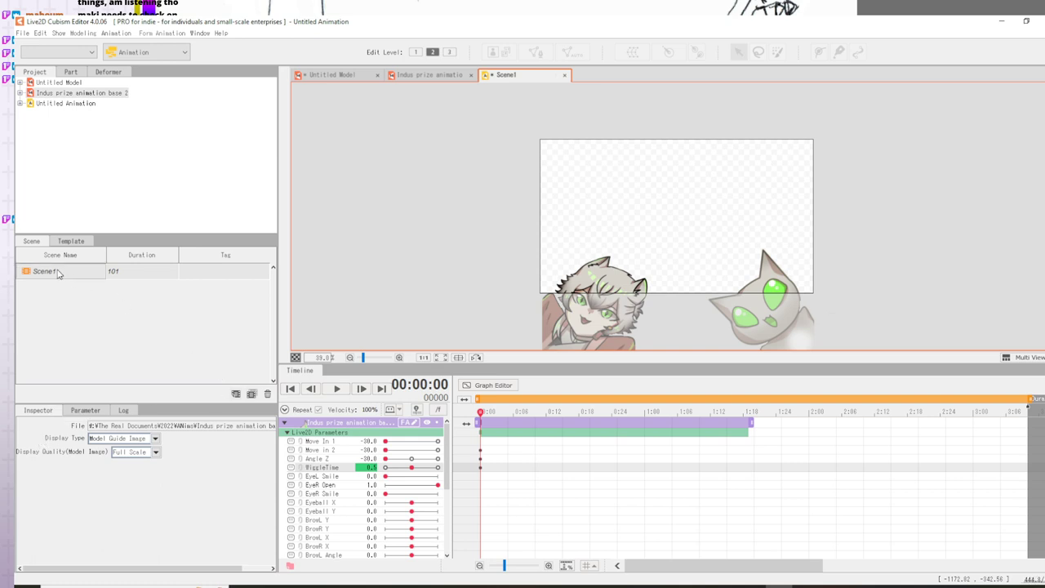
pyautogui.click(236, 394)
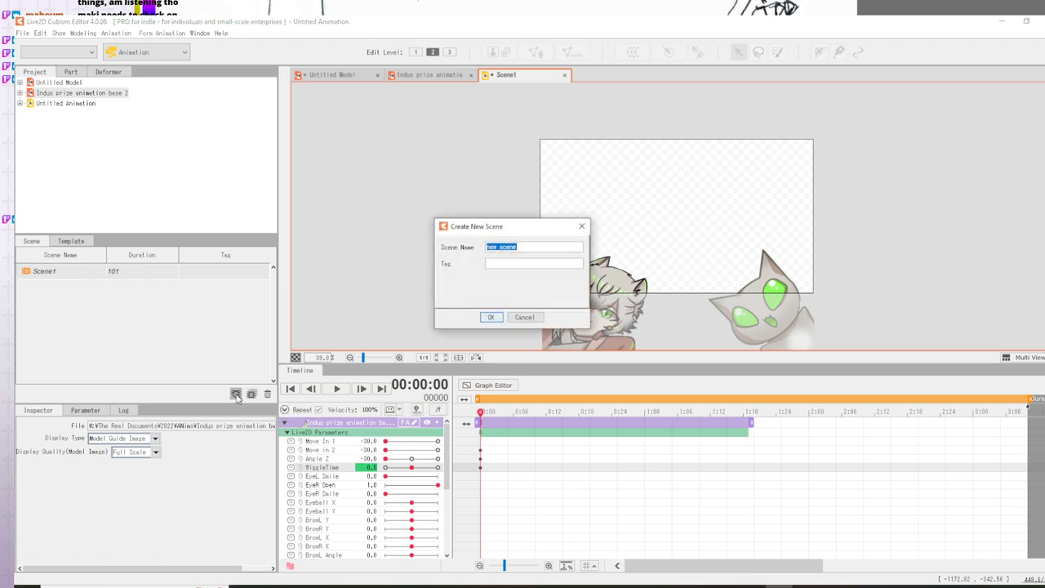
pyautogui.click(526, 317)
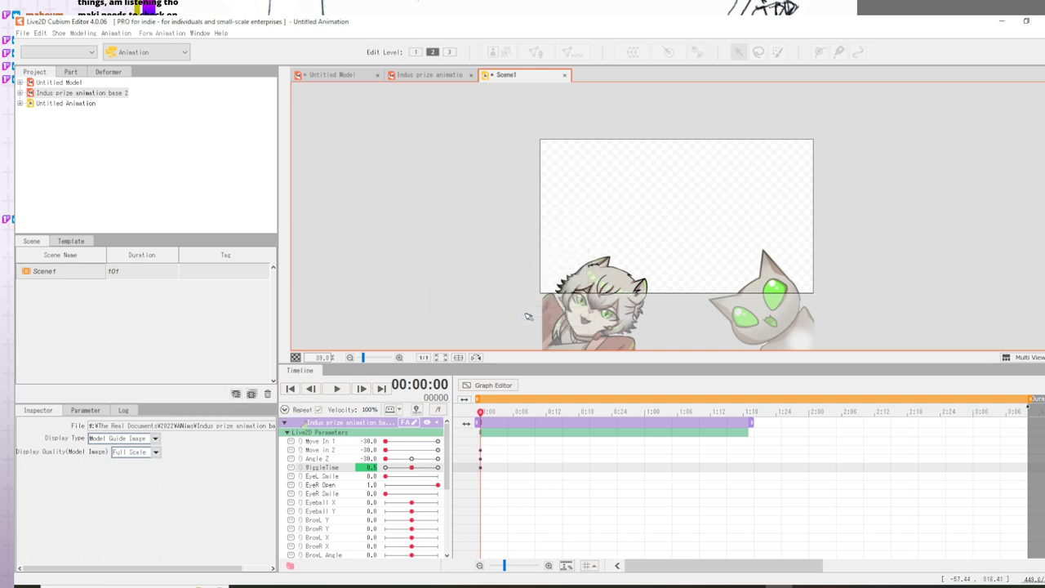
# - Delete the animation template named template and return to the scene list
pyautogui.click(71, 241)
pyautogui.click(45, 244)
pyautogui.click(71, 242)
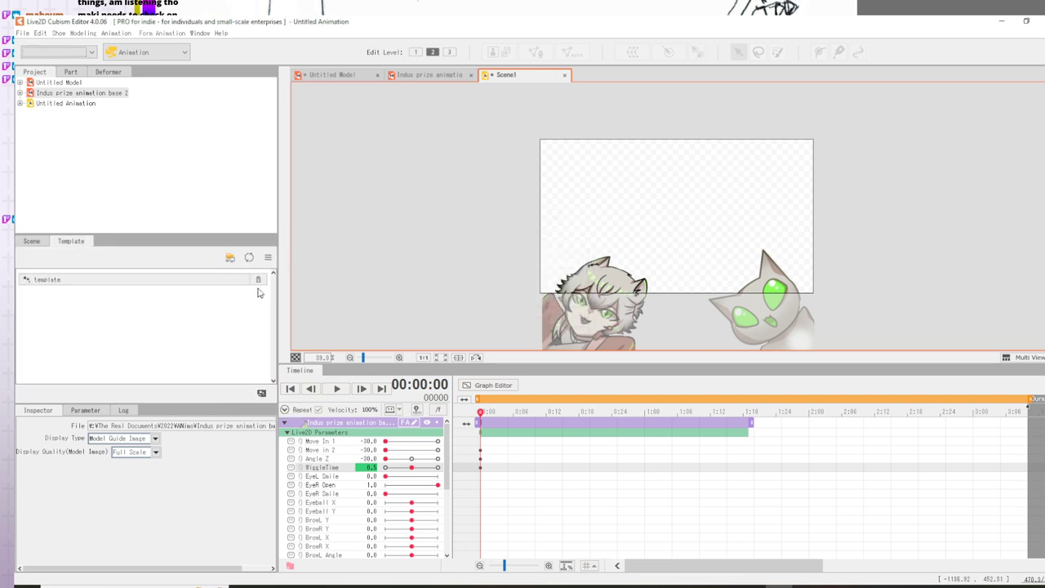
pyautogui.click(258, 280)
pyautogui.click(560, 318)
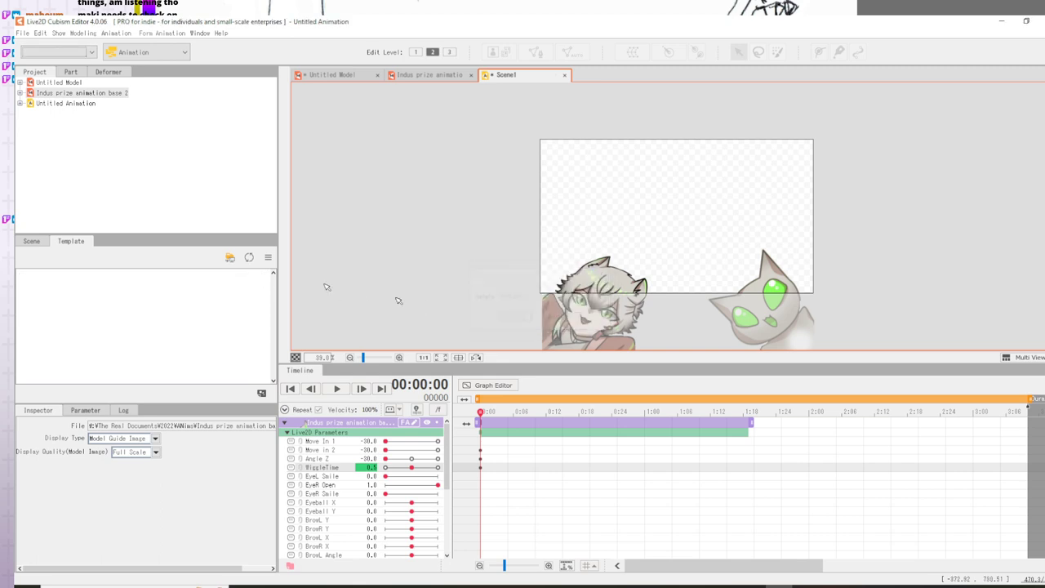
pyautogui.click(45, 244)
# - Look through the file settings and try to open the canvas settings for the animation scene
pyautogui.click(24, 34)
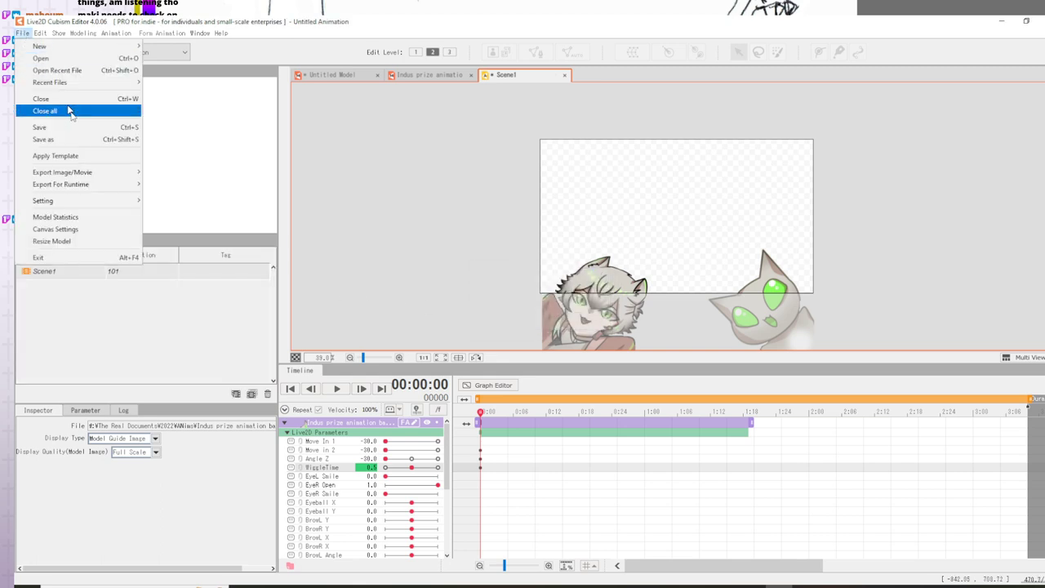
pyautogui.moveTo(92, 172)
pyautogui.moveTo(95, 208)
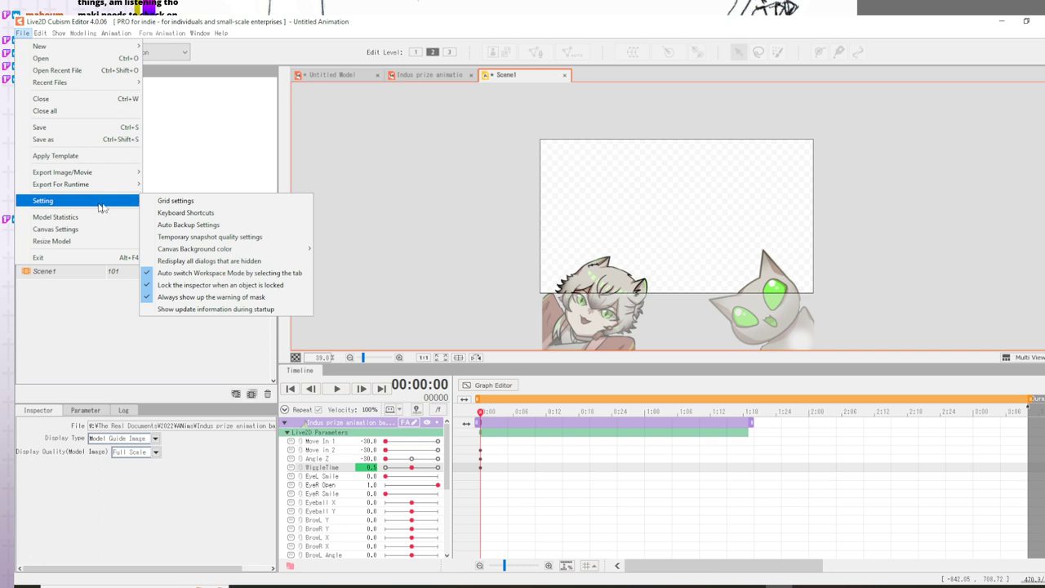
pyautogui.moveTo(206, 250)
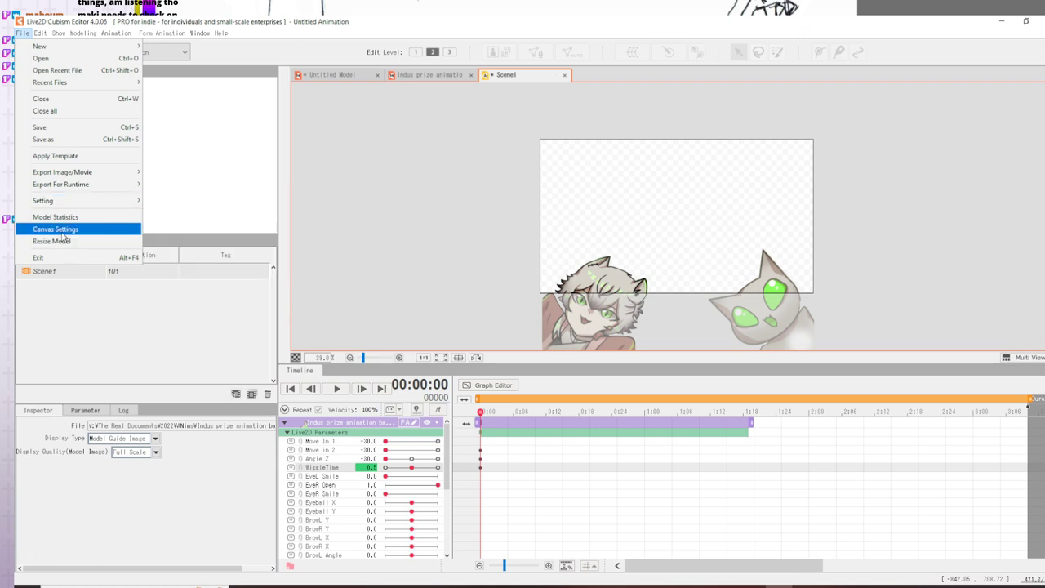
pyautogui.click(60, 230)
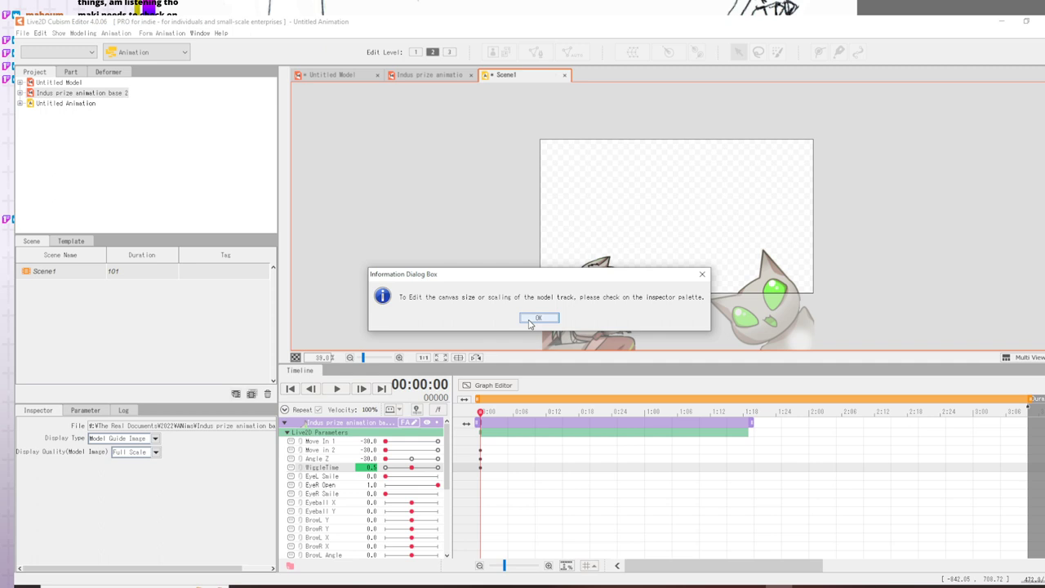
pyautogui.click(530, 319)
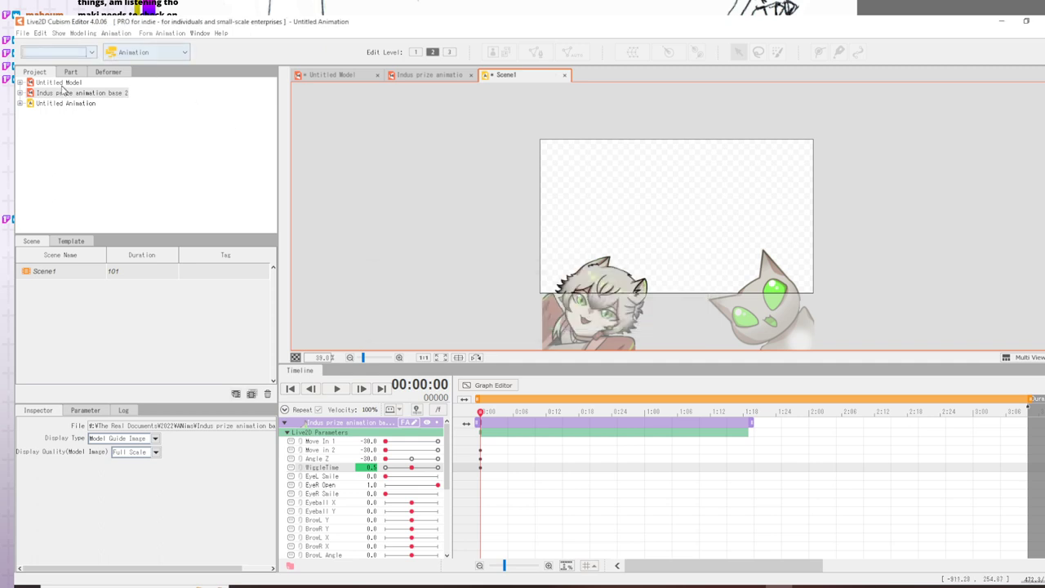
# - Look through the model statistics and the file and display options for a way to resize the scene canvas
pyautogui.click(24, 33)
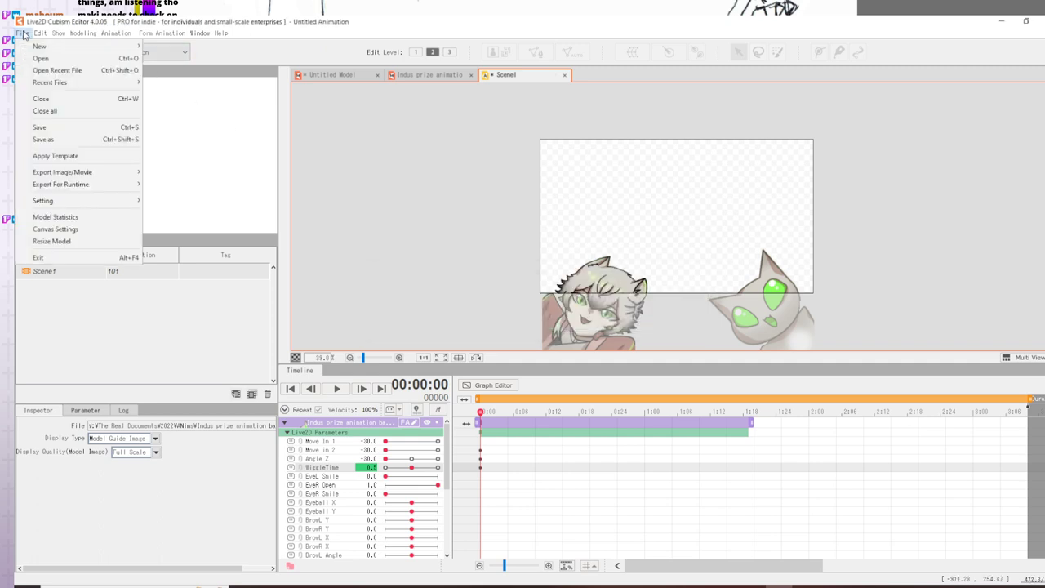
pyautogui.click(82, 218)
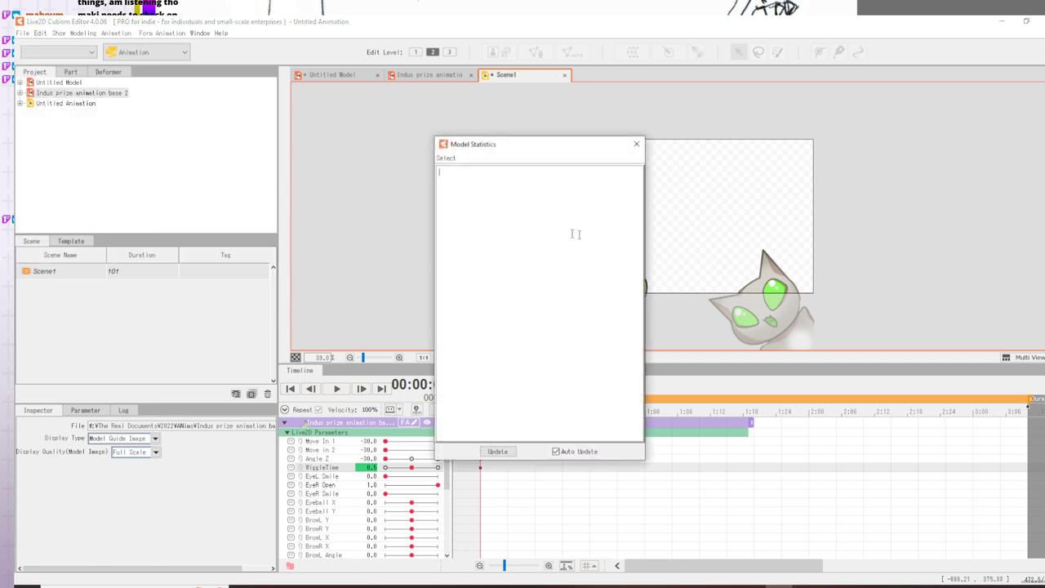
pyautogui.click(631, 148)
pyautogui.click(24, 33)
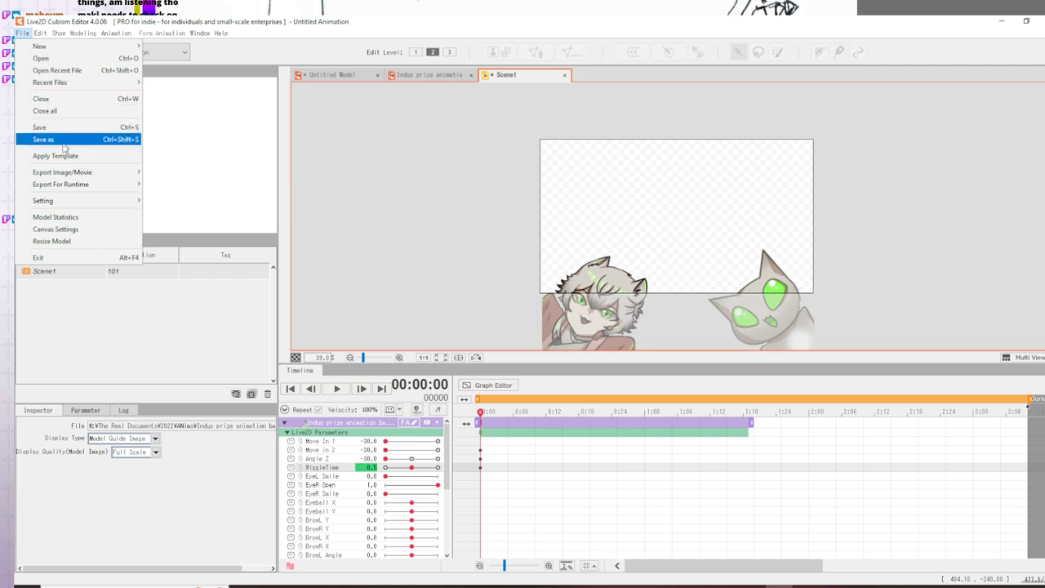
pyautogui.click(39, 35)
pyautogui.click(58, 36)
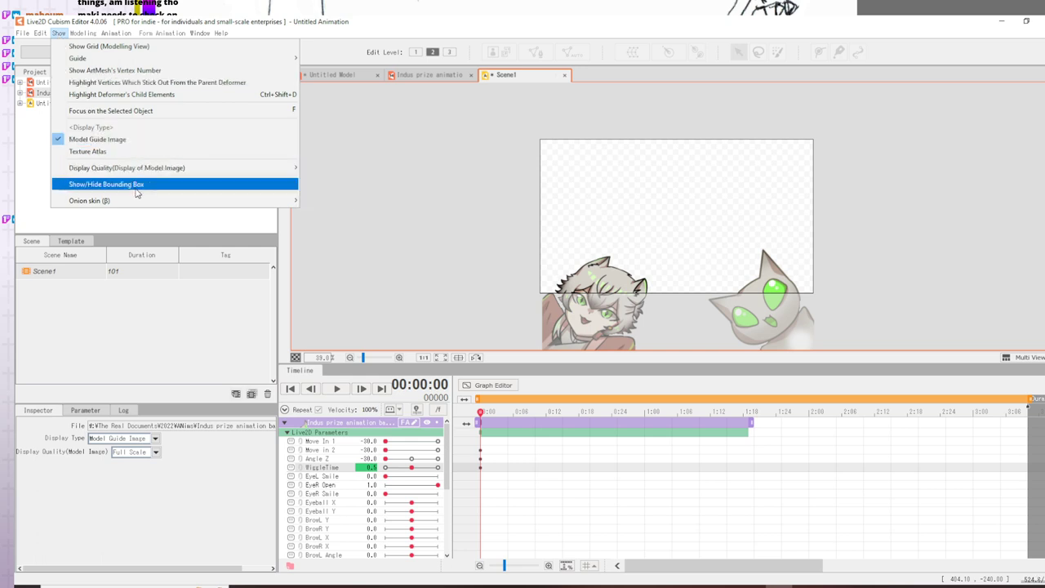
pyautogui.moveTo(146, 174)
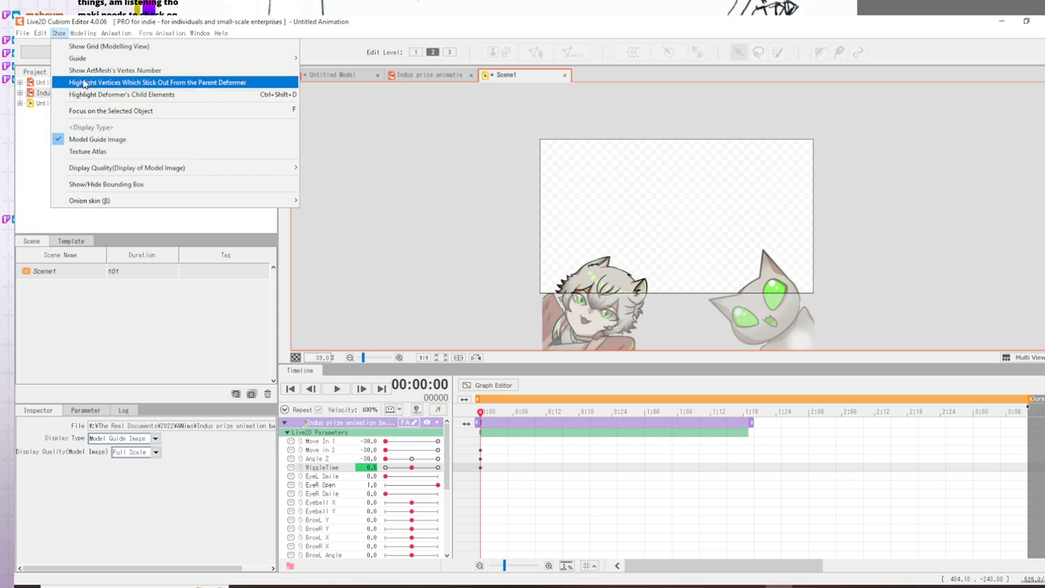
pyautogui.moveTo(88, 58)
pyautogui.click(389, 246)
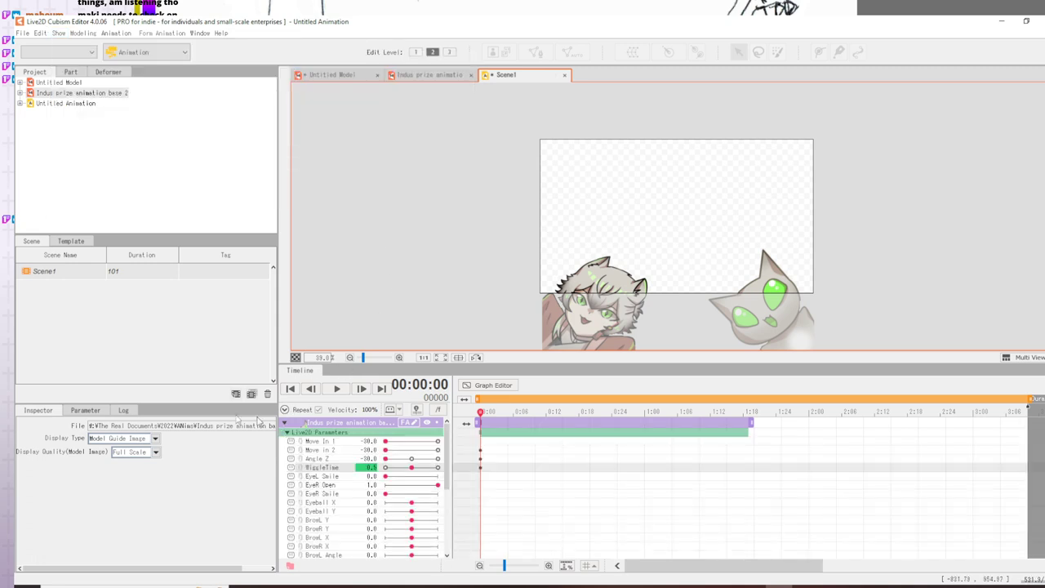
# - Collapse the Indus prize model's track in the timeline and set the edit level to 1
pyautogui.click(86, 410)
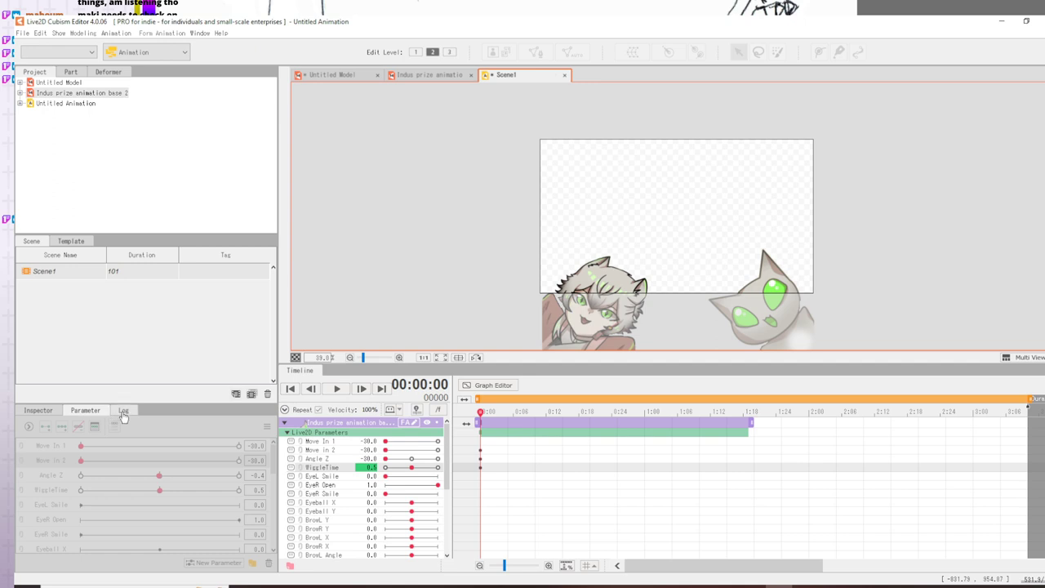
pyautogui.click(286, 421)
pyautogui.click(286, 421)
pyautogui.click(285, 421)
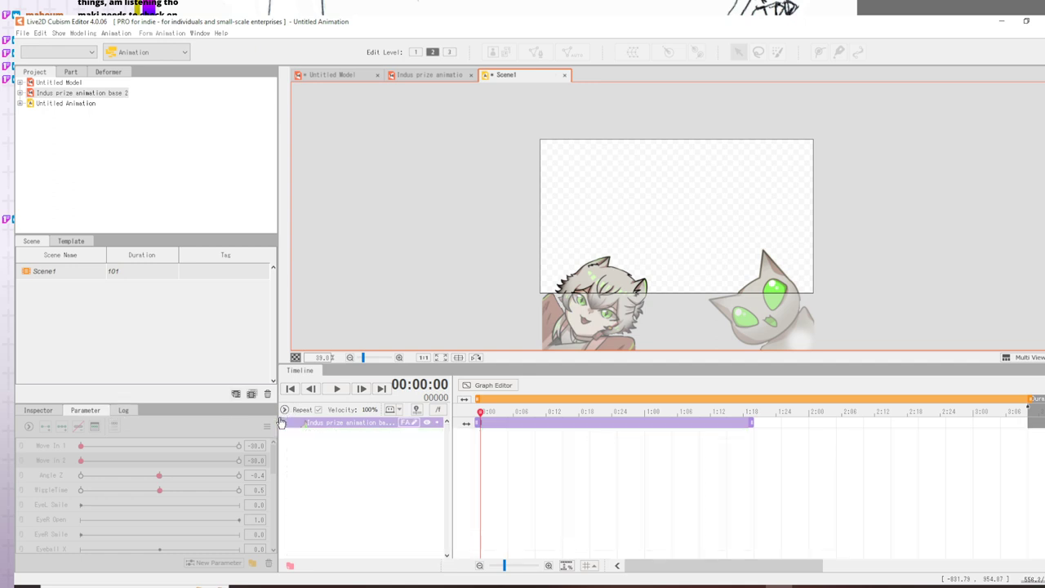
pyautogui.click(284, 421)
pyautogui.click(284, 422)
pyautogui.click(38, 409)
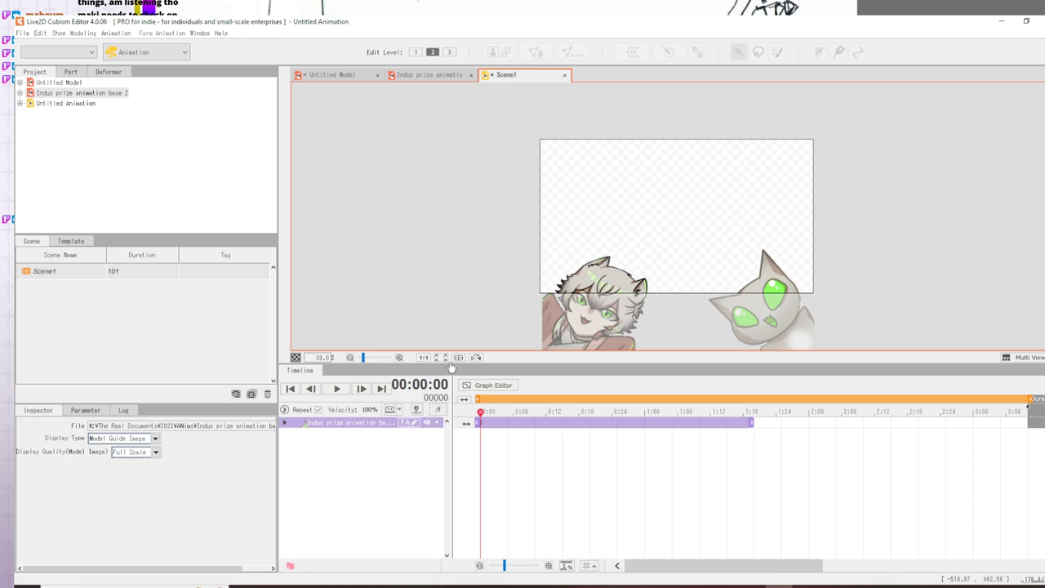
pyautogui.click(416, 52)
# - Inspect the untitled animation's target version and dead-link path settings without changing them, and check the untitled model's properties
pyautogui.click(39, 105)
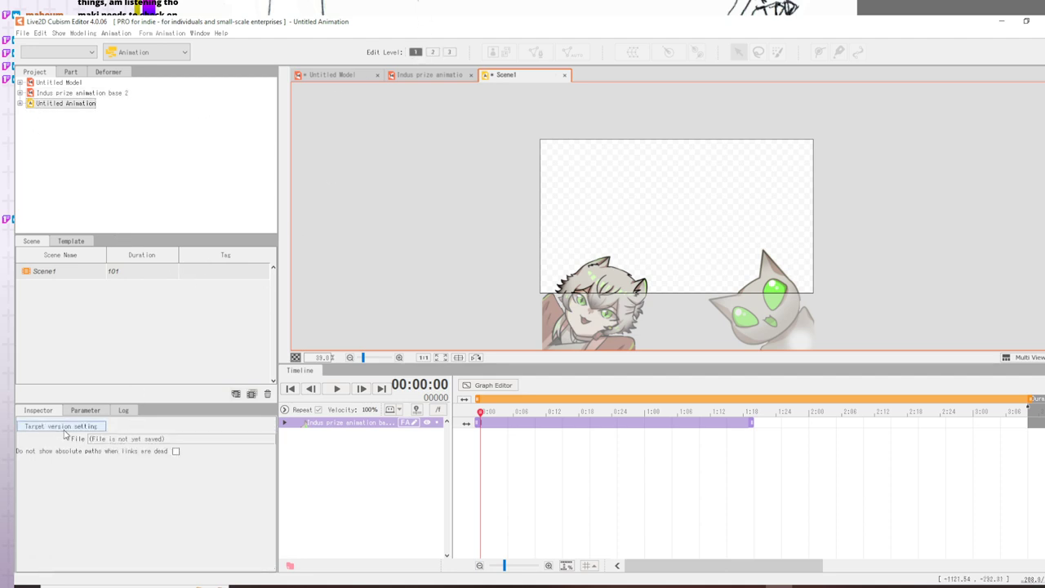
pyautogui.click(85, 409)
pyautogui.click(38, 409)
pyautogui.click(61, 426)
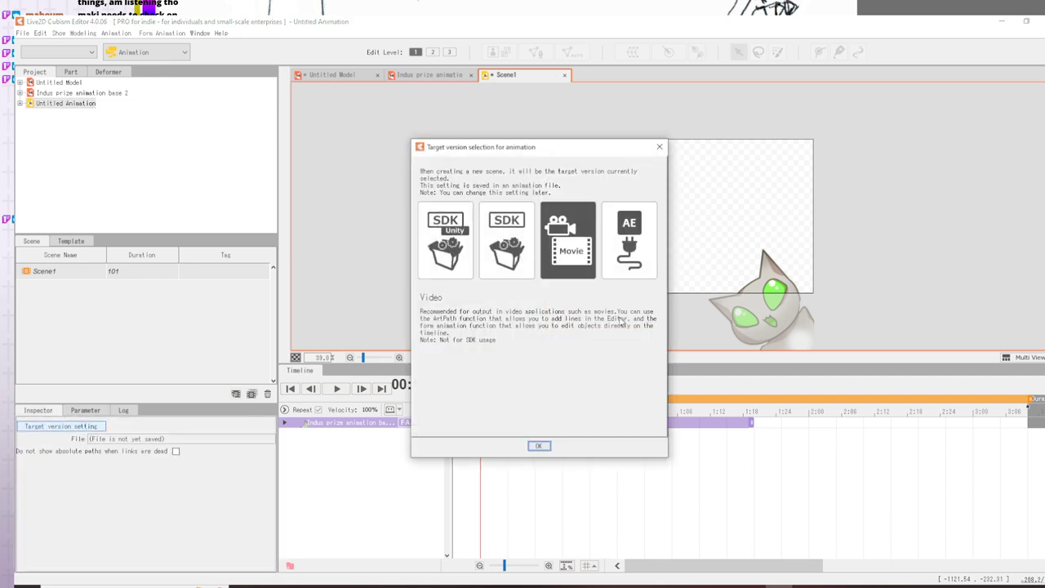
pyautogui.click(659, 146)
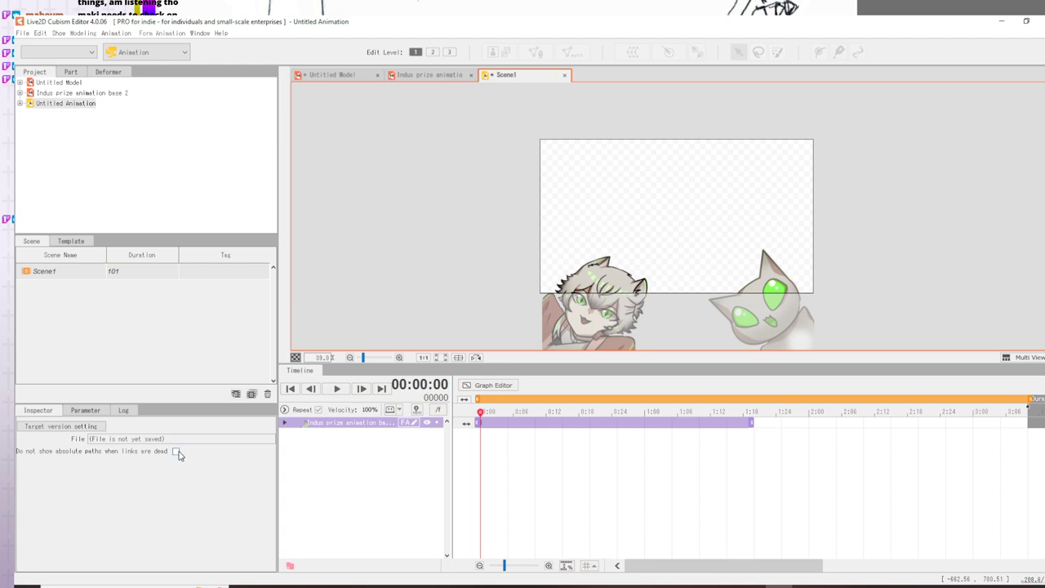
pyautogui.click(175, 452)
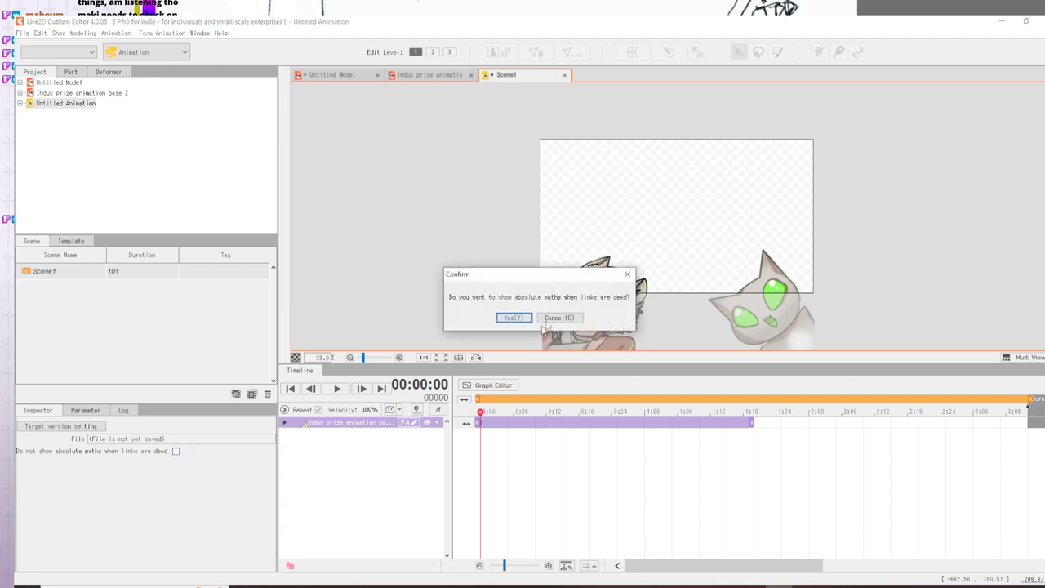
pyautogui.click(559, 318)
pyautogui.click(85, 410)
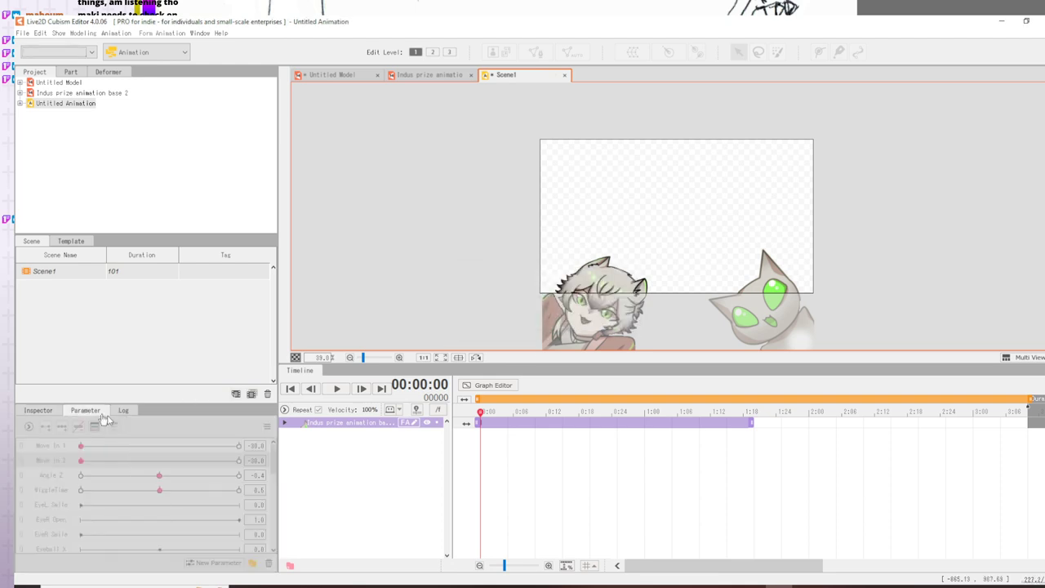
pyautogui.click(124, 410)
pyautogui.click(48, 411)
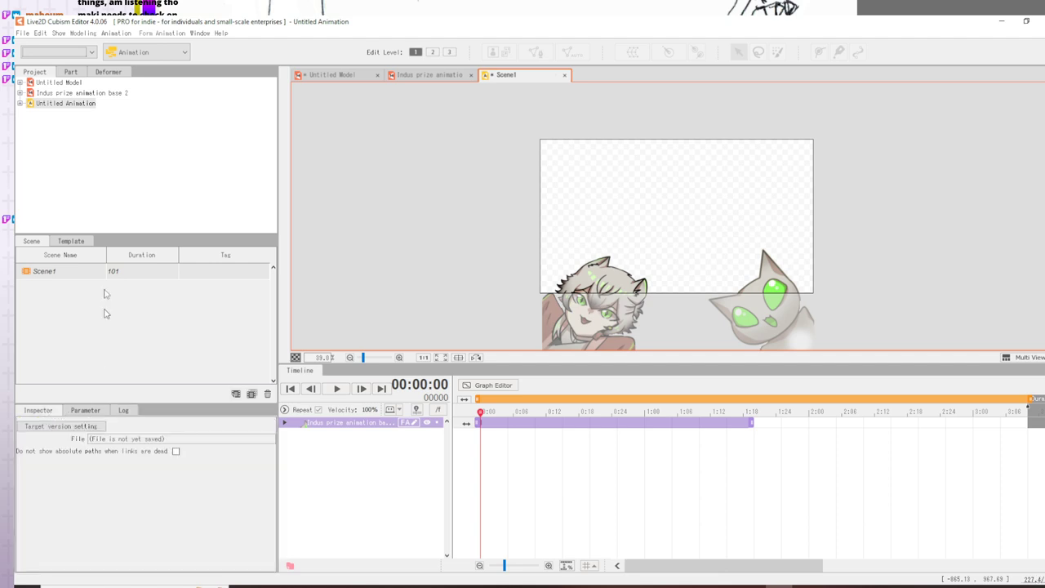
pyautogui.click(62, 83)
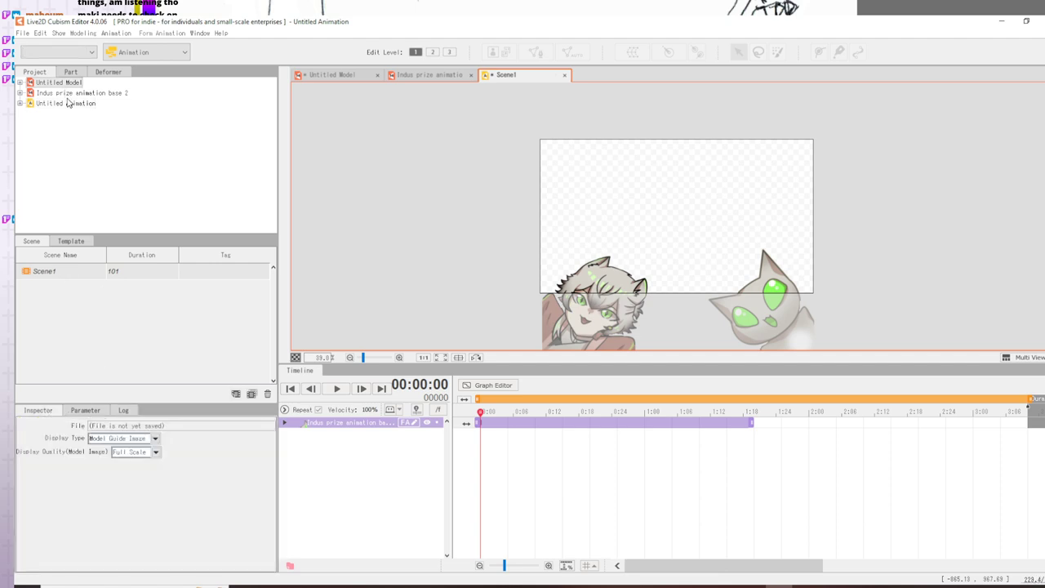
pyautogui.click(69, 102)
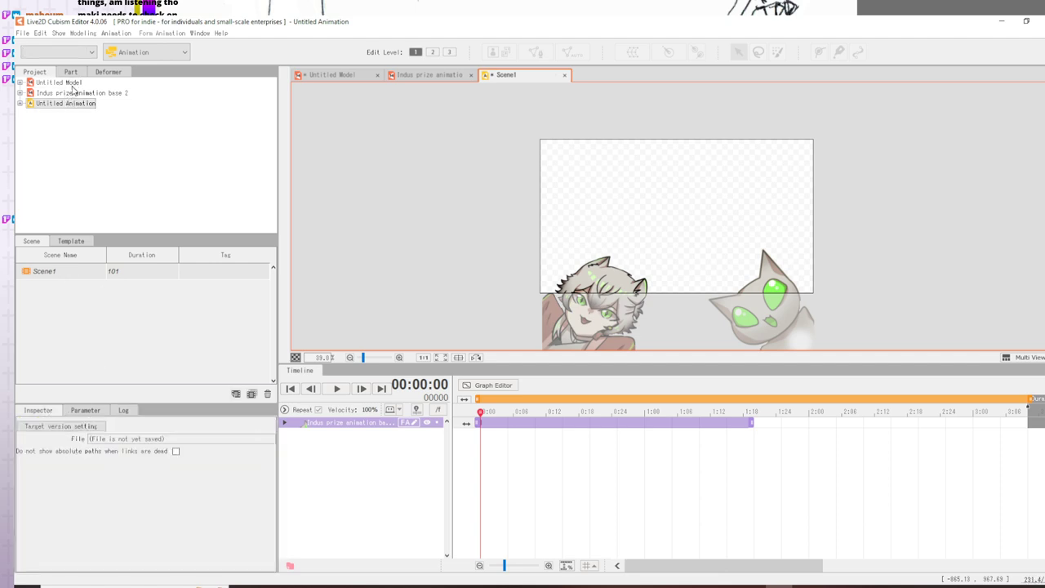
pyautogui.click(72, 92)
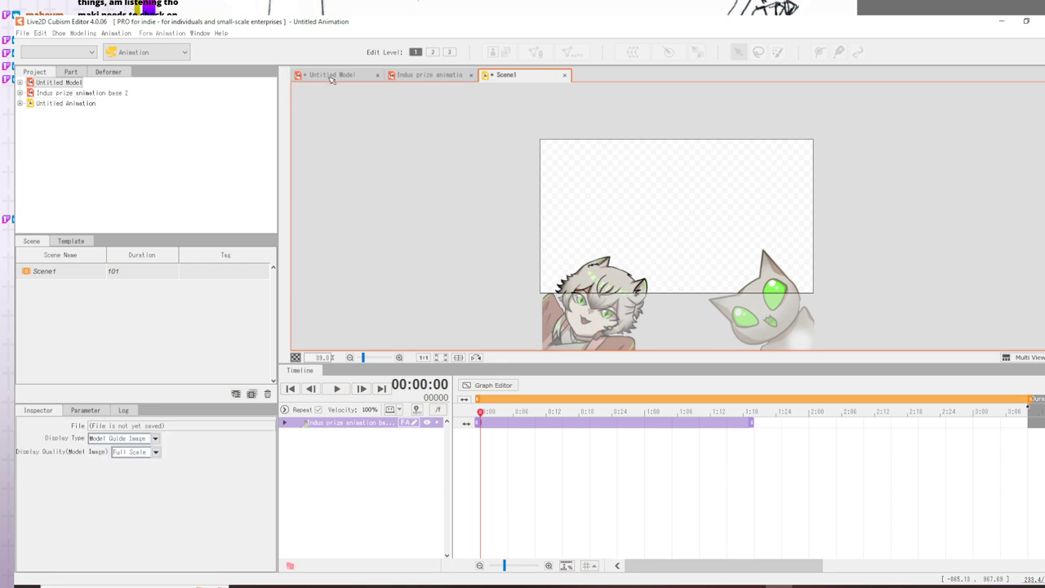
# - Close the empty Untitled Model document and save the Indus prize animation base 2 model
pyautogui.click(441, 76)
pyautogui.click(615, 74)
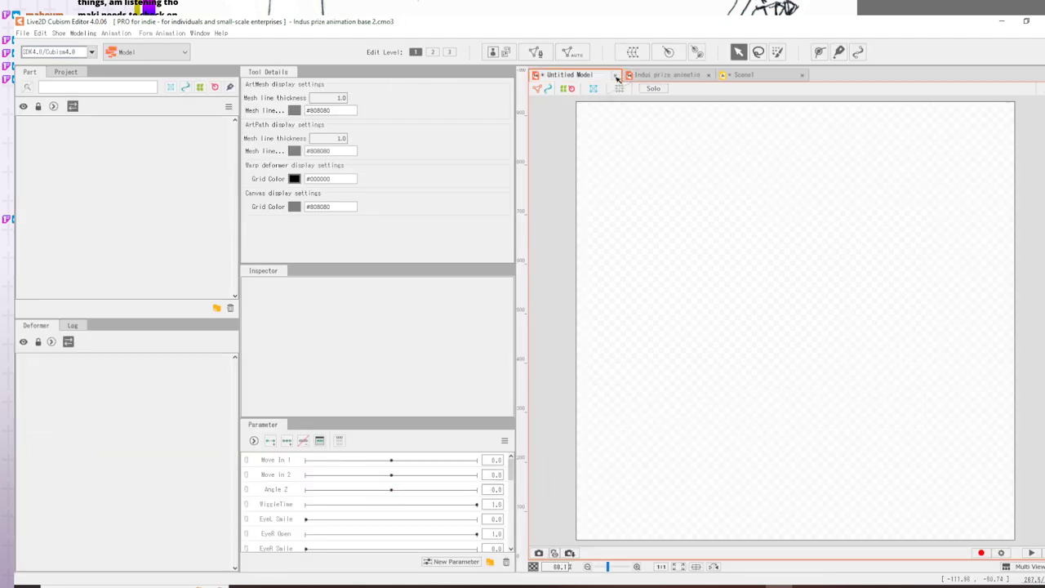
pyautogui.click(532, 318)
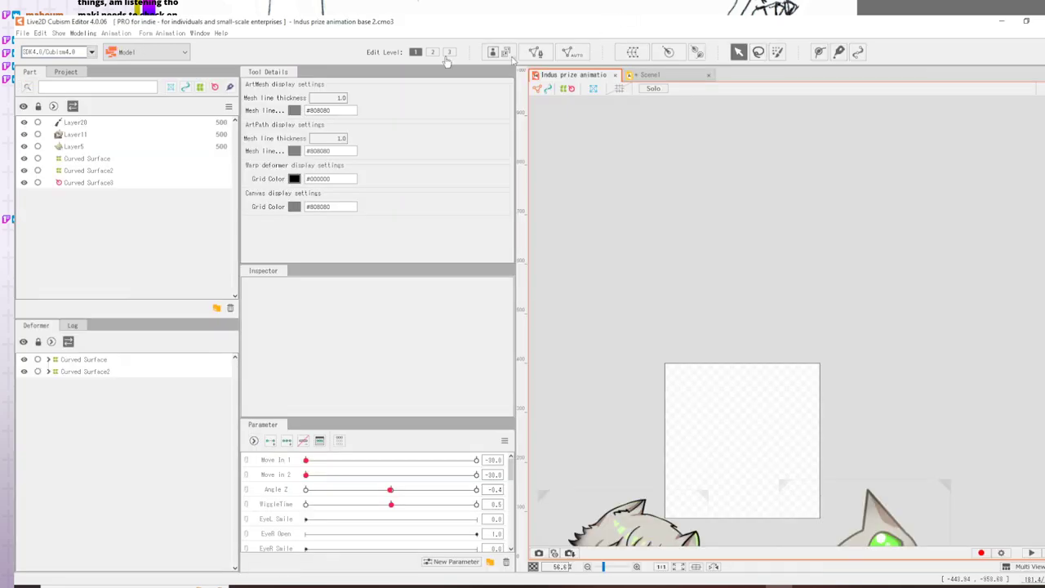
pyautogui.click(23, 32)
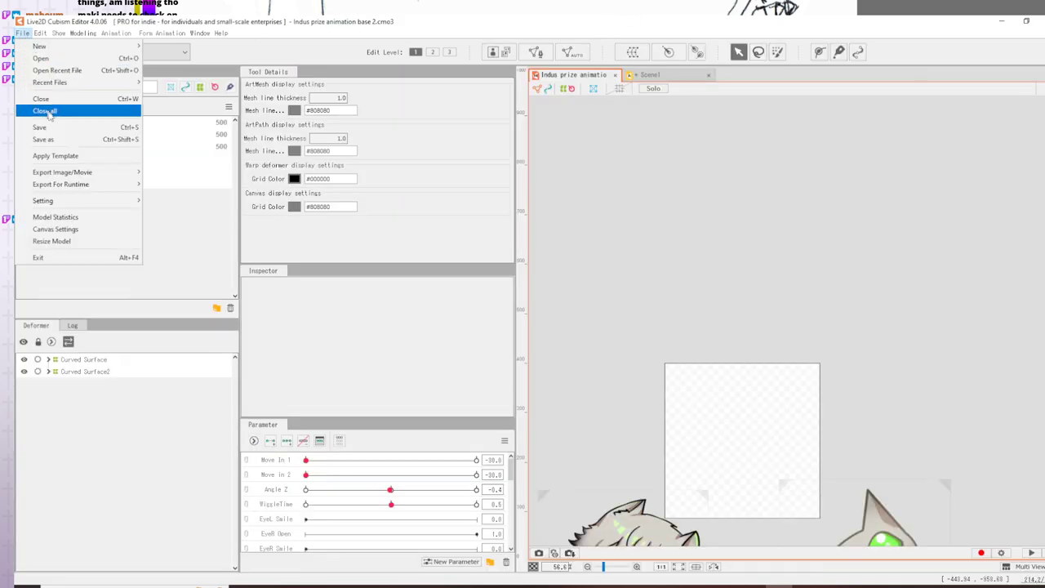
pyautogui.click(54, 127)
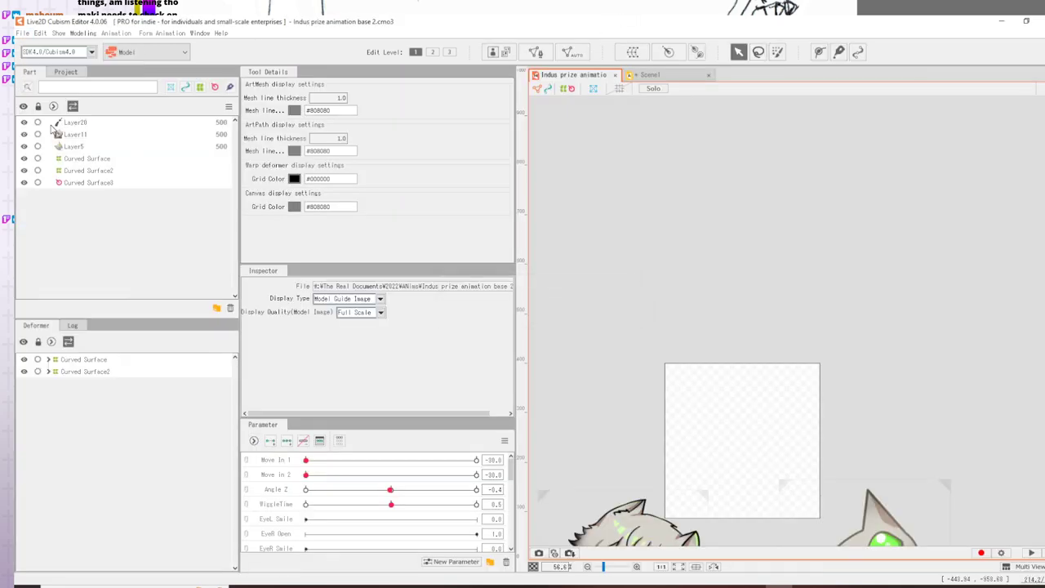
# - Set Scene1's canvas size to 500 wide by 500 high with Fix Aspect Ratio turned off
pyautogui.click(666, 78)
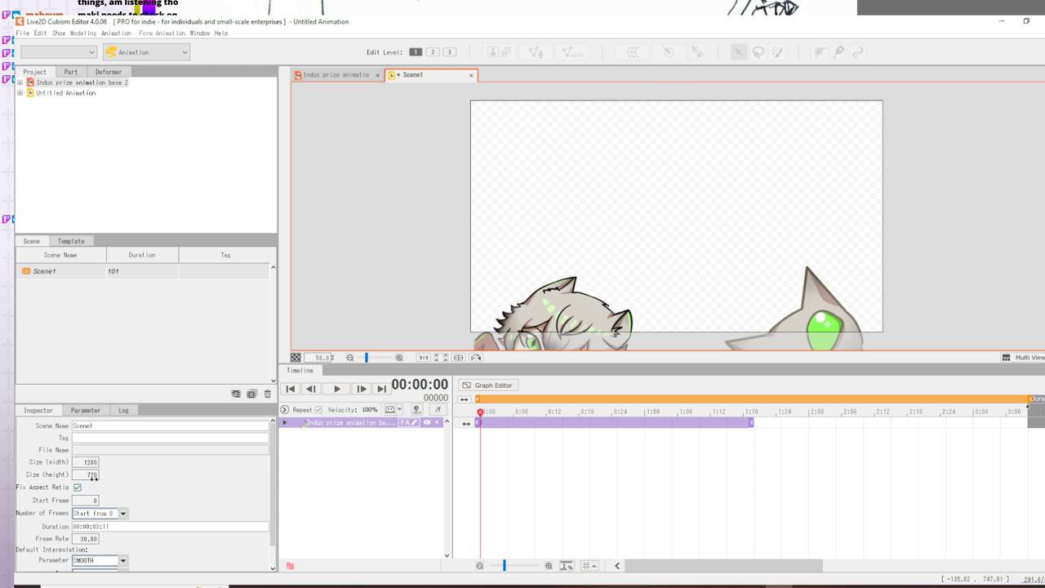
pyautogui.doubleClick(93, 475)
pyautogui.doubleClick(90, 462)
pyautogui.write('500')
pyautogui.press('Return')
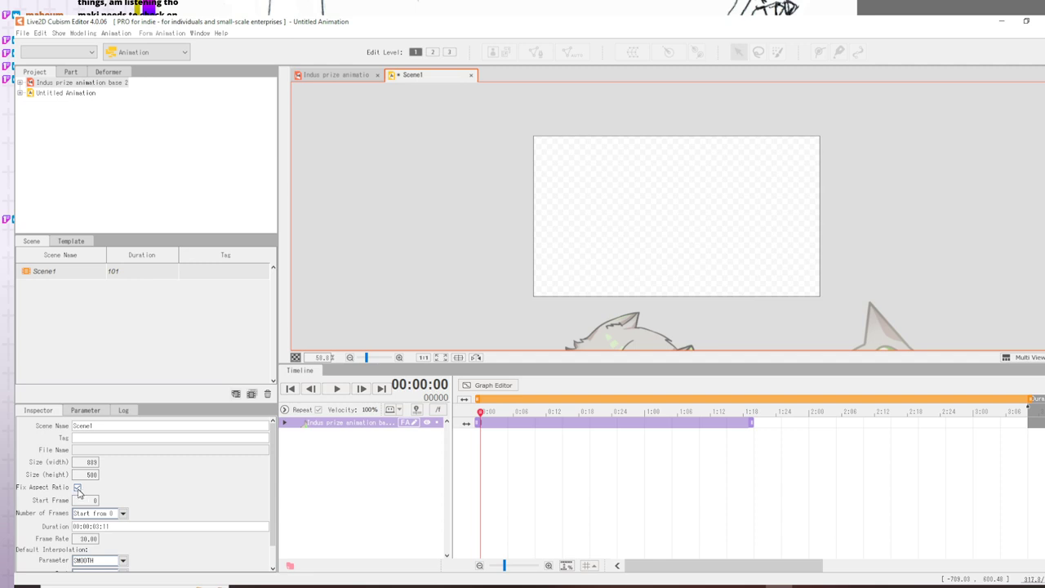
pyautogui.doubleClick(90, 463)
pyautogui.write('500')
pyautogui.press('Return')
# - Move the placed model in Scene1 so that its bounding frame is centred over the square canvas
pyautogui.scroll(3, 774, 251)
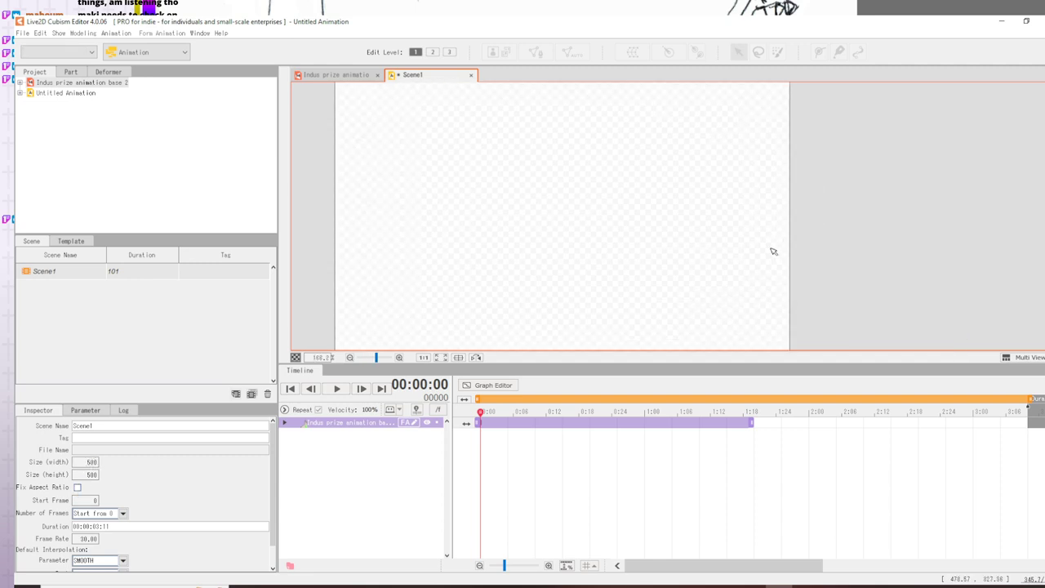
pyautogui.scroll(-5, 774, 252)
pyautogui.click(762, 277)
pyautogui.scroll(3, 819, 267)
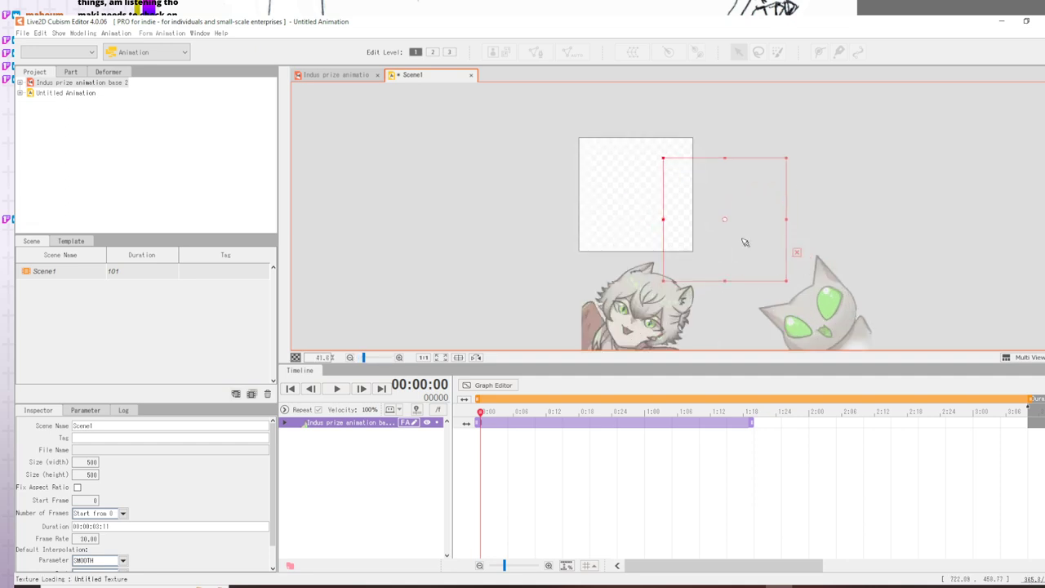
pyautogui.moveTo(722, 221); pyautogui.dragTo(636, 195)
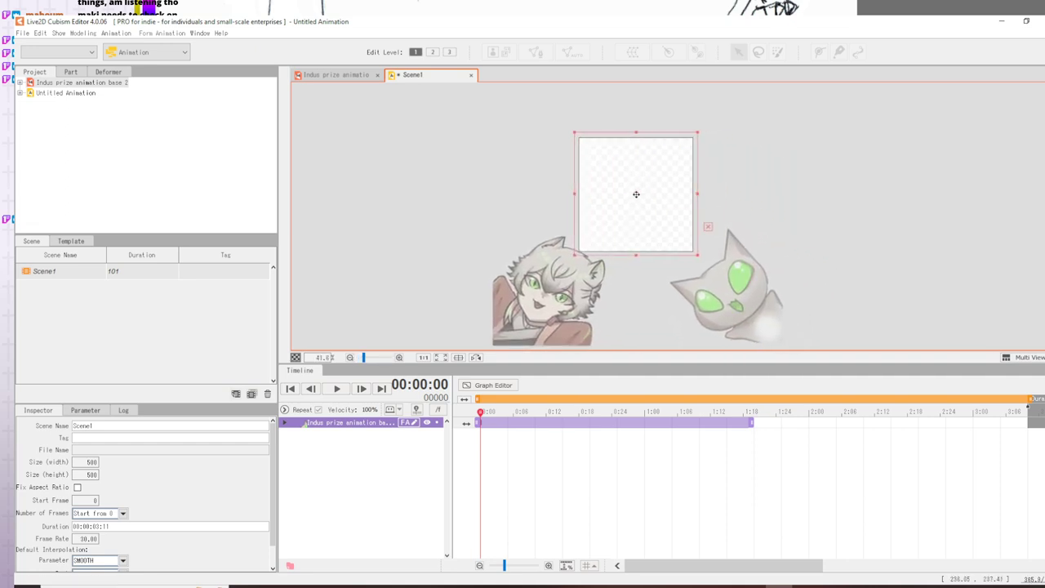
pyautogui.click(847, 194)
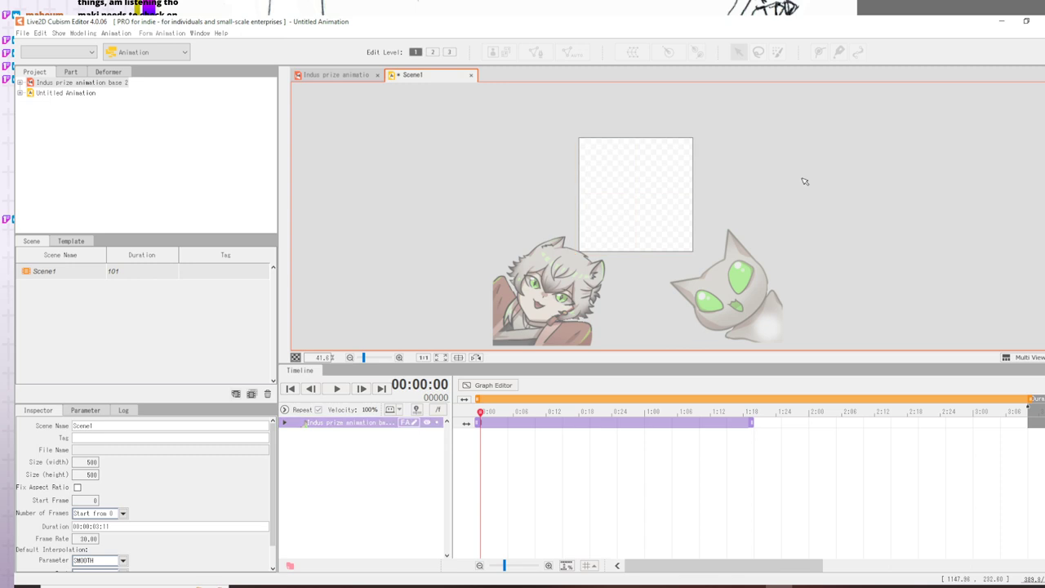
# - Expand the model's track and insert keyframes for Move In 1 and all other Live2D parameters at the first frame
pyautogui.click(286, 423)
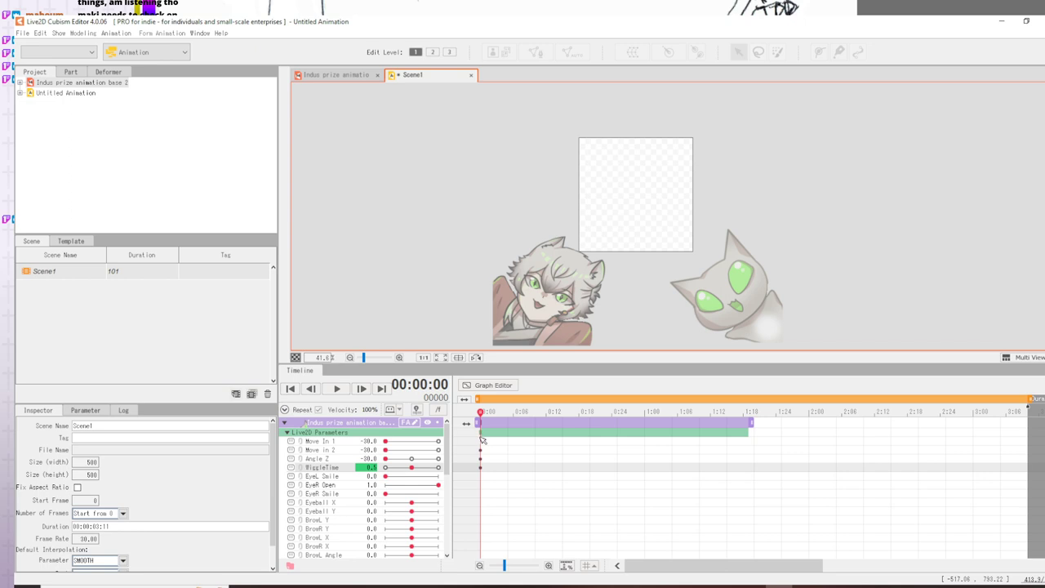
pyautogui.click(480, 465)
pyautogui.rightClick(482, 471)
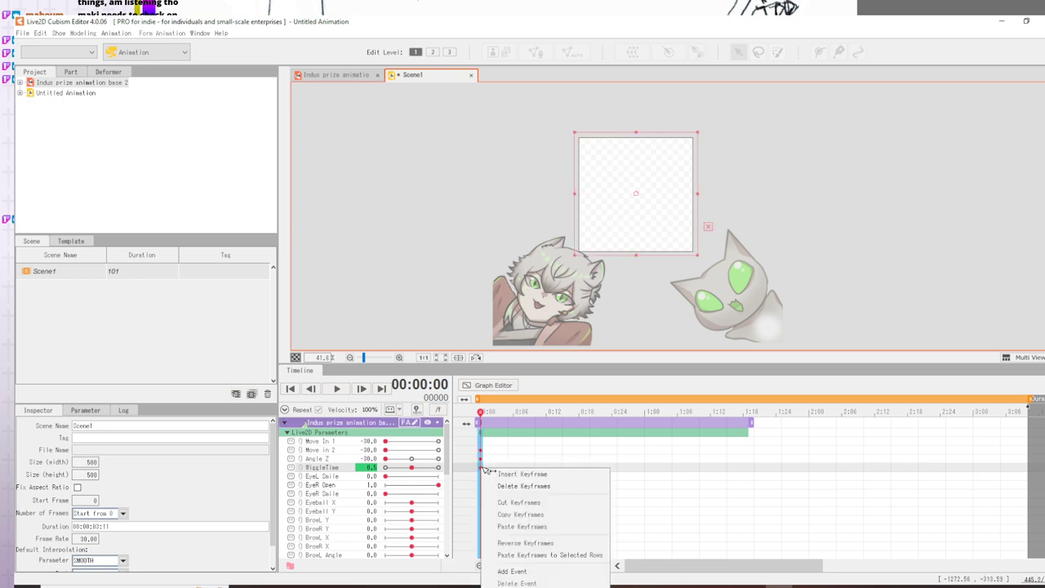
pyautogui.click(485, 415)
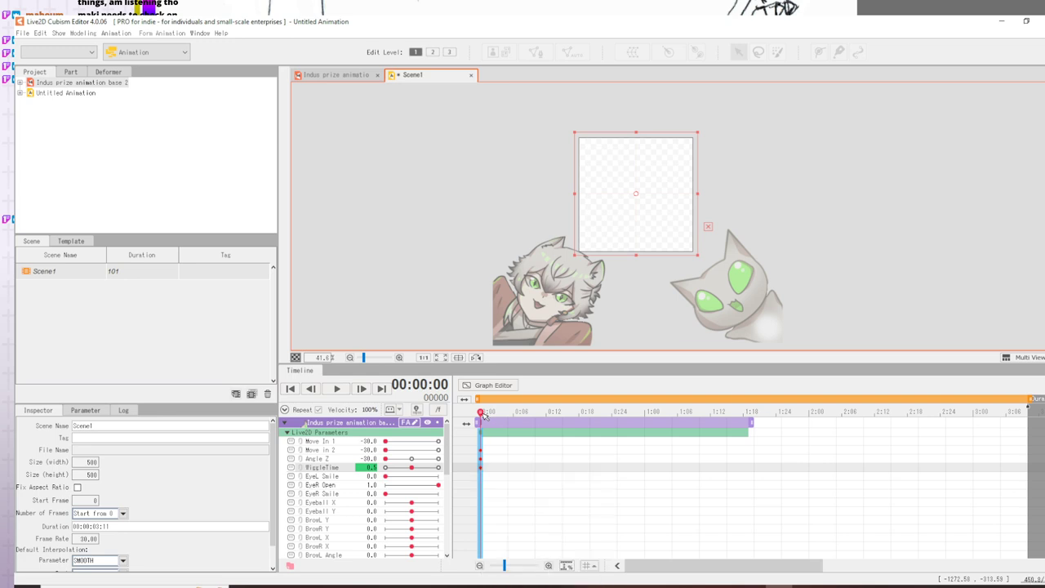
pyautogui.rightClick(480, 441)
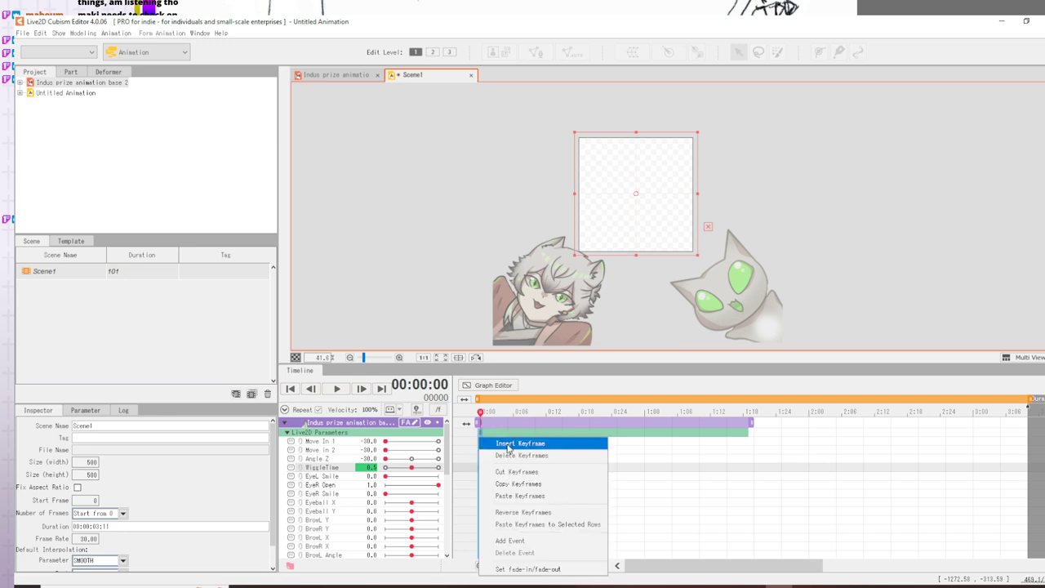
pyautogui.click(488, 443)
pyautogui.click(487, 441)
pyautogui.click(481, 436)
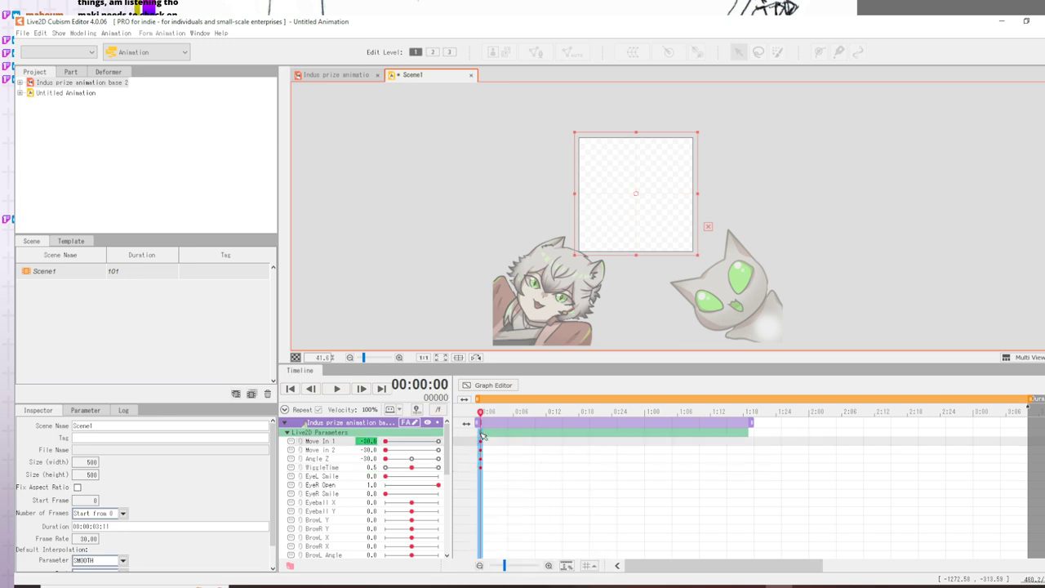
pyautogui.rightClick(481, 436)
pyautogui.click(494, 446)
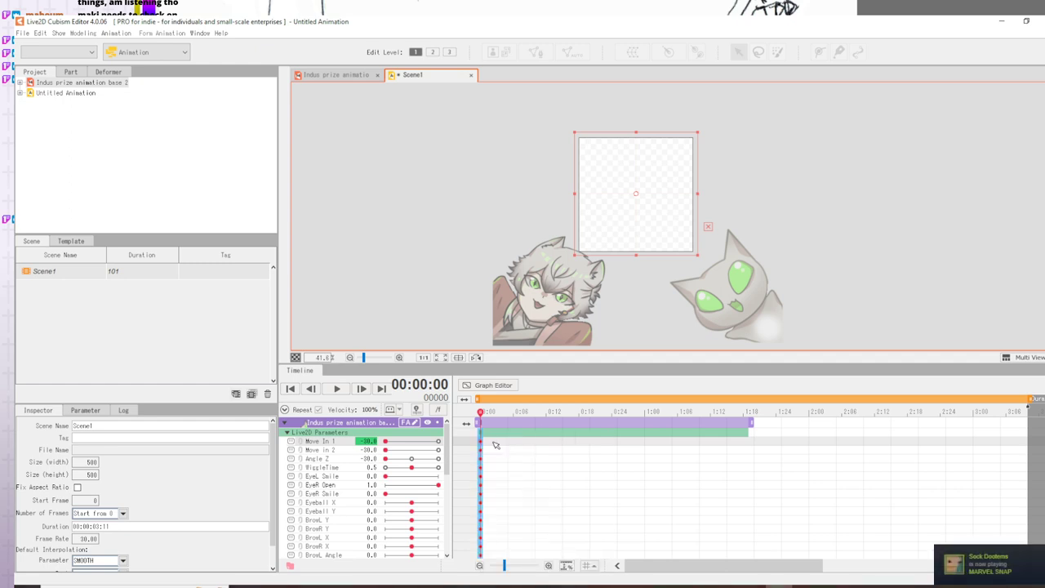
# - Play the Scene1 animation from the first frame and stop it after a moment
pyautogui.moveTo(481, 413)
pyautogui.mouseDown()
pyautogui.moveTo(541, 413)
pyautogui.moveTo(462, 416)
pyautogui.mouseUp()
pyautogui.click(337, 389)
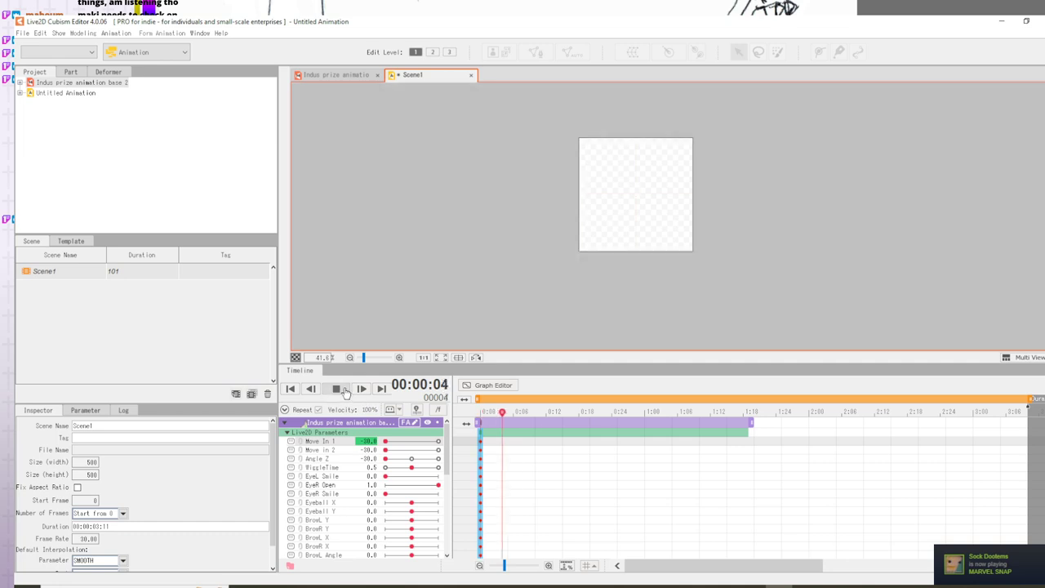
pyautogui.click(336, 388)
# - Insert keyframes for all of the model's parameters at frame 24
pyautogui.click(617, 413)
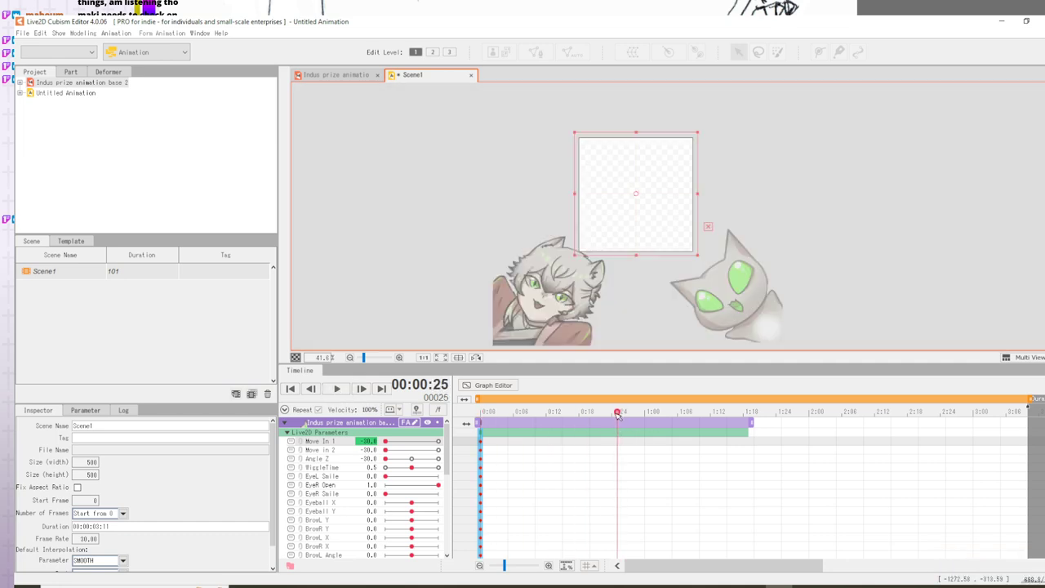
pyautogui.rightClick(619, 422)
pyautogui.click(617, 420)
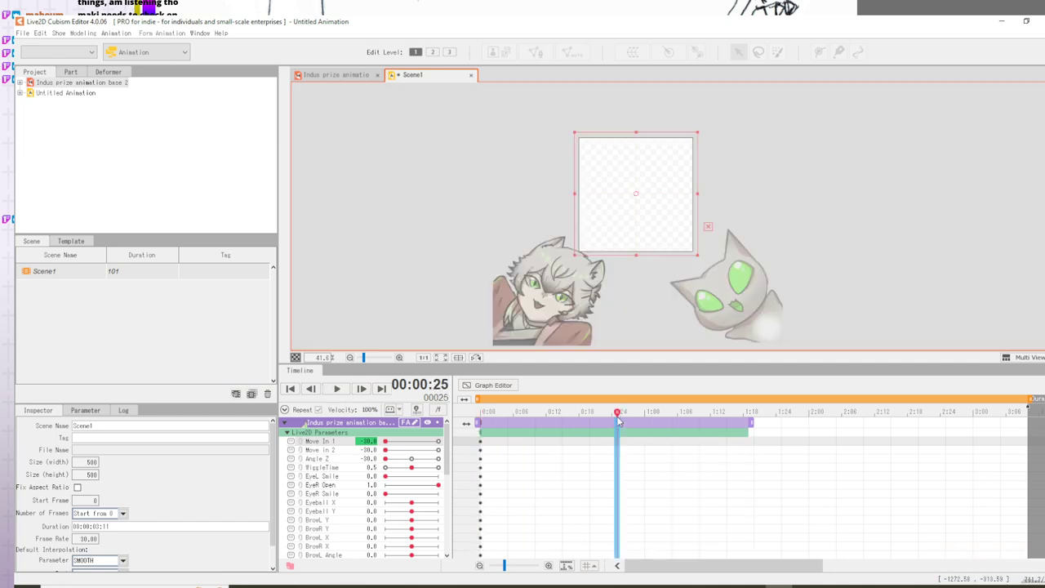
pyautogui.rightClick(616, 425)
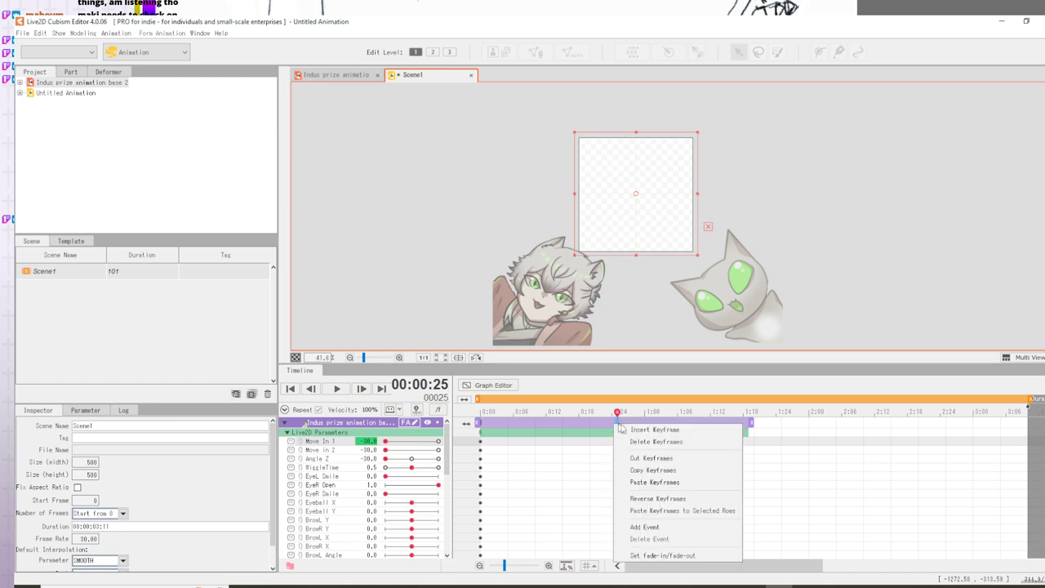
pyautogui.click(636, 433)
# - Insert keyframes for all of the model's parameters at frame 48, near the end of the model's track
pyautogui.click(623, 413)
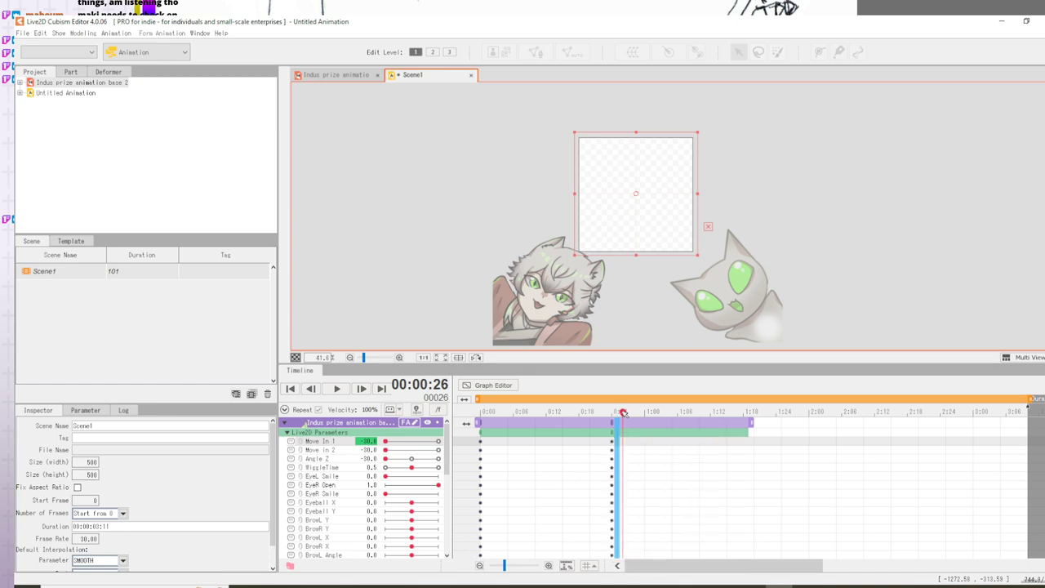
pyautogui.click(619, 413)
pyautogui.moveTo(618, 413); pyautogui.dragTo(746, 416)
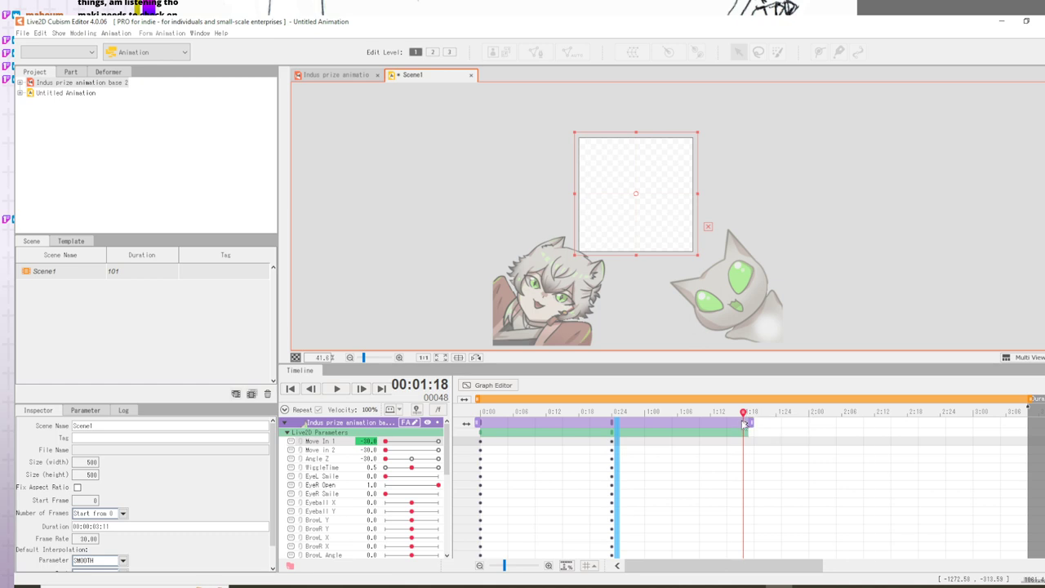
pyautogui.rightClick(742, 419)
pyautogui.click(757, 430)
# - Play the animation from the first frame through the newly added keyframes to check it
pyautogui.moveTo(743, 414); pyautogui.dragTo(553, 418)
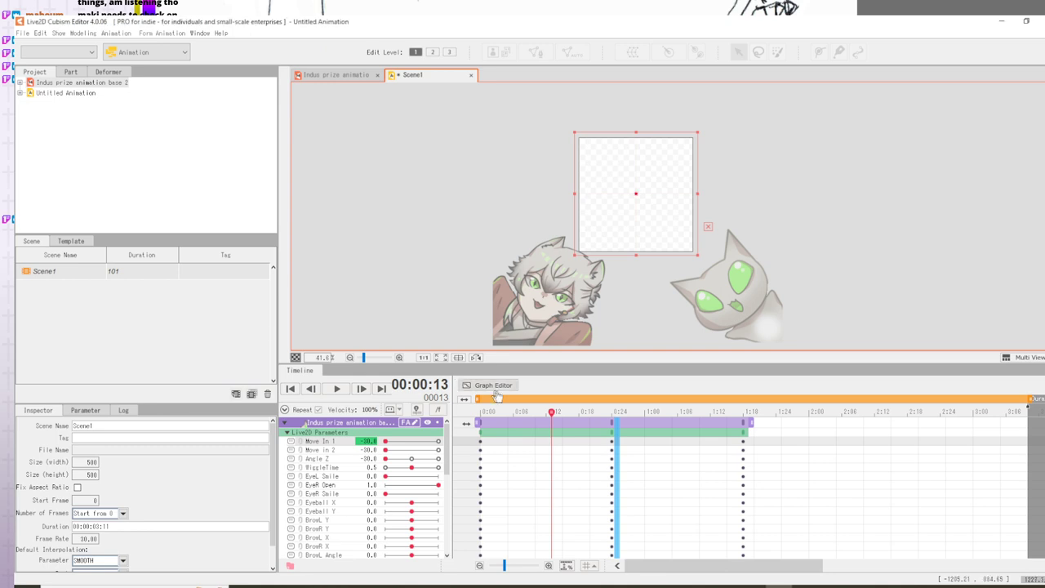
pyautogui.click(471, 416)
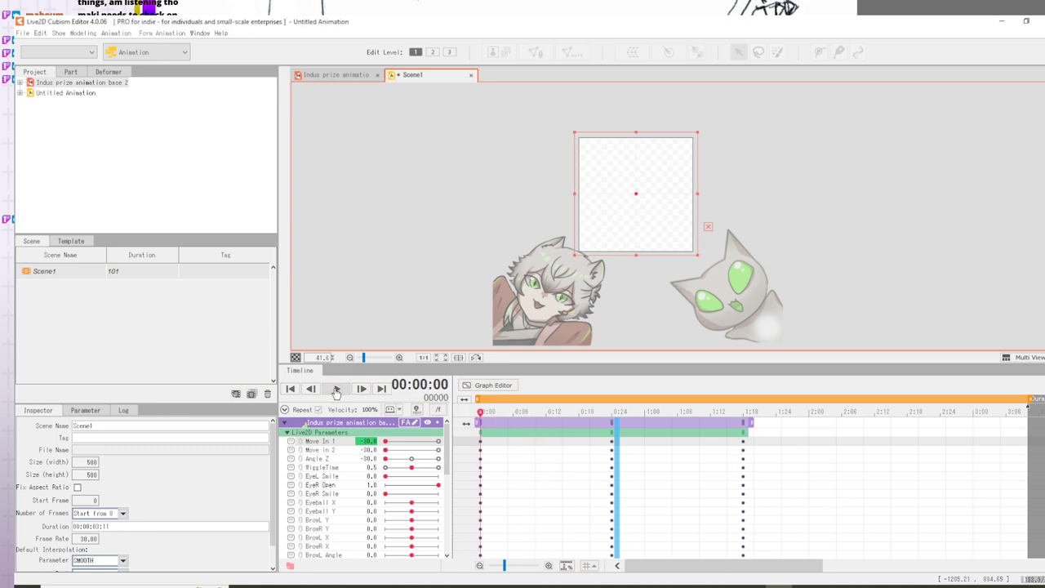
pyautogui.click(335, 389)
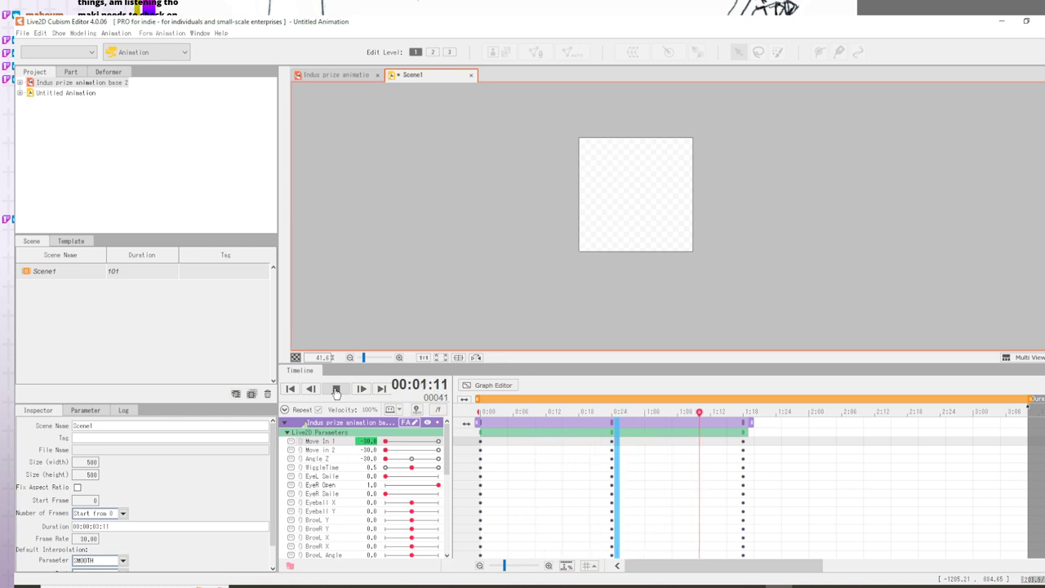
pyautogui.click(335, 389)
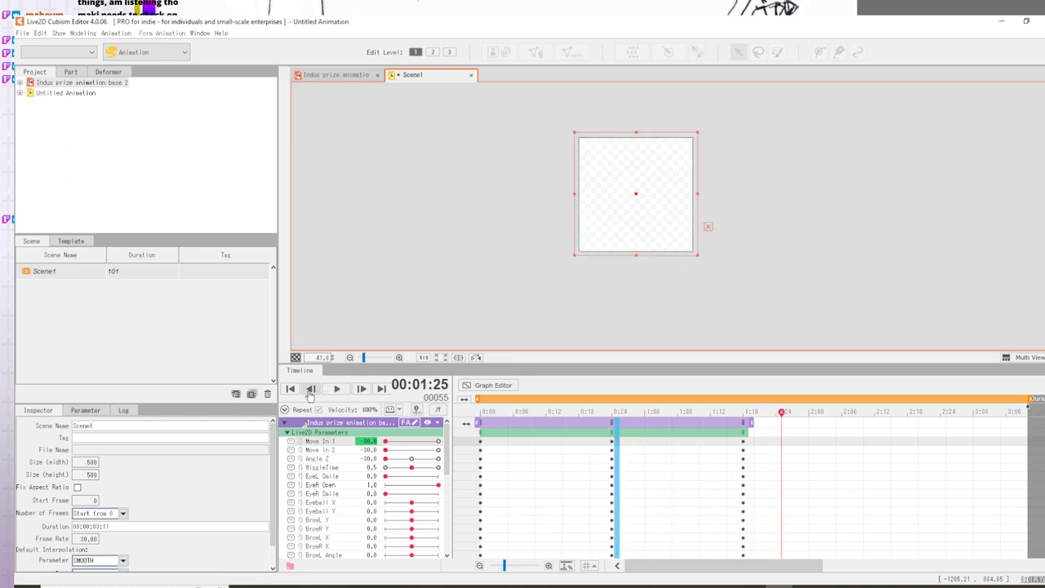
# - Insert keyframes for all of the model's parameters at frame 12, midway between the first two keyframe columns
pyautogui.click(547, 412)
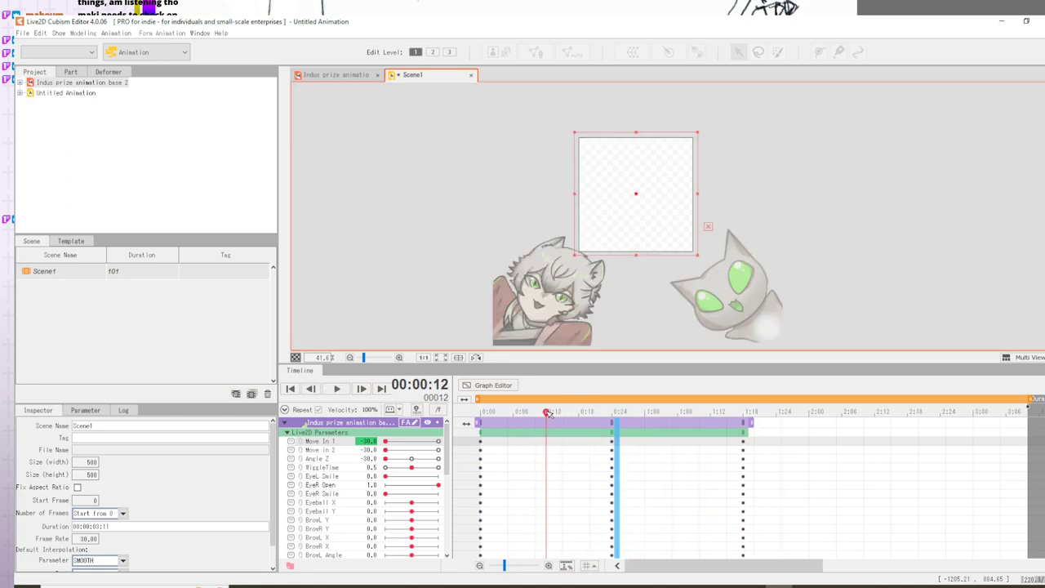
pyautogui.rightClick(549, 413)
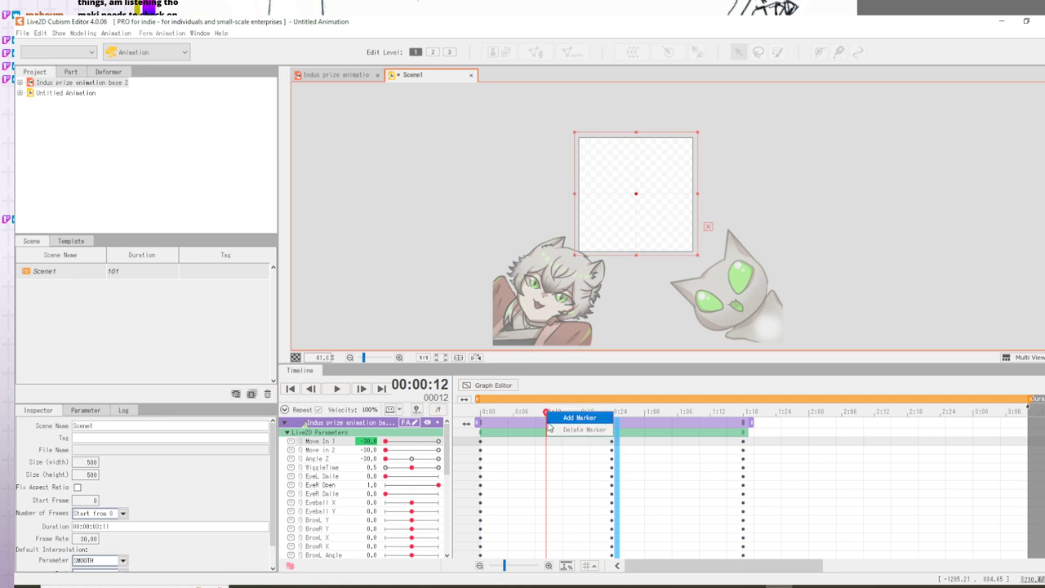
pyautogui.click(547, 424)
pyautogui.rightClick(547, 425)
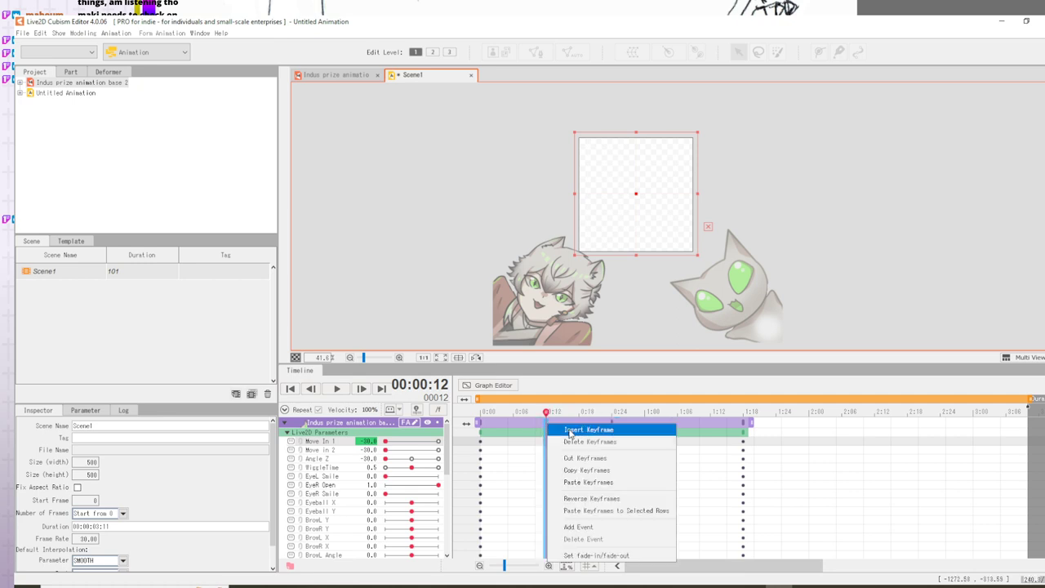
pyautogui.click(572, 430)
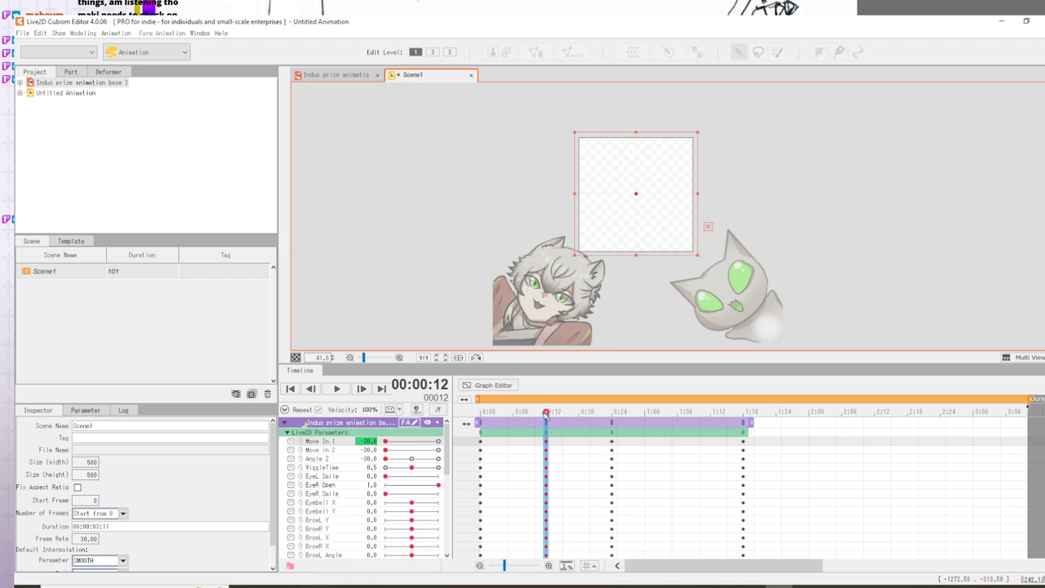
# - Insert keyframes for all of the model's parameters at frame 36, midway between the last two keyframe columns
pyautogui.moveTo(545, 415); pyautogui.dragTo(678, 420)
pyautogui.rightClick(677, 420)
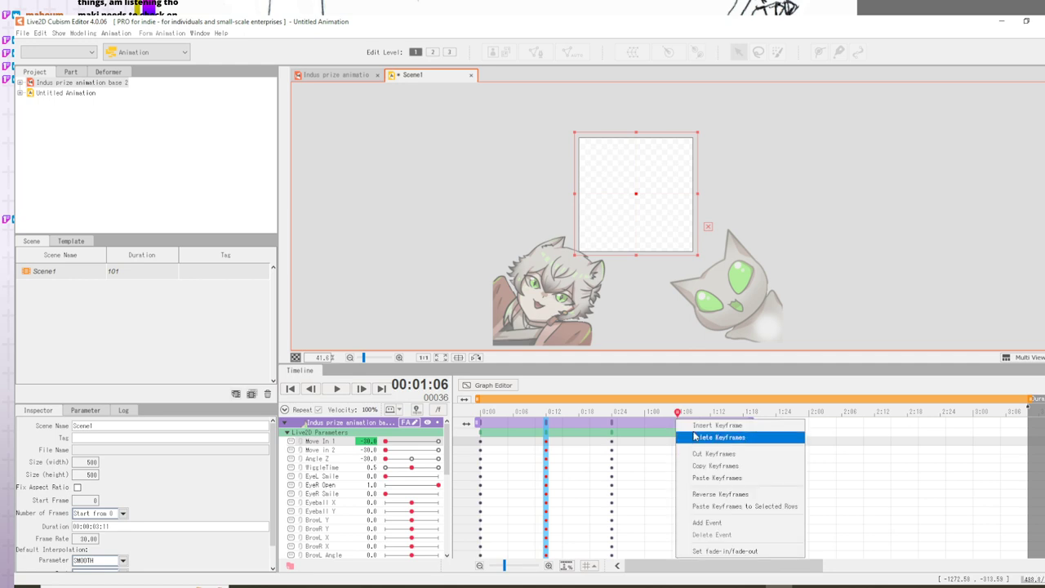
pyautogui.click(695, 427)
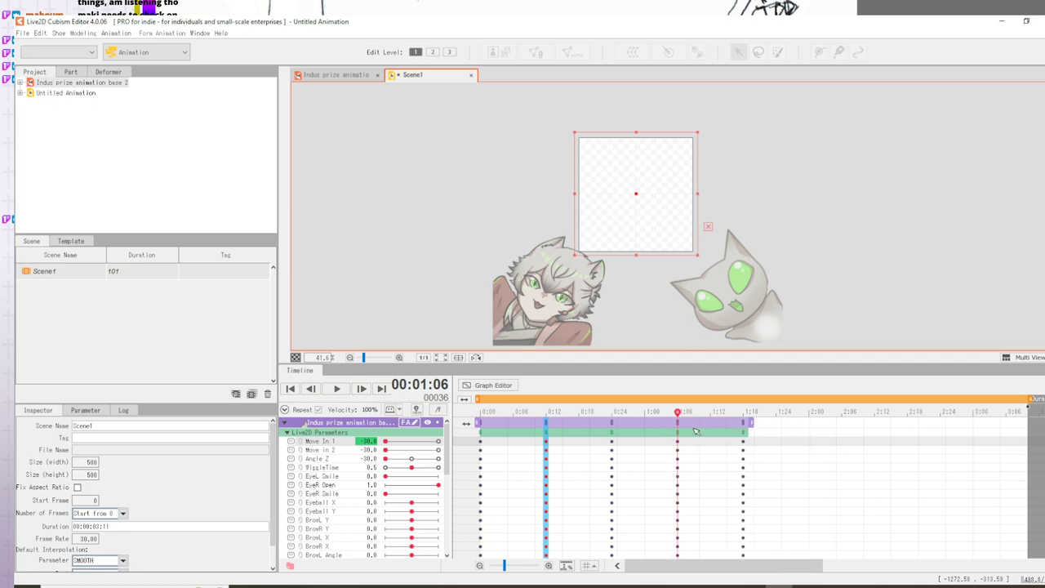
# - Set Move In 1 to 30 at the frame 12 keyframe so the first character slides into the canvas
pyautogui.click(547, 416)
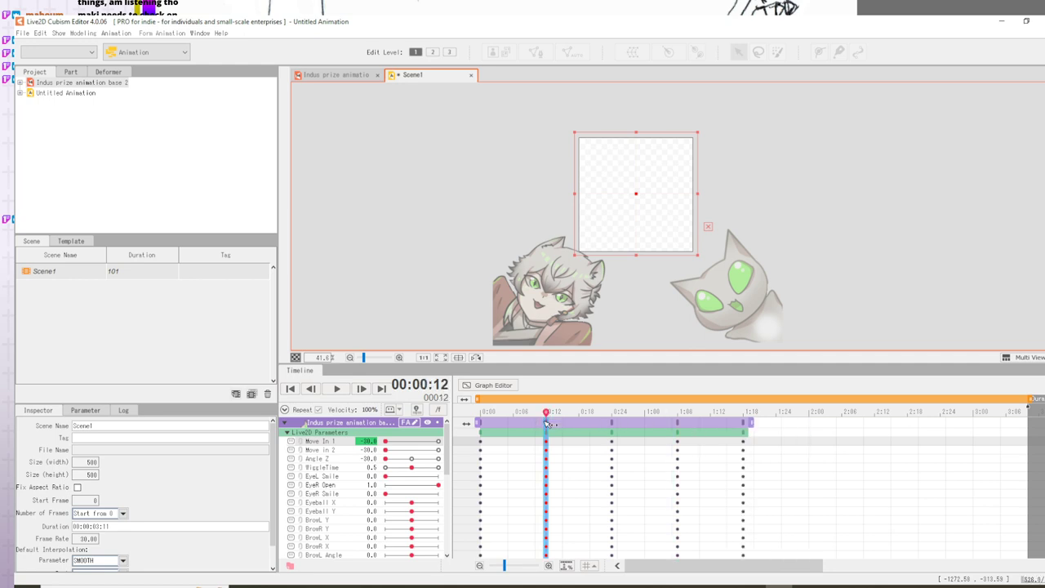
pyautogui.click(546, 442)
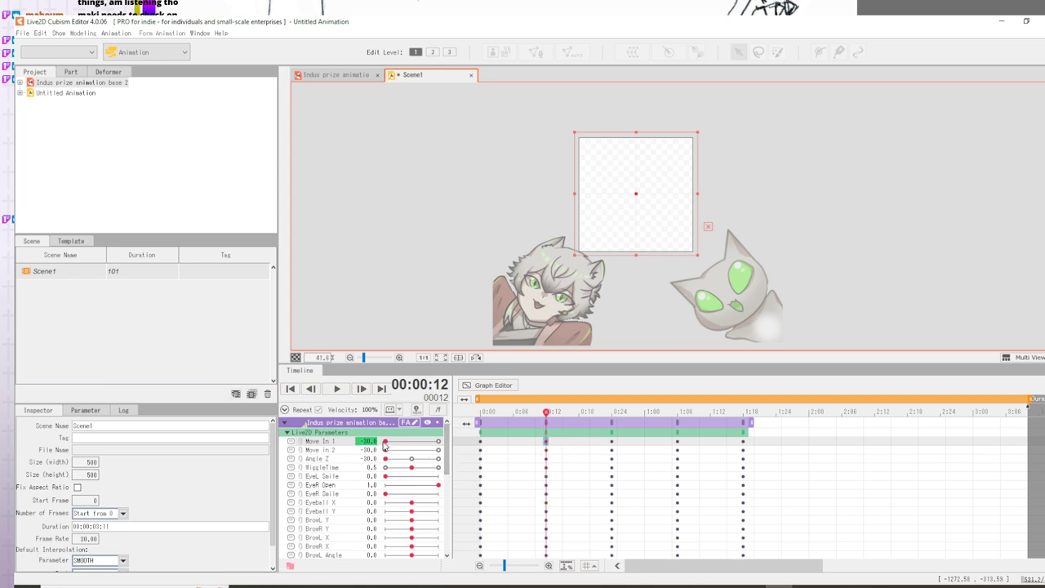
pyautogui.moveTo(385, 441); pyautogui.dragTo(462, 443)
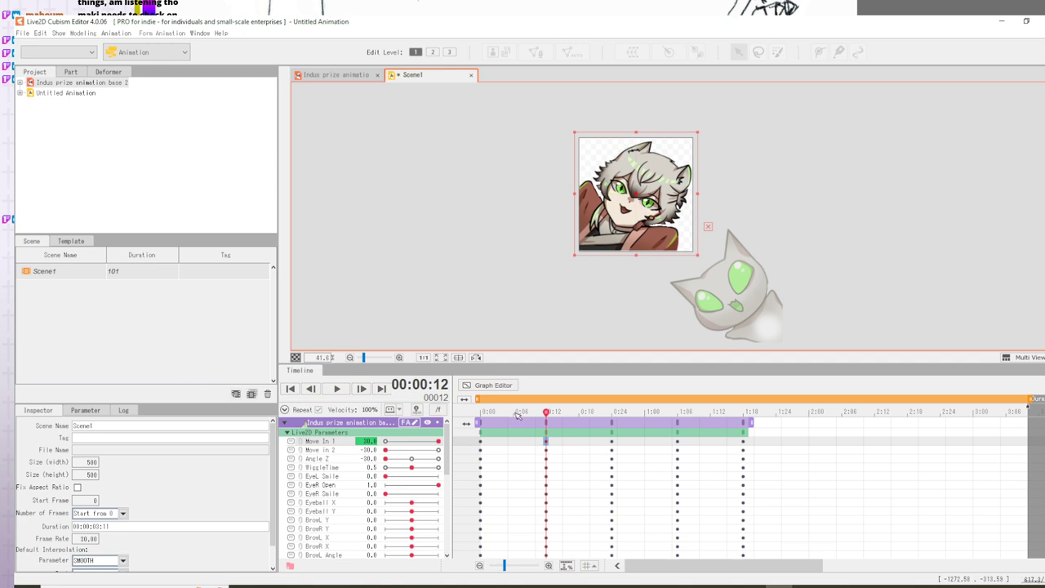
# - Check the Move In 1 keyframes up to frame 36 and set Move In 2 to 30 at frame 36
pyautogui.click(480, 442)
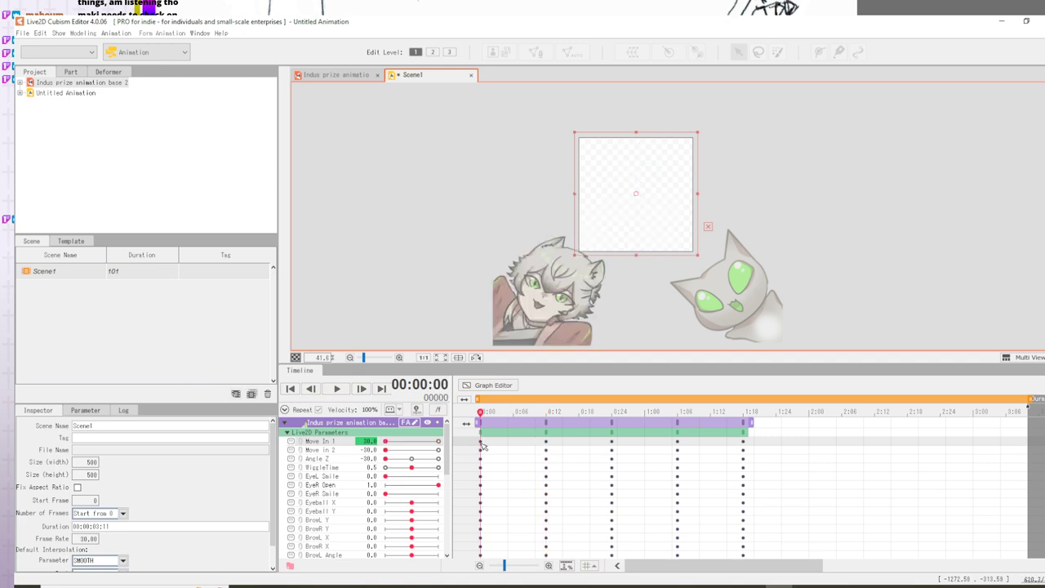
pyautogui.click(545, 444)
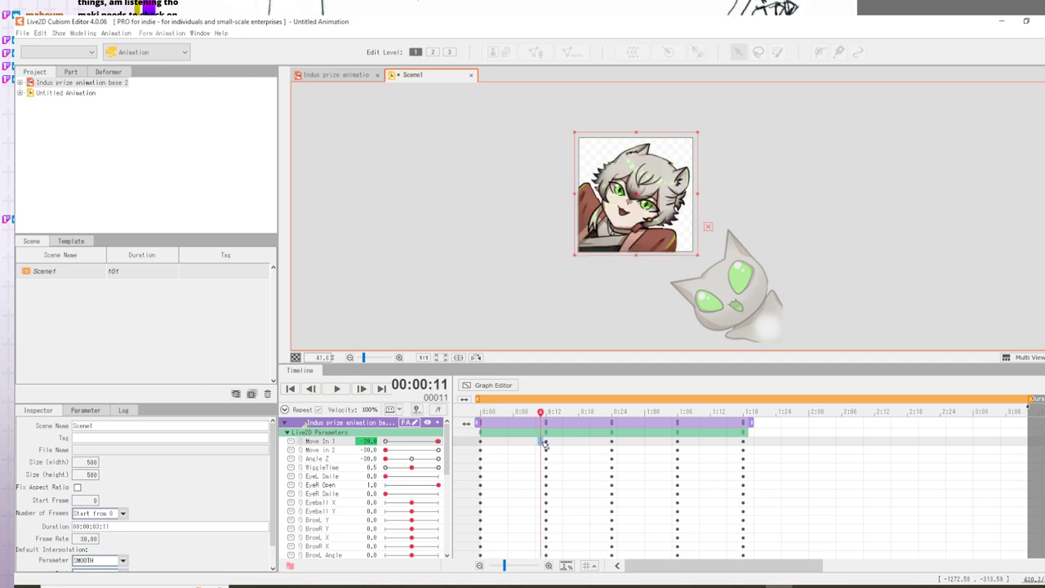
pyautogui.click(612, 444)
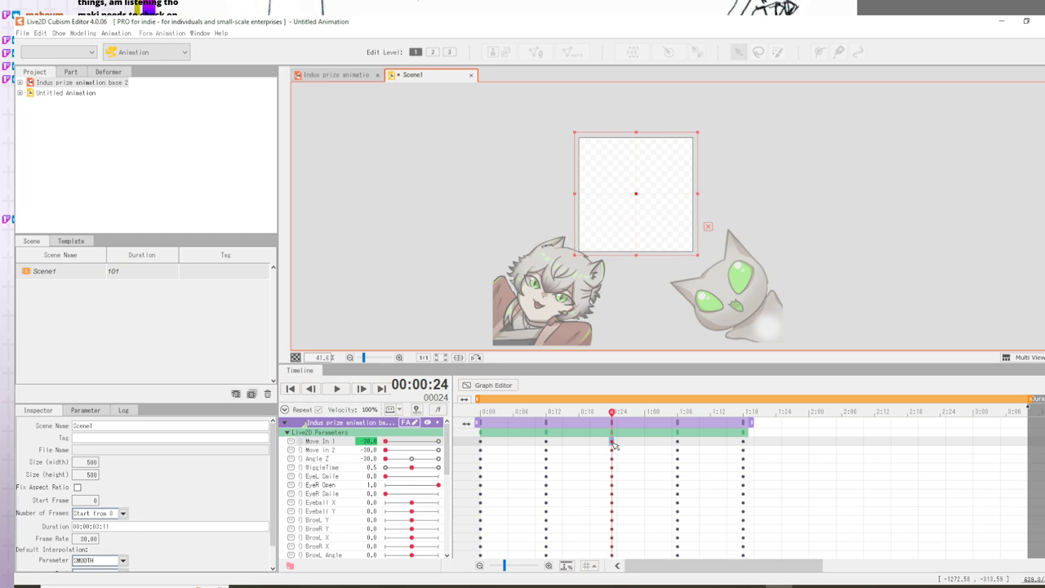
pyautogui.click(677, 443)
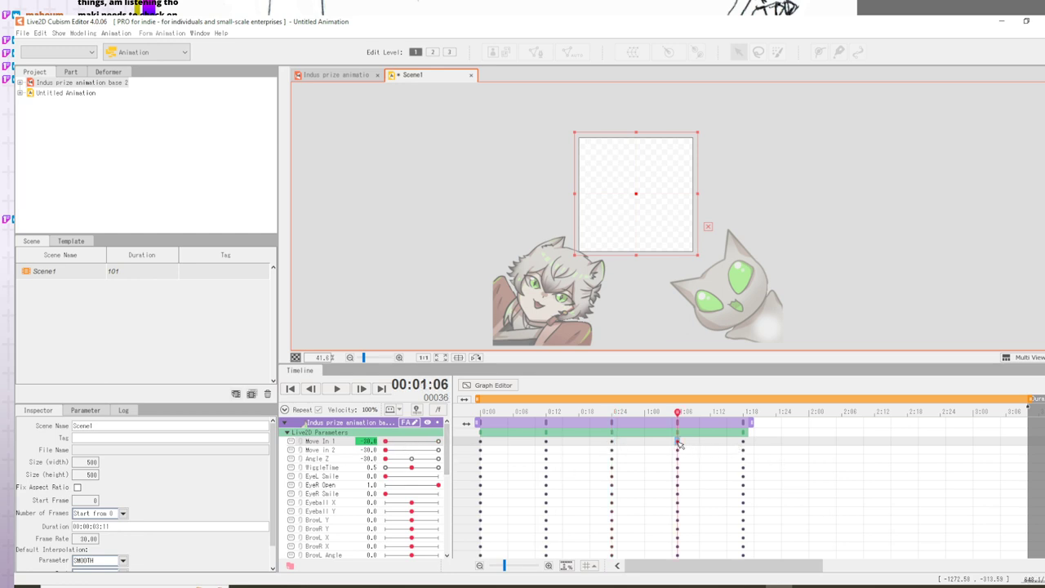
pyautogui.click(438, 450)
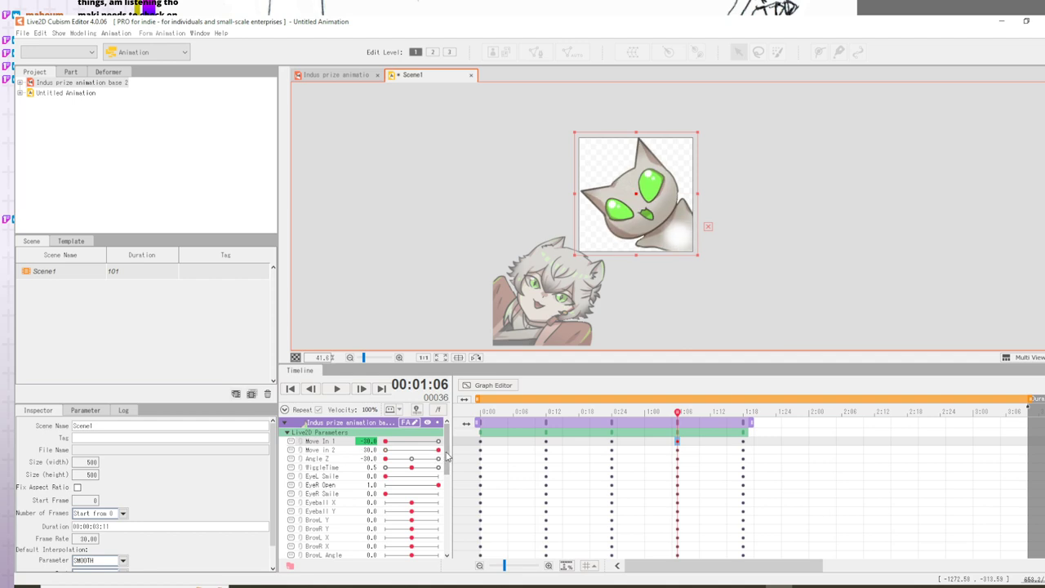
# - Select the whole keyframe column at frame 48 and move it one frame earlier to frame 47
pyautogui.click(742, 441)
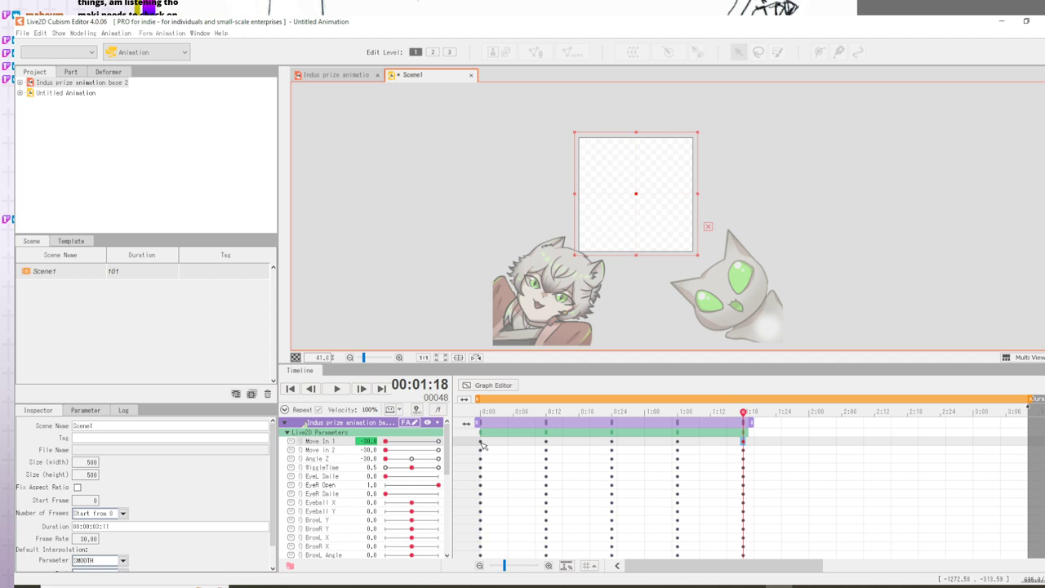
pyautogui.moveTo(743, 426); pyautogui.dragTo(743, 552)
pyautogui.scroll(8, 777, 495)
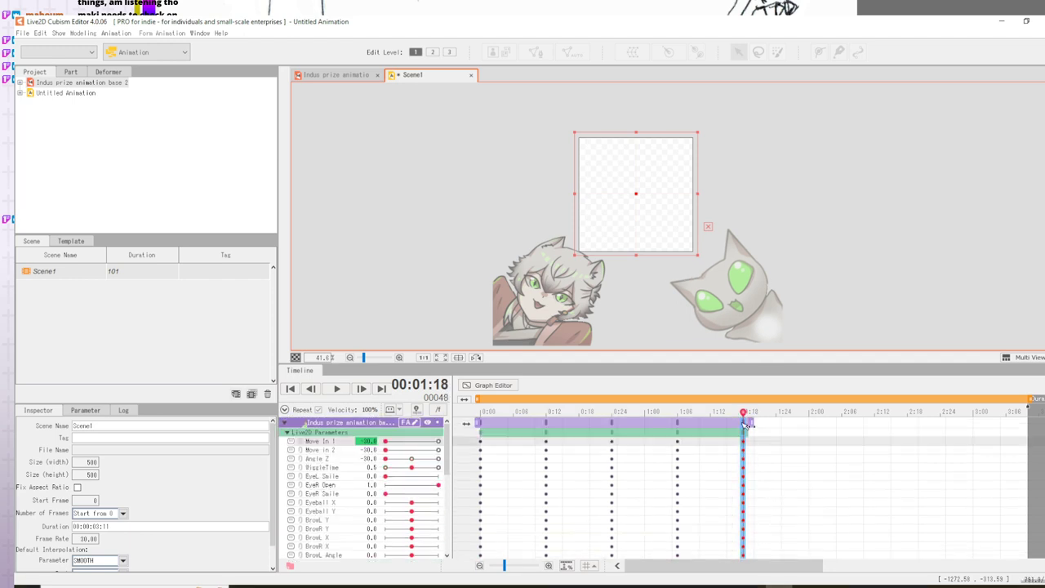
pyautogui.moveTo(746, 424); pyautogui.dragTo(744, 426)
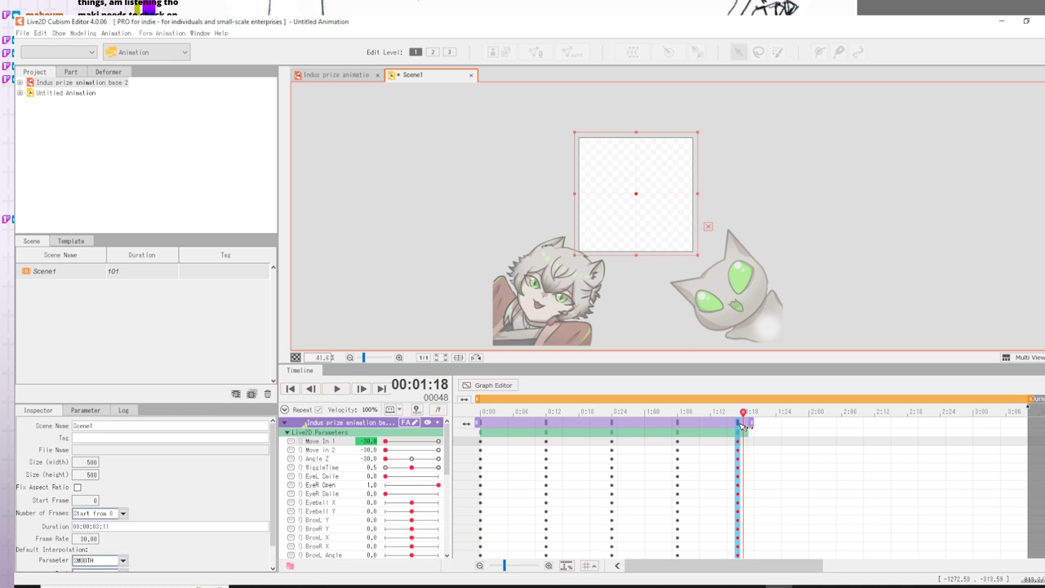
# - Play the animation from the first frame to review both characters moving in and out
pyautogui.click(487, 430)
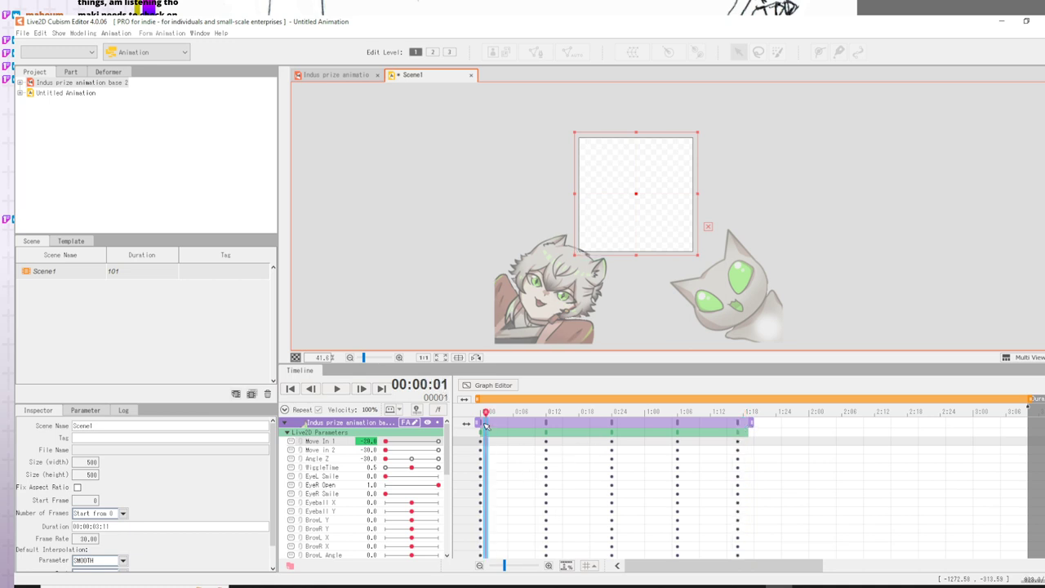
pyautogui.click(481, 425)
pyautogui.click(336, 389)
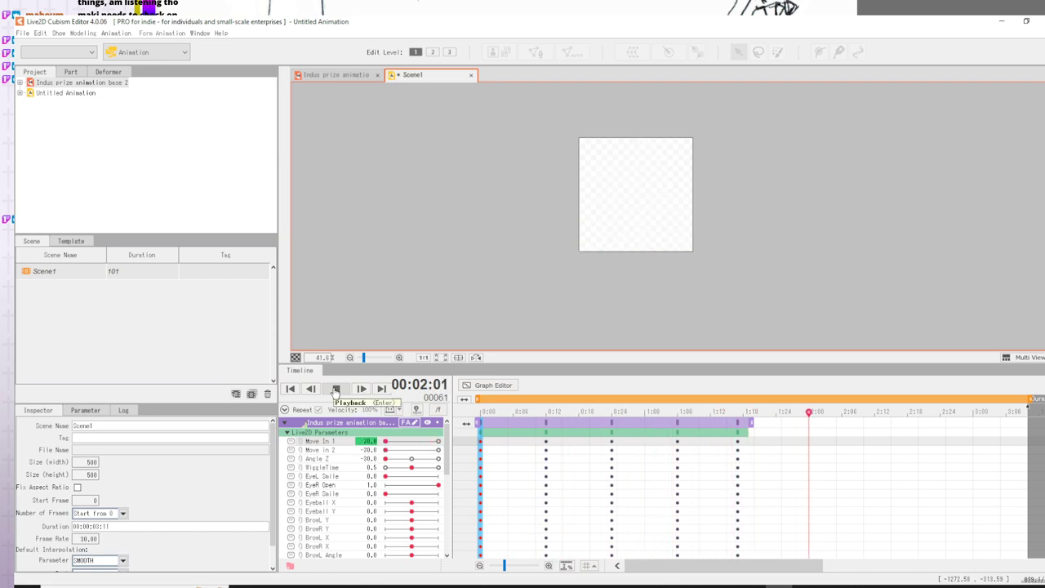
pyautogui.click(334, 389)
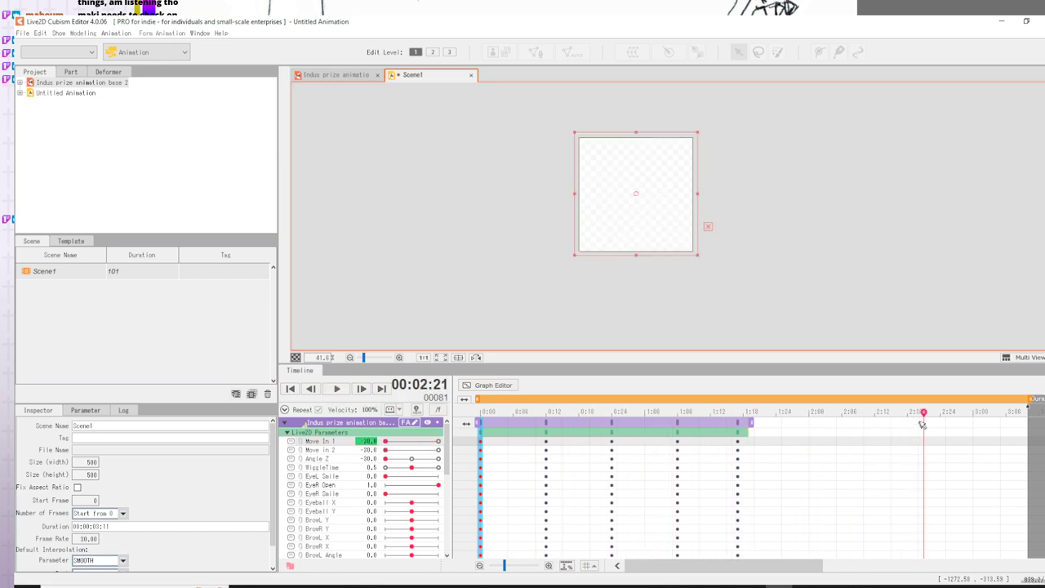
# - Move the keyframe columns at frames 24, 36 and 47 one frame earlier to frames 23, 35 and 46
pyautogui.moveTo(925, 415); pyautogui.dragTo(607, 422)
pyautogui.click(612, 424)
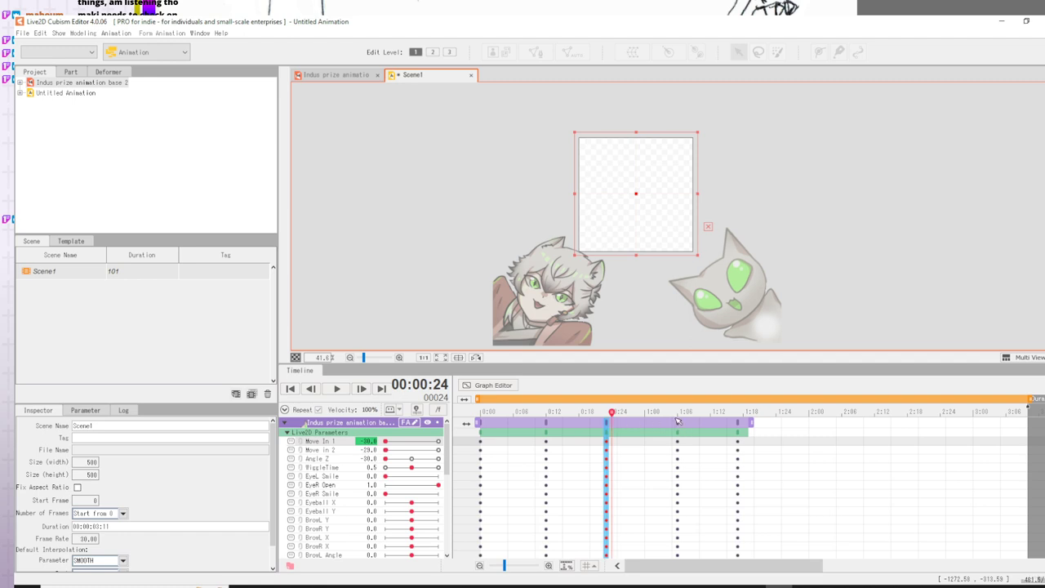
pyautogui.moveTo(677, 421); pyautogui.dragTo(734, 424)
pyautogui.click(781, 439)
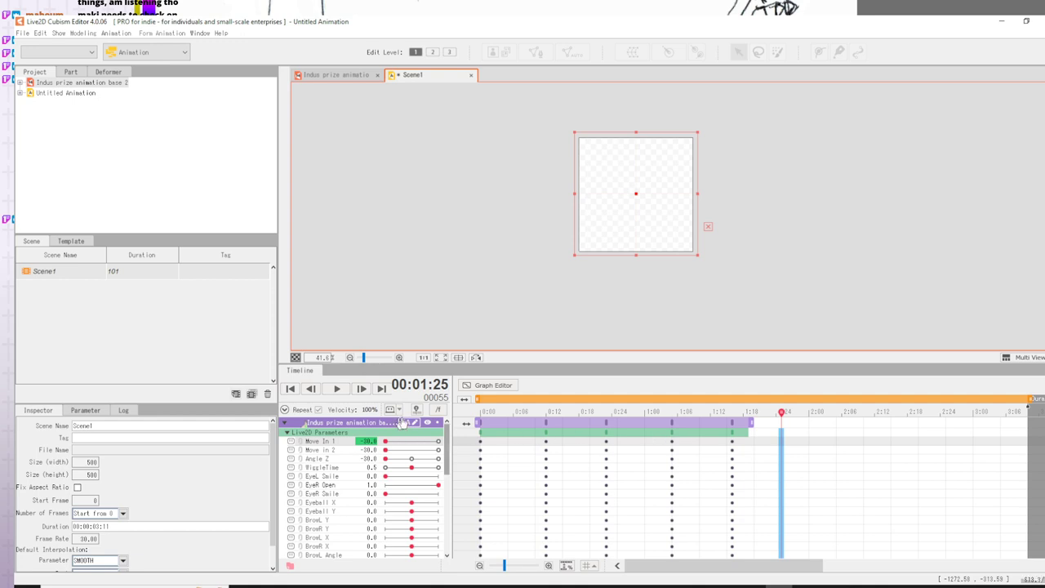
# - Replay the animation with the shifted keyframes and return the playhead to the first frame
pyautogui.moveTo(524, 428); pyautogui.dragTo(478, 426)
pyautogui.click(341, 390)
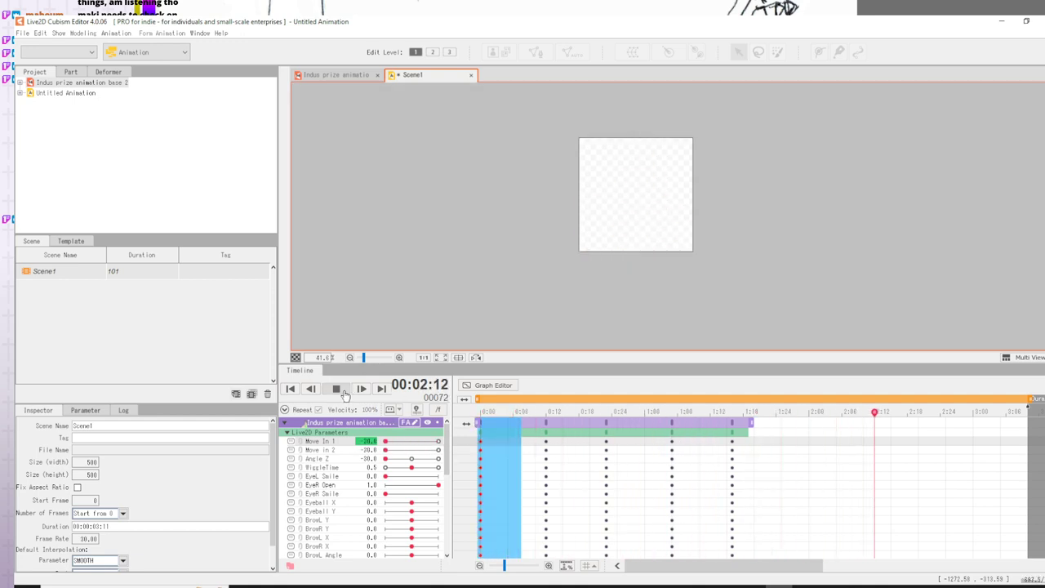
pyautogui.click(343, 392)
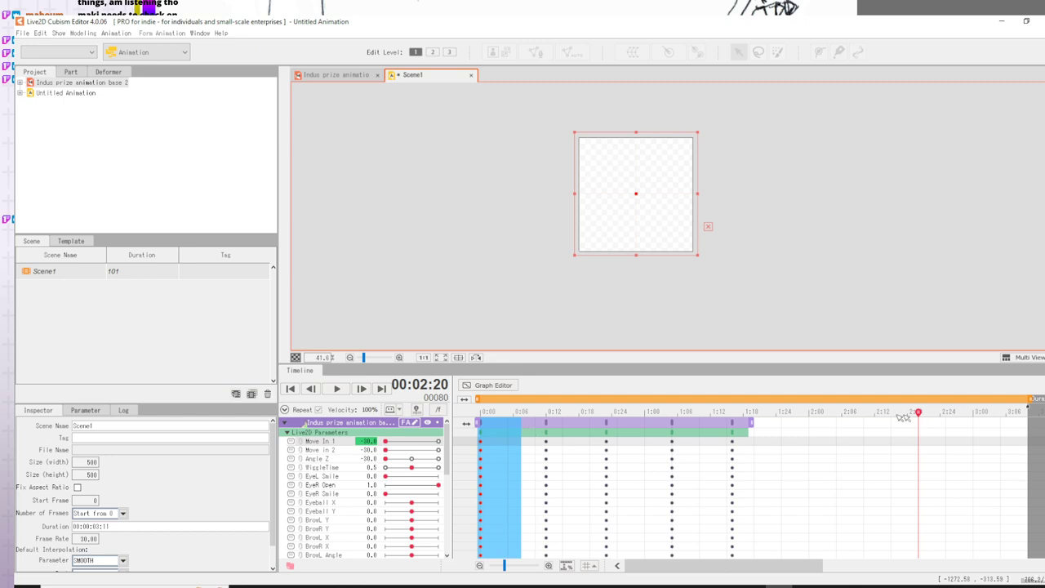
pyautogui.moveTo(499, 413); pyautogui.dragTo(448, 461)
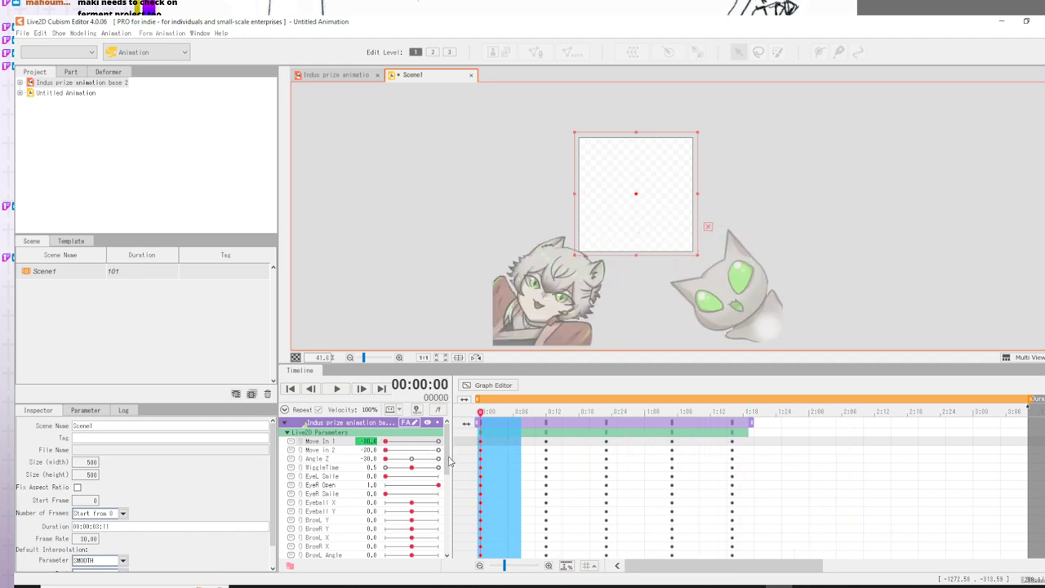
# - Trim the end of the model's track back to the last keyframe column and play the animation
pyautogui.click(757, 437)
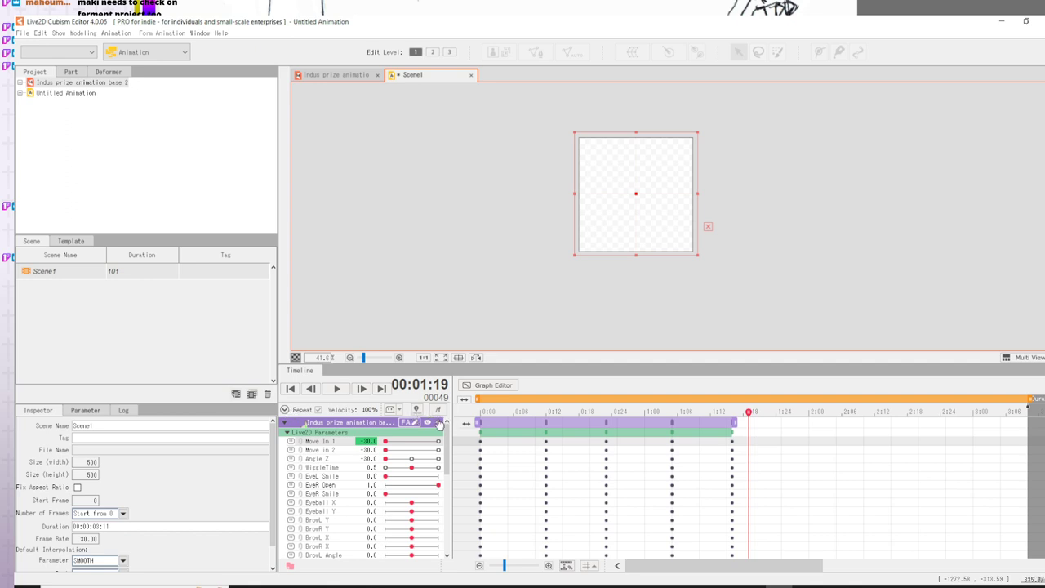
pyautogui.click(284, 423)
pyautogui.click(284, 423)
pyautogui.click(335, 390)
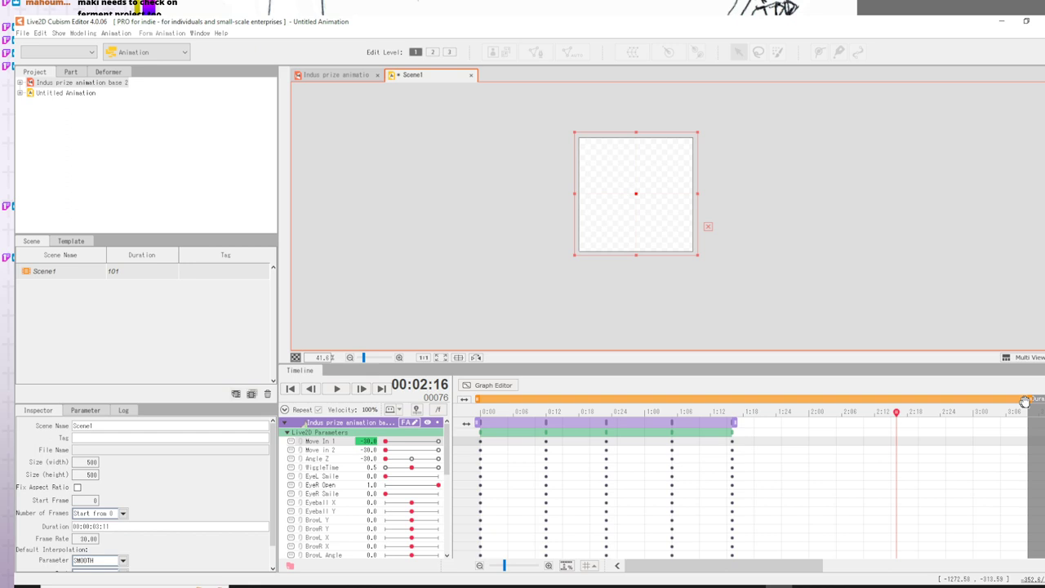
# - Shorten the scene's duration to 47 frames and replay the animation to check the loop
pyautogui.moveTo(1024, 401); pyautogui.dragTo(732, 408)
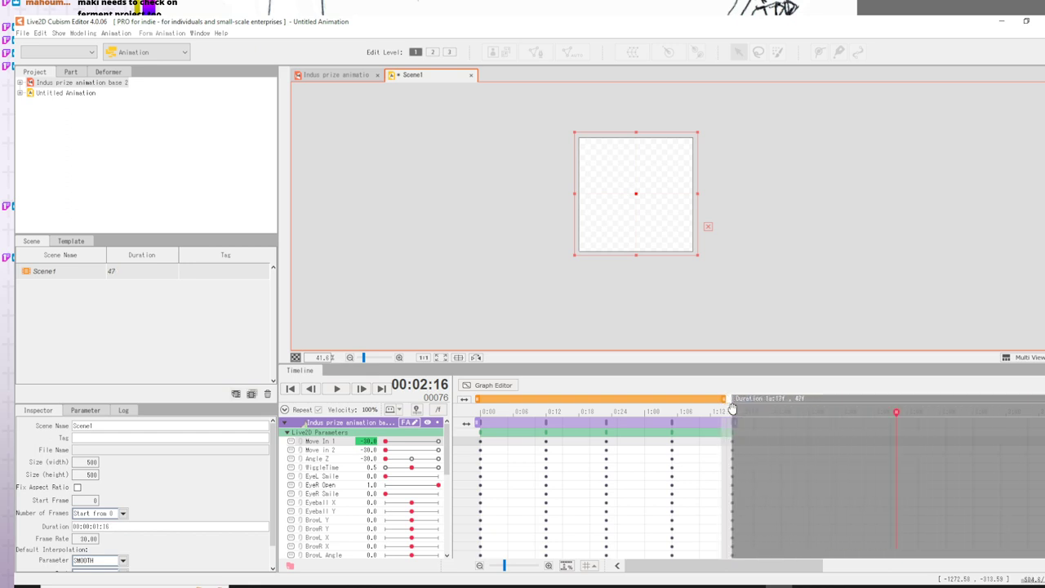
pyautogui.click(341, 389)
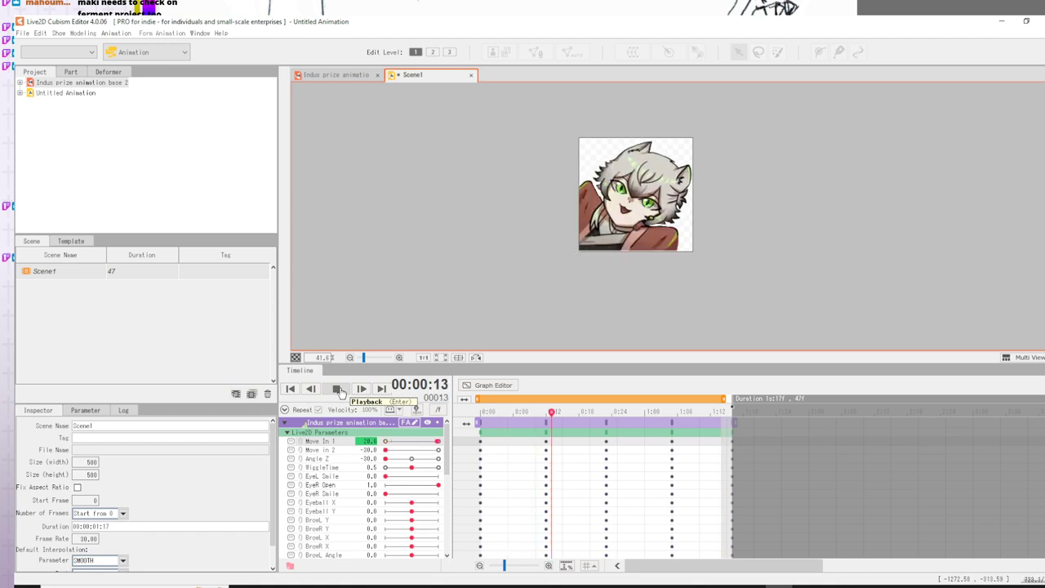
pyautogui.click(337, 389)
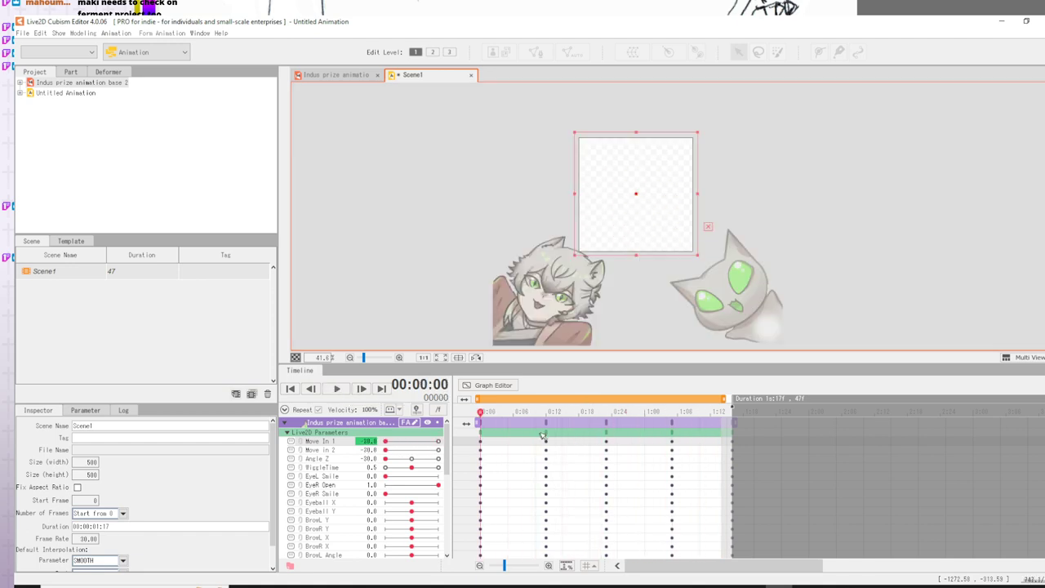
# - Place the playhead at frame 6 and select that frame's column across all parameters of the model track
pyautogui.moveTo(548, 425); pyautogui.dragTo(516, 424)
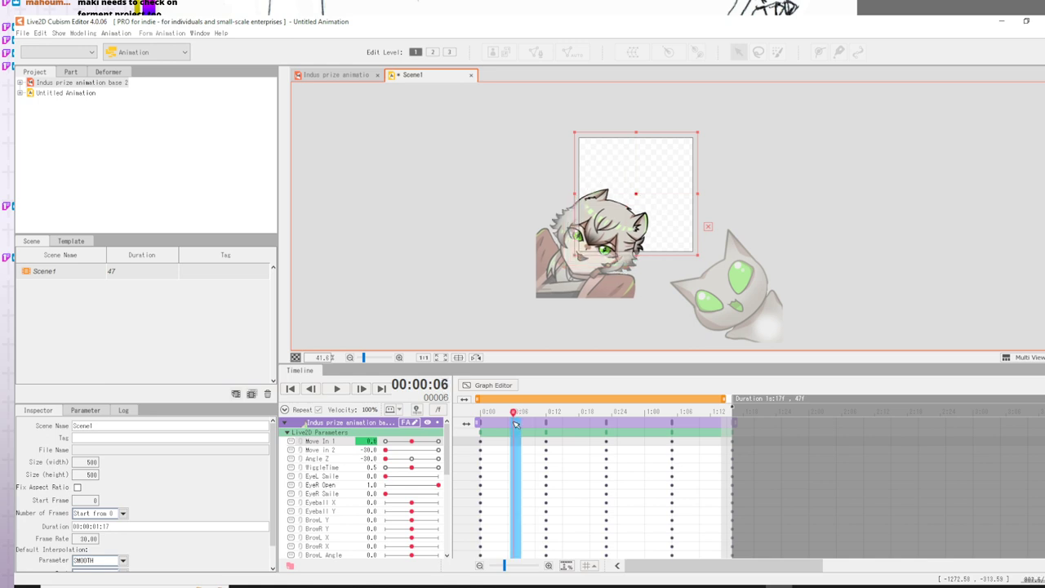
pyautogui.rightClick(515, 424)
pyautogui.click(512, 426)
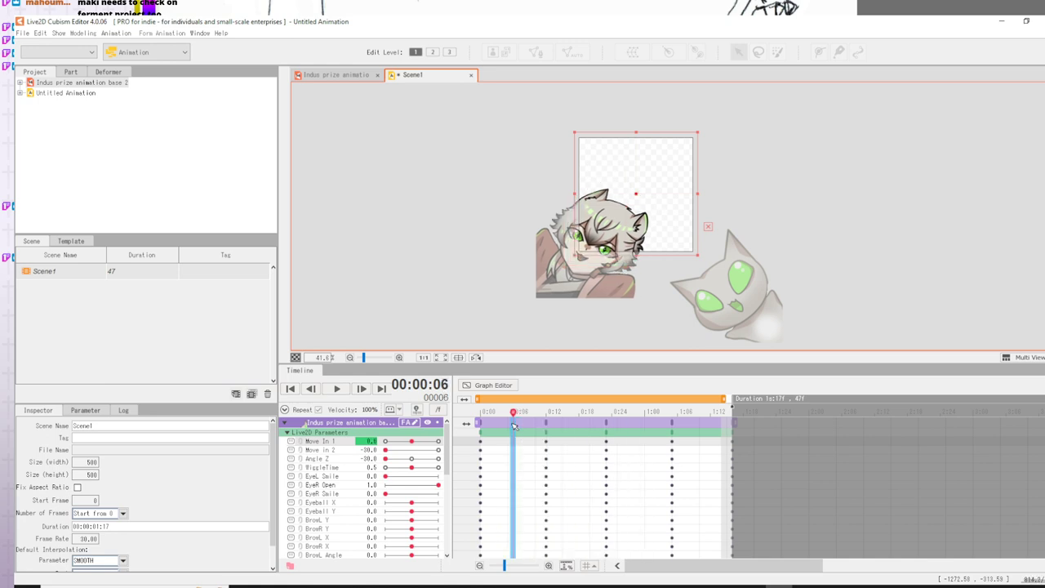
# - Insert keyframes for all parameters of the model track at frames 6 and 30
pyautogui.rightClick(513, 425)
pyautogui.click(531, 430)
pyautogui.moveTo(517, 418); pyautogui.dragTo(646, 423)
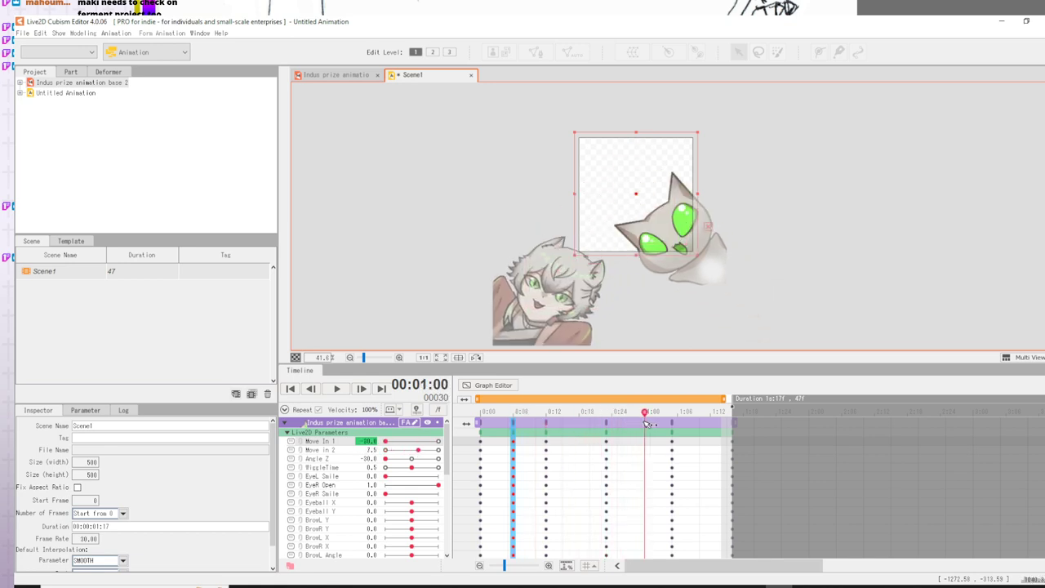
pyautogui.rightClick(646, 423)
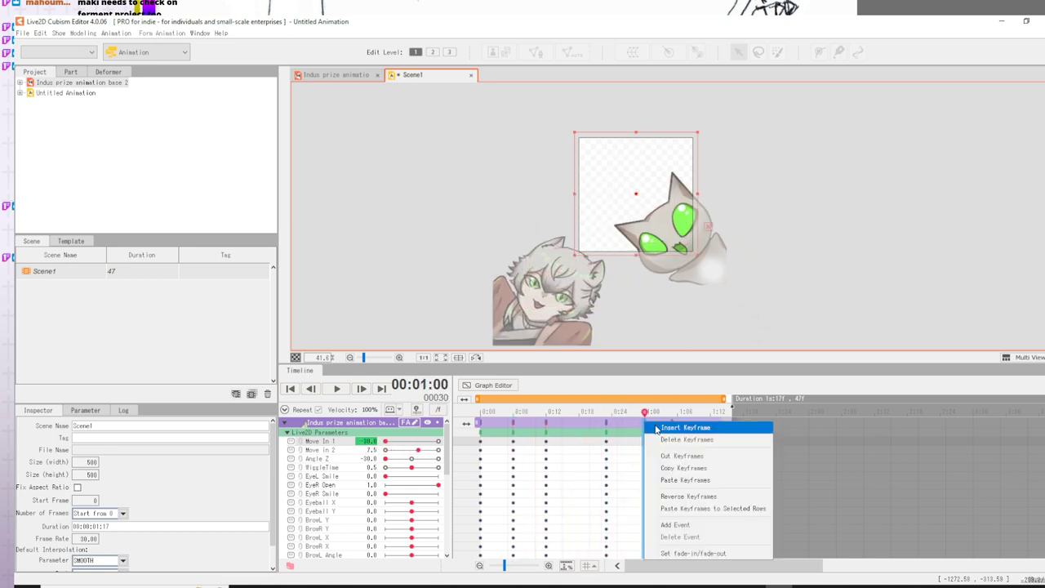
pyautogui.click(665, 428)
# - Set Move In 1 to about 18 on the frame 6 keyframe
pyautogui.doubleClick(516, 423)
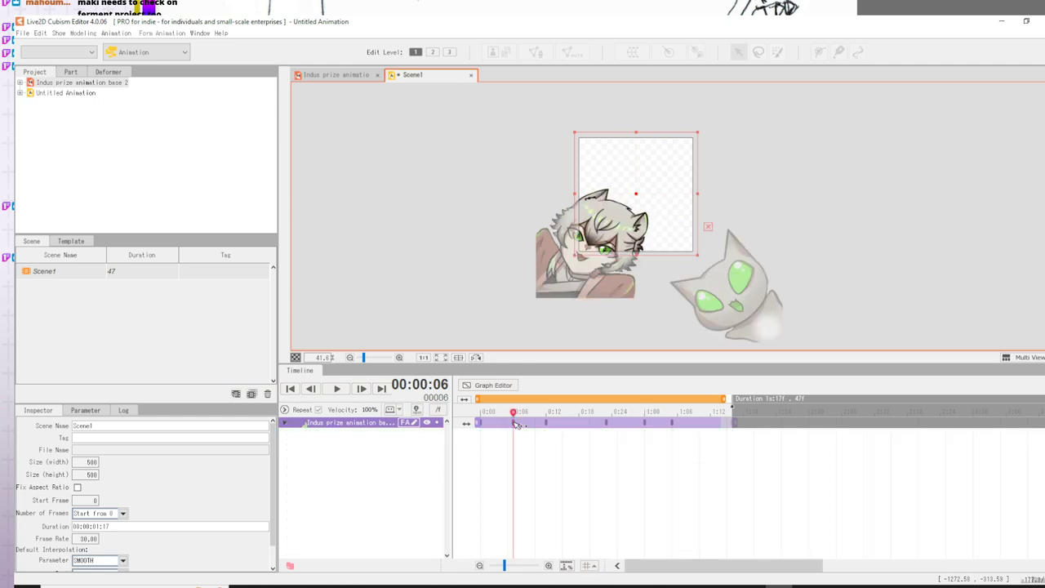
pyautogui.click(284, 425)
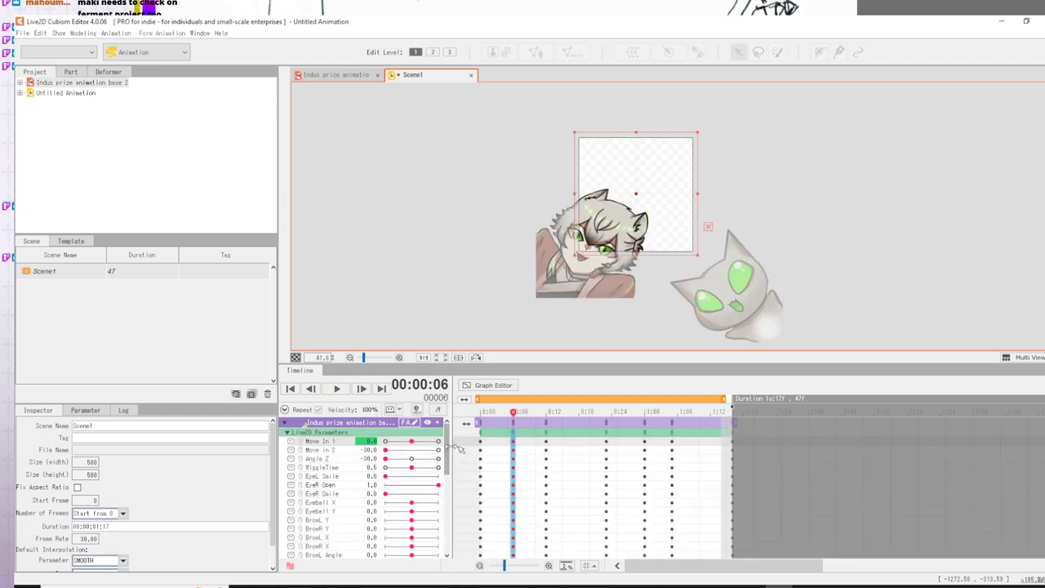
pyautogui.click(483, 435)
pyautogui.click(515, 433)
pyautogui.moveTo(413, 443); pyautogui.dragTo(431, 445)
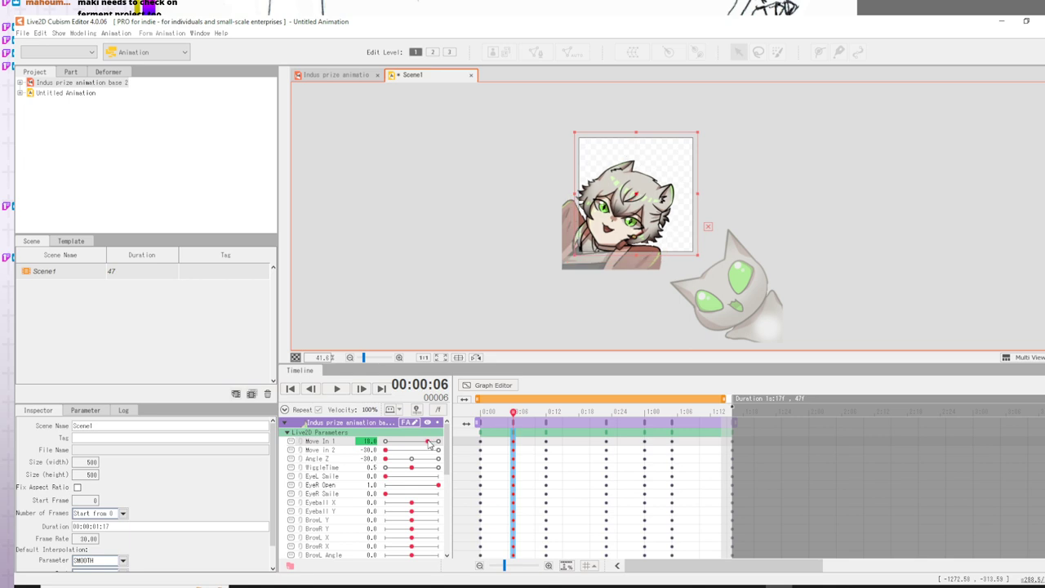
# - Insert a keyframe for all parameters at frame 15 and set Move In 1 to 30 there
pyautogui.moveTo(514, 414); pyautogui.dragTo(562, 413)
pyautogui.click(563, 426)
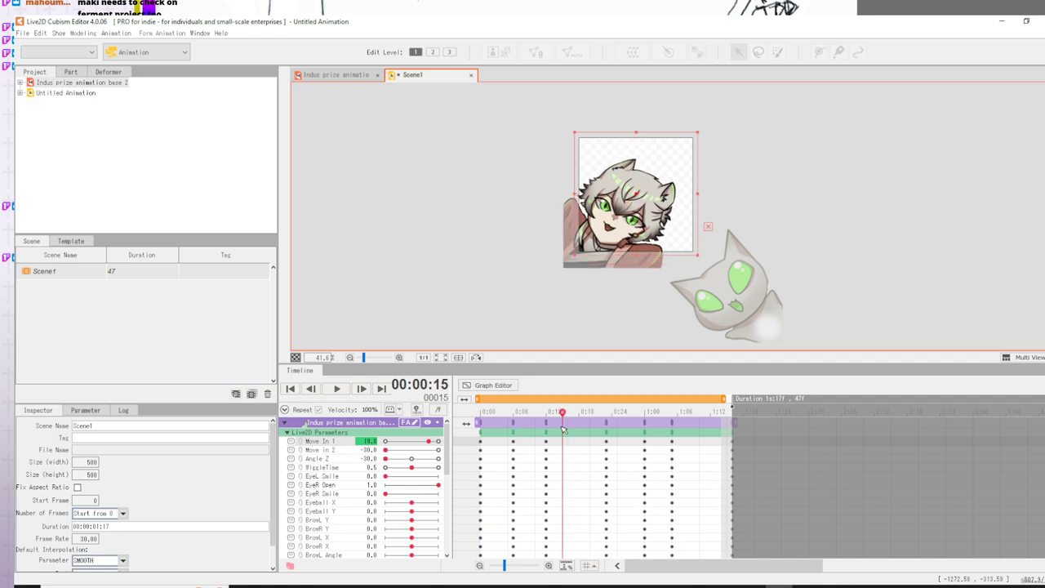
pyautogui.rightClick(563, 423)
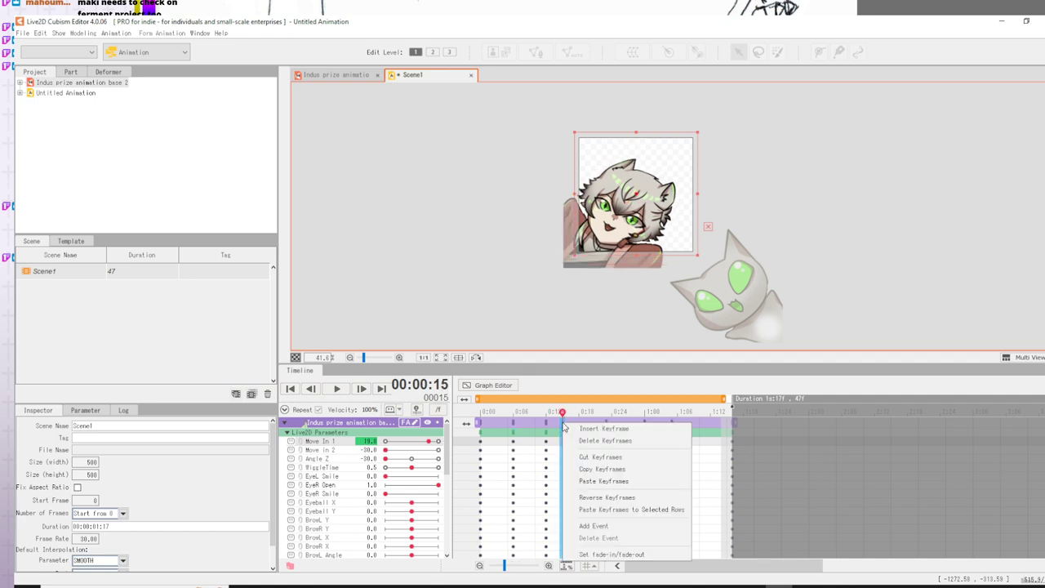
pyautogui.click(575, 431)
pyautogui.moveTo(435, 445); pyautogui.dragTo(448, 444)
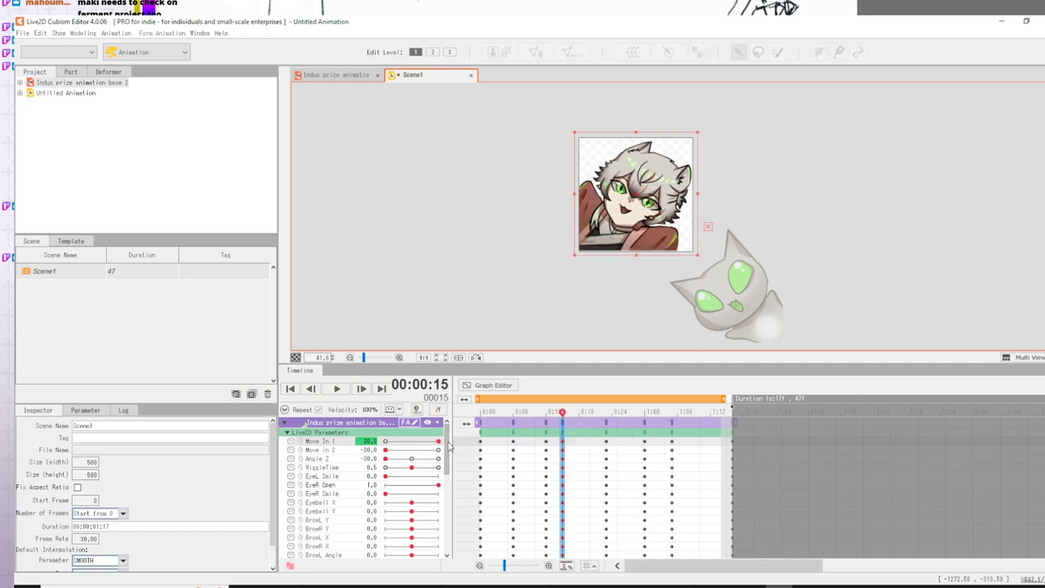
pyautogui.moveTo(562, 413); pyautogui.dragTo(610, 434)
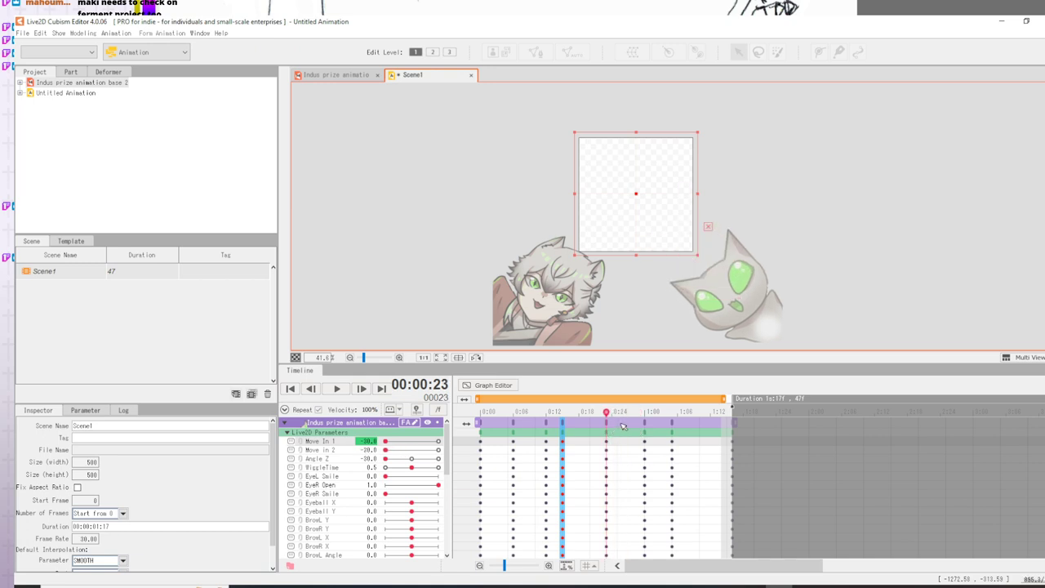
pyautogui.click(629, 425)
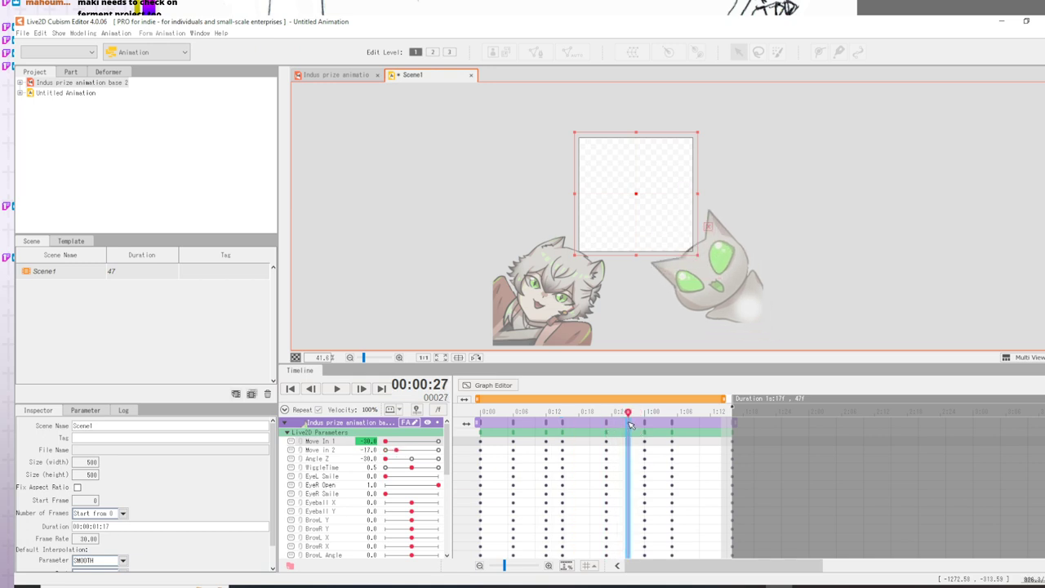
pyautogui.moveTo(629, 413); pyautogui.dragTo(629, 413)
pyautogui.rightClick(628, 425)
pyautogui.click(637, 433)
pyautogui.moveTo(631, 414)
pyautogui.mouseDown()
pyautogui.moveTo(621, 414)
pyautogui.moveTo(645, 414)
pyautogui.mouseUp()
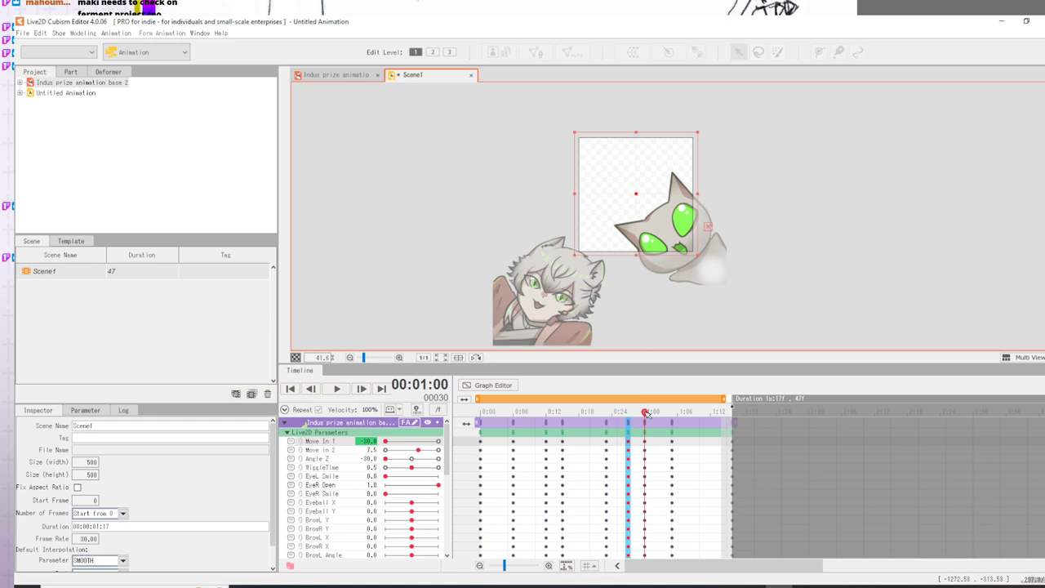
pyautogui.hotkey('ctrl', 'z')
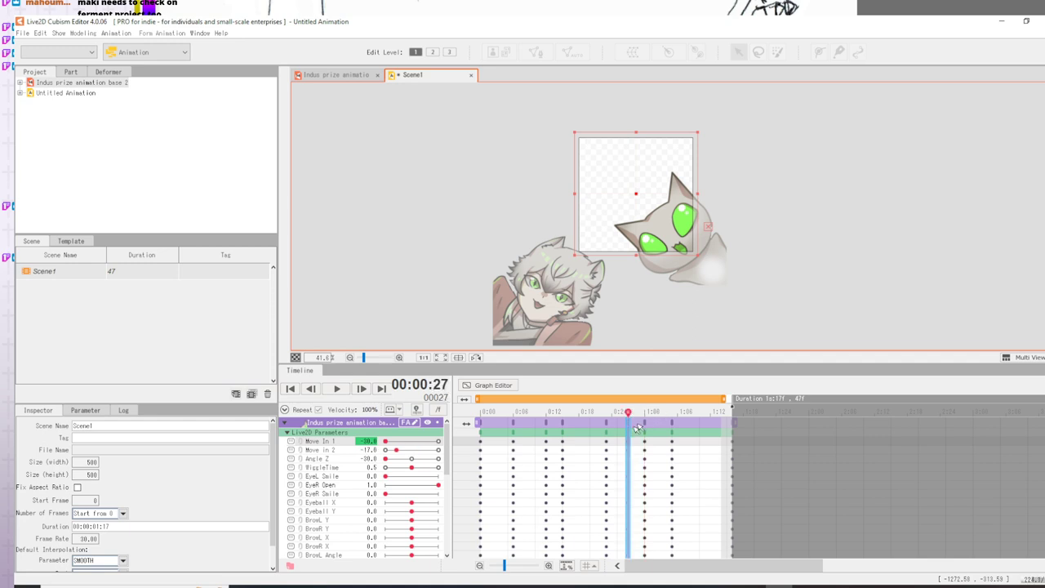
# - Set Move In 2 to about 19 on the frame 30 keyframe
pyautogui.click(645, 425)
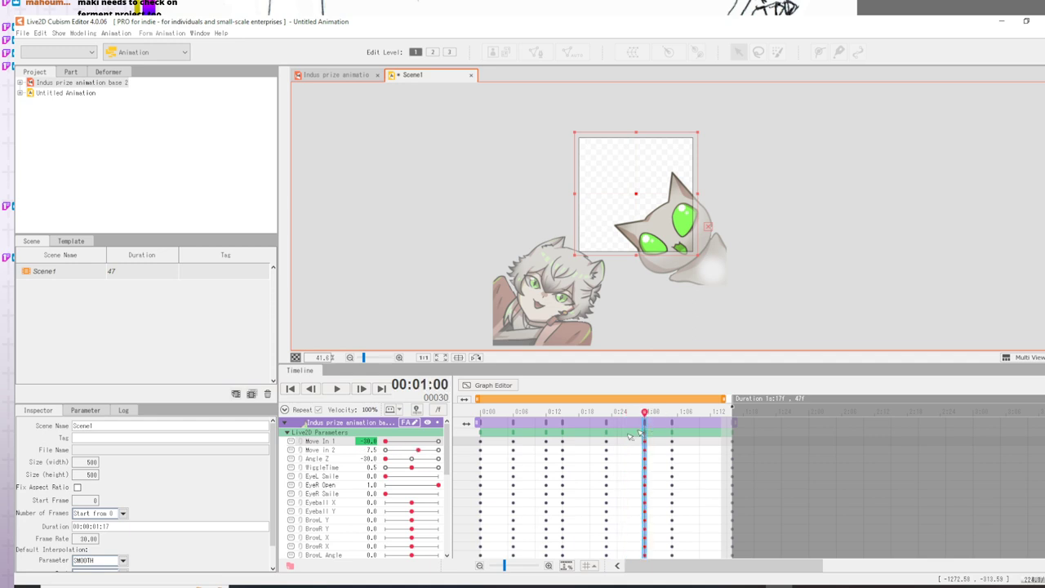
pyautogui.moveTo(422, 450); pyautogui.dragTo(430, 454)
pyautogui.click(430, 454)
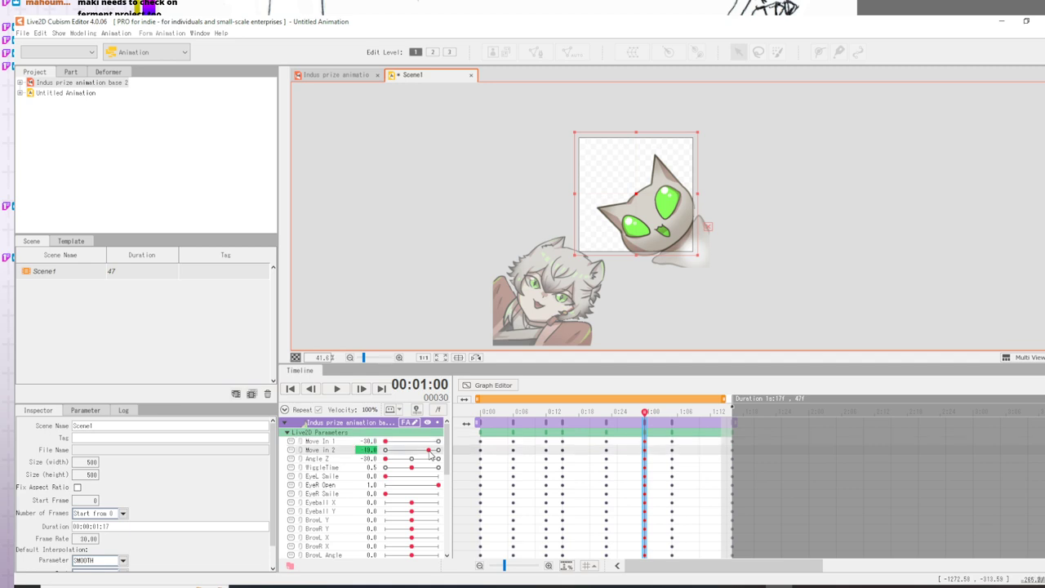
# - Insert a keyframe for all parameters at frame 38 and raise Move In 2 to its maximum there
pyautogui.click(676, 422)
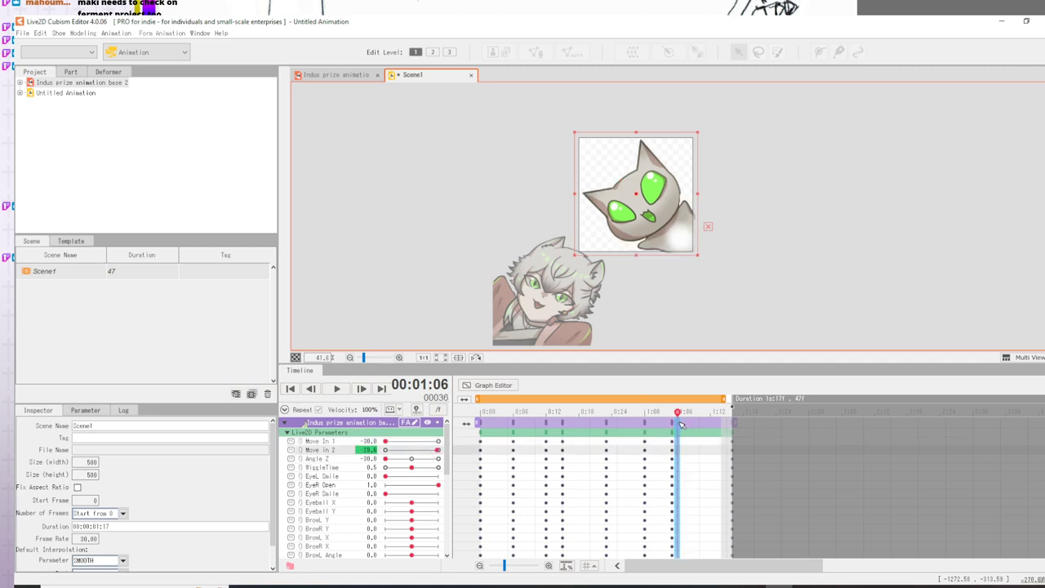
pyautogui.moveTo(677, 412); pyautogui.dragTo(688, 415)
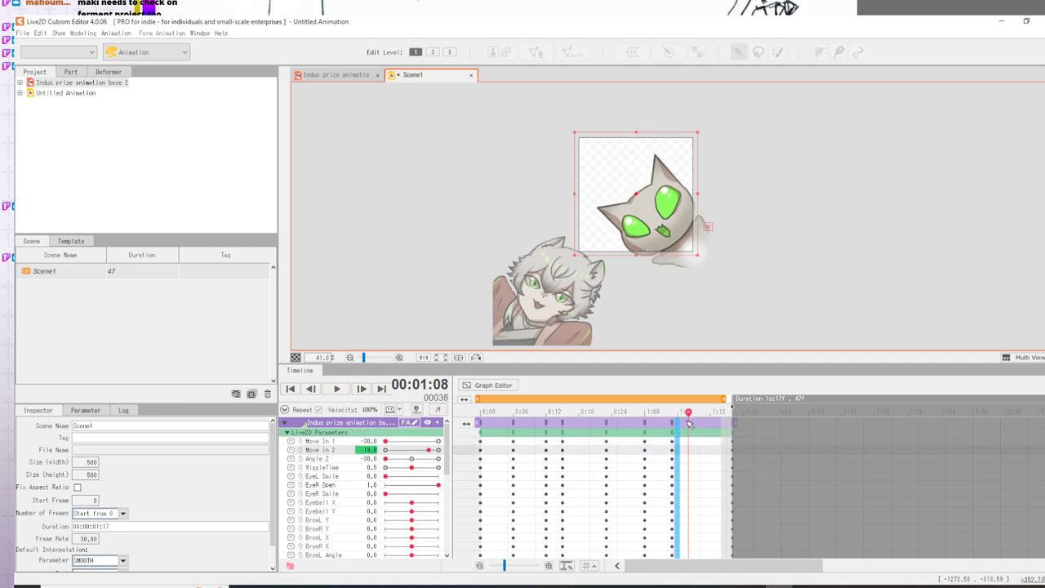
pyautogui.rightClick(690, 426)
pyautogui.click(704, 429)
pyautogui.moveTo(429, 450); pyautogui.dragTo(440, 454)
# - Play the animation from the first frame to review the characters' entry movements
pyautogui.moveTo(688, 413); pyautogui.dragTo(478, 414)
pyautogui.click(329, 390)
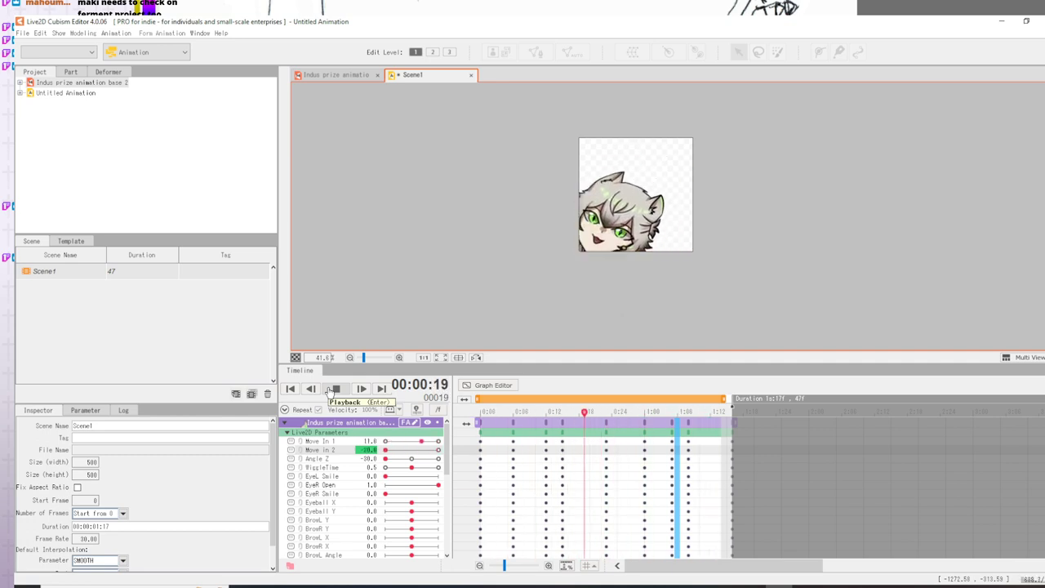
pyautogui.click(338, 390)
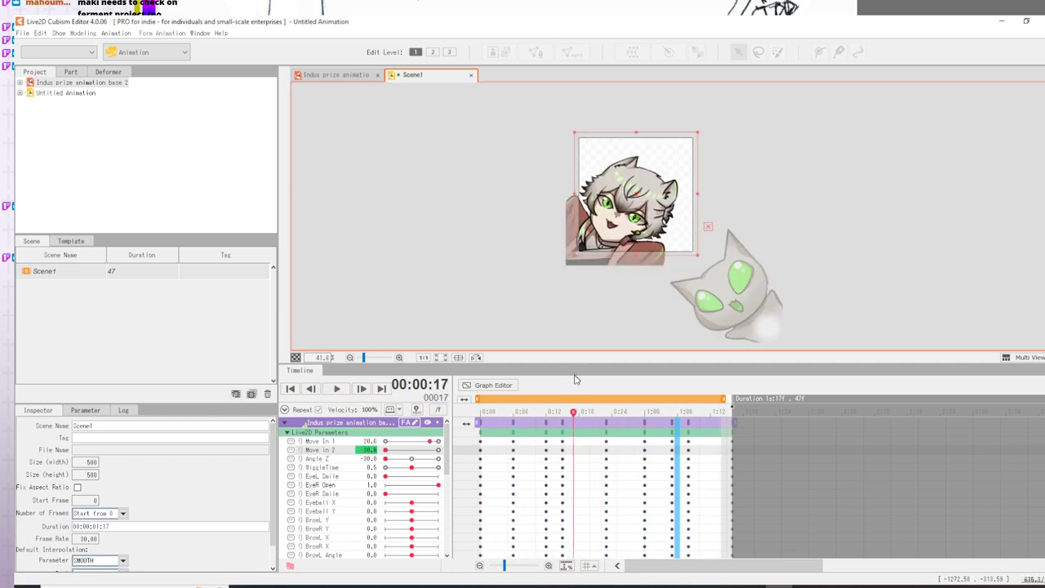
# - Insert a keyframe for only the Angle Z parameter at frame 10 and set its value to 0
pyautogui.moveTo(577, 417); pyautogui.dragTo(18, 477)
pyautogui.click(319, 460)
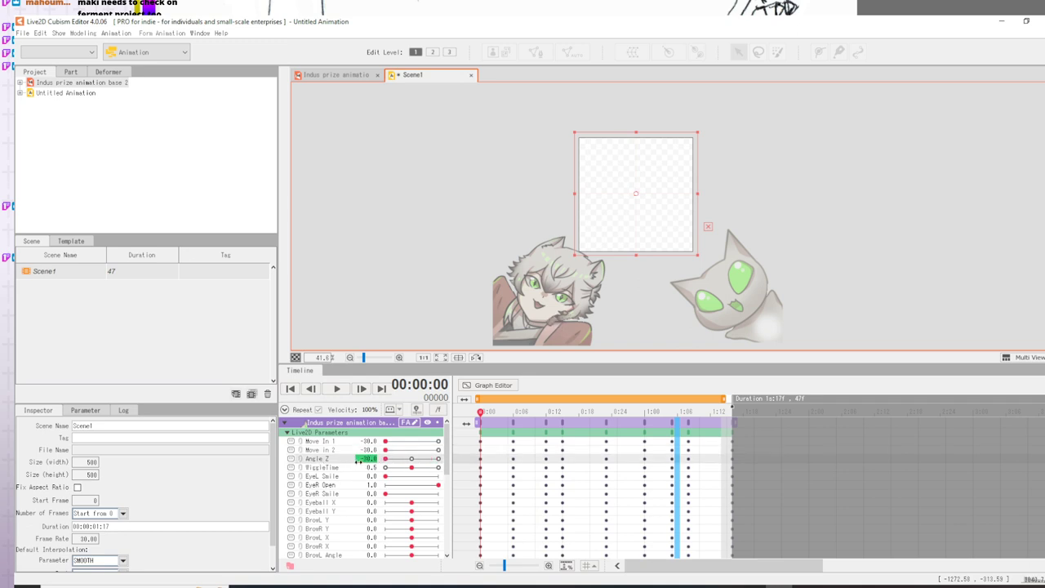
pyautogui.click(512, 422)
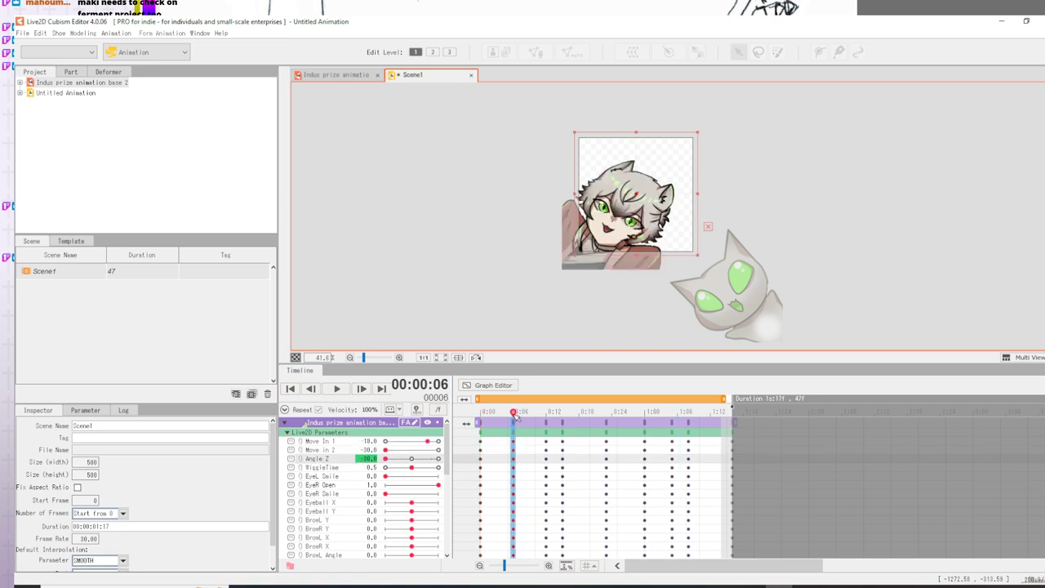
pyautogui.click(524, 412)
pyautogui.moveTo(527, 415); pyautogui.dragTo(514, 414)
pyautogui.click(504, 413)
pyautogui.moveTo(506, 414); pyautogui.dragTo(535, 420)
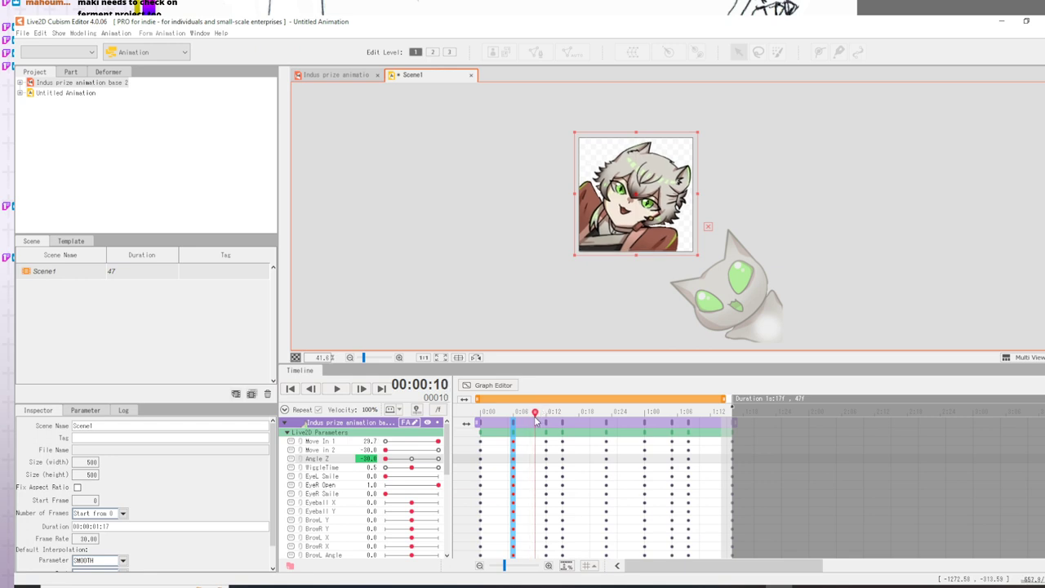
pyautogui.click(536, 424)
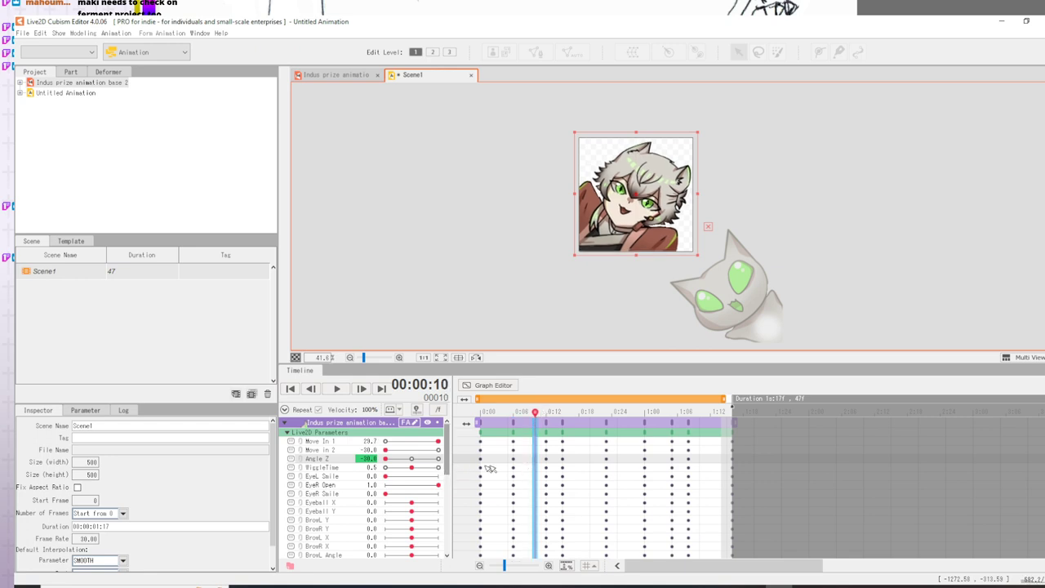
pyautogui.click(535, 460)
pyautogui.rightClick(536, 464)
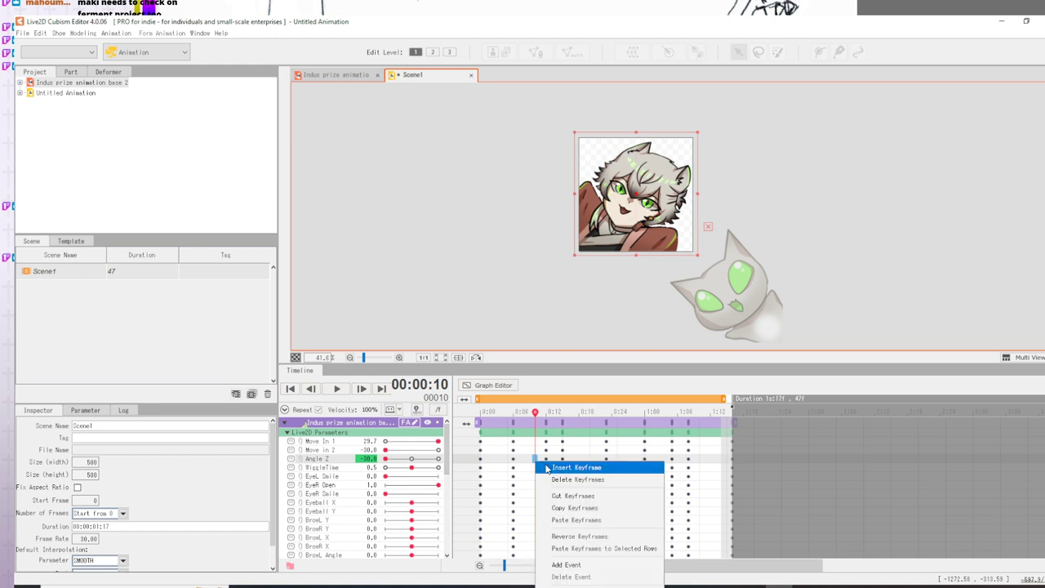
pyautogui.click(573, 467)
pyautogui.moveTo(412, 464); pyautogui.dragTo(412, 463)
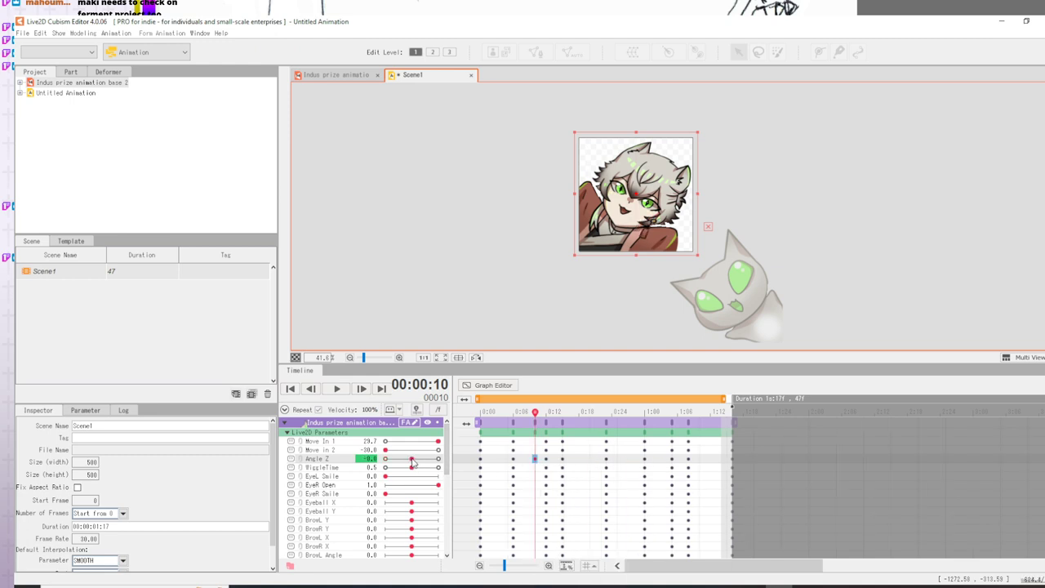
# - Set Angle Z to 30 on the frame 12 keyframe and on a new Angle Z keyframe at frame 16
pyautogui.click(547, 462)
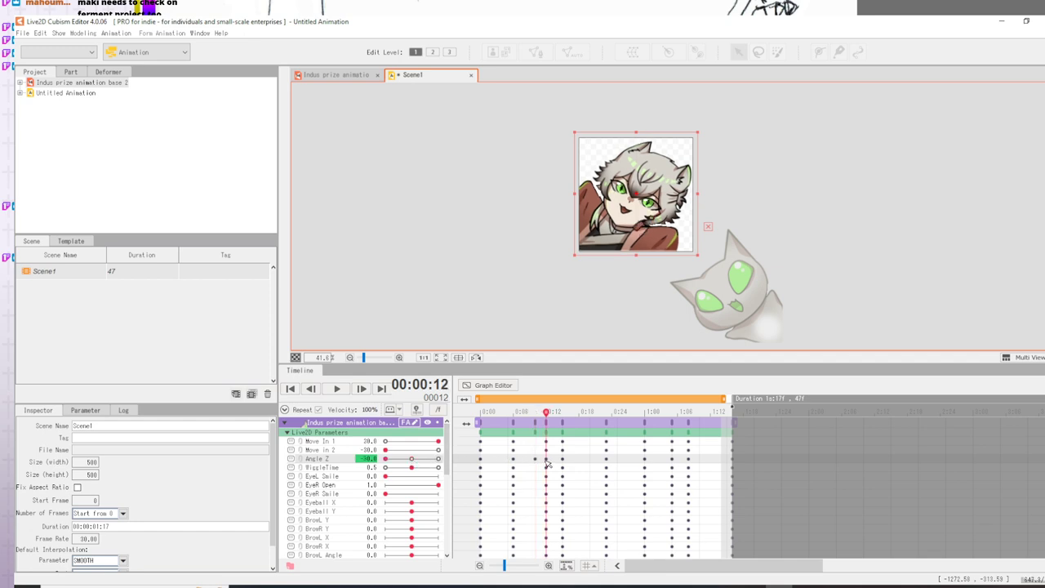
pyautogui.click(440, 460)
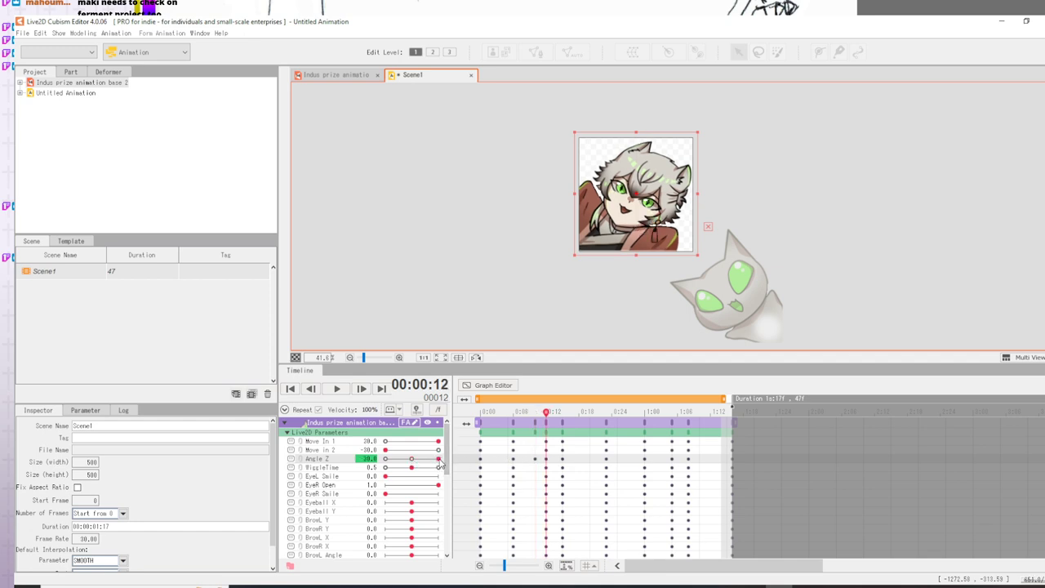
pyautogui.click(562, 461)
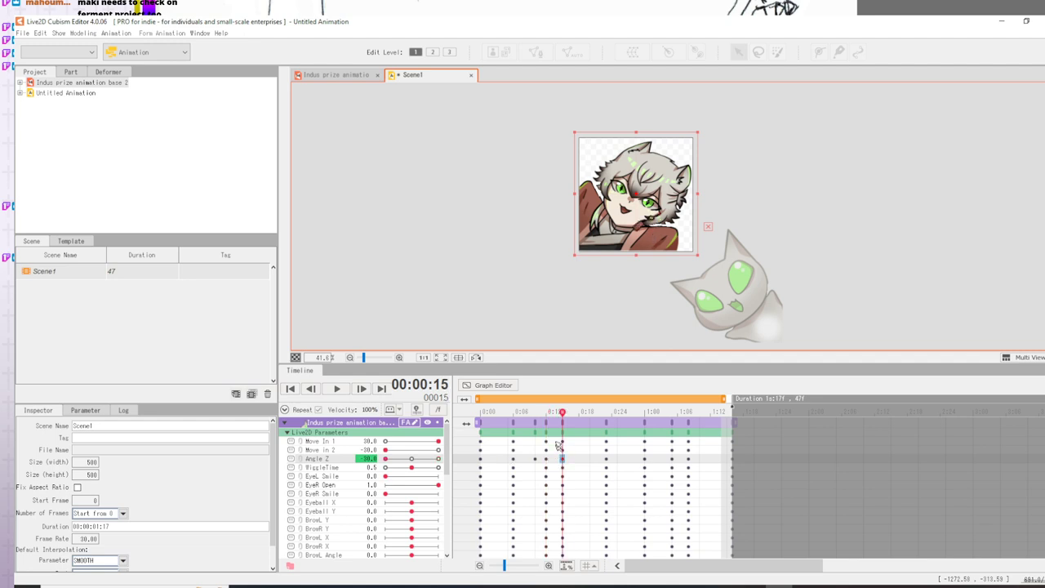
pyautogui.moveTo(561, 417)
pyautogui.mouseDown()
pyautogui.moveTo(429, 416)
pyautogui.moveTo(583, 425)
pyautogui.moveTo(546, 425)
pyautogui.moveTo(569, 426)
pyautogui.mouseUp()
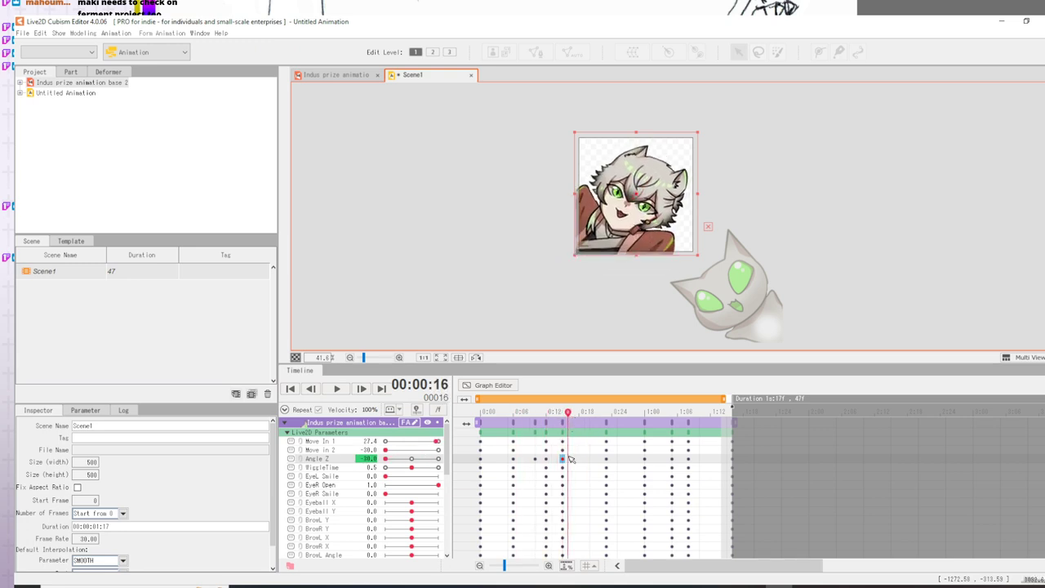
pyautogui.rightClick(568, 460)
pyautogui.click(562, 465)
pyautogui.moveTo(388, 463); pyautogui.dragTo(459, 463)
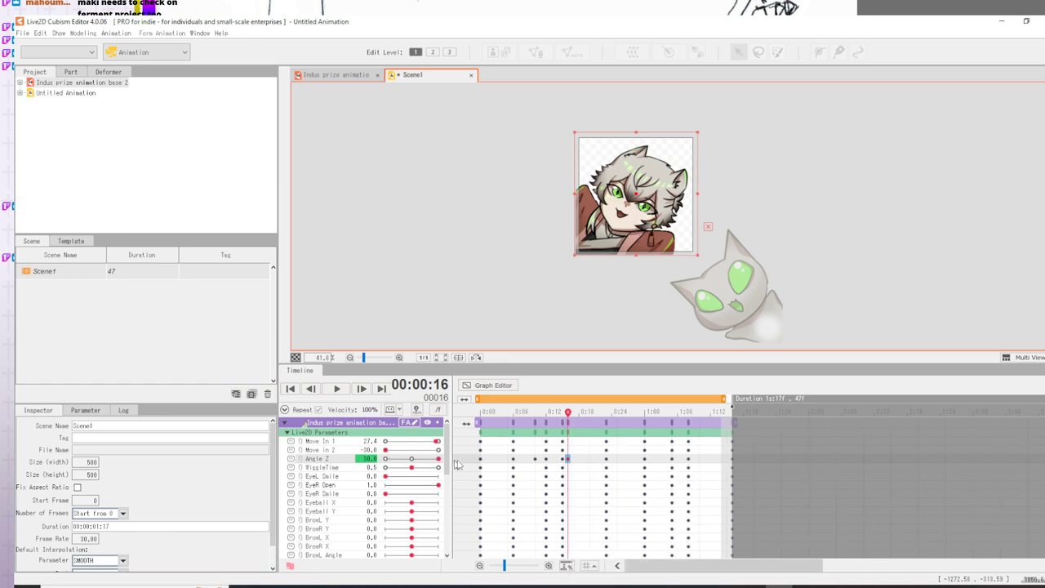
# - Set Angle Z to about -5 on the frame 15 keyframe
pyautogui.click(562, 461)
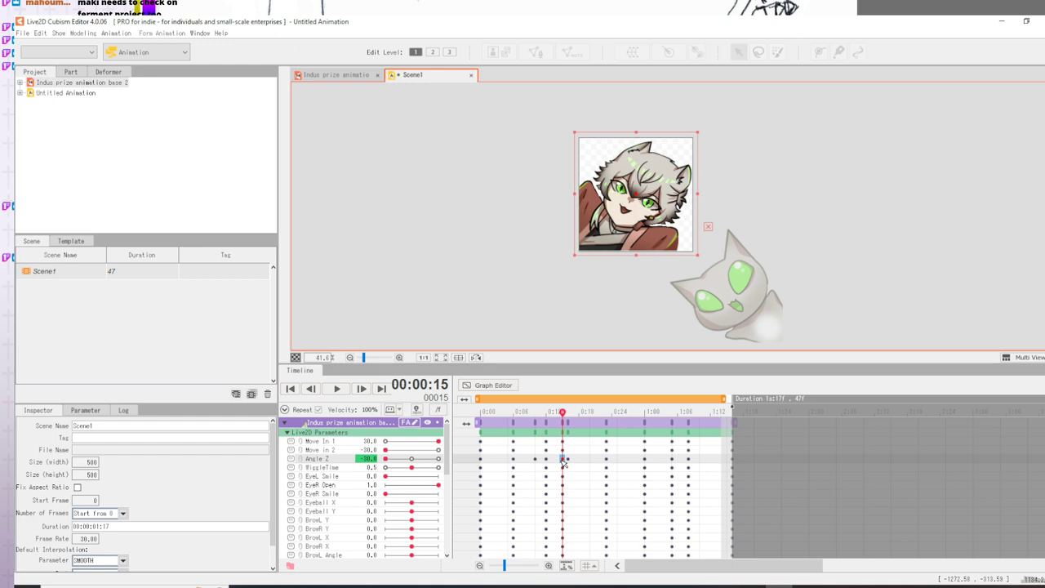
pyautogui.click(400, 459)
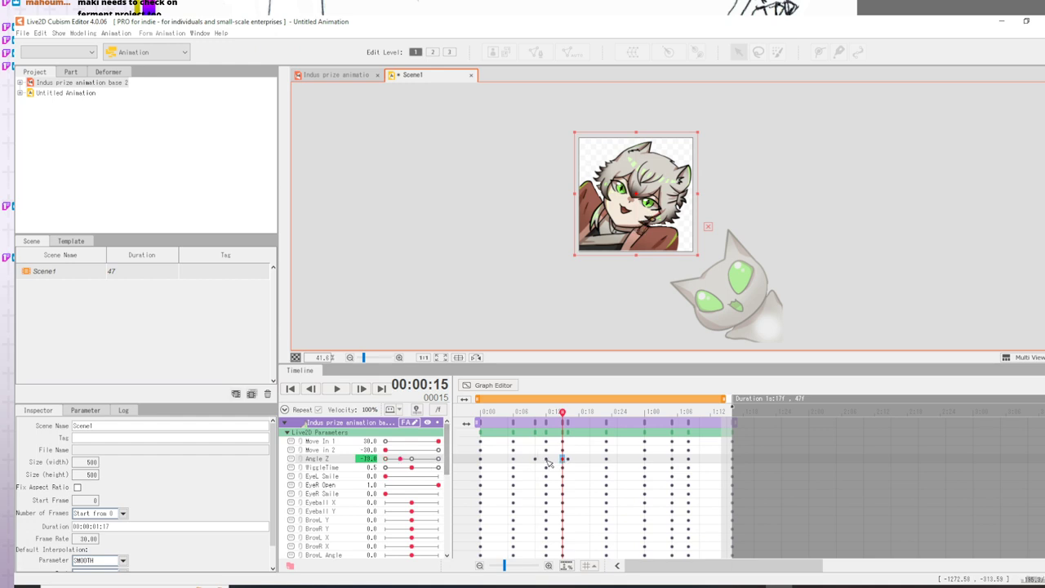
pyautogui.click(547, 460)
pyautogui.click(562, 462)
pyautogui.click(411, 459)
# - Play the animation from the start and examine the Angle Z motion around frames 15 and 16
pyautogui.moveTo(506, 413); pyautogui.dragTo(406, 412)
pyautogui.click(335, 390)
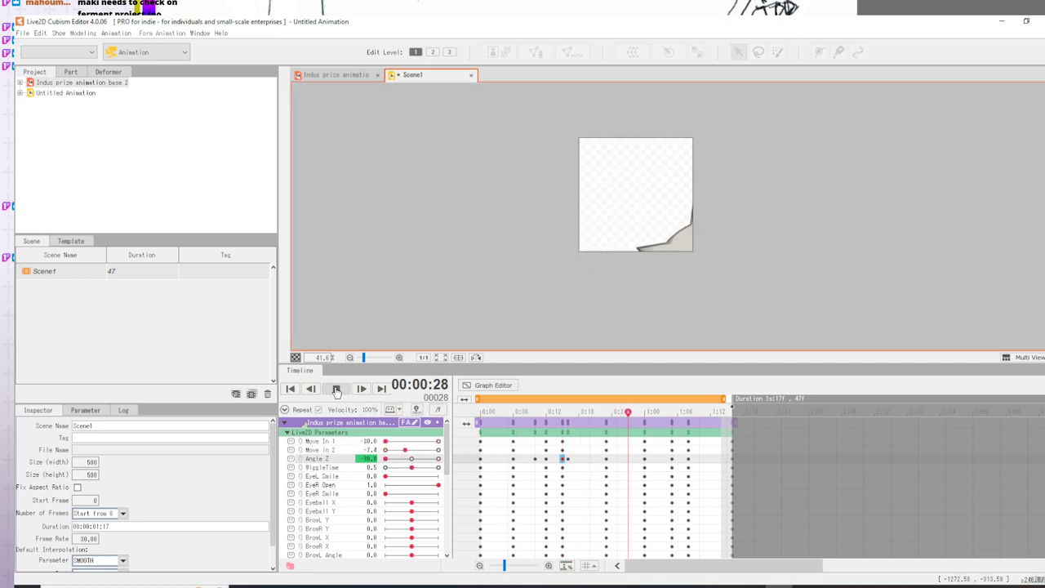
pyautogui.click(336, 389)
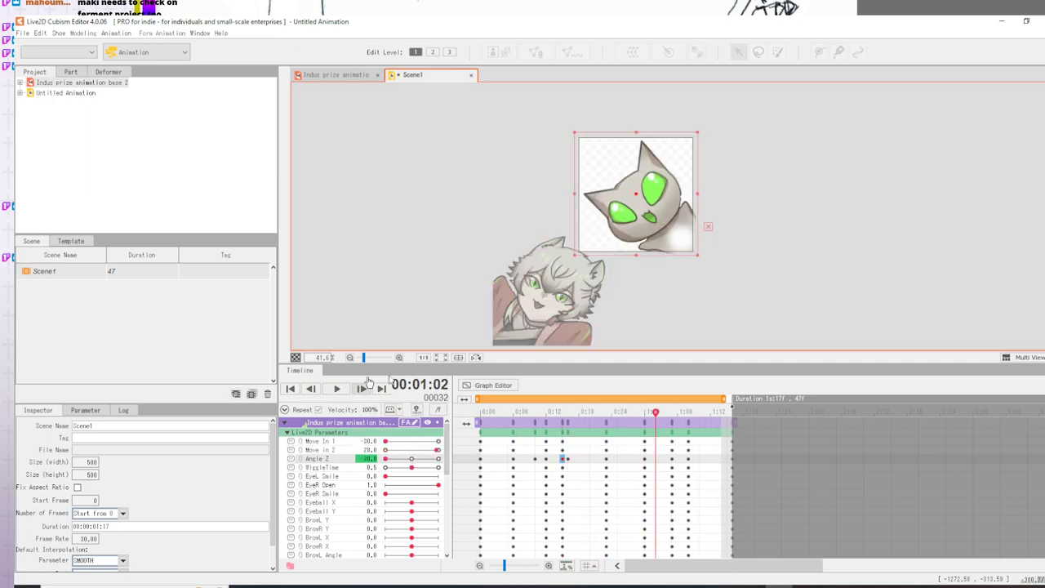
pyautogui.moveTo(496, 412); pyautogui.dragTo(570, 432)
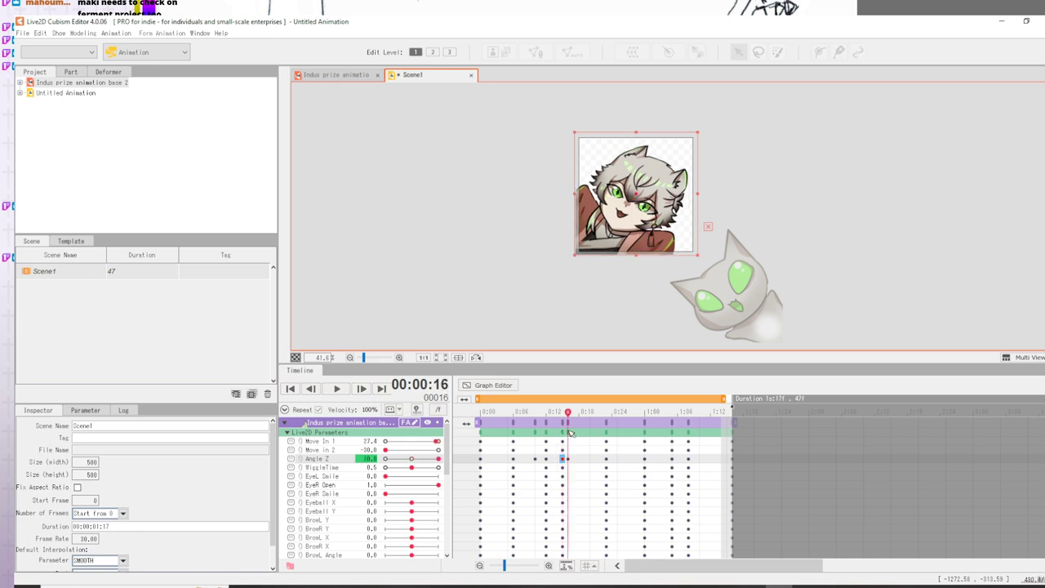
pyautogui.moveTo(569, 433); pyautogui.dragTo(565, 433)
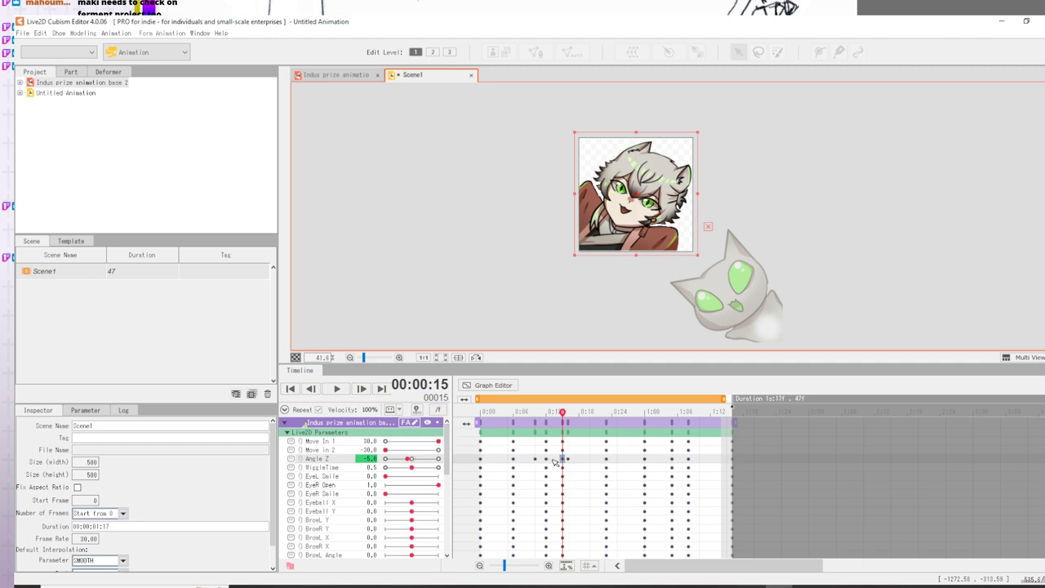
# - Set Angle Z to about 11 on the frame 15 keyframe and play back the animation
pyautogui.moveTo(554, 462); pyautogui.dragTo(548, 463)
pyautogui.click(535, 462)
pyautogui.click(546, 463)
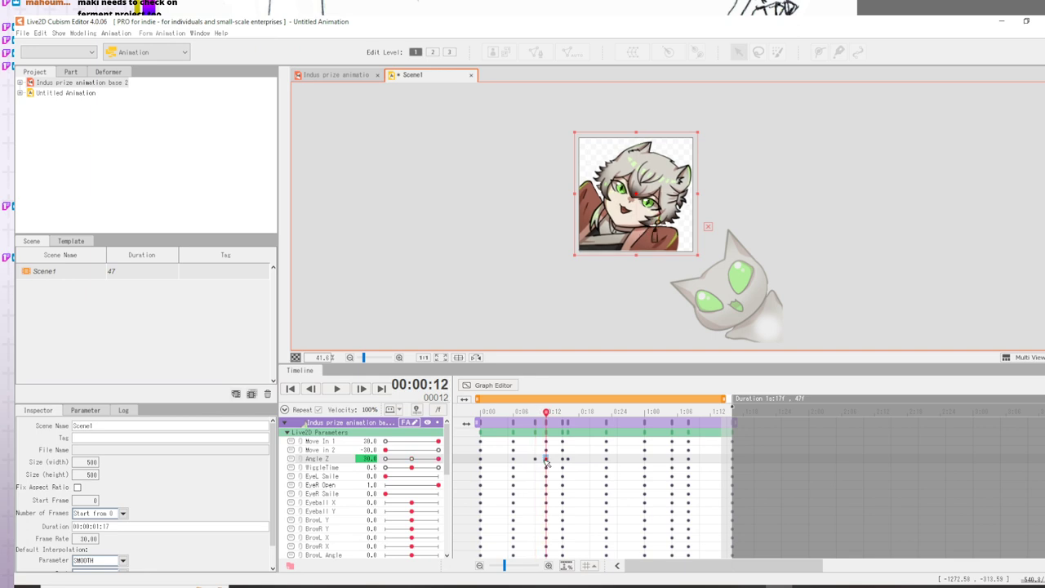
pyautogui.moveTo(554, 463); pyautogui.dragTo(569, 462)
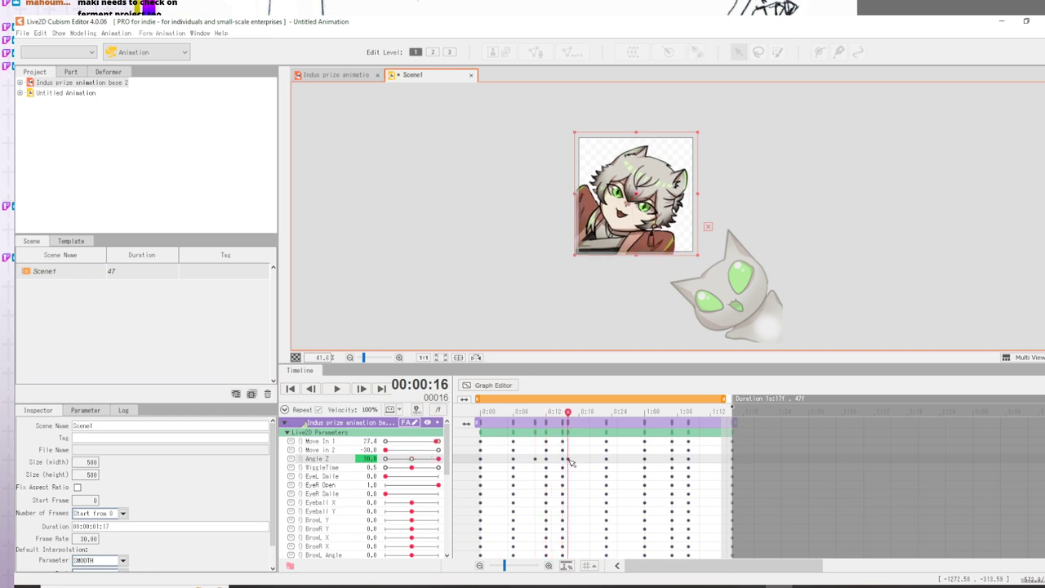
pyautogui.click(562, 459)
pyautogui.moveTo(417, 459); pyautogui.dragTo(422, 461)
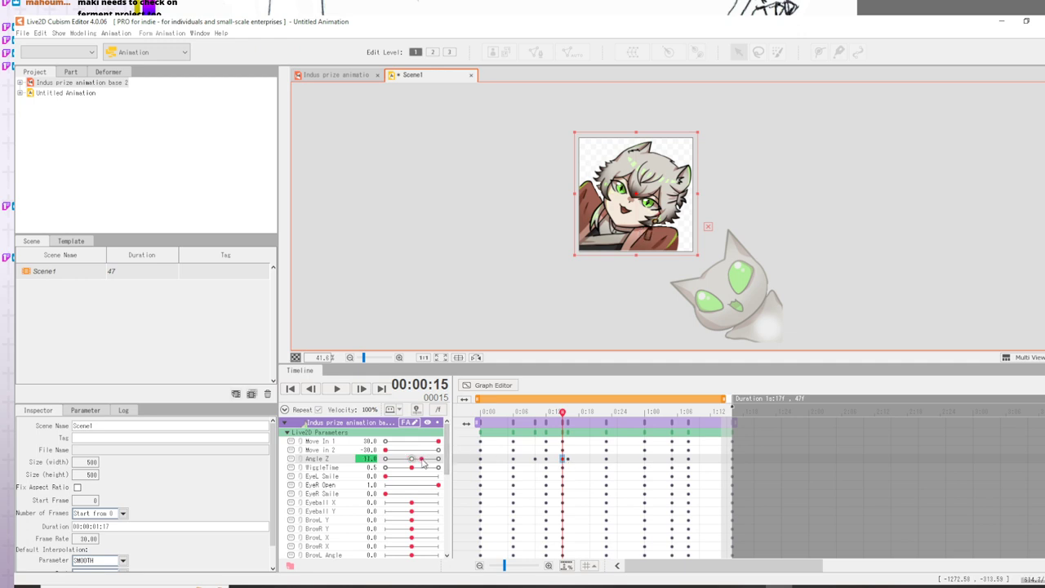
pyautogui.click(336, 389)
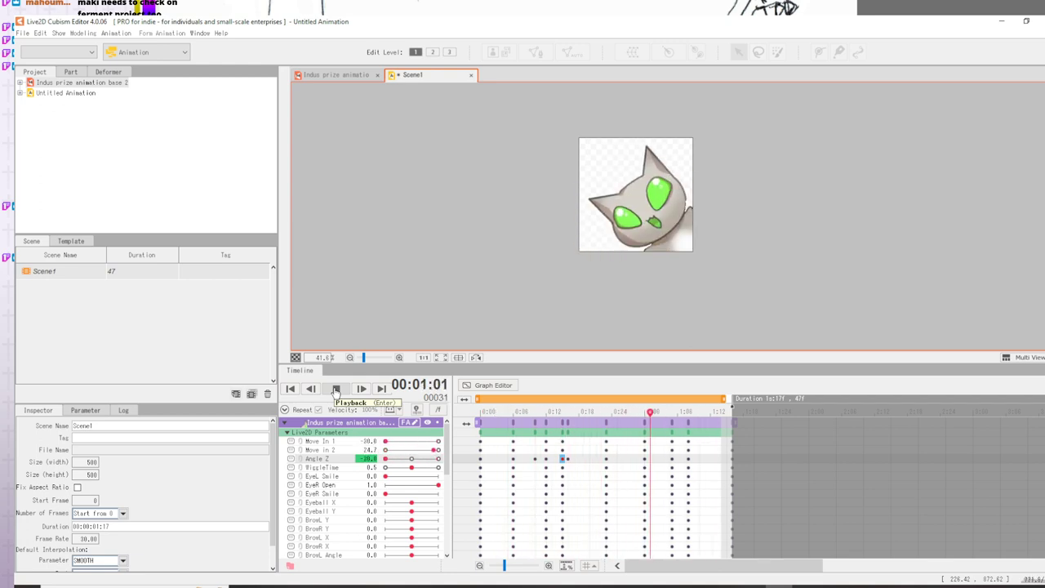
pyautogui.click(335, 390)
# - Insert a WiggleTime keyframe at frame 9 with value 0, and set WiggleTime to 1 at frame 12 and 0 at frame 15
pyautogui.moveTo(508, 418); pyautogui.dragTo(529, 416)
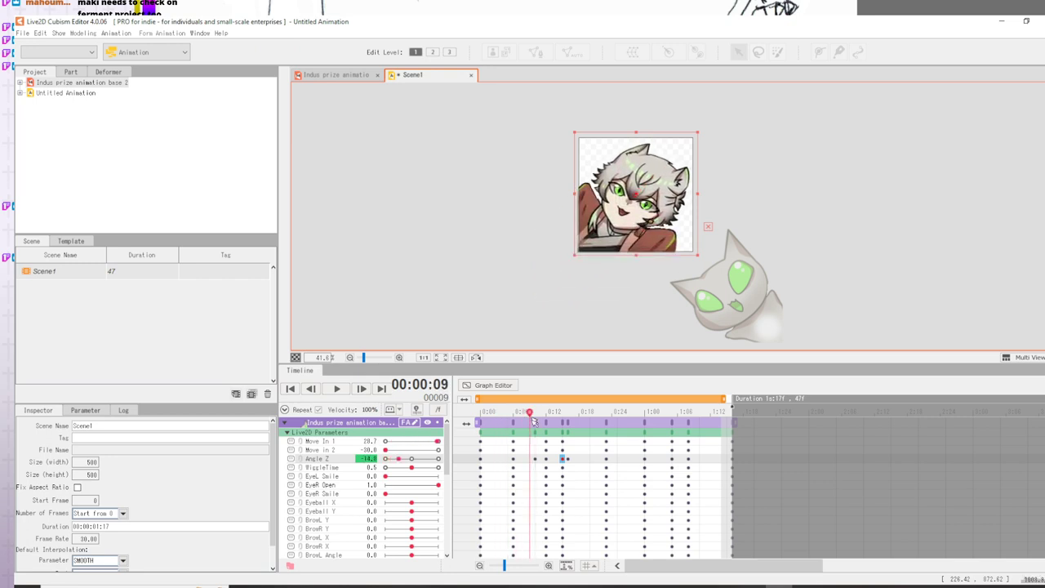
pyautogui.click(530, 468)
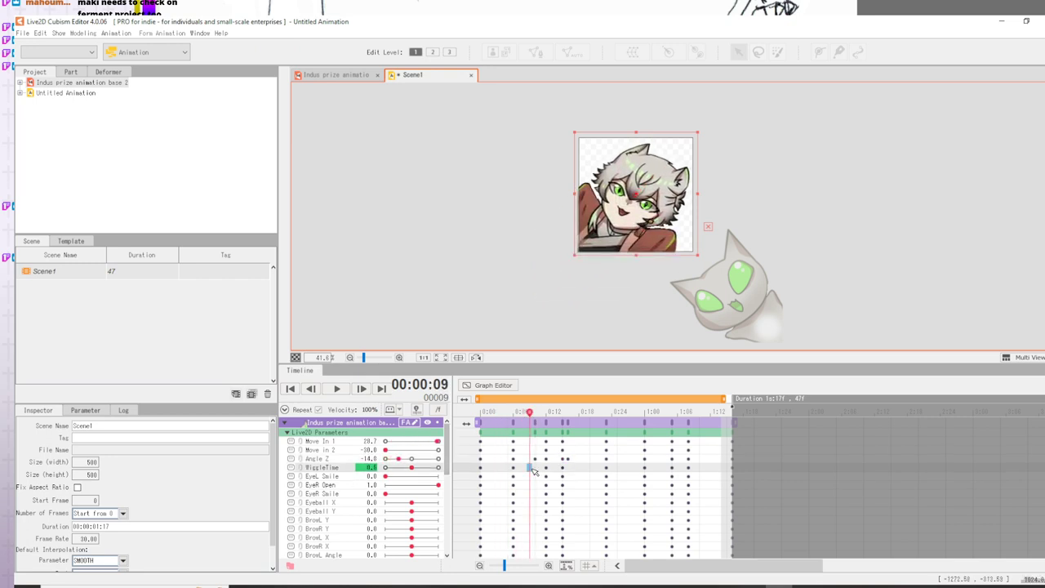
pyautogui.rightClick(533, 471)
pyautogui.click(540, 476)
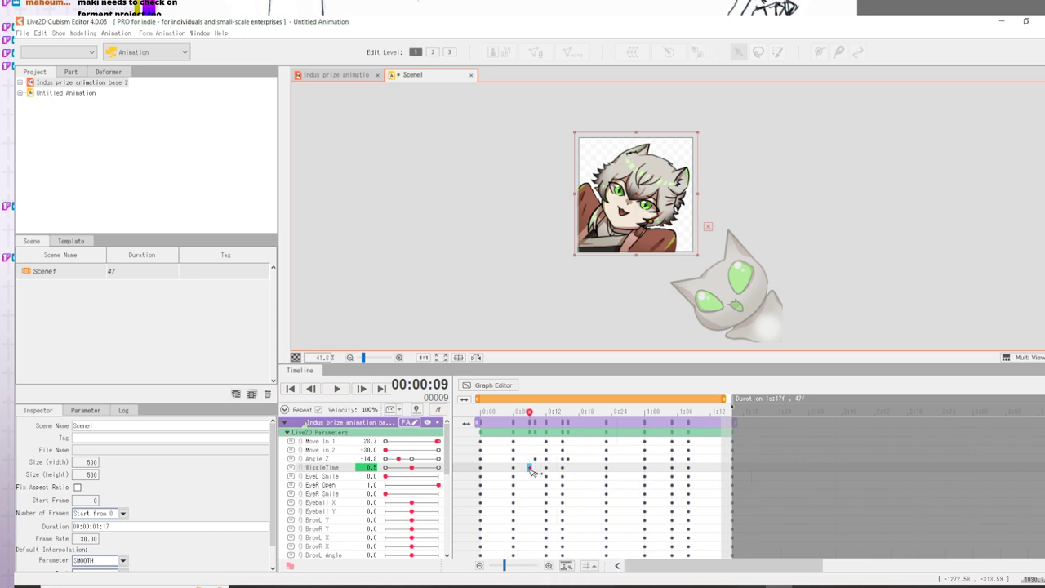
pyautogui.moveTo(412, 468); pyautogui.dragTo(366, 466)
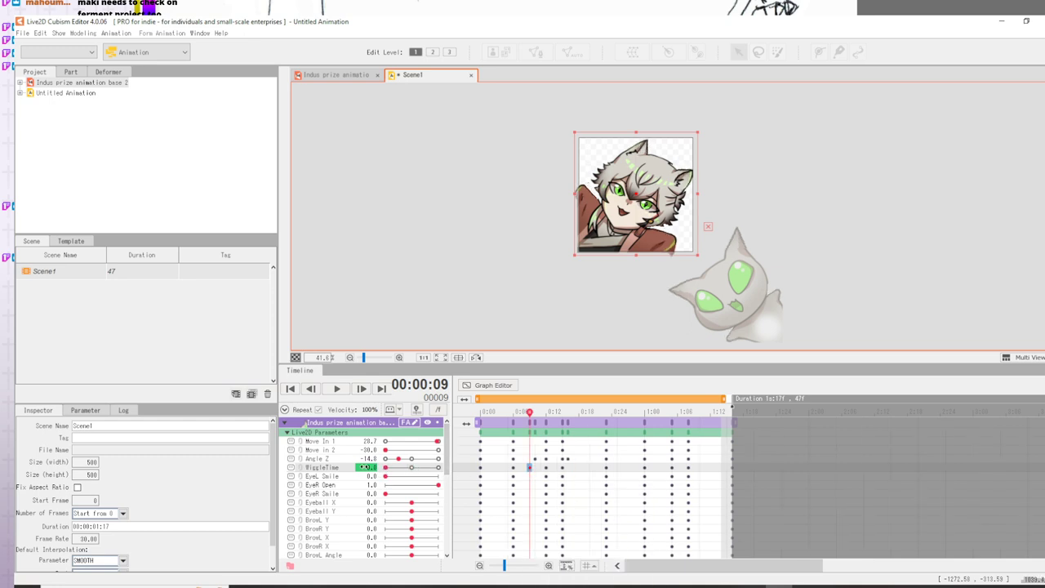
pyautogui.click(547, 471)
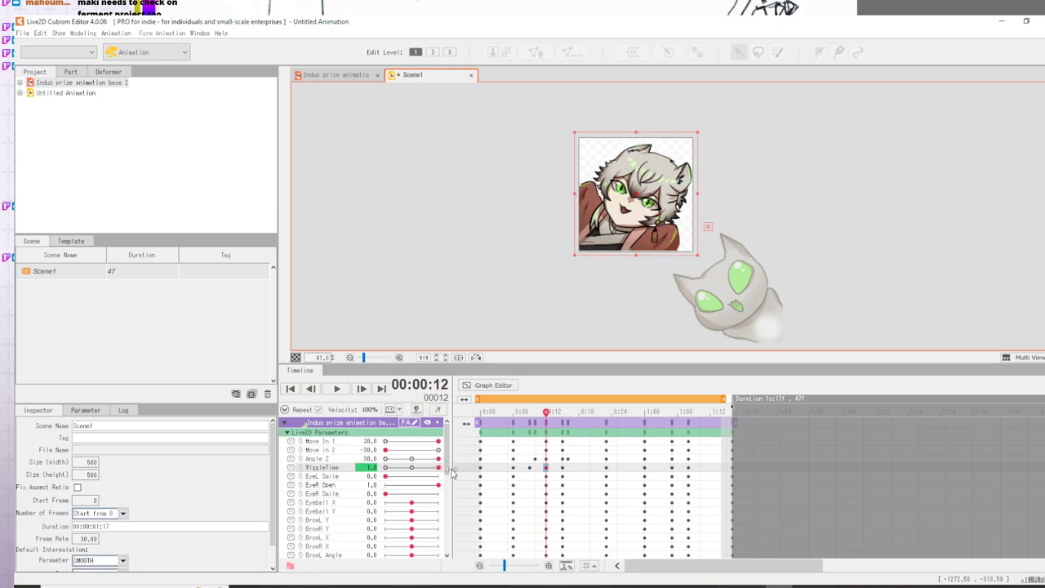
pyautogui.click(564, 471)
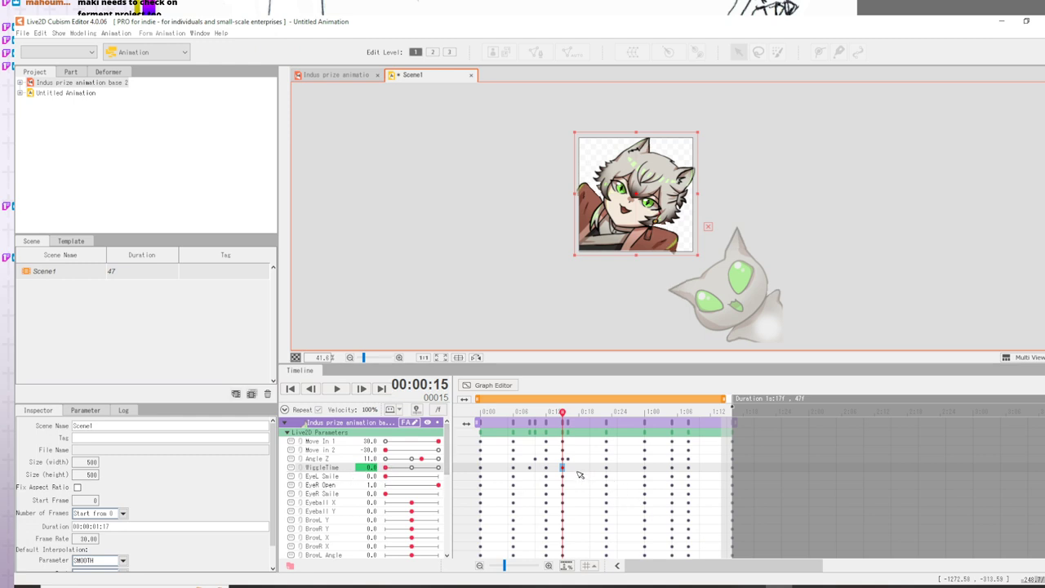
# - Play the animation from the start and examine the WiggleTime motion between frames 9 and 15
pyautogui.moveTo(571, 471); pyautogui.dragTo(623, 474)
pyautogui.moveTo(618, 413); pyautogui.dragTo(471, 412)
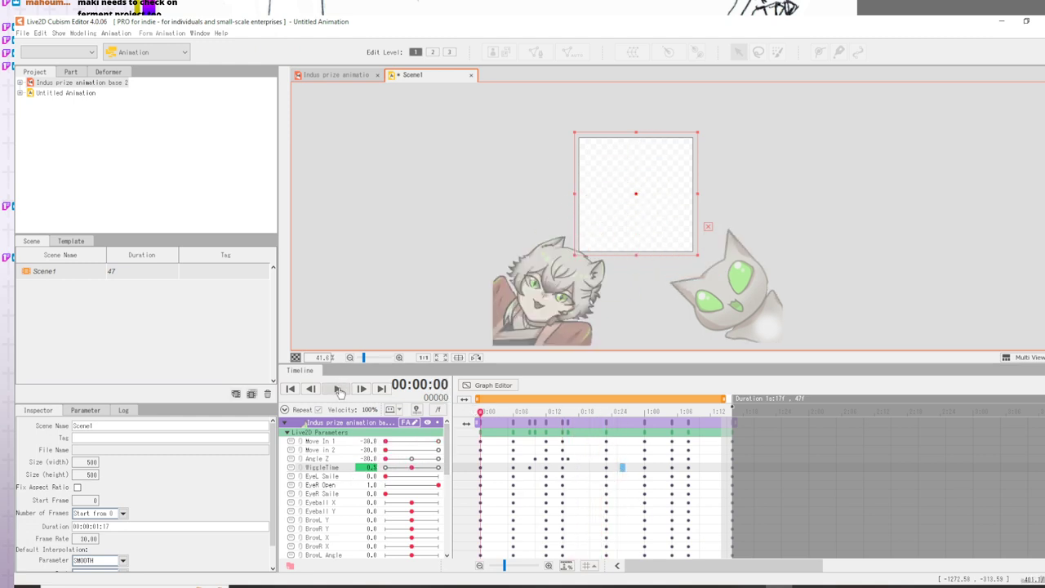
pyautogui.click(336, 389)
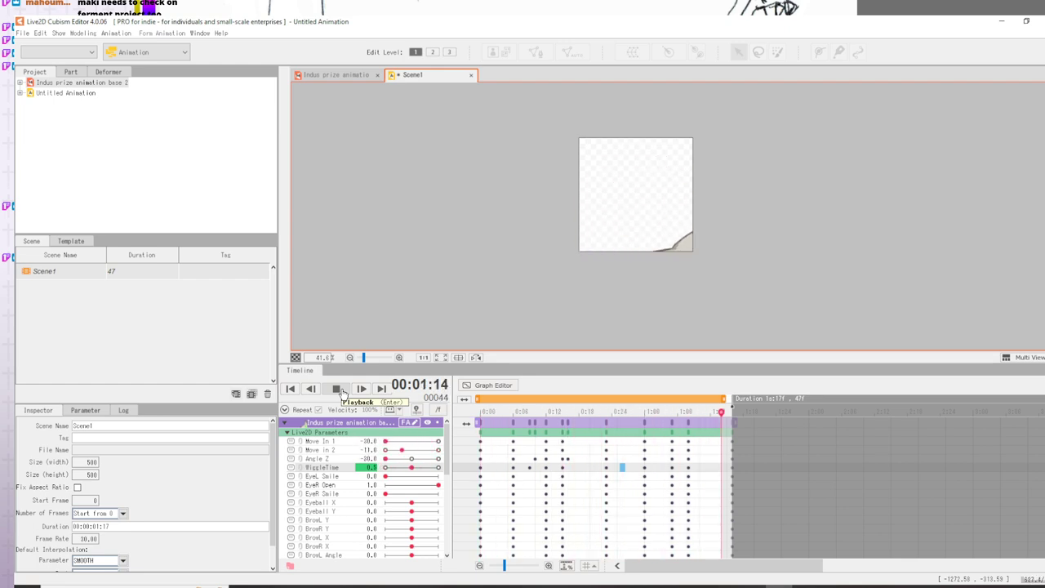
pyautogui.click(342, 391)
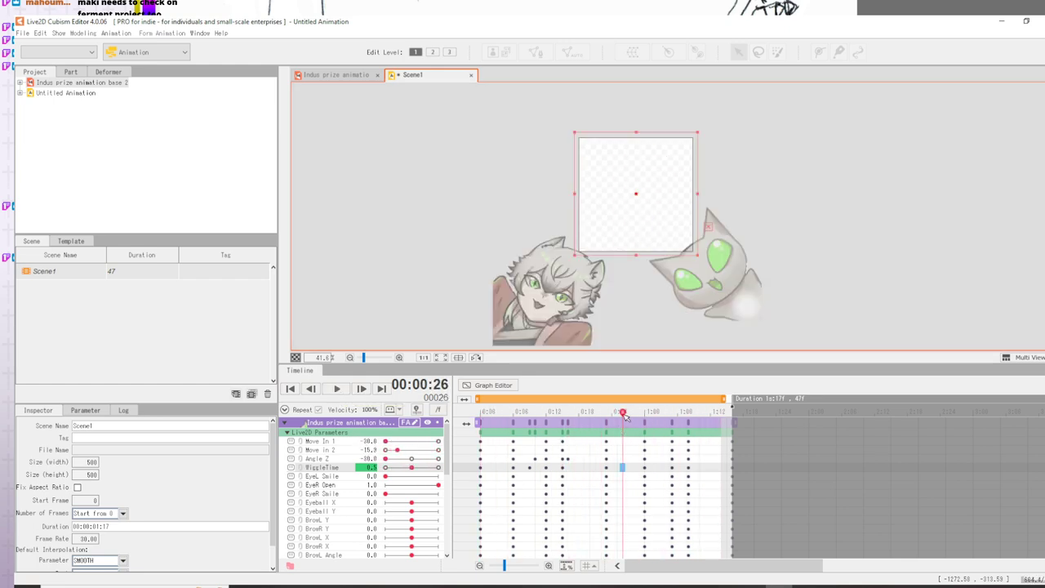
pyautogui.moveTo(626, 416); pyautogui.dragTo(532, 473)
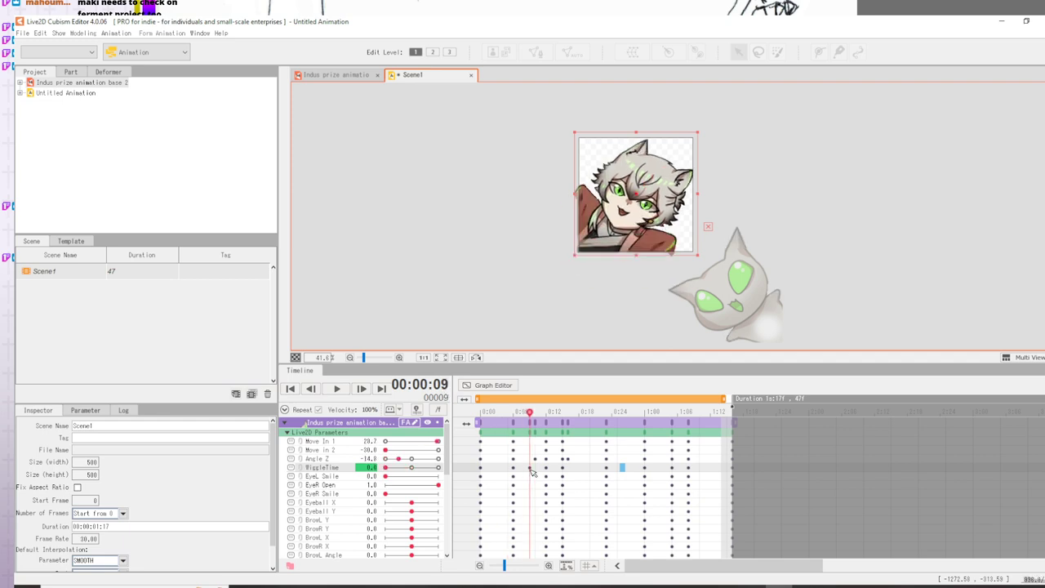
pyautogui.moveTo(531, 473); pyautogui.dragTo(566, 472)
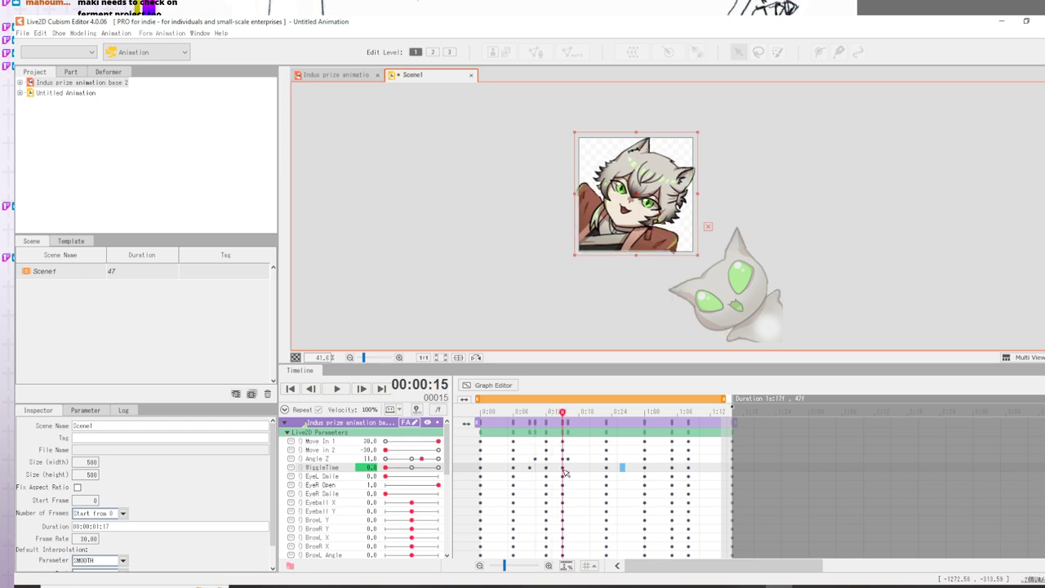
# - Insert a WiggleTime keyframe at frame 33, during the second character's appearance, and set its value to 0
pyautogui.click(607, 471)
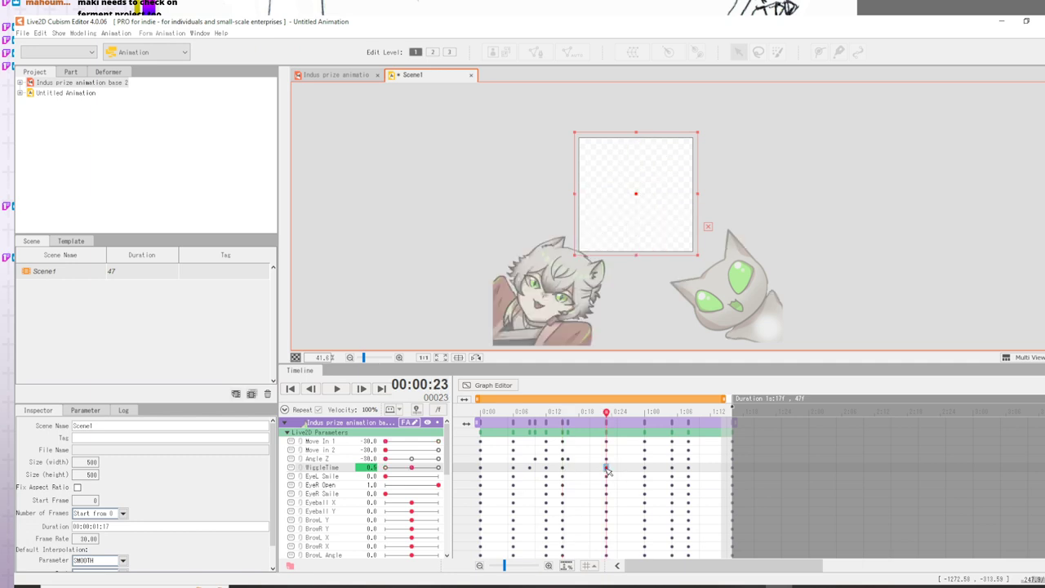
pyautogui.moveTo(626, 472); pyautogui.dragTo(657, 473)
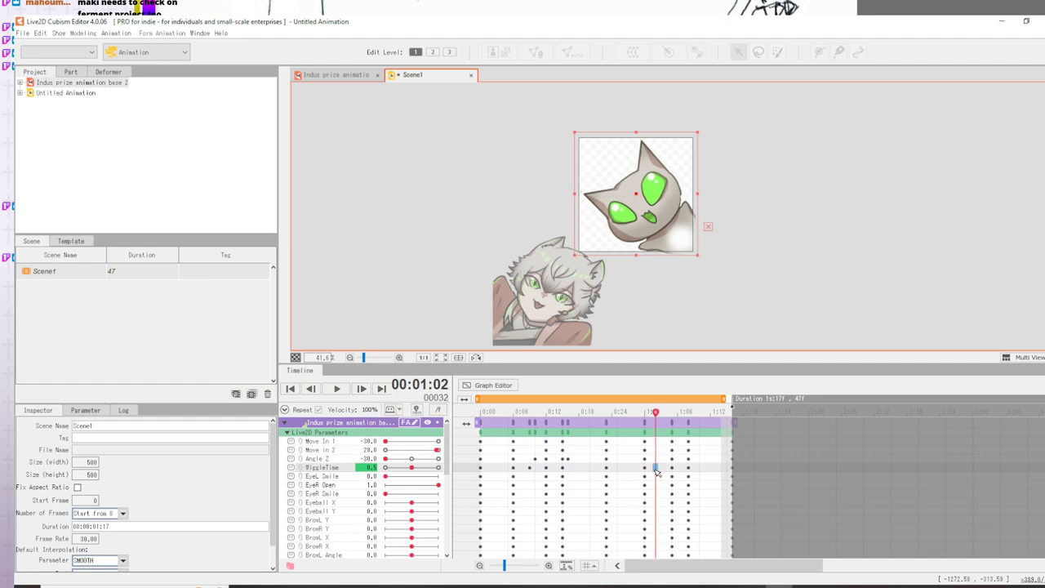
pyautogui.click(663, 472)
pyautogui.rightClick(663, 471)
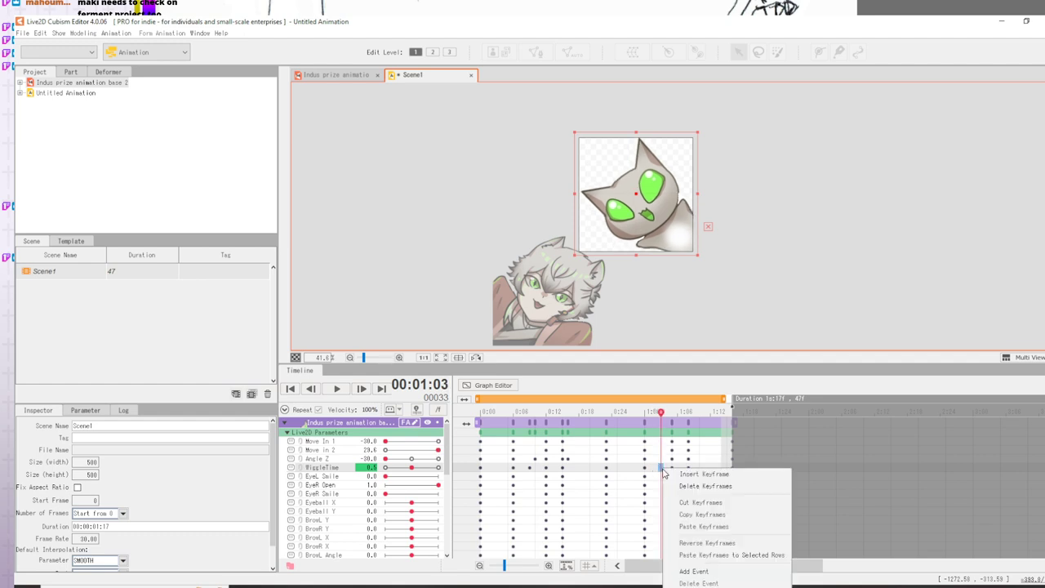
pyautogui.click(677, 473)
pyautogui.moveTo(411, 467); pyautogui.dragTo(385, 467)
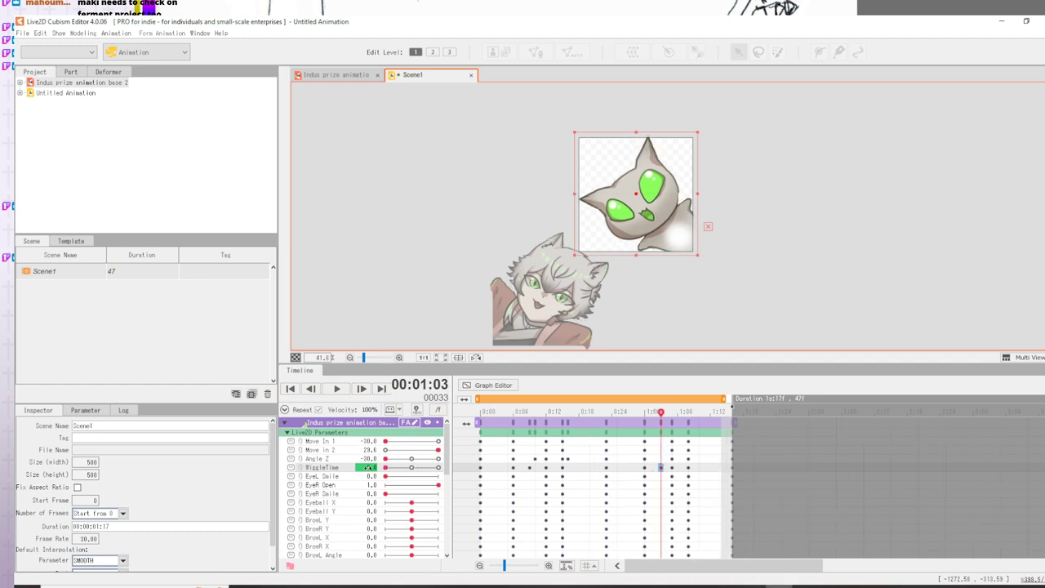
# - Set WiggleTime to 1 on the frame 35 keyframe and to 0 on the frame 38 keyframe
pyautogui.click(672, 472)
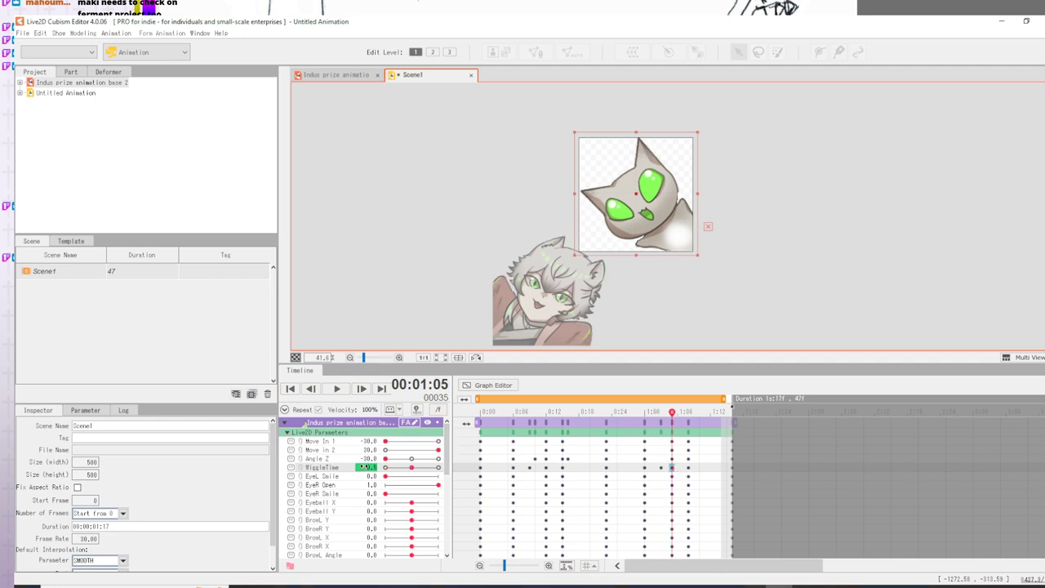
pyautogui.moveTo(412, 467); pyautogui.dragTo(438, 466)
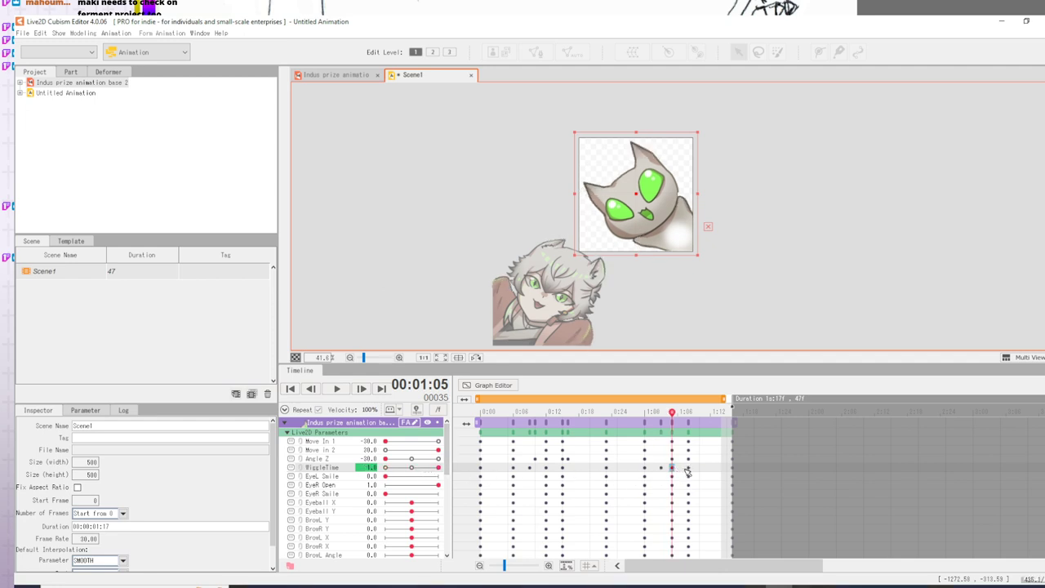
pyautogui.click(689, 476)
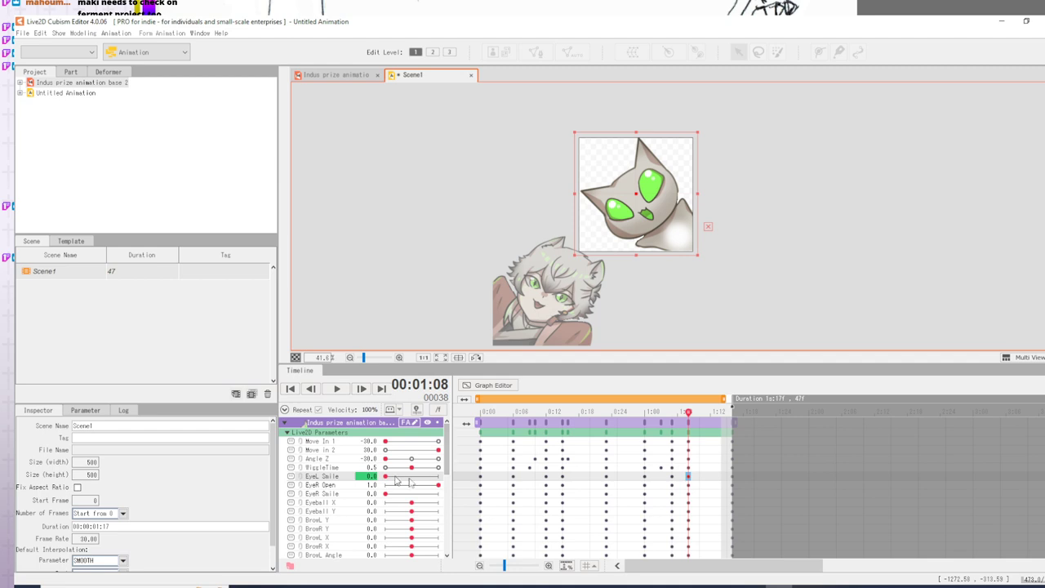
pyautogui.moveTo(411, 467); pyautogui.dragTo(343, 469)
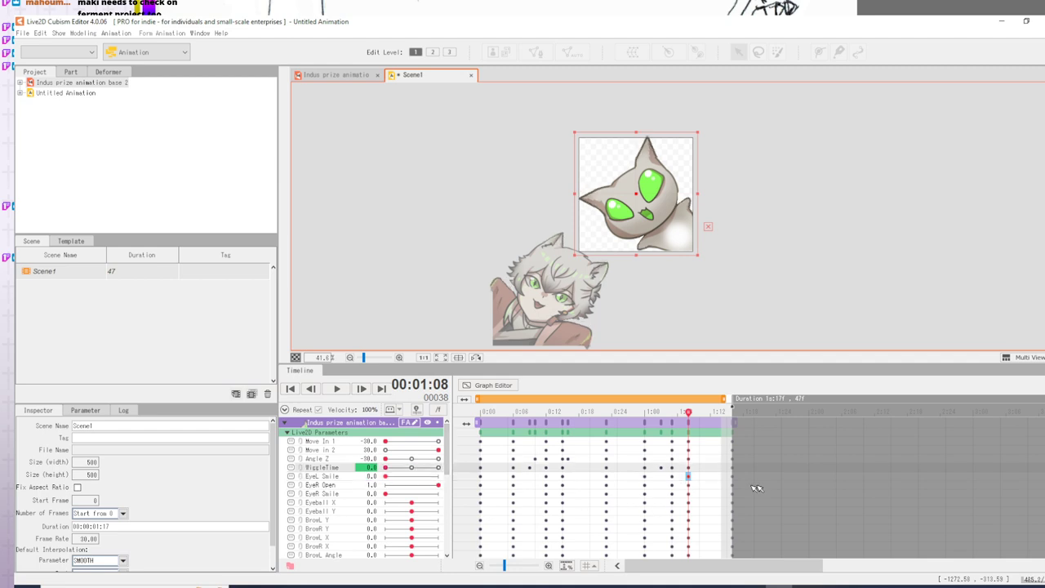
# - Play the animation to review the wiggle on both characters, then return to the first frame
pyautogui.moveTo(697, 486)
pyautogui.mouseDown()
pyautogui.moveTo(729, 483)
pyautogui.moveTo(696, 482)
pyautogui.mouseUp()
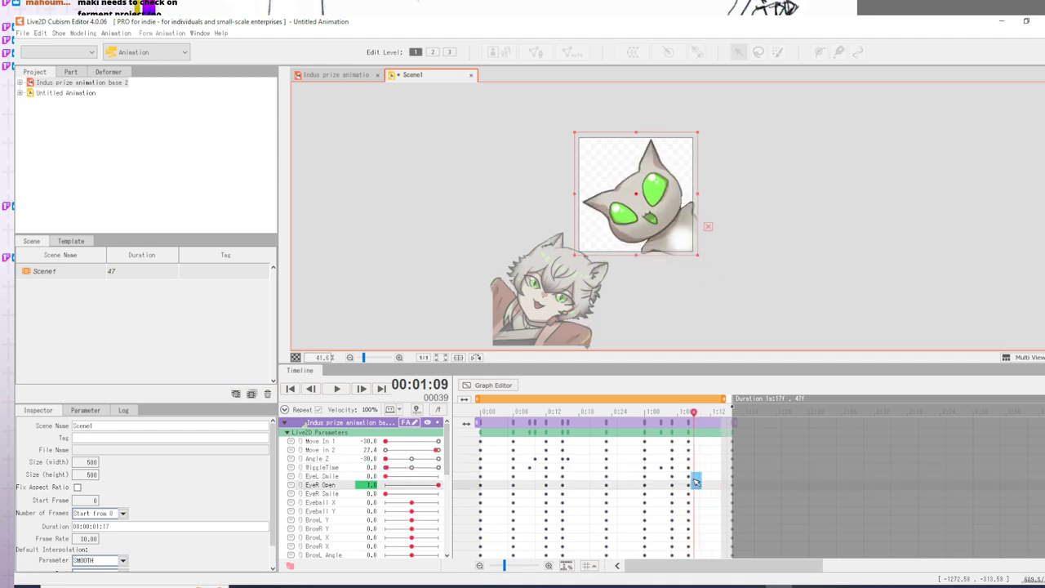
pyautogui.click(710, 469)
pyautogui.click(336, 389)
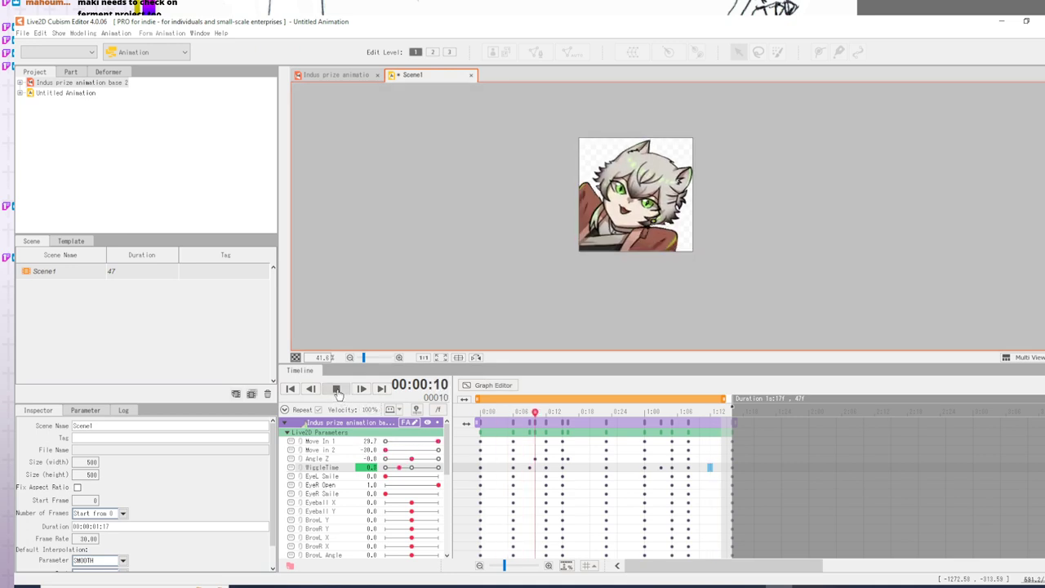
pyautogui.click(336, 389)
pyautogui.click(290, 389)
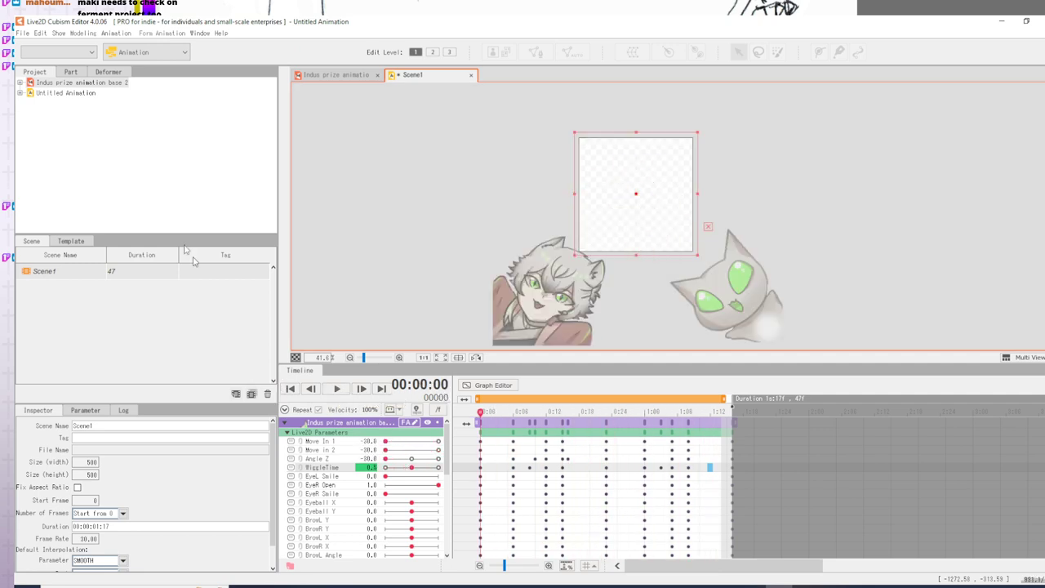
# - Save the animation project as Untitled Animation.can3
pyautogui.click(22, 34)
pyautogui.click(41, 129)
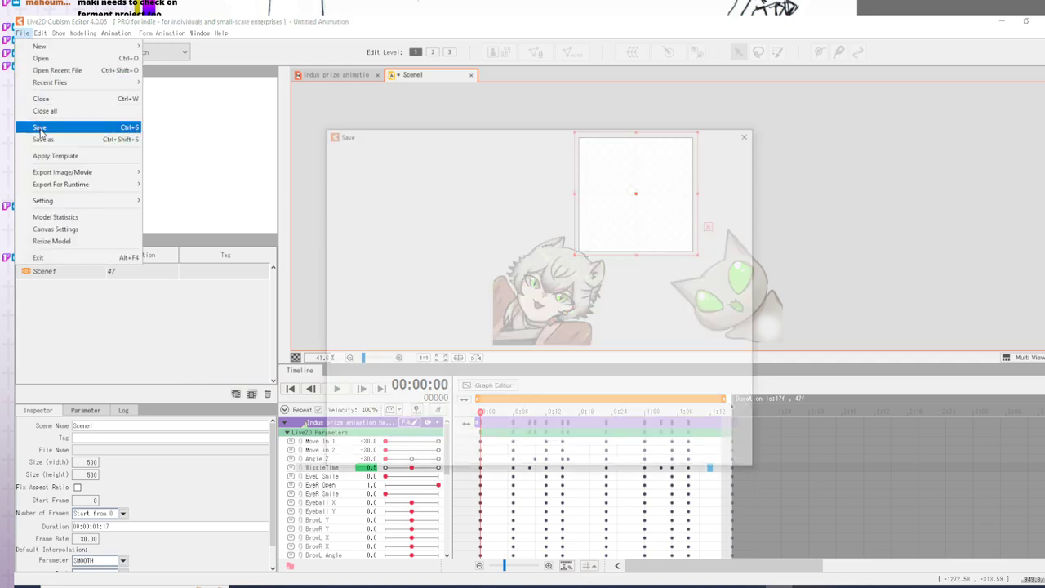
pyautogui.click(720, 445)
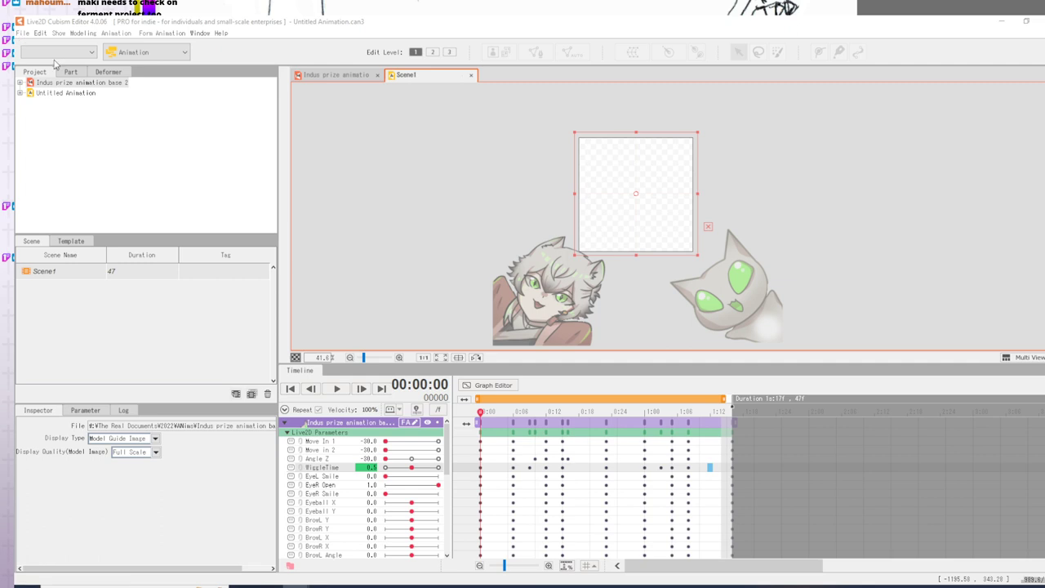
# - Start a GIF animation export with a transparent background and accept the output settings
pyautogui.click(22, 34)
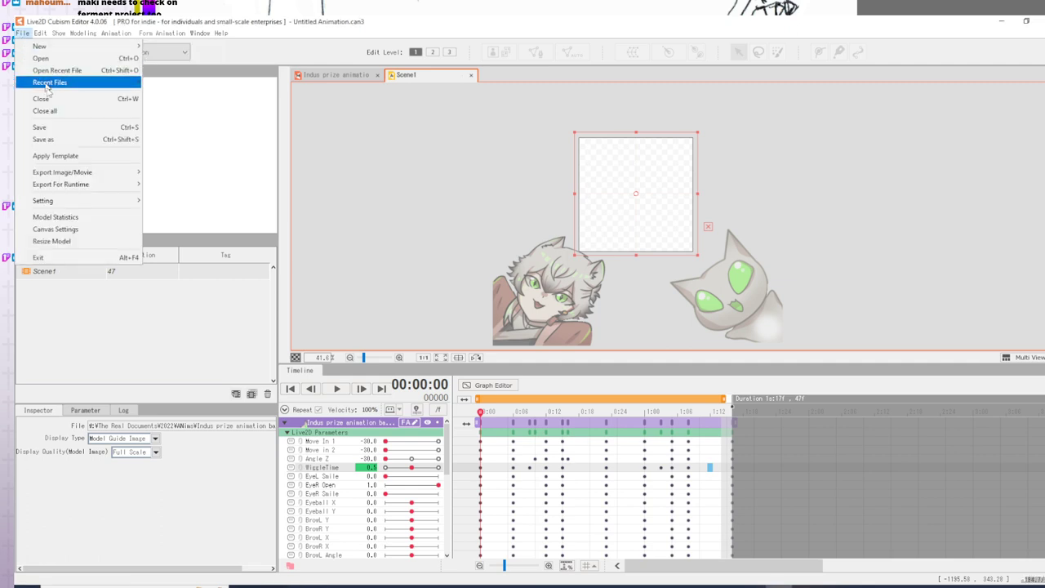
pyautogui.moveTo(63, 172)
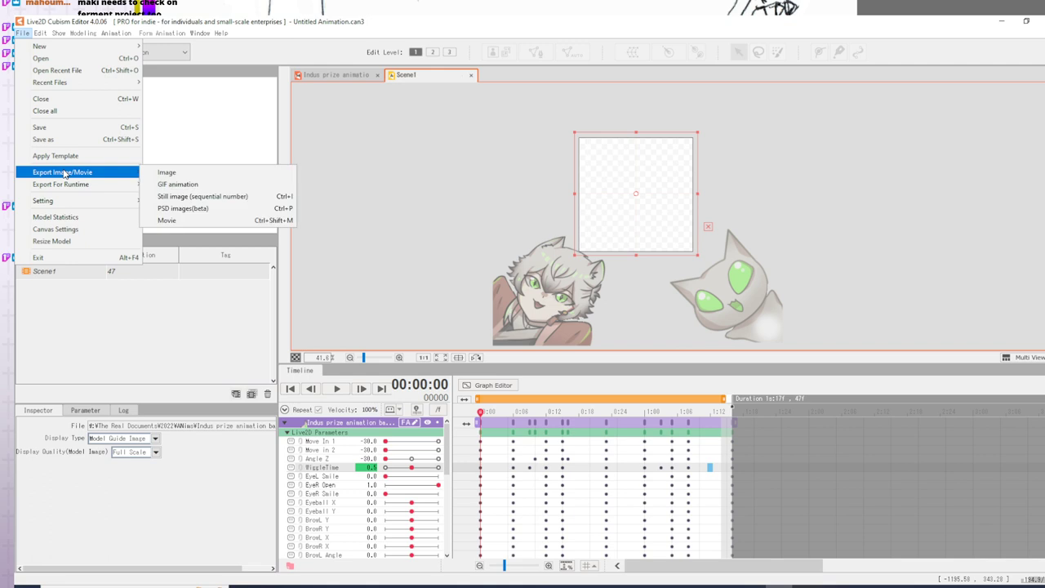
pyautogui.click(157, 185)
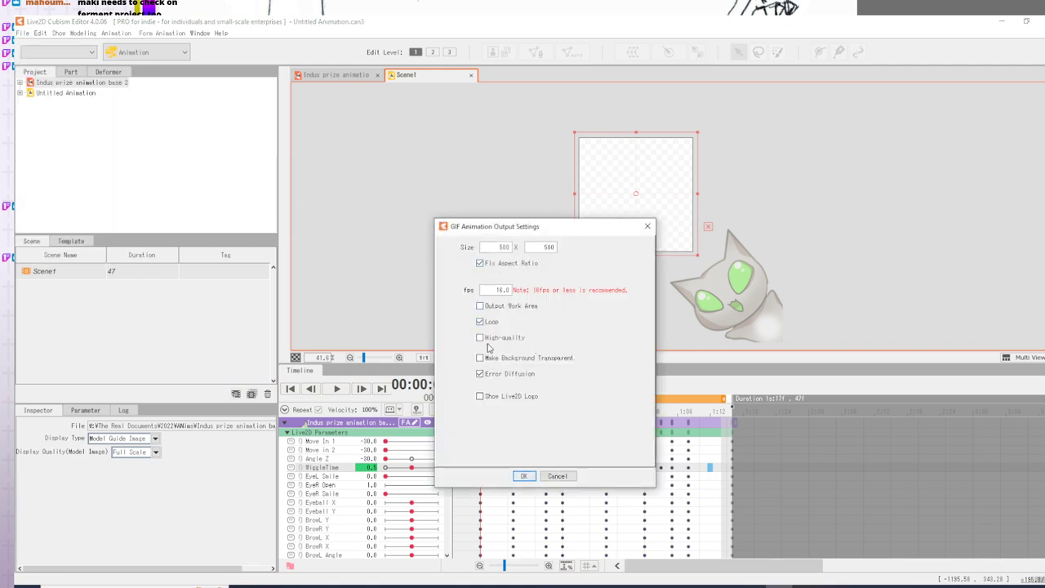
pyautogui.click(530, 359)
pyautogui.click(525, 476)
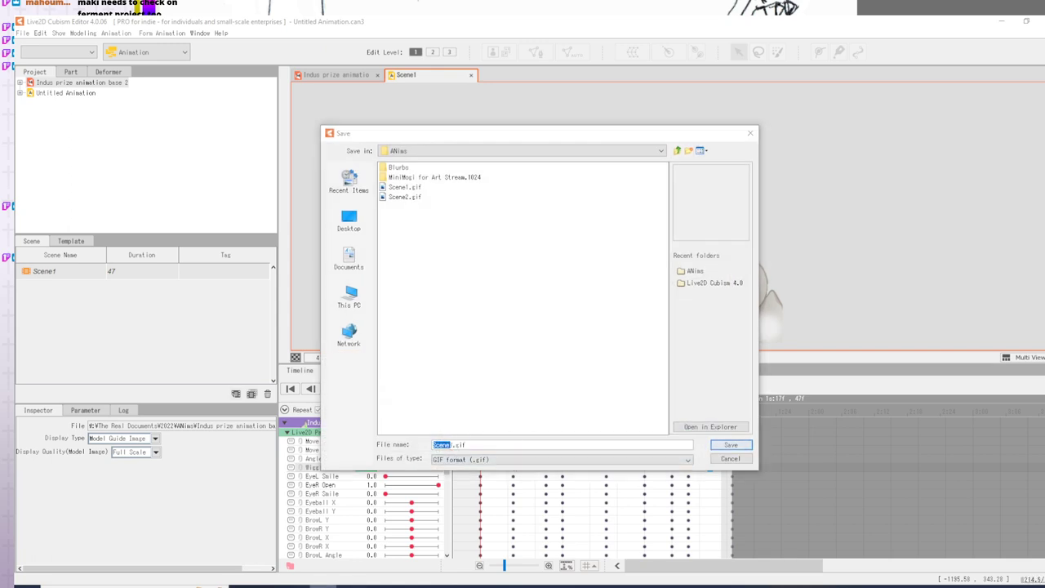
# - Name the exported file "Indlus GIF animated Emote" and save it in GIF format
pyautogui.click(454, 440)
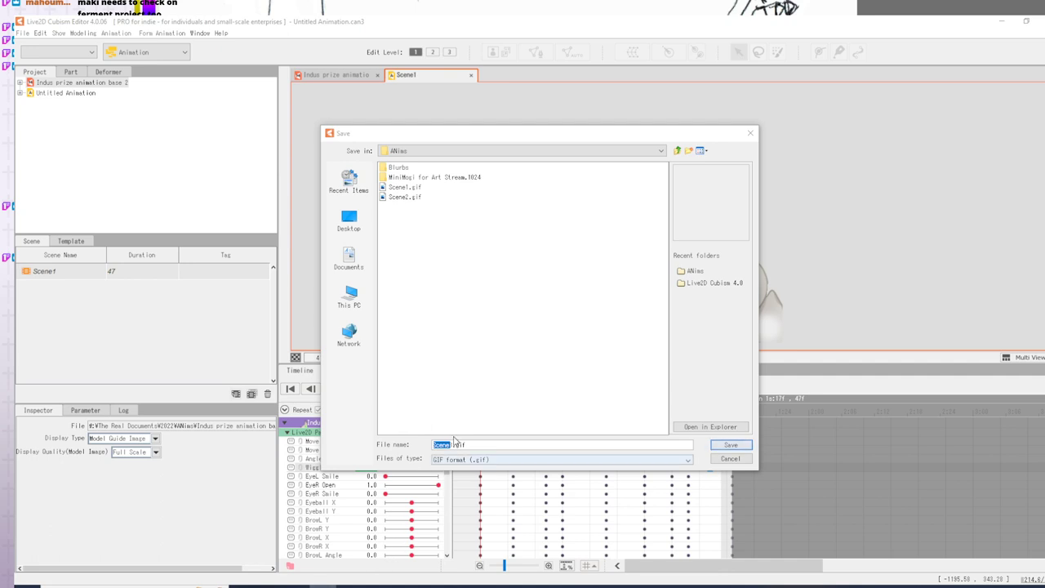
pyautogui.moveTo(455, 447); pyautogui.dragTo(415, 445)
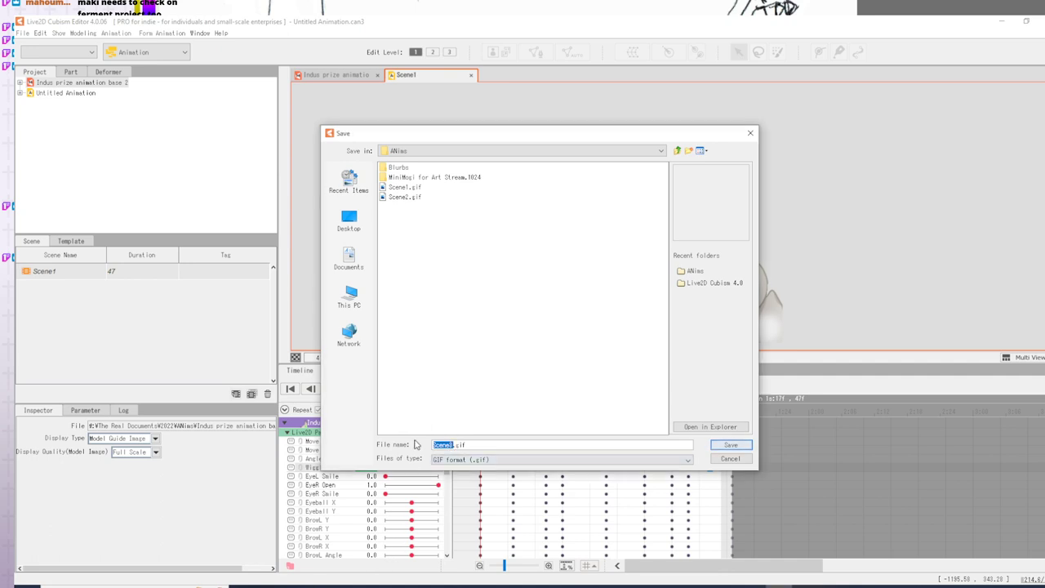
pyautogui.write('Ind')
pyautogui.write('us ')
pyautogui.write('GIF animation prize')
pyautogui.press('Return')
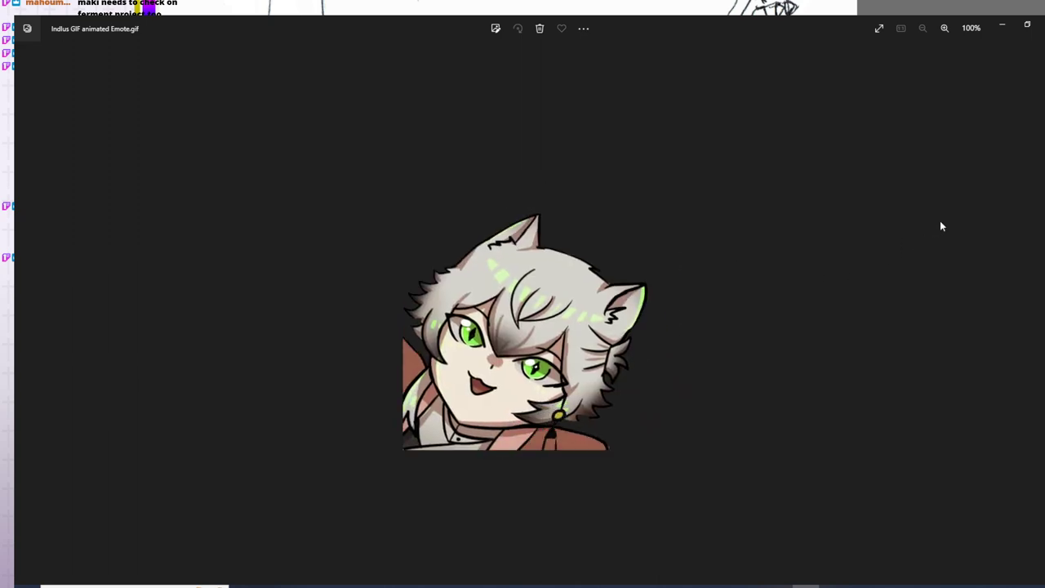
# - Close the exported GIF previews, the Scene1 animation and the Indus prize animation base 2 model
pyautogui.click(1040, 25)
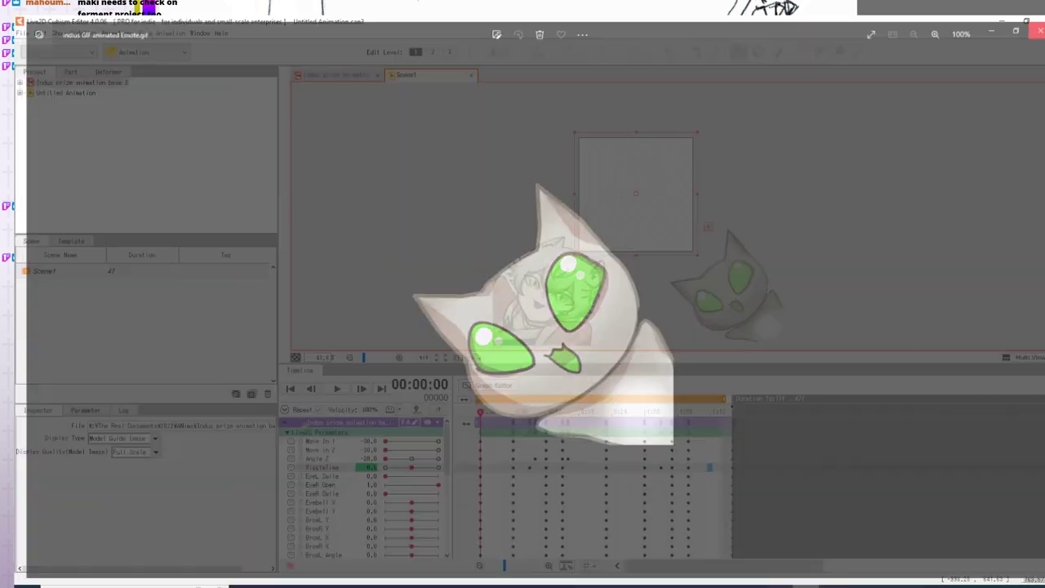
pyautogui.click(519, 201)
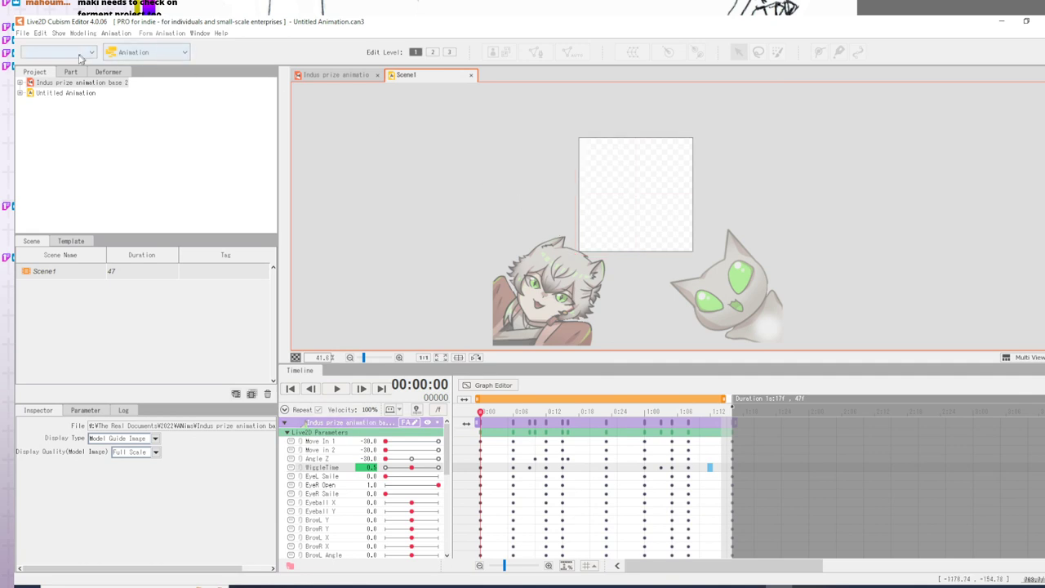
pyautogui.click(472, 77)
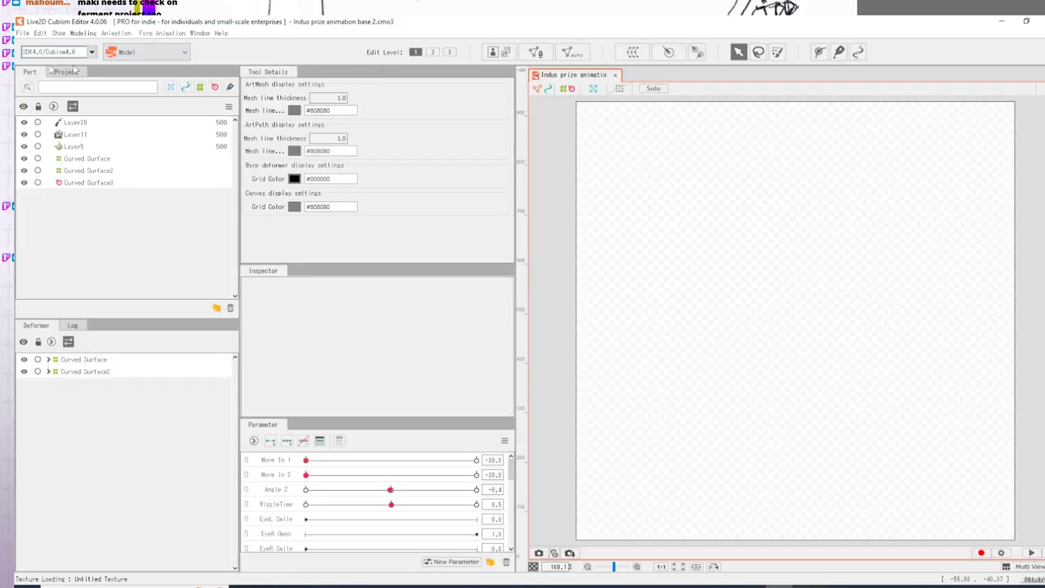
pyautogui.click(22, 33)
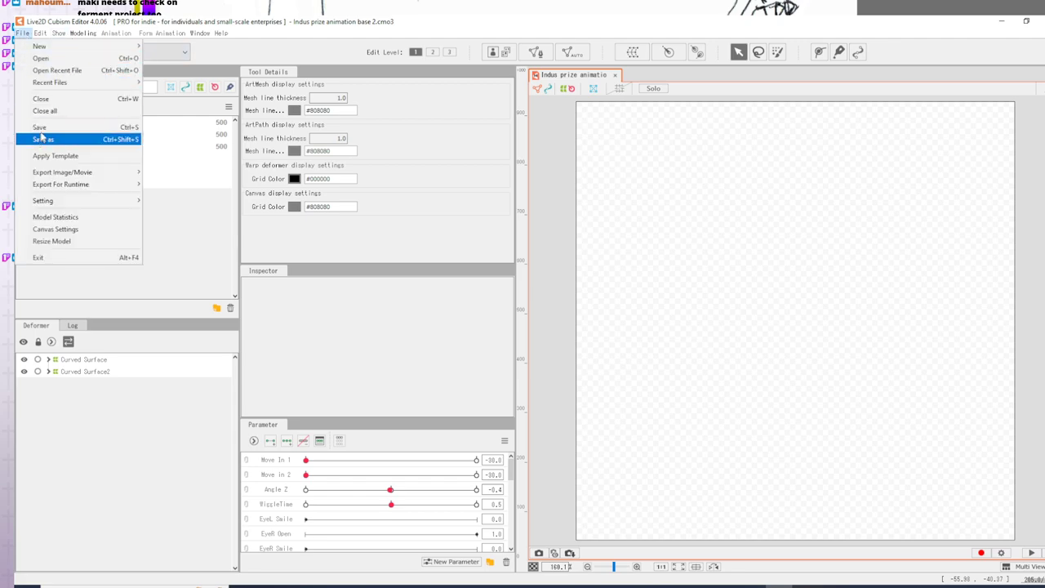
pyautogui.click(43, 98)
pyautogui.click(22, 32)
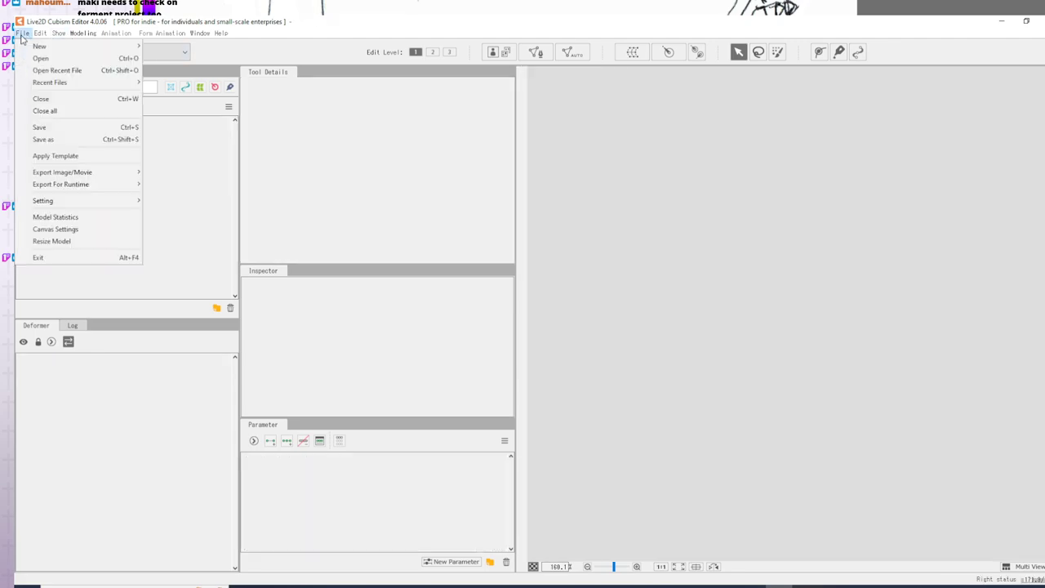
pyautogui.click(41, 58)
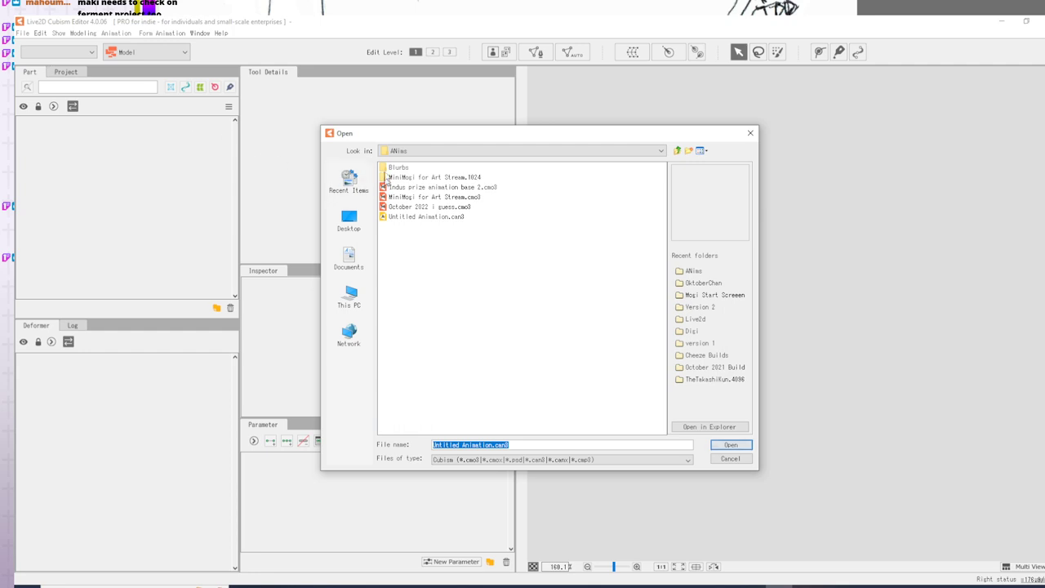
pyautogui.click(730, 459)
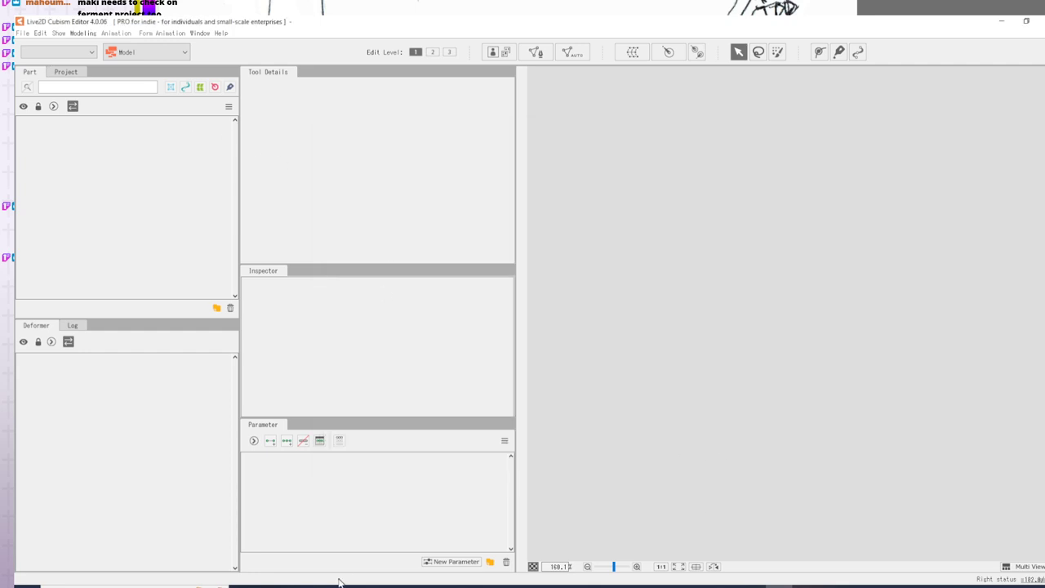
# - Import the layered "Cordy base emote prepp pweeow" artwork as a new model
pyautogui.click(377, 586)
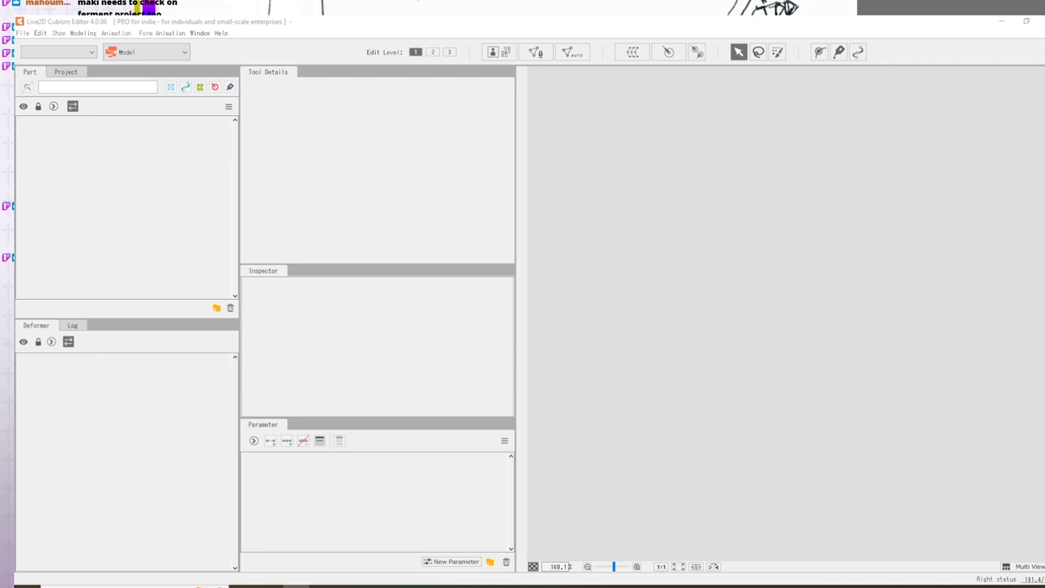
pyautogui.moveTo(487, 247); pyautogui.dragTo(640, 314)
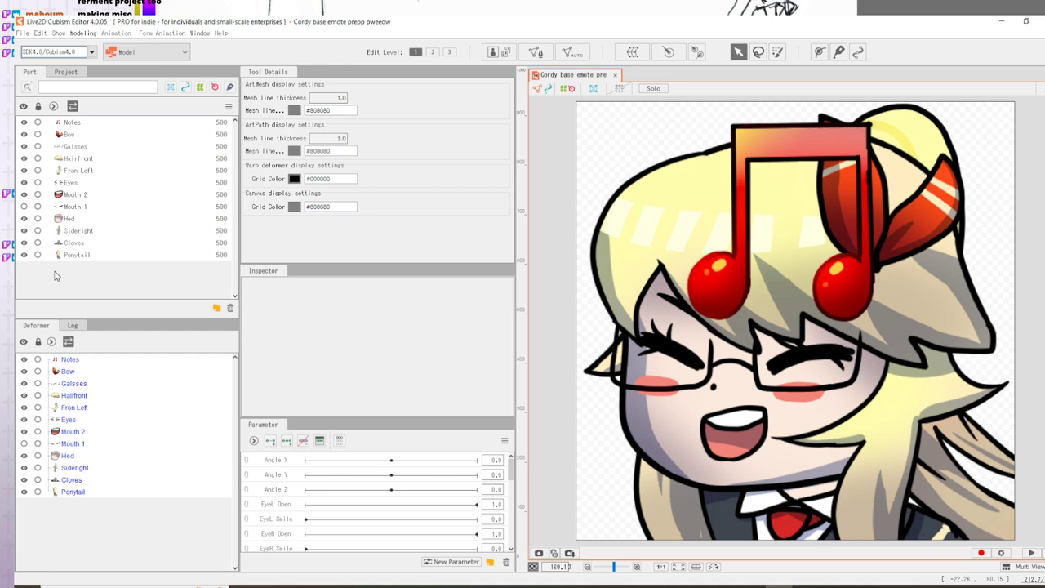
pyautogui.click(846, 324)
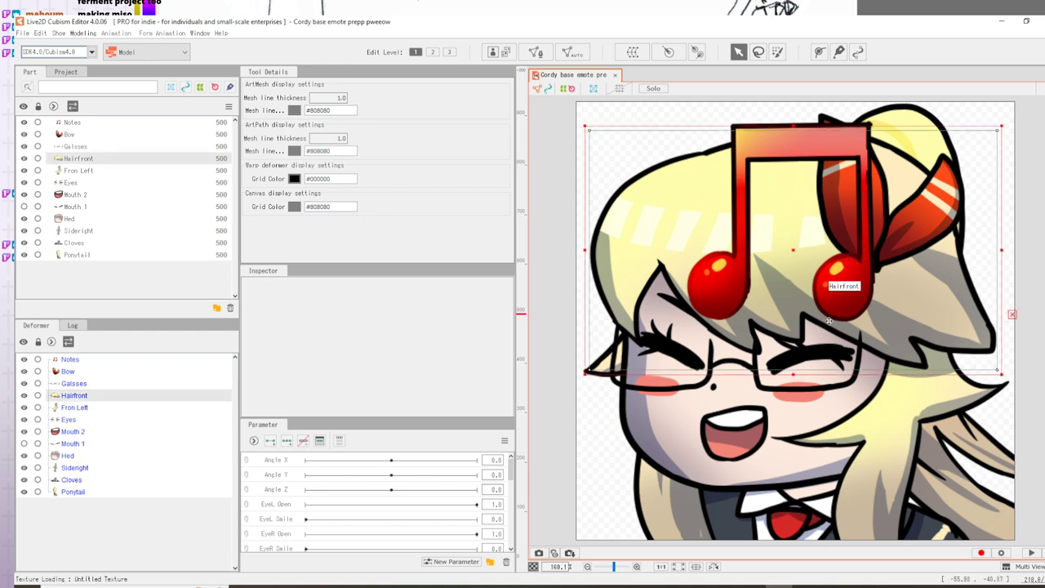
# - Shift the Ponytail part to the right past the canvas edge and raise the Bow onto the top of the ponytail
pyautogui.scroll(-2, 846, 324)
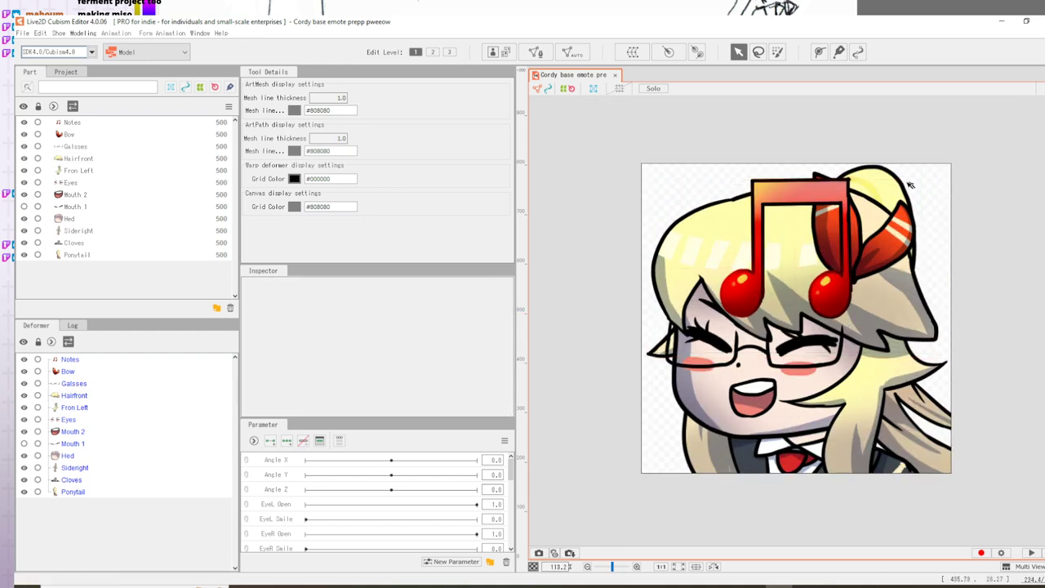
pyautogui.click(899, 188)
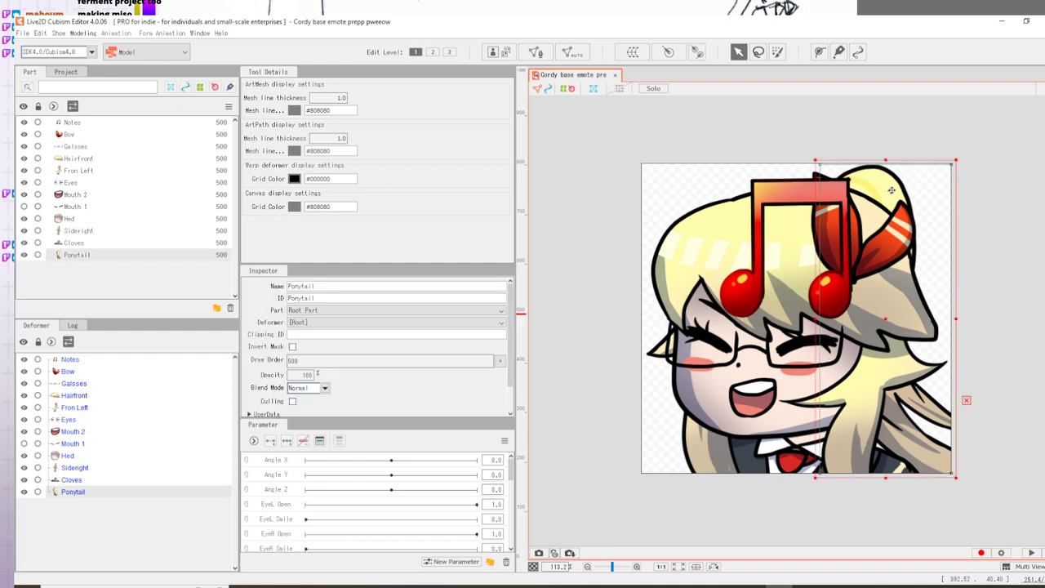
pyautogui.moveTo(891, 190); pyautogui.dragTo(929, 183)
pyautogui.moveTo(926, 470); pyautogui.dragTo(926, 480)
pyautogui.click(926, 490)
pyautogui.click(874, 258)
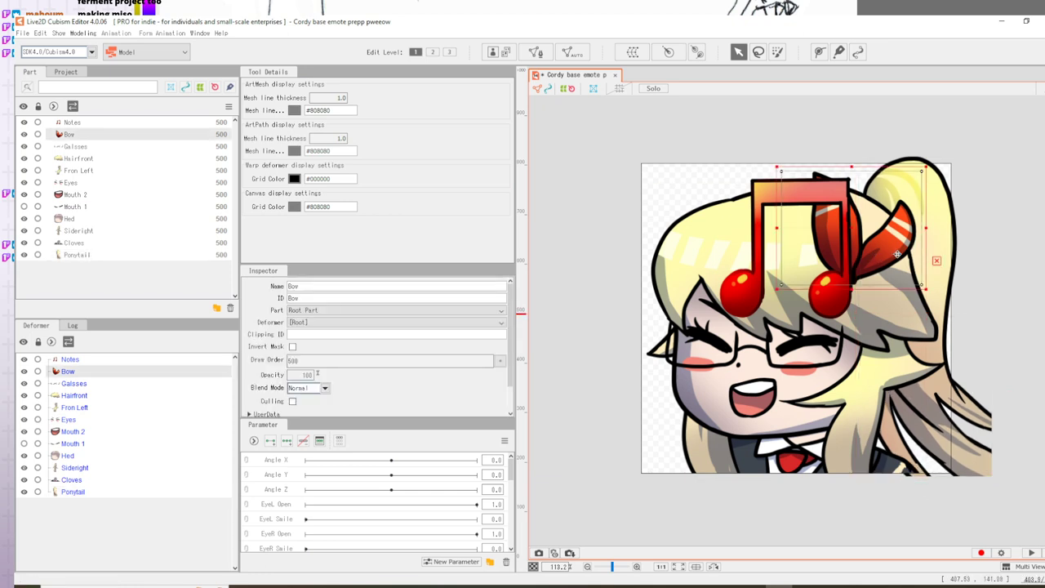
pyautogui.moveTo(895, 252); pyautogui.dragTo(927, 185)
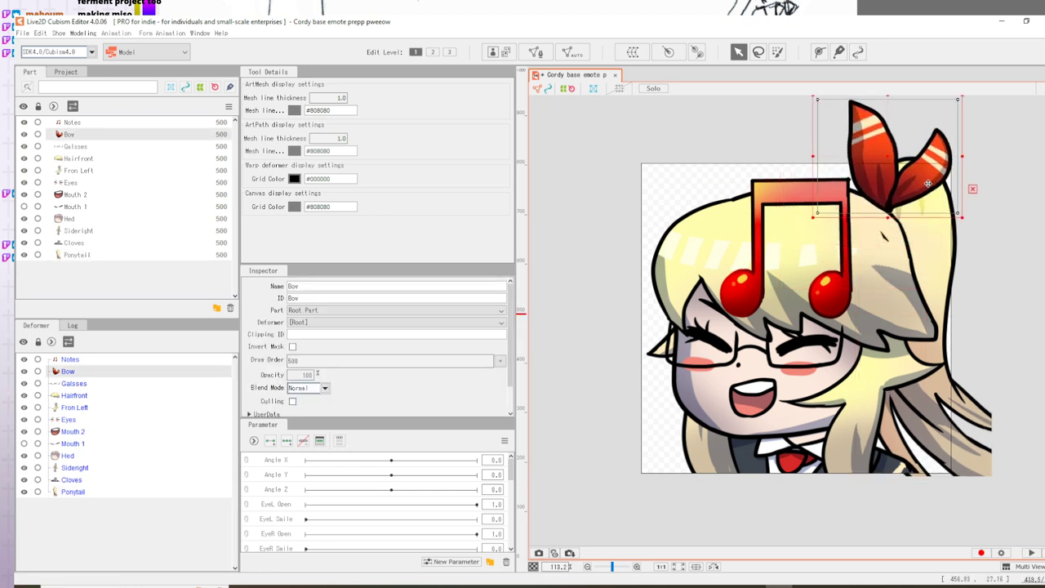
# - Move the Notes part up and left off the face, and shift the Sideright hair outward to the lower left
pyautogui.click(836, 279)
pyautogui.moveTo(835, 279); pyautogui.dragTo(691, 127)
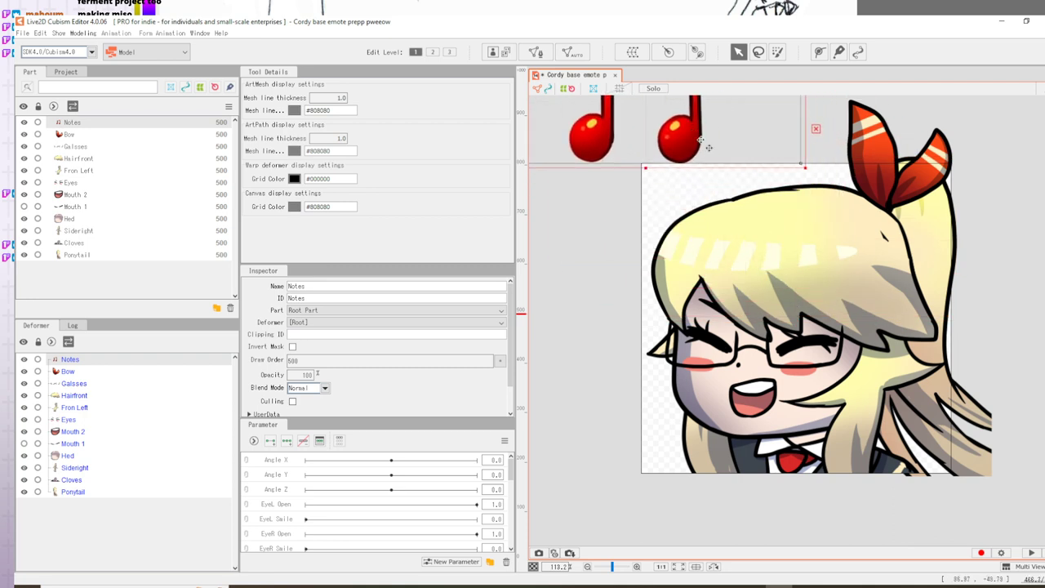
pyautogui.click(698, 471)
pyautogui.moveTo(711, 455); pyautogui.dragTo(667, 481)
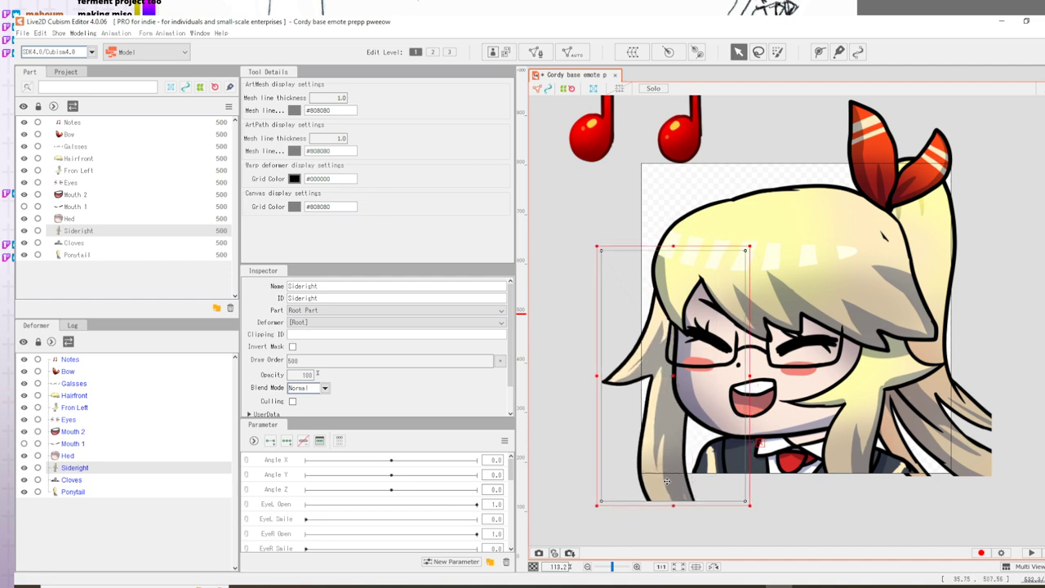
# - Lower the Fron Left hair slightly and move the Cloves part down past the canvas's lower edge
pyautogui.click(880, 394)
pyautogui.moveTo(889, 383)
pyautogui.mouseDown()
pyautogui.moveTo(879, 408)
pyautogui.moveTo(887, 374)
pyautogui.moveTo(889, 392)
pyautogui.mouseUp()
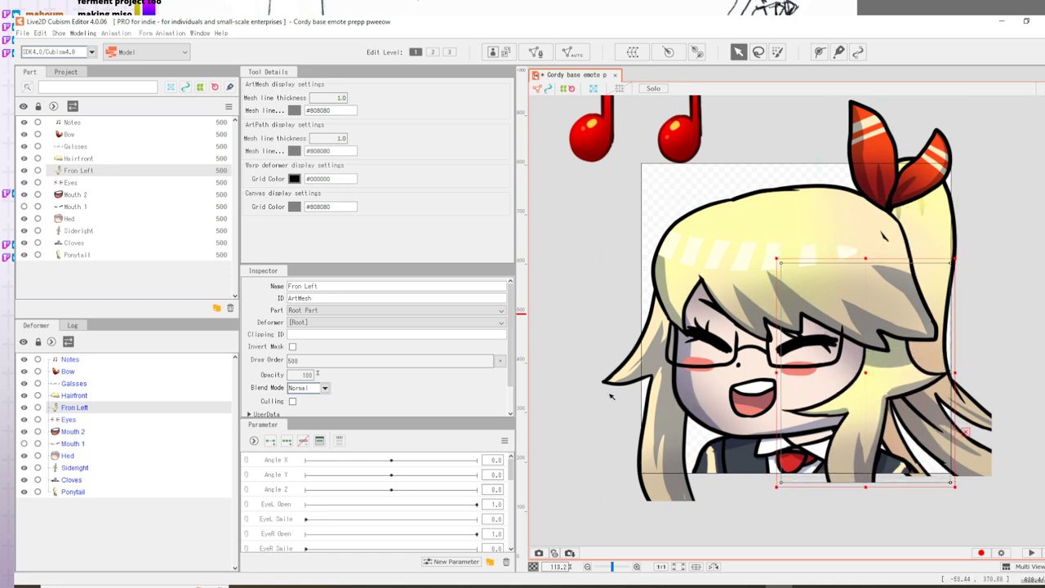
pyautogui.click(731, 461)
pyautogui.moveTo(731, 460); pyautogui.dragTo(732, 481)
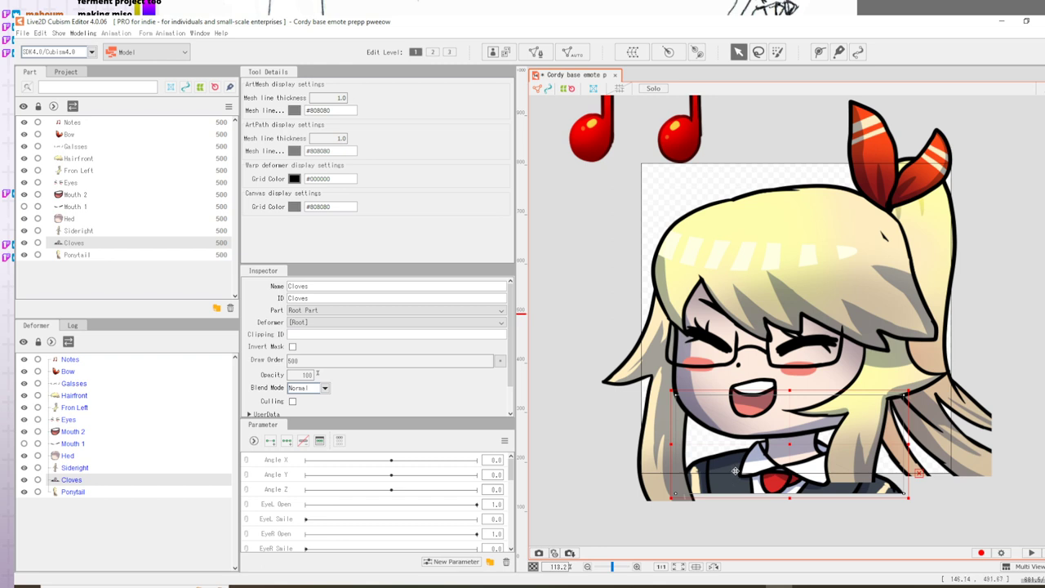
pyautogui.moveTo(778, 473); pyautogui.dragTo(777, 475)
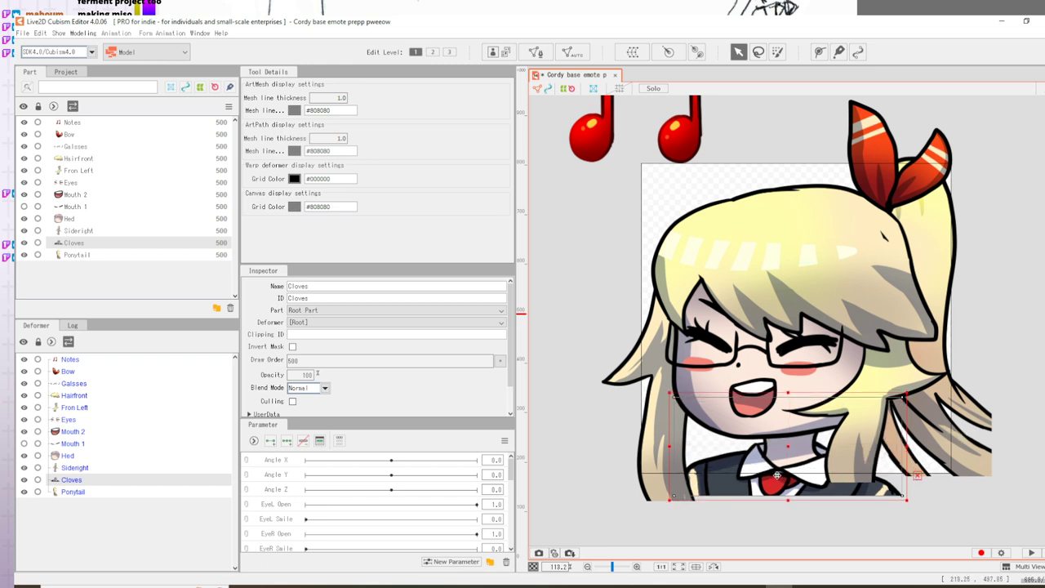
# - Lower the Fron Left hair further so it ends near the bottom of the clothes, and fine-tune its position
pyautogui.click(959, 443)
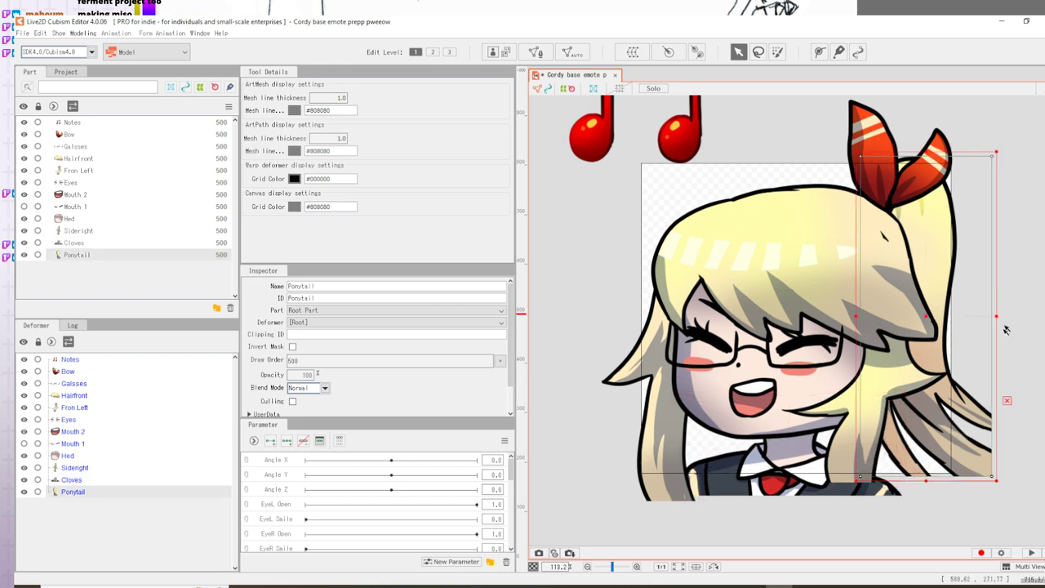
pyautogui.click(849, 460)
pyautogui.moveTo(859, 486); pyautogui.dragTo(859, 502)
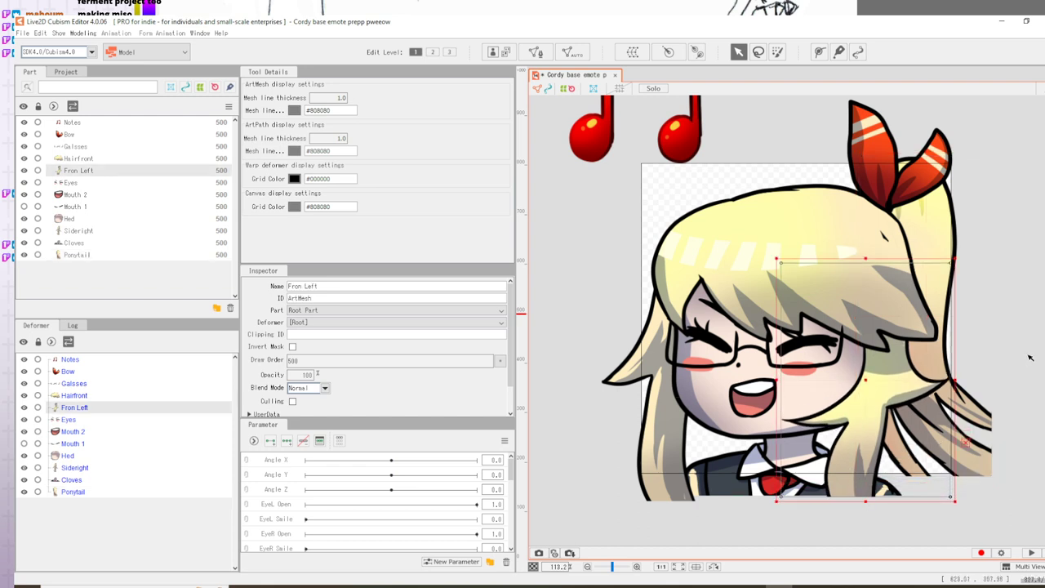
pyautogui.moveTo(871, 432); pyautogui.dragTo(869, 429)
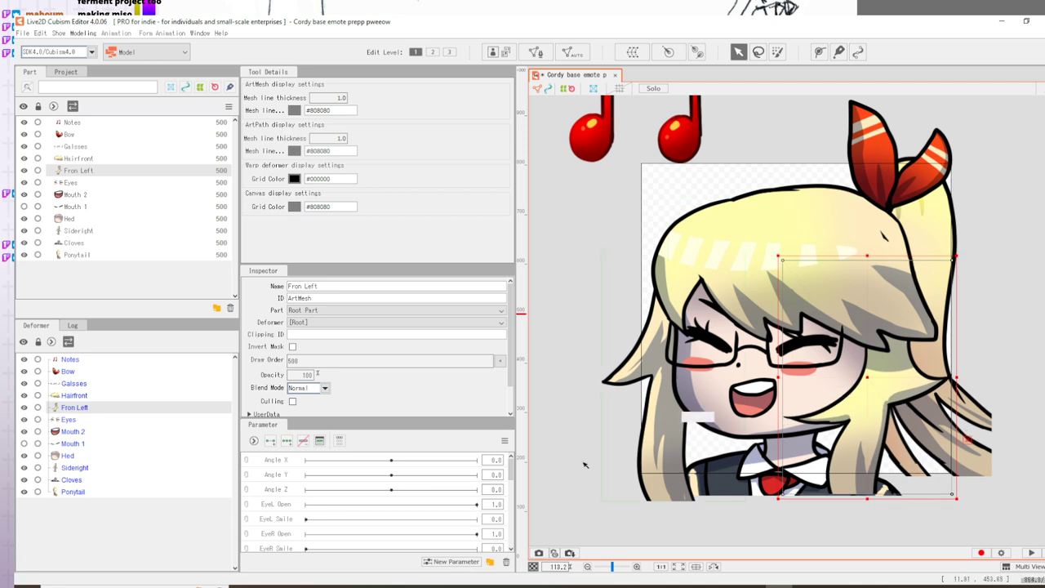
# - Nudge the Mouth 2 part on the face and shift the Hairfront part slightly up and left
pyautogui.click(668, 499)
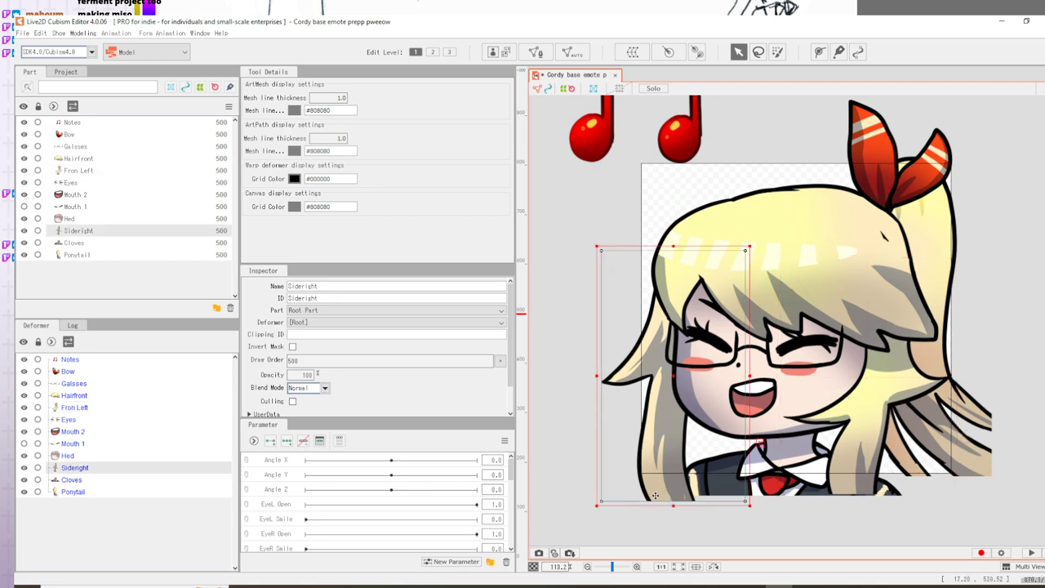
pyautogui.click(760, 403)
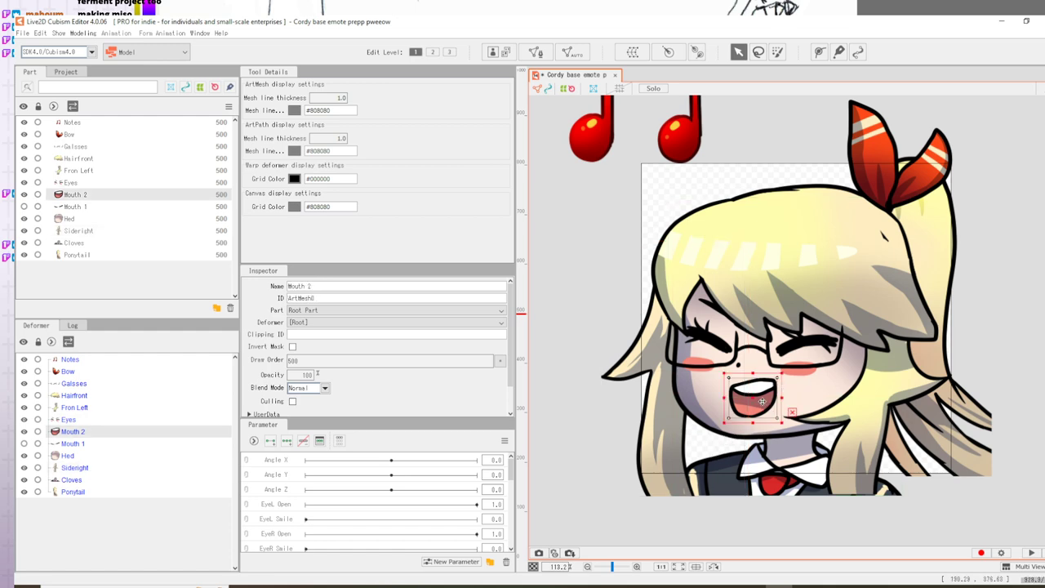
pyautogui.moveTo(762, 405); pyautogui.dragTo(760, 408)
pyautogui.moveTo(760, 409); pyautogui.dragTo(762, 406)
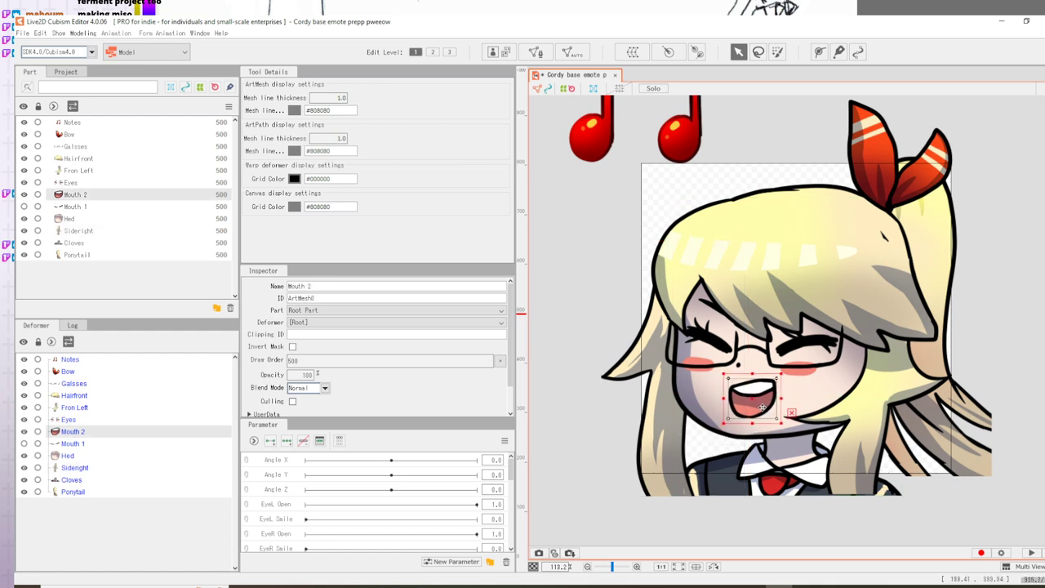
pyautogui.moveTo(839, 296); pyautogui.dragTo(843, 238)
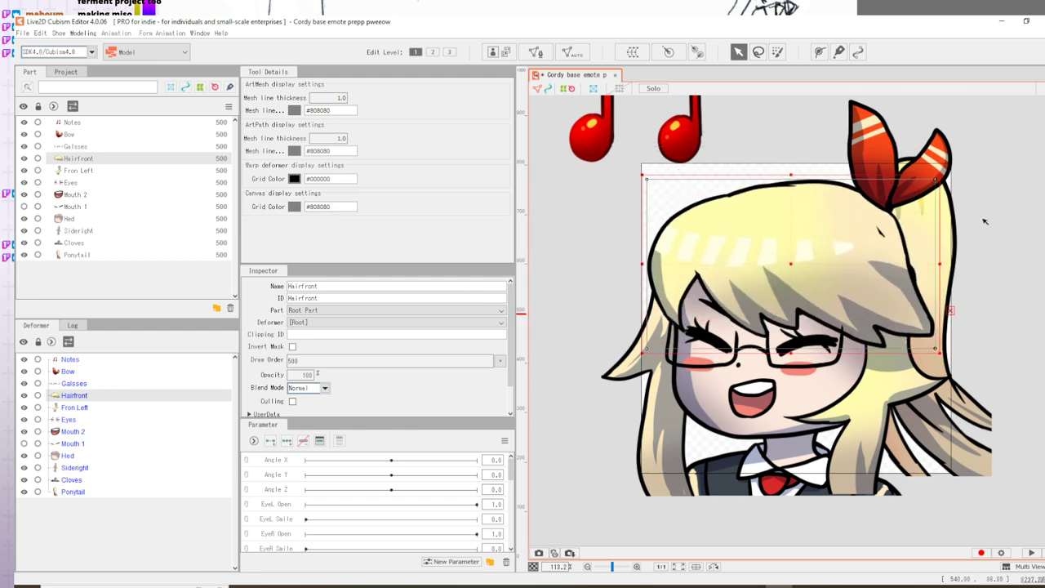
# - Bring the Notes part back down, scale it to about 70% and place it over the centre of the front hair
pyautogui.click(1007, 264)
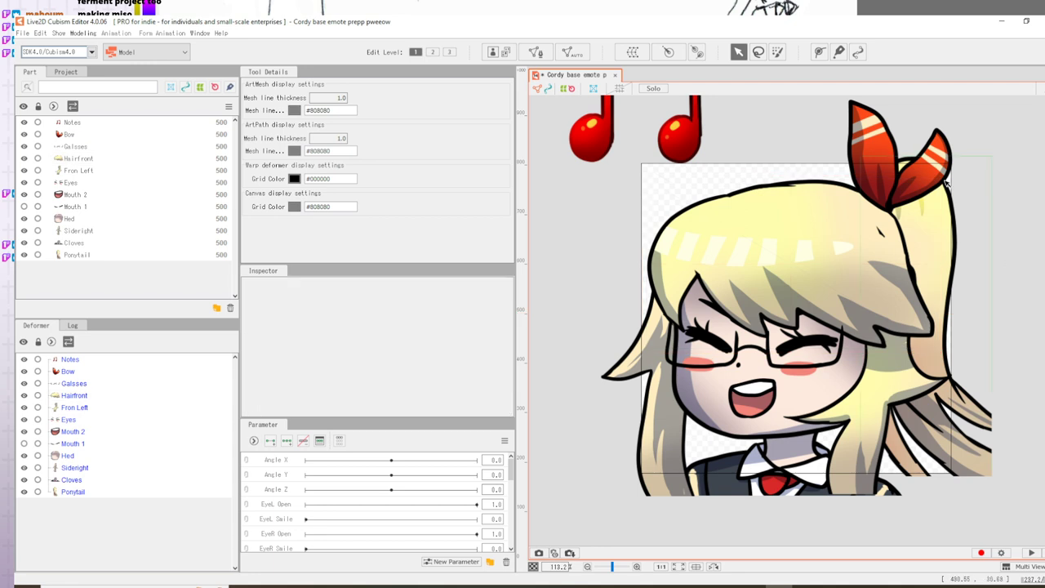
pyautogui.click(921, 168)
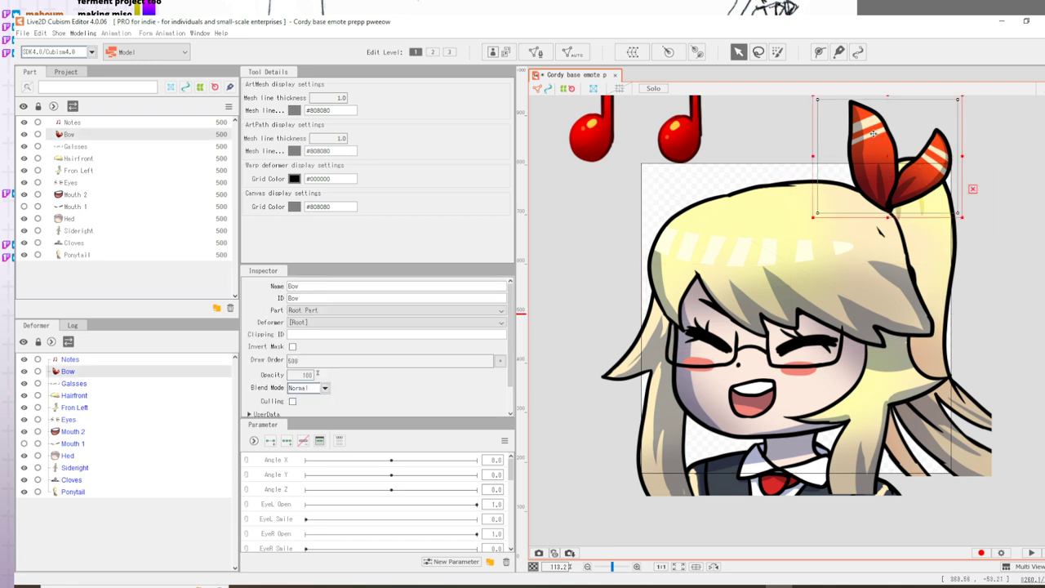
pyautogui.click(687, 145)
pyautogui.moveTo(697, 127); pyautogui.dragTo(707, 240)
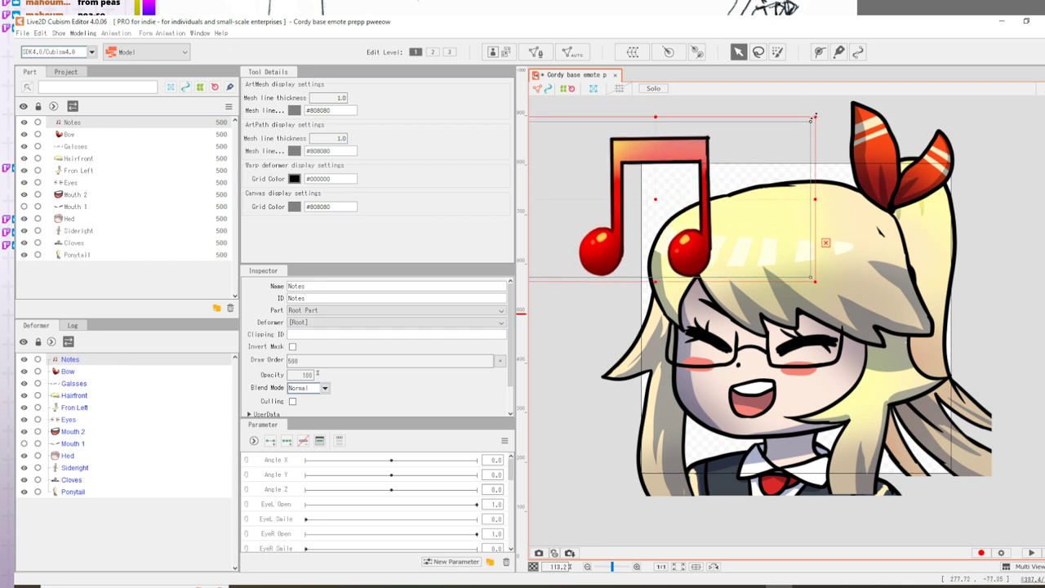
pyautogui.moveTo(812, 119); pyautogui.dragTo(721, 165)
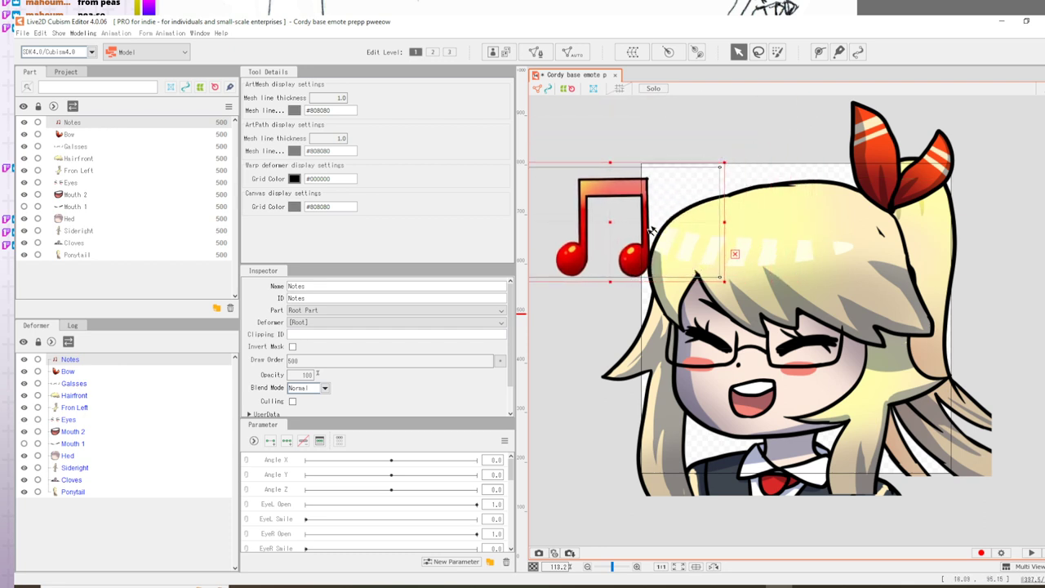
pyautogui.moveTo(636, 260); pyautogui.dragTo(815, 279)
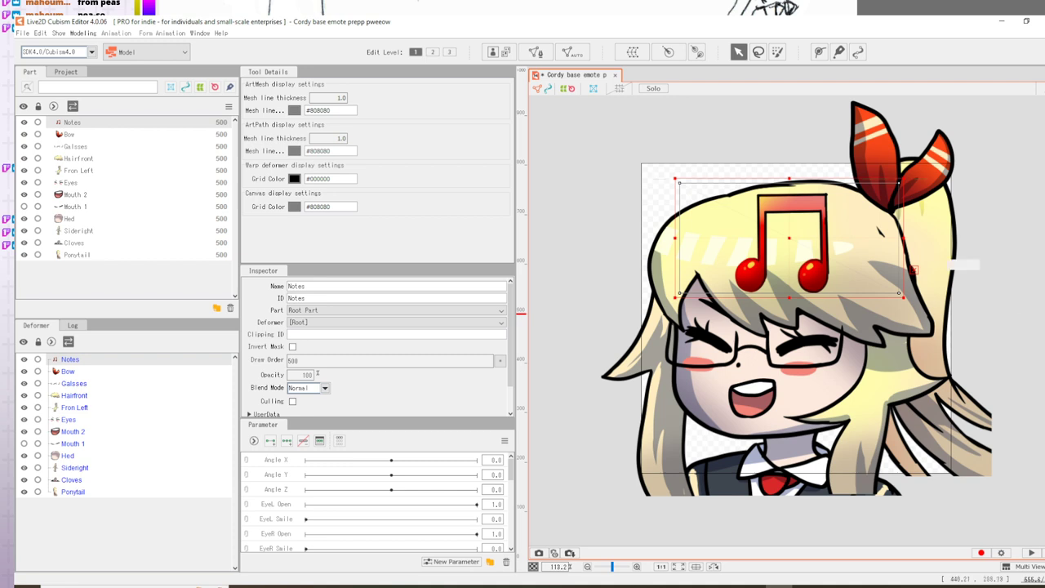
pyautogui.click(1033, 240)
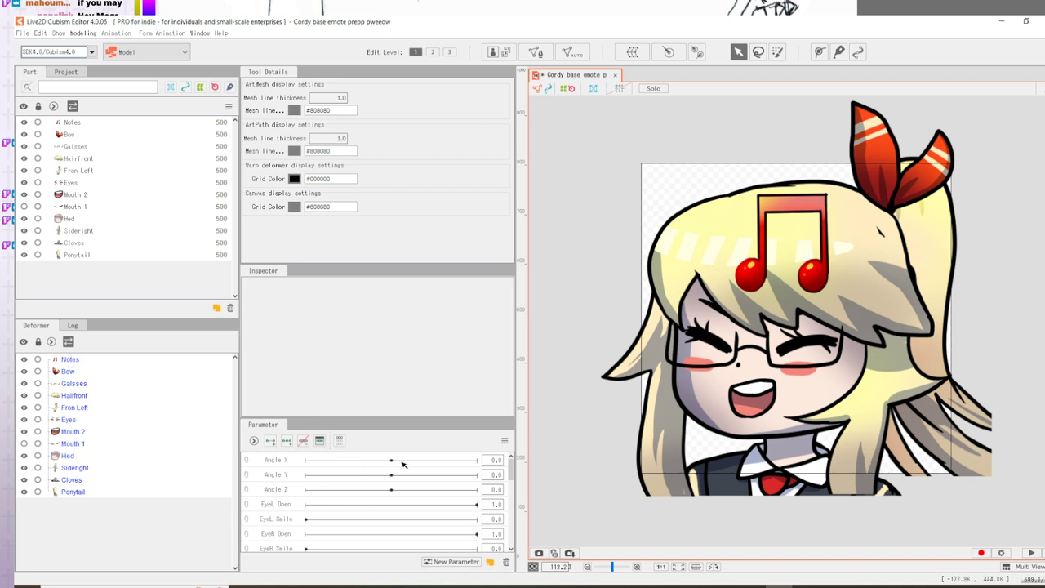
# - Add three keyforms on the Angle X parameter for the Notes part and return Angle X to 0
pyautogui.moveTo(391, 460); pyautogui.dragTo(389, 460)
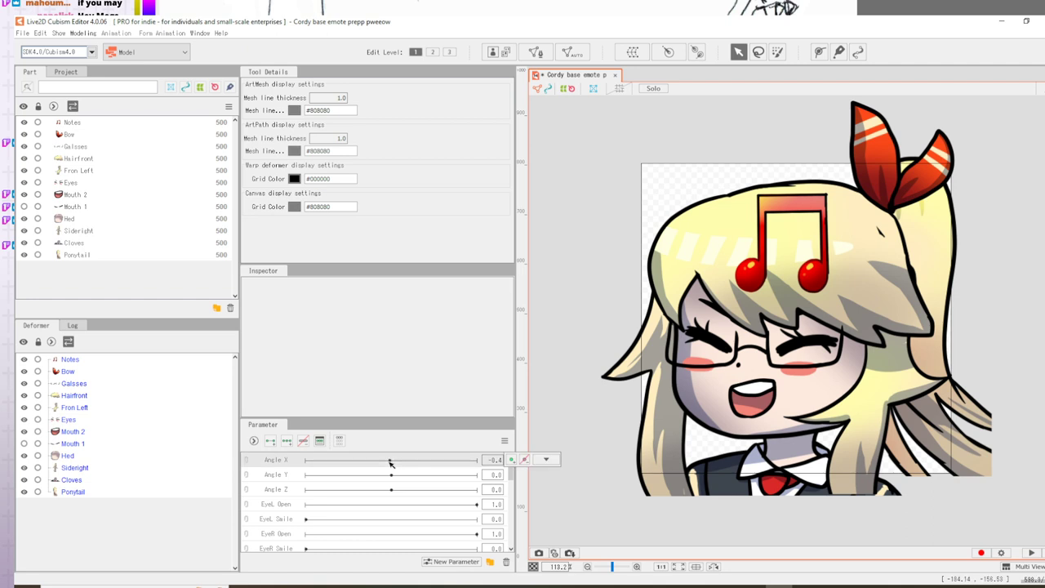
pyautogui.click(289, 448)
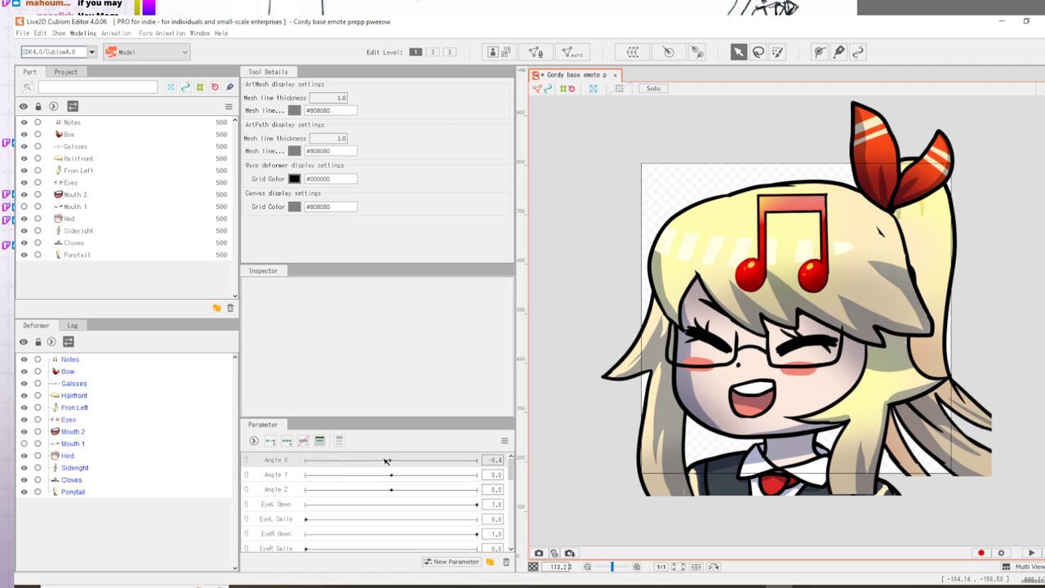
pyautogui.moveTo(389, 461); pyautogui.dragTo(384, 460)
pyautogui.click(814, 277)
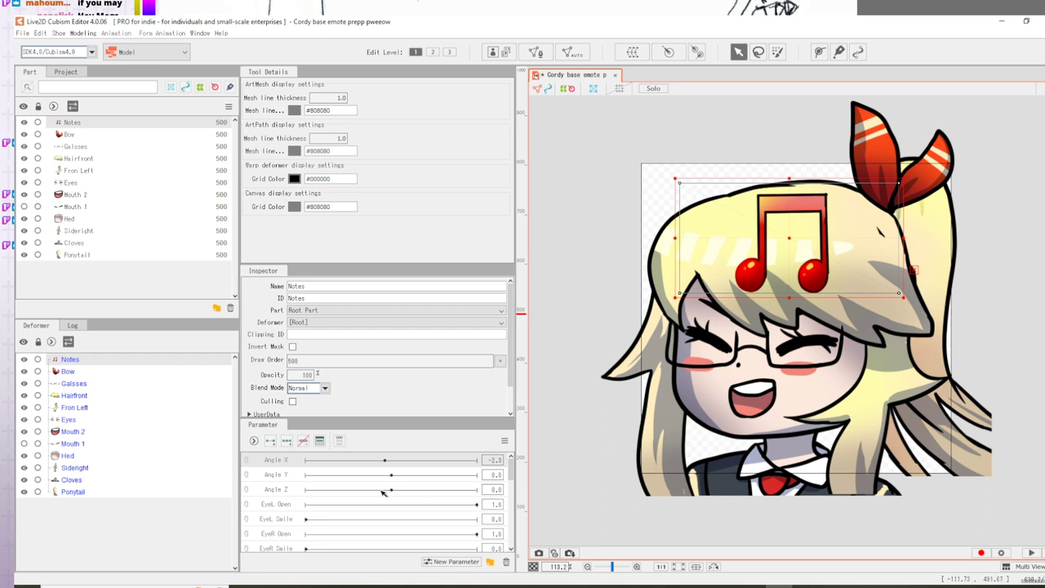
pyautogui.click(286, 440)
pyautogui.click(392, 461)
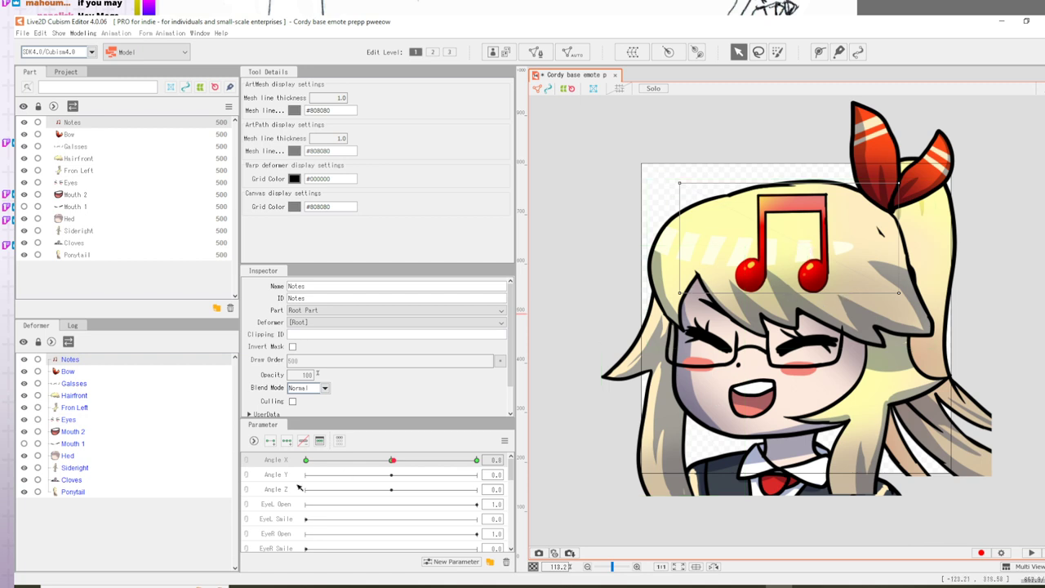
# - At Angle X -30, move the Notes part up and left to the front hair's upper-left edge
pyautogui.click(306, 460)
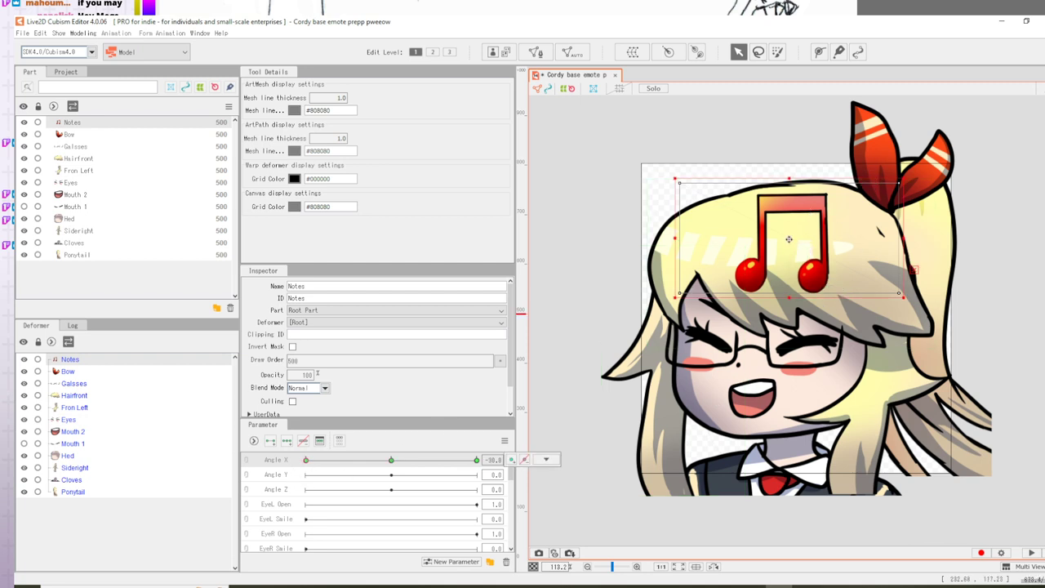
pyautogui.click(728, 217)
pyautogui.moveTo(728, 217); pyautogui.dragTo(702, 210)
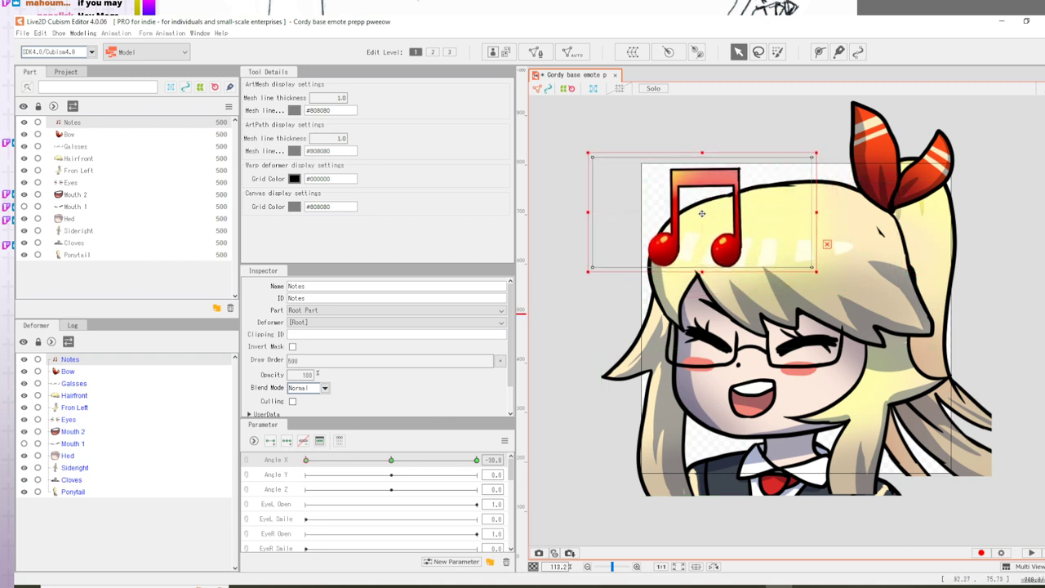
# - Place the Notes part over the bow's base at Angle X 30, and lower it slightly at Angle X 0
pyautogui.click(473, 459)
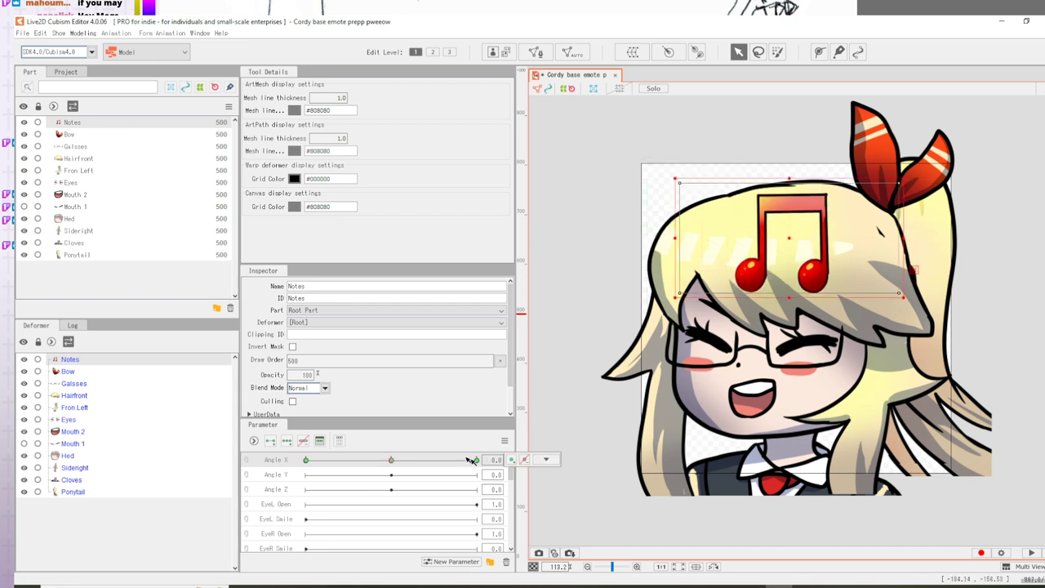
pyautogui.moveTo(792, 238); pyautogui.dragTo(895, 211)
pyautogui.hotkey('ctrl', 'z')
pyautogui.moveTo(790, 240); pyautogui.dragTo(790, 253)
pyautogui.moveTo(392, 460); pyautogui.dragTo(198, 495)
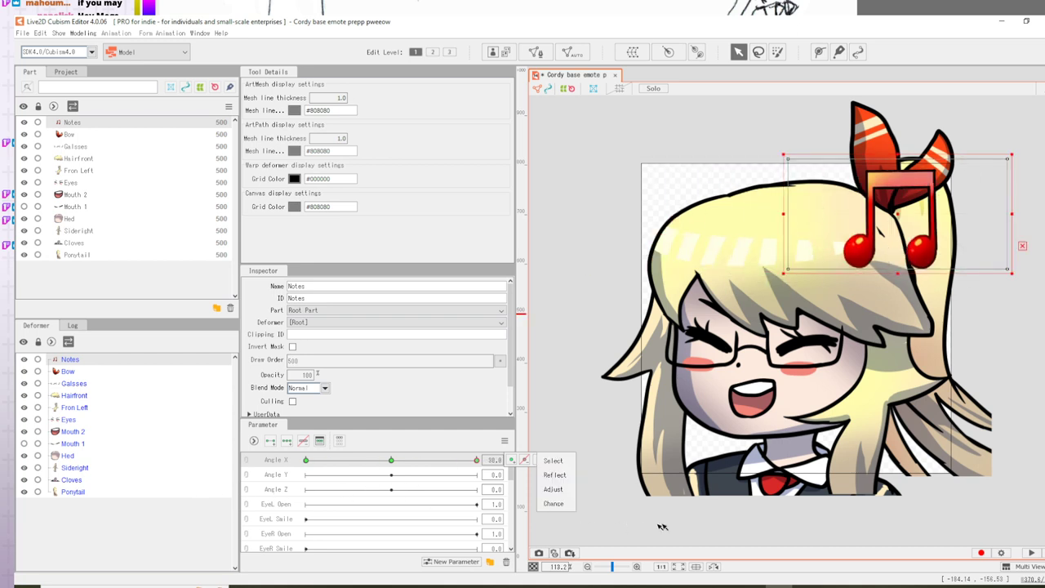
pyautogui.click(390, 461)
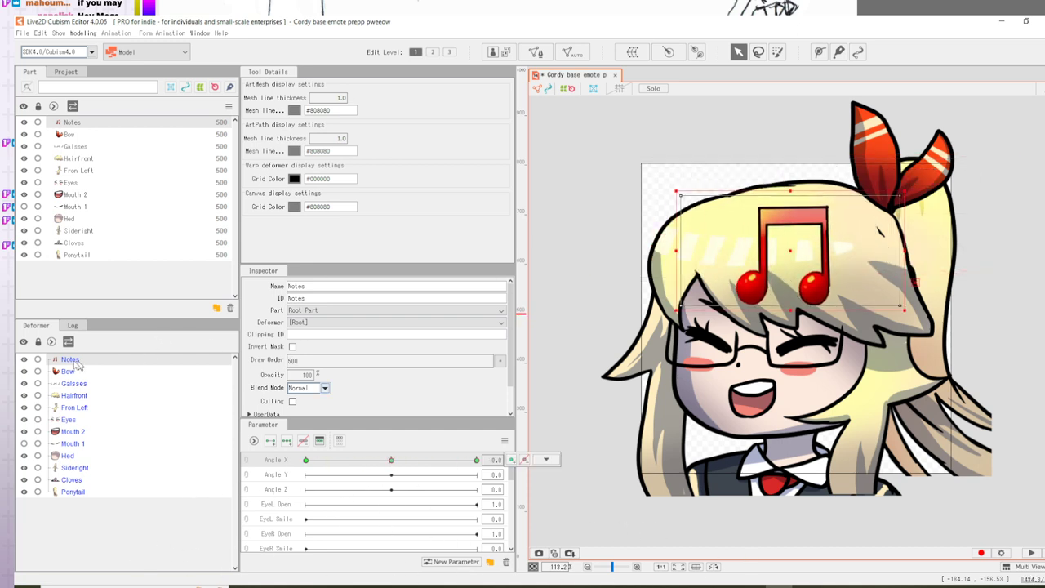
# - Hide the Notes part and generate an automatic mesh with the Standard preset for the Hairfront part
pyautogui.click(25, 359)
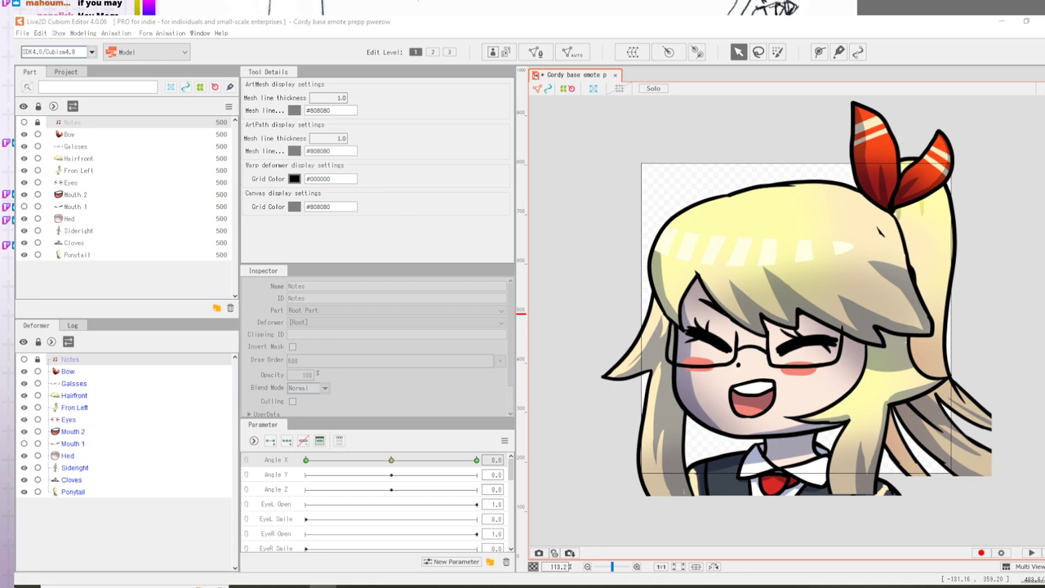
pyautogui.click(784, 274)
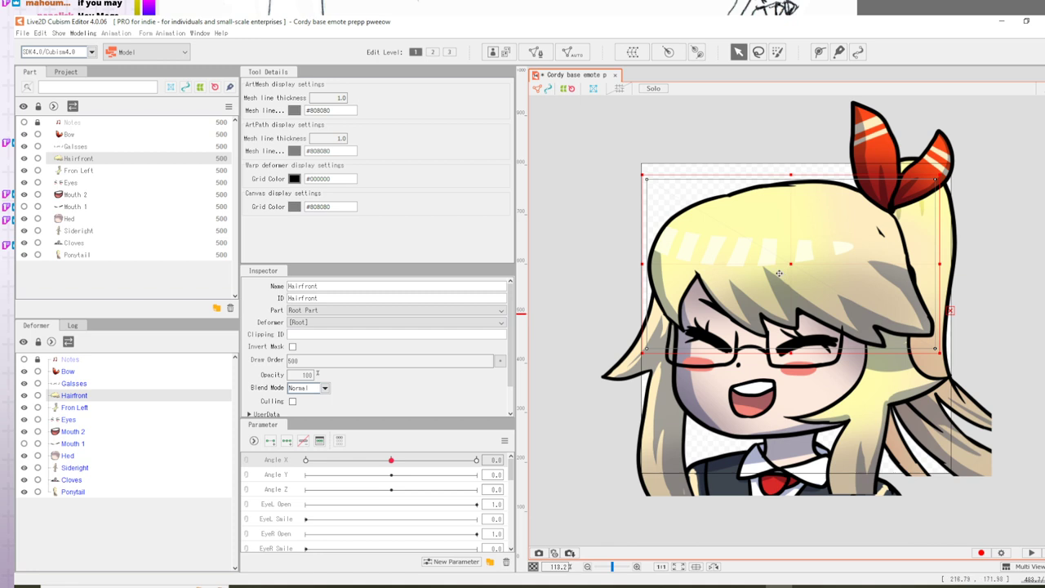
pyautogui.click(582, 54)
pyautogui.click(537, 254)
pyautogui.click(545, 265)
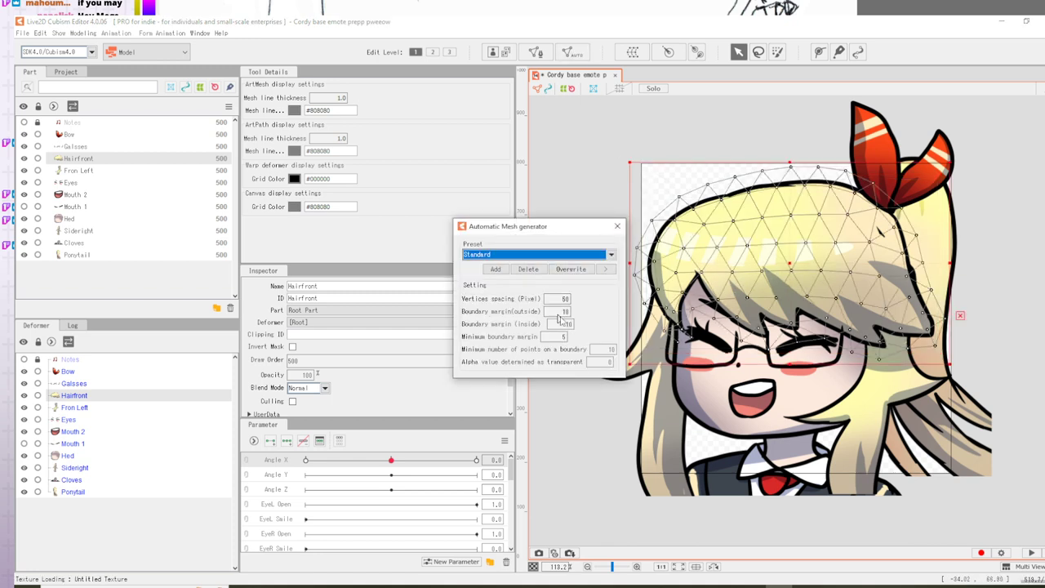
pyautogui.click(617, 226)
# - Generate an automatic mesh with the Standard preset for the Sideright hair part
pyautogui.click(662, 428)
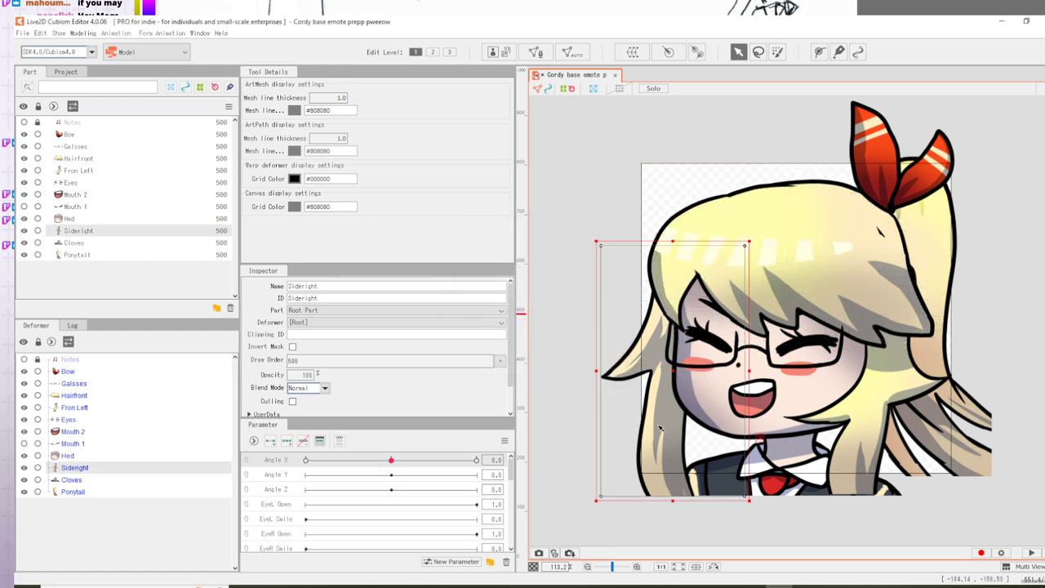
pyautogui.click(573, 53)
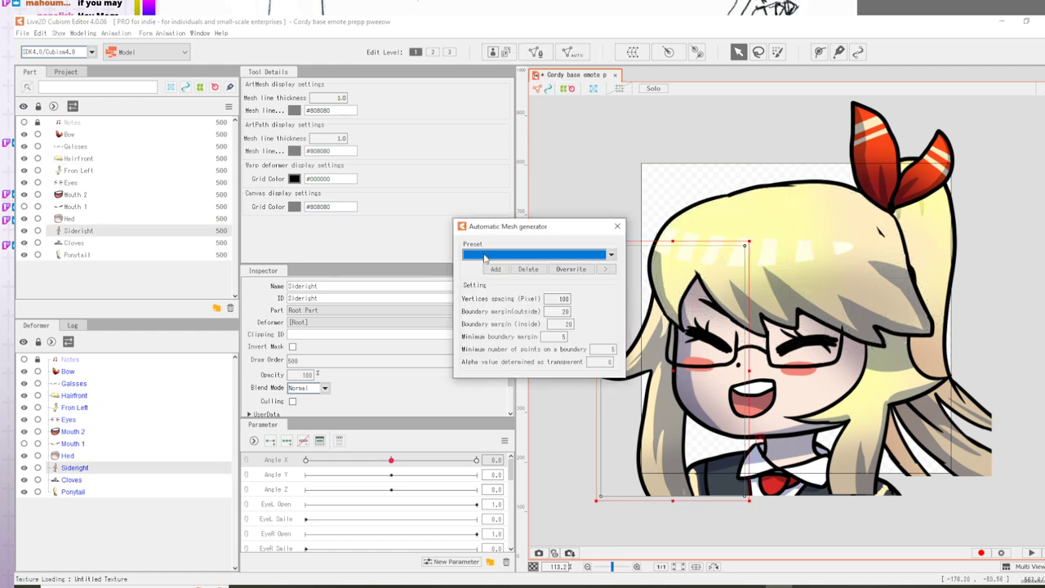
pyautogui.click(484, 258)
pyautogui.click(546, 264)
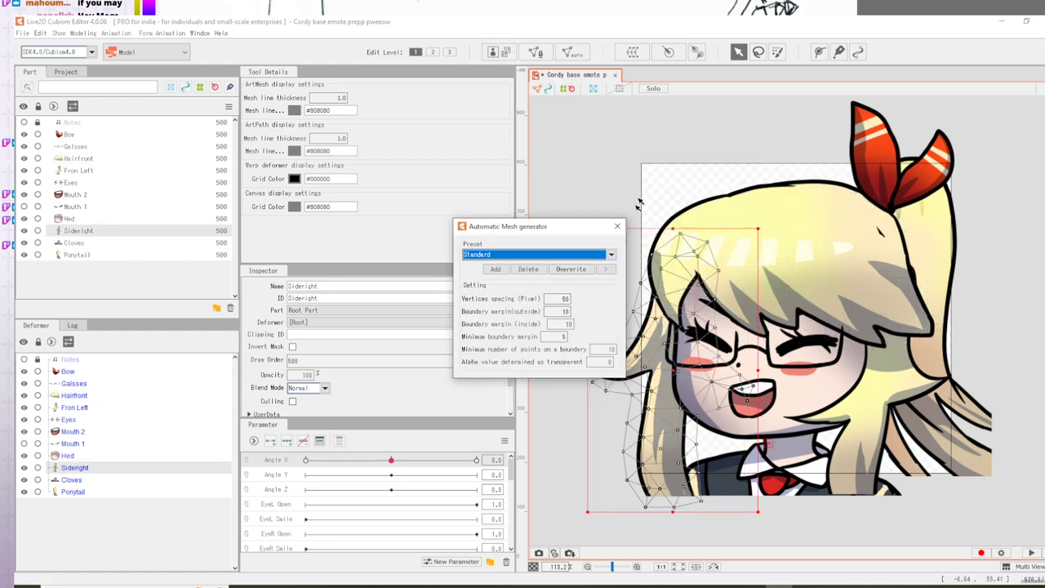
pyautogui.click(617, 226)
# - Generate an automatic mesh with the Standard preset for the Fron Left hair part
pyautogui.click(904, 470)
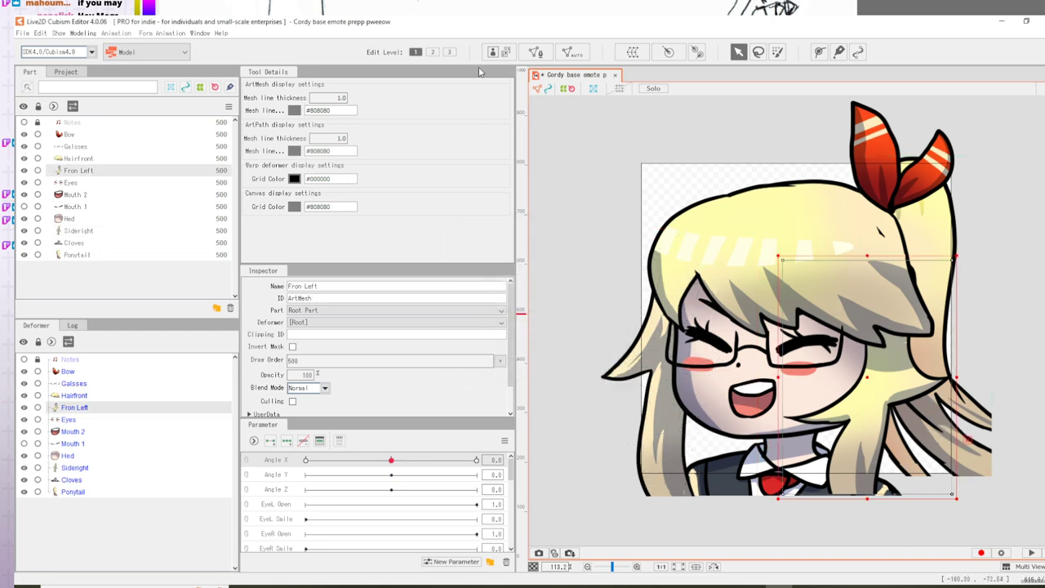
pyautogui.click(572, 53)
pyautogui.click(522, 255)
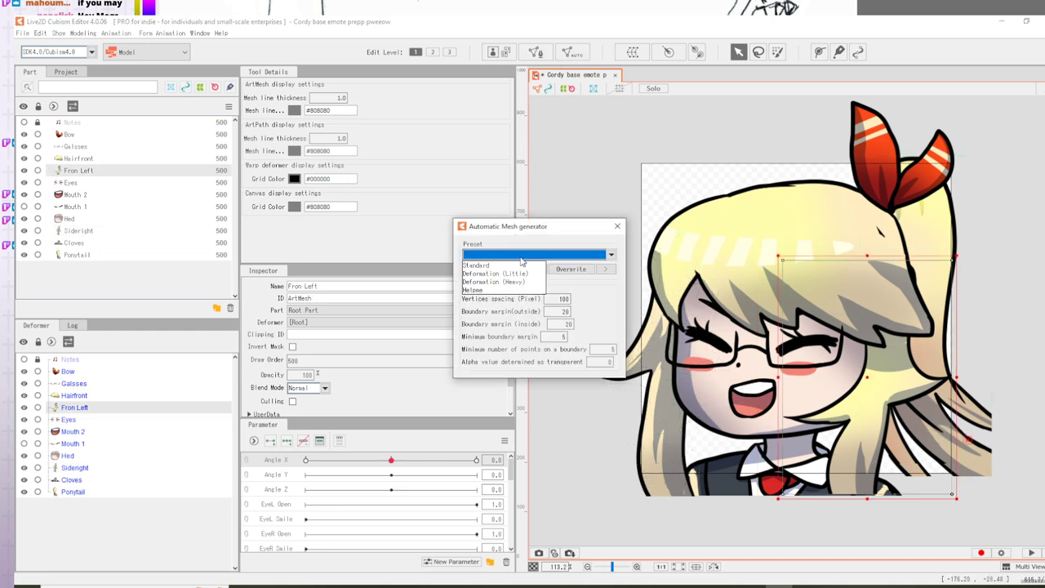
pyautogui.click(522, 260)
# - Generate an automatic mesh with the Standard preset for the Bow part
pyautogui.click(867, 156)
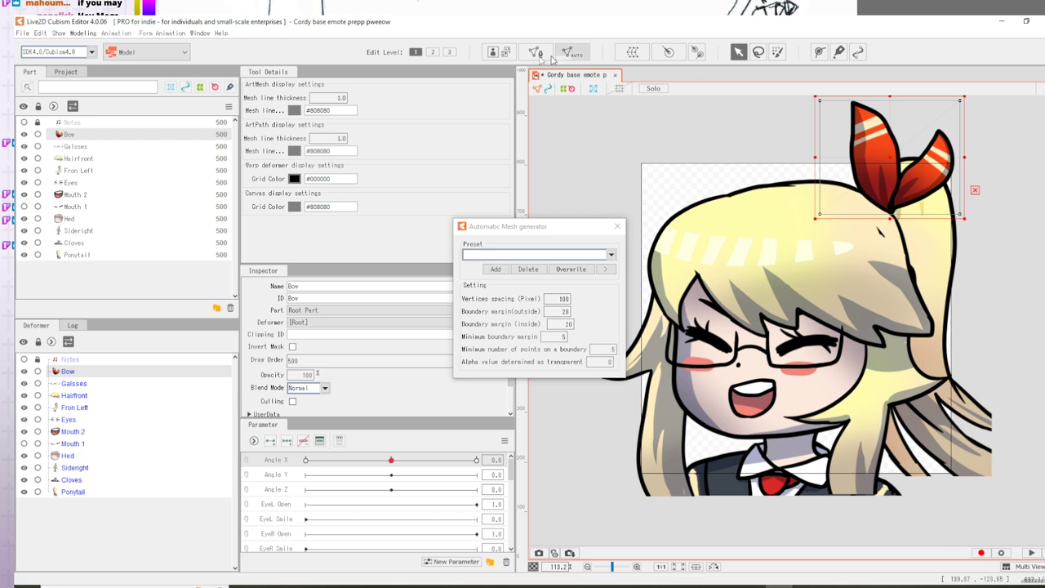
pyautogui.click(522, 255)
pyautogui.click(514, 263)
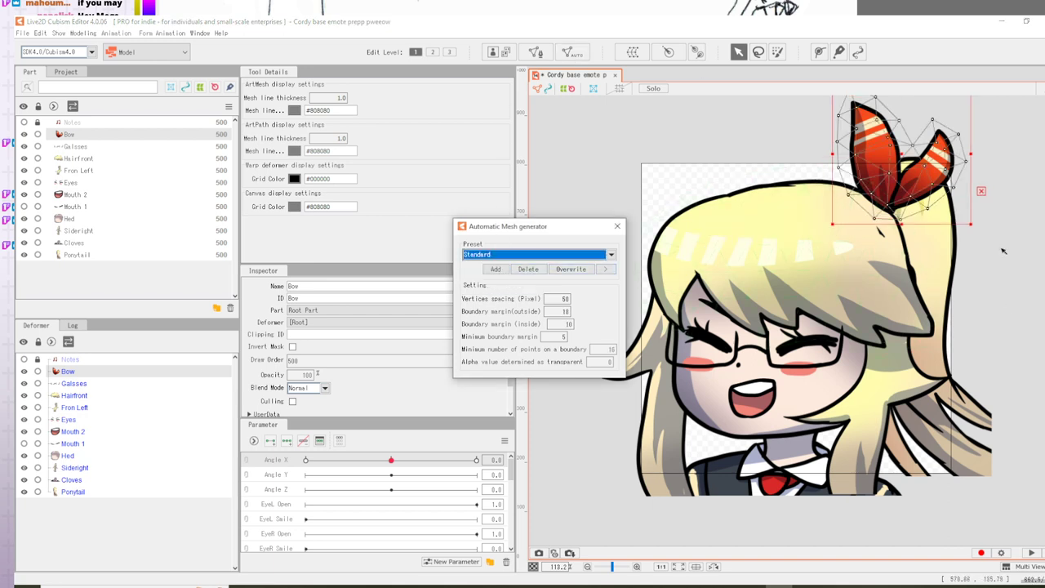
# - Generate an automatic mesh with the Standard preset for the Ponytail part and close the mesh generator
pyautogui.click(952, 278)
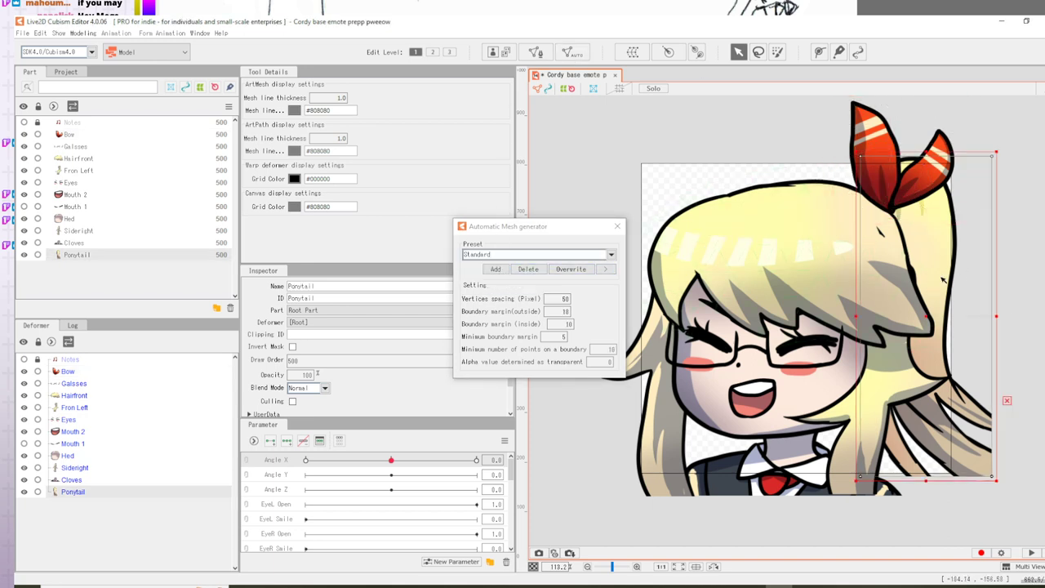
pyautogui.click(610, 255)
pyautogui.click(506, 264)
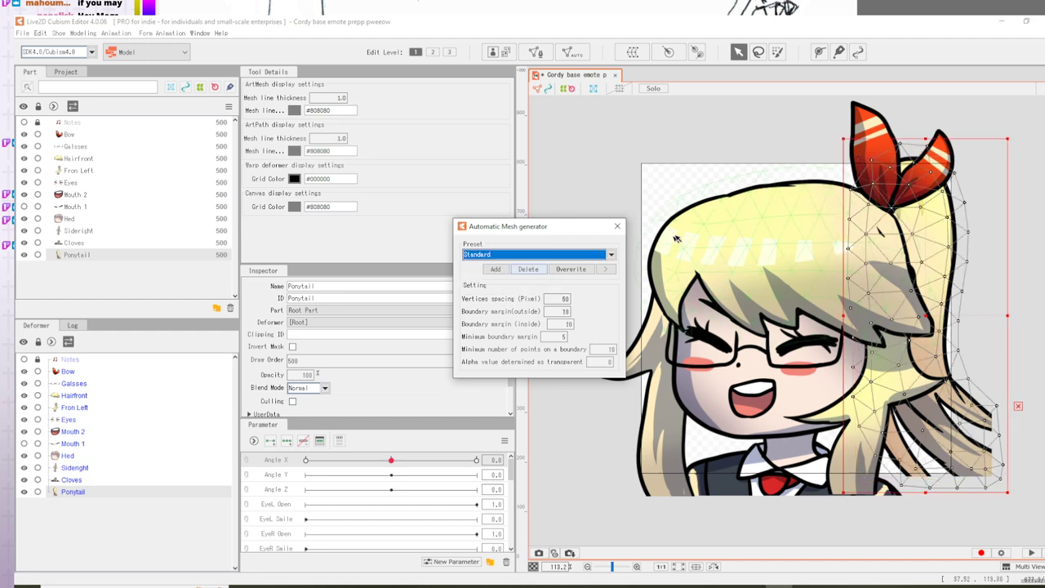
pyautogui.click(614, 227)
pyautogui.click(601, 193)
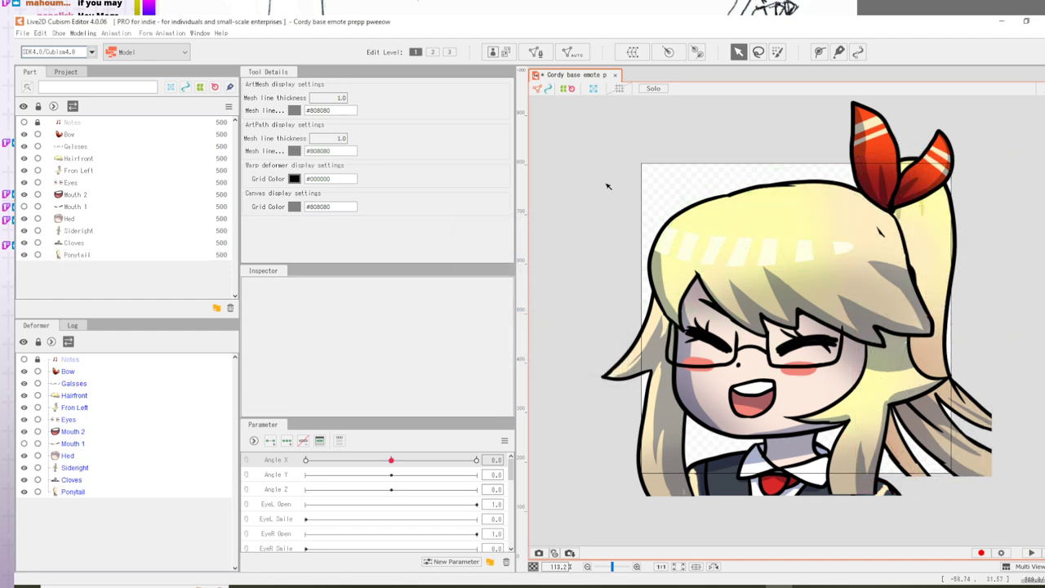
# - Add three keyforms on the Angle Y parameter for the Hed part and set Angle Y to -30
pyautogui.click(688, 404)
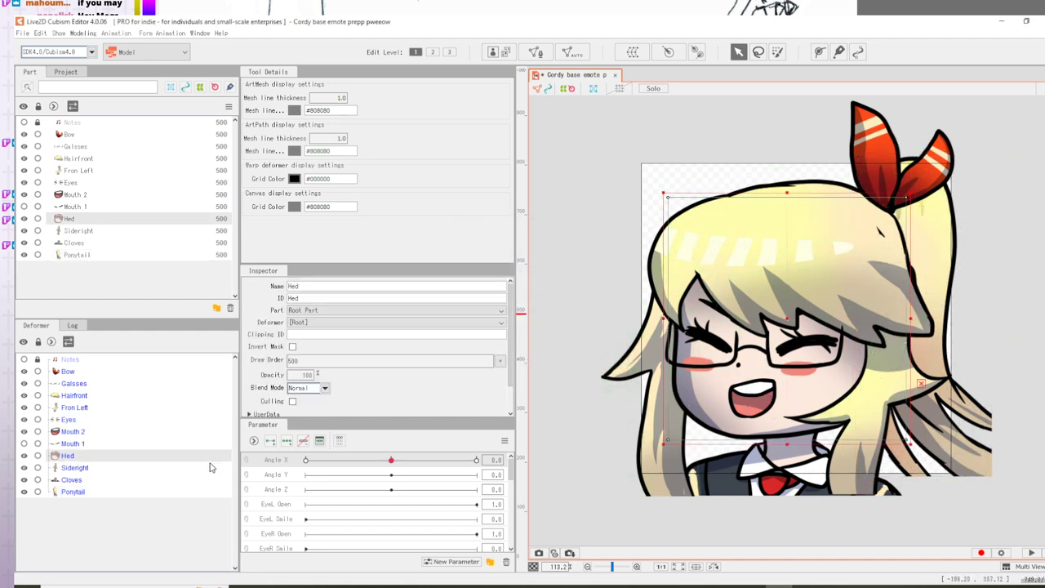
pyautogui.click(391, 478)
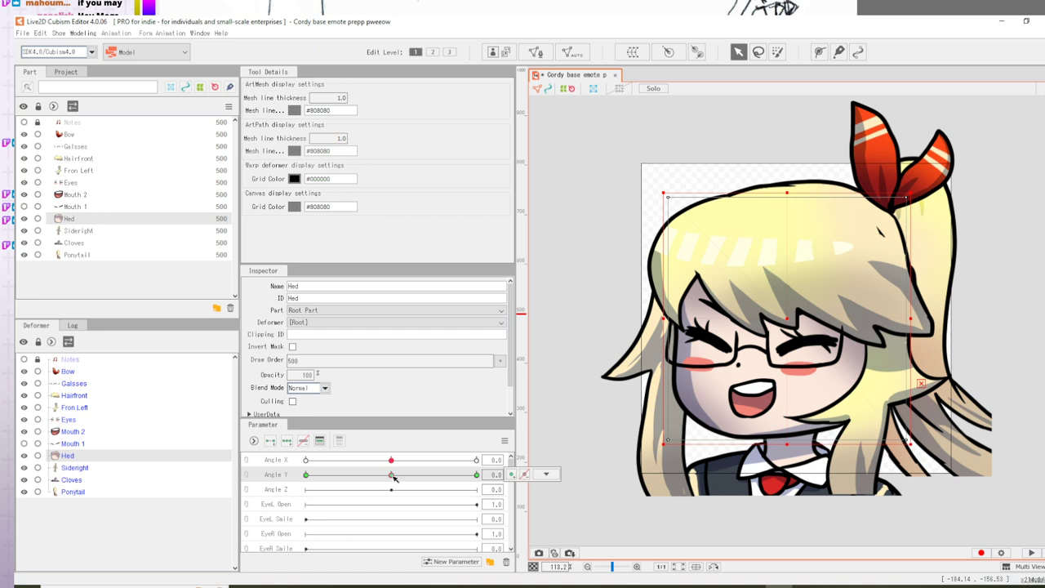
pyautogui.moveTo(391, 476); pyautogui.dragTo(316, 479)
# - Add three Angle Y keyforms to the Mouth 2 part and set its opacity to 0 at Angle Y -30
pyautogui.click(748, 407)
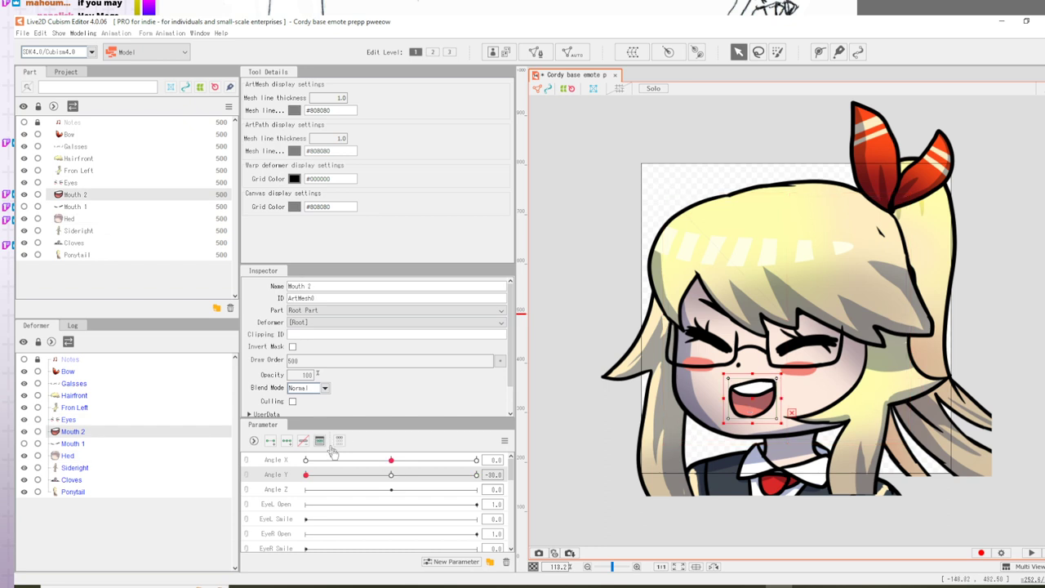
pyautogui.click(286, 441)
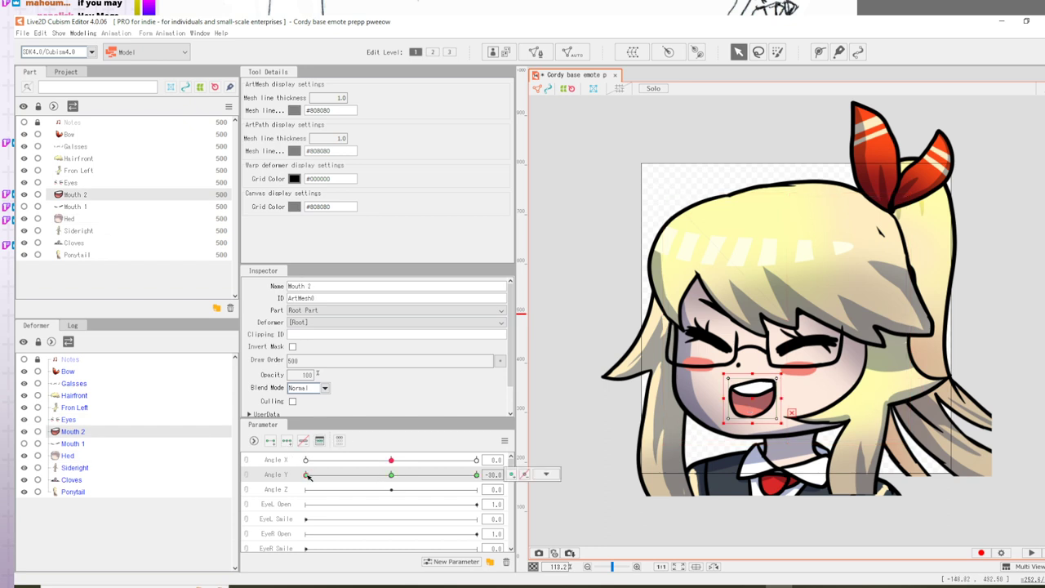
pyautogui.moveTo(310, 375); pyautogui.dragTo(282, 374)
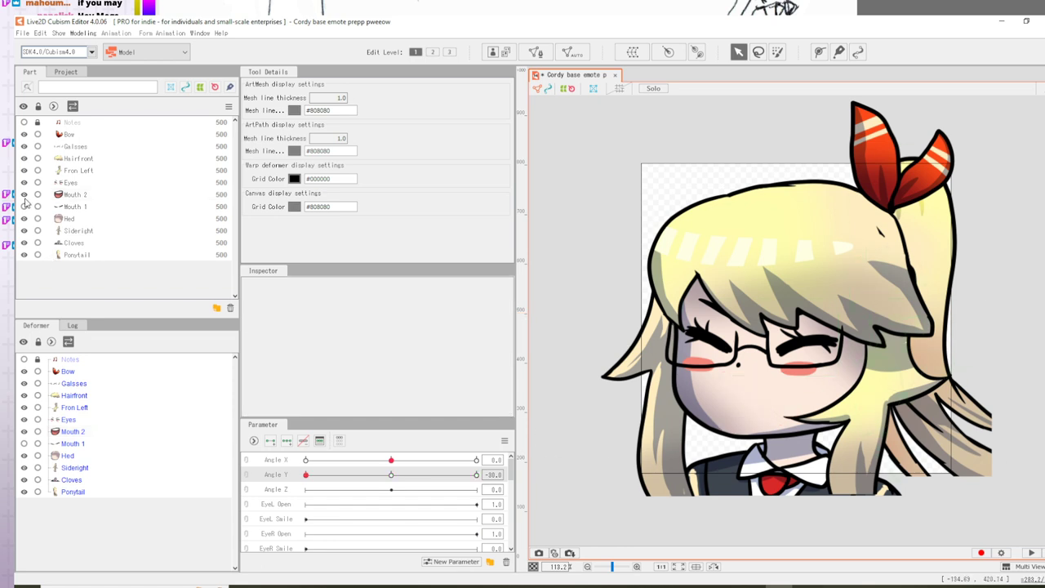
# - Make the Mouth 1 part visible and lock the Mouth 2 part
pyautogui.click(74, 208)
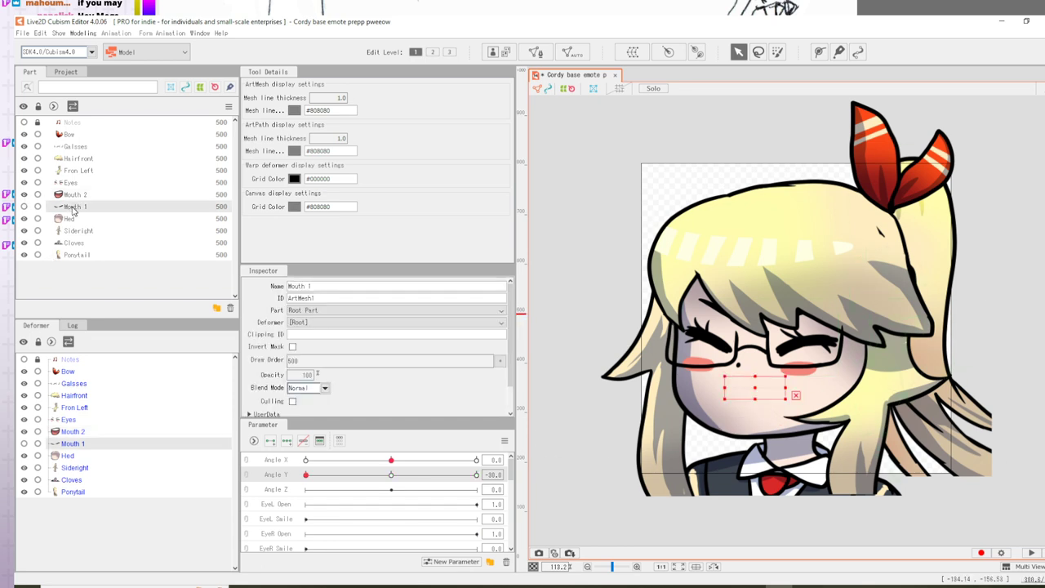
pyautogui.click(23, 208)
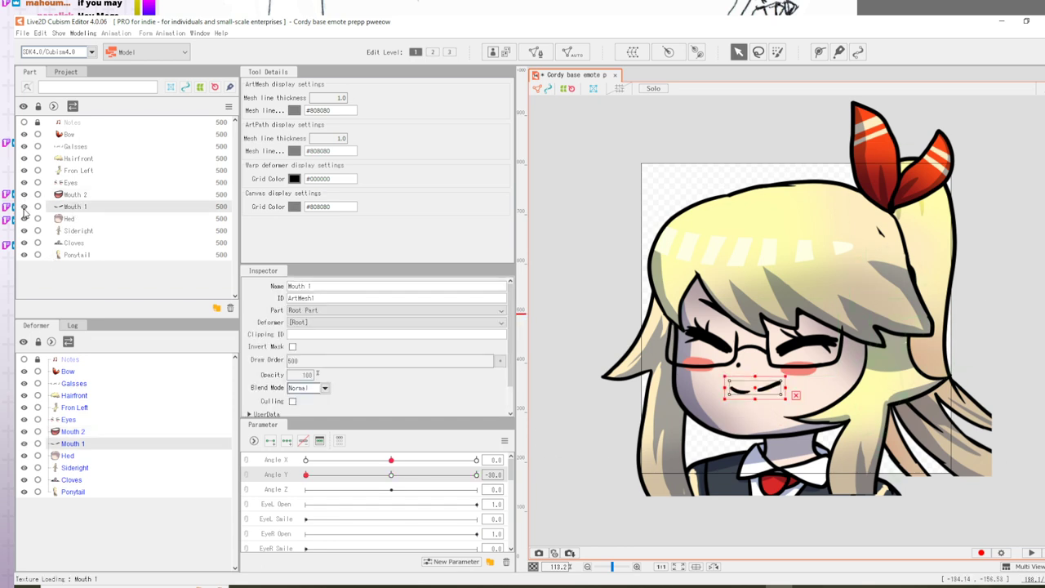
pyautogui.click(553, 423)
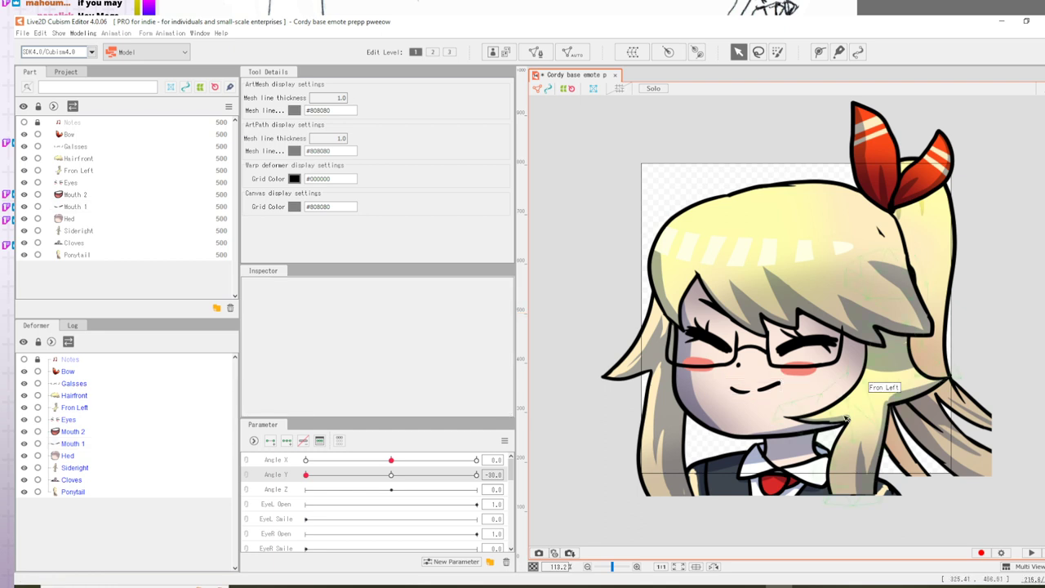
pyautogui.click(775, 391)
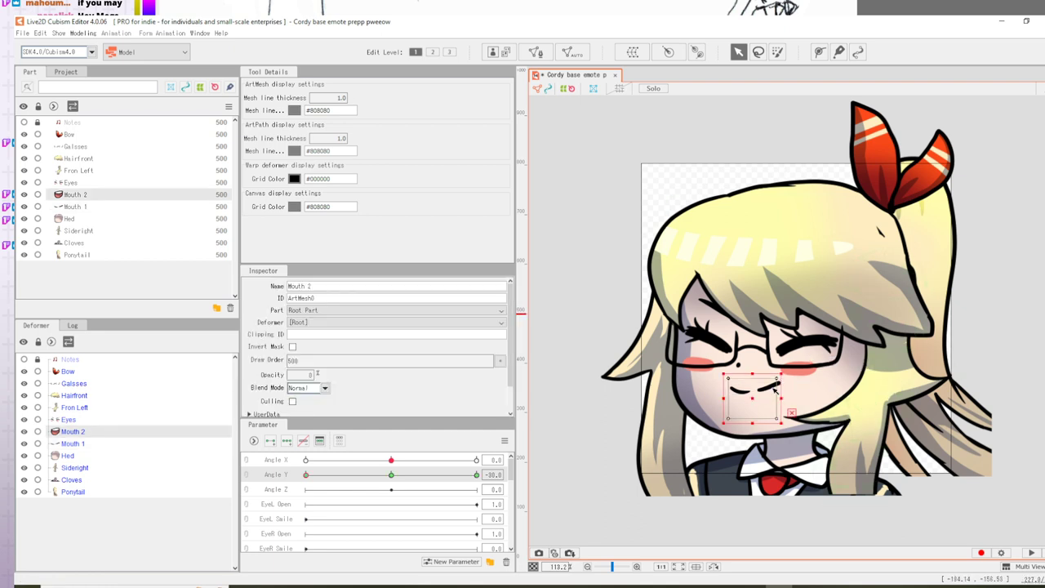
pyautogui.click(307, 477)
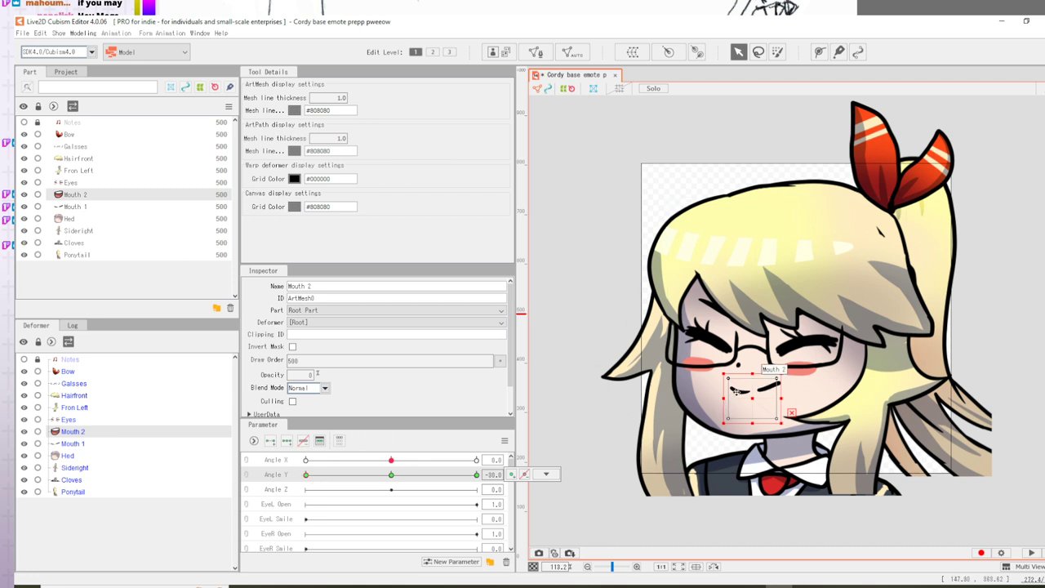
pyautogui.click(37, 431)
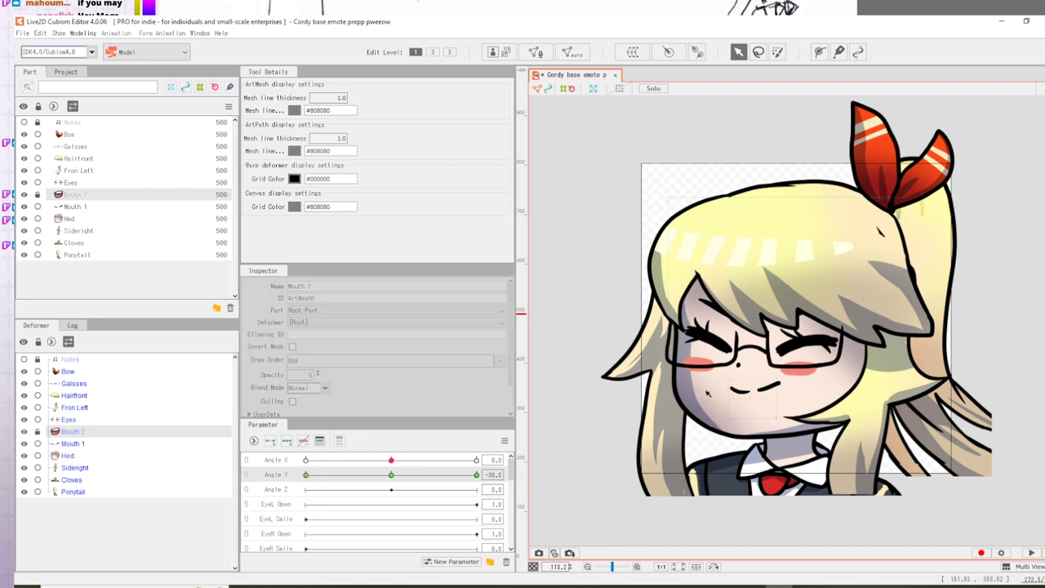
# - Set Angle Y to 0 and add three keyforms on that parameter for the Eyes part
pyautogui.click(72, 443)
pyautogui.click(390, 474)
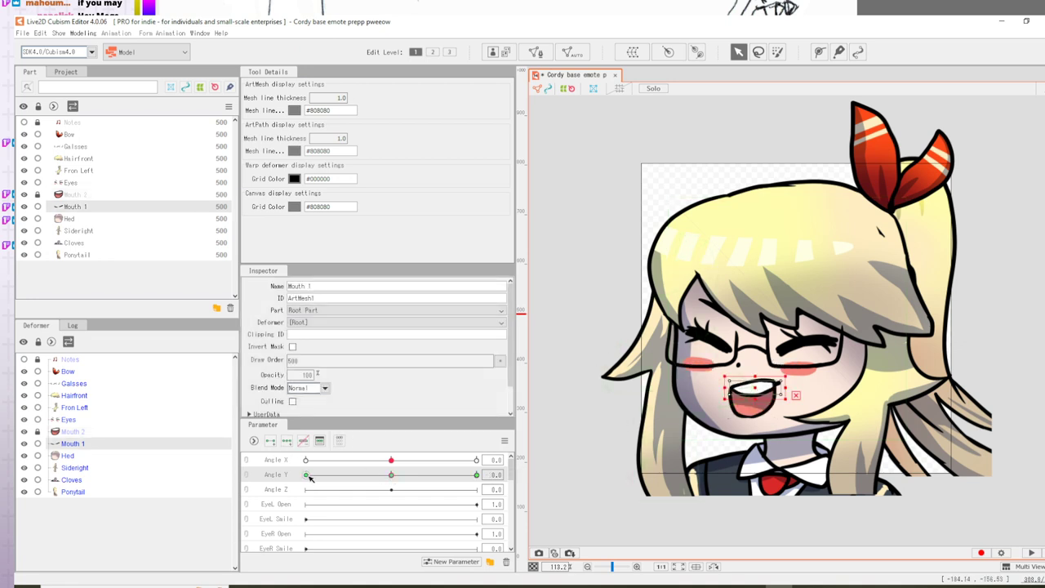
pyautogui.click(740, 395)
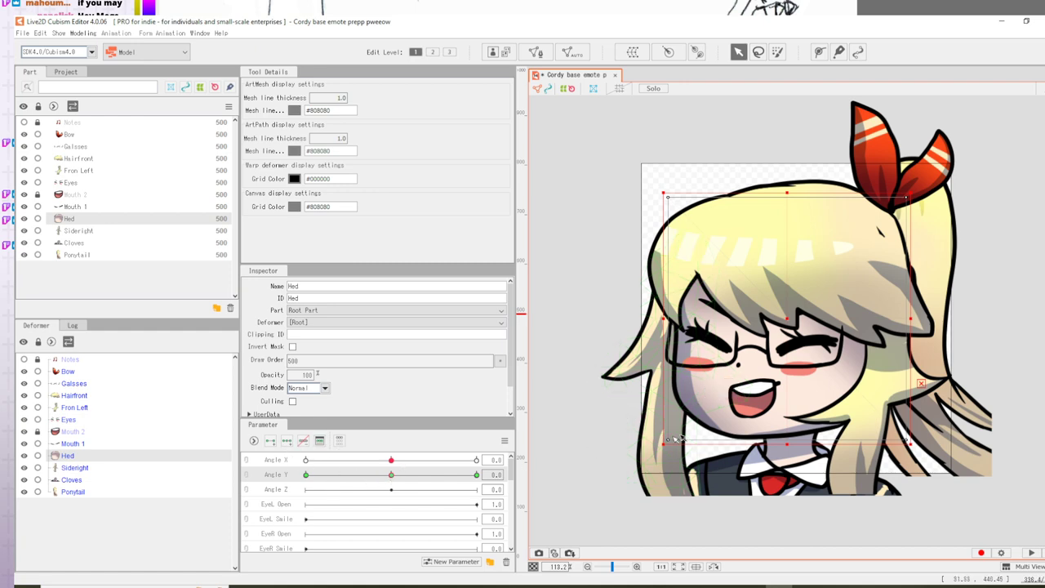
pyautogui.click(804, 352)
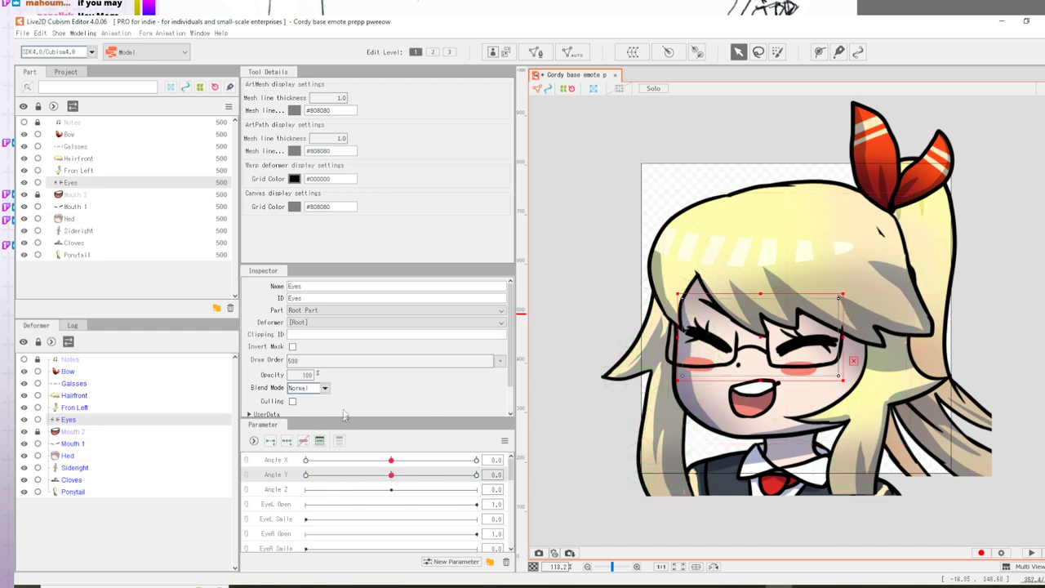
pyautogui.click(287, 441)
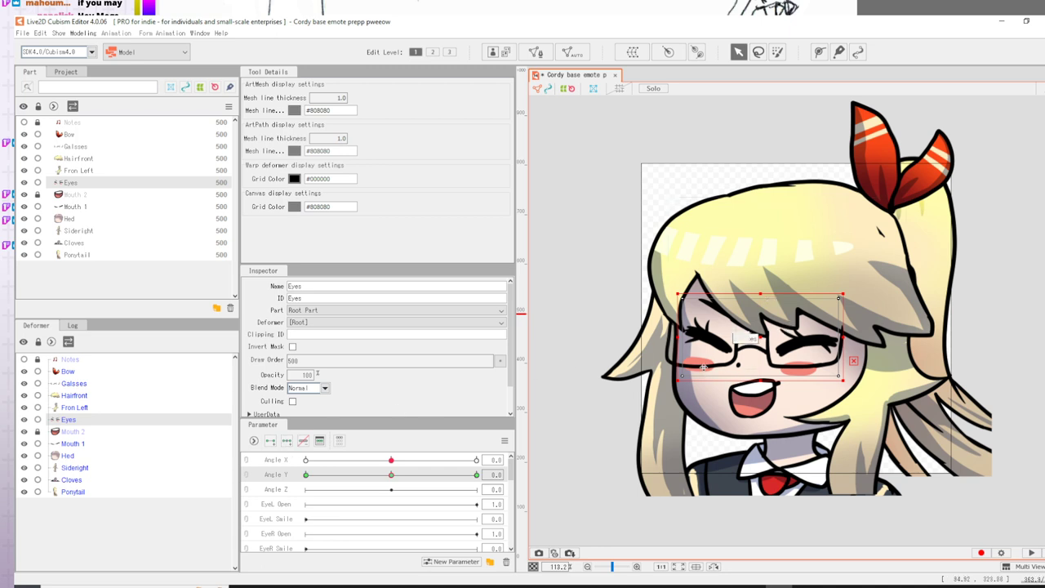
# - Add three Angle Y keyforms to the Galsses part, then preview the parameter at -30 and return it to 0
pyautogui.click(558, 395)
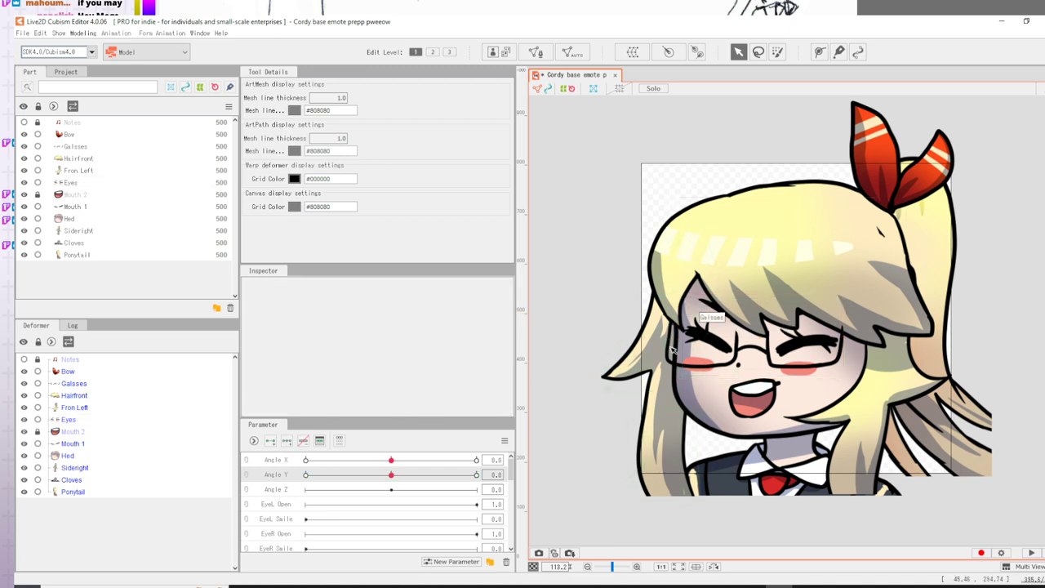
pyautogui.click(672, 356)
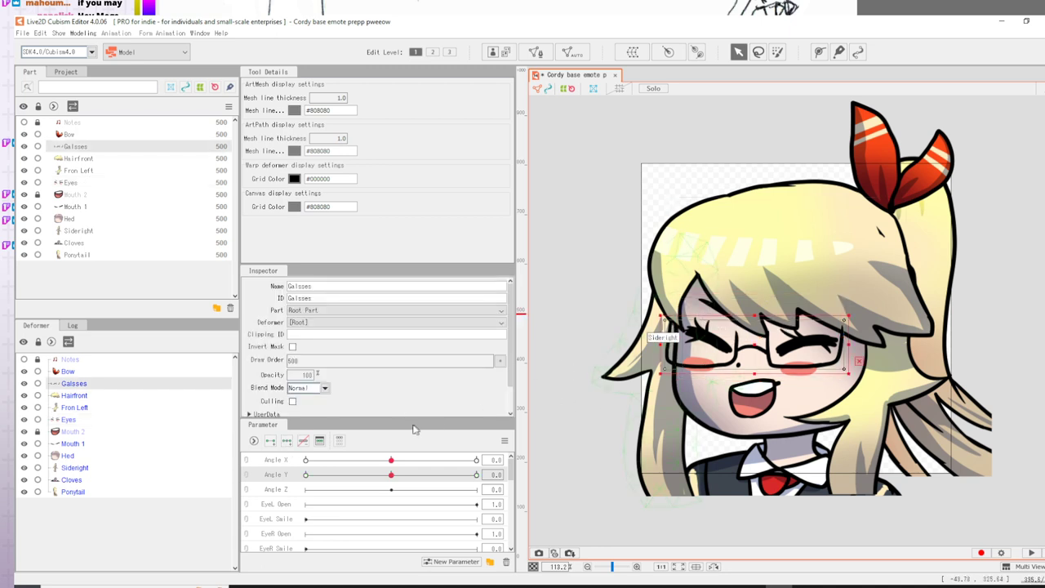
pyautogui.click(292, 442)
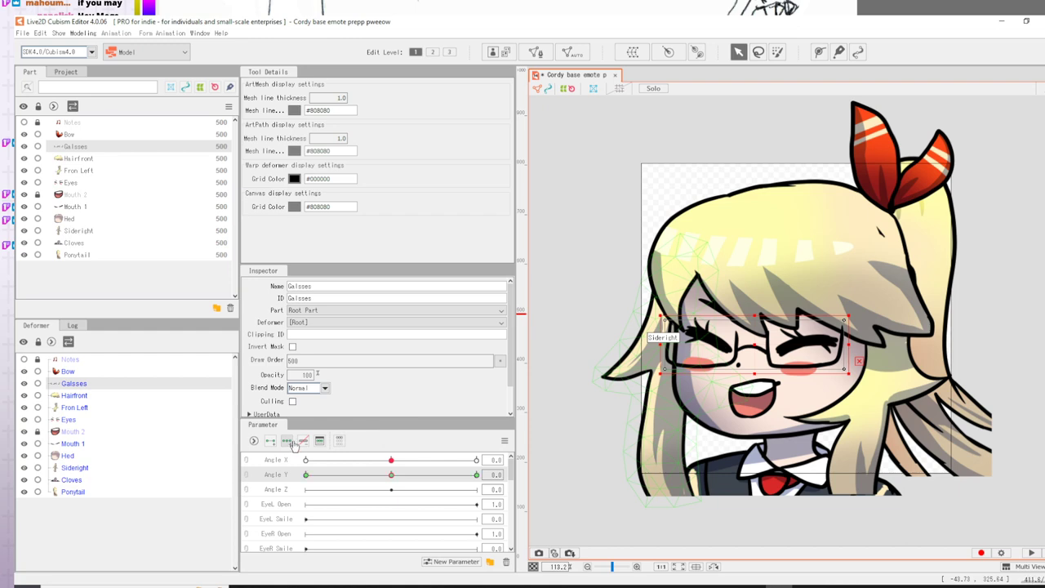
pyautogui.click(387, 475)
pyautogui.click(306, 475)
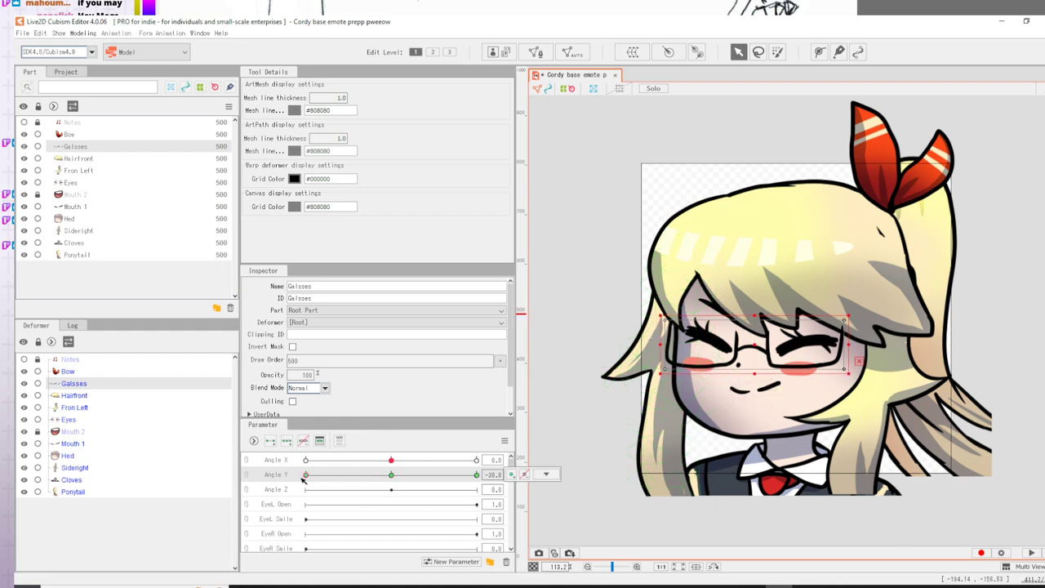
pyautogui.click(313, 476)
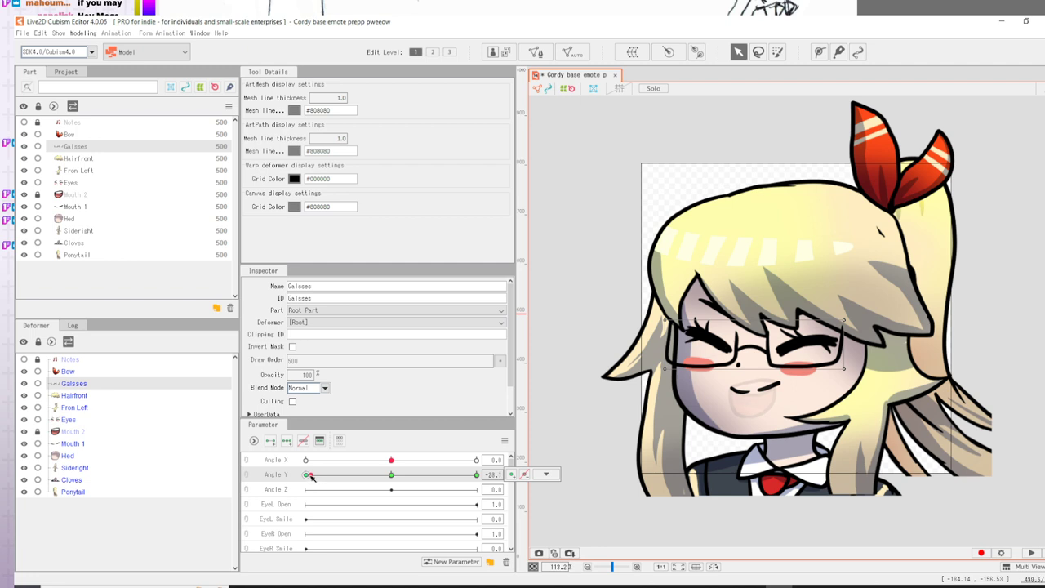
pyautogui.moveTo(309, 477); pyautogui.dragTo(390, 475)
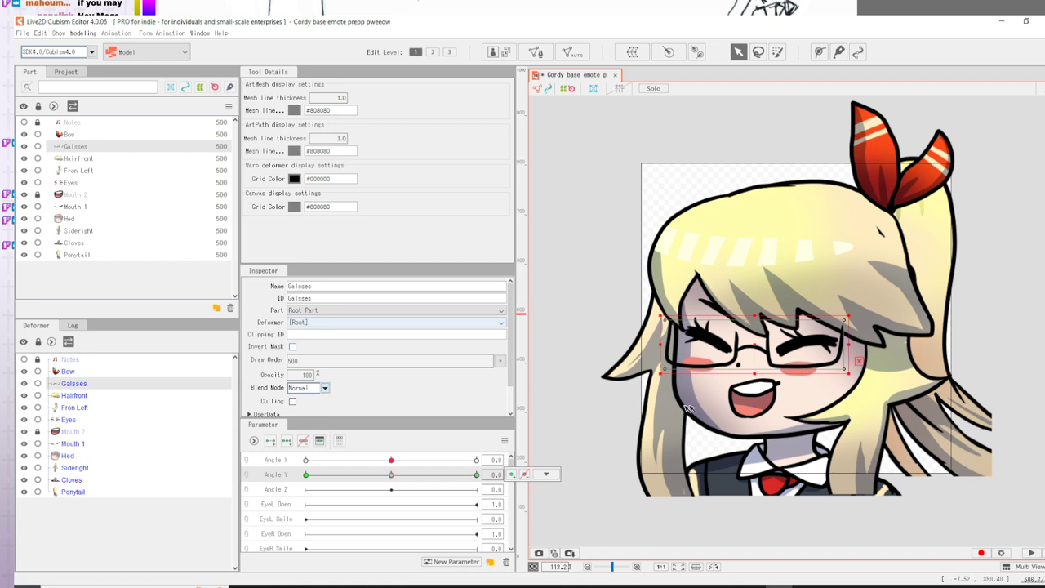
# - Unlock Mouth 2, add a keyform for it at Angle Y about 27, and set its opacity there to 0
pyautogui.click(67, 455)
pyautogui.click(37, 432)
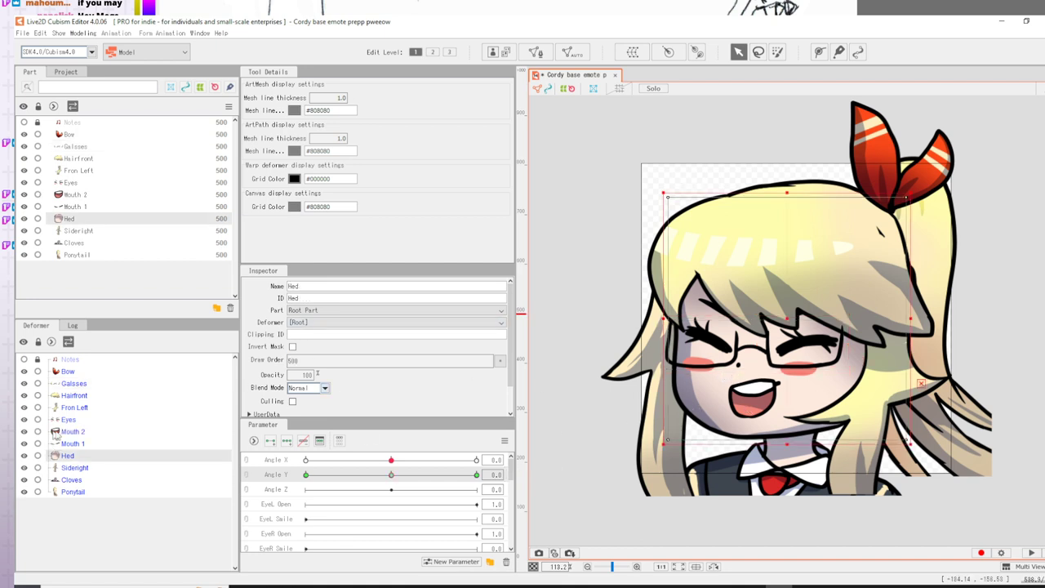
pyautogui.click(73, 432)
pyautogui.moveTo(312, 374); pyautogui.dragTo(230, 374)
pyautogui.click(469, 477)
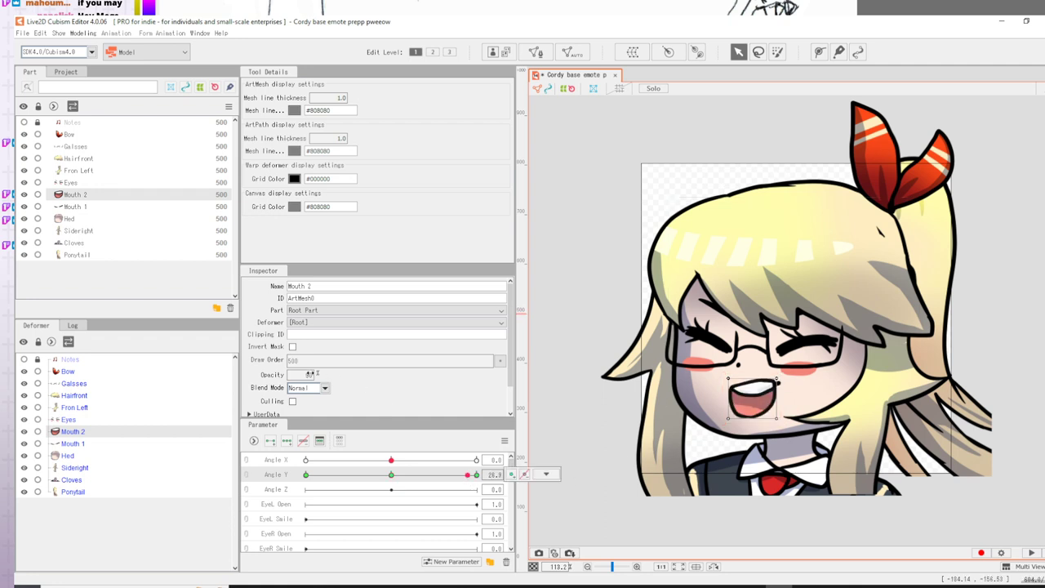
pyautogui.click(512, 474)
pyautogui.moveTo(301, 373); pyautogui.dragTo(228, 376)
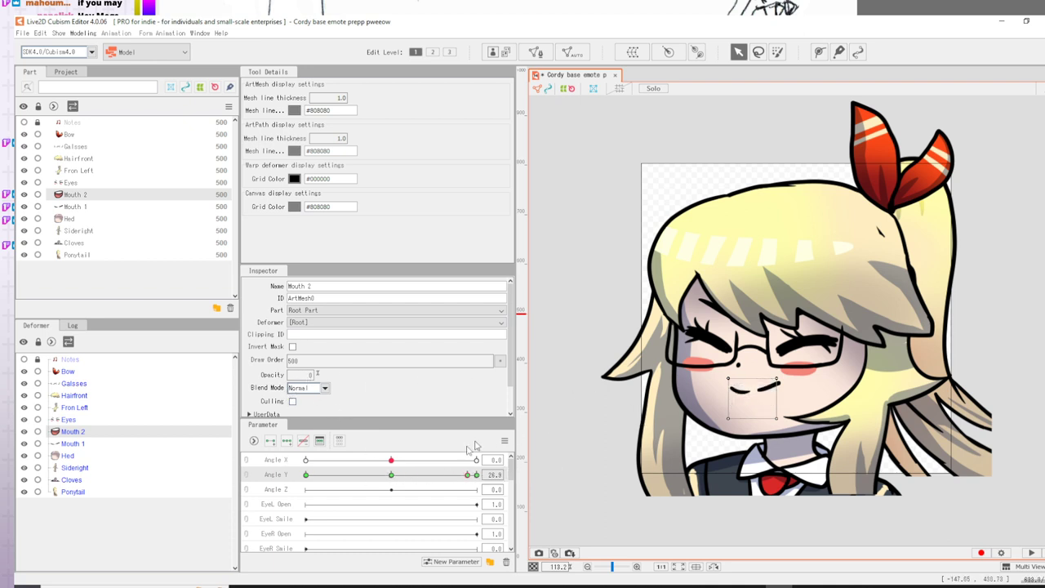
pyautogui.click(480, 481)
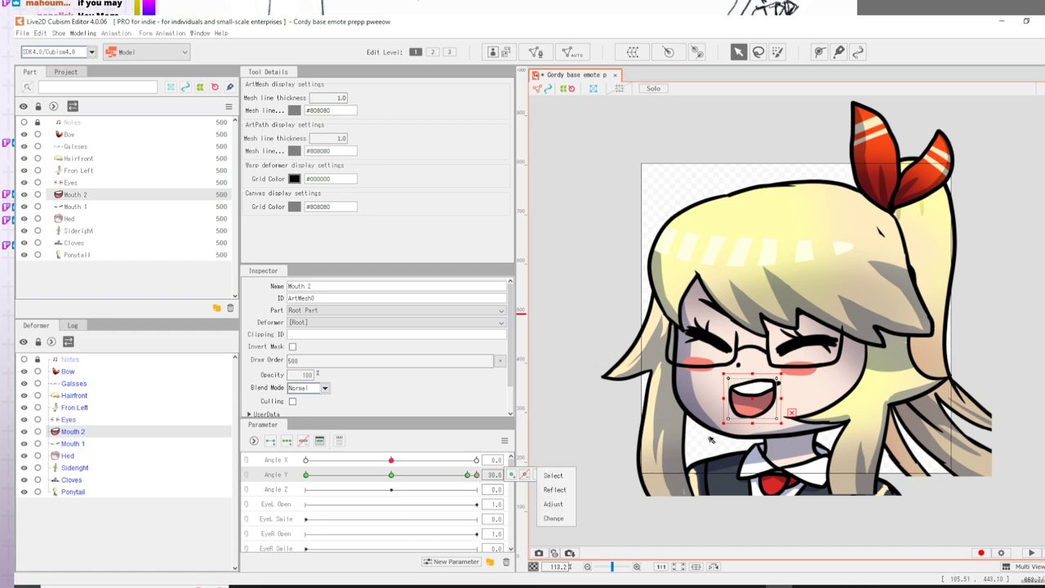
pyautogui.click(594, 245)
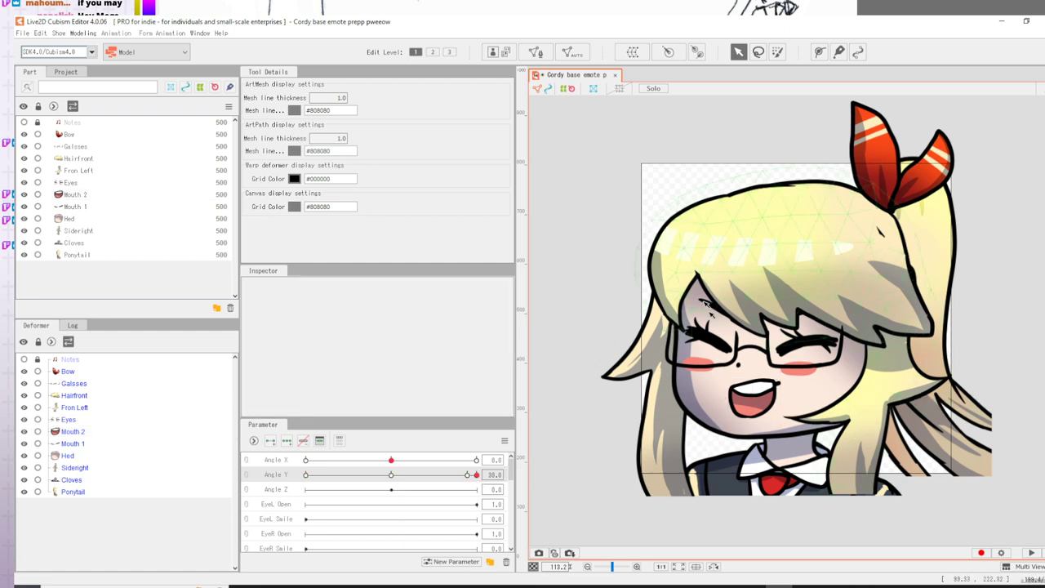
pyautogui.click(755, 396)
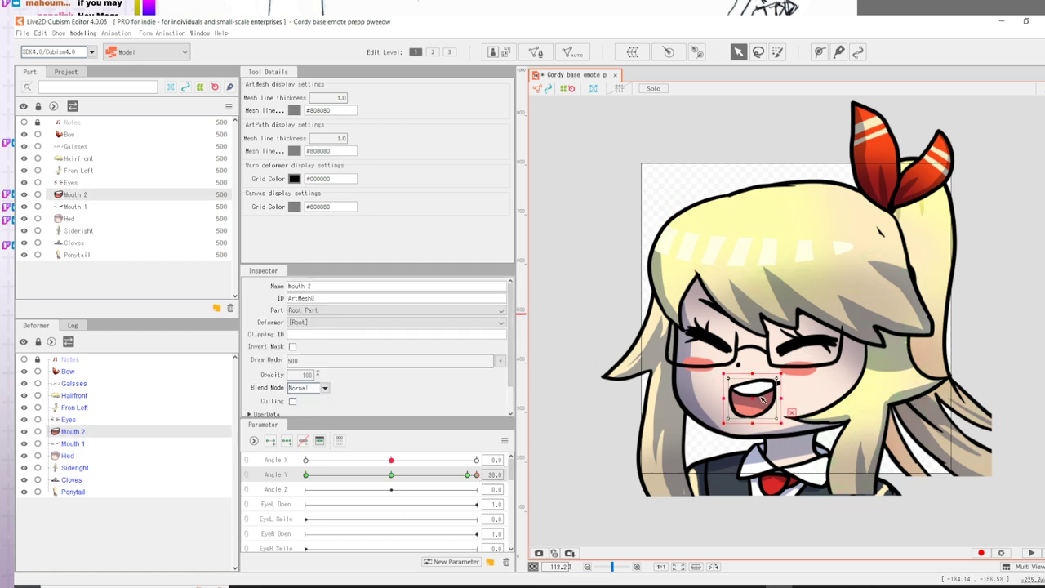
pyautogui.click(476, 476)
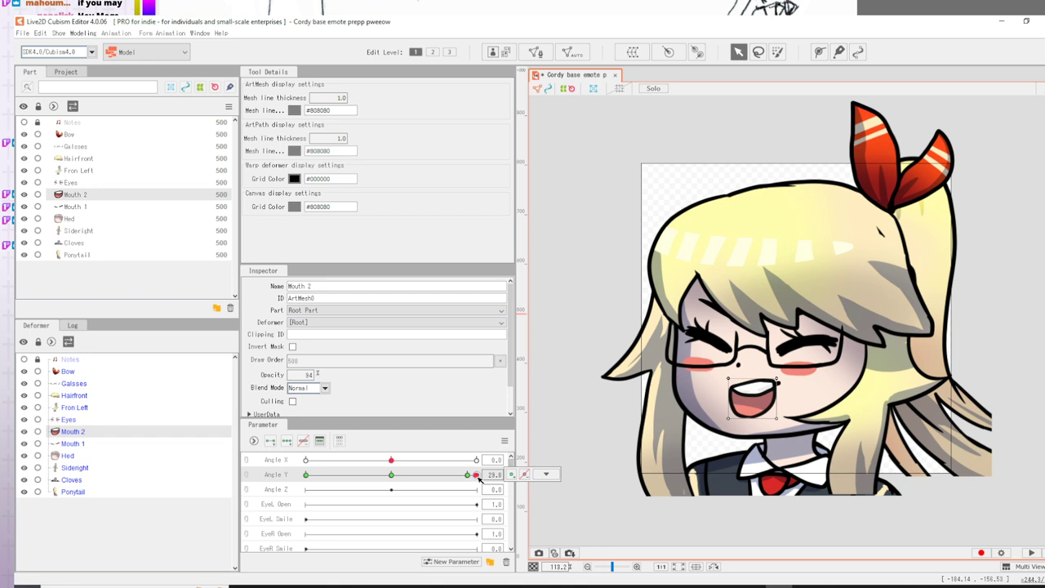
# - Add a keyform for Mouth 1 at Angle Y about 27 and set its opacity there to 100%
pyautogui.click(72, 446)
pyautogui.click(477, 476)
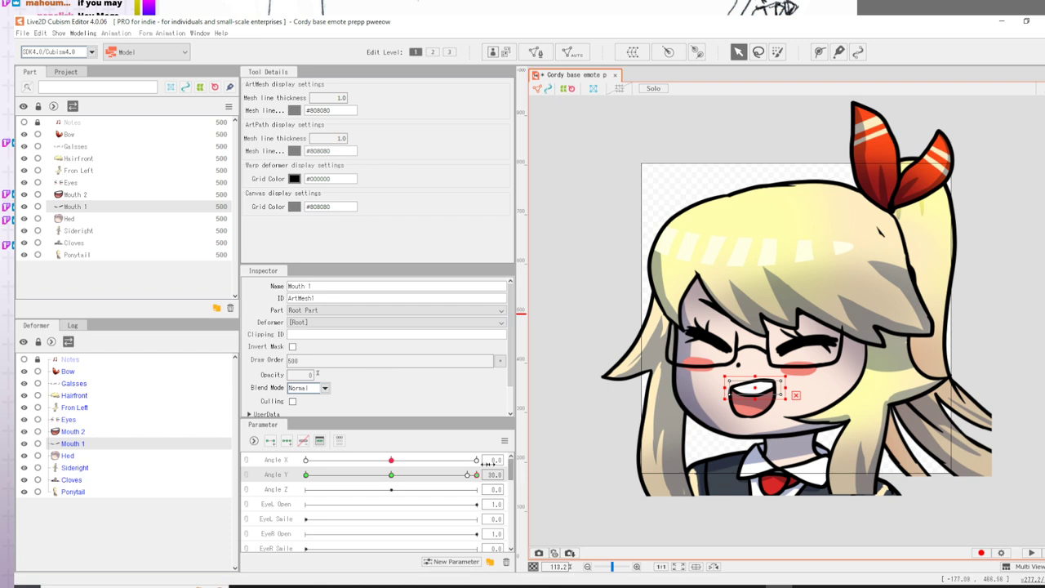
pyautogui.moveTo(476, 475); pyautogui.dragTo(467, 474)
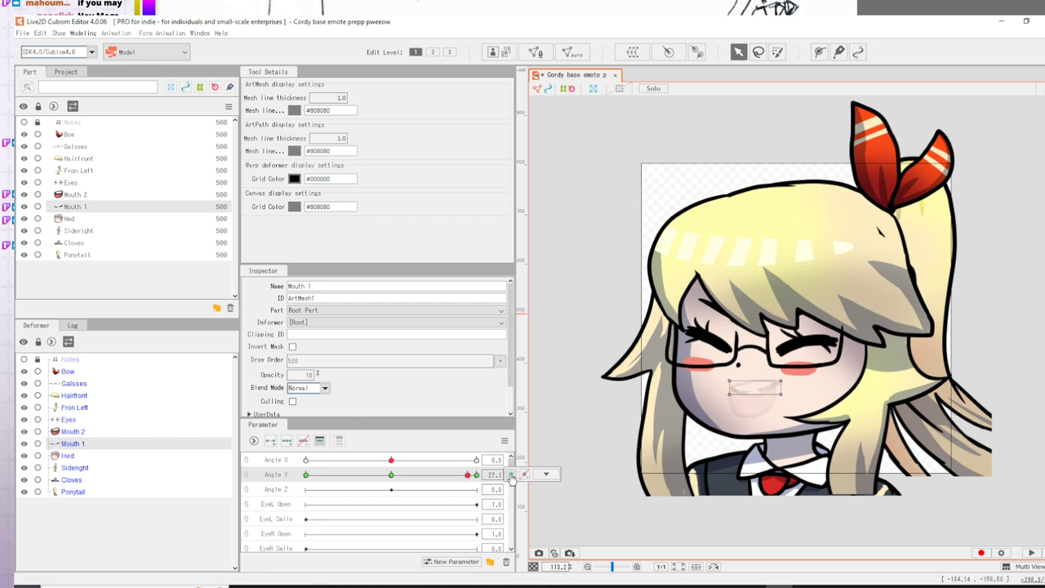
pyautogui.write('0')
pyautogui.press('Return')
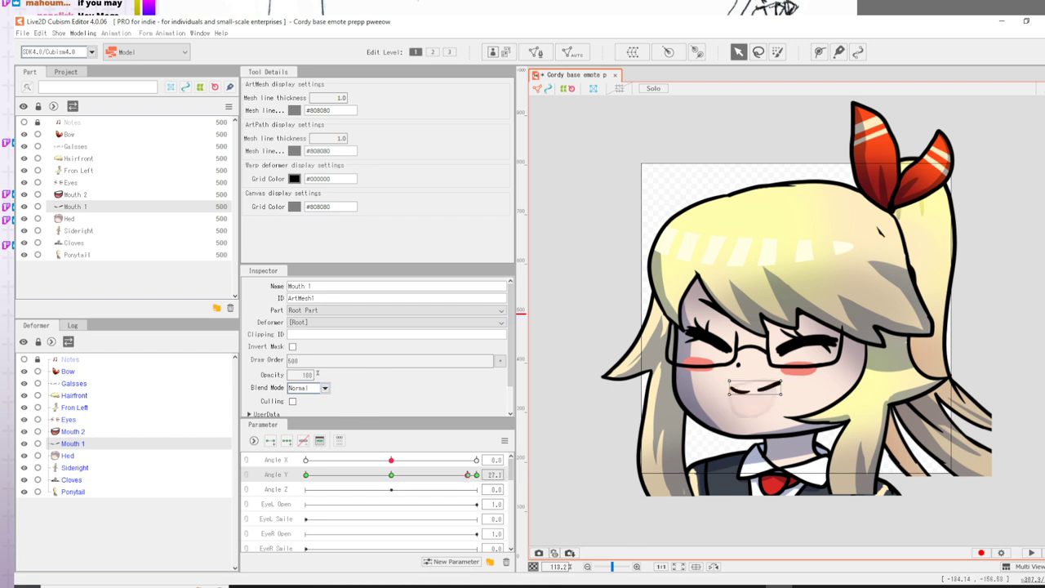
# - Sweep Angle Y between 30 and -30 to preview the switch between the two mouths
pyautogui.click(476, 474)
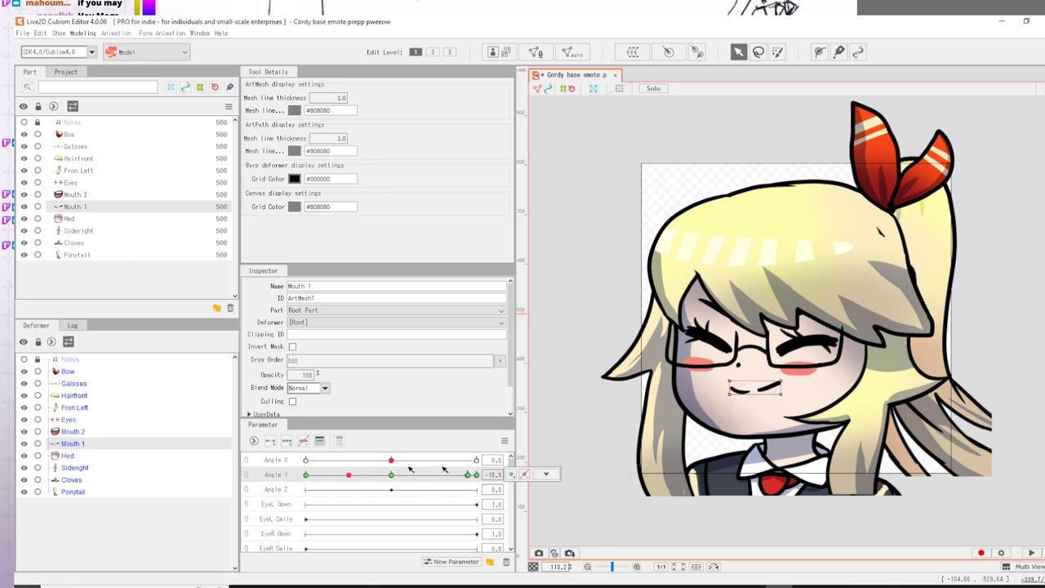
pyautogui.moveTo(755, 426); pyautogui.dragTo(392, 428)
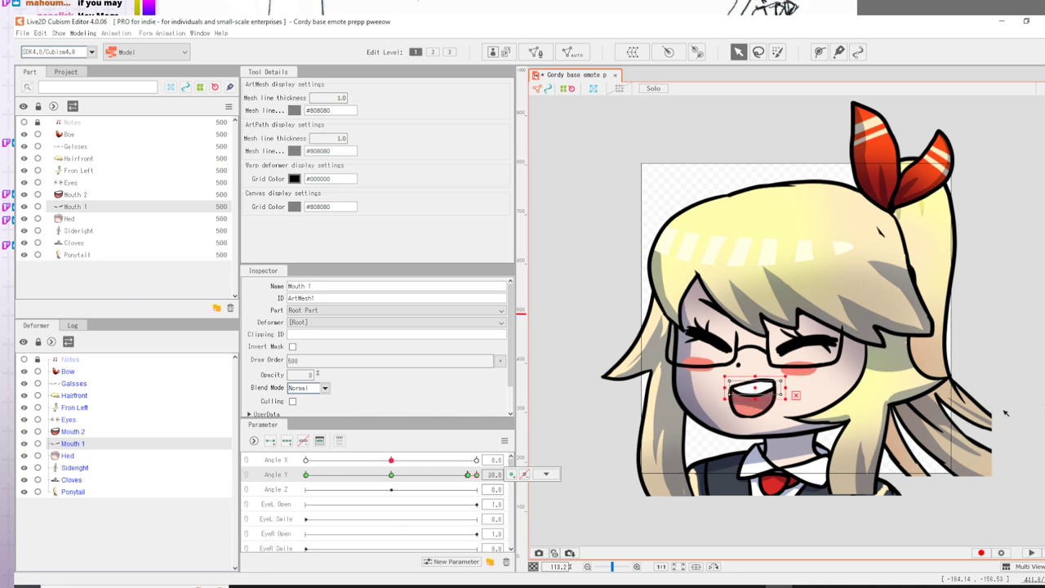
pyautogui.click(373, 474)
pyautogui.moveTo(371, 440); pyautogui.dragTo(394, 454)
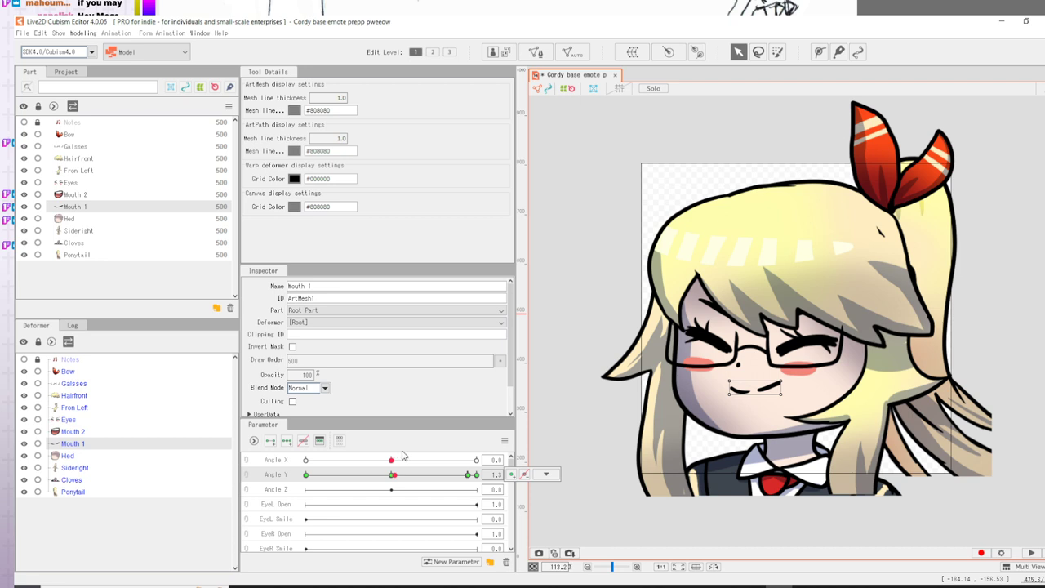
pyautogui.moveTo(452, 477); pyautogui.dragTo(389, 464)
pyautogui.moveTo(552, 455); pyautogui.dragTo(57, 501)
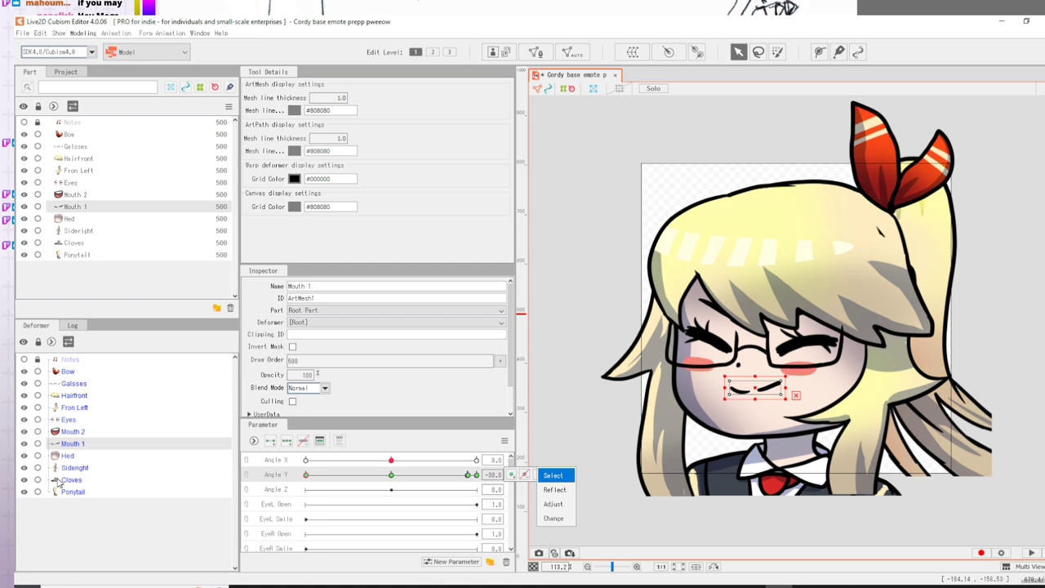
# - At Angle Y -30, move the Mouth 1 part and the Eyes part slightly down the face
pyautogui.click(392, 476)
pyautogui.click(307, 476)
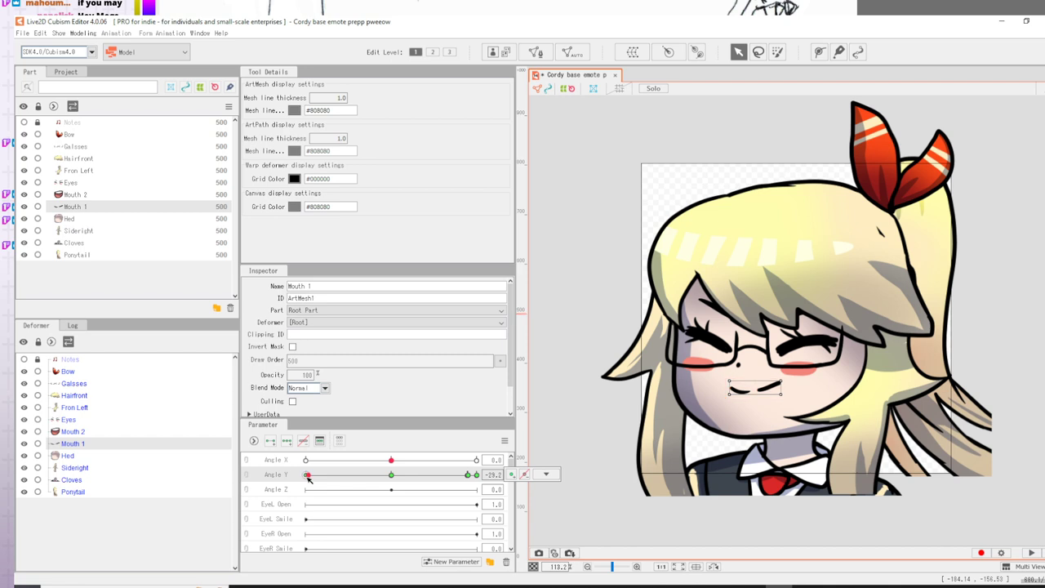
pyautogui.click(302, 477)
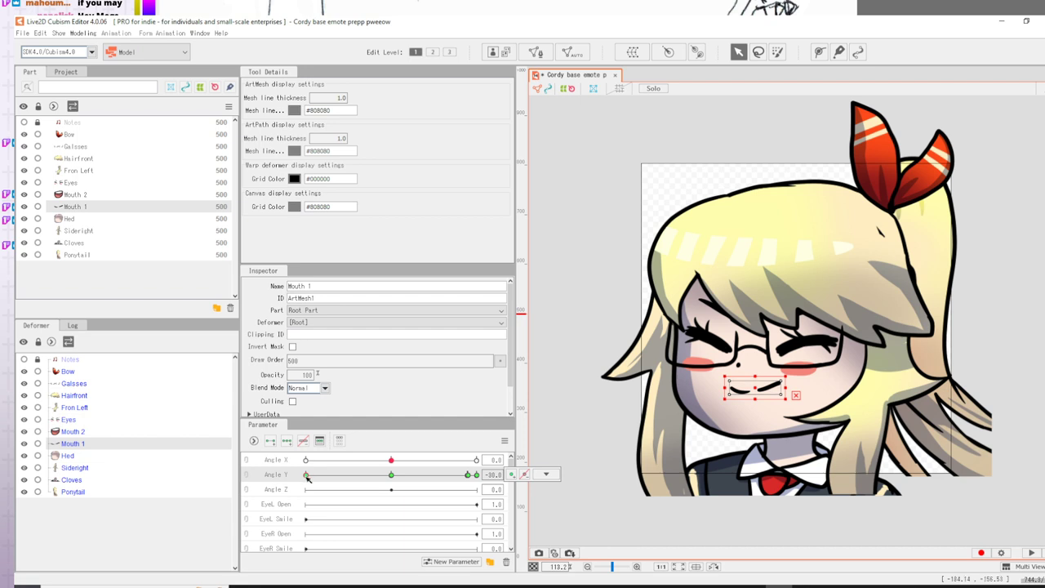
pyautogui.moveTo(755, 390); pyautogui.dragTo(754, 412)
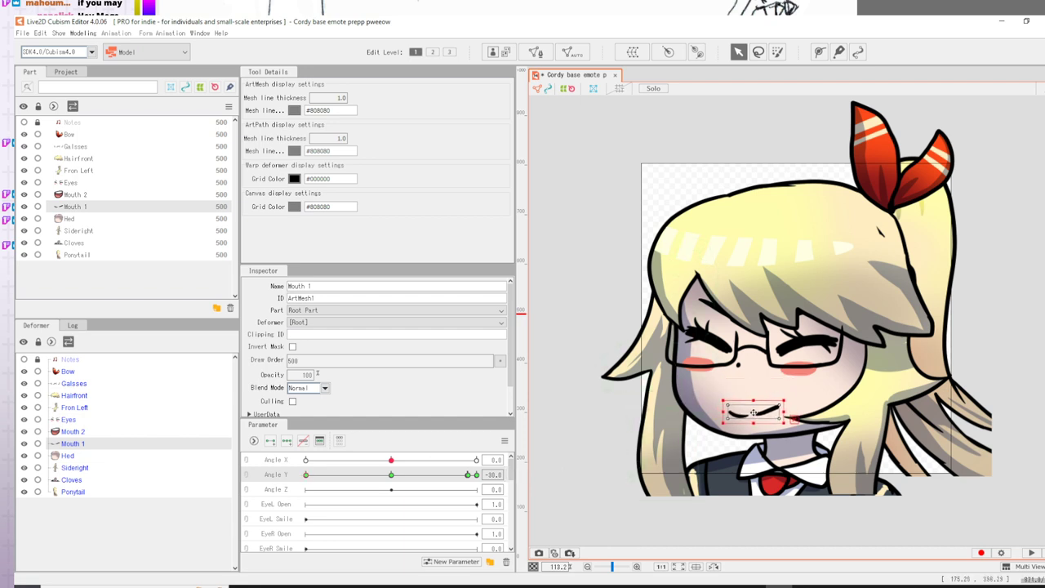
pyautogui.click(67, 420)
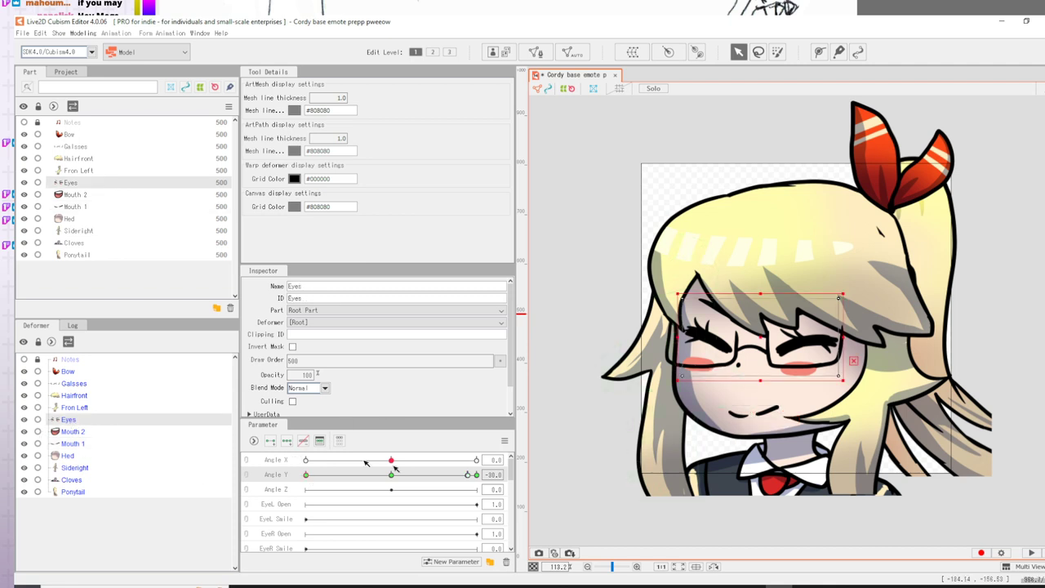
pyautogui.moveTo(759, 338); pyautogui.dragTo(757, 355)
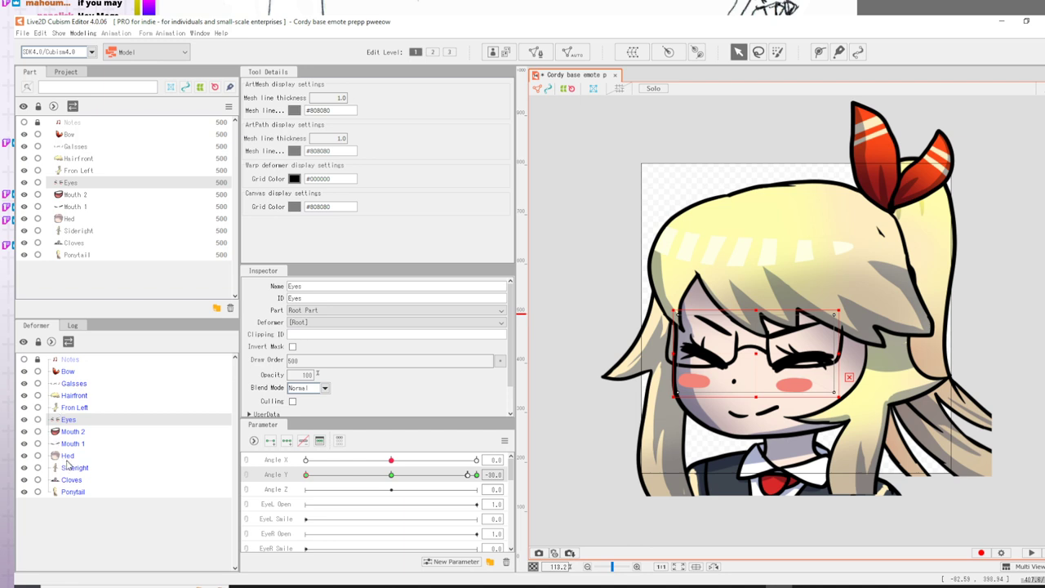
# - Add three Angle Y keyforms to the Cloves part and move it slightly up and right at Angle Y -30
pyautogui.click(70, 480)
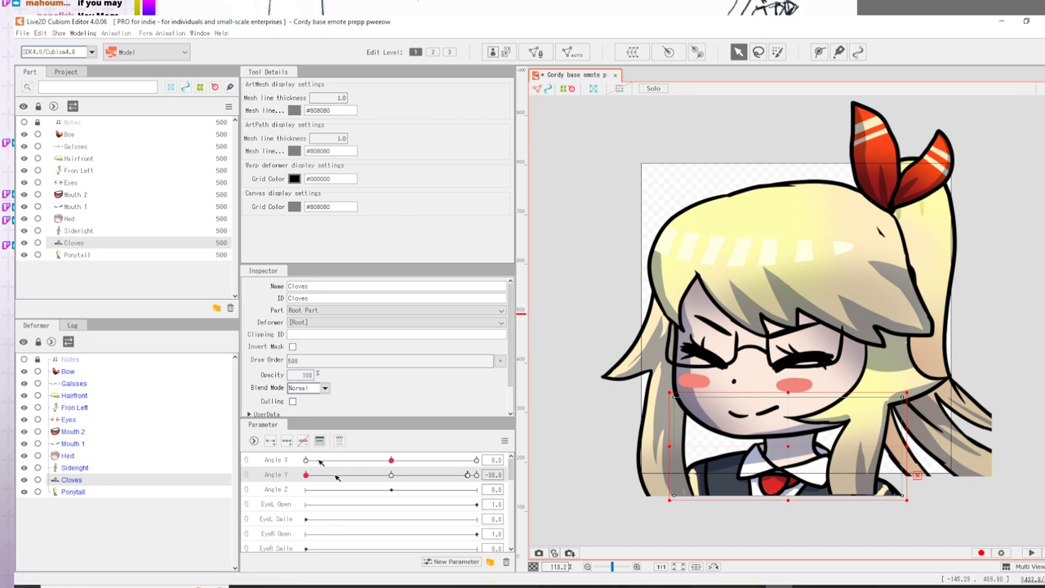
pyautogui.click(285, 441)
pyautogui.click(390, 476)
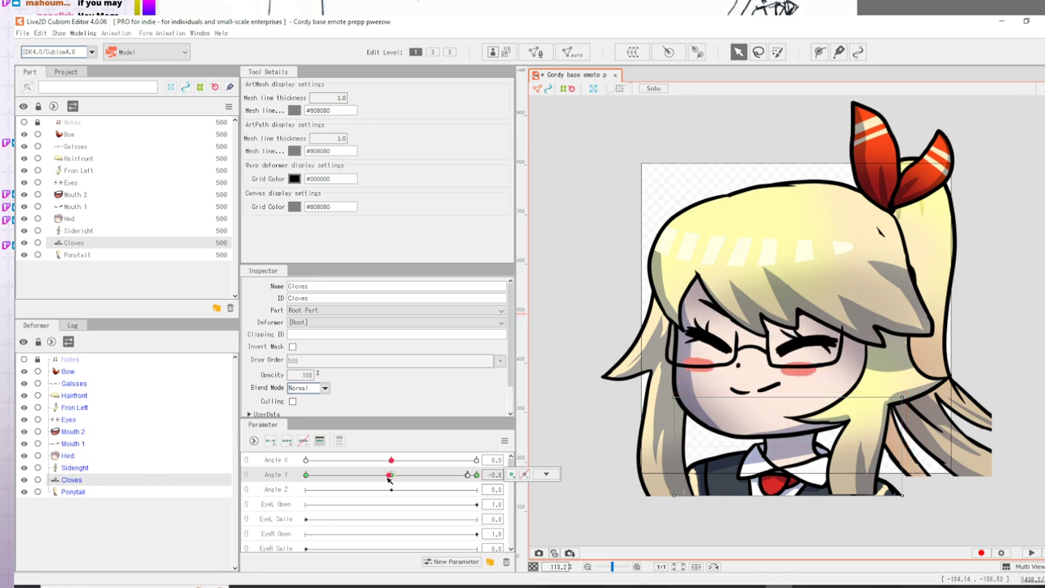
pyautogui.click(306, 474)
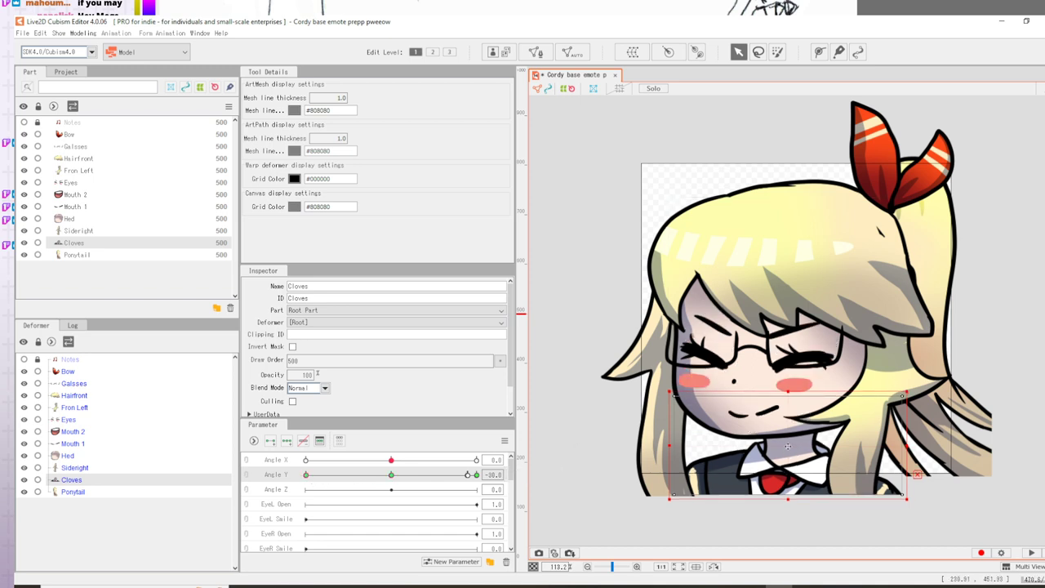
pyautogui.moveTo(788, 445); pyautogui.dragTo(796, 428)
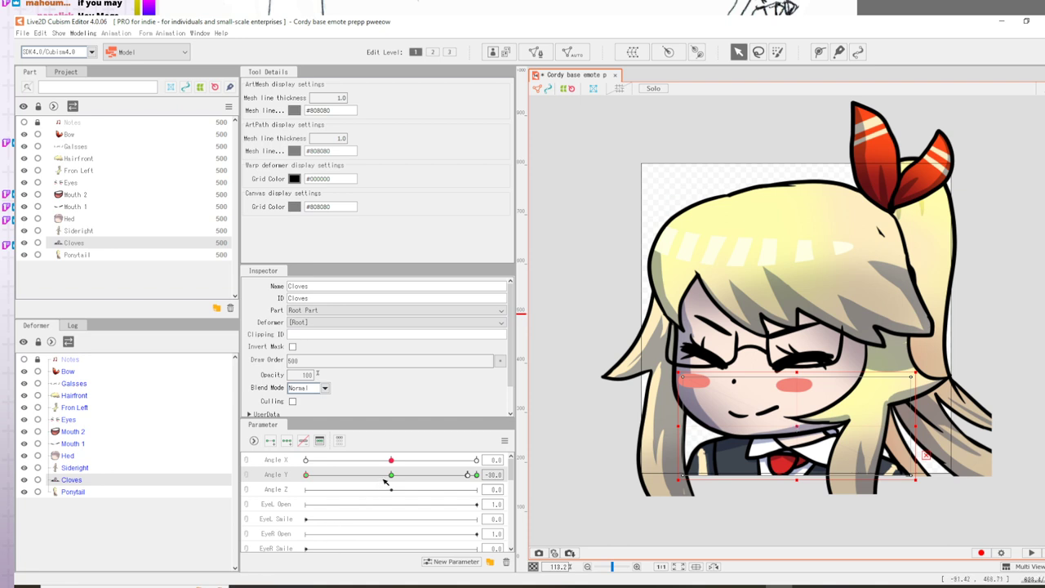
# - Deselect the Cloves part and sweep Angle Y between -30 and 0 to preview the face and clothes motion
pyautogui.moveTo(306, 475); pyautogui.dragTo(307, 381)
pyautogui.moveTo(100, 401); pyautogui.dragTo(307, 458)
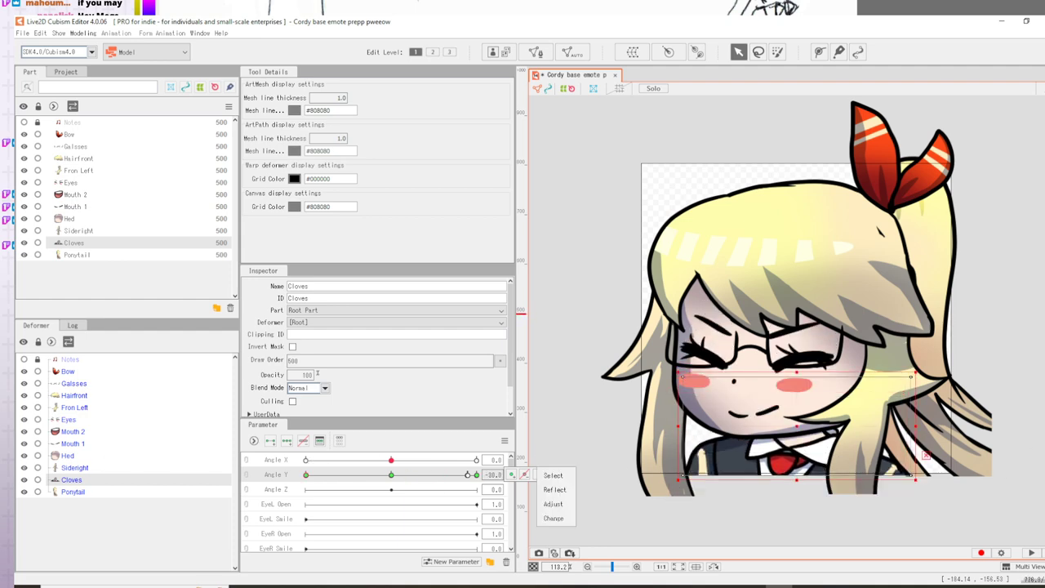
pyautogui.click(600, 435)
pyautogui.moveTo(345, 479); pyautogui.dragTo(372, 508)
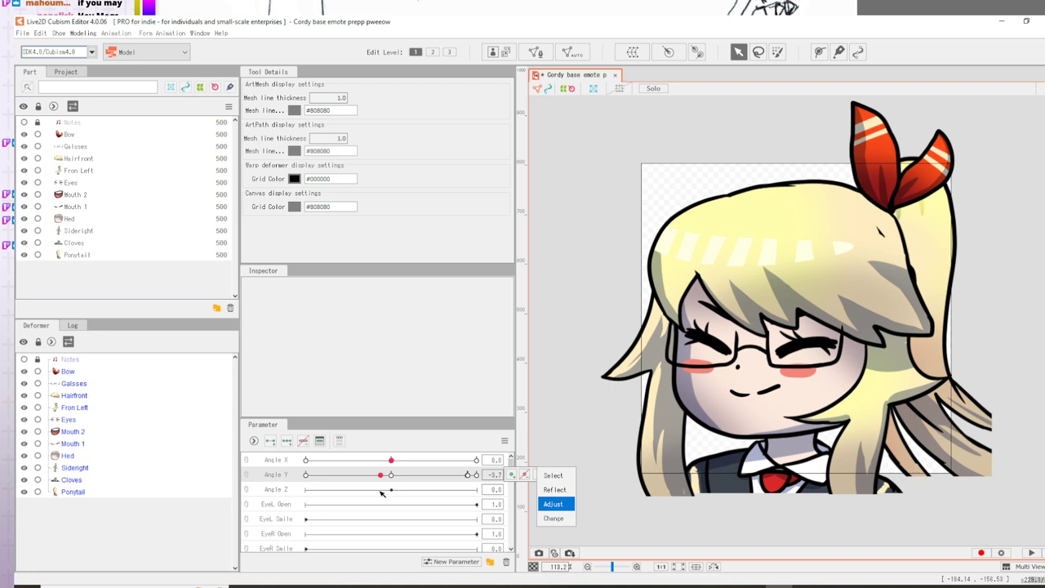
# - Sweep Angle Y into the positive range to preview the motion and return it to 0
pyautogui.moveTo(380, 490); pyautogui.dragTo(444, 491)
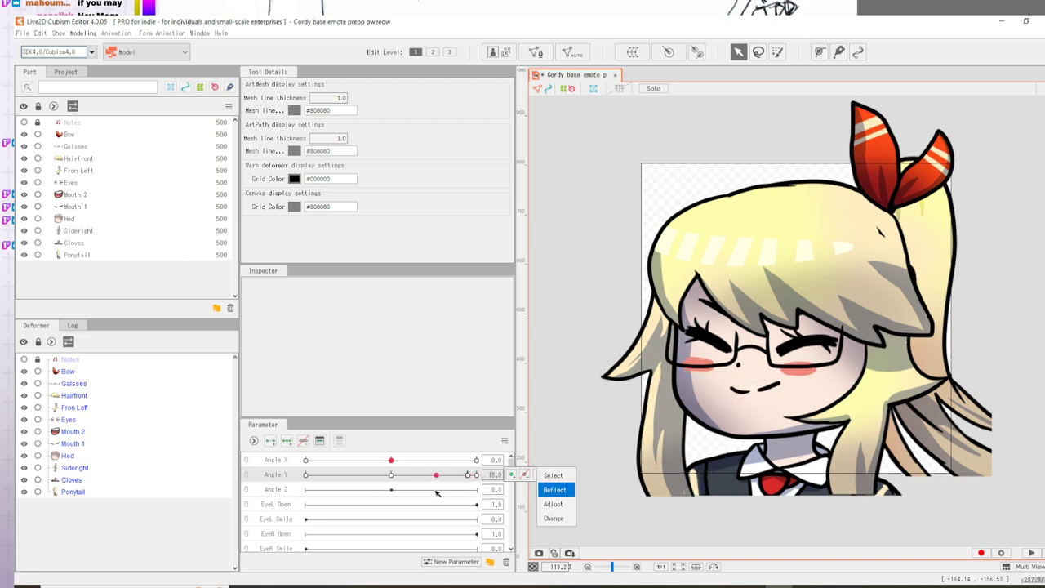
pyautogui.click(392, 475)
pyautogui.moveTo(400, 484); pyautogui.dragTo(604, 447)
pyautogui.moveTo(650, 478); pyautogui.dragTo(393, 480)
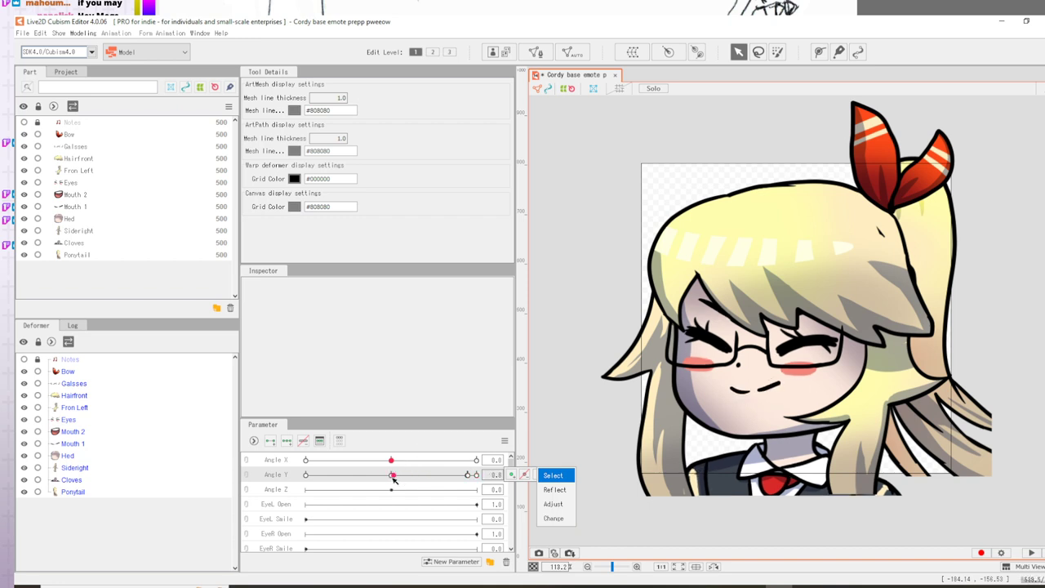
pyautogui.moveTo(393, 480)
pyautogui.mouseDown()
pyautogui.moveTo(457, 514)
pyautogui.moveTo(418, 453)
pyautogui.moveTo(498, 453)
pyautogui.moveTo(428, 447)
pyautogui.moveTo(393, 477)
pyautogui.mouseUp()
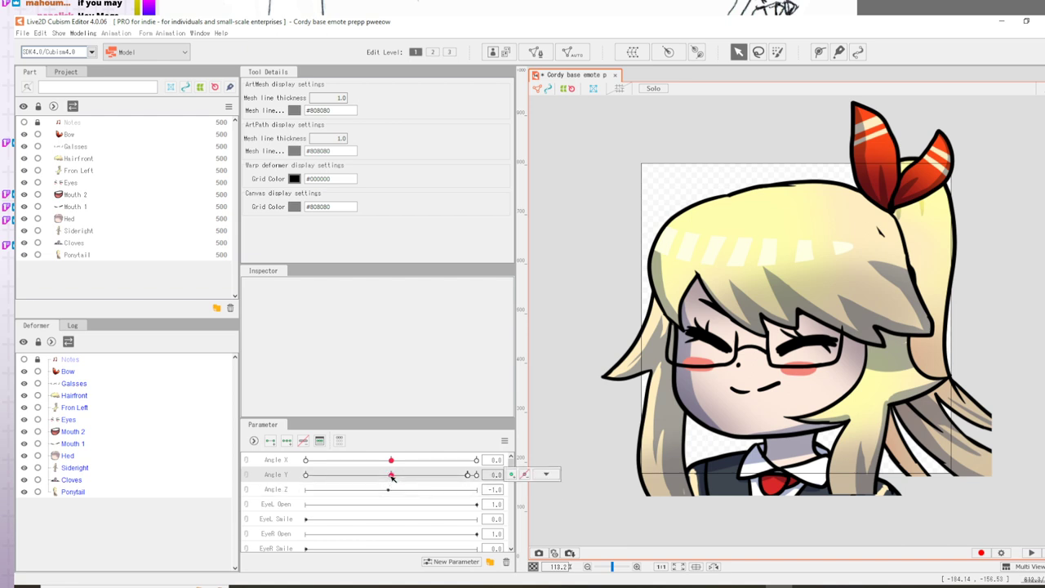
# - Add three Angle Y keyforms to the Ponytail and Sideright parts
pyautogui.click(85, 494)
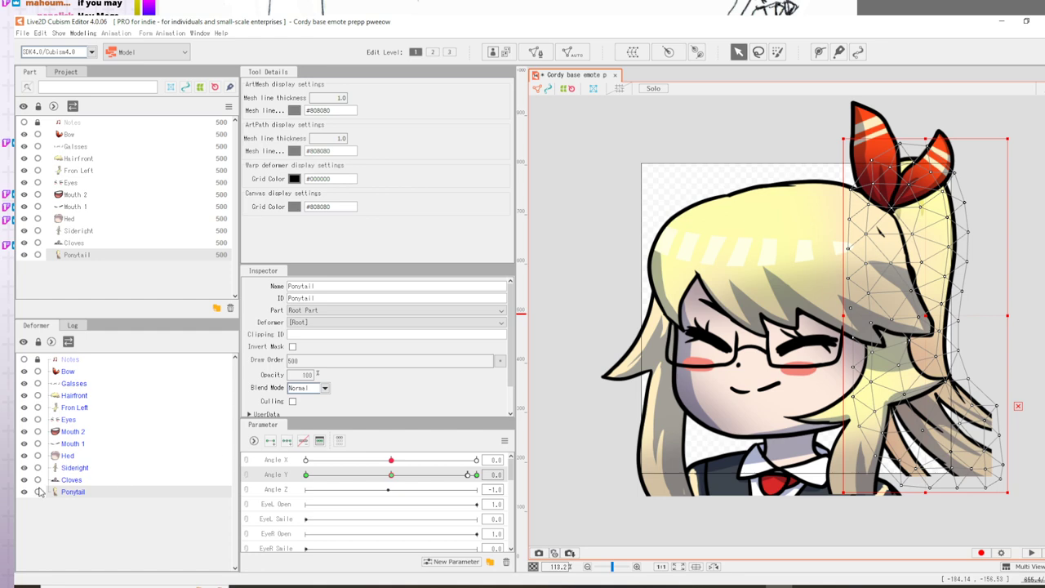
pyautogui.click(75, 482)
pyautogui.click(71, 469)
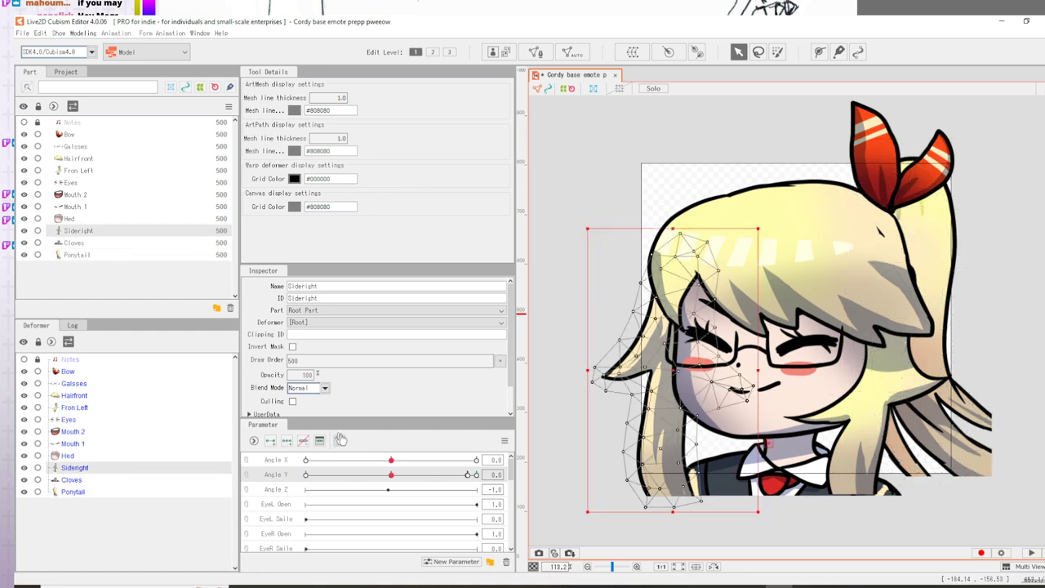
pyautogui.click(287, 440)
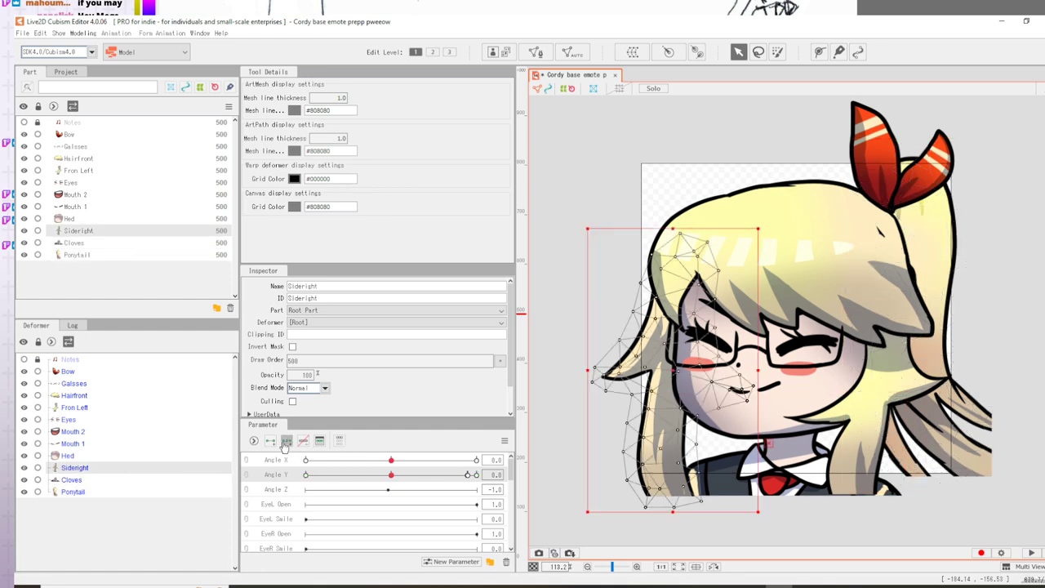
# - Add three Angle Y keyforms to the Fron Left, Hairfront, Galsses and Bow parts
pyautogui.click(69, 456)
pyautogui.click(72, 444)
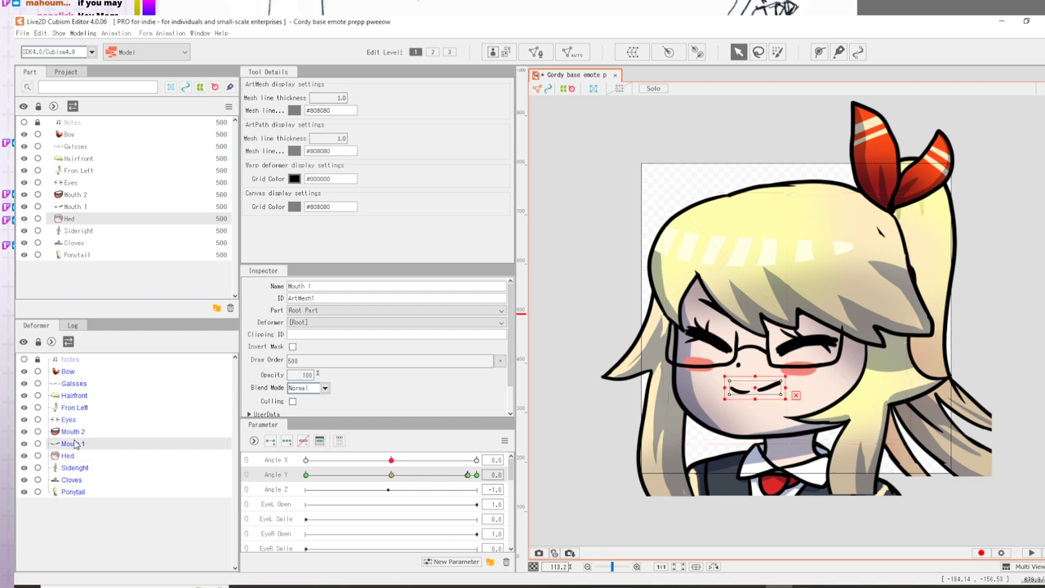
pyautogui.click(72, 431)
pyautogui.click(69, 418)
pyautogui.click(73, 408)
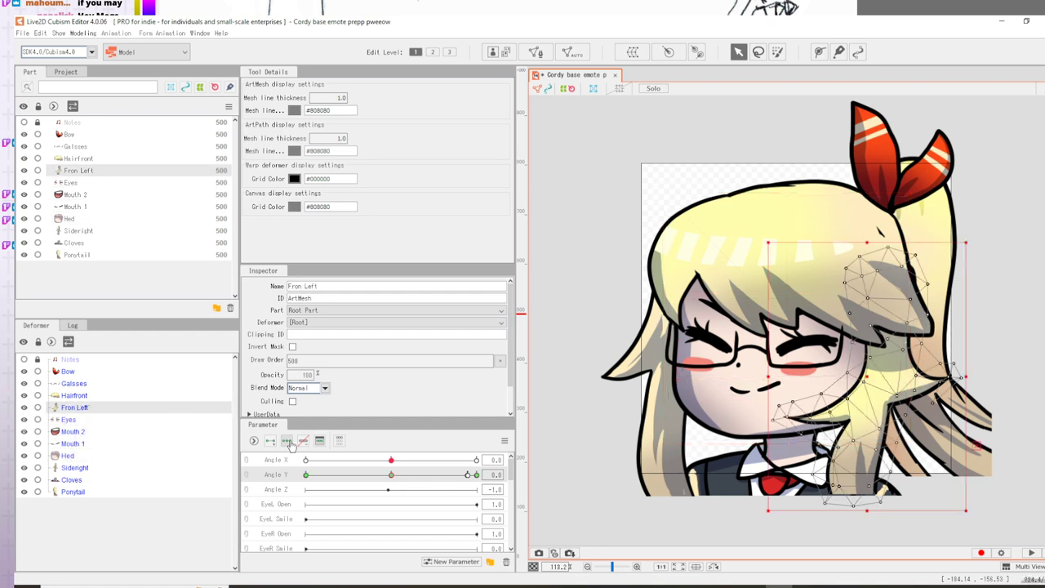
pyautogui.click(74, 395)
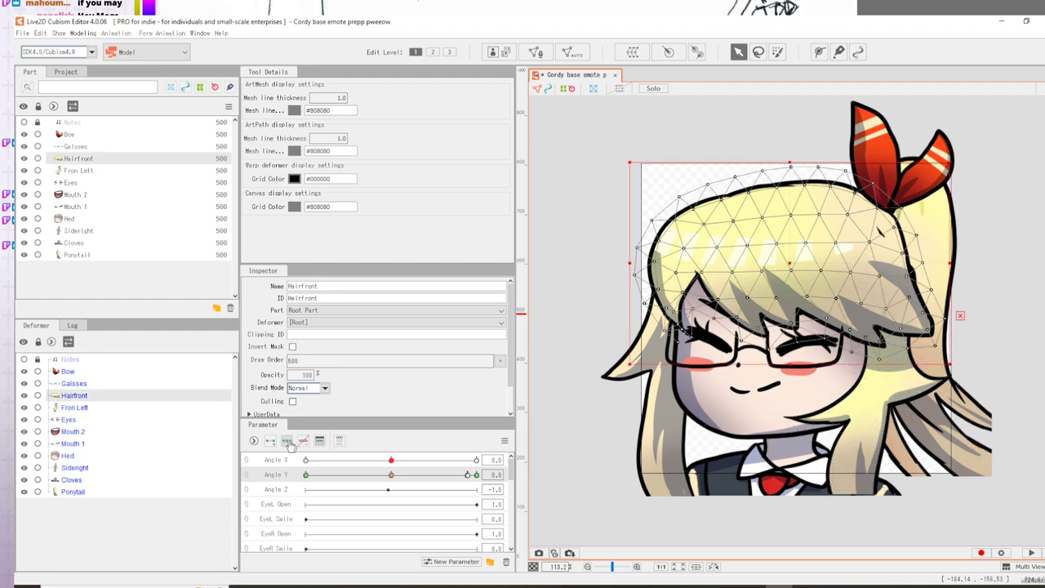
pyautogui.click(57, 383)
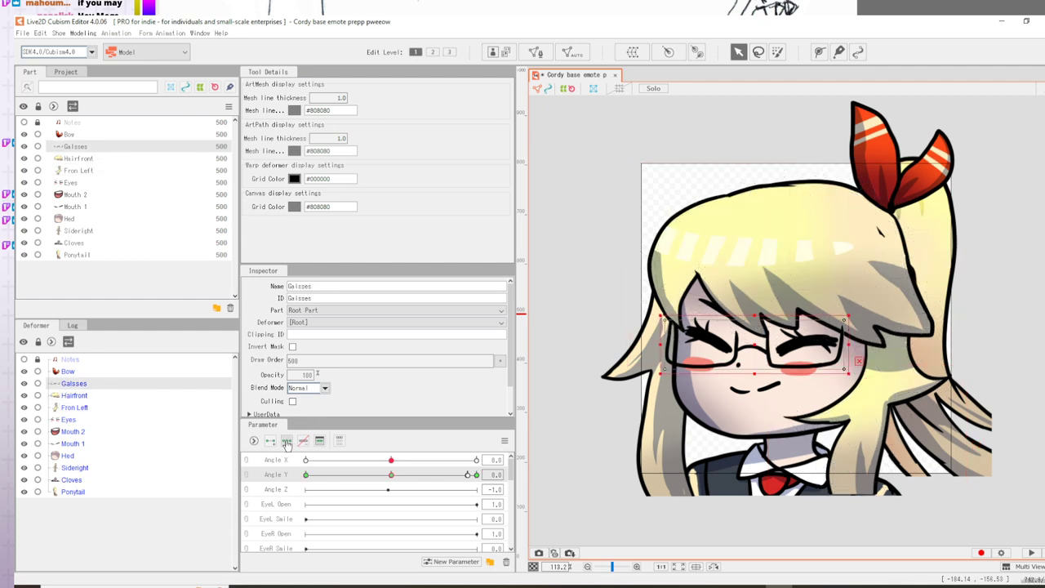
pyautogui.click(66, 372)
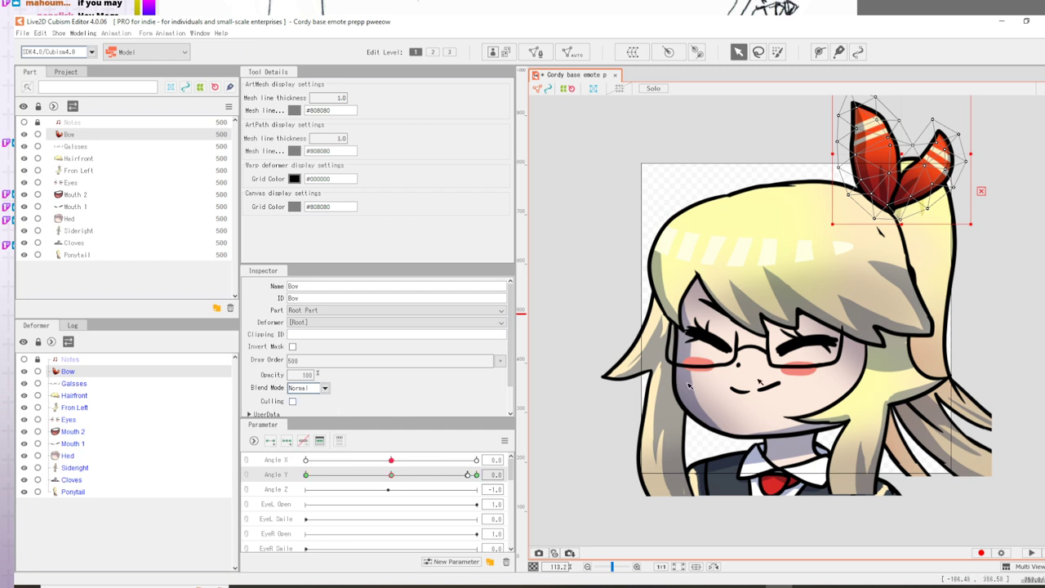
# - Try moving the Hairfront part slightly down and left at Angle Y -30
pyautogui.moveTo(396, 480); pyautogui.dragTo(259, 480)
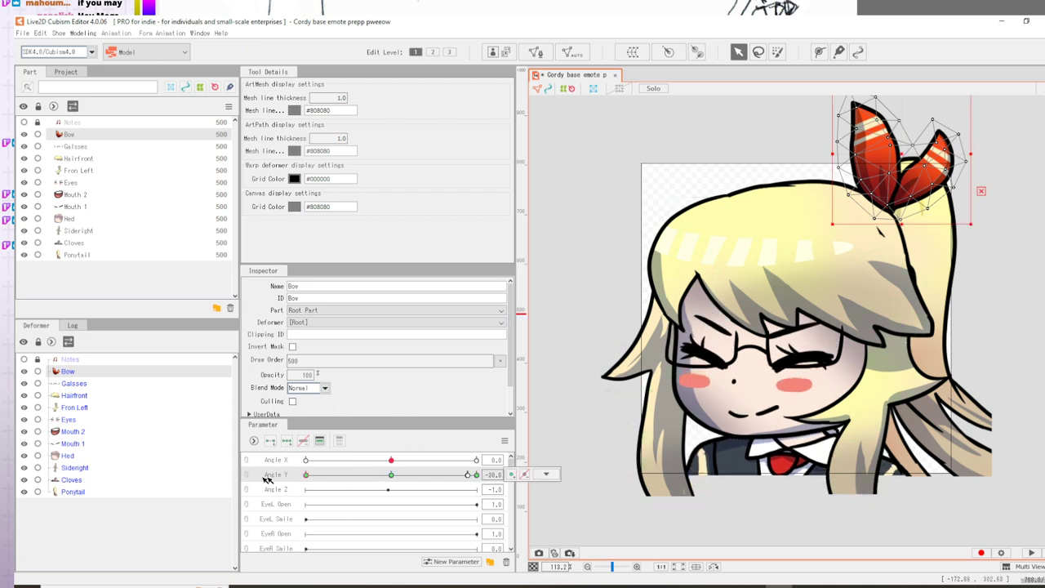
pyautogui.click(71, 395)
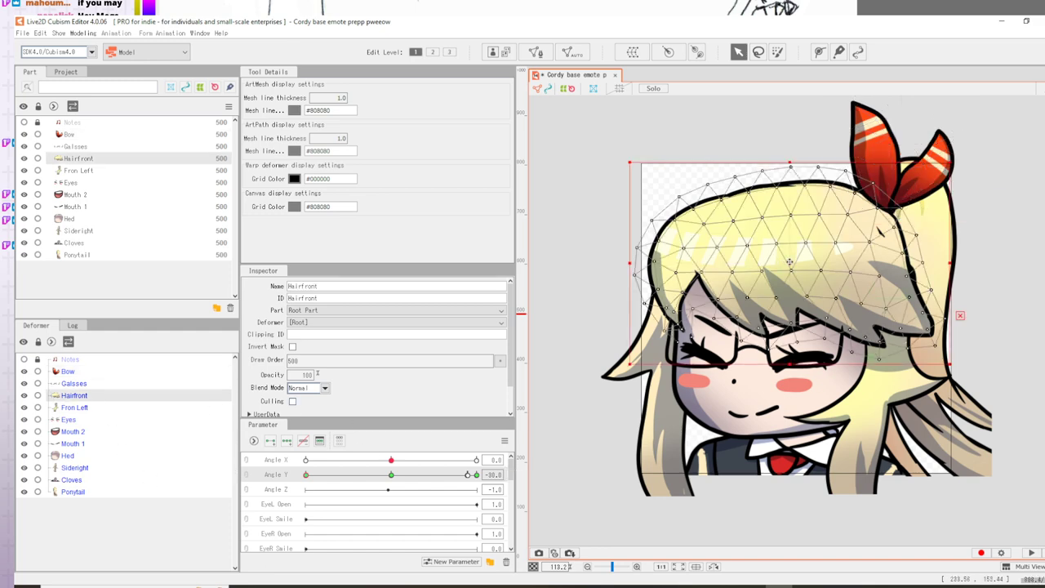
pyautogui.moveTo(790, 262); pyautogui.dragTo(774, 278)
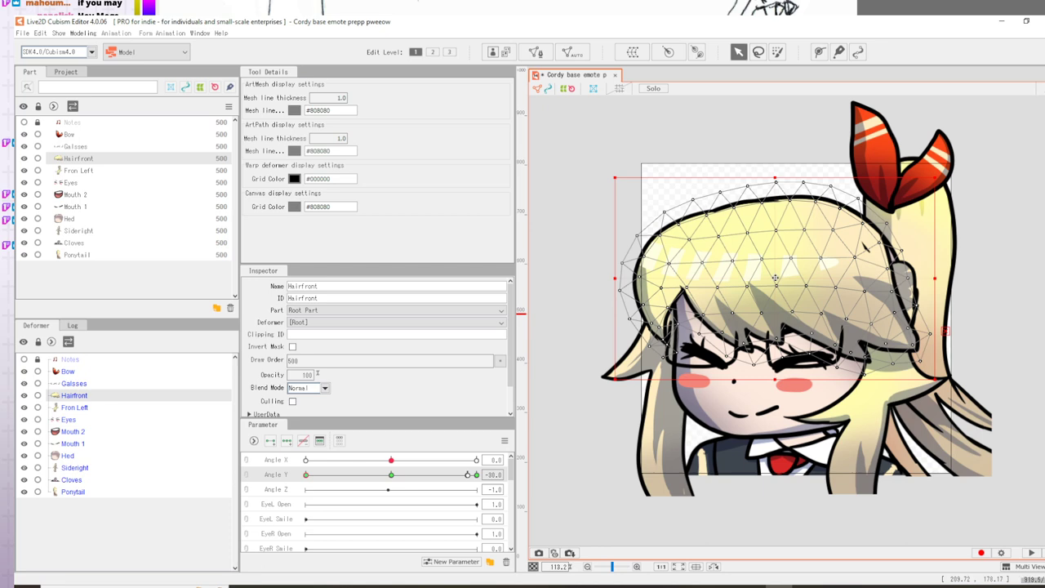
pyautogui.moveTo(774, 277); pyautogui.dragTo(782, 269)
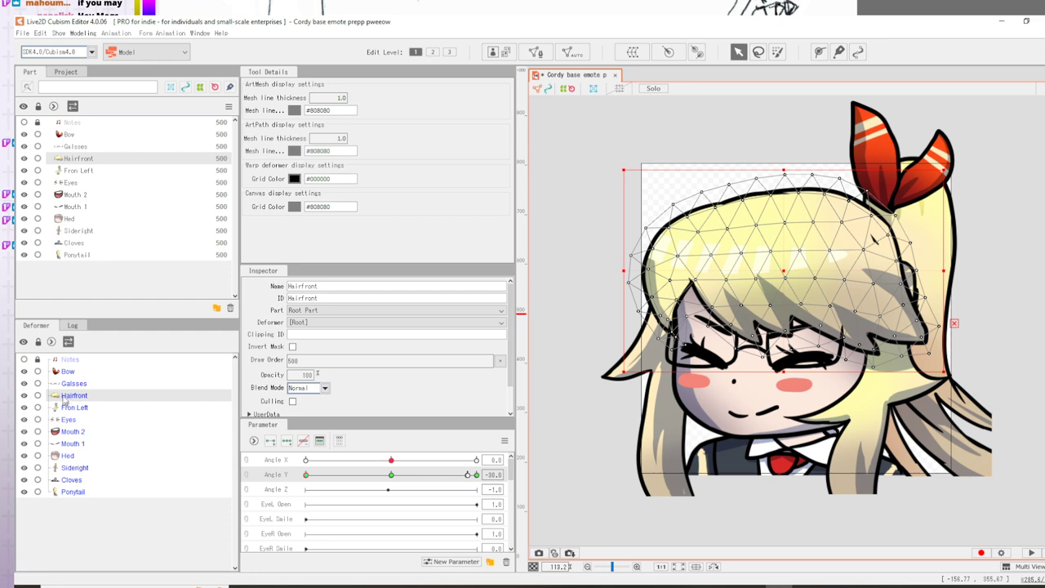
# - With Angle Y back at its centre, create a warp deformer around Hairfront and give it three Angle Y keyforms
pyautogui.click(391, 475)
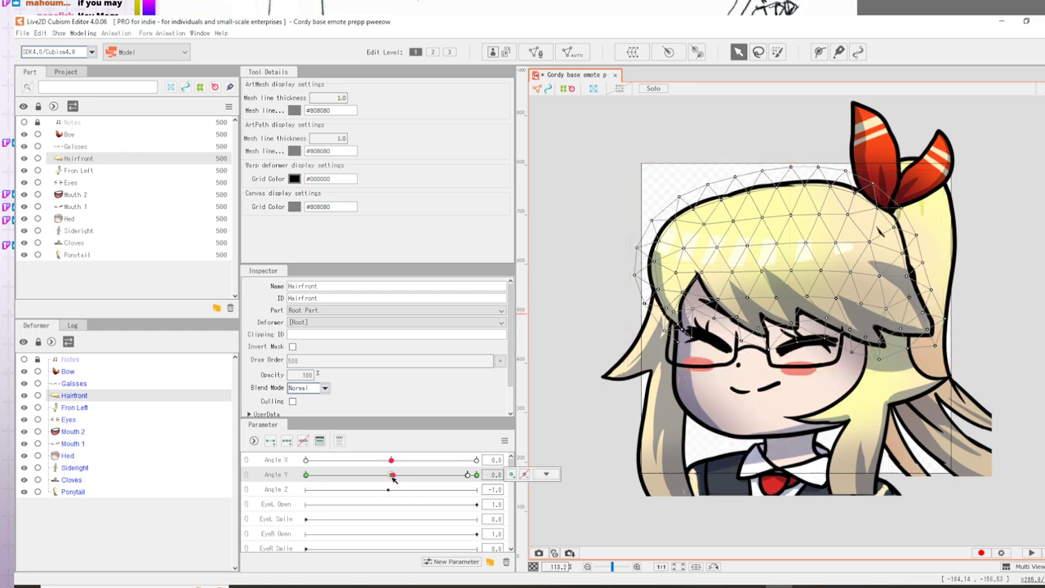
pyautogui.click(632, 51)
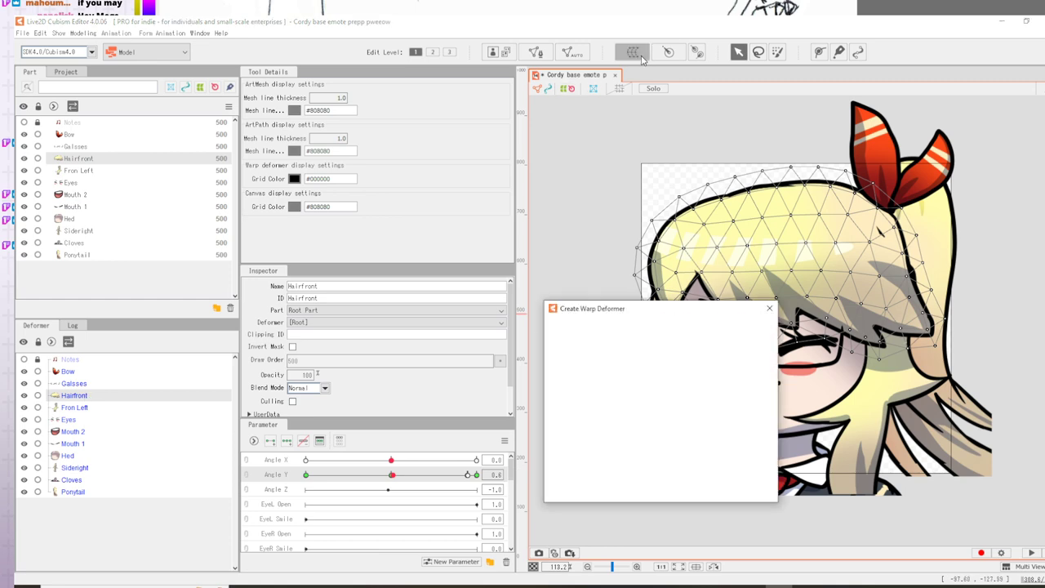
pyautogui.click(669, 490)
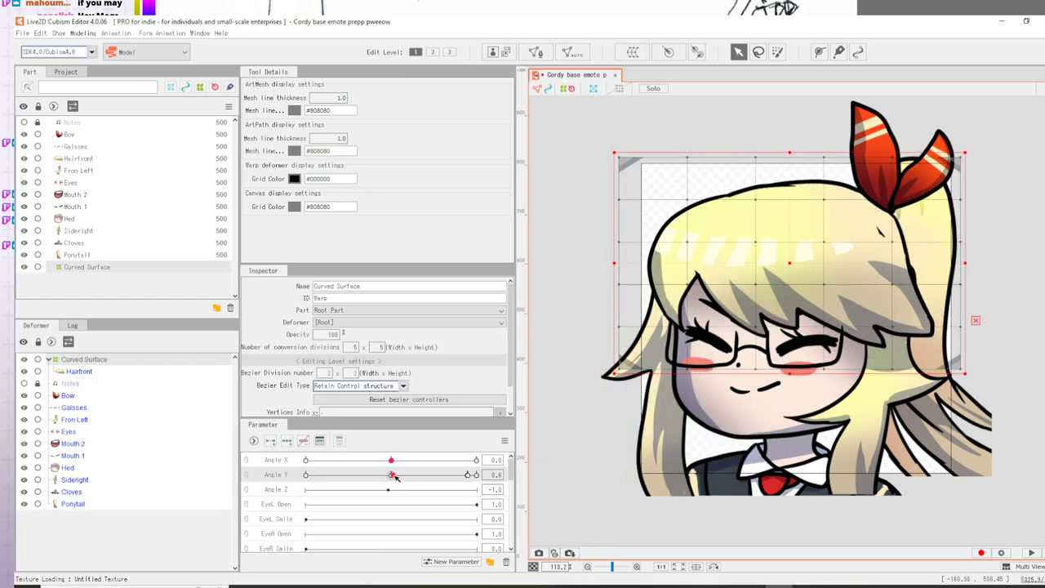
pyautogui.moveTo(393, 474); pyautogui.dragTo(395, 475)
pyautogui.click(287, 441)
# - Undo the deformer move made at Angle Y 0 and move the Hairfront warp deformer slightly down at Angle Y -30 instead
pyautogui.moveTo(791, 264)
pyautogui.mouseDown()
pyautogui.moveTo(779, 281)
pyautogui.moveTo(789, 276)
pyautogui.mouseUp()
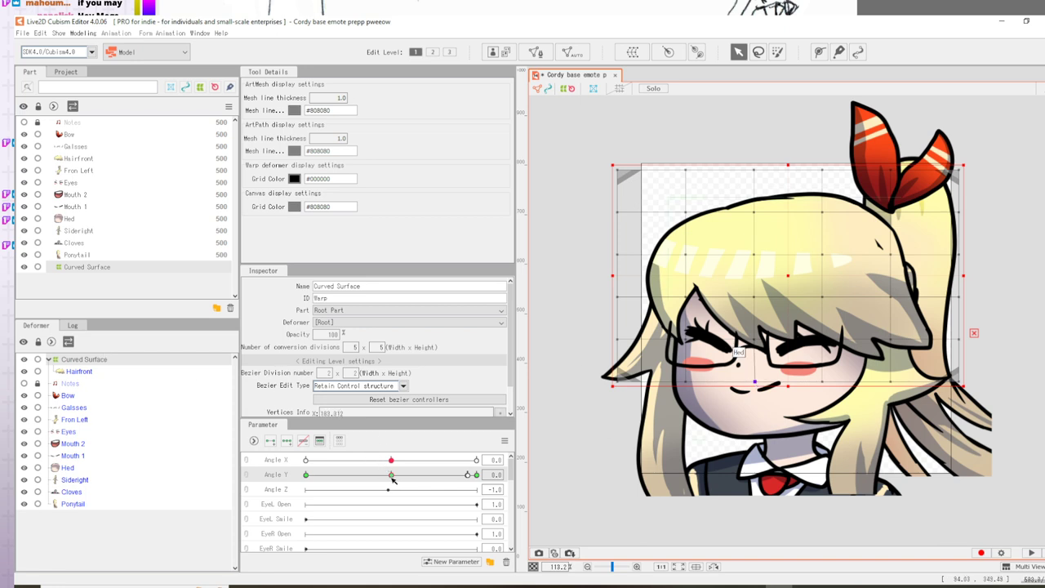
pyautogui.hotkey('ctrl', 'z')
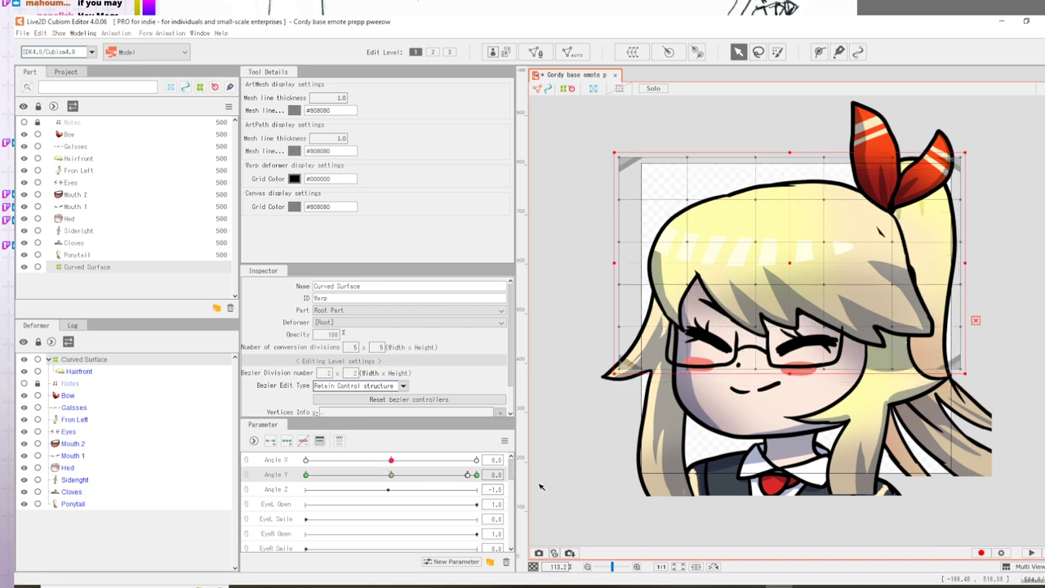
pyautogui.click(305, 475)
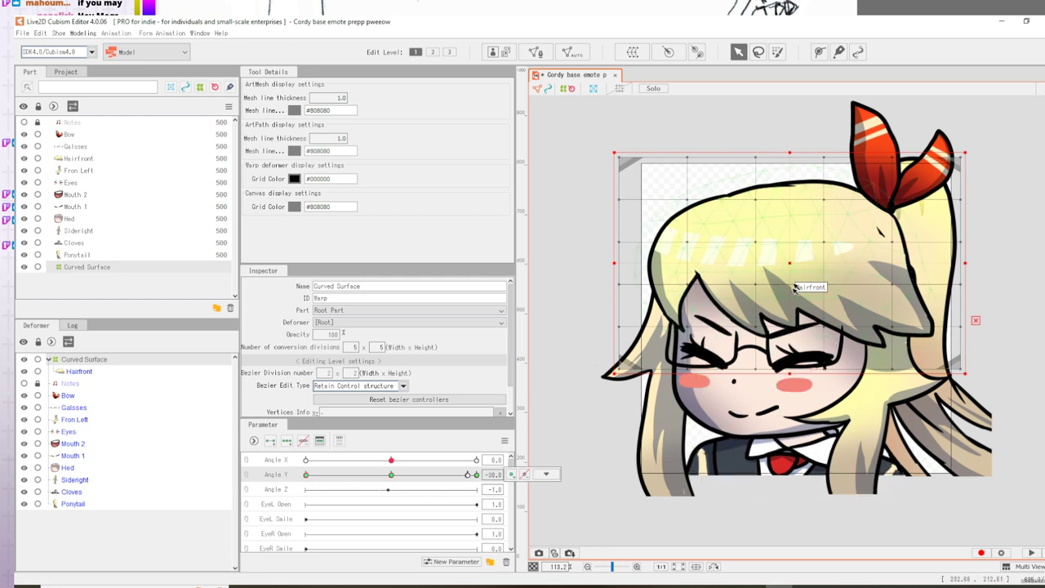
pyautogui.moveTo(787, 266); pyautogui.dragTo(786, 277)
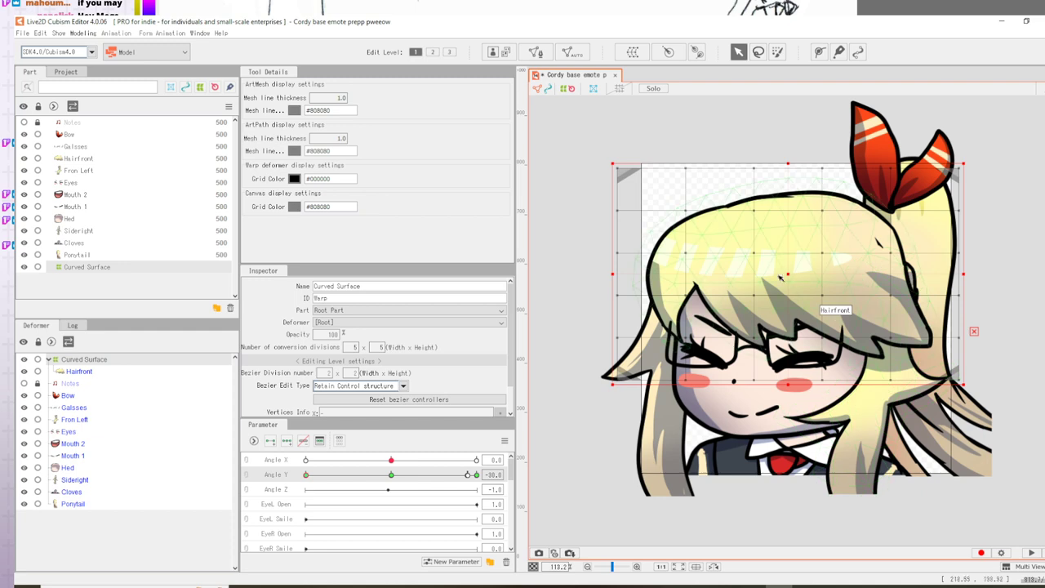
pyautogui.click(974, 335)
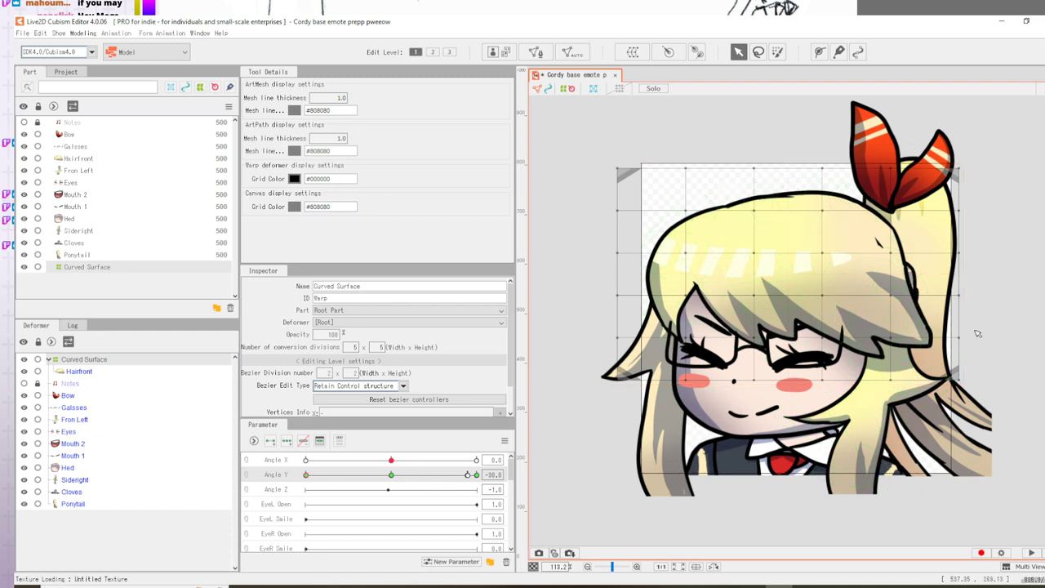
pyautogui.click(78, 362)
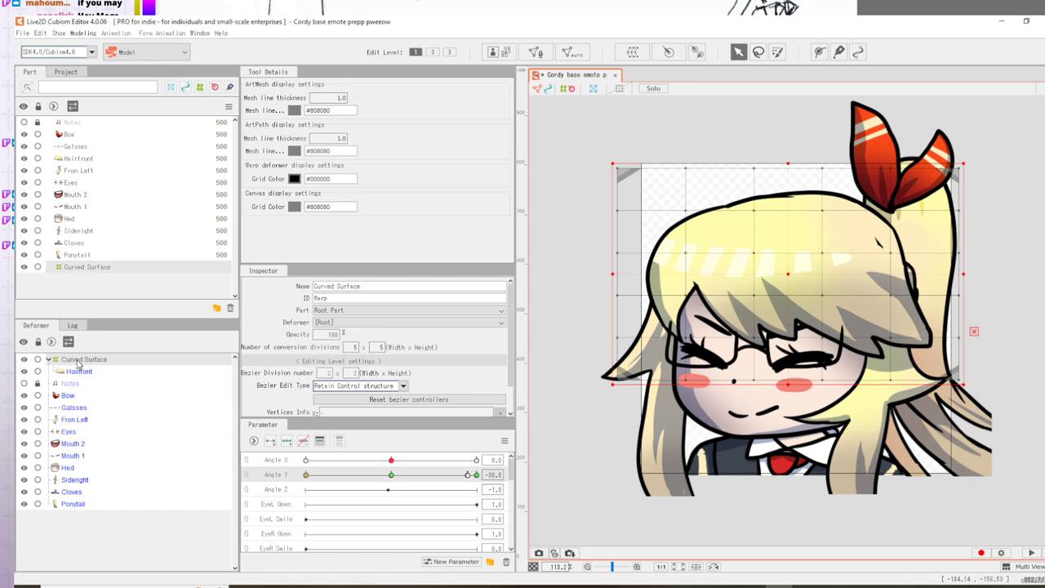
pyautogui.doubleClick(78, 361)
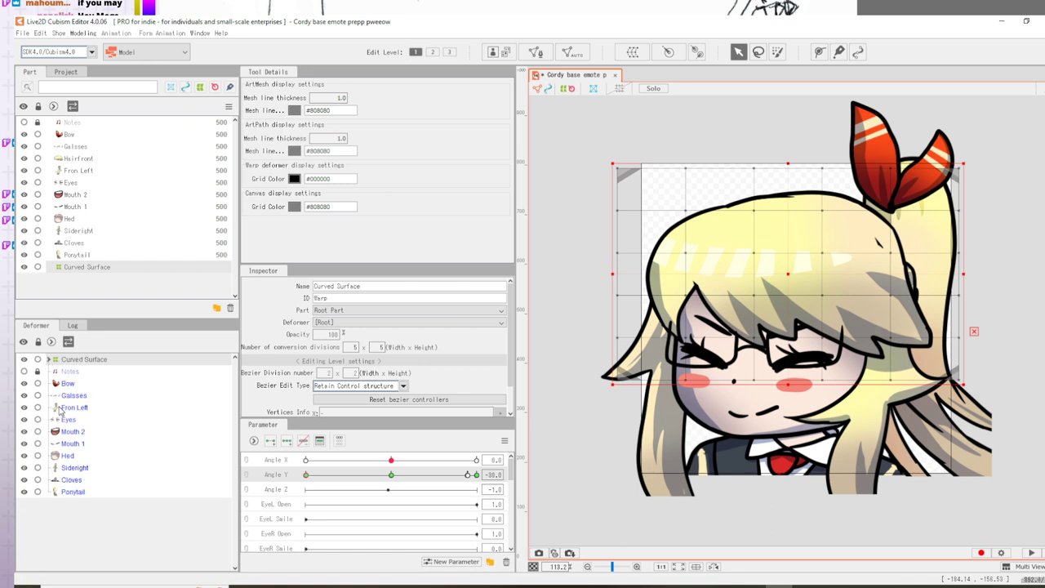
pyautogui.click(49, 360)
pyautogui.click(78, 372)
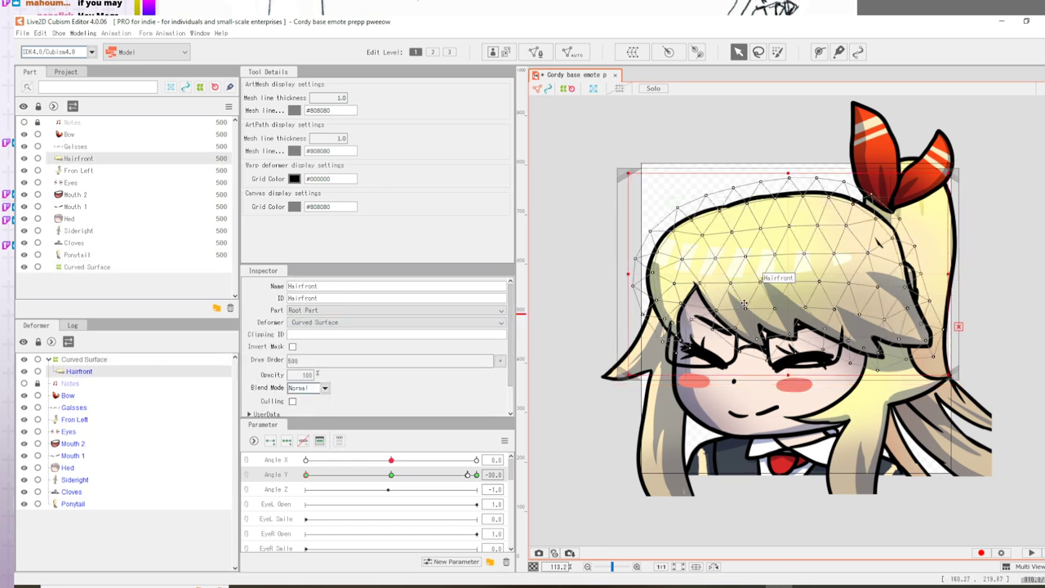
# - At Angle Y -30, pull the left-edge and lower-middle grid points of the Hairfront warp deformer to the left
pyautogui.click(91, 360)
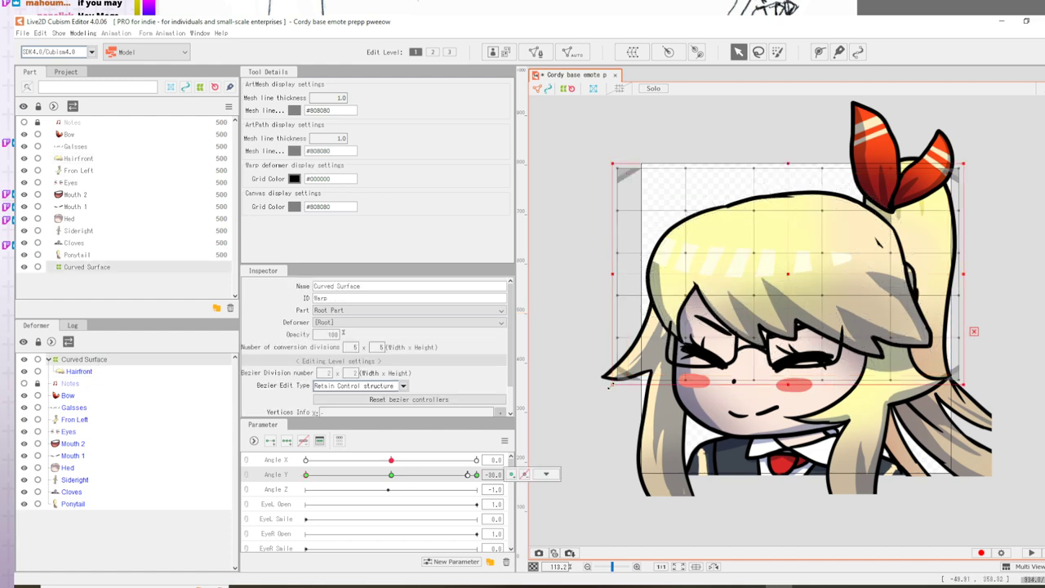
pyautogui.moveTo(612, 384); pyautogui.dragTo(553, 379)
pyautogui.hotkey('ctrl', 'z')
pyautogui.moveTo(620, 339); pyautogui.dragTo(579, 335)
pyautogui.moveTo(754, 381); pyautogui.dragTo(697, 376)
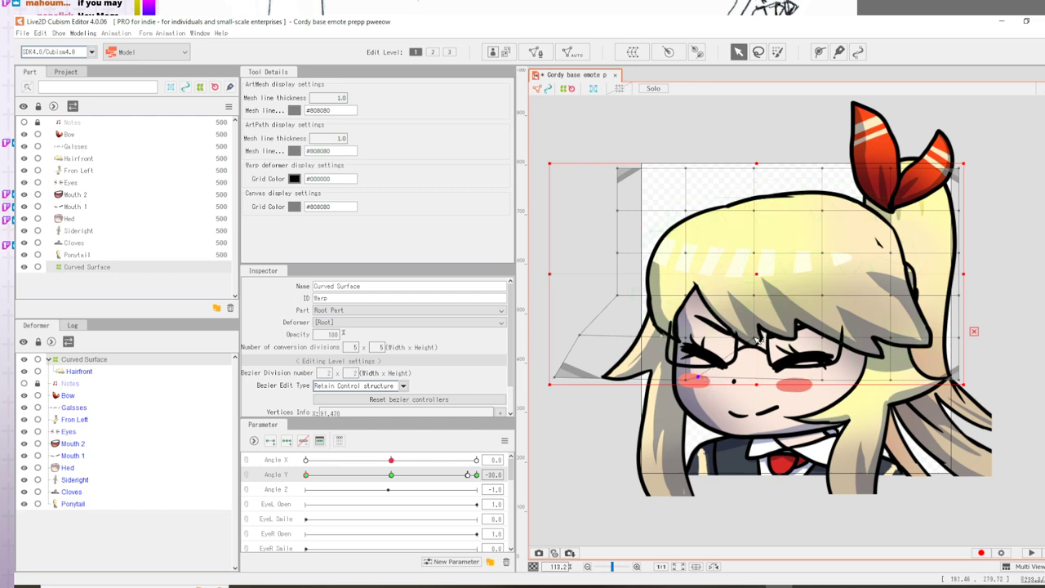
pyautogui.moveTo(754, 337); pyautogui.dragTo(729, 337)
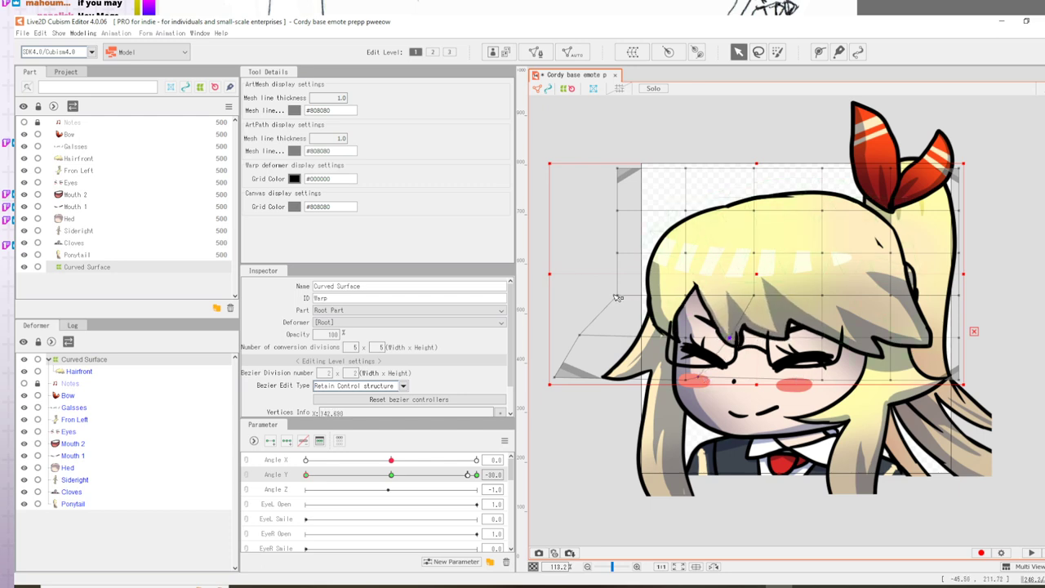
pyautogui.moveTo(616, 295); pyautogui.dragTo(599, 290)
# - At Angle Y -30, pull the central and lower-right grid points of the Hairfront warp deformer to the left to reshape the fringe
pyautogui.moveTo(888, 341); pyautogui.dragTo(850, 336)
pyautogui.moveTo(959, 337); pyautogui.dragTo(918, 339)
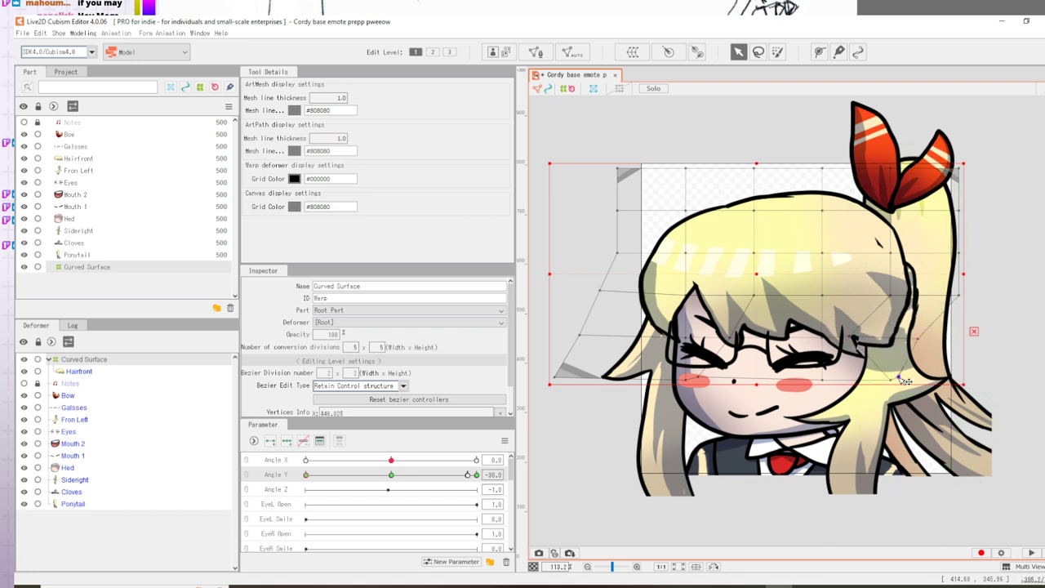
pyautogui.moveTo(892, 380); pyautogui.dragTo(841, 381)
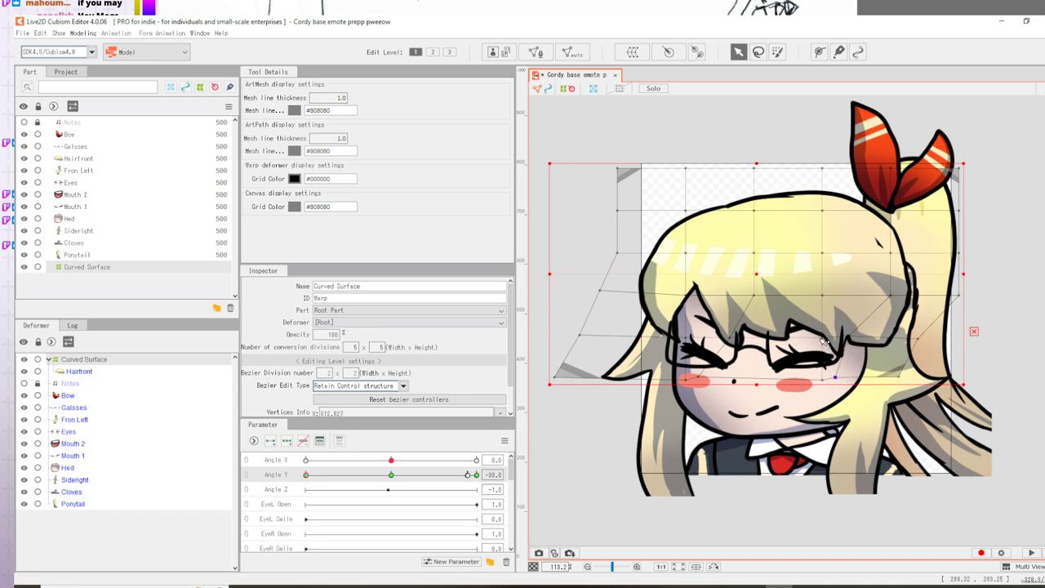
pyautogui.moveTo(820, 336); pyautogui.dragTo(805, 333)
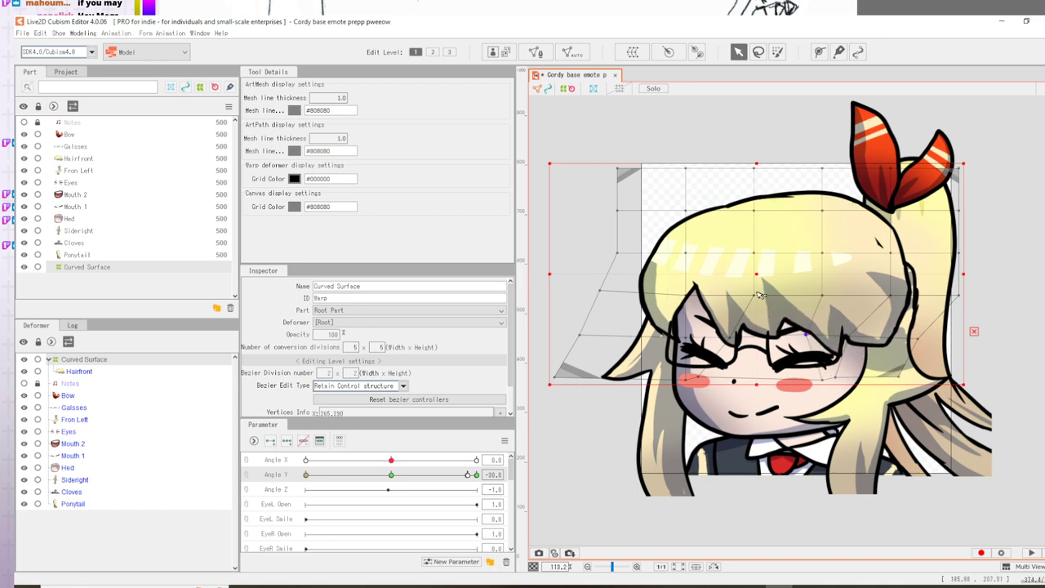
pyautogui.moveTo(753, 294); pyautogui.dragTo(743, 293)
pyautogui.moveTo(821, 295); pyautogui.dragTo(806, 295)
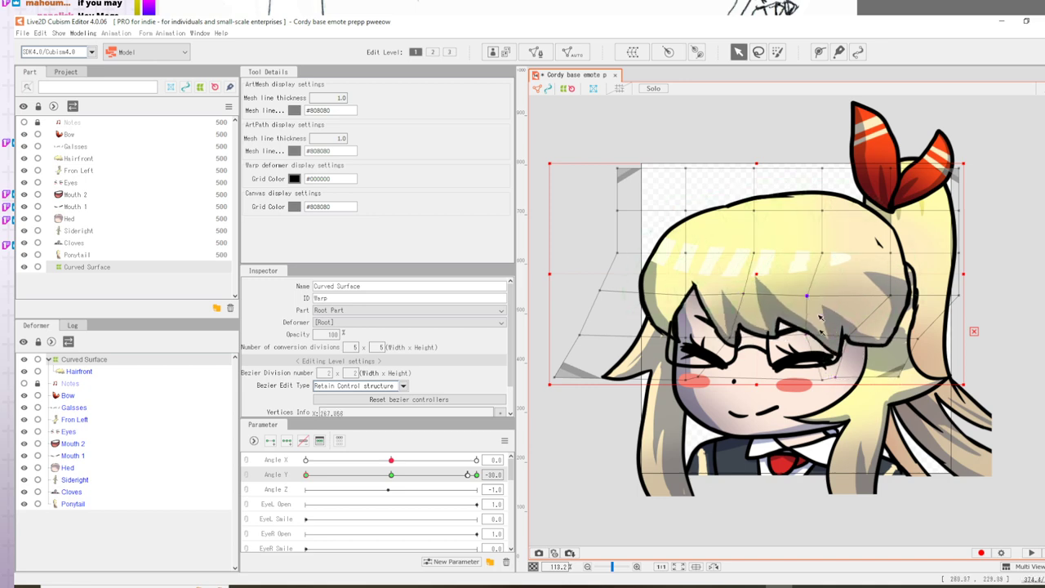
pyautogui.moveTo(823, 379); pyautogui.dragTo(770, 376)
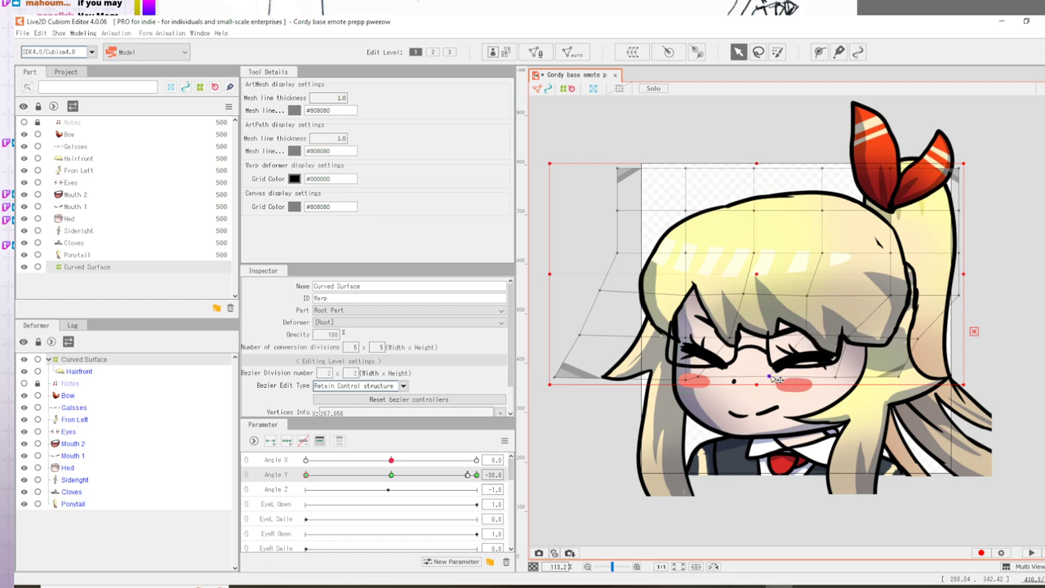
pyautogui.moveTo(838, 377); pyautogui.dragTo(832, 377)
pyautogui.moveTo(822, 335); pyautogui.dragTo(787, 334)
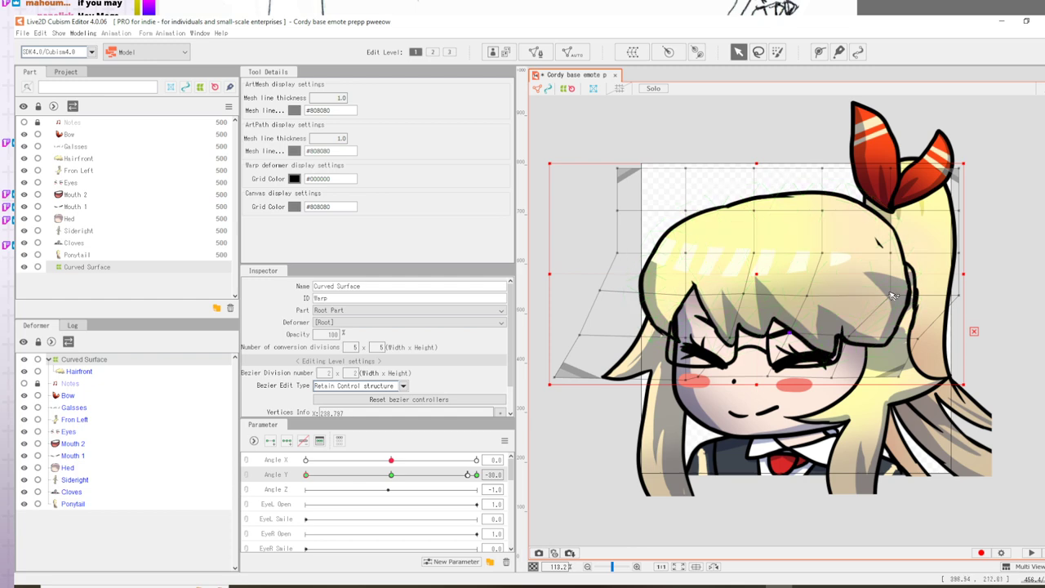
# - Nudge the grid points around the right side of the Hairfront warp deformer to smooth the hair outline, and preview the Angle Y movement
pyautogui.moveTo(890, 295); pyautogui.dragTo(953, 296)
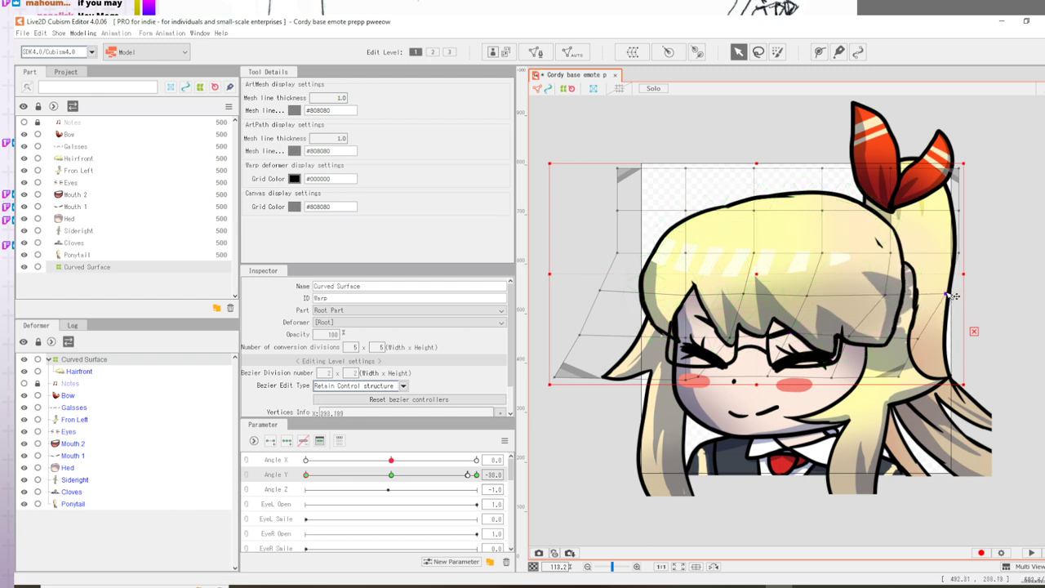
pyautogui.click(897, 378)
pyautogui.moveTo(892, 289)
pyautogui.mouseDown()
pyautogui.moveTo(888, 277)
pyautogui.moveTo(896, 297)
pyautogui.mouseUp()
pyautogui.moveTo(890, 253); pyautogui.dragTo(896, 254)
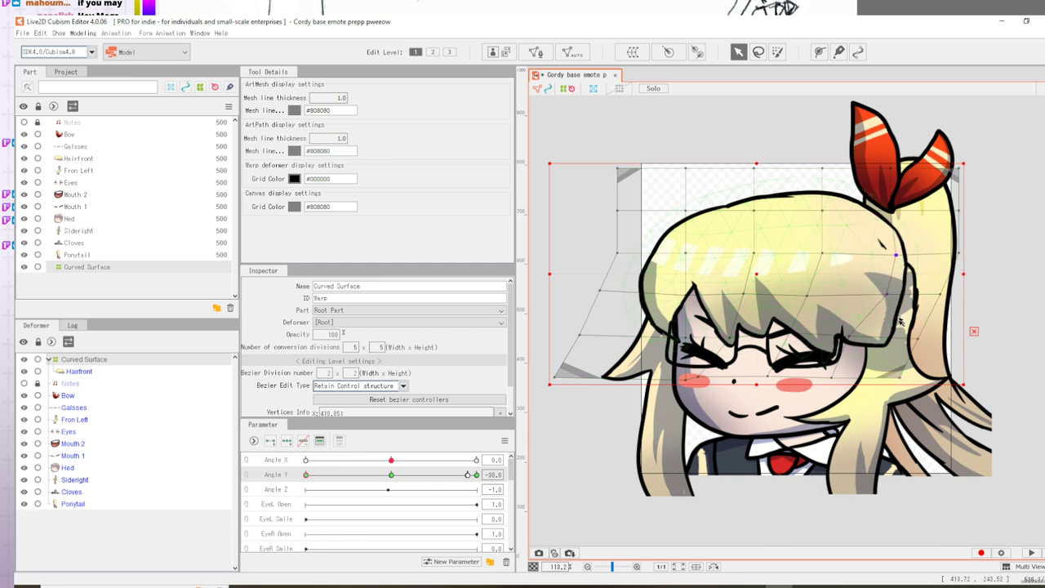
pyautogui.click(988, 335)
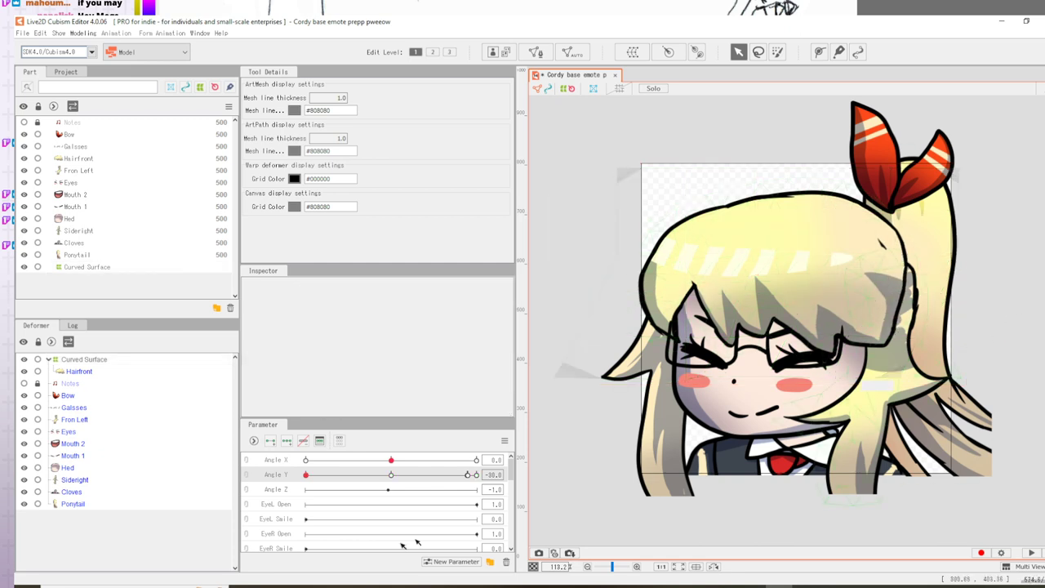
pyautogui.click(366, 475)
pyautogui.moveTo(300, 477); pyautogui.dragTo(262, 503)
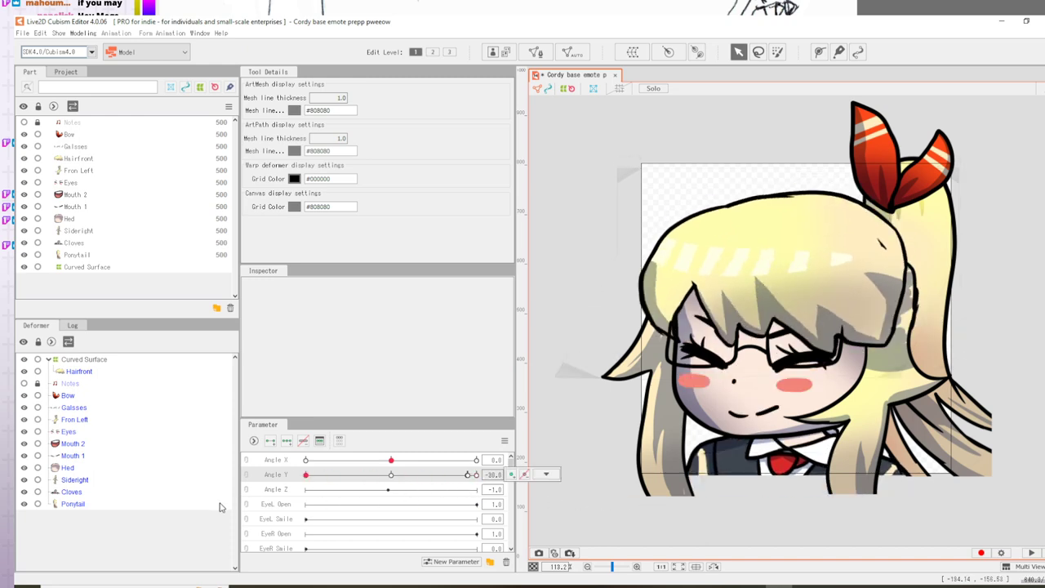
pyautogui.click(70, 364)
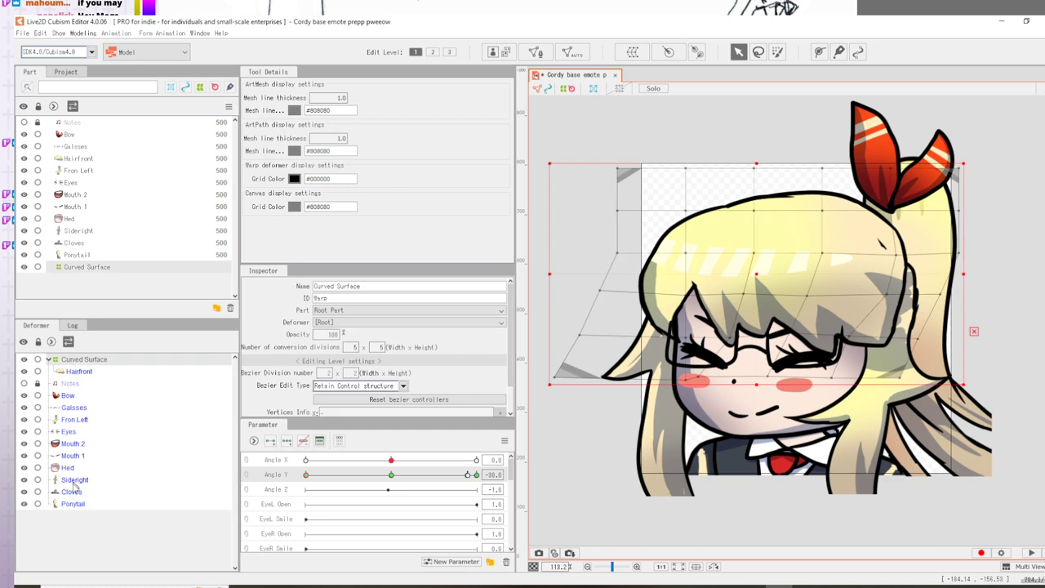
# - Move the Fron Left hair part slightly left and down at Angle Y -30 and compare it with the Angle Y 0 pose
pyautogui.click(73, 419)
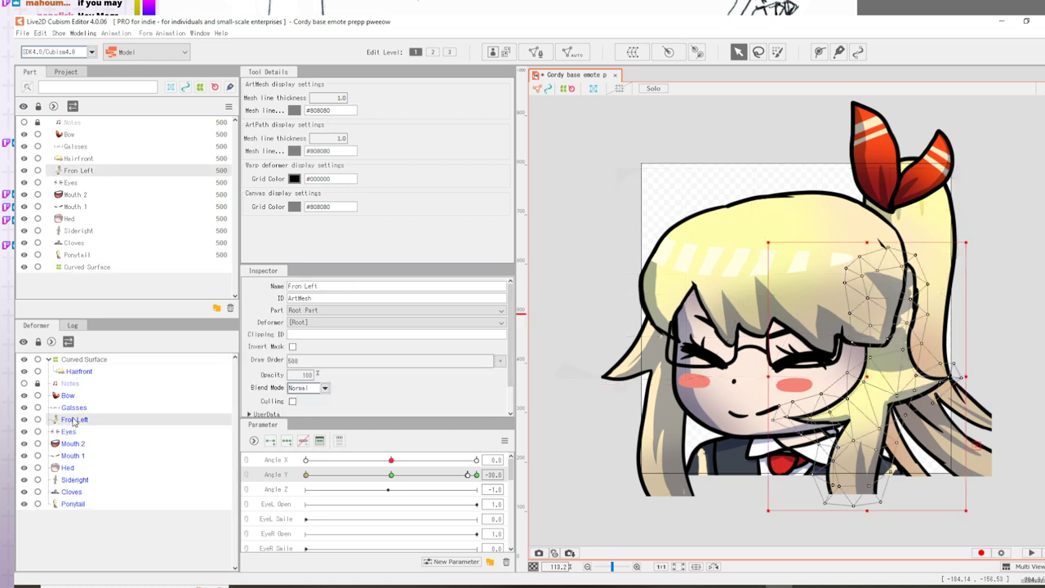
pyautogui.click(392, 475)
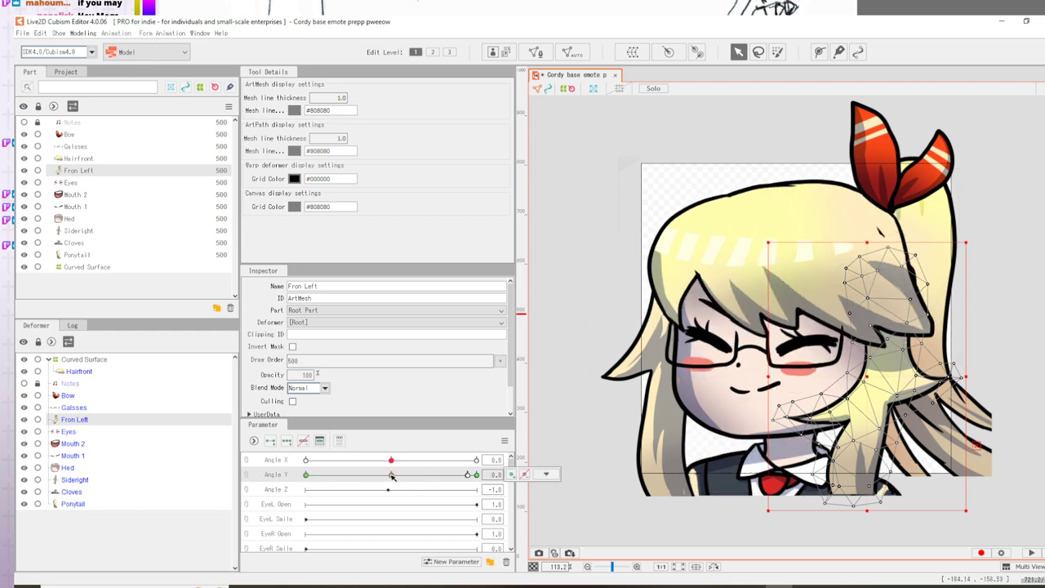
pyautogui.click(306, 476)
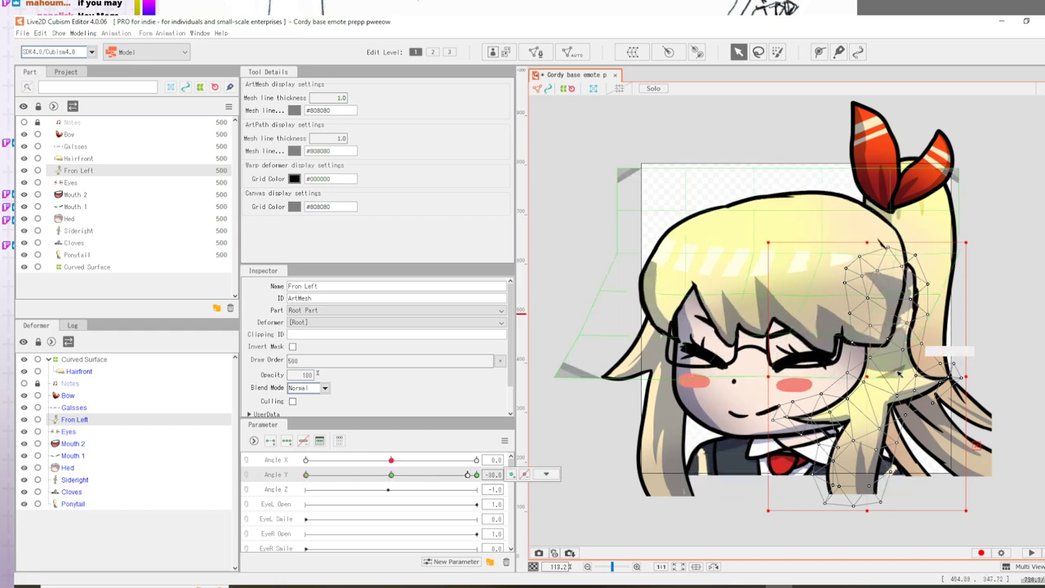
pyautogui.moveTo(862, 377); pyautogui.dragTo(849, 388)
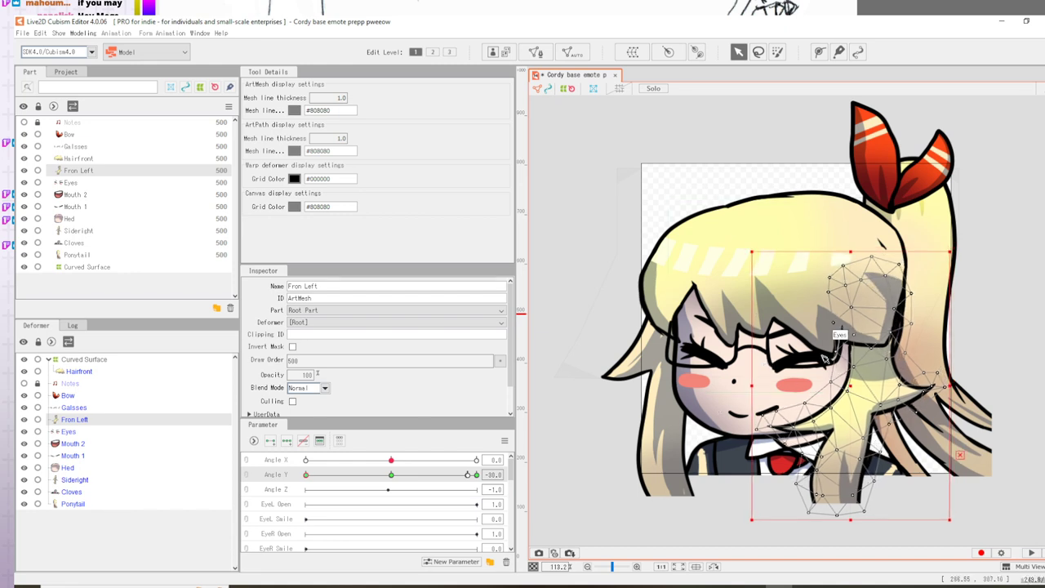
pyautogui.moveTo(849, 389); pyautogui.dragTo(852, 385)
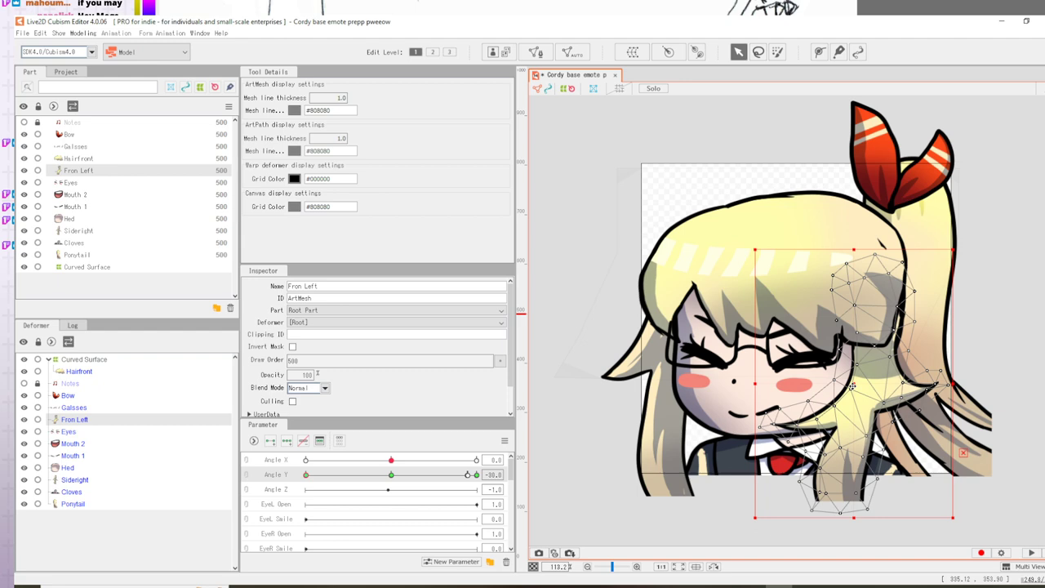
pyautogui.click(392, 476)
pyautogui.click(306, 476)
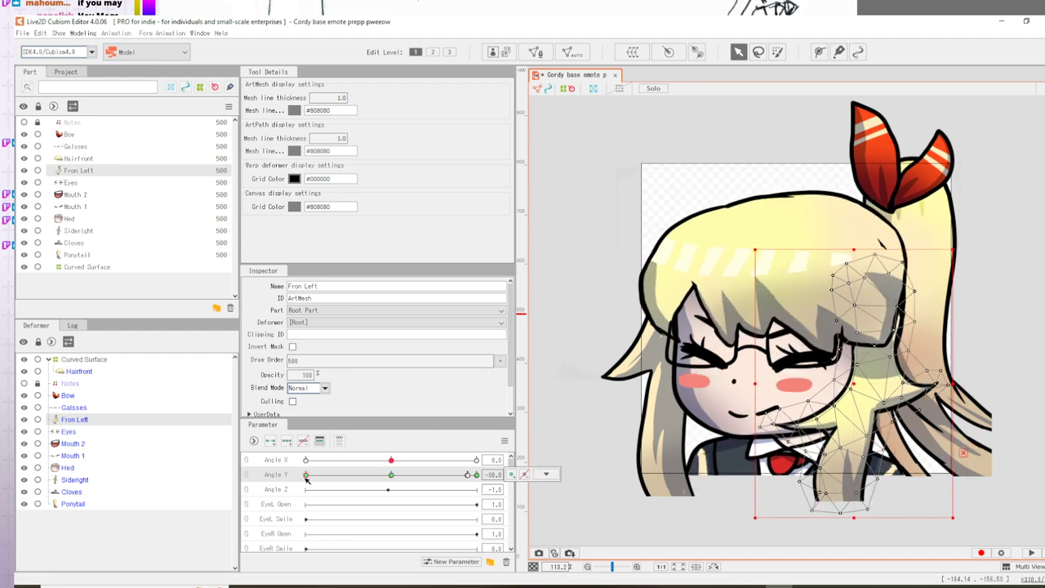
# - At Angle Y -30, shift the Sideright hair part left and rotate it clockwise so its lower end swings outward, and preview its Angle Y motion
pyautogui.click(73, 482)
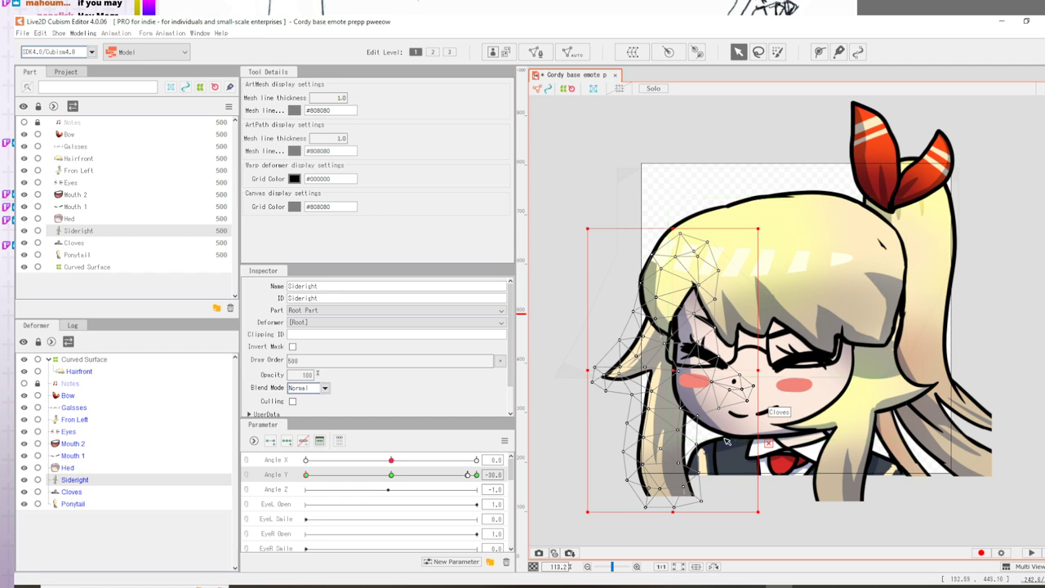
pyautogui.moveTo(673, 371); pyautogui.dragTo(668, 368)
pyautogui.moveTo(762, 226); pyautogui.dragTo(795, 254)
pyautogui.moveTo(670, 372); pyautogui.dragTo(660, 372)
pyautogui.click(301, 478)
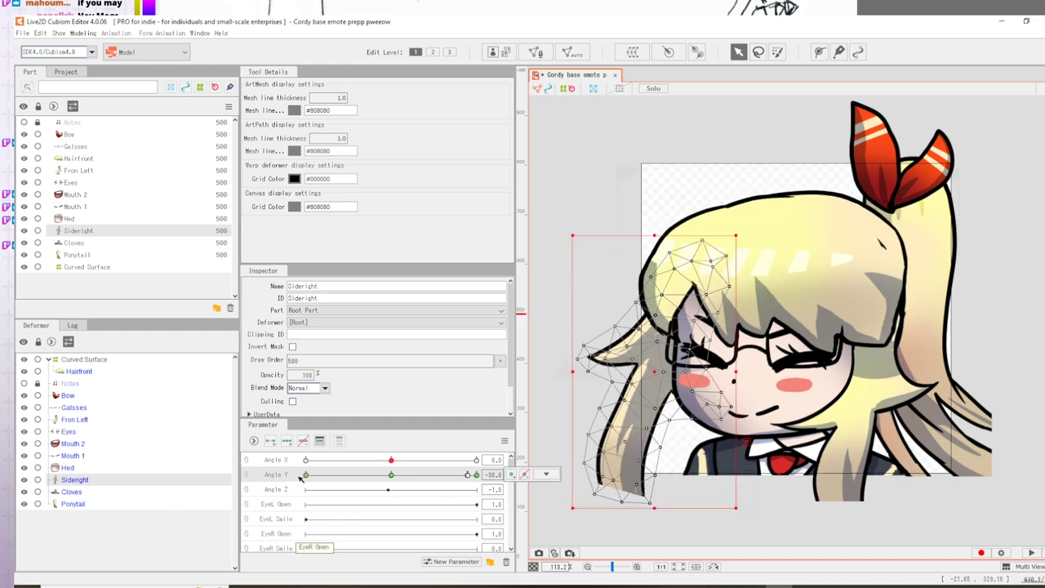
pyautogui.click(391, 474)
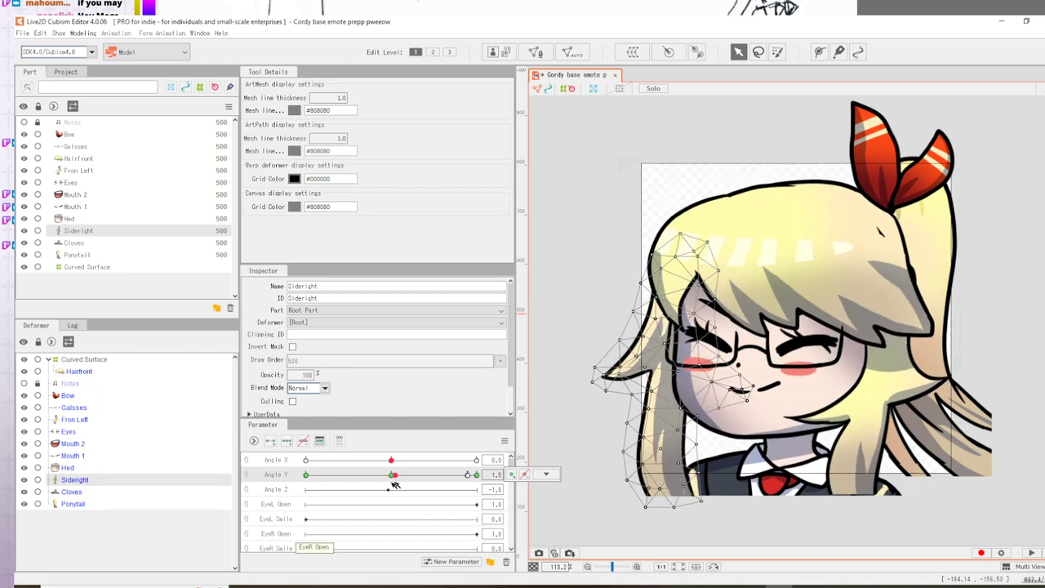
pyautogui.moveTo(395, 484); pyautogui.dragTo(102, 484)
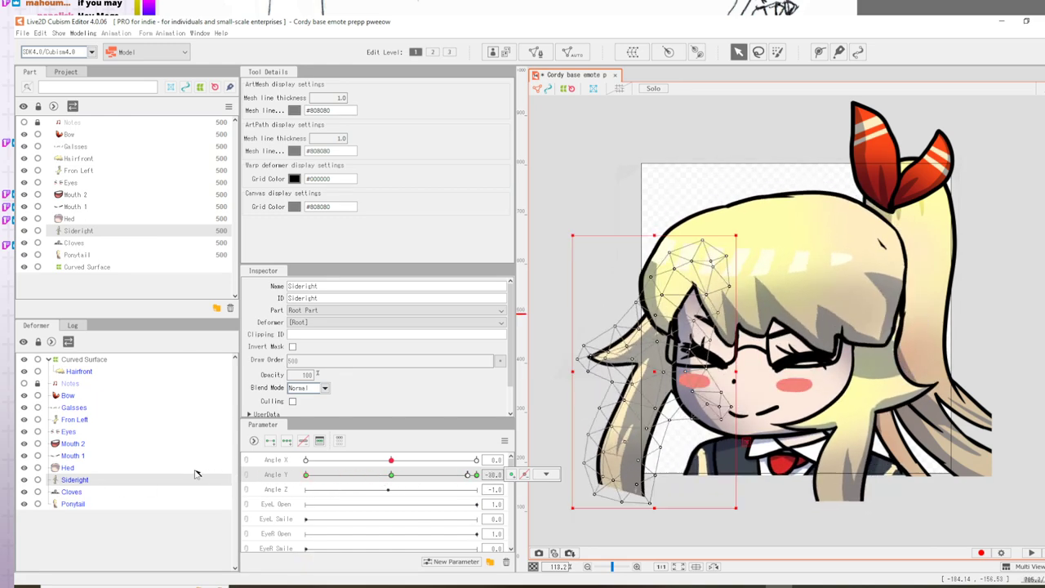
pyautogui.click(380, 474)
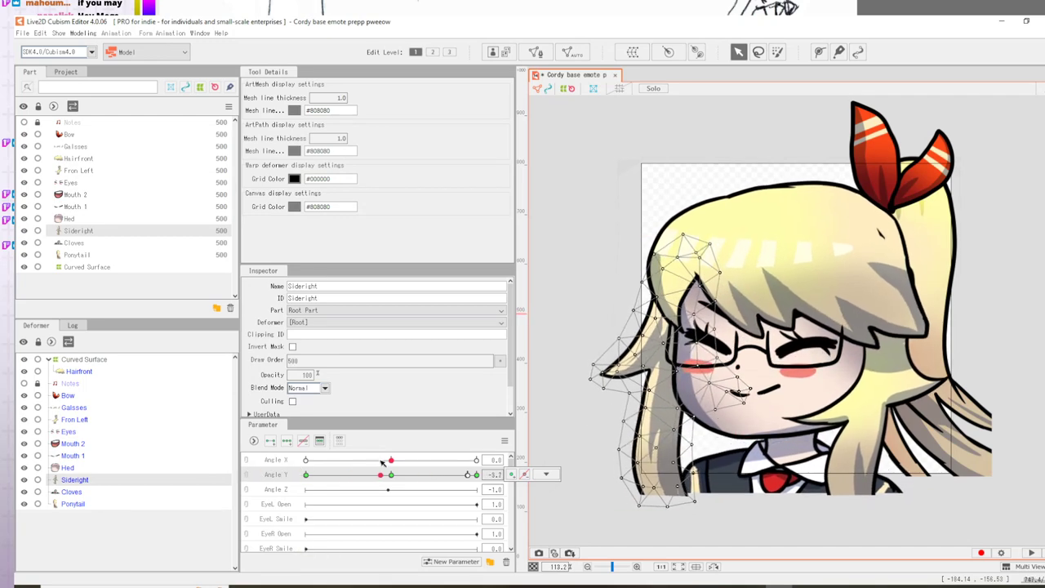
pyautogui.moveTo(380, 462); pyautogui.dragTo(244, 474)
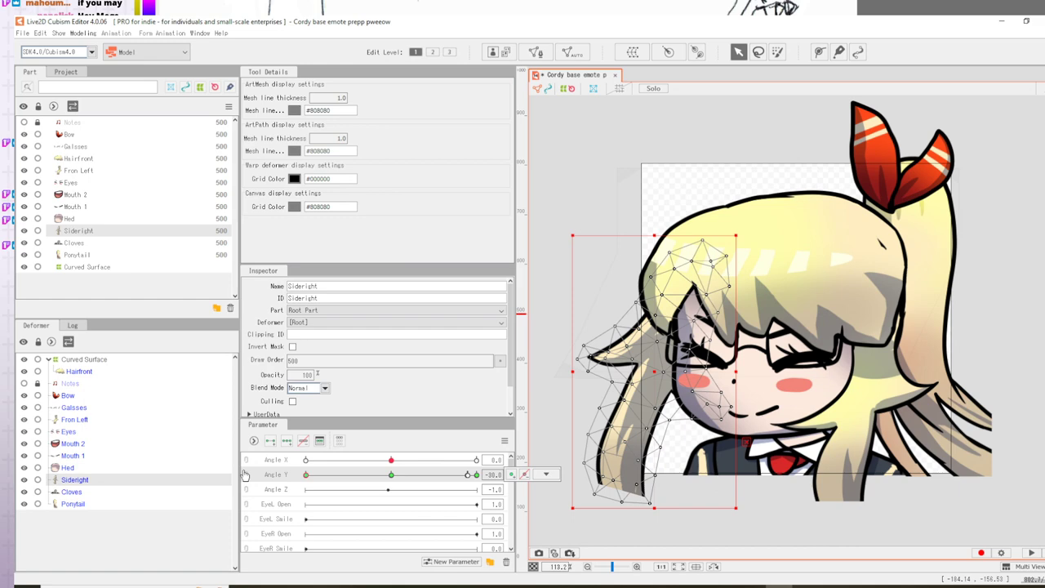
# - Move the Hed part slightly left and down at Angle Y -30, and slightly up and right at Angle Y 0
pyautogui.click(66, 468)
pyautogui.click(392, 475)
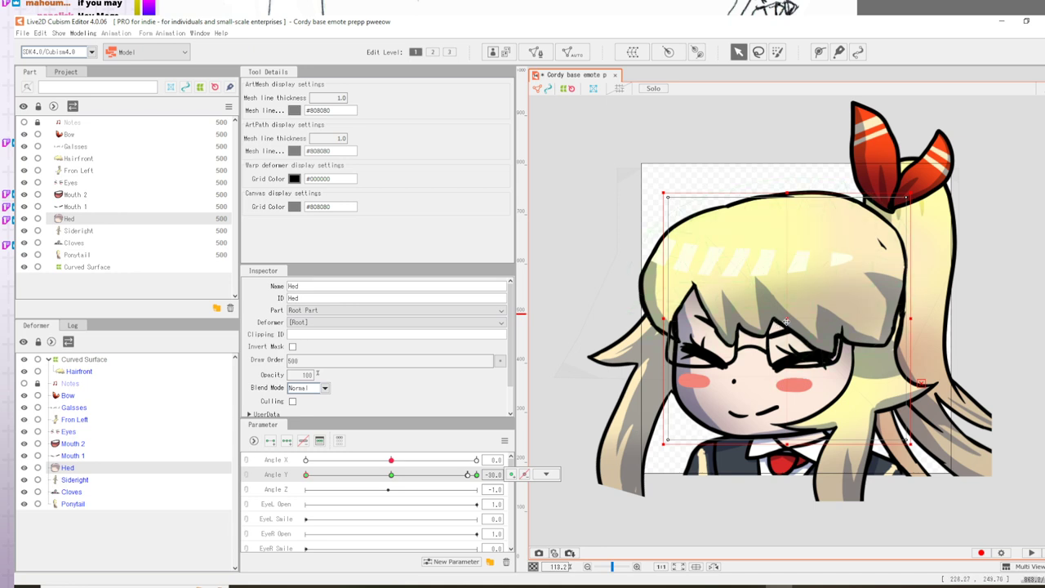
pyautogui.moveTo(786, 322); pyautogui.dragTo(777, 324)
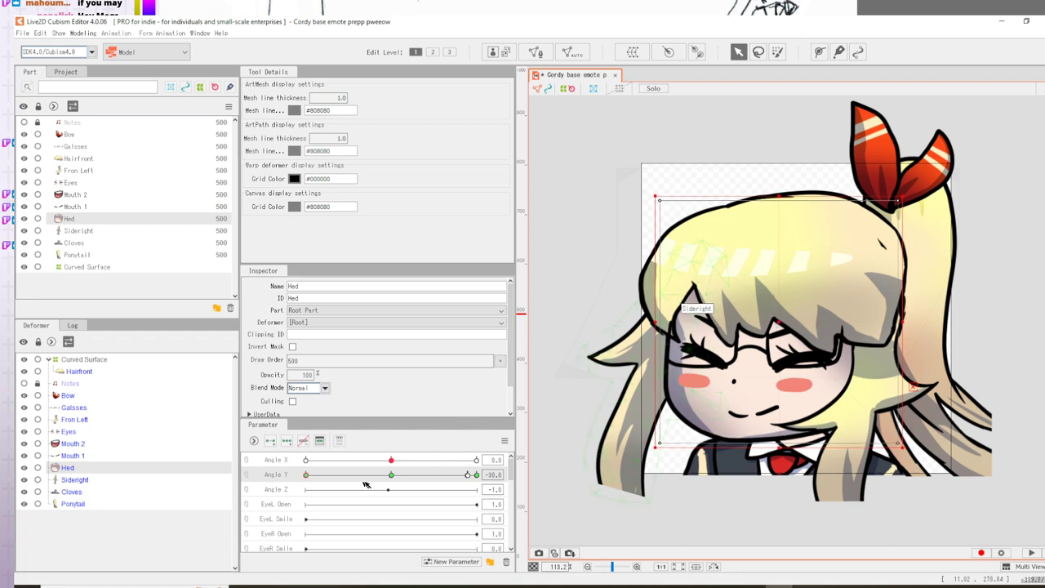
pyautogui.click(392, 476)
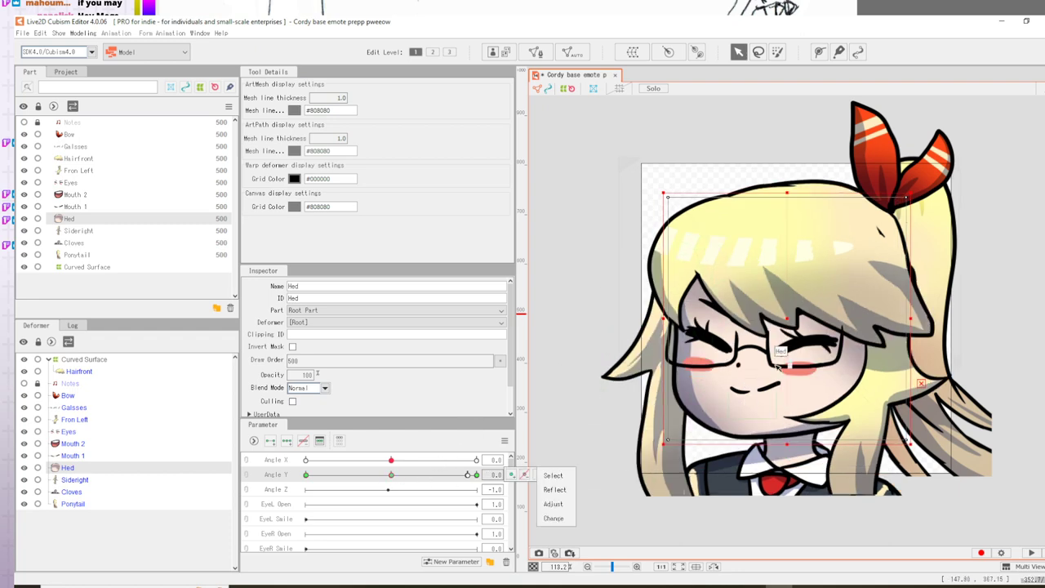
pyautogui.moveTo(787, 318); pyautogui.dragTo(790, 314)
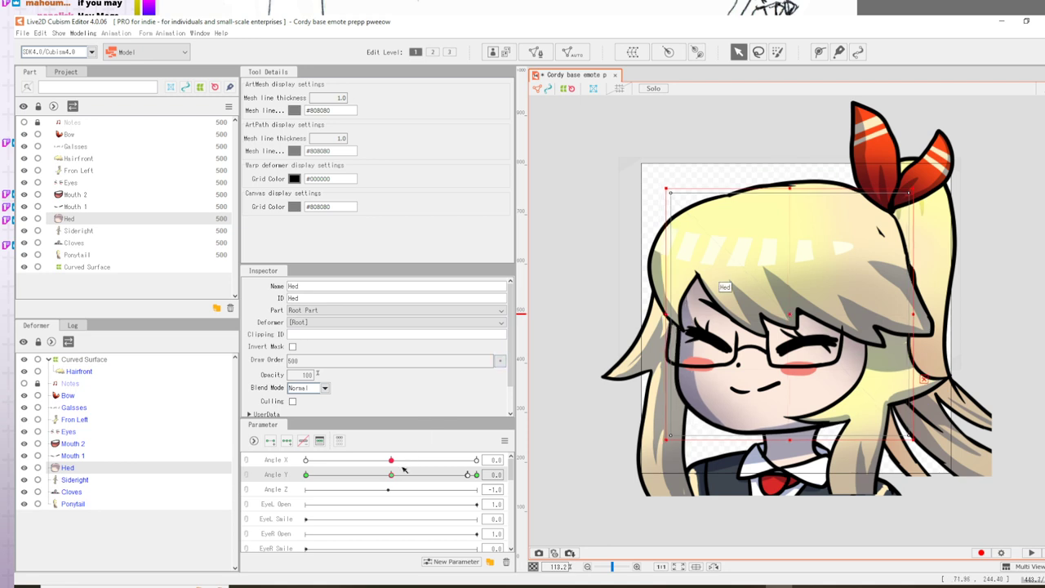
pyautogui.moveTo(388, 480)
pyautogui.click(306, 476)
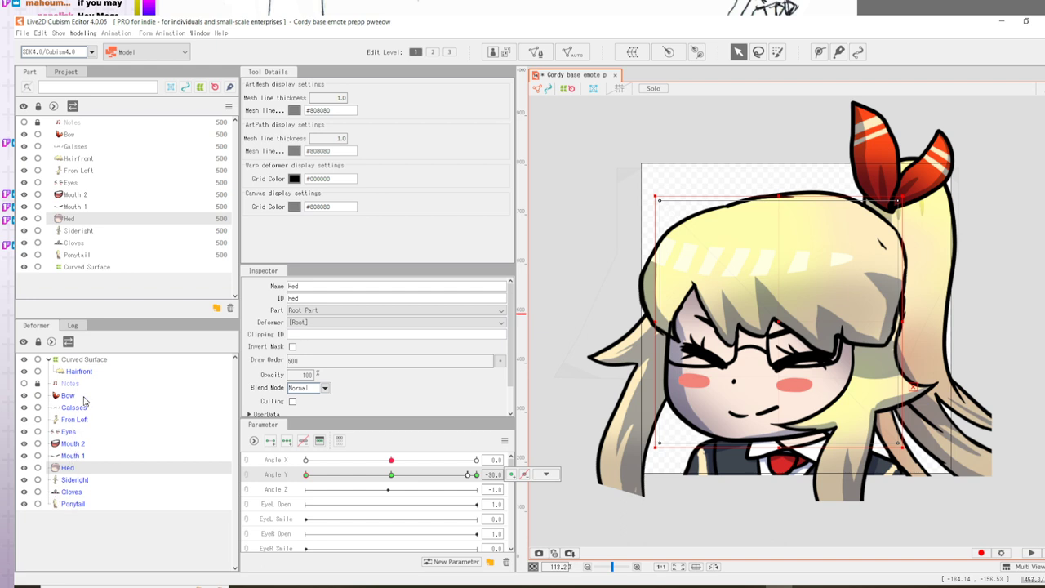
# - Move the Galsses part down and slightly left at Angle Y -30 so it sits lower on the face, and compare with Angle Y 0
pyautogui.click(74, 408)
pyautogui.click(392, 476)
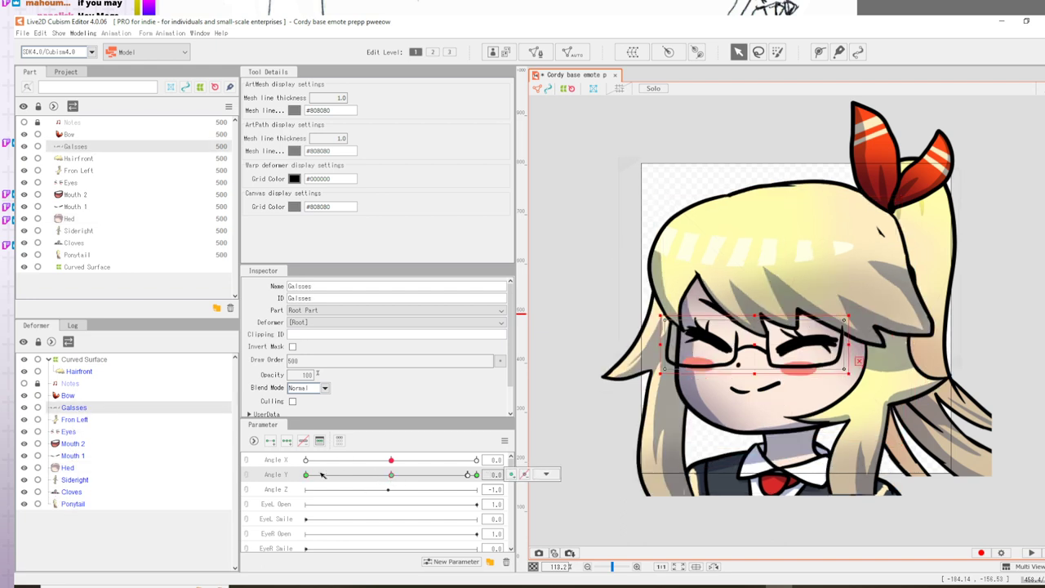
pyautogui.click(307, 476)
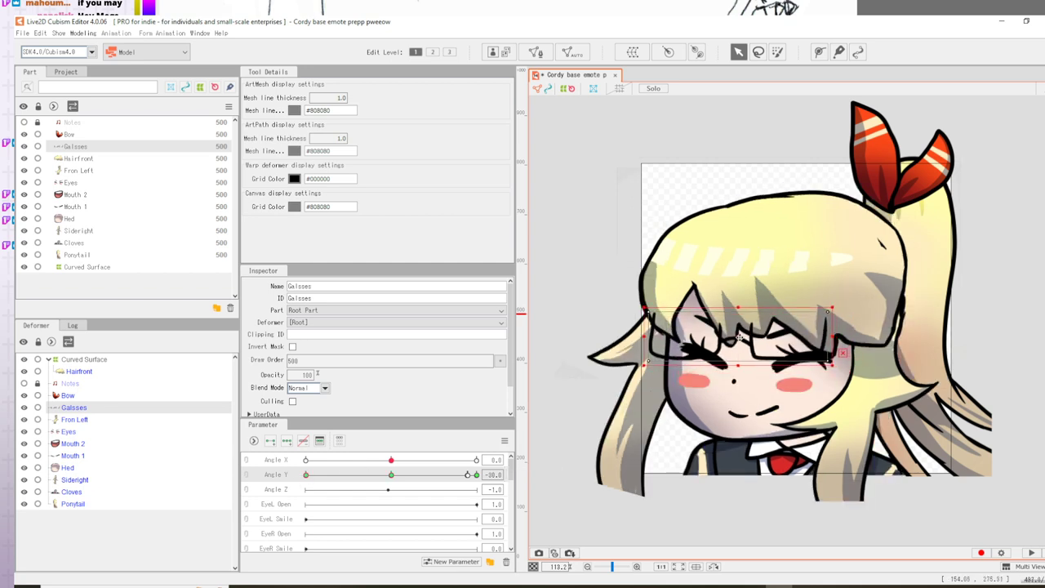
pyautogui.moveTo(741, 336); pyautogui.dragTo(730, 365)
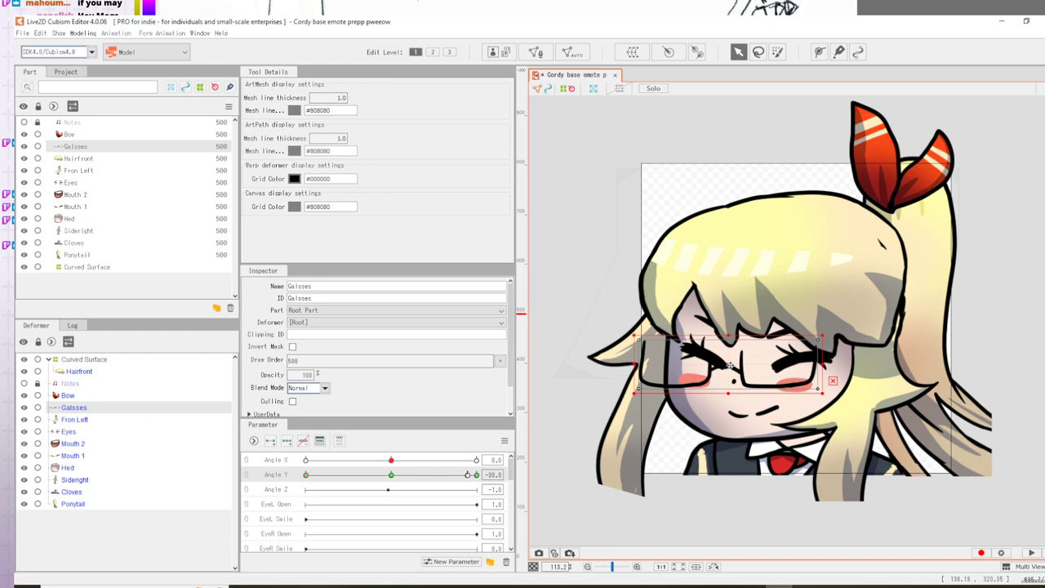
pyautogui.click(393, 476)
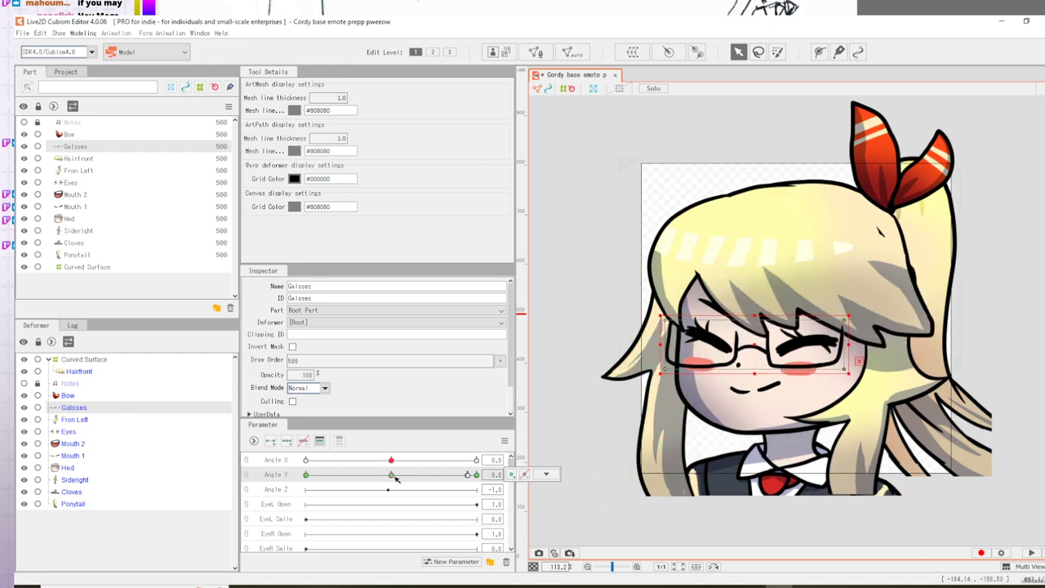
pyautogui.click(306, 475)
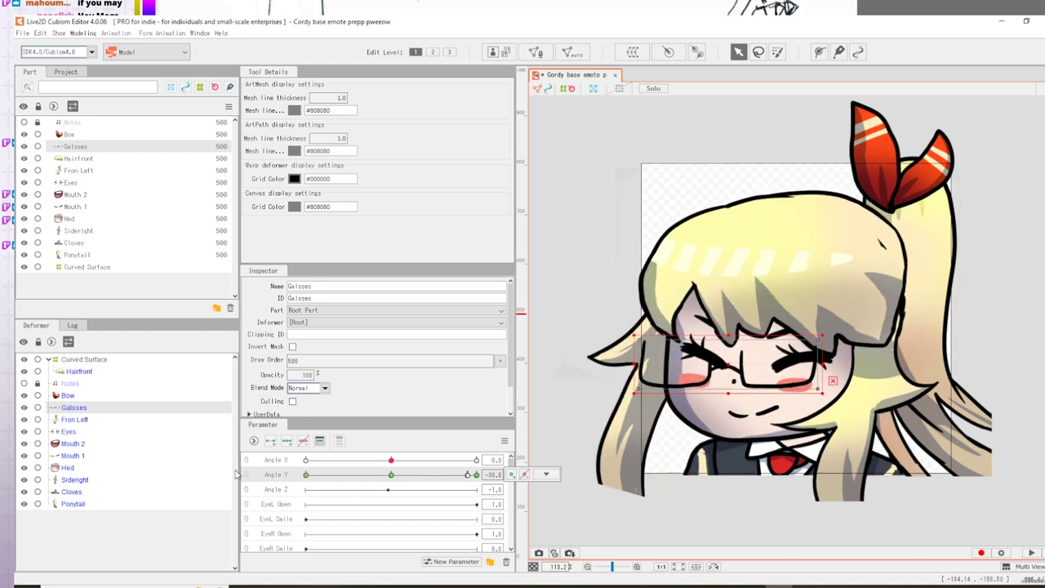
pyautogui.moveTo(247, 474); pyautogui.dragTo(300, 490)
# - At Angle Y -30, shift the Ponytail part left and rotate it counterclockwise so its lower end swings outward
pyautogui.click(72, 503)
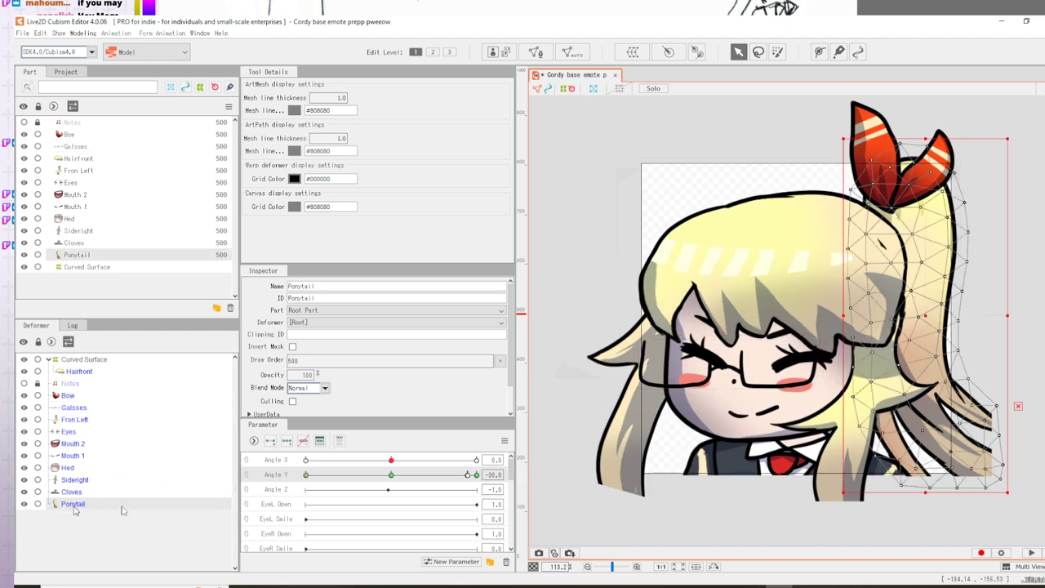
pyautogui.moveTo(921, 316); pyautogui.dragTo(887, 331)
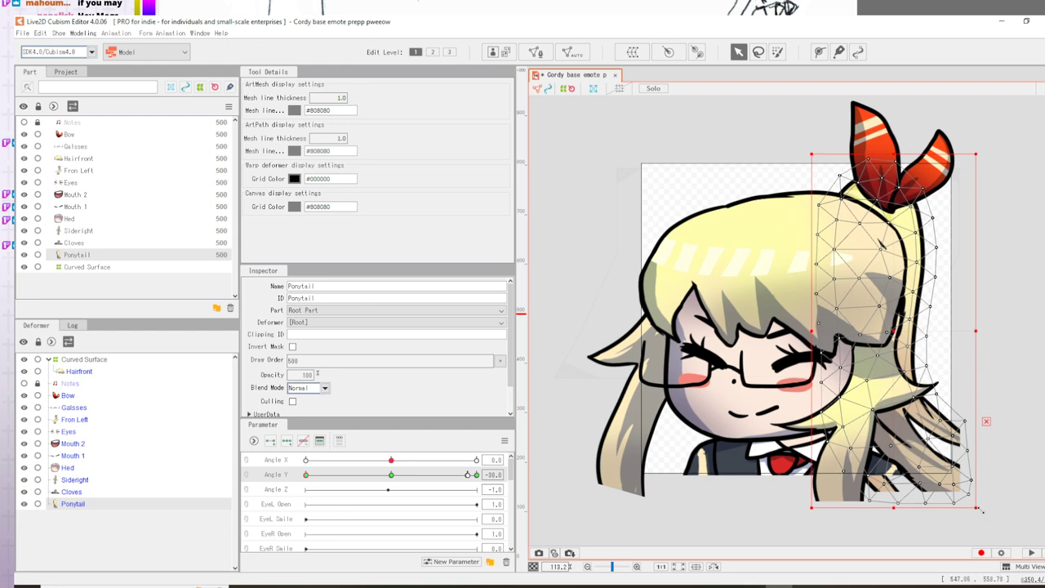
pyautogui.moveTo(982, 514); pyautogui.dragTo(1030, 449)
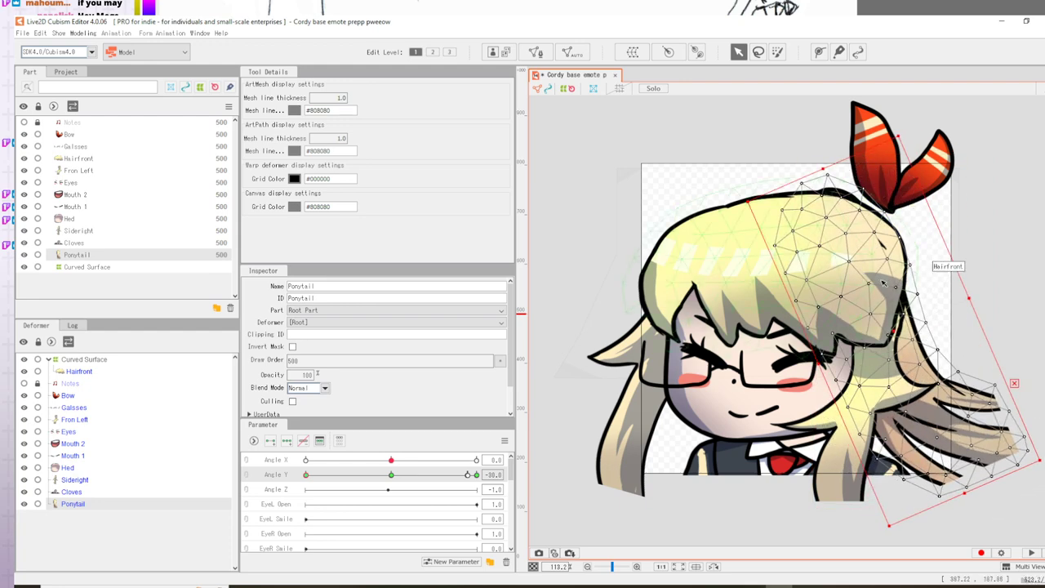
pyautogui.moveTo(896, 331); pyautogui.dragTo(918, 297)
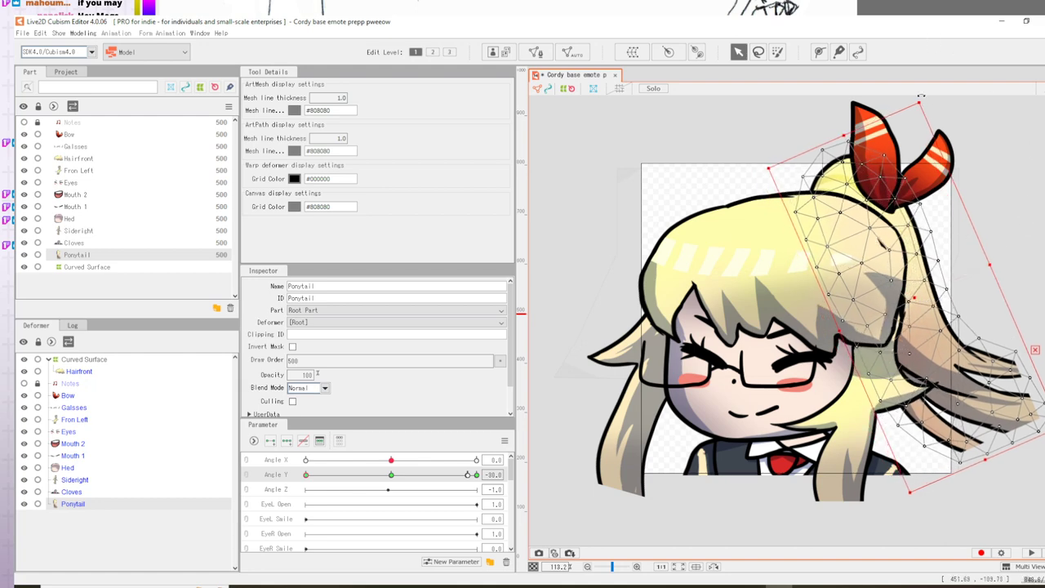
pyautogui.moveTo(920, 97); pyautogui.dragTo(897, 105)
pyautogui.moveTo(917, 297); pyautogui.dragTo(929, 293)
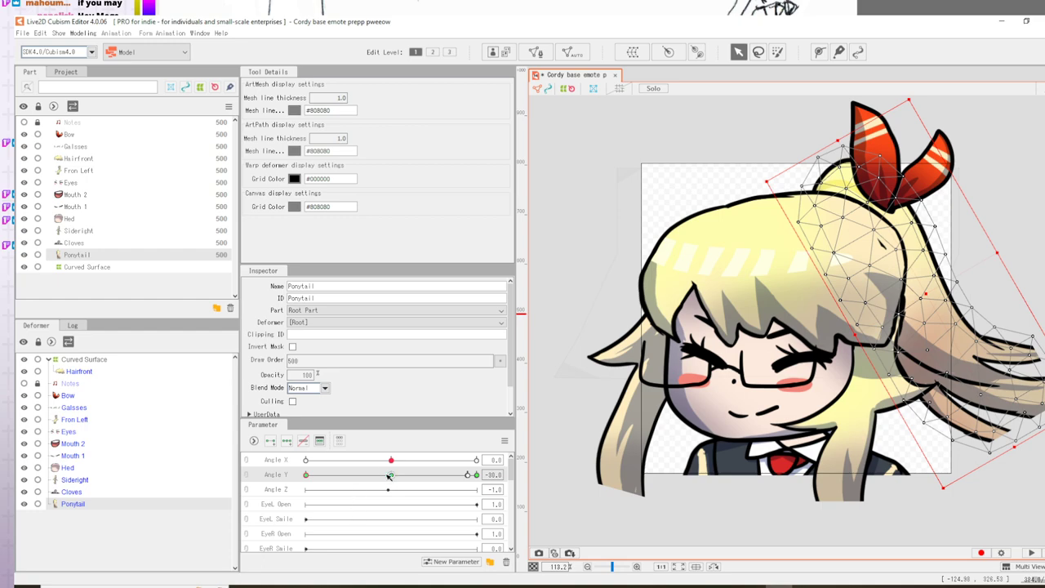
pyautogui.moveTo(391, 476); pyautogui.dragTo(242, 448)
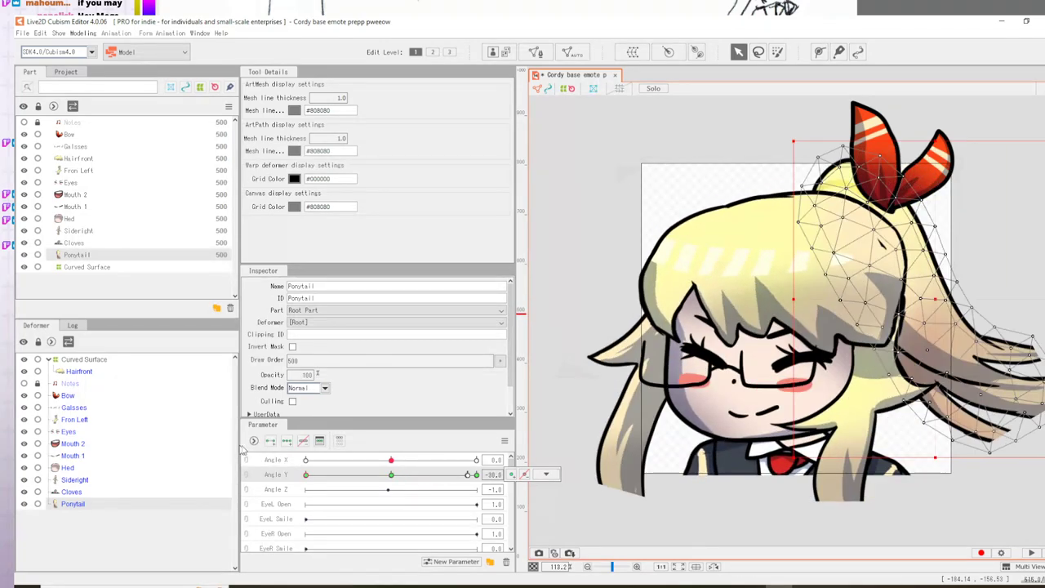
# - Move the Bow part left and tilt it counterclockwise at Angle Y -30, and compare with the Angle Y 0 and 30 poses
pyautogui.click(67, 395)
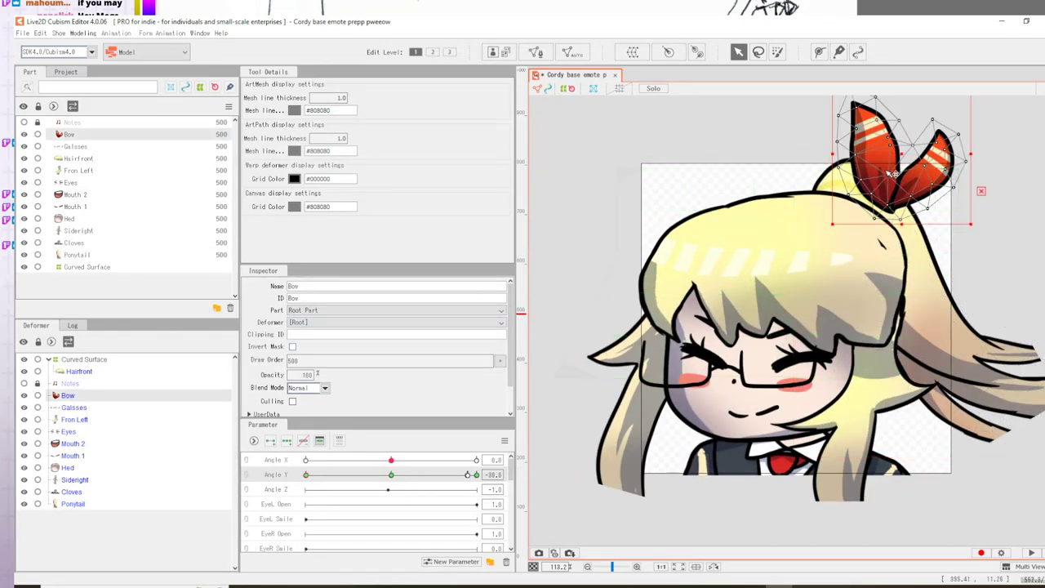
pyautogui.moveTo(905, 155); pyautogui.dragTo(890, 161)
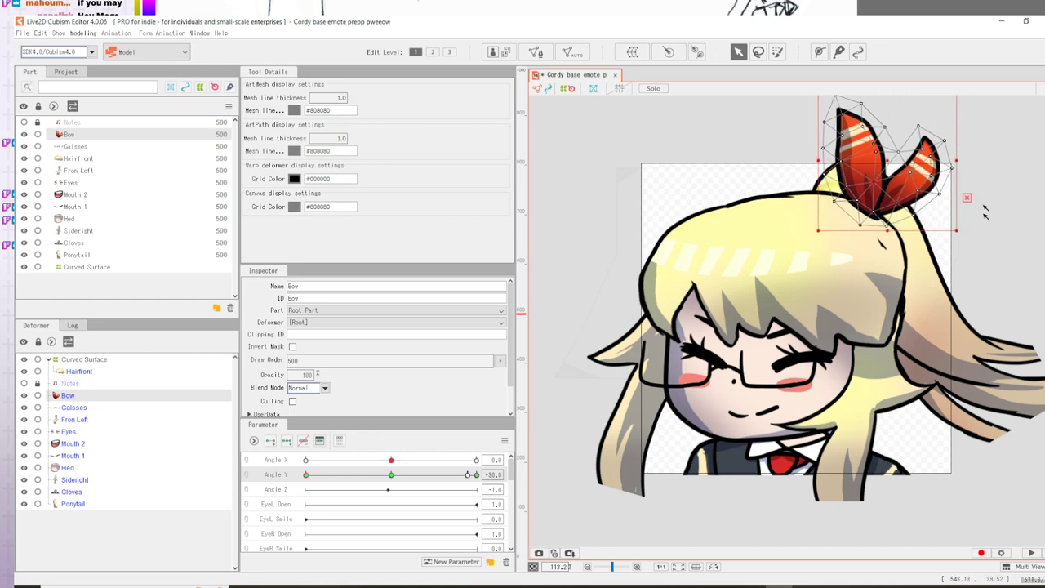
pyautogui.moveTo(960, 236); pyautogui.dragTo(981, 217)
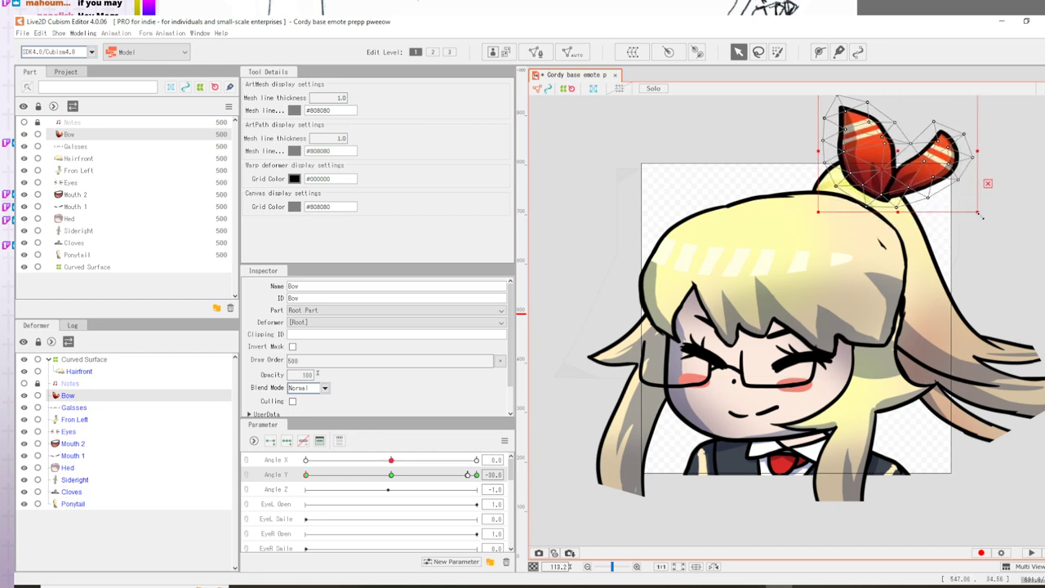
pyautogui.hotkey('ctrl', 'z')
pyautogui.moveTo(966, 238); pyautogui.dragTo(990, 199)
pyautogui.moveTo(884, 157); pyautogui.dragTo(849, 150)
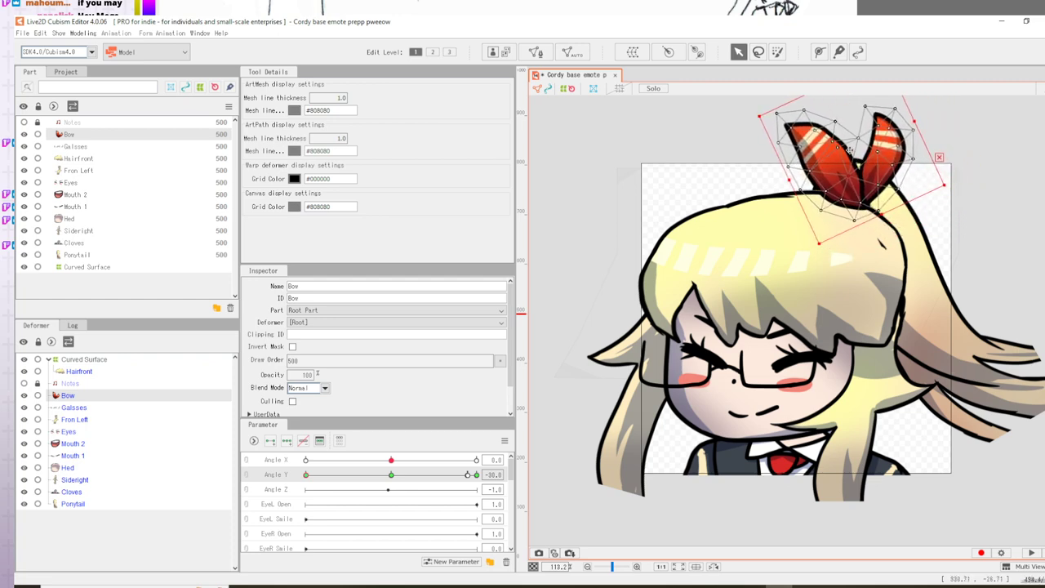
pyautogui.click(971, 221)
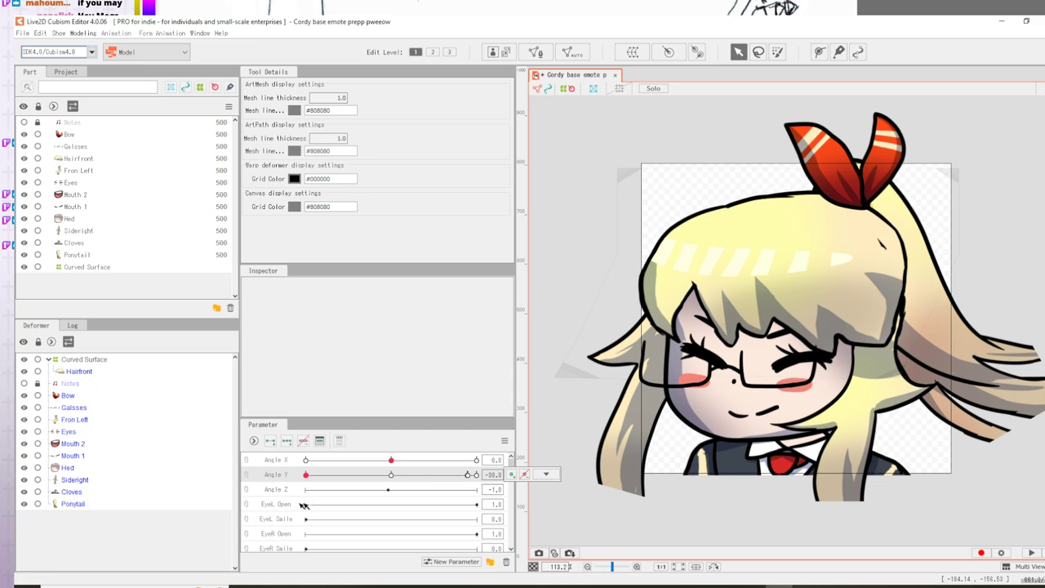
pyautogui.click(391, 474)
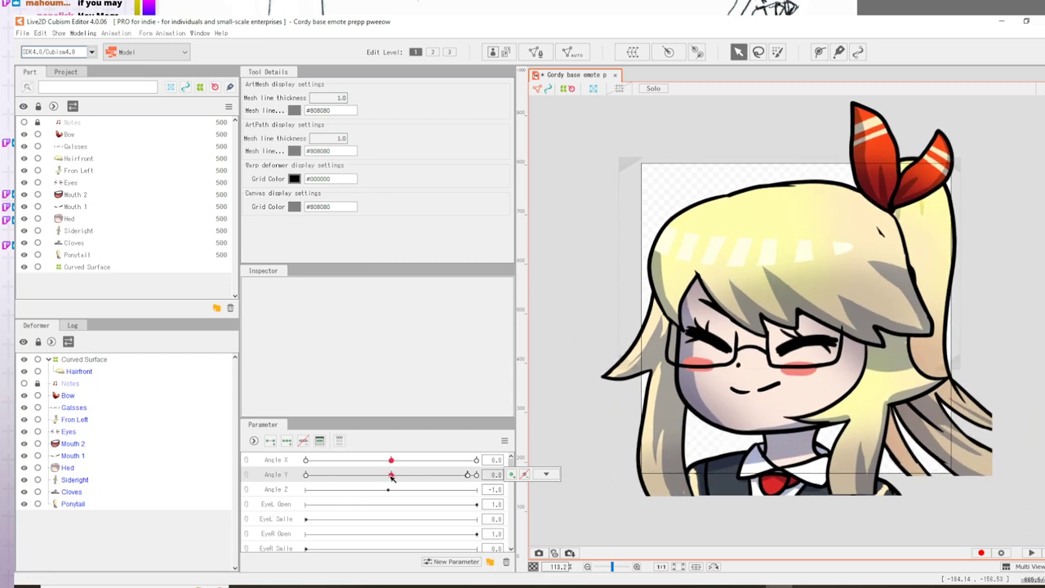
pyautogui.click(477, 476)
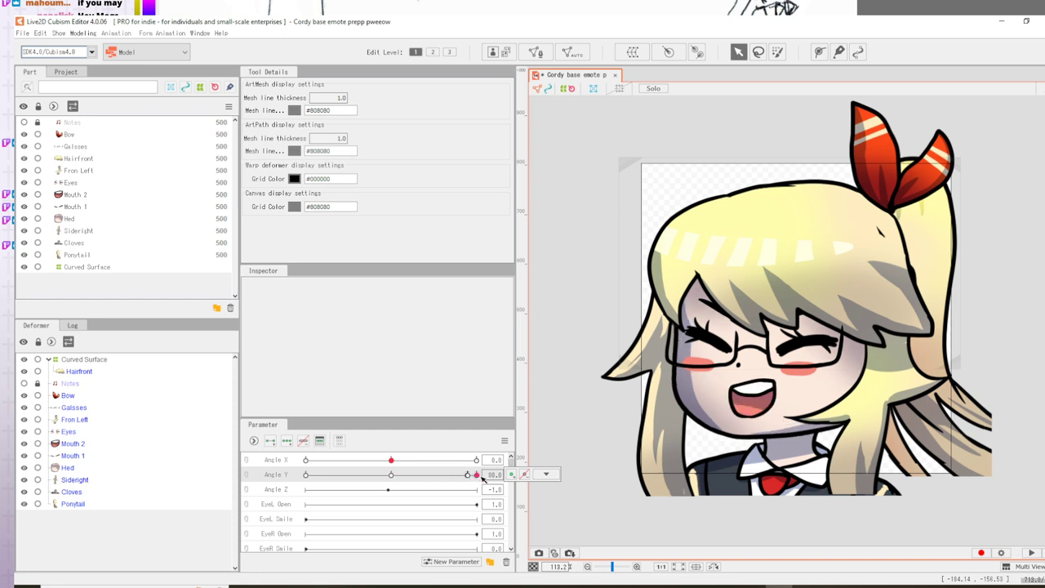
# - Compare the Hed part across the Angle Y keys and move it slightly left and down at Angle Y 0
pyautogui.click(391, 475)
pyautogui.click(69, 467)
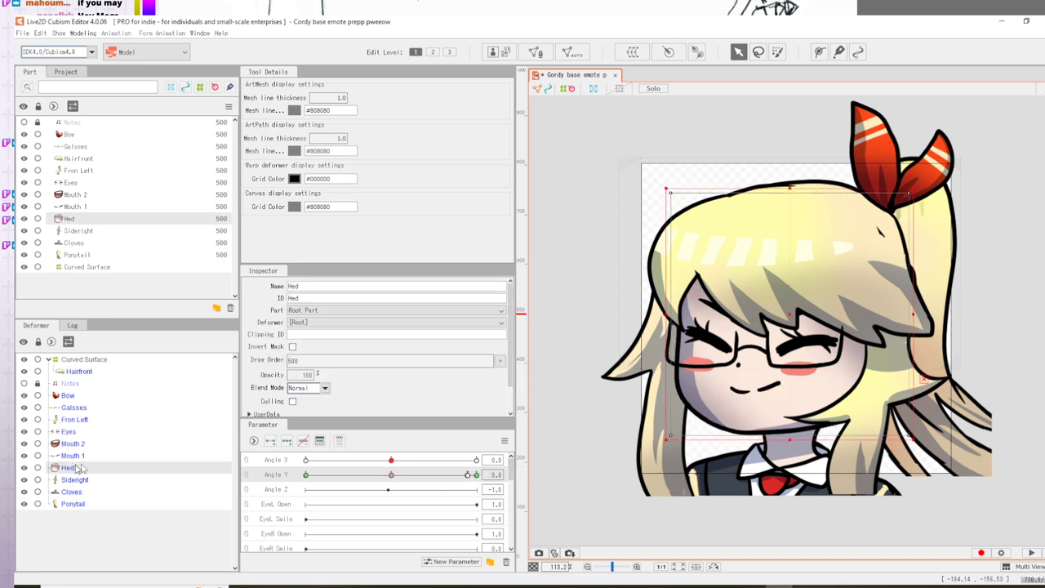
pyautogui.moveTo(391, 475)
pyautogui.mouseDown()
pyautogui.moveTo(331, 475)
pyautogui.moveTo(479, 476)
pyautogui.moveTo(305, 477)
pyautogui.moveTo(391, 475)
pyautogui.mouseUp()
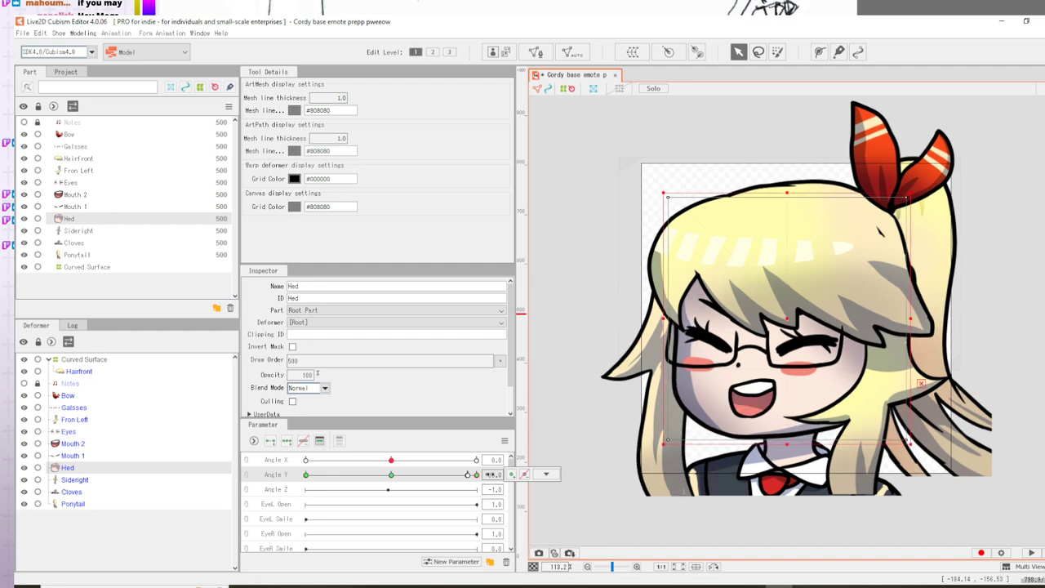
pyautogui.click(307, 475)
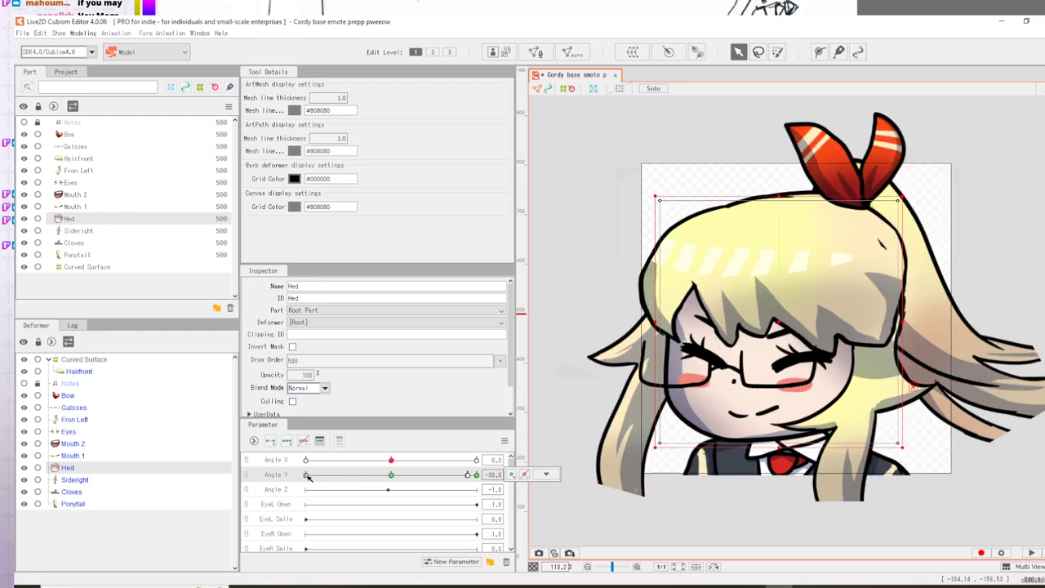
pyautogui.click(477, 476)
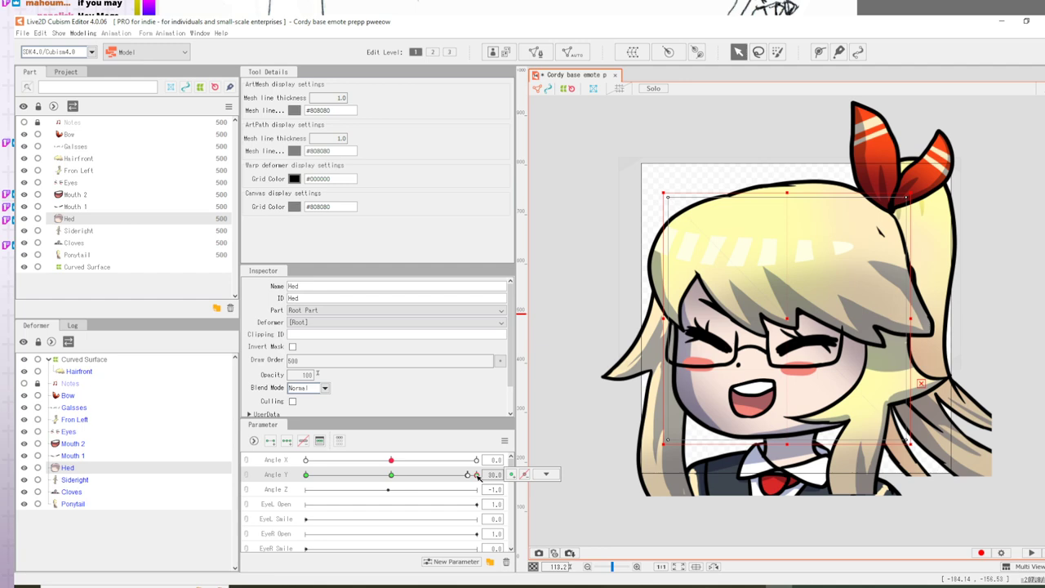
pyautogui.click(391, 475)
pyautogui.moveTo(790, 316); pyautogui.dragTo(786, 319)
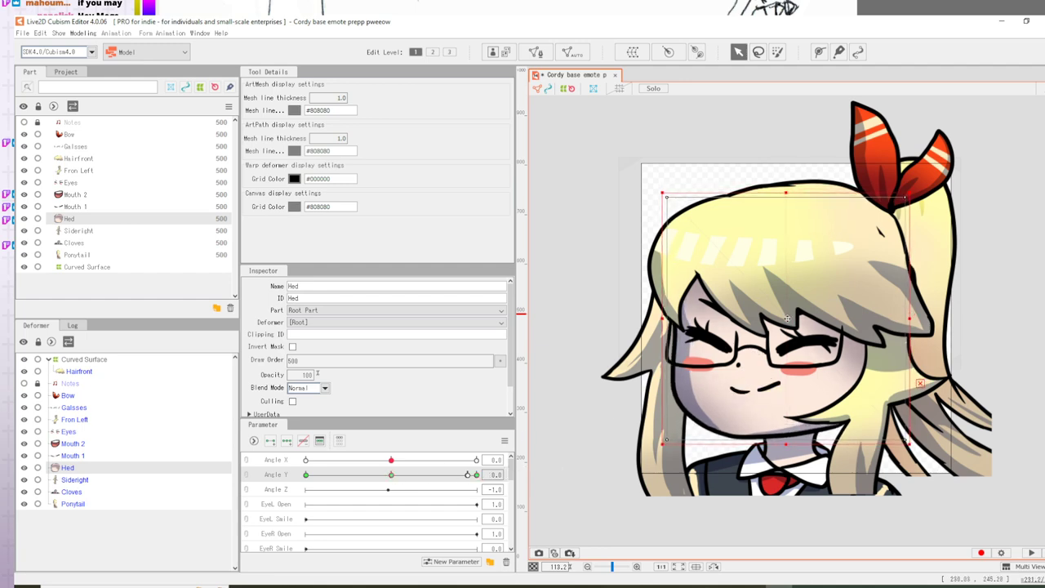
# - Try moving the Hed part up and right at Angle Y 30, and undo the move
pyautogui.moveTo(391, 475); pyautogui.dragTo(488, 474)
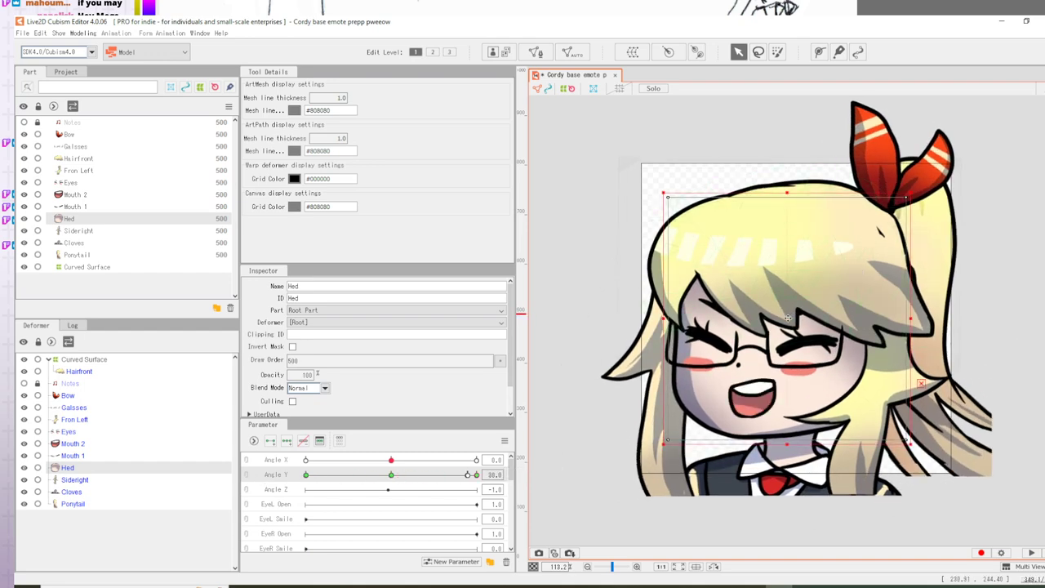
pyautogui.moveTo(786, 317); pyautogui.dragTo(796, 303)
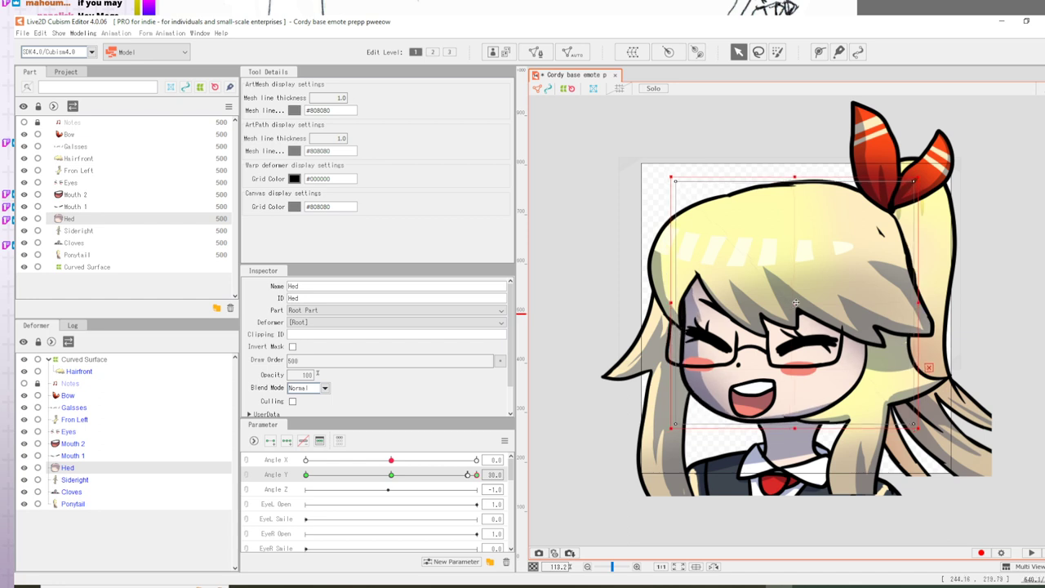
pyautogui.hotkey('ctrl', 'z')
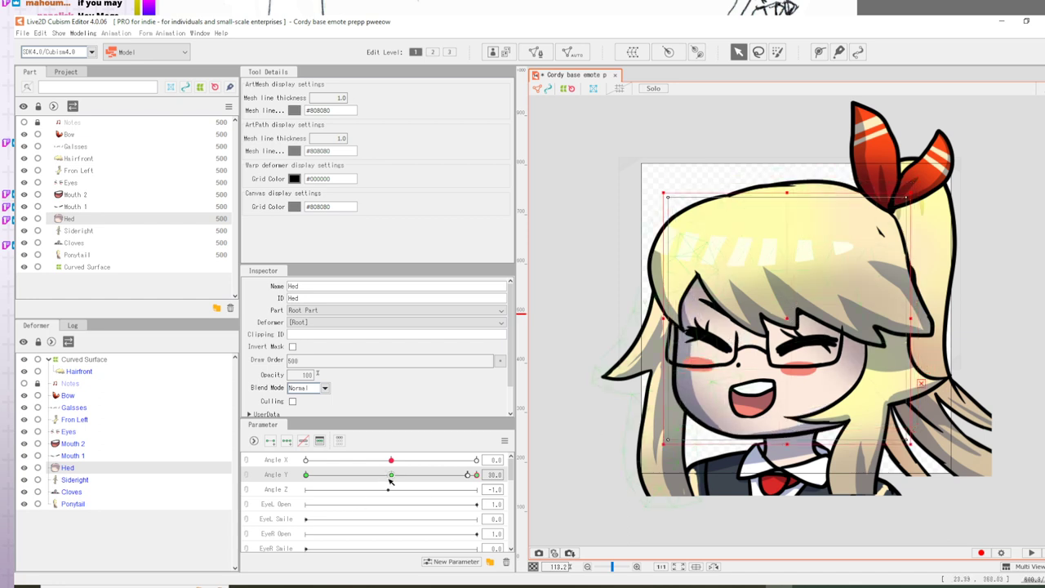
# - Check the two mouth parts and compare the placement of Mouth 1 at Angle Y -30 and 0
pyautogui.click(391, 476)
pyautogui.click(72, 457)
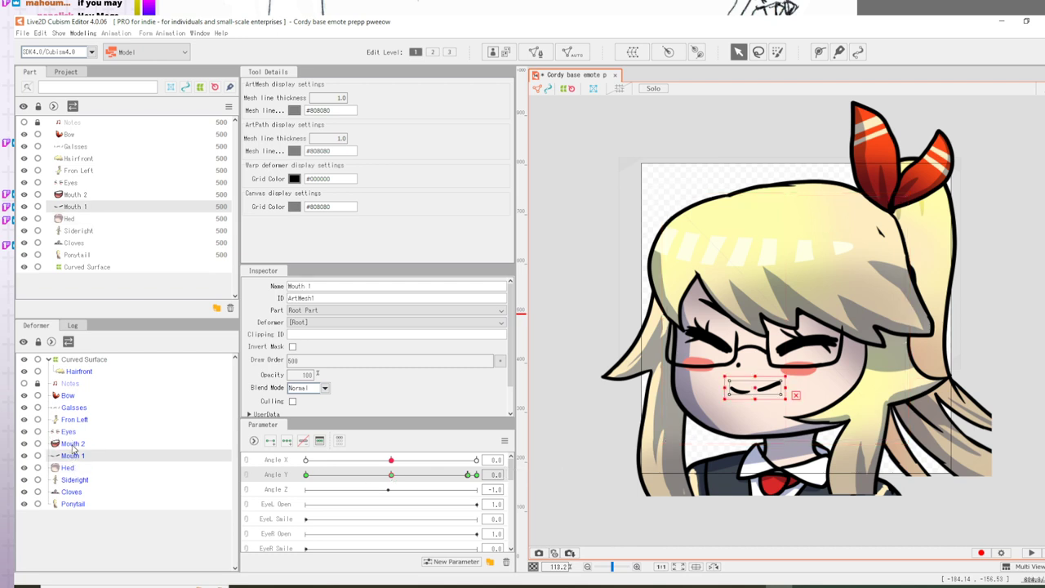
pyautogui.click(72, 445)
pyautogui.click(74, 458)
pyautogui.click(311, 475)
pyautogui.moveTo(310, 476); pyautogui.dragTo(214, 495)
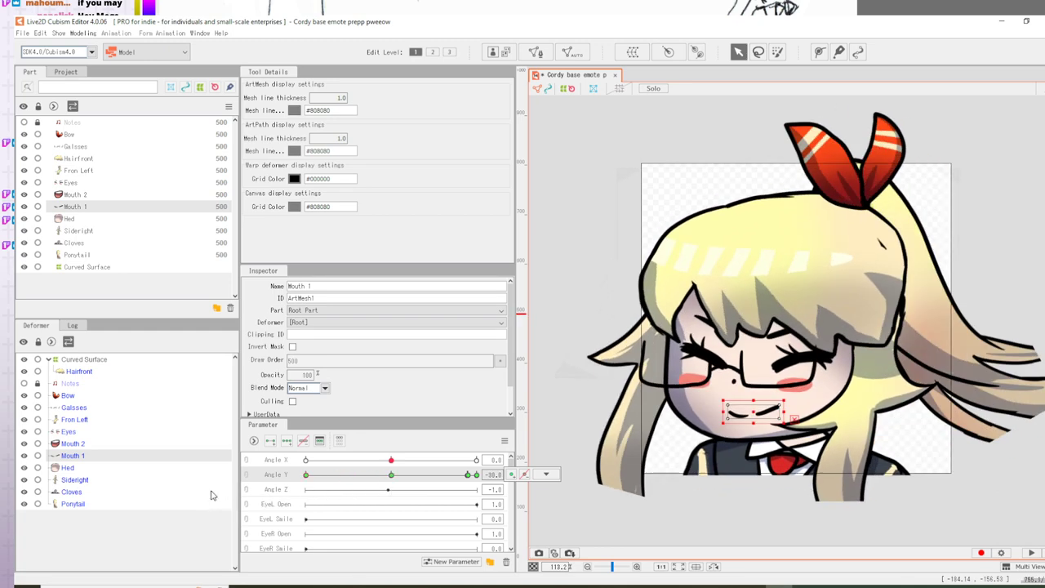
pyautogui.click(390, 475)
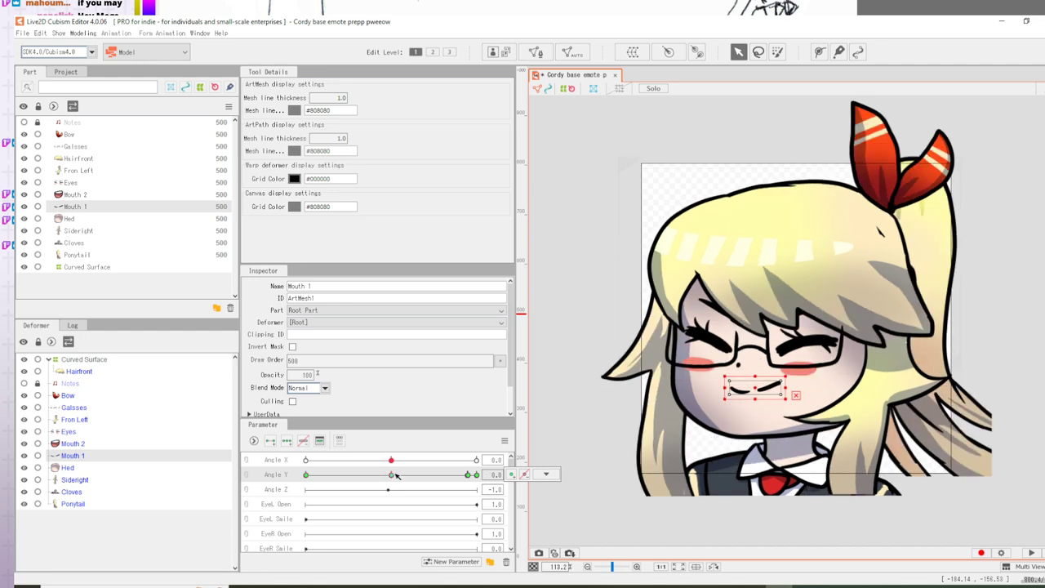
# - Move the Hed part up and right at Angle Y 30 so the face lifts
pyautogui.click(477, 476)
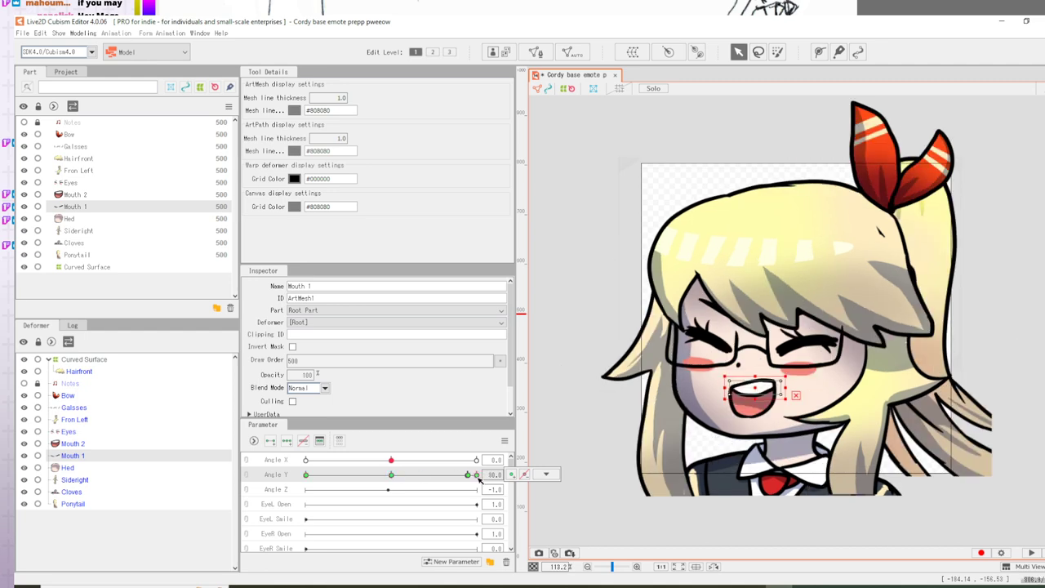
pyautogui.click(65, 470)
pyautogui.moveTo(791, 323); pyautogui.dragTo(804, 308)
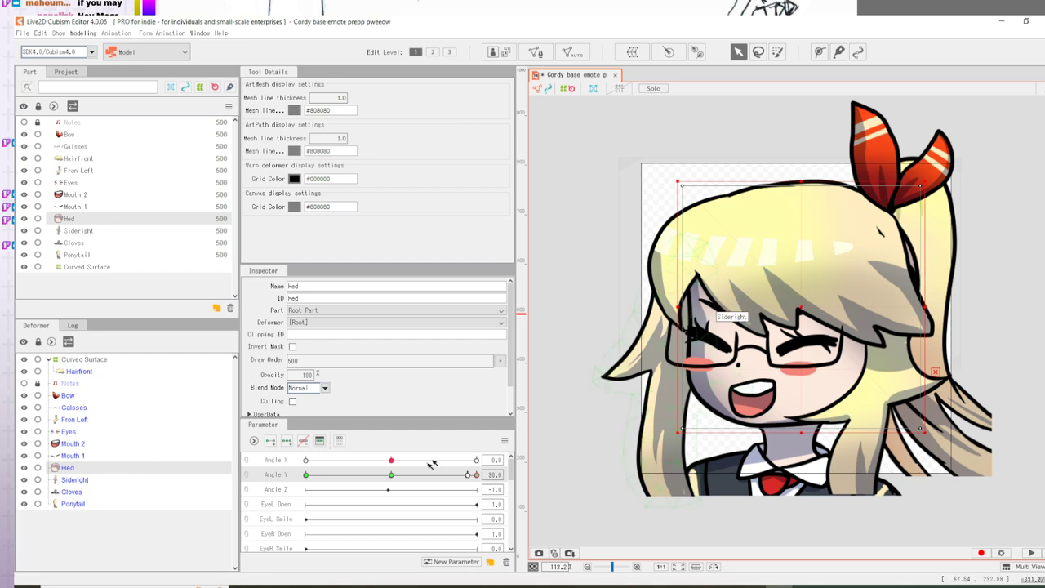
# - Nudge the Cloves part slightly down at Angle Y 30 and compare it with the Angle Y 0 and -30 poses
pyautogui.click(71, 492)
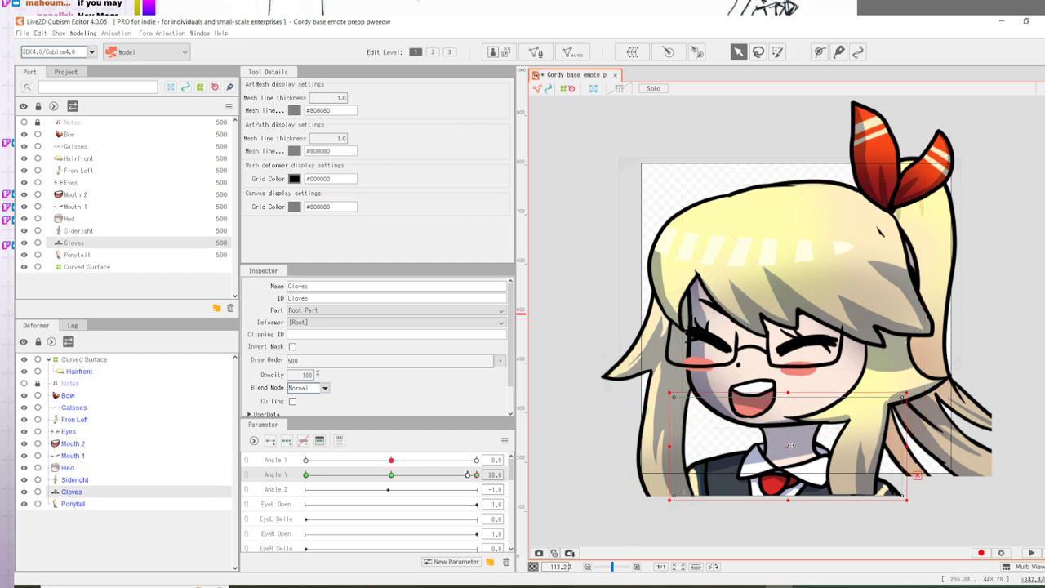
pyautogui.moveTo(785, 451); pyautogui.dragTo(789, 448)
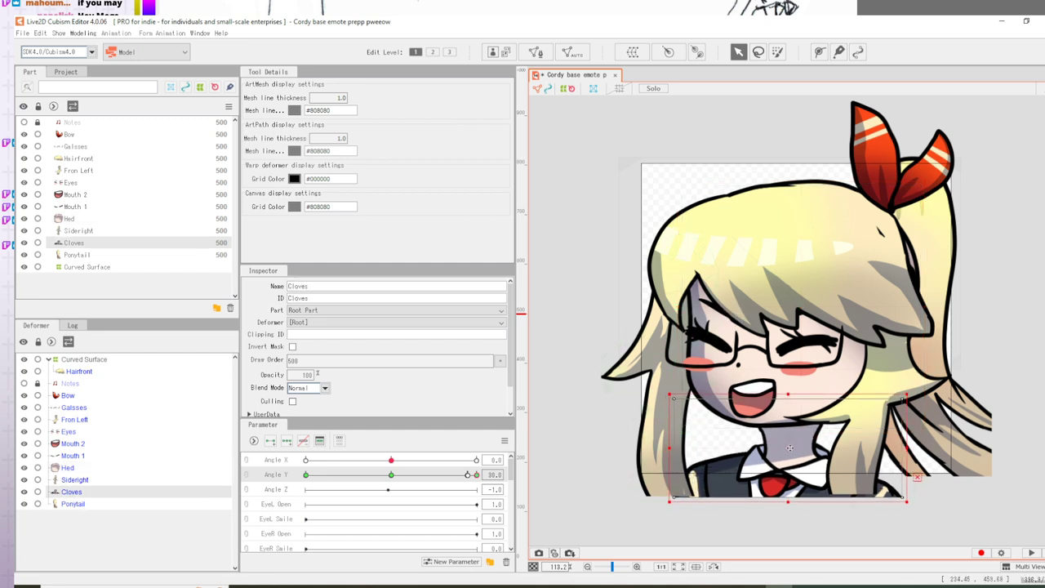
pyautogui.click(393, 477)
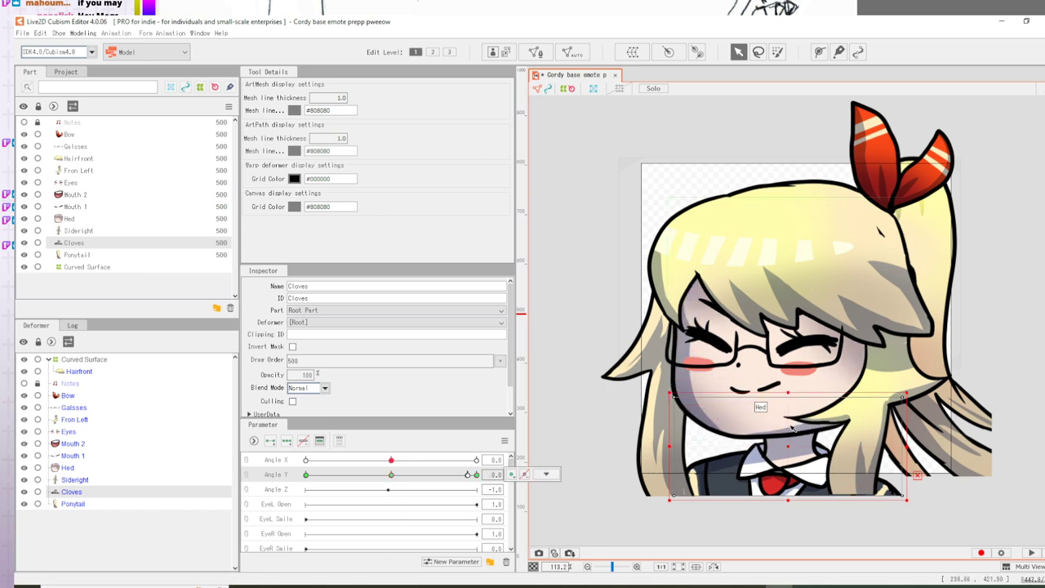
pyautogui.click(307, 483)
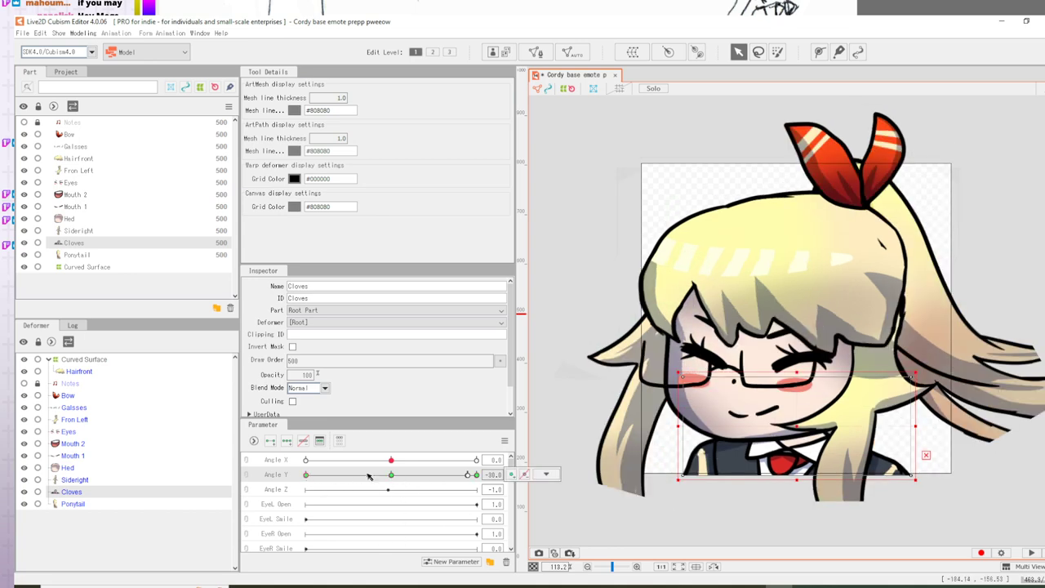
# - Move the Cloves part slightly up at Angle Y 0 and up and right at Angle Y 30, and compare both poses
pyautogui.click(396, 477)
pyautogui.moveTo(789, 446); pyautogui.dragTo(790, 442)
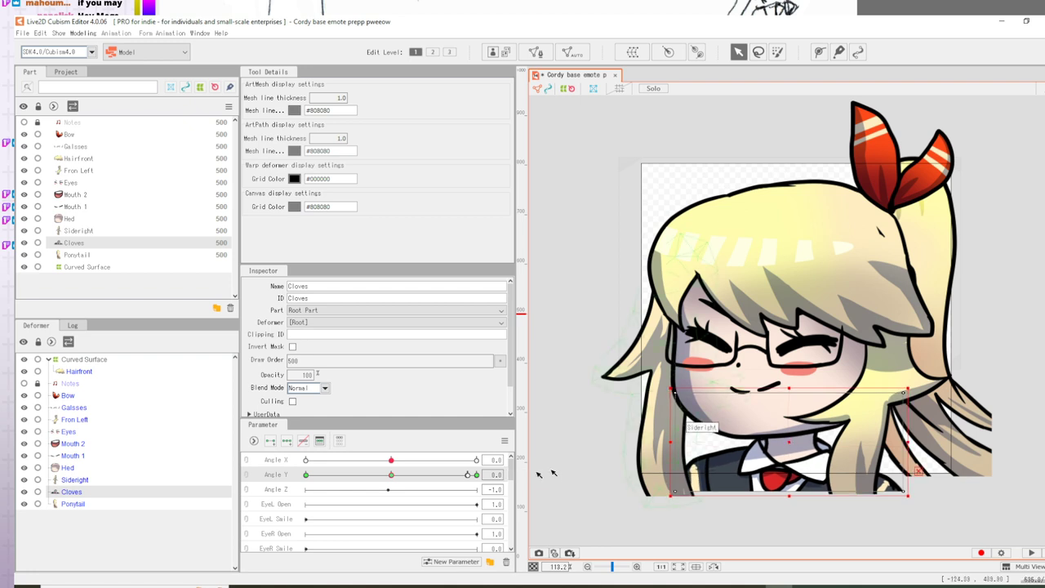
pyautogui.click(476, 474)
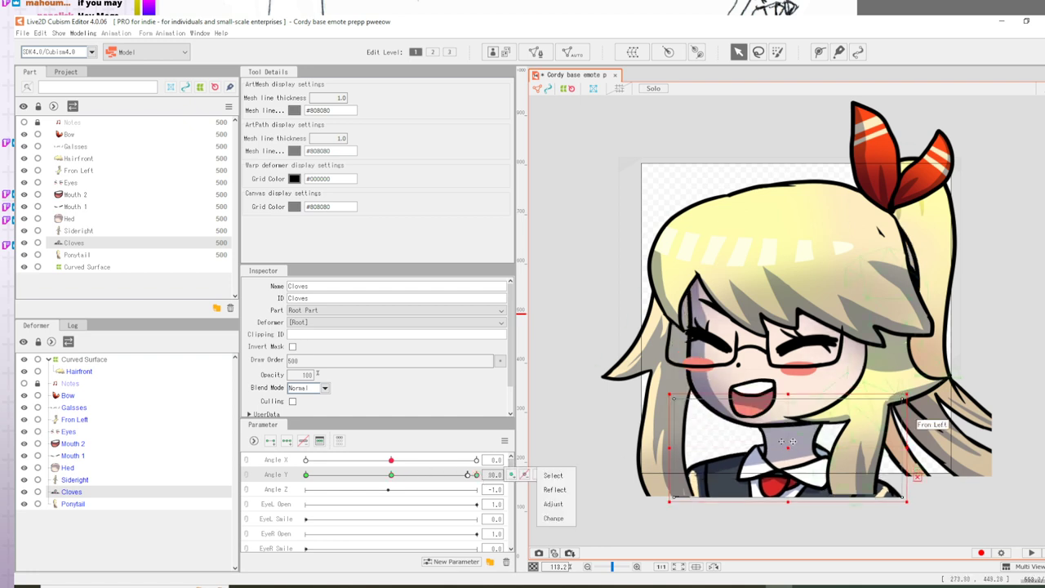
pyautogui.moveTo(790, 445); pyautogui.dragTo(795, 437)
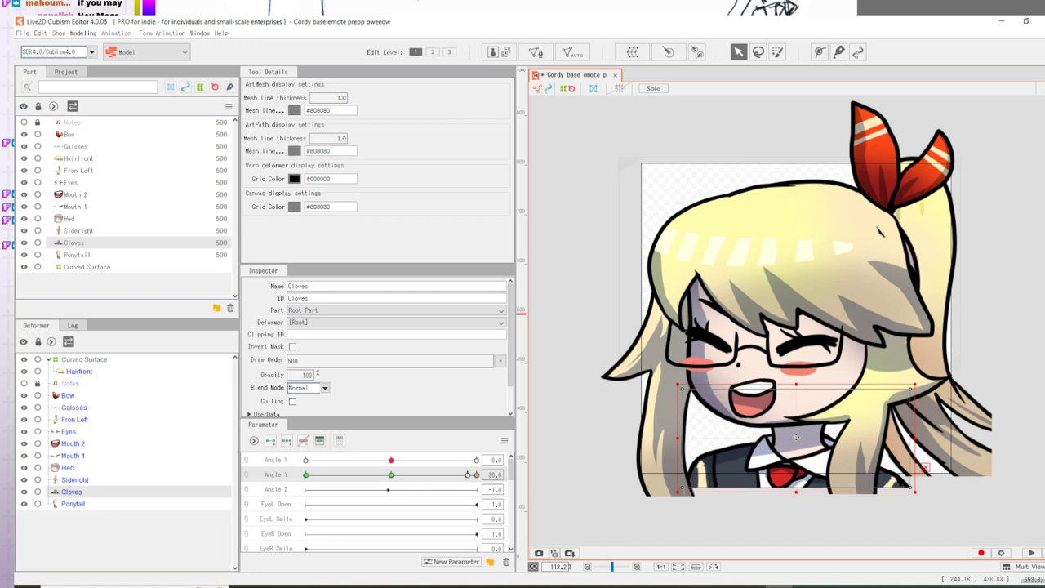
pyautogui.click(474, 475)
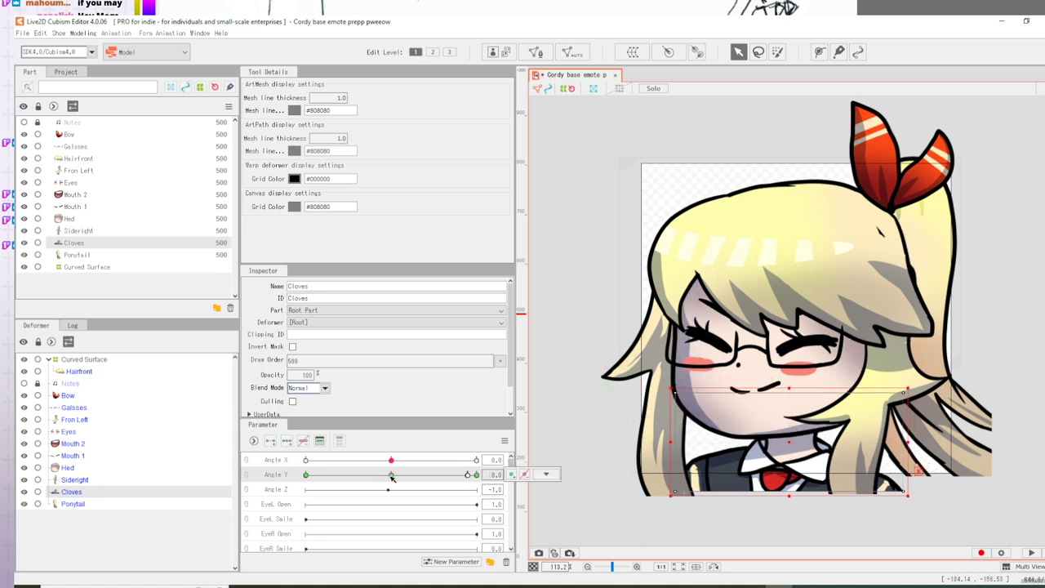
pyautogui.click(477, 475)
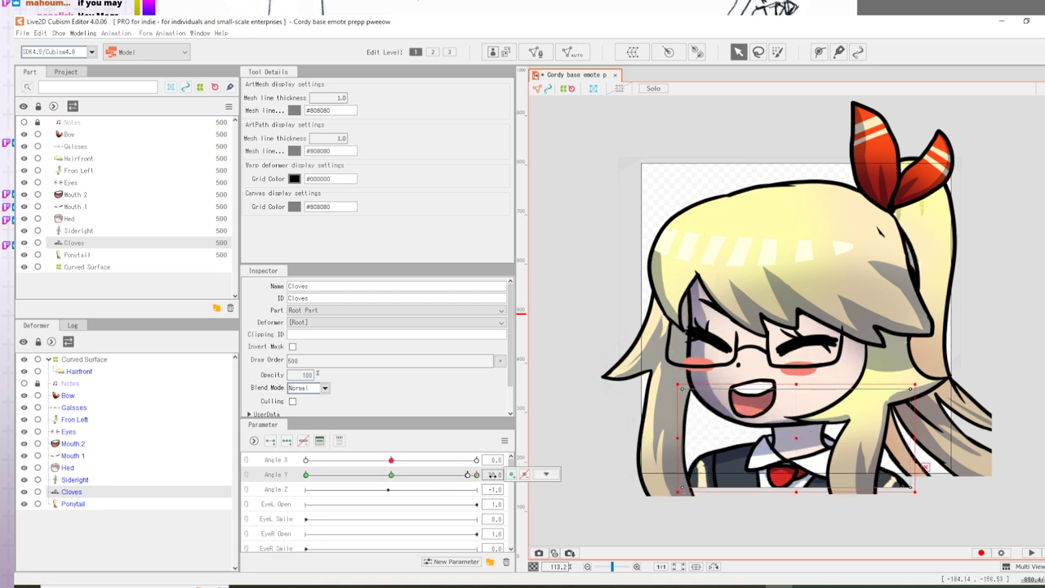
# - Move the Eyes part up and right at Angle Y 30, and hide the Galsses and Mouth 2 parts
pyautogui.click(69, 432)
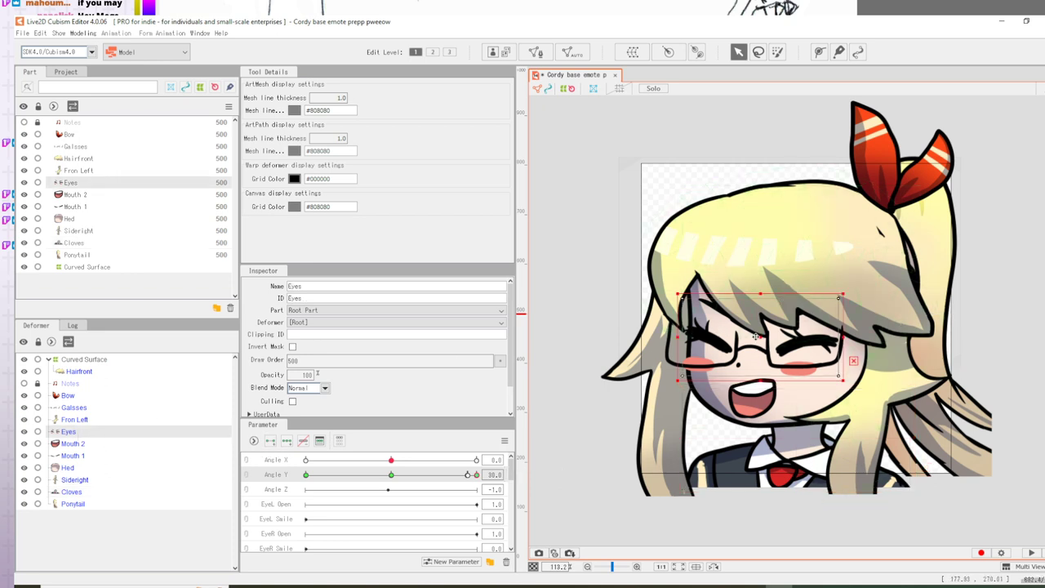
pyautogui.moveTo(756, 336); pyautogui.dragTo(782, 325)
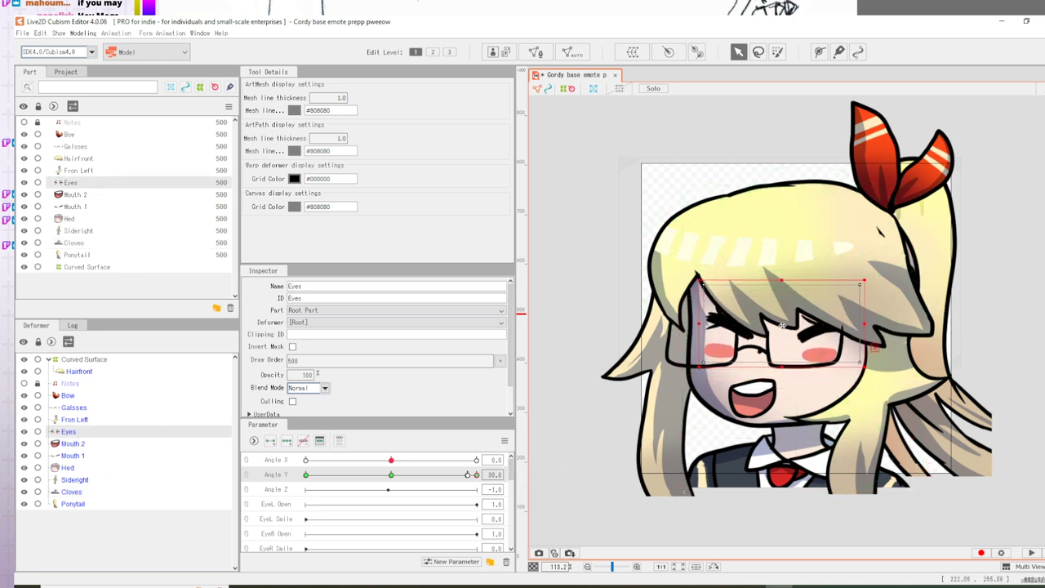
pyautogui.click(23, 407)
pyautogui.click(23, 443)
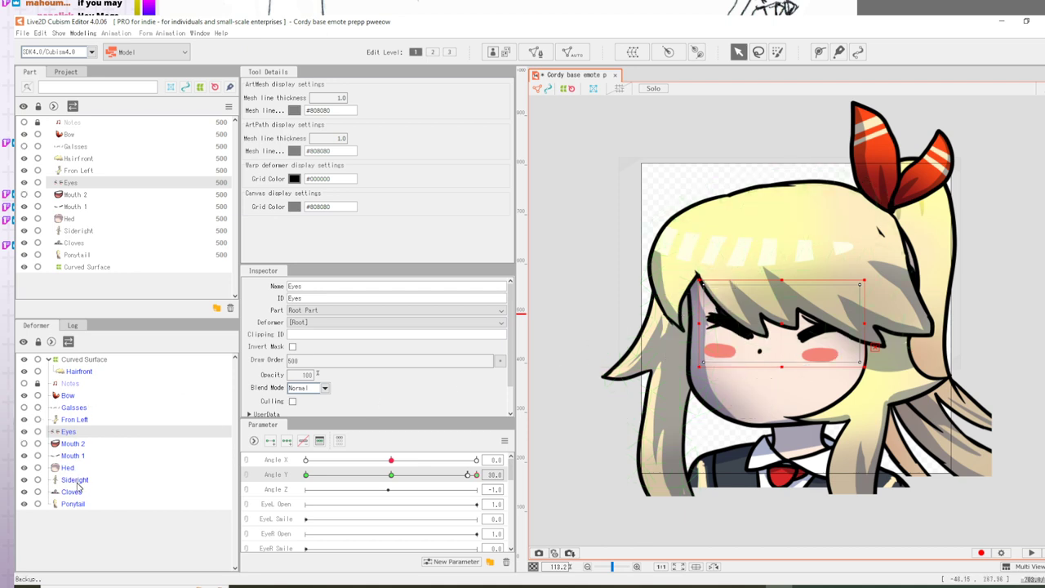
# - Shift the Curved Surface deformer up and right at Angle Y 30 and raise its lower grid points to bend the fringe upward
pyautogui.click(82, 361)
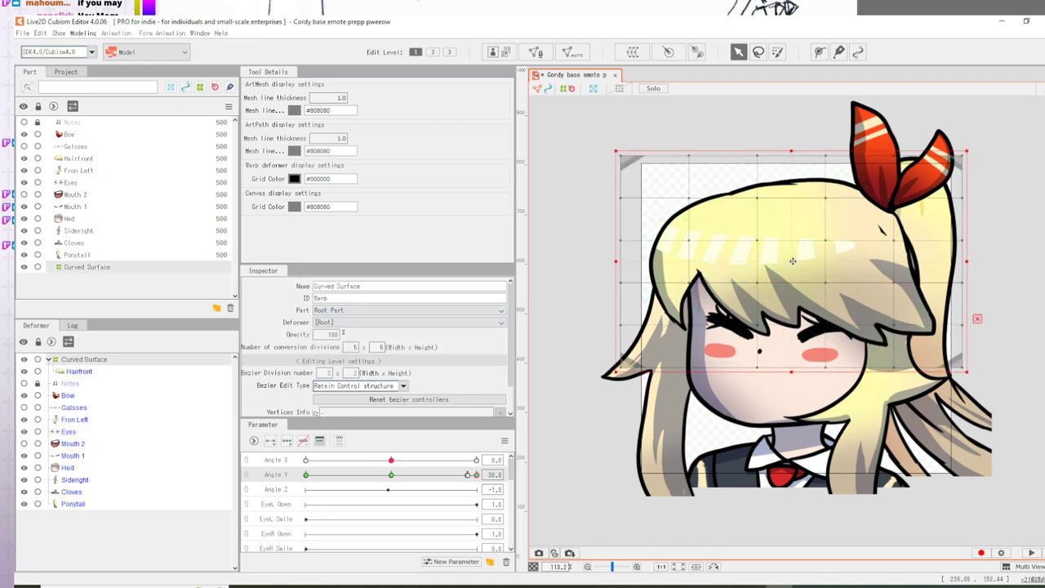
pyautogui.moveTo(791, 260); pyautogui.dragTo(800, 253)
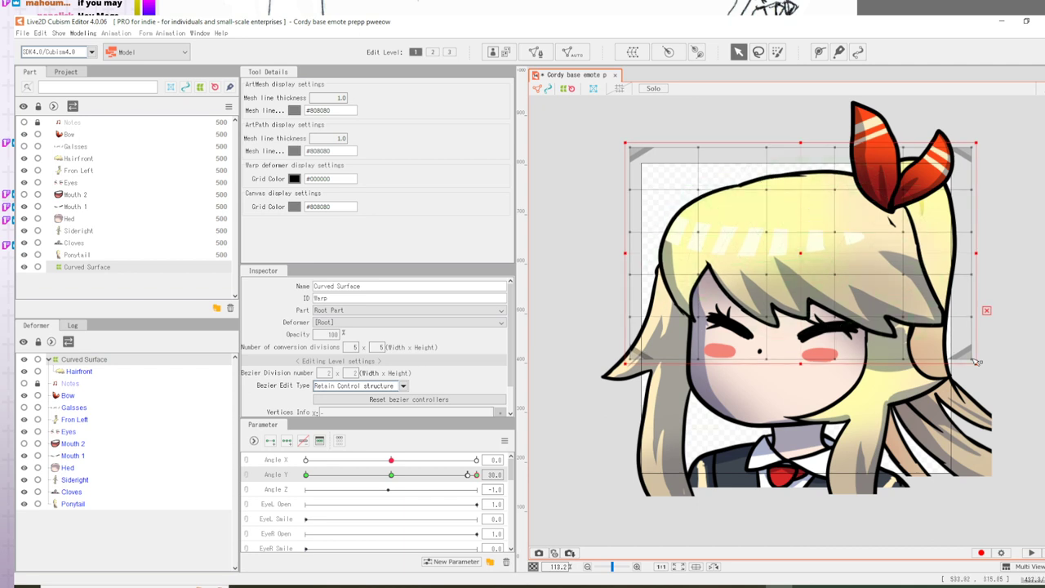
pyautogui.moveTo(975, 360); pyautogui.dragTo(968, 261)
pyautogui.moveTo(903, 359); pyautogui.dragTo(902, 301)
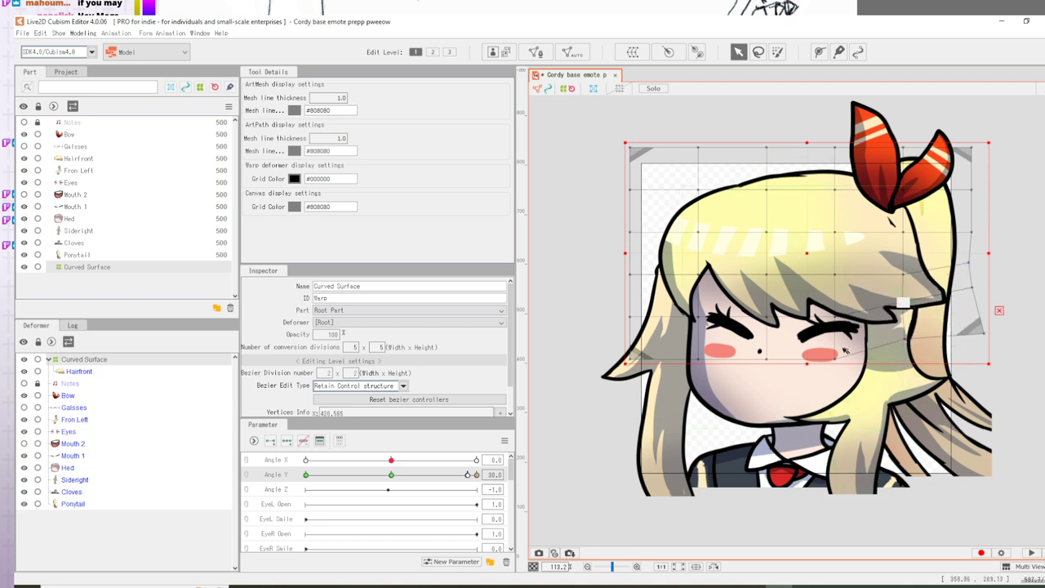
pyautogui.moveTo(835, 358); pyautogui.dragTo(838, 348)
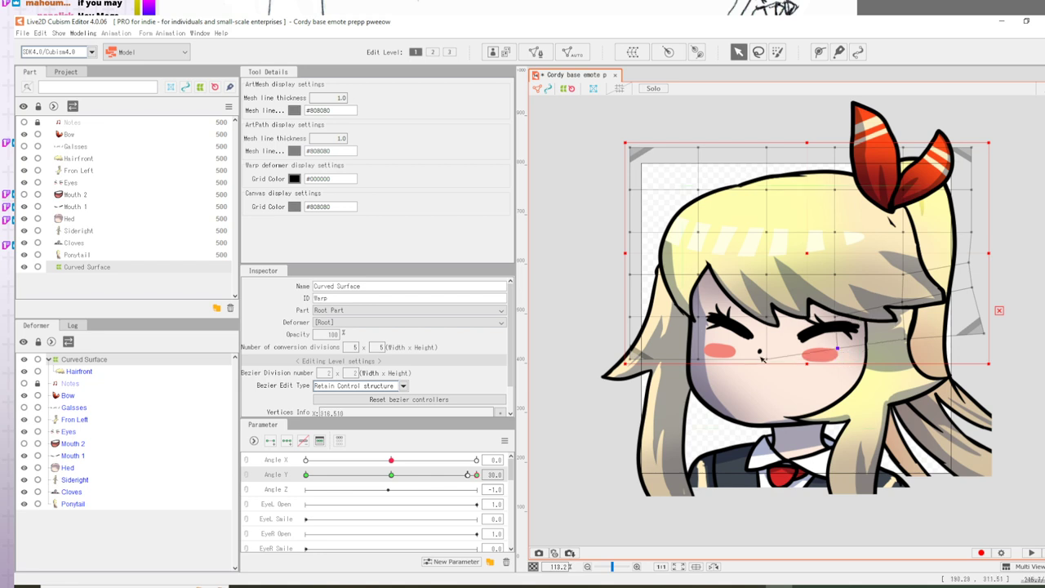
pyautogui.moveTo(766, 359); pyautogui.dragTo(767, 306)
pyautogui.moveTo(834, 317); pyautogui.dragTo(833, 303)
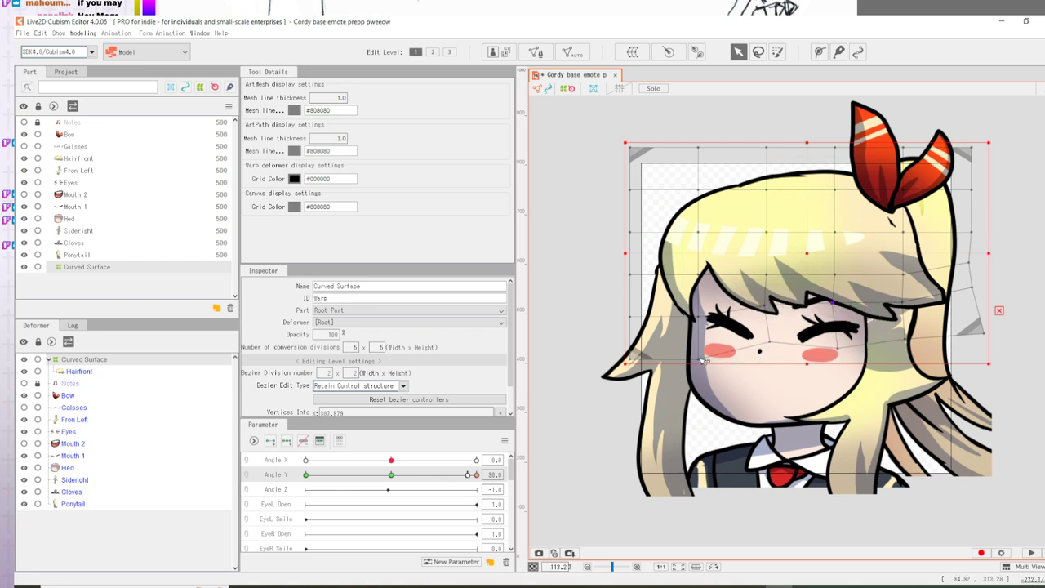
# - Reshape the Curved Surface's remaining lower and middle grid points at Angle Y 30, pulling its lower-right corner inward and up
pyautogui.moveTo(707, 361); pyautogui.dragTo(698, 267)
pyautogui.moveTo(766, 274); pyautogui.dragTo(840, 273)
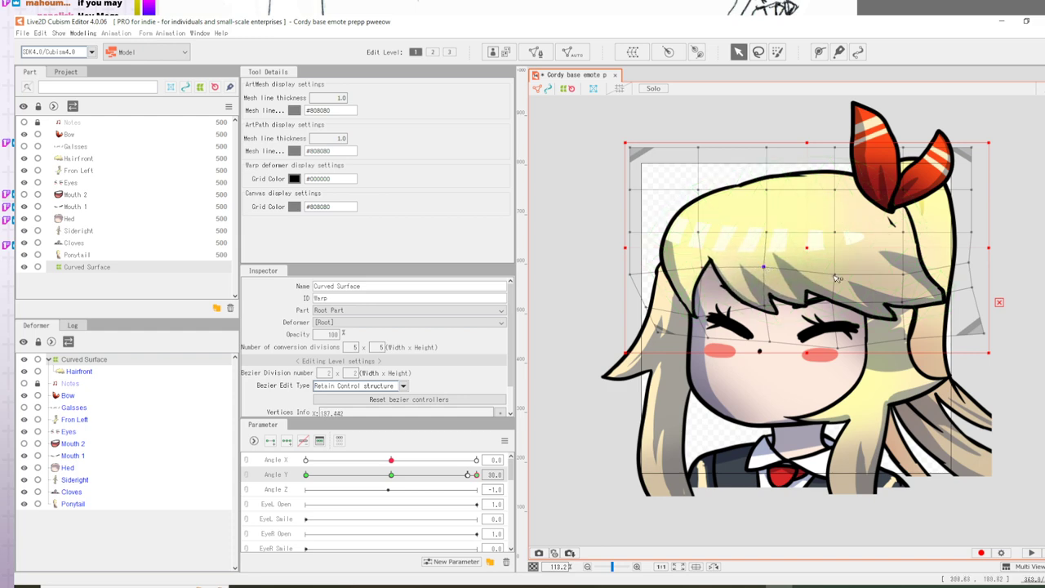
pyautogui.click(971, 261)
pyautogui.moveTo(972, 261); pyautogui.dragTo(968, 262)
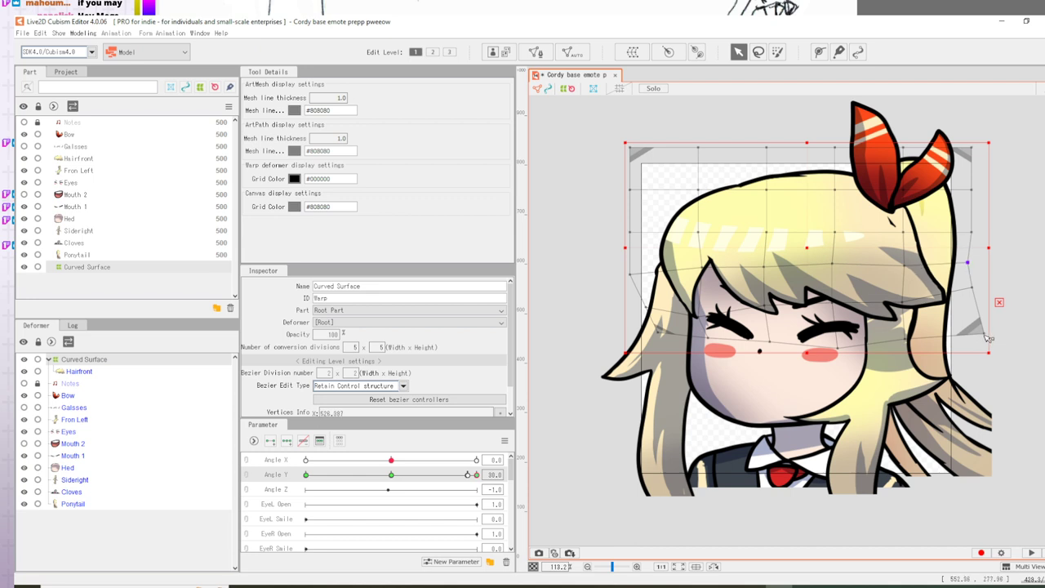
pyautogui.moveTo(987, 338); pyautogui.dragTo(971, 315)
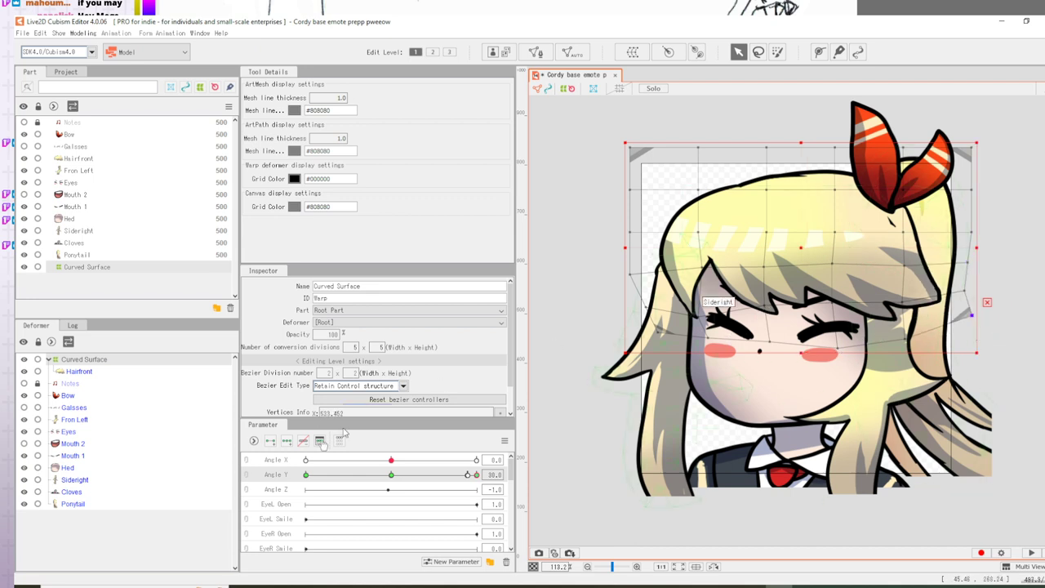
# - Nudge the Eyes part up and slightly left at Angle Y 30, and show the Mouth 2 part again
pyautogui.click(71, 458)
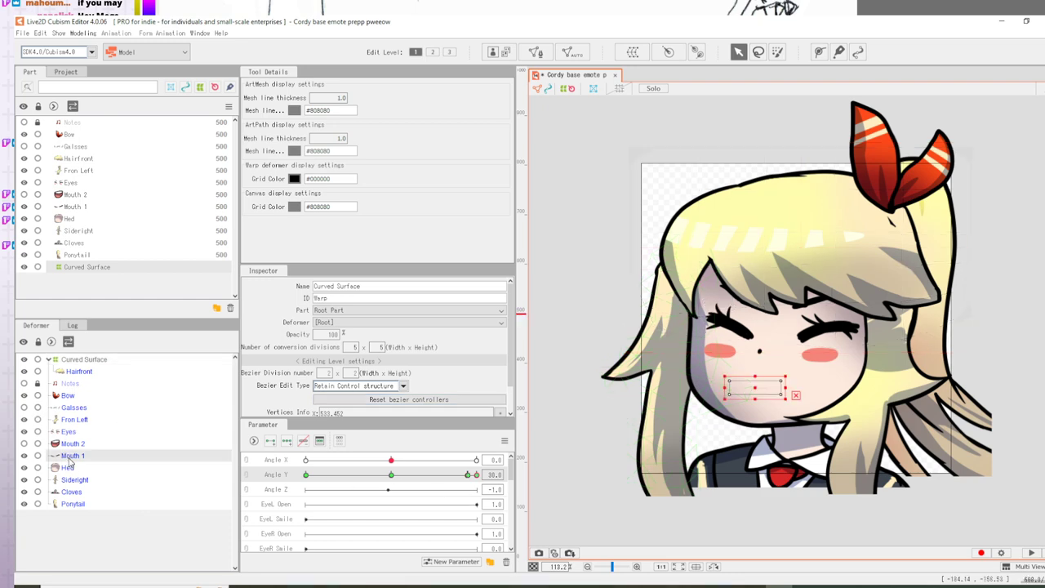
pyautogui.click(69, 432)
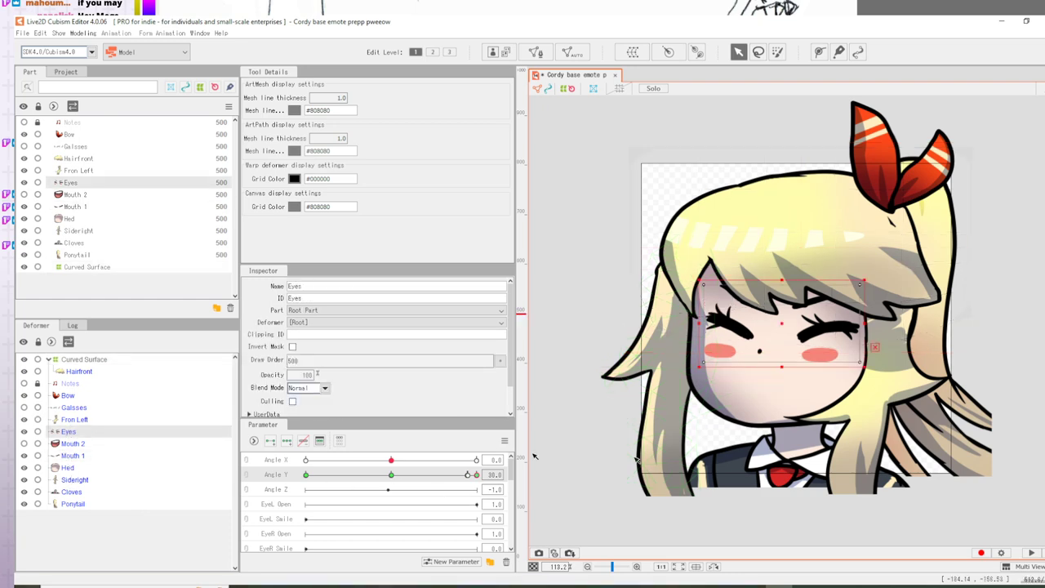
pyautogui.moveTo(780, 324); pyautogui.dragTo(777, 314)
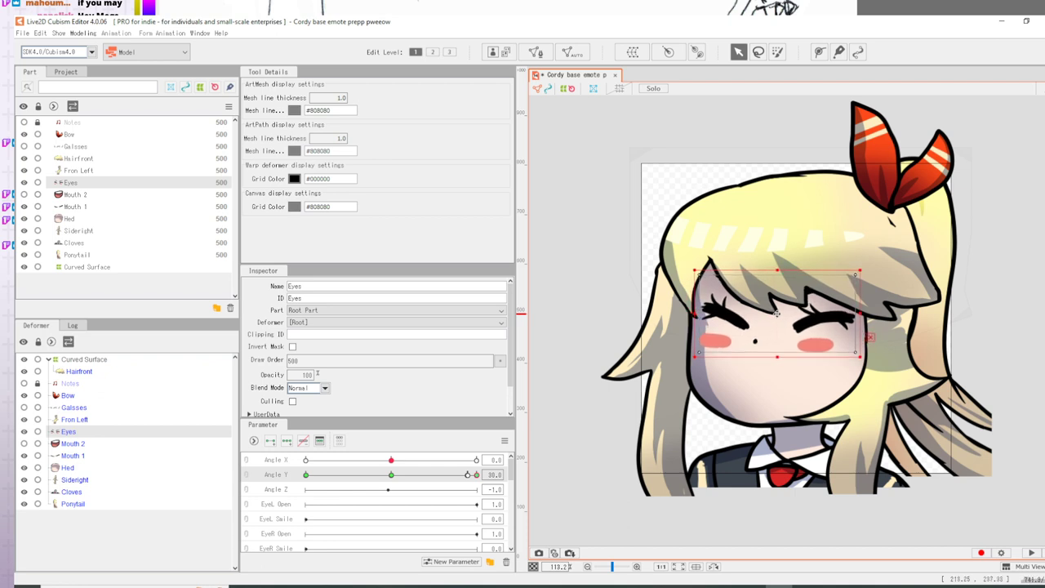
pyautogui.click(23, 443)
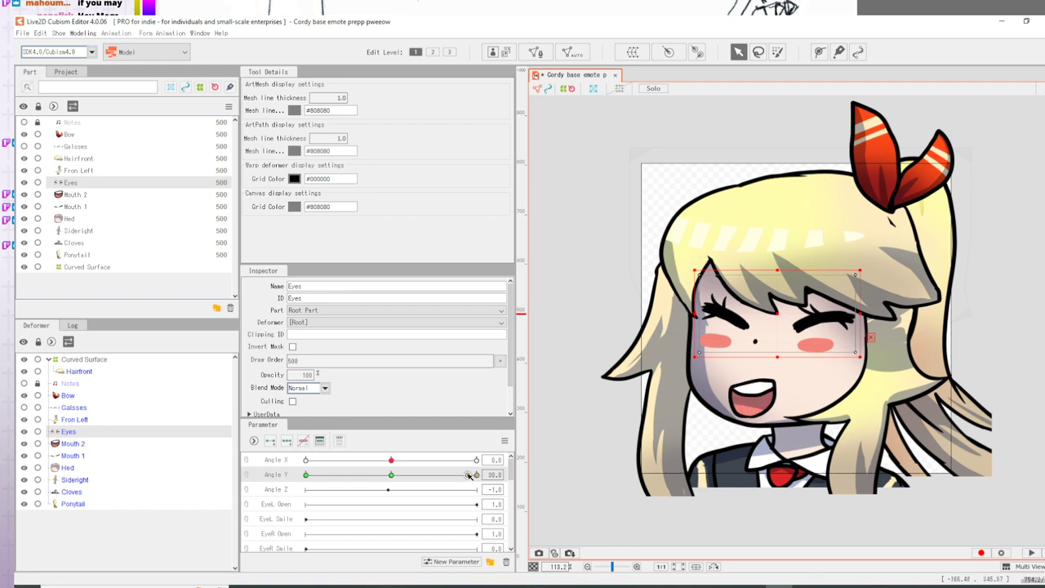
# - Move the Mouth 2 part up and right at Angle Y 30 and compare it with the Angle Y -30 pose
pyautogui.moveTo(476, 476)
pyautogui.click(753, 403)
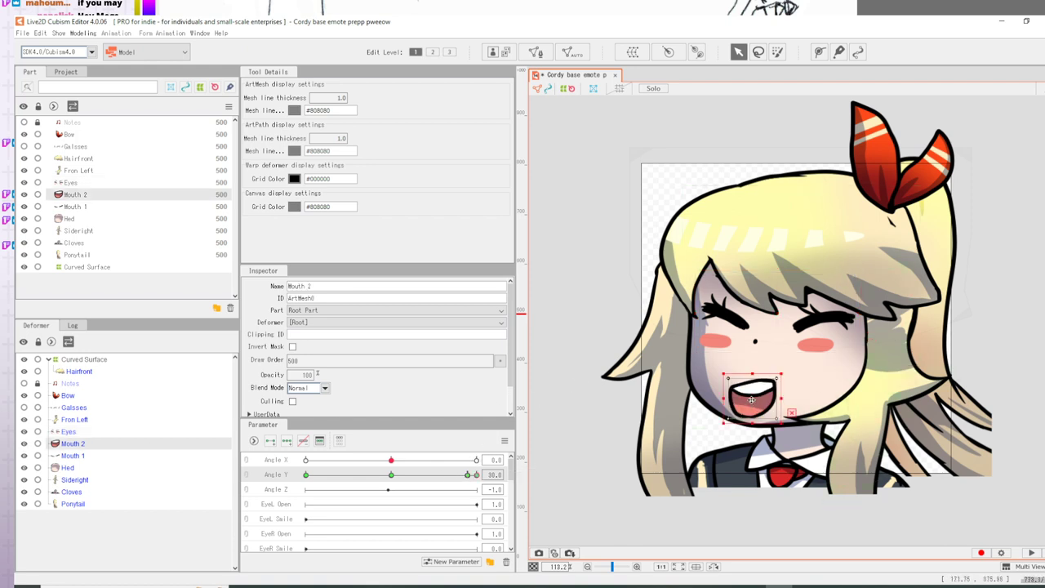
pyautogui.moveTo(753, 402); pyautogui.dragTo(764, 370)
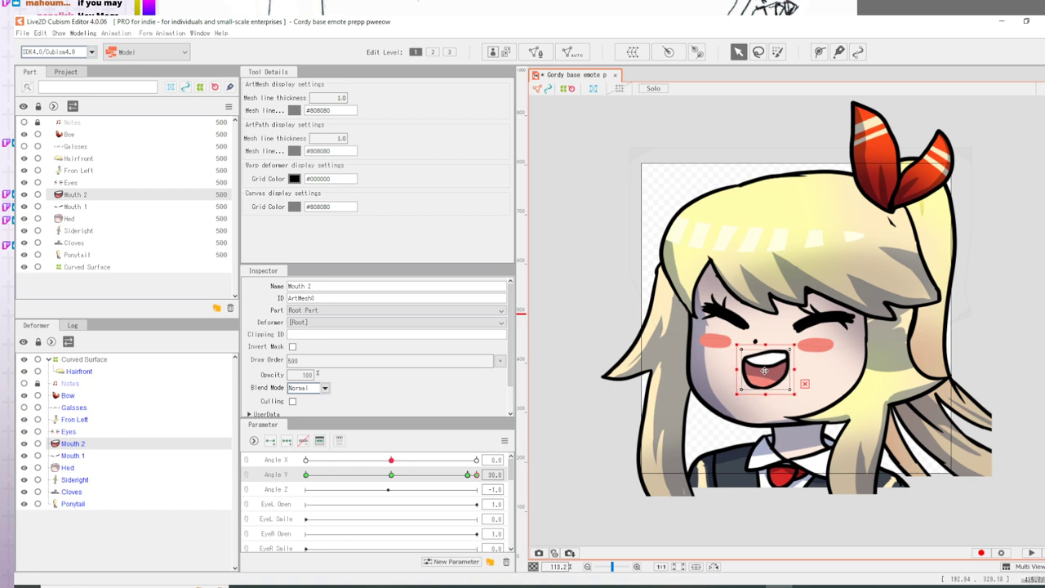
pyautogui.click(396, 477)
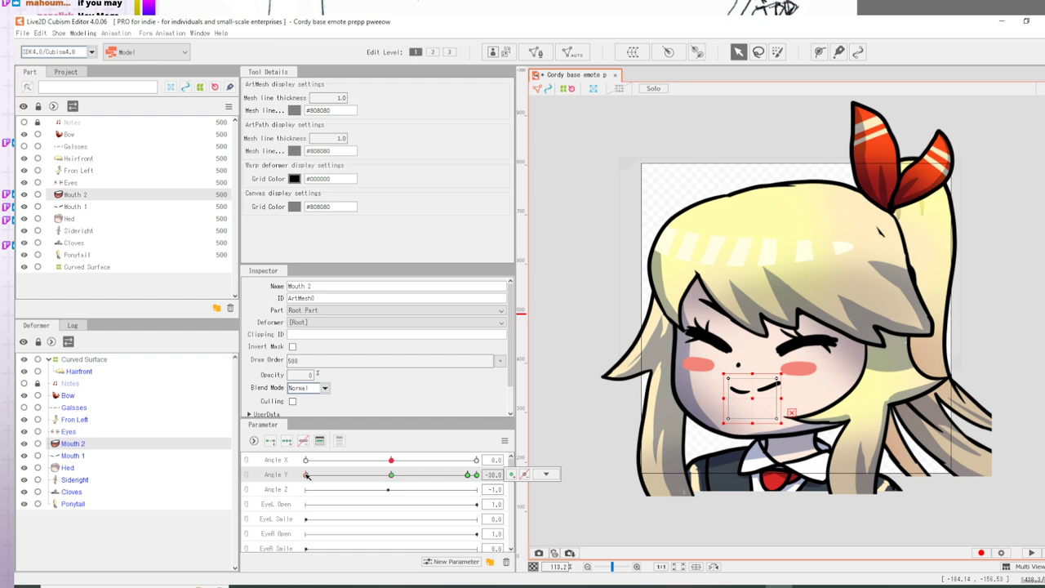
pyautogui.moveTo(295, 477); pyautogui.dragTo(538, 466)
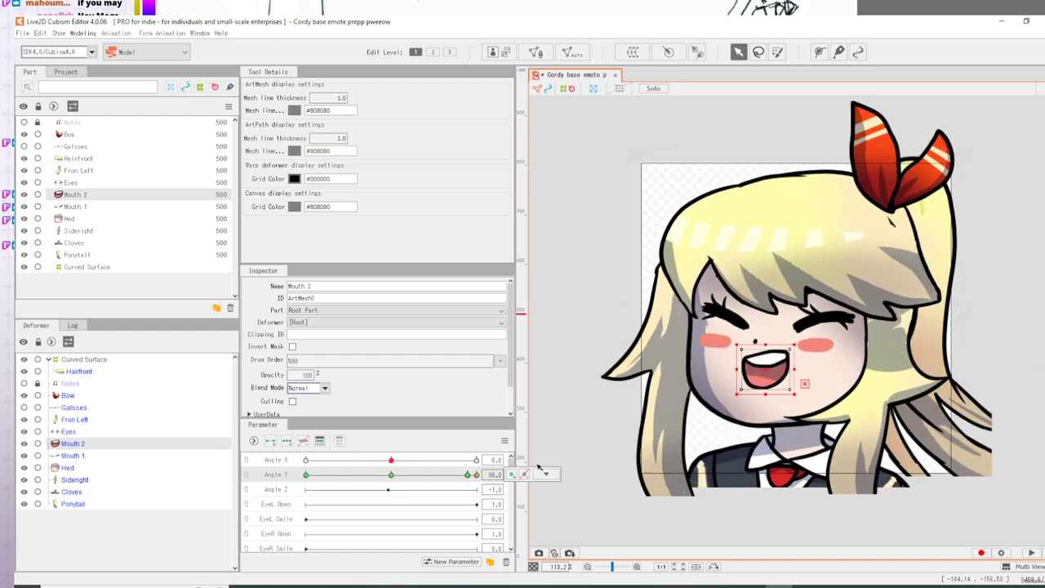
pyautogui.click(545, 473)
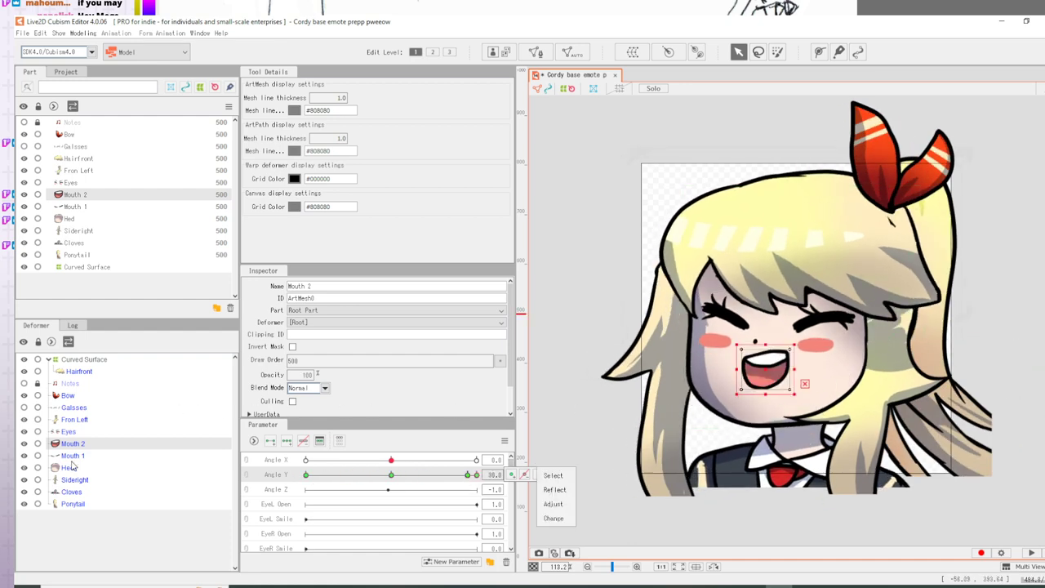
pyautogui.click(75, 507)
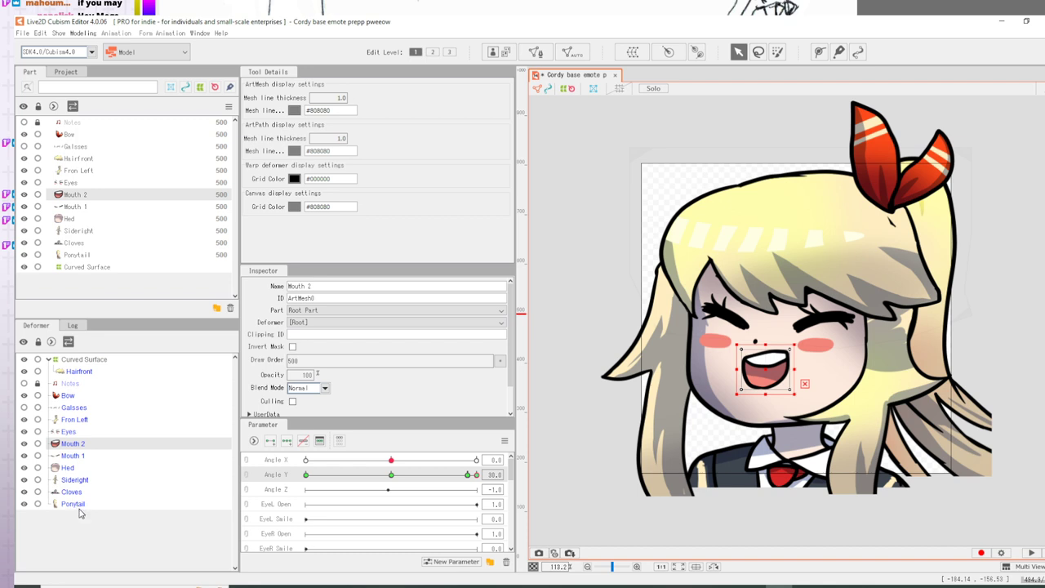
pyautogui.click(477, 476)
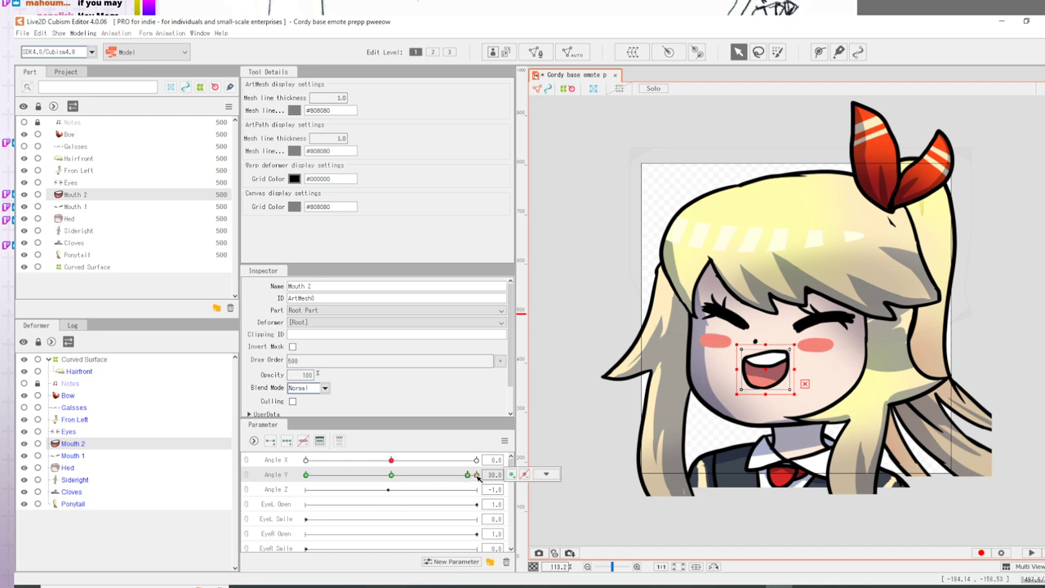
# - Shift the Fron Left hair slightly left and rotate it clockwise at Angle Y 30 so its lower end swings left
pyautogui.click(67, 419)
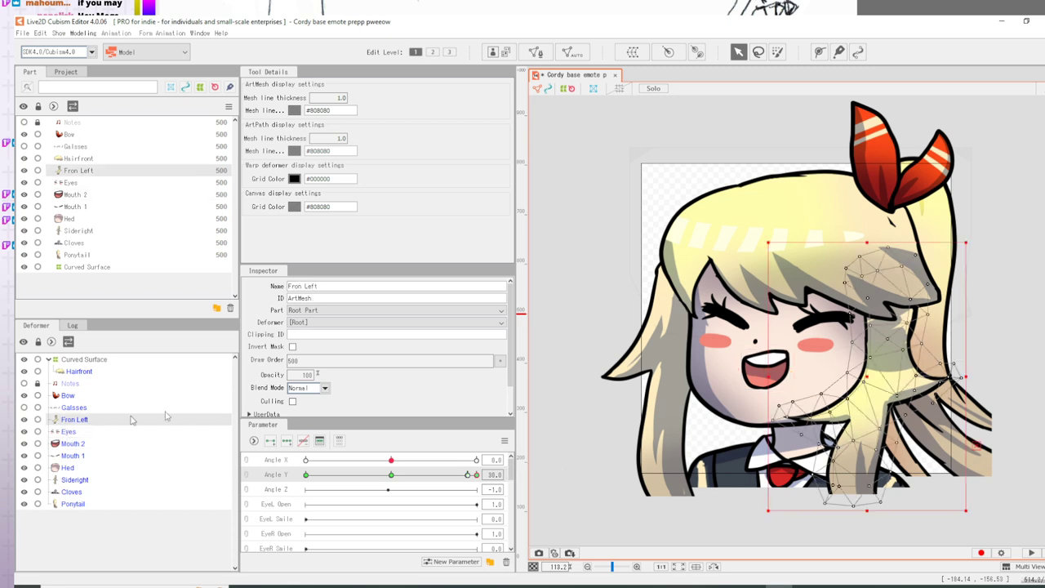
pyautogui.click(392, 475)
pyautogui.click(477, 474)
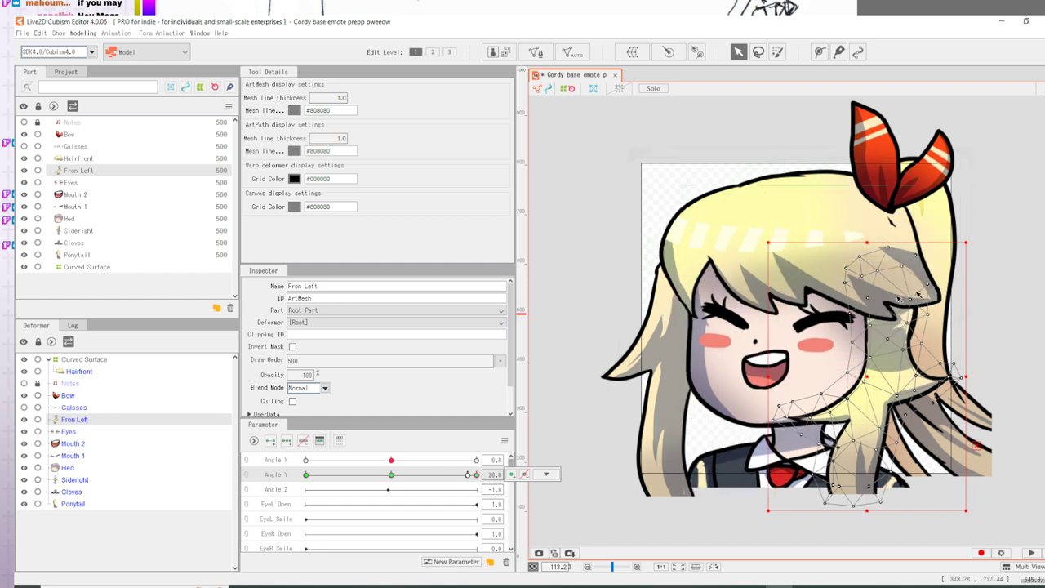
pyautogui.moveTo(866, 377); pyautogui.dragTo(860, 376)
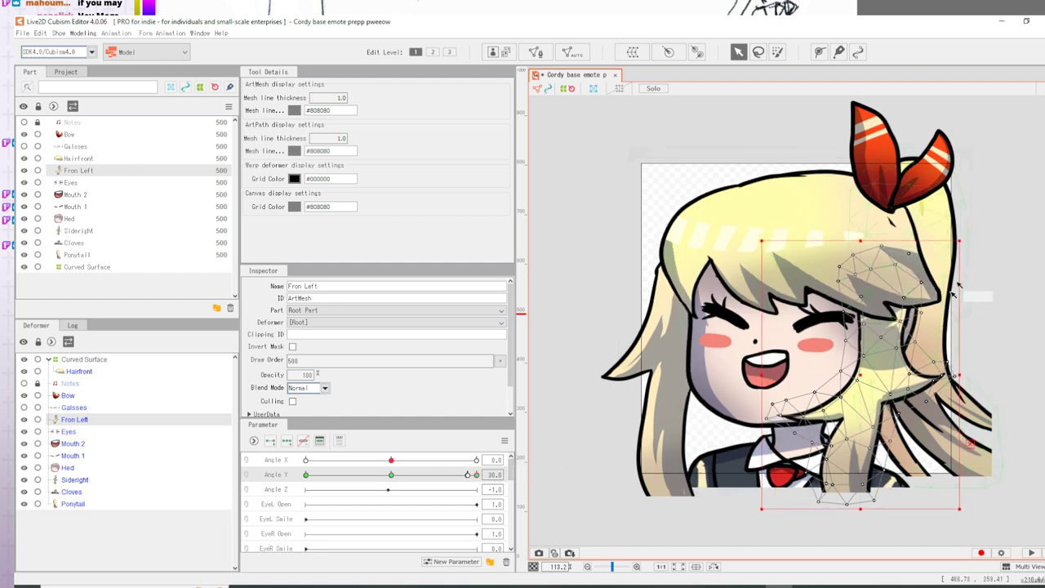
pyautogui.moveTo(963, 232); pyautogui.dragTo(988, 255)
pyautogui.moveTo(865, 370); pyautogui.dragTo(863, 372)
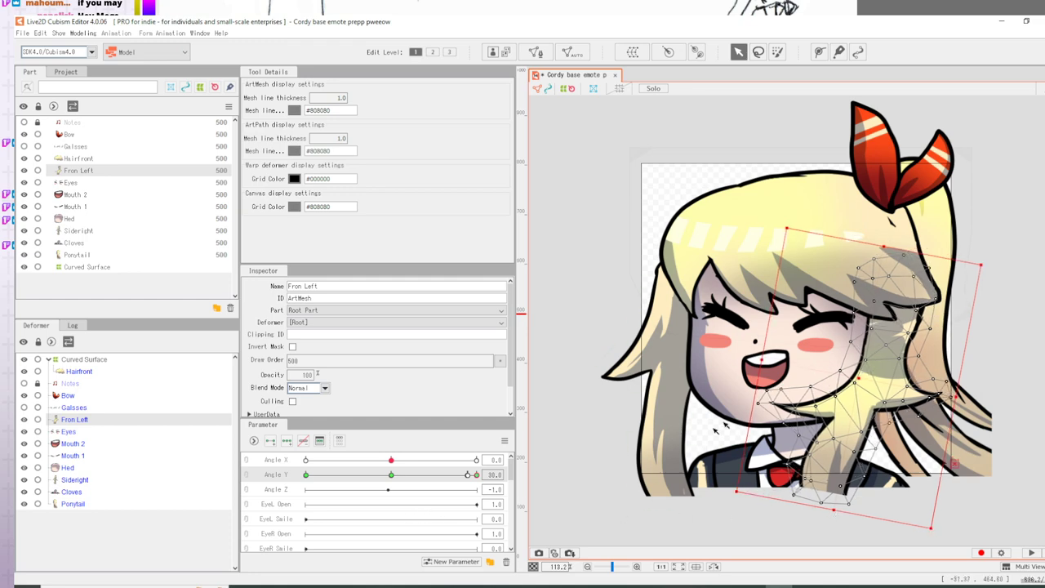
# - Rotate the Fron Left hair counterclockwise at Angle Y -30 and nudge it slightly right and up
pyautogui.moveTo(393, 477); pyautogui.dragTo(138, 484)
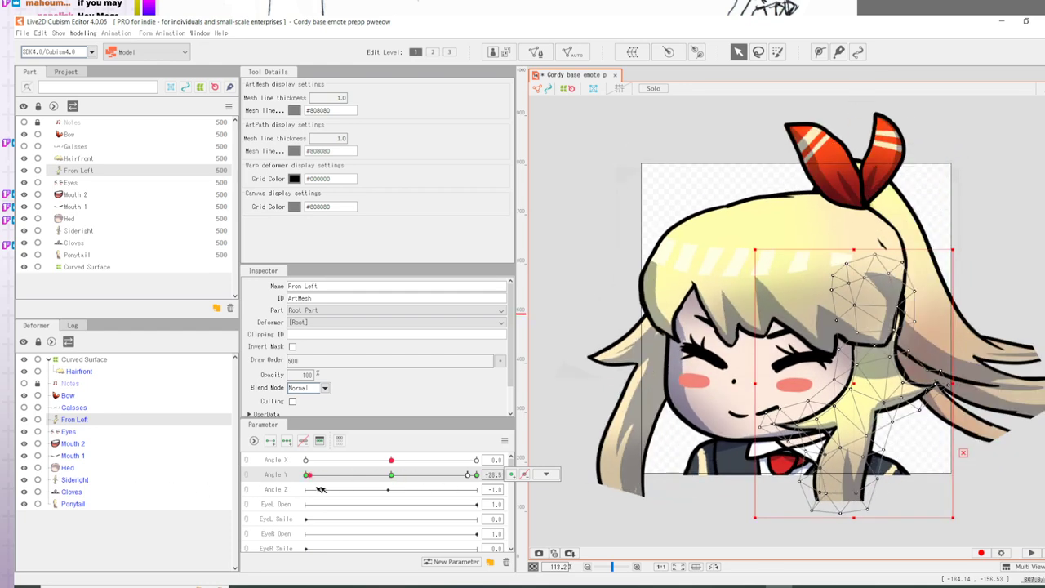
pyautogui.moveTo(320, 488); pyautogui.dragTo(277, 501)
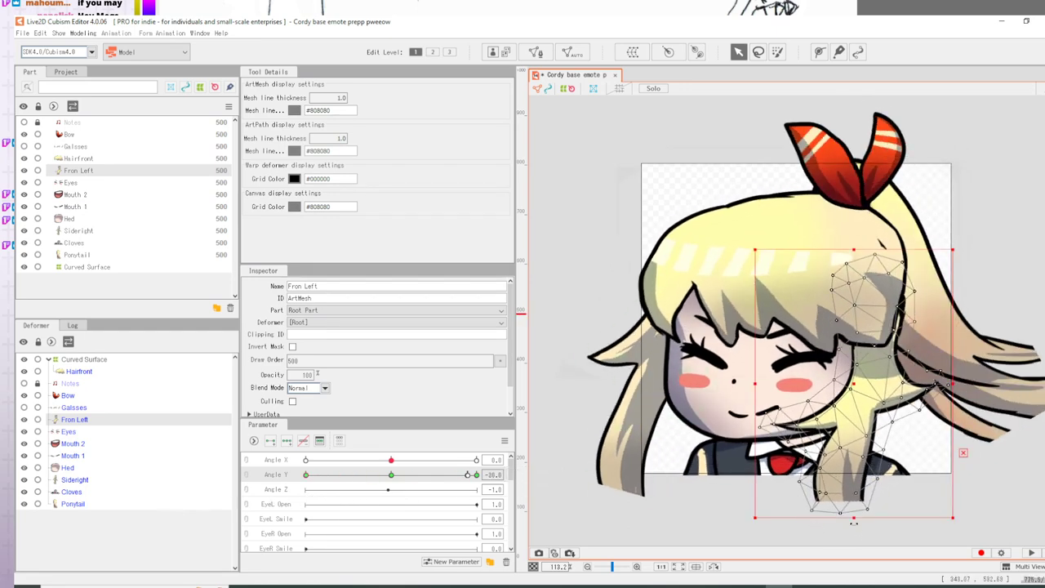
pyautogui.moveTo(853, 523); pyautogui.dragTo(883, 517)
pyautogui.moveTo(868, 401); pyautogui.dragTo(875, 399)
pyautogui.moveTo(392, 475); pyautogui.dragTo(520, 476)
# - Rotate the Sideright hair clockwise and move it up and right at Angle Y 30, and compare it with the other Angle Y poses
pyautogui.click(667, 380)
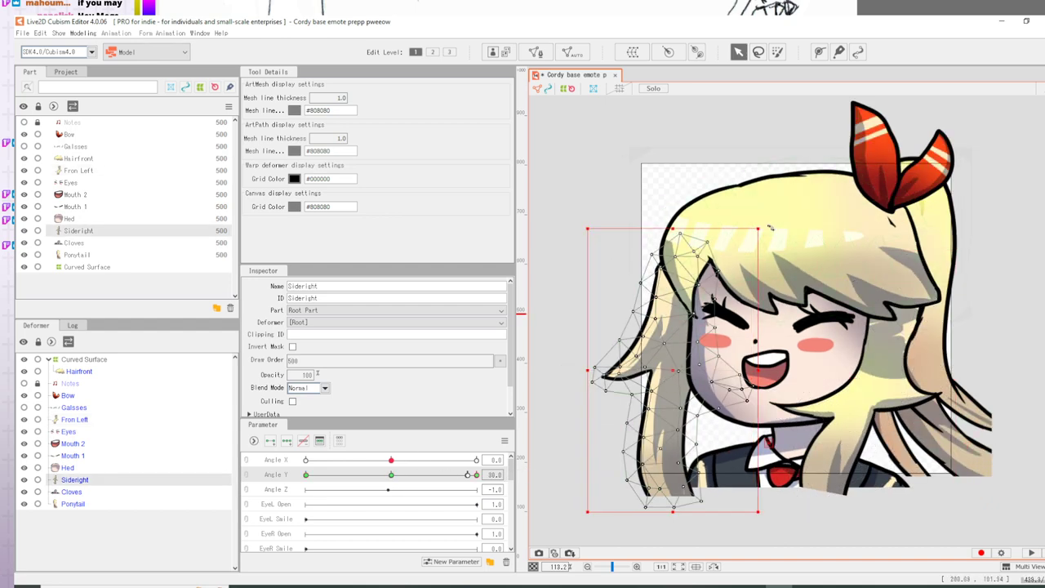
pyautogui.moveTo(769, 228); pyautogui.dragTo(813, 272)
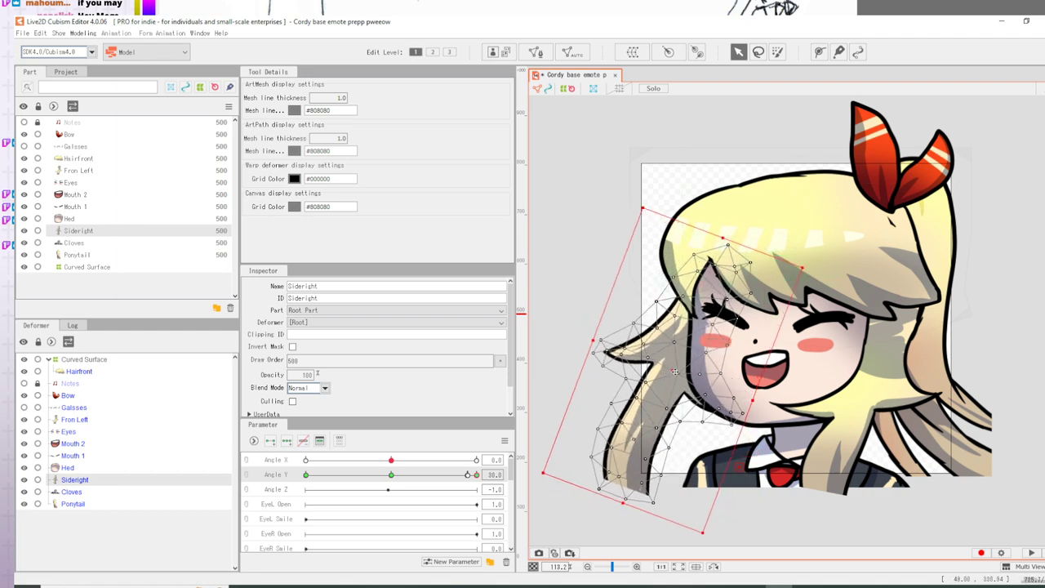
pyautogui.moveTo(674, 372); pyautogui.dragTo(688, 357)
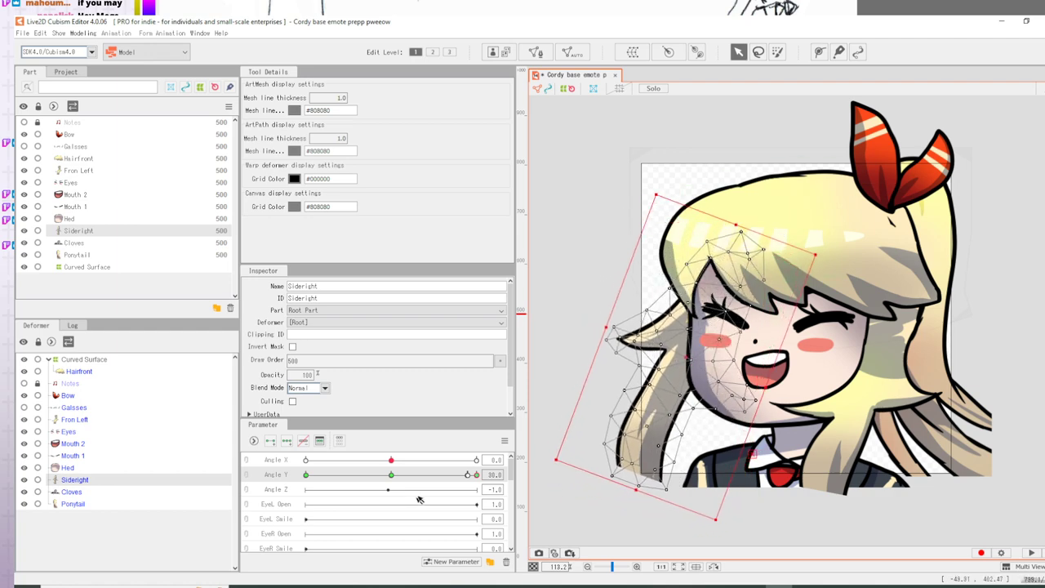
pyautogui.moveTo(477, 474); pyautogui.dragTo(564, 495)
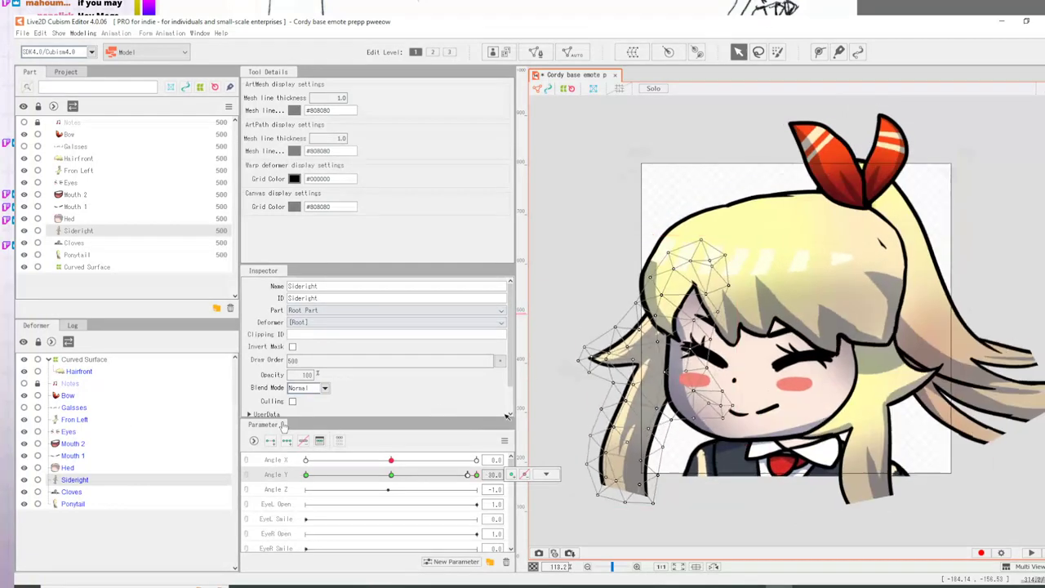
pyautogui.moveTo(476, 517); pyautogui.dragTo(522, 478)
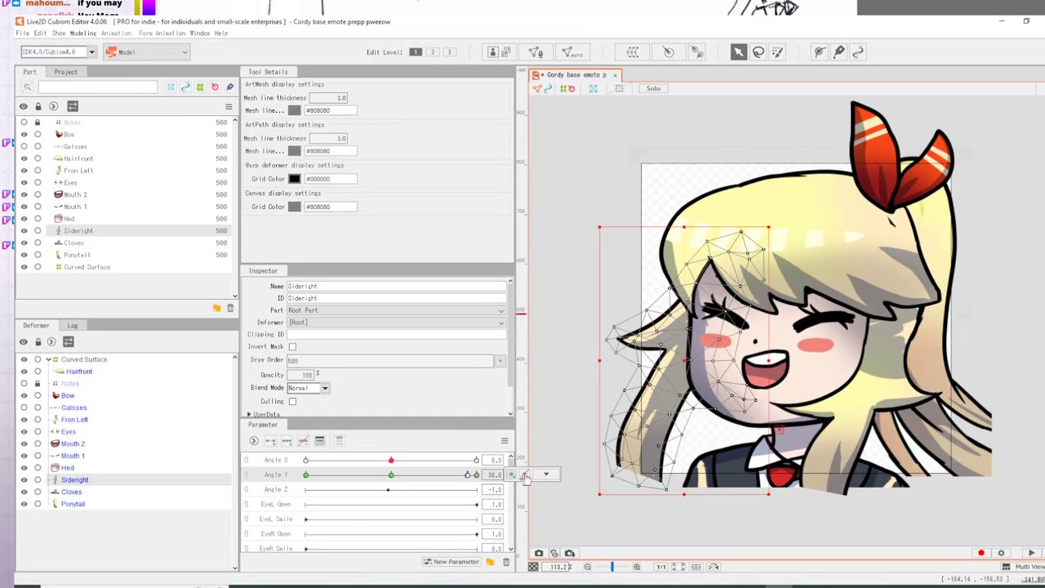
pyautogui.click(545, 474)
pyautogui.click(66, 400)
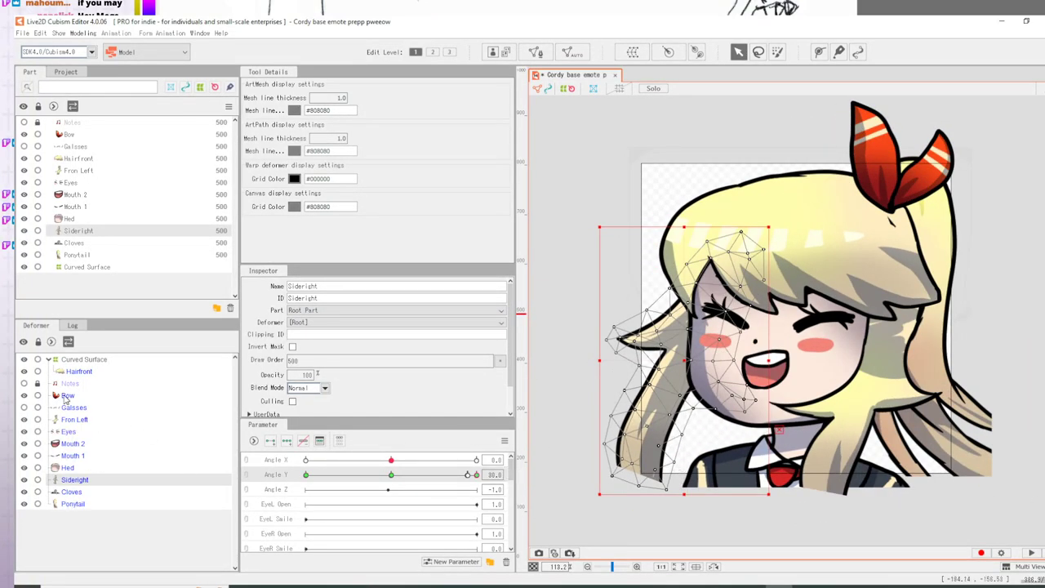
pyautogui.moveTo(399, 474); pyautogui.dragTo(395, 476)
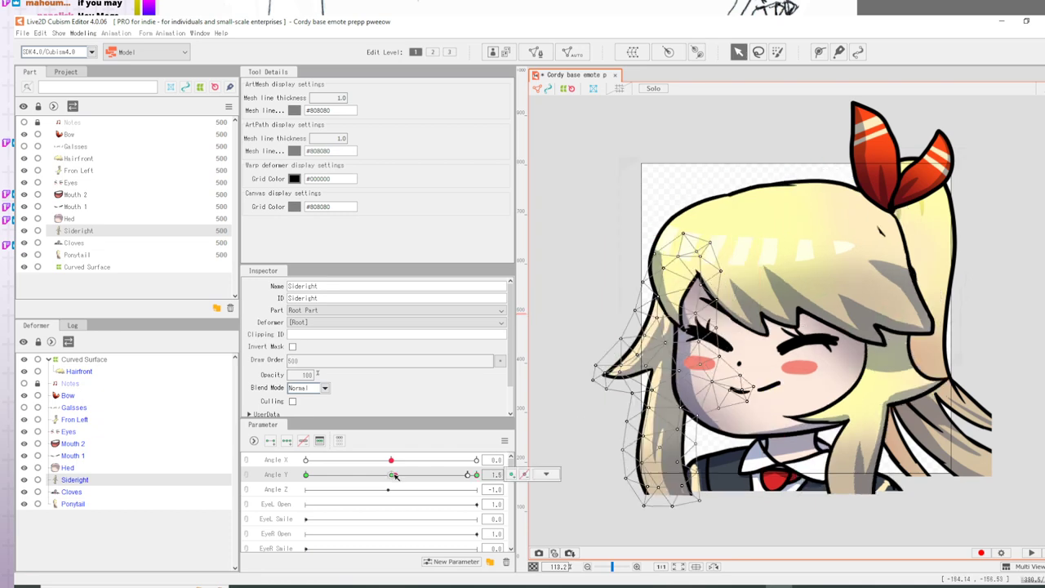
# - Rotate the Bow clockwise at Angle Y 30 so its tips lean toward the back of the head
pyautogui.click(307, 476)
pyautogui.click(392, 475)
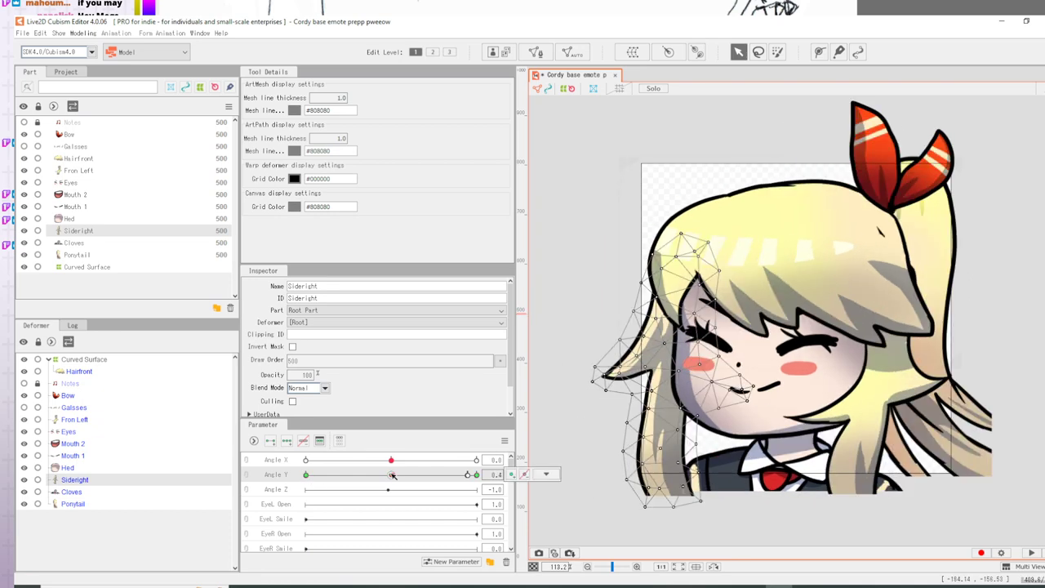
pyautogui.click(476, 475)
pyautogui.click(898, 176)
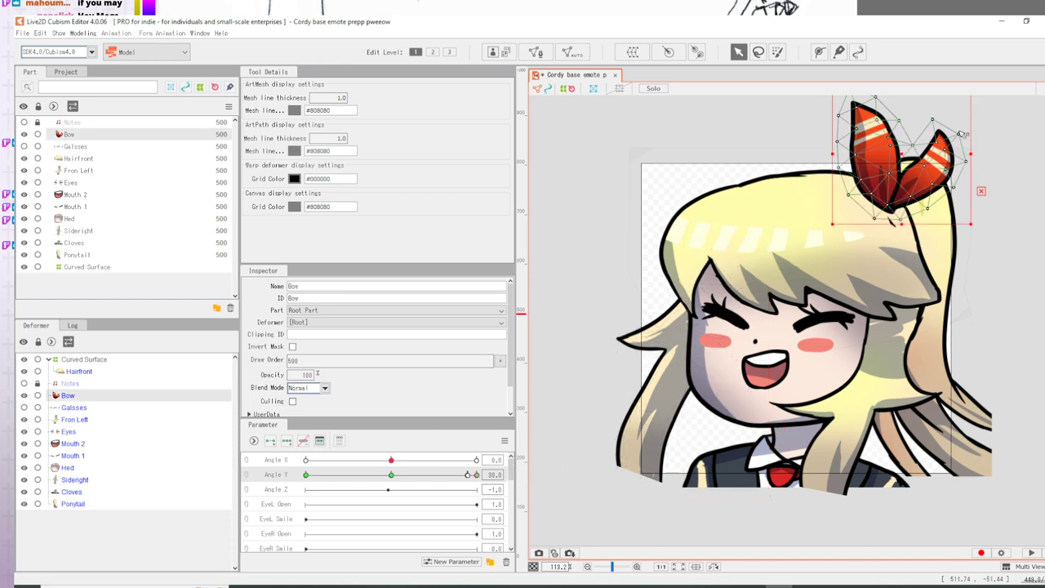
pyautogui.scroll(2, 999, 190)
pyautogui.scroll(-4, 994, 147)
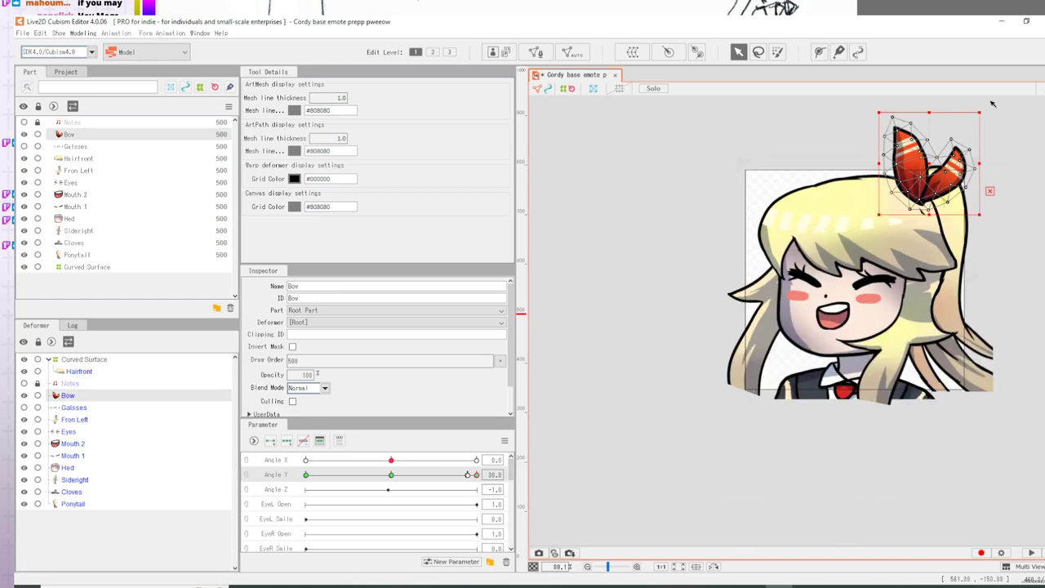
pyautogui.moveTo(986, 107); pyautogui.dragTo(1007, 145)
pyautogui.moveTo(916, 169); pyautogui.dragTo(939, 172)
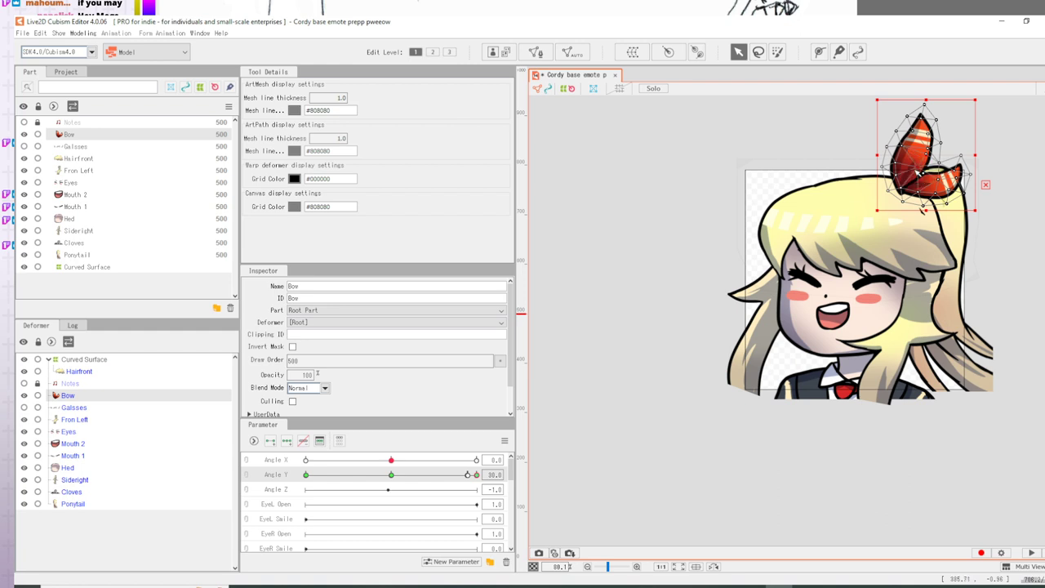
# - Move the Bow right at Angle Y 30 so it sits over the top of the ponytail
pyautogui.click(992, 167)
pyautogui.click(929, 173)
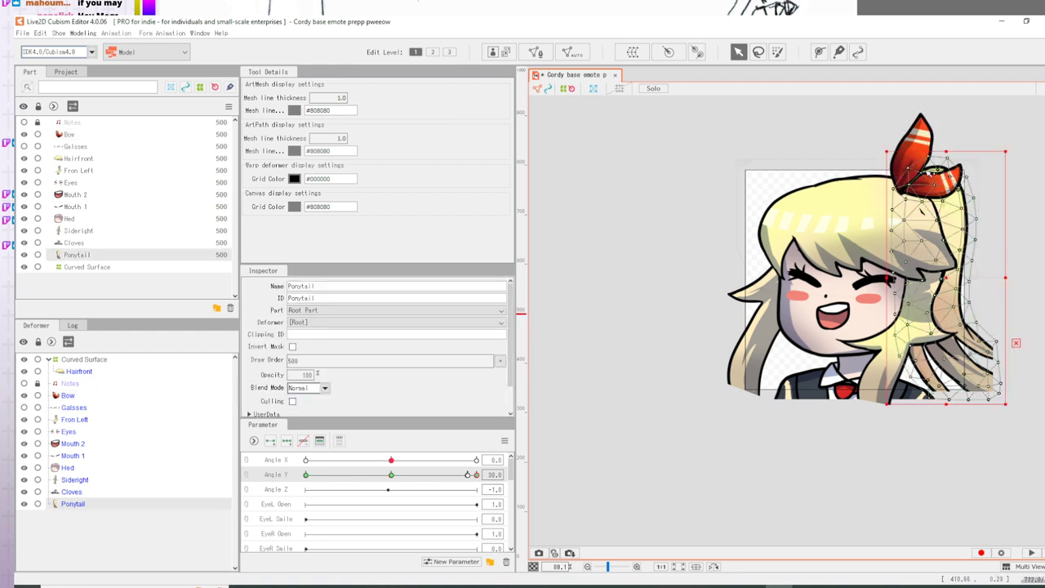
pyautogui.click(922, 149)
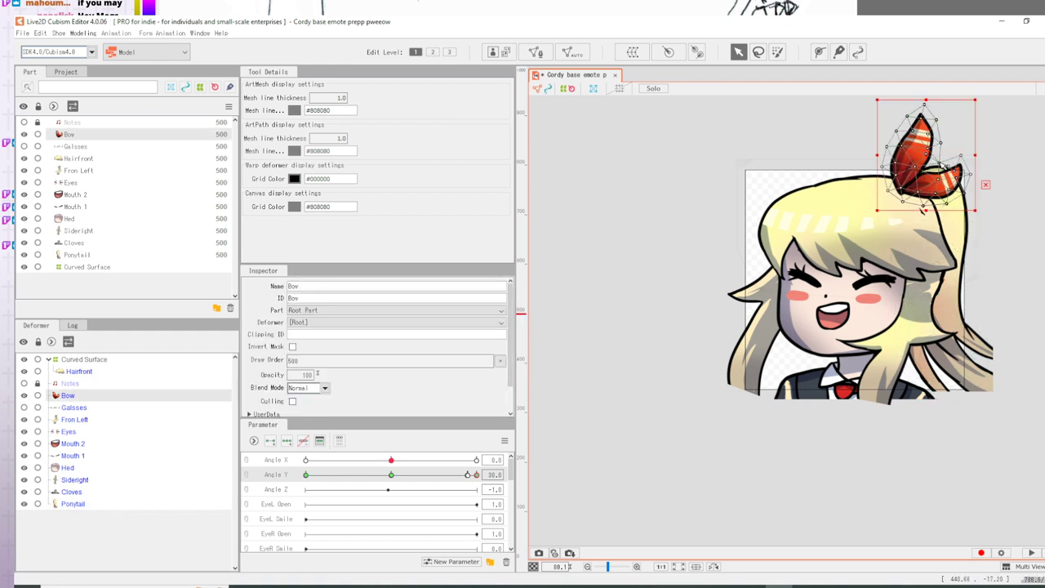
pyautogui.moveTo(937, 160); pyautogui.dragTo(961, 160)
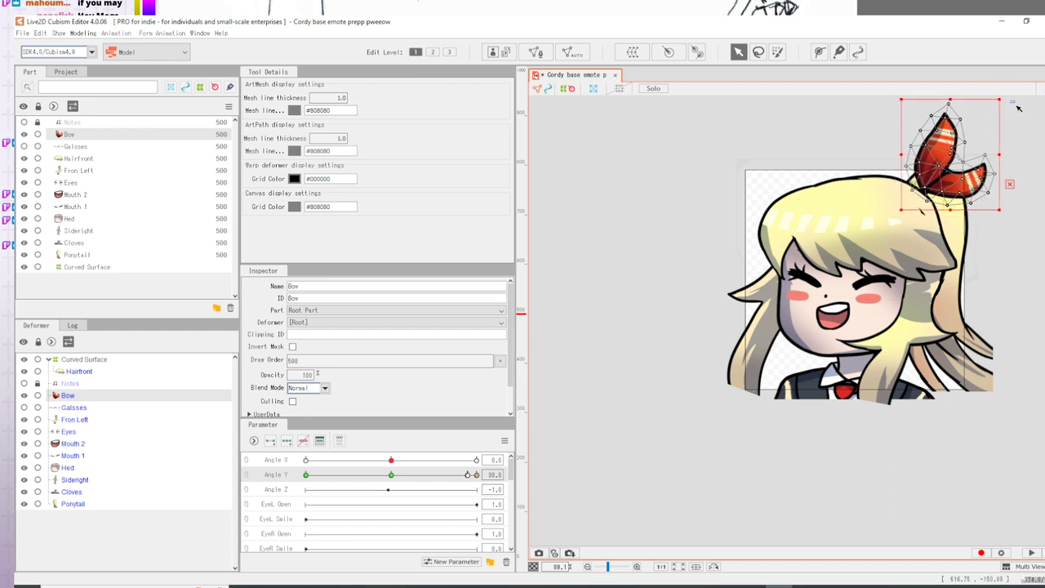
# - Rotate the Ponytail clockwise at Angle Y 30 so its lower end swings toward the neck, and shift it to line up under the Bow
pyautogui.click(961, 236)
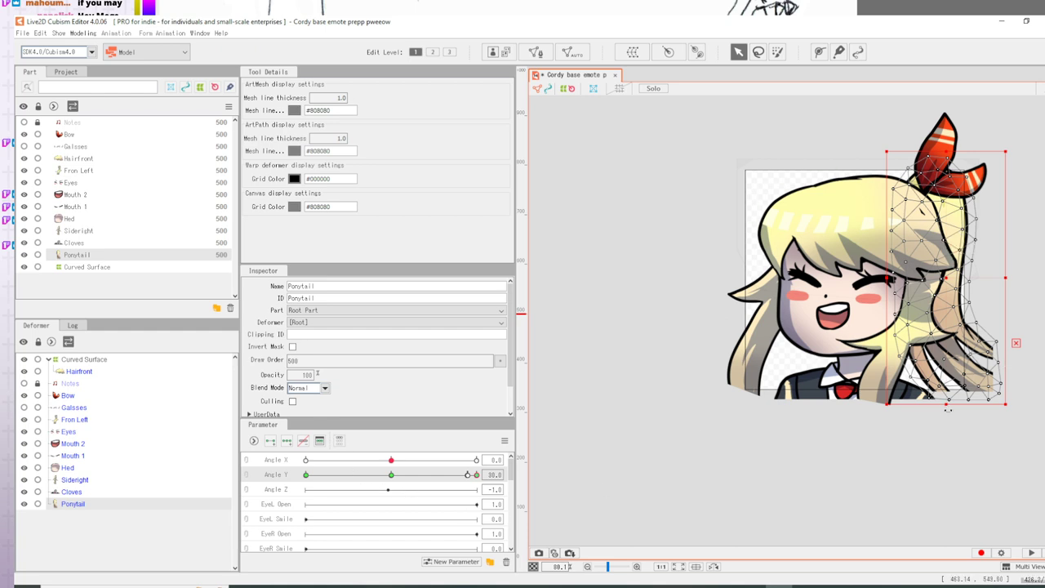
pyautogui.moveTo(947, 410); pyautogui.dragTo(959, 221)
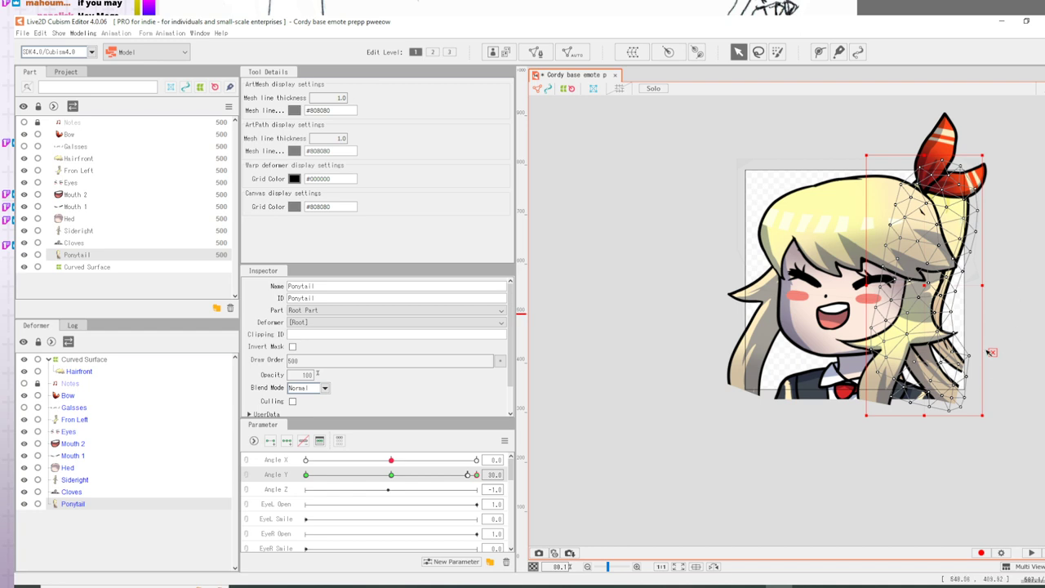
pyautogui.moveTo(986, 418); pyautogui.dragTo(970, 226)
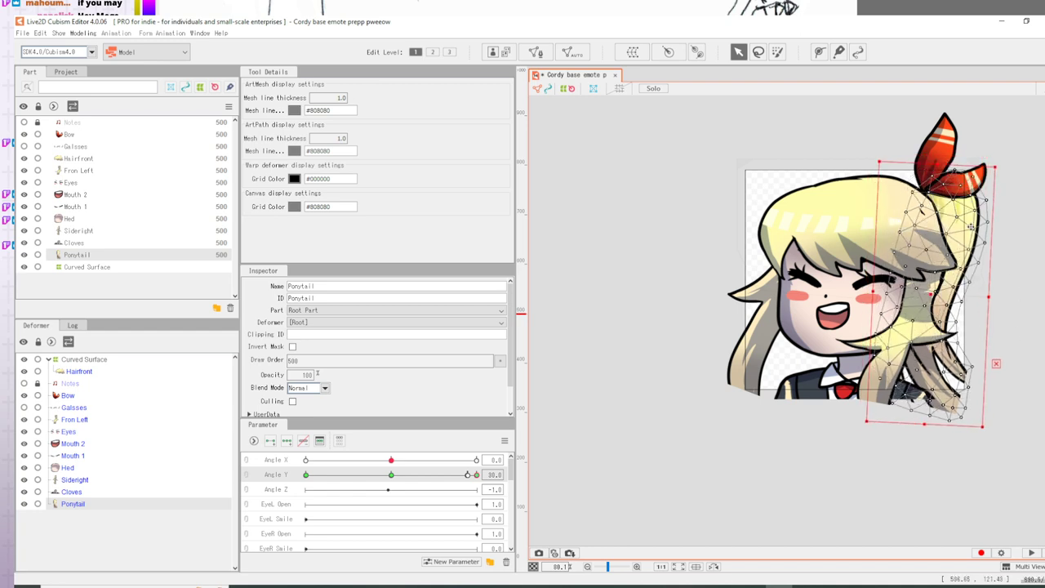
# - Stretch the Ponytail slightly downward at Angle Y -30 and compare it with the other Angle Y poses
pyautogui.moveTo(477, 475); pyautogui.dragTo(267, 491)
pyautogui.moveTo(953, 380); pyautogui.dragTo(952, 383)
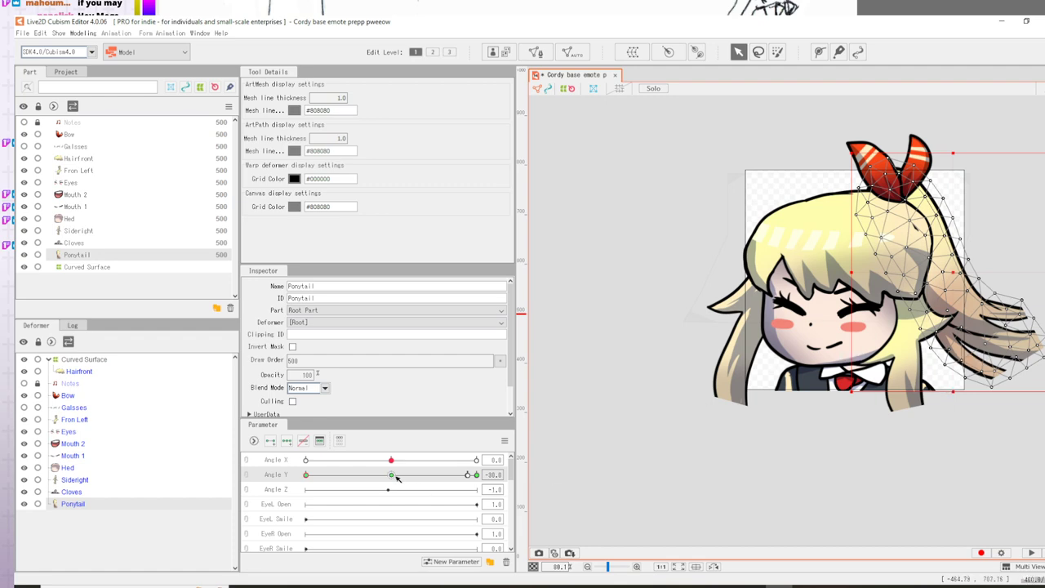
pyautogui.moveTo(398, 478); pyautogui.dragTo(317, 481)
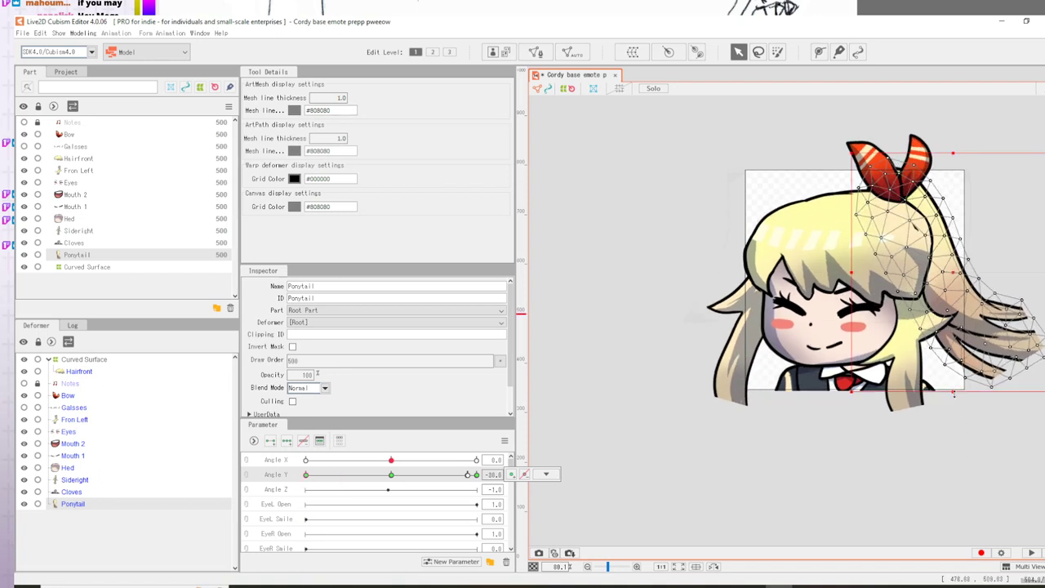
pyautogui.moveTo(953, 392); pyautogui.dragTo(953, 399)
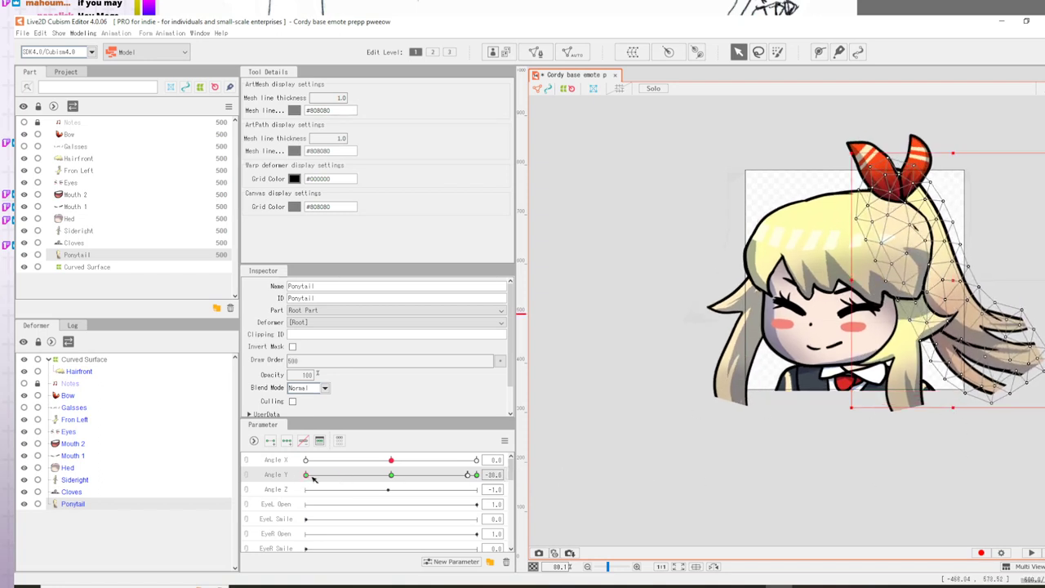
pyautogui.moveTo(313, 479); pyautogui.dragTo(471, 478)
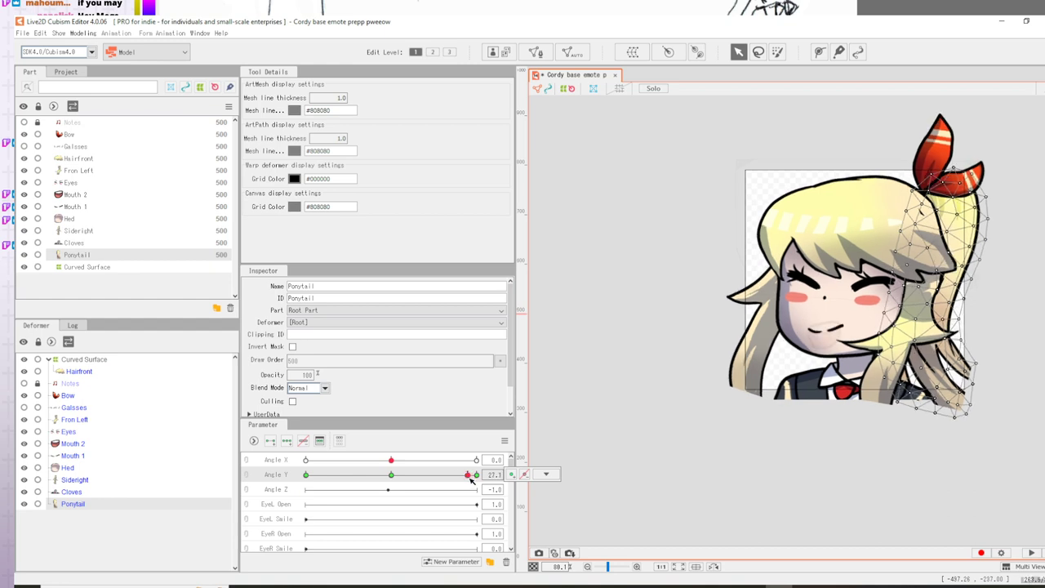
pyautogui.moveTo(471, 478); pyautogui.dragTo(467, 478)
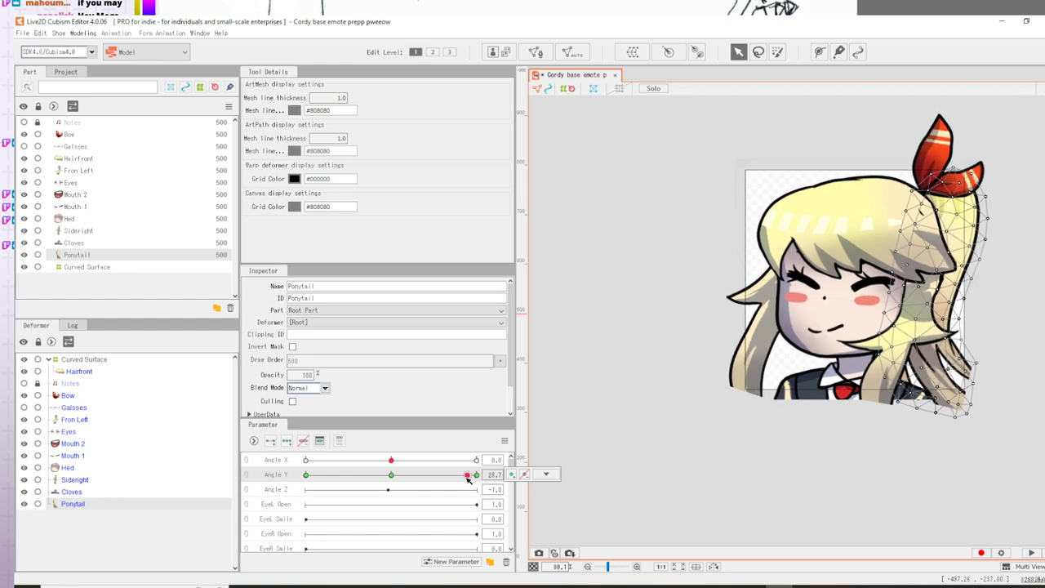
pyautogui.click(394, 476)
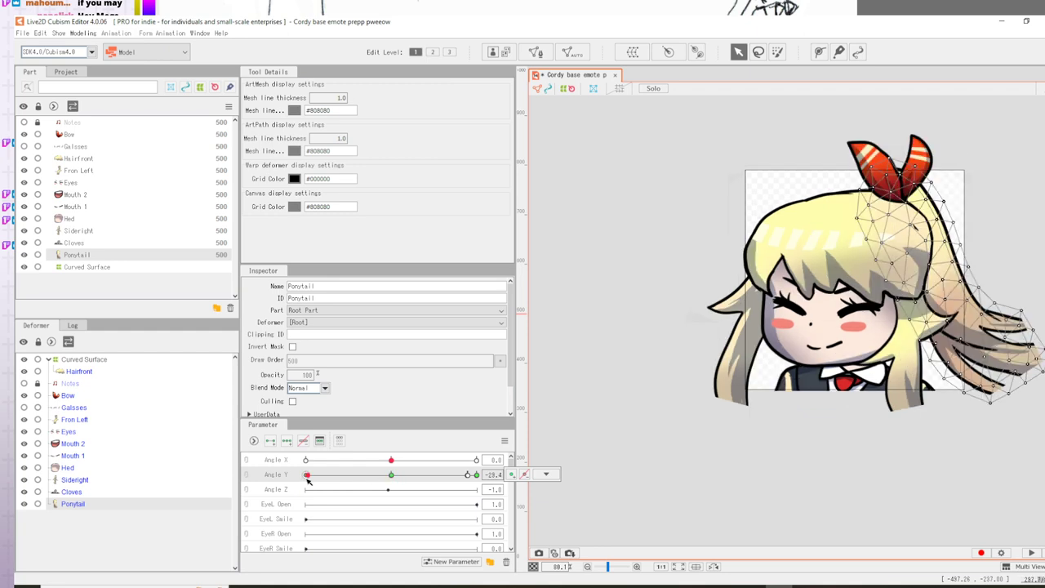
pyautogui.click(391, 476)
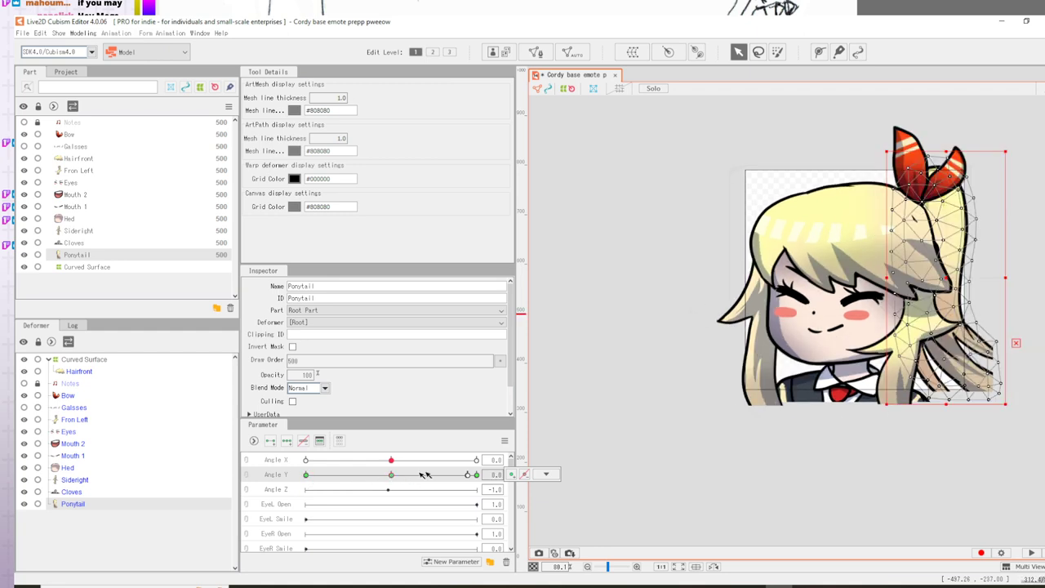
# - Move Mouth 1 up and slightly right at the Angle Y key near 27 to match the tilted face
pyautogui.click(469, 476)
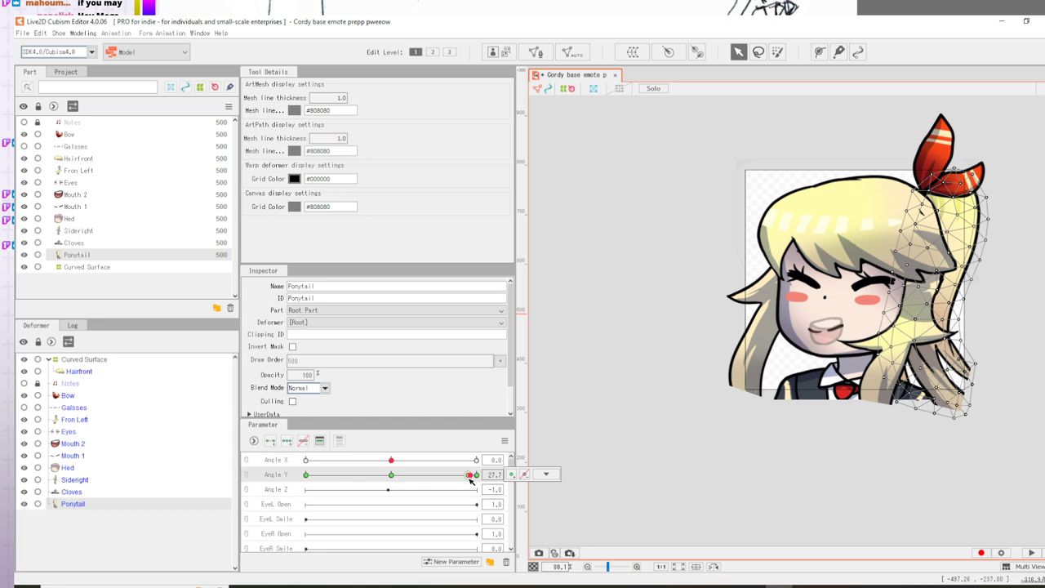
pyautogui.click(82, 457)
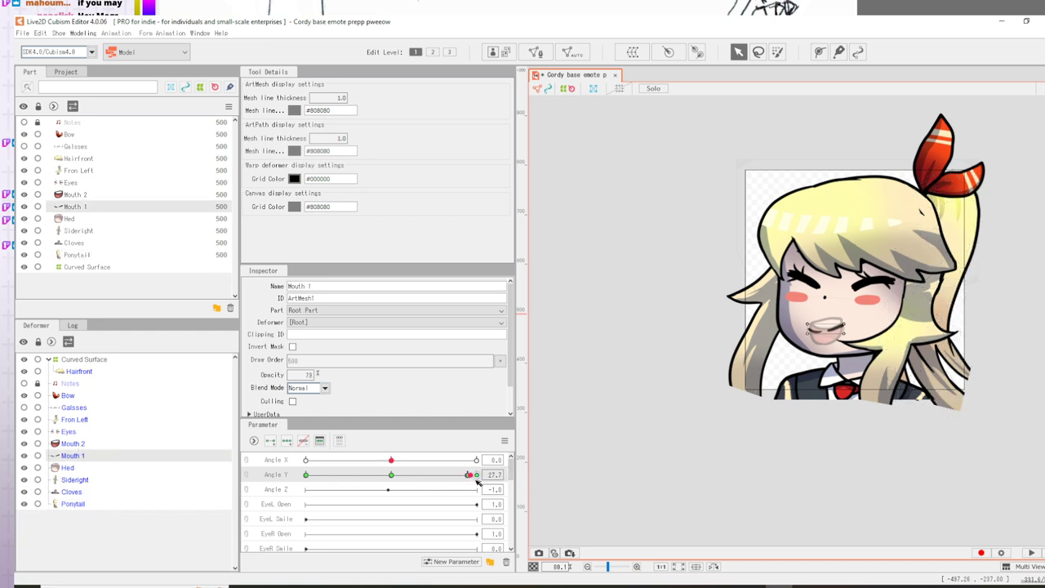
pyautogui.moveTo(472, 476); pyautogui.dragTo(467, 476)
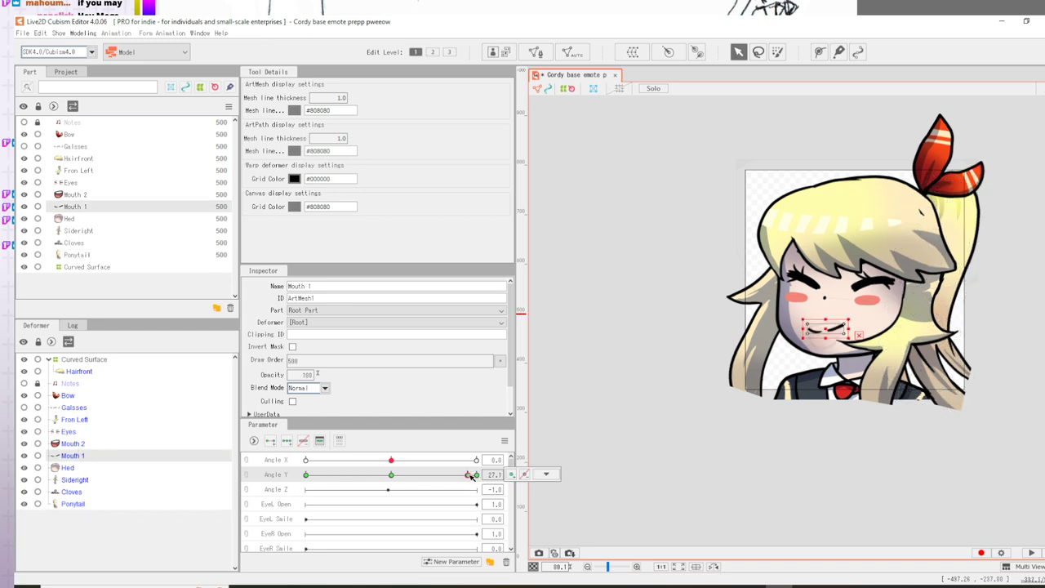
pyautogui.click(830, 324)
pyautogui.moveTo(829, 322); pyautogui.dragTo(832, 320)
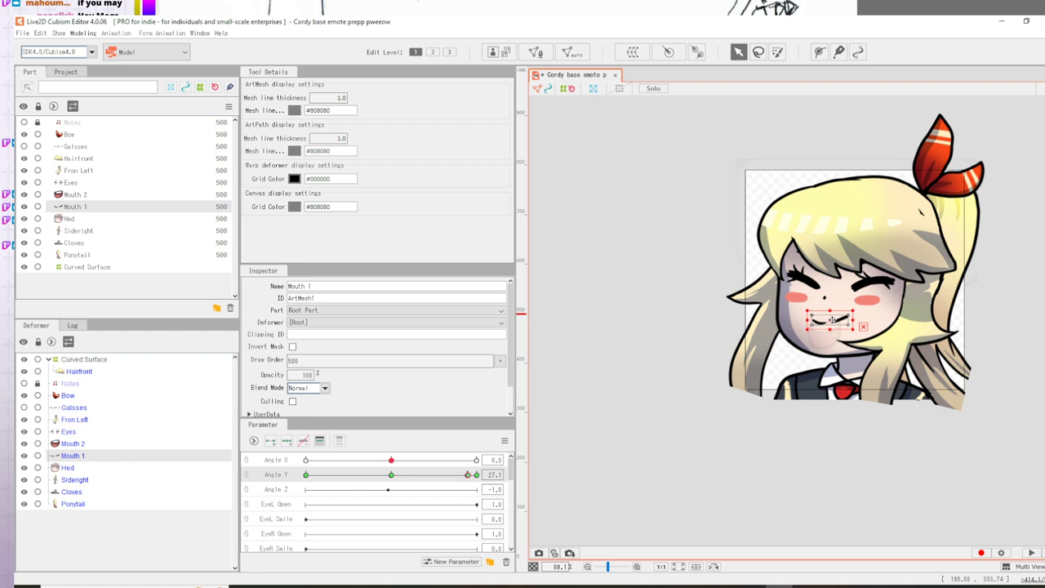
pyautogui.click(828, 315)
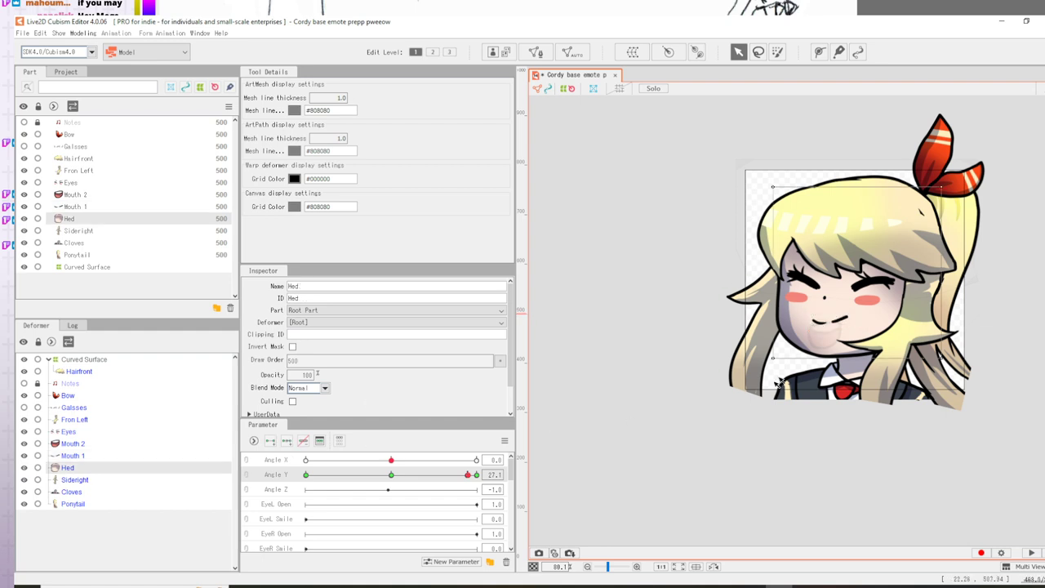
# - Move Mouth 2 up and slightly right at the Angle Y key near 27, and check the open mouth at Angle Y 30
pyautogui.click(72, 444)
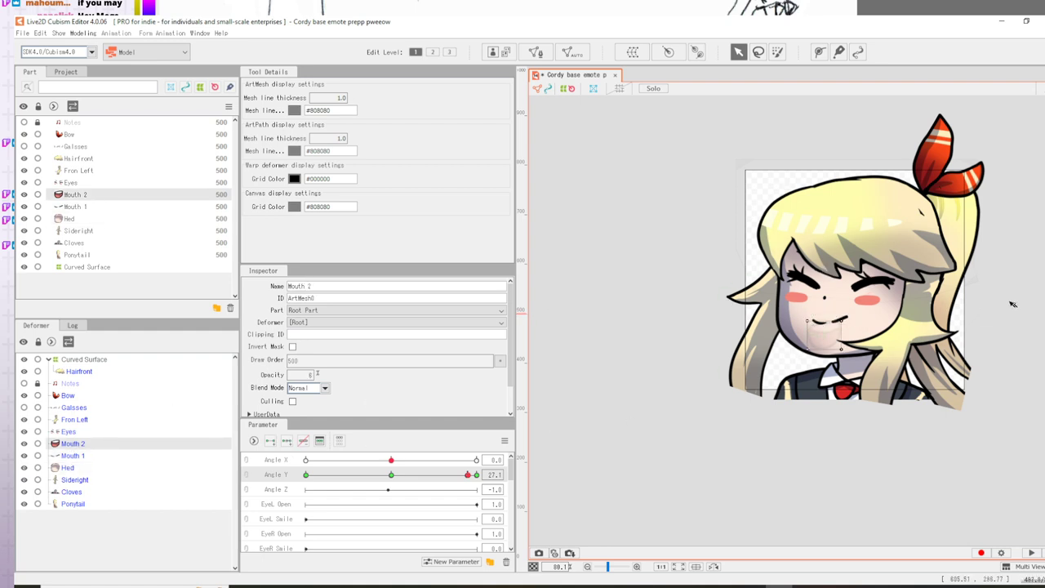
pyautogui.click(469, 475)
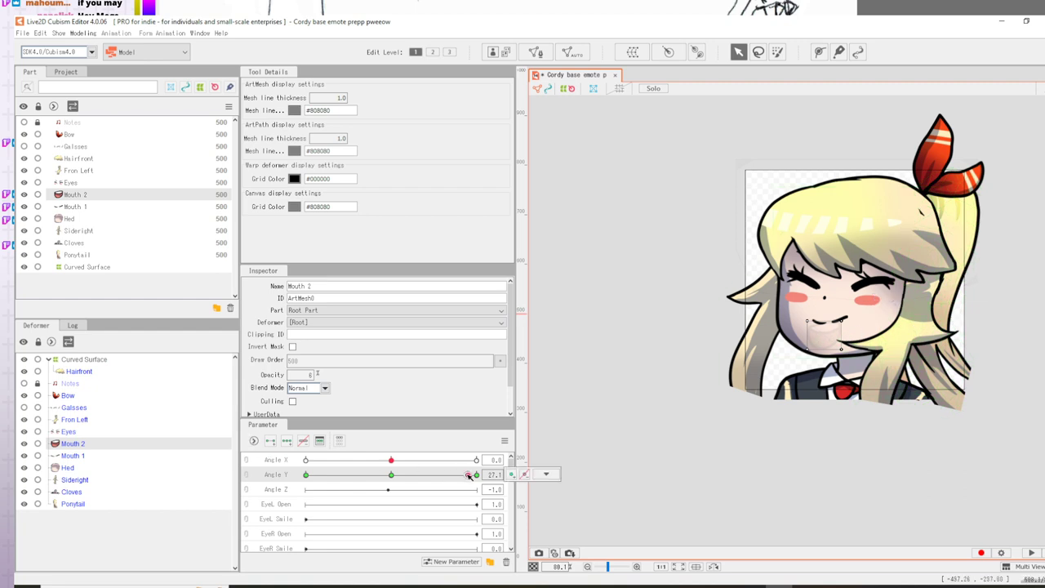
pyautogui.moveTo(825, 338); pyautogui.dragTo(830, 324)
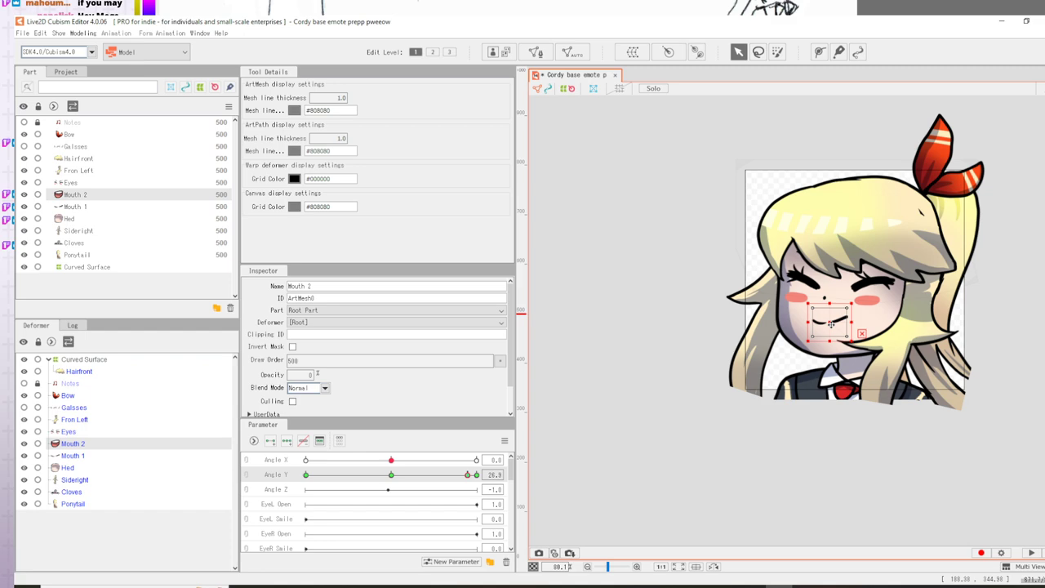
pyautogui.click(476, 474)
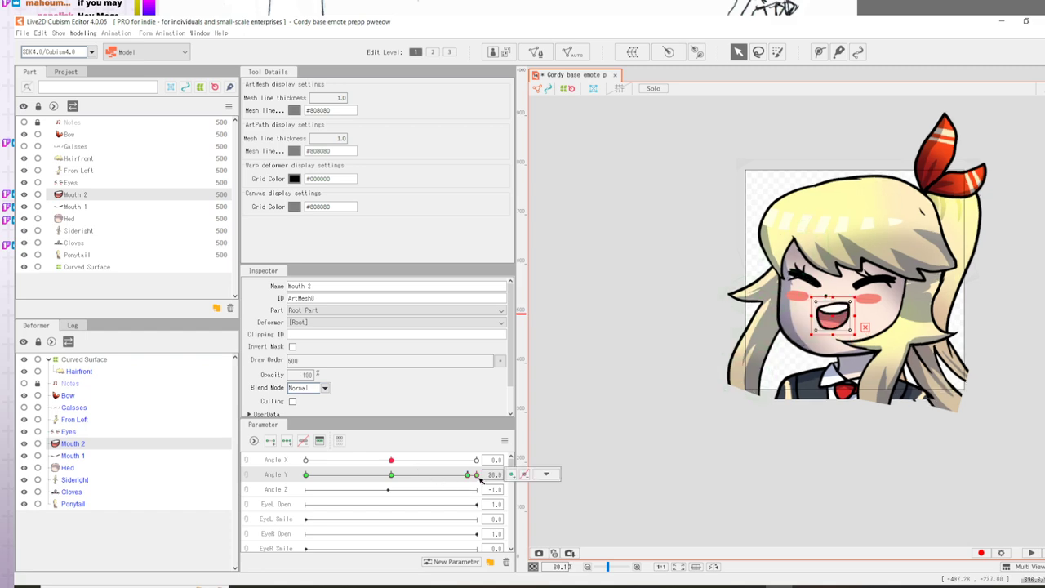
pyautogui.click(546, 474)
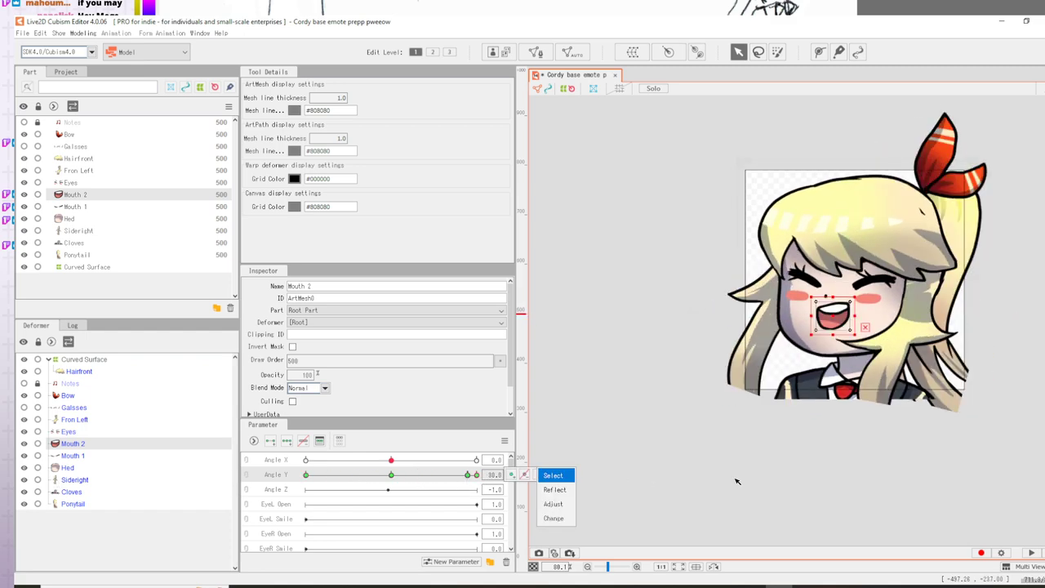
pyautogui.press('Down')
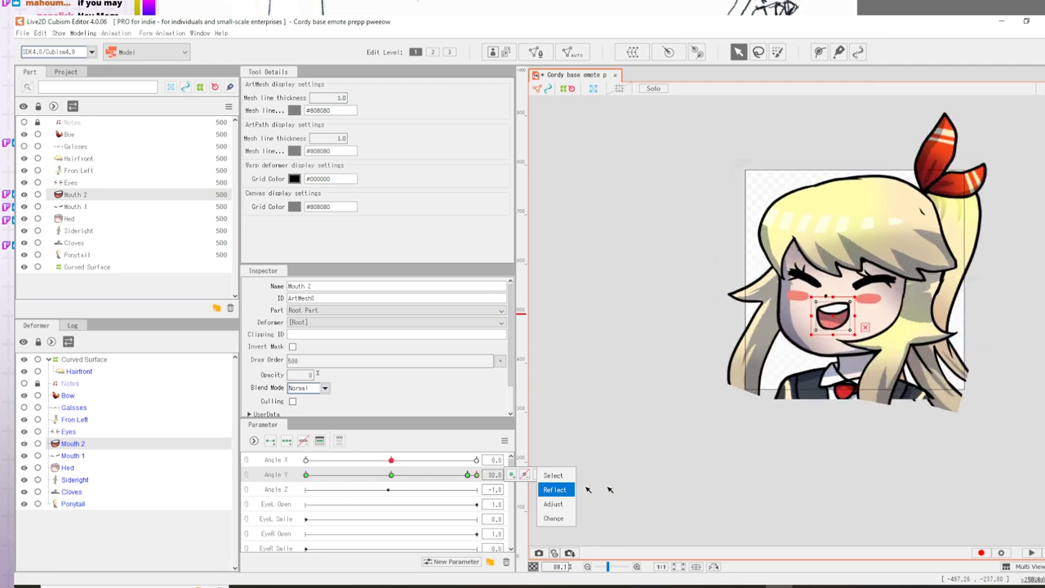
pyautogui.click(553, 504)
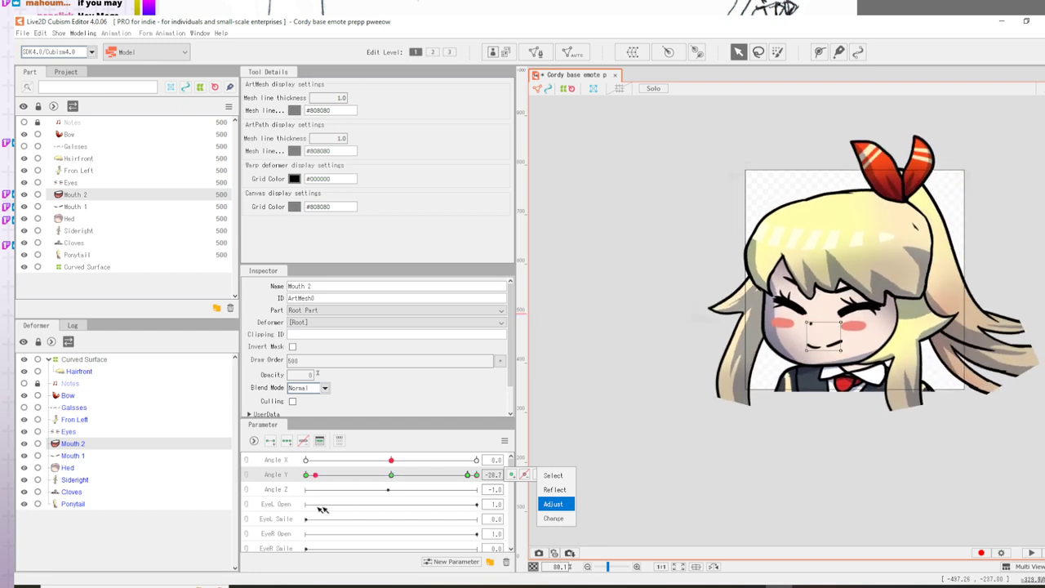
pyautogui.click(553, 504)
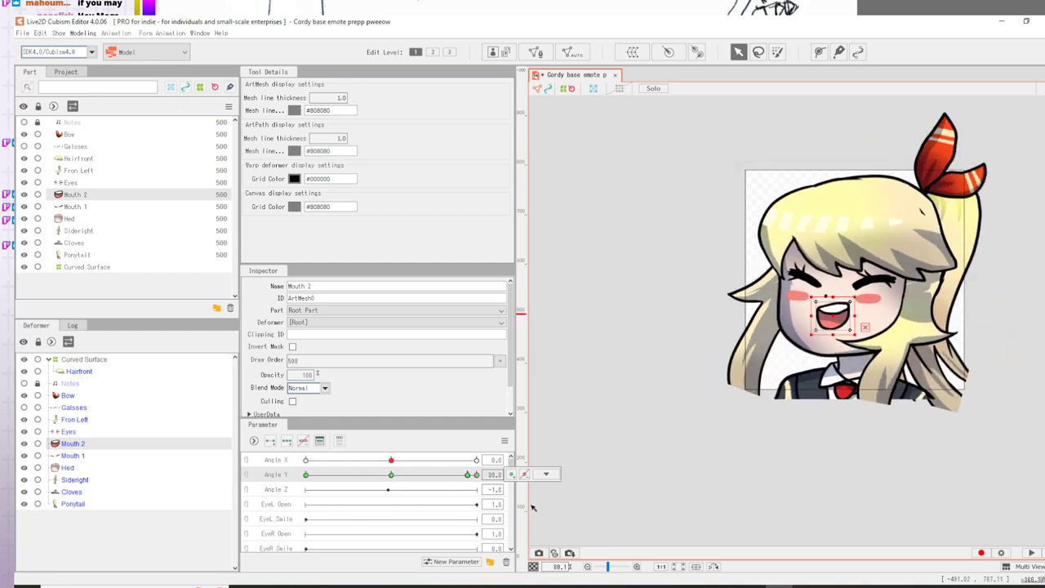
# - Deselect the mouth and save the model as Cordy base emote prepp pweeow.cmo3 in the ANims folder
pyautogui.click(539, 356)
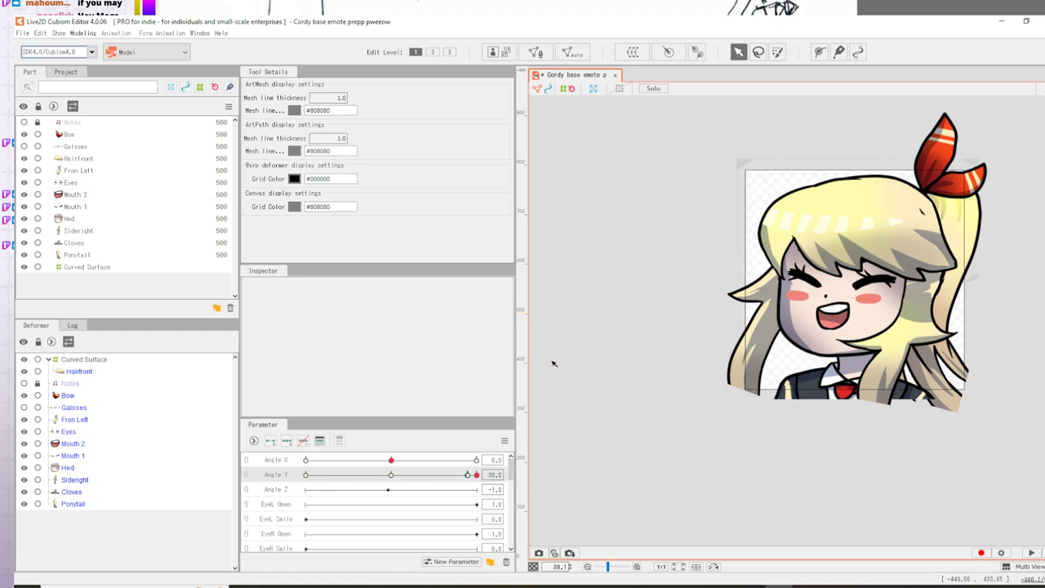
pyautogui.click(23, 33)
pyautogui.click(49, 124)
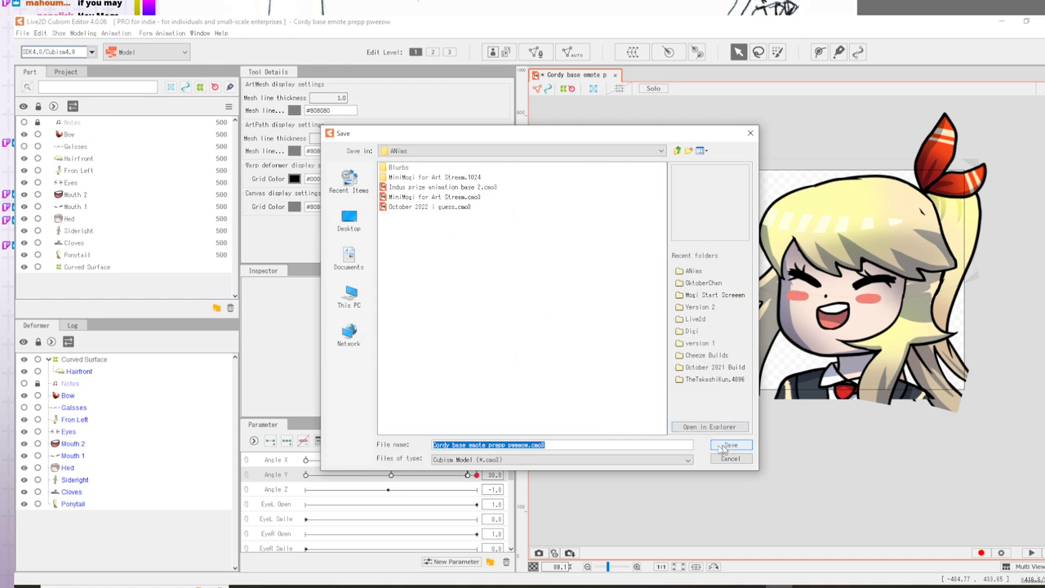
pyautogui.click(730, 444)
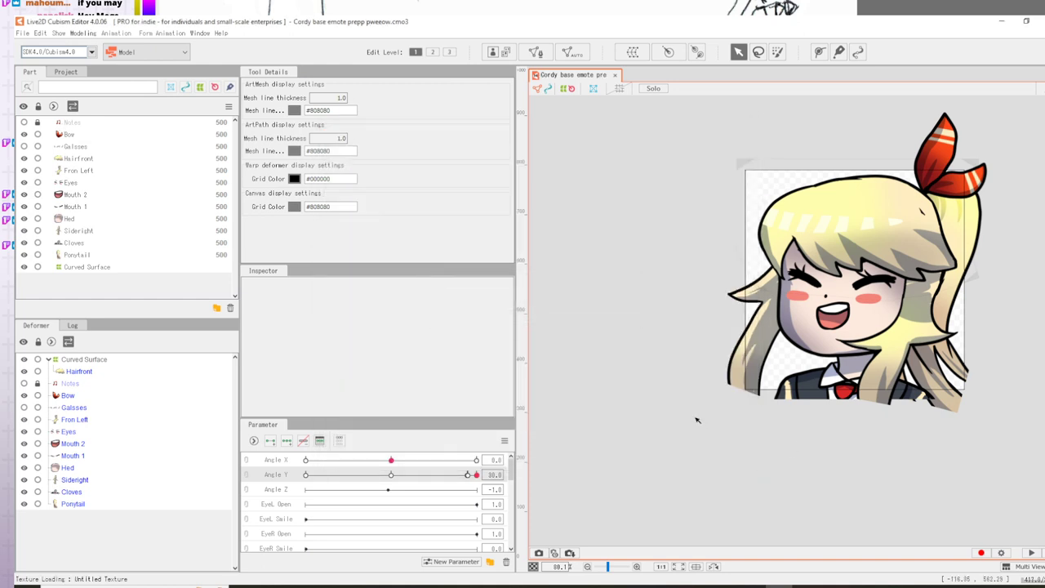
# - Restore the maximized editor window to a smaller size so the drawing program behind it is exposed
pyautogui.press('super+Down')
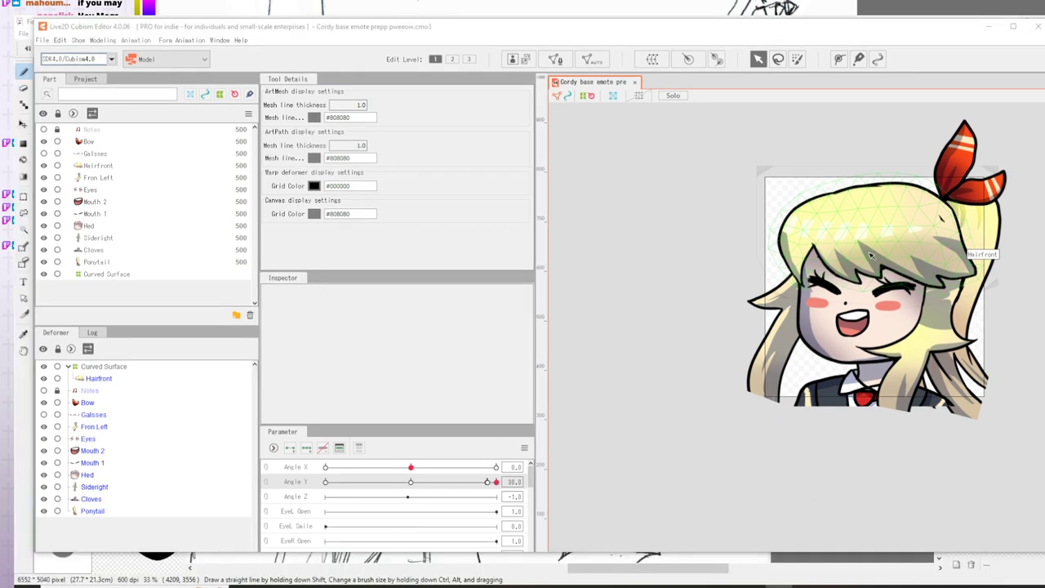
pyautogui.scroll(-1, 864, 243)
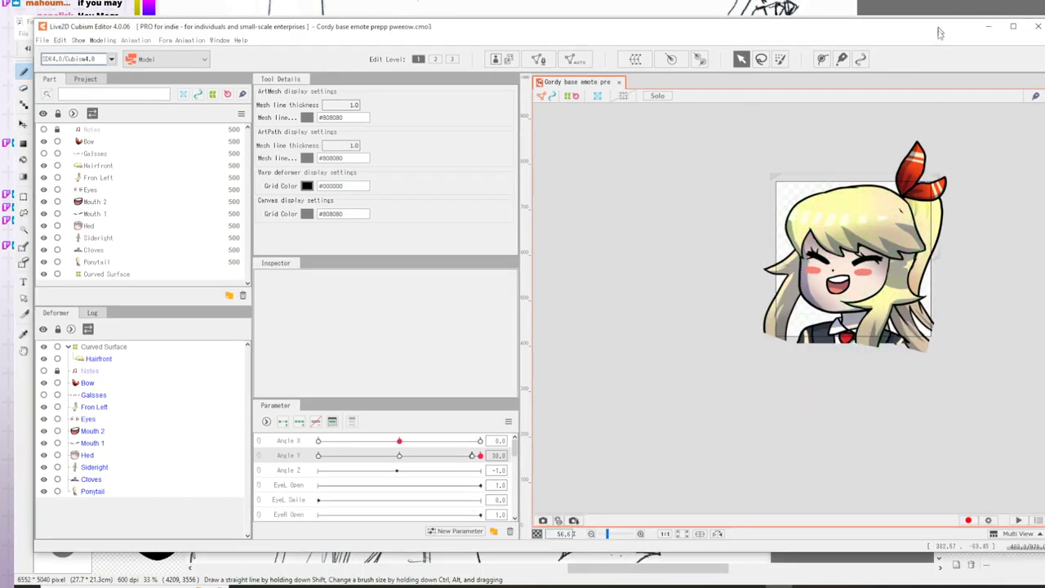
# - Maximize the Live2D editor window again, check the Angle Y motion, and make the Galsses part visible
pyautogui.doubleClick(938, 26)
pyautogui.scroll(4, 898, 261)
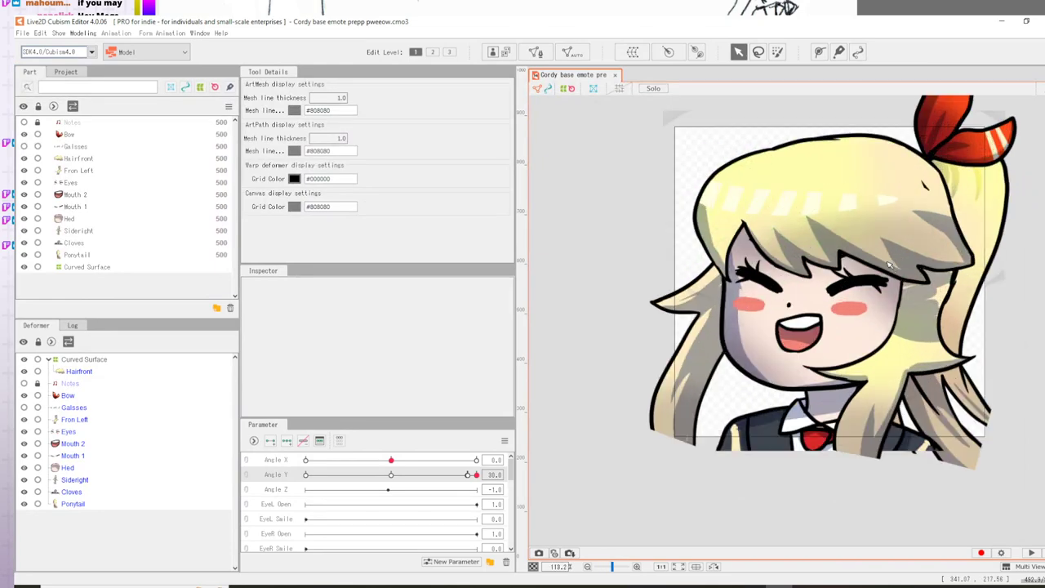
pyautogui.moveTo(392, 475); pyautogui.dragTo(642, 470)
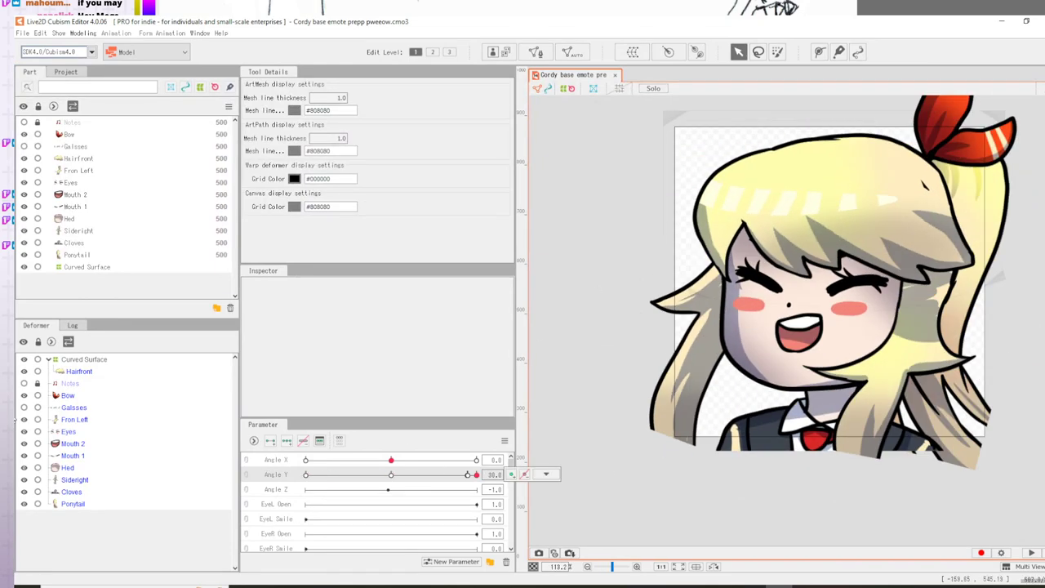
pyautogui.click(23, 406)
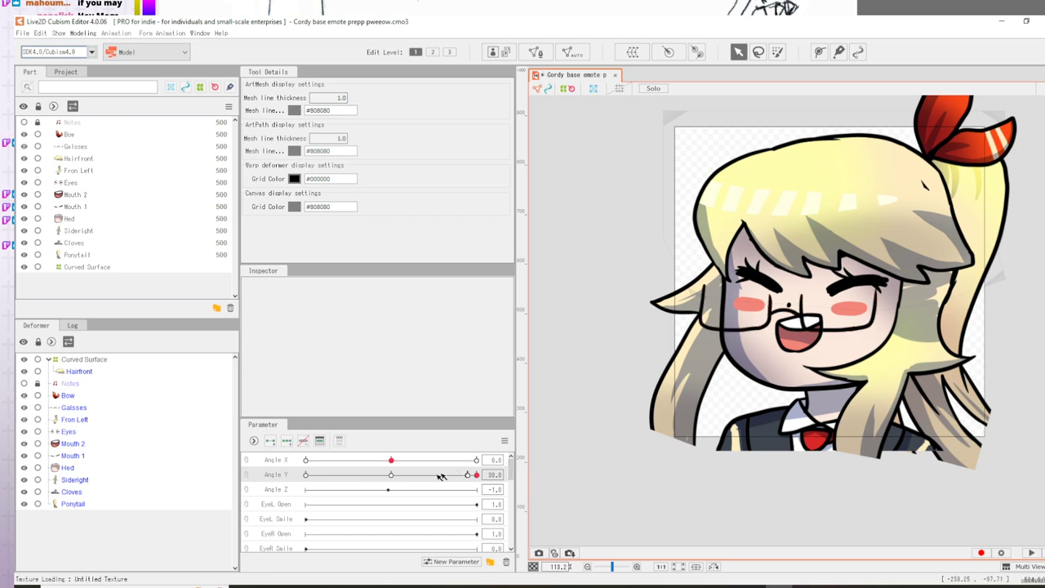
# - Compare the glasses across the Angle Y keys and move Galsses up and right at Angle Y 30 to follow the tilted face
pyautogui.click(392, 476)
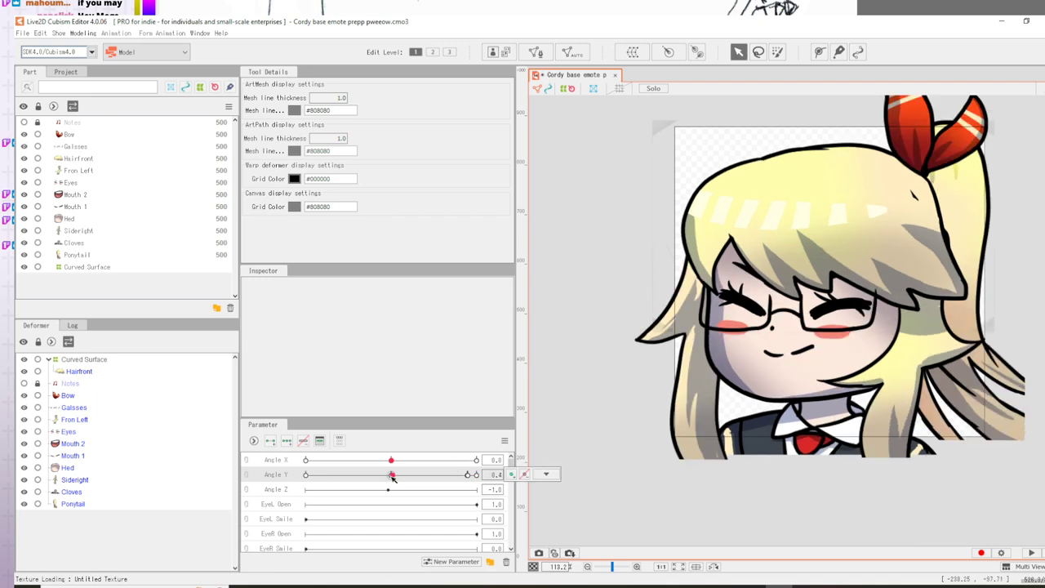
pyautogui.click(306, 475)
pyautogui.click(390, 476)
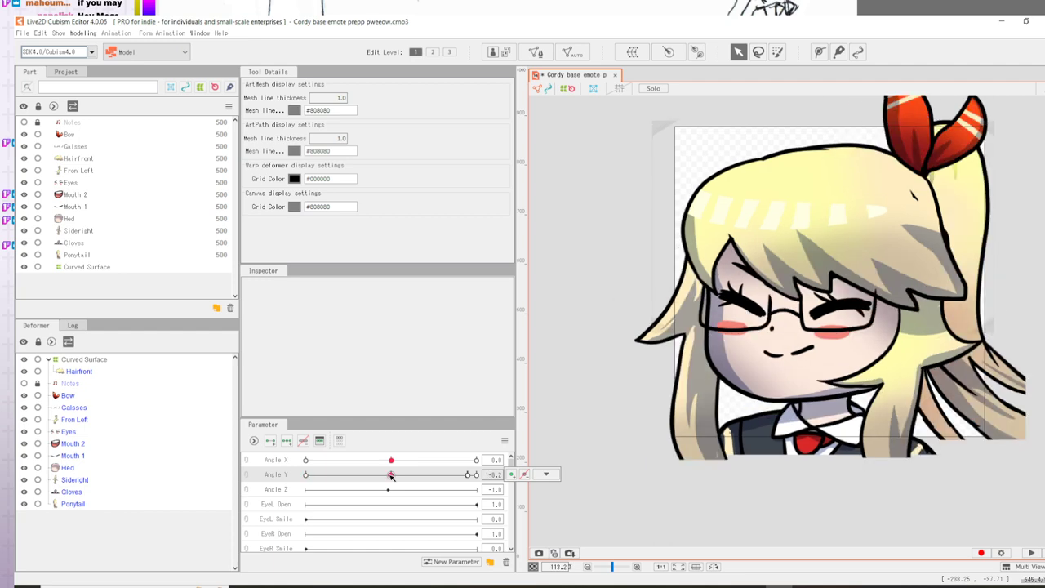
pyautogui.click(476, 475)
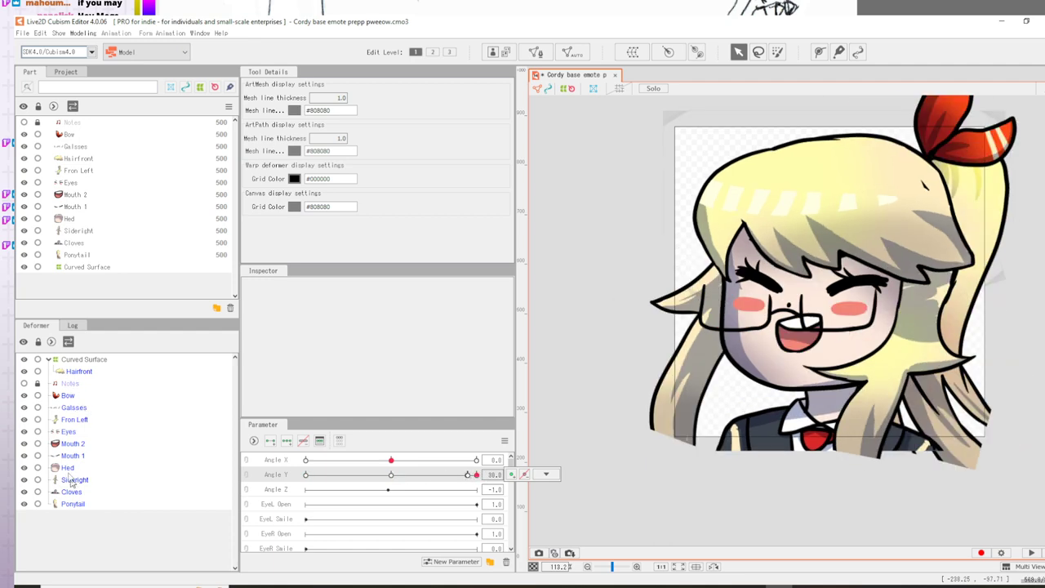
pyautogui.click(75, 408)
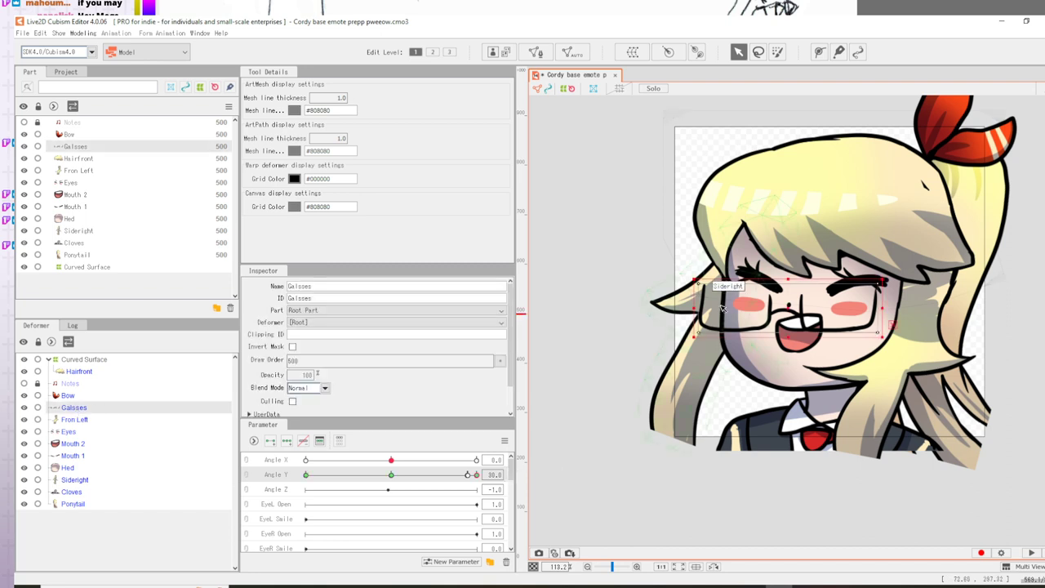
pyautogui.moveTo(788, 307); pyautogui.dragTo(831, 278)
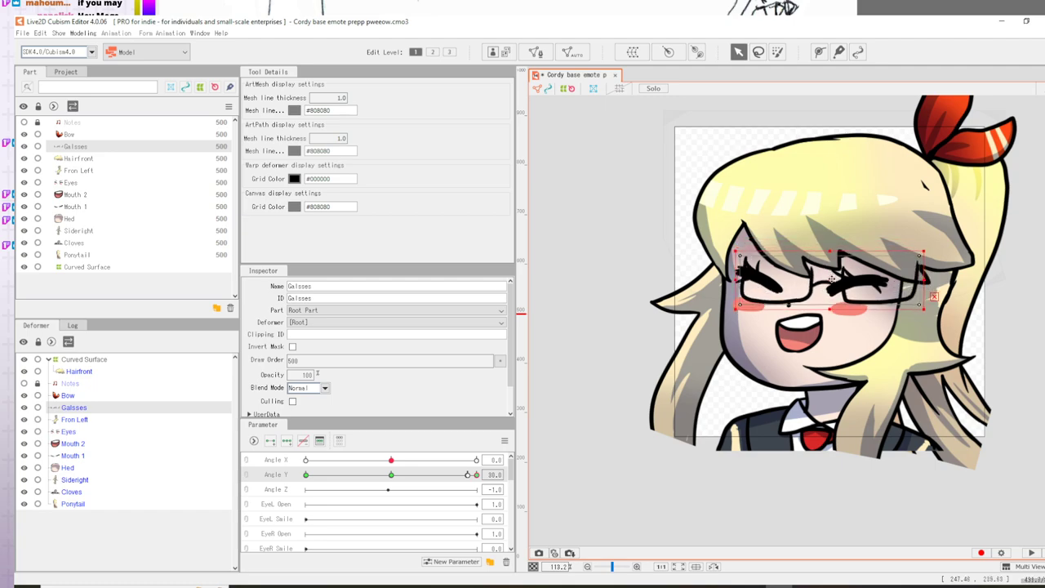
# - Check the glasses across the Angle Y range and shift Galsses left and slightly up at Angle Y 30
pyautogui.moveTo(392, 475); pyautogui.dragTo(305, 474)
pyautogui.moveTo(610, 465); pyautogui.dragTo(474, 472)
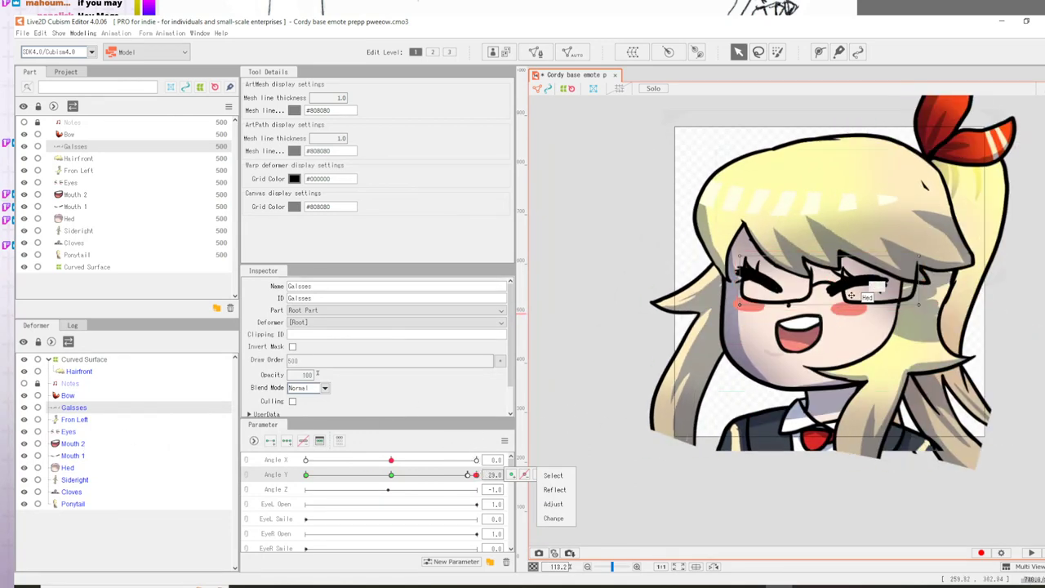
pyautogui.click(62, 410)
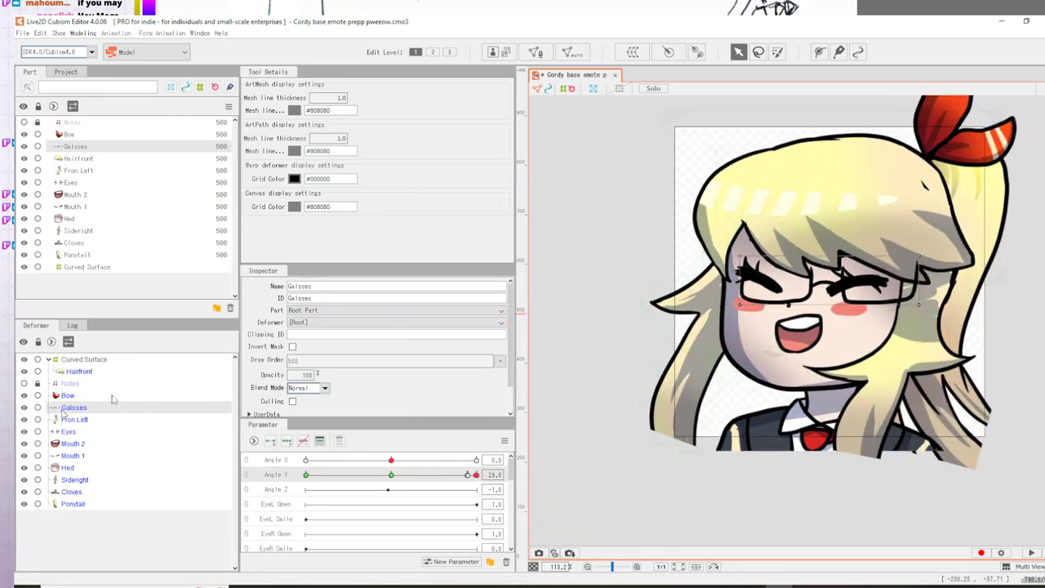
pyautogui.click(476, 475)
pyautogui.click(657, 491)
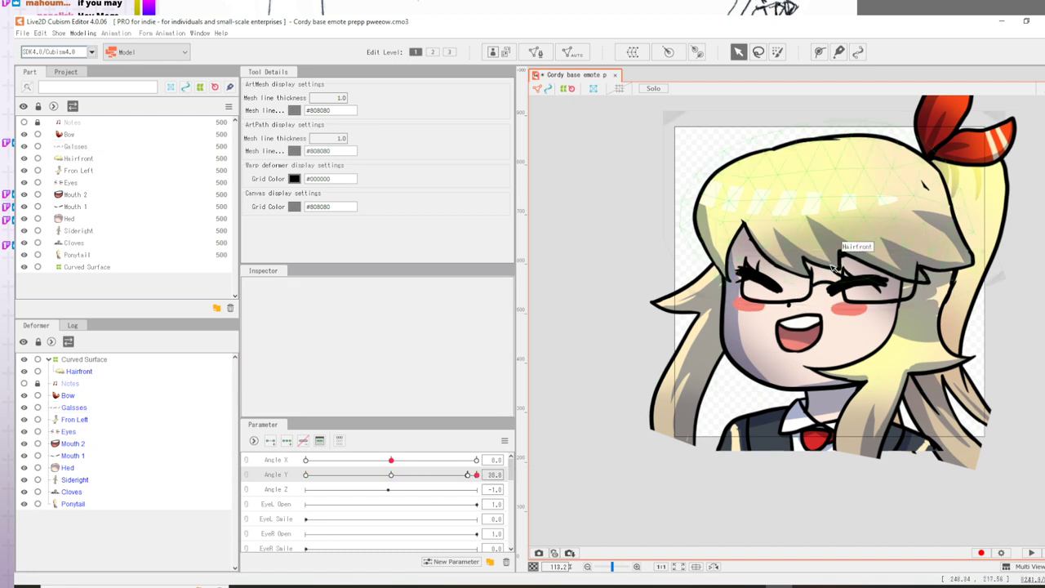
pyautogui.click(861, 307)
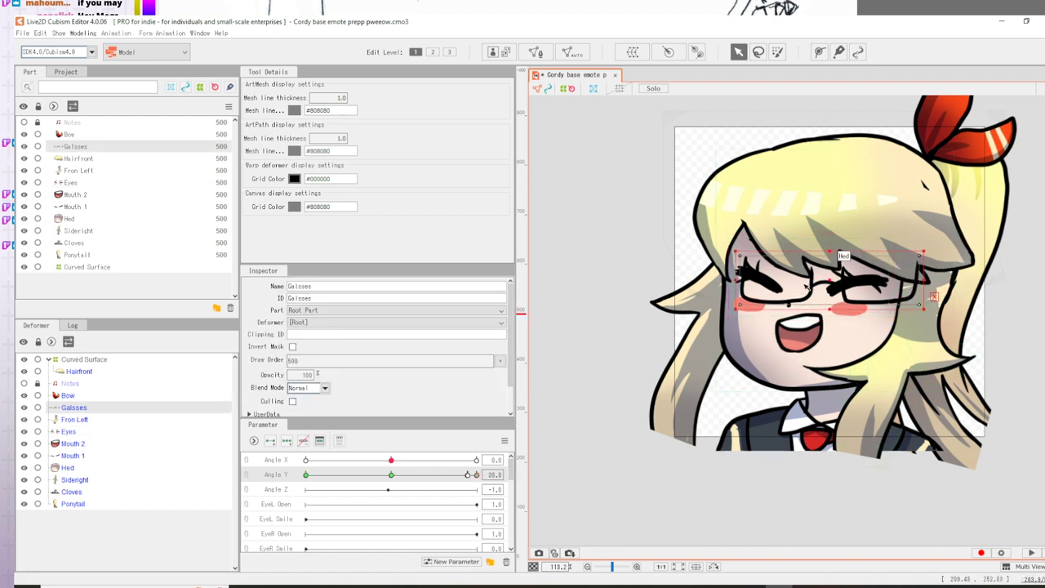
pyautogui.moveTo(831, 282); pyautogui.dragTo(805, 276)
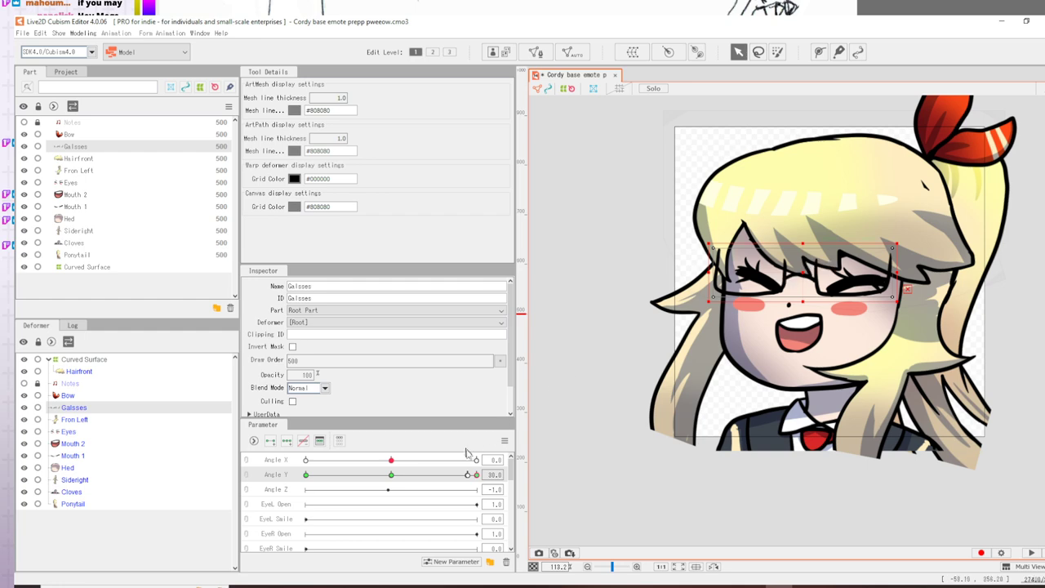
# - Compare the glasses at Angle Y -30, 0 and 30, and nudge Galsses slightly right at Angle Y 30
pyautogui.moveTo(478, 475); pyautogui.dragTo(233, 485)
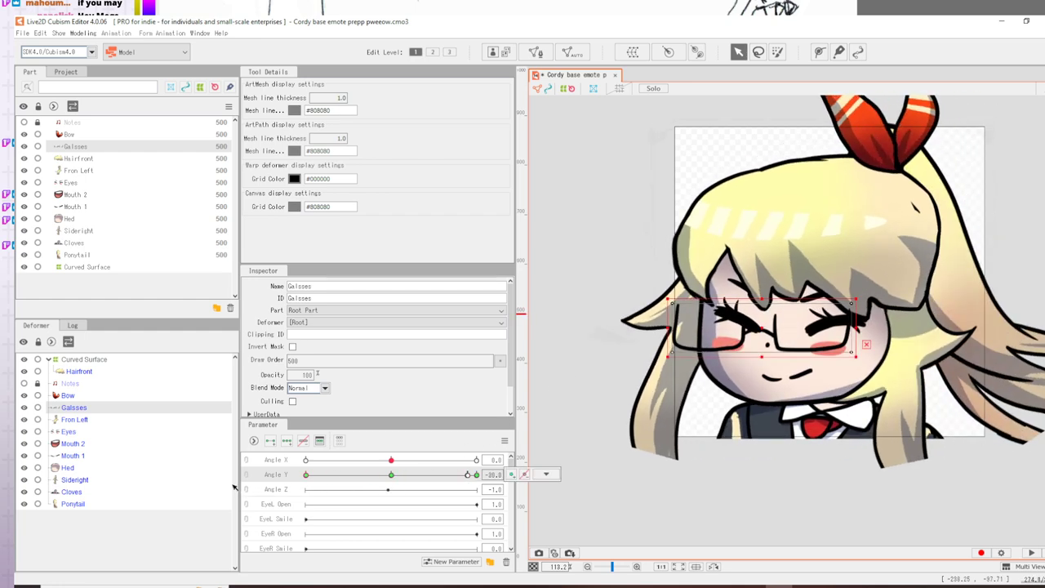
pyautogui.moveTo(296, 488); pyautogui.dragTo(105, 471)
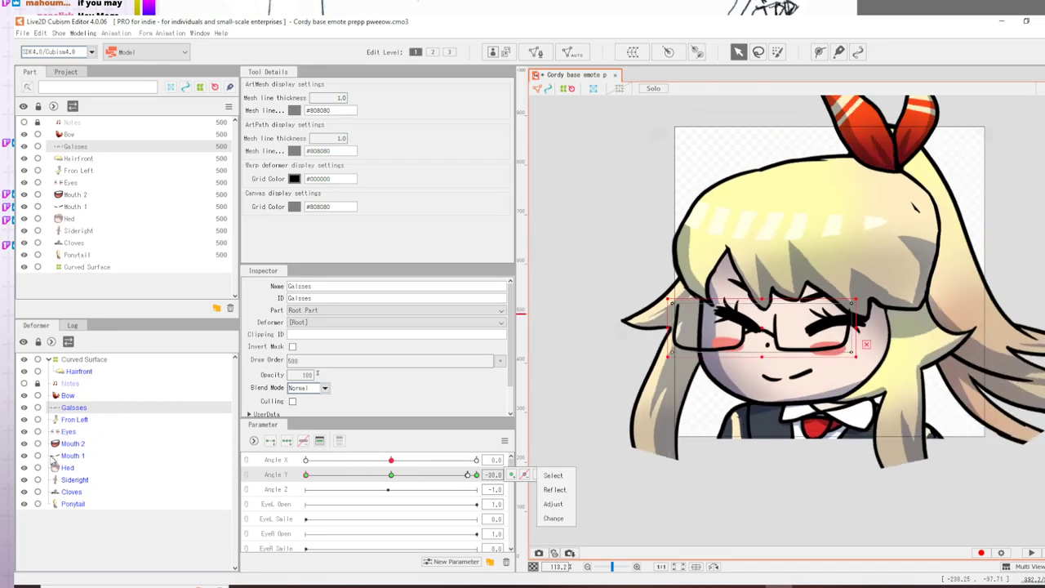
pyautogui.click(764, 330)
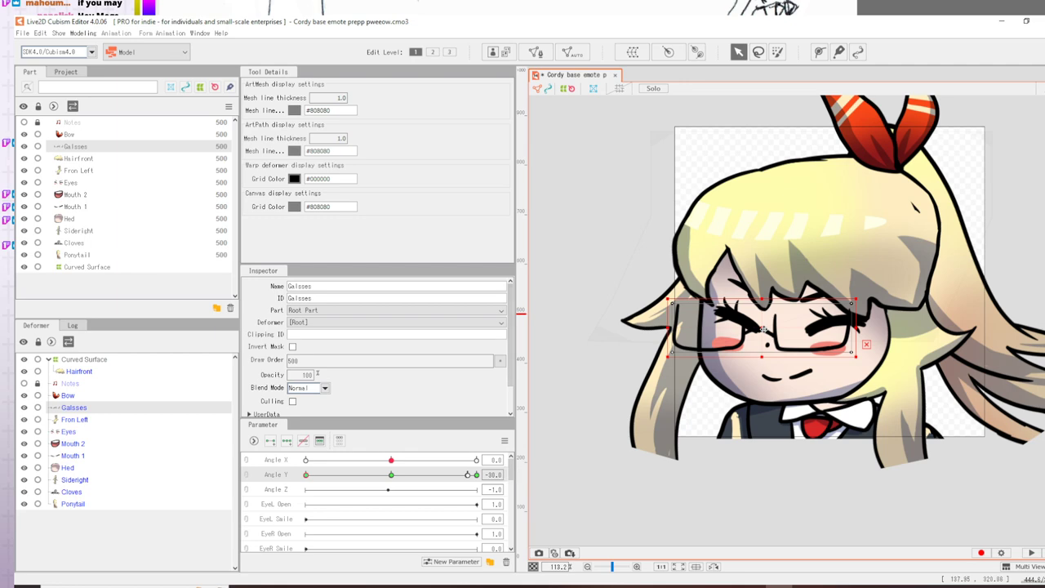
pyautogui.click(391, 476)
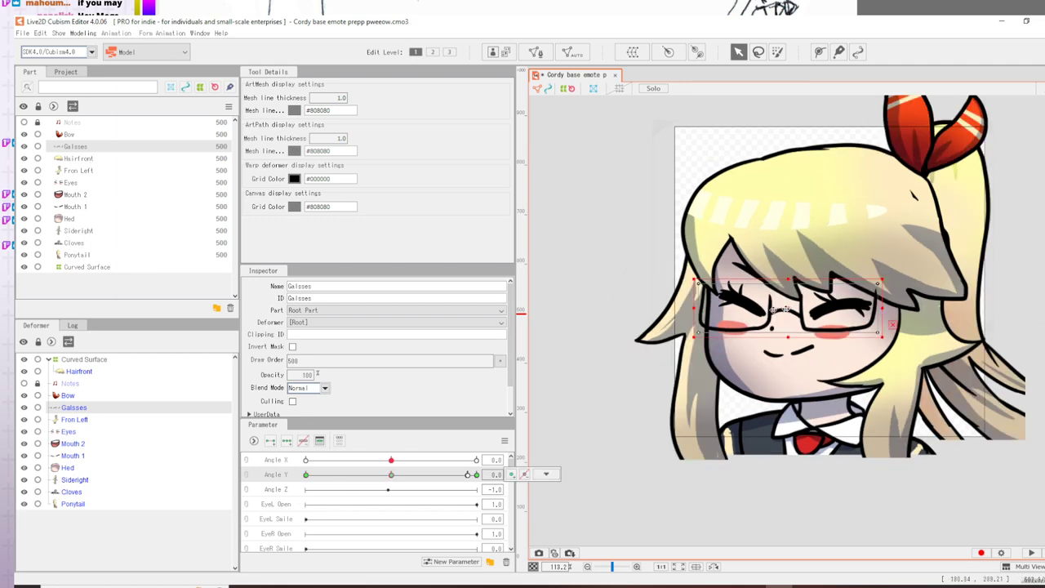
pyautogui.click(478, 475)
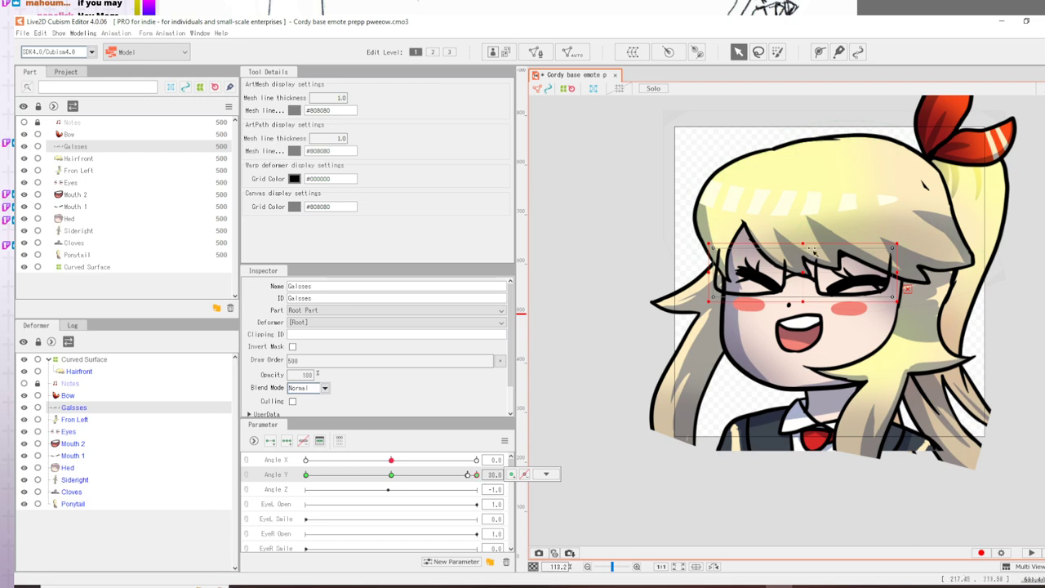
pyautogui.moveTo(803, 273); pyautogui.dragTo(811, 273)
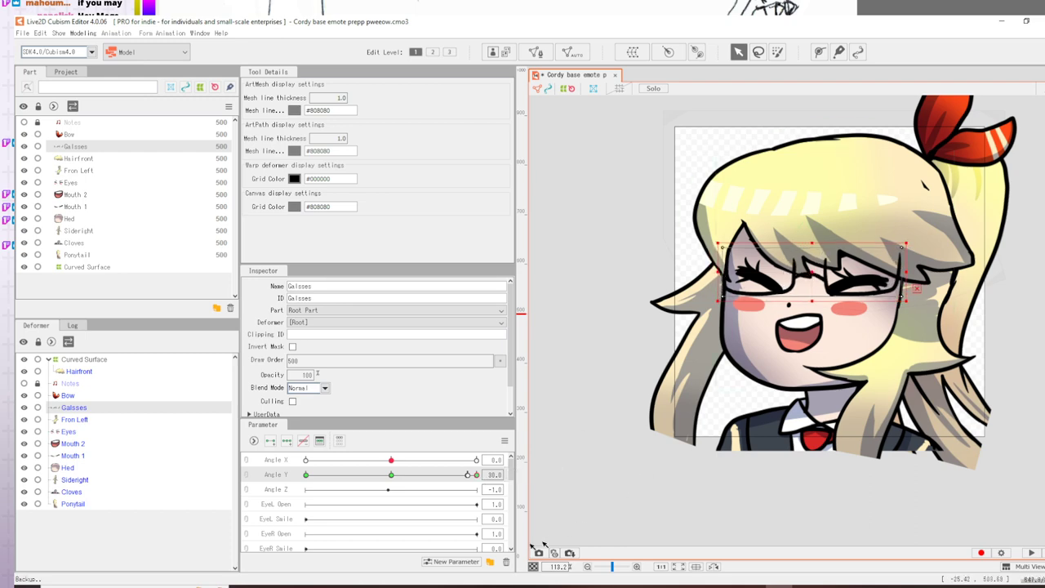
# - Scrub Angle Y to check the glasses' motion, make the Notes part visible, and return Angle Y to 0
pyautogui.click(523, 474)
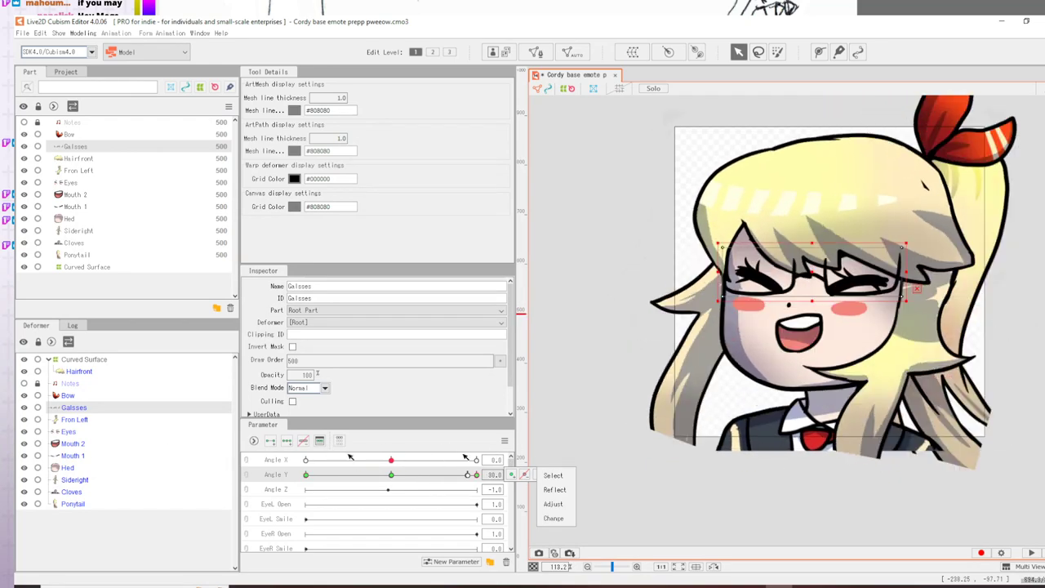
pyautogui.moveTo(153, 483); pyautogui.dragTo(390, 475)
pyautogui.click(390, 476)
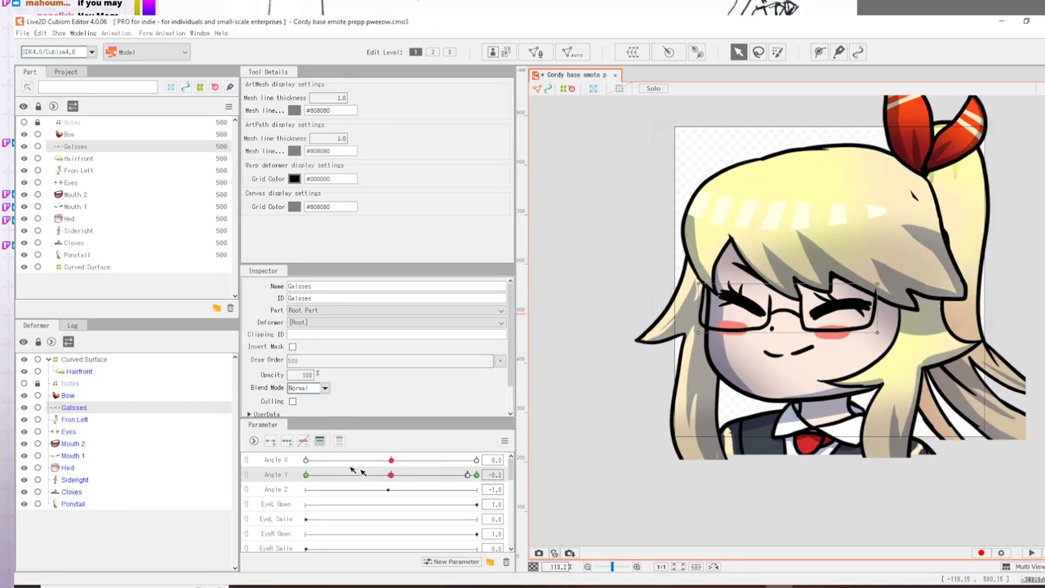
pyautogui.click(24, 384)
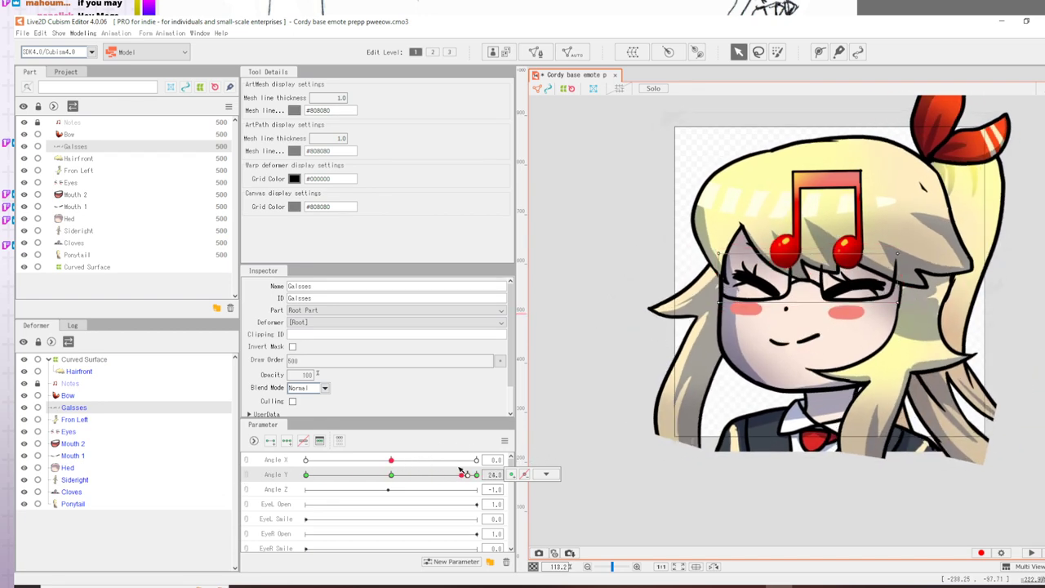
pyautogui.moveTo(407, 477); pyautogui.dragTo(391, 477)
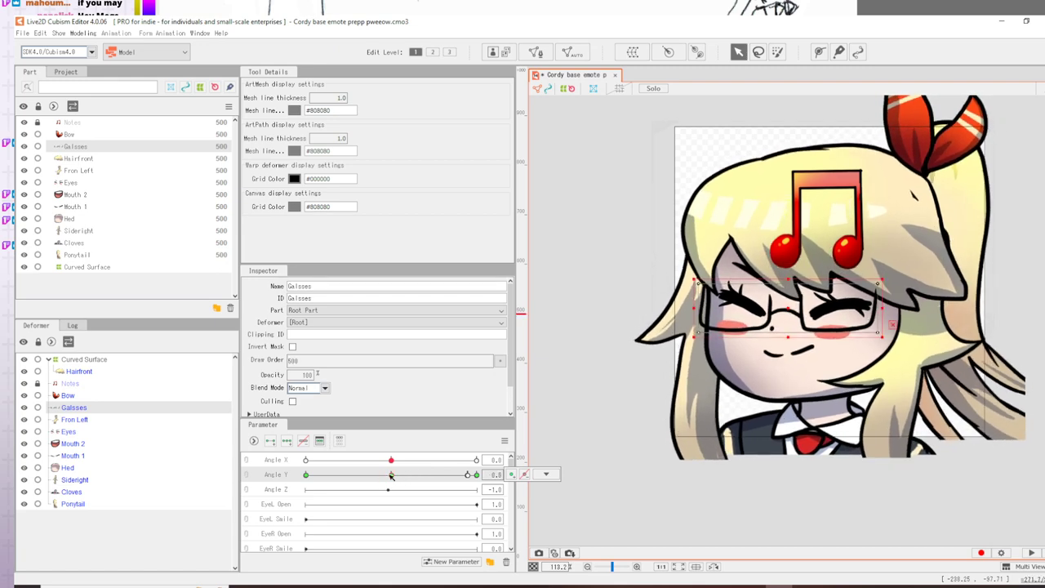
# - Move Mouth 1 up and slightly right at the Angle Y key near 27 to line up with Mouth 2, and check the motion
pyautogui.click(790, 358)
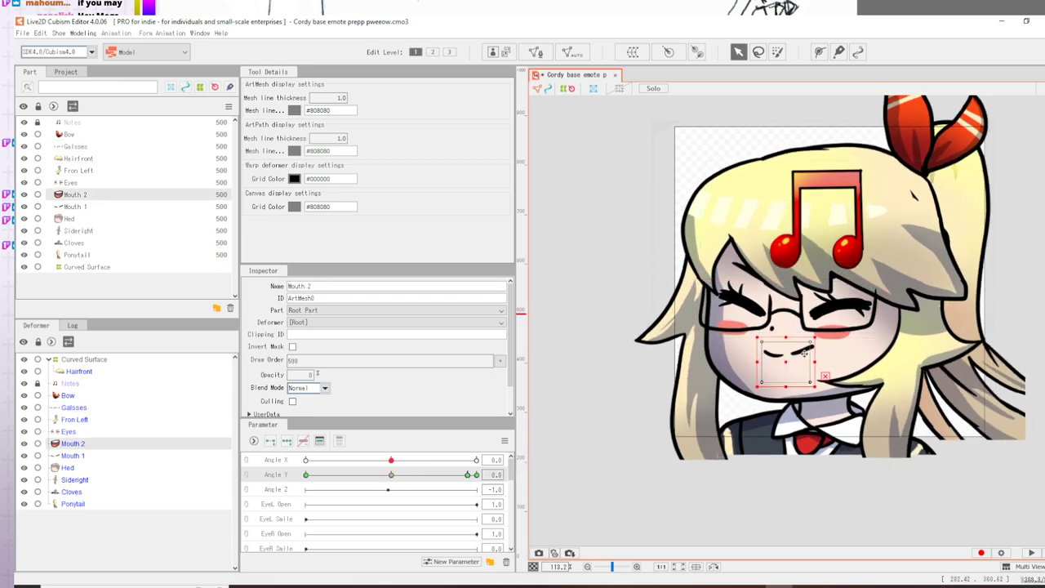
pyautogui.click(467, 475)
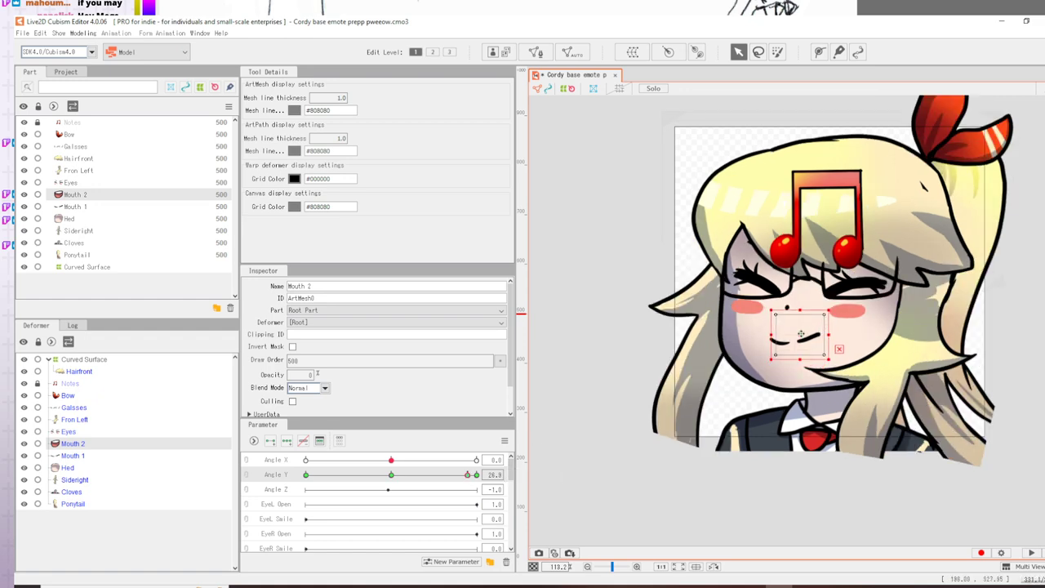
pyautogui.click(64, 457)
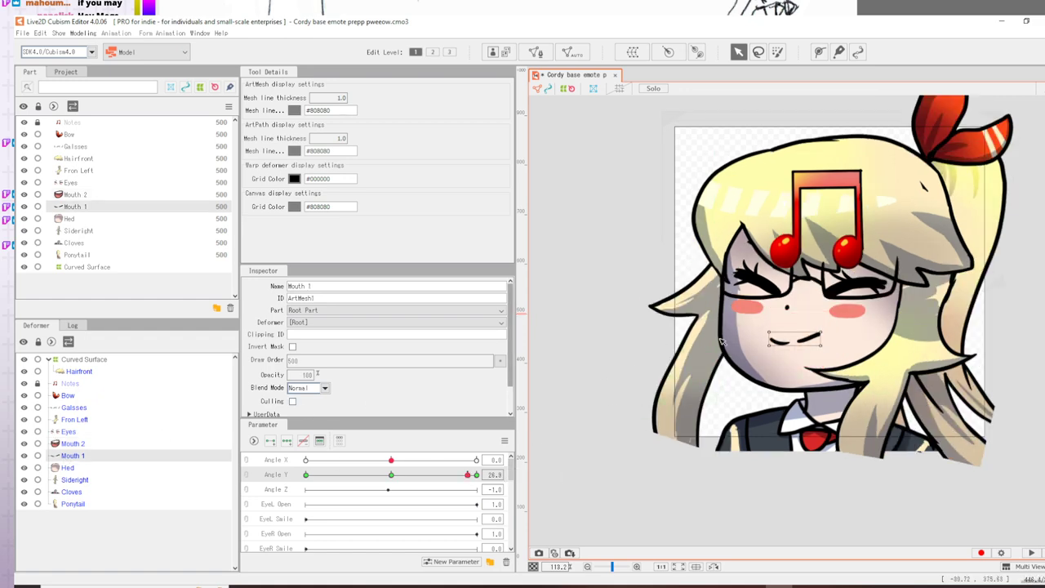
pyautogui.click(469, 476)
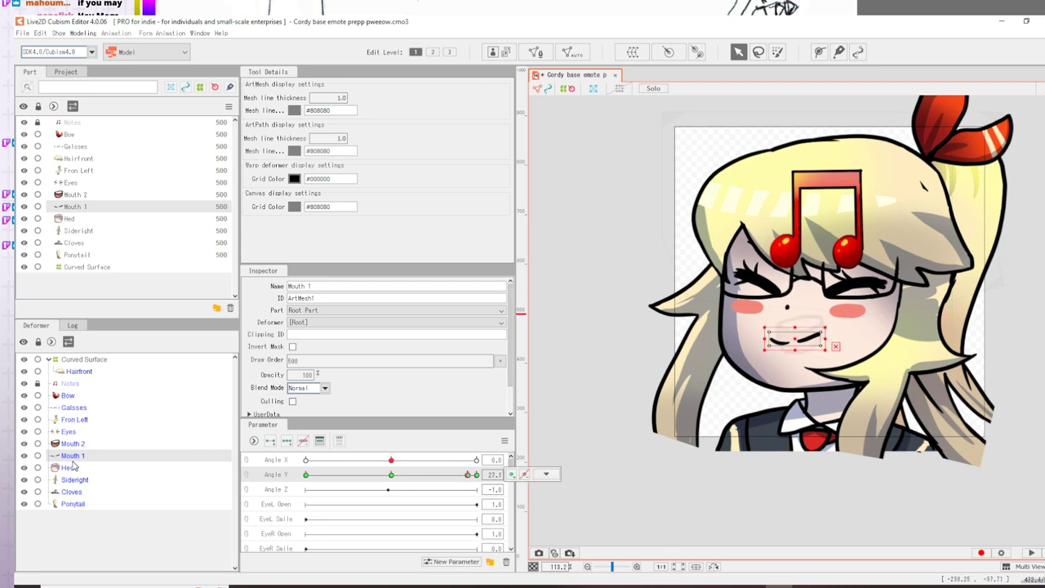
pyautogui.moveTo(795, 340); pyautogui.dragTo(801, 332)
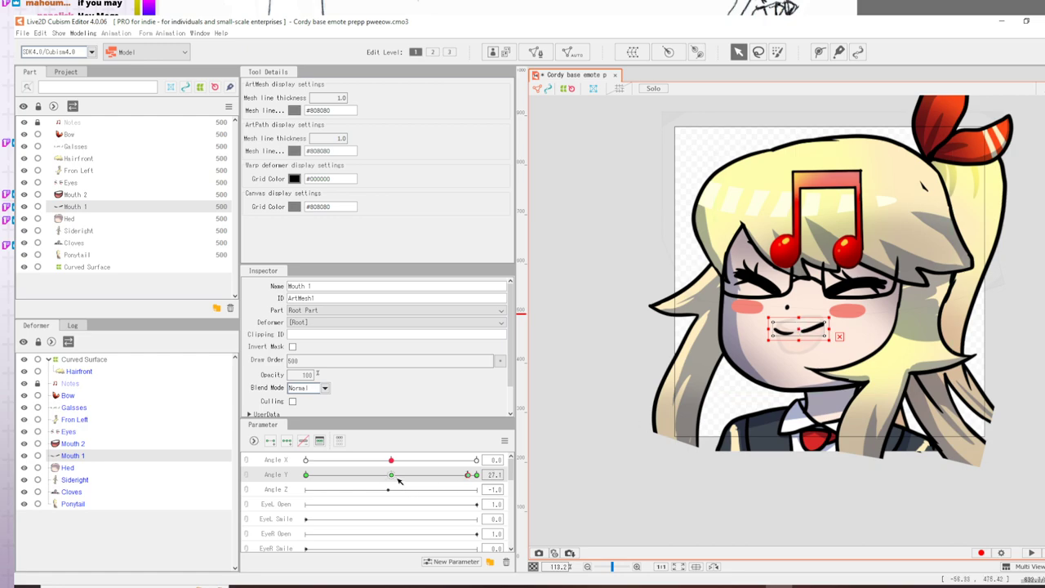
pyautogui.click(522, 475)
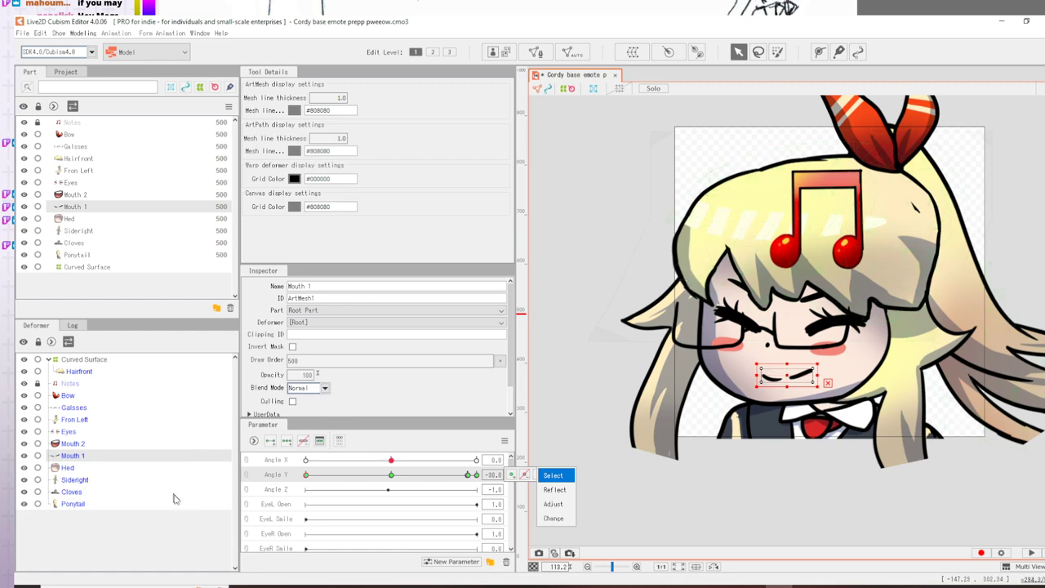
# - Pull the lower corners and lower right area of the front hair's Curved Surface deformer inward at Angle Y -30
pyautogui.click(306, 476)
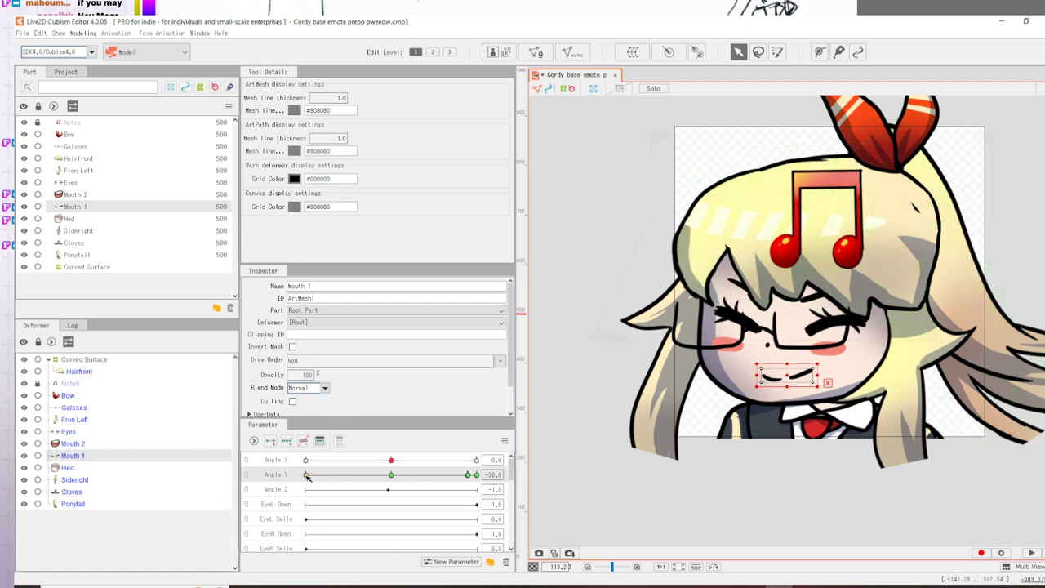
pyautogui.click(72, 374)
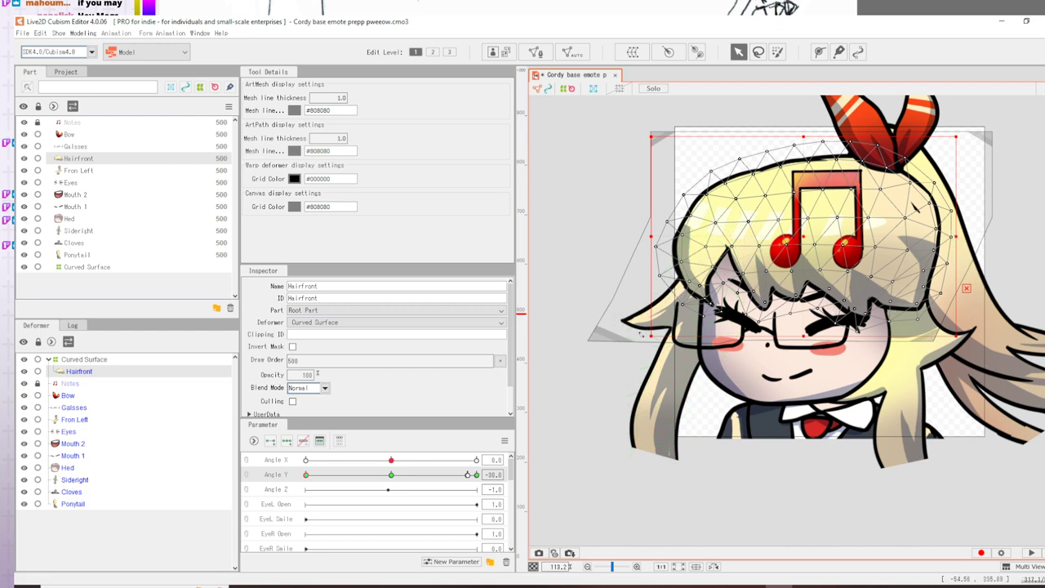
pyautogui.click(601, 342)
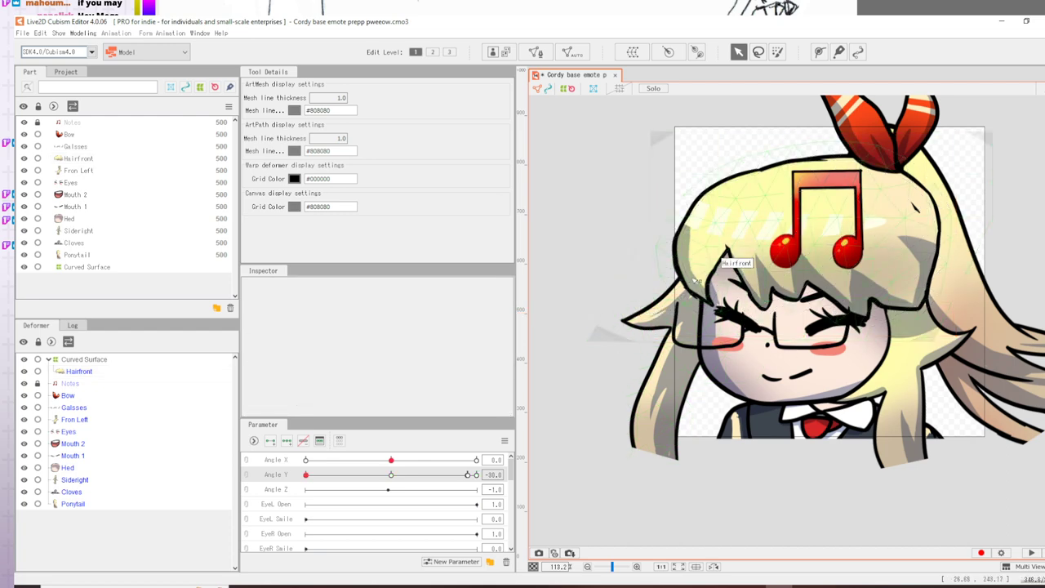
pyautogui.click(667, 295)
pyautogui.click(604, 339)
pyautogui.click(81, 362)
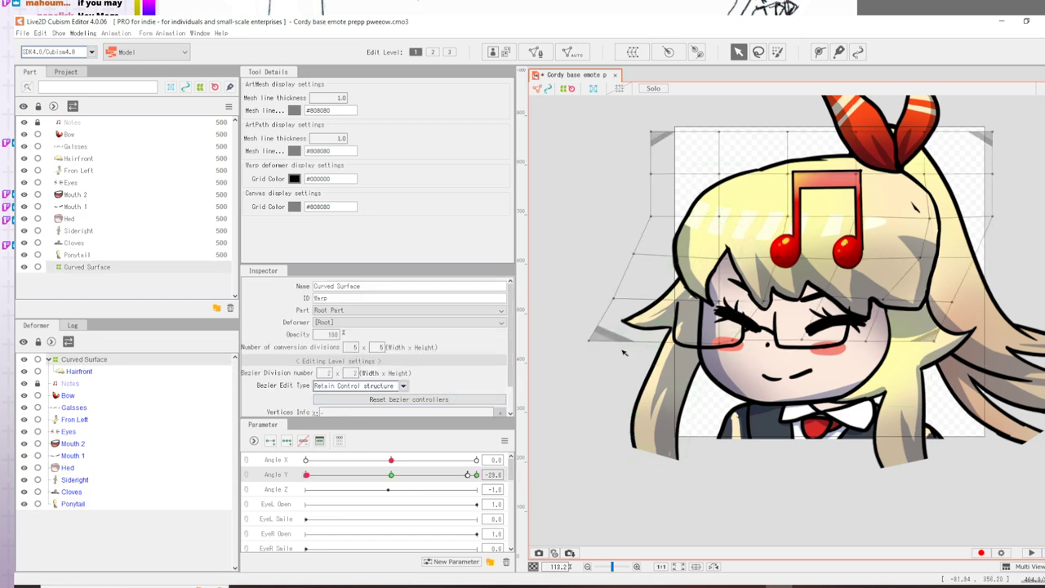
pyautogui.click(589, 343)
pyautogui.moveTo(589, 343); pyautogui.dragTo(636, 274)
pyautogui.moveTo(711, 341)
pyautogui.mouseDown()
pyautogui.moveTo(723, 282)
pyautogui.moveTo(772, 290)
pyautogui.moveTo(779, 325)
pyautogui.moveTo(957, 323)
pyautogui.moveTo(901, 341)
pyautogui.mouseUp()
pyautogui.moveTo(951, 302); pyautogui.dragTo(930, 311)
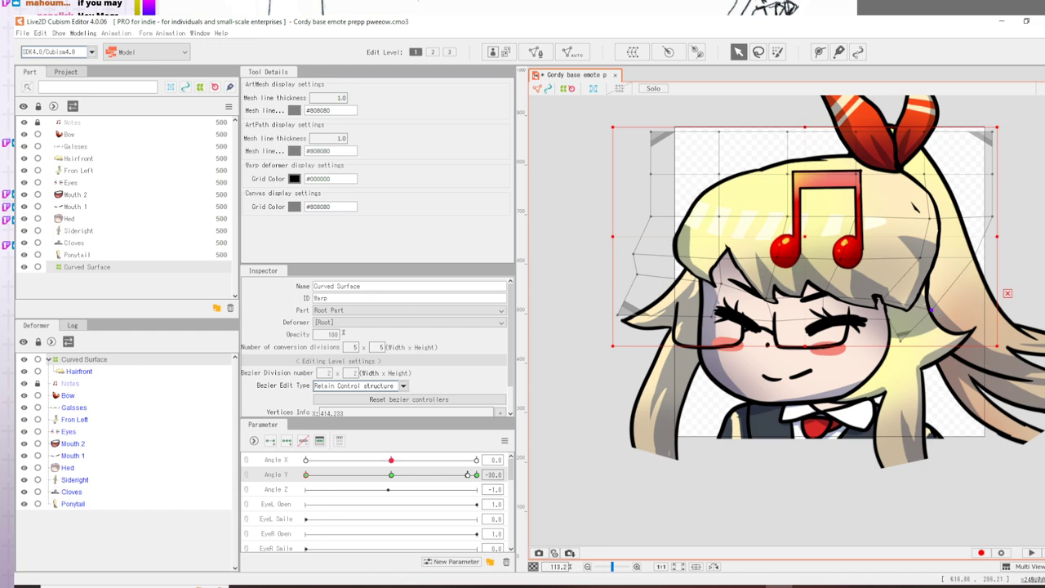
# - Pull the Curved Surface deformer's upper right corner inward and adjust its upper inner grid points at Angle Y -30 to reshape the front hair
pyautogui.moveTo(721, 174); pyautogui.dragTo(726, 177)
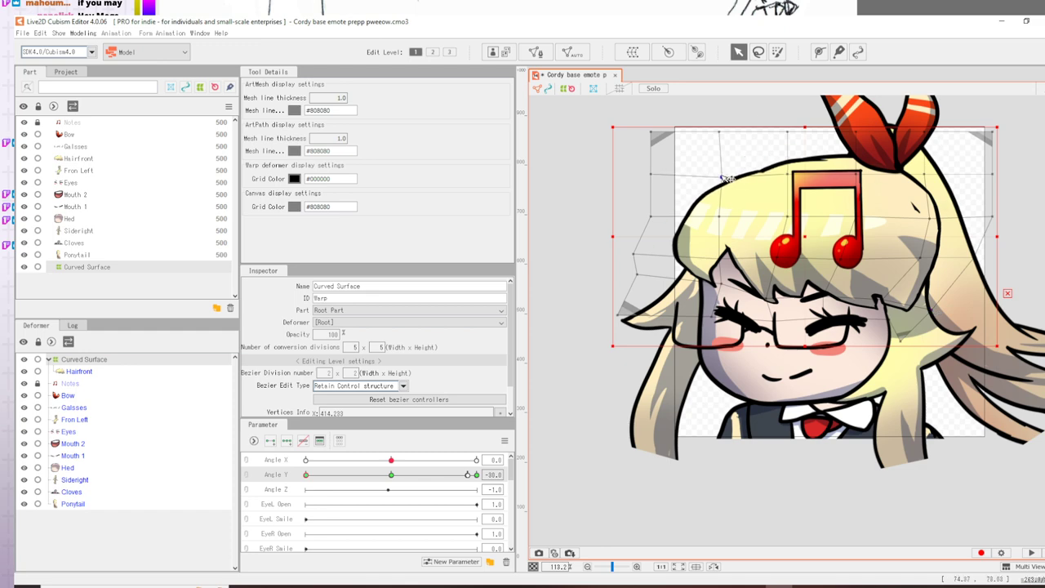
pyautogui.click(787, 177)
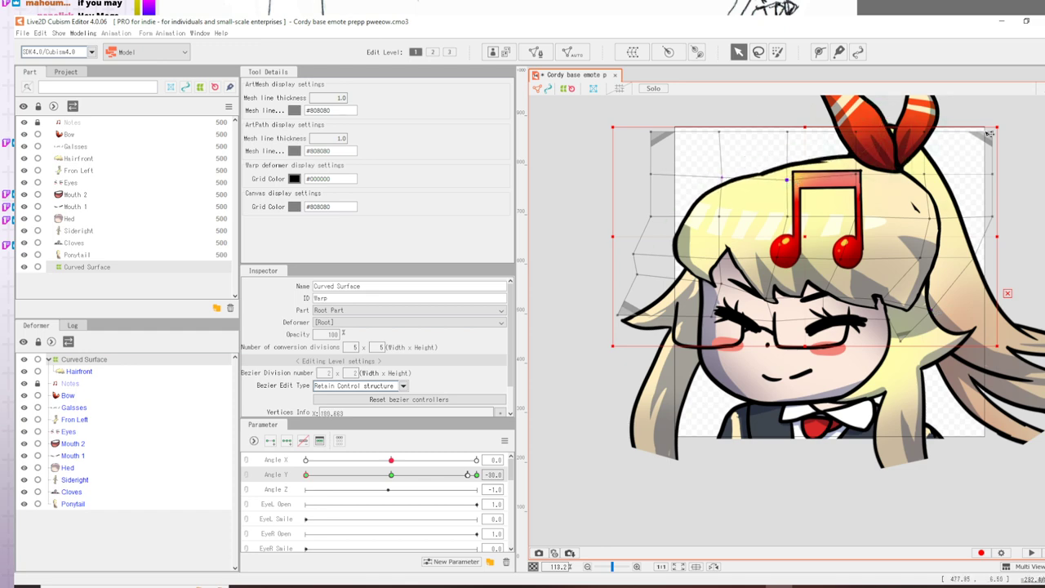
pyautogui.moveTo(995, 135); pyautogui.dragTo(930, 145)
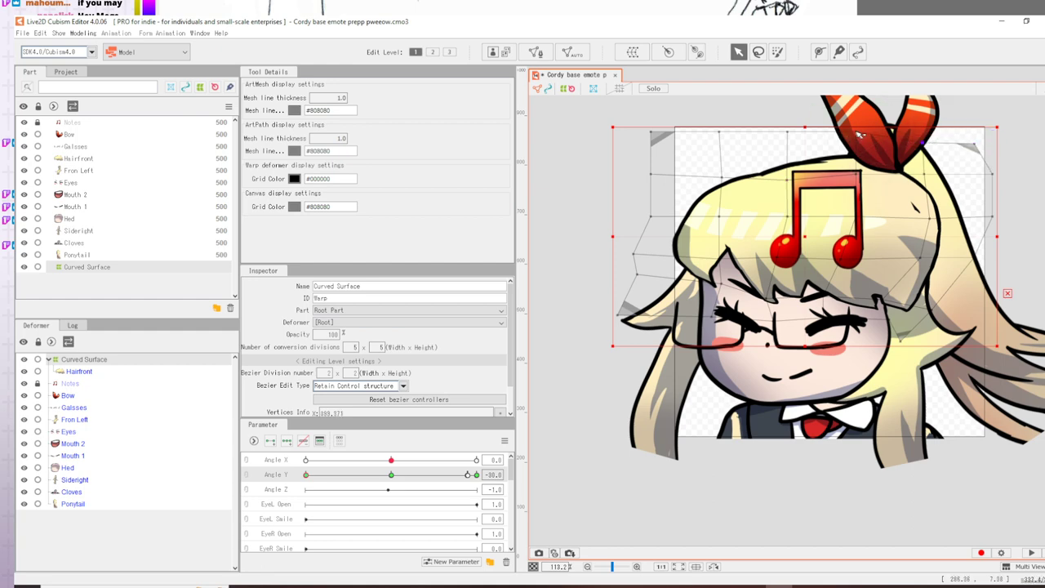
pyautogui.click(921, 178)
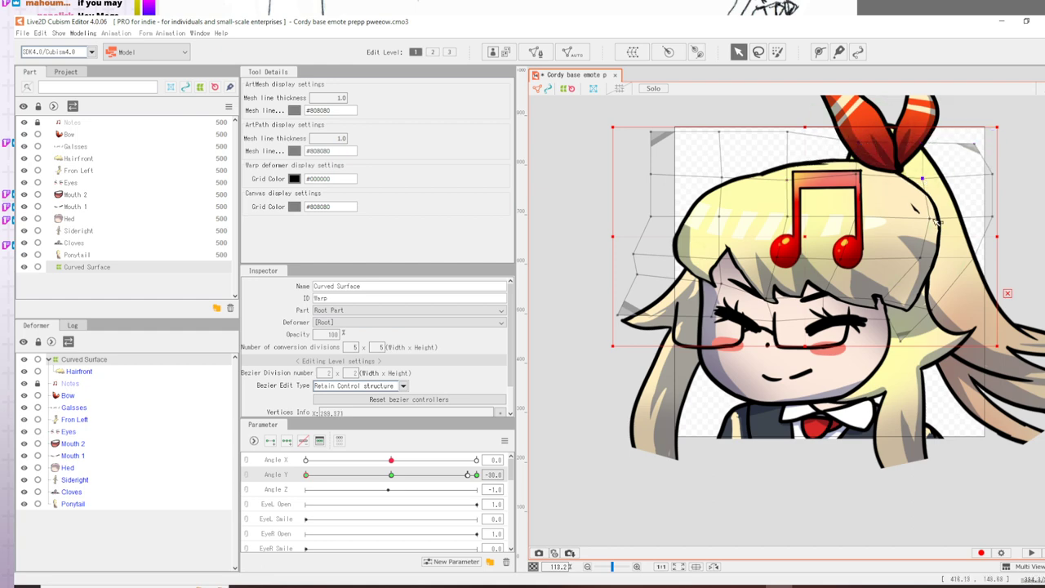
pyautogui.moveTo(930, 219); pyautogui.dragTo(919, 217)
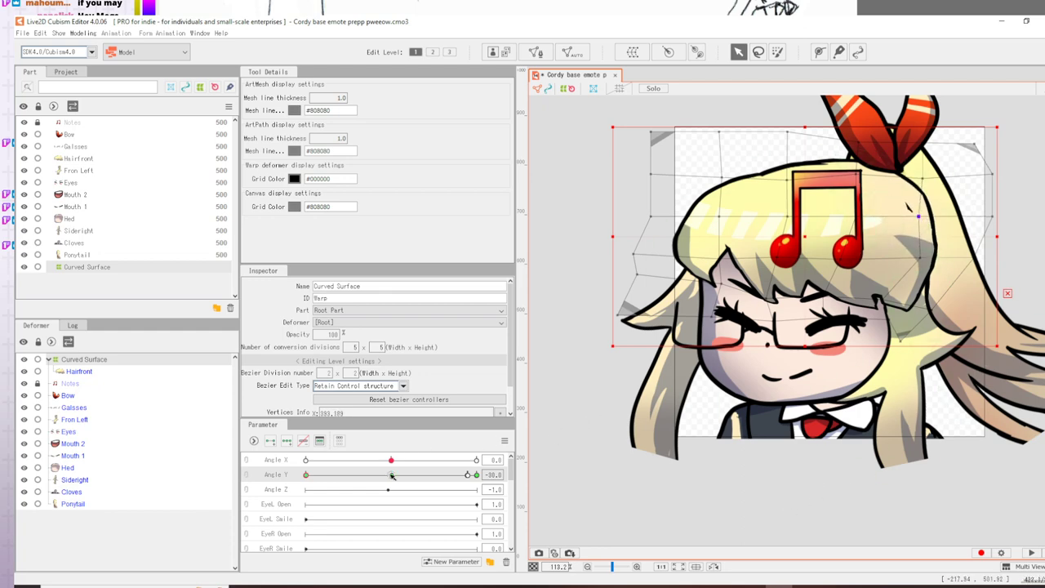
# - Shorten the Curved Surface hair warp slightly from its lower edge at Angle Y -30
pyautogui.moveTo(392, 475); pyautogui.dragTo(525, 482)
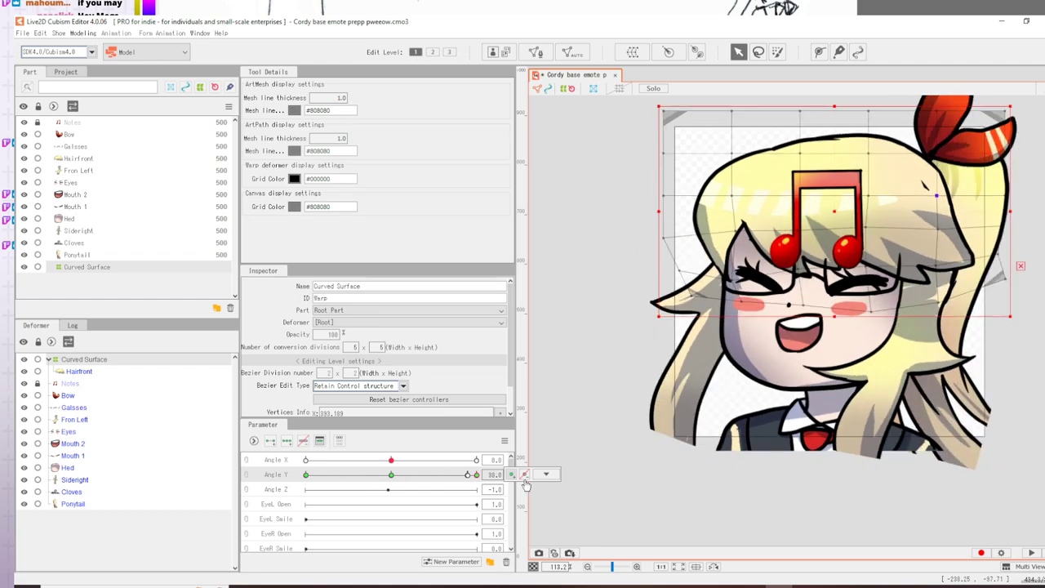
pyautogui.click(546, 474)
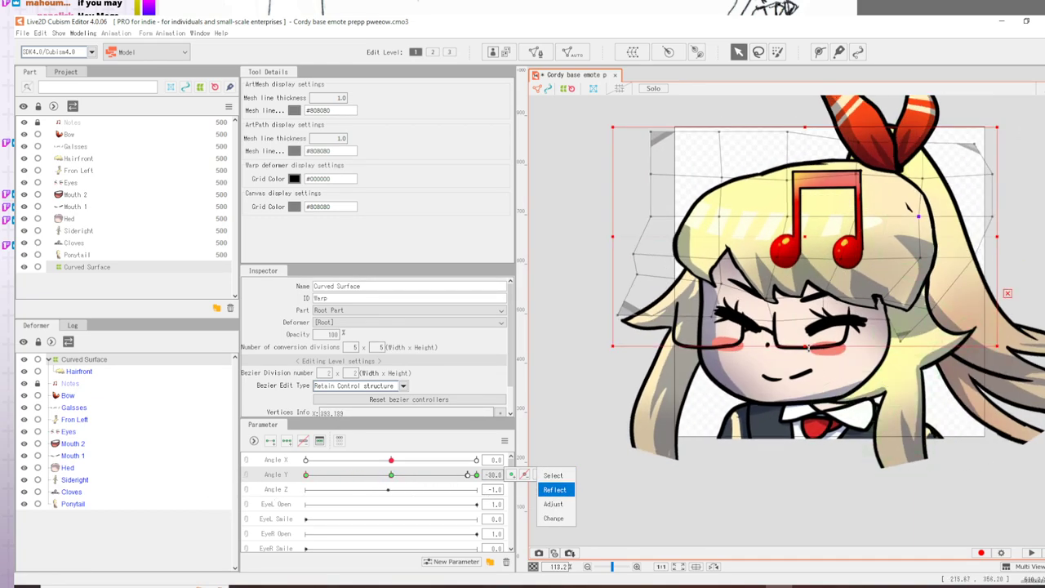
pyautogui.click(554, 489)
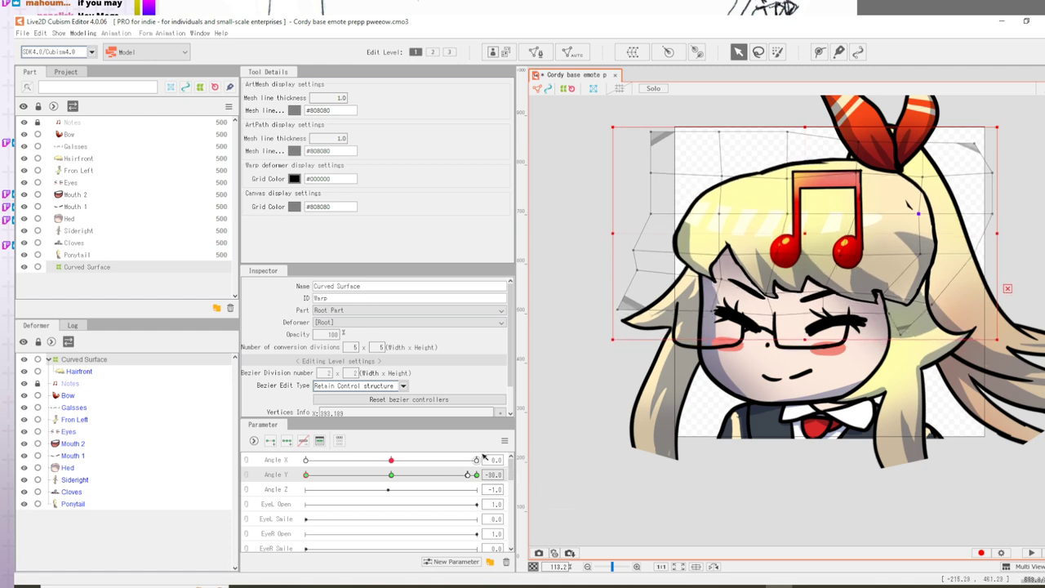
# - Stretch the lower edge of the Curved Surface hair warp slightly downward at Angle Y 30
pyautogui.click(392, 475)
pyautogui.click(524, 475)
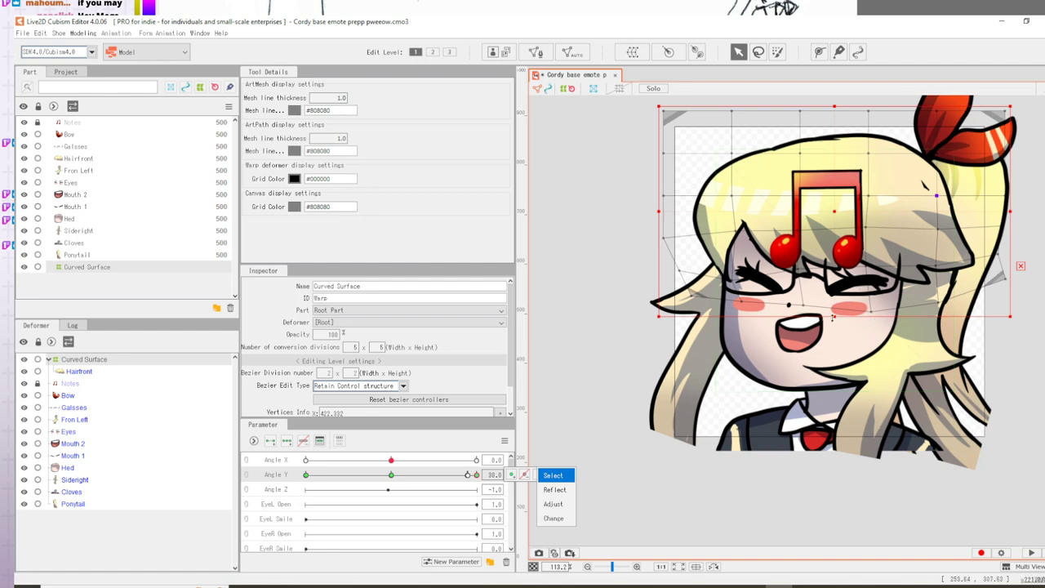
pyautogui.moveTo(832, 318); pyautogui.dragTo(839, 323)
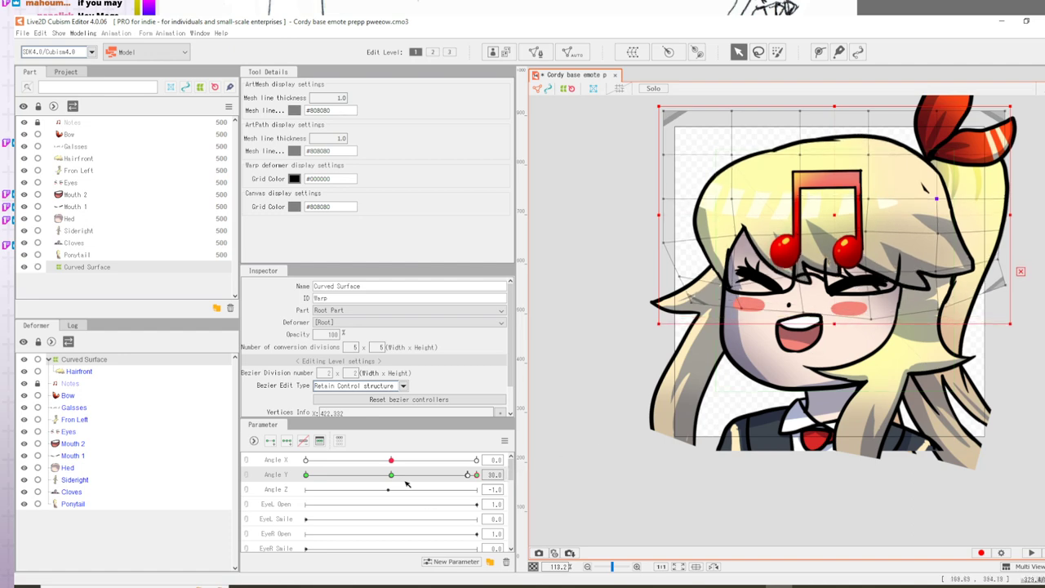
pyautogui.moveTo(396, 477)
pyautogui.mouseDown()
pyautogui.moveTo(291, 482)
pyautogui.moveTo(473, 494)
pyautogui.moveTo(147, 495)
pyautogui.moveTo(516, 484)
pyautogui.moveTo(92, 453)
pyautogui.moveTo(569, 449)
pyautogui.moveTo(930, 482)
pyautogui.moveTo(429, 476)
pyautogui.moveTo(314, 459)
pyautogui.moveTo(896, 451)
pyautogui.mouseUp()
# - Nudge the Hed, Eyes and Mouth 2 meshes slightly upward at Angle Y 30, shifting the eyes and mouth a little right
pyautogui.click(844, 342)
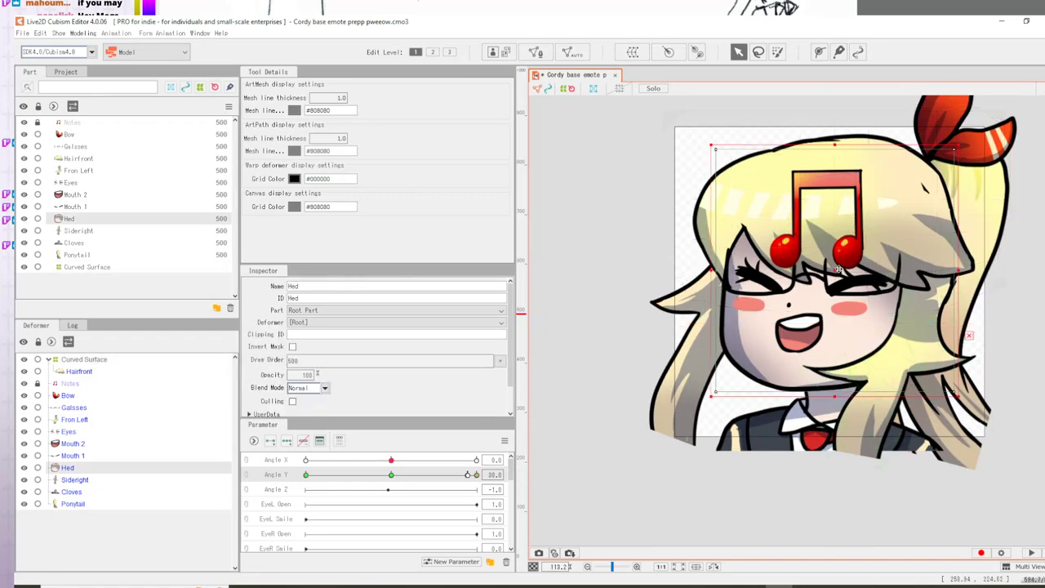
pyautogui.moveTo(838, 269); pyautogui.dragTo(839, 265)
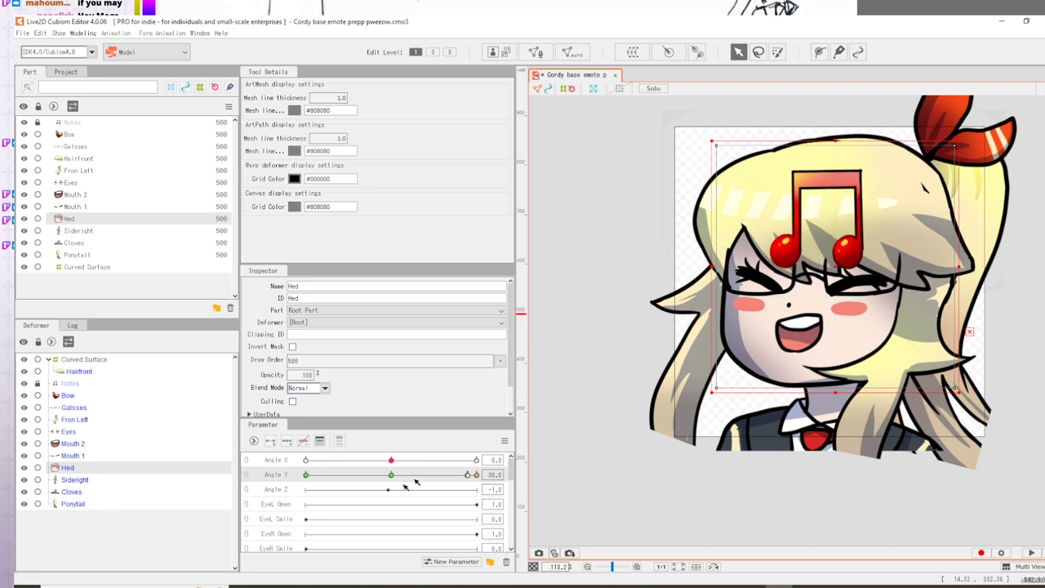
pyautogui.click(65, 432)
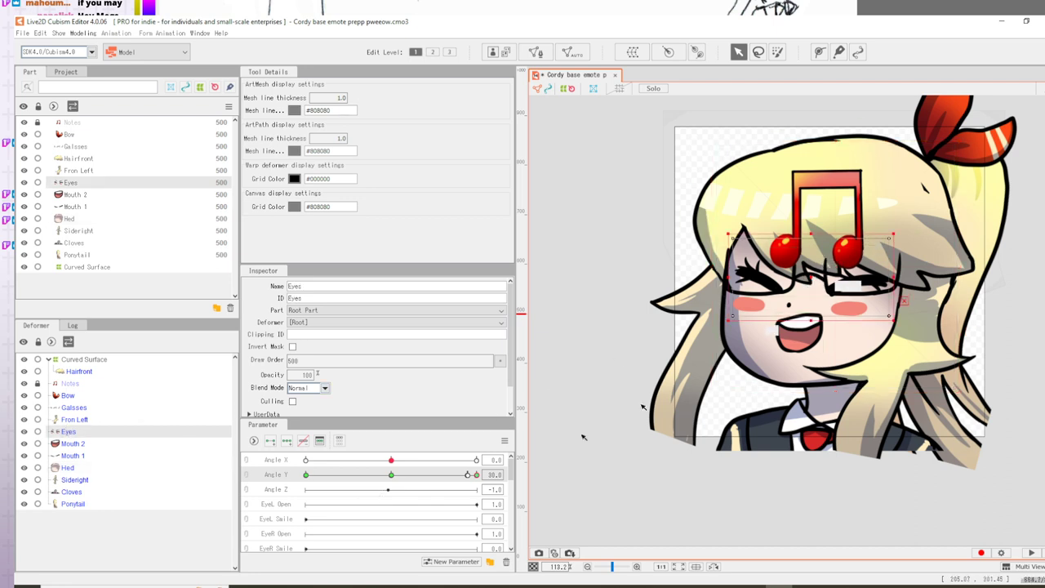
pyautogui.moveTo(814, 277); pyautogui.dragTo(819, 274)
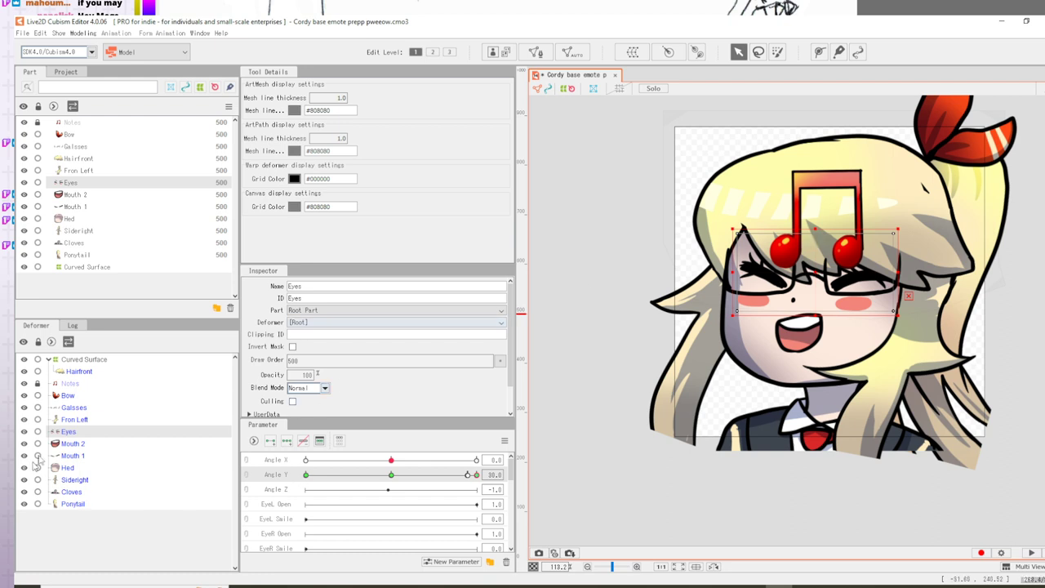
pyautogui.click(70, 444)
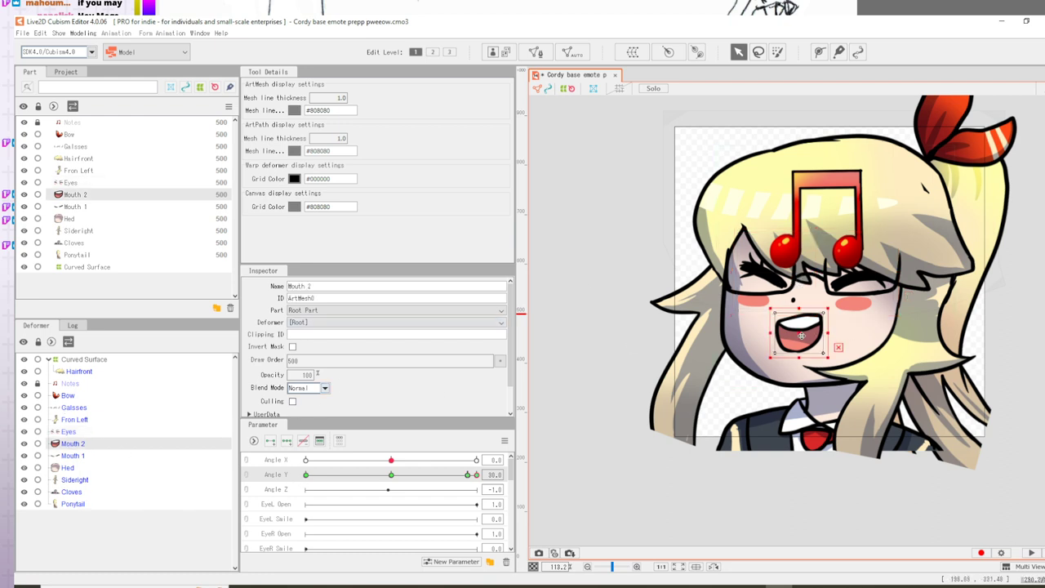
pyautogui.moveTo(800, 336); pyautogui.dragTo(804, 328)
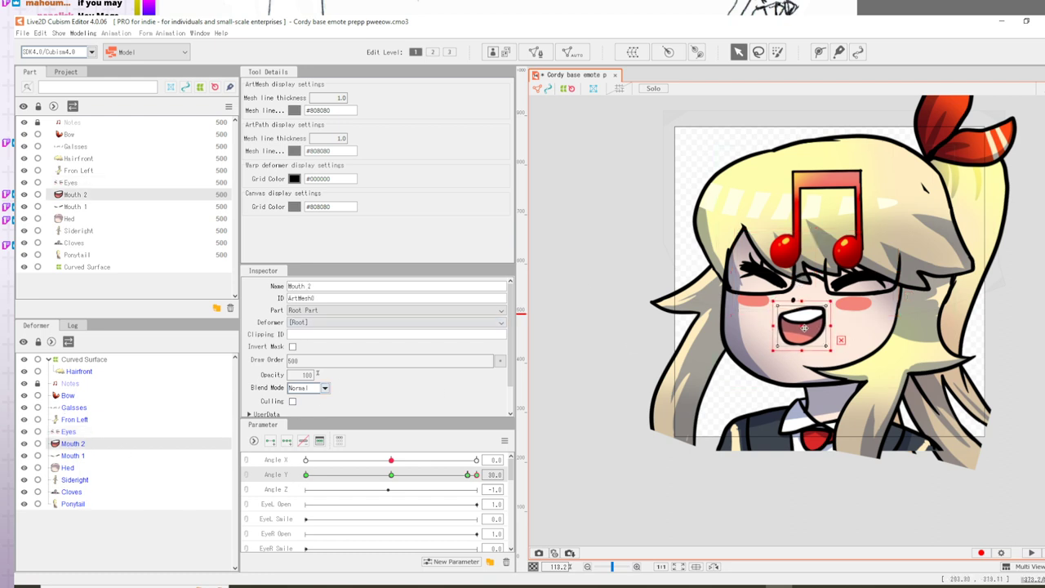
# - Reset the Curved Surface shape at Angle Y -30 by deleting its keyform and adding a new one
pyautogui.moveTo(474, 475); pyautogui.dragTo(546, 491)
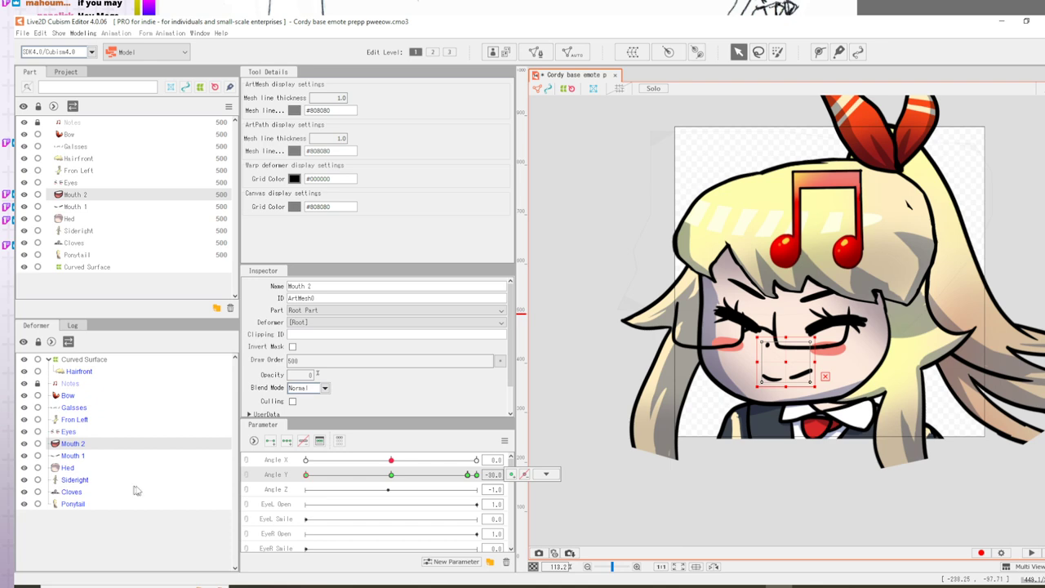
pyautogui.click(74, 359)
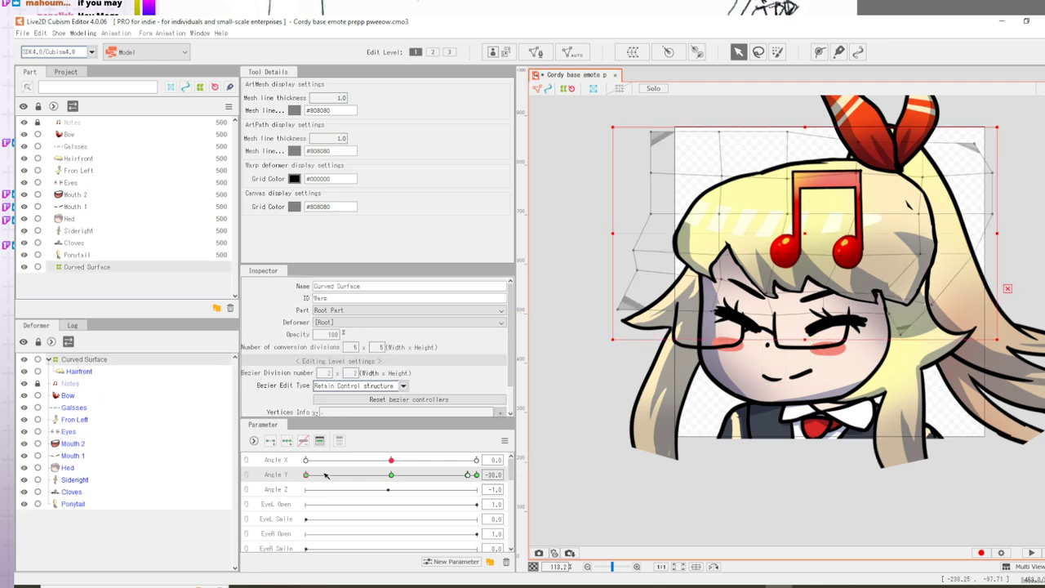
pyautogui.moveTo(308, 477)
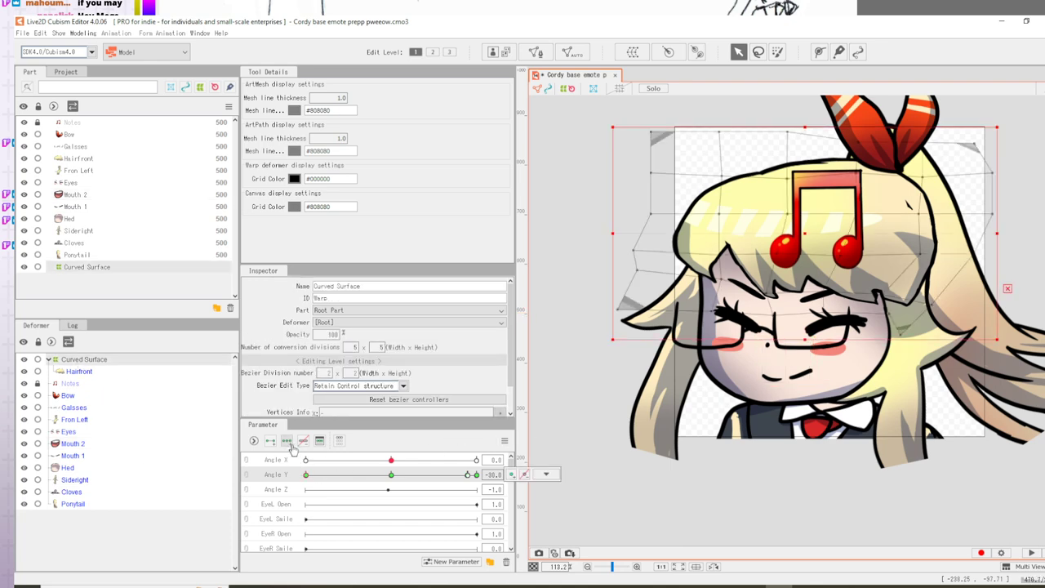
pyautogui.click(524, 475)
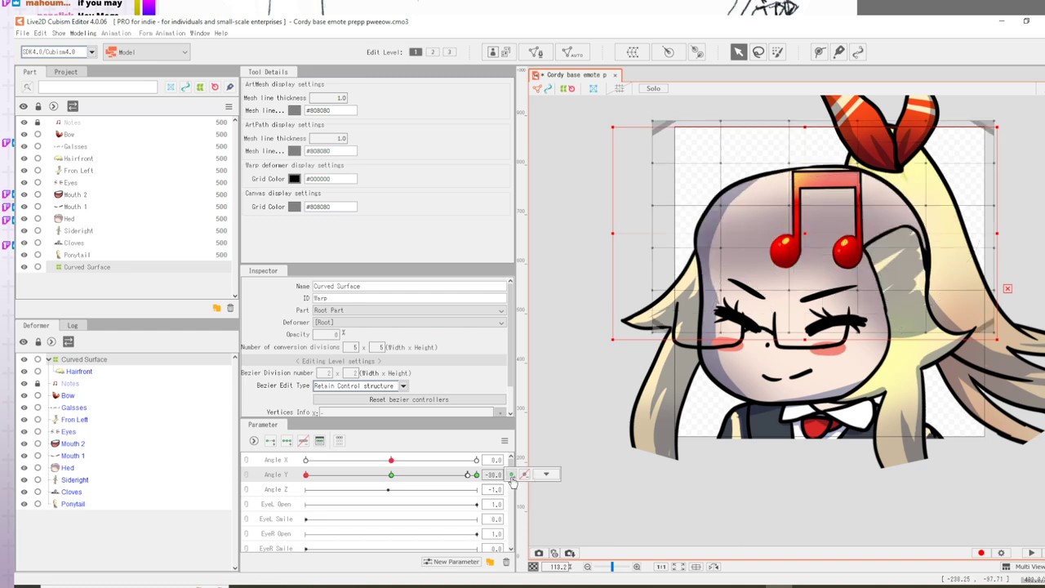
pyautogui.click(511, 474)
pyautogui.click(546, 474)
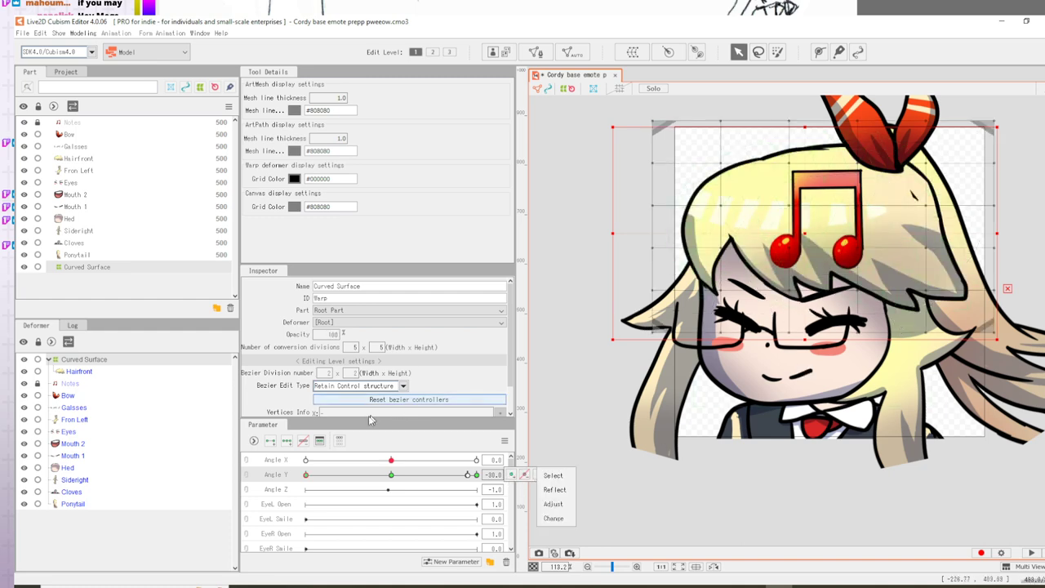
# - Squash the Curved Surface warp vertically at Angle Y -30 and shift it down and slightly left over the face
pyautogui.click(392, 477)
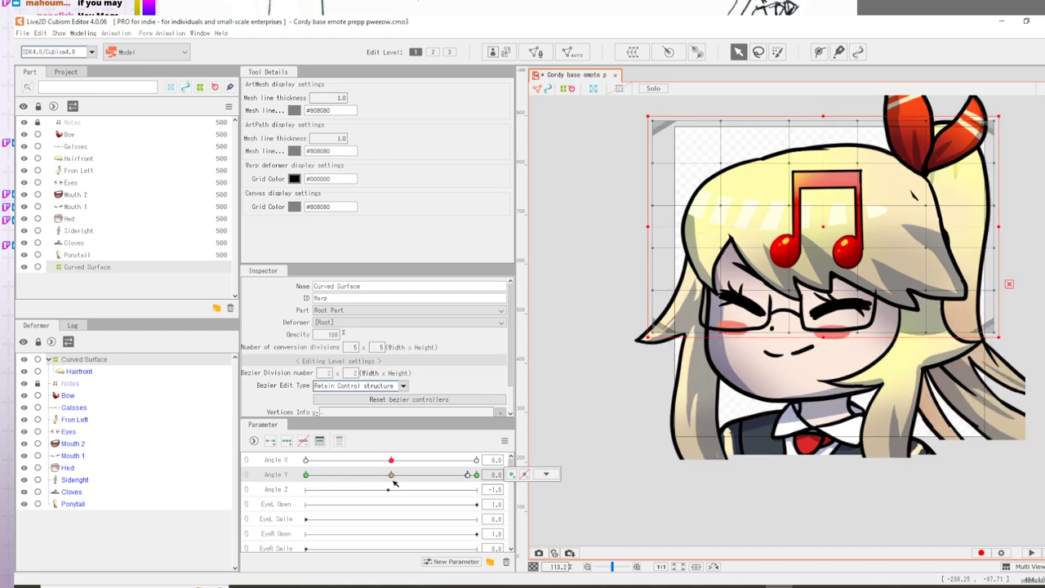
pyautogui.moveTo(394, 481); pyautogui.dragTo(230, 503)
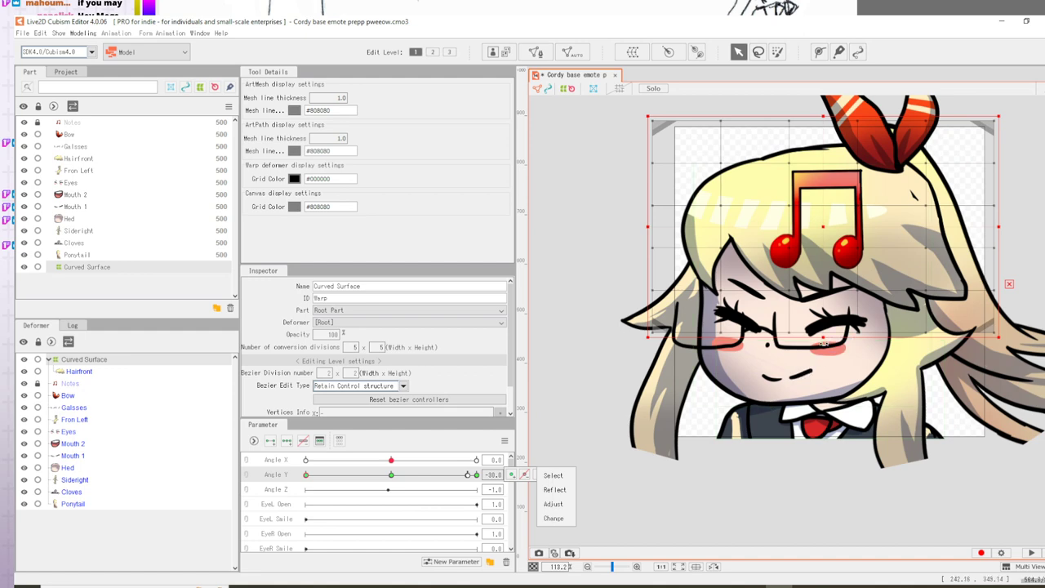
pyautogui.moveTo(822, 337); pyautogui.dragTo(823, 318)
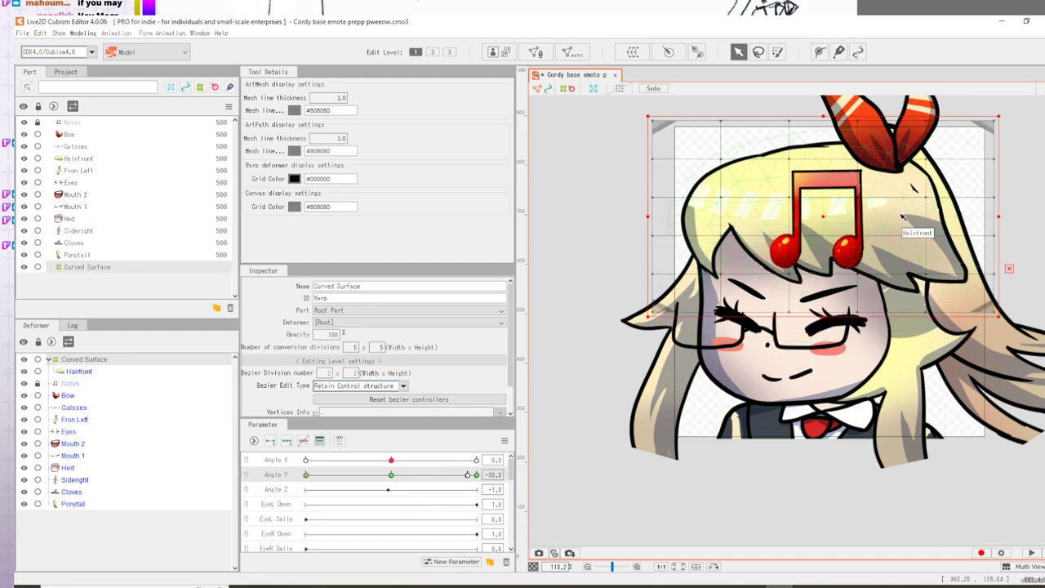
pyautogui.moveTo(822, 227); pyautogui.dragTo(812, 240)
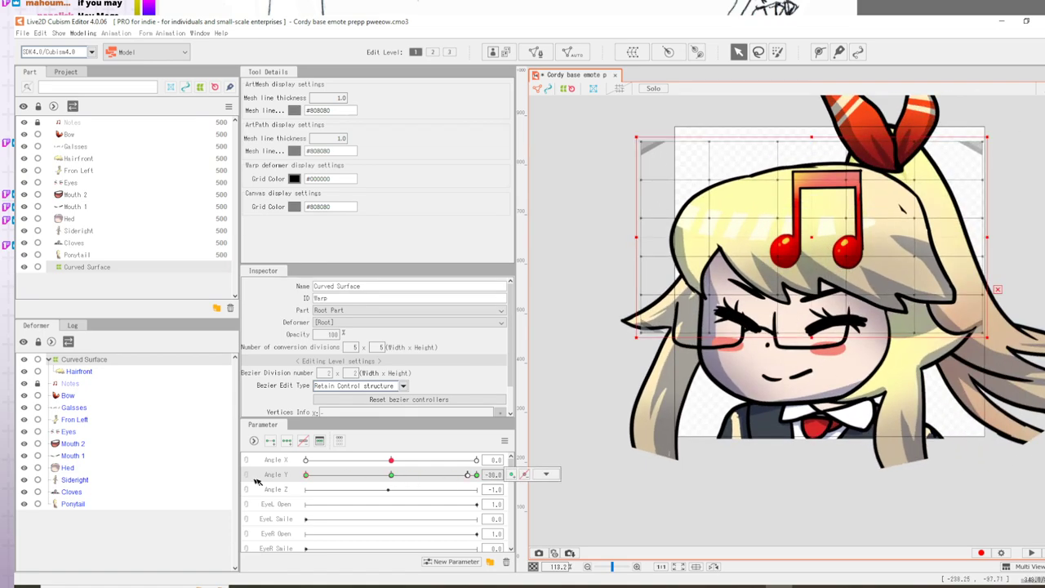
# - Reshape the hair warp at Angle Y -30, raising its lower-right lattice points and adjusting two points on the left edge
pyautogui.click(548, 476)
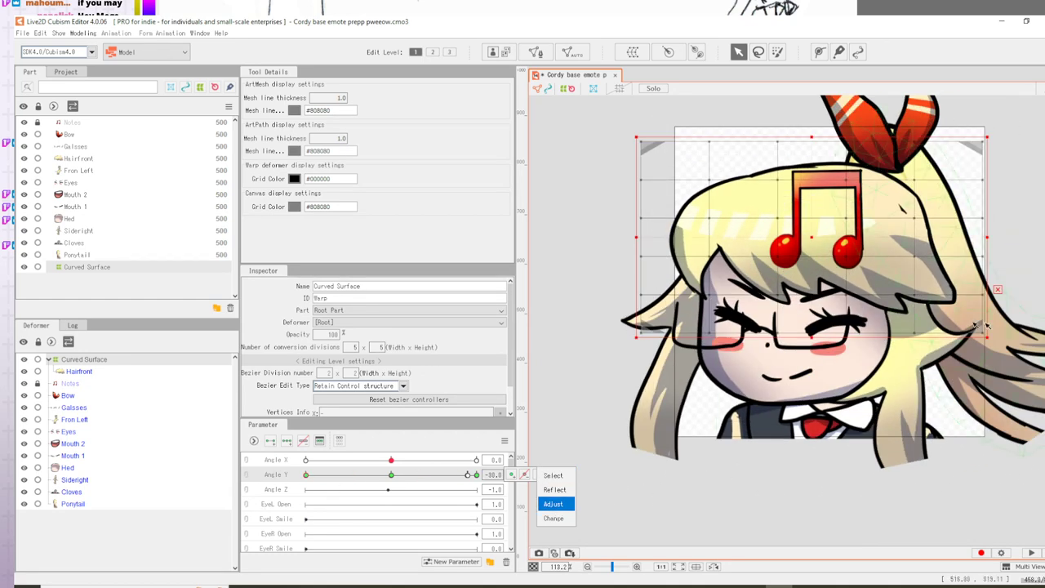
pyautogui.click(779, 295)
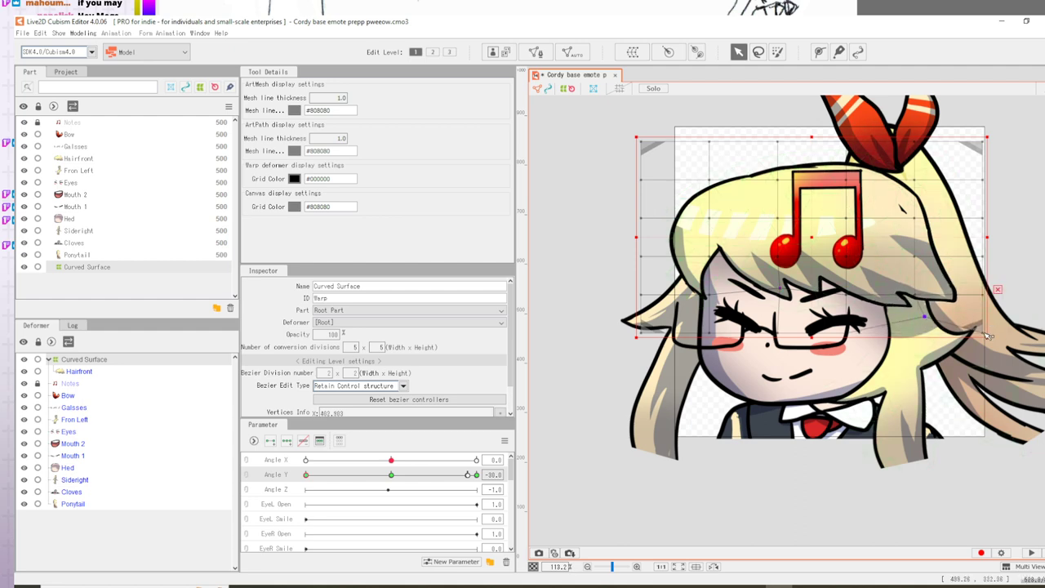
pyautogui.moveTo(983, 332); pyautogui.dragTo(985, 314)
pyautogui.moveTo(916, 297); pyautogui.dragTo(924, 283)
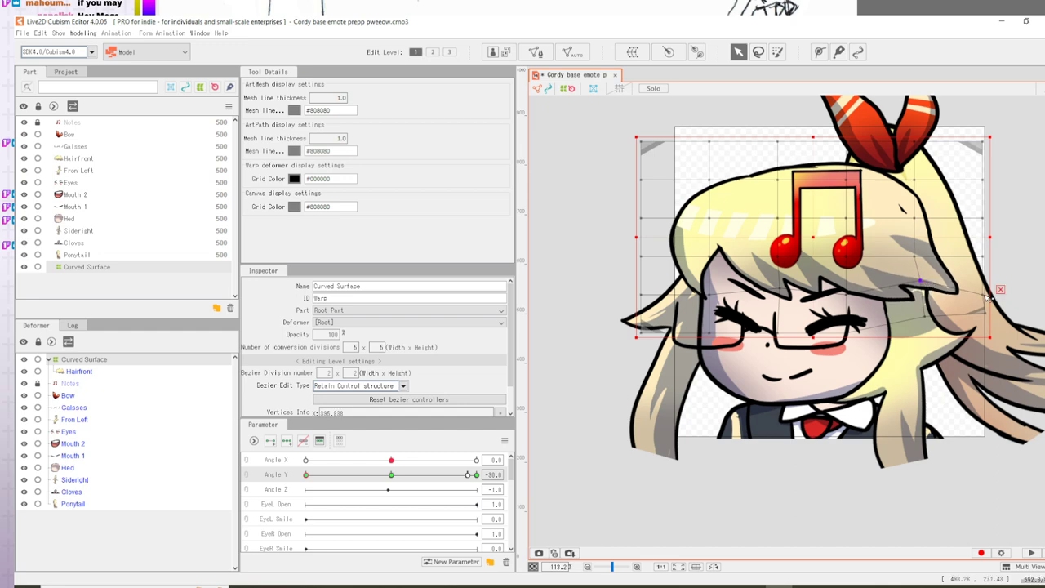
pyautogui.moveTo(986, 297); pyautogui.dragTo(964, 267)
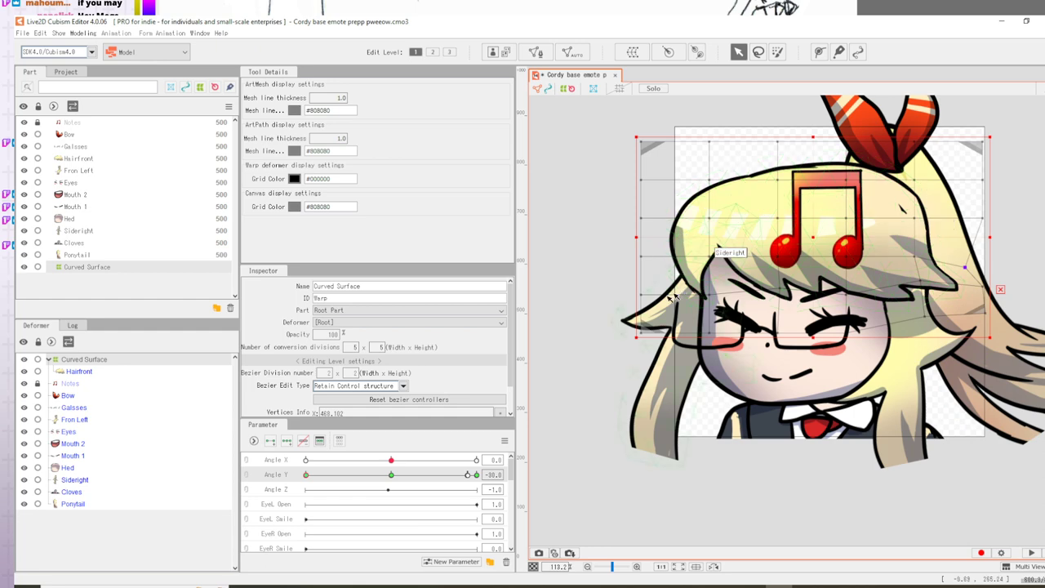
pyautogui.moveTo(641, 293); pyautogui.dragTo(643, 272)
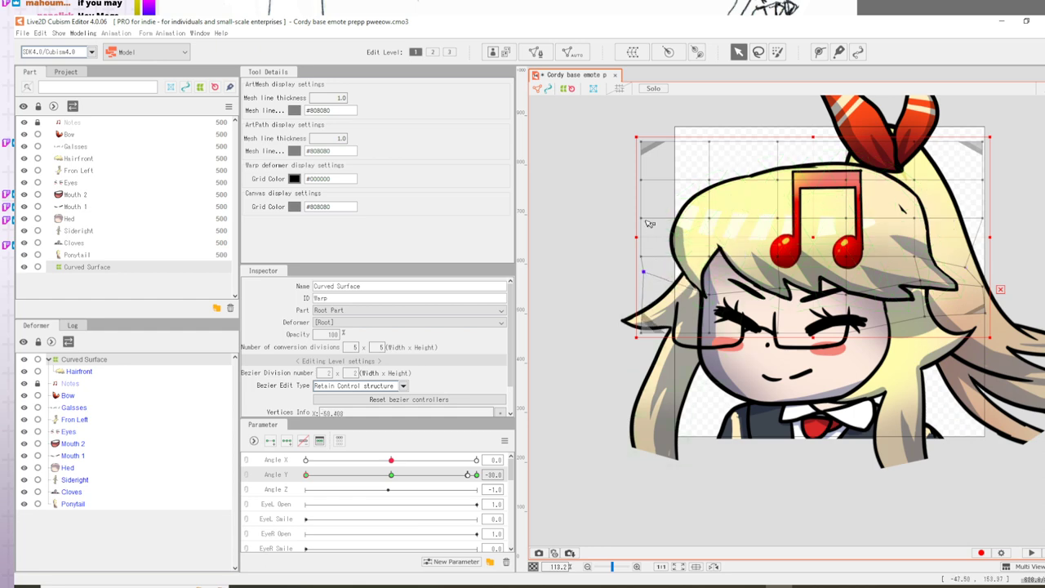
pyautogui.moveTo(645, 221); pyautogui.dragTo(663, 218)
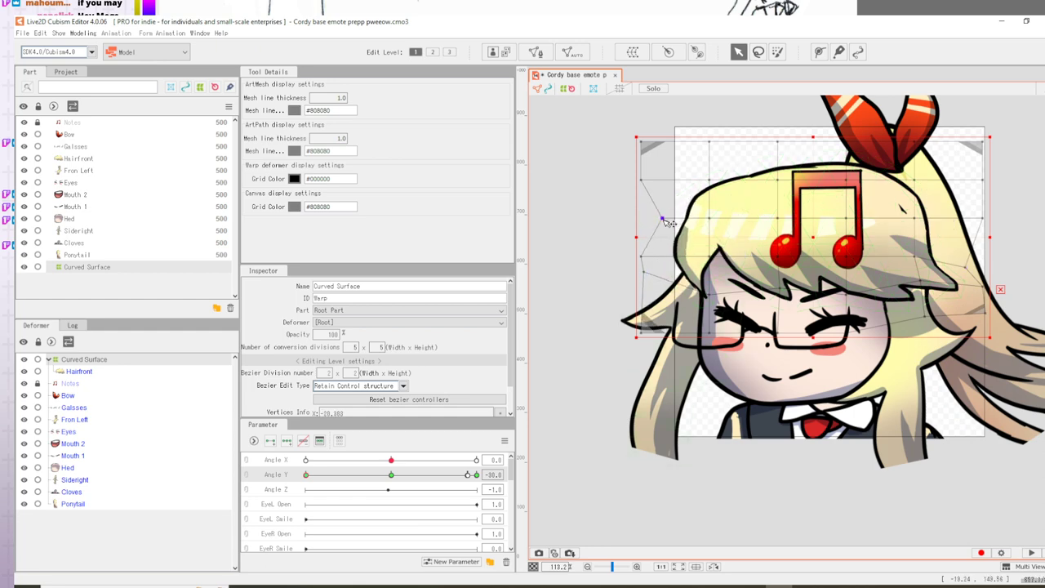
# - Move the Sideright hair mesh right and slightly down, closer to the face, at Angle Y 30
pyautogui.moveTo(392, 475); pyautogui.dragTo(198, 479)
pyautogui.moveTo(540, 462); pyautogui.dragTo(652, 459)
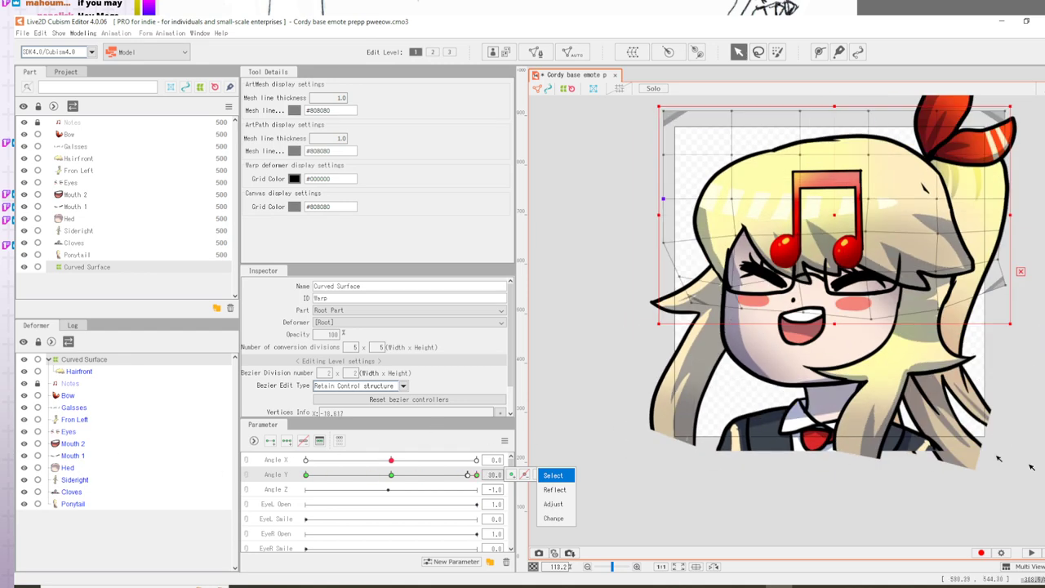
pyautogui.click(693, 397)
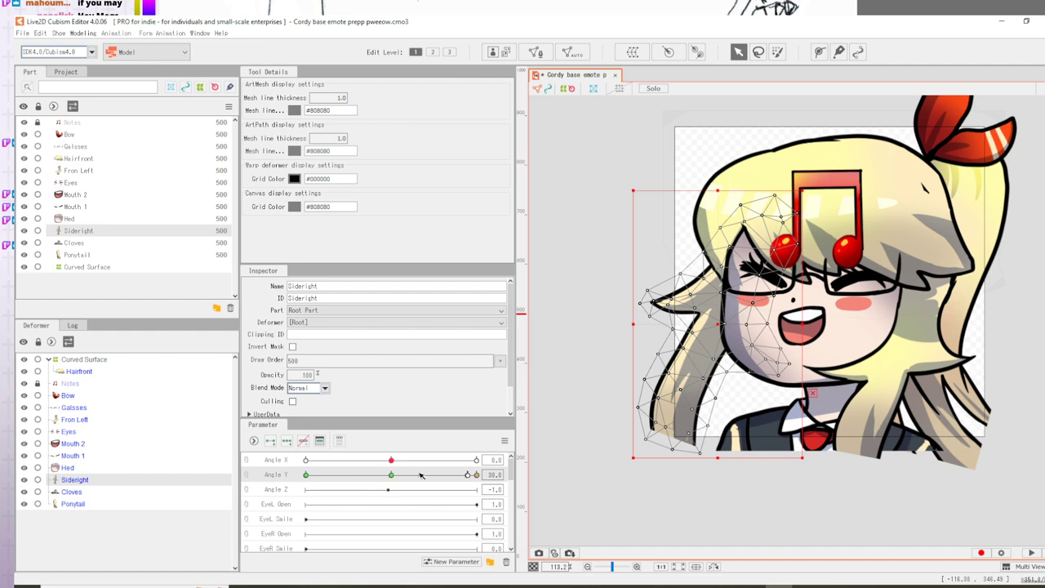
pyautogui.moveTo(718, 322); pyautogui.dragTo(738, 331)
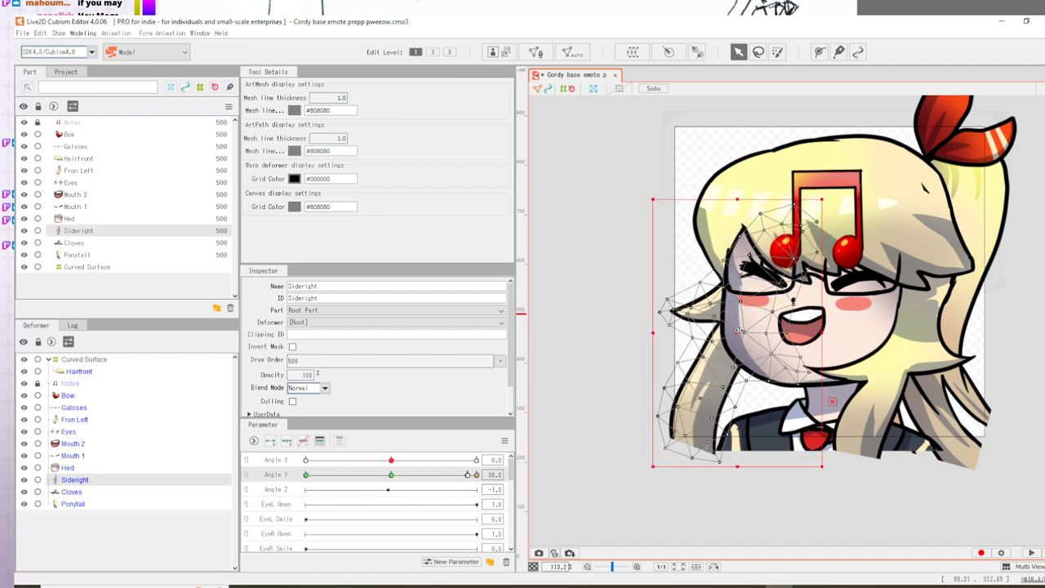
# - Shift the Eyes mesh slightly left and down at Angle Y -30, and preview the pose across Angle Y
pyautogui.moveTo(475, 474); pyautogui.dragTo(305, 474)
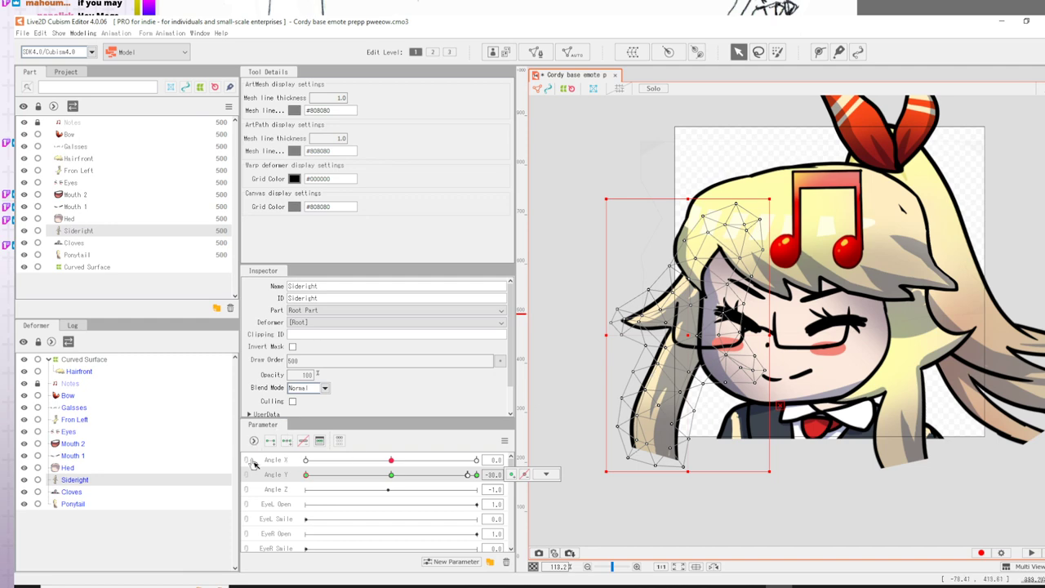
pyautogui.click(68, 431)
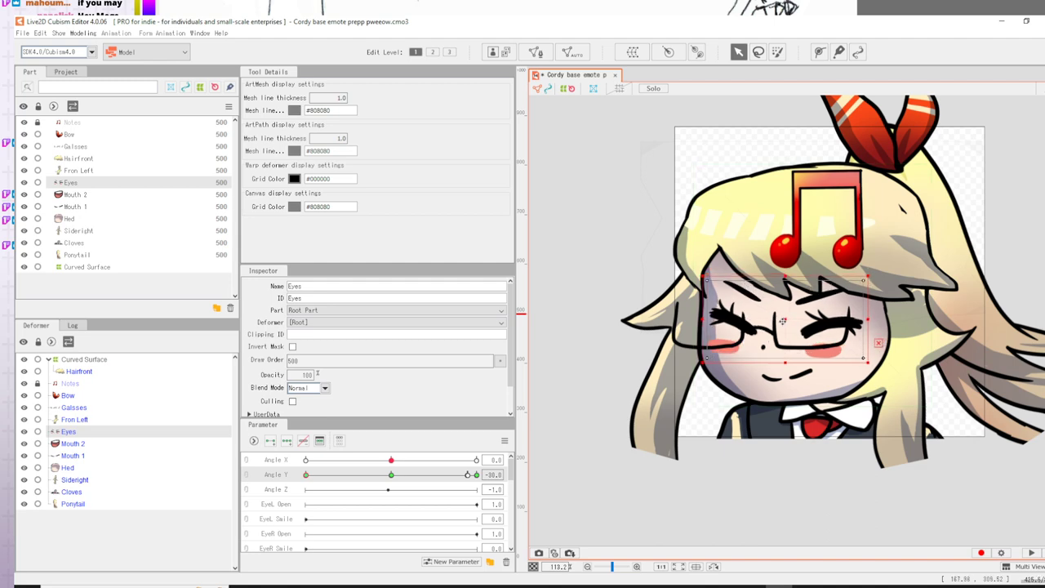
pyautogui.moveTo(782, 321); pyautogui.dragTo(782, 326)
pyautogui.click(393, 476)
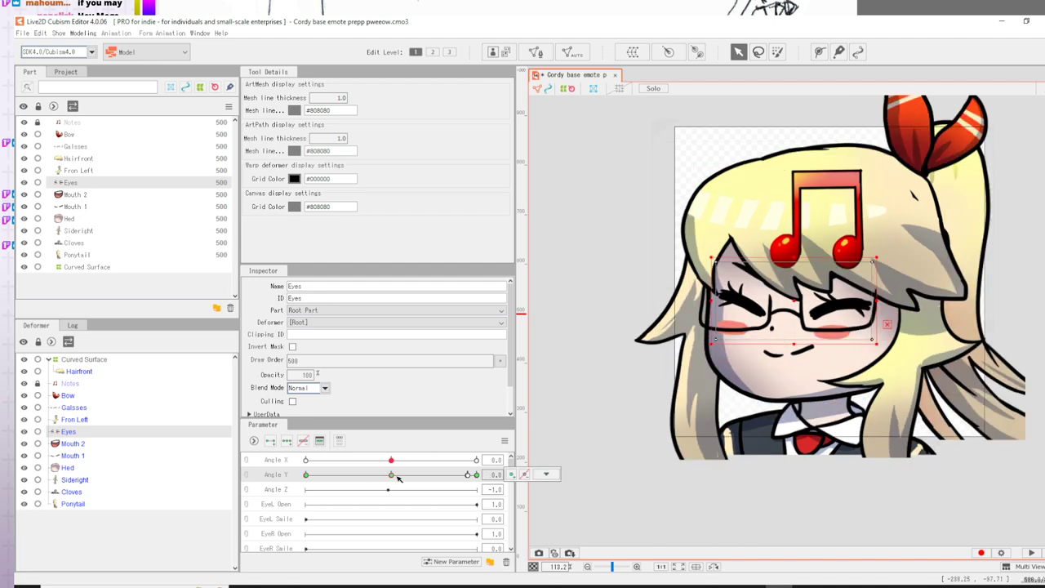
pyautogui.click(476, 477)
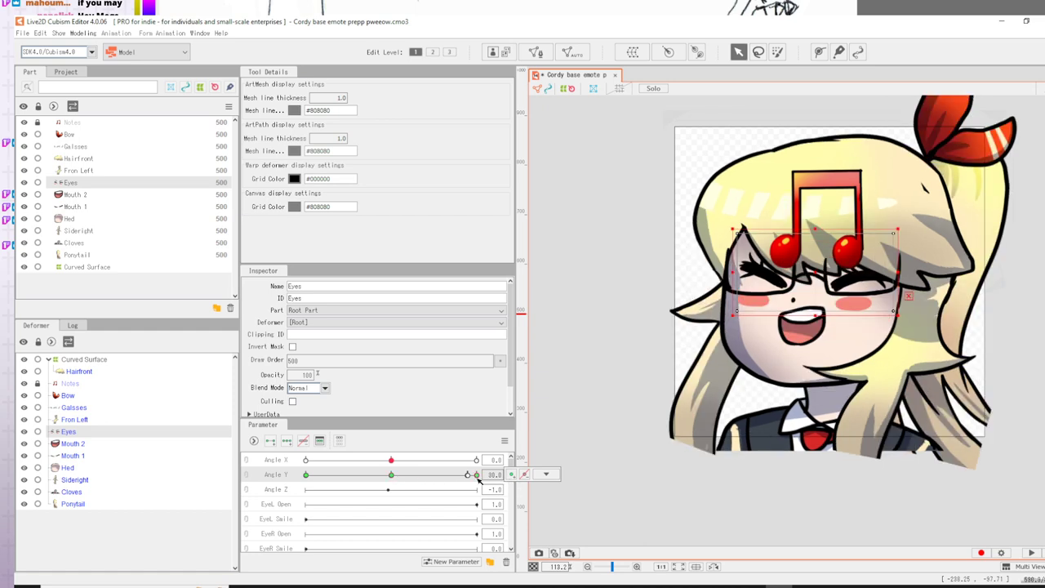
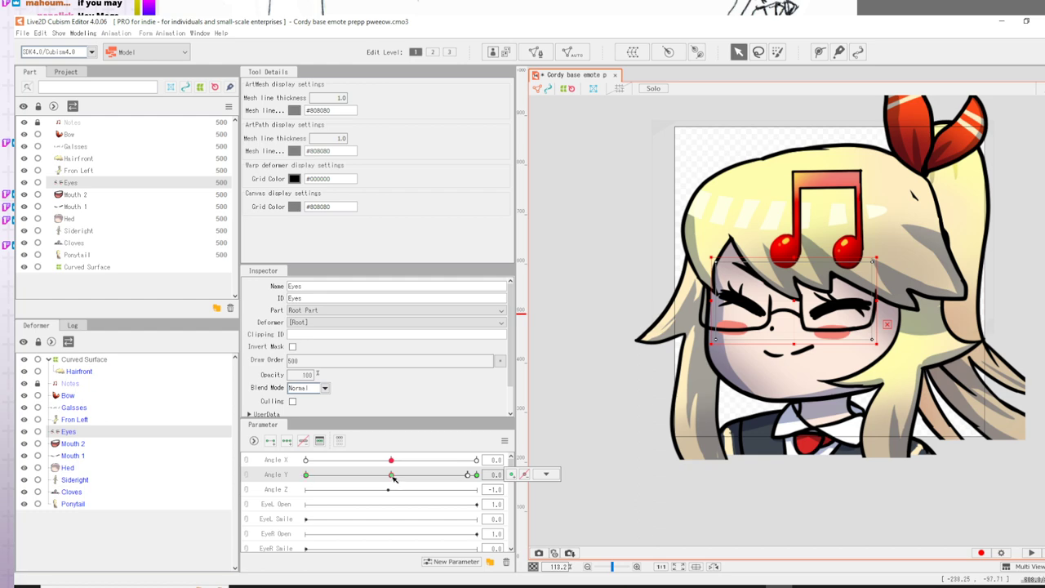
pyautogui.click(307, 478)
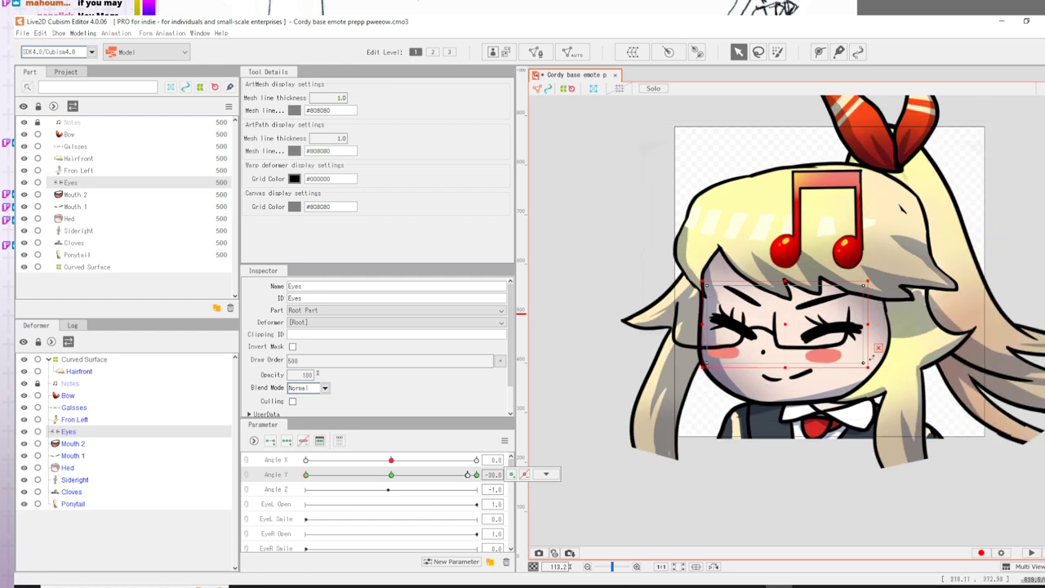
# - Shift the Fron Left hair mesh left toward the face at Angle Y -30
pyautogui.click(903, 361)
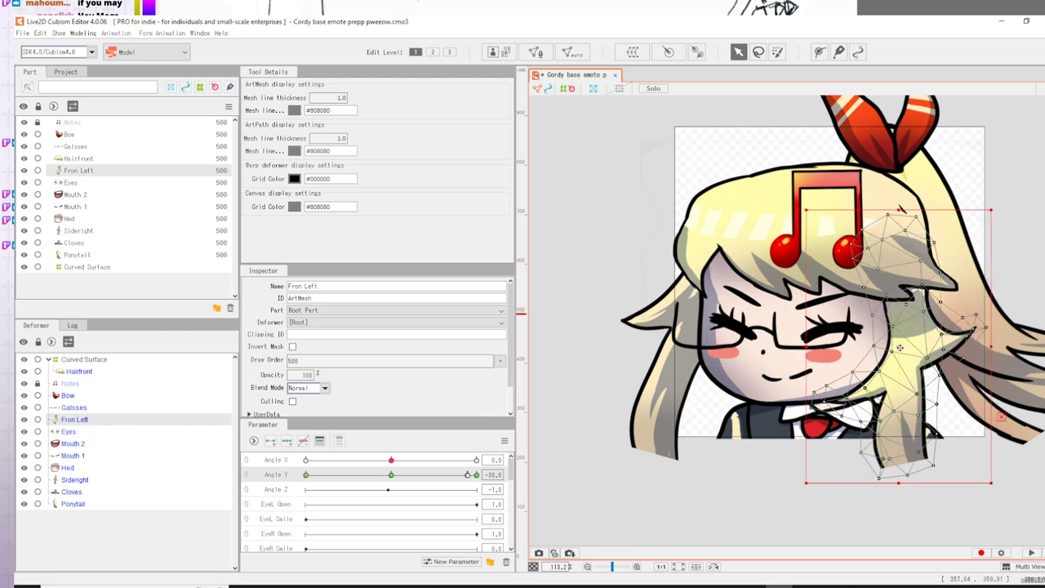
pyautogui.moveTo(899, 348); pyautogui.dragTo(882, 349)
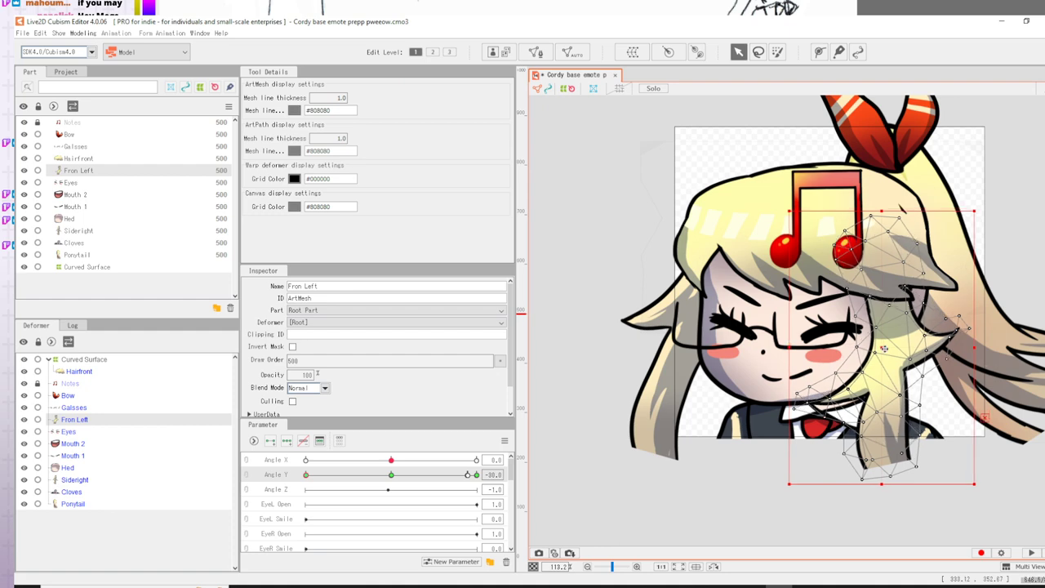
# - Generate a triangulated mesh for the Hed part with the Automatic Mesh generator, using one of its presets
pyautogui.click(66, 468)
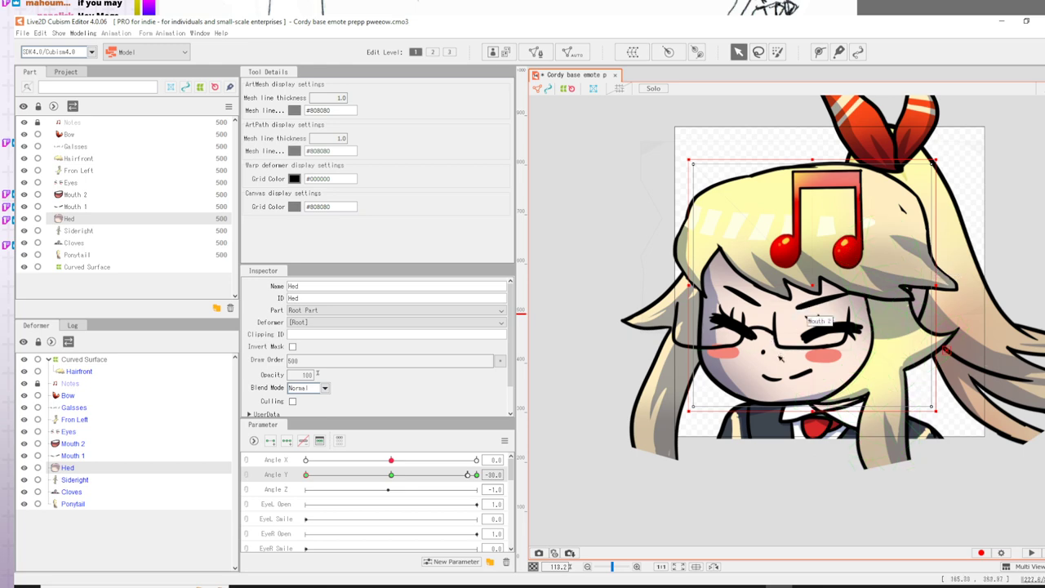
pyautogui.click(581, 52)
pyautogui.click(543, 255)
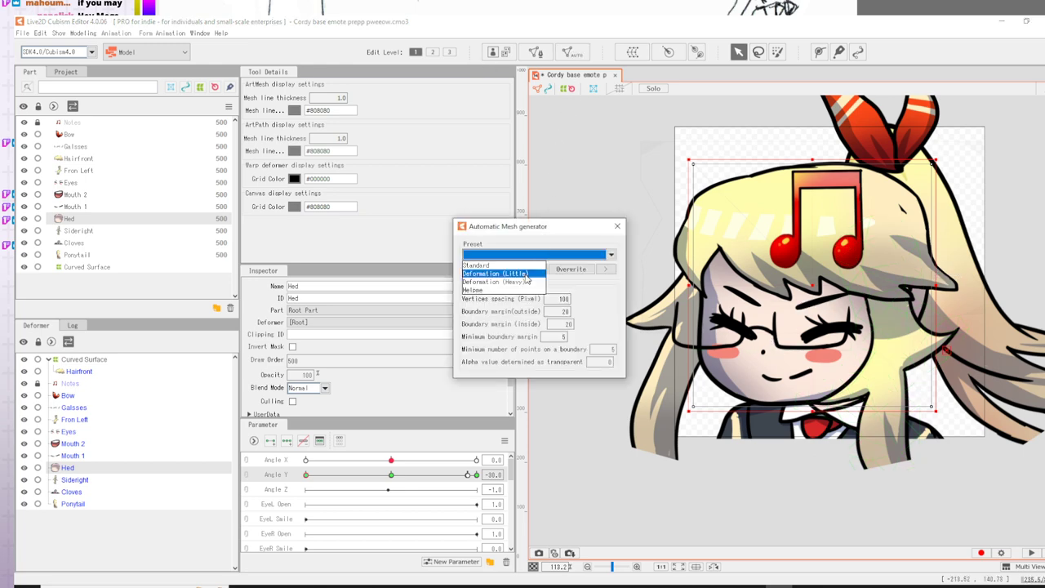
pyautogui.click(506, 266)
pyautogui.click(616, 226)
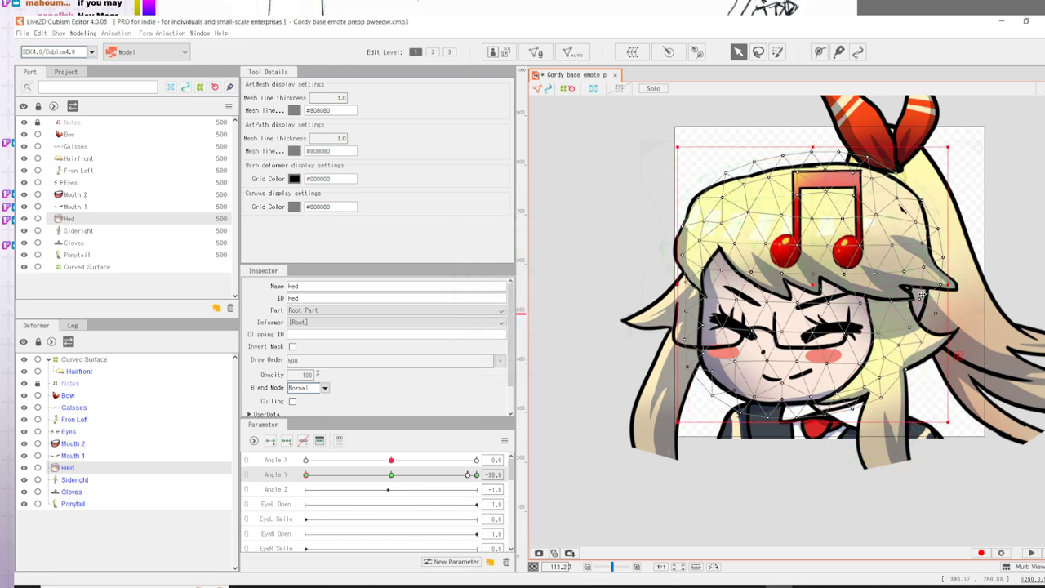
# - Try moving a point near the right edge of the Hed mesh at Angle Y -30, undo it and deselect the mesh
pyautogui.moveTo(936, 312); pyautogui.dragTo(957, 285)
pyautogui.hotkey('ctrl', 'z')
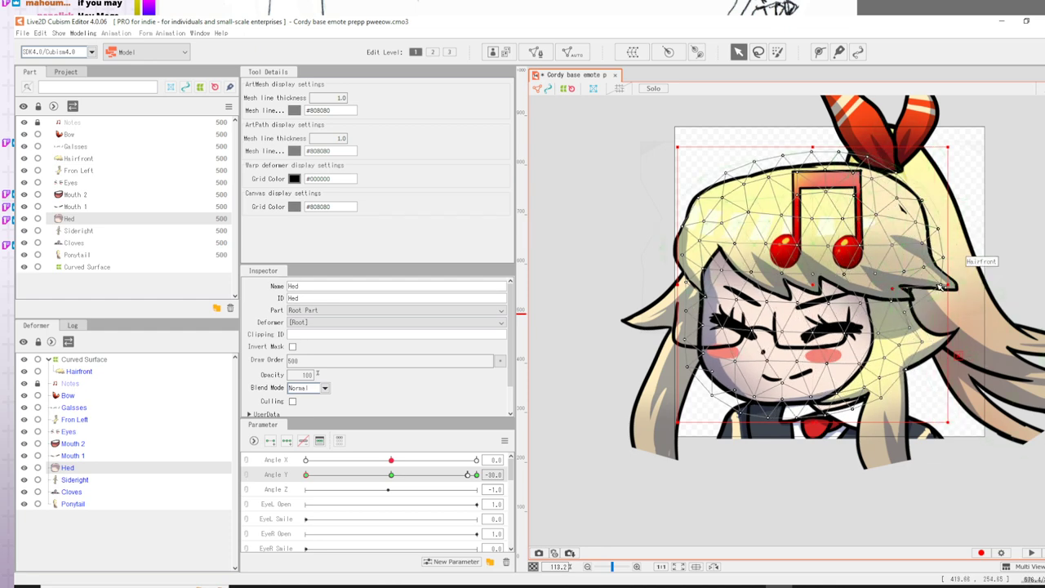
pyautogui.click(1027, 233)
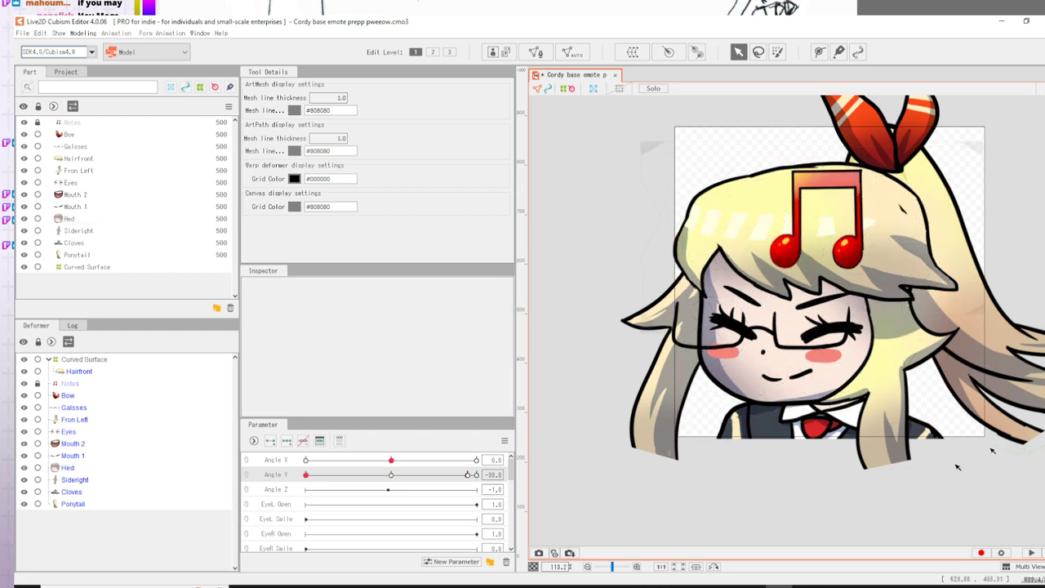
# - Nudge the Fron Left hair mesh slightly left and up at Angle Y 30 and compare the pose with Angle Y 0
pyautogui.moveTo(390, 476); pyautogui.dragTo(258, 474)
pyautogui.moveTo(331, 485); pyautogui.dragTo(528, 491)
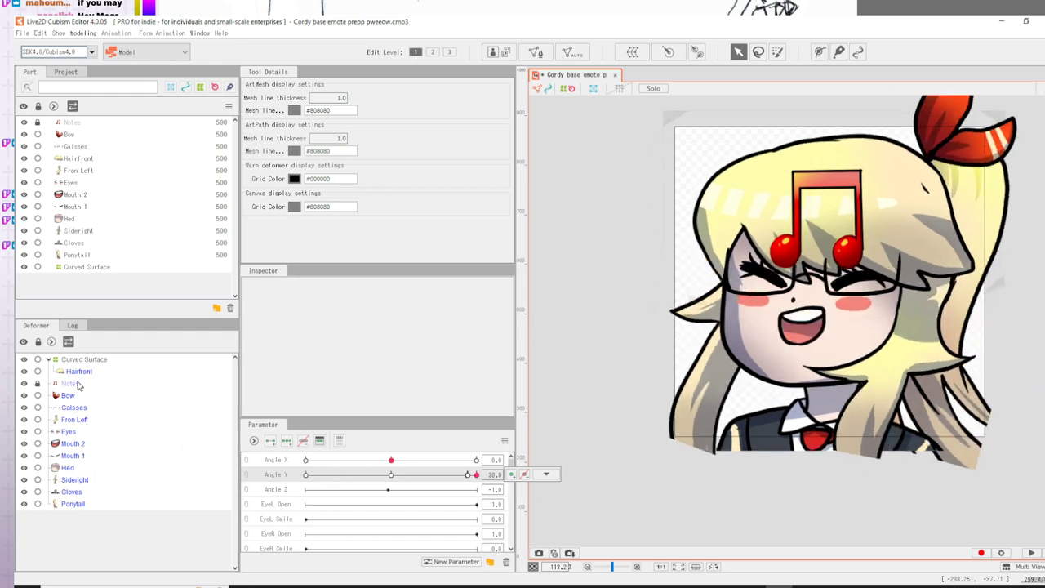
pyautogui.click(75, 480)
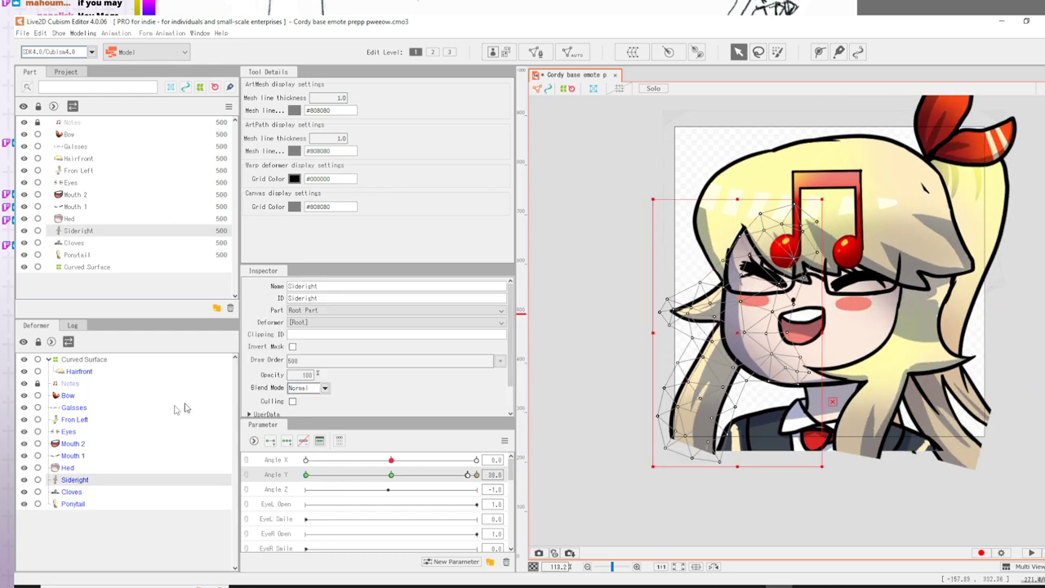
pyautogui.click(76, 421)
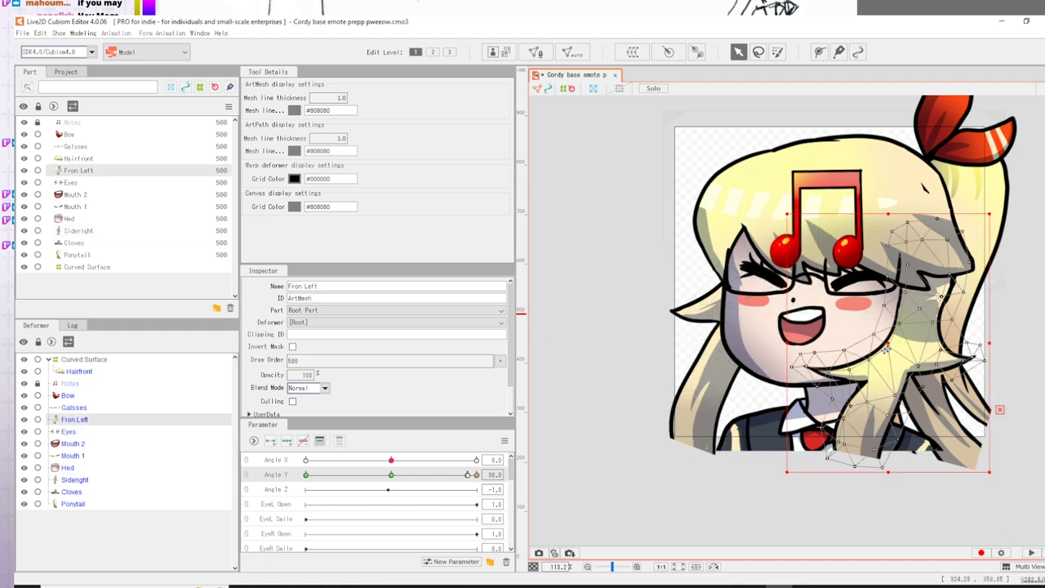
pyautogui.moveTo(884, 344); pyautogui.dragTo(886, 346)
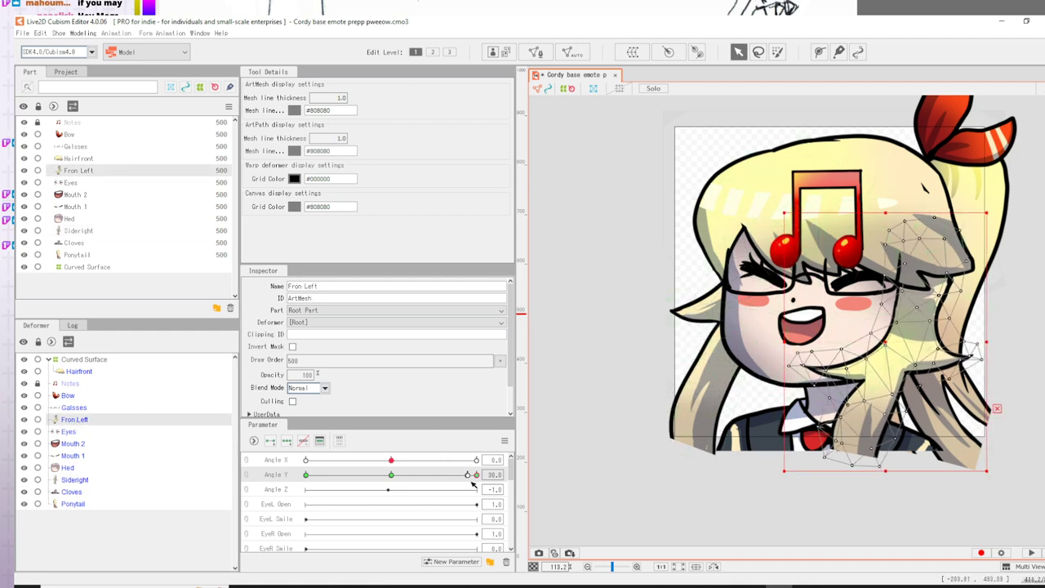
pyautogui.moveTo(475, 474); pyautogui.dragTo(391, 479)
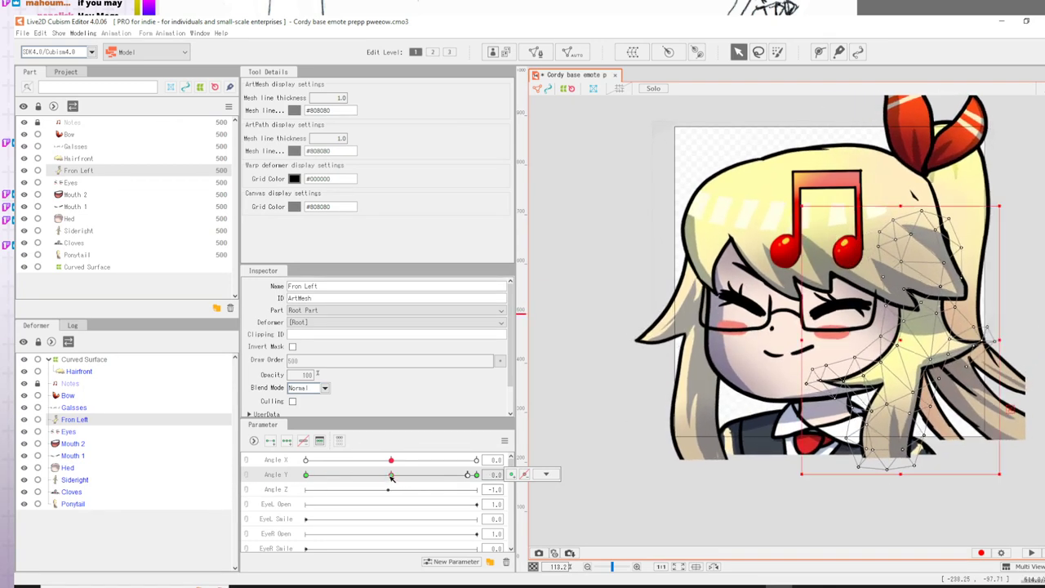
pyautogui.click(476, 475)
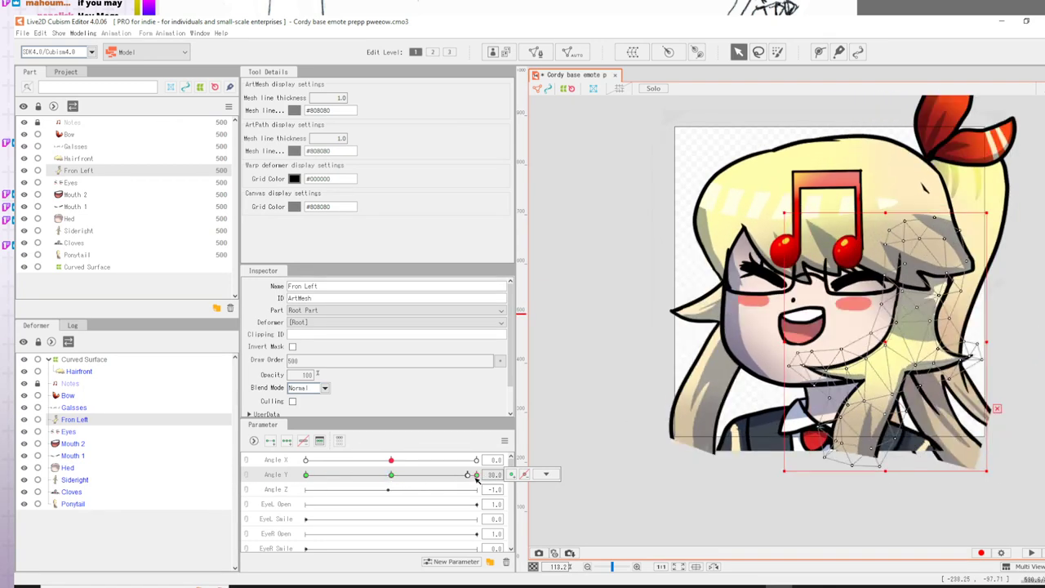
# - Stretch the Sideright hair mesh slightly downward at Angle Y 30 and nudge it up a little
pyautogui.click(704, 390)
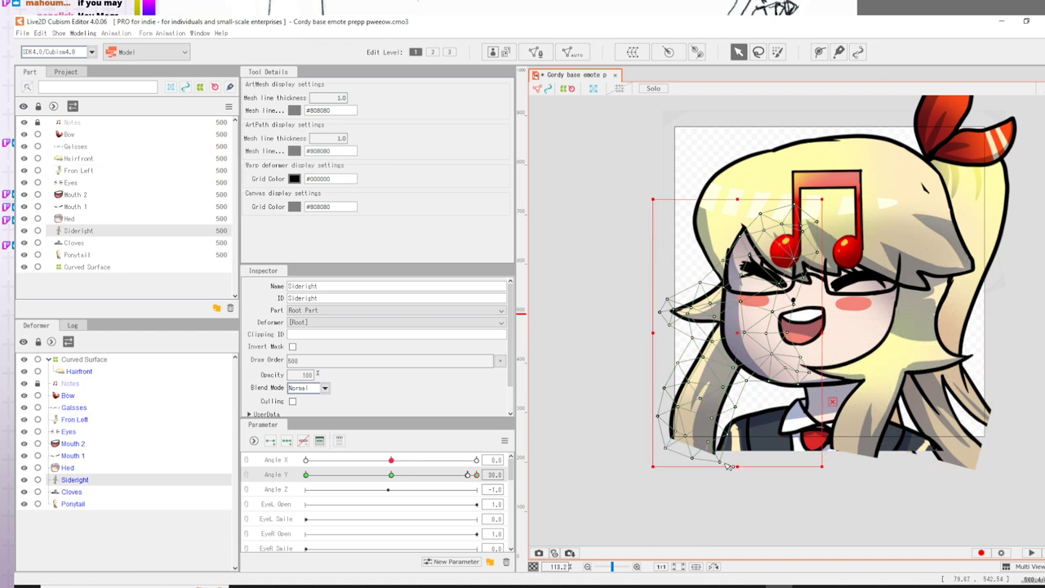
pyautogui.moveTo(737, 467); pyautogui.dragTo(737, 472)
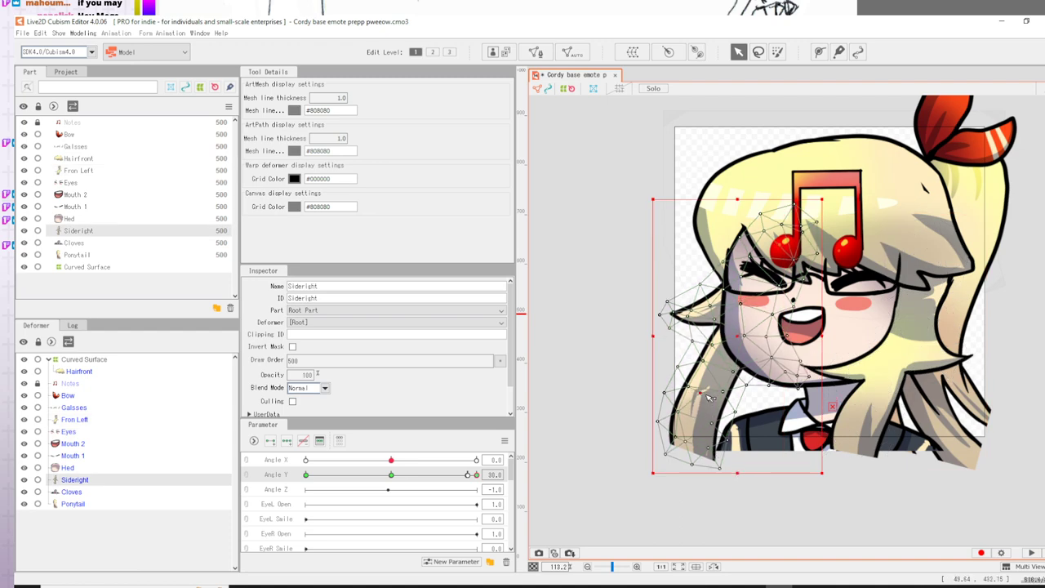
pyautogui.moveTo(707, 383); pyautogui.dragTo(707, 379)
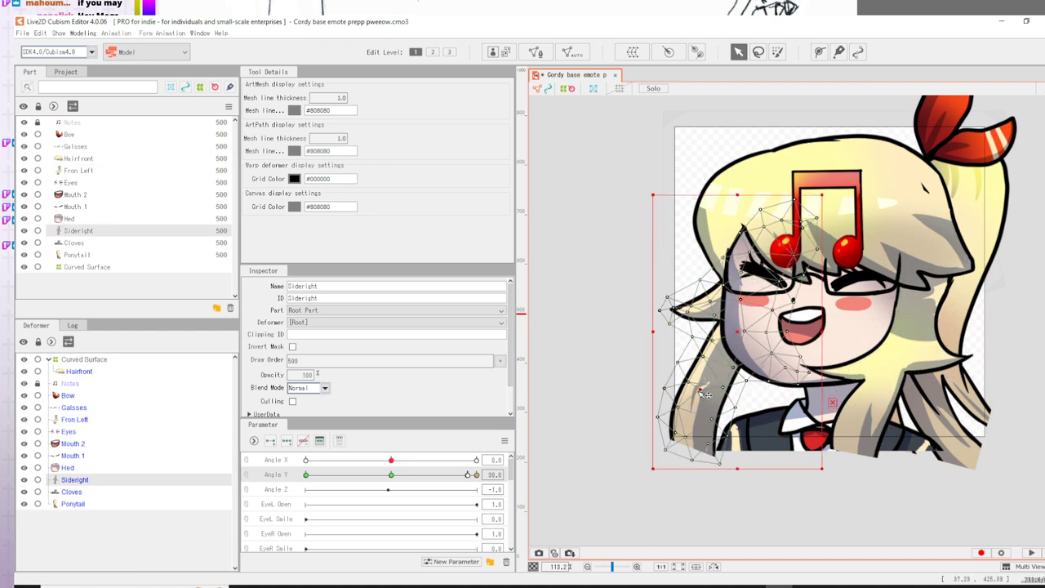
pyautogui.click(848, 495)
# - Stretch the Fron Left hair mesh slightly downward at Angle Y 30 and move it up and slightly right
pyautogui.click(878, 376)
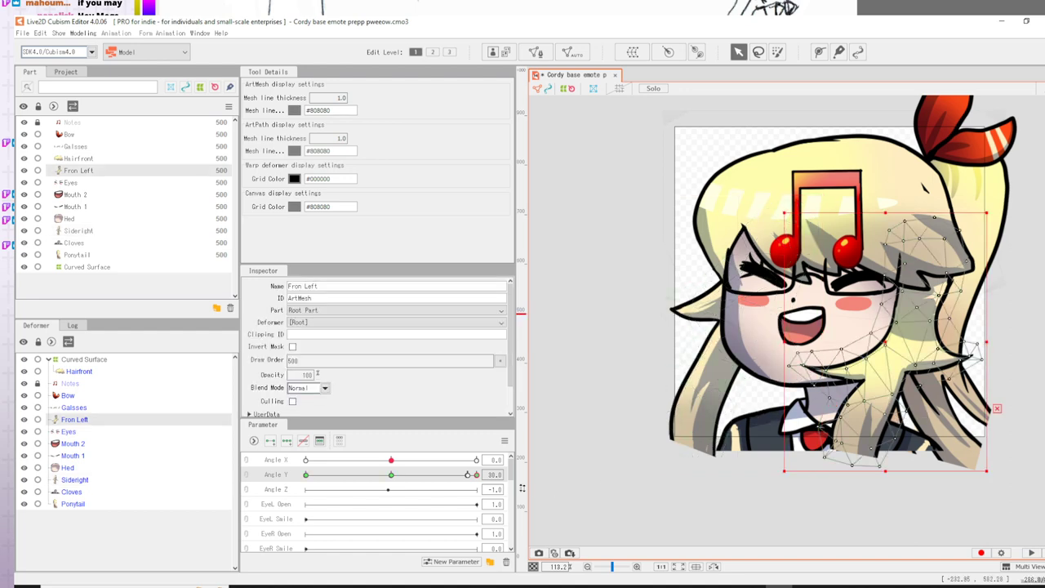
pyautogui.click(392, 476)
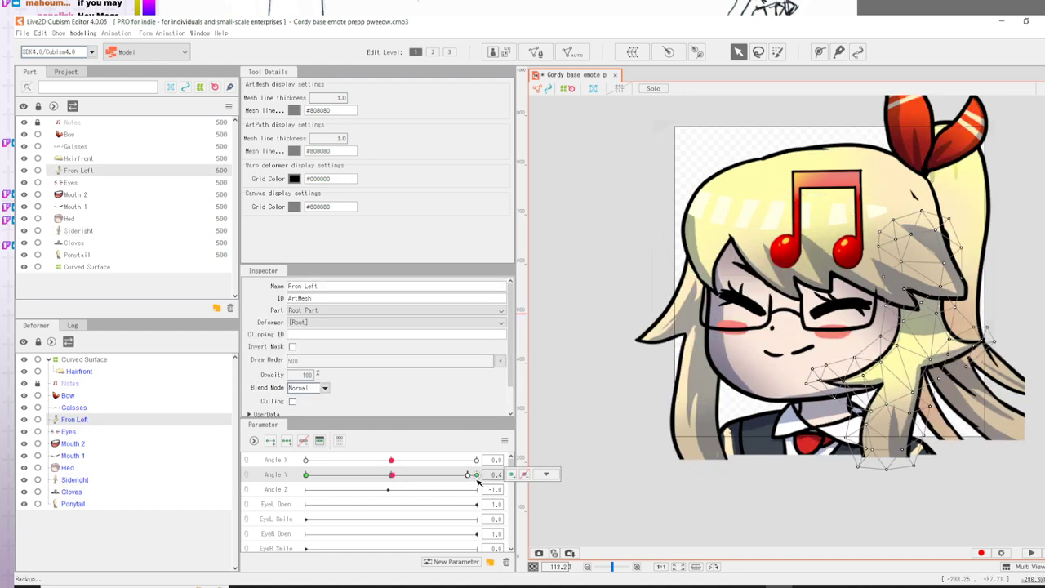
pyautogui.click(476, 474)
pyautogui.click(546, 473)
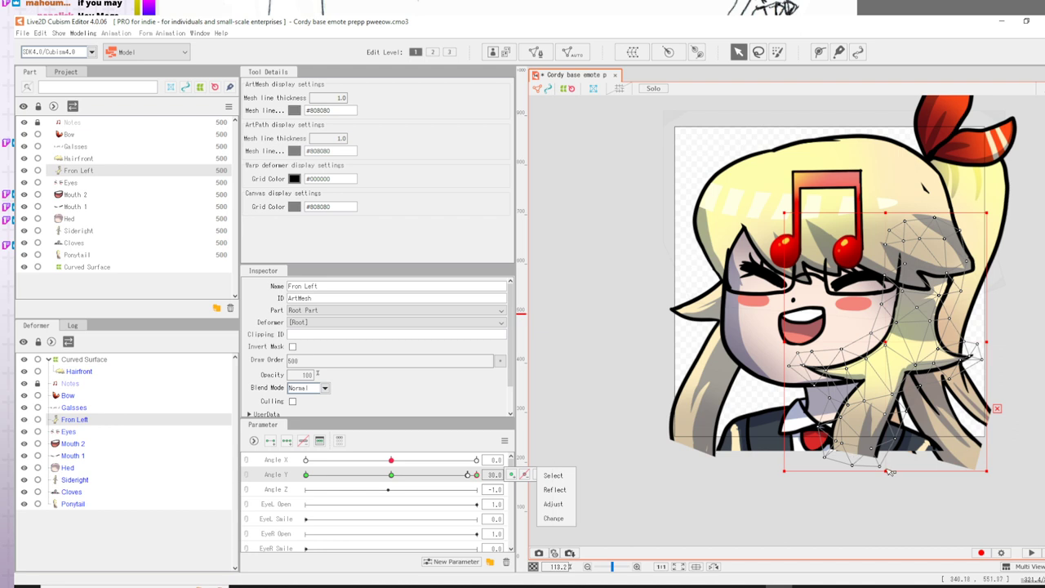
pyautogui.moveTo(886, 471); pyautogui.dragTo(886, 477)
pyautogui.moveTo(887, 386); pyautogui.dragTo(889, 374)
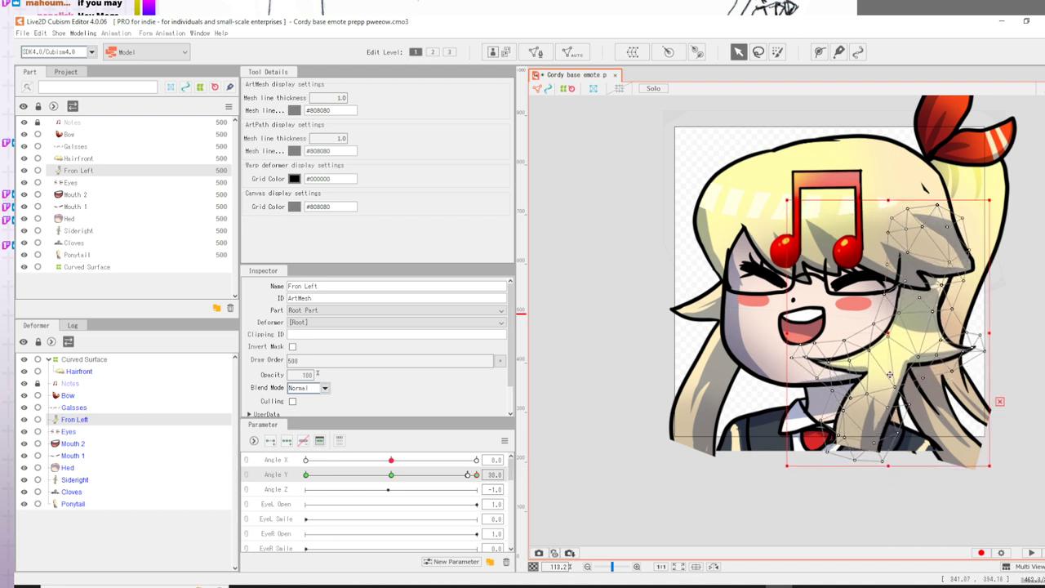
# - Preview the pose across Angle Y, and stretch the upper edge of the Fron Left mesh upward at Angle Y 30
pyautogui.moveTo(382, 475); pyautogui.dragTo(400, 479)
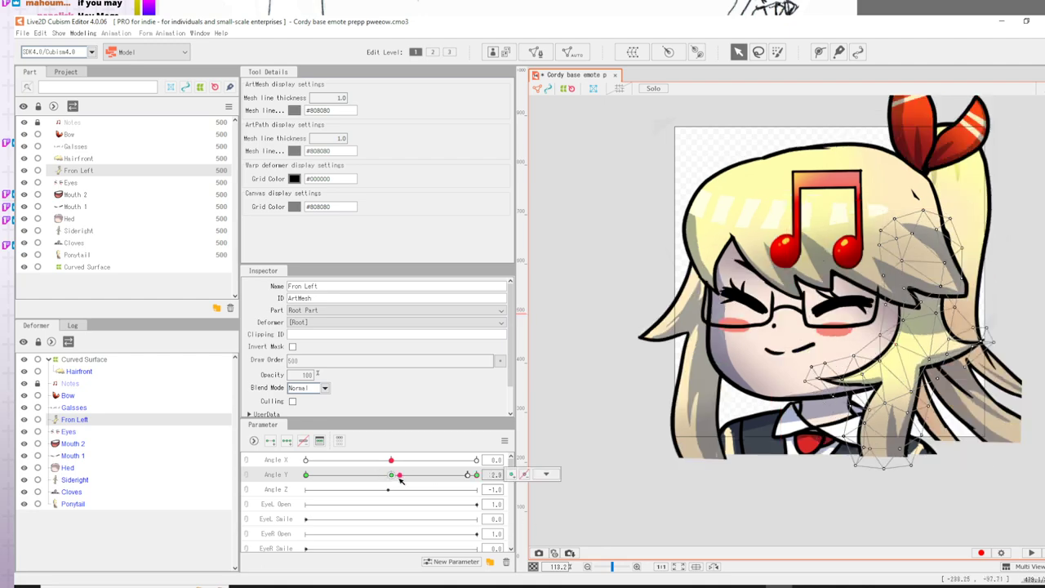
pyautogui.click(307, 478)
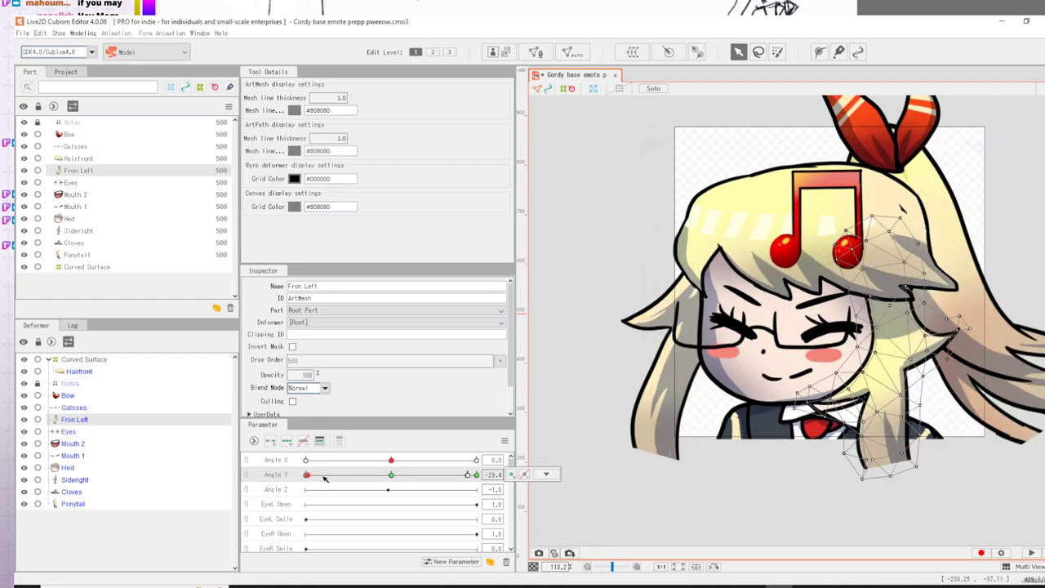
pyautogui.click(546, 473)
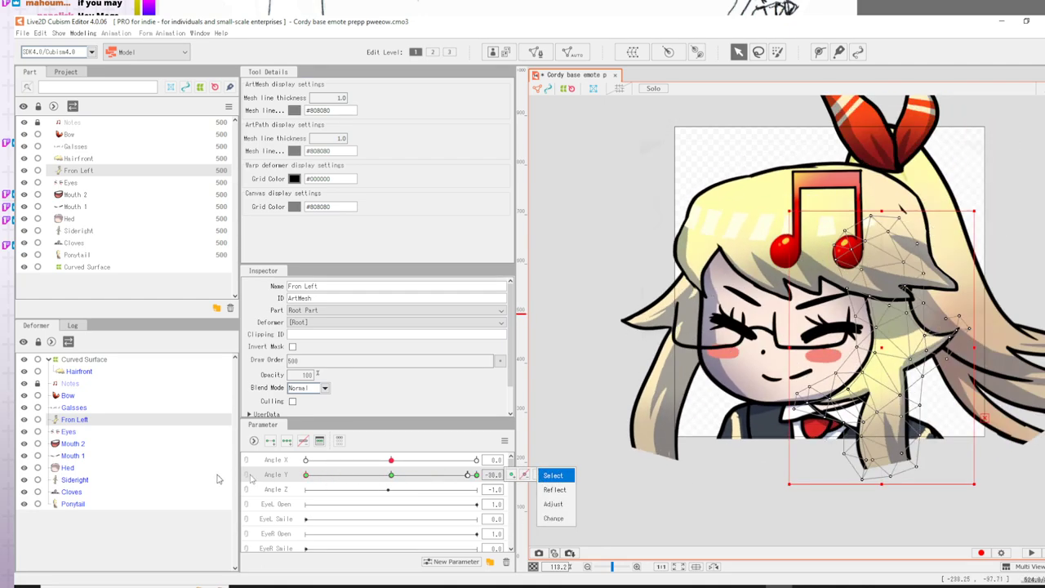
pyautogui.moveTo(218, 478); pyautogui.dragTo(503, 463)
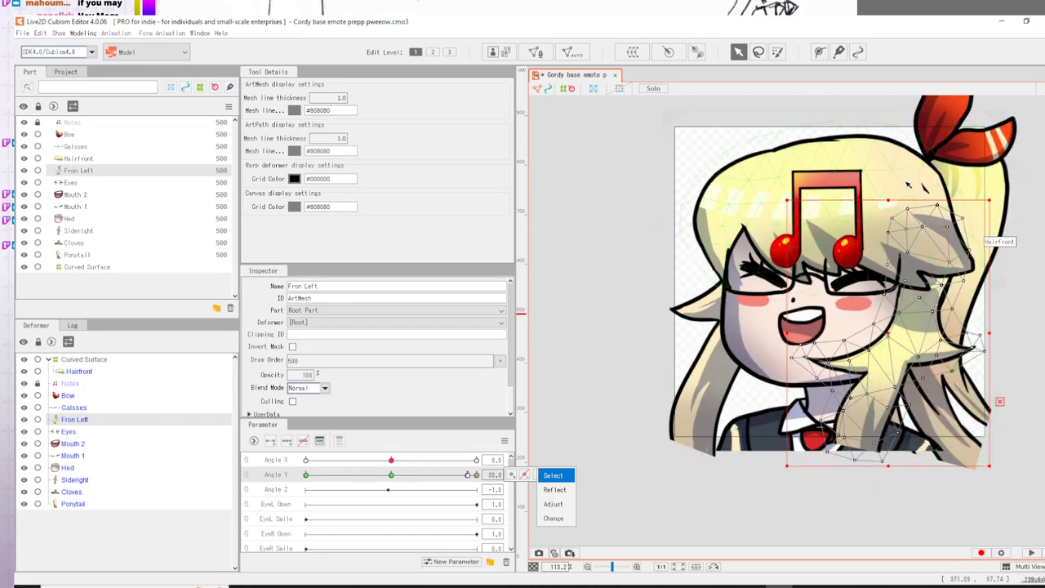
pyautogui.moveTo(887, 200); pyautogui.dragTo(896, 192)
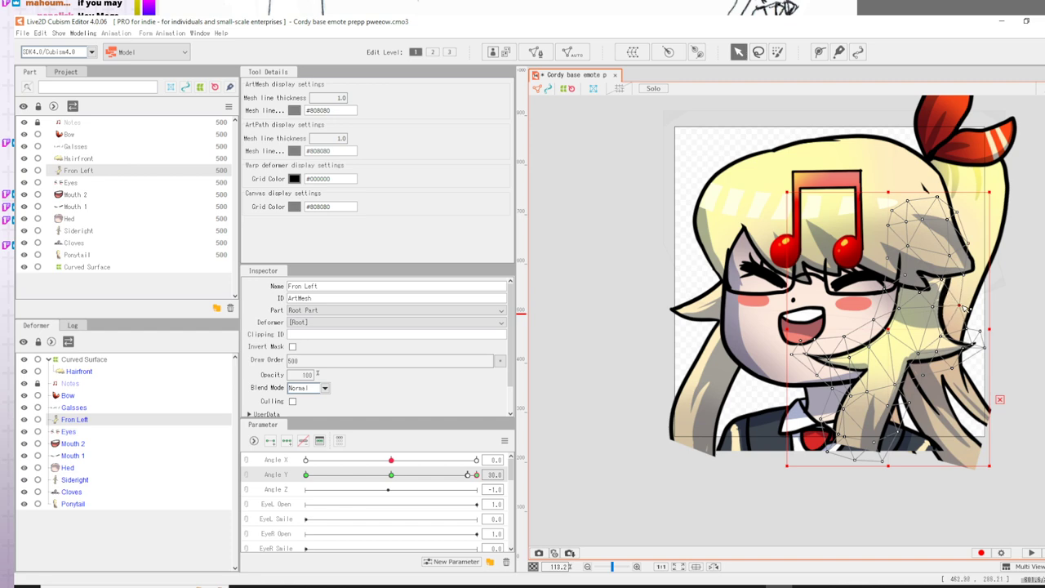
# - Add in-between keyforms to the Fron Left mesh on Angle Y at about 15 and -15
pyautogui.moveTo(476, 479); pyautogui.dragTo(809, 501)
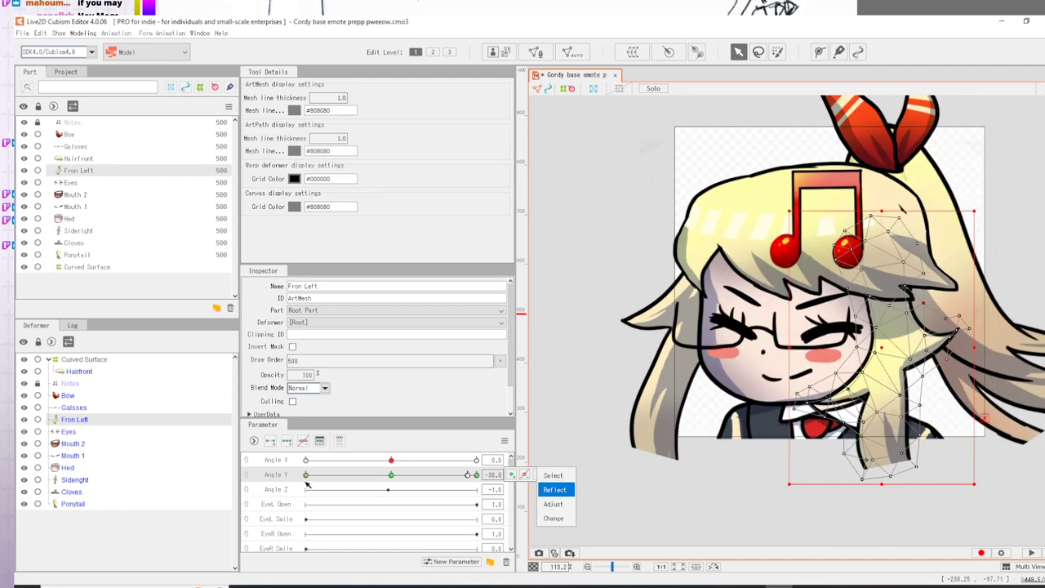
pyautogui.click(346, 474)
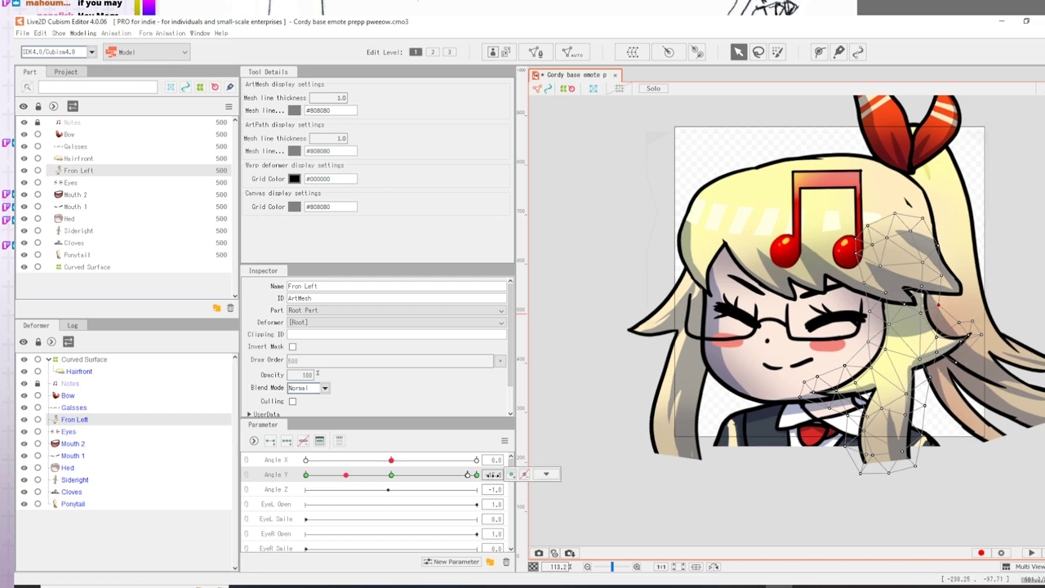
pyautogui.click(437, 475)
pyautogui.click(434, 475)
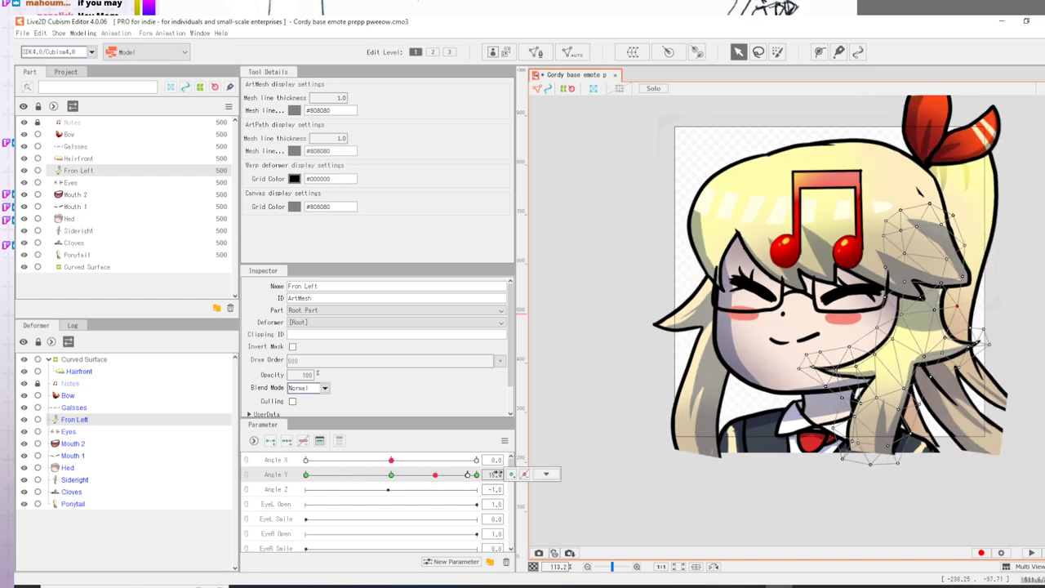
pyautogui.click(346, 477)
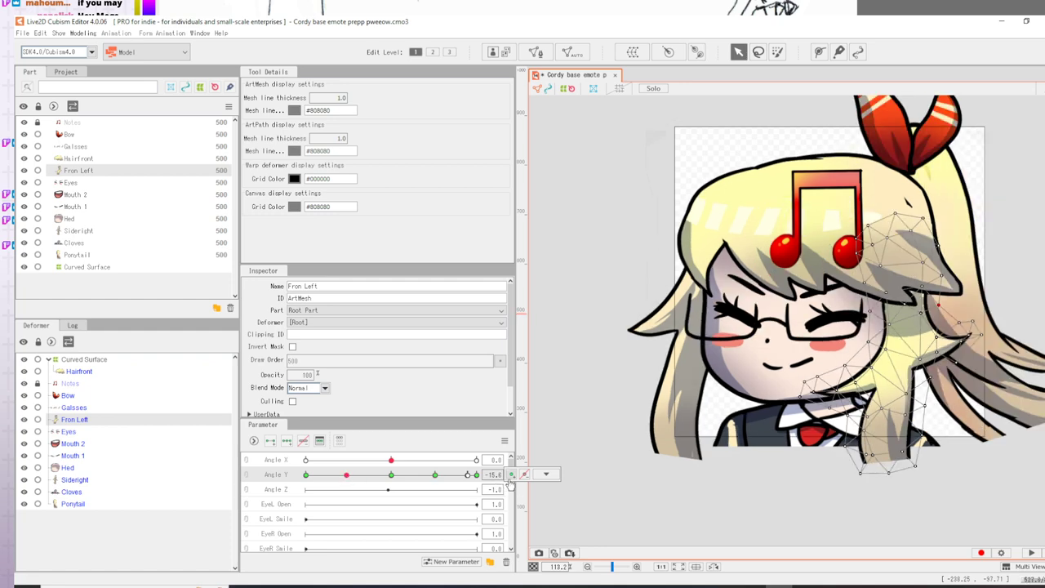
pyautogui.click(609, 424)
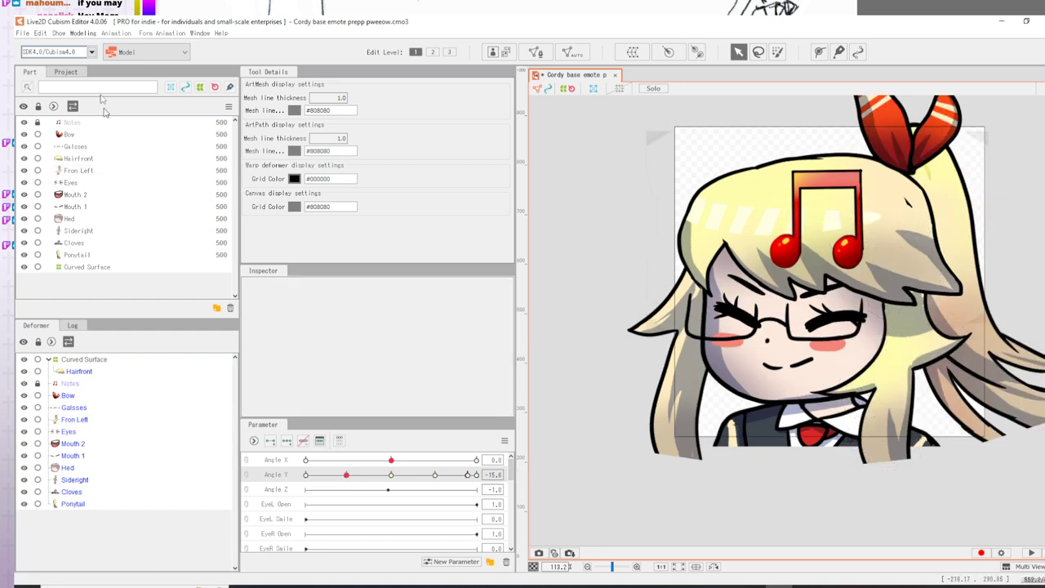
# - Reset Angle Y to 0 and save the model file
pyautogui.click(392, 474)
pyautogui.click(22, 33)
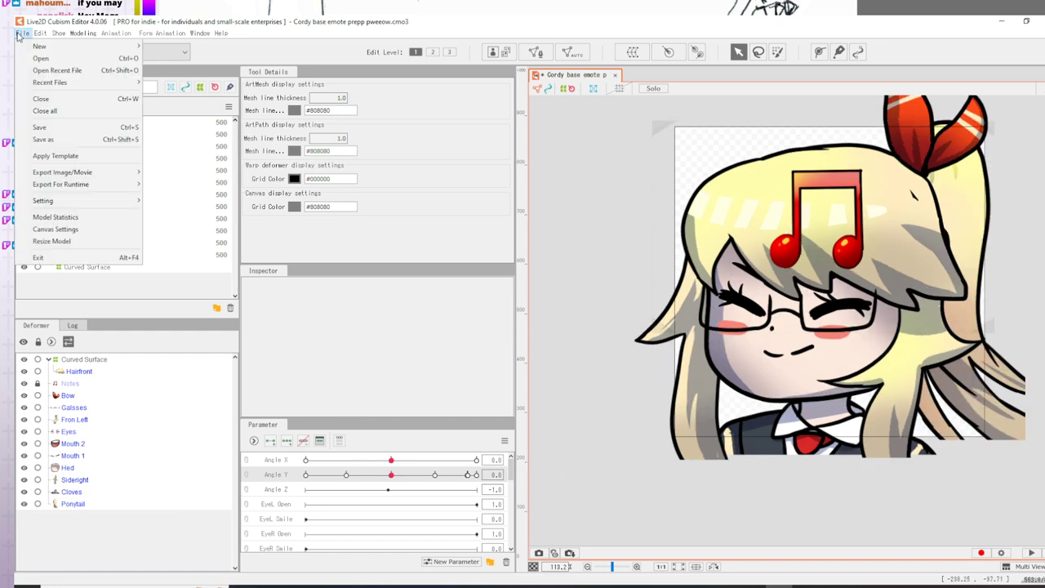
pyautogui.click(45, 127)
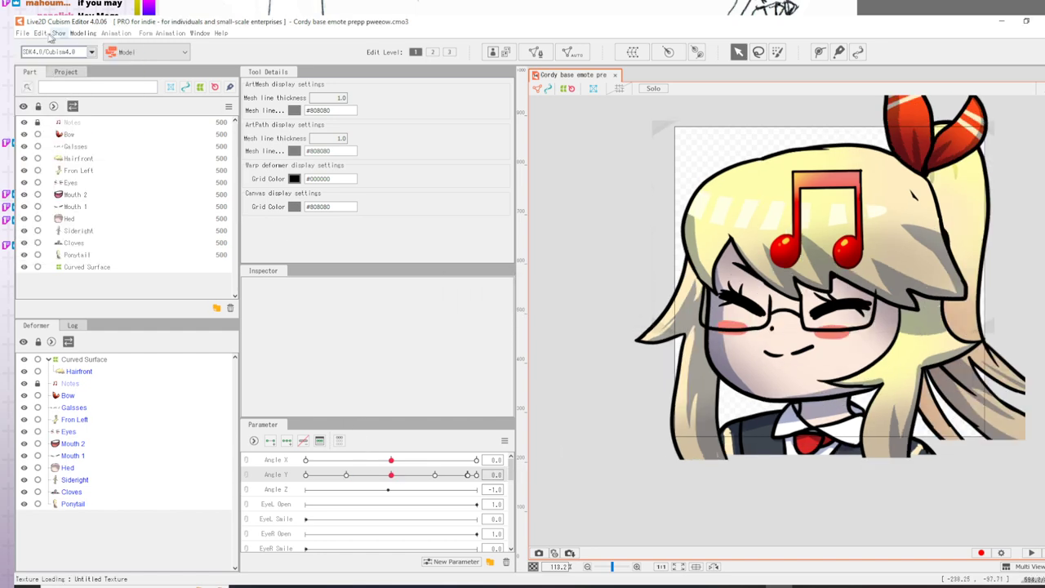
# - Create a new animation with Video as its target version
pyautogui.click(18, 35)
pyautogui.click(169, 36)
pyautogui.click(18, 35)
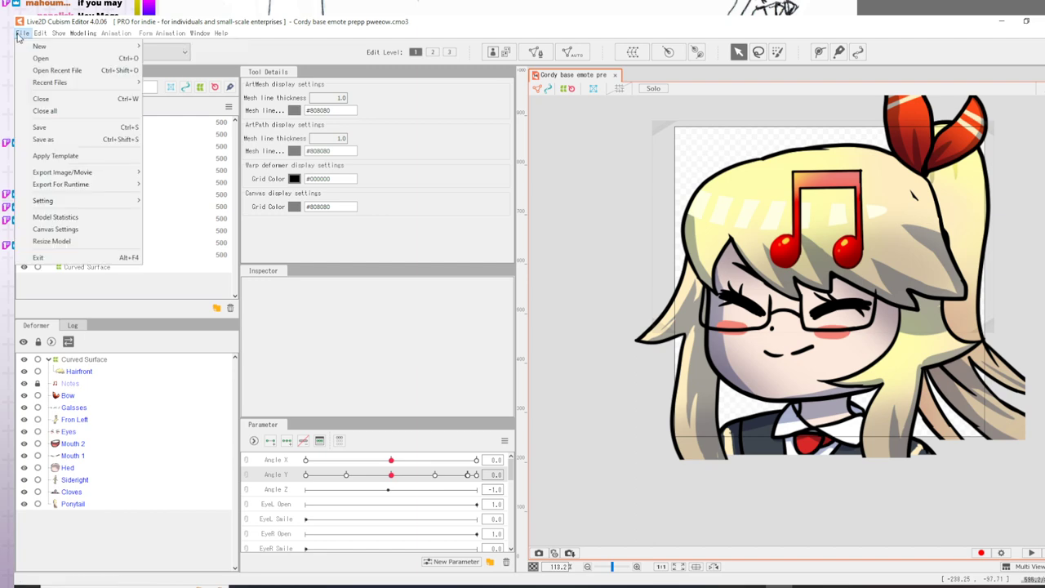
pyautogui.moveTo(39, 46)
pyautogui.click(169, 59)
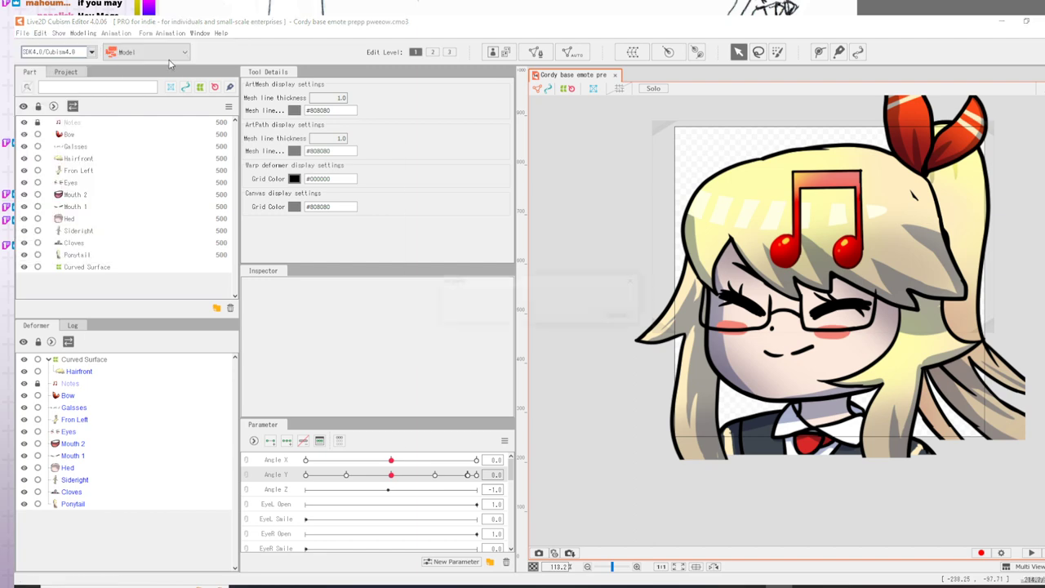
pyautogui.click(589, 261)
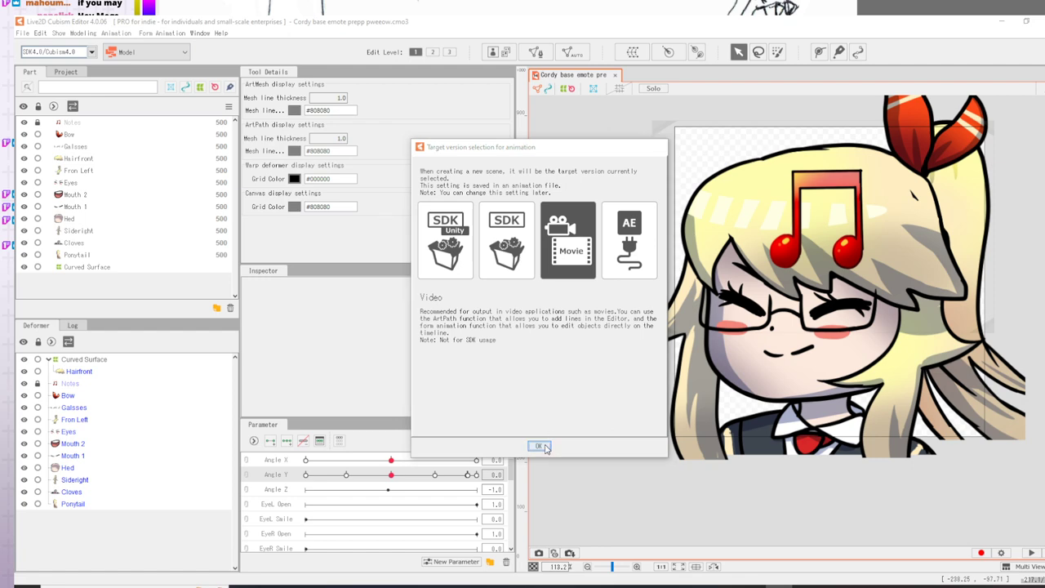
pyautogui.click(542, 446)
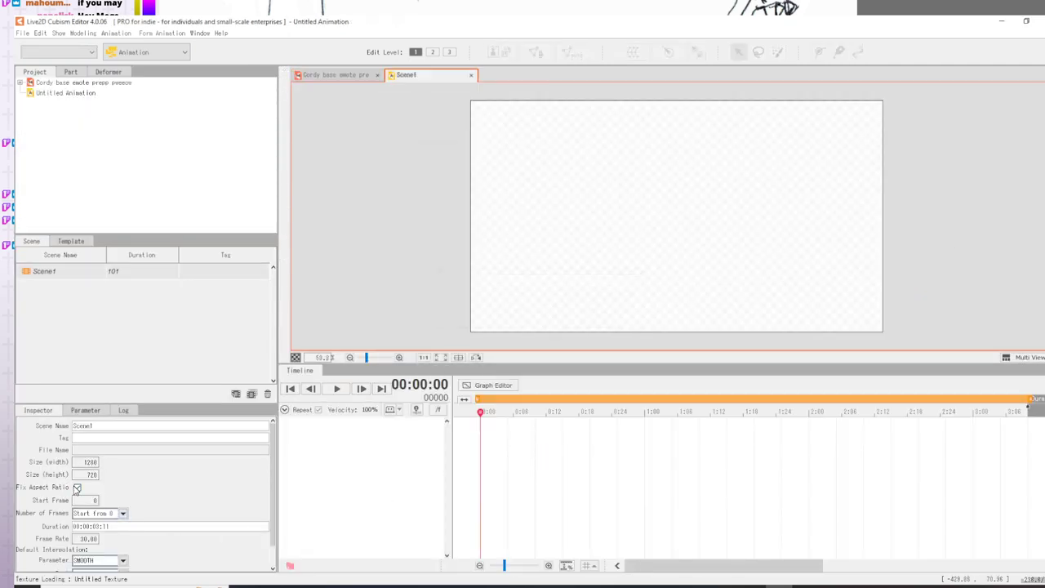
# - Release the scene's fixed aspect ratio and set its size to 500 by 500
pyautogui.click(76, 487)
pyautogui.doubleClick(88, 462)
pyautogui.write('500')
pyautogui.press('Tab')
pyautogui.write('500')
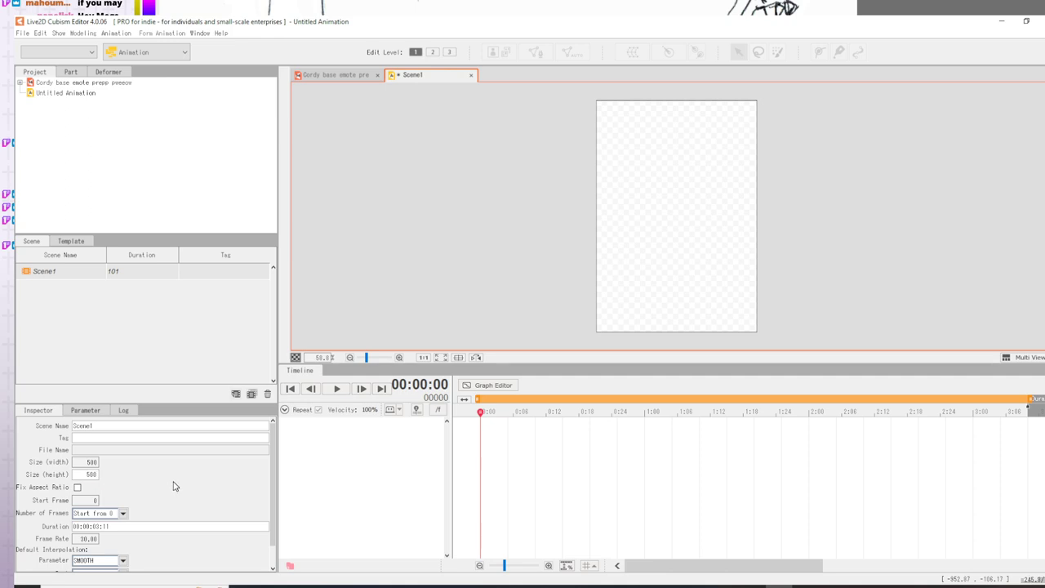
pyautogui.press('Return')
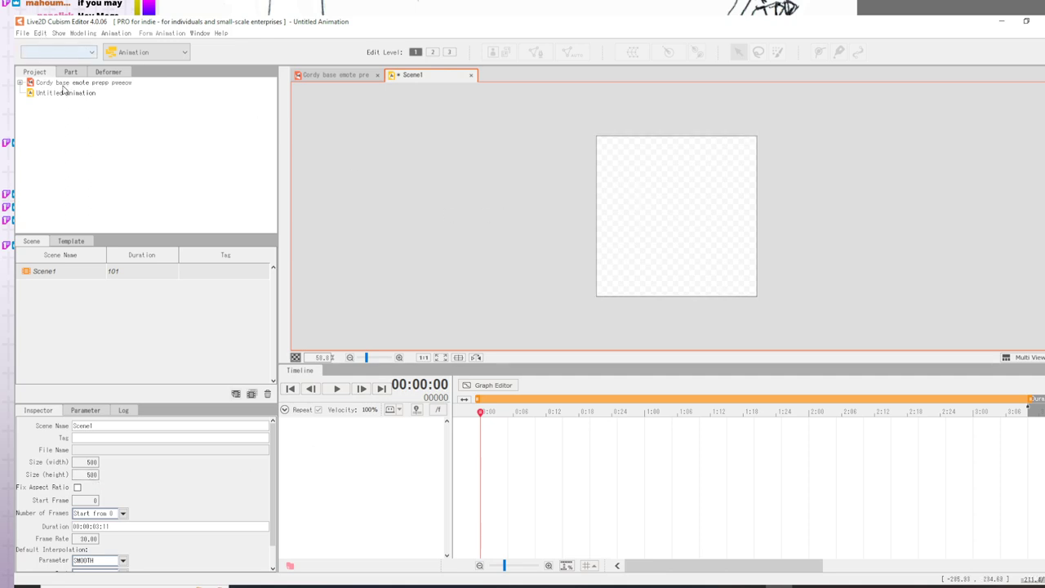
# - Add the Cordy base emote model to the scene's timeline and expand its Live2D parameters
pyautogui.moveTo(64, 85); pyautogui.dragTo(373, 476)
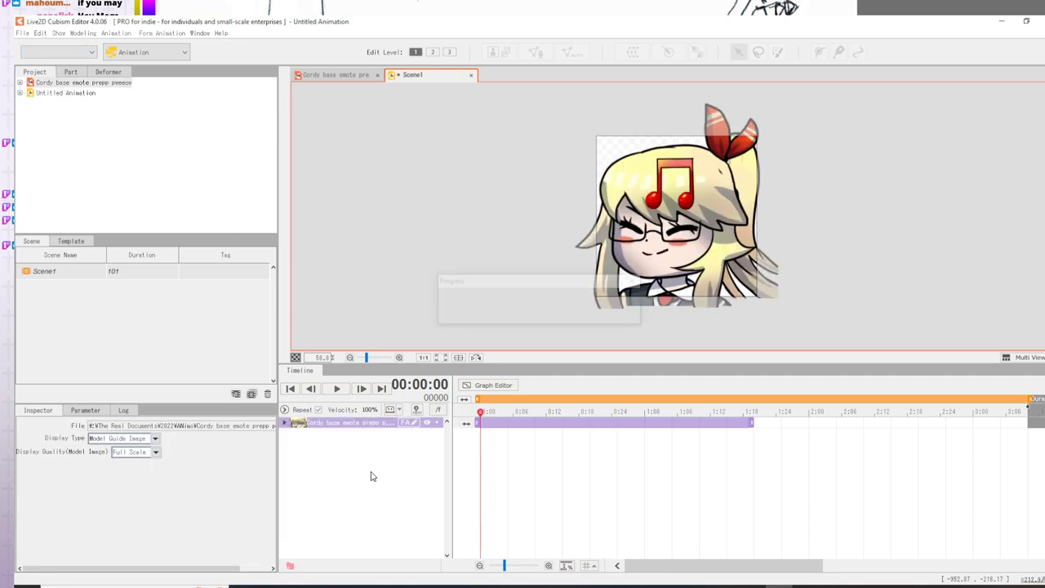
pyautogui.click(702, 224)
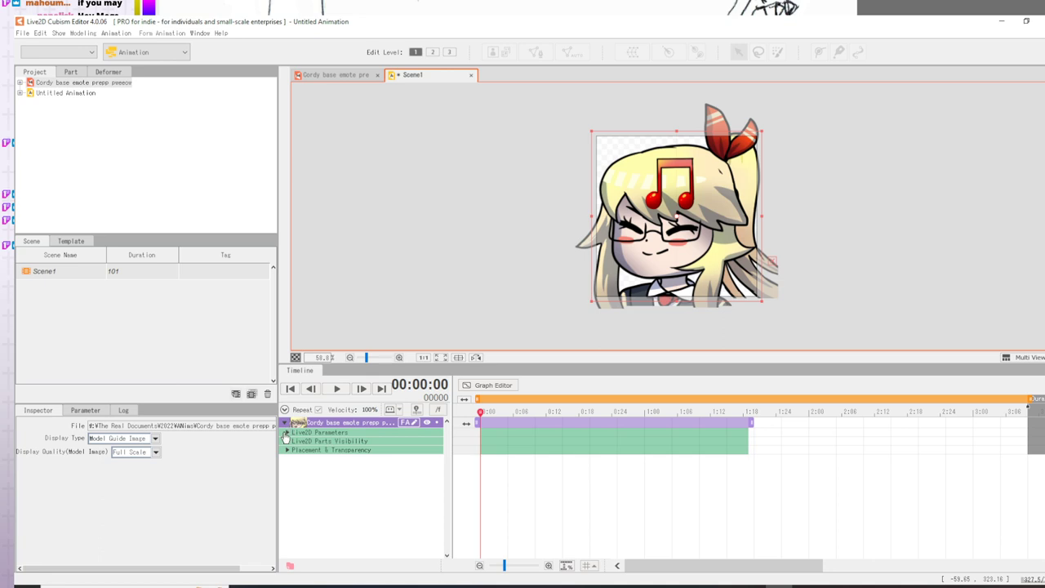
pyautogui.click(285, 433)
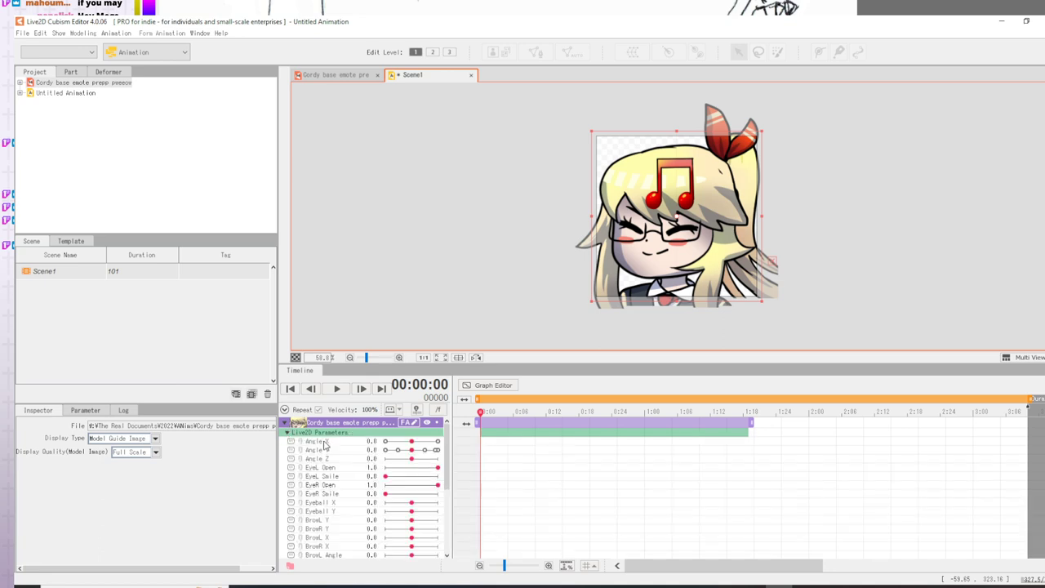
# - Key Angle Y at 0 on frame 0 and shorten the scene duration to 50 frames
pyautogui.moveTo(410, 447); pyautogui.dragTo(385, 450)
pyautogui.click(411, 450)
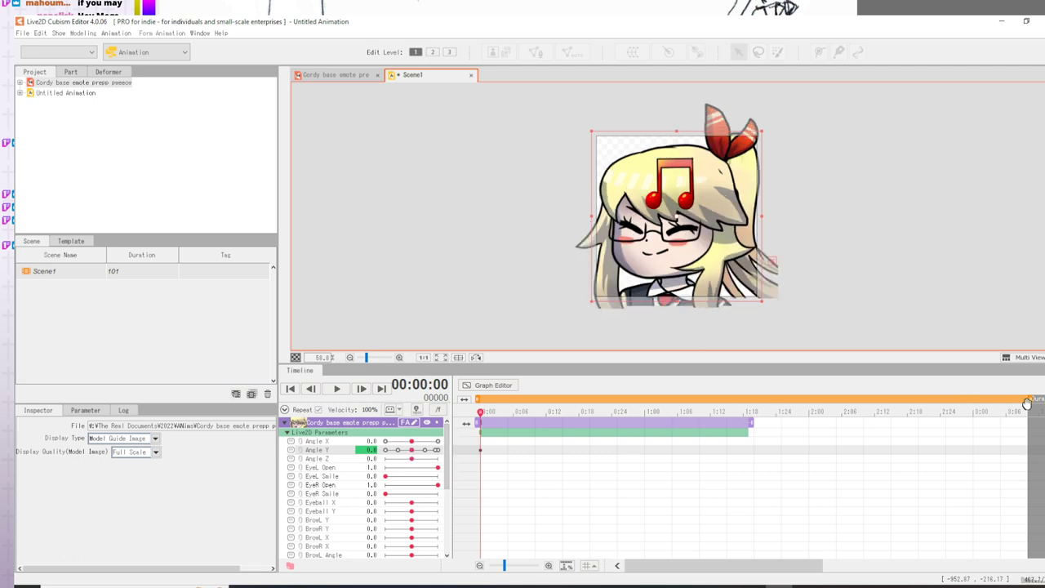
pyautogui.moveTo(1030, 400); pyautogui.dragTo(749, 419)
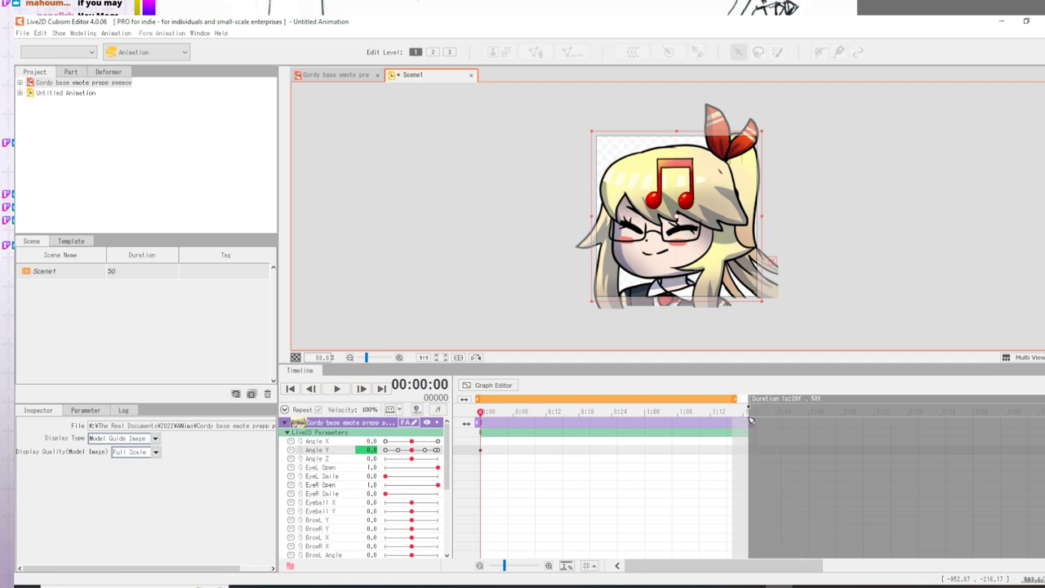
# - Set Angle Y to 30 at frame 0 and insert keyframes there for all the model's parameters
pyautogui.moveTo(411, 451); pyautogui.dragTo(555, 455)
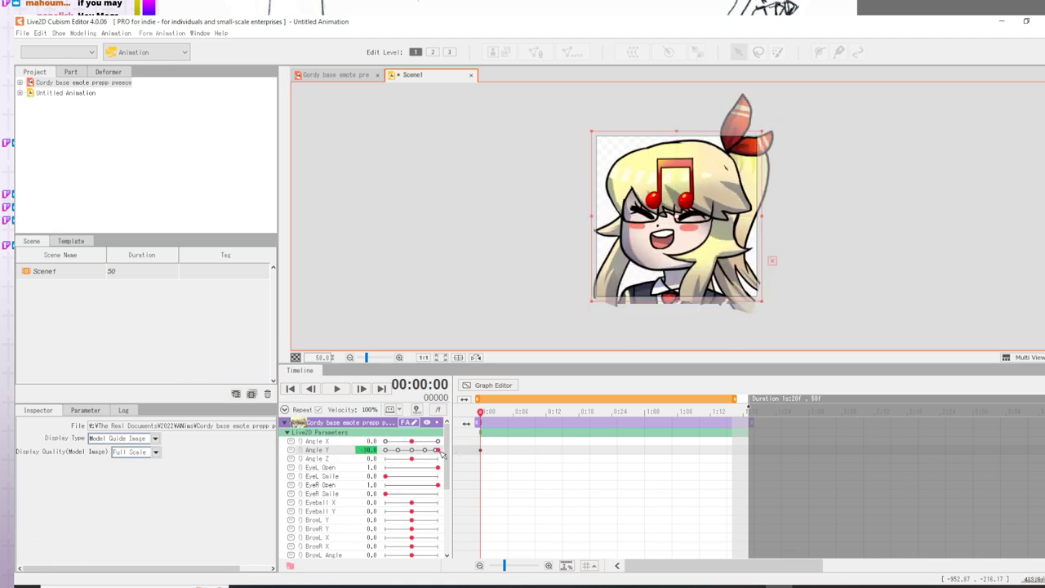
pyautogui.moveTo(441, 454)
pyautogui.mouseDown()
pyautogui.moveTo(426, 455)
pyautogui.moveTo(456, 457)
pyautogui.mouseUp()
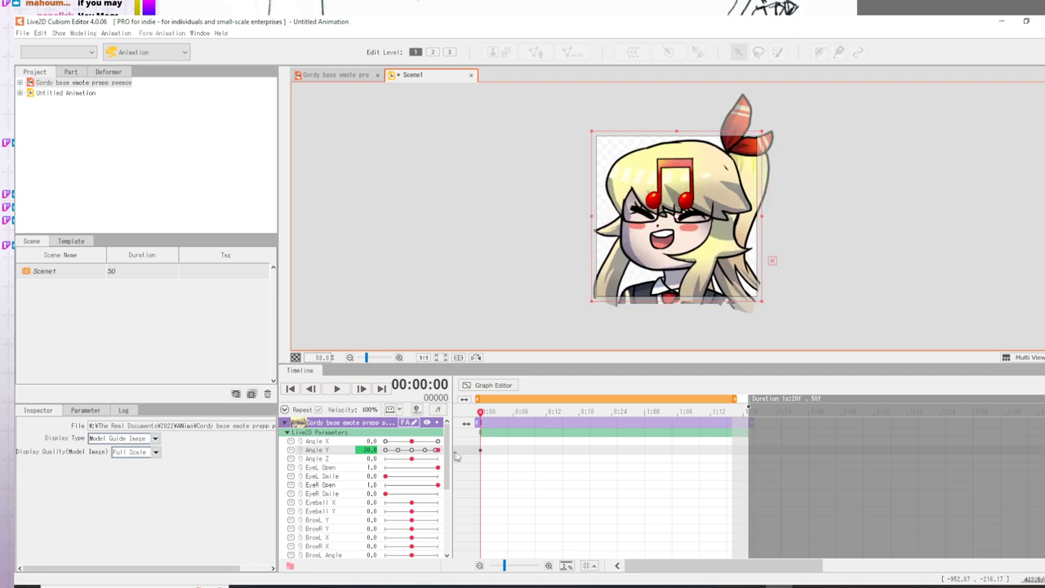
pyautogui.rightClick(481, 413)
pyautogui.click(475, 441)
pyautogui.click(481, 428)
pyautogui.rightClick(481, 427)
pyautogui.click(496, 431)
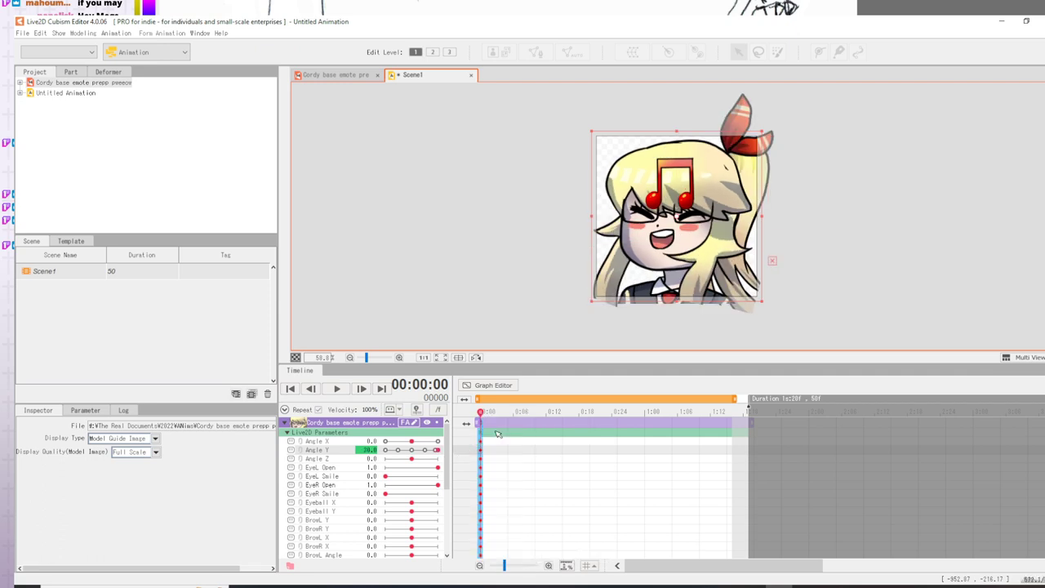
# - Insert keyframes for all the model's parameters at frames 12 and 24
pyautogui.moveTo(545, 425)
pyautogui.mouseDown()
pyautogui.moveTo(574, 424)
pyautogui.moveTo(549, 425)
pyautogui.mouseUp()
pyautogui.rightClick(549, 424)
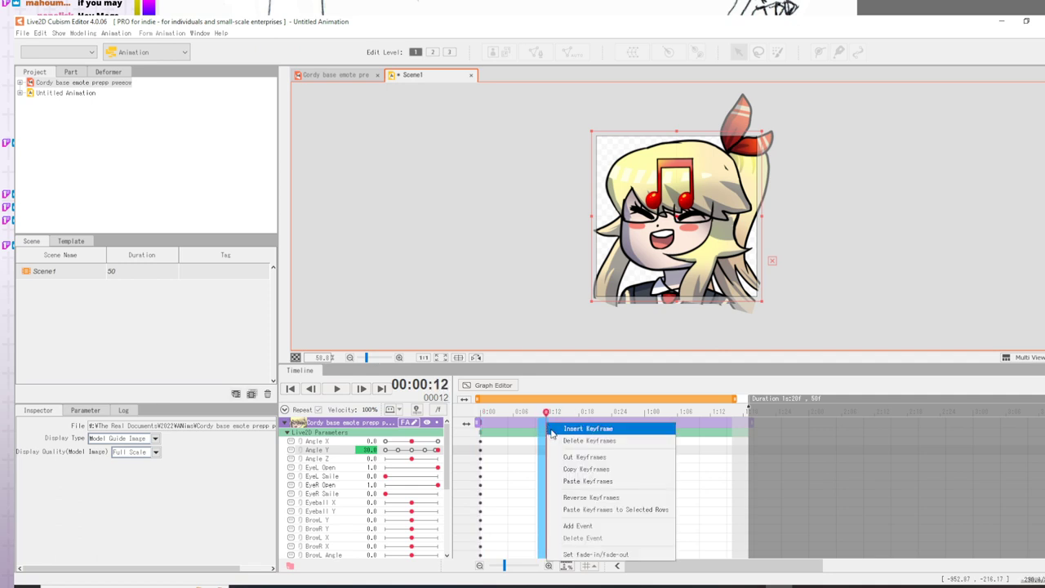
pyautogui.click(552, 429)
pyautogui.click(561, 424)
pyautogui.click(585, 424)
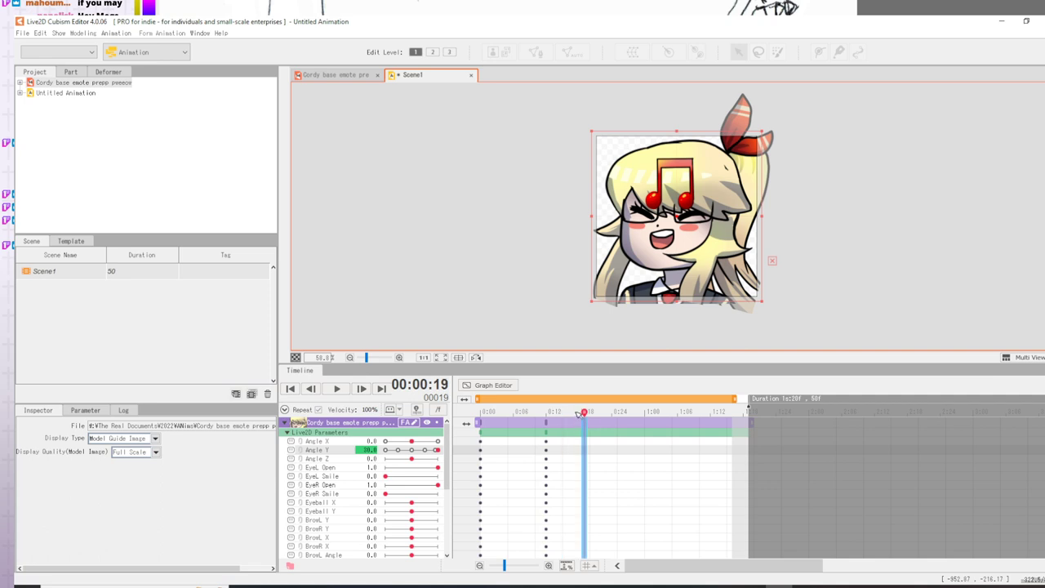
pyautogui.moveTo(584, 413); pyautogui.dragTo(616, 414)
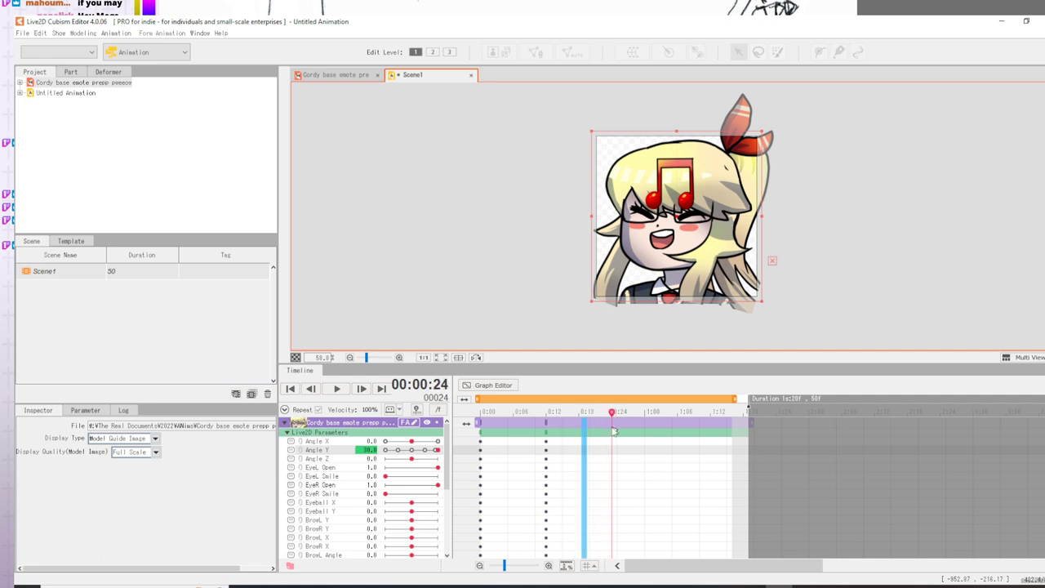
pyautogui.rightClick(613, 431)
pyautogui.click(618, 434)
# - End the work area and the model's clip at frame 24, and return to frame 0
pyautogui.moveTo(734, 399); pyautogui.dragTo(611, 403)
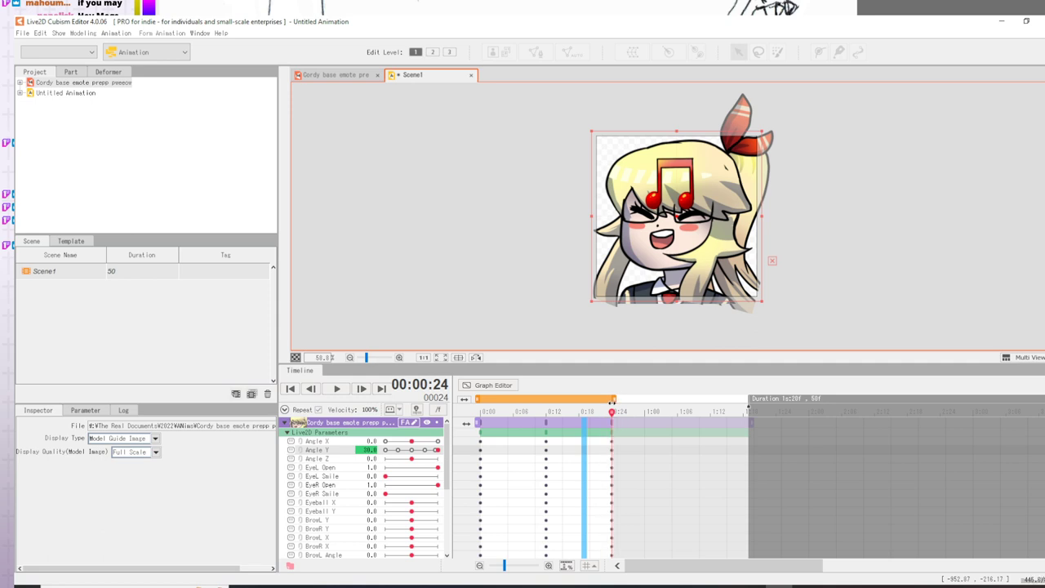
pyautogui.click(753, 428)
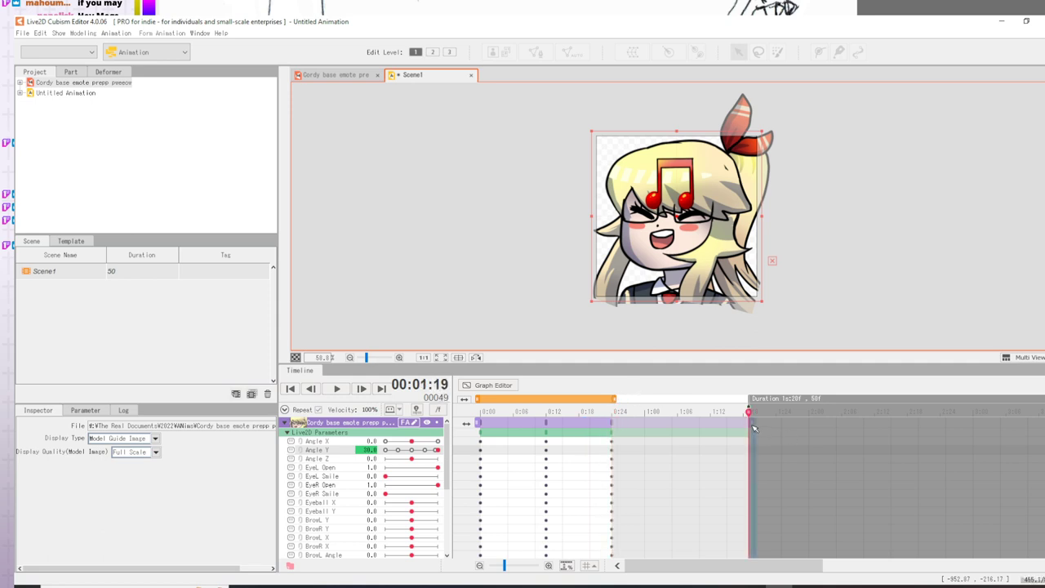
pyautogui.moveTo(752, 422); pyautogui.dragTo(616, 420)
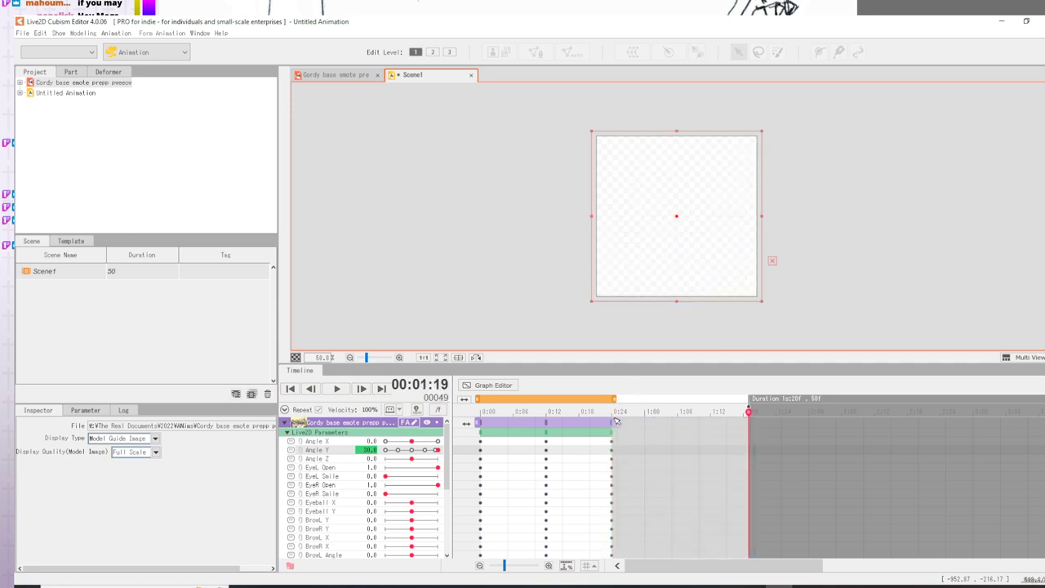
pyautogui.click(727, 338)
pyautogui.click(712, 240)
pyautogui.moveTo(749, 414); pyautogui.dragTo(462, 415)
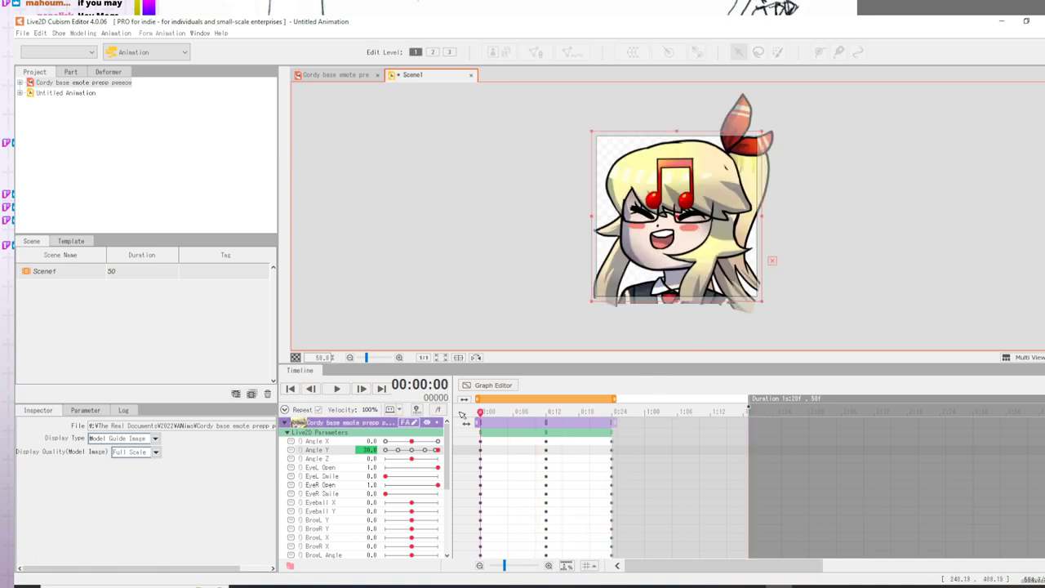
# - Keep Angle X at 0 on frame 0, and insert keyframes at frame 6 with Angle X set to -30
pyautogui.click(368, 441)
pyautogui.moveTo(410, 441)
pyautogui.mouseDown()
pyautogui.moveTo(381, 441)
pyautogui.moveTo(411, 441)
pyautogui.mouseUp()
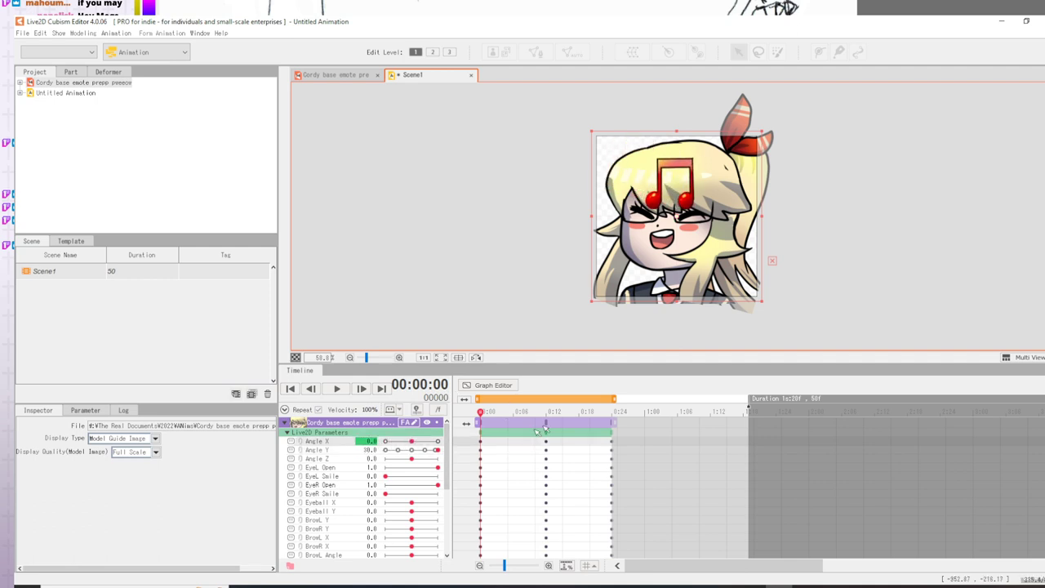
pyautogui.rightClick(510, 425)
pyautogui.press('Escape')
pyautogui.click(514, 424)
pyautogui.rightClick(516, 424)
pyautogui.click(543, 432)
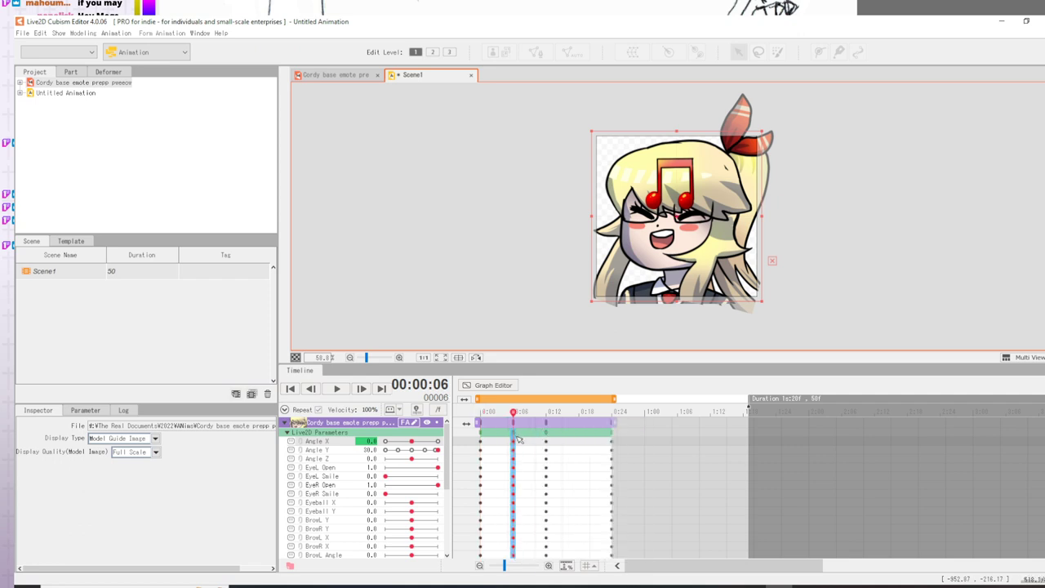
pyautogui.click(513, 441)
pyautogui.moveTo(412, 442); pyautogui.dragTo(349, 444)
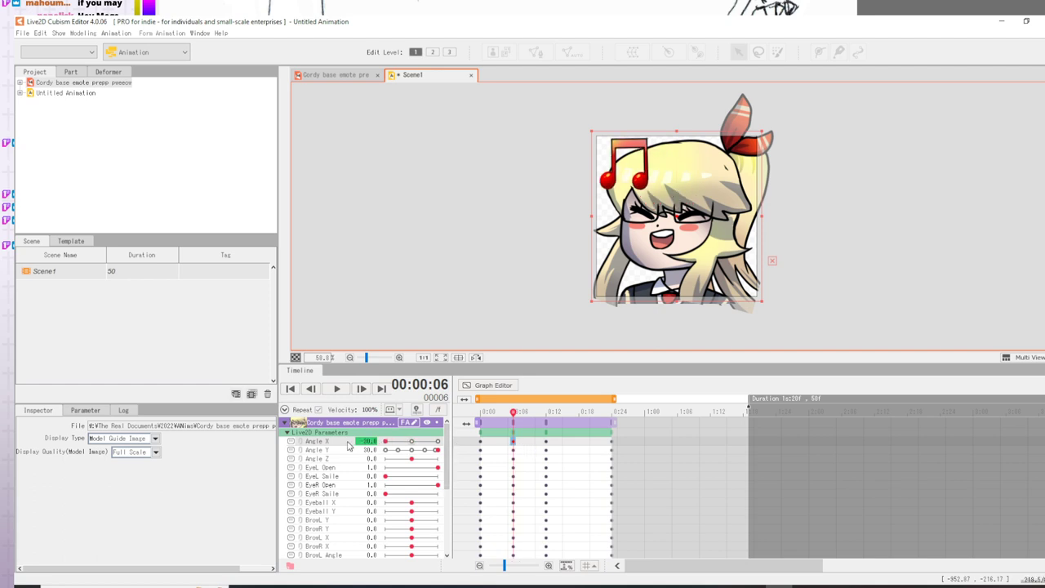
# - Insert keyframes for all the model's parameters and align them to frame 18
pyautogui.click(547, 441)
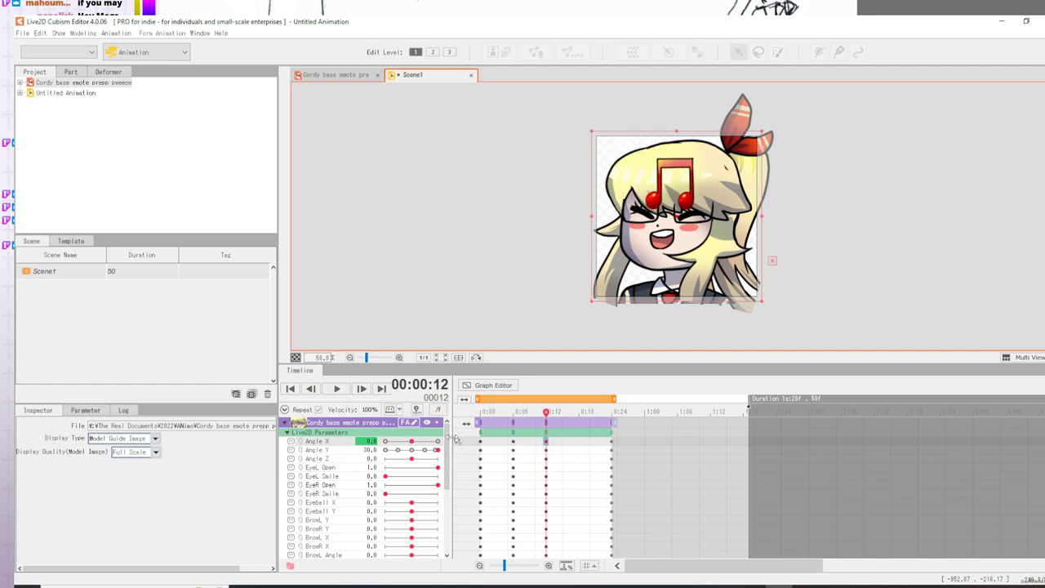
pyautogui.click(579, 432)
pyautogui.rightClick(586, 438)
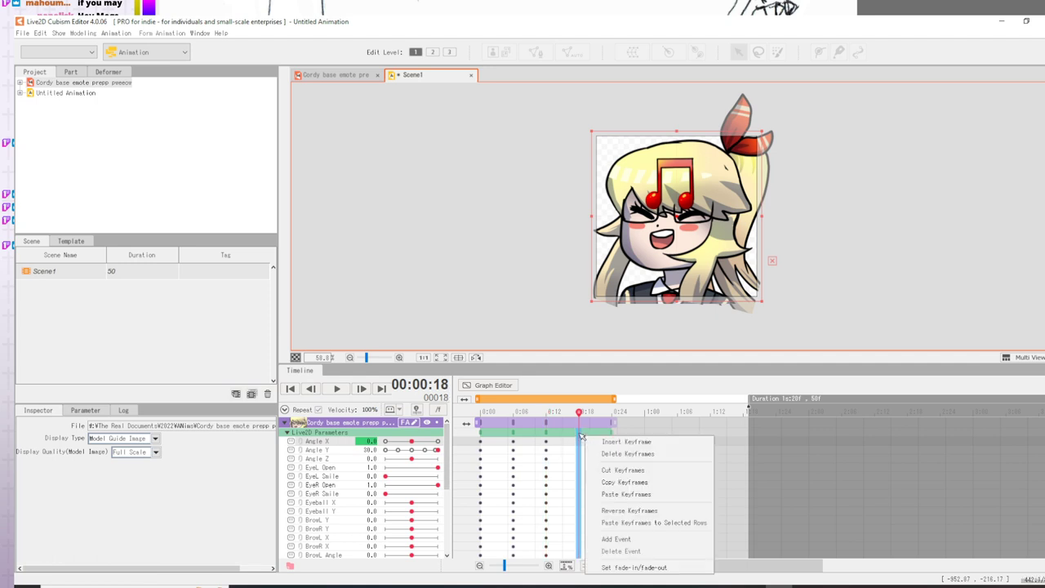
pyautogui.click(608, 445)
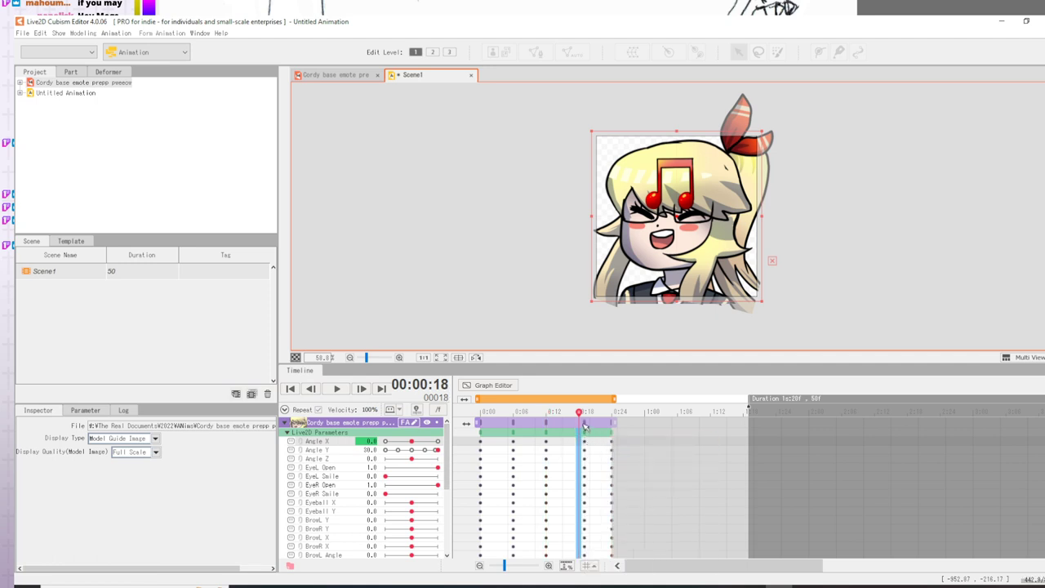
pyautogui.click(584, 426)
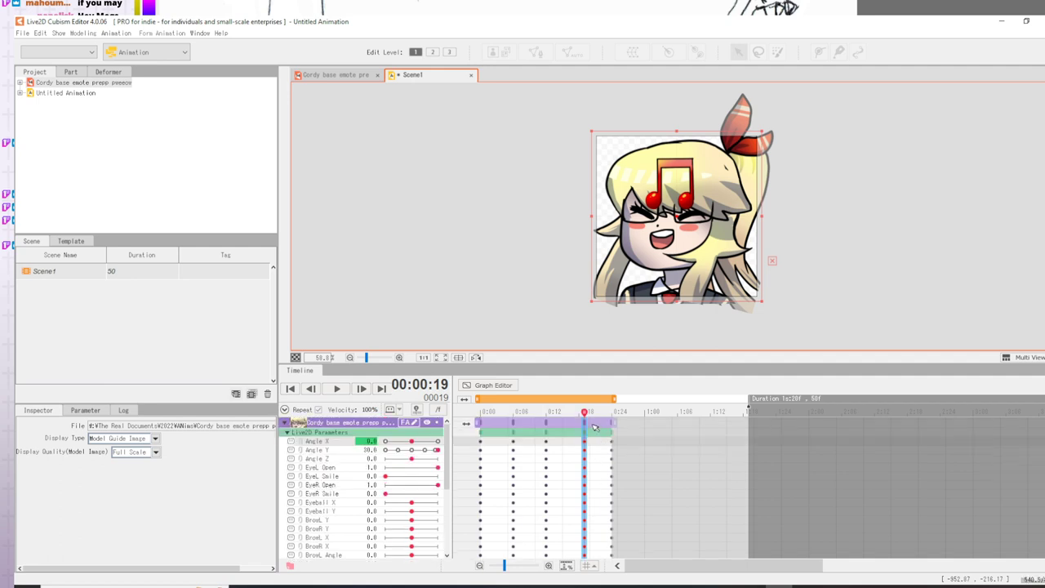
pyautogui.moveTo(588, 425); pyautogui.dragTo(580, 427)
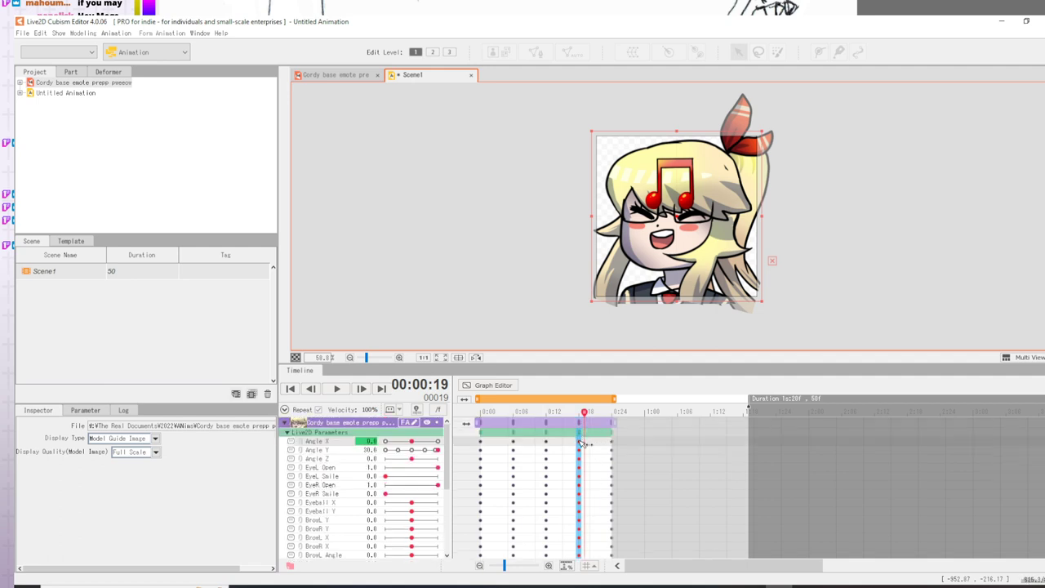
# - Set Angle X to 30 on the keyframe at frame 18
pyautogui.click(579, 442)
pyautogui.click(581, 432)
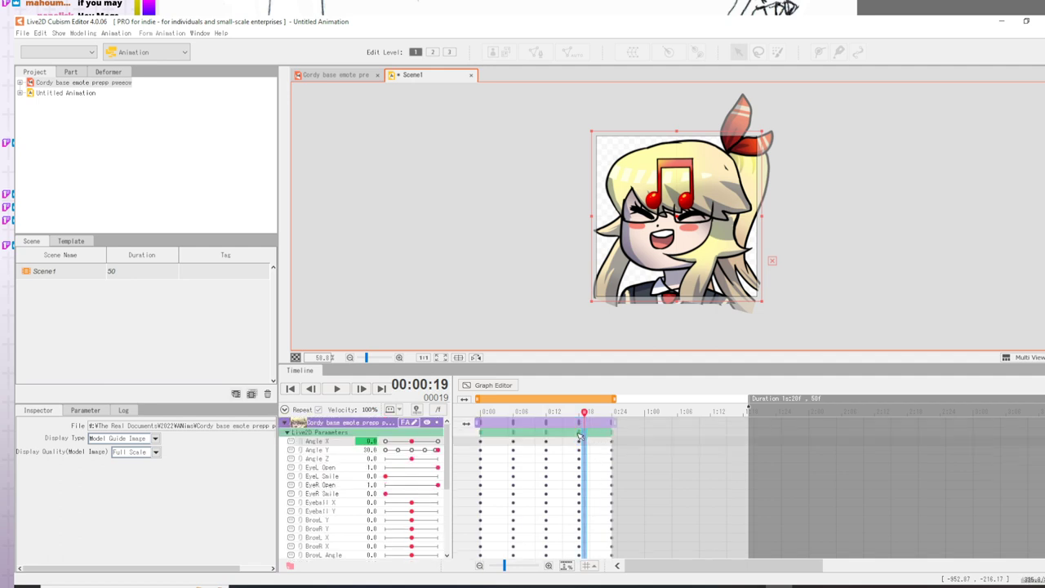
pyautogui.click(580, 433)
pyautogui.click(547, 435)
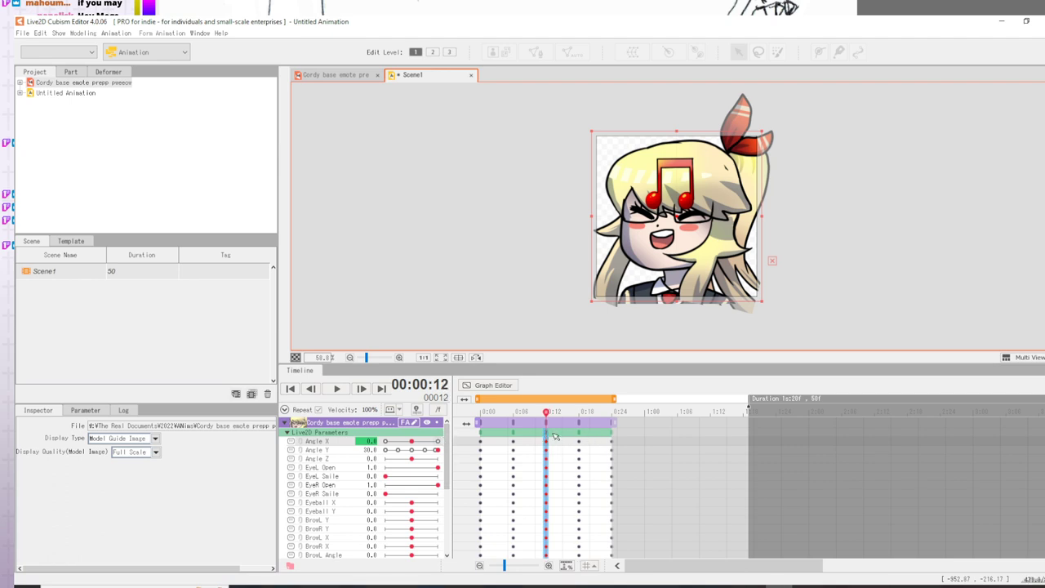
pyautogui.click(518, 436)
pyautogui.click(579, 435)
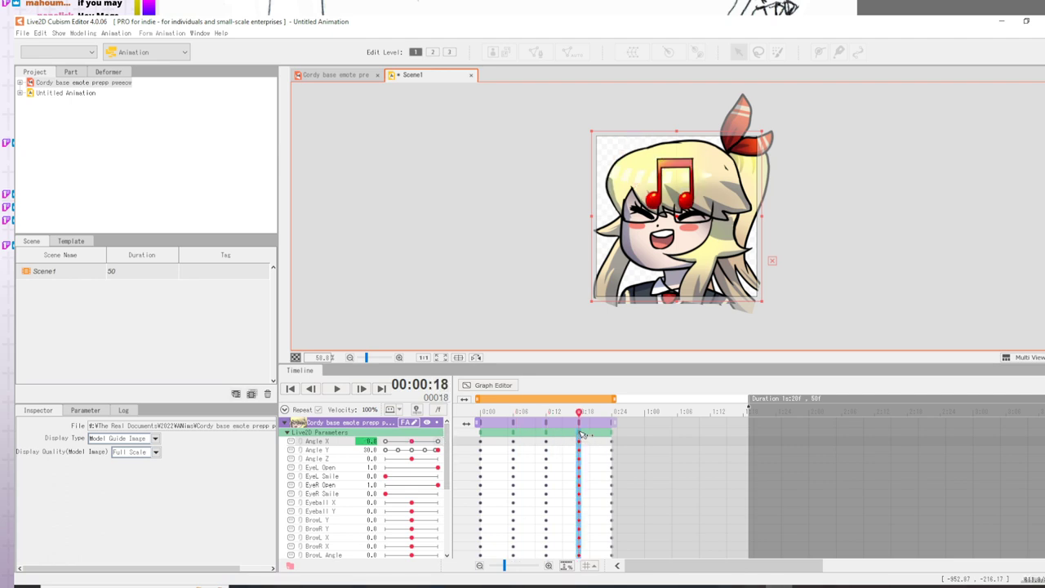
pyautogui.click(437, 440)
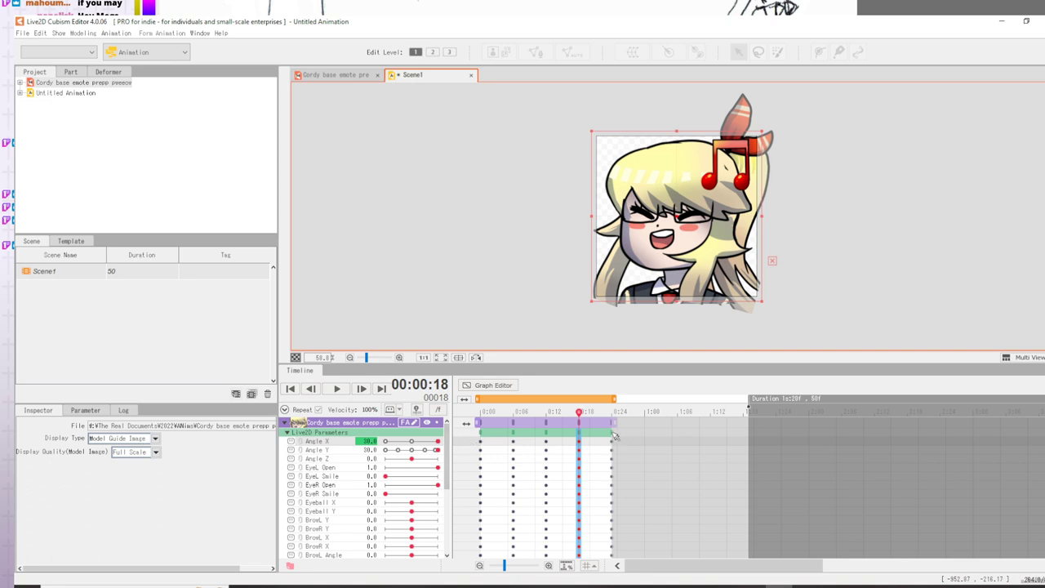
# - Play back the animation to check the music note's side-to-side movement, and stop it
pyautogui.click(614, 434)
pyautogui.click(337, 390)
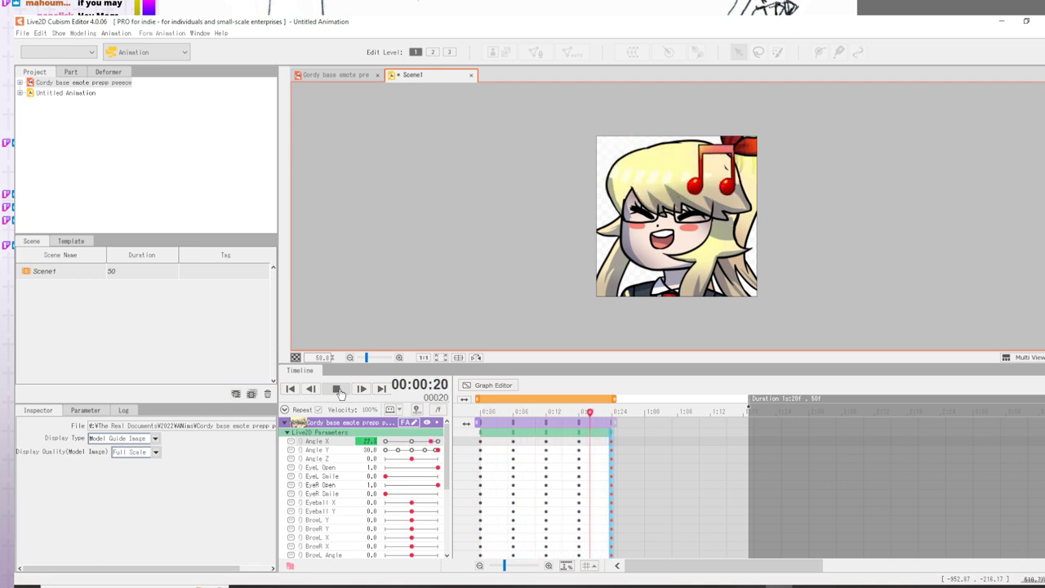
pyautogui.click(338, 390)
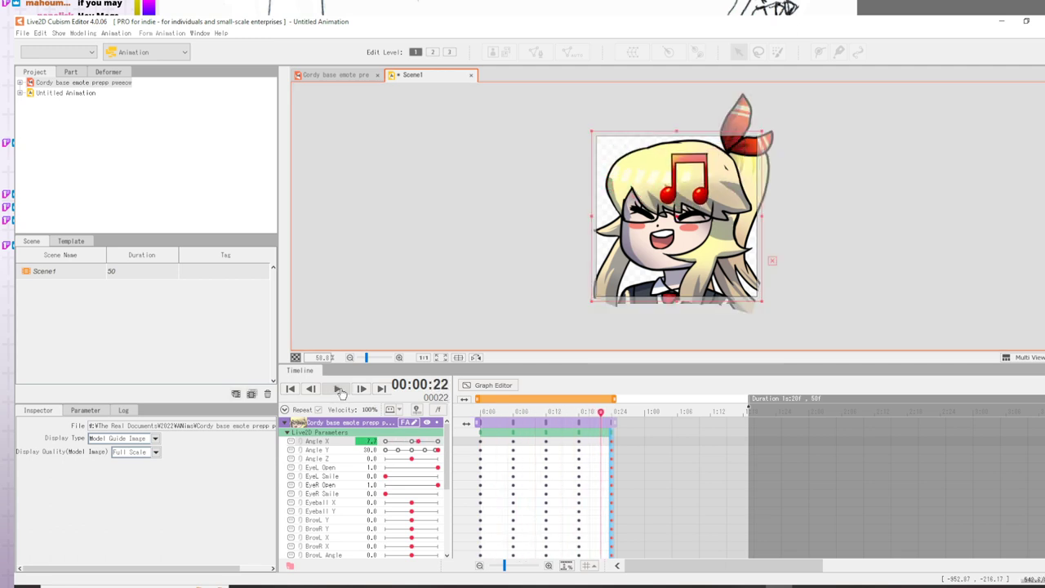
# - Set Angle Y to 0 on the keyframe at frame 0 and to about 0 on frame 12
pyautogui.moveTo(600, 413); pyautogui.dragTo(479, 413)
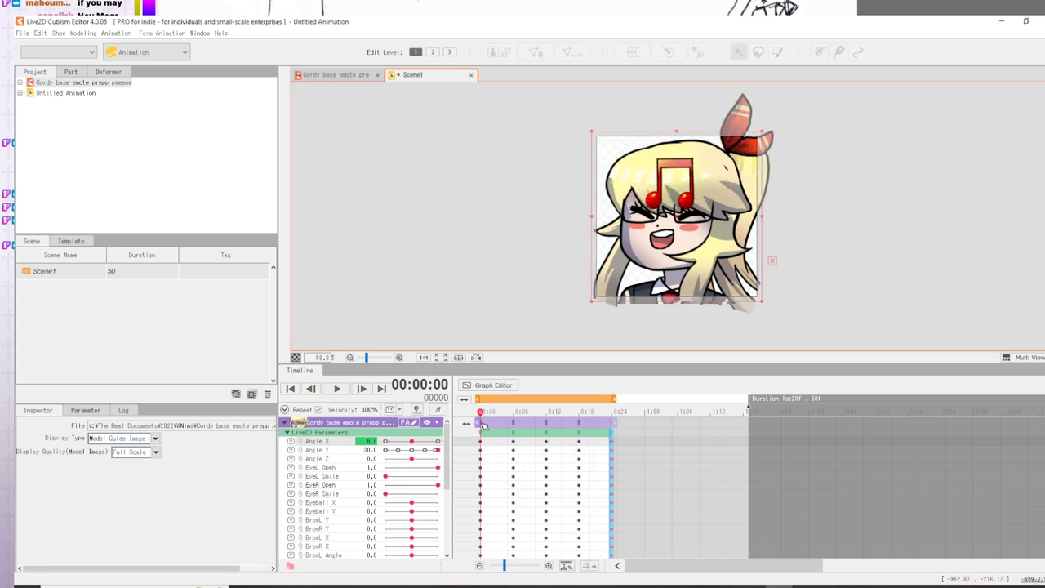
pyautogui.click(412, 451)
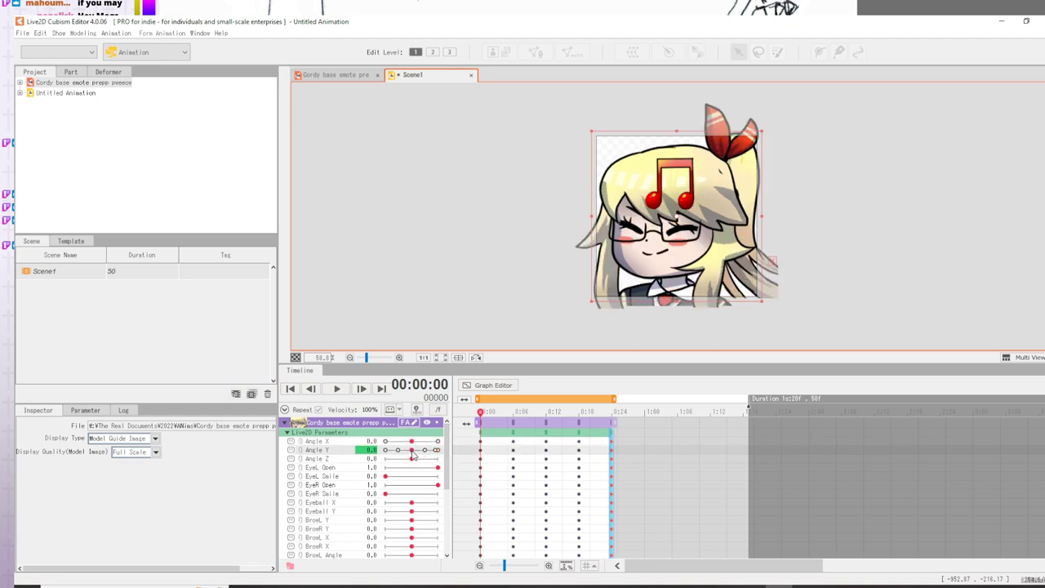
pyautogui.click(514, 445)
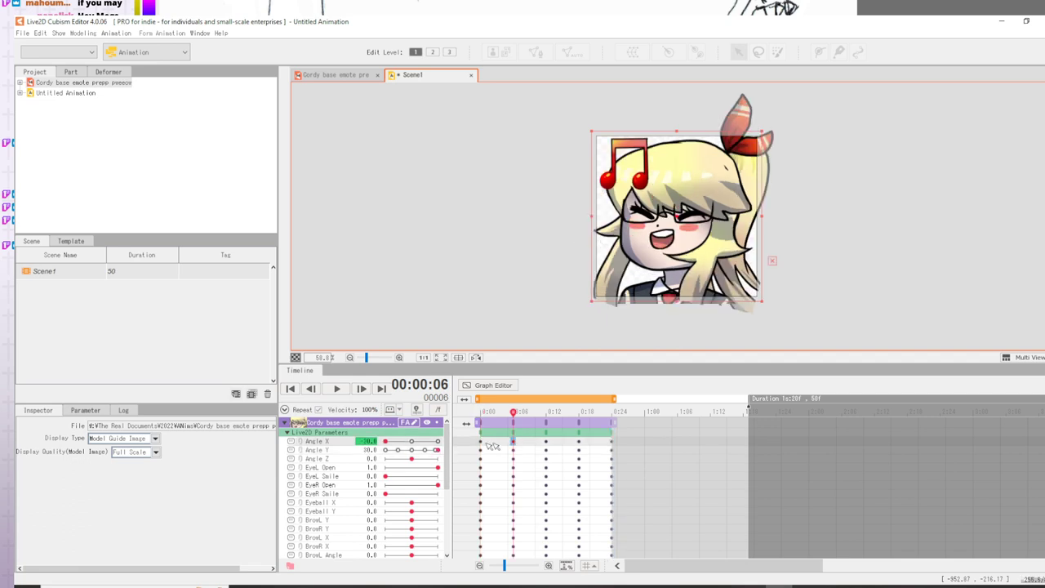
pyautogui.click(546, 441)
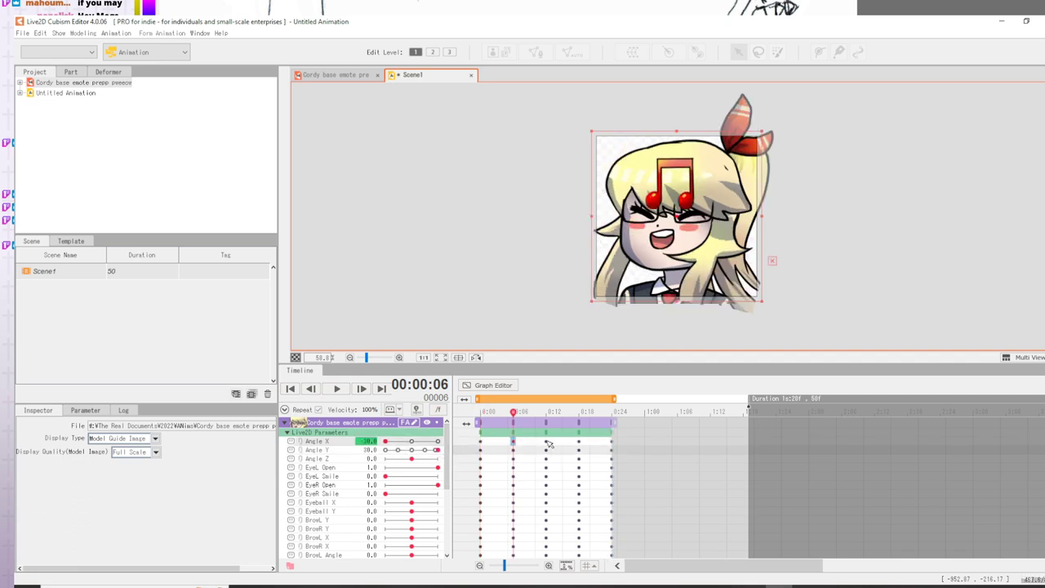
pyautogui.click(412, 451)
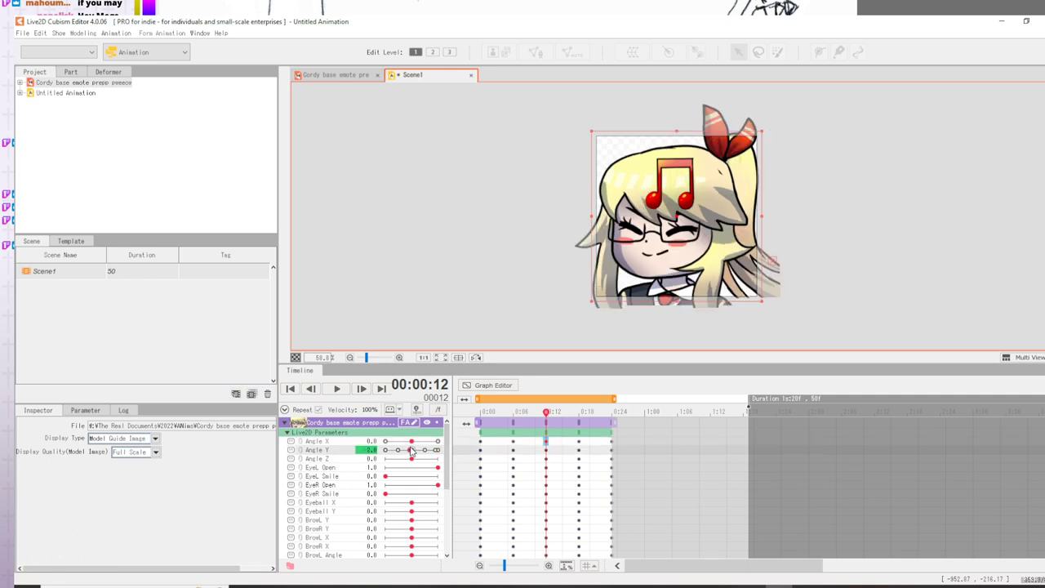
# - Set Angle Y to -30 on the keyframe at frame 18 and to -1 on frame 24
pyautogui.click(579, 442)
pyautogui.click(386, 451)
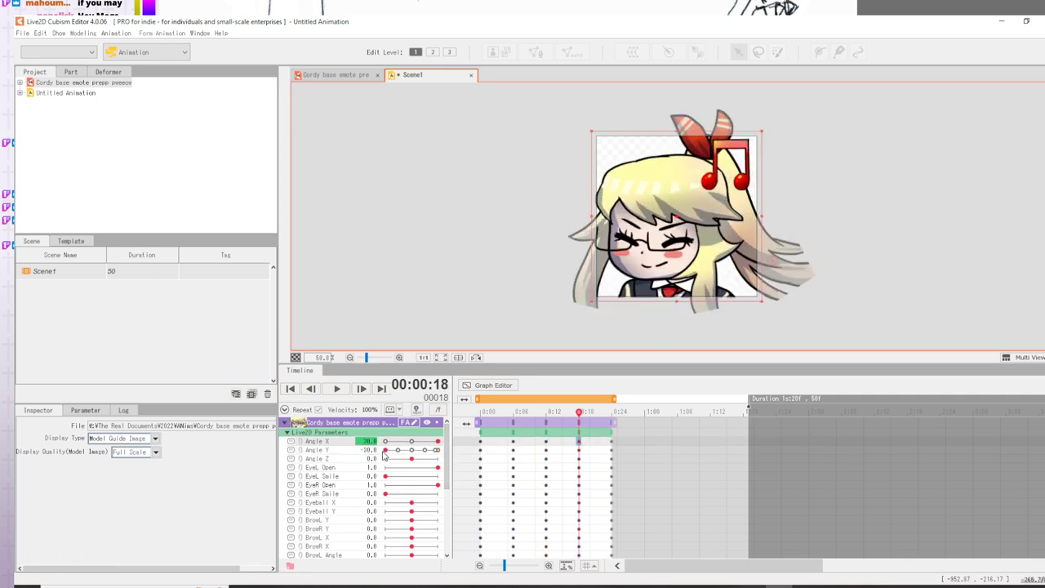
pyautogui.click(612, 445)
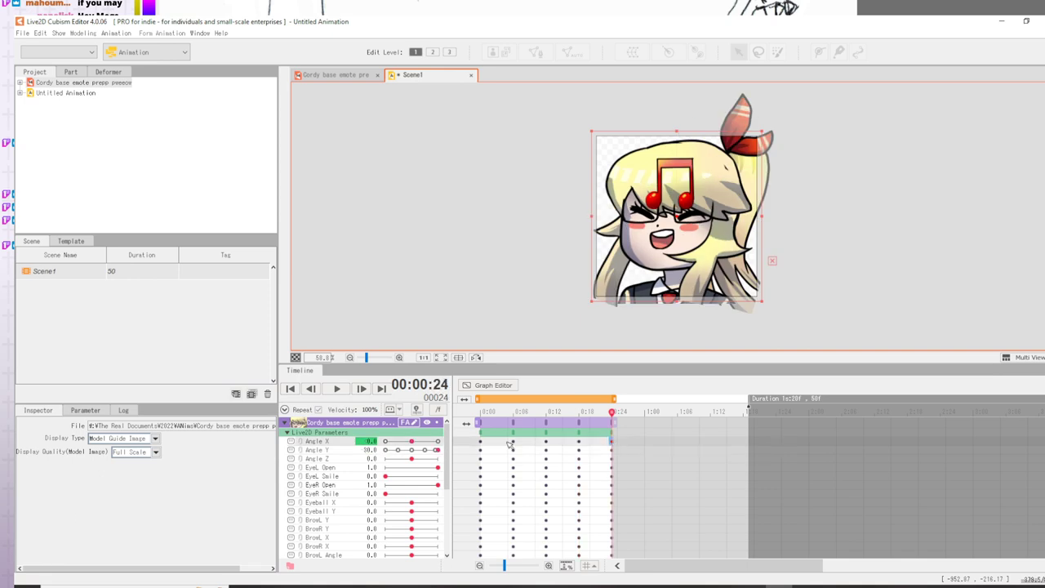
pyautogui.click(412, 451)
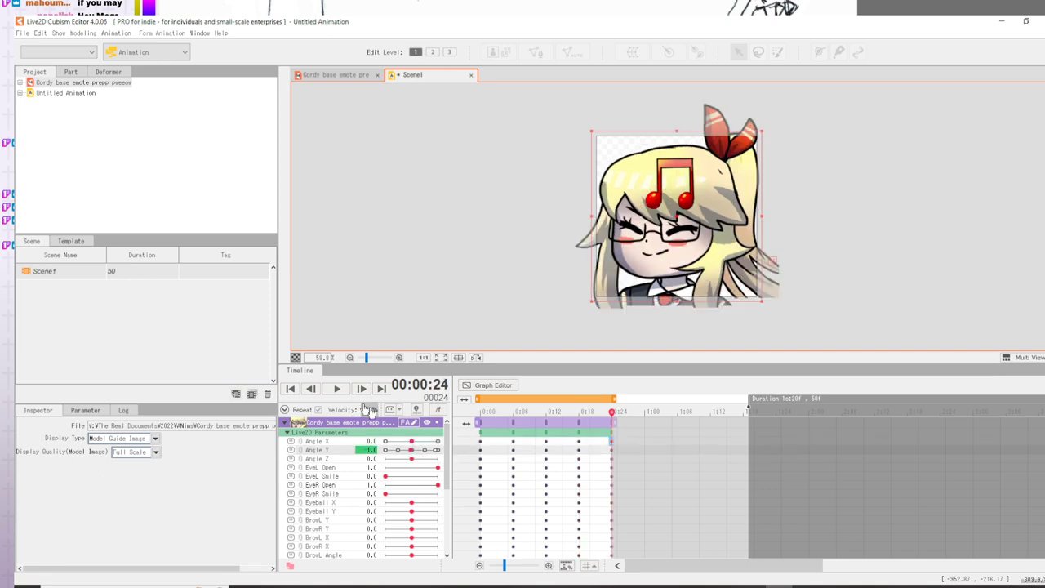
# - Play back the animation to check the head's up-and-down motion, stop it, and return to frame 0
pyautogui.click(337, 389)
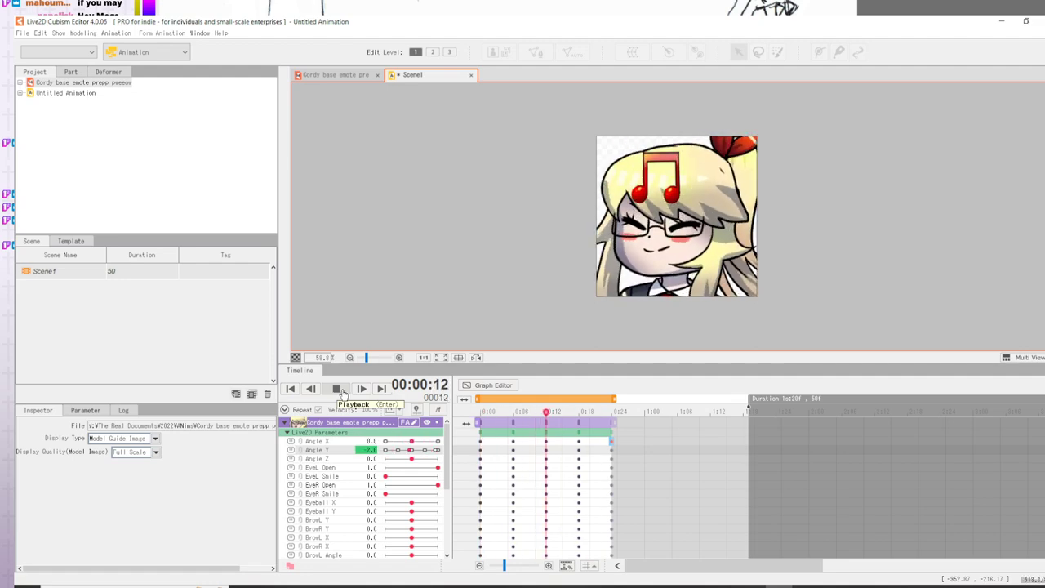
pyautogui.click(338, 390)
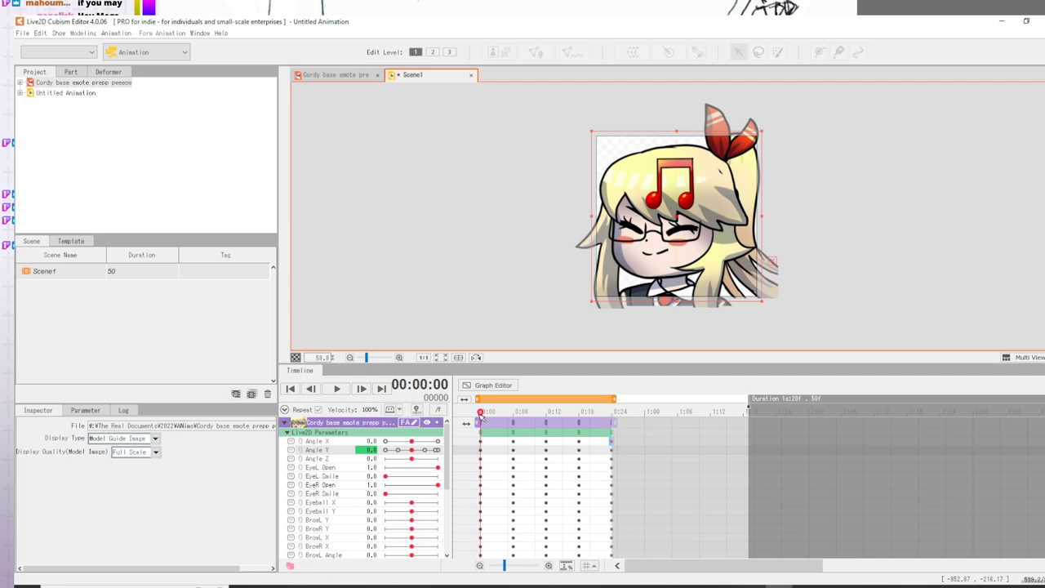
pyautogui.moveTo(482, 415); pyautogui.dragTo(435, 424)
pyautogui.click(323, 585)
# - Move all the model's keyframes from frame 6 to frame 3, and those from frame 12 to frame 6
pyautogui.click(514, 423)
pyautogui.moveTo(514, 424); pyautogui.dragTo(513, 538)
pyautogui.moveTo(514, 424); pyautogui.dragTo(547, 527)
pyautogui.scroll(5, 551, 495)
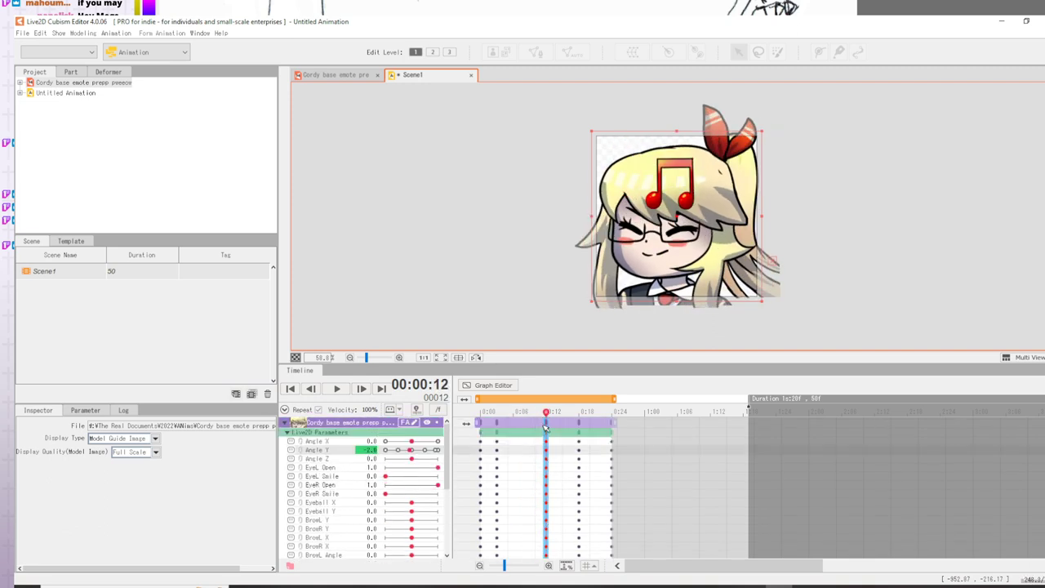
pyautogui.moveTo(546, 430); pyautogui.dragTo(517, 432)
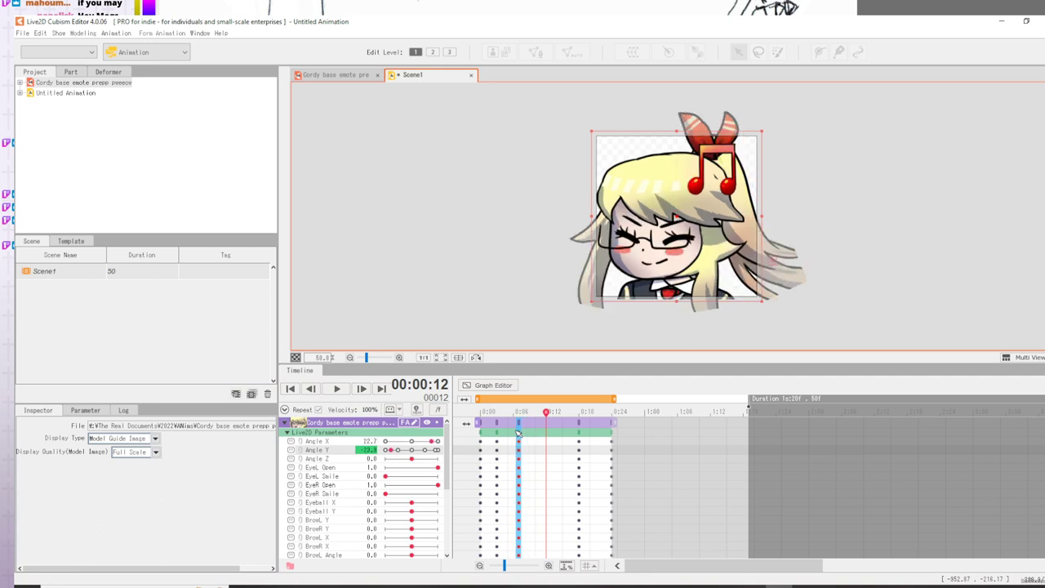
pyautogui.click(519, 413)
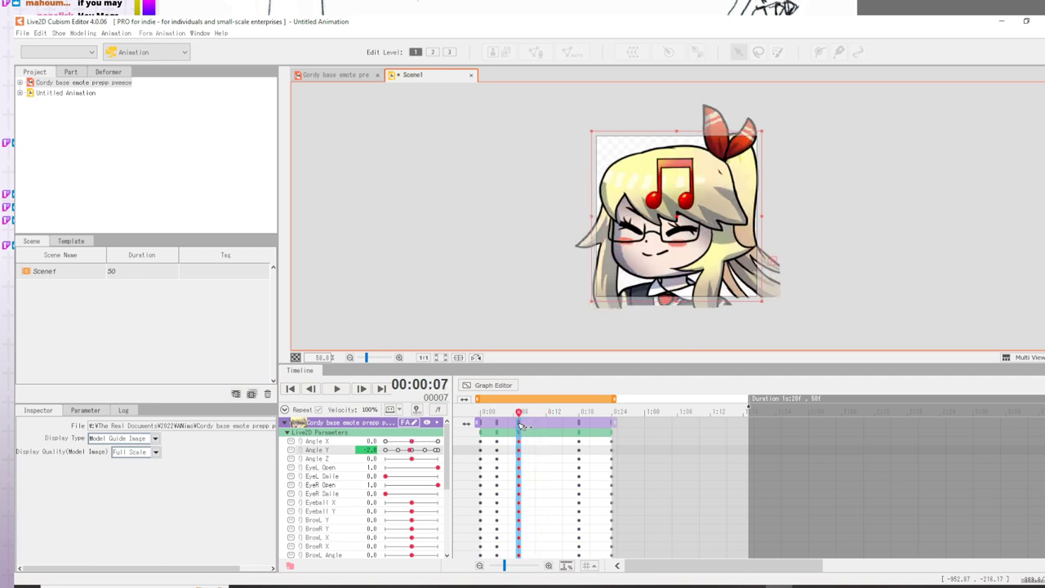
pyautogui.moveTo(520, 425); pyautogui.dragTo(513, 426)
pyautogui.click(531, 432)
# - Move all the model's keyframes from frame 18 to frame 9, and those from frame 24 to frame 12
pyautogui.click(580, 426)
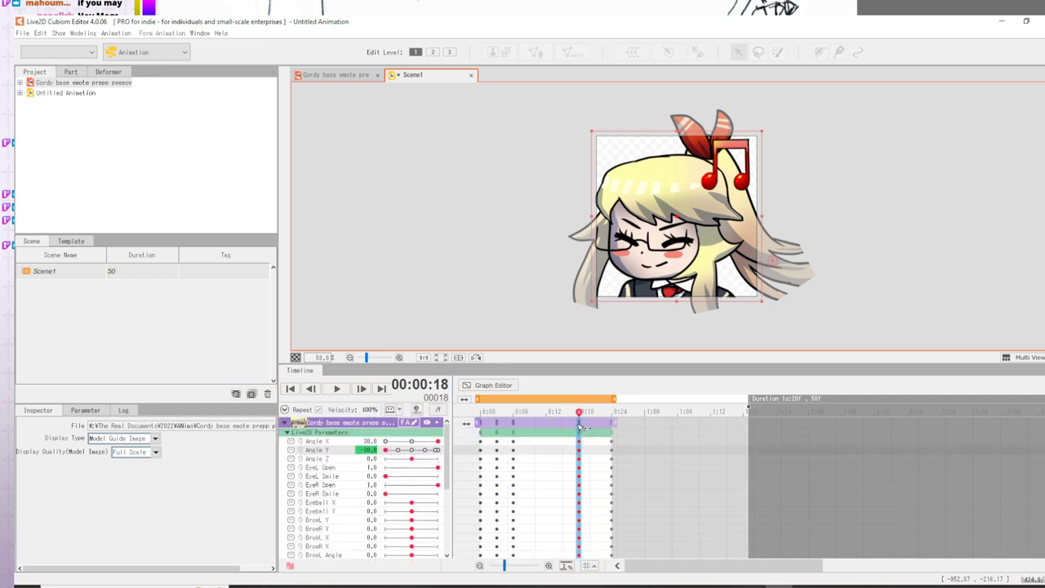
pyautogui.moveTo(582, 427); pyautogui.dragTo(534, 430)
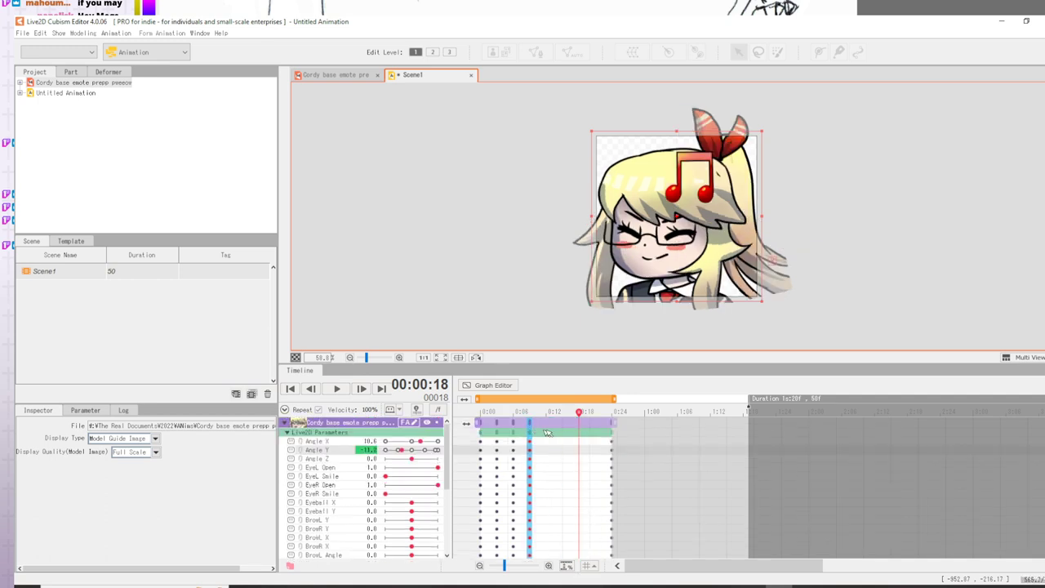
pyautogui.click(567, 429)
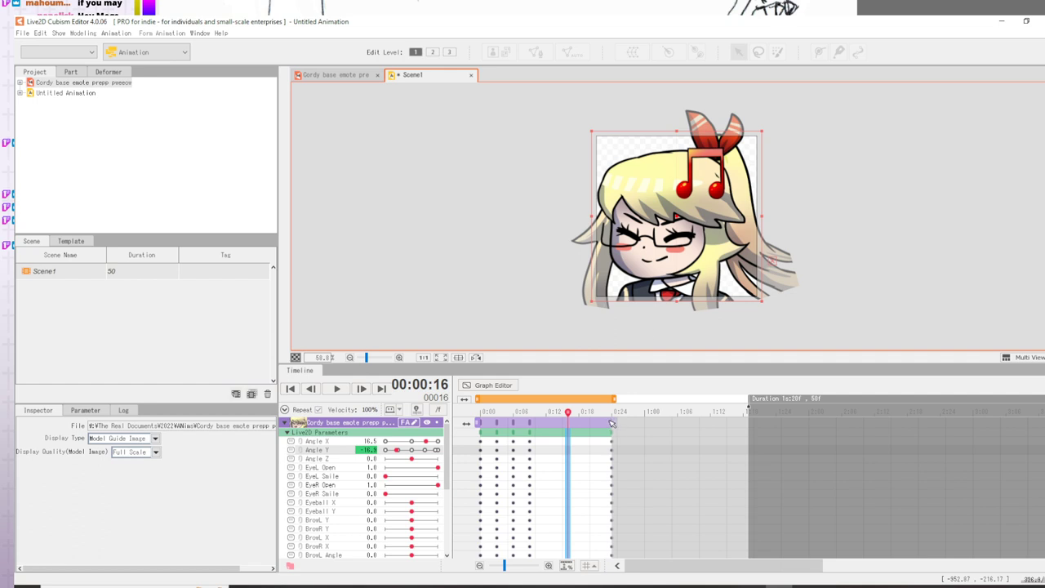
pyautogui.click(527, 424)
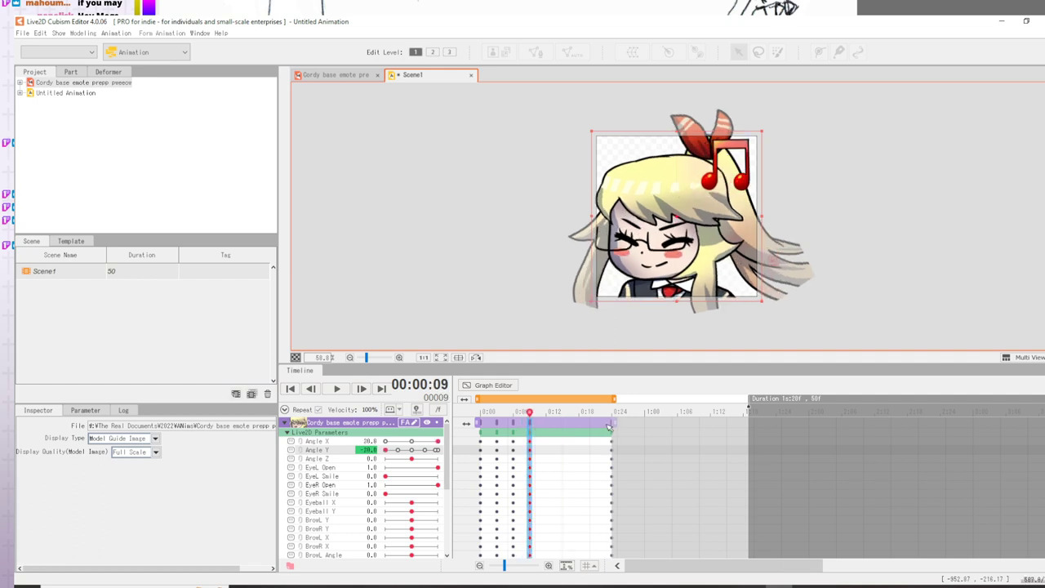
pyautogui.moveTo(612, 423); pyautogui.dragTo(614, 575)
pyautogui.scroll(5, 563, 495)
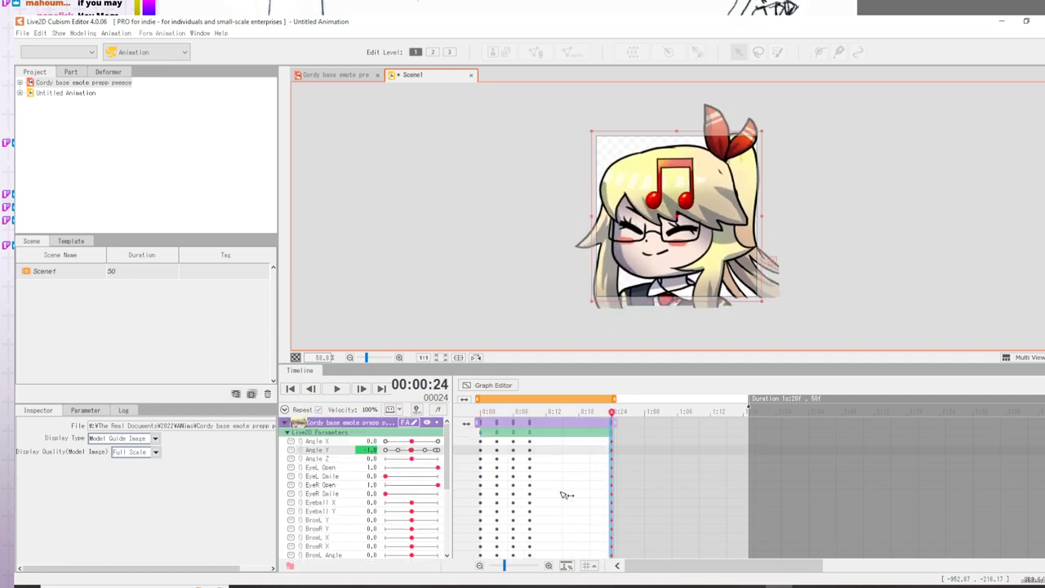
pyautogui.moveTo(611, 424); pyautogui.dragTo(553, 439)
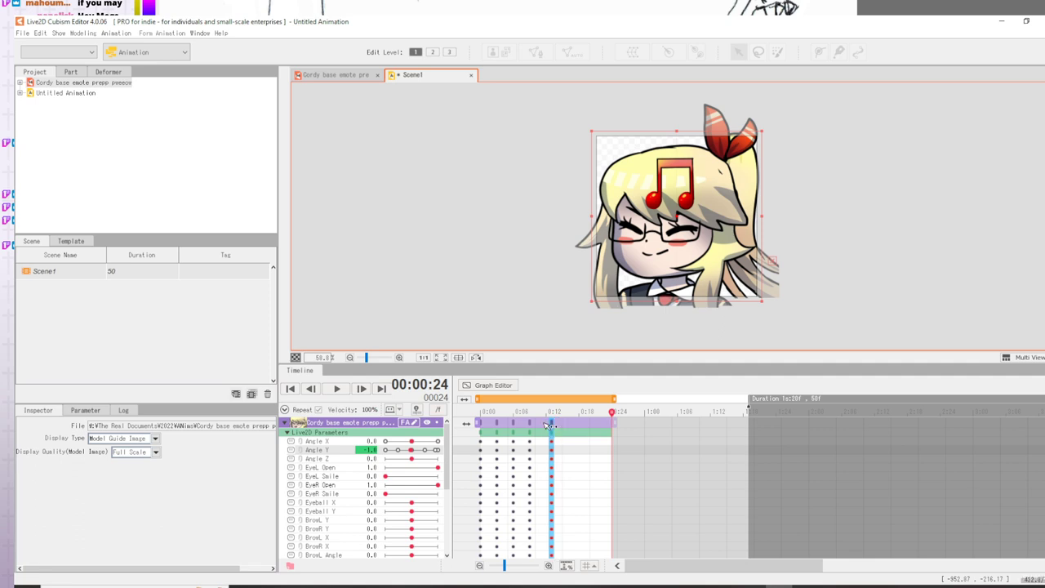
pyautogui.moveTo(547, 425); pyautogui.dragTo(557, 425)
# - Shorten the playback range to end at about frame 12, and play back the faster loop
pyautogui.click(611, 425)
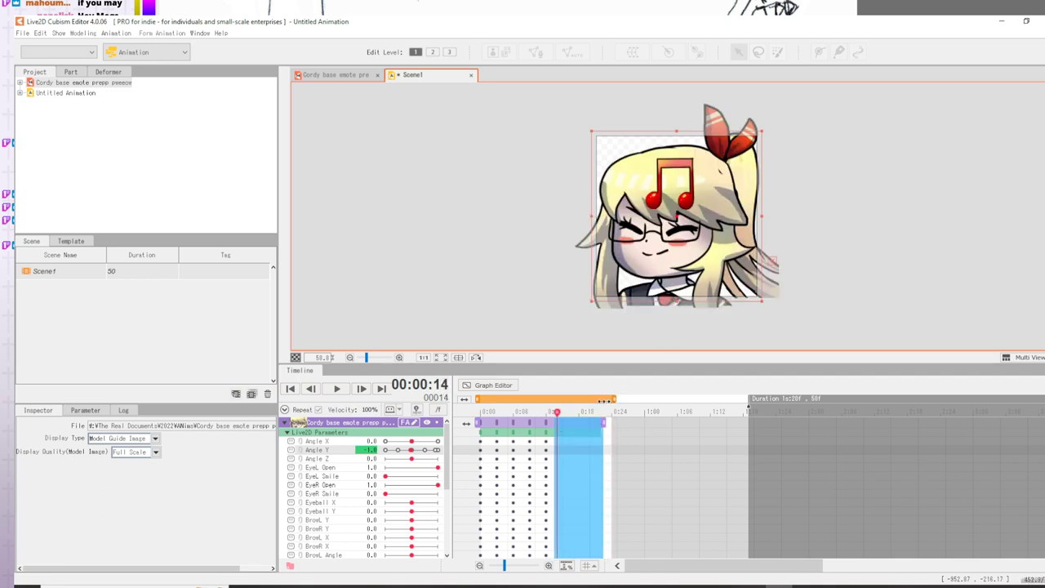
pyautogui.moveTo(605, 400); pyautogui.dragTo(548, 400)
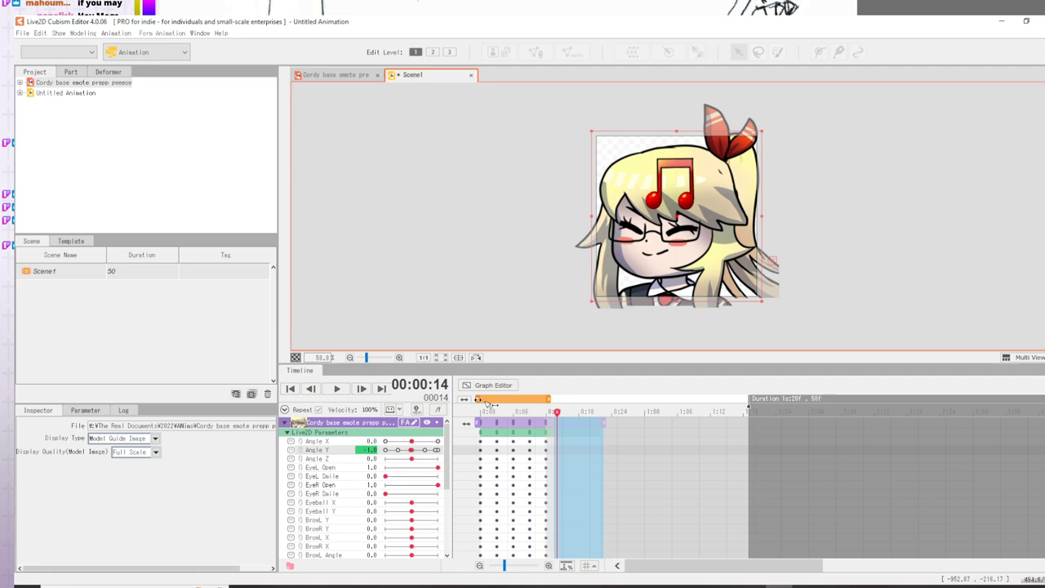
pyautogui.click(336, 389)
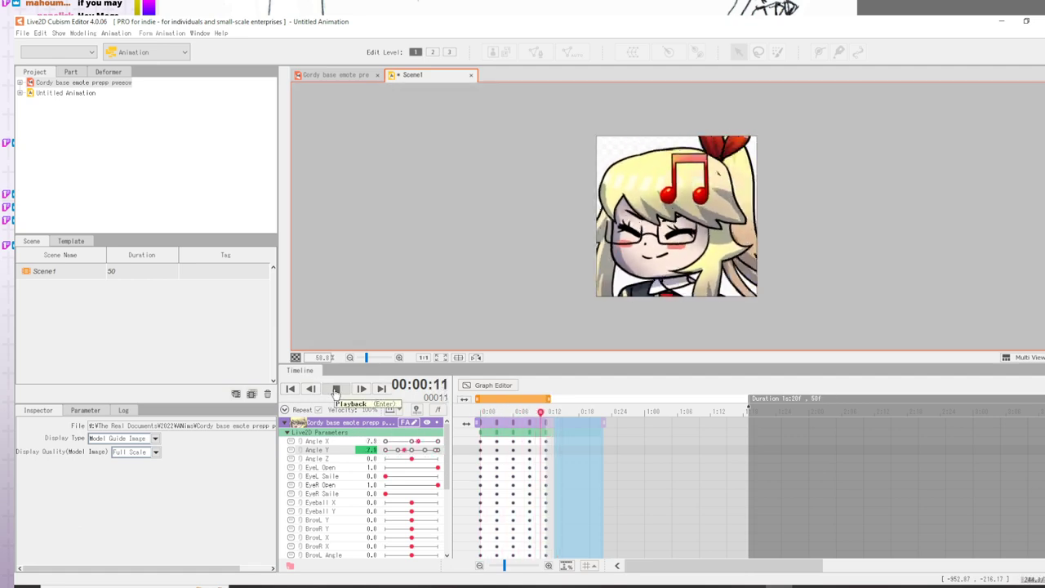
pyautogui.click(336, 389)
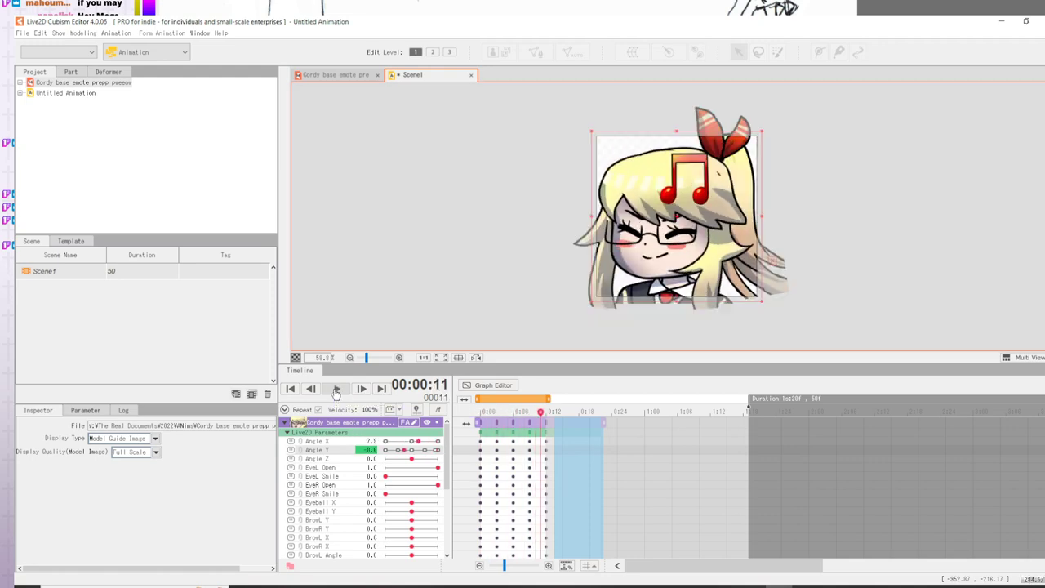
# - Insert keyframes for all the model's parameters at frame 2 and set Angle Y there to 2
pyautogui.click(492, 423)
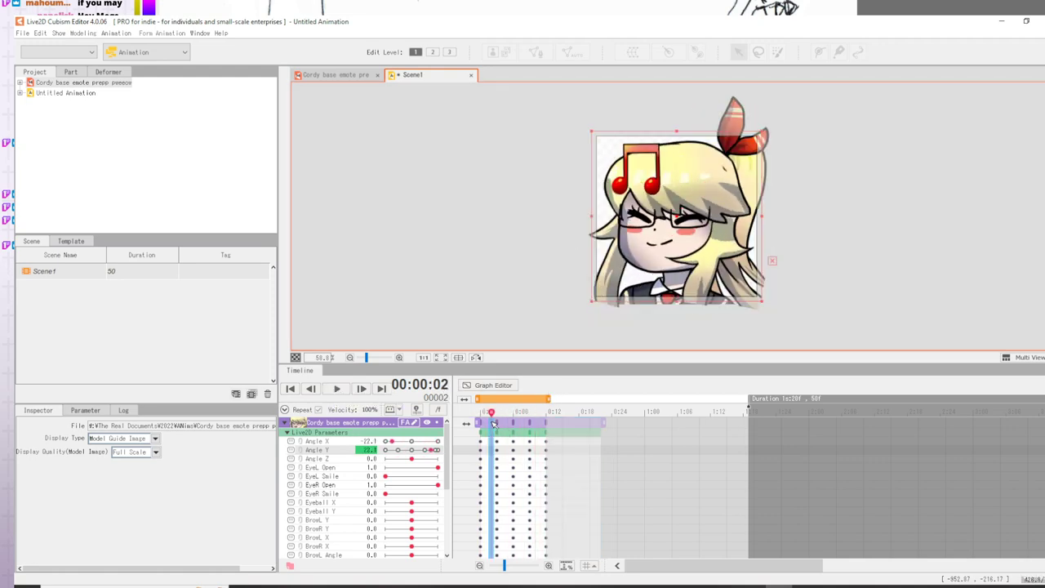
pyautogui.rightClick(493, 422)
pyautogui.click(495, 428)
pyautogui.click(483, 423)
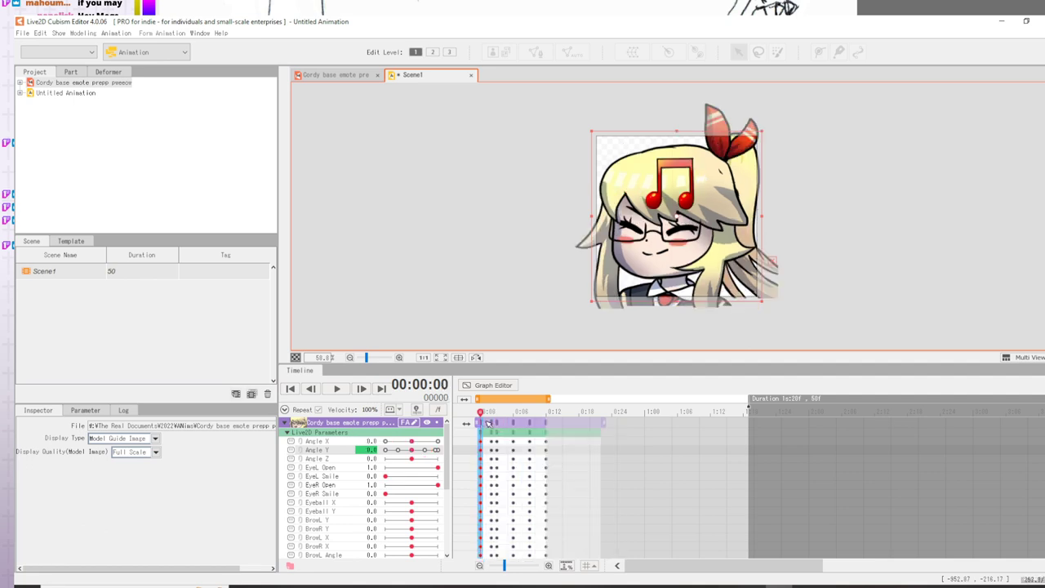
pyautogui.click(492, 423)
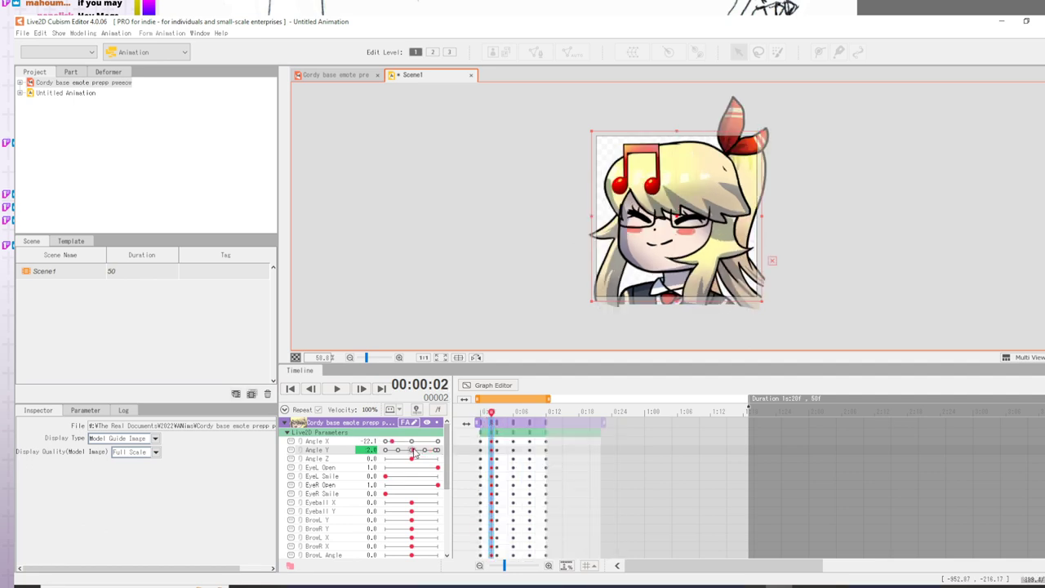
pyautogui.moveTo(411, 450); pyautogui.dragTo(414, 450)
# - Key Angle Y at 30 on frame 4, and return to frame 0
pyautogui.click(501, 424)
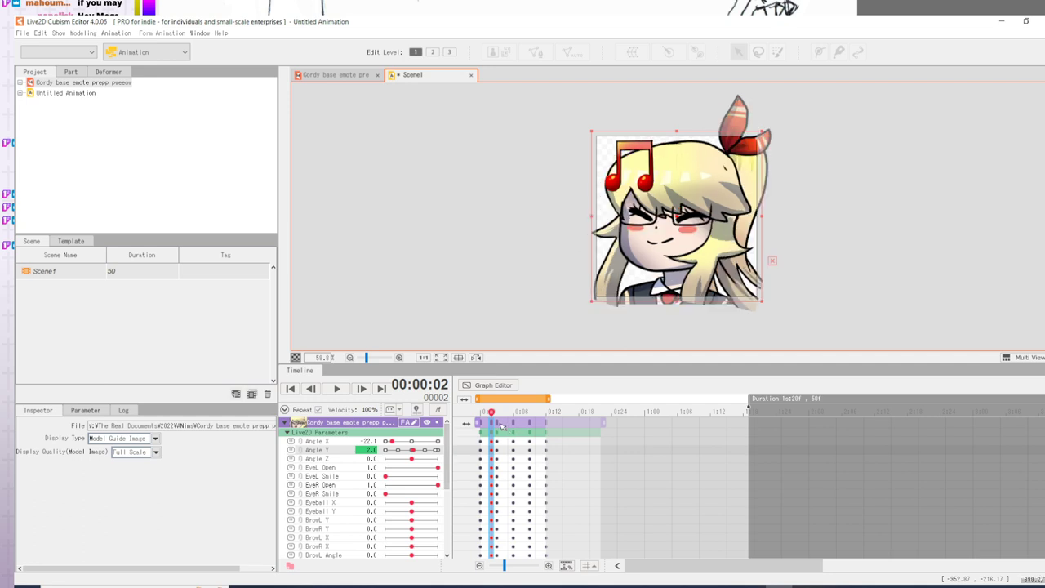
pyautogui.click(501, 423)
pyautogui.moveTo(435, 452); pyautogui.dragTo(442, 451)
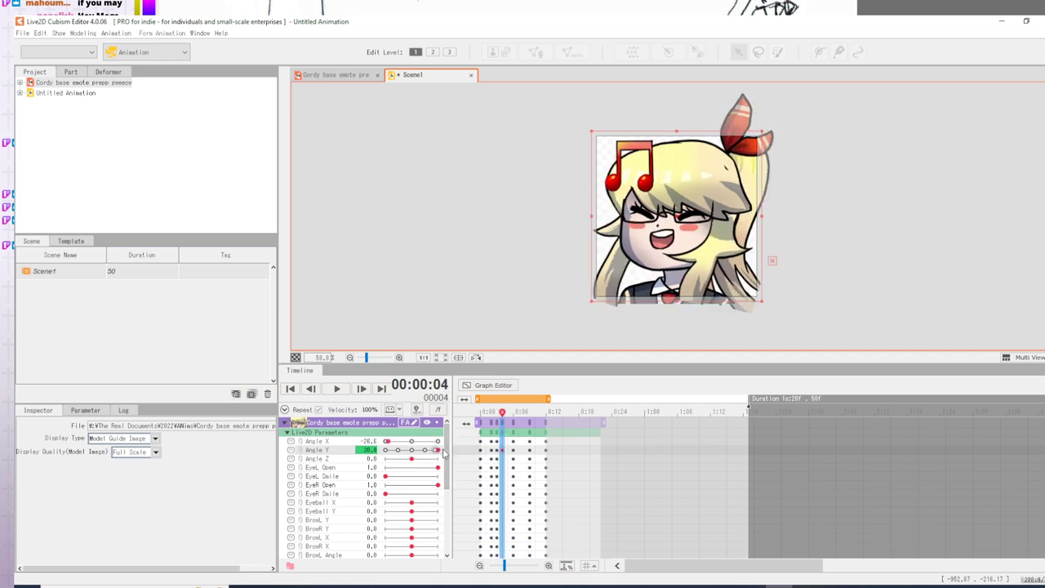
pyautogui.click(497, 429)
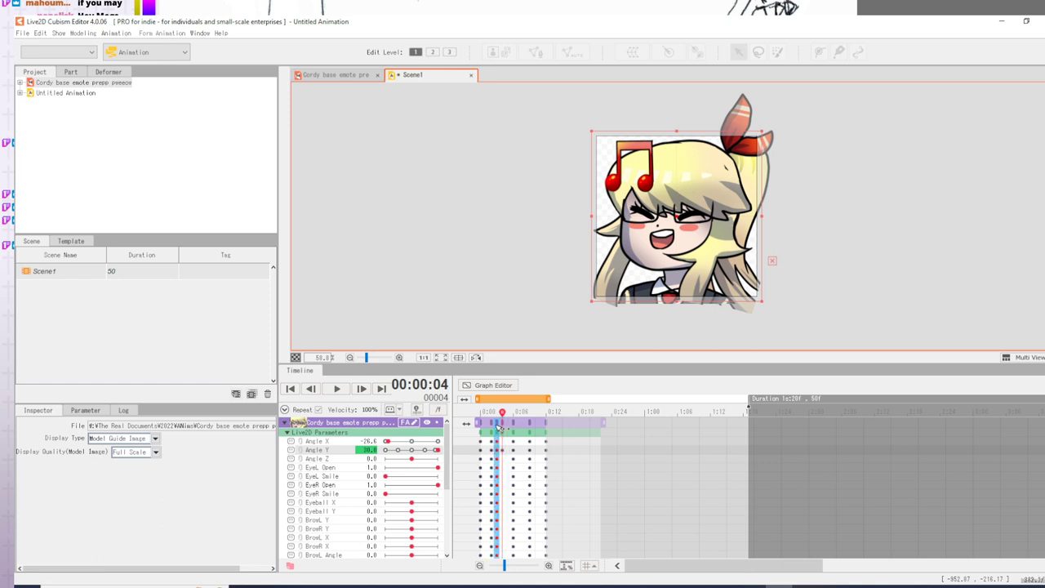
pyautogui.click(492, 427)
pyautogui.click(481, 425)
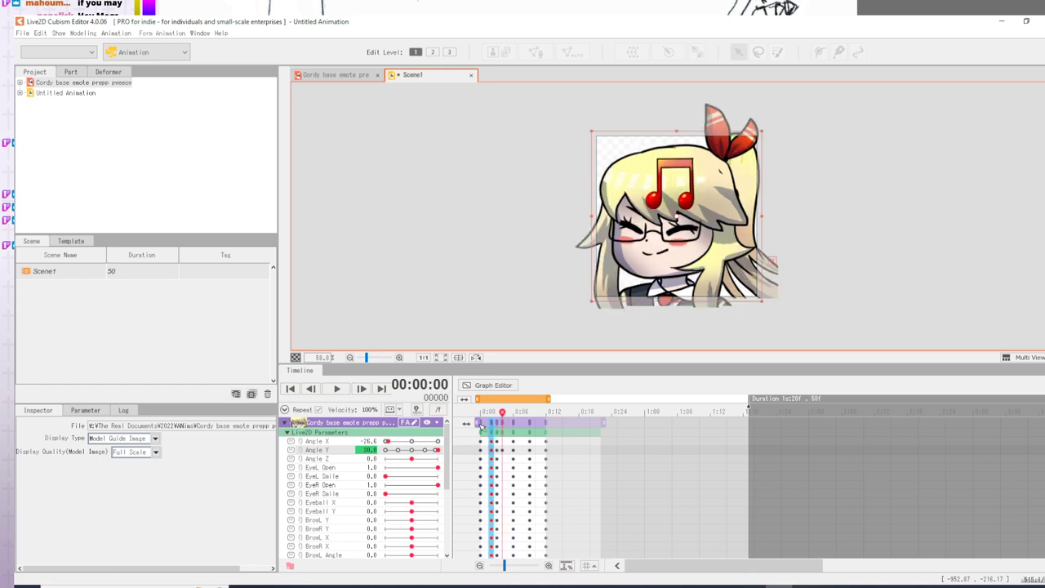
# - Insert keyframes for all the model's parameters at frame 8, set Angle Y there to 1, and scrub the loop to check it
pyautogui.moveTo(481, 413); pyautogui.dragTo(525, 421)
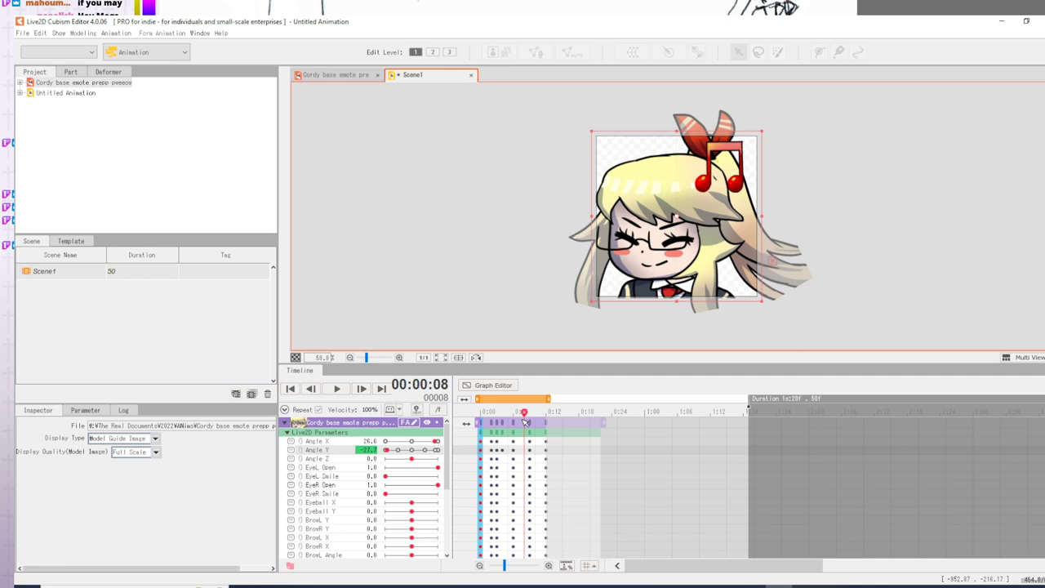
pyautogui.click(524, 422)
pyautogui.rightClick(524, 422)
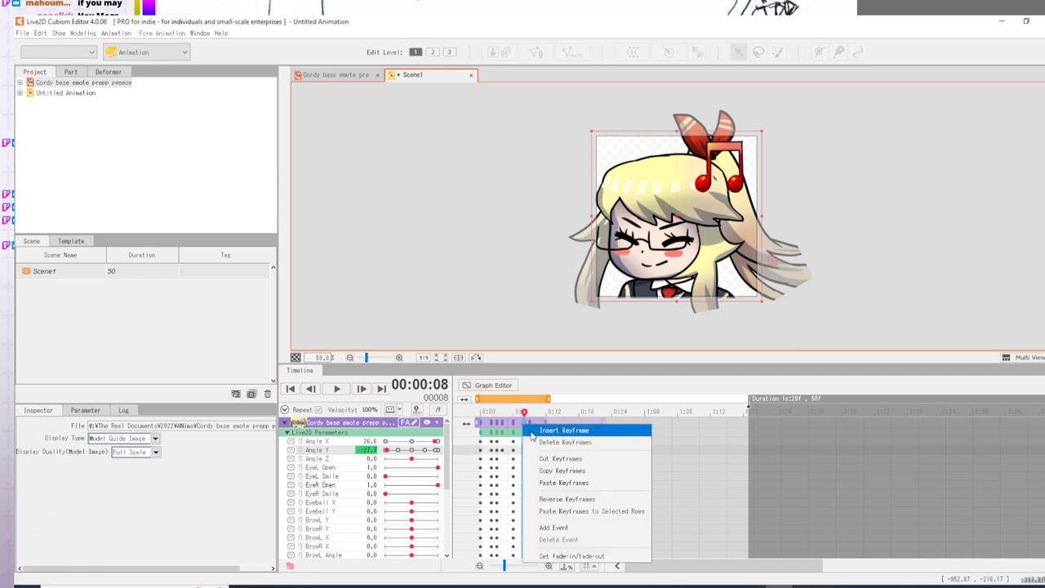
pyautogui.click(530, 431)
pyautogui.click(514, 418)
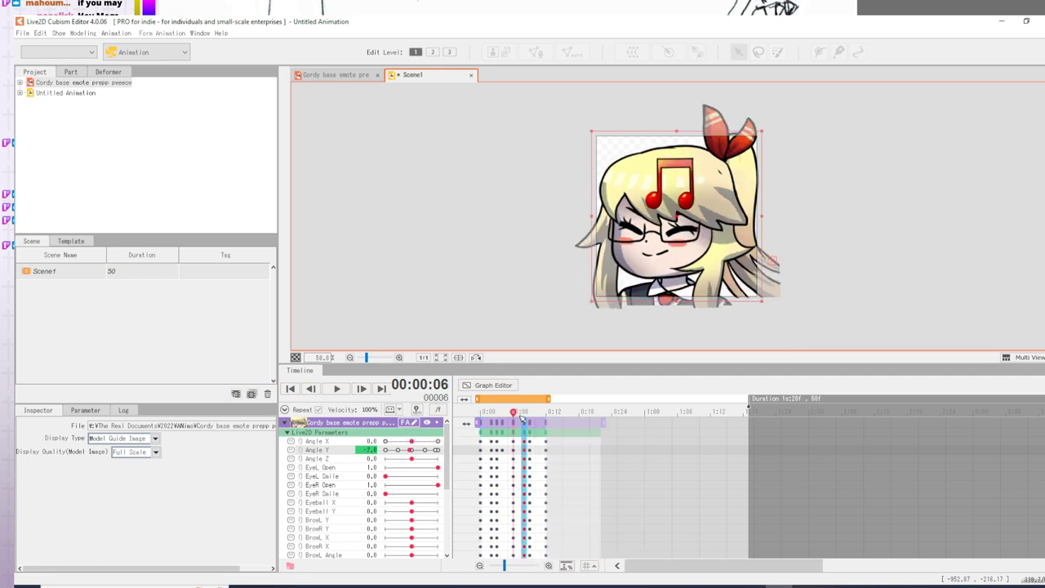
pyautogui.click(525, 415)
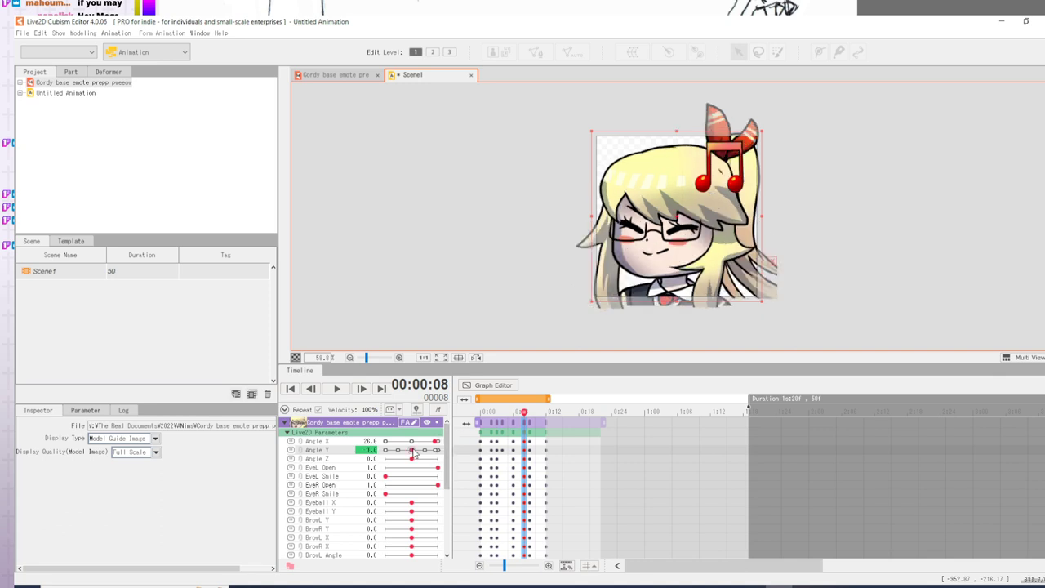
pyautogui.moveTo(524, 414); pyautogui.dragTo(557, 415)
pyautogui.click(479, 418)
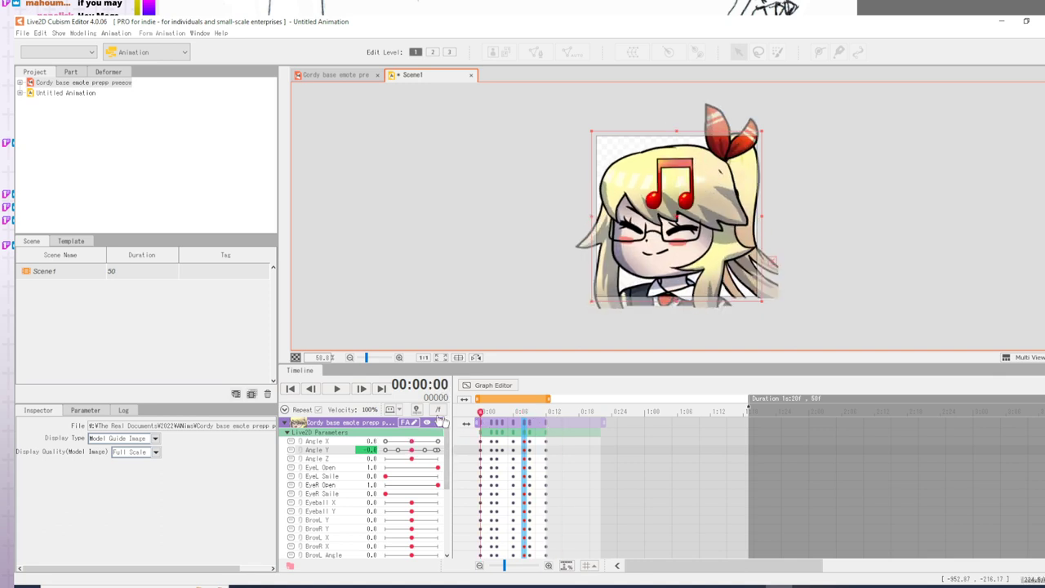
# - Play back the loop, and reset Angle Y to 0 on the keyframes at frames 0 and 2
pyautogui.click(337, 389)
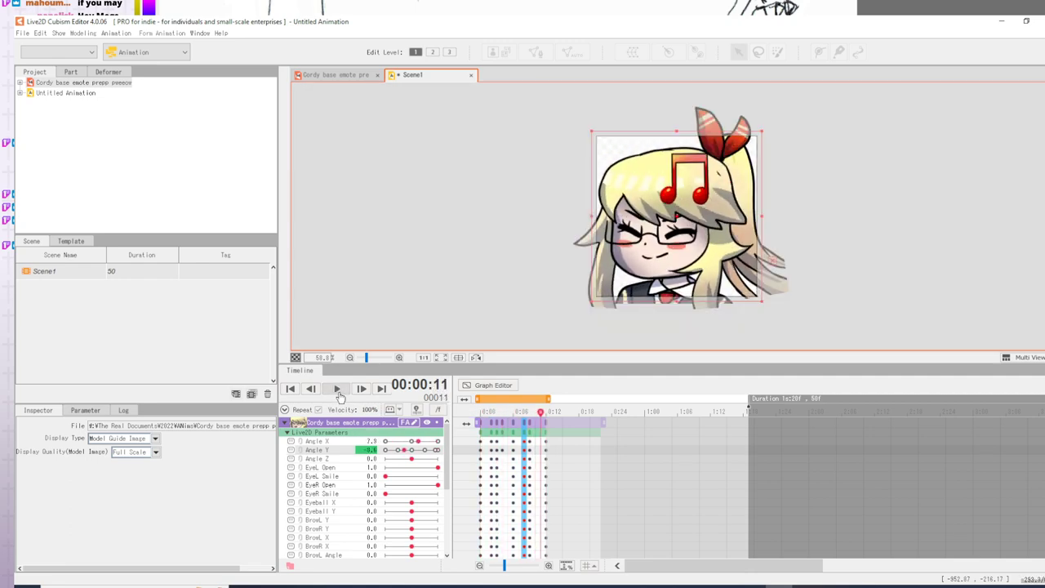
pyautogui.click(337, 390)
pyautogui.click(502, 414)
pyautogui.moveTo(502, 414); pyautogui.dragTo(479, 416)
pyautogui.click(413, 450)
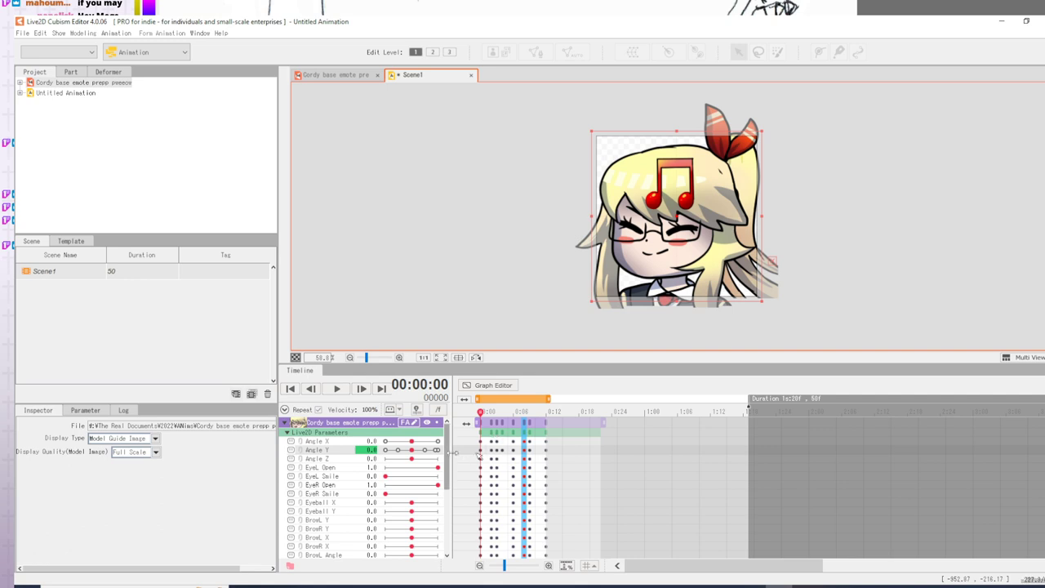
pyautogui.click(493, 450)
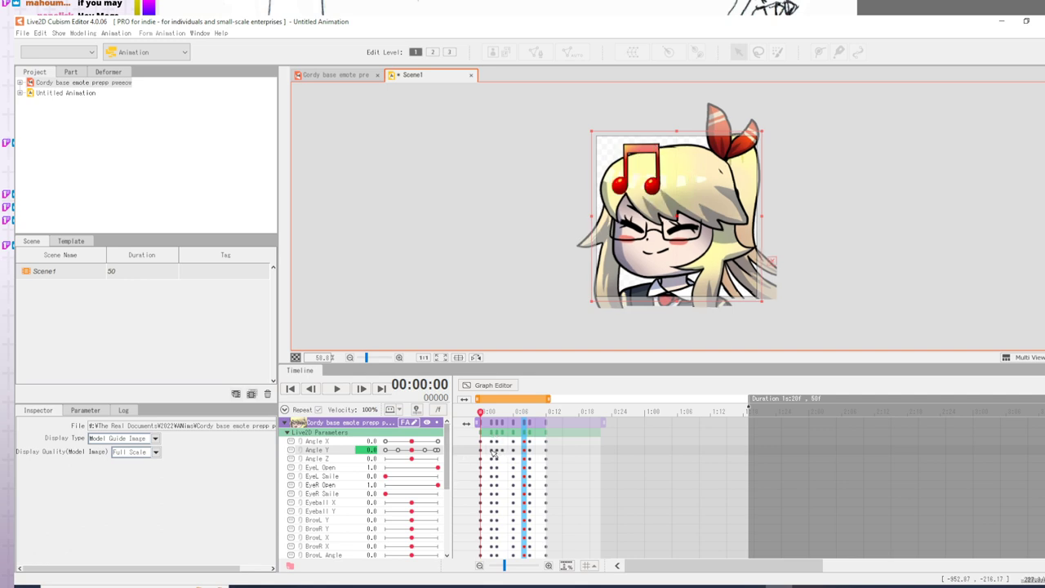
pyautogui.click(412, 451)
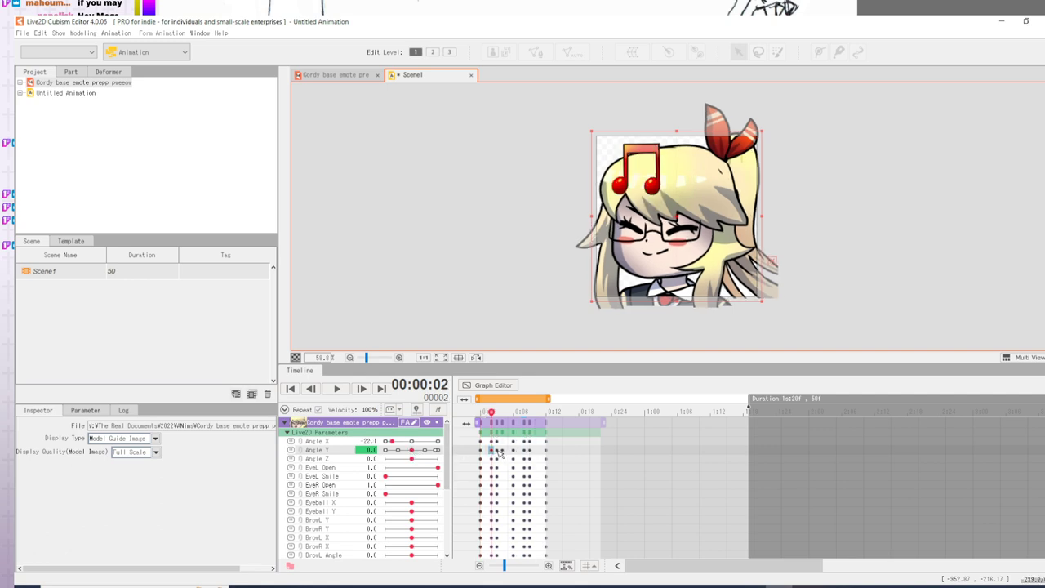
# - Reset Angle Y to 0 on the keyframes at frames 6 and 8
pyautogui.click(498, 451)
pyautogui.click(506, 451)
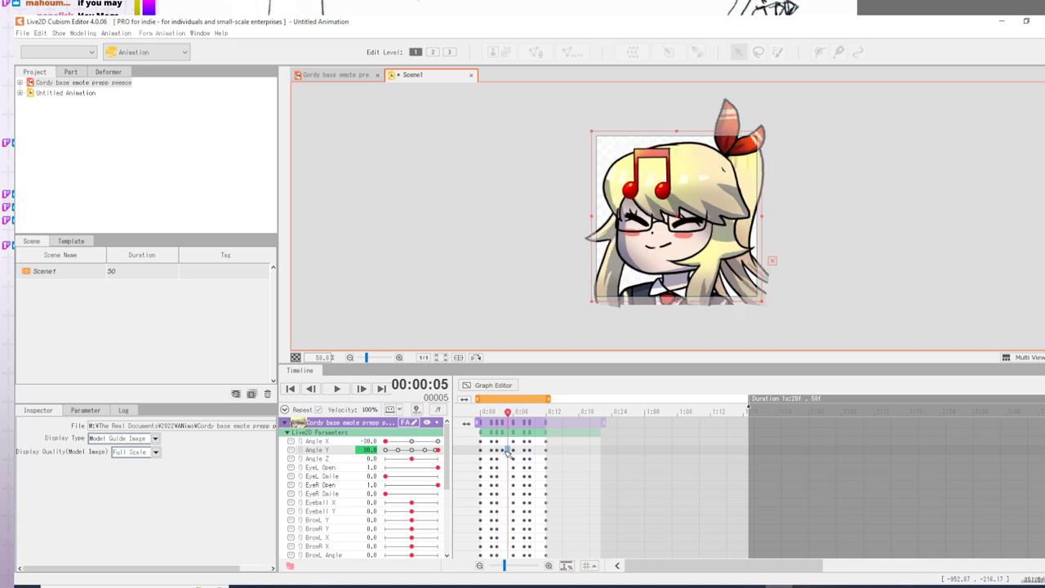
pyautogui.click(501, 451)
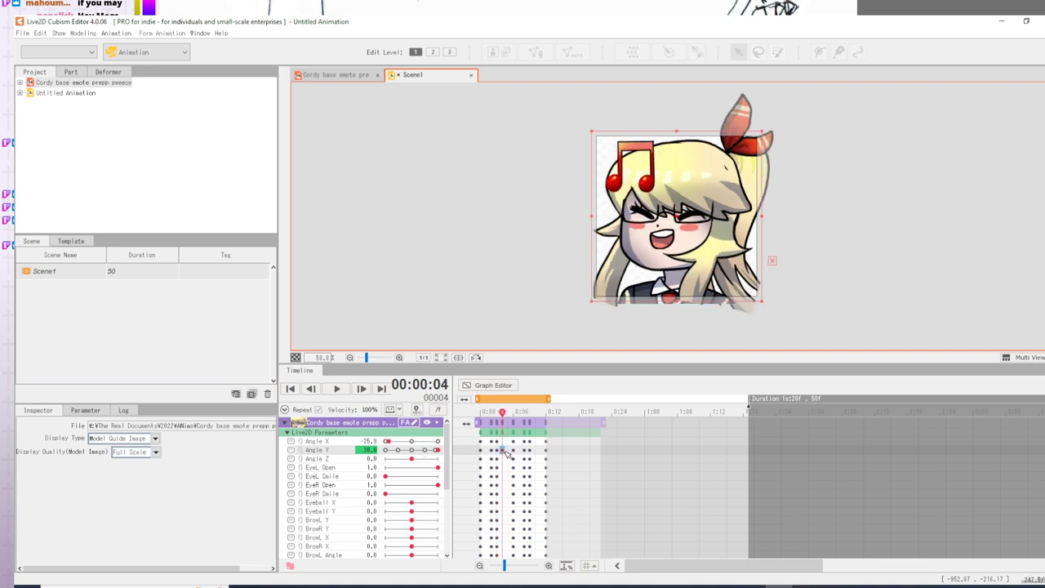
pyautogui.click(514, 451)
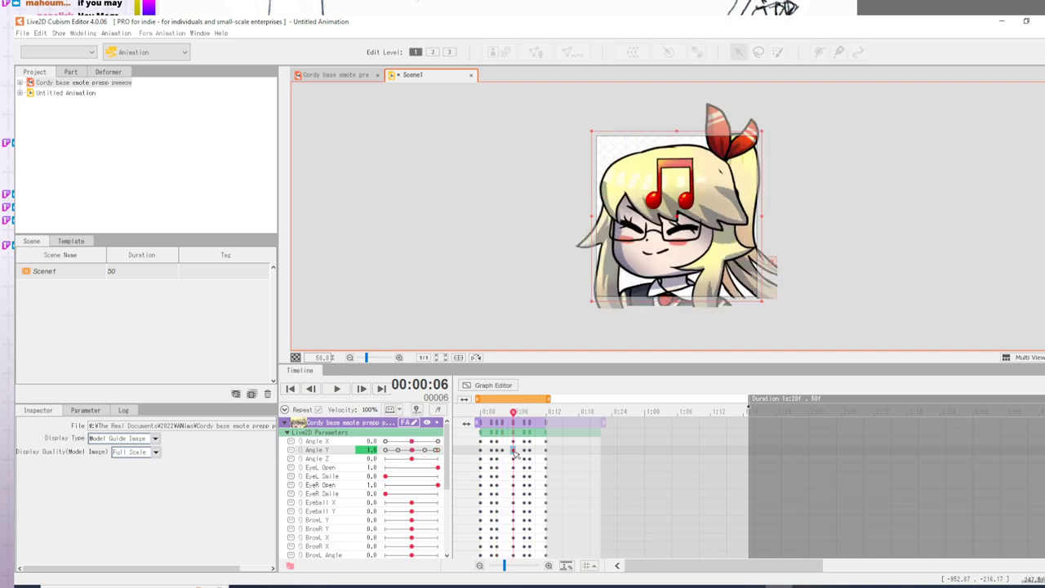
pyautogui.click(412, 452)
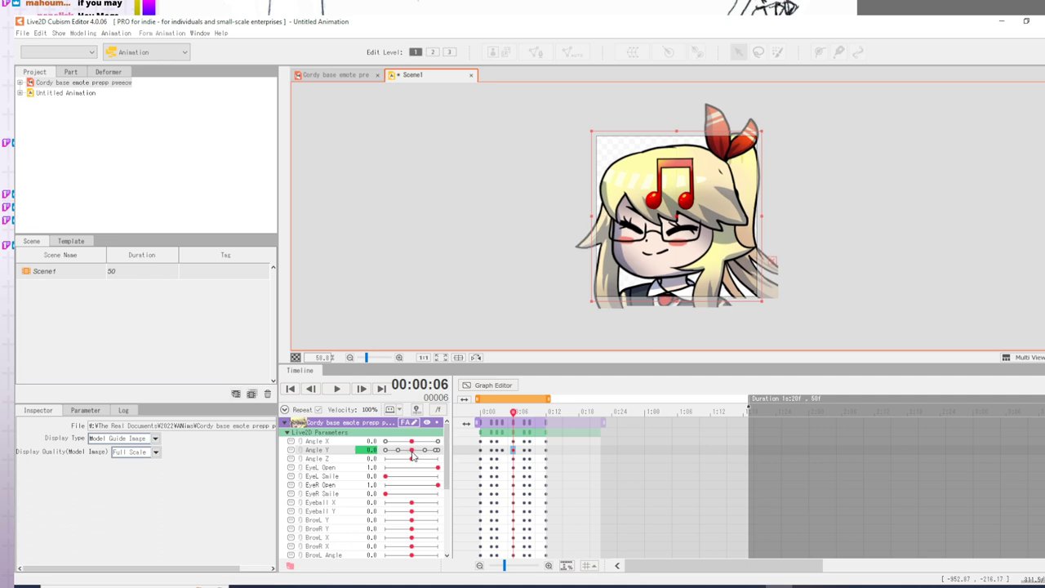
pyautogui.click(525, 451)
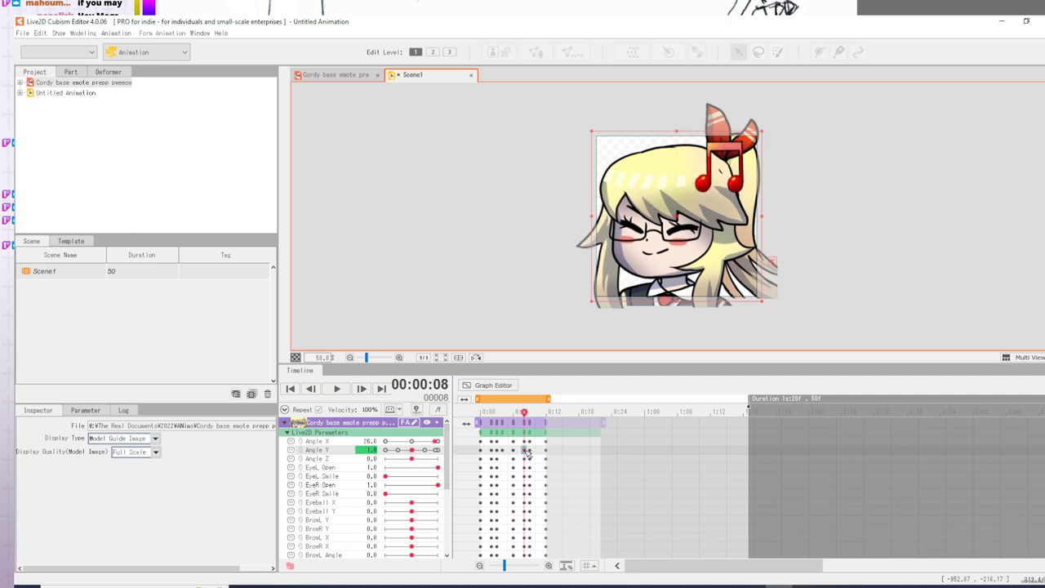
pyautogui.click(412, 453)
pyautogui.click(412, 453)
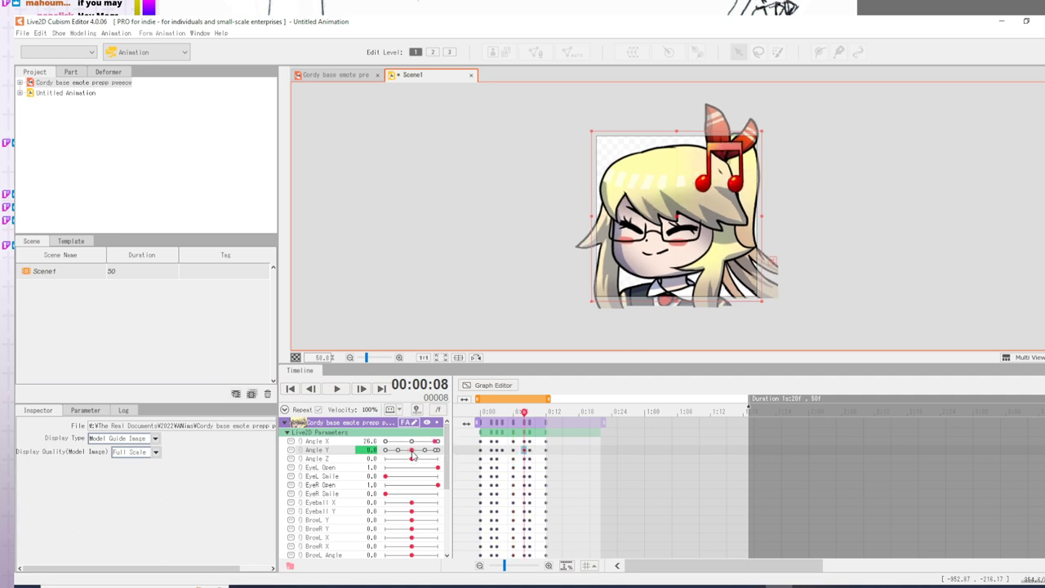
# - Reset Angle Y to 0 on the keyframe at frame 12, and play back the loop
pyautogui.click(529, 453)
pyautogui.click(546, 452)
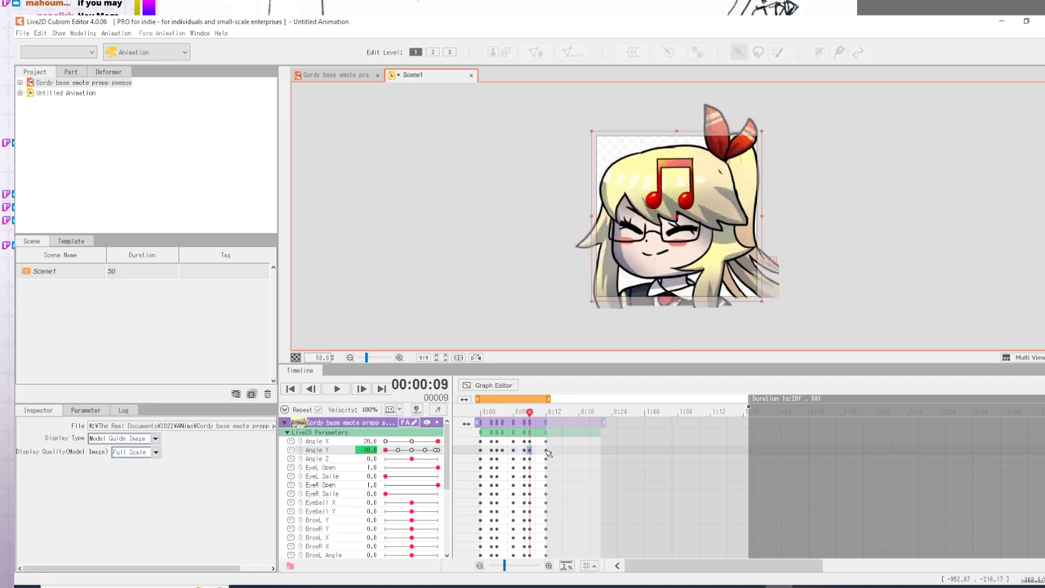
pyautogui.click(412, 450)
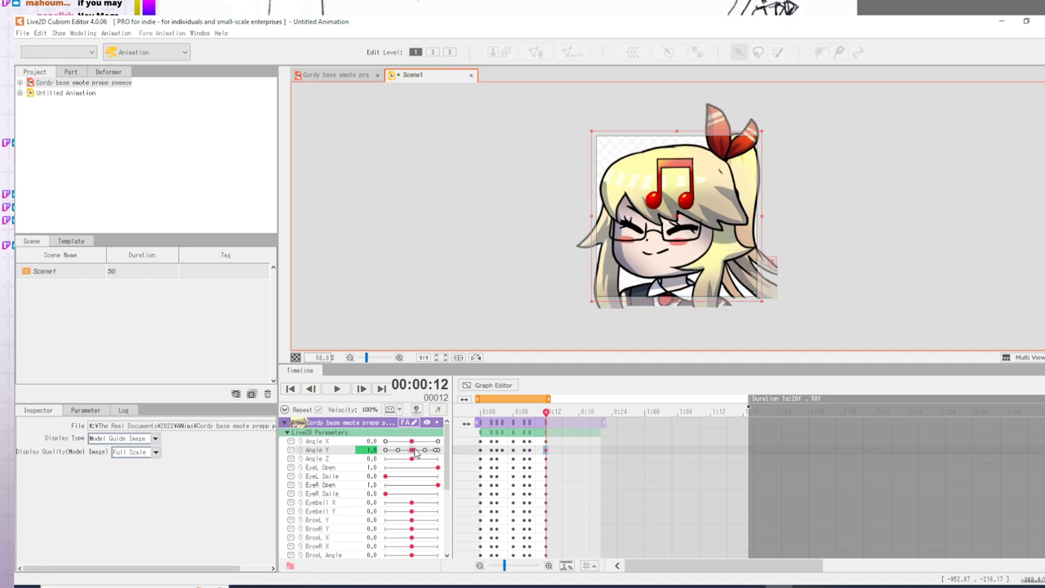
pyautogui.click(336, 388)
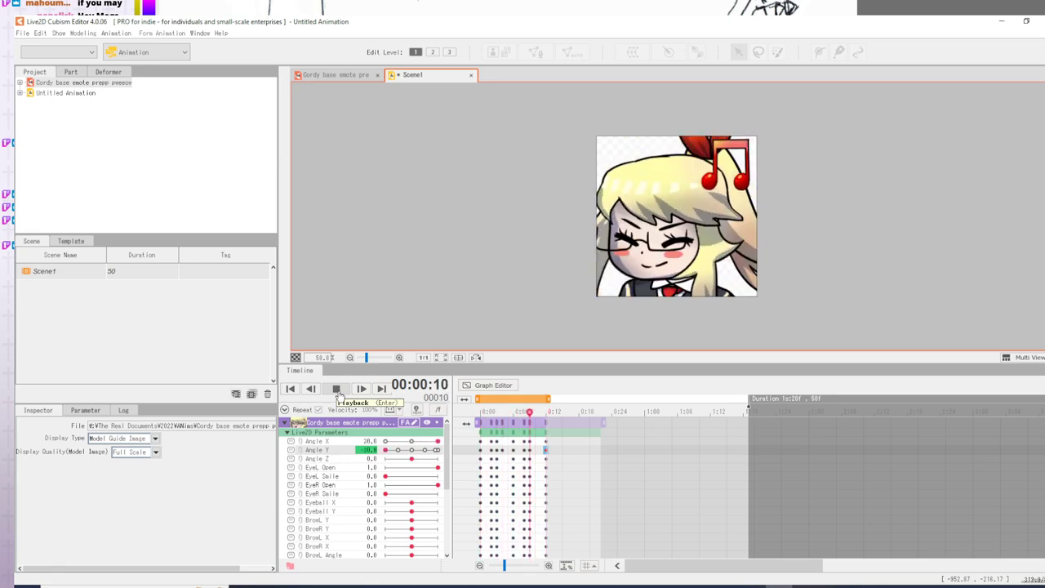
pyautogui.click(336, 390)
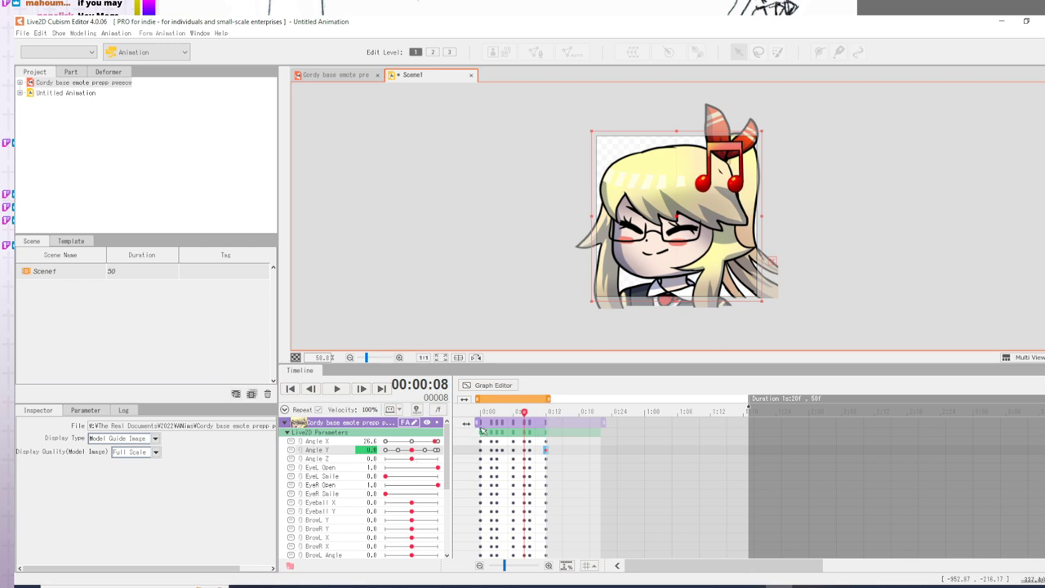
# - Set Angle X to 30 at frame 8, and play back the loop to check the music note's sway
pyautogui.click(409, 442)
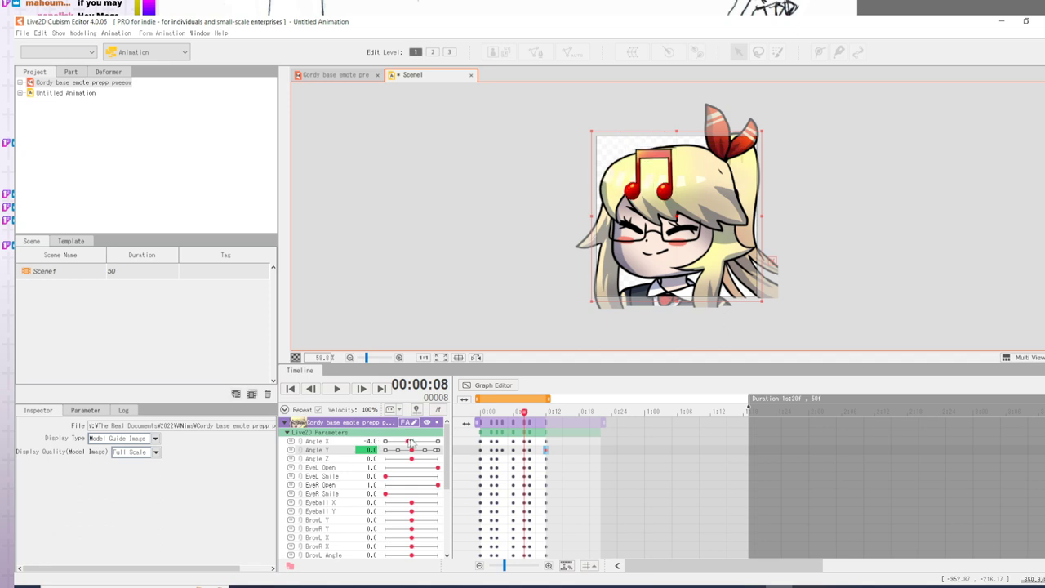
pyautogui.moveTo(411, 442); pyautogui.dragTo(384, 434)
pyautogui.click(337, 389)
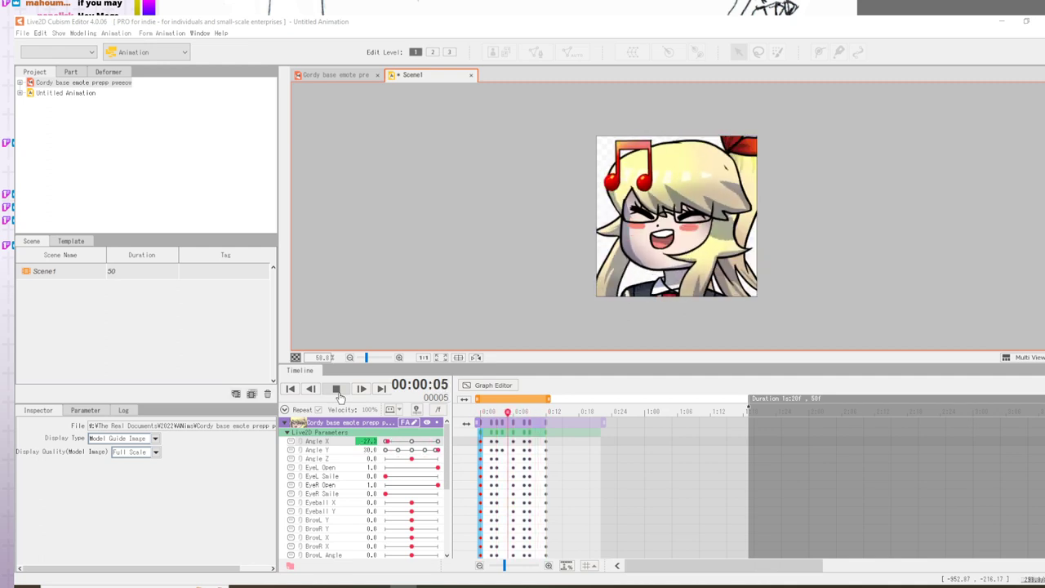
pyautogui.click(337, 389)
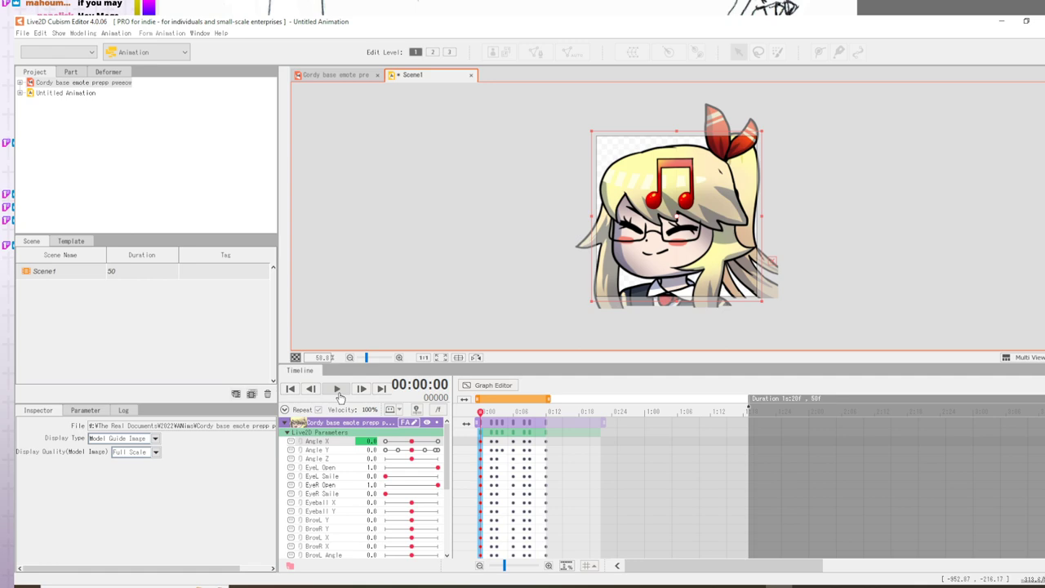
pyautogui.click(338, 390)
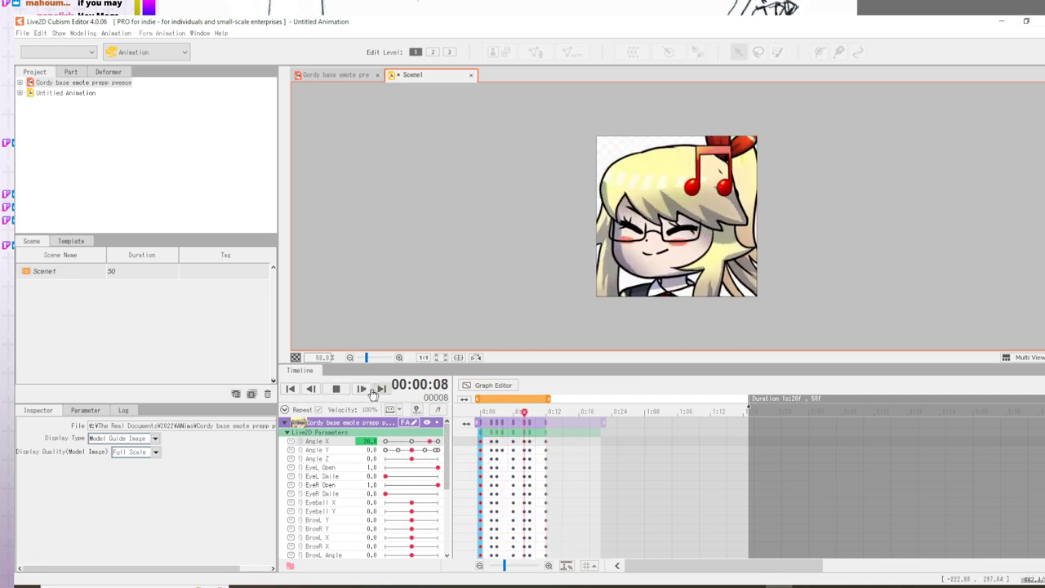
pyautogui.click(336, 389)
# - Shorten the playback range to end at about frame 11, and play back the trimmed loop
pyautogui.click(546, 410)
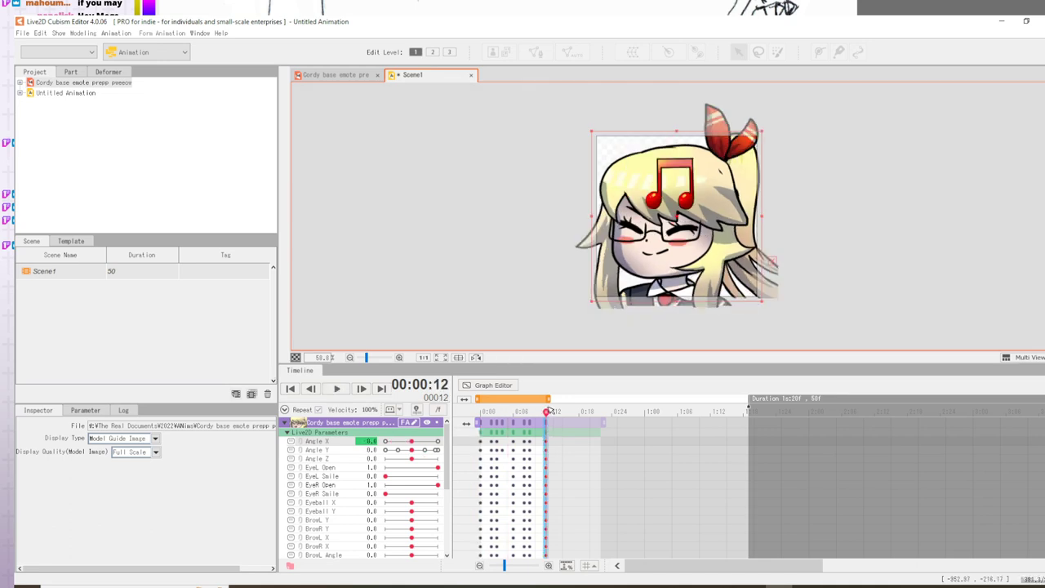
pyautogui.moveTo(543, 399); pyautogui.dragTo(540, 398)
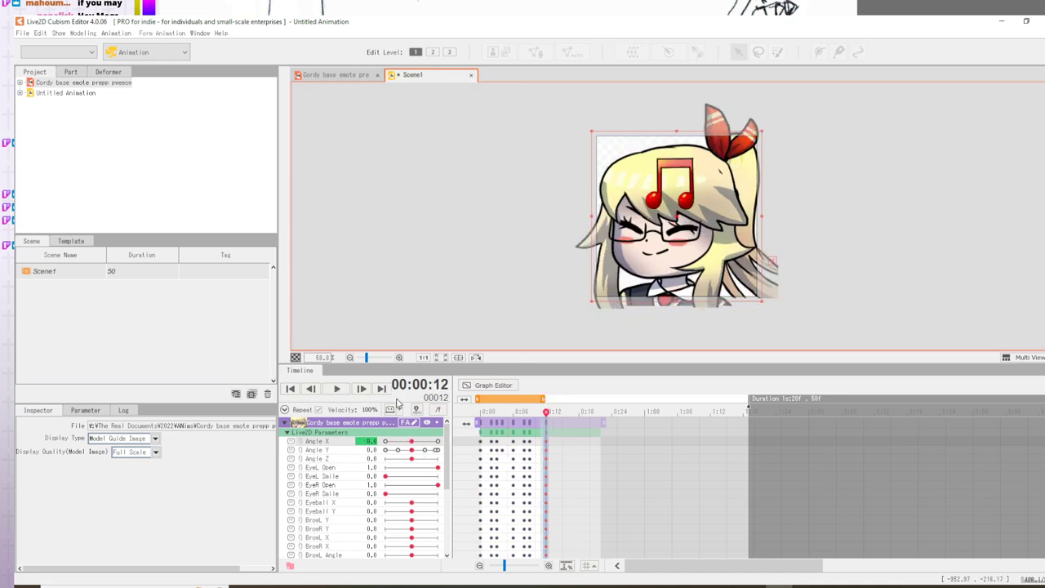
pyautogui.click(336, 389)
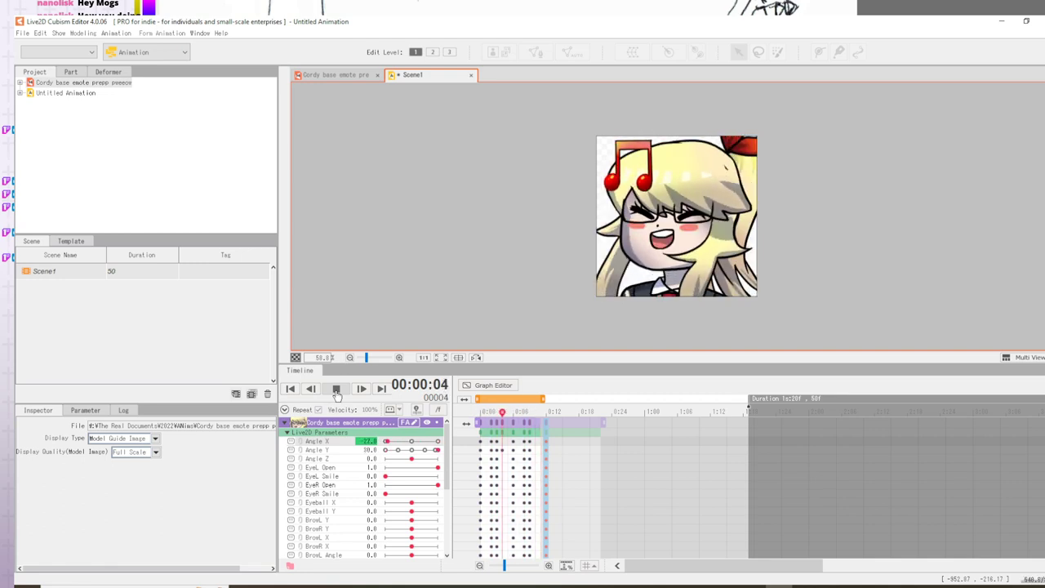
pyautogui.click(335, 389)
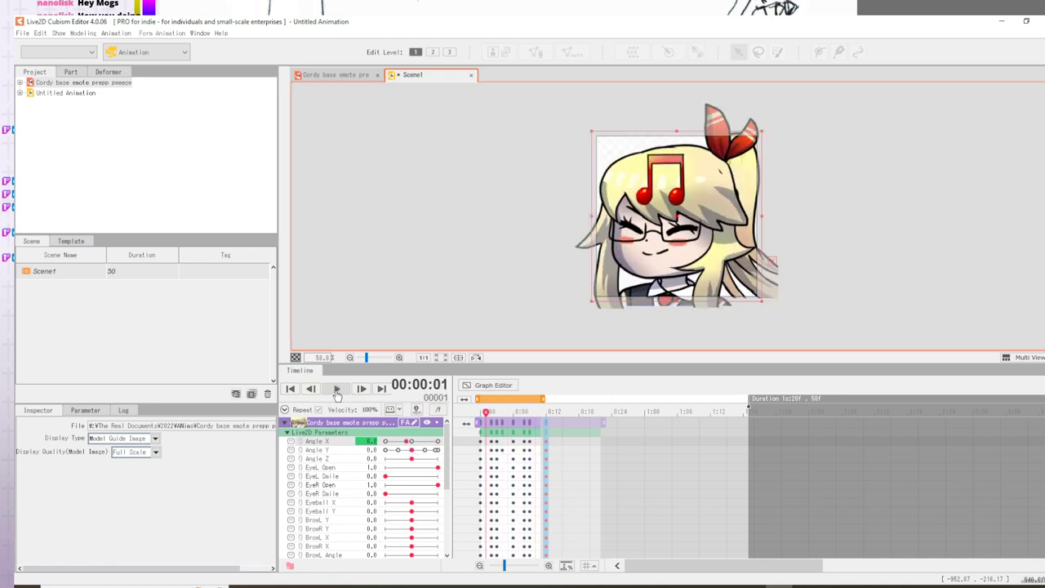
# - Insert an Angle Y keyframe at frame 5 and set it to 30
pyautogui.click(492, 432)
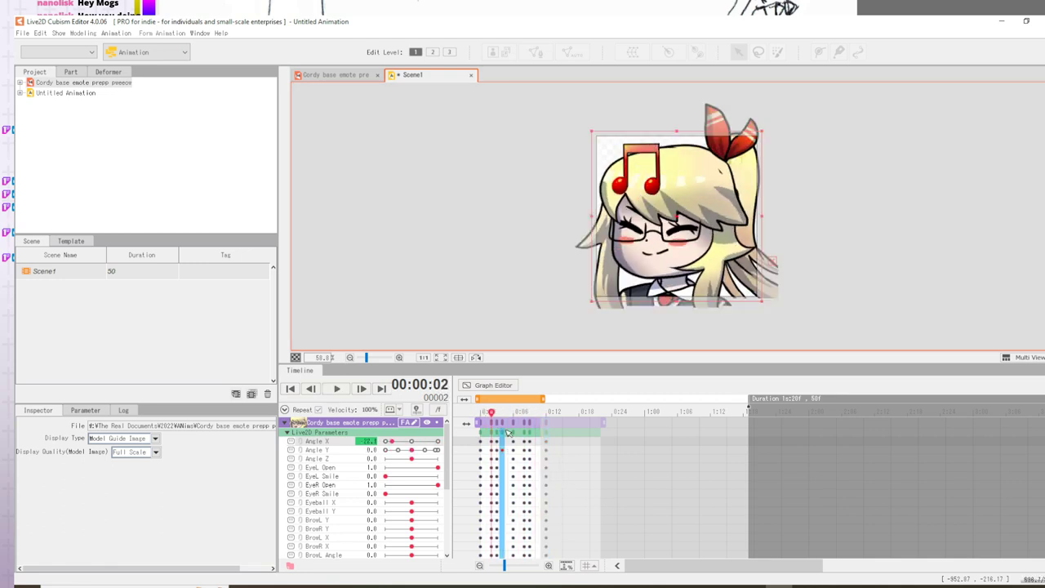
pyautogui.click(514, 425)
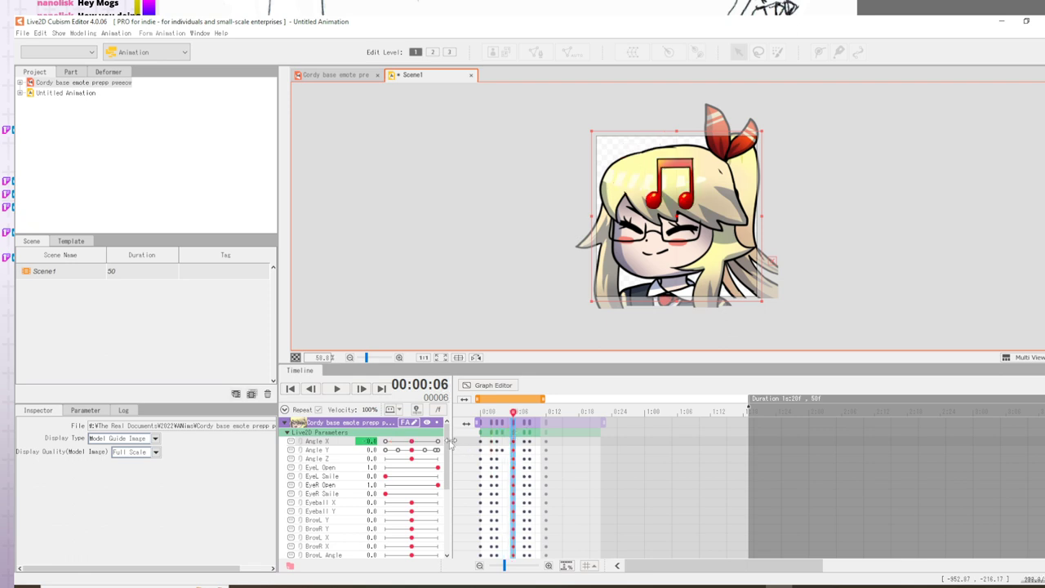
pyautogui.click(509, 413)
pyautogui.moveTo(512, 414)
pyautogui.mouseDown()
pyautogui.moveTo(481, 416)
pyautogui.moveTo(521, 419)
pyautogui.moveTo(491, 413)
pyautogui.moveTo(510, 416)
pyautogui.mouseUp()
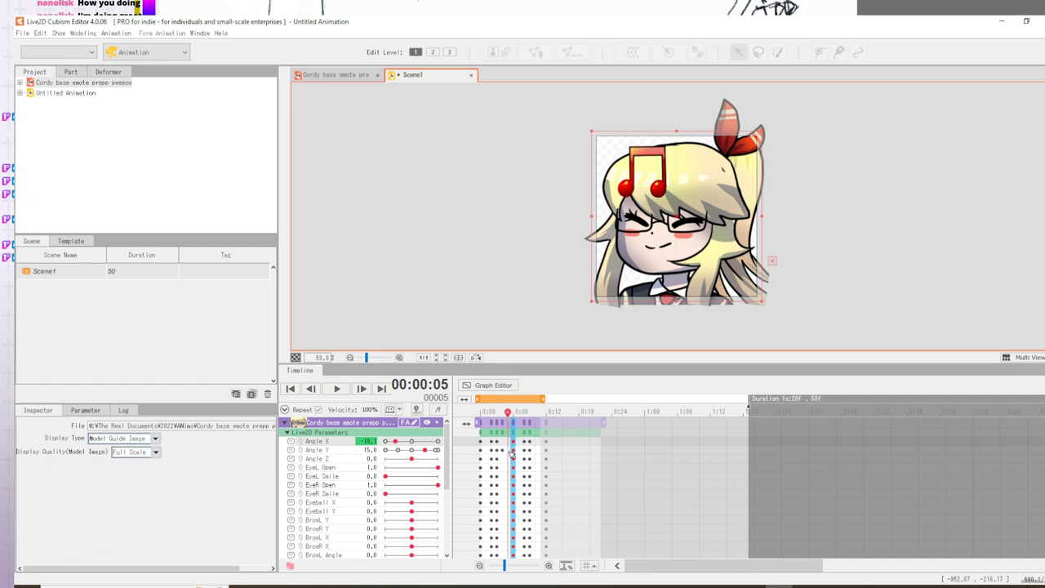
pyautogui.click(510, 451)
pyautogui.rightClick(508, 451)
pyautogui.click(539, 458)
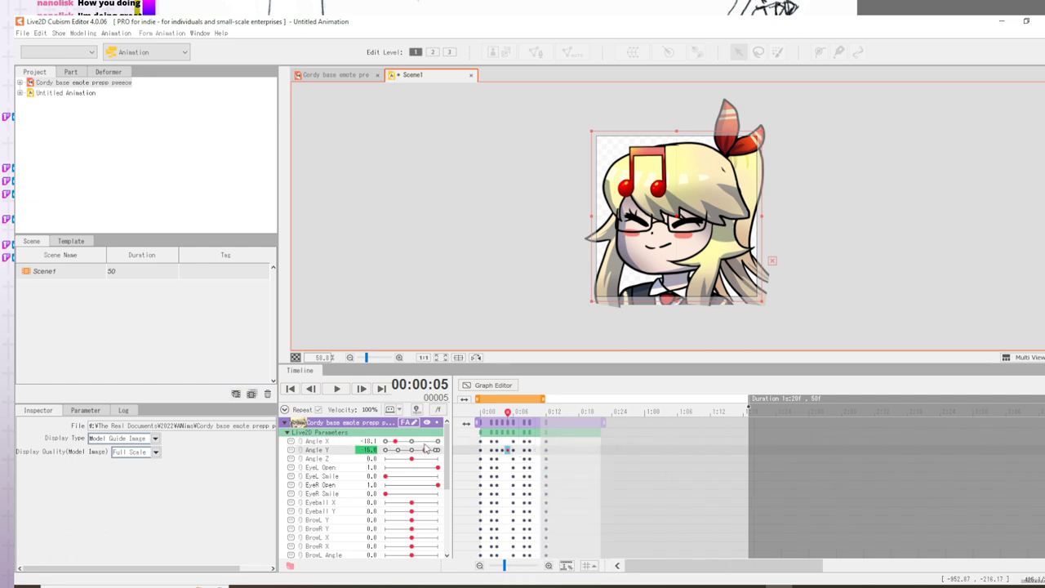
pyautogui.moveTo(424, 447); pyautogui.dragTo(440, 455)
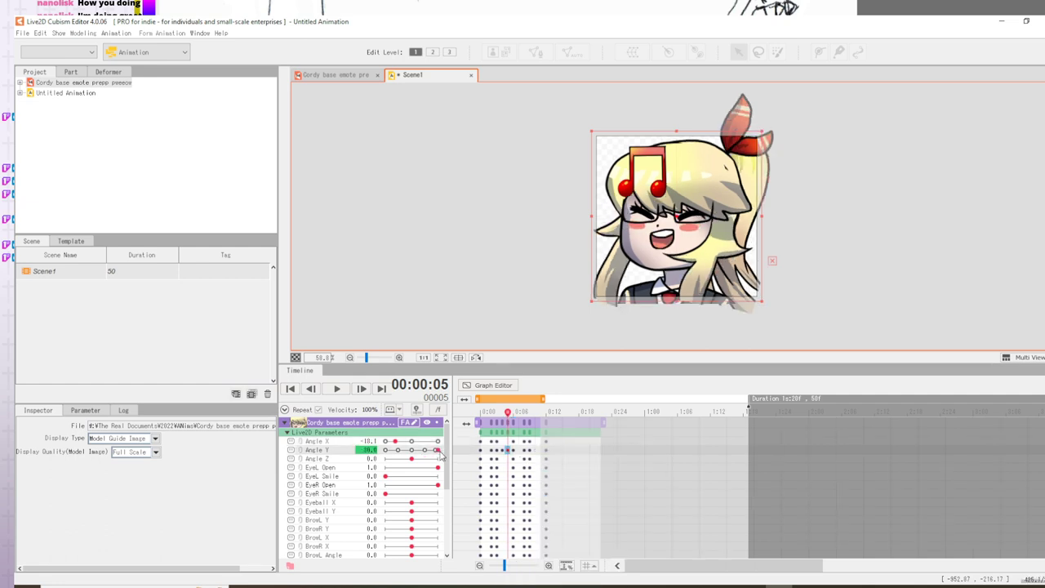
# - Insert an Angle Y keyframe at frame 11 and set it to -30
pyautogui.click(514, 451)
pyautogui.click(519, 451)
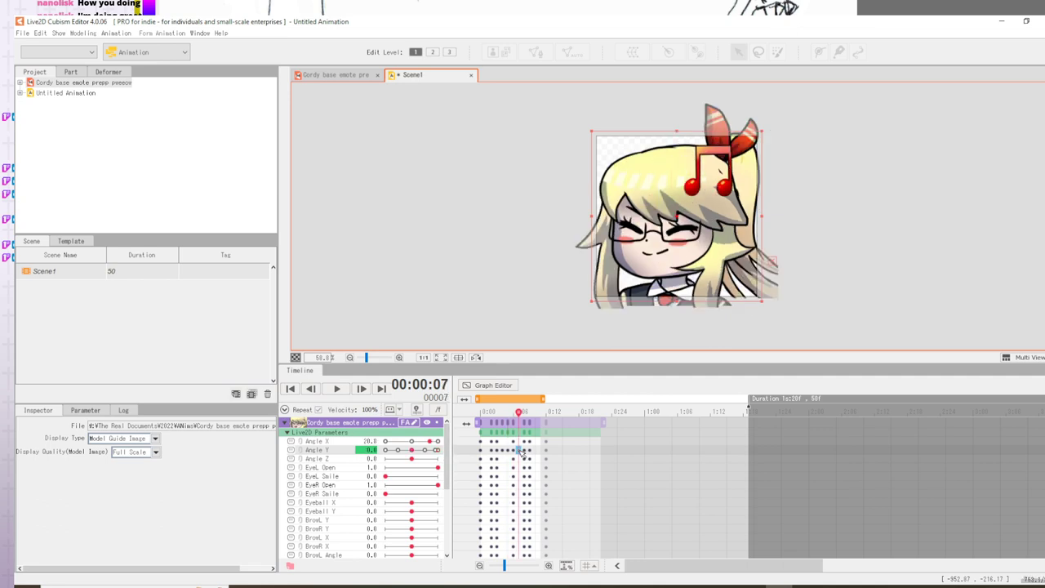
pyautogui.click(526, 452)
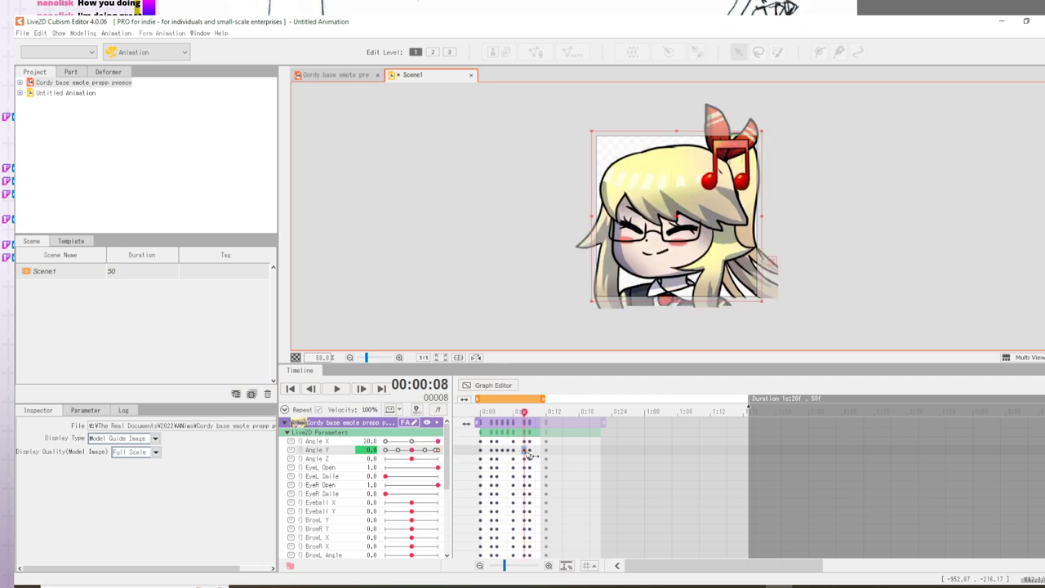
pyautogui.click(531, 453)
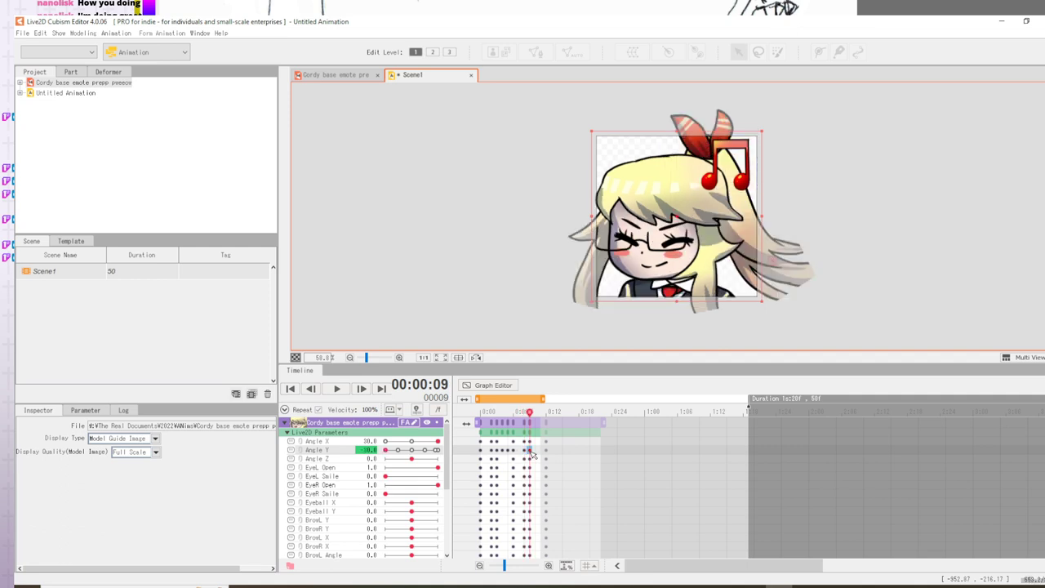
pyautogui.click(524, 452)
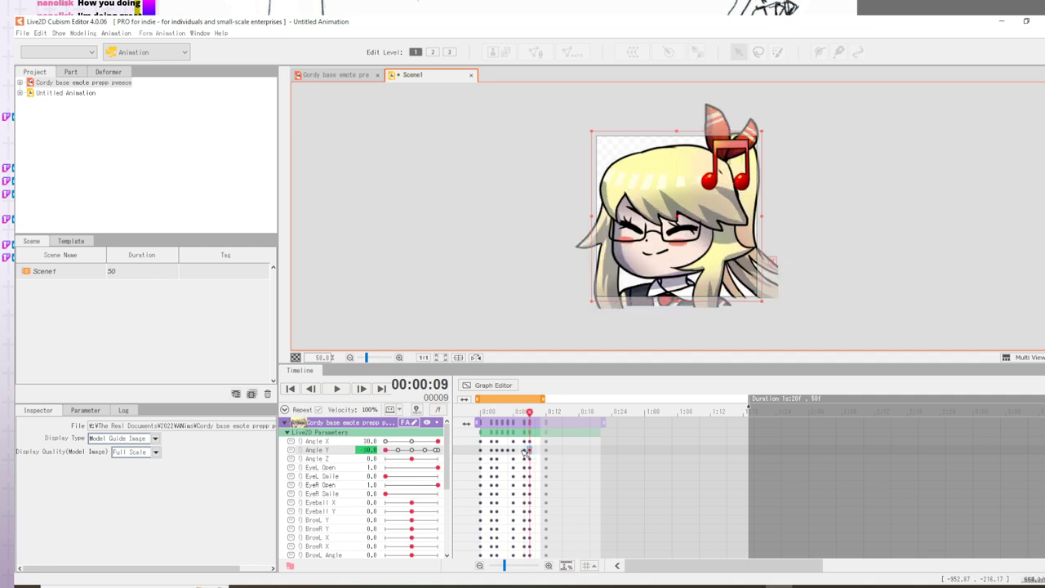
pyautogui.click(535, 452)
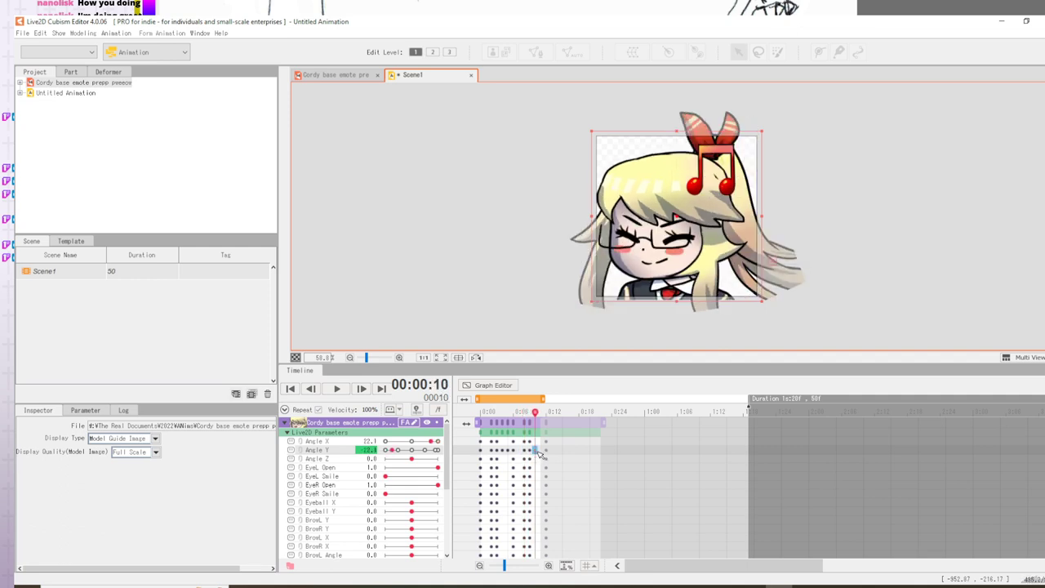
pyautogui.click(543, 454)
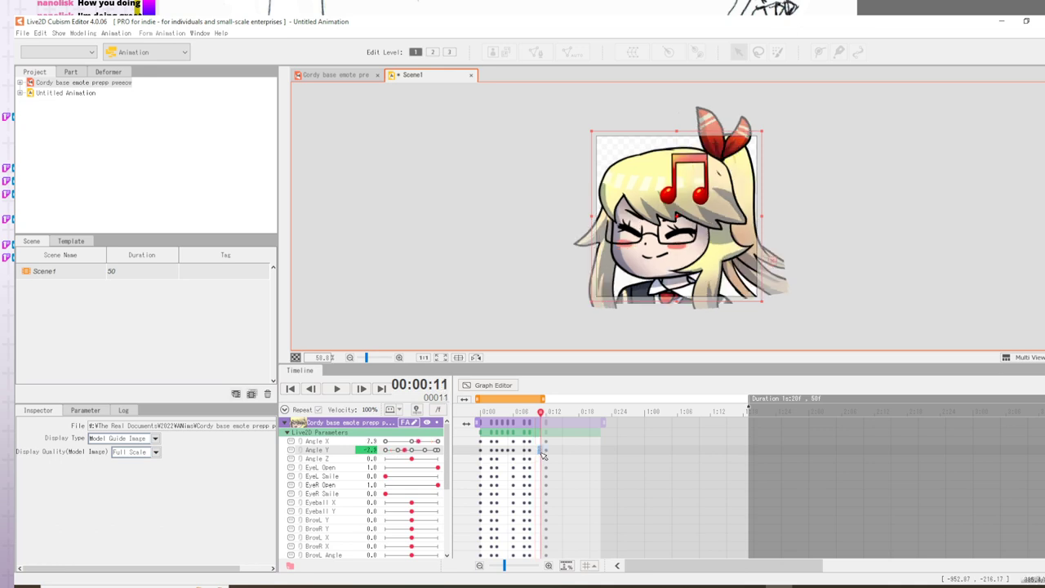
pyautogui.rightClick(543, 456)
pyautogui.click(555, 462)
pyautogui.click(531, 453)
pyautogui.click(540, 454)
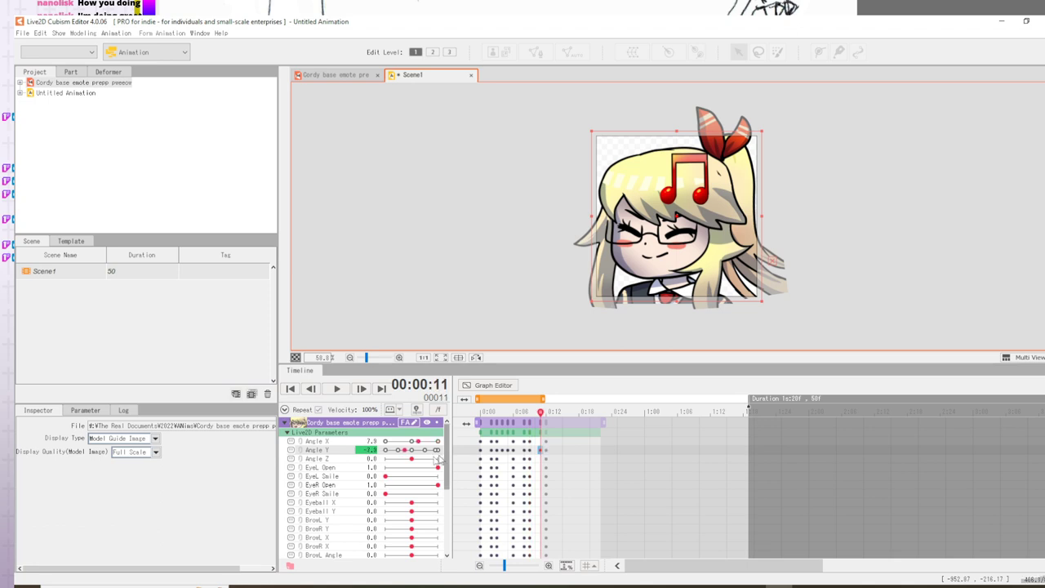
pyautogui.moveTo(410, 449); pyautogui.dragTo(381, 454)
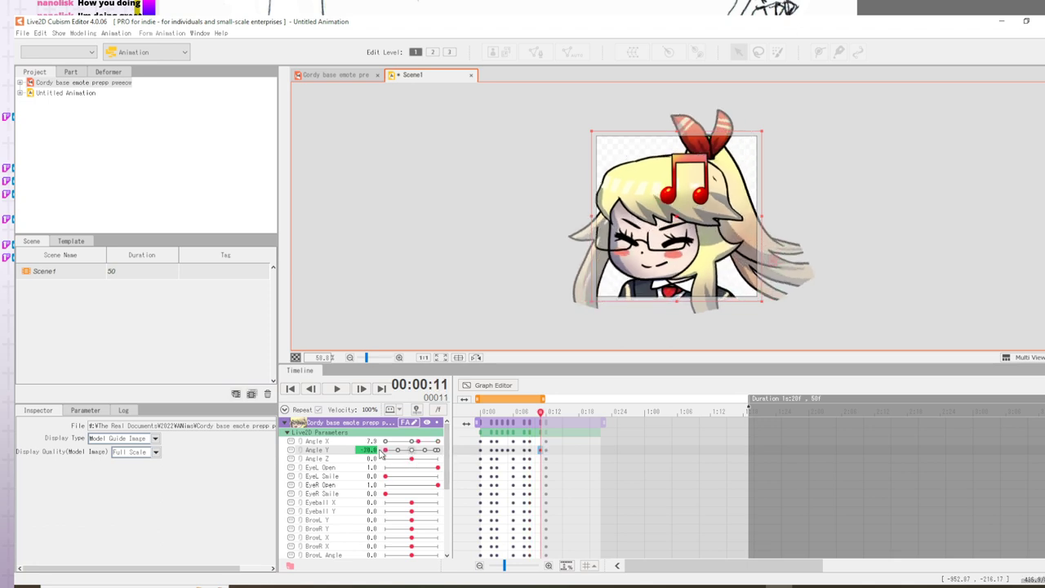
# - Play back the loop, and extend the playback range to end at about frame 24
pyautogui.click(335, 390)
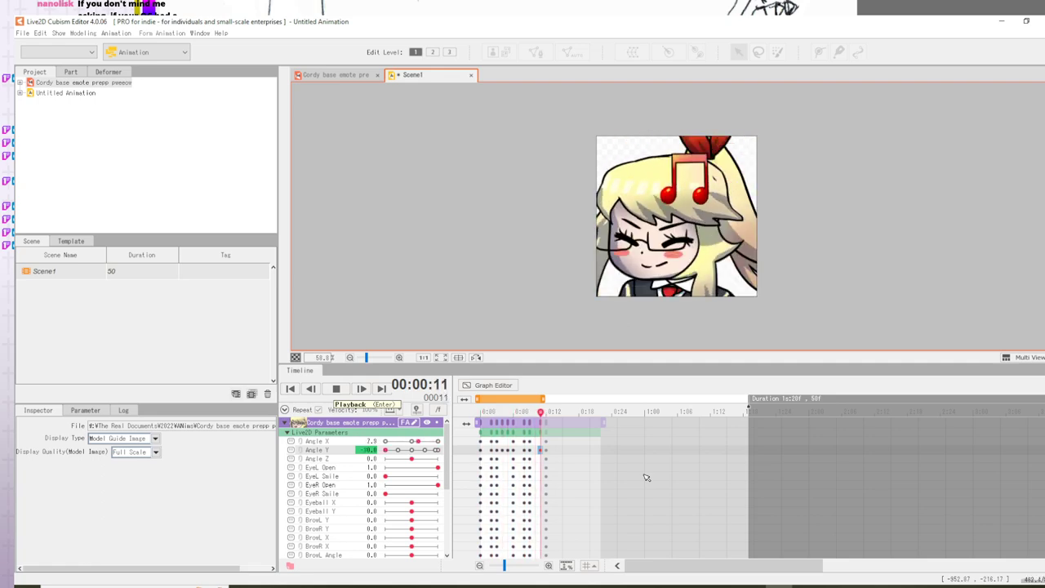
pyautogui.click(336, 390)
pyautogui.click(545, 411)
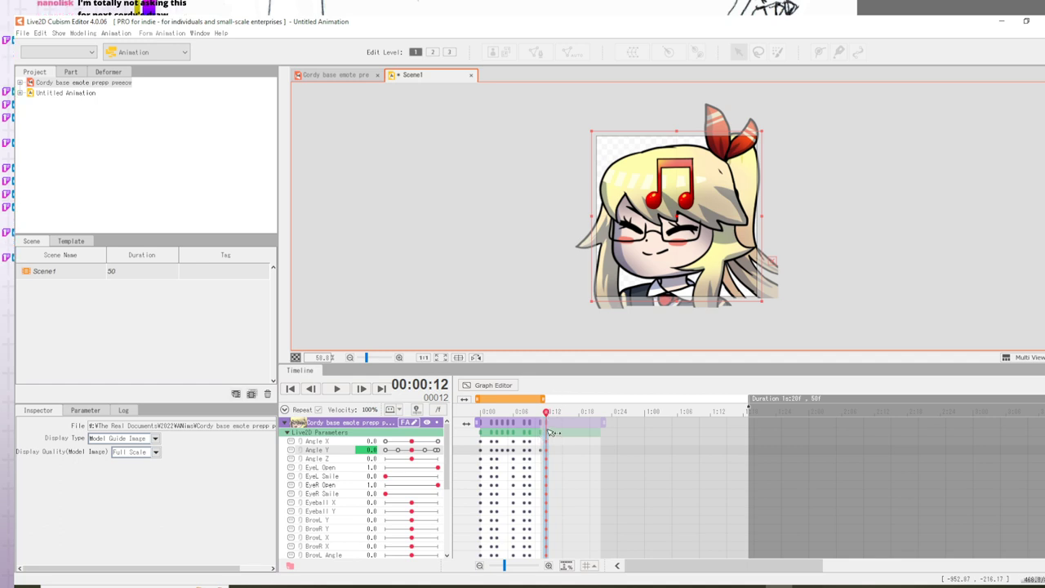
pyautogui.click(560, 427)
pyautogui.moveTo(544, 398)
pyautogui.mouseDown()
pyautogui.moveTo(622, 398)
pyautogui.moveTo(611, 399)
pyautogui.mouseUp()
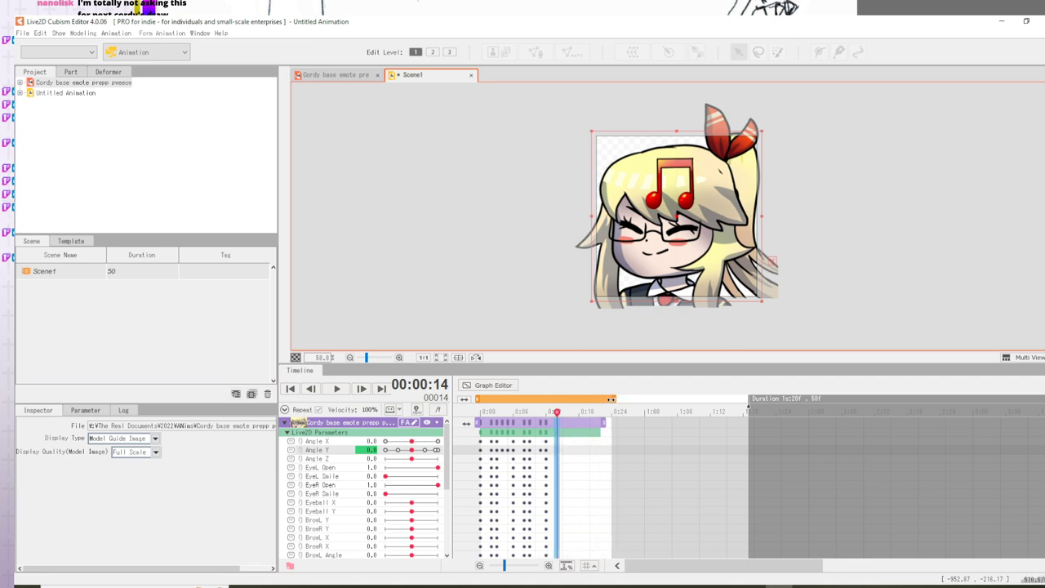
pyautogui.click(597, 460)
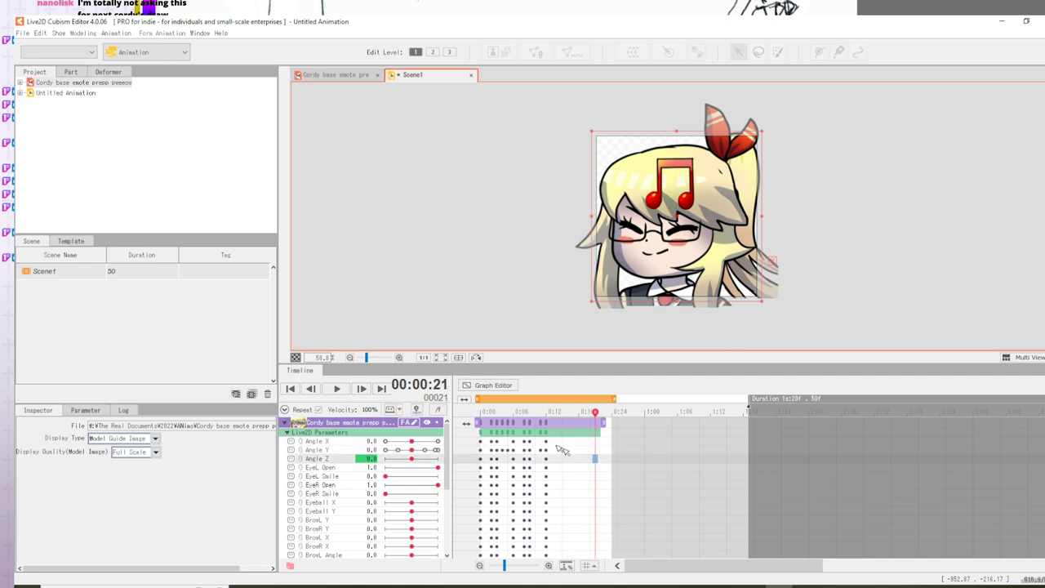
# - Copy the Angle Y keyframes from frames 0 to 12 and paste them starting at frame 24
pyautogui.click(480, 442)
pyautogui.moveTo(482, 450); pyautogui.dragTo(547, 451)
pyautogui.rightClick(547, 452)
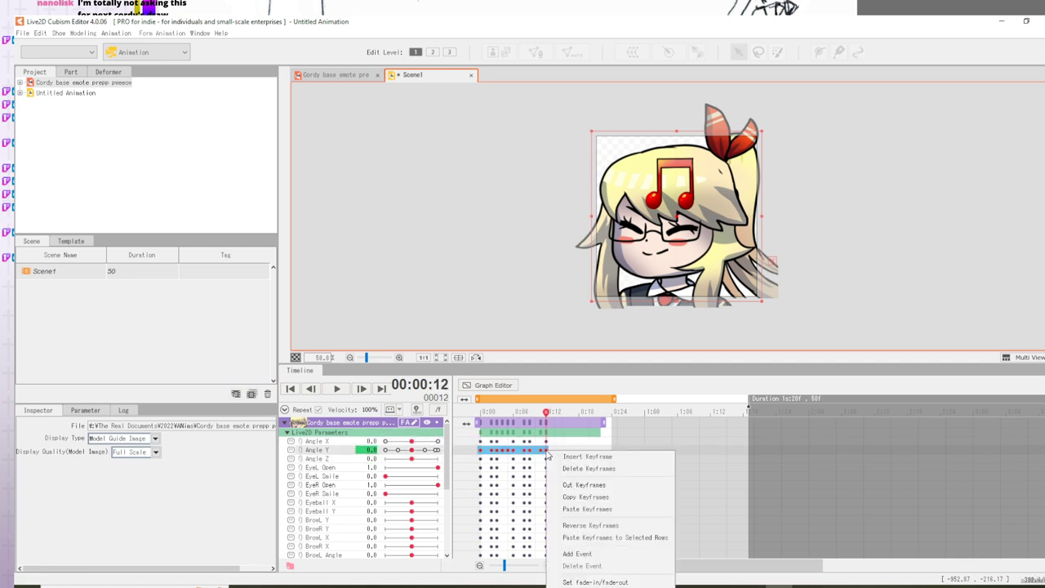
pyautogui.click(587, 496)
pyautogui.click(550, 449)
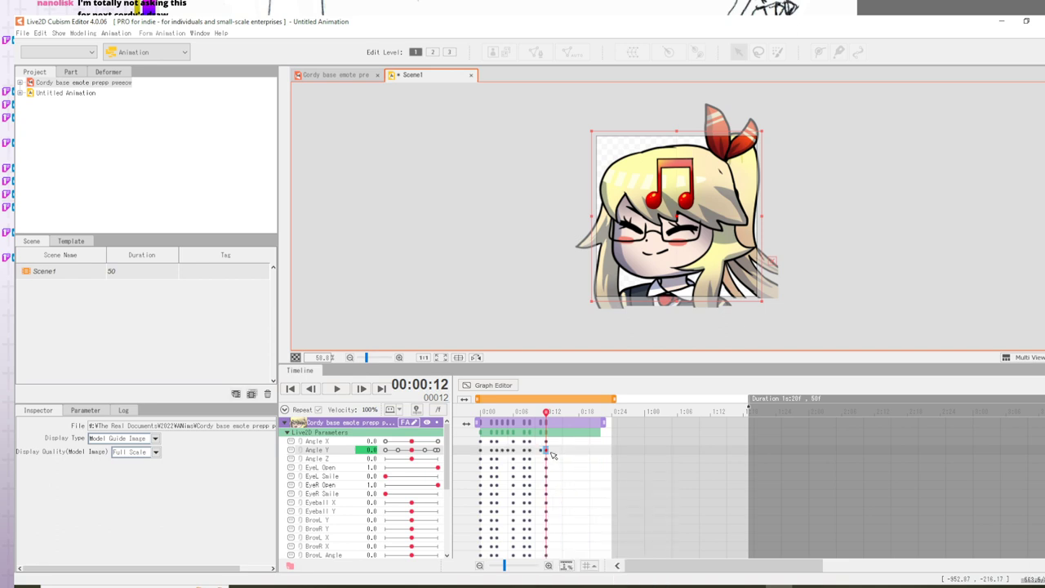
pyautogui.click(546, 451)
pyautogui.click(556, 450)
pyautogui.moveTo(570, 453); pyautogui.dragTo(612, 456)
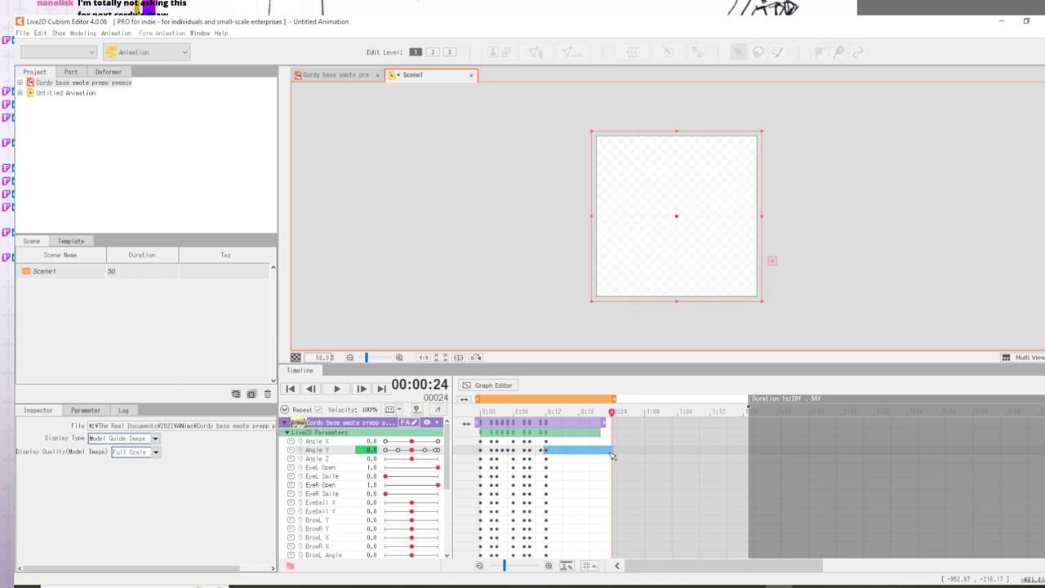
pyautogui.rightClick(609, 454)
pyautogui.click(644, 512)
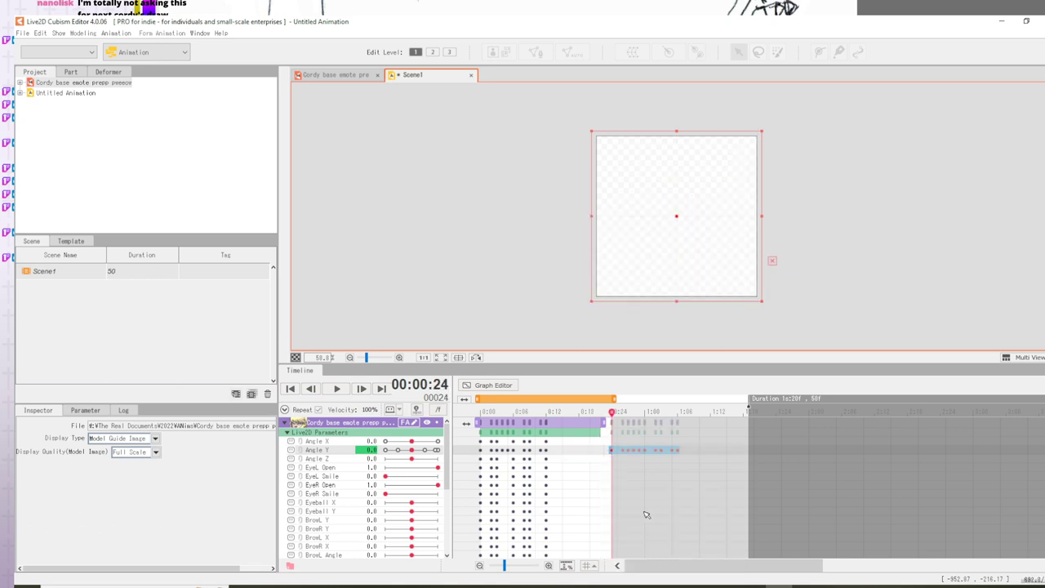
# - Move the pasted Angle Y keyframes earlier so the copied block starts at frame 12
pyautogui.moveTo(612, 450)
pyautogui.mouseDown()
pyautogui.moveTo(582, 450)
pyautogui.moveTo(611, 450)
pyautogui.mouseUp()
pyautogui.click(606, 455)
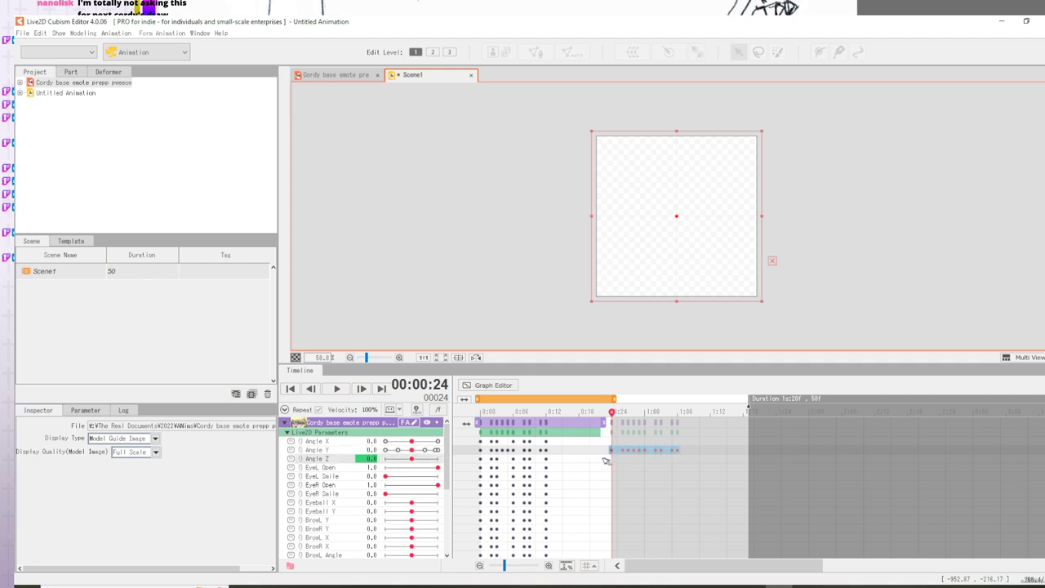
pyautogui.moveTo(612, 450); pyautogui.dragTo(678, 451)
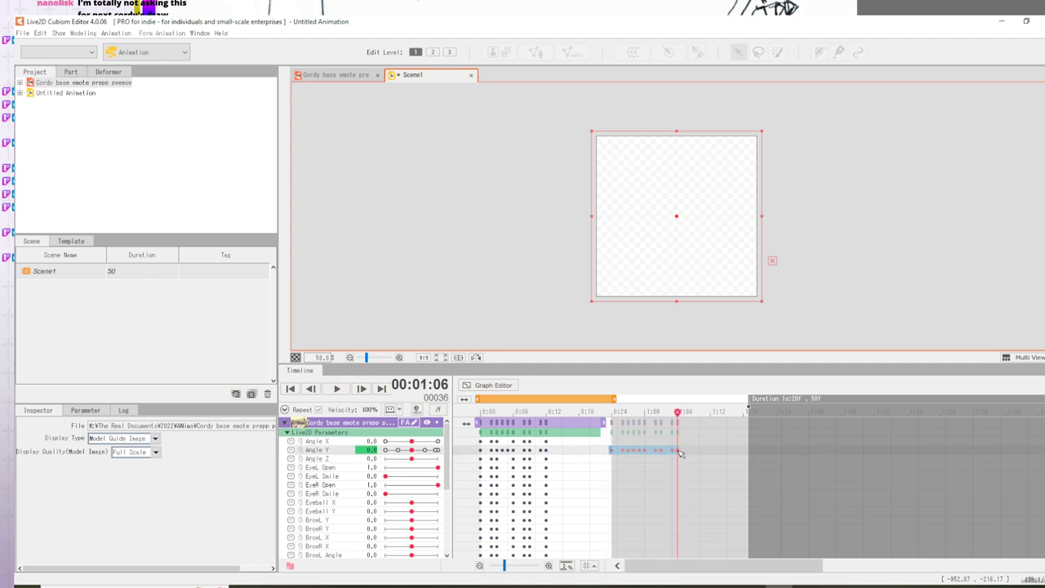
pyautogui.moveTo(611, 451)
pyautogui.mouseDown()
pyautogui.moveTo(573, 452)
pyautogui.moveTo(677, 450)
pyautogui.moveTo(606, 450)
pyautogui.mouseUp()
pyautogui.click(616, 464)
pyautogui.click(606, 464)
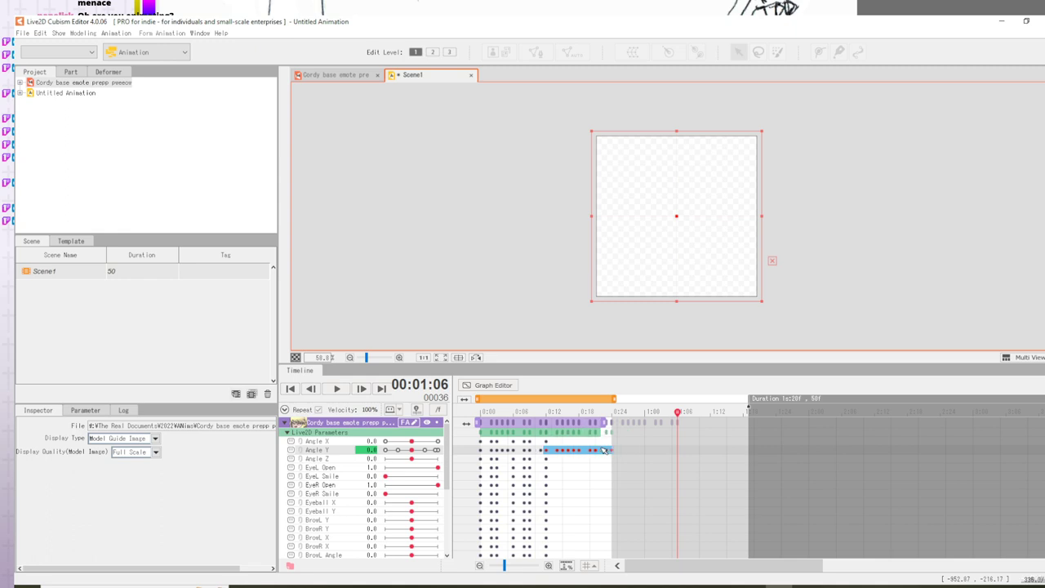
# - Extend the end of the model's track to about frame 24, and return to frame 0
pyautogui.click(597, 464)
pyautogui.click(606, 422)
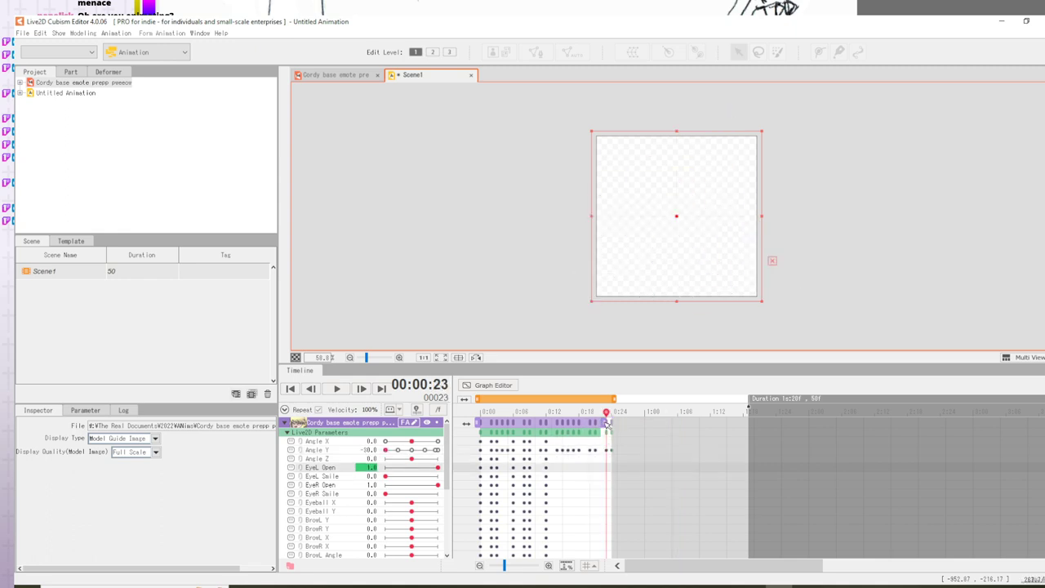
pyautogui.press('Left')
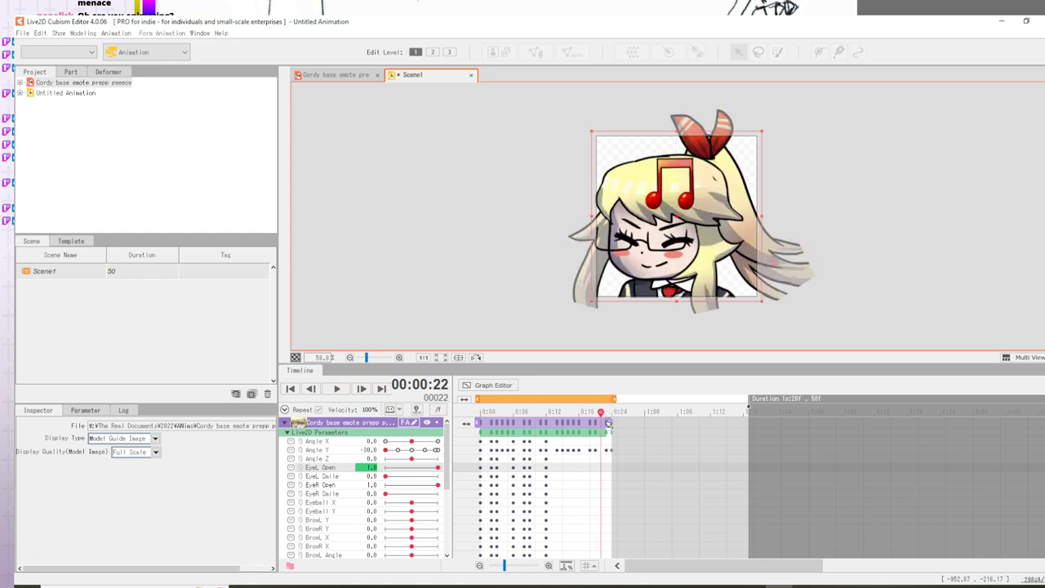
pyautogui.moveTo(611, 426)
pyautogui.mouseDown()
pyautogui.moveTo(625, 414)
pyautogui.moveTo(614, 414)
pyautogui.mouseUp()
pyautogui.click(641, 442)
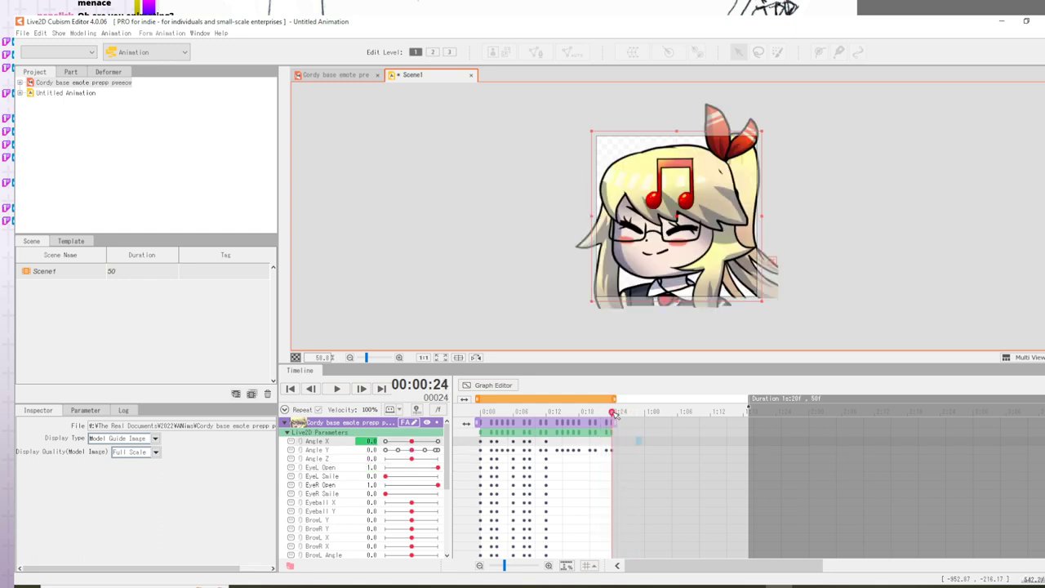
pyautogui.press('space')
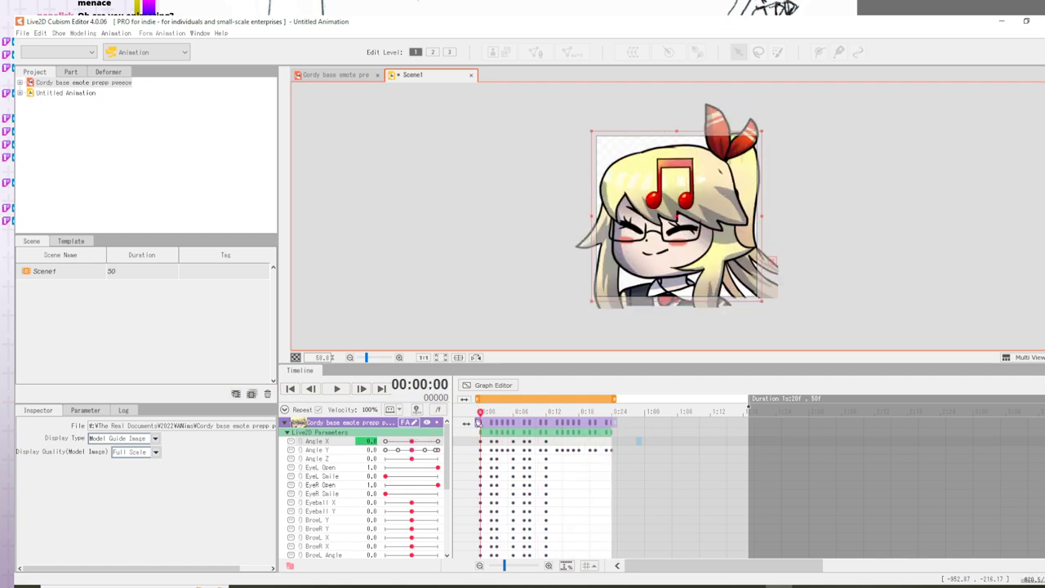
# - Cut the Angle X keyframes from frames 2 to 12, keeping only the one at frame 0
pyautogui.click(493, 442)
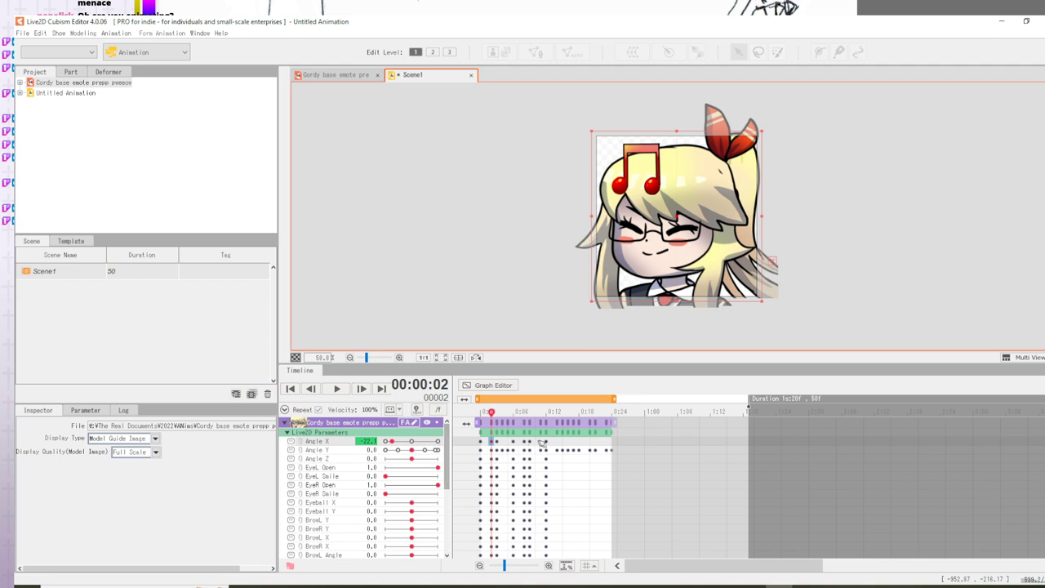
pyautogui.moveTo(546, 442); pyautogui.dragTo(491, 441)
pyautogui.rightClick(491, 442)
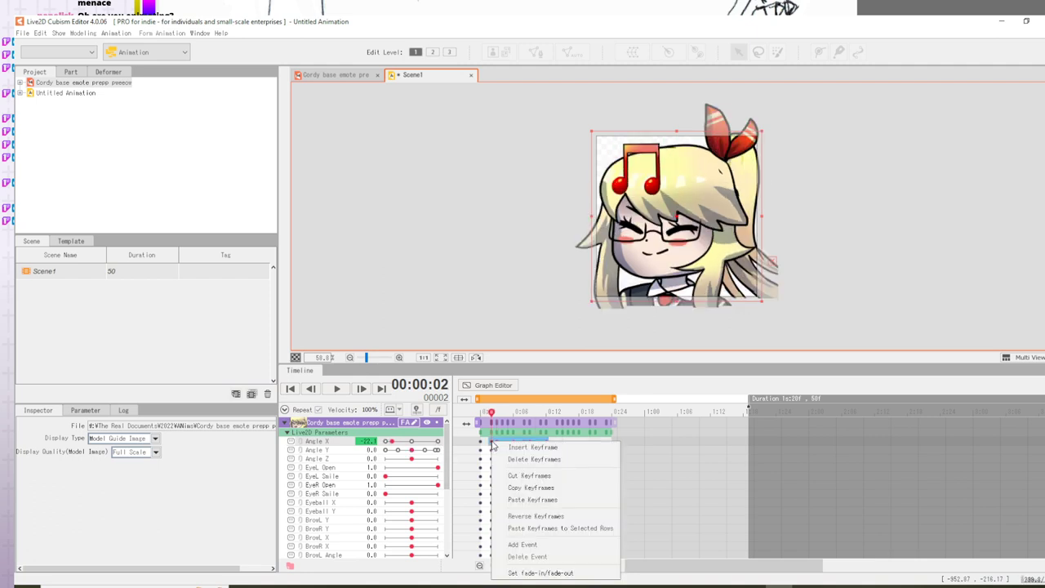
pyautogui.click(536, 475)
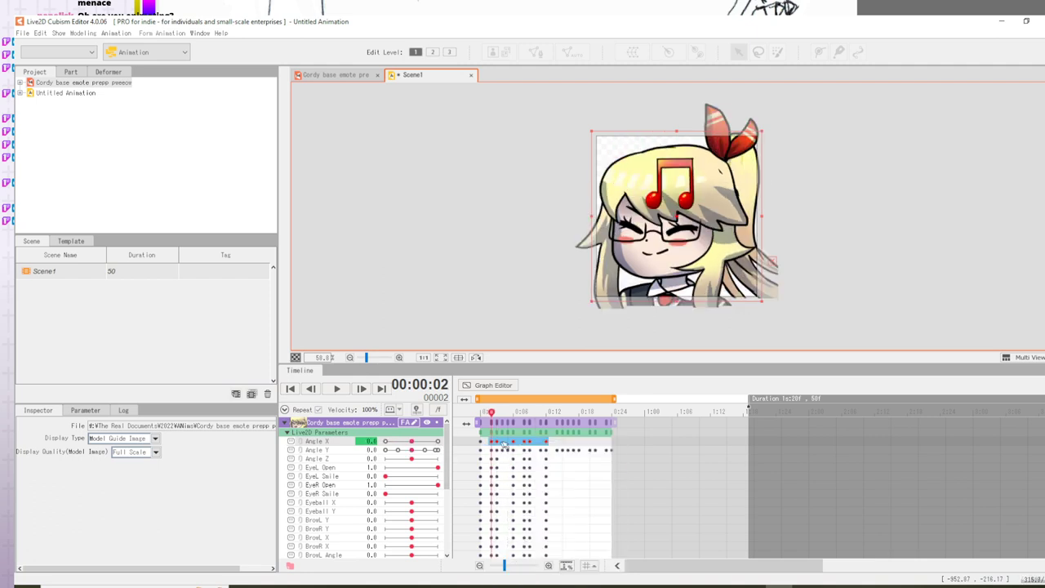
pyautogui.click(502, 445)
pyautogui.click(561, 445)
pyautogui.click(482, 445)
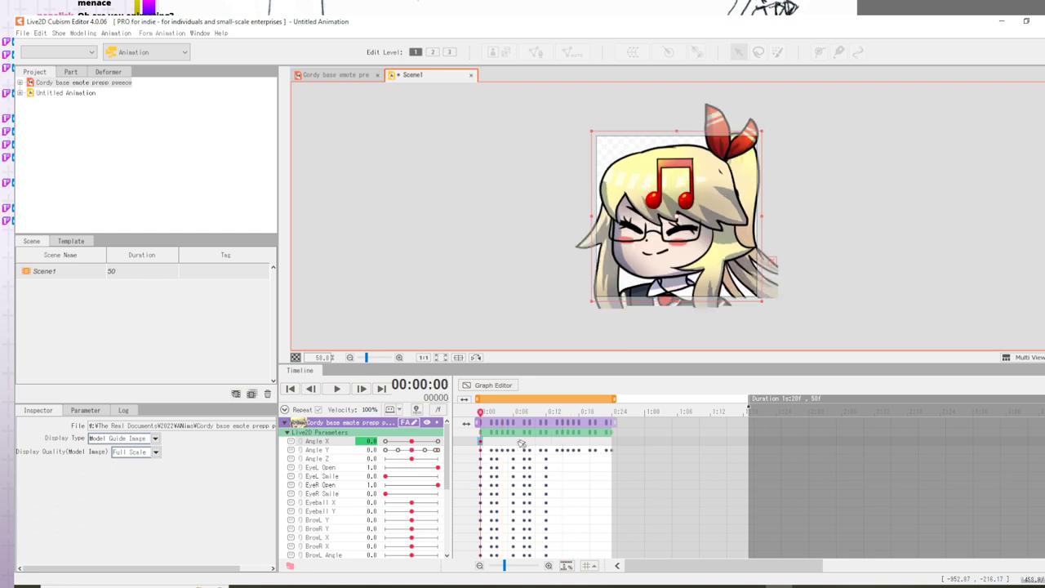
# - Insert new Angle X keyframes at frames 6 and 12
pyautogui.click(514, 445)
pyautogui.rightClick(514, 445)
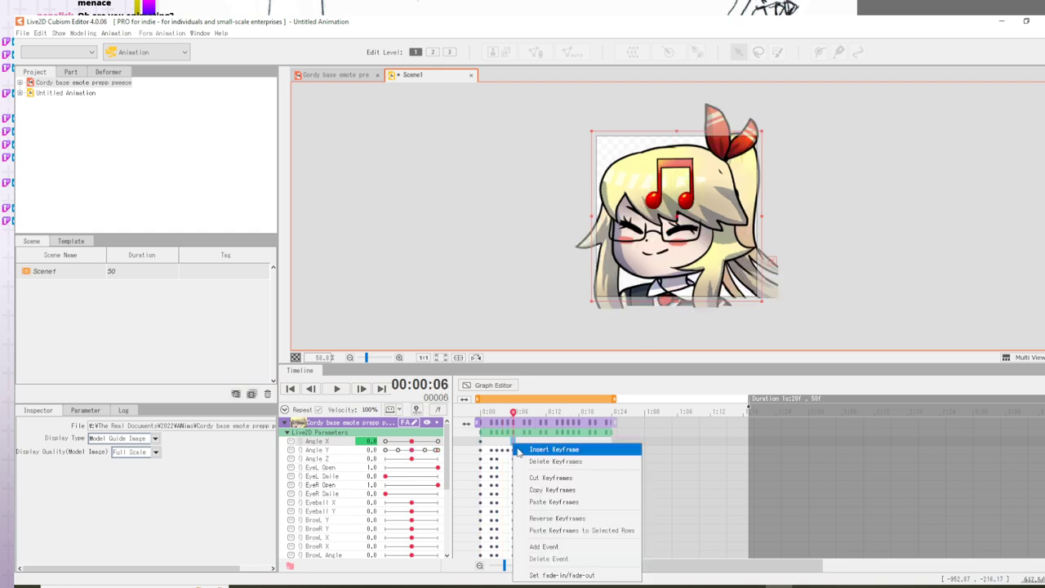
pyautogui.click(527, 450)
pyautogui.click(542, 444)
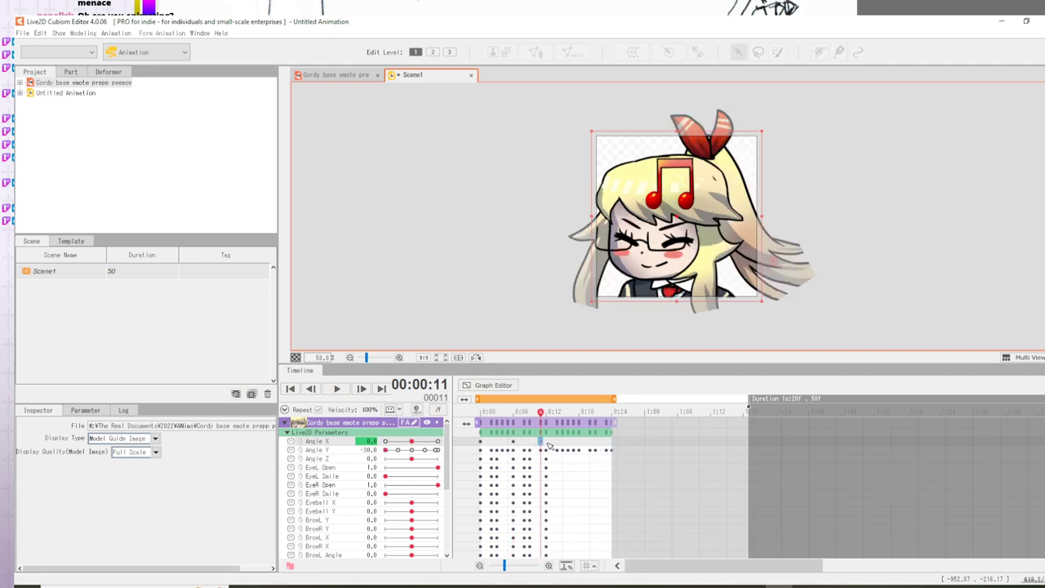
pyautogui.click(546, 444)
pyautogui.rightClick(549, 446)
pyautogui.click(570, 450)
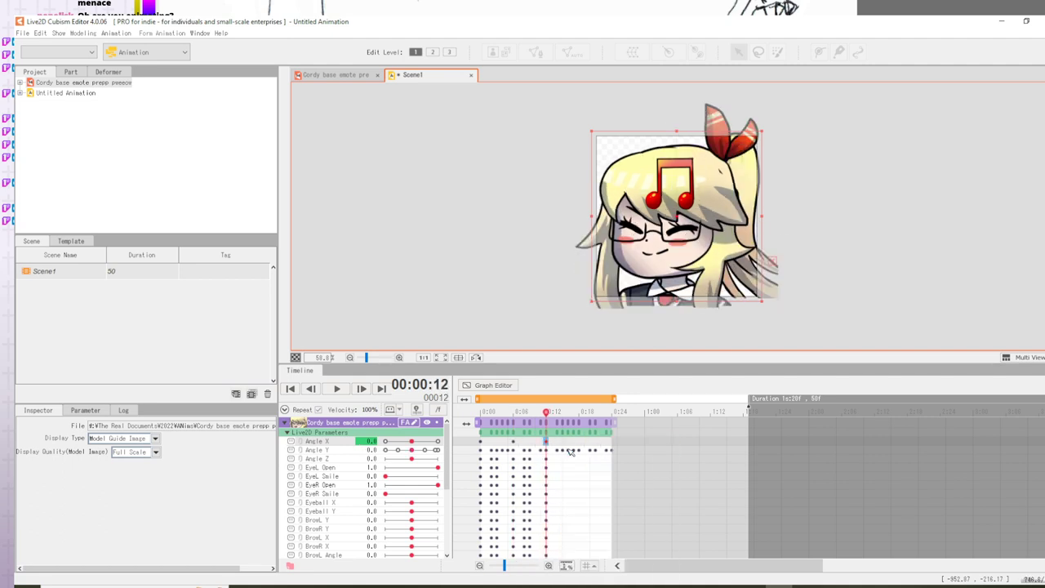
# - Insert new Angle X keyframes at frames 18 and 24
pyautogui.click(579, 445)
pyautogui.rightClick(579, 445)
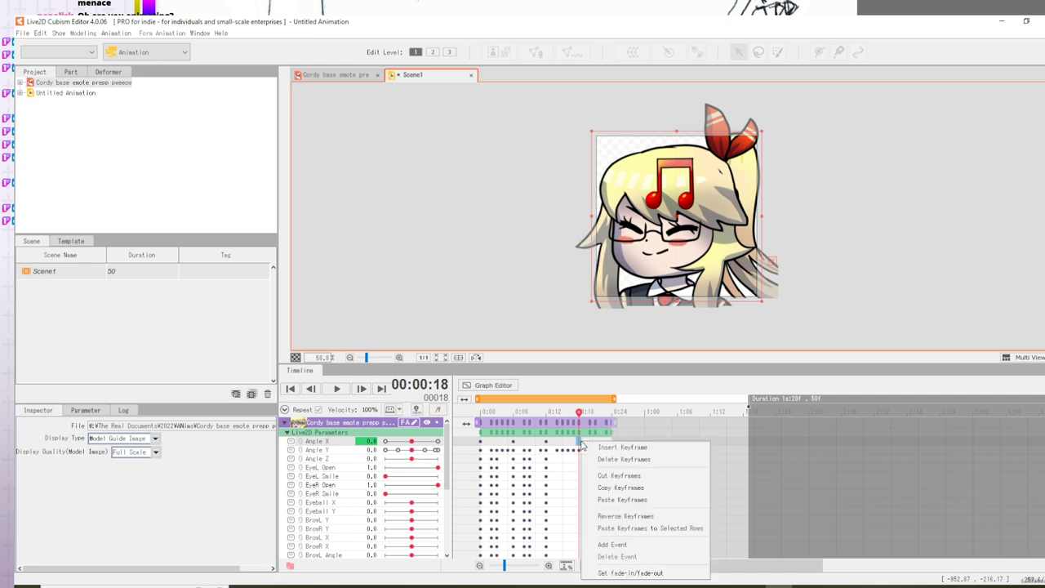
pyautogui.click(600, 449)
pyautogui.click(612, 446)
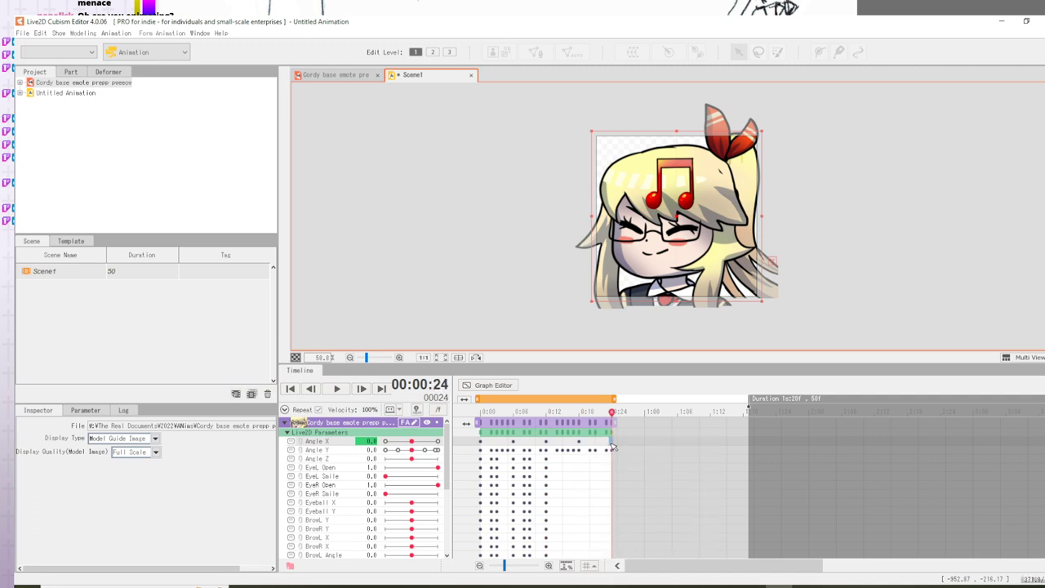
pyautogui.rightClick(612, 445)
pyautogui.click(632, 450)
# - Set Angle X to -30 at frame 6 and 30 at frame 18, and play back the loop
pyautogui.click(480, 441)
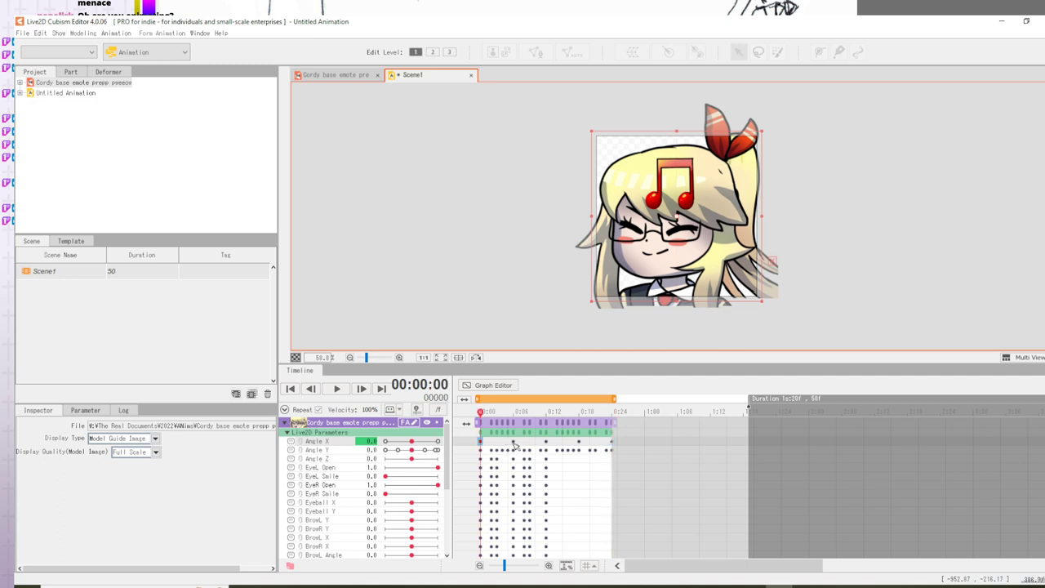
pyautogui.click(514, 442)
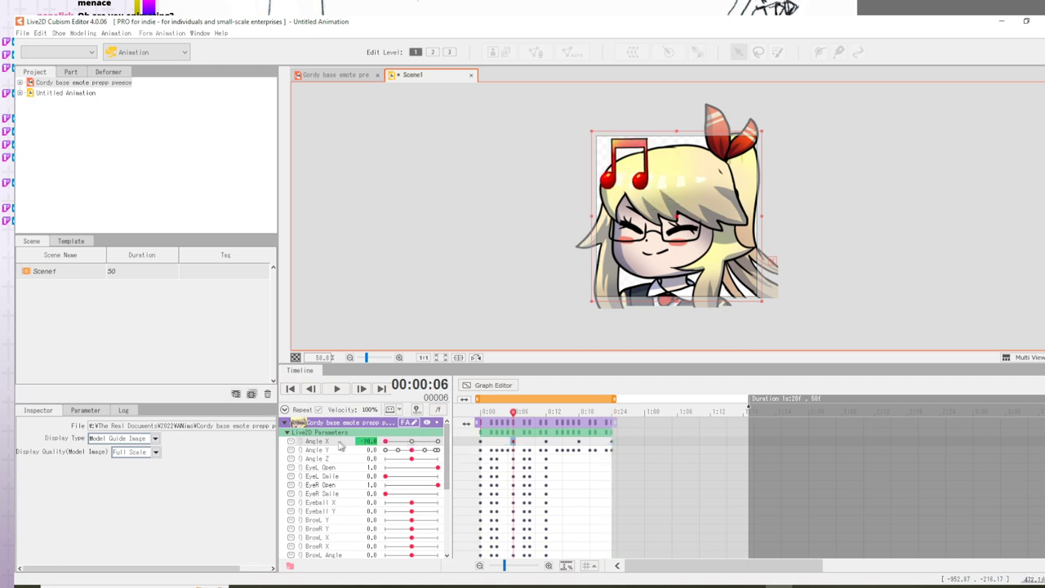
pyautogui.click(545, 442)
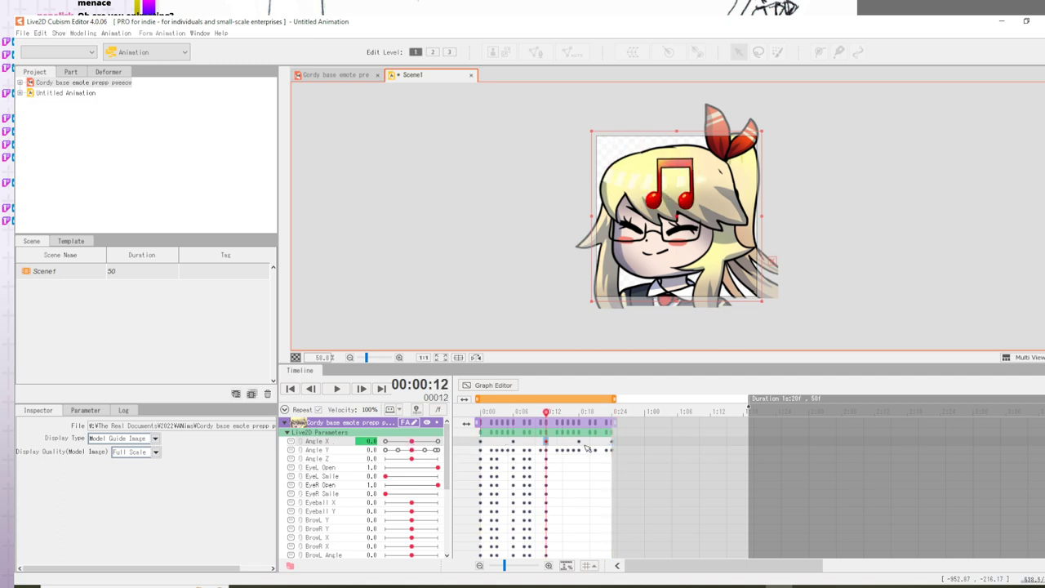
pyautogui.click(578, 442)
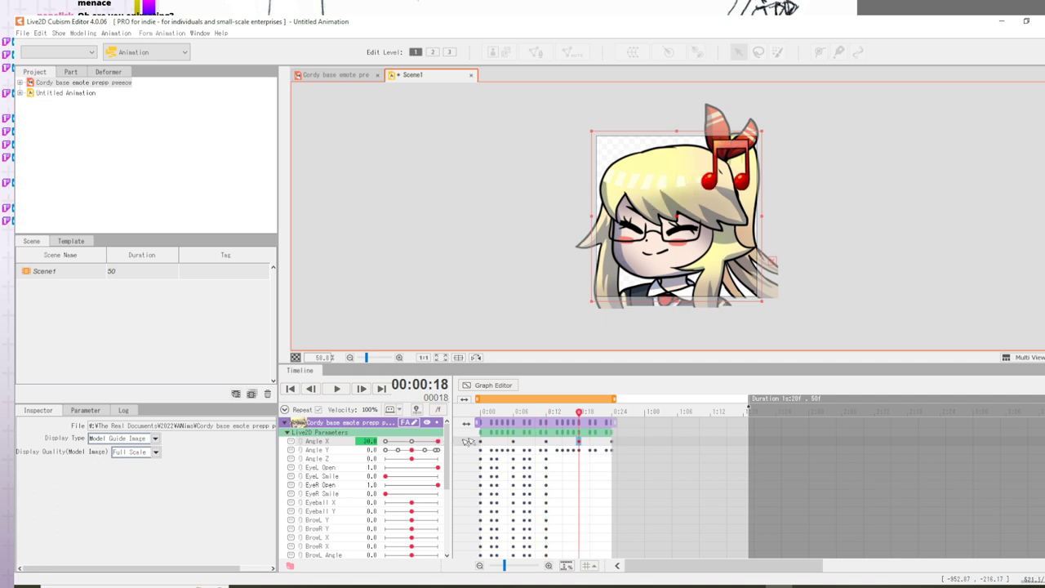
pyautogui.click(611, 442)
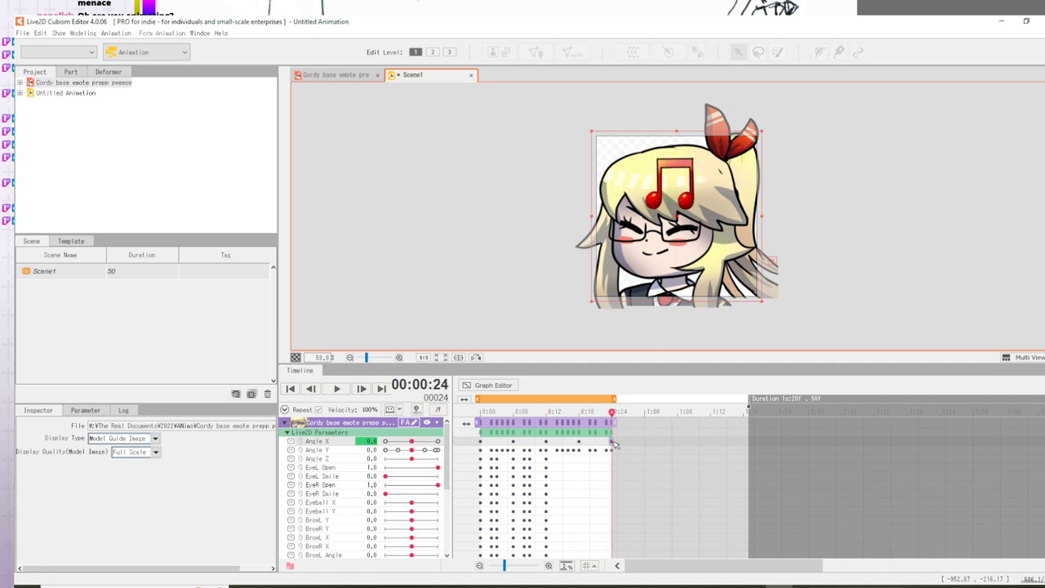
pyautogui.click(337, 388)
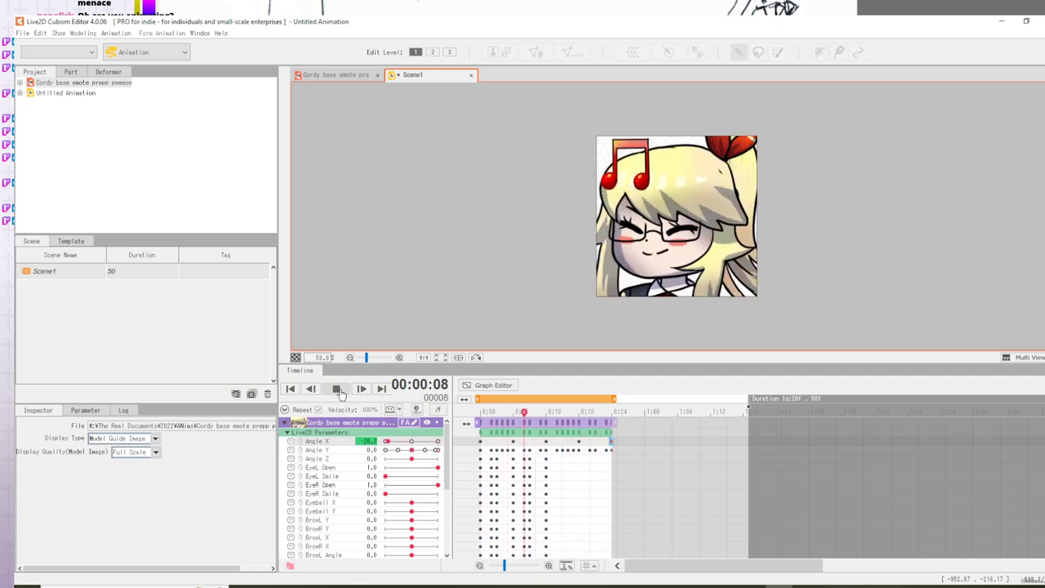
pyautogui.click(337, 388)
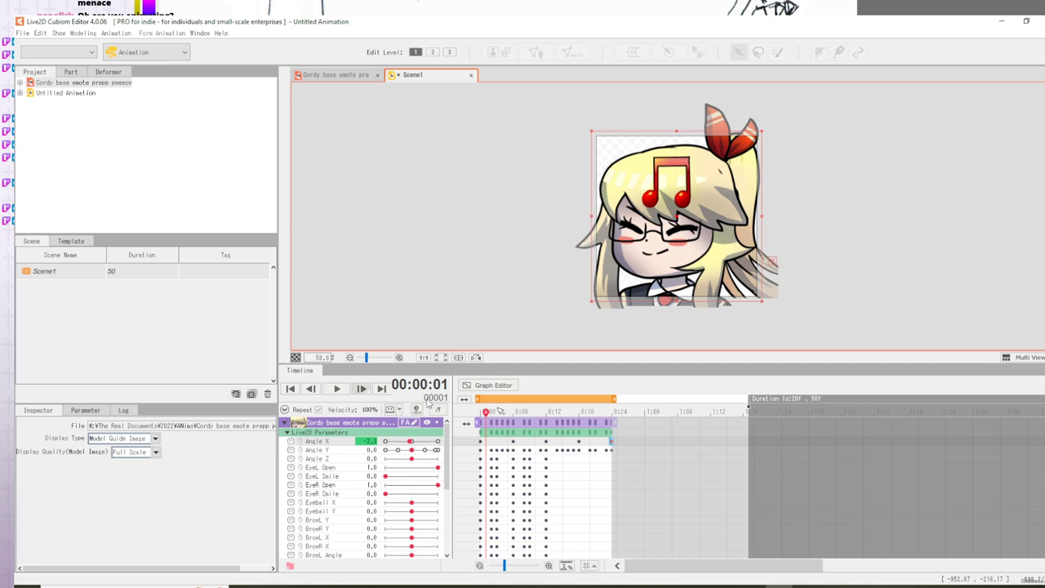
# - Shorten the playback range to end at frame 23, and play back the adjusted loop
pyautogui.click(618, 425)
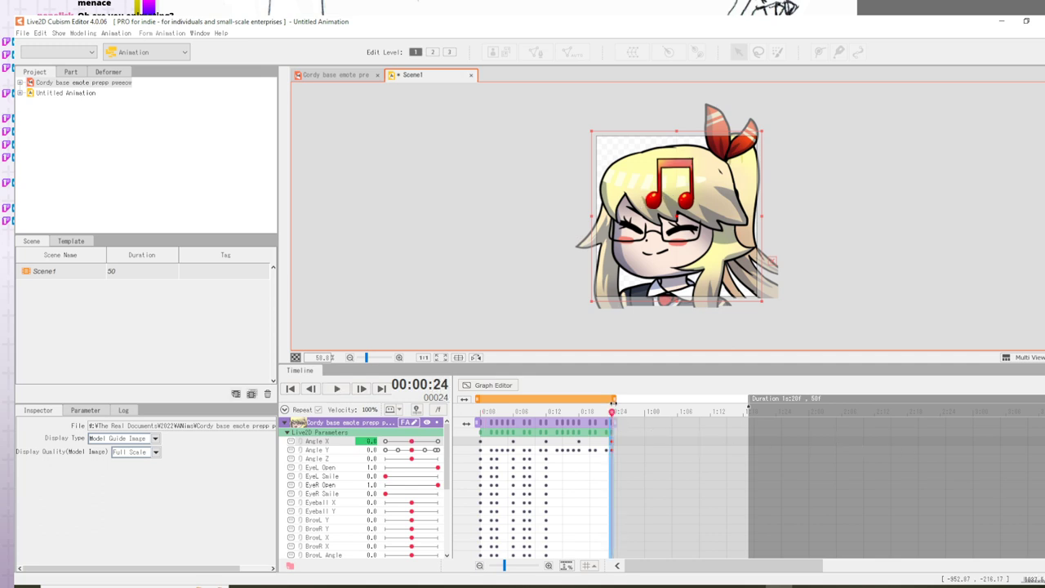
pyautogui.moveTo(610, 401); pyautogui.dragTo(604, 400)
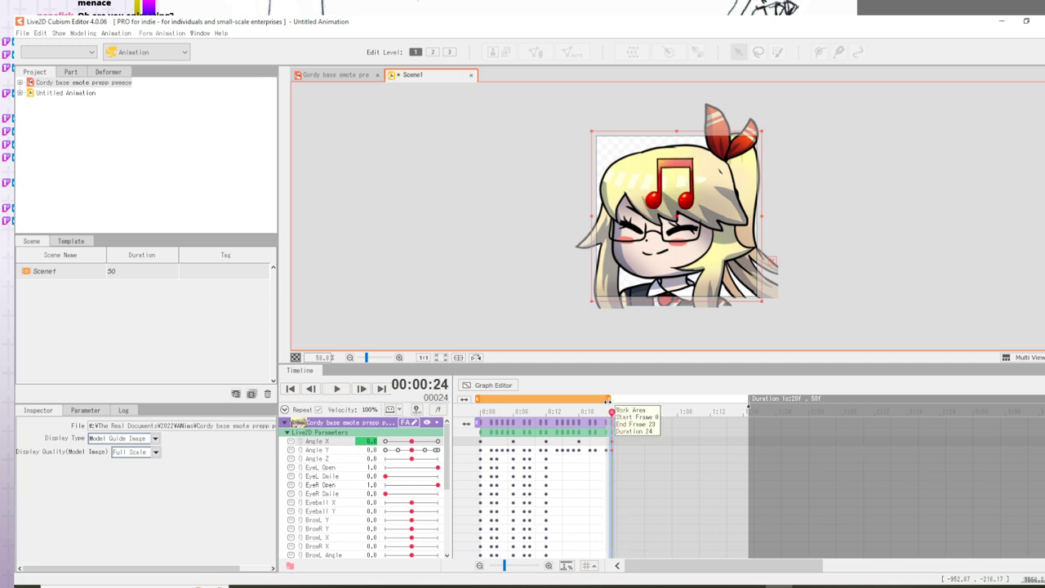
pyautogui.click(337, 389)
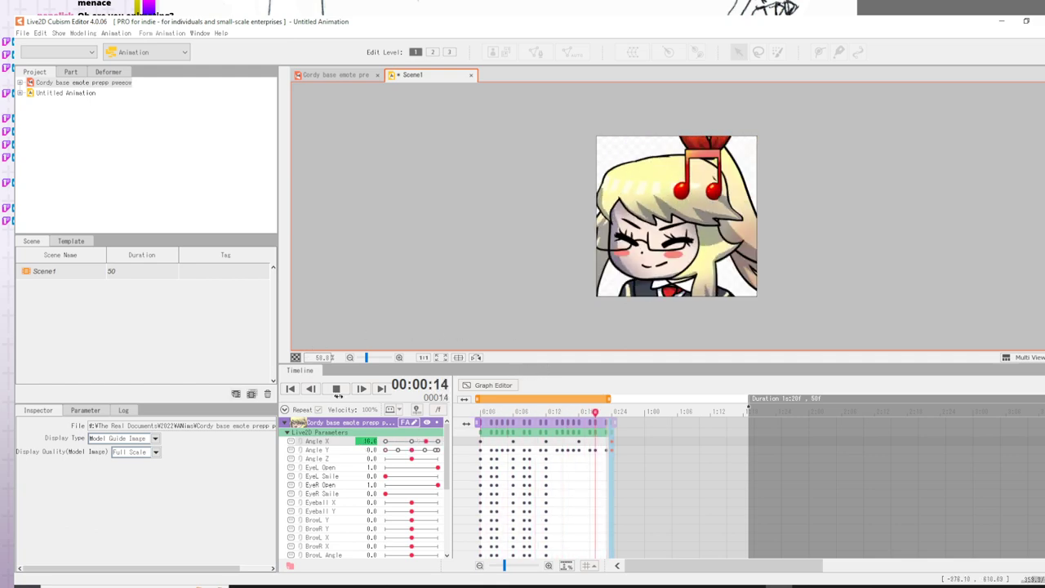
pyautogui.click(335, 389)
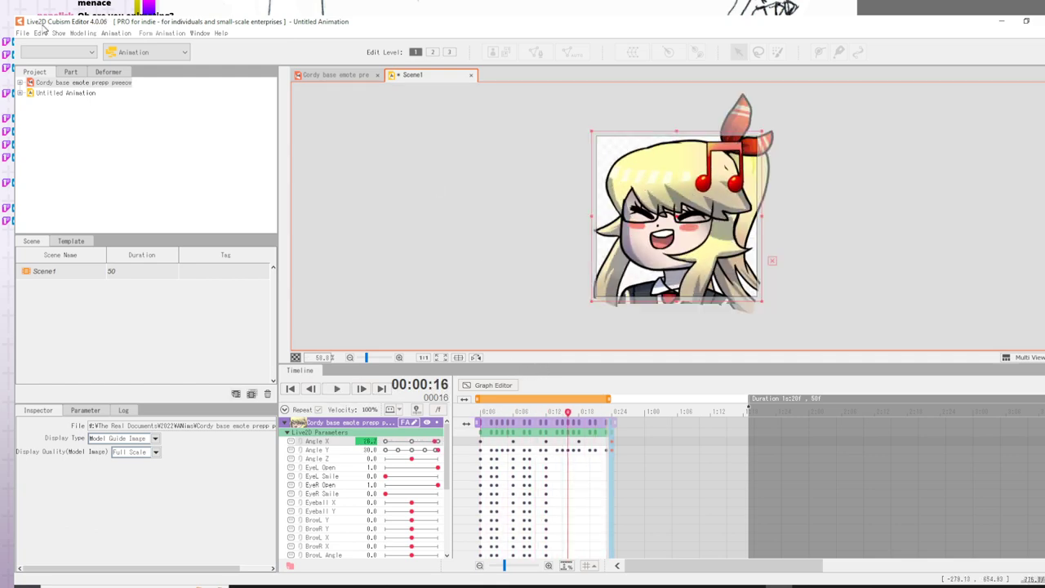
pyautogui.click(22, 32)
pyautogui.click(46, 127)
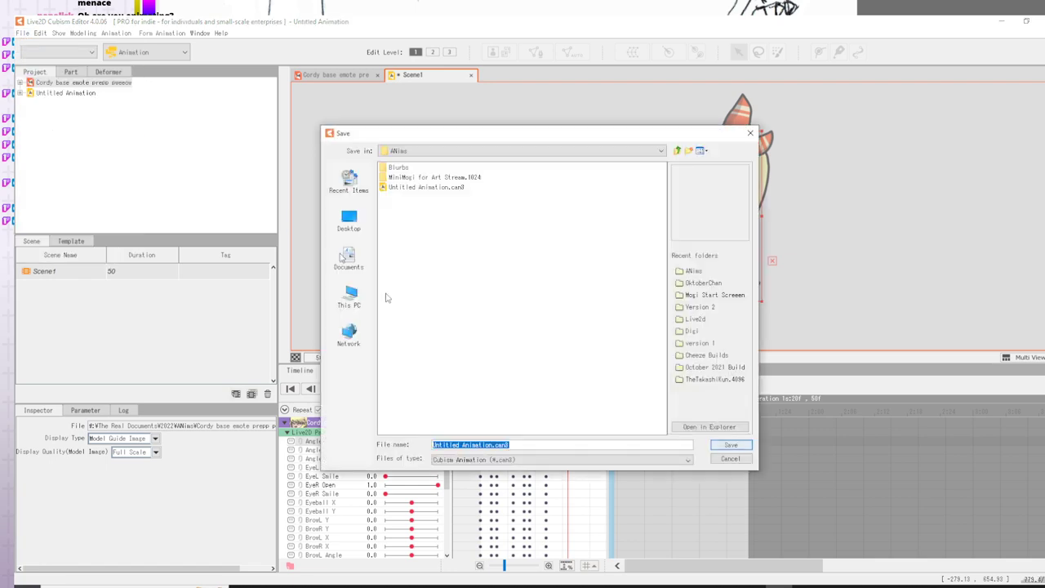
pyautogui.click(731, 447)
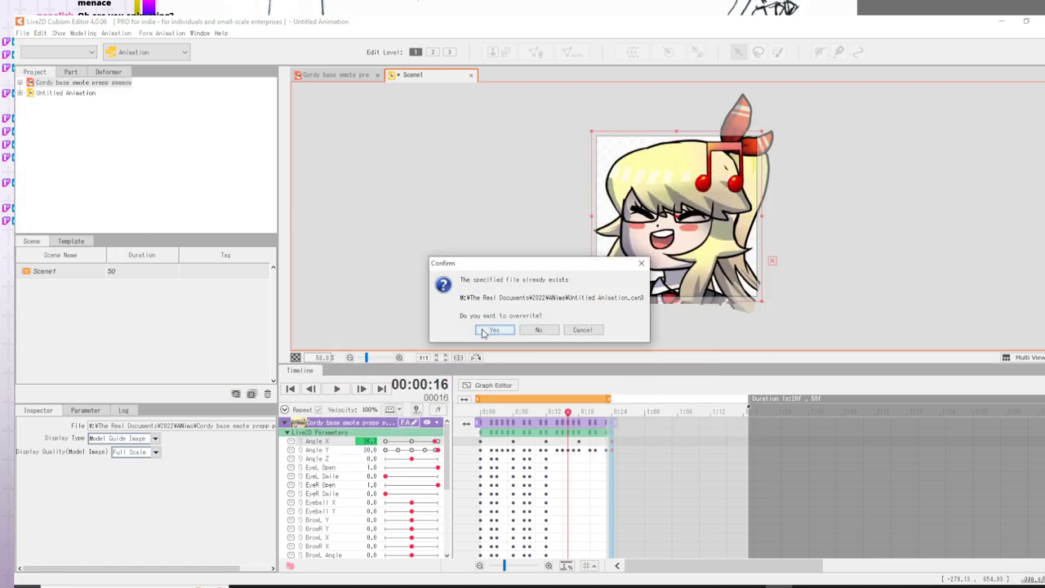
pyautogui.click(581, 330)
# - Save the animation project under the new name "Cordy Gif prize" in the ANims folder
pyautogui.click(22, 33)
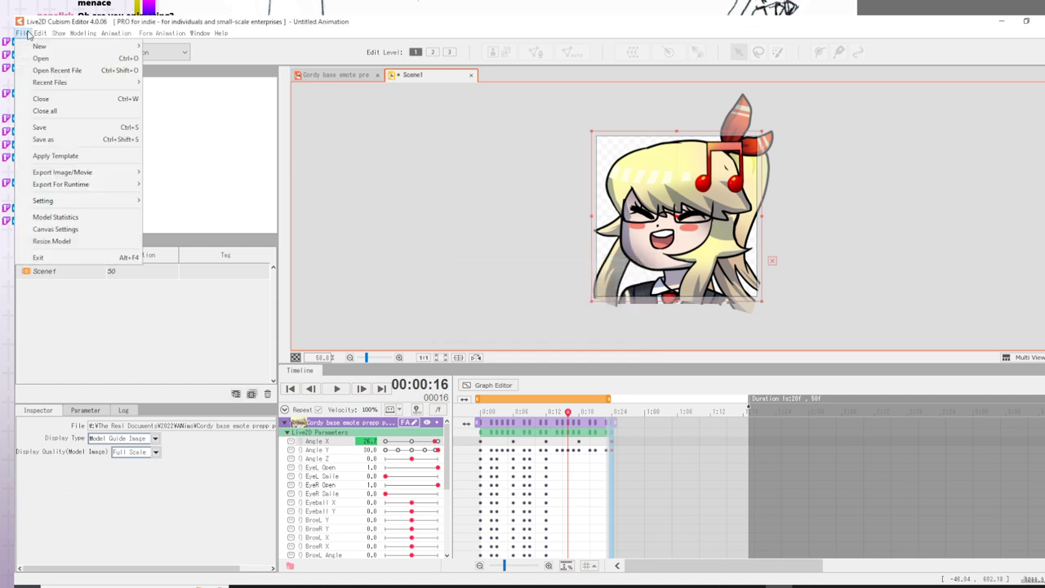
pyautogui.click(42, 139)
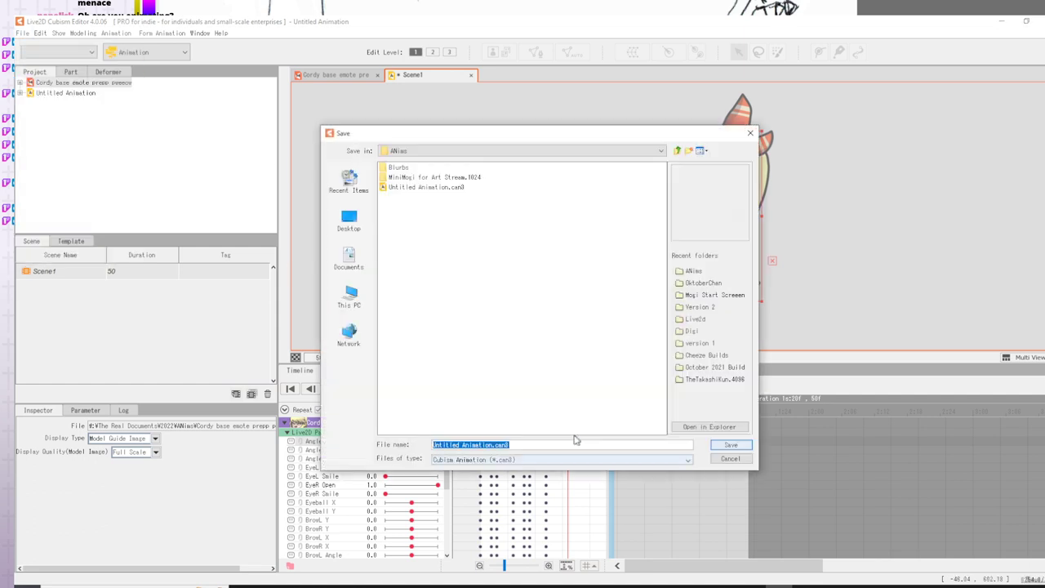
pyautogui.click(487, 445)
pyautogui.moveTo(493, 445); pyautogui.dragTo(411, 446)
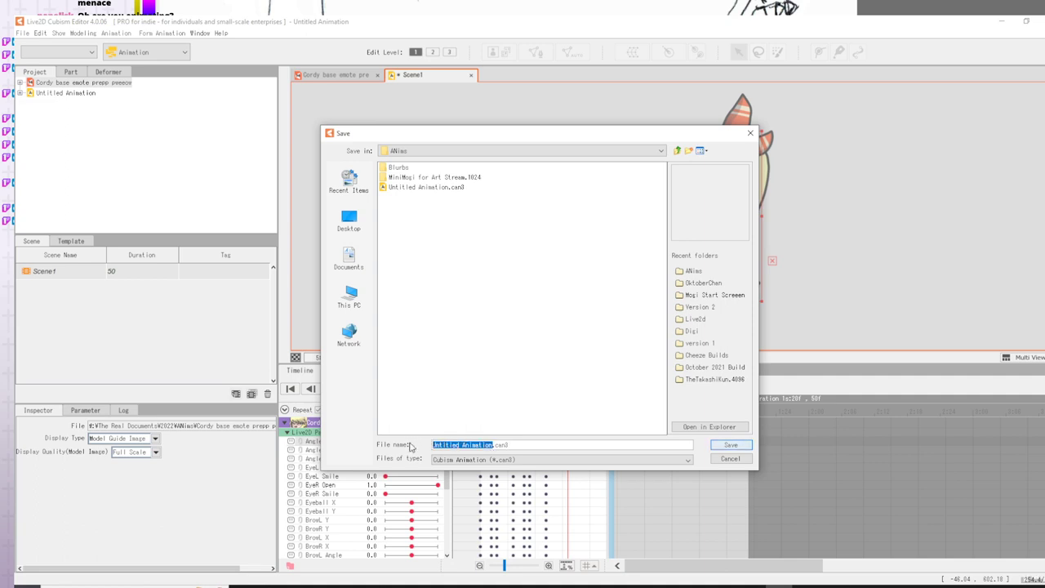
pyautogui.write('Cordy Gif pr')
pyautogui.write('ize')
pyautogui.press('Return')
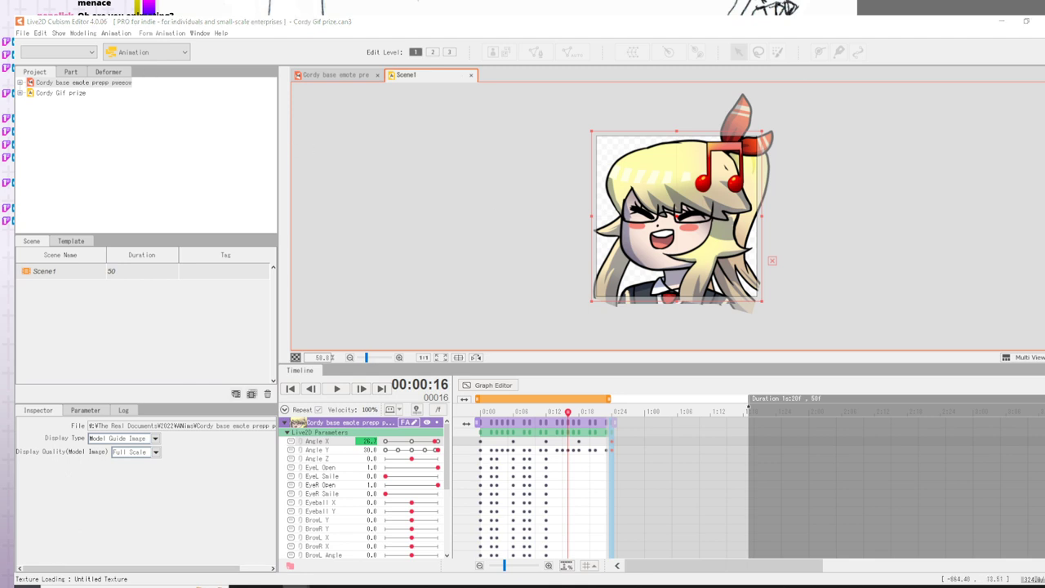
# - Set up a looping, transparent GIF animation export at 500 by 500 and 12 fps
pyautogui.click(24, 33)
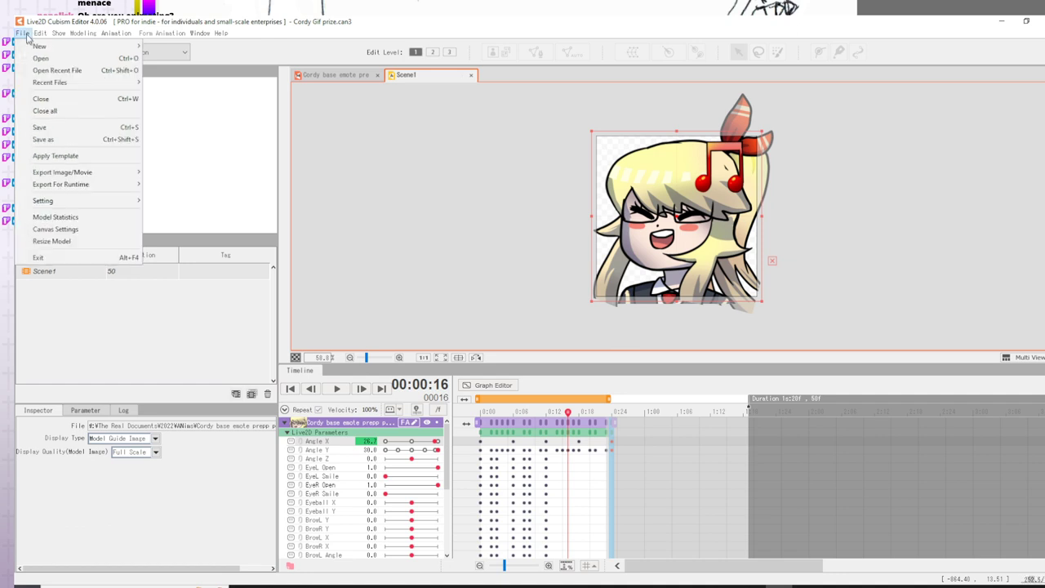
pyautogui.moveTo(62, 183)
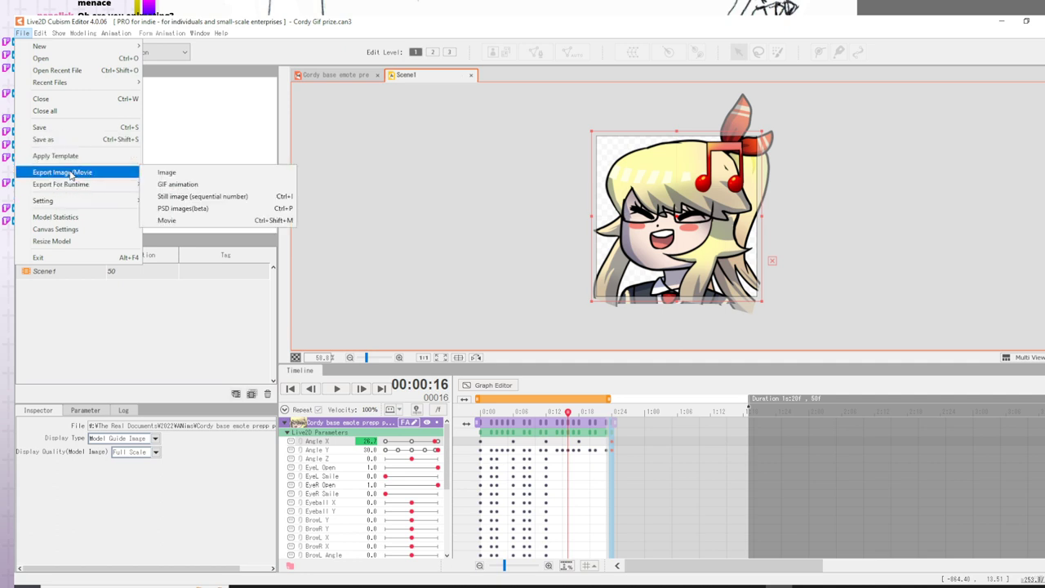
pyautogui.click(180, 186)
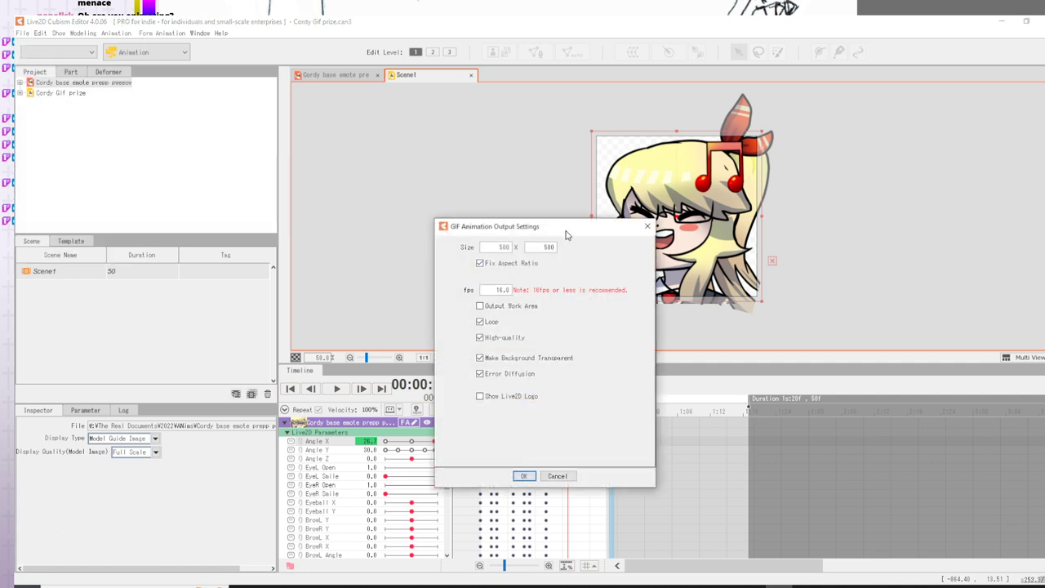
pyautogui.moveTo(563, 232); pyautogui.dragTo(387, 231)
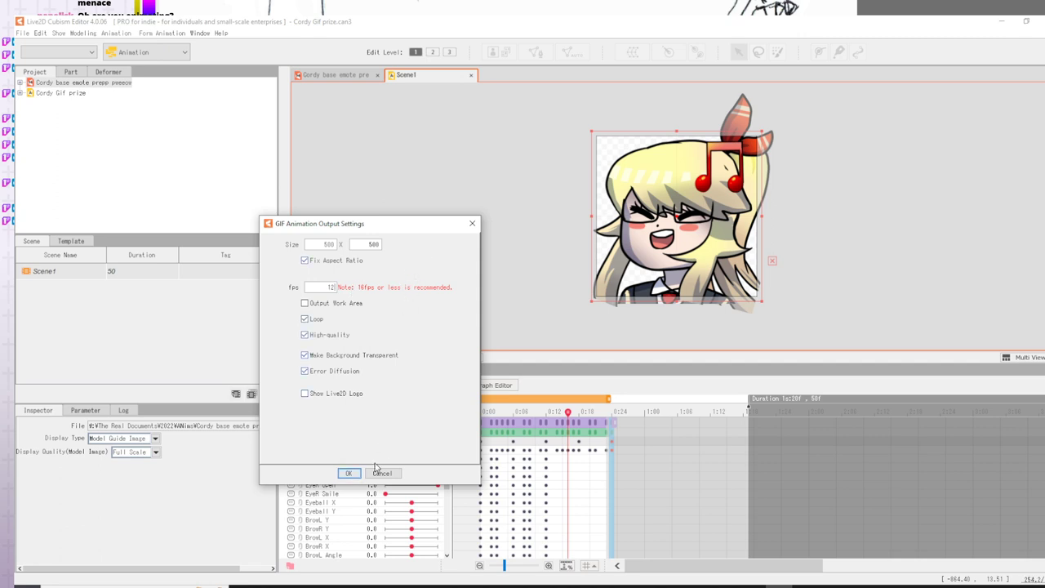
pyautogui.click(347, 471)
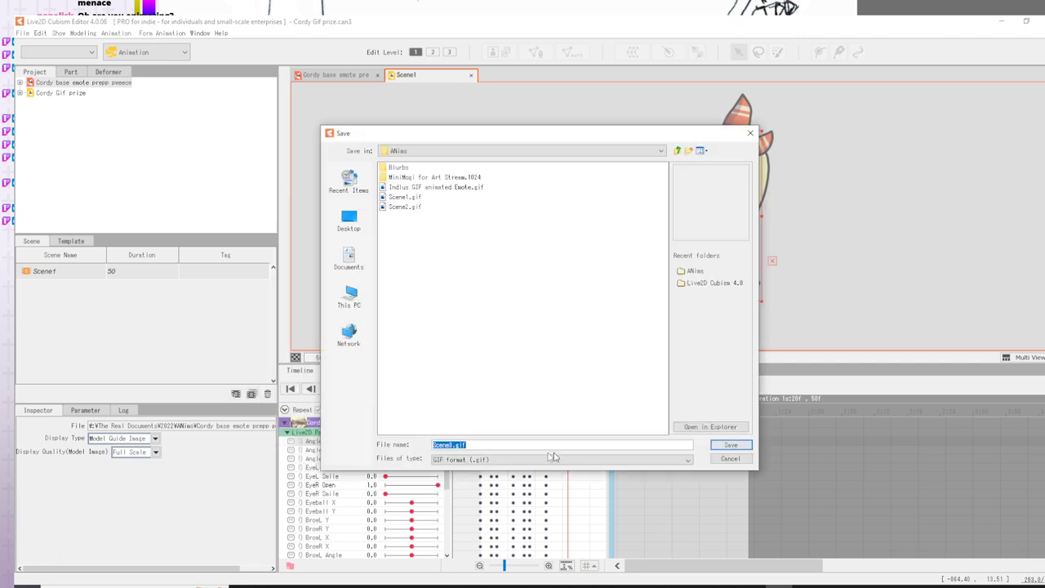
# - Save the GIF export as "Cordy dance" and view the exported file
pyautogui.write('Cordy dance')
pyautogui.press('Return')
pyautogui.click(727, 447)
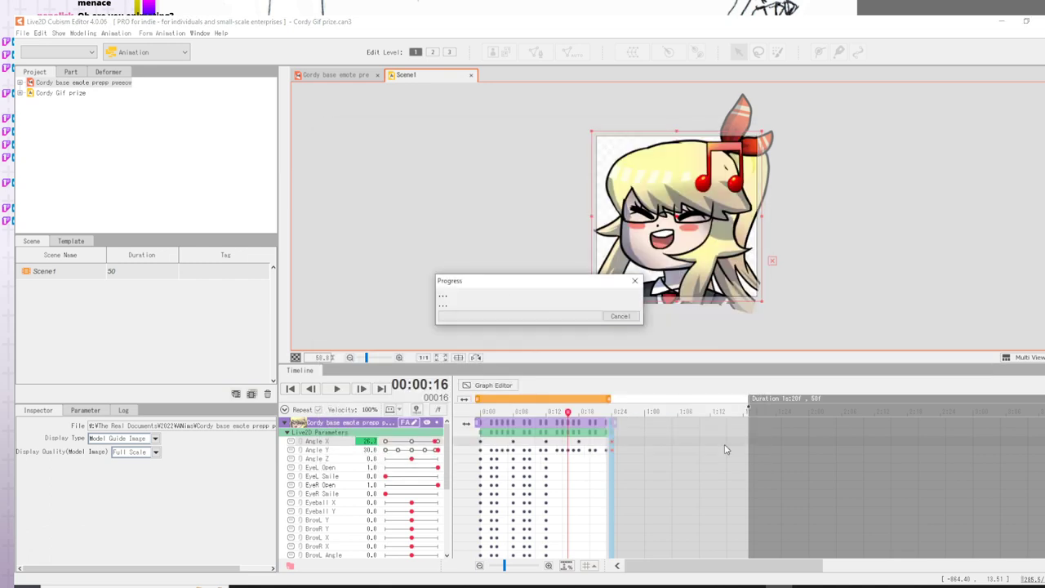
pyautogui.moveTo(298, 584)
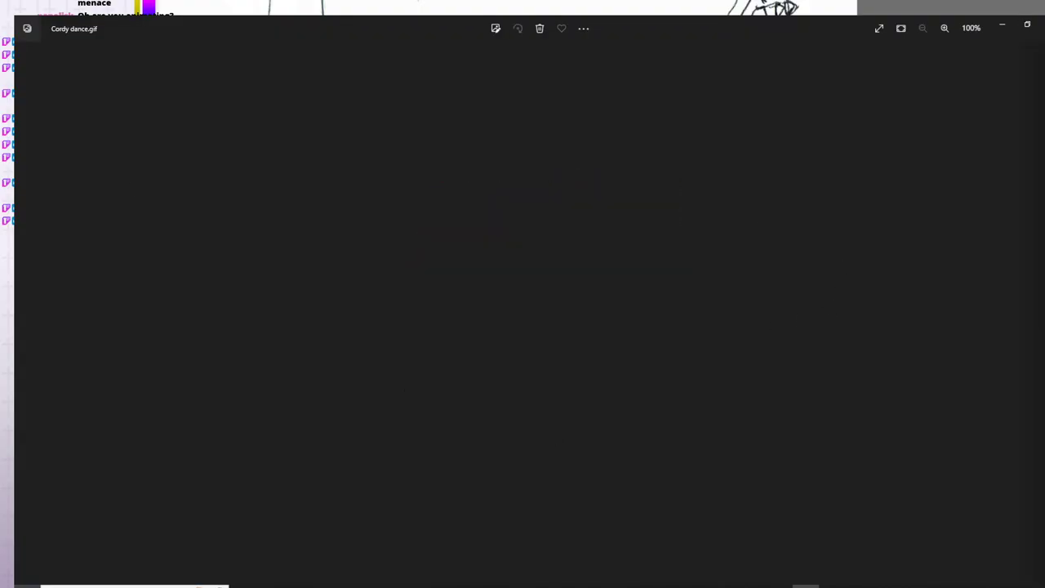
pyautogui.click(1041, 24)
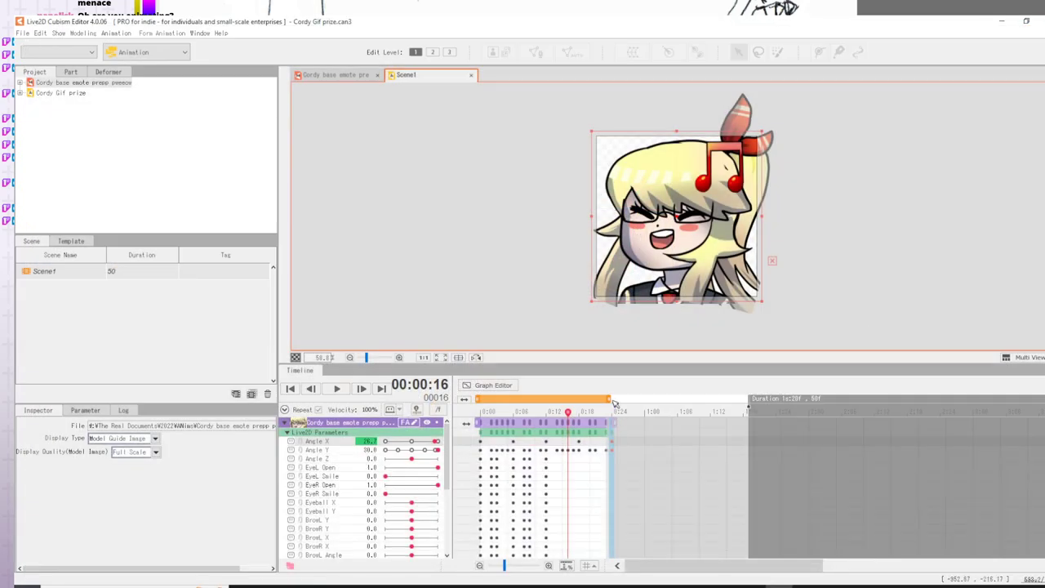
# - Trim the model's timeline clip to end with the playback range at frame 23, play back the loop and return to frame 0
pyautogui.moveTo(609, 399); pyautogui.dragTo(606, 398)
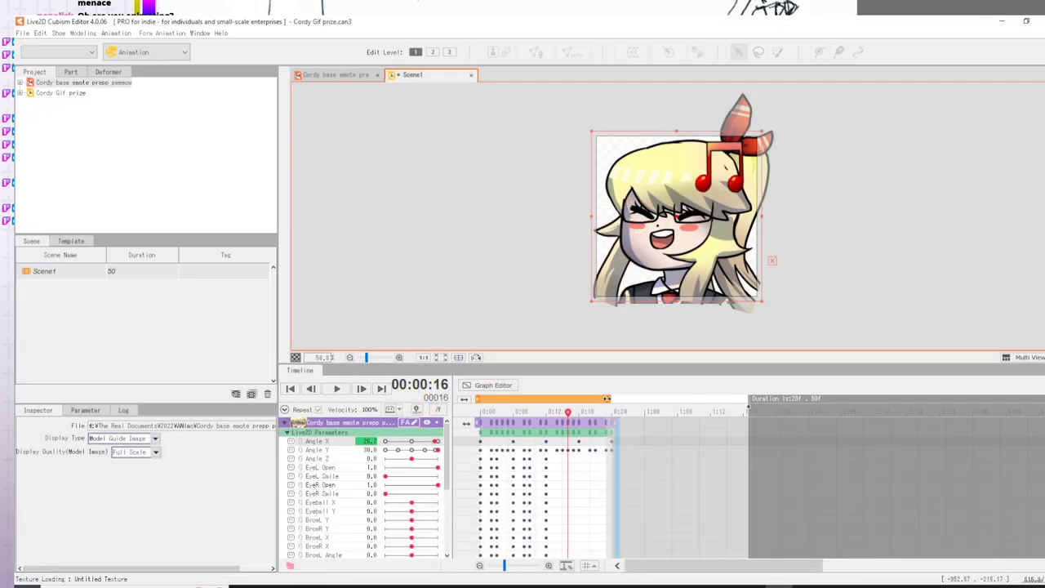
pyautogui.click(615, 424)
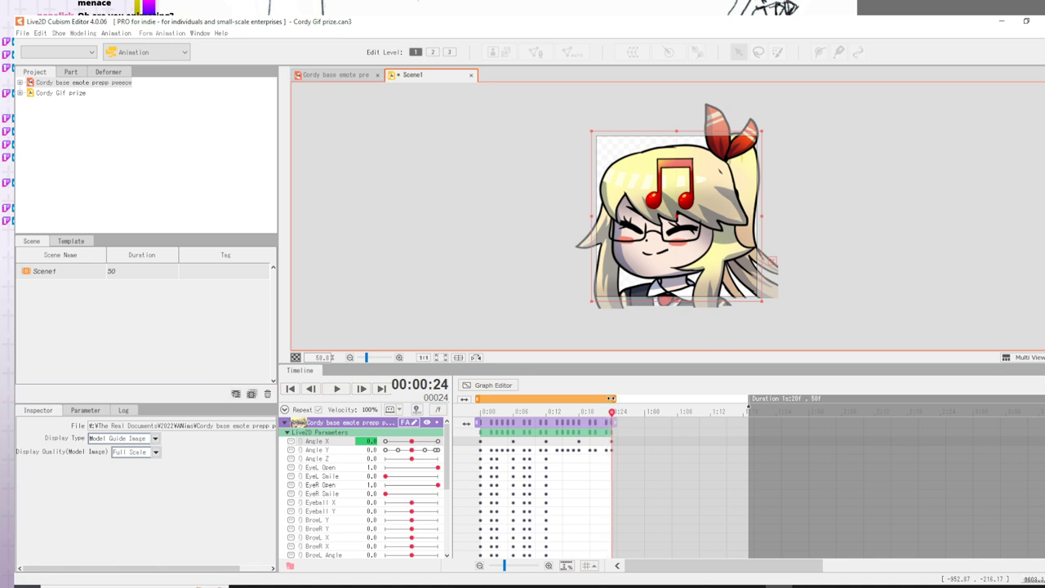
pyautogui.click(619, 423)
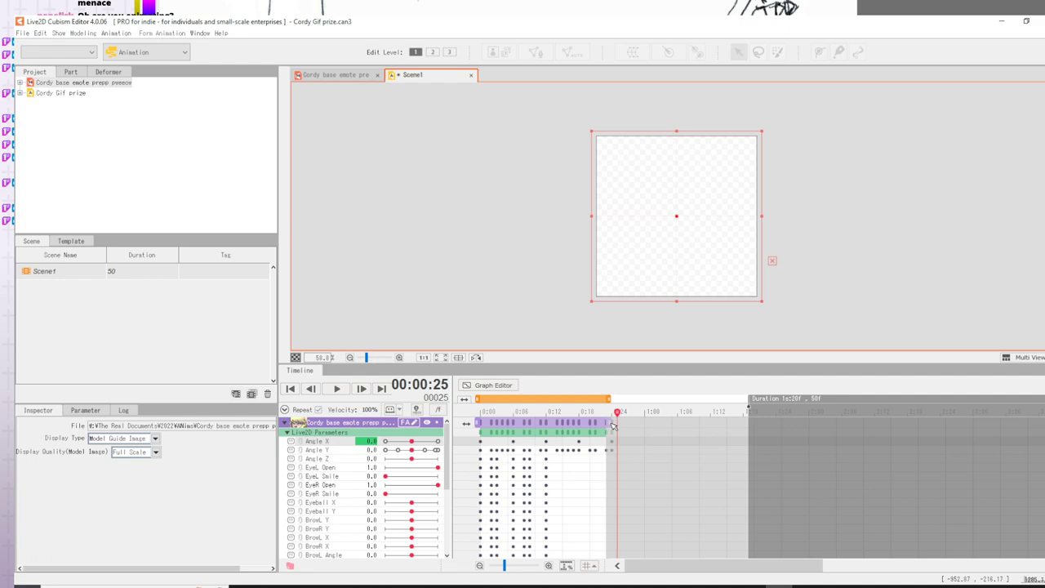
pyautogui.press('space')
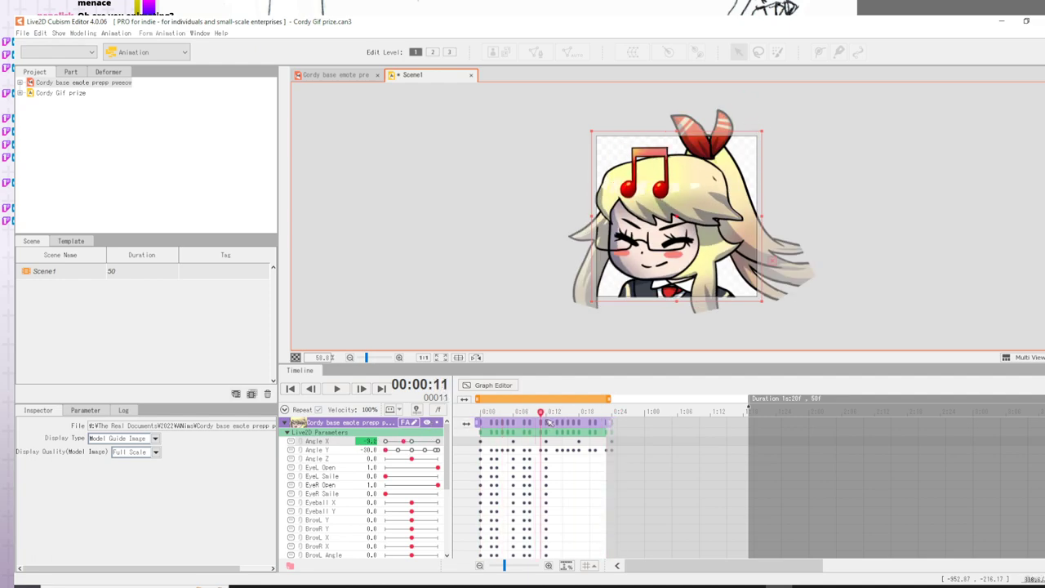
pyautogui.click(624, 422)
pyautogui.moveTo(627, 422); pyautogui.dragTo(439, 422)
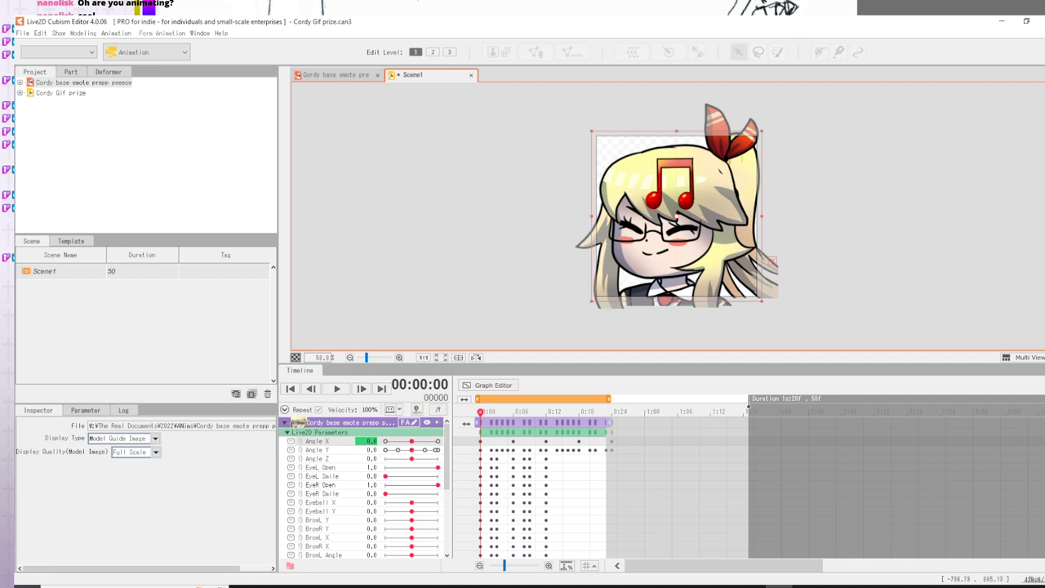
# - Save the animation and set up another GIF animation export, keeping 500 by 500 at 12 fps
pyautogui.click(22, 33)
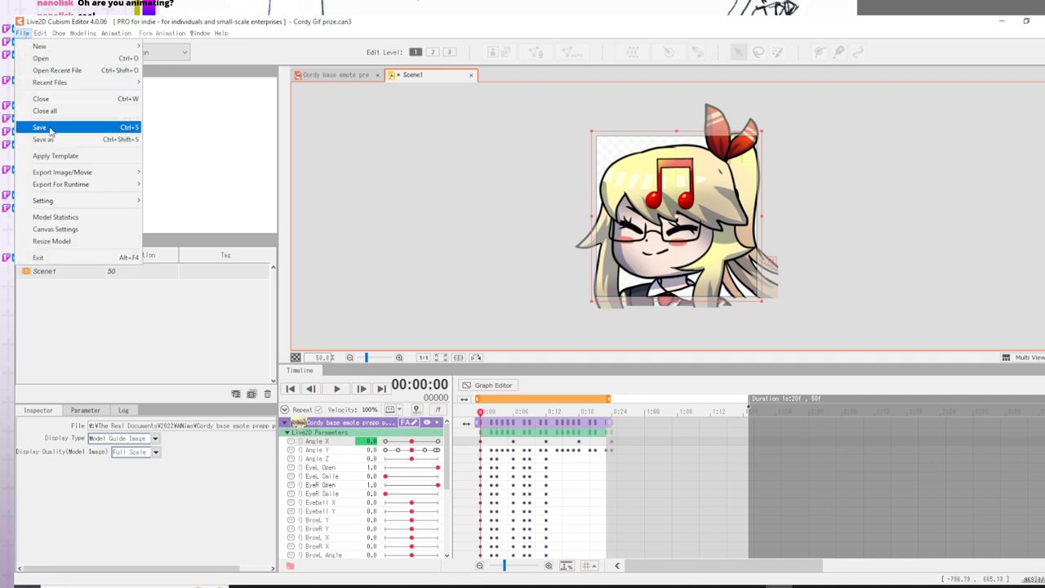
pyautogui.click(41, 127)
pyautogui.click(25, 33)
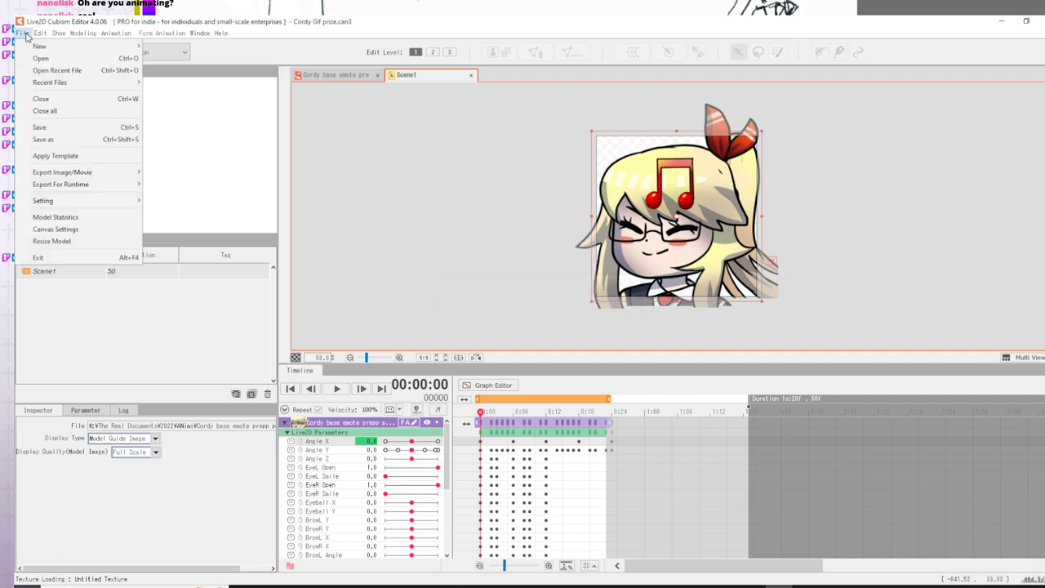
pyautogui.moveTo(114, 184)
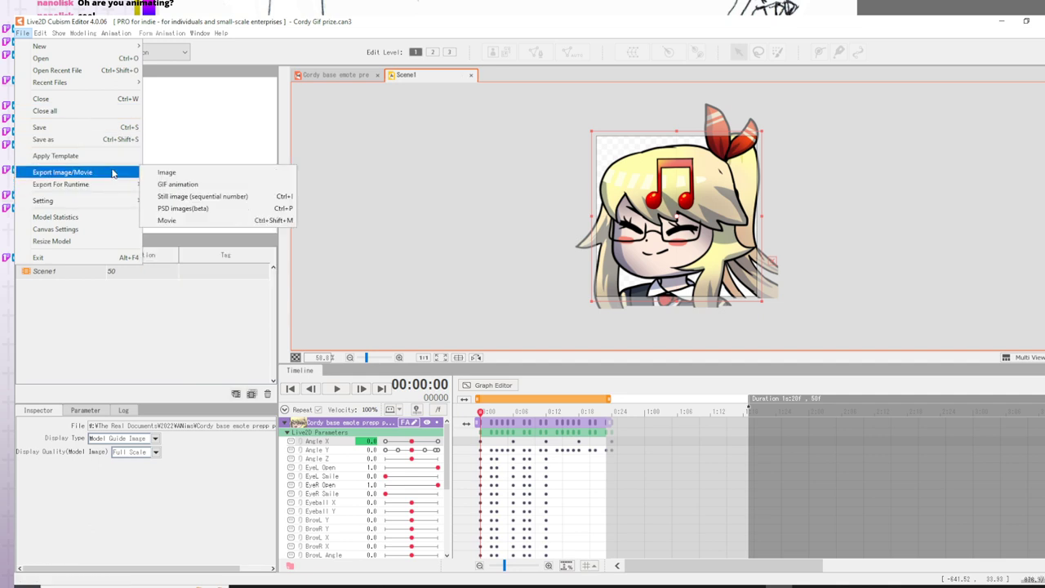
pyautogui.click(176, 182)
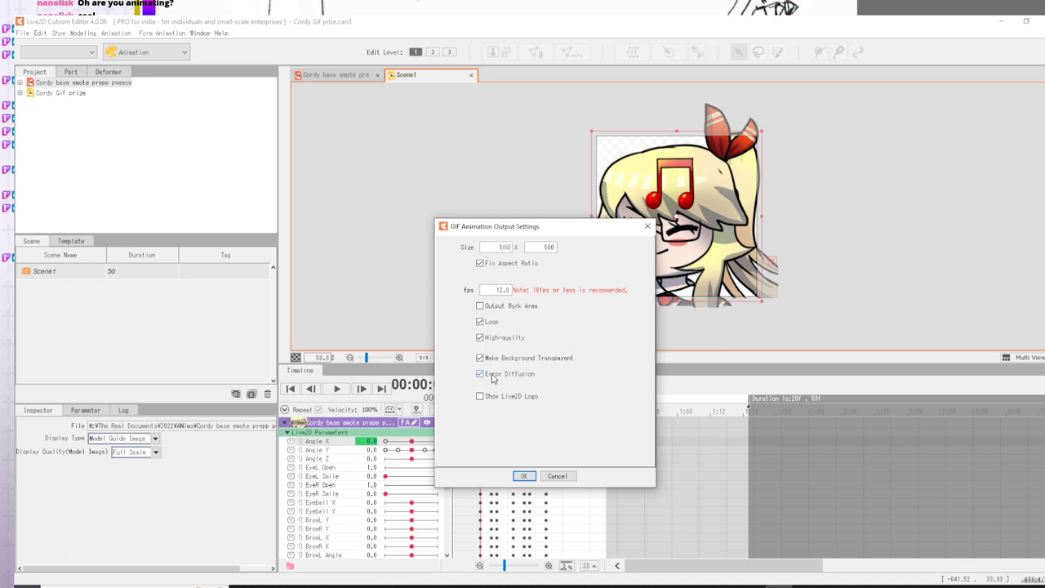
pyautogui.click(525, 478)
# - Overwrite Cordy dance.gif with the new export and view the result
pyautogui.click(413, 187)
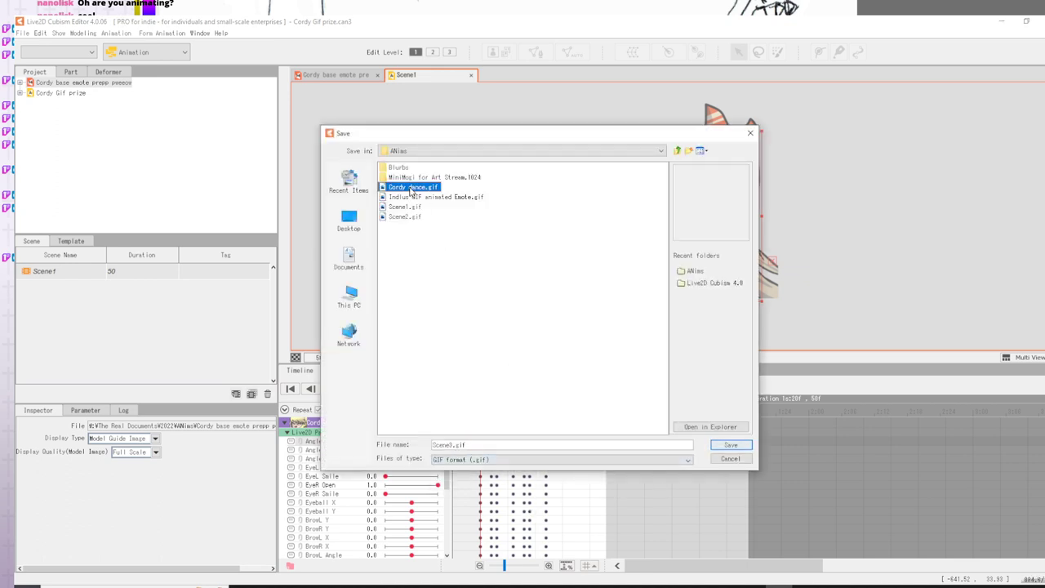
pyautogui.click(730, 444)
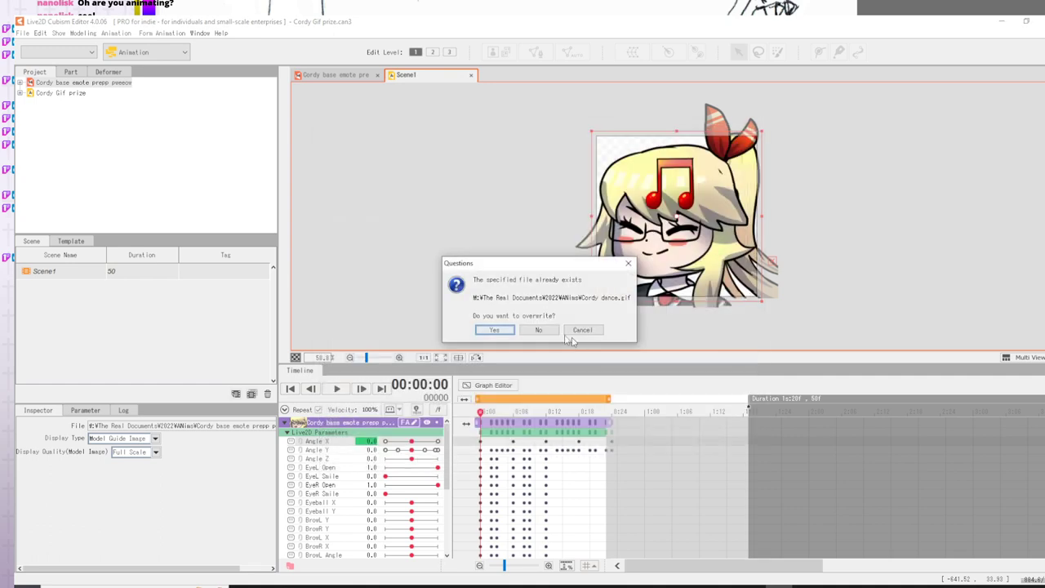
pyautogui.click(494, 329)
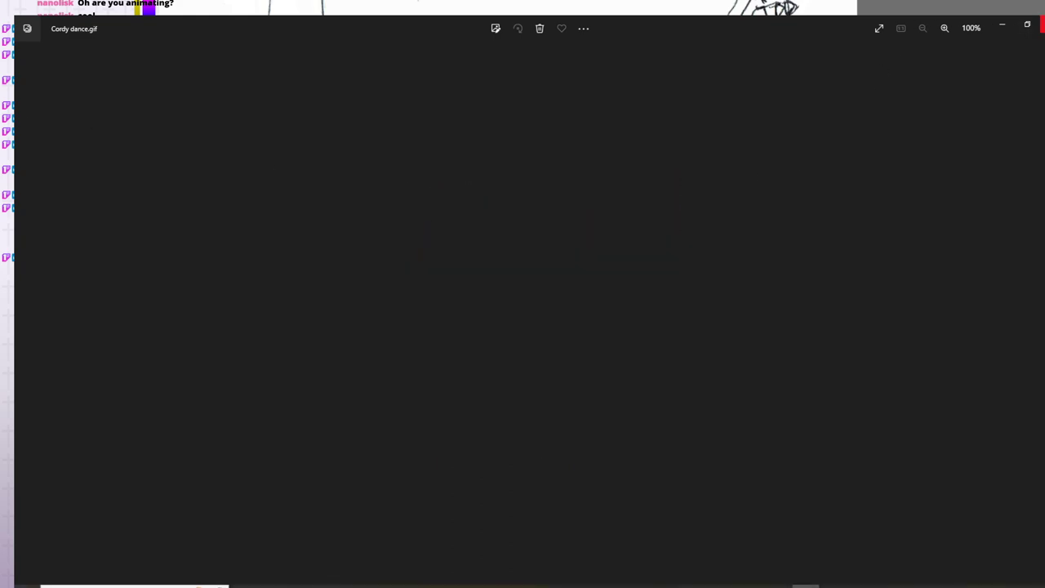
pyautogui.click(1040, 24)
# - Extend the end of the model's timeline clip past the playback range to about frame 27, and play back the loop
pyautogui.click(483, 412)
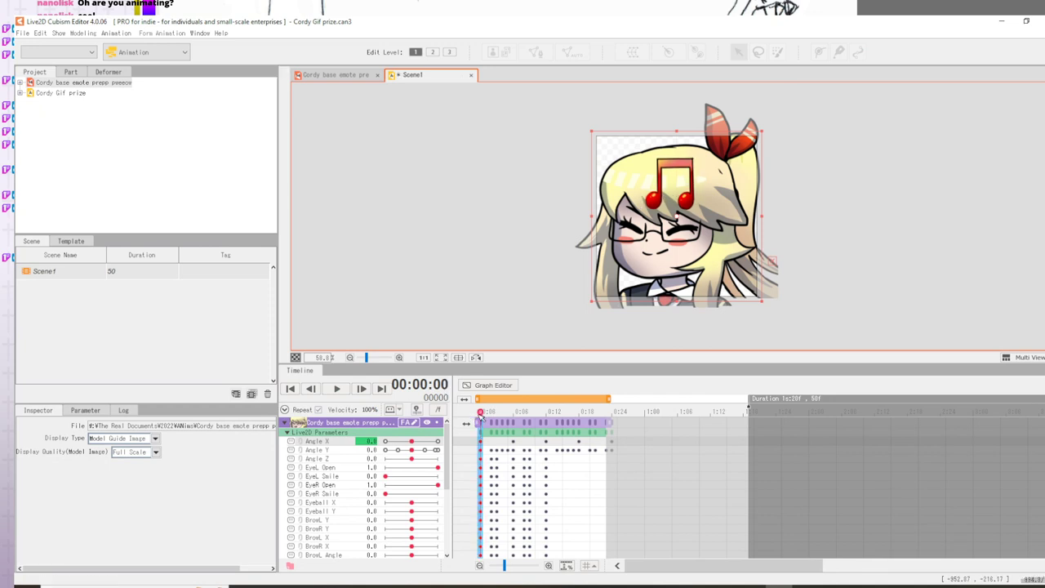
pyautogui.moveTo(484, 413); pyautogui.dragTo(630, 425)
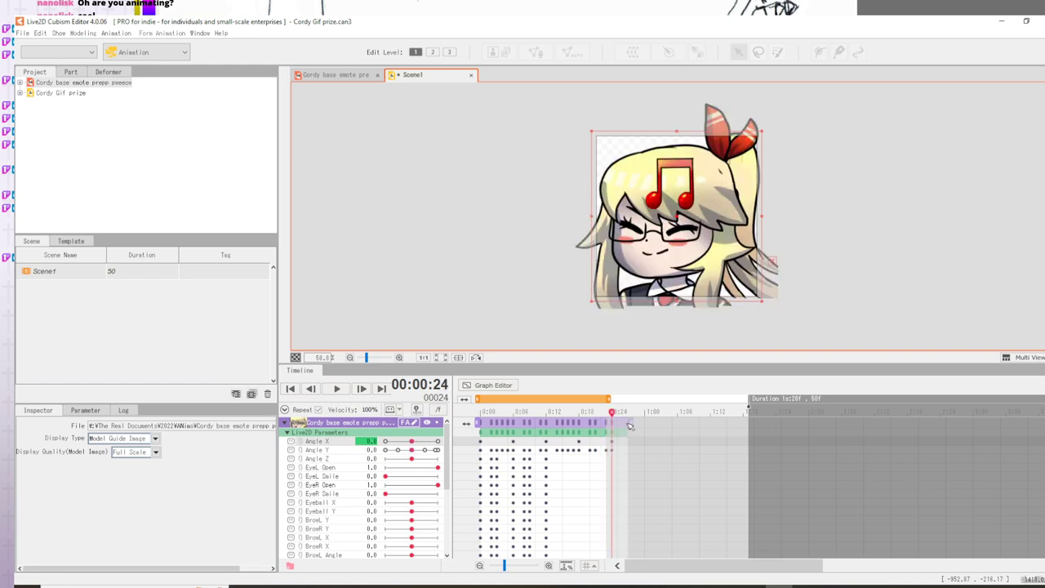
pyautogui.click(337, 388)
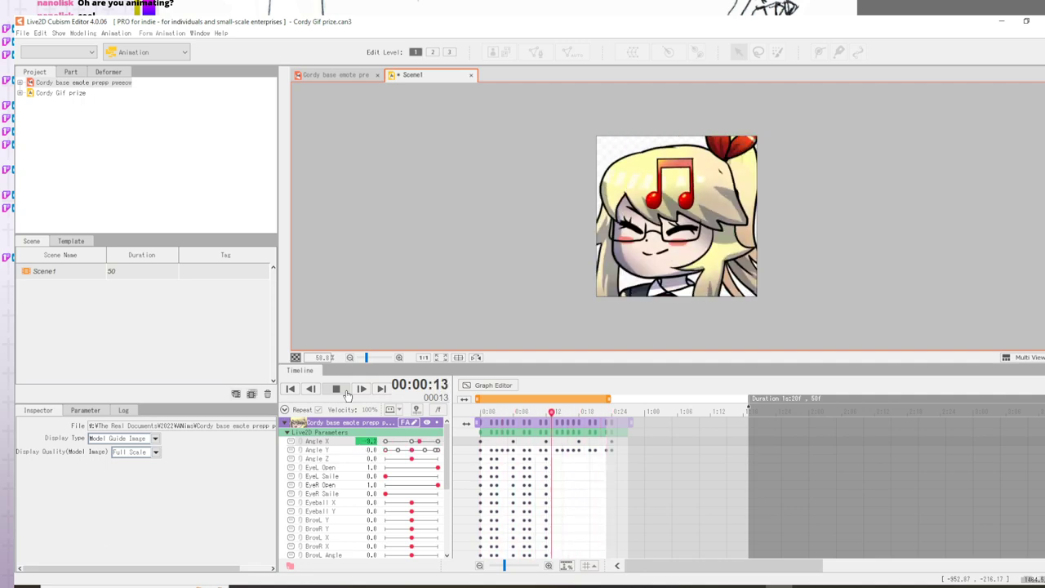
pyautogui.click(337, 389)
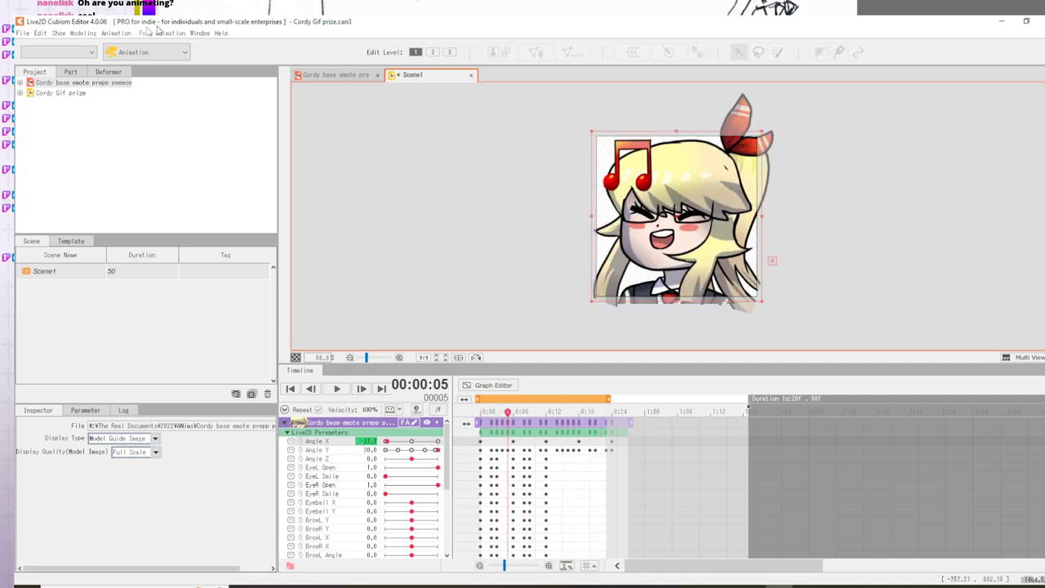
# - Save the animation with its extended clip and set up a GIF animation export at 500 by 500 and 12 fps
pyautogui.click(20, 34)
pyautogui.click(37, 126)
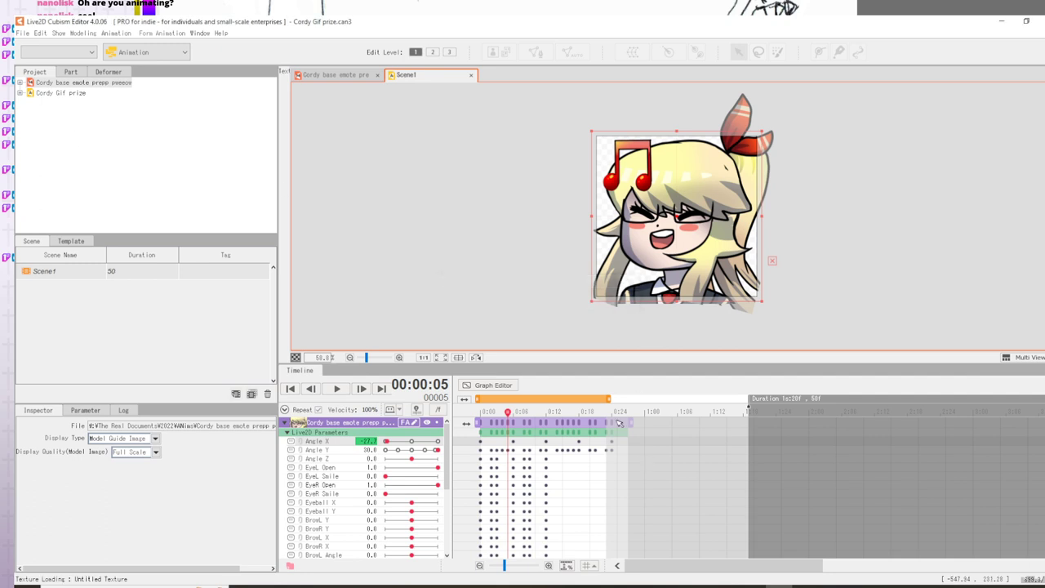
pyautogui.click(22, 33)
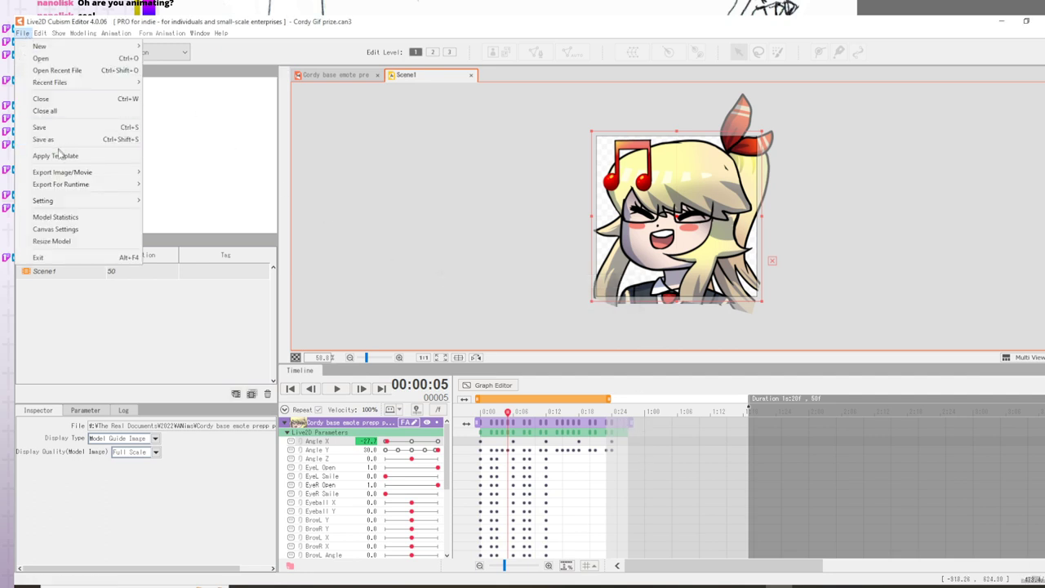
pyautogui.moveTo(59, 186)
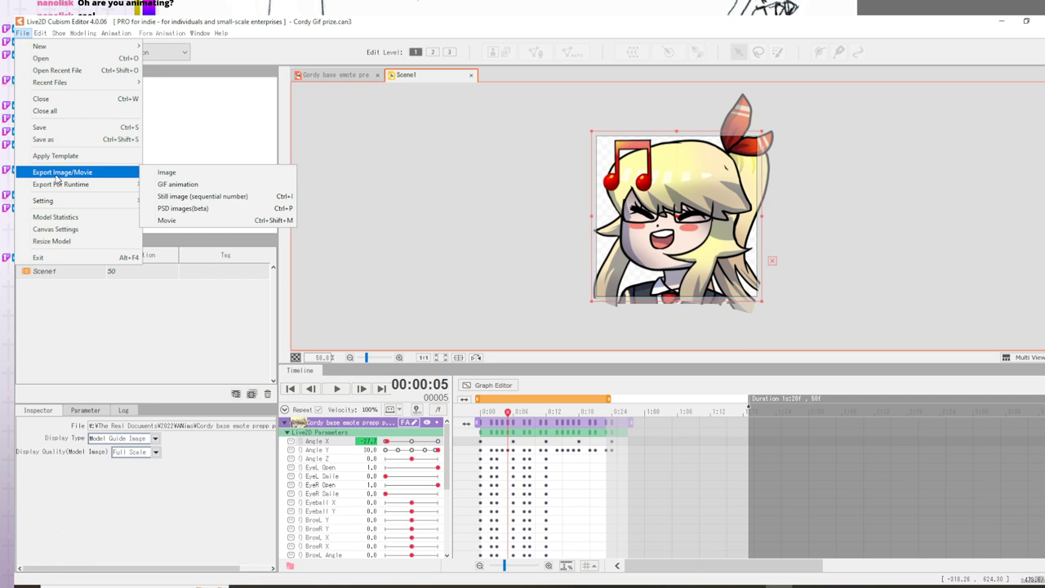
pyautogui.click(176, 184)
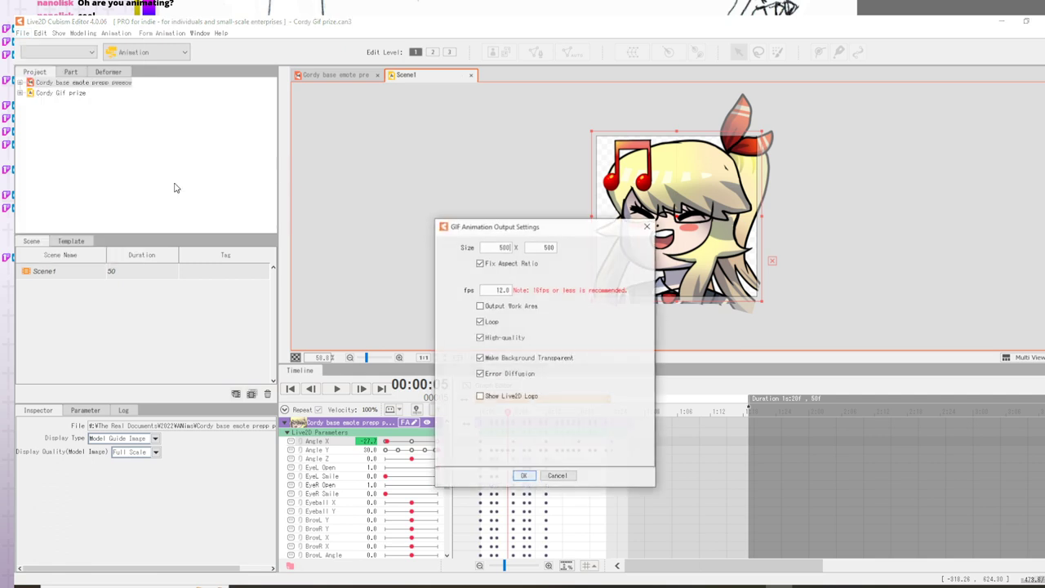
pyautogui.click(523, 476)
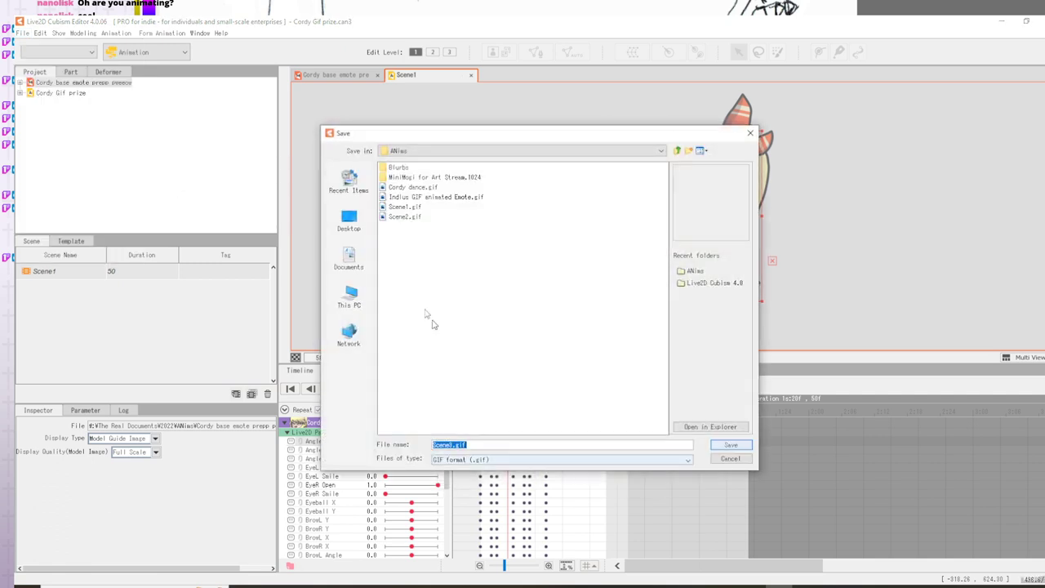
# - Overwrite Cordy dance.gif with this export, view the resulting GIF and close the viewer
pyautogui.click(411, 198)
pyautogui.click(413, 187)
pyautogui.click(722, 446)
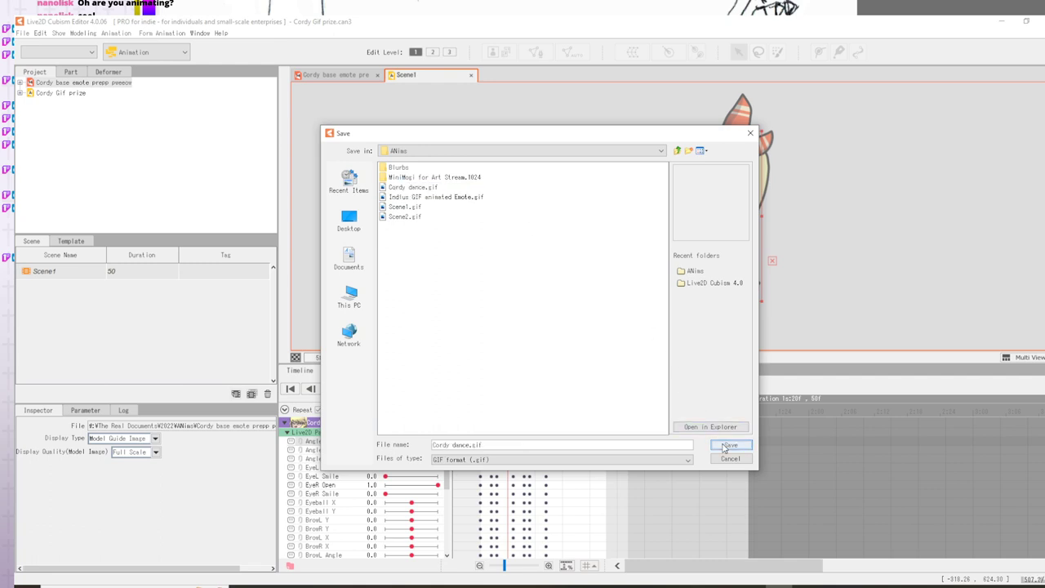
pyautogui.click(496, 329)
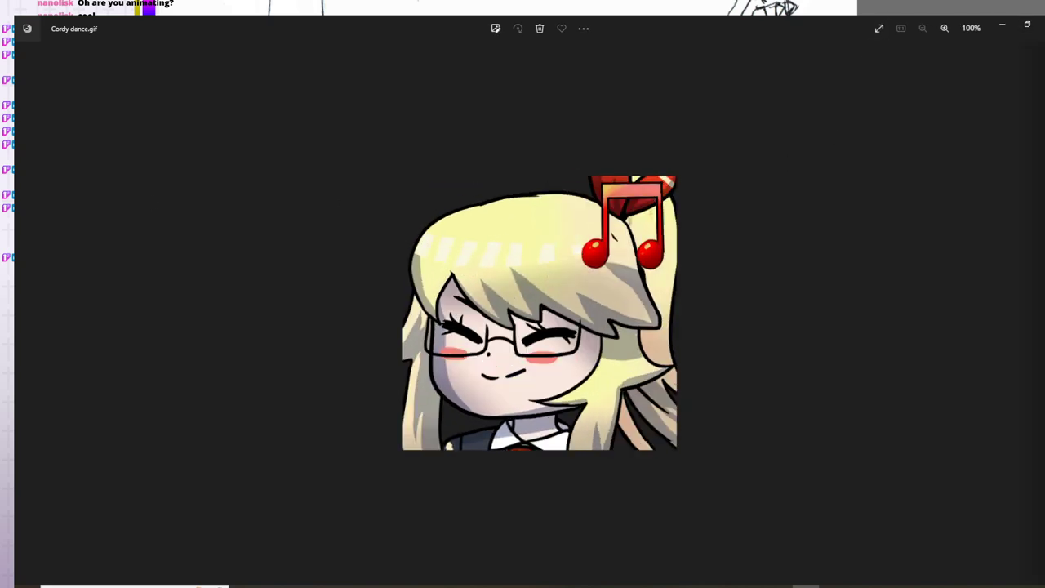
pyautogui.click(1041, 25)
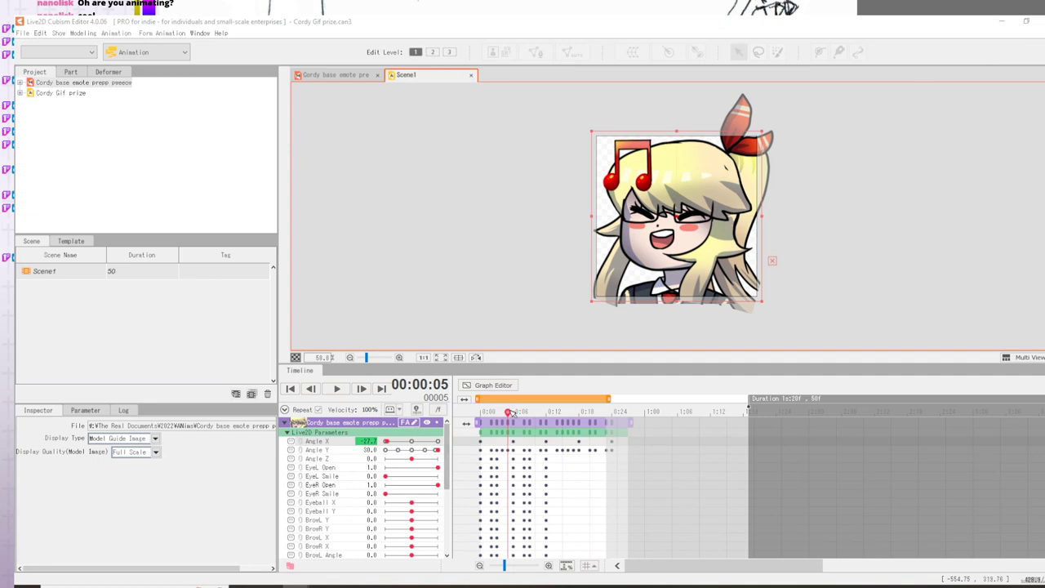
# - Shorten the scene's duration to 24 frames to match the playback range, and return the playhead to frame 0
pyautogui.moveTo(509, 412); pyautogui.dragTo(628, 420)
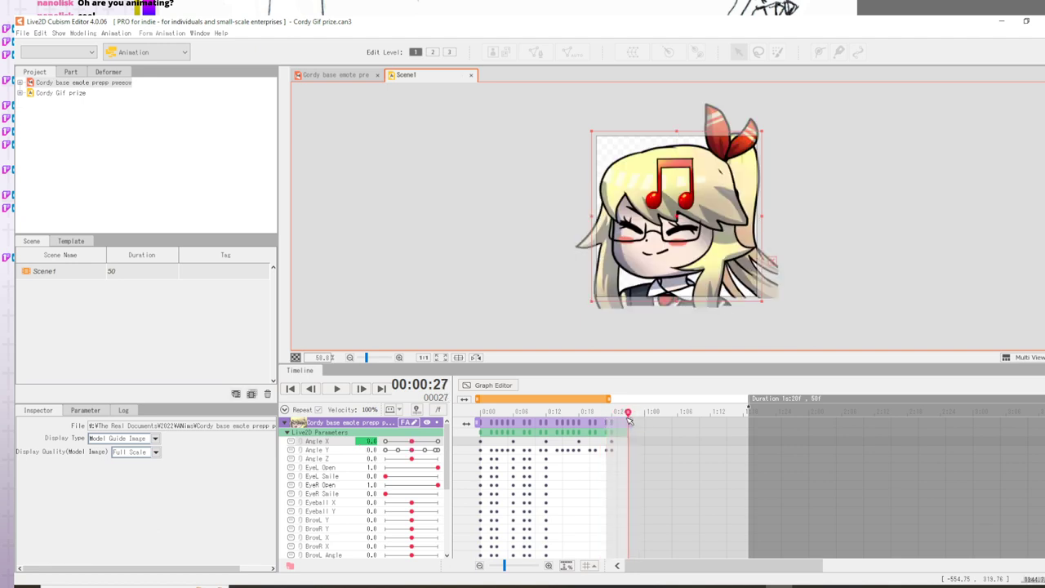
pyautogui.click(738, 412)
pyautogui.moveTo(751, 400); pyautogui.dragTo(608, 409)
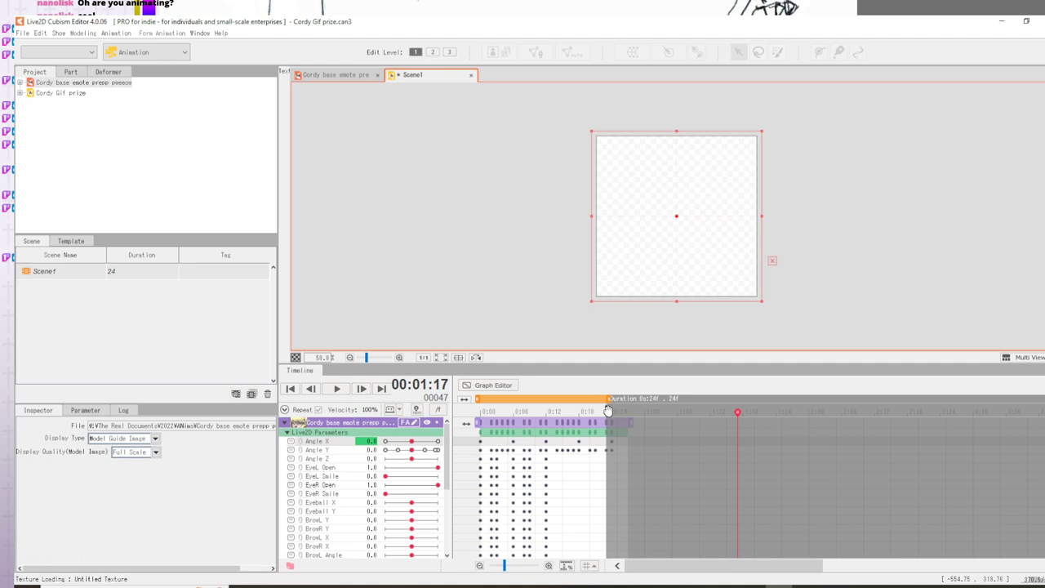
pyautogui.click(589, 411)
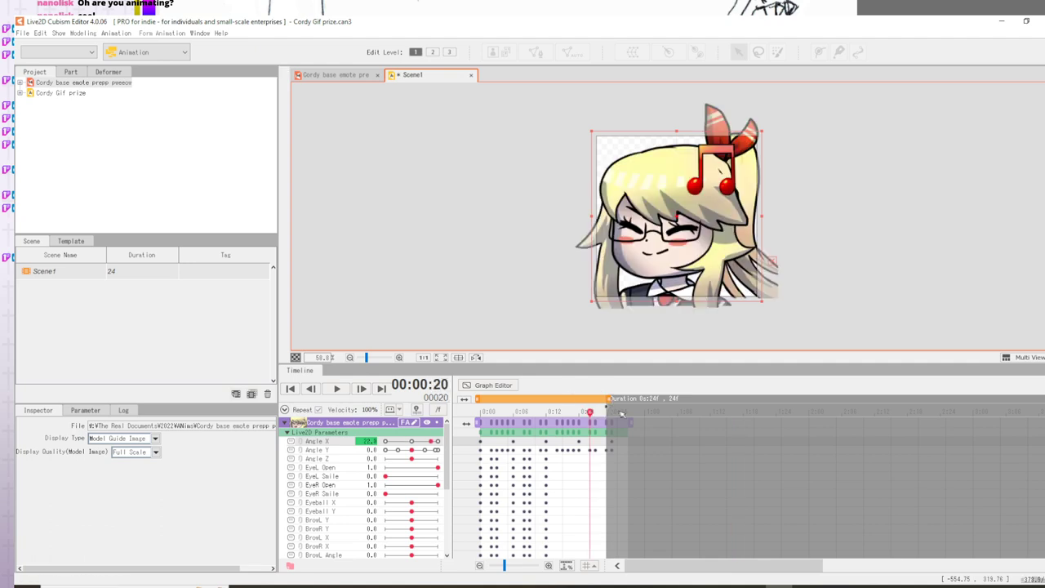
pyautogui.moveTo(590, 412); pyautogui.dragTo(266, 406)
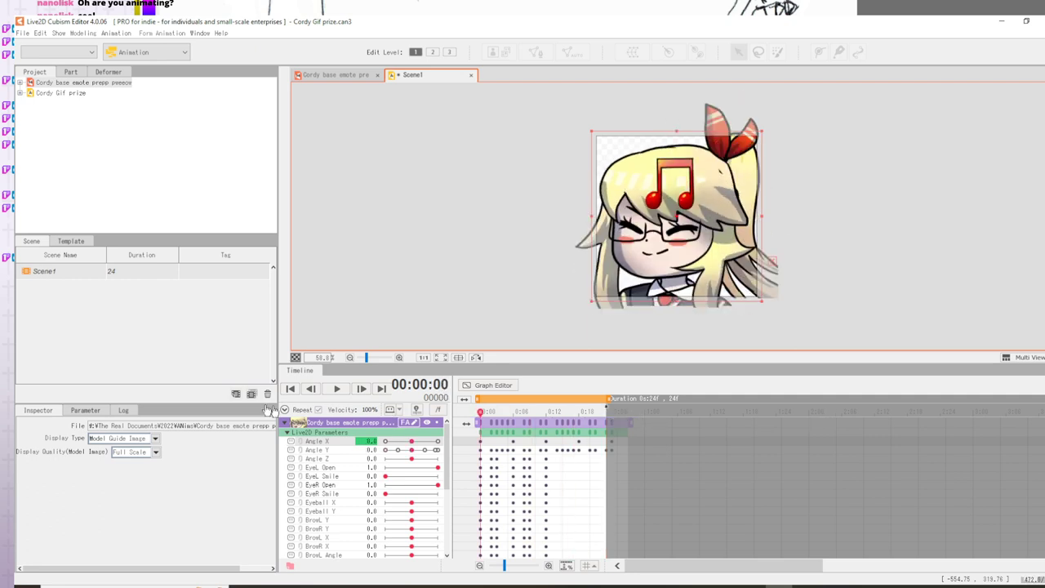
# - Save the shortened scene and set up its GIF animation export, keeping 500 by 500 at 12 fps
pyautogui.click(22, 32)
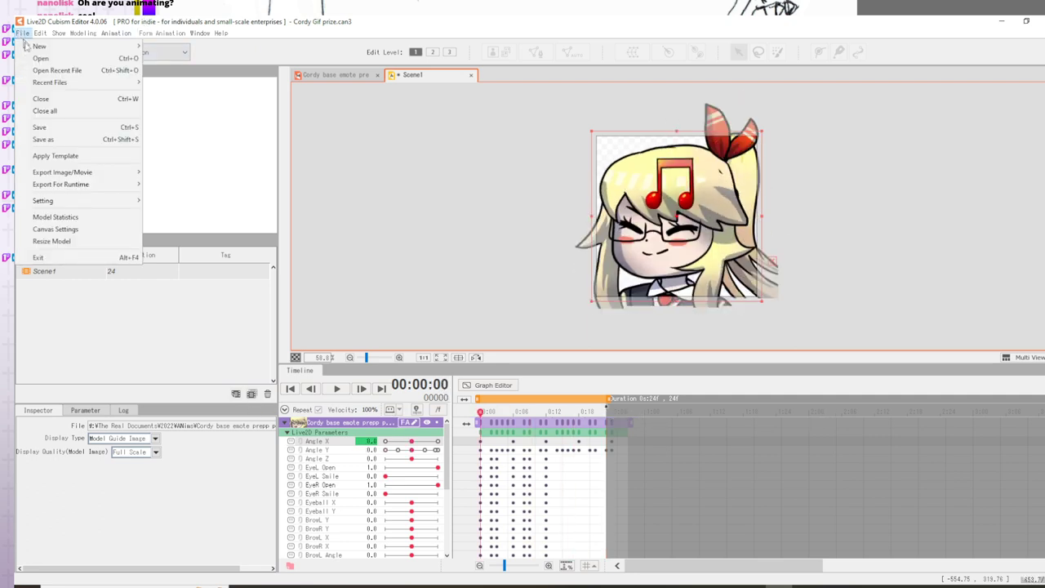
pyautogui.click(50, 127)
pyautogui.click(22, 33)
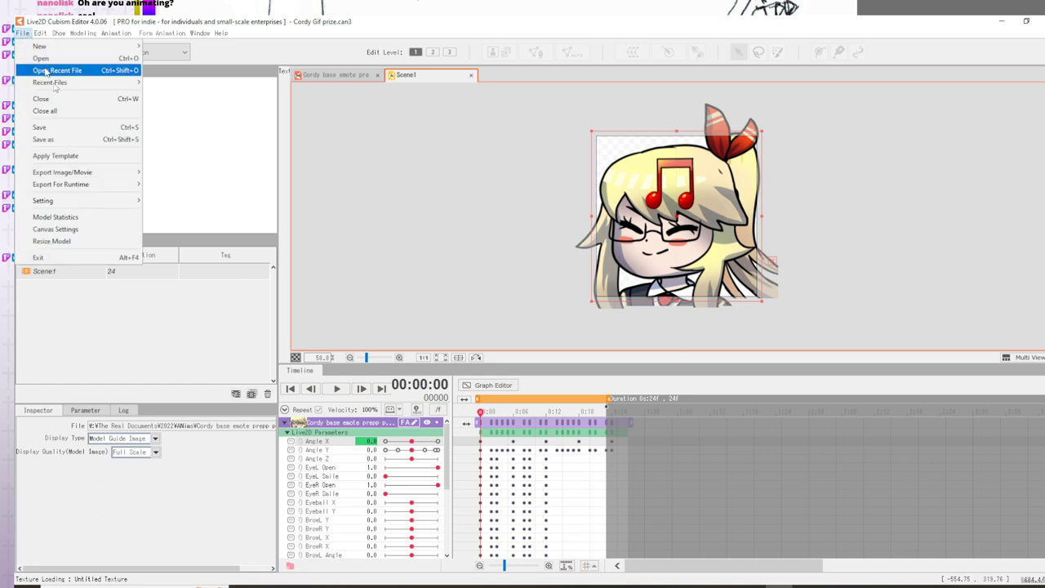
pyautogui.moveTo(88, 172)
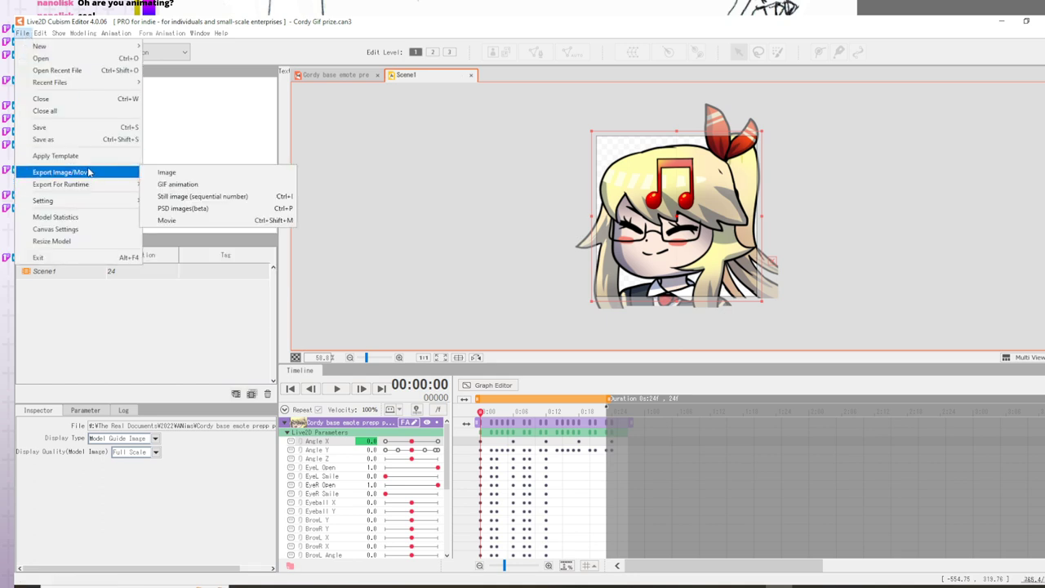
pyautogui.click(178, 186)
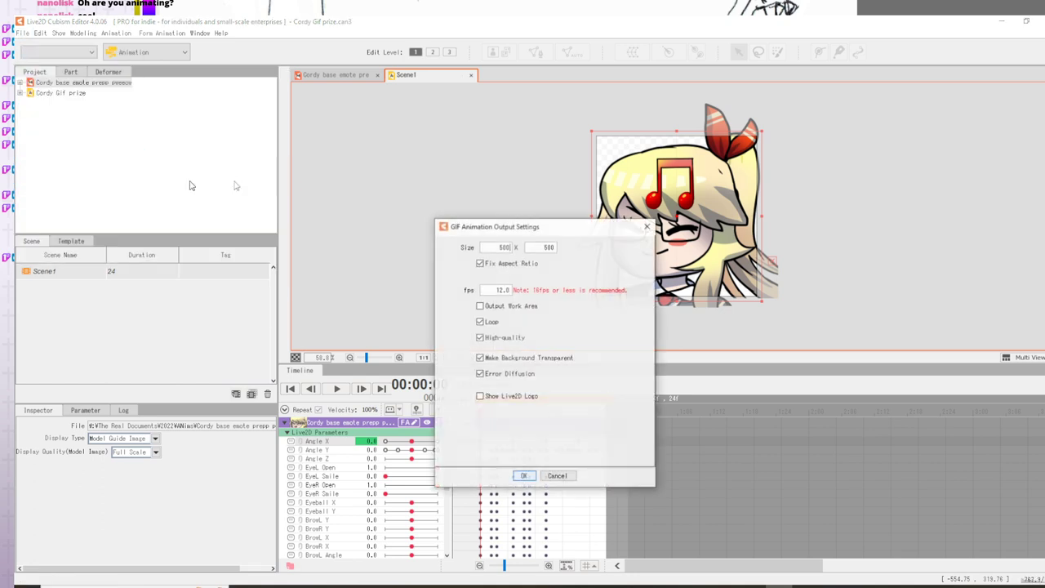
pyautogui.click(523, 475)
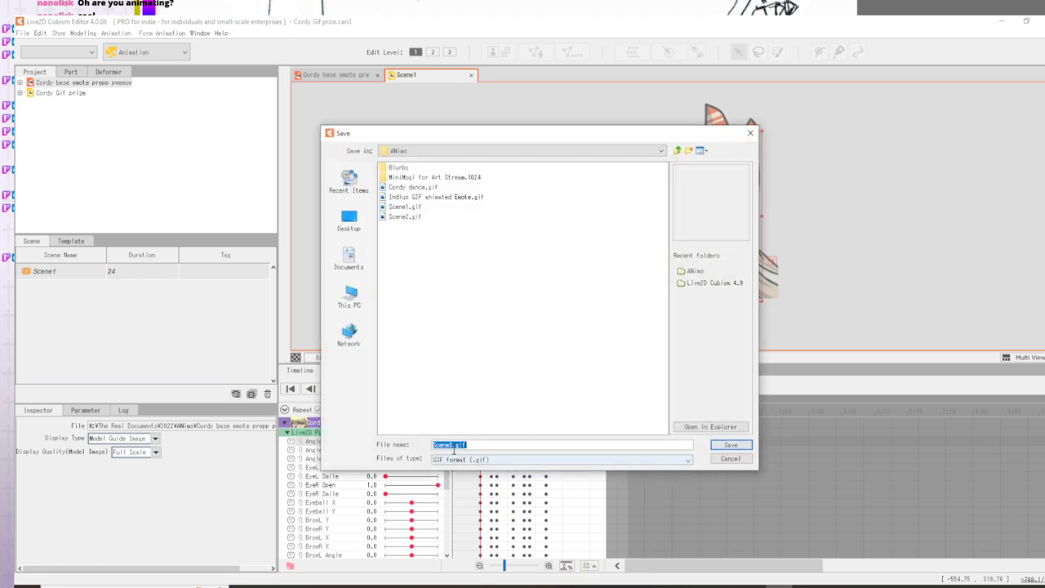
# - Export the GIF under the new name crodeeedanceee.gif, view the result and close the viewer
pyautogui.click(454, 447)
pyautogui.moveTo(454, 447); pyautogui.dragTo(378, 450)
pyautogui.write('crodeeedan')
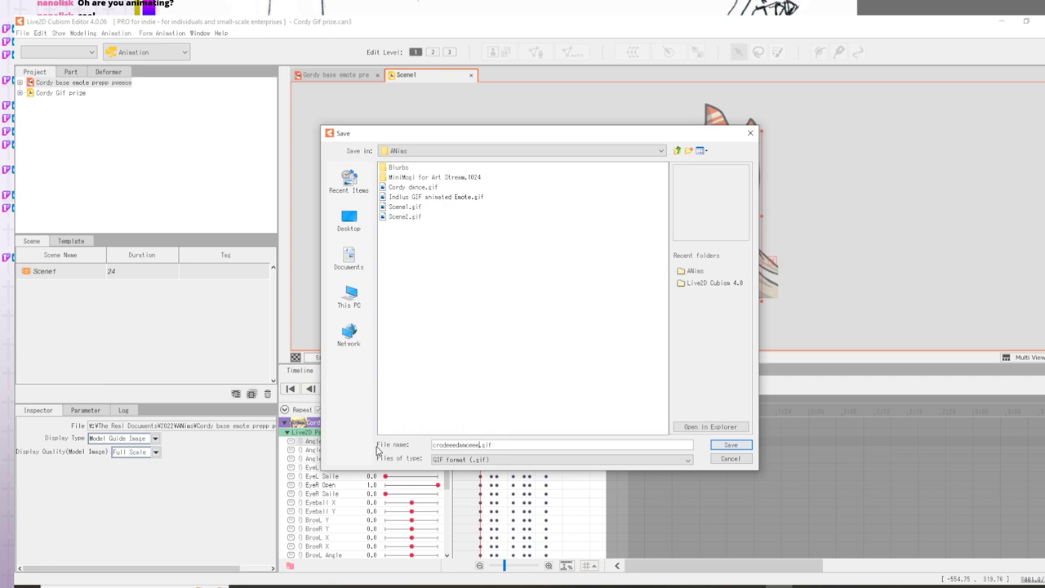
pyautogui.press('Return')
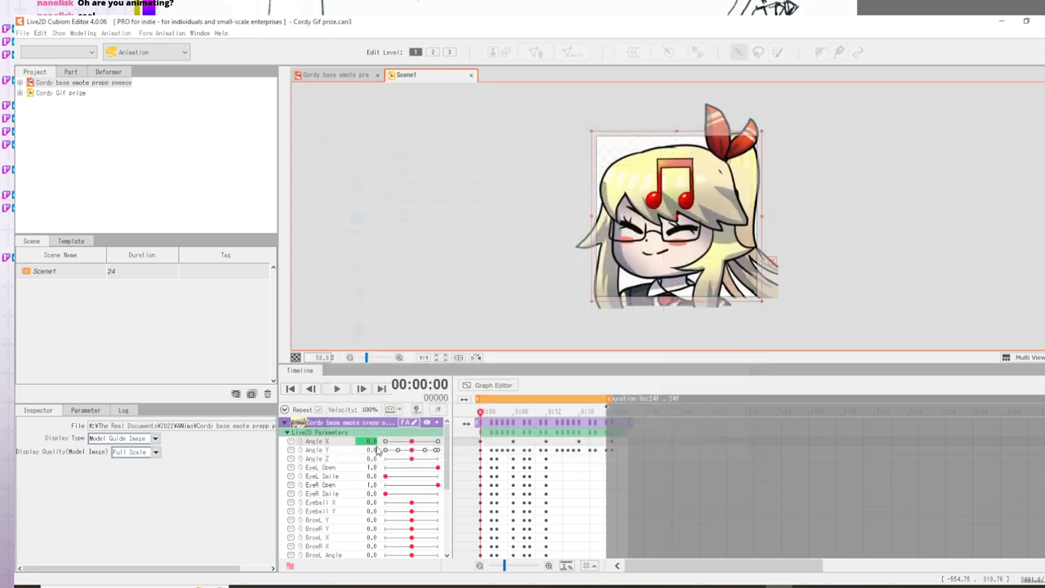
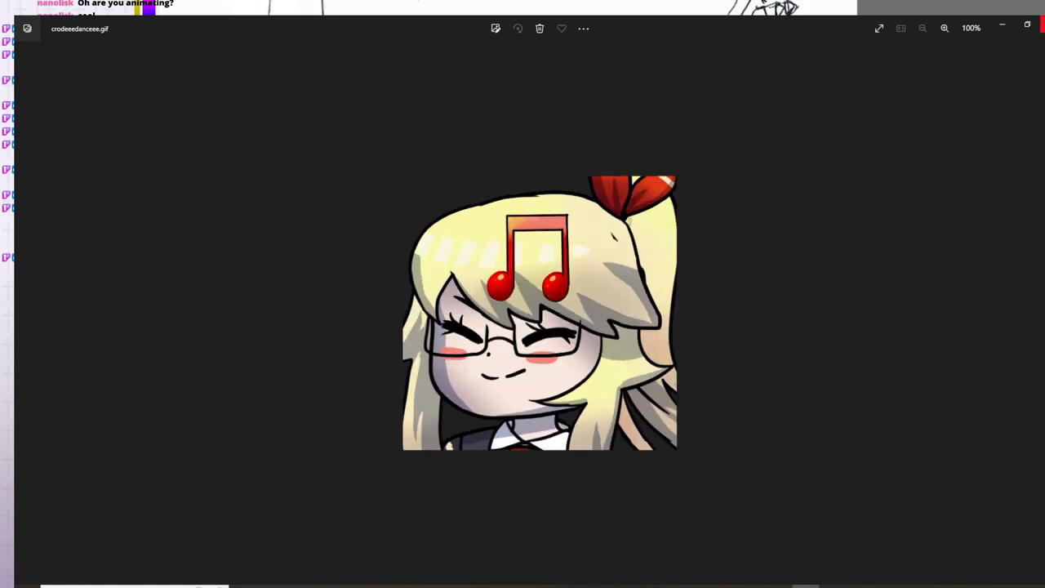
pyautogui.click(1042, 24)
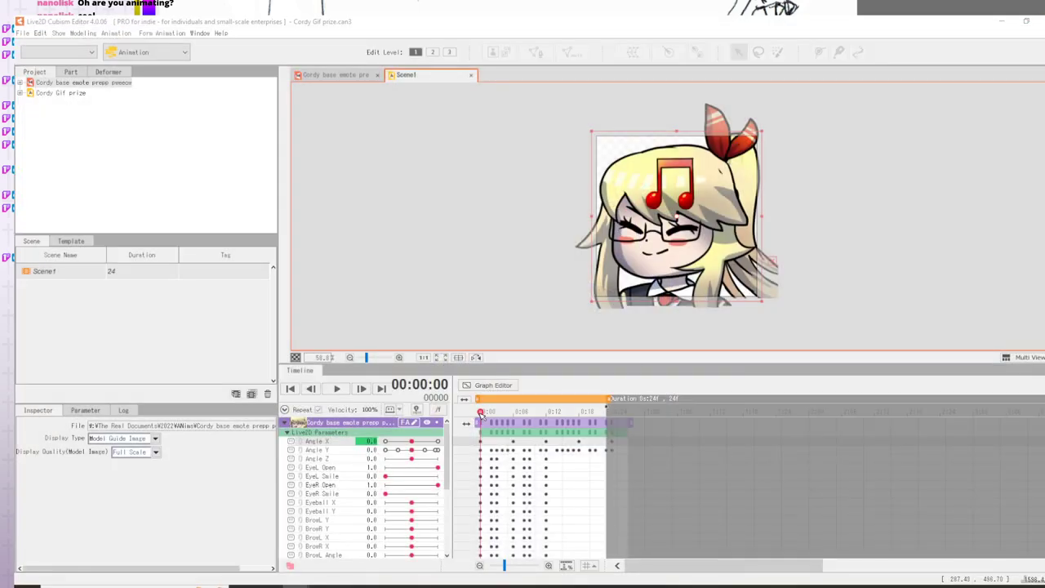
# - Scrub back and forth over the opening frames of the timeline to examine the start of the loop
pyautogui.moveTo(480, 414)
pyautogui.mouseDown()
pyautogui.moveTo(600, 413)
pyautogui.moveTo(479, 423)
pyautogui.moveTo(498, 423)
pyautogui.mouseUp()
pyautogui.moveTo(503, 424); pyautogui.dragTo(466, 440)
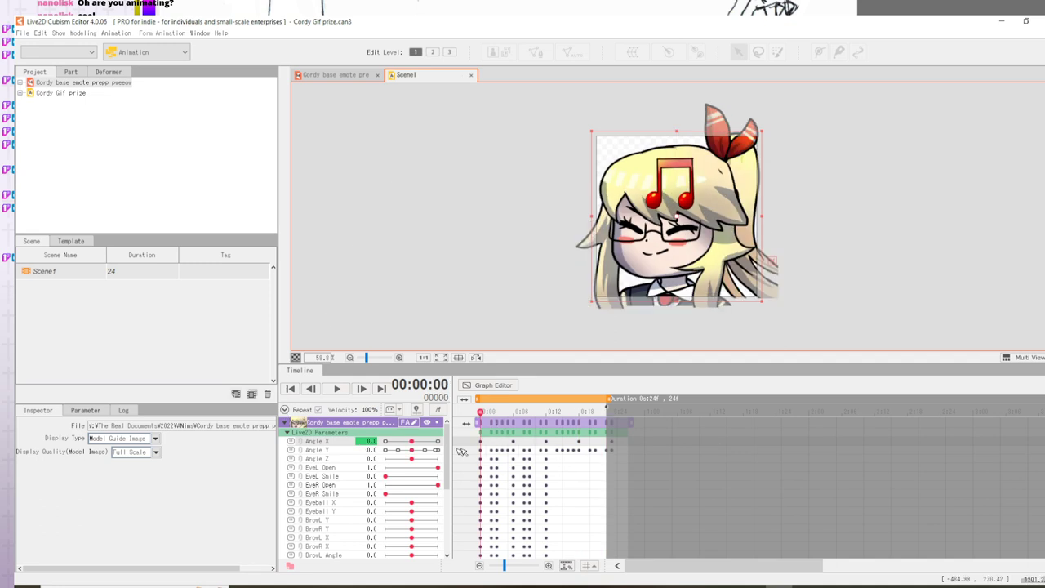
pyautogui.click(493, 430)
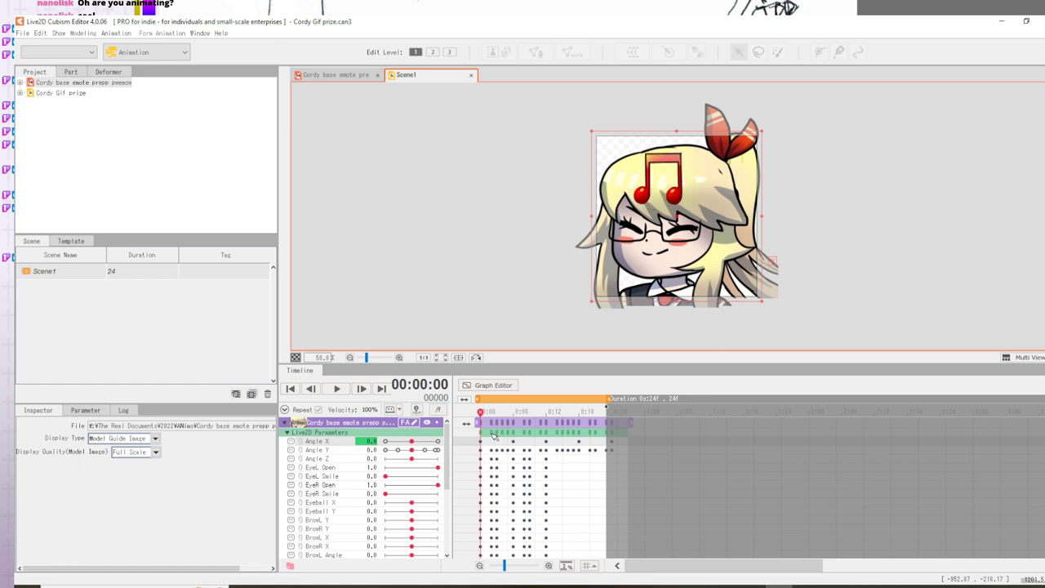
pyautogui.moveTo(548, 424); pyautogui.dragTo(478, 459)
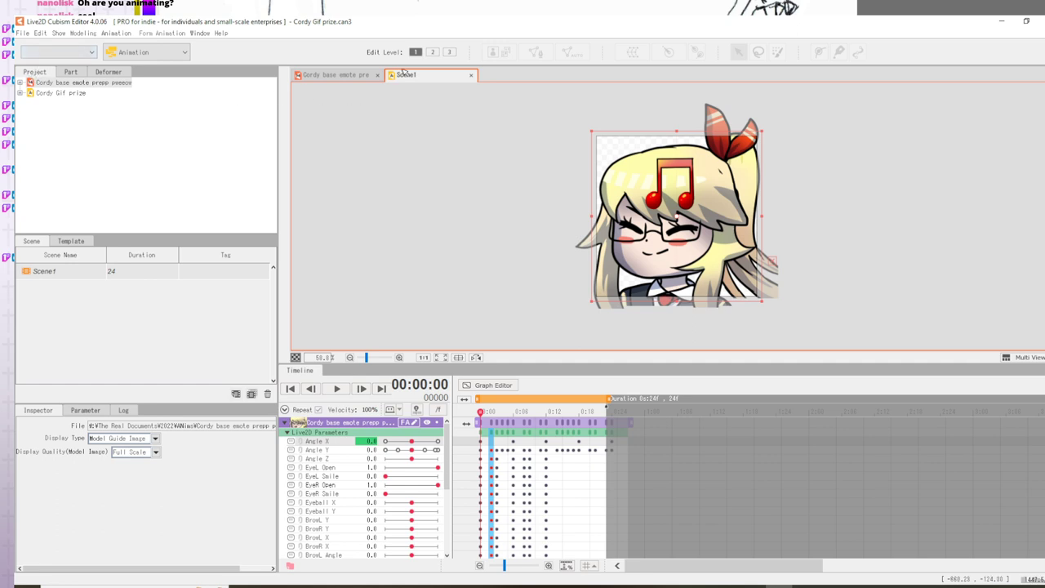
# - Save a separate copy of the animation as Cordy Gif prizeC RUSED.can3
pyautogui.click(22, 34)
pyautogui.click(44, 139)
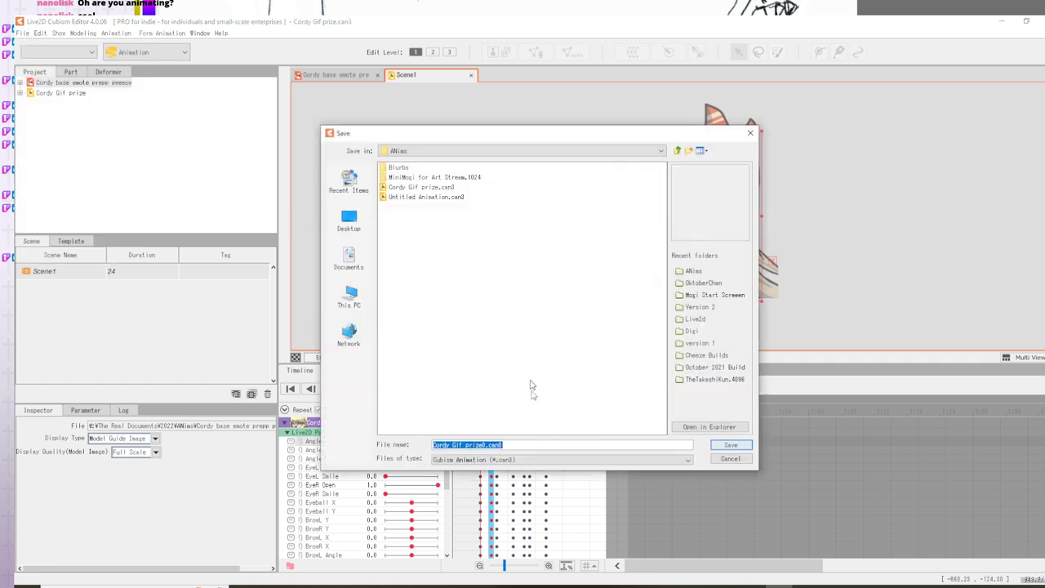
pyautogui.click(486, 446)
pyautogui.write('CURSED')
pyautogui.press('Return')
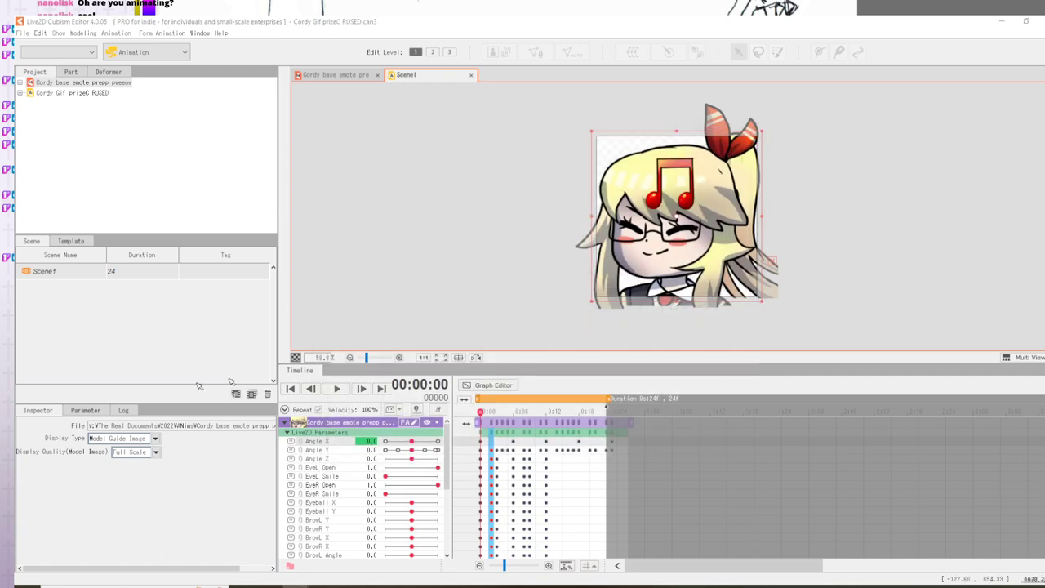
# - Compare the poses at the Angle Y keyframes on frames 0, 2, 3 and 23
pyautogui.moveTo(490, 412); pyautogui.dragTo(590, 452)
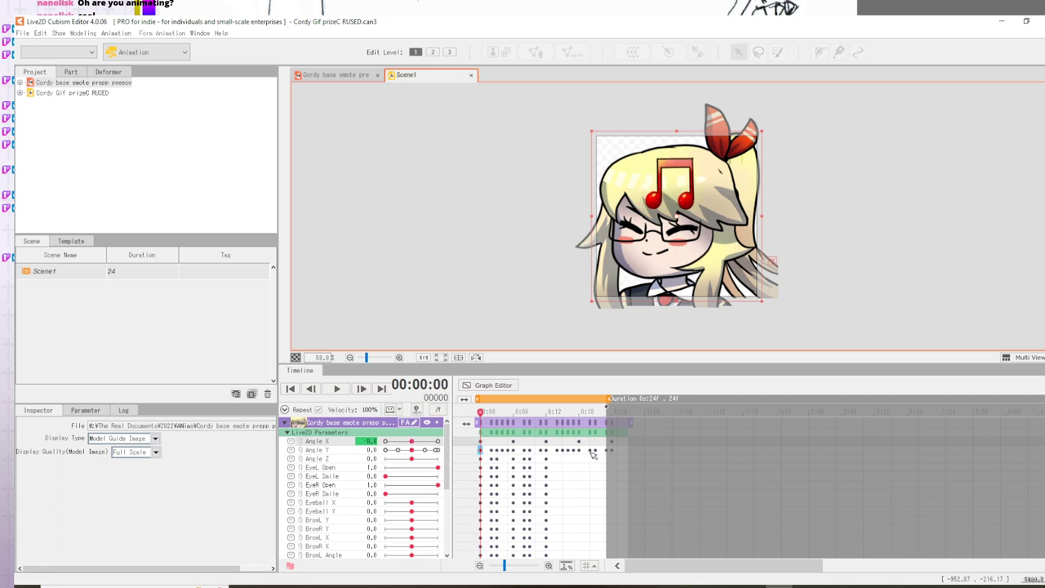
pyautogui.click(606, 454)
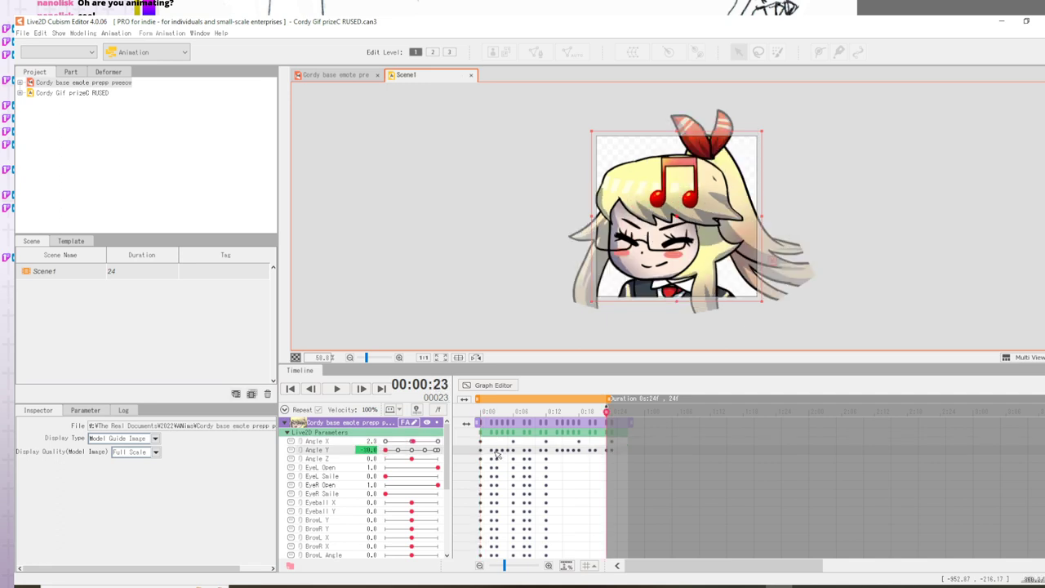
pyautogui.moveTo(497, 453)
pyautogui.mouseDown()
pyautogui.moveTo(610, 449)
pyautogui.moveTo(478, 450)
pyautogui.moveTo(507, 451)
pyautogui.mouseUp()
pyautogui.click(568, 476)
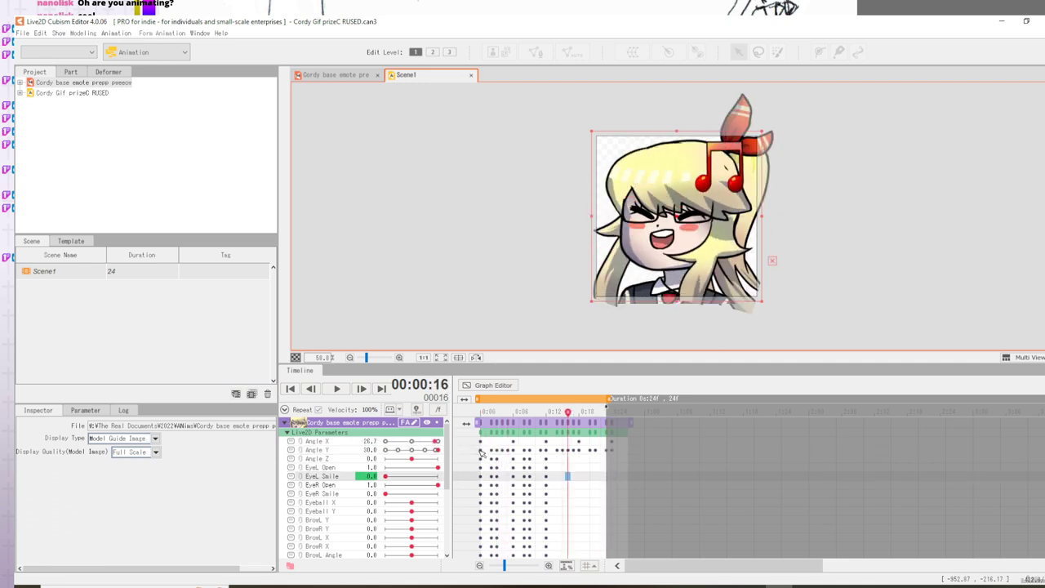
pyautogui.click(480, 451)
pyautogui.click(493, 454)
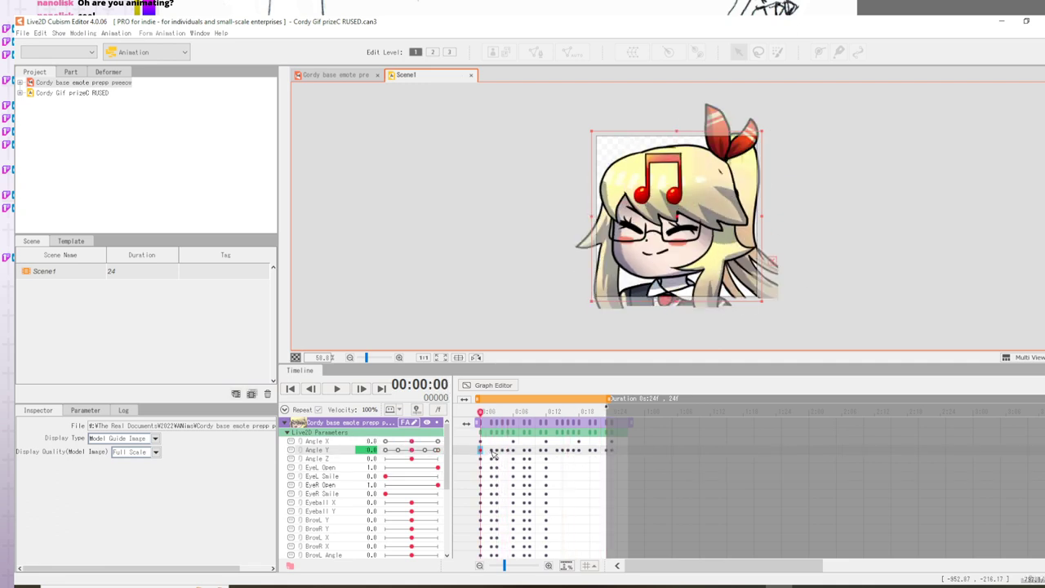
pyautogui.click(496, 454)
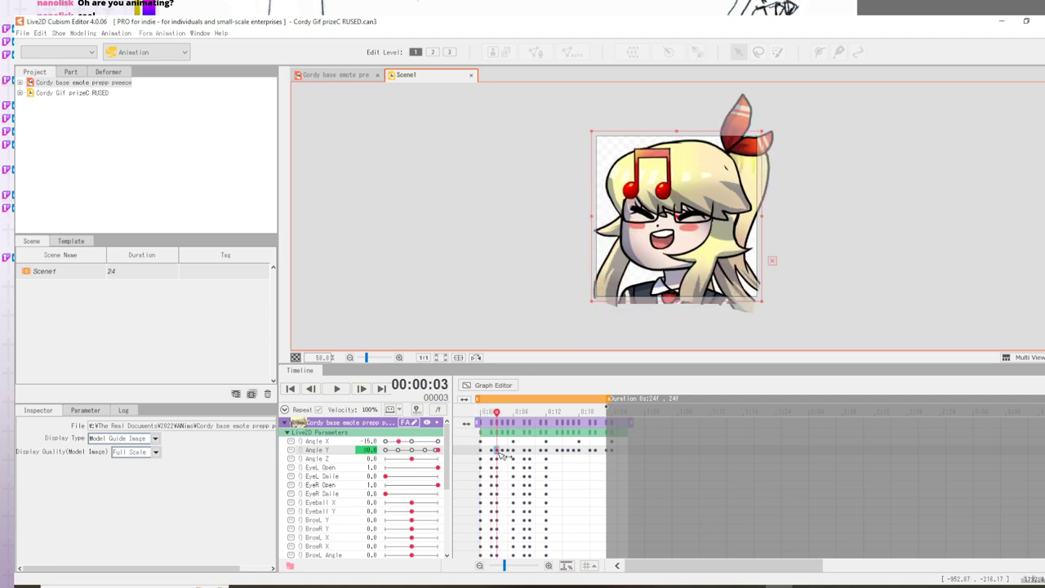
pyautogui.click(493, 453)
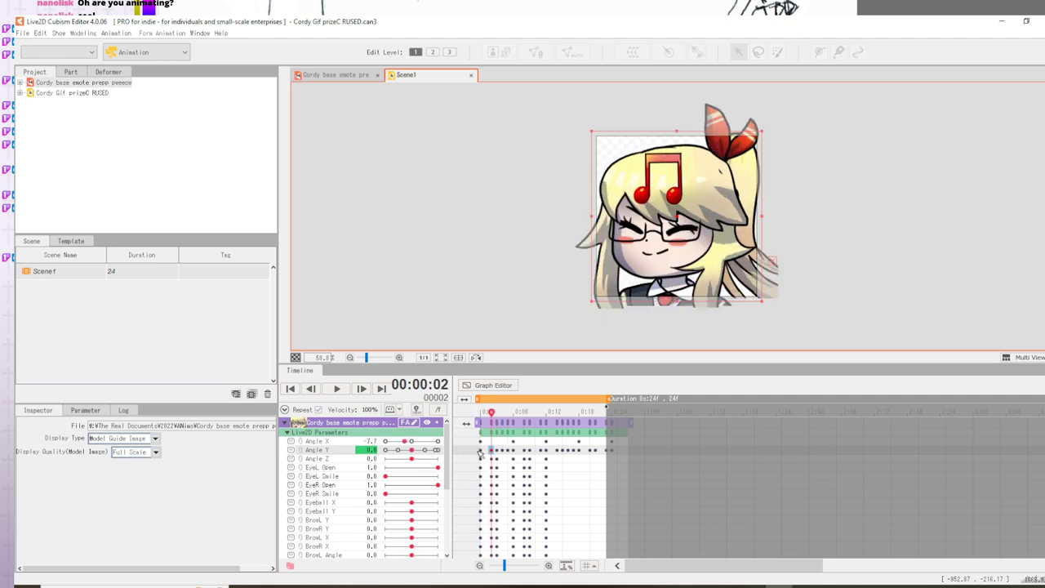
pyautogui.click(480, 453)
# - Move the Angle Y keyframe from frame 3 to frame 0, replacing the loop's starting pose
pyautogui.click(496, 454)
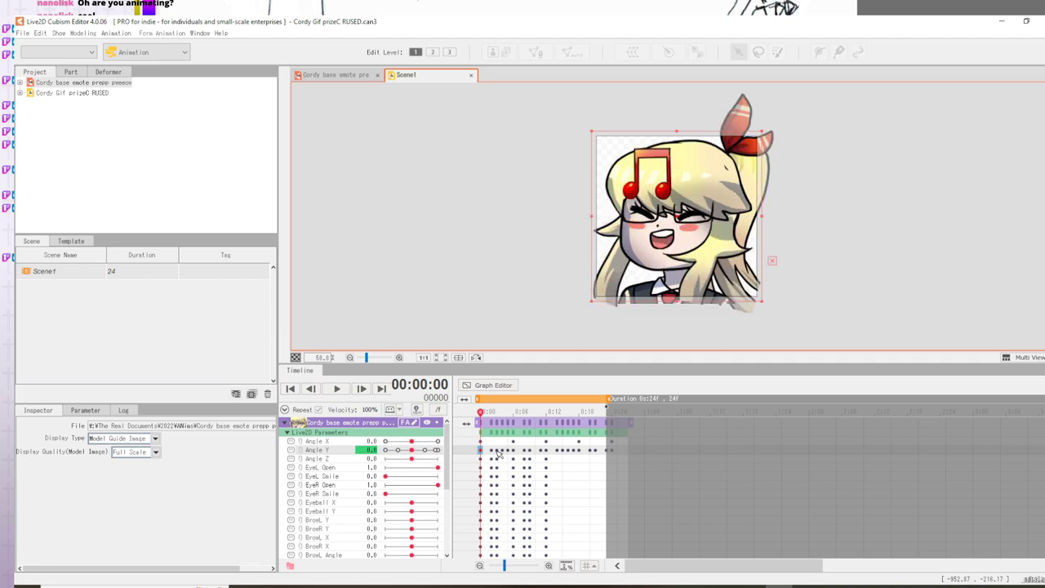
pyautogui.click(486, 453)
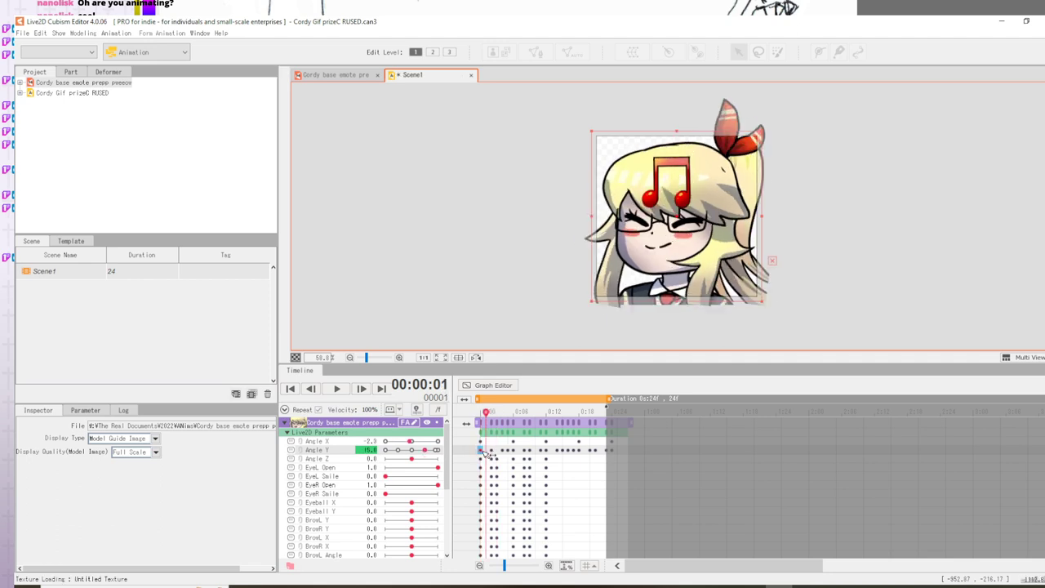
pyautogui.click(615, 449)
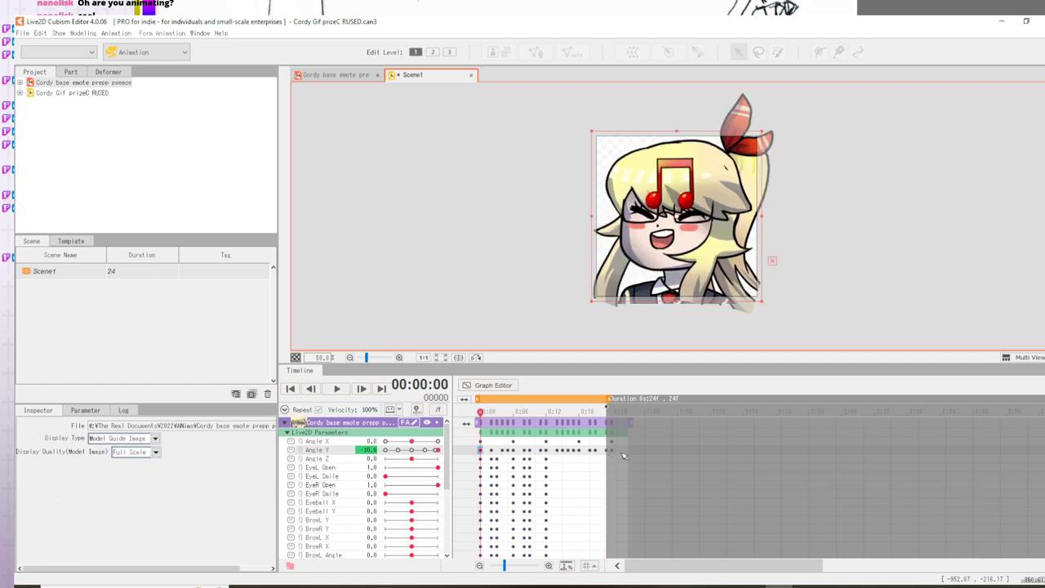
# - Delete all Angle Y keyframes from frame 0 through frame 24
pyautogui.click(482, 450)
pyautogui.keyDown('shift'); pyautogui.click(612, 450); pyautogui.keyUp('shift')
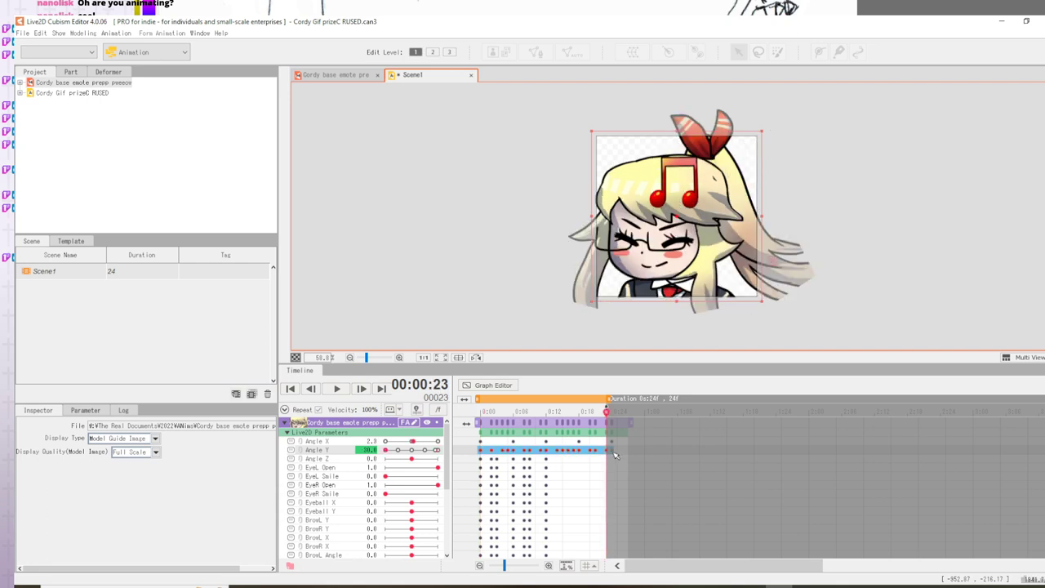
pyautogui.rightClick(612, 451)
pyautogui.click(648, 486)
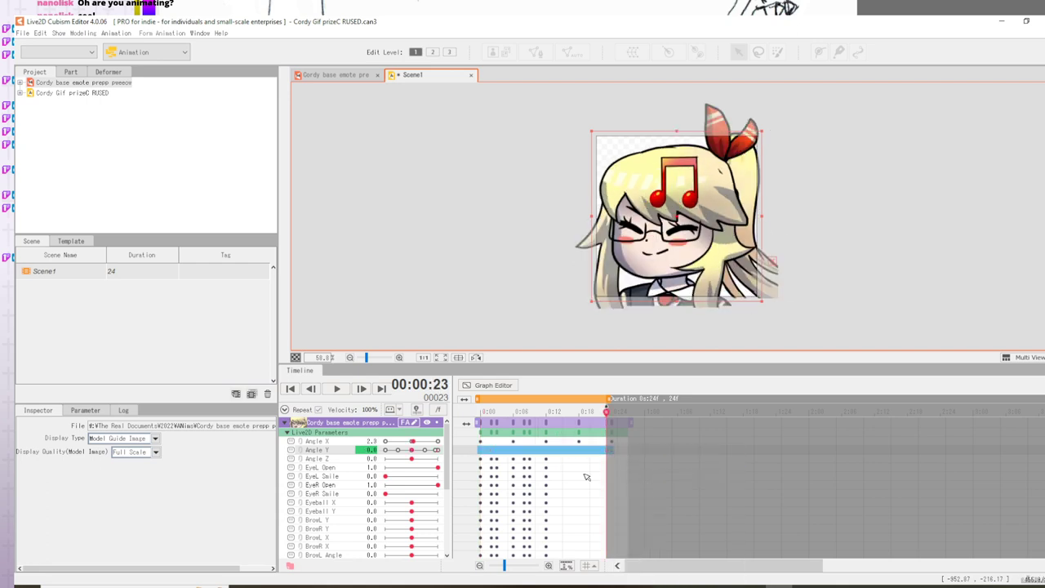
# - Key Angle Y at -30 on frame 0 and insert an Angle Y keyframe of 30 on frame 2
pyautogui.click(480, 451)
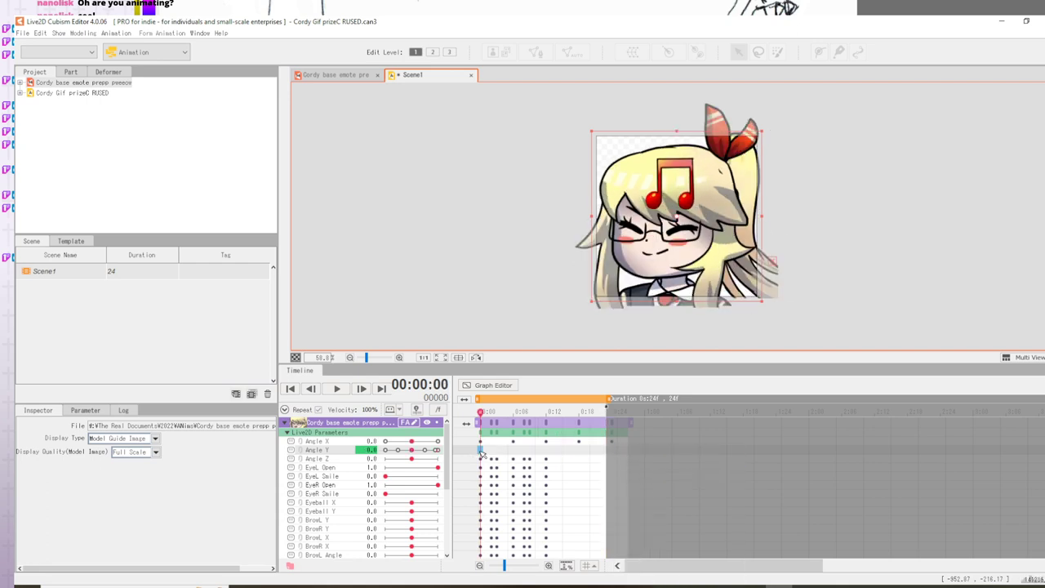
pyautogui.click(384, 451)
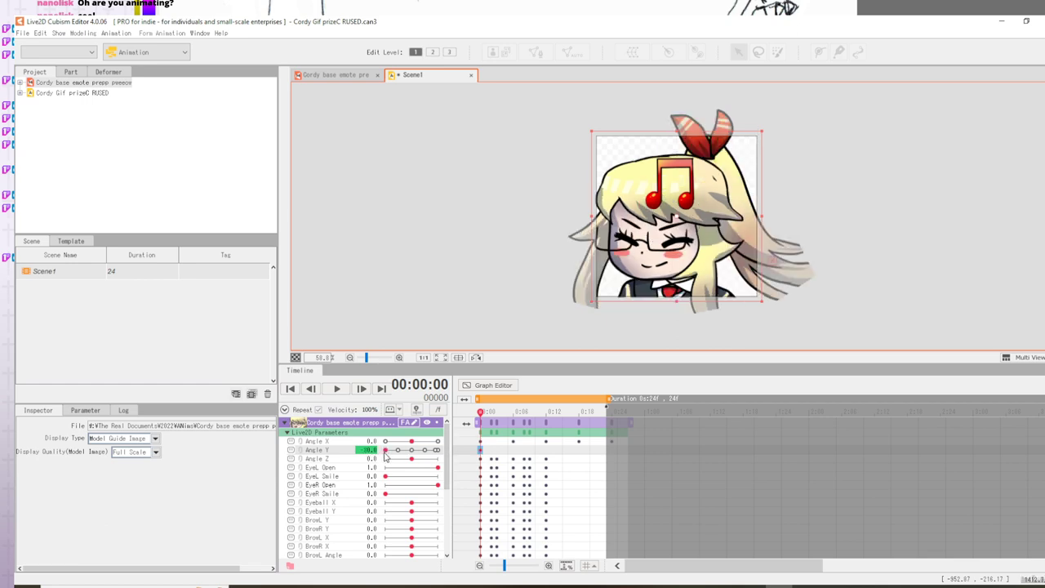
pyautogui.click(492, 450)
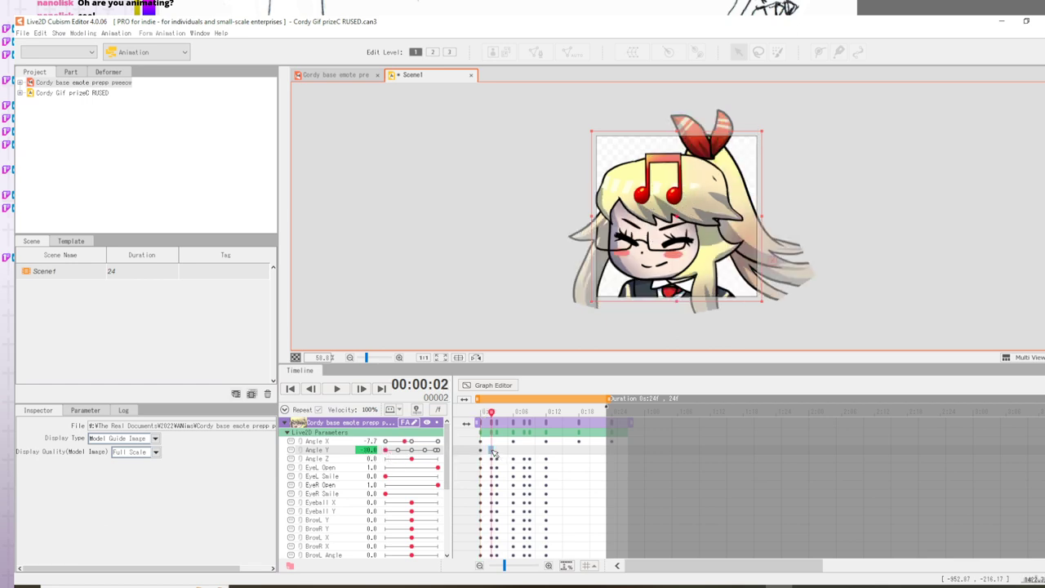
pyautogui.rightClick(491, 450)
pyautogui.click(506, 456)
pyautogui.click(437, 450)
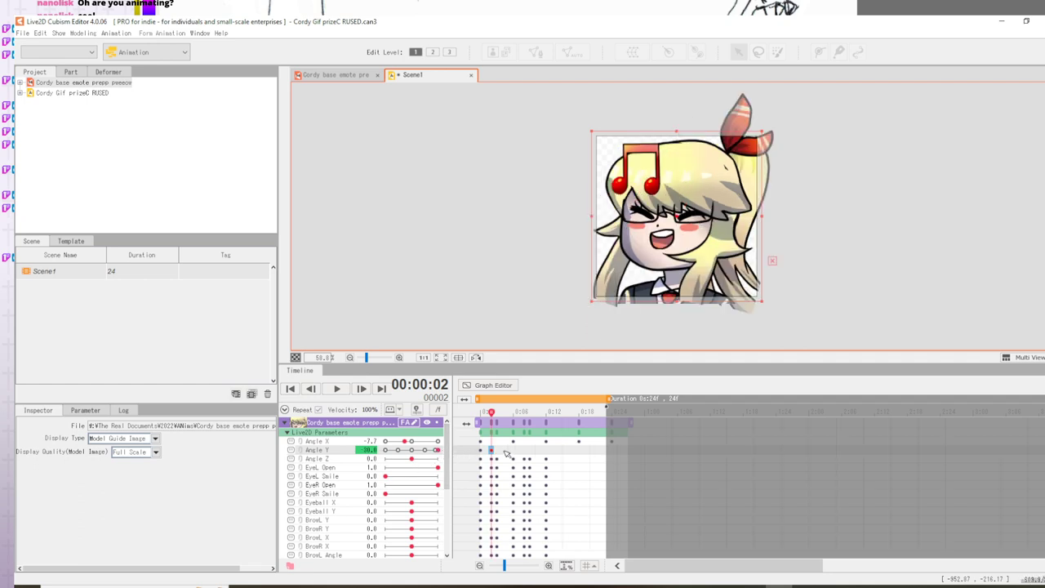
# - Insert an Angle Y keyframe on frame 5, holding the value at 30
pyautogui.click(502, 451)
pyautogui.rightClick(504, 453)
pyautogui.click(498, 451)
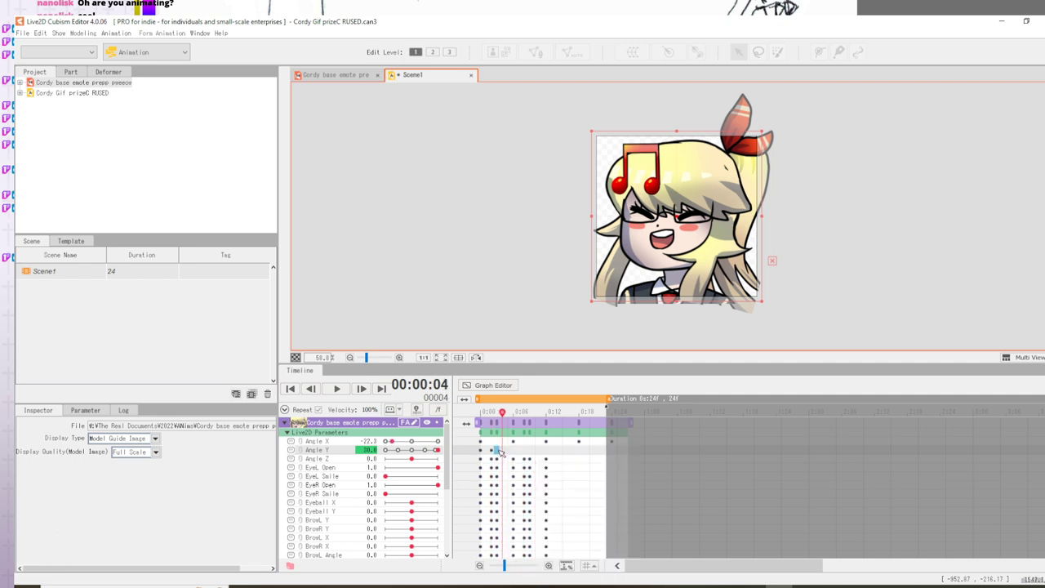
pyautogui.click(506, 452)
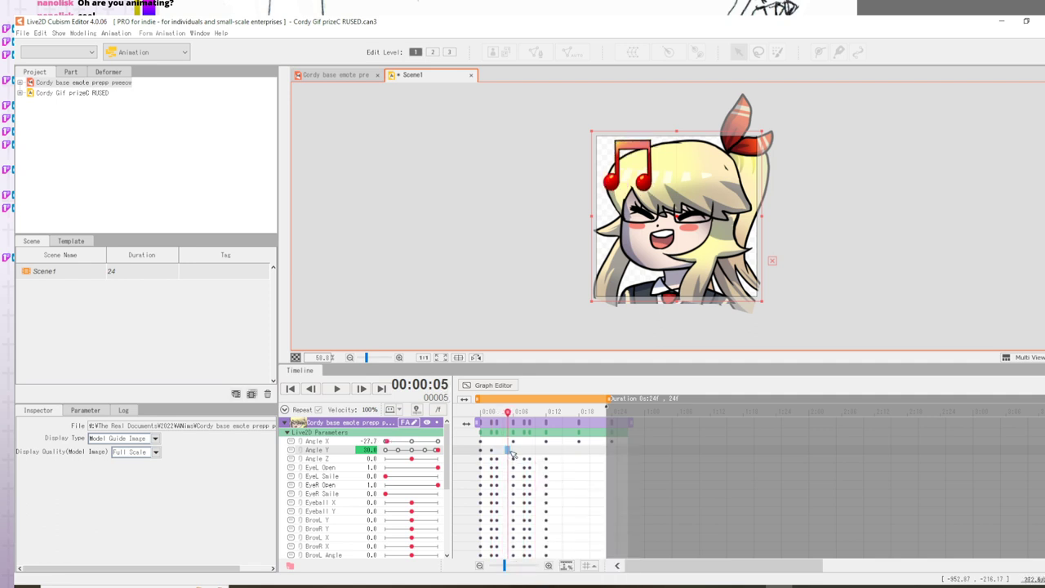
pyautogui.rightClick(513, 455)
pyautogui.click(535, 462)
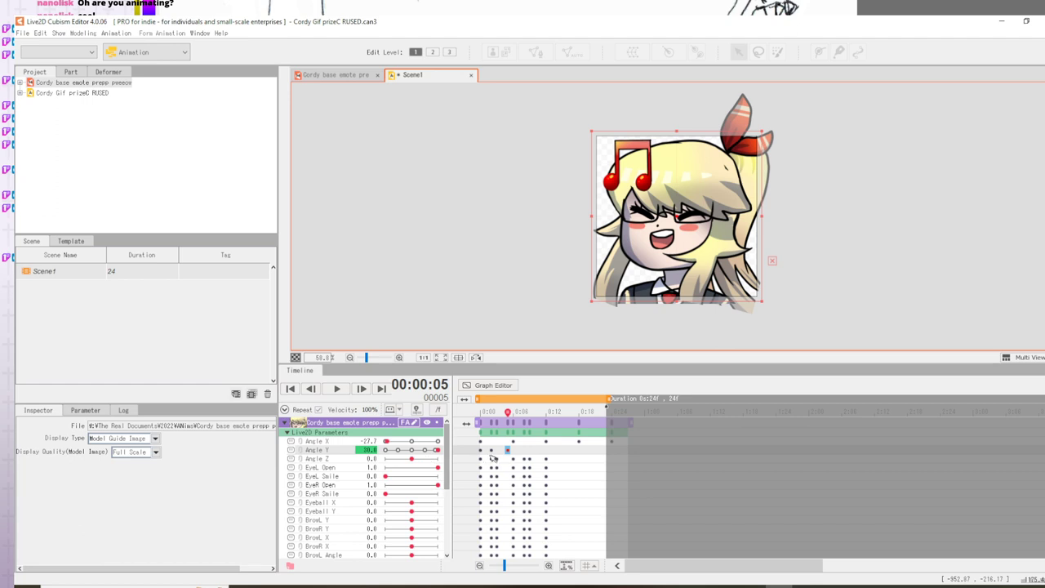
# - Move the Angle Y keyframe on frame 2 to frame 3 and the one on frame 5 to frame 6
pyautogui.click(489, 451)
pyautogui.click(488, 450)
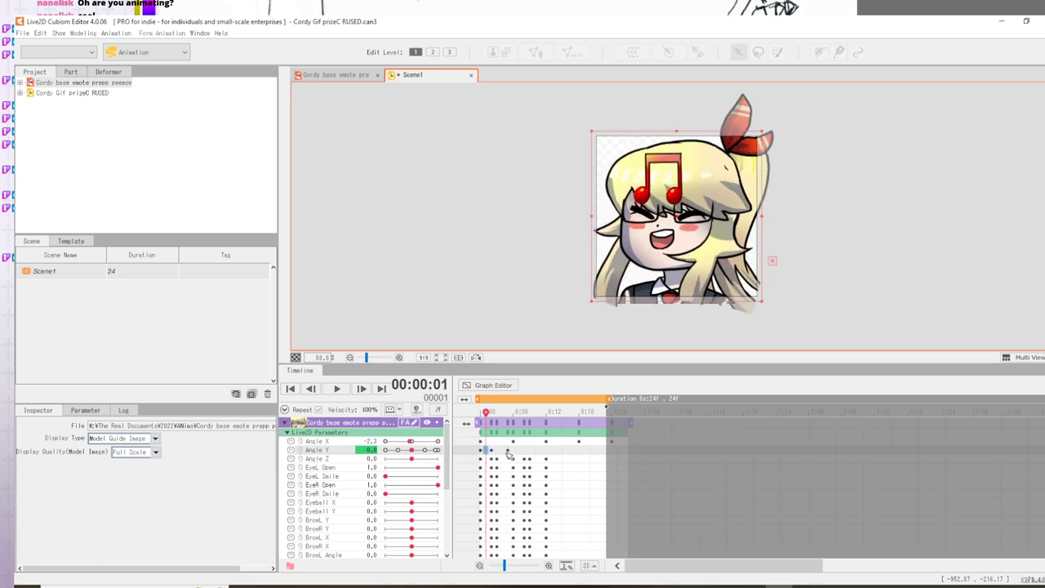
pyautogui.click(491, 450)
pyautogui.click(508, 452)
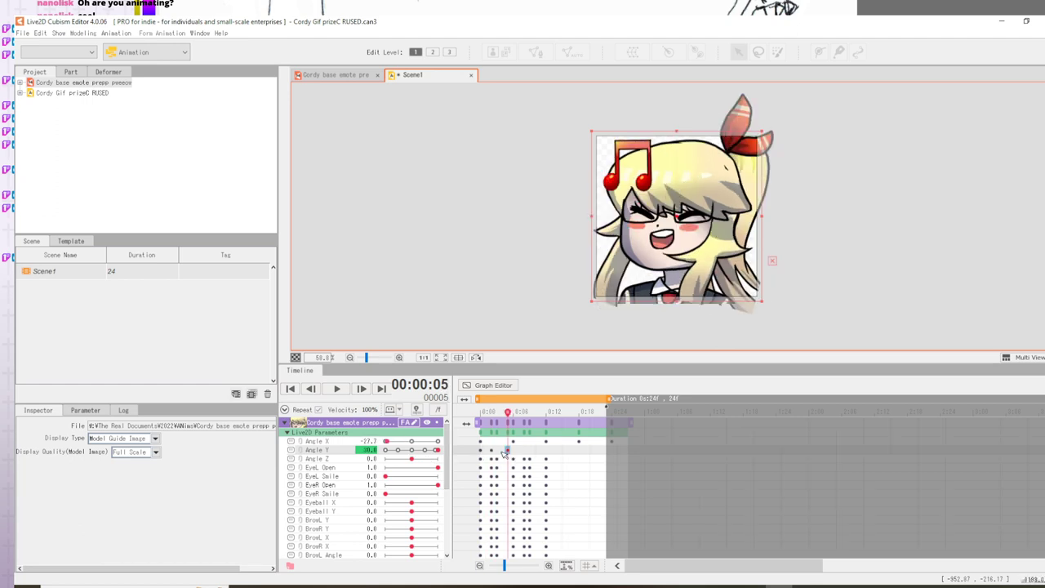
pyautogui.click(491, 451)
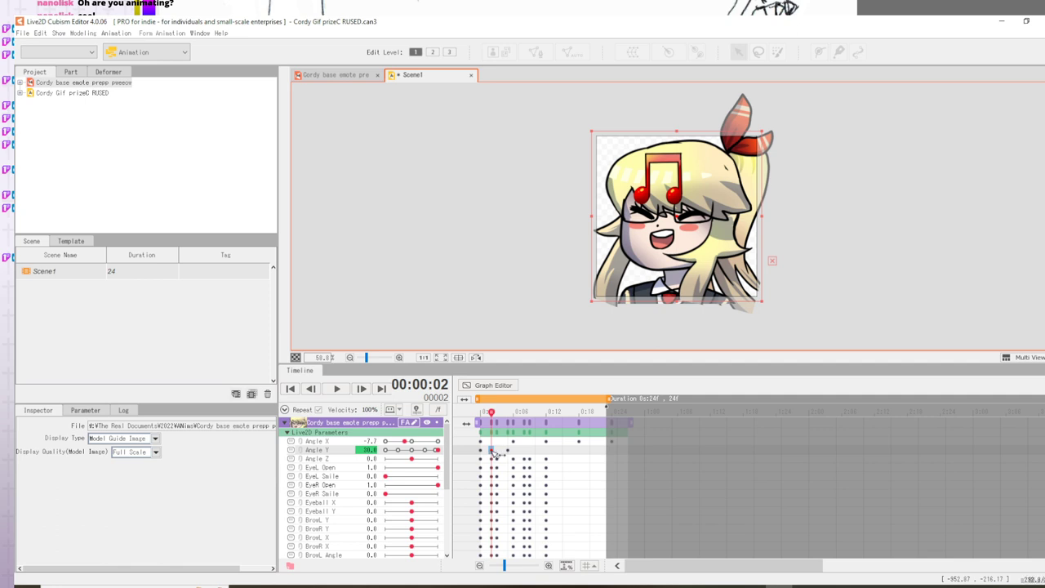
pyautogui.click(544, 458)
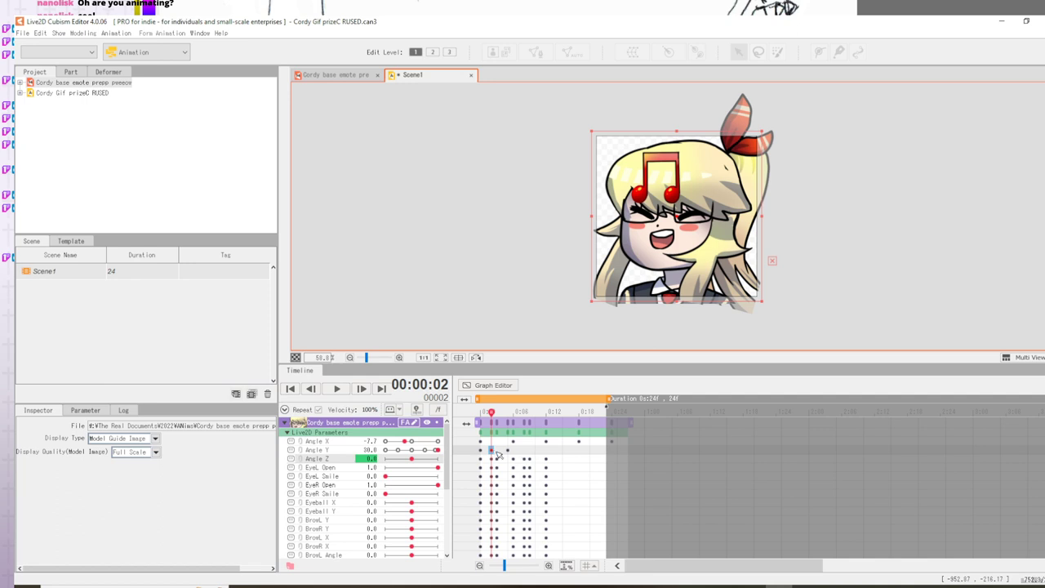
pyautogui.moveTo(492, 450); pyautogui.dragTo(509, 453)
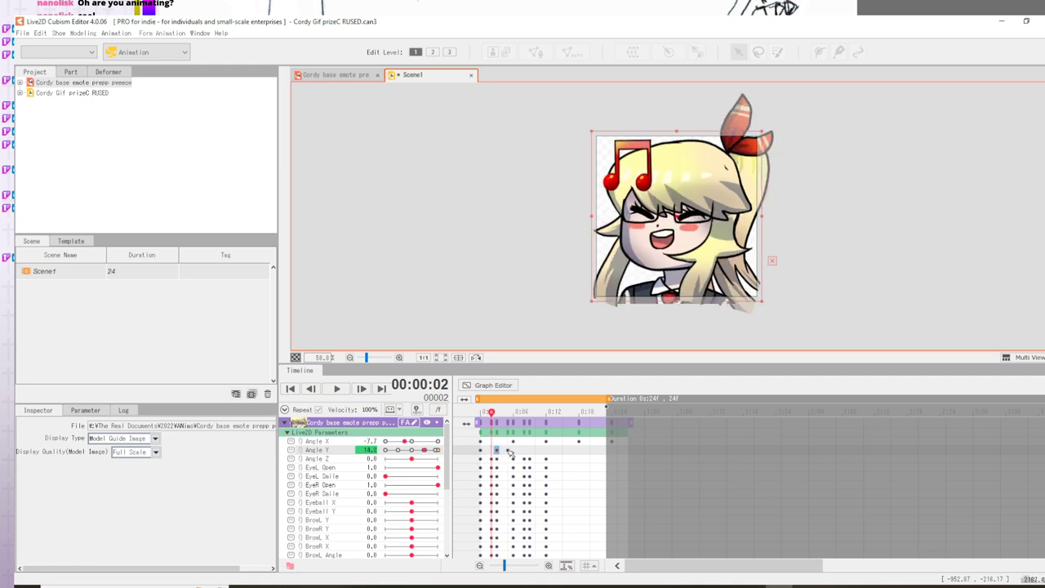
pyautogui.click(507, 451)
pyautogui.moveTo(513, 451); pyautogui.dragTo(517, 452)
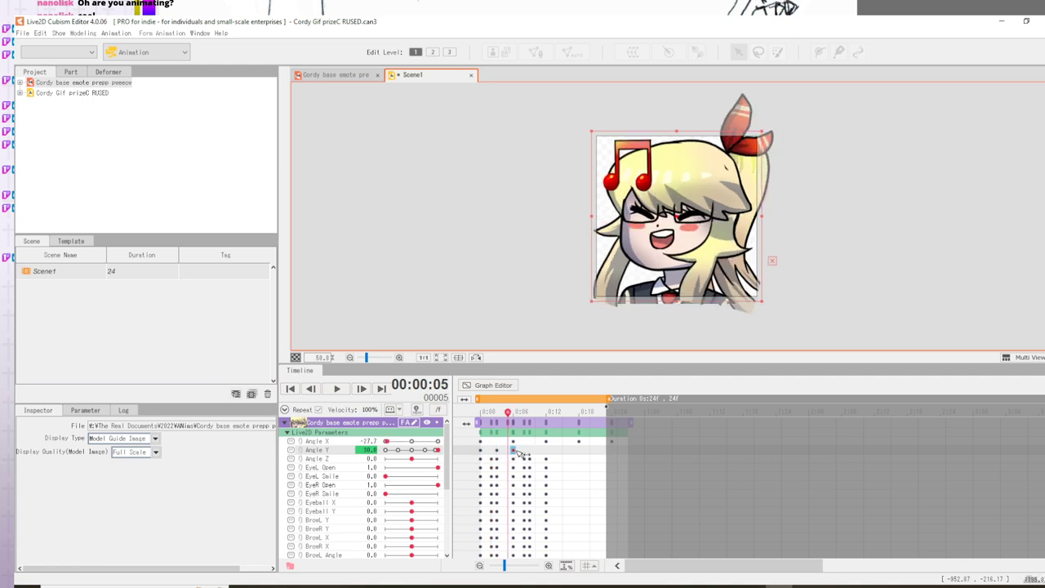
# - Check the head pose around frame 3 and set the Angle Y keyframe on frame 6 to -30
pyautogui.click(495, 450)
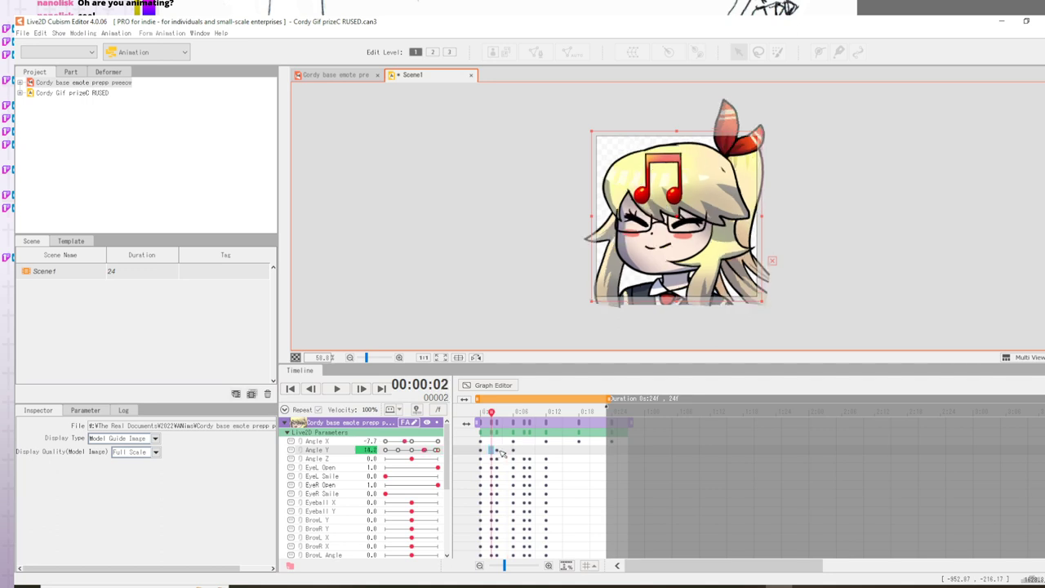
pyautogui.click(496, 450)
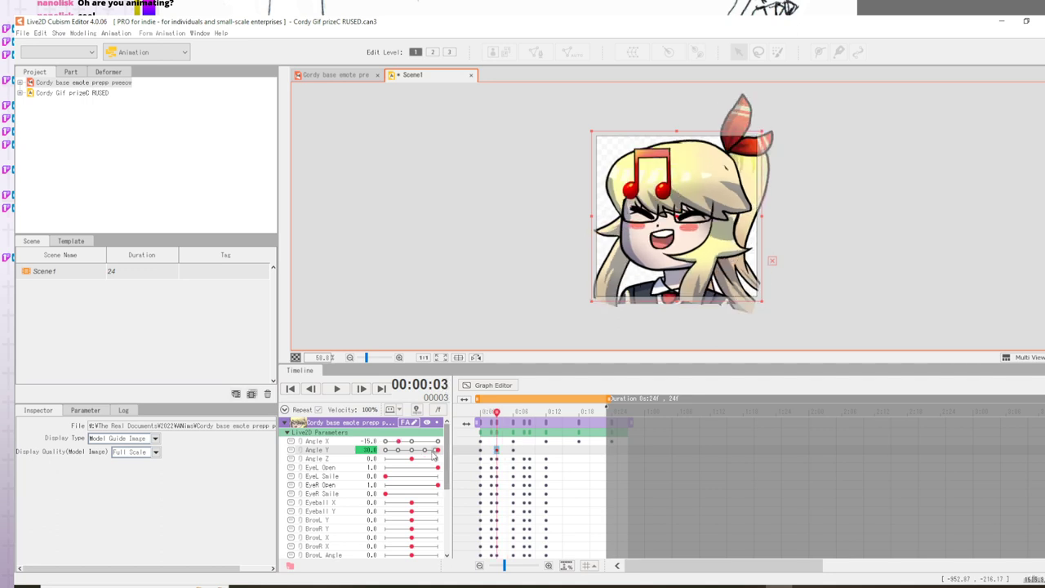
pyautogui.click(513, 450)
pyautogui.moveTo(411, 451); pyautogui.dragTo(347, 452)
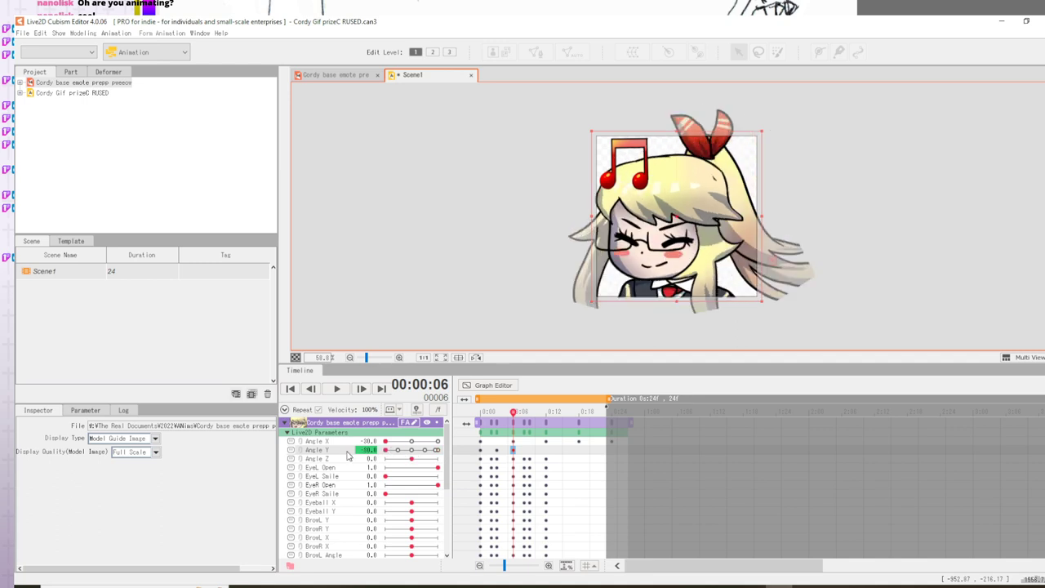
# - Insert Angle Y keyframes of 30 on frame 9 and -30 on frame 12
pyautogui.click(529, 450)
pyautogui.rightClick(529, 451)
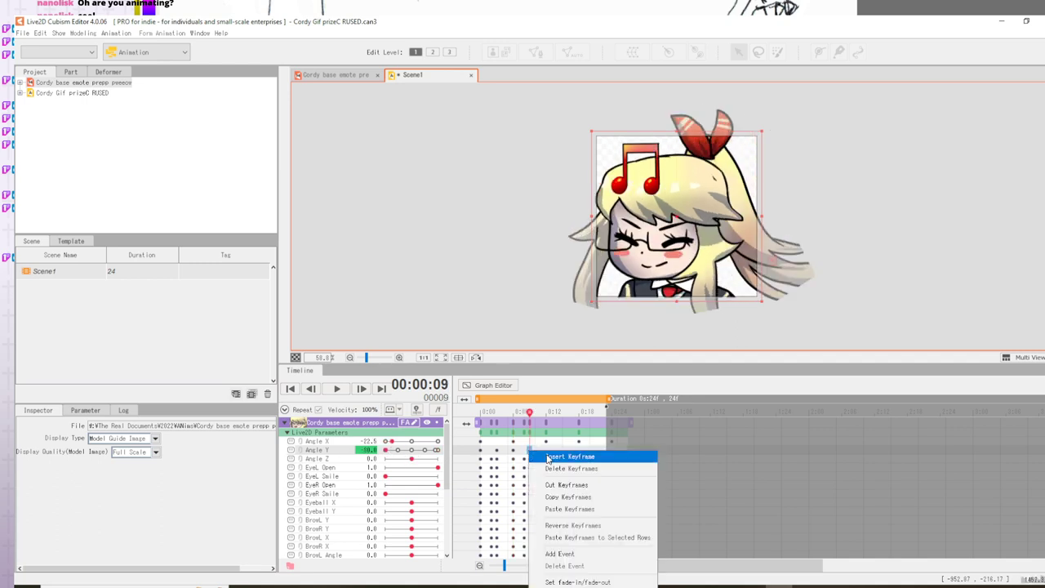
pyautogui.click(545, 455)
pyautogui.moveTo(411, 450); pyautogui.dragTo(462, 451)
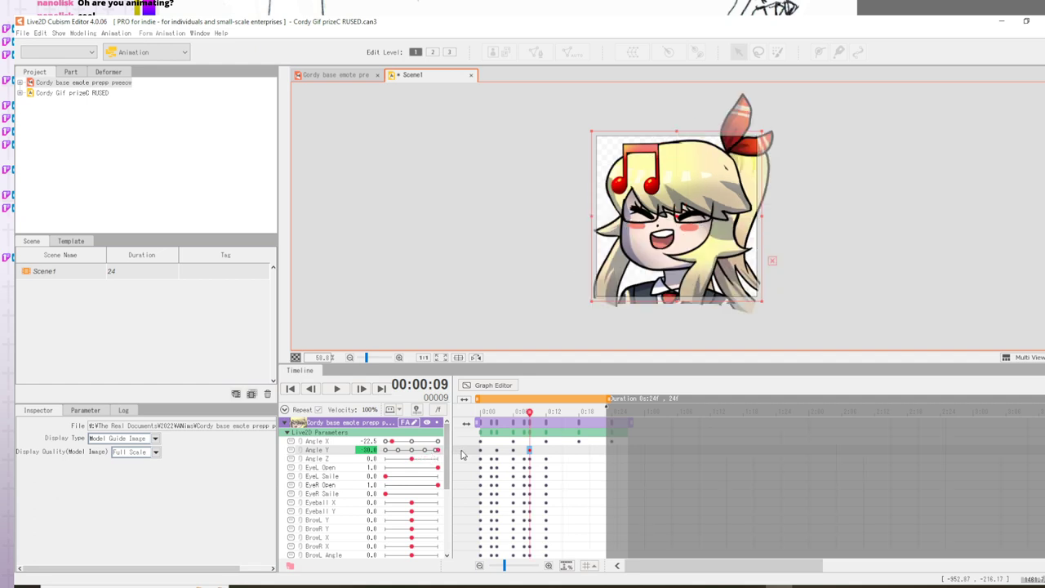
pyautogui.click(545, 451)
pyautogui.rightClick(546, 451)
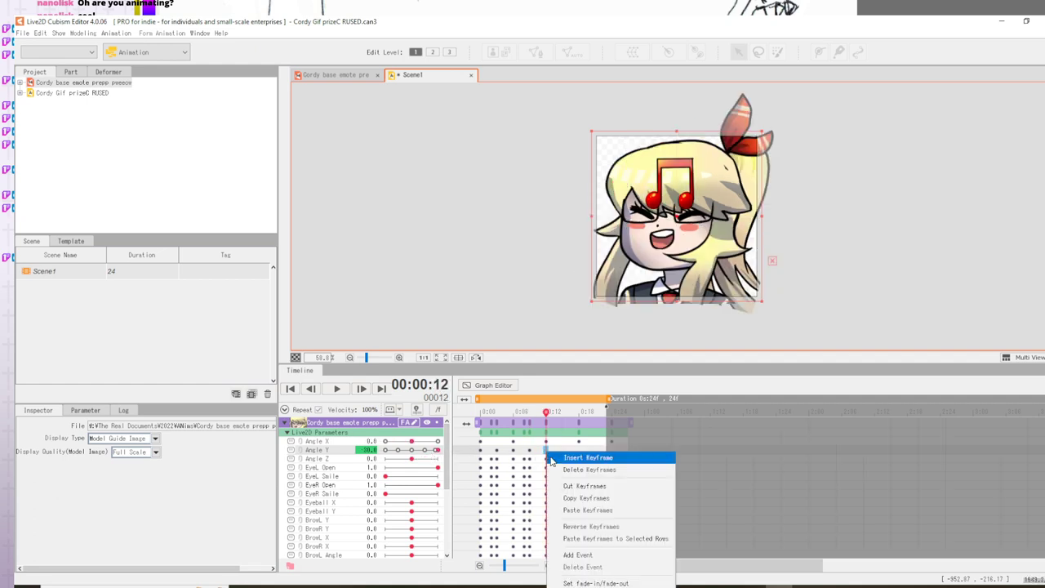
pyautogui.click(555, 460)
pyautogui.moveTo(440, 453); pyautogui.dragTo(344, 453)
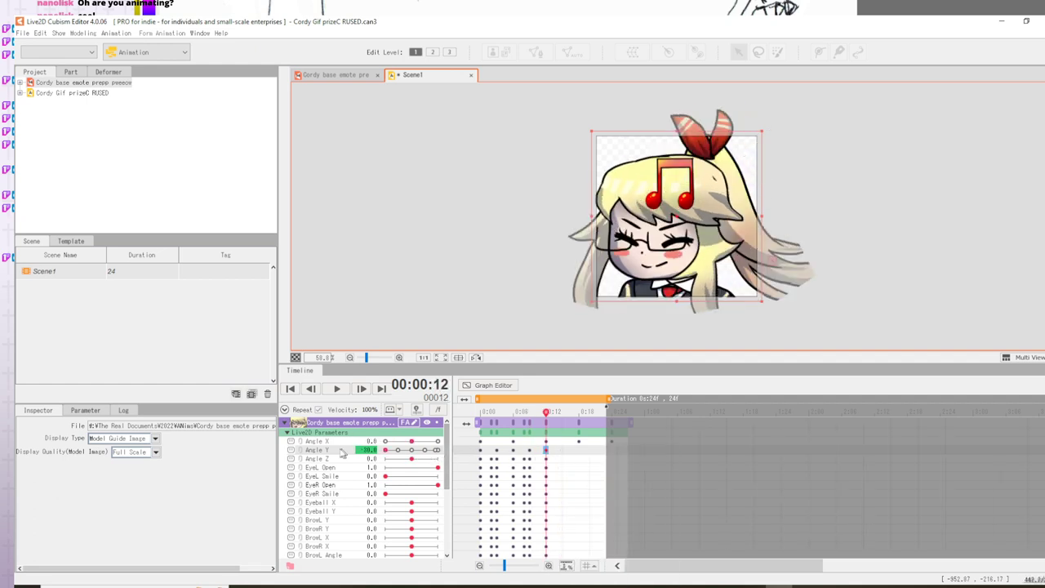
# - Insert Angle Y keyframes of 30 on frame 15 and -30 on frame 18
pyautogui.click(559, 450)
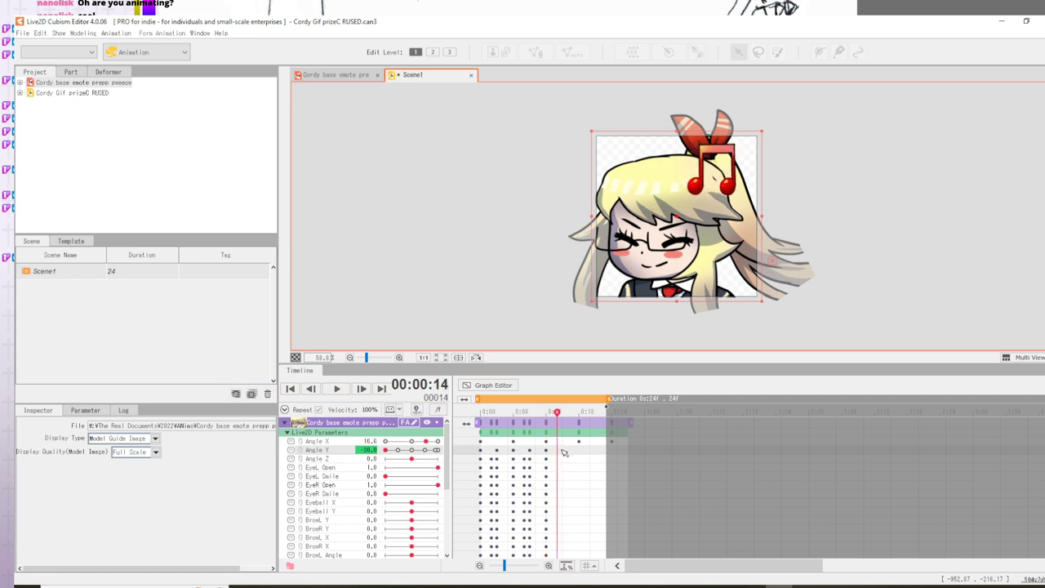
pyautogui.click(562, 449)
pyautogui.rightClick(562, 451)
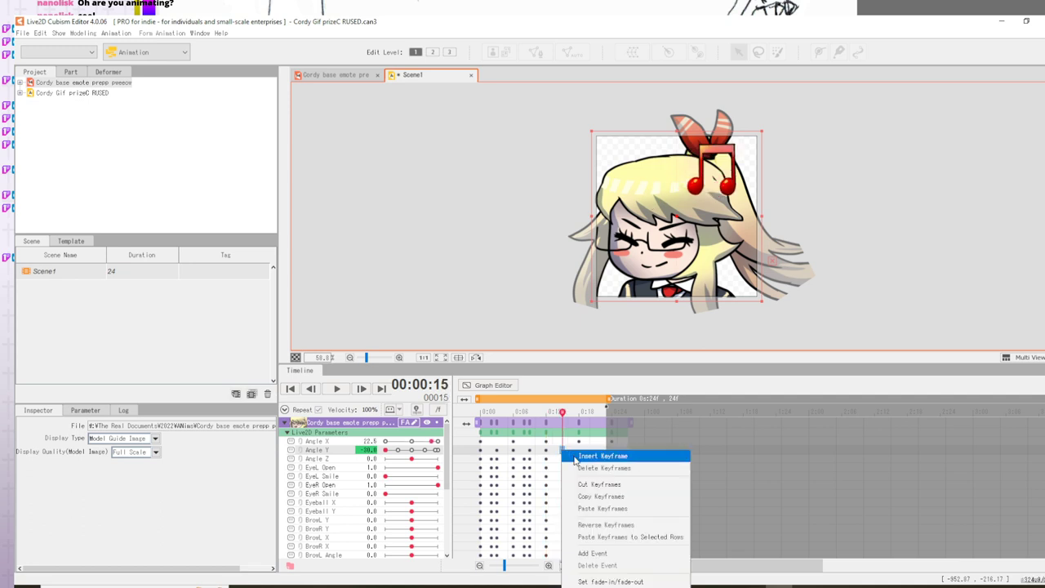
pyautogui.click(576, 457)
pyautogui.moveTo(413, 454); pyautogui.dragTo(483, 455)
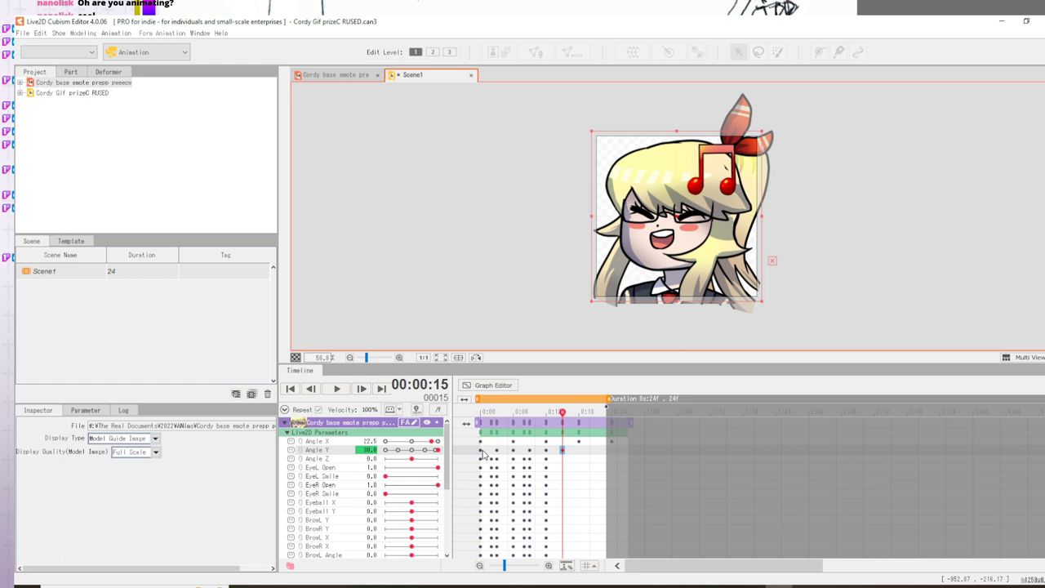
pyautogui.rightClick(579, 452)
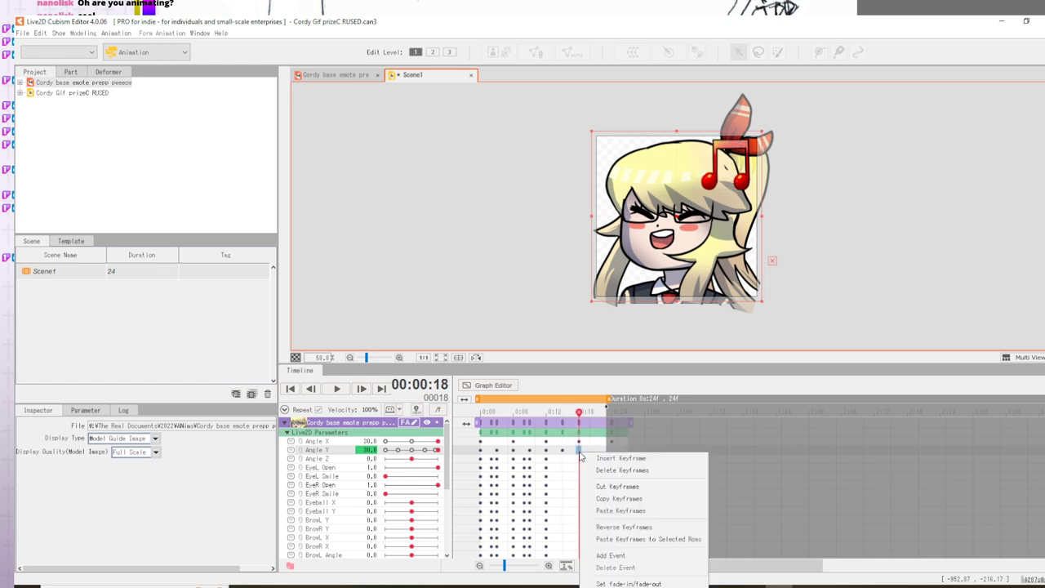
pyautogui.click(593, 457)
pyautogui.moveTo(412, 454); pyautogui.dragTo(353, 451)
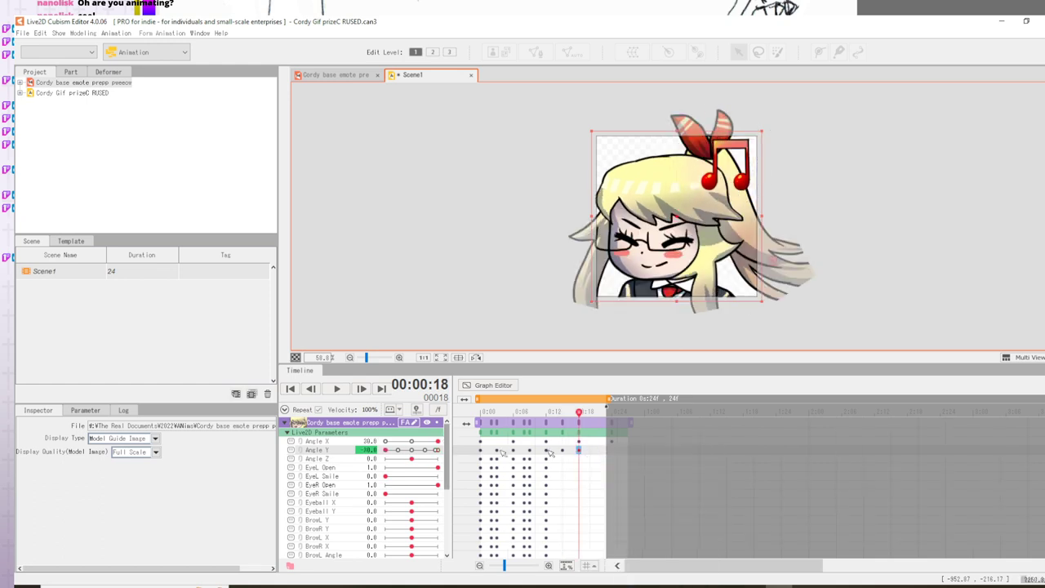
# - Insert an Angle Y keyframe of 30 on frame 21 and check the poses across the loop
pyautogui.click(596, 454)
pyautogui.rightClick(598, 455)
pyautogui.click(599, 455)
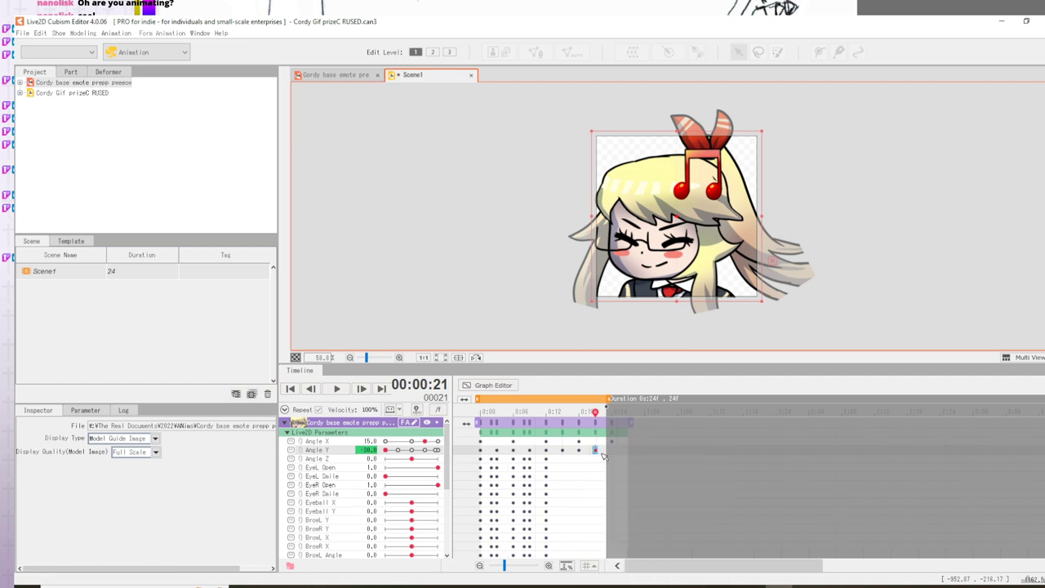
pyautogui.moveTo(395, 449); pyautogui.dragTo(436, 450)
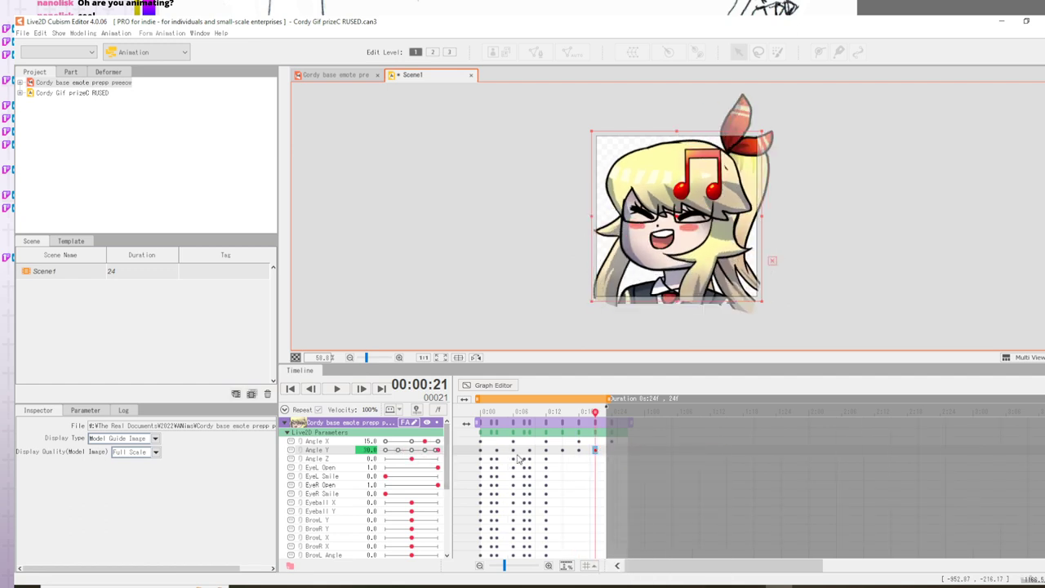
pyautogui.click(605, 454)
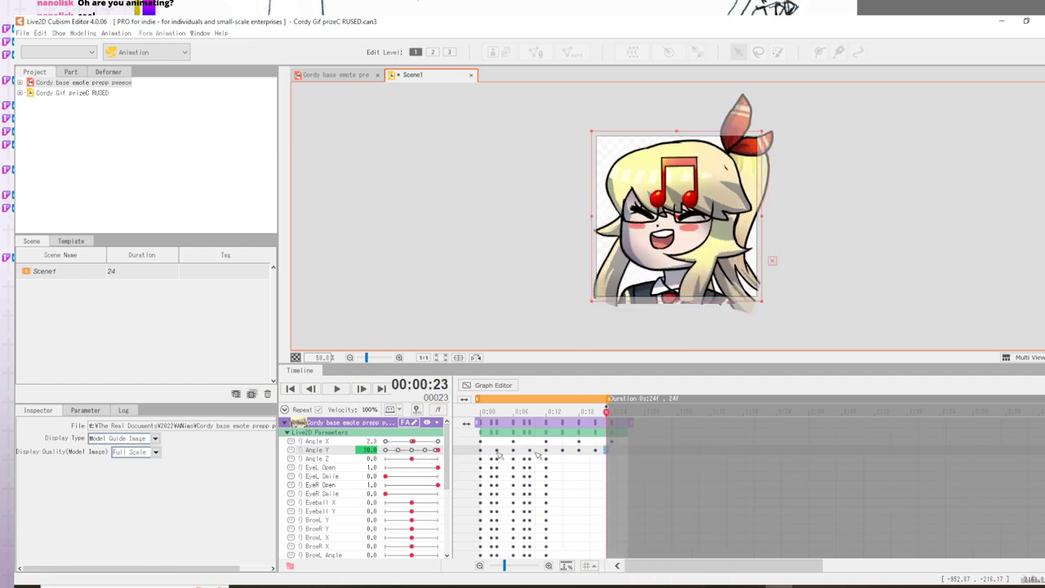
pyautogui.moveTo(602, 444); pyautogui.dragTo(478, 450)
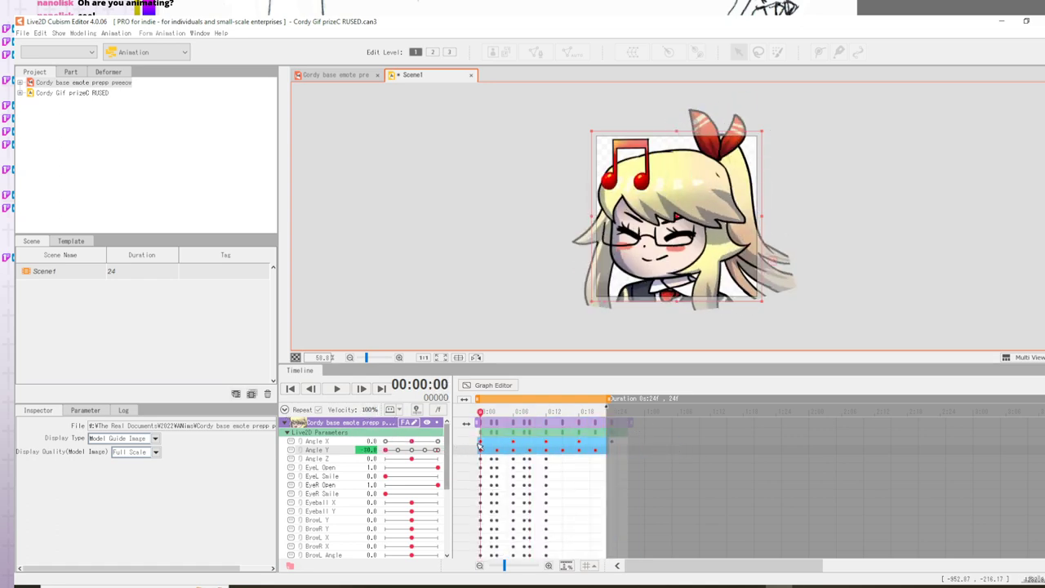
# - Key Angle X at 1.0 on frame 7 and insert another Angle X keyframe on frame 1
pyautogui.click(519, 451)
pyautogui.moveTo(410, 441); pyautogui.dragTo(412, 444)
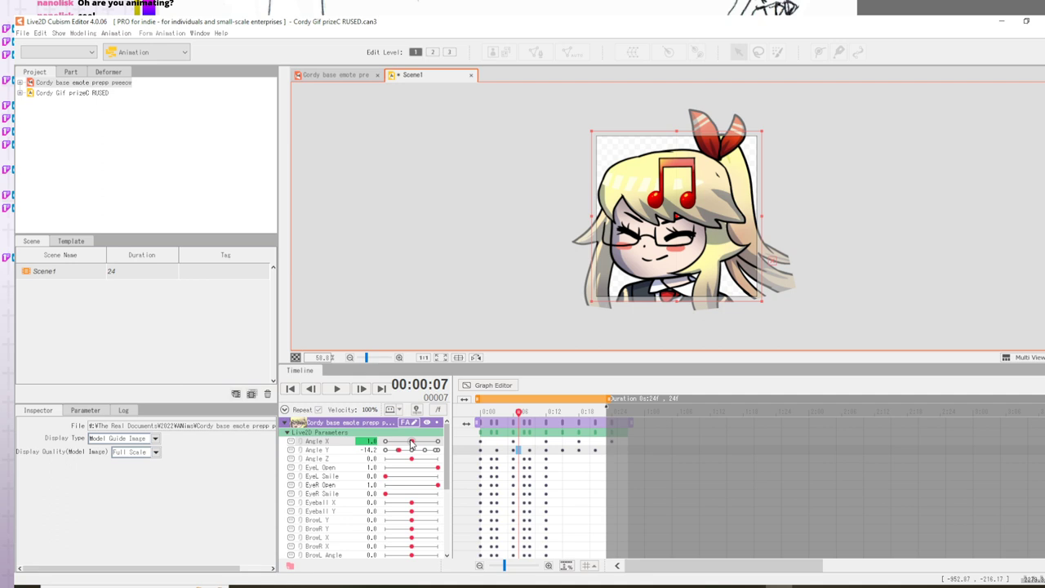
pyautogui.click(481, 442)
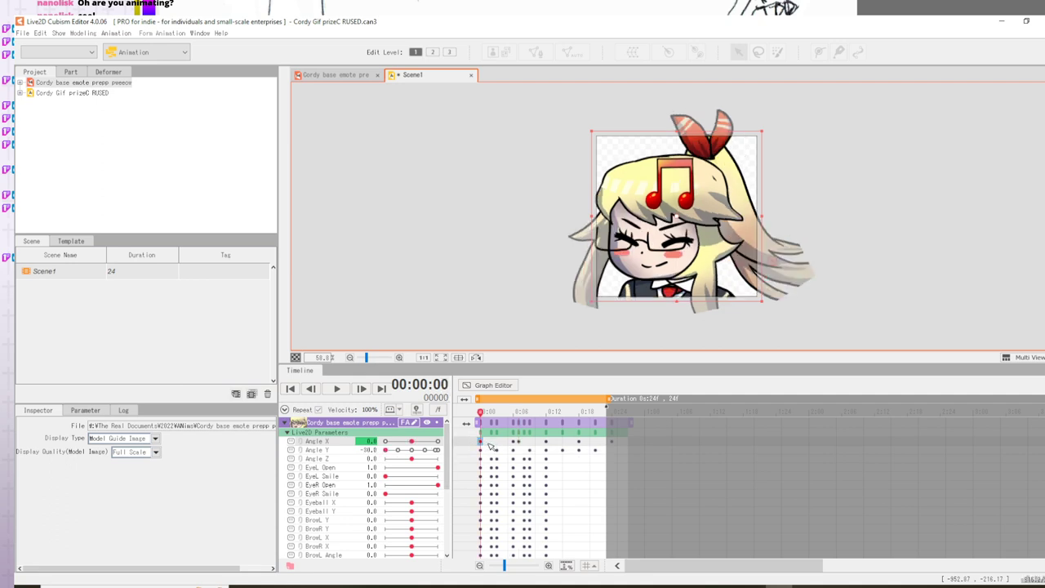
pyautogui.click(488, 445)
pyautogui.rightClick(488, 445)
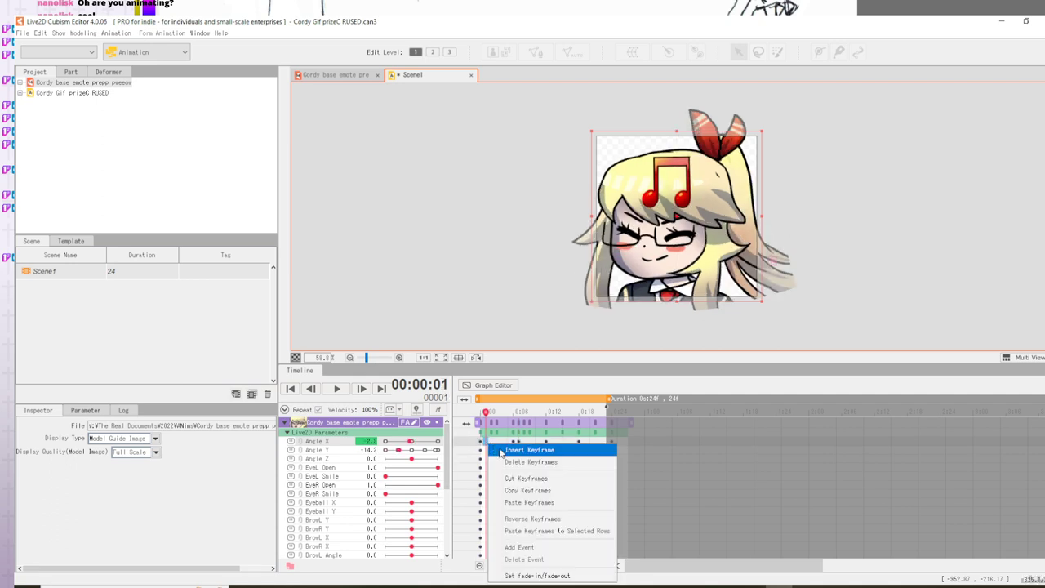
pyautogui.click(527, 451)
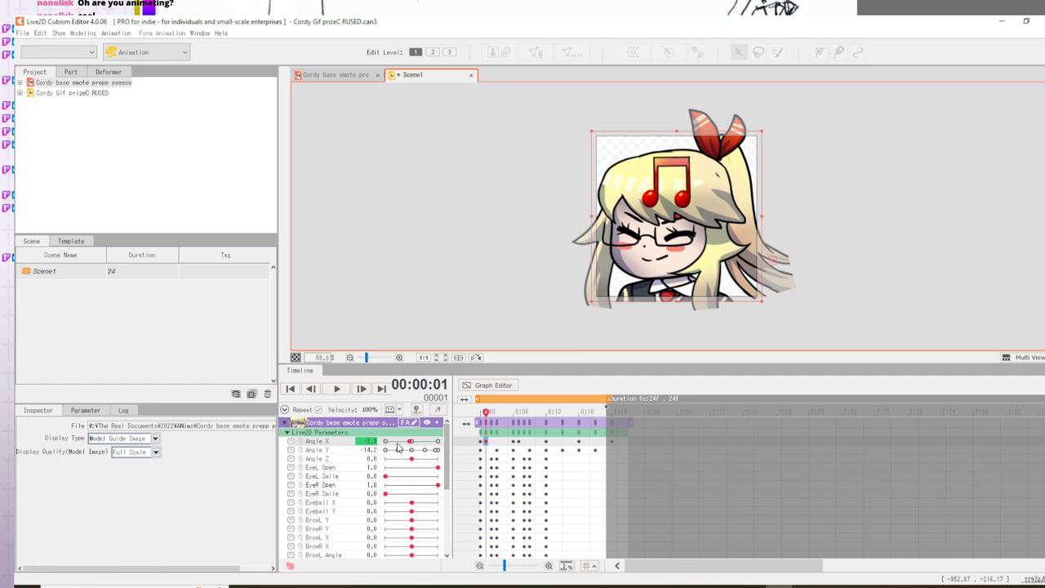
# - Set Angle X to -30 on frame 1 and insert an Angle X keyframe of 30 on frame 2
pyautogui.moveTo(408, 442); pyautogui.dragTo(351, 444)
pyautogui.click(481, 442)
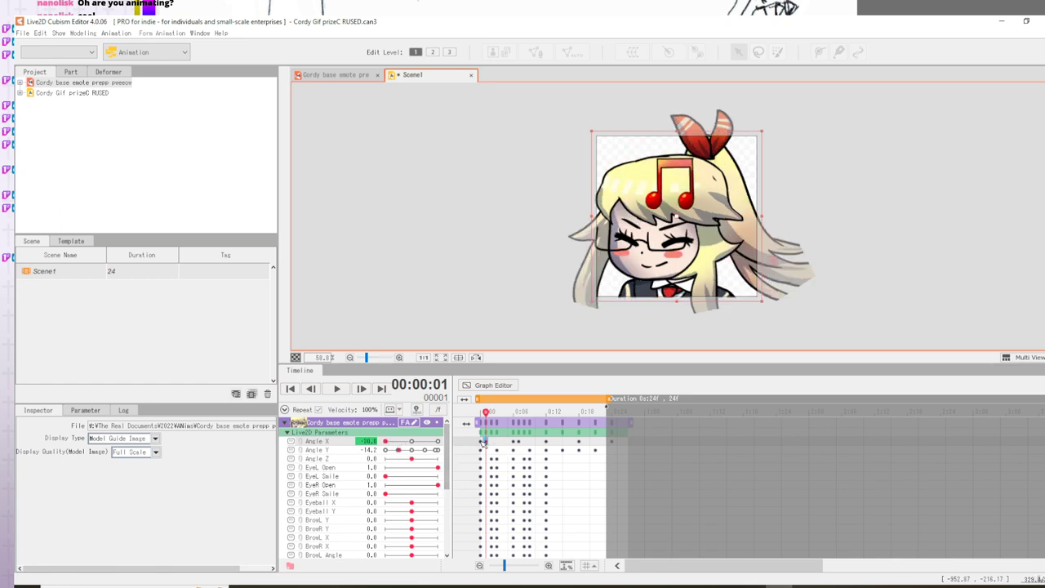
pyautogui.click(492, 442)
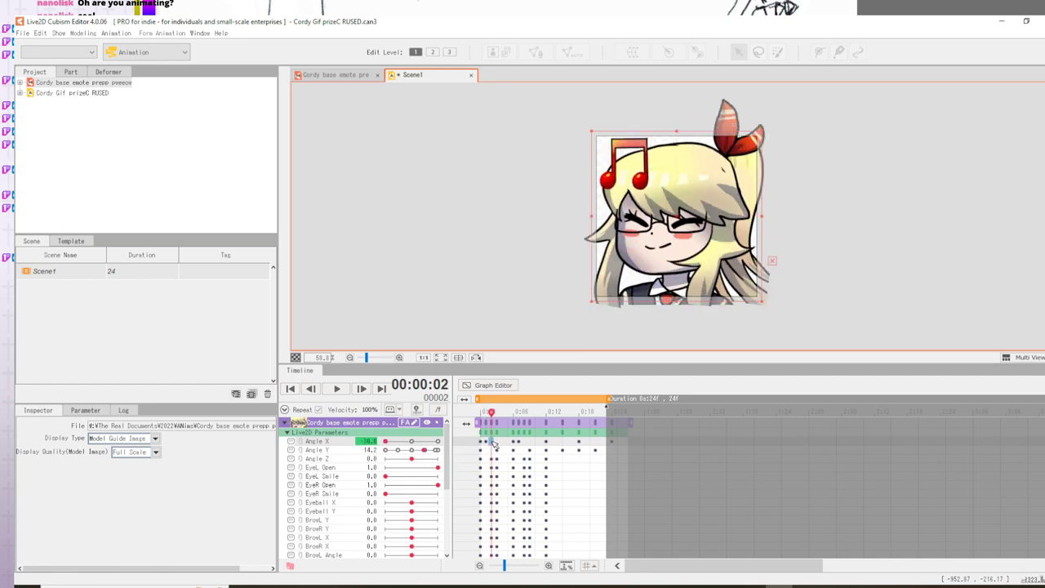
pyautogui.rightClick(491, 442)
pyautogui.click(500, 448)
pyautogui.click(438, 441)
# - Insert an Angle X keyframe on frame 3, compare it with frame 2, and set it to 0
pyautogui.click(499, 442)
pyautogui.rightClick(499, 443)
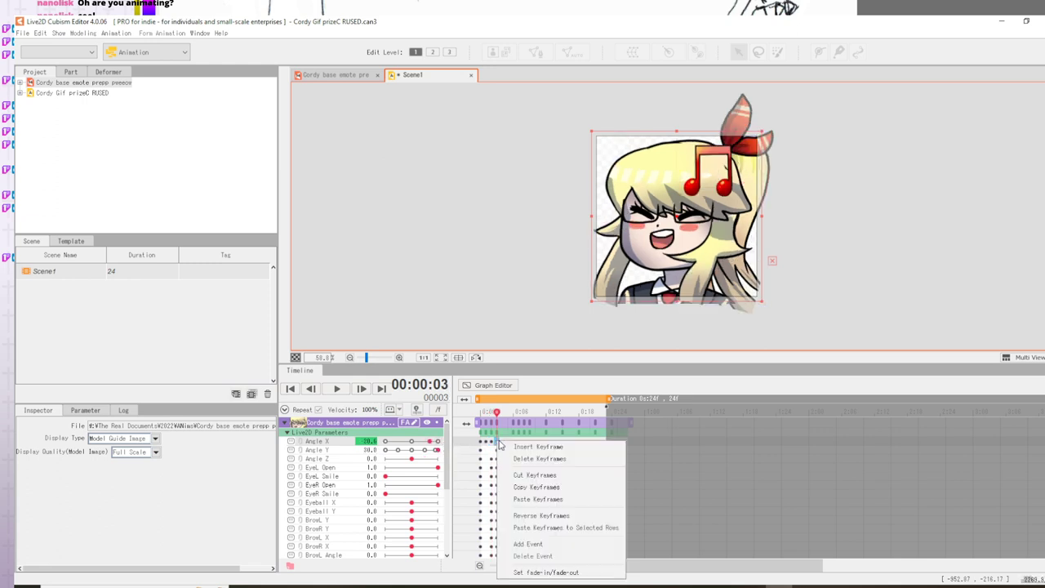
pyautogui.click(508, 448)
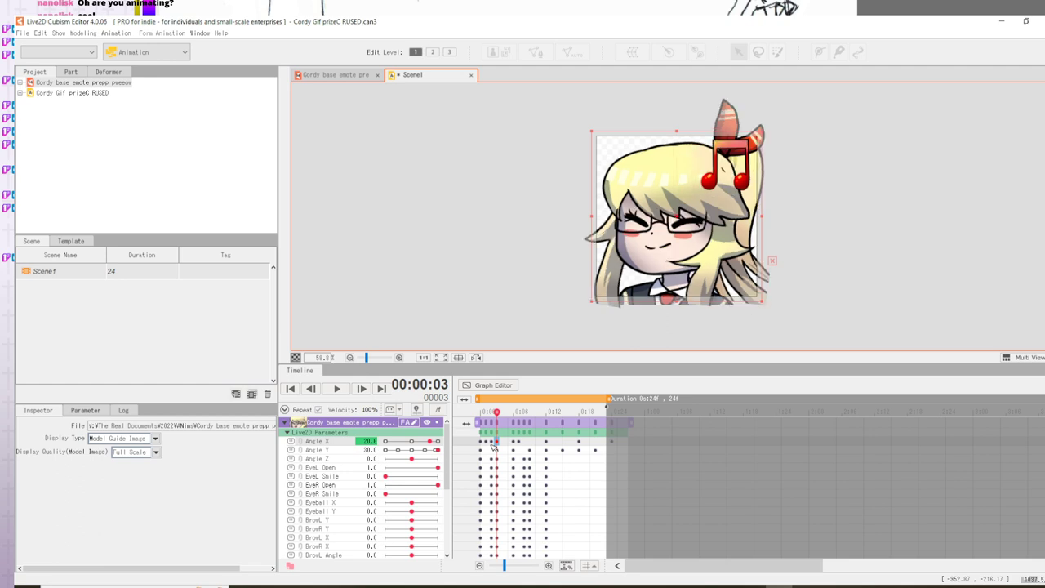
pyautogui.click(492, 442)
pyautogui.click(497, 441)
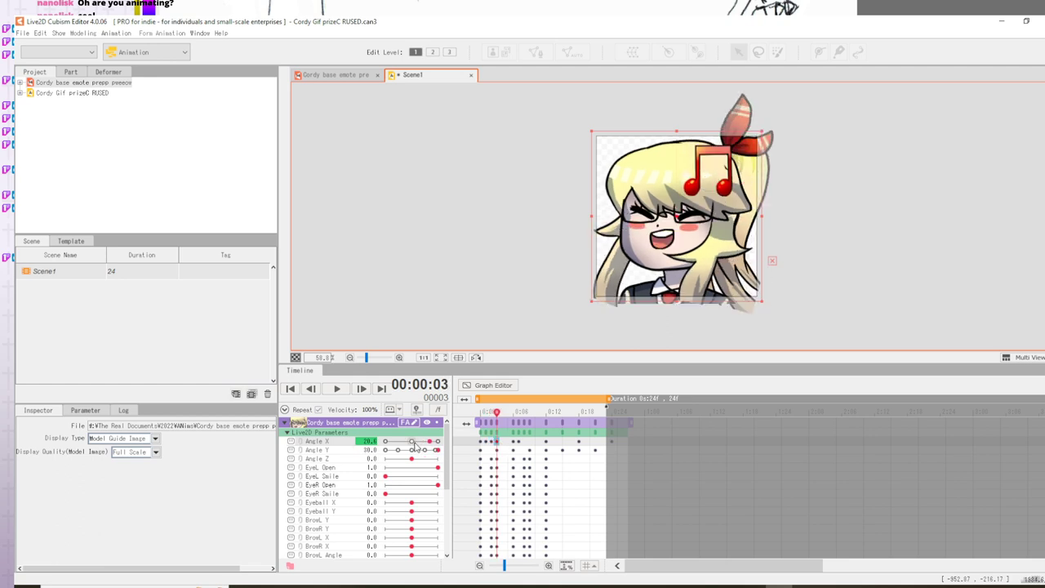
pyautogui.moveTo(413, 442); pyautogui.dragTo(411, 442)
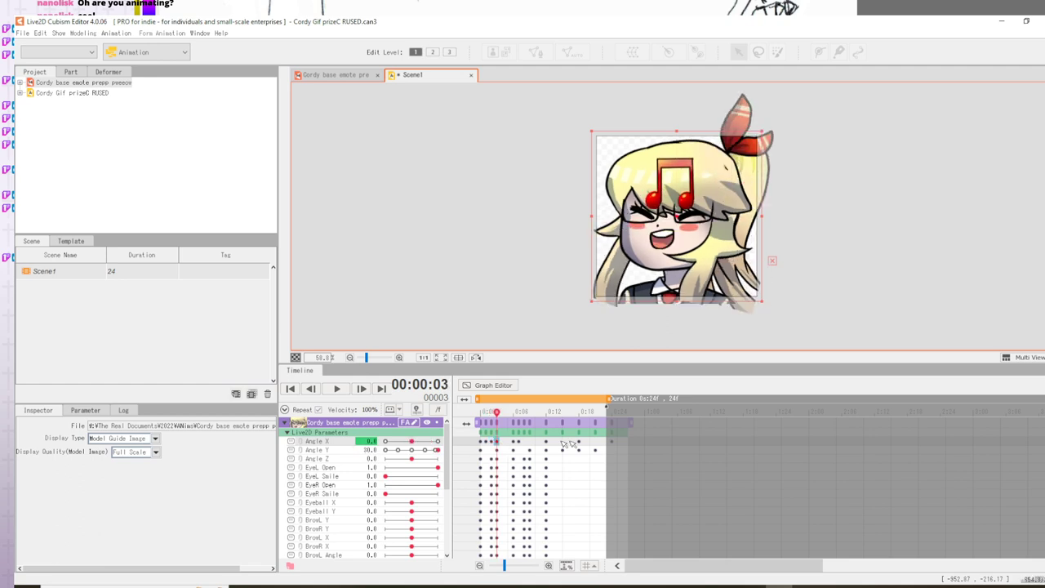
# - Insert Angle X keyframes of -30 on frame 4 and 30 on frame 5
pyautogui.click(503, 443)
pyautogui.rightClick(504, 445)
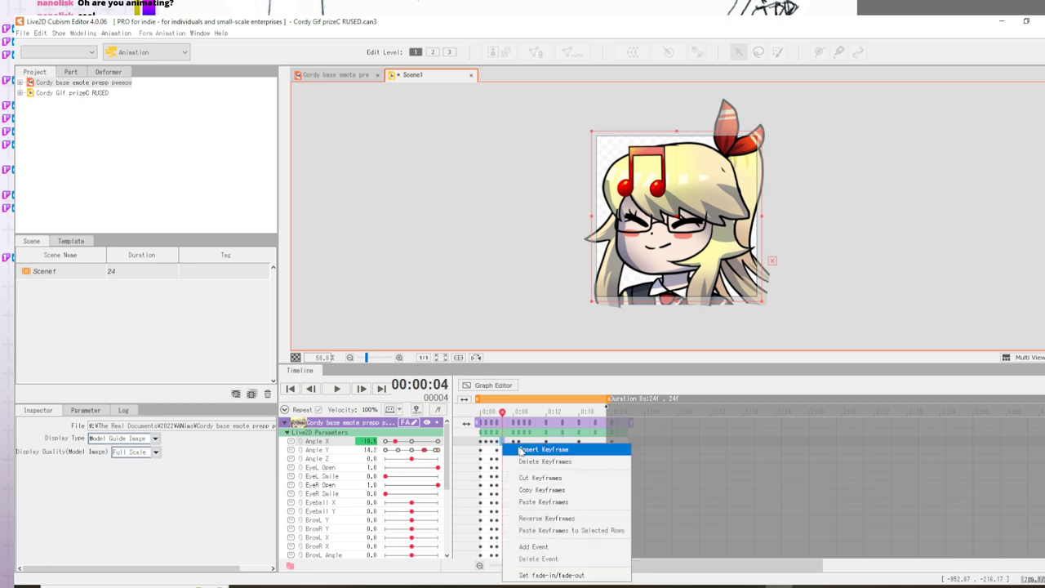
pyautogui.click(523, 449)
pyautogui.click(386, 441)
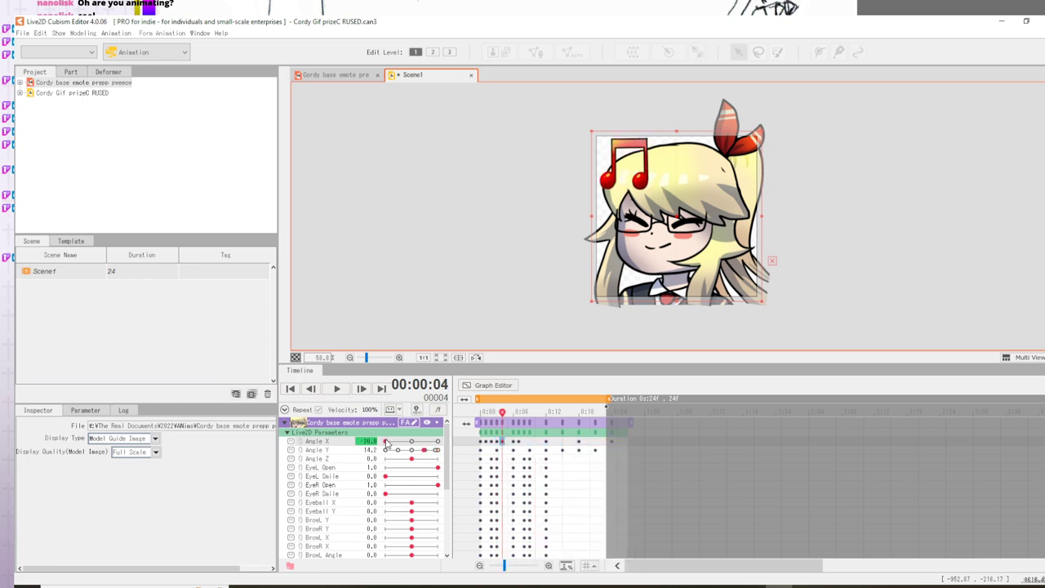
pyautogui.click(507, 443)
pyautogui.rightClick(510, 445)
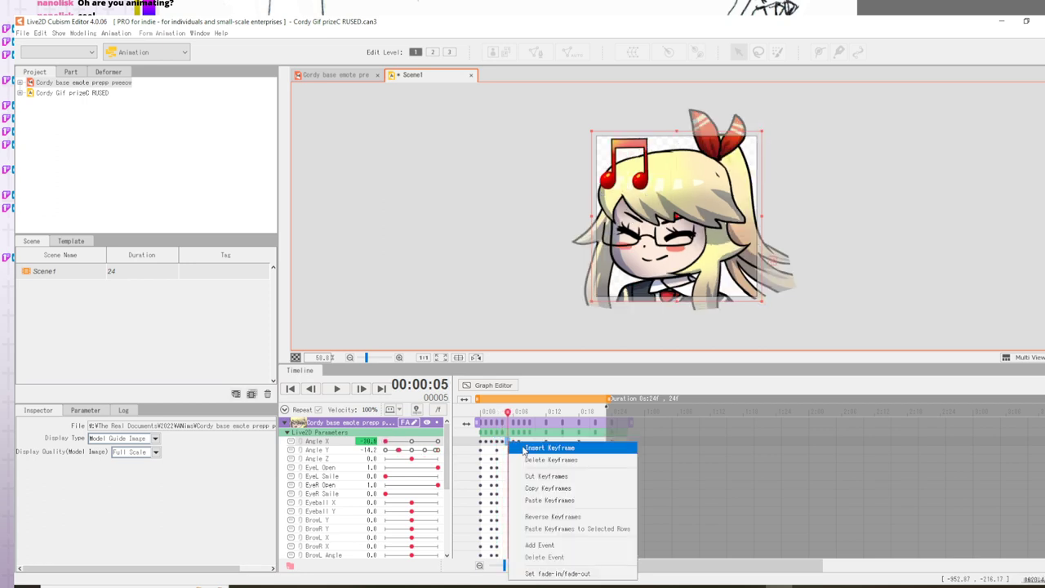
pyautogui.click(530, 447)
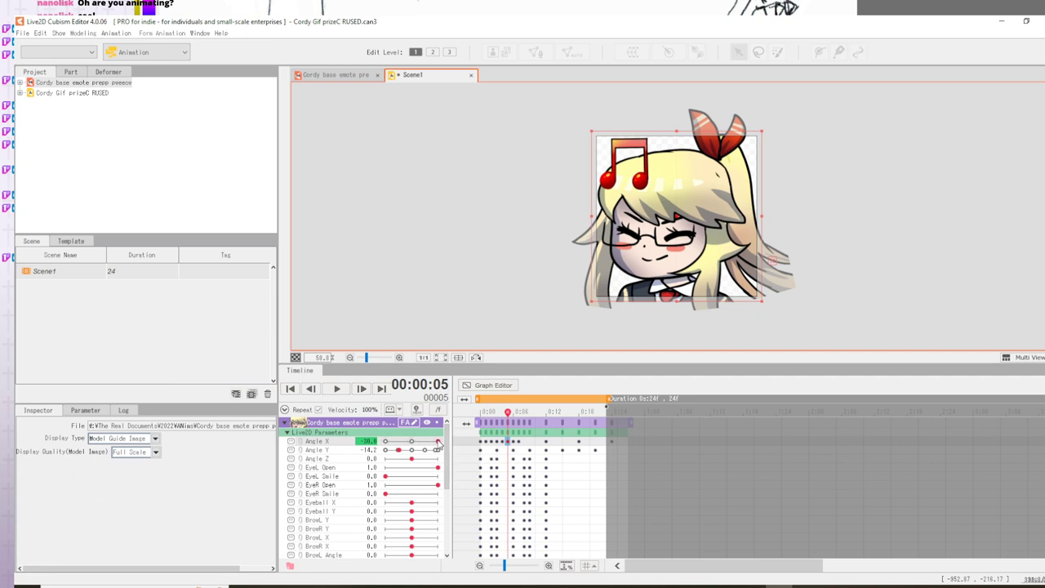
pyautogui.click(437, 442)
# - Review the Angle X keyframes on frames 4 to 6 and set Angle X to 0 on frame 7
pyautogui.click(506, 443)
pyautogui.click(503, 442)
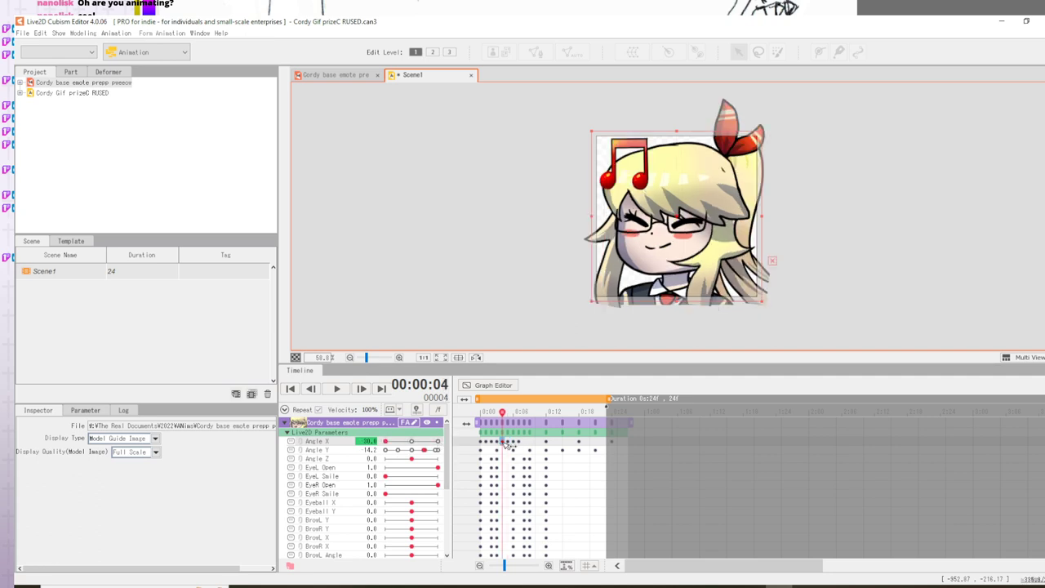
pyautogui.click(508, 442)
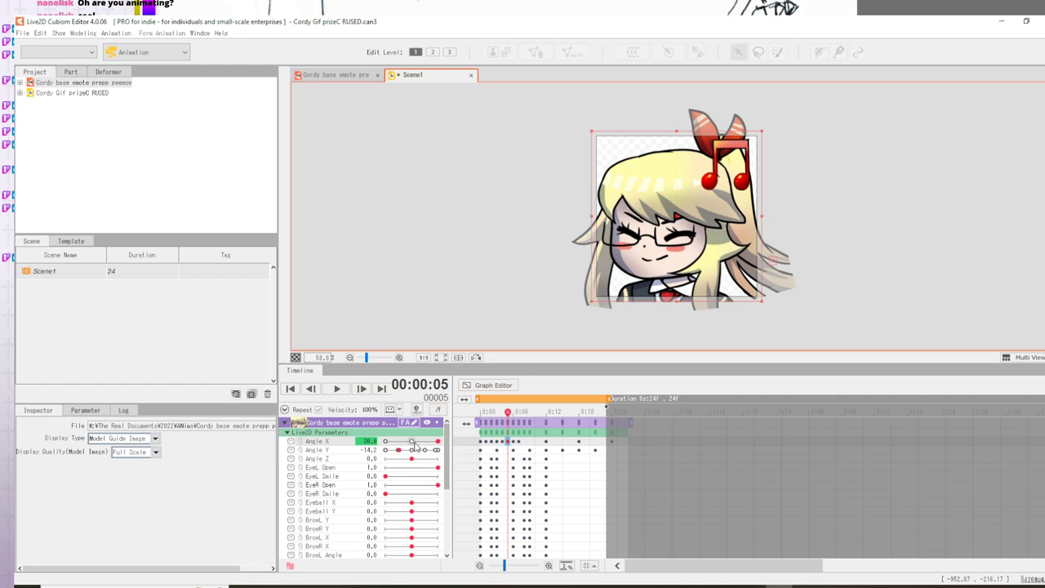
pyautogui.click(412, 442)
pyautogui.click(514, 442)
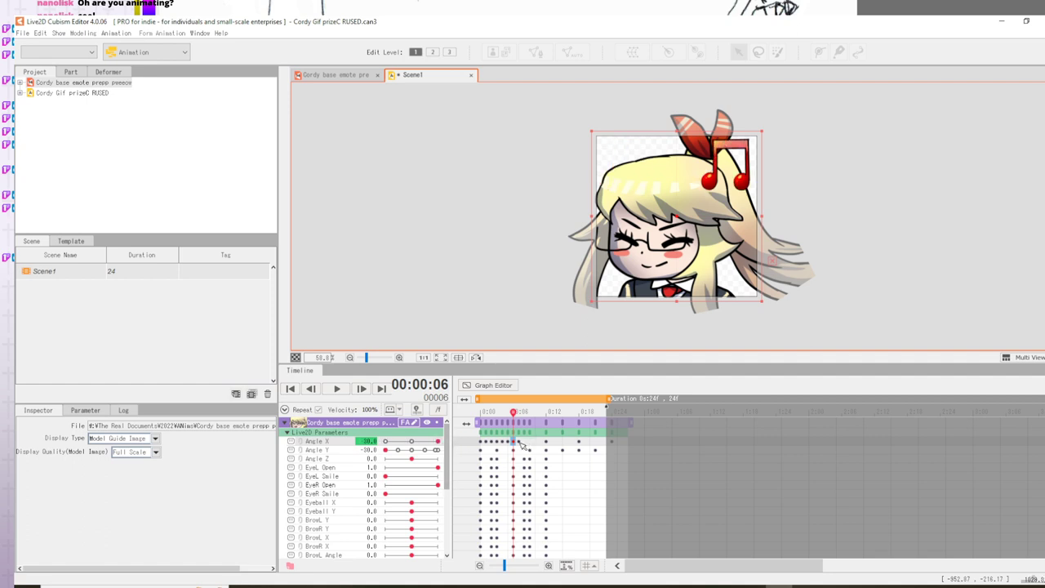
pyautogui.click(518, 442)
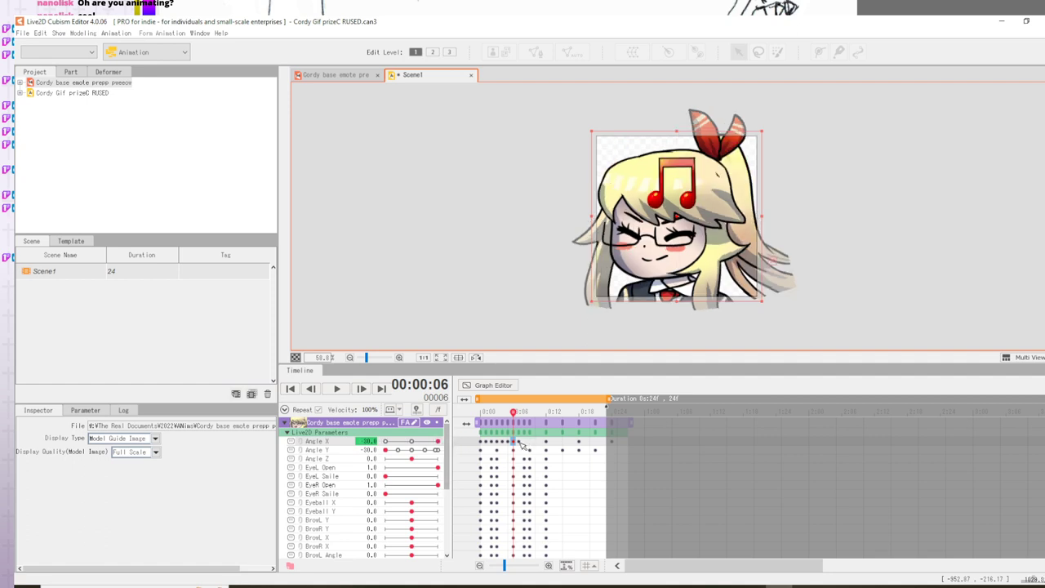
pyautogui.click(412, 441)
# - Copy the Angle X keyframes on frames 0 through 7
pyautogui.click(486, 442)
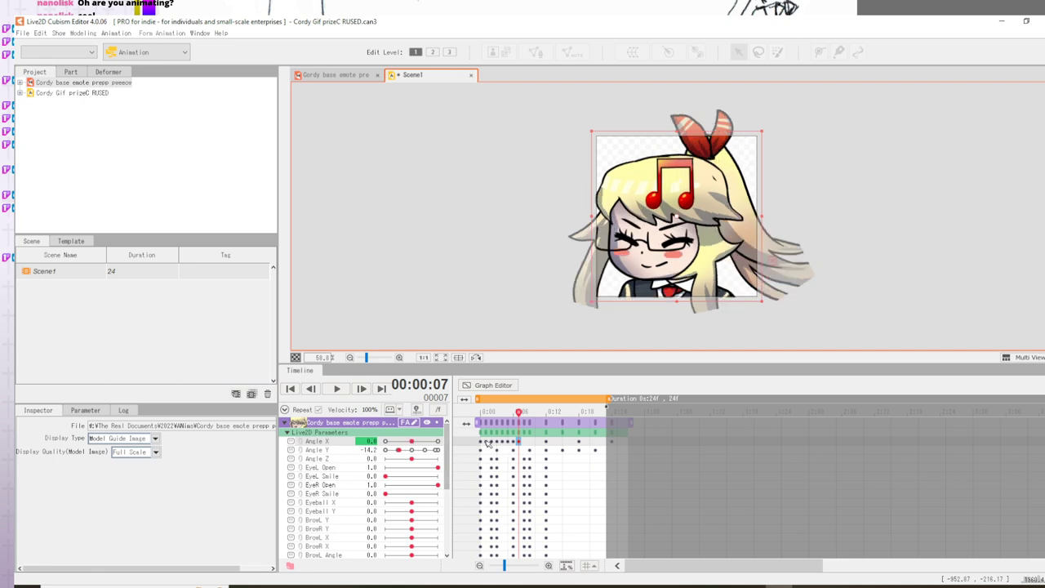
pyautogui.keyDown('shift'); pyautogui.click(519, 441); pyautogui.keyUp('shift')
pyautogui.rightClick(520, 443)
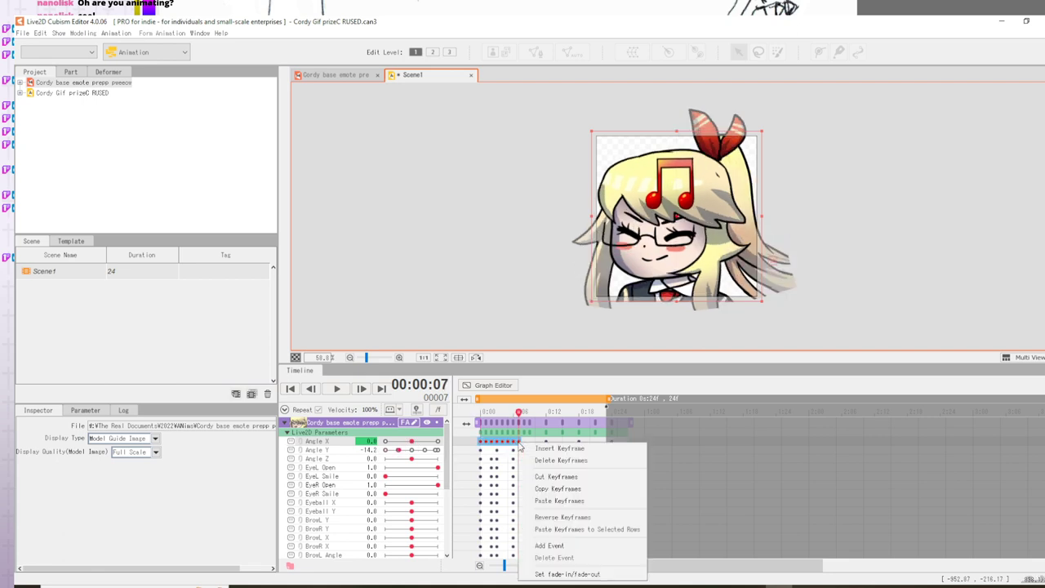
pyautogui.click(559, 475)
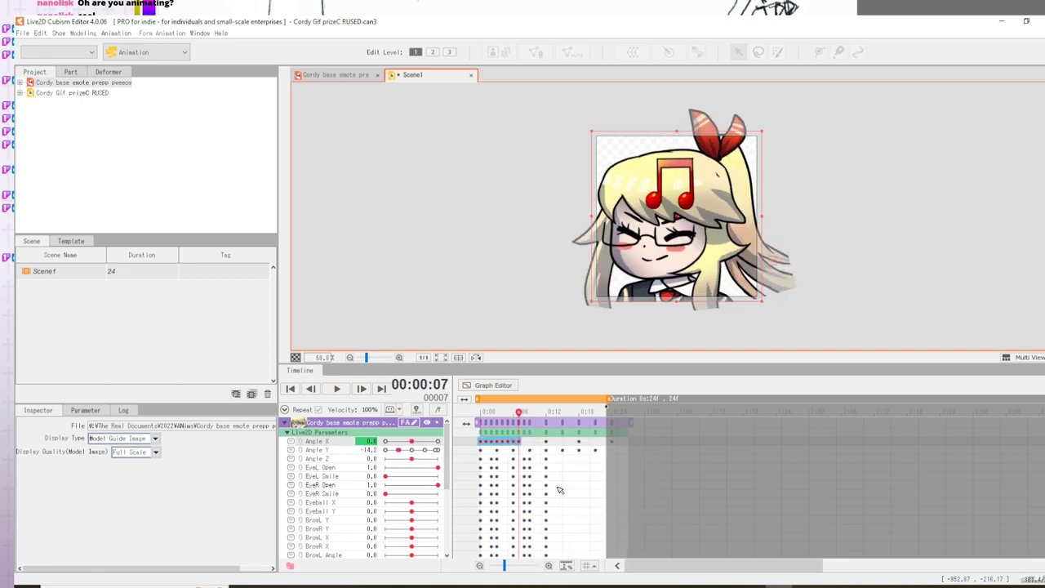
# - Delete the existing Angle X keyframes on frames 12, 18 and 24
pyautogui.click(519, 442)
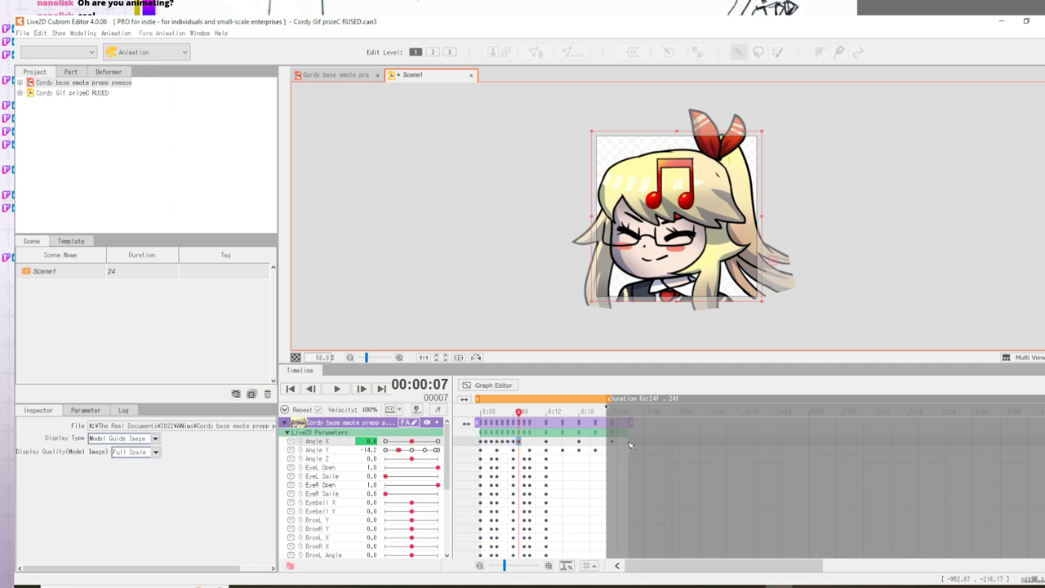
pyautogui.click(551, 445)
pyautogui.moveTo(551, 444); pyautogui.dragTo(548, 444)
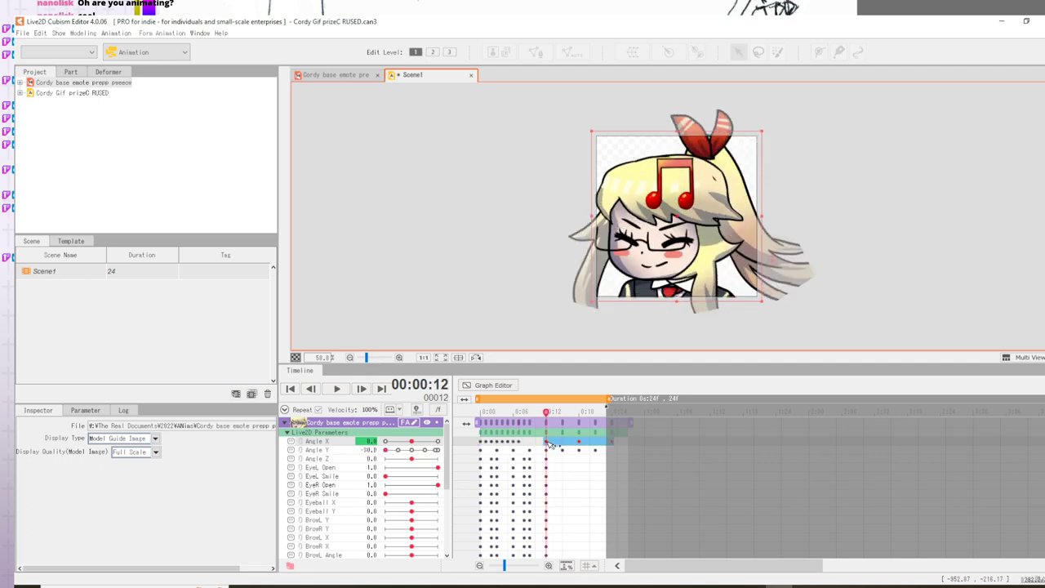
# - Paste the copied Angle X keyframes at frame 8 and shift the pasted block one frame earlier to start on frame 7
pyautogui.rightClick(524, 445)
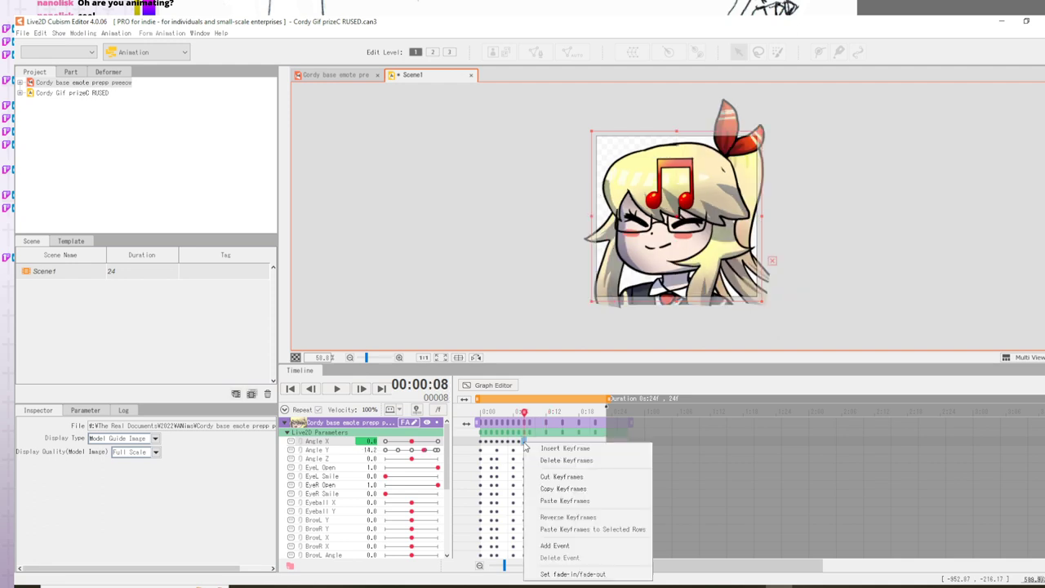
pyautogui.click(552, 500)
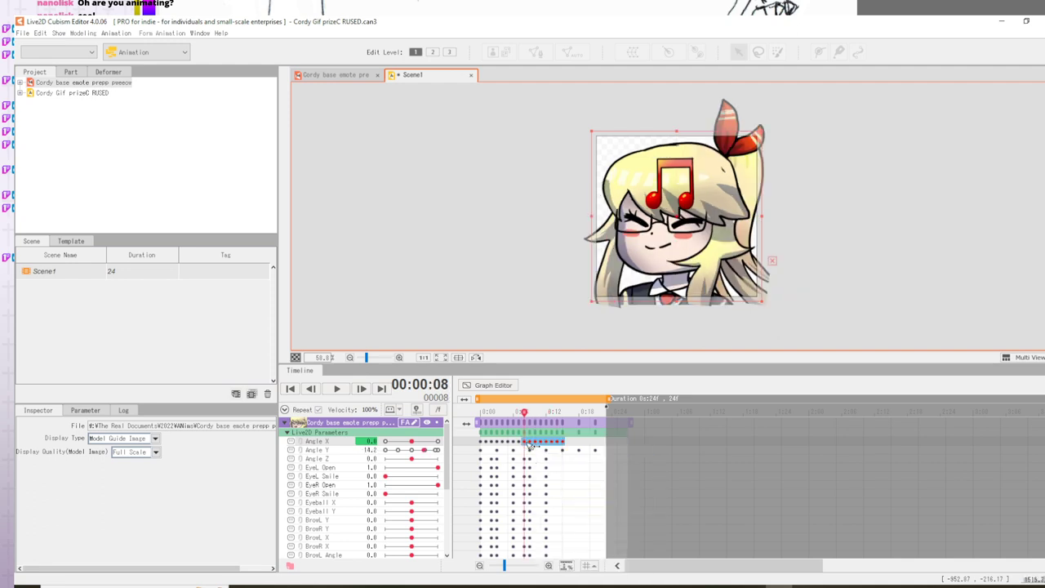
pyautogui.click(526, 445)
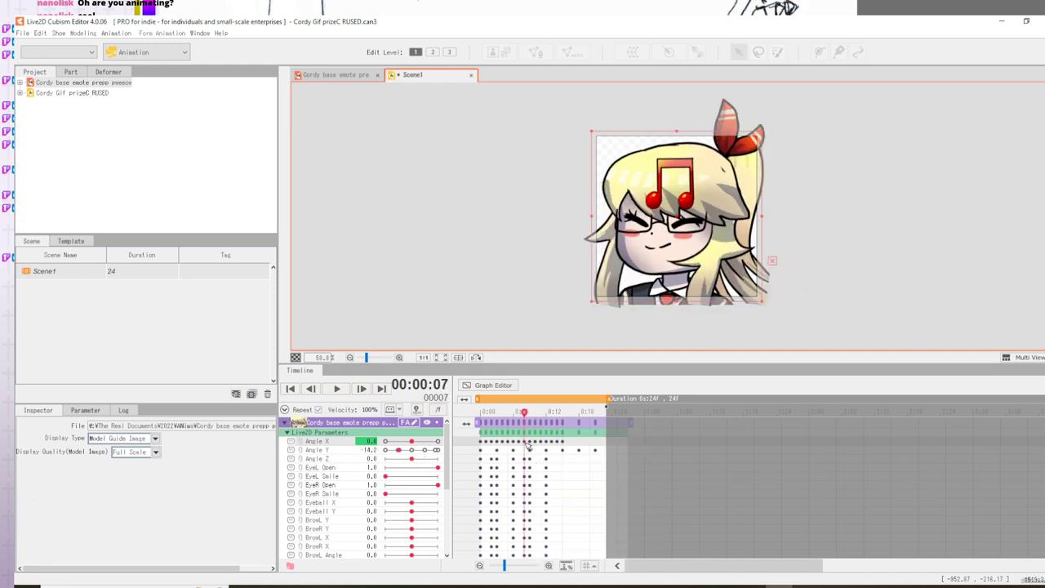
pyautogui.click(560, 442)
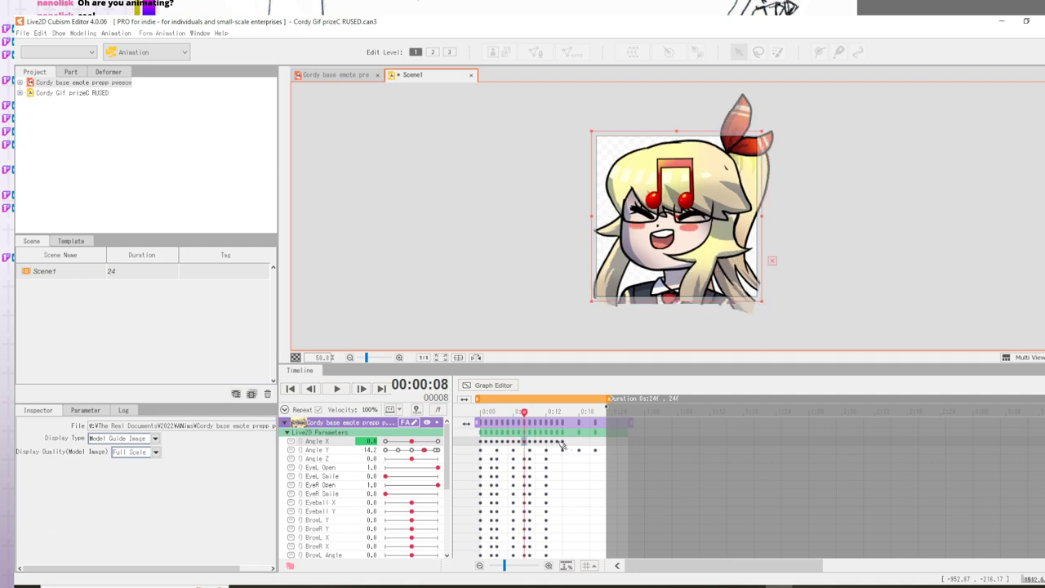
pyautogui.click(526, 443)
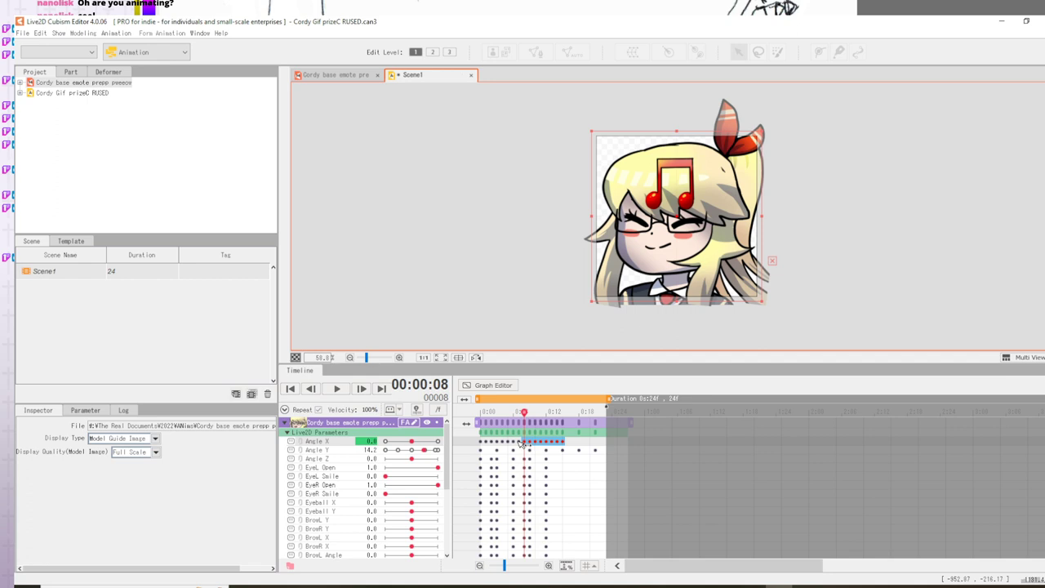
pyautogui.moveTo(521, 443); pyautogui.dragTo(516, 444)
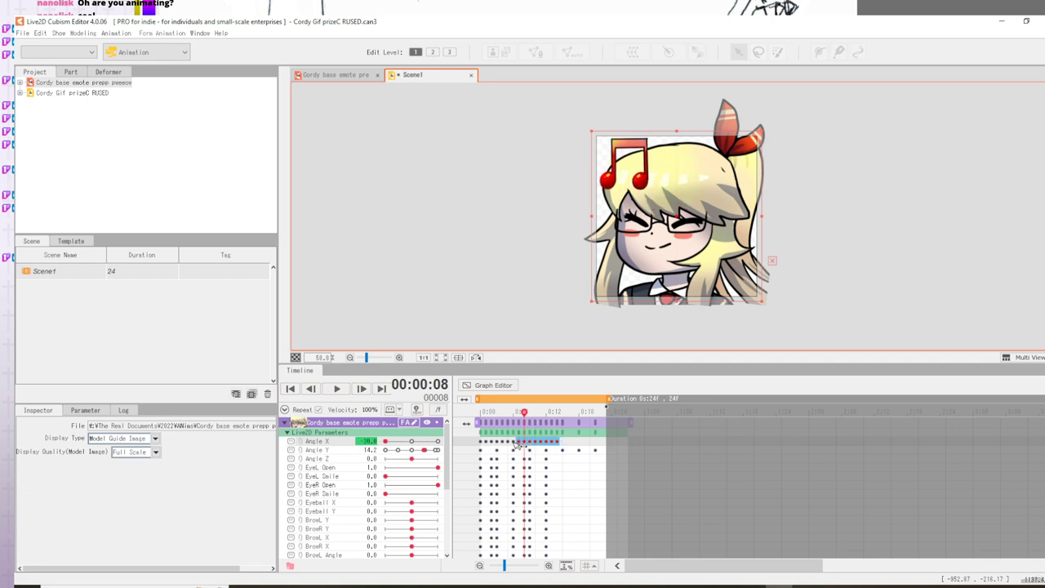
# - Paste the Angle X keyframes again at frame 15 and shift that block one frame earlier to start on frame 14
pyautogui.click(562, 443)
pyautogui.rightClick(561, 443)
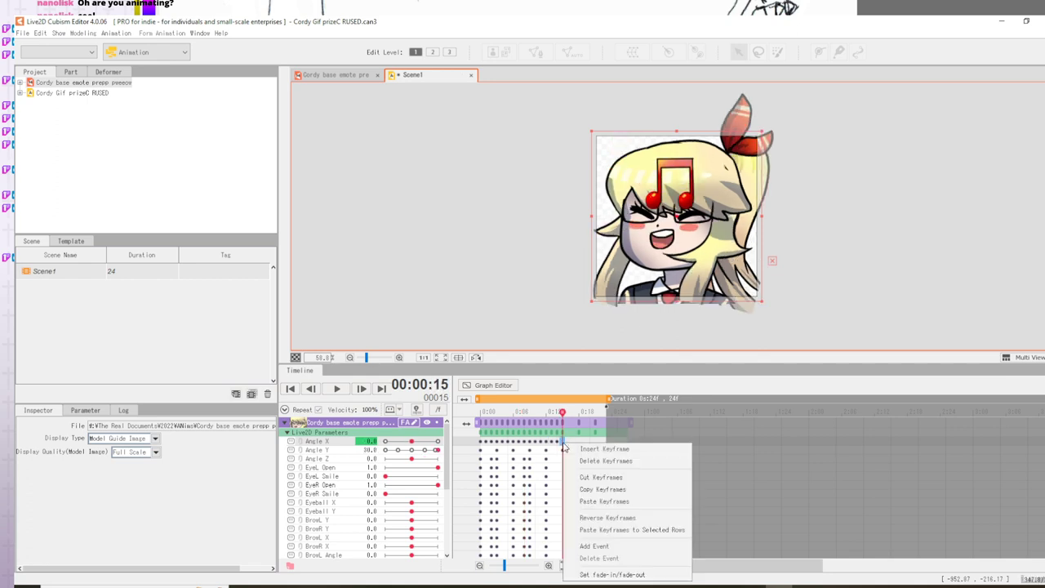
pyautogui.click(596, 501)
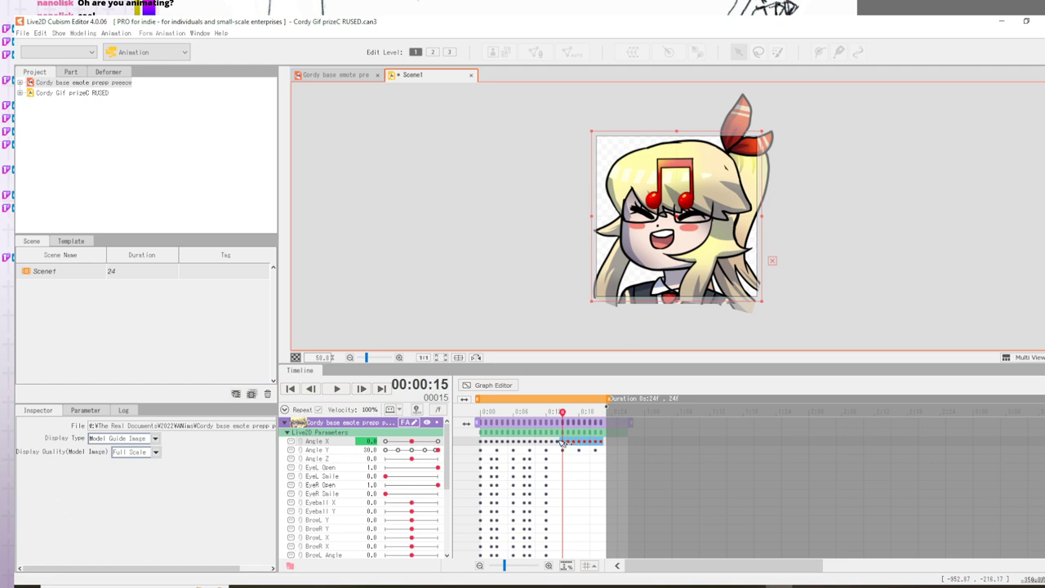
pyautogui.click(602, 444)
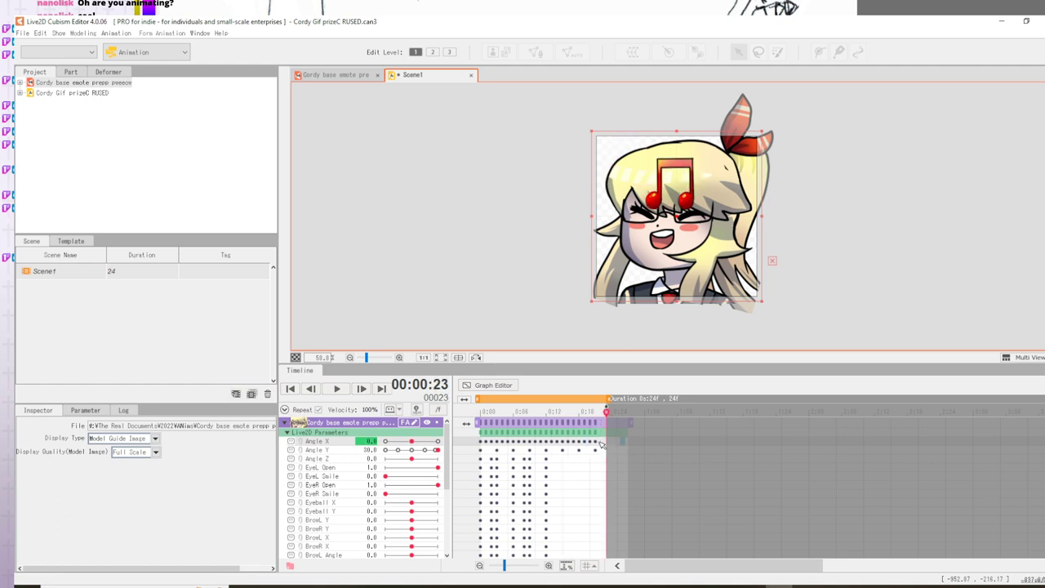
# - Insert an Angle X keyframe of 0 on frame 22 and set Angle Y to 0 on the same frame
pyautogui.click(600, 443)
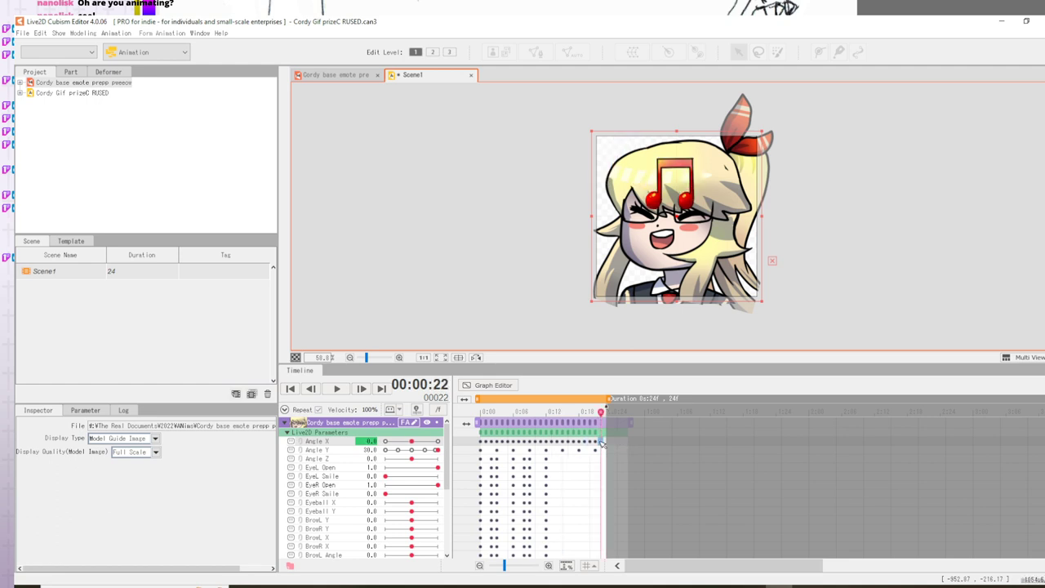
pyautogui.rightClick(600, 443)
pyautogui.click(620, 446)
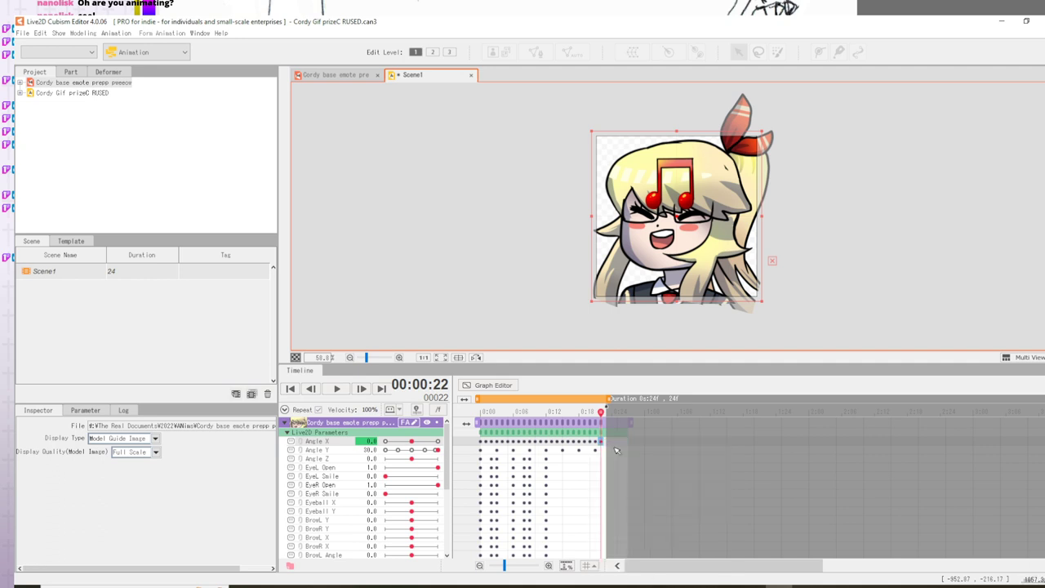
pyautogui.click(412, 452)
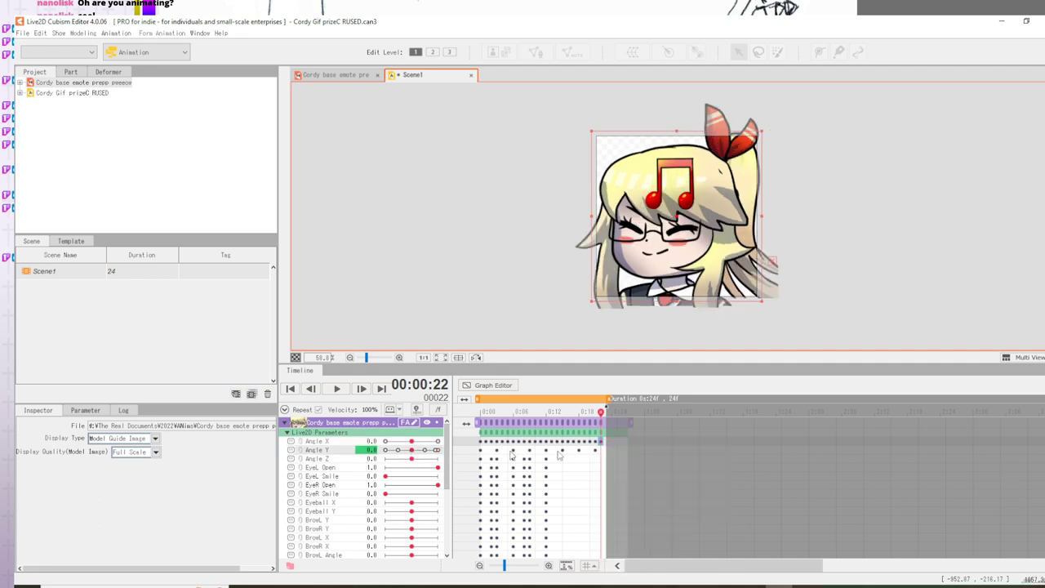
# - Key Angle X at 0 and Angle Y at -30 on frame 23, and play back the loop
pyautogui.click(608, 442)
pyautogui.click(608, 443)
pyautogui.rightClick(605, 443)
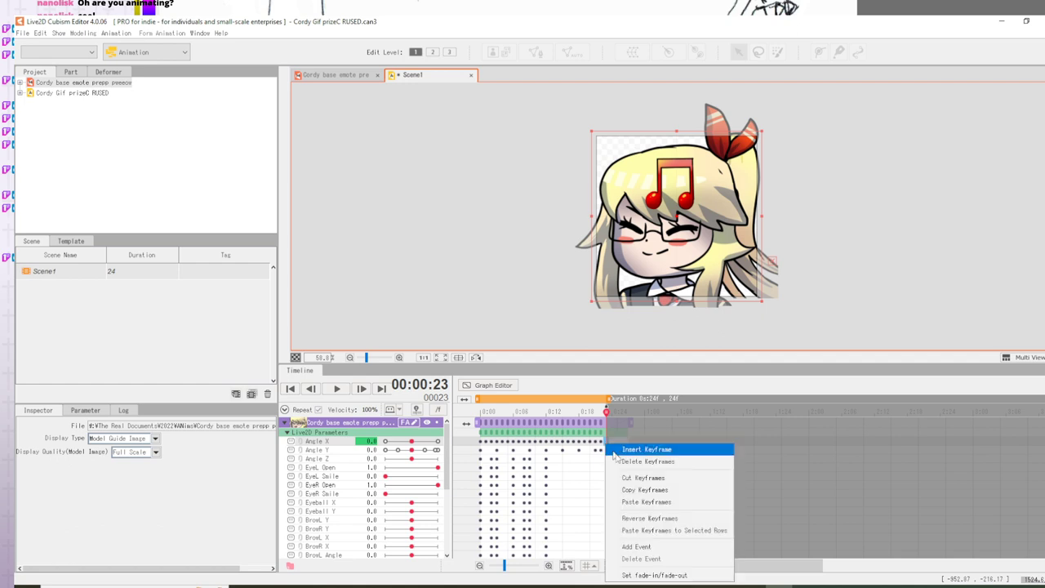
pyautogui.click(642, 449)
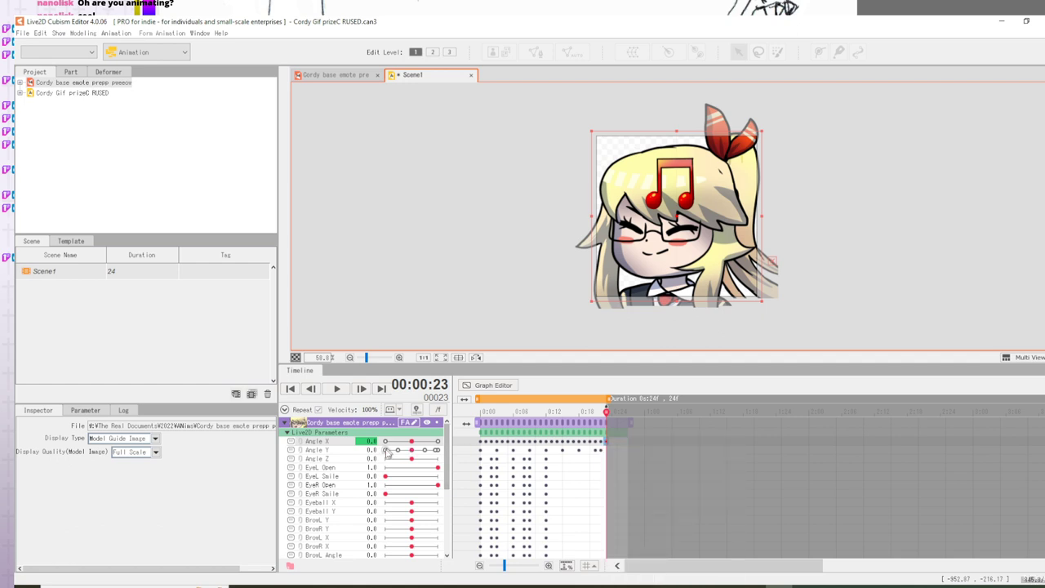
pyautogui.click(385, 451)
pyautogui.click(336, 390)
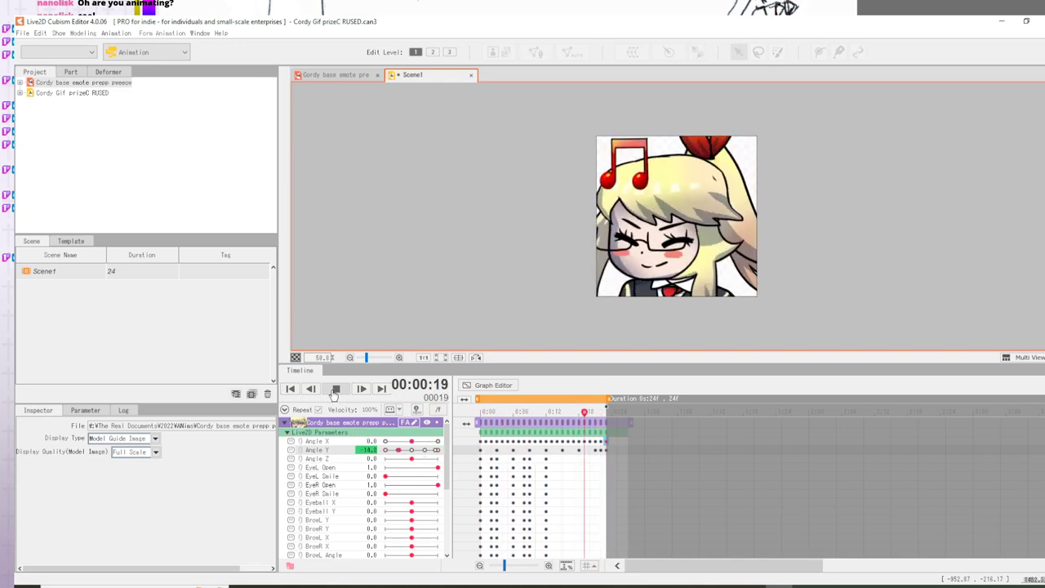
pyautogui.click(336, 389)
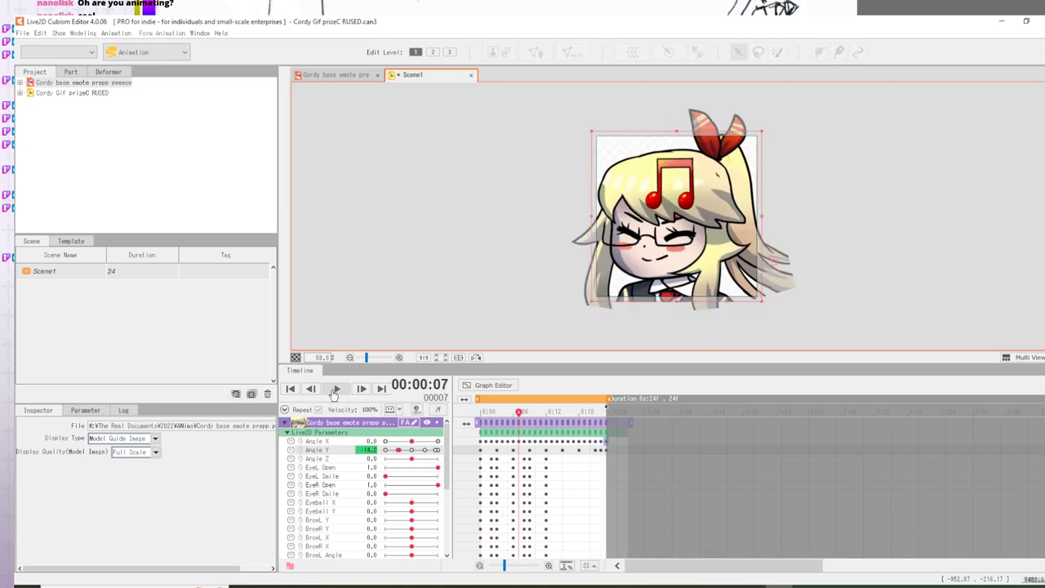
# - Examine the Angle Y keyframes and in-between poses from frame 23 back to frame 15 to see where the nod needs holding keys
pyautogui.click(607, 452)
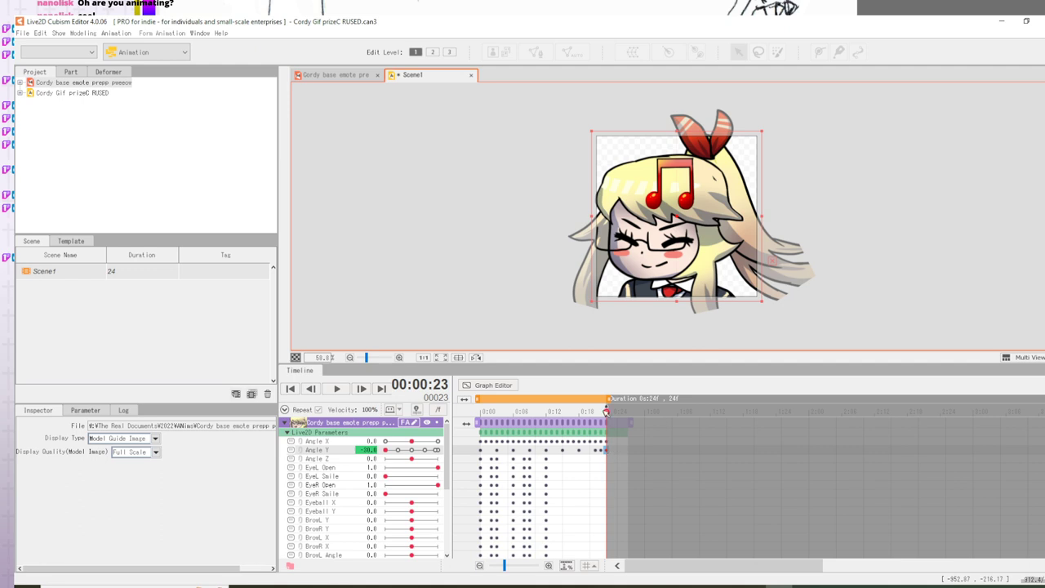
pyautogui.moveTo(606, 414); pyautogui.dragTo(602, 414)
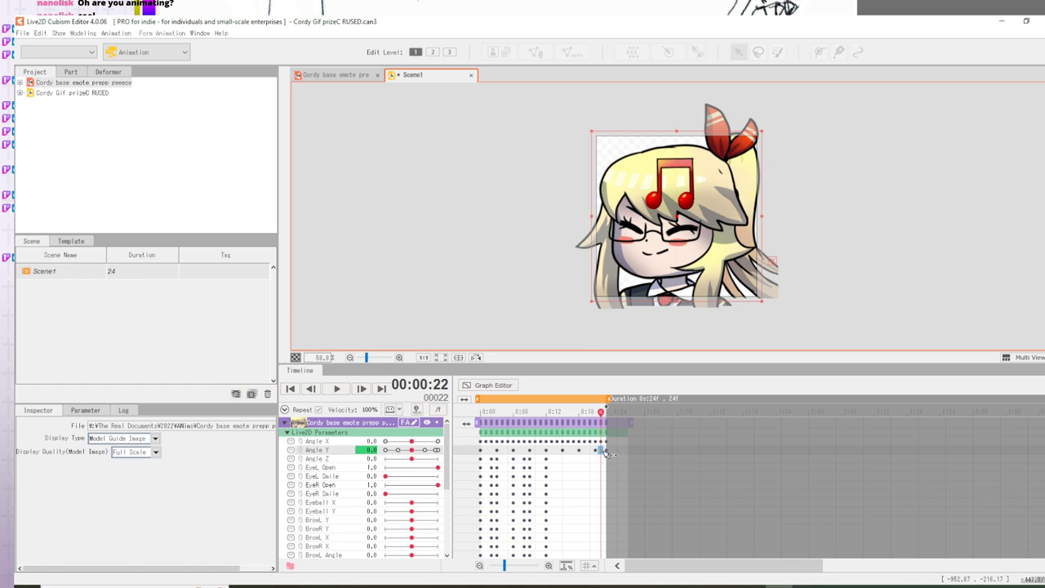
pyautogui.click(597, 448)
pyautogui.press('Left')
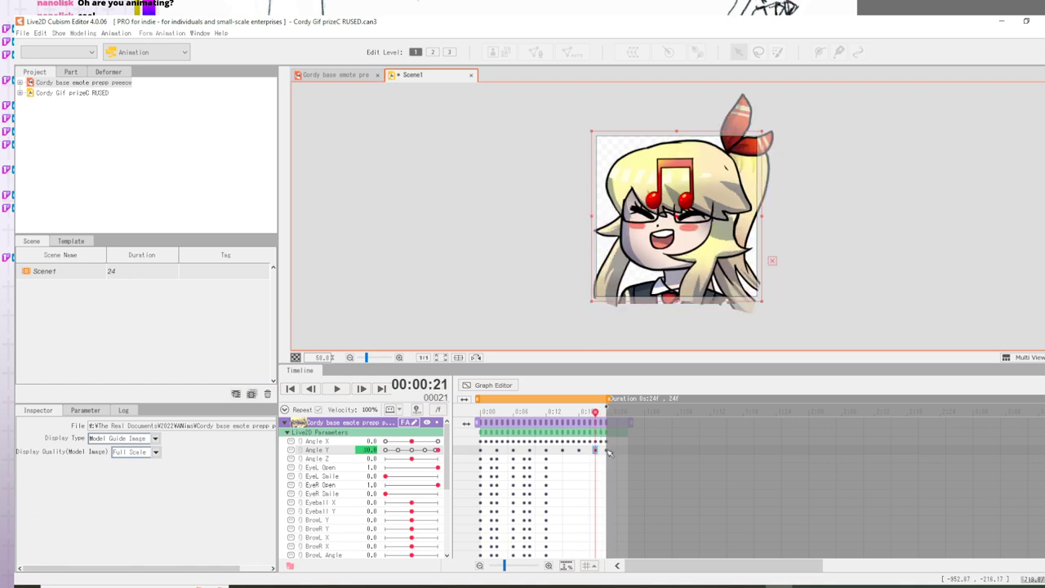
pyautogui.press('Right')
pyautogui.press('Right')
pyautogui.click(579, 452)
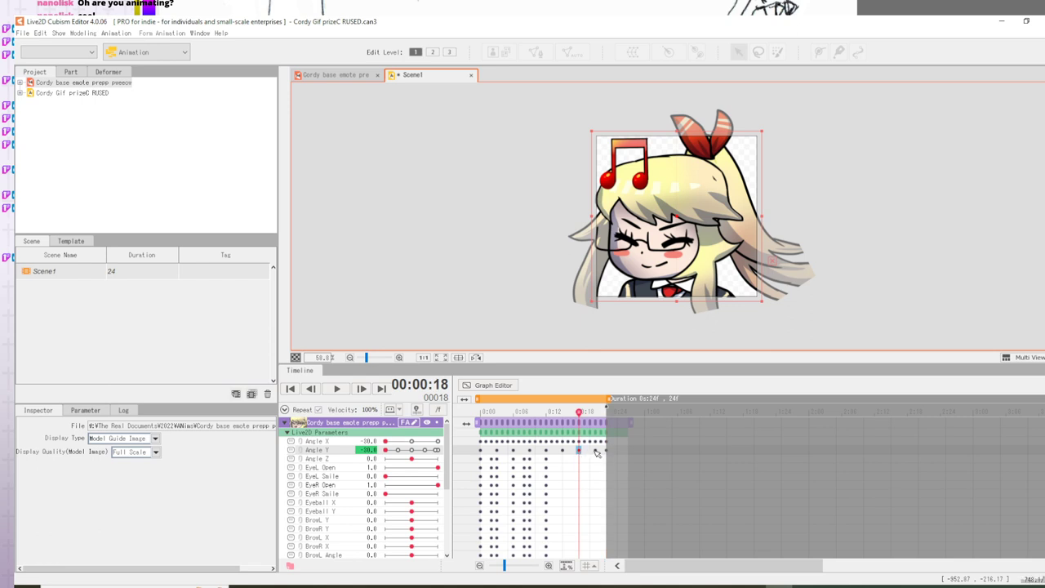
pyautogui.click(596, 452)
pyautogui.click(575, 452)
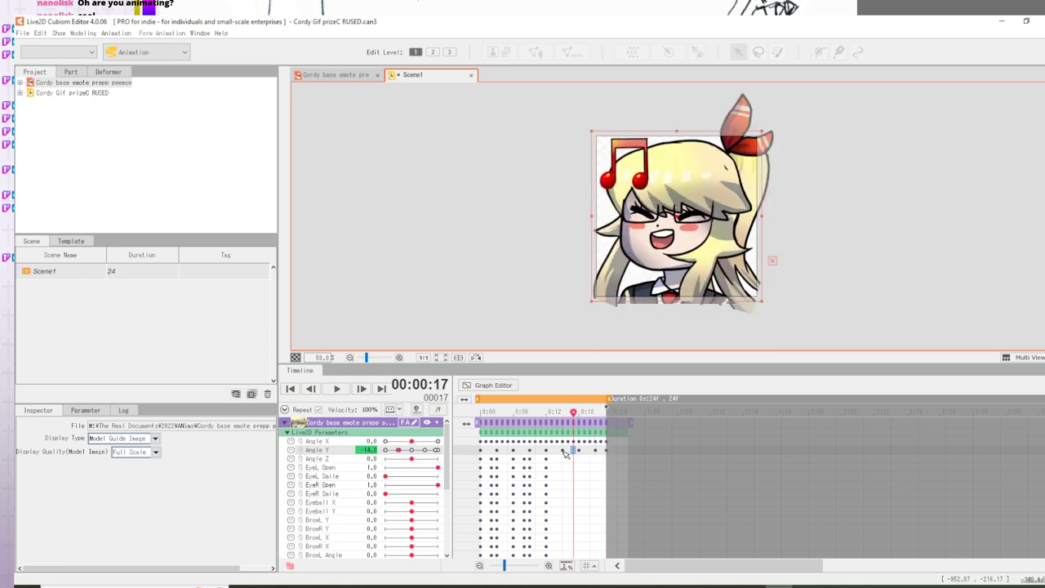
pyautogui.click(562, 451)
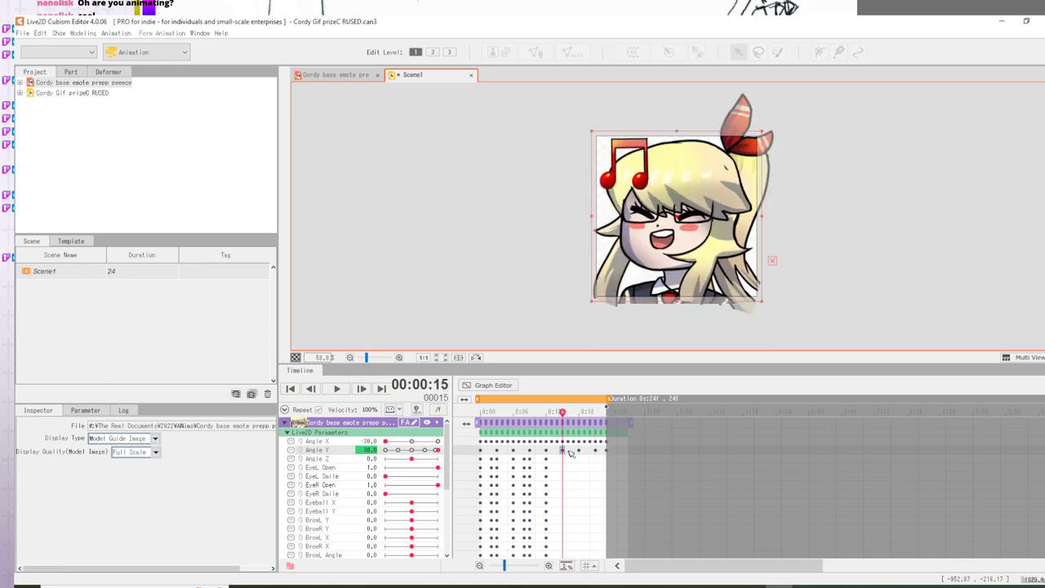
# - Insert an Angle Y keyframe on frame 2 and set it to -30 to hold the lowered head pose
pyautogui.click(491, 451)
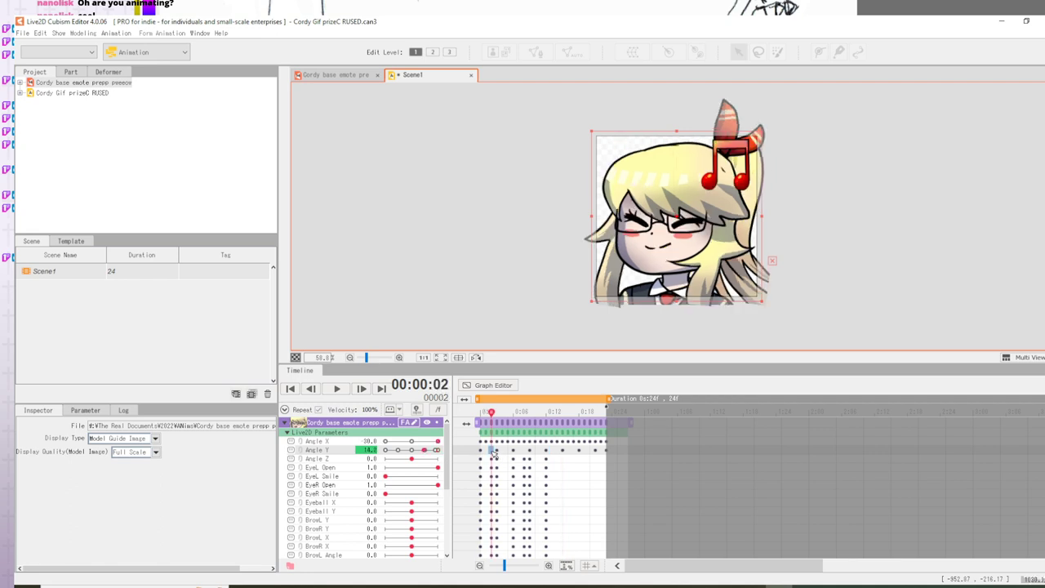
pyautogui.rightClick(493, 453)
pyautogui.click(508, 458)
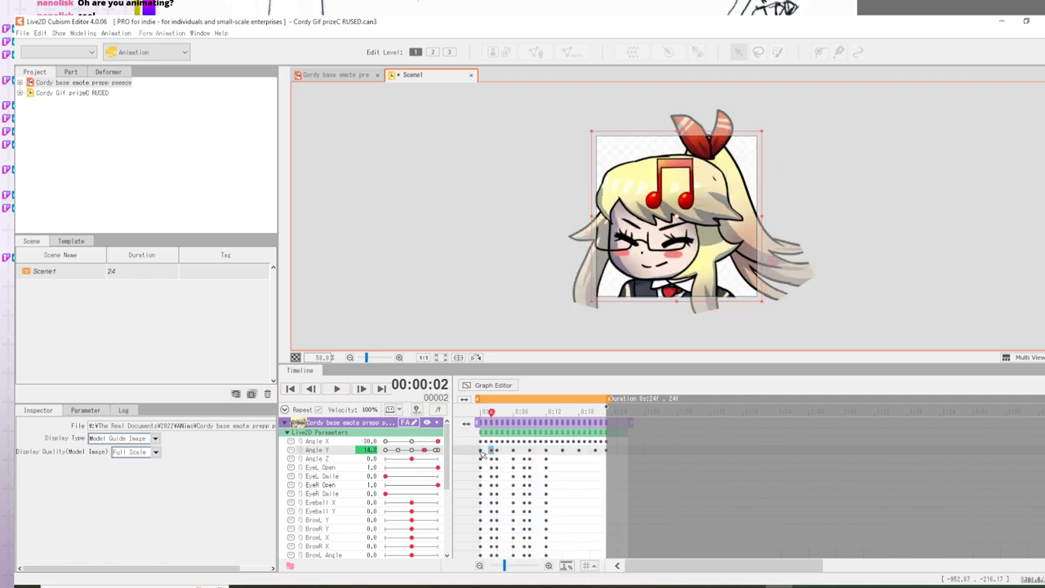
pyautogui.click(481, 451)
pyautogui.click(492, 451)
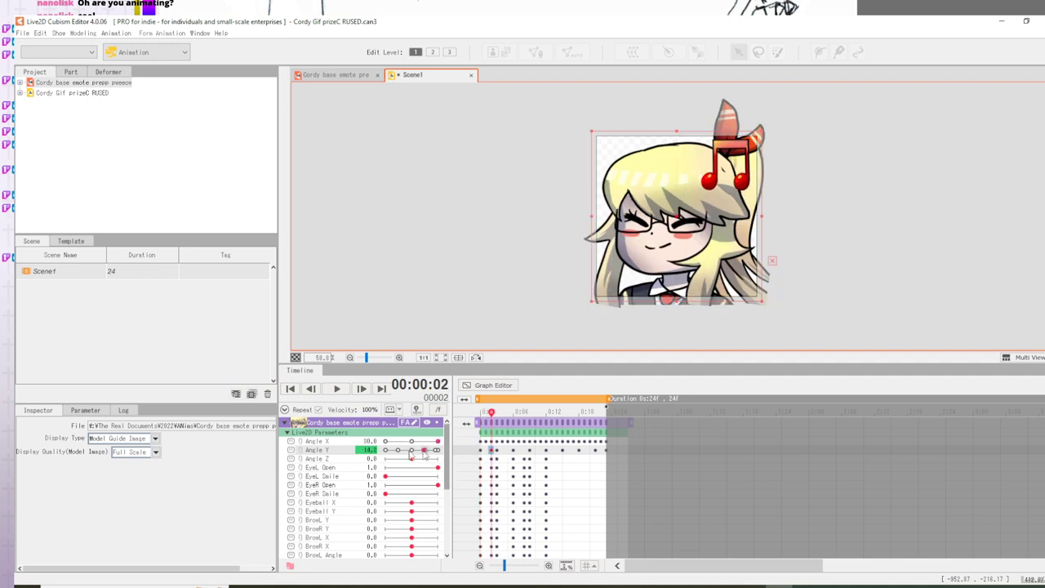
# - Insert Angle Y keyframes of 30 on frame 5 and -30 on frame 8
pyautogui.click(507, 451)
pyautogui.rightClick(508, 450)
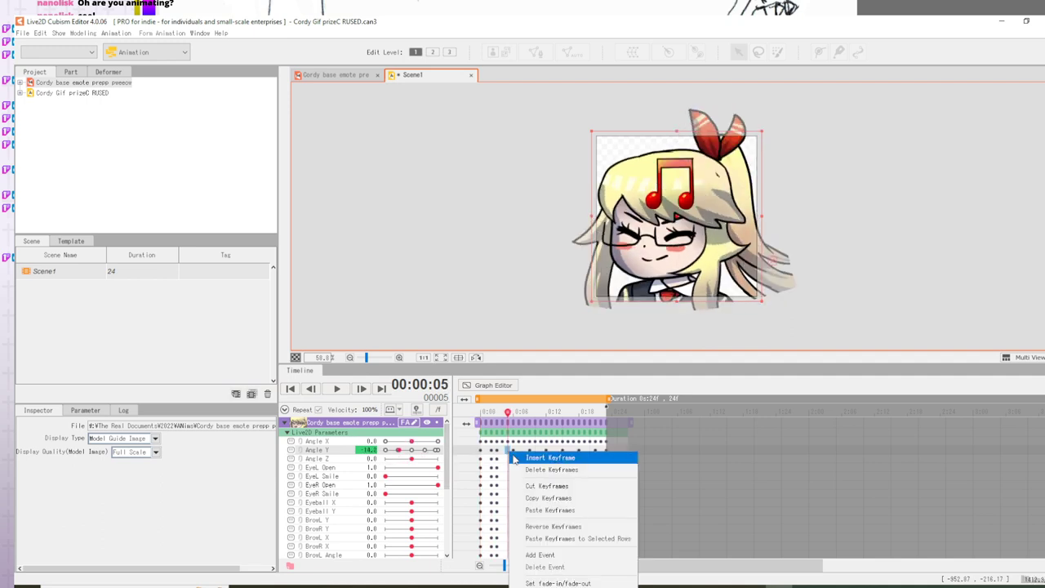
pyautogui.click(518, 460)
pyautogui.click(437, 450)
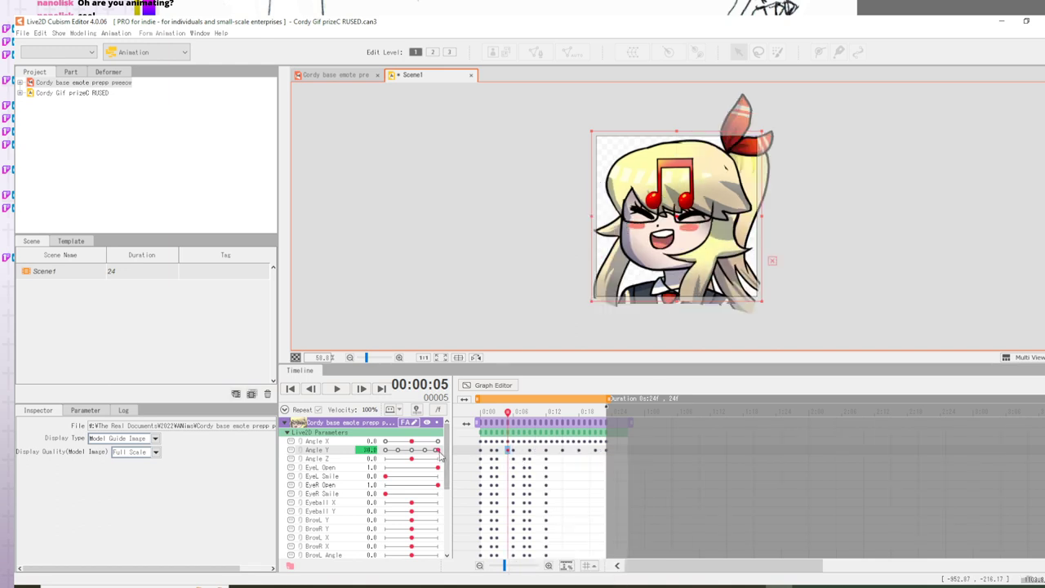
pyautogui.click(524, 450)
pyautogui.rightClick(524, 450)
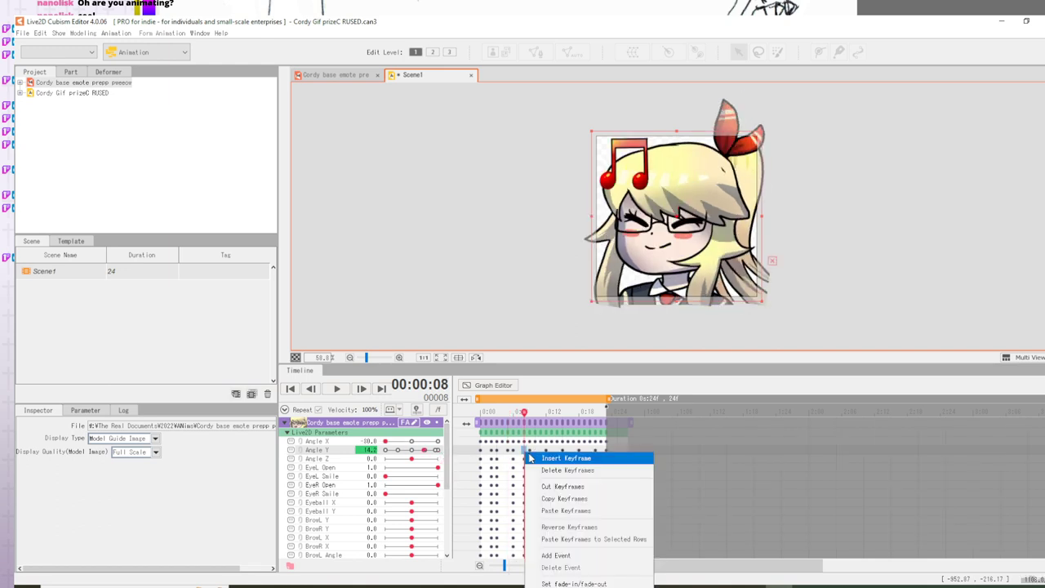
pyautogui.click(532, 460)
pyautogui.click(390, 452)
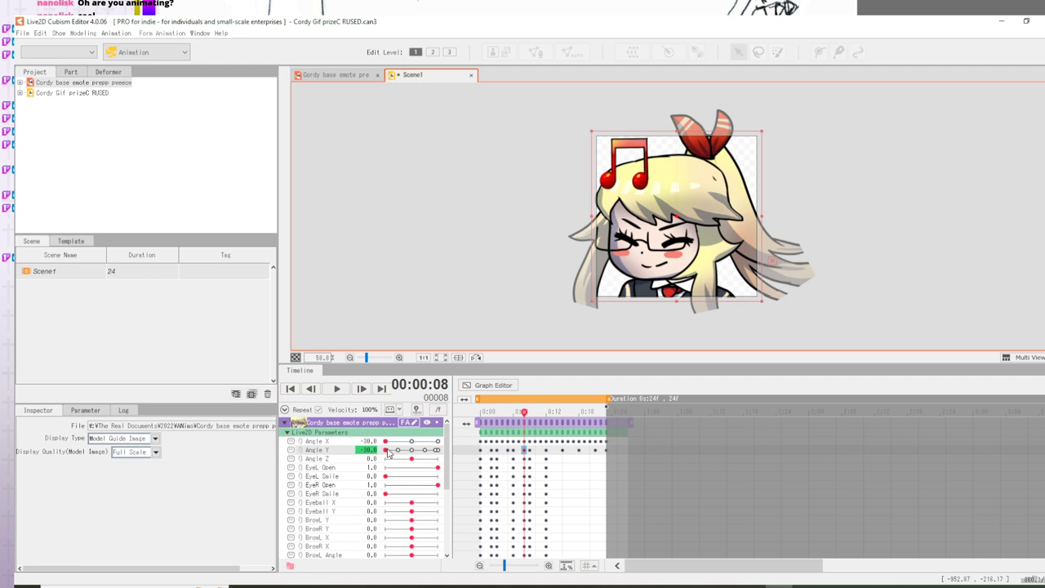
# - Key Angle Y at 30 on frame 11, insert a keyframe on frame 14, and set Angle Y to -30 on frame 13
pyautogui.rightClick(543, 454)
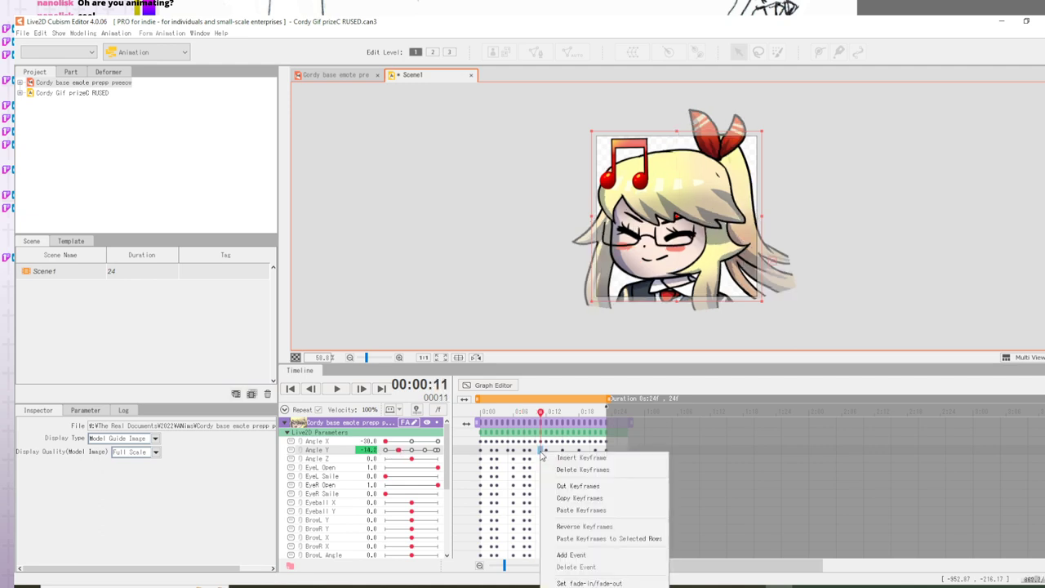
pyautogui.press('Escape')
pyautogui.click(437, 451)
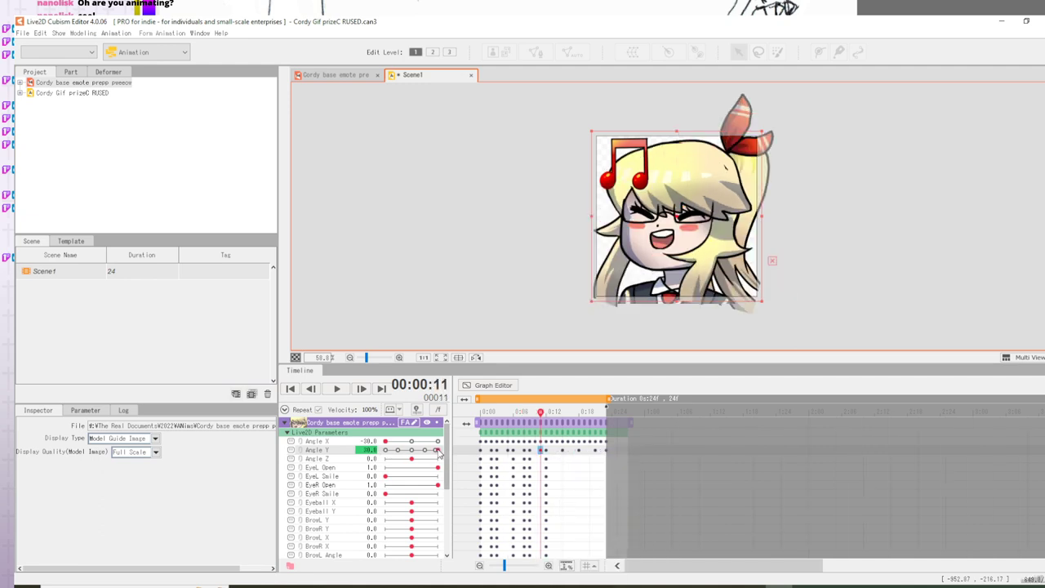
pyautogui.click(559, 452)
pyautogui.rightClick(552, 452)
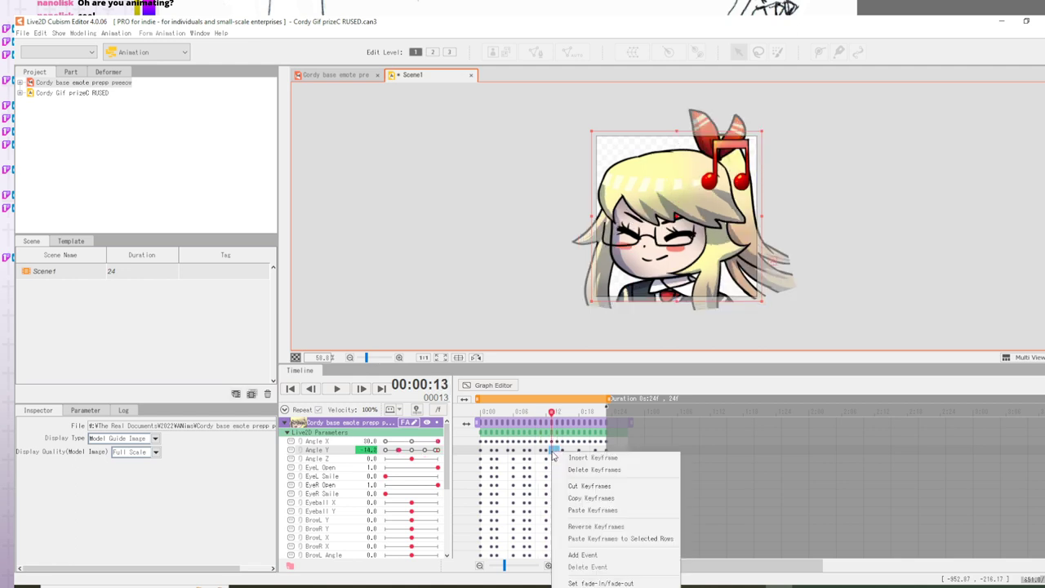
pyautogui.click(556, 449)
pyautogui.rightClick(555, 448)
pyautogui.click(569, 455)
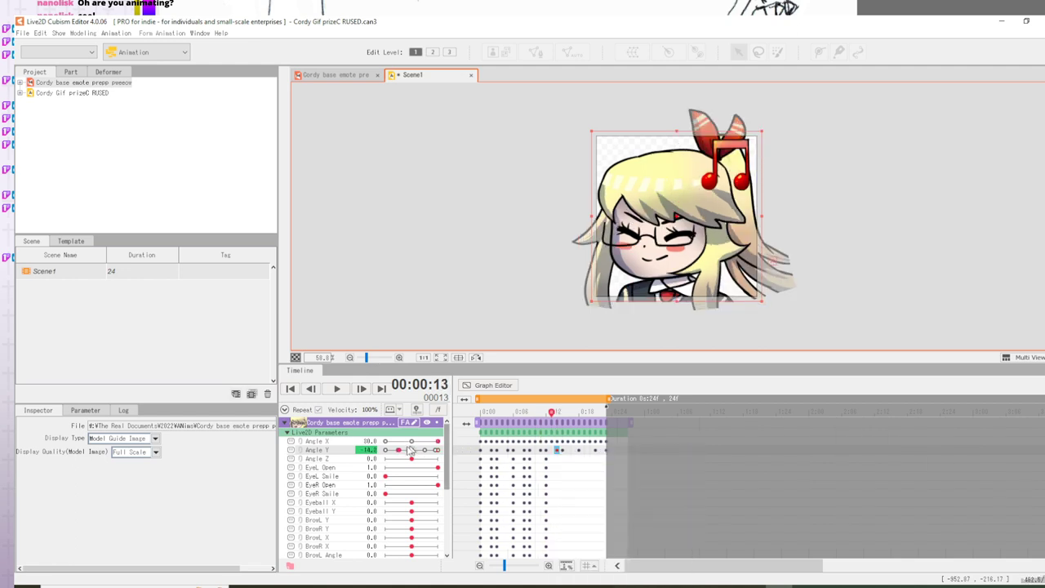
pyautogui.click(387, 451)
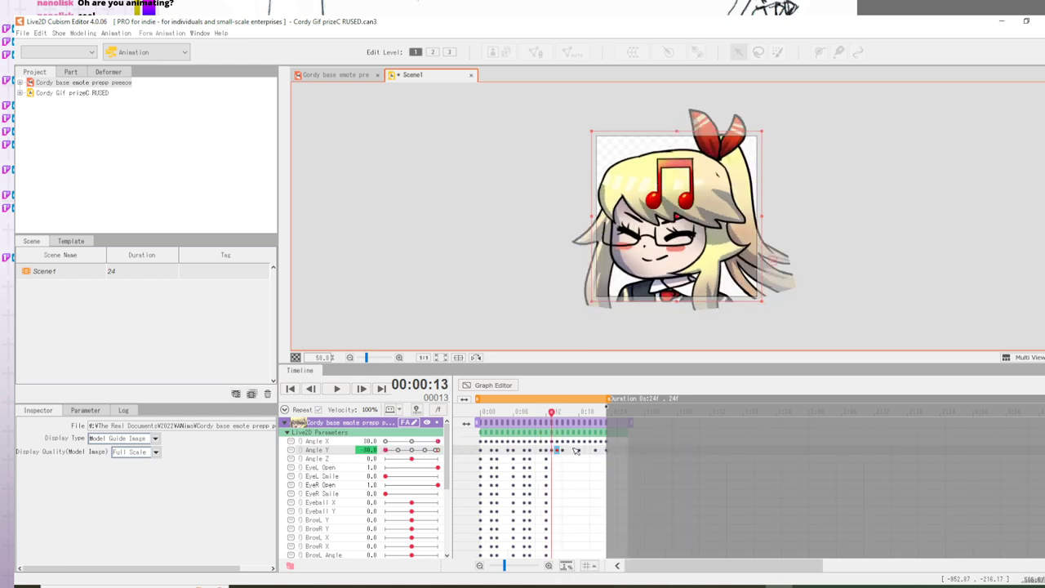
# - Insert Angle Y keyframes of 30 on frame 17 and -30 on frame 20, matching the pose on frame 18
pyautogui.click(575, 451)
pyautogui.rightClick(575, 450)
pyautogui.press('Escape')
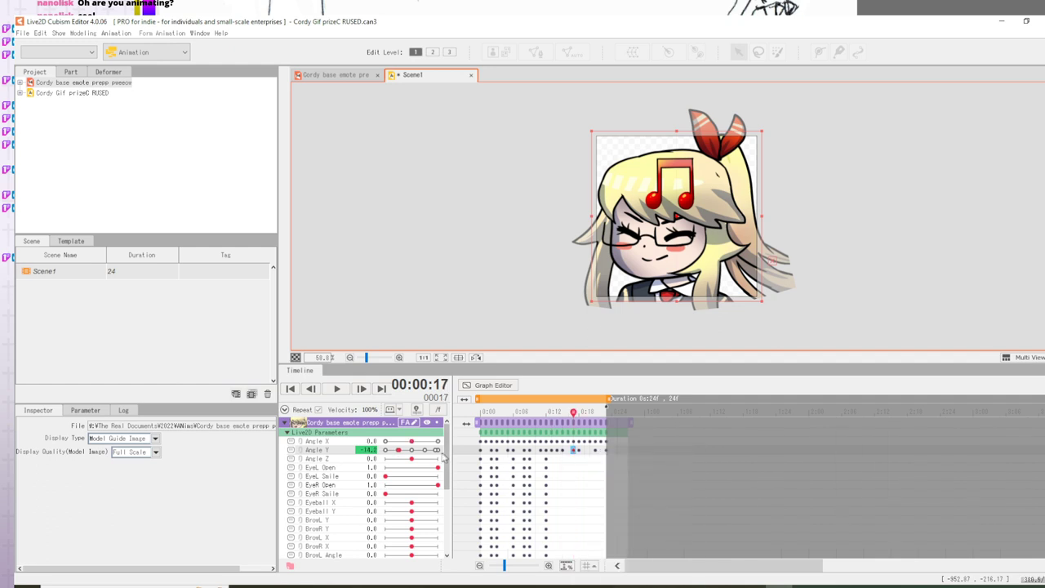
pyautogui.click(437, 450)
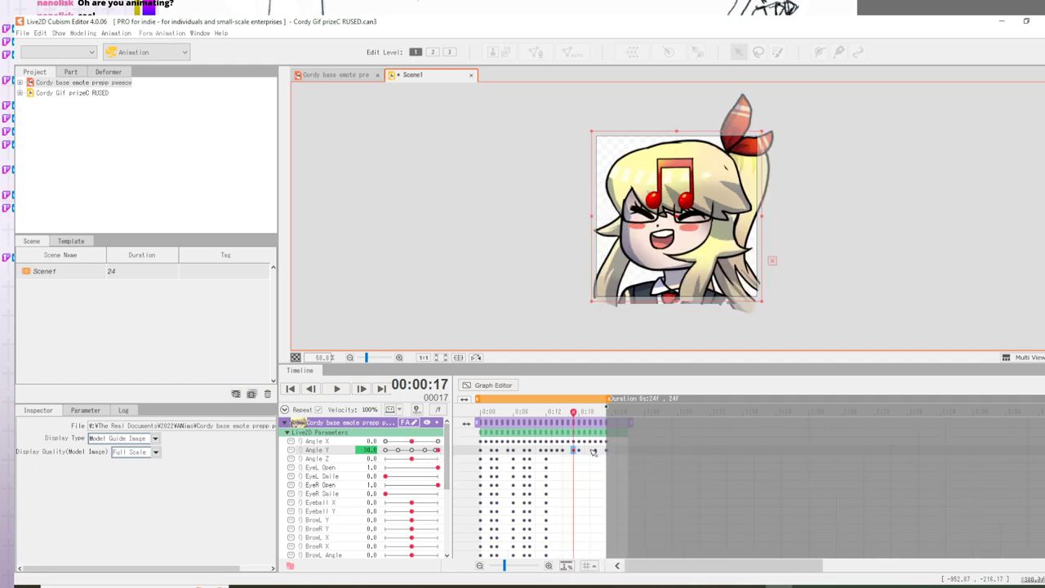
pyautogui.click(592, 451)
pyautogui.click(589, 451)
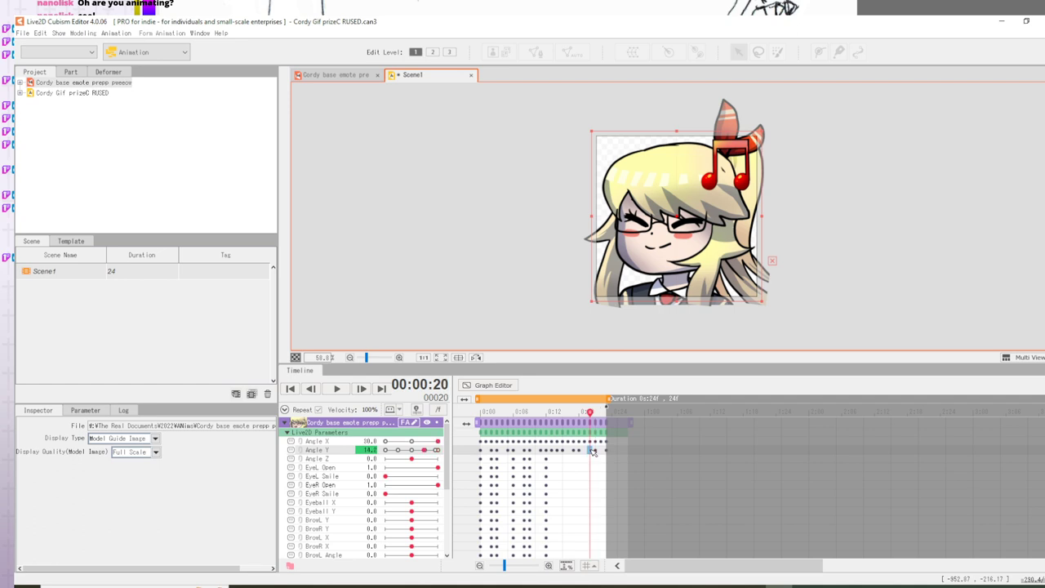
pyautogui.rightClick(590, 449)
pyautogui.click(605, 459)
pyautogui.click(579, 452)
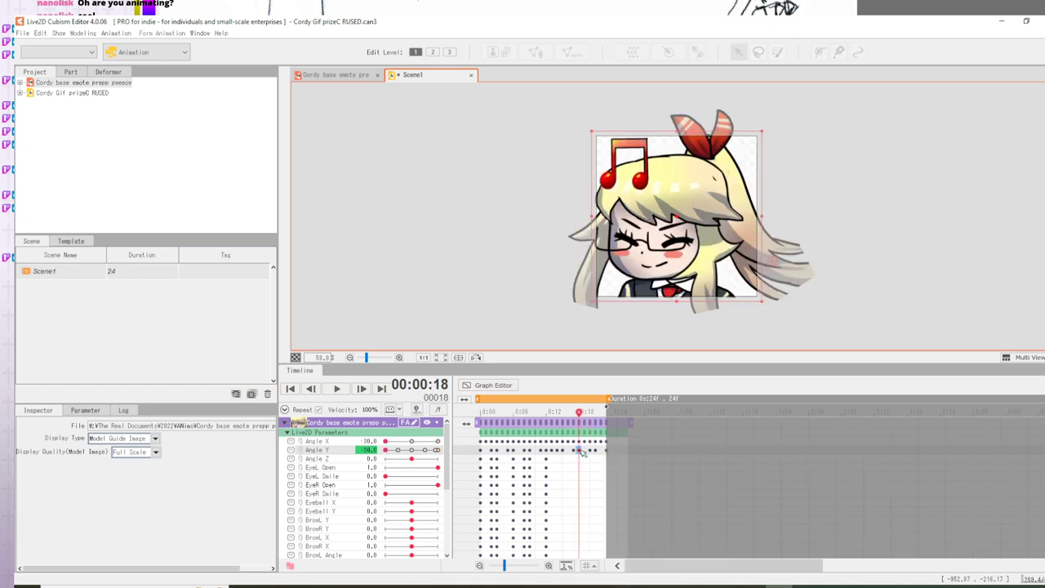
pyautogui.click(590, 450)
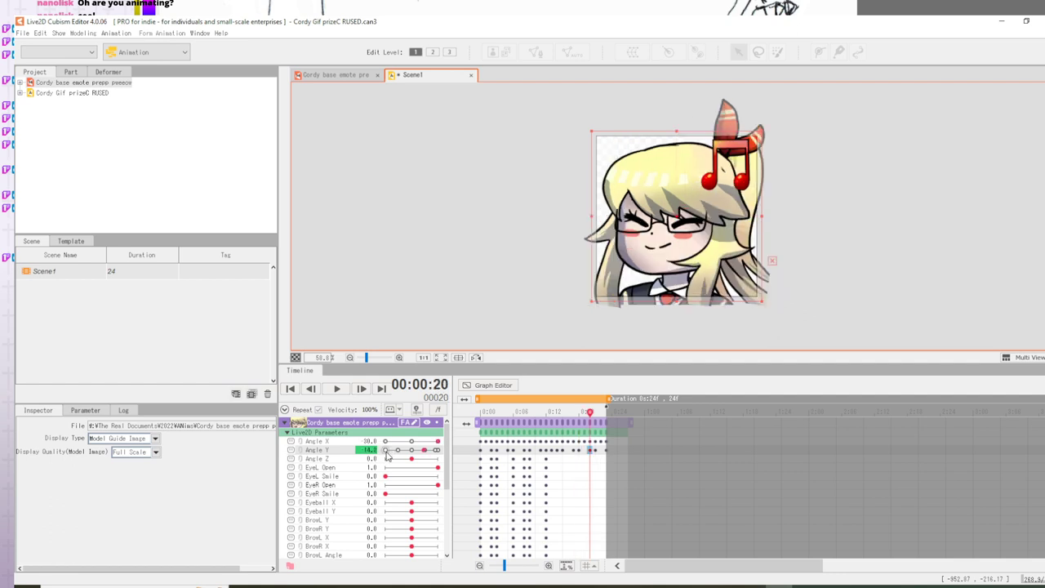
# - Set Angle Y to 30 on frame 22 and play back the loop
pyautogui.click(596, 450)
pyautogui.click(600, 449)
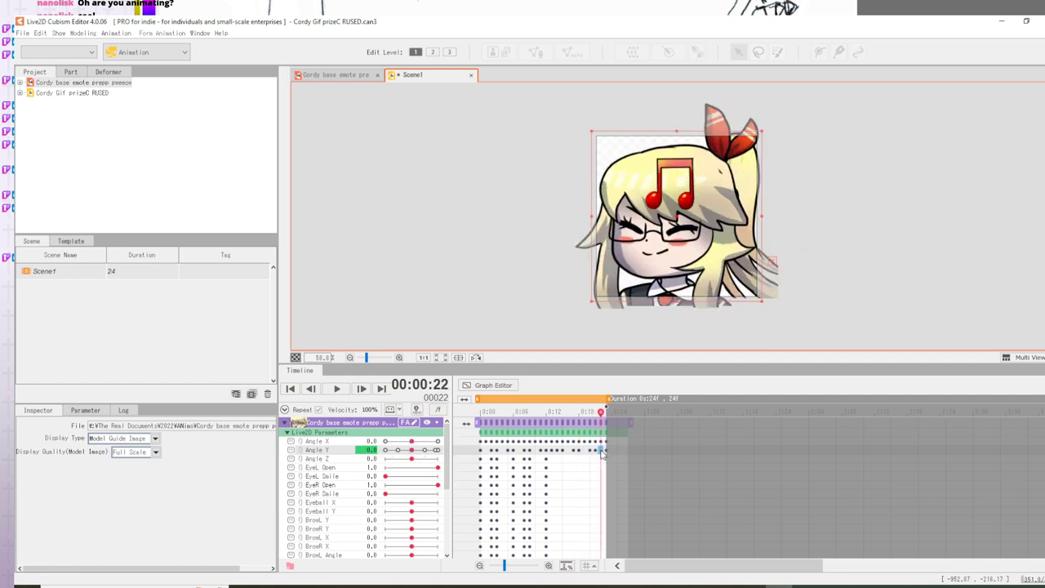
pyautogui.rightClick(601, 449)
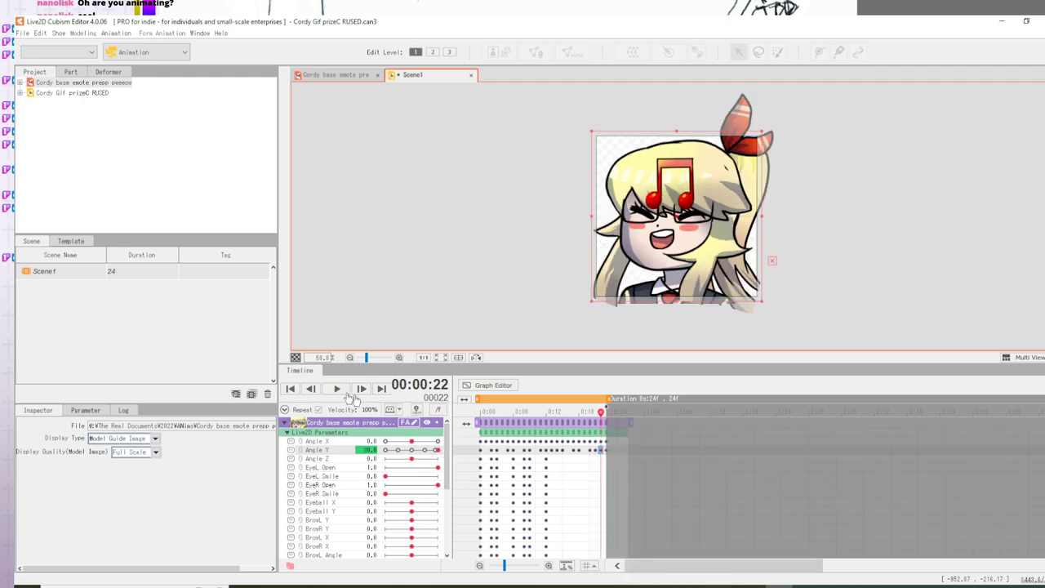
pyautogui.click(338, 391)
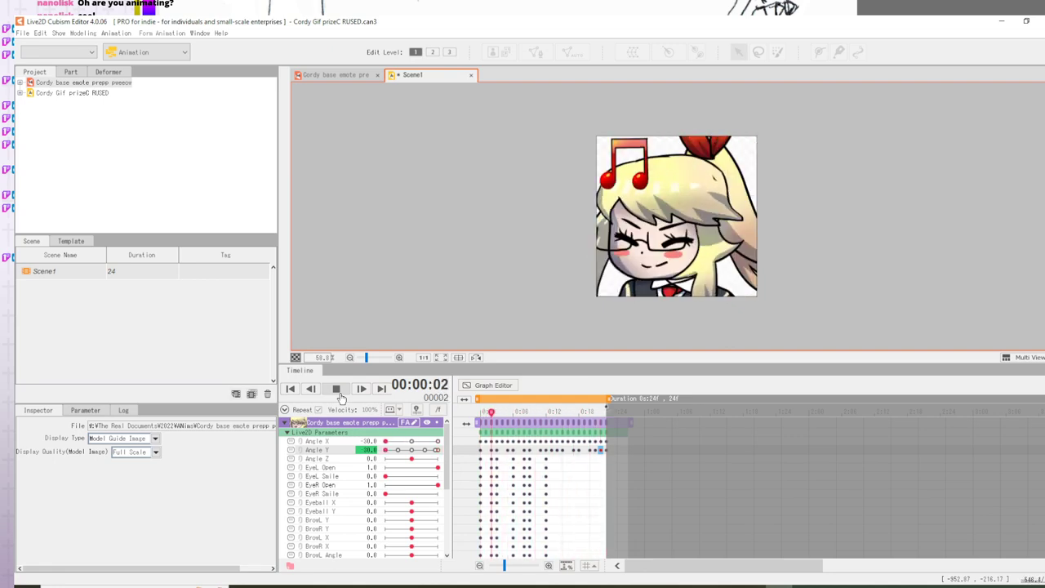
pyautogui.click(337, 390)
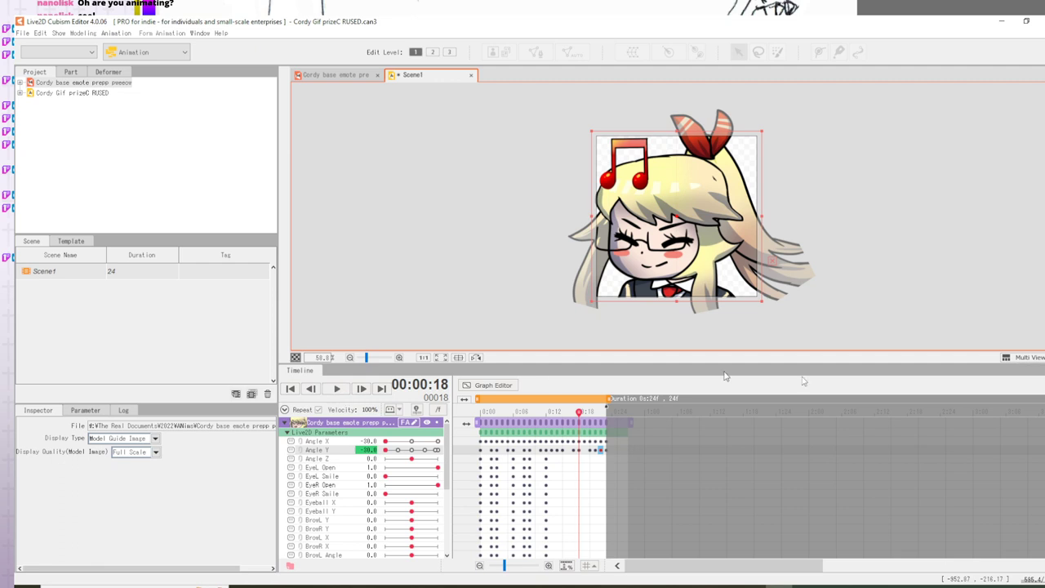
# - Save the project and export the scene as a looping 12 fps GIF animation named "cordy song too fast"
pyautogui.click(22, 33)
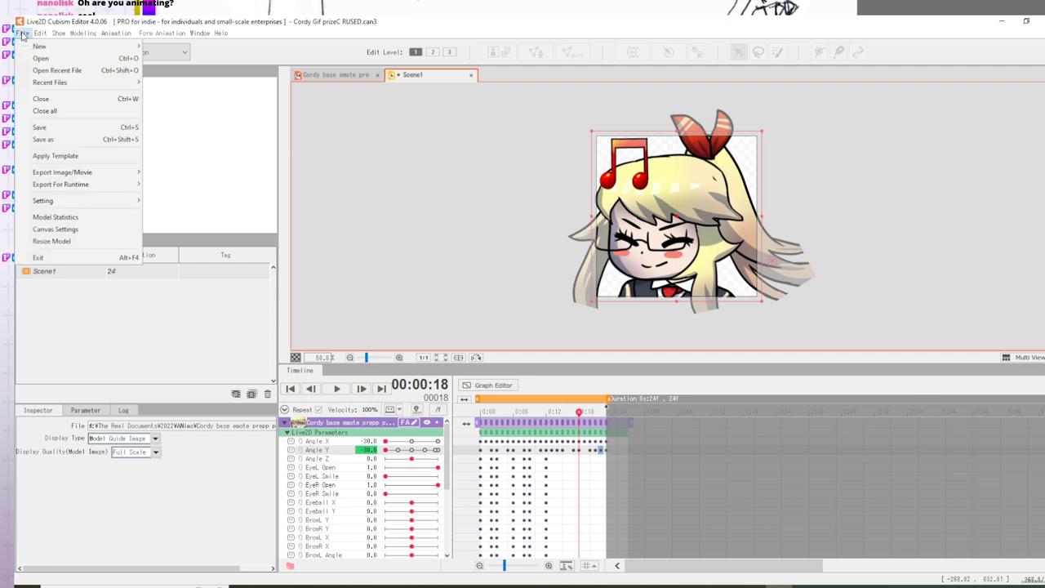
pyautogui.click(49, 128)
pyautogui.click(22, 34)
pyautogui.moveTo(128, 183)
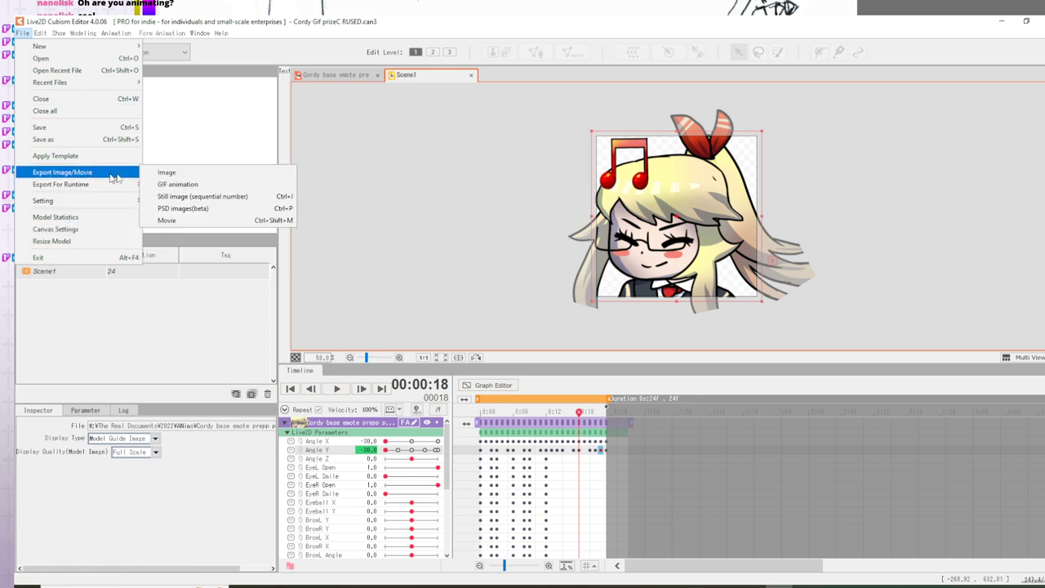
pyautogui.click(177, 184)
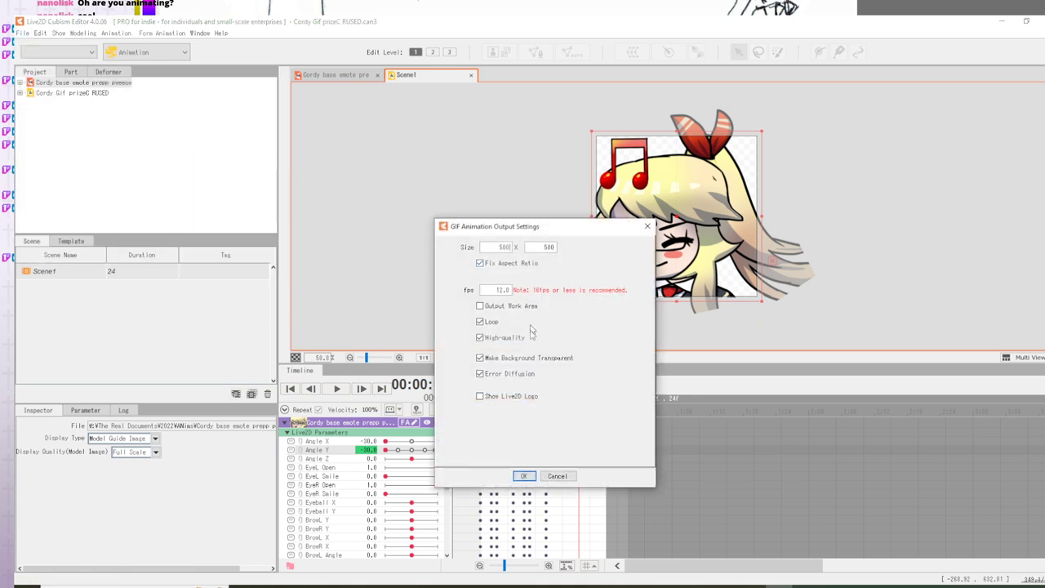
pyautogui.click(524, 476)
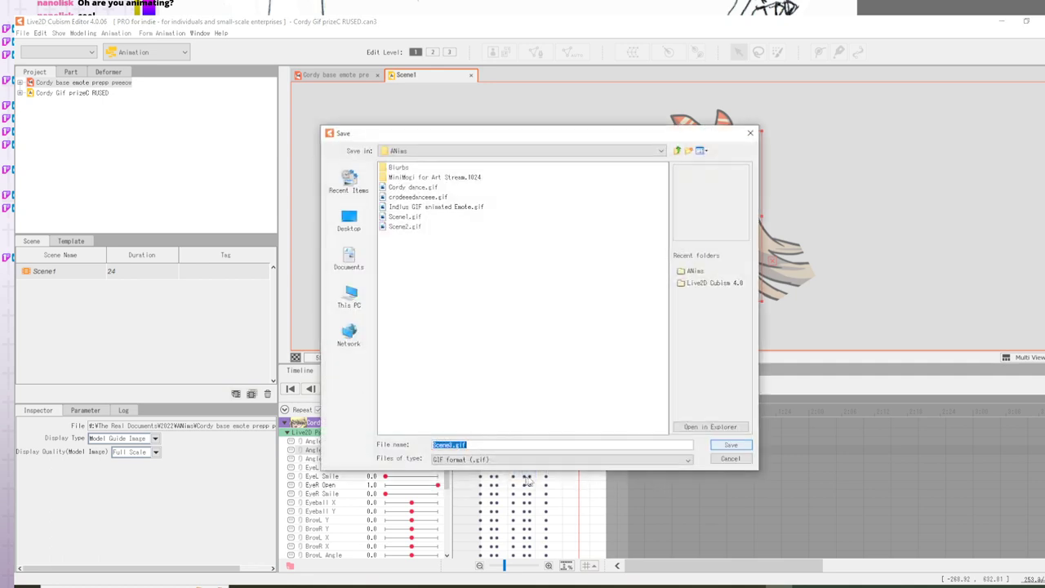
pyautogui.write('cordy song too fast')
pyautogui.press('Return')
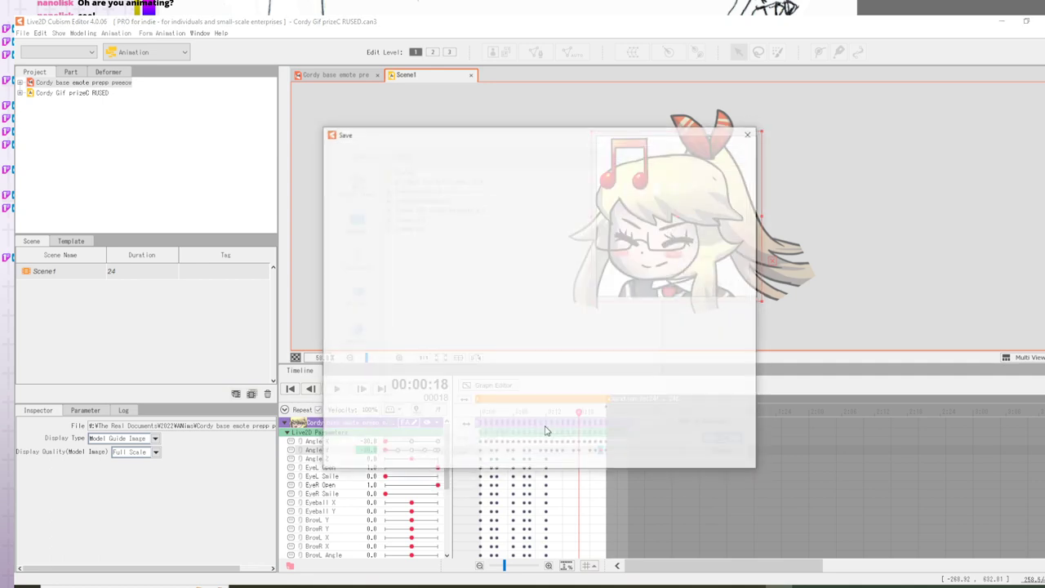
pyautogui.click(718, 443)
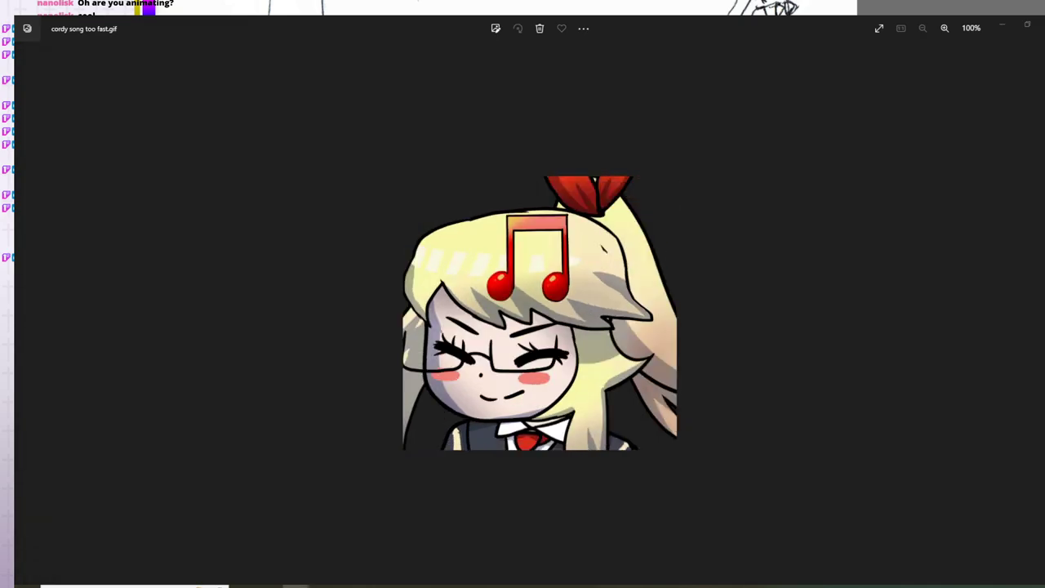
# - Switch from the exported GIF to crodeeedanceee.gif in the image viewer to compare the two animations
pyautogui.press('Left')
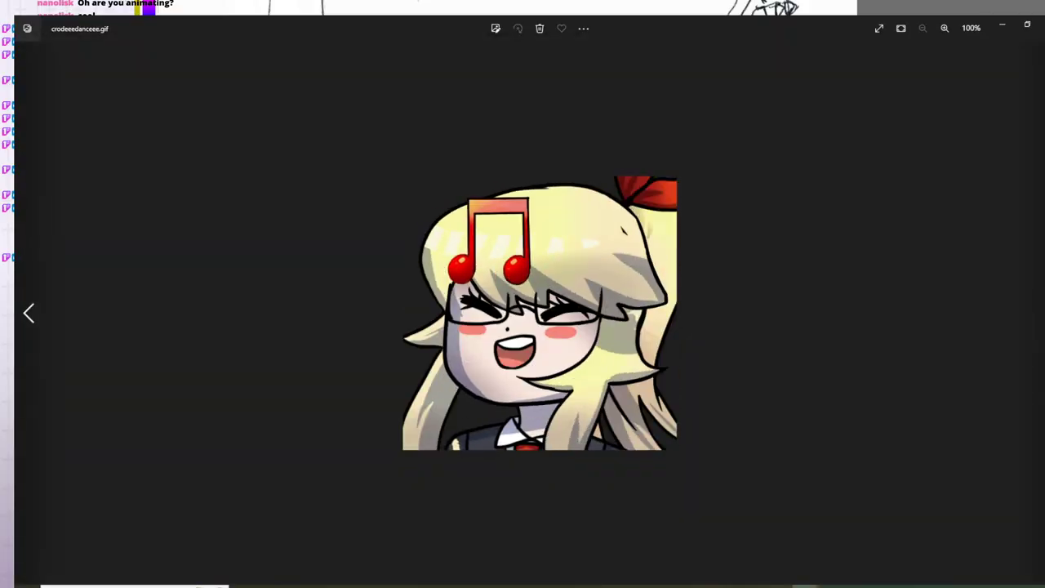